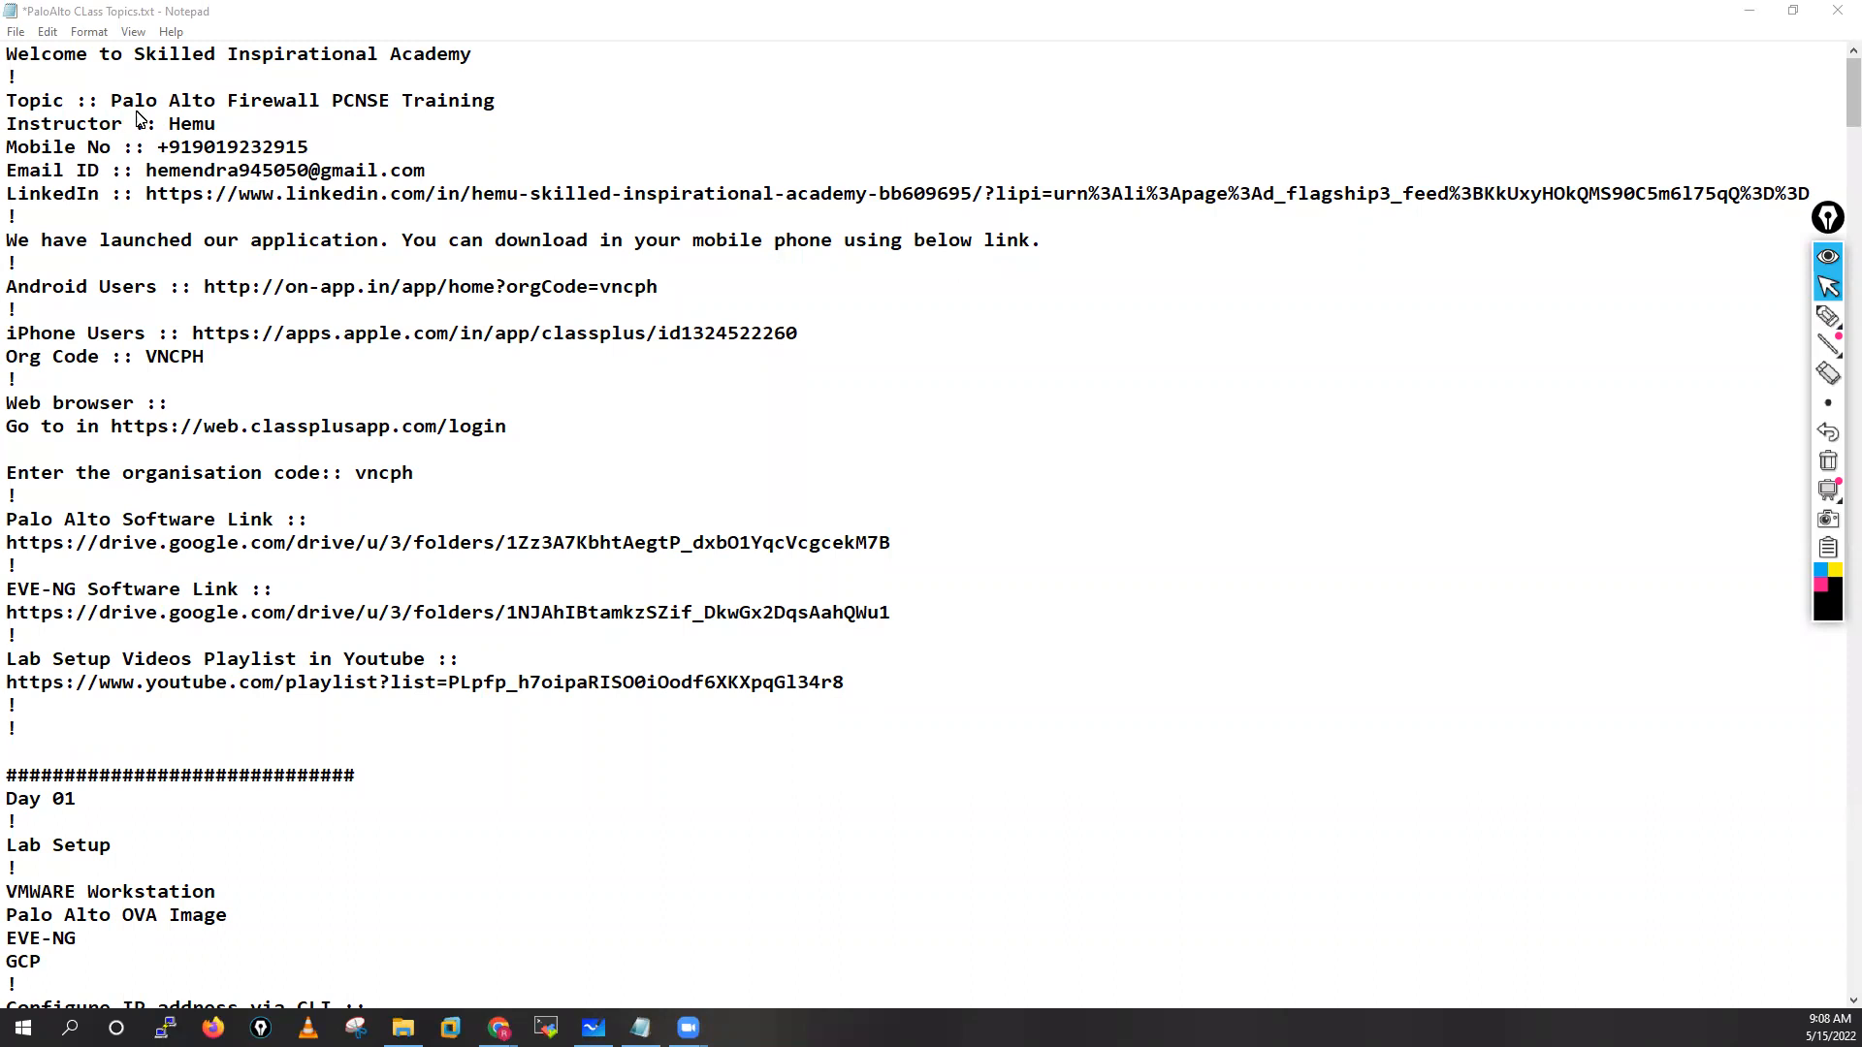
Highlight the course title, instructor, contact, LinkedIn and Android download lines in the notes
{"action": "left_click_drag", "start_coordinate": [110, 97], "coordinate": [495, 110]}
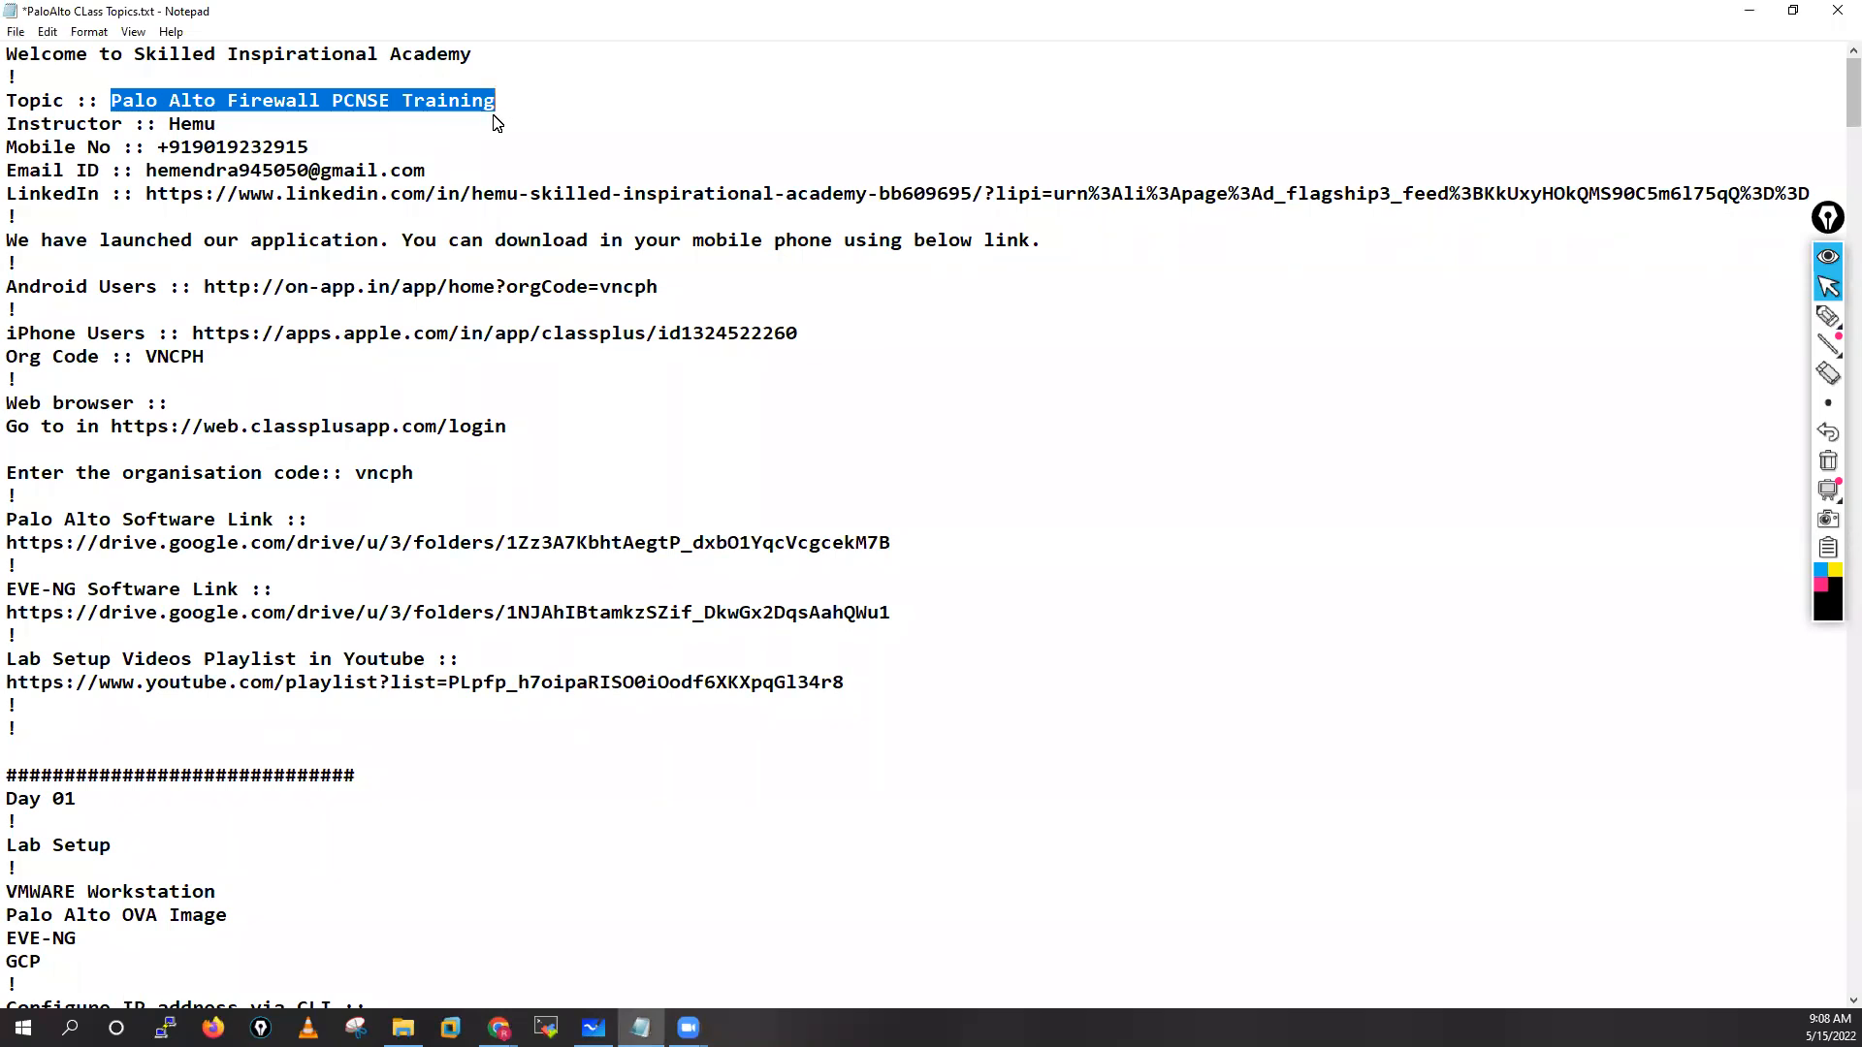
{"action": "left_click_drag", "start_coordinate": [172, 125], "coordinate": [310, 151]}
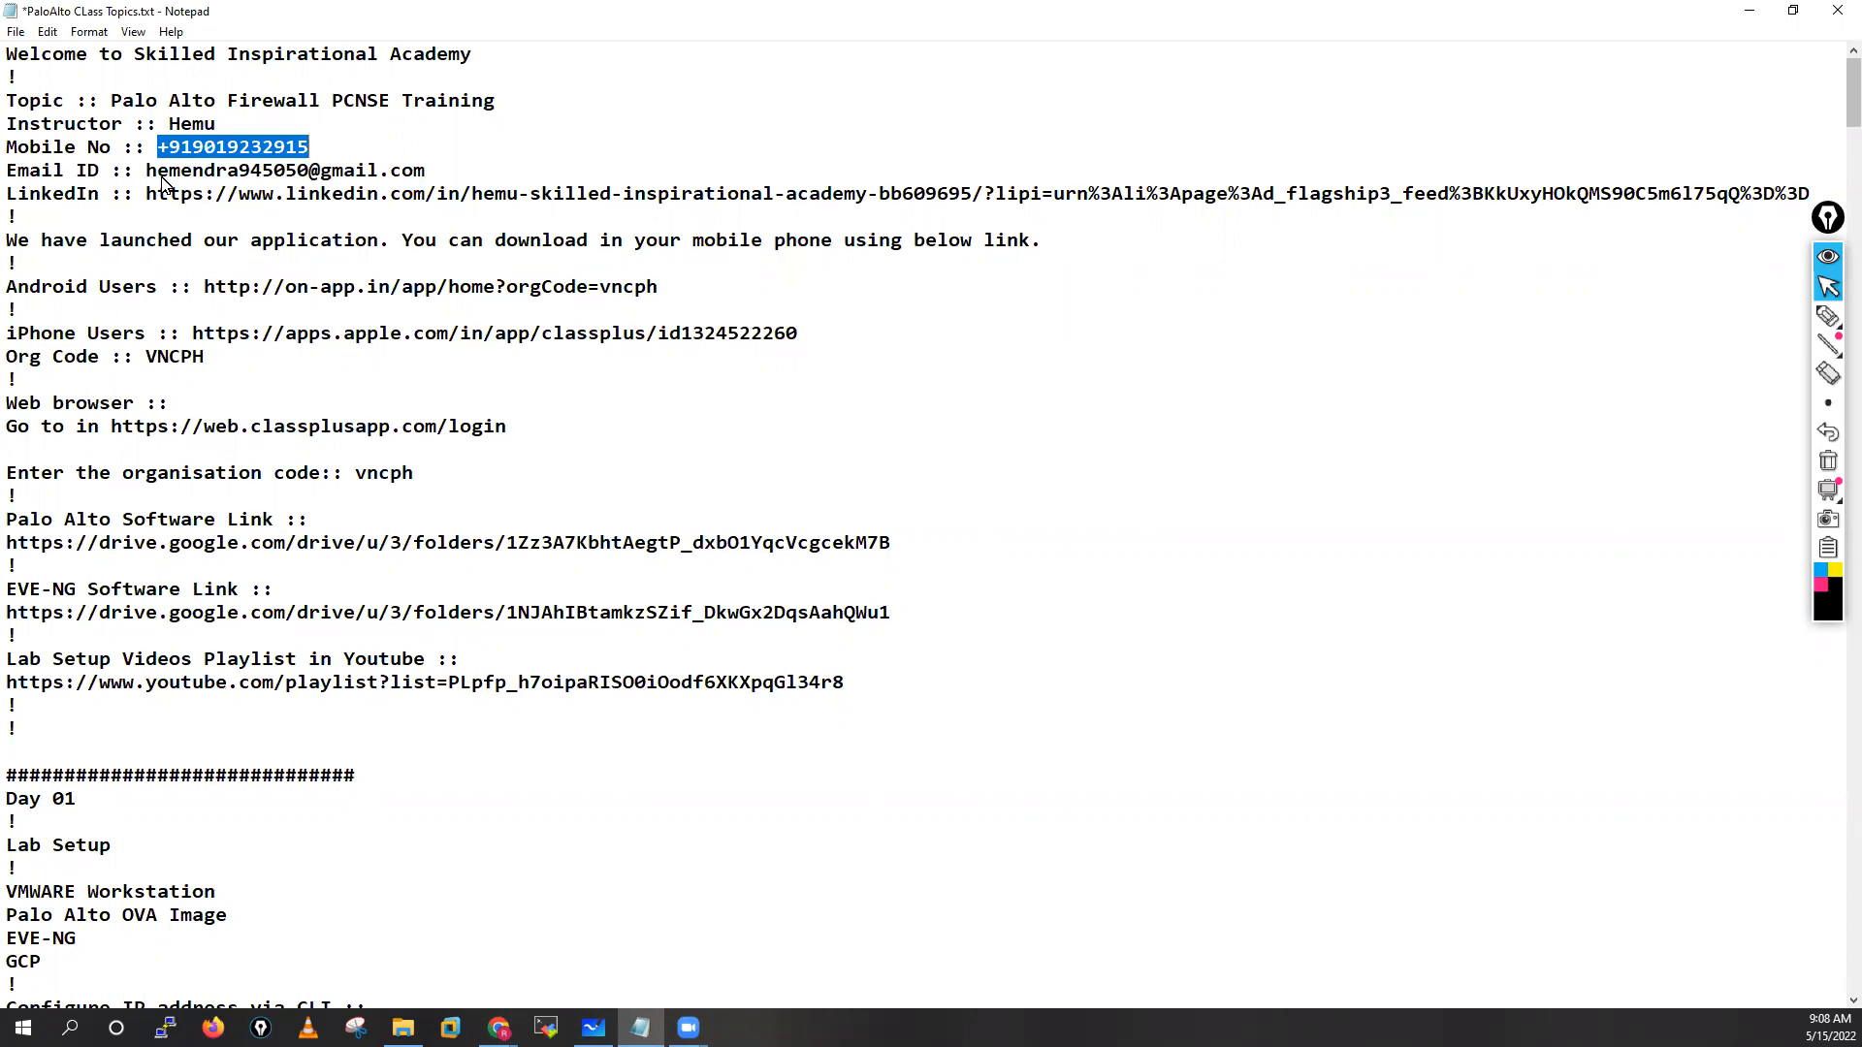
{"action": "left_click_drag", "start_coordinate": [148, 171], "coordinate": [433, 179]}
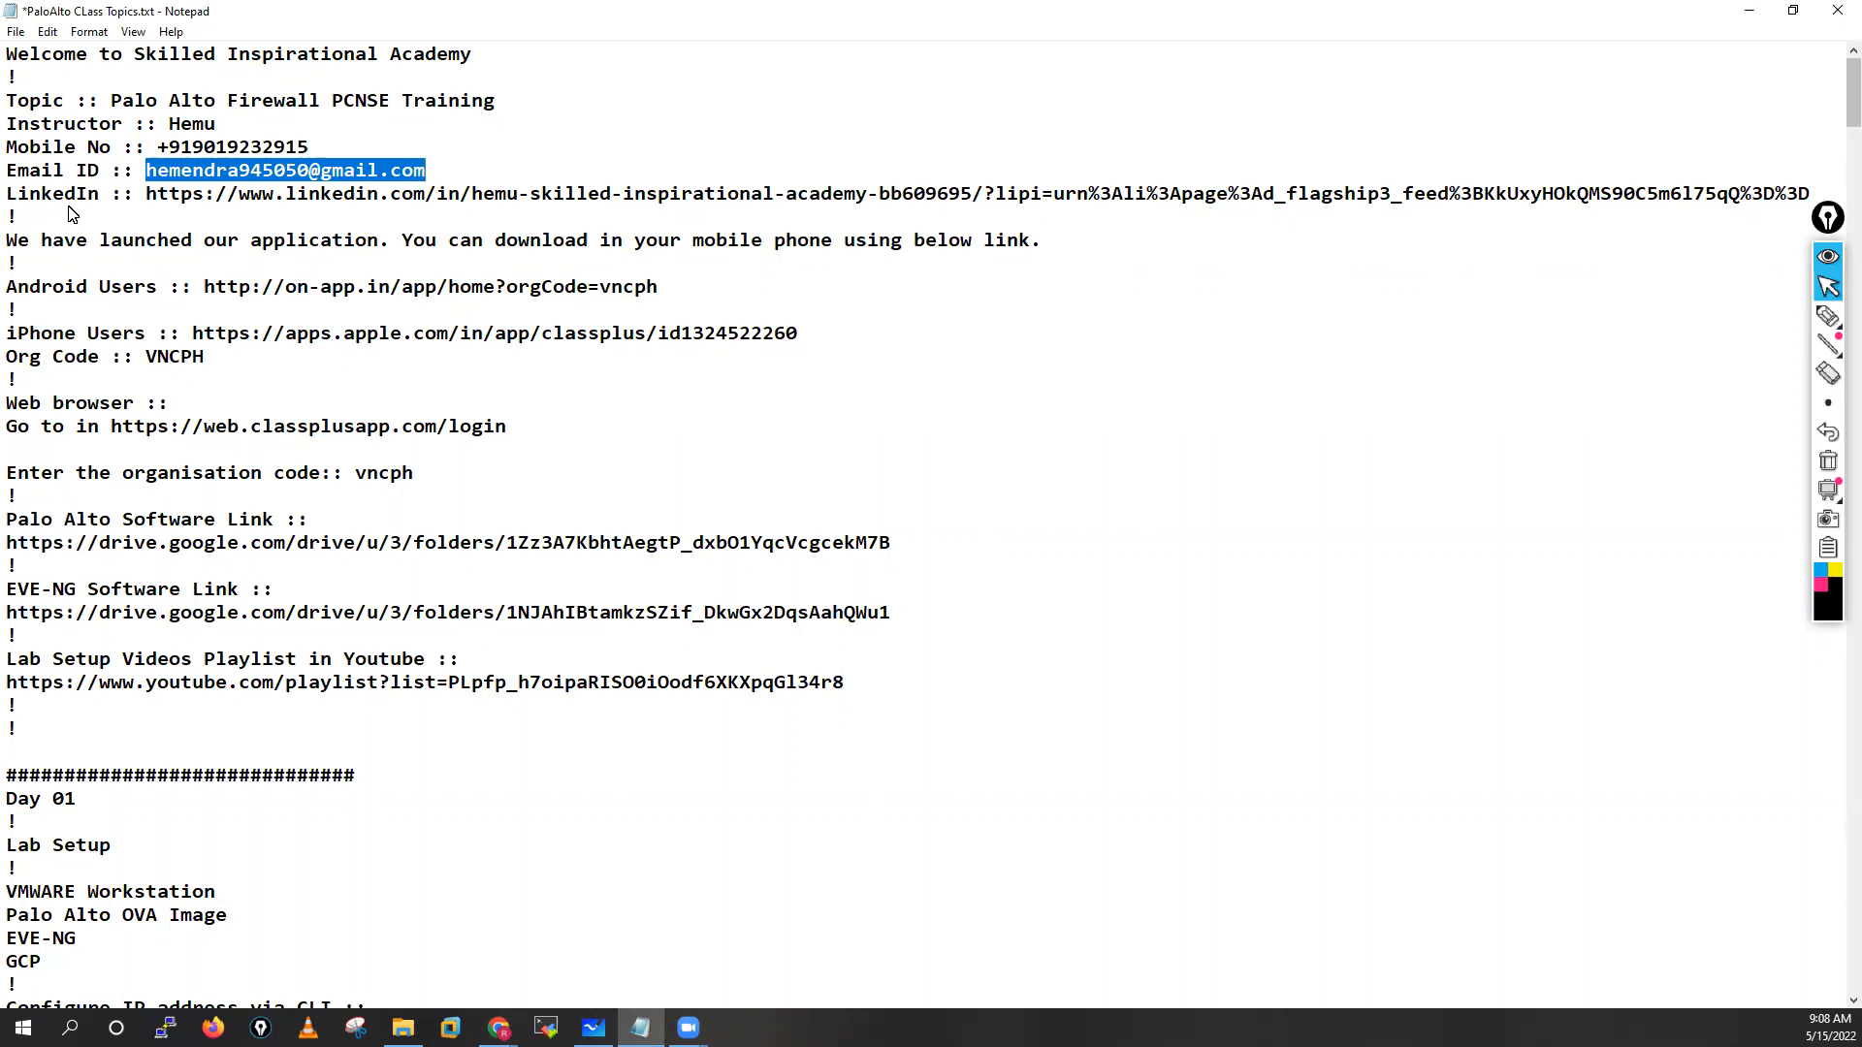
{"action": "left_click_drag", "start_coordinate": [9, 194], "coordinate": [398, 207]}
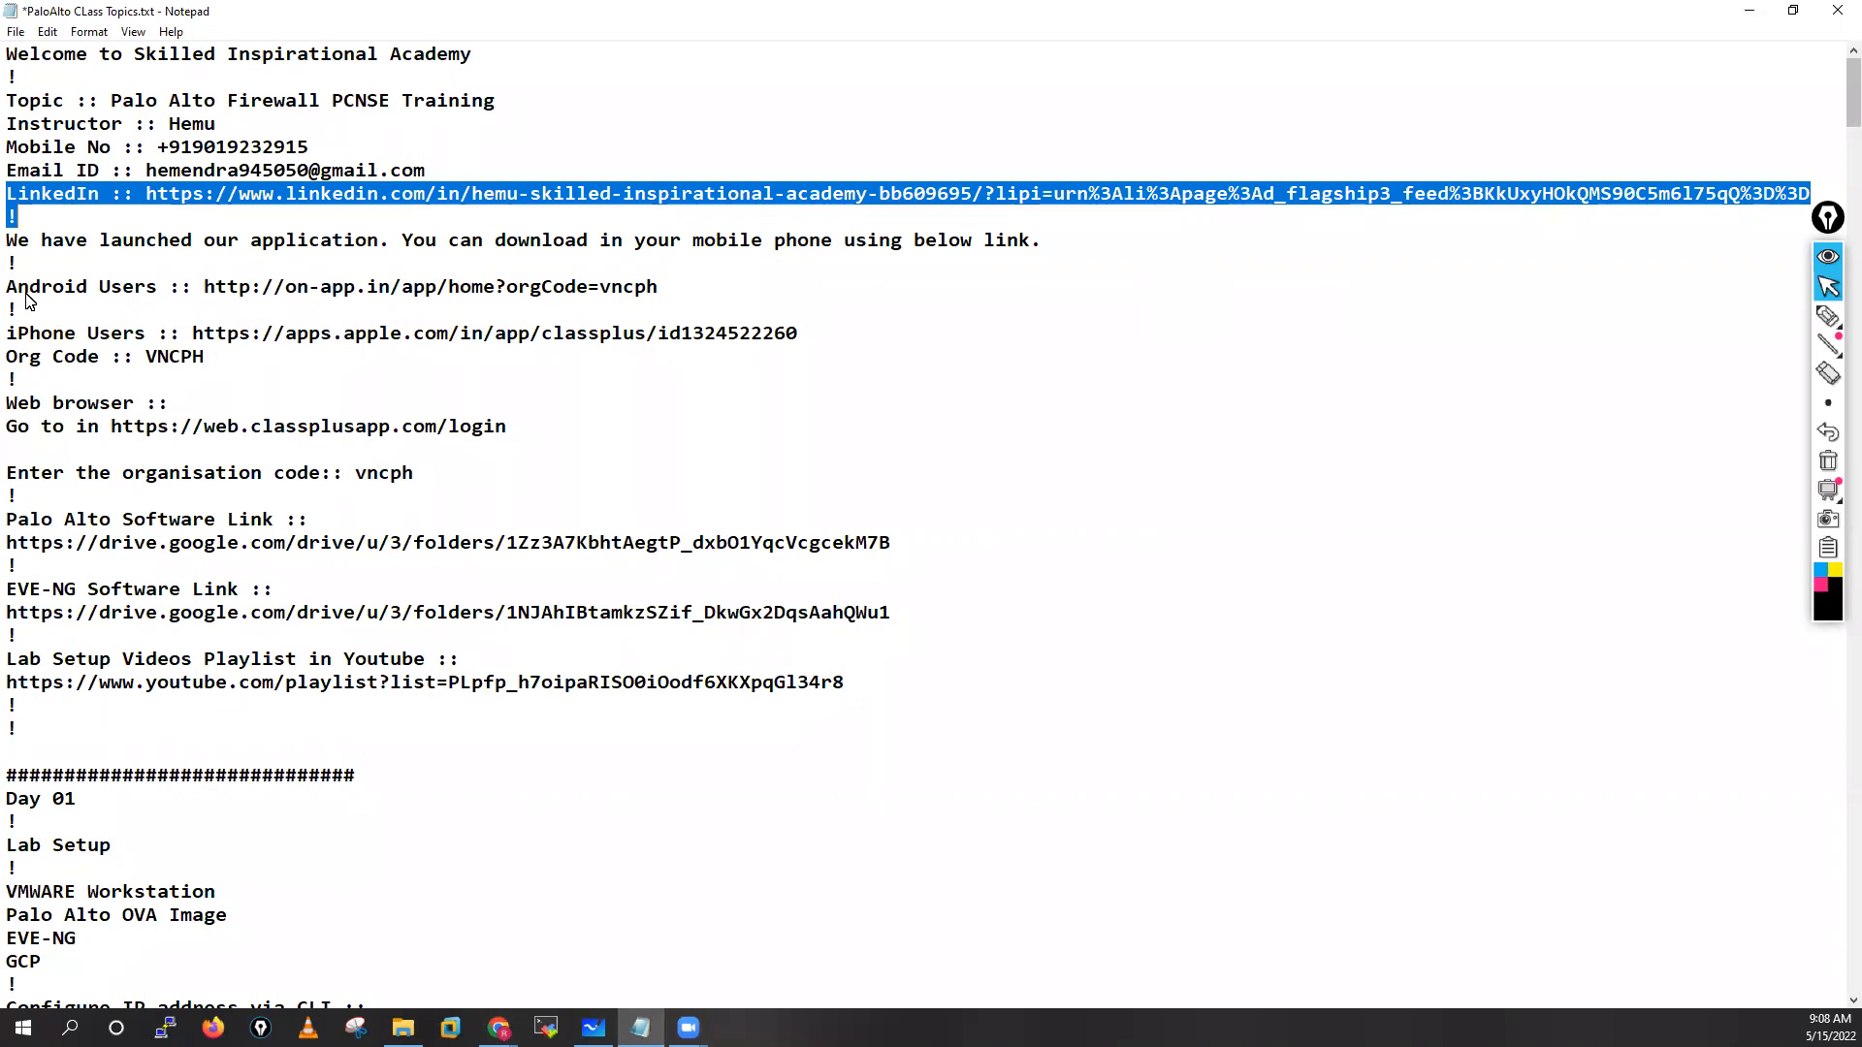
{"action": "left_click_drag", "start_coordinate": [8, 289], "coordinate": [170, 308]}
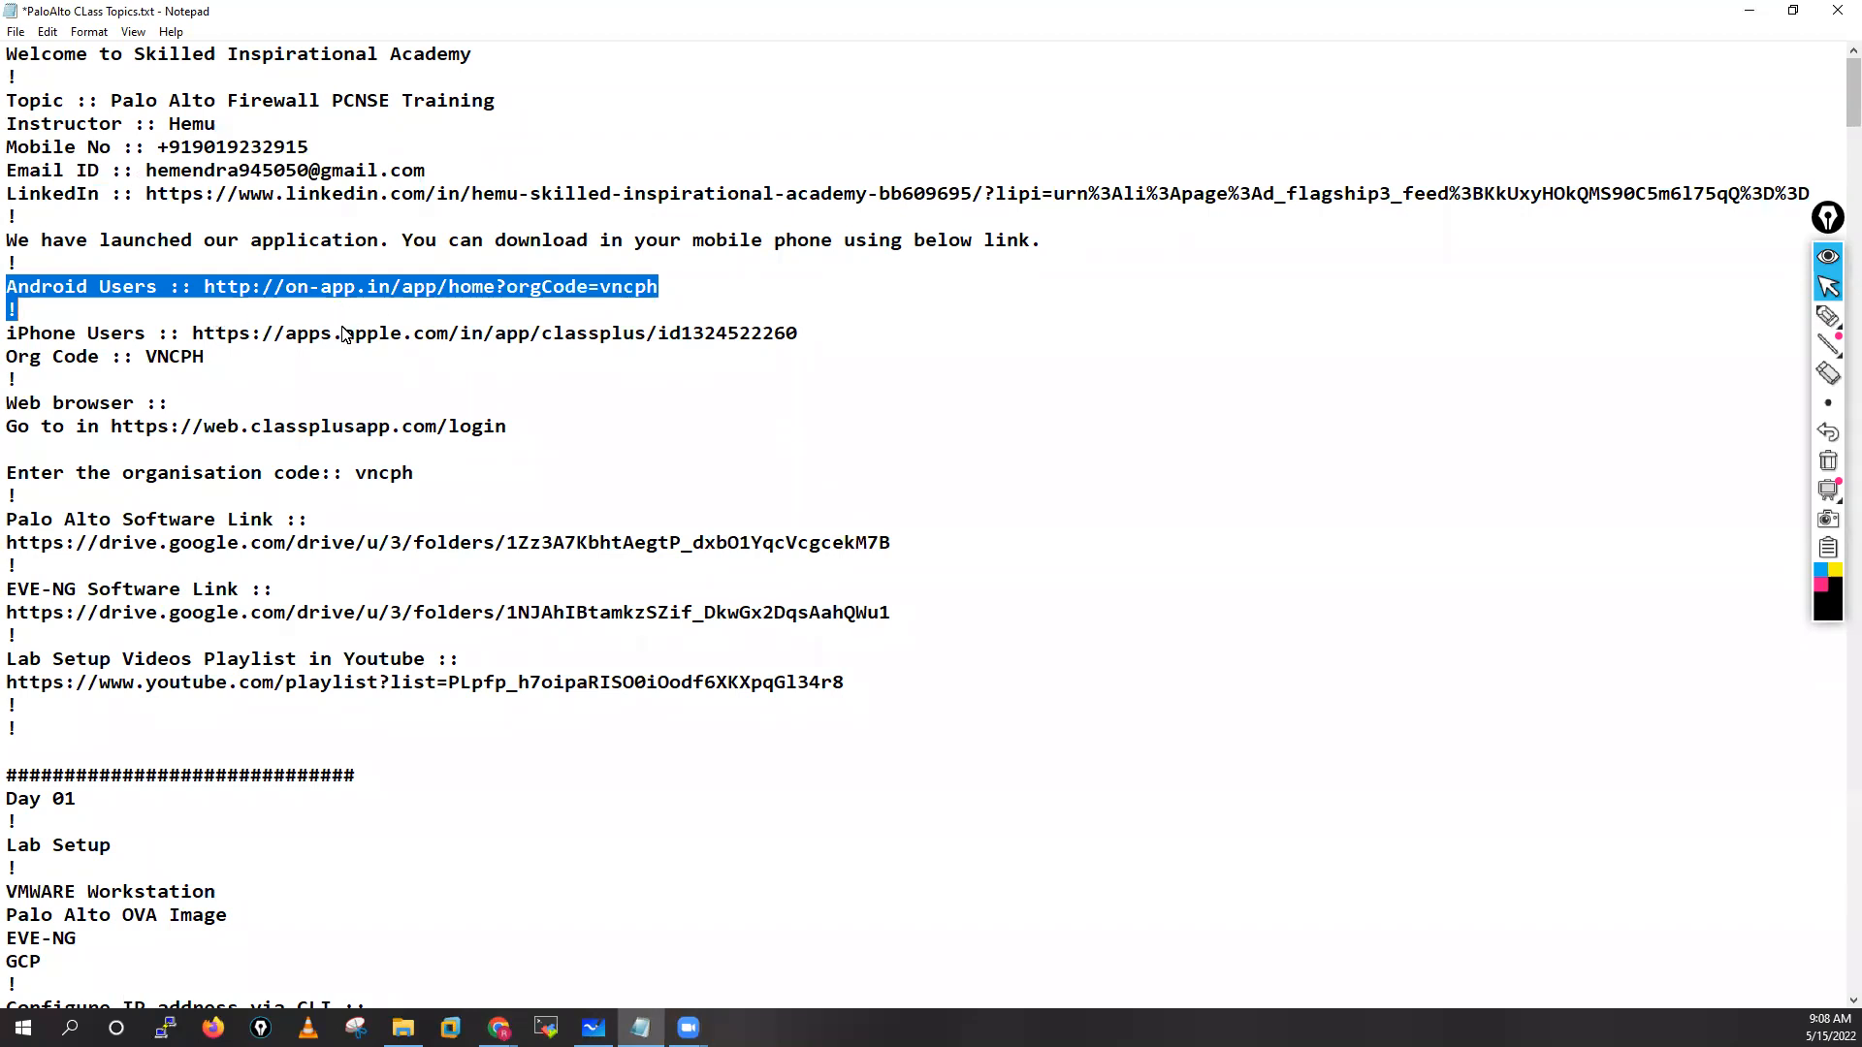
{"action": "left_click_drag", "start_coordinate": [207, 291], "coordinate": [667, 297]}
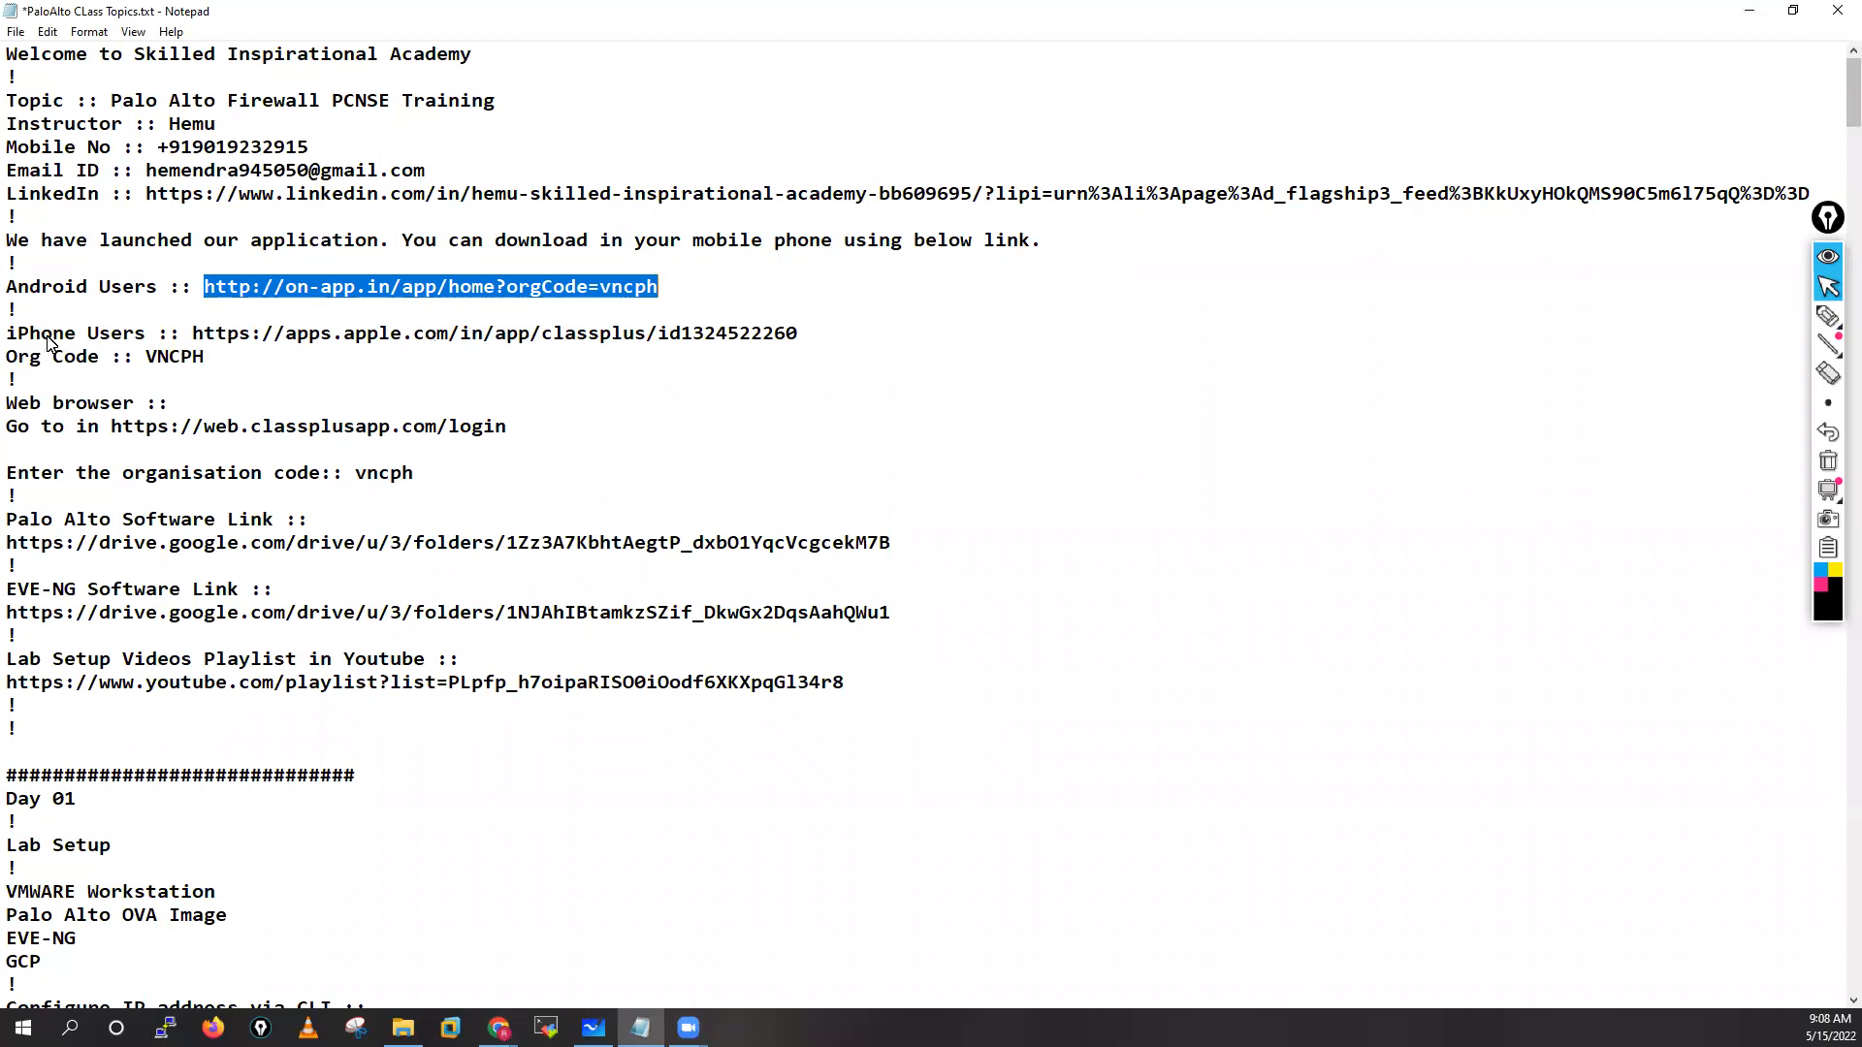
Highlight the iPhone, web login, organisation code and Palo Alto Software Link lines
{"action": "left_click_drag", "start_coordinate": [12, 338], "coordinate": [217, 365]}
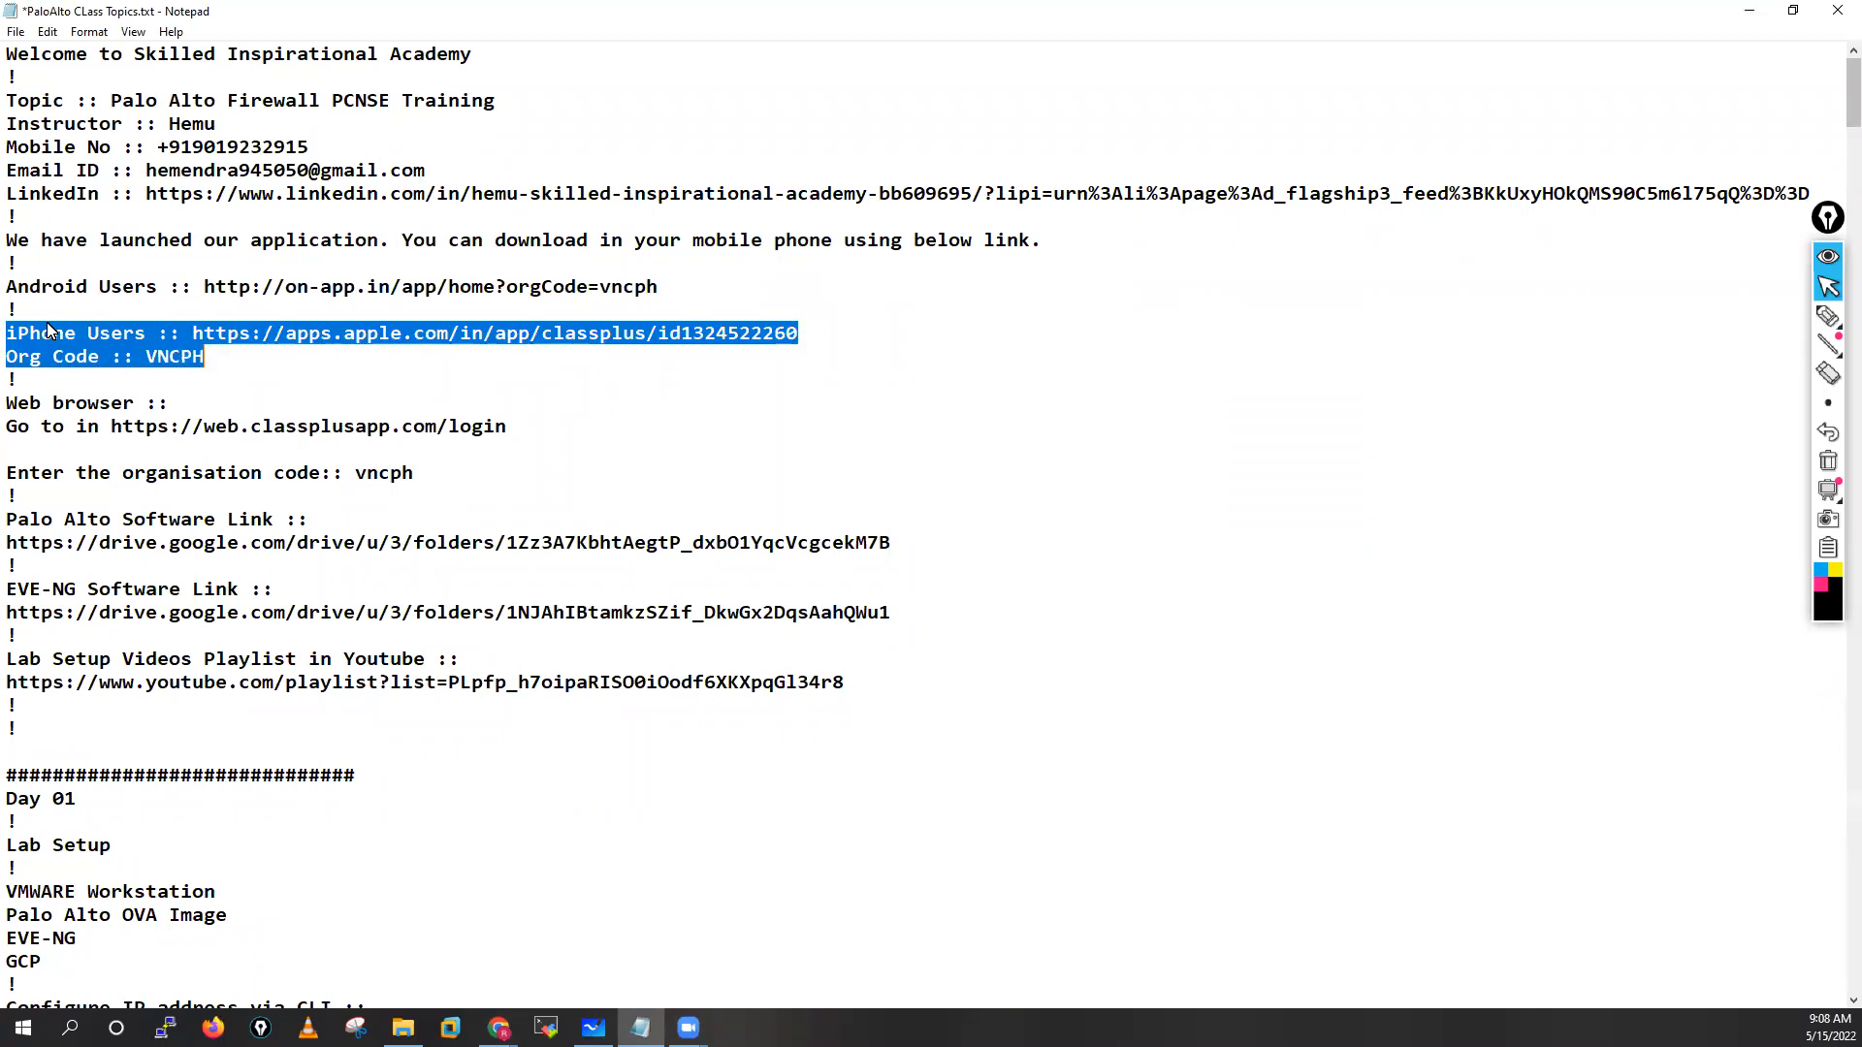
{"action": "left_click_drag", "start_coordinate": [8, 411], "coordinate": [417, 480]}
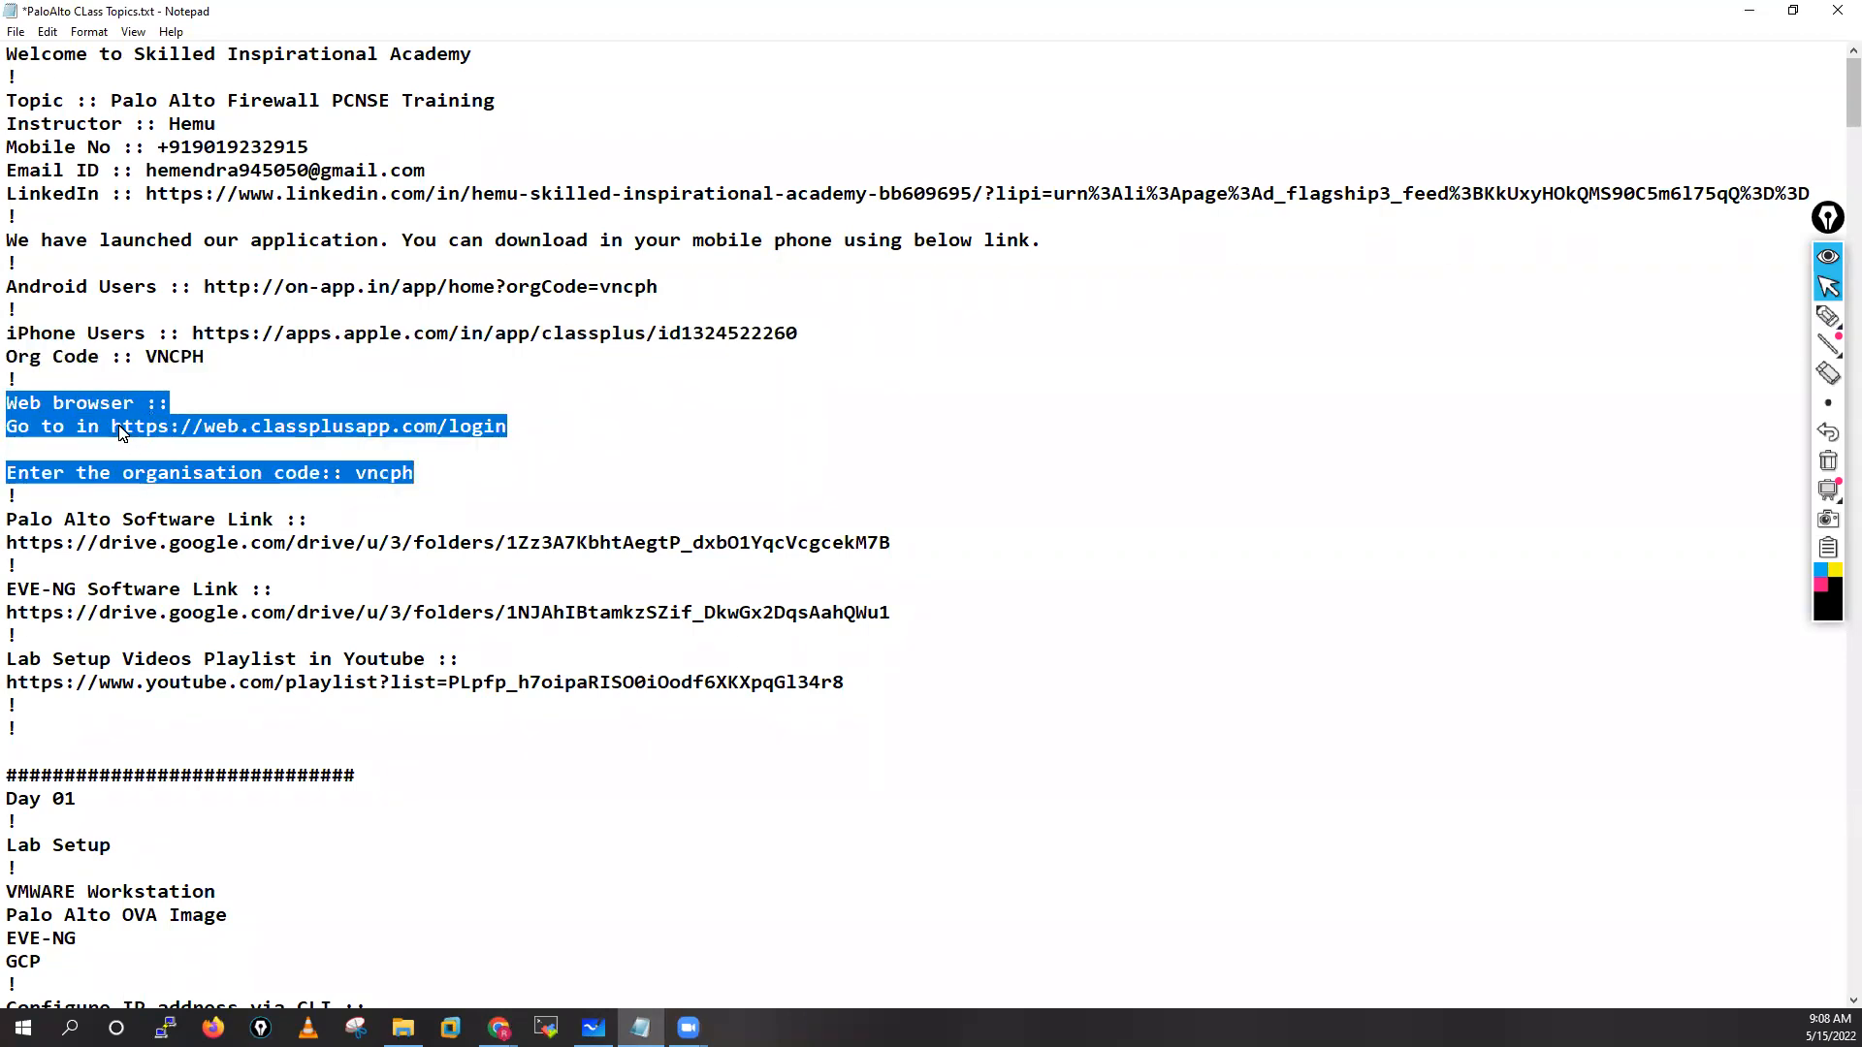
{"action": "left_click_drag", "start_coordinate": [112, 433], "coordinate": [512, 444]}
{"action": "left_click_drag", "start_coordinate": [355, 479], "coordinate": [413, 479]}
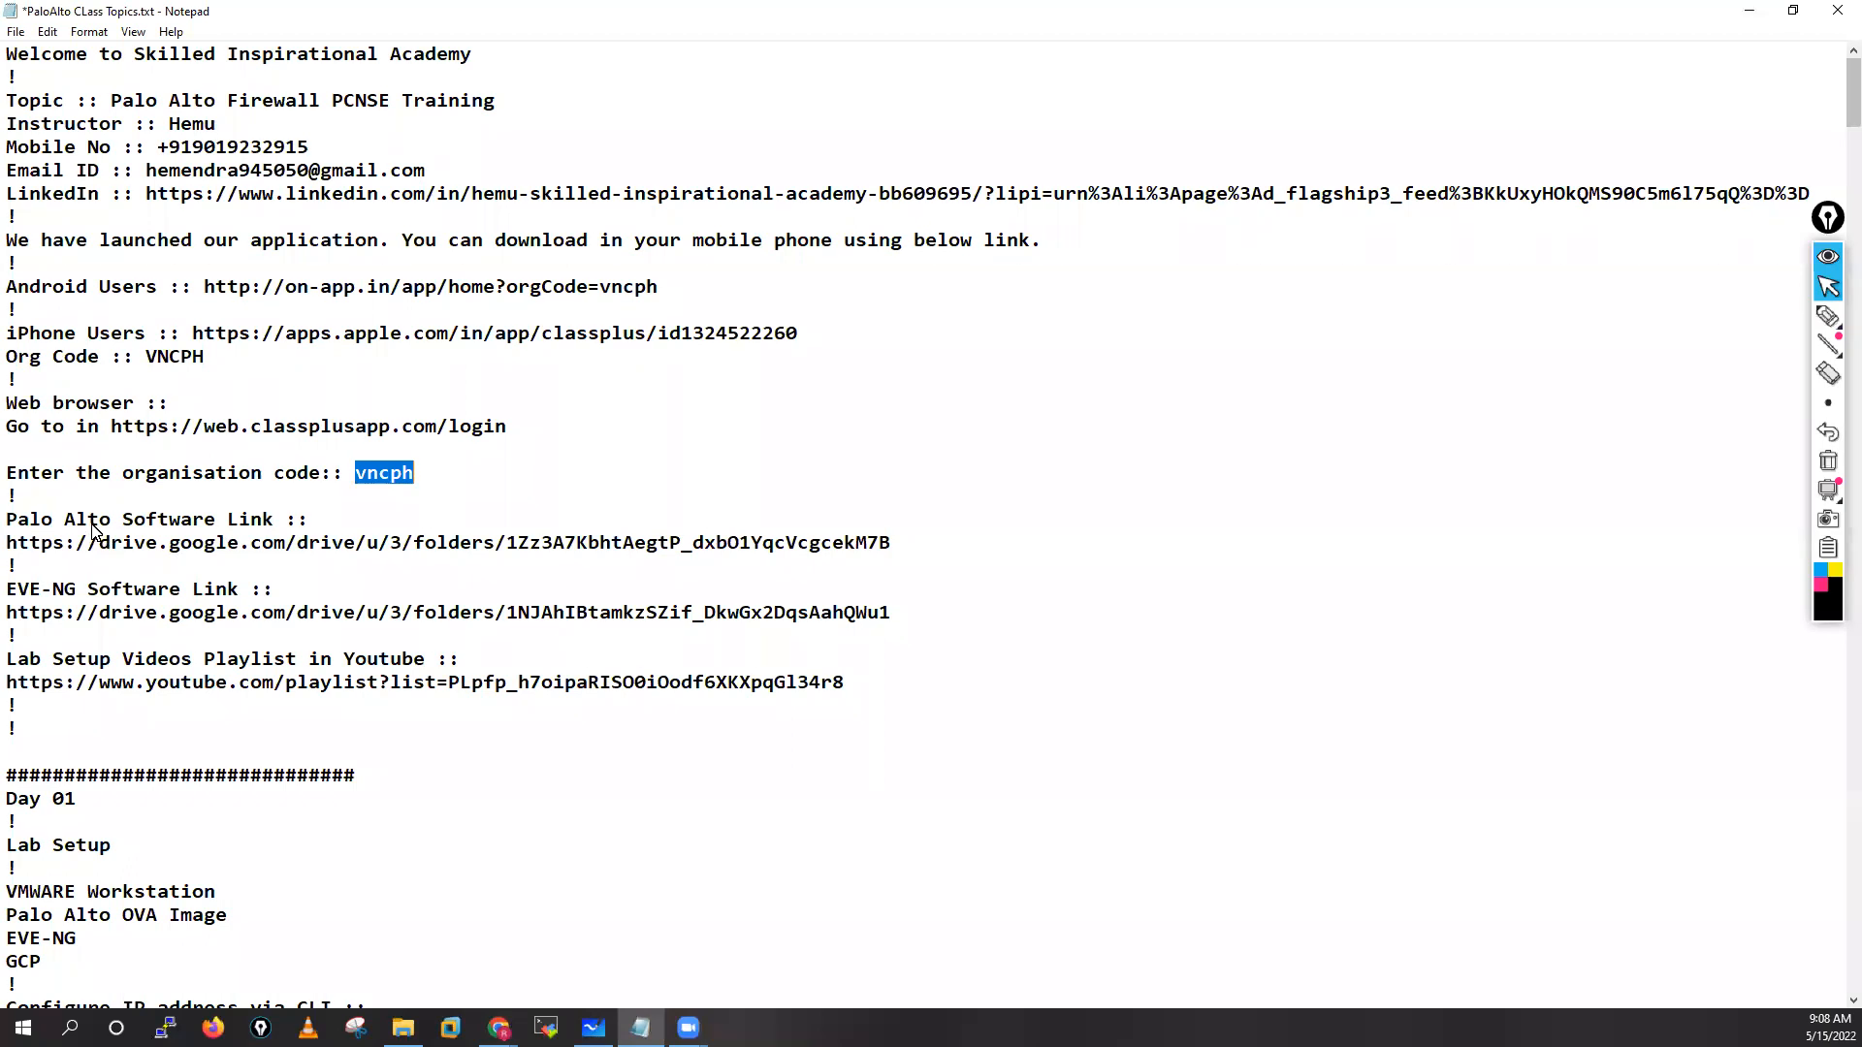
{"action": "left_click_drag", "start_coordinate": [3, 525], "coordinate": [312, 526]}
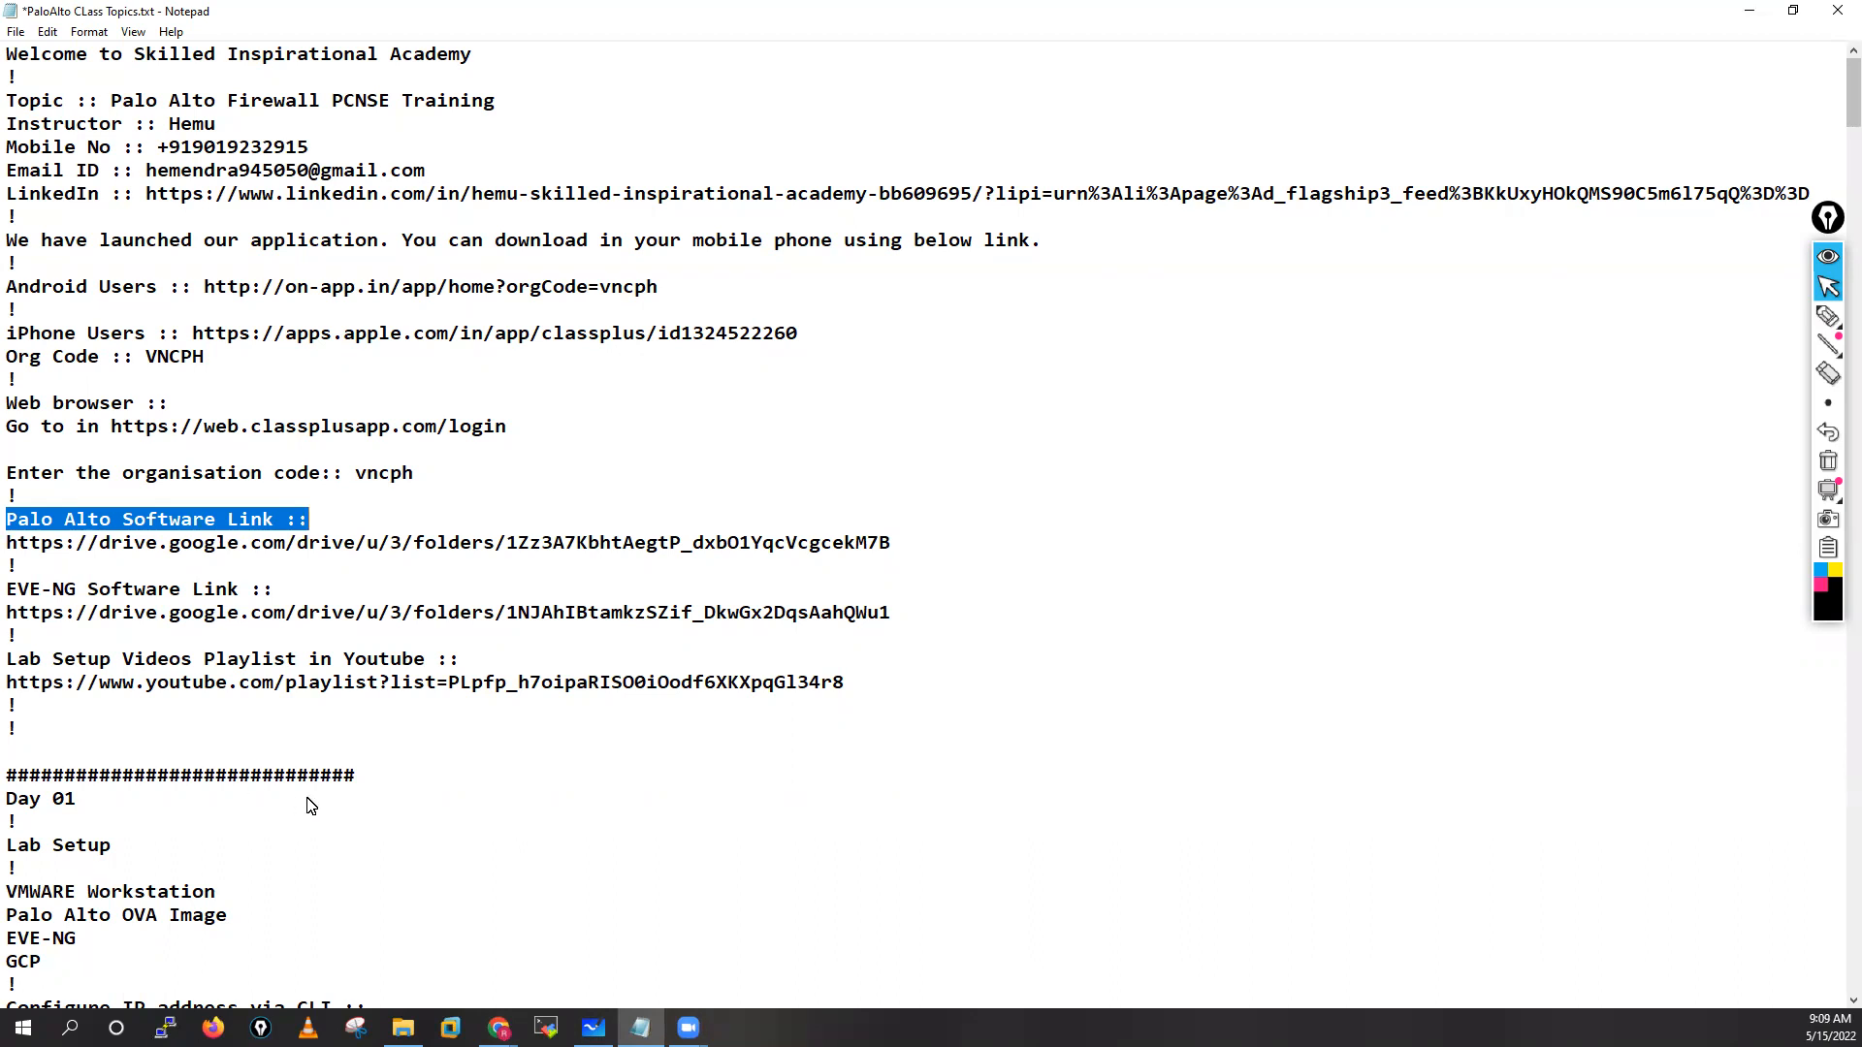
In the EVE-NG Drive window, go to My Drive › PaloAlto Softwares › Palo Alto Images
{"action": "left_click", "coordinate": [498, 1028]}
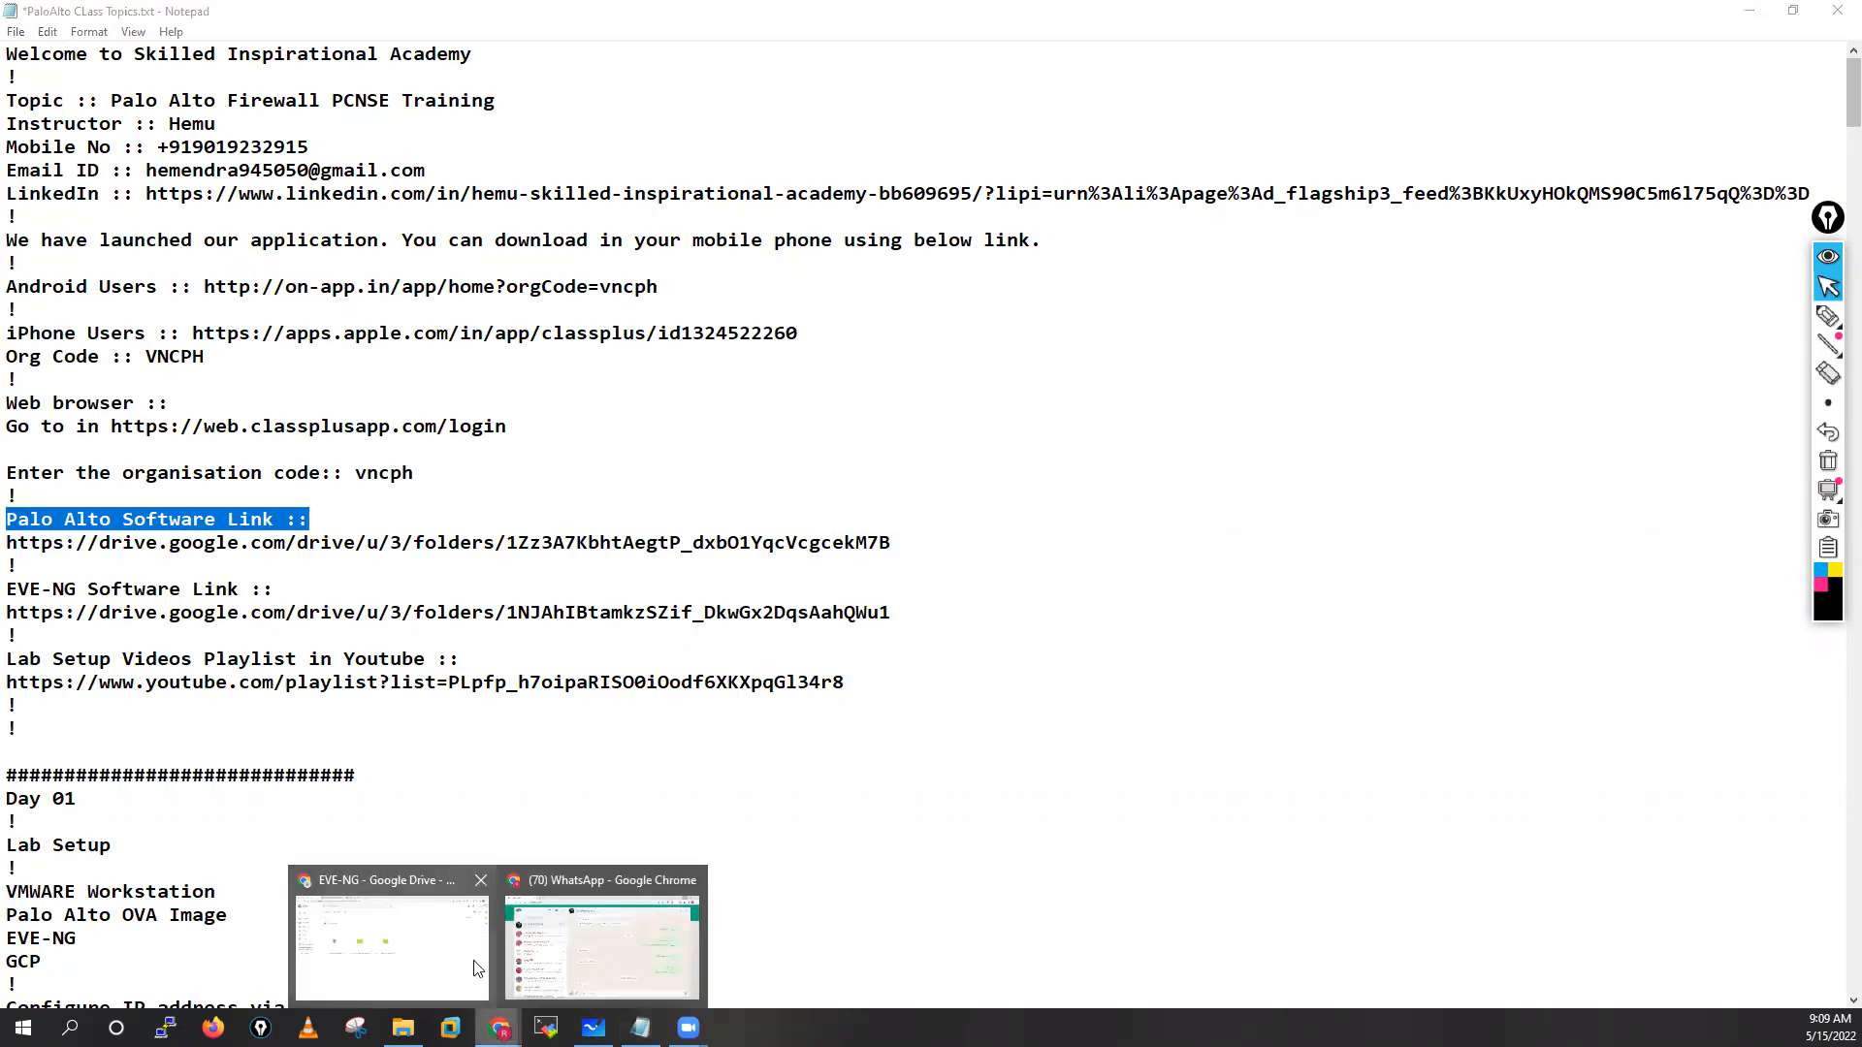
{"action": "left_click", "coordinate": [413, 951]}
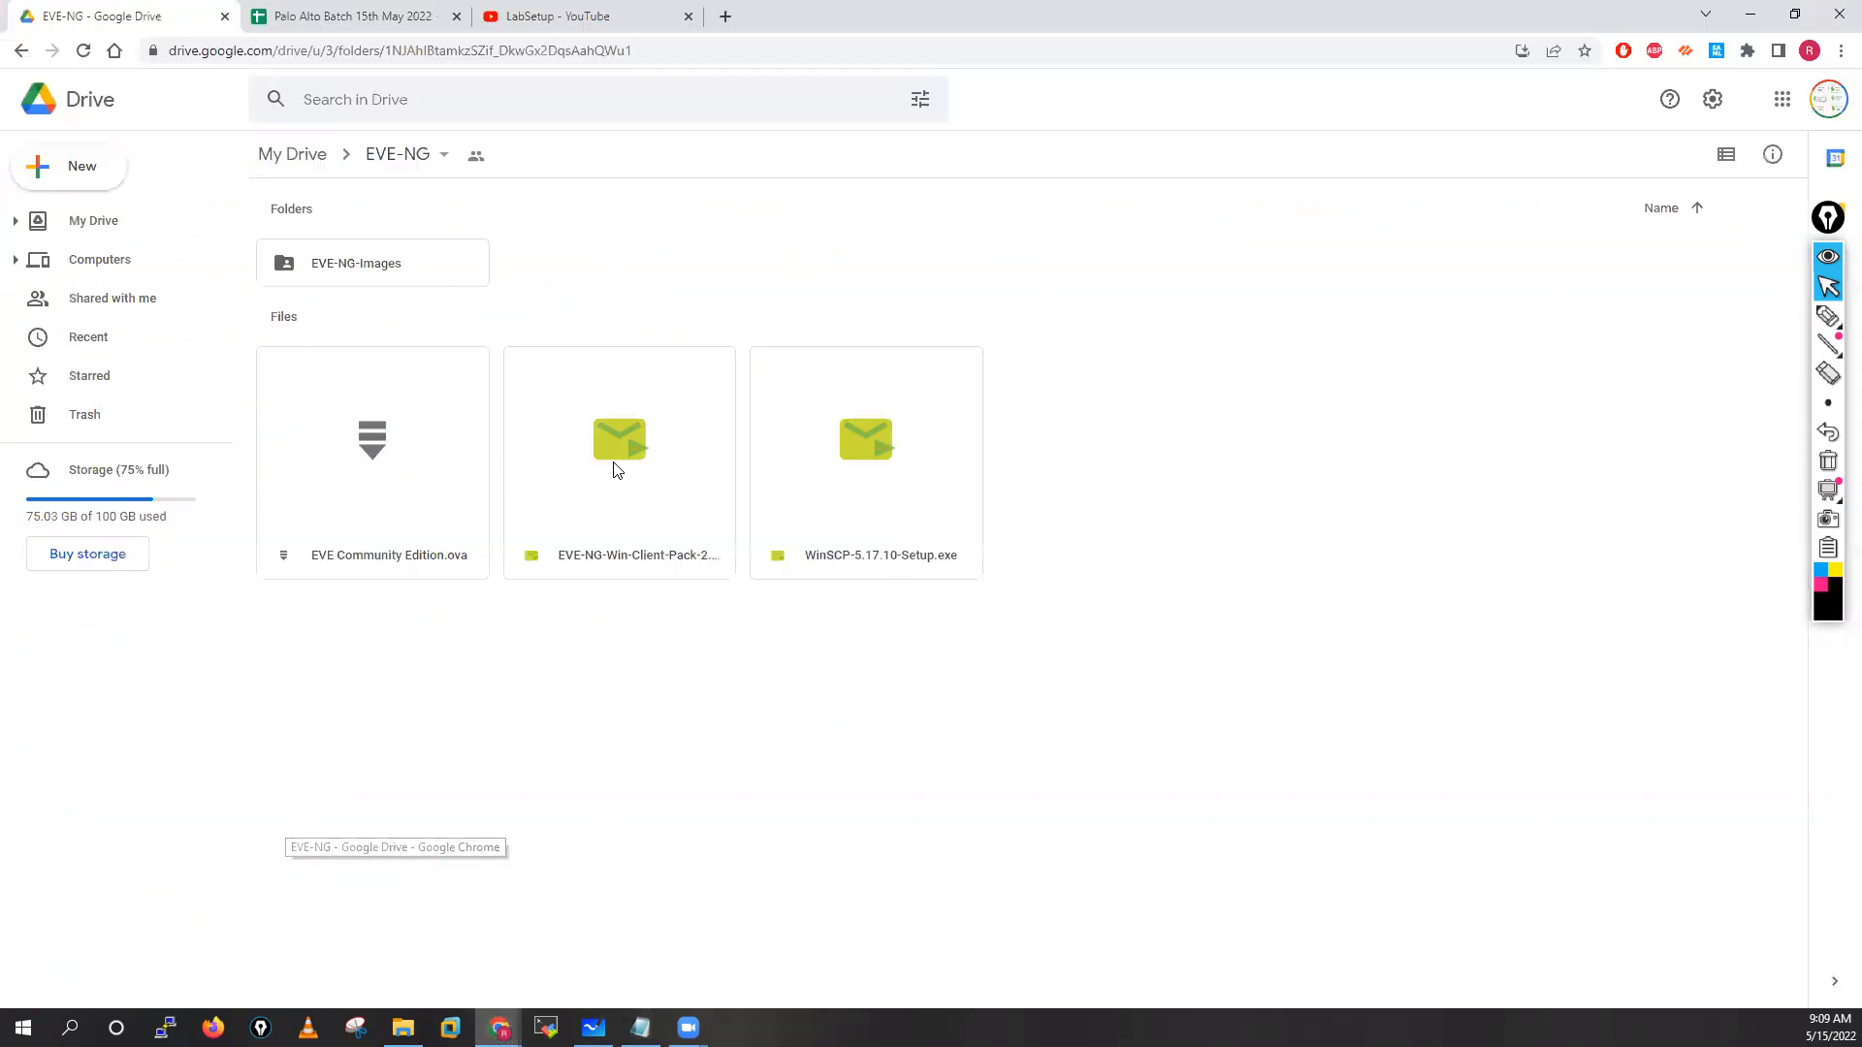
{"action": "left_click", "coordinate": [295, 167]}
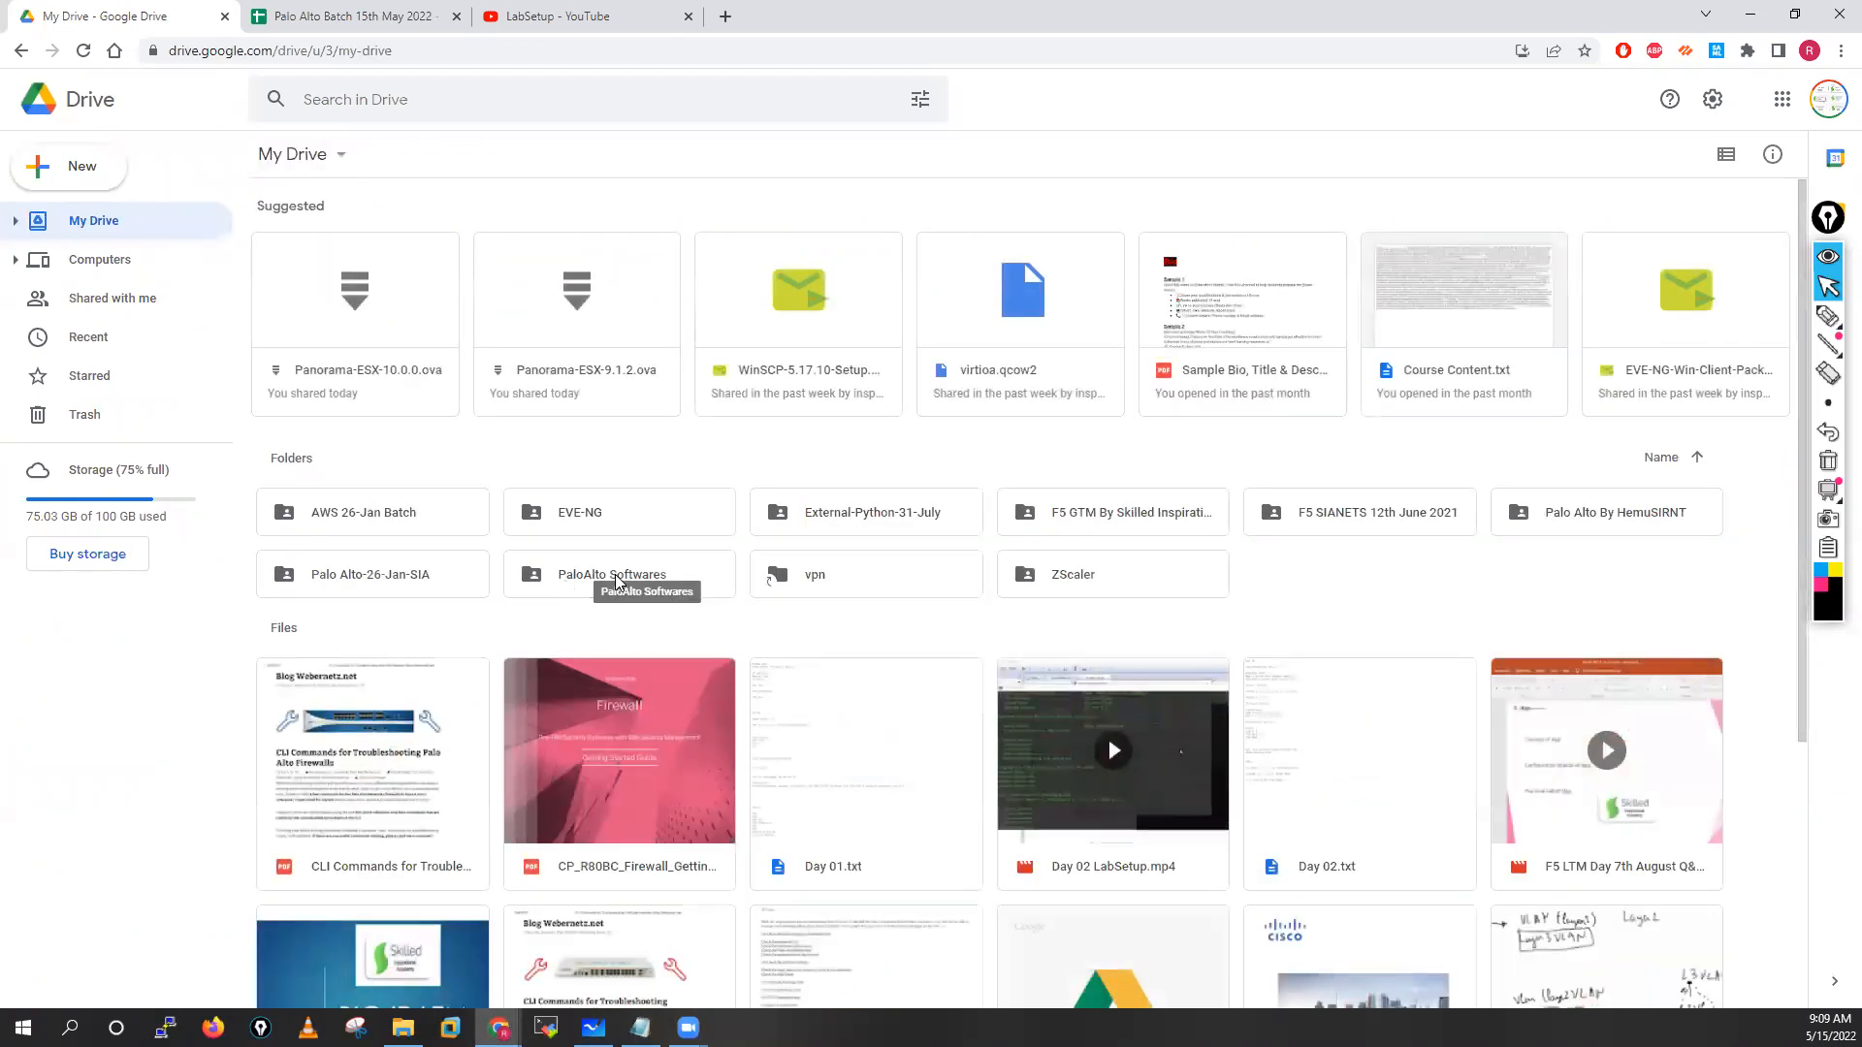
{"action": "double_click", "coordinate": [615, 574]}
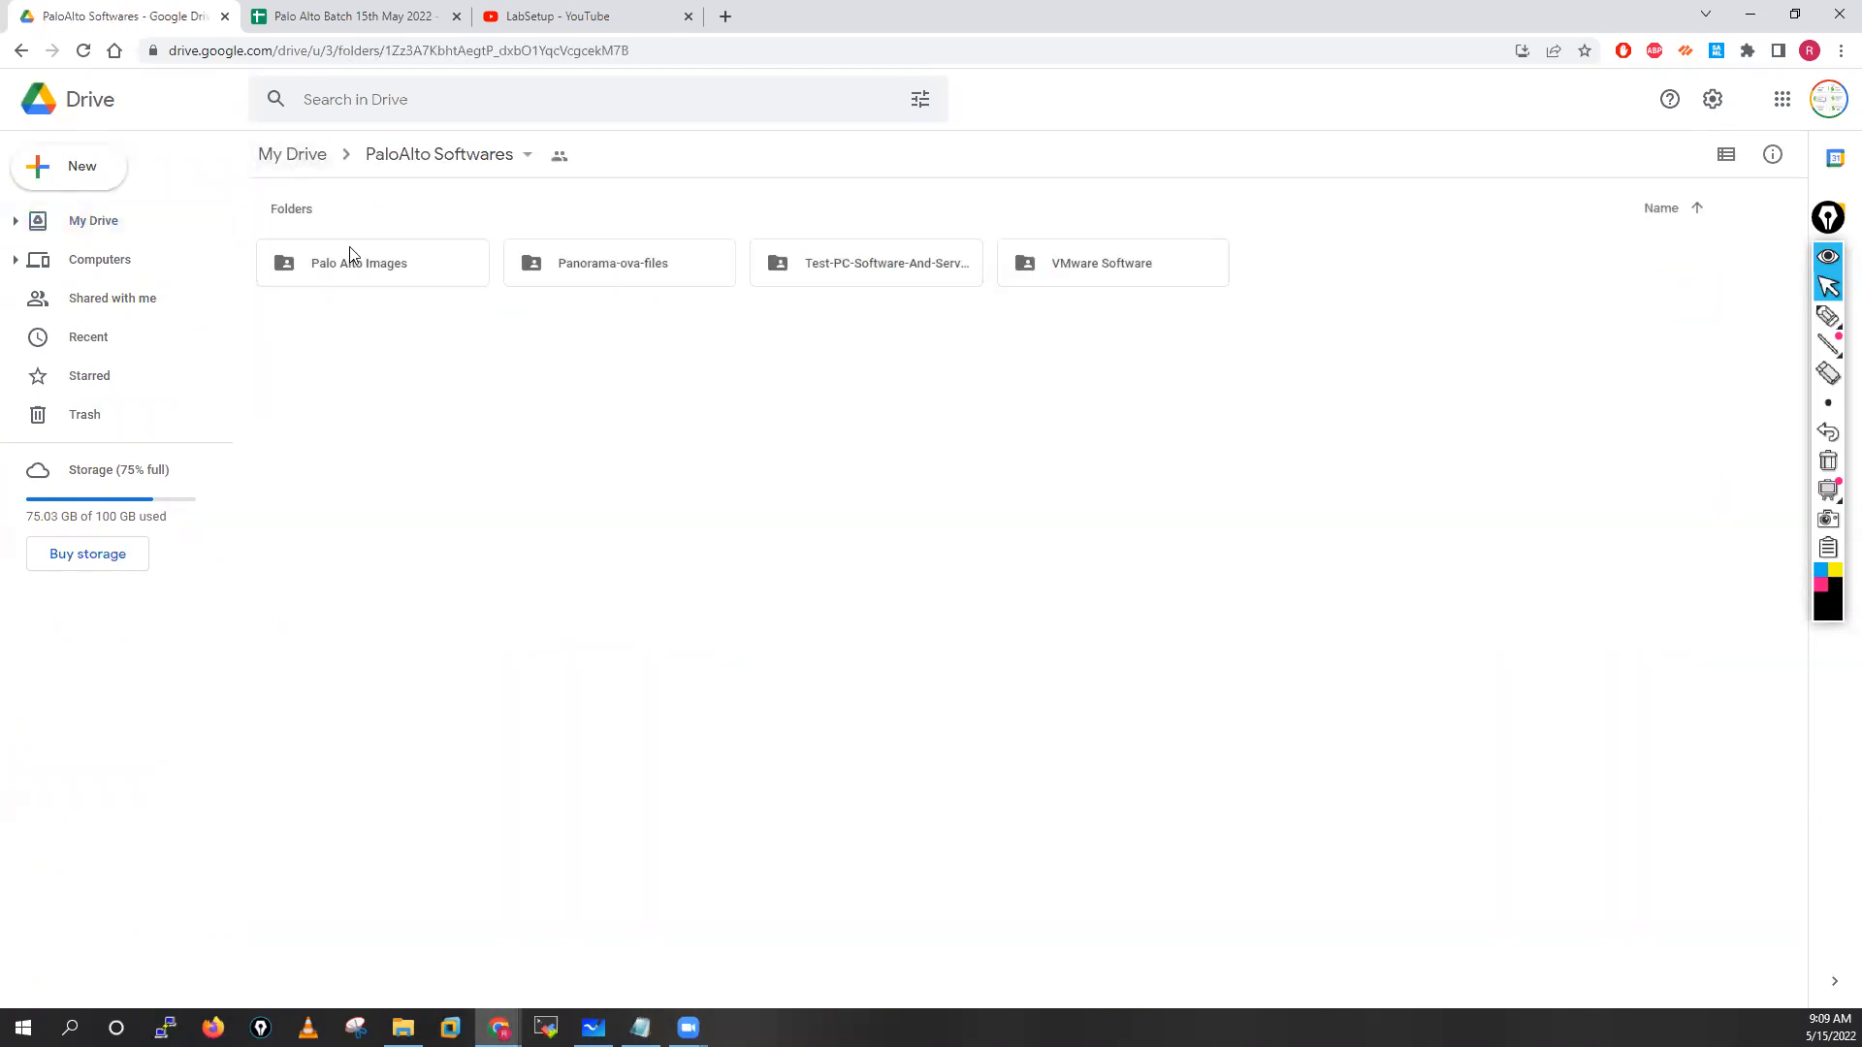
{"action": "double_click", "coordinate": [352, 266]}
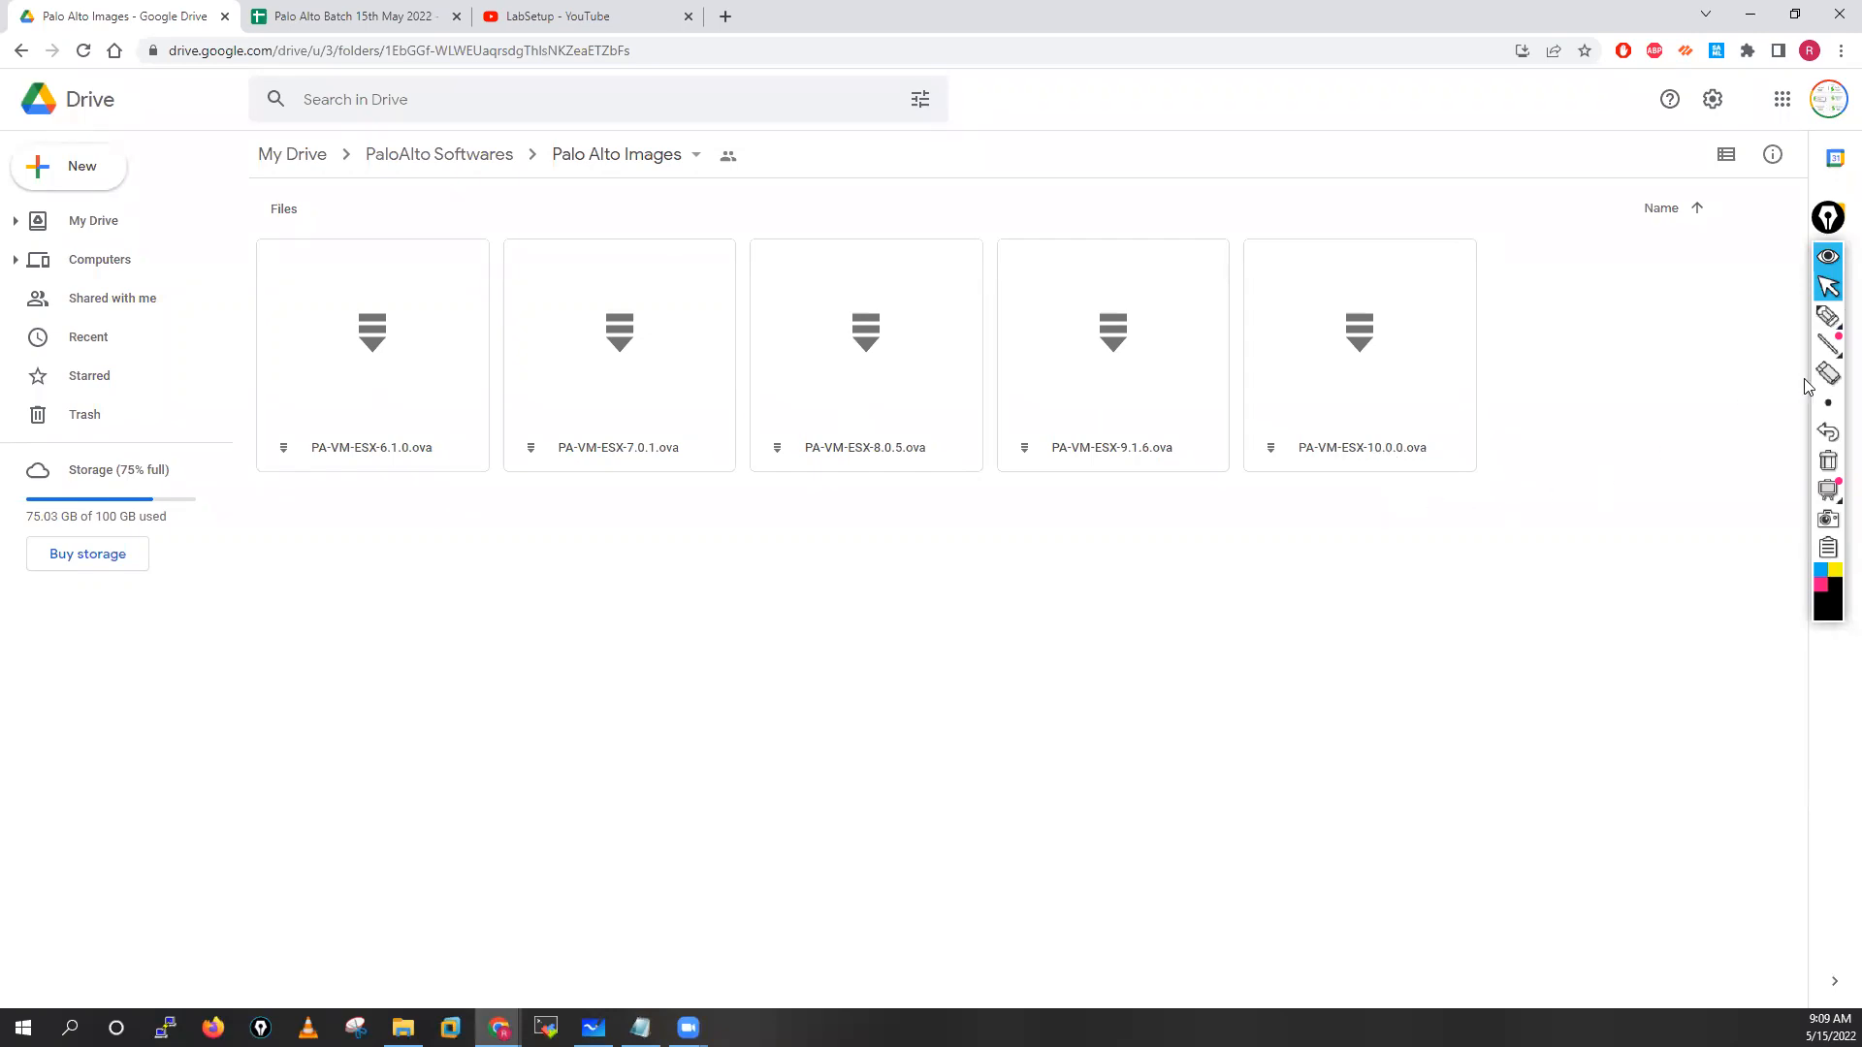
Switch to pink highlighter ink and write a RAM 12 GB note below the files
{"action": "mouse_move", "coordinate": [1828, 316]}
{"action": "left_click", "coordinate": [1737, 318]}
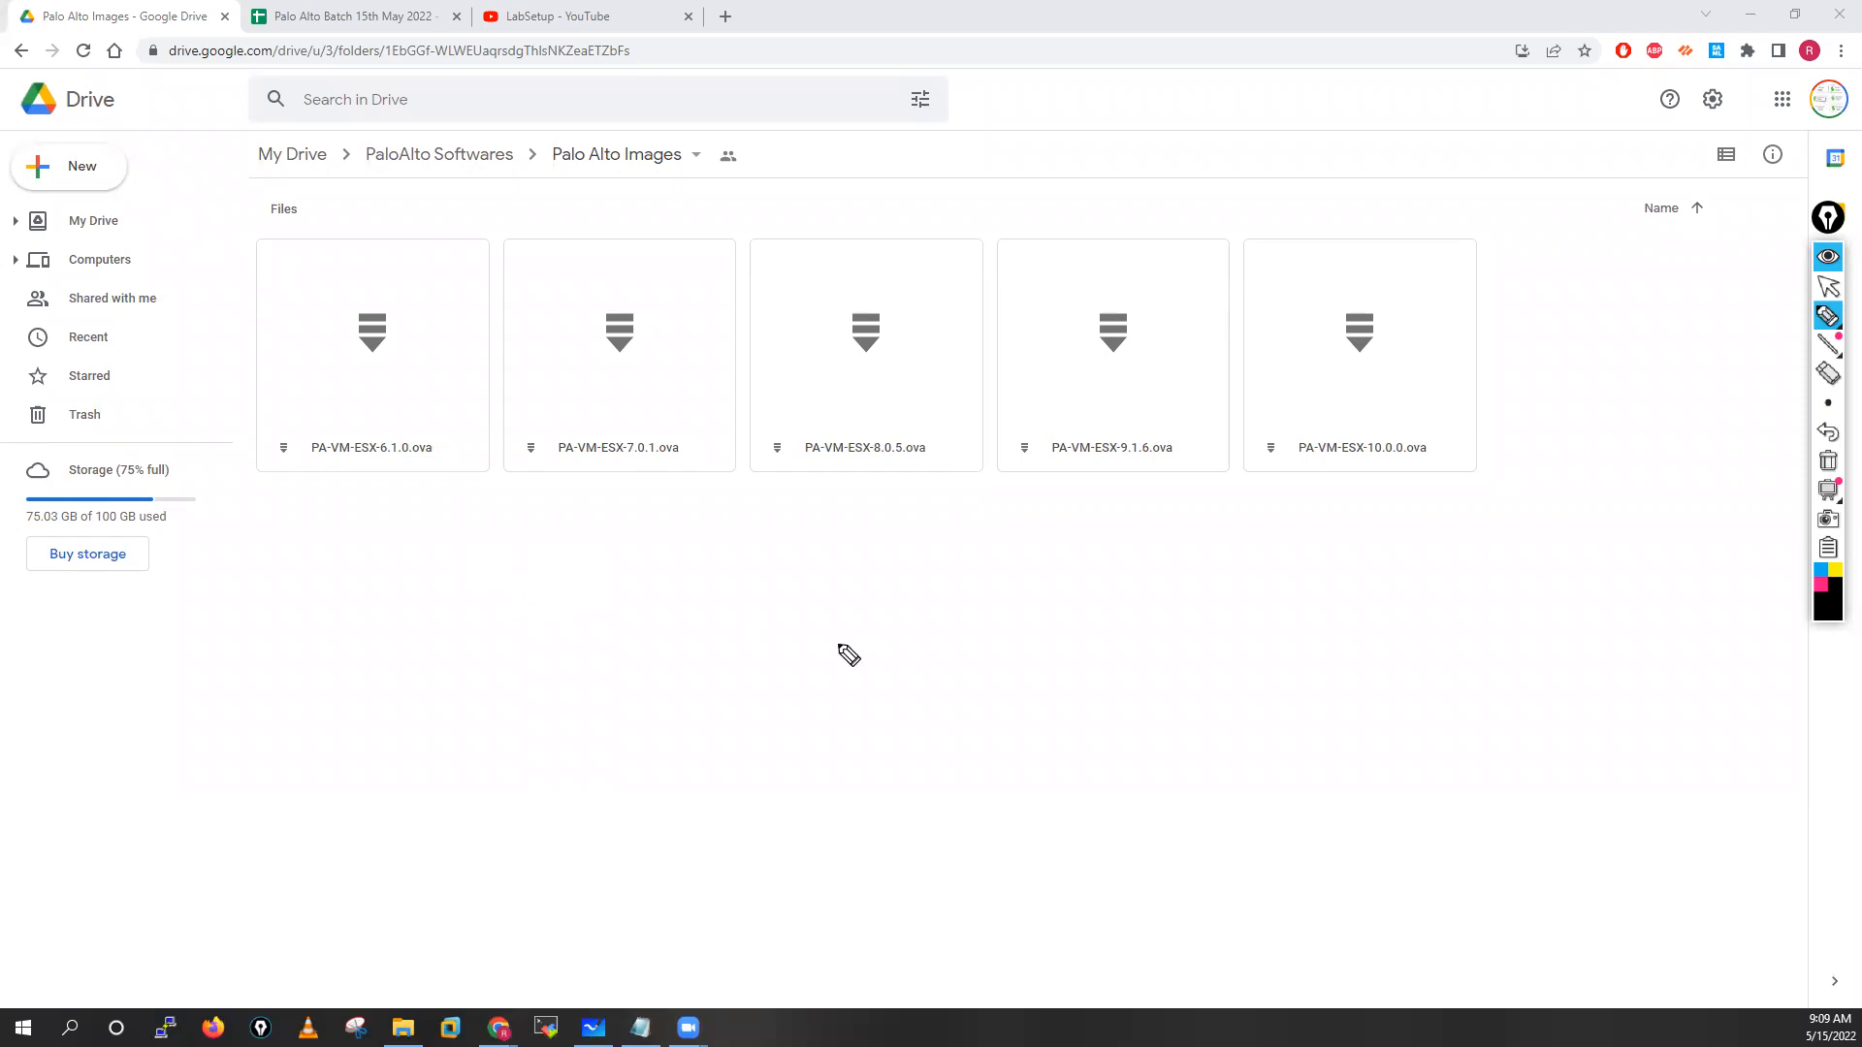
{"action": "left_click", "coordinate": [1820, 584]}
{"action": "mouse_move", "coordinate": [479, 536]}
{"action": "left_mouse_down"}
{"action": "mouse_move", "coordinate": [485, 572]}
{"action": "mouse_move", "coordinate": [546, 552]}
{"action": "mouse_move", "coordinate": [582, 573]}
{"action": "mouse_move", "coordinate": [737, 574]}
{"action": "mouse_move", "coordinate": [677, 524]}
{"action": "mouse_move", "coordinate": [694, 609]}
{"action": "mouse_move", "coordinate": [765, 541]}
{"action": "left_mouse_up"}
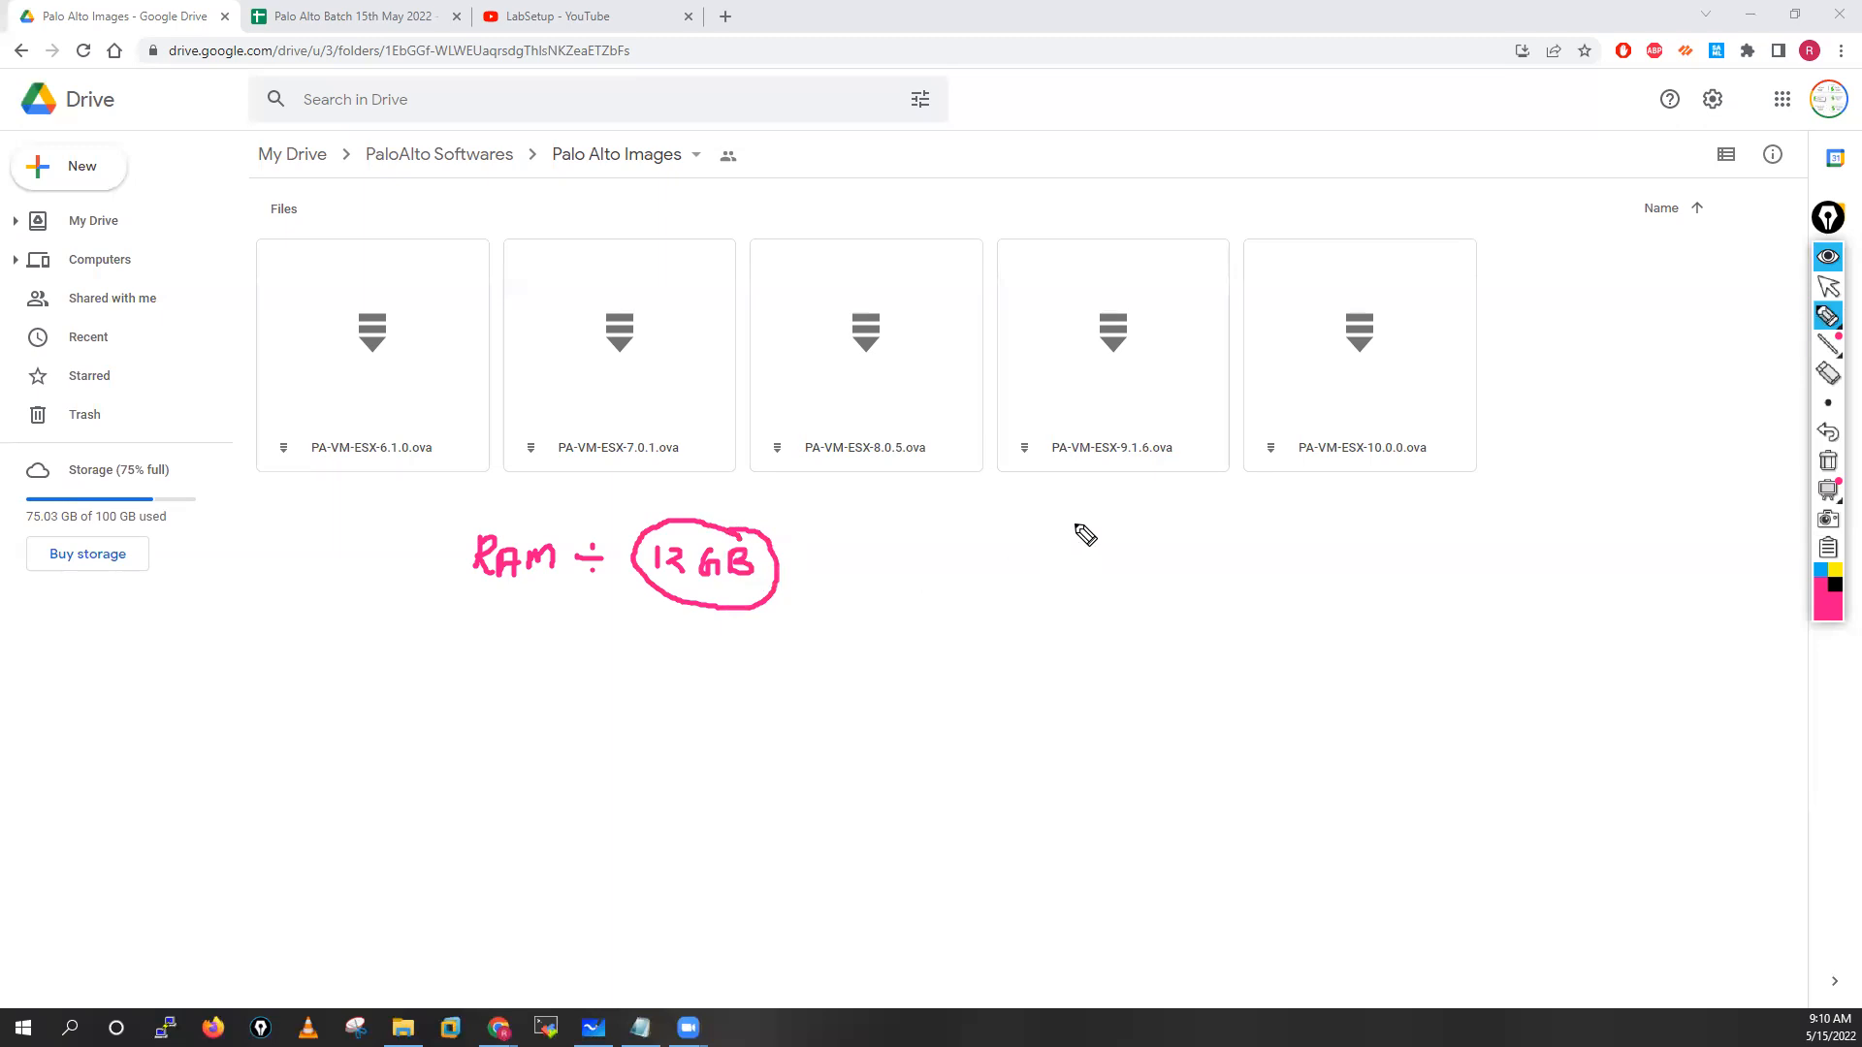
Circle the 9.1.6 image and add an arrow down to a 4.5 GB note
{"action": "mouse_move", "coordinate": [1183, 446]}
{"action": "left_mouse_down"}
{"action": "mouse_move", "coordinate": [1096, 407]}
{"action": "mouse_move", "coordinate": [1002, 453]}
{"action": "mouse_move", "coordinate": [1151, 498]}
{"action": "mouse_move", "coordinate": [1200, 445]}
{"action": "mouse_move", "coordinate": [1152, 424]}
{"action": "left_mouse_up"}
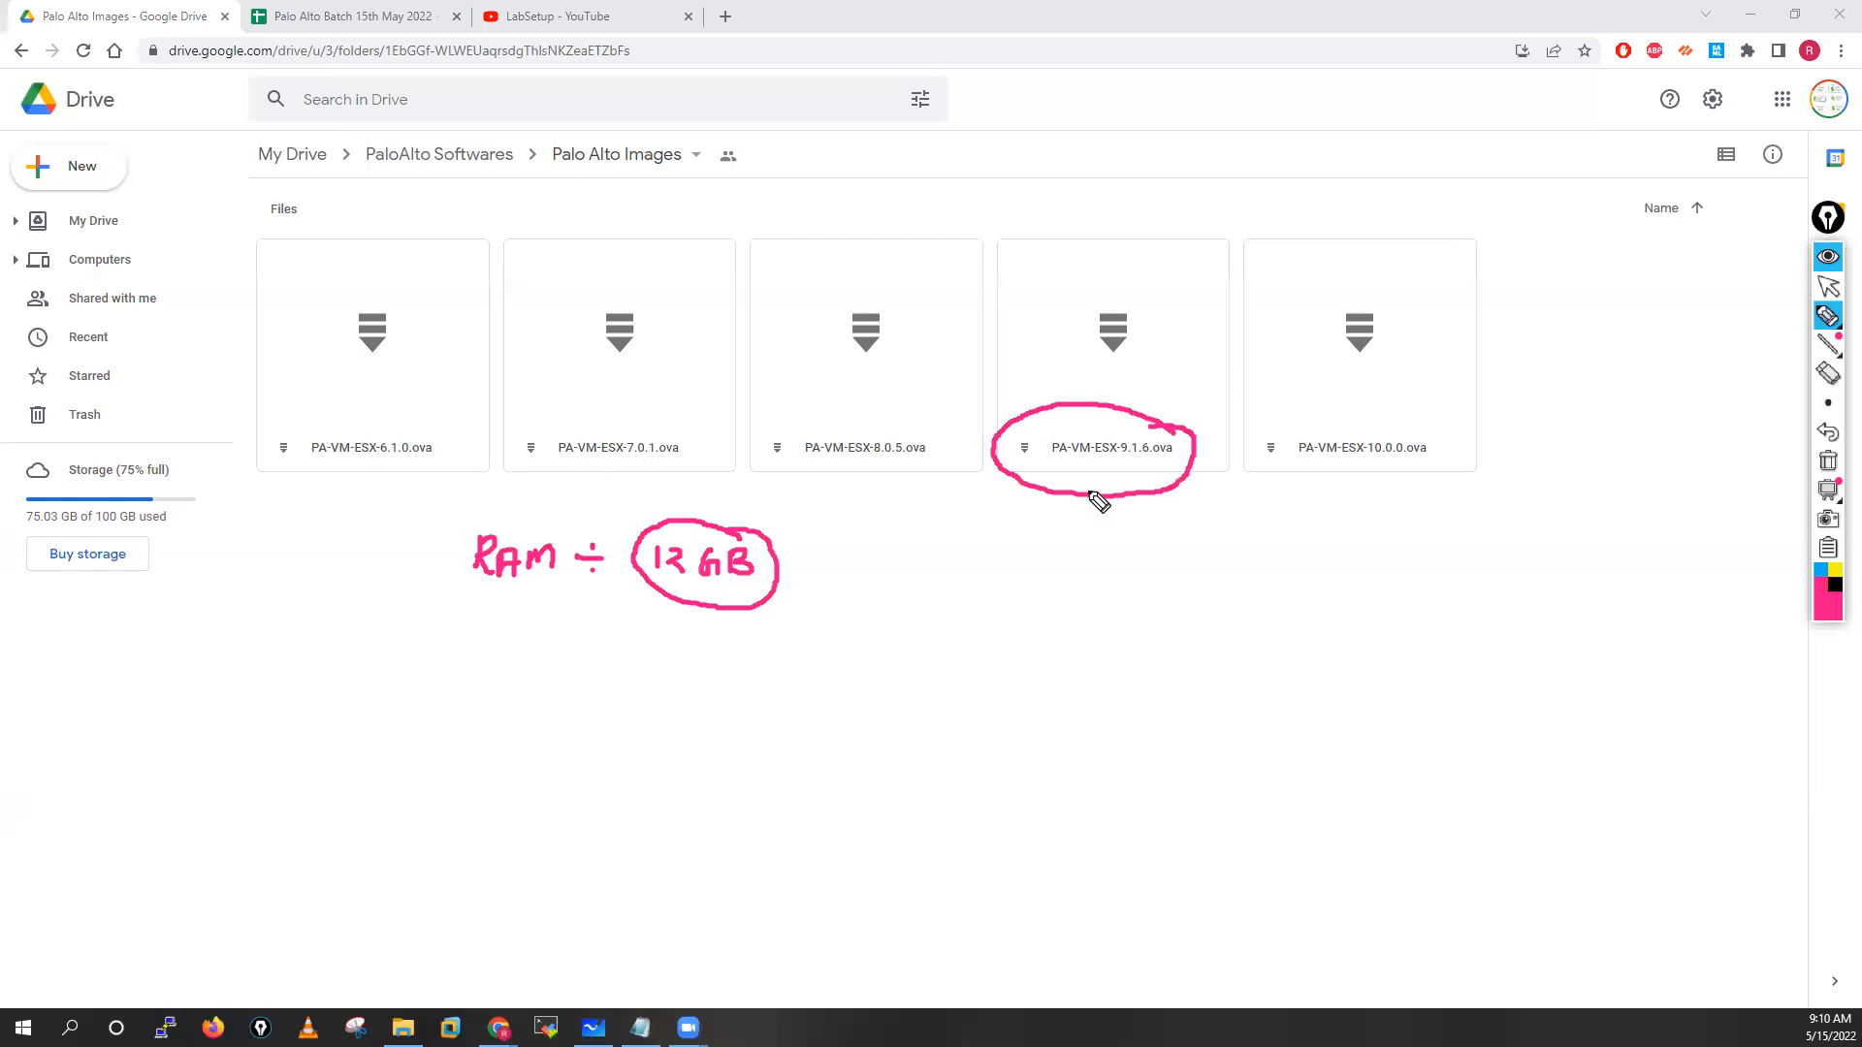
{"action": "mouse_move", "coordinate": [1085, 479]}
{"action": "left_mouse_down"}
{"action": "mouse_move", "coordinate": [1085, 524]}
{"action": "mouse_move", "coordinate": [1101, 492]}
{"action": "mouse_move", "coordinate": [1107, 526]}
{"action": "left_mouse_up"}
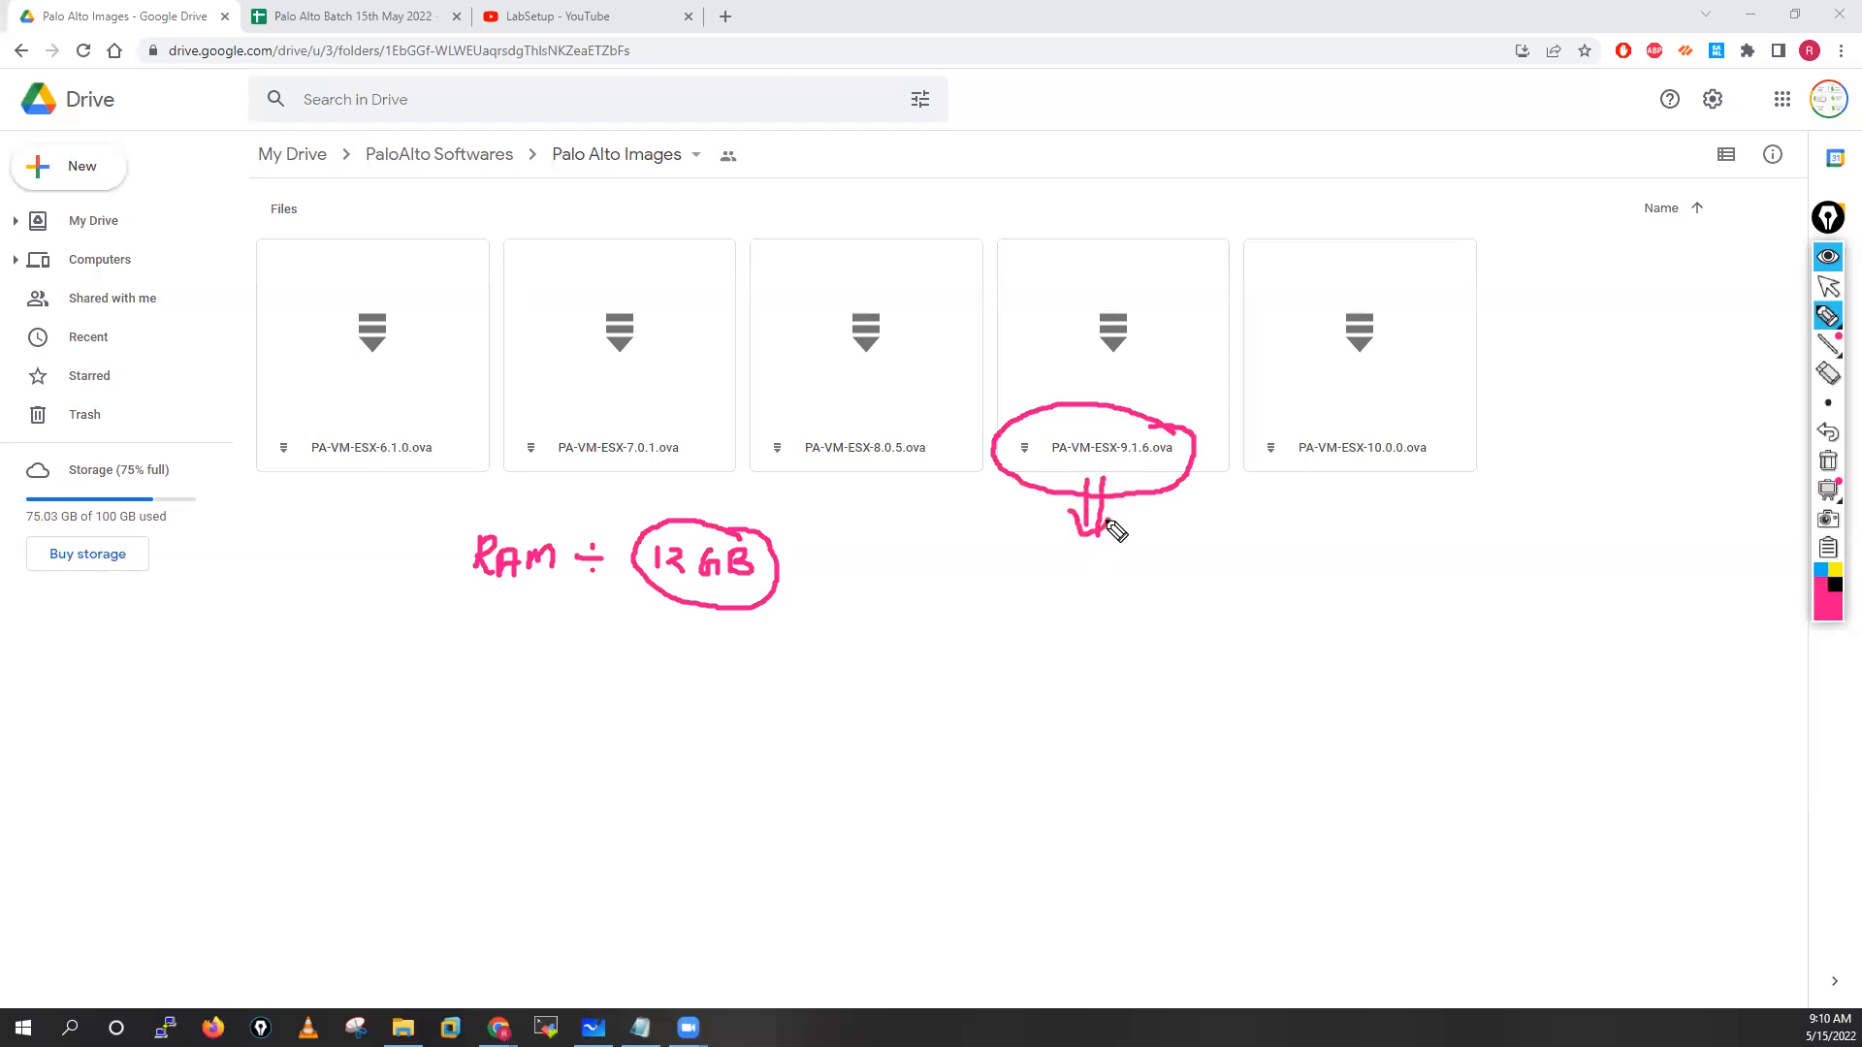
{"action": "mouse_move", "coordinate": [1088, 562]}
{"action": "left_mouse_down"}
{"action": "mouse_move", "coordinate": [1095, 590]}
{"action": "mouse_move", "coordinate": [1189, 582]}
{"action": "mouse_move", "coordinate": [1155, 545]}
{"action": "mouse_move", "coordinate": [1064, 582]}
{"action": "mouse_move", "coordinate": [1234, 586]}
{"action": "mouse_move", "coordinate": [1180, 563]}
{"action": "left_mouse_up"}
{"action": "left_click", "coordinate": [1108, 580]}
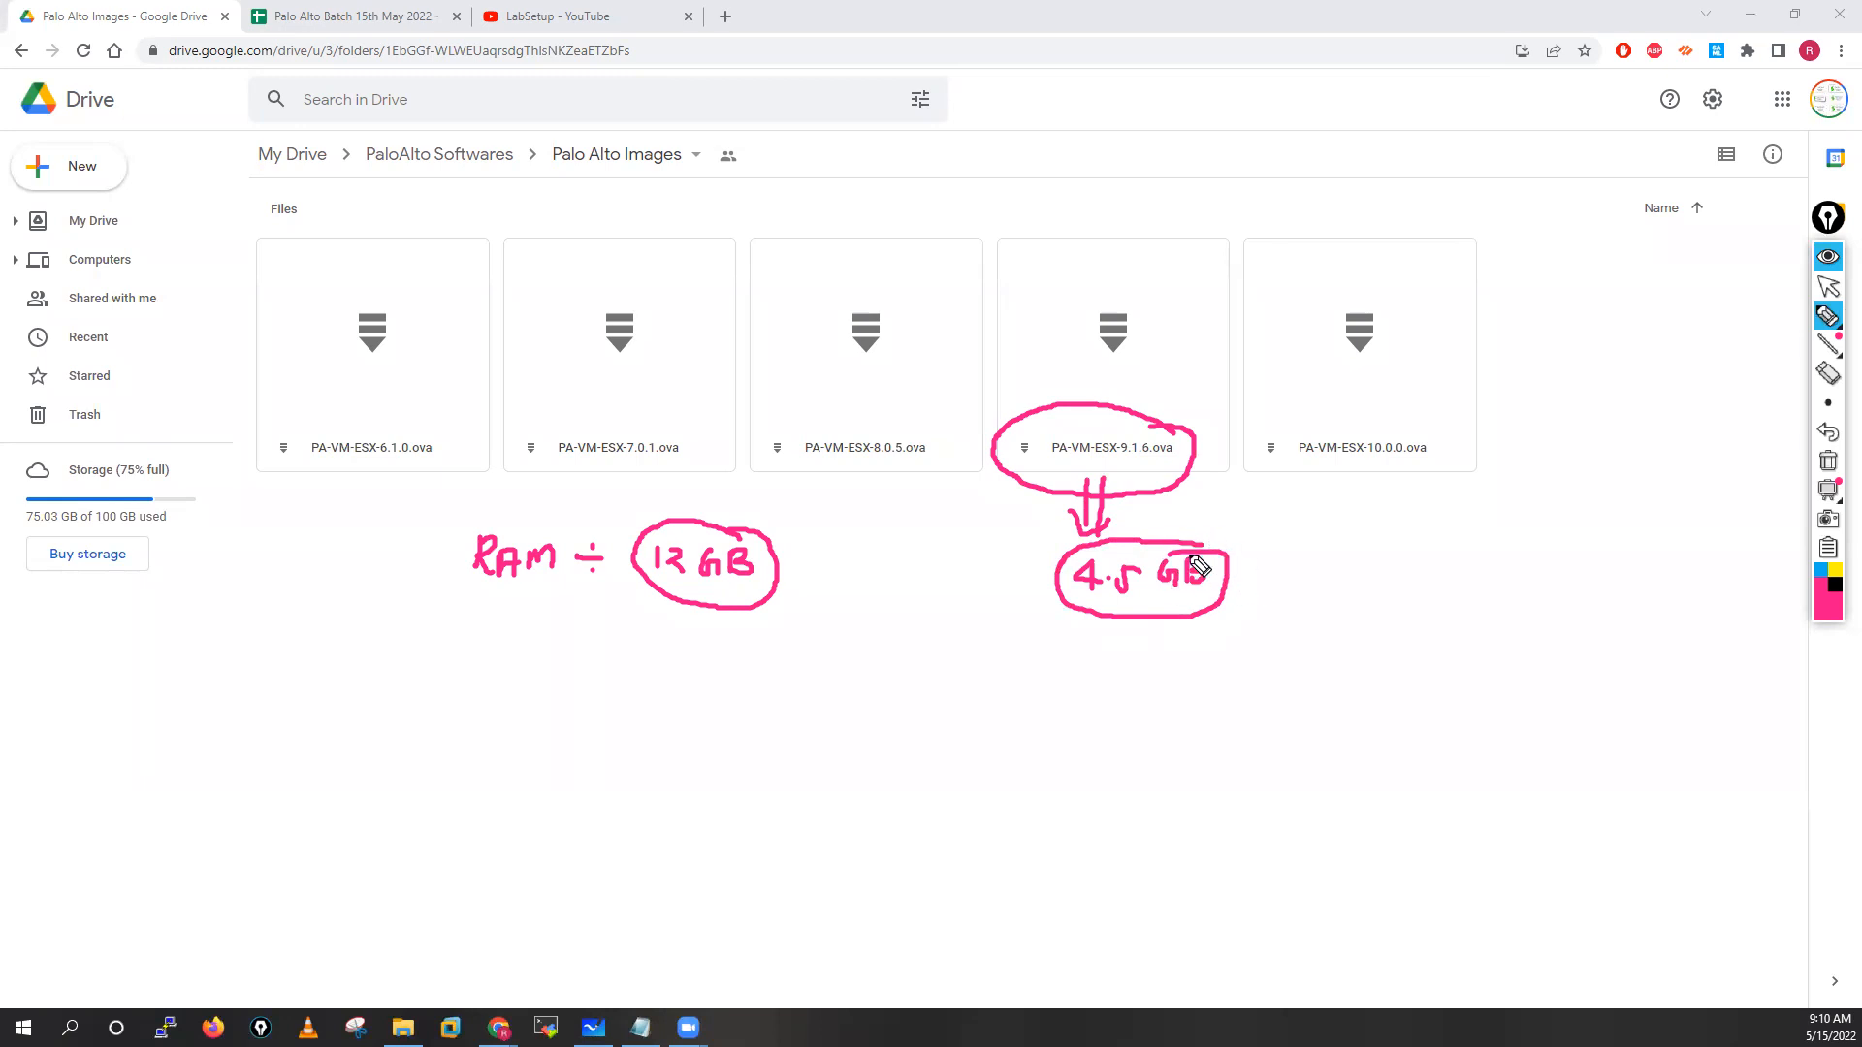
Write a RAM 16 GB note and circle the PA-VM-ESX-10.0.0.ova image
{"action": "mouse_move", "coordinate": [477, 685]}
{"action": "left_mouse_down"}
{"action": "mouse_move", "coordinate": [475, 714]}
{"action": "mouse_move", "coordinate": [505, 717]}
{"action": "mouse_move", "coordinate": [582, 704]}
{"action": "mouse_move", "coordinate": [576, 689]}
{"action": "left_mouse_up"}
{"action": "mouse_move", "coordinate": [575, 730]}
{"action": "left_mouse_down"}
{"action": "mouse_move", "coordinate": [748, 707]}
{"action": "mouse_move", "coordinate": [754, 728]}
{"action": "left_mouse_up"}
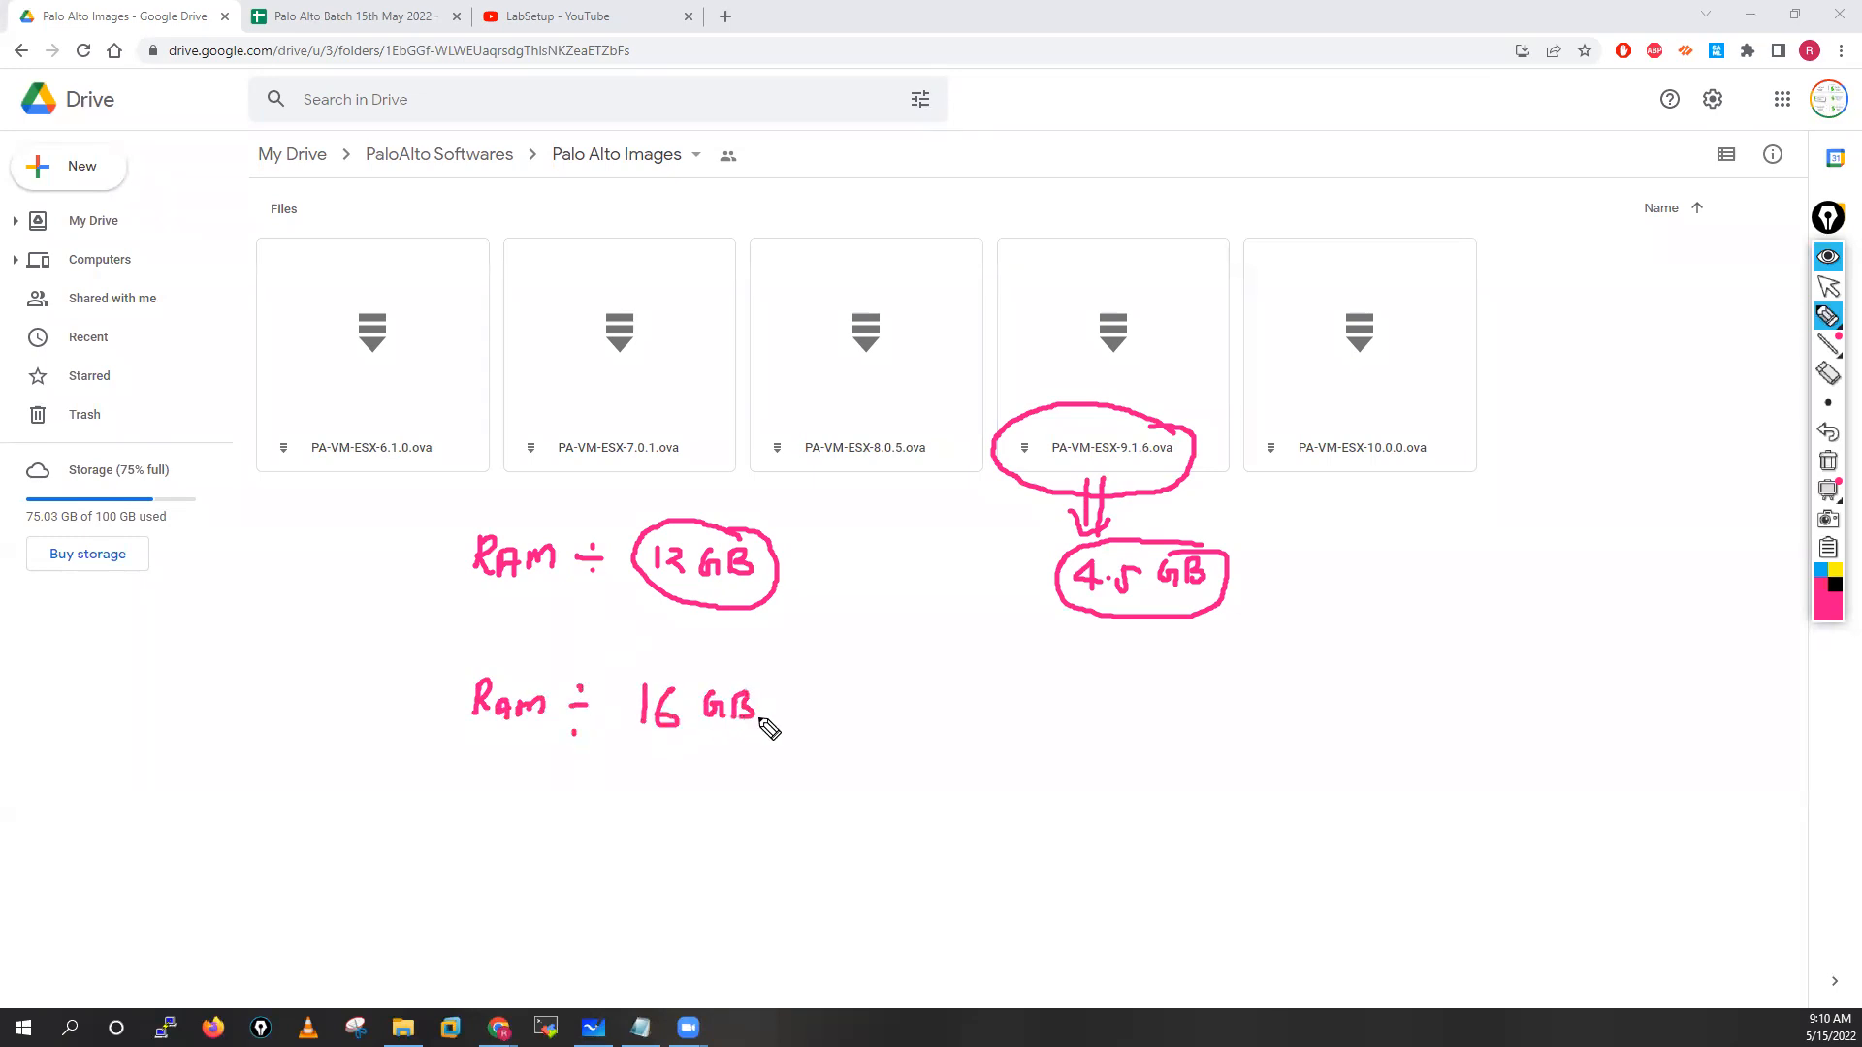
{"action": "mouse_move", "coordinate": [1418, 421]}
{"action": "left_mouse_down"}
{"action": "mouse_move", "coordinate": [1292, 411]}
{"action": "mouse_move", "coordinate": [1375, 489]}
{"action": "mouse_move", "coordinate": [1399, 414]}
{"action": "mouse_move", "coordinate": [1383, 529]}
{"action": "mouse_move", "coordinate": [1399, 524]}
{"action": "mouse_move", "coordinate": [1409, 585]}
{"action": "mouse_move", "coordinate": [1598, 593]}
{"action": "left_mouse_up"}
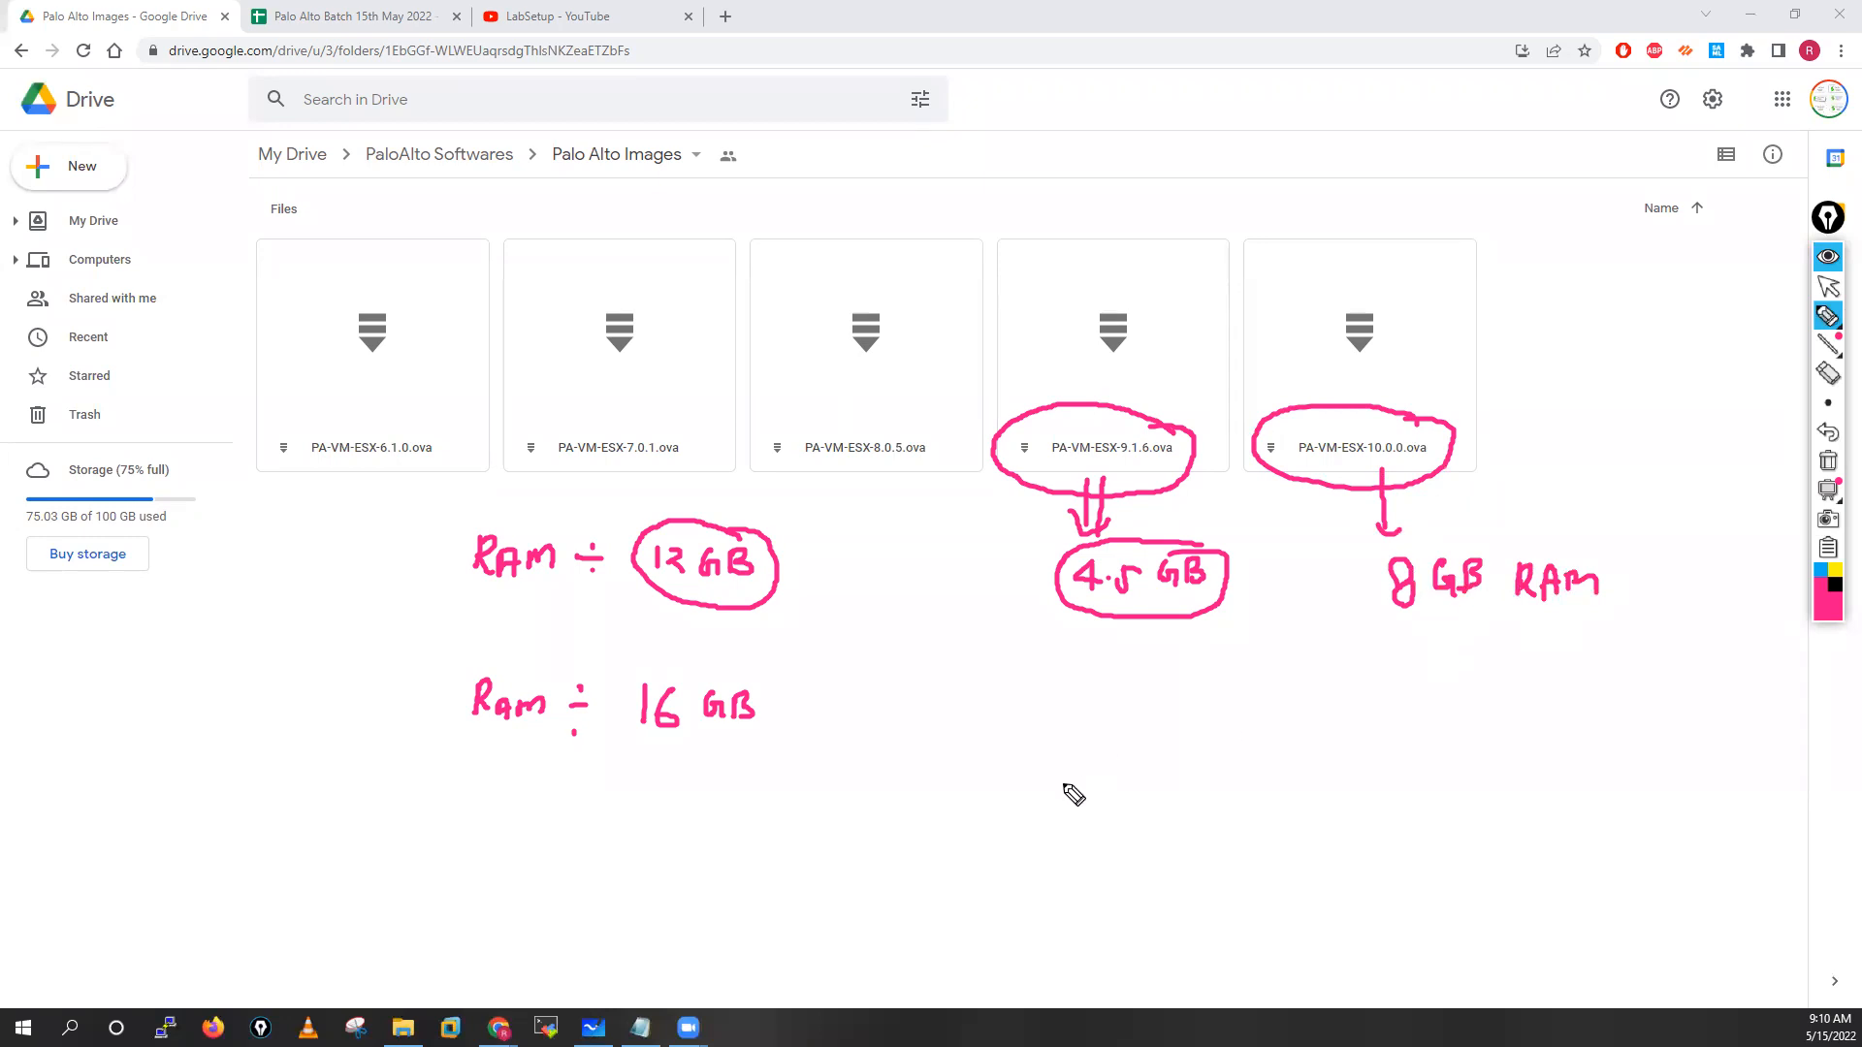
Write 8 GB + SSD, circle the 8.0.5 image and tick 9.1.6 twice
{"action": "mouse_move", "coordinate": [1067, 791]}
{"action": "left_mouse_down"}
{"action": "mouse_move", "coordinate": [1148, 793]}
{"action": "mouse_move", "coordinate": [1048, 831]}
{"action": "mouse_move", "coordinate": [1139, 754]}
{"action": "left_mouse_up"}
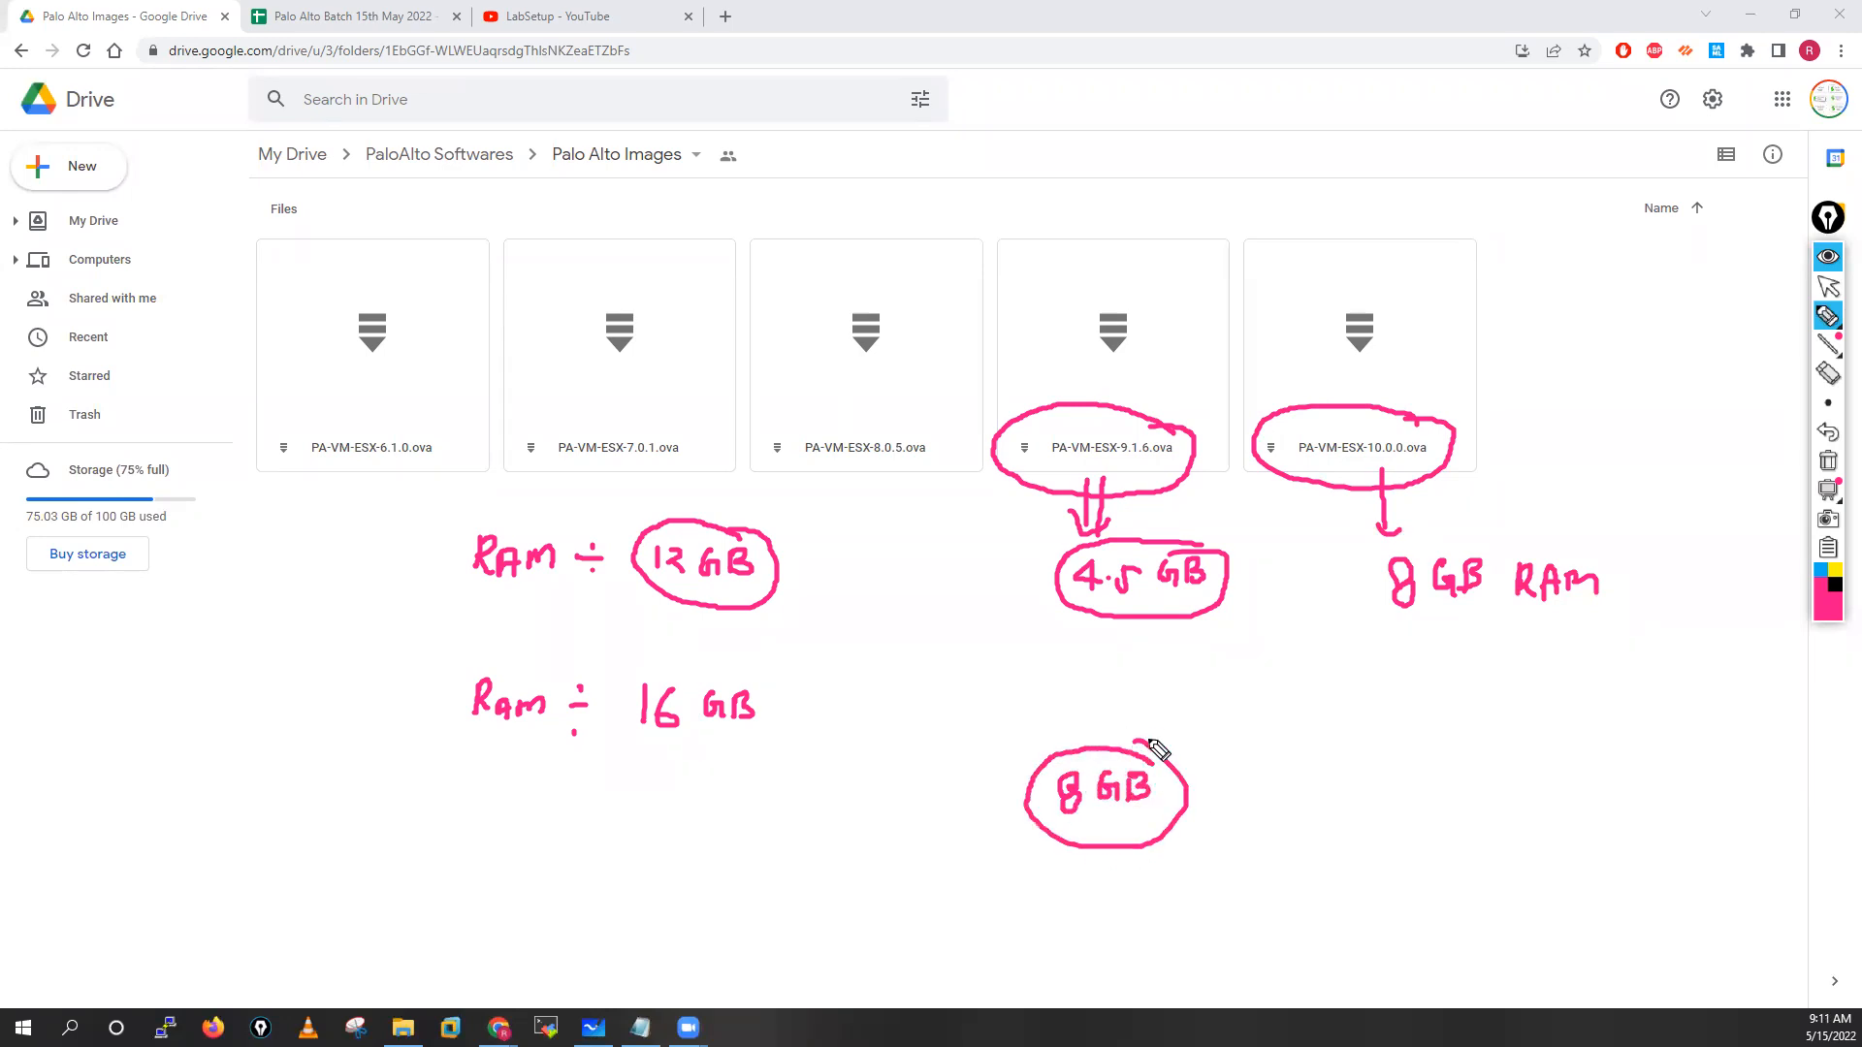
{"action": "mouse_move", "coordinate": [887, 429]}
{"action": "left_mouse_down"}
{"action": "mouse_move", "coordinate": [789, 420]}
{"action": "mouse_move", "coordinate": [879, 485]}
{"action": "mouse_move", "coordinate": [885, 420]}
{"action": "mouse_move", "coordinate": [868, 425]}
{"action": "left_mouse_up"}
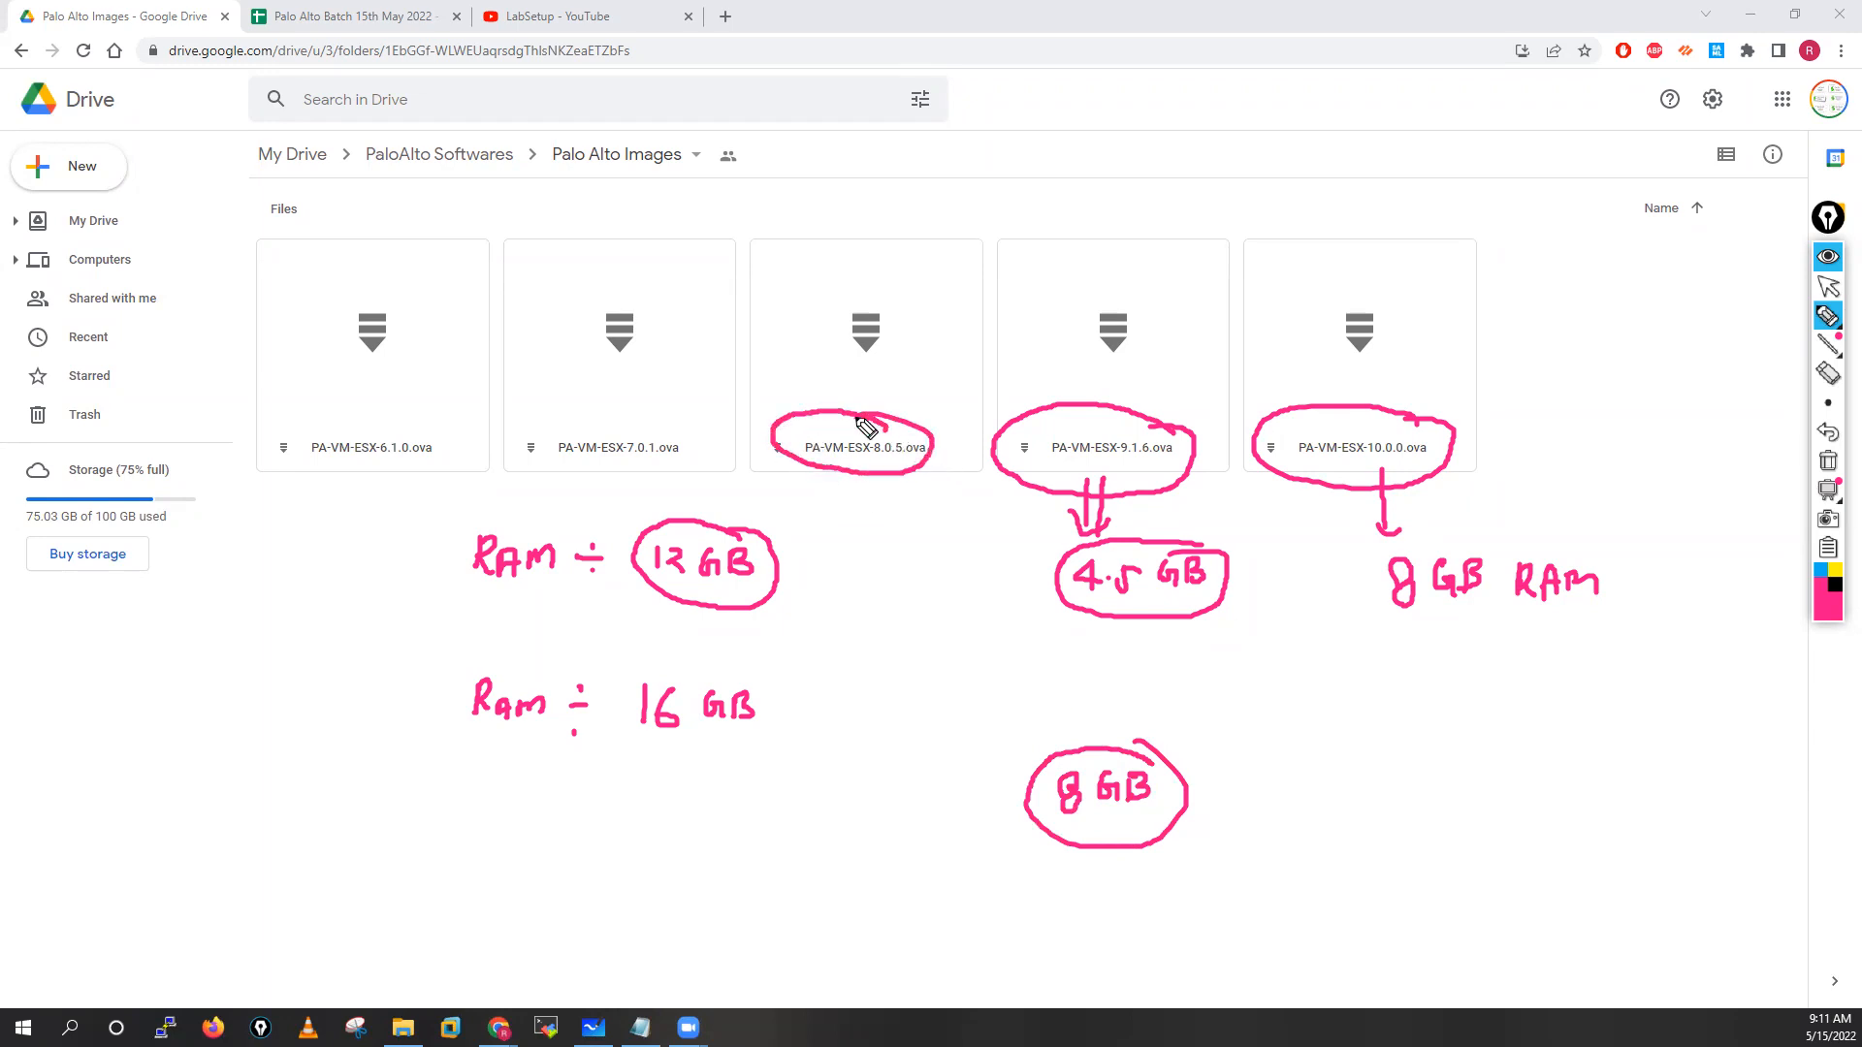
{"action": "left_click_drag", "start_coordinate": [1054, 372], "coordinate": [1125, 364]}
{"action": "left_click", "coordinate": [1227, 776]}
{"action": "left_click_drag", "start_coordinate": [1215, 790], "coordinate": [1327, 792]}
{"action": "left_click_drag", "start_coordinate": [1327, 765], "coordinate": [1332, 790]}
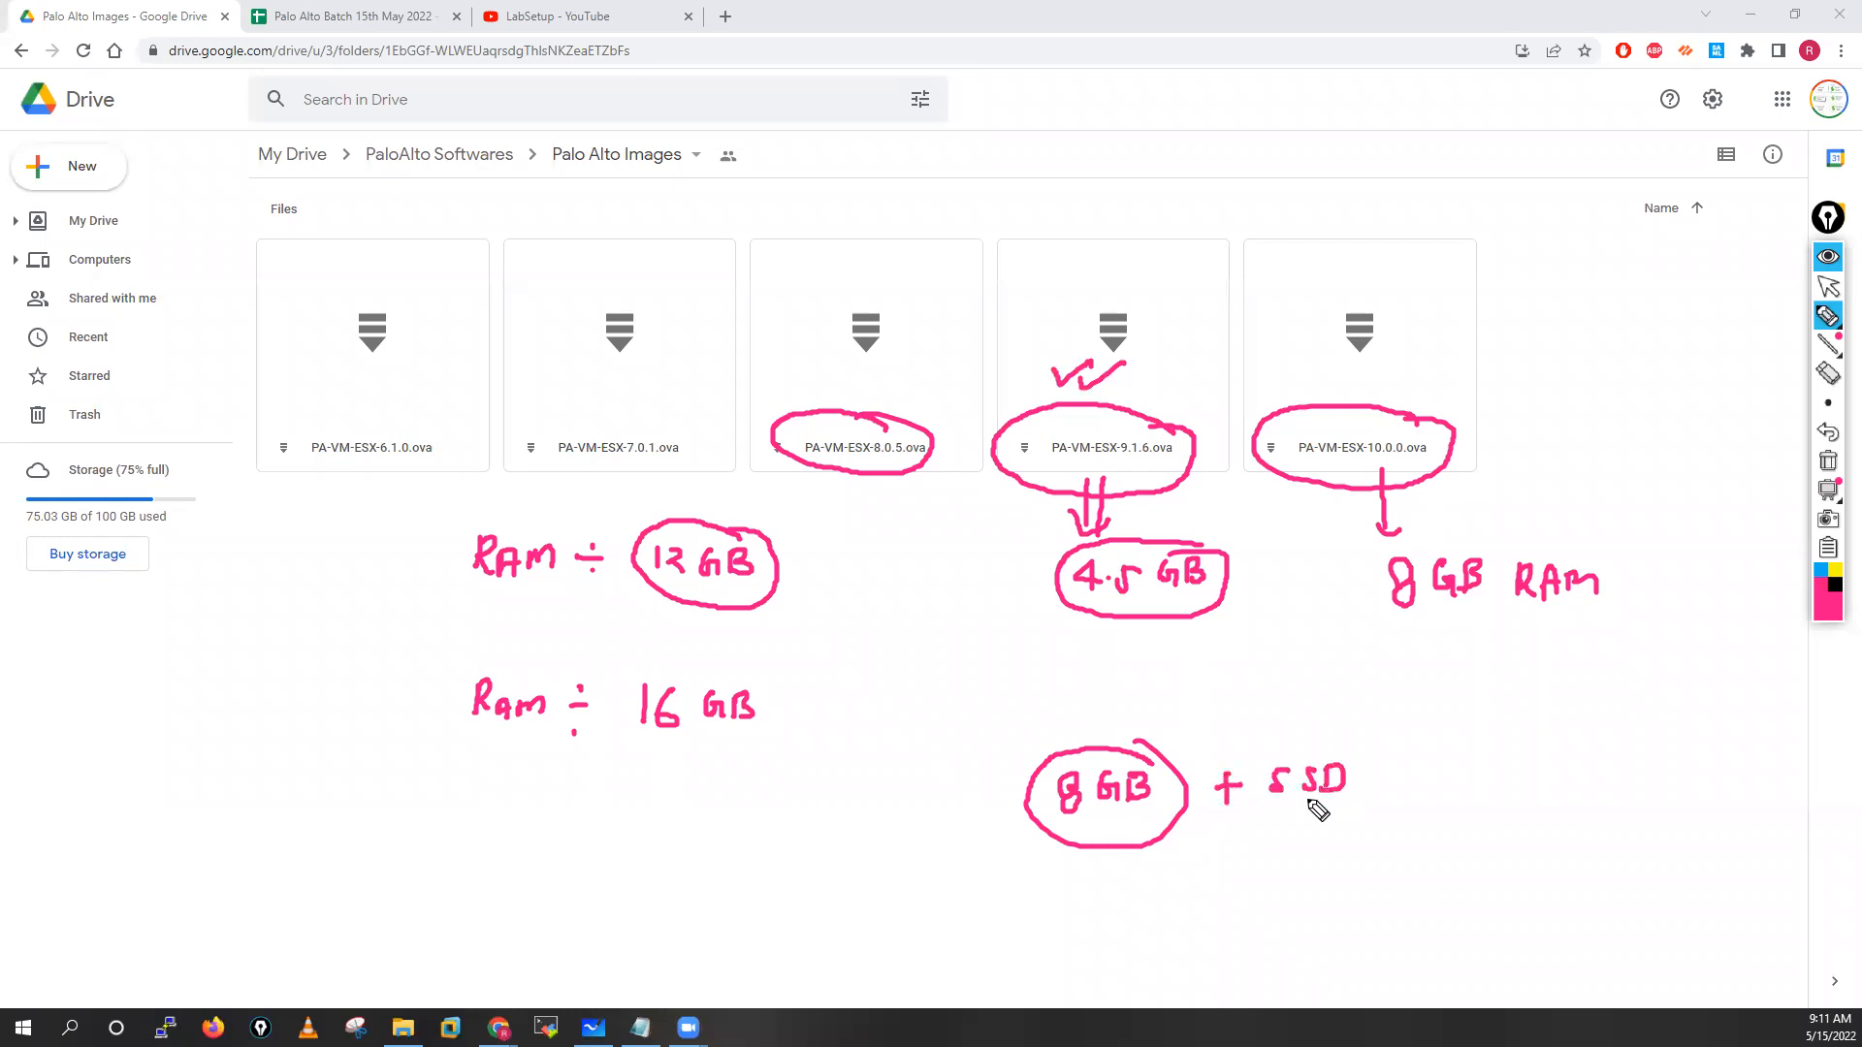
{"action": "mouse_move", "coordinate": [1152, 391]}
{"action": "left_mouse_down"}
{"action": "mouse_move", "coordinate": [1183, 405]}
{"action": "mouse_move", "coordinate": [1220, 383]}
{"action": "left_mouse_up"}
Wipe all pink ink, including a stray 8.0.5 tick, and return to the arrow pointer
{"action": "left_click", "coordinate": [1828, 462]}
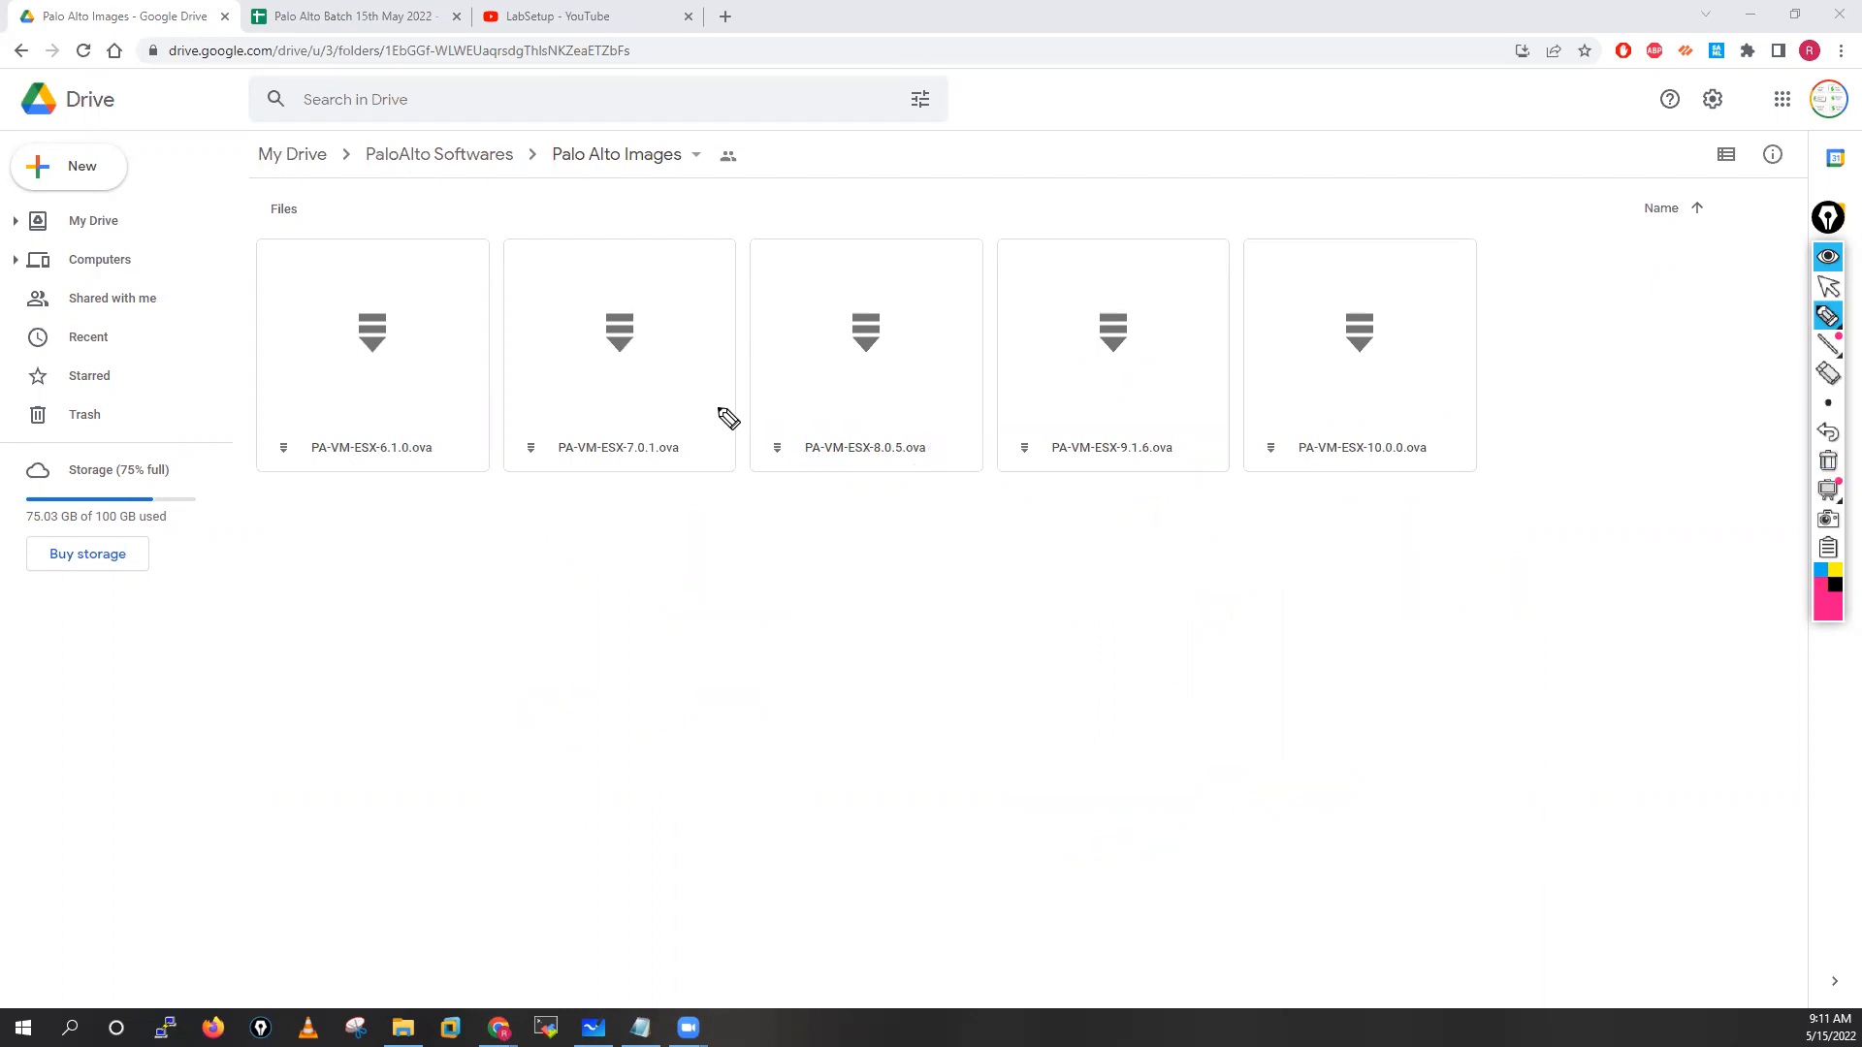
{"action": "mouse_move", "coordinate": [852, 470]}
{"action": "left_mouse_down"}
{"action": "mouse_move", "coordinate": [870, 501]}
{"action": "mouse_move", "coordinate": [943, 461]}
{"action": "left_mouse_up"}
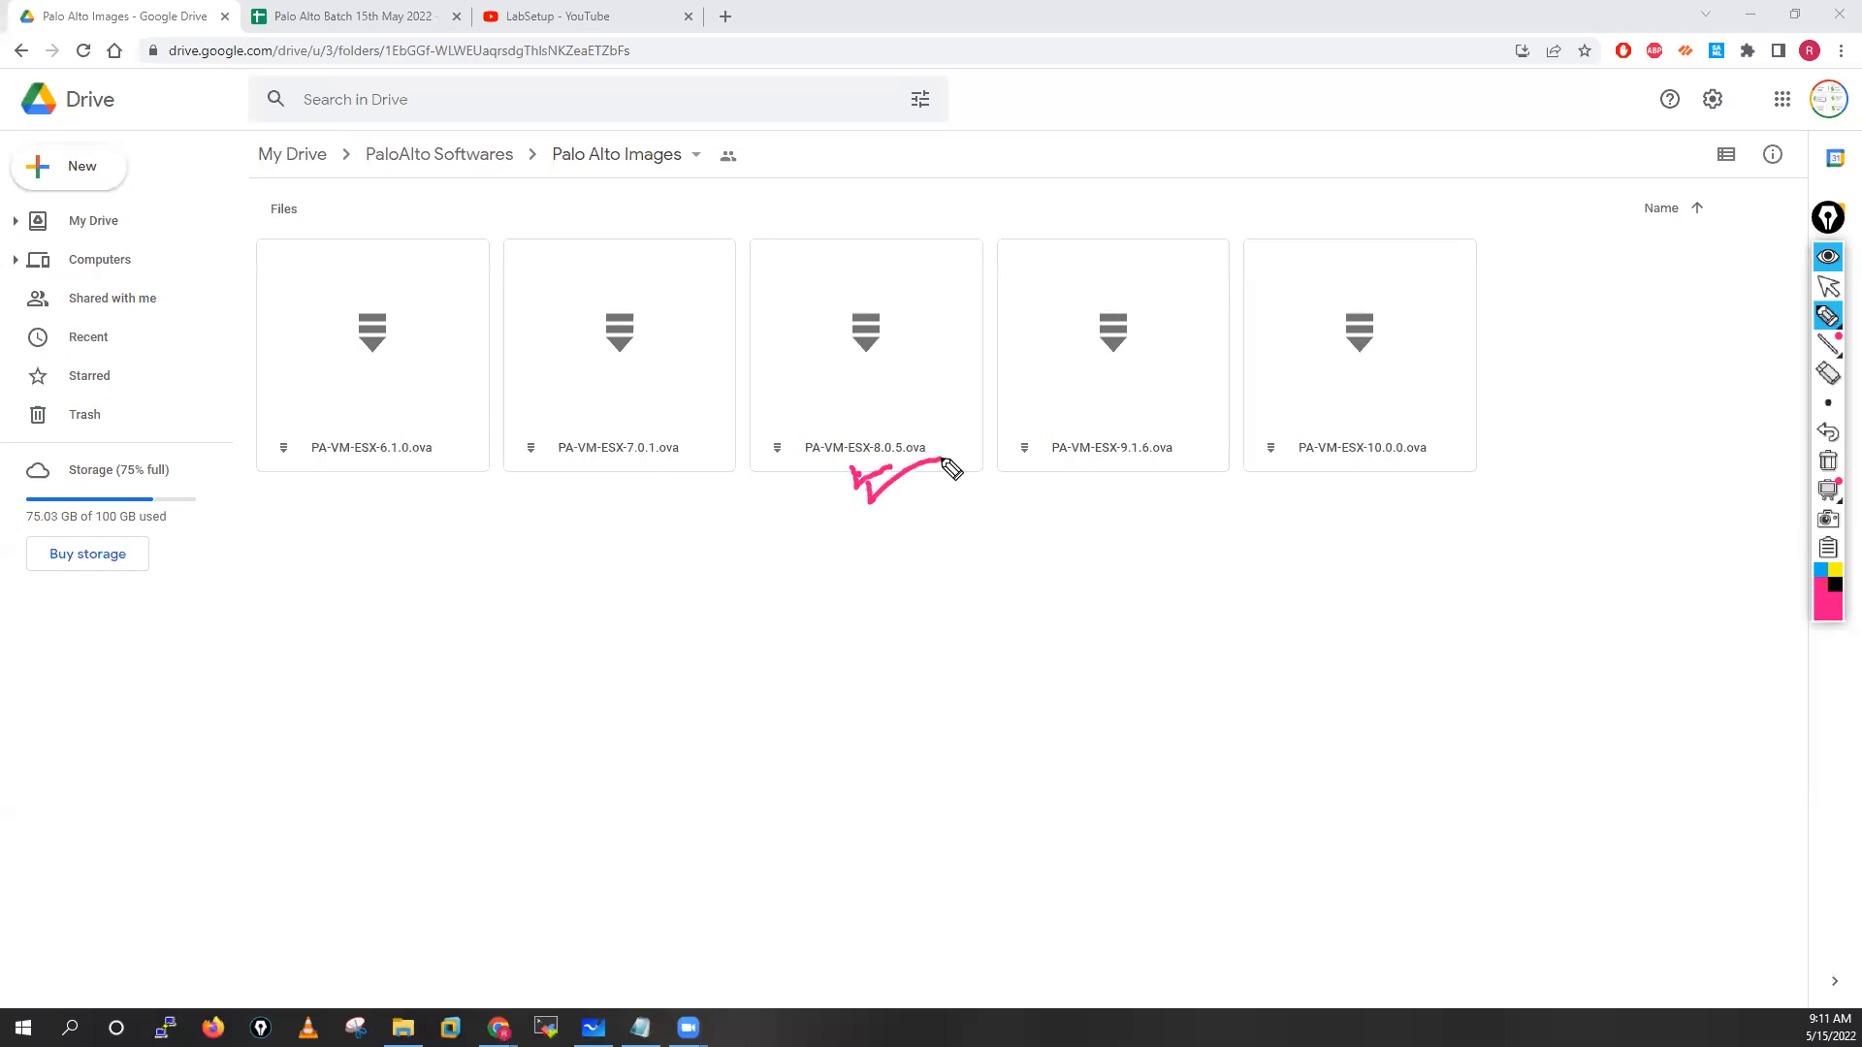
{"action": "left_click", "coordinate": [1828, 462]}
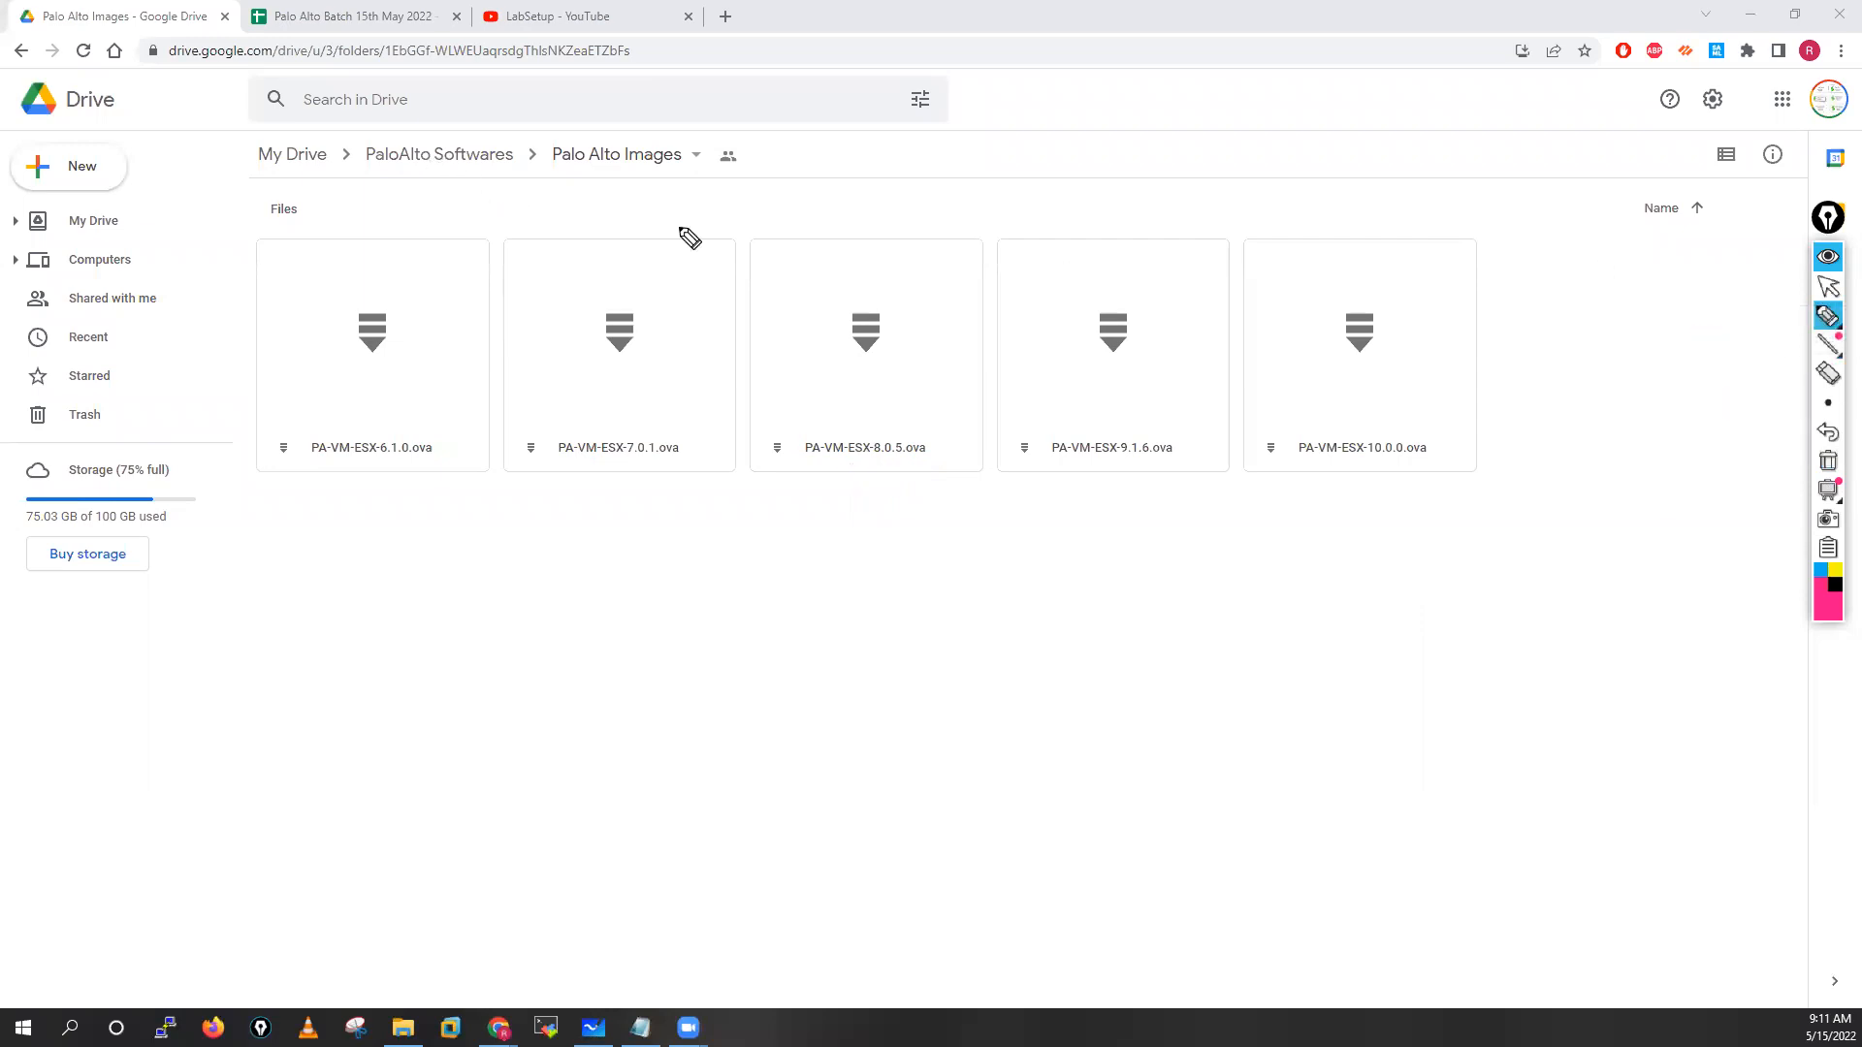
{"action": "left_click", "coordinate": [1828, 287]}
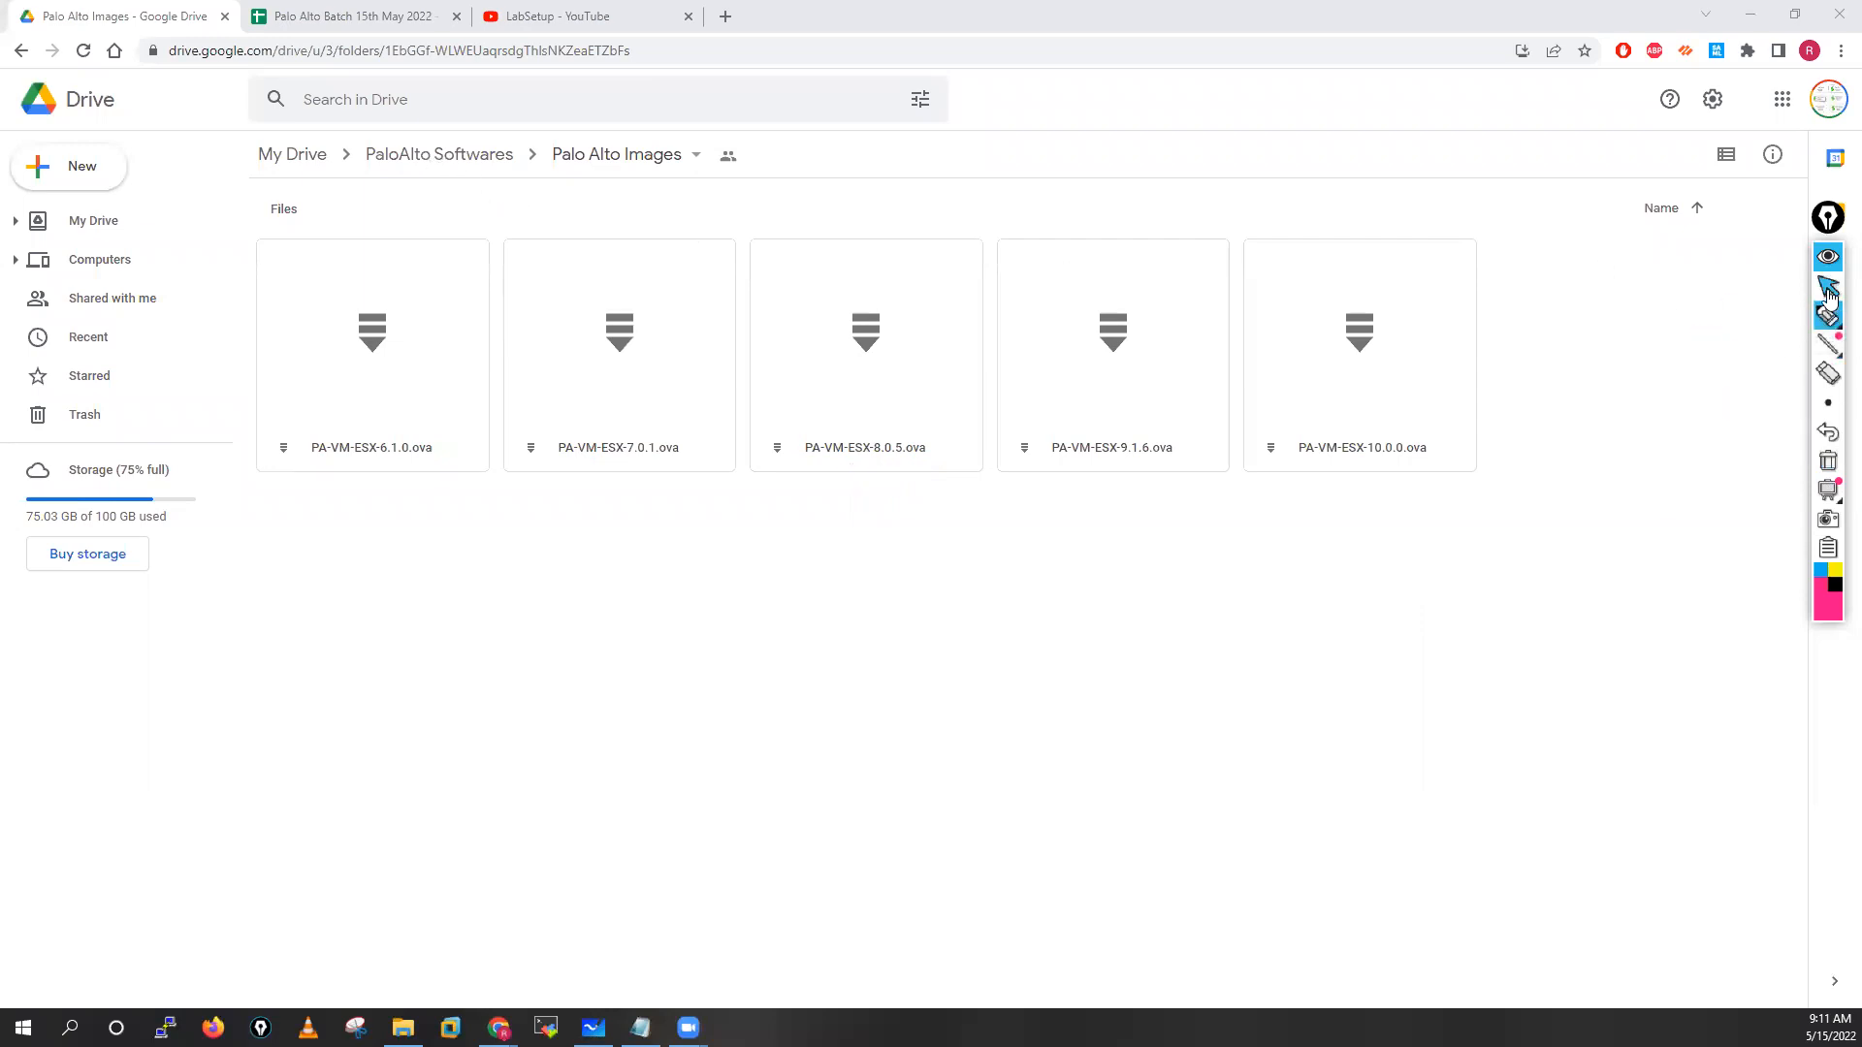
Look inside Panorama-ova-files, then return to the PaloAlto Softwares folder
{"action": "left_click", "coordinate": [446, 170]}
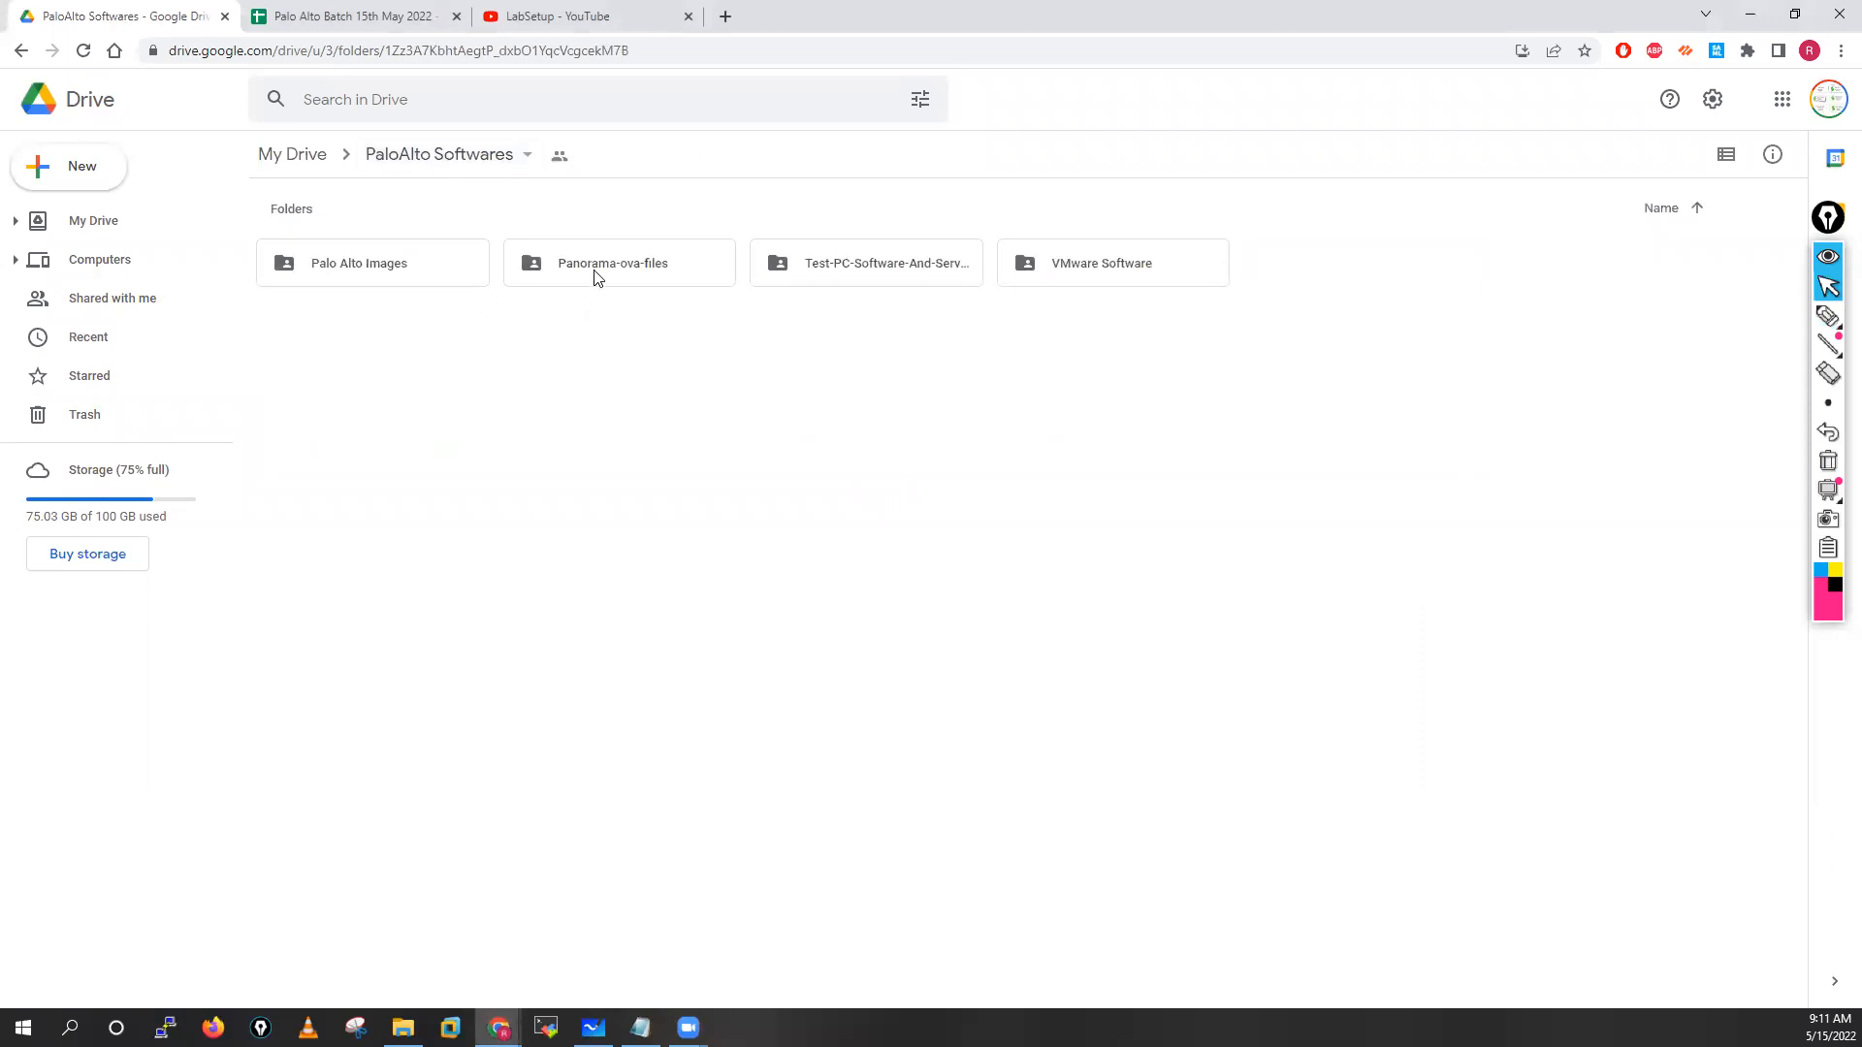
{"action": "left_click", "coordinate": [592, 279]}
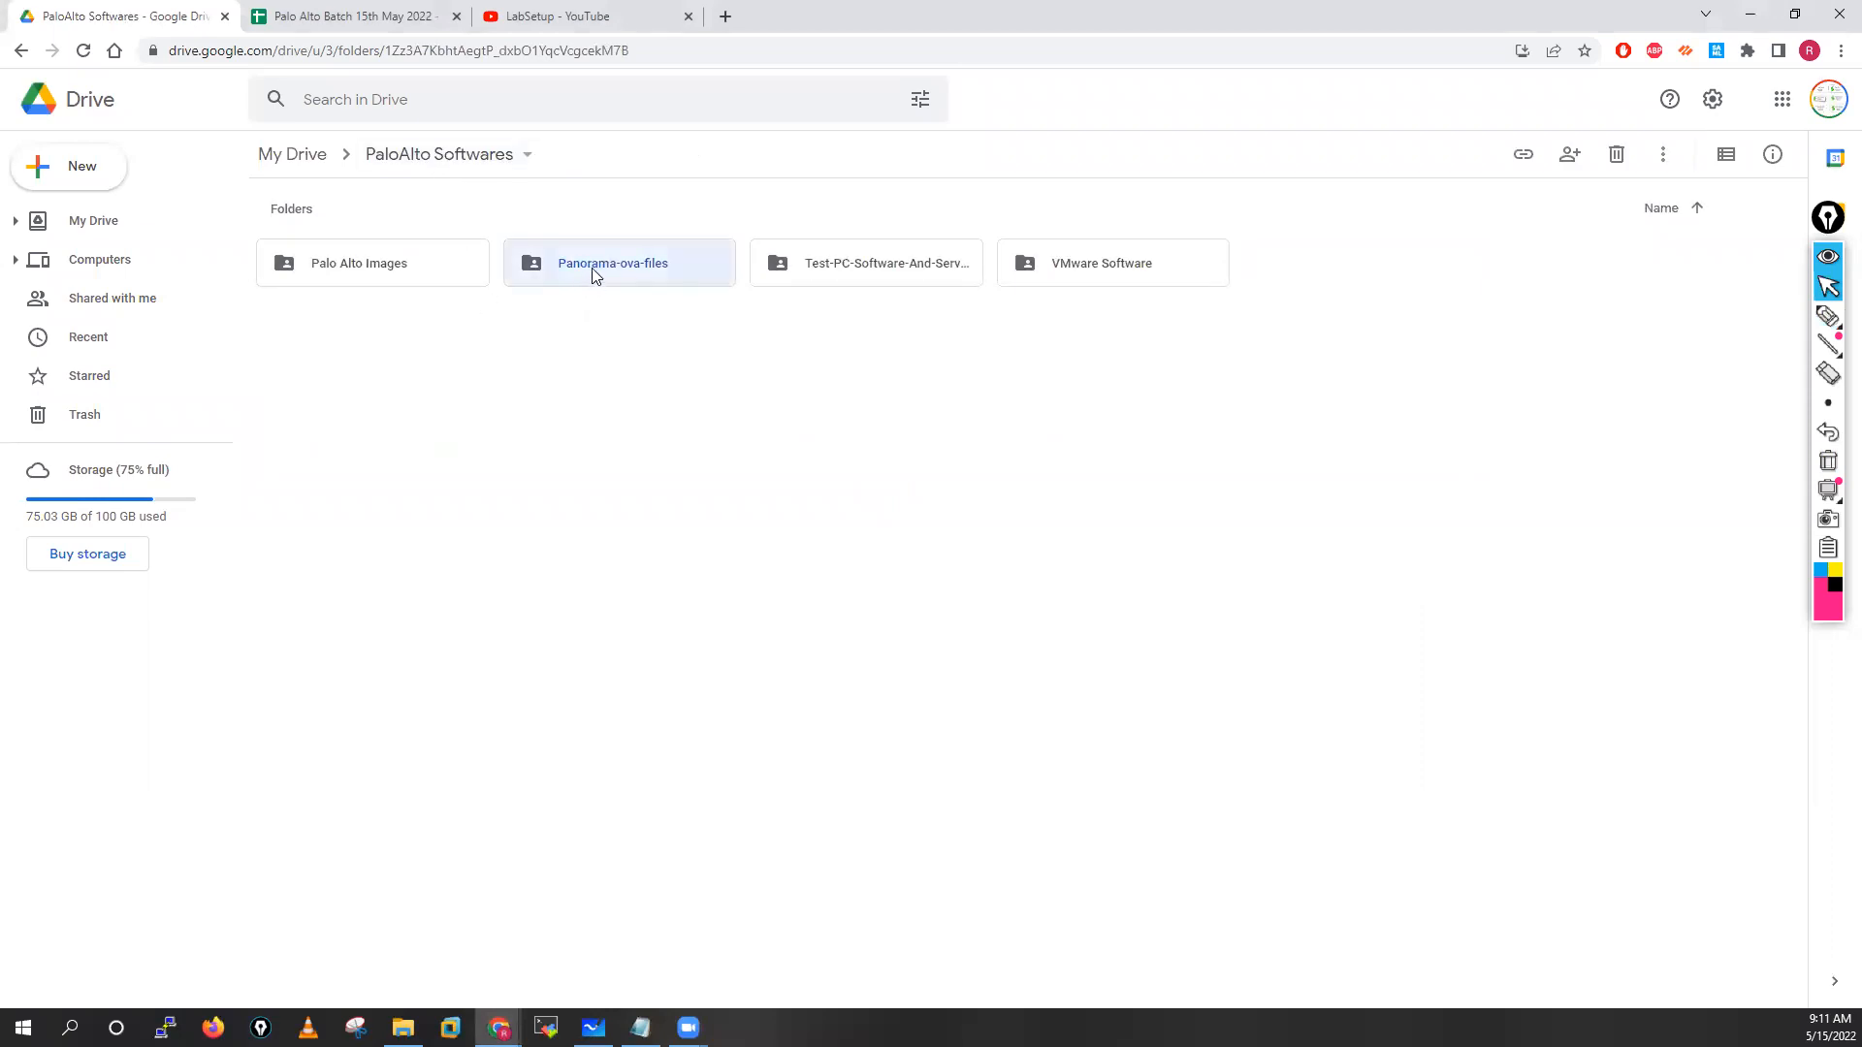
{"action": "double_click", "coordinate": [593, 275]}
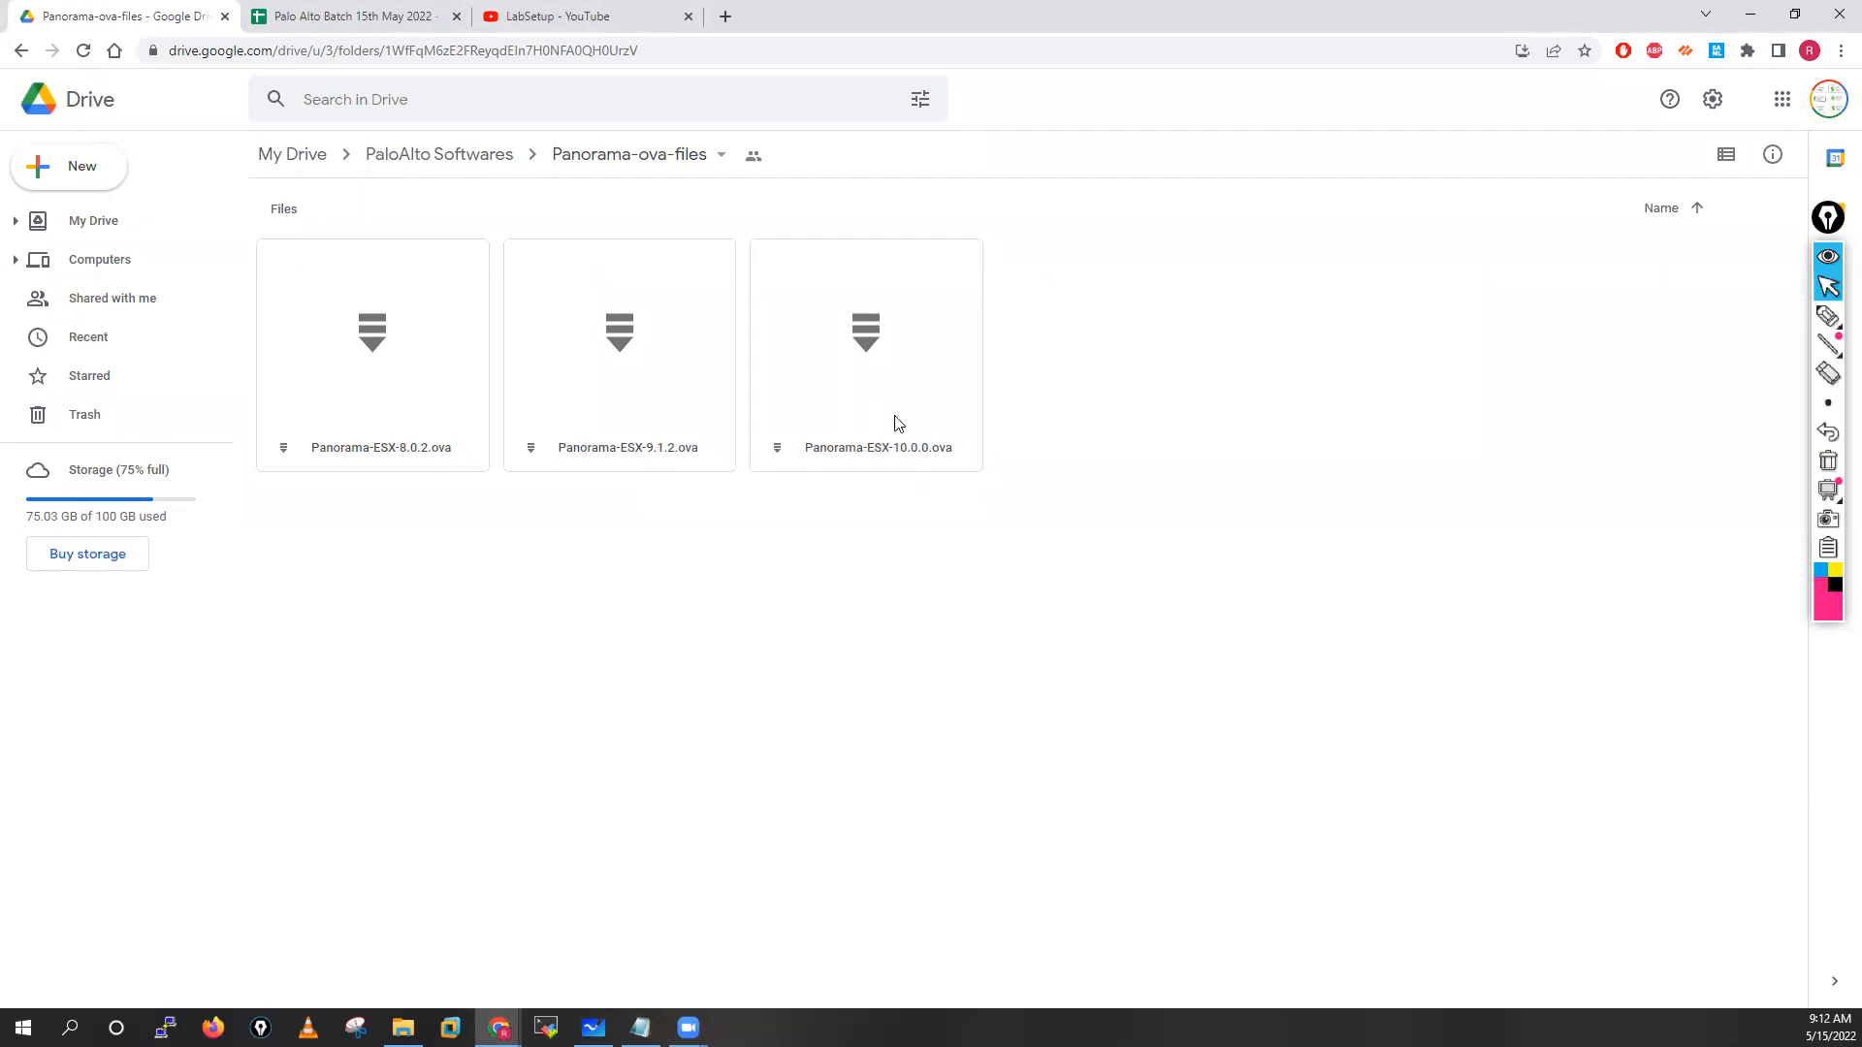
{"action": "left_click", "coordinate": [447, 165]}
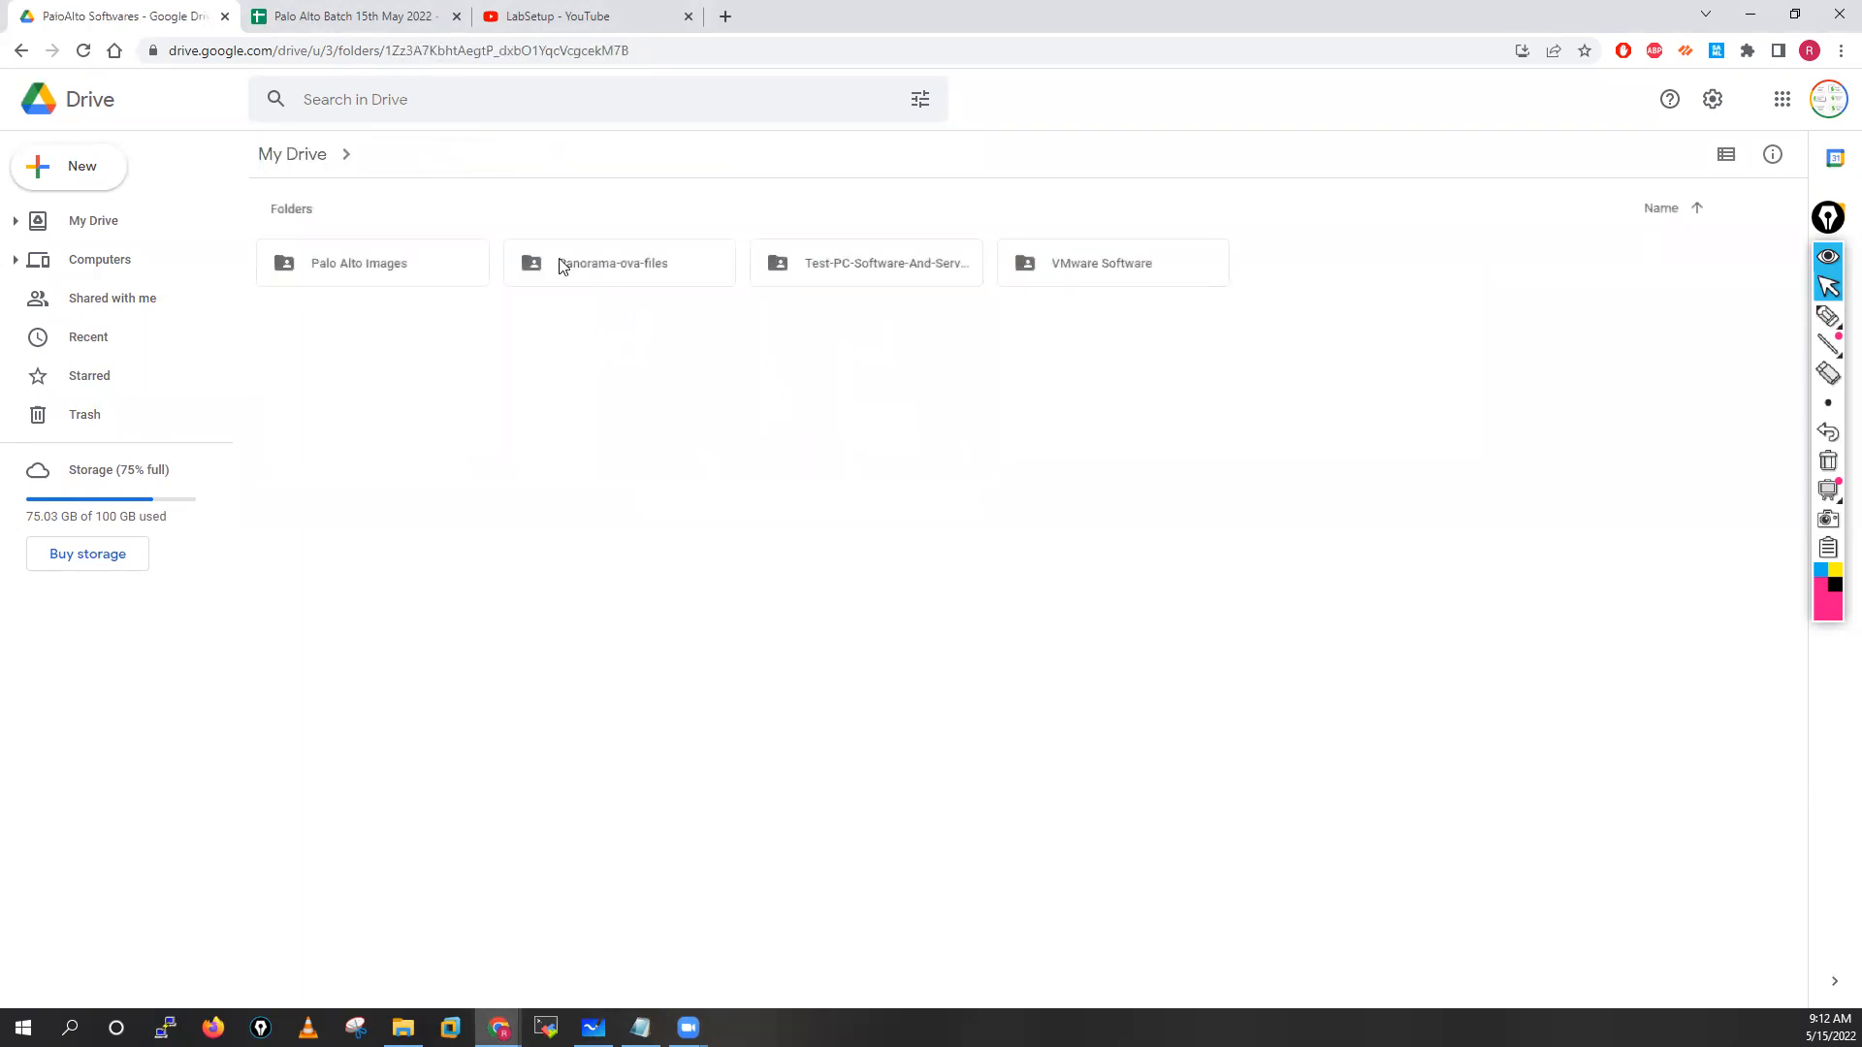
Open Test-PC-Software-And-Servers and browse its Global Protect SW and PA-Useragent folders
{"action": "left_click", "coordinate": [888, 272]}
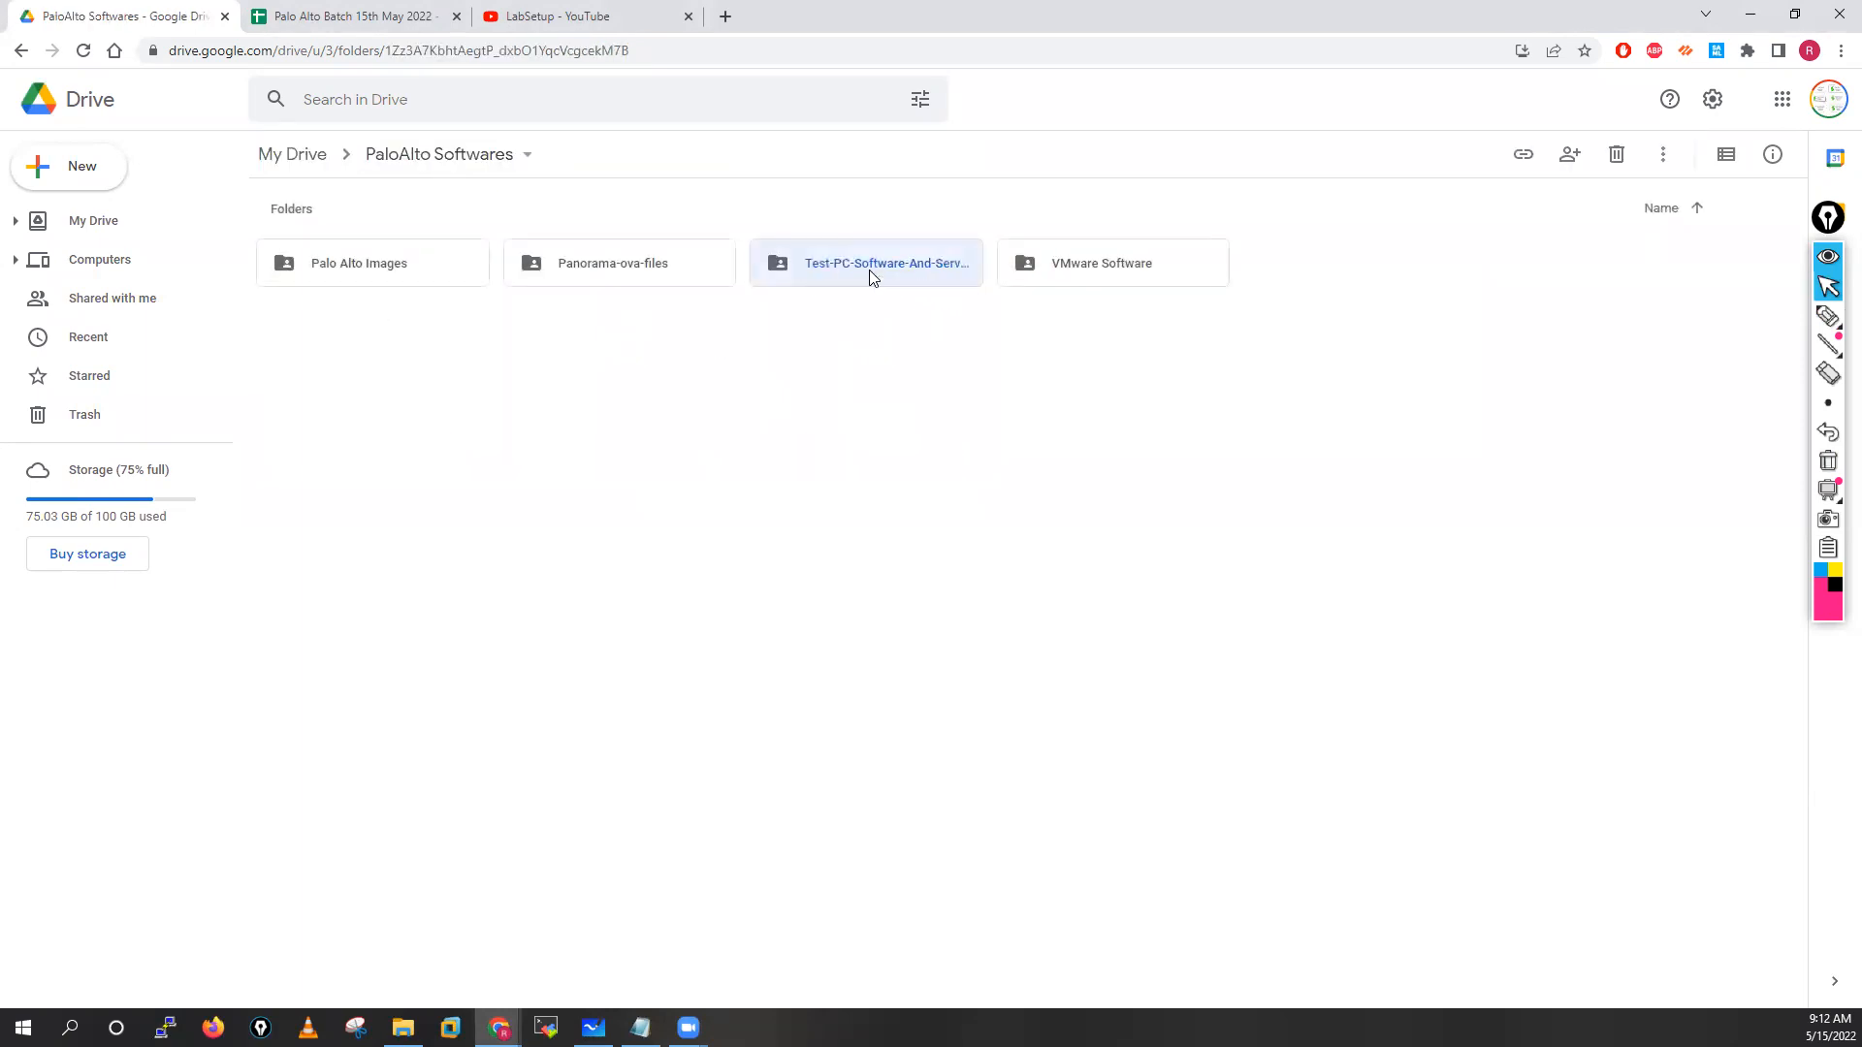
{"action": "double_click", "coordinate": [869, 270]}
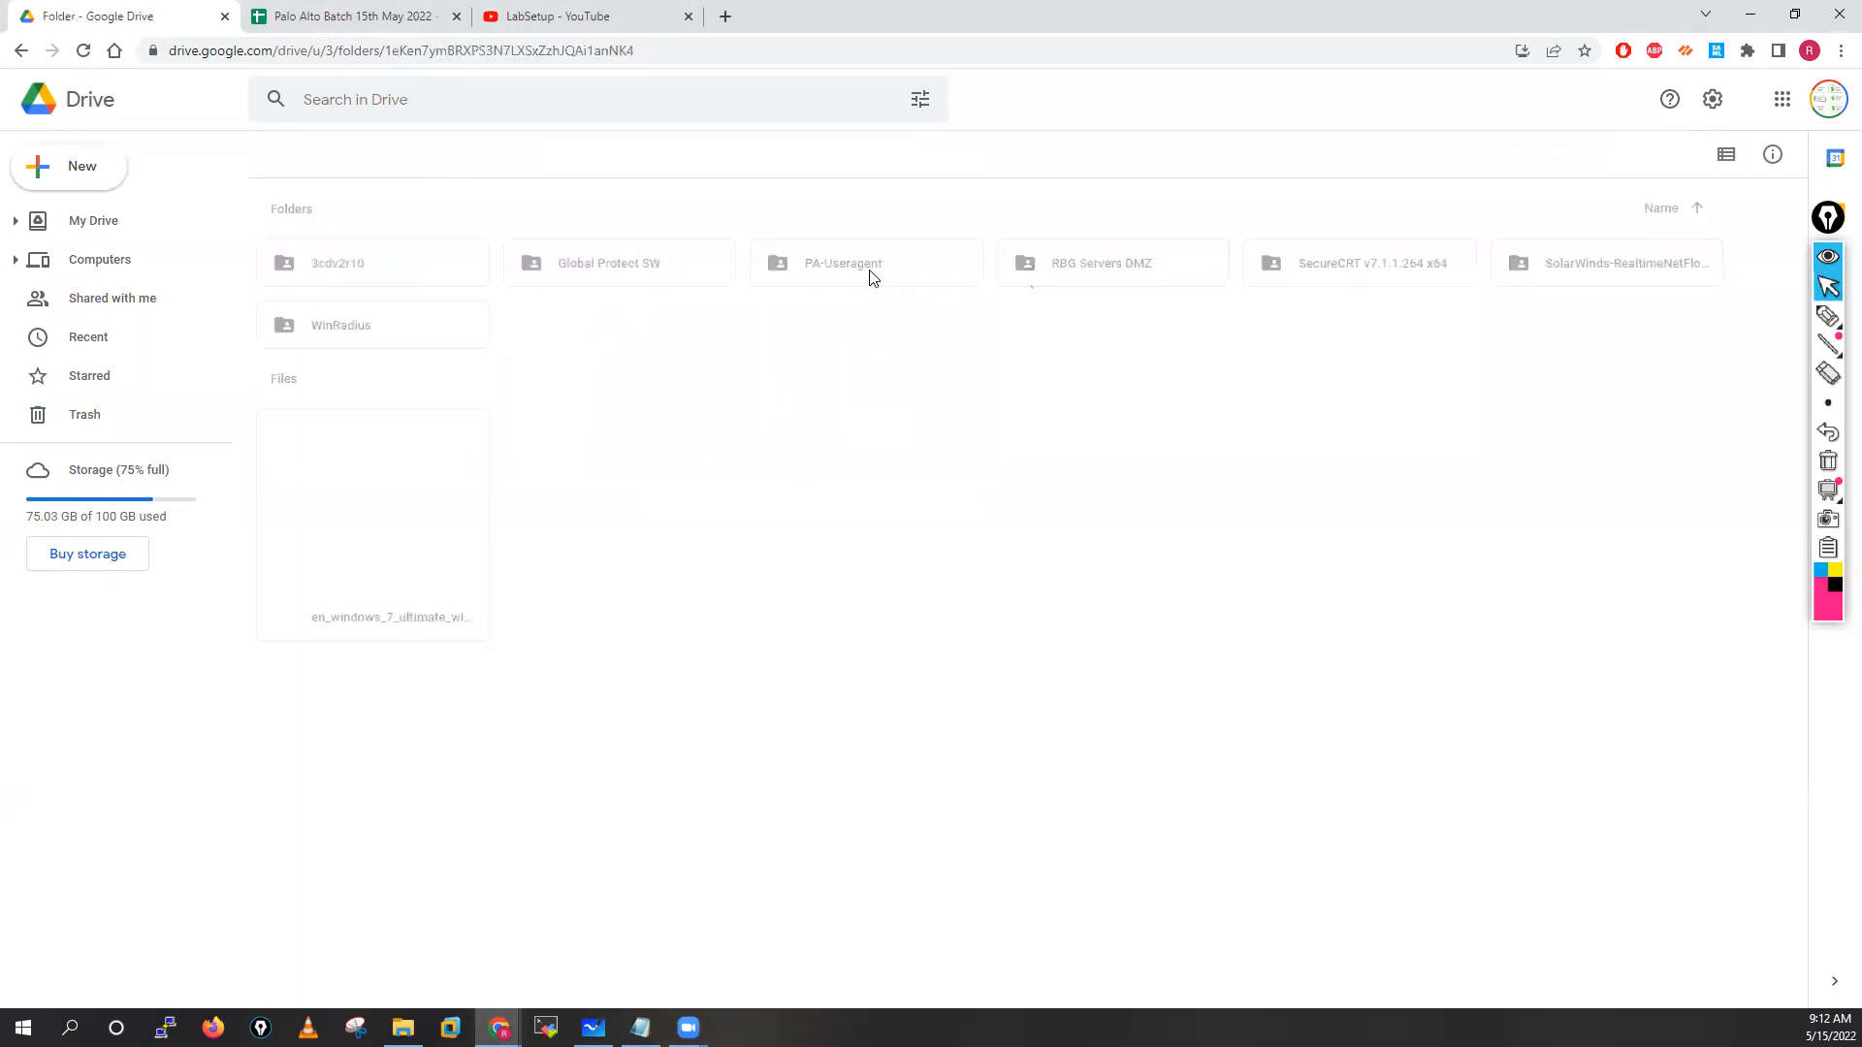
{"action": "left_click", "coordinate": [614, 274]}
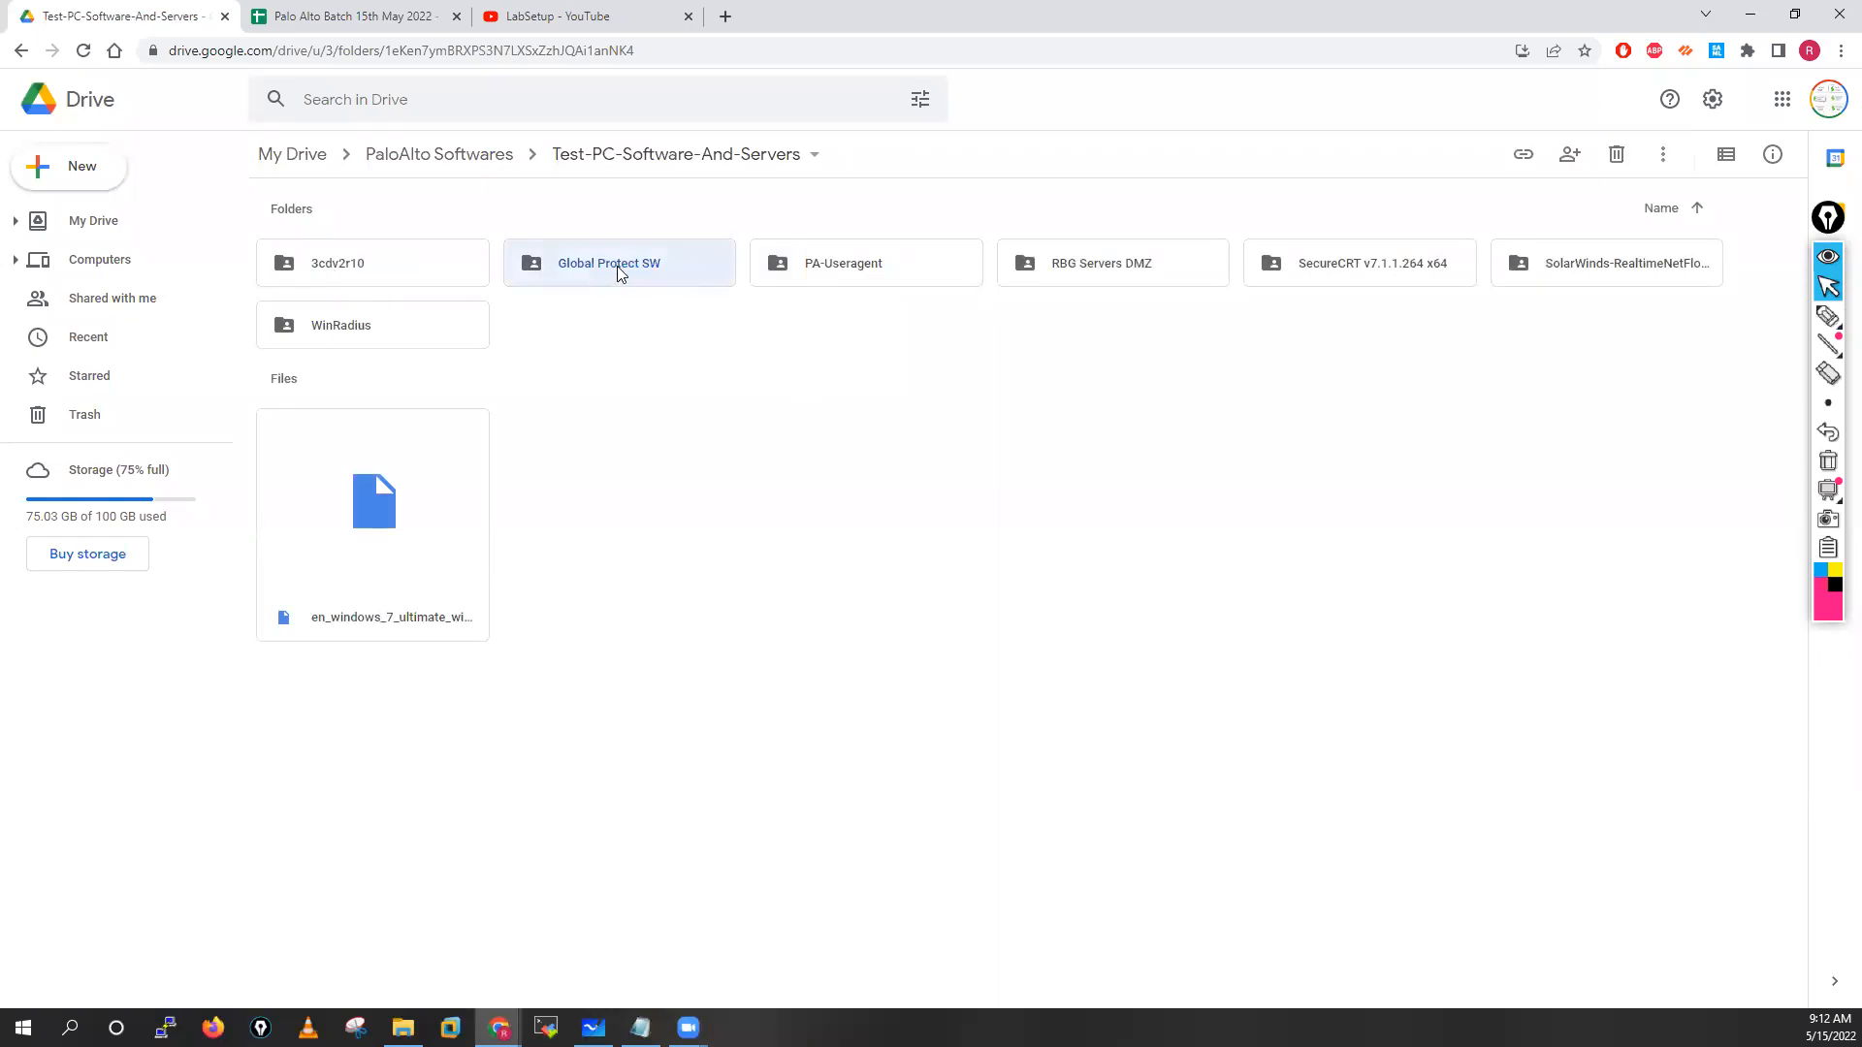
{"action": "double_click", "coordinate": [617, 266]}
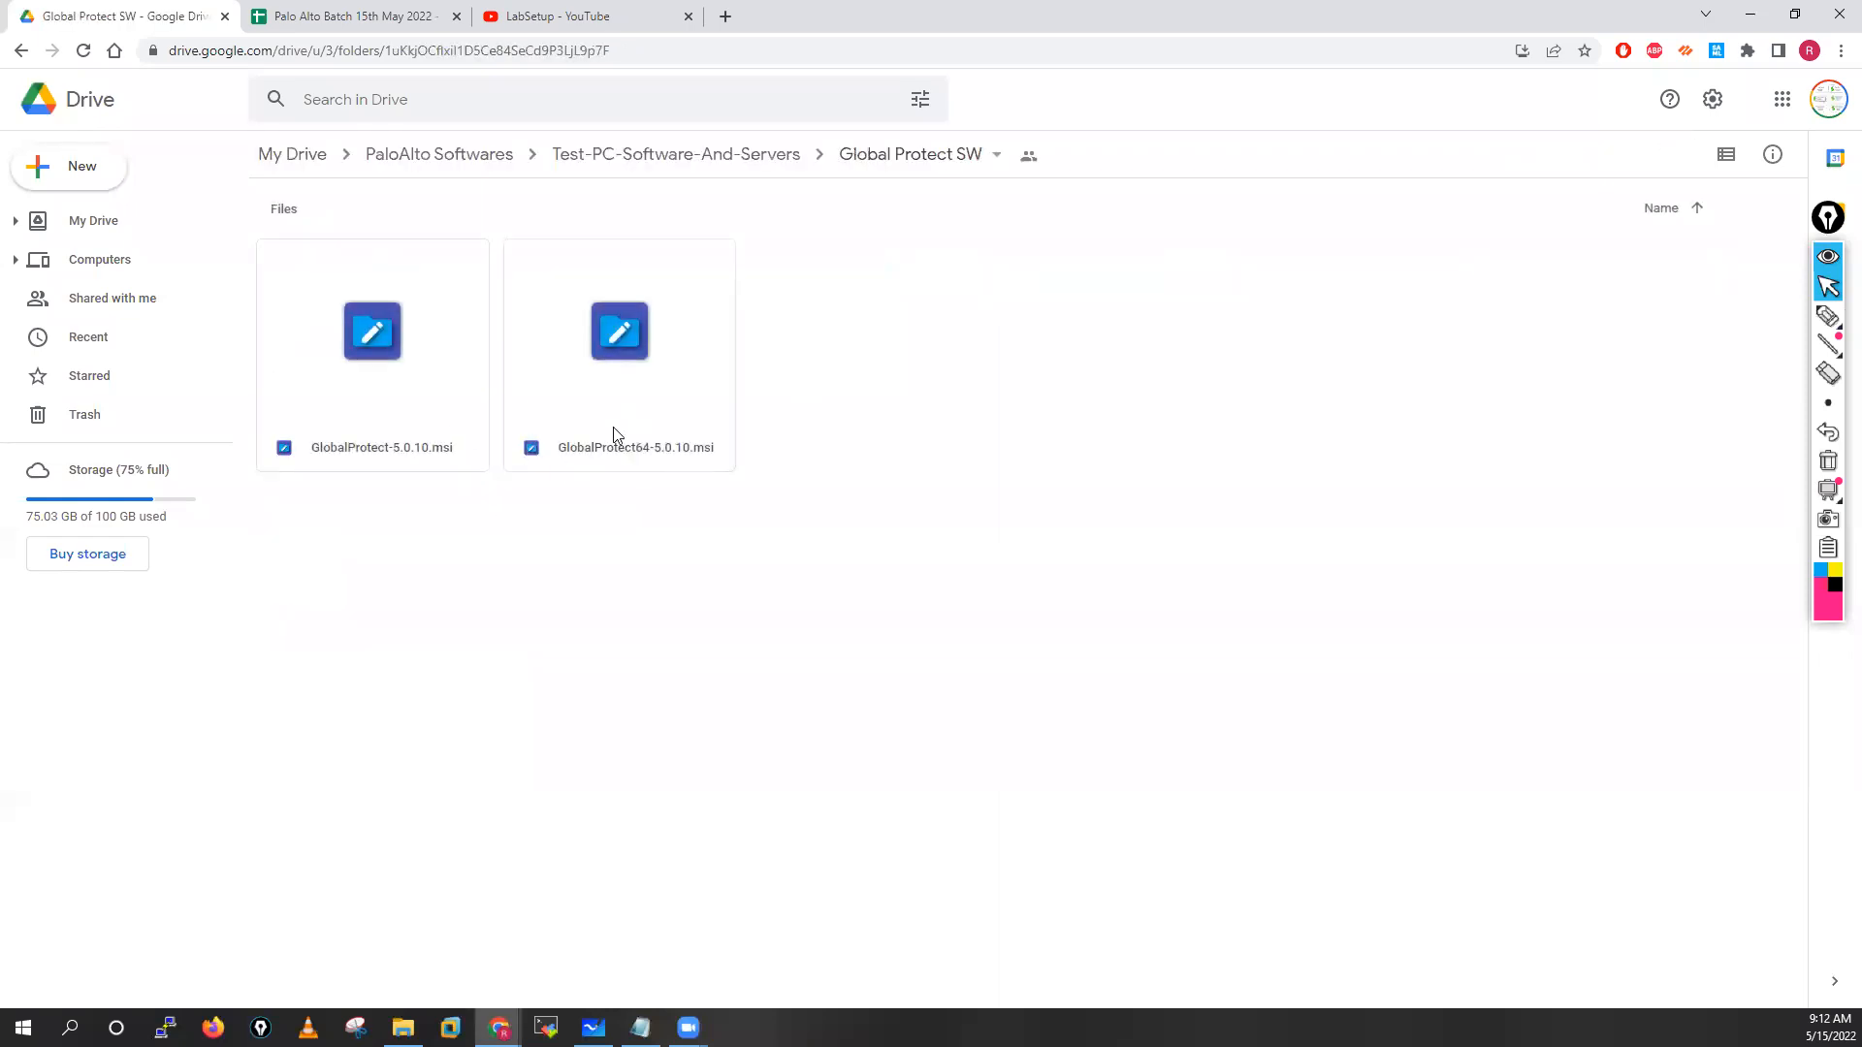
{"action": "left_click", "coordinate": [734, 165]}
{"action": "double_click", "coordinate": [858, 281]}
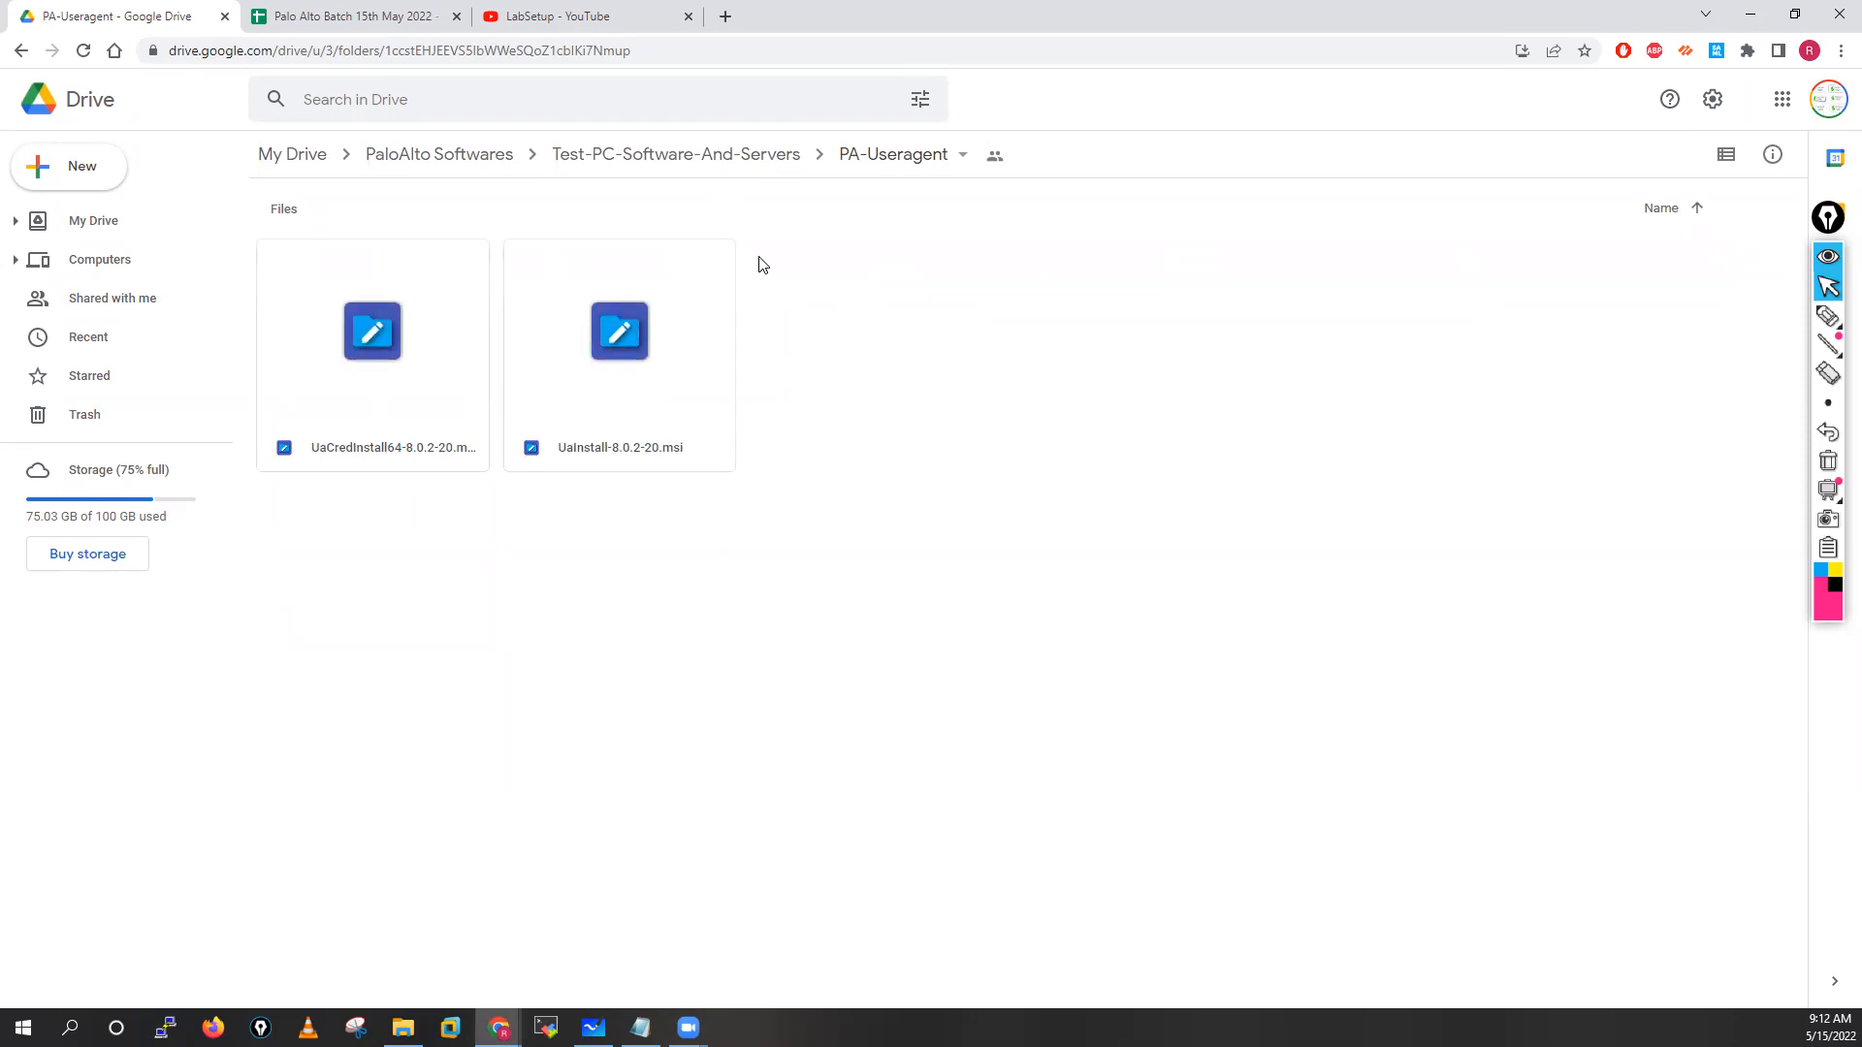
{"action": "left_click", "coordinate": [727, 162]}
Browse the RBG Servers DMZ and SecureCRT v7.1.1.264 x64 folders, returning each time
{"action": "left_click", "coordinate": [1100, 273]}
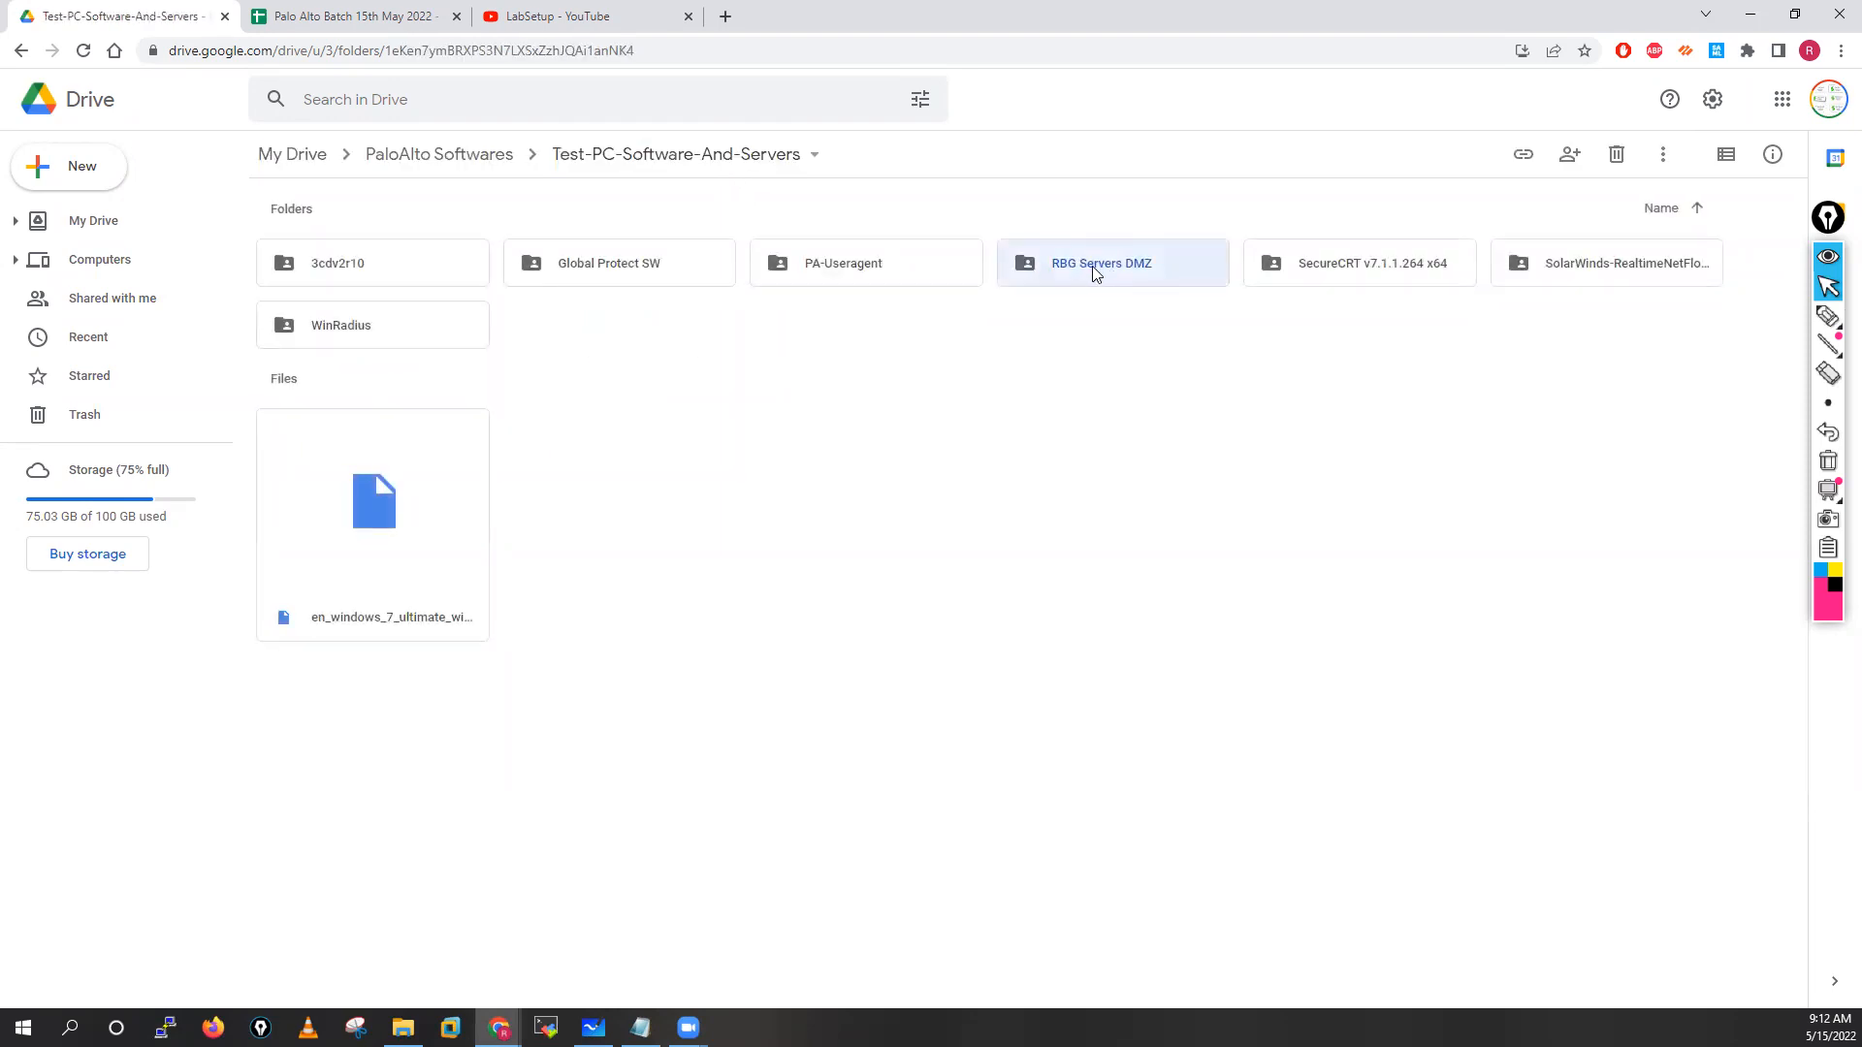
{"action": "double_click", "coordinate": [1094, 273]}
{"action": "left_click", "coordinate": [652, 257]}
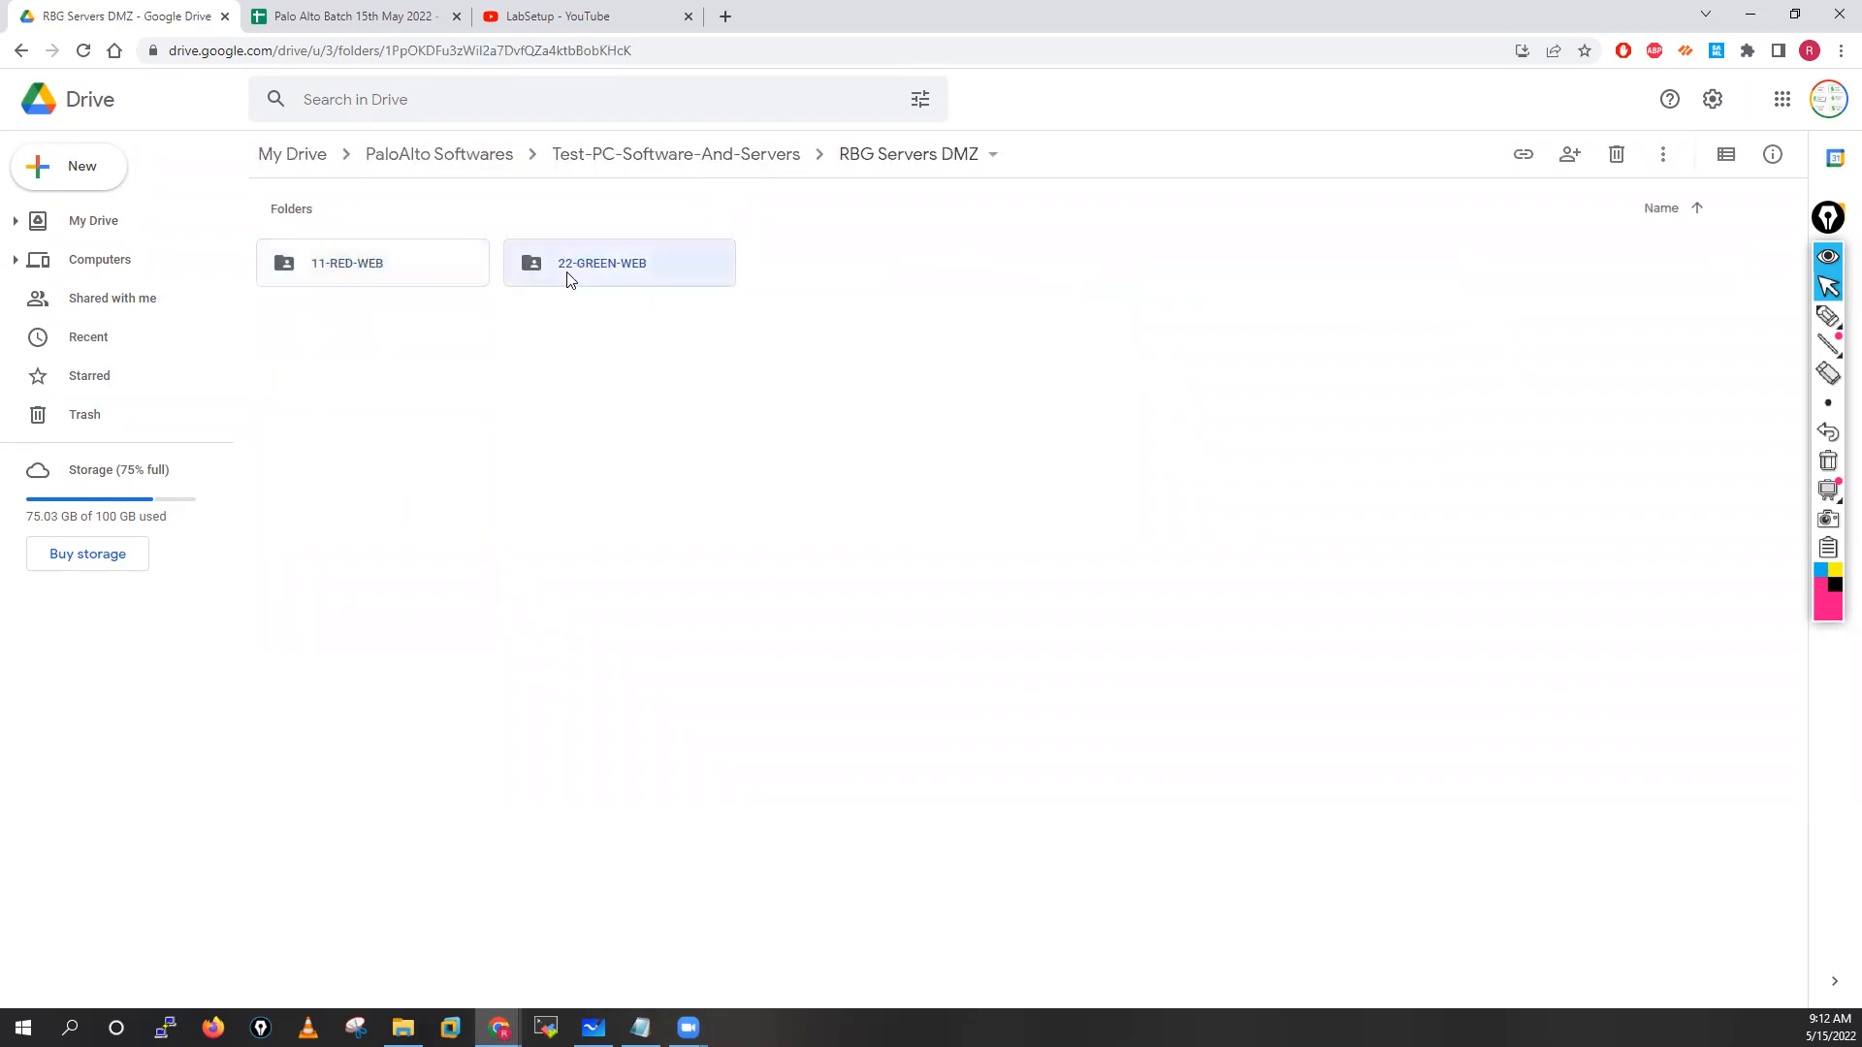
{"action": "left_click", "coordinate": [686, 154]}
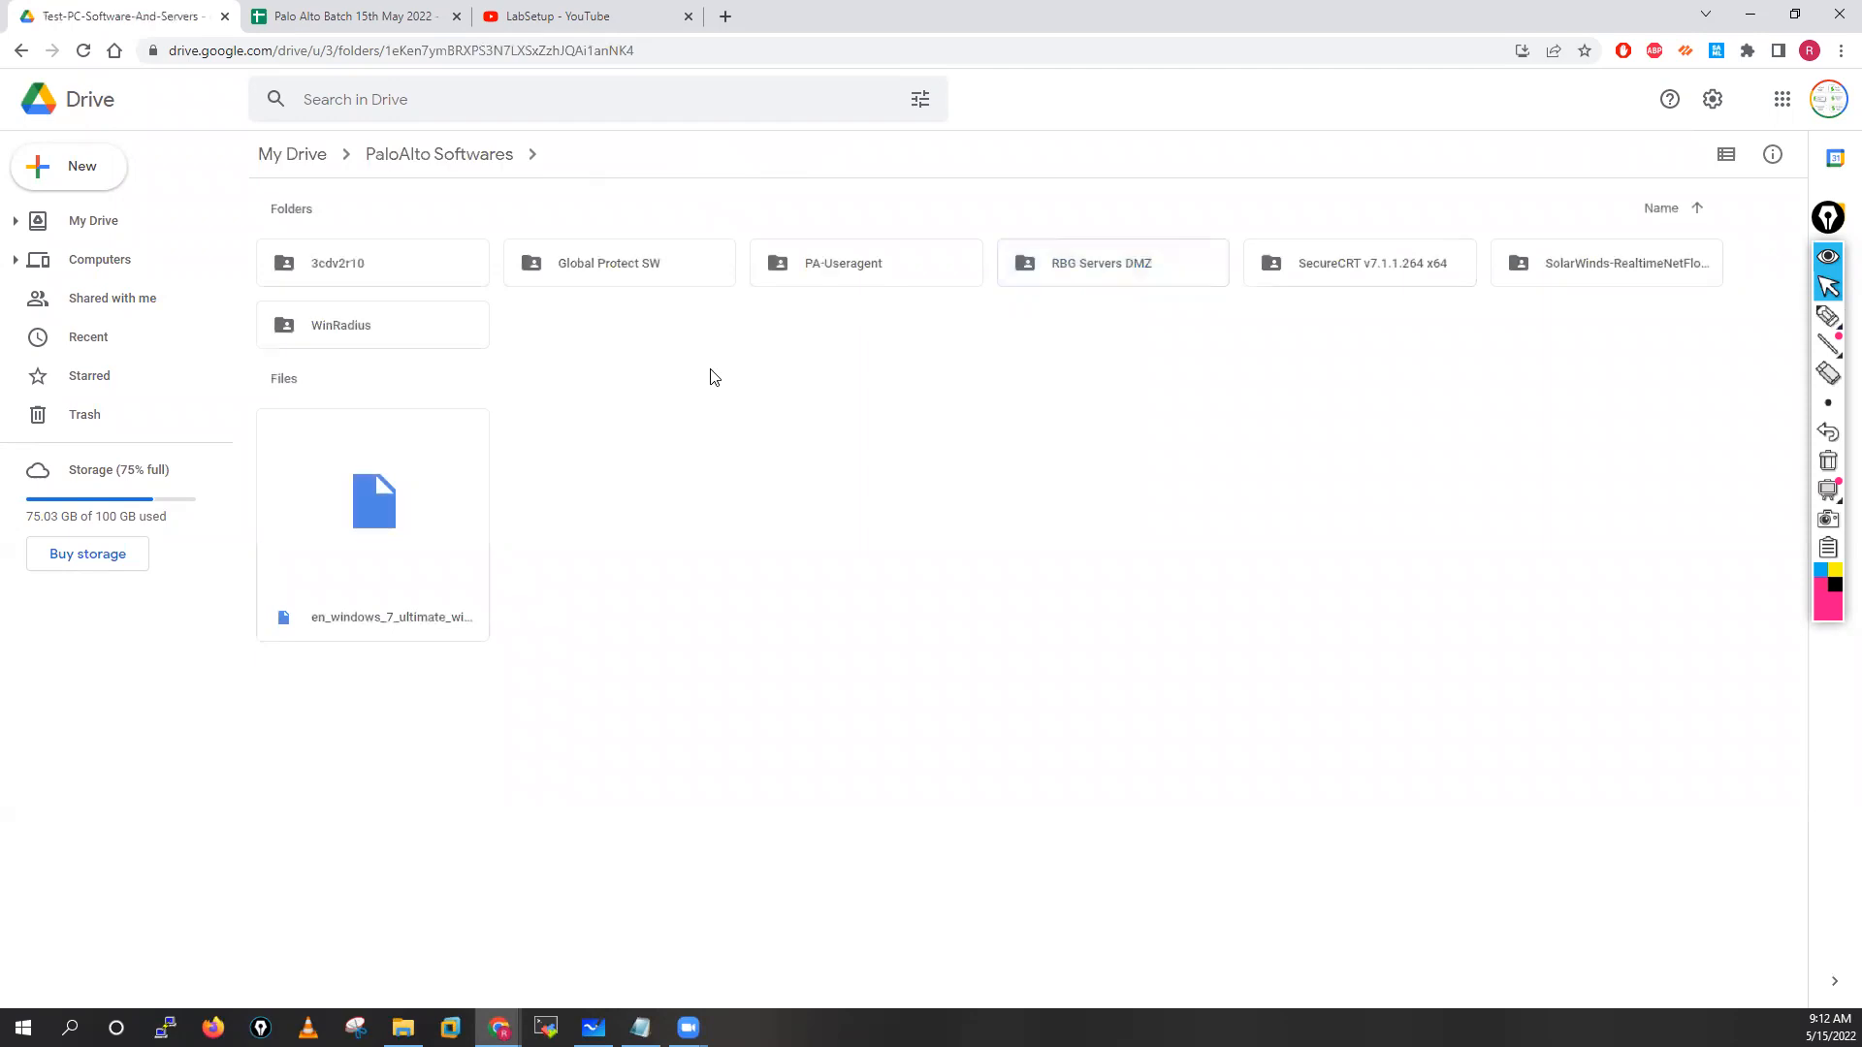
{"action": "double_click", "coordinate": [1307, 267]}
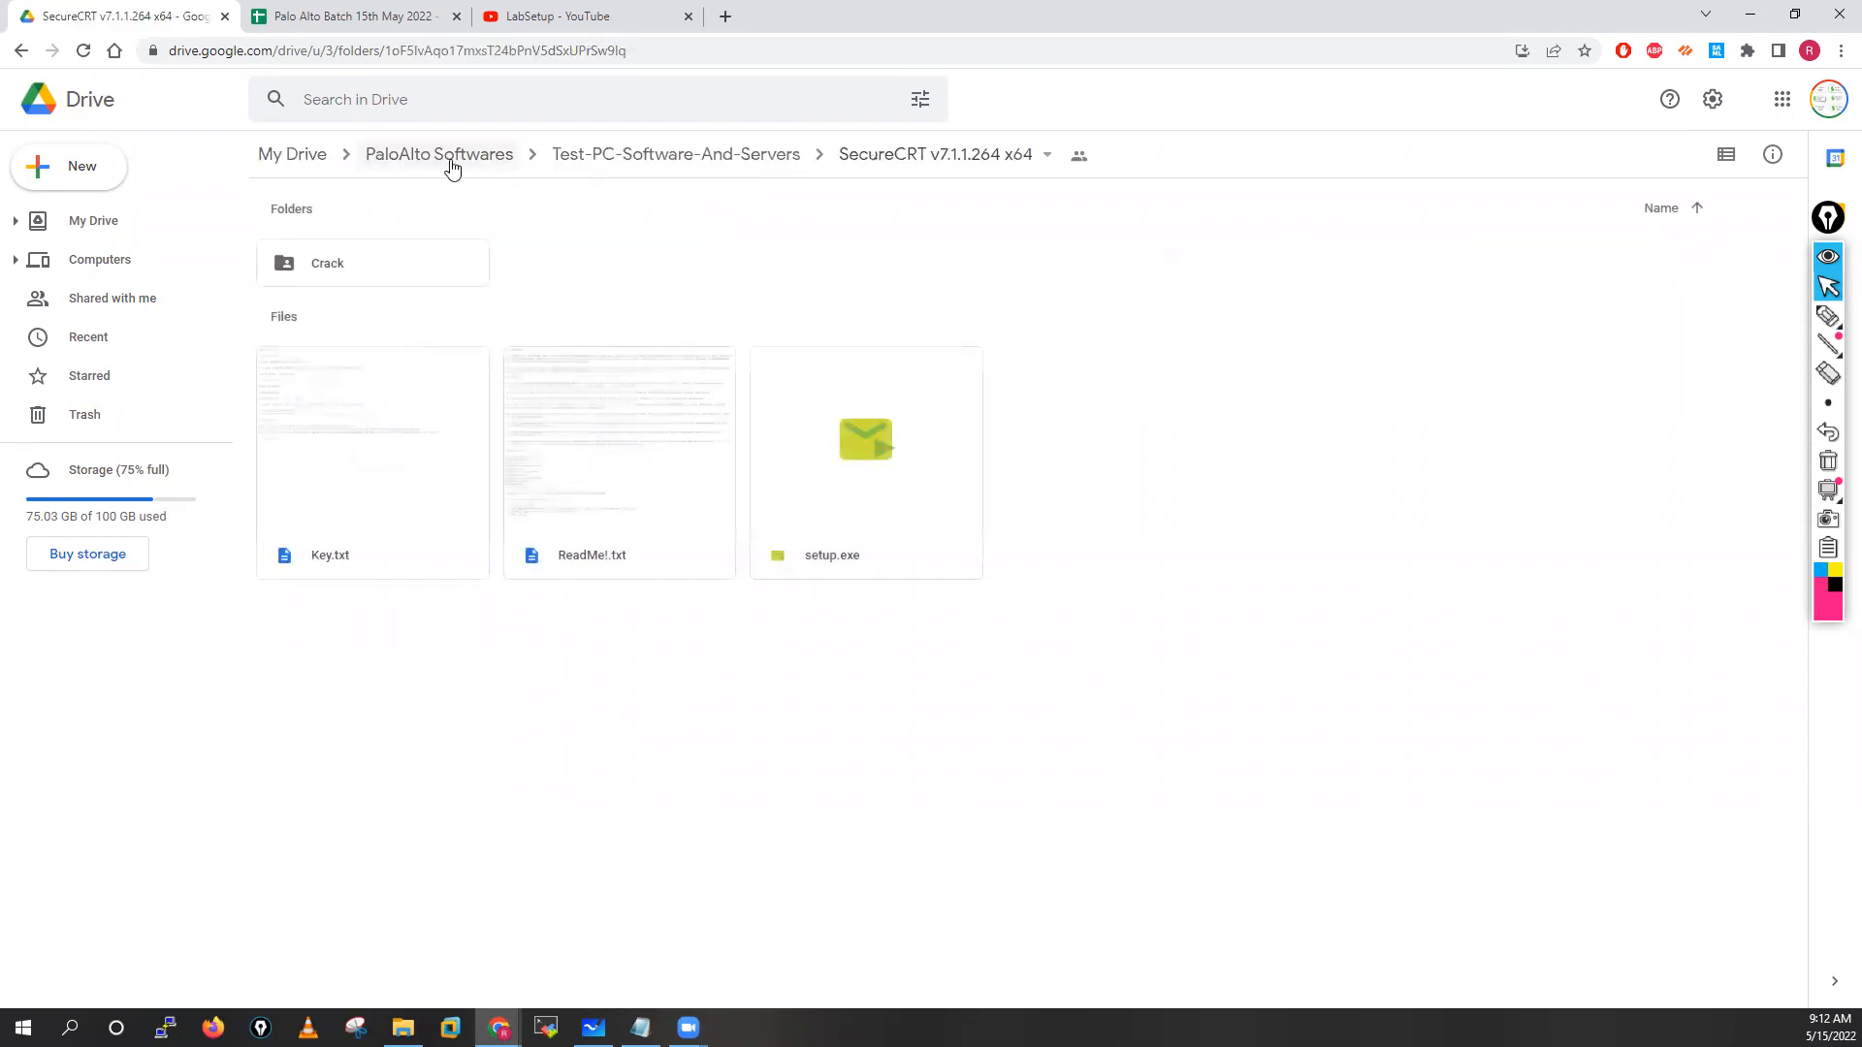
{"action": "left_click", "coordinate": [602, 154]}
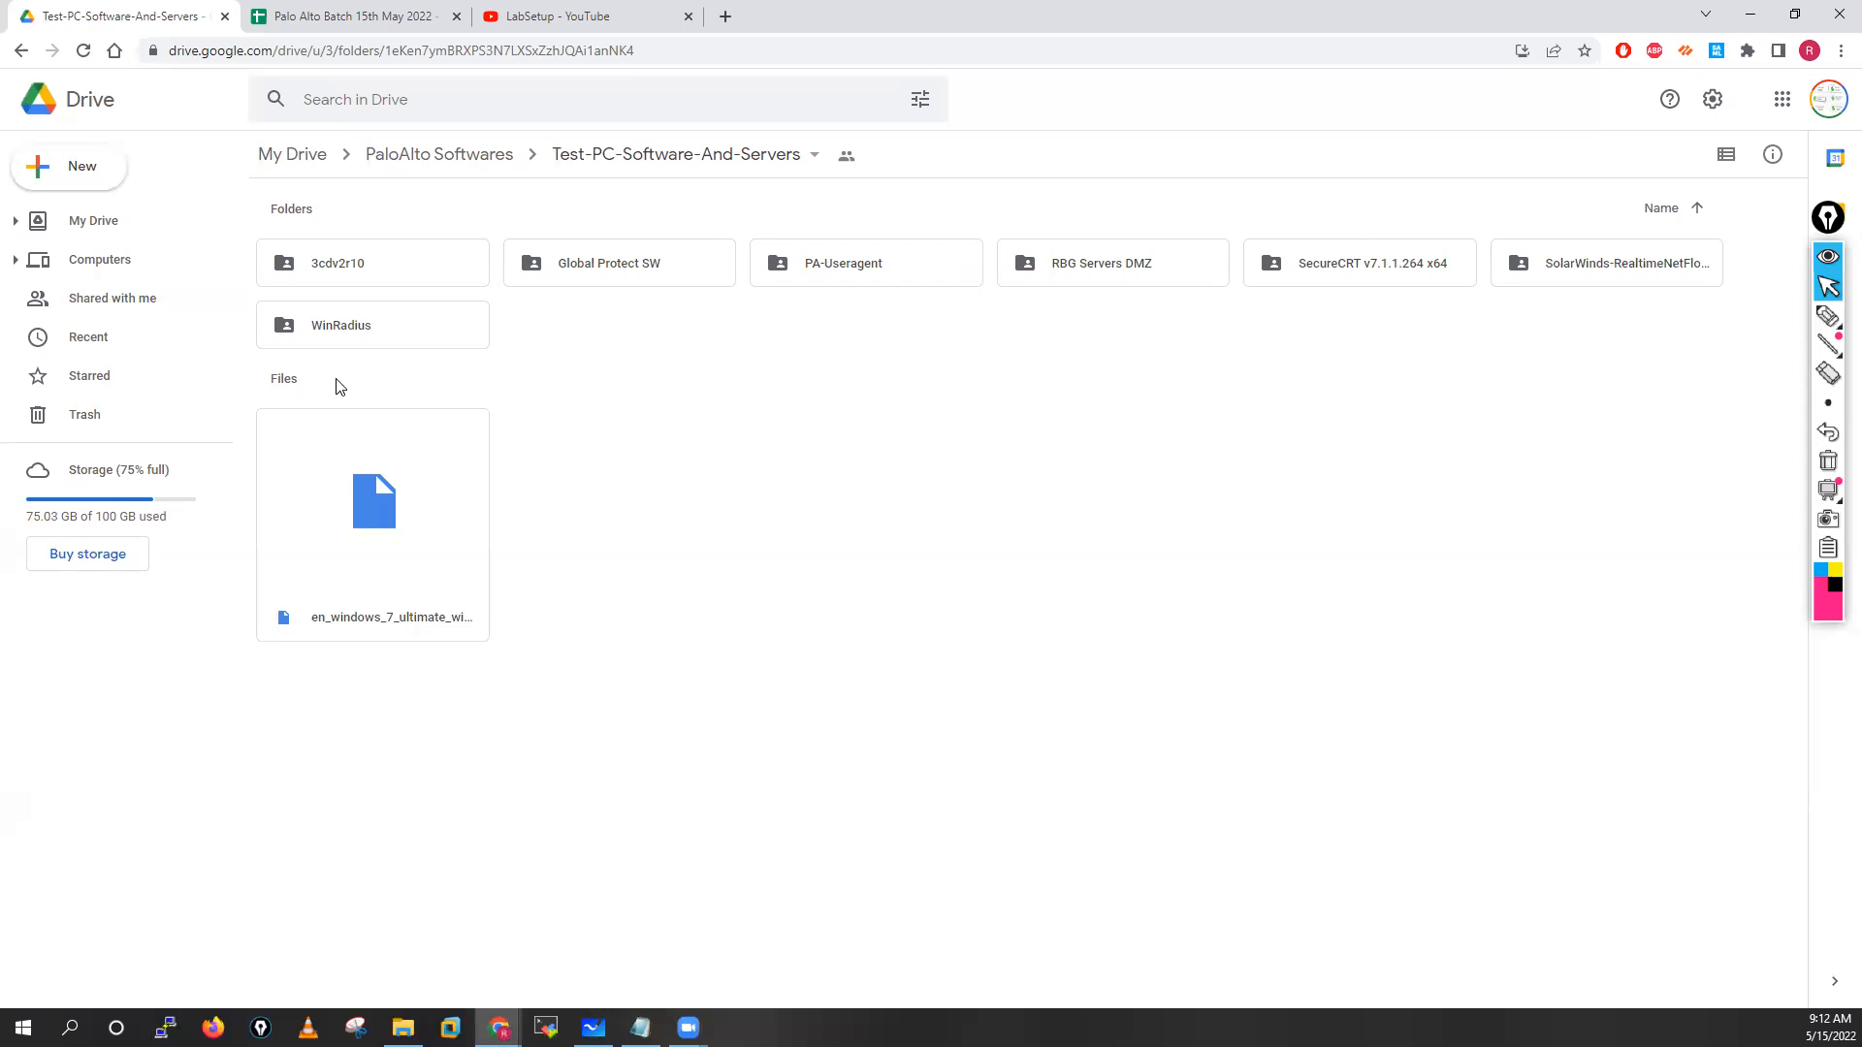
Go up to PaloAlto Softwares and open VMware Software › Vmware 12.0
{"action": "left_click", "coordinate": [340, 573]}
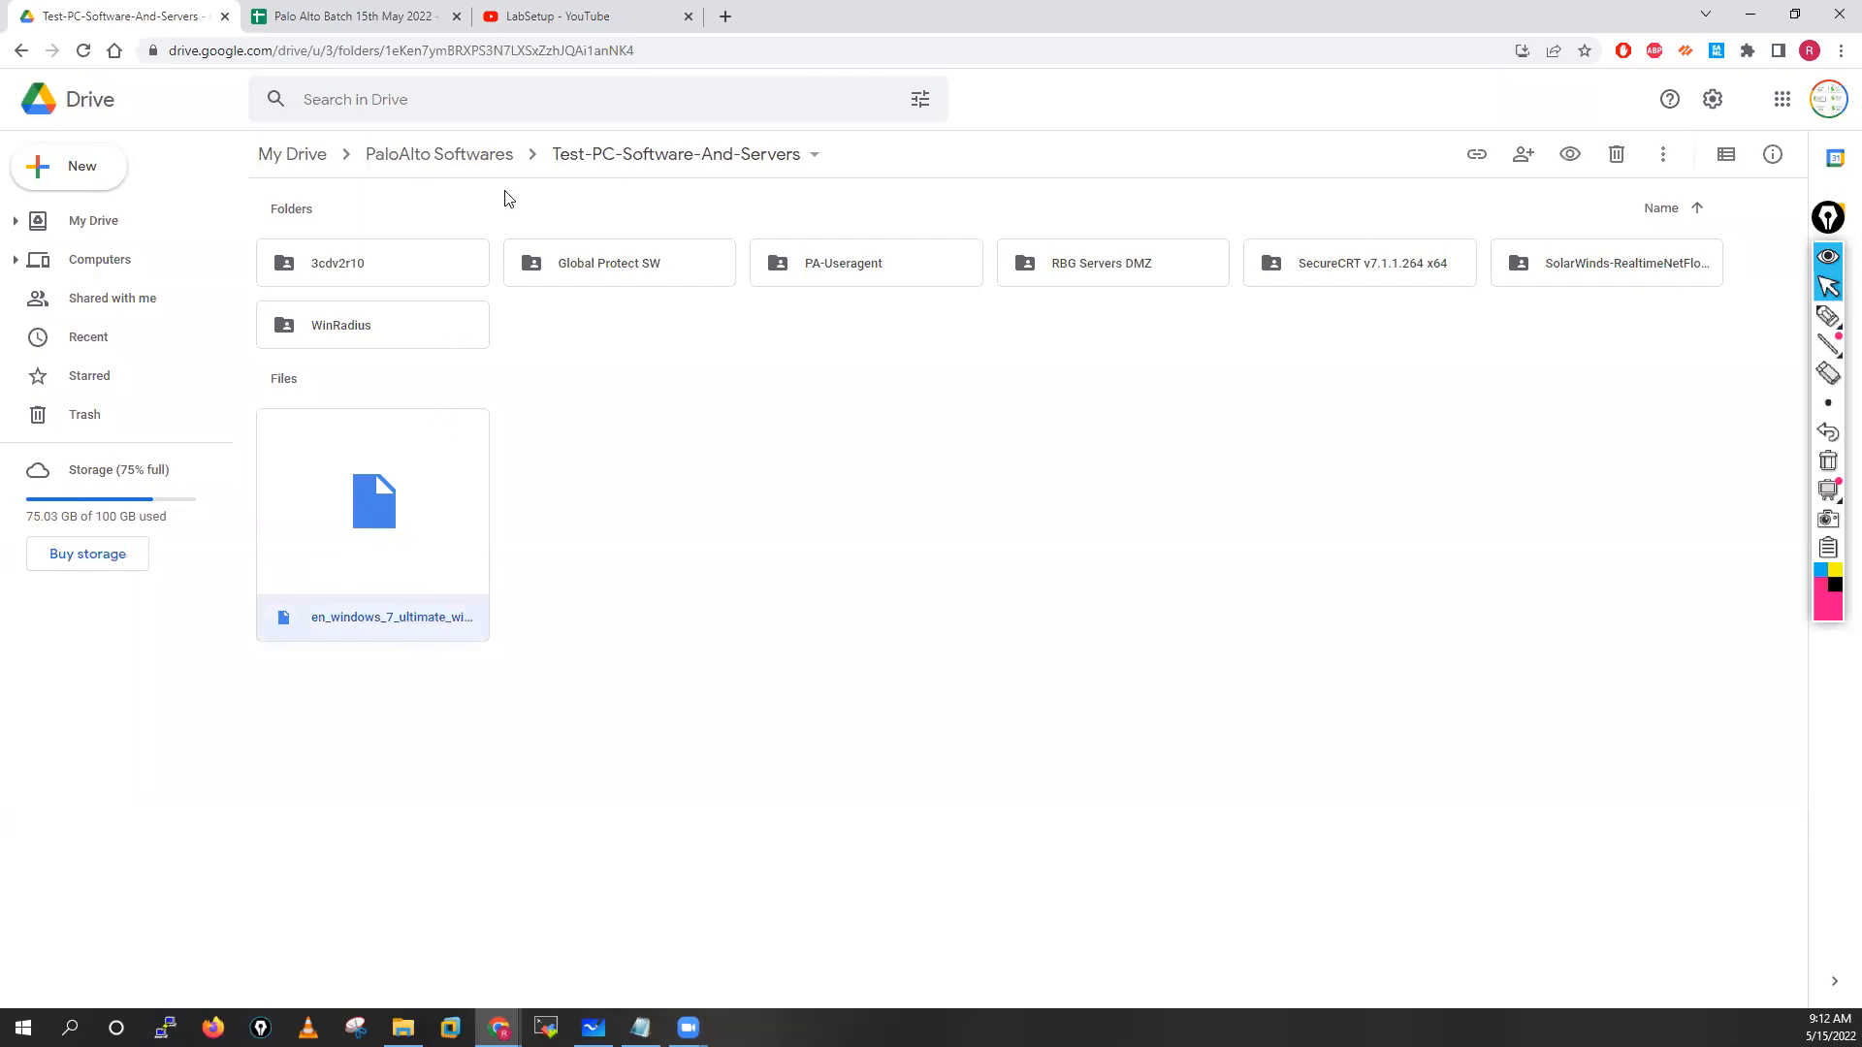
{"action": "left_click", "coordinate": [449, 153]}
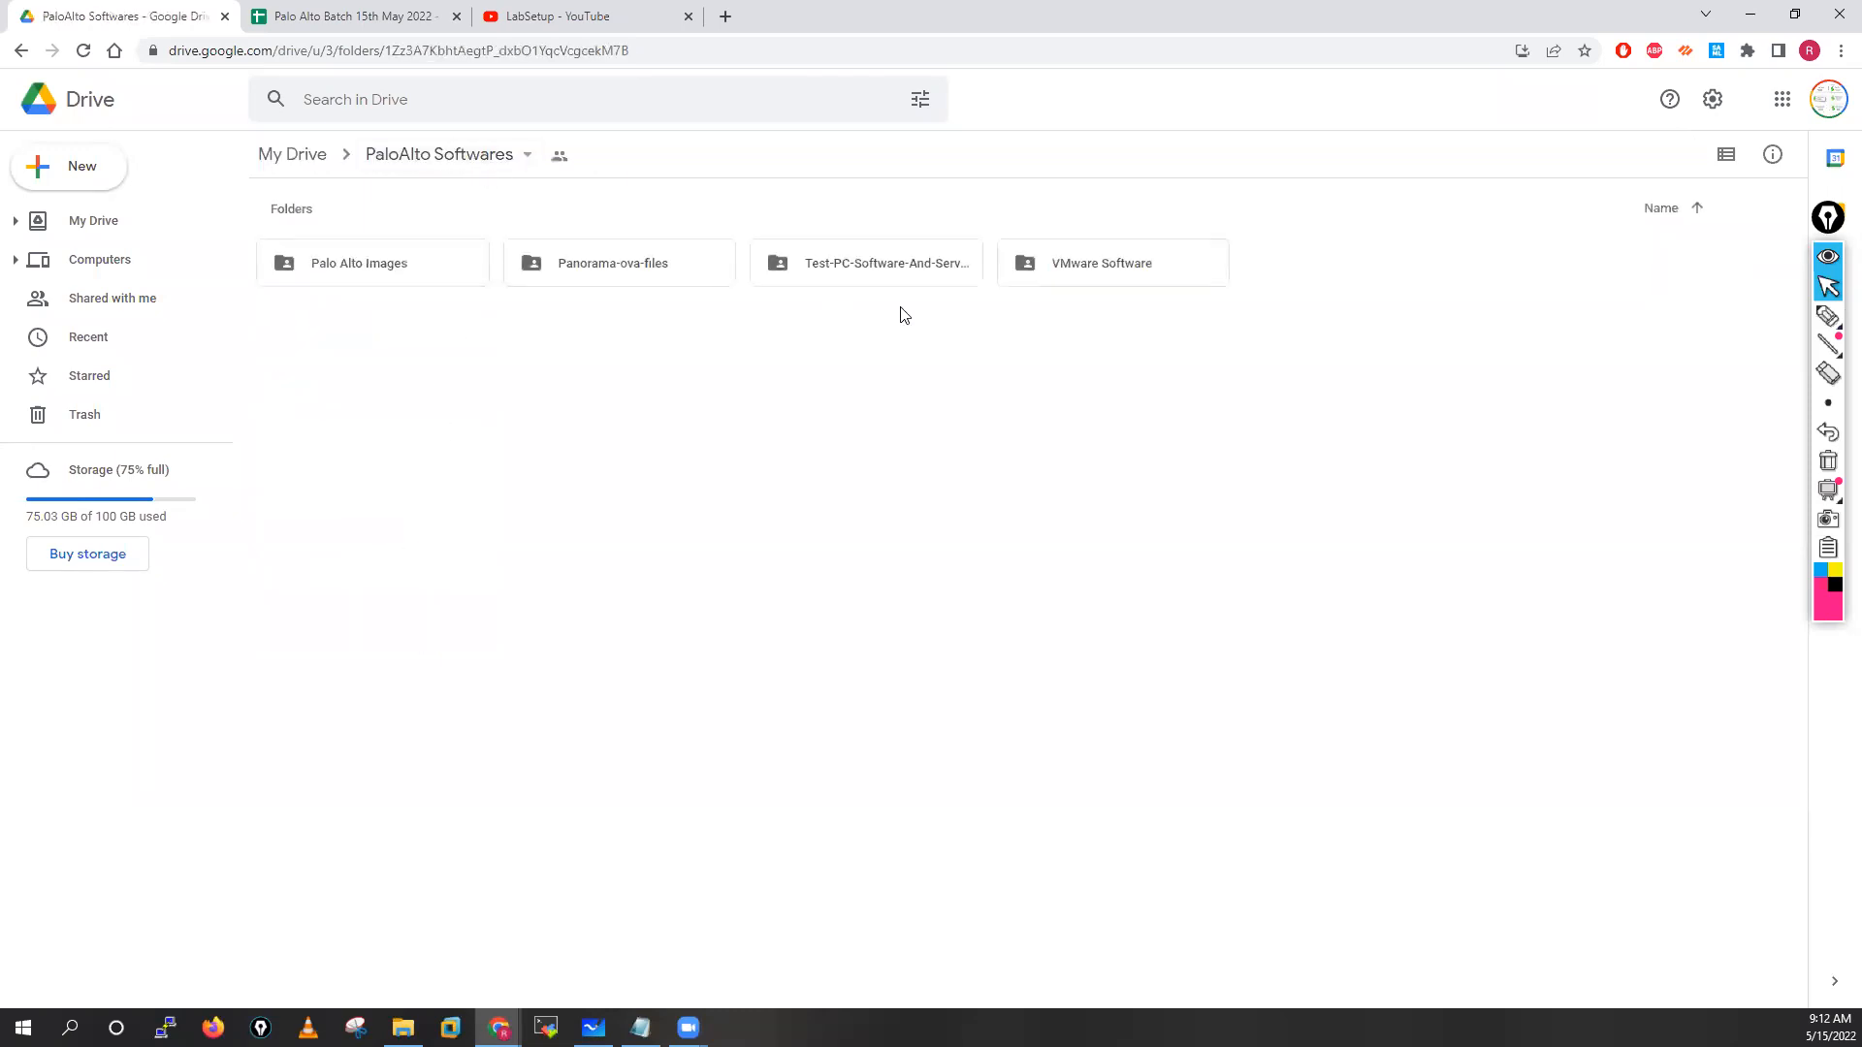
{"action": "double_click", "coordinate": [1179, 261]}
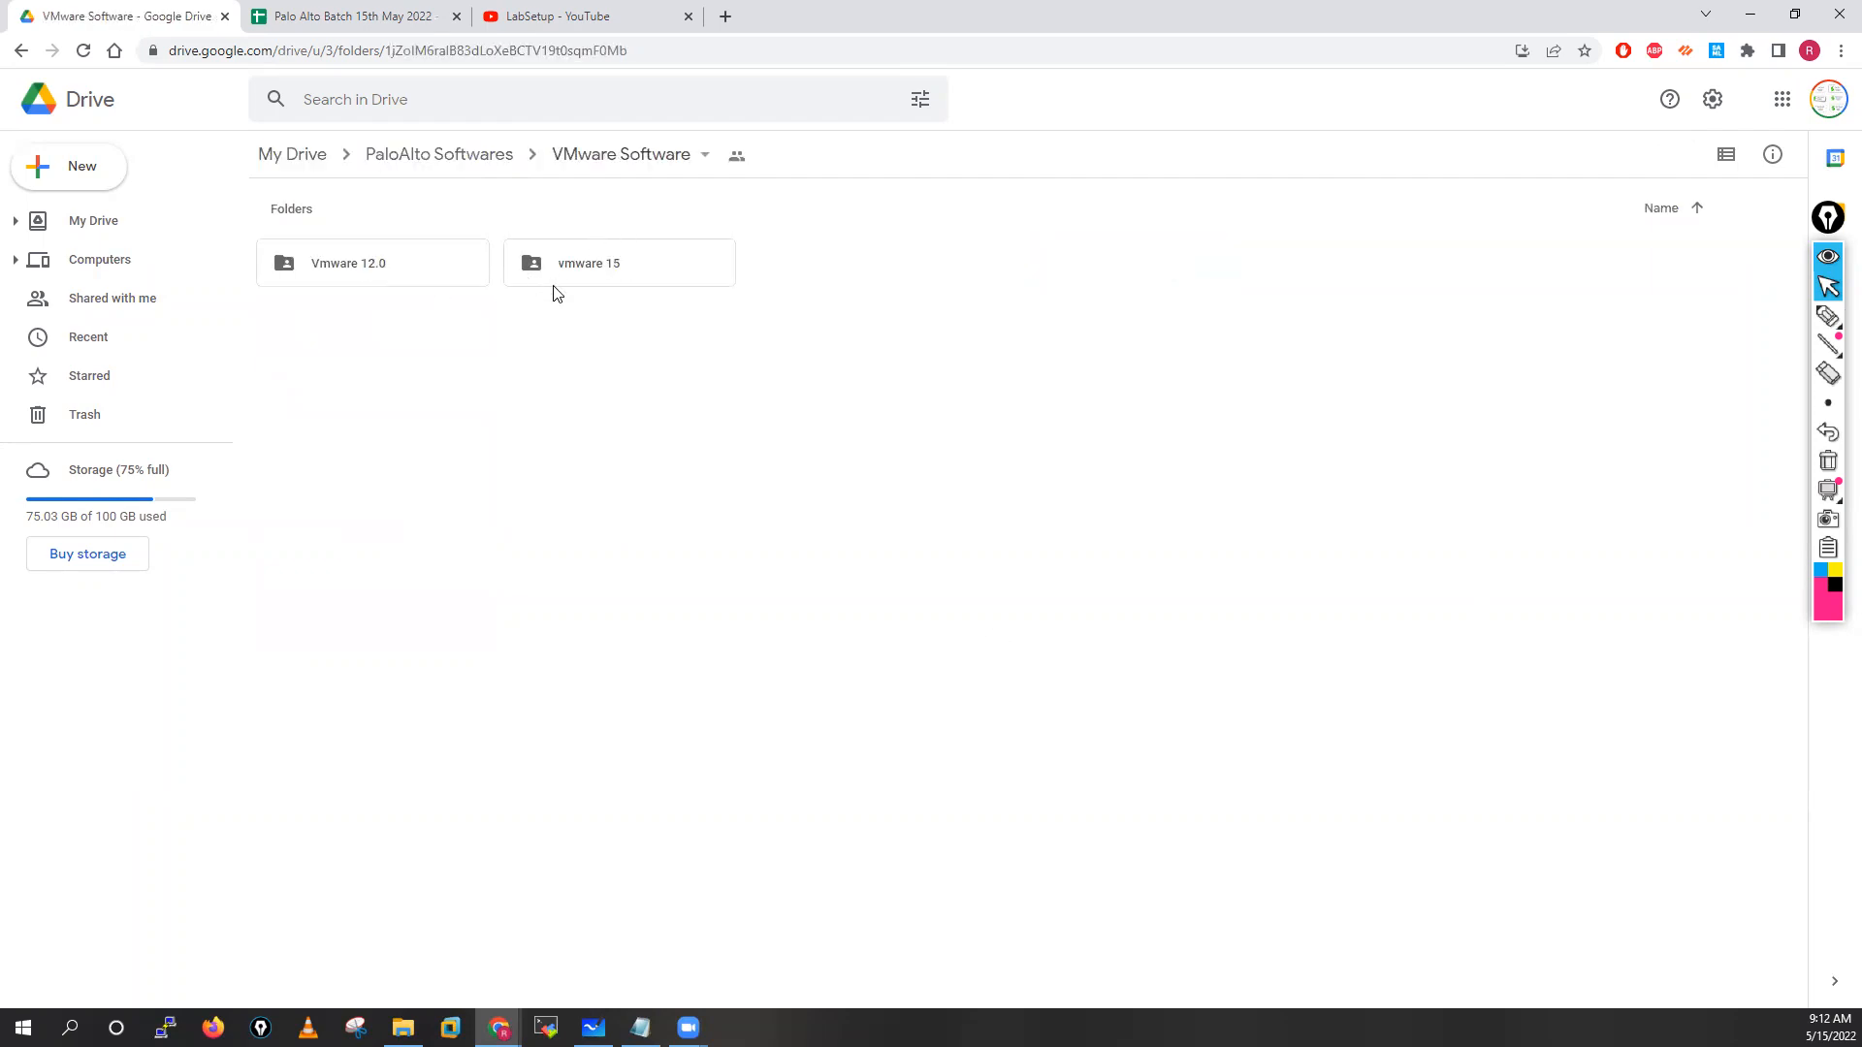
{"action": "double_click", "coordinate": [350, 280]}
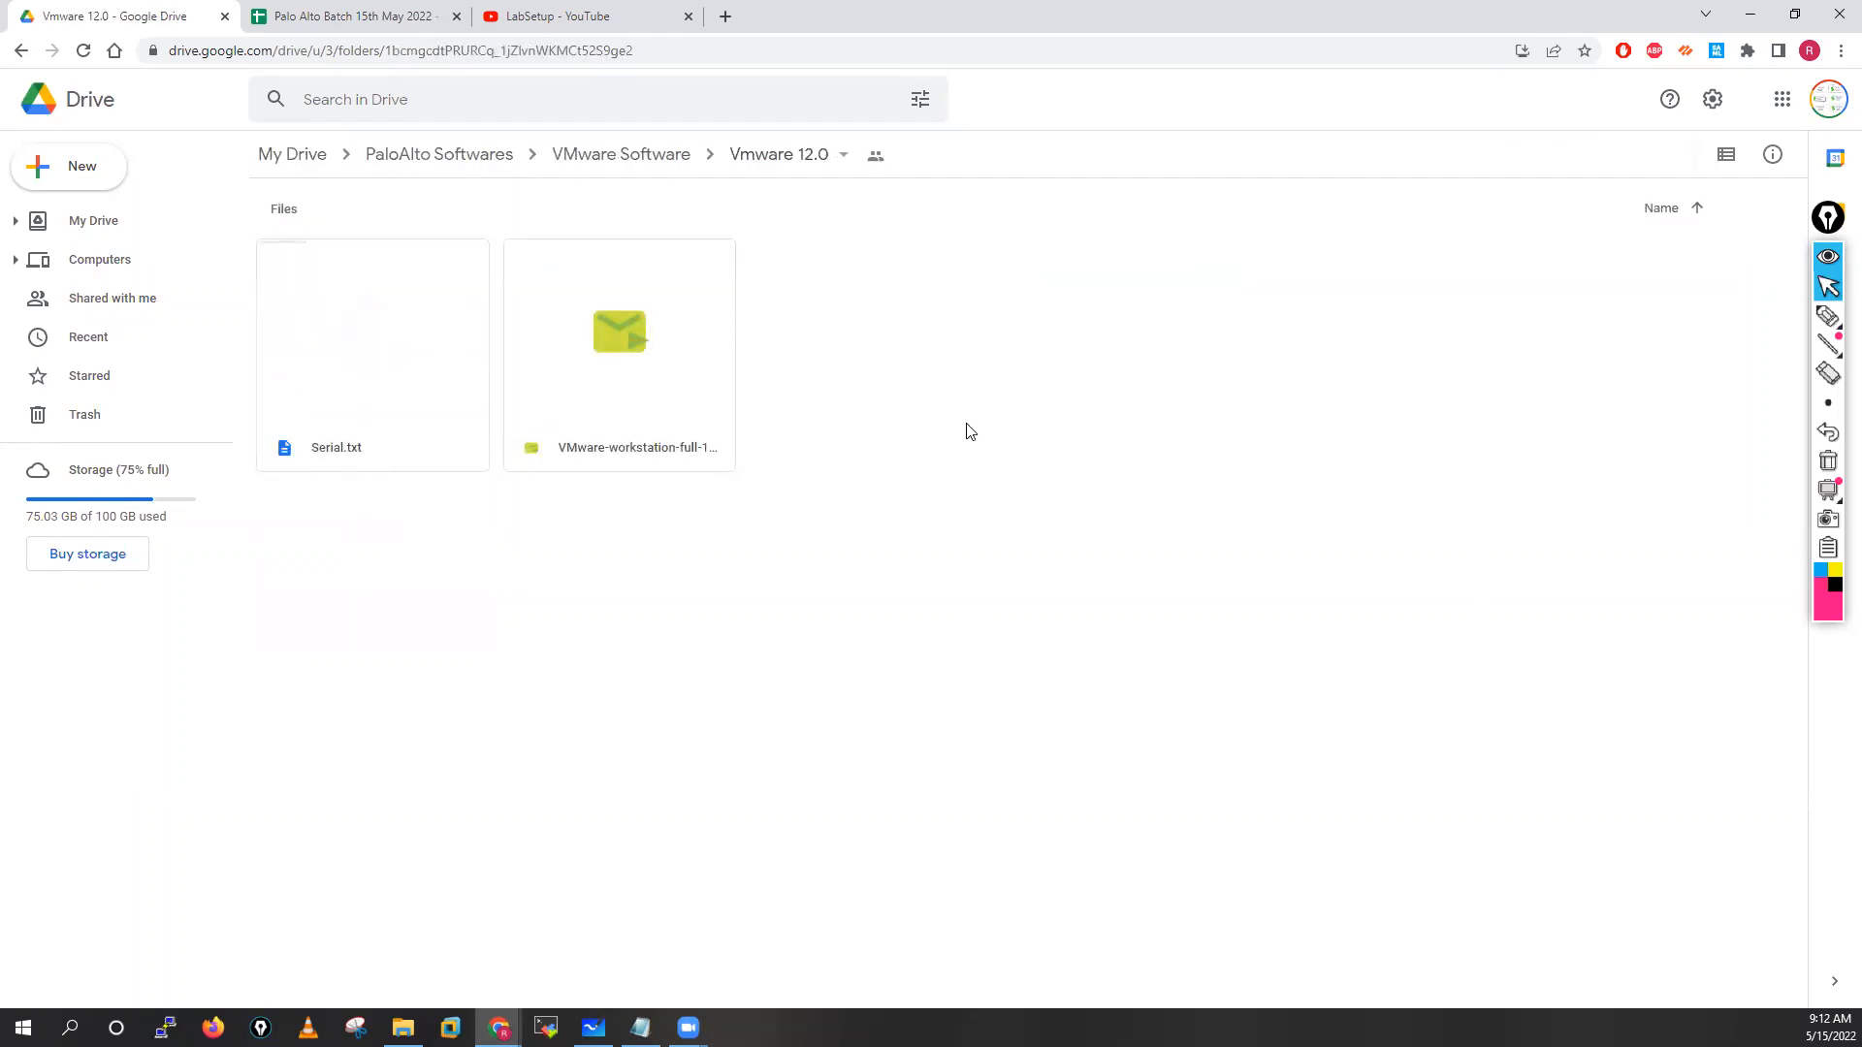
Circle the Vmware 12.0 folder name in the path with an arrow, then clear the ink
{"action": "left_click", "coordinate": [1827, 318]}
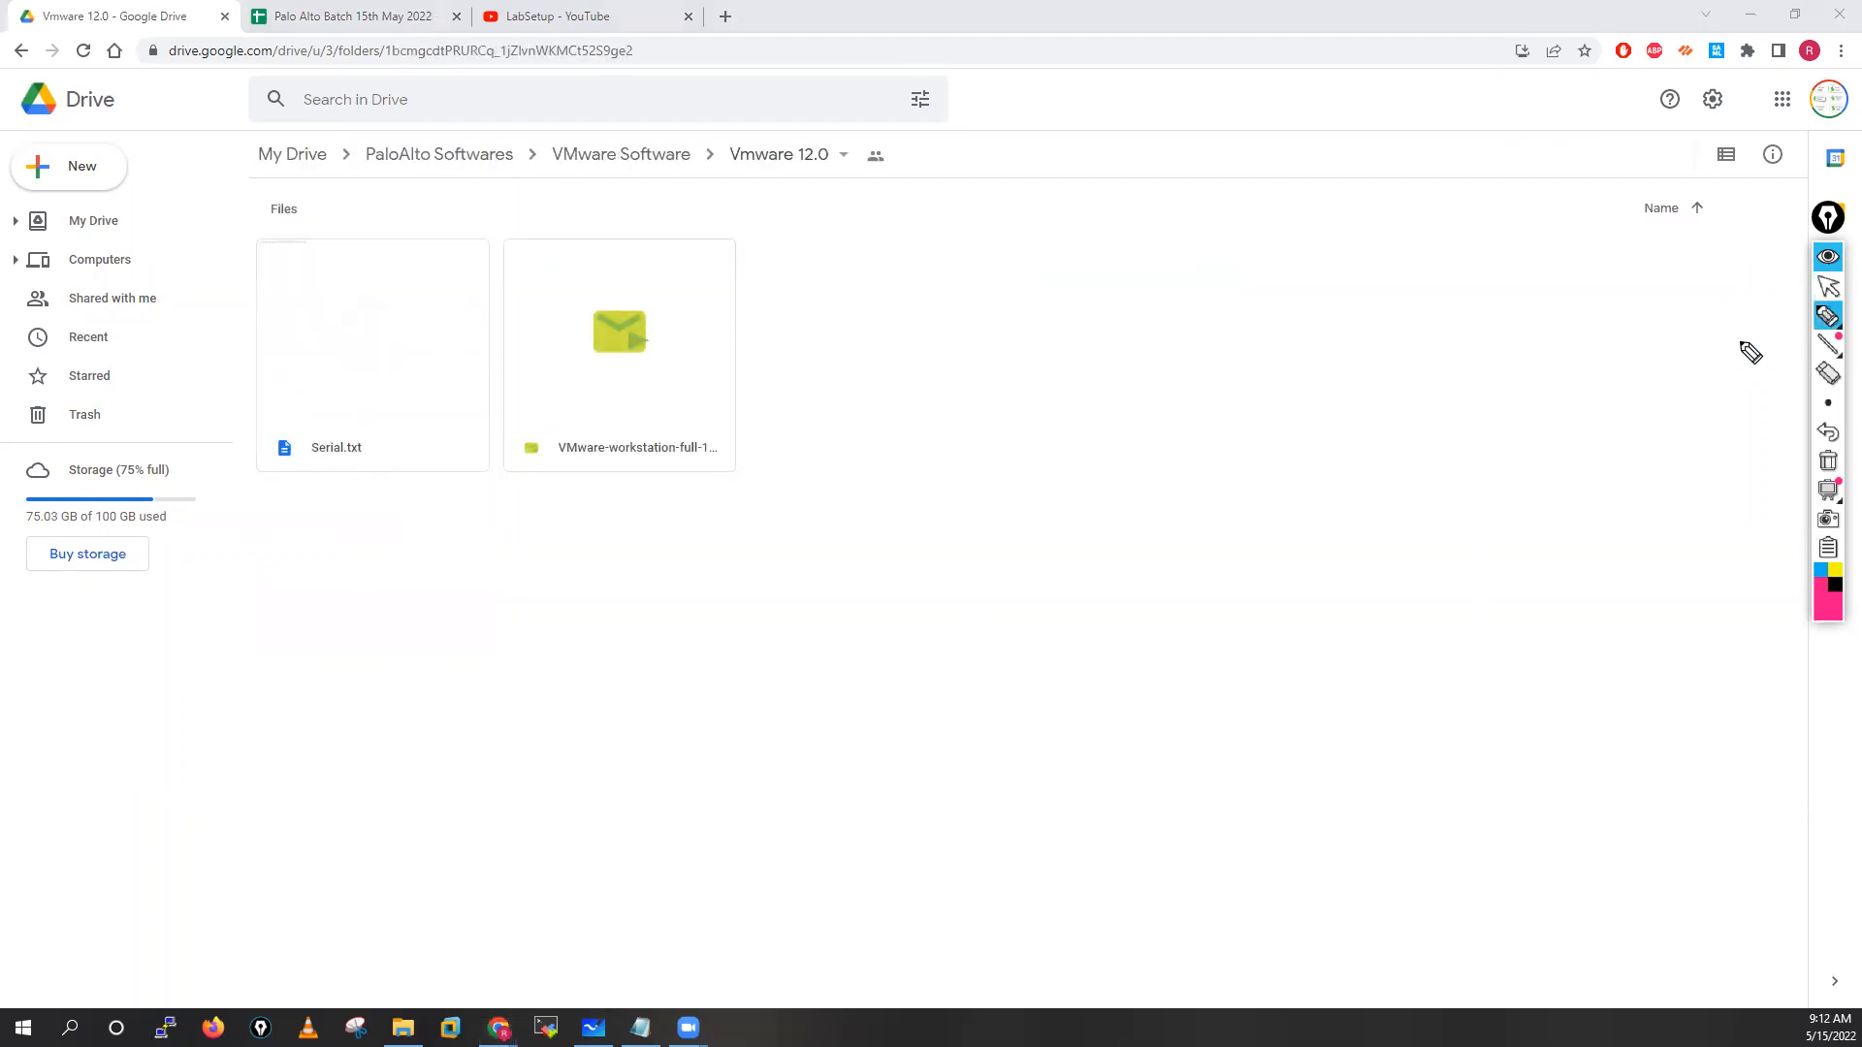
{"action": "mouse_move", "coordinate": [777, 142]}
{"action": "left_mouse_down"}
{"action": "mouse_move", "coordinate": [753, 129]}
{"action": "mouse_move", "coordinate": [731, 191]}
{"action": "mouse_move", "coordinate": [853, 154]}
{"action": "mouse_move", "coordinate": [762, 136]}
{"action": "left_mouse_up"}
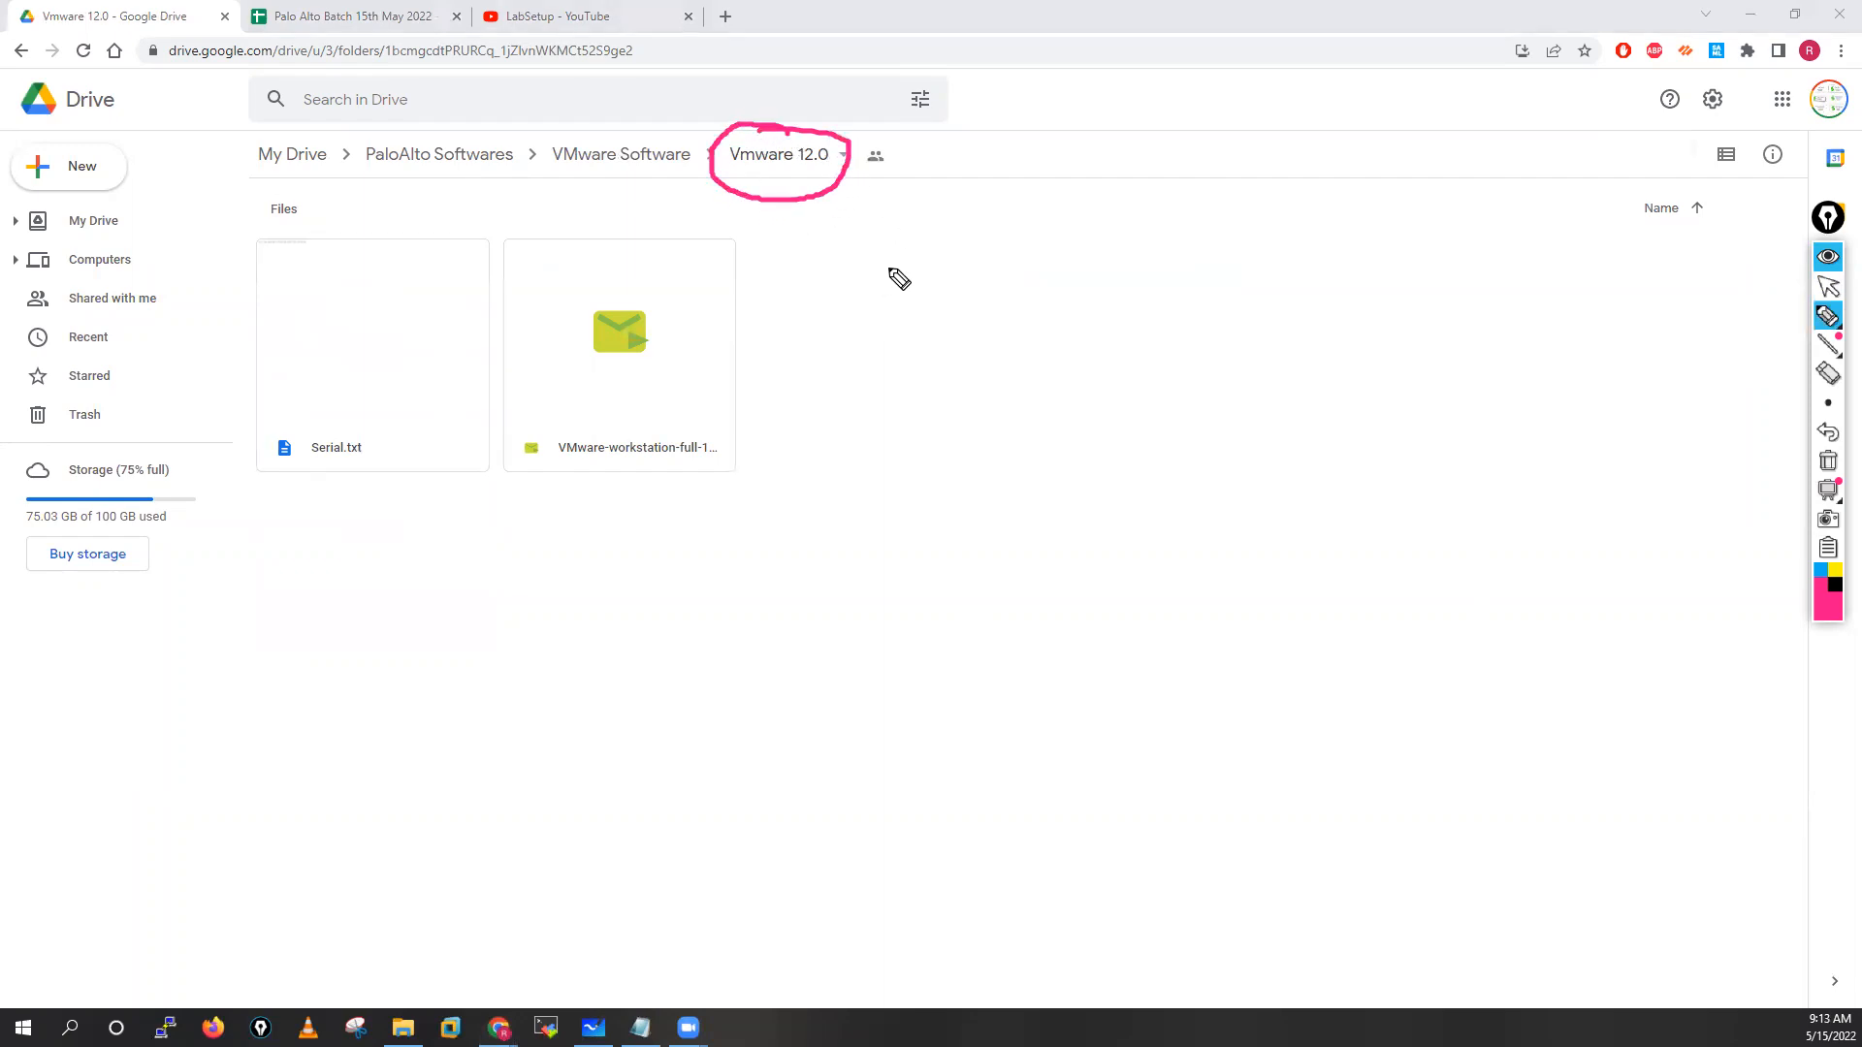
{"action": "mouse_move", "coordinate": [829, 253]}
{"action": "left_mouse_down"}
{"action": "mouse_move", "coordinate": [823, 202]}
{"action": "mouse_move", "coordinate": [811, 225]}
{"action": "mouse_move", "coordinate": [849, 225]}
{"action": "left_mouse_up"}
{"action": "left_click", "coordinate": [1827, 463]}
{"action": "left_click", "coordinate": [1828, 287]}
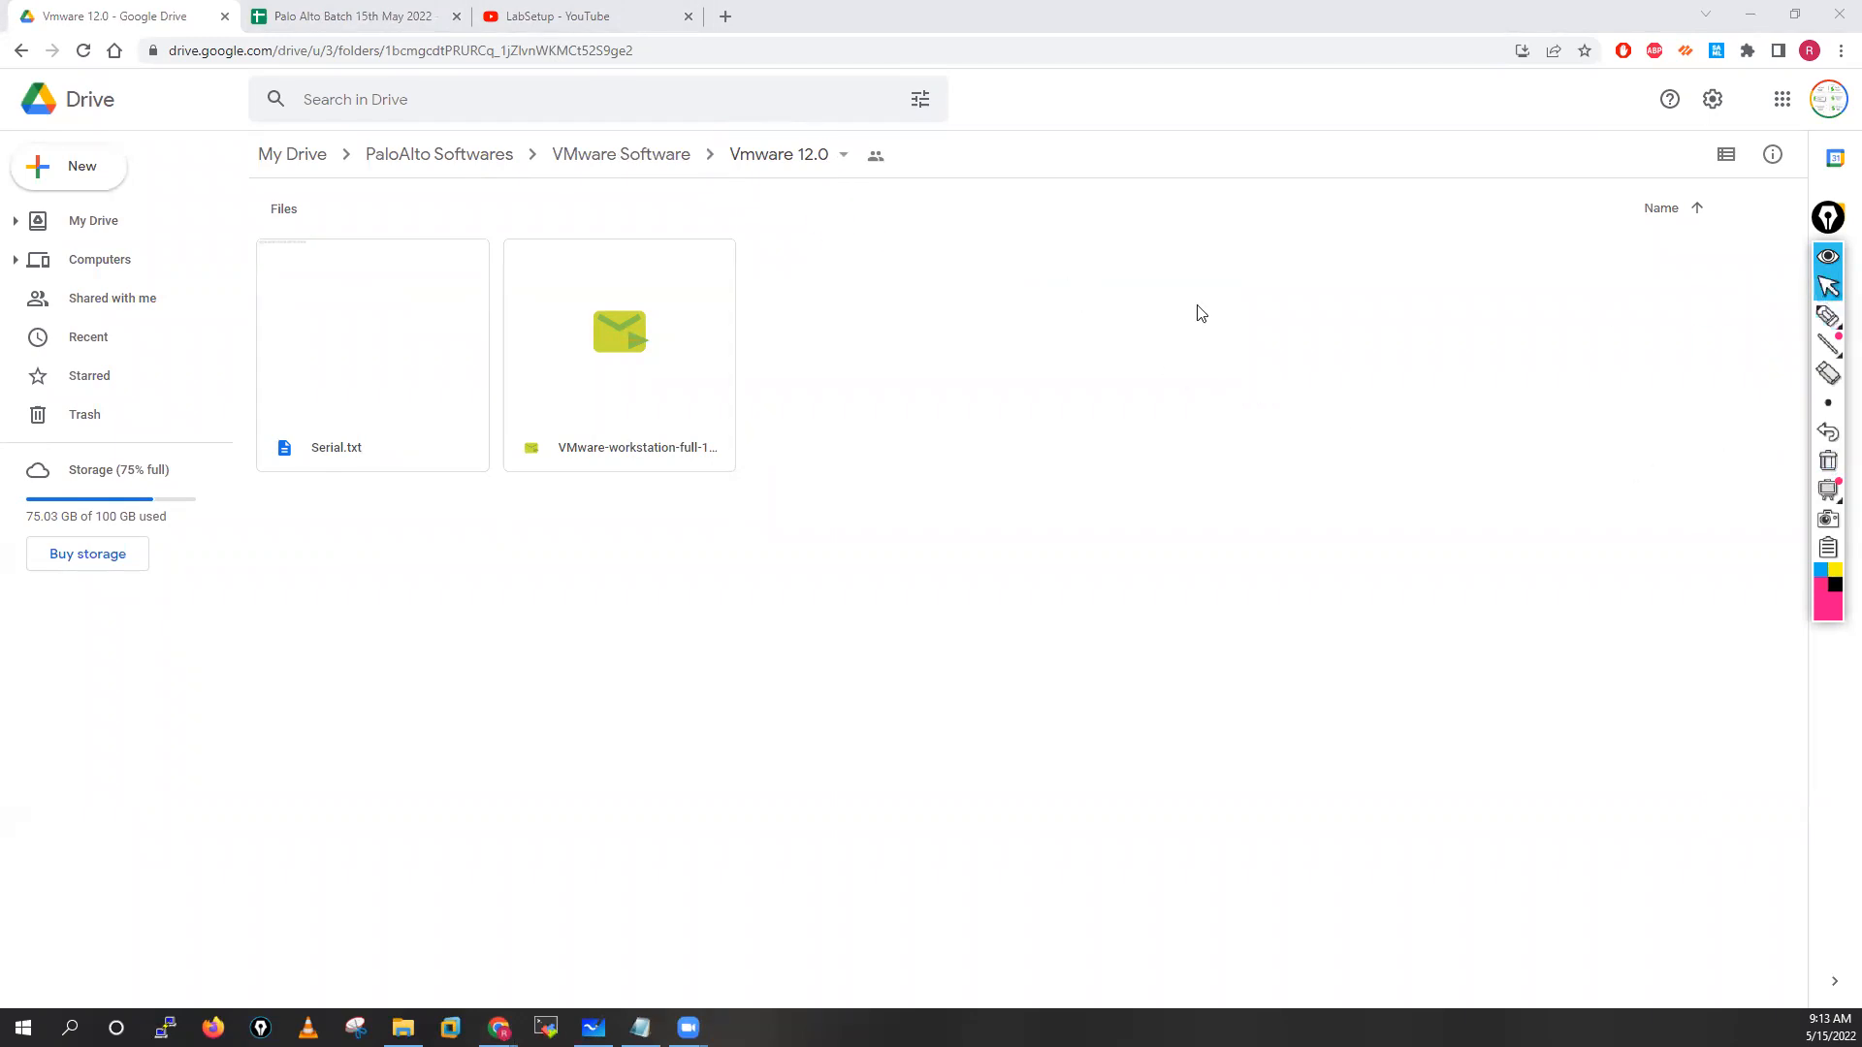
Open the vmware 15 folder, then go back up to PaloAlto Softwares
{"action": "left_click", "coordinate": [629, 158]}
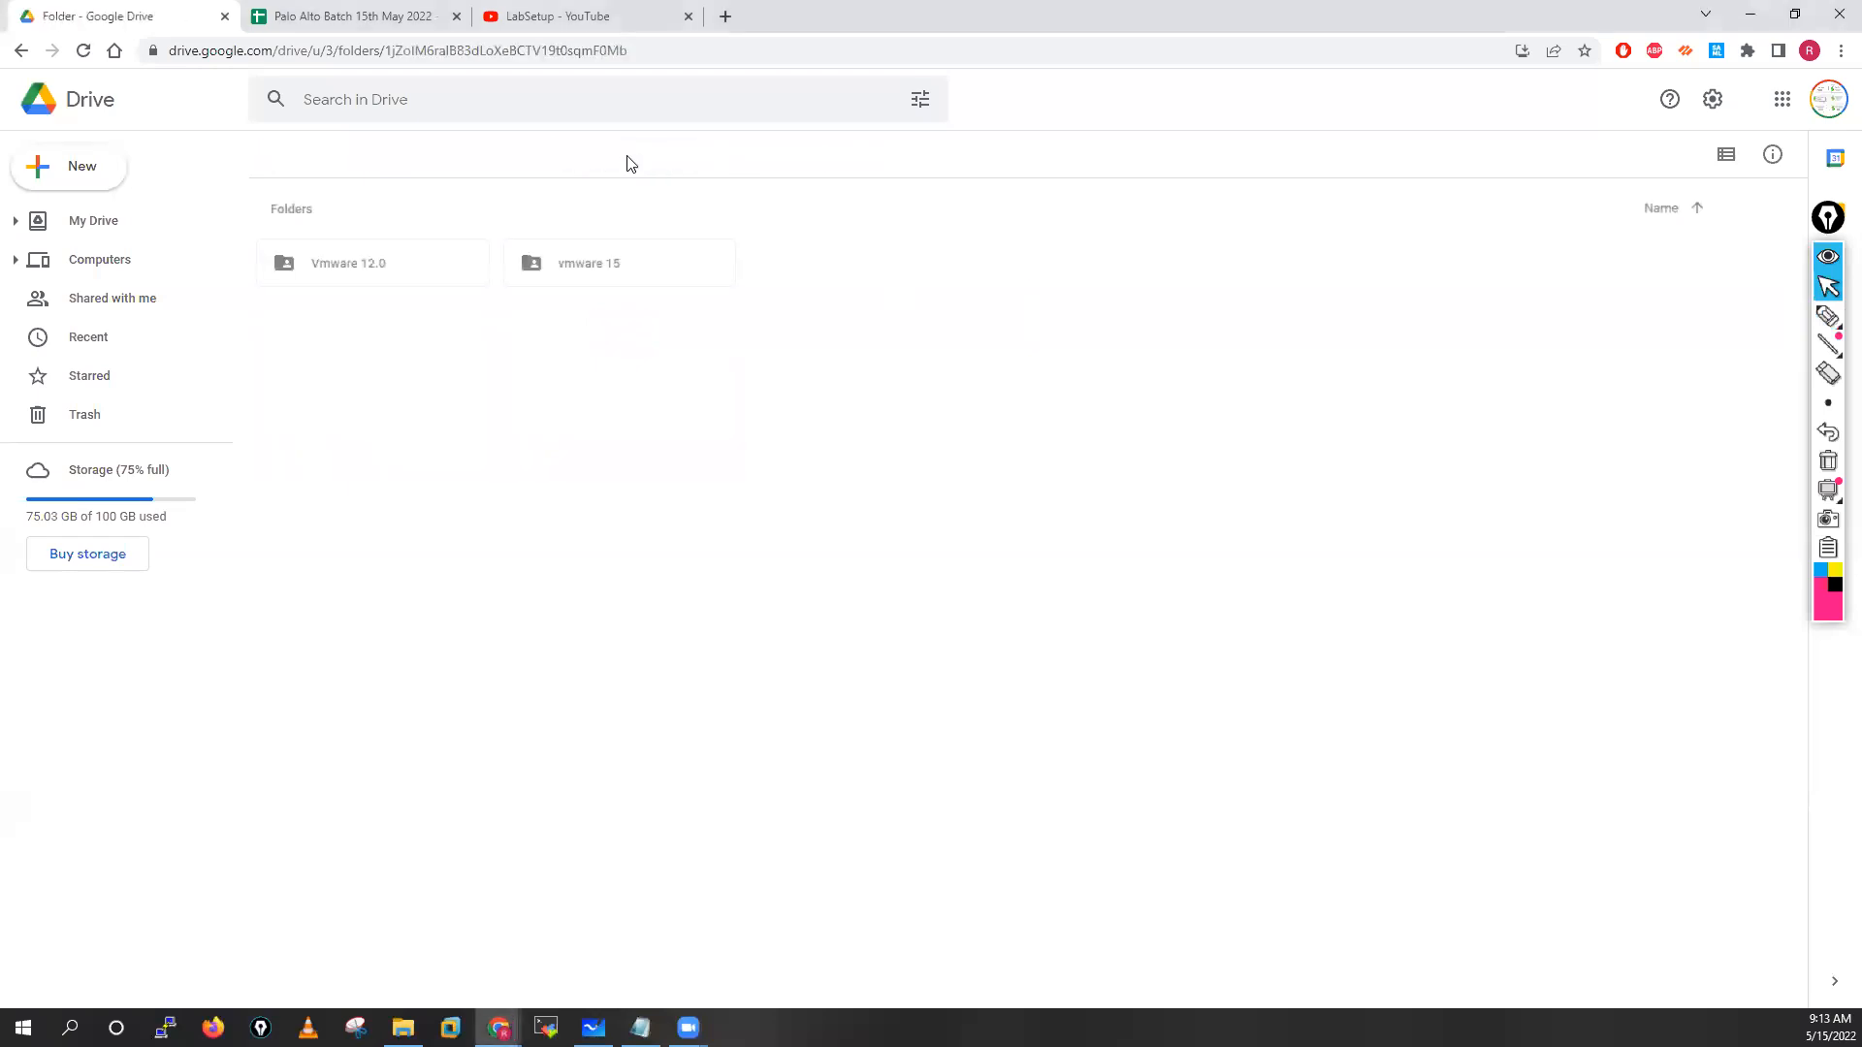
{"action": "double_click", "coordinate": [621, 277]}
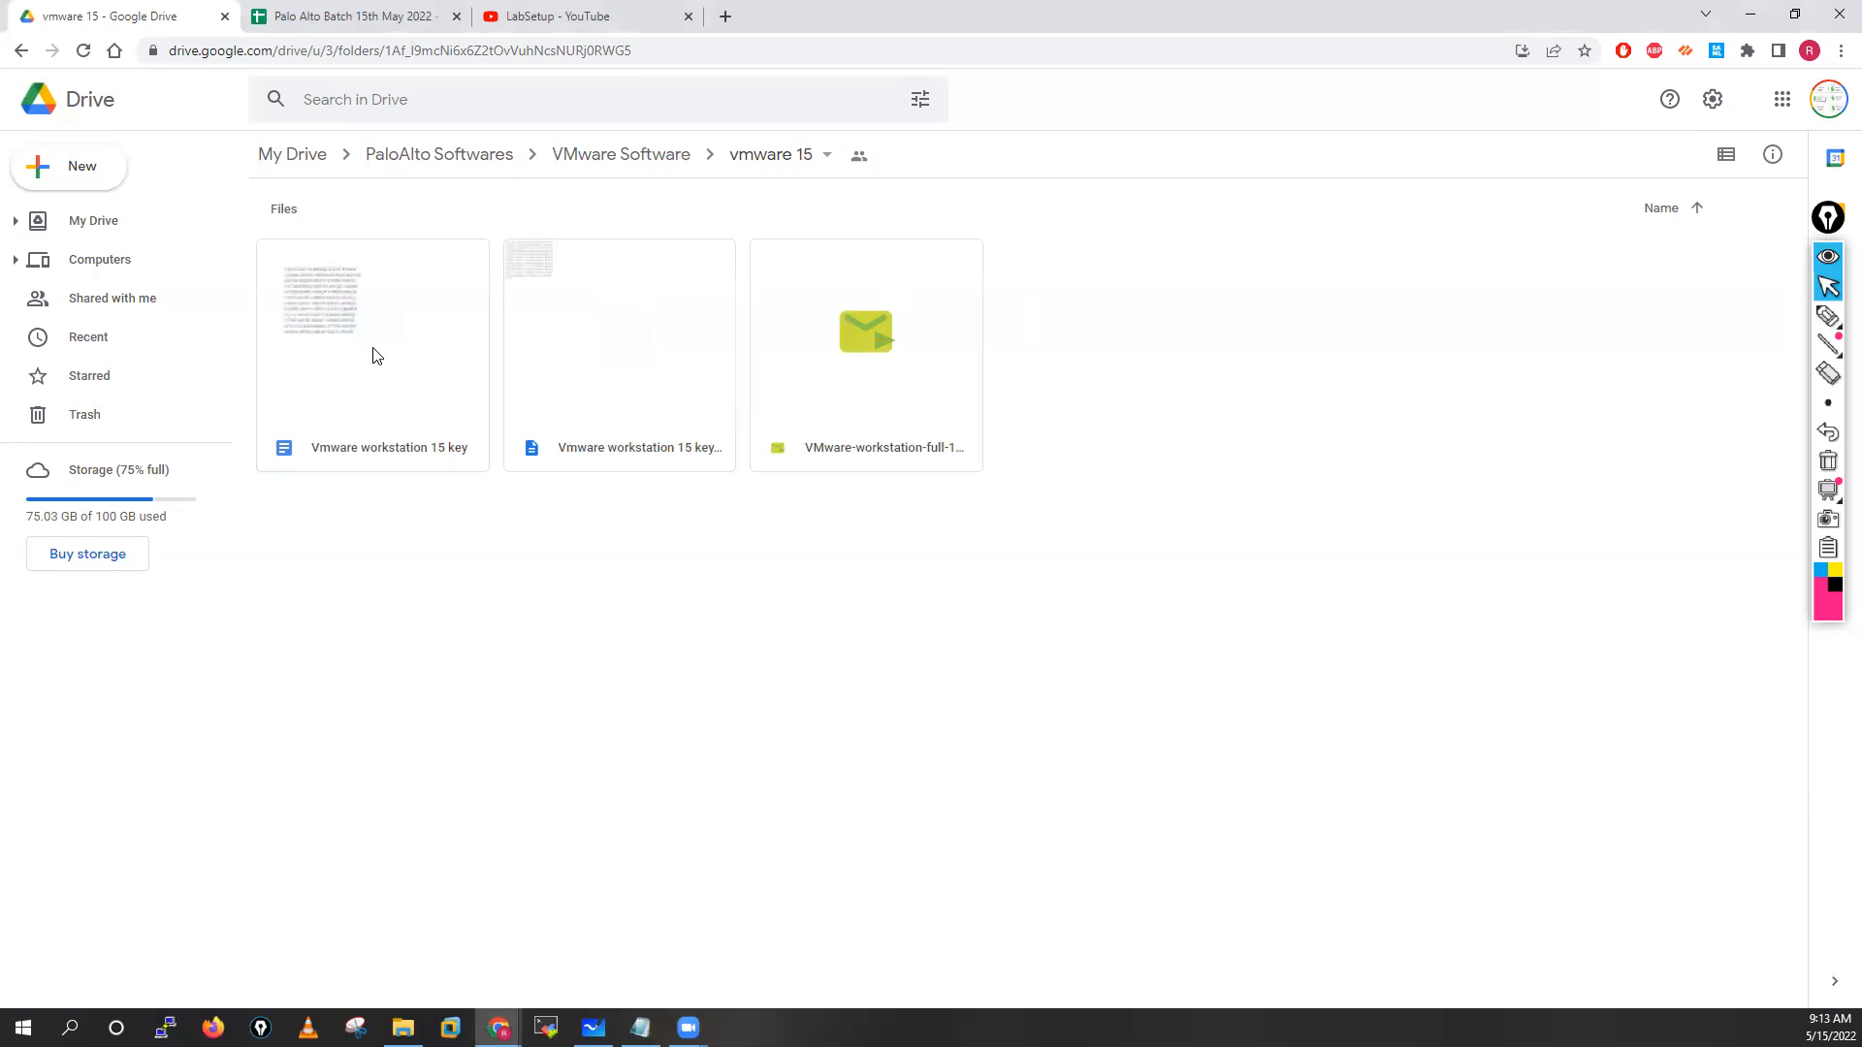
{"action": "left_click", "coordinate": [491, 174]}
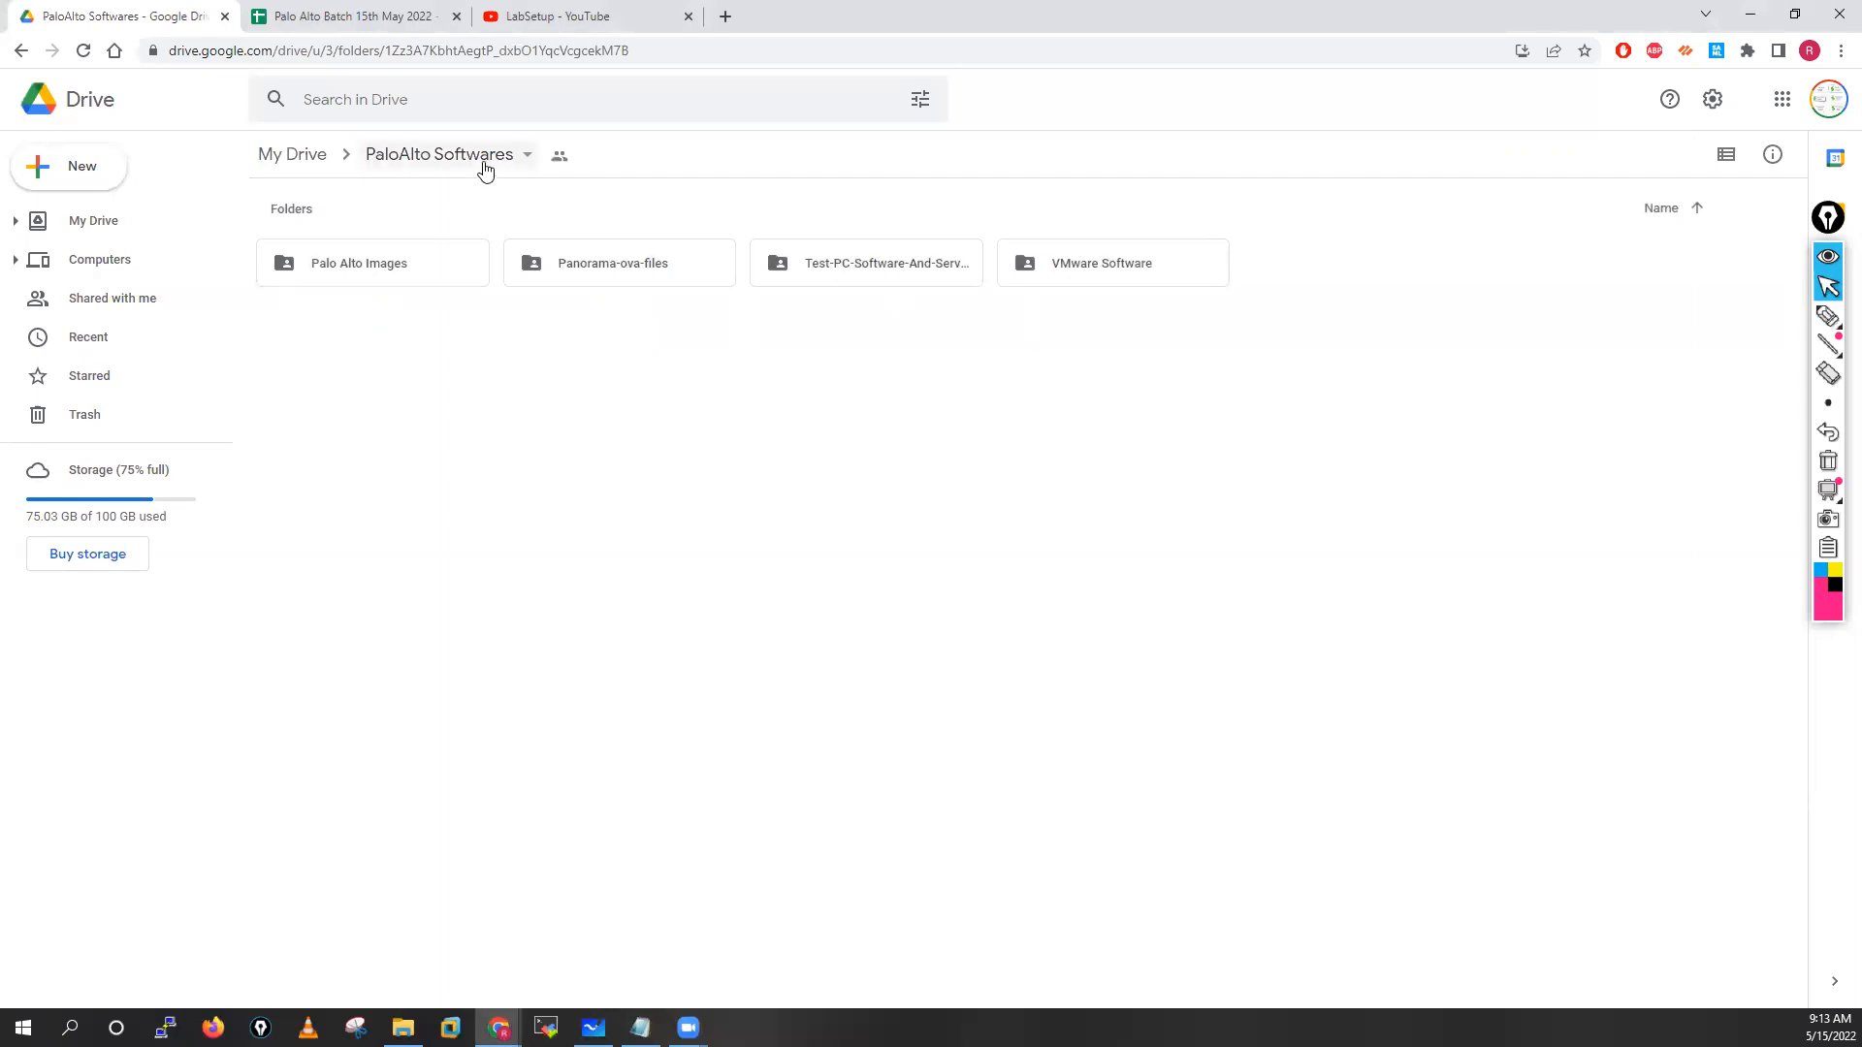
{"action": "left_click", "coordinate": [296, 172]}
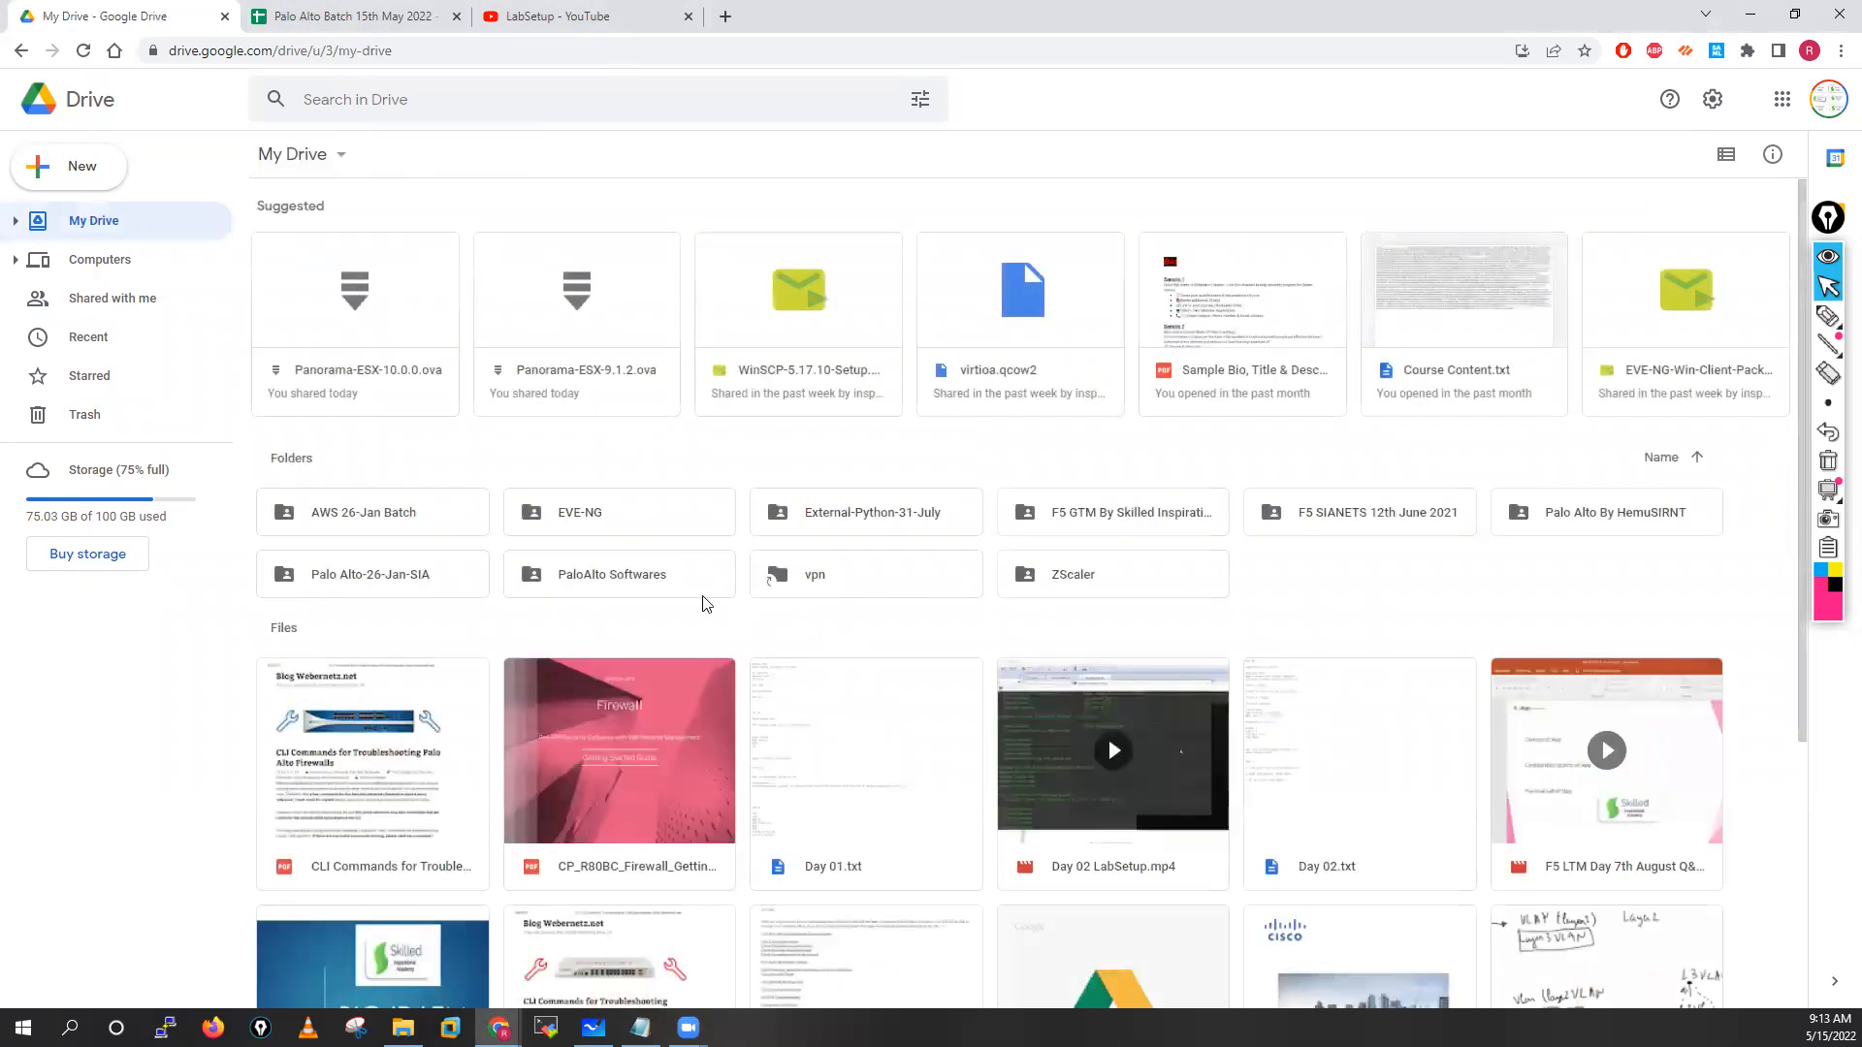
{"action": "double_click", "coordinate": [649, 528]}
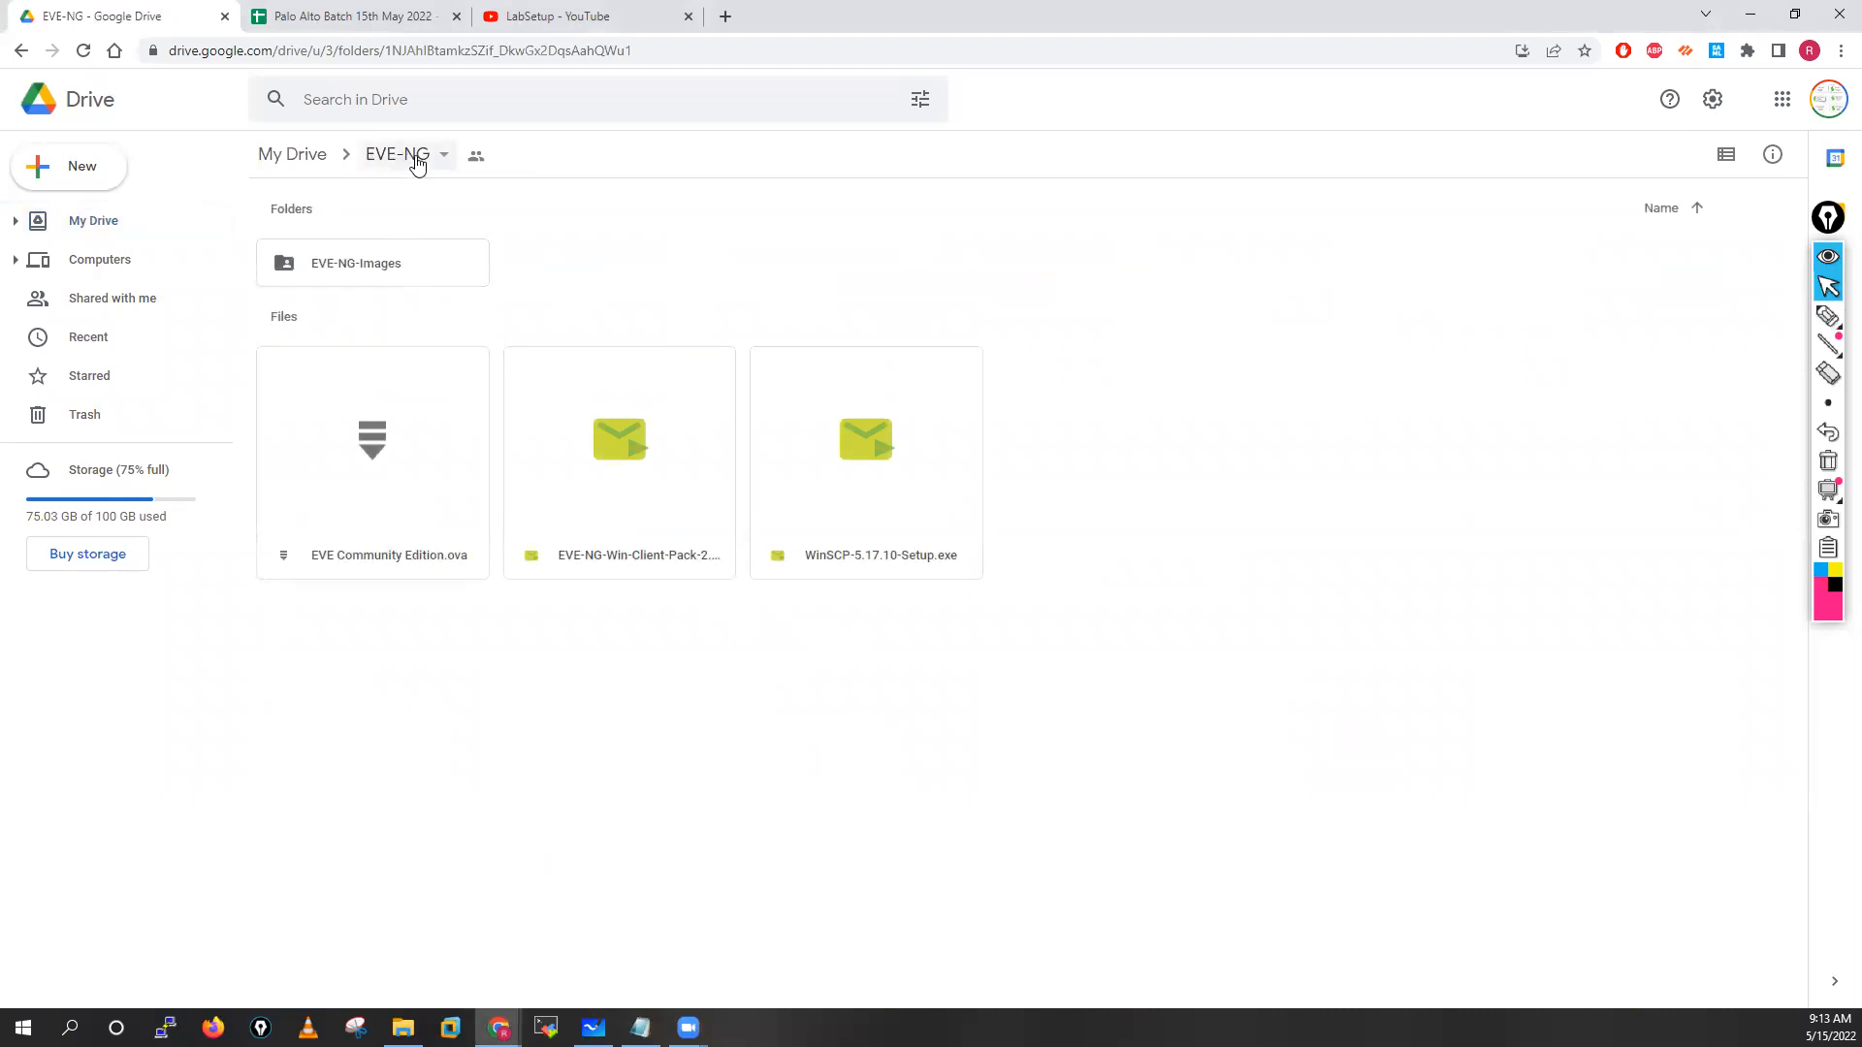
{"action": "left_click", "coordinate": [1828, 315]}
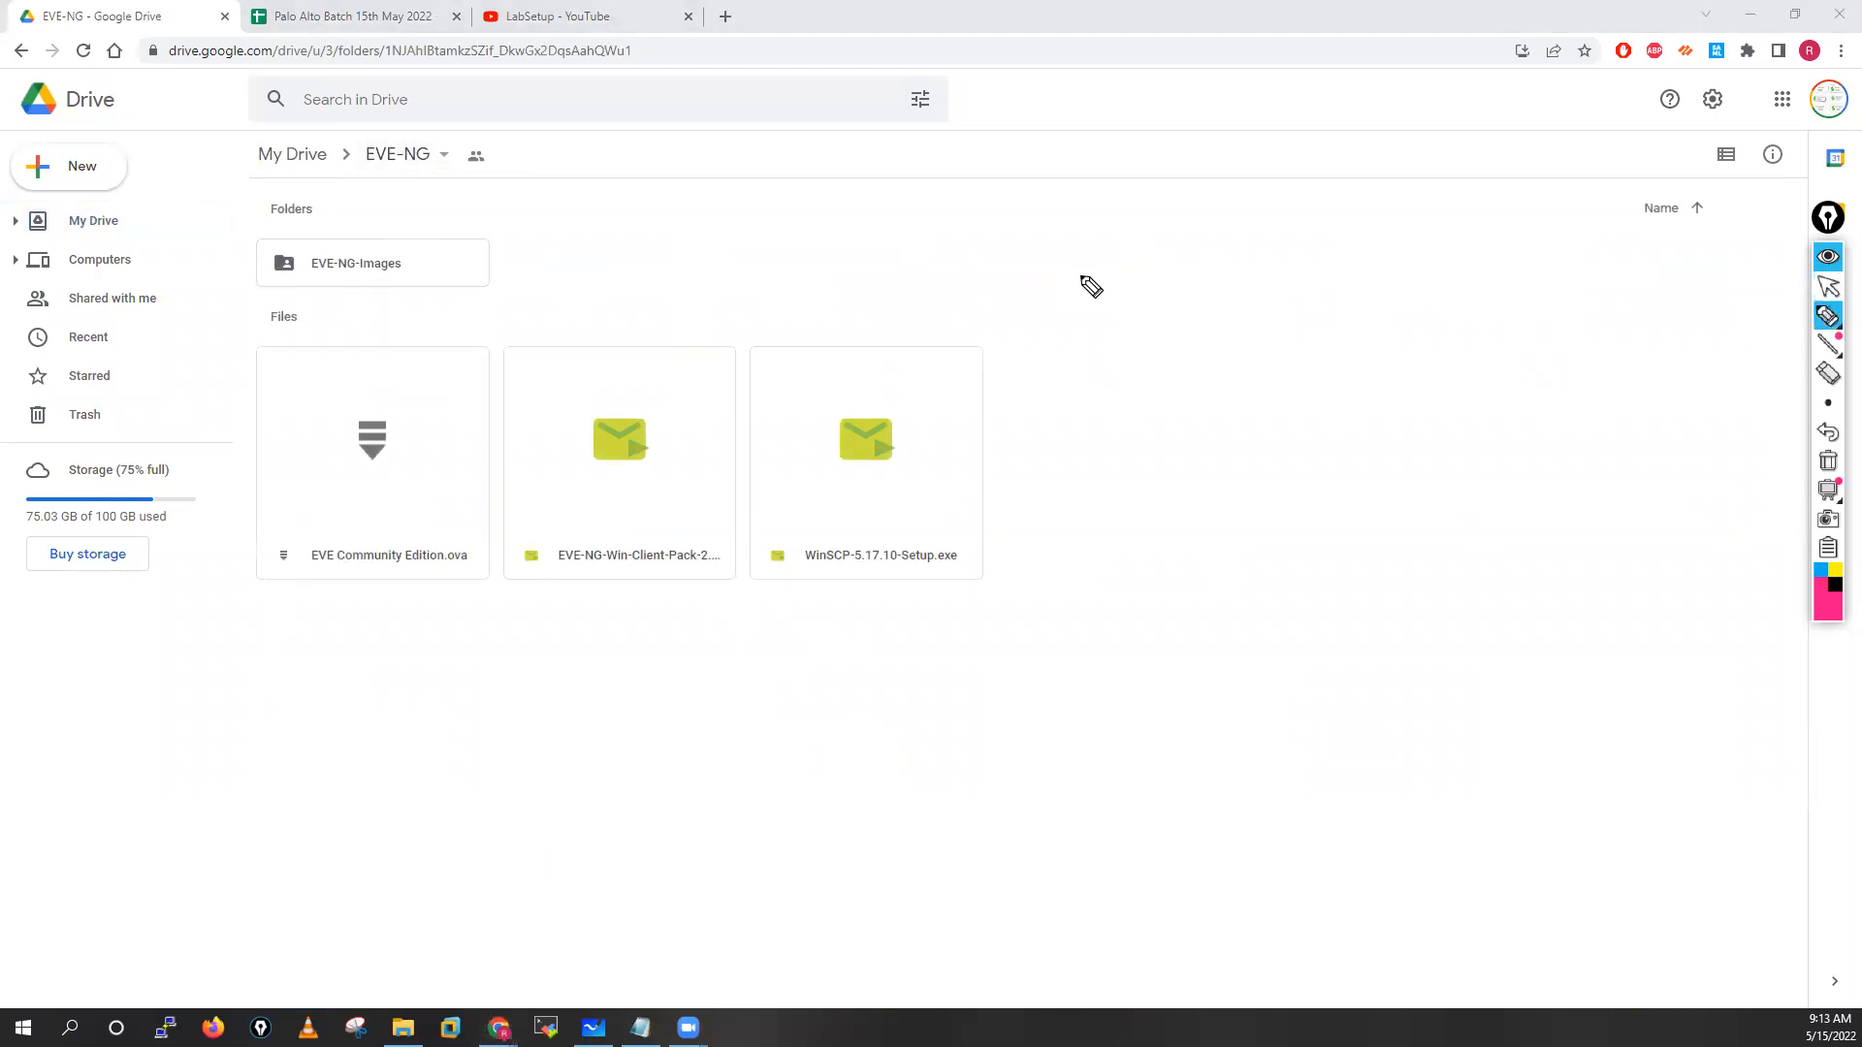
{"action": "mouse_move", "coordinate": [1090, 243]}
{"action": "left_mouse_down"}
{"action": "mouse_move", "coordinate": [1102, 282]}
{"action": "mouse_move", "coordinate": [1164, 254]}
{"action": "mouse_move", "coordinate": [1180, 274]}
{"action": "mouse_move", "coordinate": [1296, 260]}
{"action": "mouse_move", "coordinate": [1293, 242]}
{"action": "mouse_move", "coordinate": [1318, 407]}
{"action": "mouse_move", "coordinate": [1159, 230]}
{"action": "left_mouse_up"}
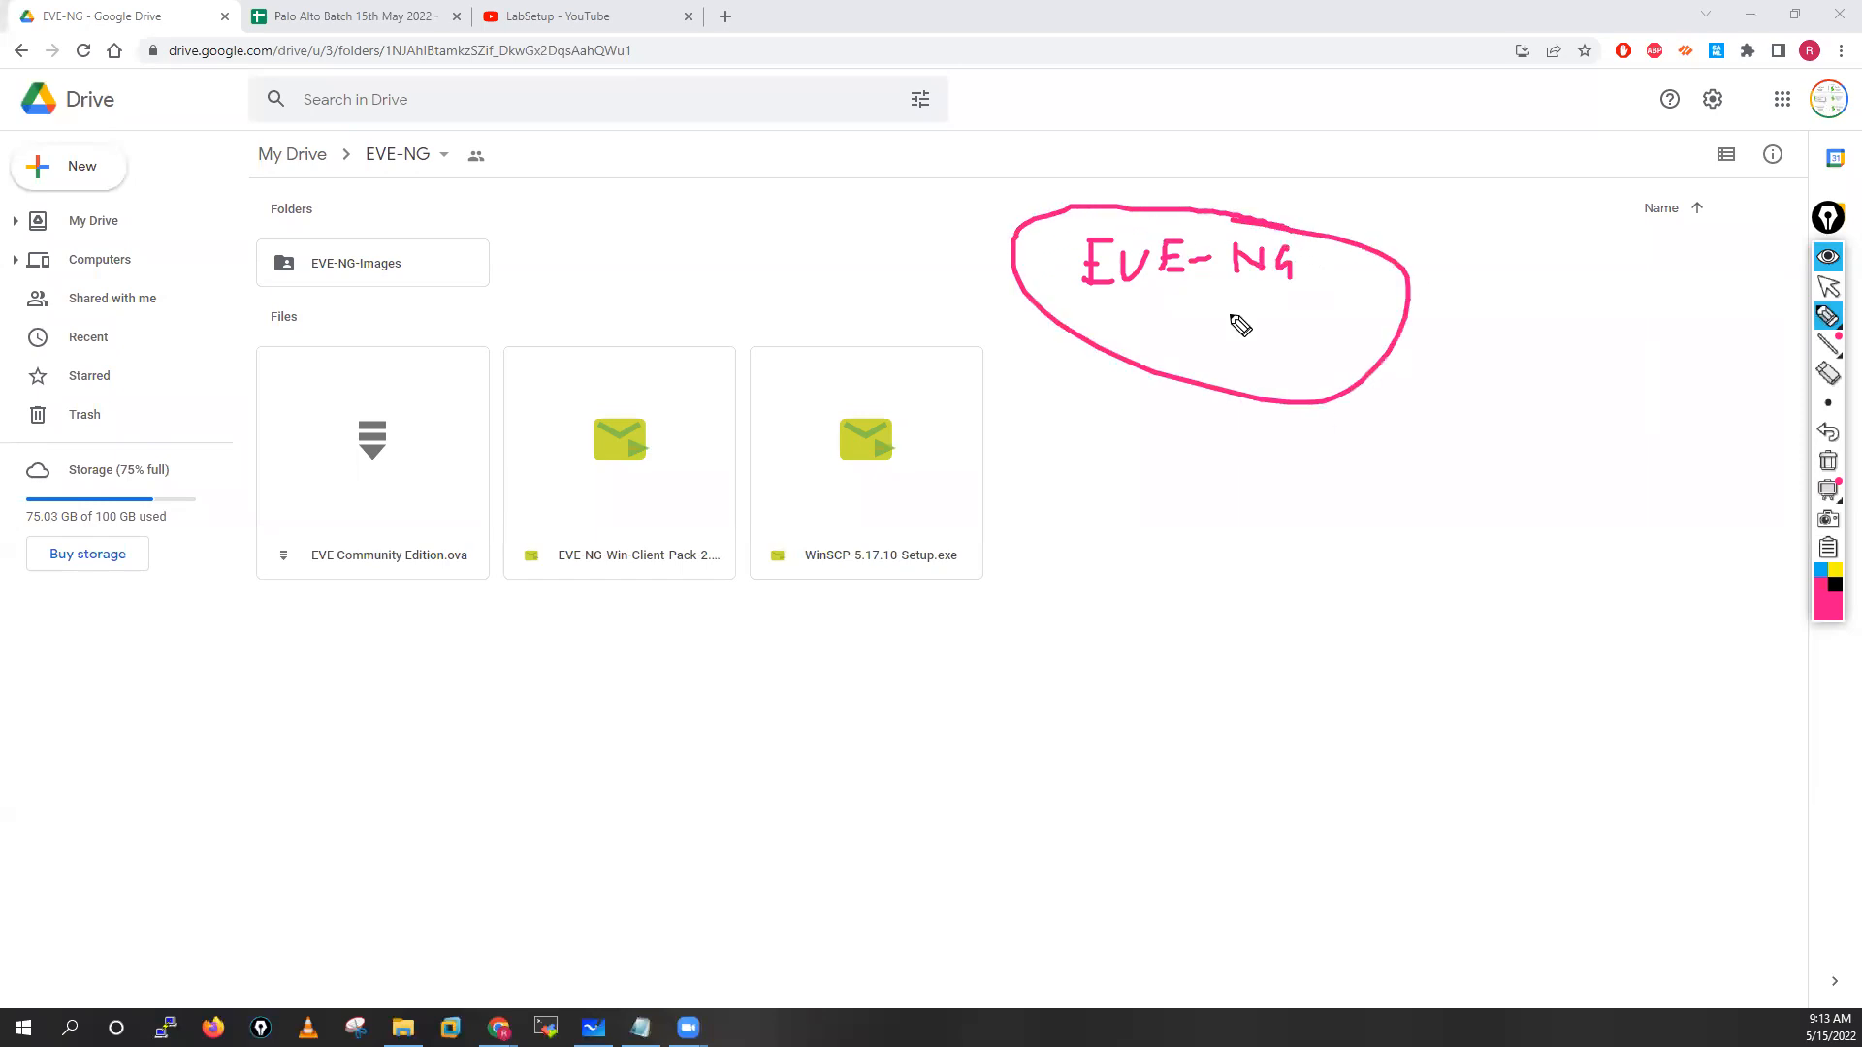
{"action": "mouse_move", "coordinate": [1169, 457]}
{"action": "left_mouse_down"}
{"action": "mouse_move", "coordinate": [1222, 343]}
{"action": "mouse_move", "coordinate": [1232, 377]}
{"action": "left_mouse_up"}
{"action": "mouse_move", "coordinate": [1268, 496]}
{"action": "left_mouse_down"}
{"action": "mouse_move", "coordinate": [1313, 365]}
{"action": "mouse_move", "coordinate": [1321, 402]}
{"action": "left_mouse_up"}
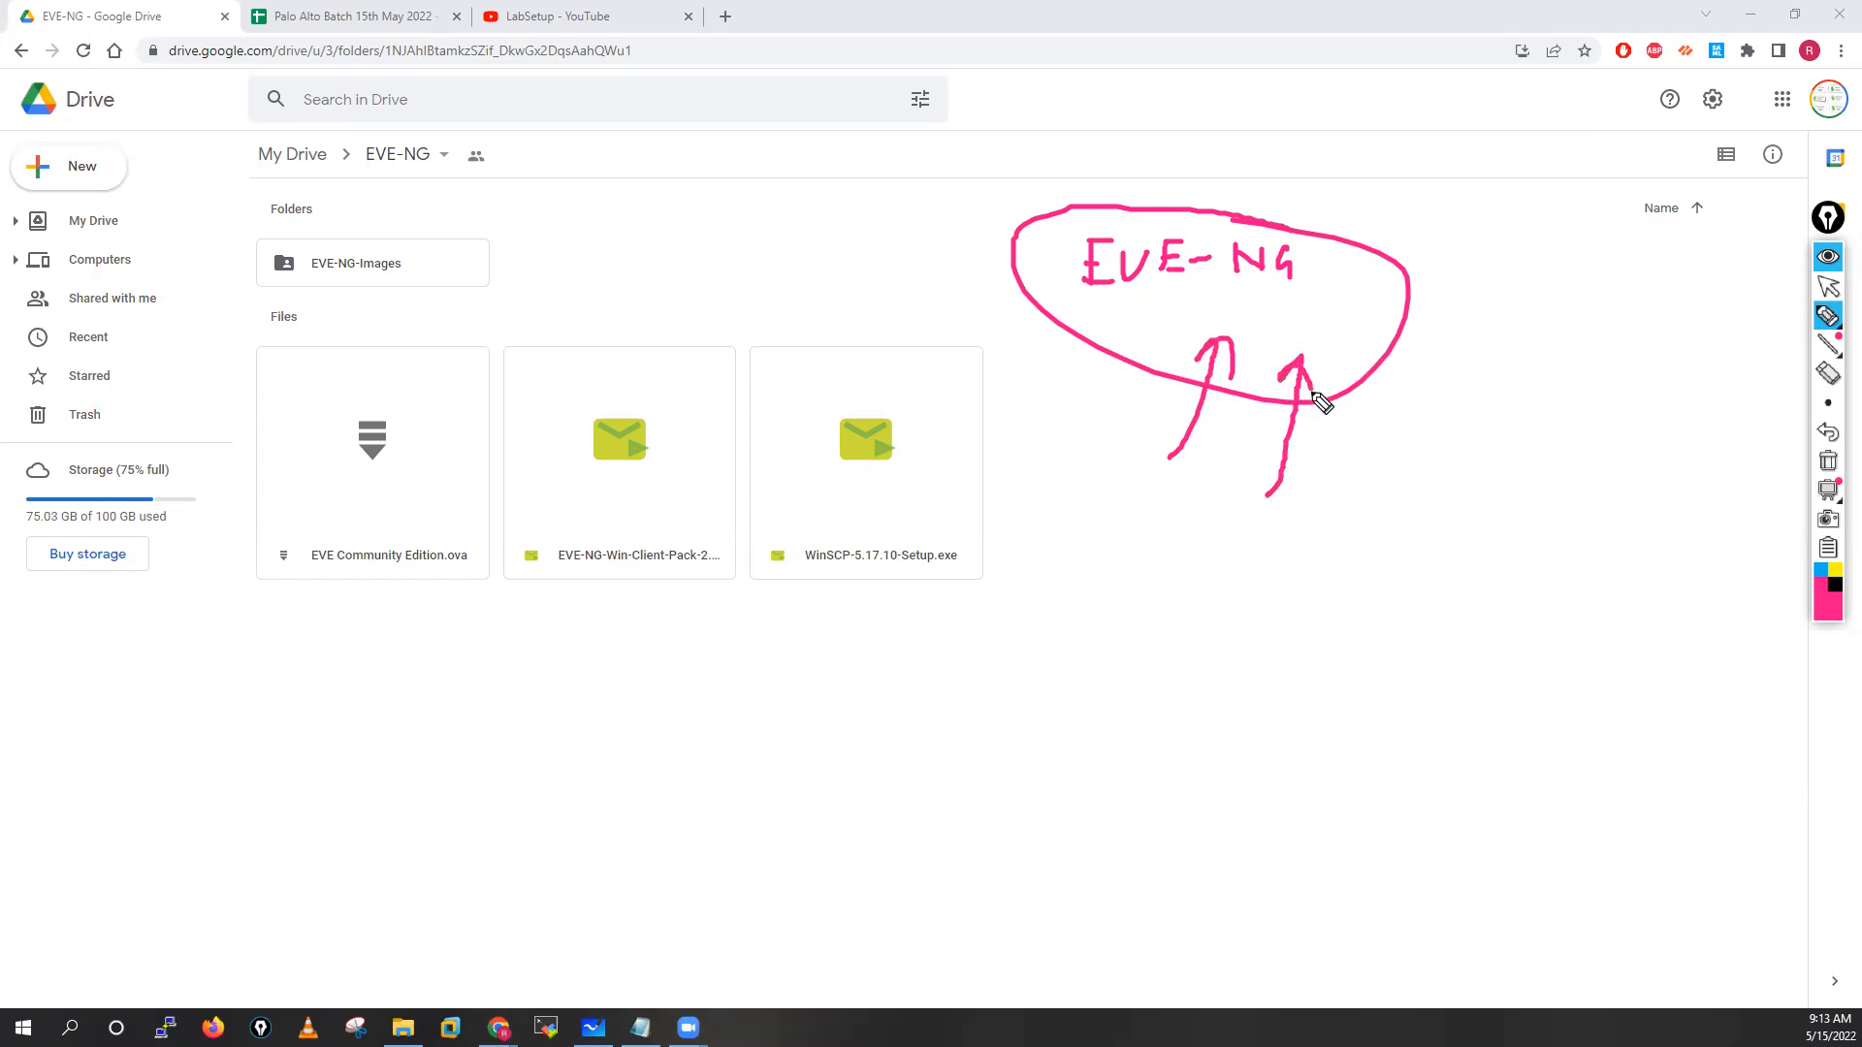
{"action": "mouse_move", "coordinate": [946, 252]}
{"action": "left_mouse_down"}
{"action": "mouse_move", "coordinate": [1013, 252]}
{"action": "mouse_move", "coordinate": [1002, 266]}
{"action": "left_mouse_up"}
{"action": "mouse_move", "coordinate": [1590, 433]}
{"action": "left_mouse_down"}
{"action": "mouse_move", "coordinate": [1636, 431]}
{"action": "mouse_move", "coordinate": [1653, 457]}
{"action": "mouse_move", "coordinate": [1773, 439]}
{"action": "mouse_move", "coordinate": [1616, 394]}
{"action": "mouse_move", "coordinate": [1674, 507]}
{"action": "mouse_move", "coordinate": [1765, 413]}
{"action": "left_mouse_up"}
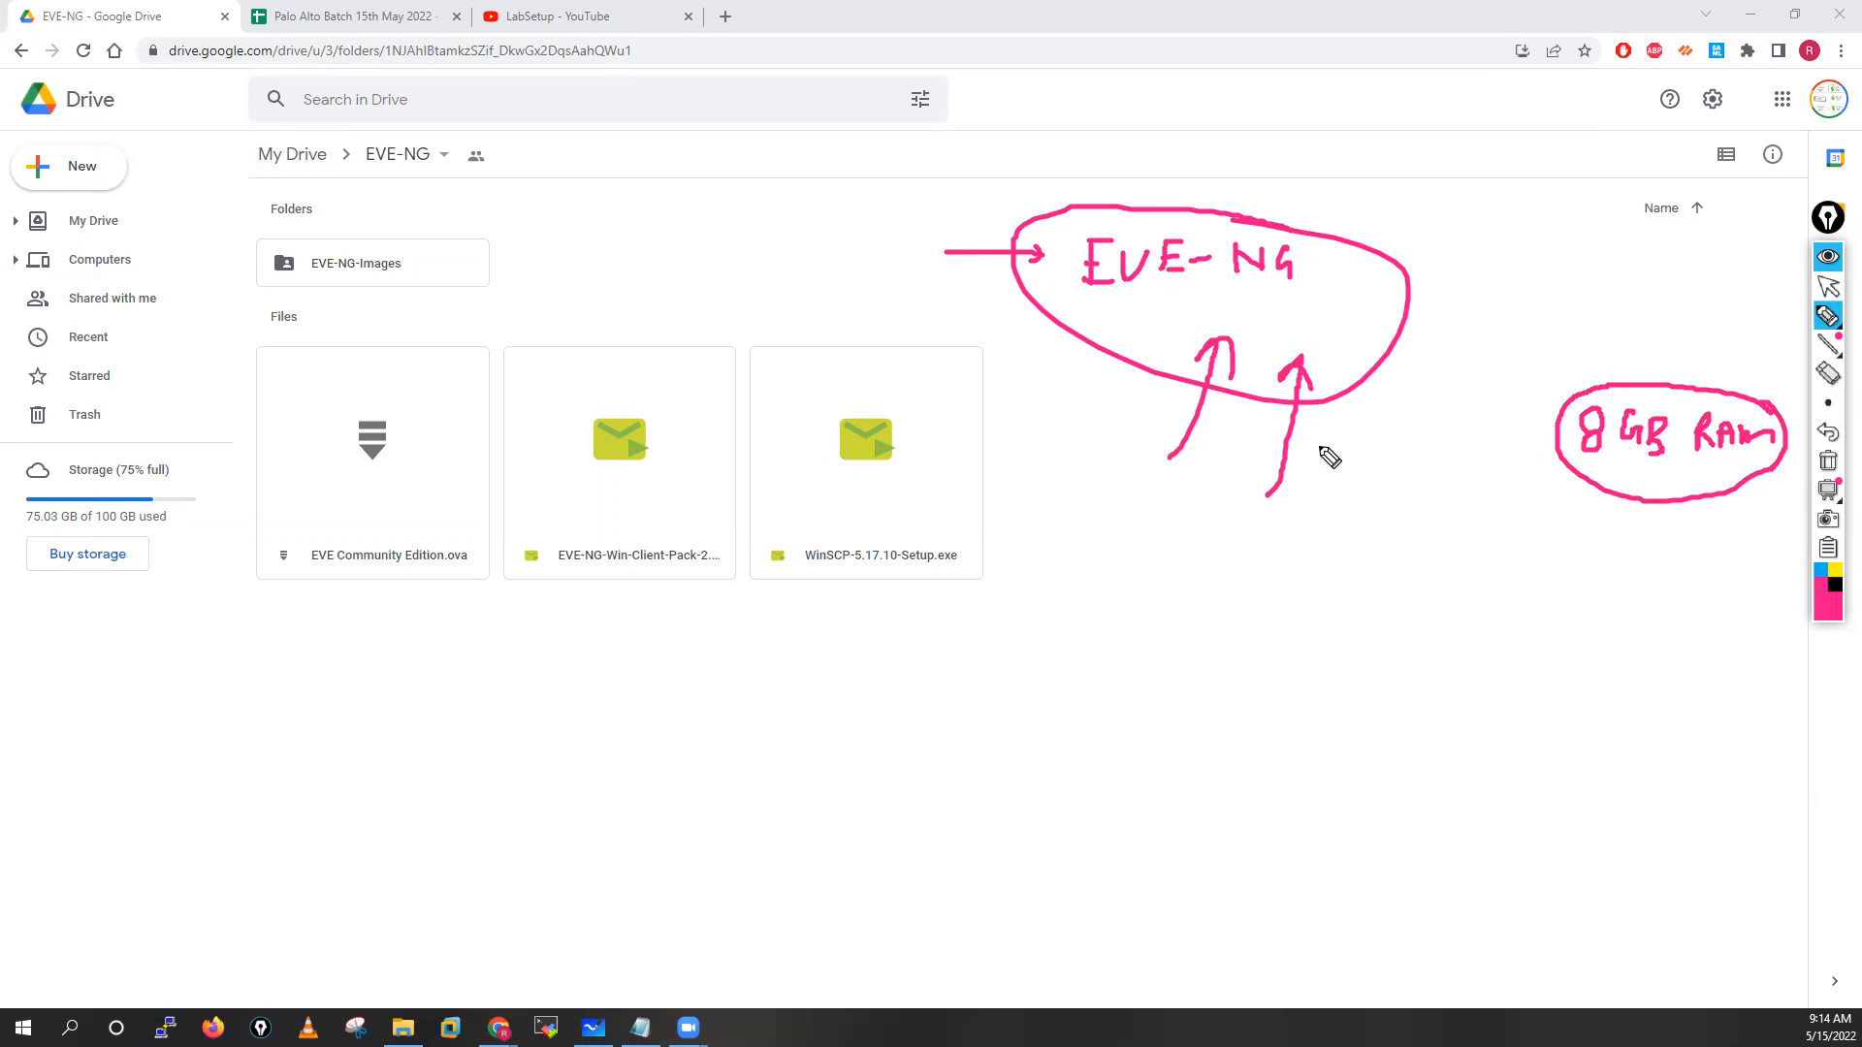
{"action": "mouse_move", "coordinate": [1100, 353]}
{"action": "left_mouse_down"}
{"action": "mouse_move", "coordinate": [1103, 427]}
{"action": "mouse_move", "coordinate": [1123, 417]}
{"action": "left_mouse_up"}
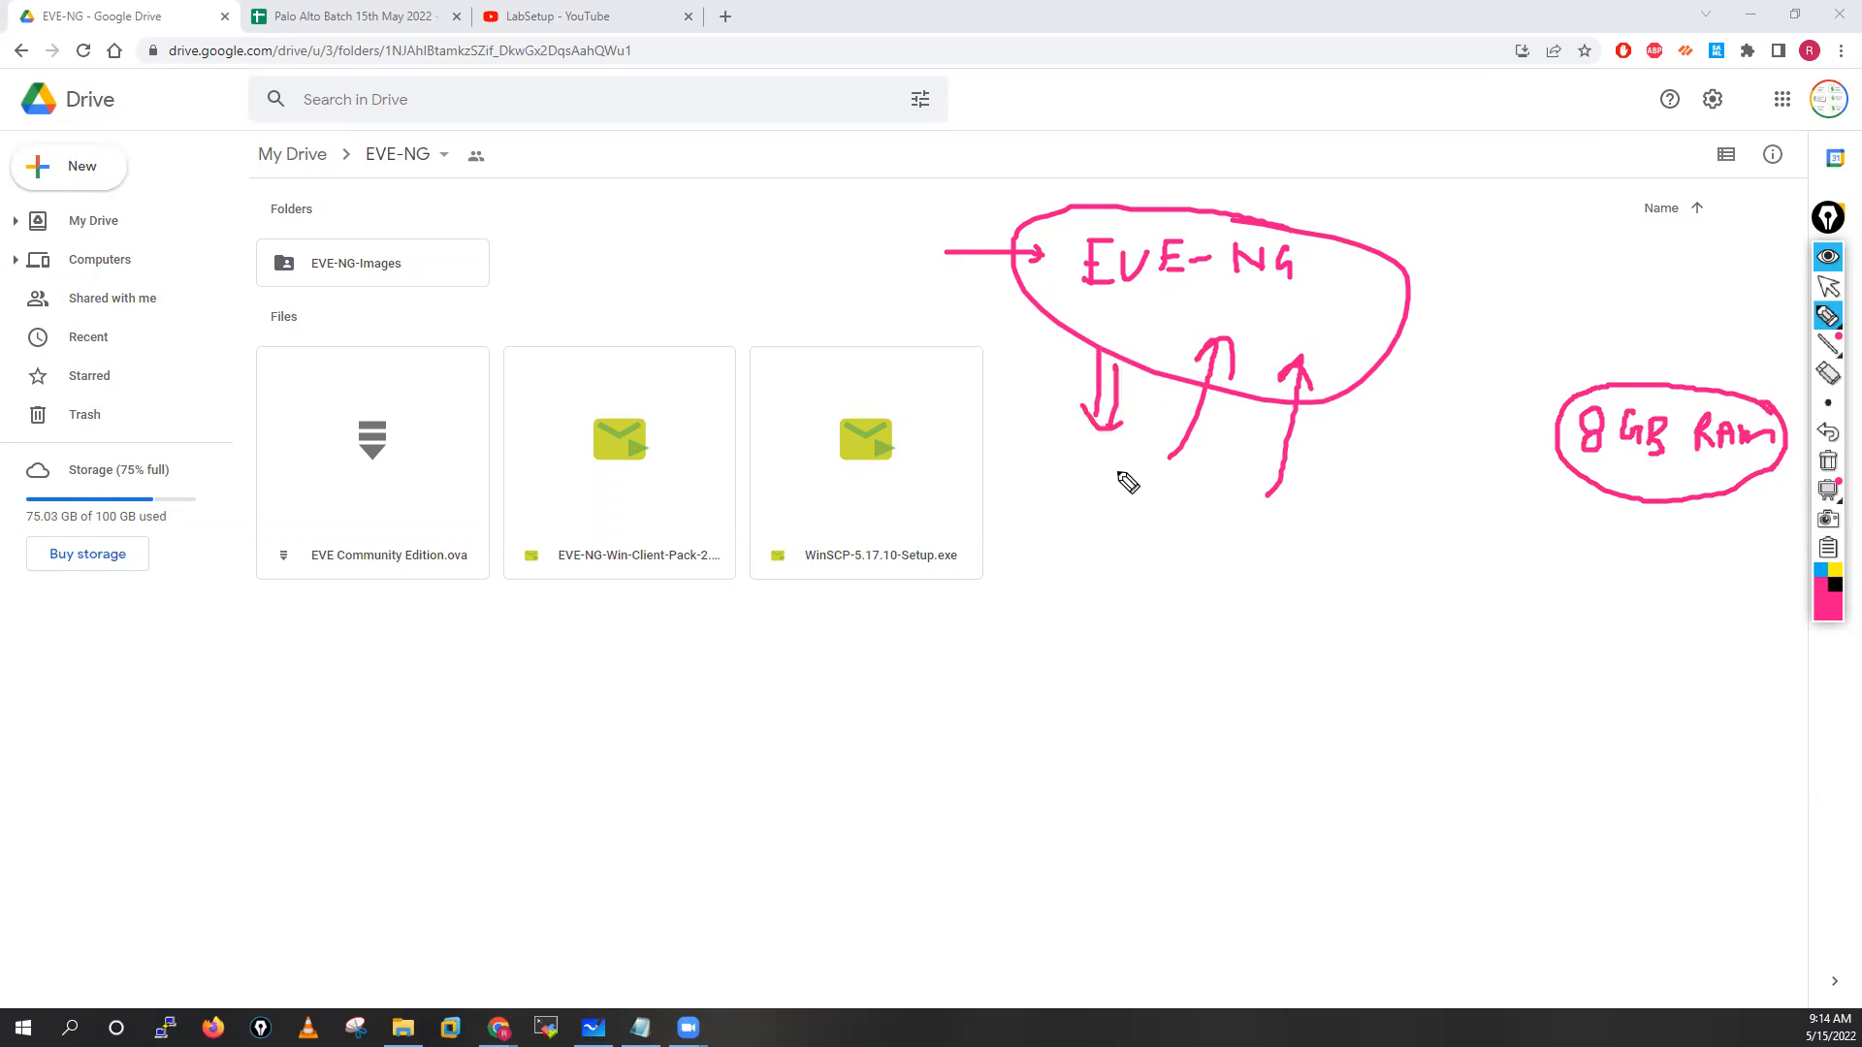
{"action": "mouse_move", "coordinate": [1102, 517]}
{"action": "left_mouse_down"}
{"action": "mouse_move", "coordinate": [1197, 527]}
{"action": "mouse_move", "coordinate": [1099, 540]}
{"action": "mouse_move", "coordinate": [1156, 488]}
{"action": "left_mouse_up"}
{"action": "mouse_move", "coordinate": [1329, 572]}
{"action": "left_mouse_down"}
{"action": "mouse_move", "coordinate": [1326, 607]}
{"action": "mouse_move", "coordinate": [1367, 615]}
{"action": "mouse_move", "coordinate": [1323, 683]}
{"action": "left_mouse_up"}
{"action": "left_click_drag", "start_coordinate": [1358, 654], "coordinate": [1359, 672]}
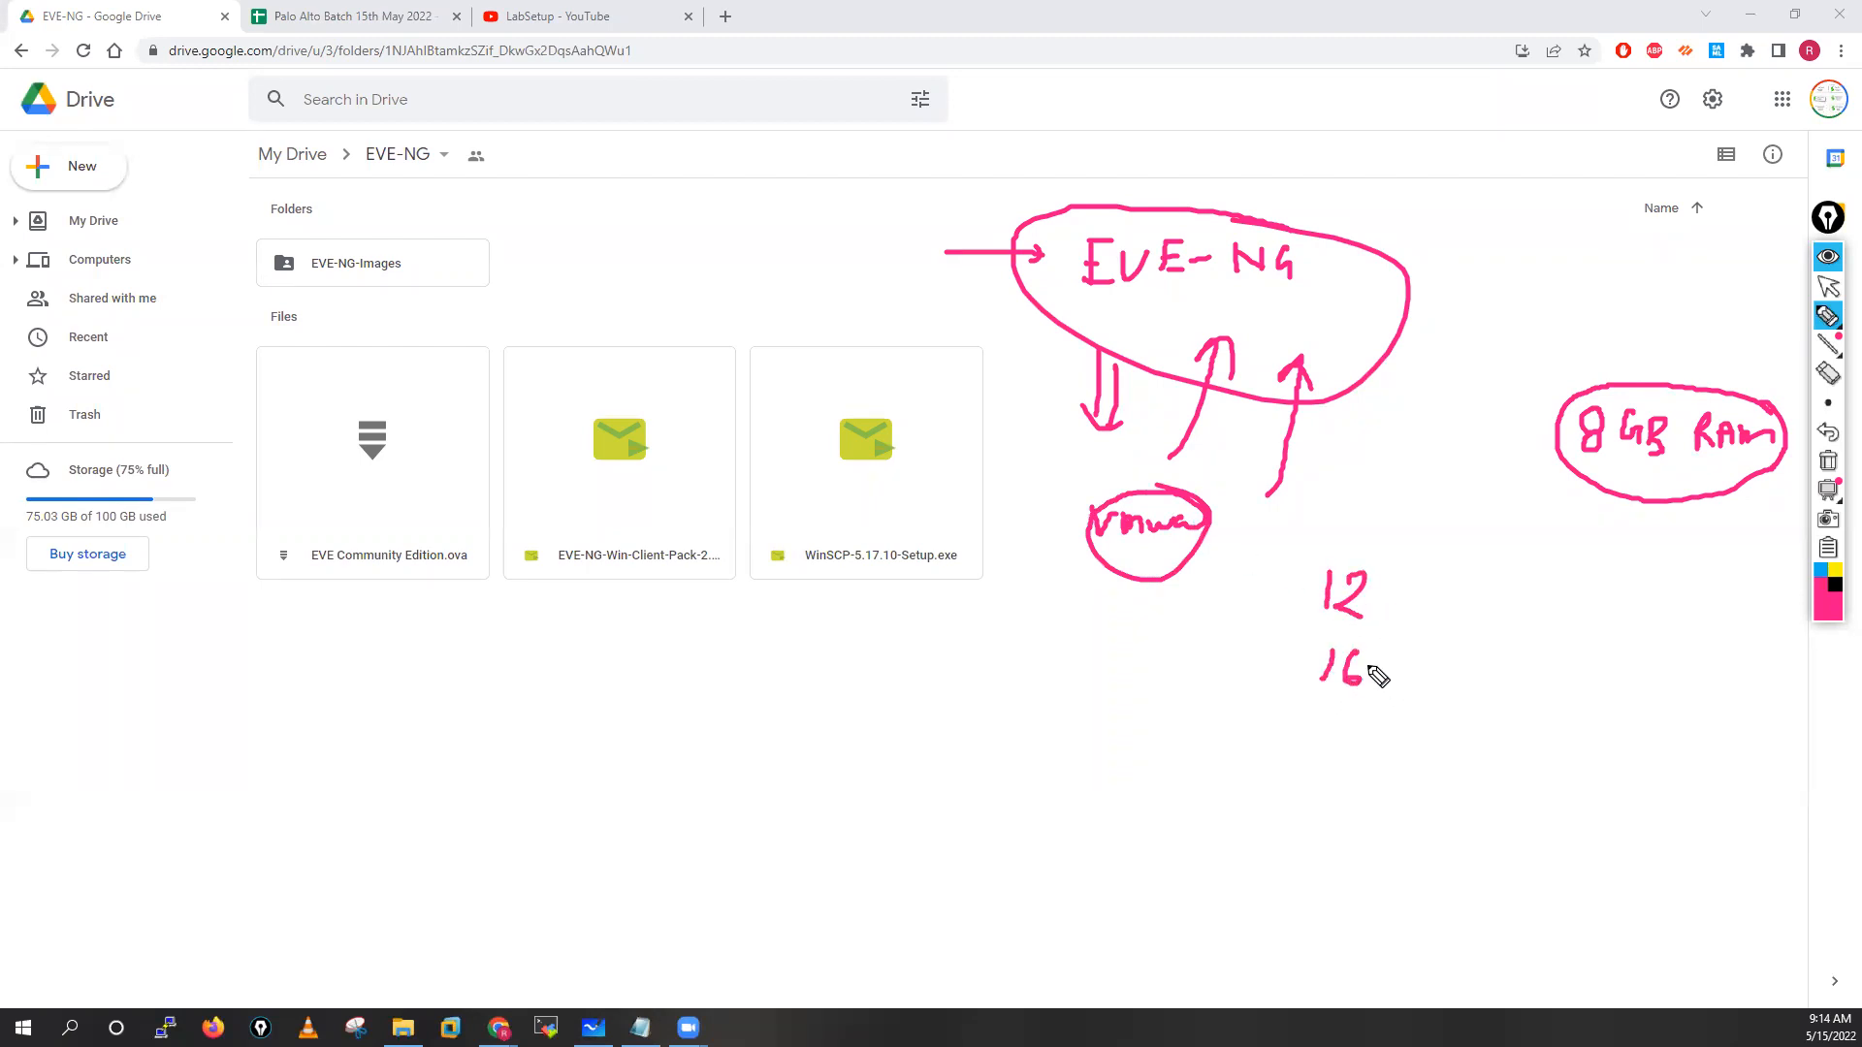
{"action": "mouse_move", "coordinate": [1367, 548]}
{"action": "left_mouse_down"}
{"action": "mouse_move", "coordinate": [1276, 707]}
{"action": "mouse_move", "coordinate": [1346, 545]}
{"action": "left_mouse_up"}
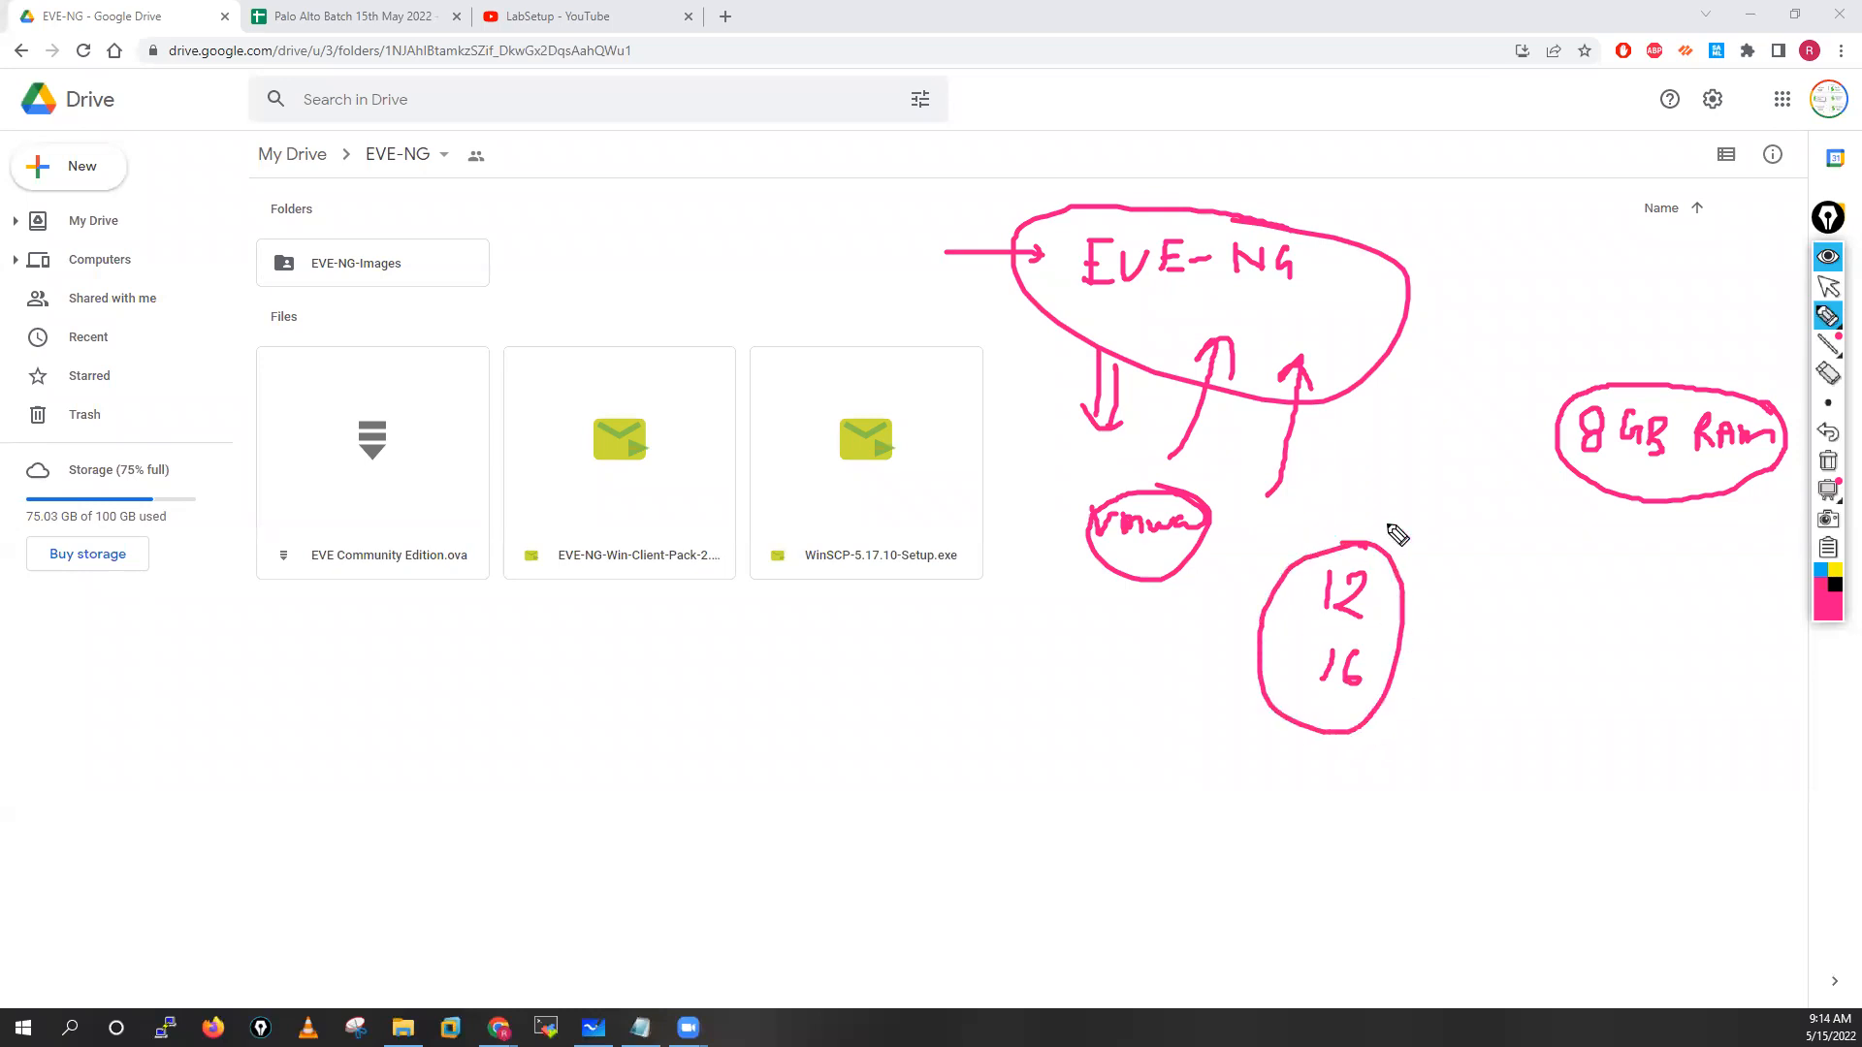
{"action": "left_click", "coordinate": [1828, 461]}
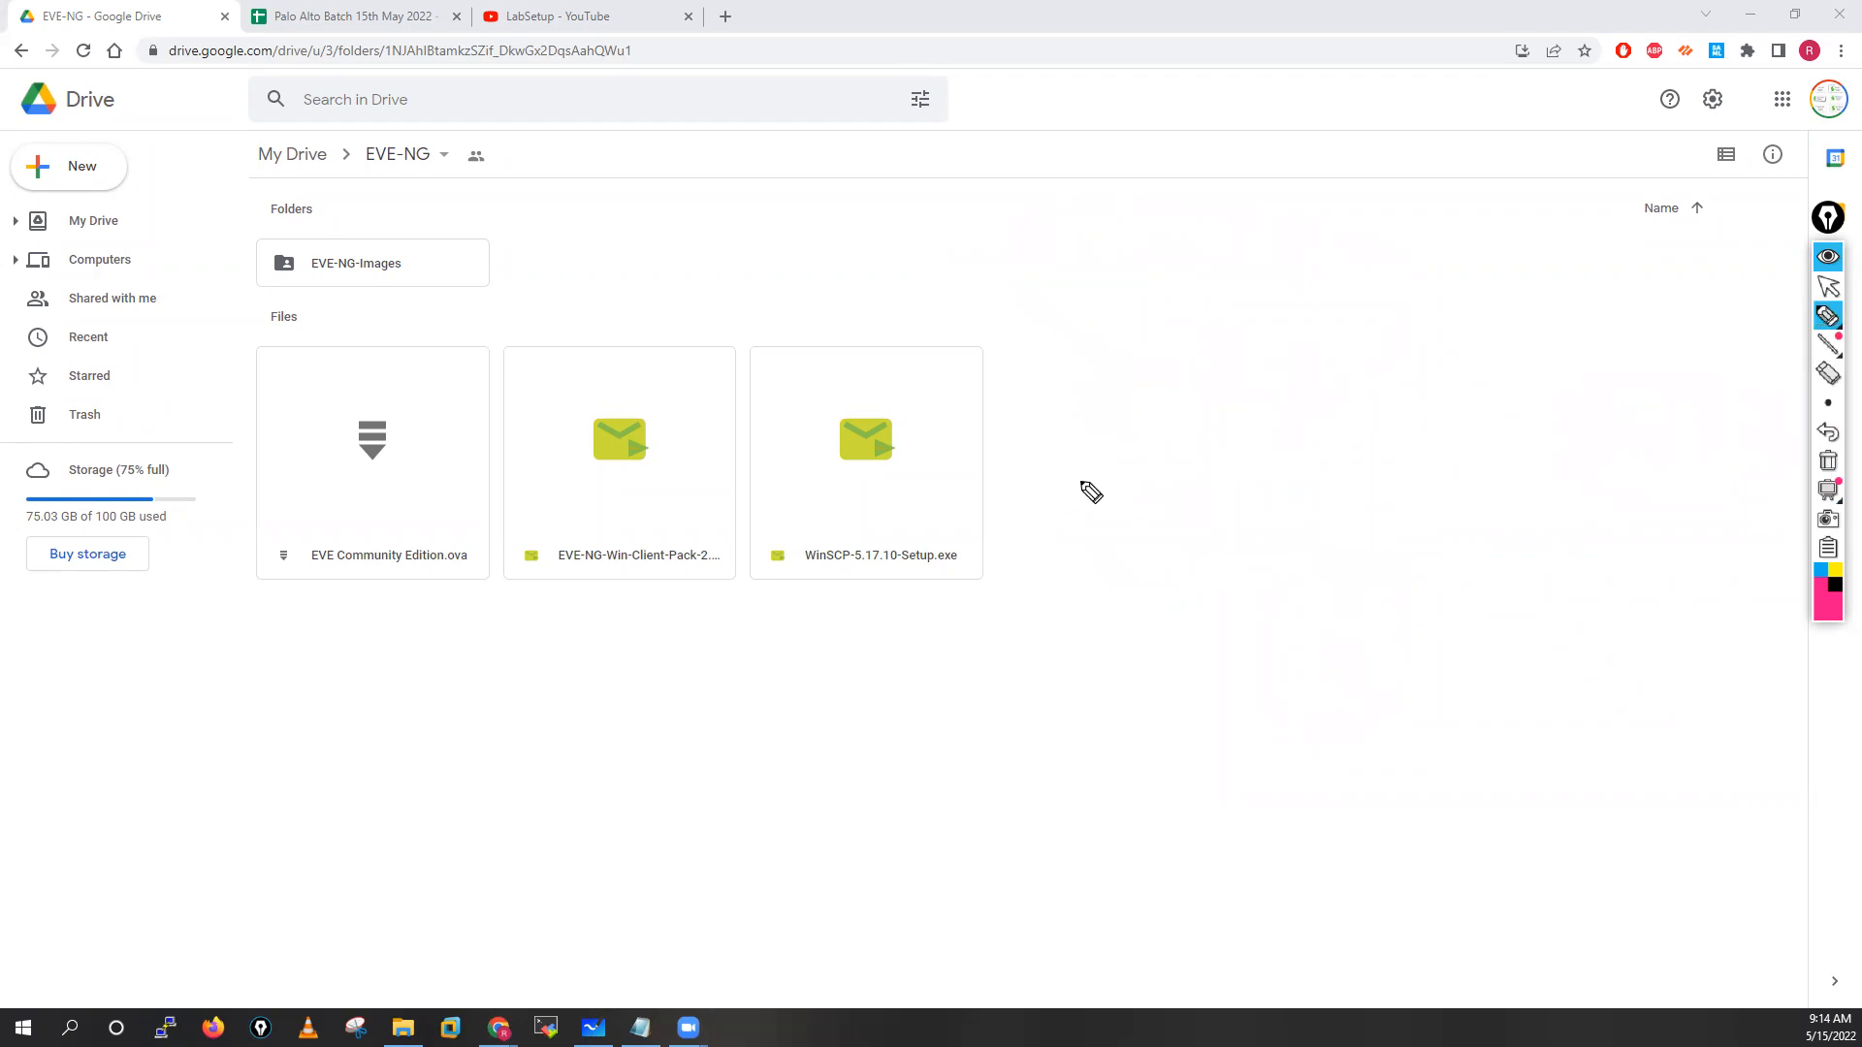
{"action": "mouse_move", "coordinate": [403, 431]}
{"action": "left_mouse_down"}
{"action": "mouse_move", "coordinate": [262, 515]}
{"action": "mouse_move", "coordinate": [440, 615]}
{"action": "mouse_move", "coordinate": [444, 456]}
{"action": "left_mouse_up"}
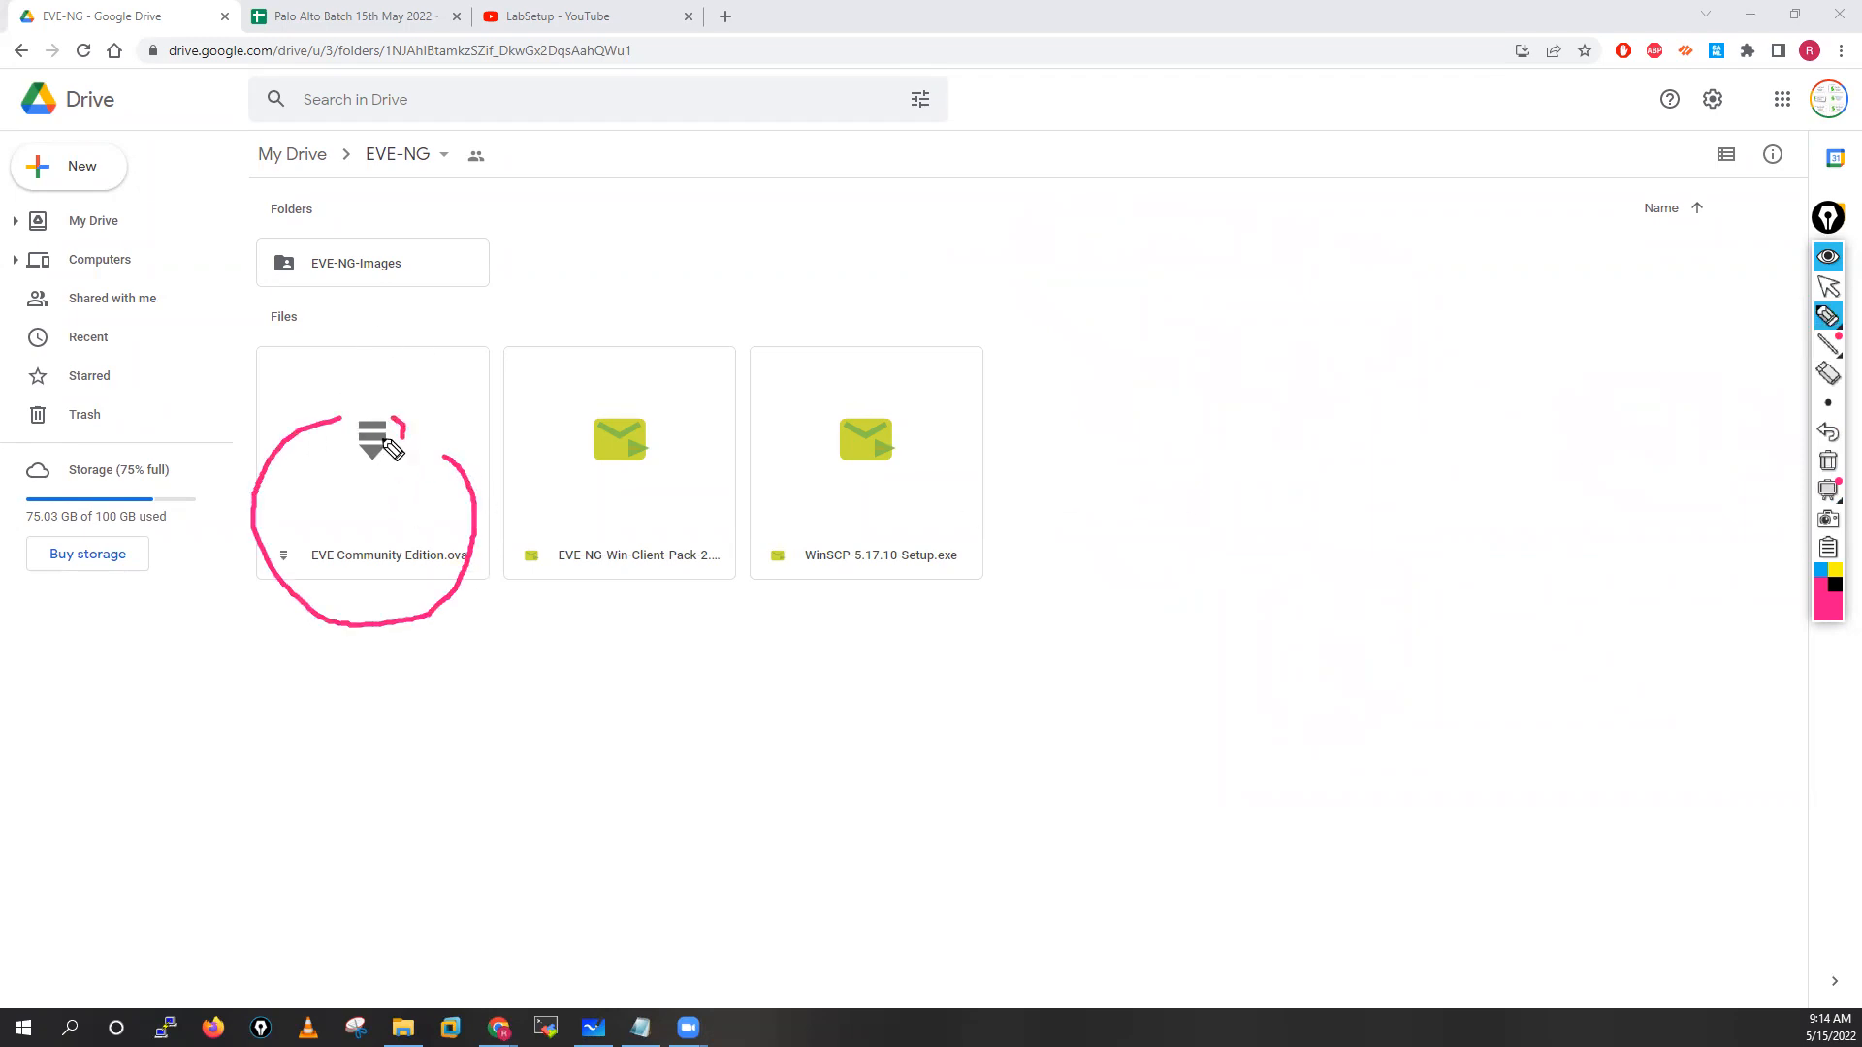
{"action": "mouse_move", "coordinate": [638, 449]}
{"action": "left_mouse_down"}
{"action": "mouse_move", "coordinate": [544, 523]}
{"action": "mouse_move", "coordinate": [697, 605]}
{"action": "mouse_move", "coordinate": [582, 446]}
{"action": "left_mouse_up"}
{"action": "mouse_move", "coordinate": [893, 517]}
{"action": "left_mouse_down"}
{"action": "mouse_move", "coordinate": [814, 506]}
{"action": "mouse_move", "coordinate": [906, 631]}
{"action": "mouse_move", "coordinate": [889, 507]}
{"action": "left_mouse_up"}
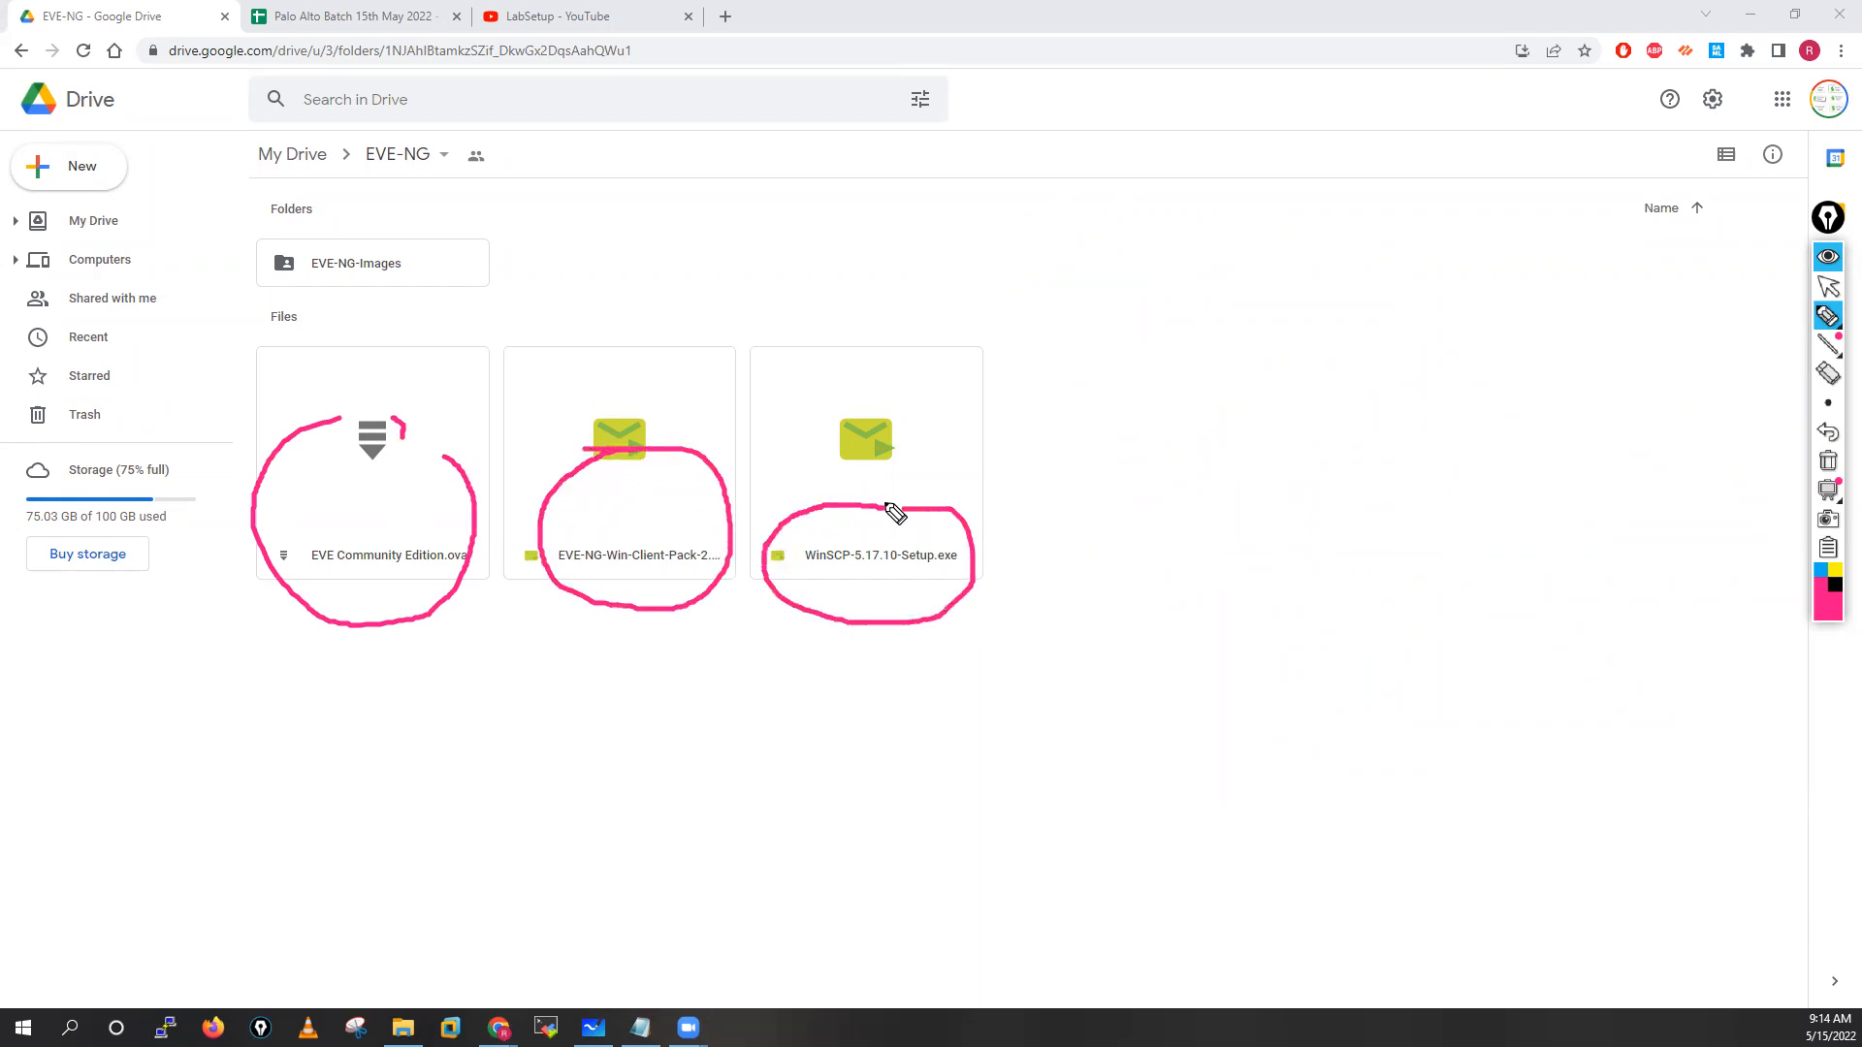
{"action": "left_click", "coordinate": [1829, 467]}
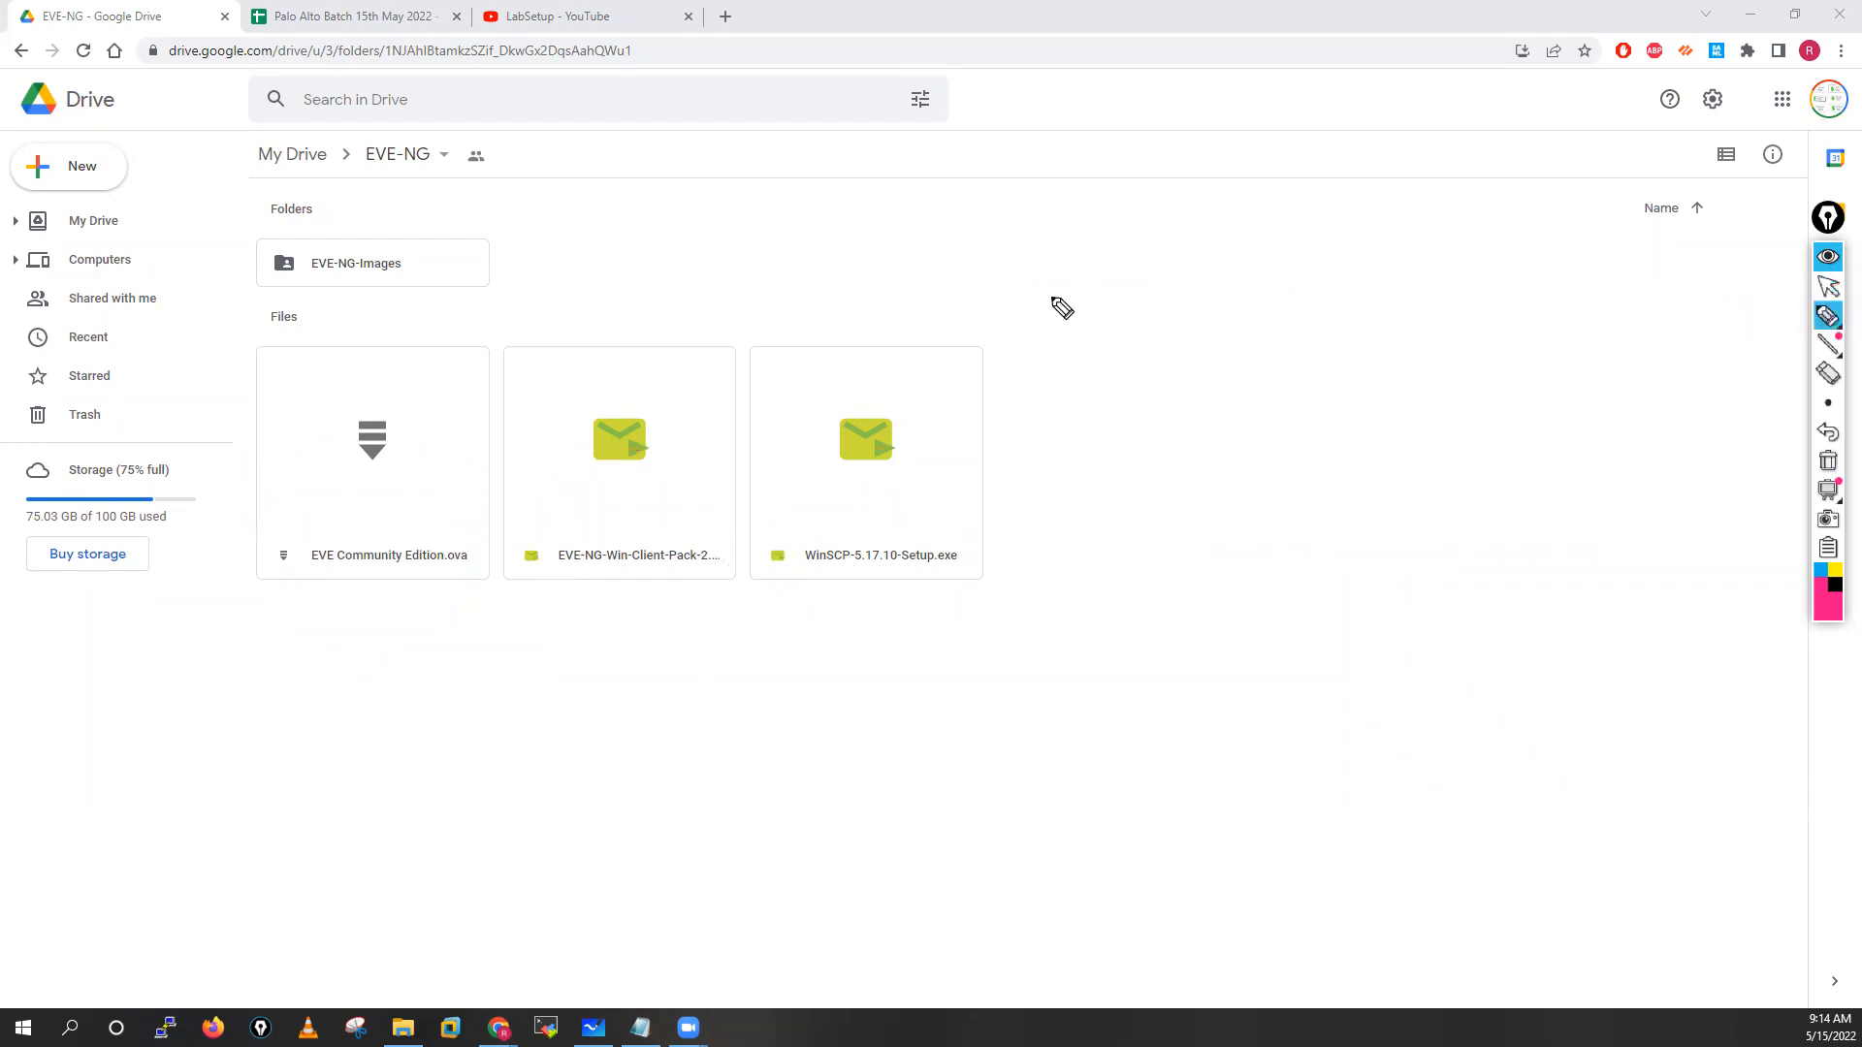
{"action": "left_click", "coordinate": [1827, 288]}
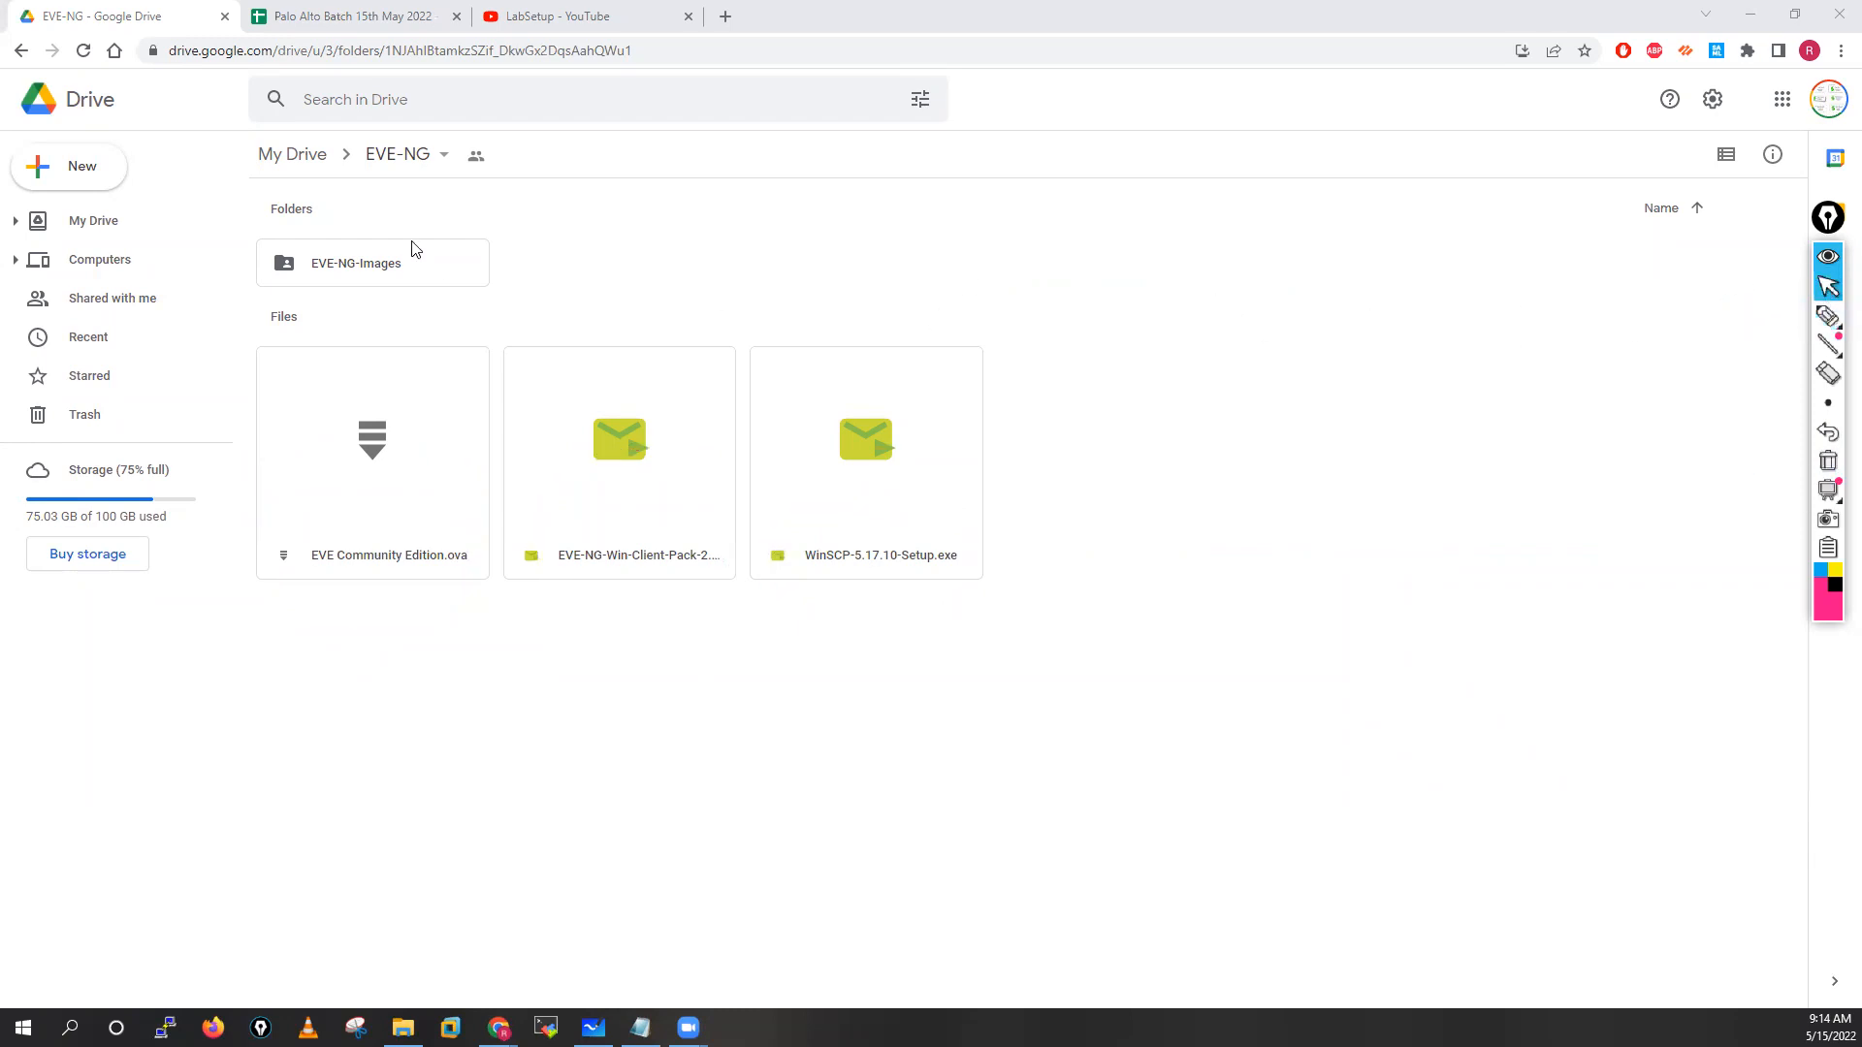
{"action": "left_click", "coordinate": [361, 259]}
Open EVE-NG-Images to view its asav, dynamips and paloalto folders and image archives
{"action": "double_click", "coordinate": [357, 256]}
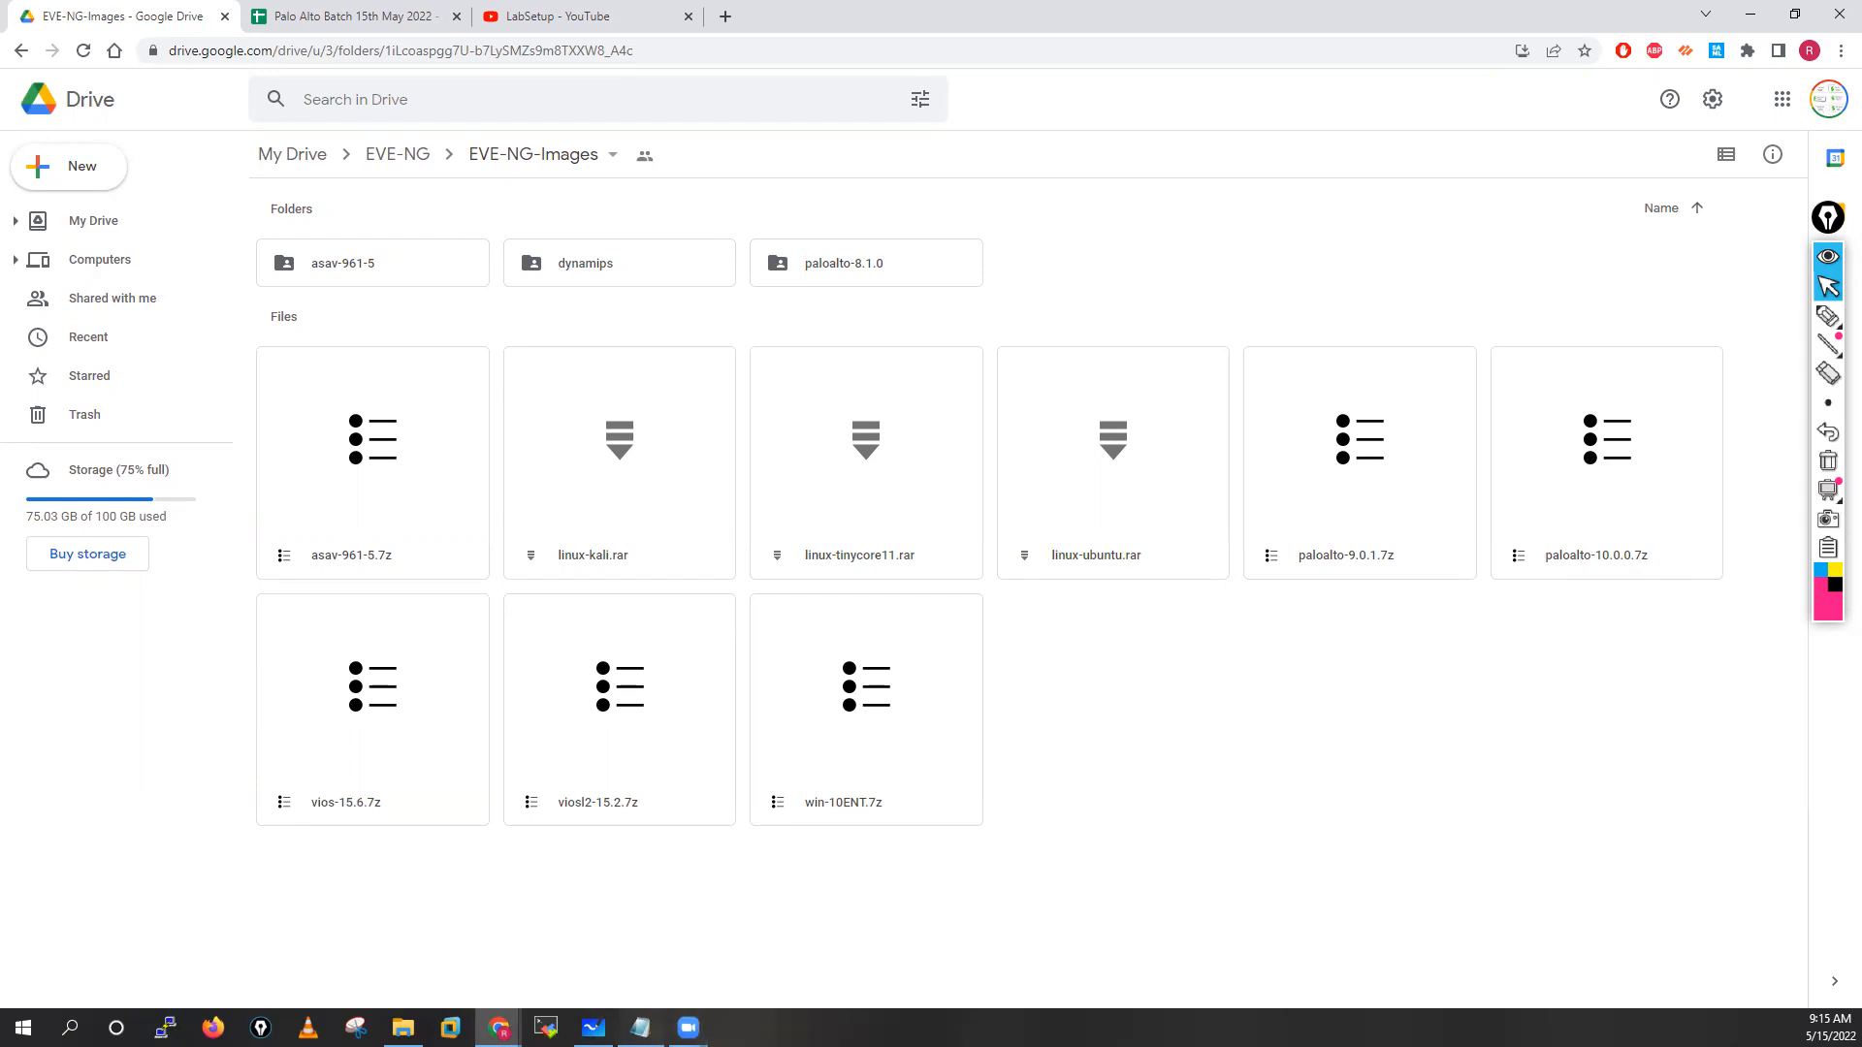
{"action": "left_click", "coordinate": [640, 1028]}
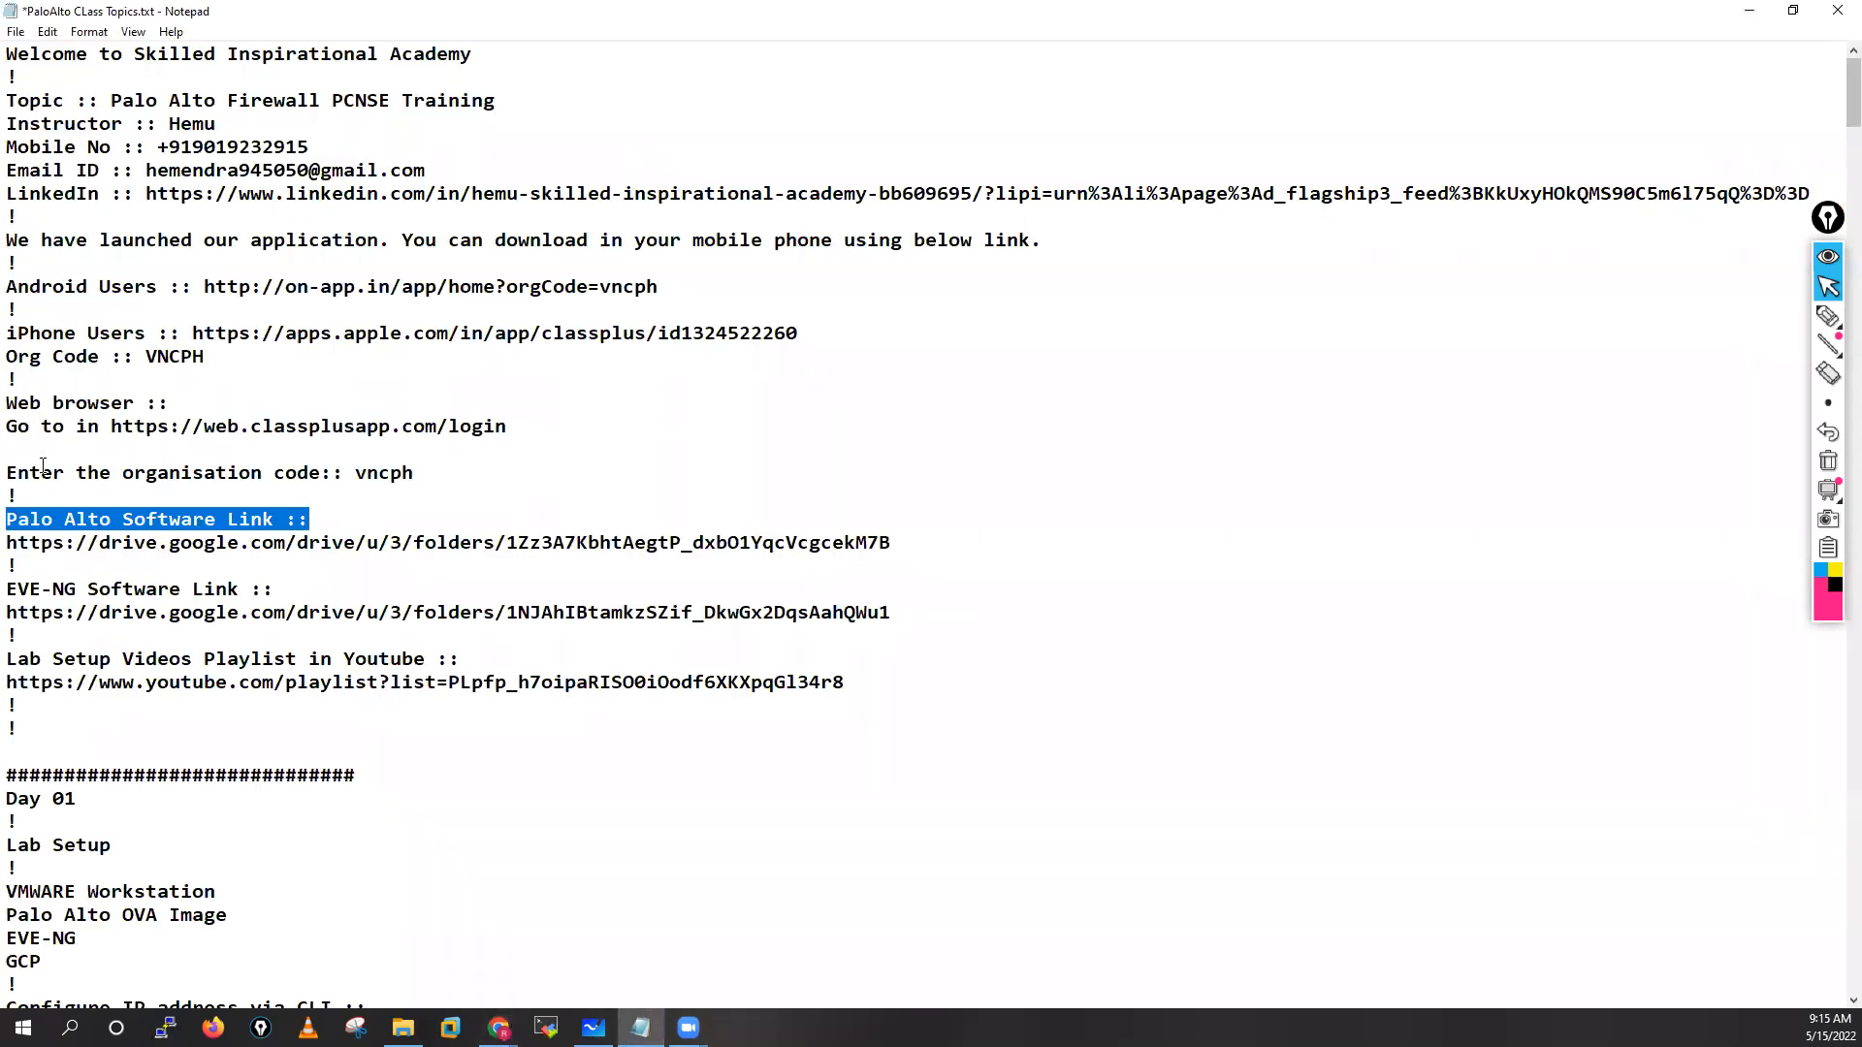
{"action": "left_click_drag", "start_coordinate": [8, 520], "coordinate": [970, 540]}
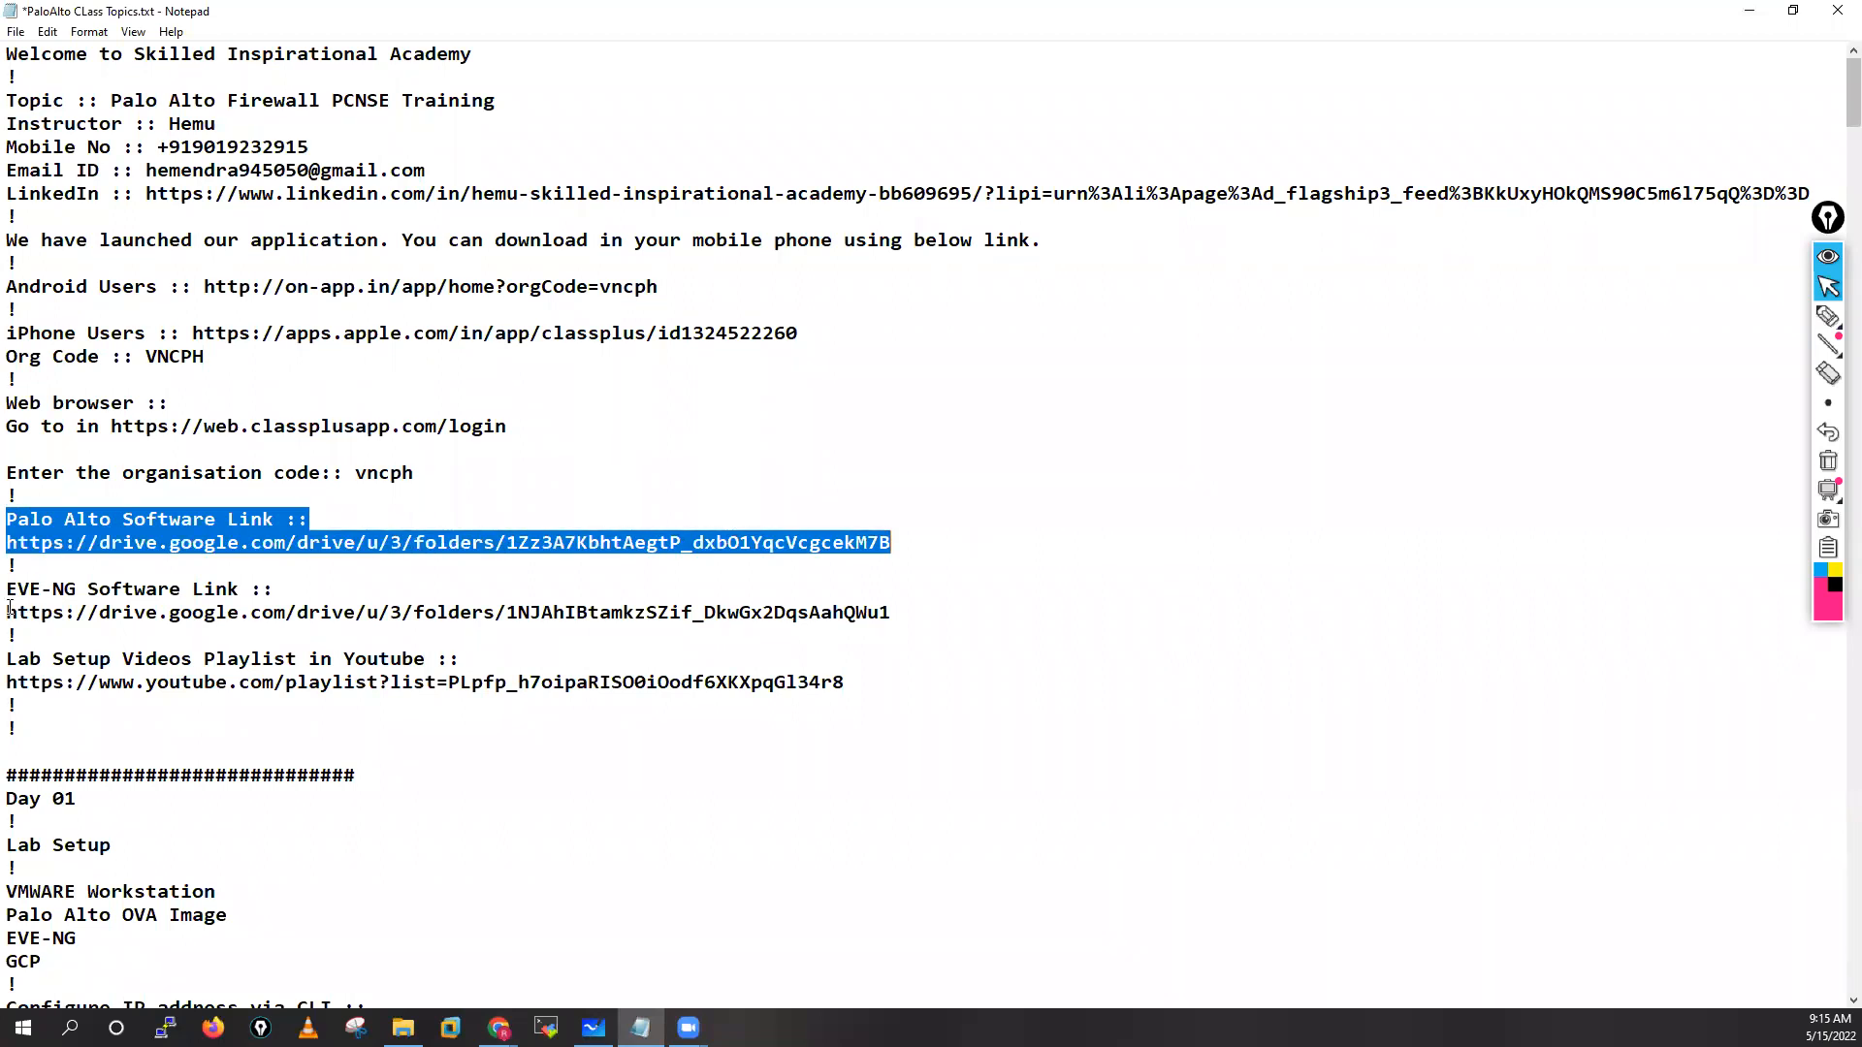
{"action": "left_click_drag", "start_coordinate": [11, 590], "coordinate": [931, 613]}
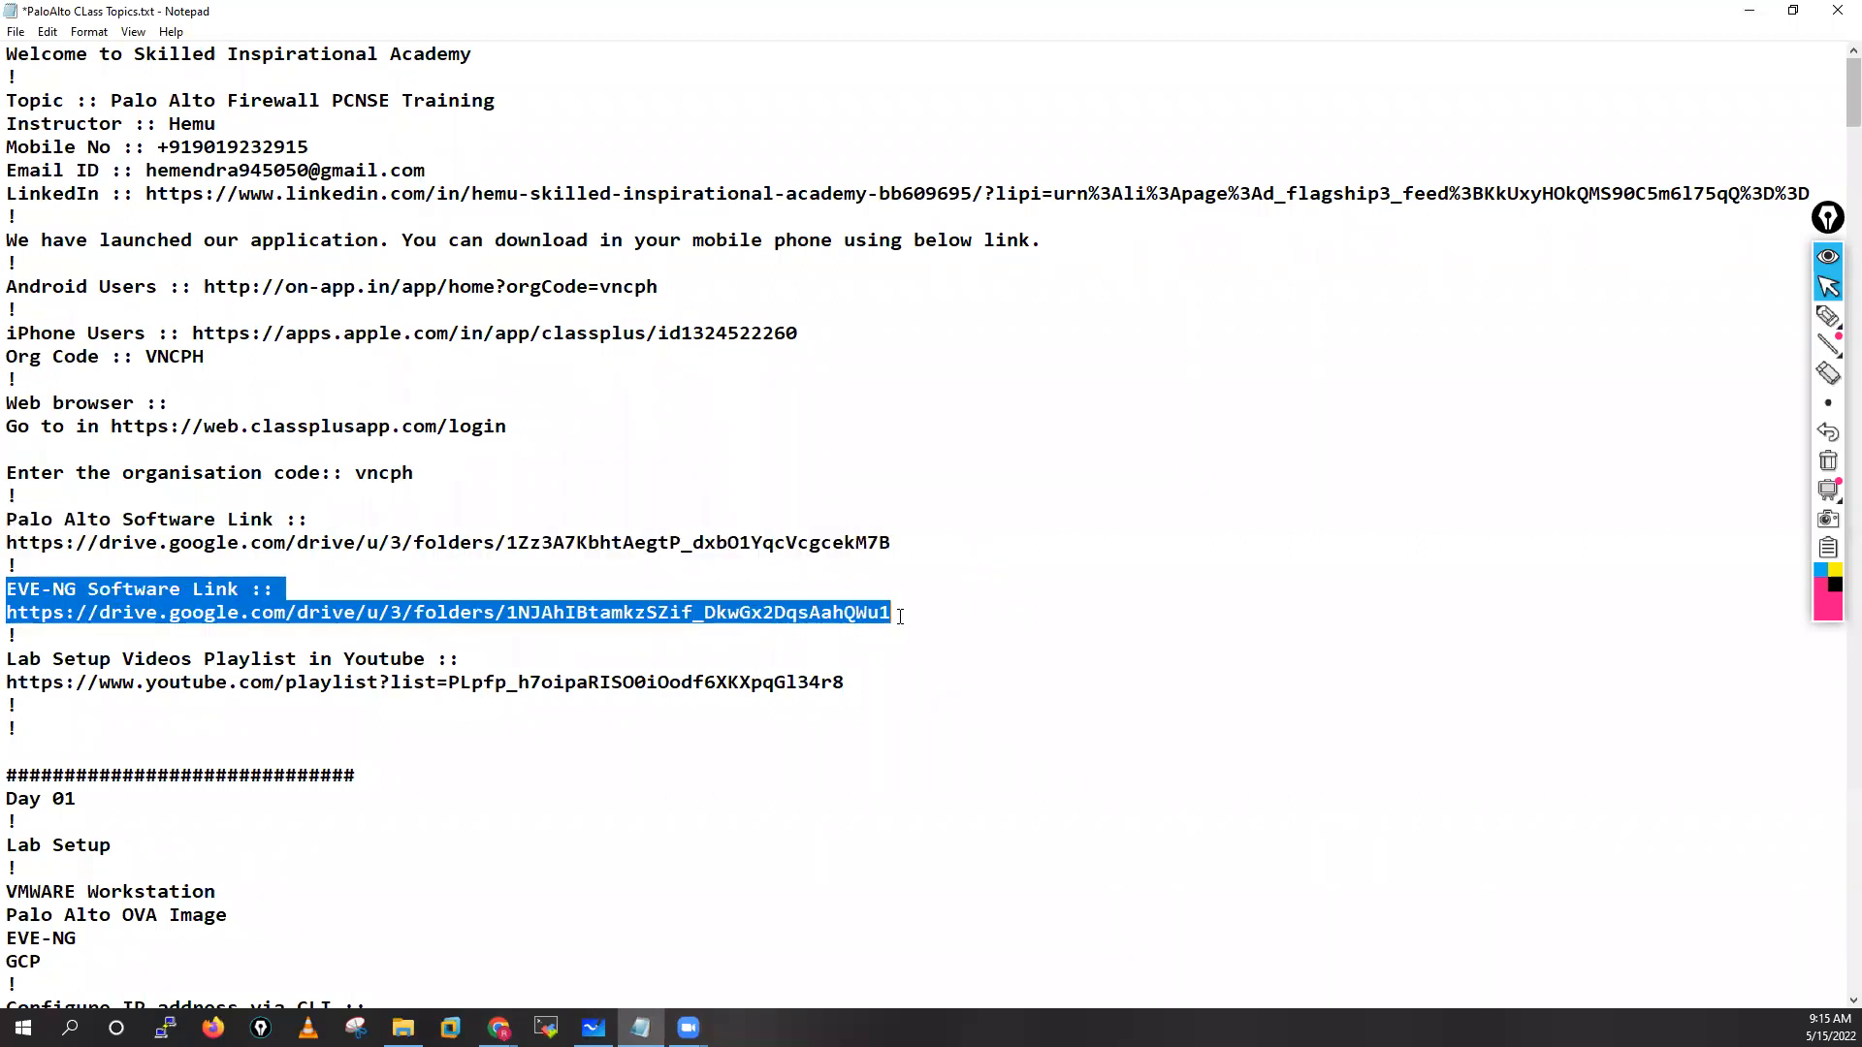
{"action": "left_click_drag", "start_coordinate": [13, 661], "coordinate": [232, 672]}
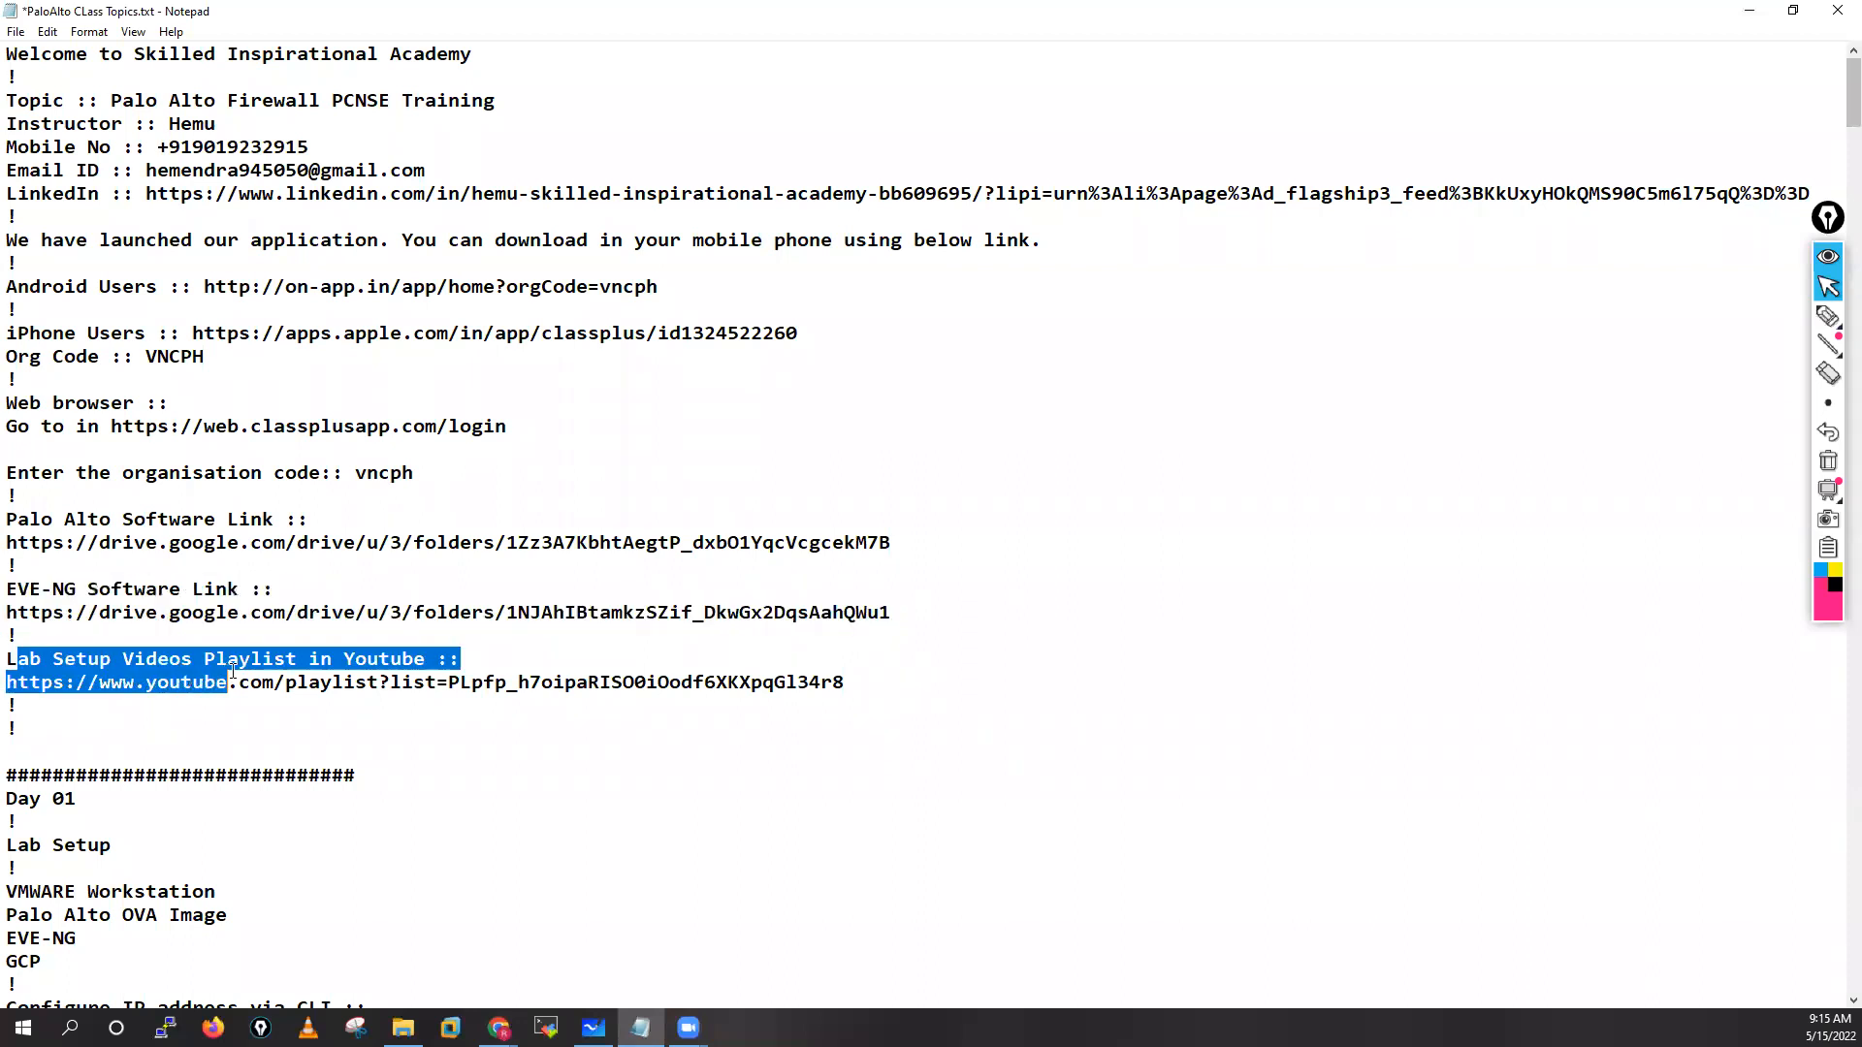
{"action": "left_click", "coordinate": [301, 705]}
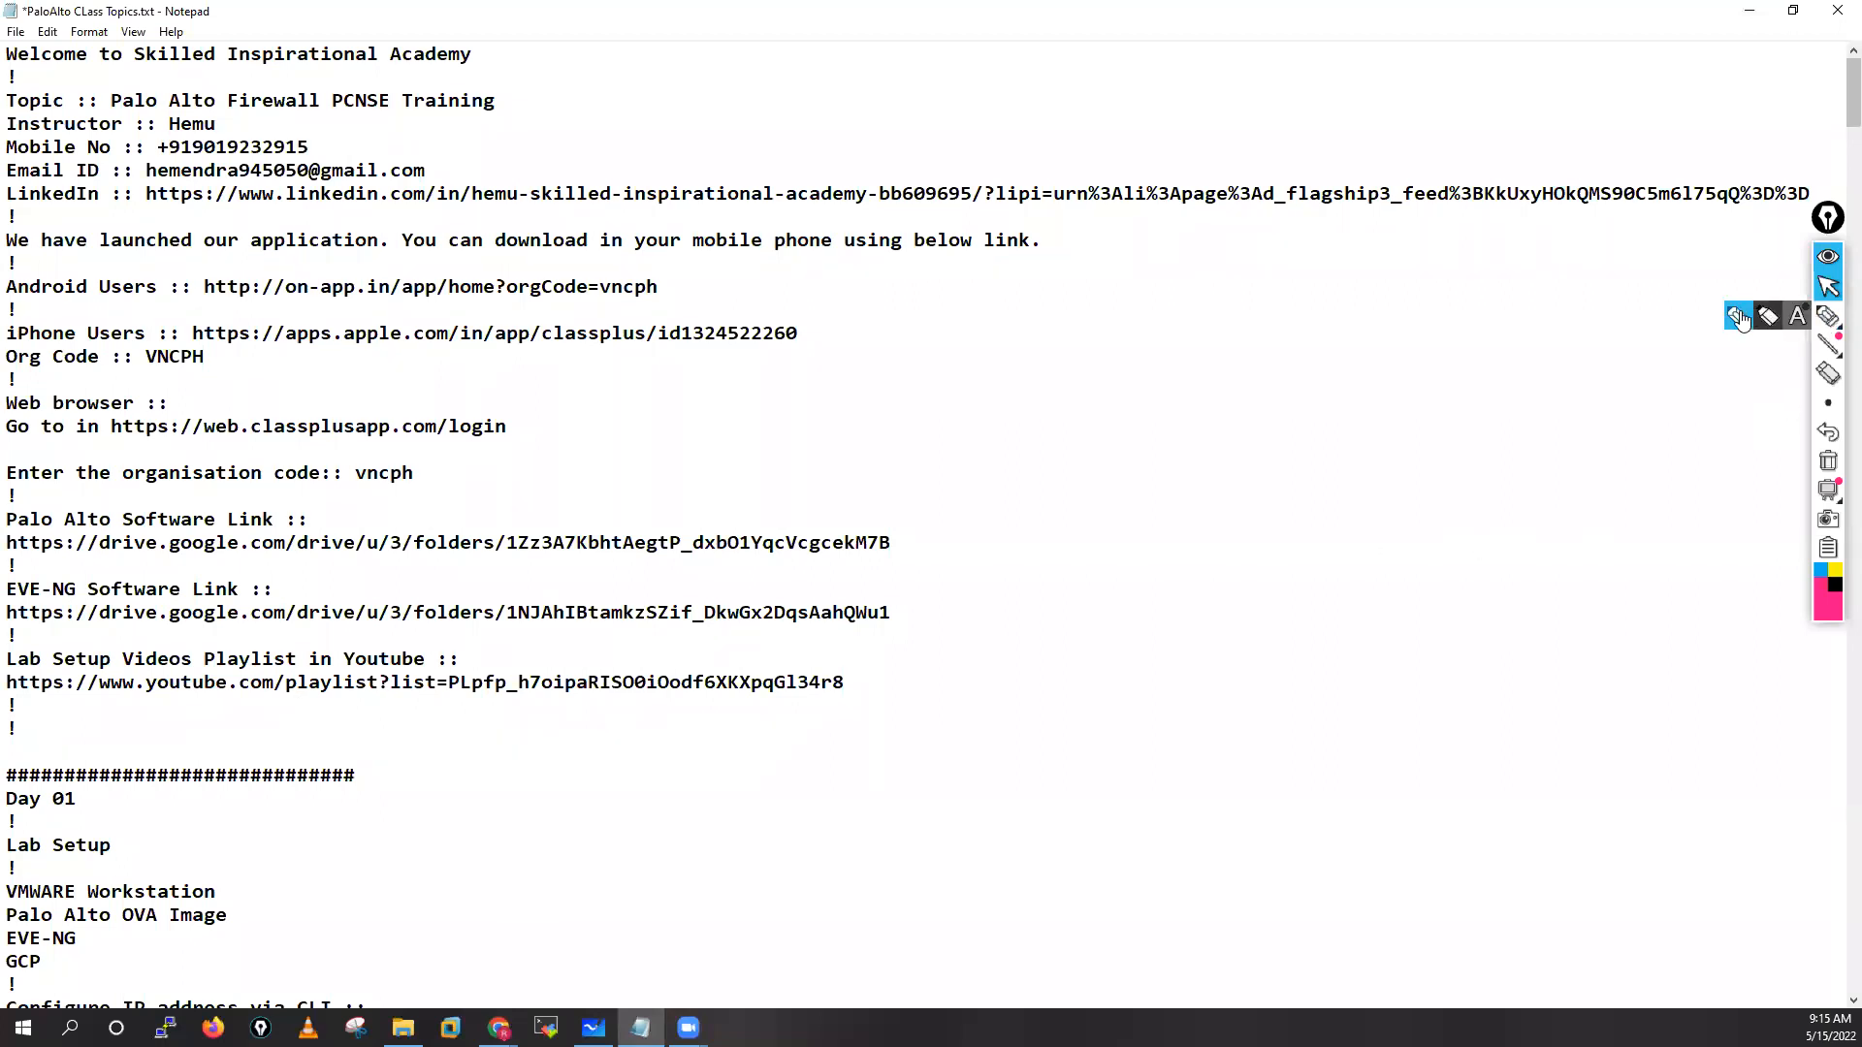
{"action": "left_click", "coordinate": [1828, 316]}
{"action": "mouse_move", "coordinate": [1259, 340]}
{"action": "left_mouse_down"}
{"action": "mouse_move", "coordinate": [1280, 383]}
{"action": "mouse_move", "coordinate": [1425, 349]}
{"action": "mouse_move", "coordinate": [1443, 368]}
{"action": "left_mouse_up"}
{"action": "left_click_drag", "start_coordinate": [1168, 363], "coordinate": [1198, 371]}
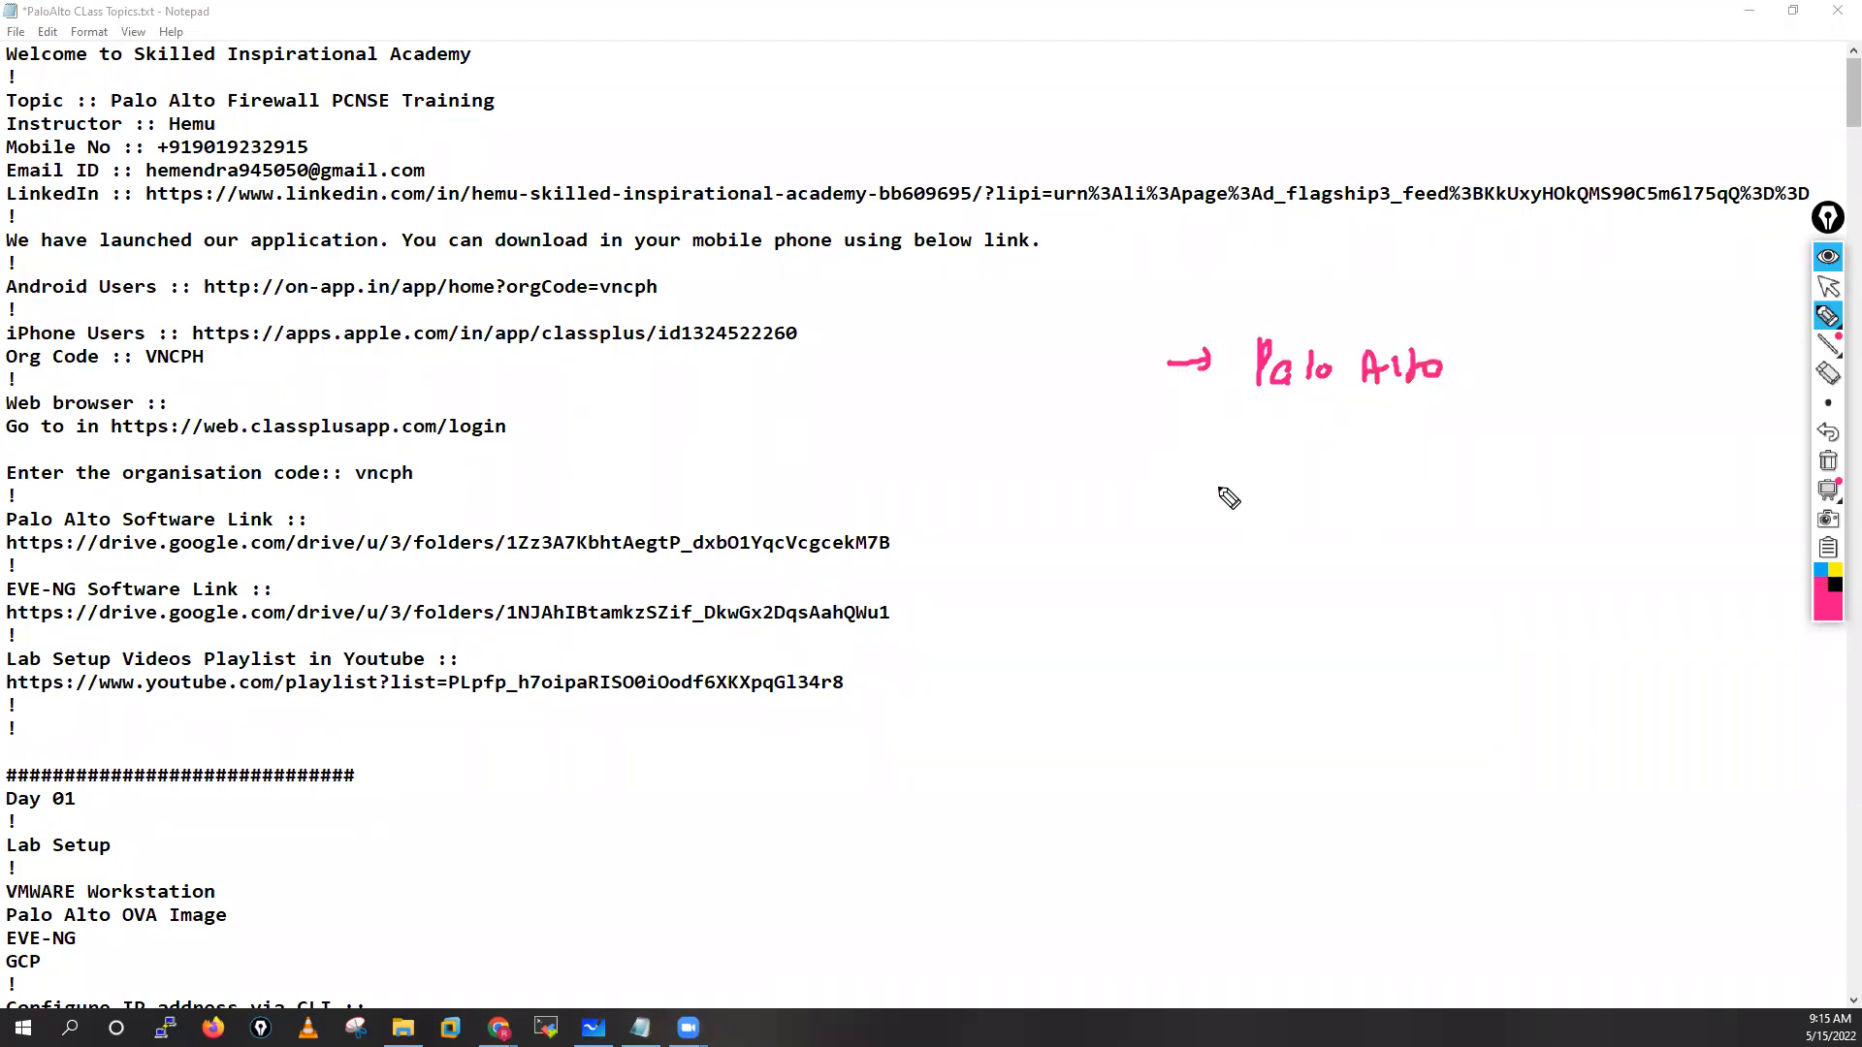
{"action": "mouse_move", "coordinate": [1162, 490]}
{"action": "left_mouse_down"}
{"action": "mouse_move", "coordinate": [1230, 492]}
{"action": "mouse_move", "coordinate": [1189, 506]}
{"action": "mouse_move", "coordinate": [1430, 485]}
{"action": "mouse_move", "coordinate": [1454, 509]}
{"action": "mouse_move", "coordinate": [1447, 570]}
{"action": "mouse_move", "coordinate": [1461, 549]}
{"action": "left_mouse_up"}
{"action": "mouse_move", "coordinate": [1335, 455]}
{"action": "left_mouse_down"}
{"action": "mouse_move", "coordinate": [1184, 448]}
{"action": "mouse_move", "coordinate": [1208, 593]}
{"action": "mouse_move", "coordinate": [1513, 482]}
{"action": "mouse_move", "coordinate": [1308, 448]}
{"action": "left_mouse_up"}
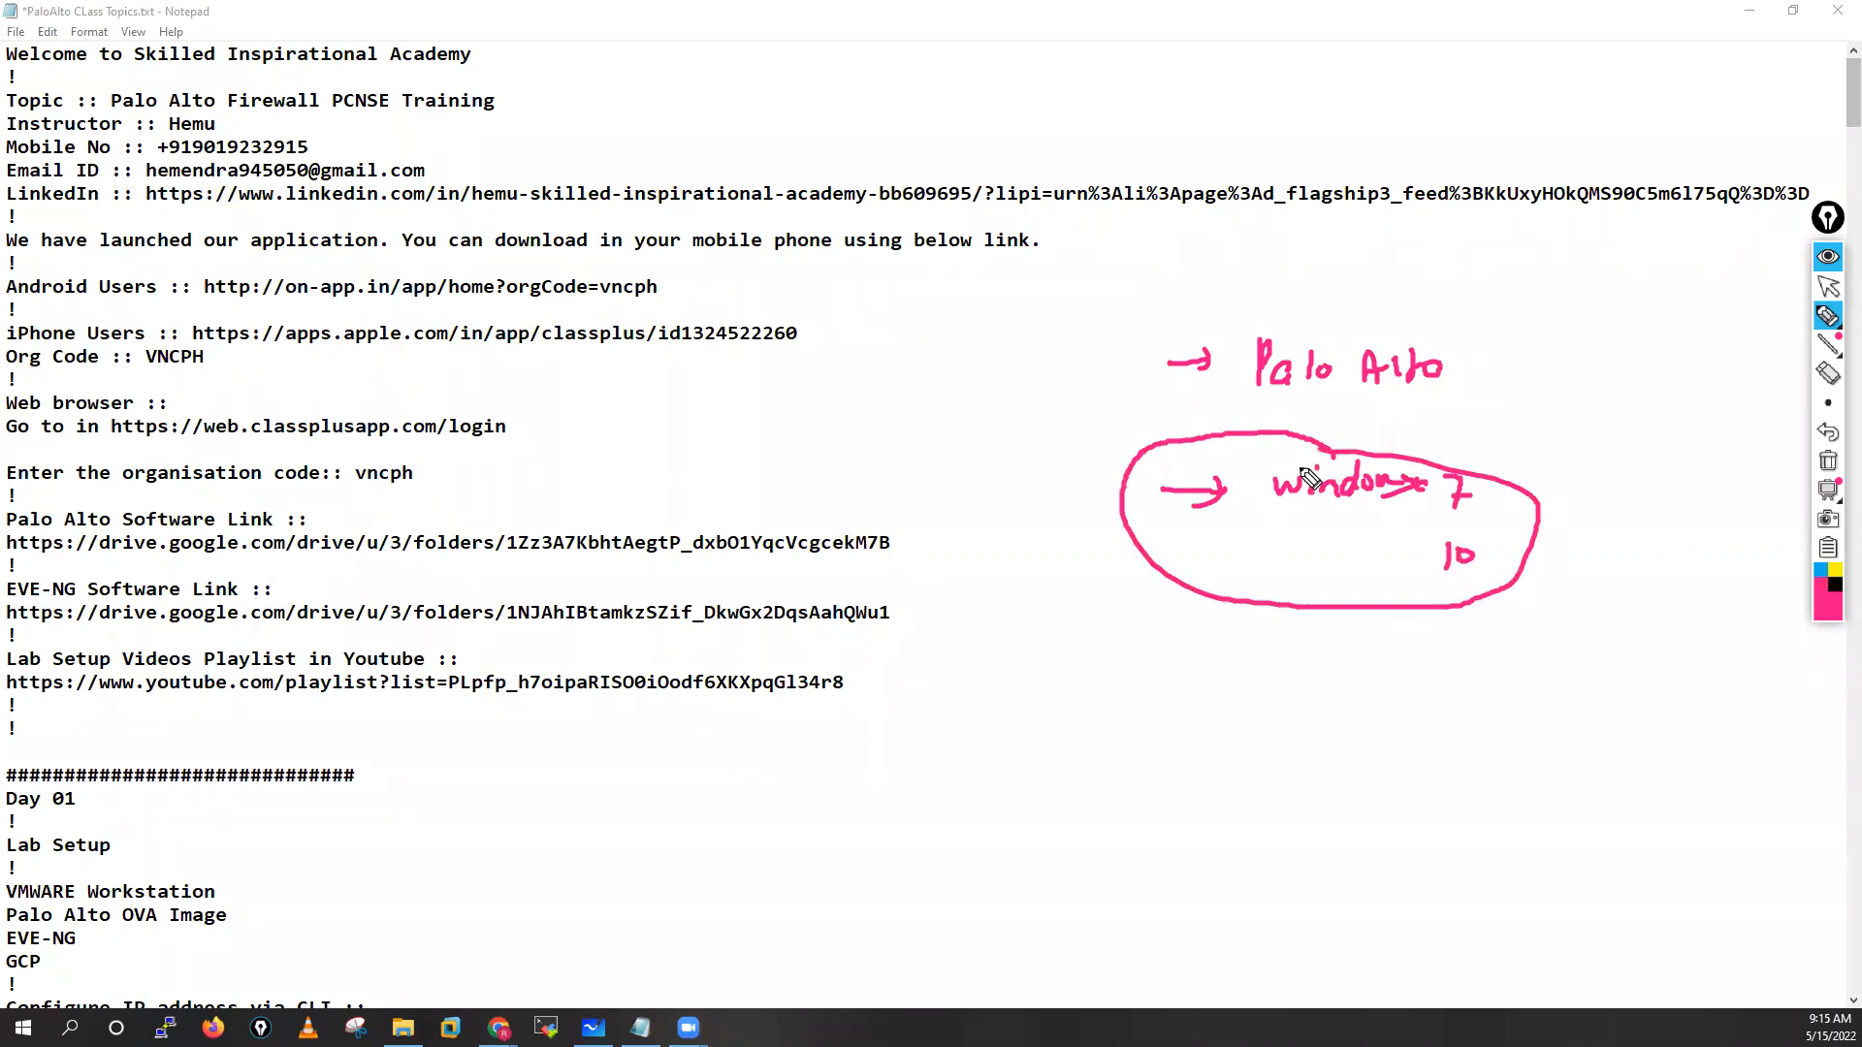
{"action": "left_click", "coordinate": [1828, 462]}
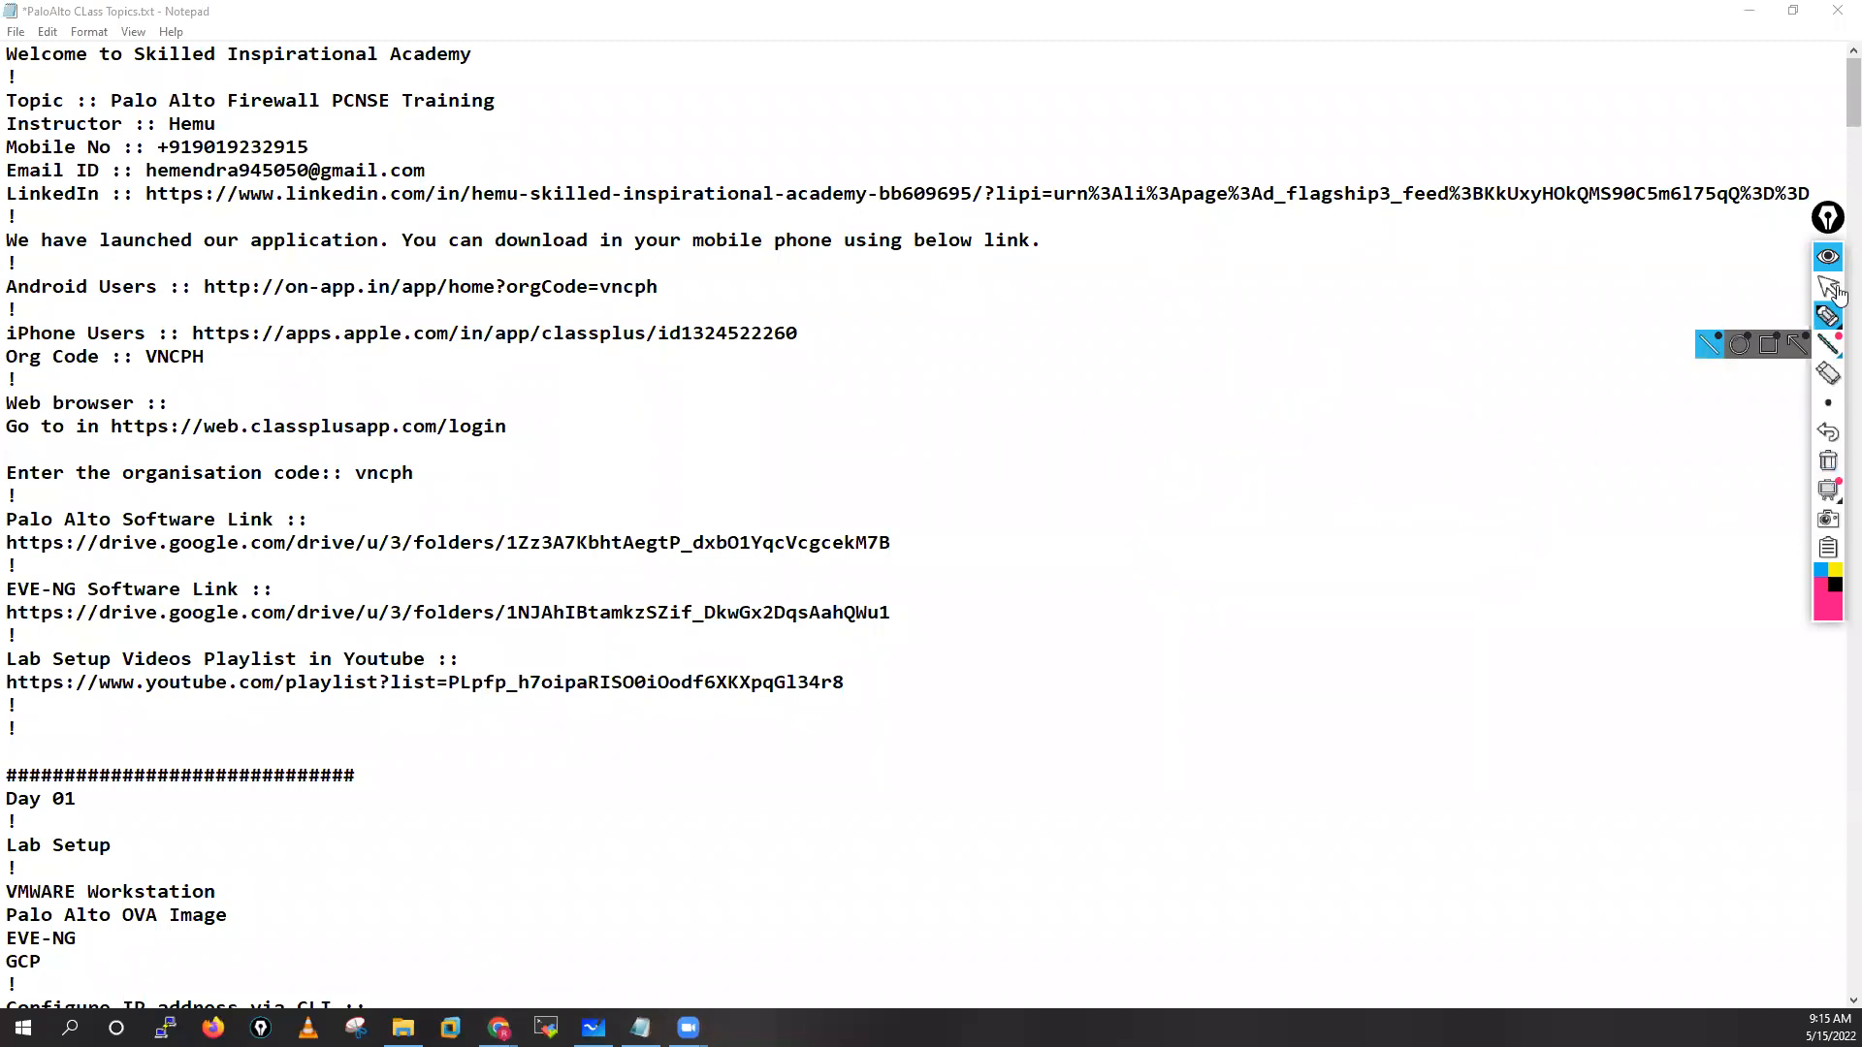
{"action": "left_click", "coordinate": [1830, 287]}
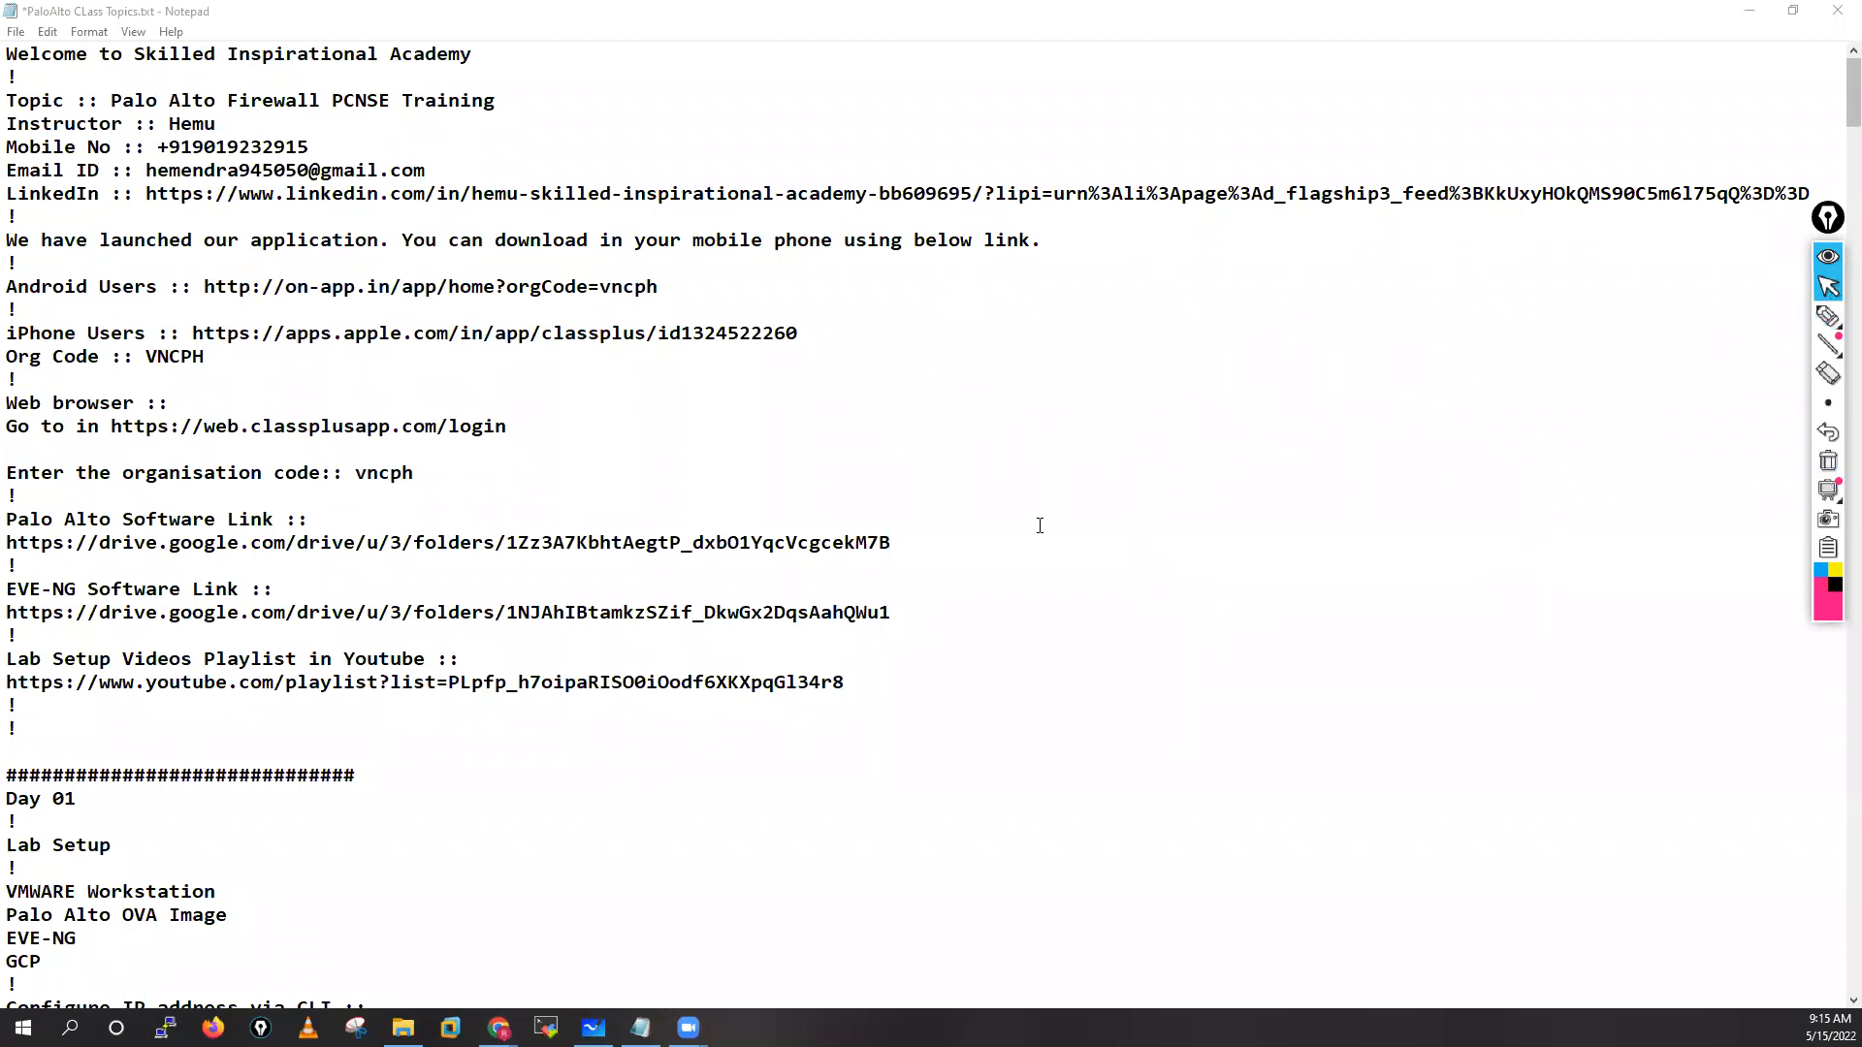
{"action": "mouse_move", "coordinate": [498, 1028]}
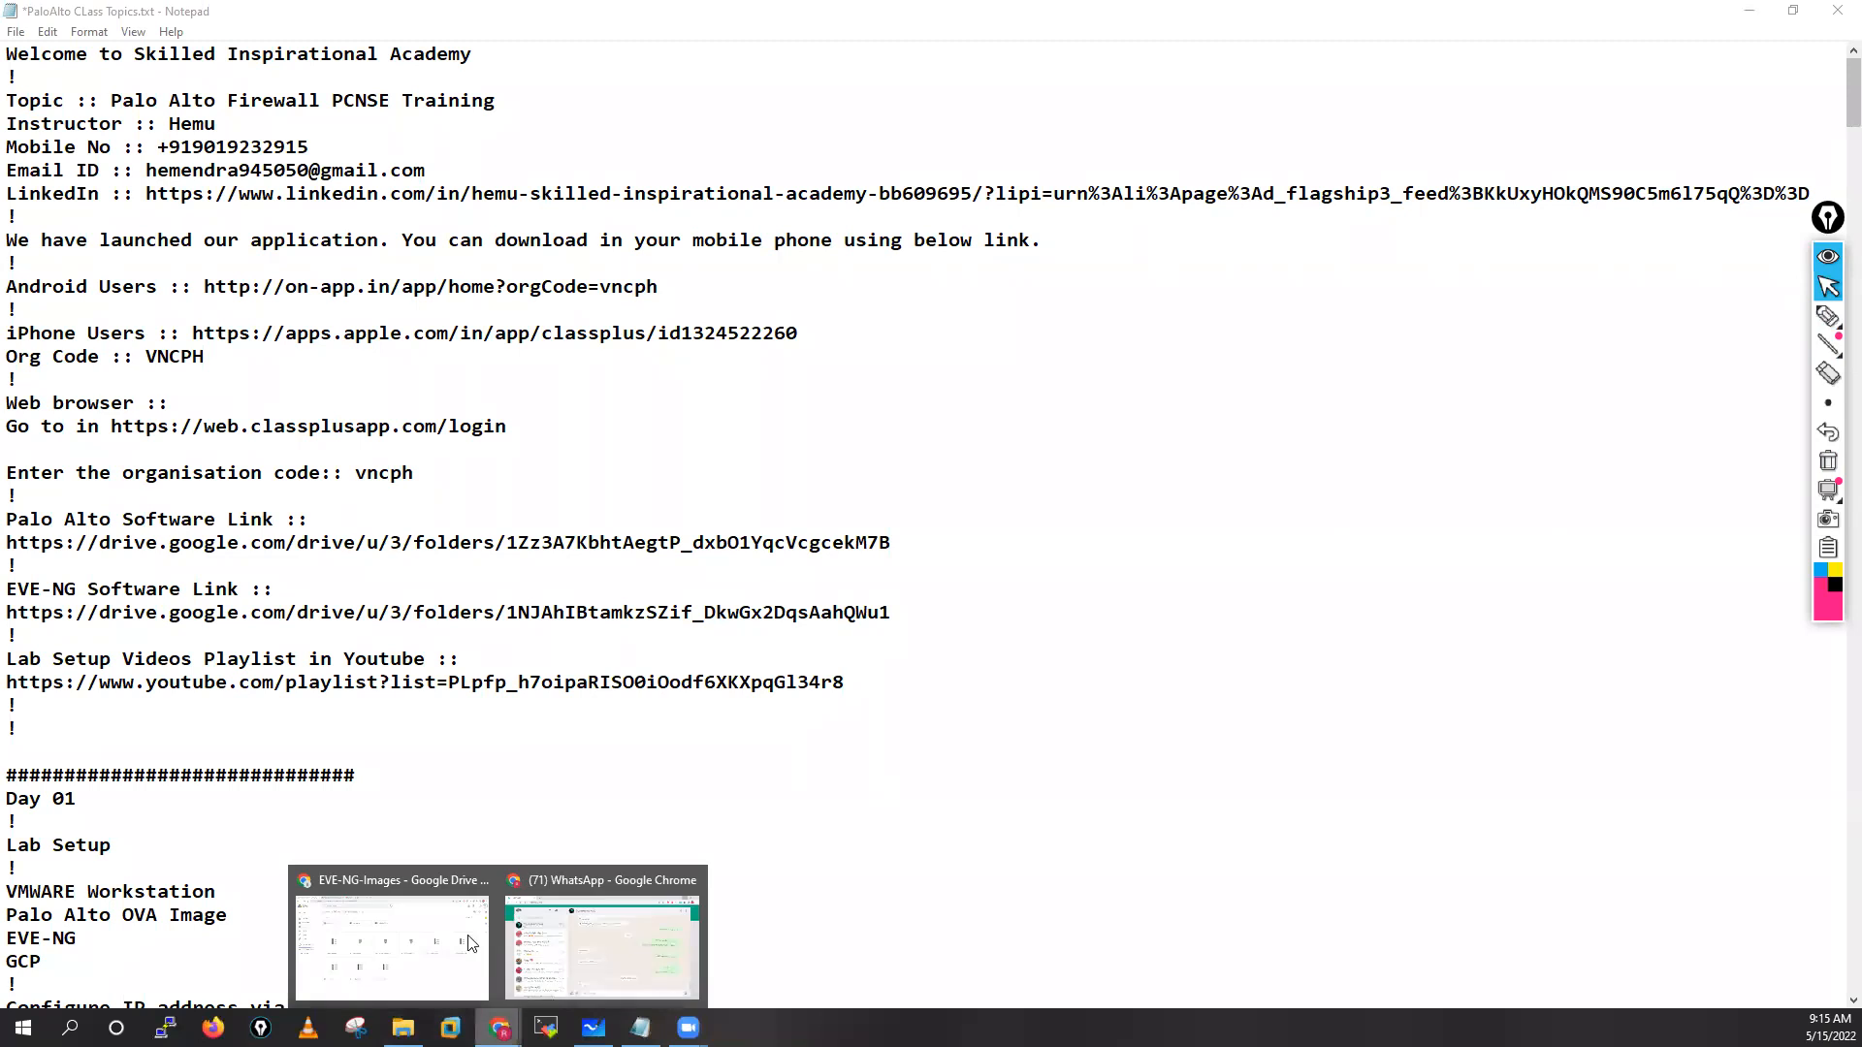
{"action": "left_click", "coordinate": [464, 943]}
View the four-video LabSetup YouTube playlist, then bring back the Notepad class notes
{"action": "left_click", "coordinate": [532, 15]}
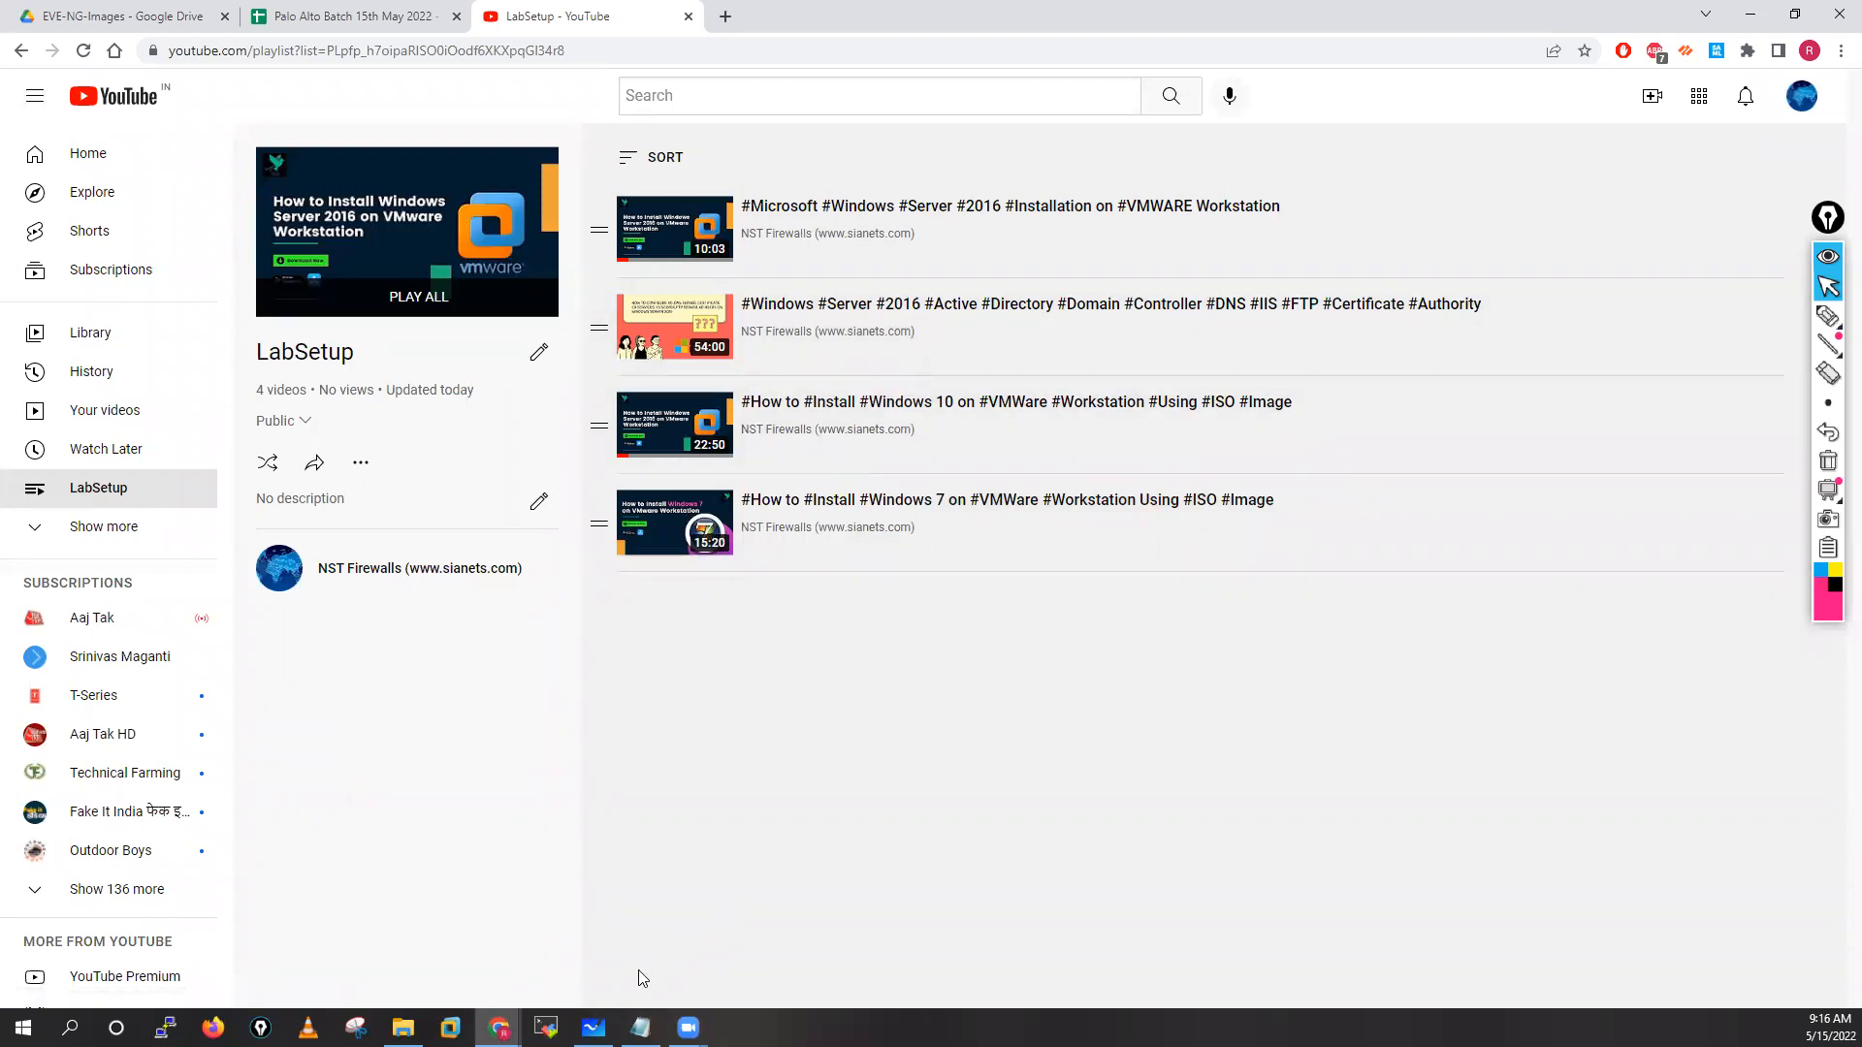
{"action": "left_click", "coordinate": [640, 1027]}
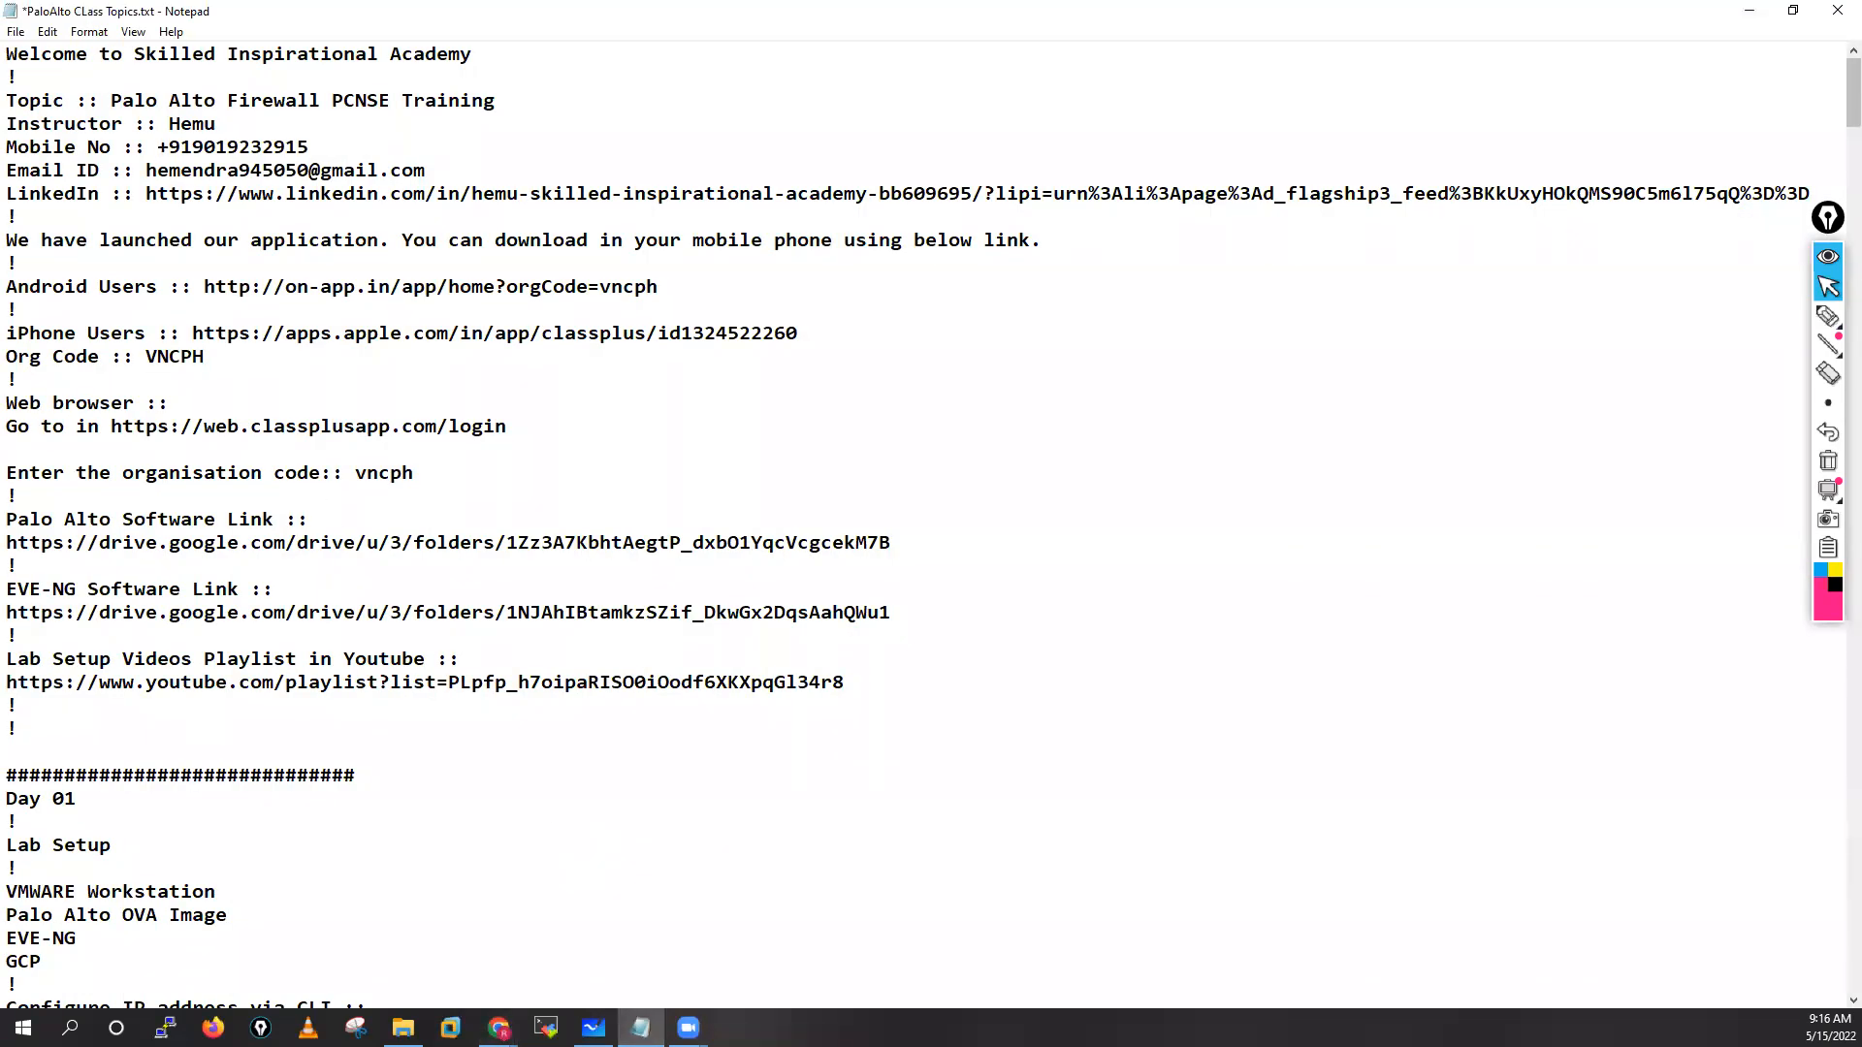
Copy the notes' introduction and links through the YouTube playlist link
{"action": "left_click_drag", "start_coordinate": [8, 57], "coordinate": [19, 737]}
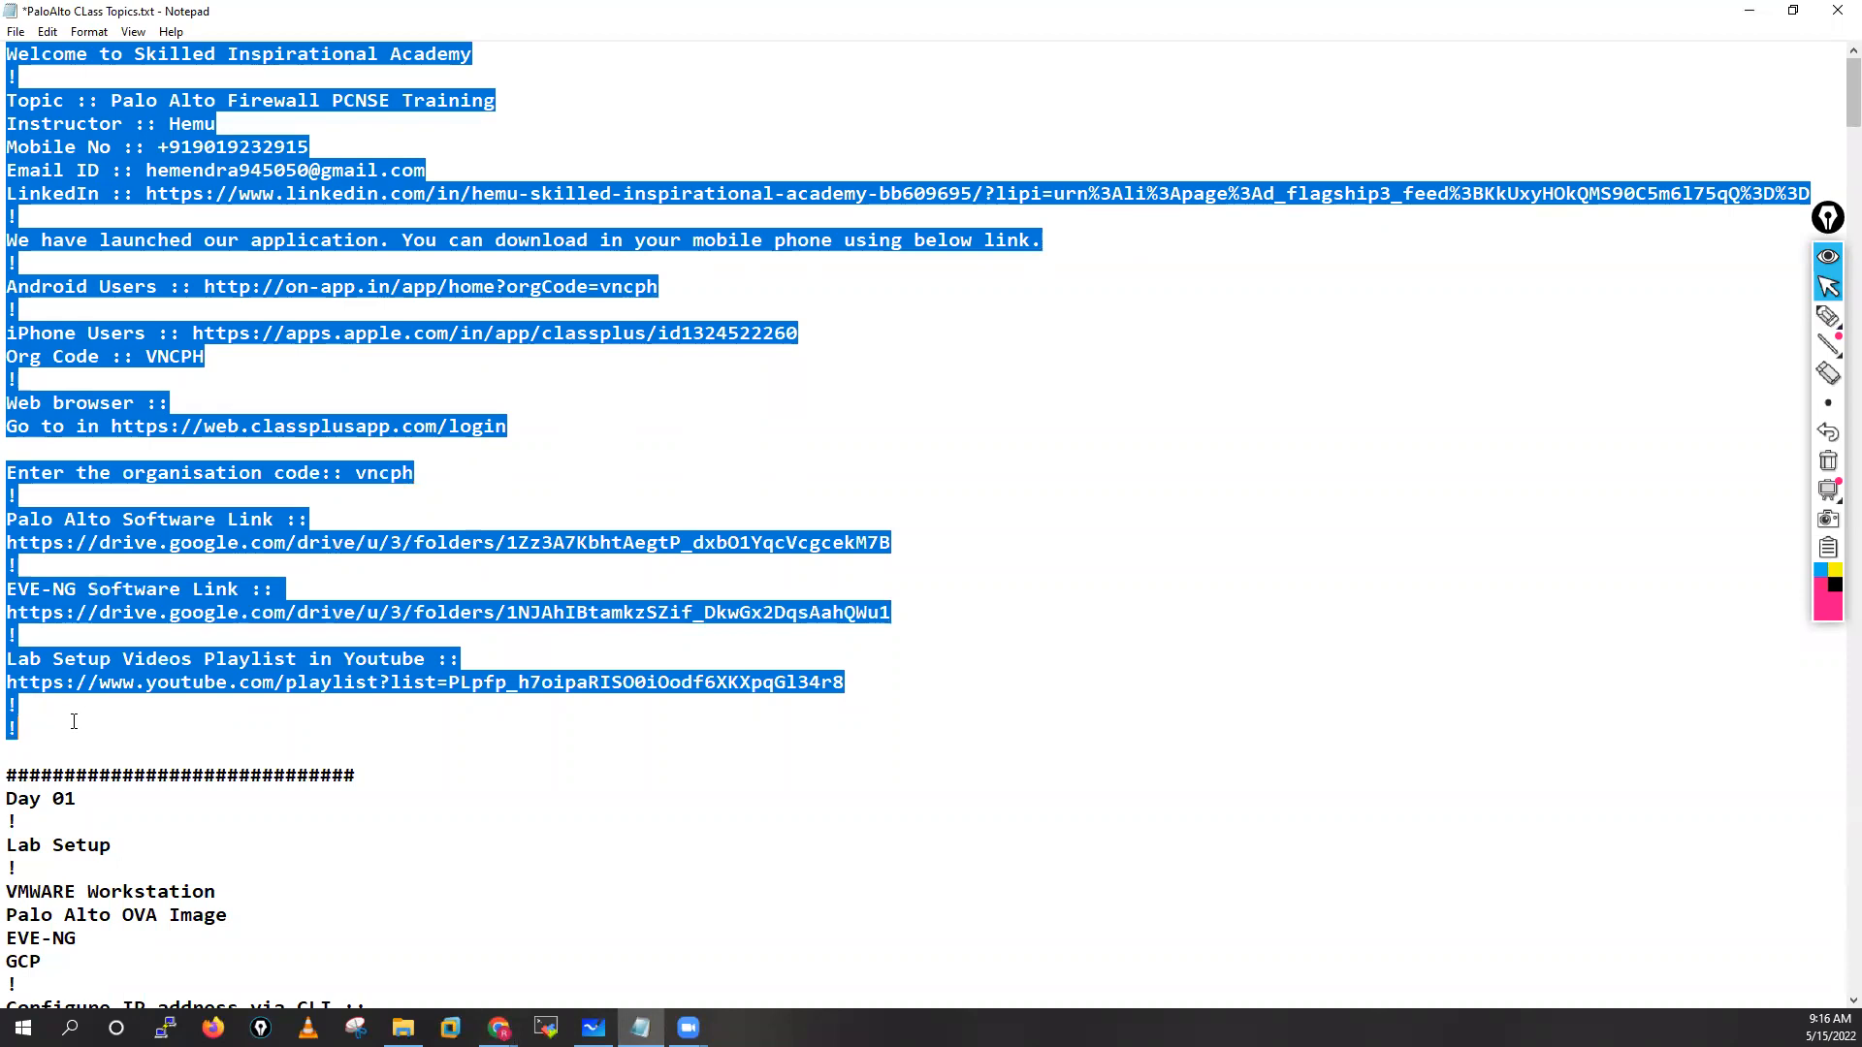
{"action": "right_click", "coordinate": [209, 102]}
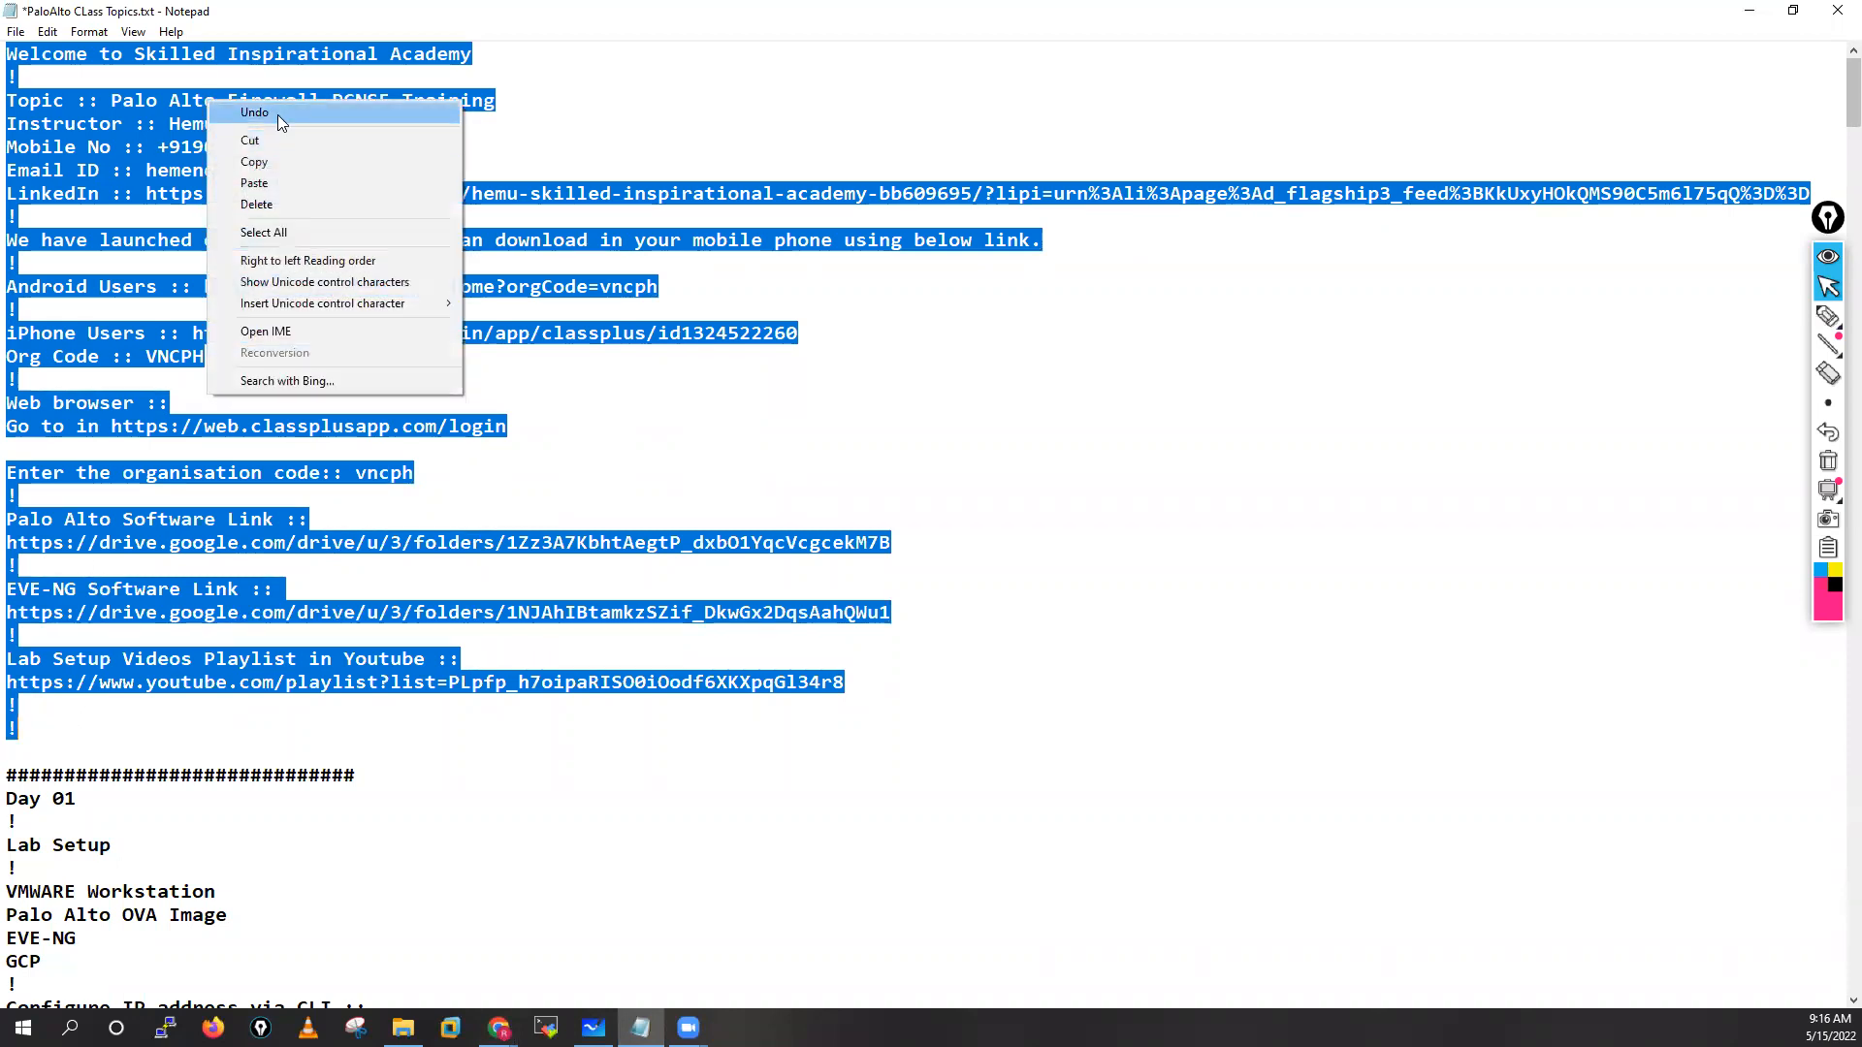
{"action": "left_click", "coordinate": [284, 166]}
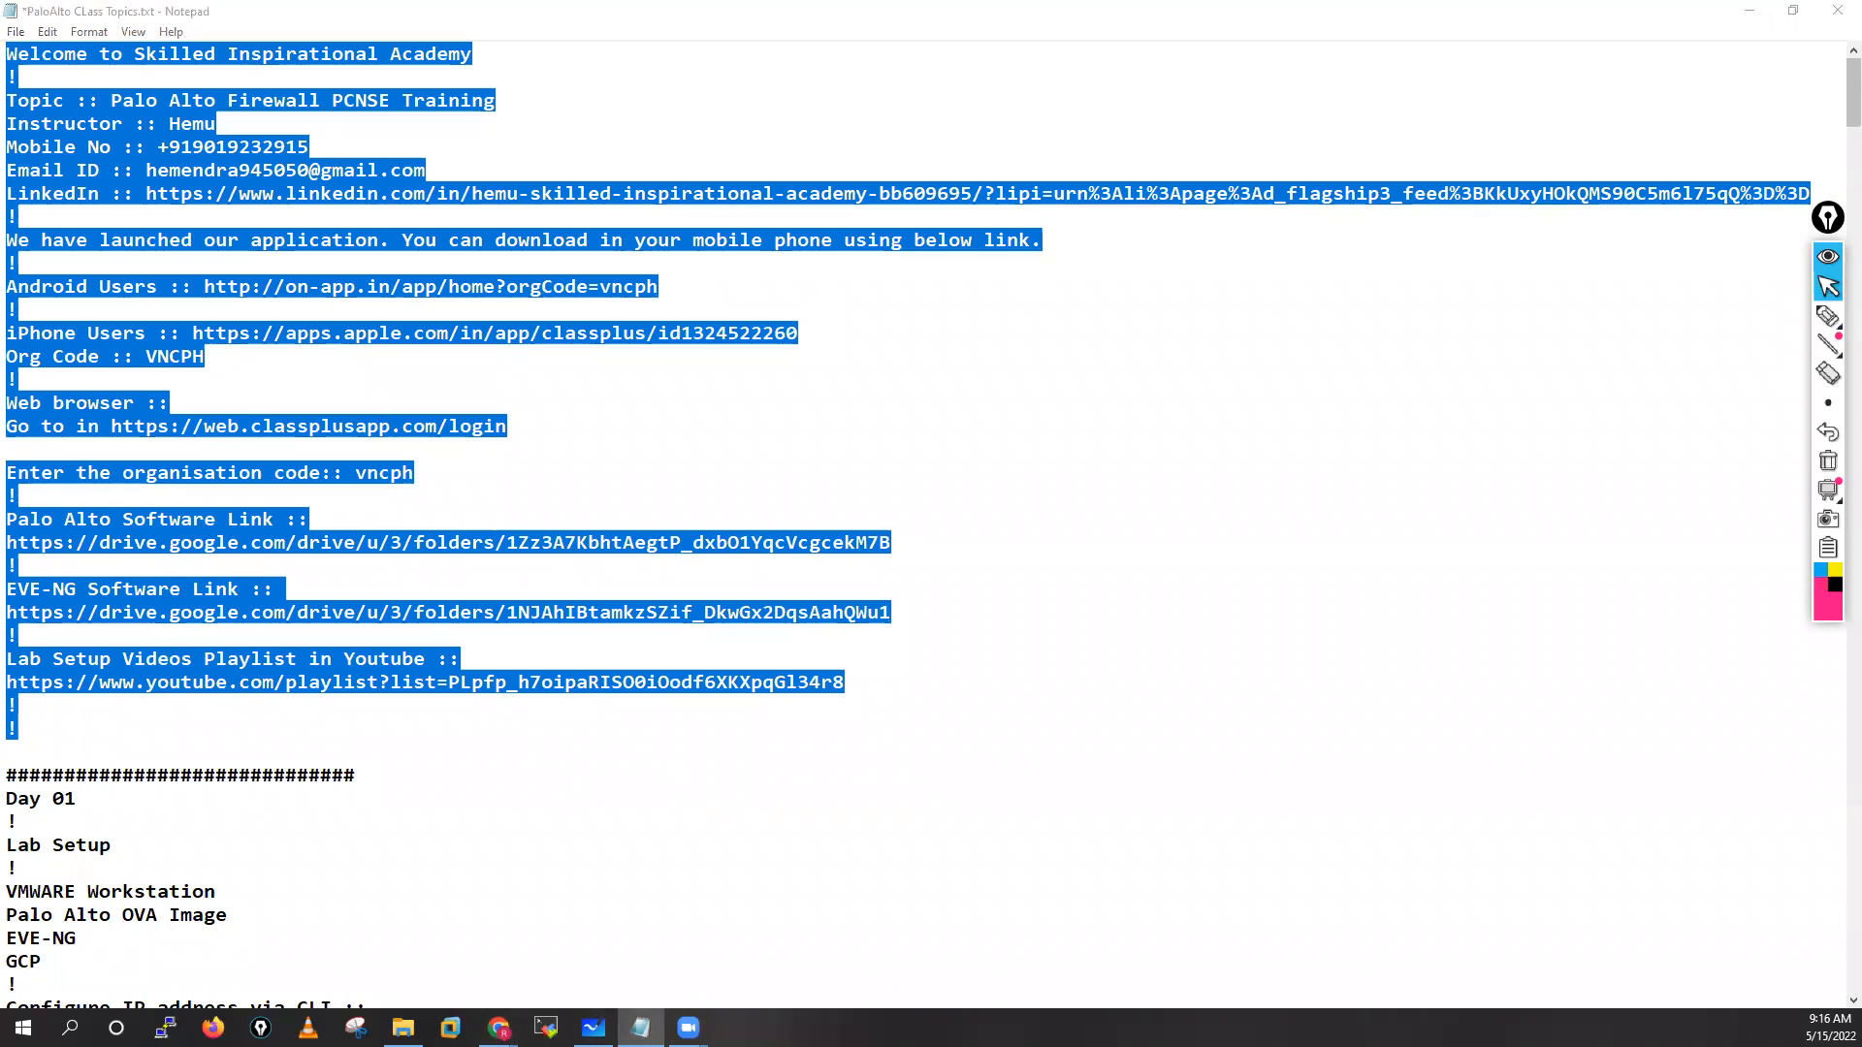
Clear the selection, scroll down and select the Day 01 lab setup block
{"action": "key", "text": "alt+Tab"}
{"action": "left_click", "coordinate": [673, 446]}
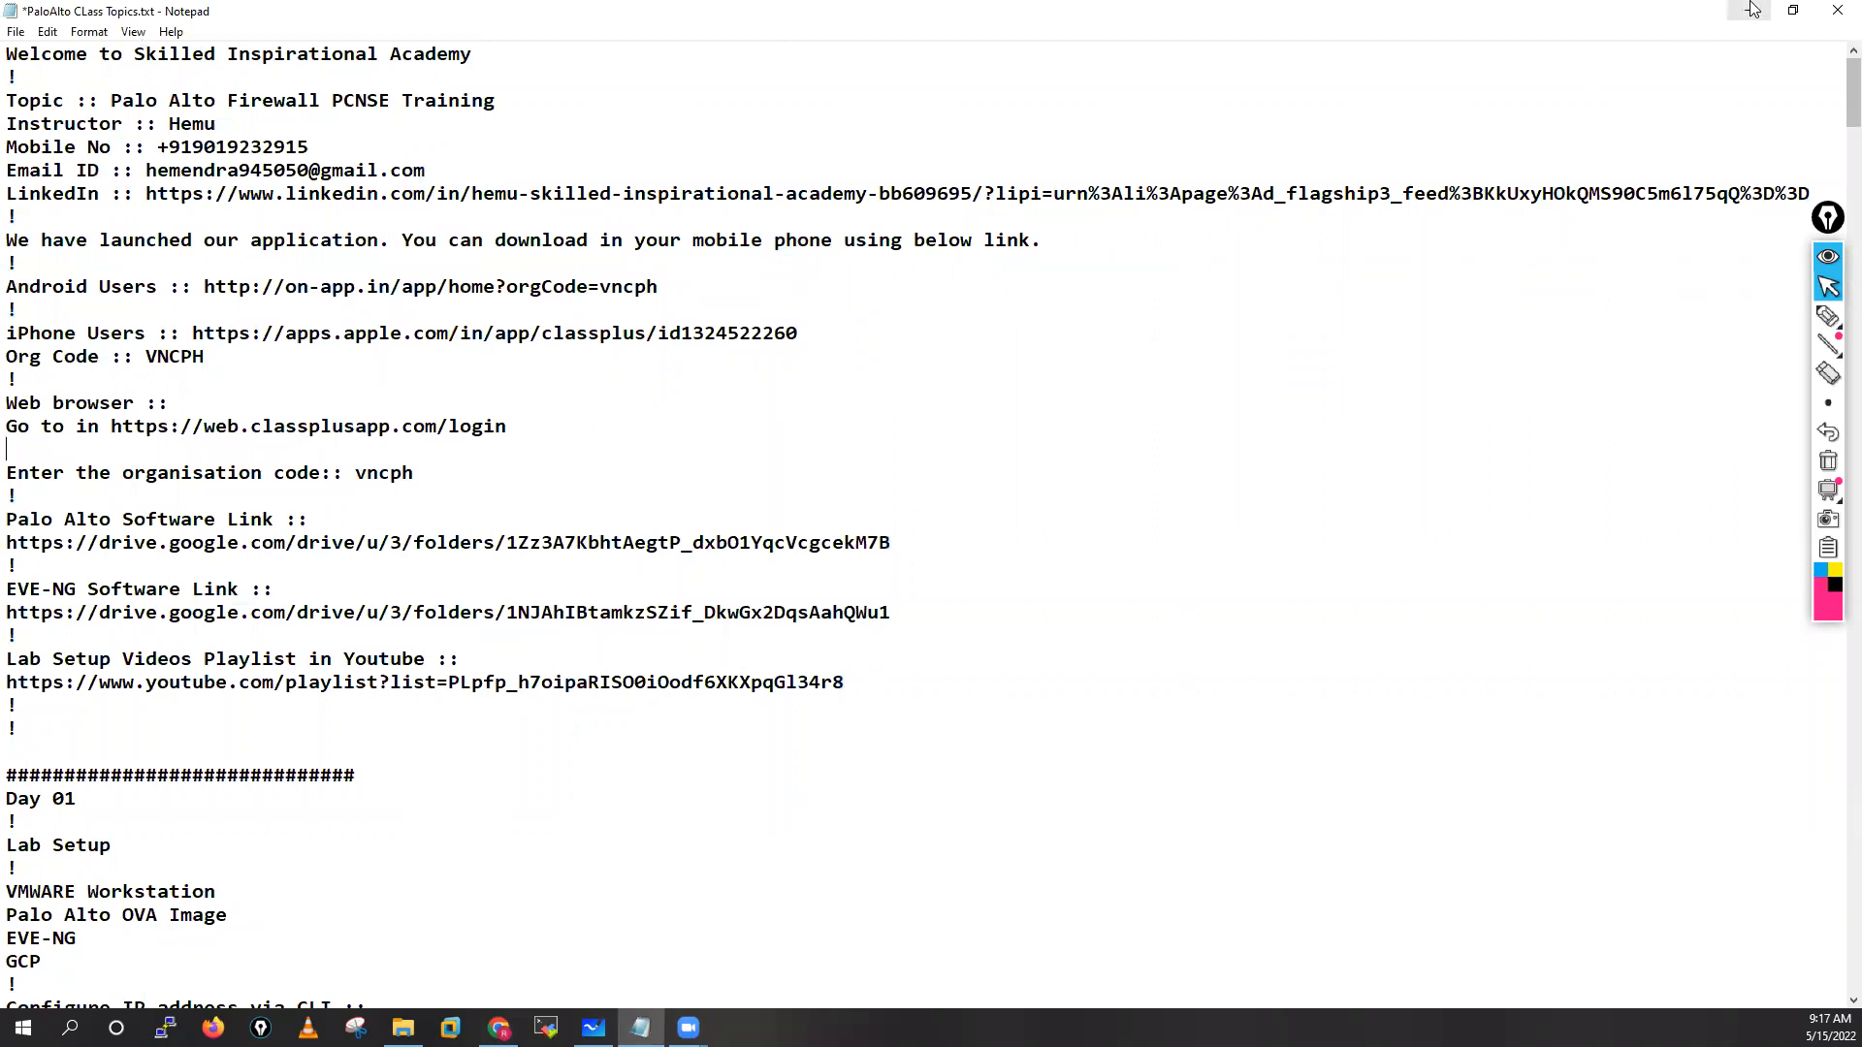
{"action": "scroll", "coordinate": [1222, 479], "scroll_direction": "down", "scroll_amount": 7}
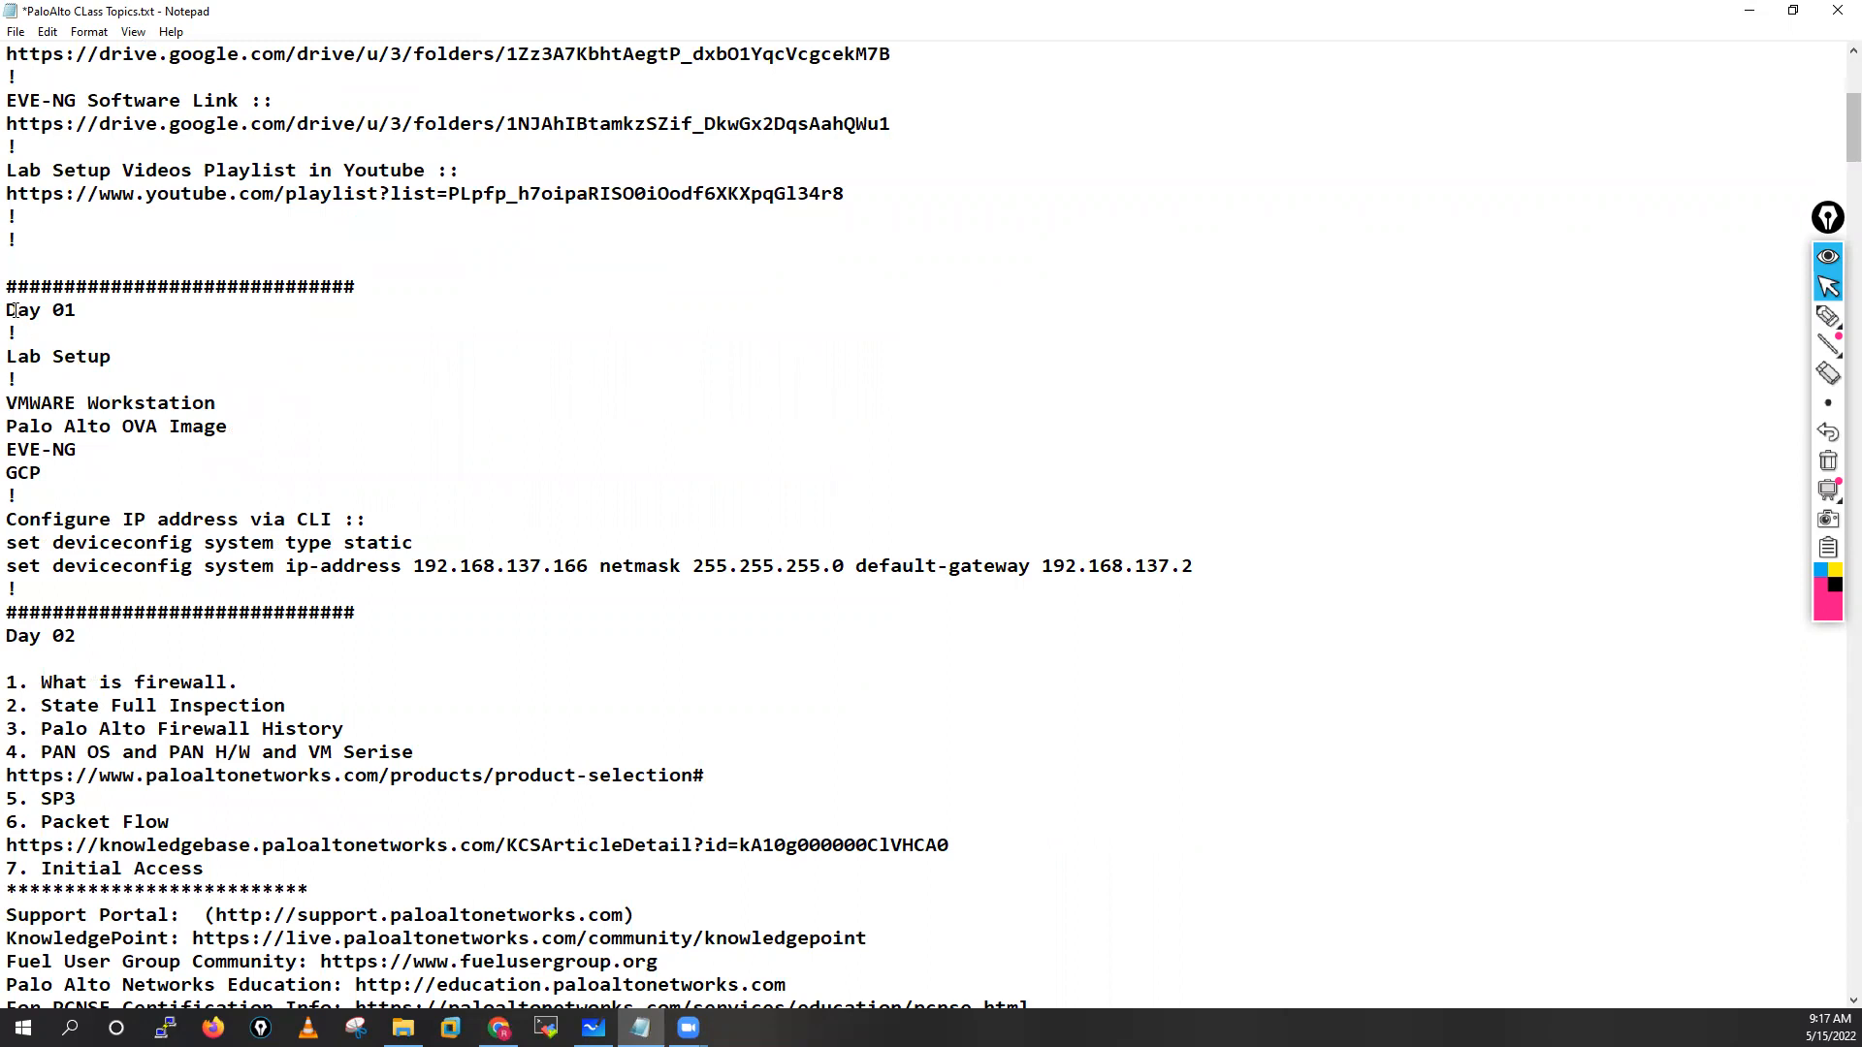
{"action": "left_click_drag", "start_coordinate": [8, 309], "coordinate": [316, 598]}
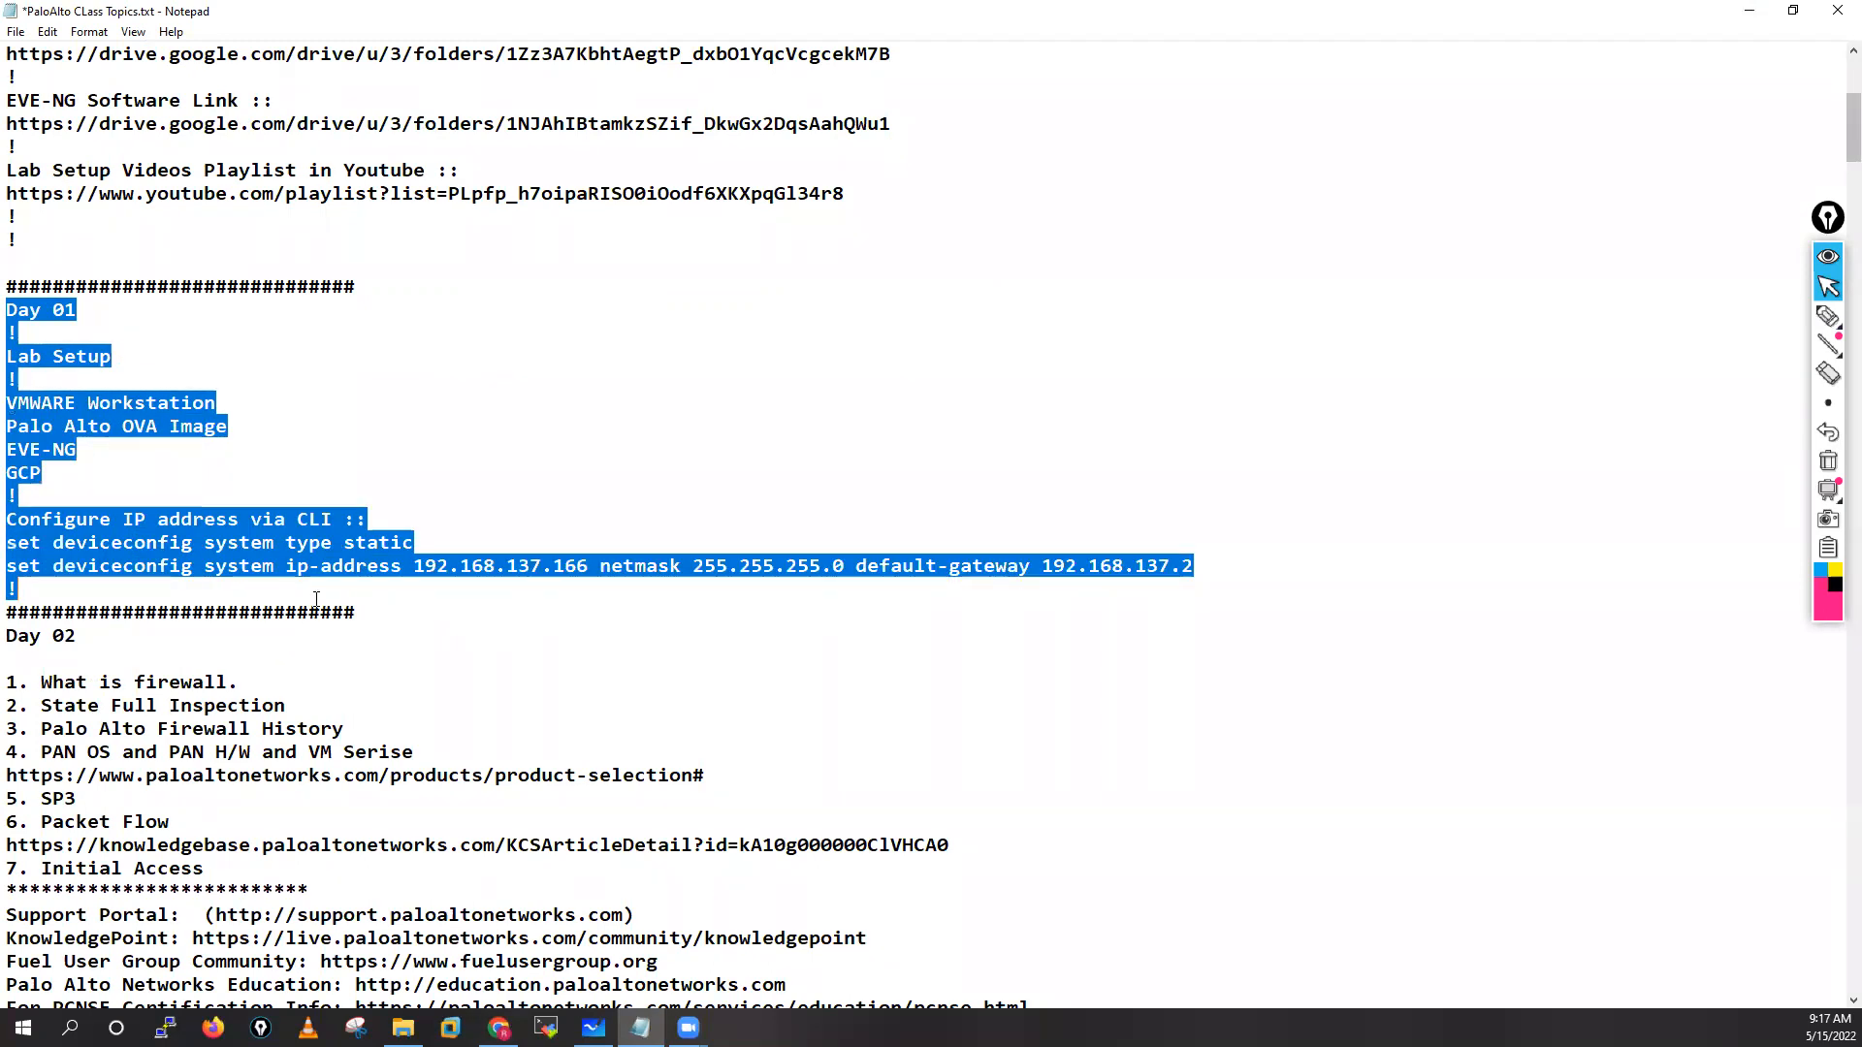
Sketch an arrow from VMWARE Workstation to a new label in freehand ink
{"action": "mouse_move", "coordinate": [1827, 316]}
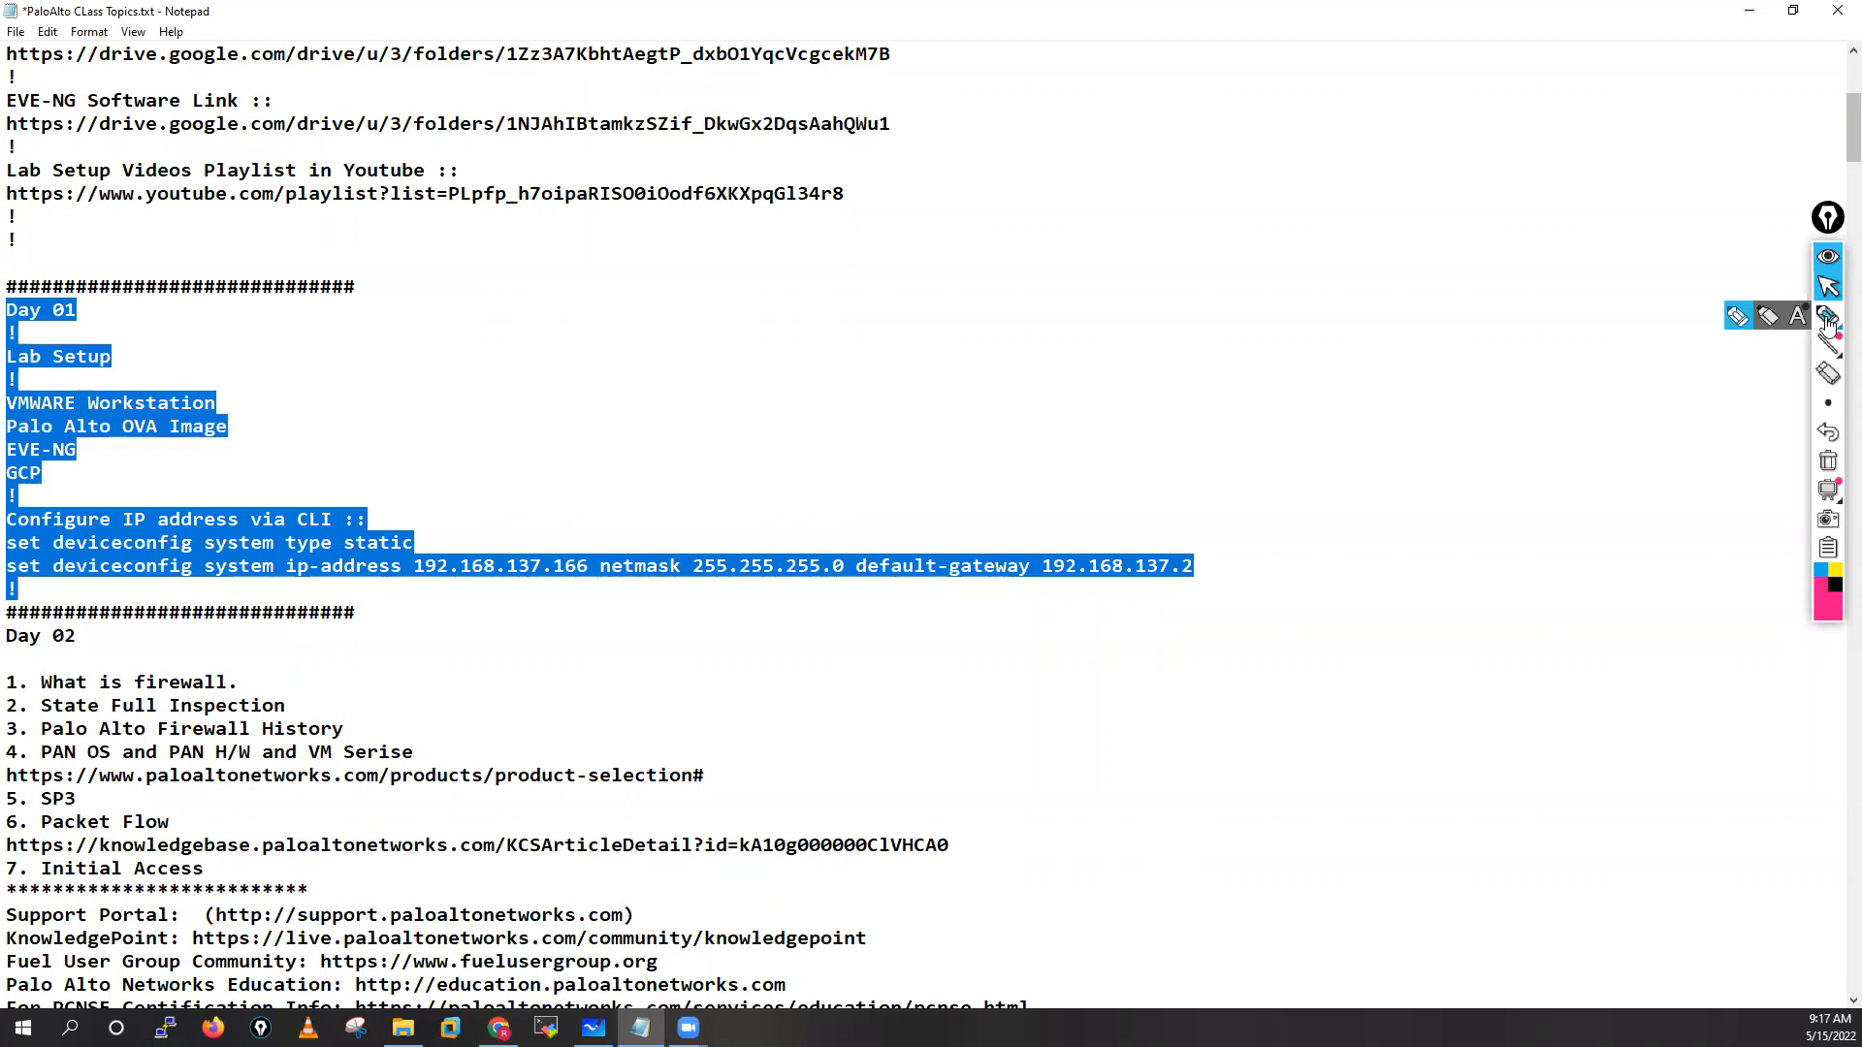
{"action": "left_click", "coordinate": [1739, 320]}
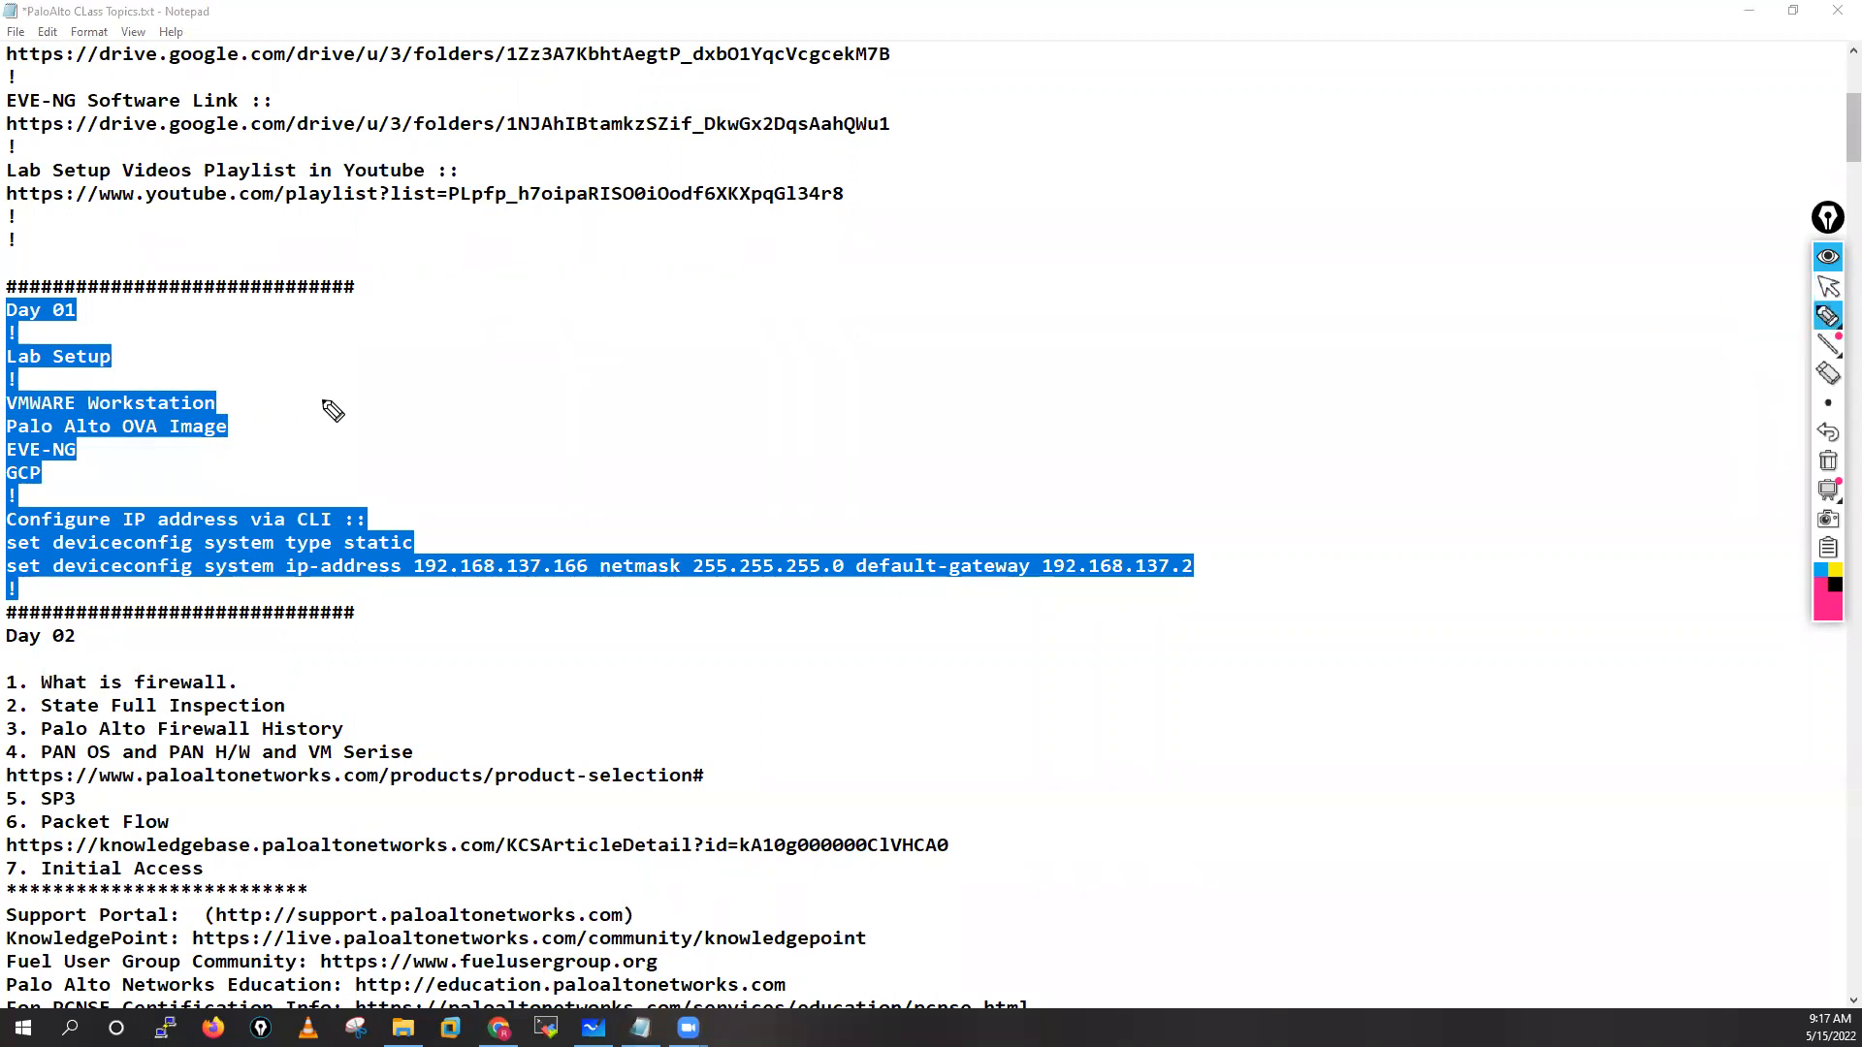
{"action": "left_click_drag", "start_coordinate": [355, 405], "coordinate": [237, 403]}
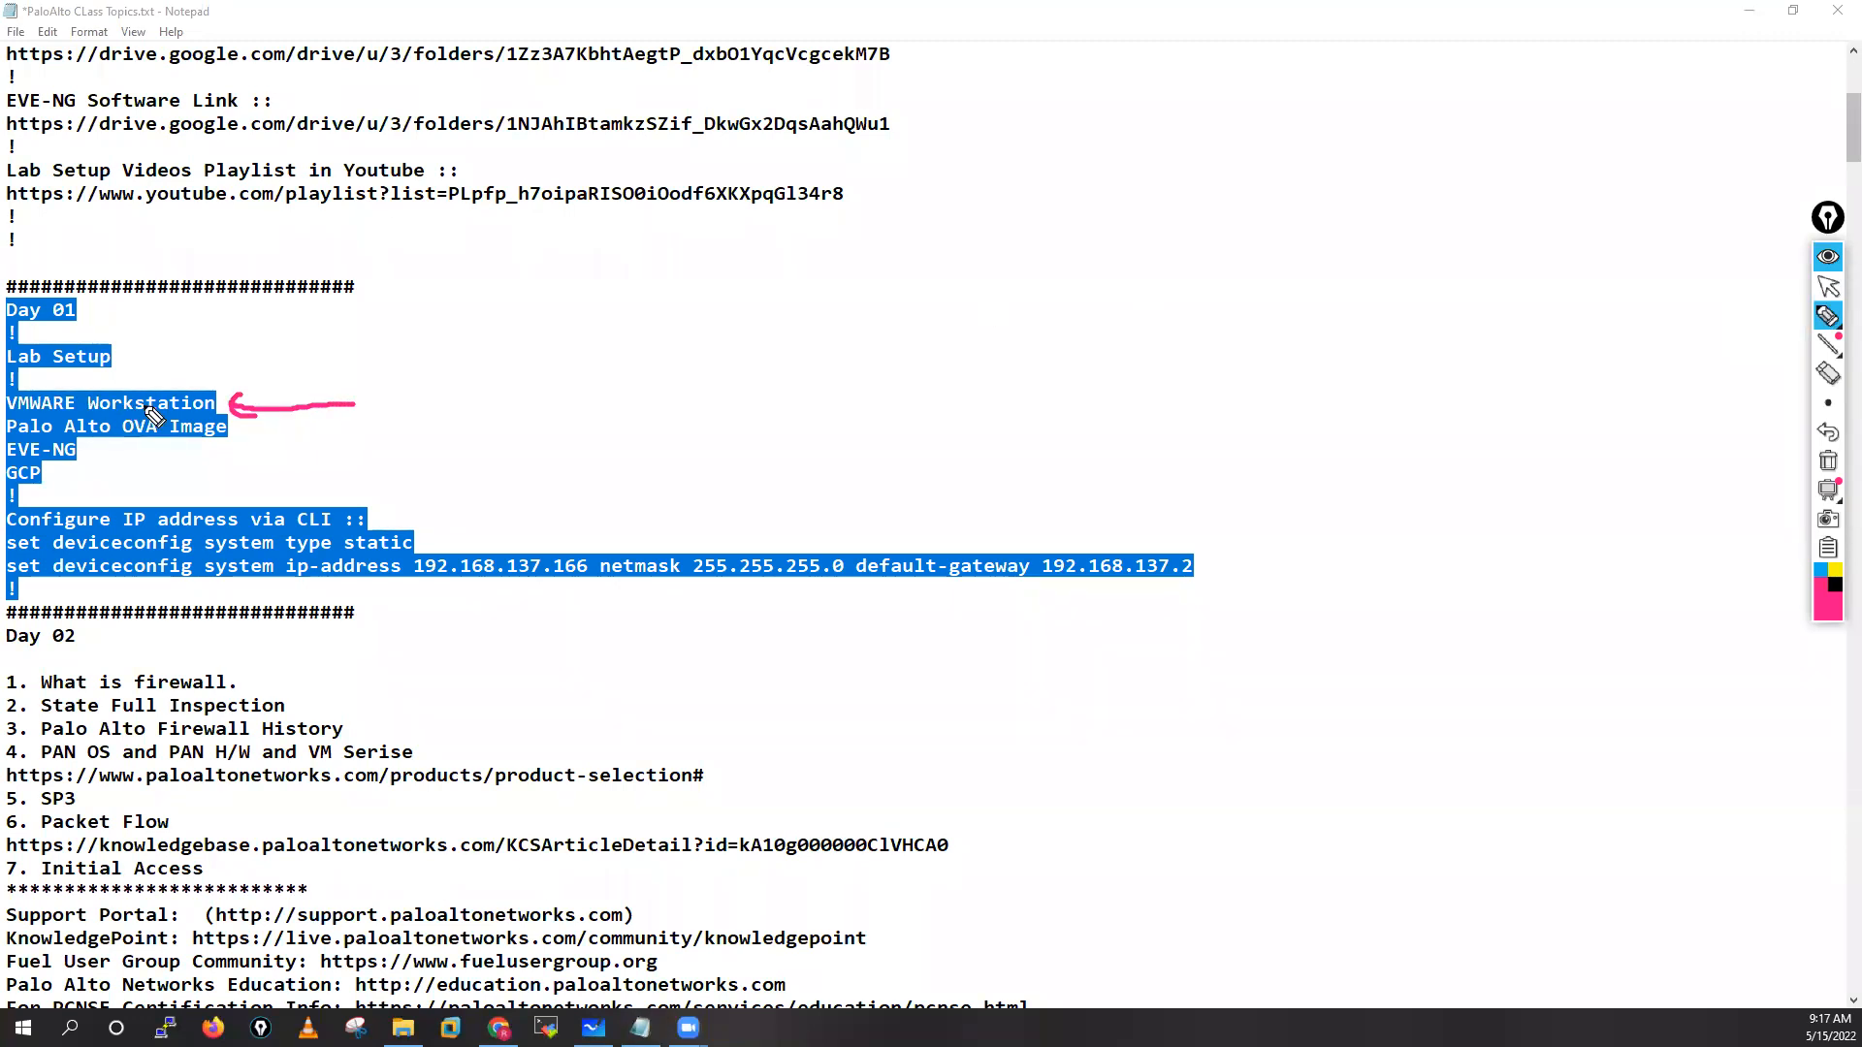
{"action": "mouse_move", "coordinate": [221, 392]}
{"action": "left_mouse_down"}
{"action": "mouse_move", "coordinate": [335, 363]}
{"action": "mouse_move", "coordinate": [312, 378]}
{"action": "left_mouse_up"}
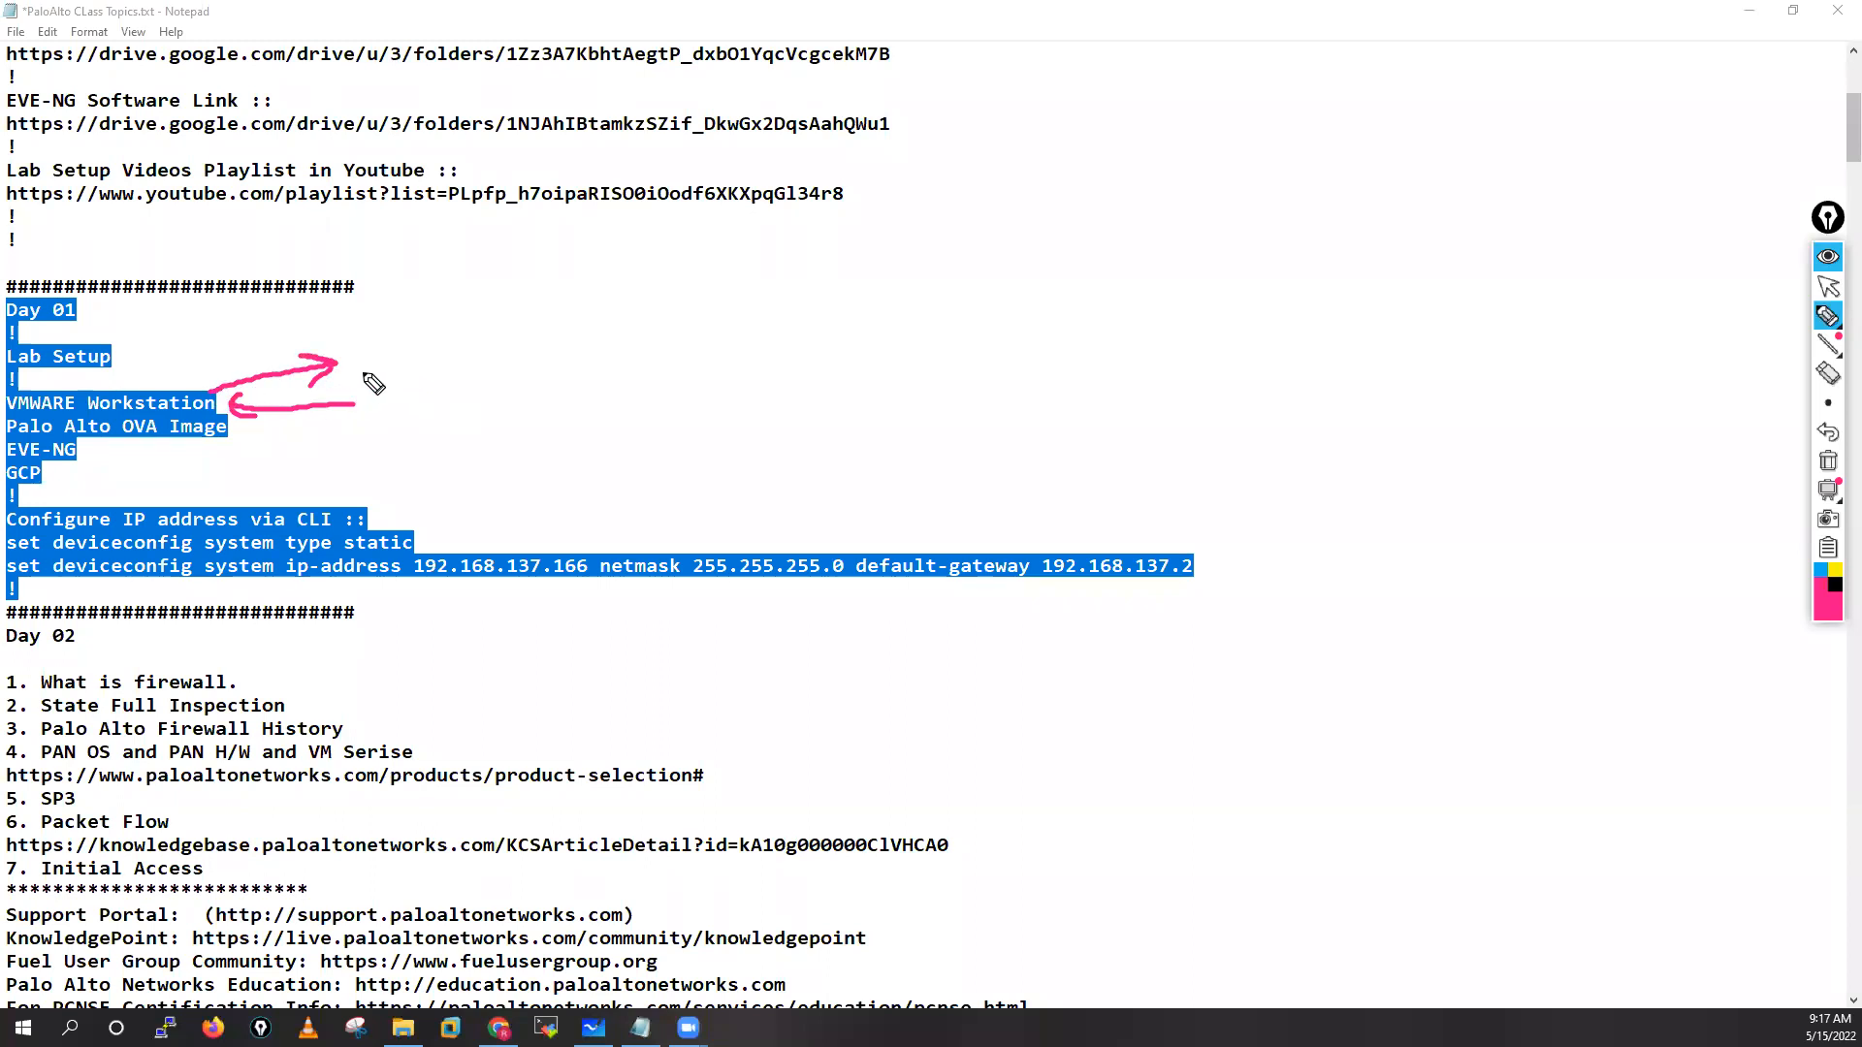
{"action": "mouse_move", "coordinate": [355, 373]}
{"action": "left_mouse_down"}
{"action": "mouse_move", "coordinate": [446, 365]}
{"action": "mouse_move", "coordinate": [432, 382]}
{"action": "left_mouse_up"}
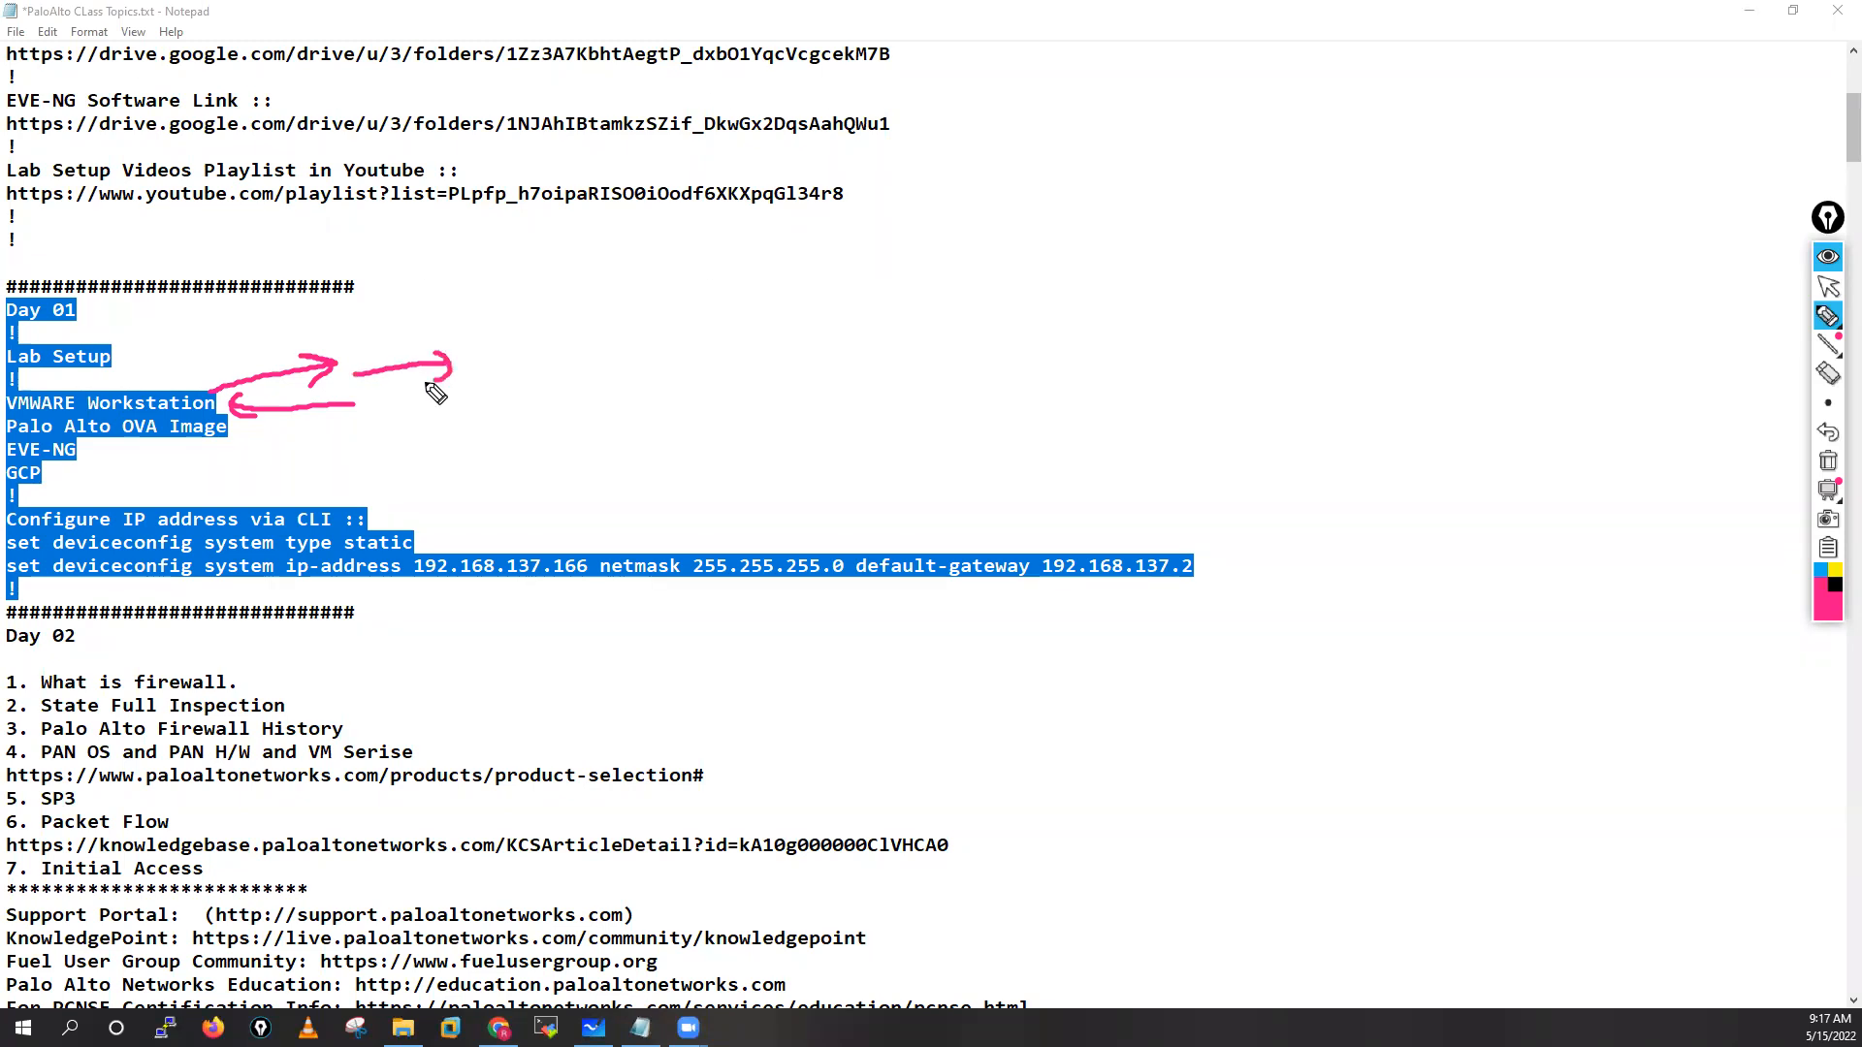
{"action": "mouse_move", "coordinate": [480, 352]}
{"action": "left_mouse_down"}
{"action": "mouse_move", "coordinate": [480, 369]}
{"action": "mouse_move", "coordinate": [514, 348]}
{"action": "mouse_move", "coordinate": [543, 364]}
{"action": "mouse_move", "coordinate": [476, 349]}
{"action": "mouse_move", "coordinate": [551, 339]}
{"action": "left_mouse_up"}
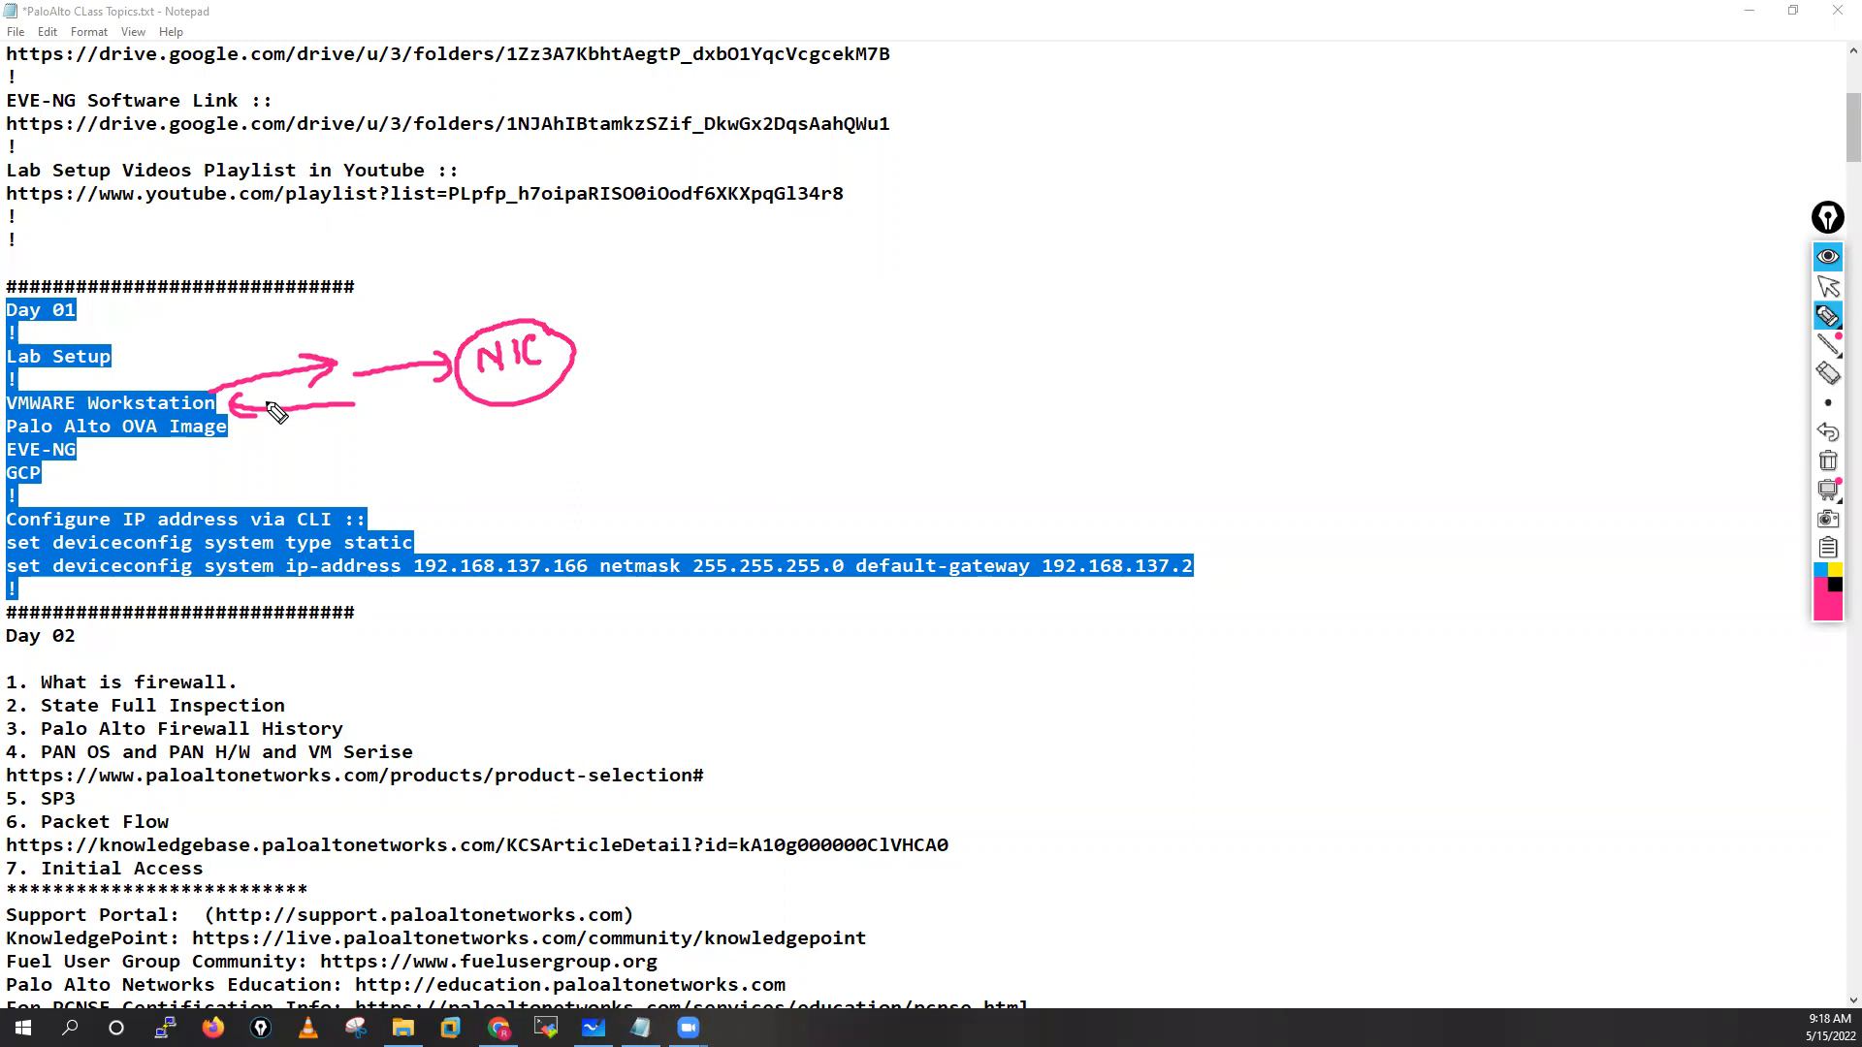
Clear the NIC sketch, deselect the Day 01 block and scroll back up
{"action": "left_click", "coordinate": [1828, 461]}
{"action": "left_click", "coordinate": [1828, 287]}
{"action": "left_click", "coordinate": [498, 359]}
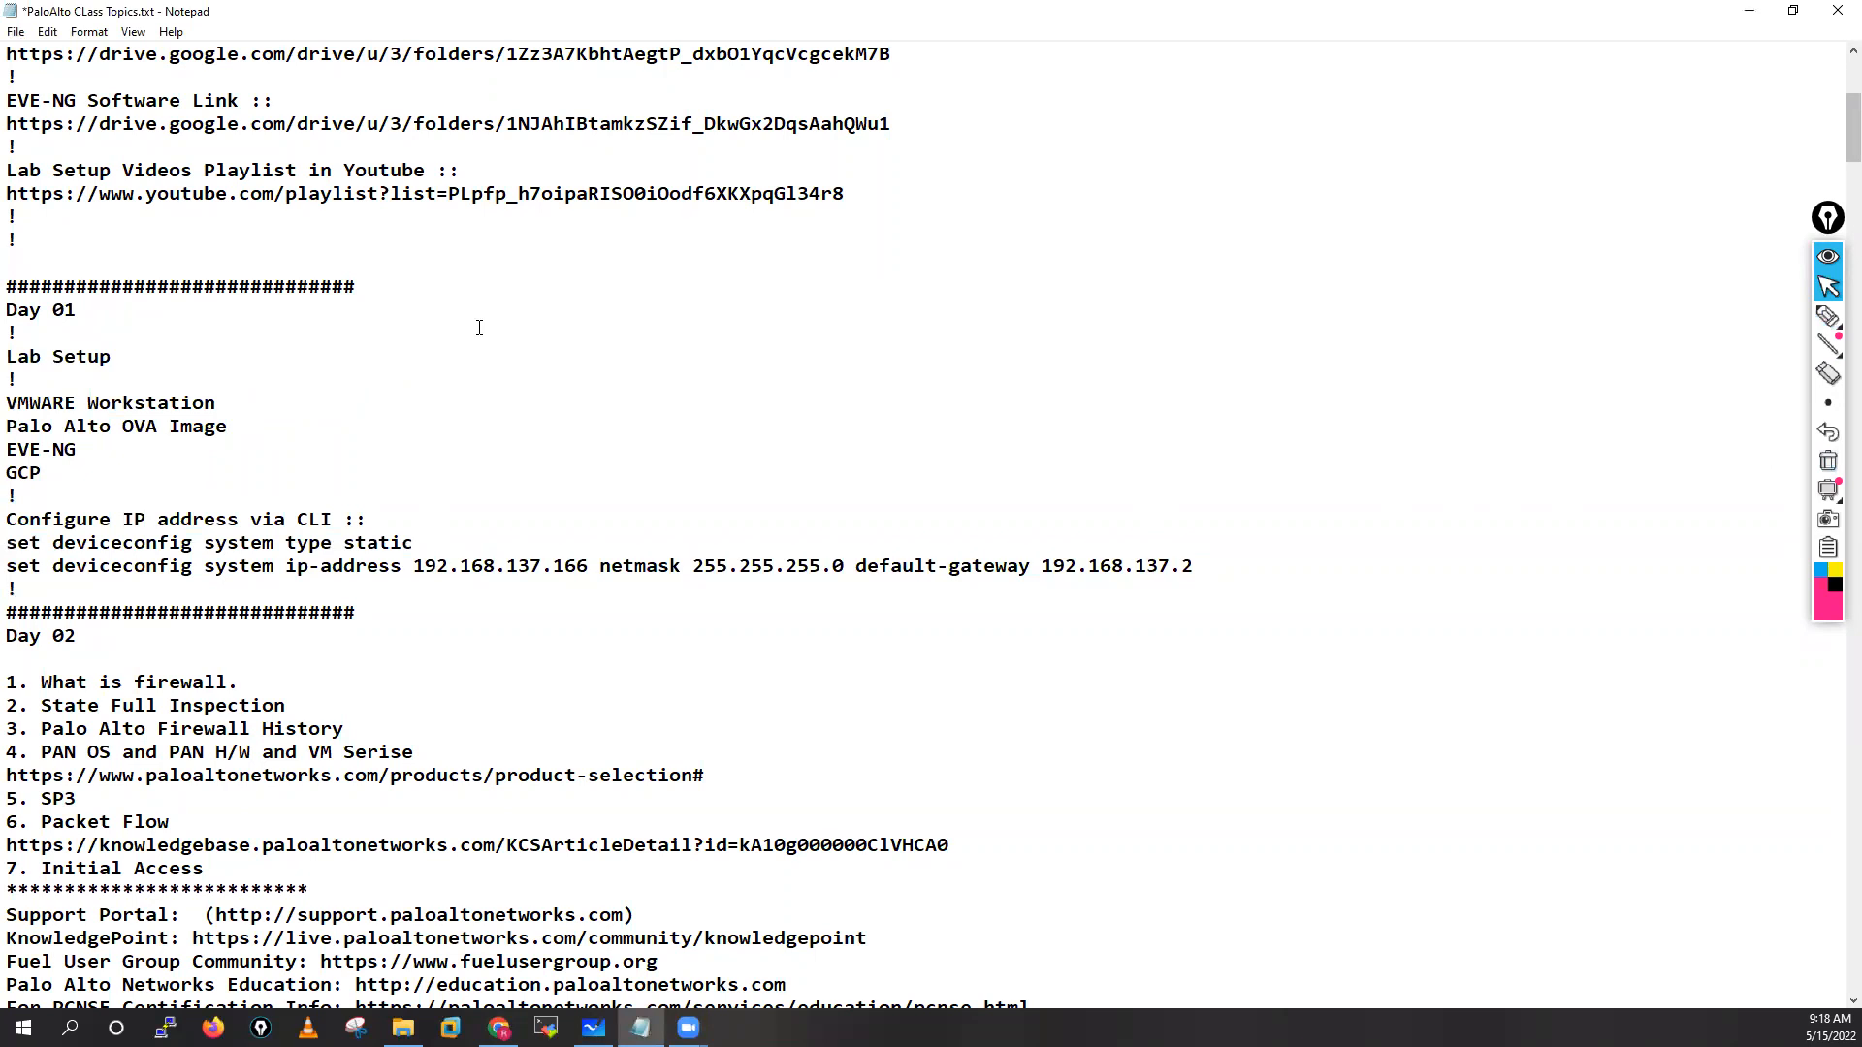
{"action": "scroll", "coordinate": [479, 328], "scroll_direction": "up", "scroll_amount": 6}
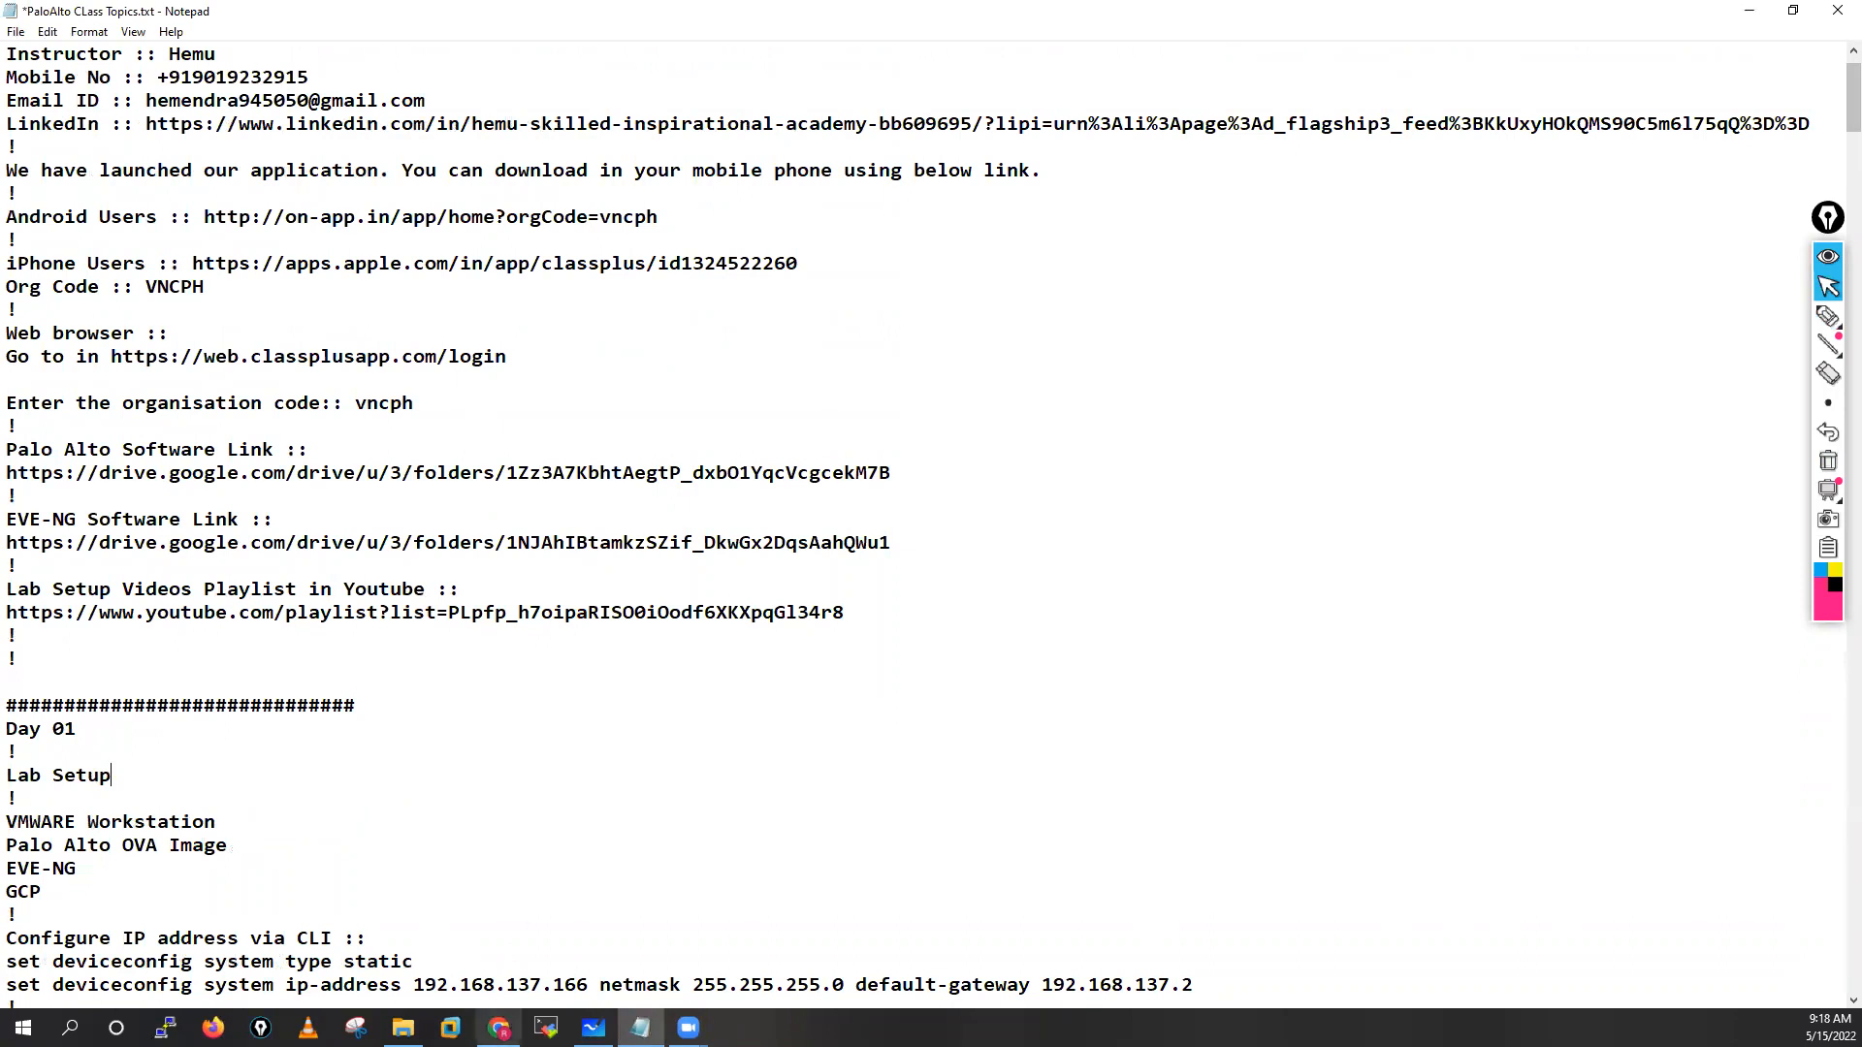
Switch to the Palo Alto Batch 15th May 2022 sheet and check the Name, Contact No and Email cells
{"action": "left_click", "coordinate": [498, 1027]}
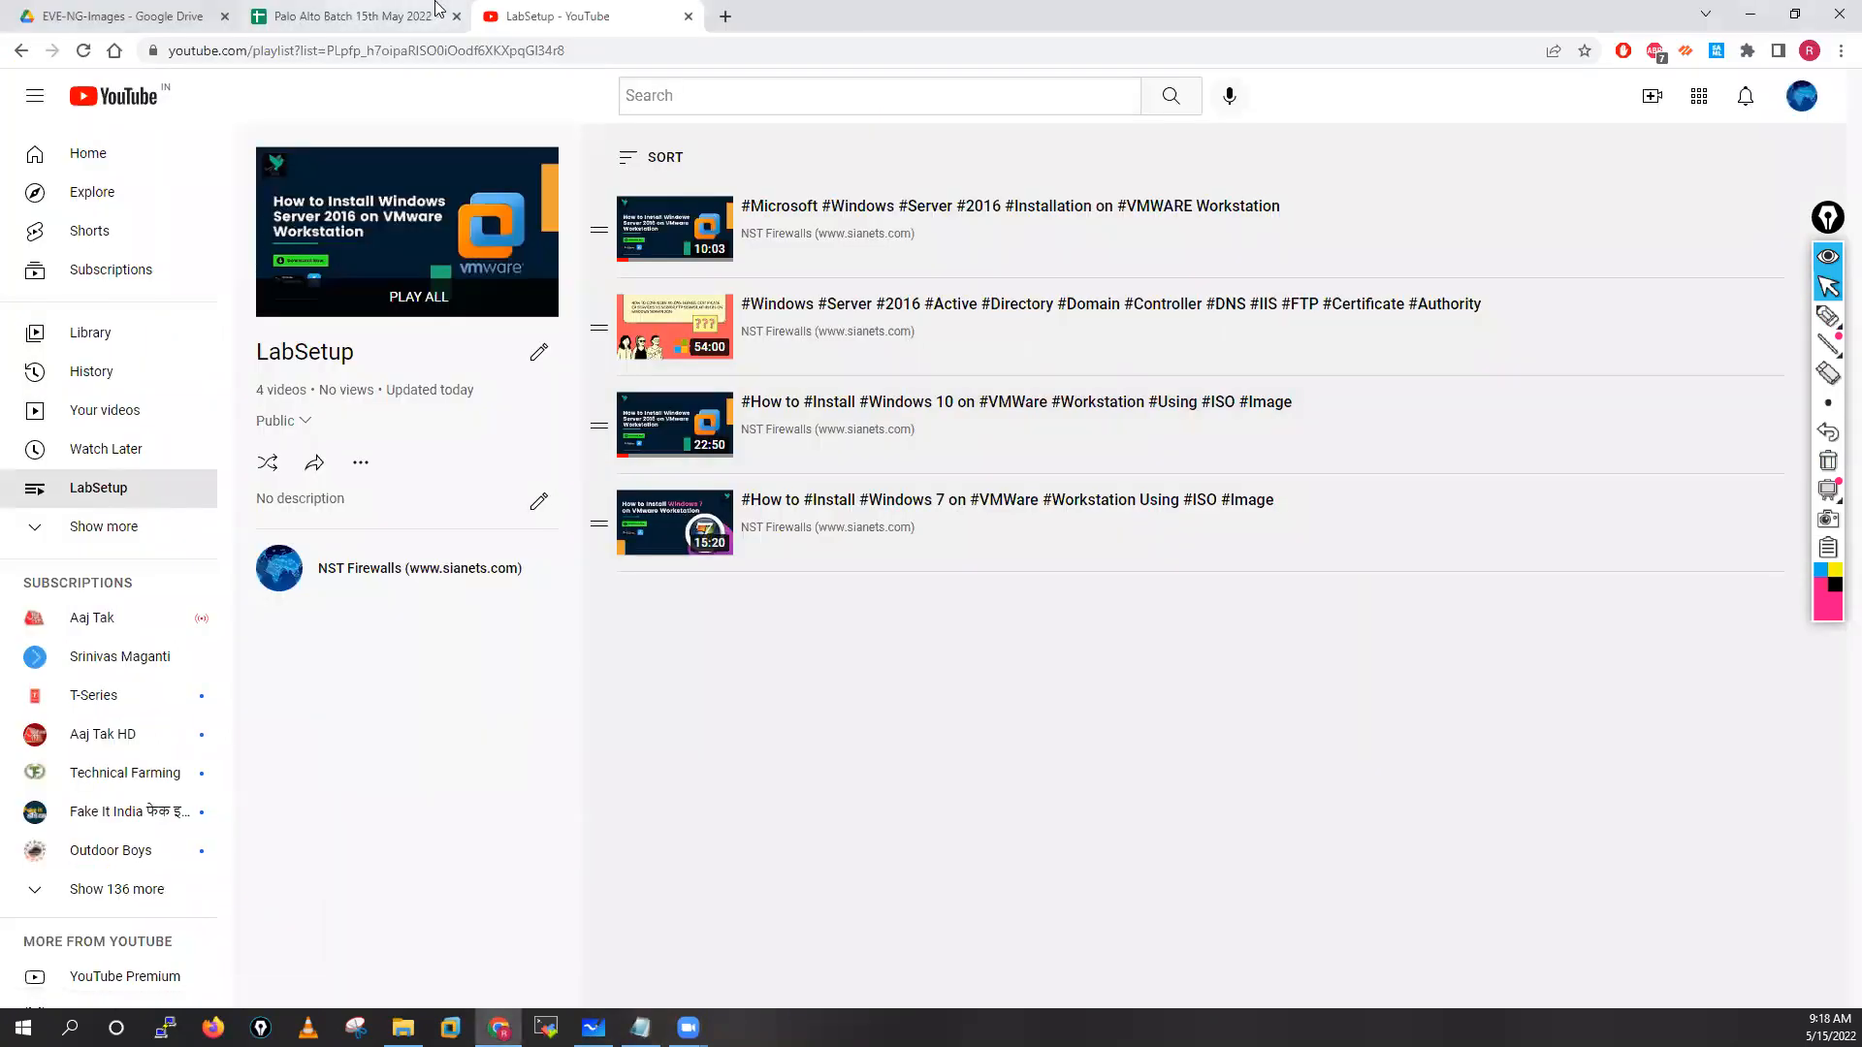
{"action": "left_click", "coordinate": [393, 11]}
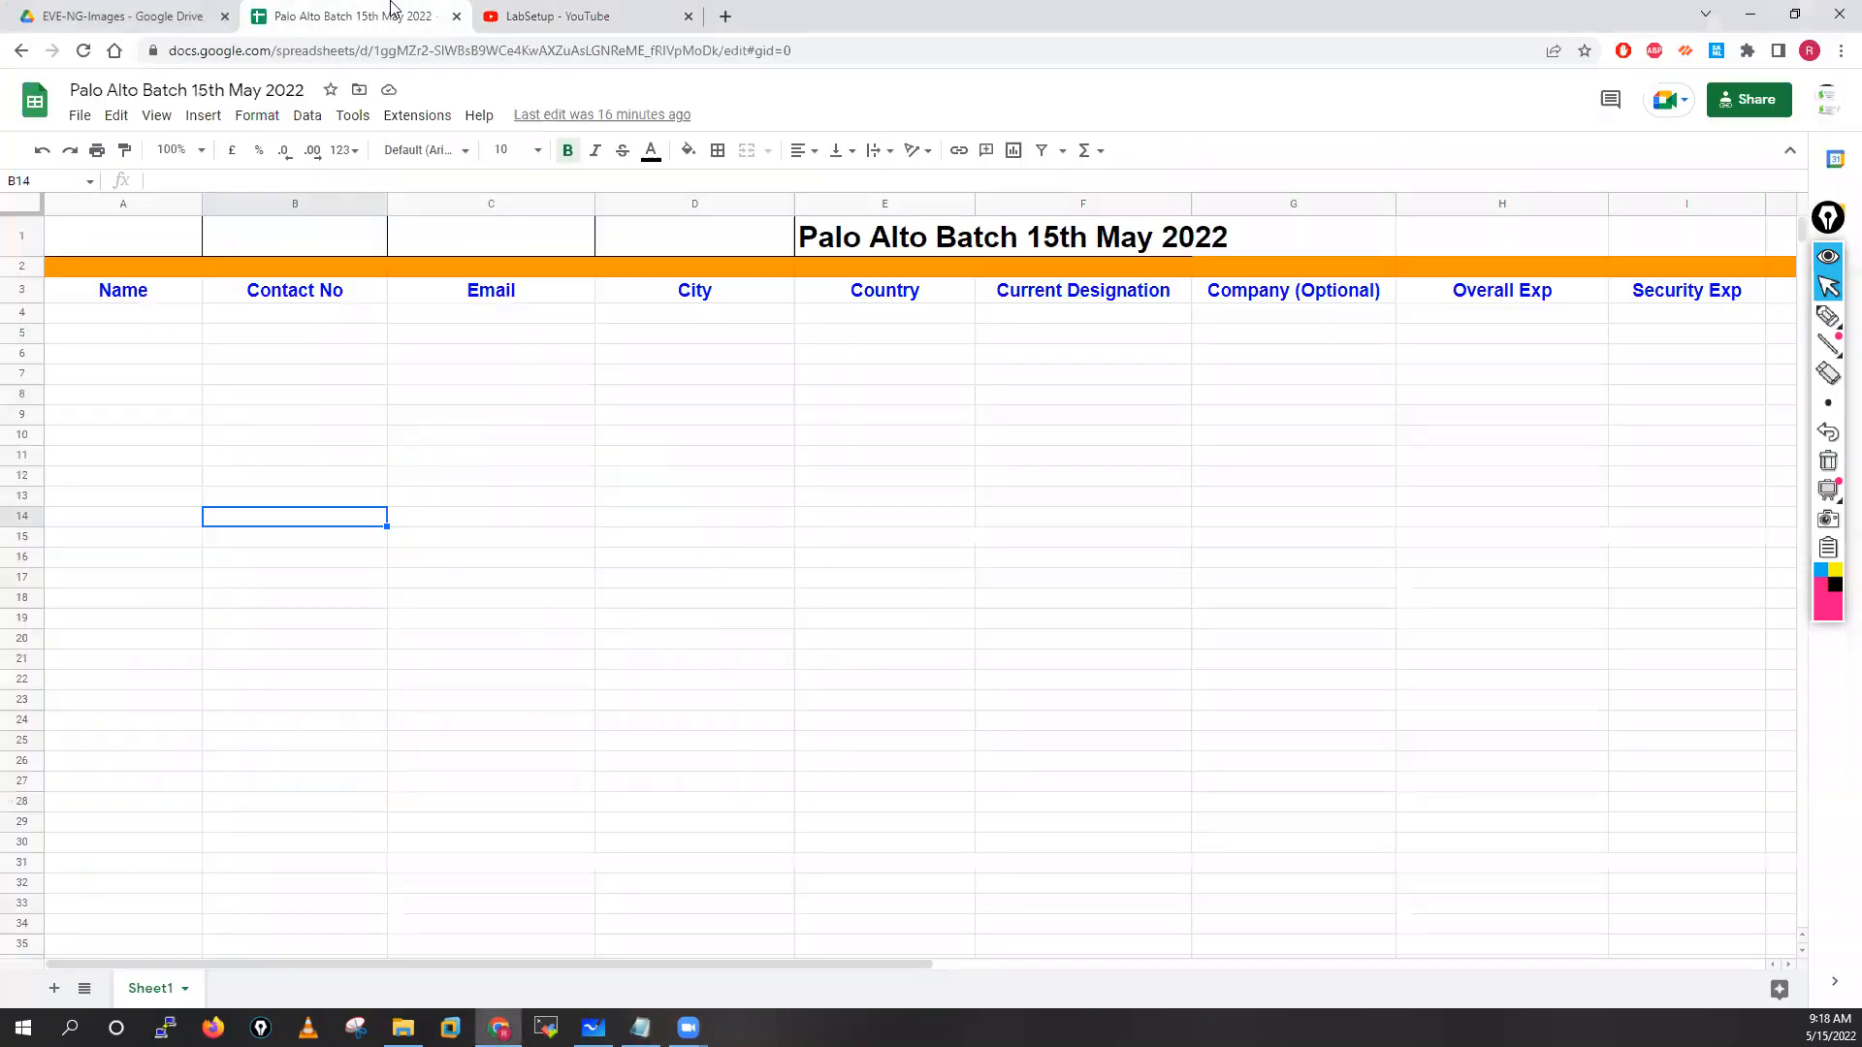
{"action": "left_click", "coordinate": [488, 320]}
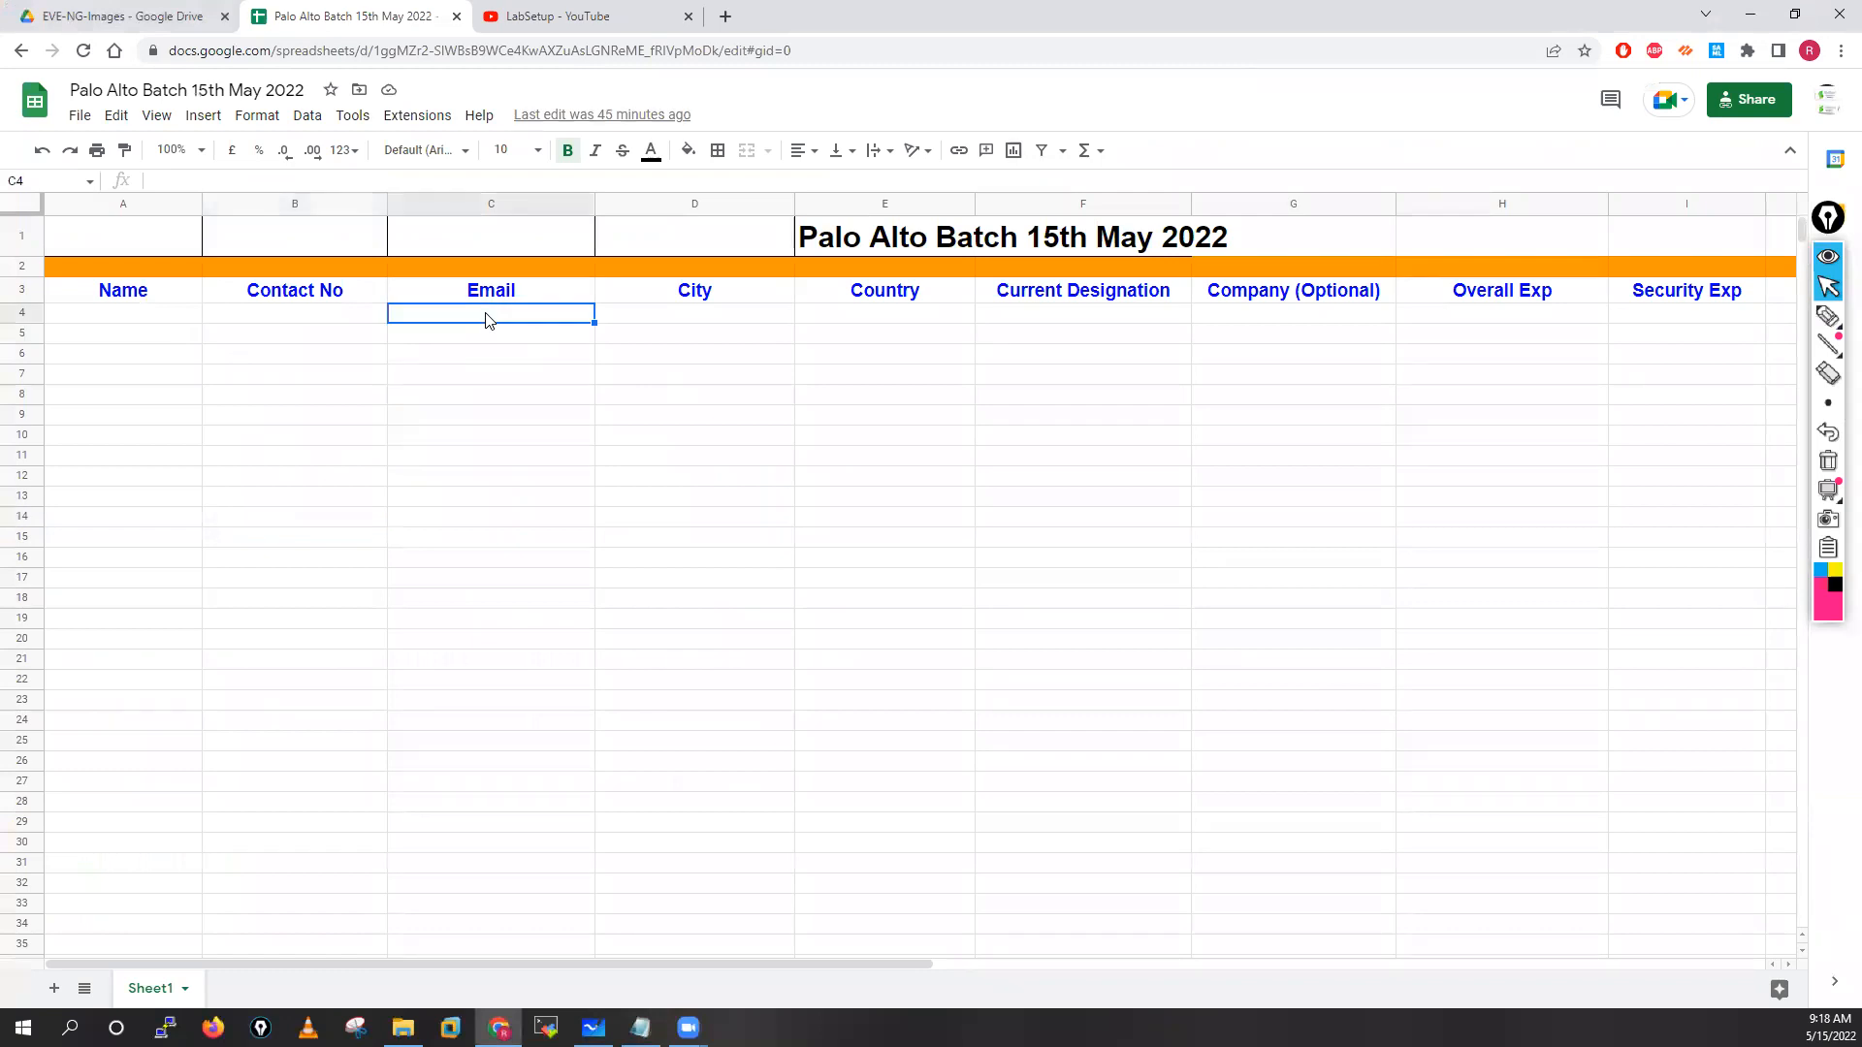
{"action": "left_click", "coordinate": [109, 320]}
{"action": "left_click", "coordinate": [245, 324]}
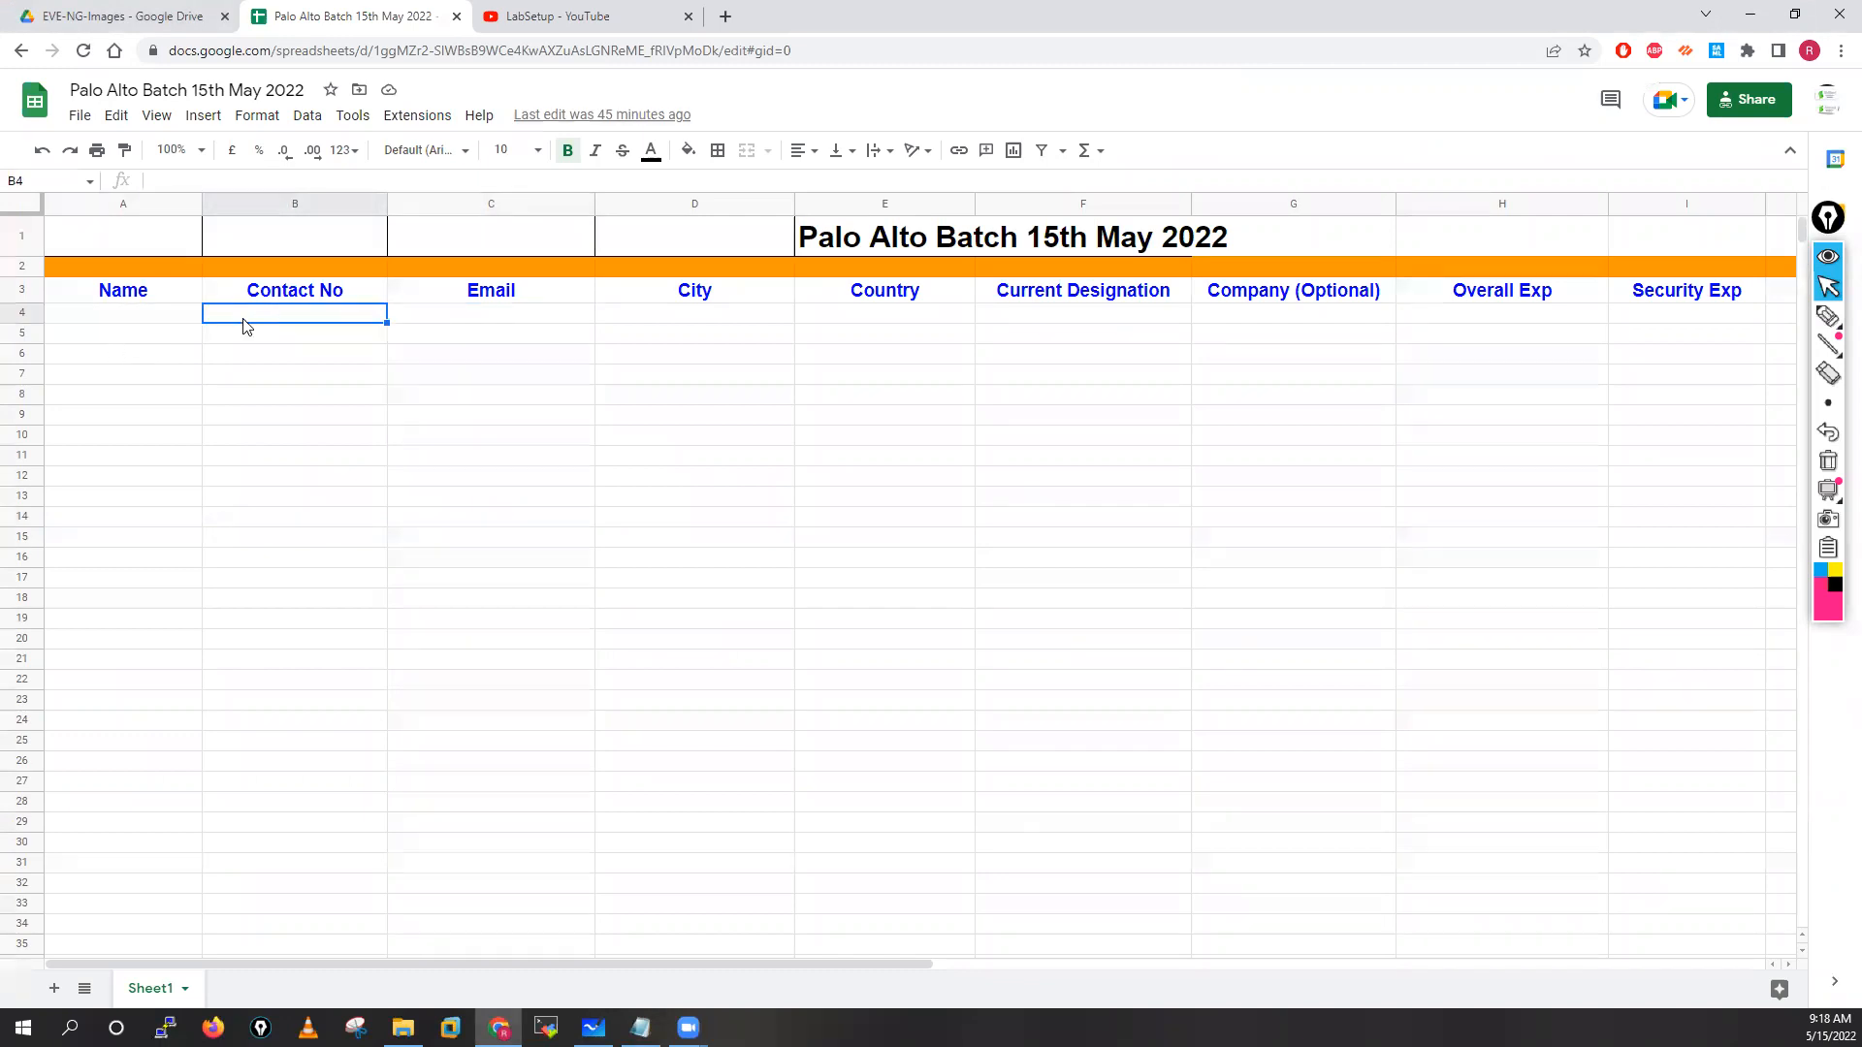
{"action": "left_click", "coordinate": [479, 317]}
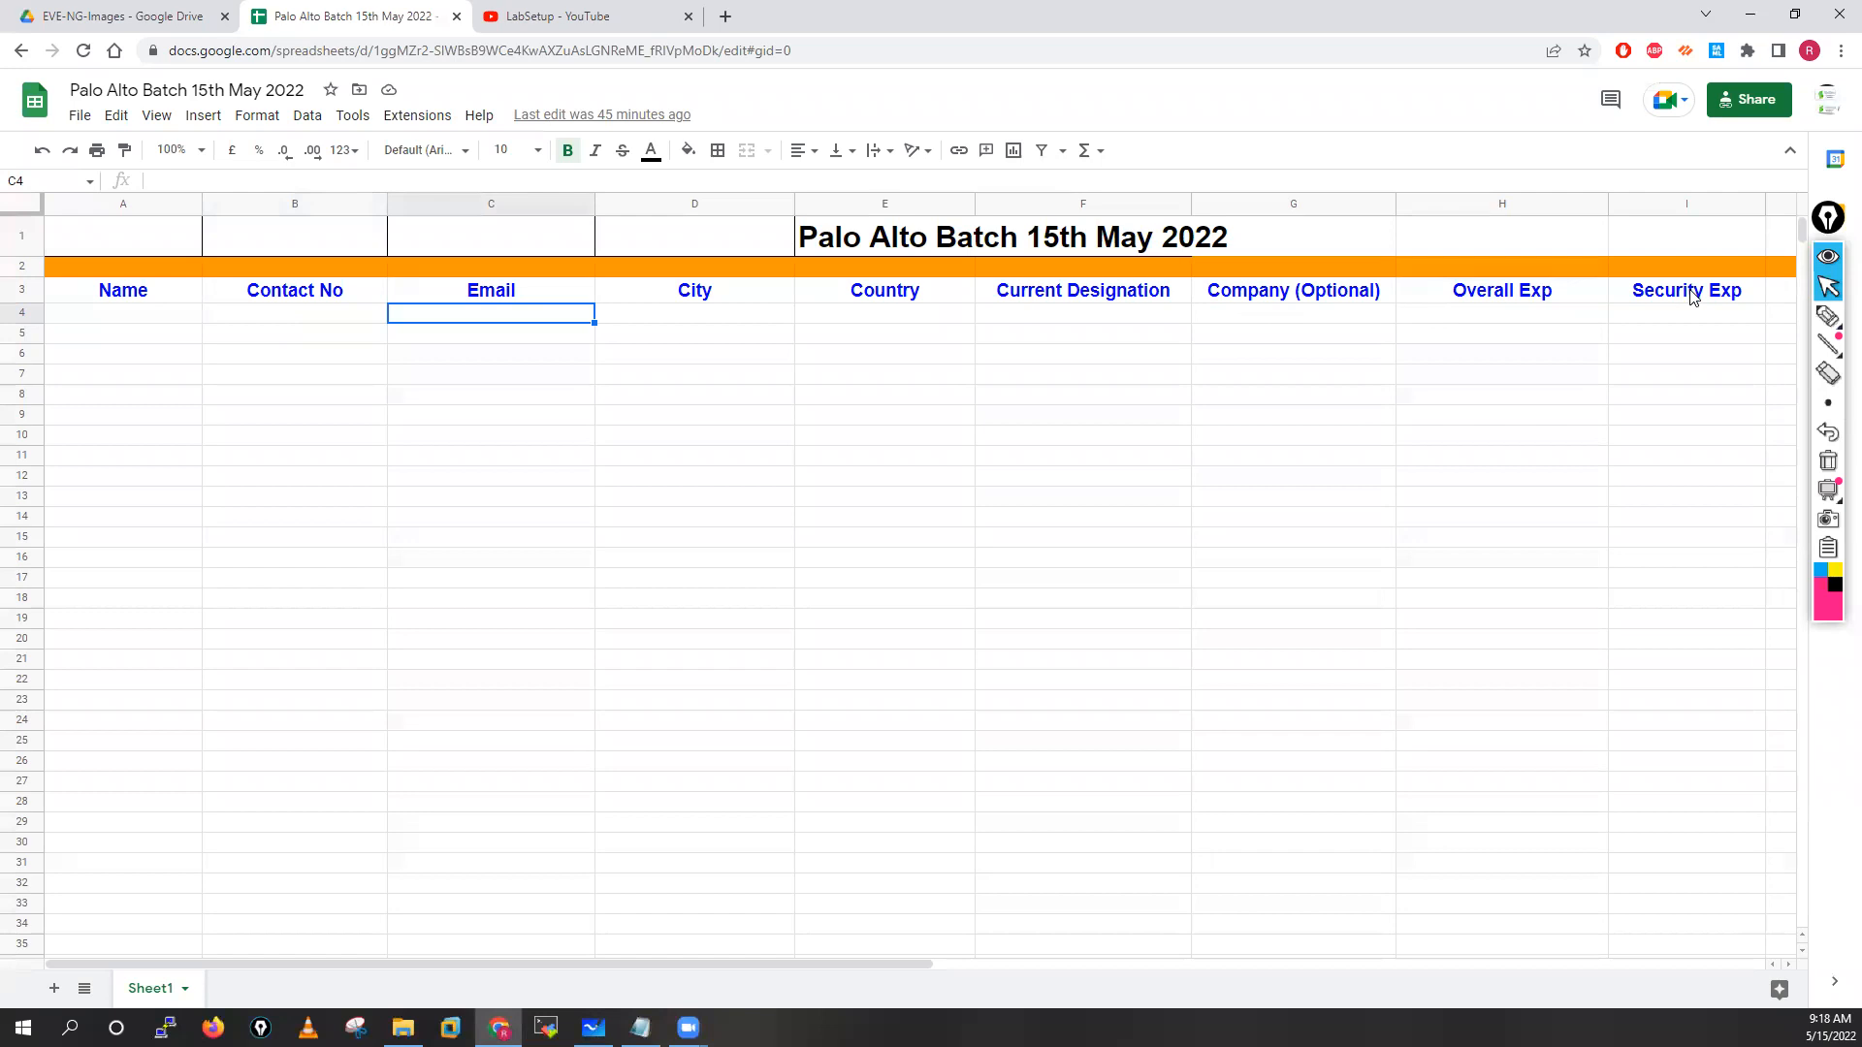
{"action": "left_click", "coordinate": [143, 322]}
{"action": "left_click", "coordinate": [266, 322]}
{"action": "left_click", "coordinate": [492, 323]}
Review the City through Security Exp headings, then select the sheet's web address
{"action": "left_click", "coordinate": [734, 291]}
{"action": "left_click", "coordinate": [902, 295]}
{"action": "left_click", "coordinate": [1082, 292]}
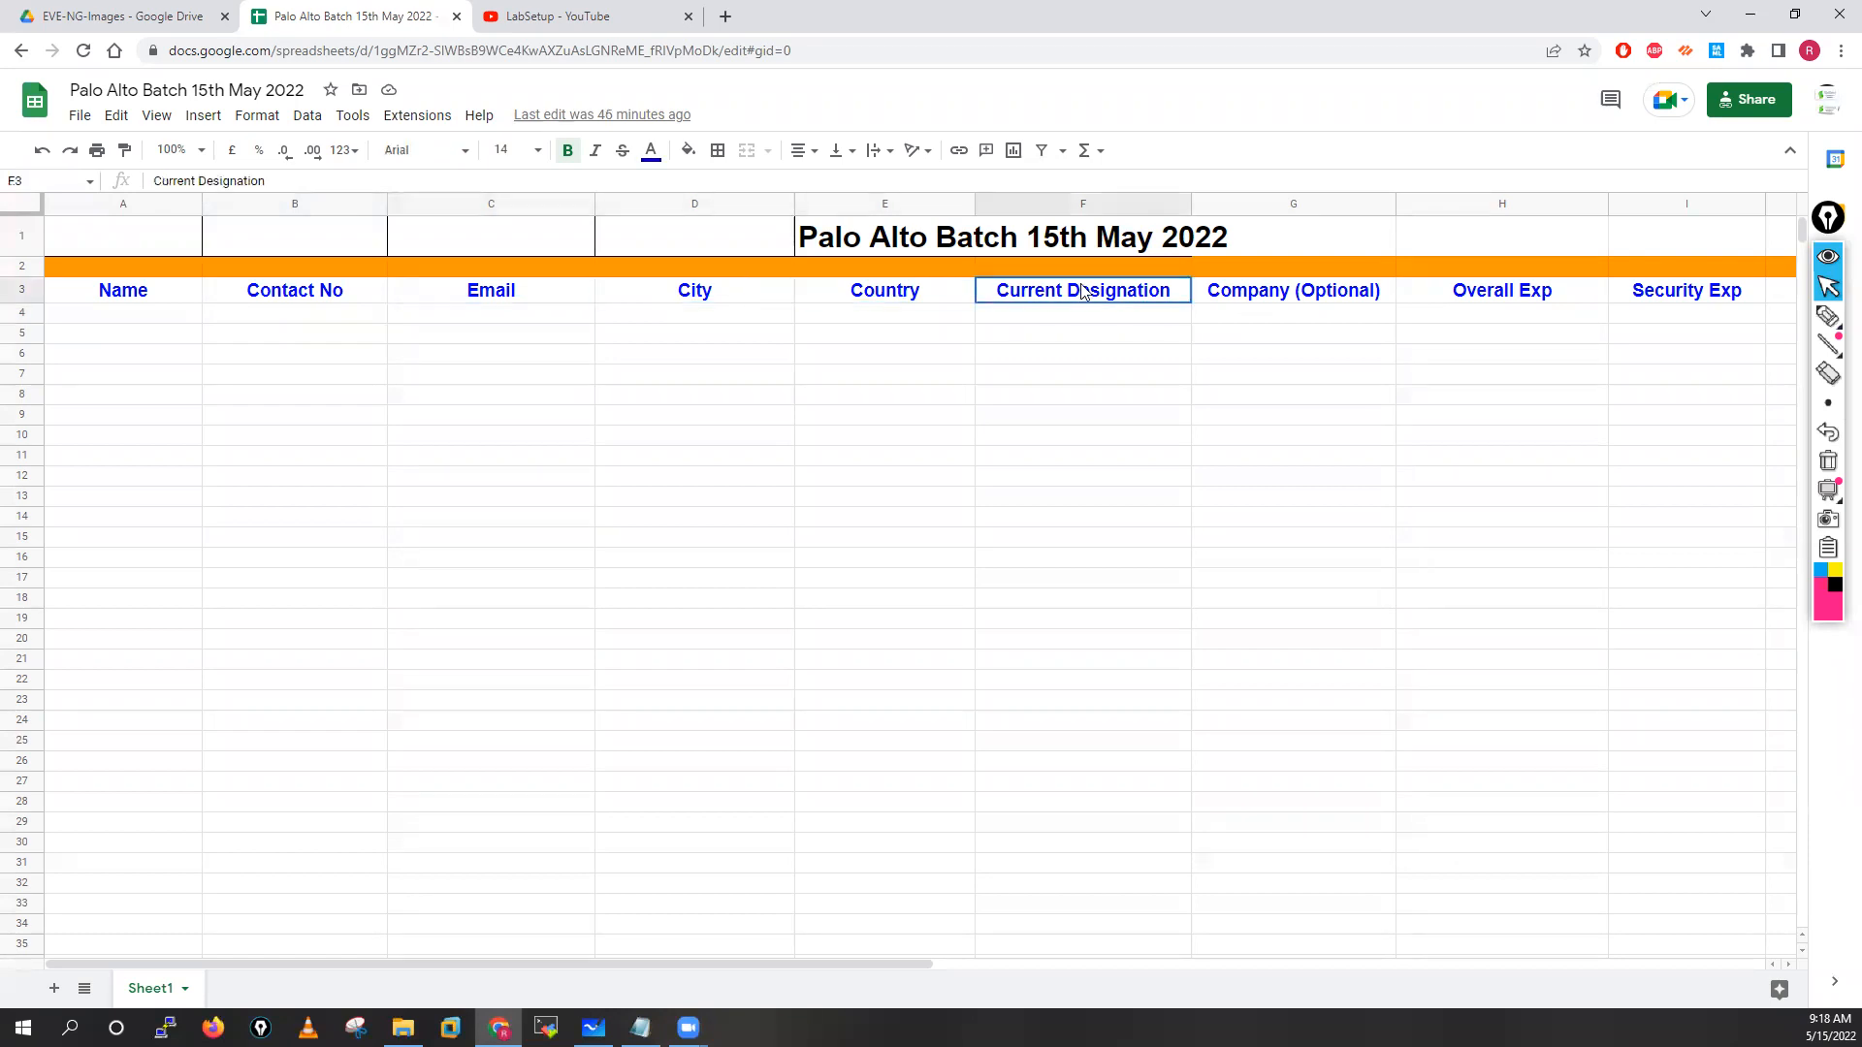
{"action": "left_click", "coordinate": [1230, 296]}
{"action": "left_click", "coordinate": [1516, 296]}
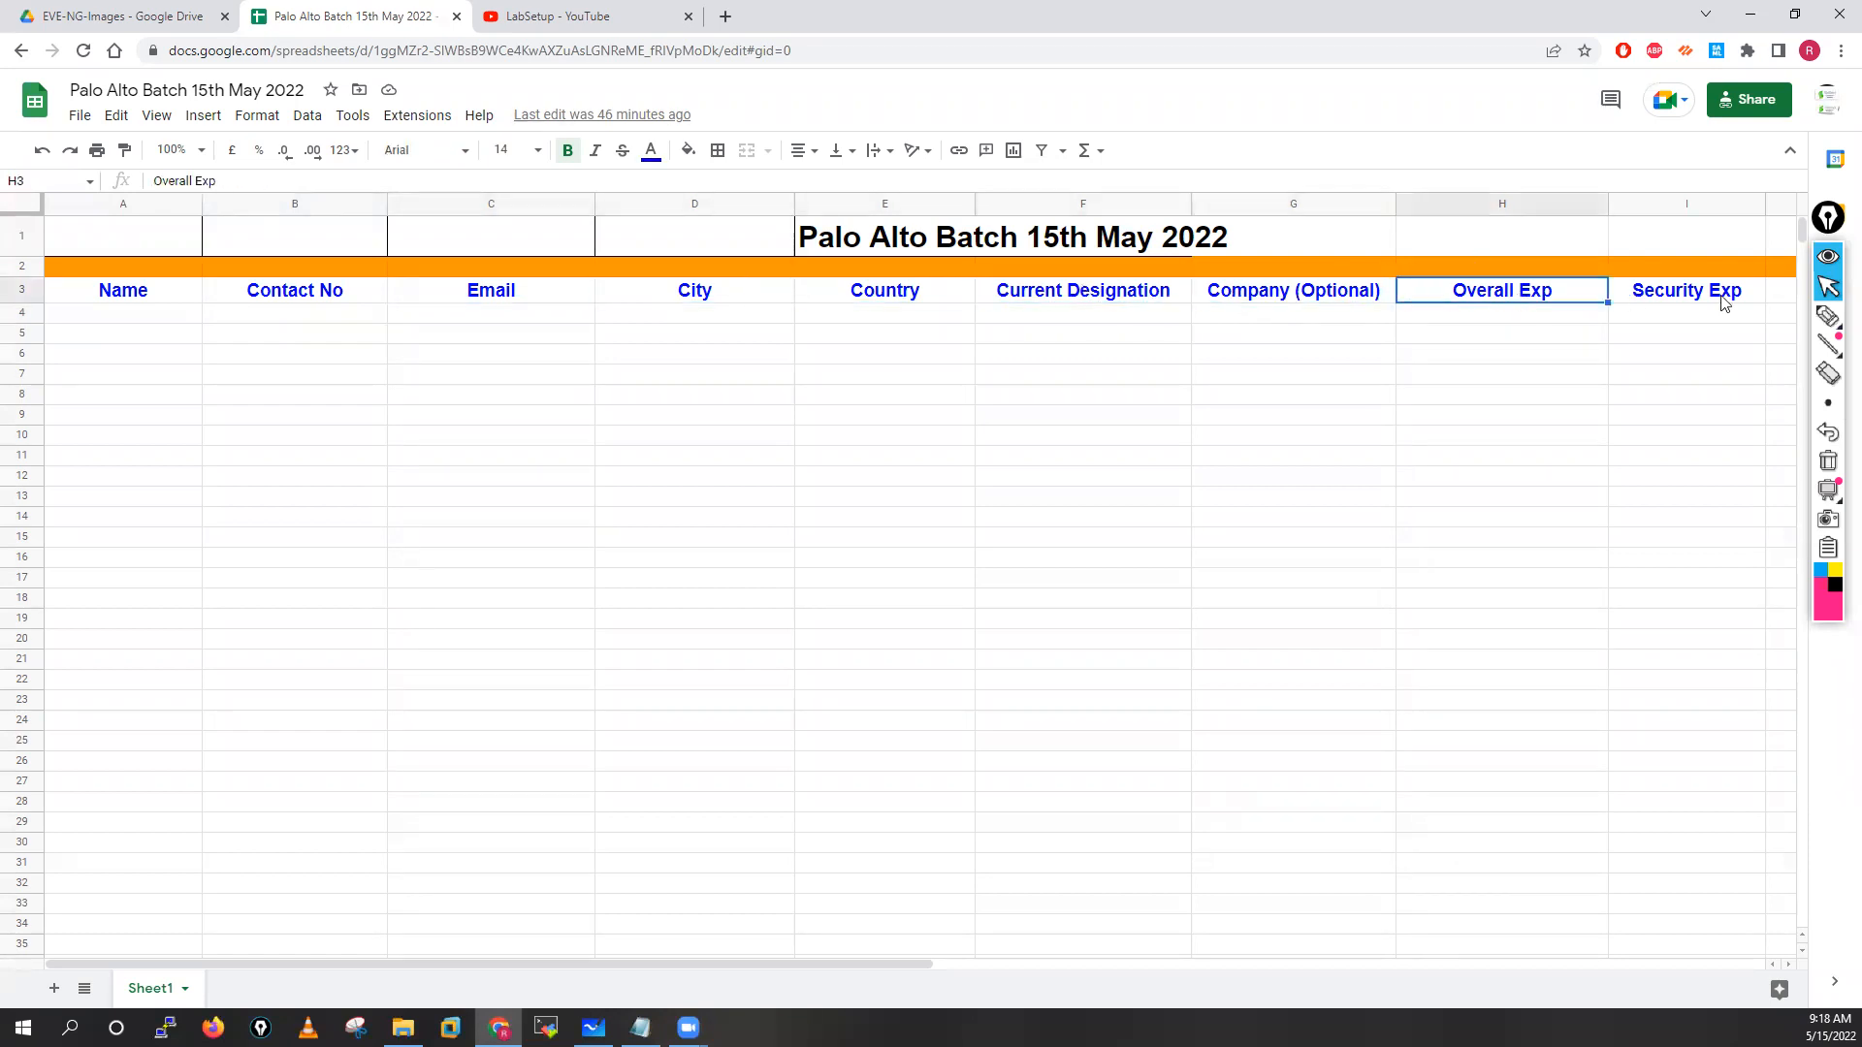
{"action": "left_click", "coordinate": [1724, 303]}
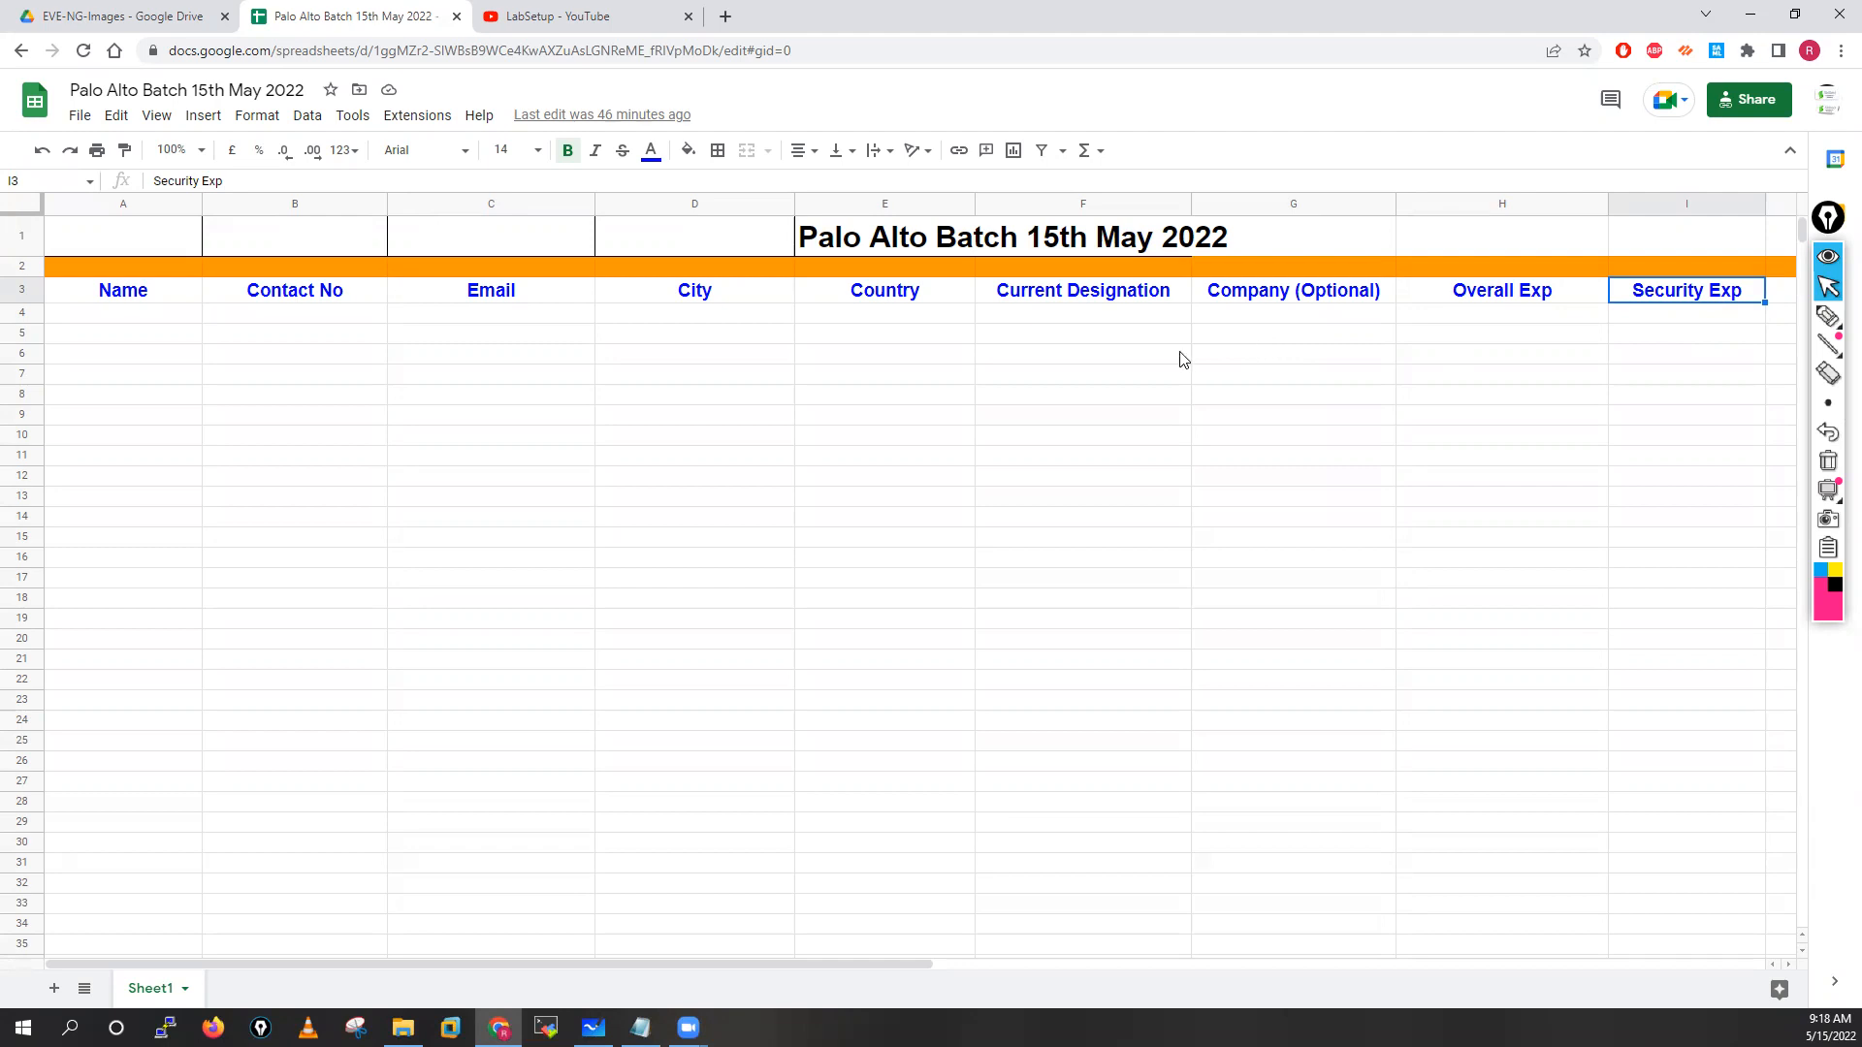
{"action": "left_click", "coordinate": [818, 49]}
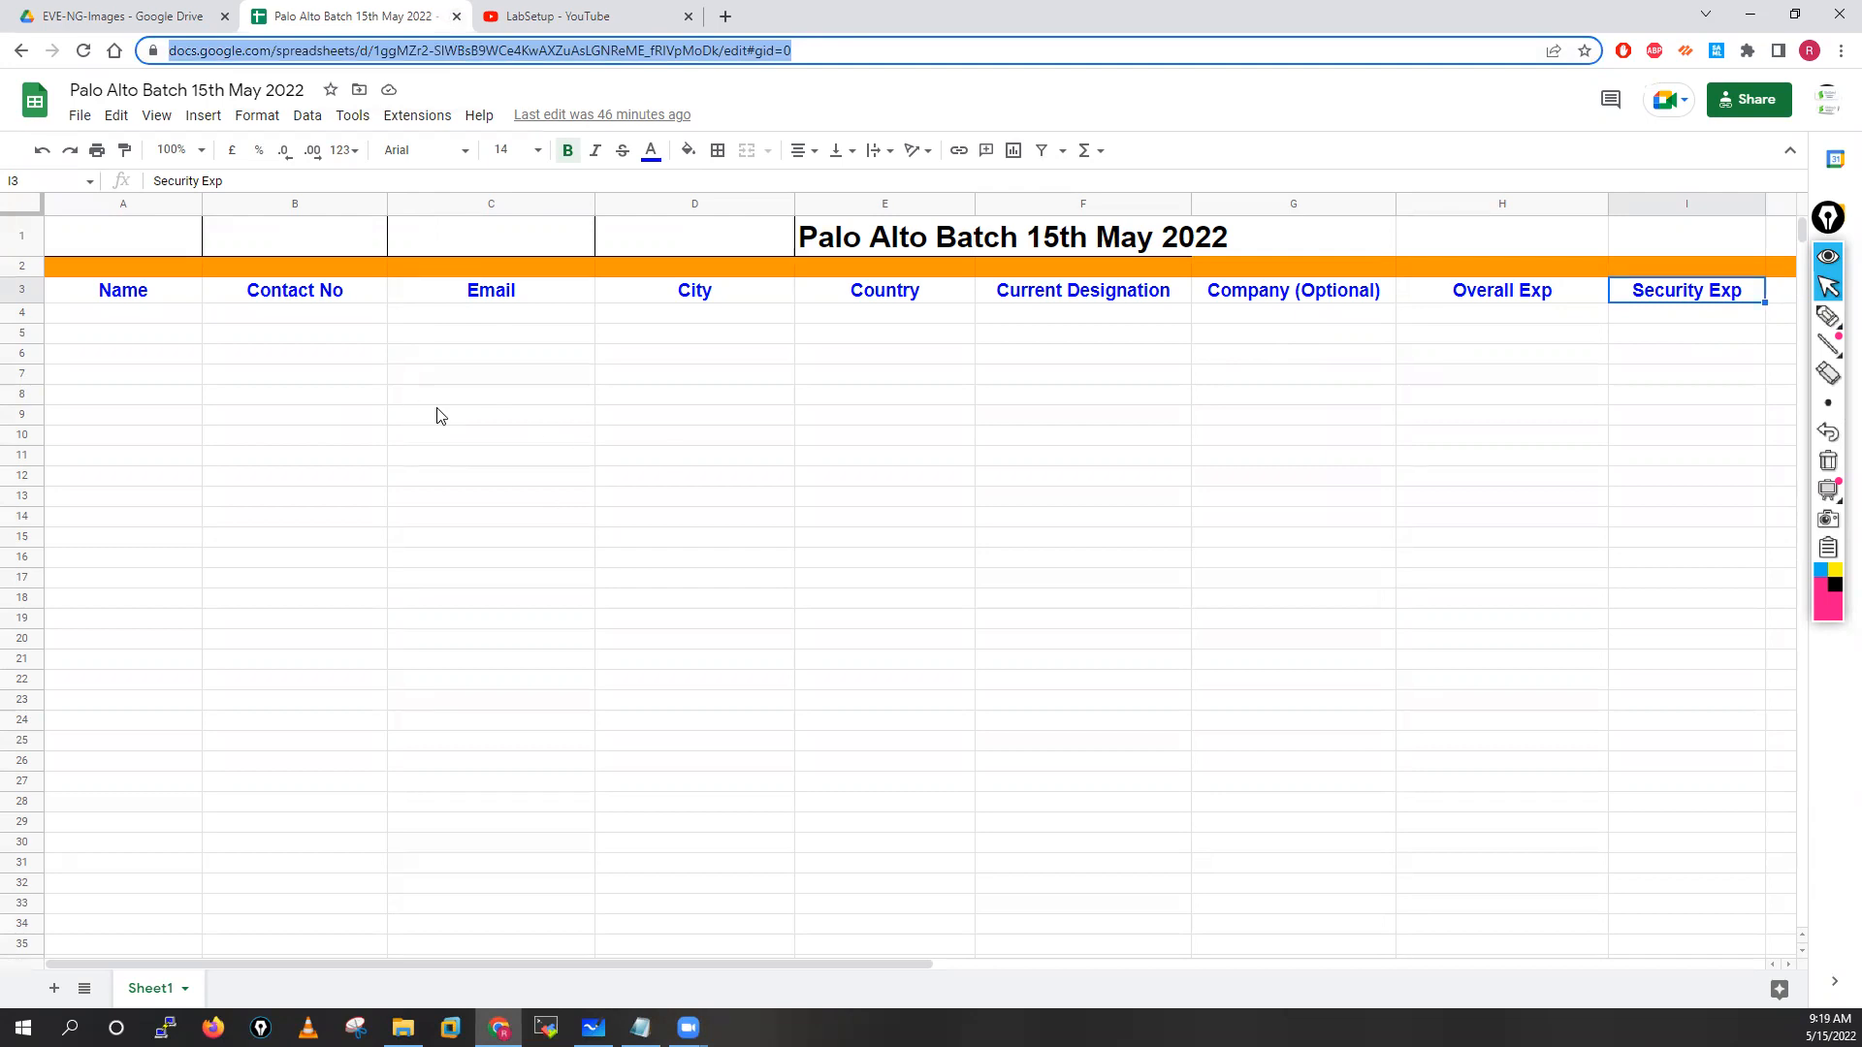
Close the spreadsheet, YouTube and Drive tabs, leaving a maximized new-tab window
{"action": "left_click", "coordinate": [456, 17]}
{"action": "left_click", "coordinate": [457, 17]}
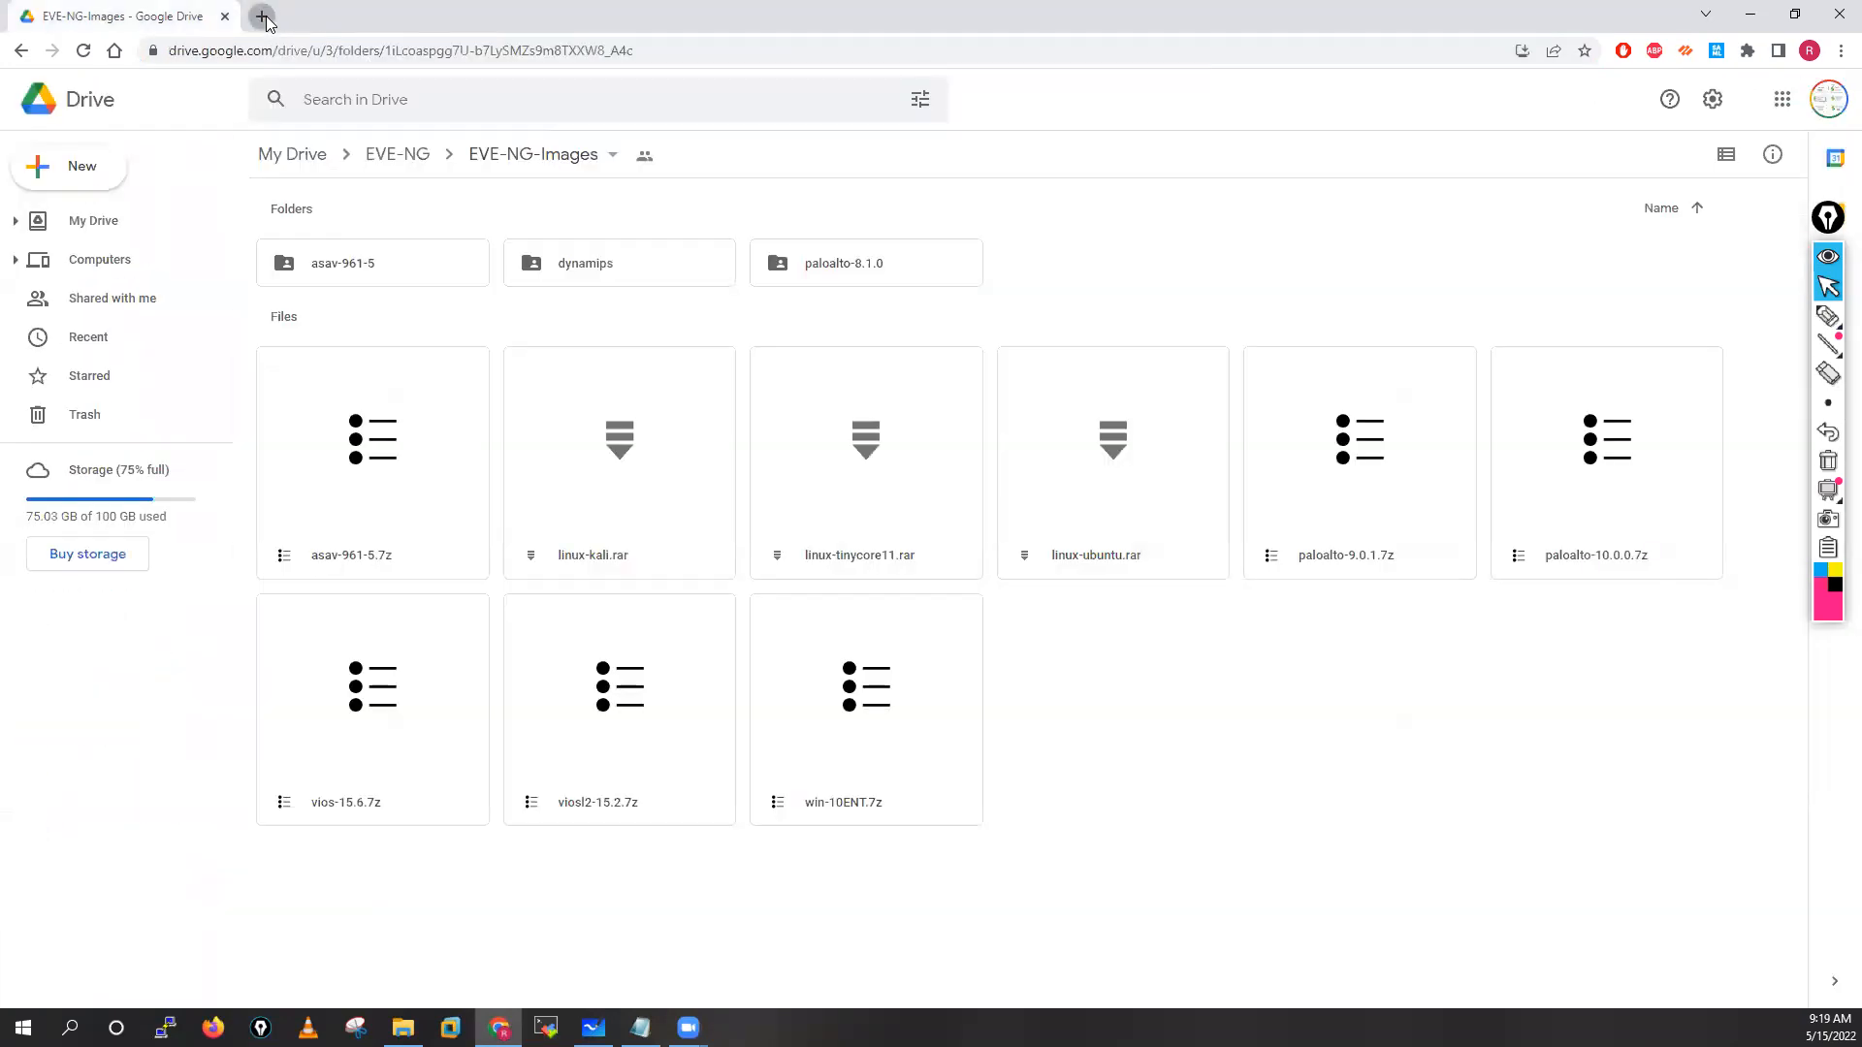
{"action": "left_click", "coordinate": [254, 17]}
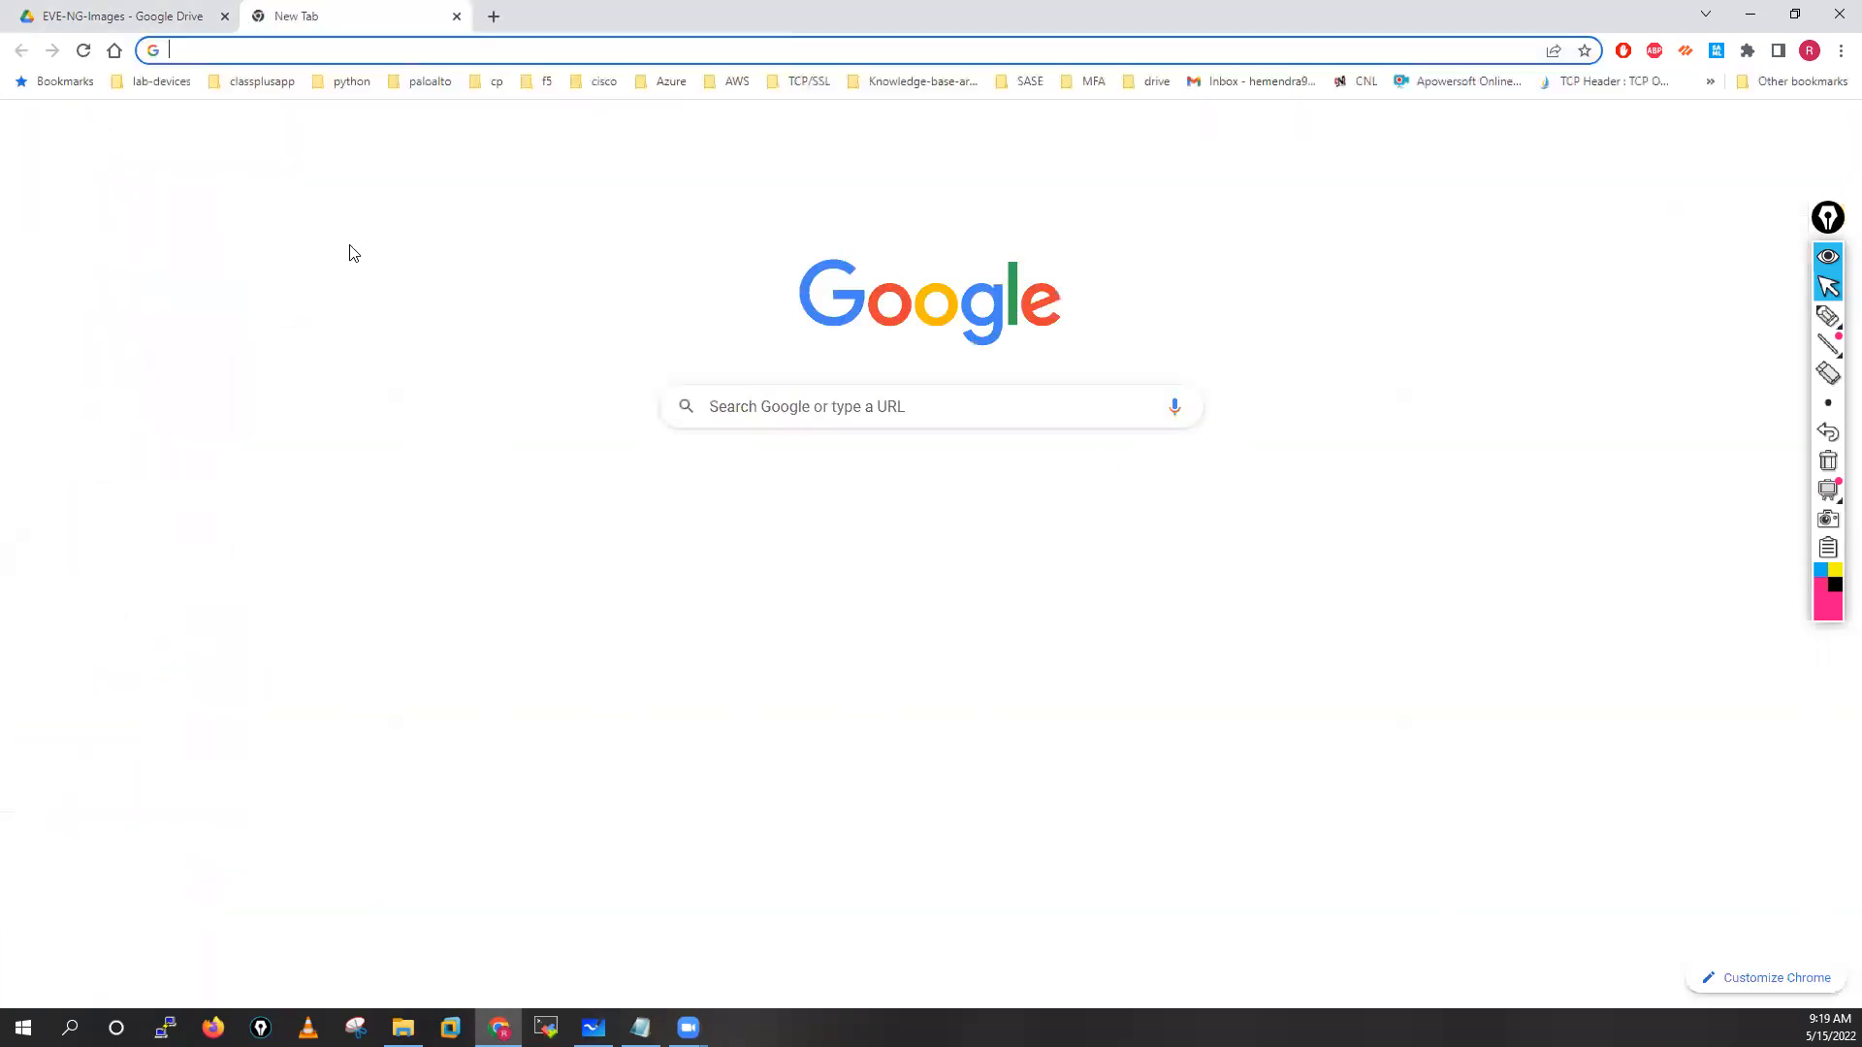
{"action": "left_click", "coordinate": [225, 19]}
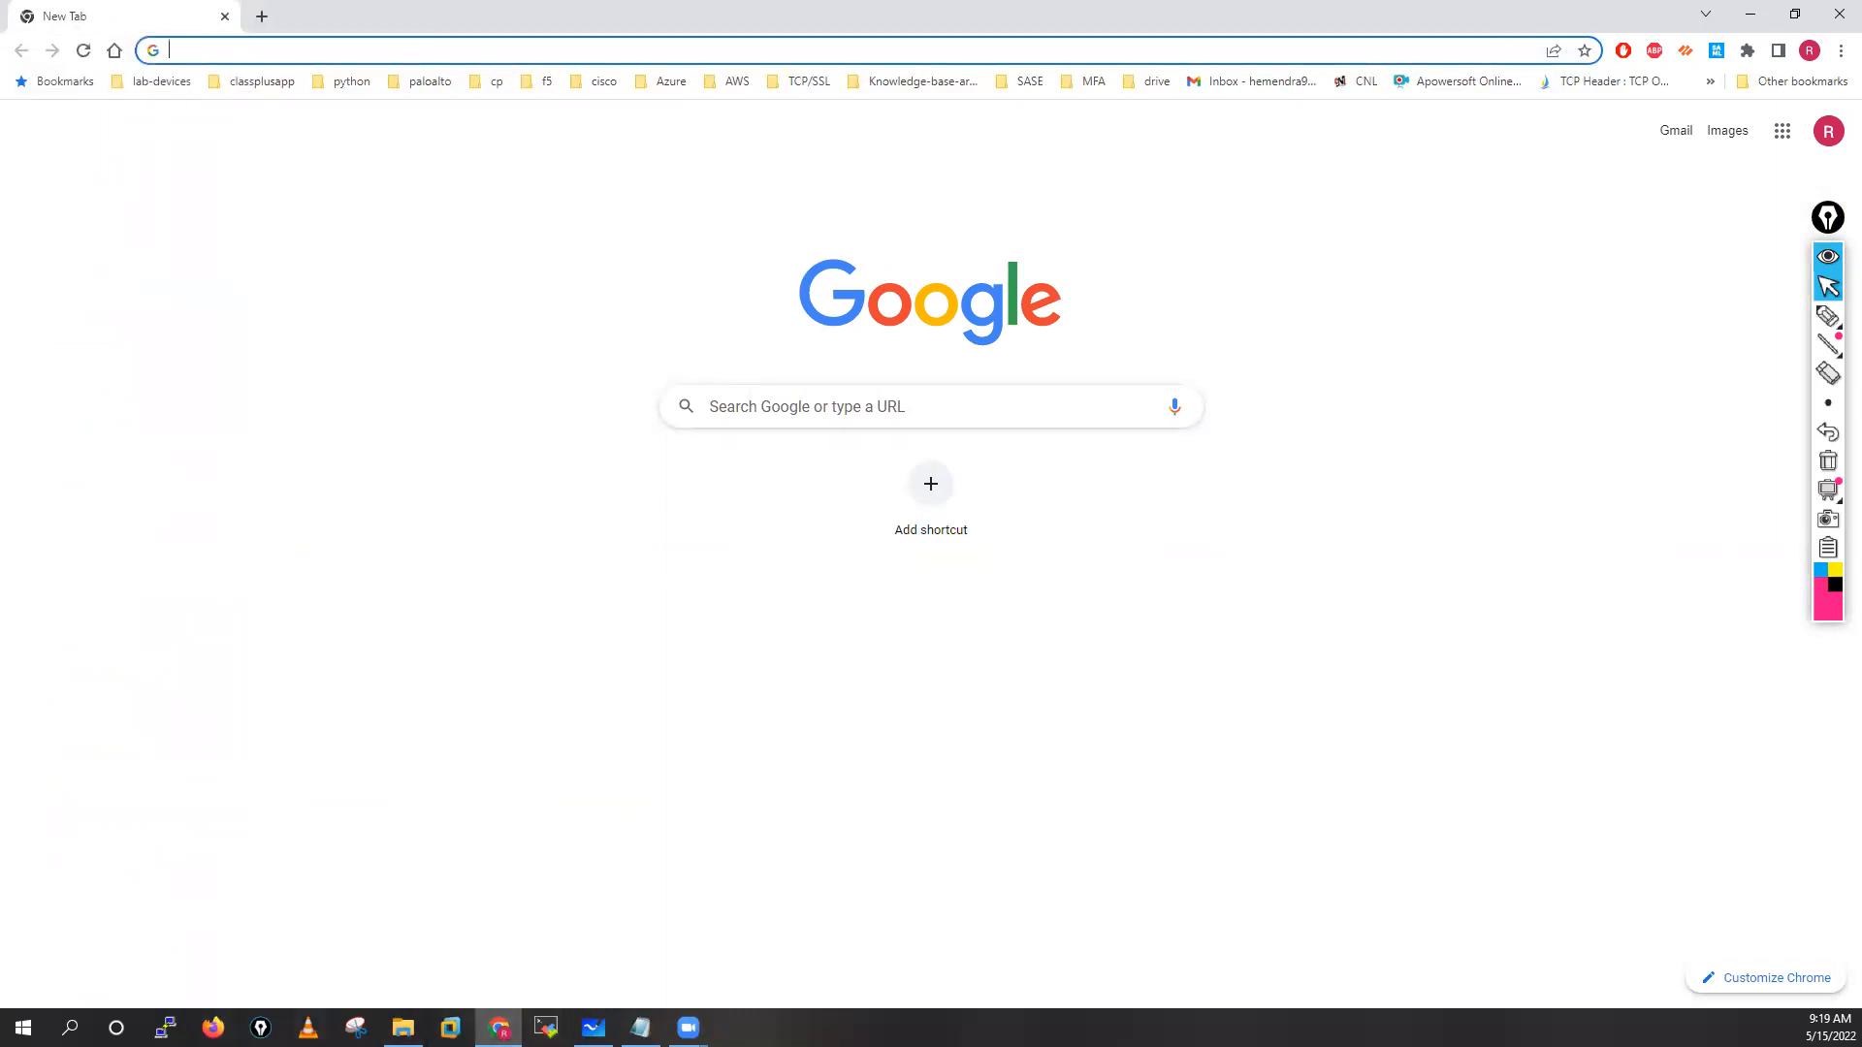
{"action": "left_click", "coordinate": [261, 17]}
{"action": "left_click_drag", "start_coordinate": [310, 16], "coordinate": [0, 29]}
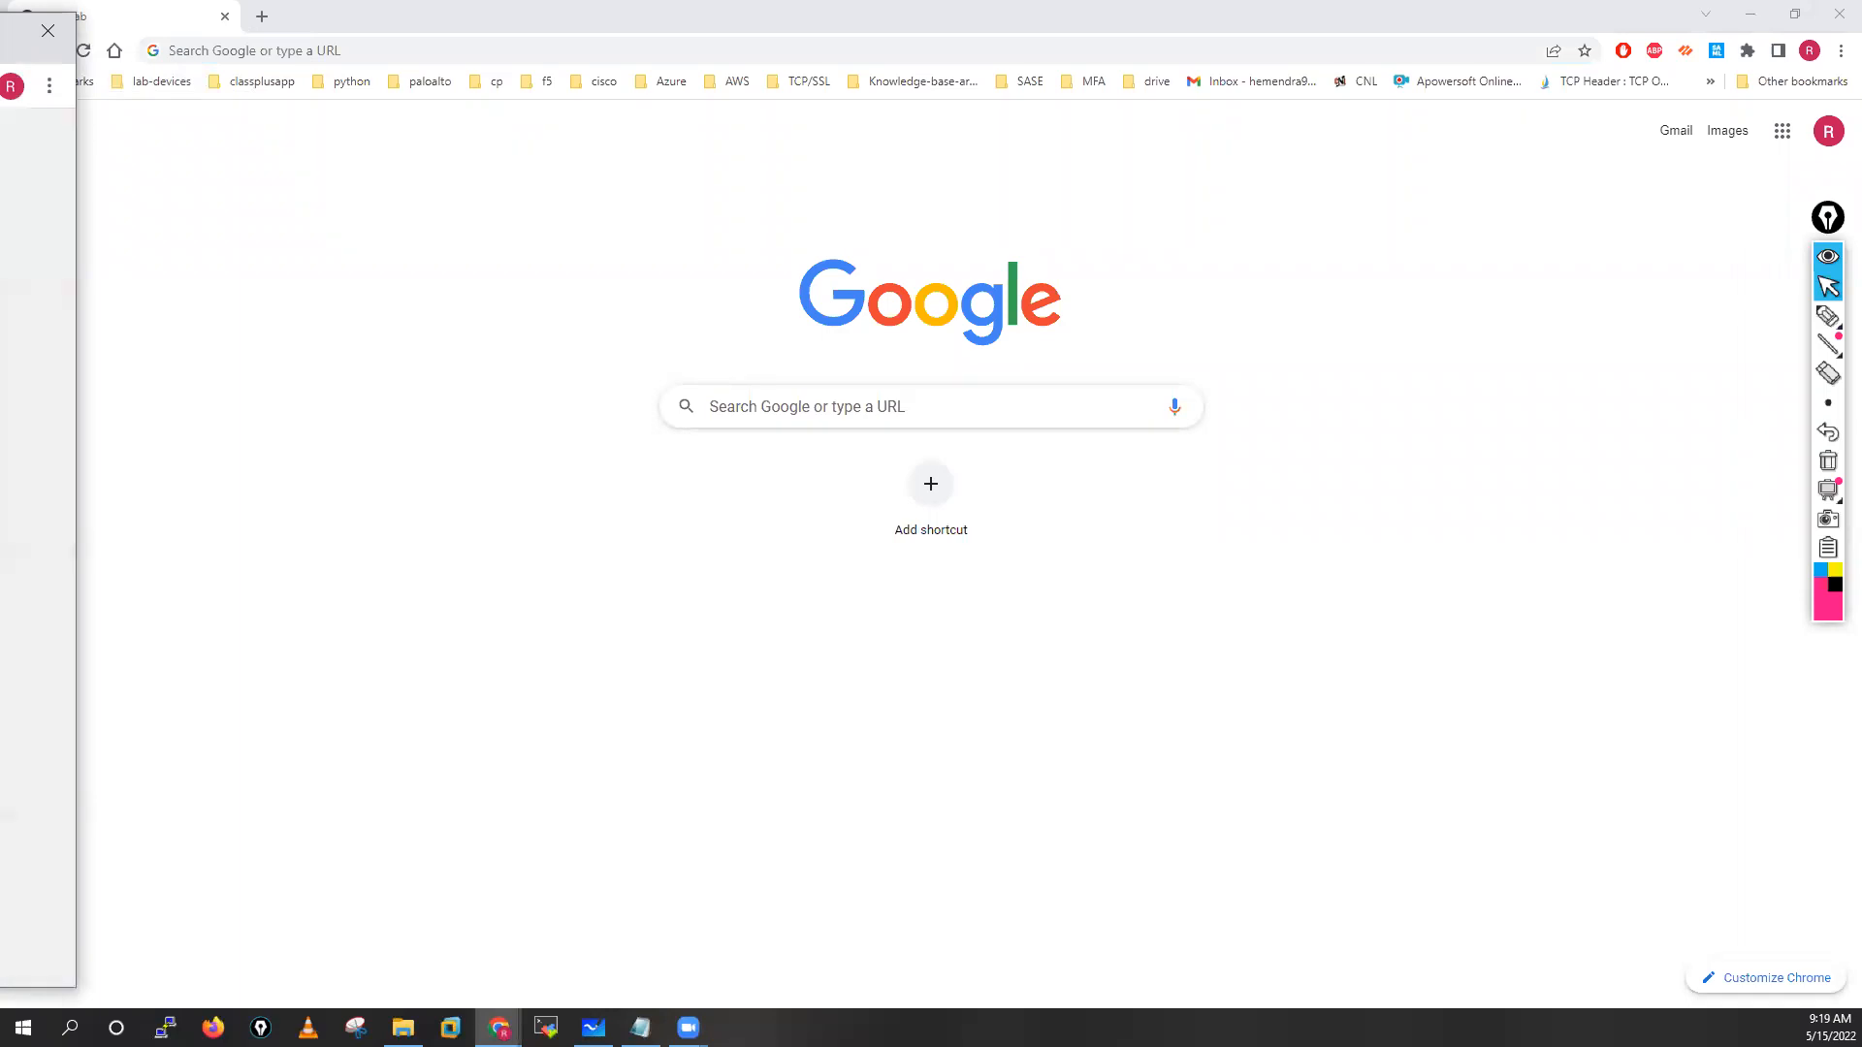
{"action": "left_click", "coordinate": [5, 34]}
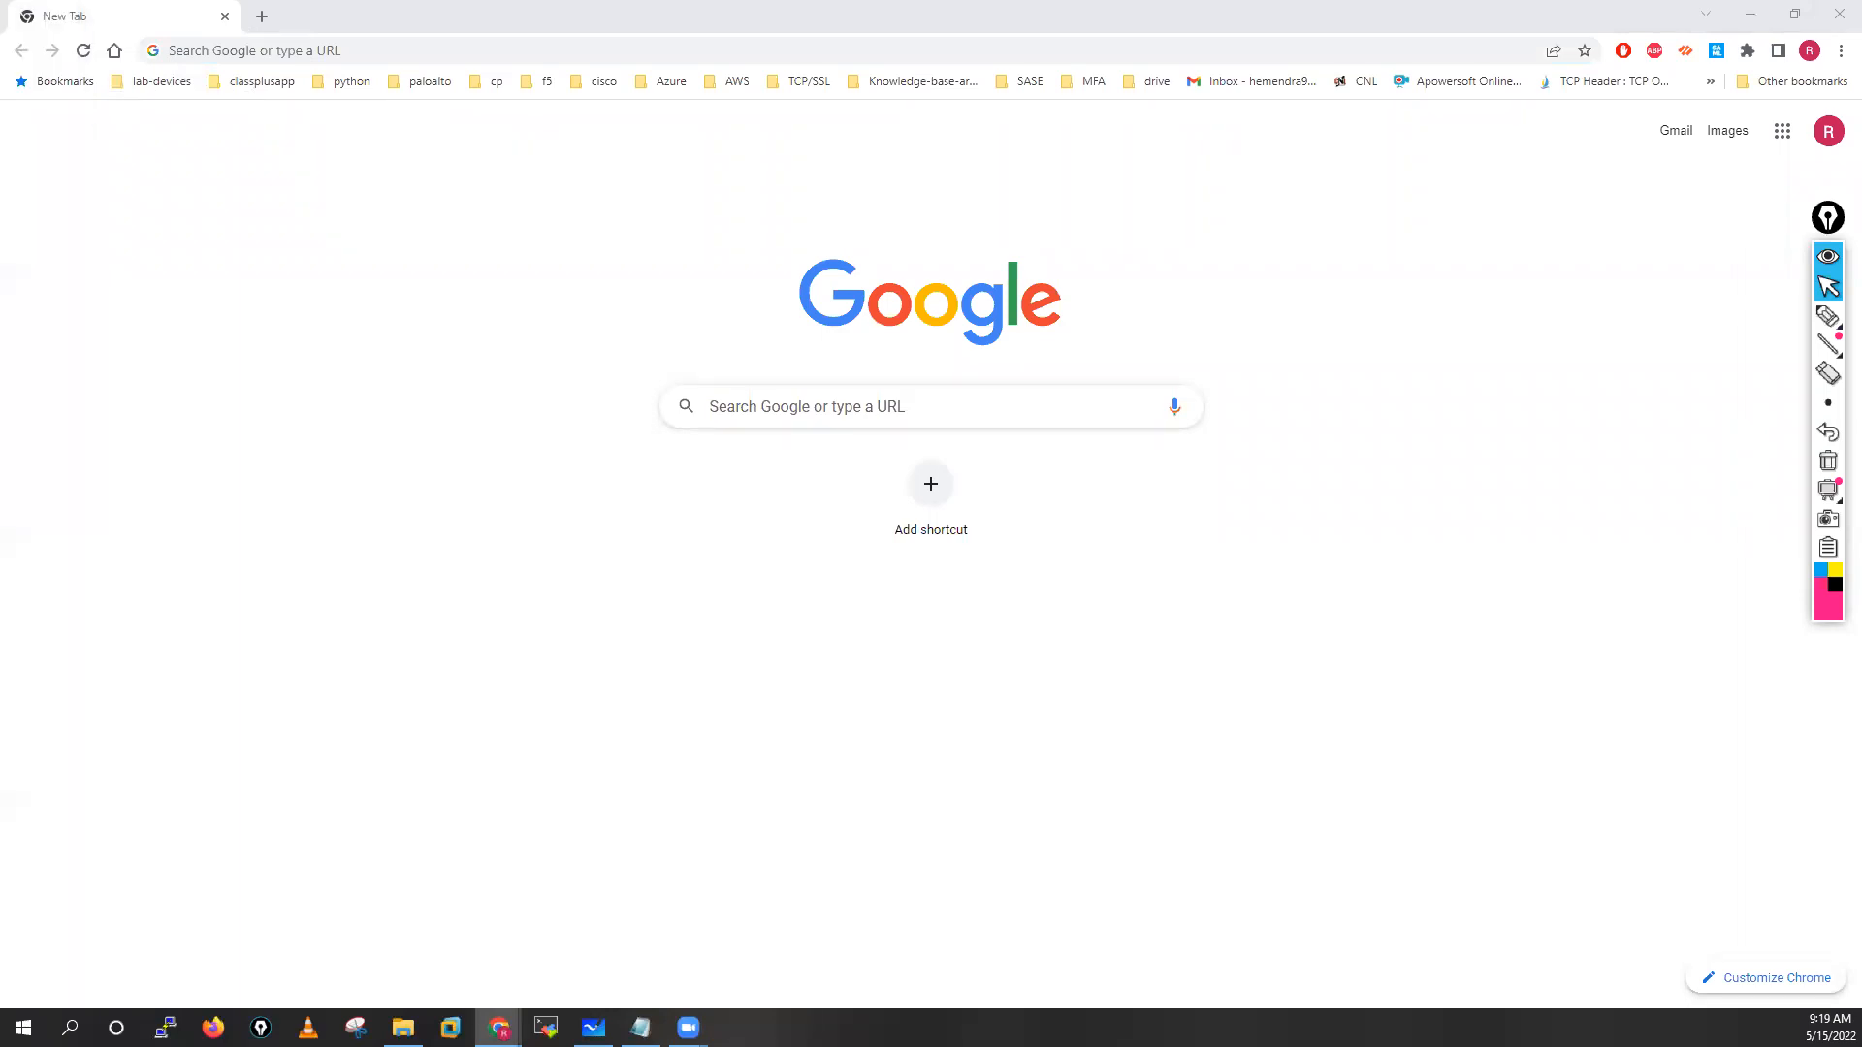
Search Google for 'nst firewall youtube' and open the NST Firewalls YouTube channel
{"action": "left_click", "coordinate": [227, 49]}
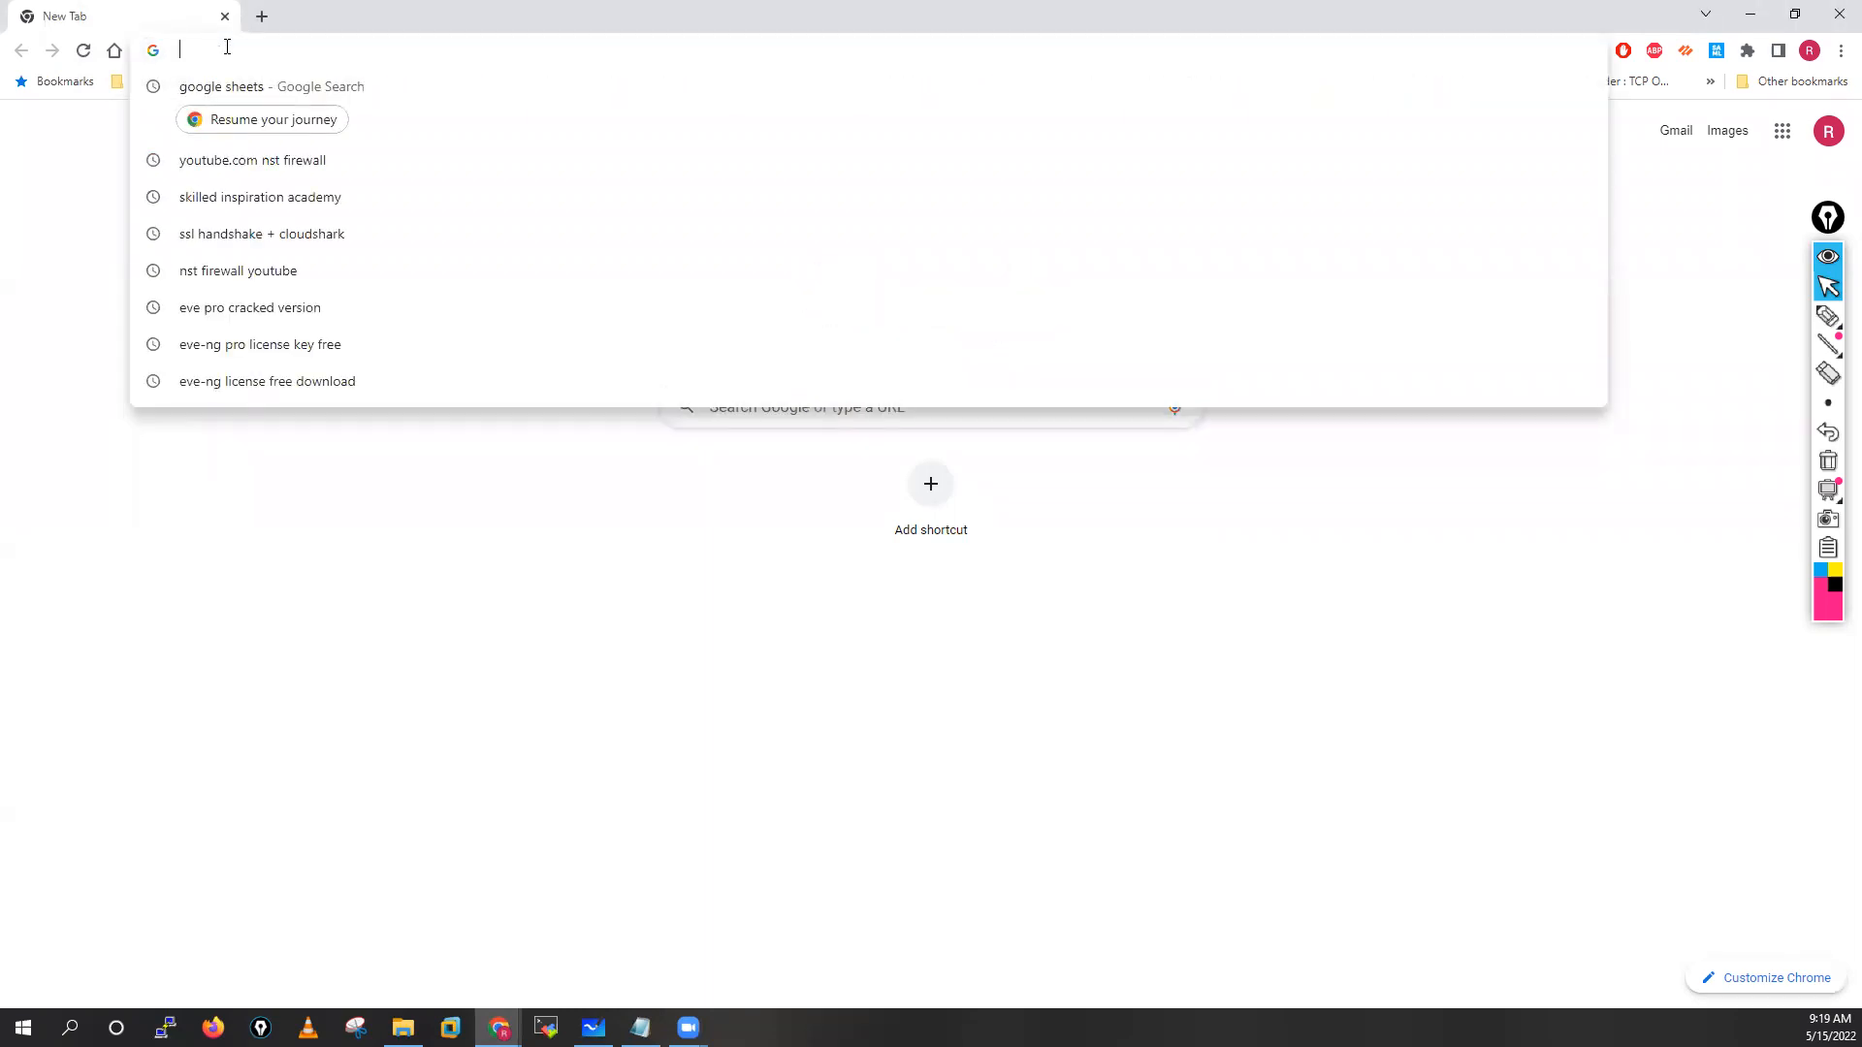
{"action": "type", "text": "nst"}
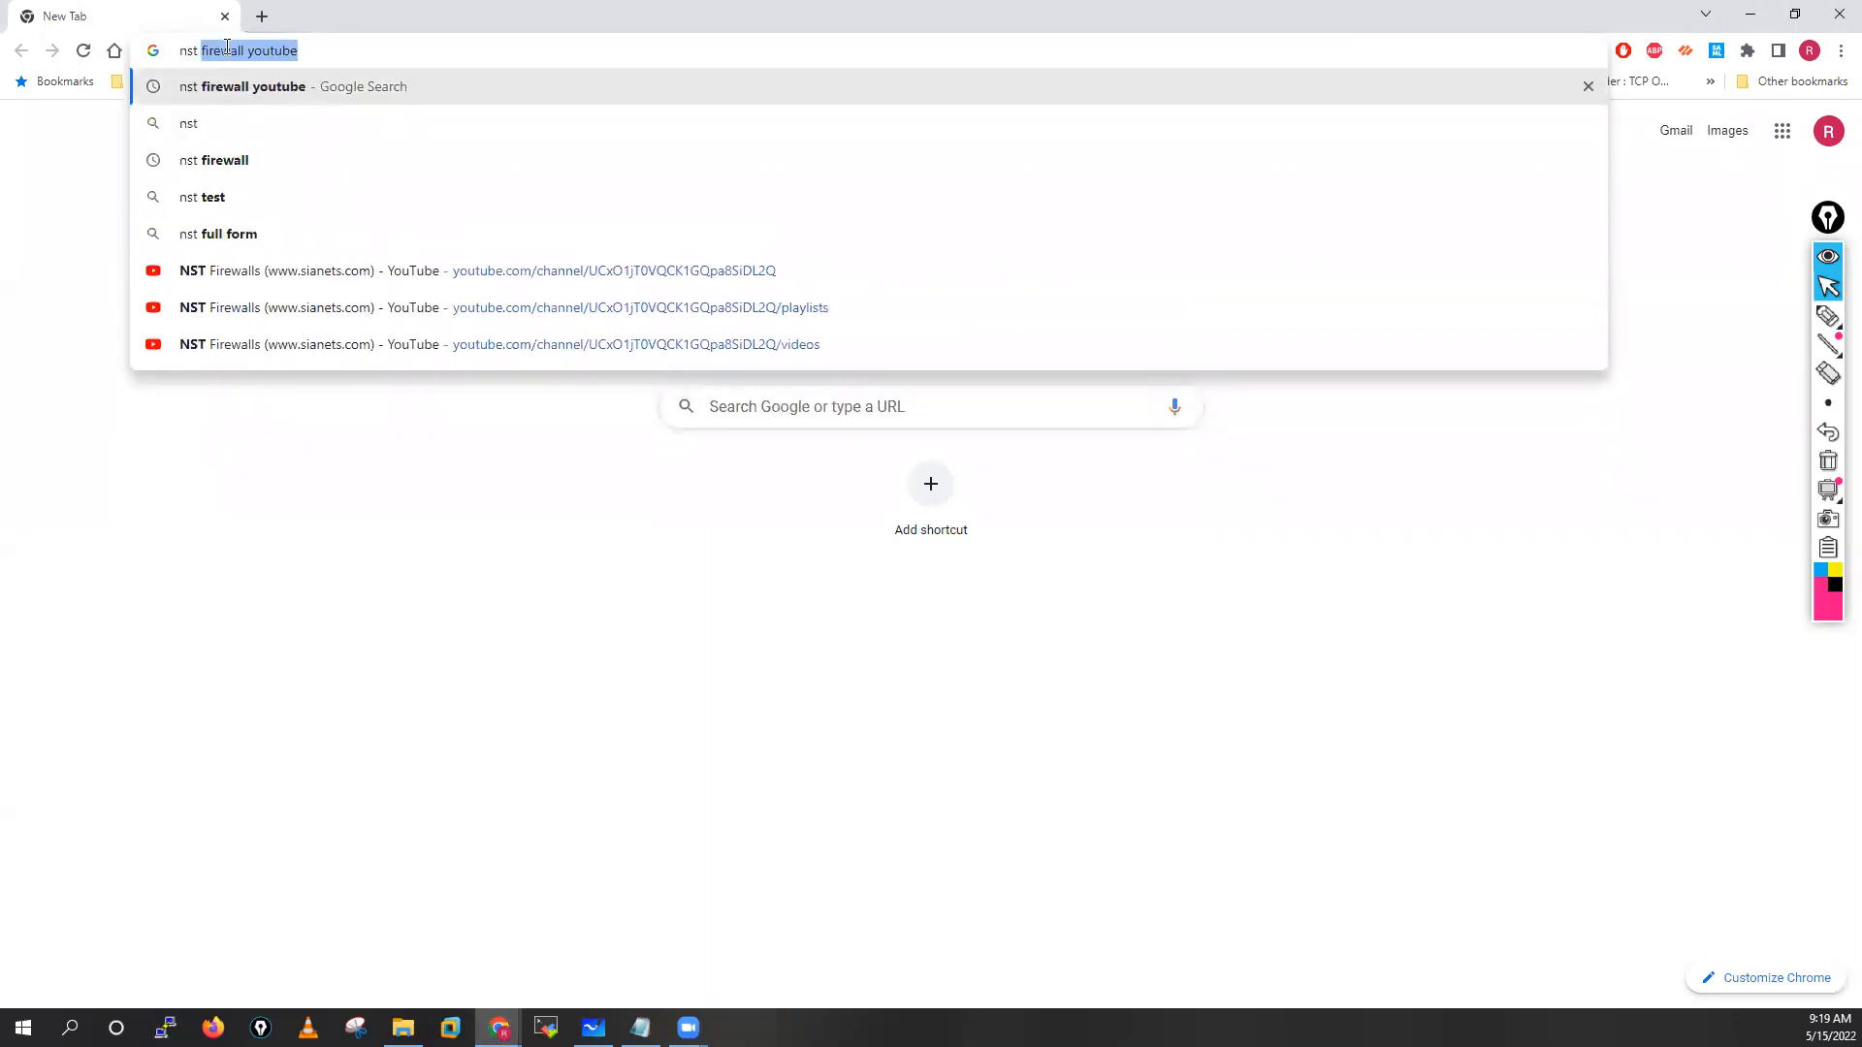
{"action": "key", "text": "Return"}
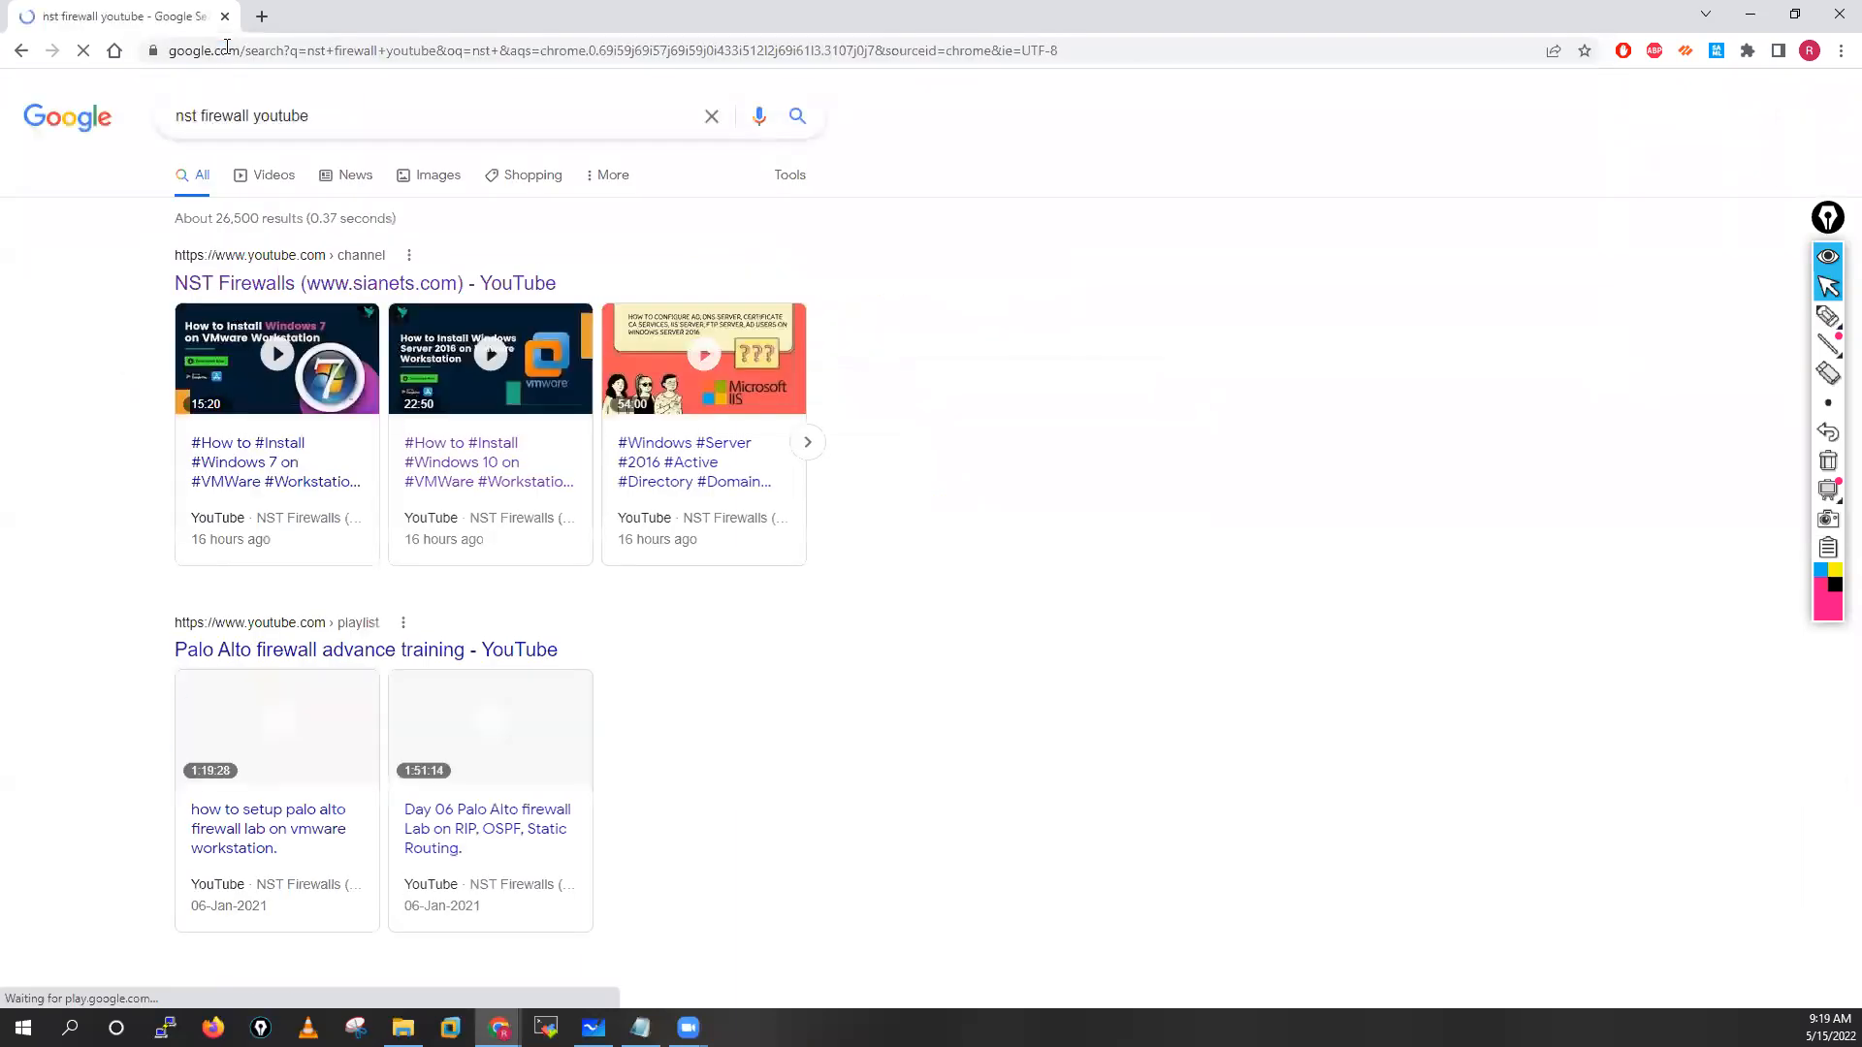
{"action": "left_click", "coordinate": [365, 284]}
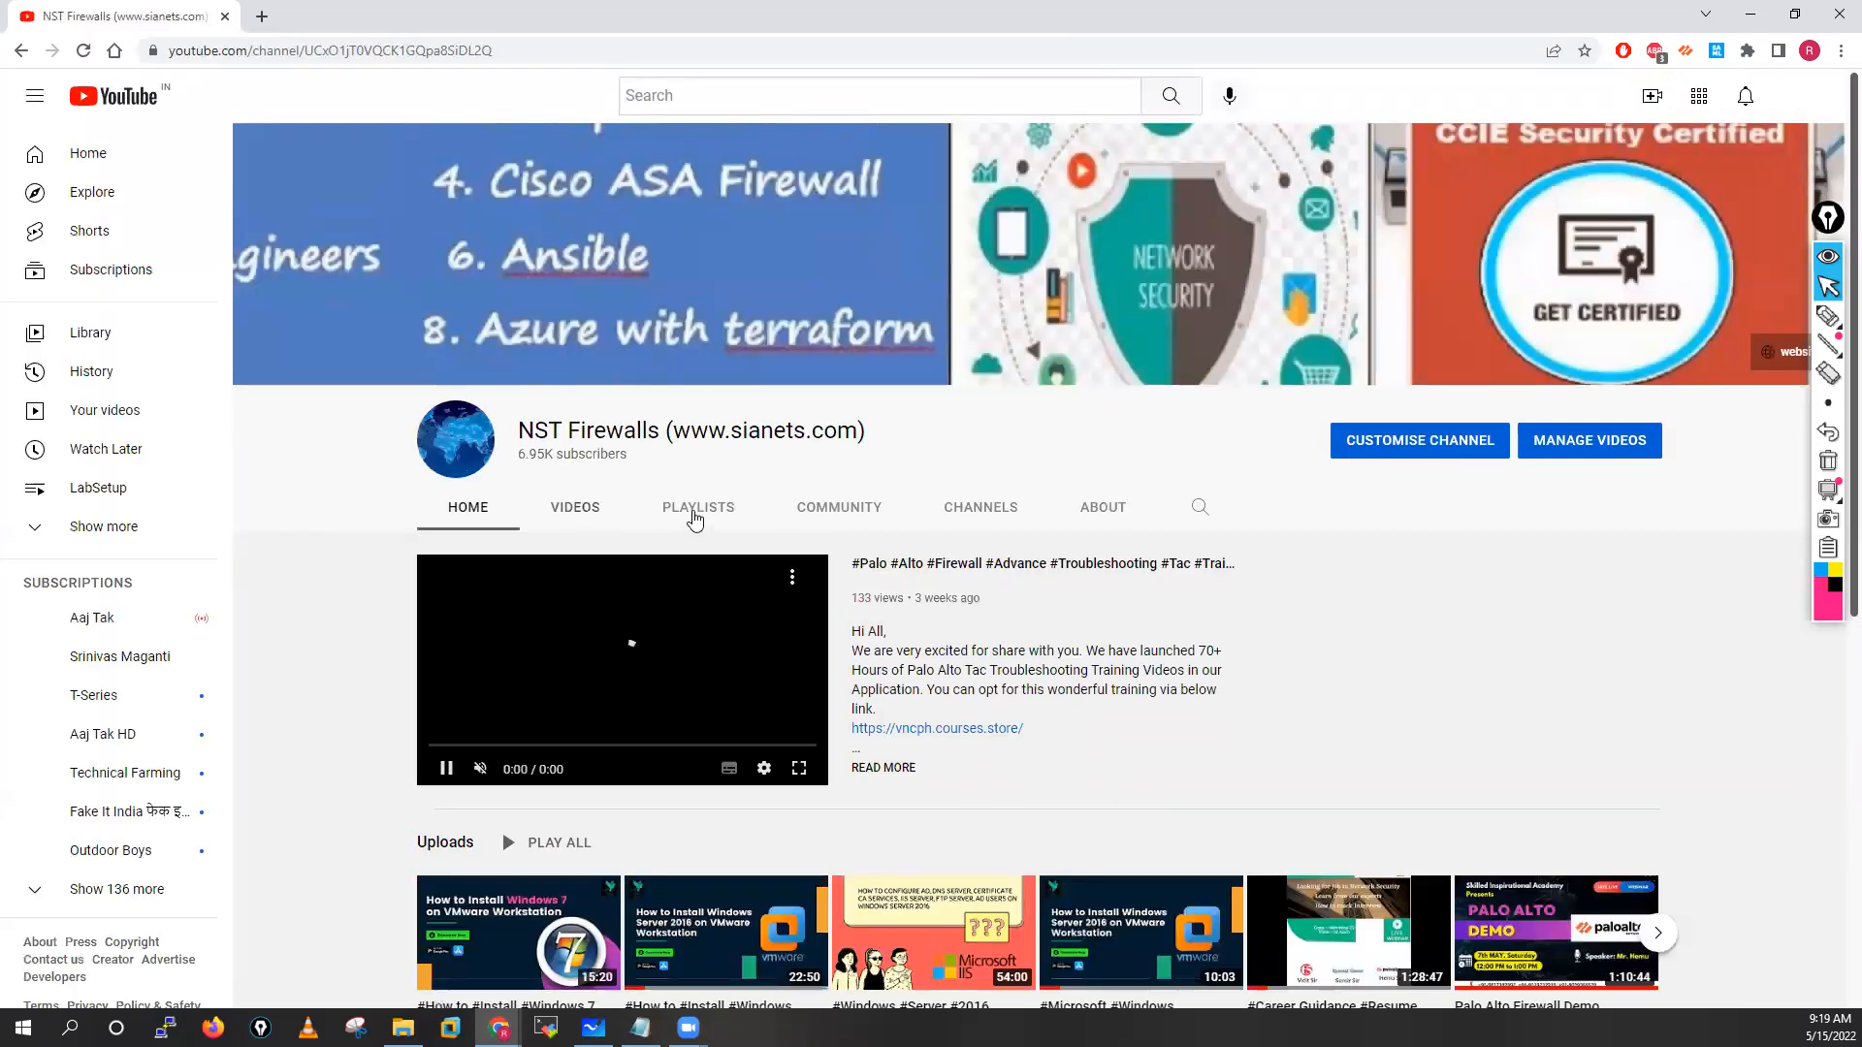
Play the LabSetup playlist from the channel's Playlists and select the video address
{"action": "left_click", "coordinate": [695, 521]}
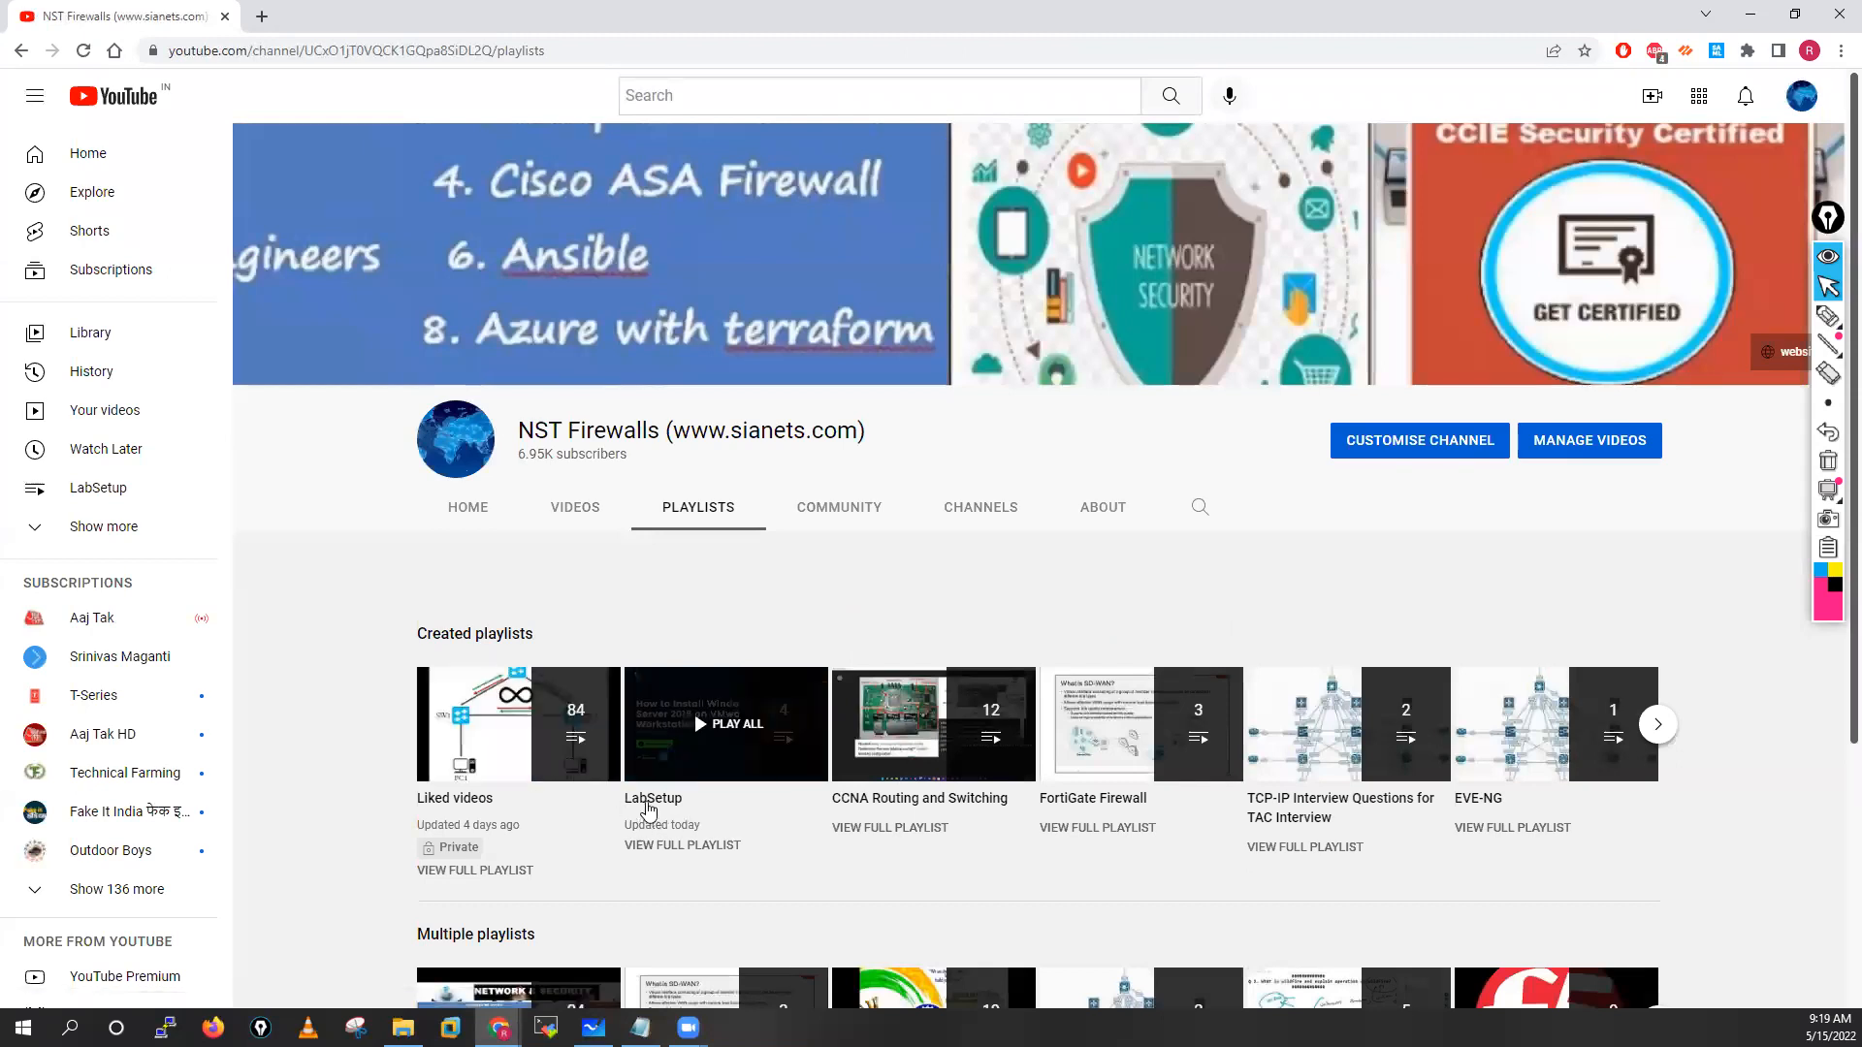
{"action": "left_click", "coordinate": [649, 807]}
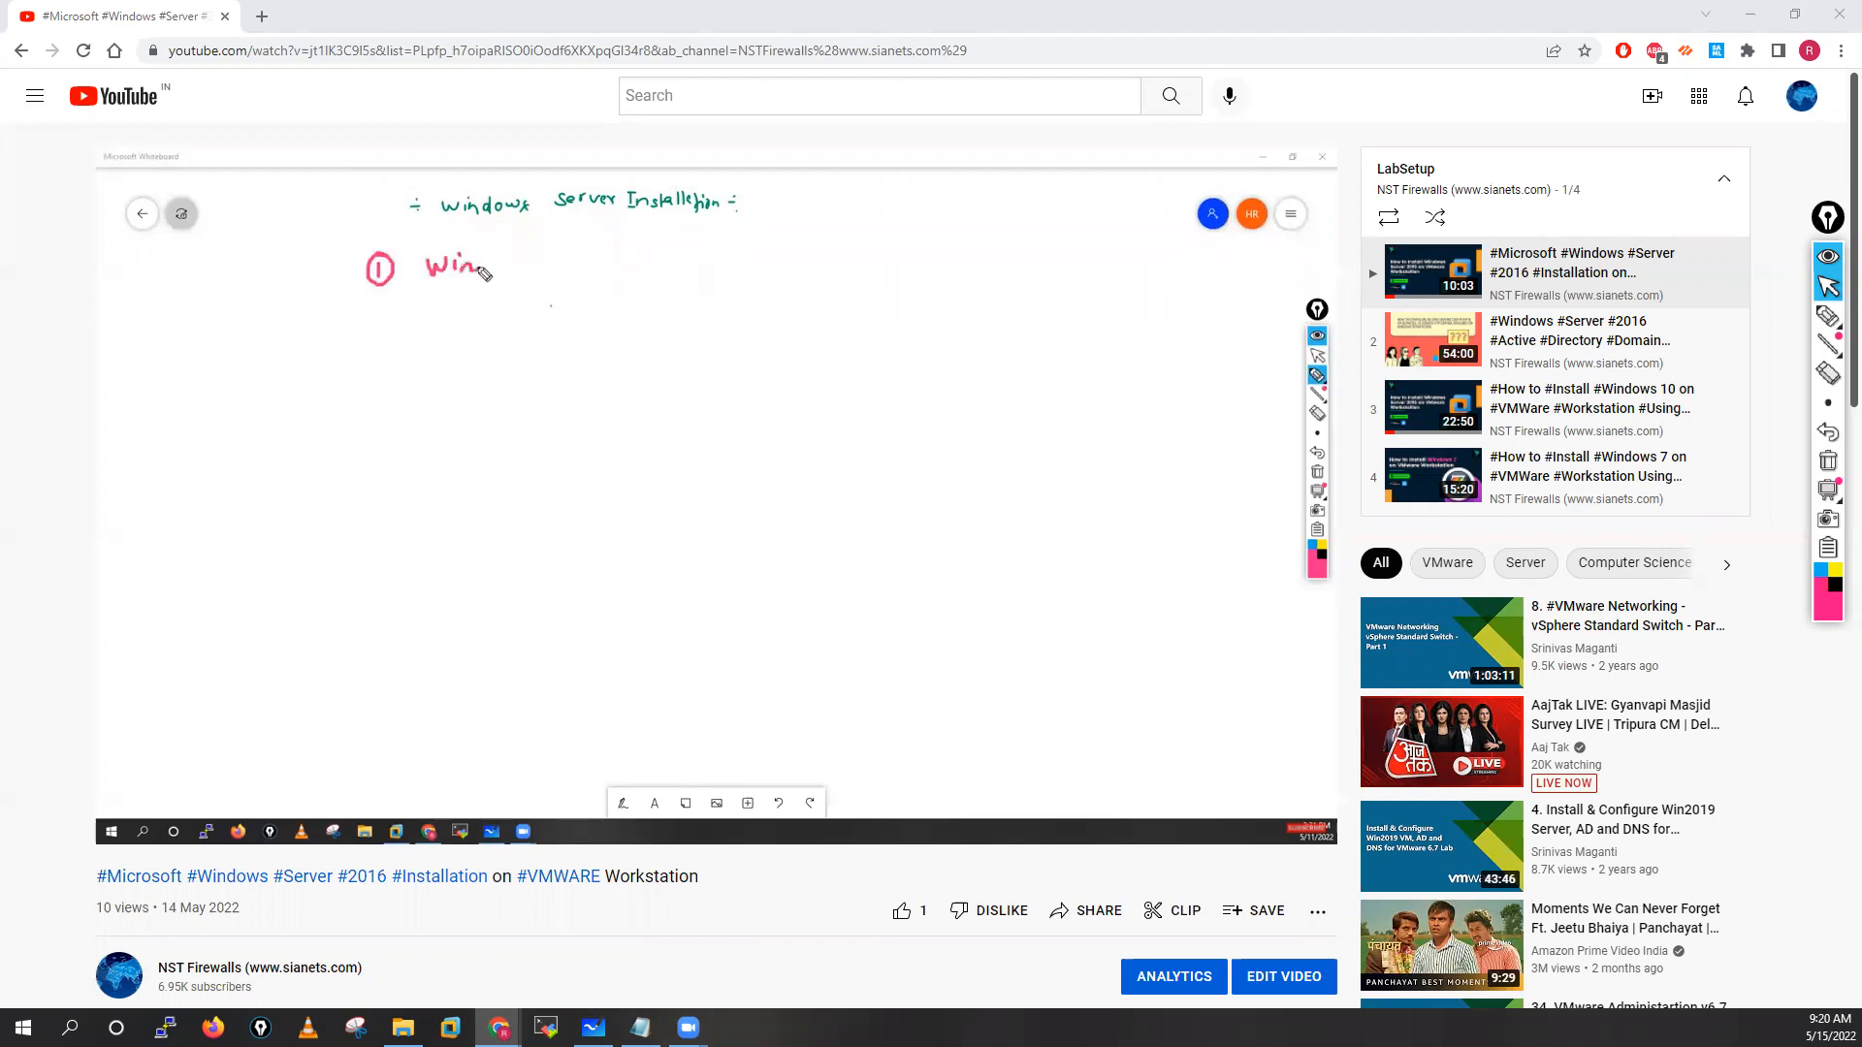
{"action": "left_click", "coordinate": [378, 55]}
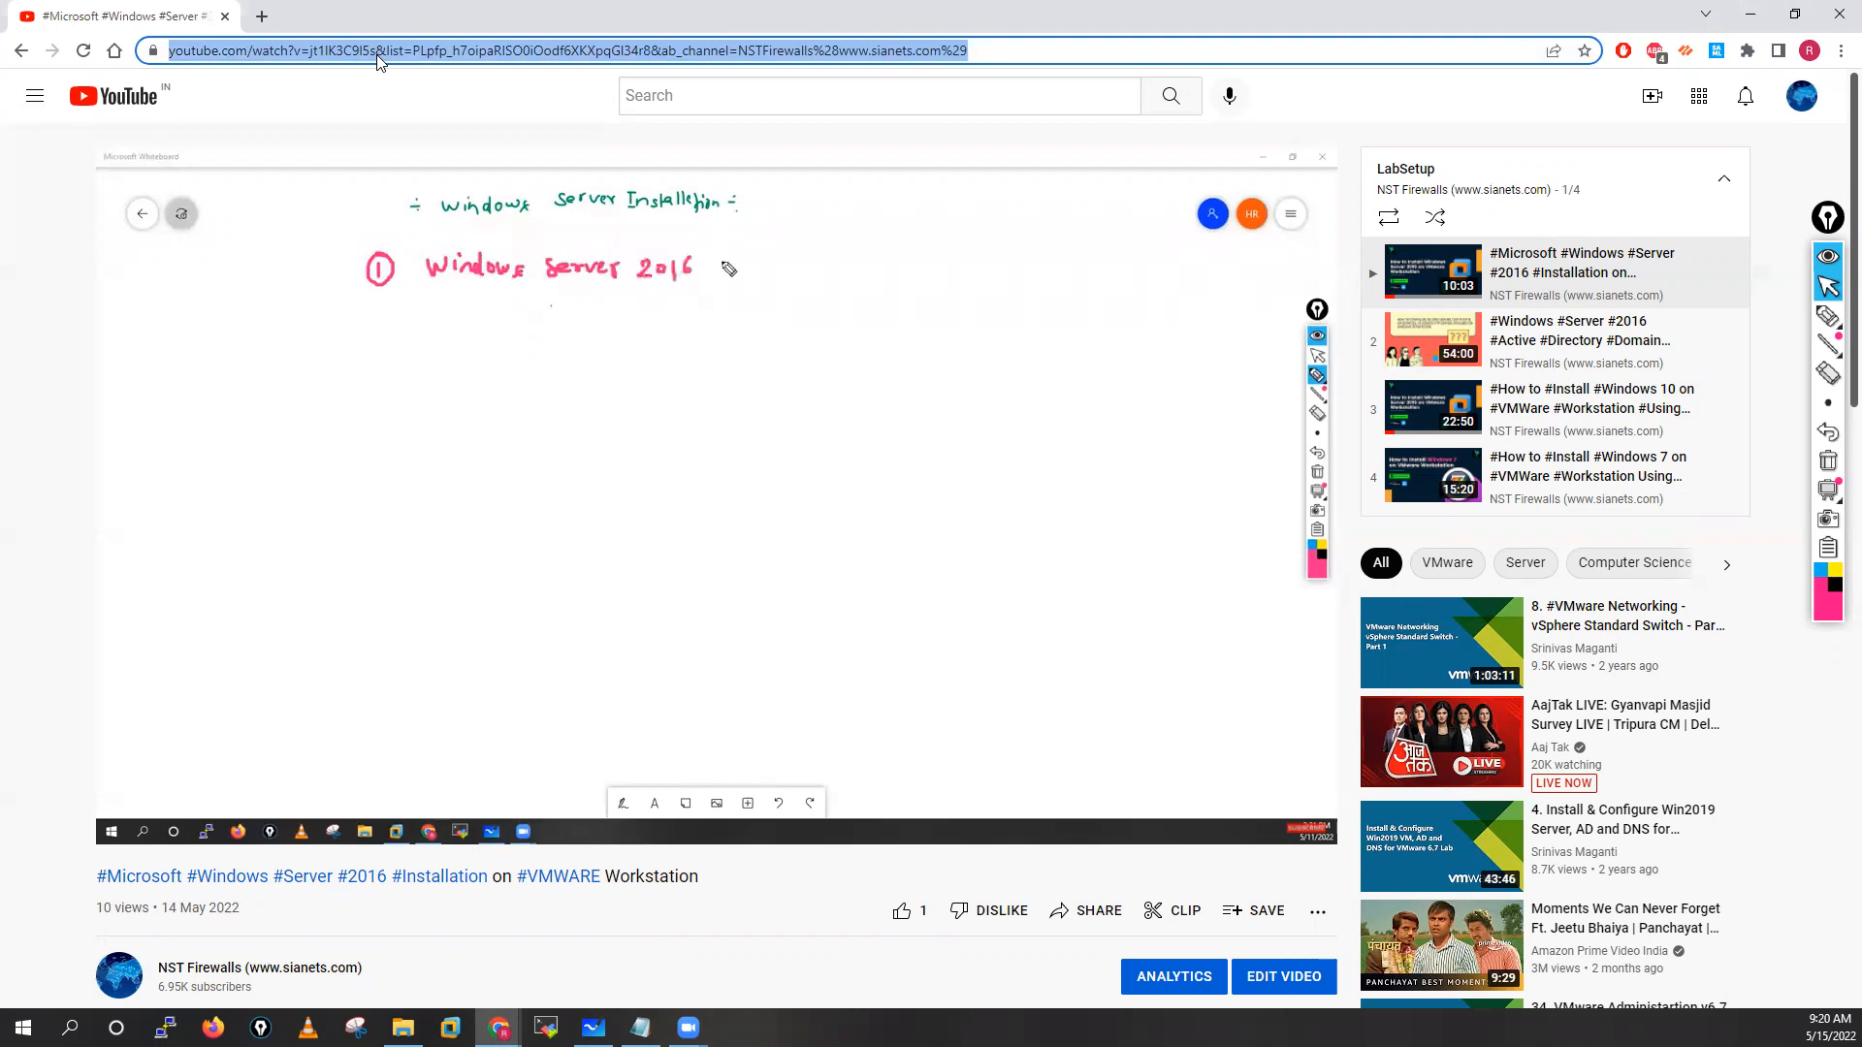
Go back, close the mini player, and open the full LabSetup playlist page, selecting its address
{"action": "left_click", "coordinate": [23, 51]}
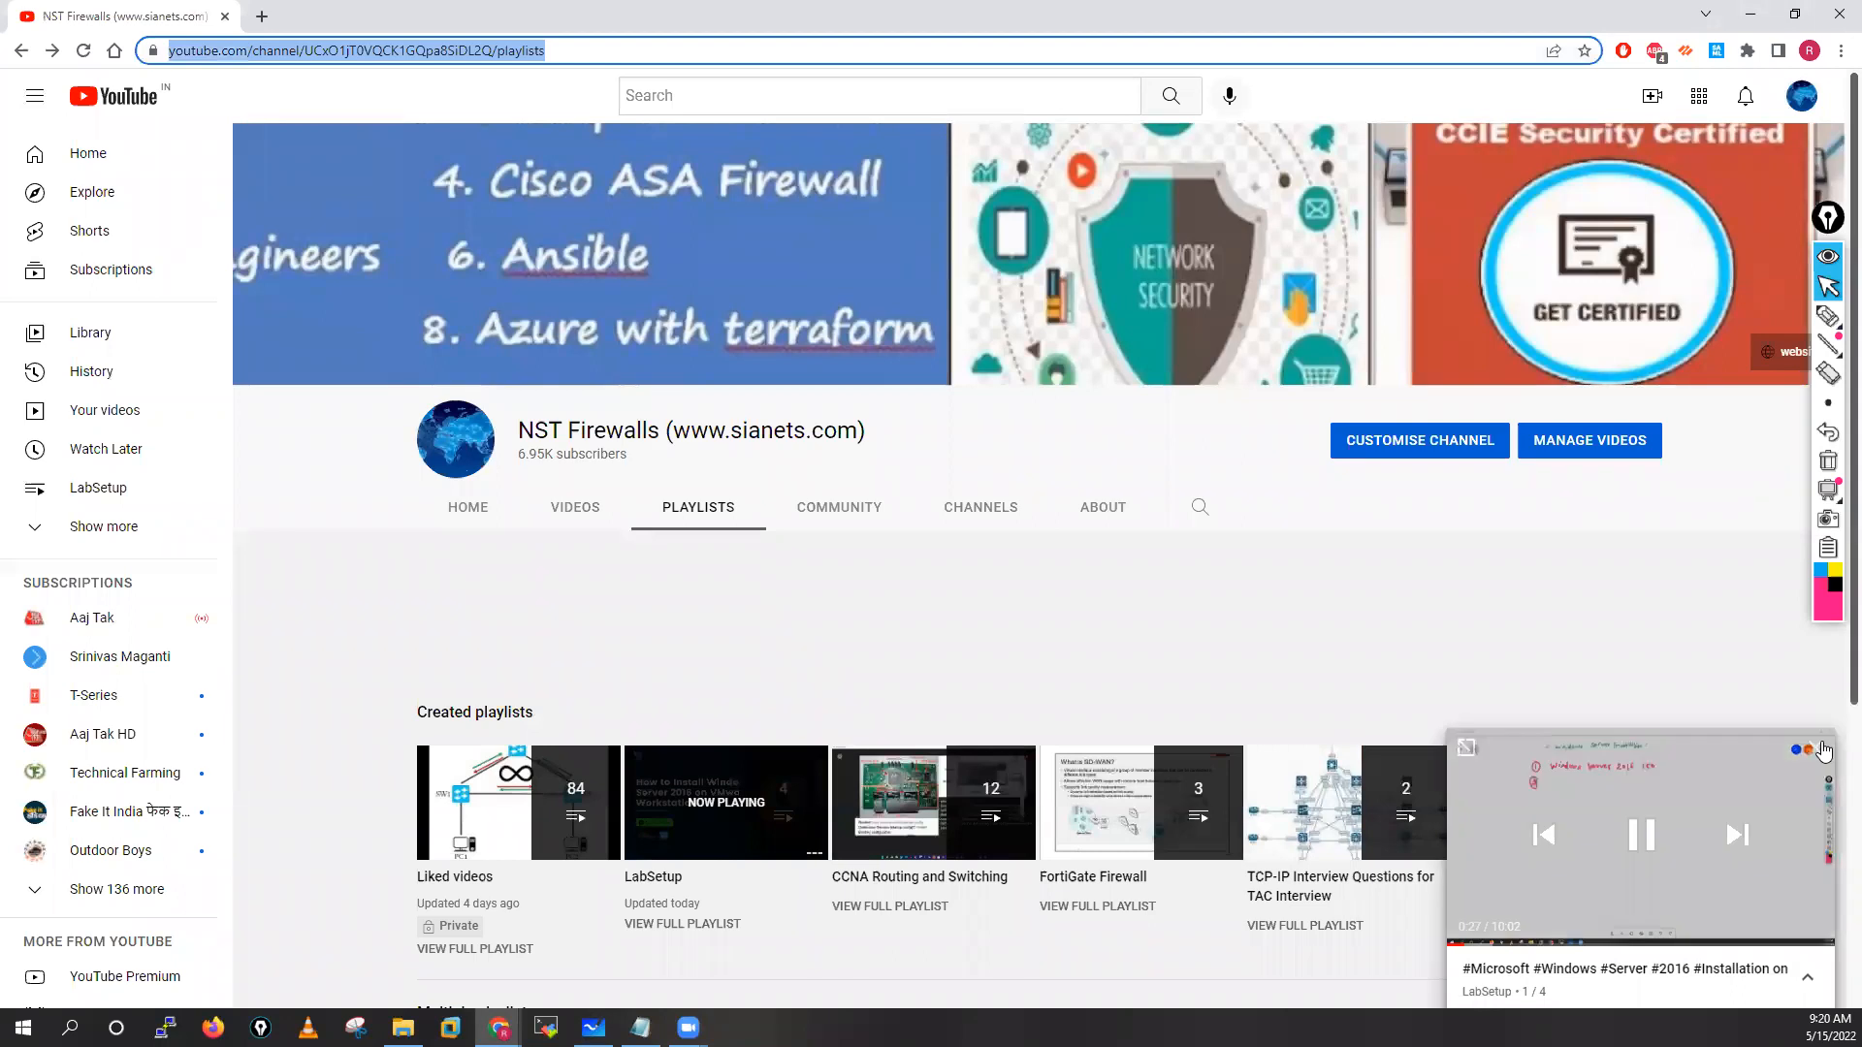
{"action": "left_click", "coordinate": [1817, 750]}
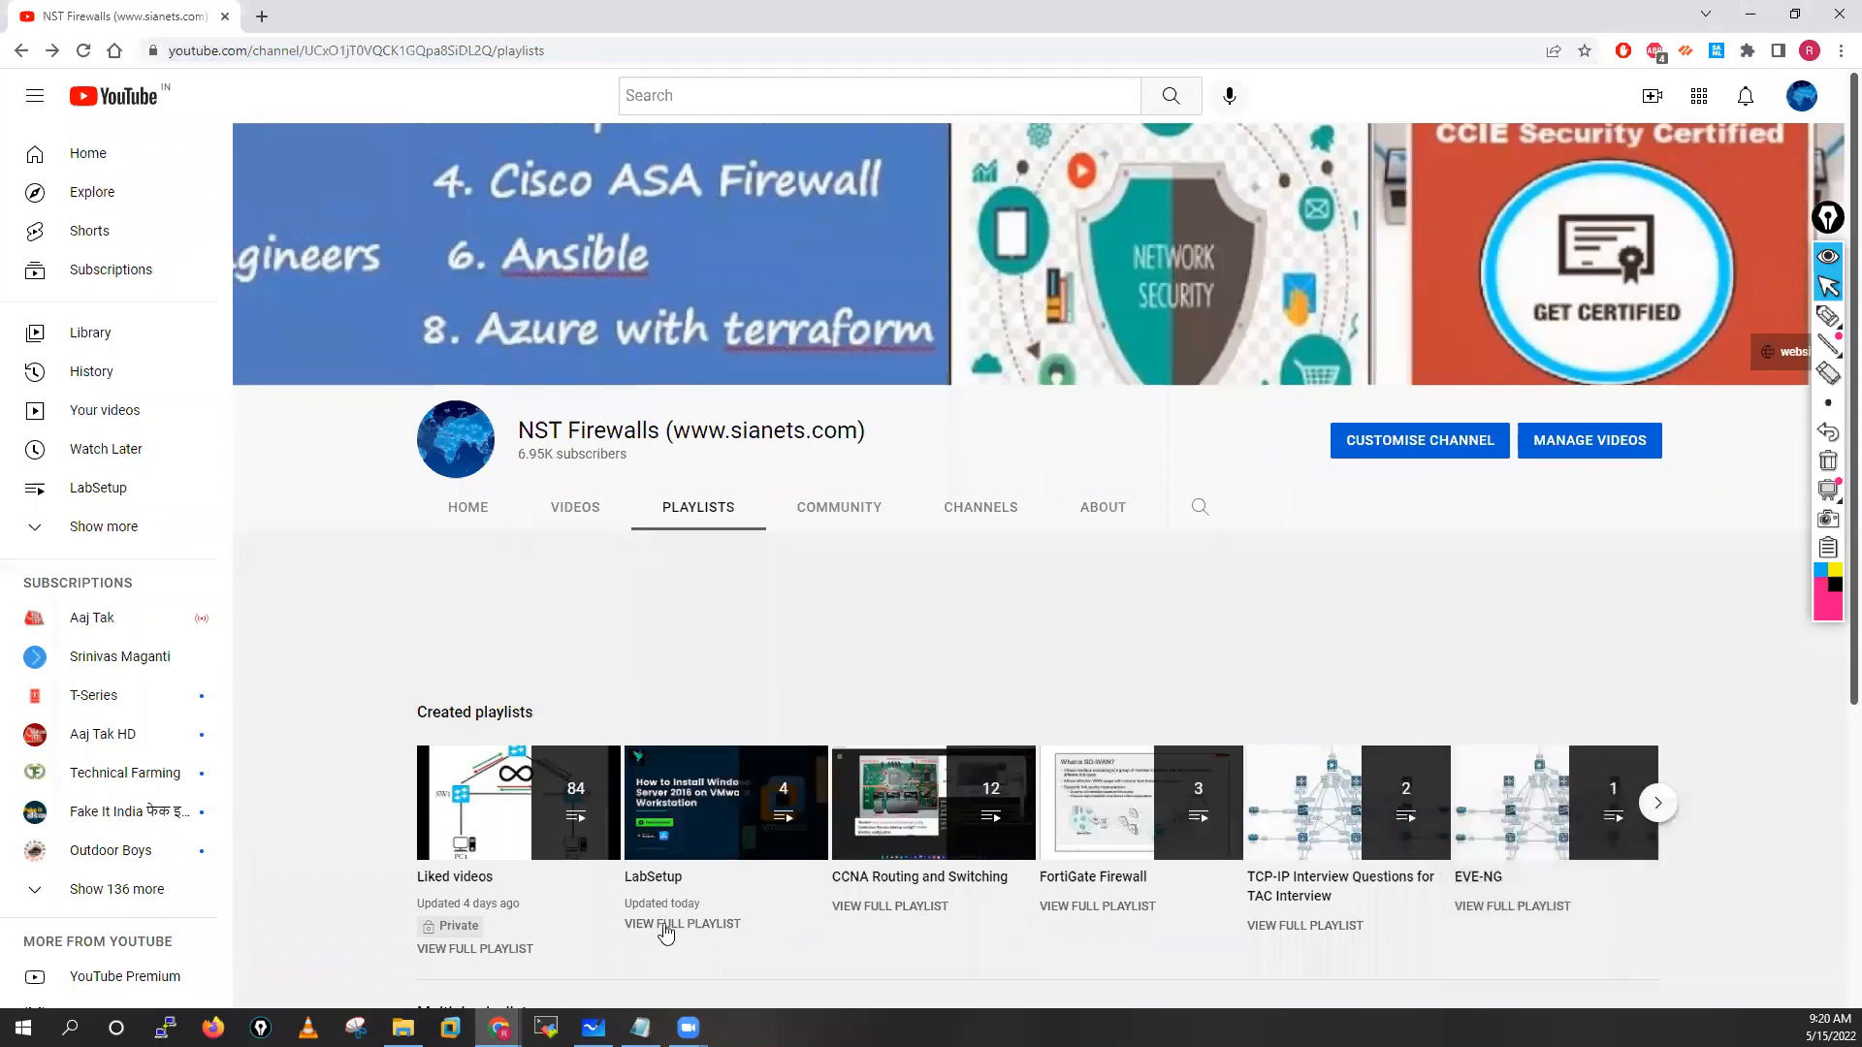
{"action": "left_click", "coordinate": [665, 925]}
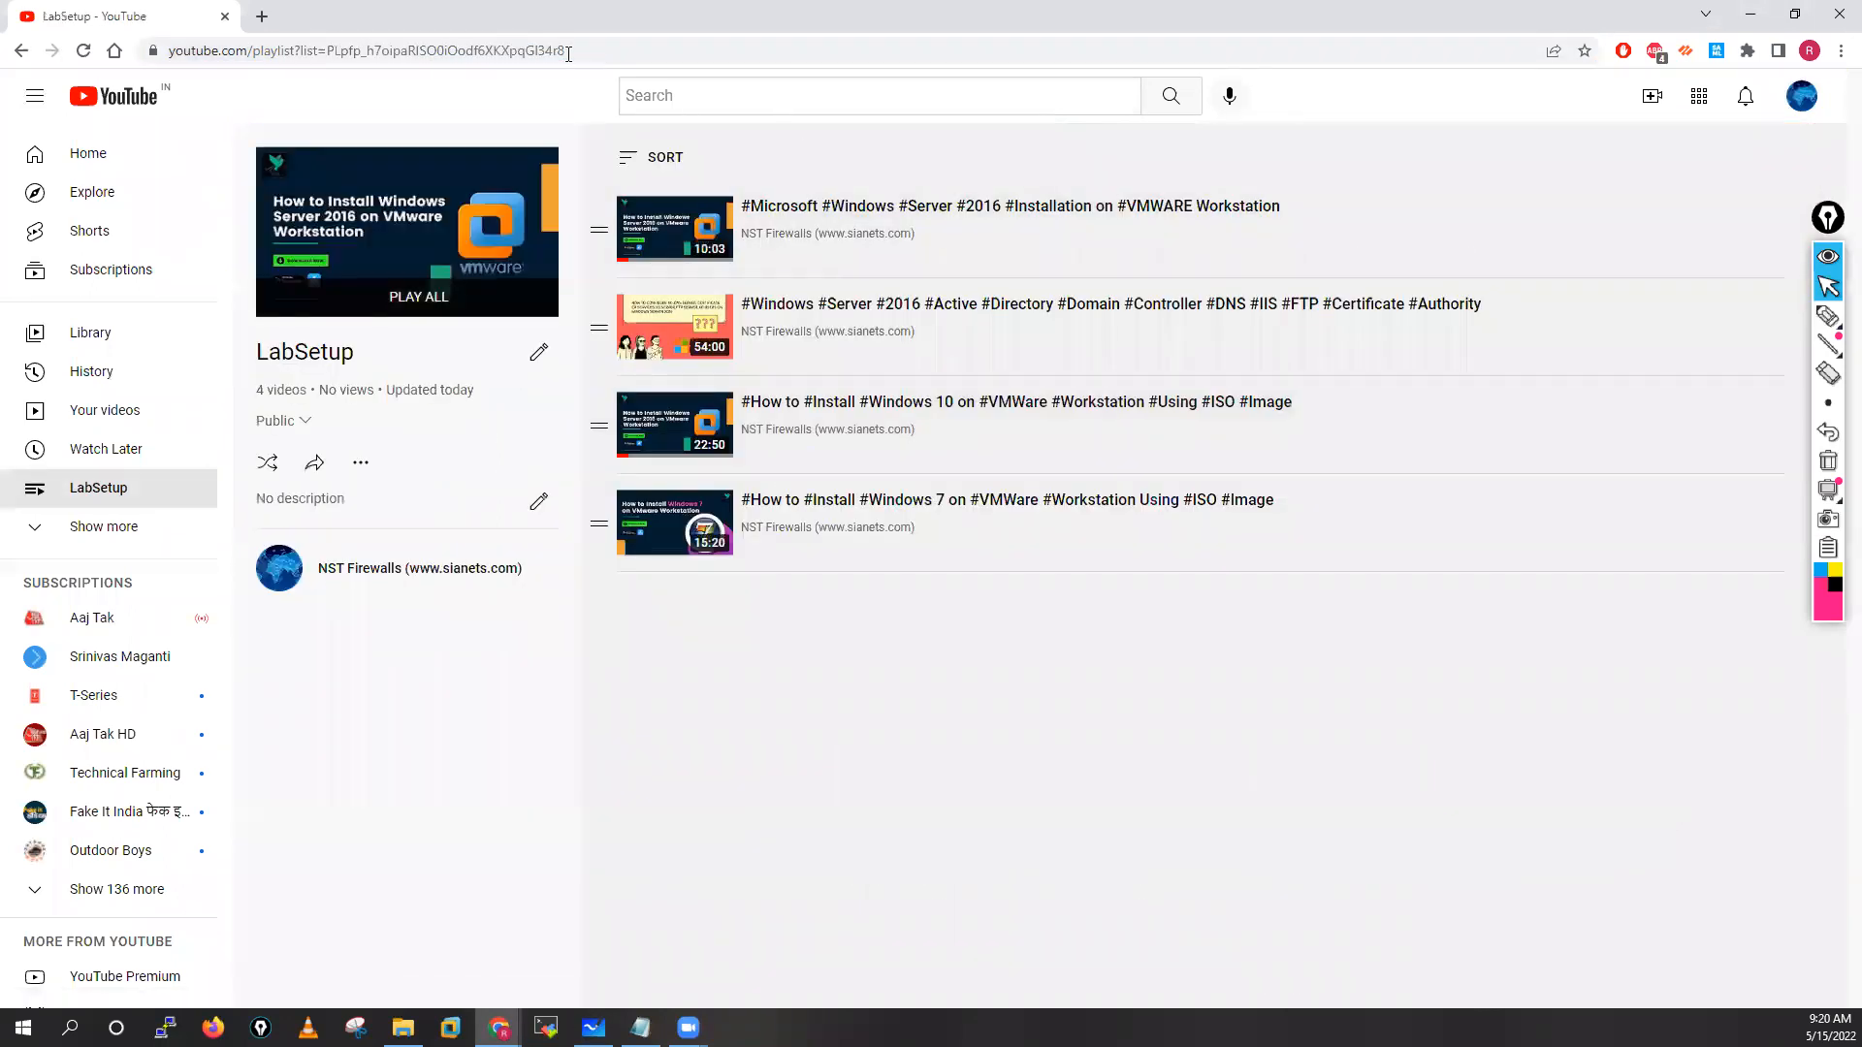
{"action": "left_click", "coordinate": [568, 49]}
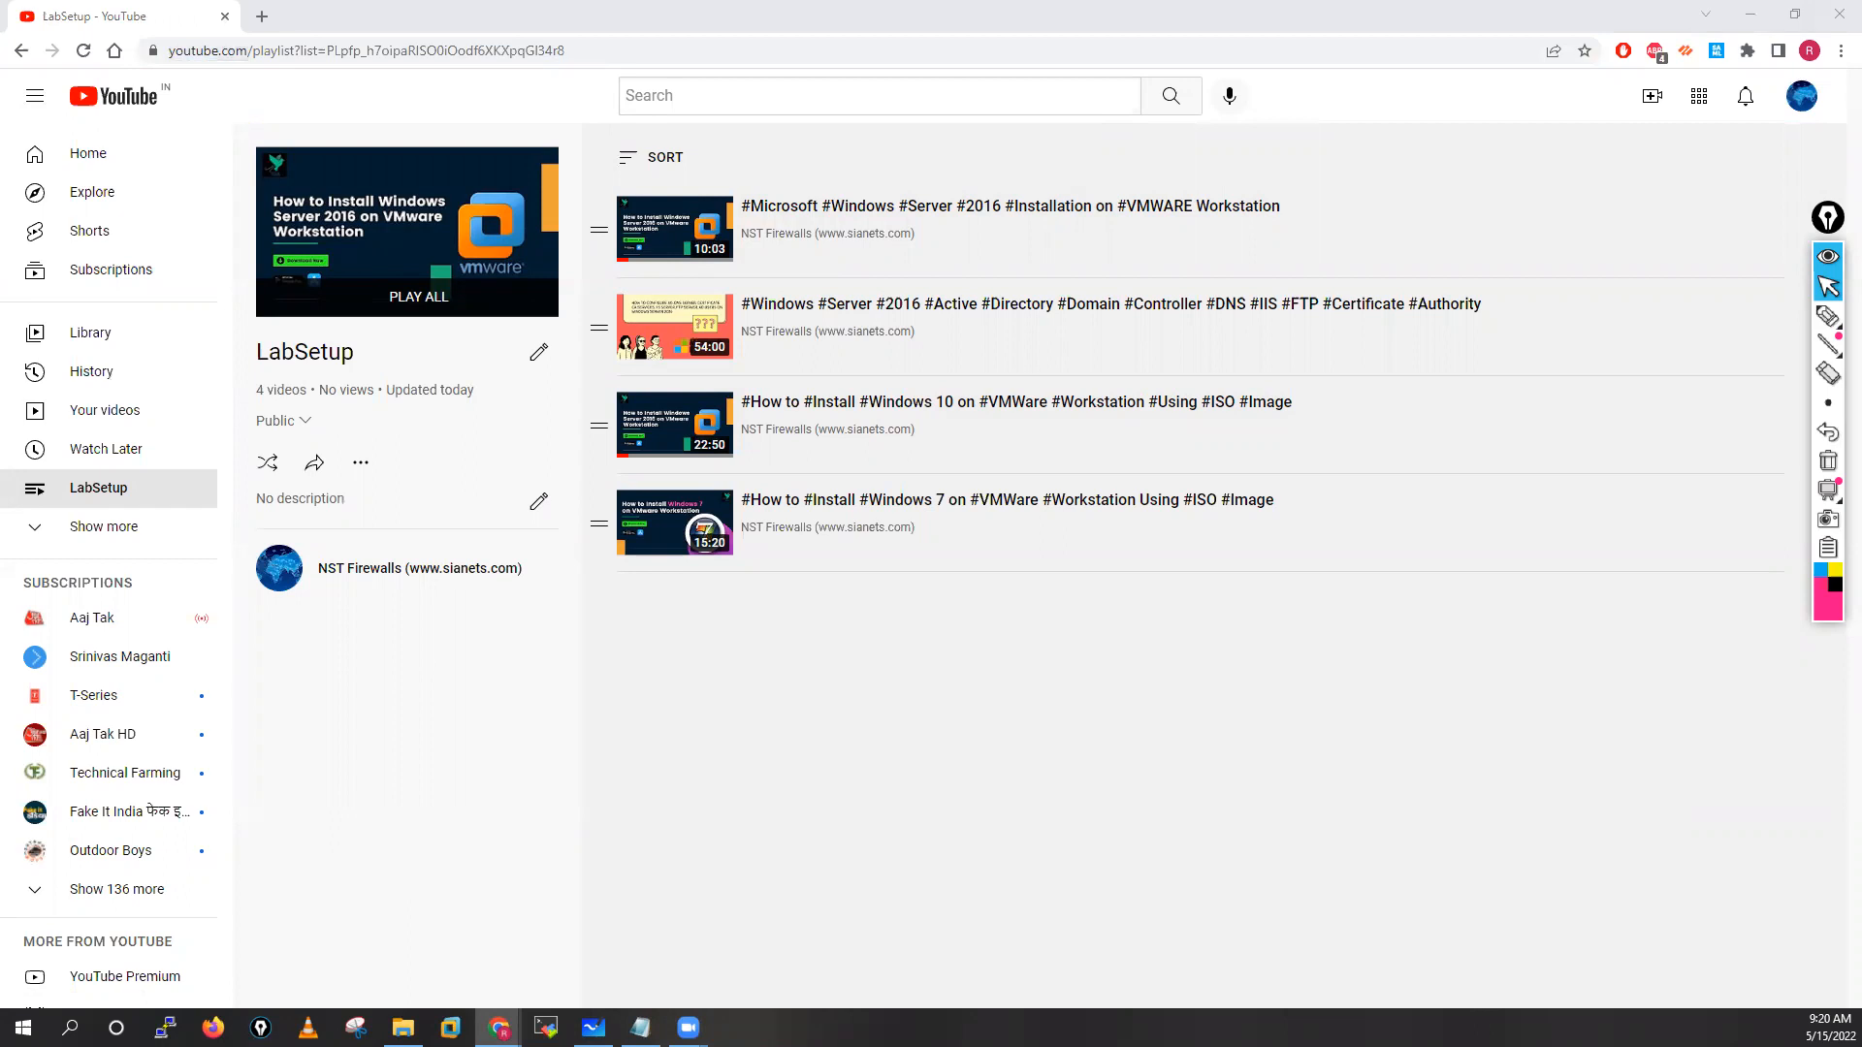
{"action": "left_click", "coordinate": [549, 16]}
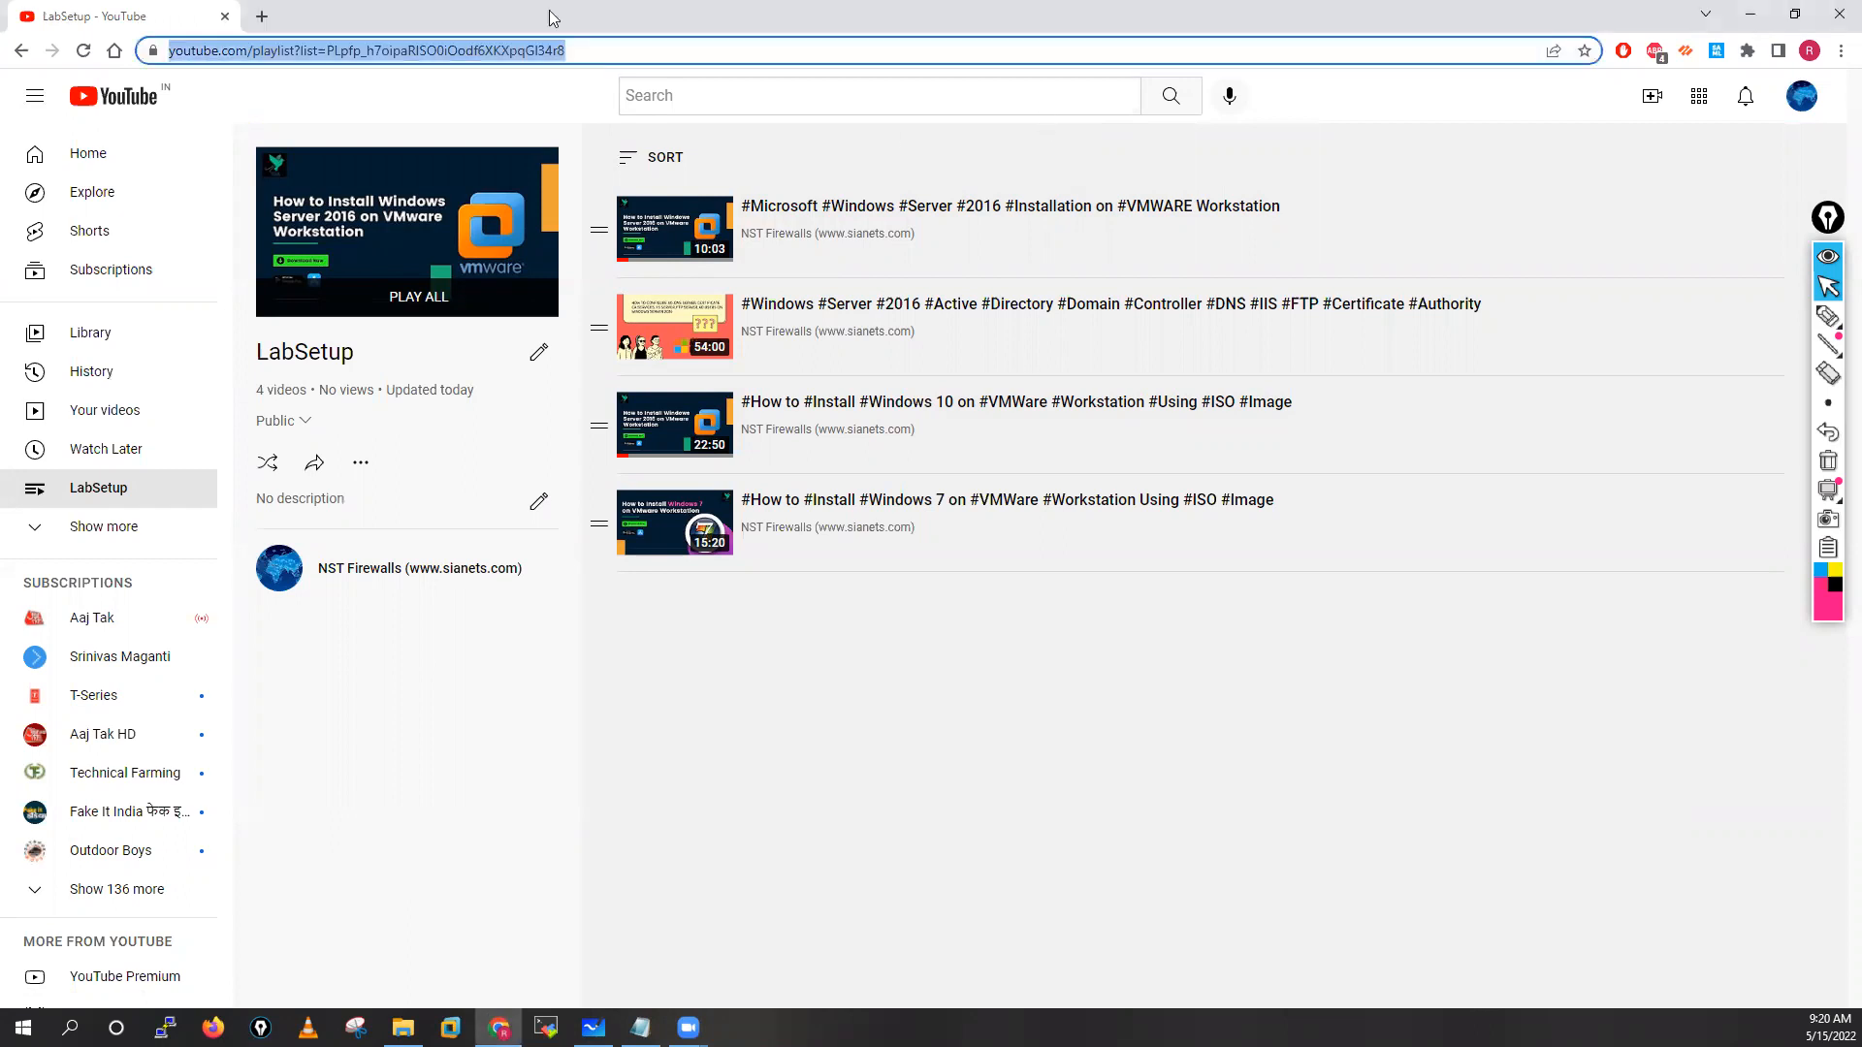
{"action": "left_click", "coordinate": [262, 15]}
Close the LabSetup tab and bring up the maximized D:\My-Desktop\SW folder in File Explorer
{"action": "left_click", "coordinate": [225, 17]}
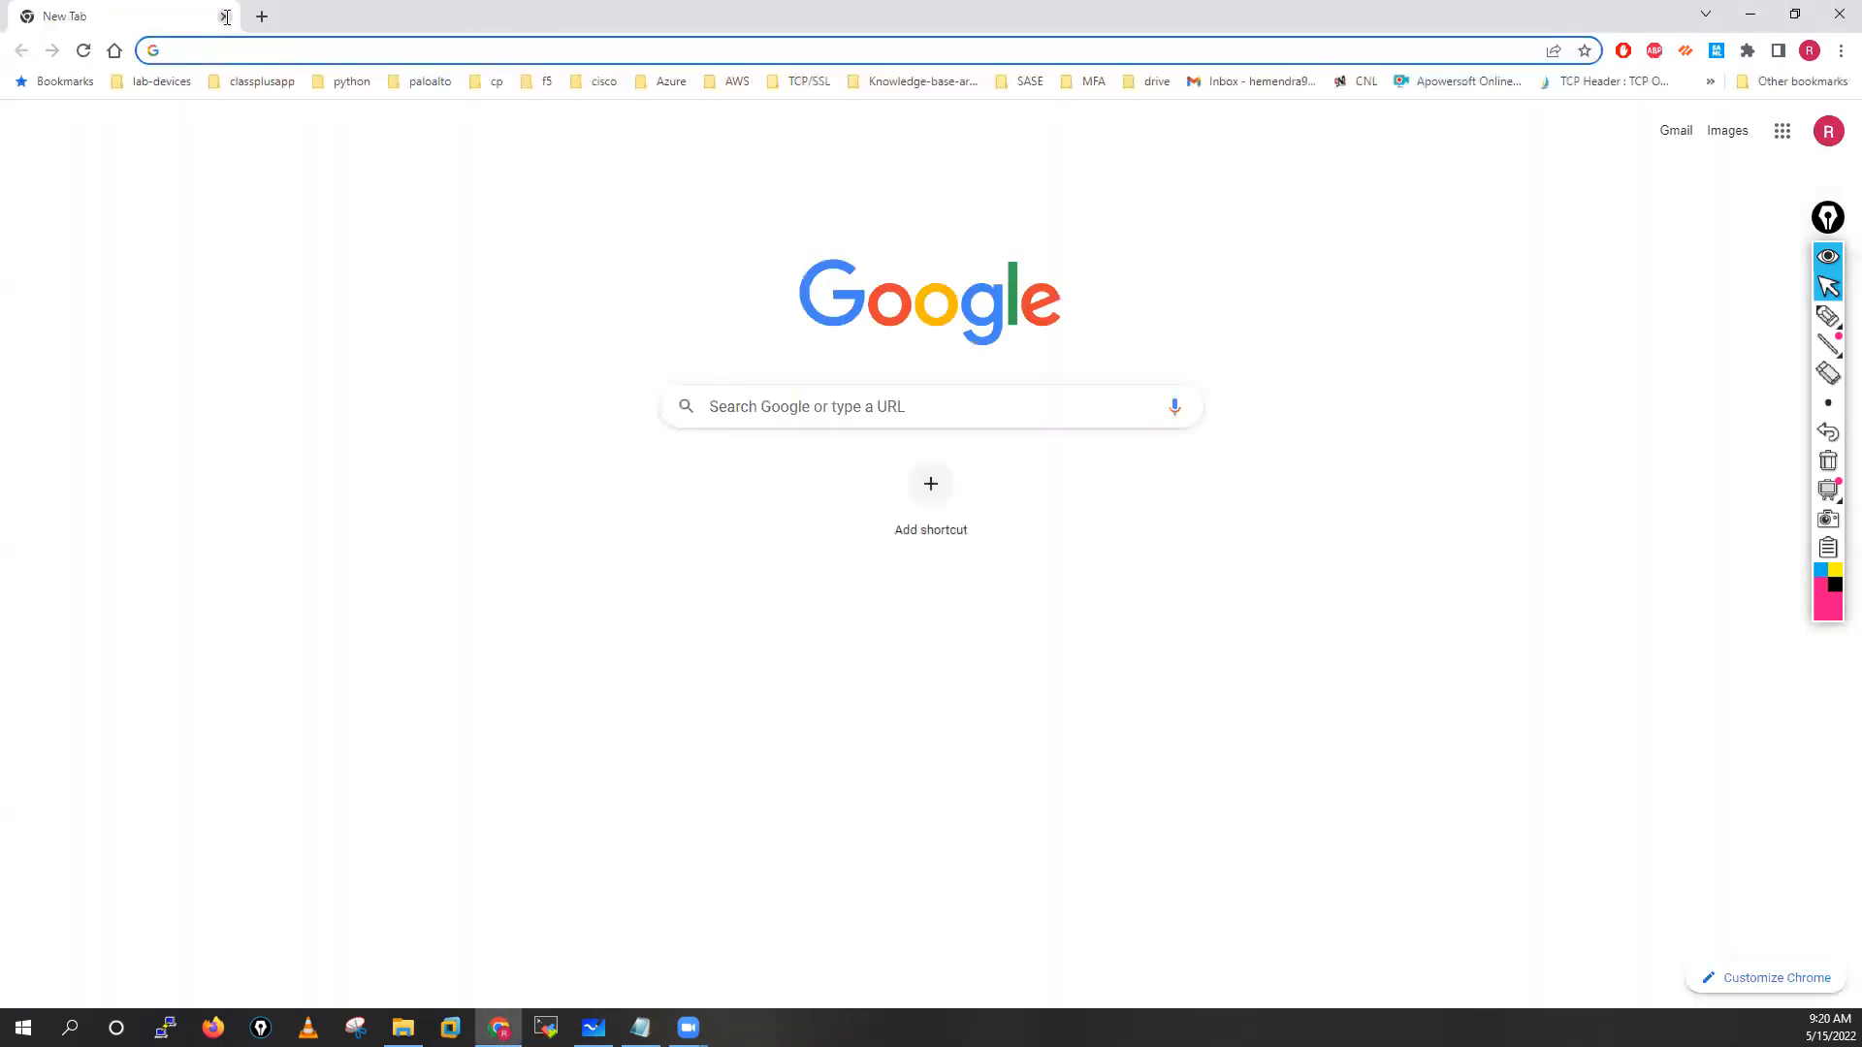
{"action": "left_click", "coordinate": [226, 48]}
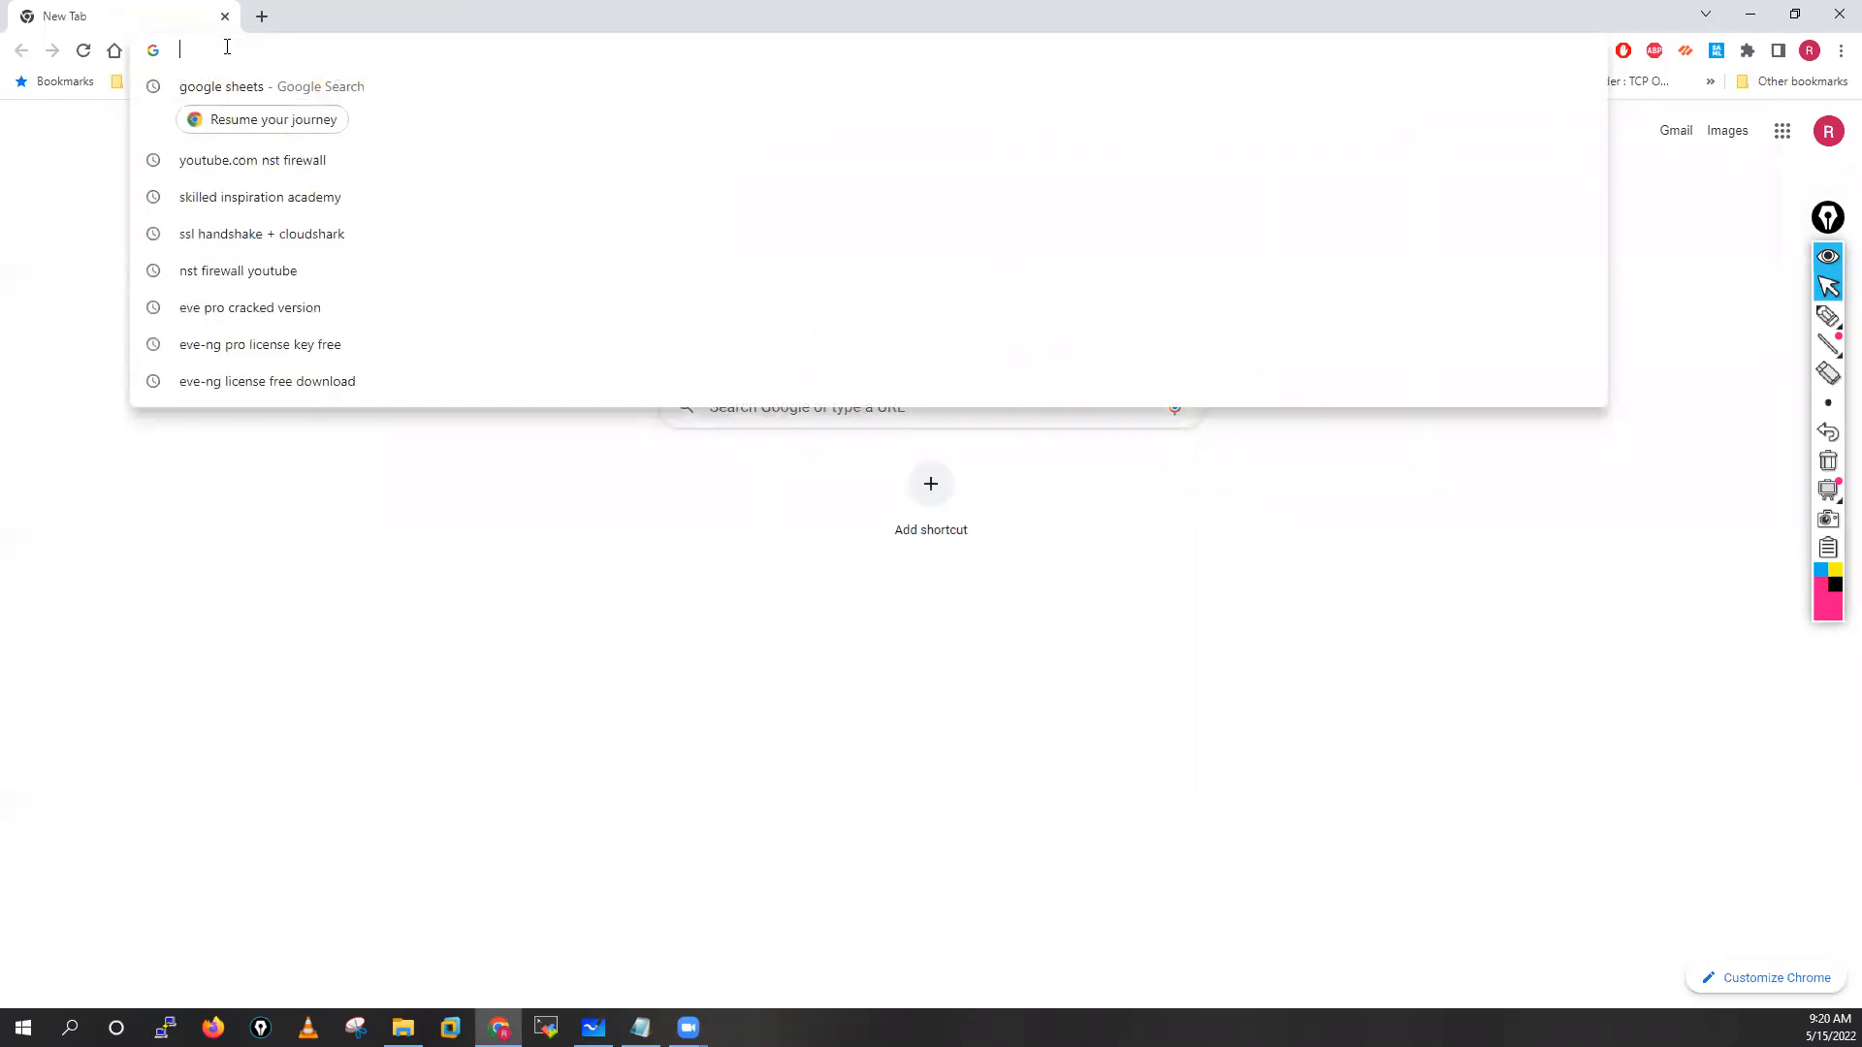
{"action": "type", "text": "dri"}
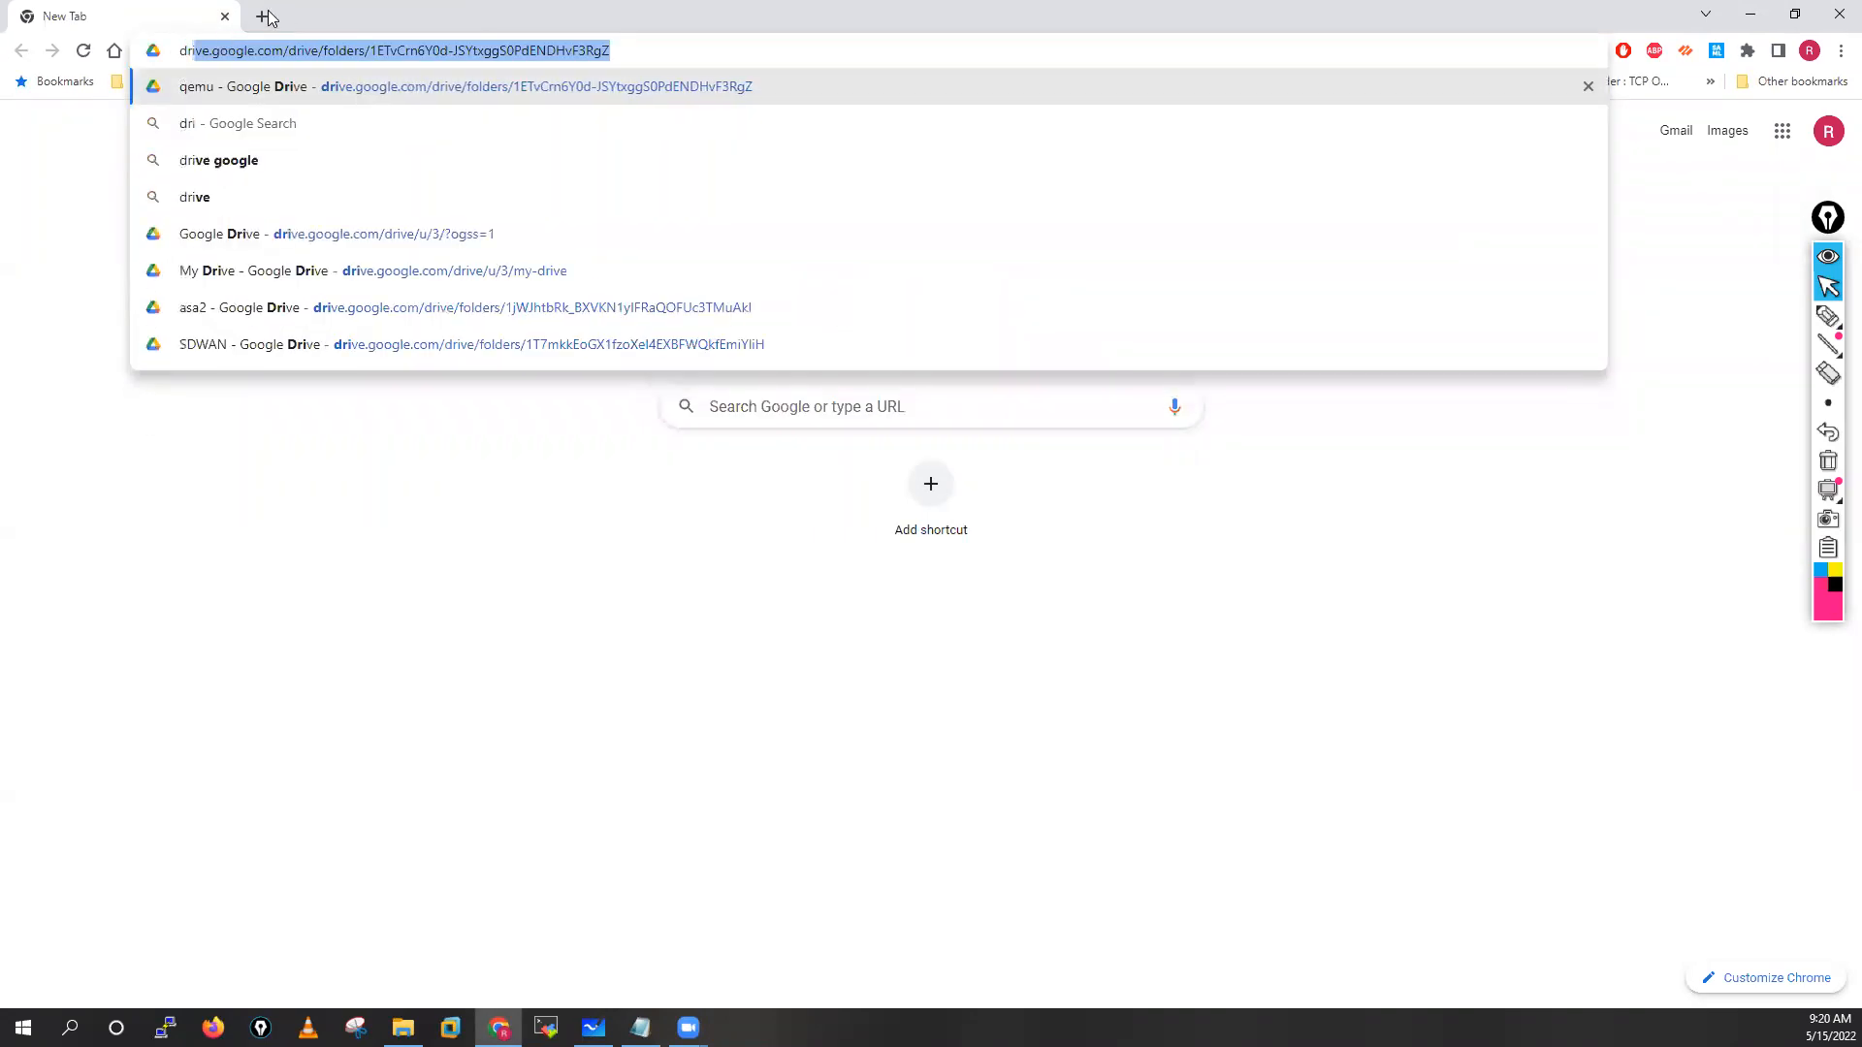
{"action": "left_click", "coordinate": [262, 17]}
{"action": "left_click", "coordinate": [225, 17]}
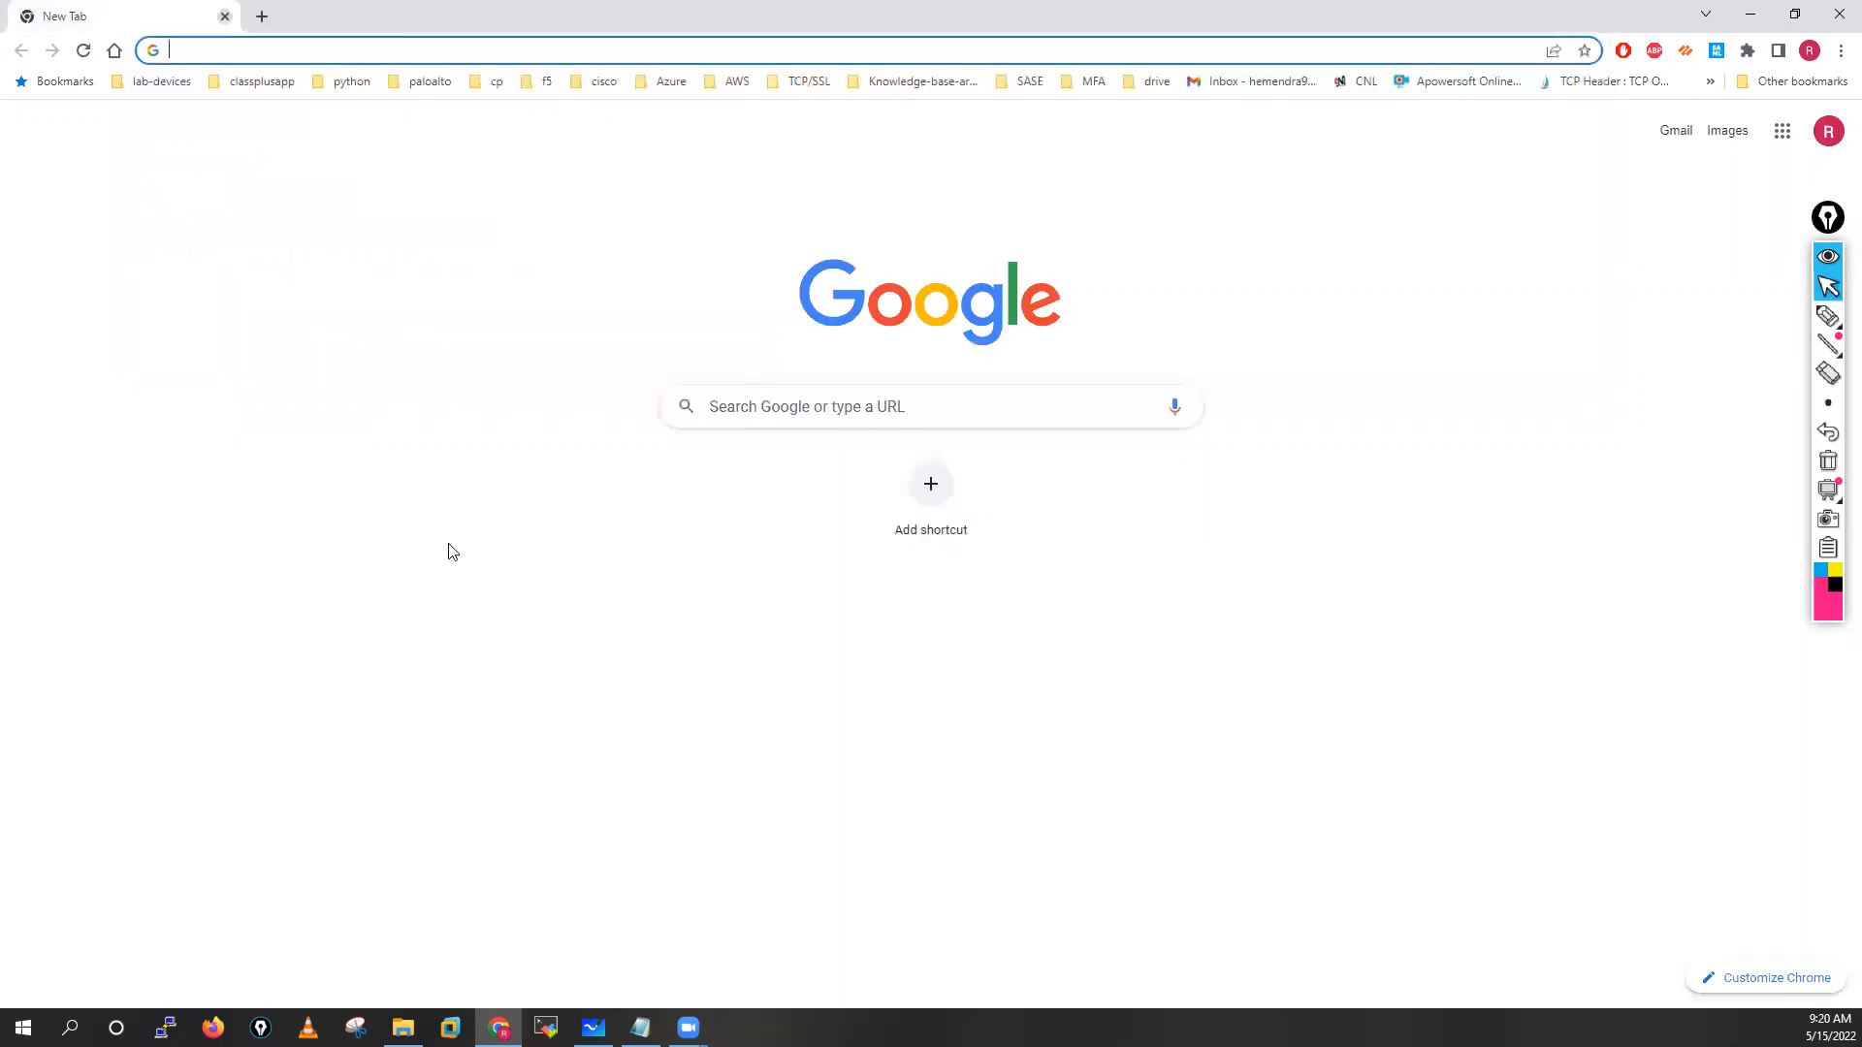
{"action": "left_click", "coordinate": [403, 1028]}
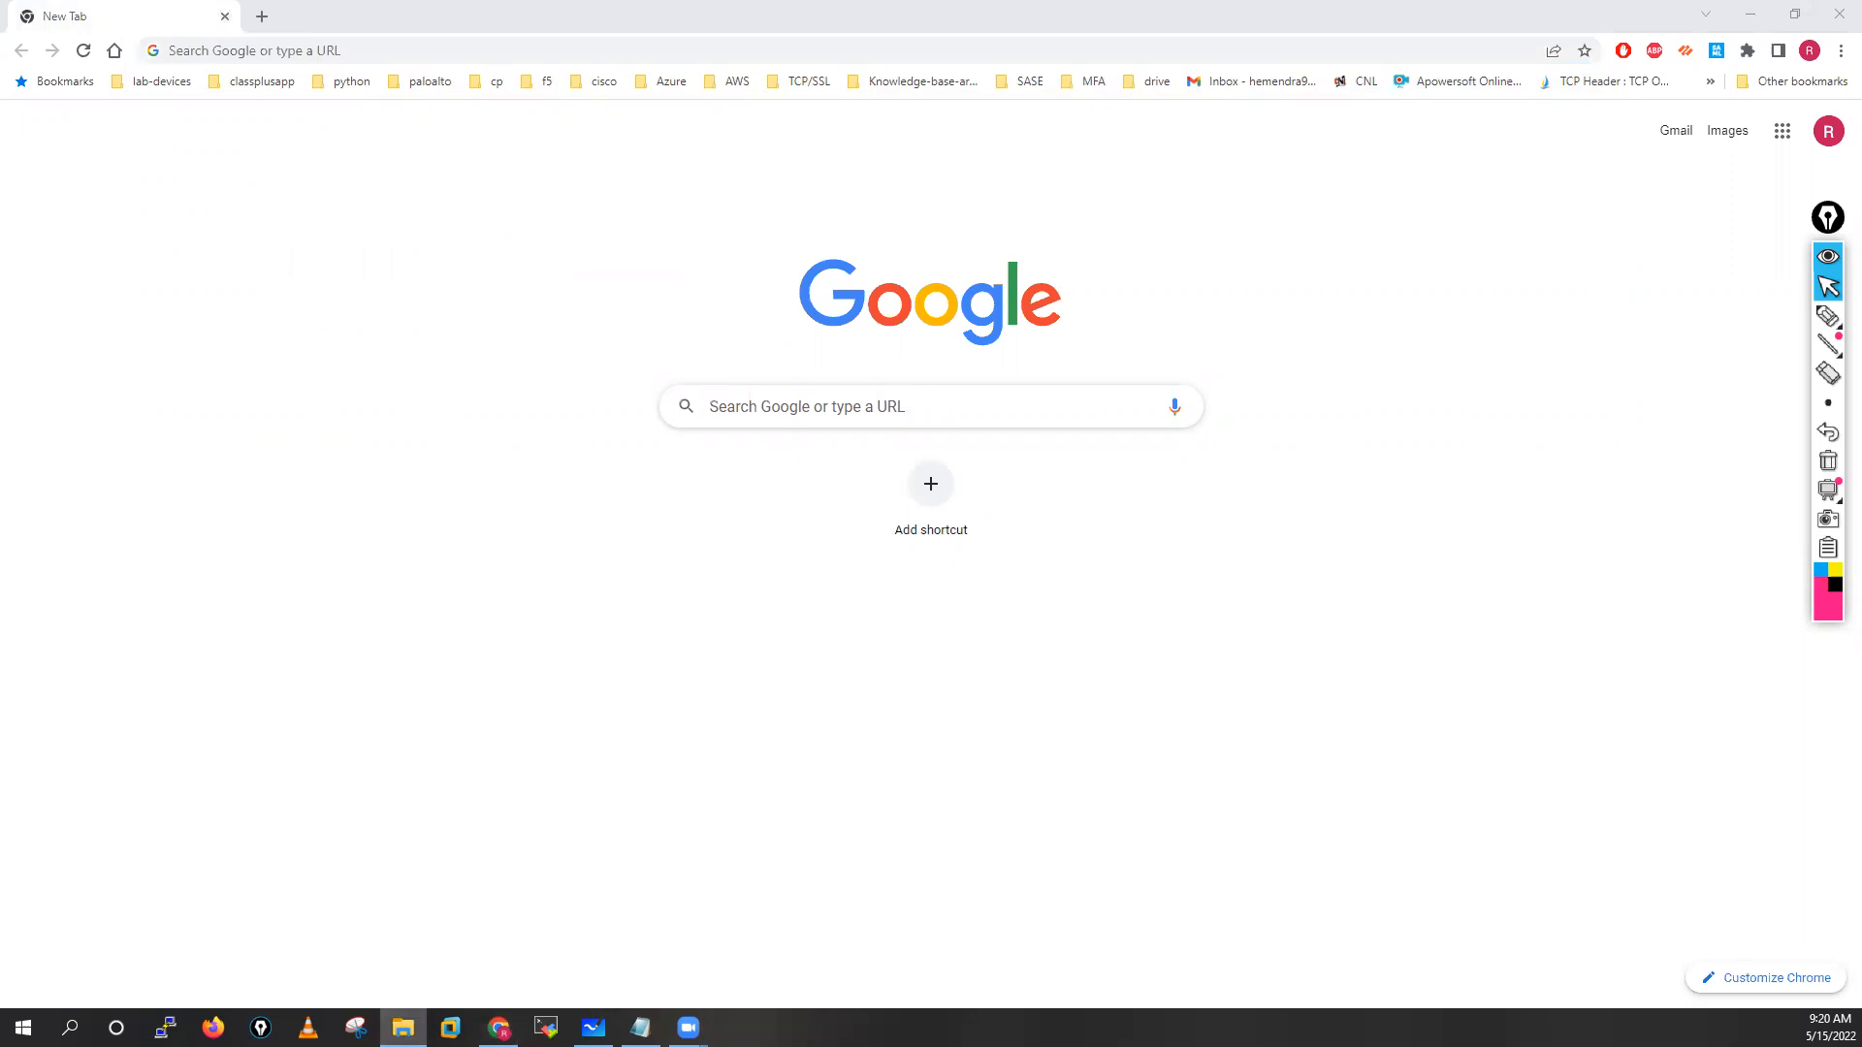
{"action": "left_click", "coordinate": [1700, 92]}
Open Vmware 12.0, view Serial.txt, then launch the VMware-workstation-full-12.1.1 installer
{"action": "double_click", "coordinate": [277, 188]}
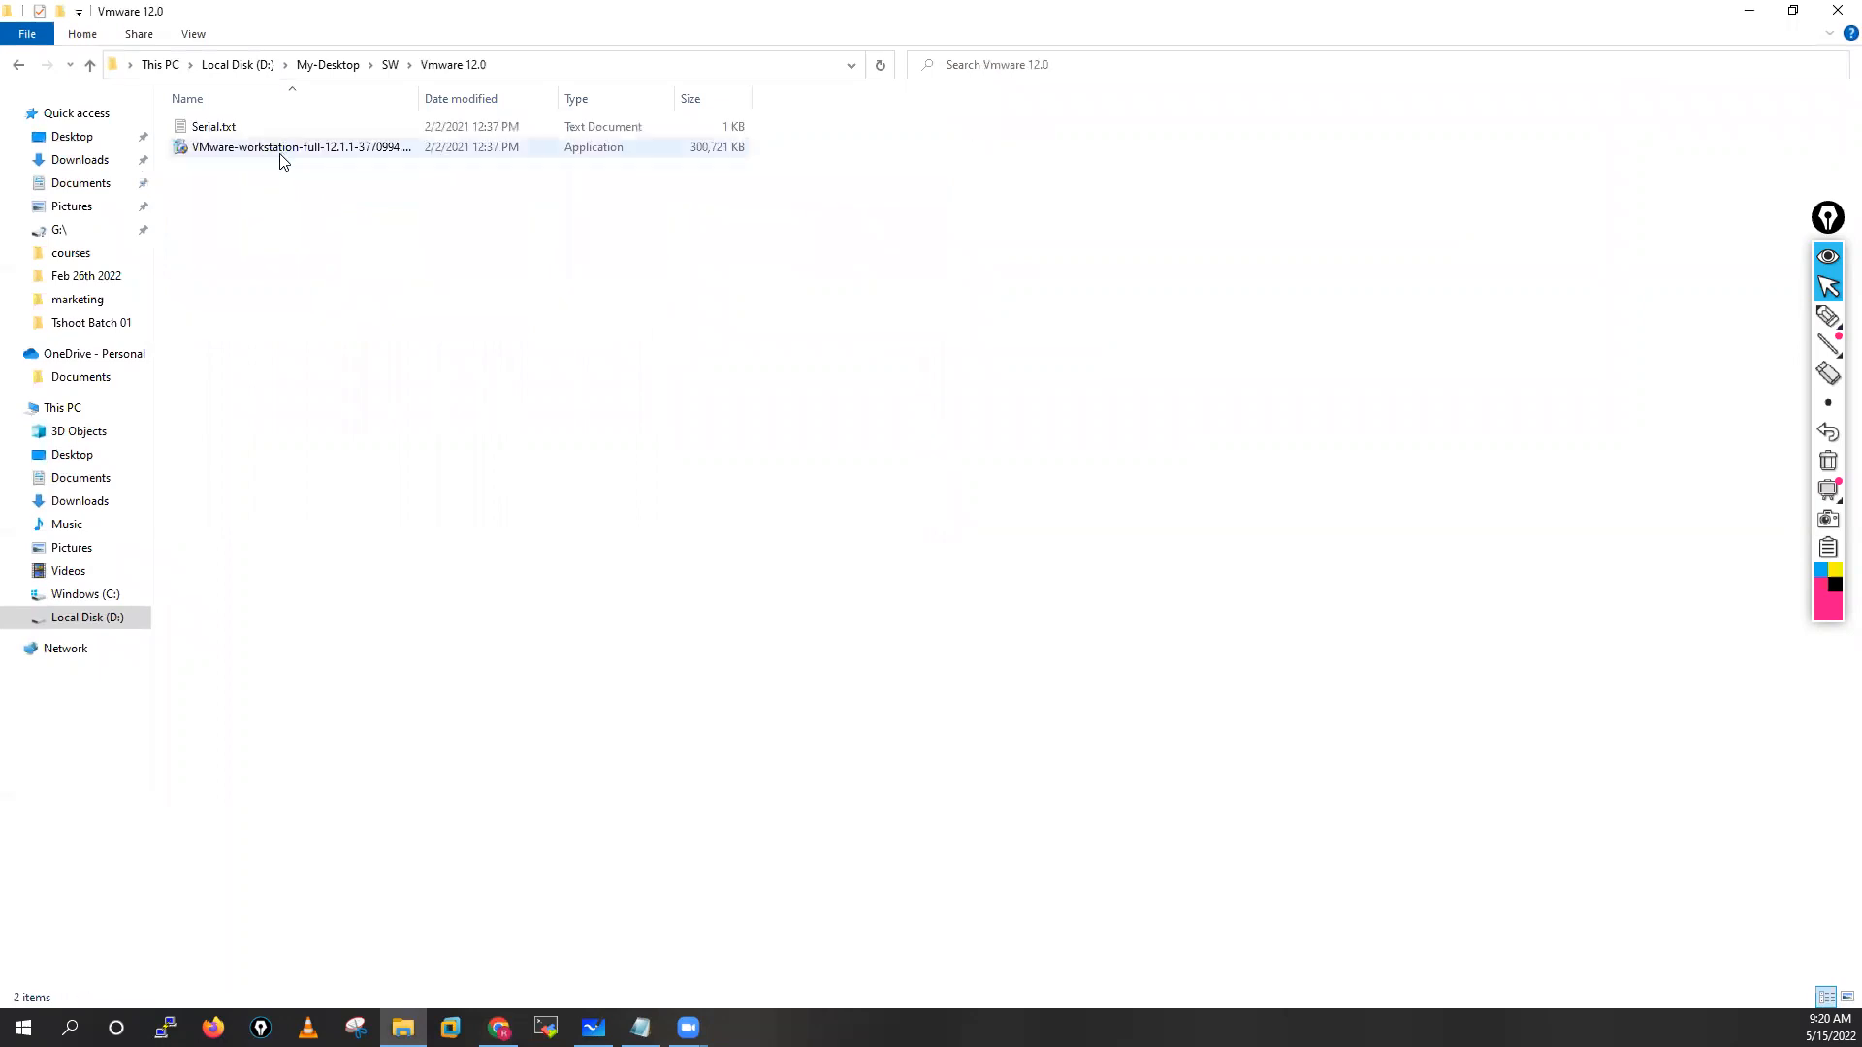
{"action": "double_click", "coordinate": [242, 127]}
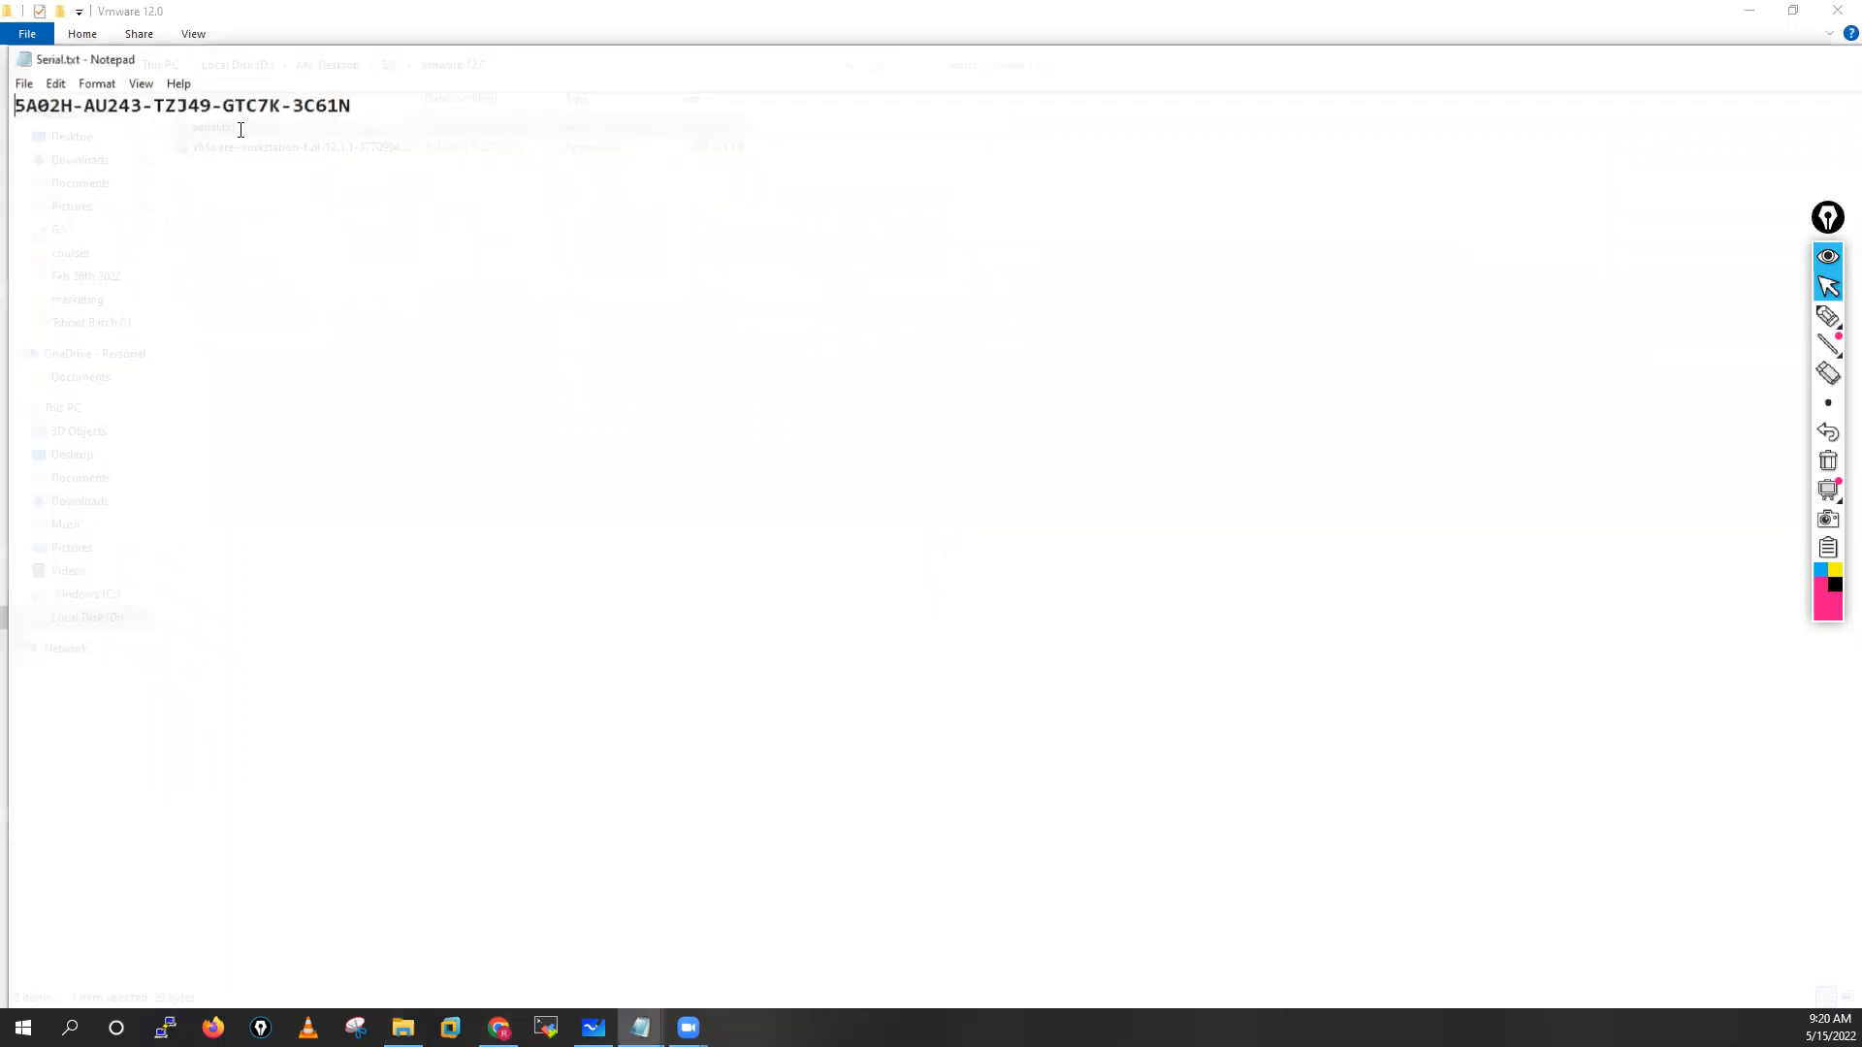
{"action": "double_click", "coordinate": [1742, 65]}
{"action": "left_click", "coordinate": [1832, 13]}
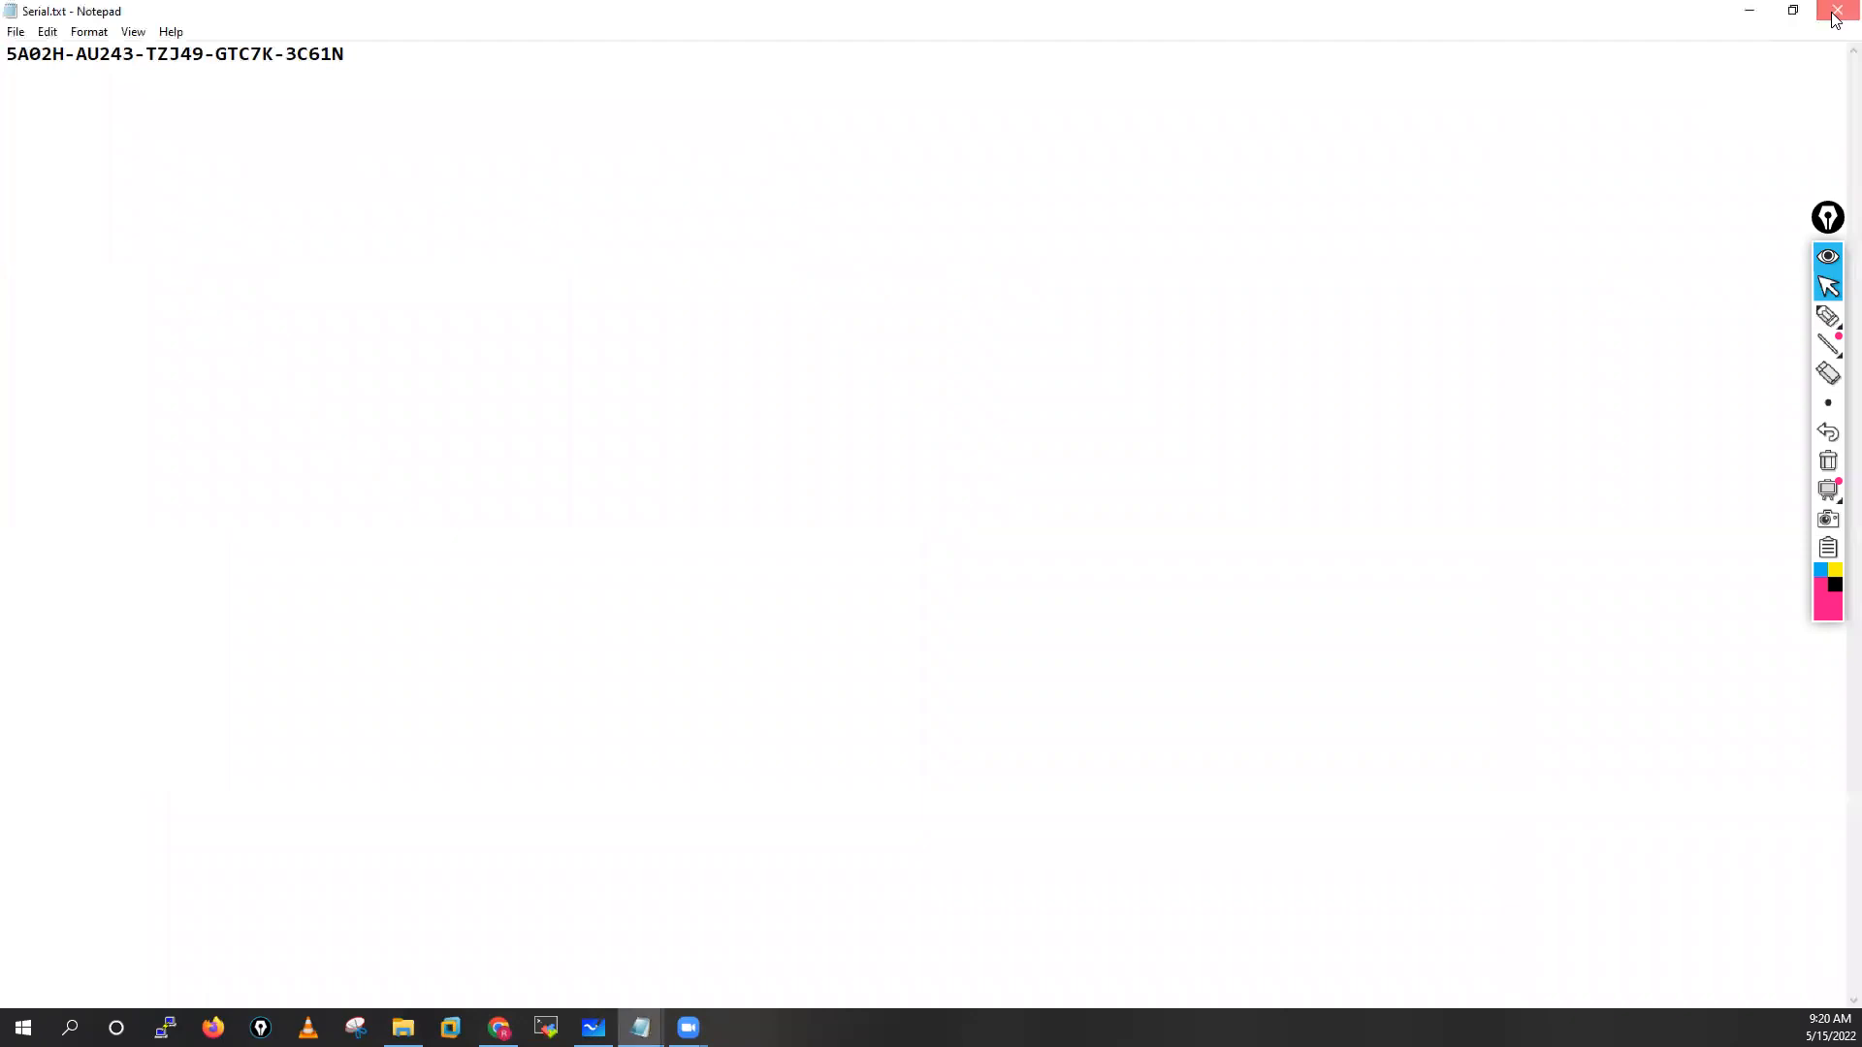
{"action": "left_click", "coordinate": [251, 147]}
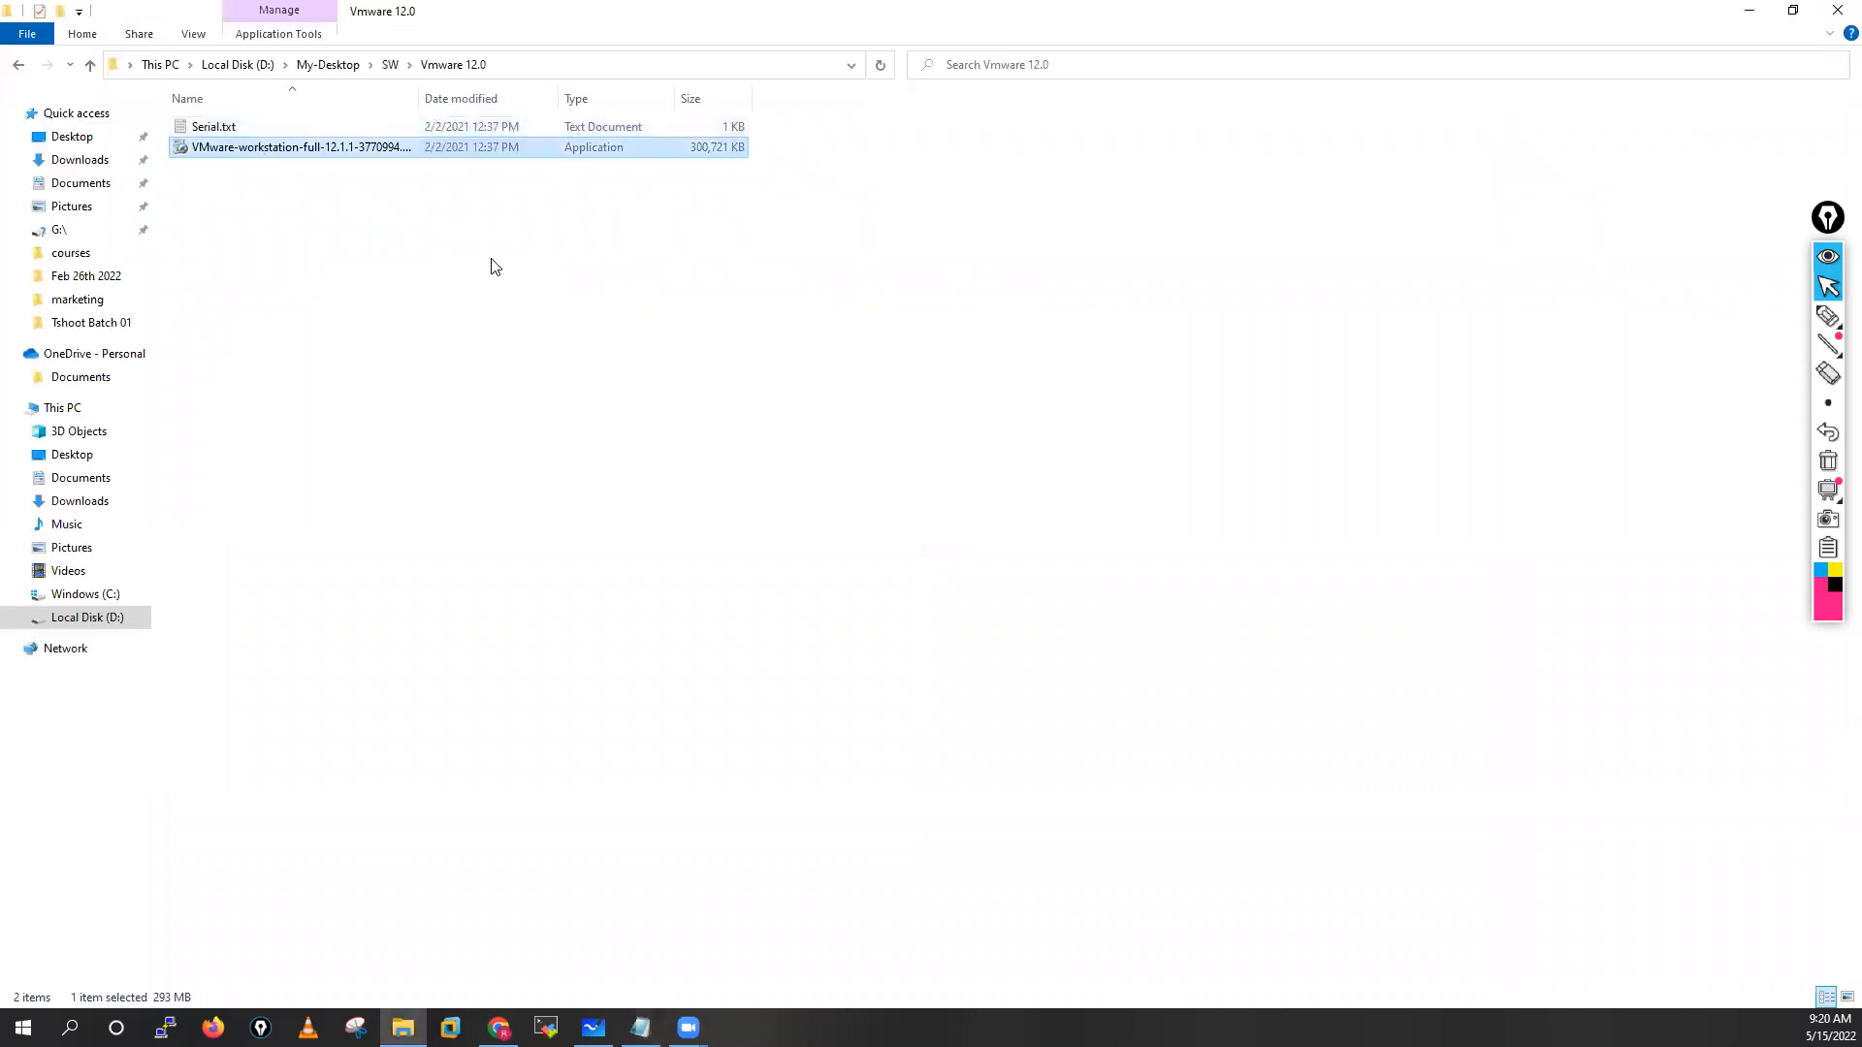
{"action": "double_click", "coordinate": [369, 148]}
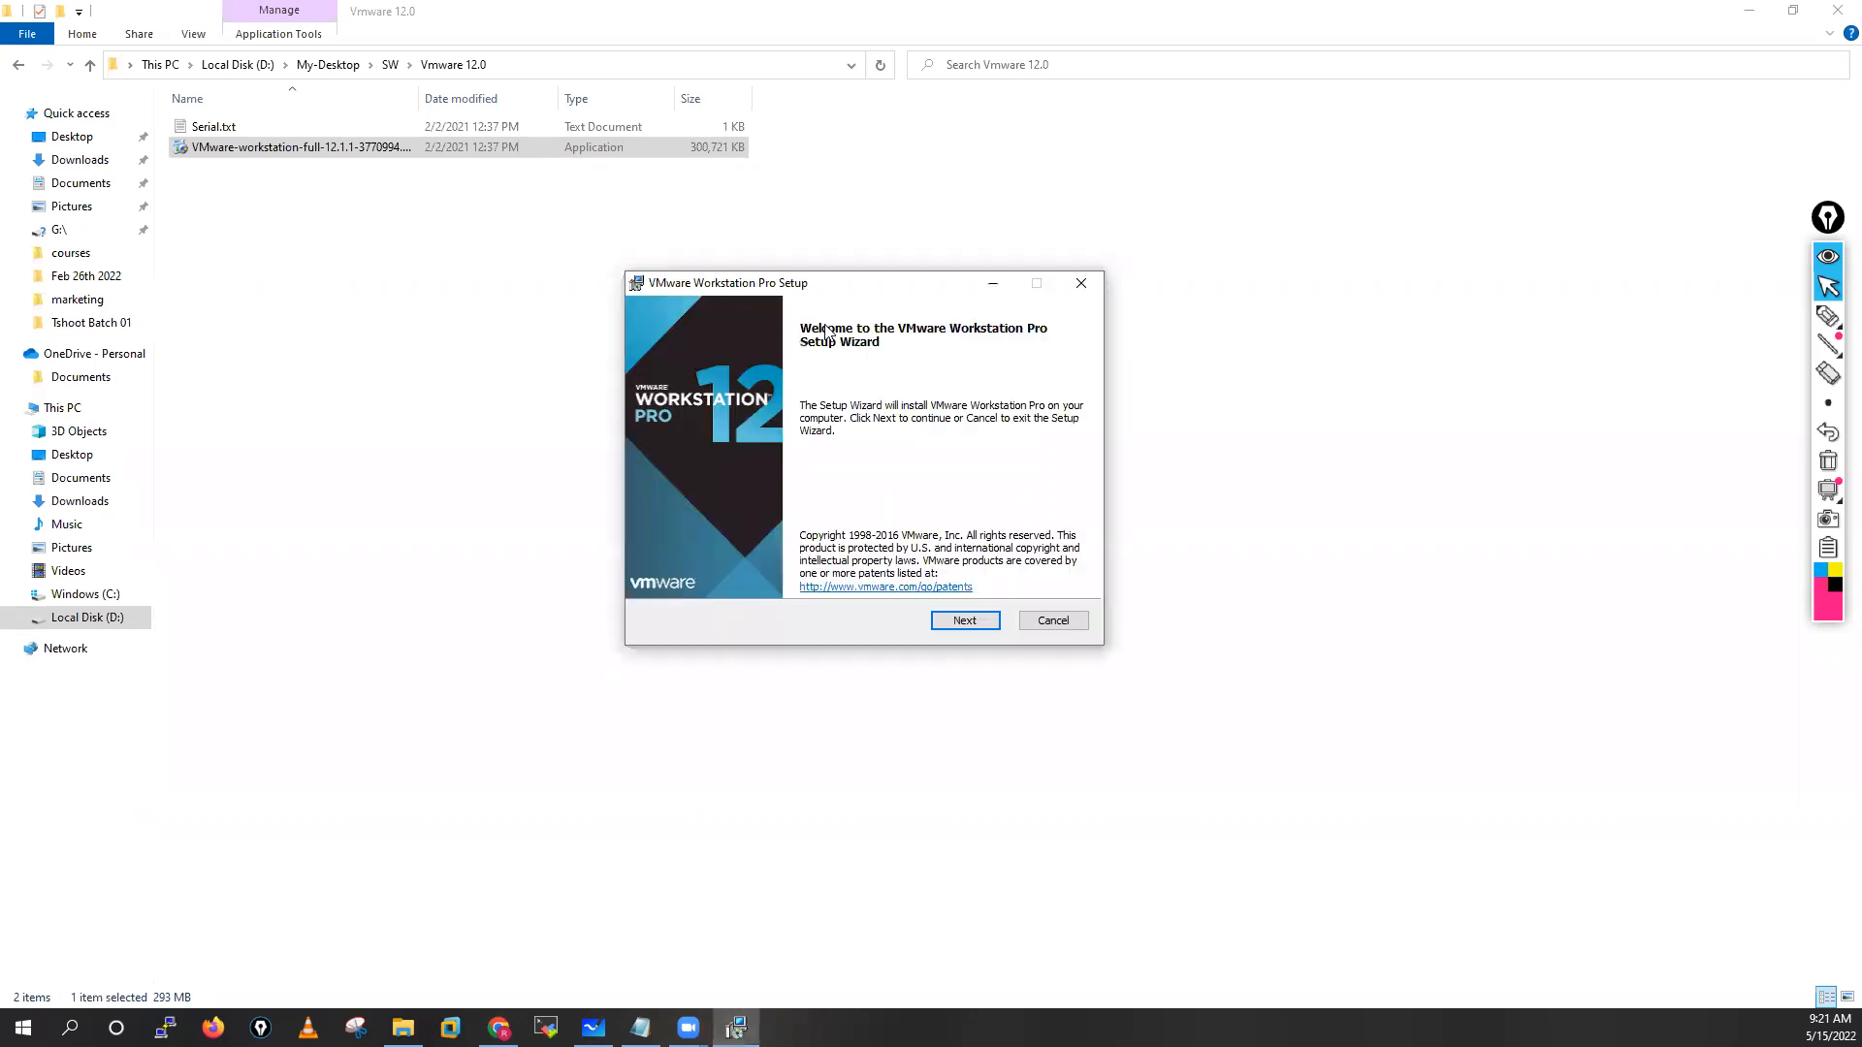
Pass the Welcome page and accept the License Agreement terms to reach Custom Setup
{"action": "left_click", "coordinate": [966, 622]}
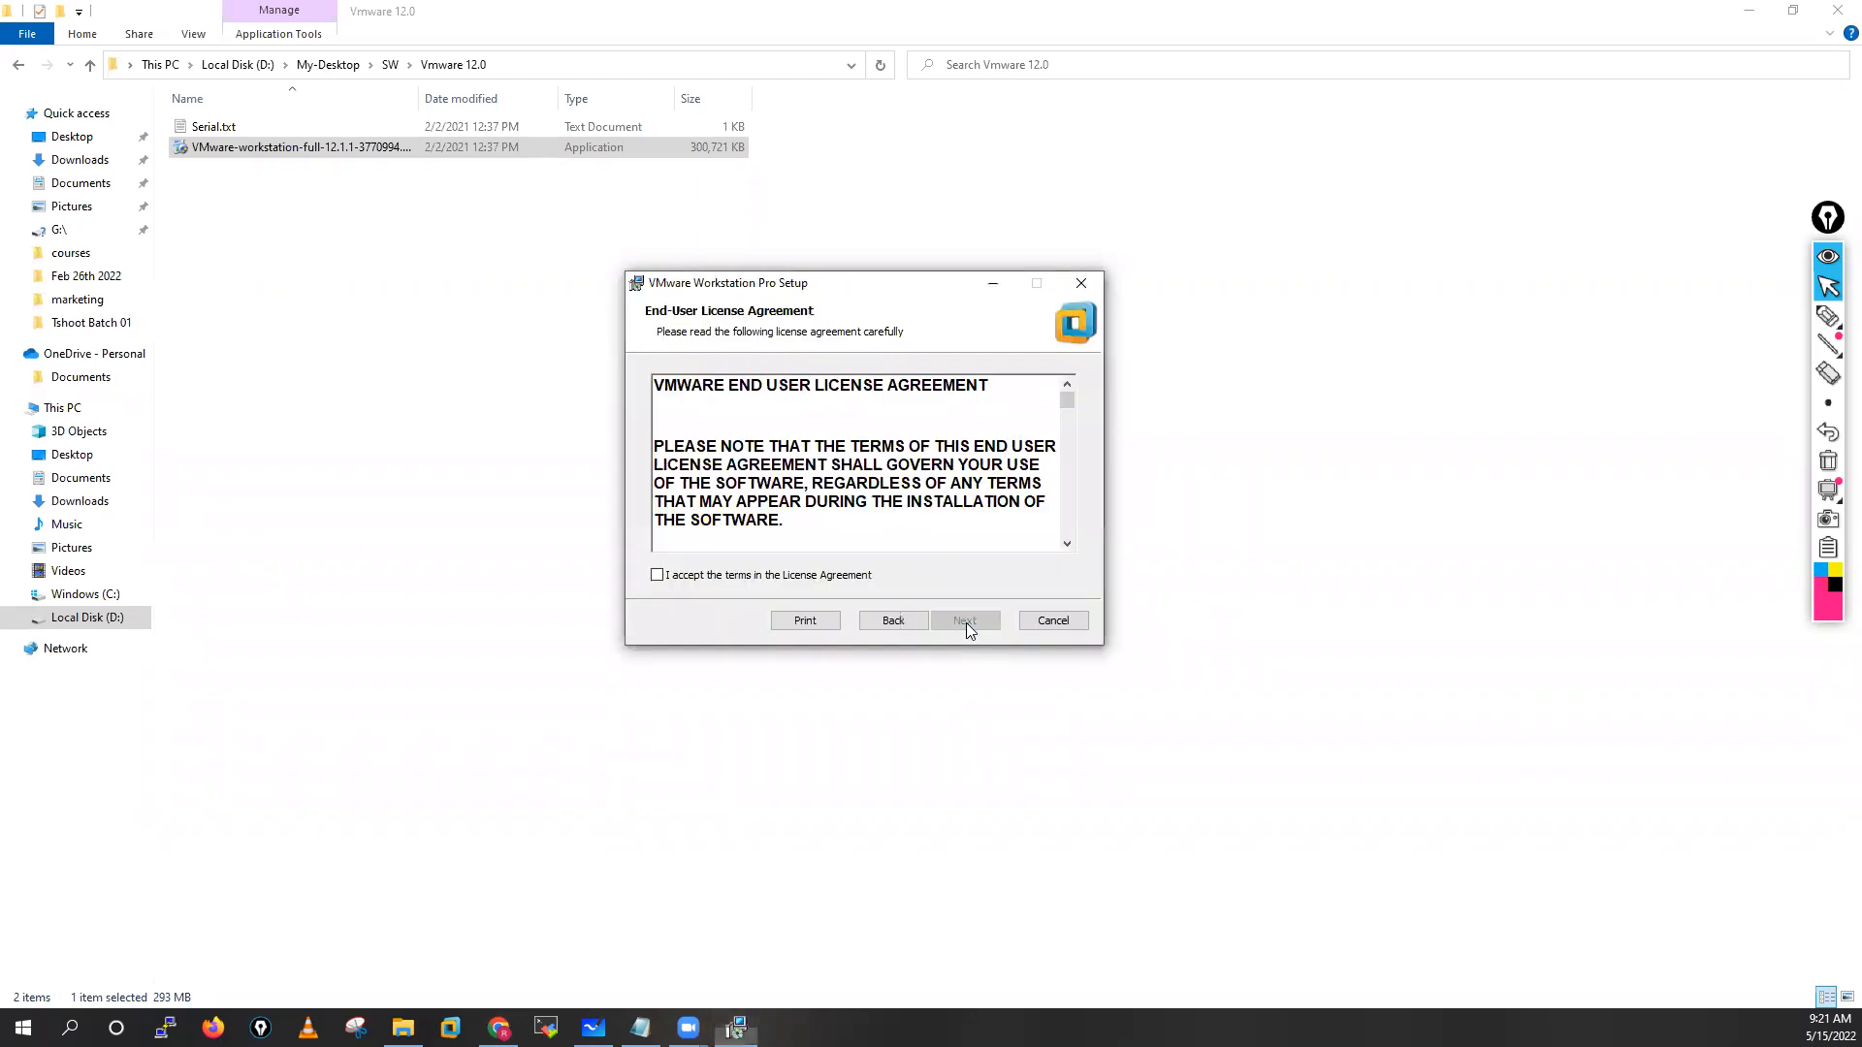
{"action": "left_click", "coordinate": [658, 575]}
{"action": "left_click_drag", "start_coordinate": [1064, 400], "coordinate": [1050, 564]}
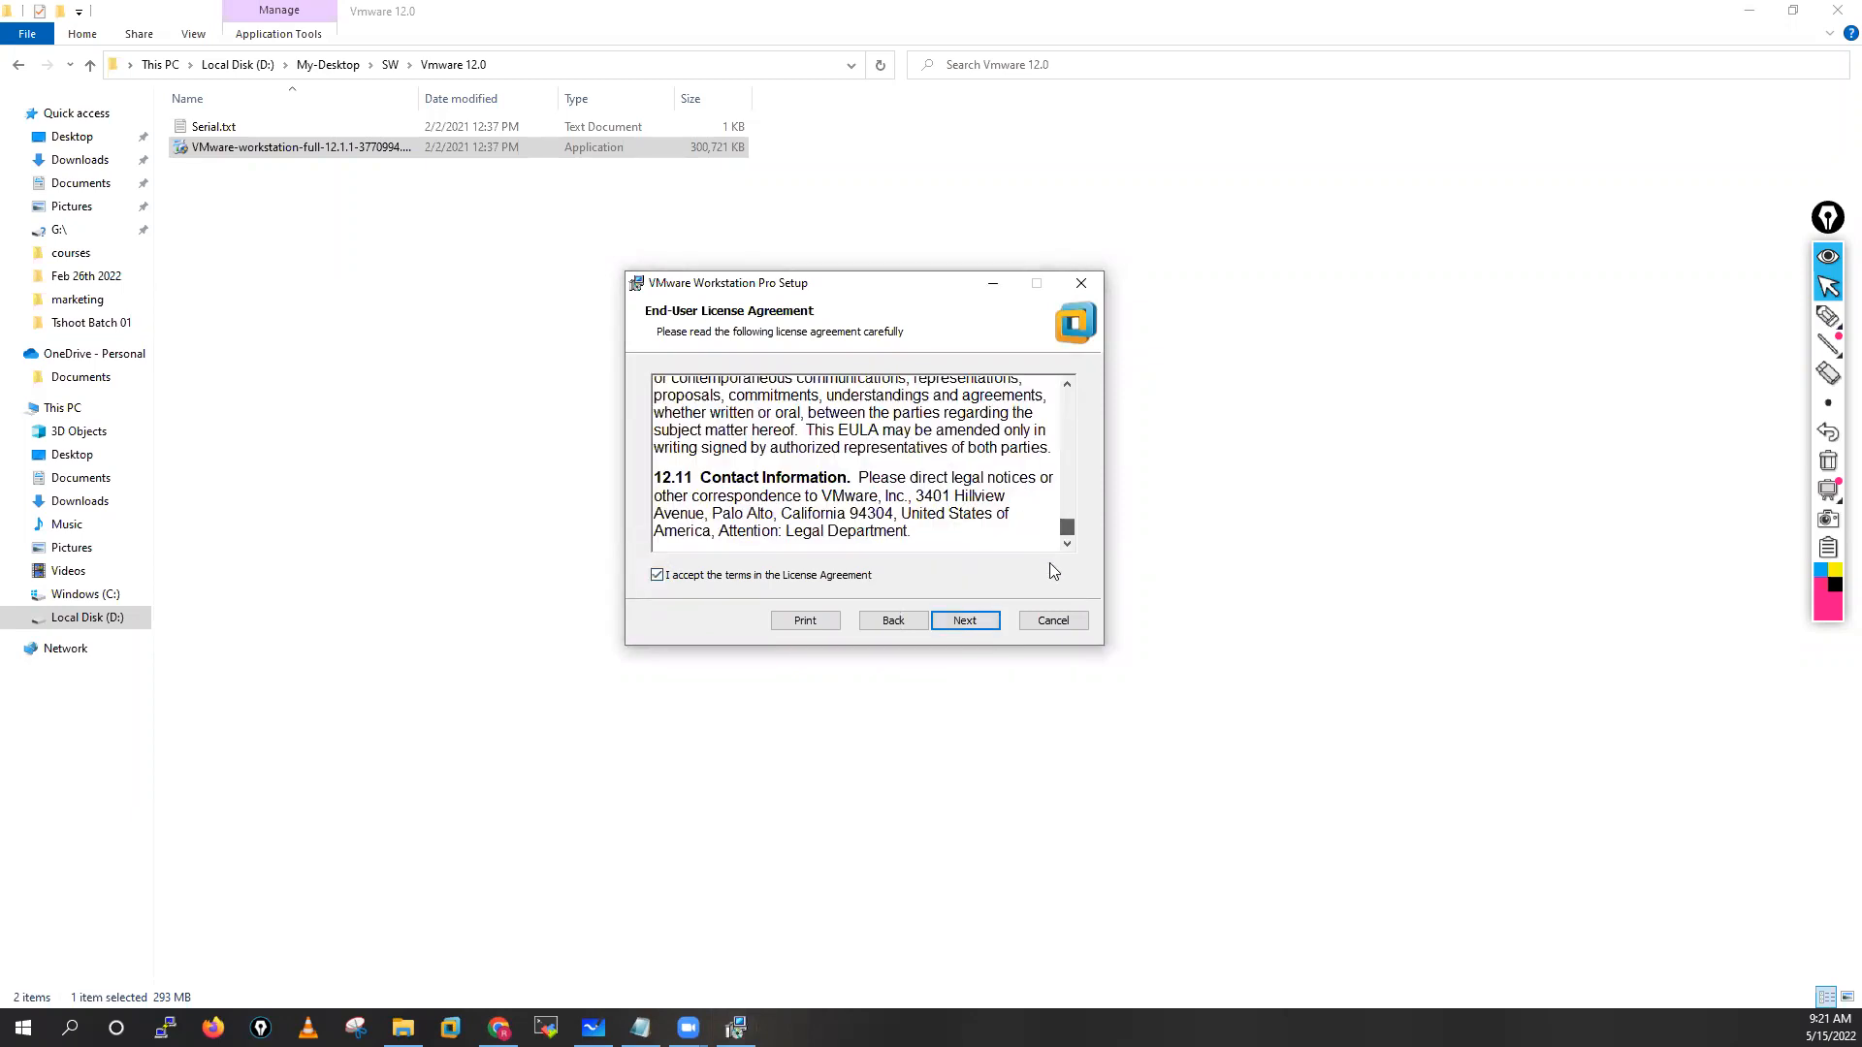
{"action": "left_click", "coordinate": [956, 626]}
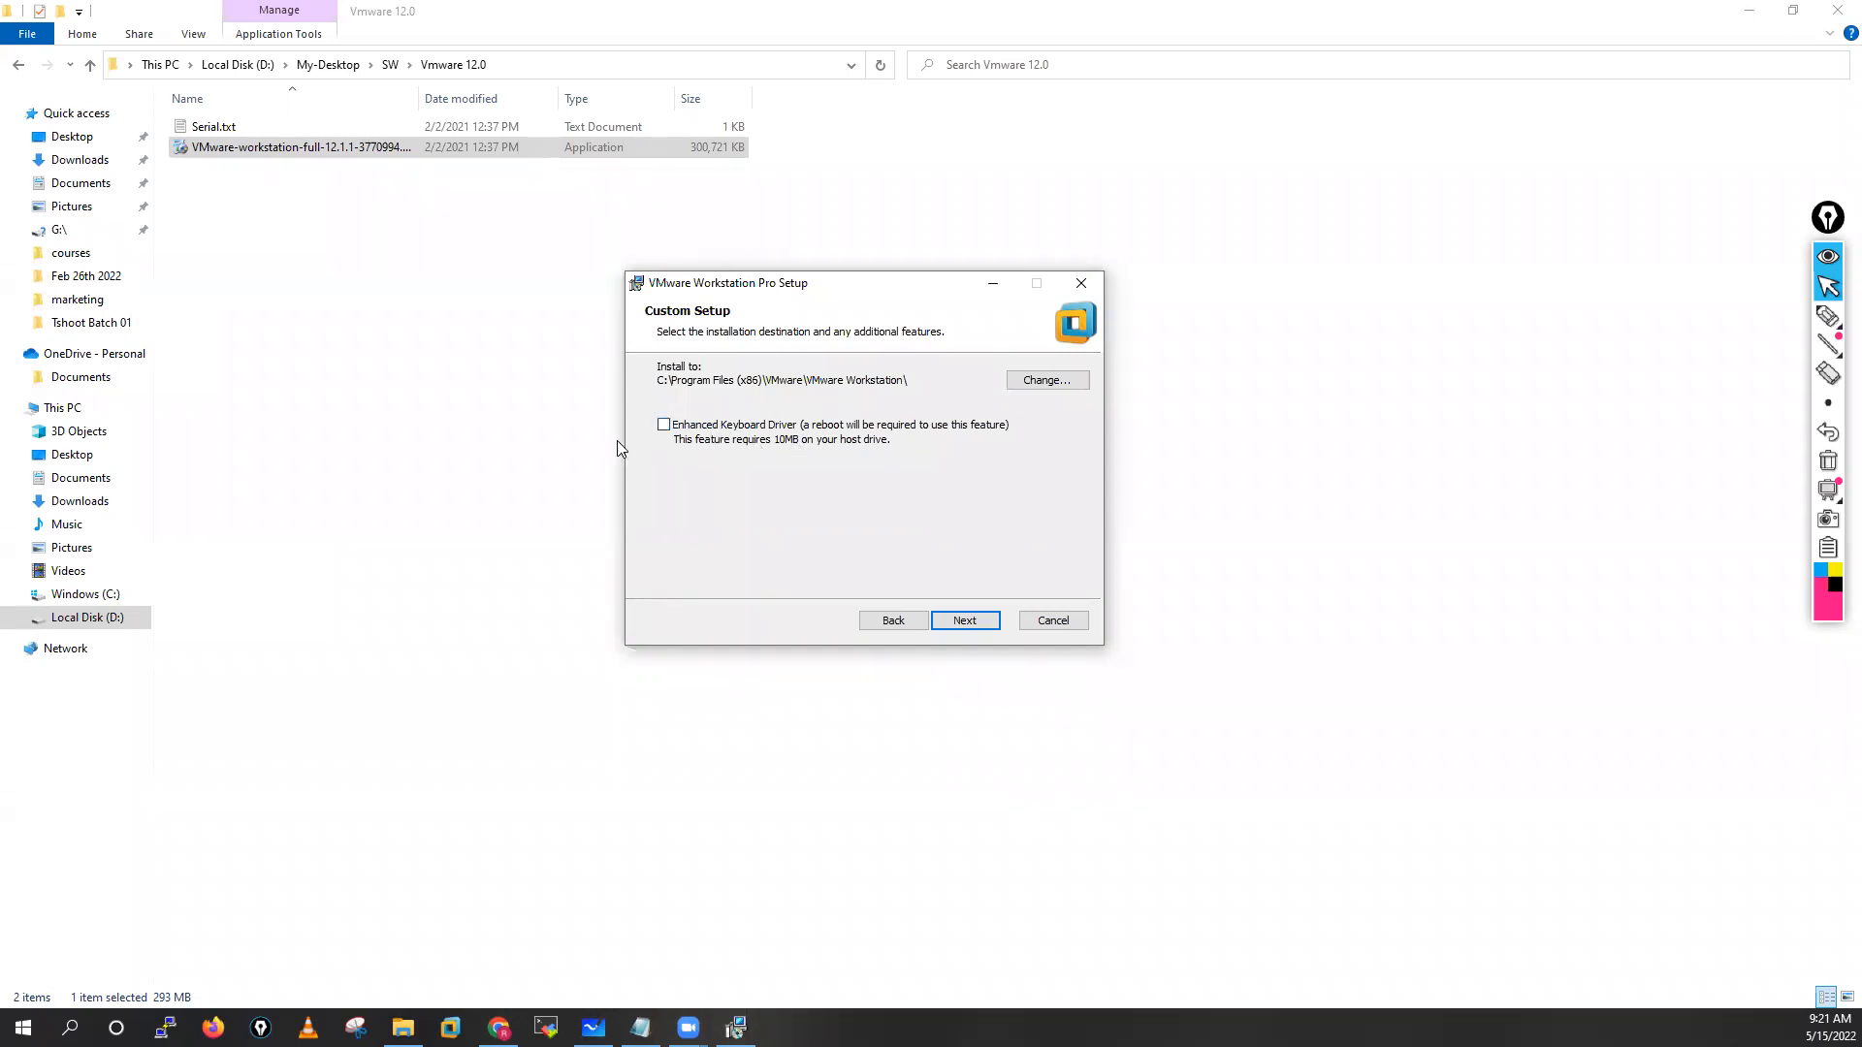
Keep the default location, untick update checks and usage statistics, keep both shortcuts, and install
{"action": "left_click", "coordinate": [966, 621]}
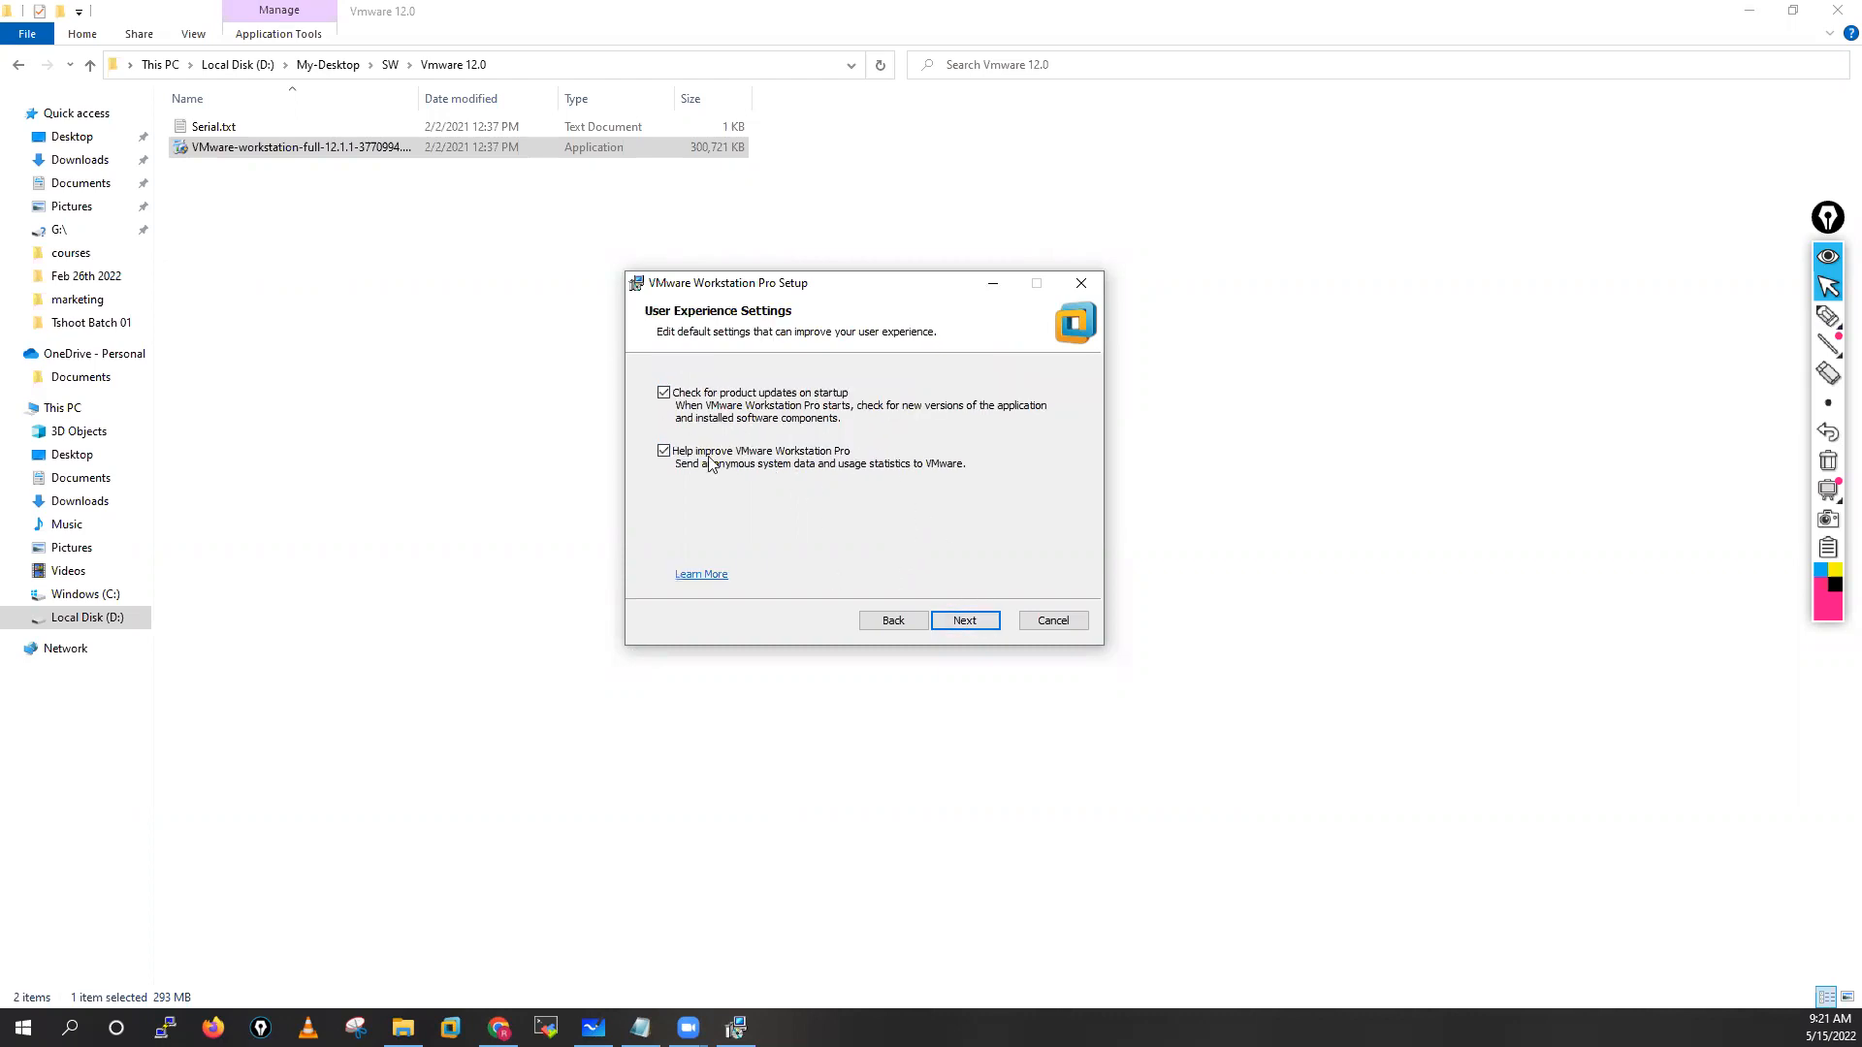
{"action": "left_click", "coordinate": [663, 394]}
{"action": "left_click", "coordinate": [665, 453]}
{"action": "left_click", "coordinate": [967, 626]}
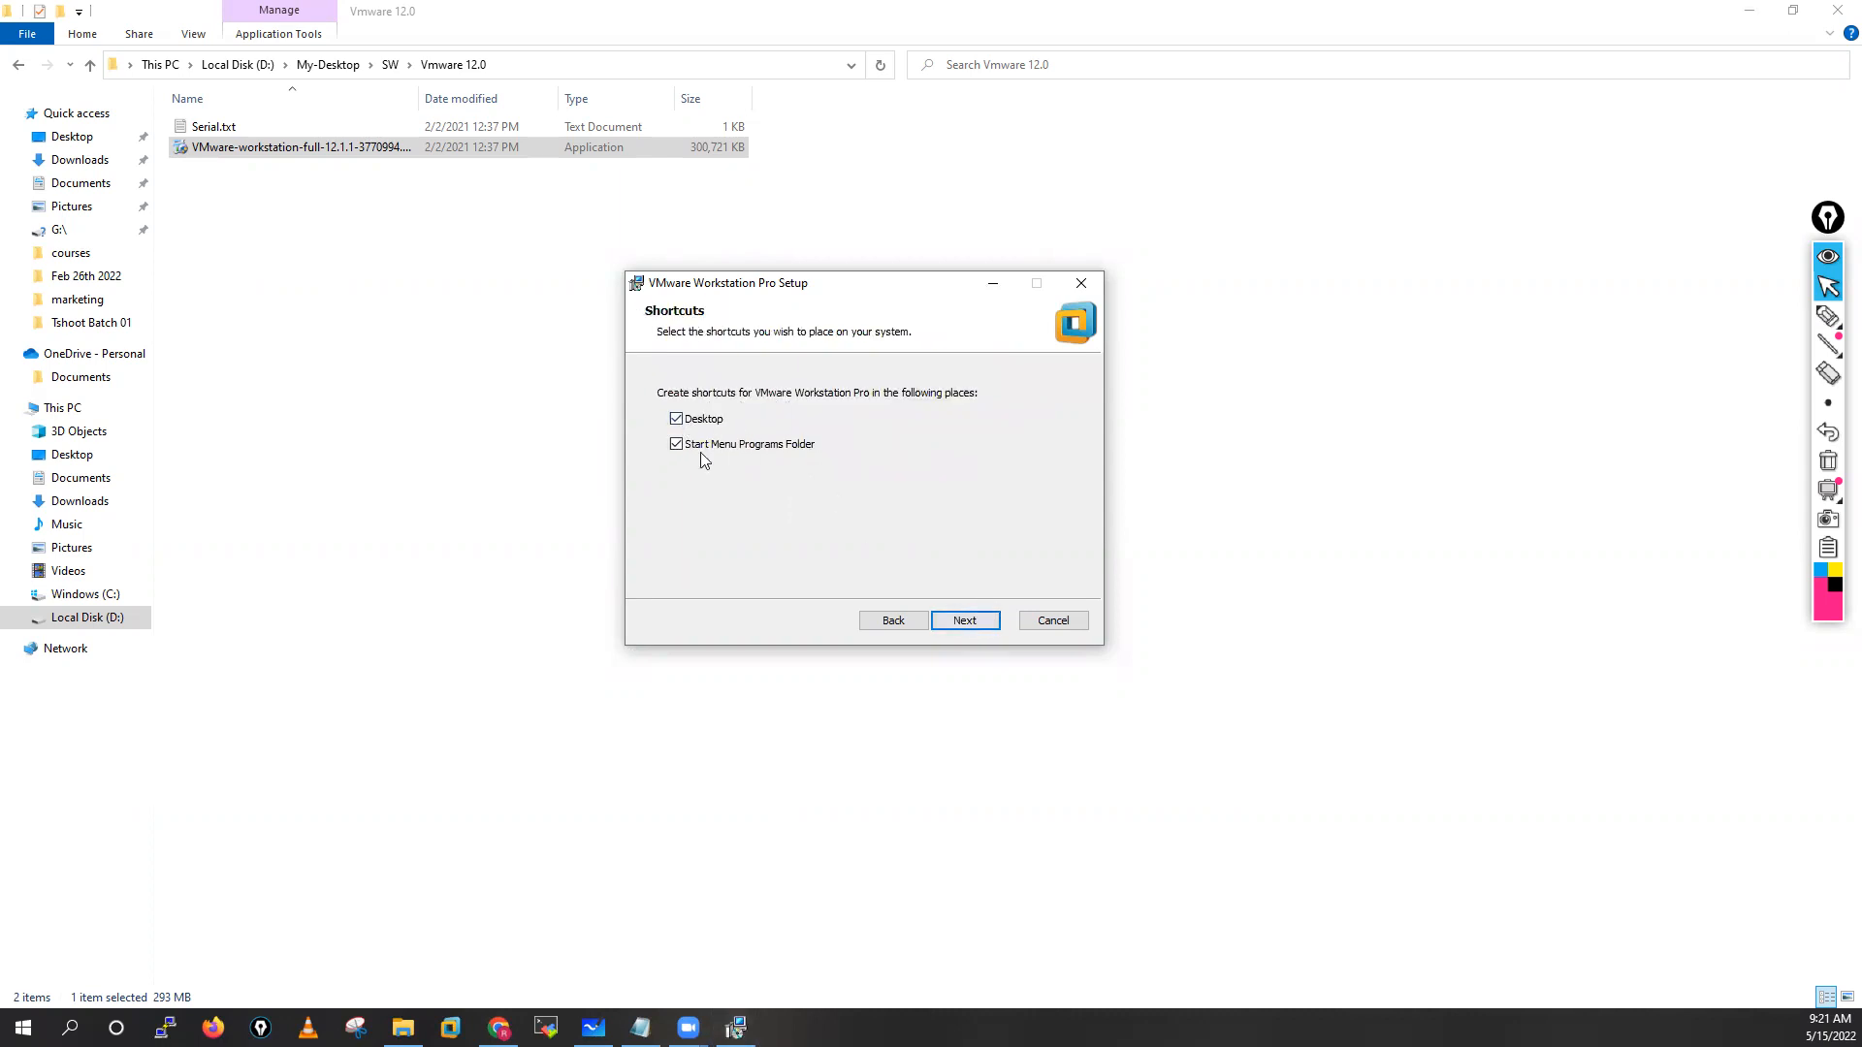
{"action": "left_click", "coordinate": [966, 620]}
{"action": "left_click", "coordinate": [974, 619]}
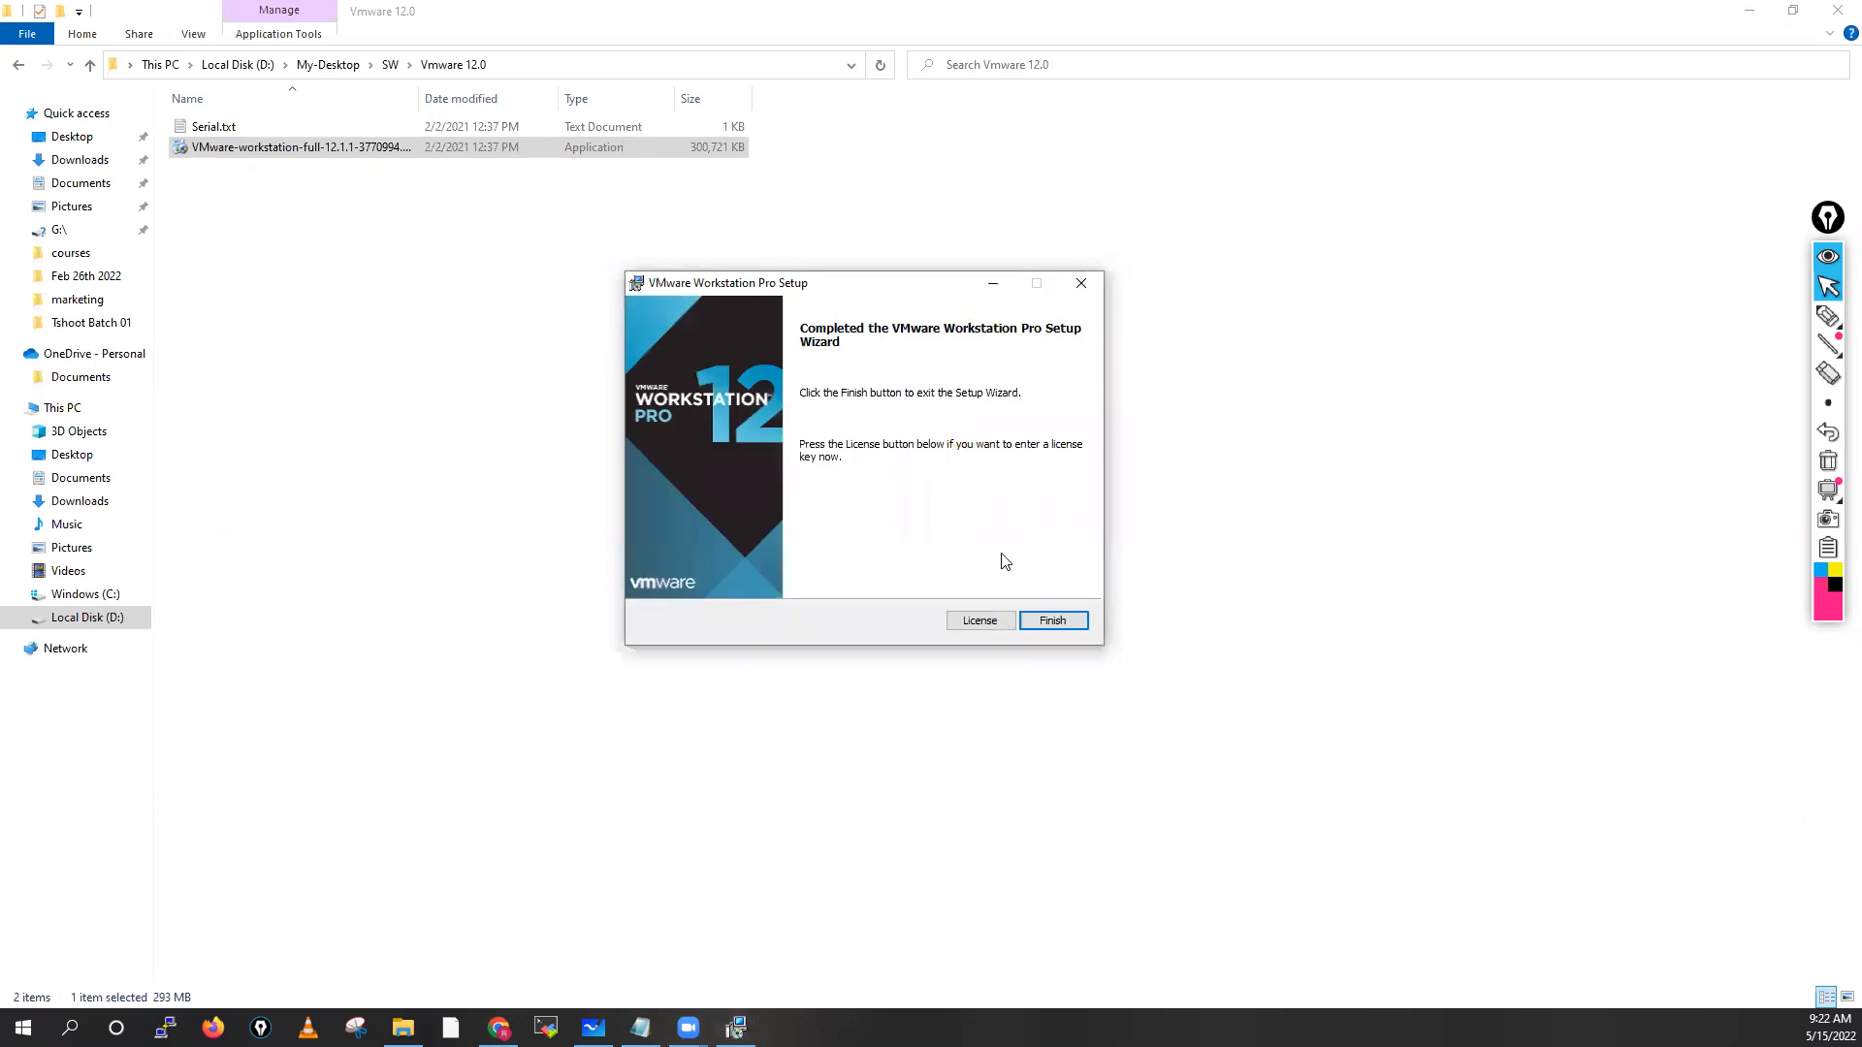
Go to the License page and copy the license key from Serial.txt
{"action": "left_click", "coordinate": [980, 623]}
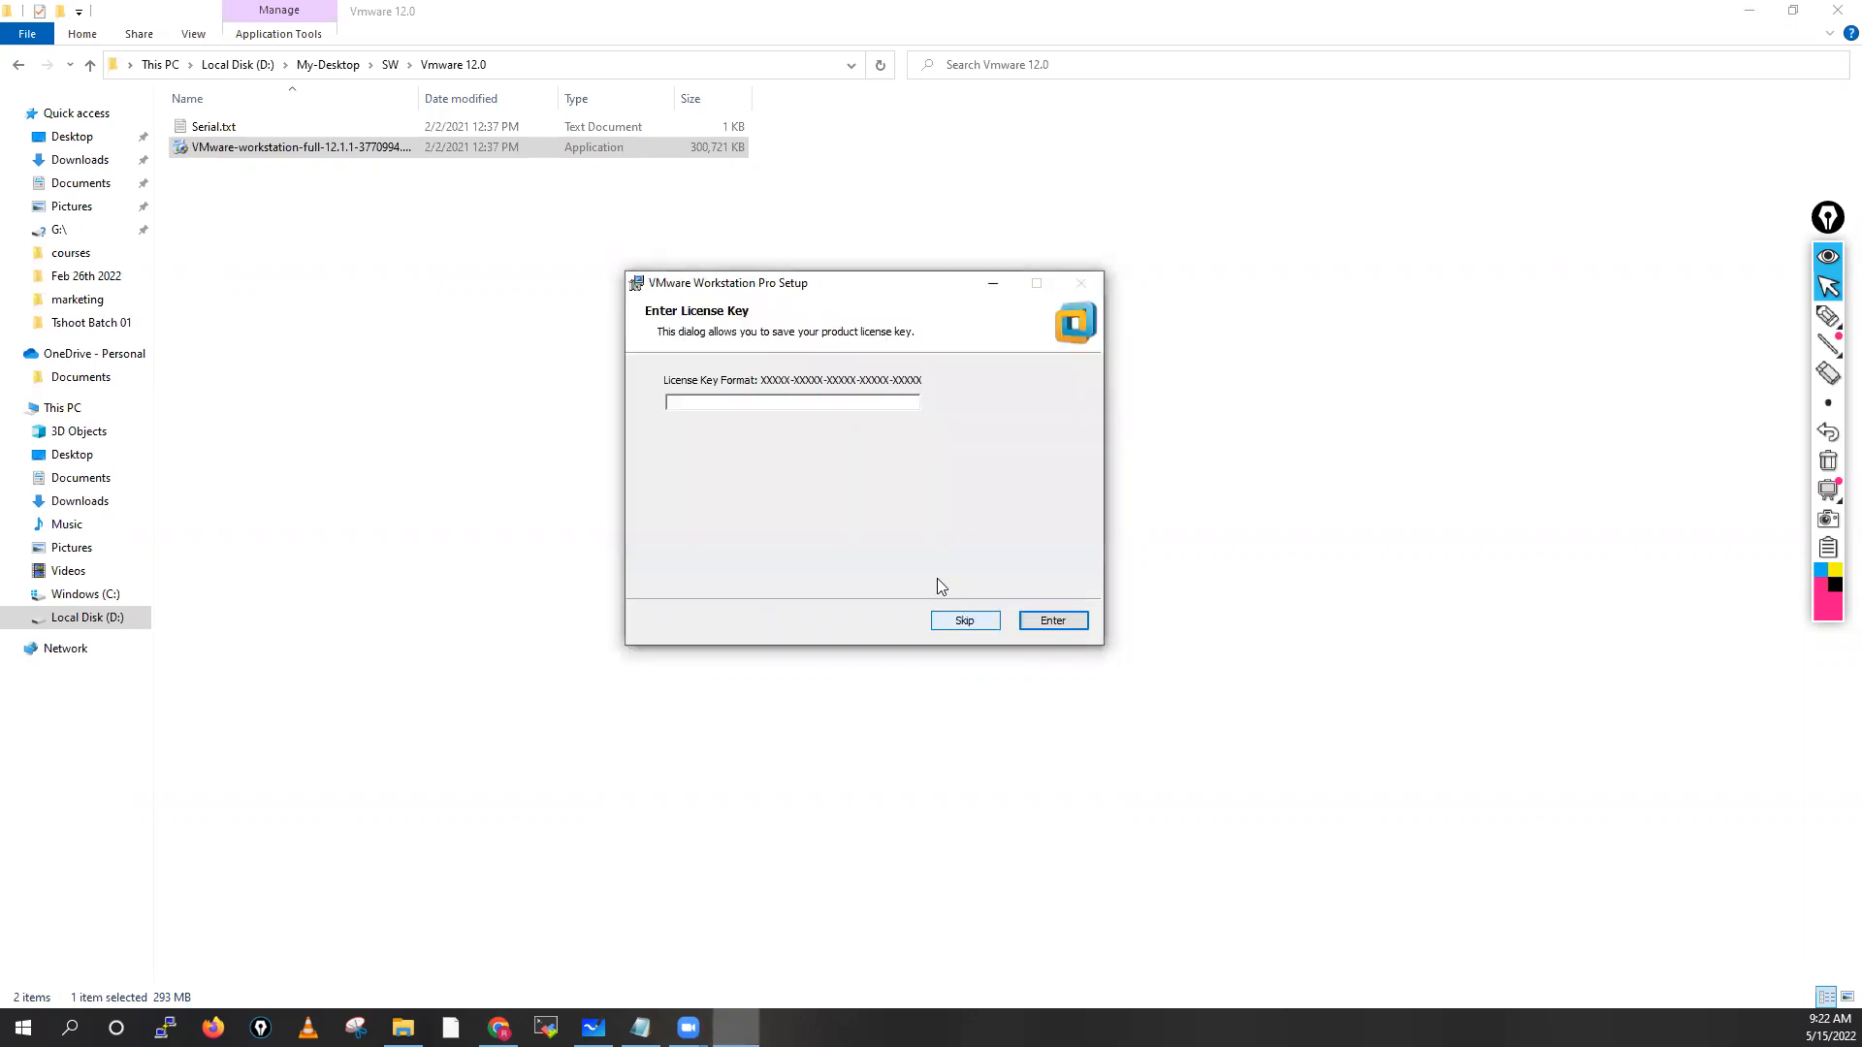
{"action": "double_click", "coordinate": [231, 129]}
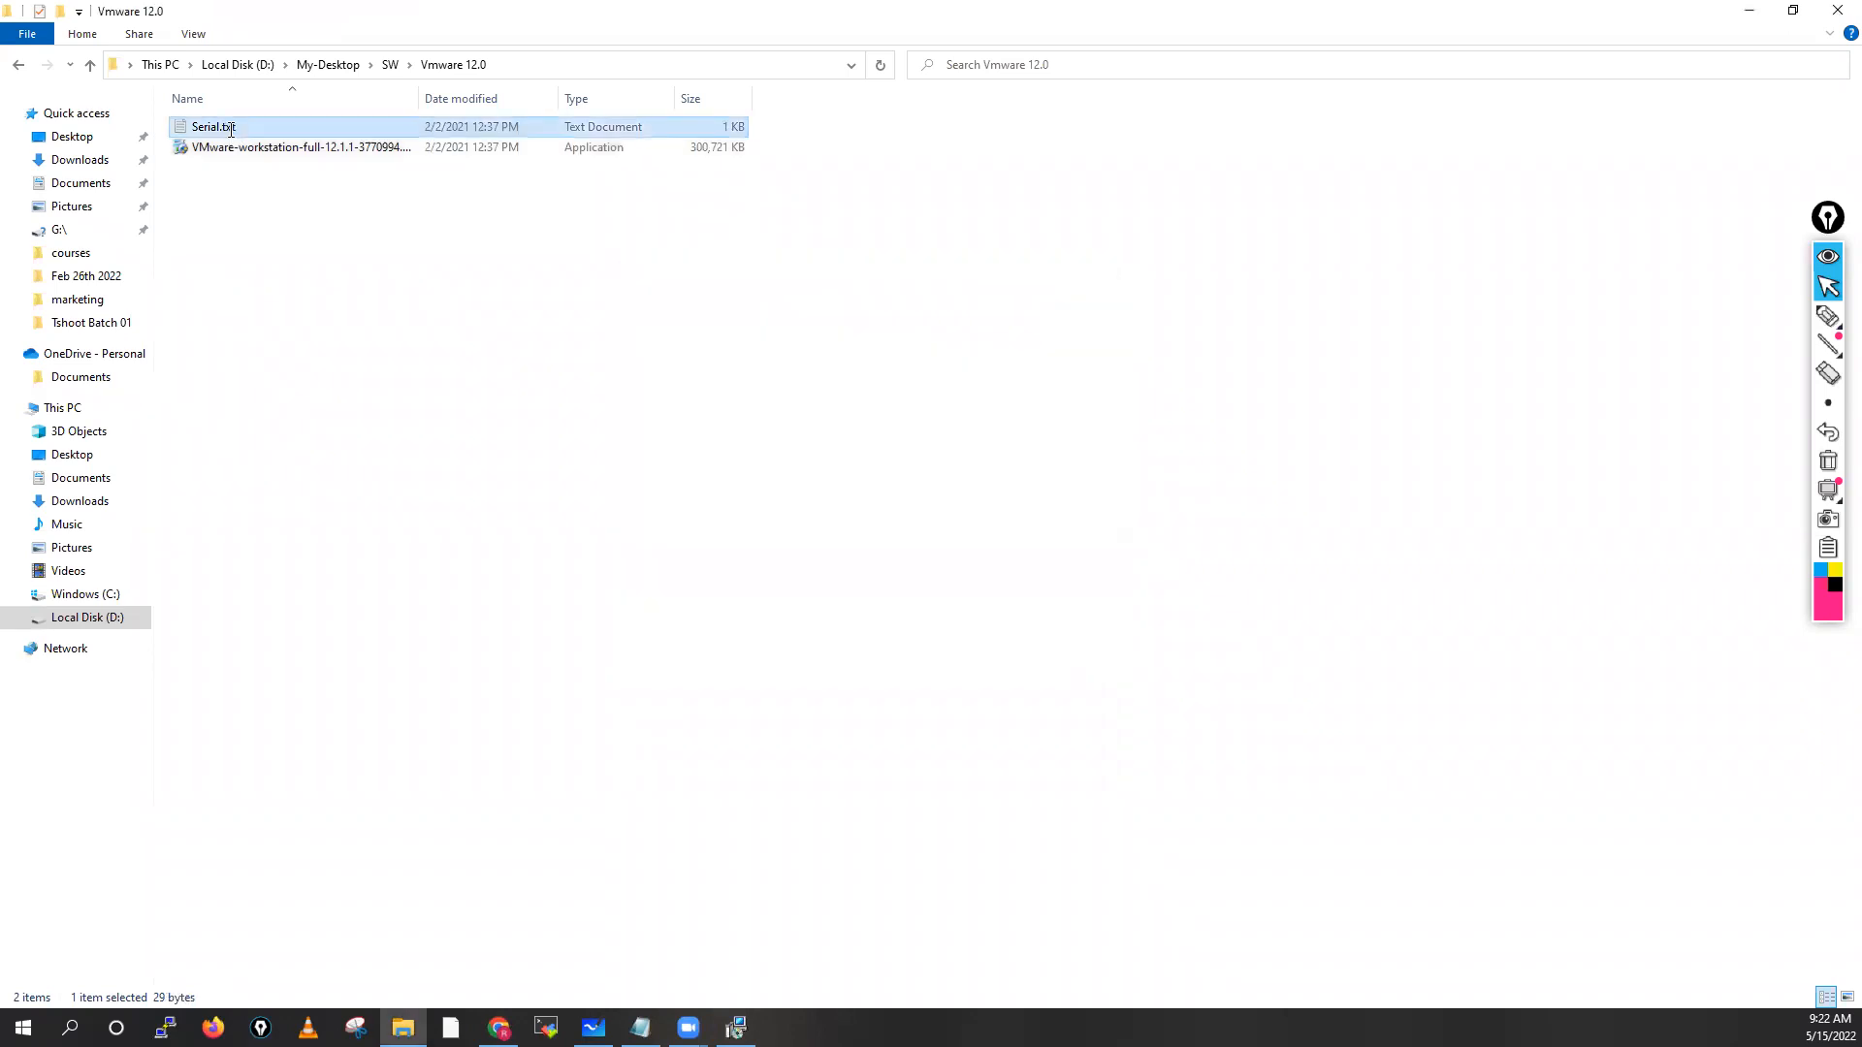
{"action": "left_click_drag", "start_coordinate": [345, 94], "coordinate": [10, 101]}
{"action": "key", "text": "ctrl+c"}
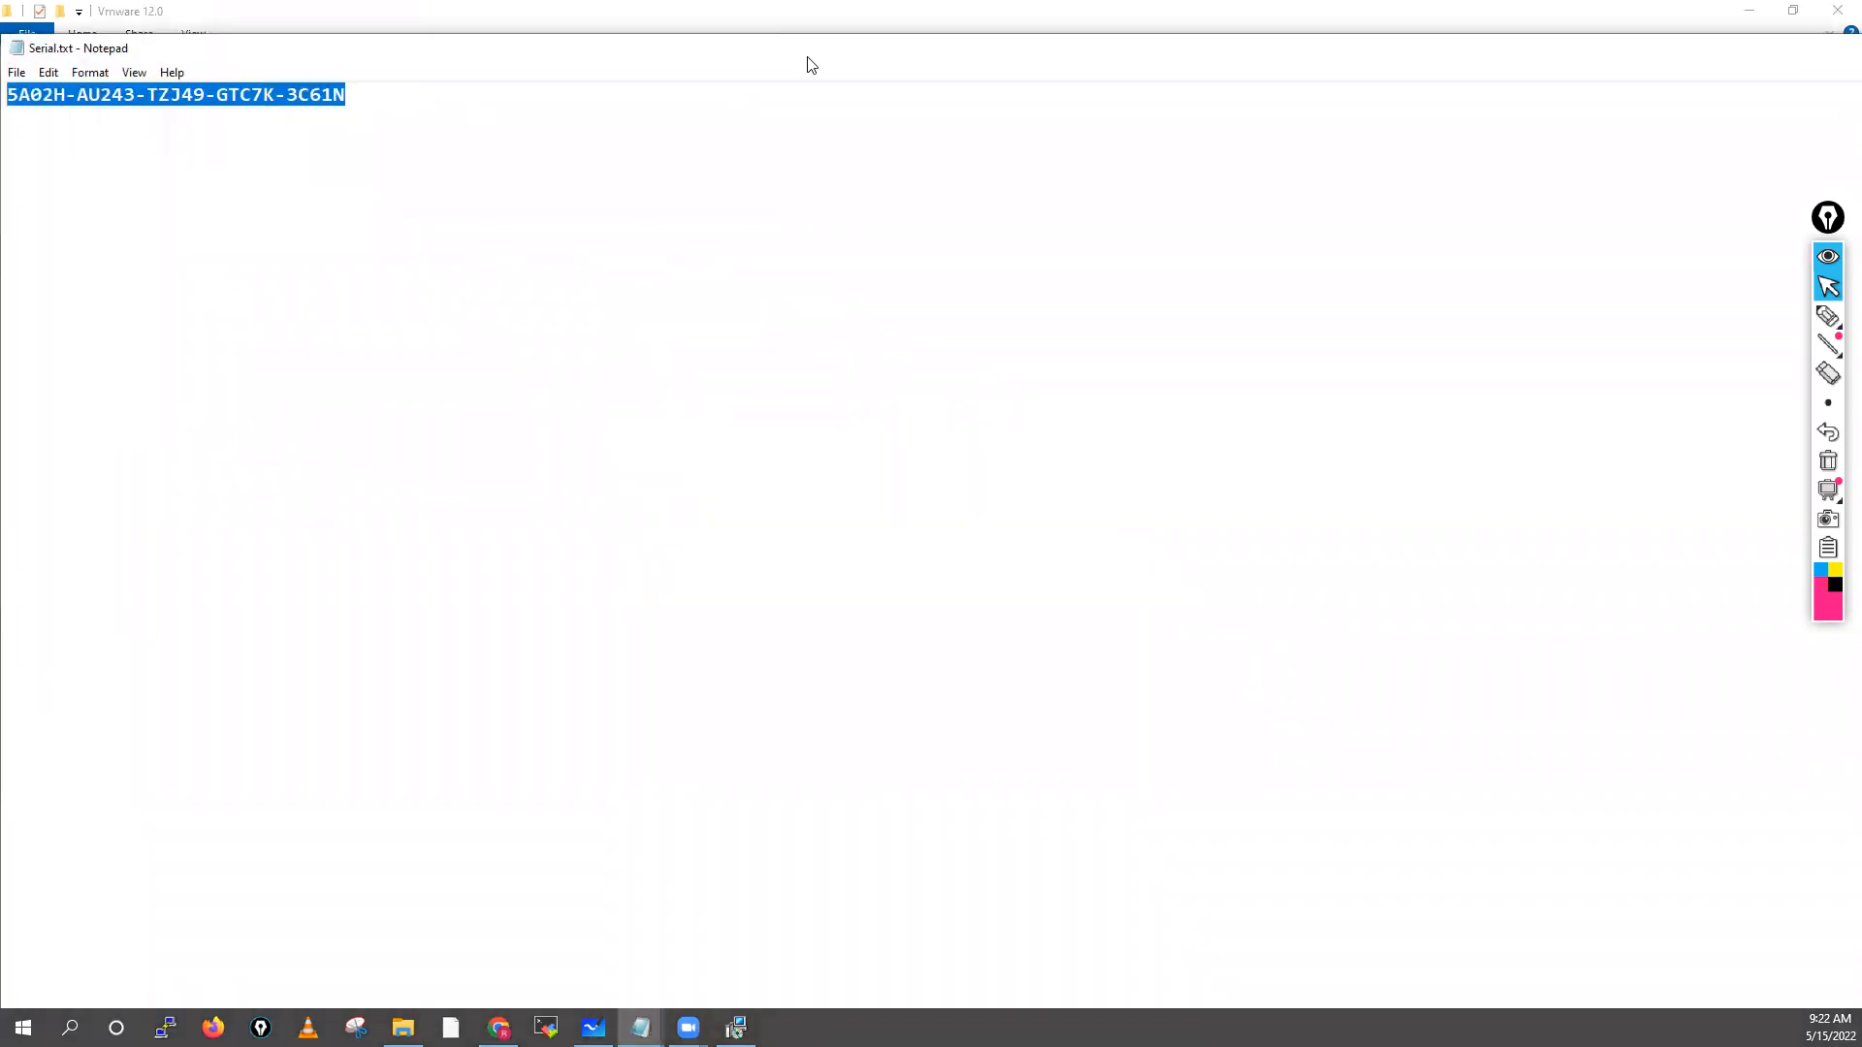
{"action": "left_click", "coordinate": [1836, 10]}
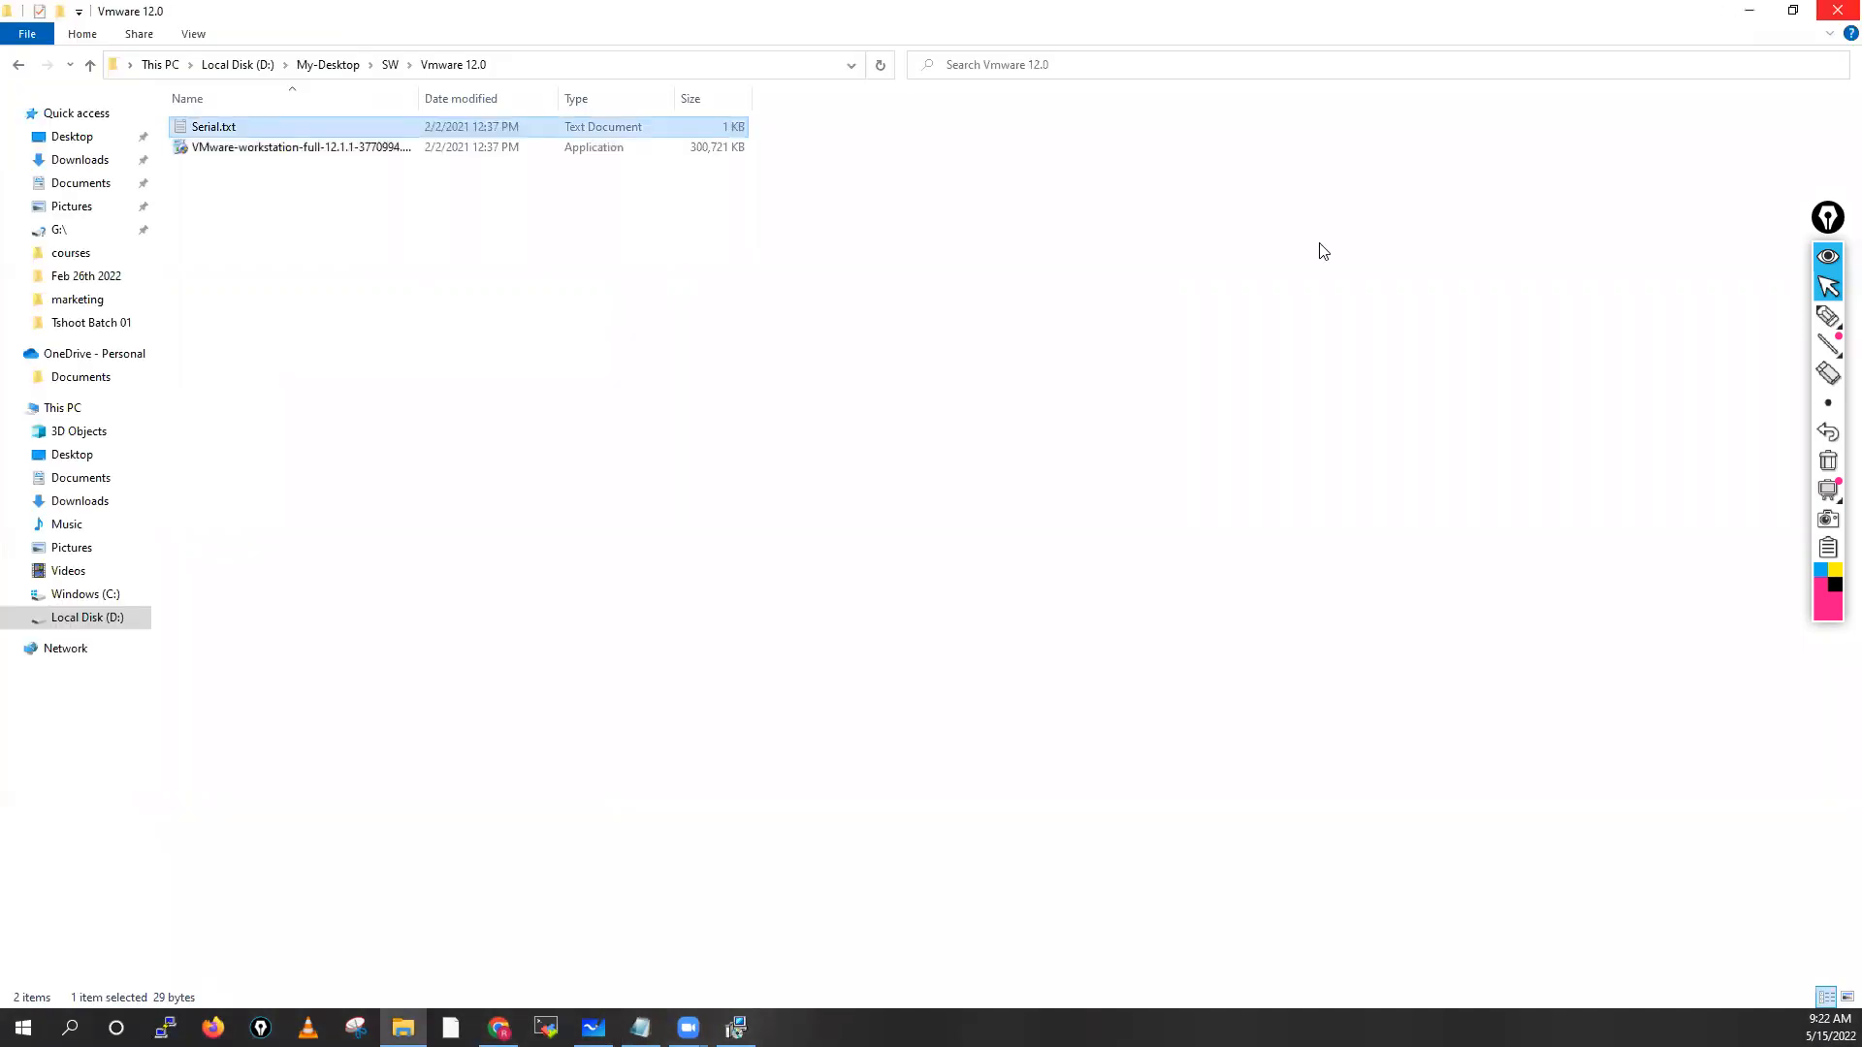
Paste the license key into the setup's key field, submit it, and finish the wizard
{"action": "left_click", "coordinate": [736, 1027]}
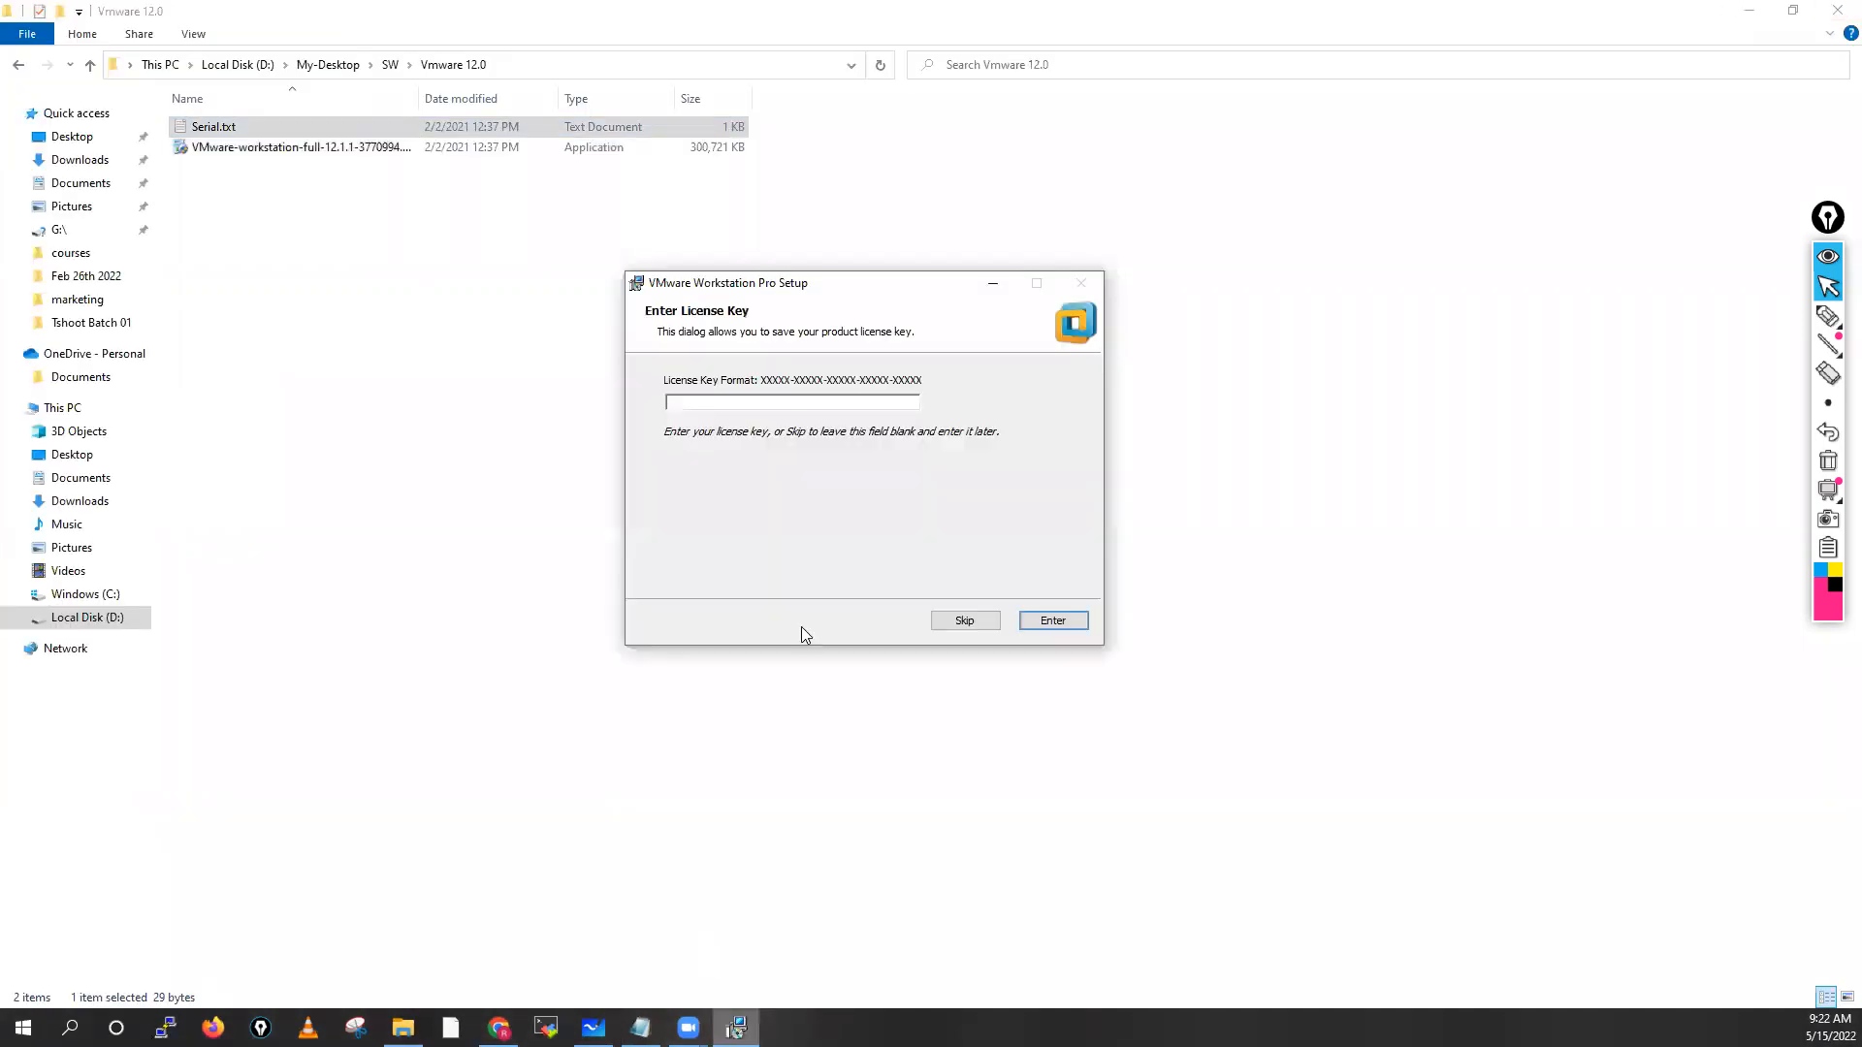
{"action": "left_click", "coordinate": [819, 399]}
{"action": "key", "text": "ctrl+v"}
{"action": "left_click", "coordinate": [1071, 620]}
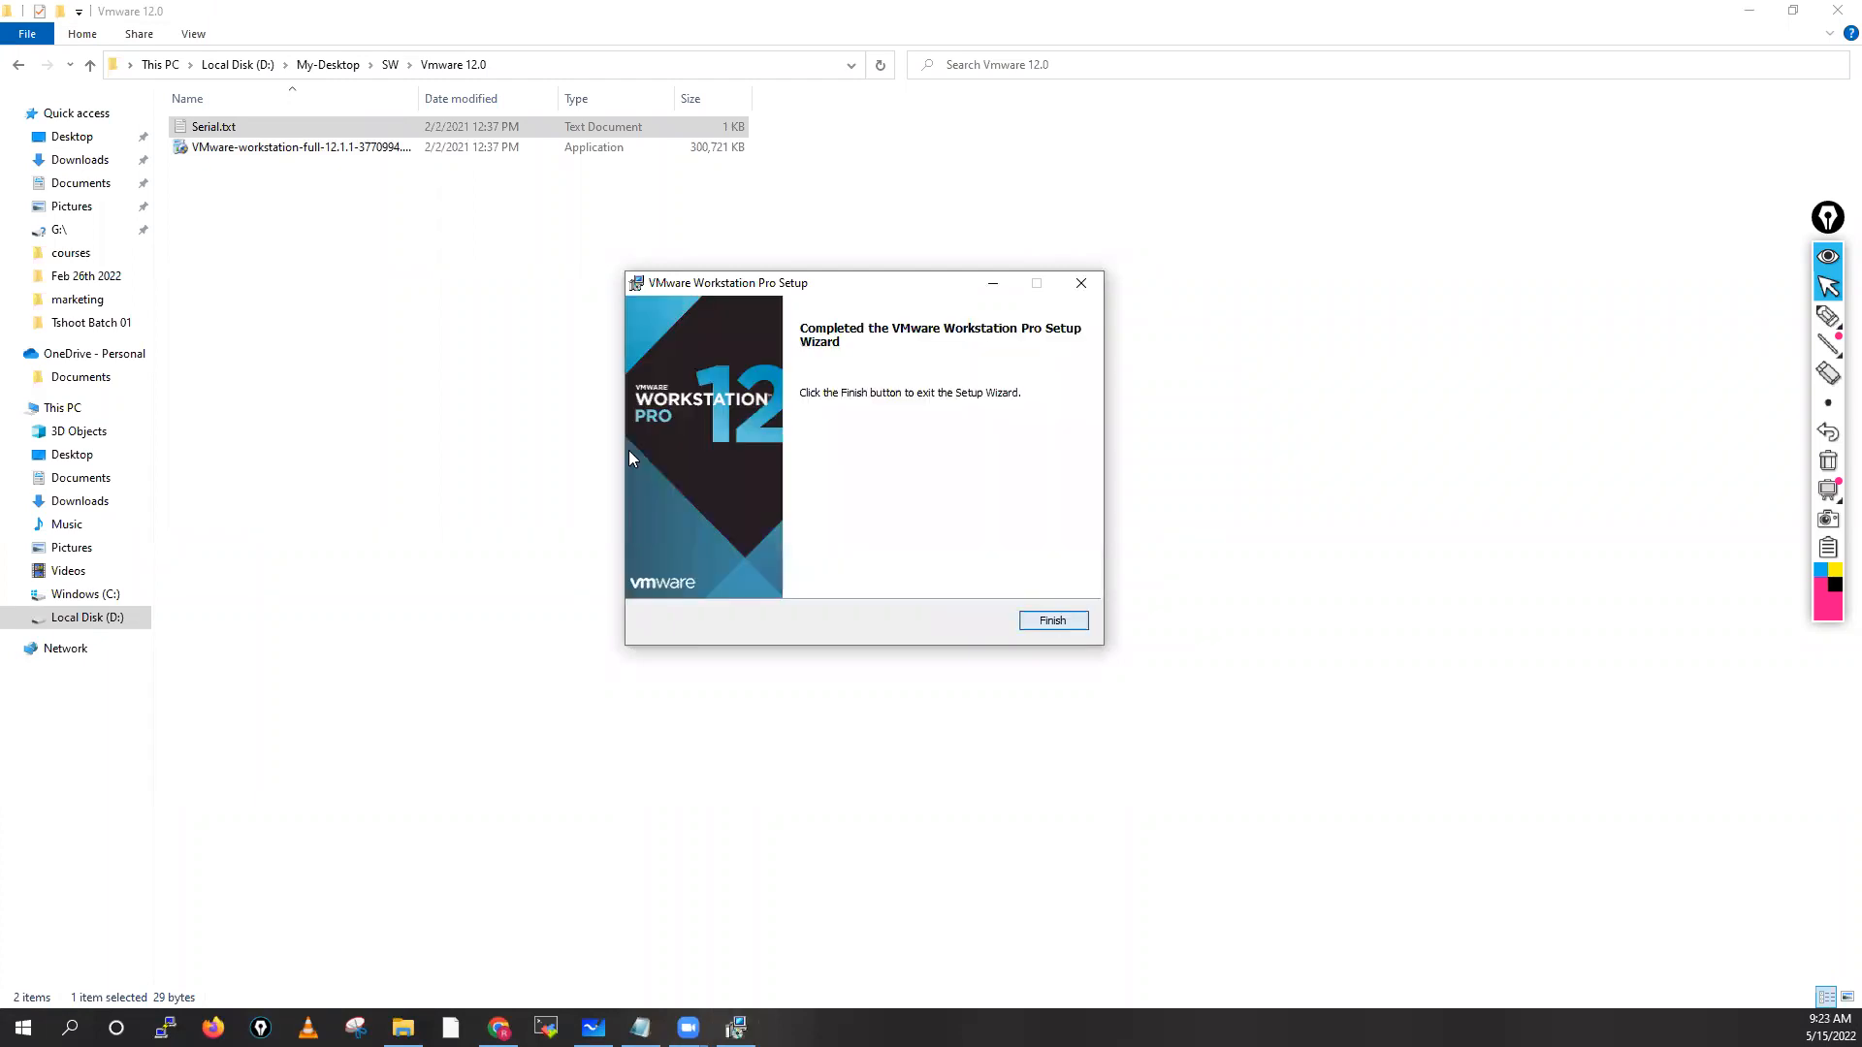
{"action": "left_click", "coordinate": [1054, 621]}
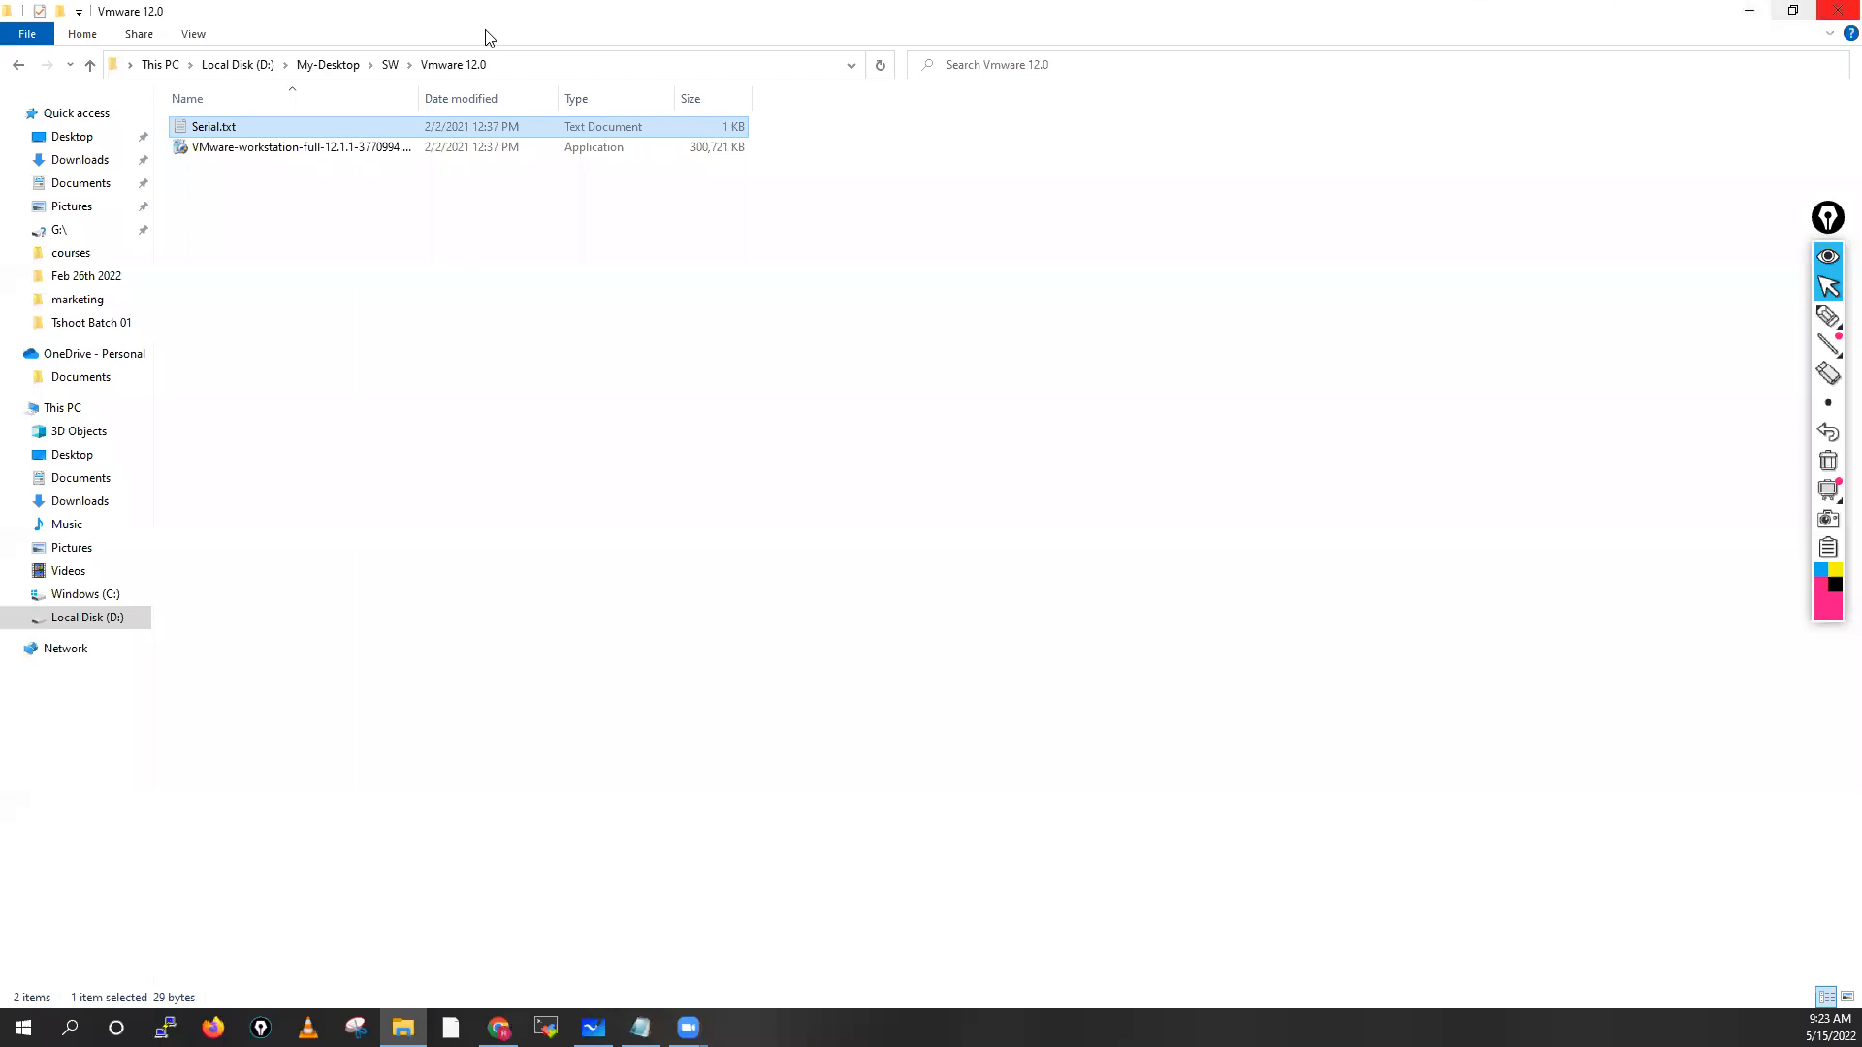
Minimize File Explorer, Chrome and the notes window, refresh the desktop, and search 'vmware'
{"action": "left_click", "coordinate": [1748, 11]}
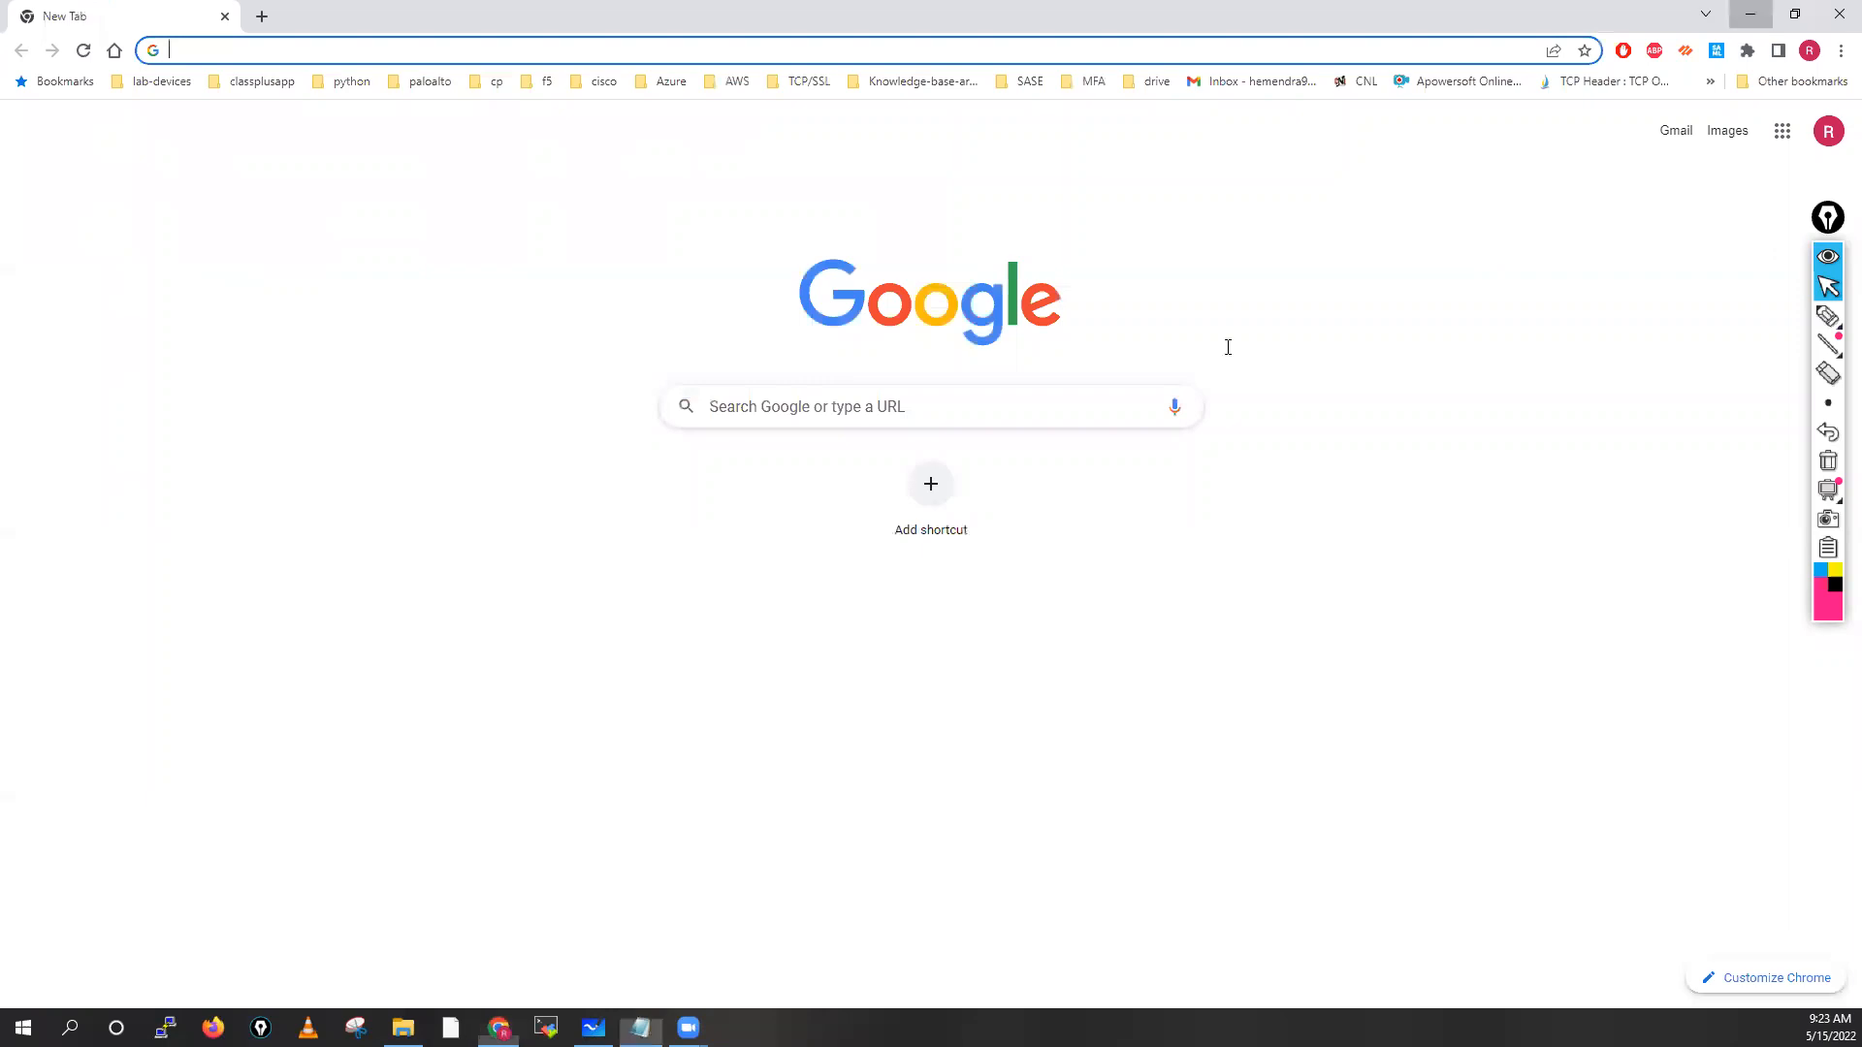
{"action": "left_click", "coordinate": [1749, 13]}
{"action": "left_click", "coordinate": [1750, 11]}
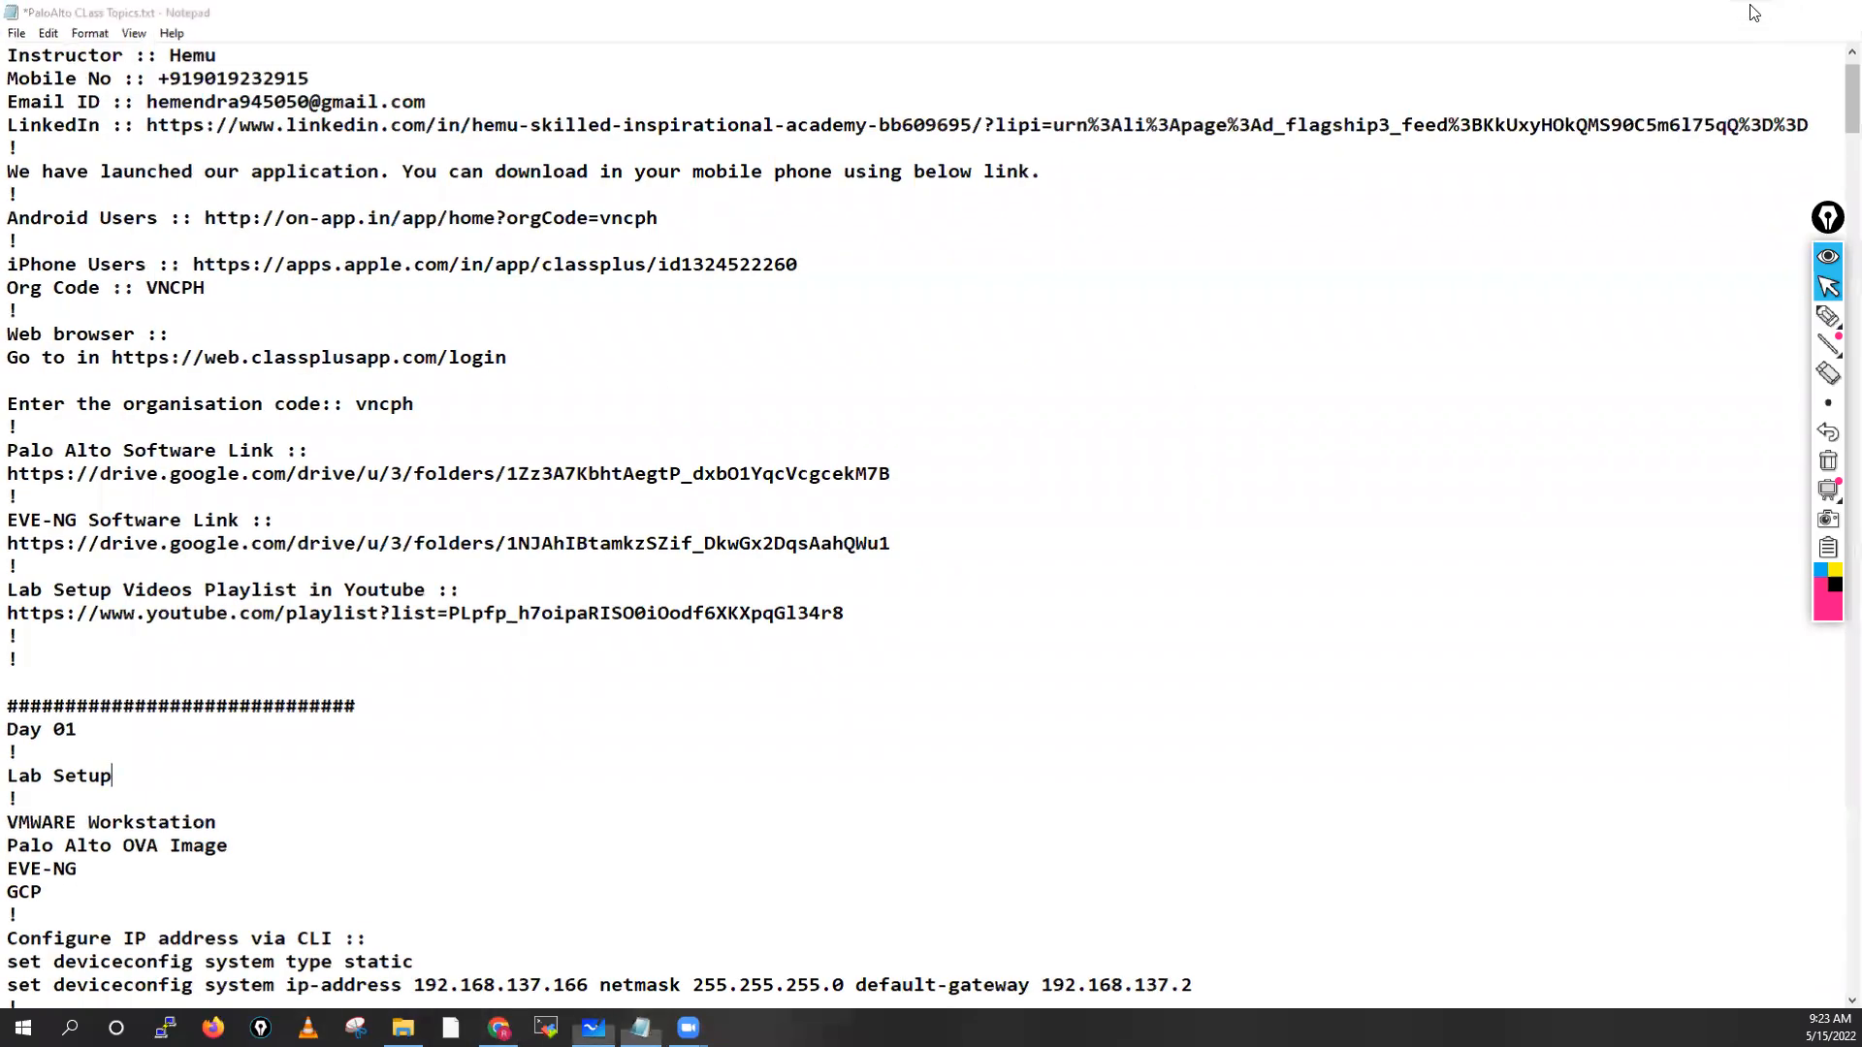
{"action": "right_click", "coordinate": [801, 236]}
{"action": "left_click", "coordinate": [879, 285]}
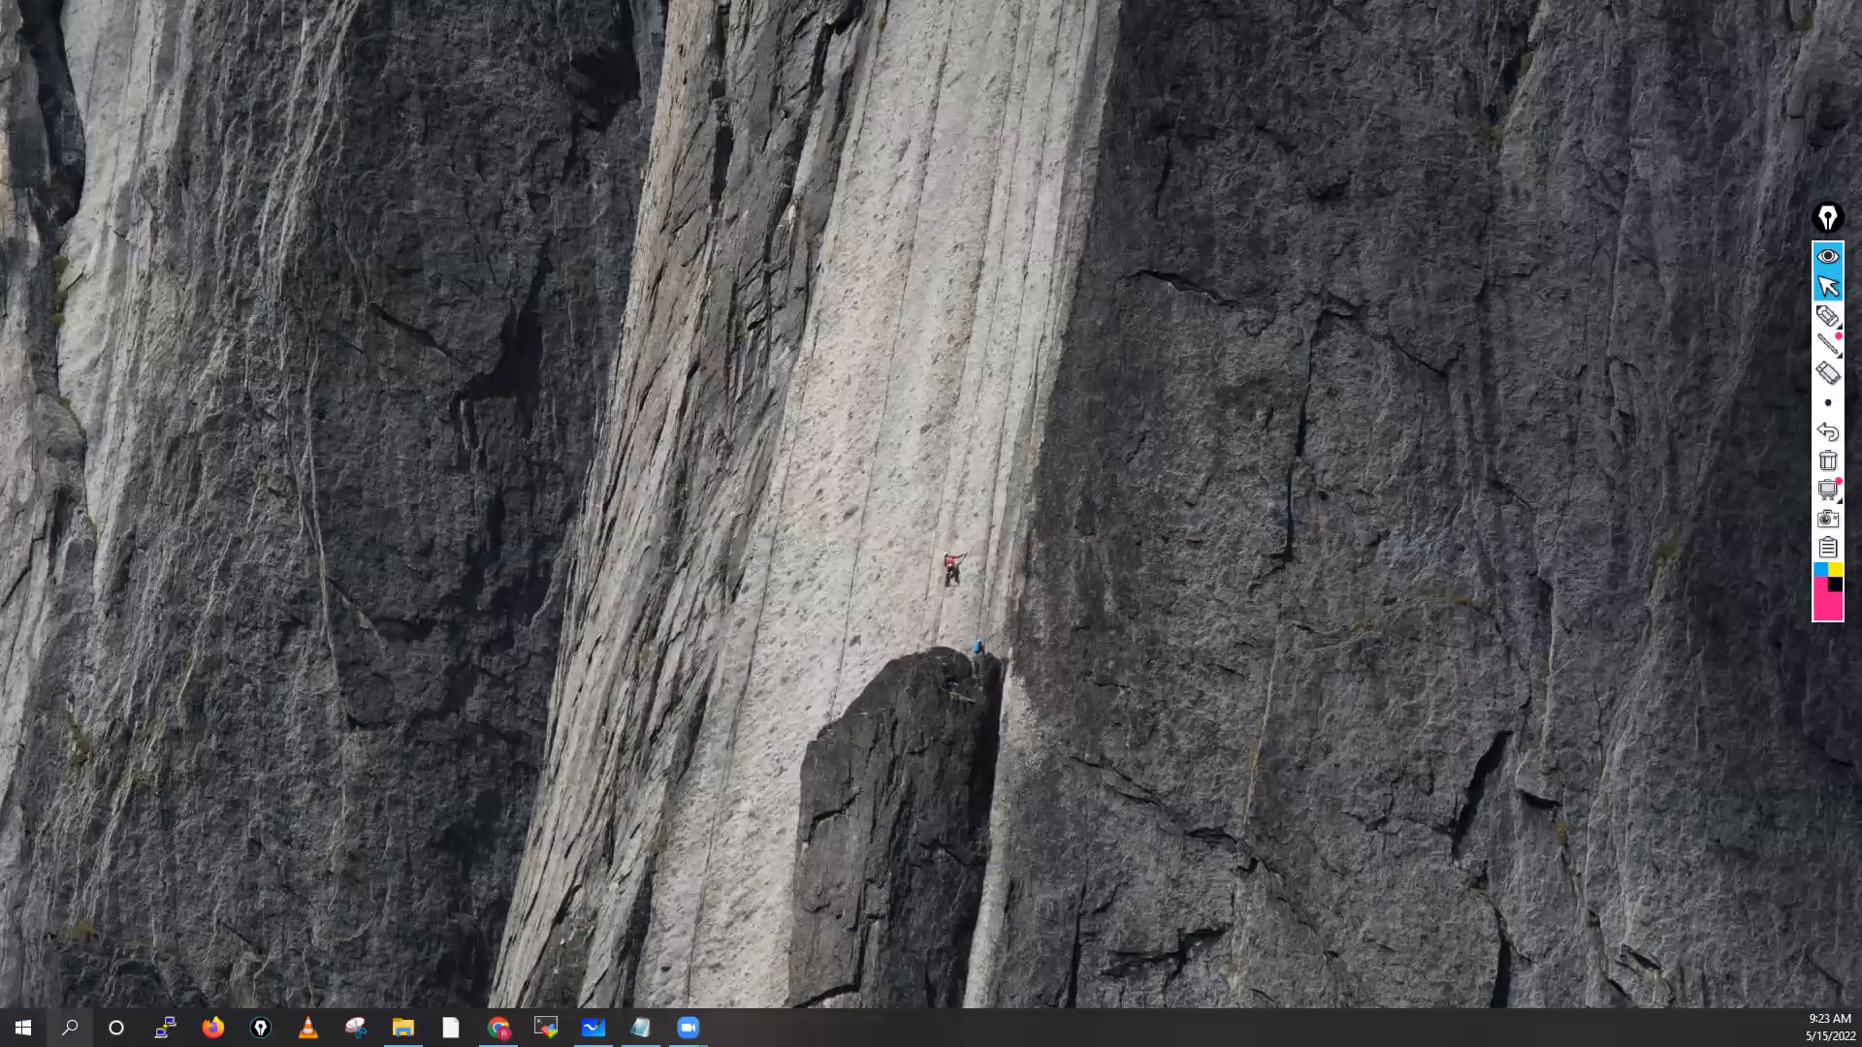
{"action": "left_click", "coordinate": [69, 1028]}
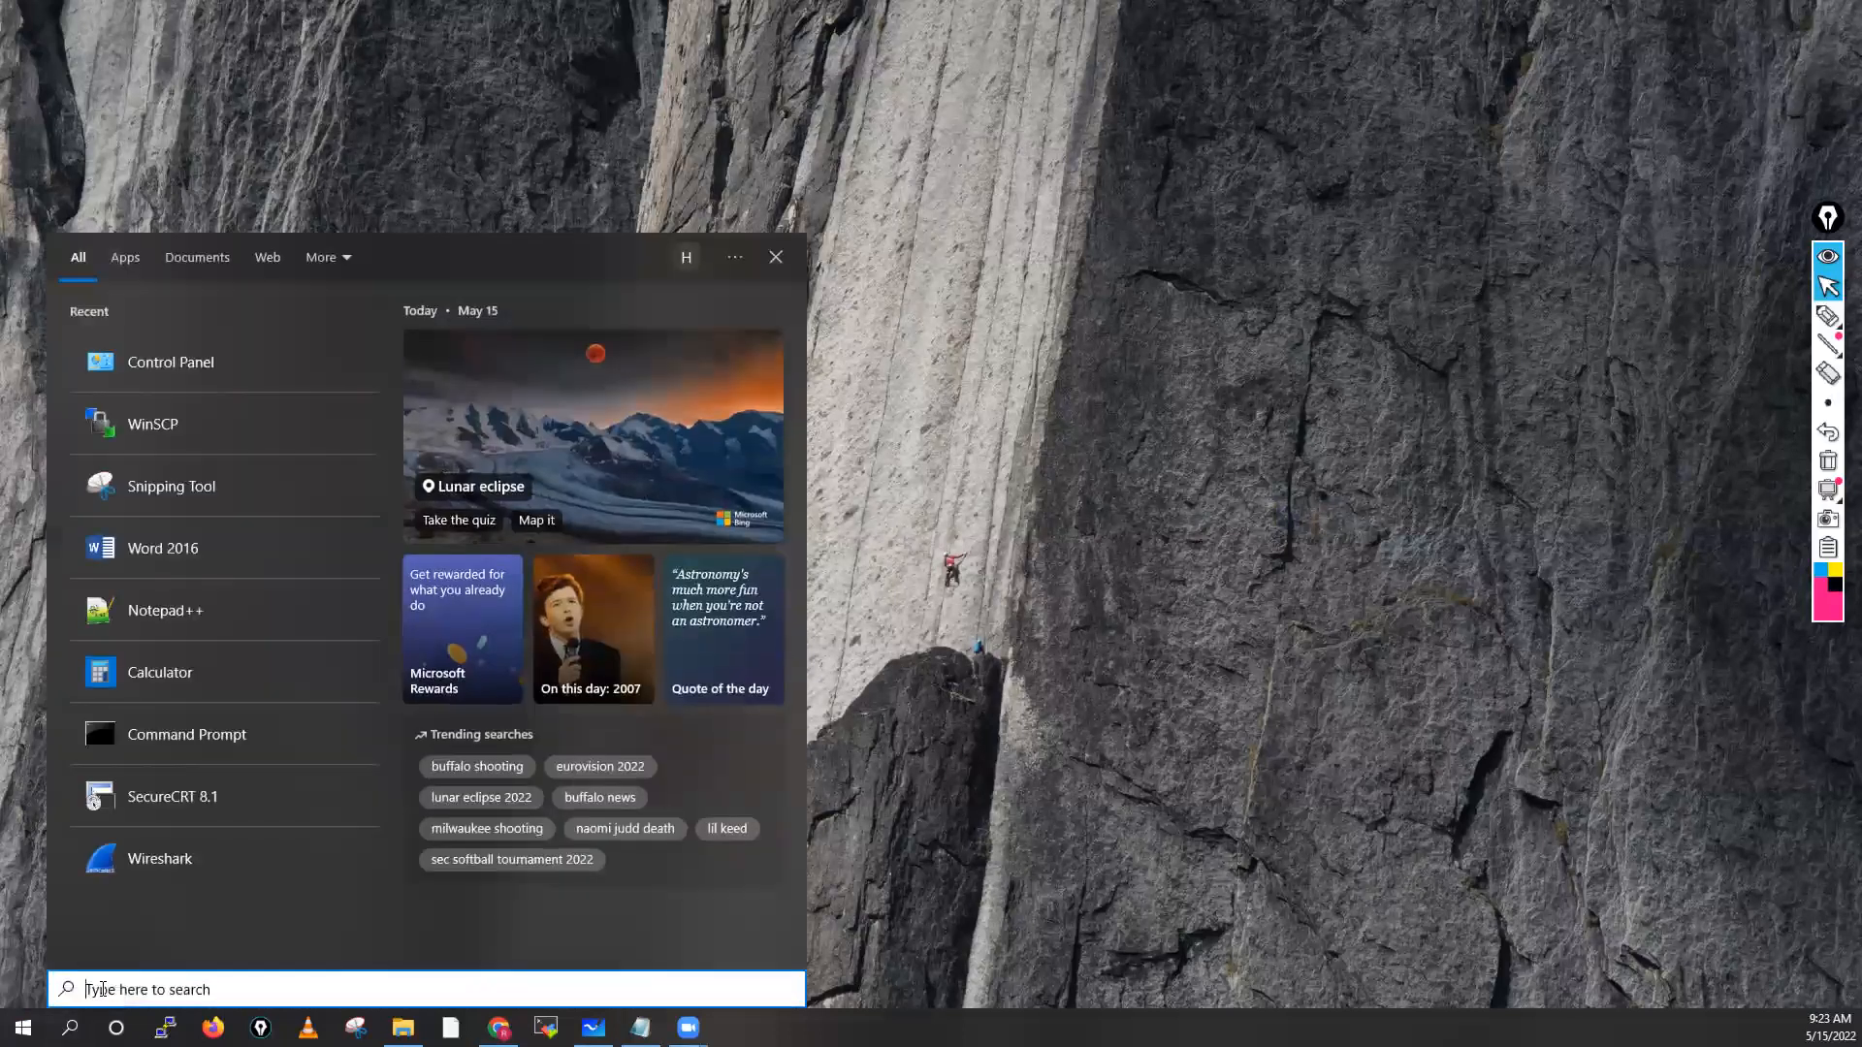
{"action": "type", "text": "vmware"}
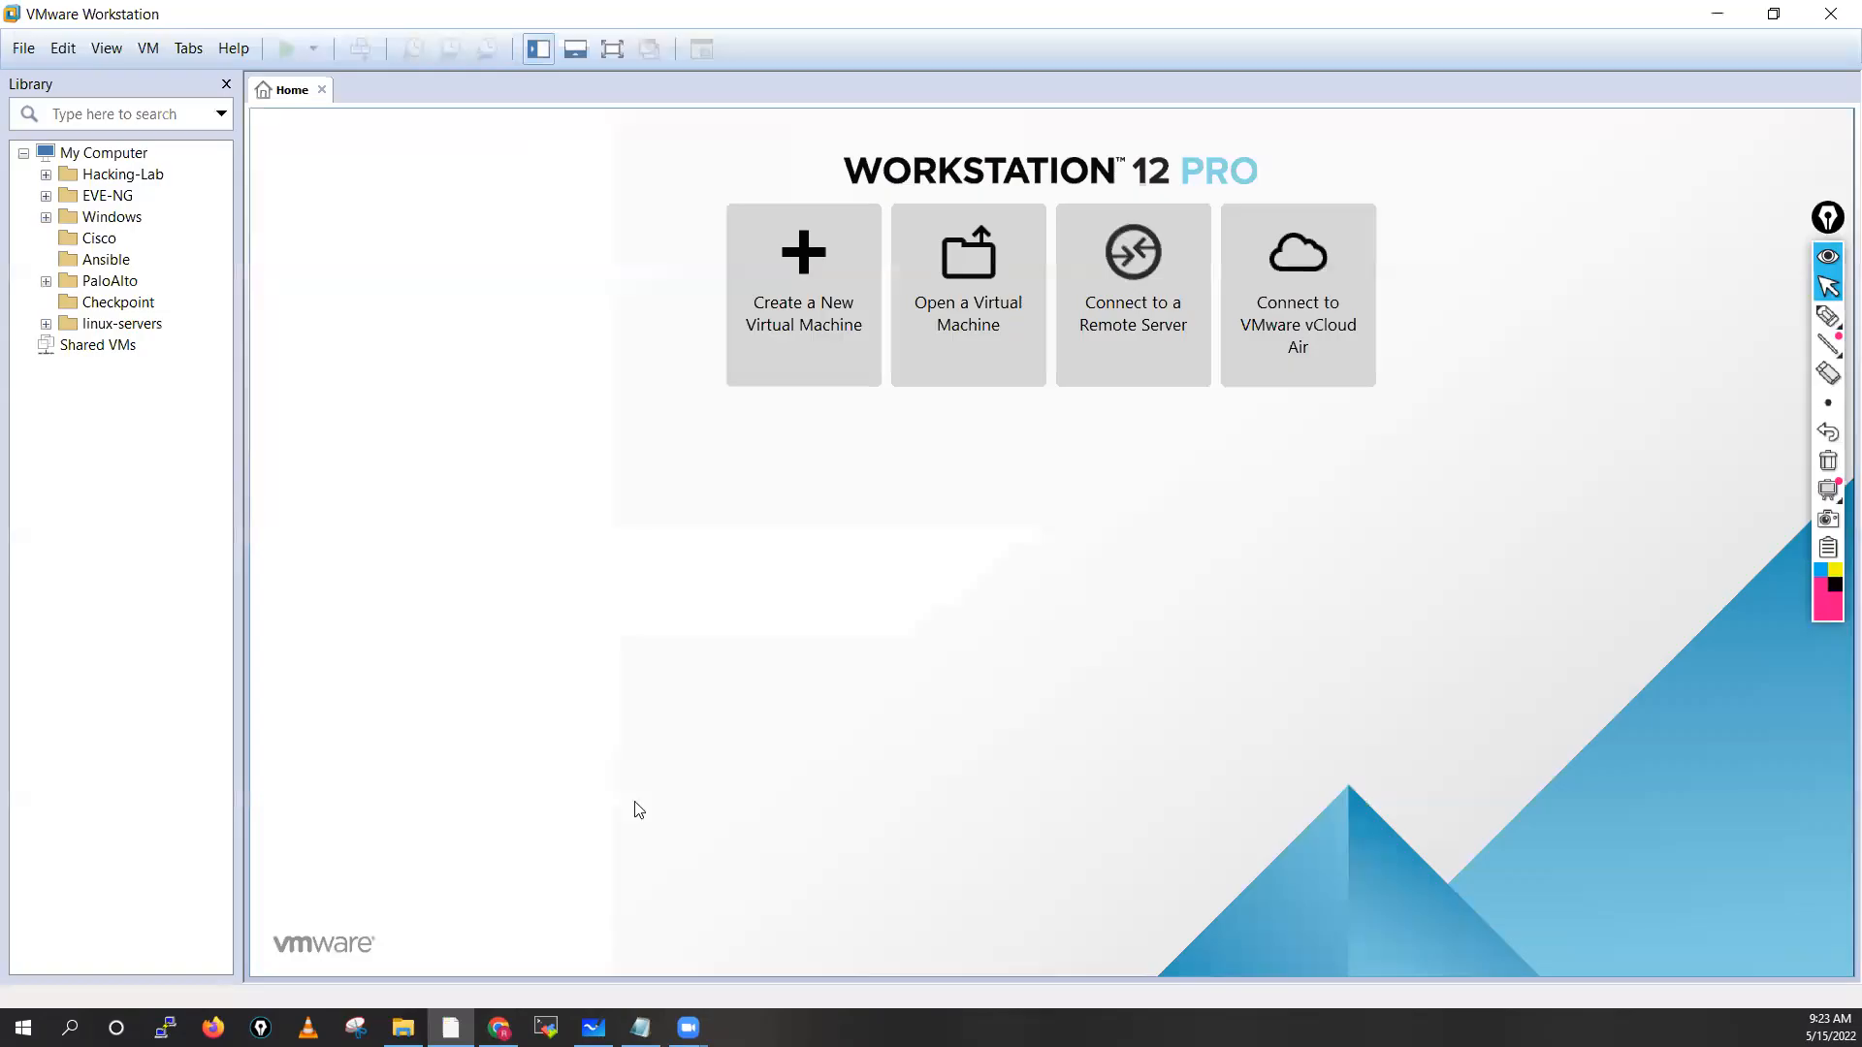
Expand and collapse the Windows, PaloAlto and linux-servers folders, then collapse My Computer
{"action": "mouse_move", "coordinate": [451, 1027]}
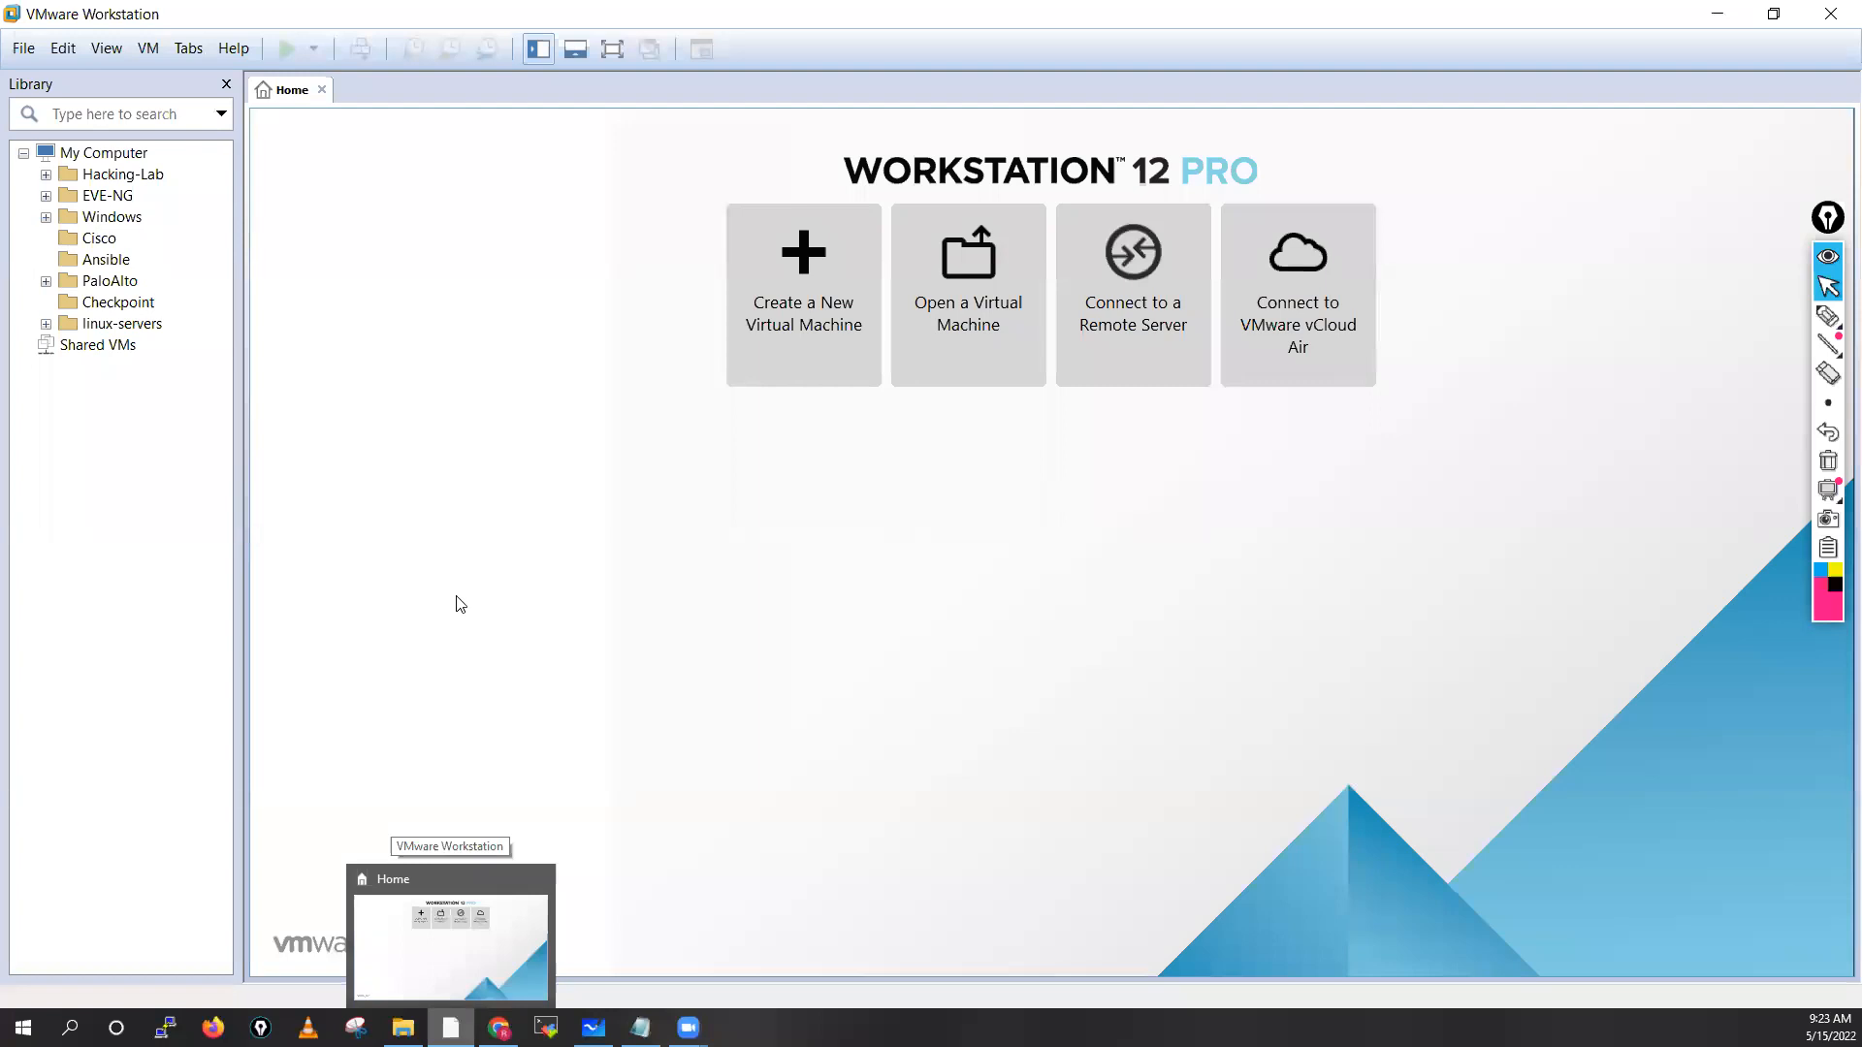
{"action": "left_click", "coordinate": [45, 218]}
{"action": "left_click", "coordinate": [45, 217]}
{"action": "left_click", "coordinate": [45, 281]}
{"action": "left_click", "coordinate": [46, 281]}
{"action": "left_click", "coordinate": [46, 324]}
{"action": "left_click", "coordinate": [46, 324]}
{"action": "left_click", "coordinate": [23, 153]}
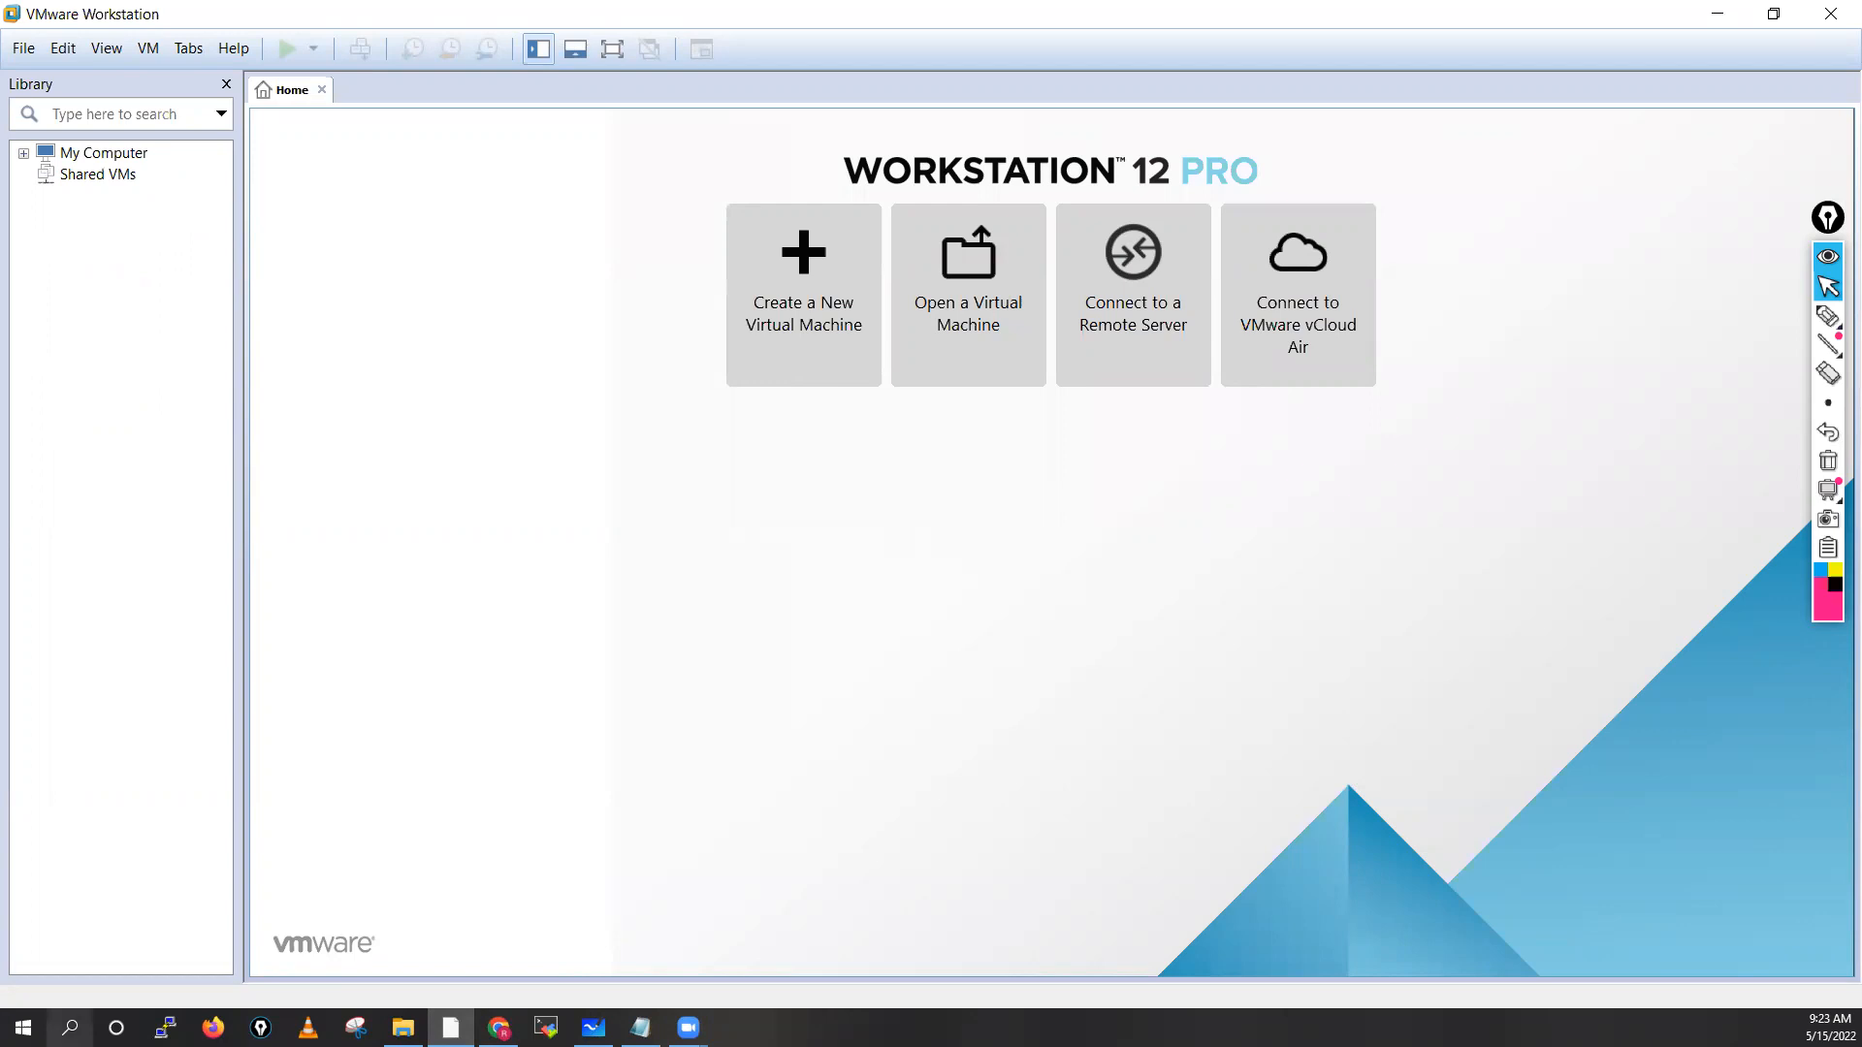
Open Command Prompt from Windows search and type ncpa.cpl
{"action": "left_click", "coordinate": [97, 1019]}
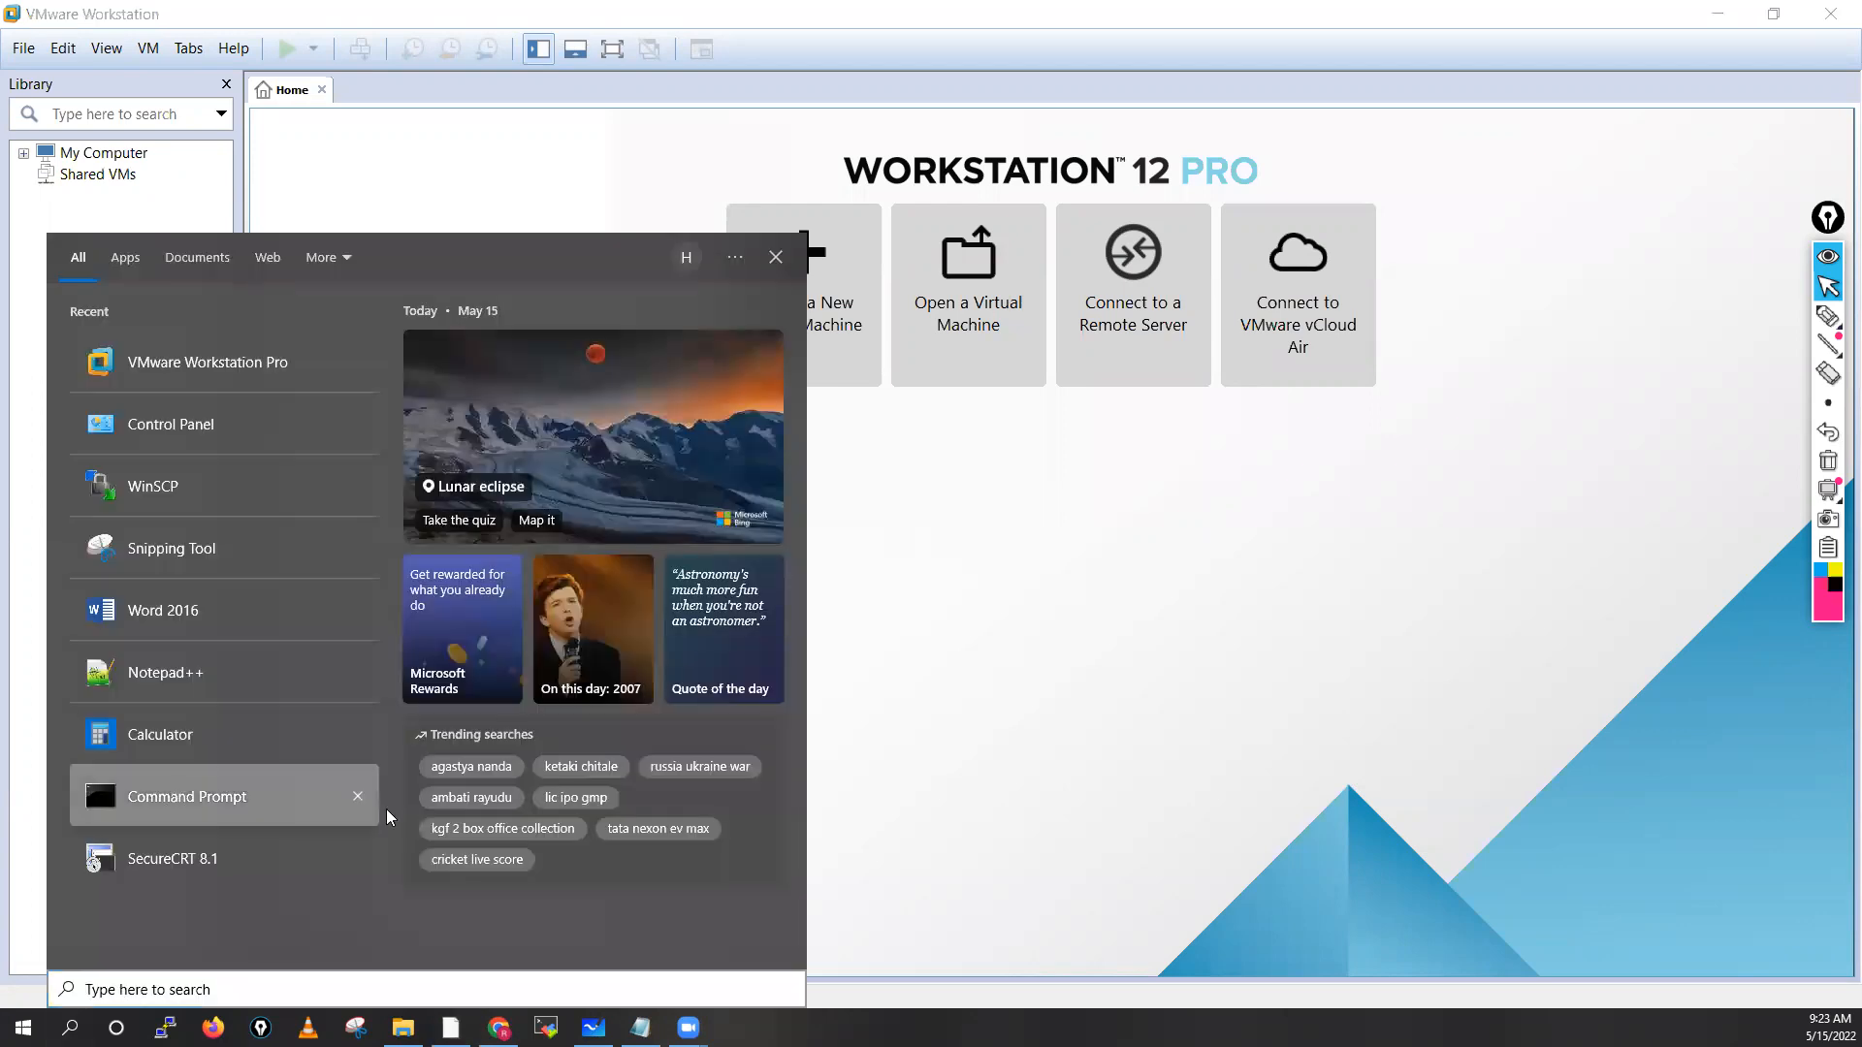
{"action": "left_click", "coordinate": [97, 765]}
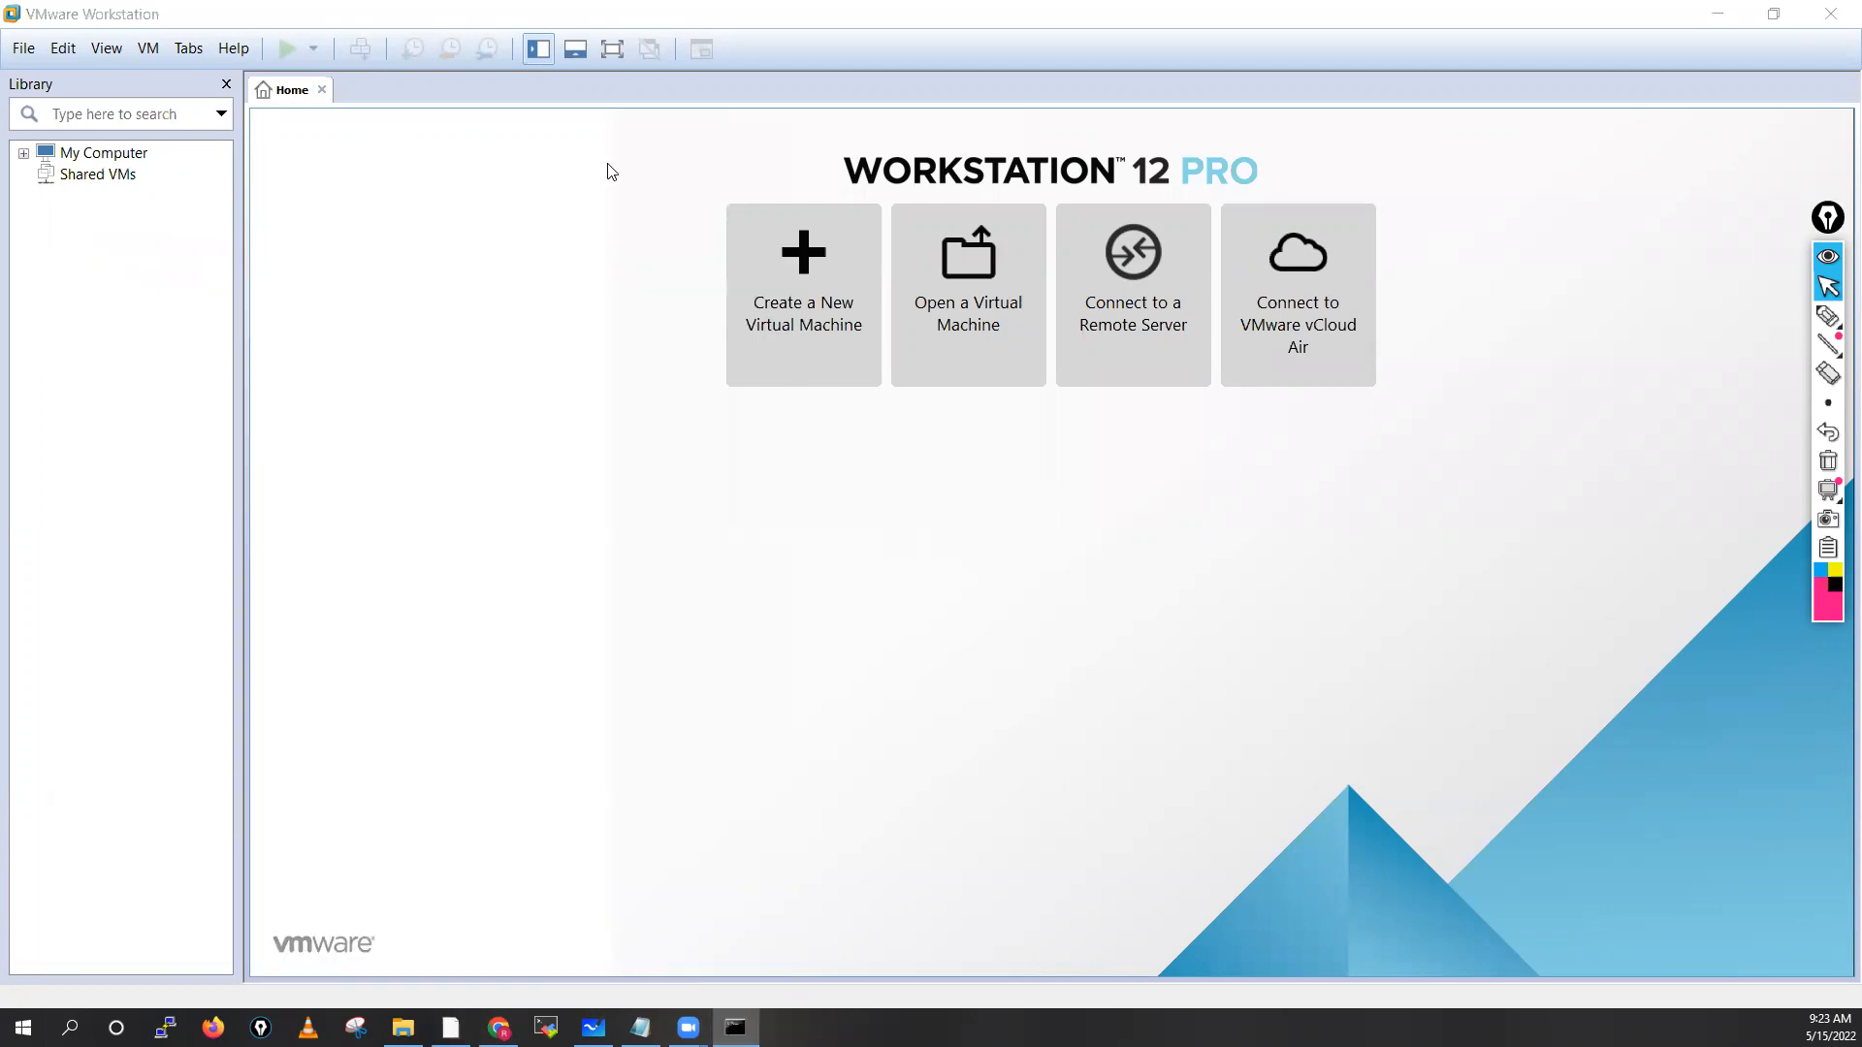
{"action": "type", "text": "n"}
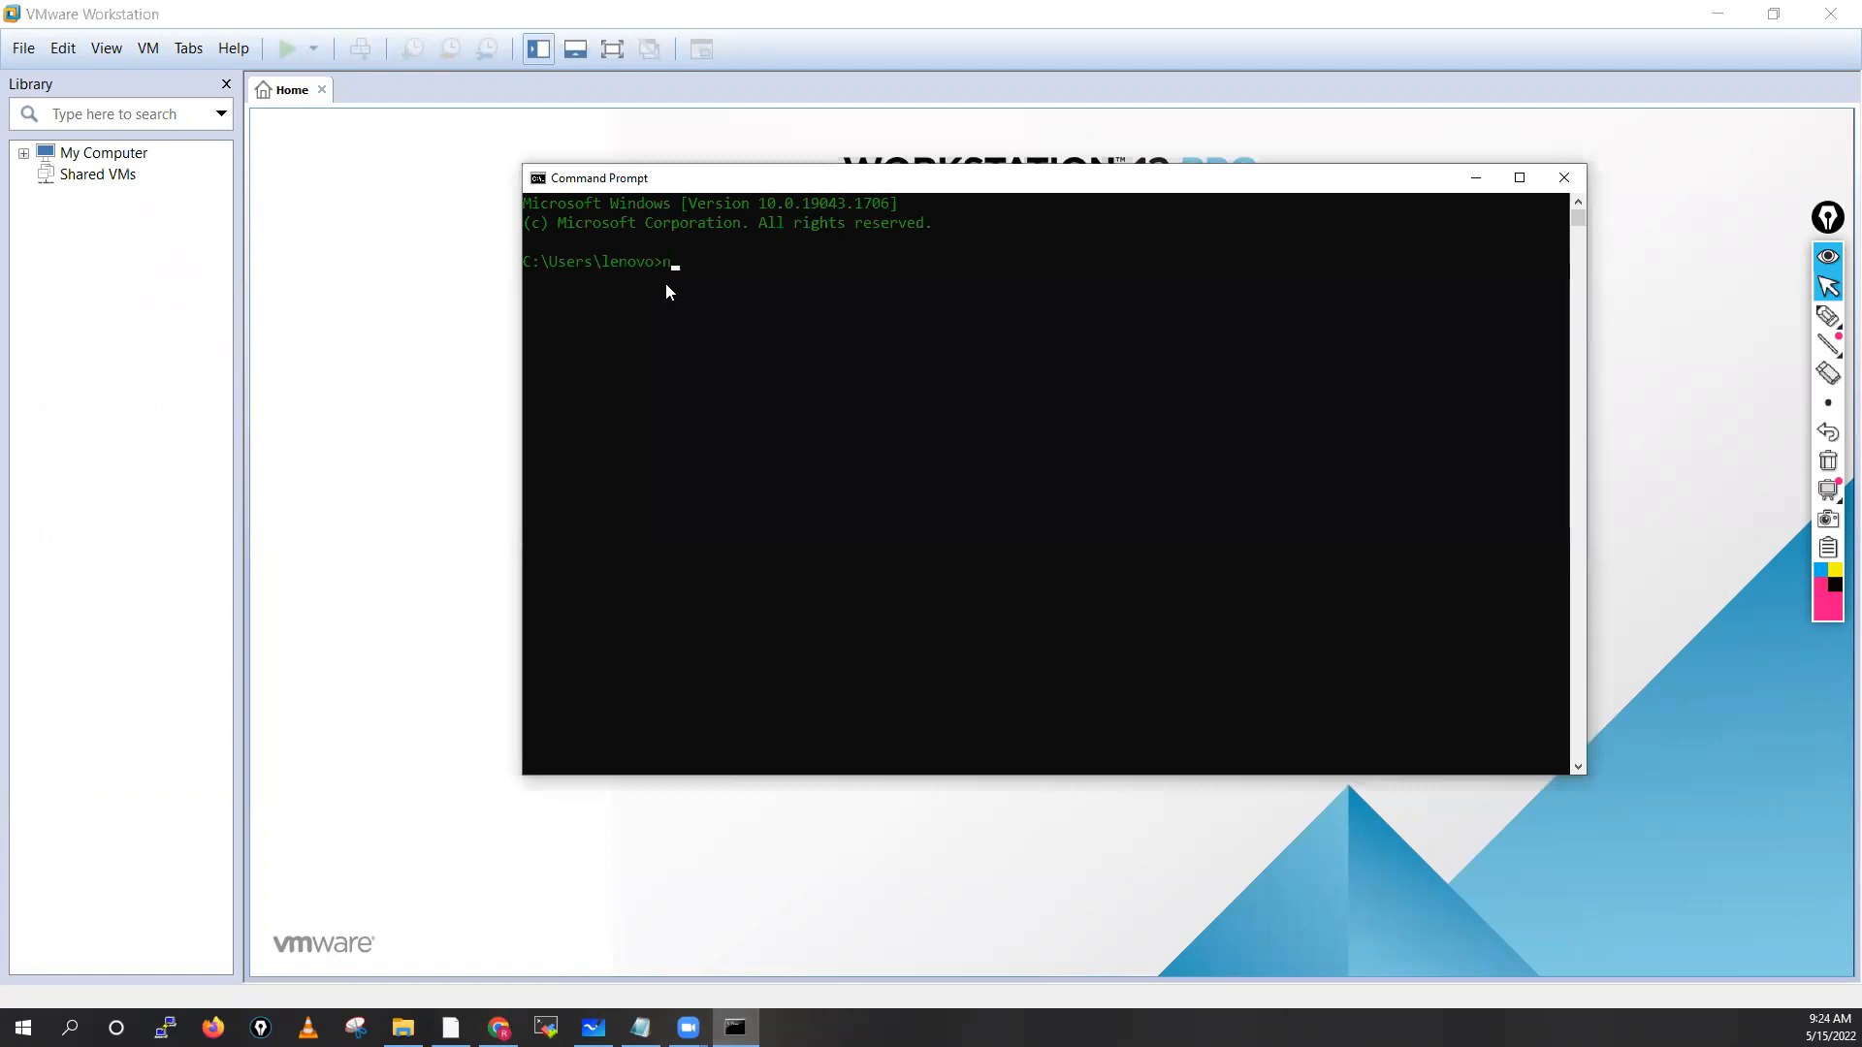
{"action": "type", "text": "cpa.cpl"}
Open and refresh Network Connections, then select the Ethernet 4 and Ethernet 5 VMware adapters
{"action": "key", "text": "Return"}
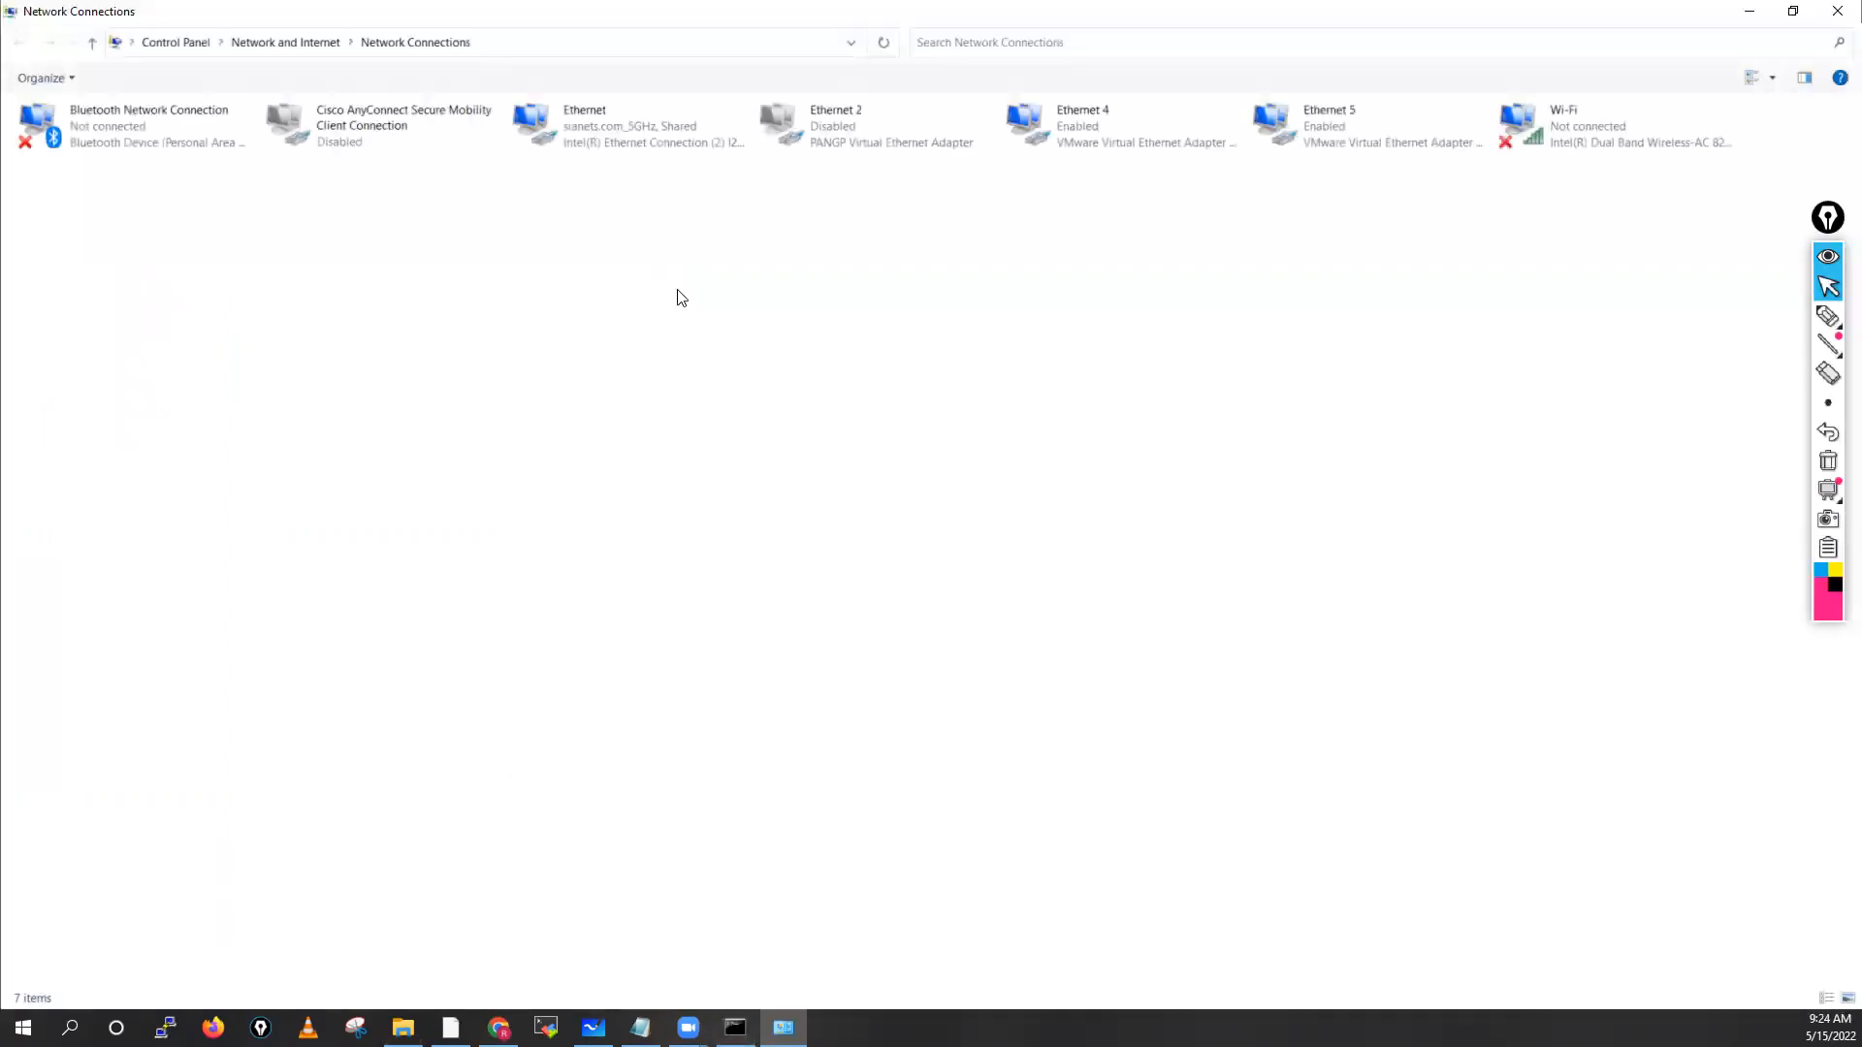
{"action": "right_click", "coordinate": [682, 293]}
{"action": "left_click", "coordinate": [721, 360]}
{"action": "left_click", "coordinate": [1132, 129]}
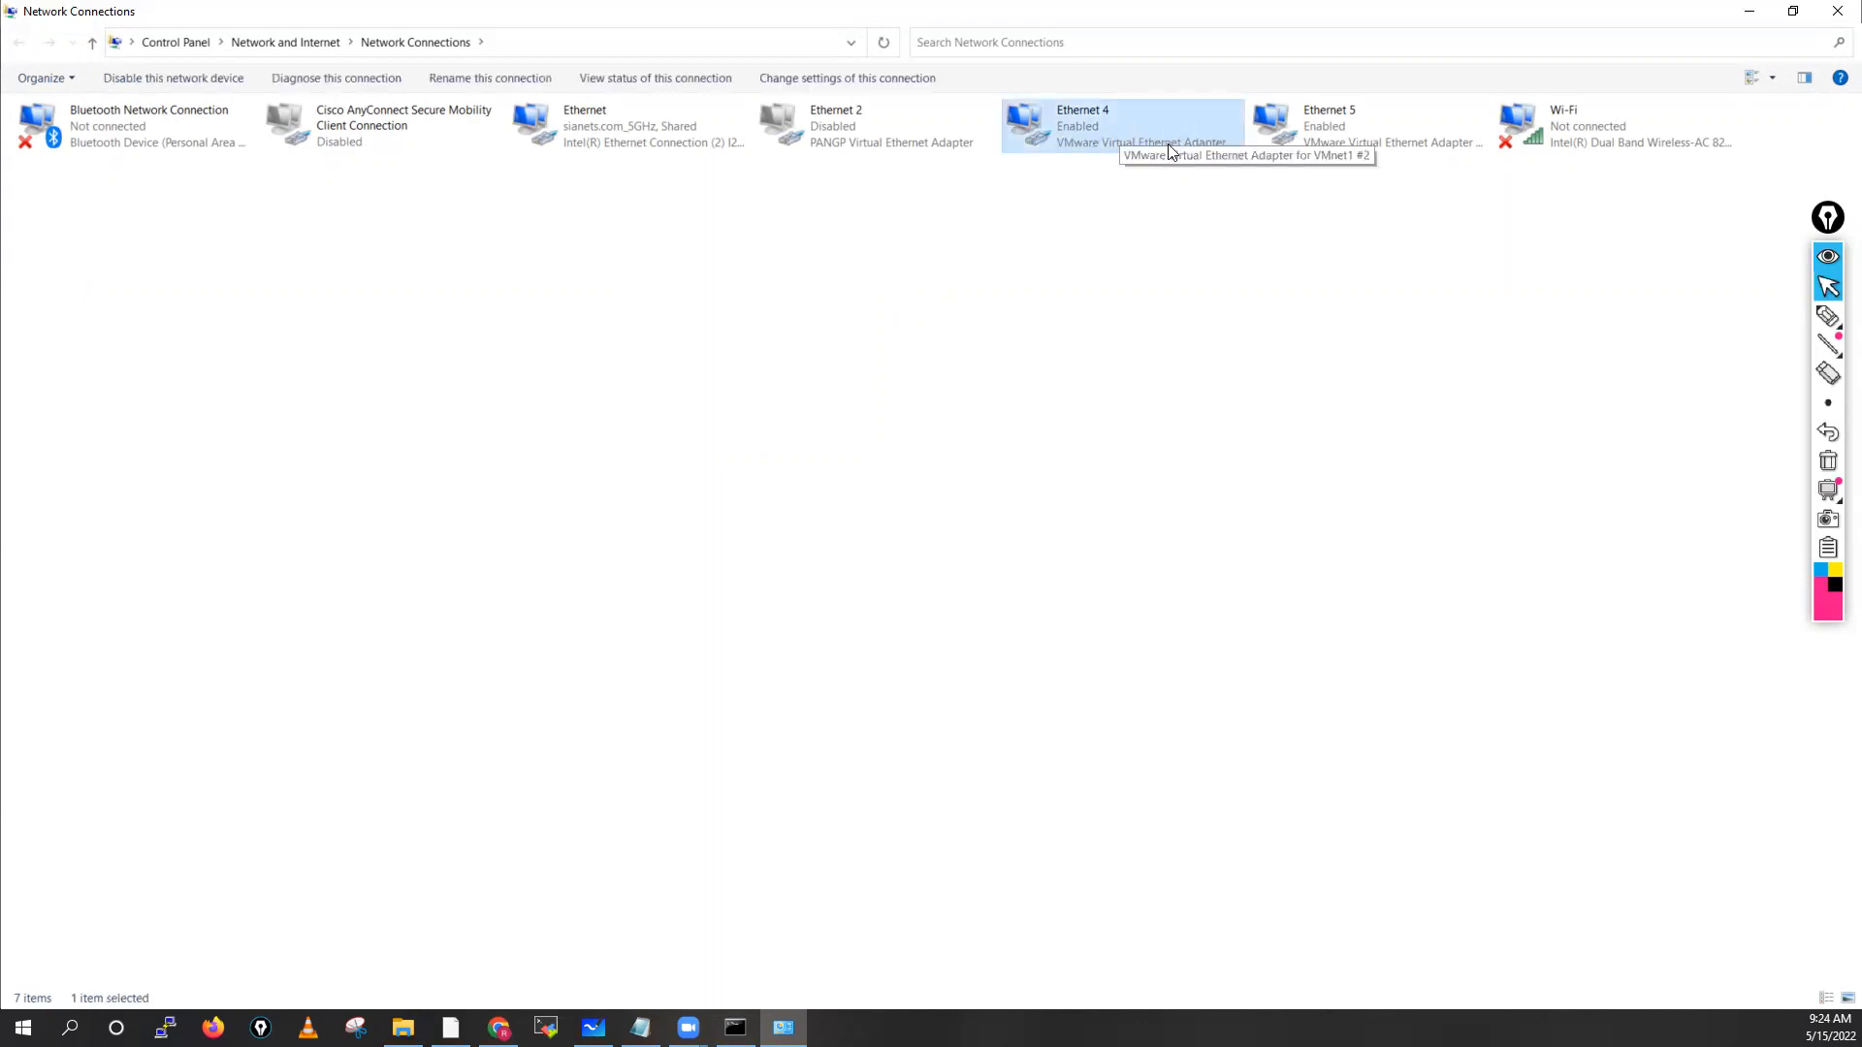
{"action": "left_click", "coordinate": [1324, 144]}
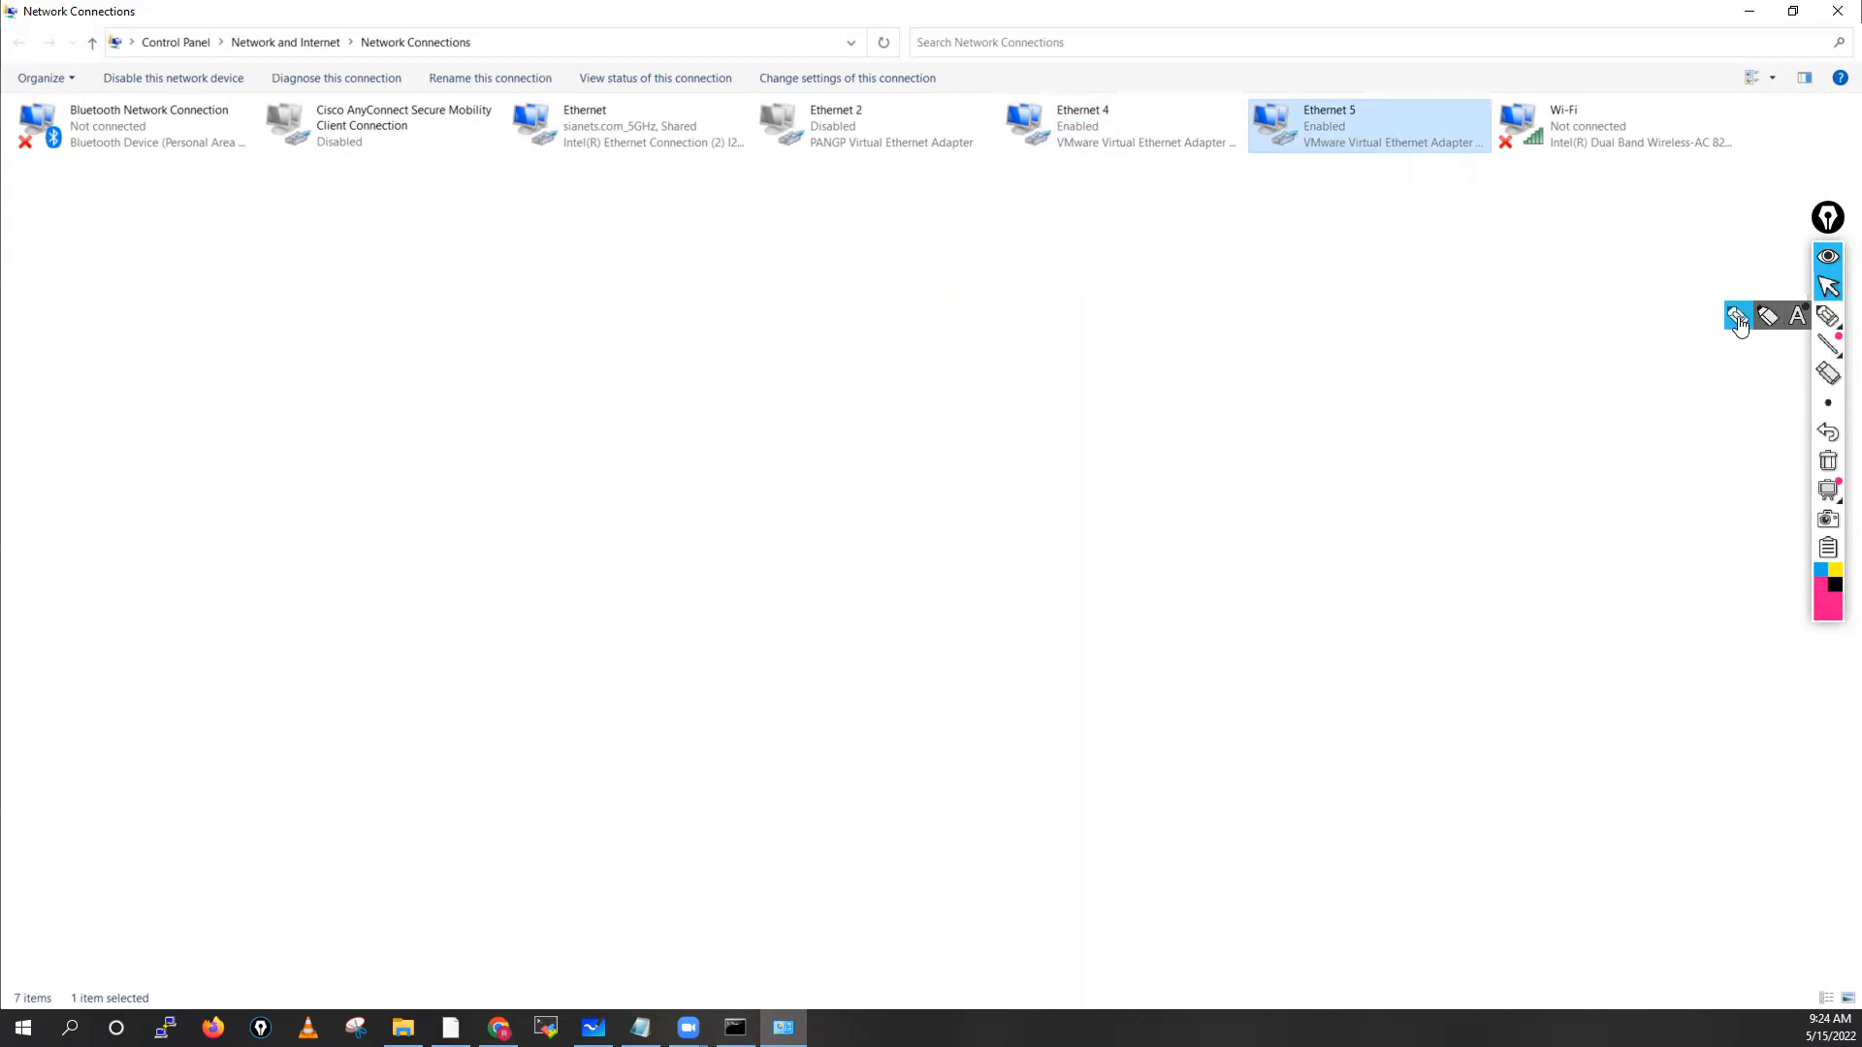
Annotate the VMware adapters on screen, circling them and marking notes and the number 5
{"action": "left_click", "coordinate": [1828, 317]}
{"action": "mouse_move", "coordinate": [1070, 77]}
{"action": "left_mouse_down"}
{"action": "mouse_move", "coordinate": [1047, 76]}
{"action": "mouse_move", "coordinate": [989, 178]}
{"action": "mouse_move", "coordinate": [1359, 233]}
{"action": "mouse_move", "coordinate": [1467, 129]}
{"action": "mouse_move", "coordinate": [1041, 67]}
{"action": "left_mouse_up"}
{"action": "left_click_drag", "start_coordinate": [1169, 177], "coordinate": [1169, 254]}
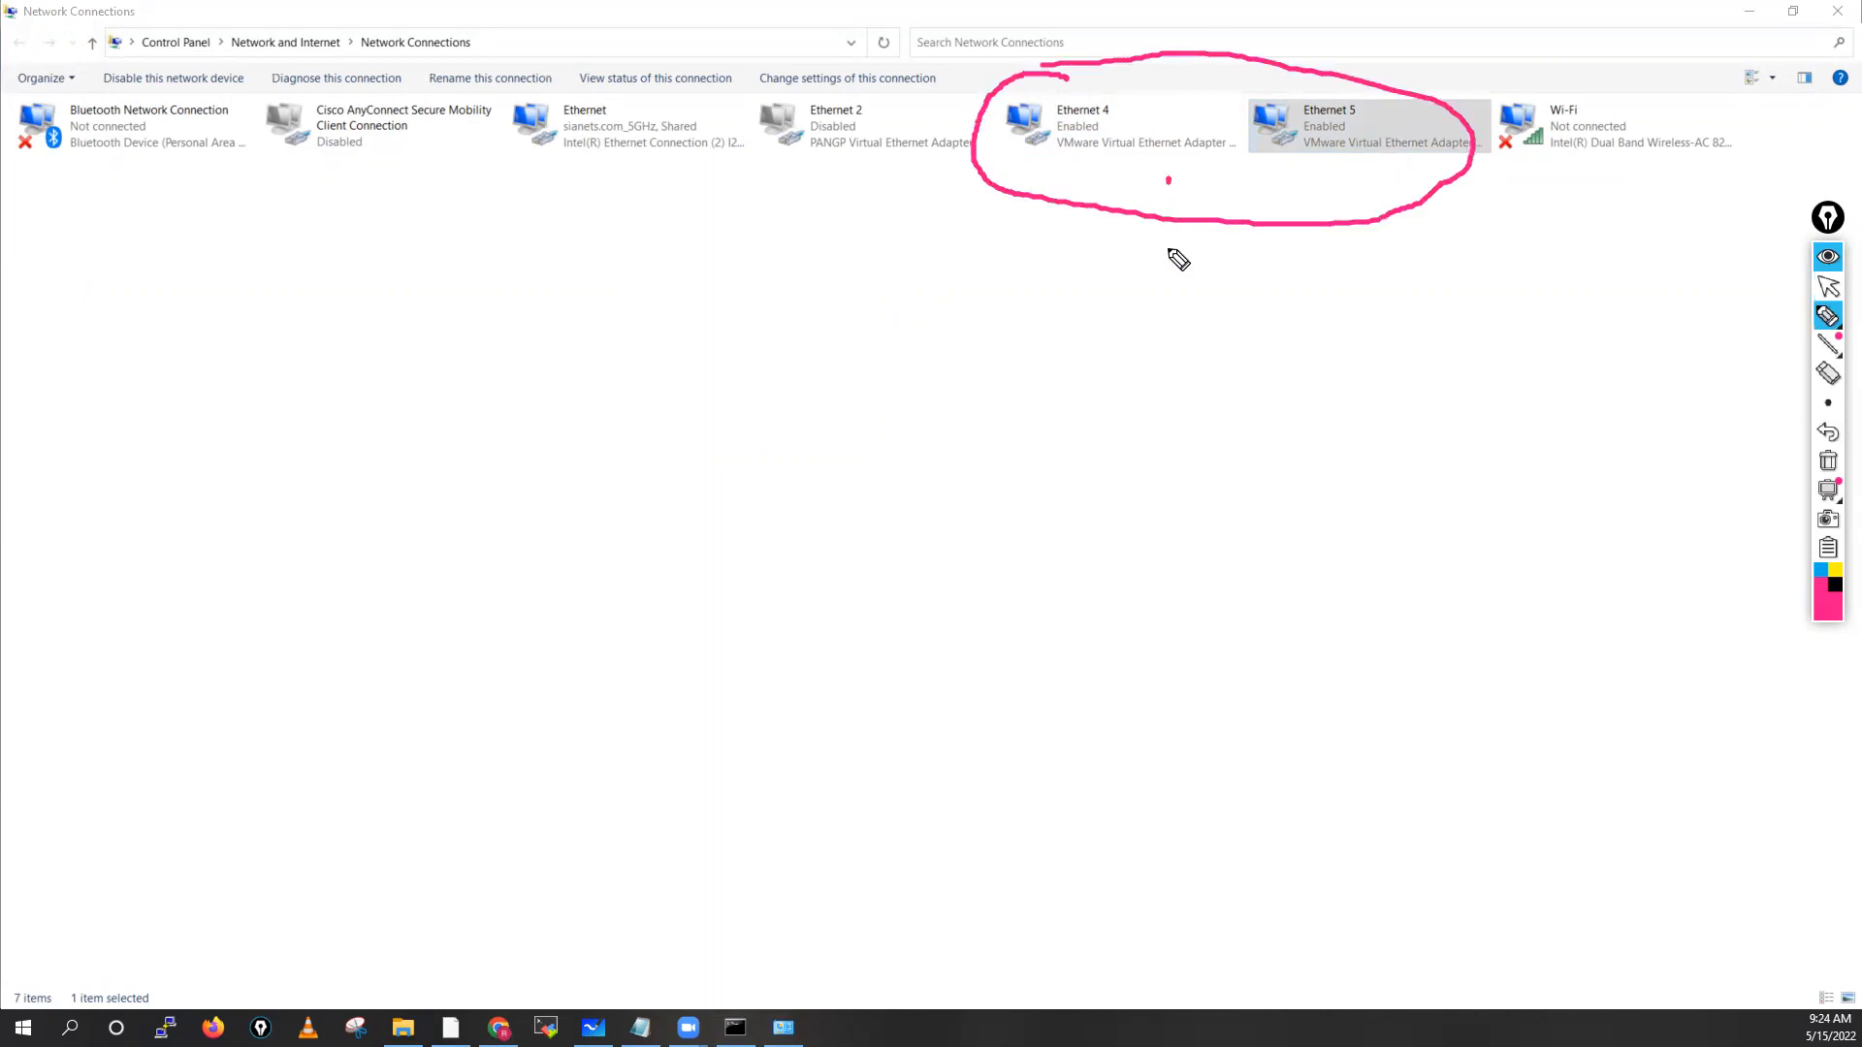
{"action": "mouse_move", "coordinate": [1196, 188]}
{"action": "left_mouse_down"}
{"action": "mouse_move", "coordinate": [1196, 251]}
{"action": "mouse_move", "coordinate": [1172, 260]}
{"action": "mouse_move", "coordinate": [1200, 236]}
{"action": "left_mouse_up"}
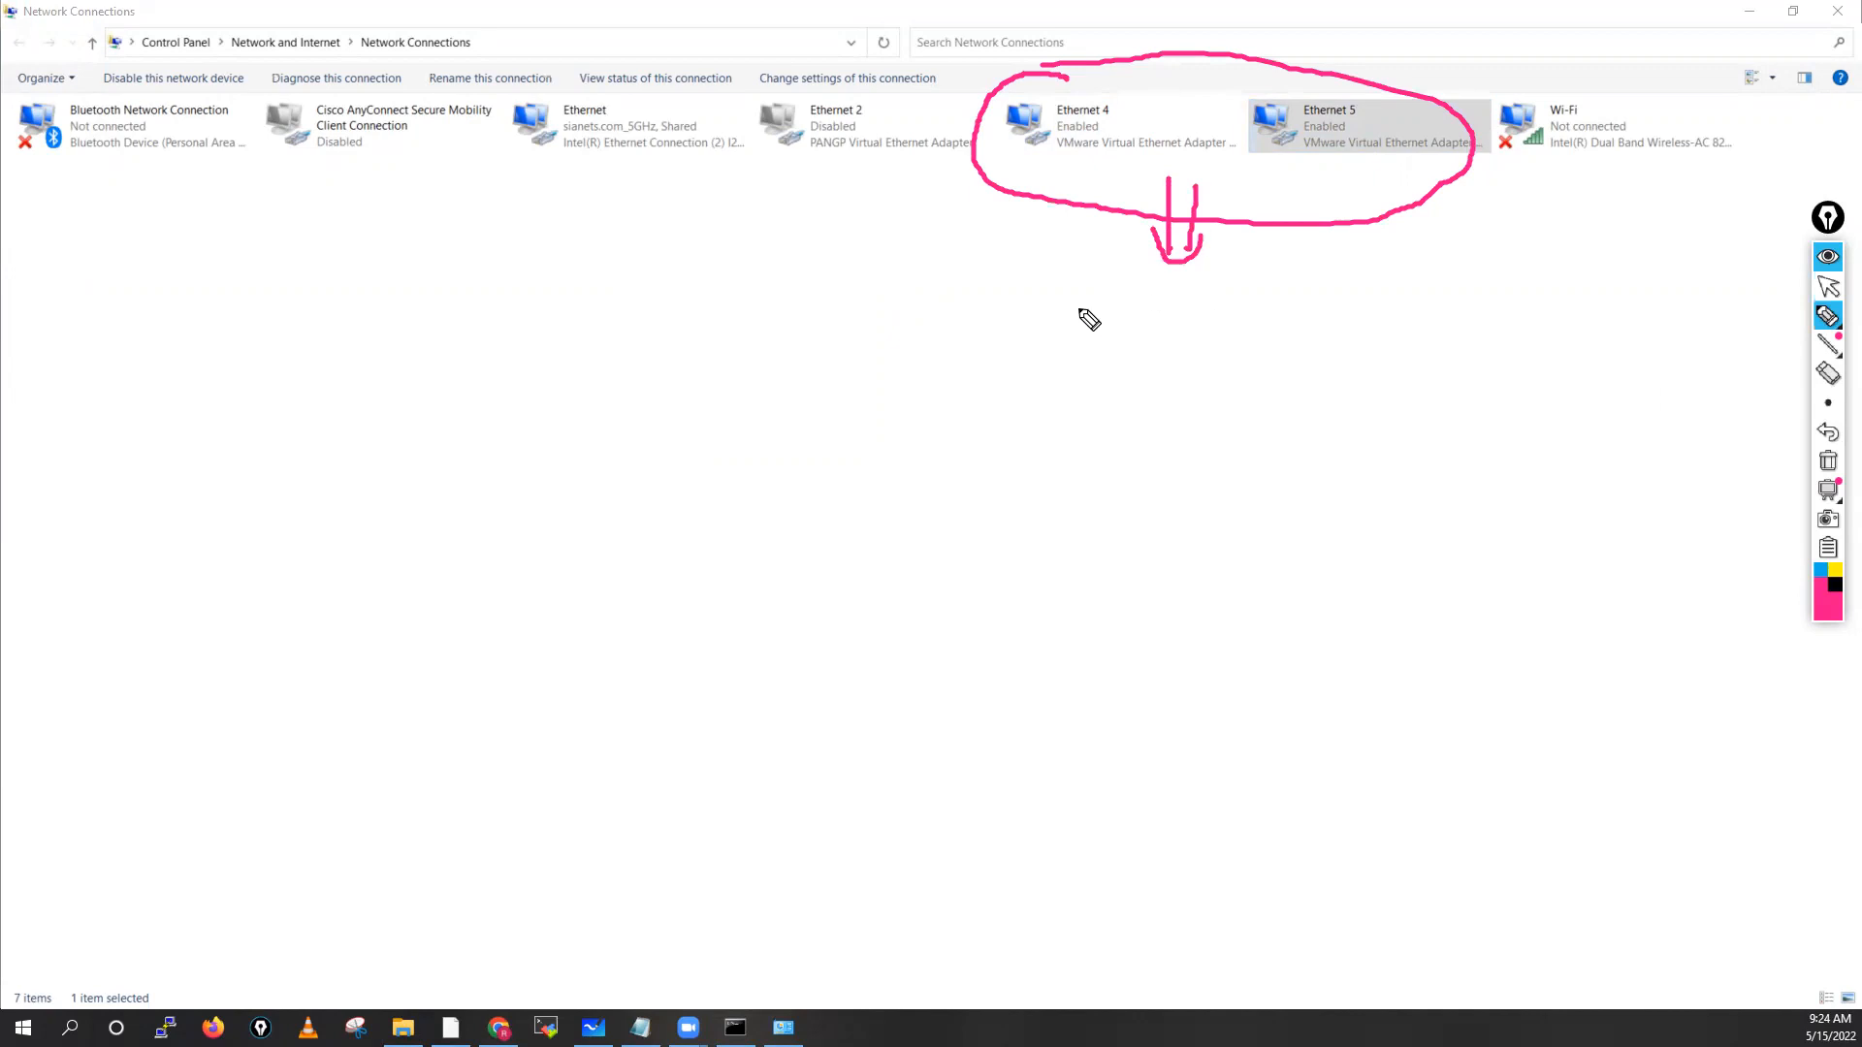
{"action": "mouse_move", "coordinate": [1082, 300]}
{"action": "left_mouse_down"}
{"action": "mouse_move", "coordinate": [1097, 330]}
{"action": "mouse_move", "coordinate": [1145, 309]}
{"action": "mouse_move", "coordinate": [1103, 340]}
{"action": "mouse_move", "coordinate": [1097, 288]}
{"action": "left_mouse_up"}
{"action": "left_click_drag", "start_coordinate": [995, 313], "coordinate": [1052, 314]}
{"action": "left_click_drag", "start_coordinate": [1039, 300], "coordinate": [1036, 329]}
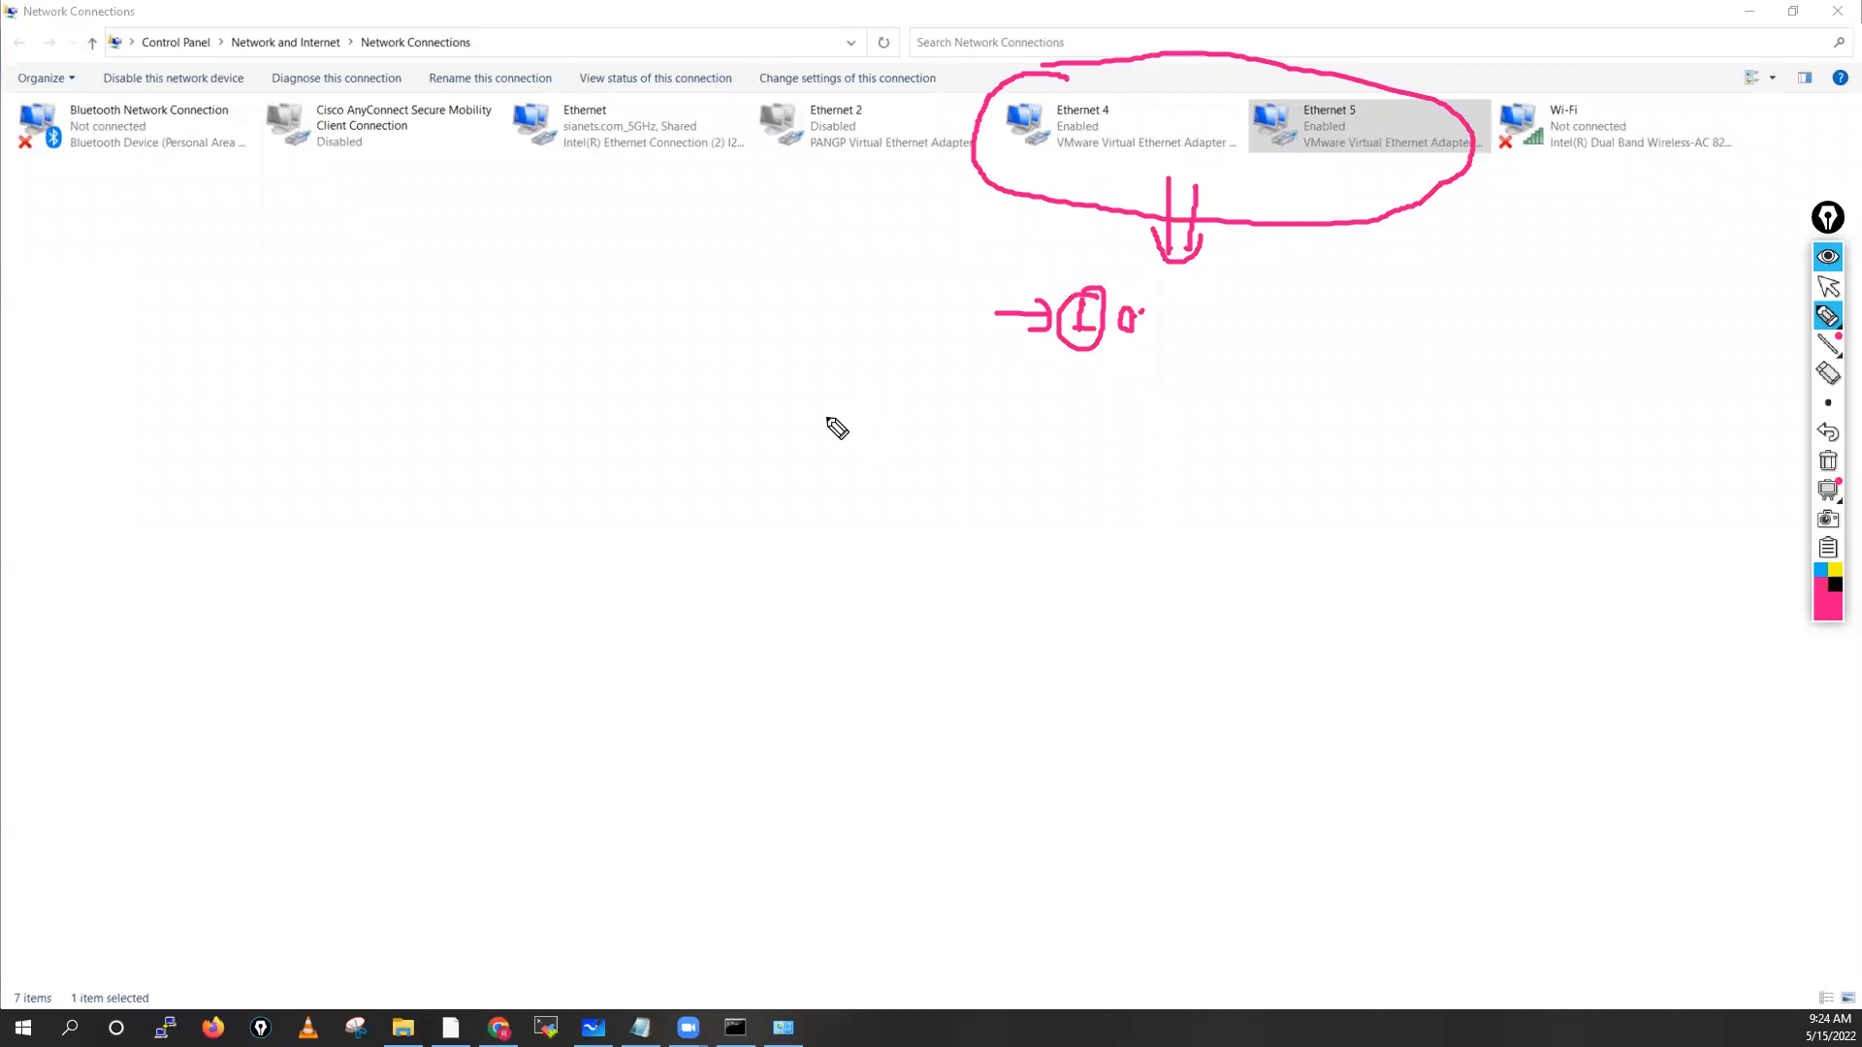
{"action": "left_click_drag", "start_coordinate": [854, 396], "coordinate": [832, 432]}
{"action": "mouse_move", "coordinate": [846, 378]}
{"action": "left_mouse_down"}
{"action": "mouse_move", "coordinate": [842, 444]}
{"action": "mouse_move", "coordinate": [877, 395]}
{"action": "mouse_move", "coordinate": [848, 376]}
{"action": "mouse_move", "coordinate": [800, 404]}
{"action": "left_mouse_up"}
{"action": "mouse_move", "coordinate": [946, 401]}
{"action": "left_mouse_down"}
{"action": "mouse_move", "coordinate": [899, 401]}
{"action": "mouse_move", "coordinate": [916, 415]}
{"action": "left_mouse_up"}
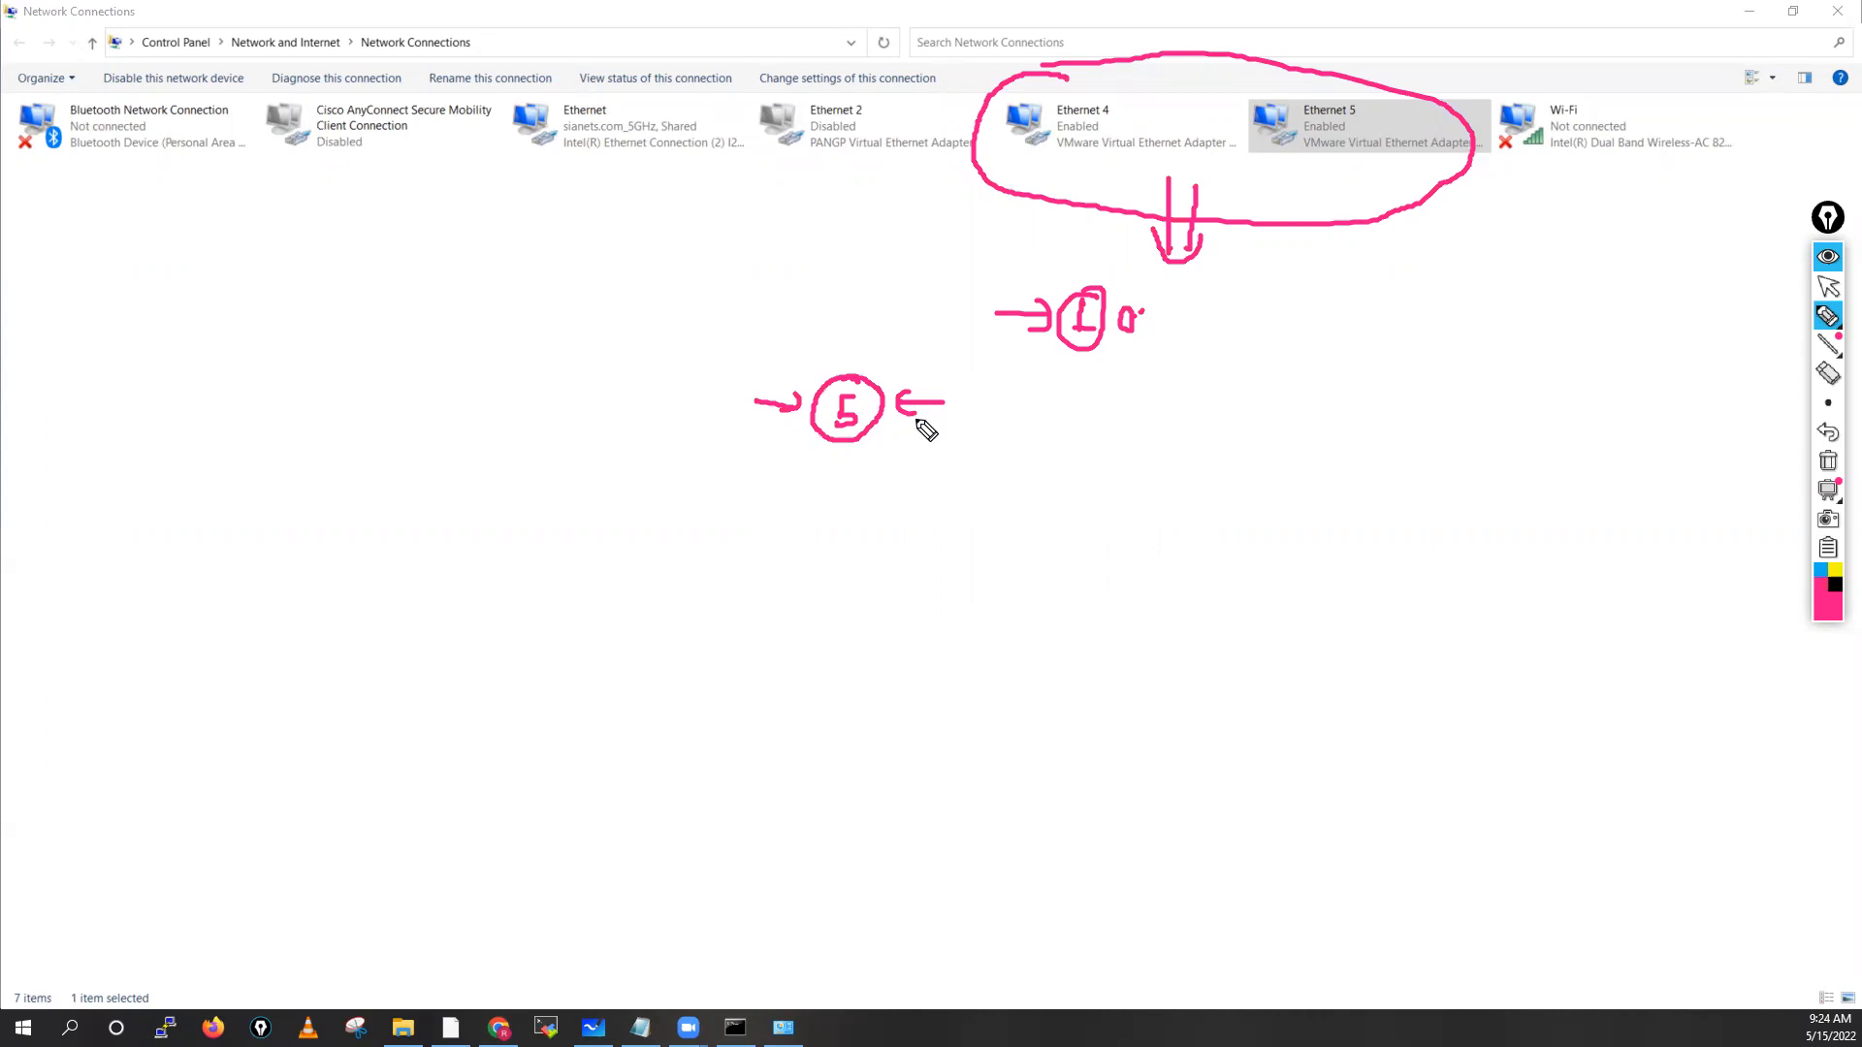
Clear the pen annotations and bring VMware Workstation back to the front
{"action": "left_click", "coordinate": [1828, 463]}
{"action": "left_click", "coordinate": [1829, 291]}
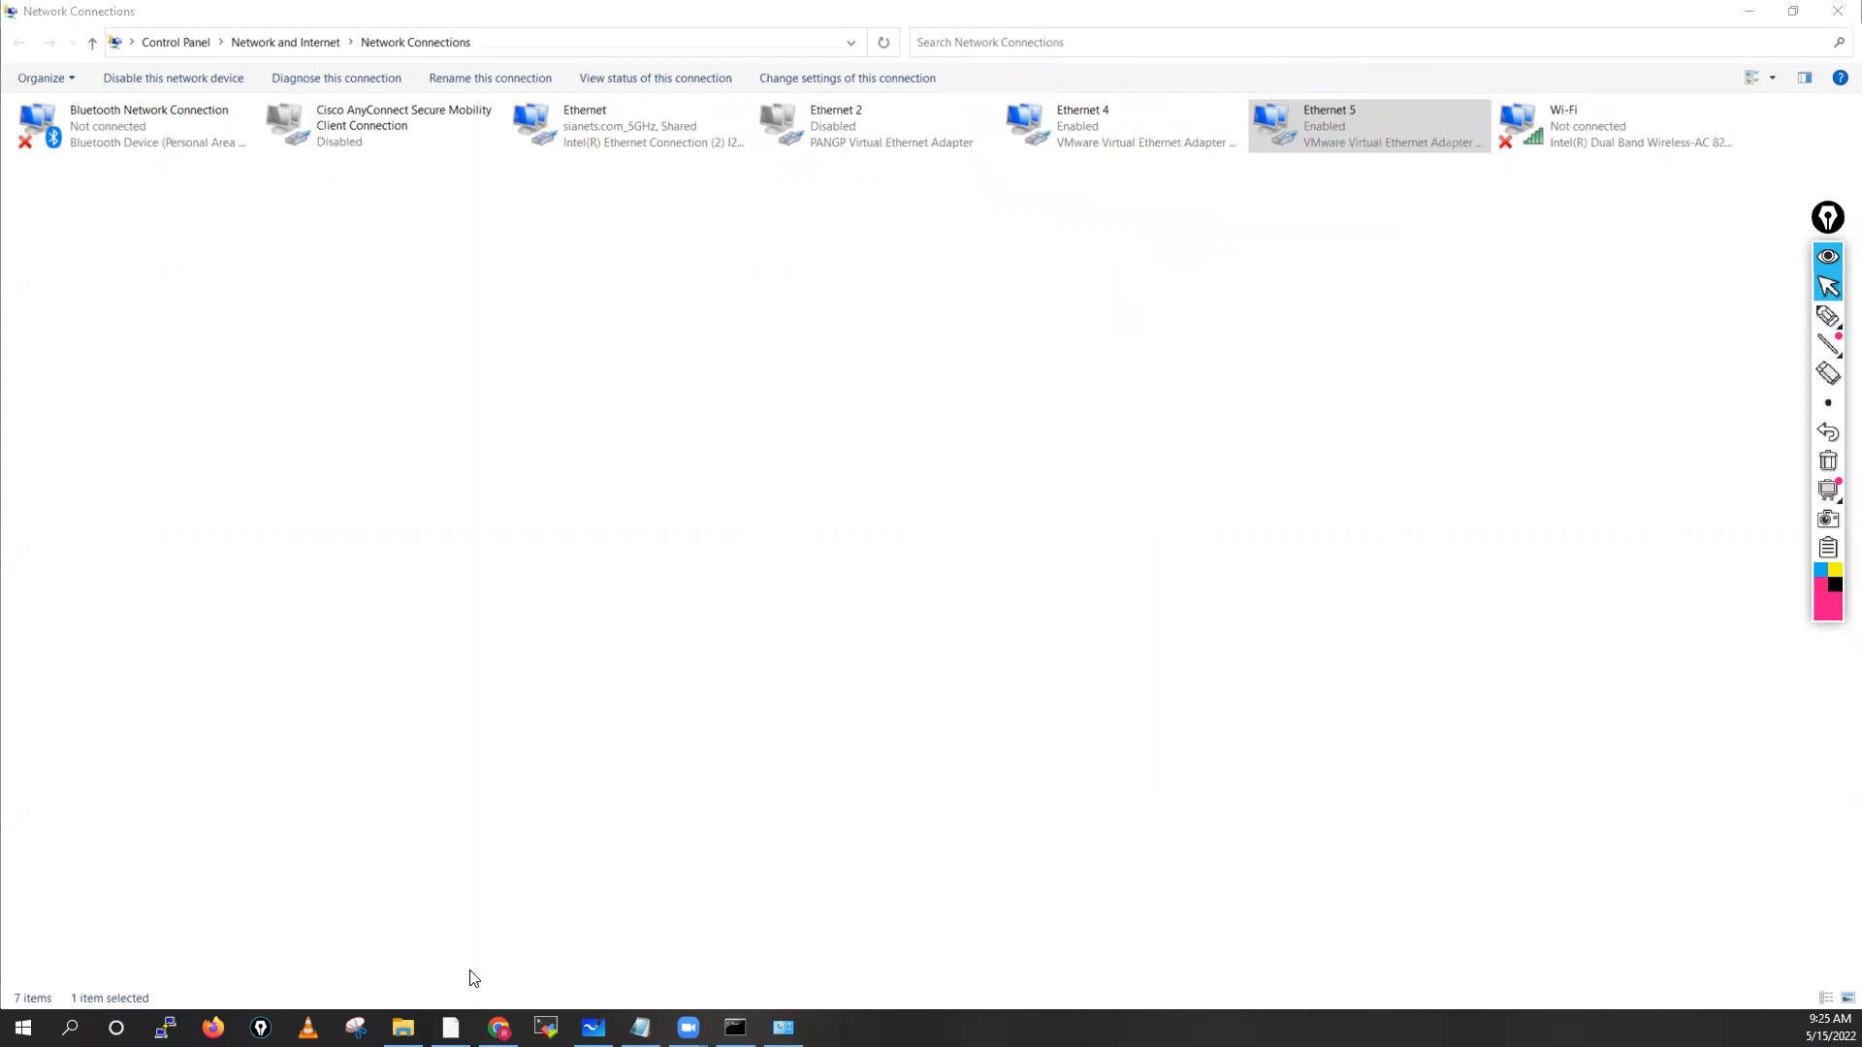
{"action": "left_click", "coordinate": [450, 1028]}
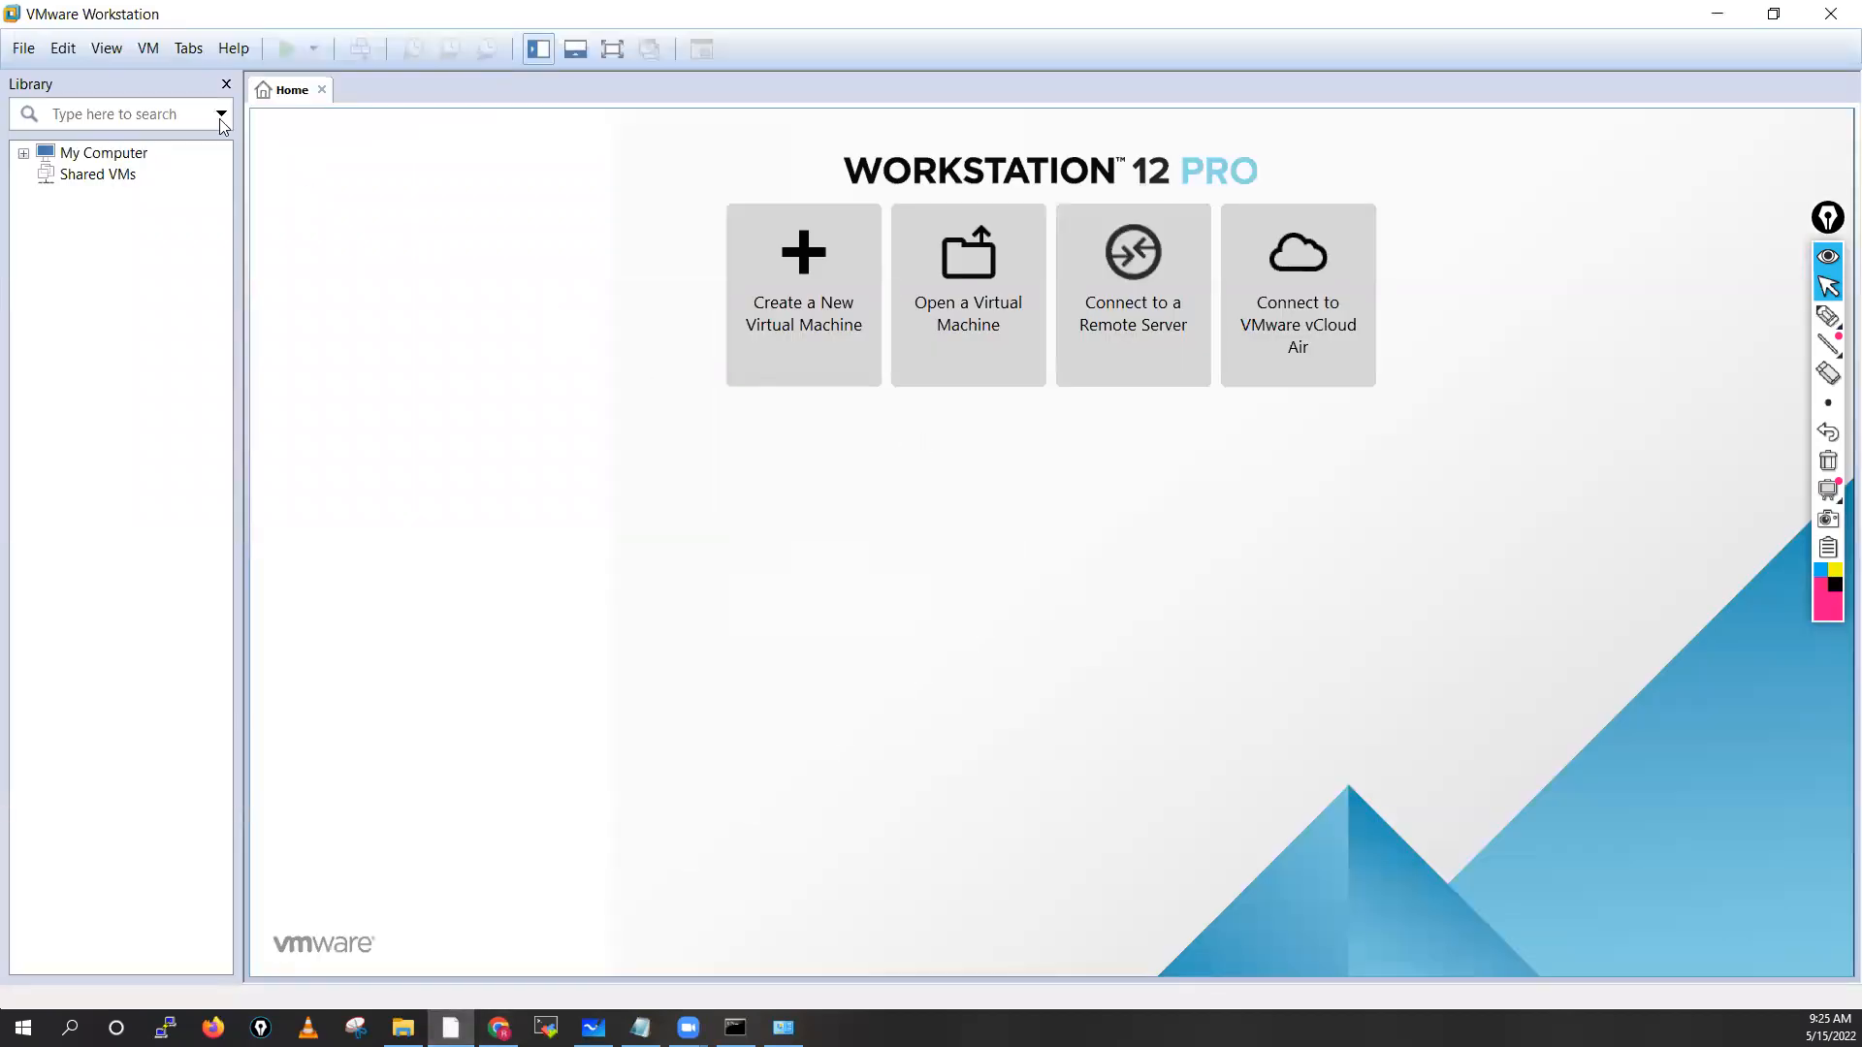
Open Edit > Virtual Network Editor and relaunch it with administrator rights via Change Settings
{"action": "left_click", "coordinate": [63, 51]}
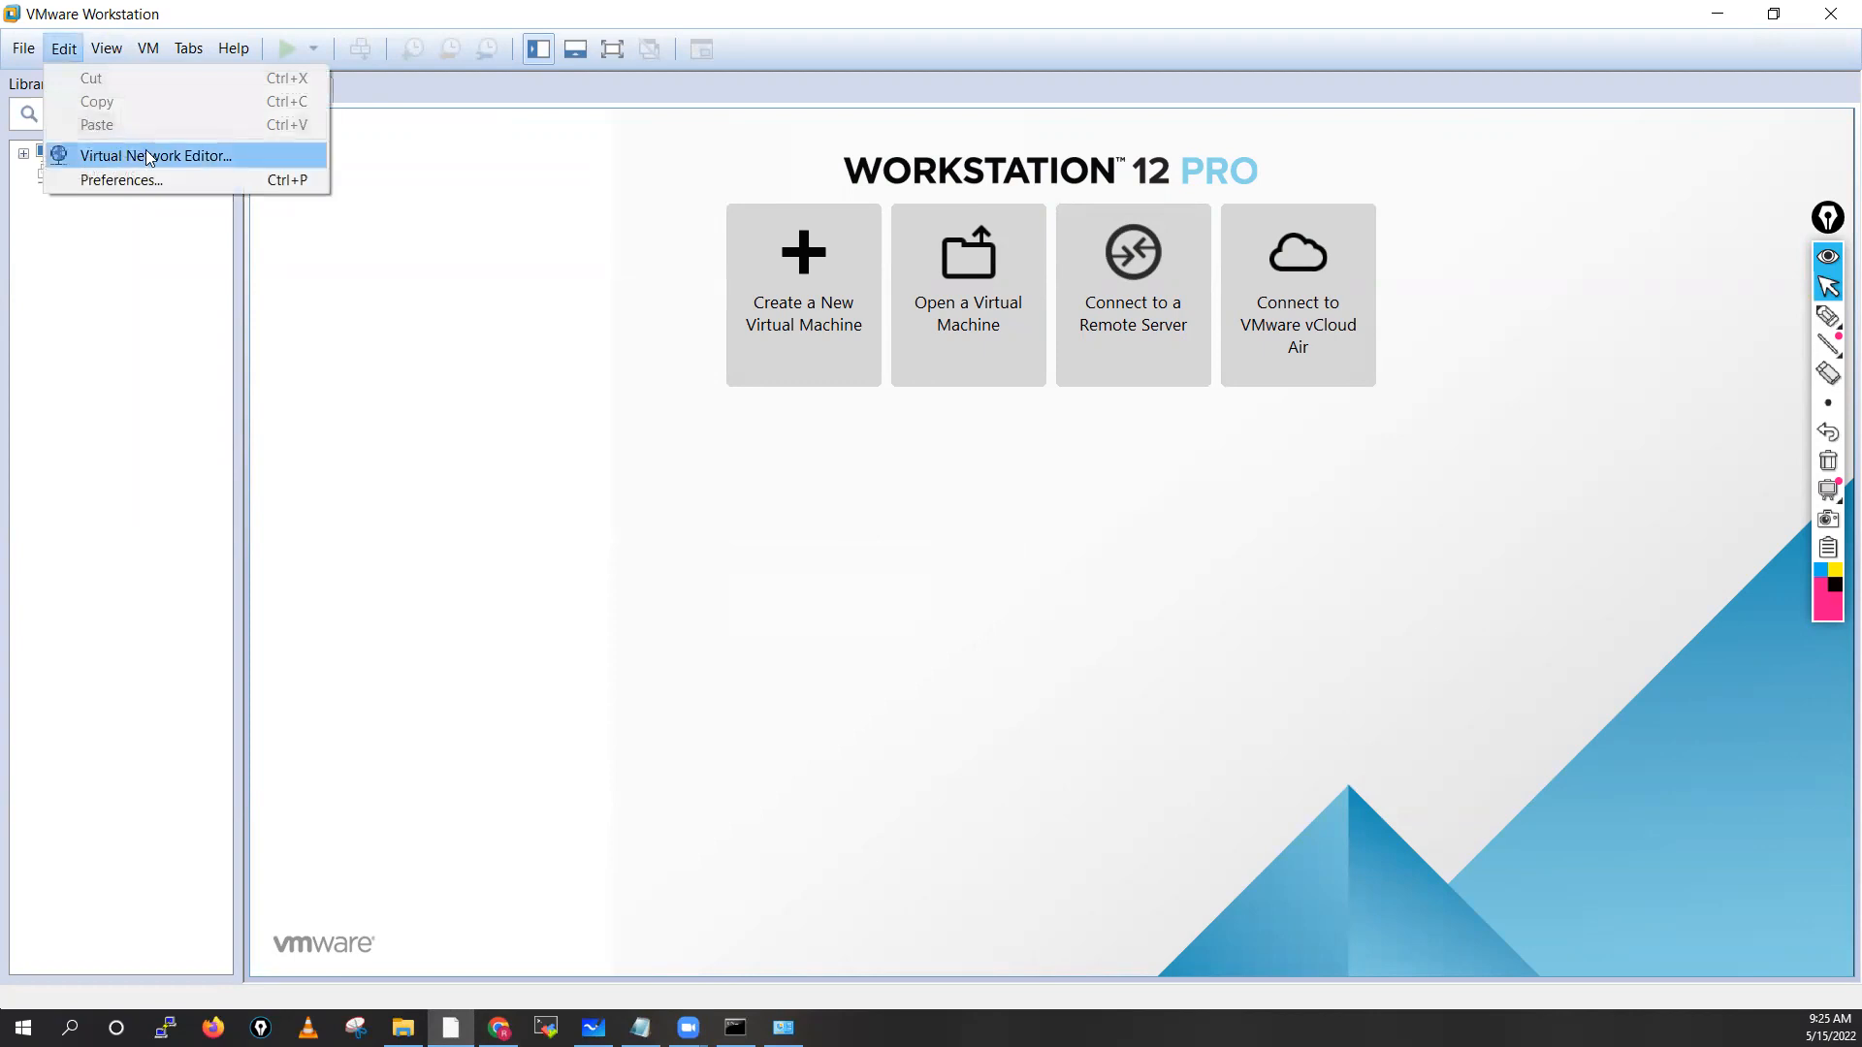
{"action": "left_click", "coordinate": [204, 155]}
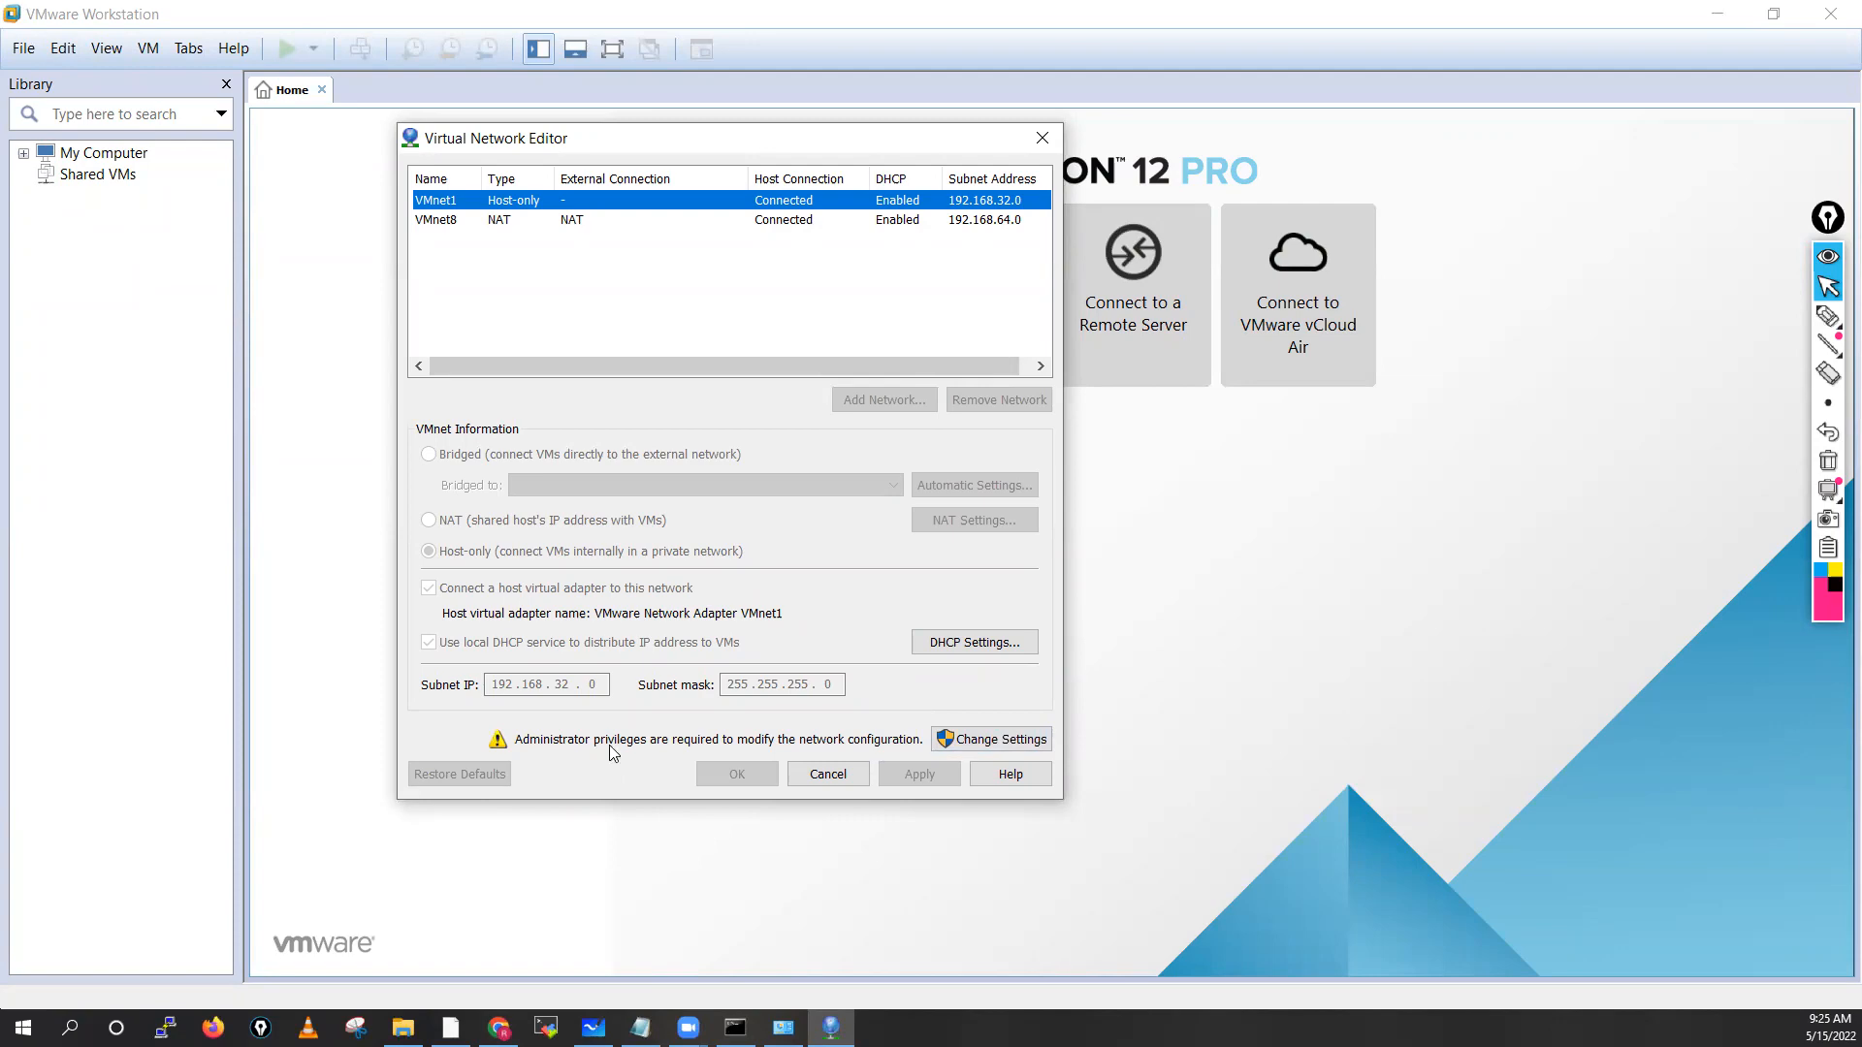
{"action": "left_click", "coordinate": [1008, 742]}
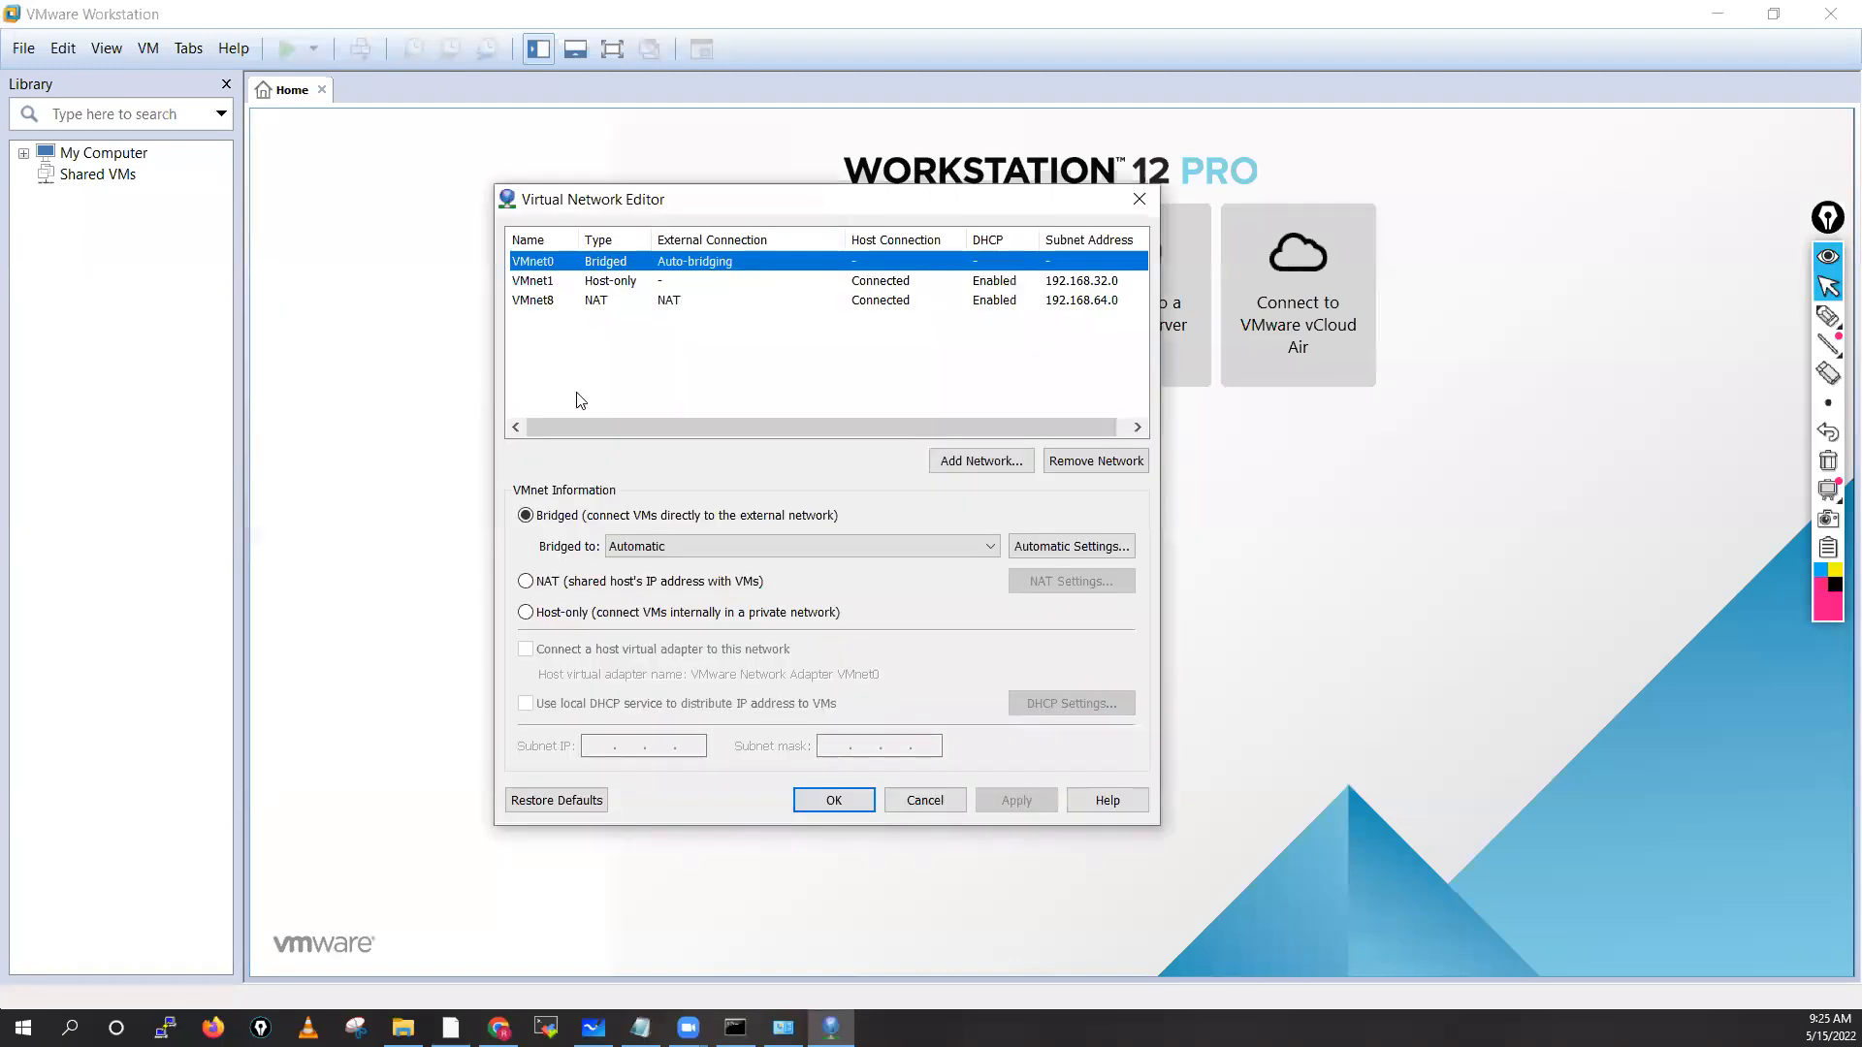
Compare the VMnet0, VMnet1 and VMnet8 settings, briefly checking the Network Connections window
{"action": "left_click", "coordinate": [542, 283]}
{"action": "left_click", "coordinate": [540, 302]}
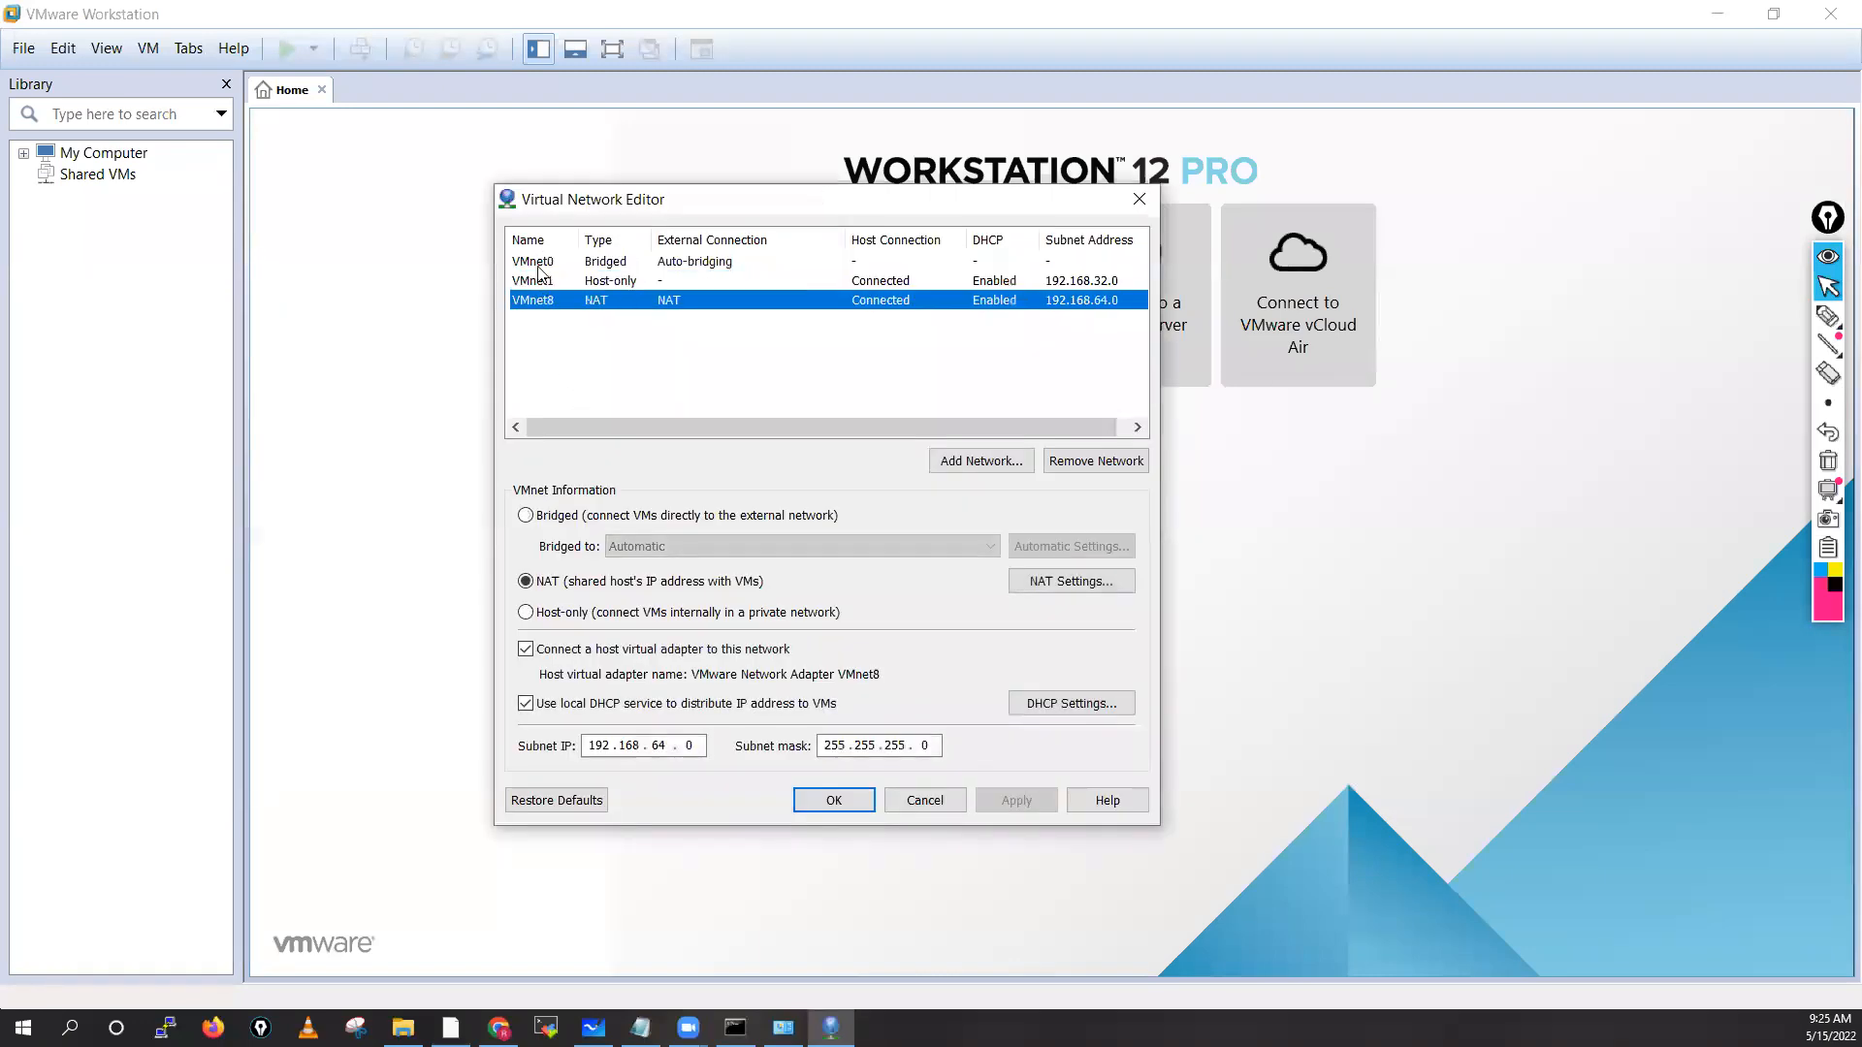
{"action": "left_click", "coordinate": [541, 262]}
{"action": "left_click", "coordinate": [541, 281]}
{"action": "left_click", "coordinate": [543, 301]}
{"action": "left_click", "coordinate": [542, 264]}
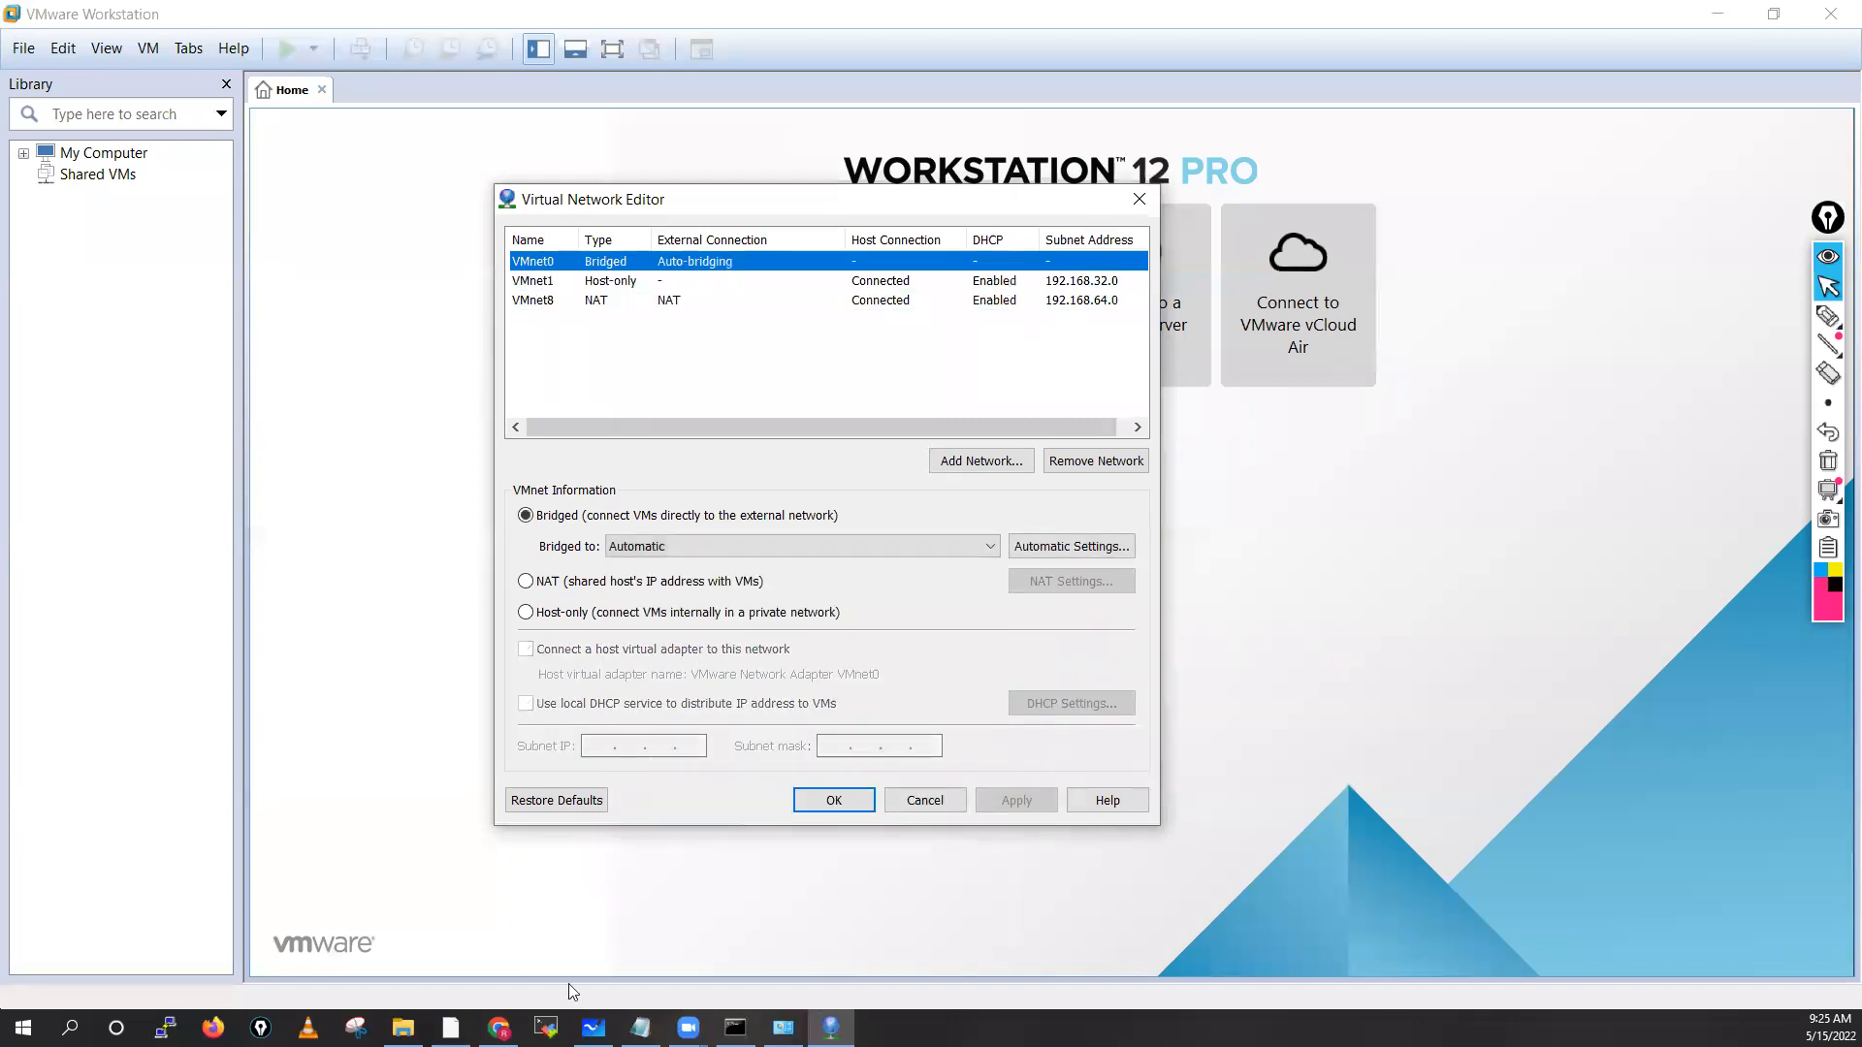
{"action": "left_click", "coordinate": [784, 1028]}
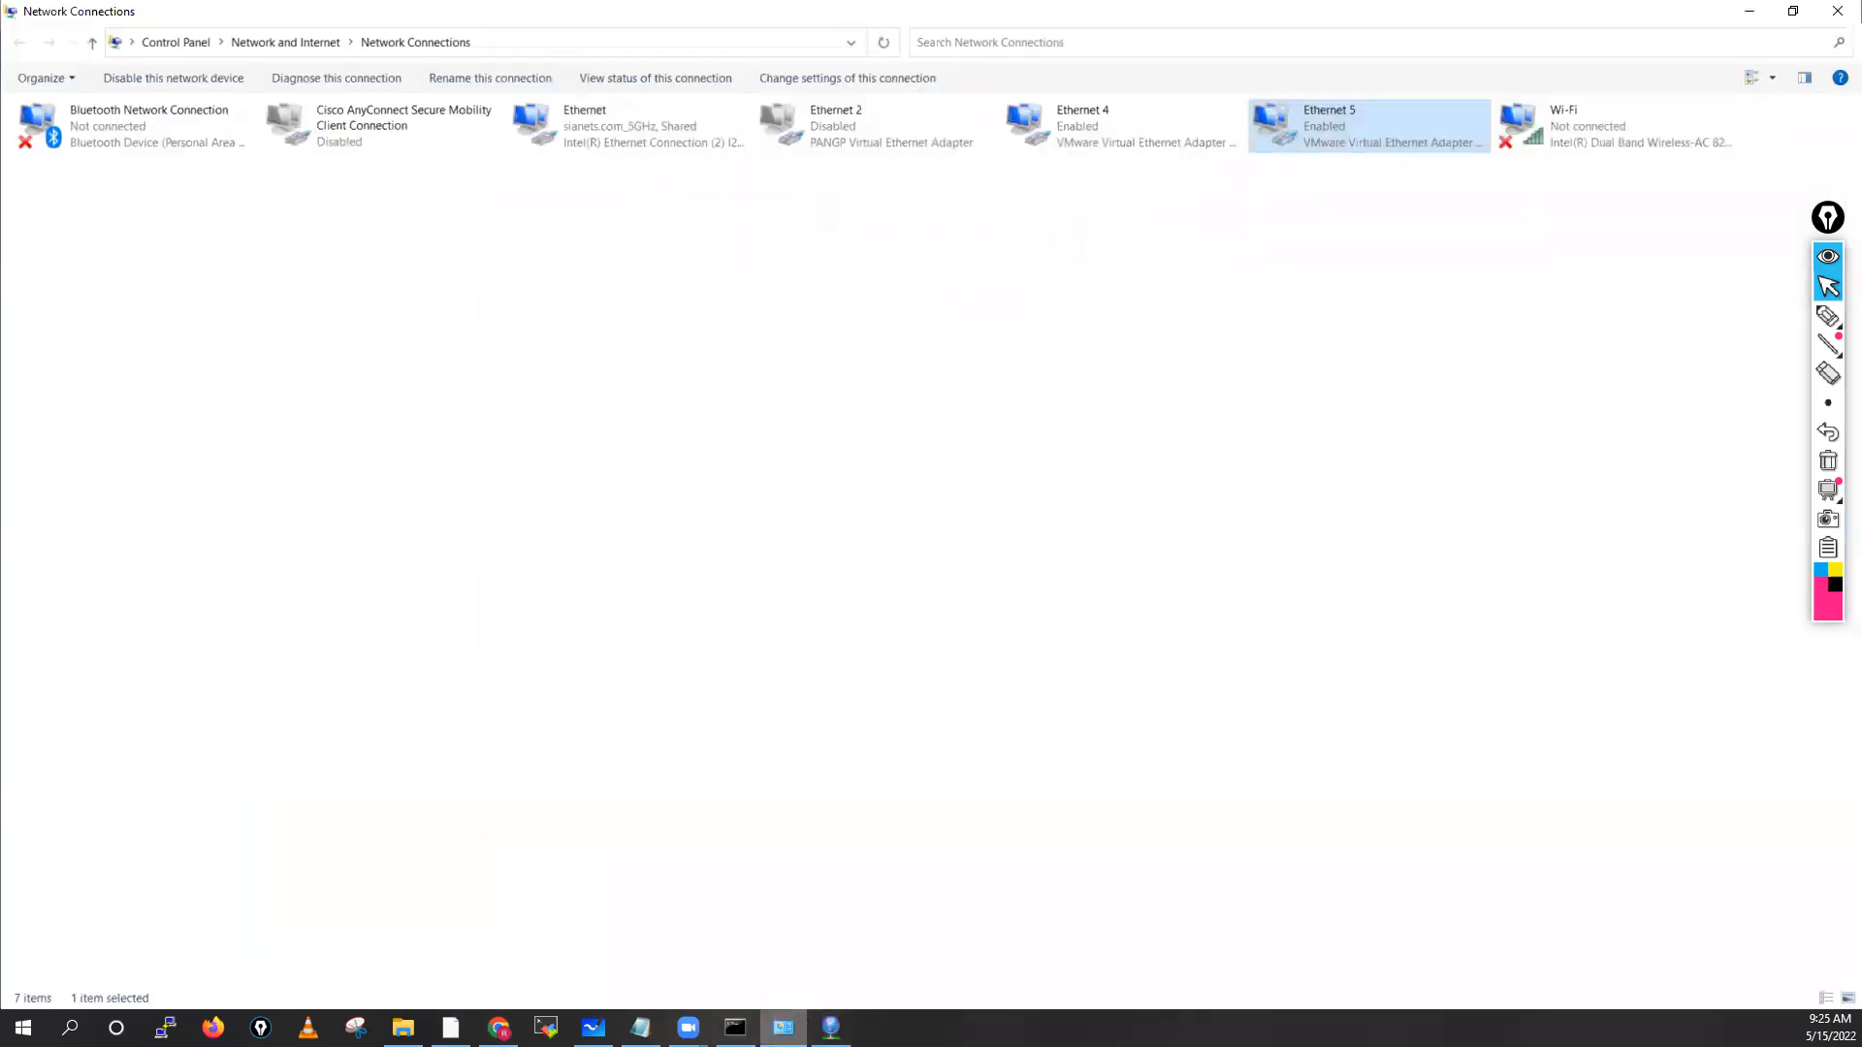
{"action": "left_click", "coordinate": [1750, 12]}
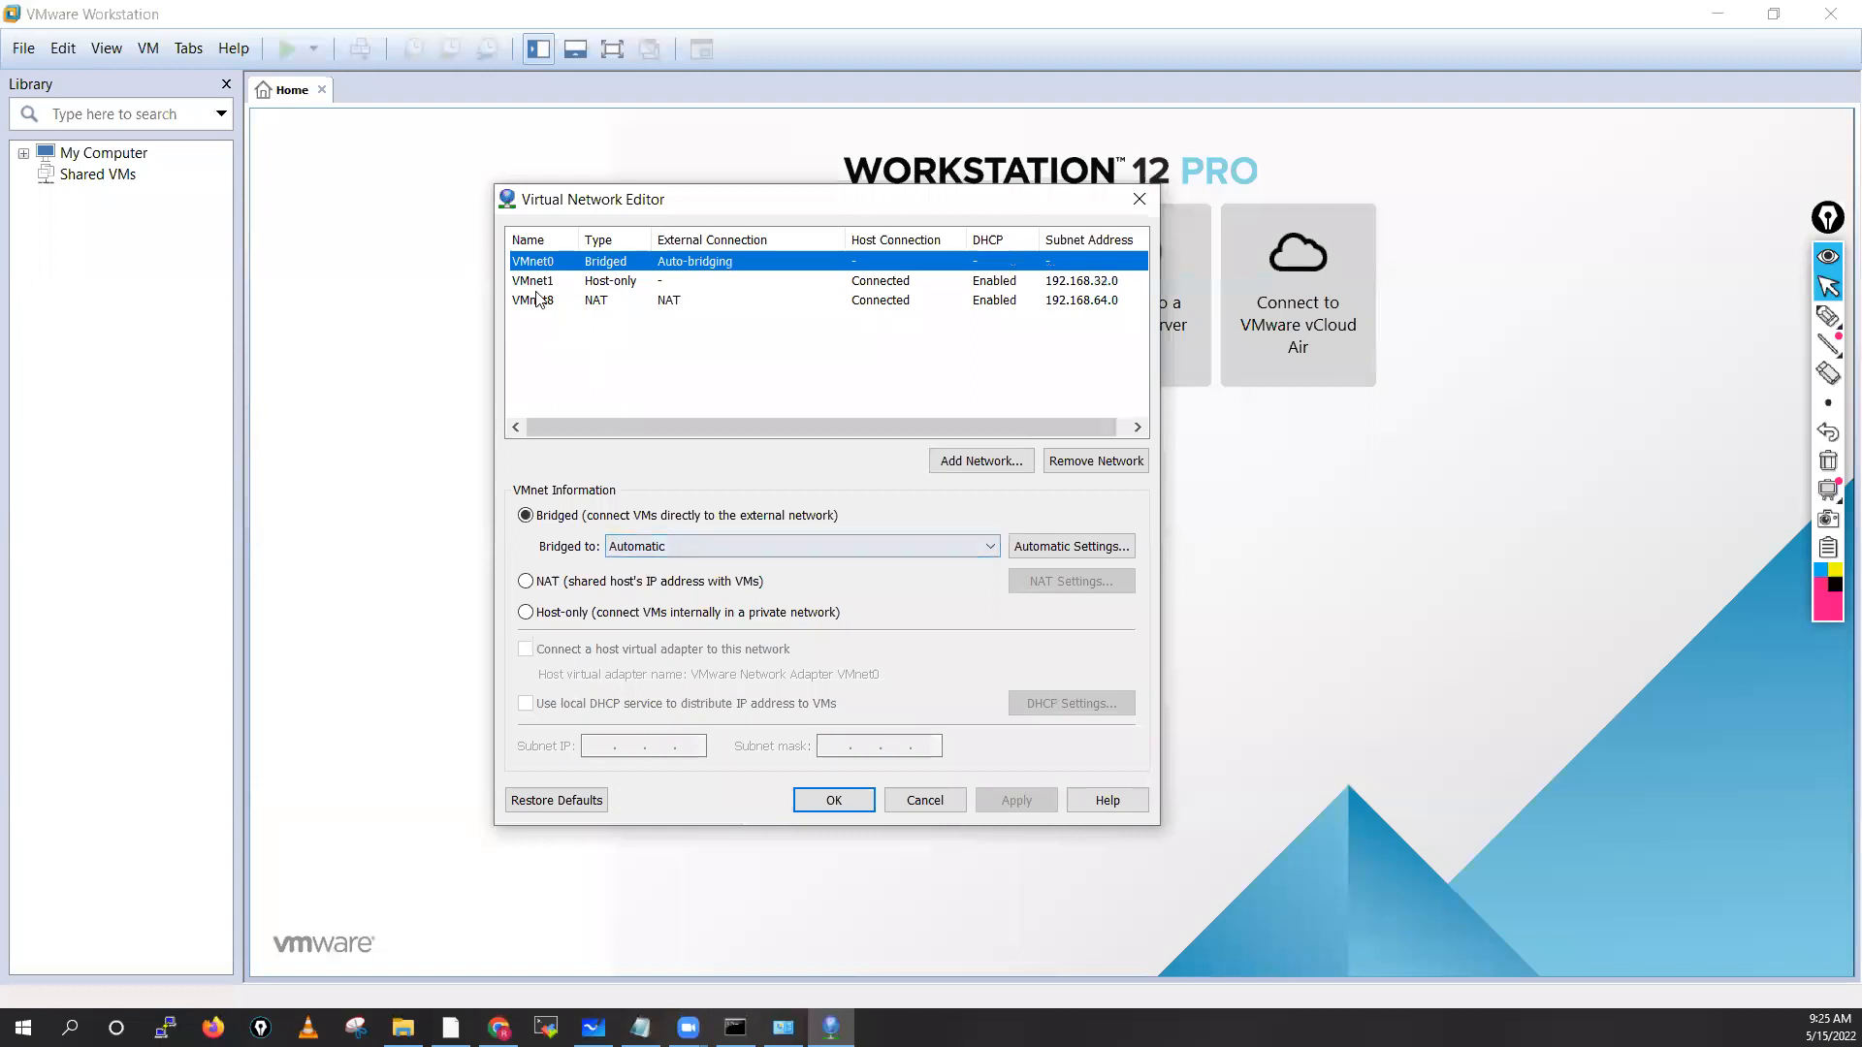
Review VMnet0 bridged, VMnet1 host-only on subnet 192.168.32.0, and VMnet8 NAT settings again
{"action": "left_click", "coordinate": [544, 280]}
{"action": "left_click", "coordinate": [540, 299]}
{"action": "left_click", "coordinate": [542, 283]}
{"action": "left_click", "coordinate": [543, 265]}
{"action": "left_click", "coordinate": [544, 283]}
{"action": "left_click", "coordinate": [541, 300]}
{"action": "left_click", "coordinate": [542, 281]}
{"action": "left_click", "coordinate": [544, 262]}
{"action": "left_click", "coordinate": [545, 282]}
{"action": "left_click", "coordinate": [547, 300]}
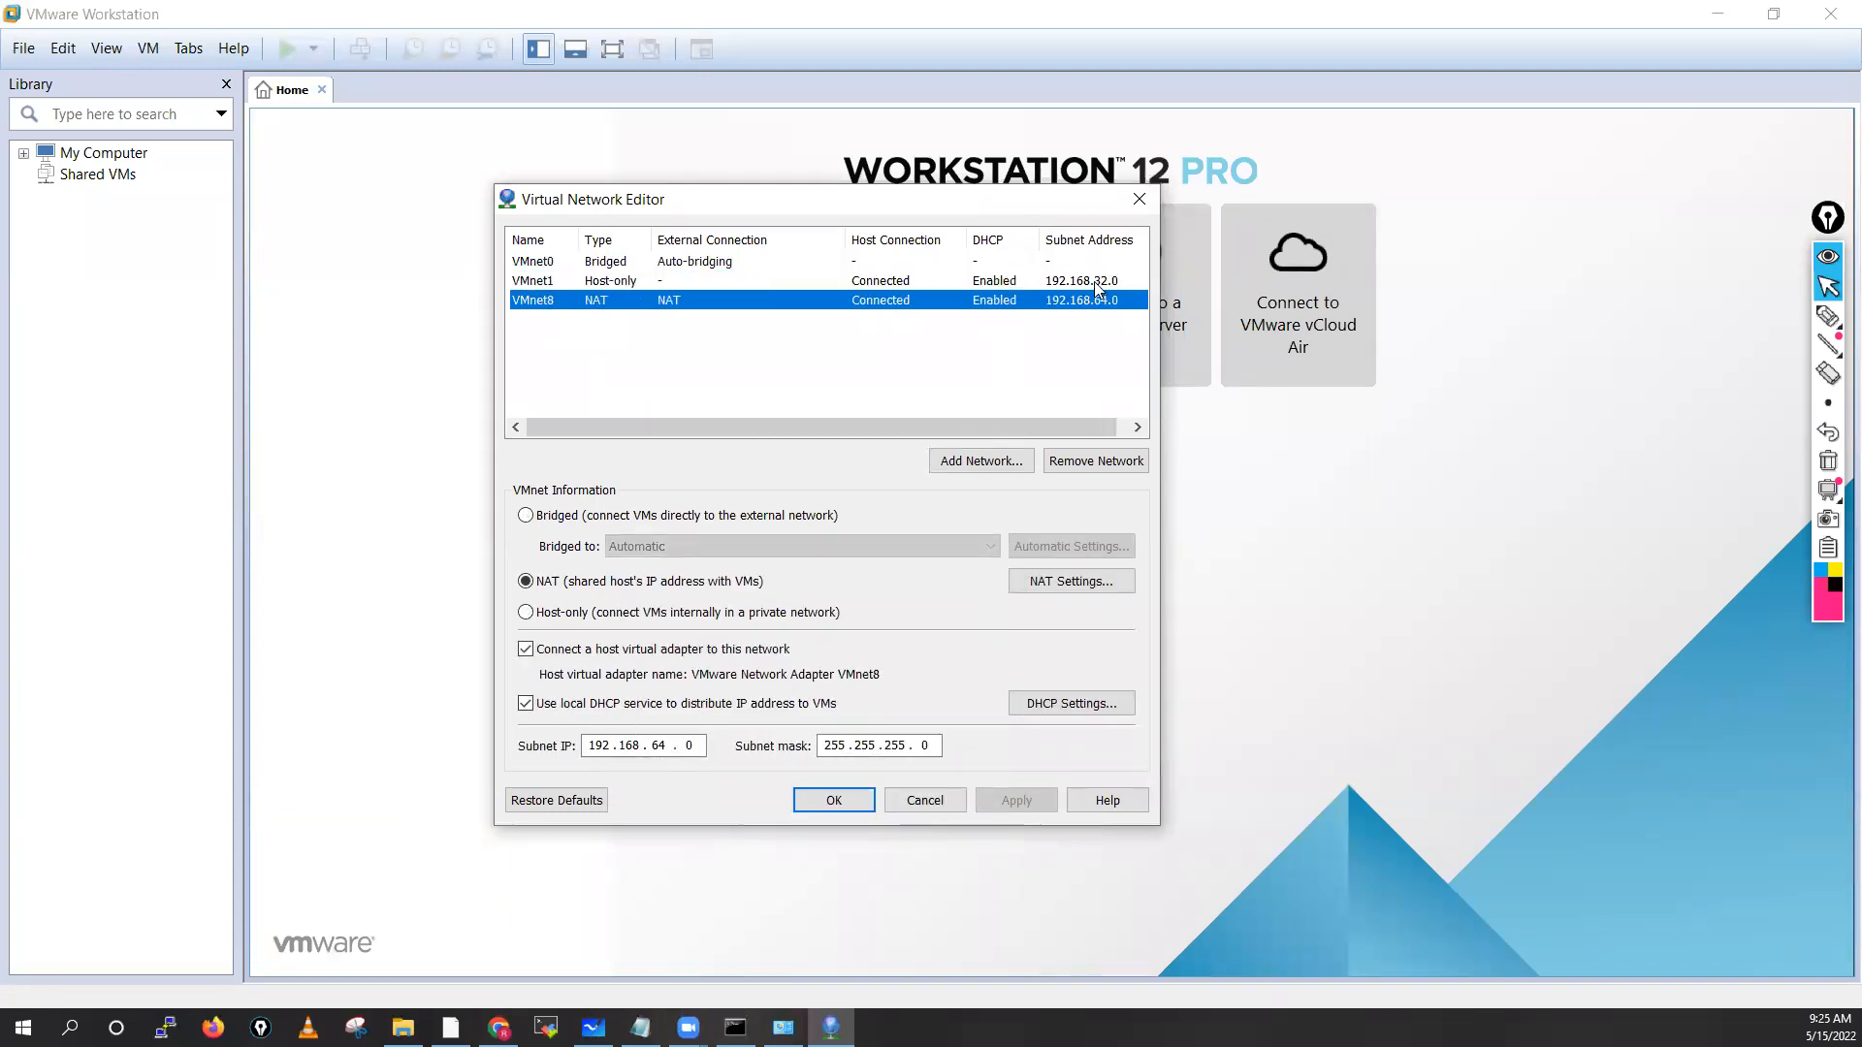
{"action": "left_click", "coordinate": [734, 282]}
{"action": "left_click", "coordinate": [563, 261]}
{"action": "left_click", "coordinate": [540, 281]}
{"action": "left_click", "coordinate": [543, 301]}
Add host-only networks VMnet2, VMnet3 and VMnet4
{"action": "left_click", "coordinate": [979, 461]}
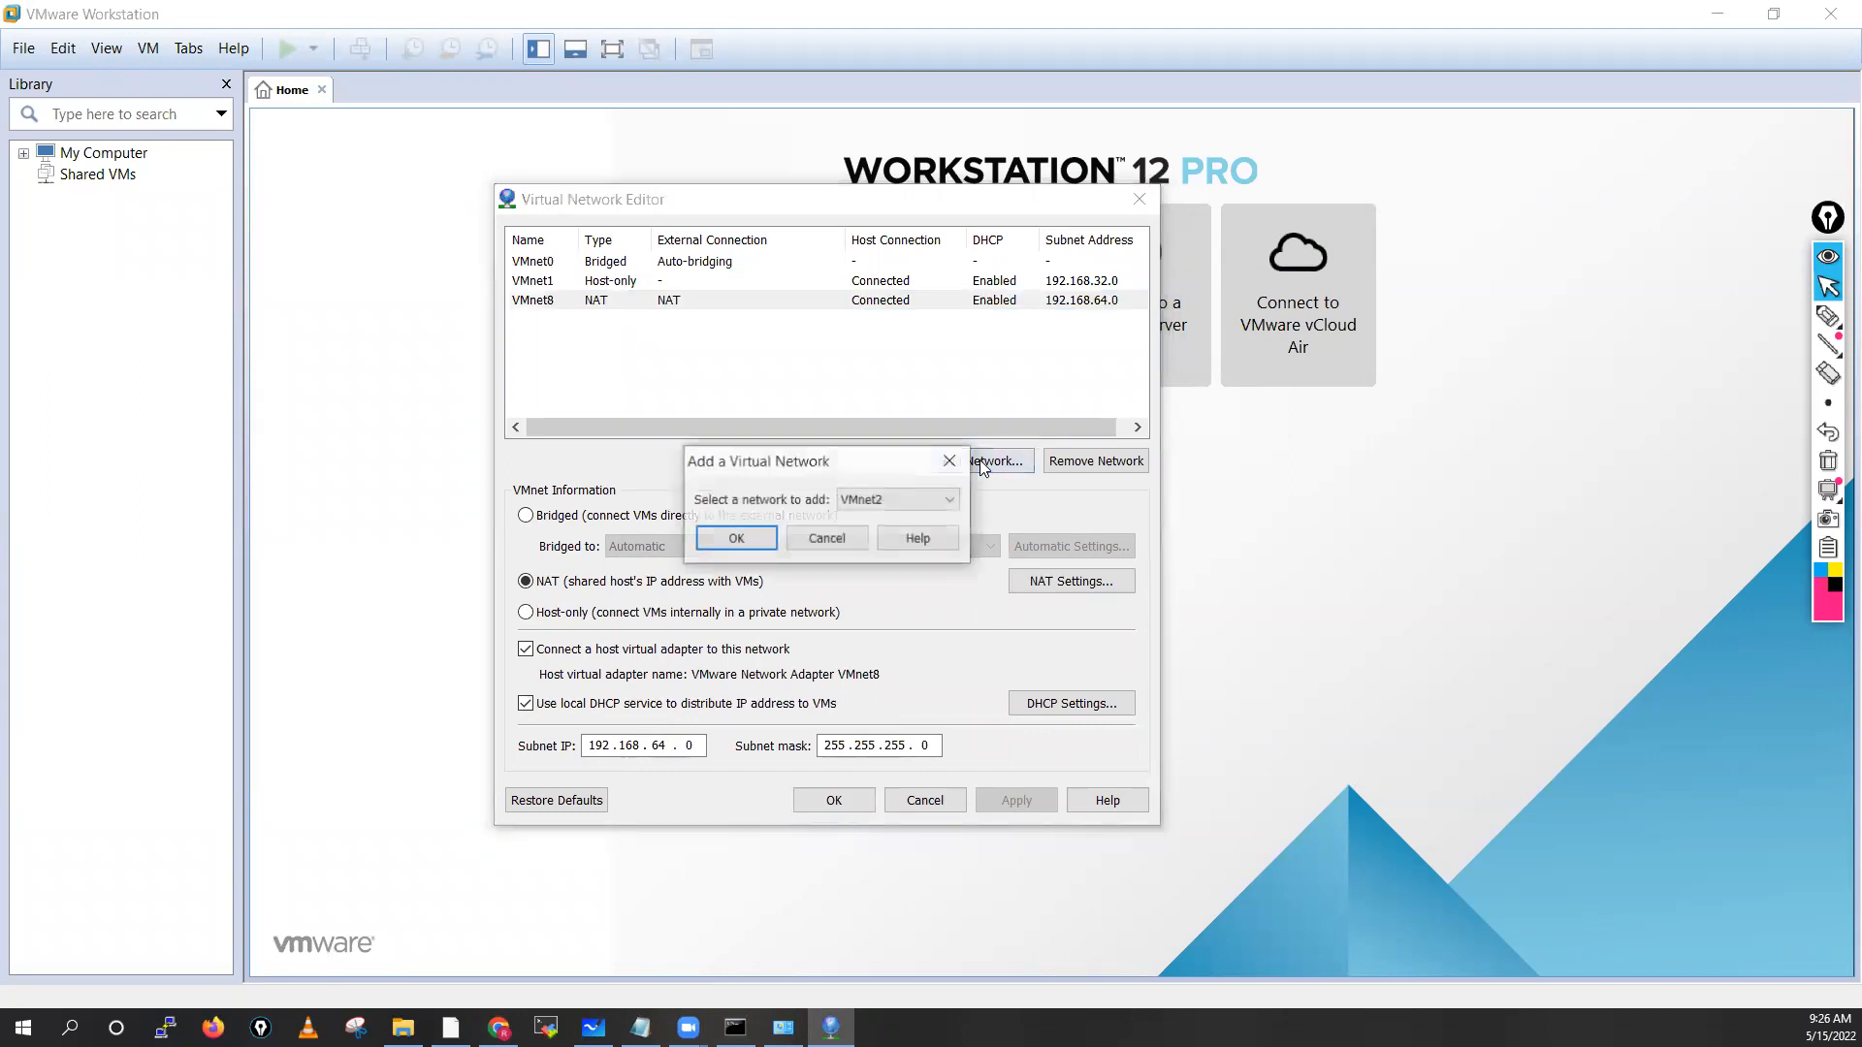
{"action": "left_click", "coordinate": [737, 539]}
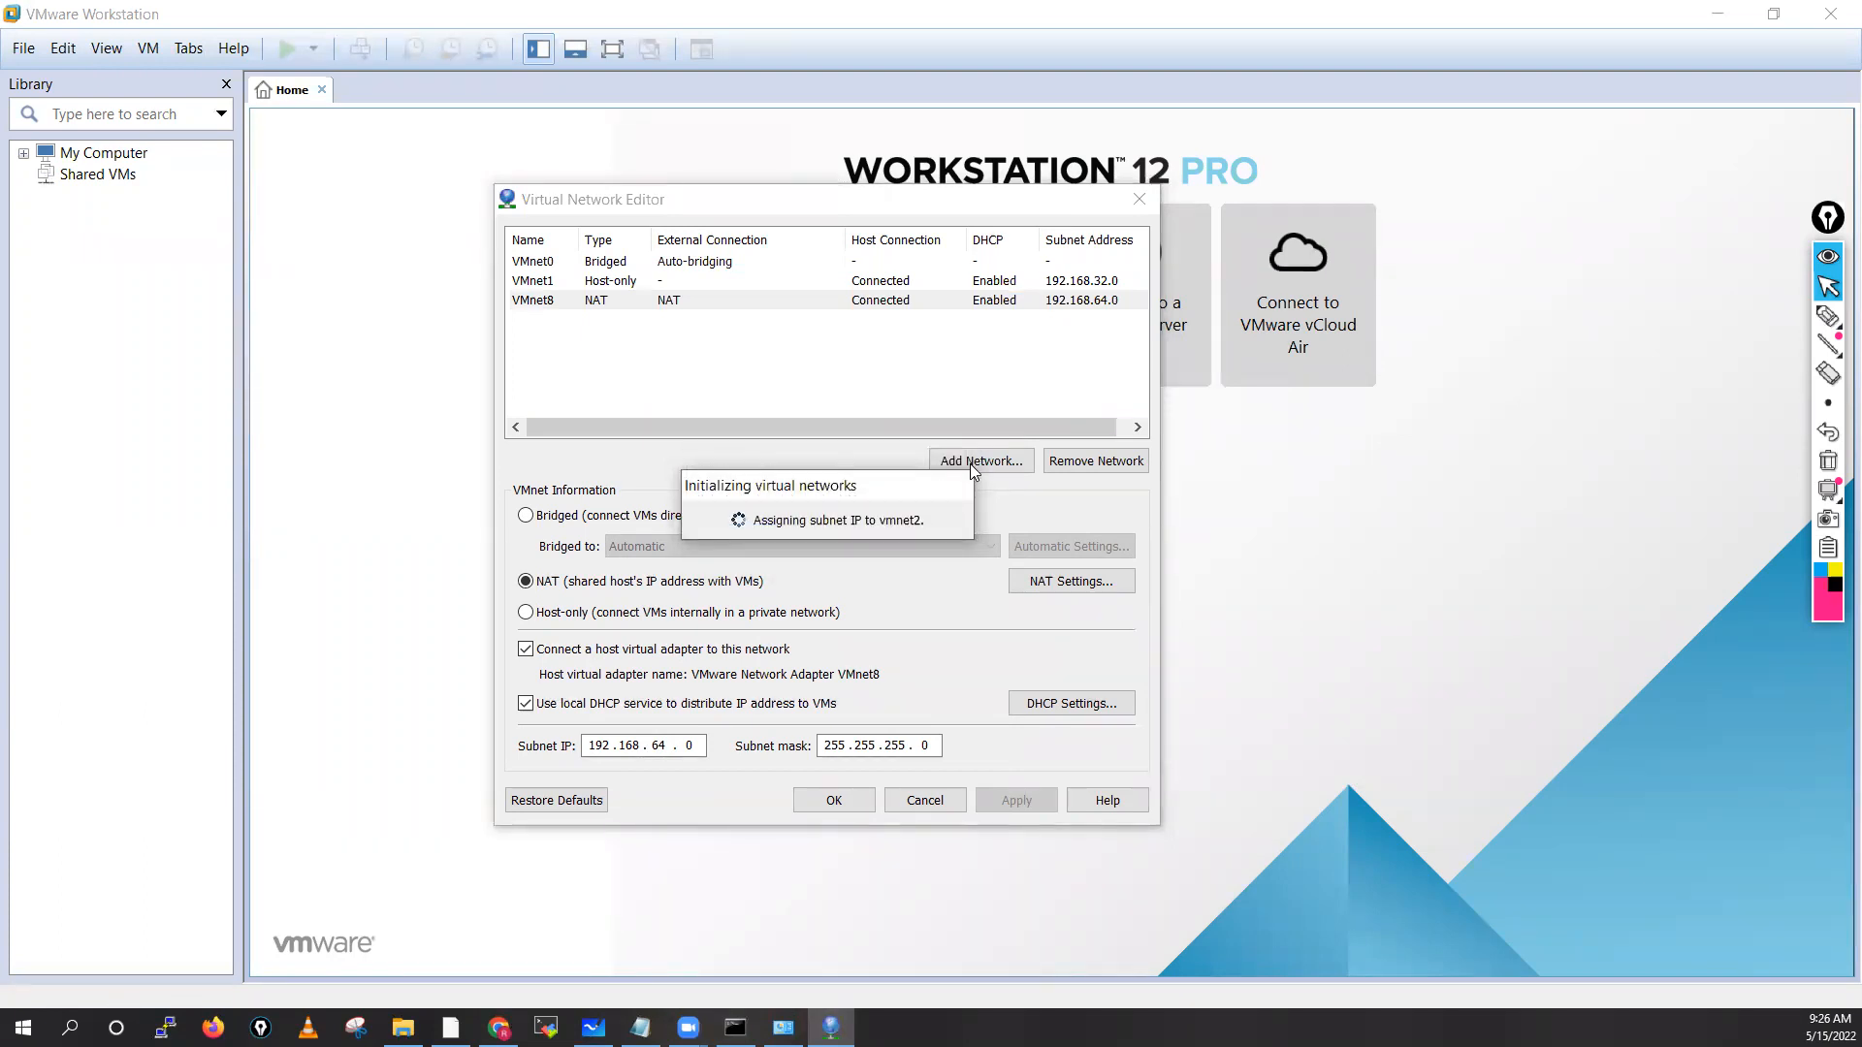
{"action": "left_click", "coordinate": [973, 462]}
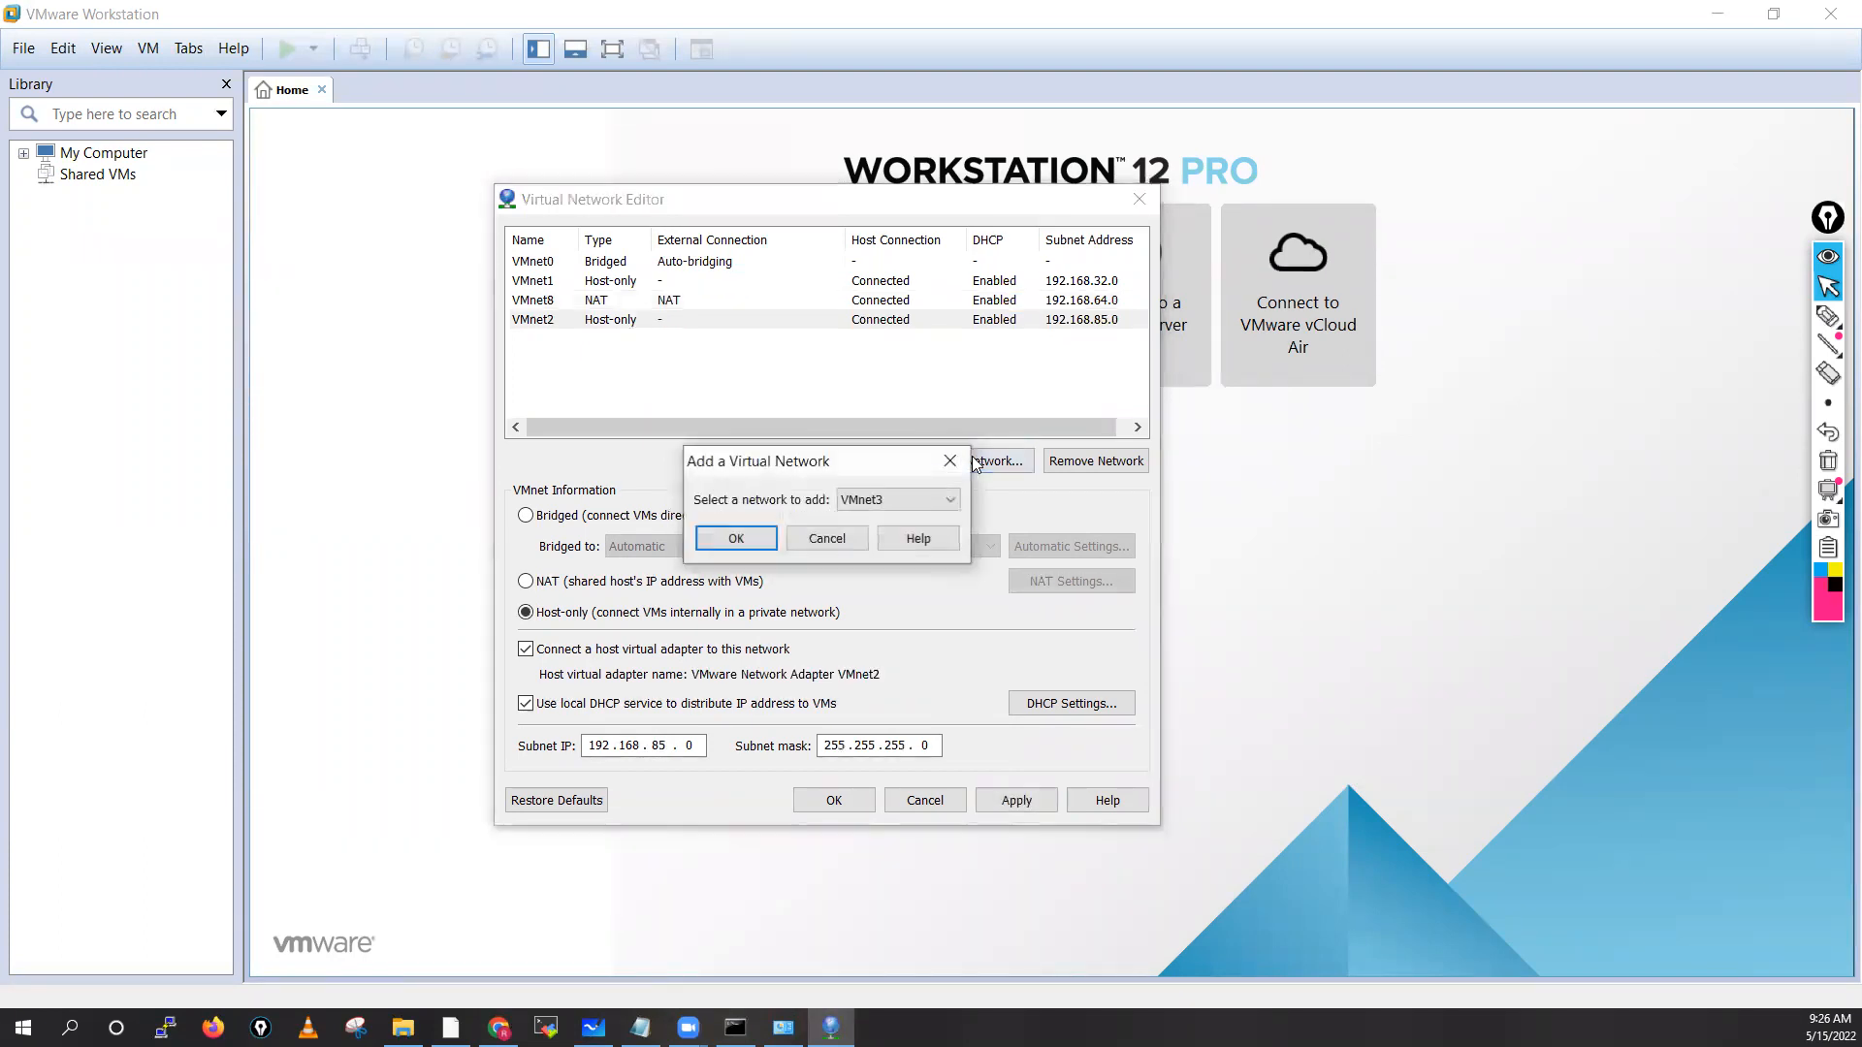
{"action": "left_click", "coordinate": [753, 540]}
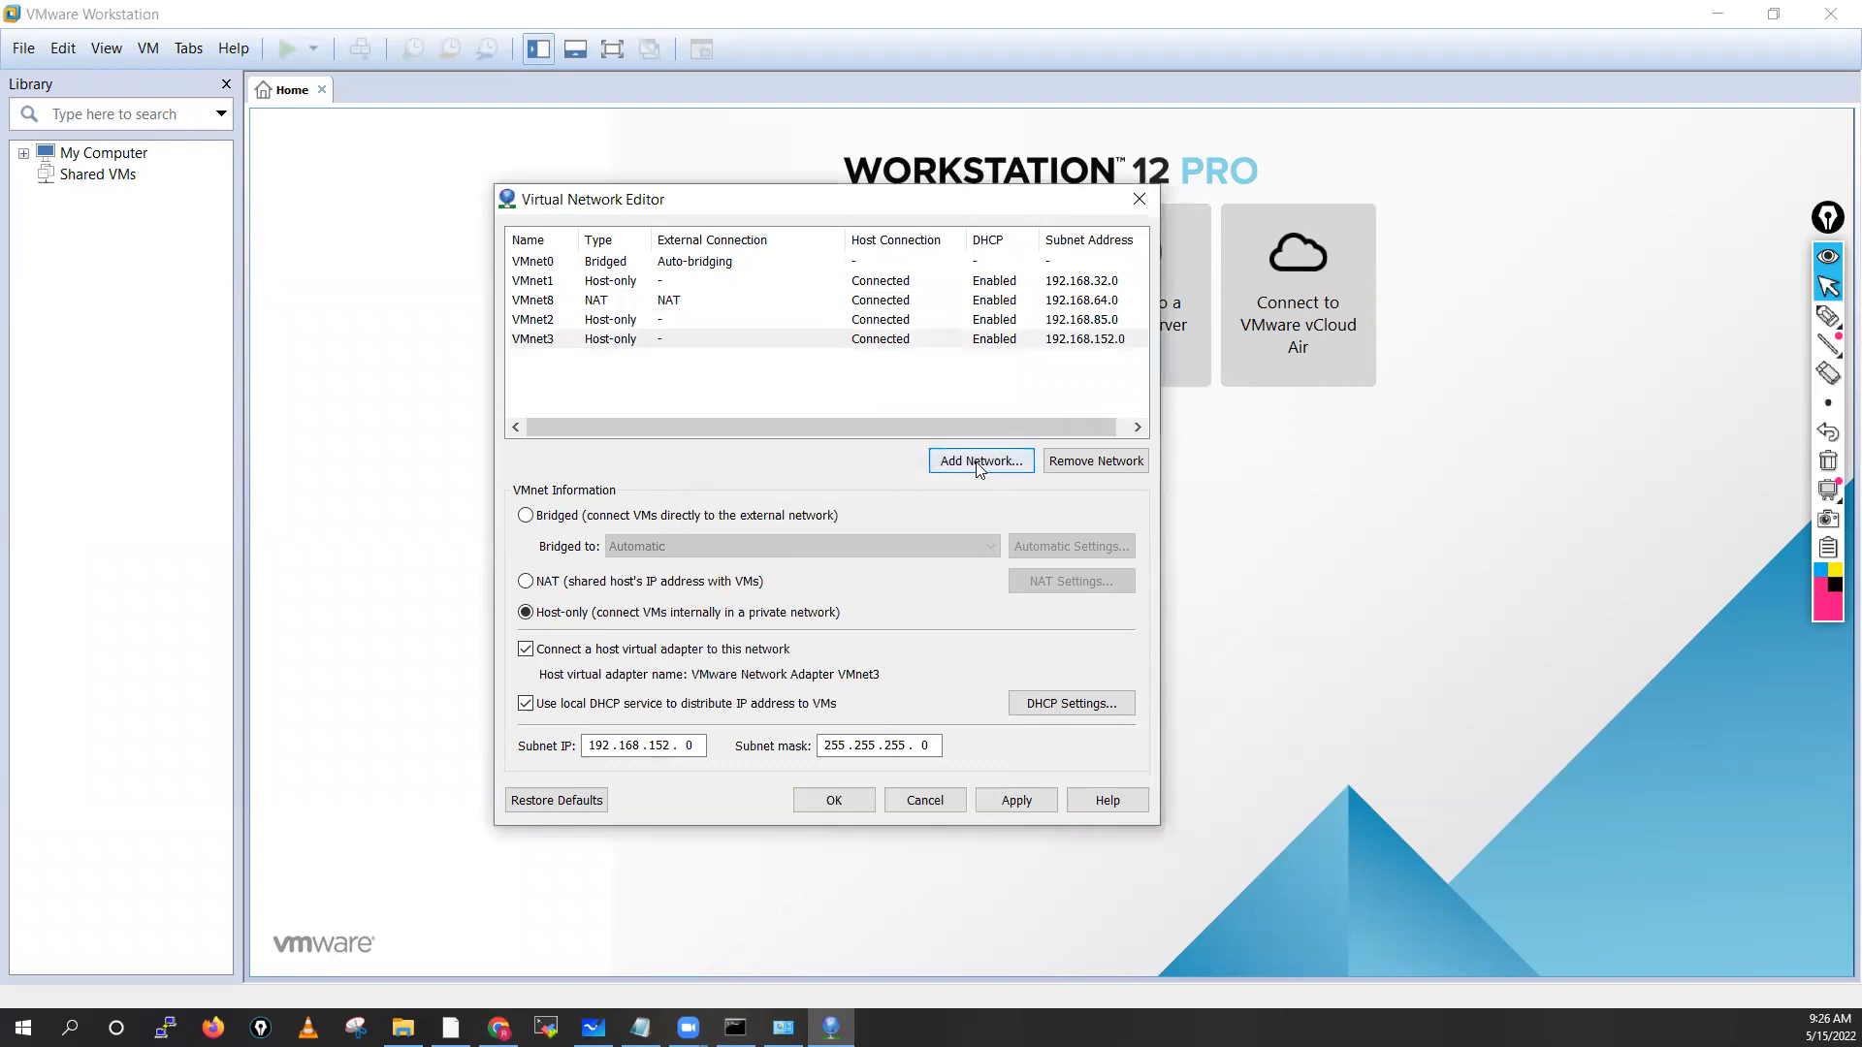
{"action": "left_click", "coordinate": [984, 459]}
{"action": "left_click", "coordinate": [755, 540]}
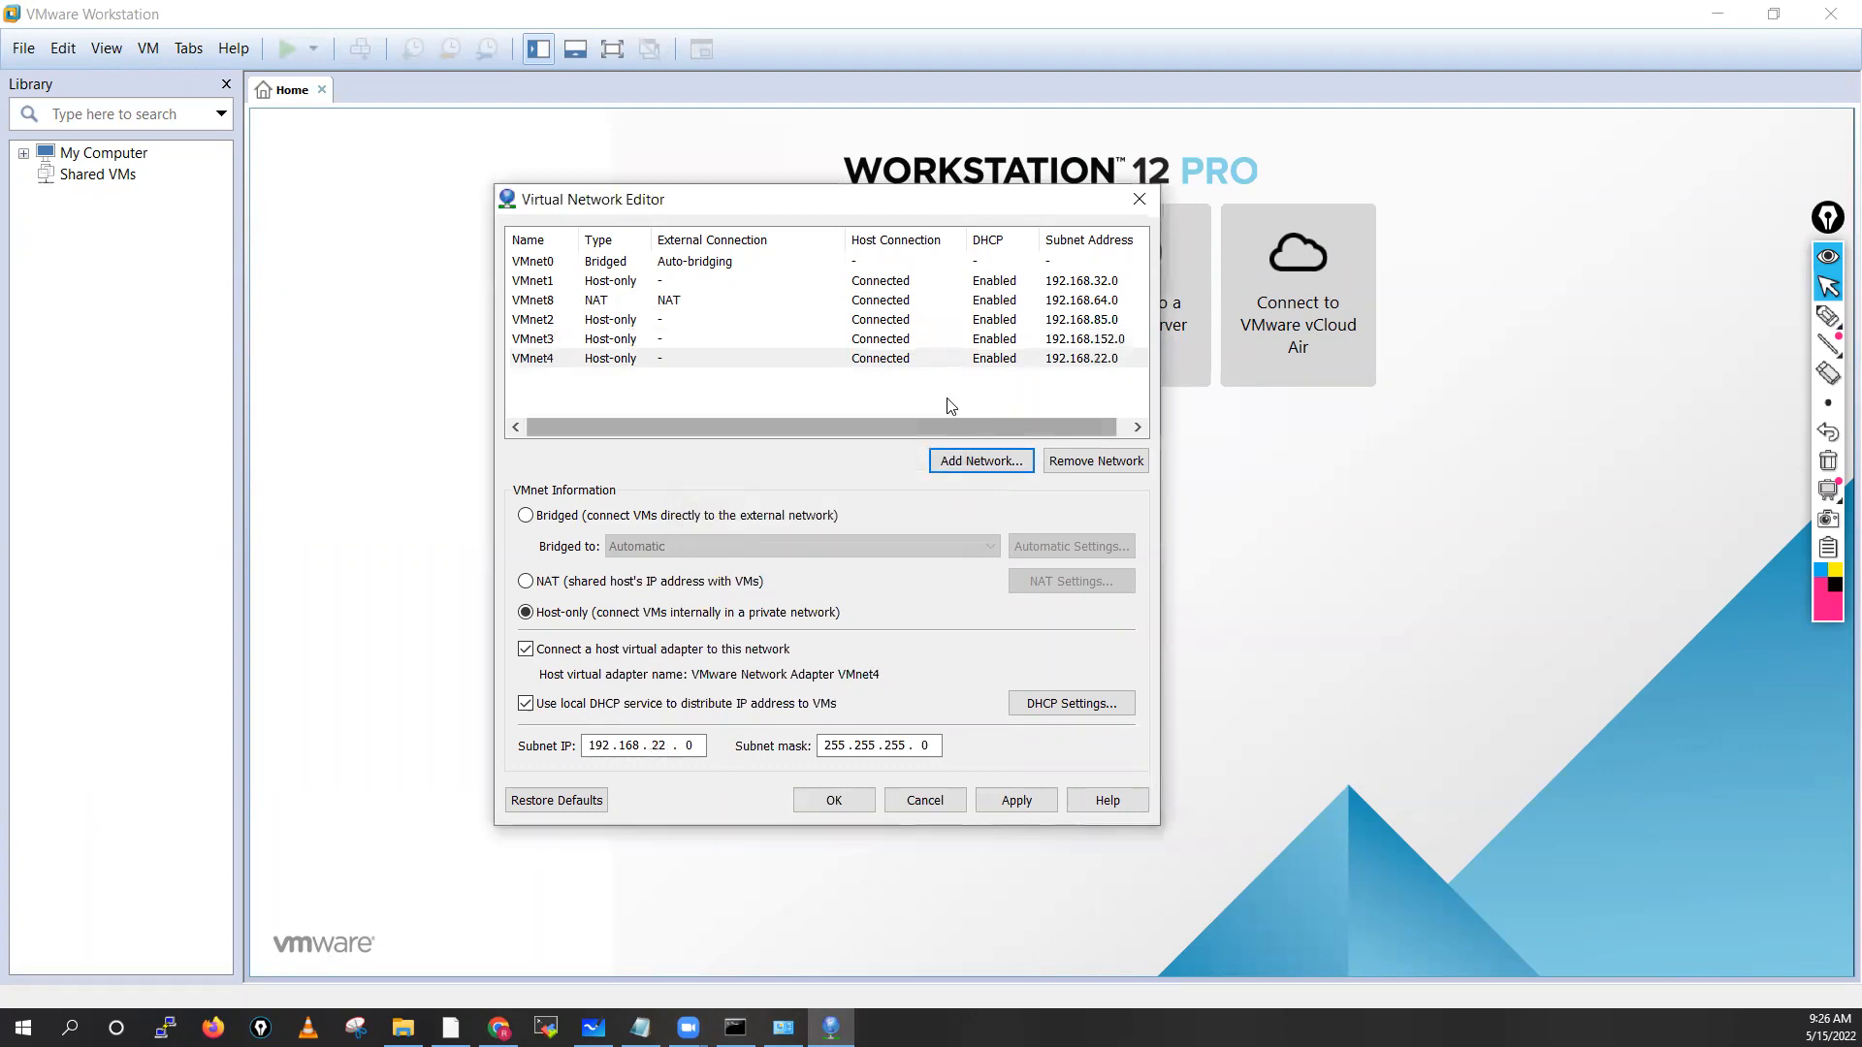
Add VMnet5 as another host-only network
{"action": "left_click", "coordinate": [534, 283]}
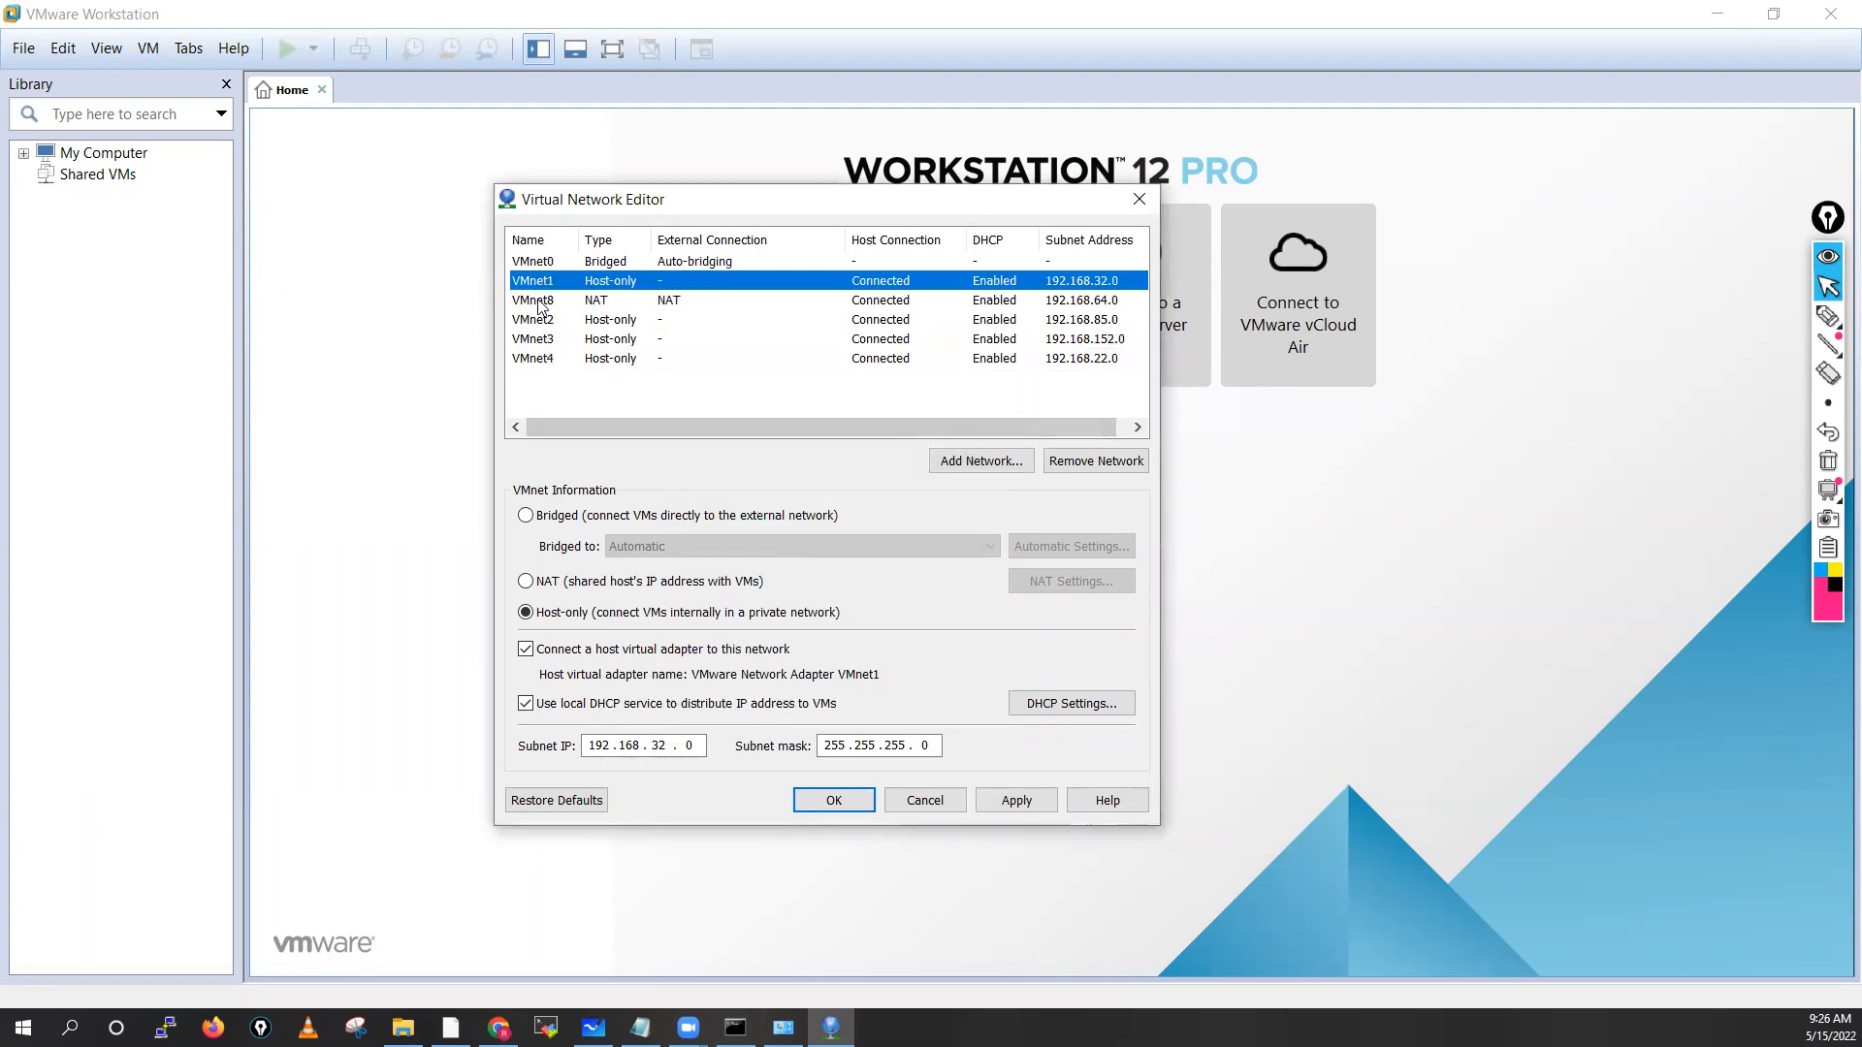
{"action": "left_click", "coordinate": [540, 303]}
{"action": "left_click", "coordinate": [1028, 459]}
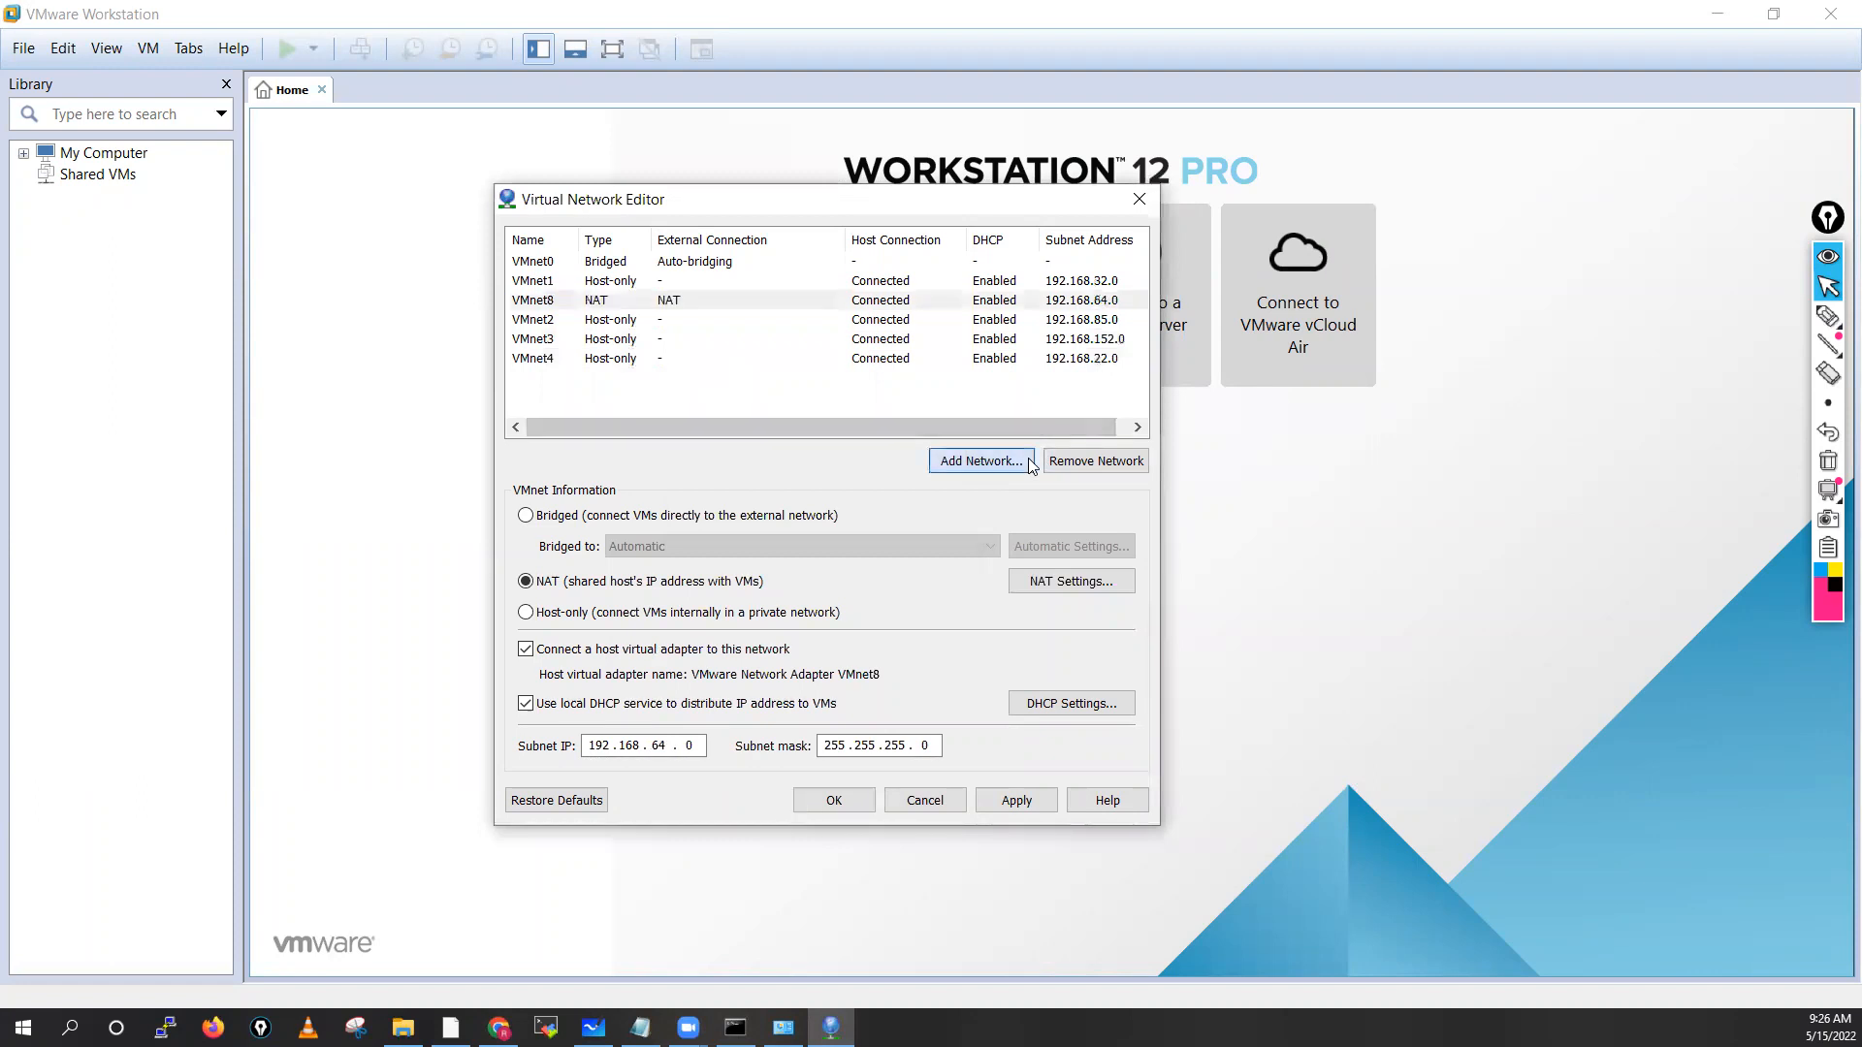
{"action": "left_click", "coordinate": [939, 506]}
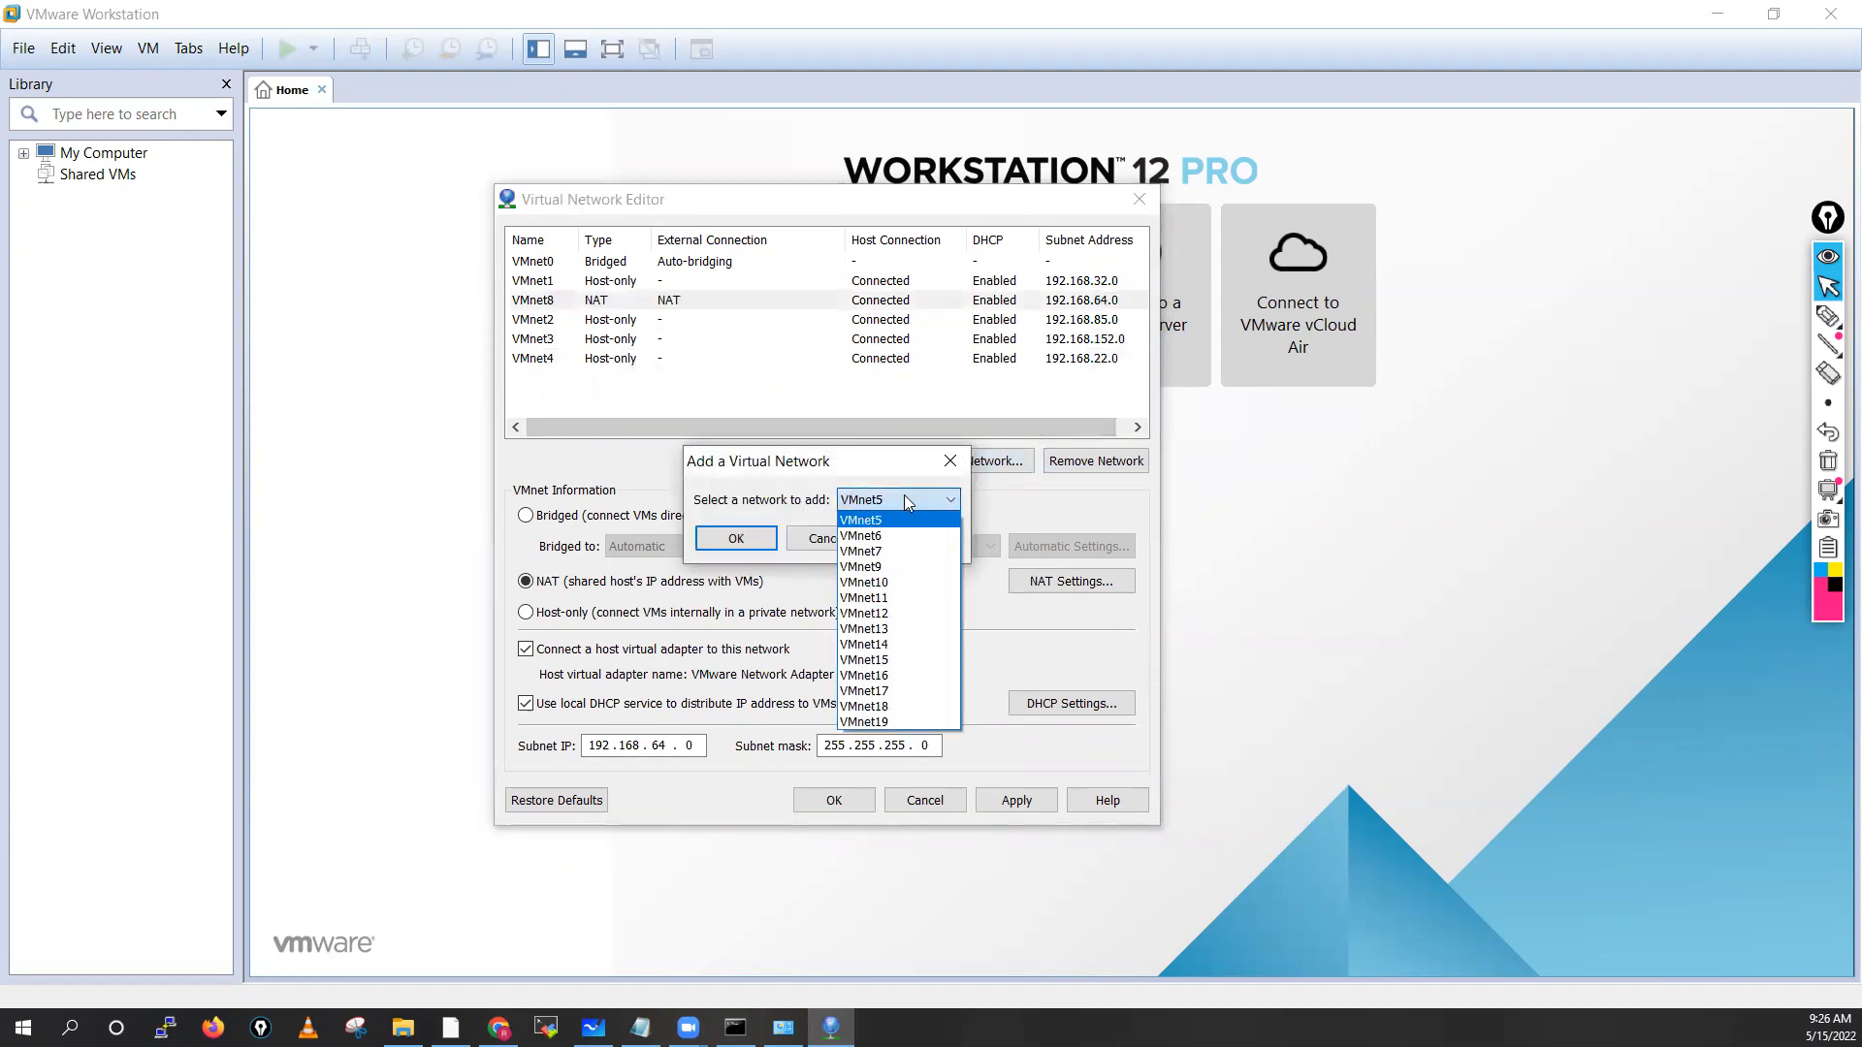
{"action": "left_click", "coordinate": [904, 497]}
{"action": "left_click", "coordinate": [739, 539]}
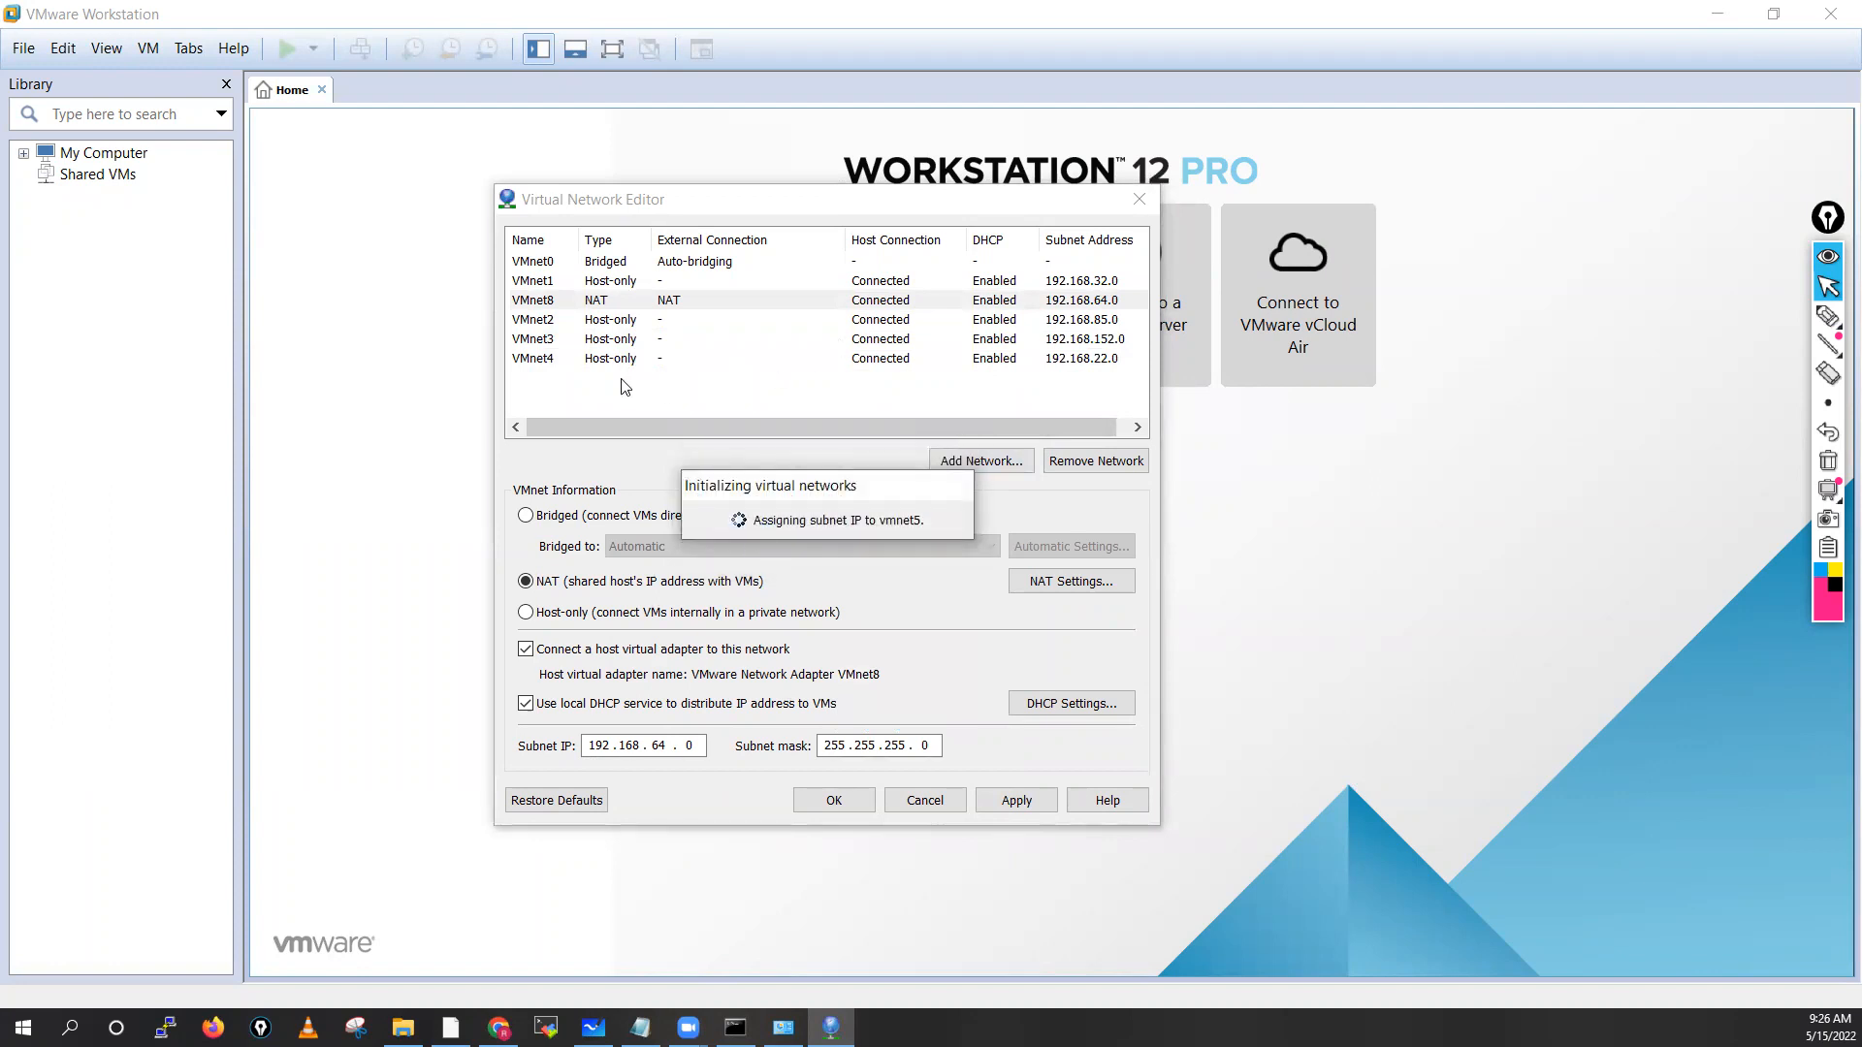
Check the settings of VMnet0 through VMnet5, with VMnet5 on subnet 192.168.150.0
{"action": "left_click", "coordinate": [542, 264]}
{"action": "left_click", "coordinate": [540, 282]}
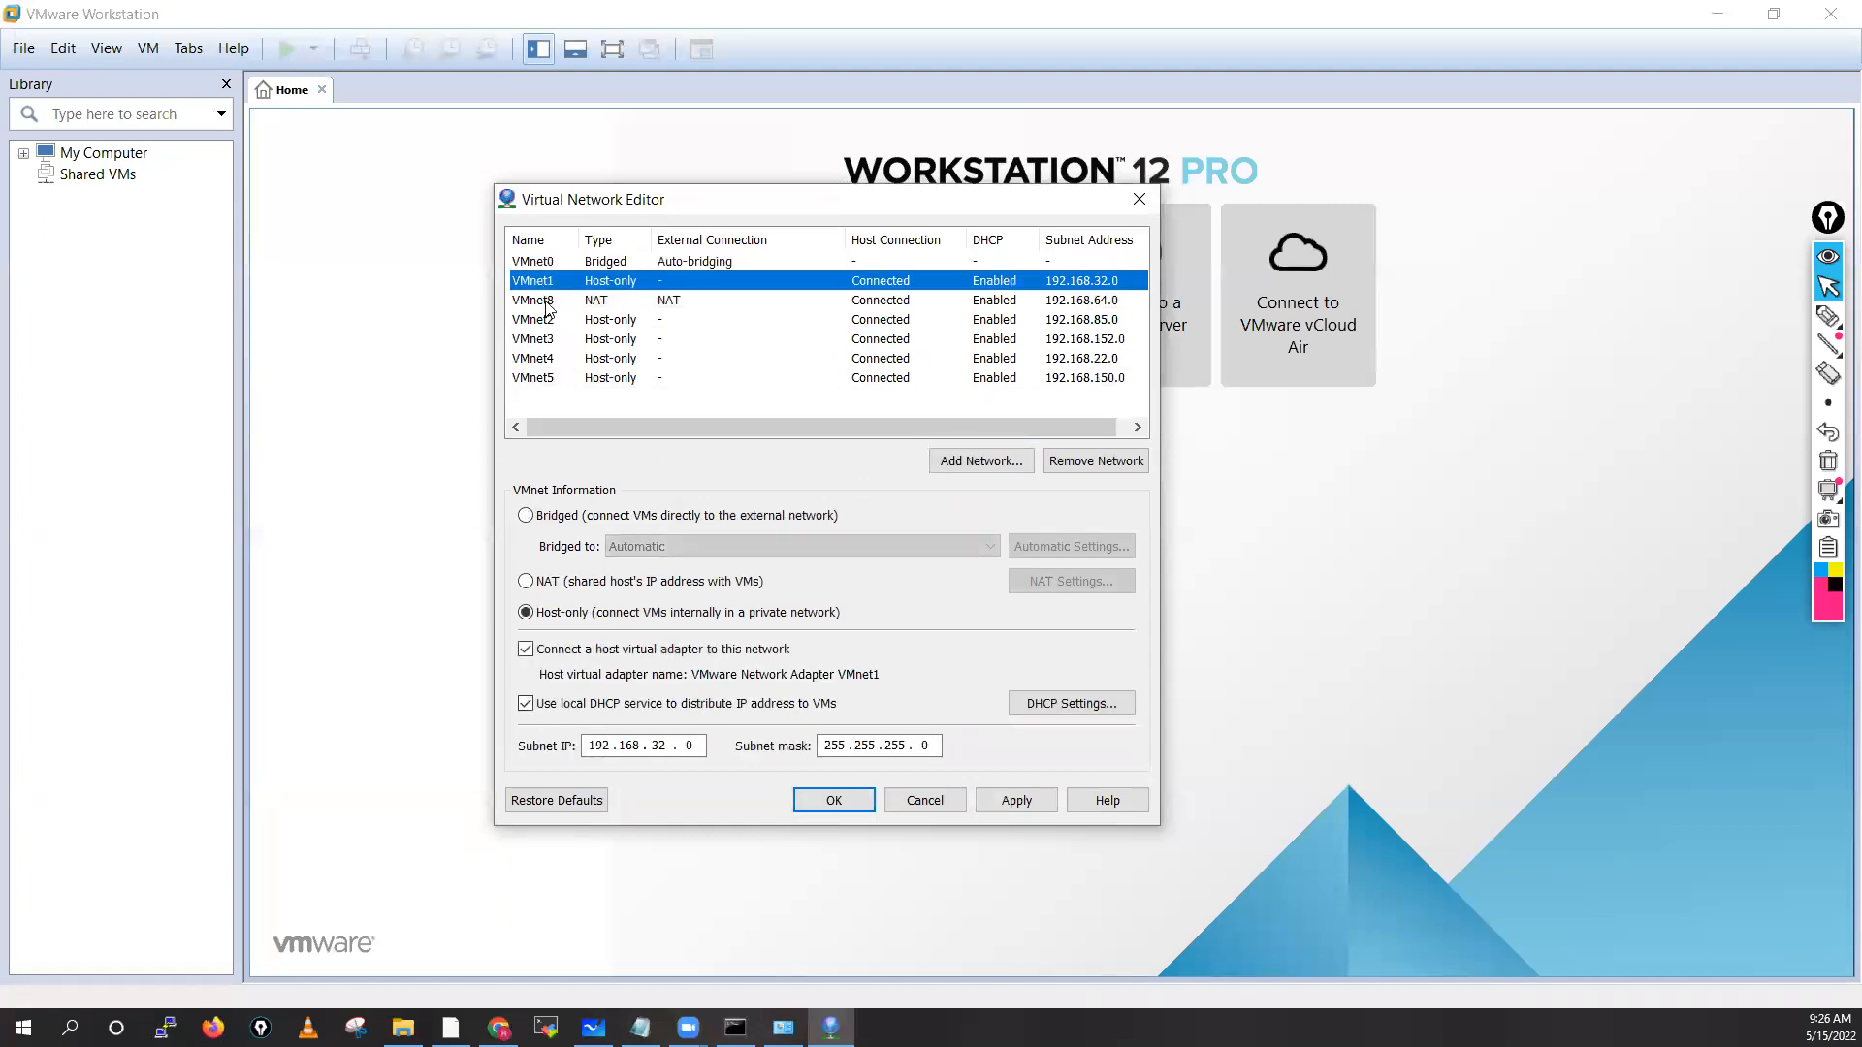
{"action": "left_click", "coordinate": [545, 321]}
{"action": "left_click", "coordinate": [543, 339]}
{"action": "left_click", "coordinate": [535, 303]}
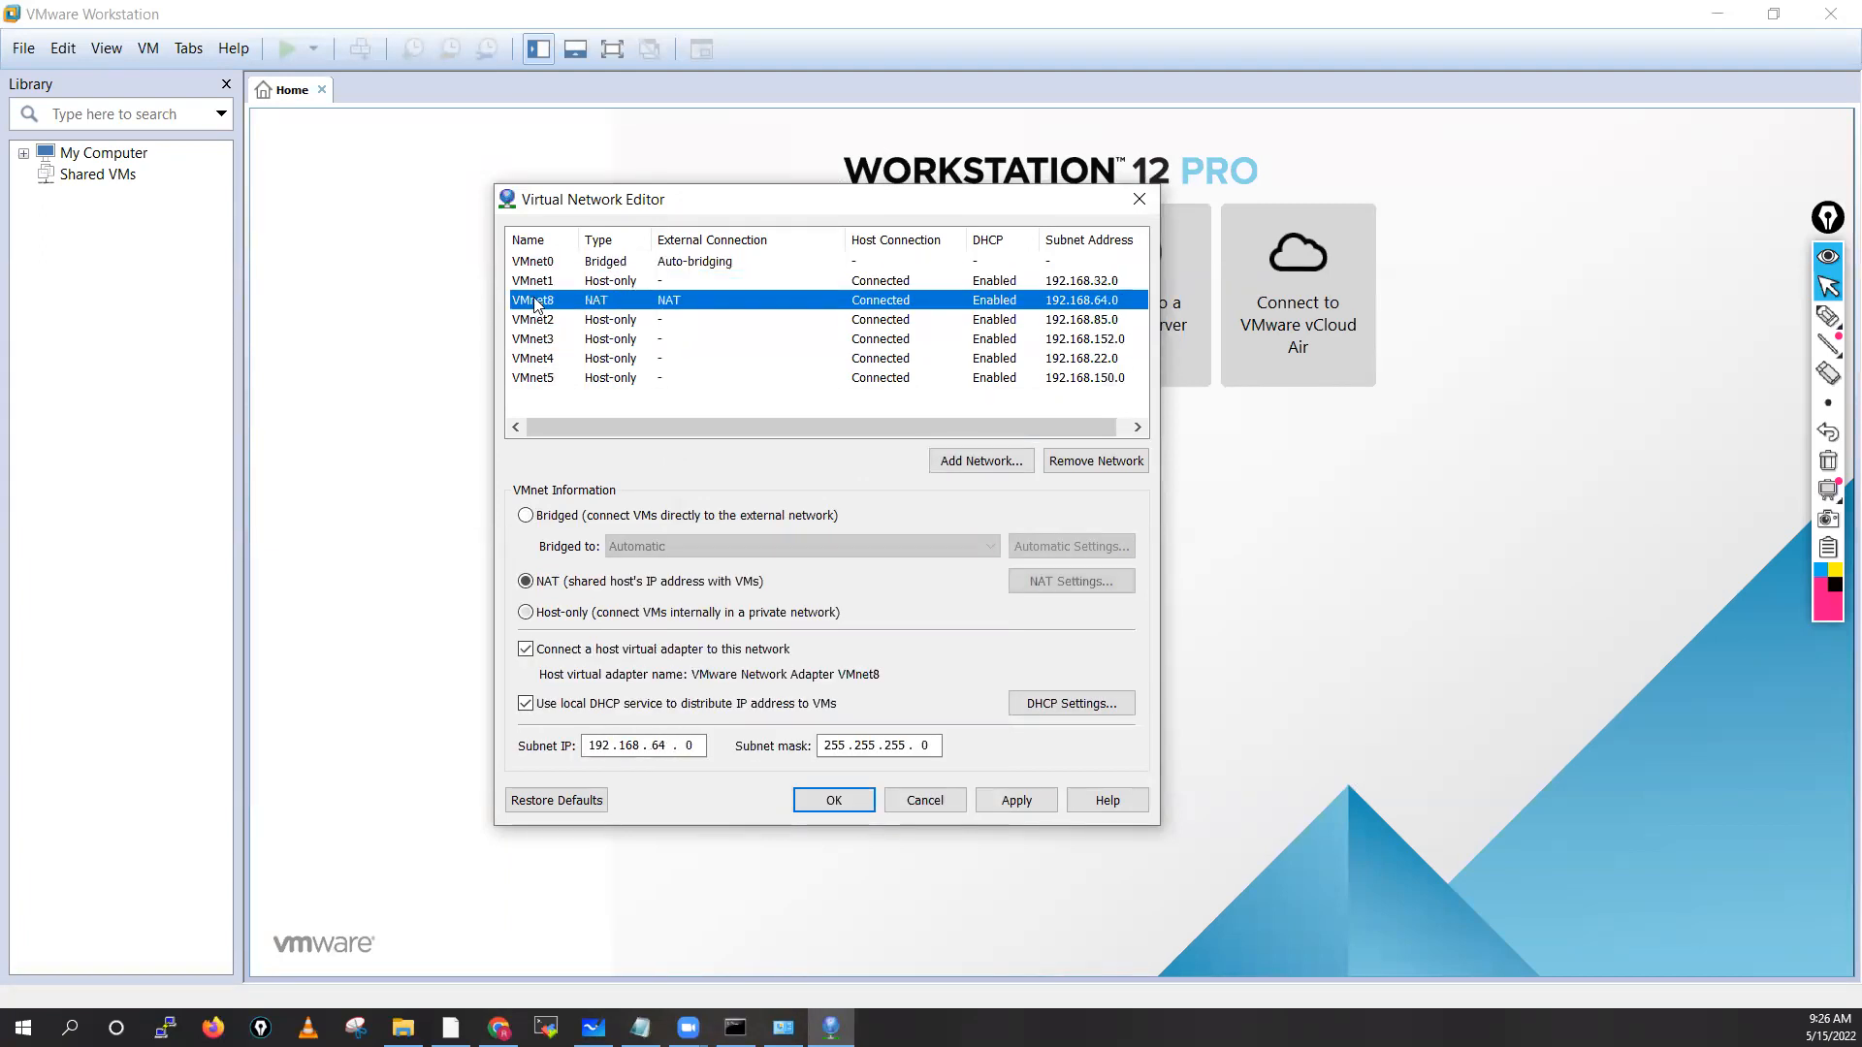
{"action": "left_click", "coordinate": [540, 341]}
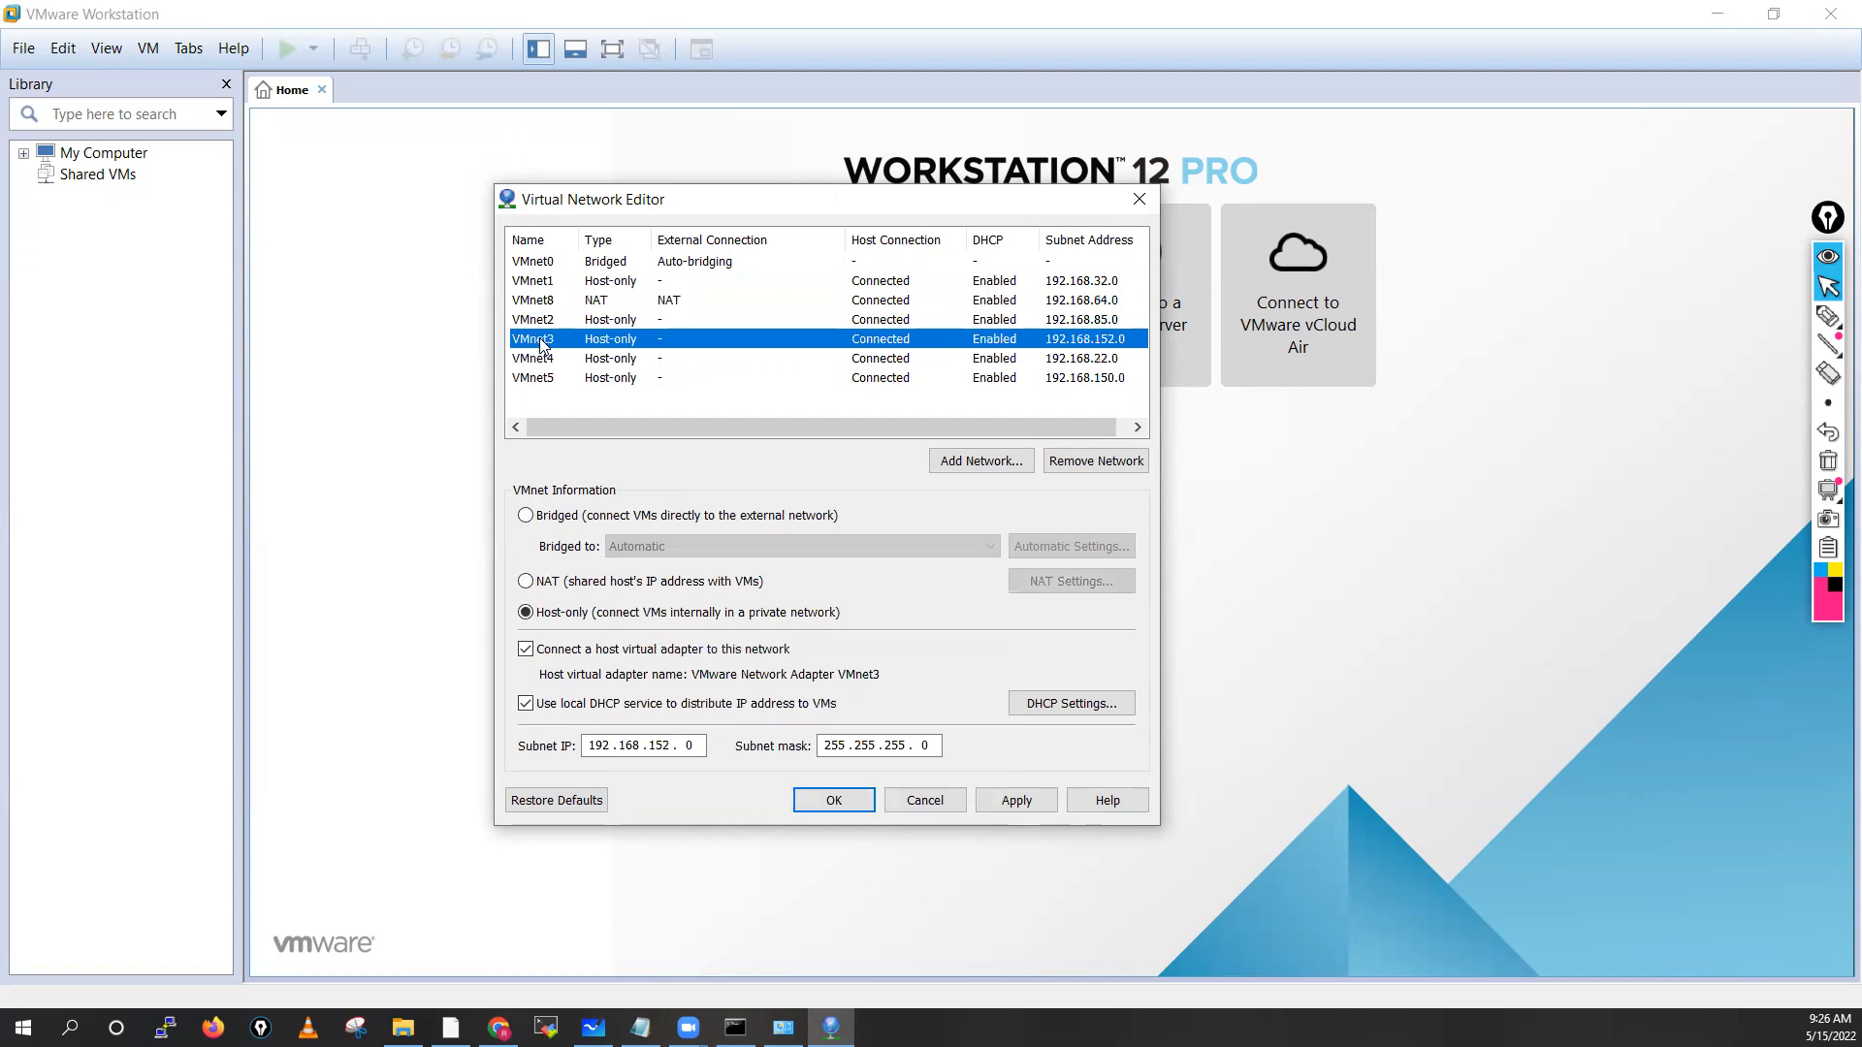
{"action": "left_click", "coordinate": [541, 360]}
{"action": "left_click", "coordinate": [540, 381]}
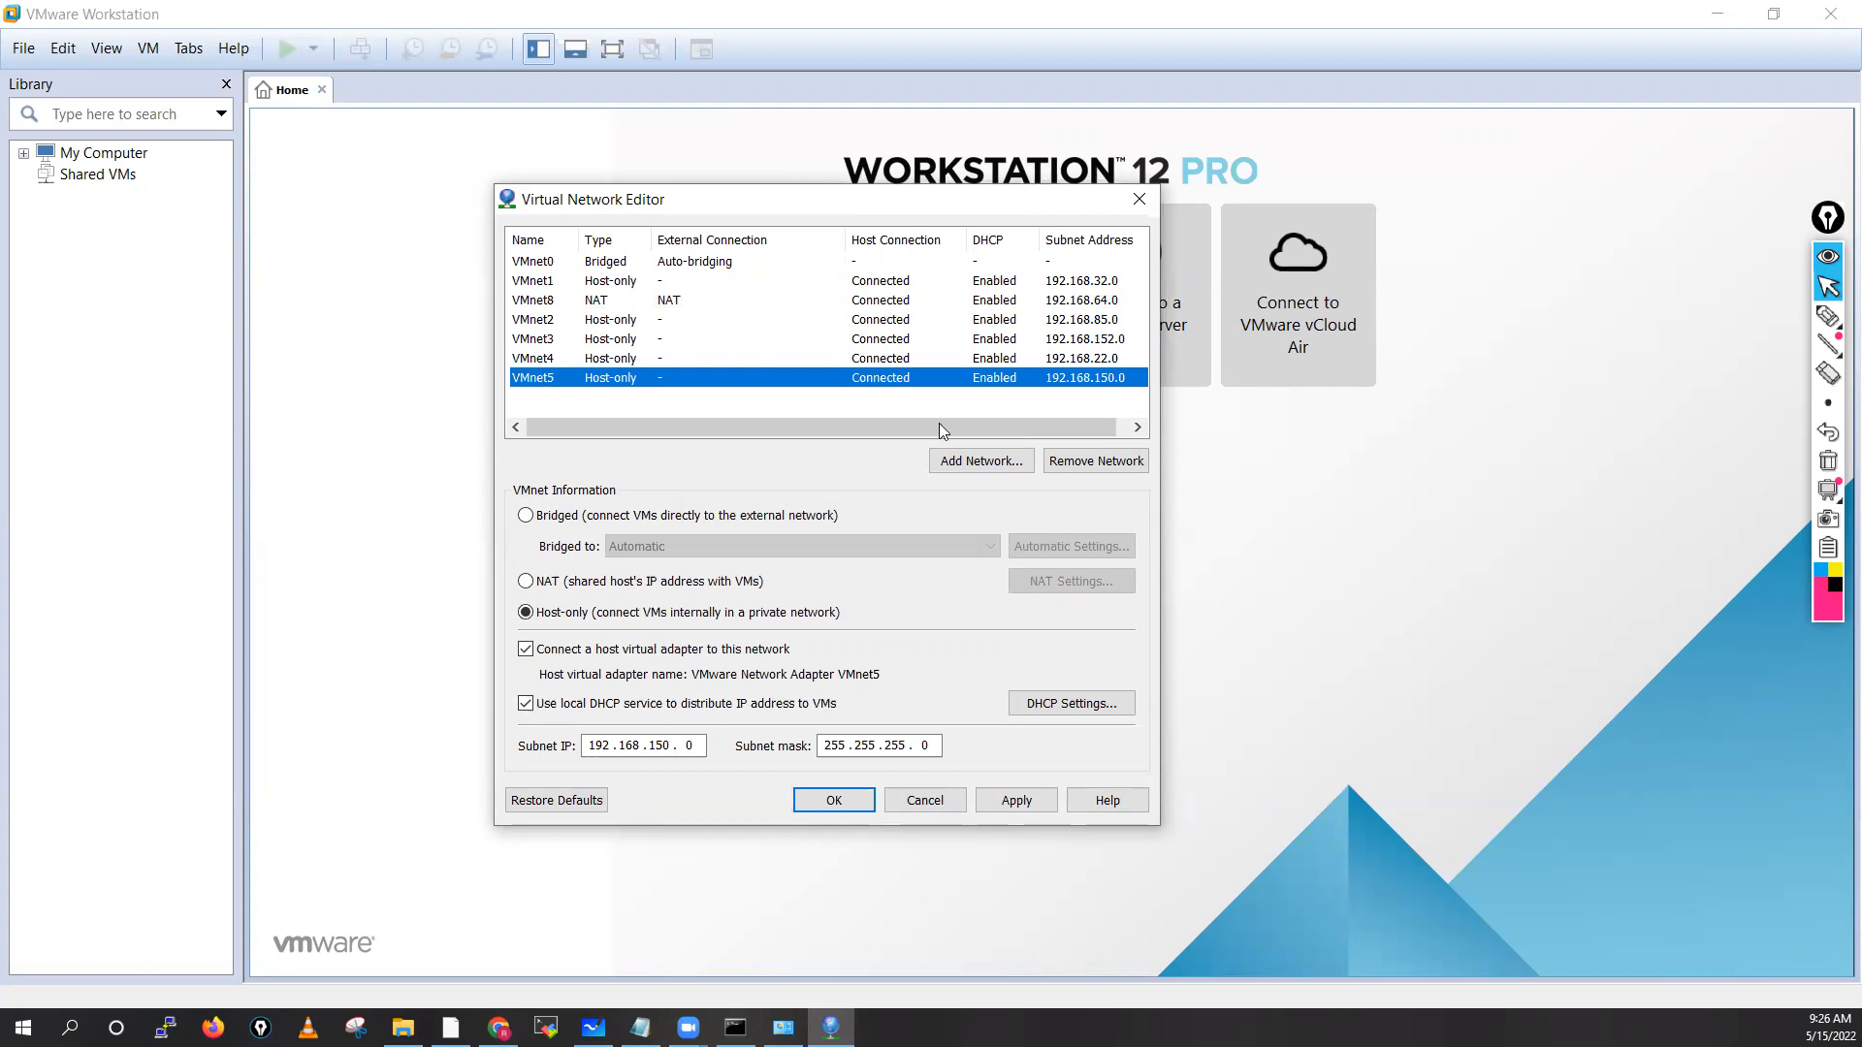
Add VMnet6 and VMnet7, VMnet7 getting subnet 192.168.100.0
{"action": "left_click", "coordinate": [989, 461]}
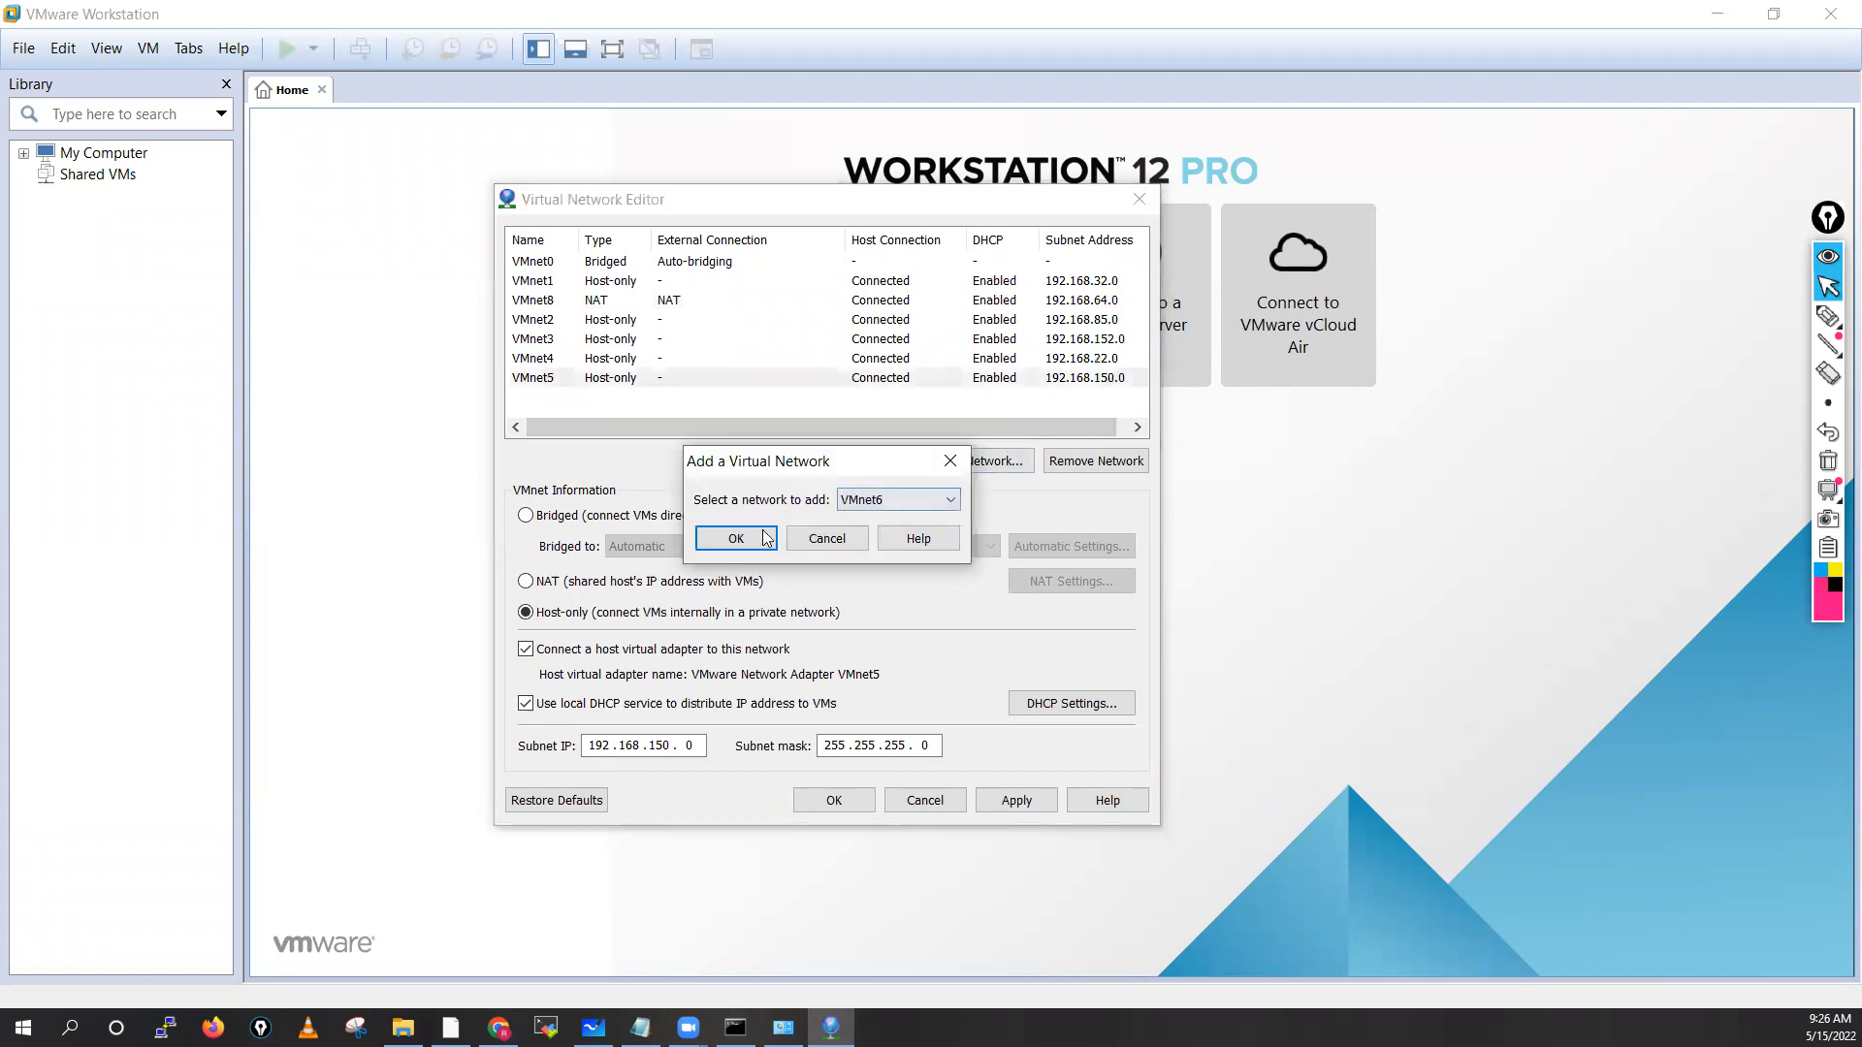
{"action": "left_click", "coordinate": [765, 539]}
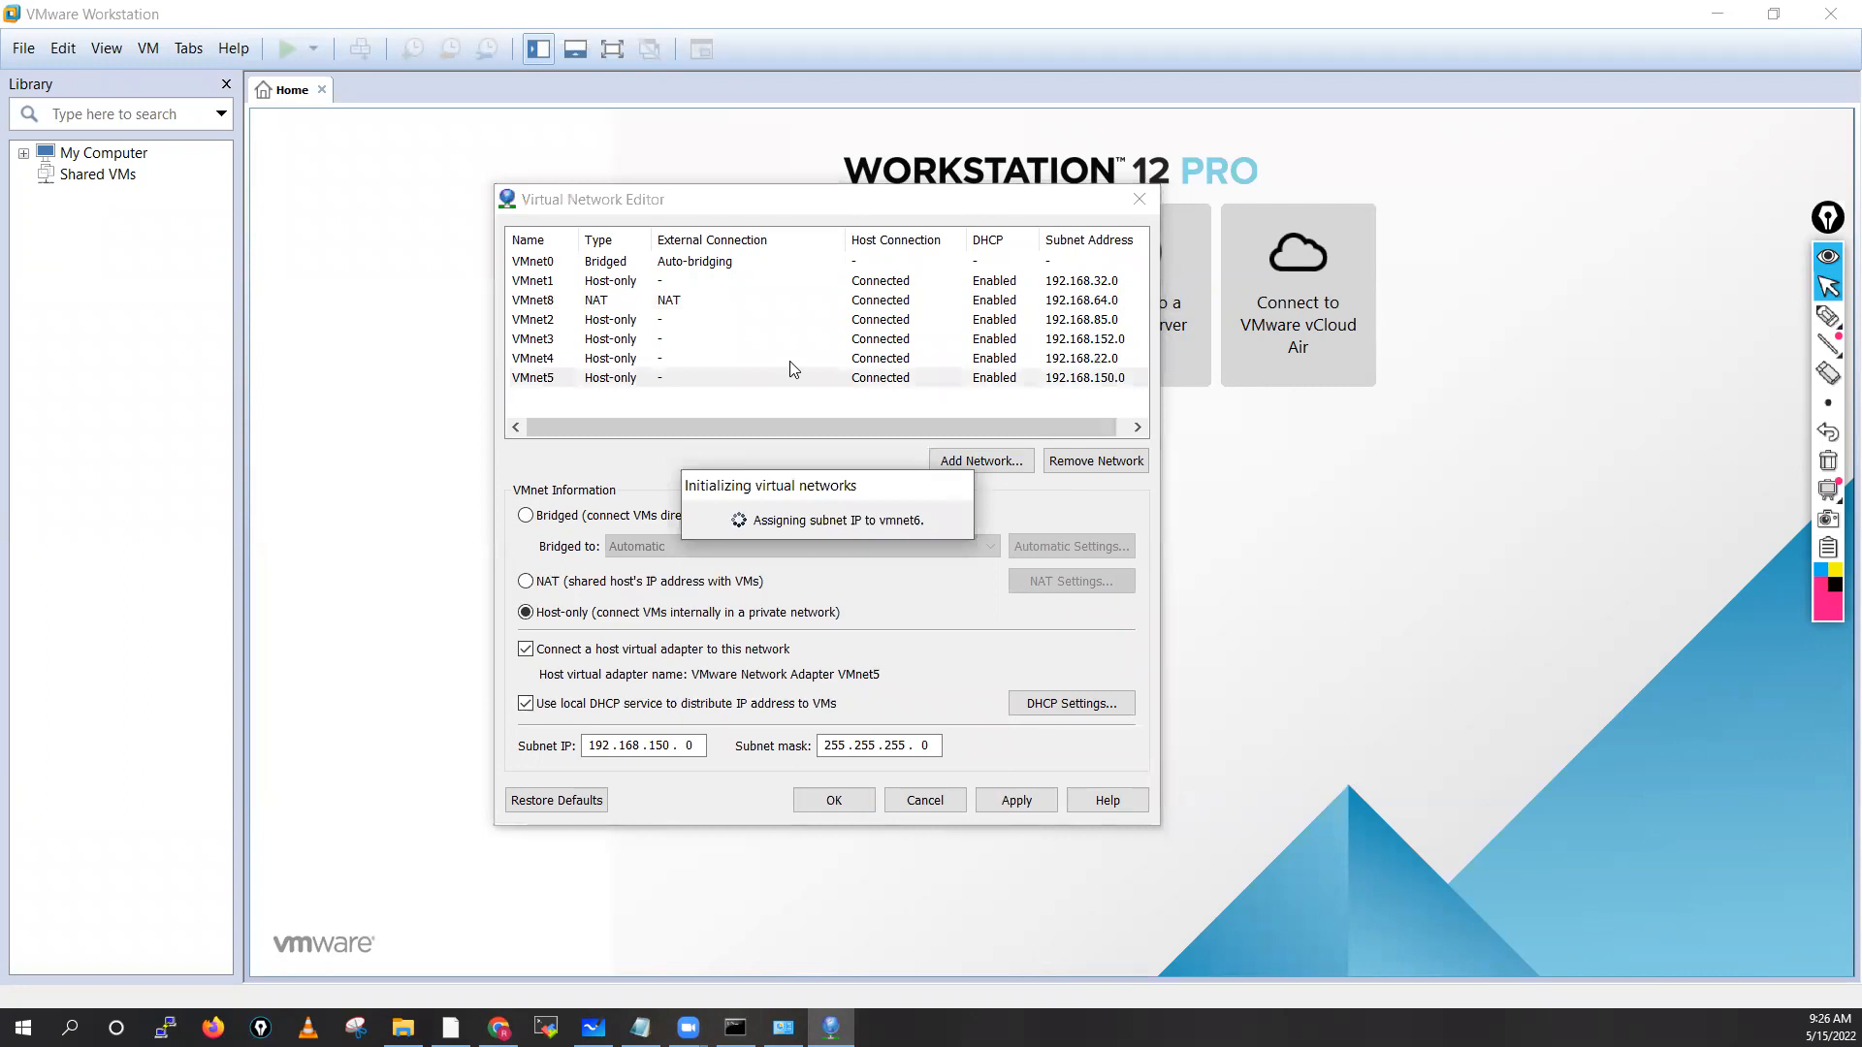
{"action": "left_click", "coordinate": [978, 465]}
{"action": "left_click", "coordinate": [734, 537]}
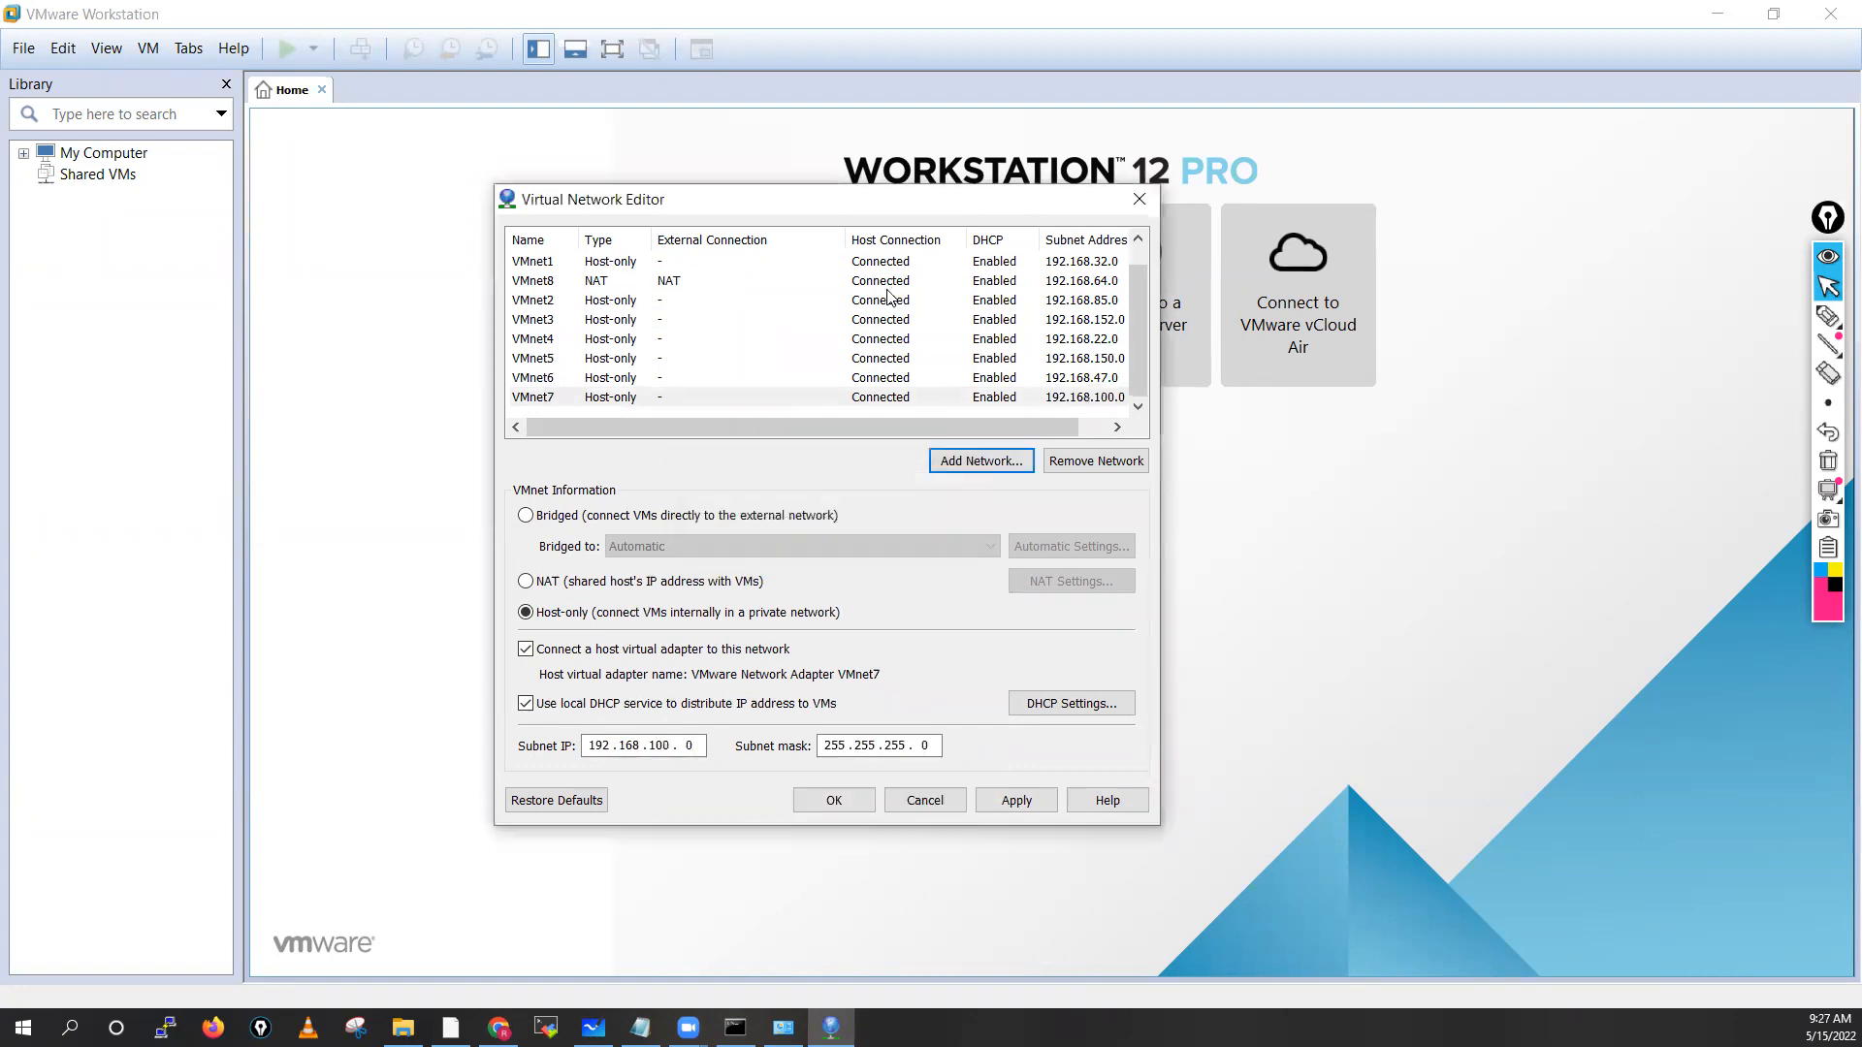
{"action": "left_click_drag", "start_coordinate": [1142, 349], "coordinate": [1135, 299]}
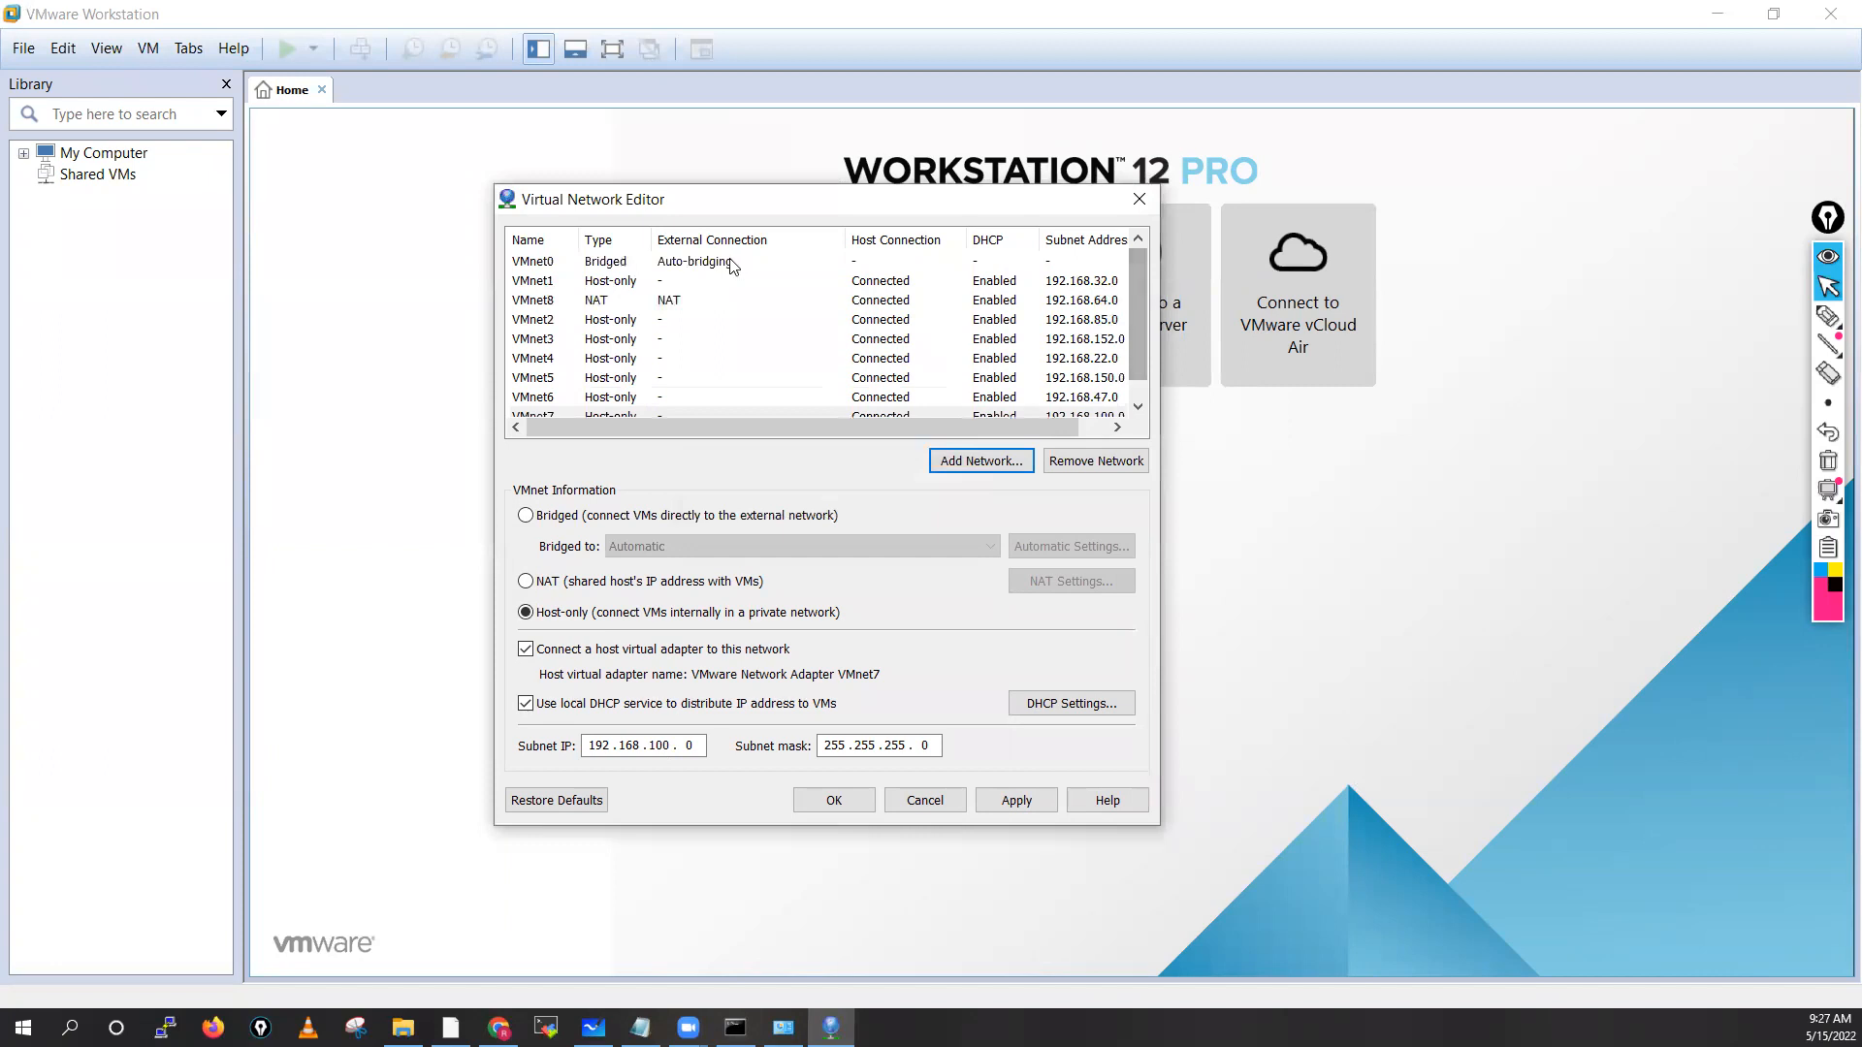
Set VMnet0's Bridged to adapter to Microsoft Wi-Fi Direct Virtual Adapter #4, then show Network Connections
{"action": "left_click", "coordinate": [534, 263]}
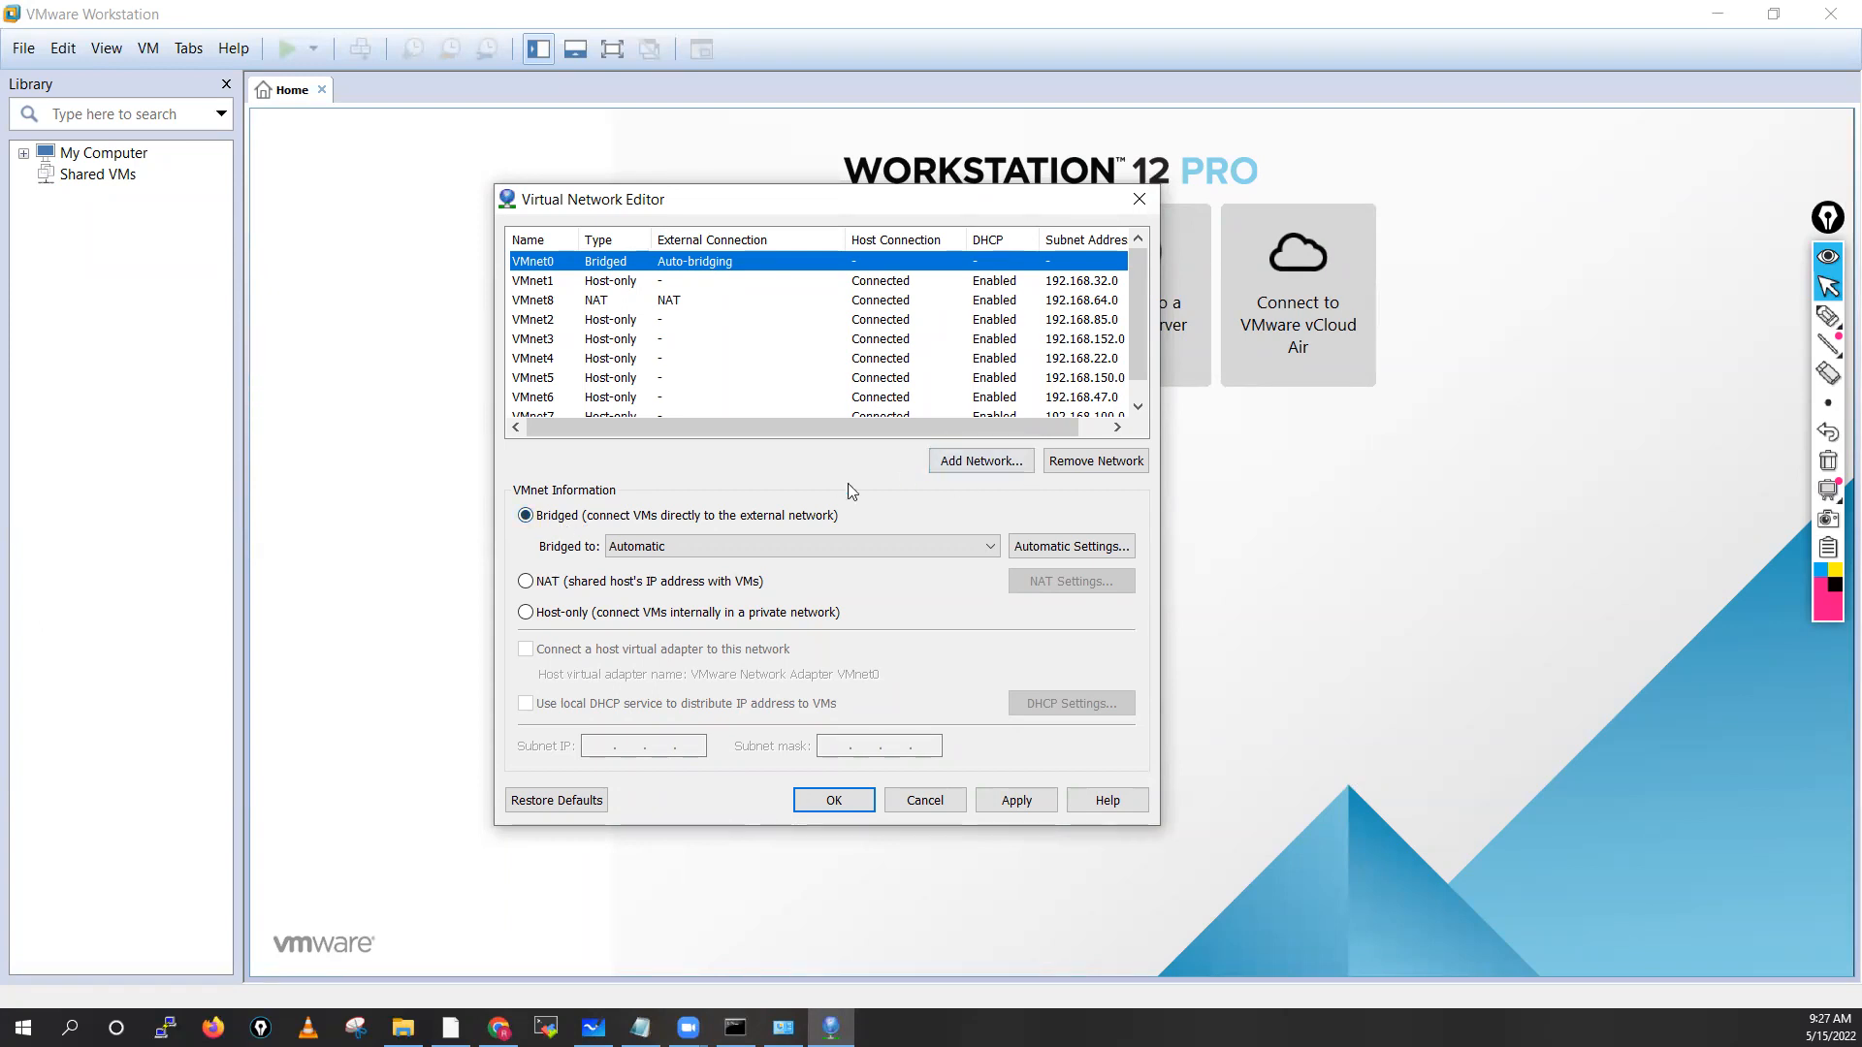
{"action": "left_click", "coordinate": [730, 538]}
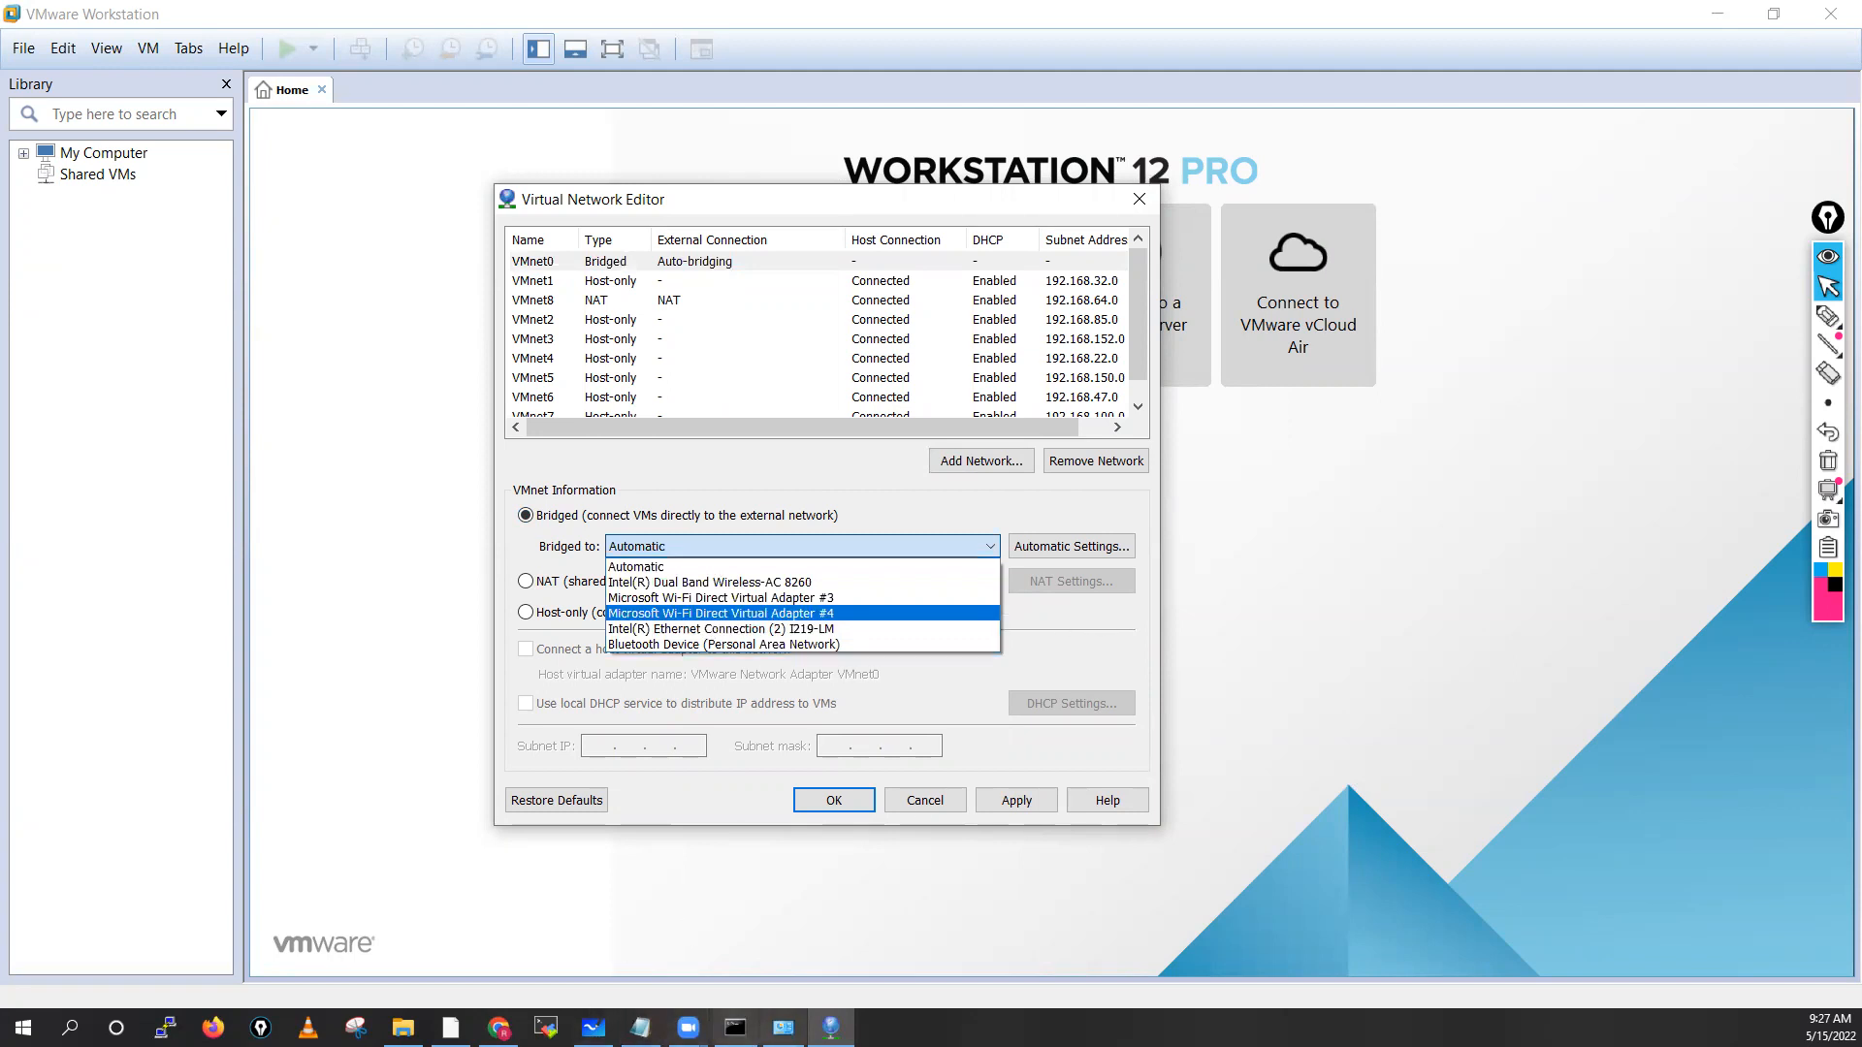
{"action": "left_click", "coordinate": [1827, 317]}
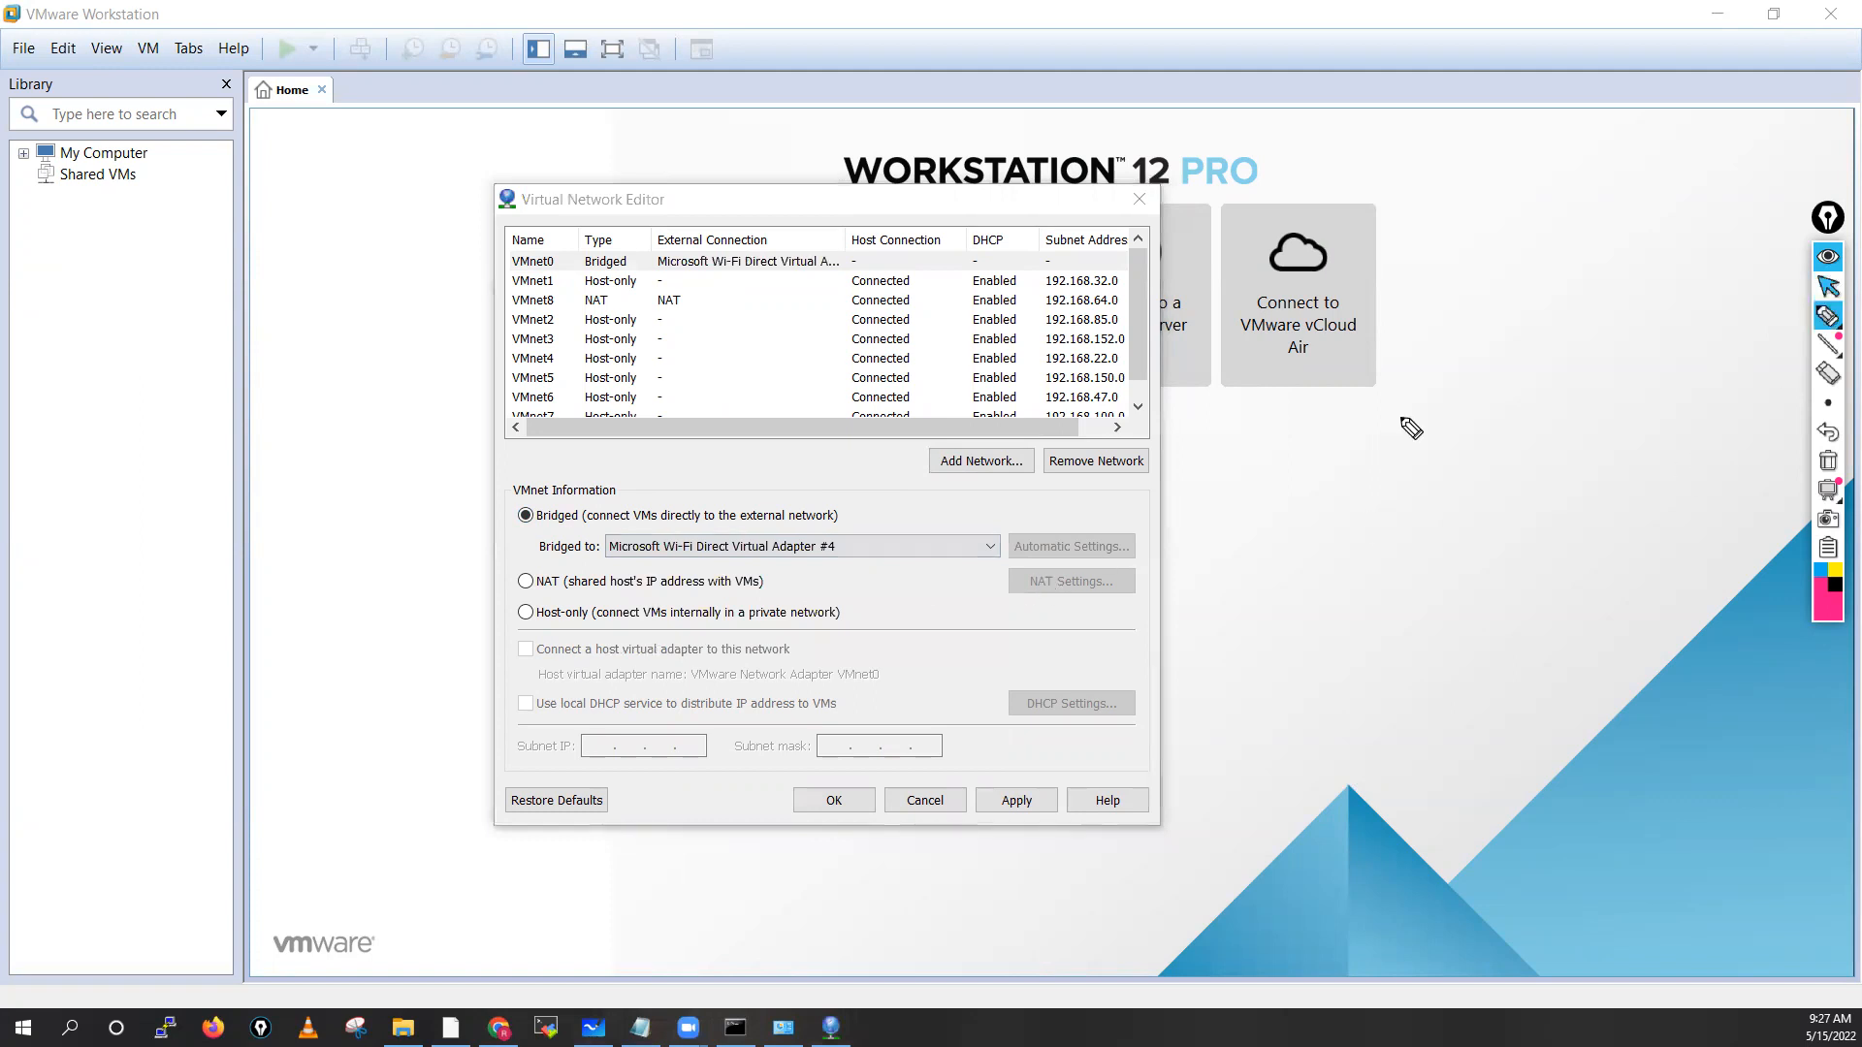
{"action": "left_click", "coordinate": [1827, 287]}
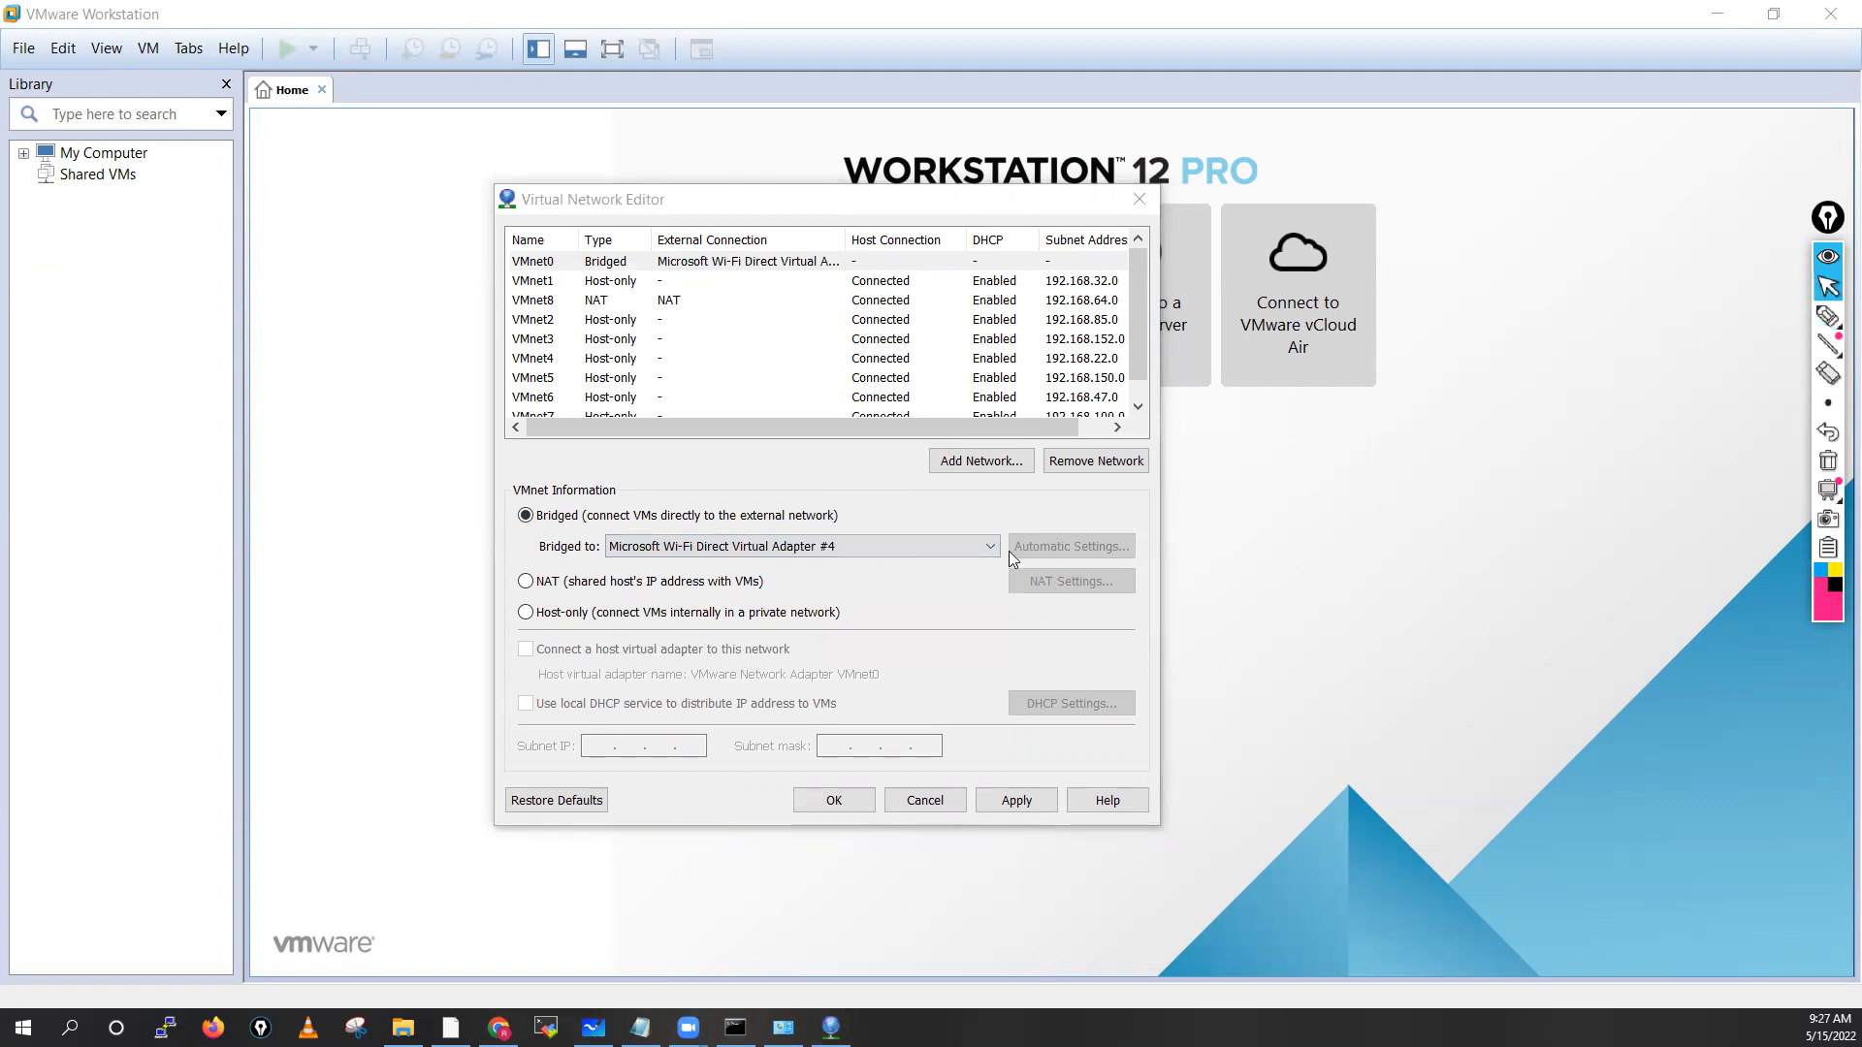
{"action": "left_click", "coordinate": [988, 548]}
{"action": "left_click", "coordinate": [1827, 316]}
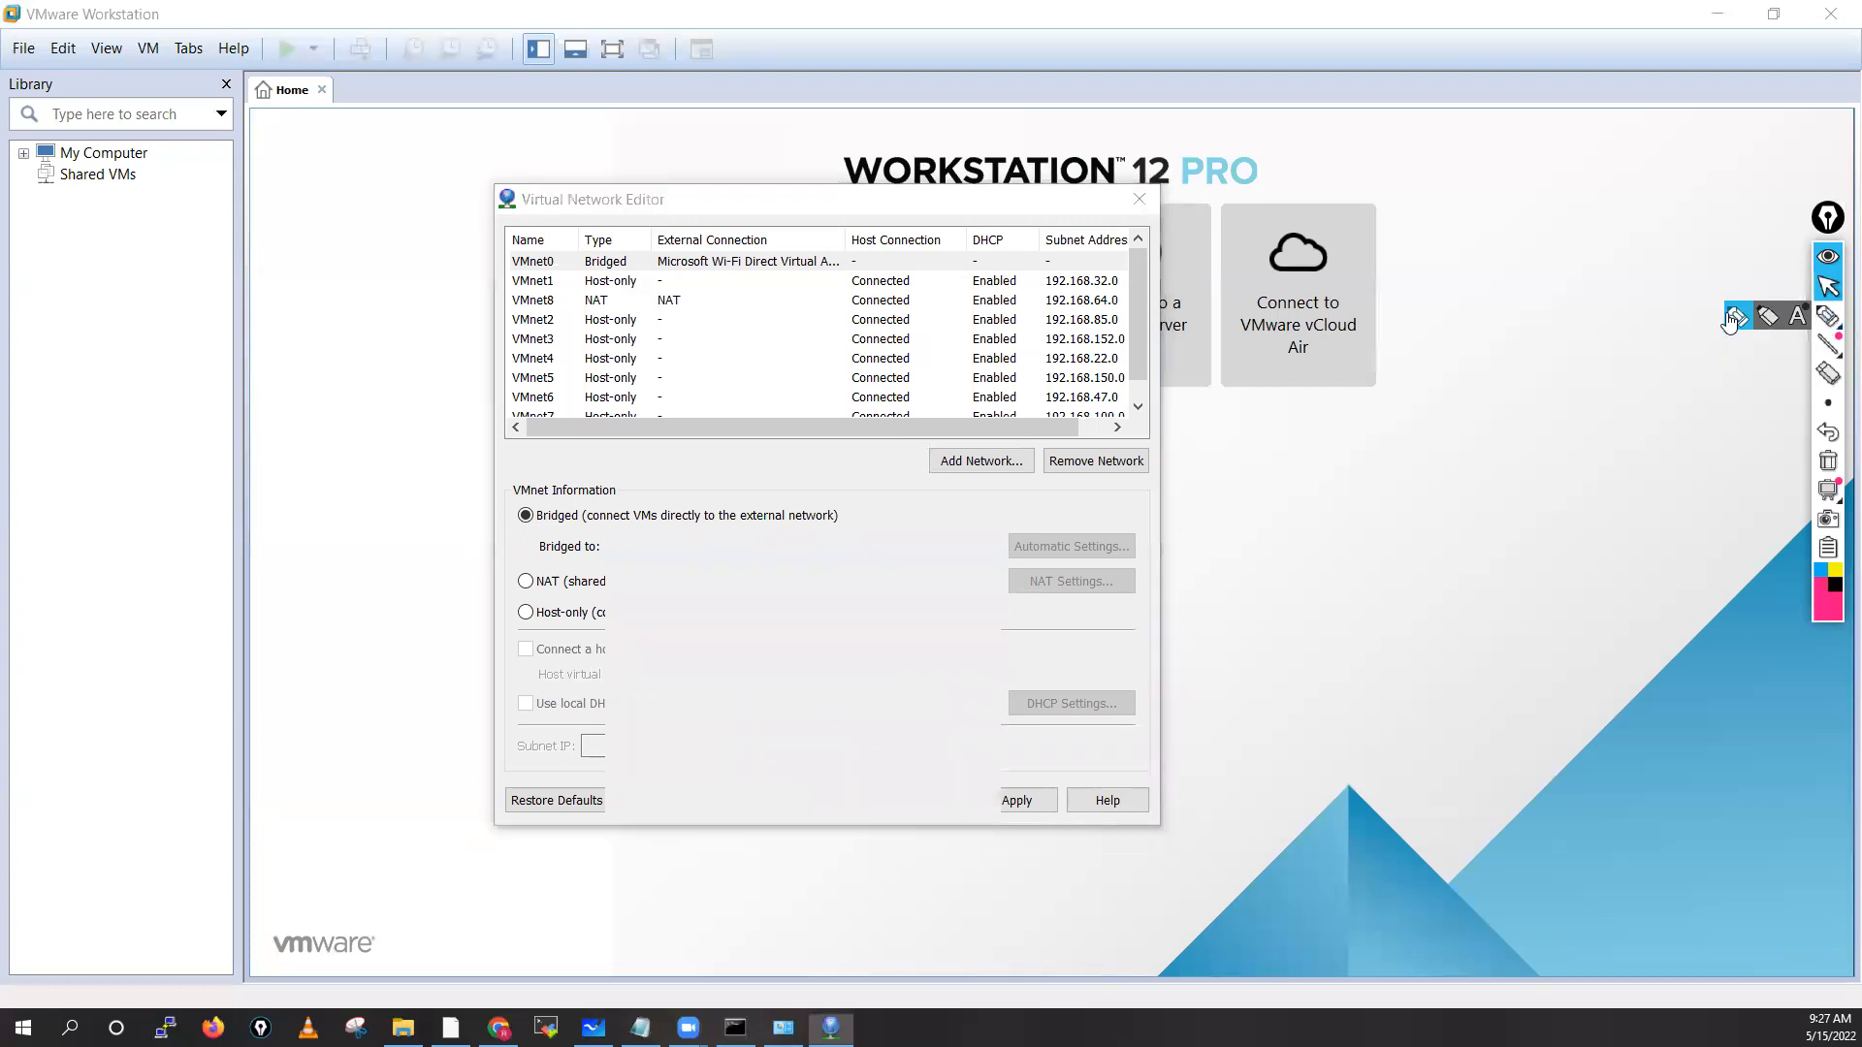
{"action": "left_click", "coordinate": [1827, 287]}
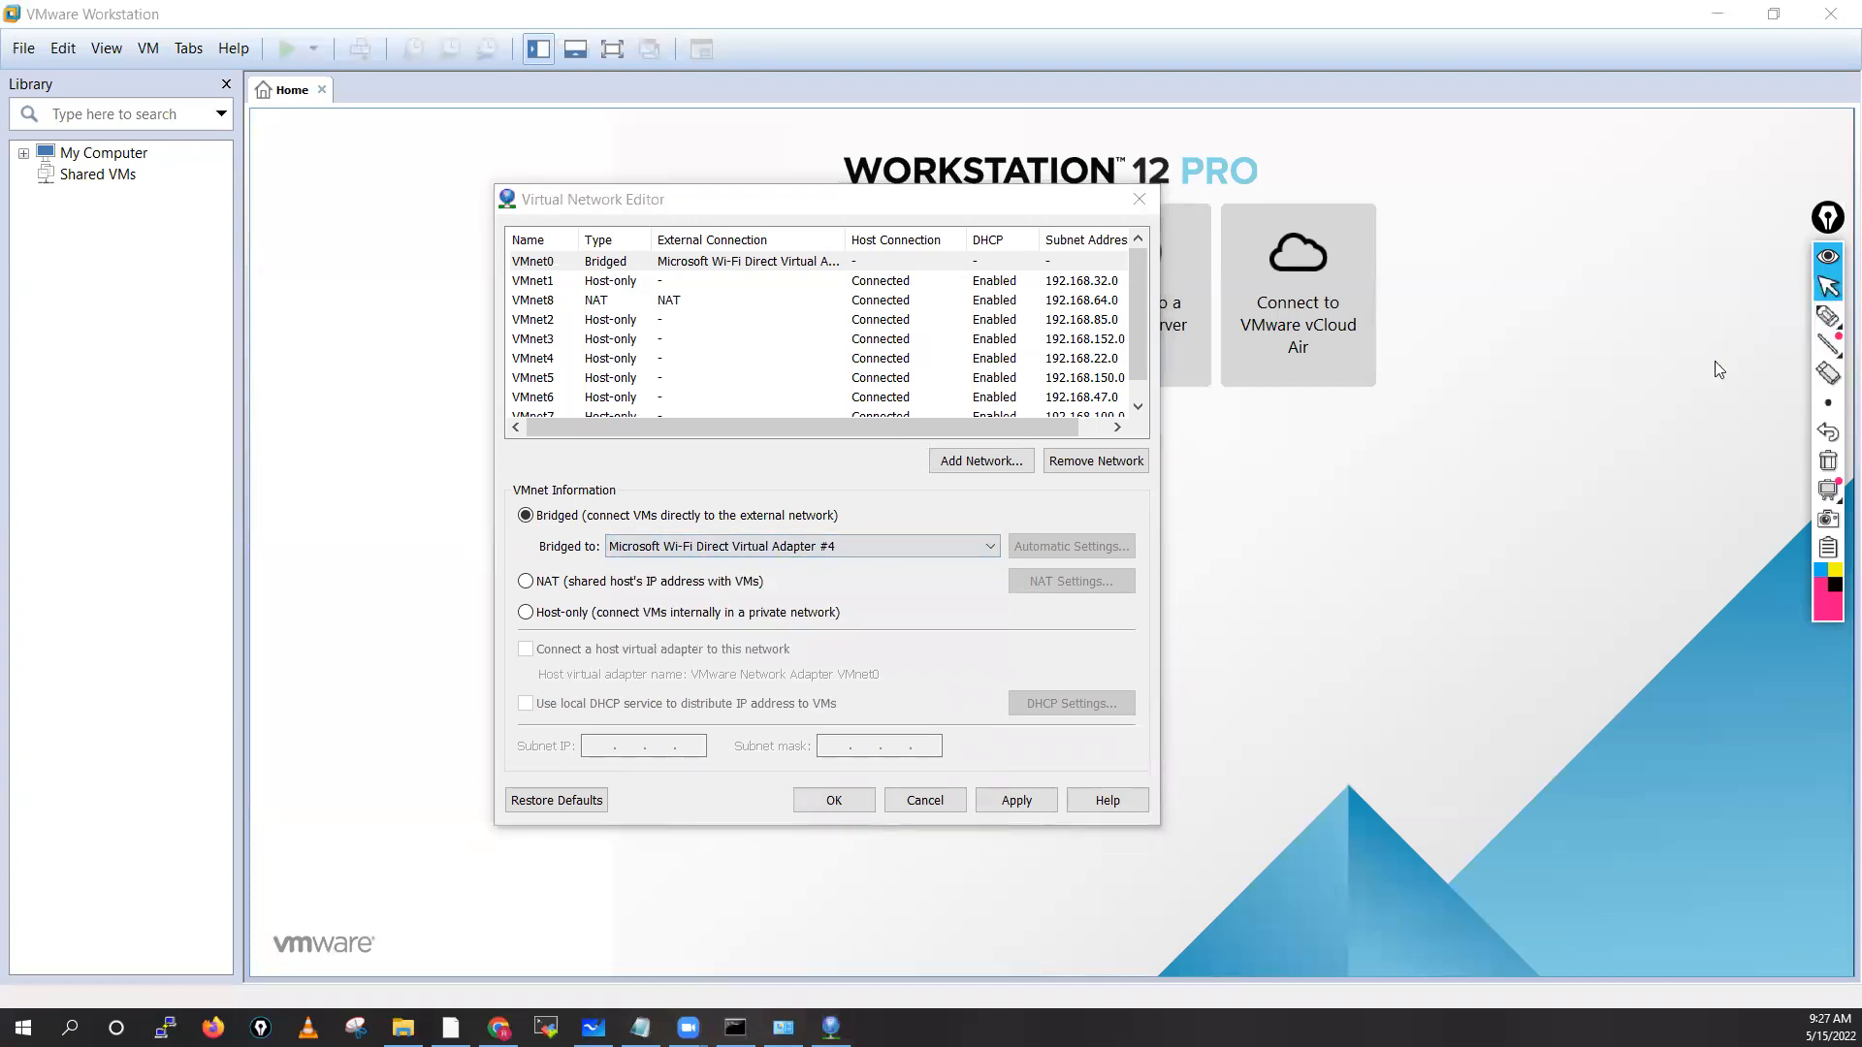
{"action": "left_click", "coordinate": [784, 1027]}
Show Ethernet's details (Intel(R) Ethernet Connection (2) I219-LM, 192.168.1.102), then reopen VMnet0's Bridged to list
{"action": "left_click", "coordinate": [628, 130]}
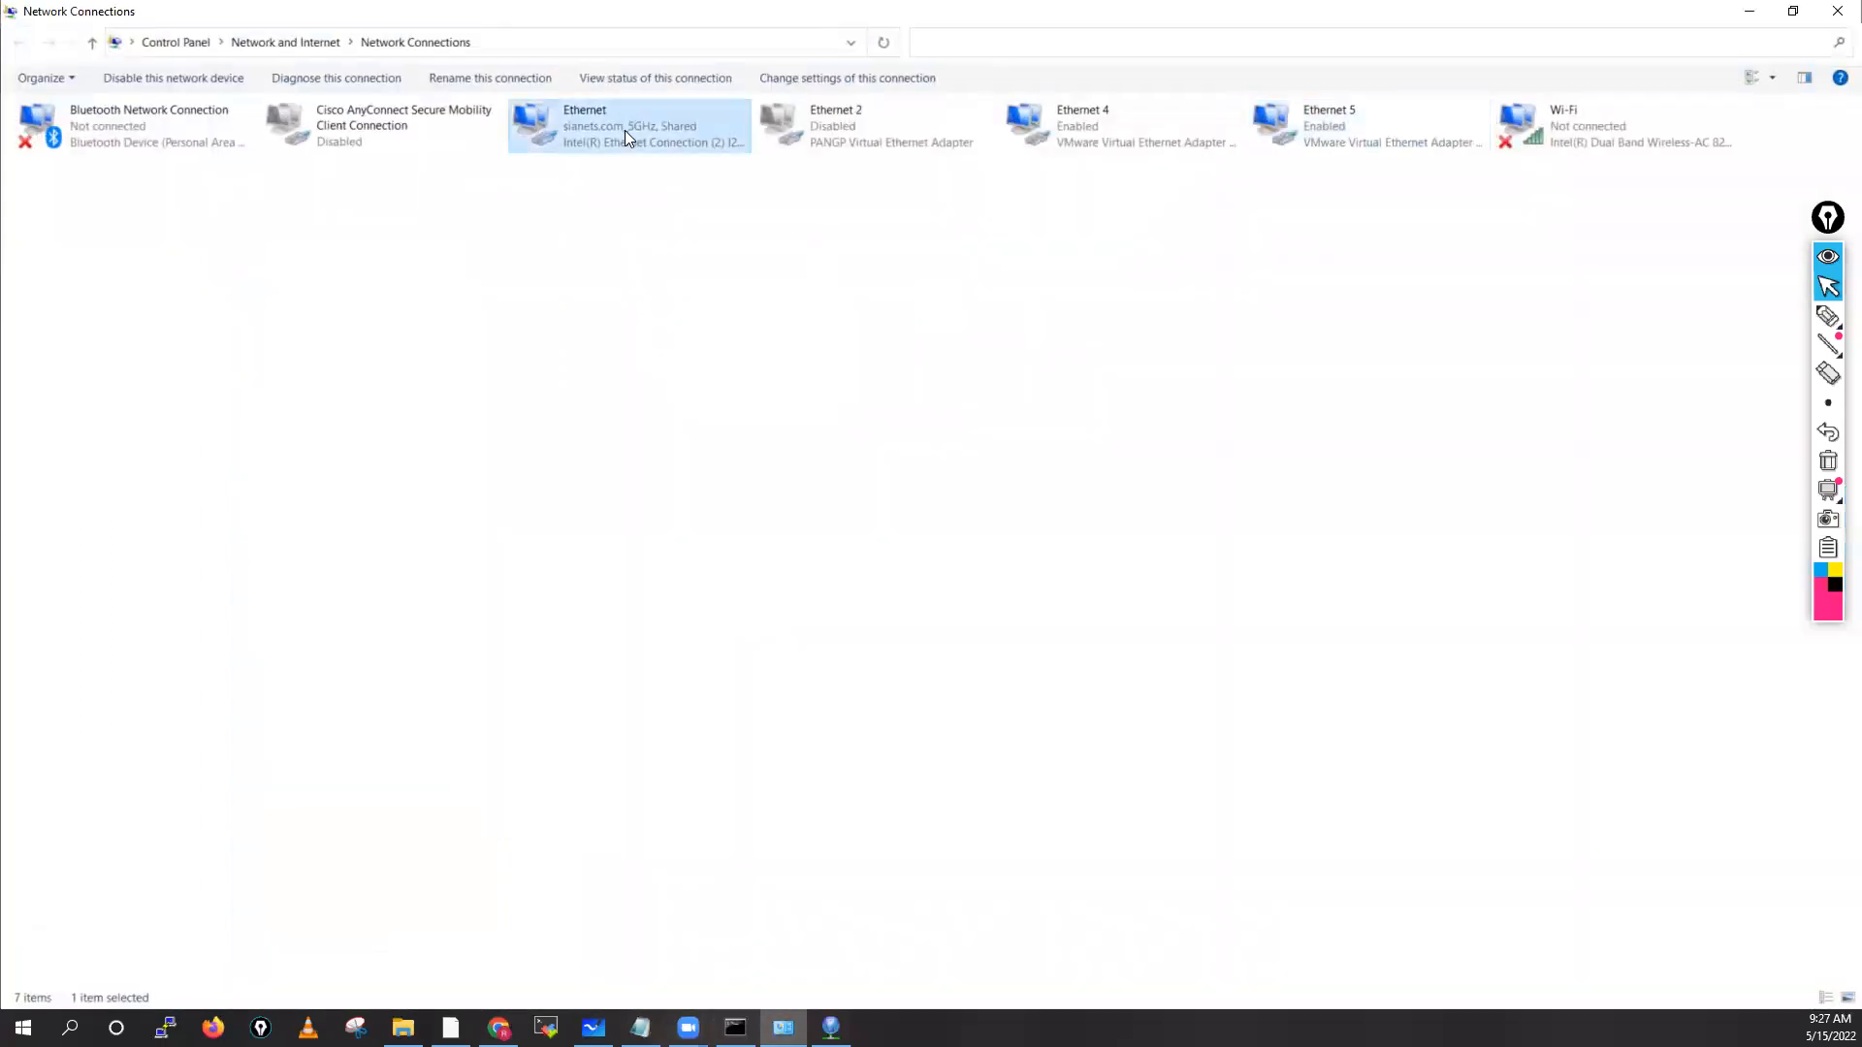
{"action": "double_click", "coordinate": [631, 130]}
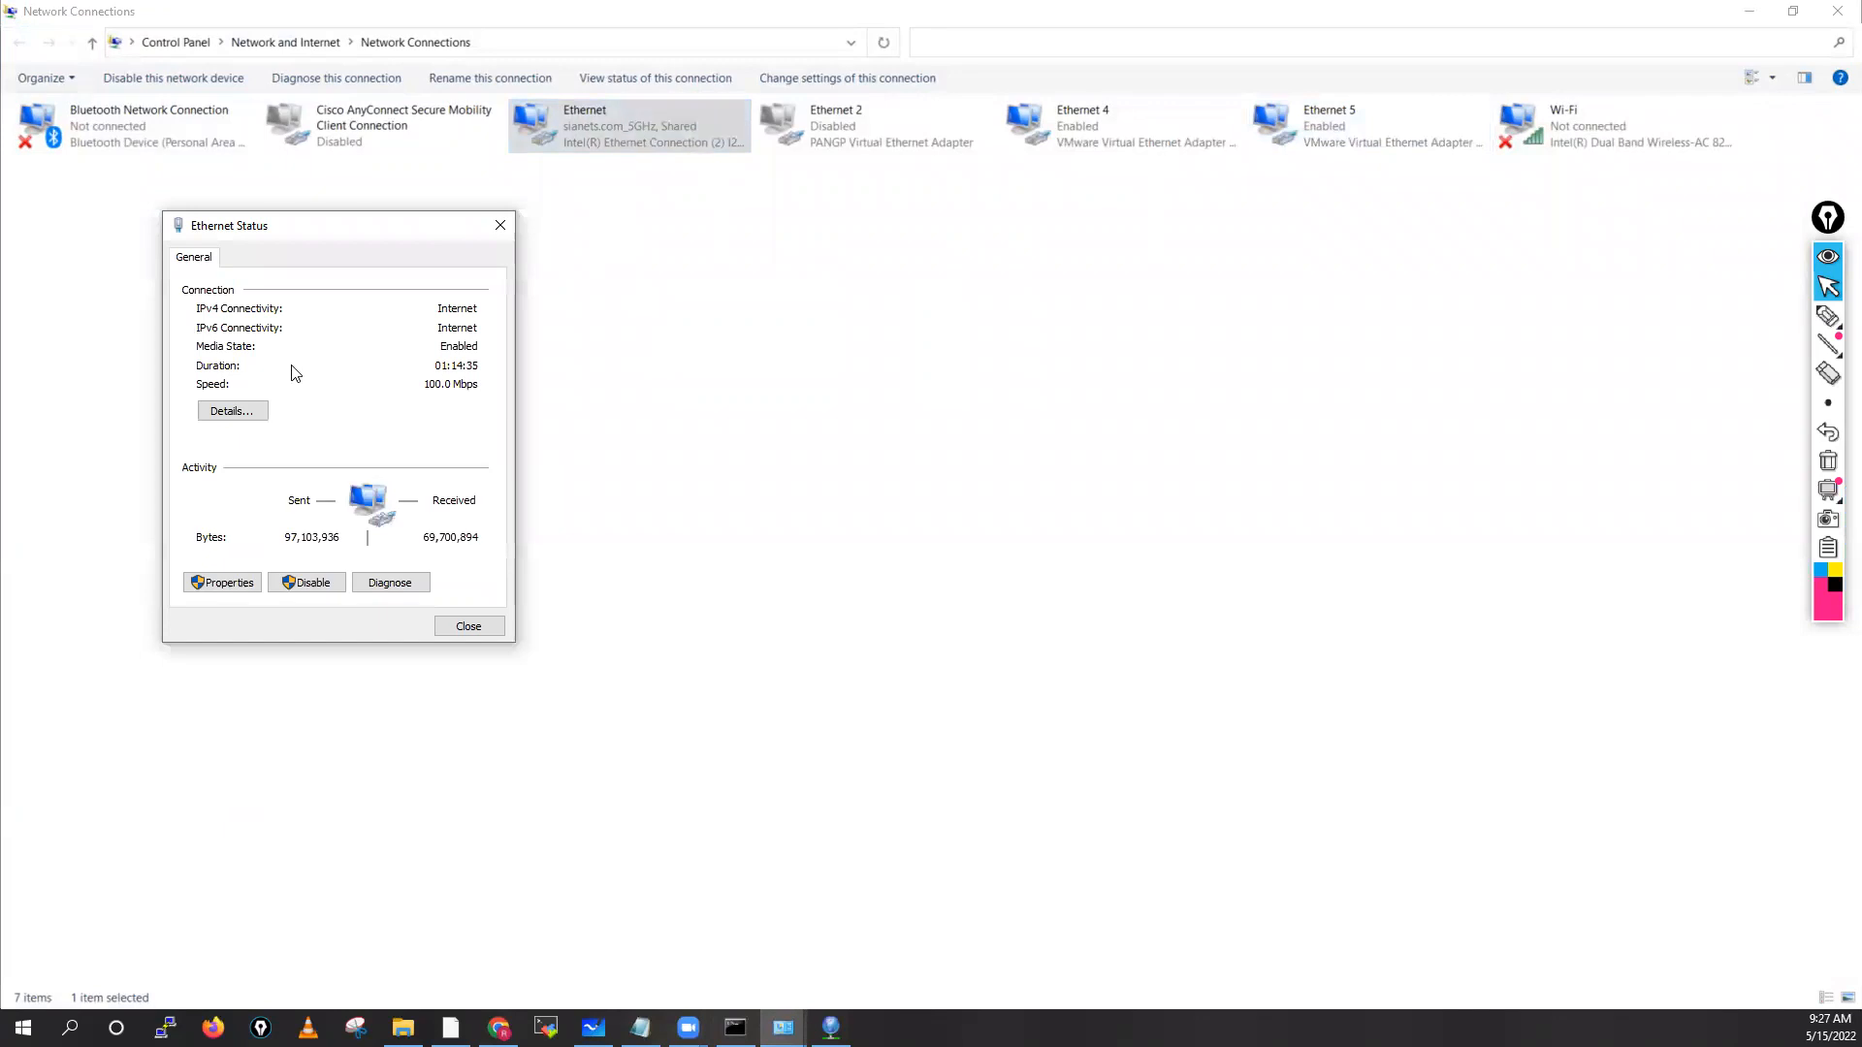
{"action": "left_click", "coordinate": [234, 411]}
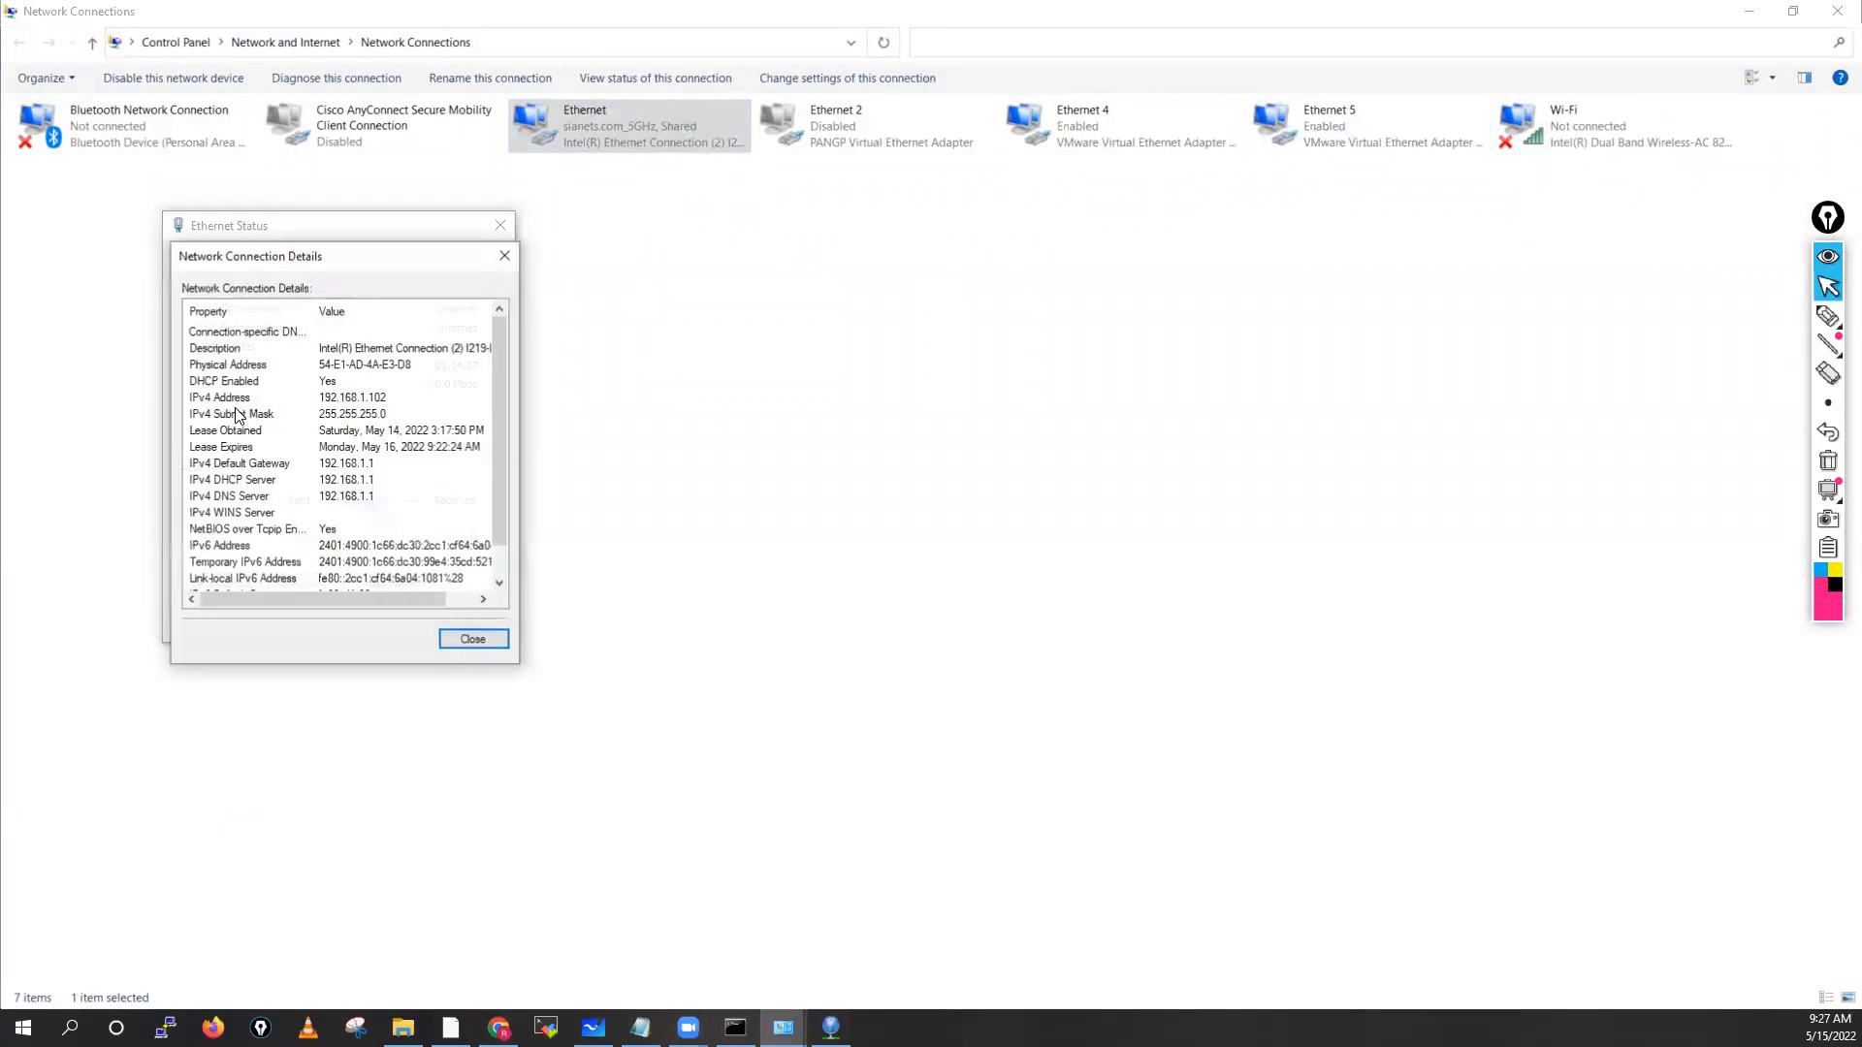
{"action": "left_click", "coordinate": [451, 349]}
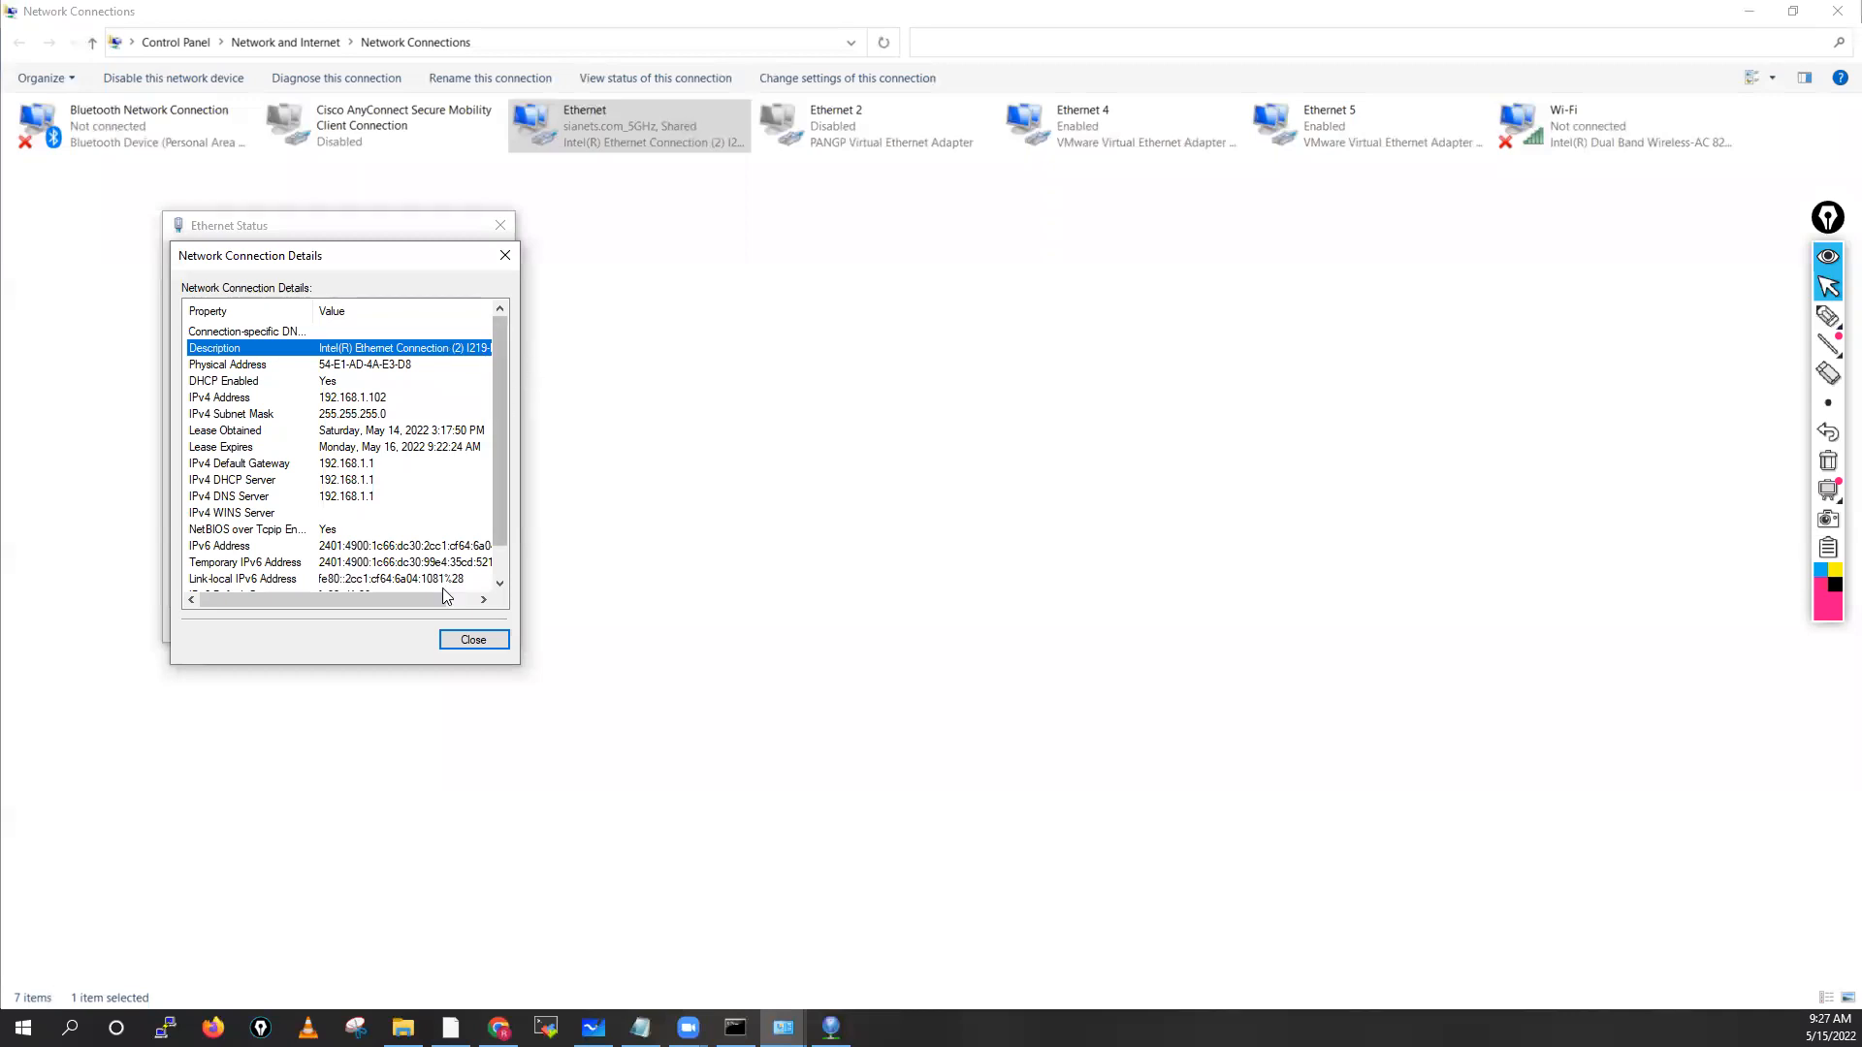
{"action": "left_click_drag", "start_coordinate": [410, 599], "coordinate": [448, 613]}
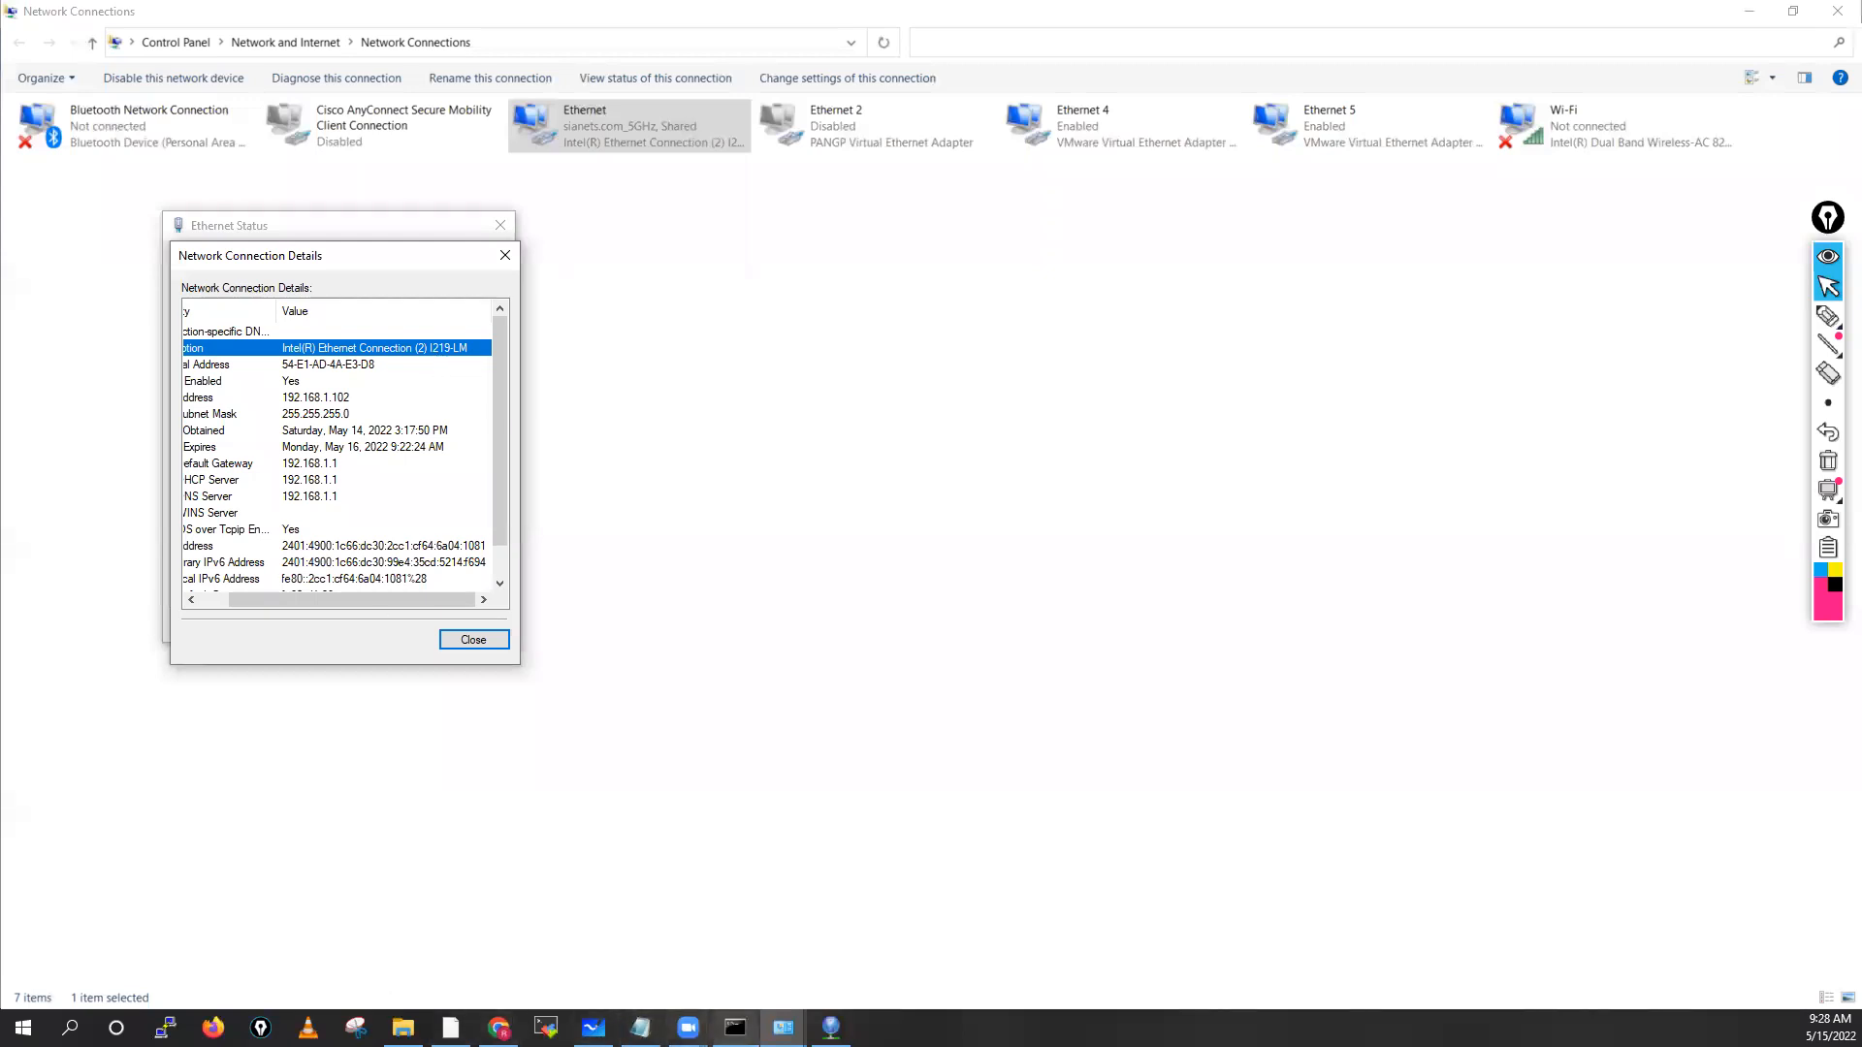
{"action": "left_click", "coordinate": [831, 1028]}
{"action": "left_click", "coordinate": [795, 546]}
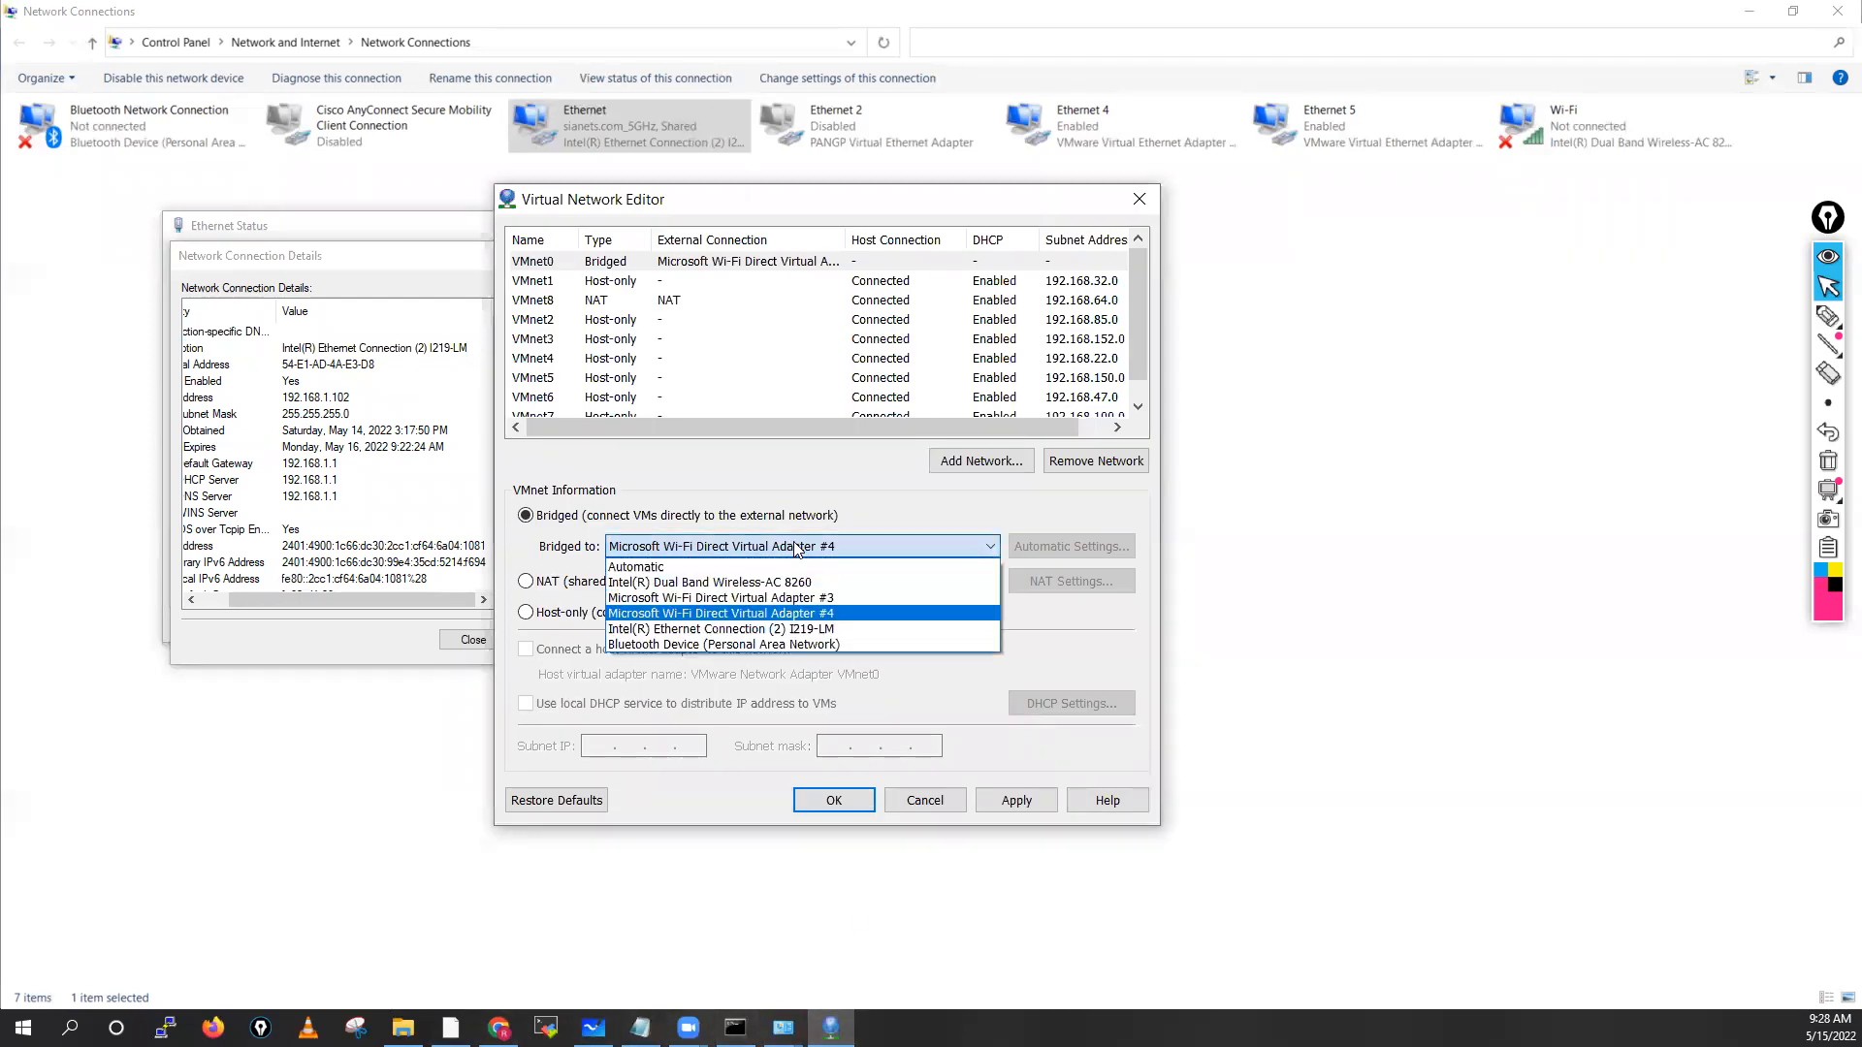
Bridge VMnet0 to Intel(R) Ethernet Connection (2) I219-LM and close the Details and Ethernet Status windows
{"action": "left_click", "coordinate": [752, 628]}
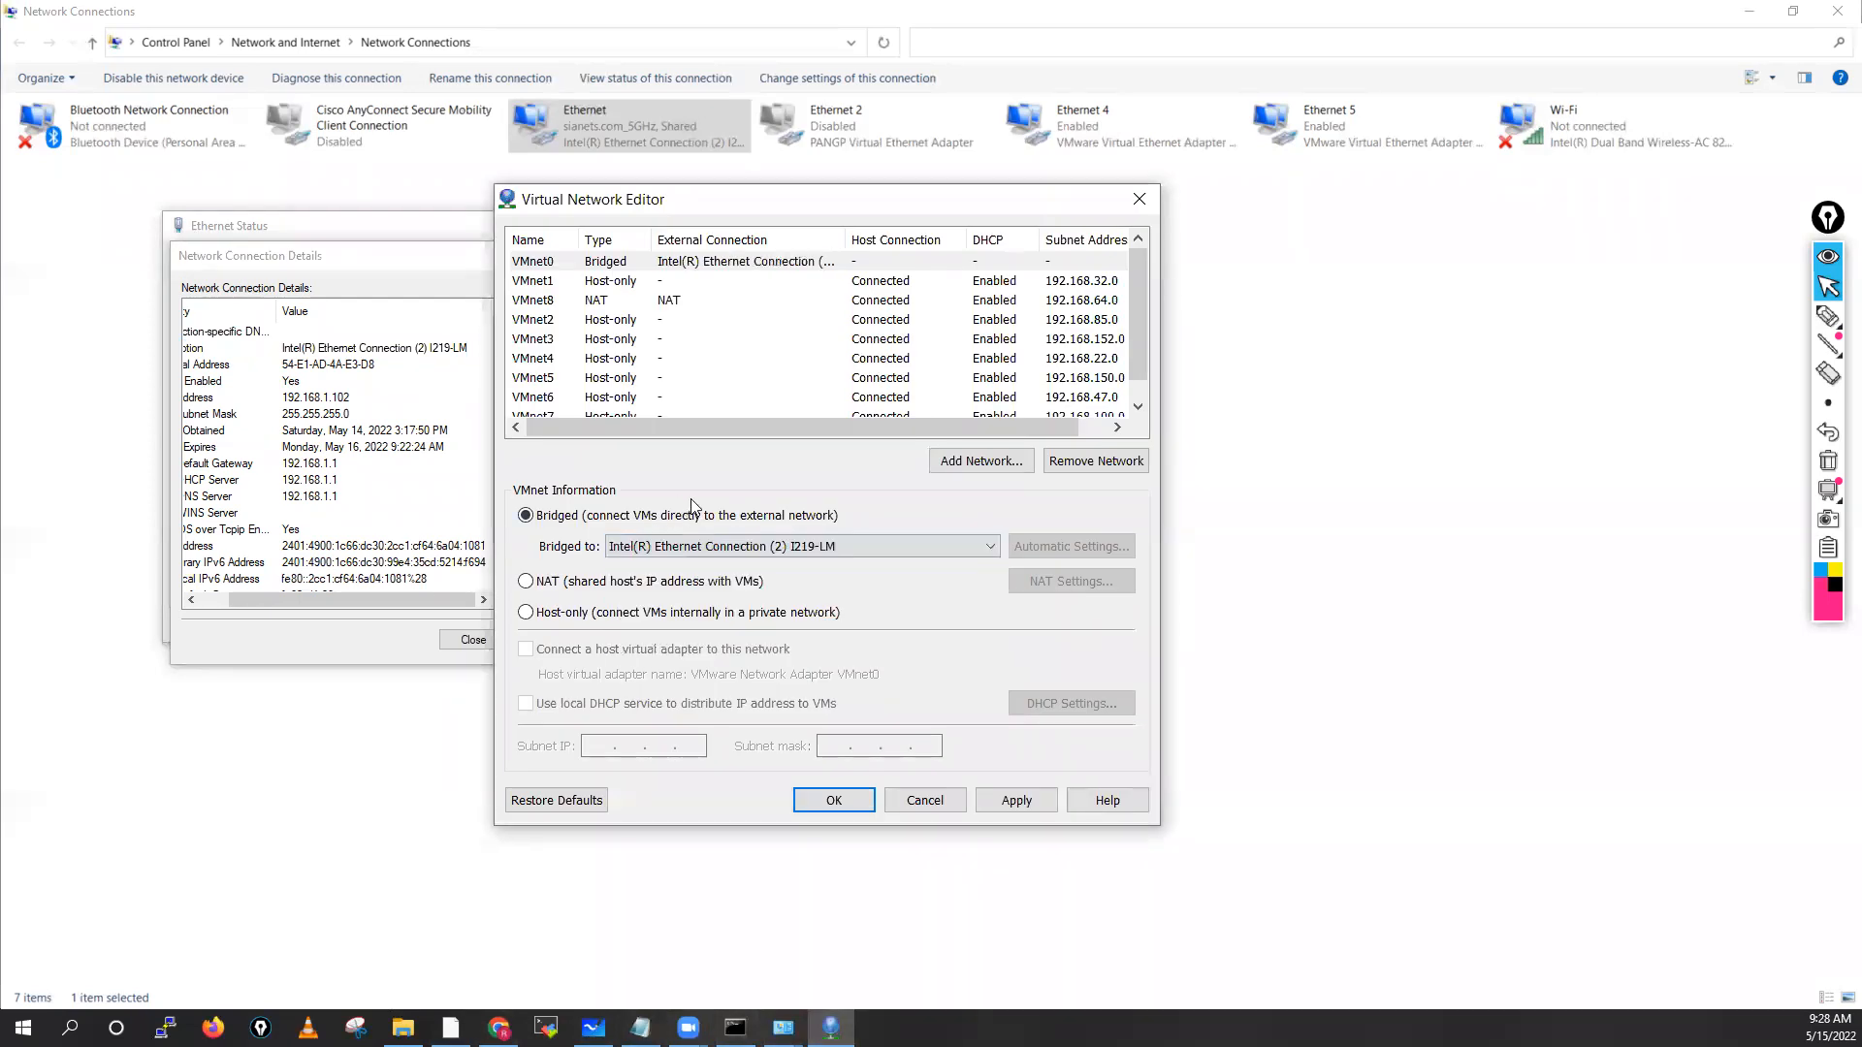
{"action": "left_click", "coordinate": [467, 642]}
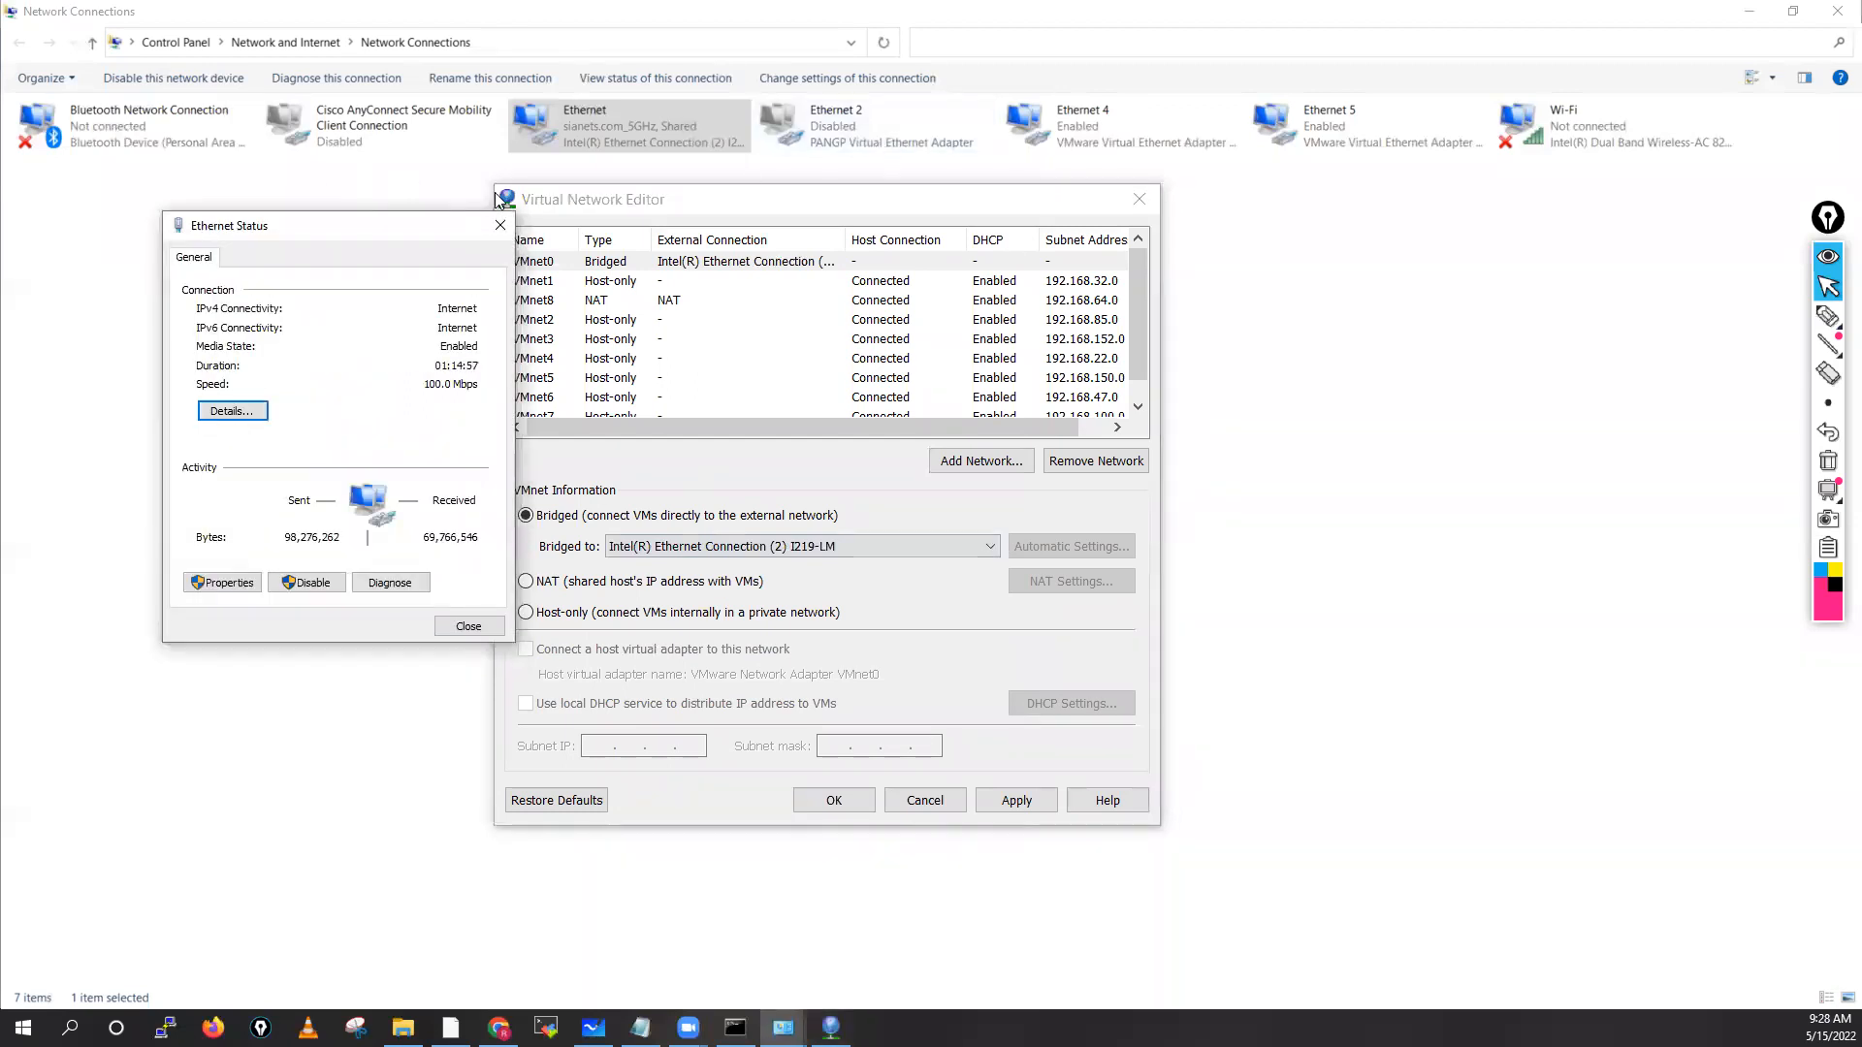
{"action": "left_click", "coordinate": [461, 627]}
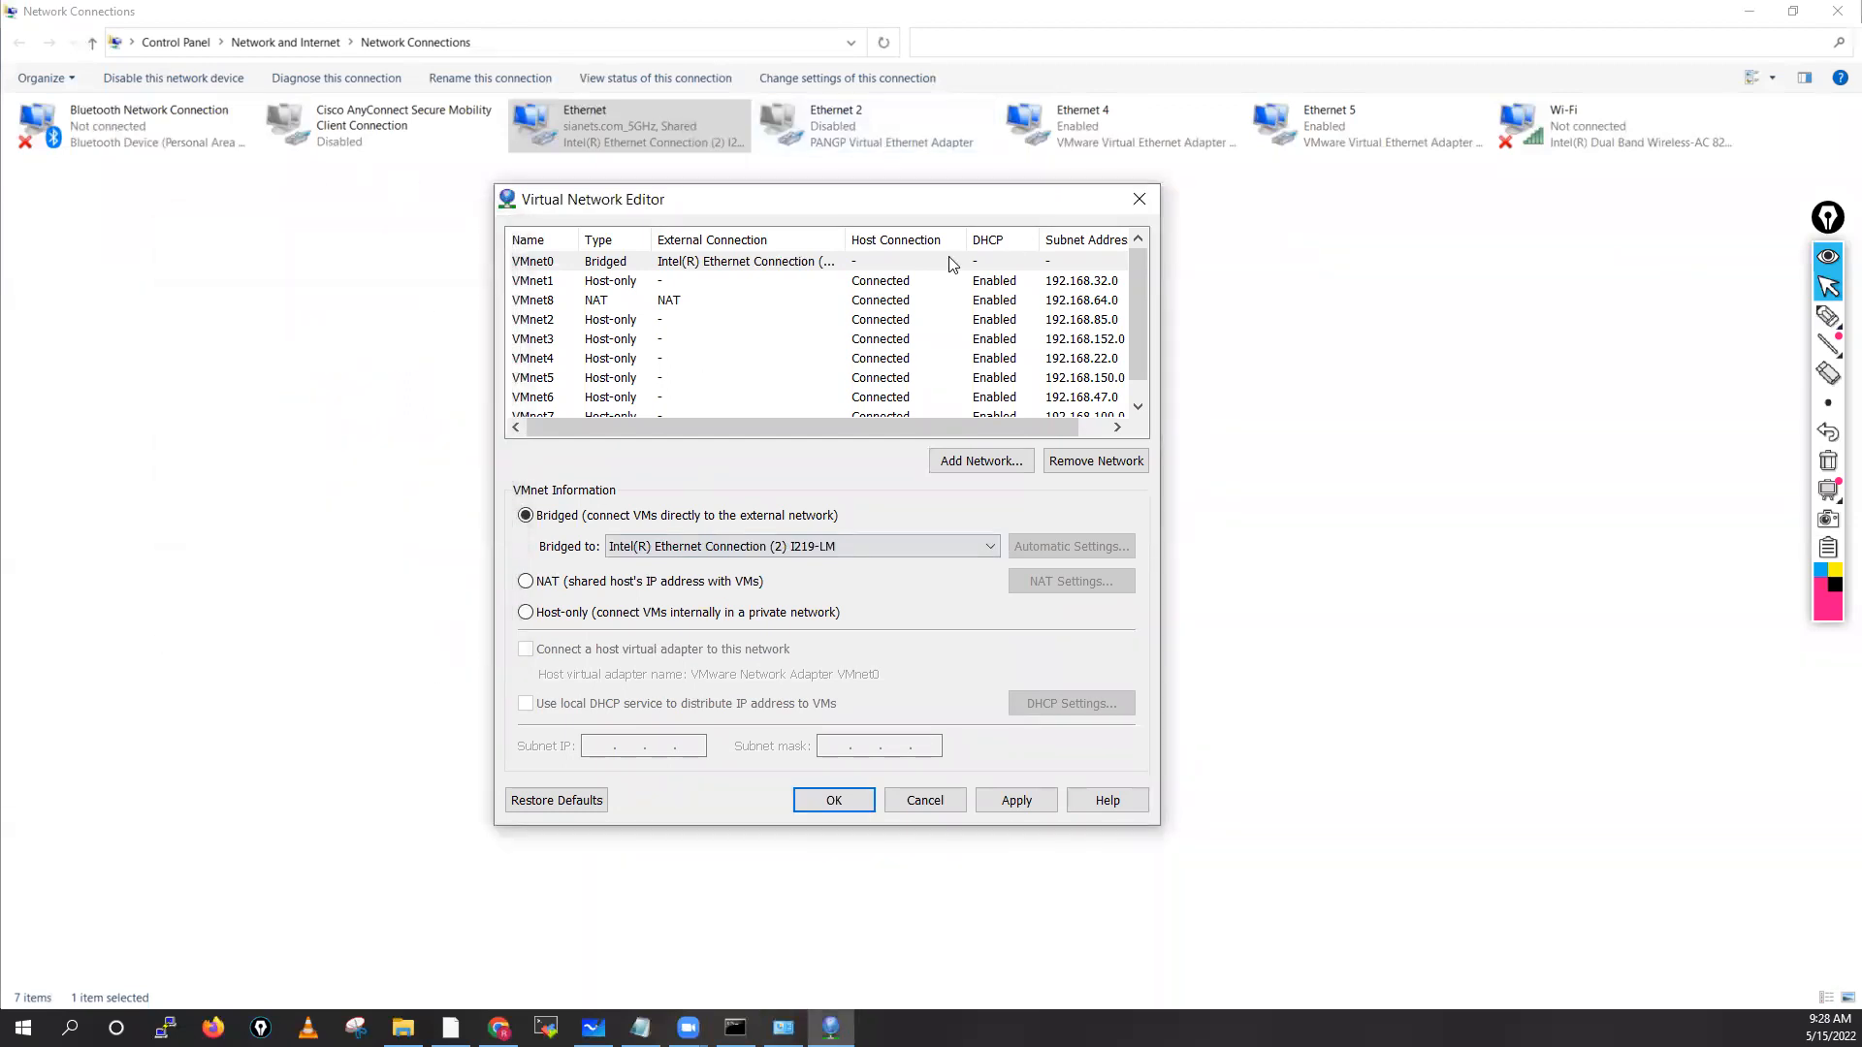
Confirm VMnet0 stays bridged to the Intel(R) Ethernet Connection (2) I219-LM adapter
{"action": "left_click", "coordinate": [721, 264]}
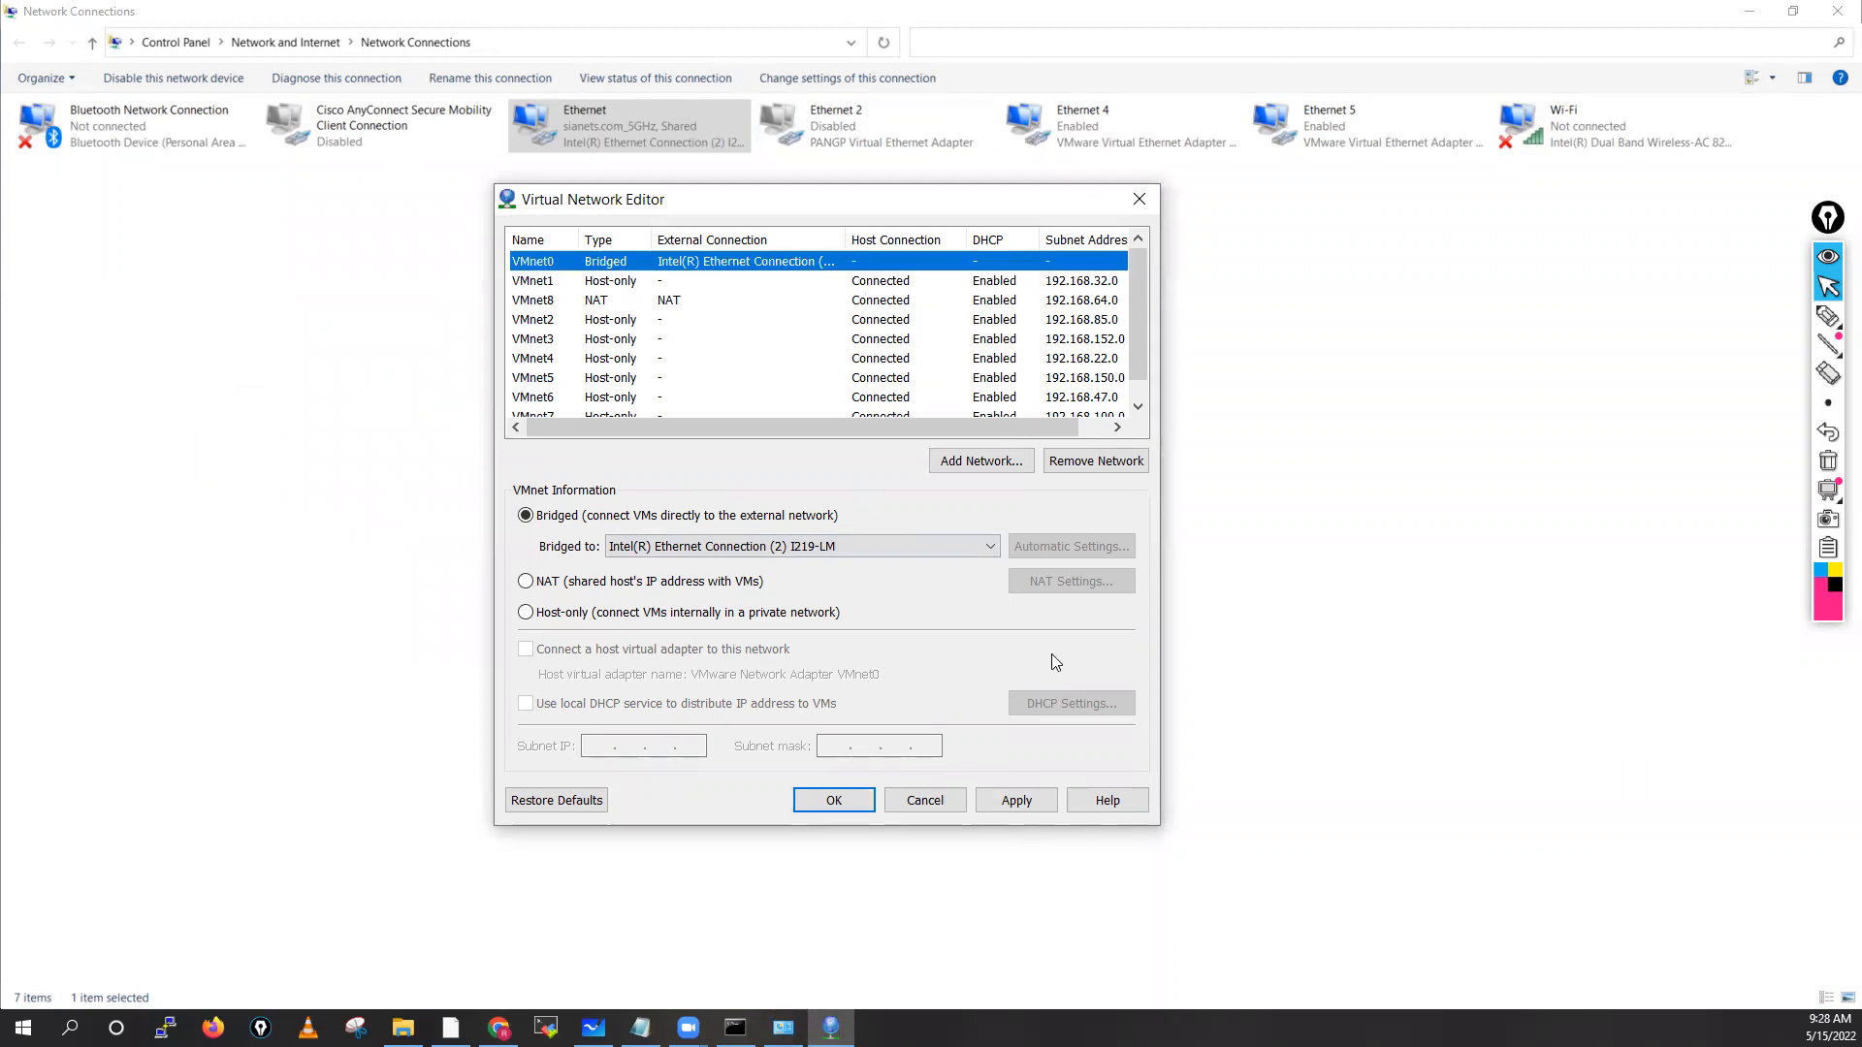
{"action": "left_click", "coordinate": [773, 549]}
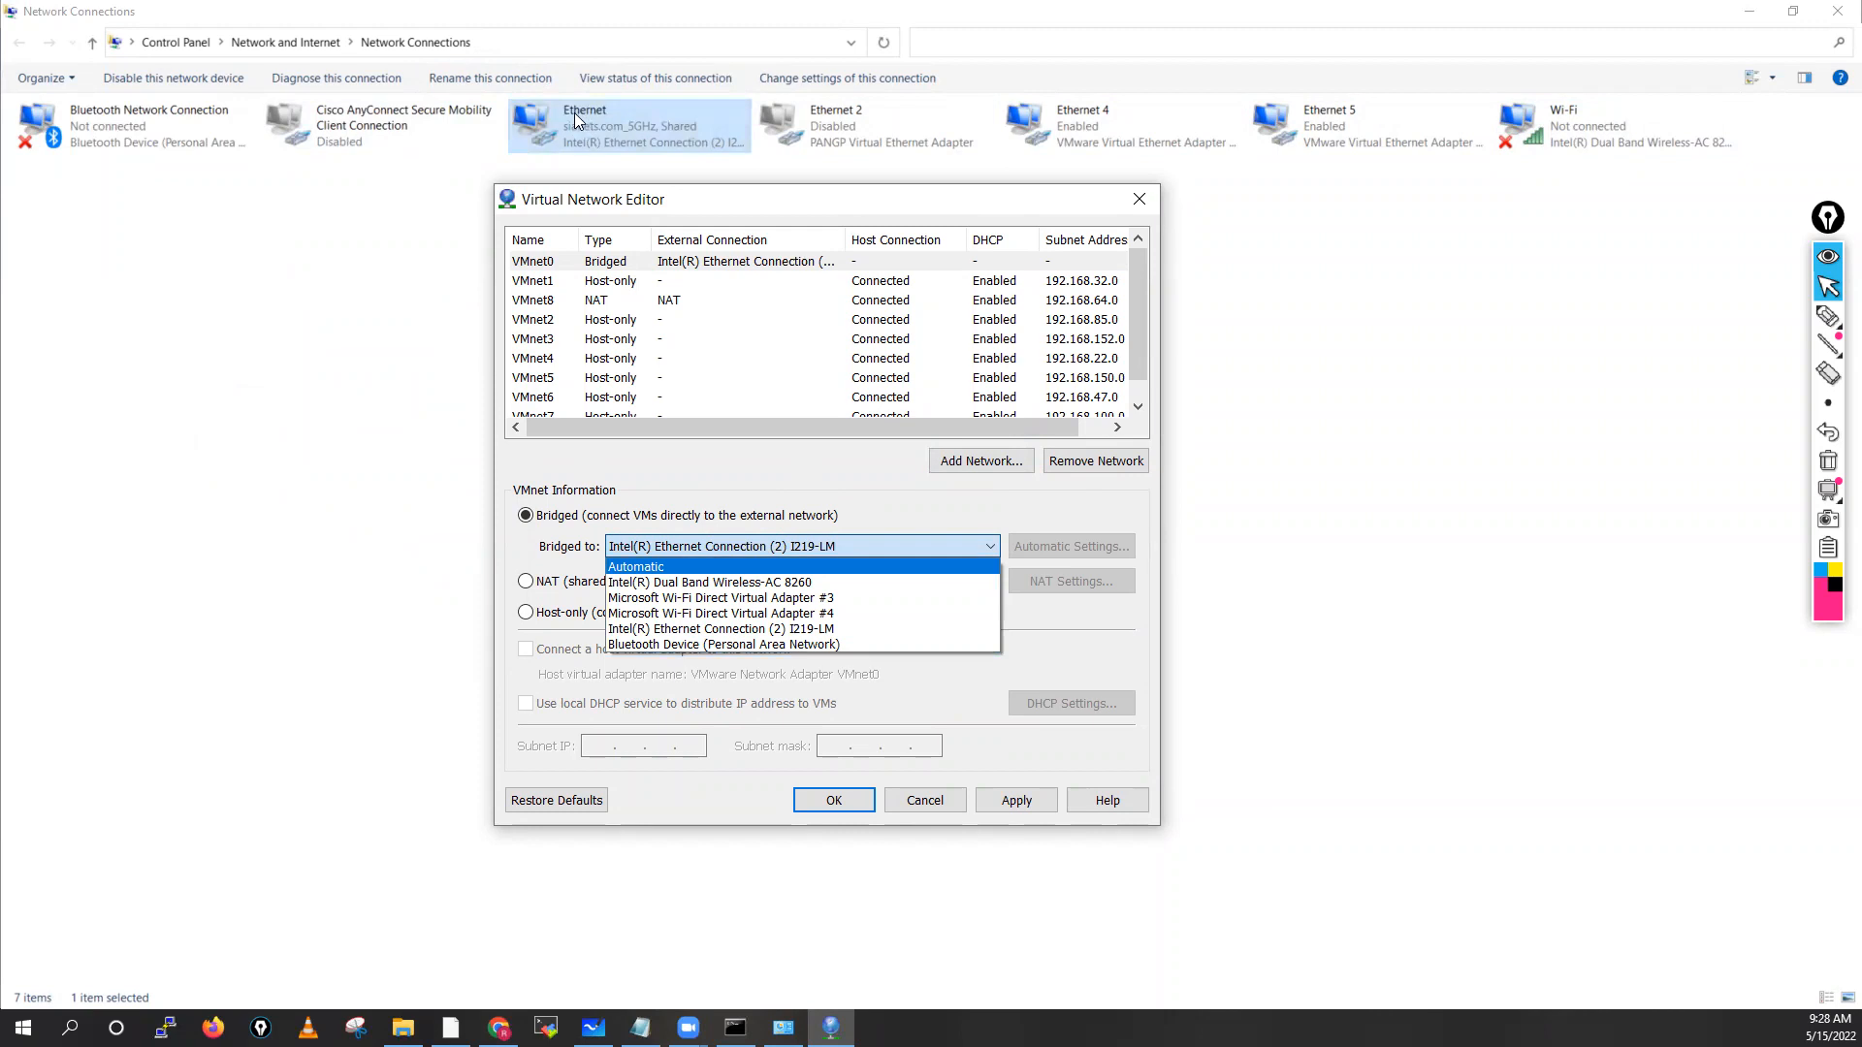
{"action": "left_click", "coordinate": [698, 632]}
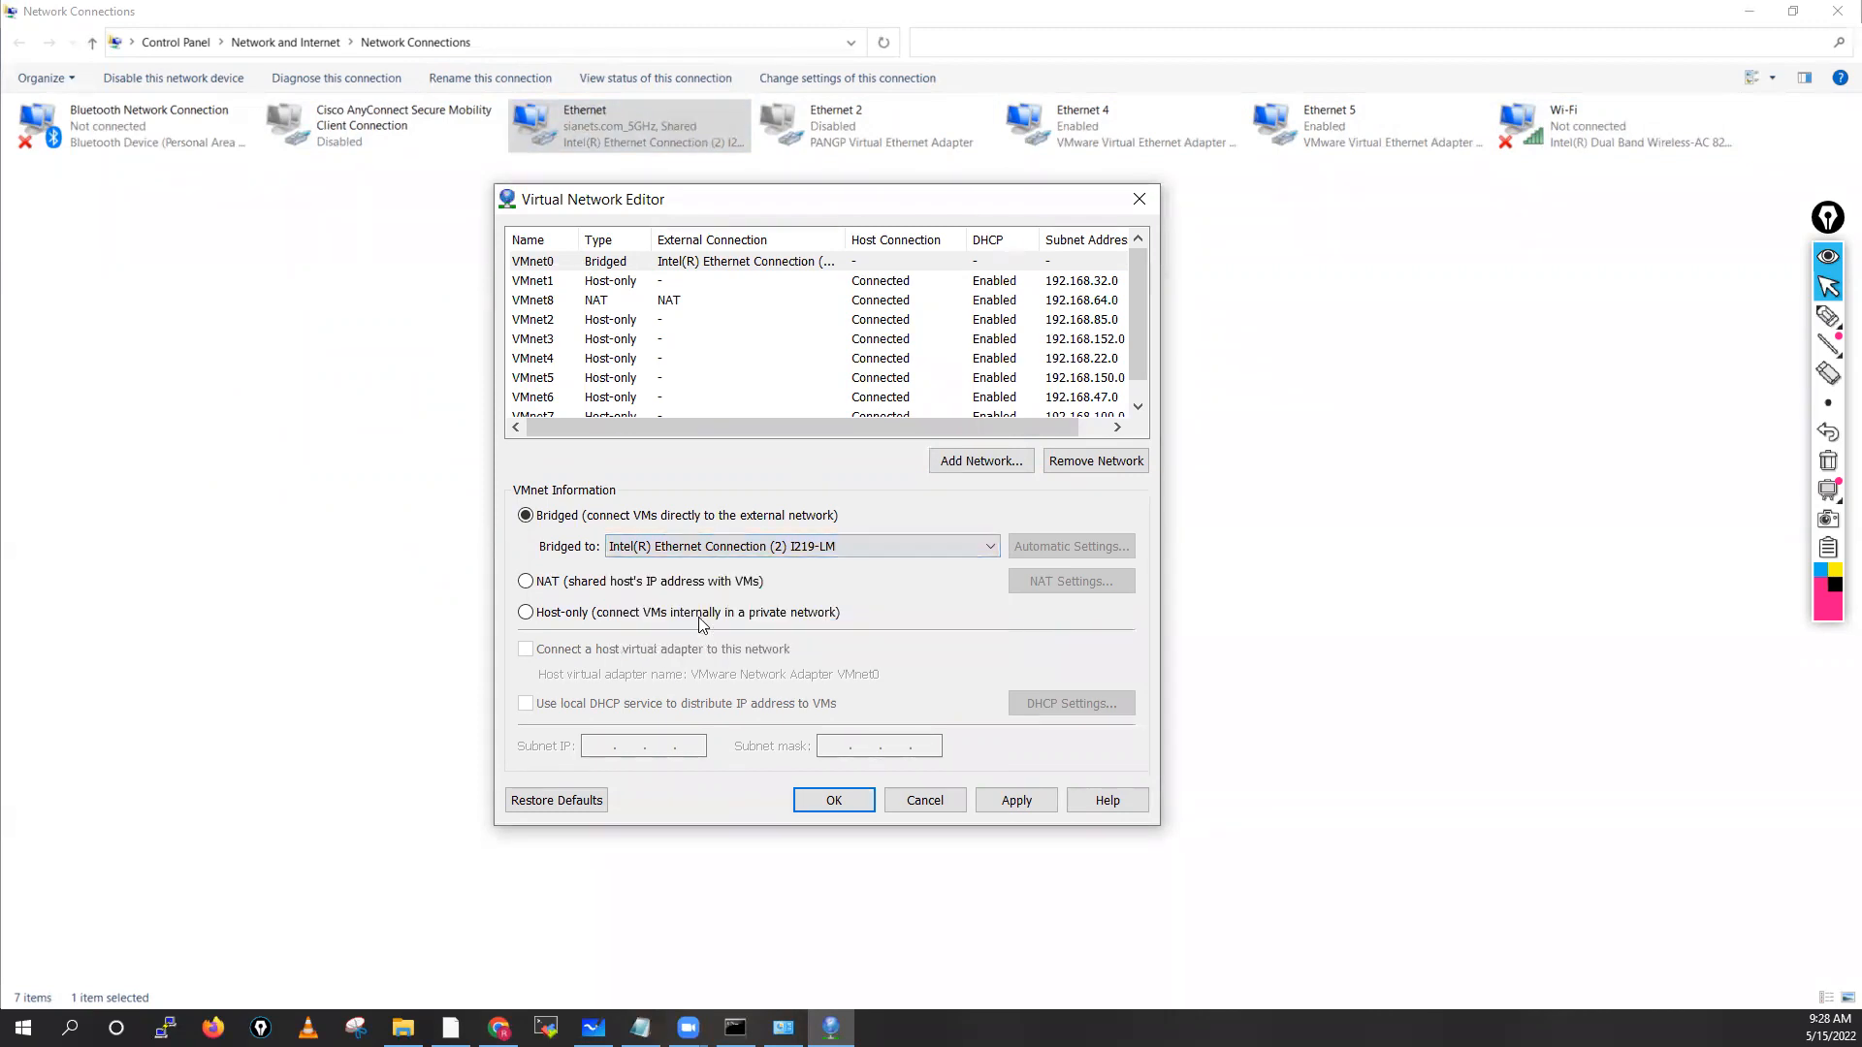
{"action": "left_click", "coordinate": [539, 282]}
{"action": "left_click", "coordinate": [543, 262]}
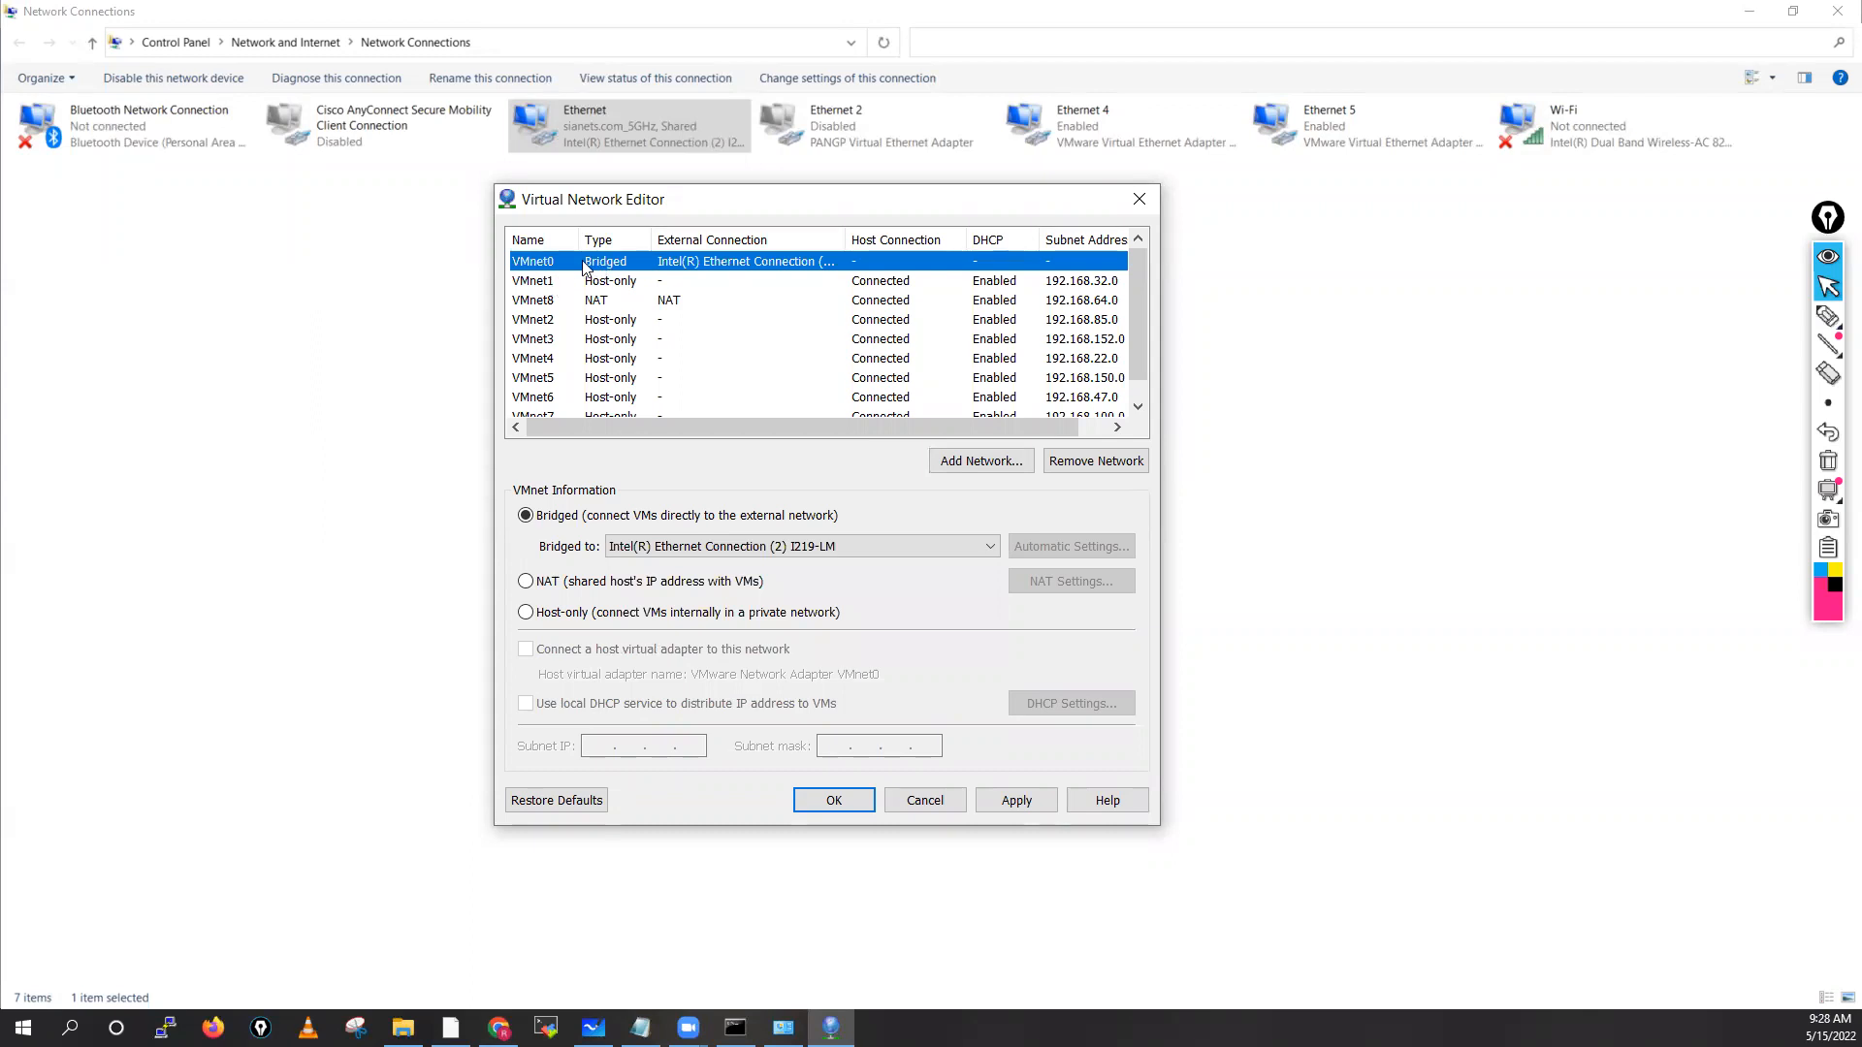
{"action": "mouse_move", "coordinate": [1829, 318]}
{"action": "left_click", "coordinate": [1753, 325]}
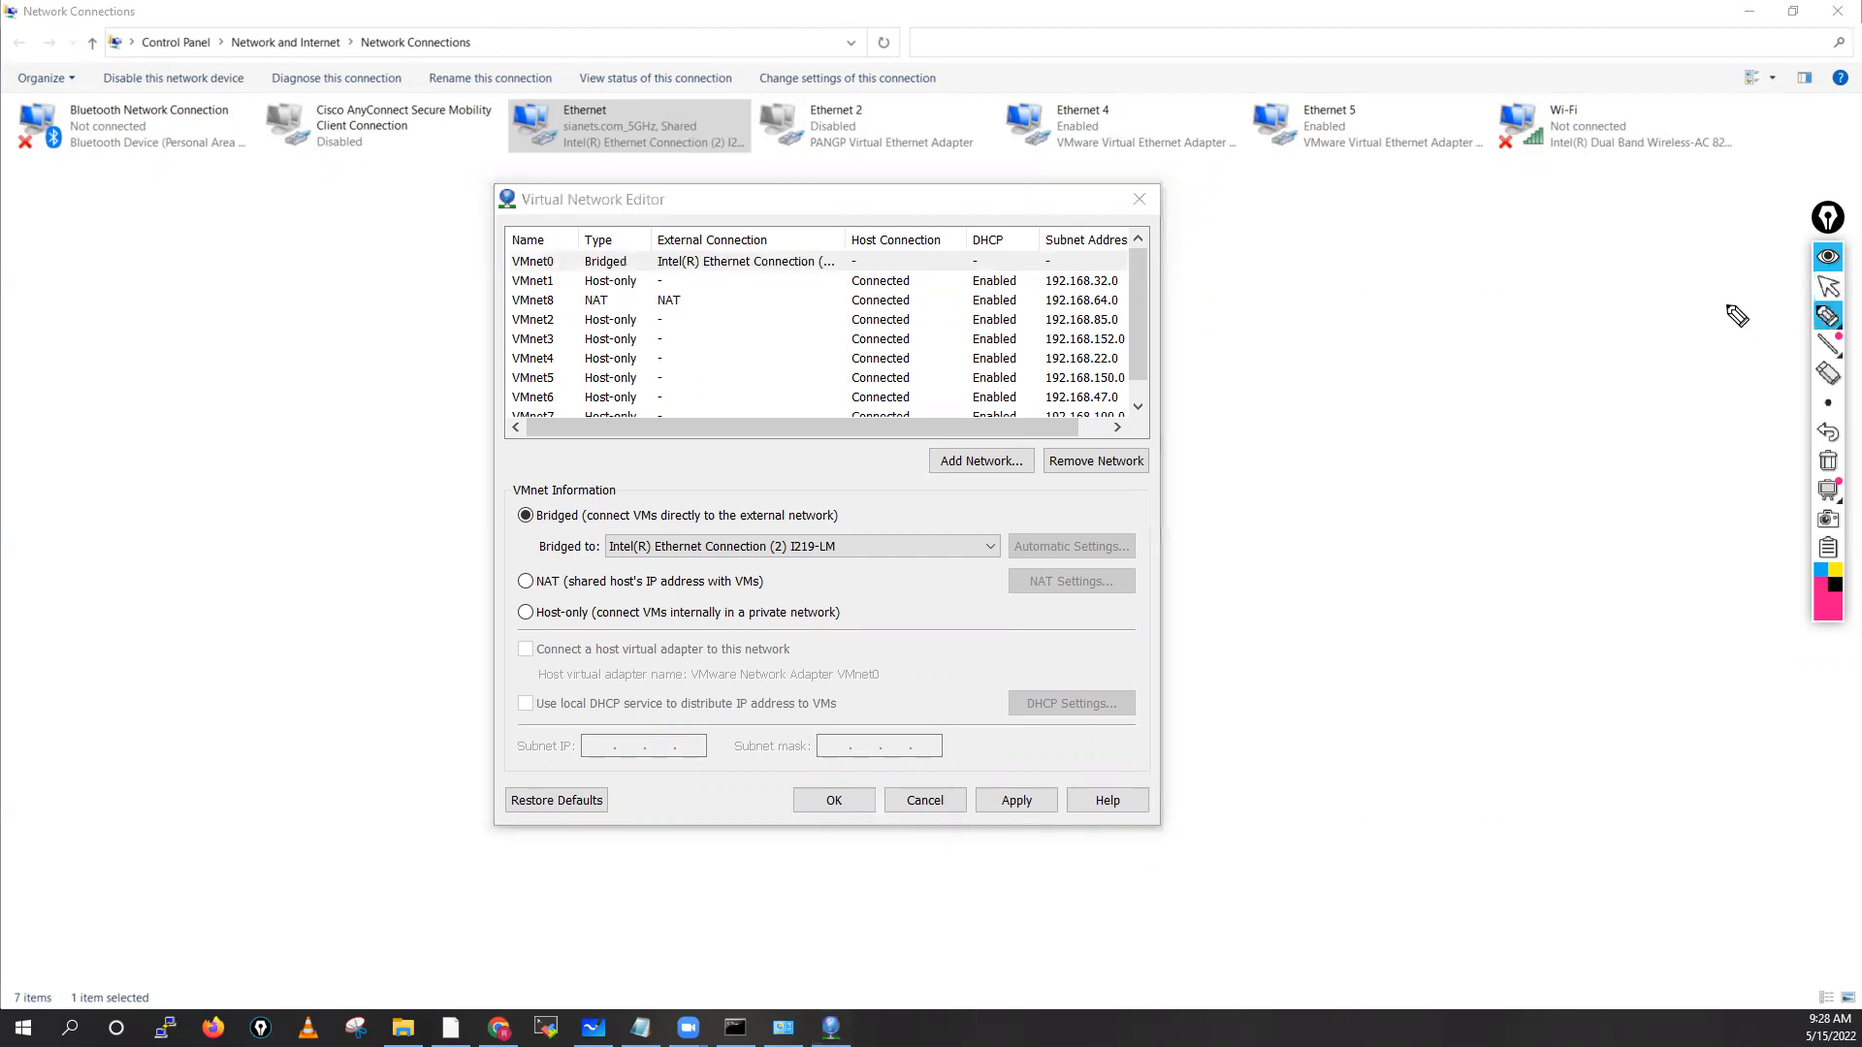
{"action": "mouse_move", "coordinate": [1416, 311]}
{"action": "left_mouse_down"}
{"action": "mouse_move", "coordinate": [1414, 372]}
{"action": "mouse_move", "coordinate": [1553, 361]}
{"action": "mouse_move", "coordinate": [1414, 373]}
{"action": "left_mouse_up"}
{"action": "left_click_drag", "start_coordinate": [1453, 339], "coordinate": [1436, 355]}
{"action": "left_click_drag", "start_coordinate": [1457, 336], "coordinate": [1486, 333]}
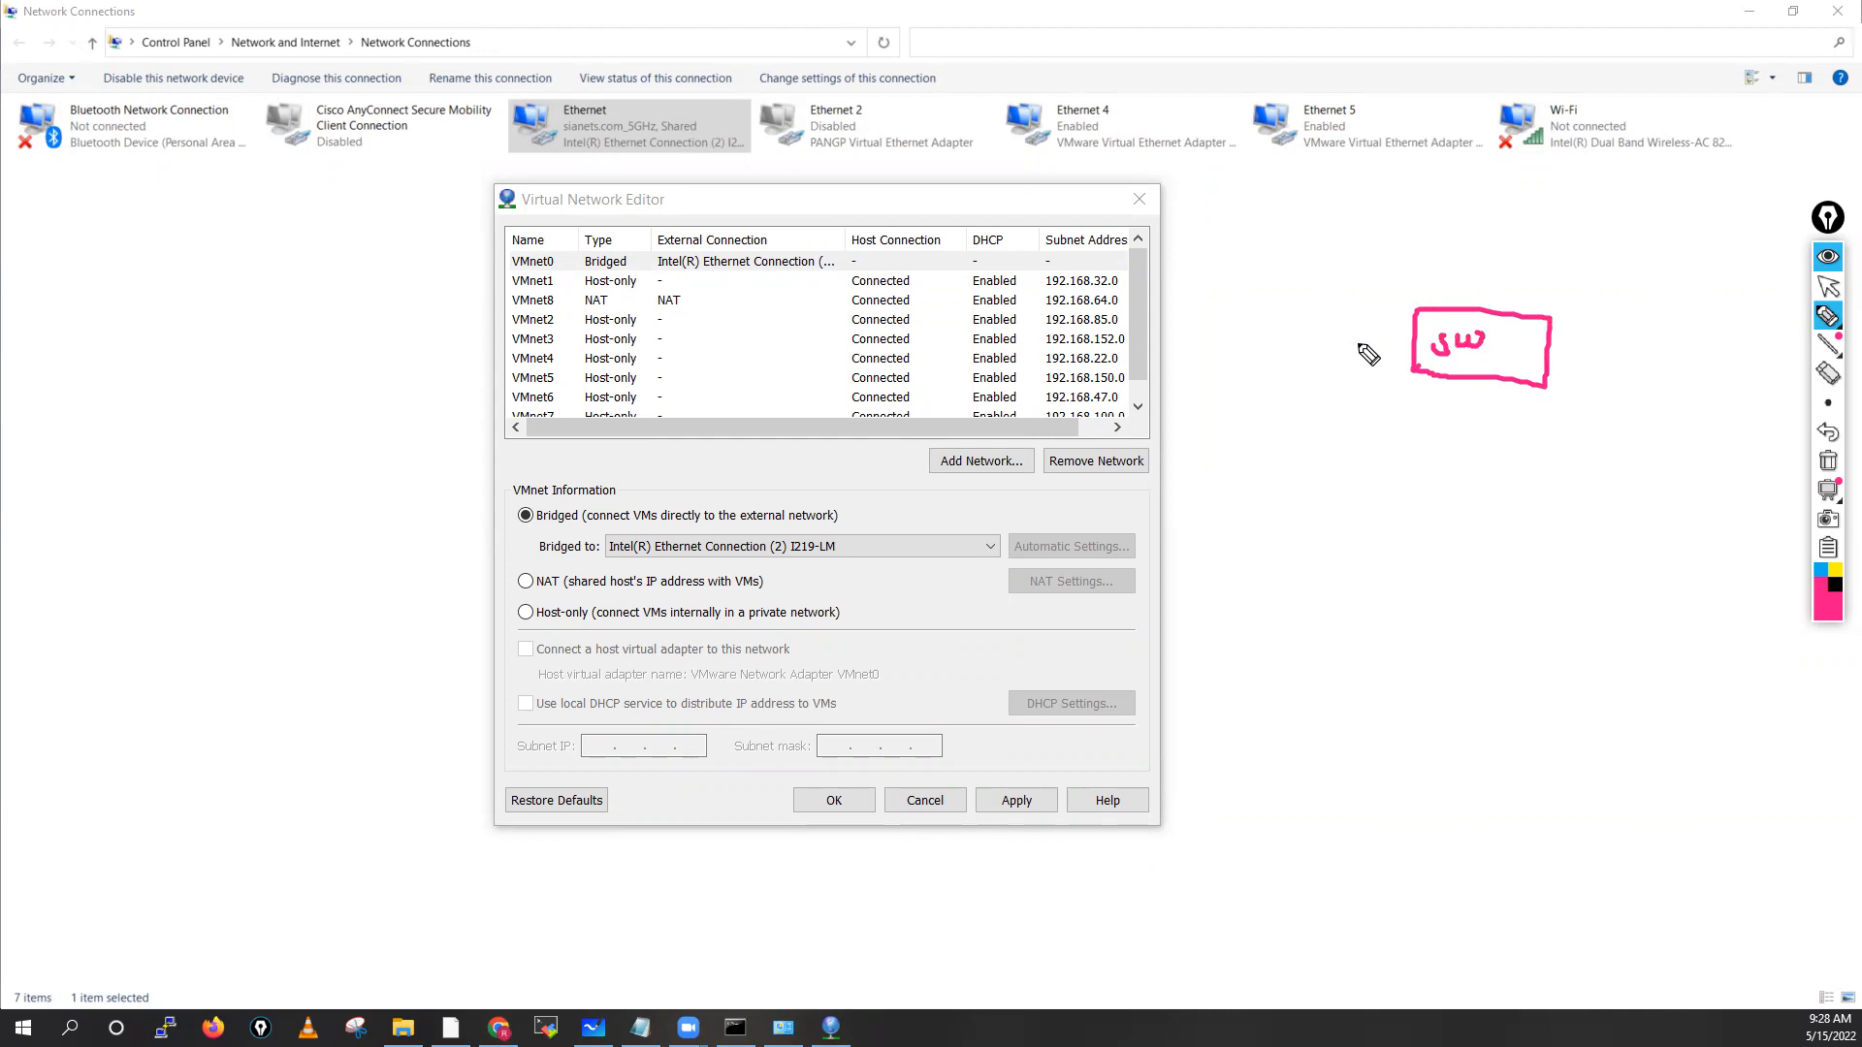
{"action": "left_click_drag", "start_coordinate": [1267, 338], "coordinate": [1406, 347]}
{"action": "left_click_drag", "start_coordinate": [1555, 347], "coordinate": [1738, 353]}
{"action": "left_click_drag", "start_coordinate": [1256, 337], "coordinate": [1320, 341]}
{"action": "mouse_move", "coordinate": [1553, 346]}
{"action": "left_mouse_down"}
{"action": "mouse_move", "coordinate": [1742, 354]}
{"action": "mouse_move", "coordinate": [1729, 344]}
{"action": "mouse_move", "coordinate": [1754, 332]}
{"action": "left_mouse_up"}
{"action": "left_click", "coordinate": [1614, 312]}
{"action": "left_click_drag", "start_coordinate": [1763, 328], "coordinate": [1777, 363]}
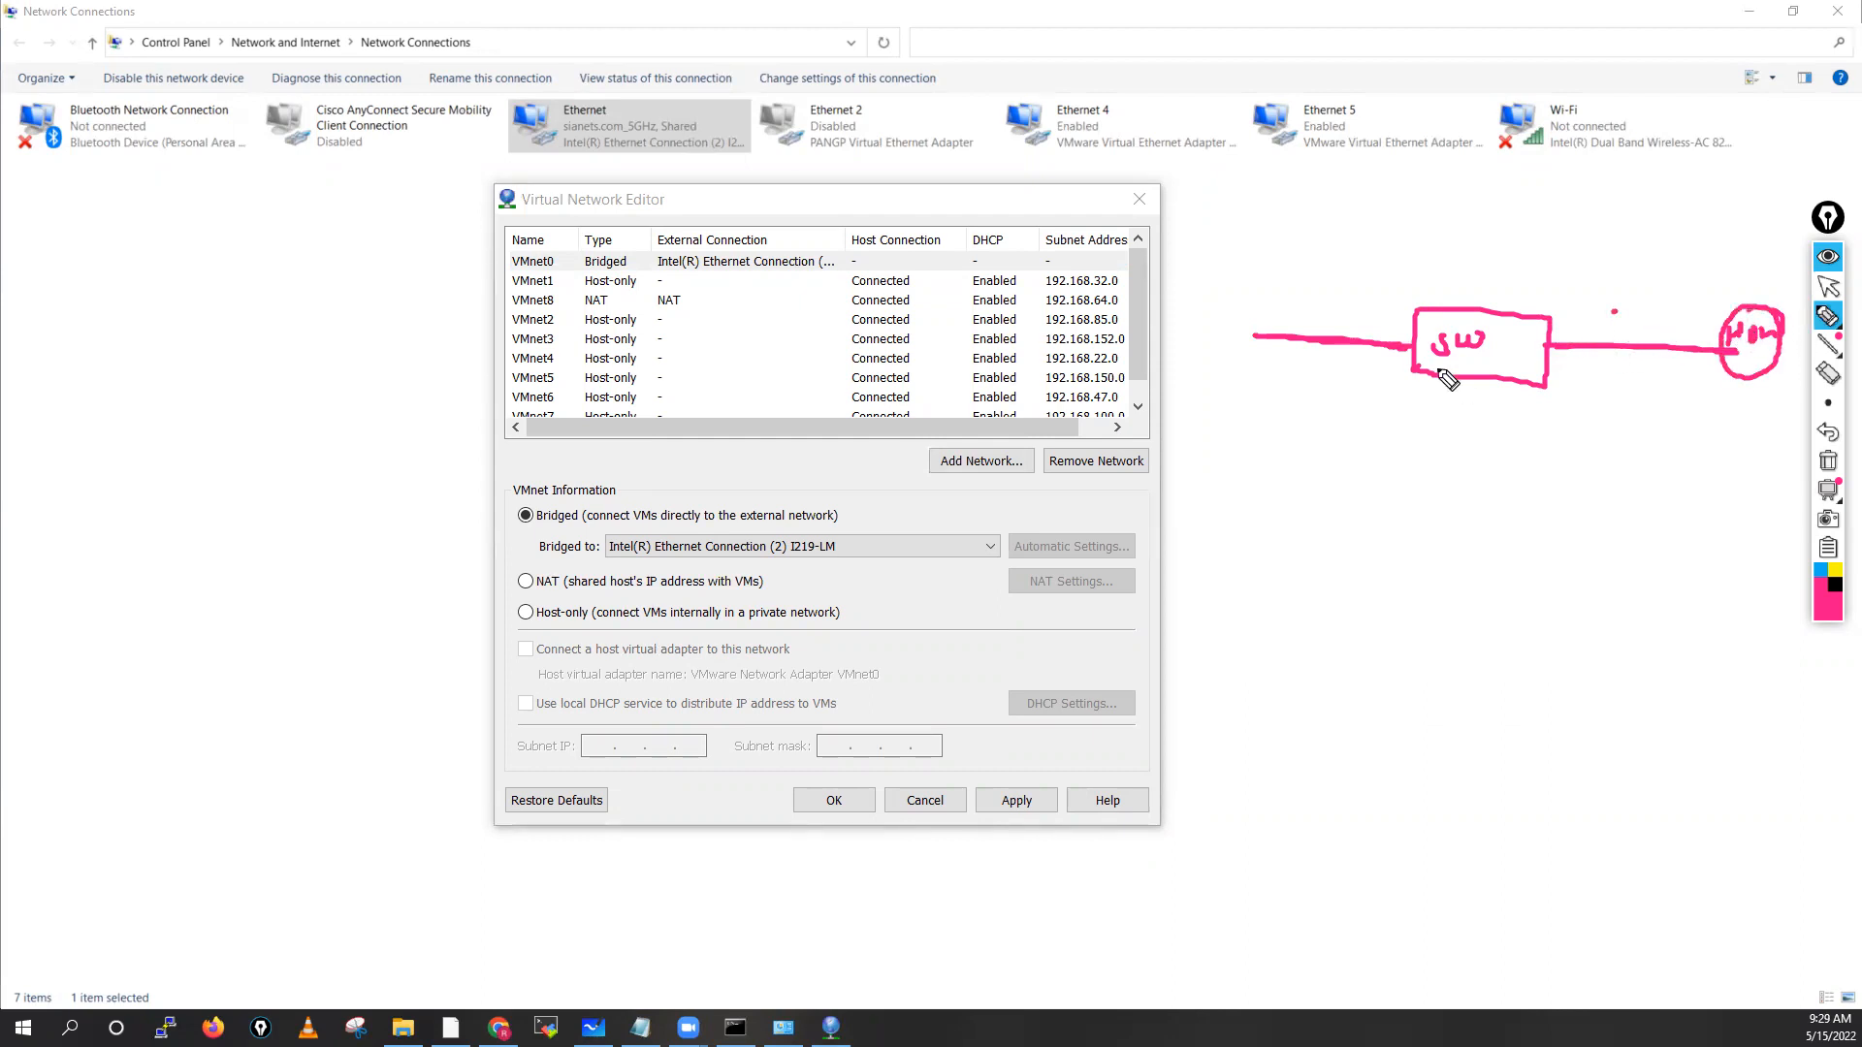
{"action": "mouse_move", "coordinate": [1452, 425]}
{"action": "left_mouse_down"}
{"action": "mouse_move", "coordinate": [1468, 406]}
{"action": "mouse_move", "coordinate": [1499, 424]}
{"action": "left_mouse_up"}
{"action": "left_click_drag", "start_coordinate": [1553, 347], "coordinate": [1556, 345]}
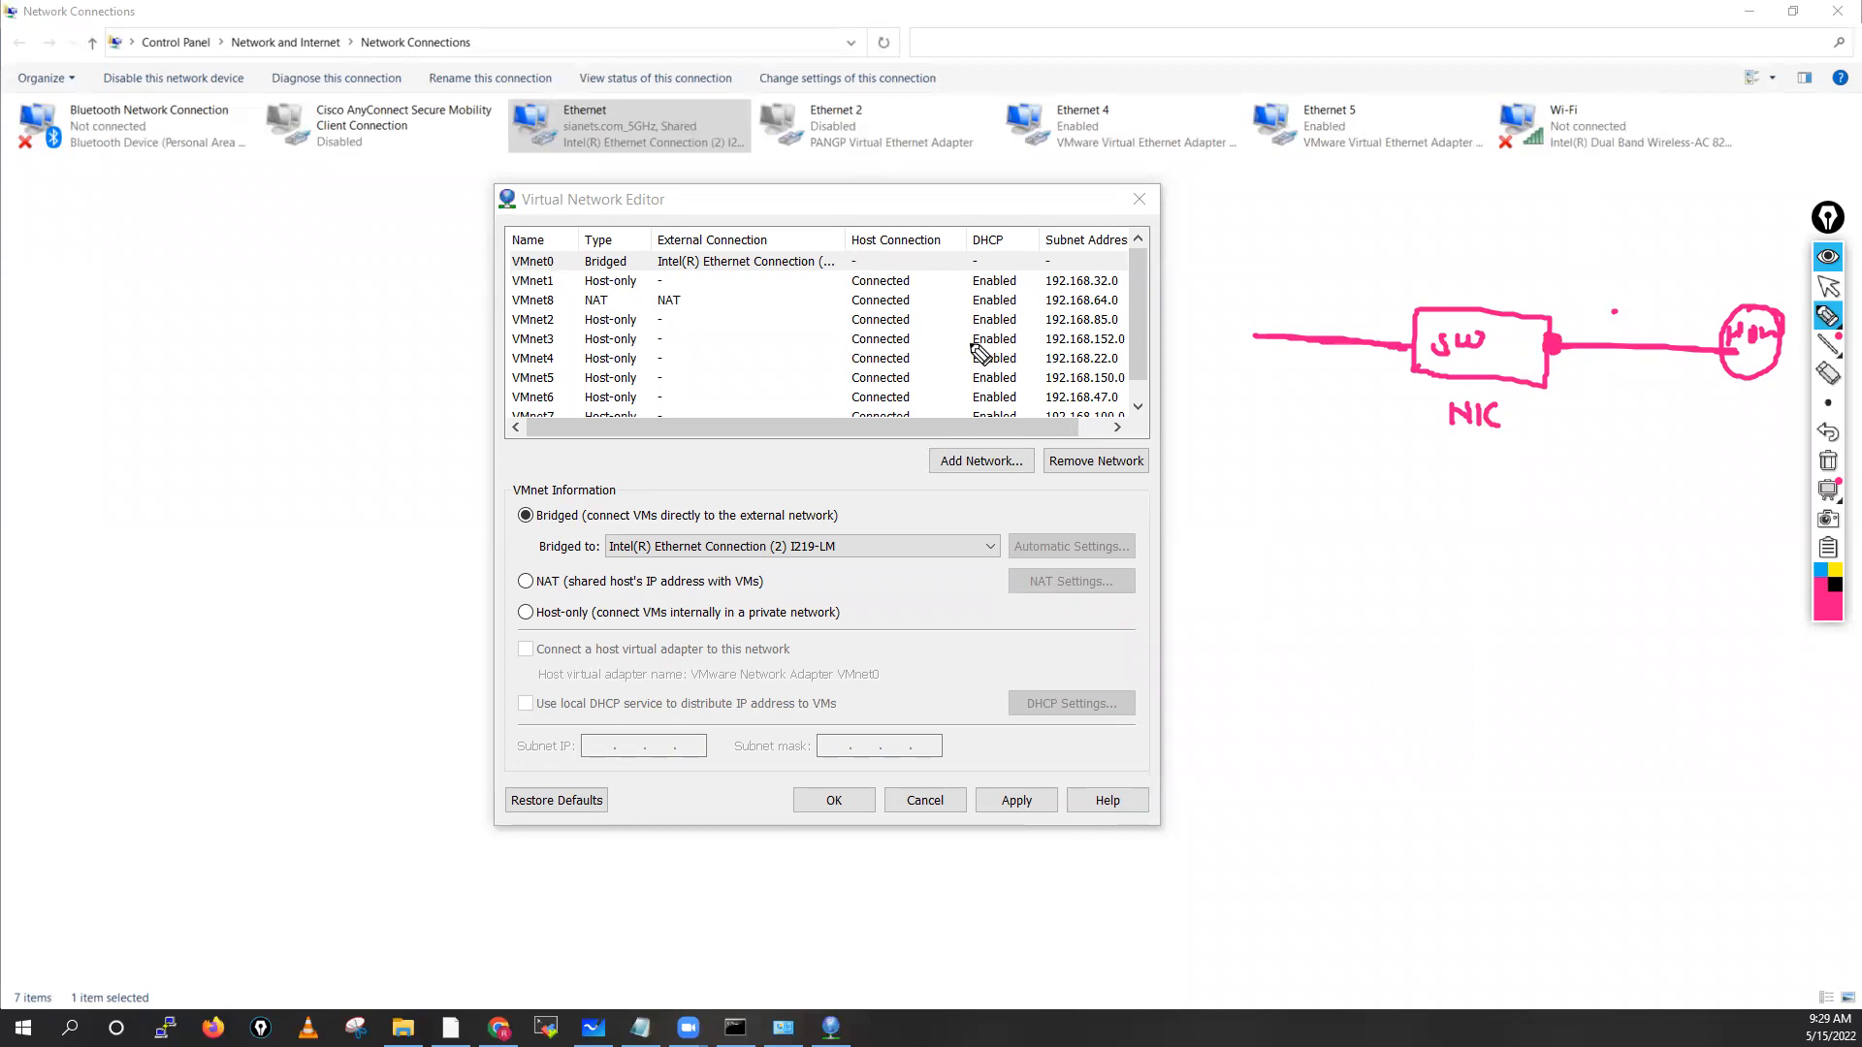
{"action": "left_click", "coordinate": [1260, 310]}
{"action": "mouse_move", "coordinate": [1259, 305]}
{"action": "left_mouse_down"}
{"action": "mouse_move", "coordinate": [1353, 320]}
{"action": "mouse_move", "coordinate": [1496, 276]}
{"action": "mouse_move", "coordinate": [1556, 329]}
{"action": "mouse_move", "coordinate": [1792, 247]}
{"action": "left_mouse_up"}
{"action": "left_click_drag", "start_coordinate": [1792, 247], "coordinate": [1782, 281]}
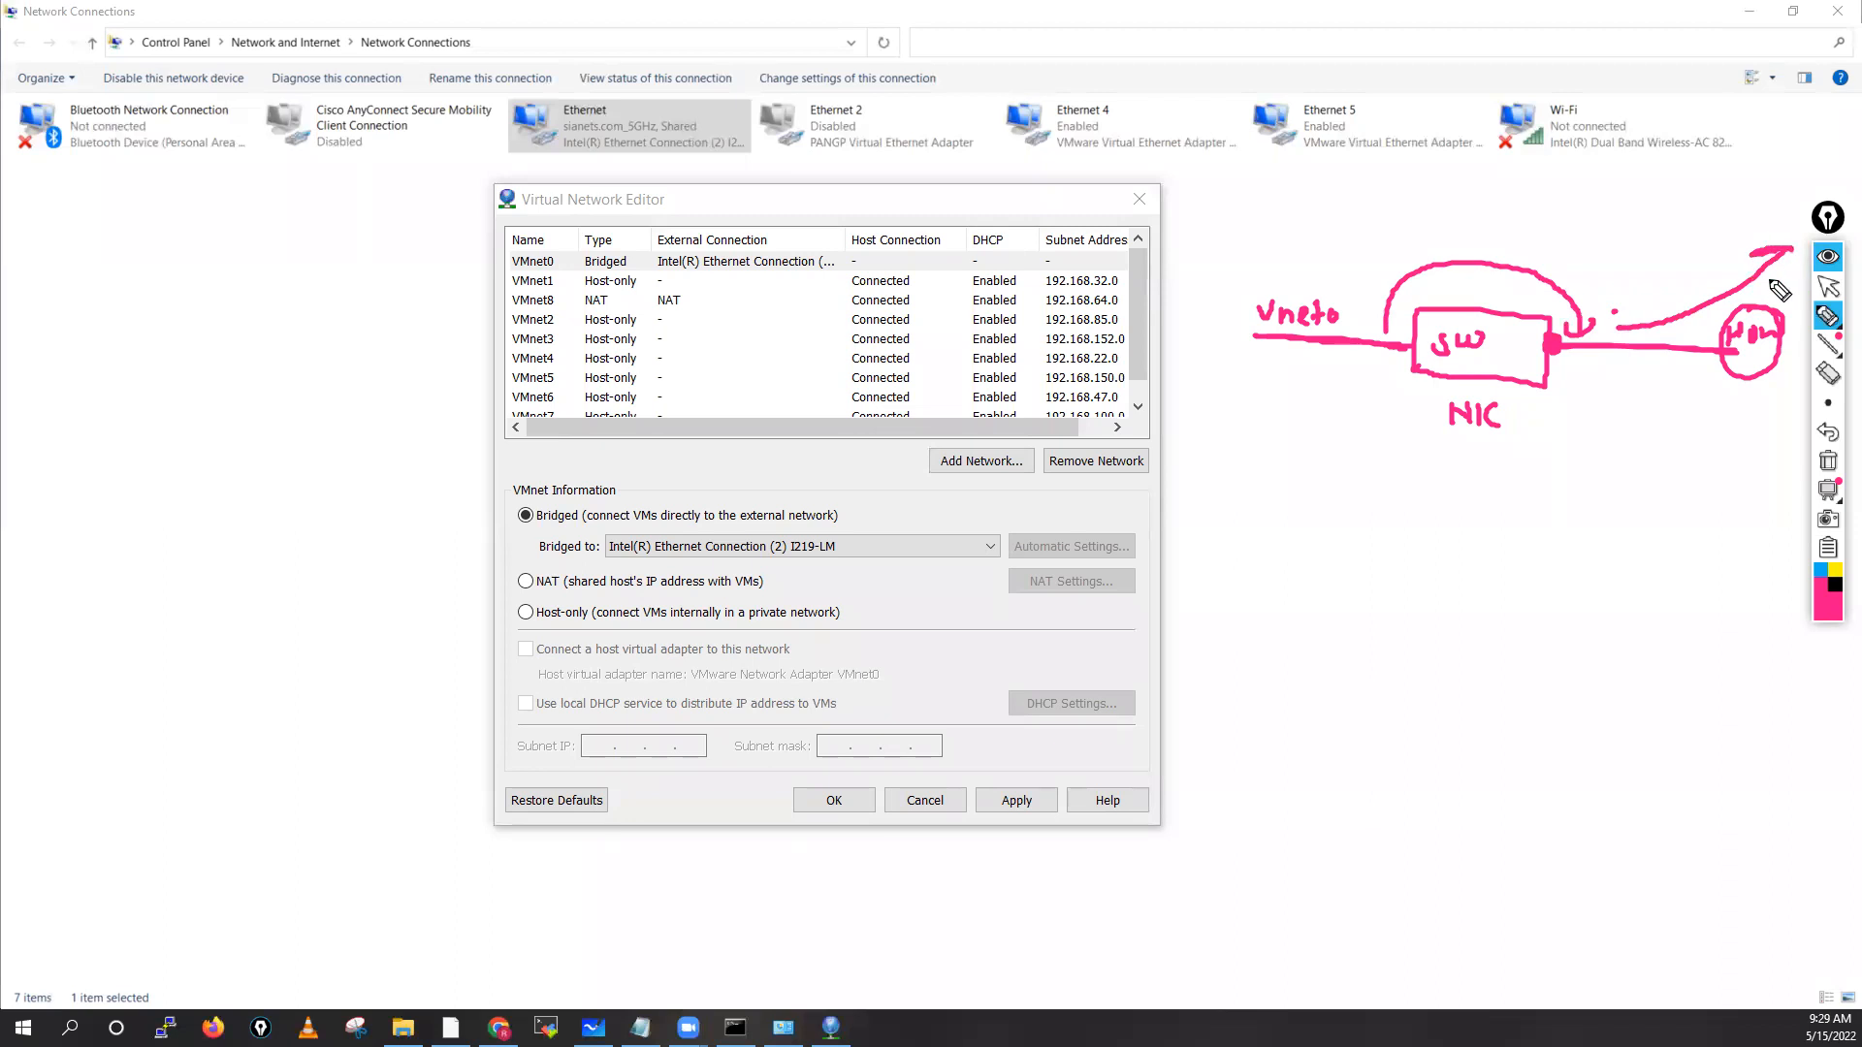
{"action": "mouse_move", "coordinate": [1706, 415]}
{"action": "left_mouse_down"}
{"action": "mouse_move", "coordinate": [1707, 439]}
{"action": "mouse_move", "coordinate": [1719, 426]}
{"action": "left_mouse_up"}
{"action": "left_click", "coordinate": [1736, 425]}
{"action": "mouse_move", "coordinate": [1719, 415]}
{"action": "left_mouse_down"}
{"action": "mouse_move", "coordinate": [1719, 438]}
{"action": "mouse_move", "coordinate": [1786, 438]}
{"action": "mouse_move", "coordinate": [1715, 481]}
{"action": "mouse_move", "coordinate": [1746, 477]}
{"action": "left_mouse_up"}
{"action": "mouse_move", "coordinate": [1757, 458]}
{"action": "left_mouse_down"}
{"action": "mouse_move", "coordinate": [1751, 492]}
{"action": "mouse_move", "coordinate": [1775, 472]}
{"action": "left_mouse_up"}
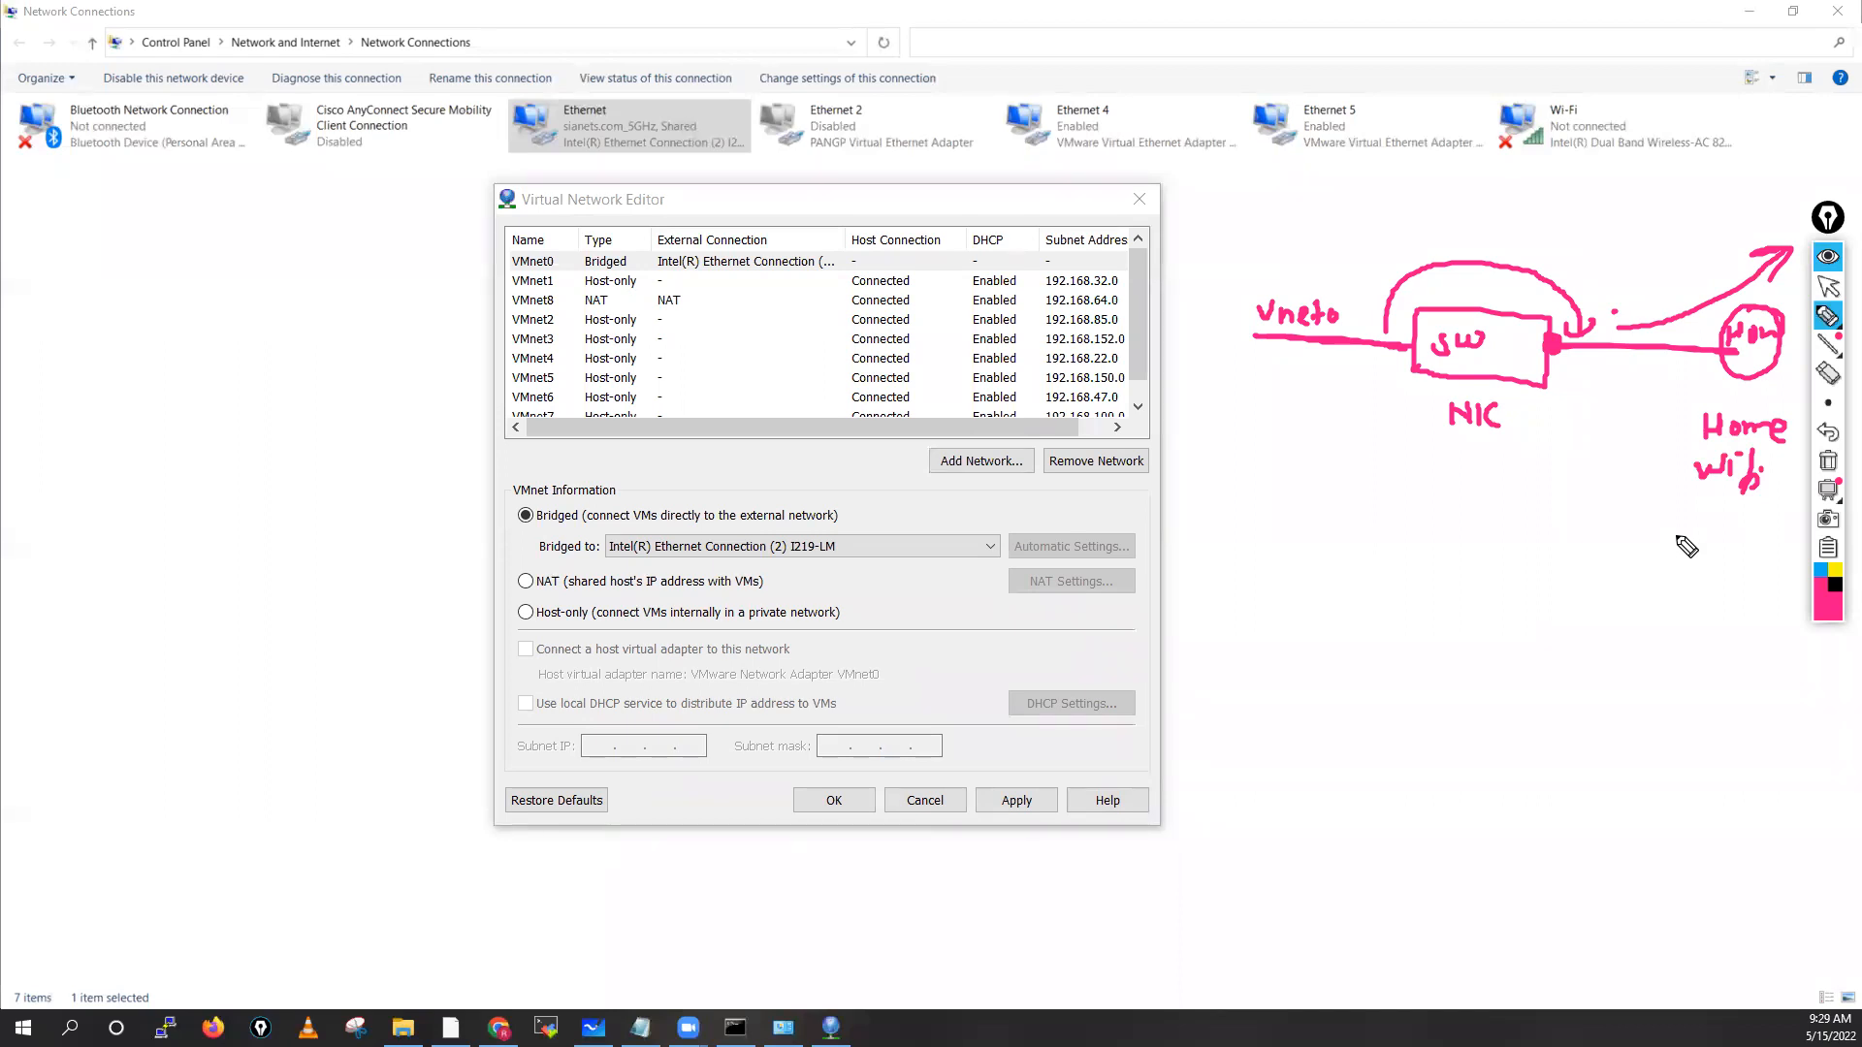
{"action": "left_click", "coordinate": [1825, 466]}
{"action": "left_click", "coordinate": [1827, 289]}
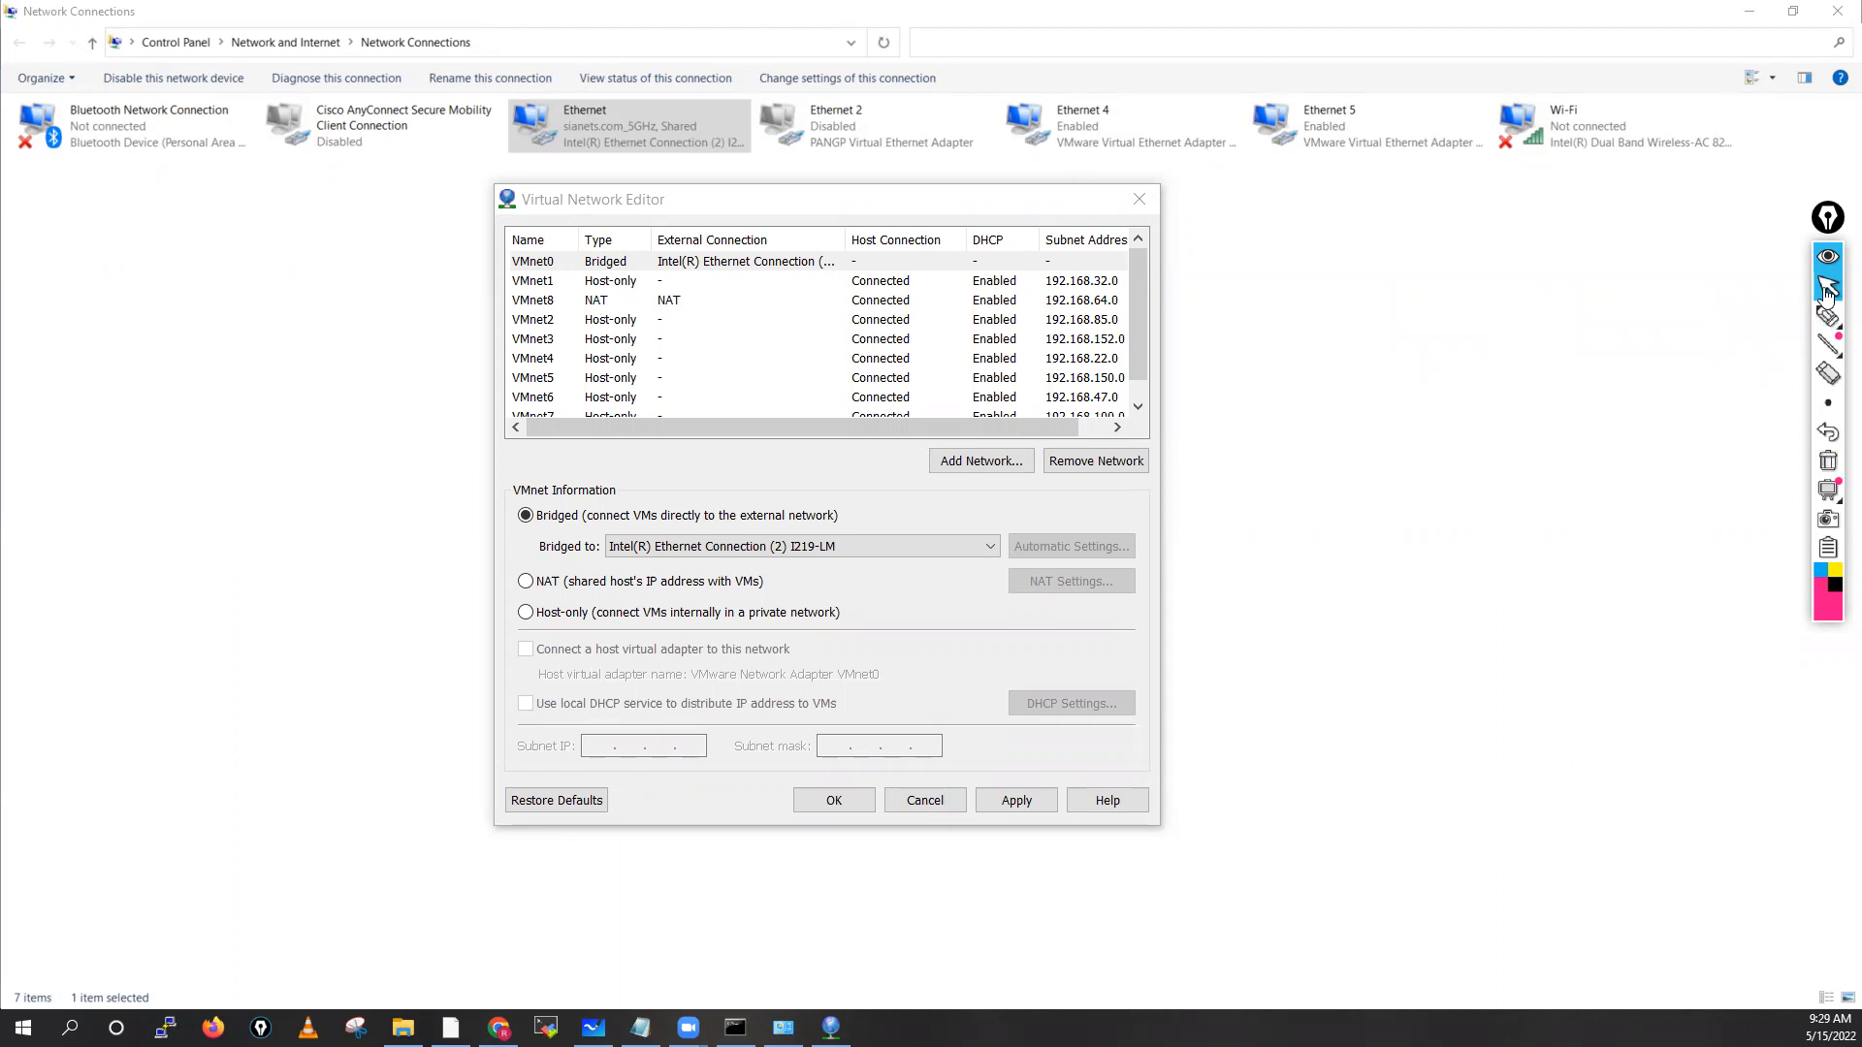
Show VMnet8's NAT settings: subnet 192.168.64.0/255.255.255.0 with local DHCP enabled
{"action": "left_click", "coordinate": [588, 283]}
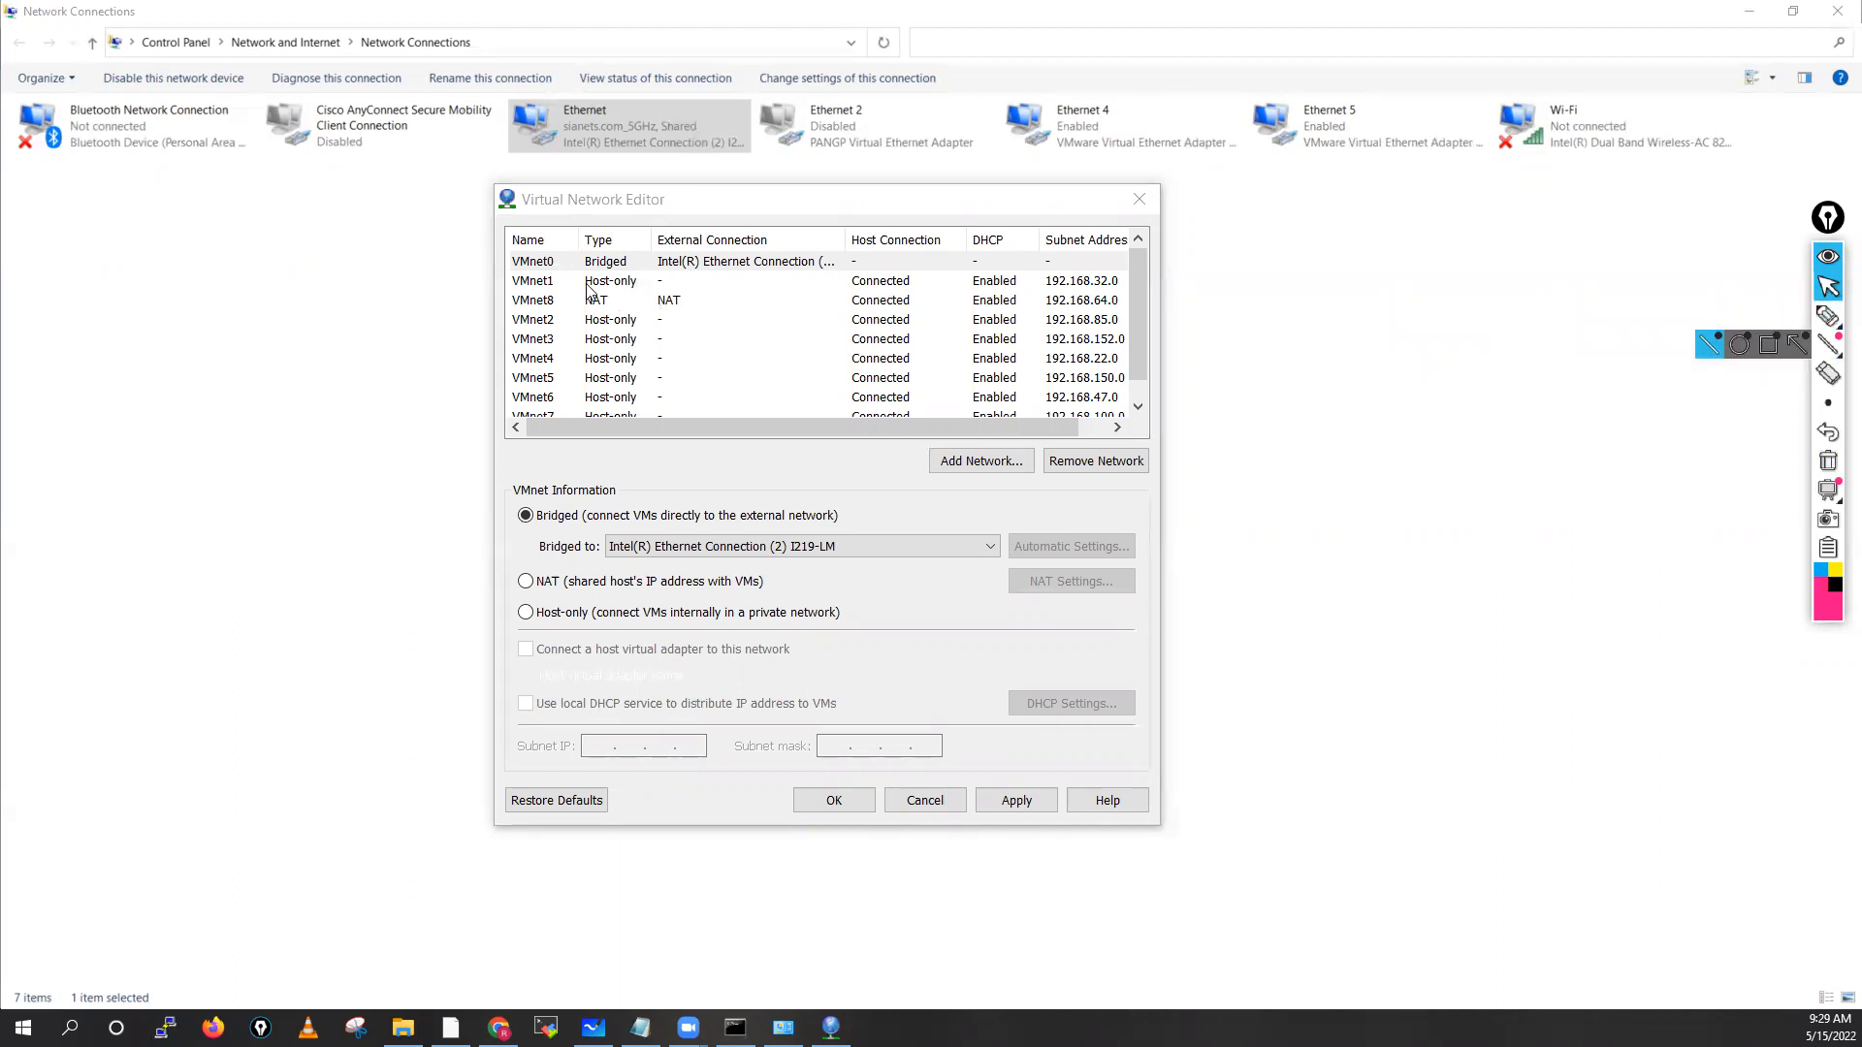
{"action": "left_click", "coordinate": [540, 305]}
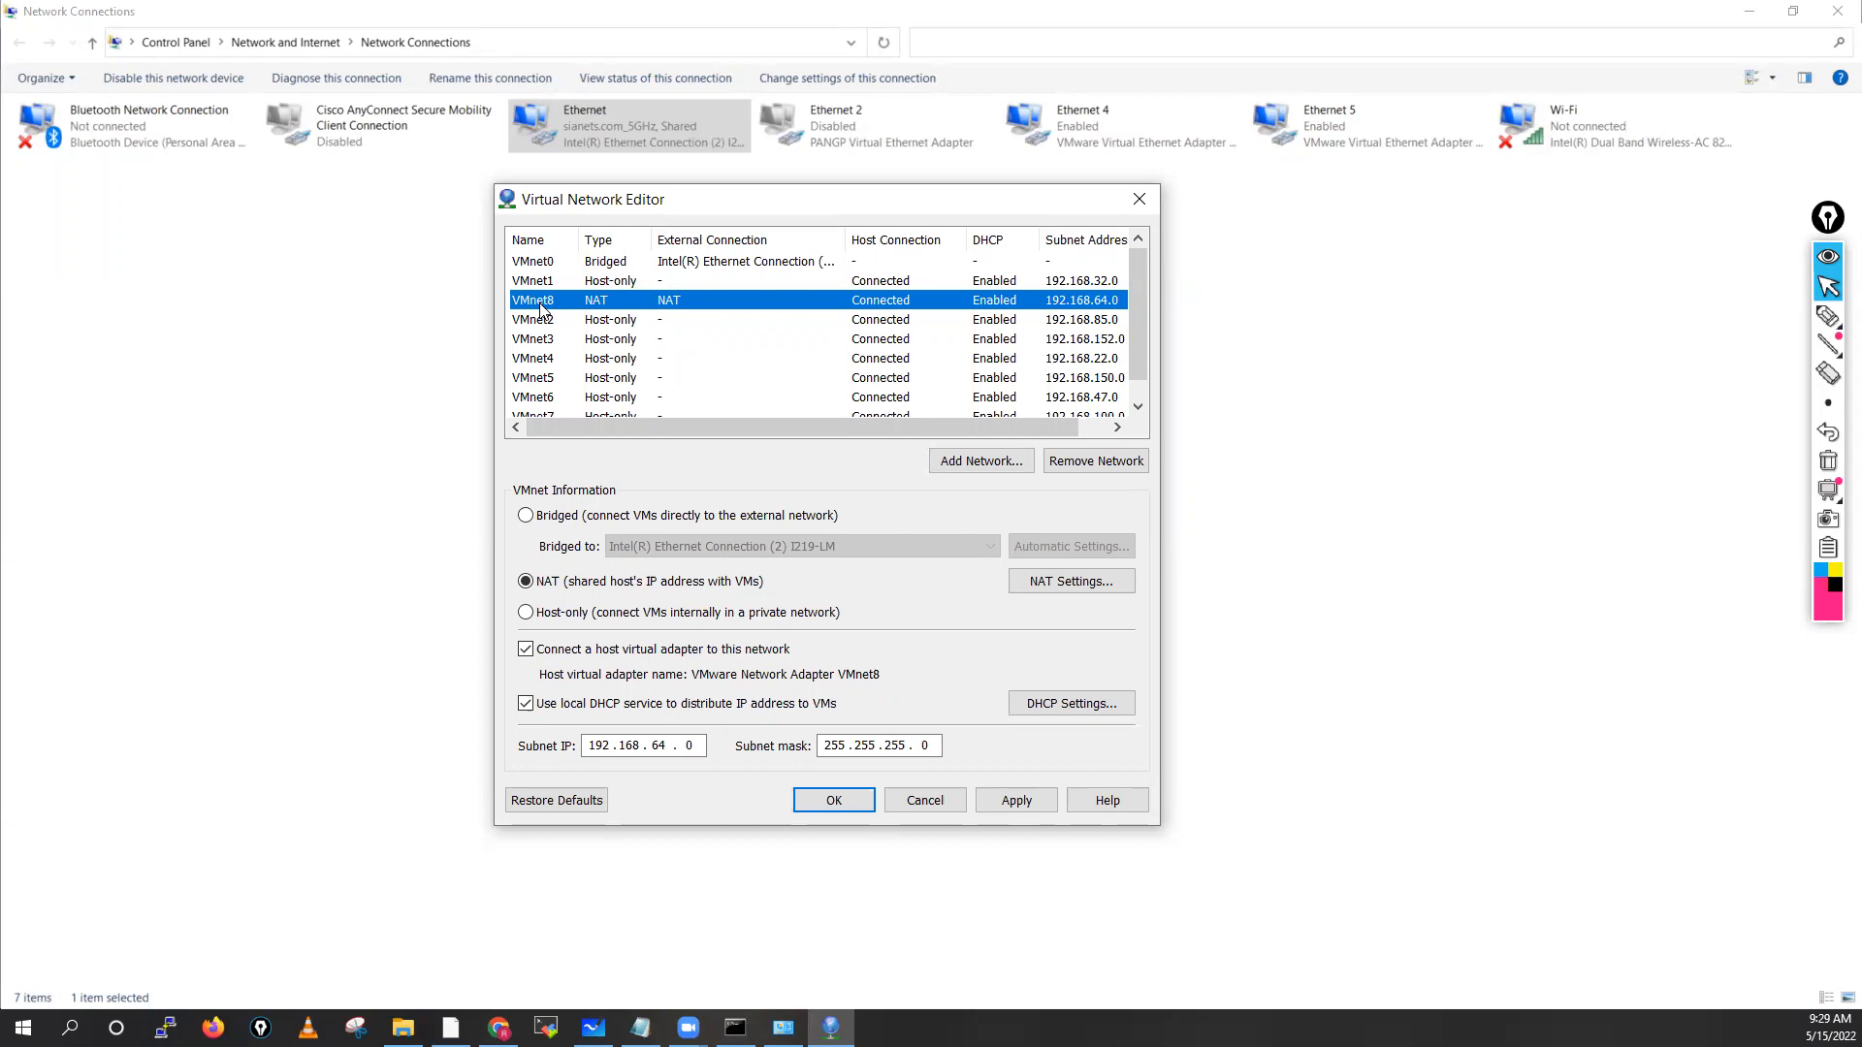
{"action": "left_click", "coordinate": [564, 585]}
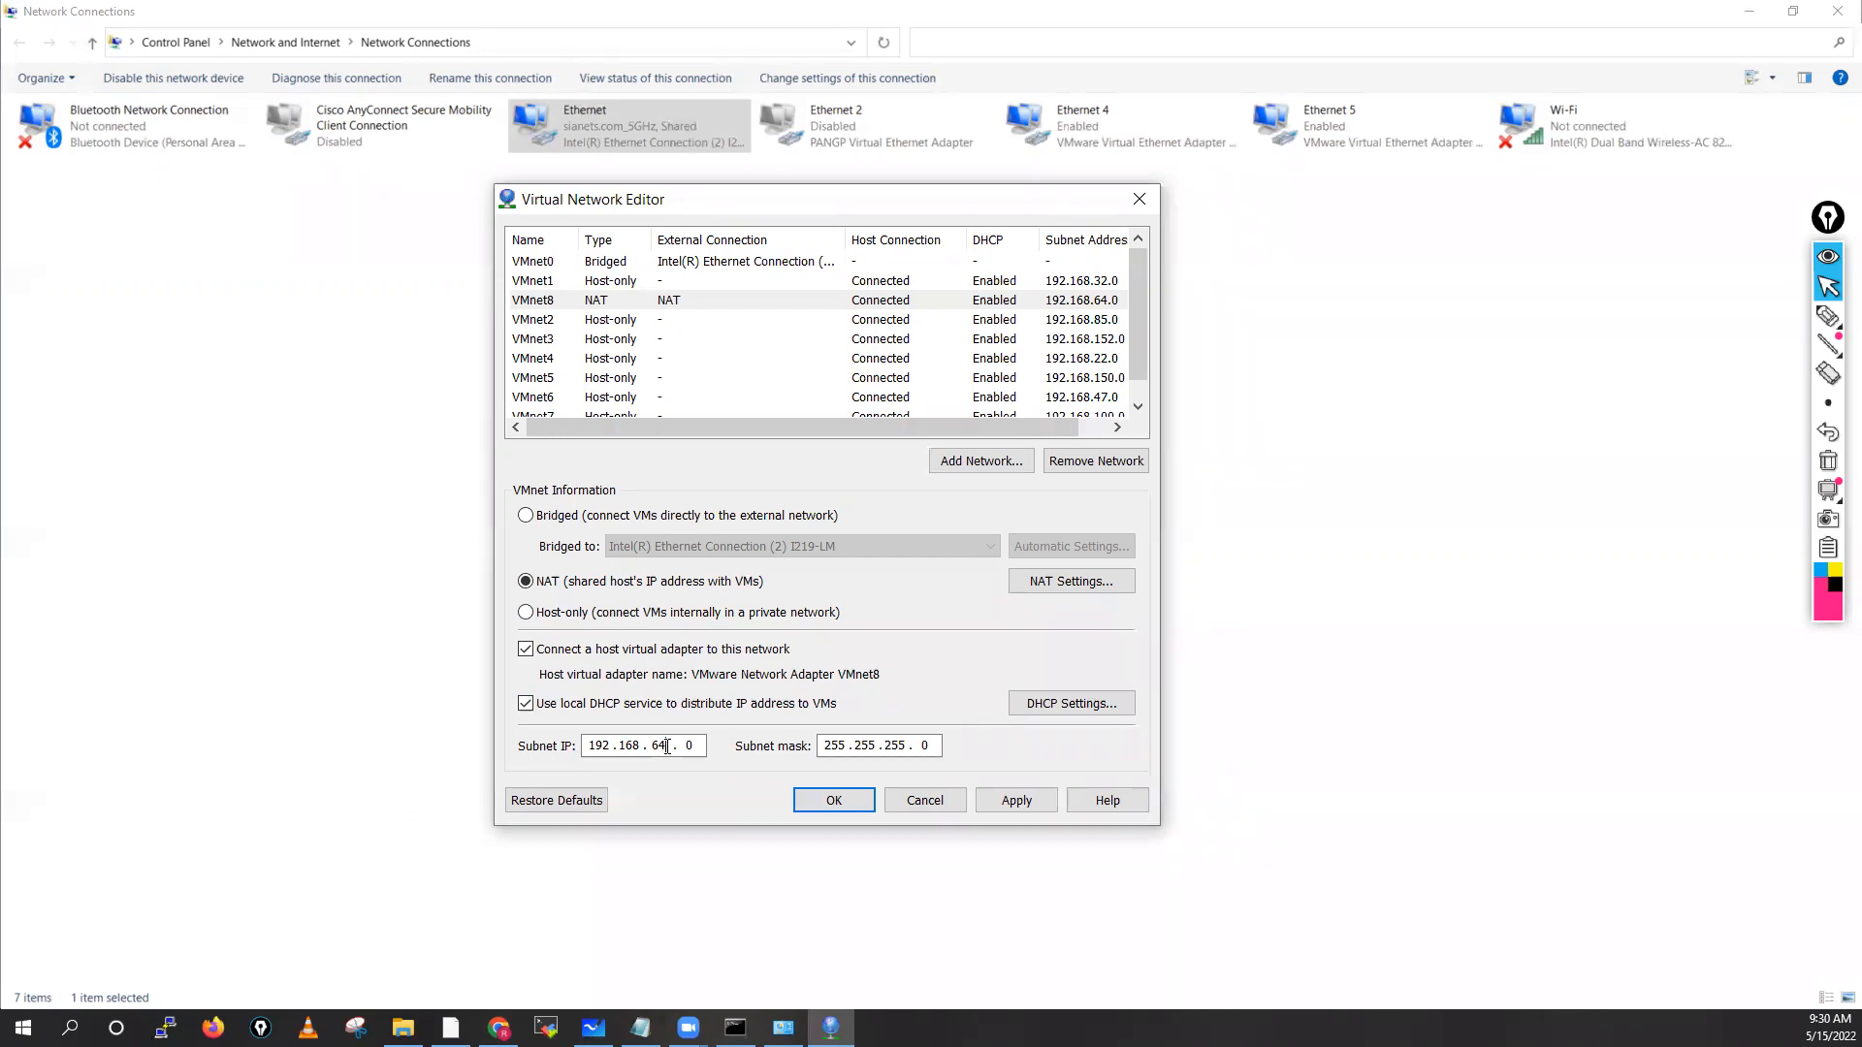
Replace the VMnet8 subnet's third octet with 137, making it 192.168.137.0
{"action": "key", "text": "BackSpace"}
{"action": "type", "text": "137"}
Set the VMnet8 NAT gateway to 192.168.137.2, leave DNS settings unchanged, and confirm
{"action": "left_click", "coordinate": [1057, 586]}
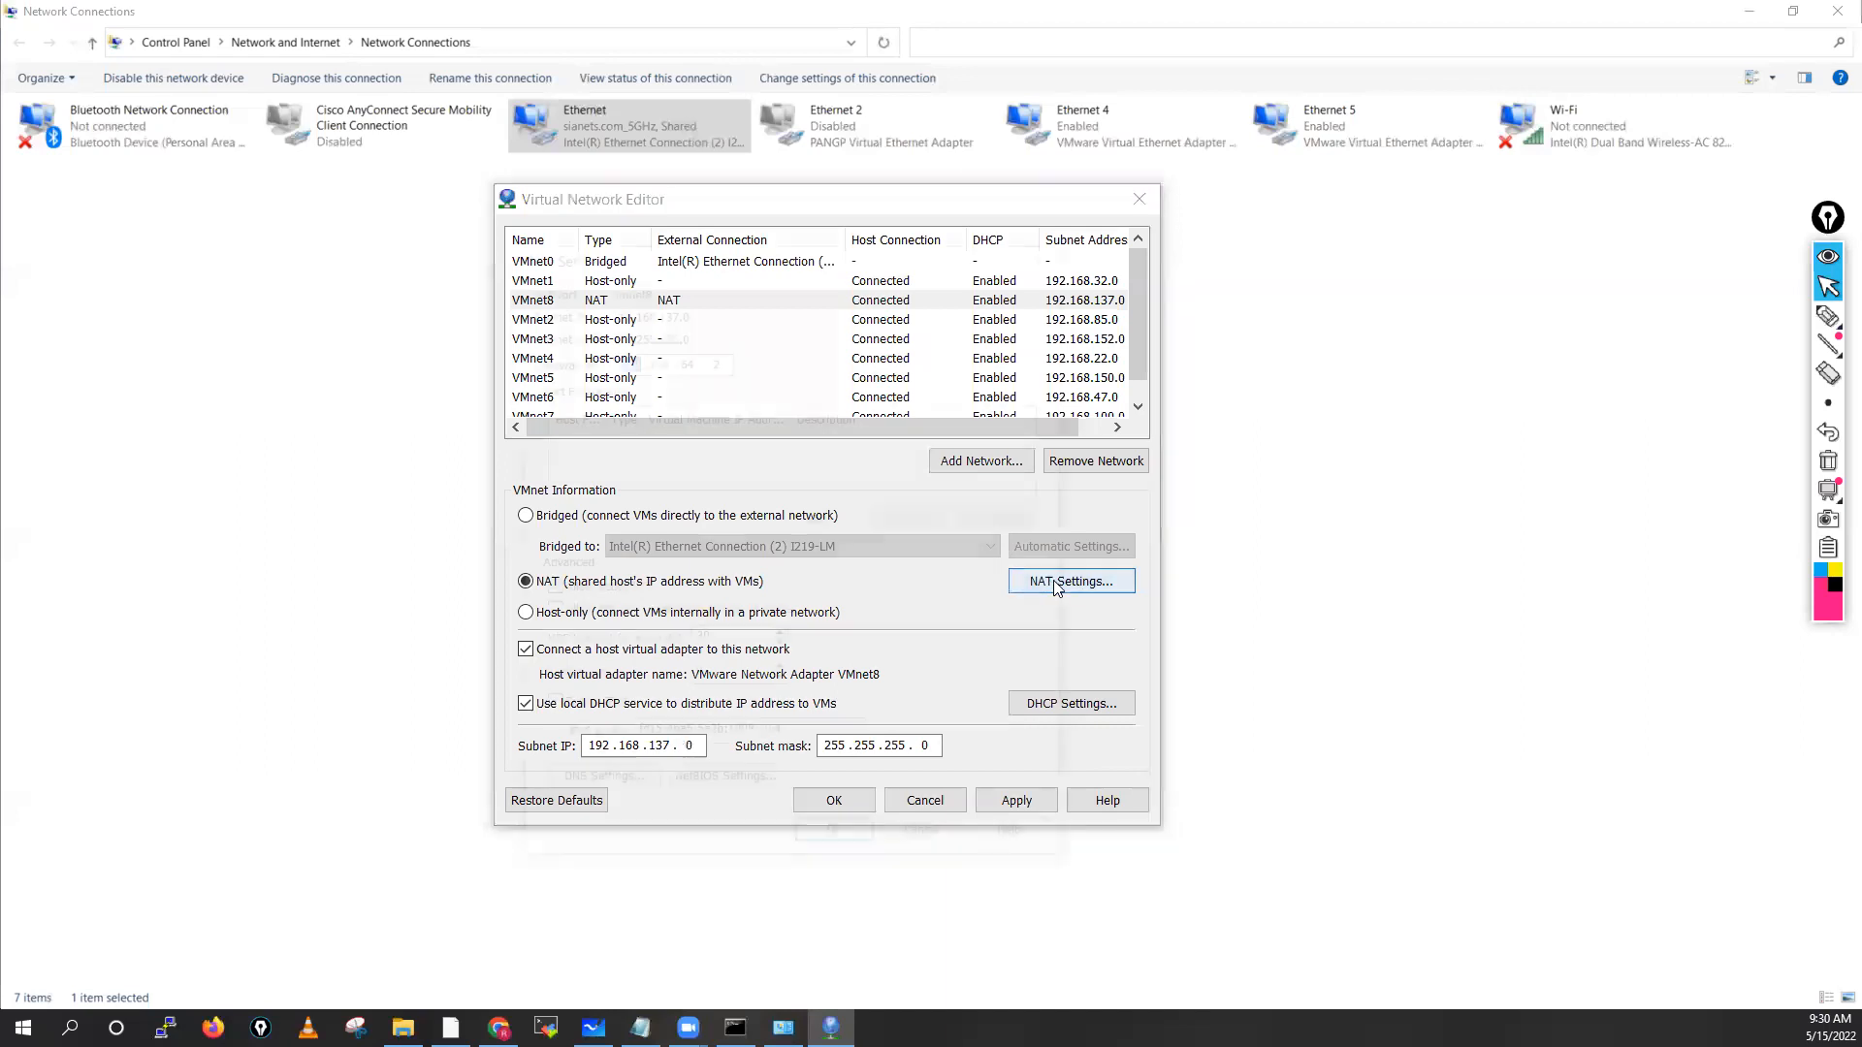
{"action": "double_click", "coordinate": [684, 359]}
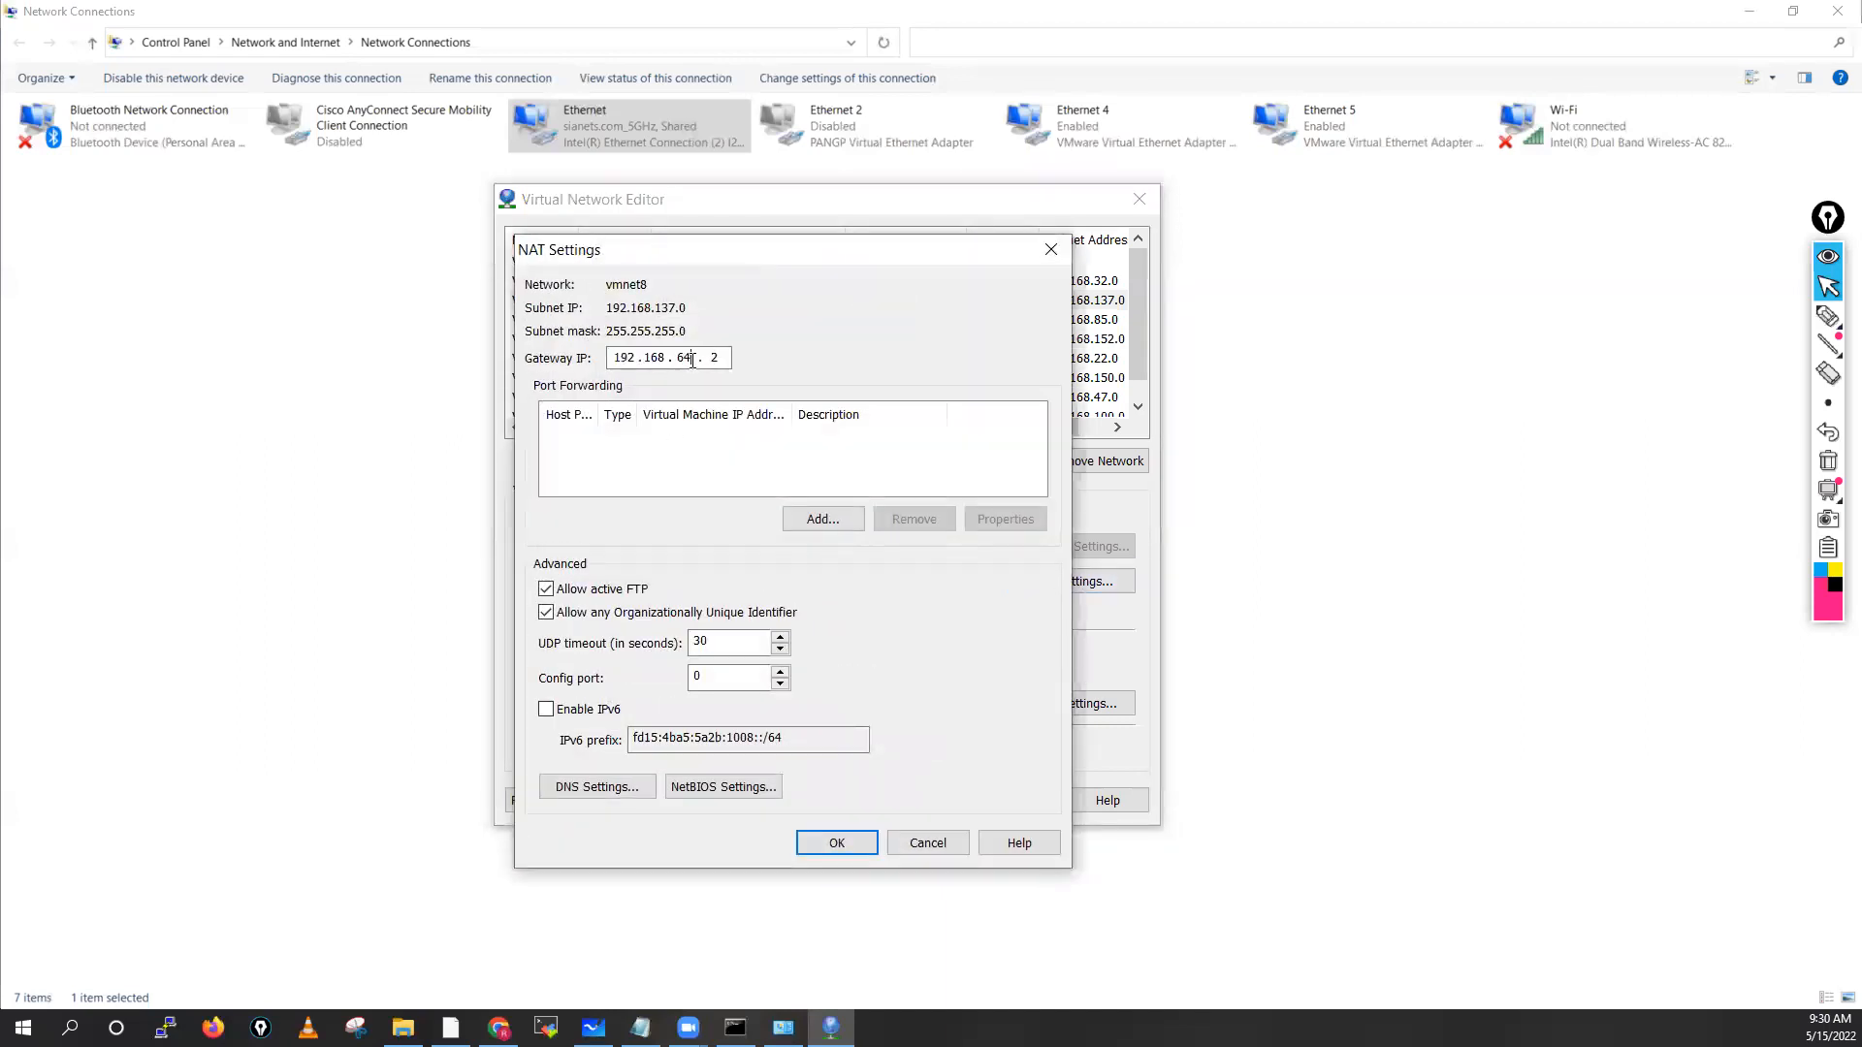
{"action": "type", "text": "137"}
{"action": "left_click", "coordinate": [721, 351]}
{"action": "left_click", "coordinate": [585, 790]}
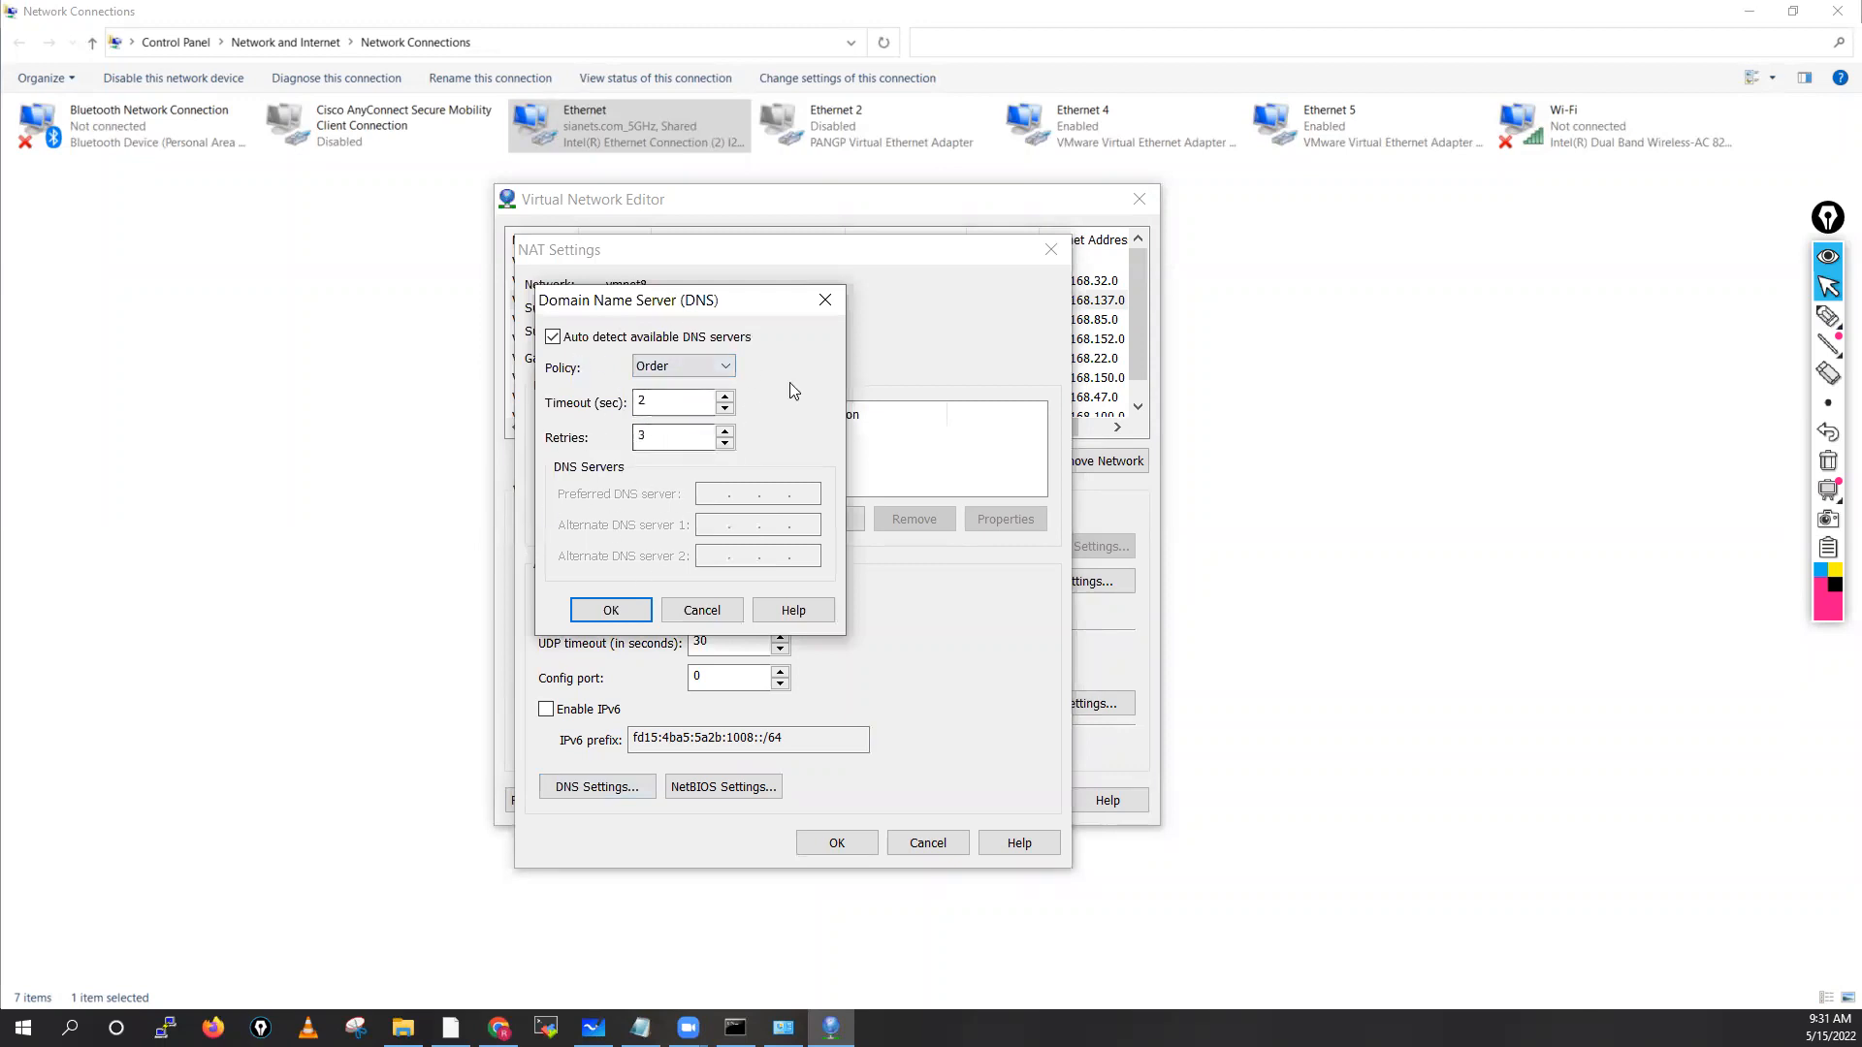
{"action": "left_click", "coordinate": [700, 610]}
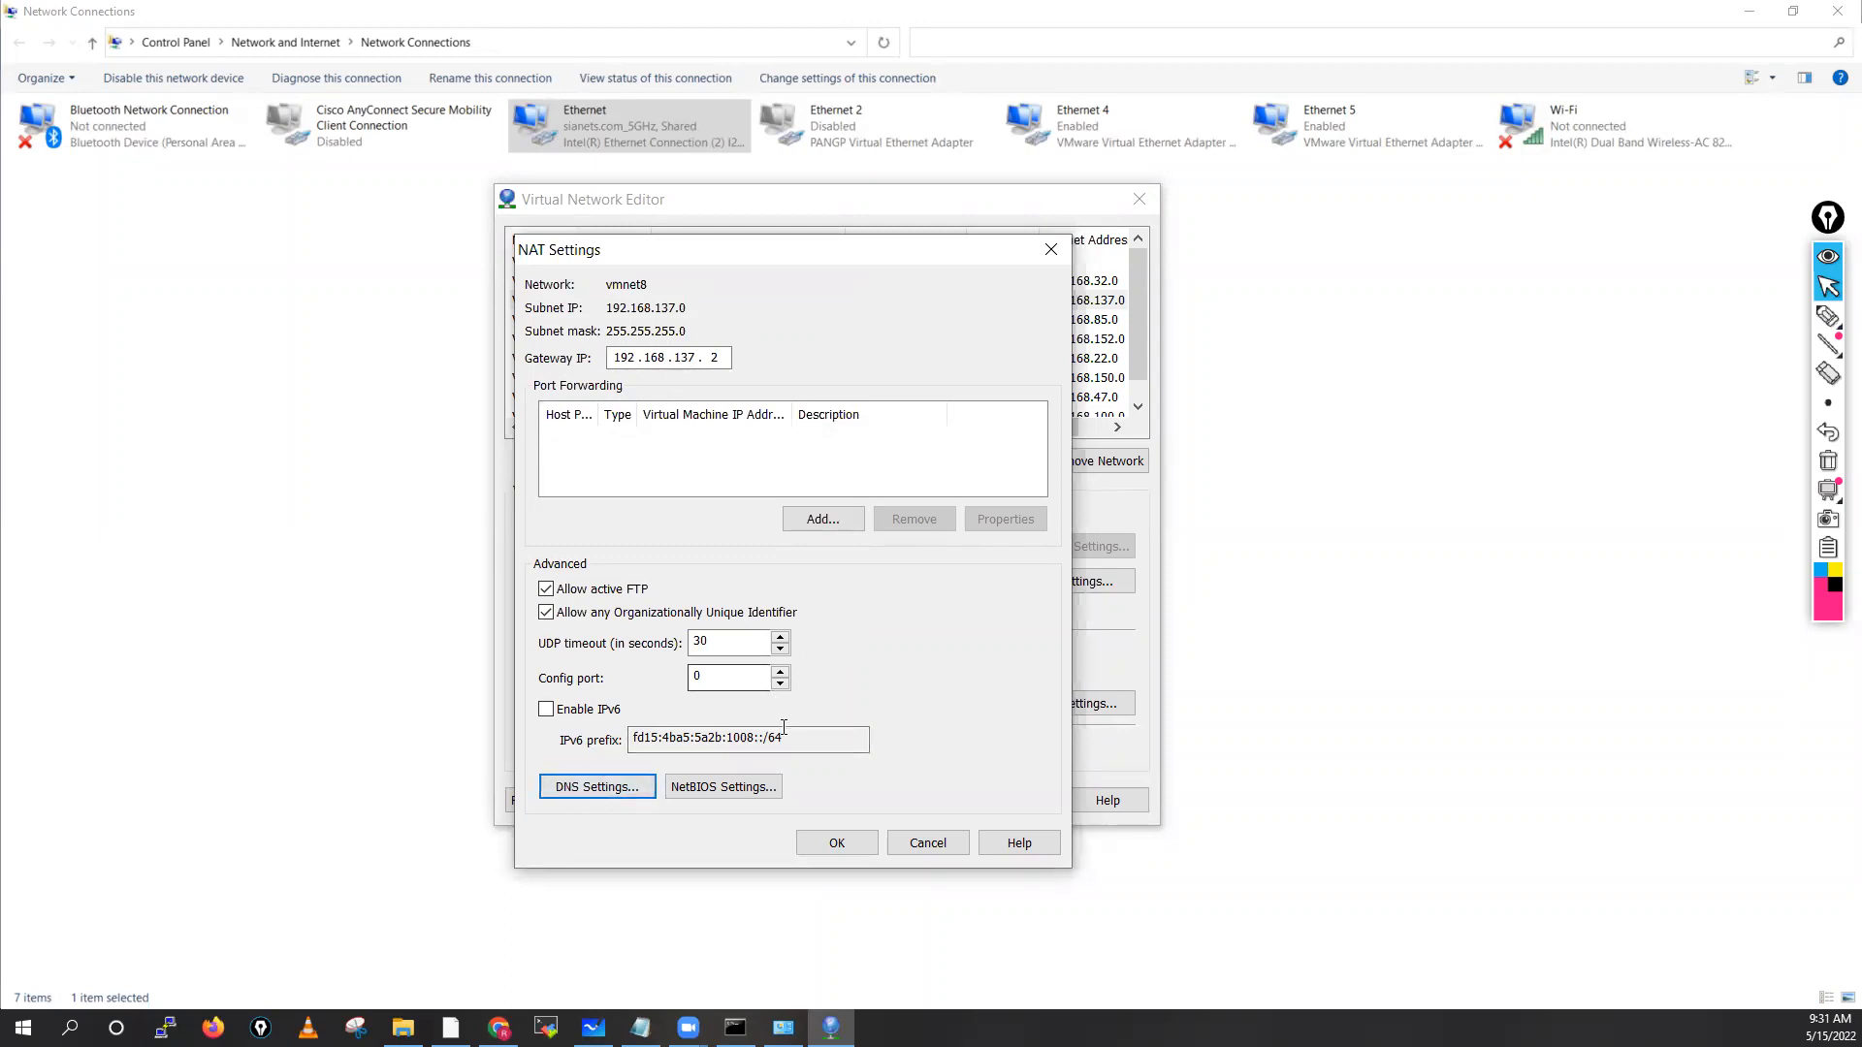
{"action": "left_click", "coordinate": [838, 846]}
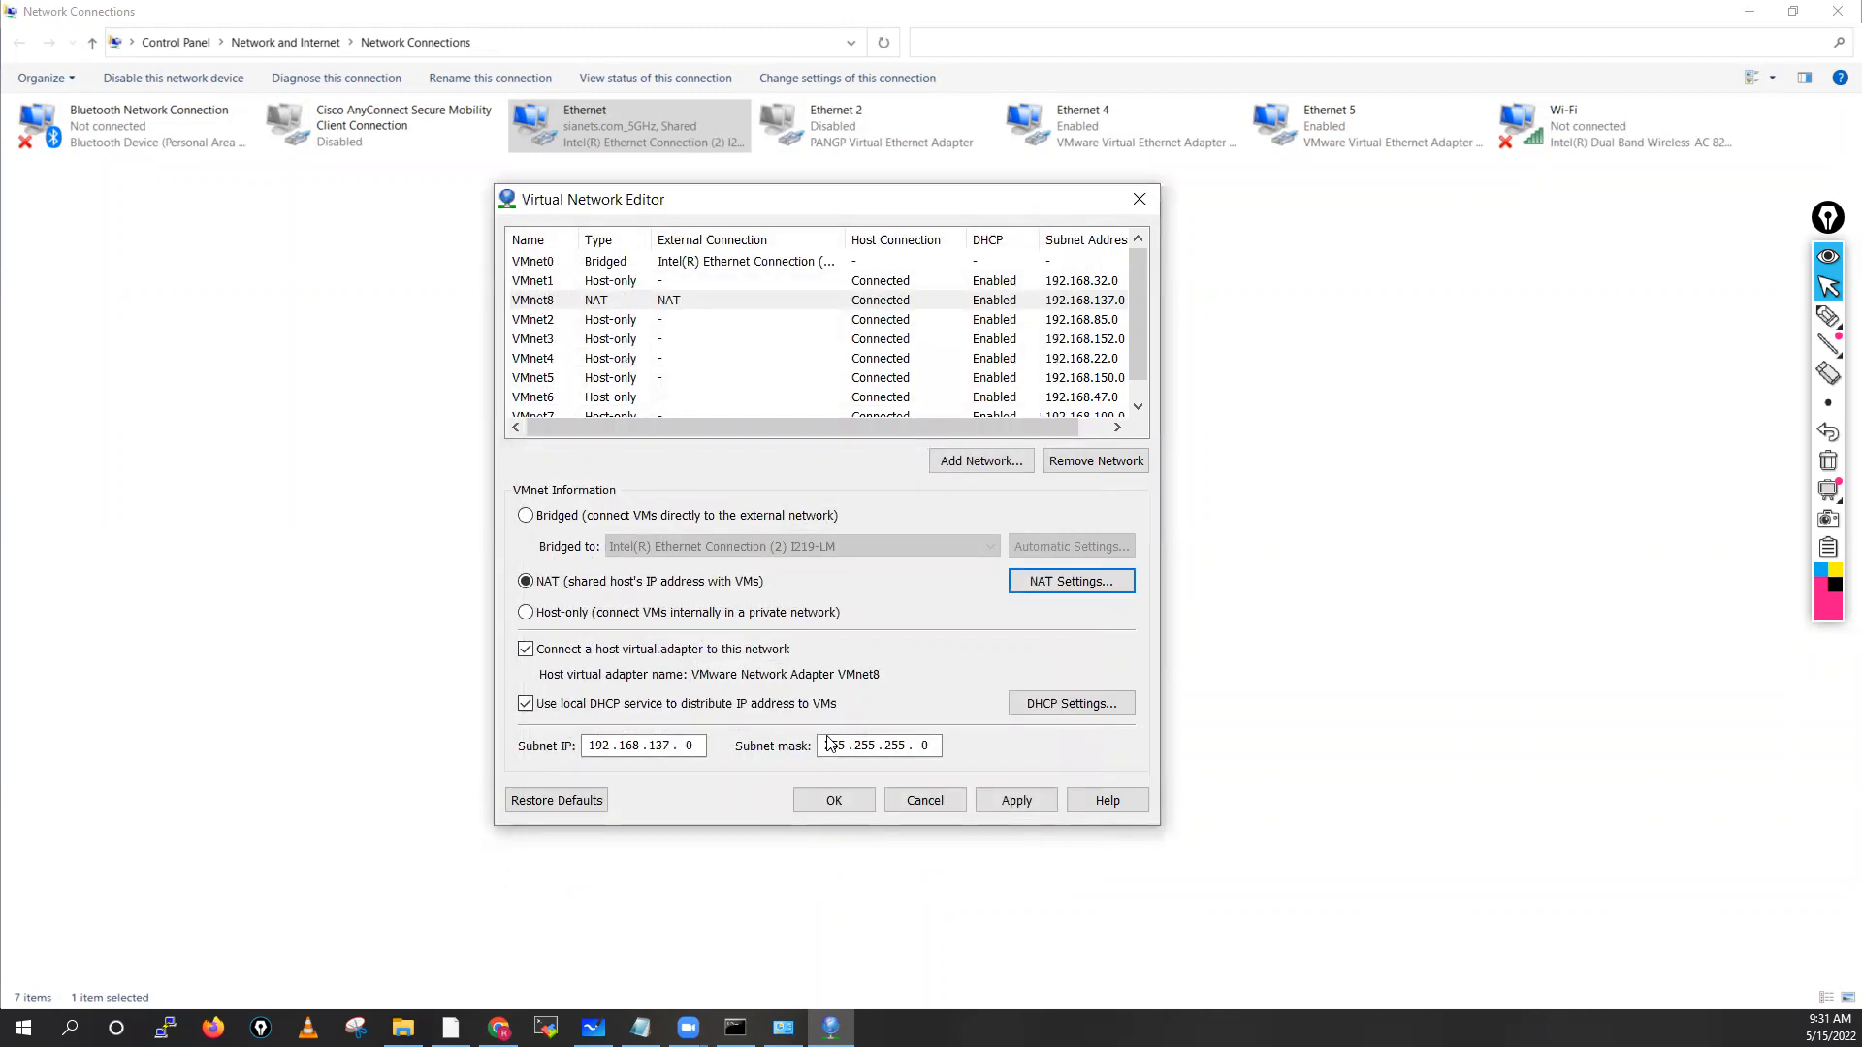
Set VMnet1's subnet IP to 10.1.1.0
{"action": "left_click", "coordinate": [553, 283]}
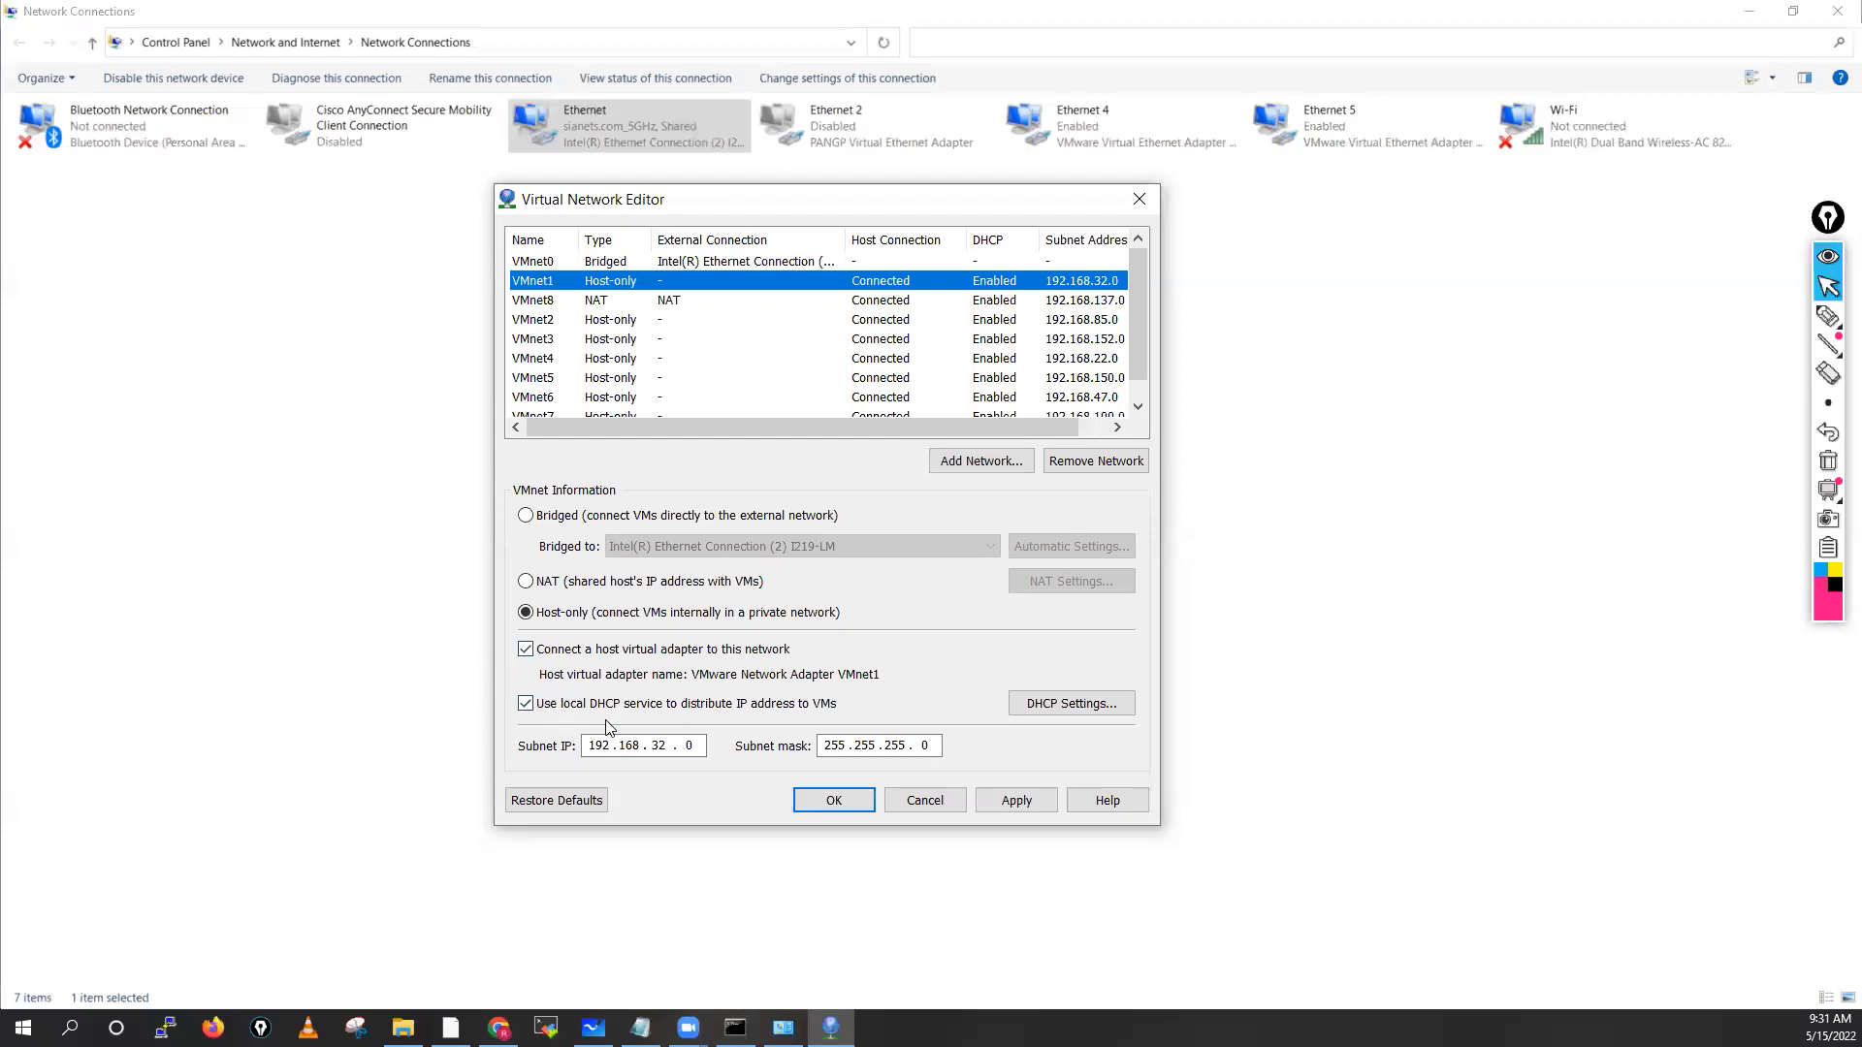
{"action": "left_click", "coordinate": [668, 746]}
{"action": "left_click", "coordinate": [666, 745]}
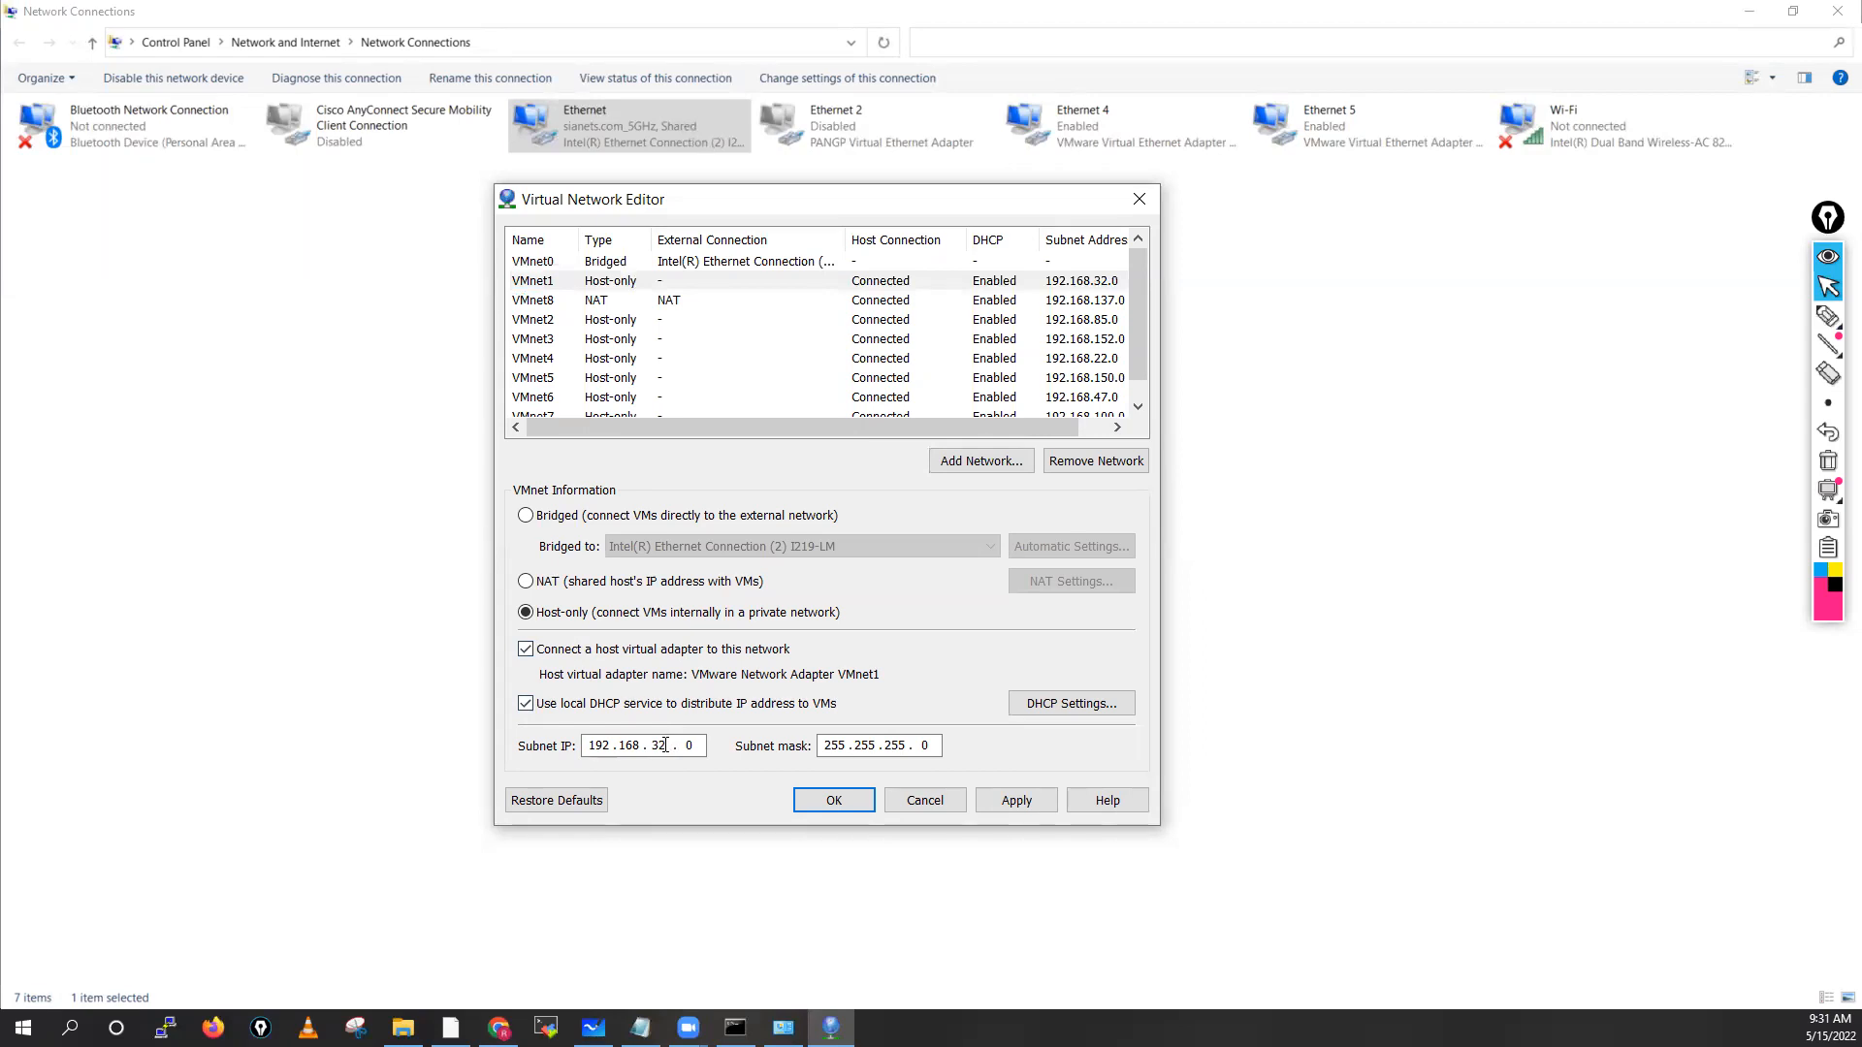
{"action": "key", "text": "BackSpace"}
{"action": "key", "text": "BackSpace"}
{"action": "key", "text": "BackSpace"}
{"action": "key", "text": "BackSpace"}
{"action": "key", "text": "BackSpace"}
{"action": "key", "text": "BackSpace"}
{"action": "key", "text": "BackSpace"}
{"action": "key", "text": "BackSpace"}
{"action": "type", "text": "10"}
Review VMnet0, VMnet1 and VMnet8, then set VMnet2's subnet IP to 10.2.2.0
{"action": "left_click", "coordinate": [560, 263]}
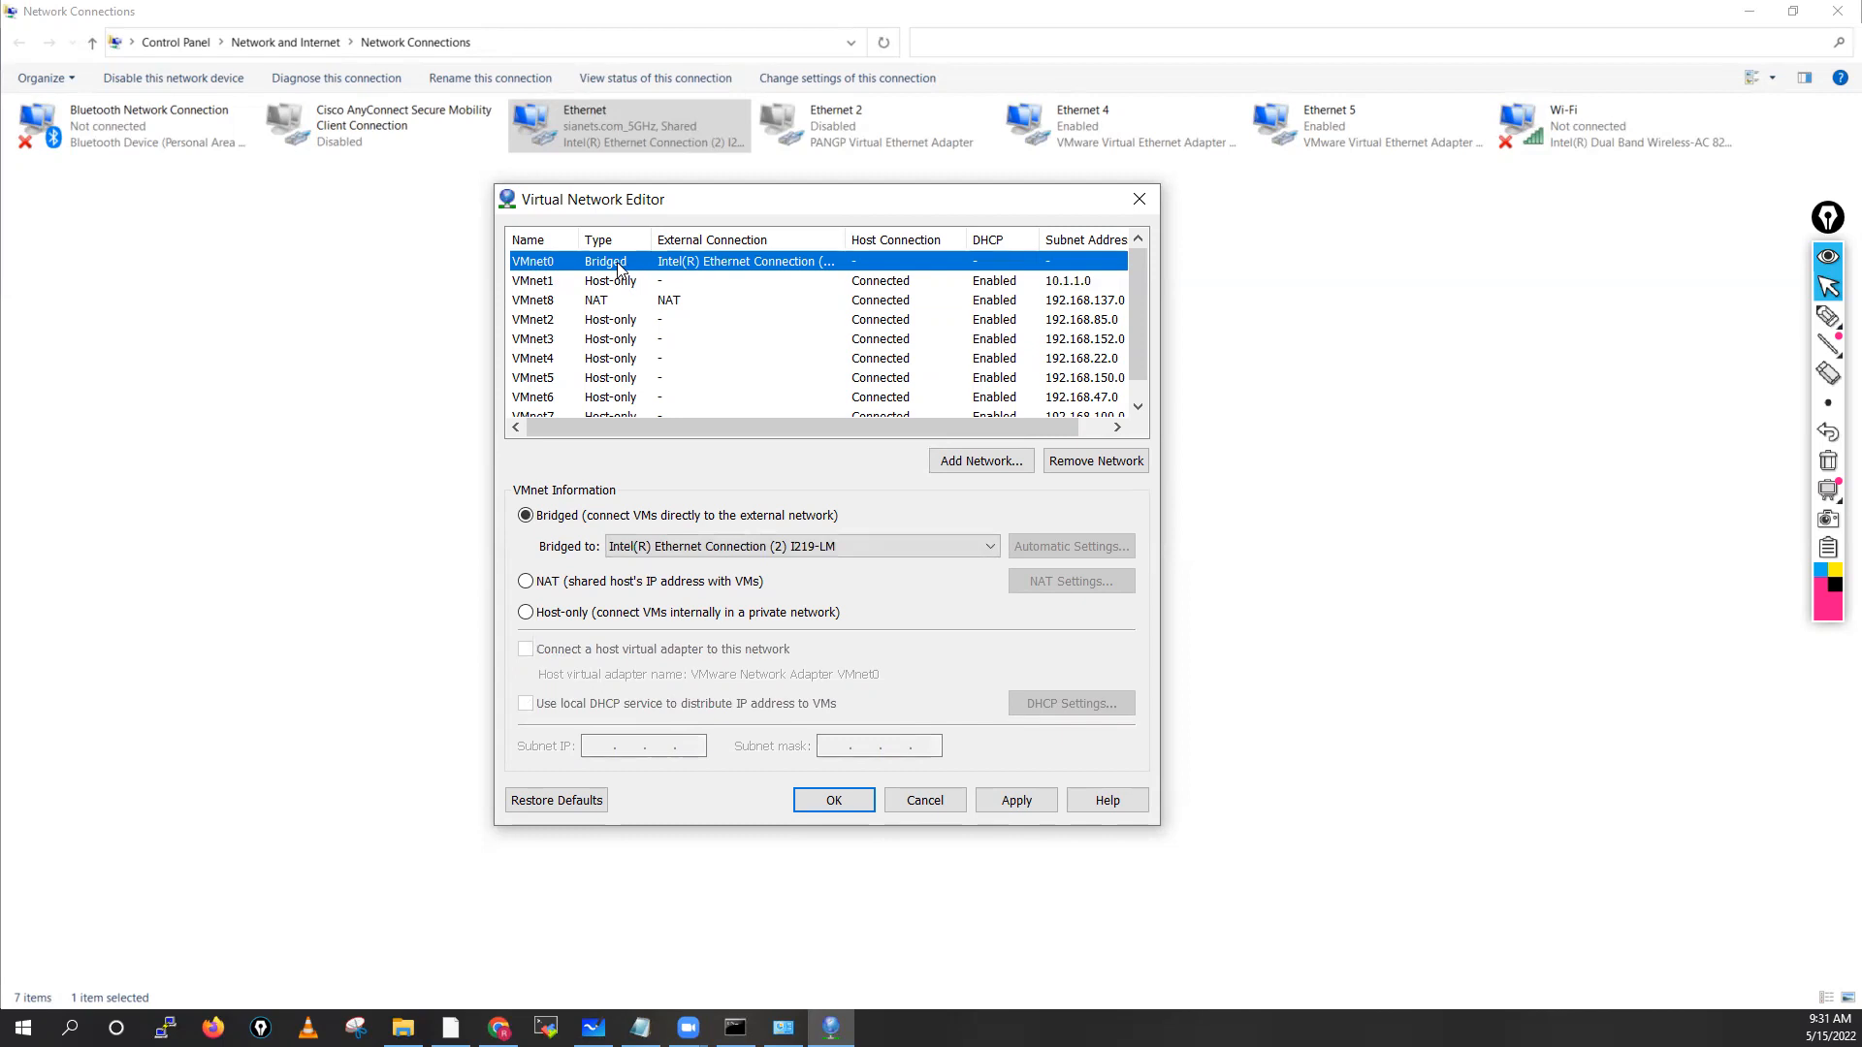
{"action": "left_click", "coordinate": [560, 282]}
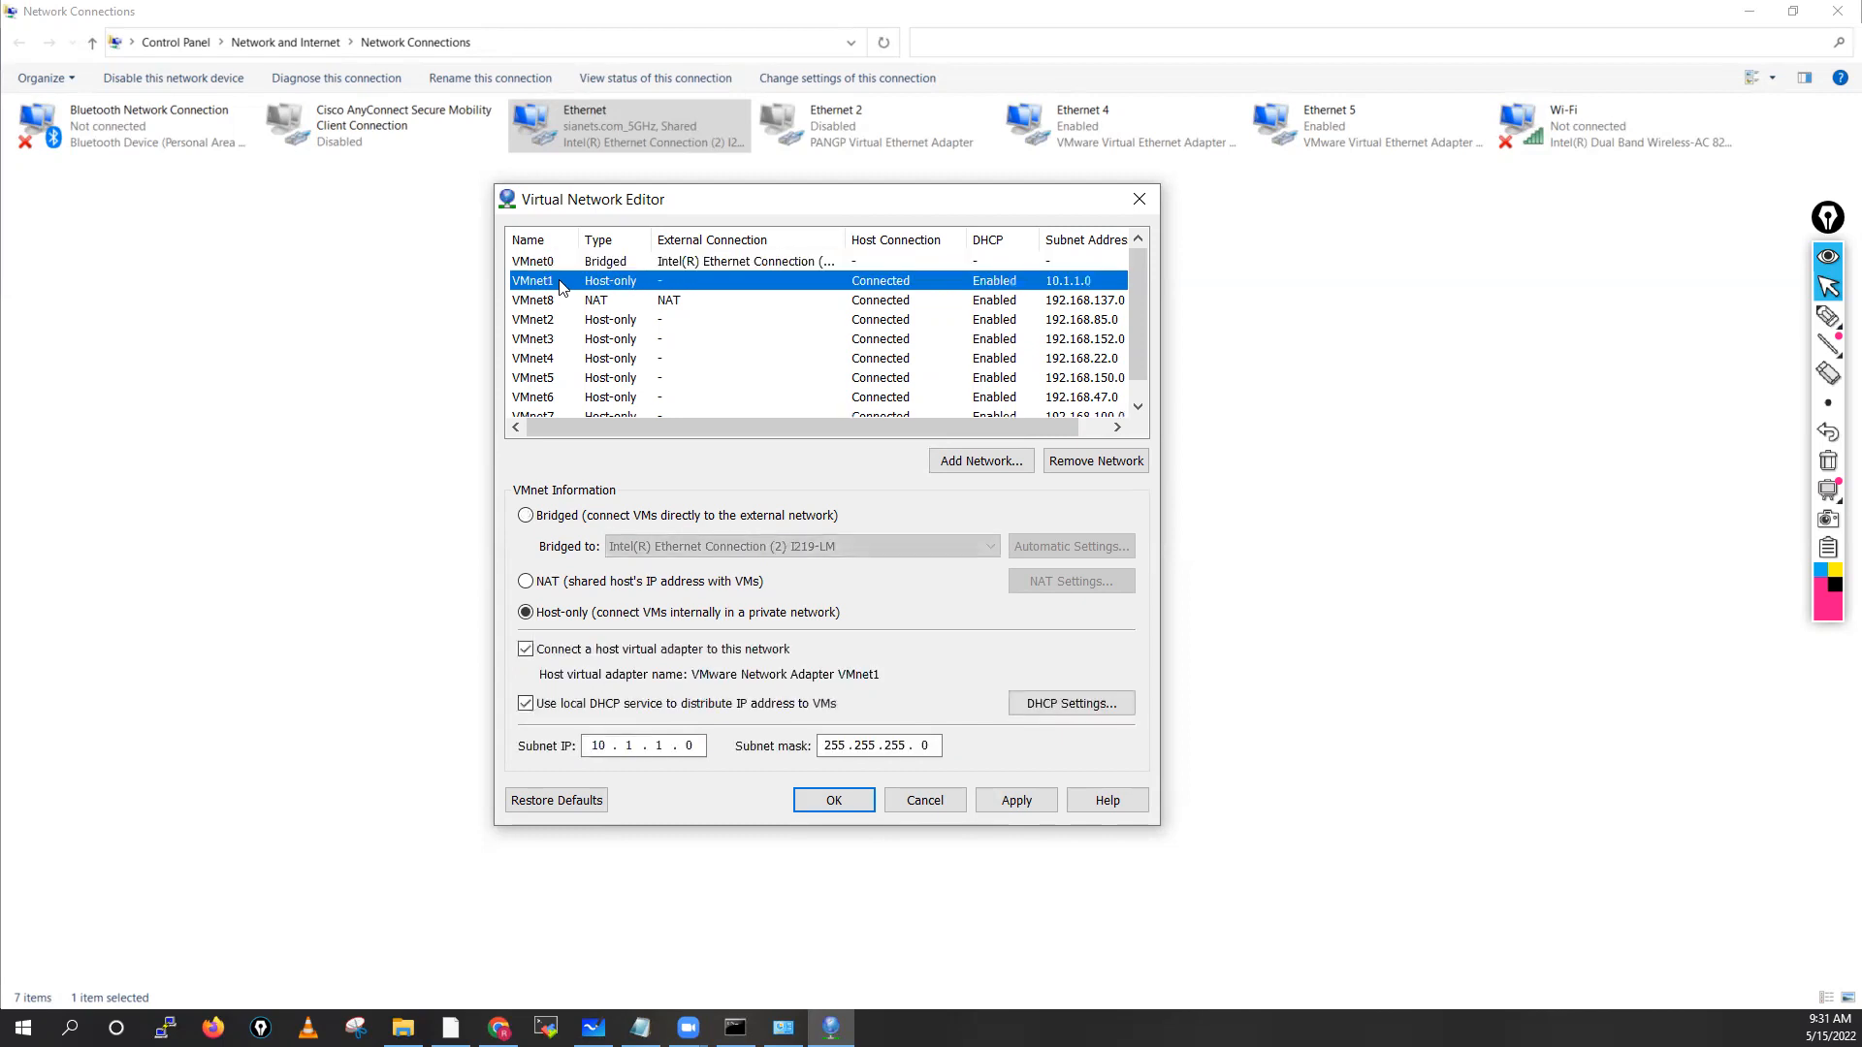
{"action": "left_click", "coordinate": [561, 302]}
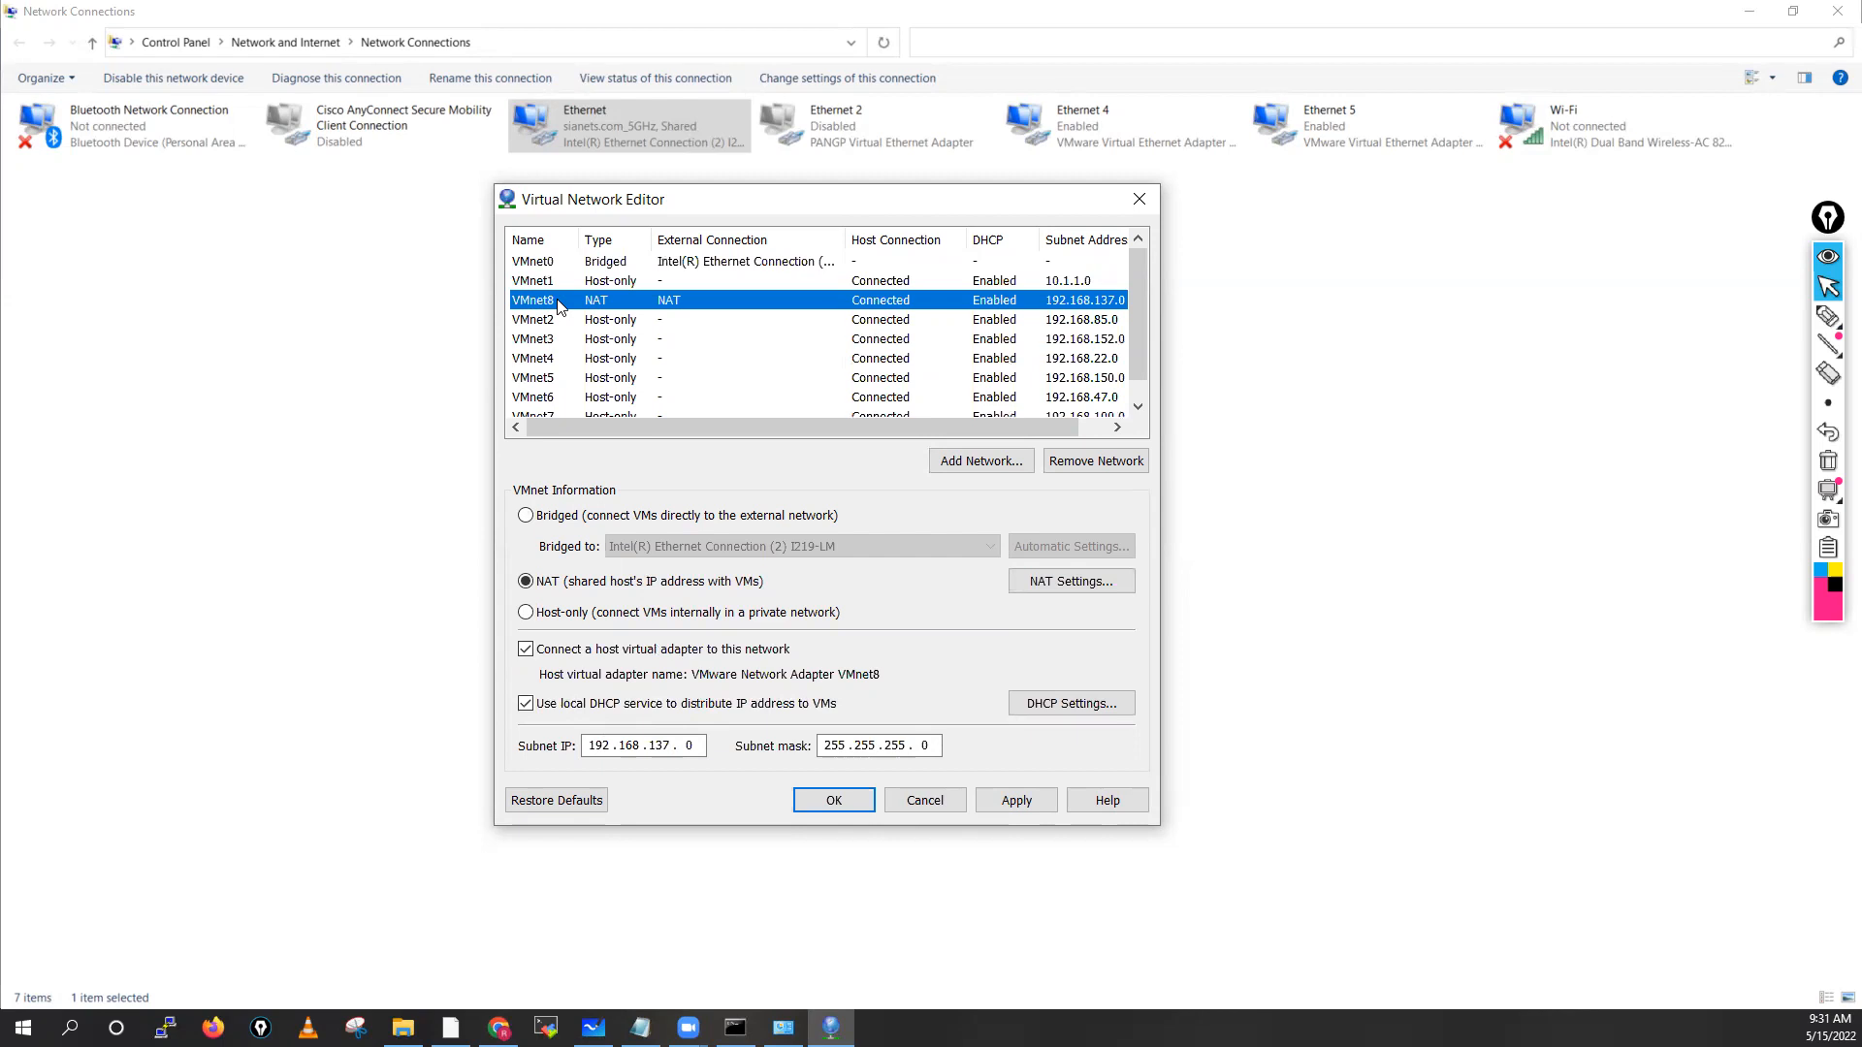
{"action": "left_click", "coordinate": [544, 322]}
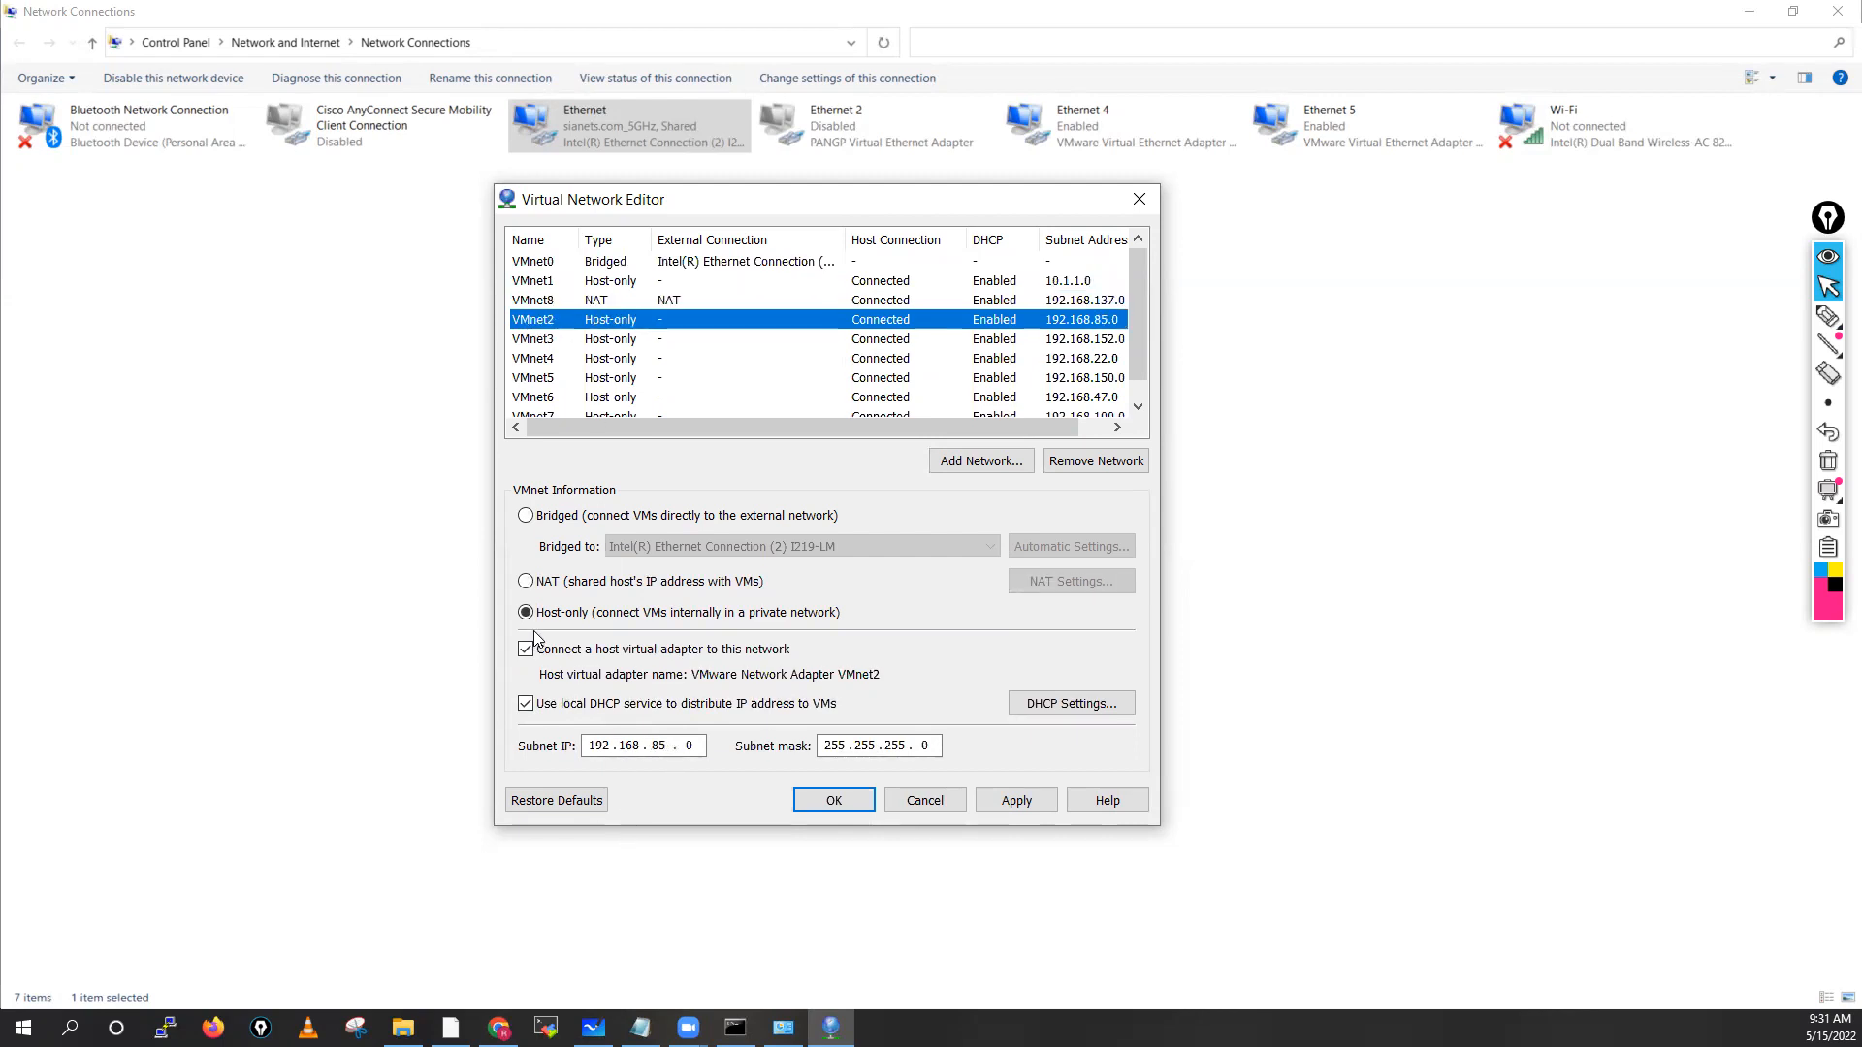
{"action": "left_click", "coordinate": [671, 746]}
{"action": "key", "text": "BackSpace"}
{"action": "key", "text": "BackSpace"}
{"action": "key", "text": "BackSpace"}
{"action": "key", "text": "BackSpace"}
{"action": "key", "text": "BackSpace"}
{"action": "key", "text": "BackSpace"}
{"action": "key", "text": "BackSpace"}
{"action": "key", "text": "BackSpace"}
{"action": "type", "text": "0.2.2"}
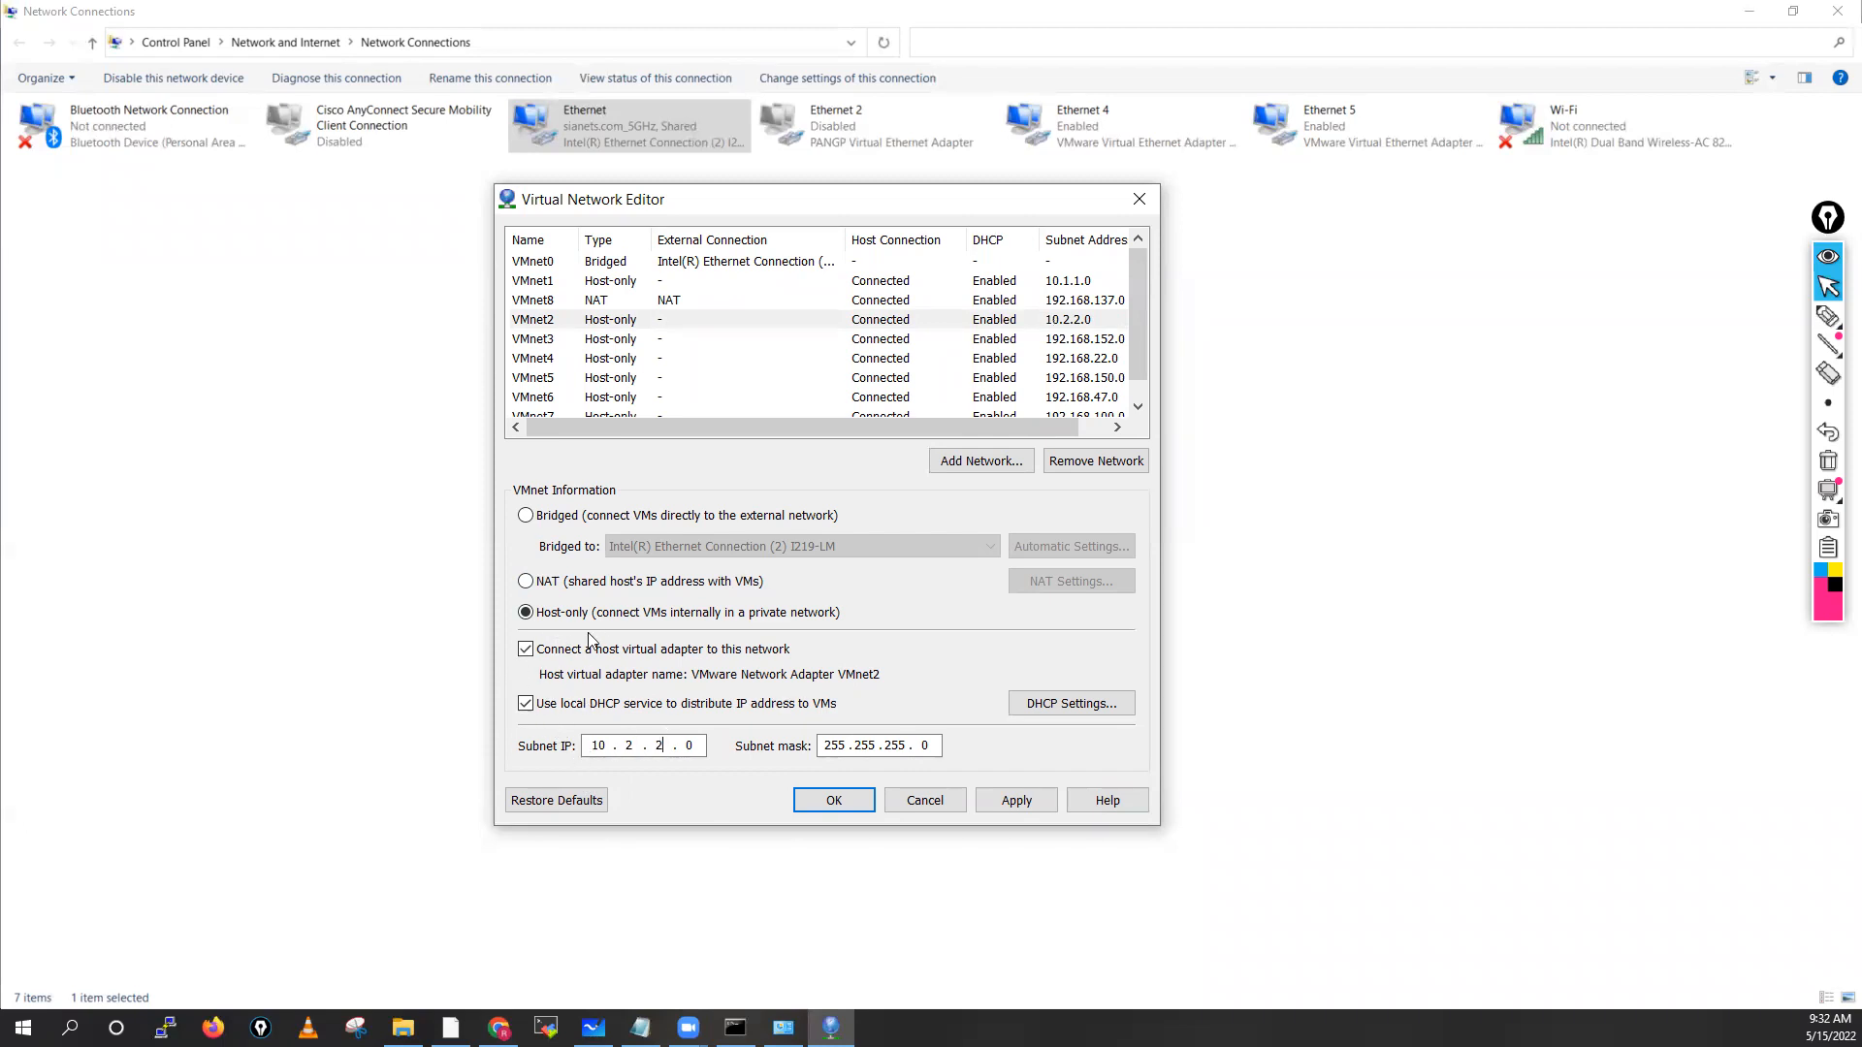
{"action": "left_click", "coordinate": [656, 341]}
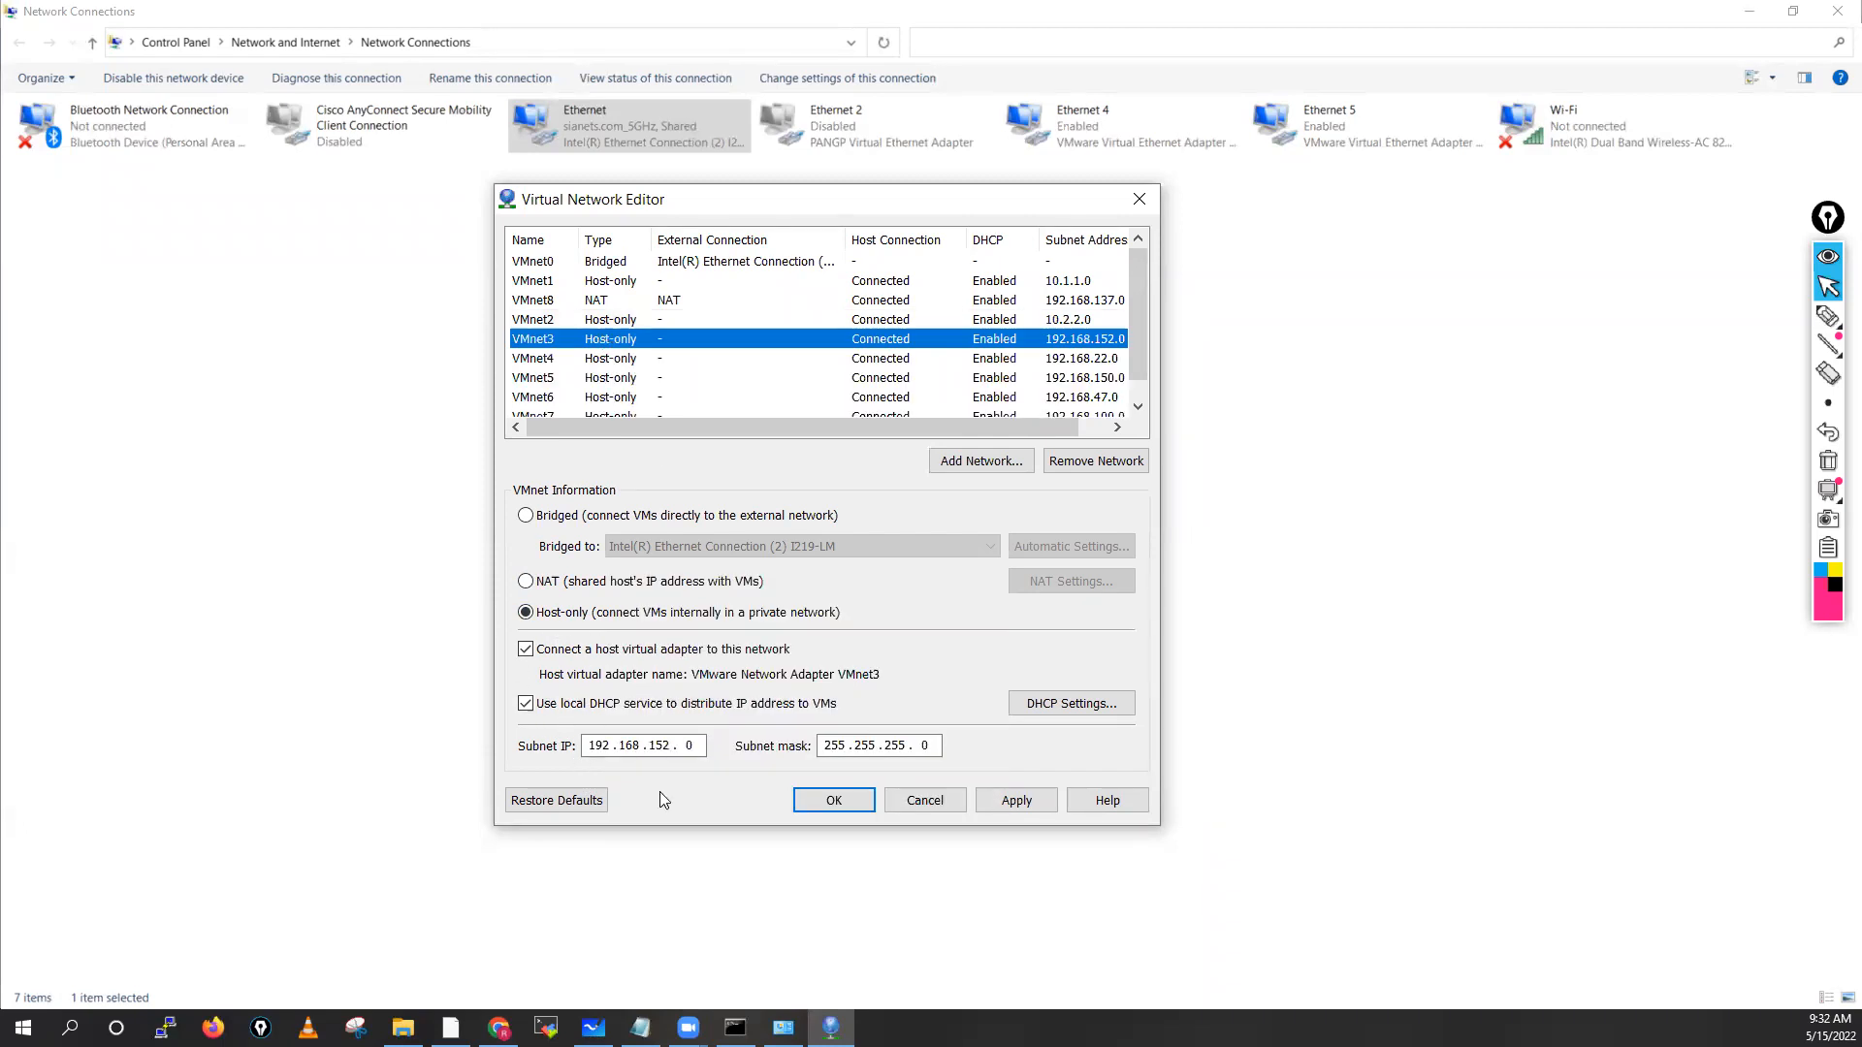
Set VMnet3 and VMnet4 subnets to 10.3.3.0 and 10.4.4.0
{"action": "left_click", "coordinate": [671, 742]}
{"action": "key", "text": "BackSpace"}
{"action": "key", "text": "BackSpace"}
{"action": "key", "text": "BackSpace"}
{"action": "key", "text": "BackSpace"}
{"action": "key", "text": "BackSpace"}
{"action": "key", "text": "BackSpace"}
{"action": "key", "text": "BackSpace"}
{"action": "key", "text": "BackSpace"}
{"action": "key", "text": "BackSpace"}
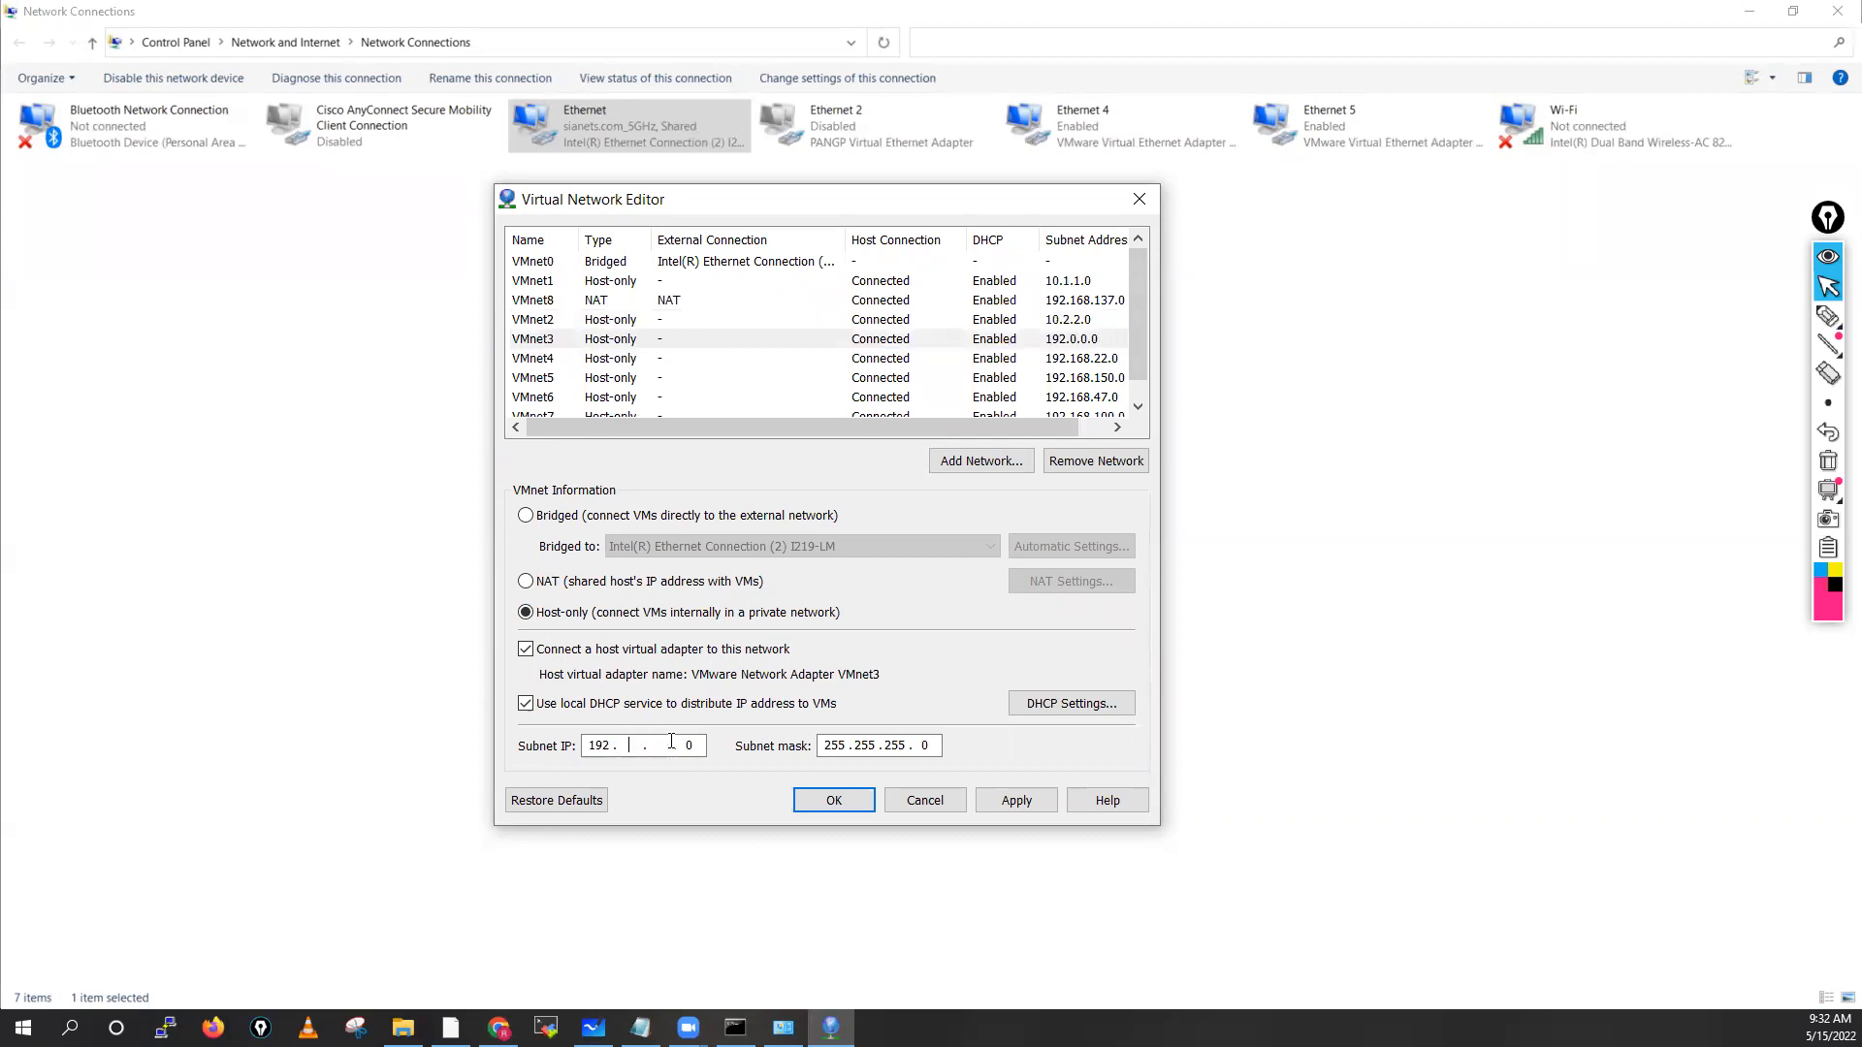
{"action": "type", "text": "10.3.3"}
{"action": "left_click", "coordinate": [548, 359]}
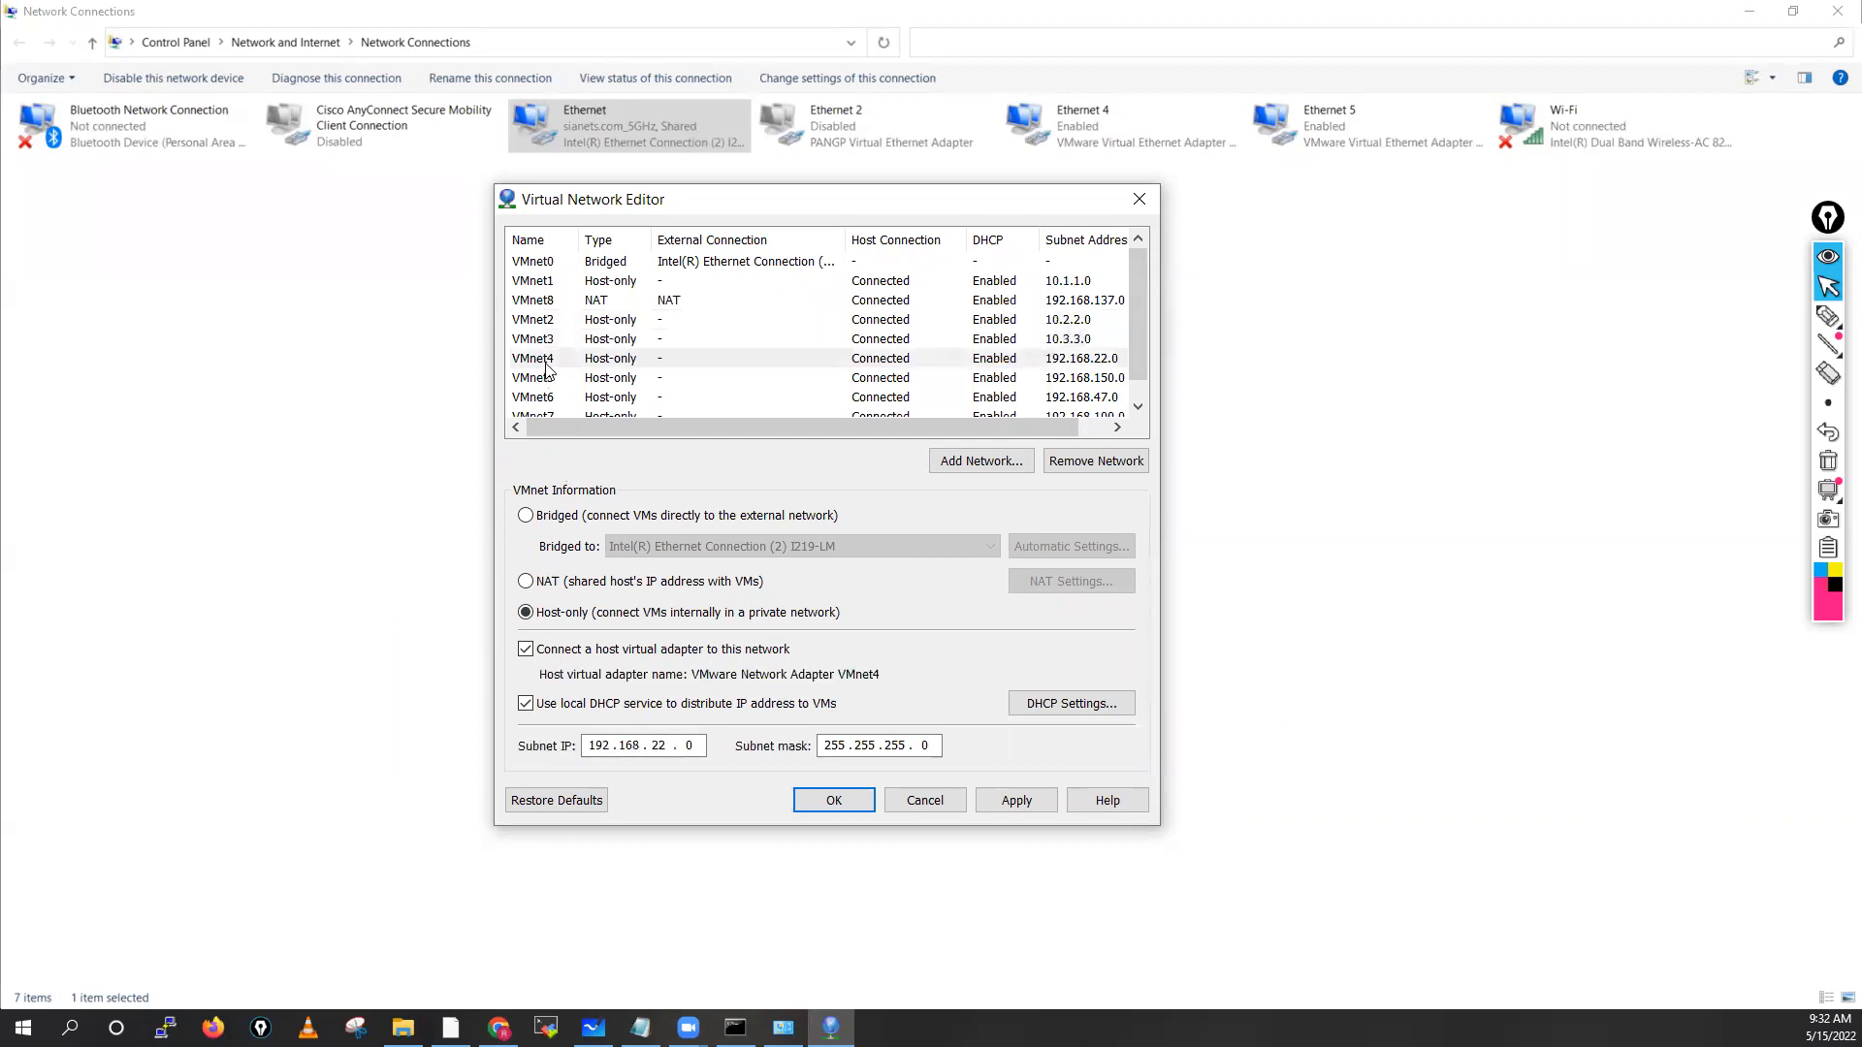
{"action": "left_click", "coordinate": [668, 746]}
{"action": "key", "text": "BackSpace"}
{"action": "key", "text": "BackSpace"}
{"action": "key", "text": "BackSpace"}
{"action": "key", "text": "BackSpace"}
{"action": "key", "text": "BackSpace"}
{"action": "key", "text": "BackSpace"}
{"action": "key", "text": "BackSpace"}
{"action": "key", "text": "BackSpace"}
{"action": "type", "text": "19"}
{"action": "key", "text": "BackSpace"}
{"action": "type", "text": "0 . 4 . 4"}
Set VMnet5, VMnet6 and VMnet7 subnets to 10.5.5.0, 10.6.6.0 and 10.7.7.0
{"action": "left_click", "coordinate": [539, 378]}
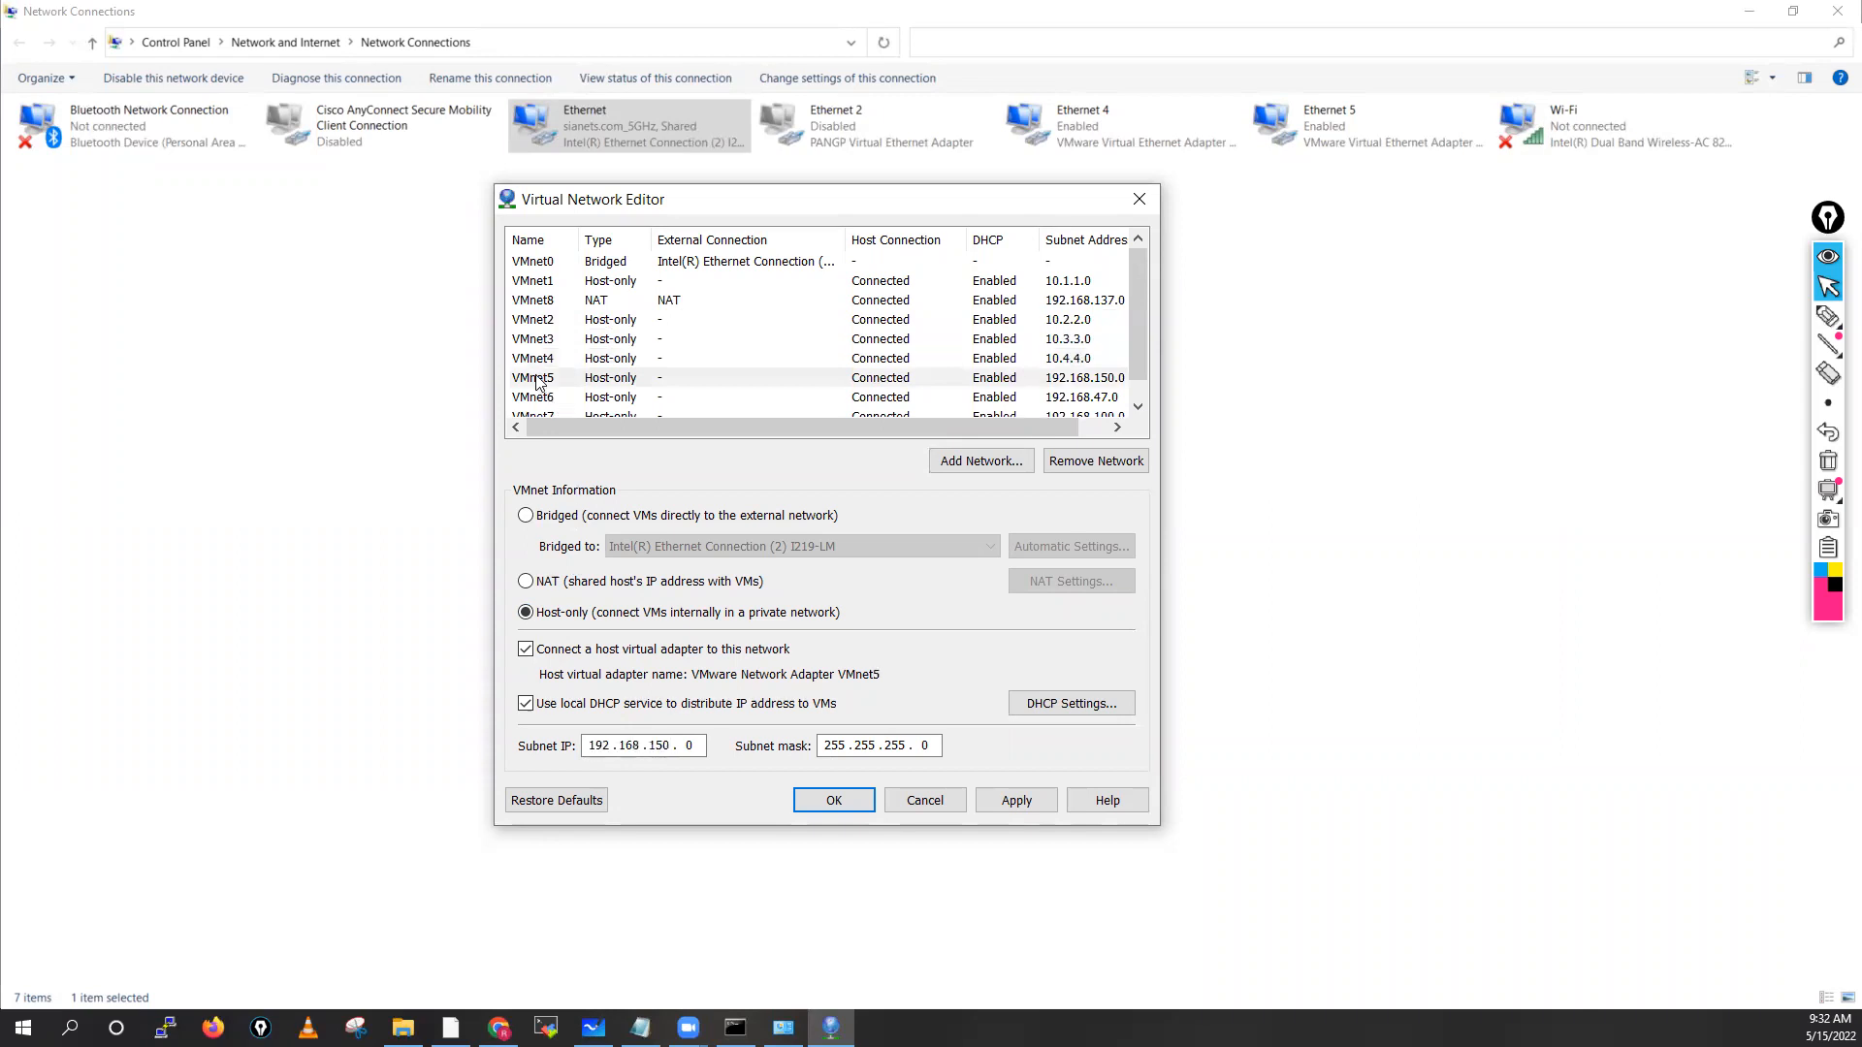
{"action": "left_click", "coordinate": [669, 747]}
{"action": "key", "text": "BackSpace"}
{"action": "key", "text": "BackSpace"}
{"action": "key", "text": "BackSpace"}
{"action": "key", "text": "BackSpace"}
{"action": "key", "text": "BackSpace"}
{"action": "key", "text": "BackSpace"}
{"action": "key", "text": "BackSpace"}
{"action": "key", "text": "BackSpace"}
{"action": "key", "text": "BackSpace"}
{"action": "type", "text": "10"}
{"action": "left_click", "coordinate": [523, 398]}
{"action": "left_click", "coordinate": [669, 748]}
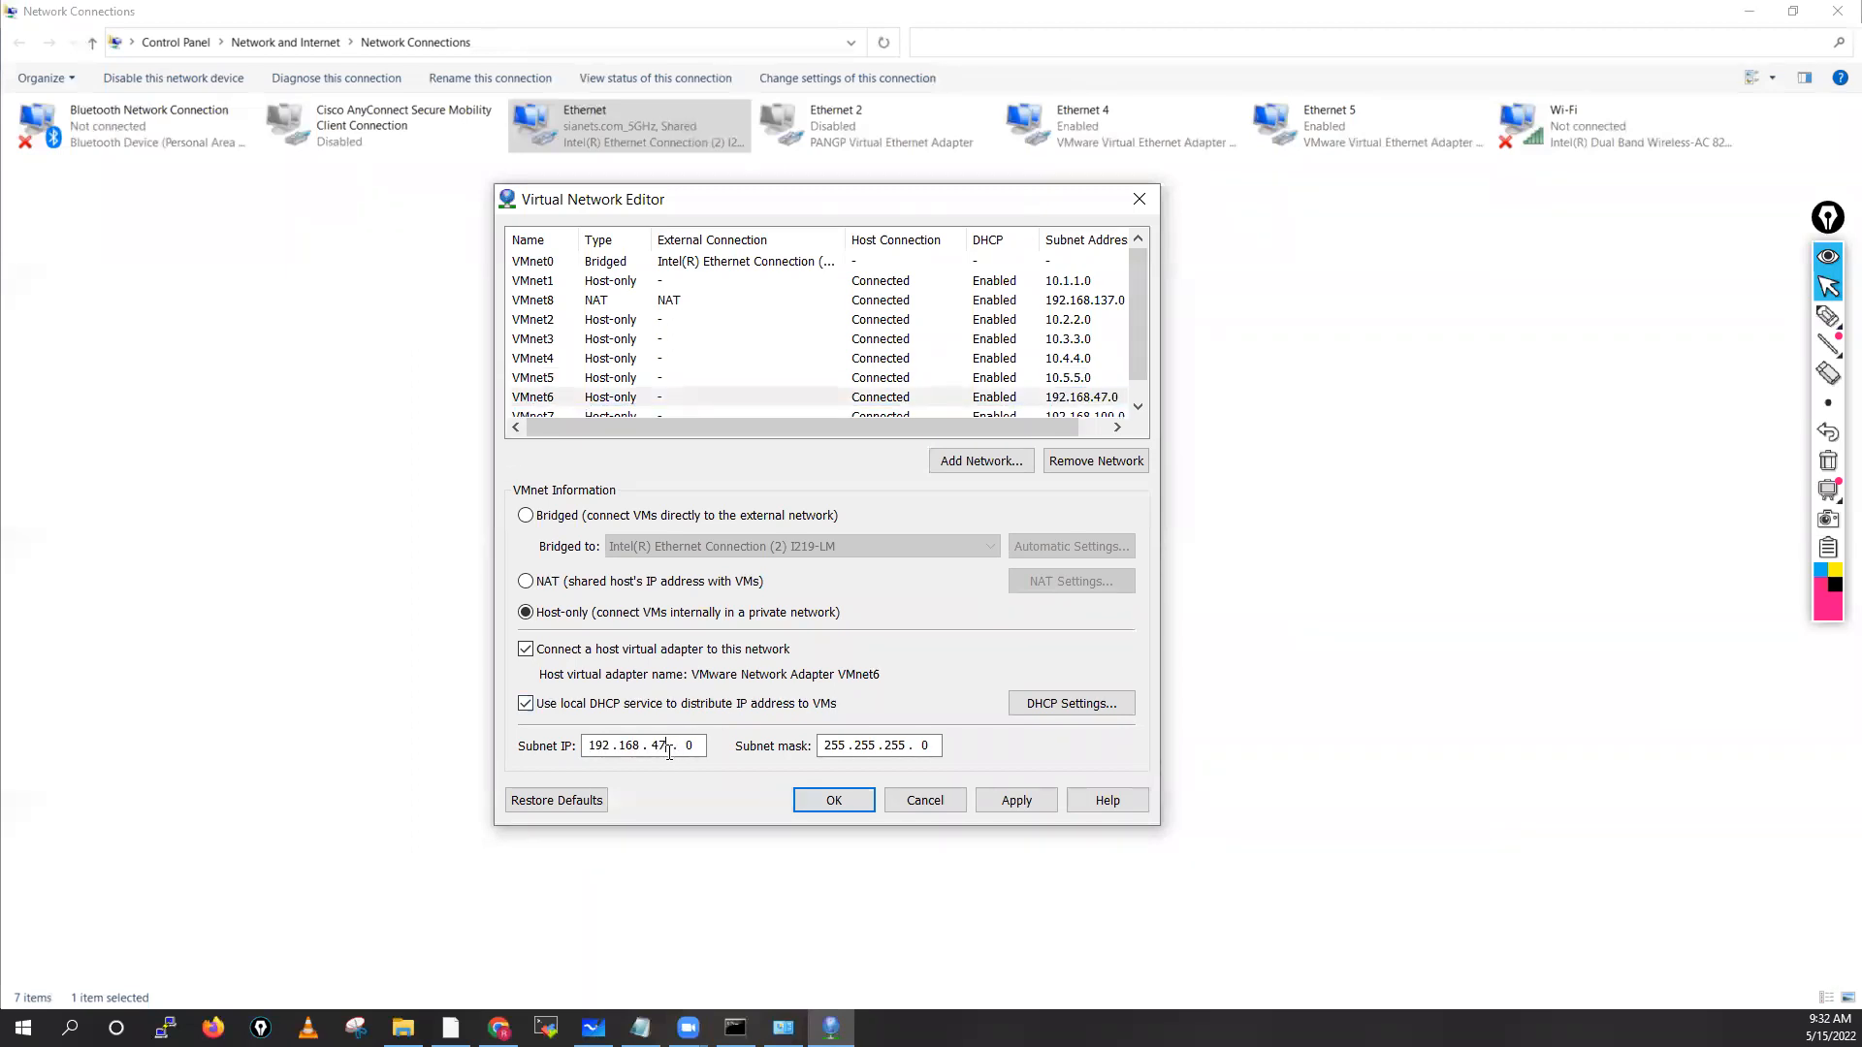
{"action": "key", "text": "BackSpace"}
{"action": "key", "text": "BackSpace"}
{"action": "key", "text": "BackSpace"}
{"action": "key", "text": "BackSpace"}
{"action": "key", "text": "BackSpace"}
{"action": "key", "text": "BackSpace"}
{"action": "key", "text": "BackSpace"}
{"action": "key", "text": "BackSpace"}
{"action": "type", "text": "1066"}
{"action": "left_click_drag", "start_coordinate": [1139, 334], "coordinate": [1138, 383]}
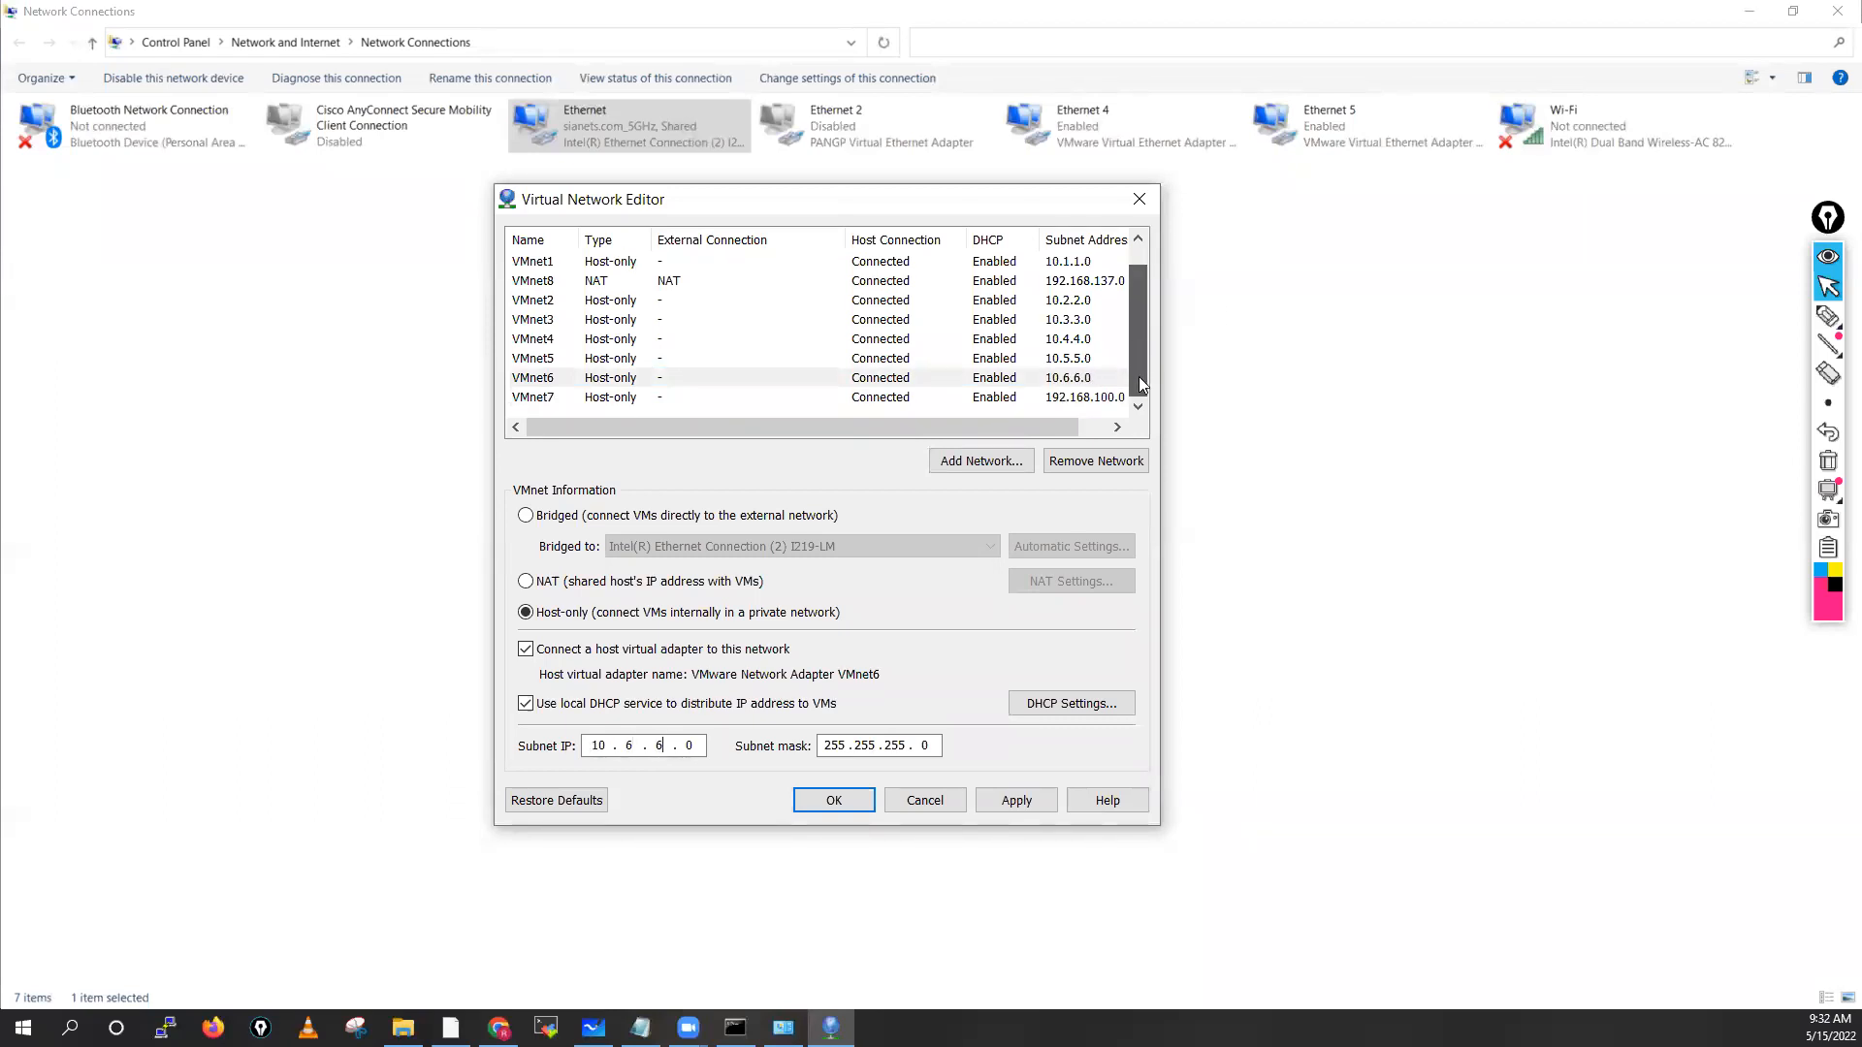
{"action": "left_click", "coordinate": [547, 397]}
{"action": "left_click", "coordinate": [669, 744]}
{"action": "key", "text": "BackSpace"}
{"action": "key", "text": "BackSpace"}
{"action": "key", "text": "BackSpace"}
{"action": "key", "text": "BackSpace"}
{"action": "key", "text": "BackSpace"}
{"action": "key", "text": "BackSpace"}
{"action": "key", "text": "BackSpace"}
{"action": "key", "text": "BackSpace"}
{"action": "type", "text": "0."}
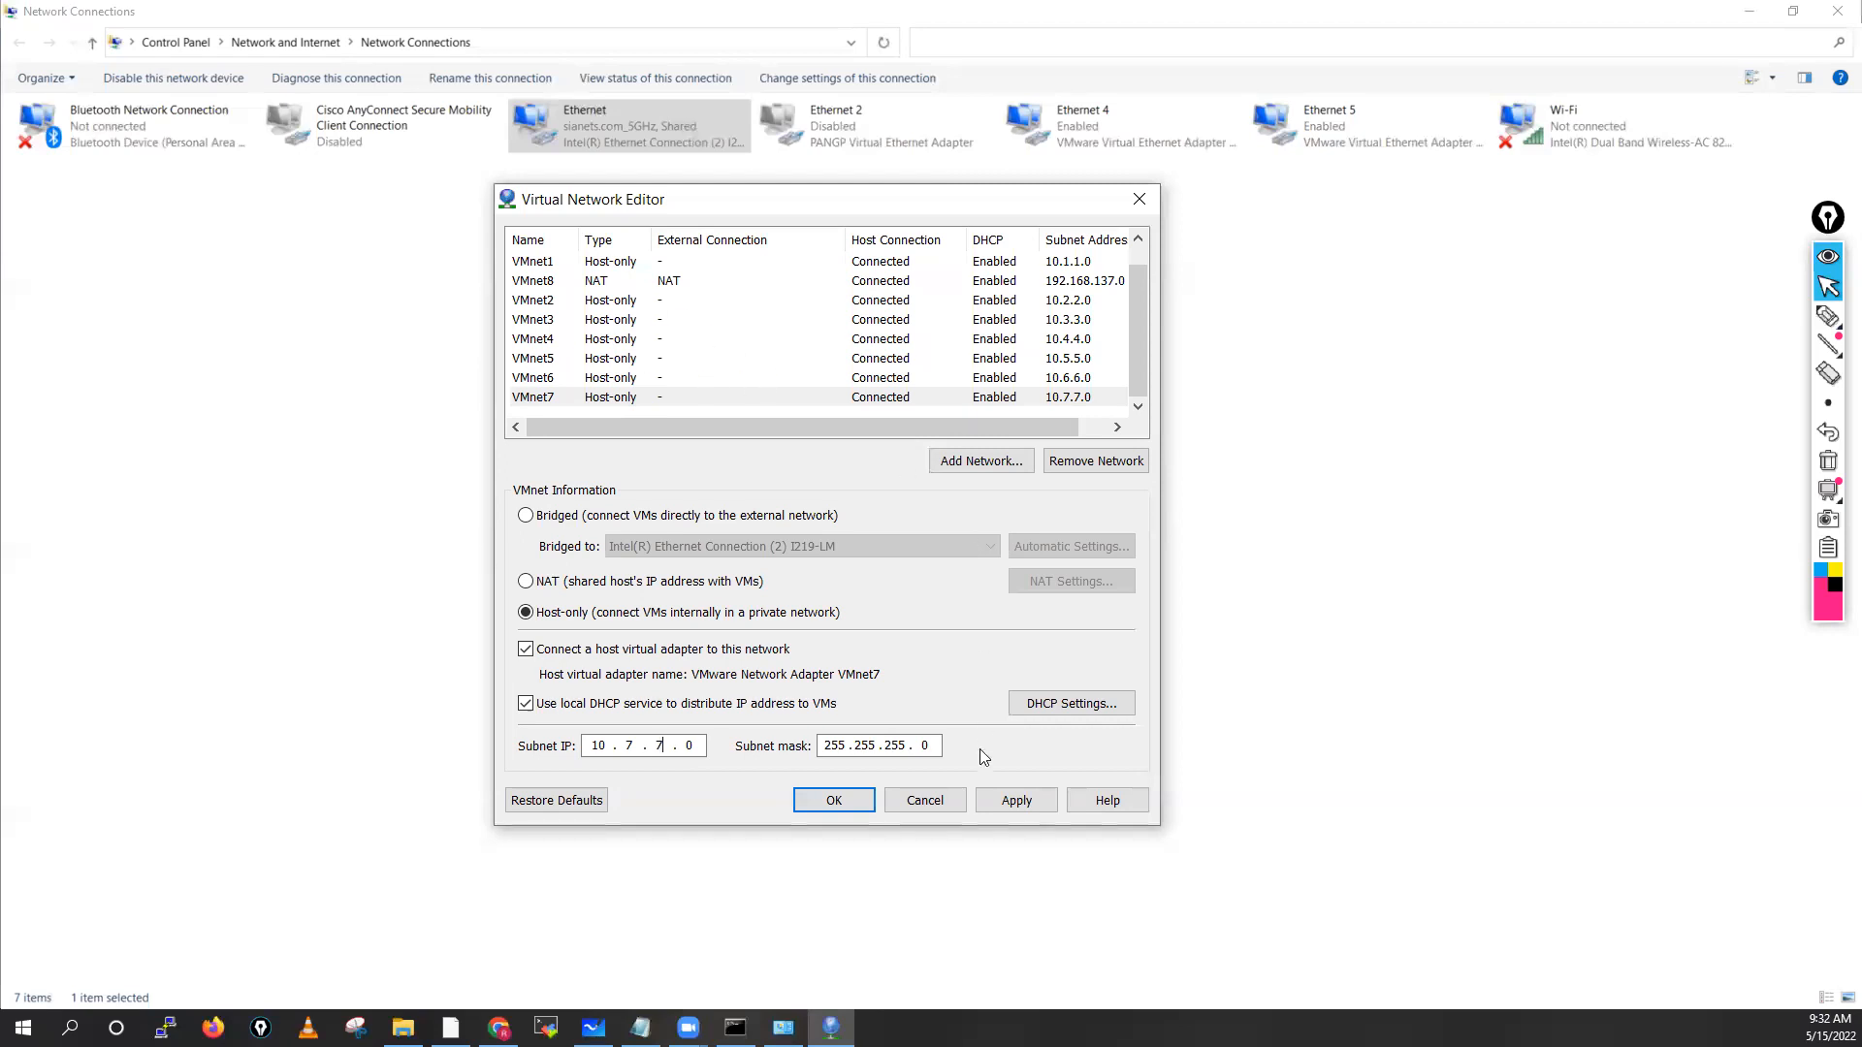
Apply the new subnets, refresh the host adapters list, and close Virtual Network Editor with OK
{"action": "left_click", "coordinate": [1017, 801]}
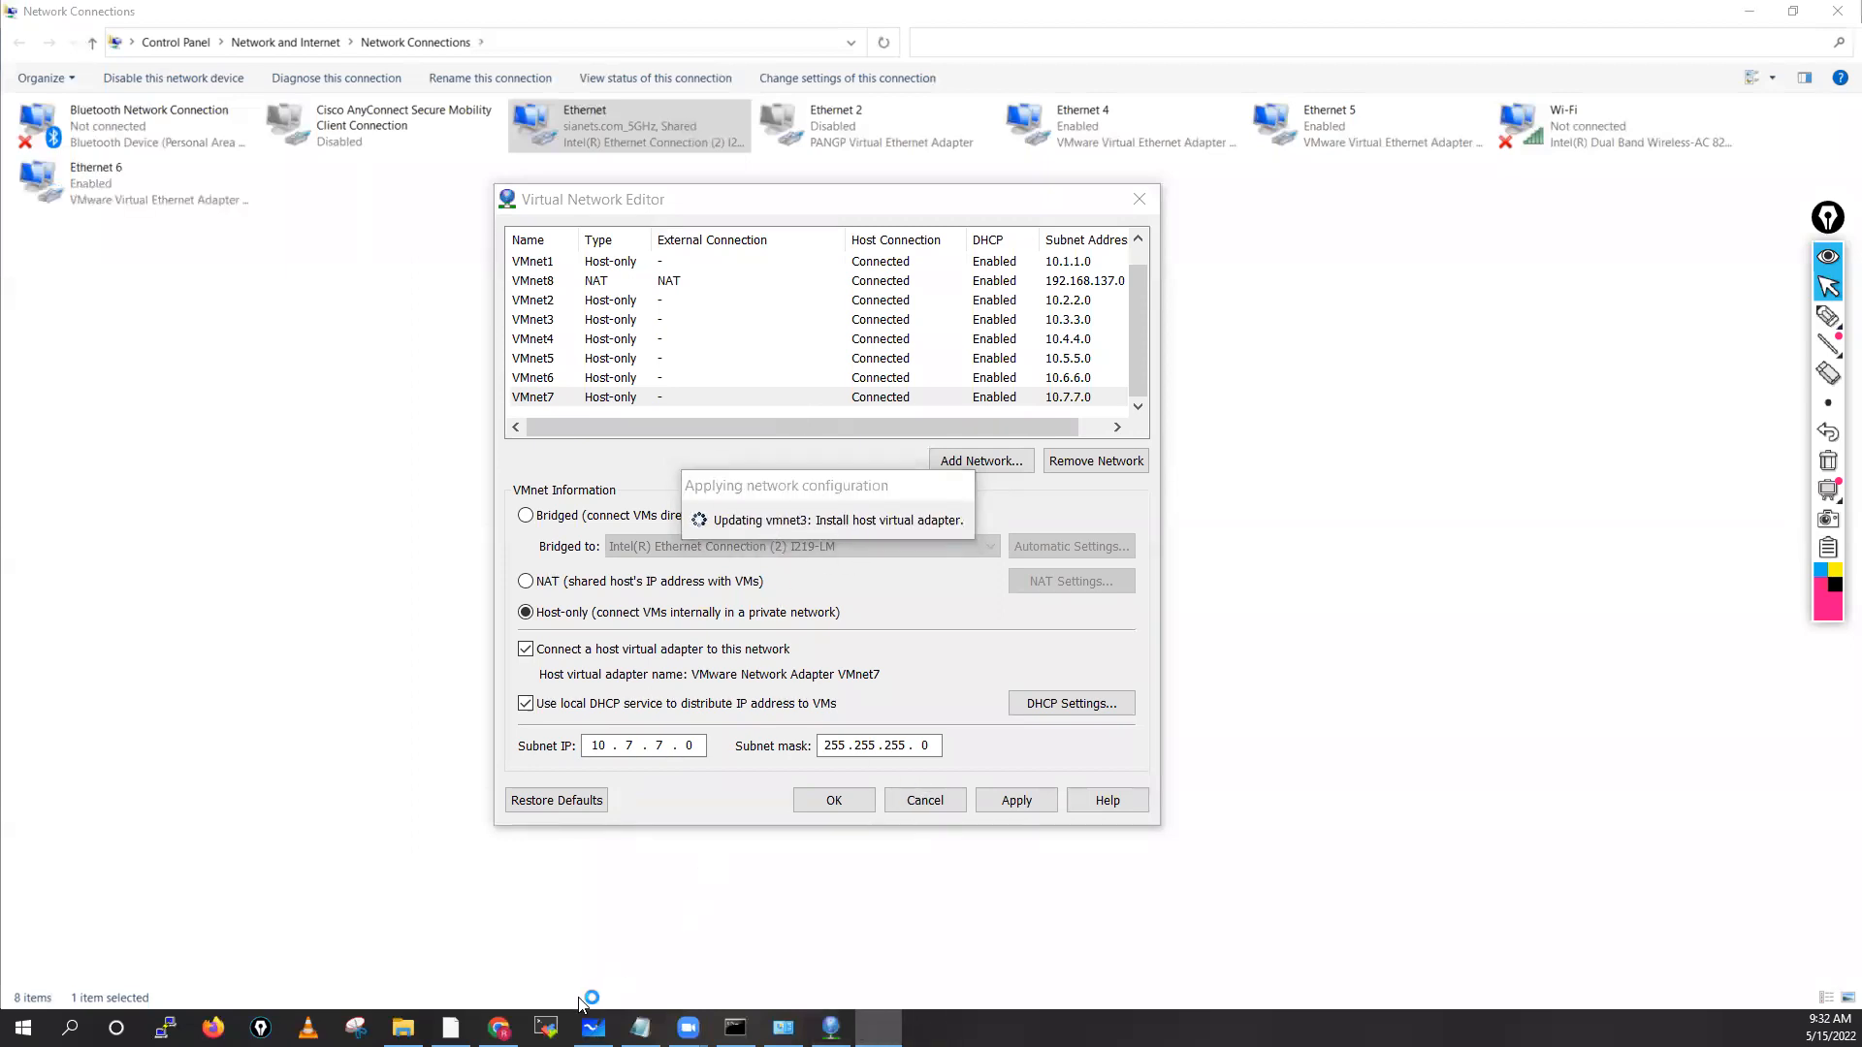
{"action": "left_click", "coordinate": [784, 1028]}
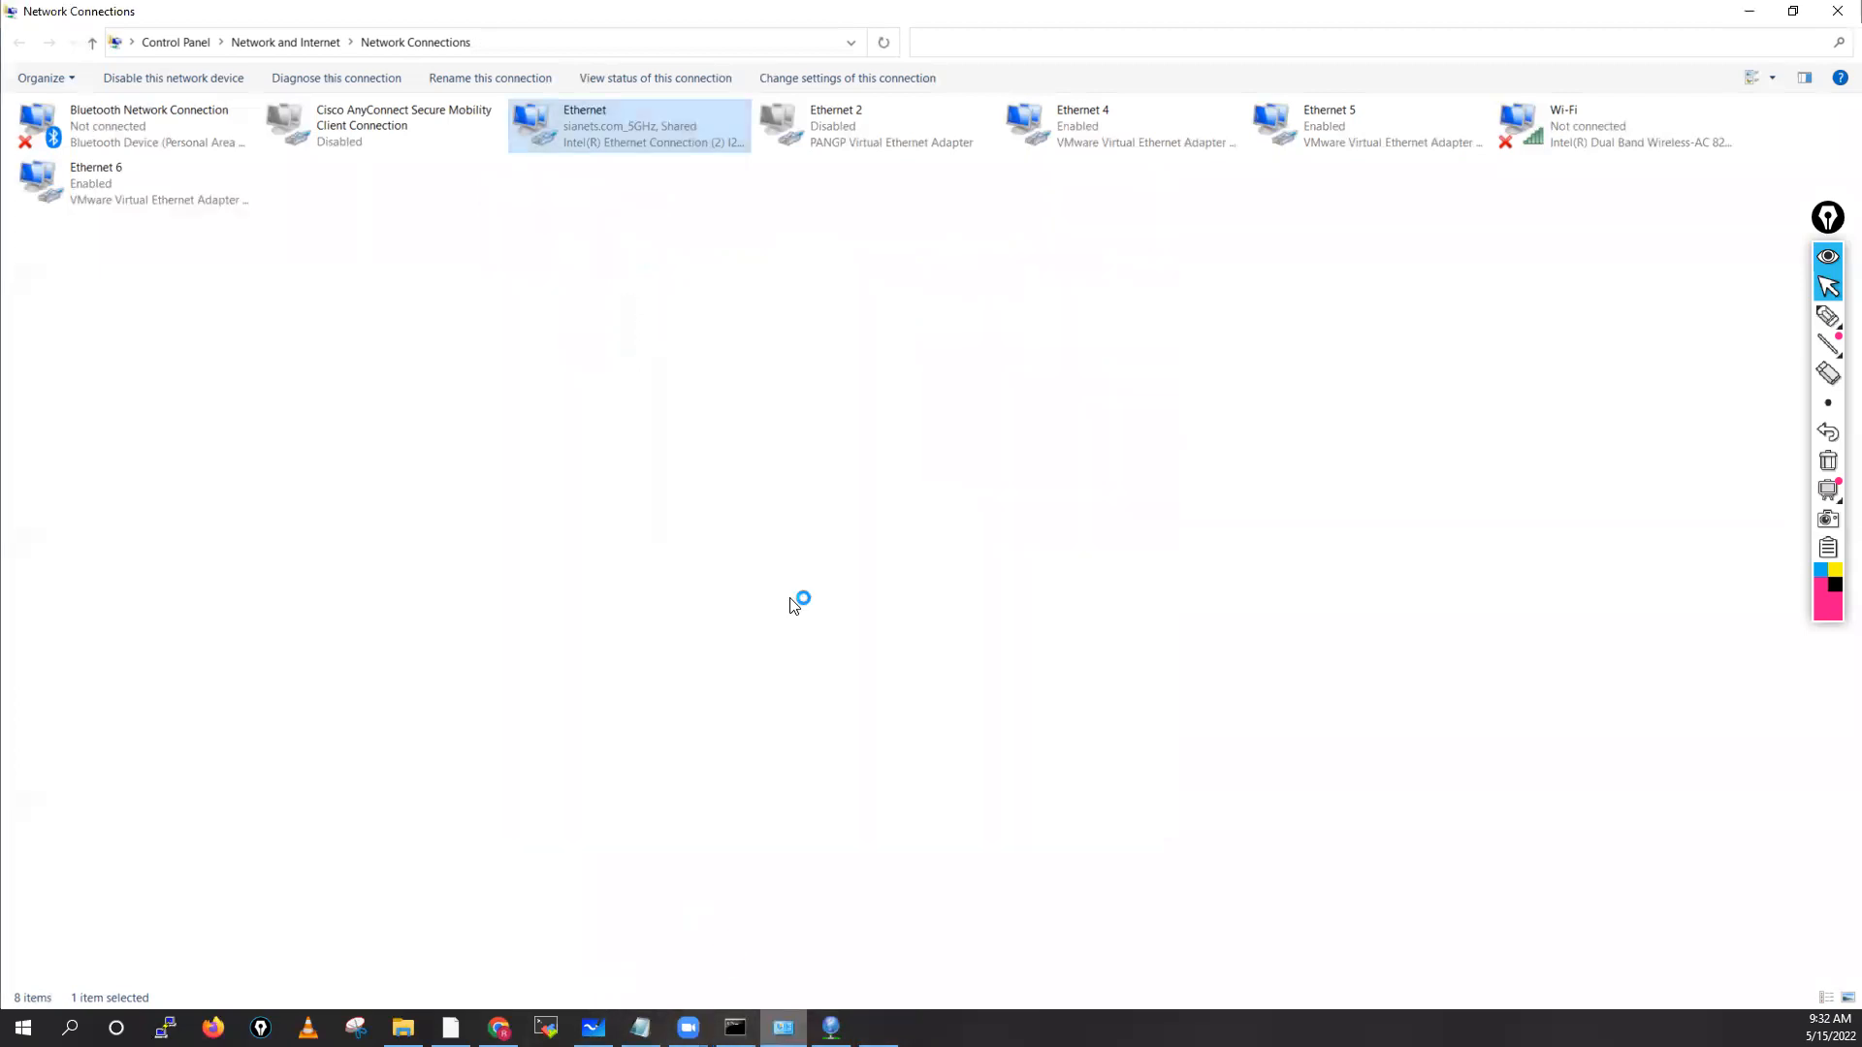
{"action": "right_click", "coordinate": [945, 318]}
{"action": "left_click", "coordinate": [991, 388]}
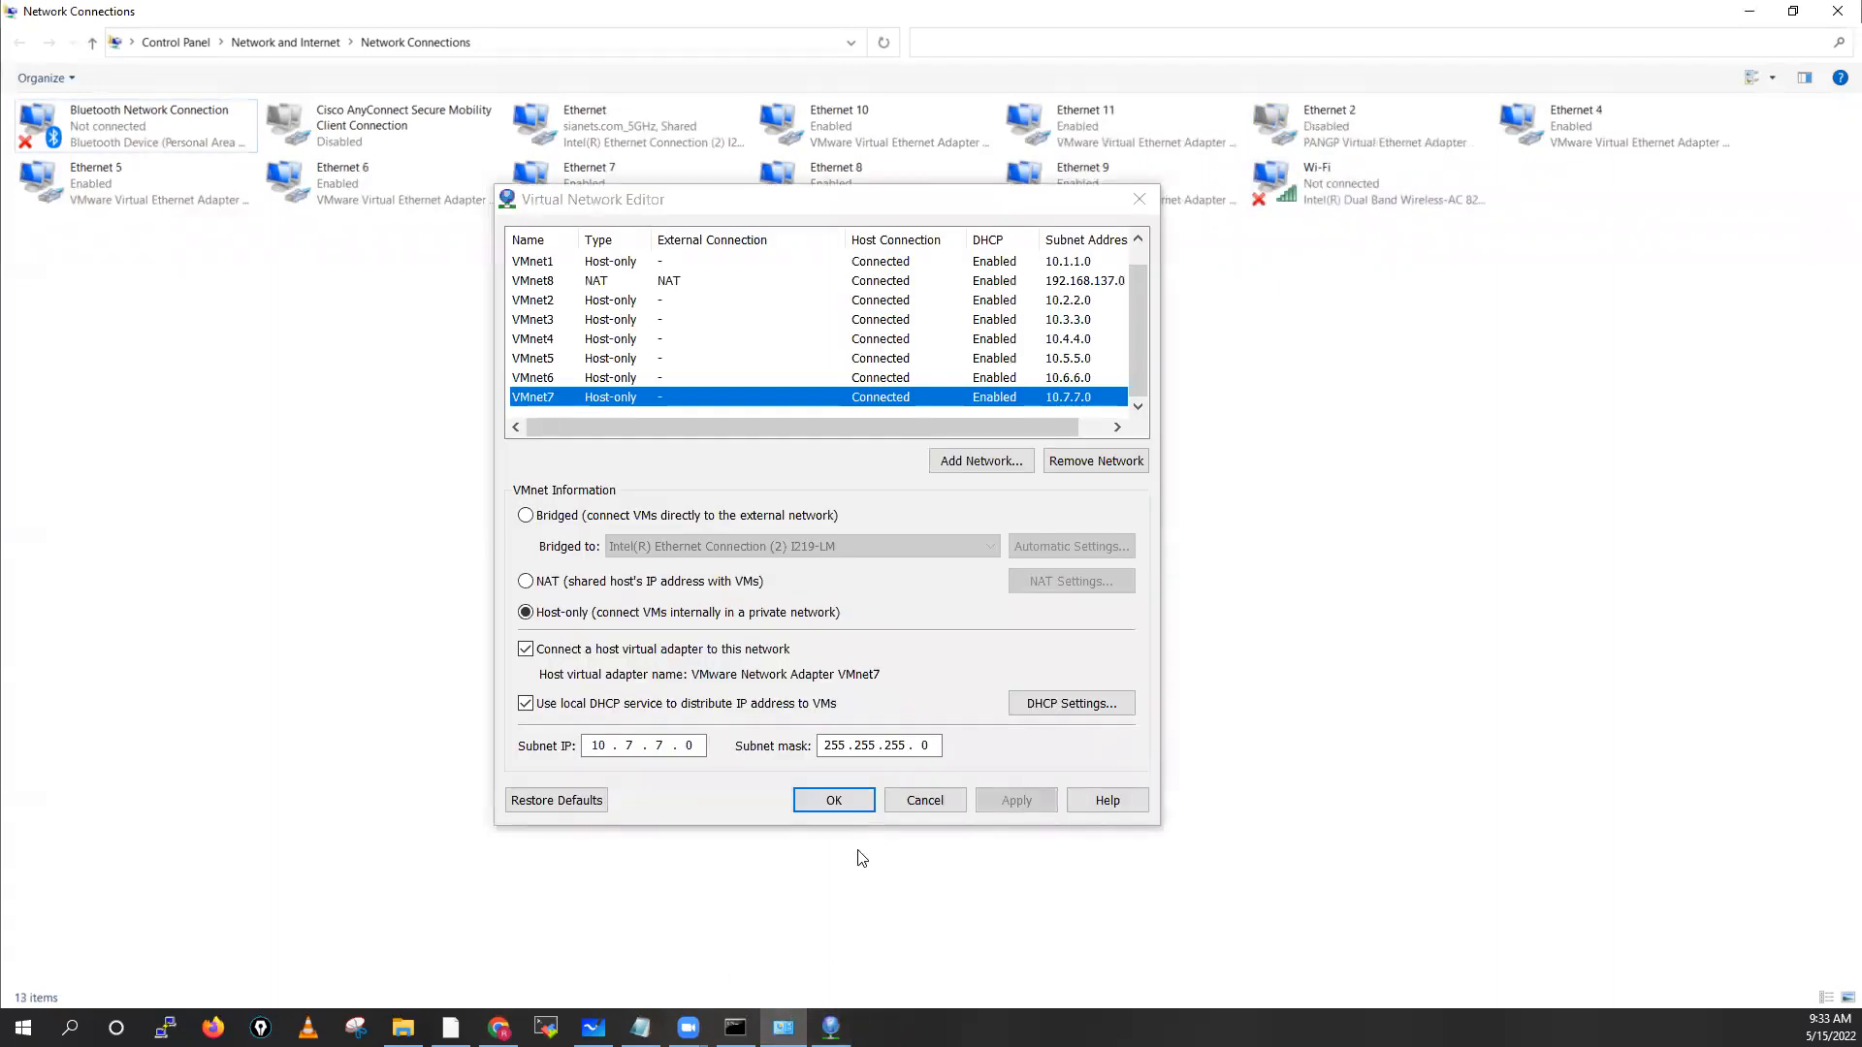
{"action": "left_click", "coordinate": [834, 805]}
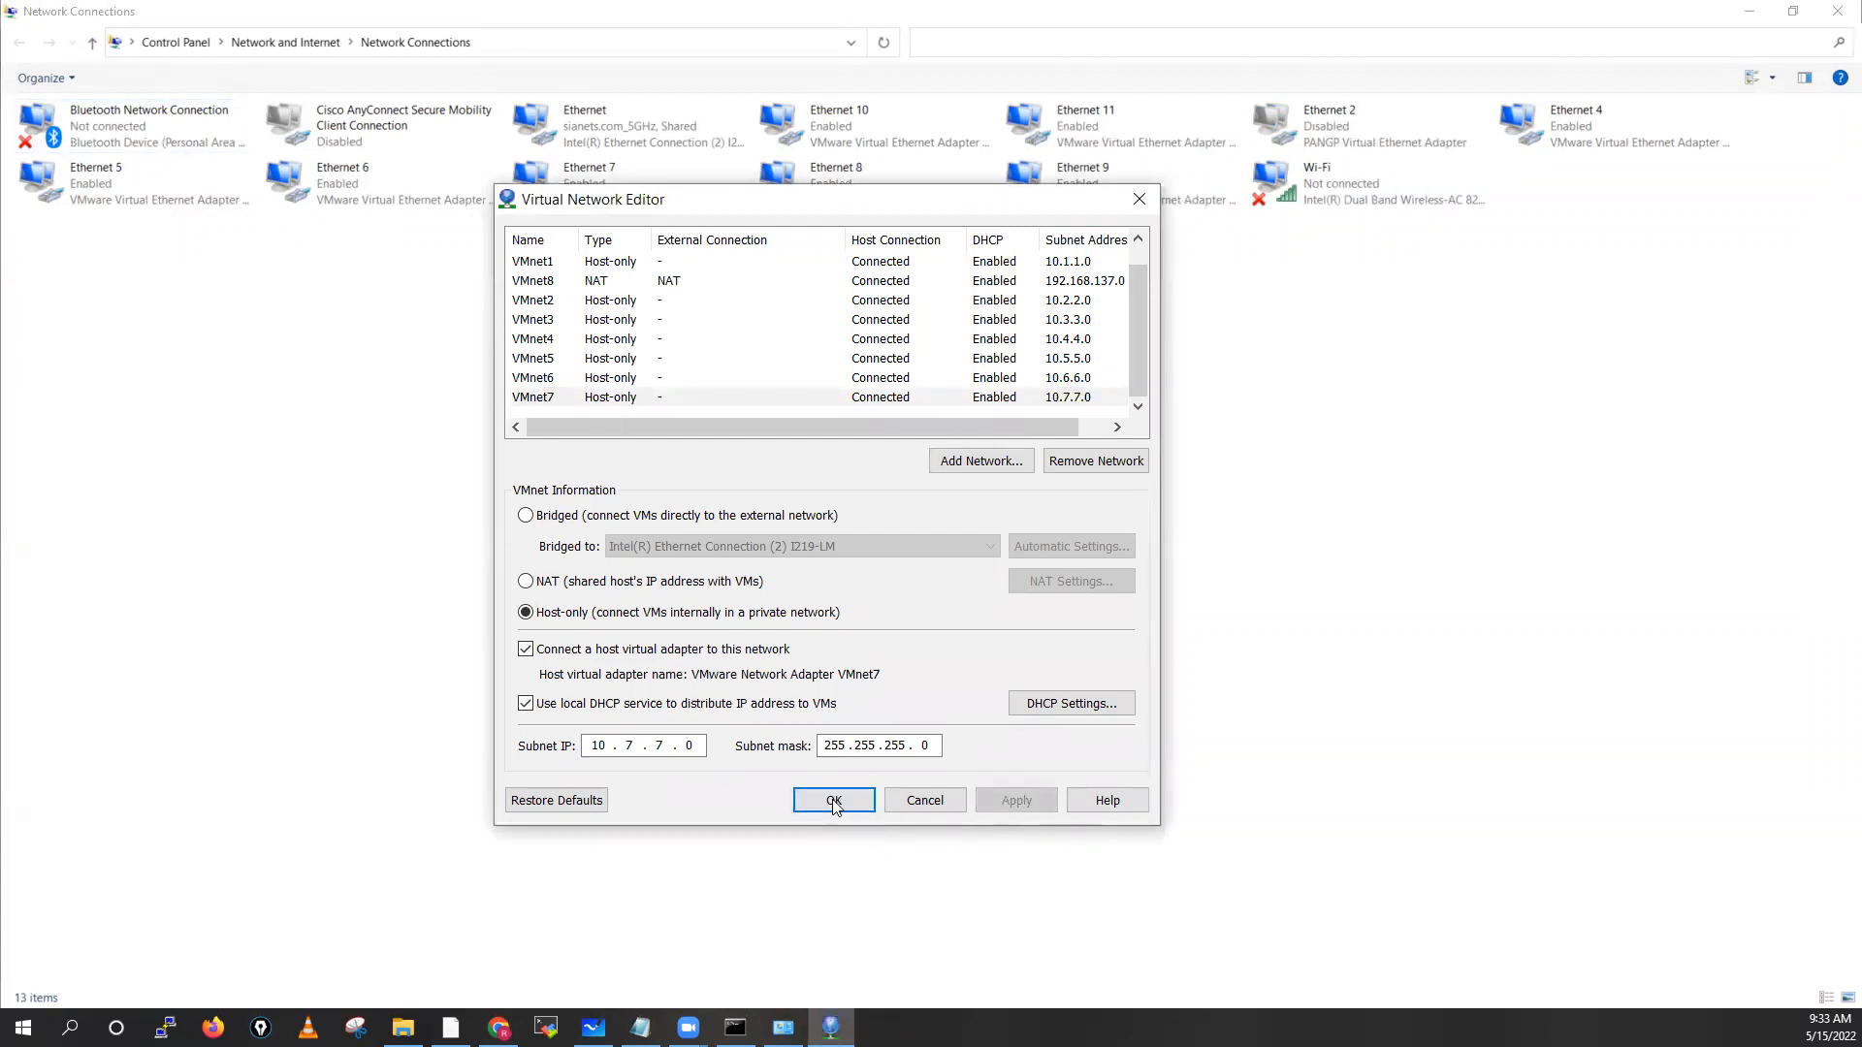
{"action": "left_click", "coordinate": [834, 803]}
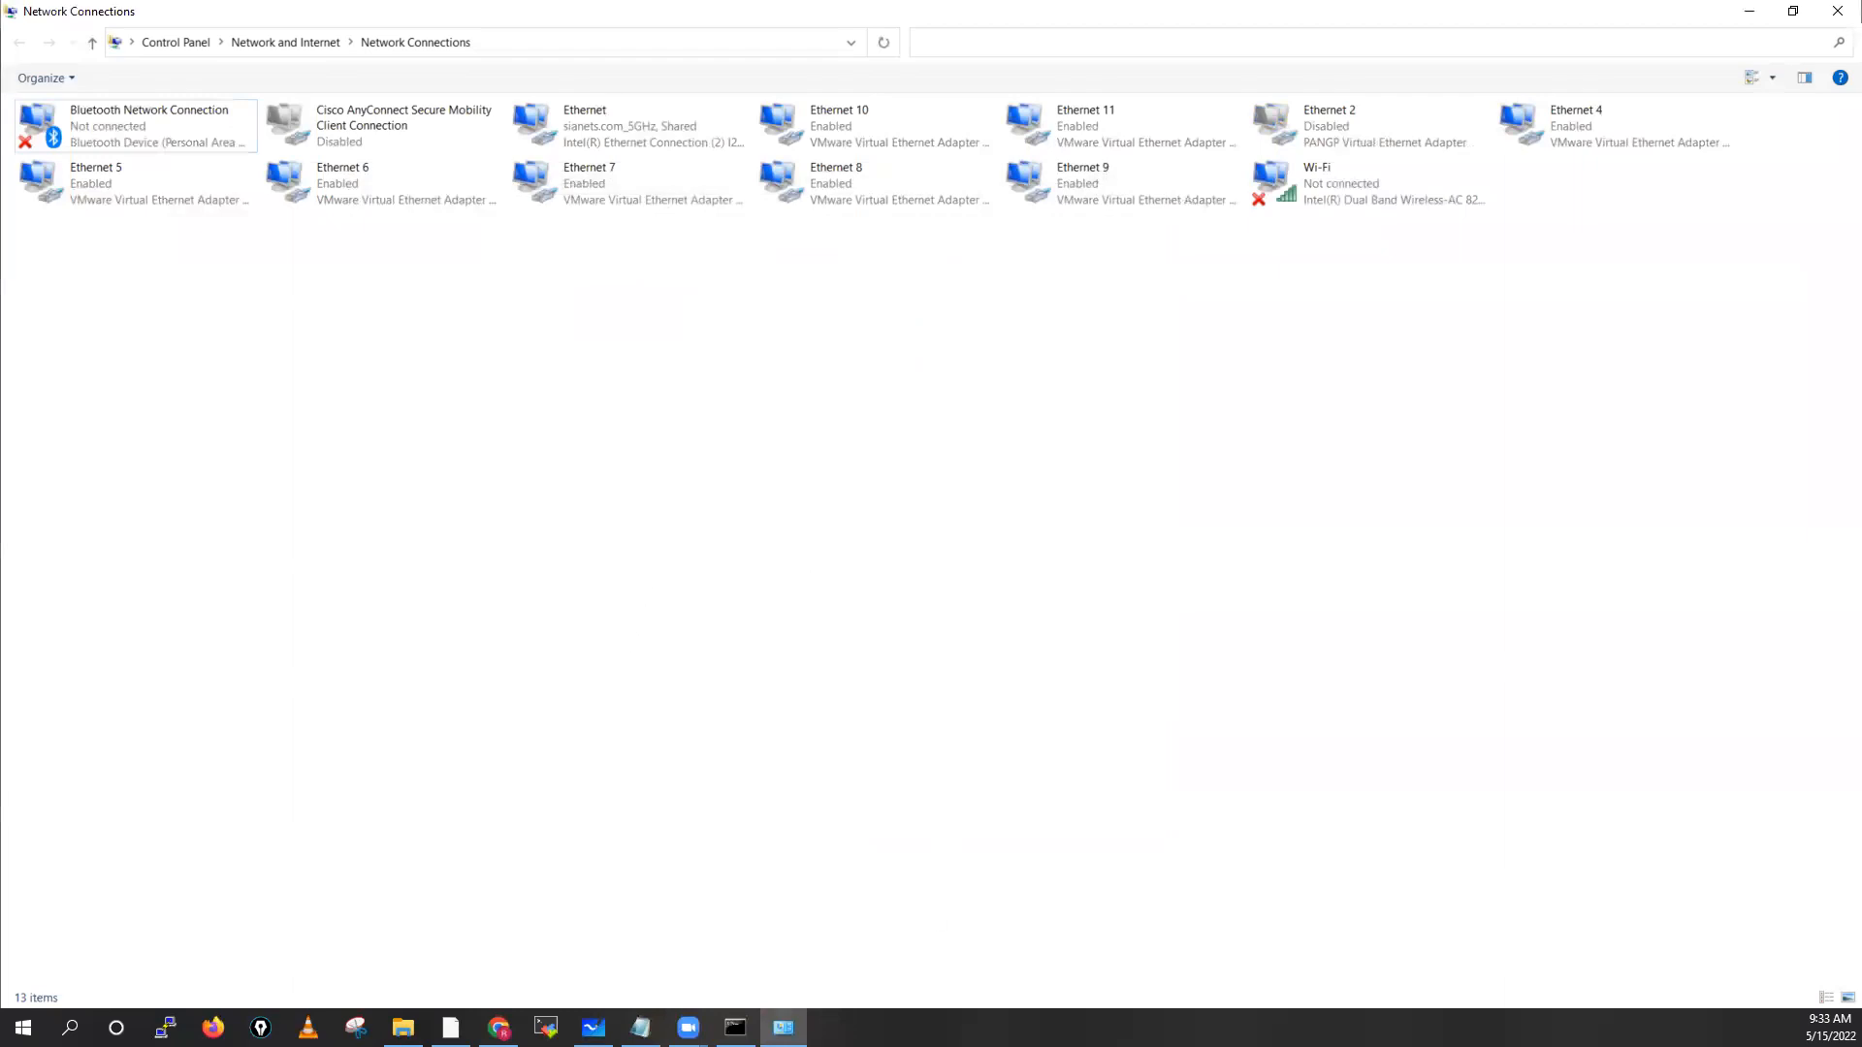
Refresh the Network Connections list and bring that window back into focus
{"action": "right_click", "coordinate": [840, 401]}
{"action": "left_click", "coordinate": [936, 494]}
{"action": "key", "text": "alt+Tab"}
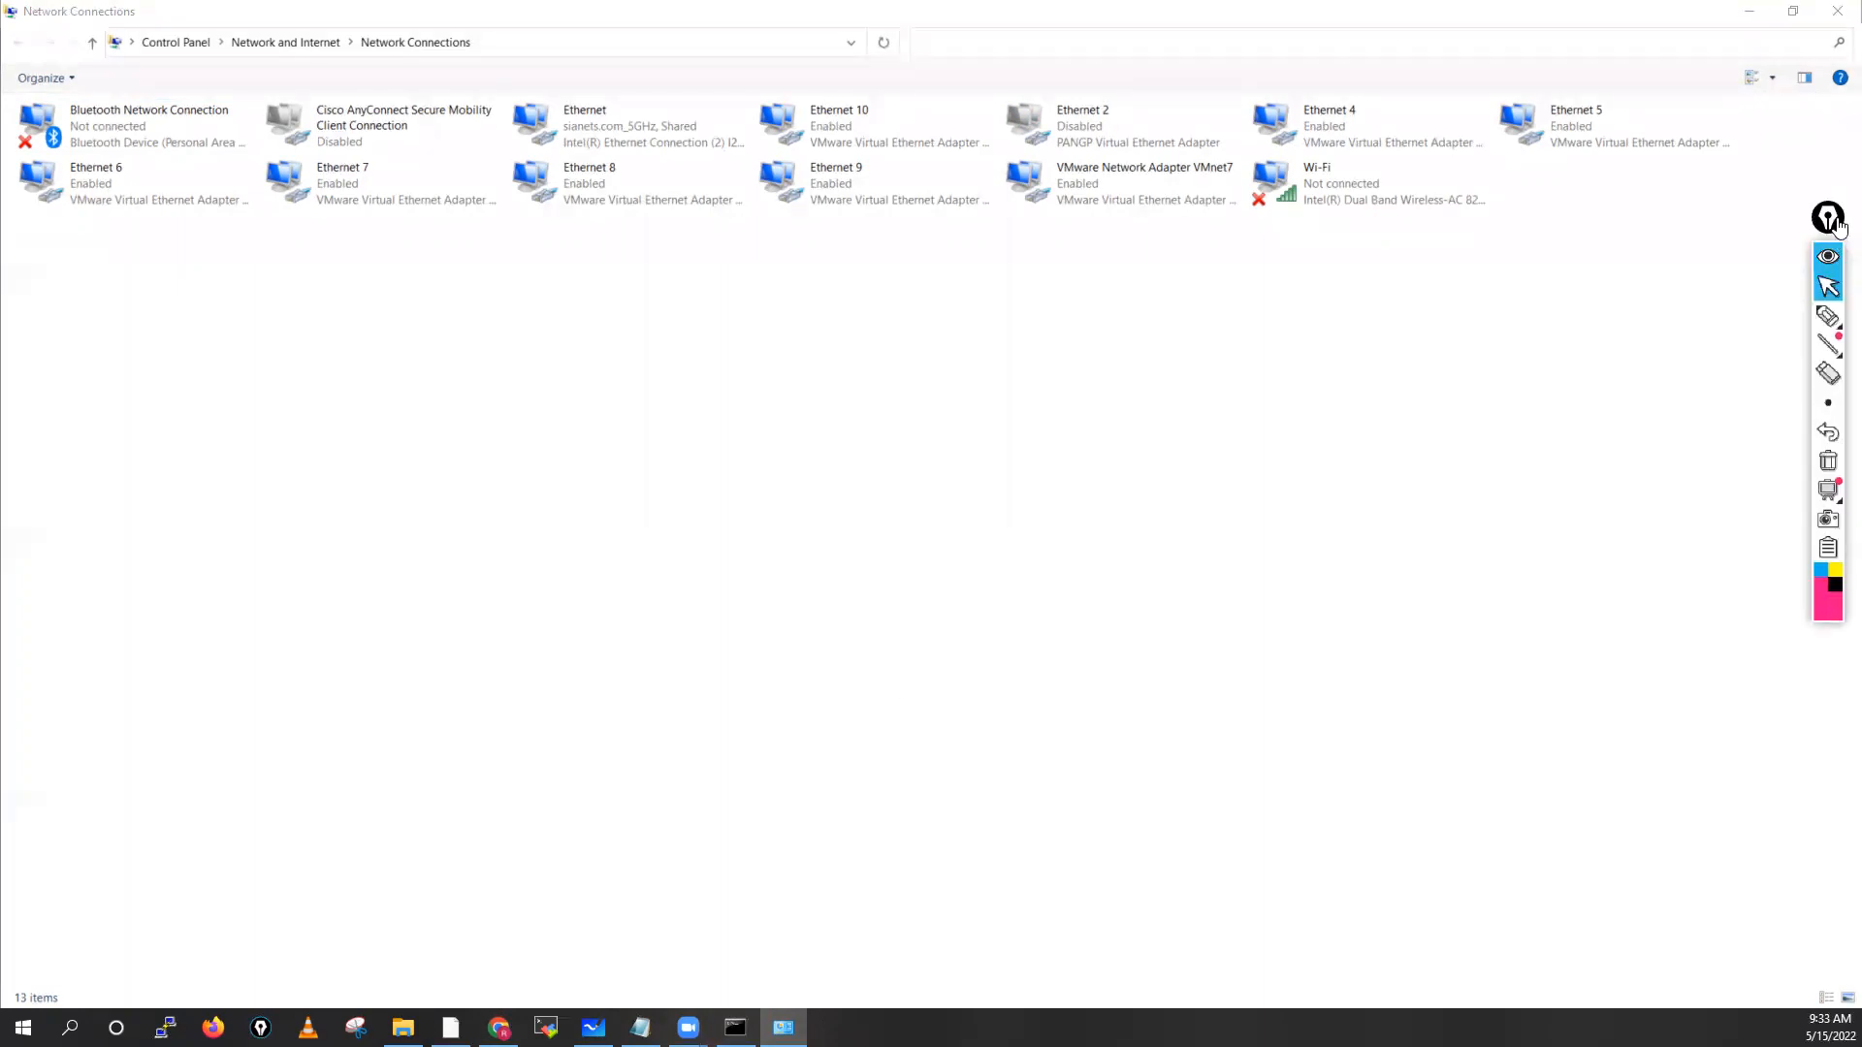
{"action": "left_click_drag", "start_coordinate": [1835, 222], "coordinate": [1842, 247]}
{"action": "left_click", "coordinate": [767, 494]}
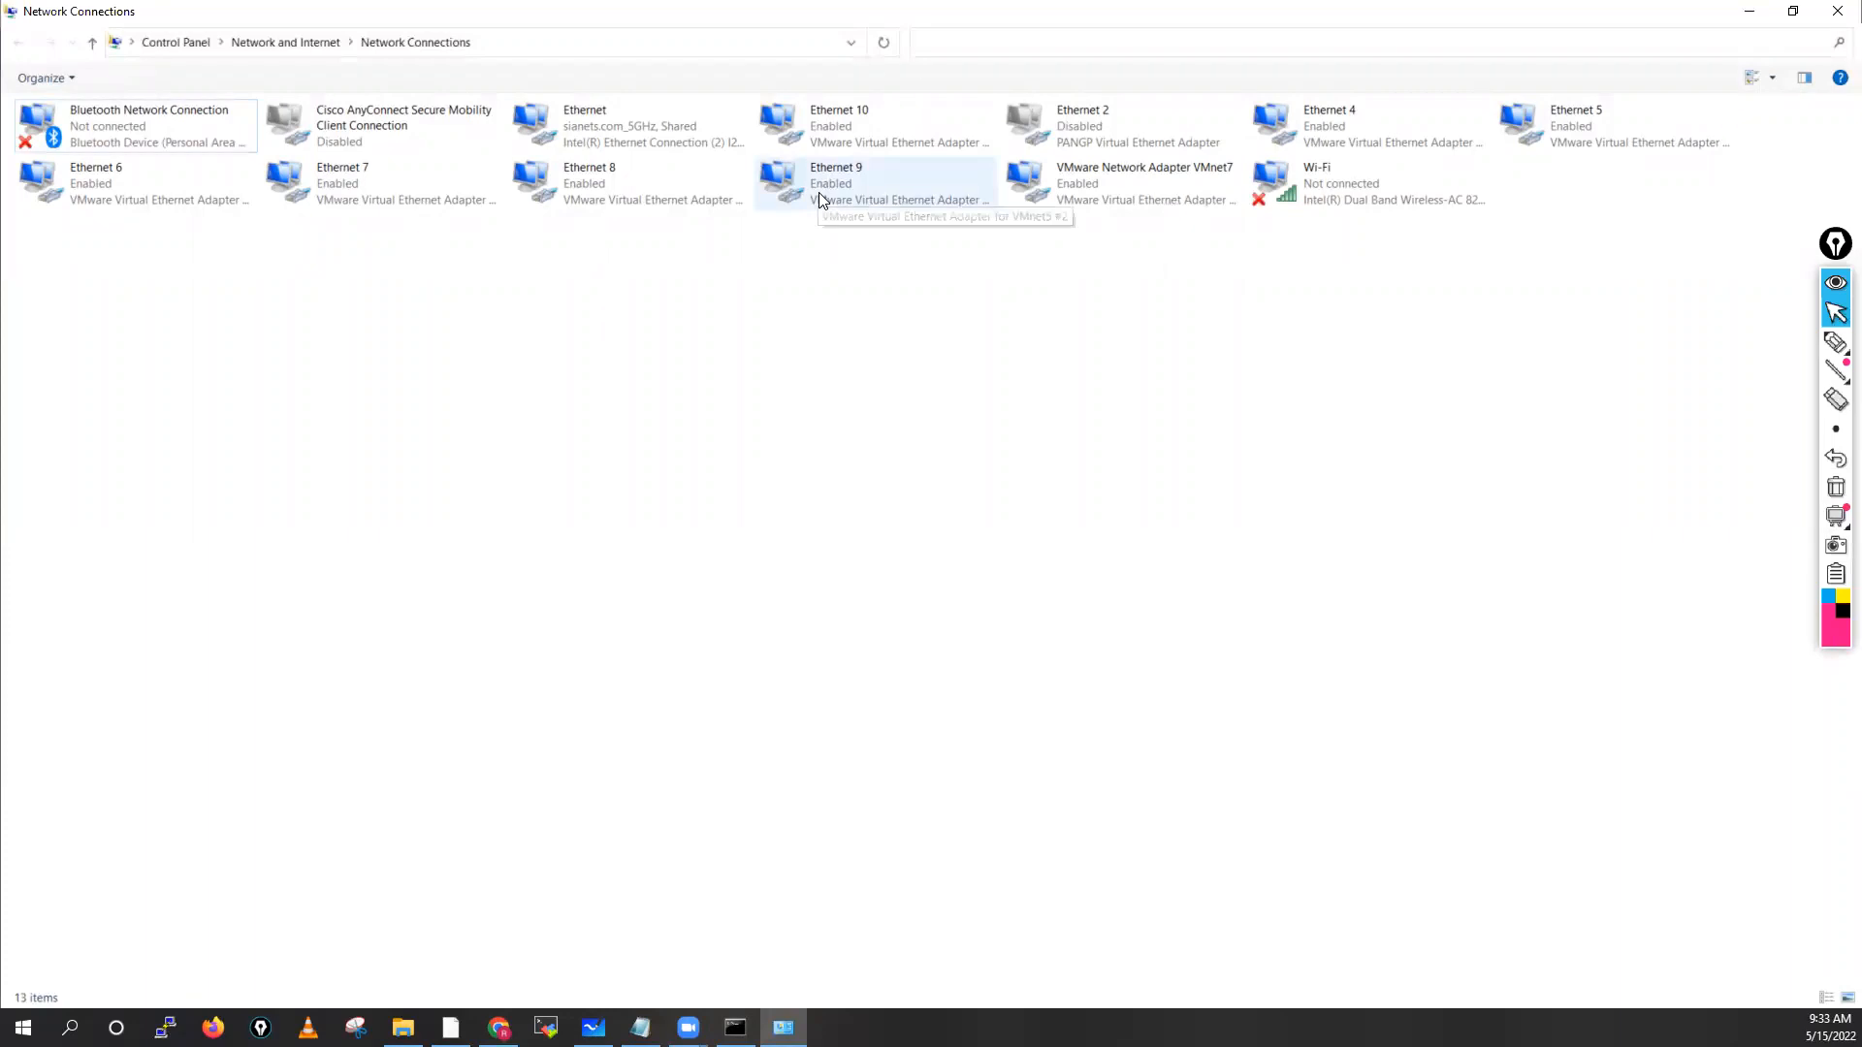
Confirm Ethernet 4 has IPv4 10.1.1.1 and rename it VMNet01
{"action": "left_click", "coordinate": [1341, 127]}
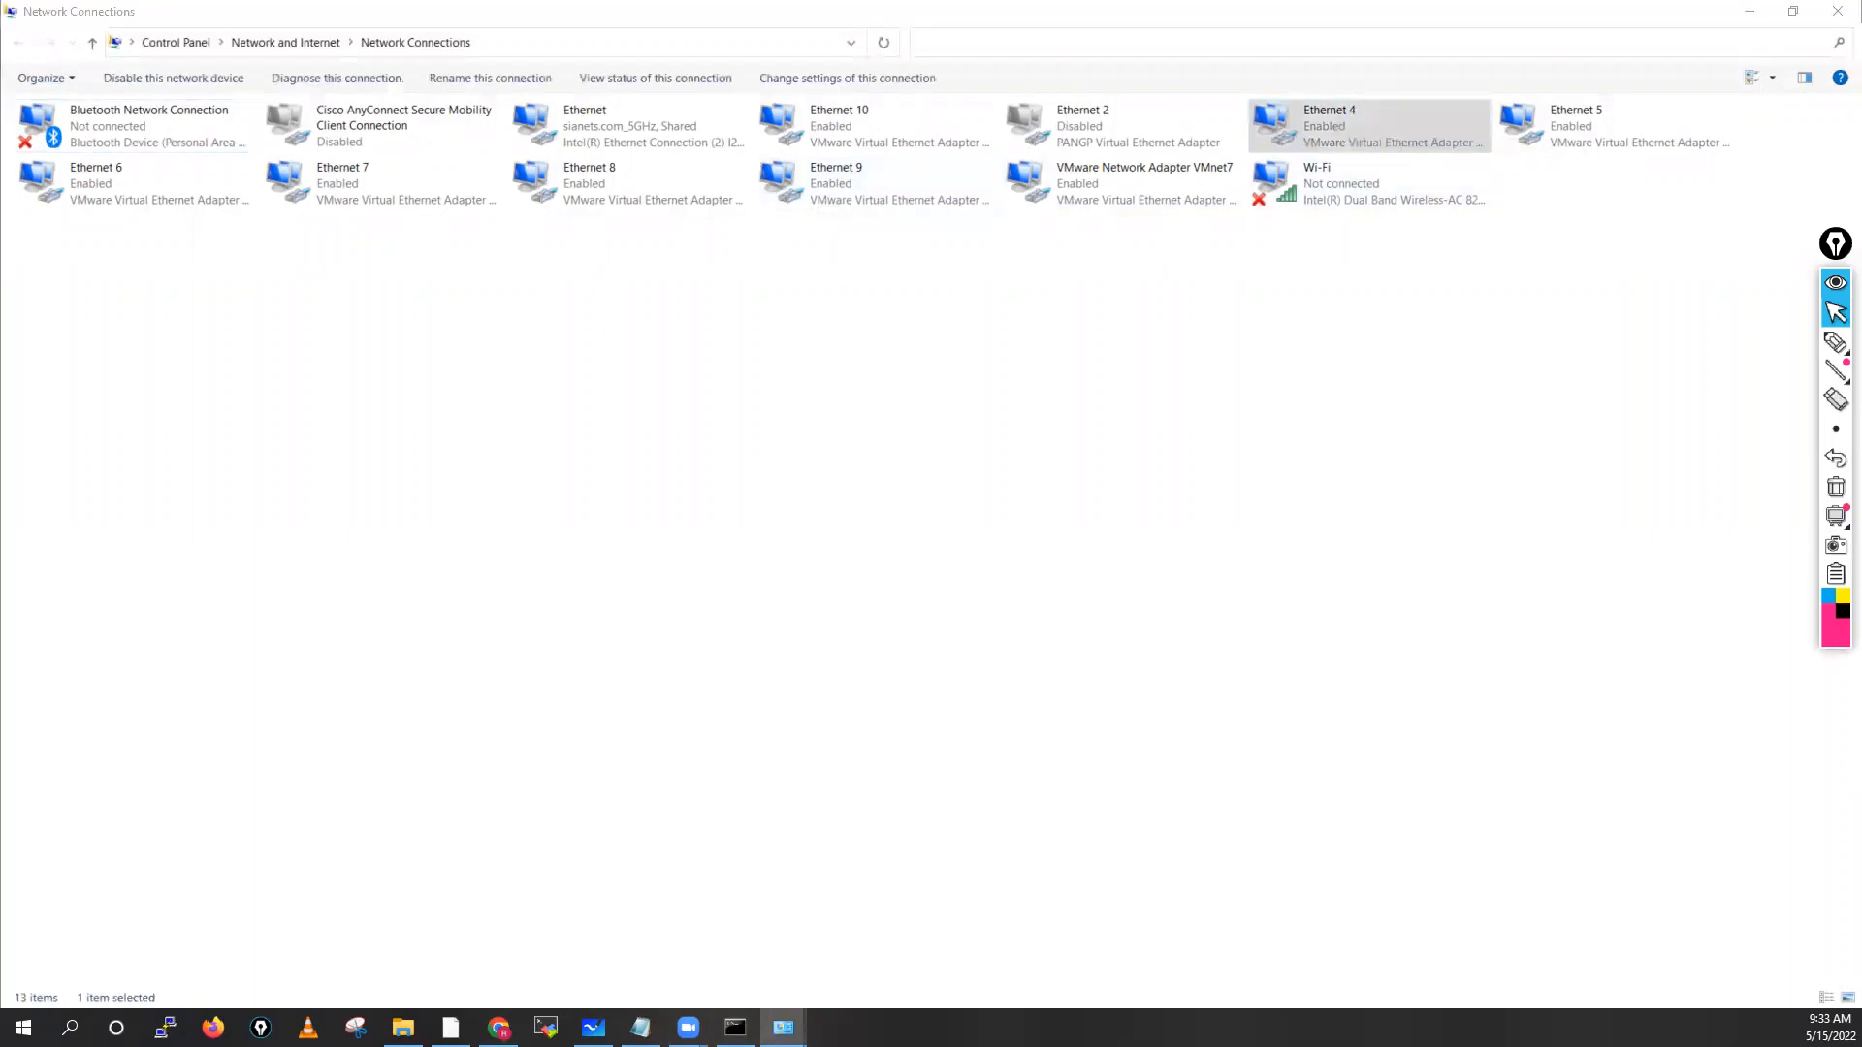
{"action": "left_click", "coordinate": [910, 433]}
{"action": "left_click", "coordinate": [1011, 419]}
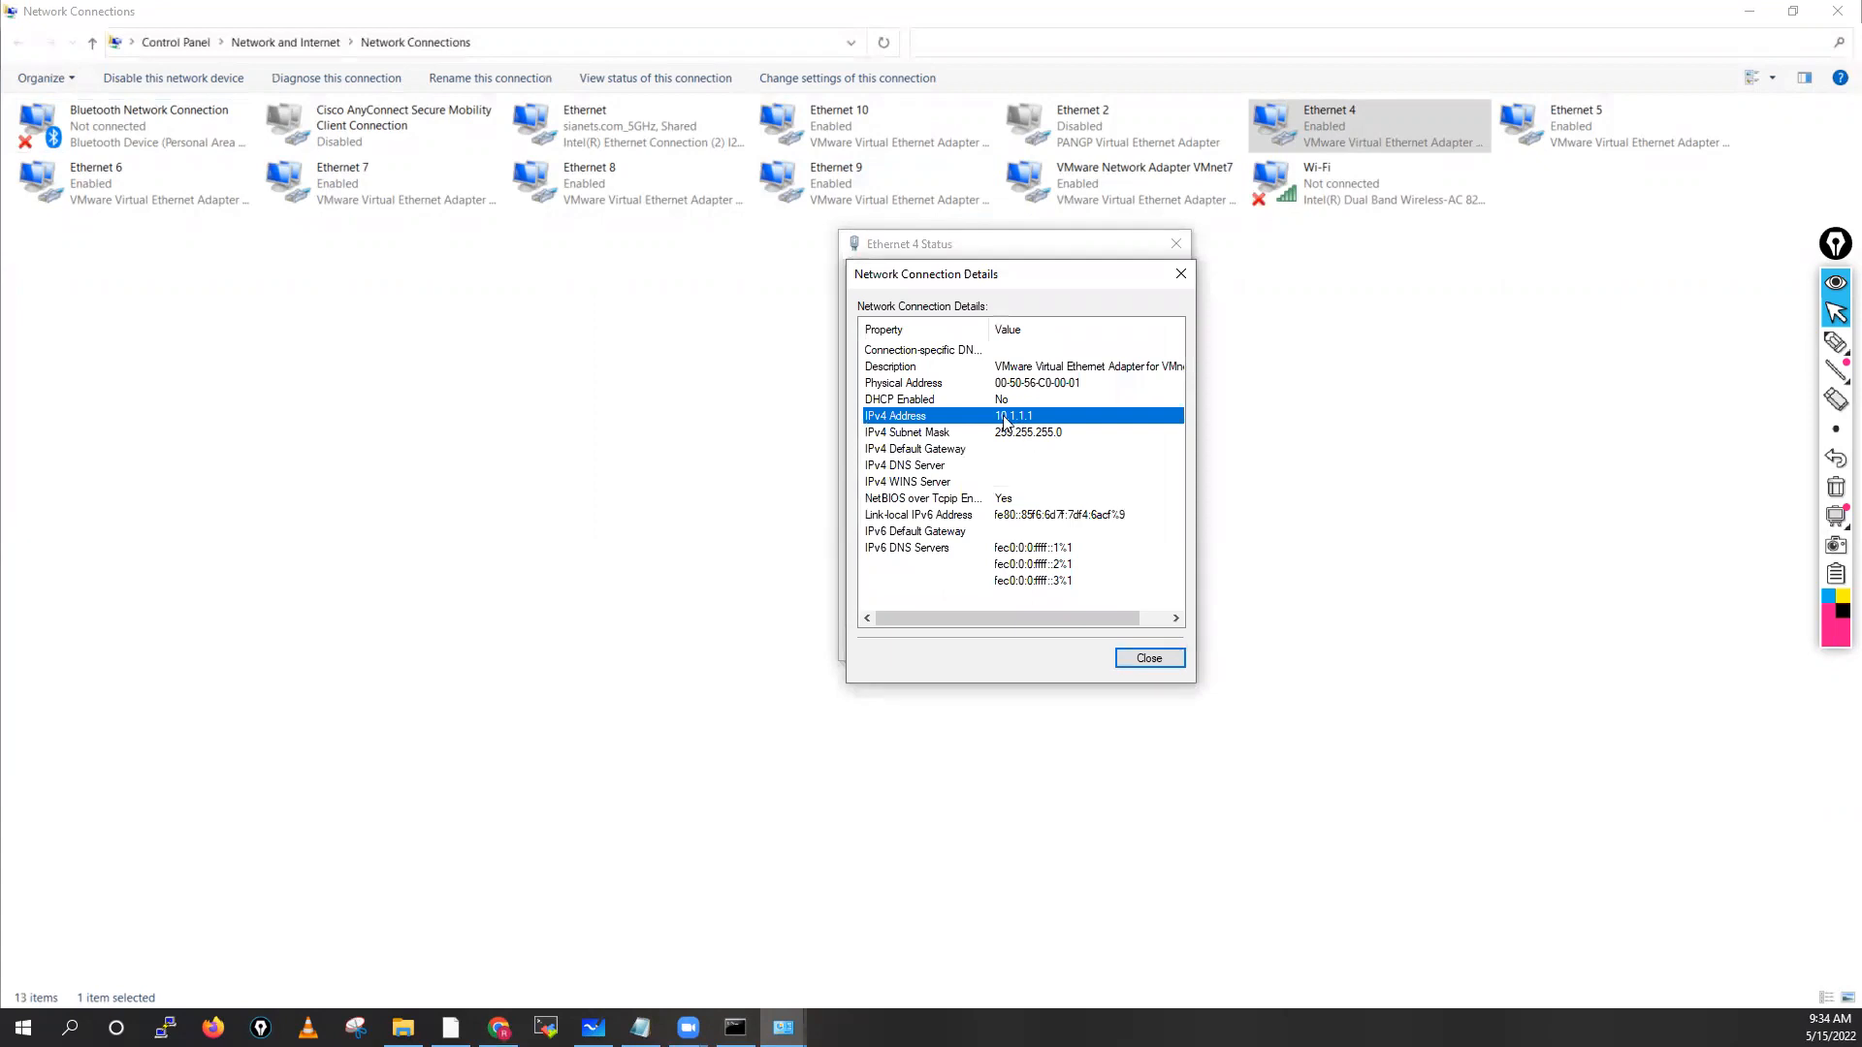
{"action": "left_click", "coordinate": [1147, 658]}
{"action": "left_click", "coordinate": [1142, 646]}
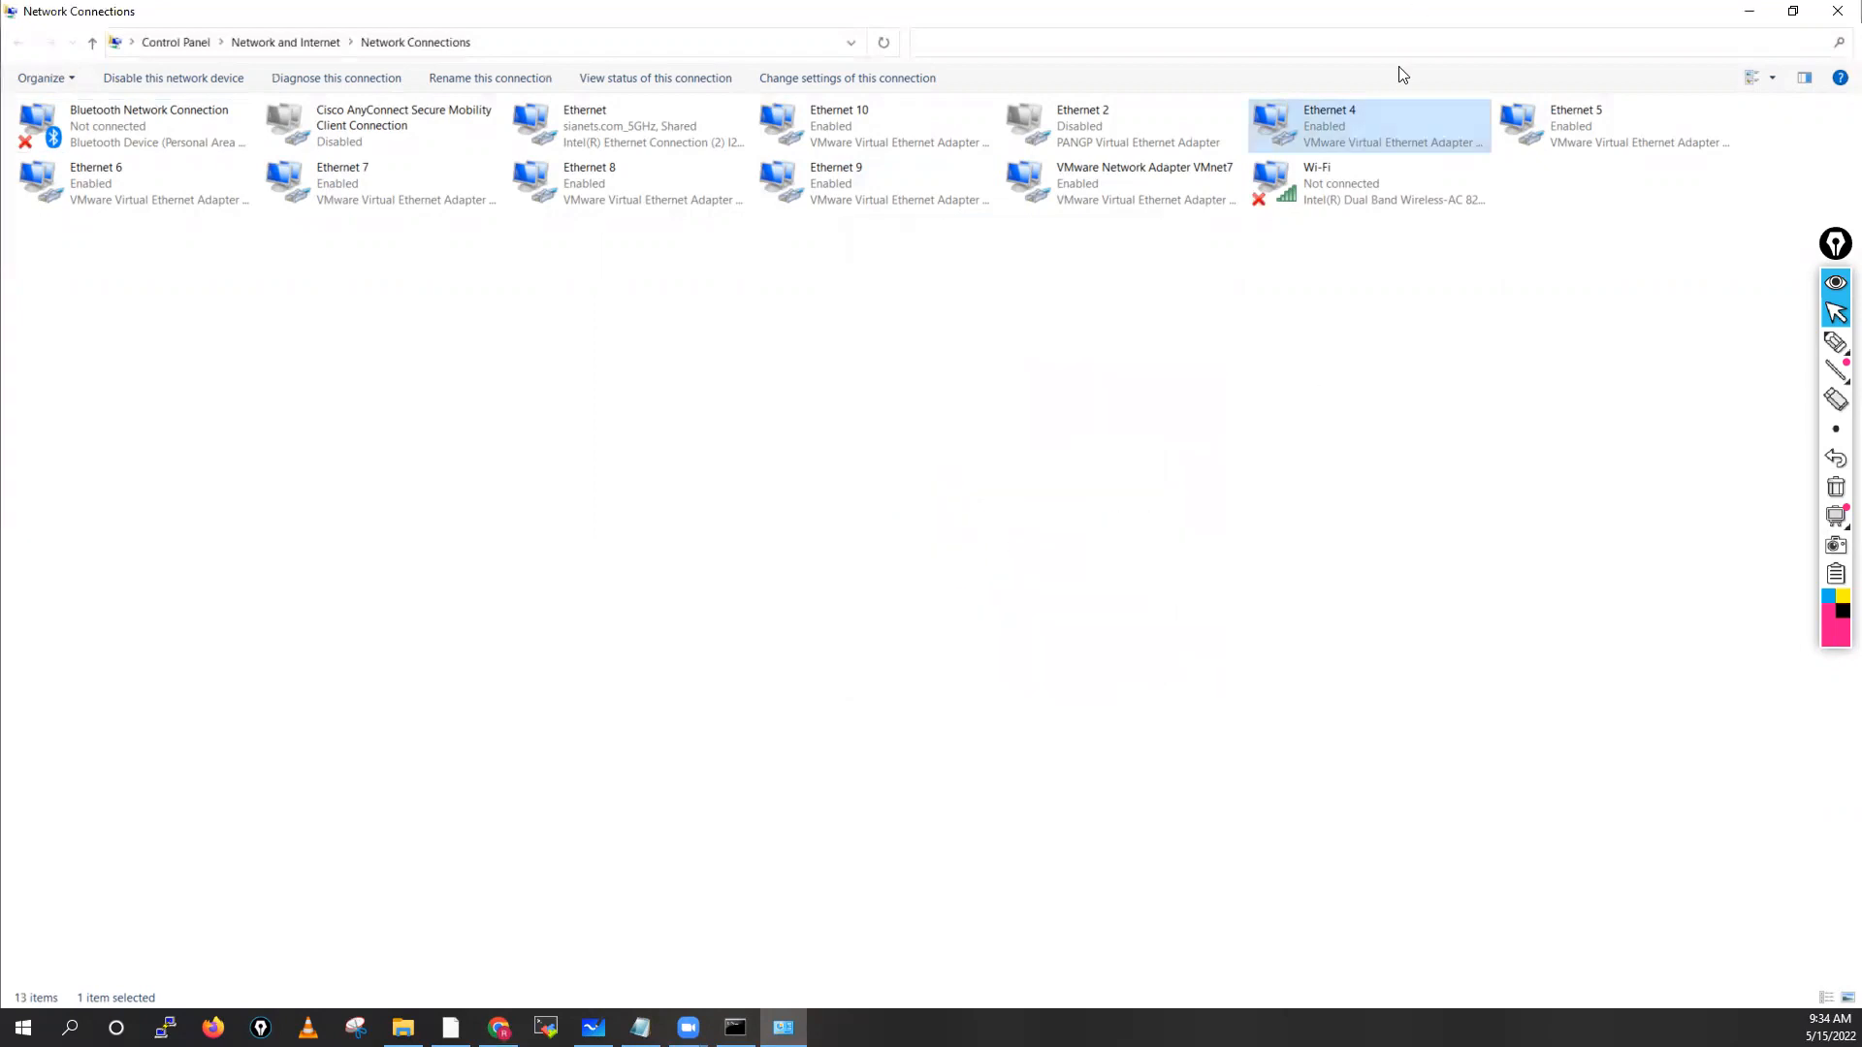
{"action": "right_click", "coordinate": [1391, 116]}
{"action": "left_click", "coordinate": [1434, 277]}
{"action": "type", "text": "VMNet01"}
{"action": "left_click", "coordinate": [1398, 270]}
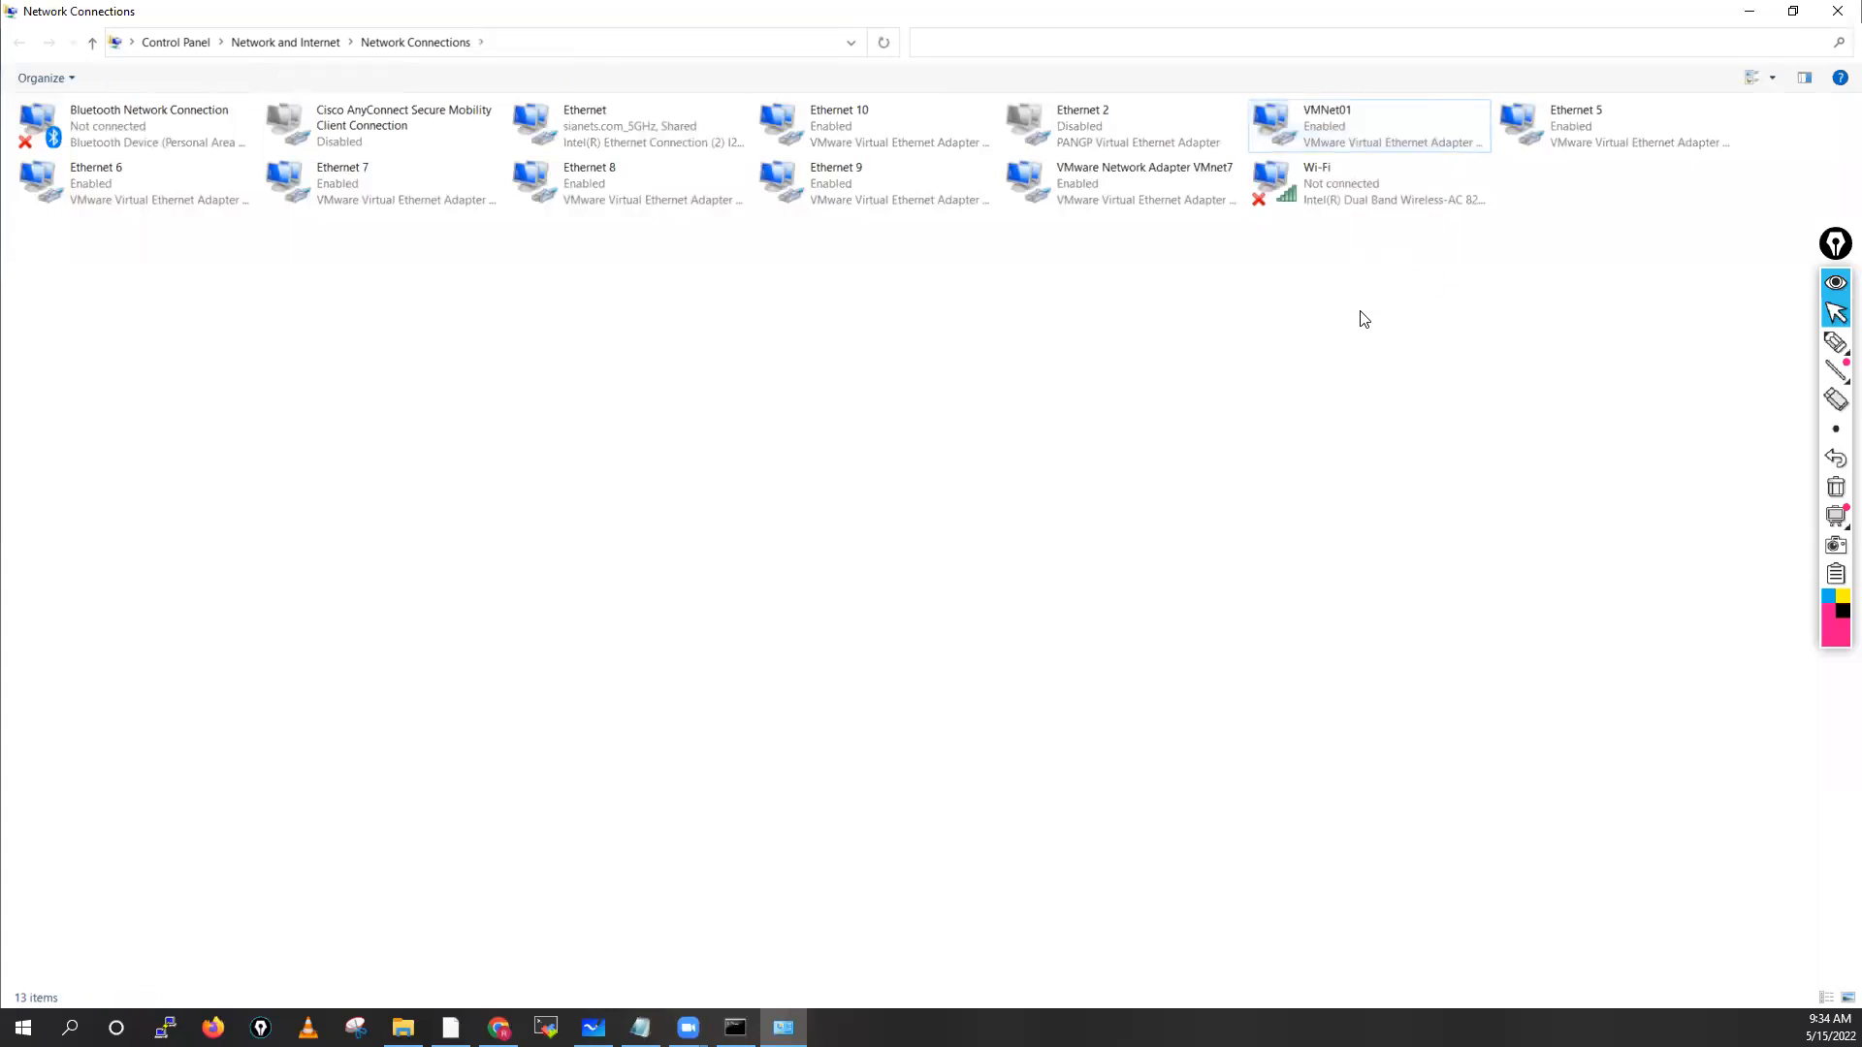
Show Ethernet 5's connection details, revealing IPv4 192.168.137.1
{"action": "left_click", "coordinate": [1598, 124]}
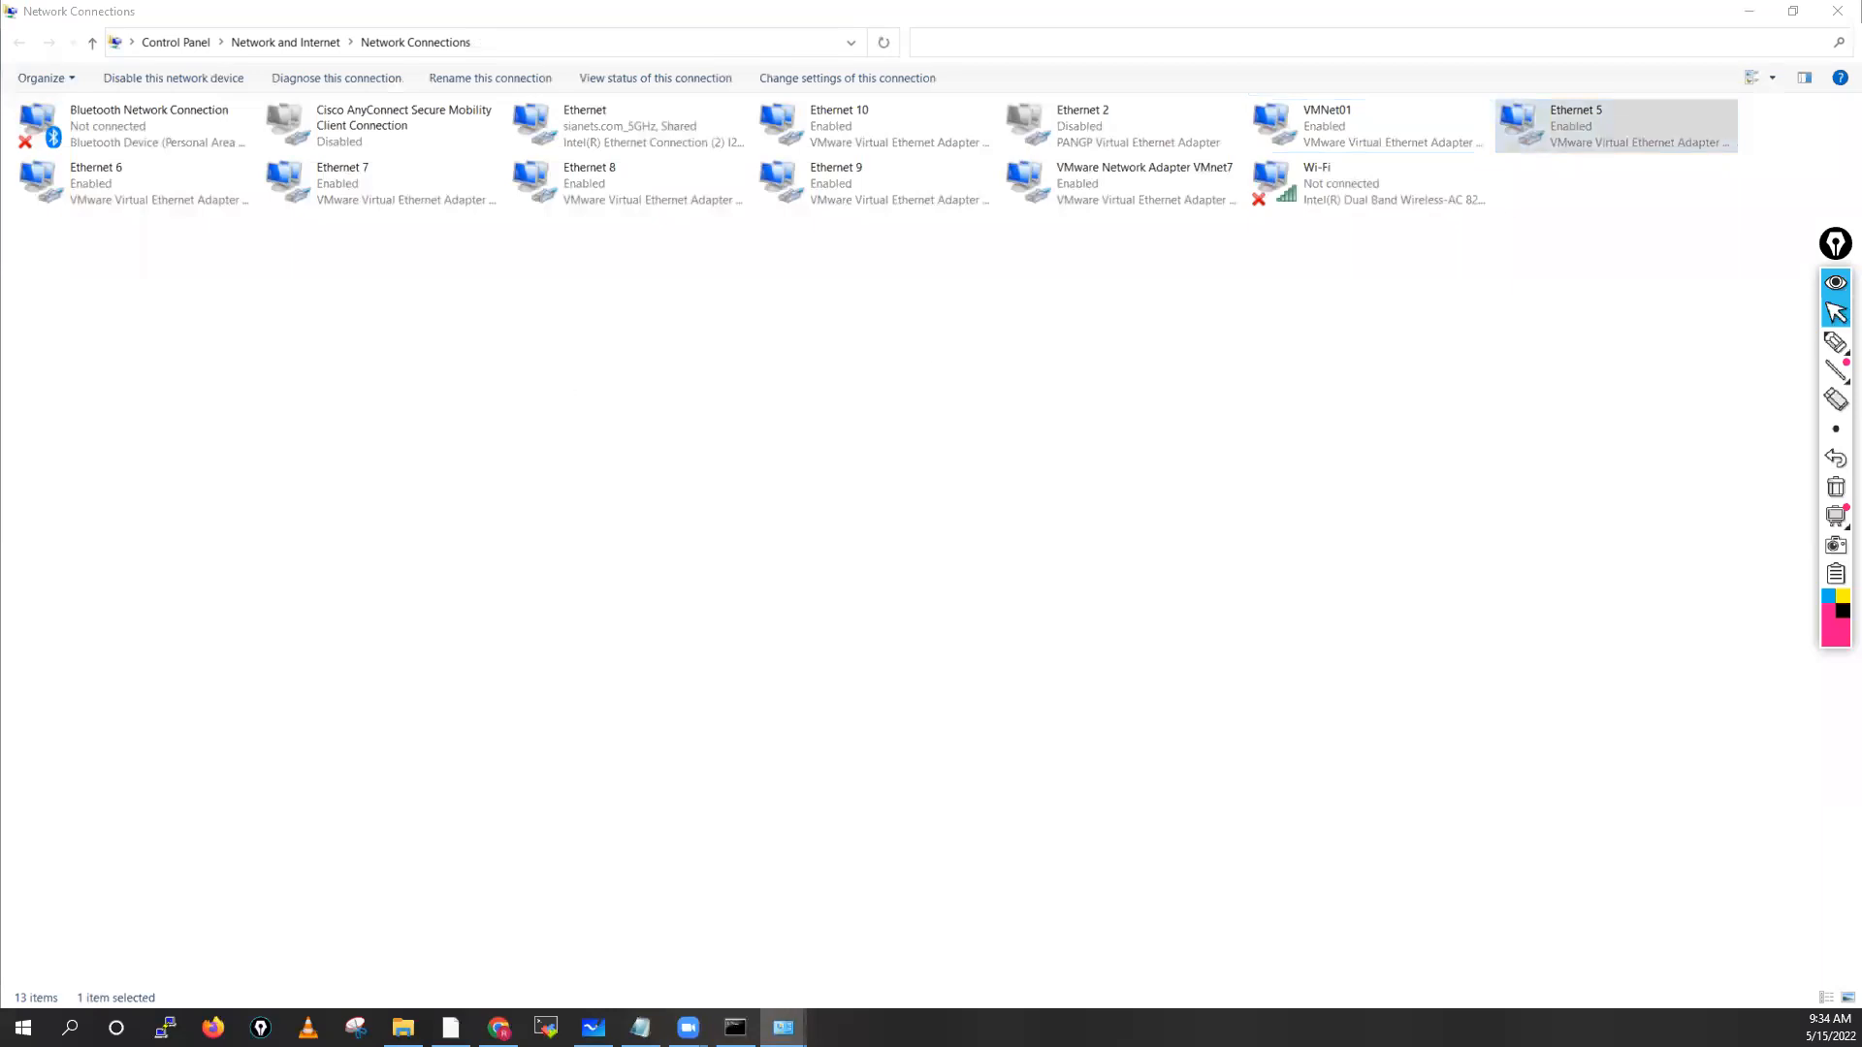
{"action": "key", "text": "Return"}
{"action": "left_click", "coordinate": [931, 457]}
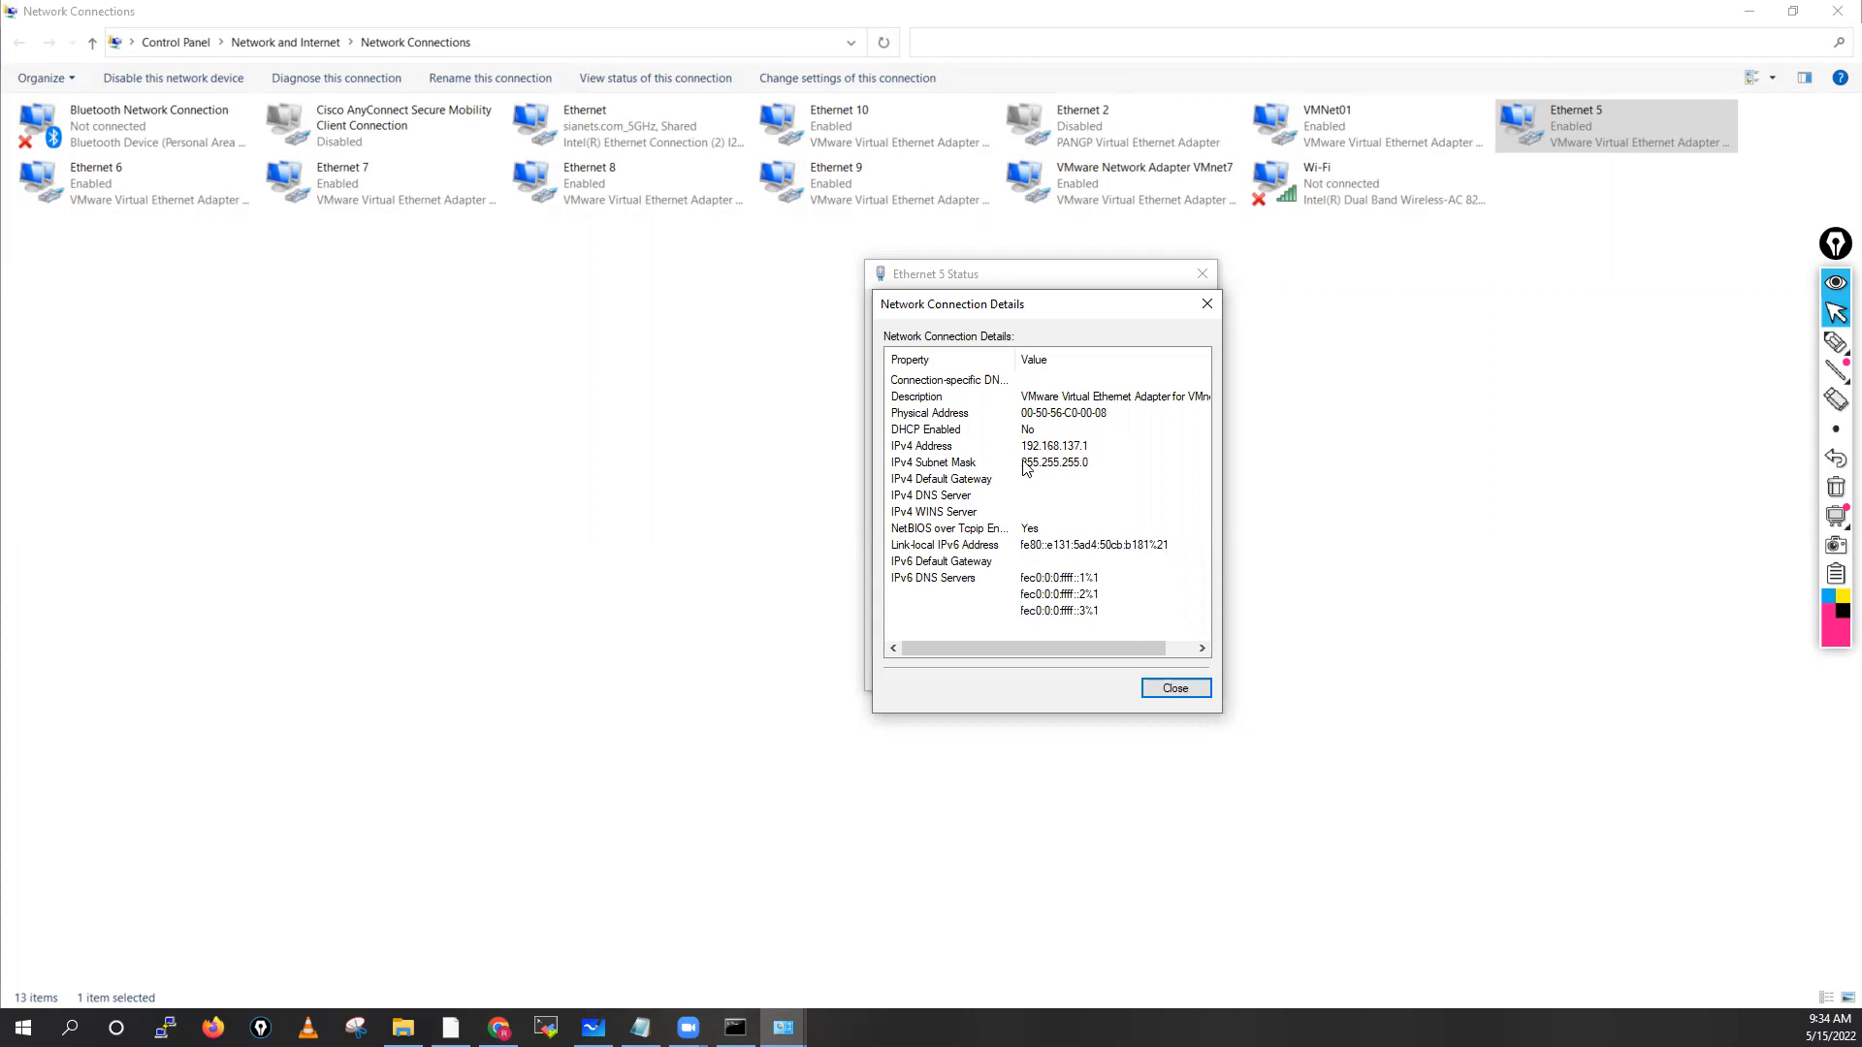
Close Ethernet 5's details and rename the adapter VMNET08
{"action": "left_click", "coordinate": [1178, 687]}
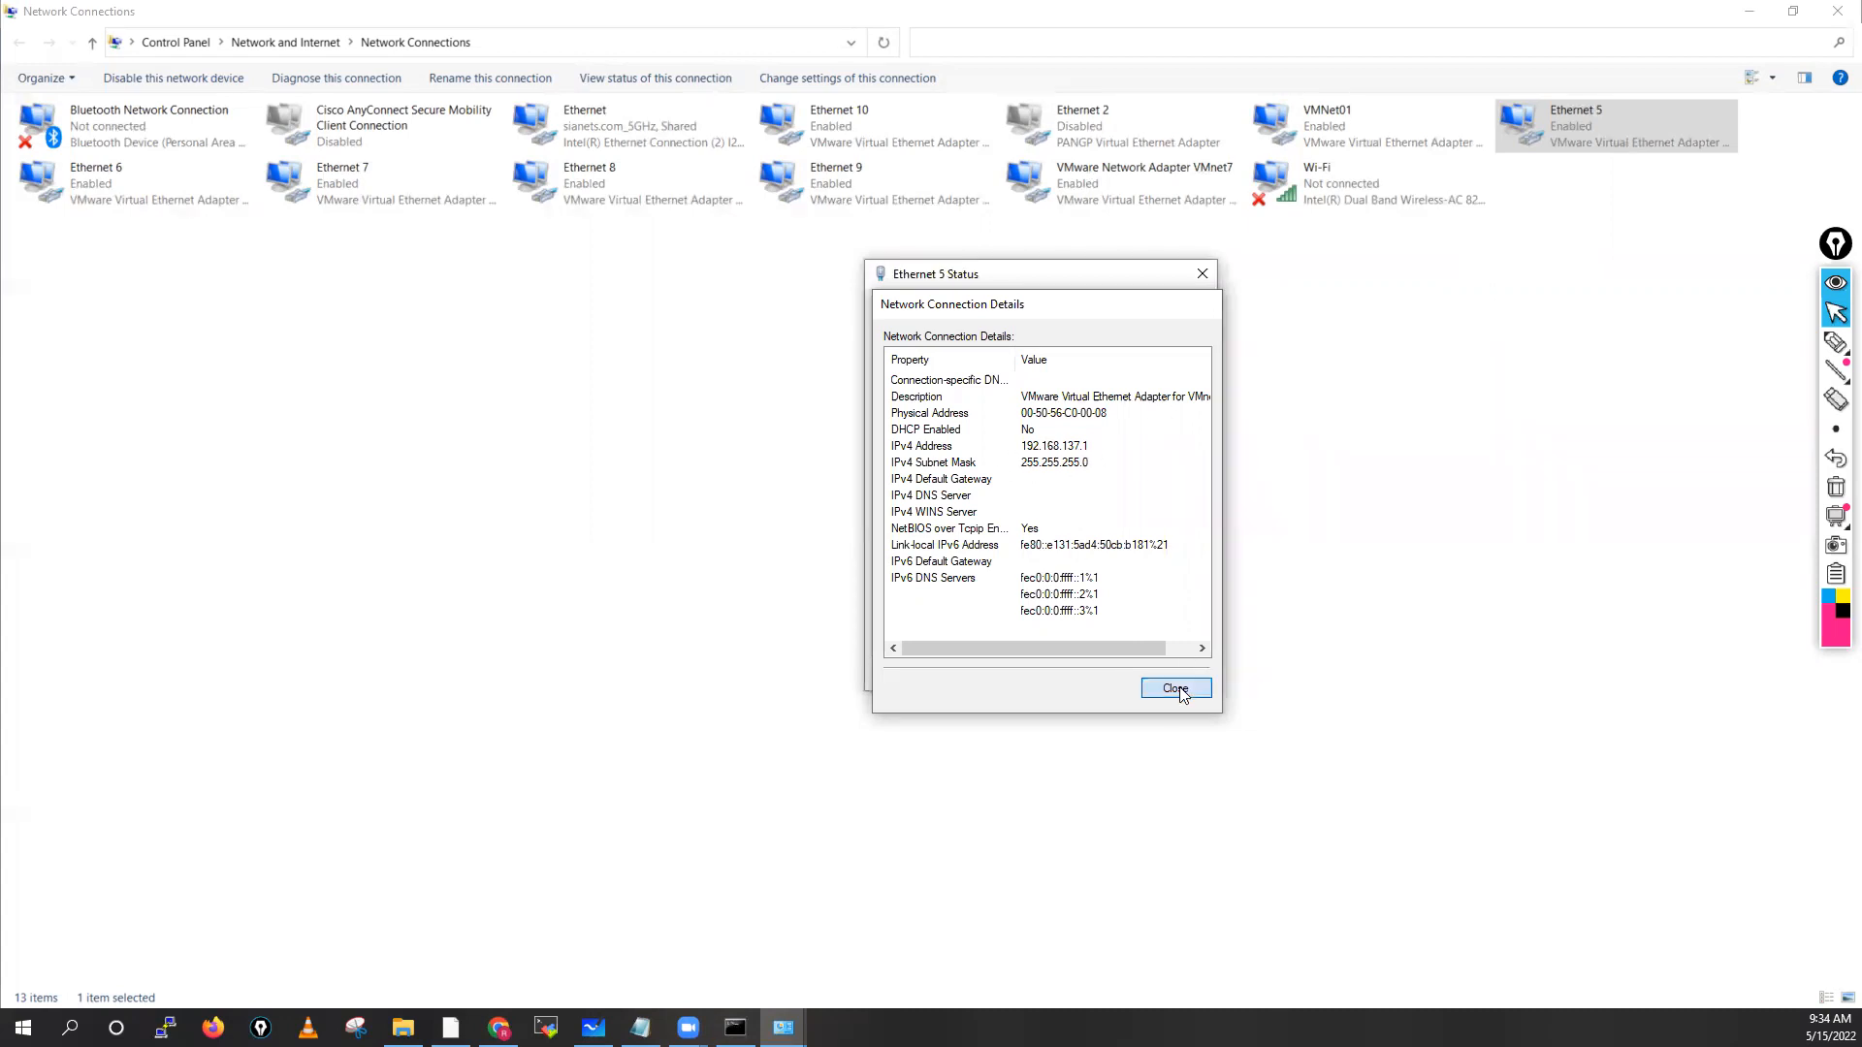
{"action": "left_click", "coordinate": [1169, 675]}
{"action": "right_click", "coordinate": [1563, 133]}
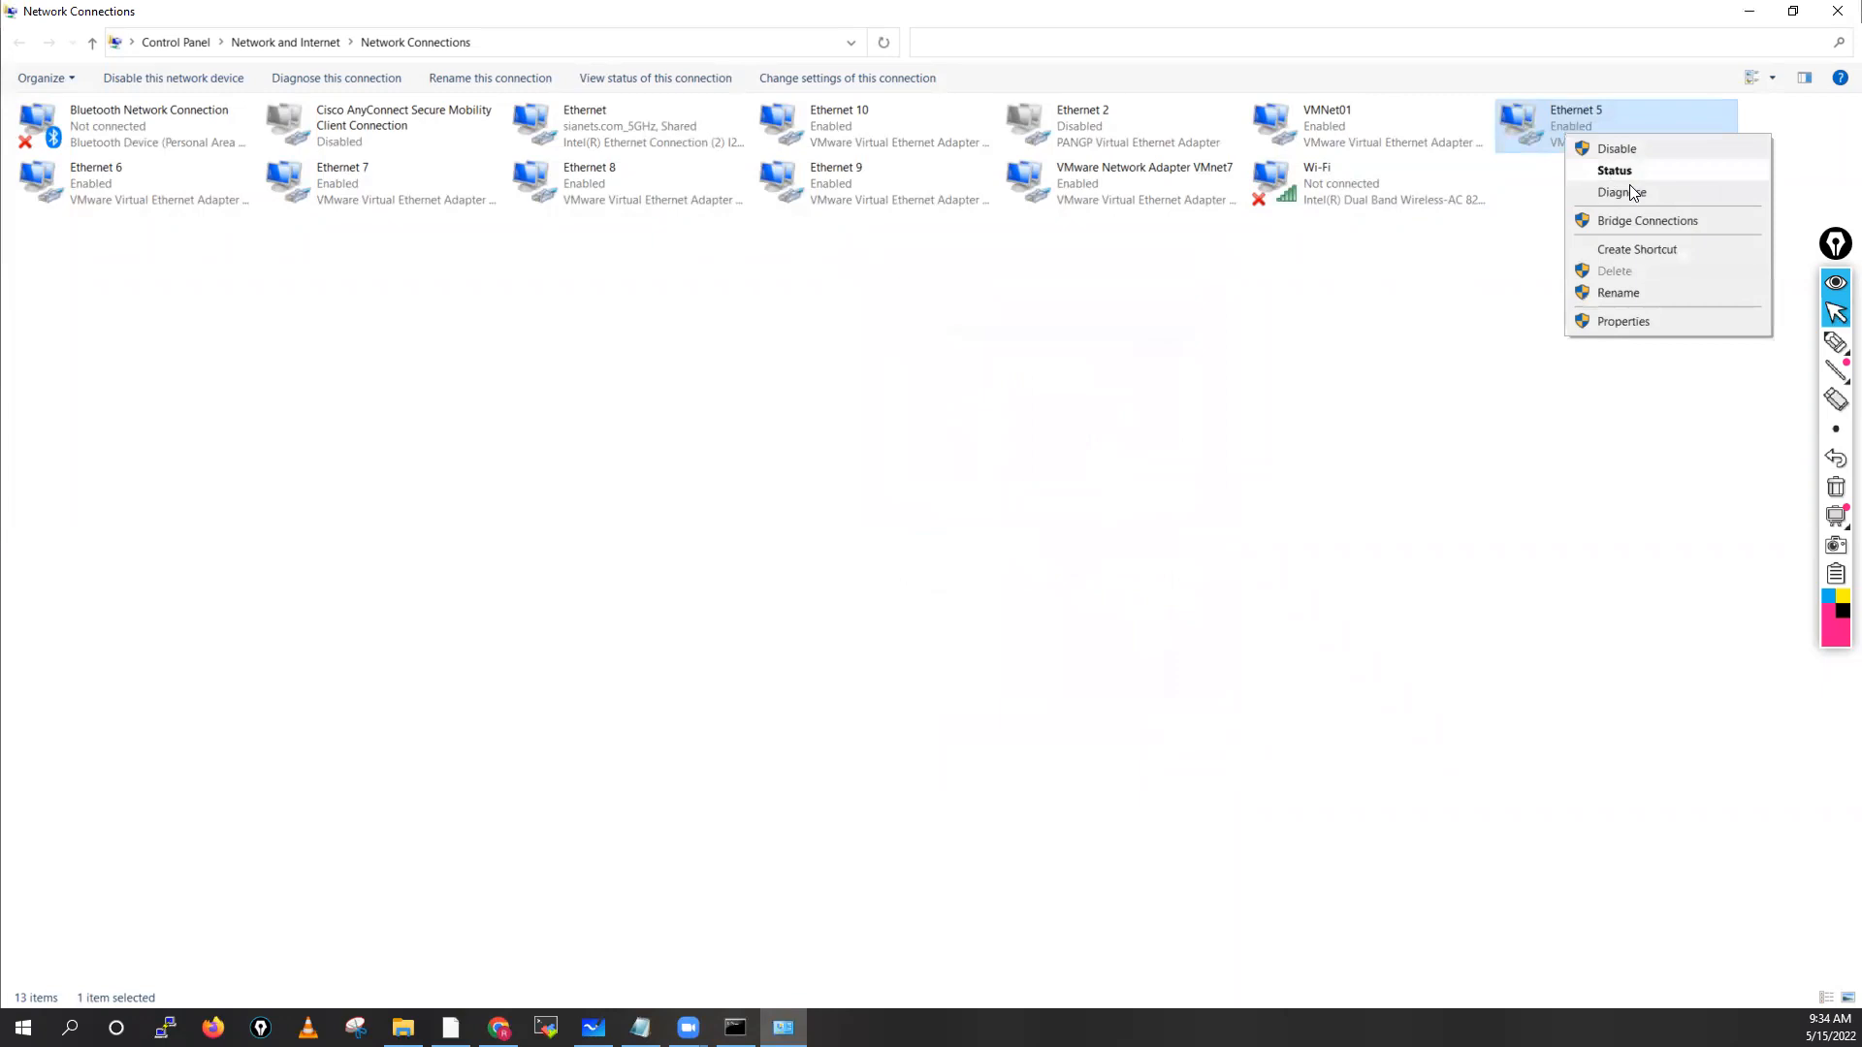
{"action": "left_click", "coordinate": [1625, 301]}
{"action": "type", "text": "VMNET08"}
{"action": "left_click_drag", "start_coordinate": [1651, 105], "coordinate": [1592, 110]}
{"action": "key", "text": "ctrl+c"}
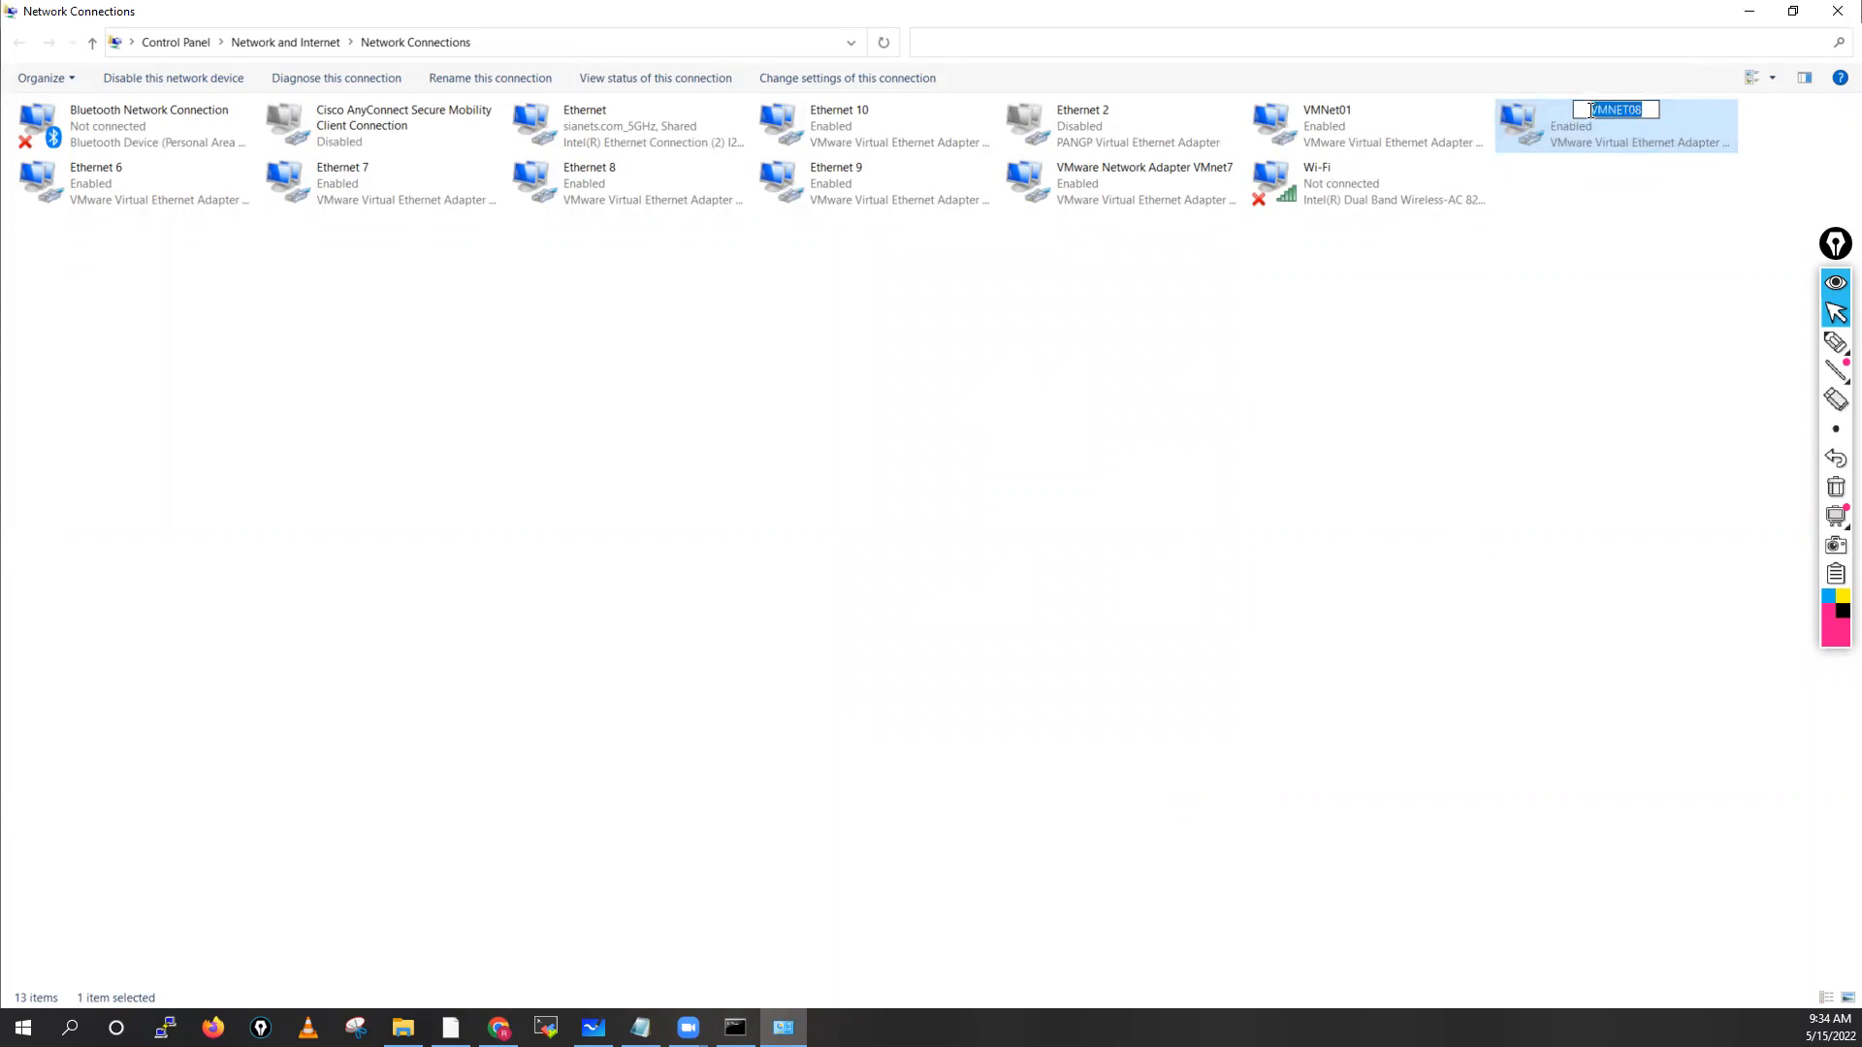
{"action": "left_click", "coordinate": [1616, 230]}
{"action": "left_click", "coordinate": [1534, 362]}
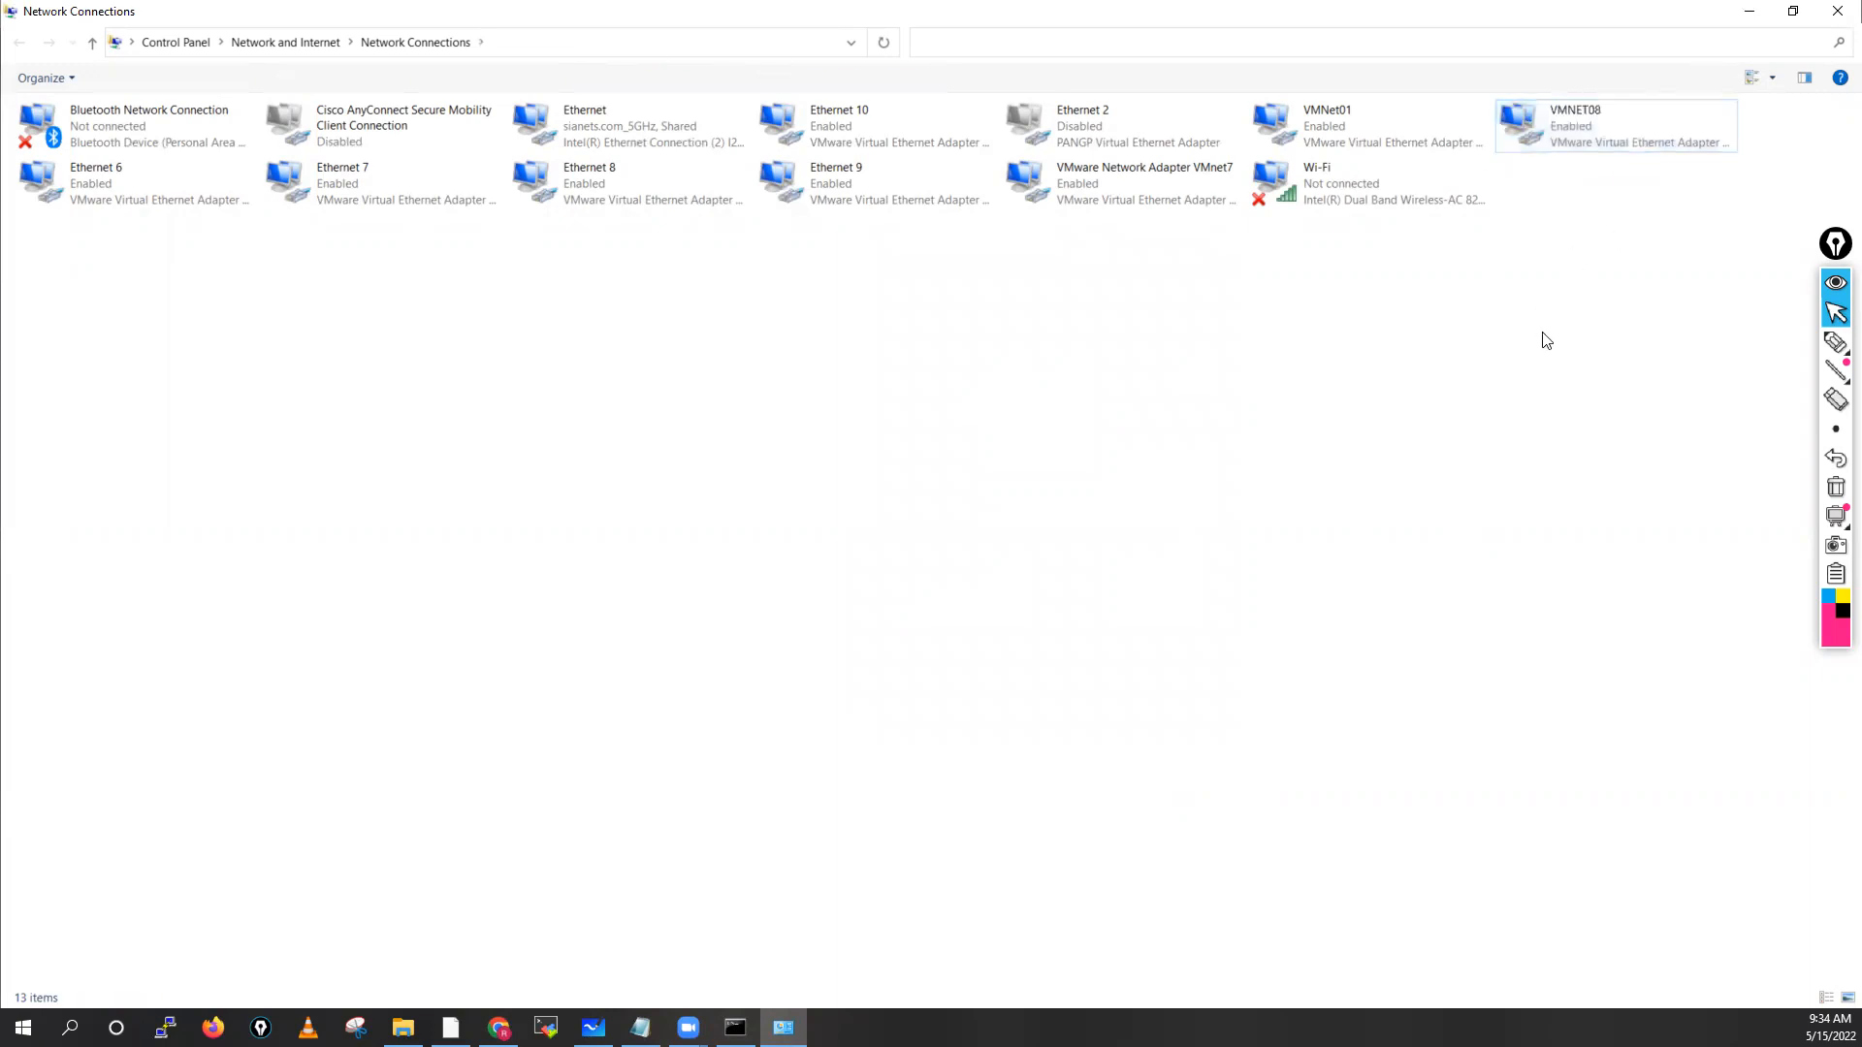
Rename the VMNet01 adapter to VMNET01
{"action": "right_click", "coordinate": [1356, 118]}
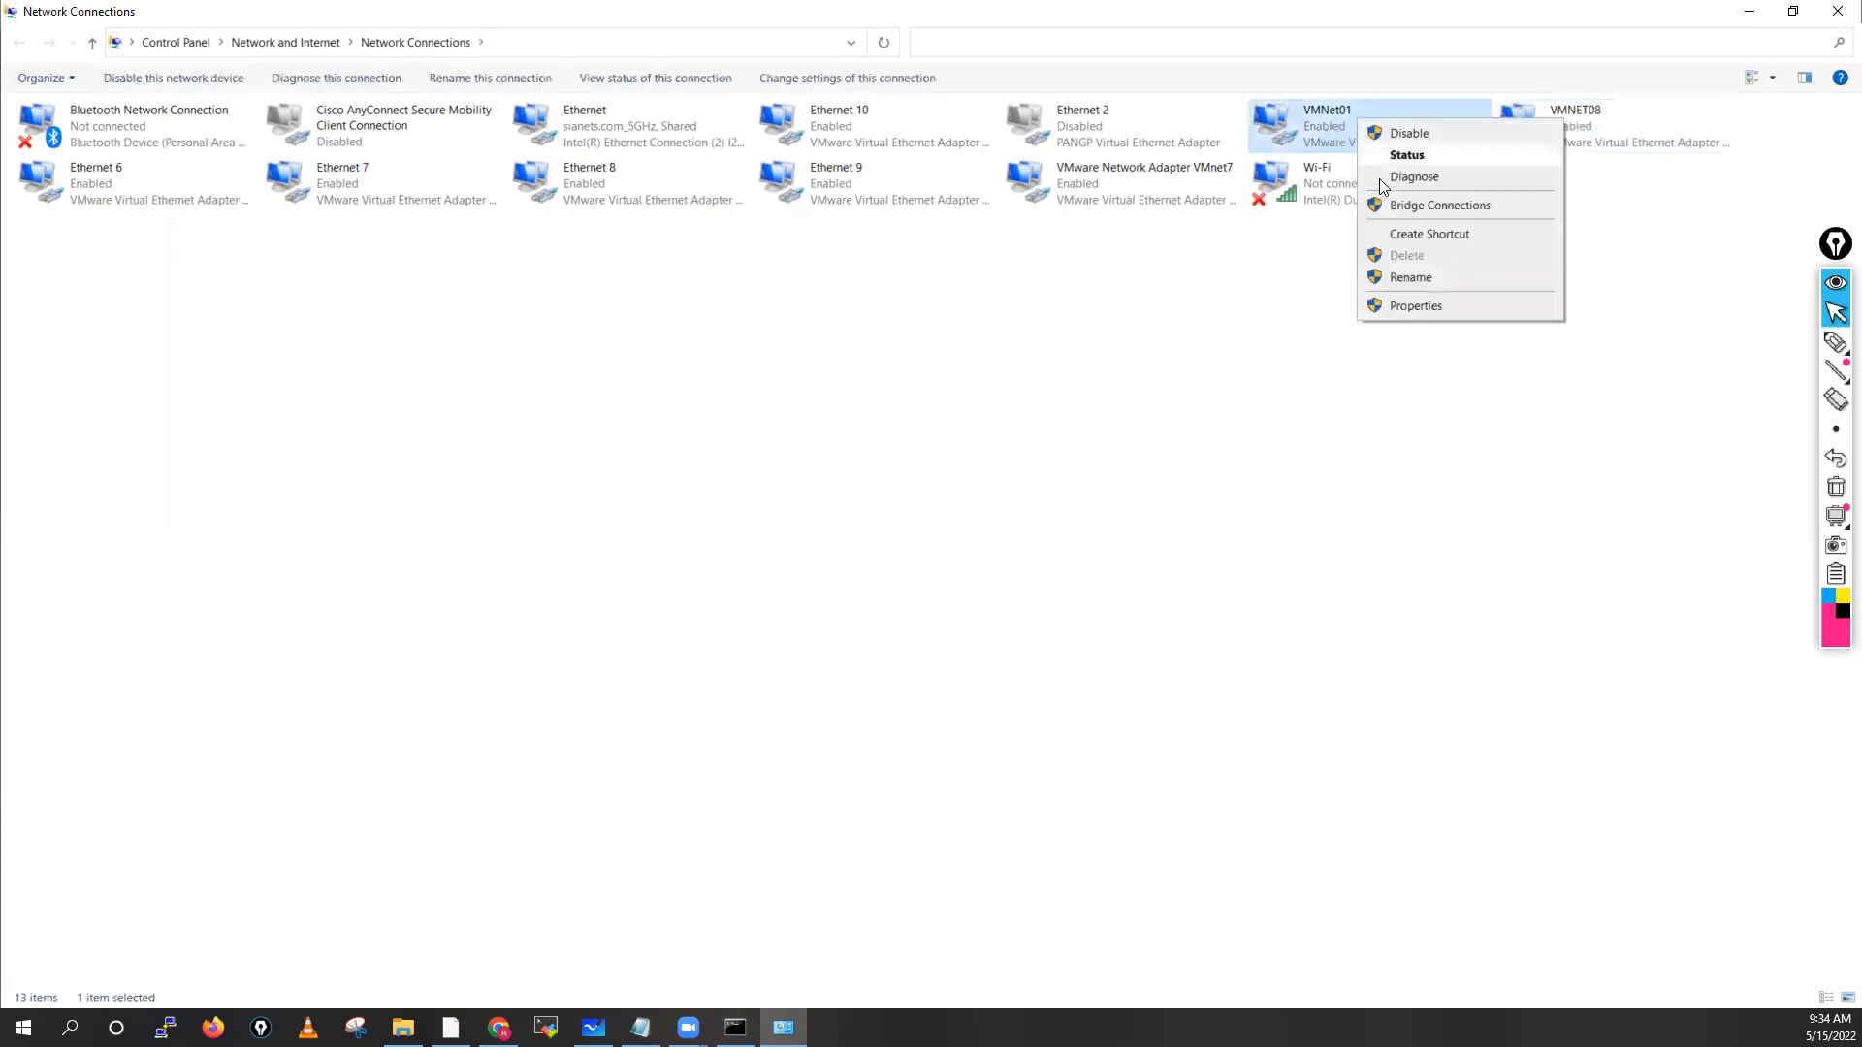
{"action": "left_click", "coordinate": [1406, 277]}
{"action": "type", "text": "VMNET08"}
{"action": "key", "text": "BackSpace"}
{"action": "type", "text": "1"}
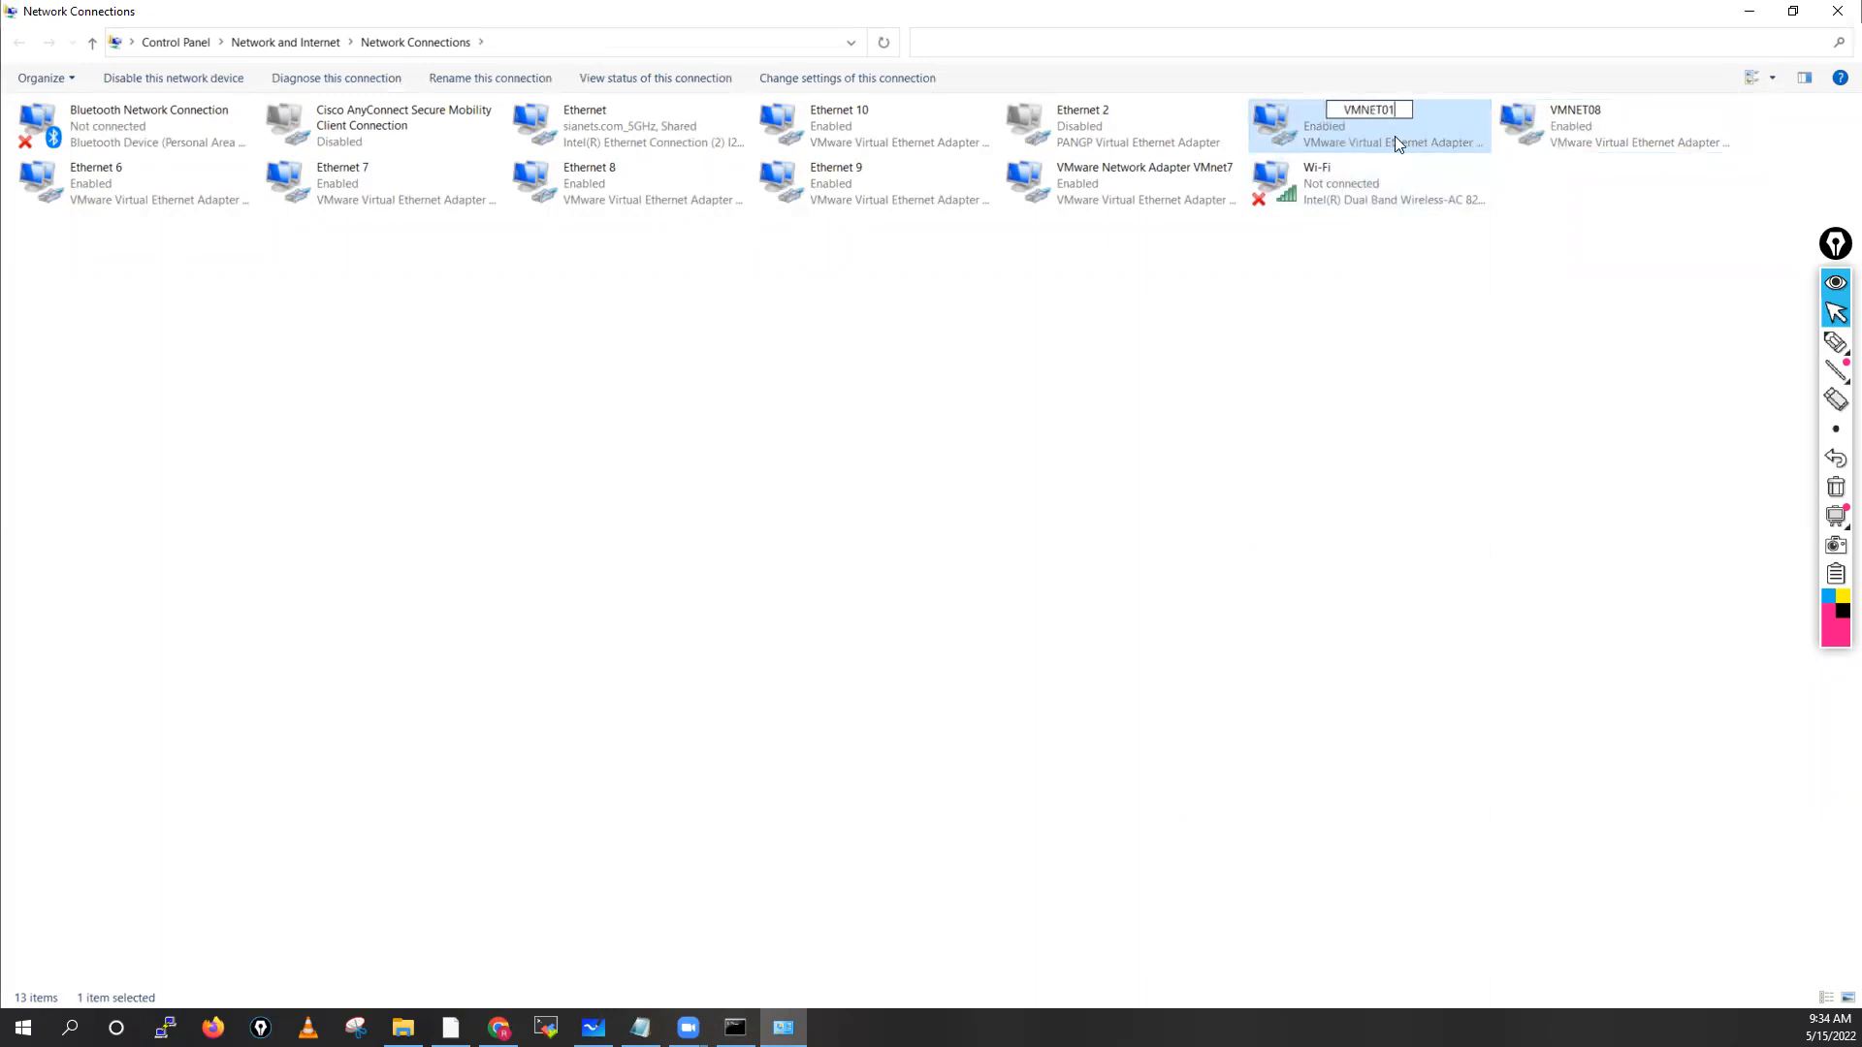
{"action": "left_click", "coordinate": [1414, 312]}
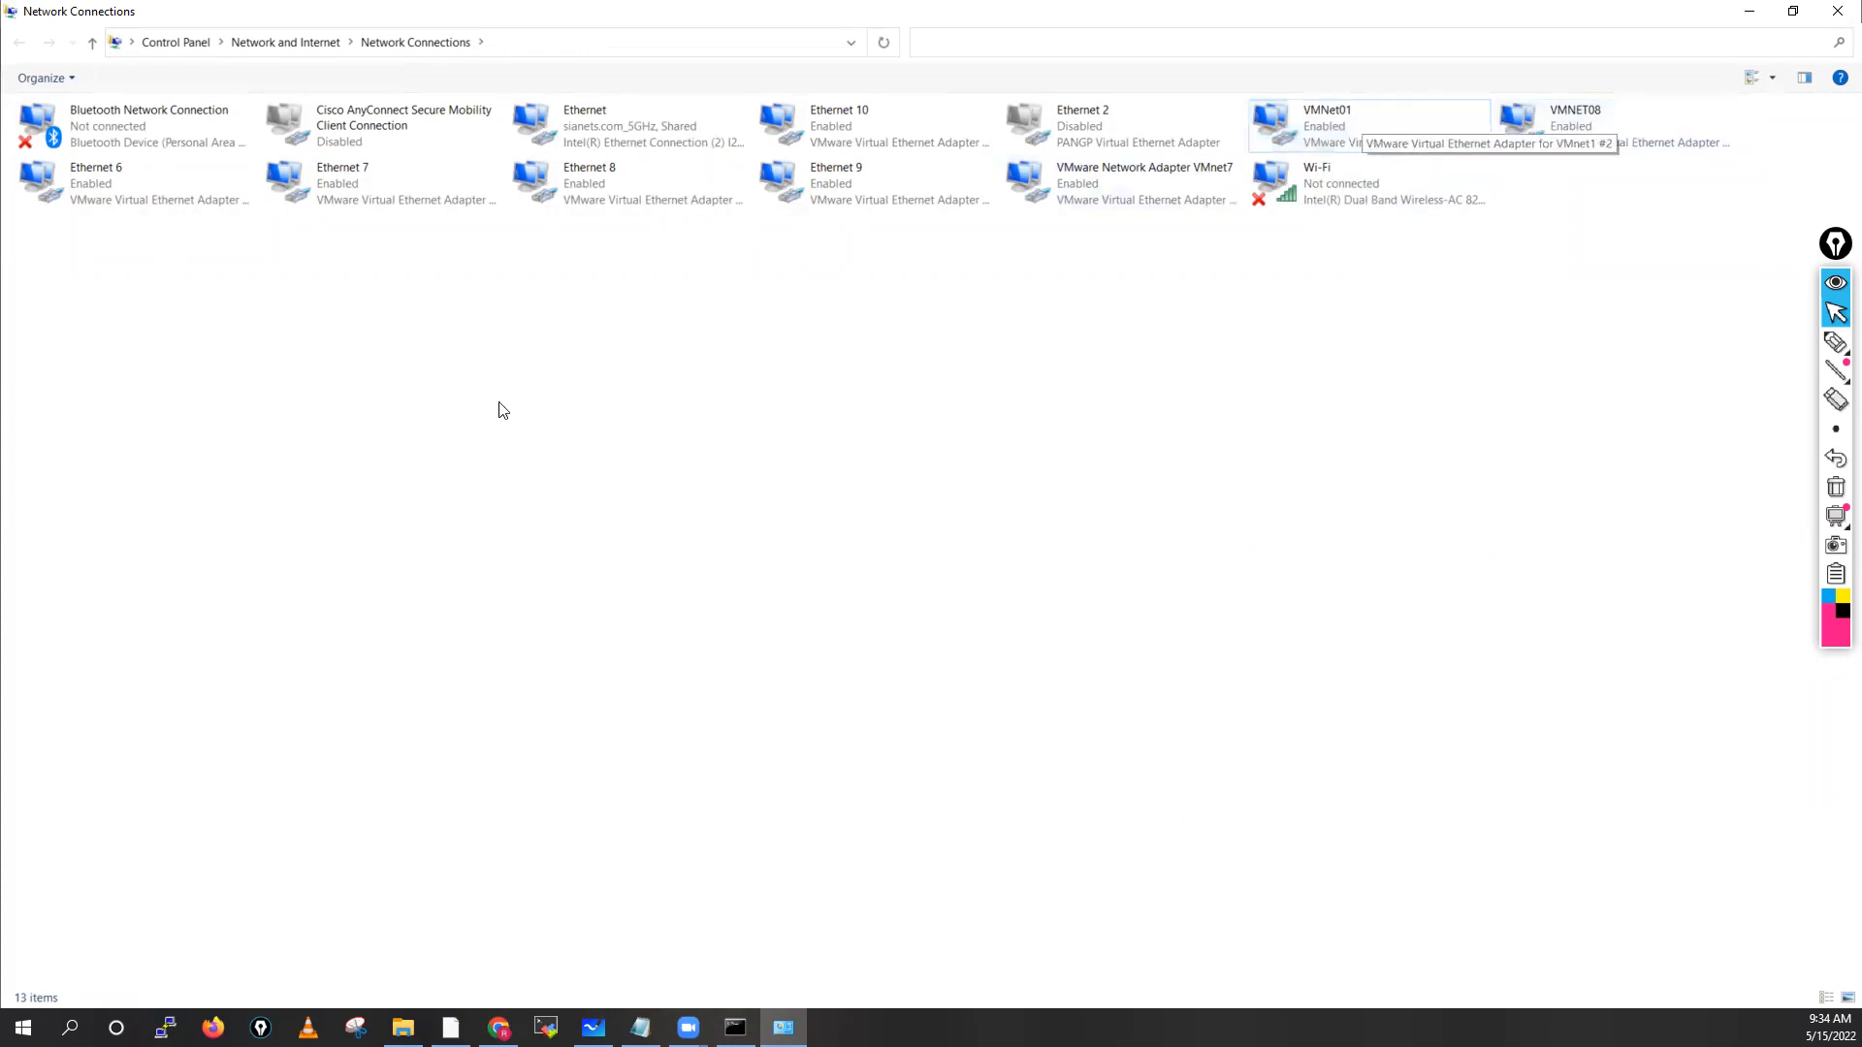
Check Ethernet 6's connection details and rename it VMNET02
{"action": "left_click", "coordinate": [110, 180]}
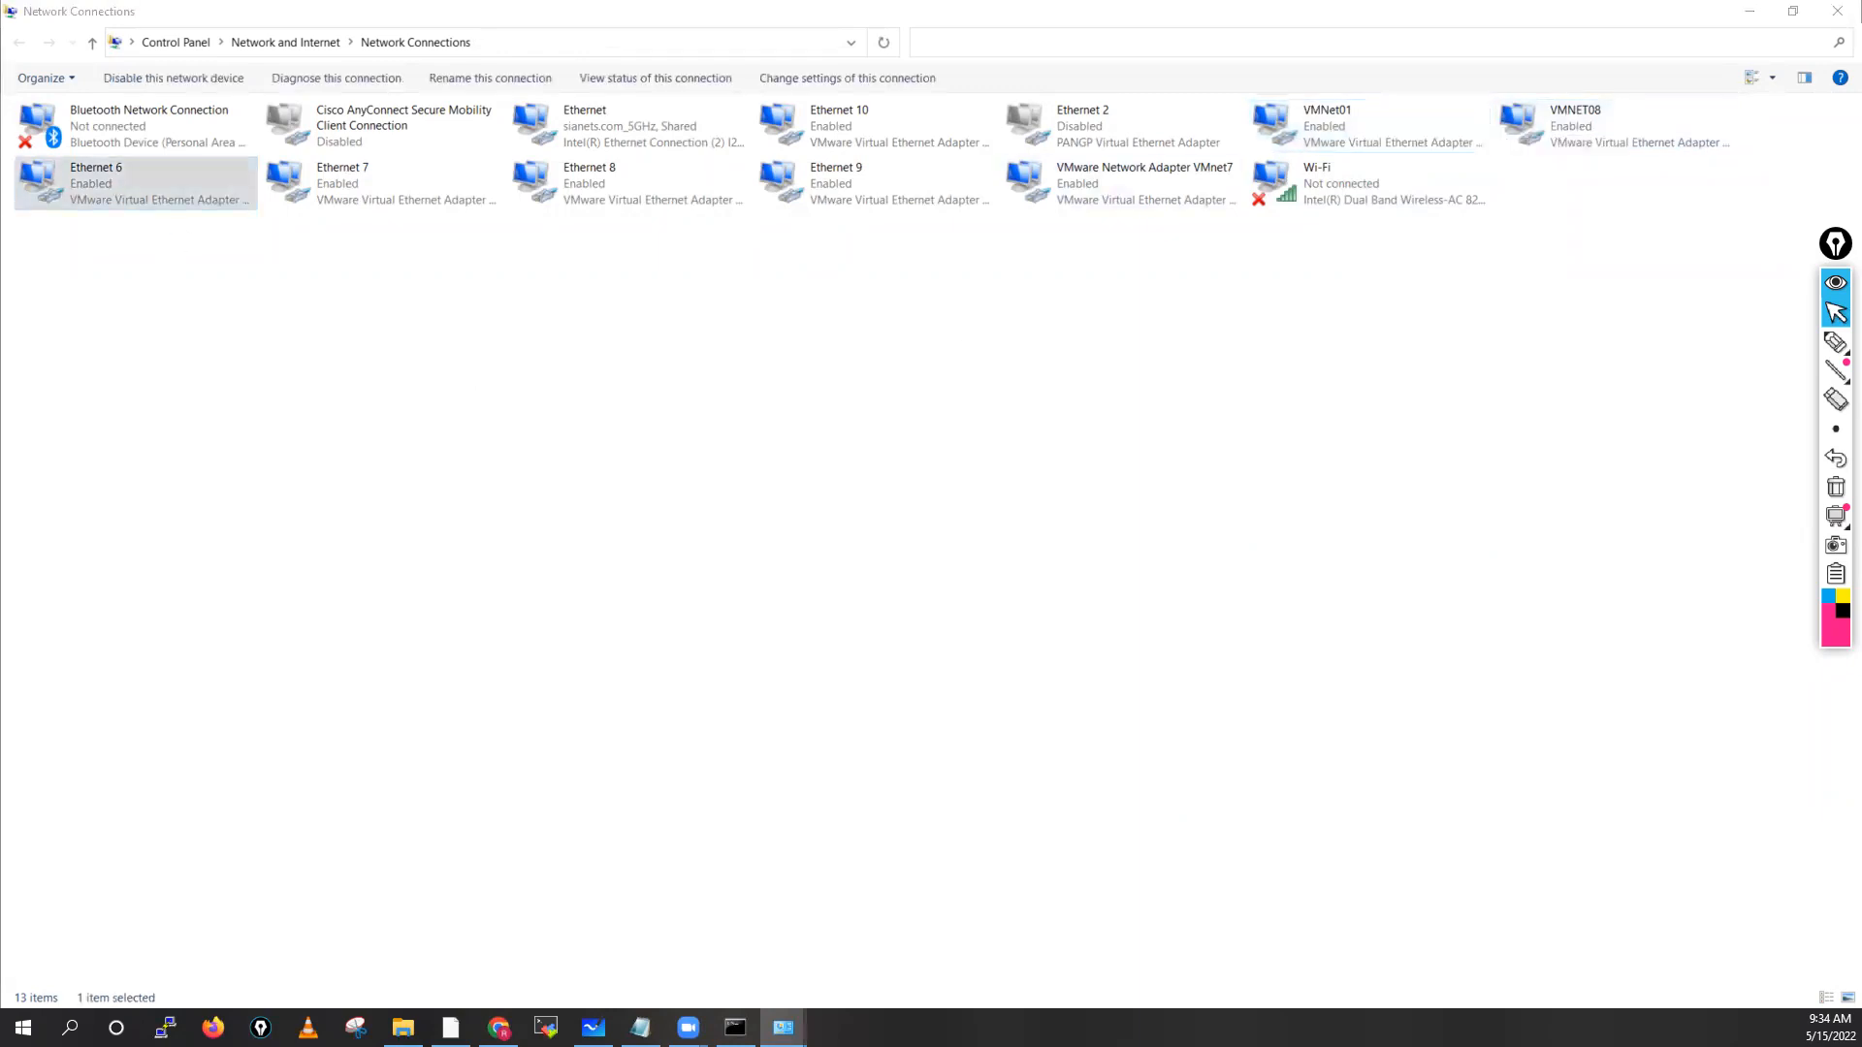
{"action": "left_click", "coordinate": [739, 524]}
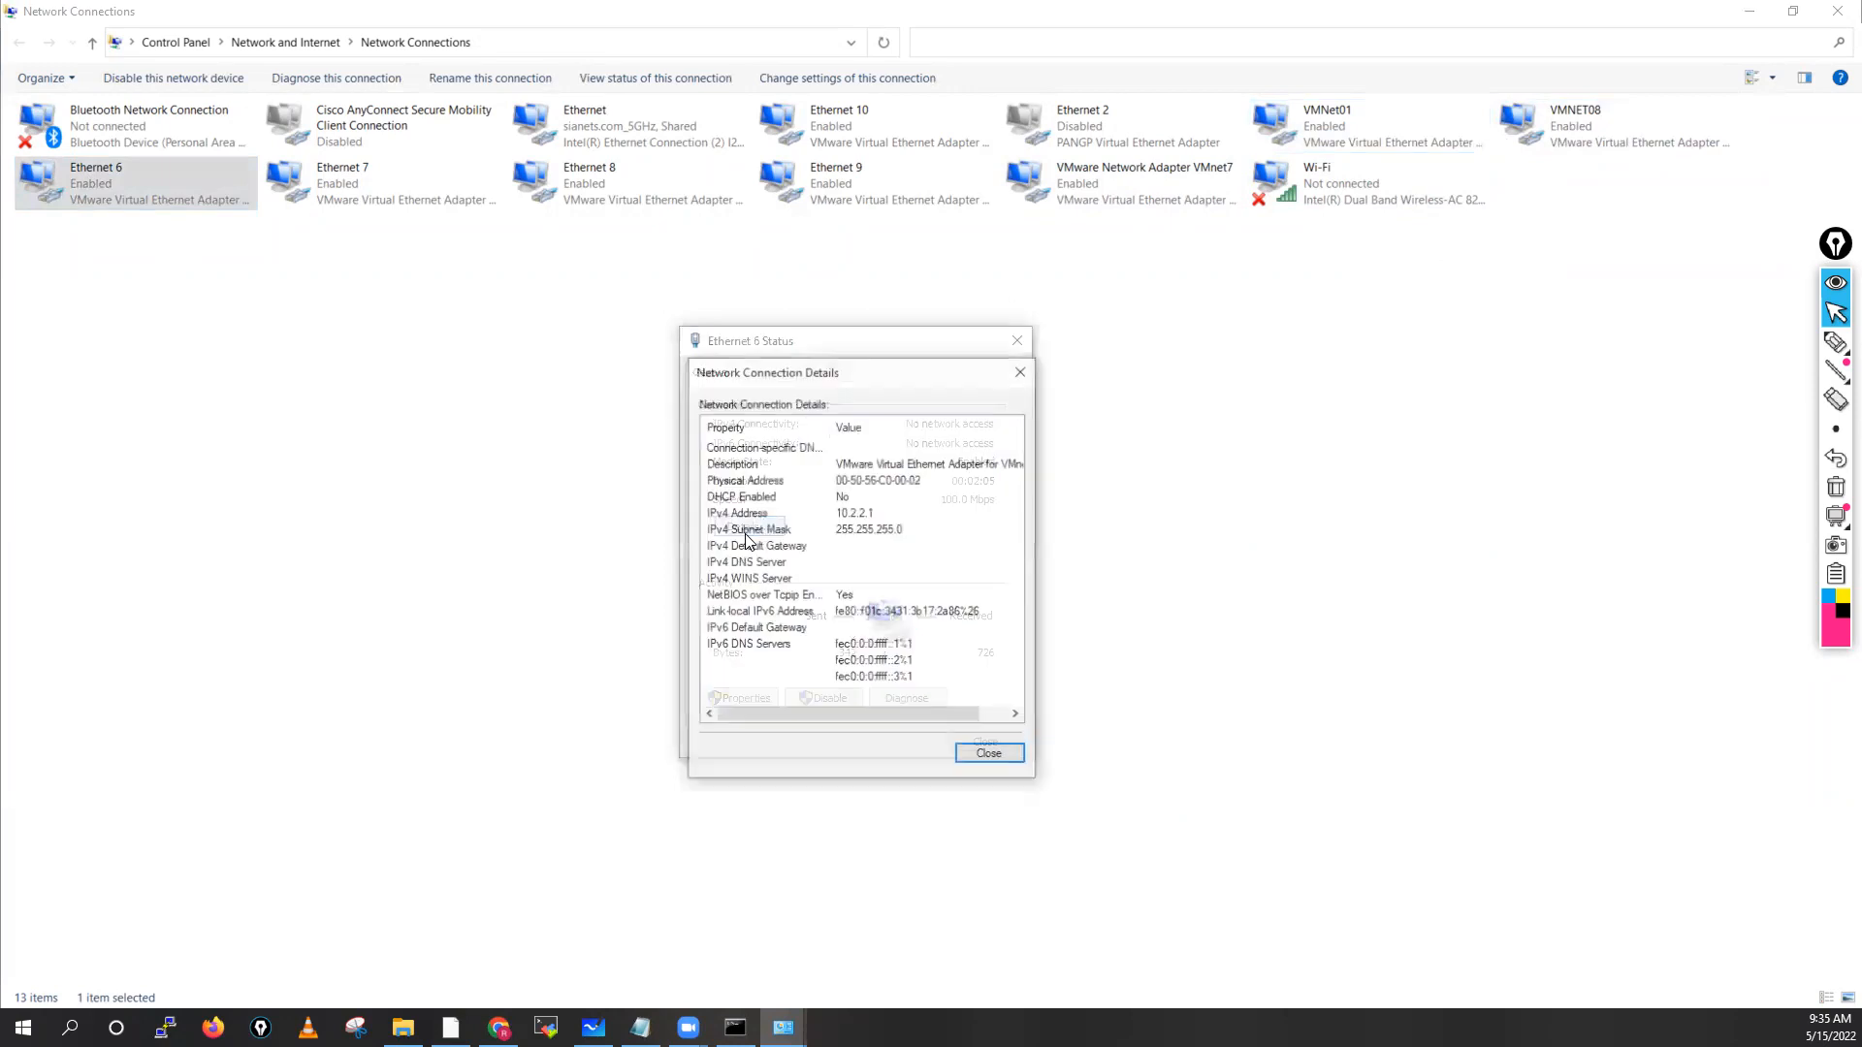
{"action": "left_click", "coordinate": [989, 756]}
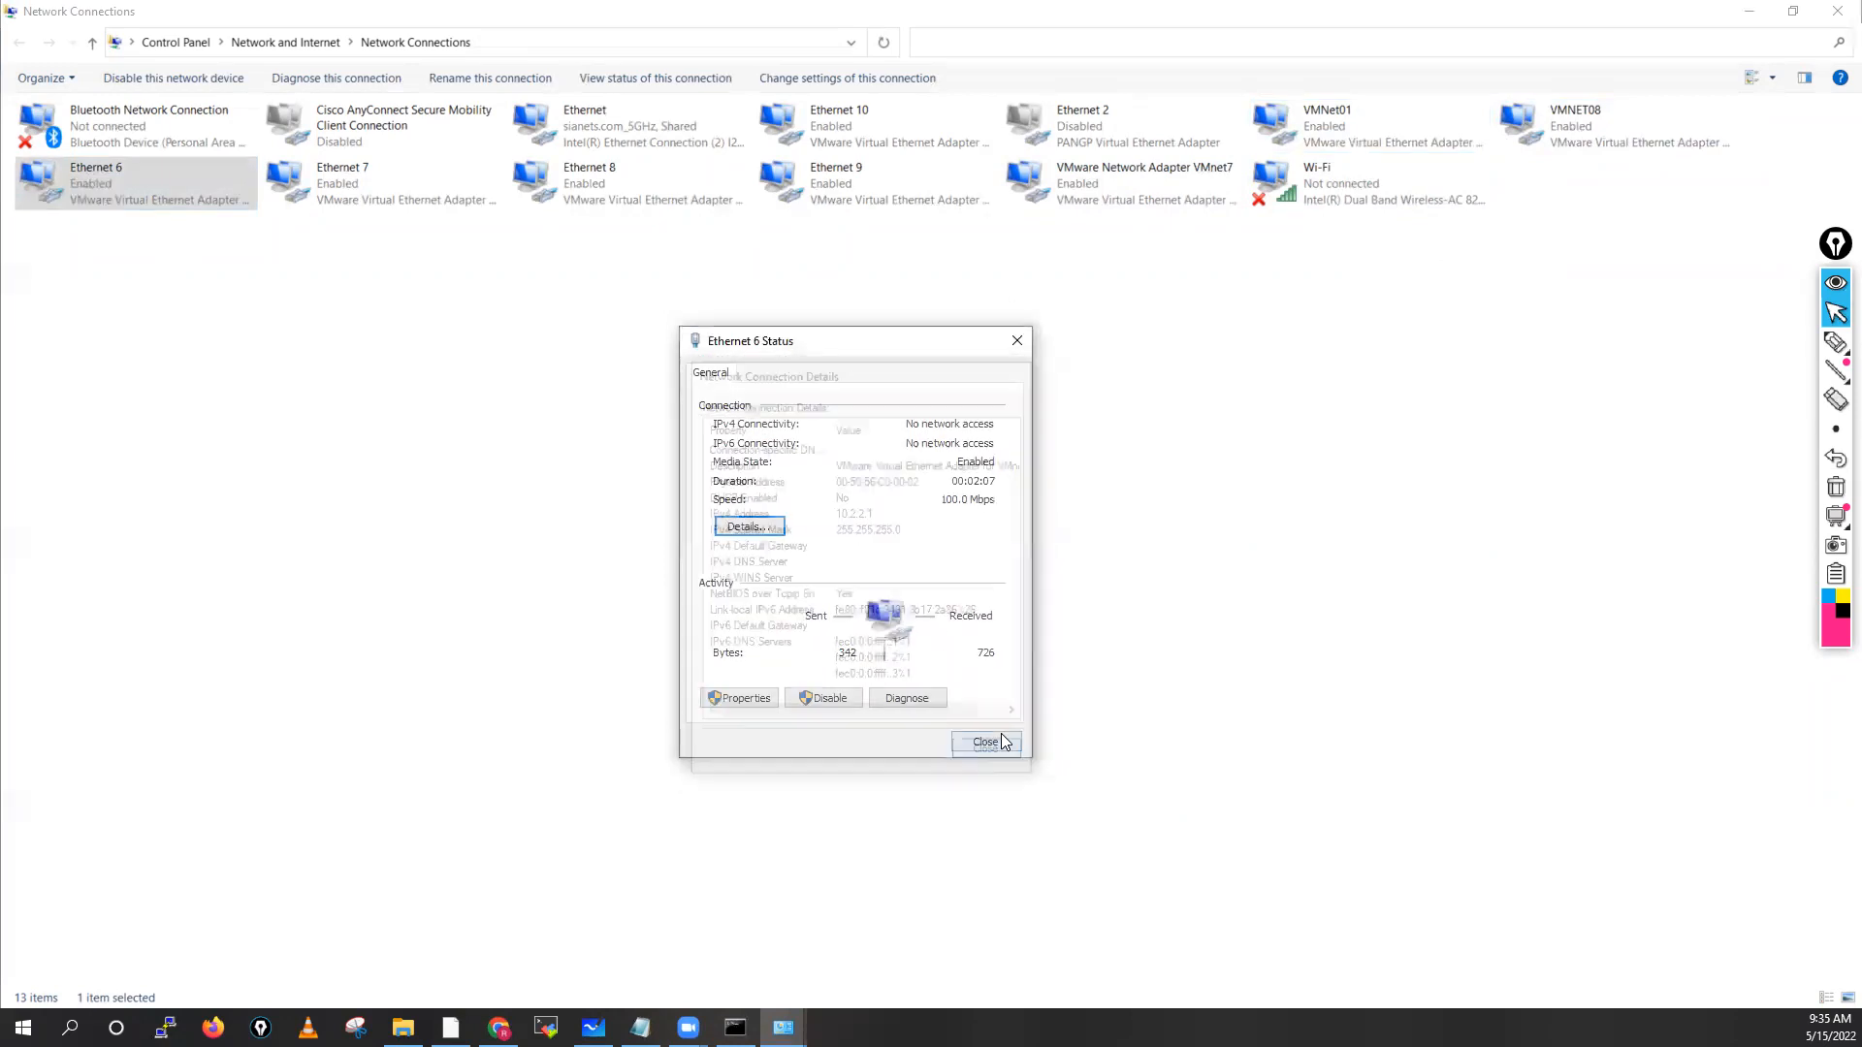
{"action": "left_click", "coordinate": [985, 740]}
{"action": "right_click", "coordinate": [136, 171]}
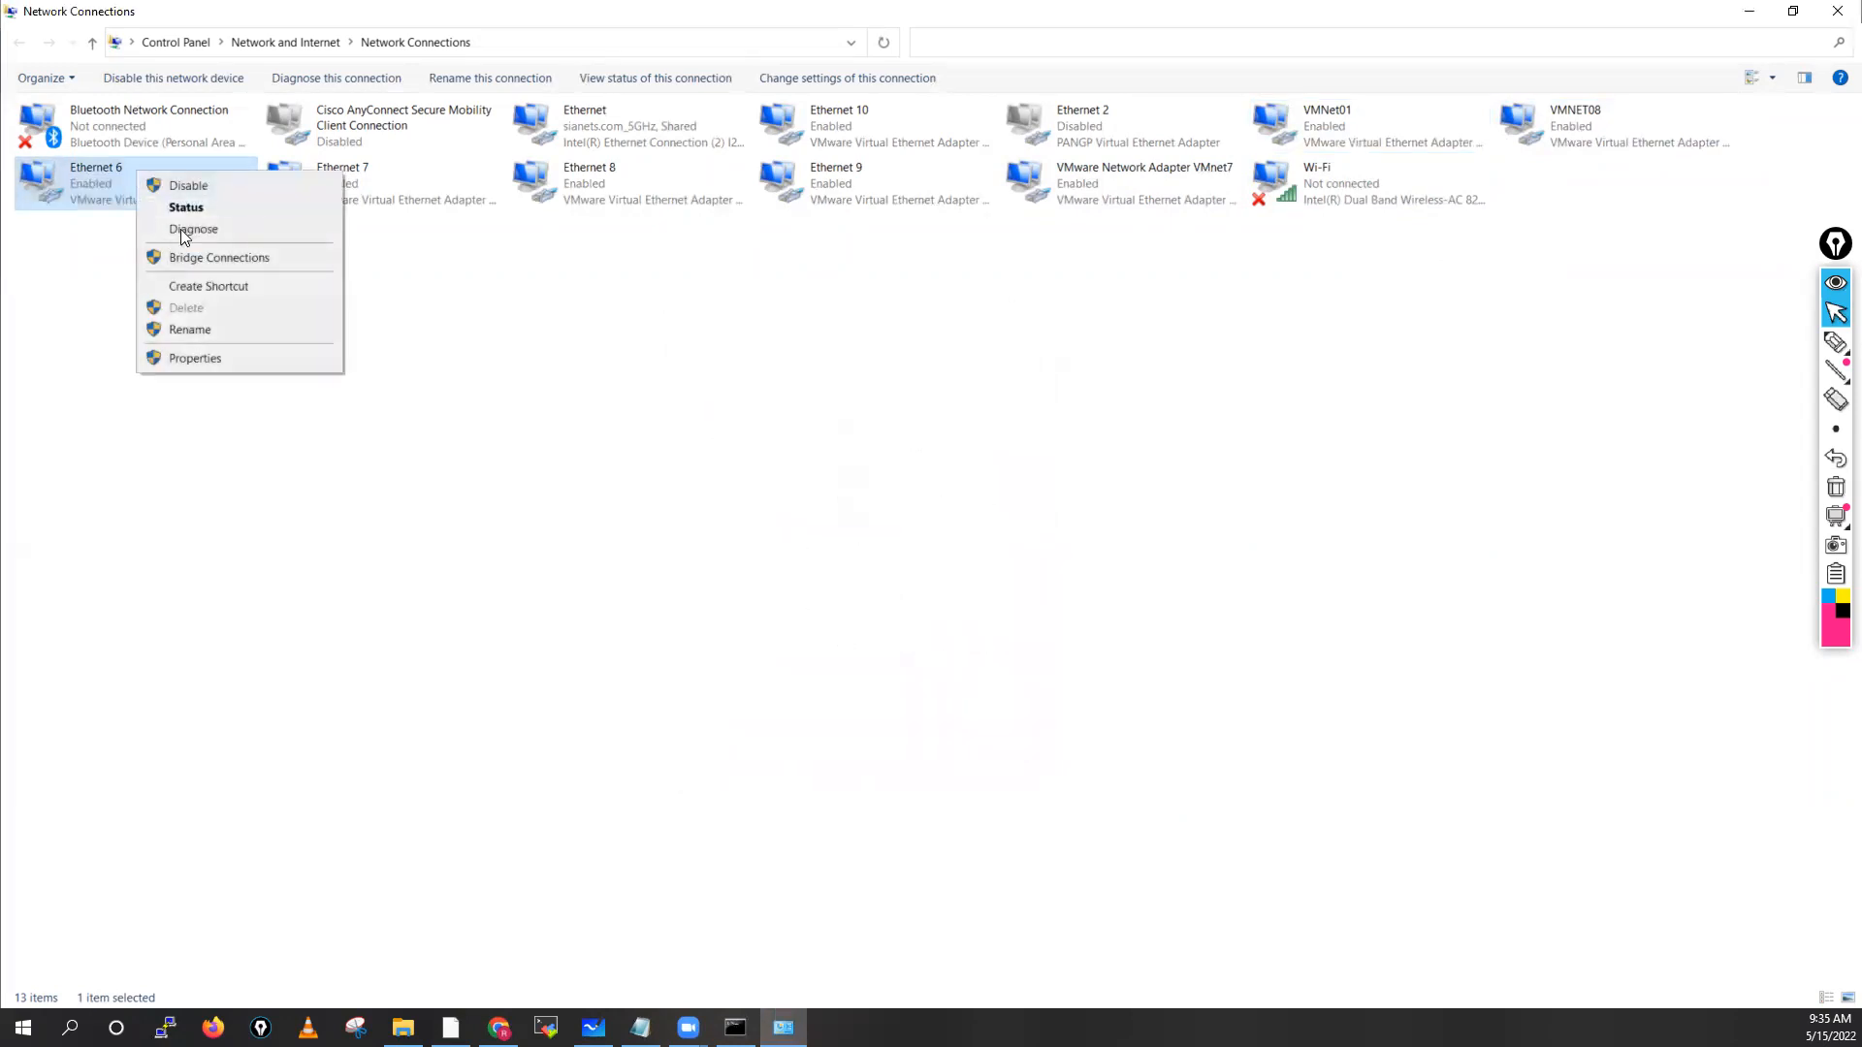
{"action": "left_click", "coordinate": [194, 331]}
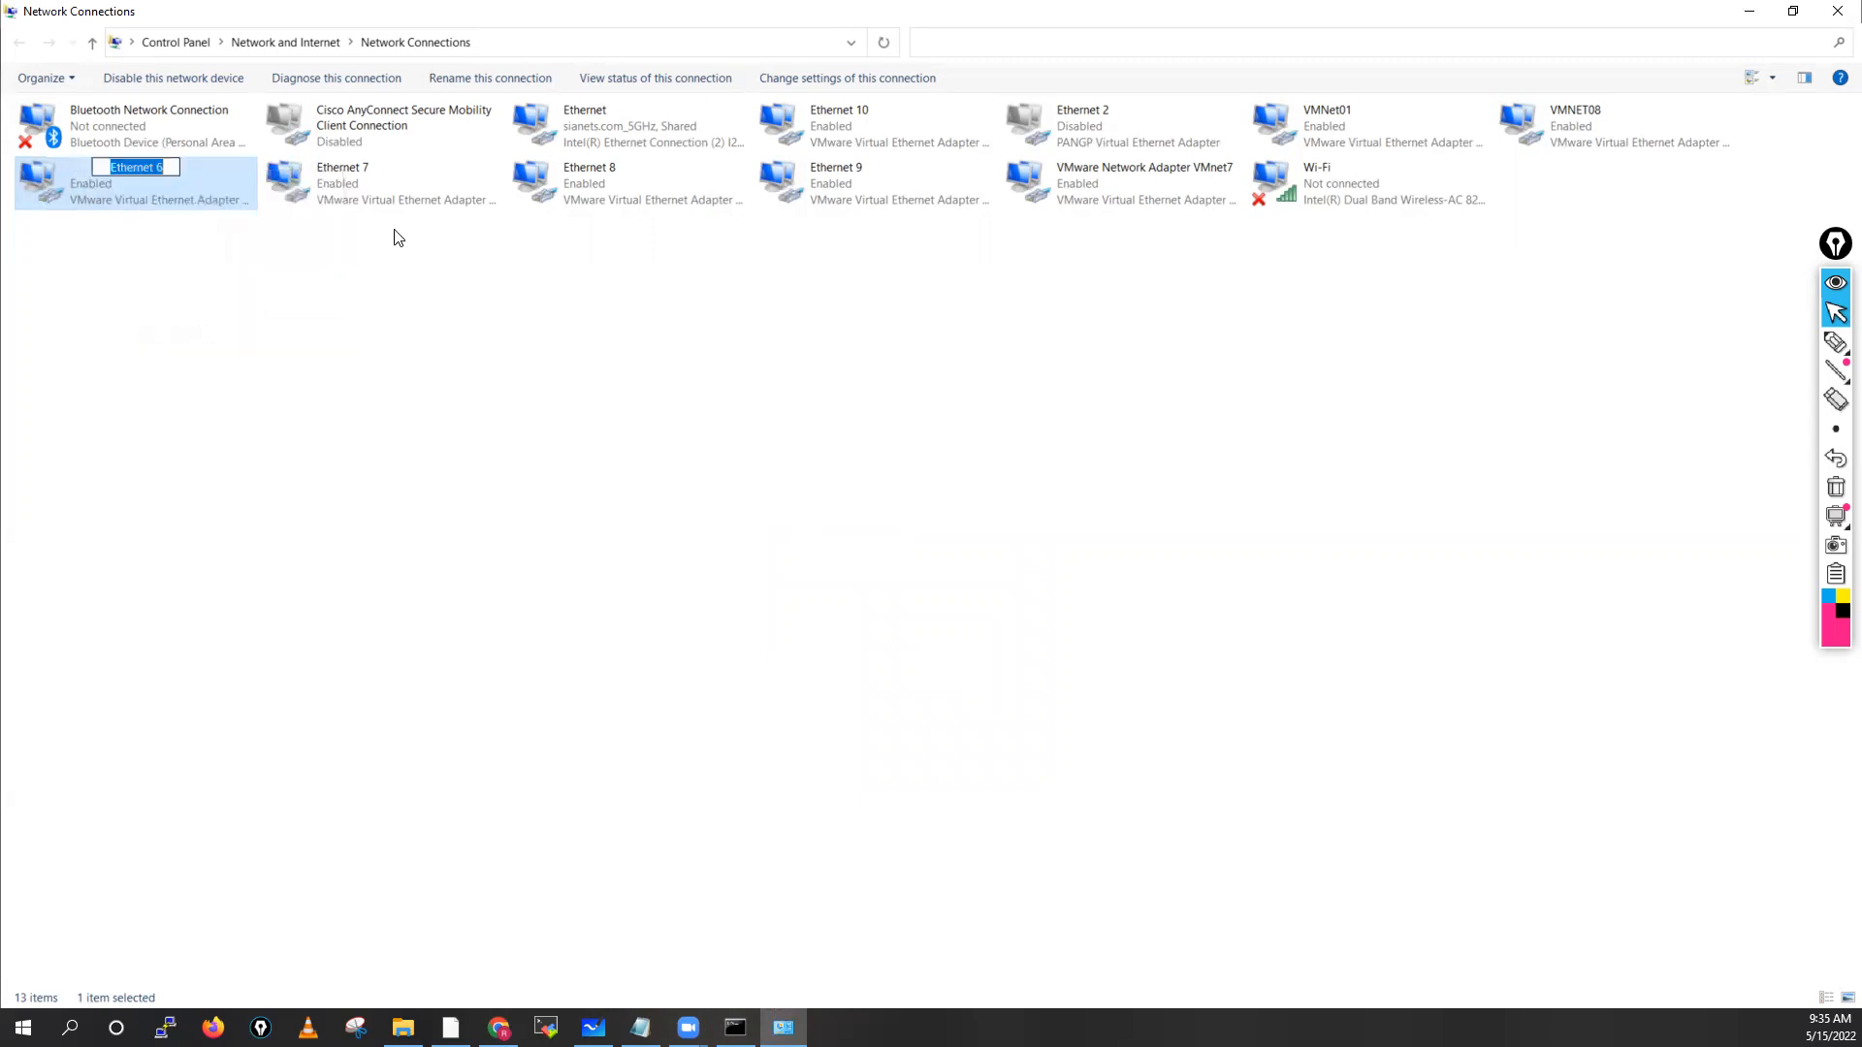
{"action": "key", "text": "ctrl+v"}
{"action": "key", "text": "BackSpace"}
{"action": "type", "text": "2"}
{"action": "left_click", "coordinate": [151, 301]}
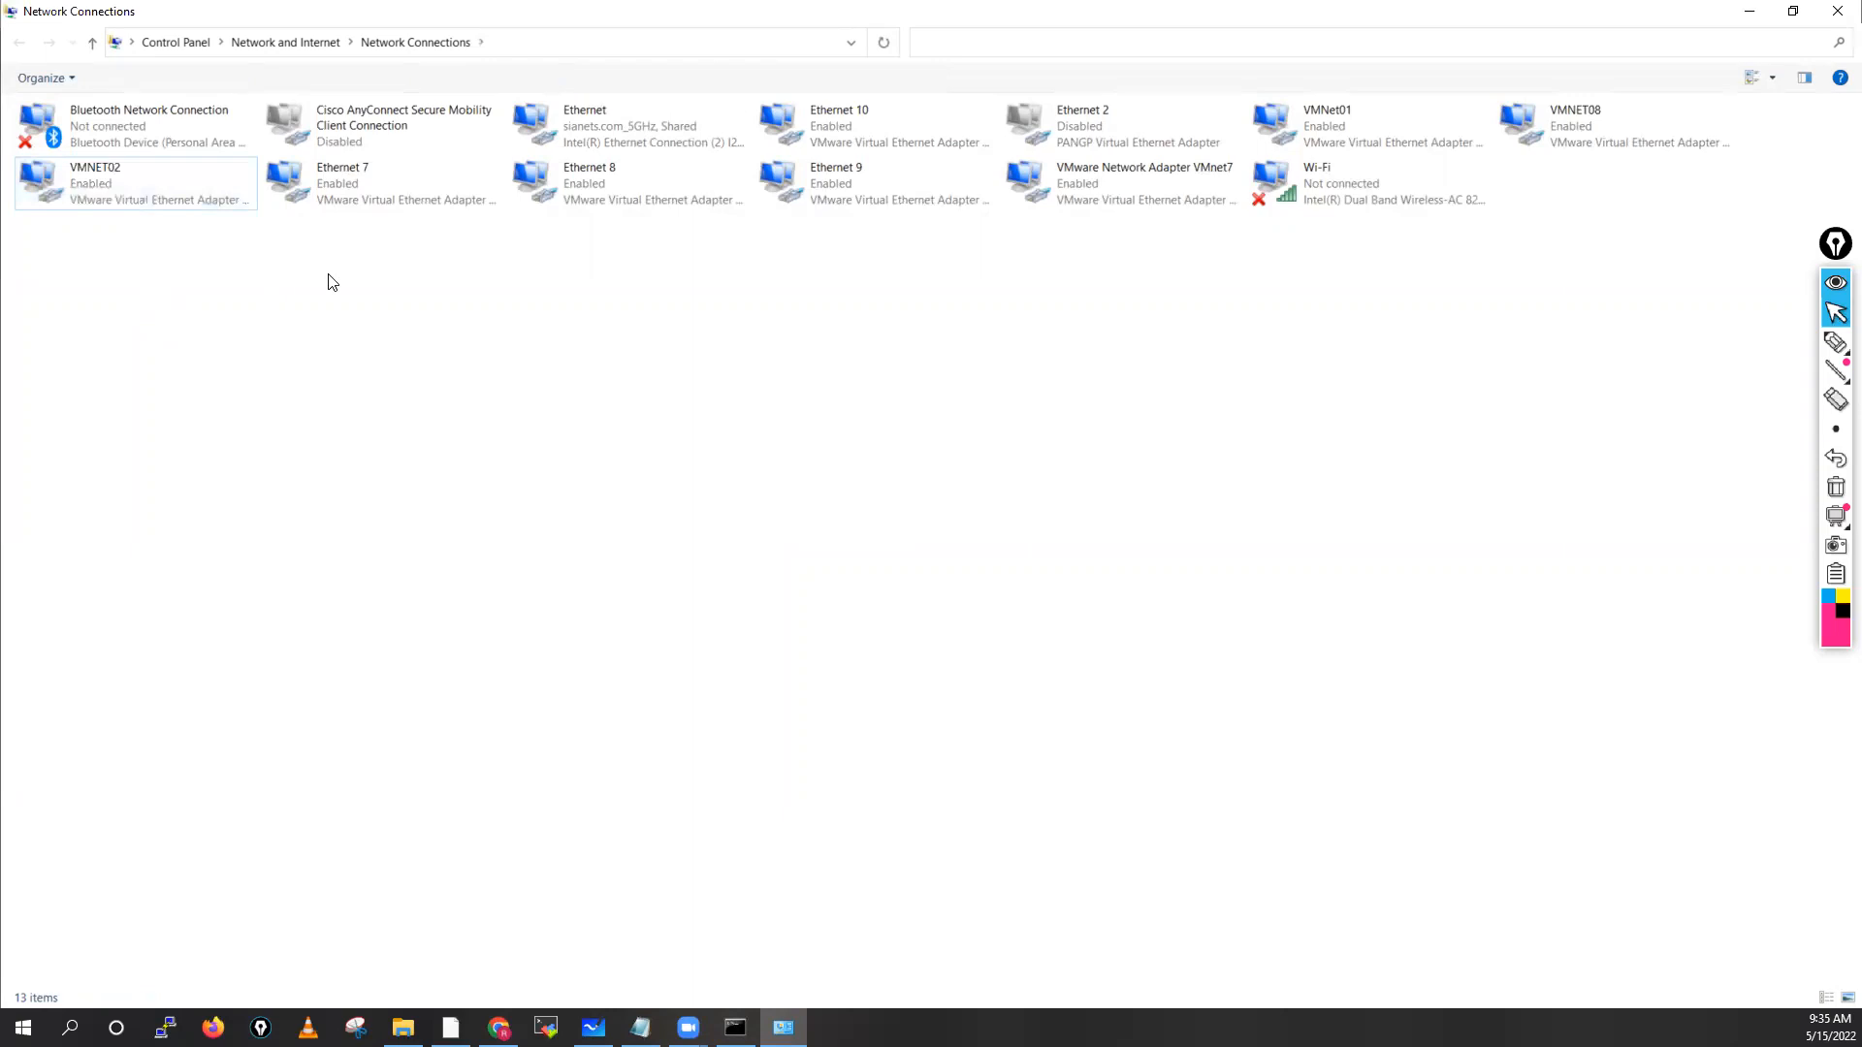
Check Ethernet 7's connection details and rename it VMNET03
{"action": "left_click", "coordinate": [380, 165]}
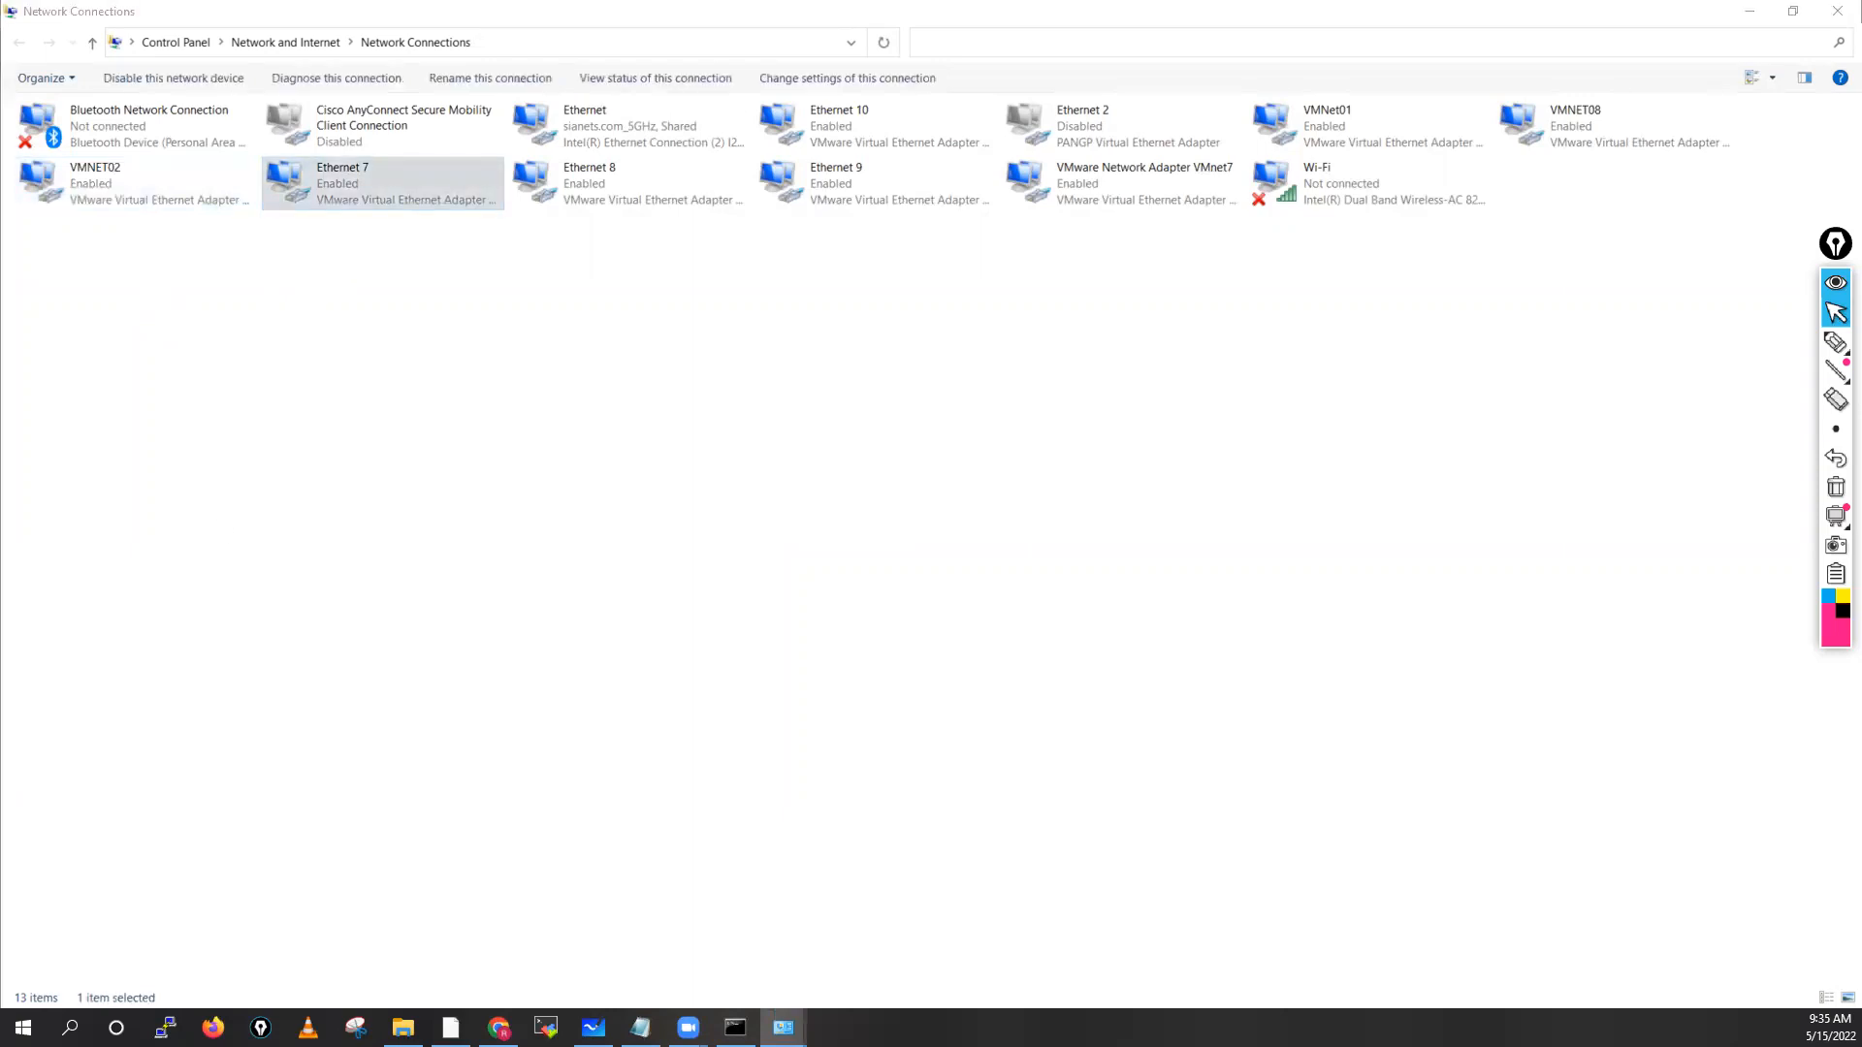
{"action": "left_click", "coordinate": [676, 456]}
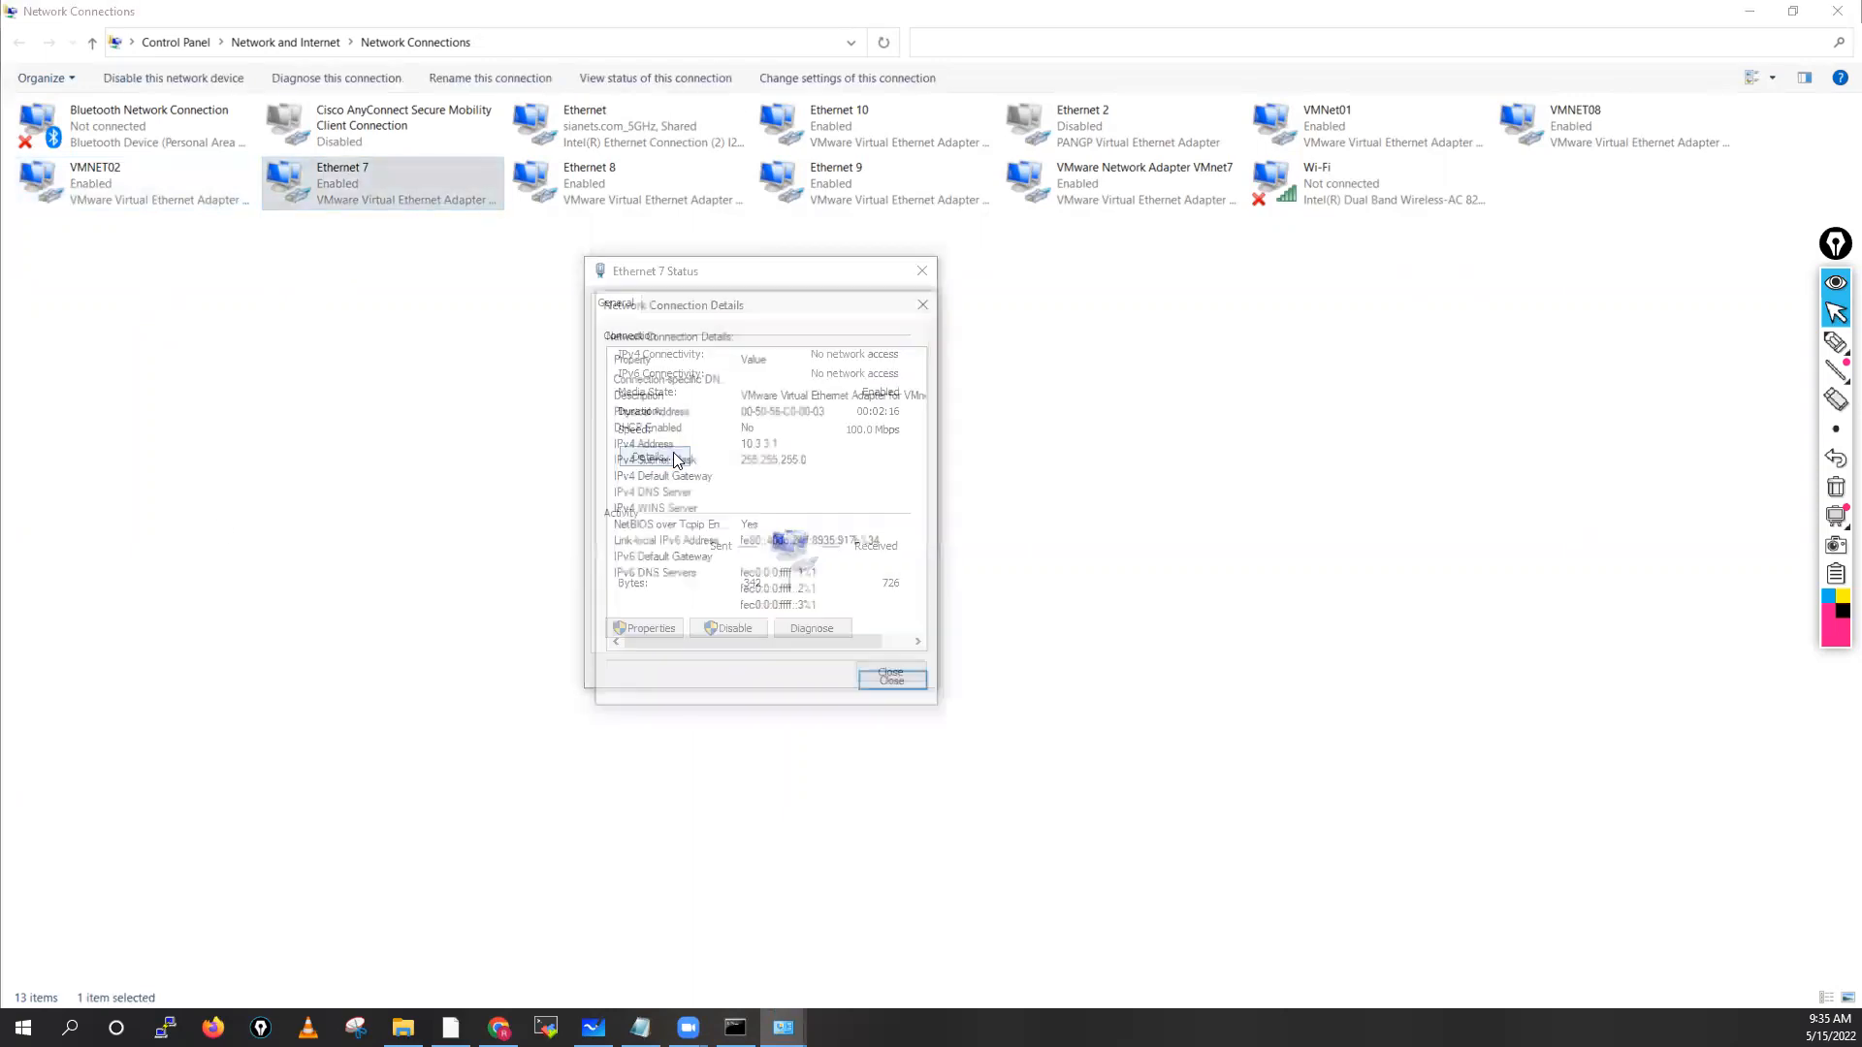
{"action": "left_click", "coordinate": [894, 685]}
{"action": "left_click", "coordinate": [884, 670]}
{"action": "right_click", "coordinate": [417, 175]}
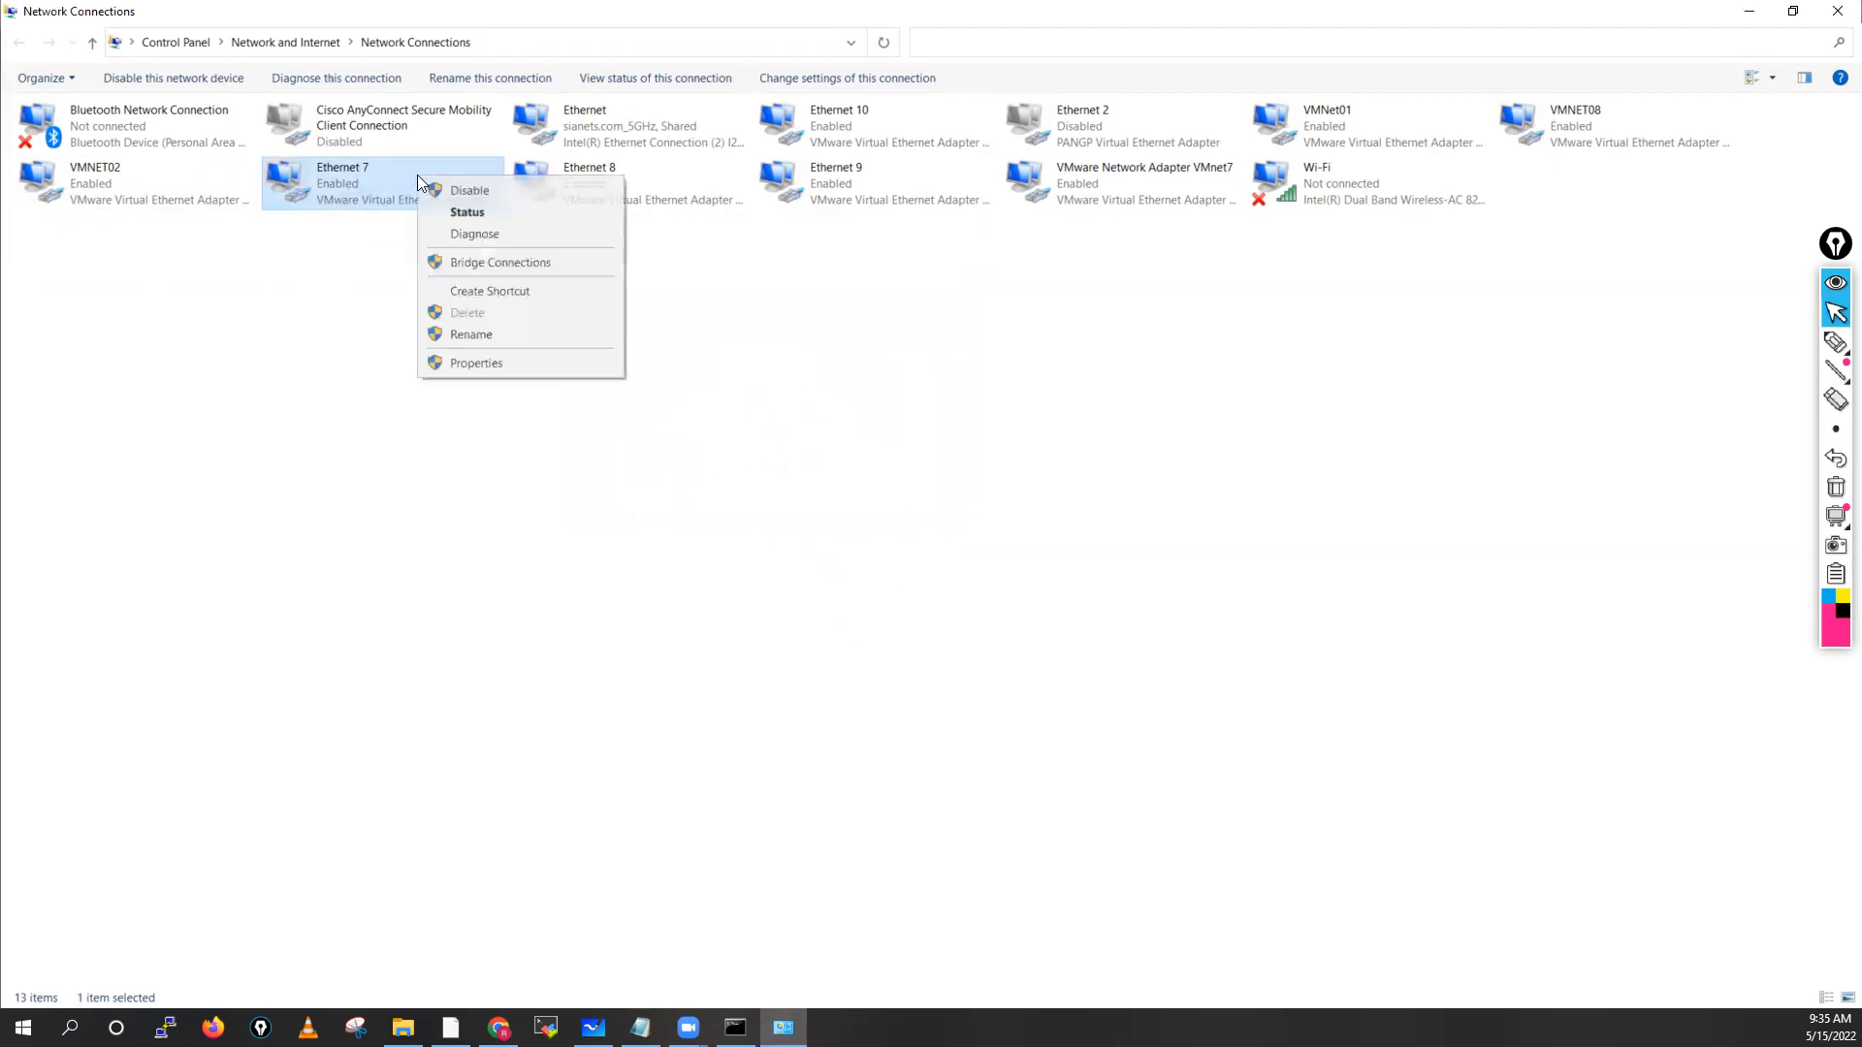
{"action": "left_click", "coordinate": [471, 334]}
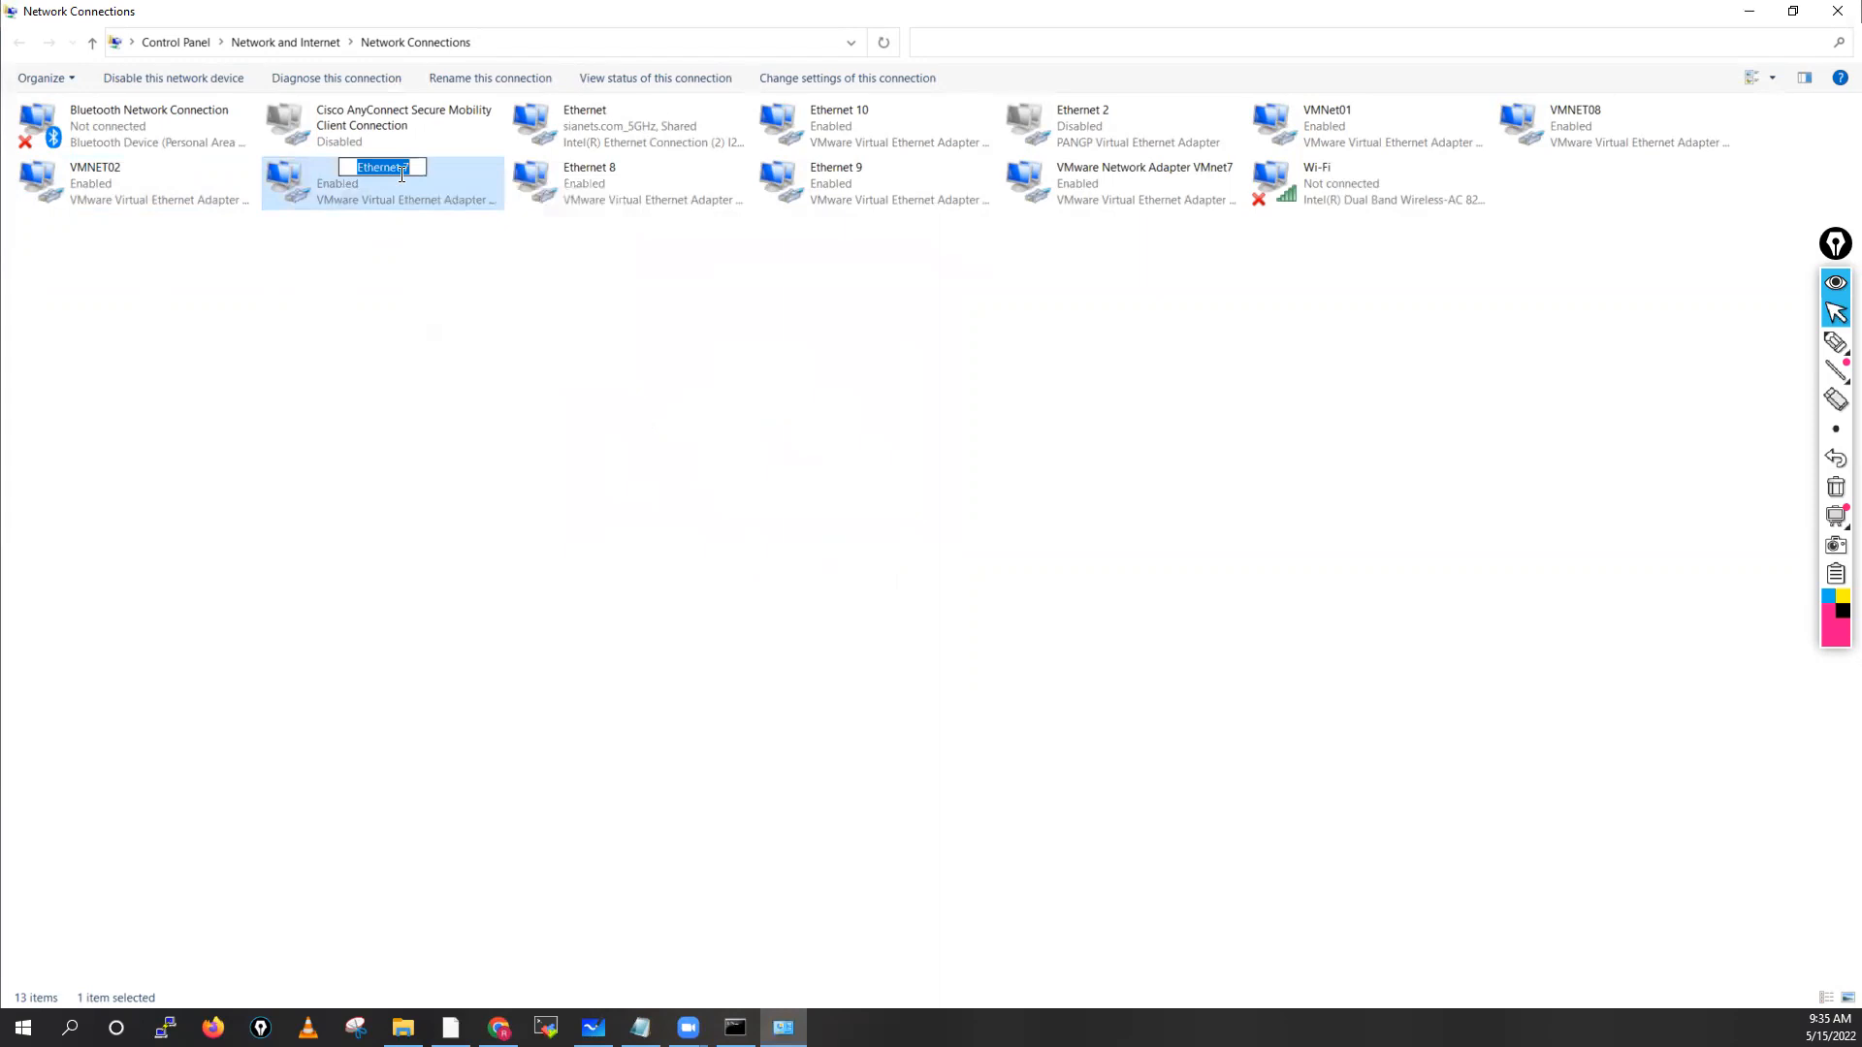
{"action": "type", "text": "VMNET03"}
{"action": "left_click", "coordinate": [471, 282]}
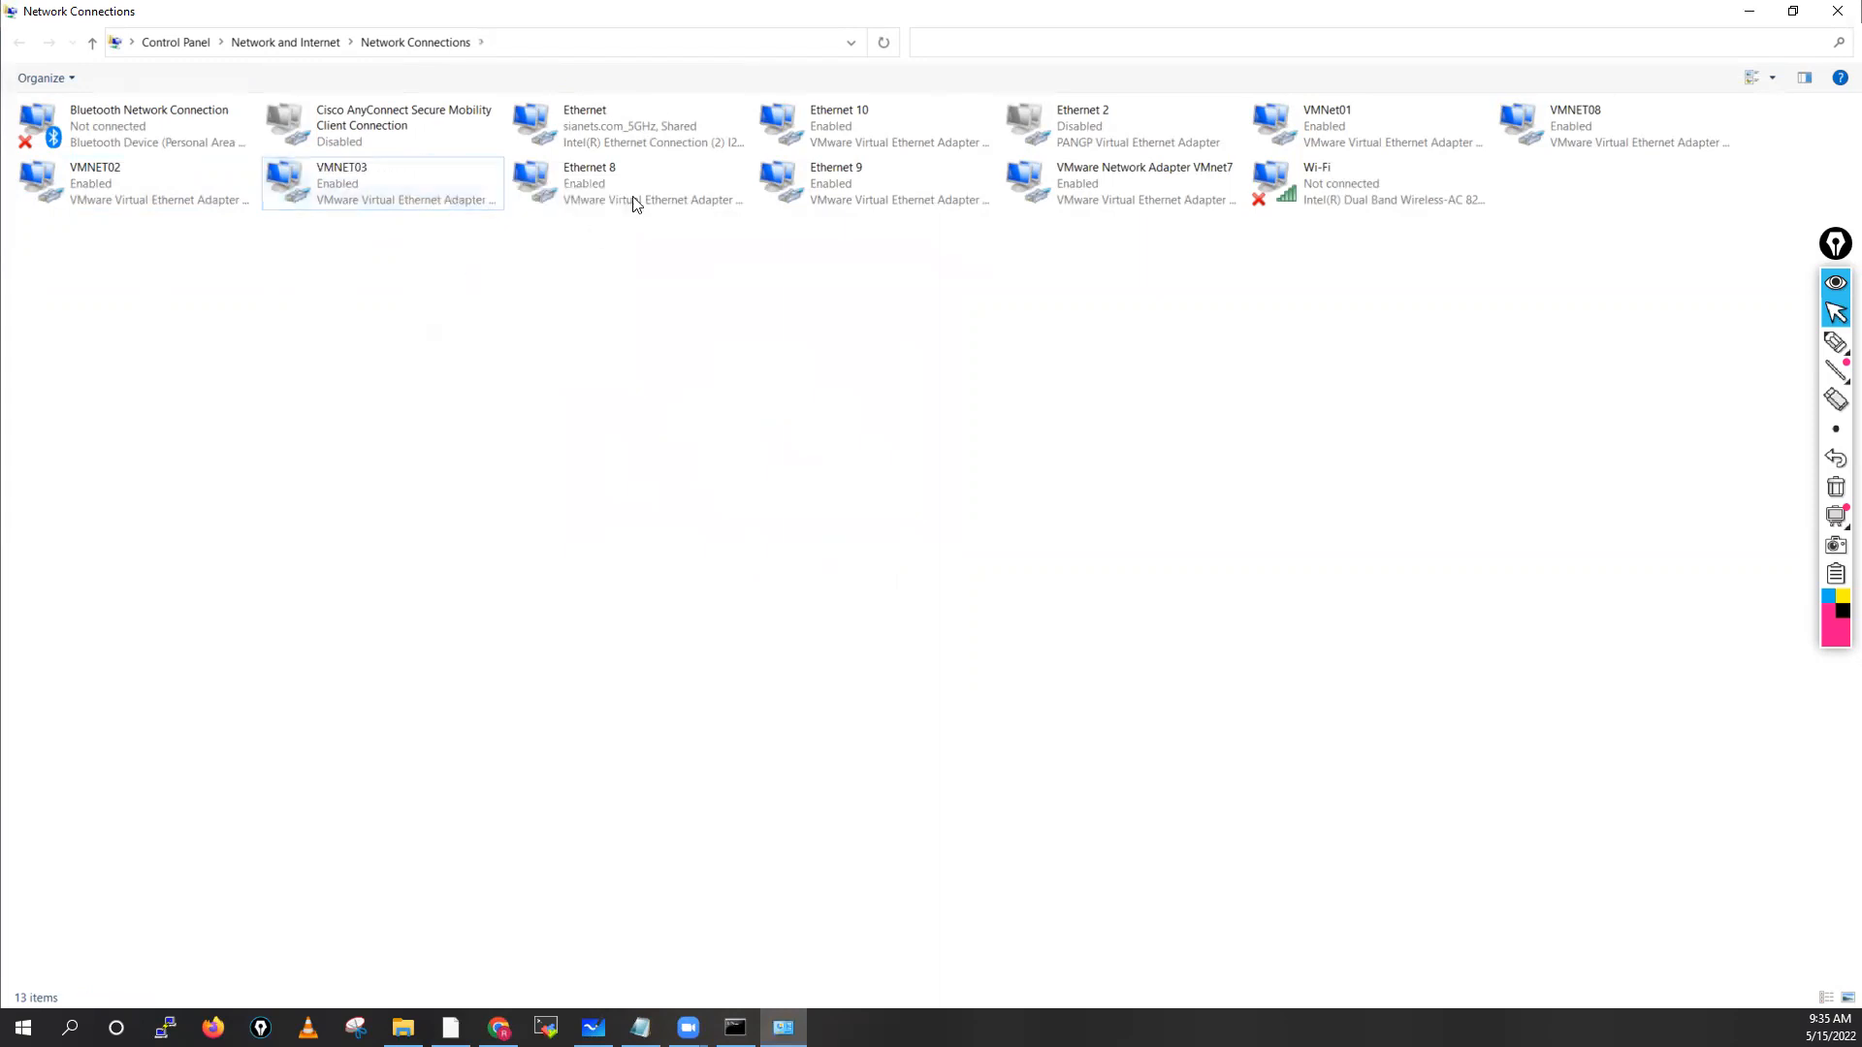
Check Ethernet 8's connection details and rename it VMNET04
{"action": "left_click", "coordinate": [638, 171]}
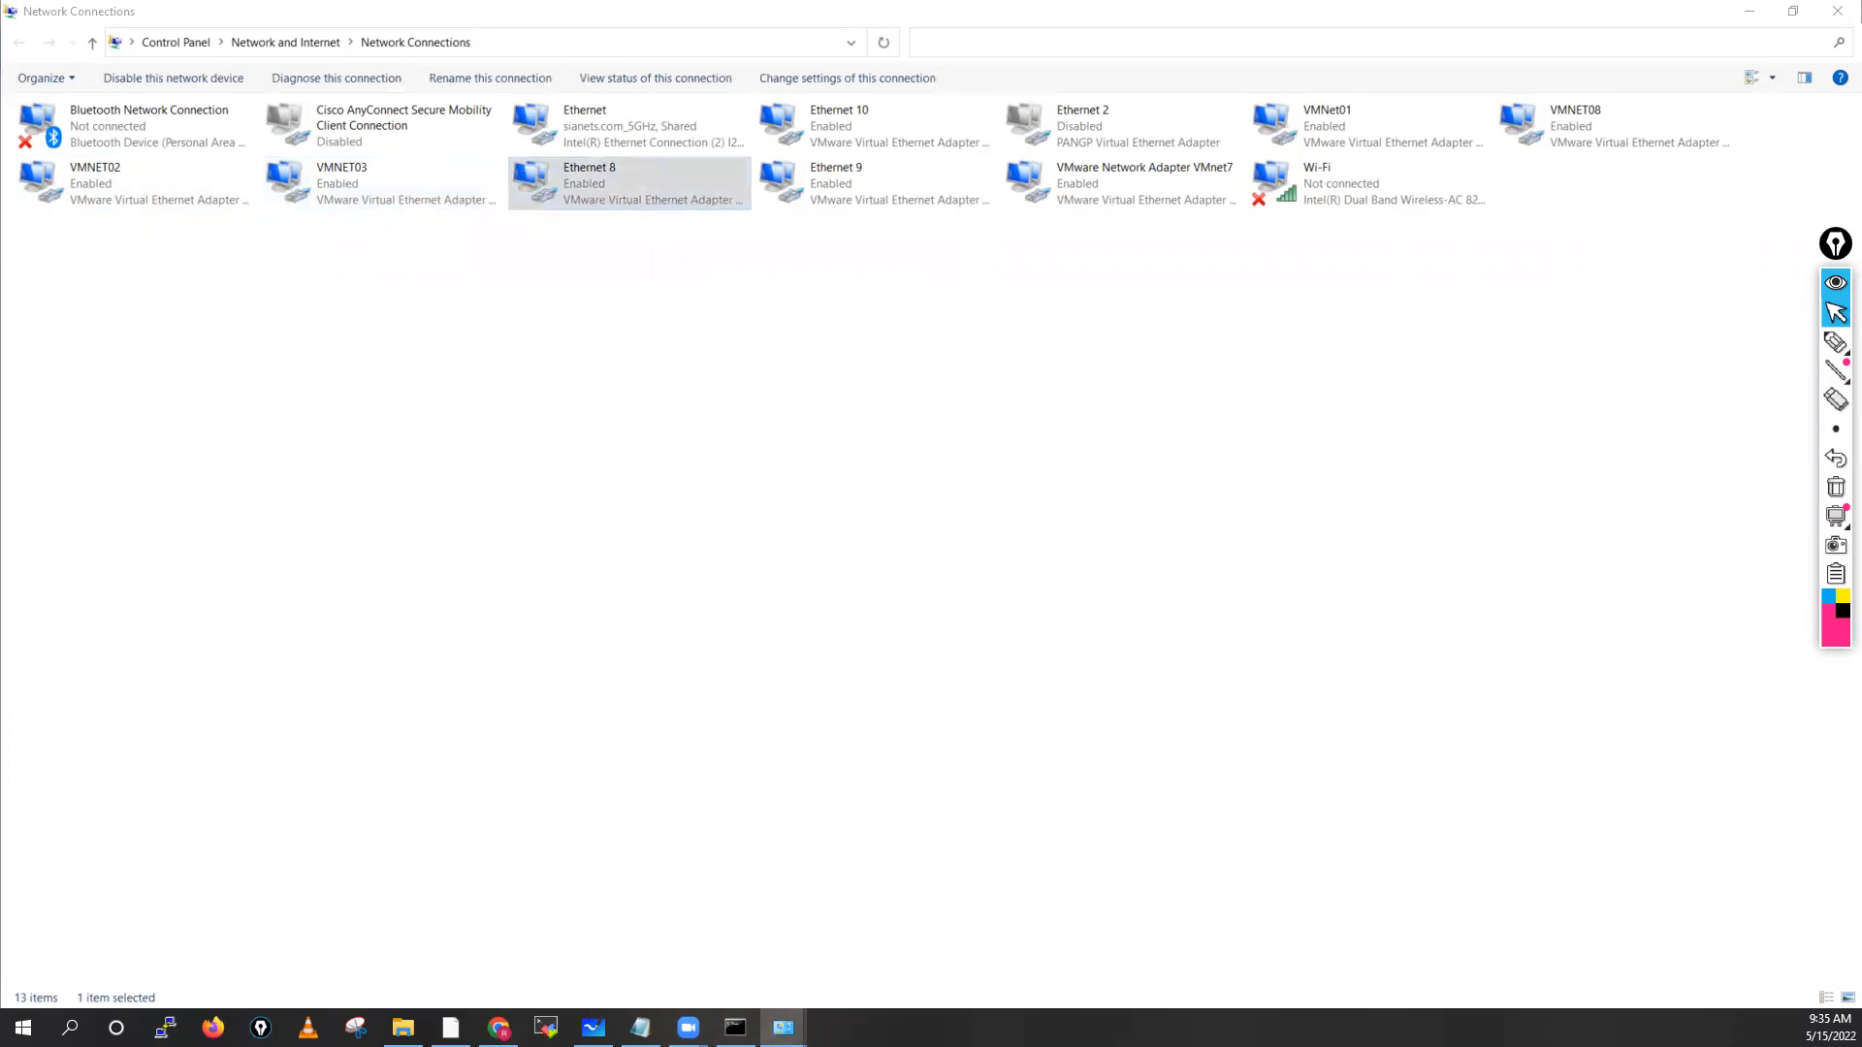
{"action": "left_click", "coordinate": [659, 343]}
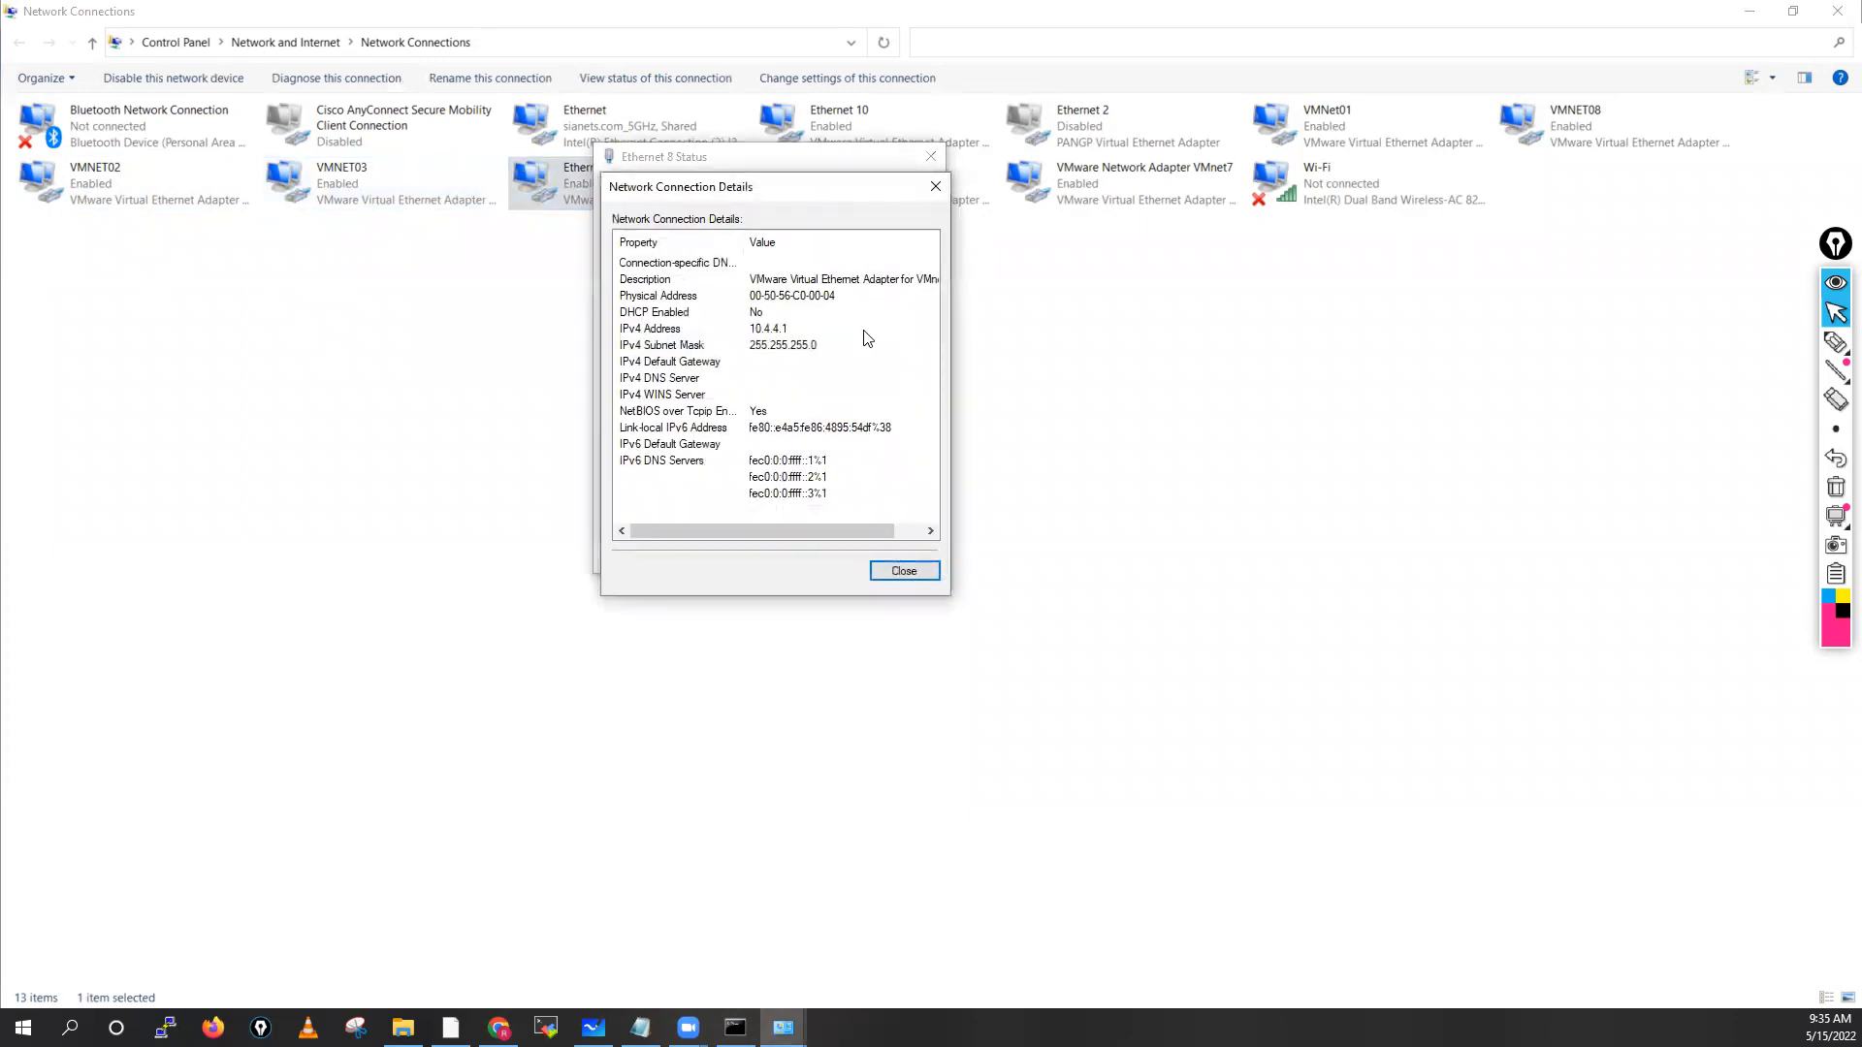
{"action": "left_click", "coordinate": [912, 572]}
{"action": "left_click", "coordinate": [902, 561]}
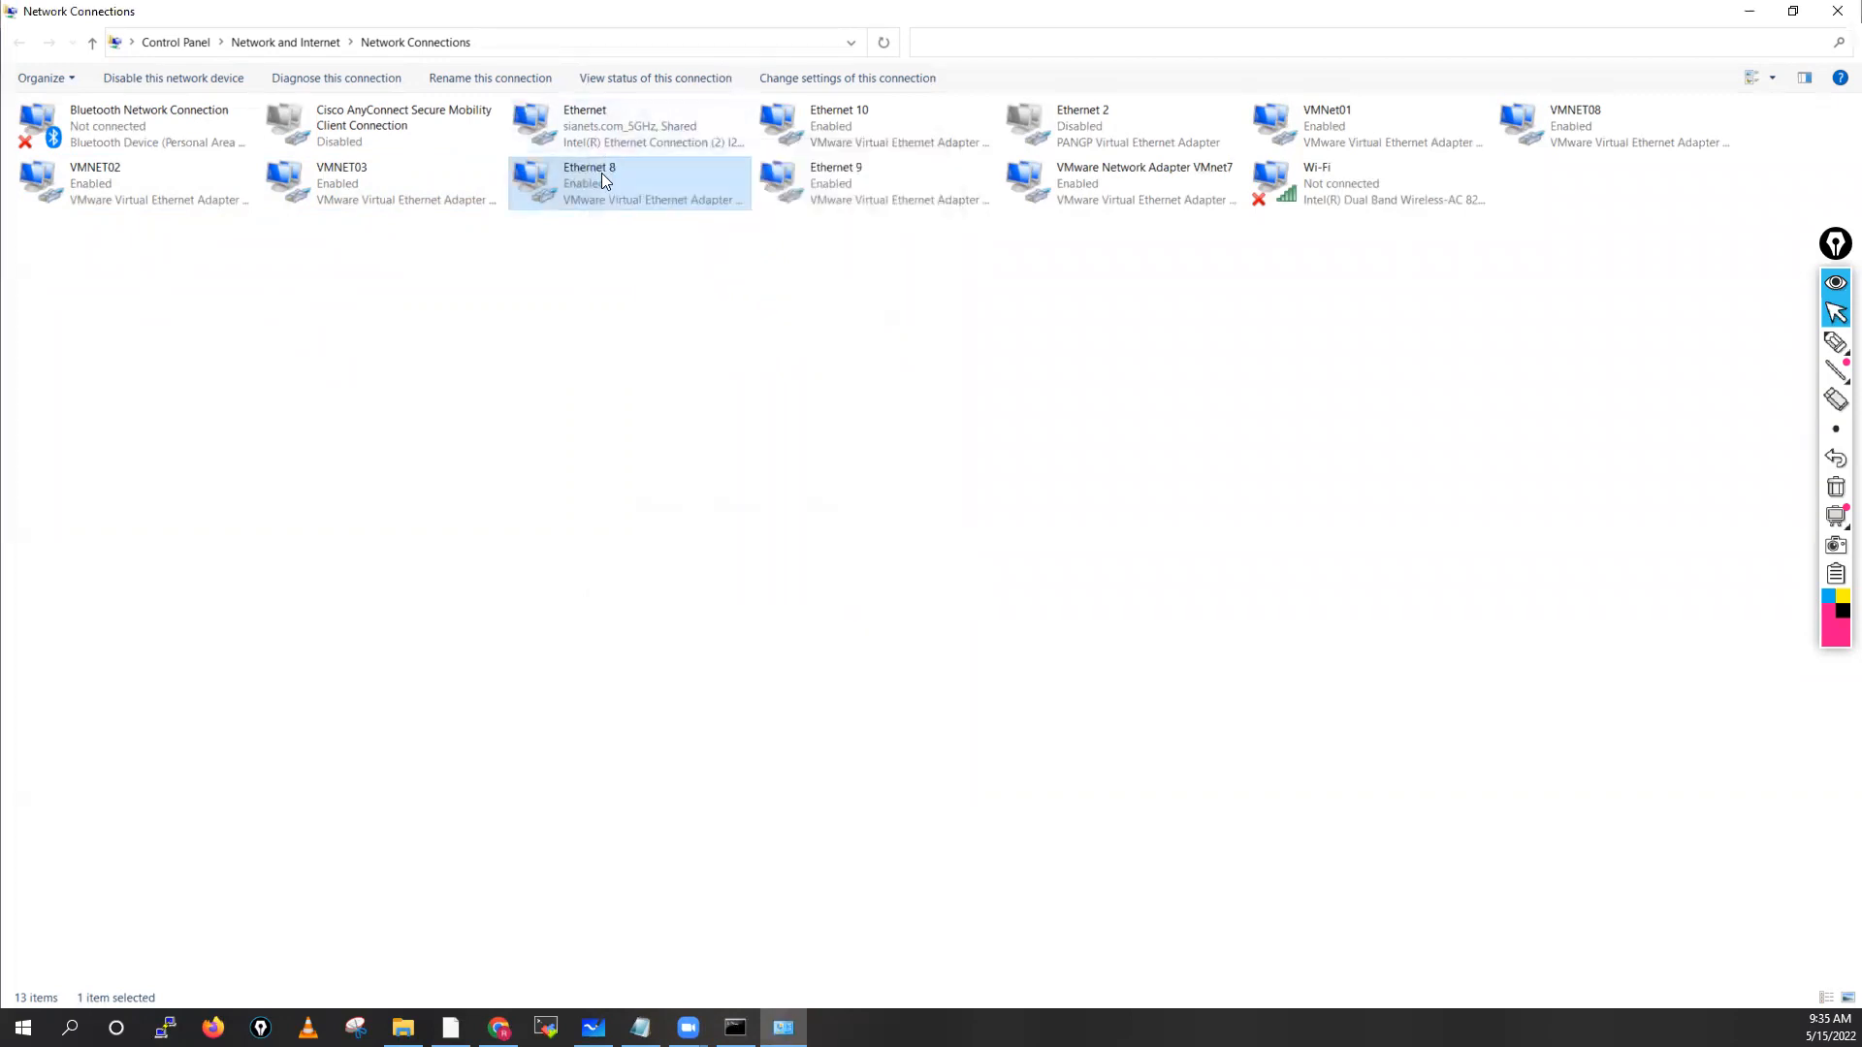
{"action": "right_click", "coordinate": [602, 174]}
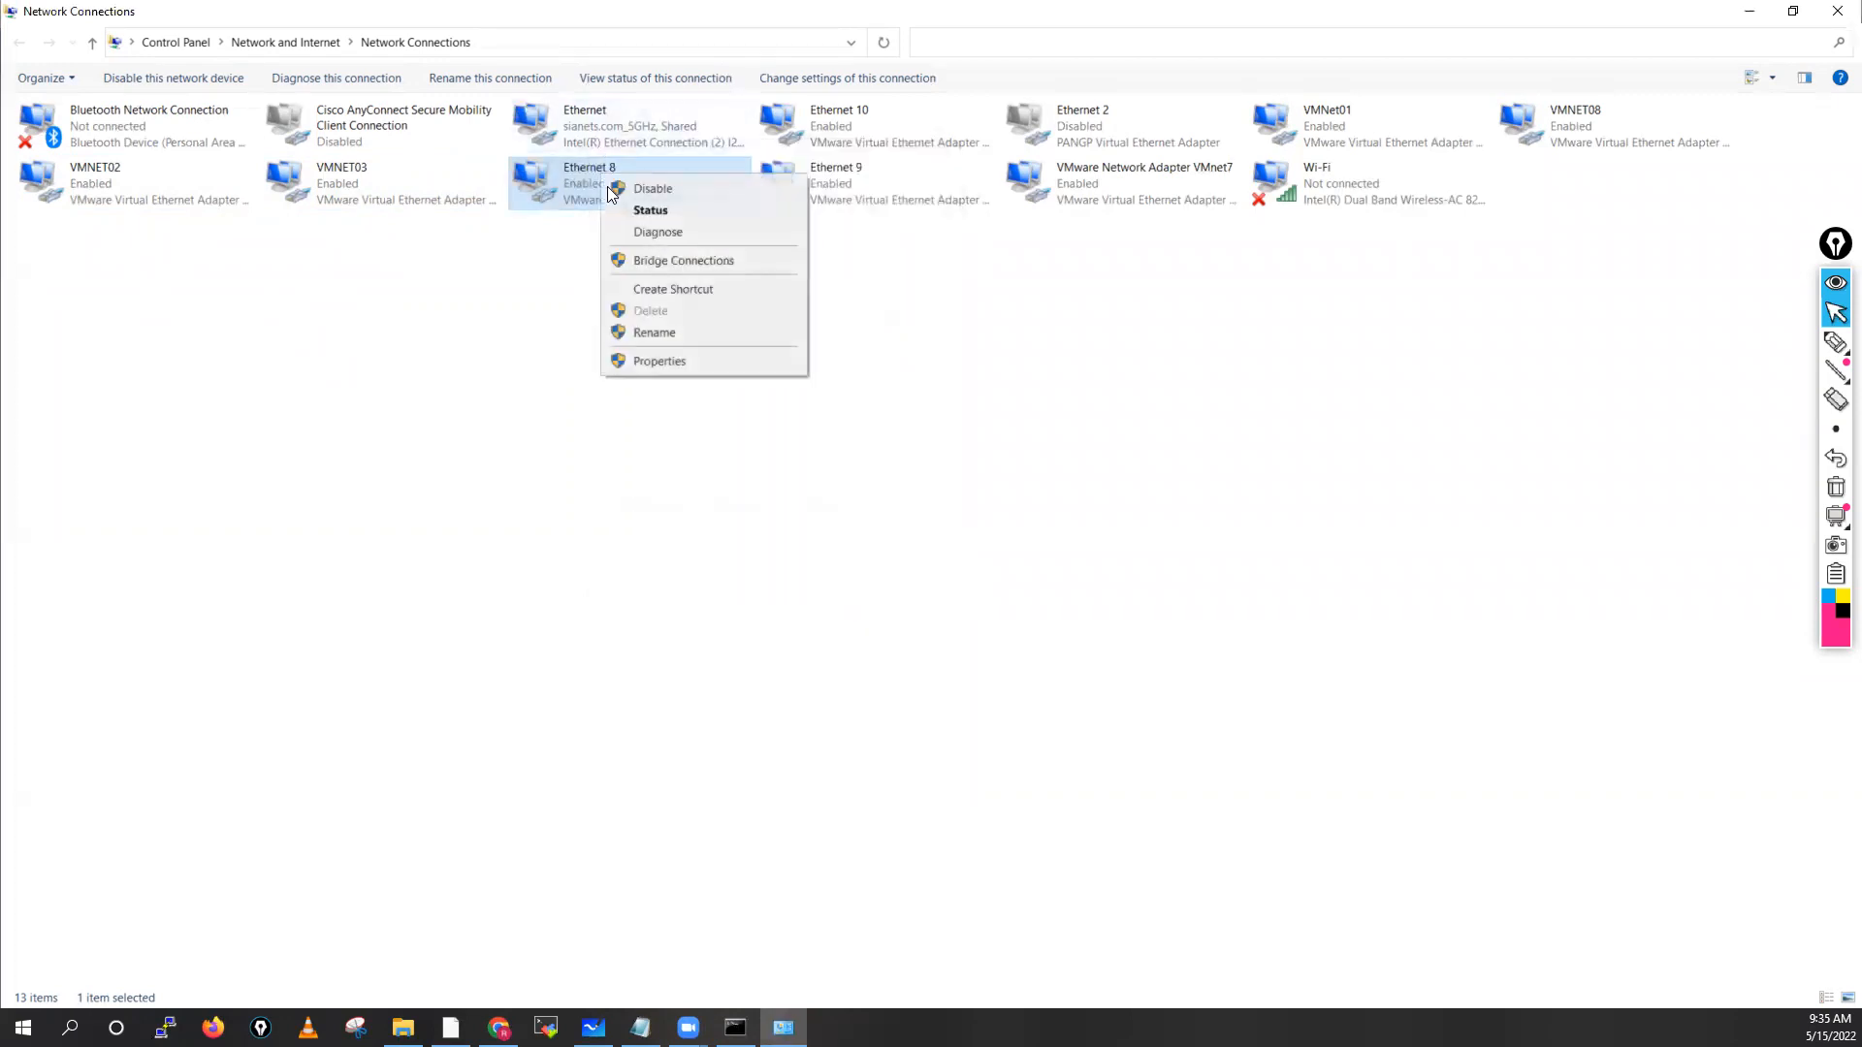
{"action": "left_click", "coordinate": [664, 333]}
{"action": "type", "text": "VMNET08"}
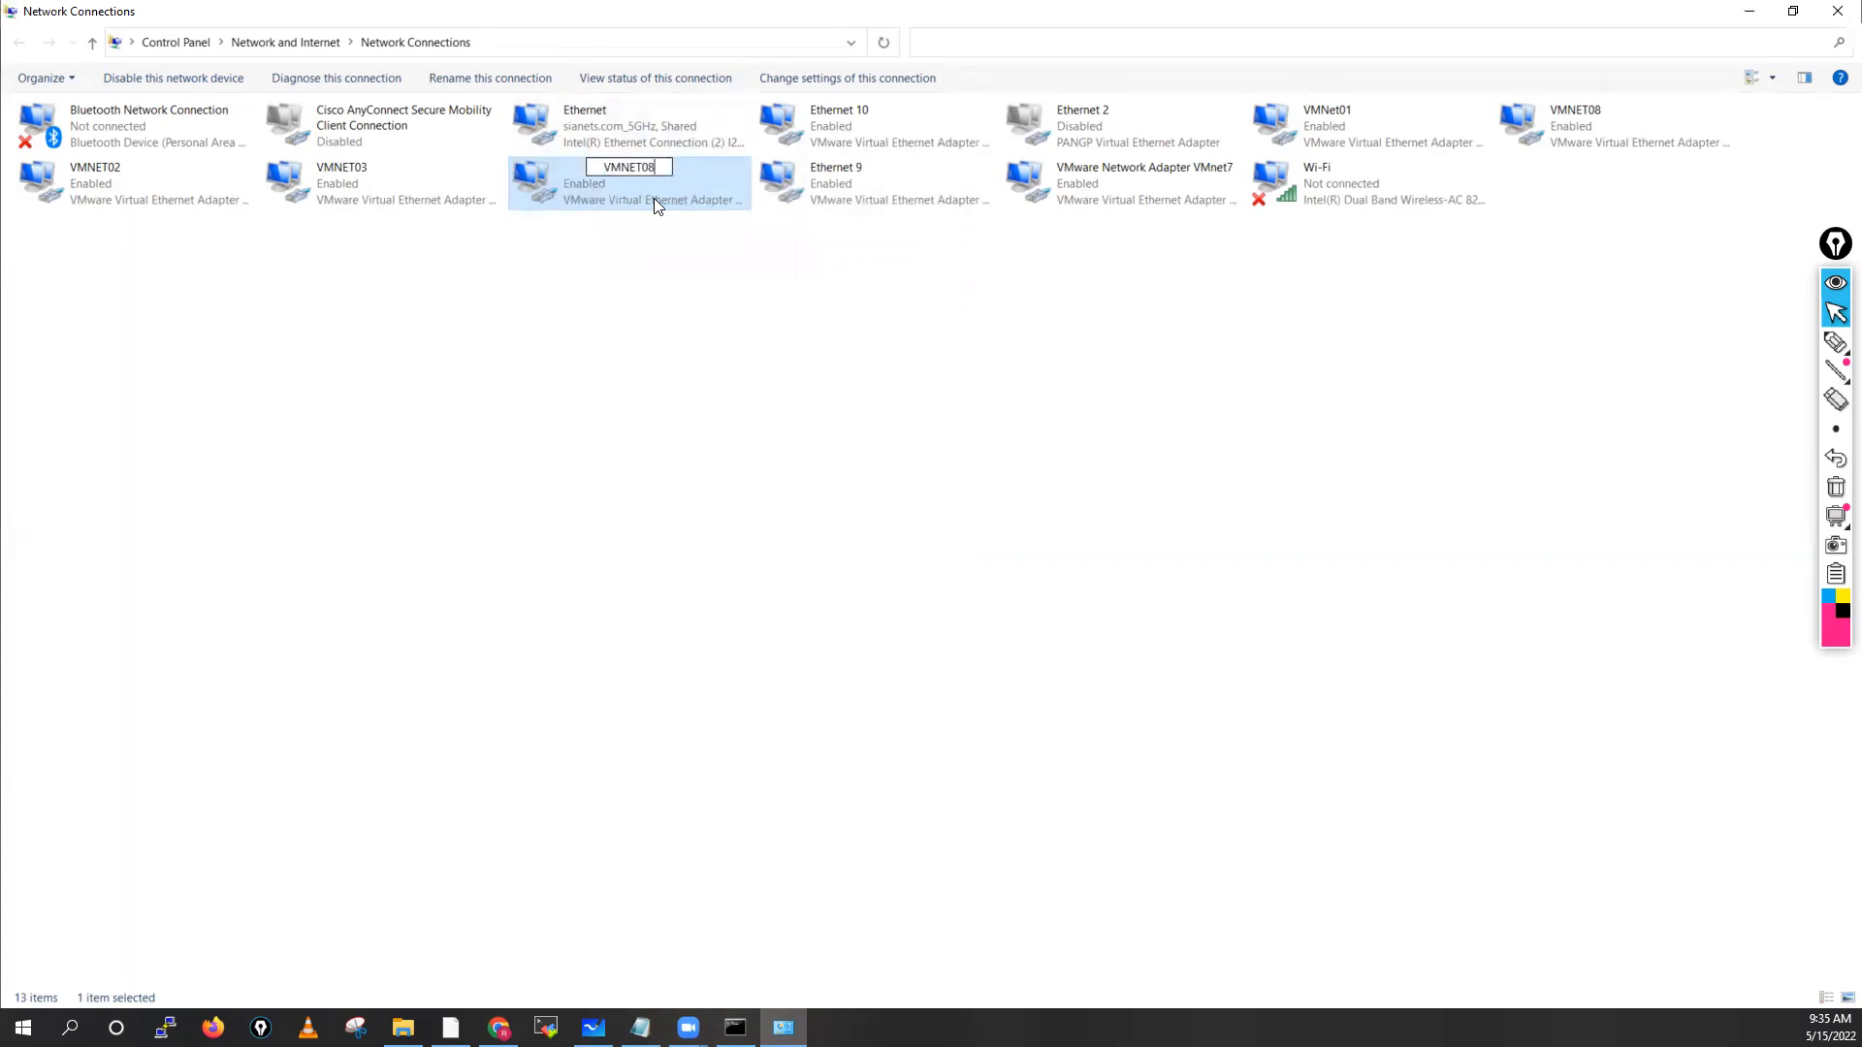
{"action": "key", "text": "BackSpace"}
{"action": "type", "text": "4"}
{"action": "left_click", "coordinate": [742, 308]}
Check Ethernet 9's connection details and rename it VMNET05
{"action": "left_click", "coordinate": [890, 187]}
{"action": "double_click", "coordinate": [890, 185]}
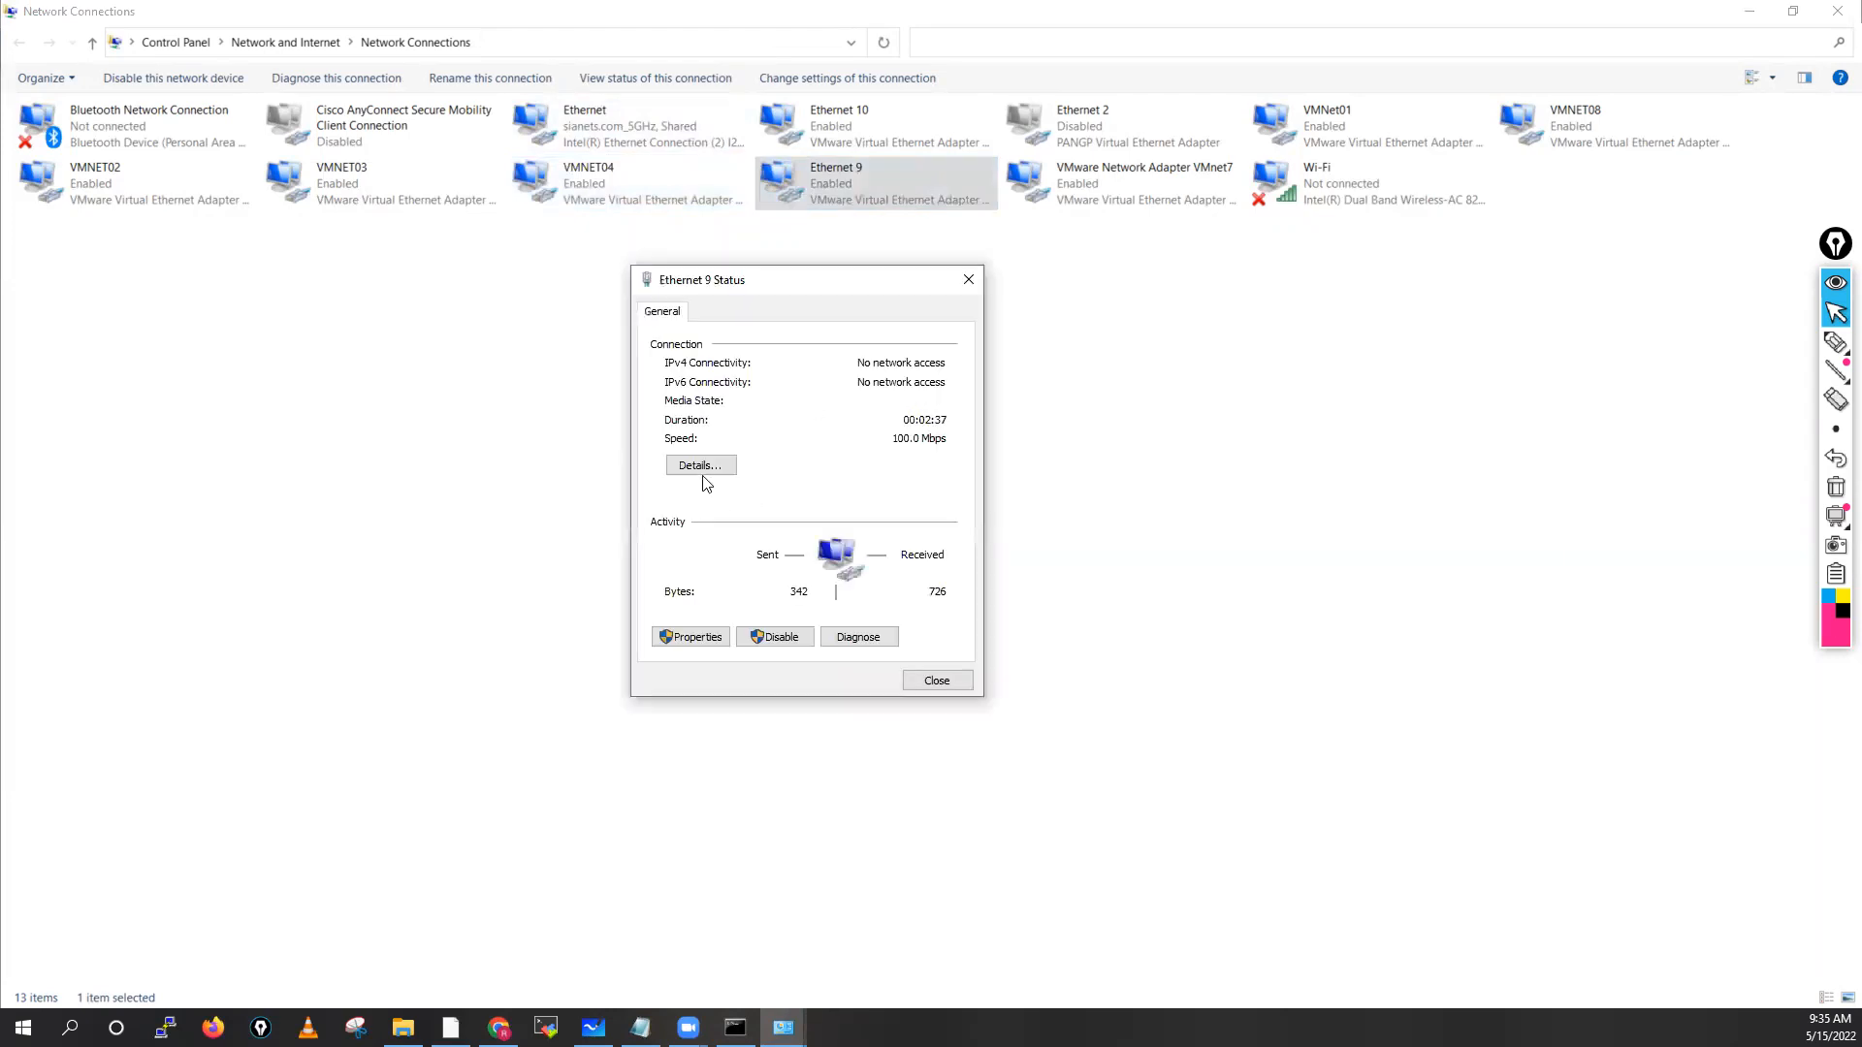
{"action": "left_click", "coordinate": [698, 466]}
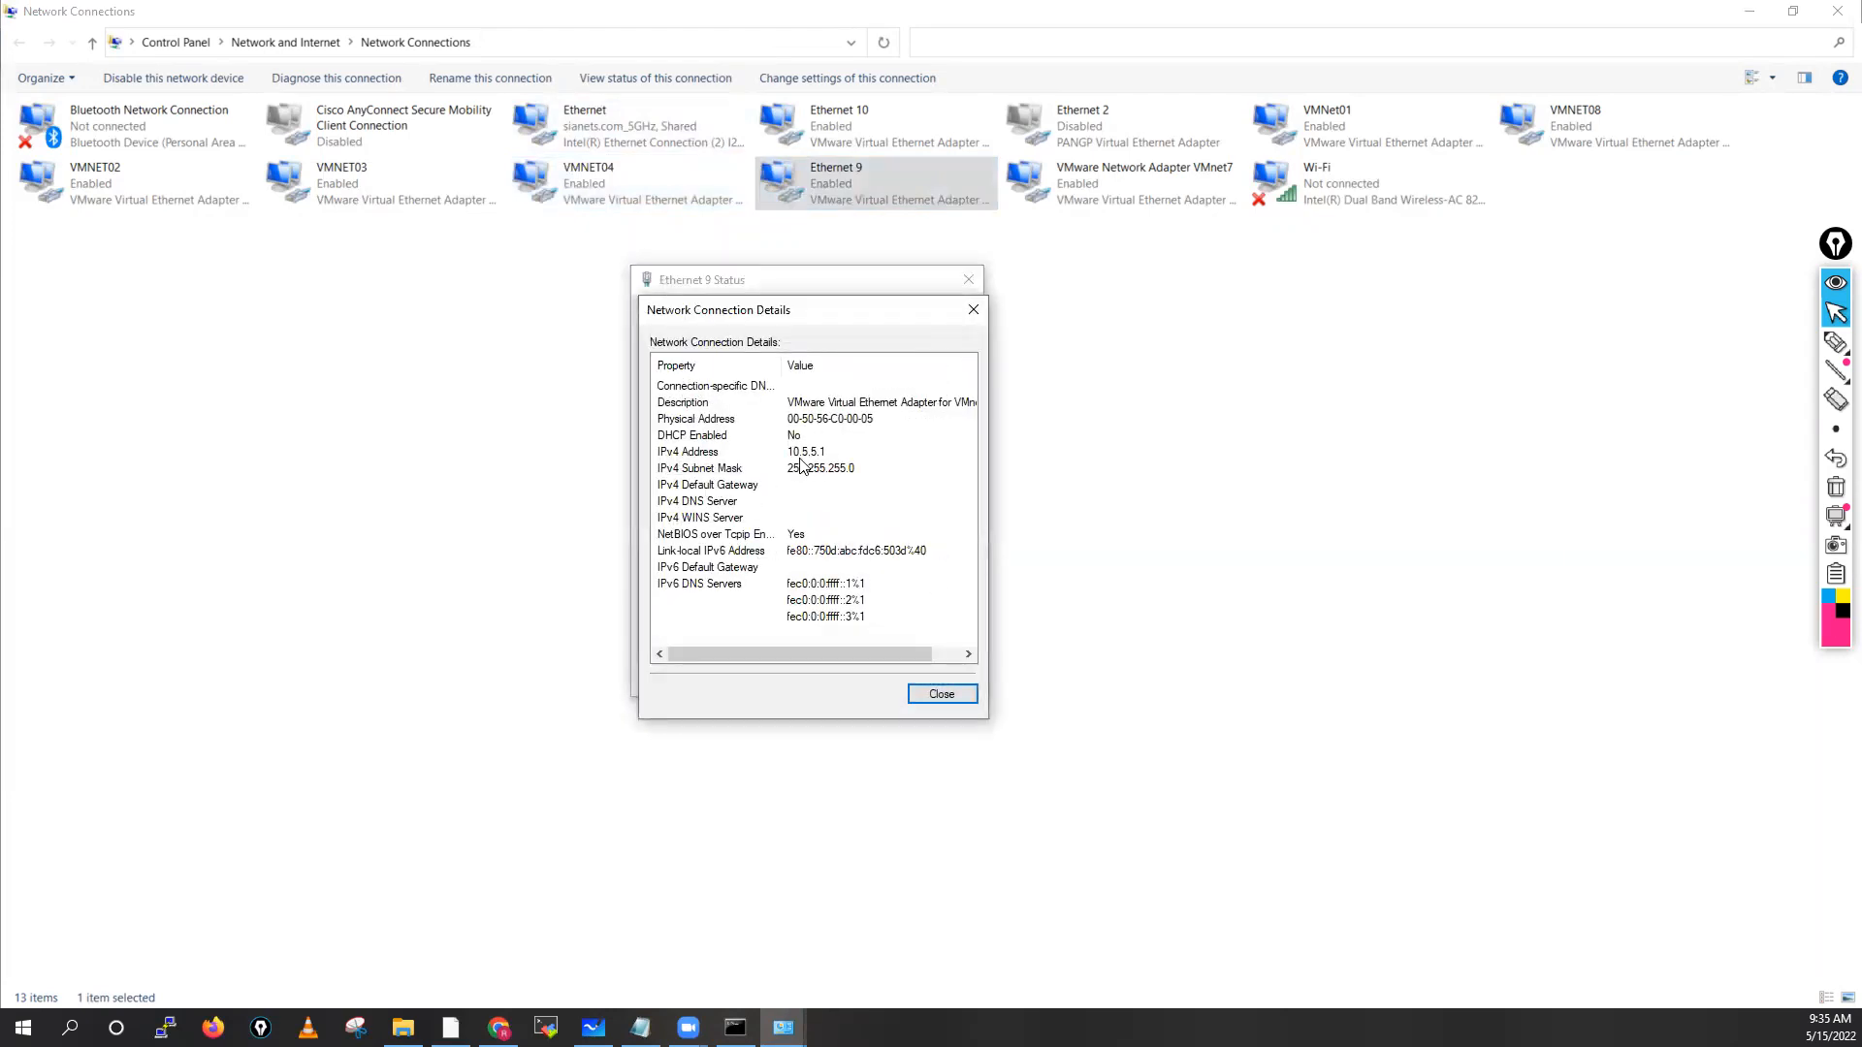
{"action": "left_click", "coordinate": [944, 695]}
{"action": "left_click", "coordinate": [940, 682]}
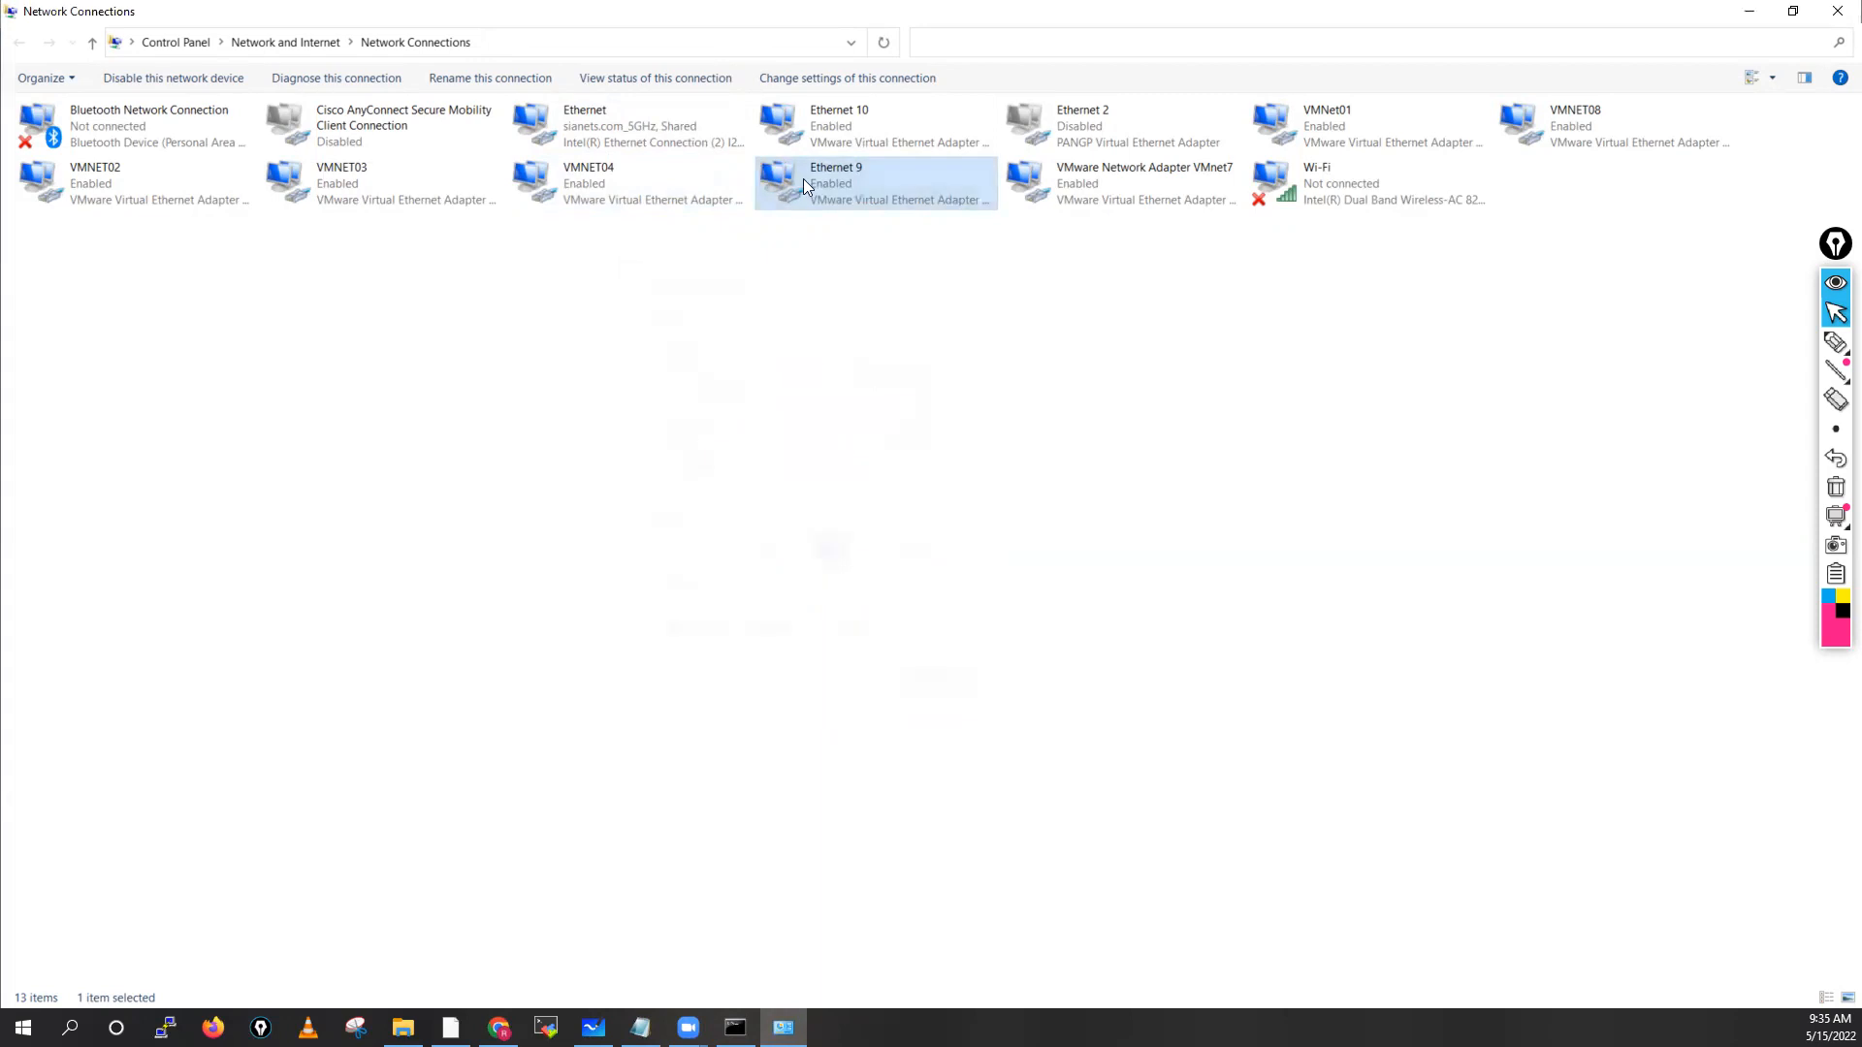
{"action": "right_click", "coordinate": [857, 177]}
{"action": "left_click", "coordinate": [904, 339]}
{"action": "type", "text": "VMNET08"}
{"action": "key", "text": "BackSpace"}
{"action": "type", "text": "5"}
{"action": "left_click", "coordinate": [899, 331]}
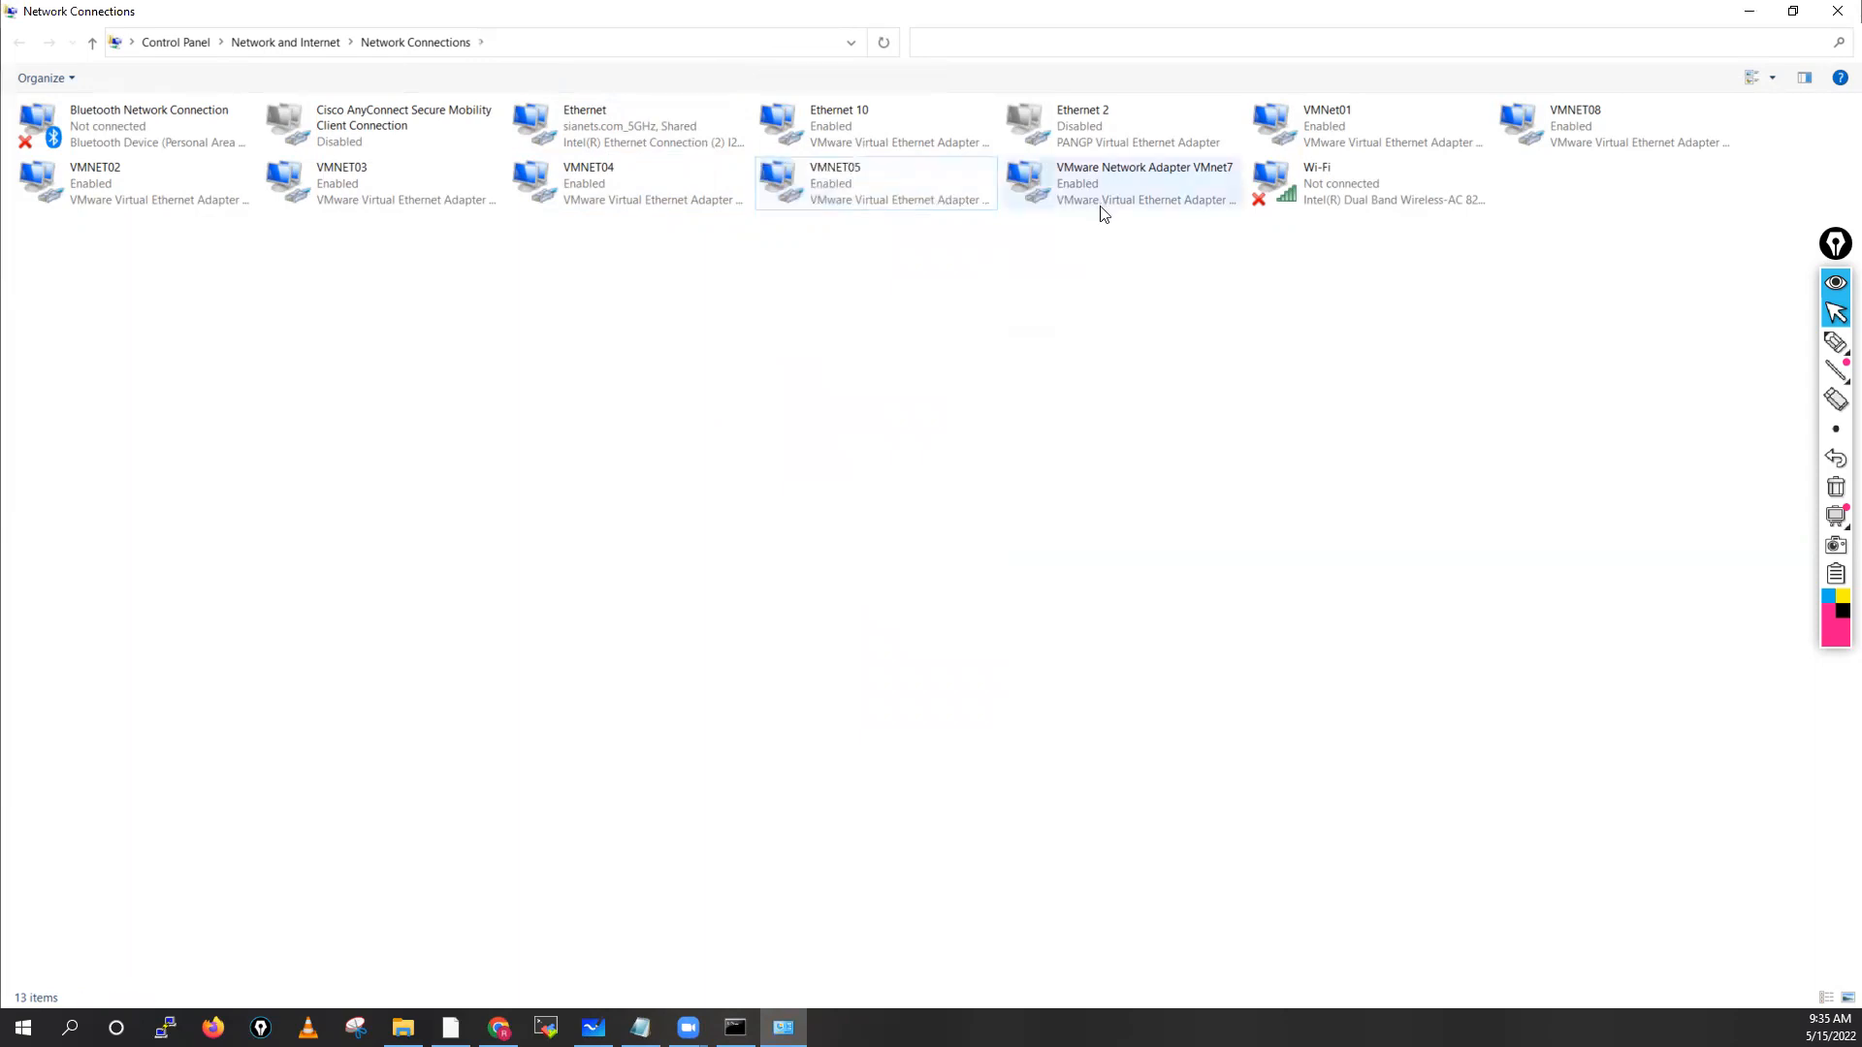
Check the VMnet7 adapter's 10.7.7.1 address and rename it VMNET07
{"action": "left_click", "coordinate": [1144, 176]}
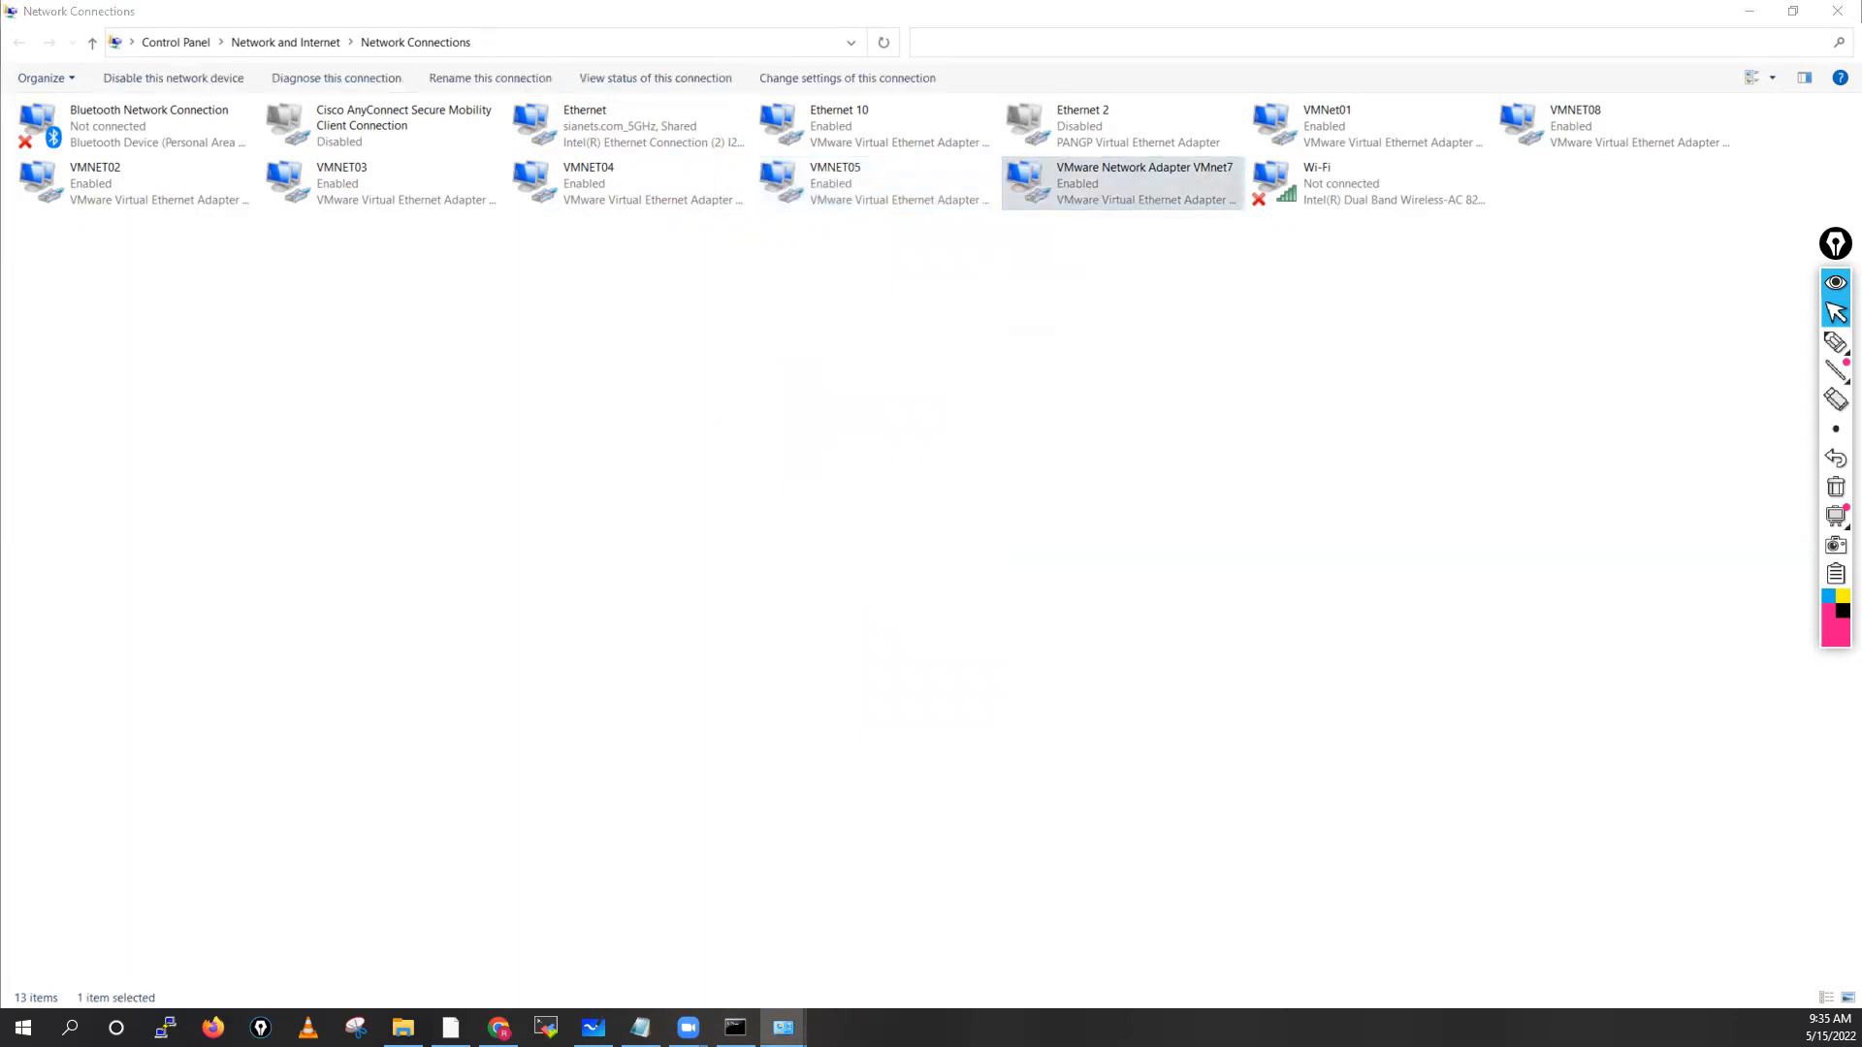
{"action": "left_click", "coordinate": [836, 527]}
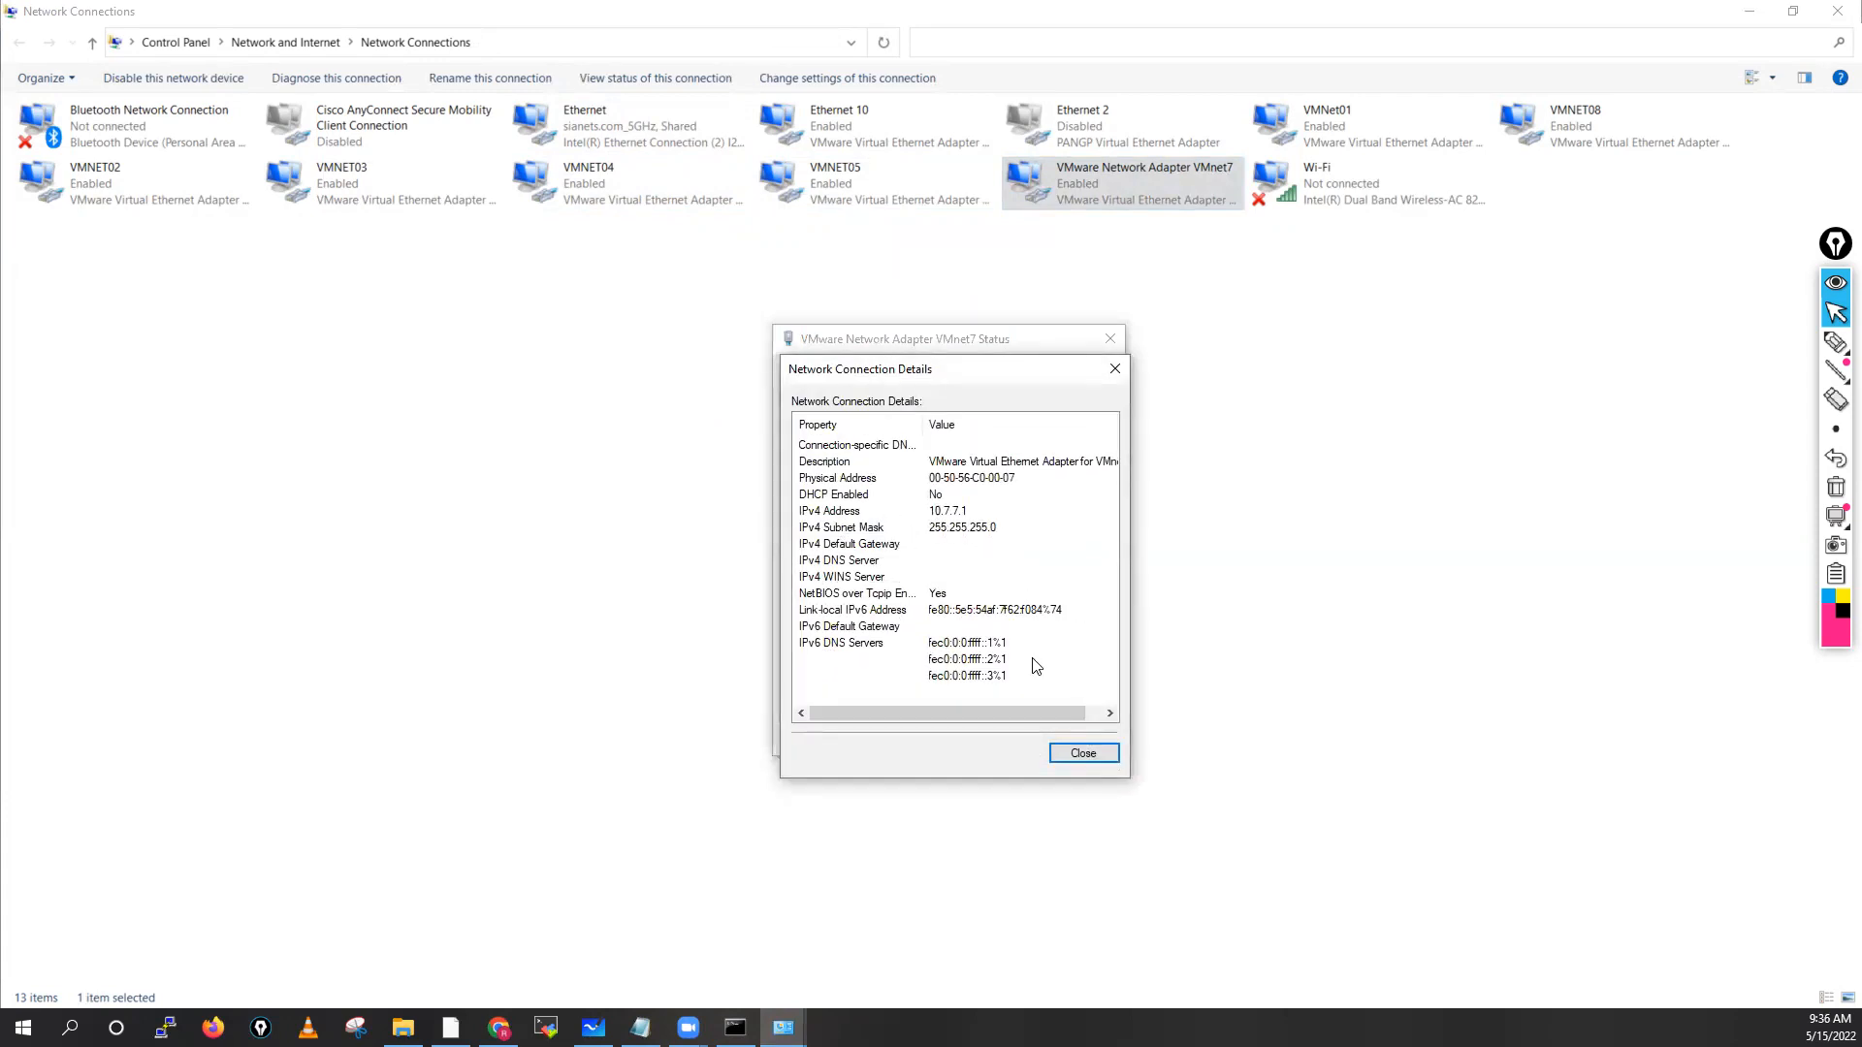
{"action": "left_click", "coordinate": [1070, 753]}
{"action": "left_click", "coordinate": [1067, 739]}
{"action": "right_click", "coordinate": [1131, 194]}
{"action": "left_click", "coordinate": [1184, 357]}
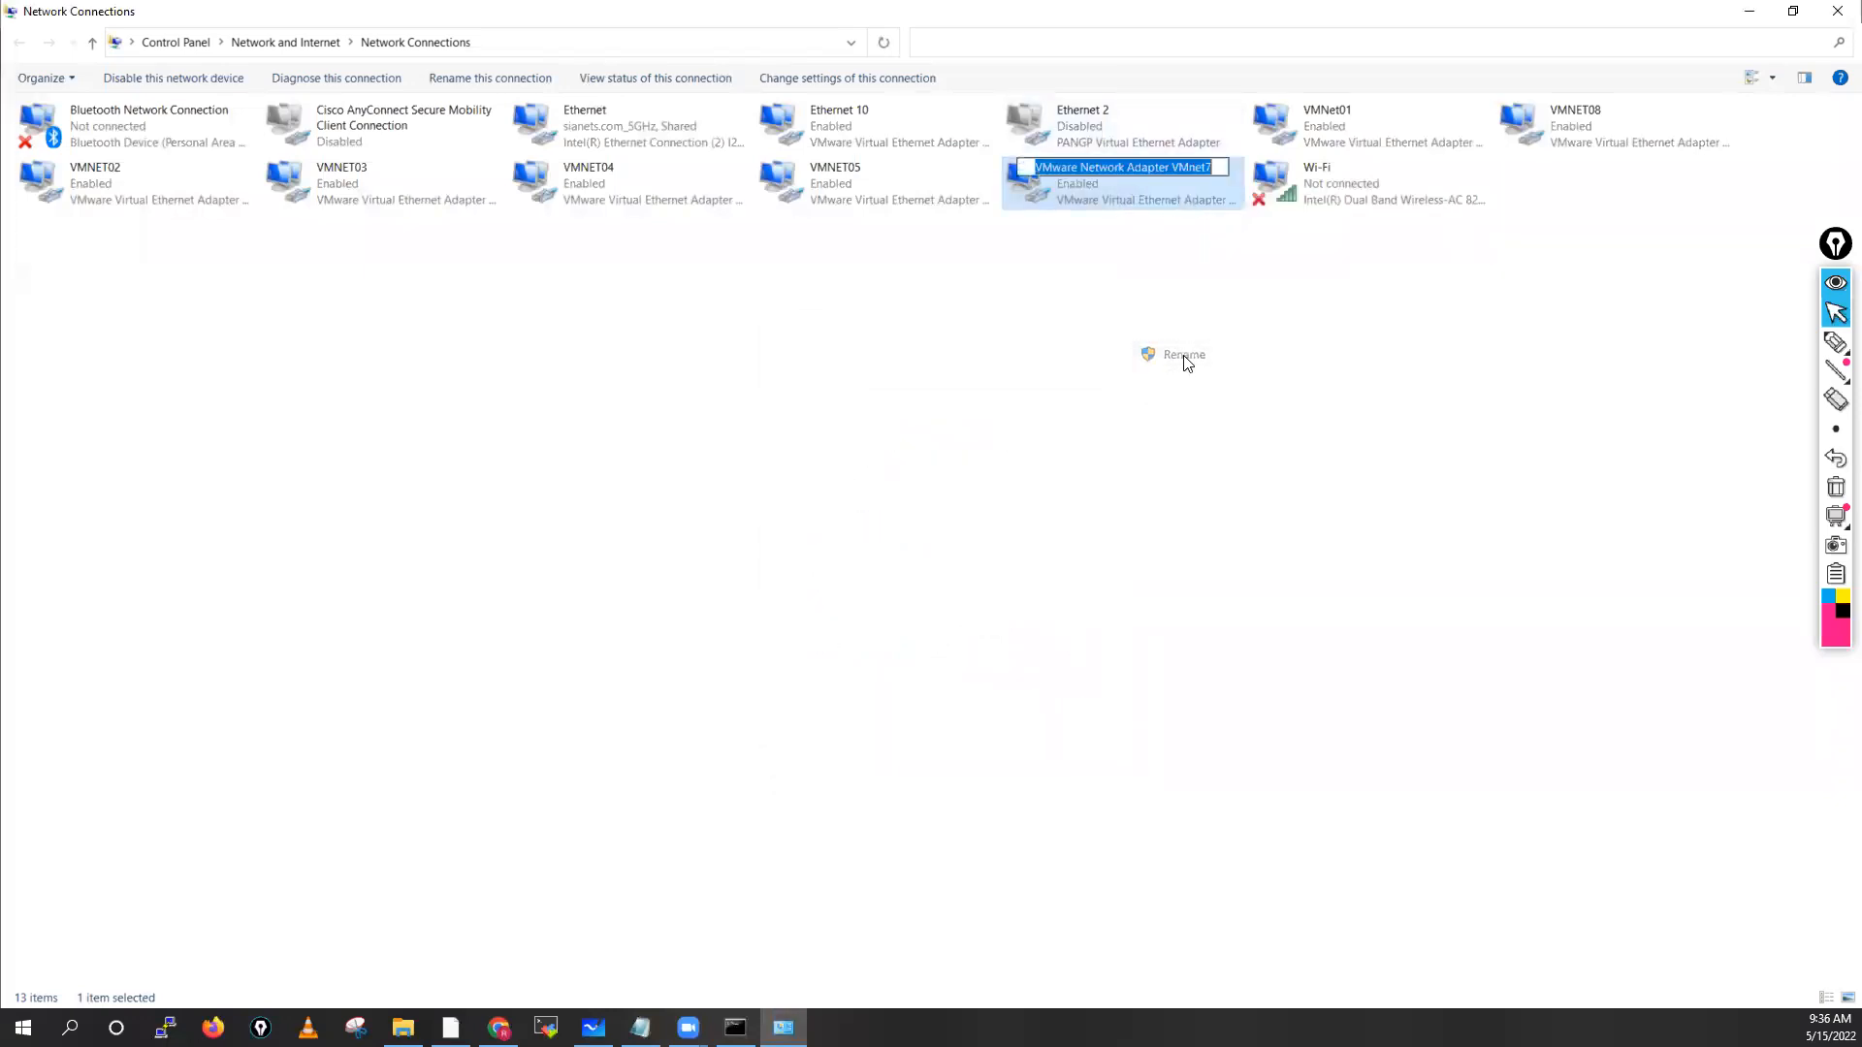
{"action": "type", "text": "VMNET08"}
{"action": "key", "text": "BackSpace"}
{"action": "type", "text": "7"}
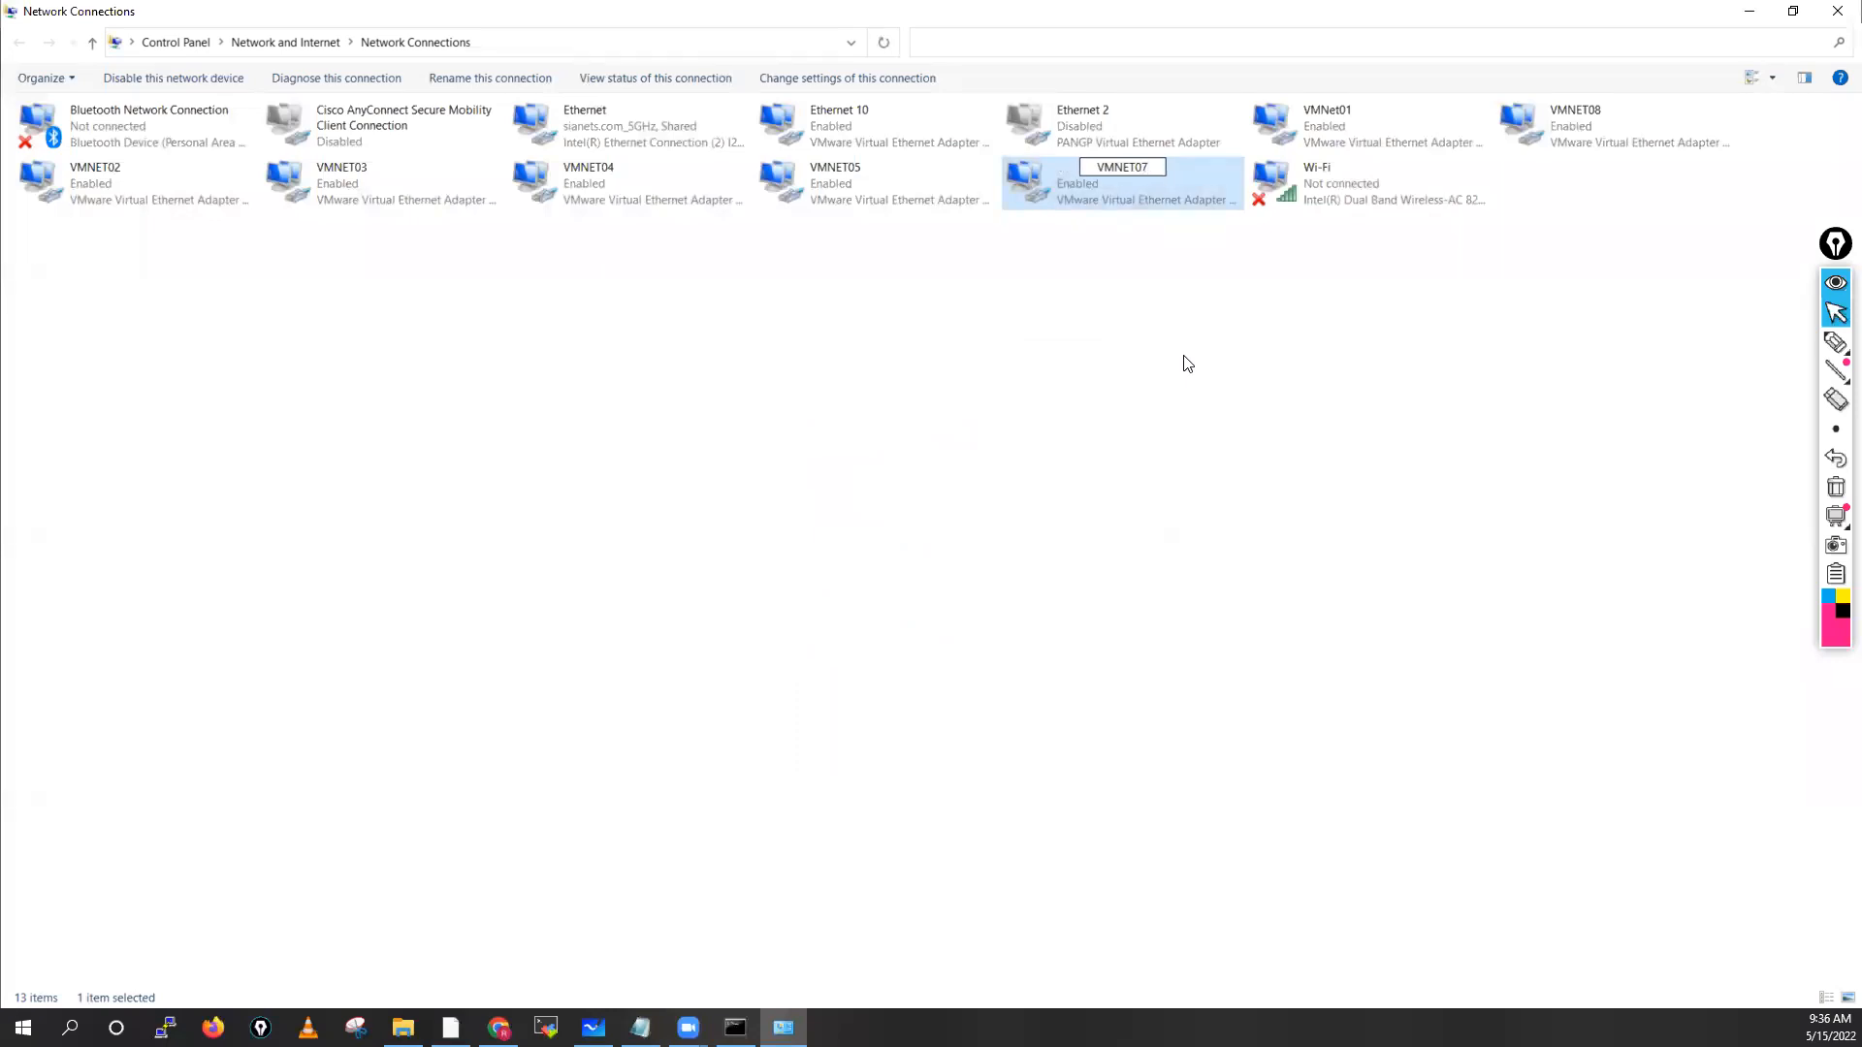
{"action": "left_click", "coordinate": [1034, 330]}
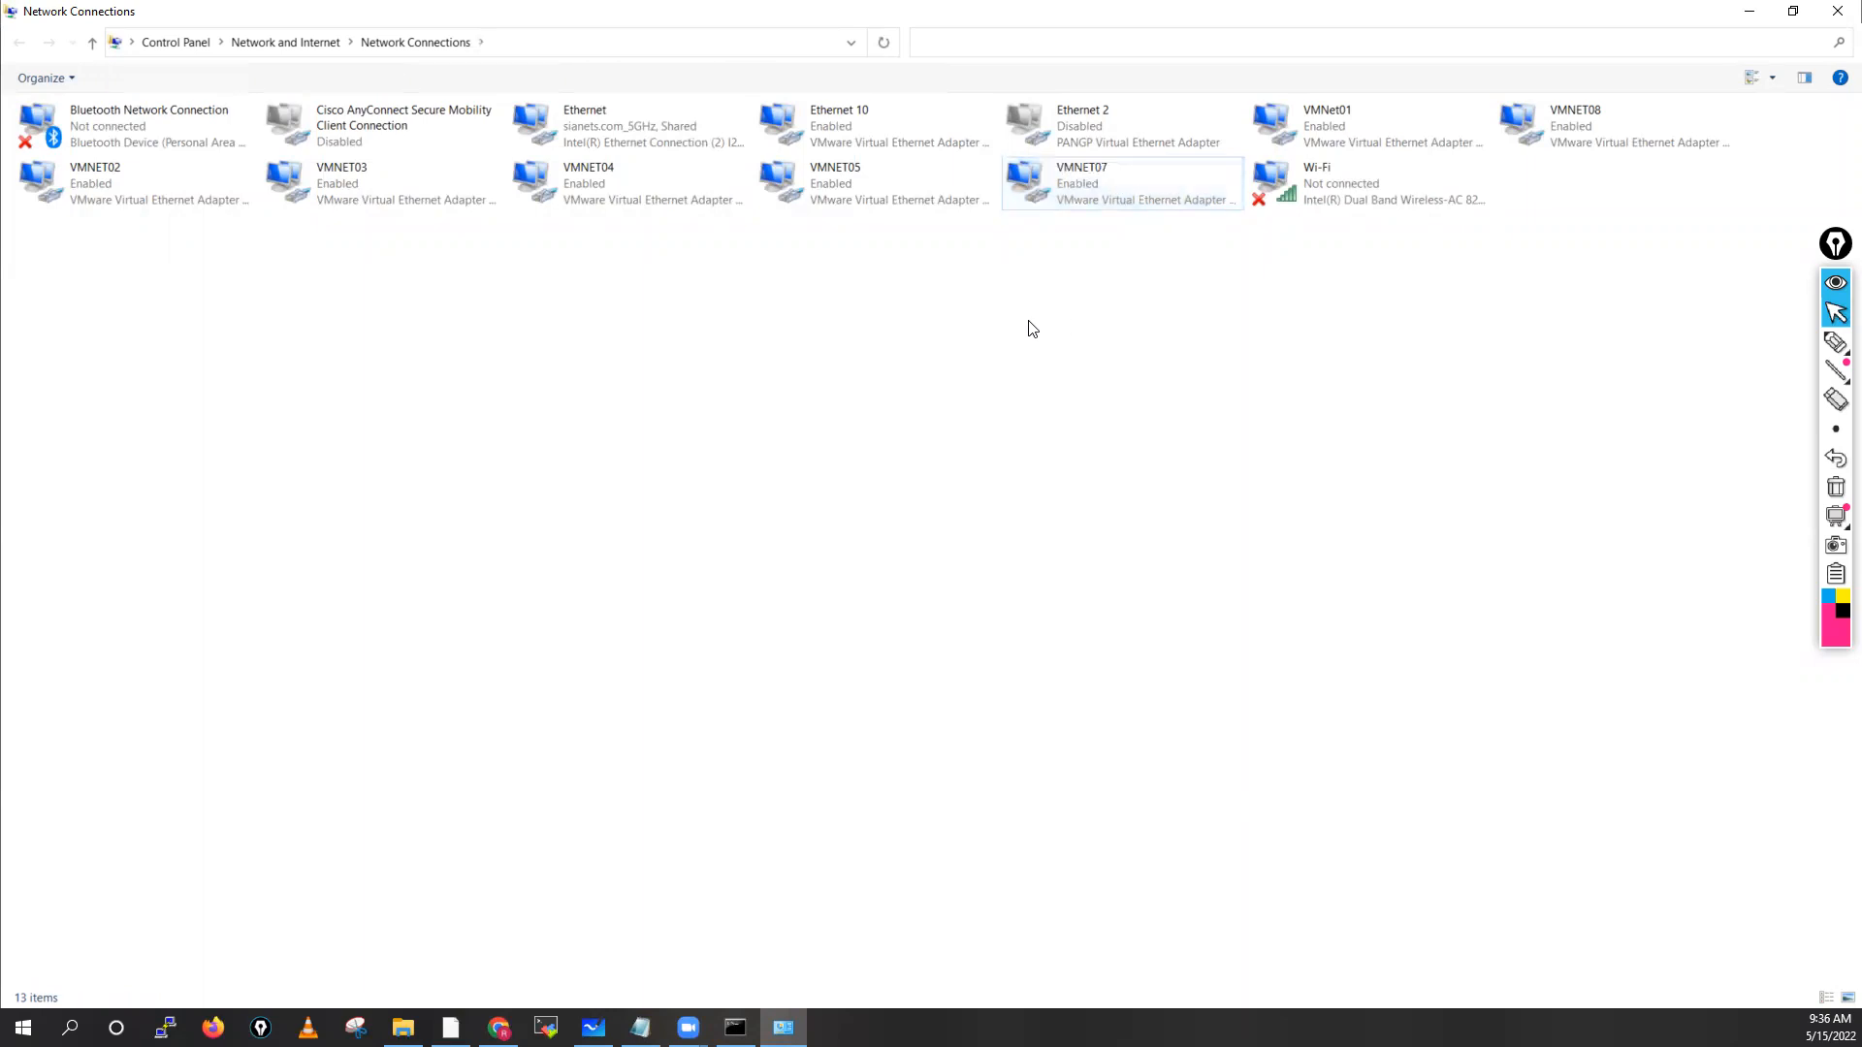
Recheck VMNET07's details, refresh the connections list, and return to VMware Workstation
{"action": "left_click", "coordinate": [1095, 190]}
{"action": "double_click", "coordinate": [1096, 190]}
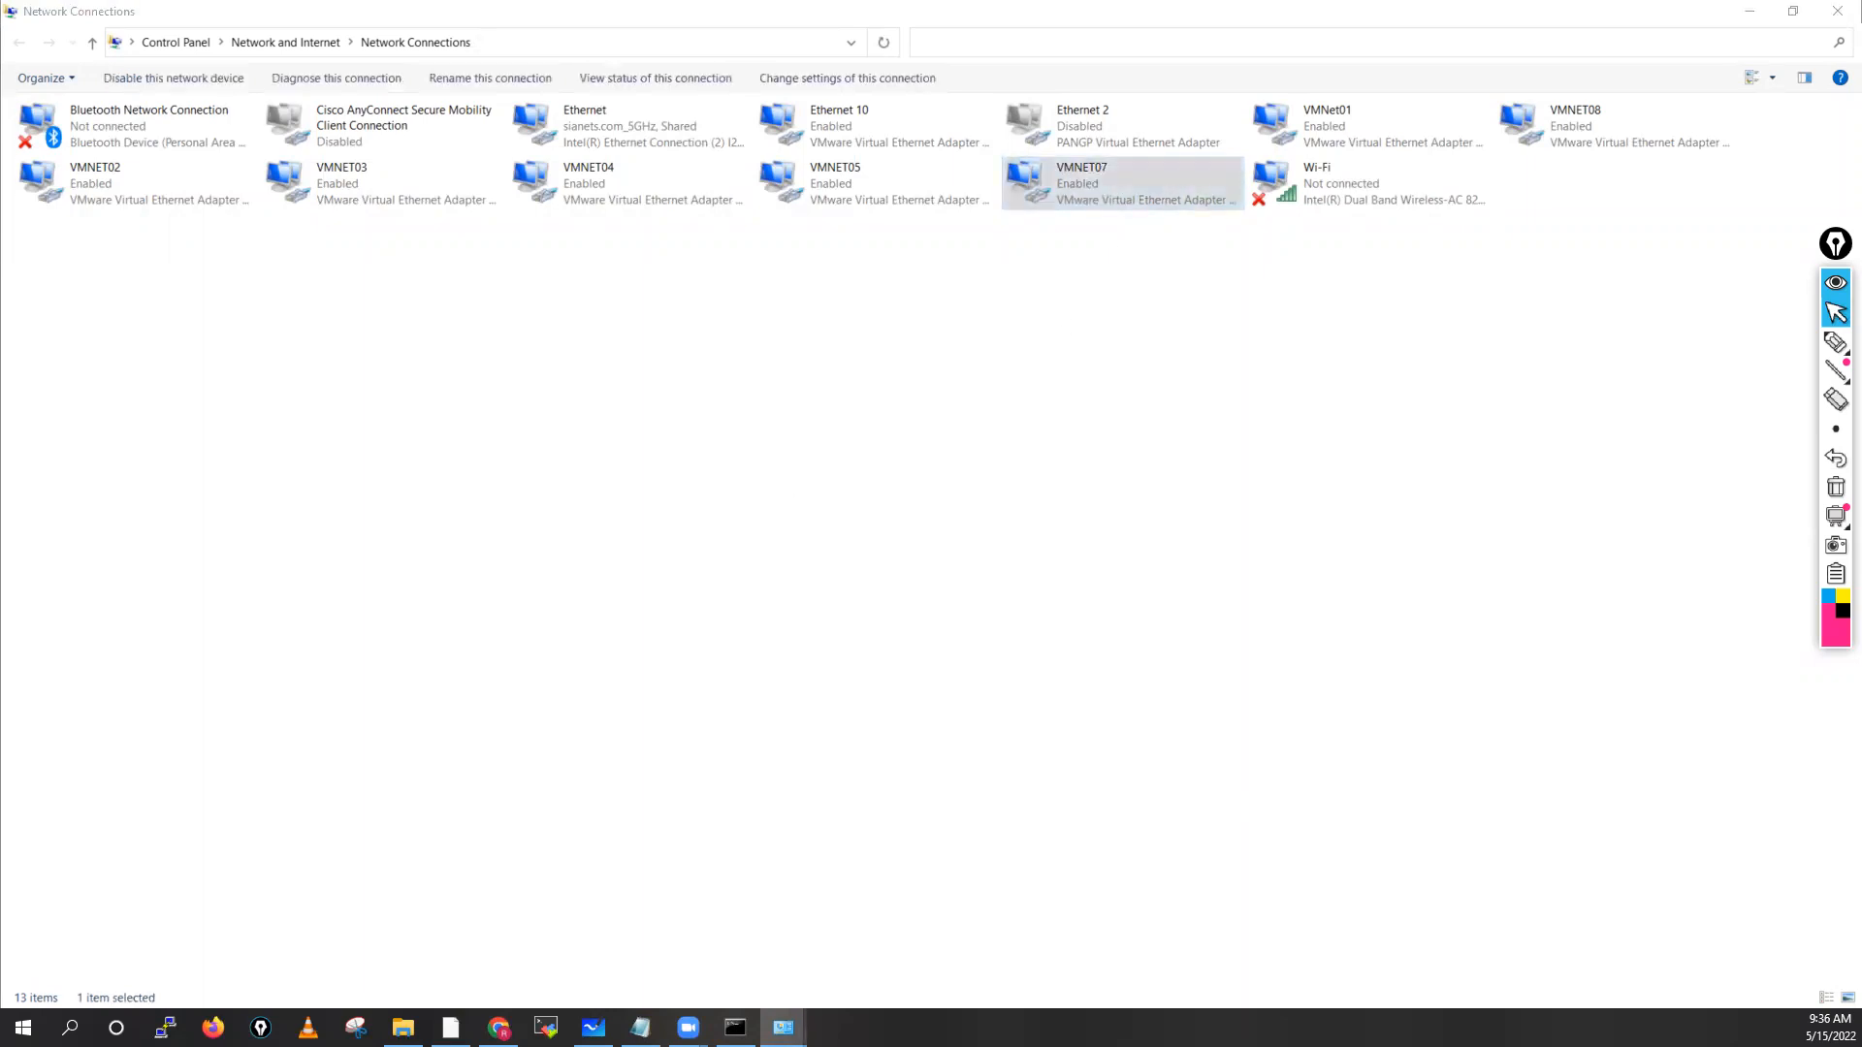
{"action": "left_click", "coordinate": [956, 505]}
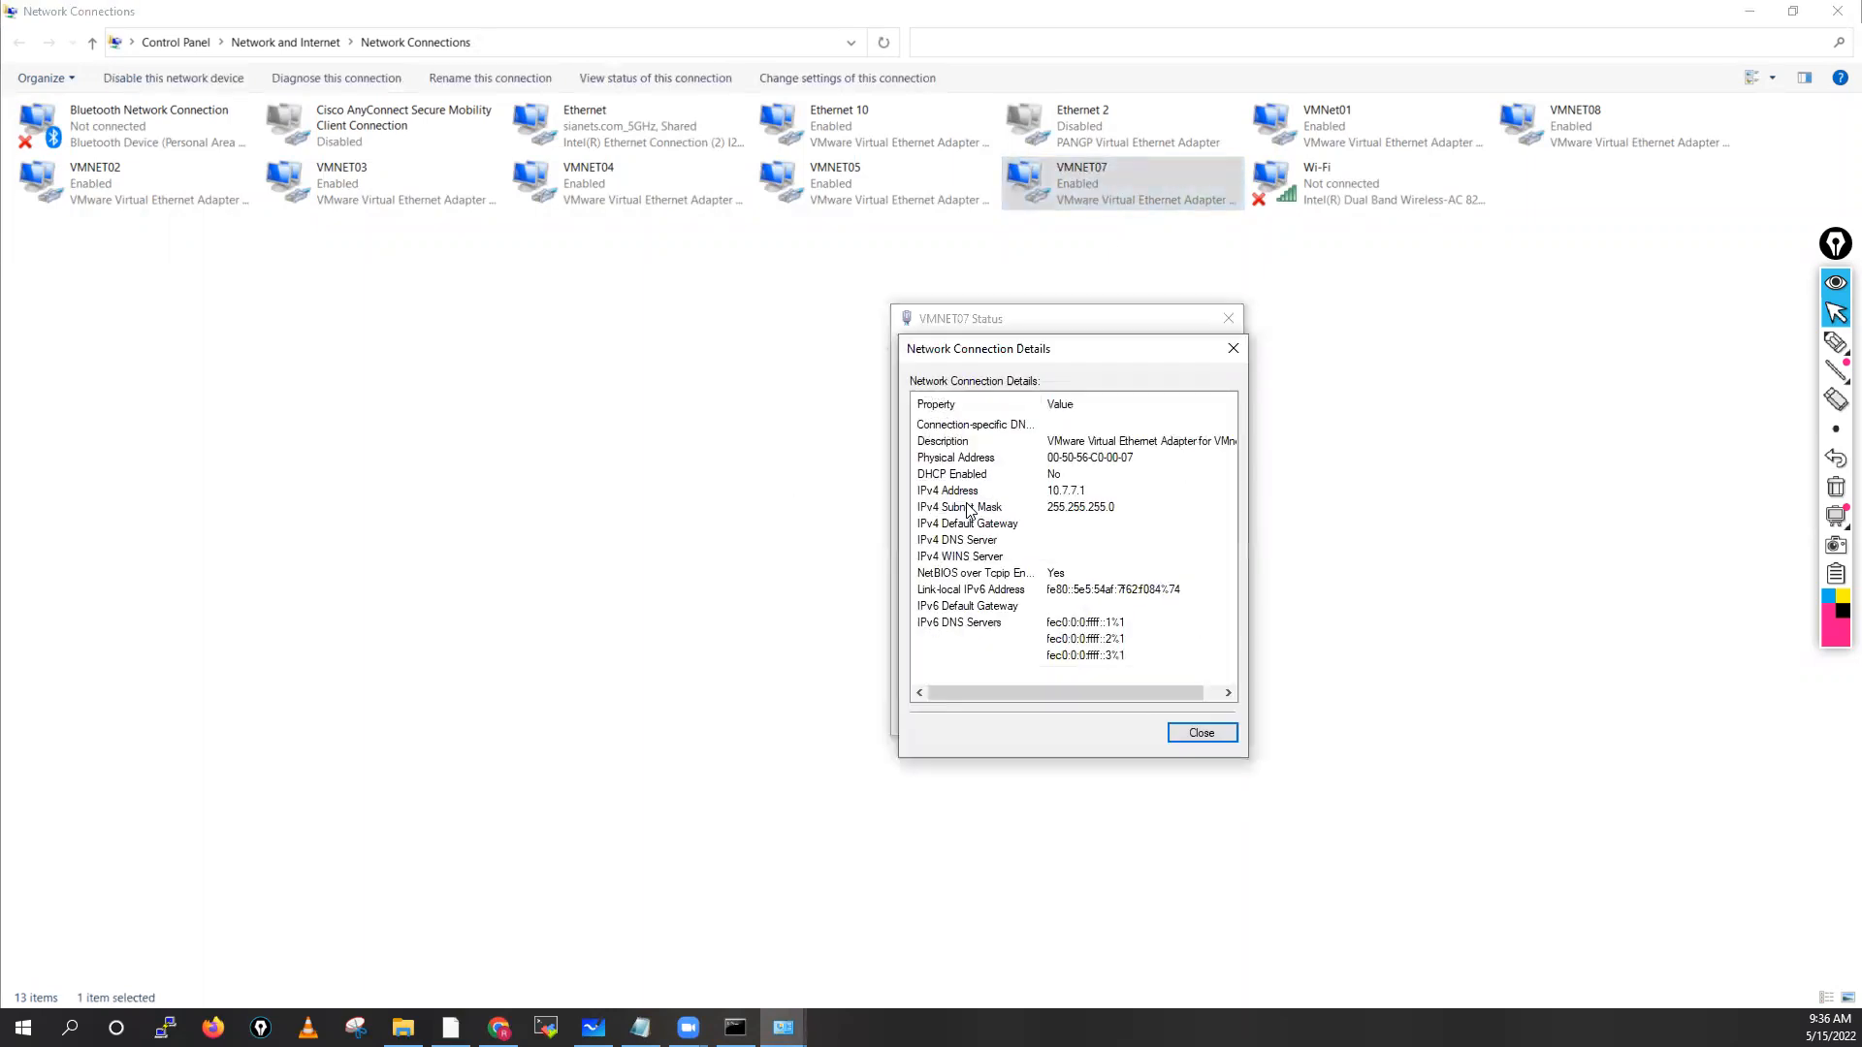
{"action": "left_click", "coordinate": [1202, 733]}
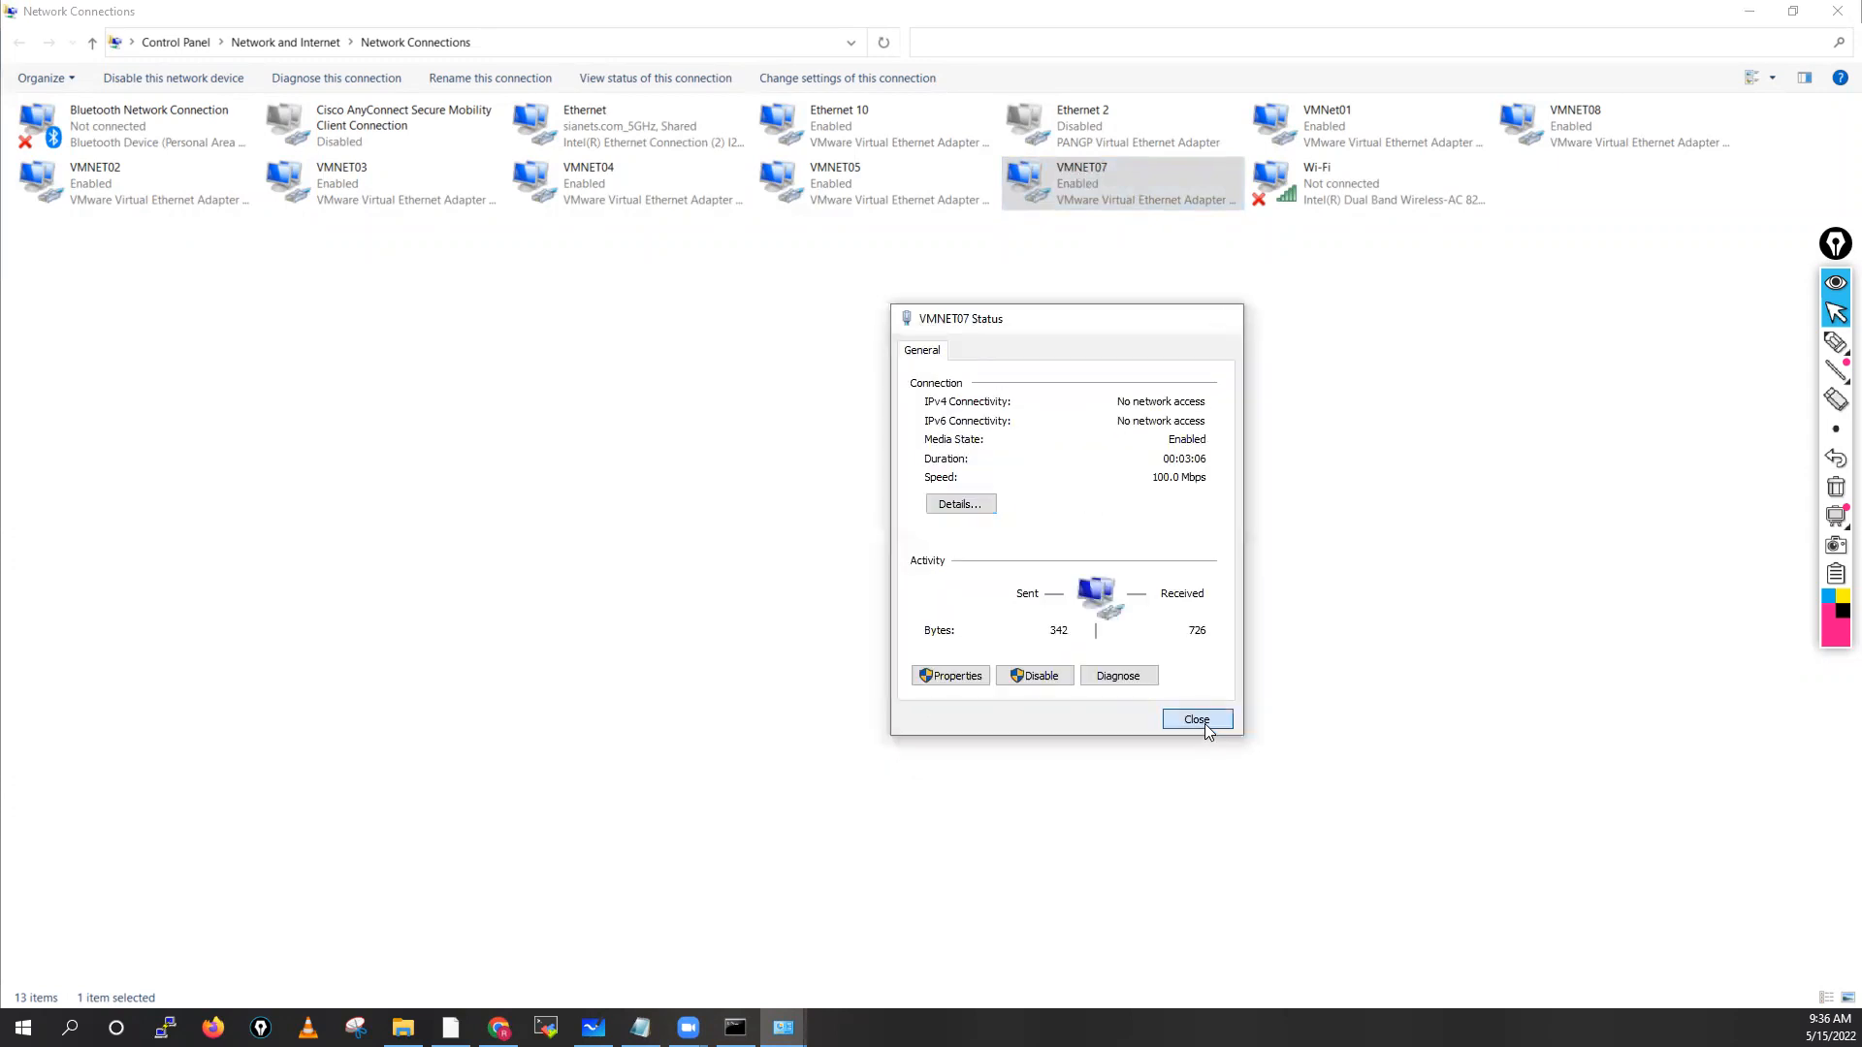
{"action": "left_click", "coordinate": [1205, 723]}
{"action": "left_click", "coordinate": [1294, 494]}
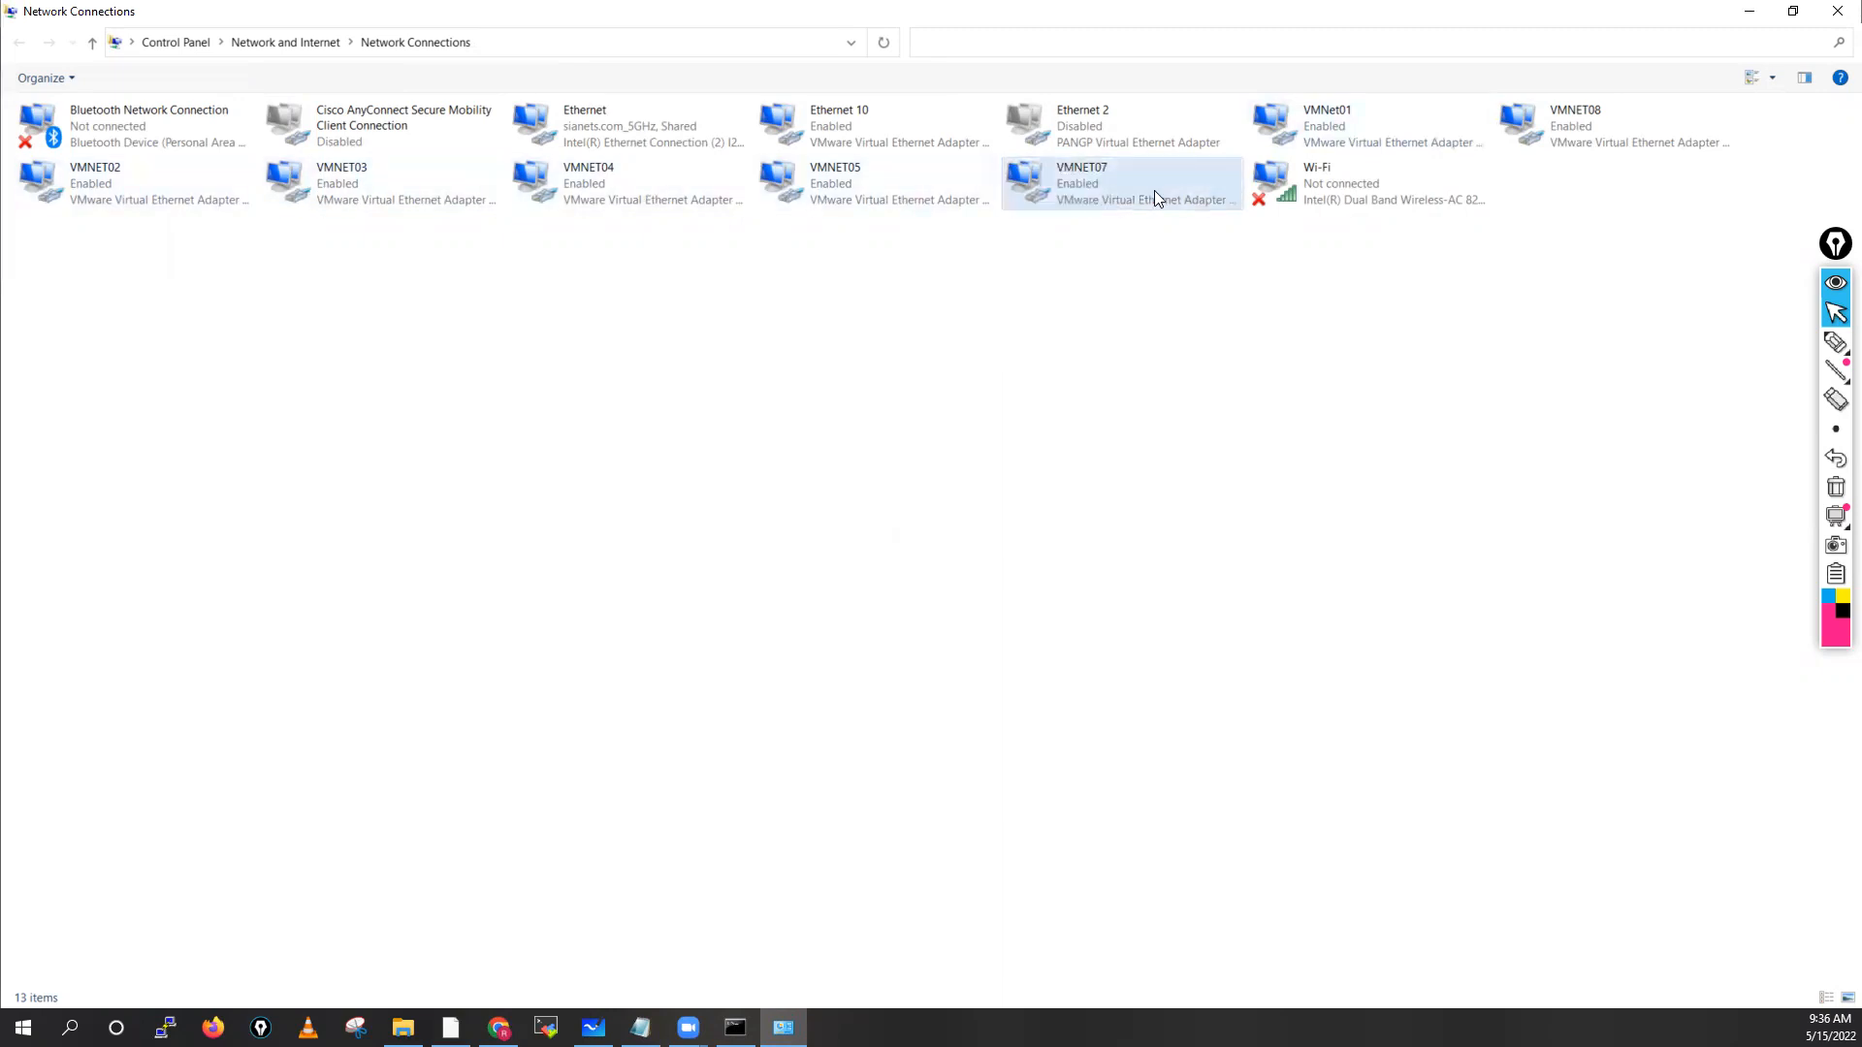
{"action": "right_click", "coordinate": [704, 360]}
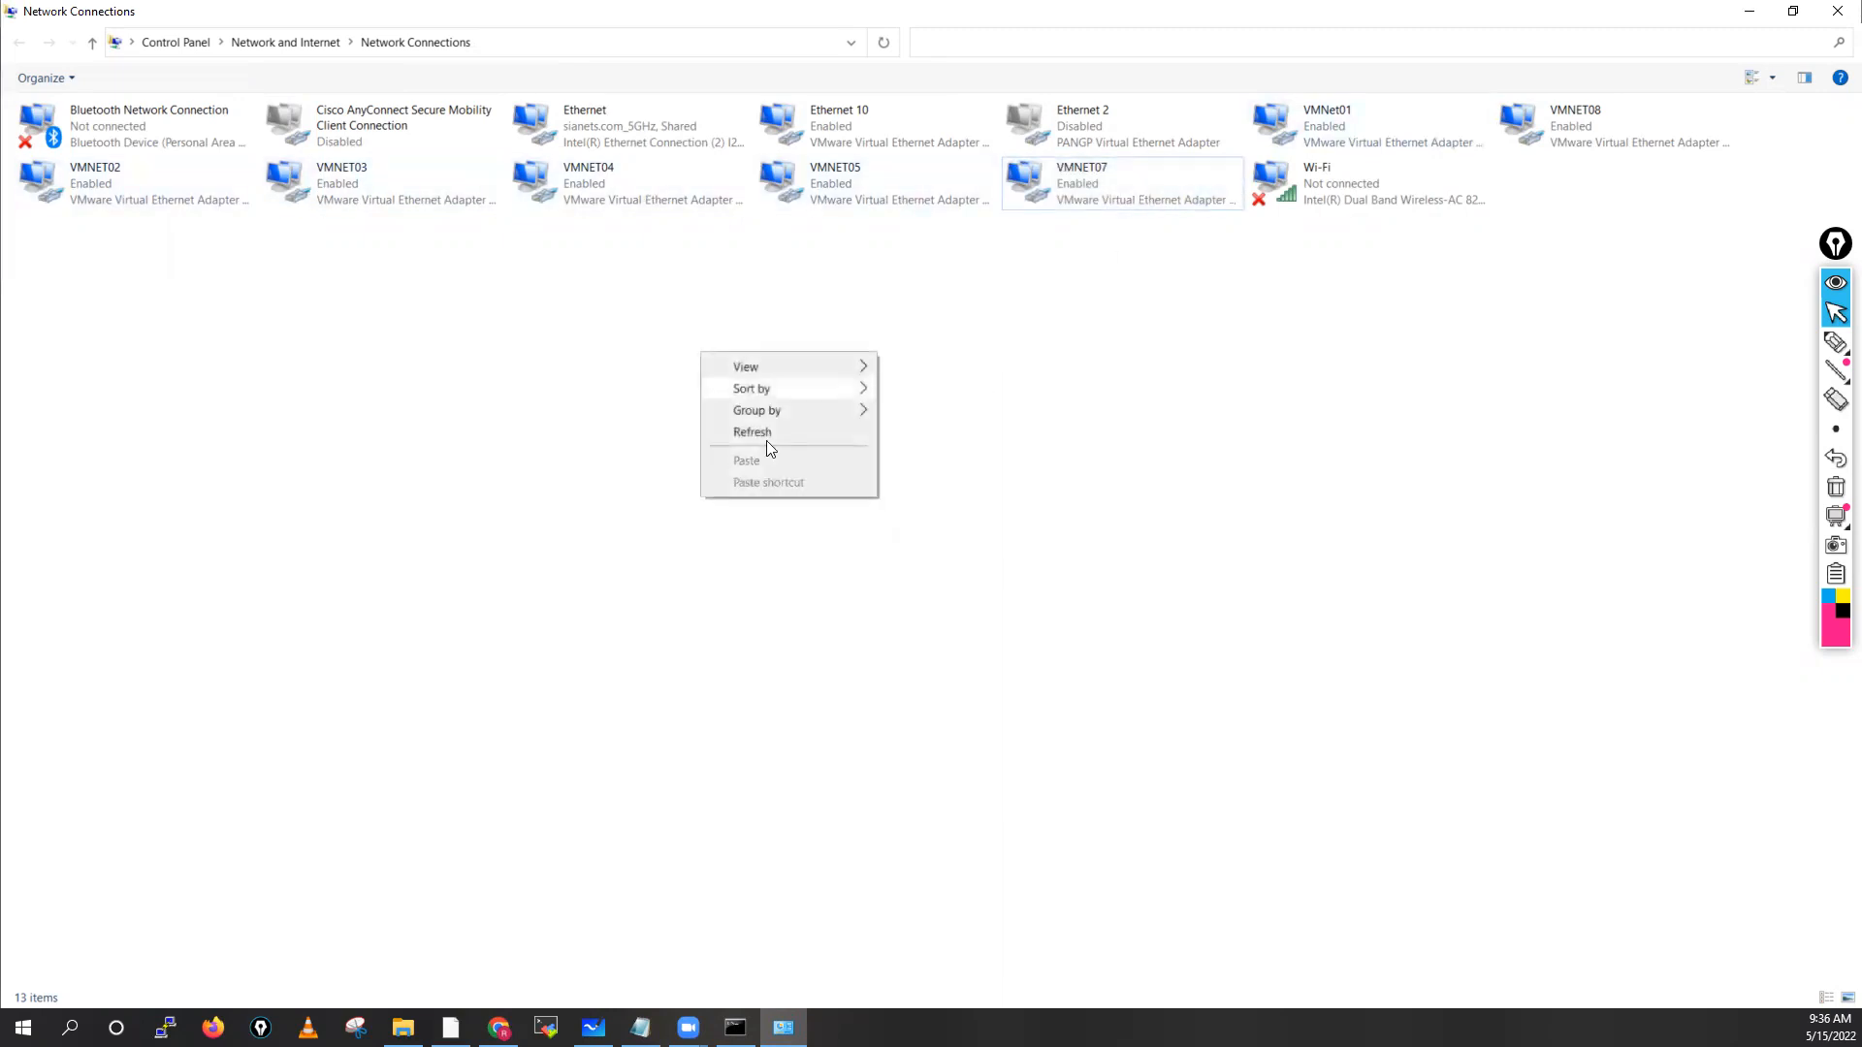
{"action": "left_click", "coordinate": [781, 434]}
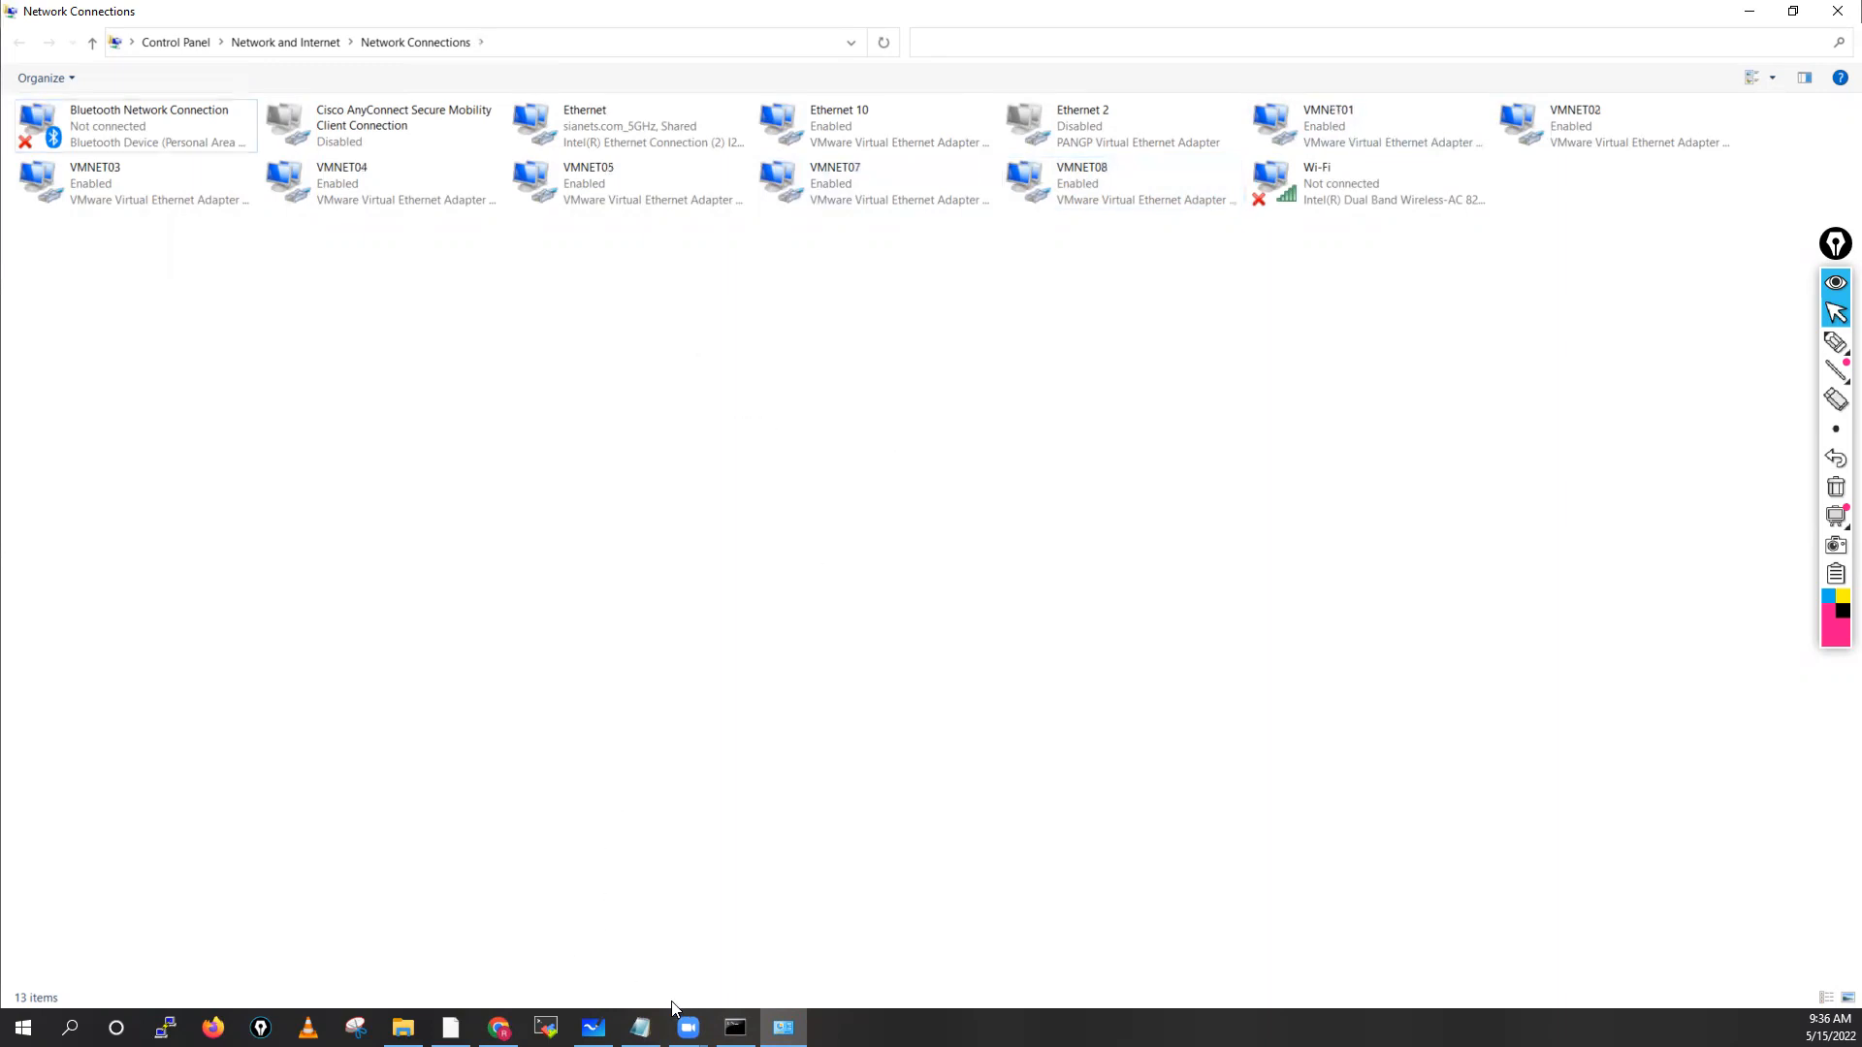
{"action": "left_click", "coordinate": [451, 1027]}
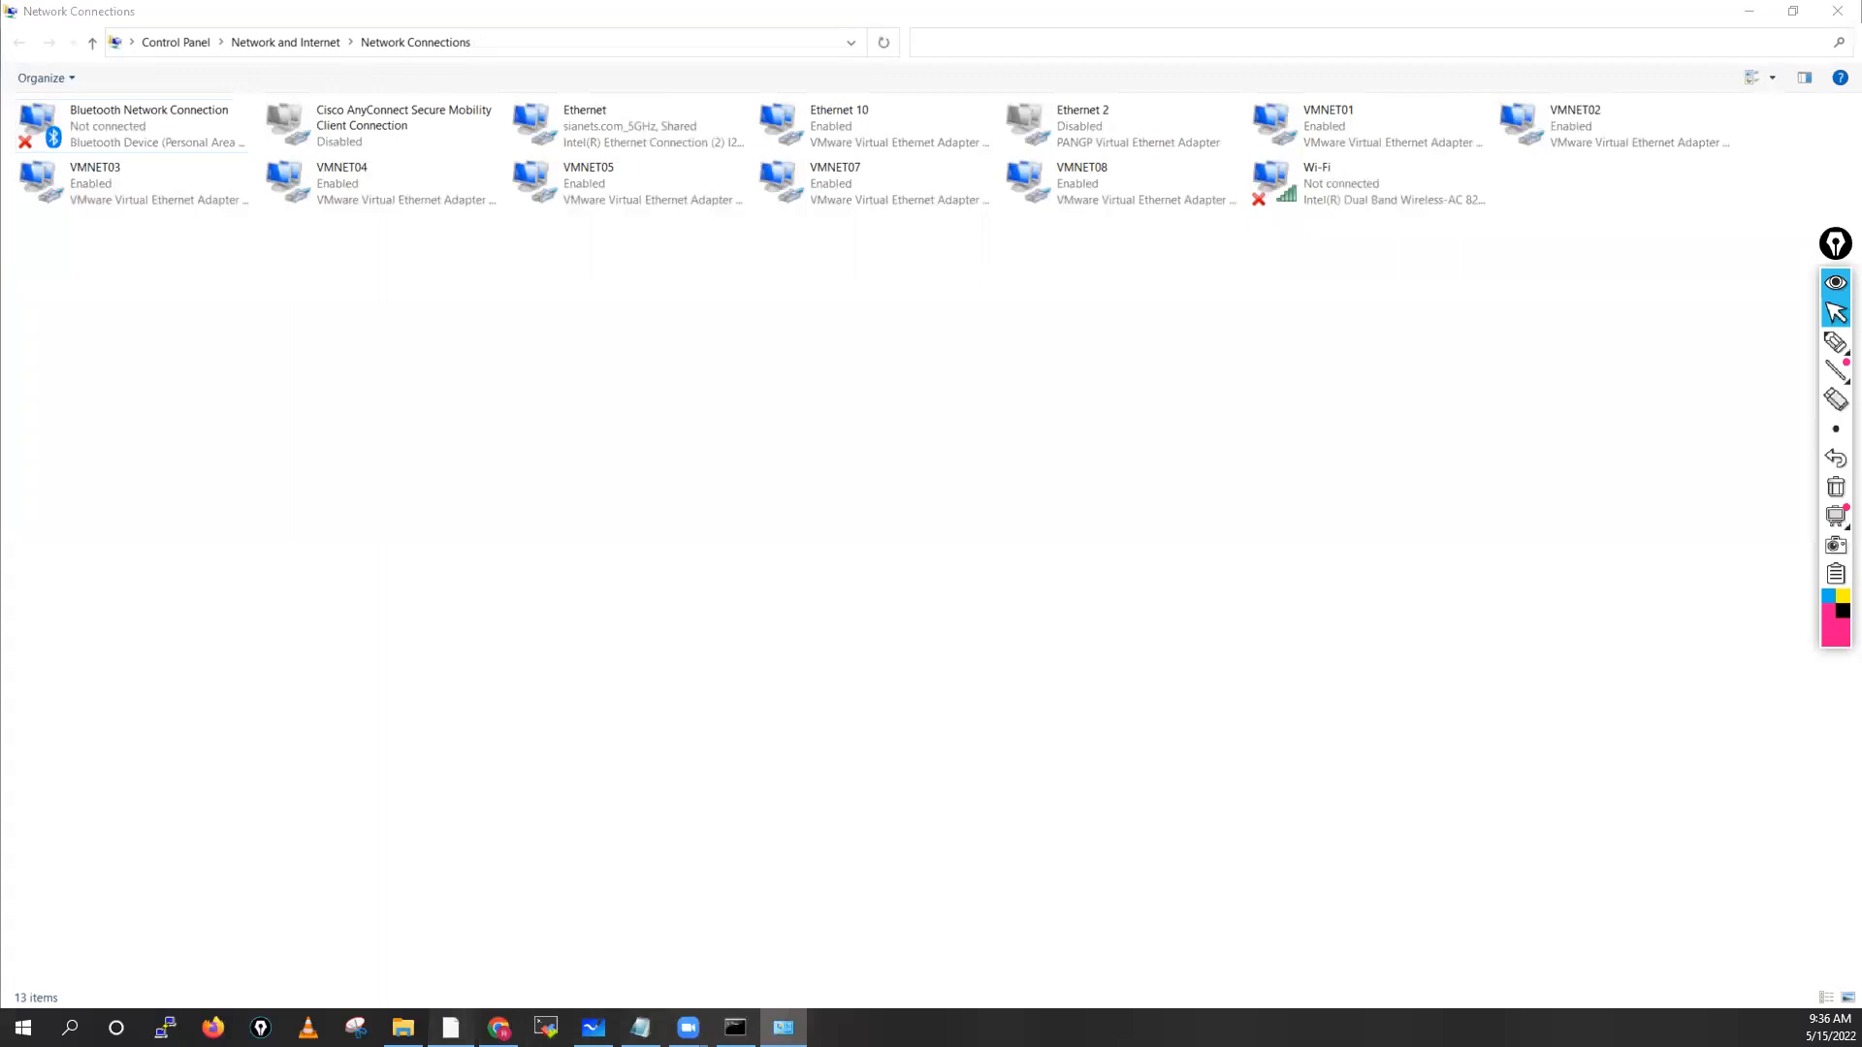
{"action": "left_click", "coordinate": [63, 47]}
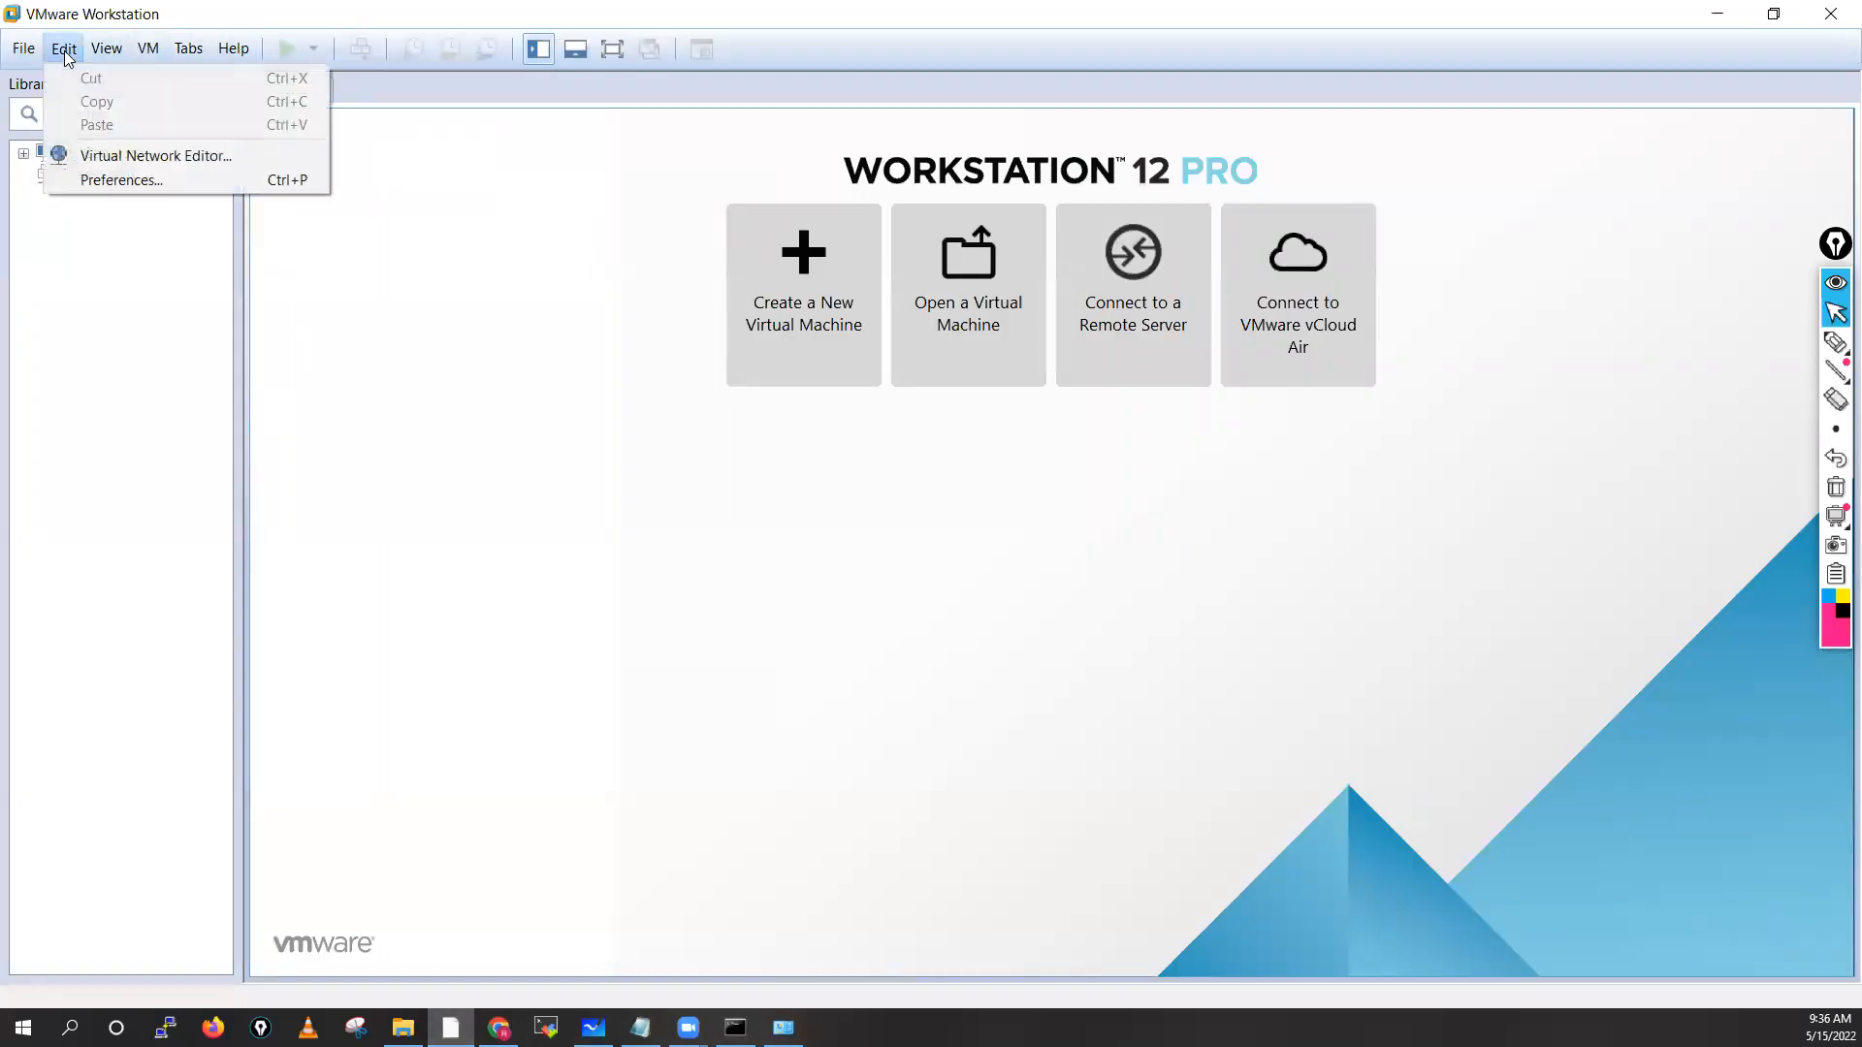
Open the Virtual Network Editor with administrator rights and review VMnet1 (10.1.1.0) through VMnet5
{"action": "left_click", "coordinate": [97, 155]}
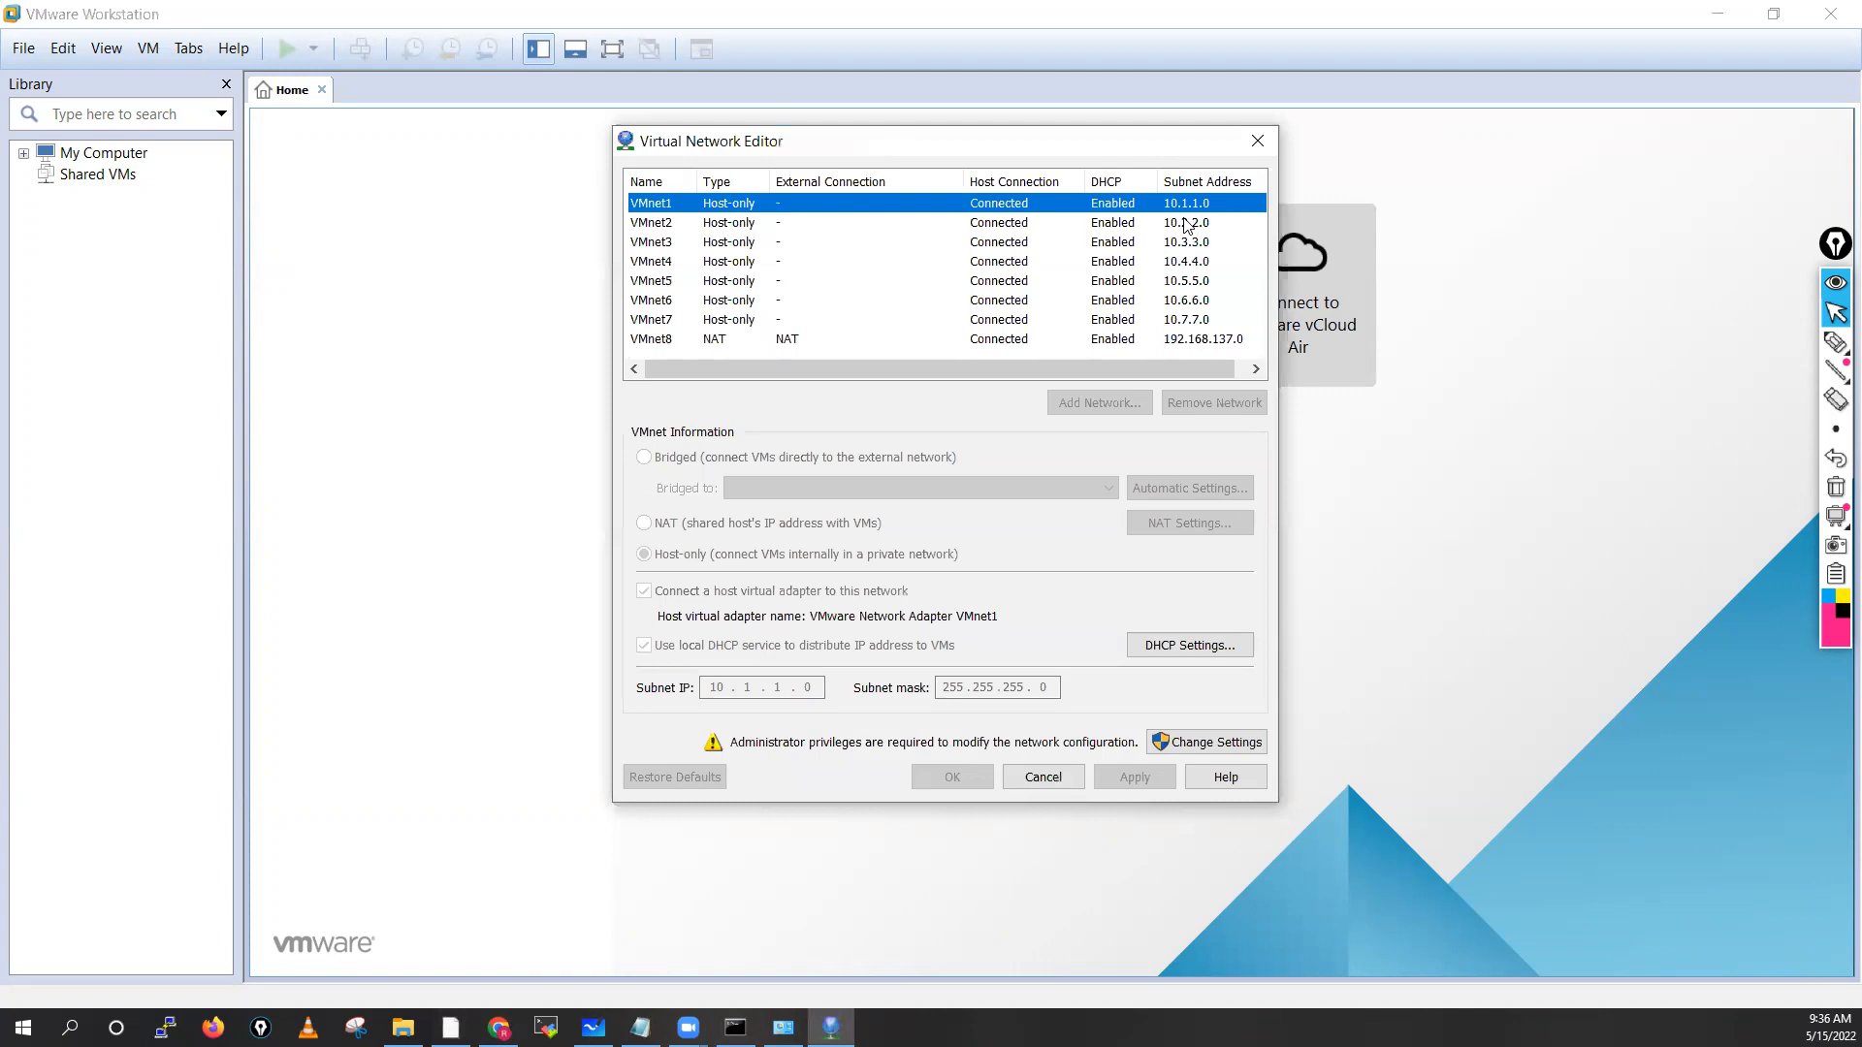
{"action": "left_click", "coordinate": [1225, 744]}
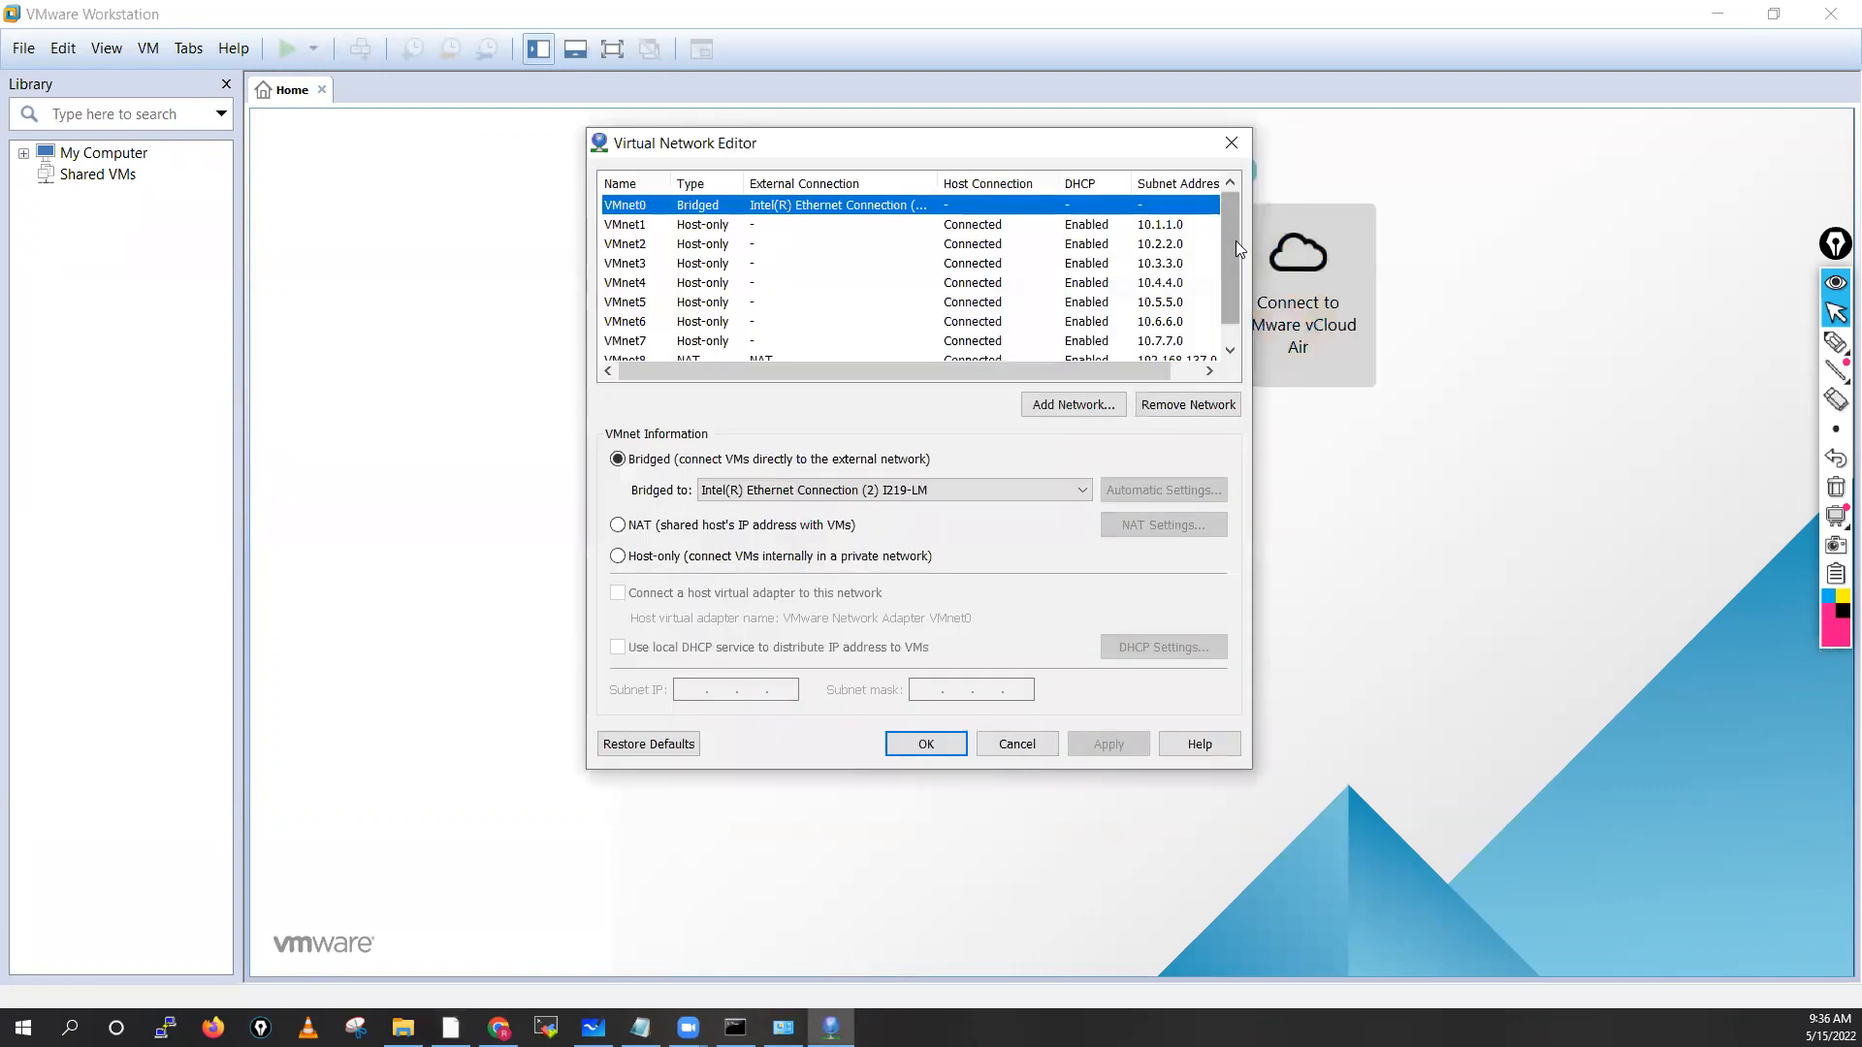
{"action": "left_click", "coordinate": [653, 229]}
{"action": "left_click", "coordinate": [652, 245]}
{"action": "left_click", "coordinate": [652, 264]}
{"action": "left_click", "coordinate": [653, 283]}
{"action": "left_click", "coordinate": [652, 303]}
Check VMnet6 (10.6.6.0), VMnet7 (10.7.7.0) and VMnet8 NAT (192.168.137.0), then return to Network Connections
{"action": "left_click", "coordinate": [654, 322]}
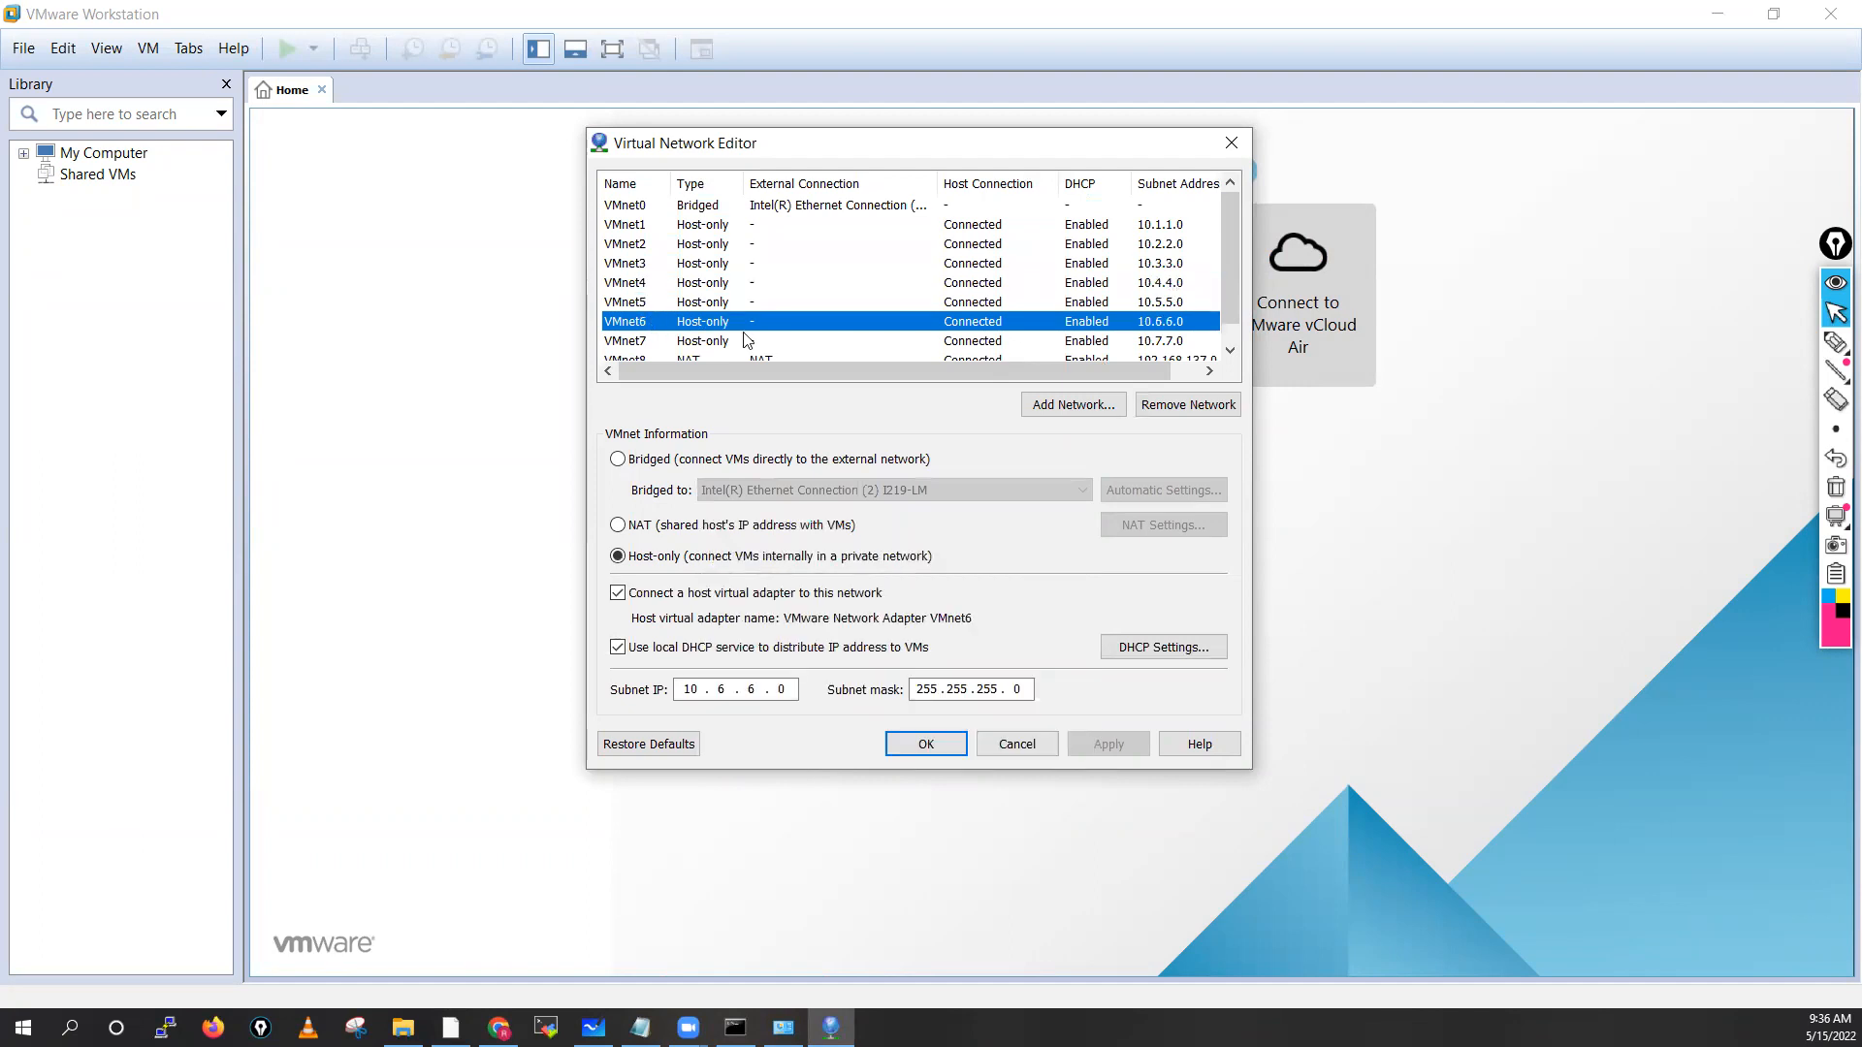
{"action": "scroll", "coordinate": [1227, 283], "scroll_direction": "down", "scroll_amount": 1}
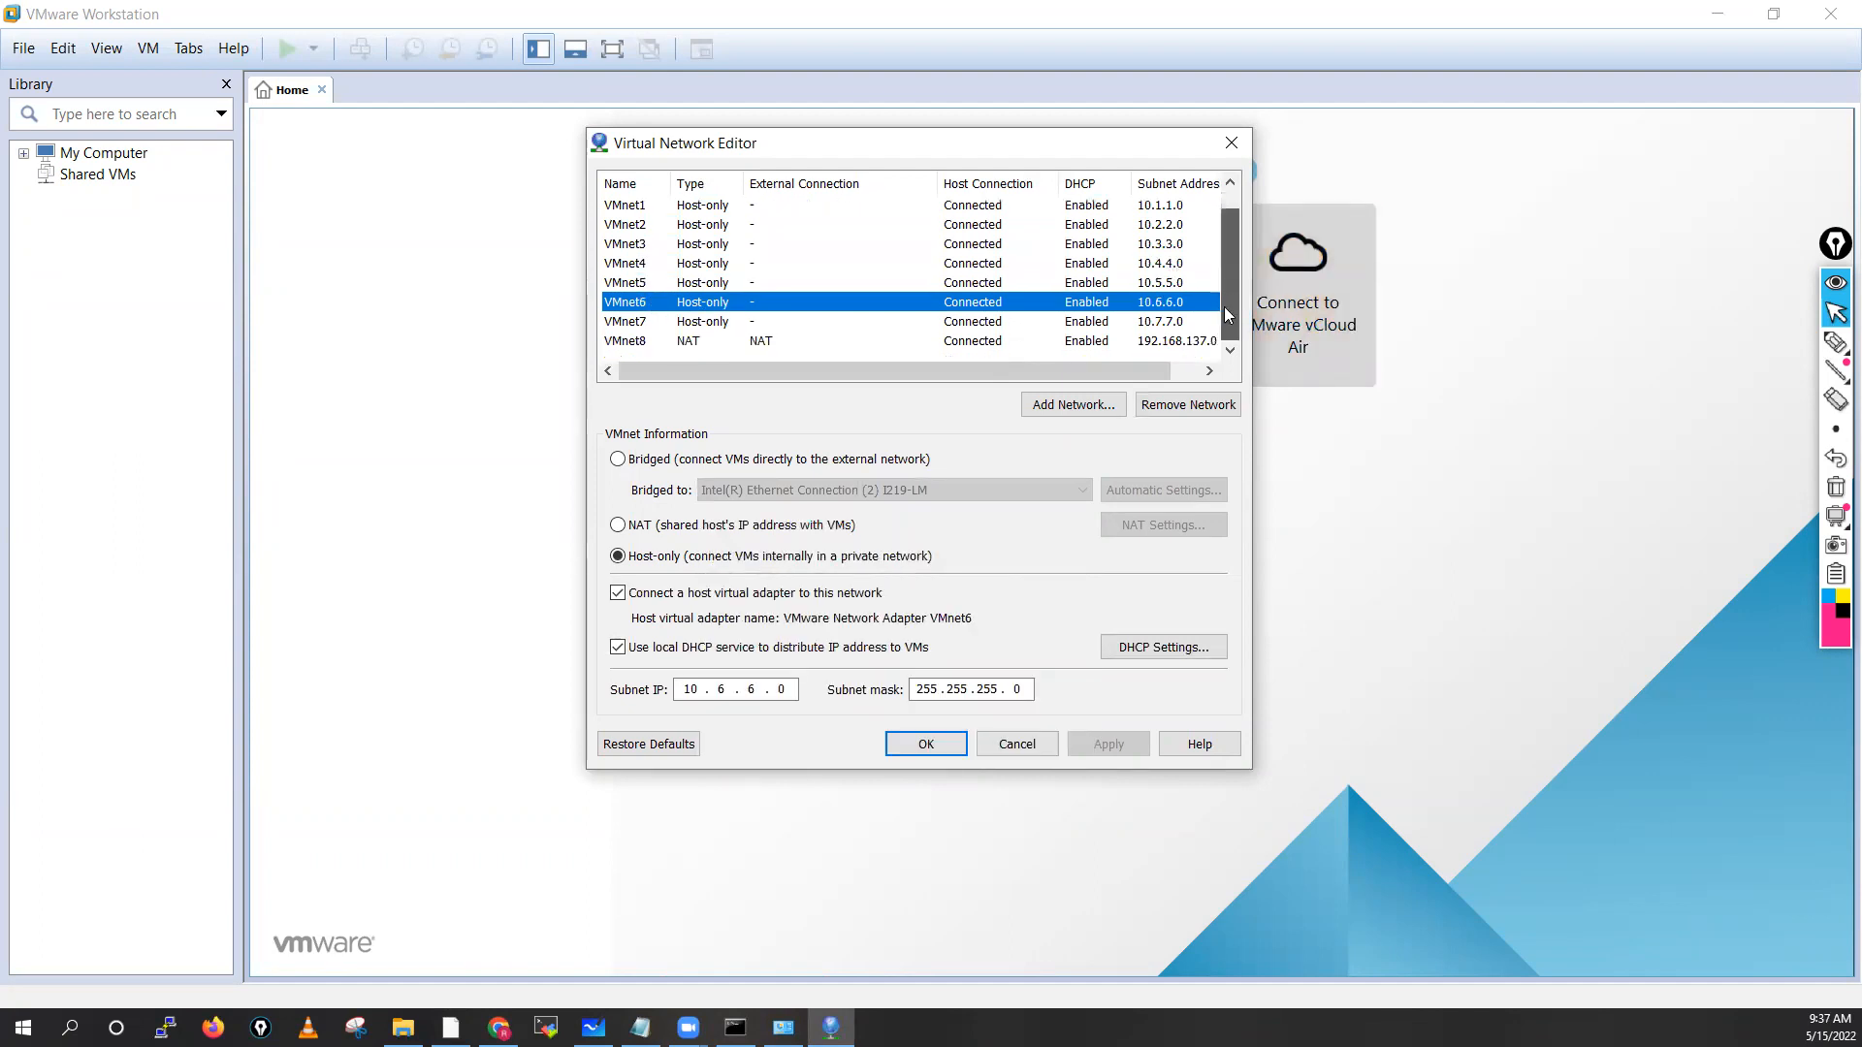
{"action": "left_click", "coordinate": [1166, 323]}
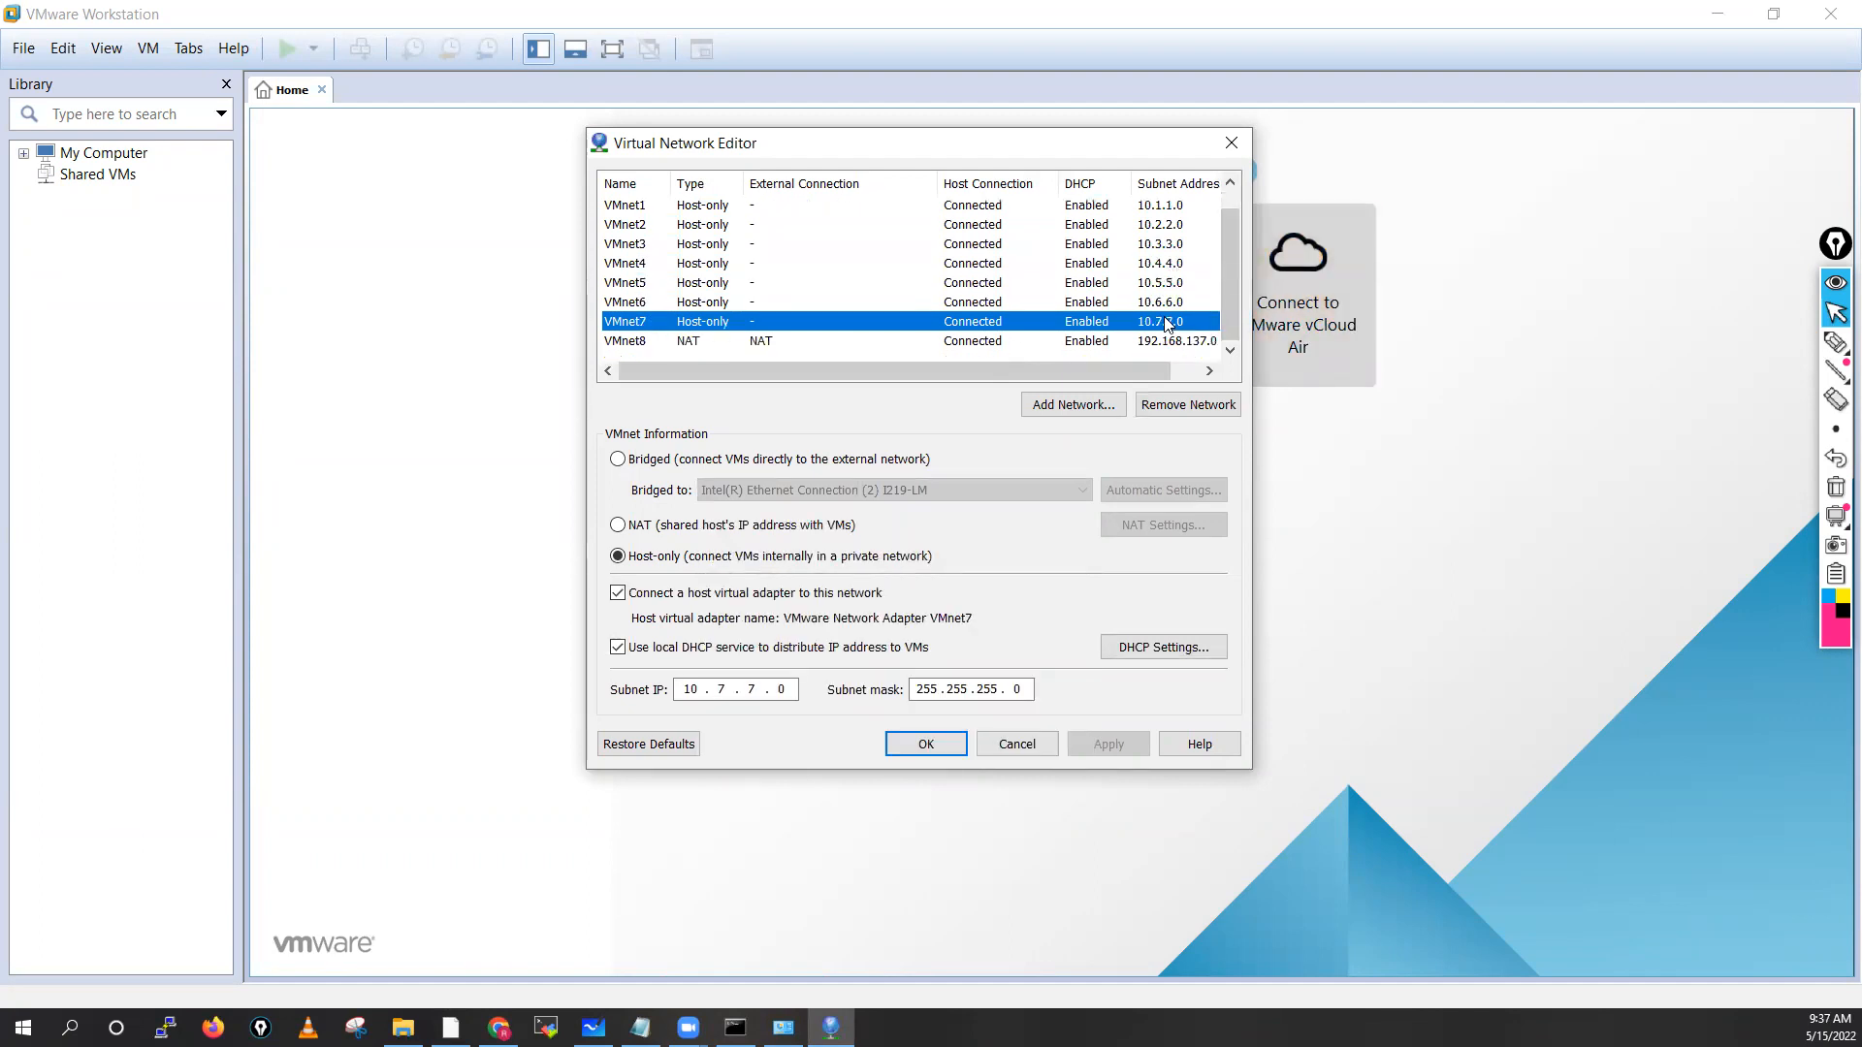
{"action": "left_click", "coordinate": [1057, 344]}
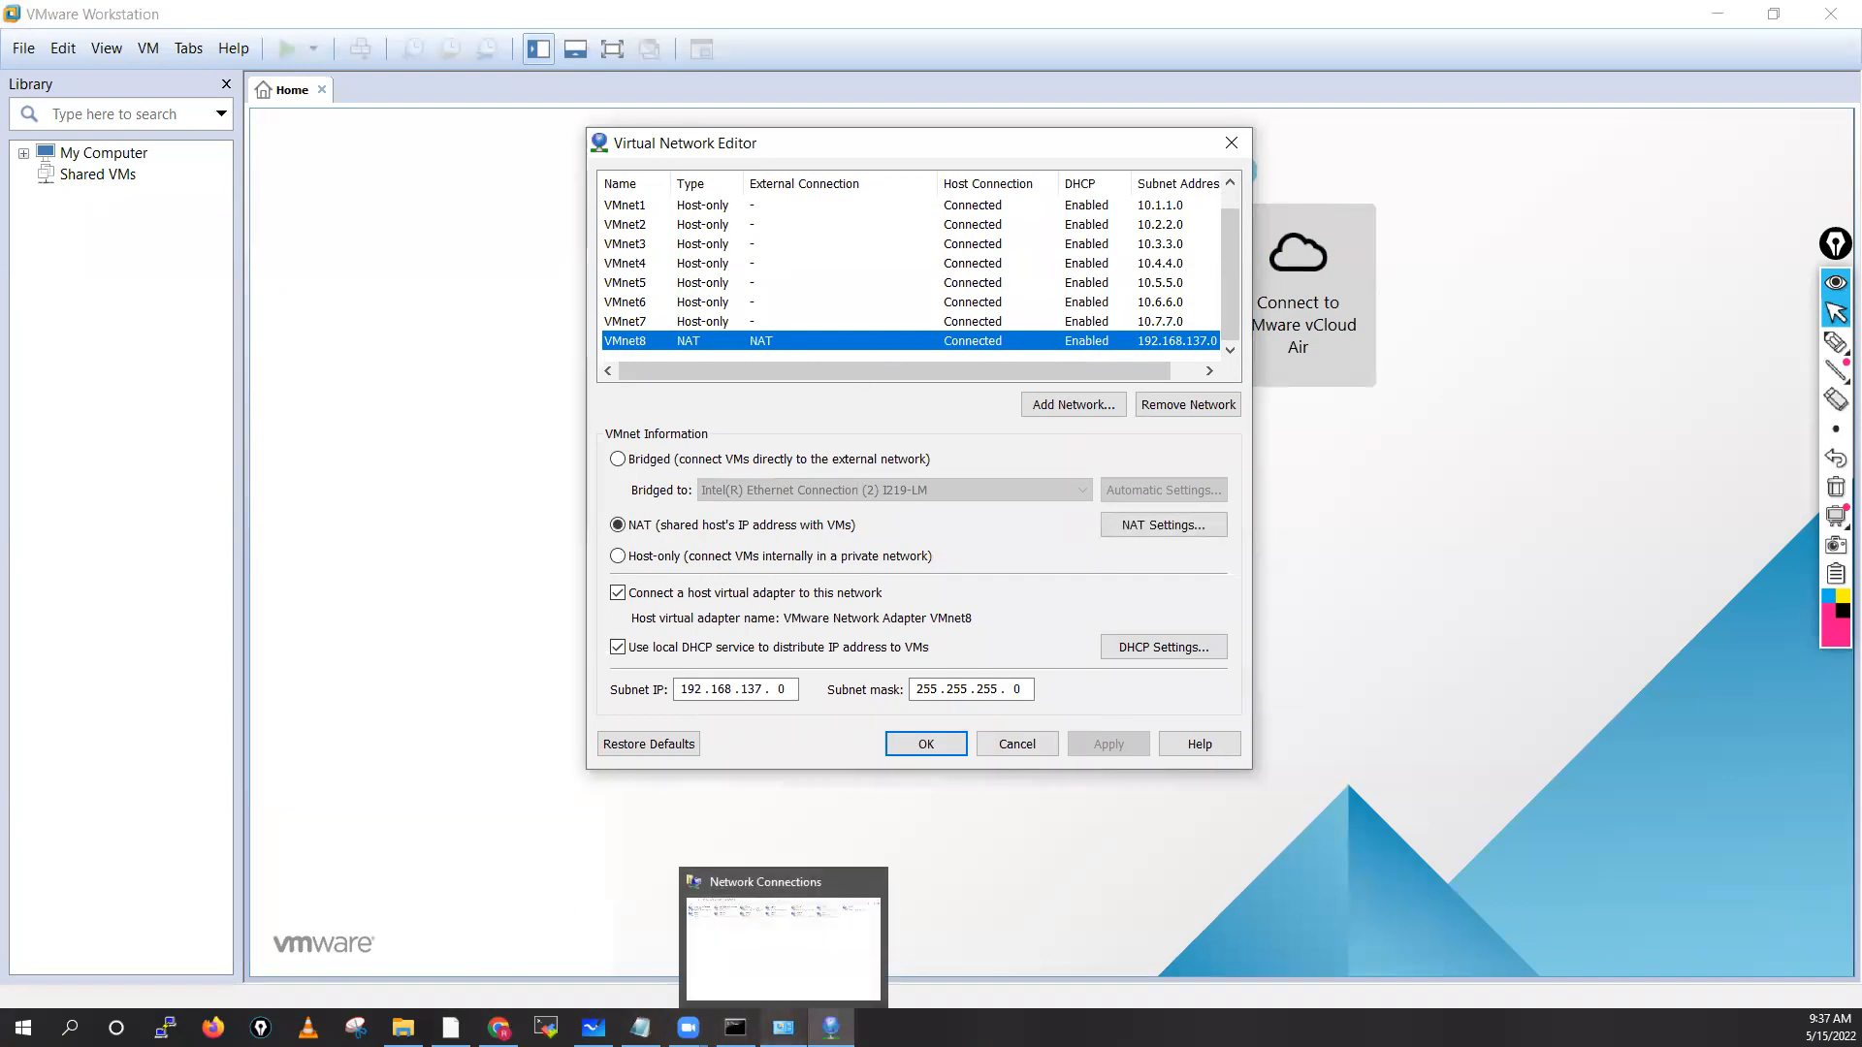
{"action": "left_click", "coordinate": [783, 1028]}
{"action": "right_click", "coordinate": [977, 331]}
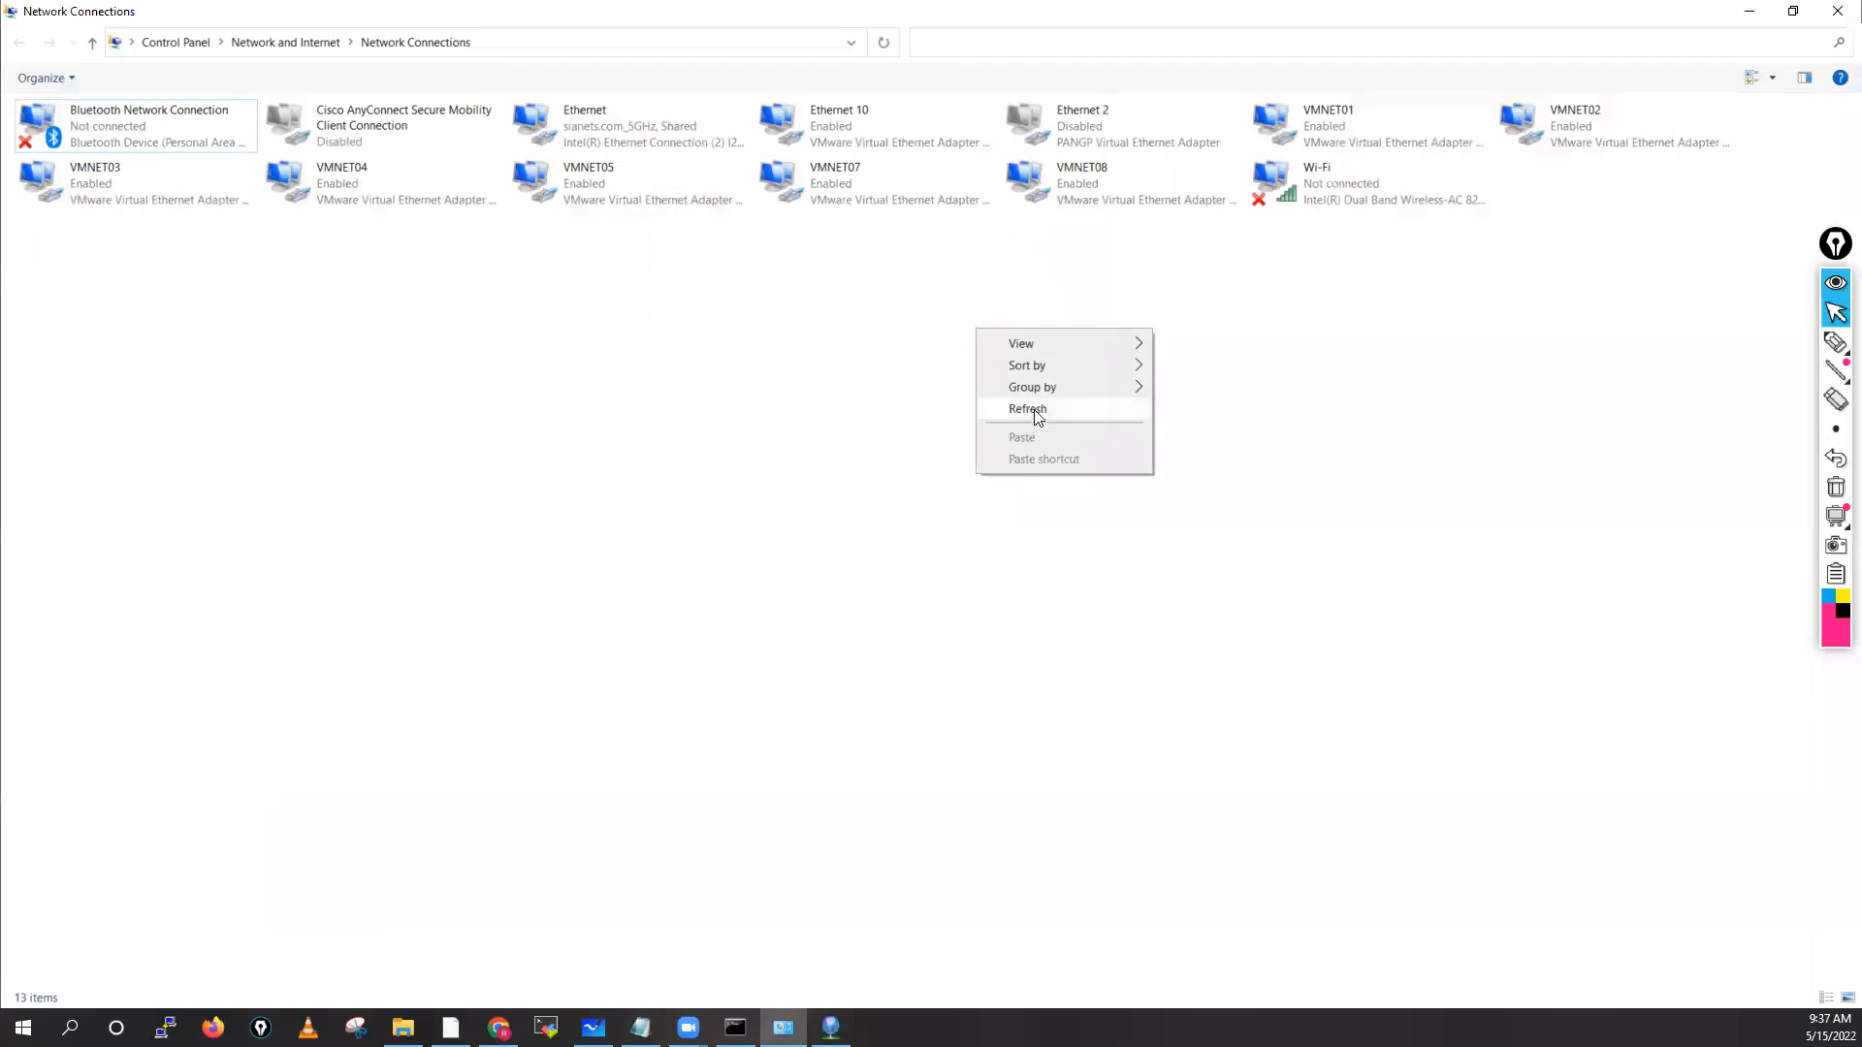
Refresh the Network Connections adapter list three times, then close the window
{"action": "left_click", "coordinate": [1028, 408]}
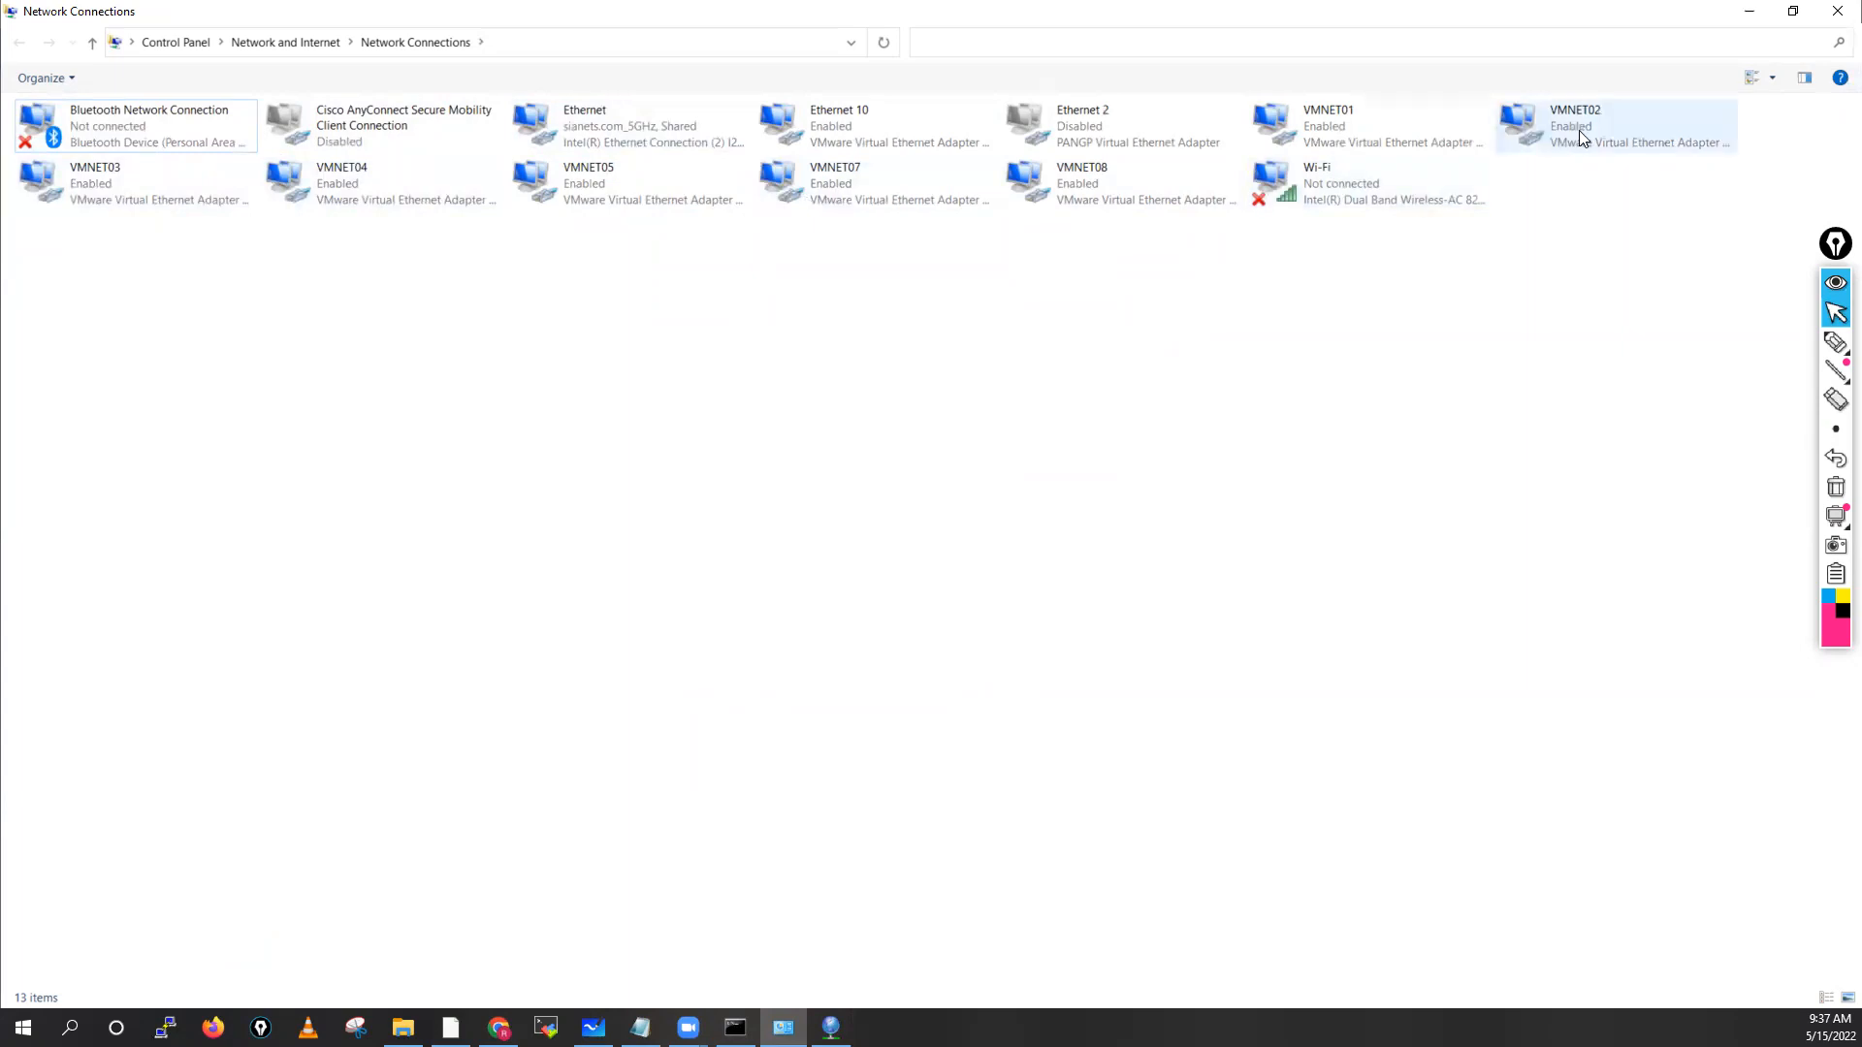
{"action": "right_click", "coordinate": [890, 373]}
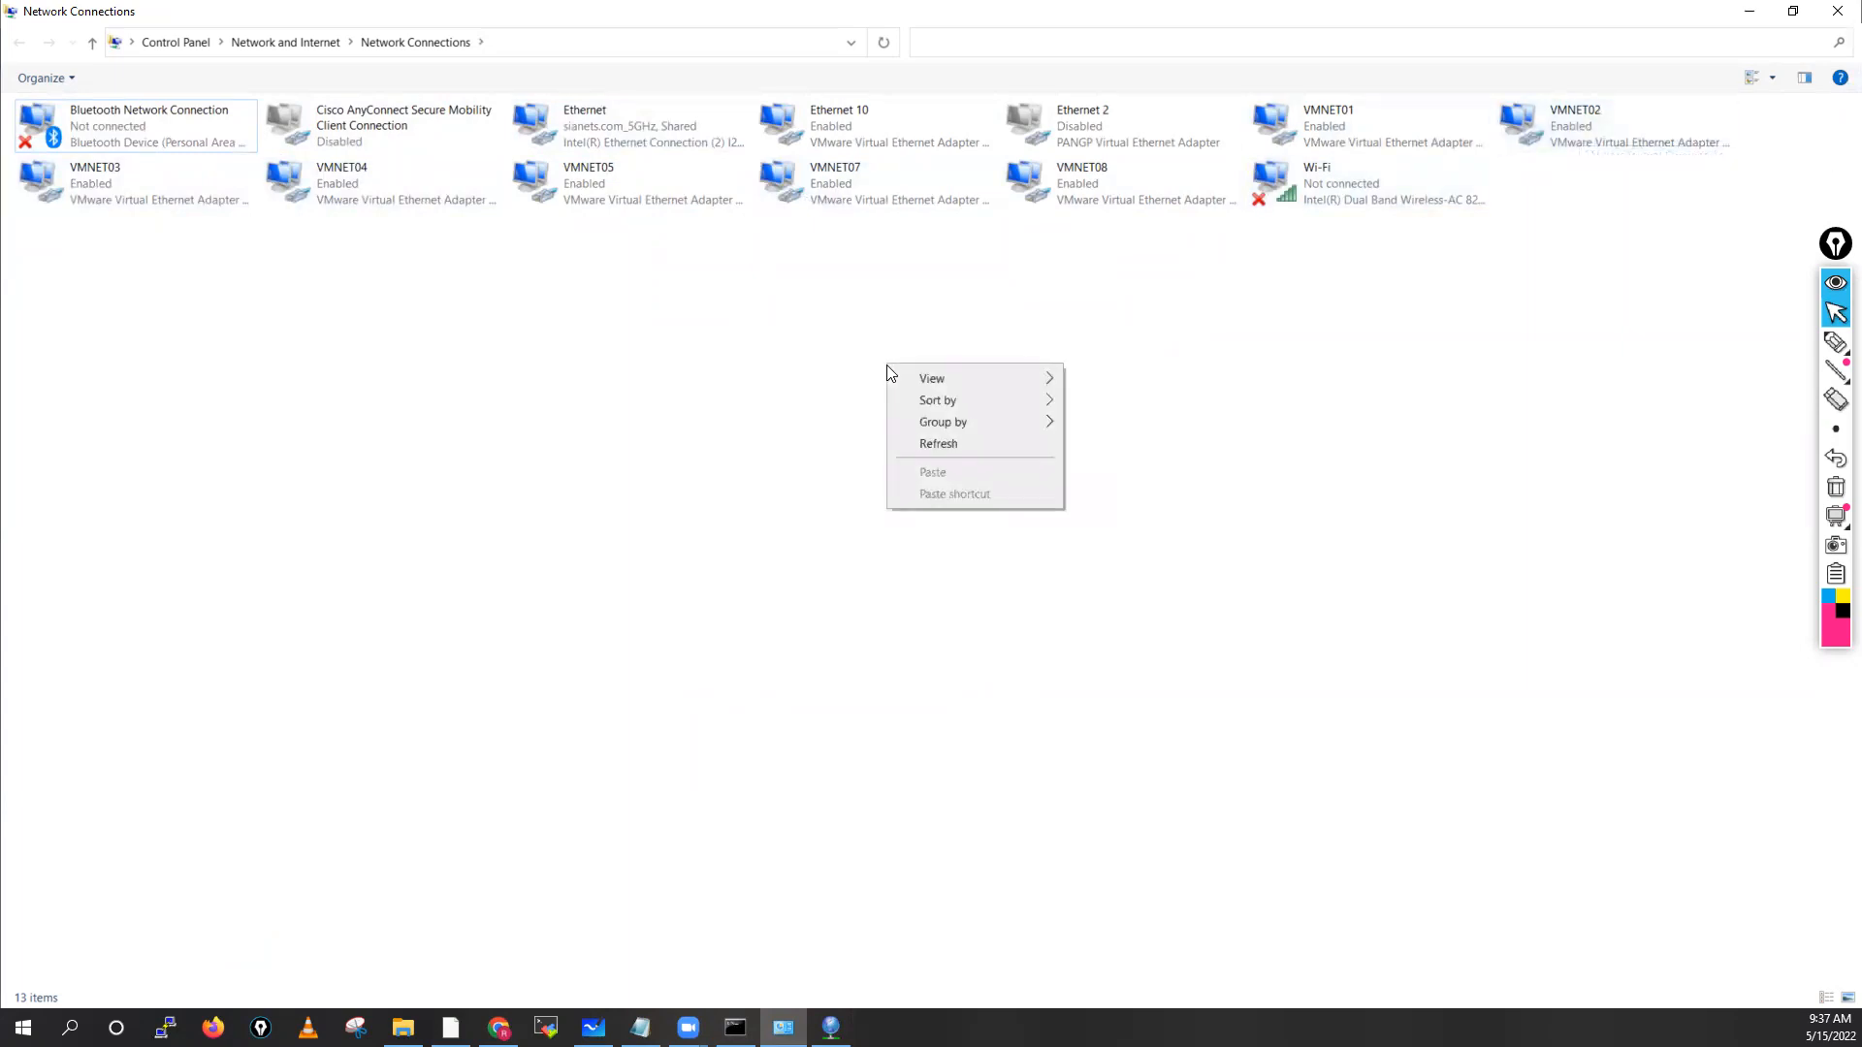
{"action": "left_click", "coordinate": [946, 444]}
{"action": "right_click", "coordinate": [659, 421]}
{"action": "left_click", "coordinate": [741, 498]}
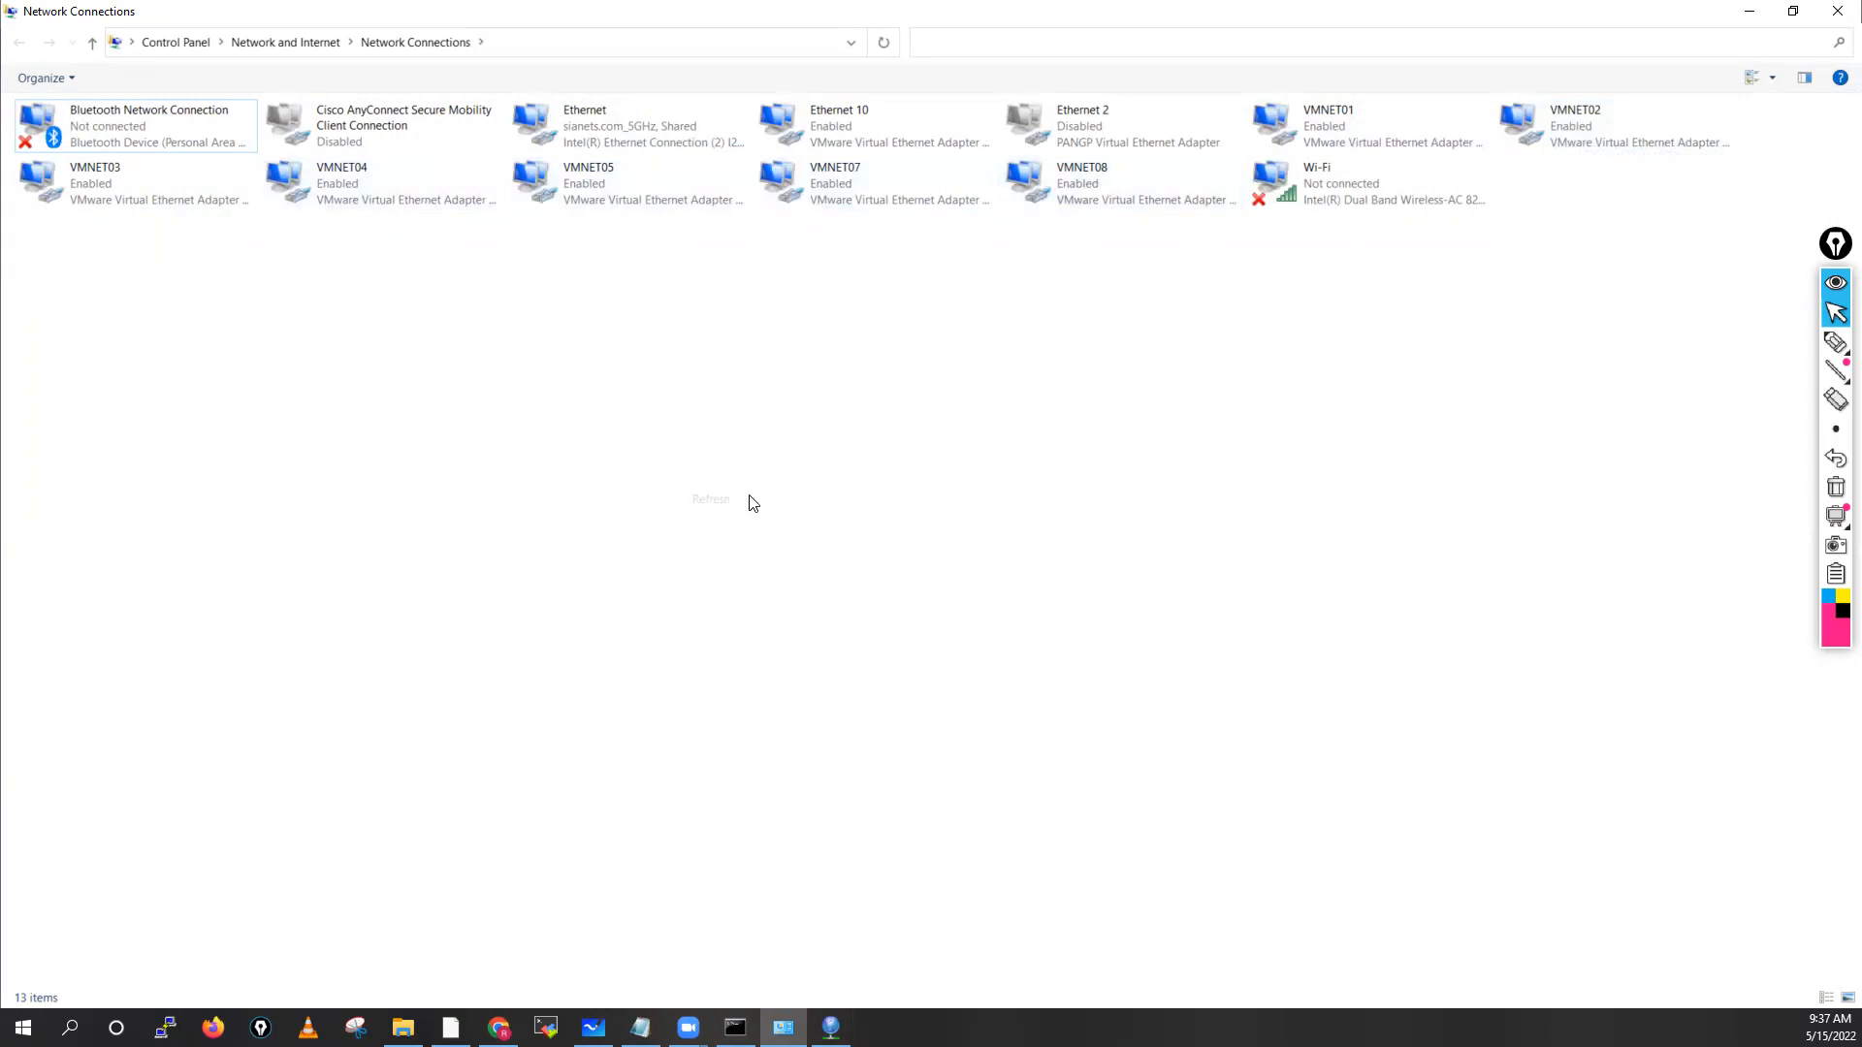
{"action": "left_click", "coordinate": [1835, 11]}
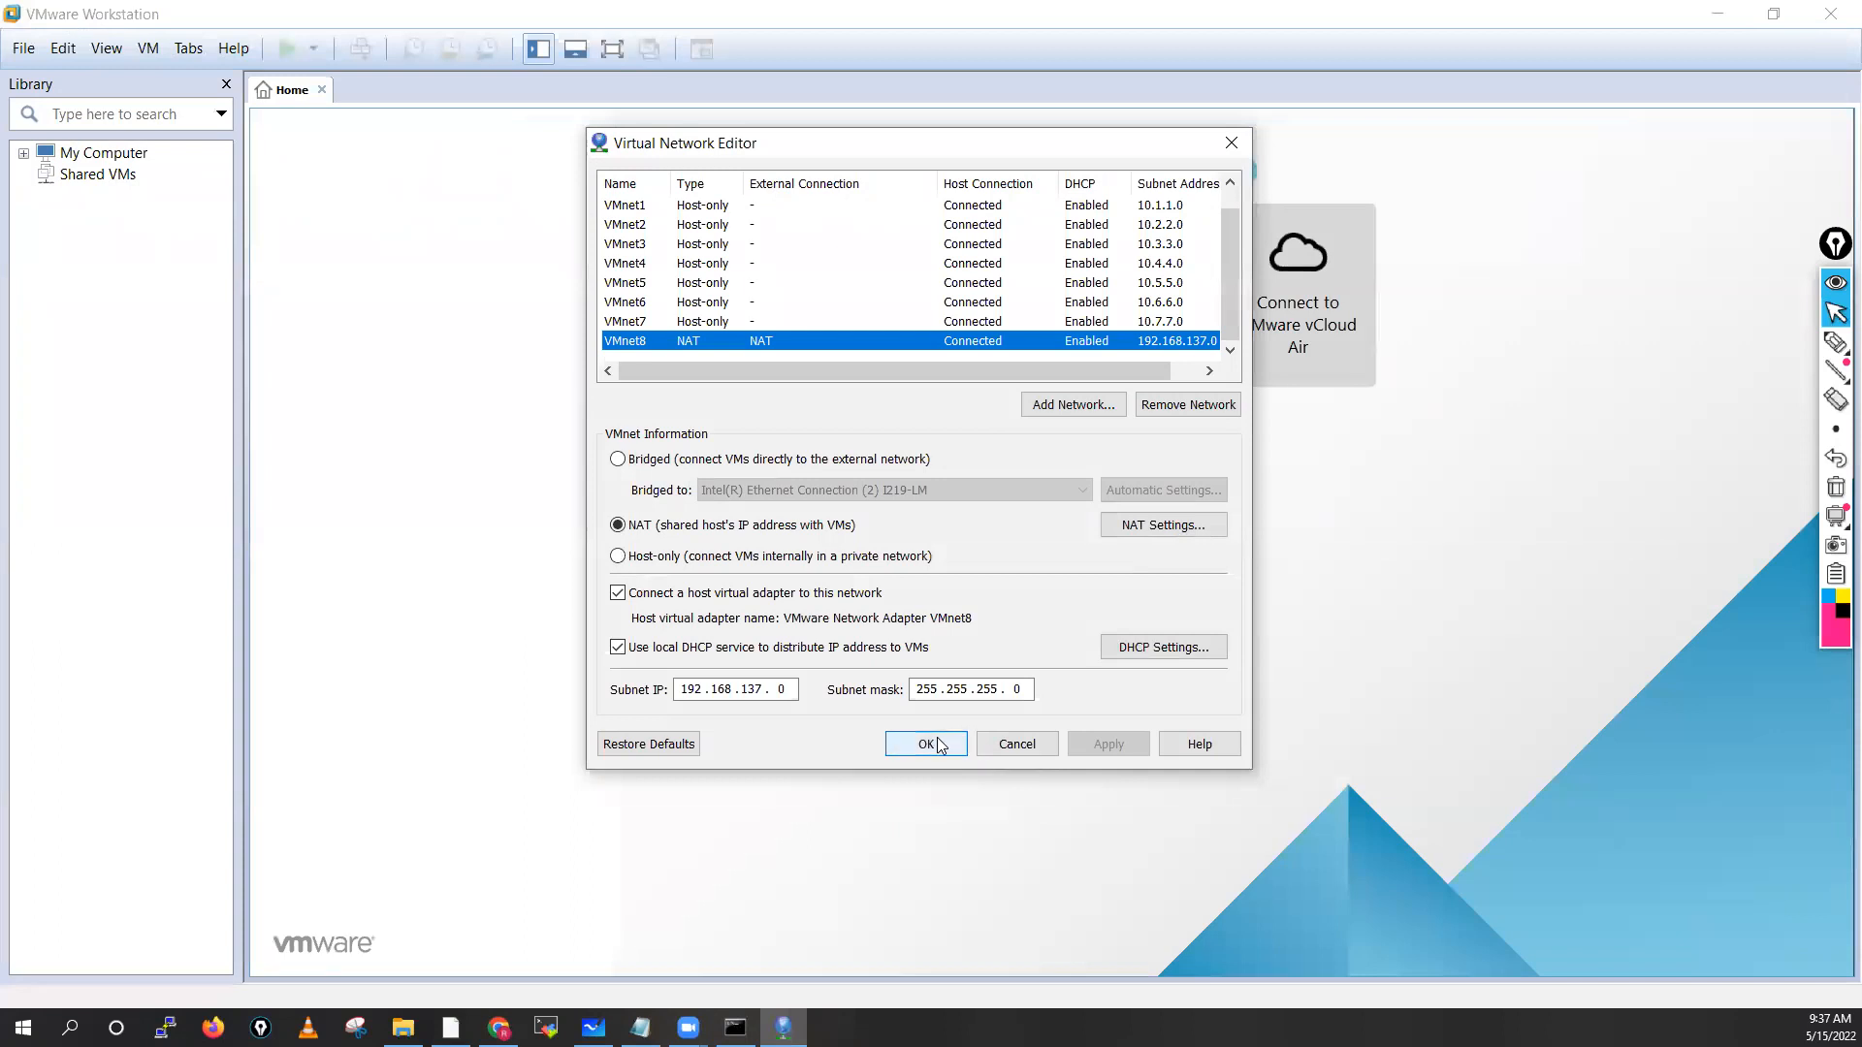
Cancel the Virtual Network Editor and switch to the SW folder in File Explorer
{"action": "left_click", "coordinate": [1014, 748]}
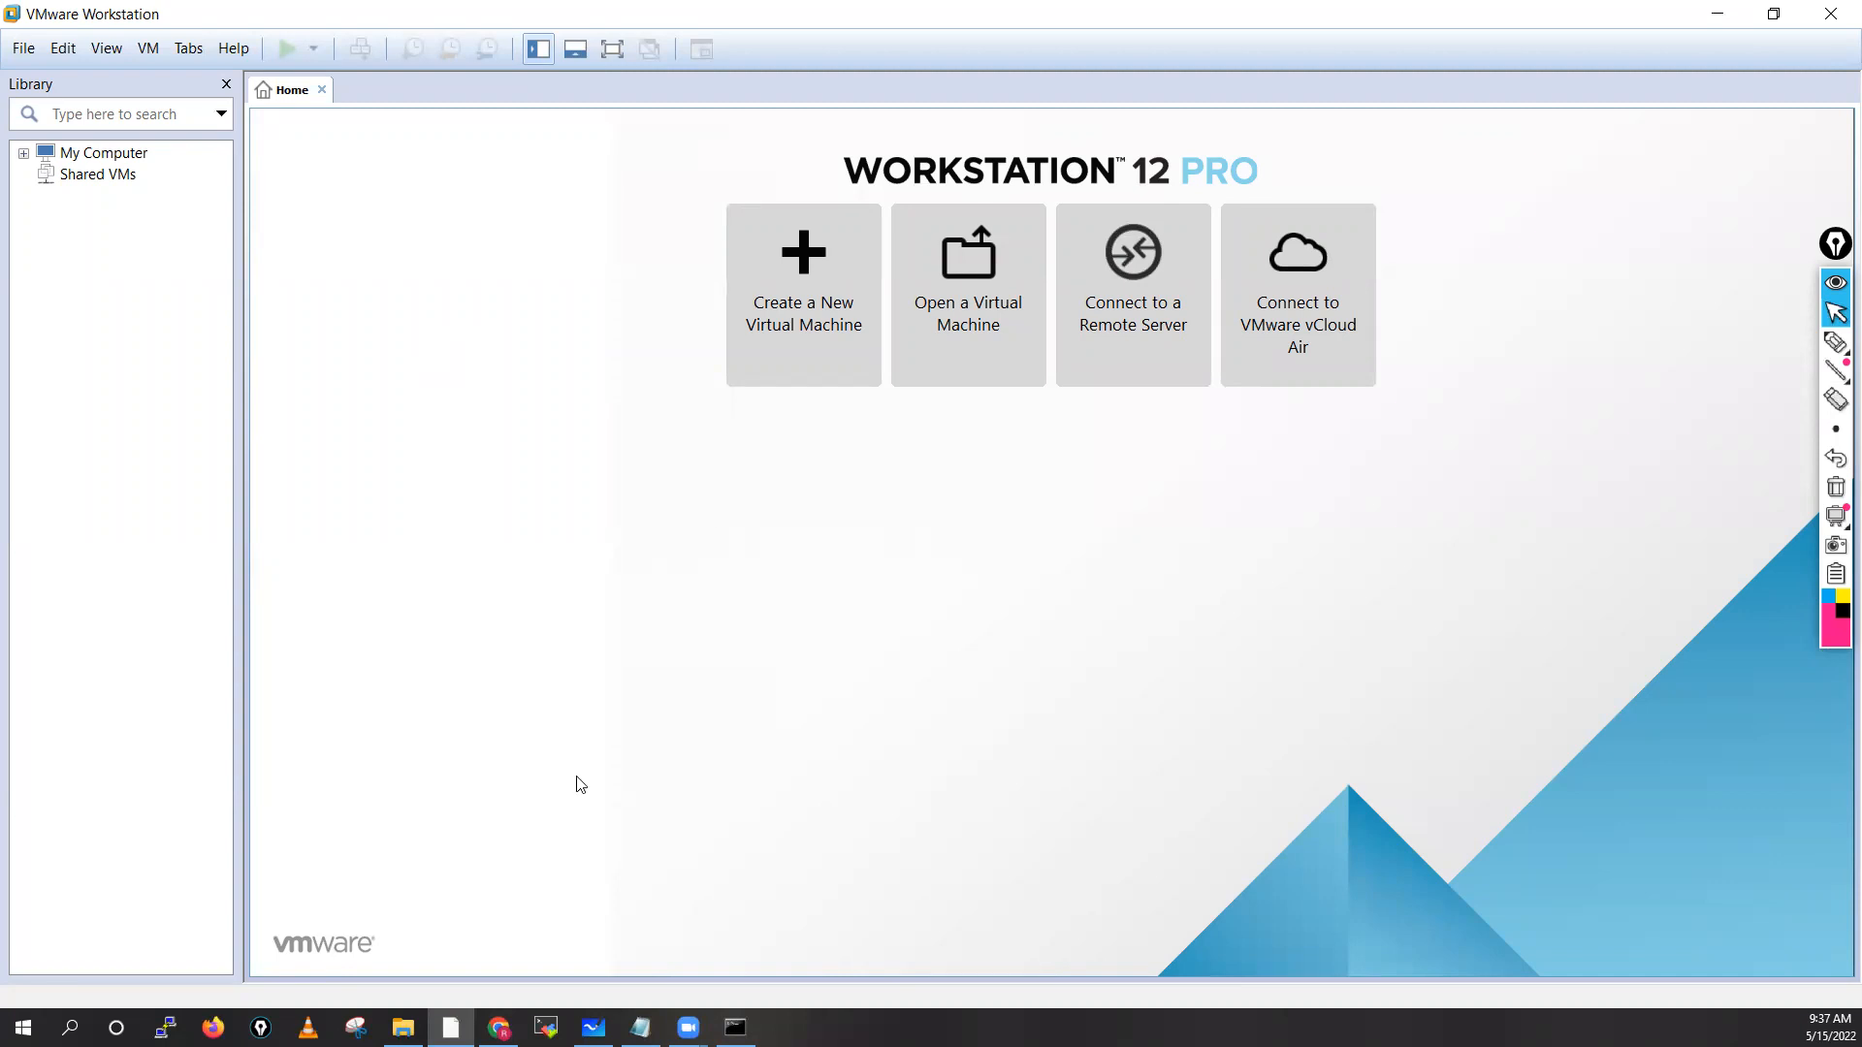
{"action": "left_click", "coordinate": [402, 1027]}
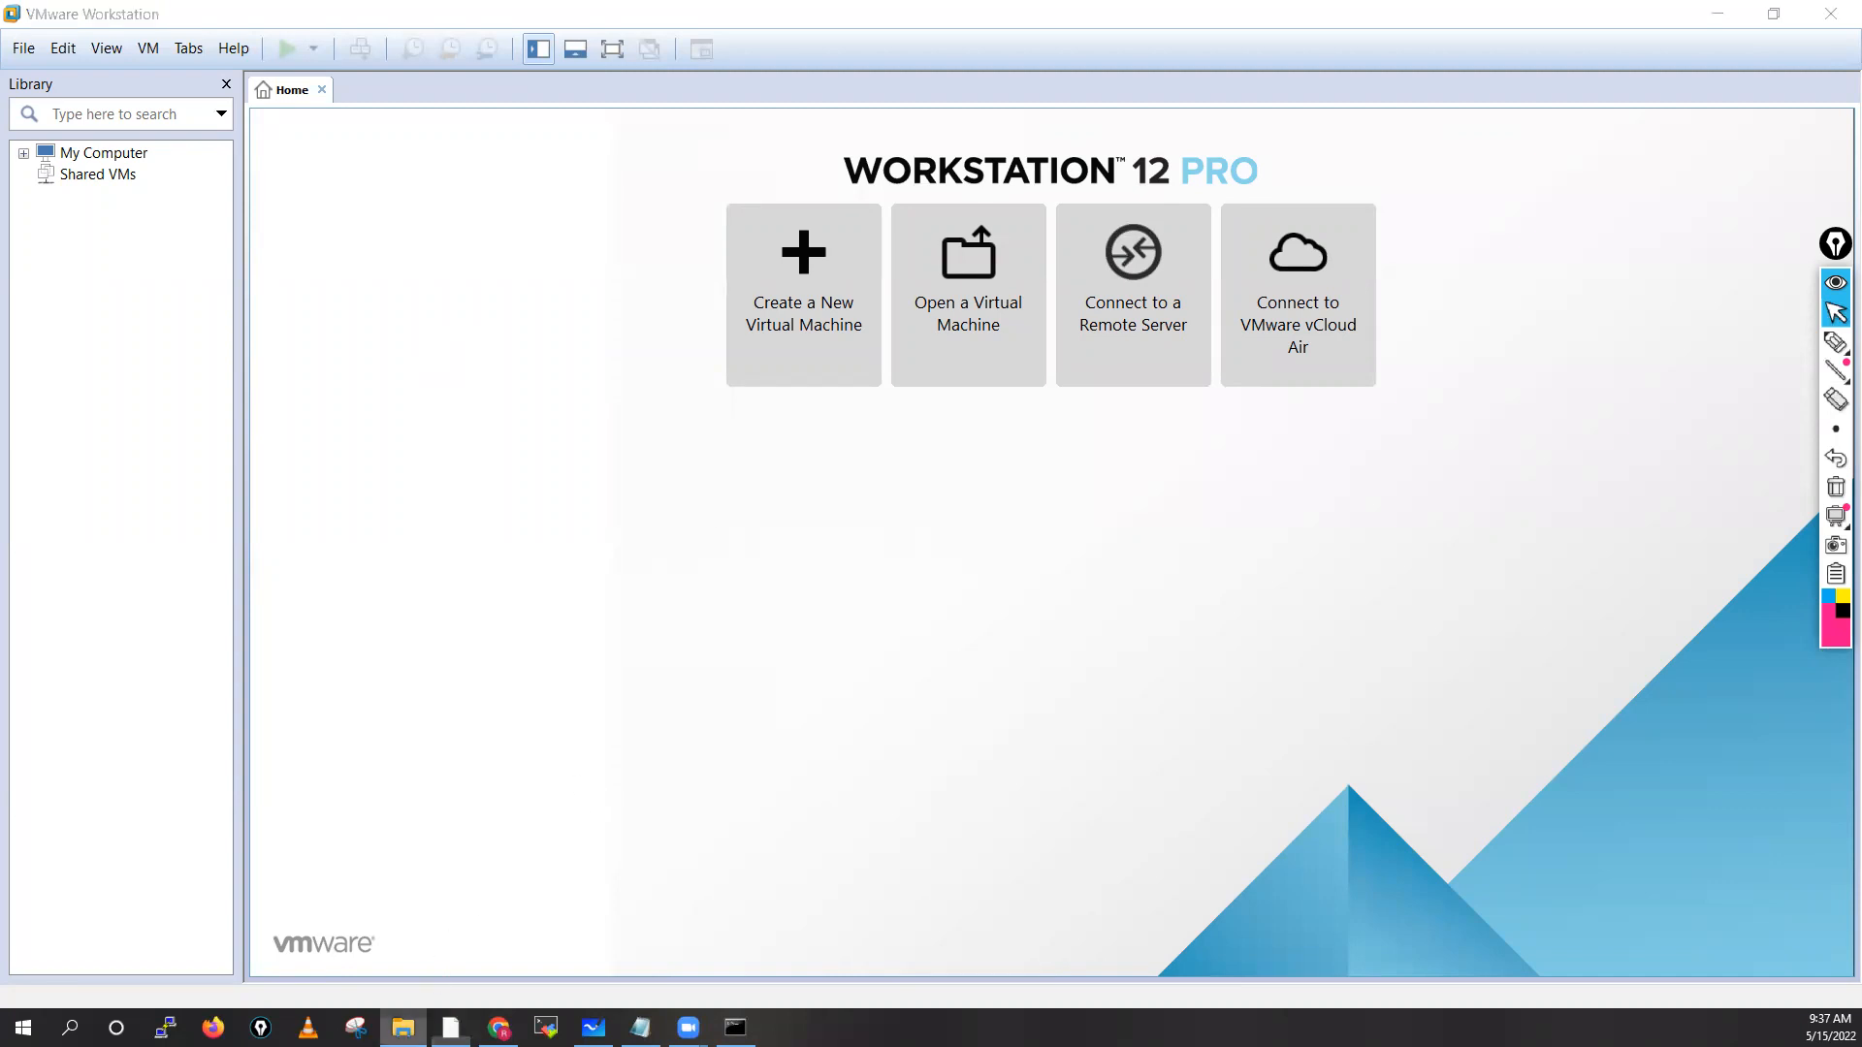
{"action": "left_click", "coordinate": [570, 557]}
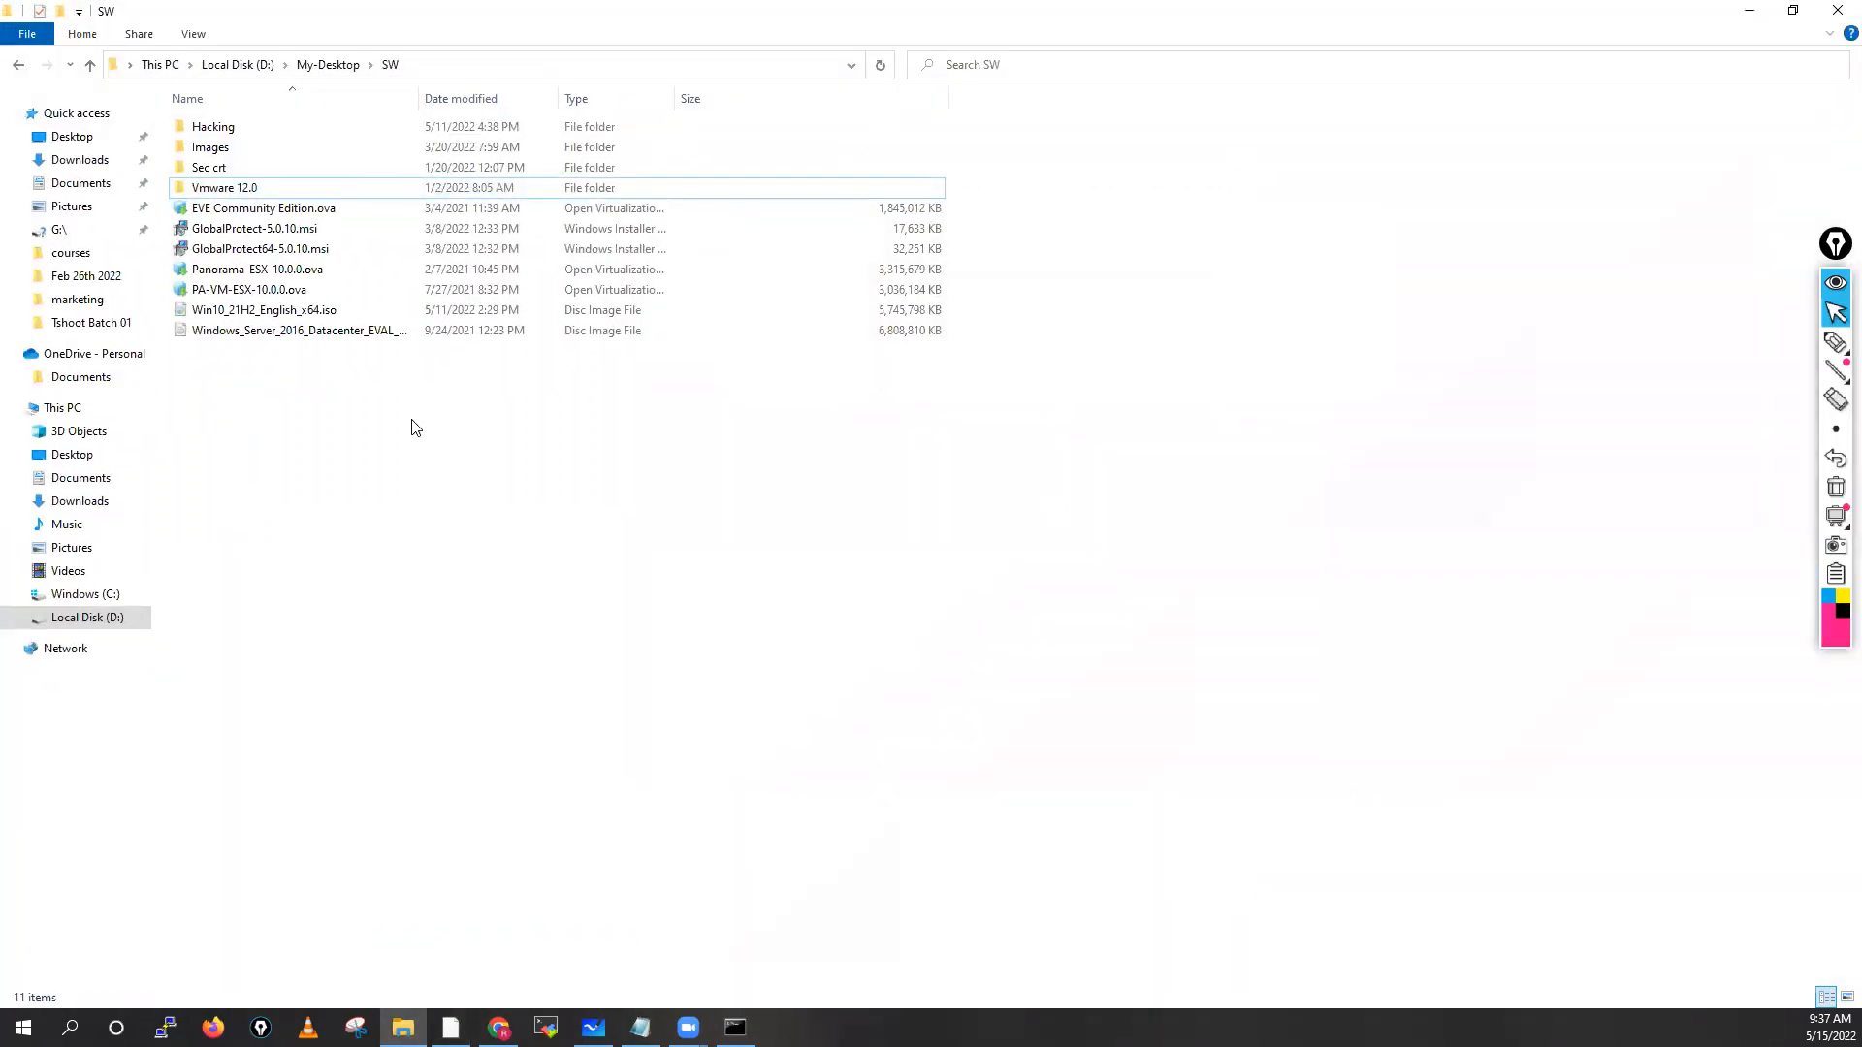
Open PA-VM-ESX-10.0.0.ova with VMware Workstation from its context menu
{"action": "left_click", "coordinate": [252, 290]}
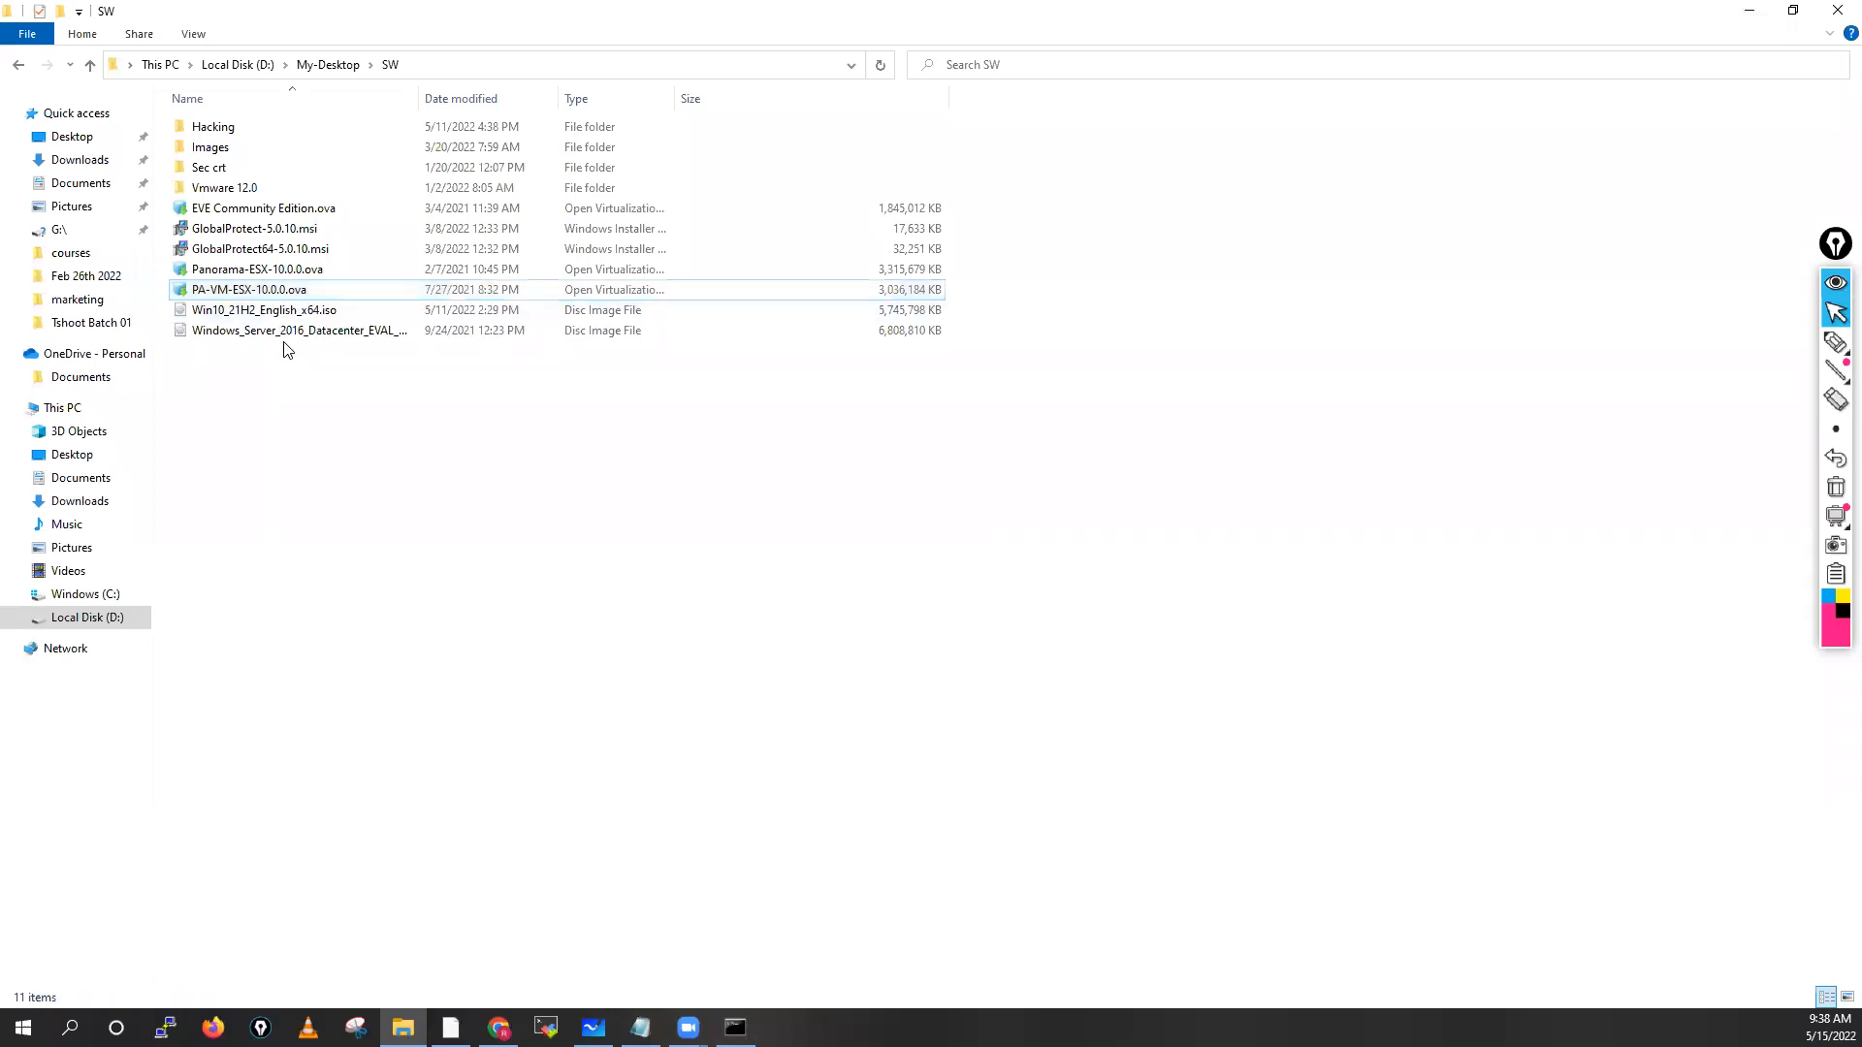
{"action": "right_click", "coordinate": [308, 293]}
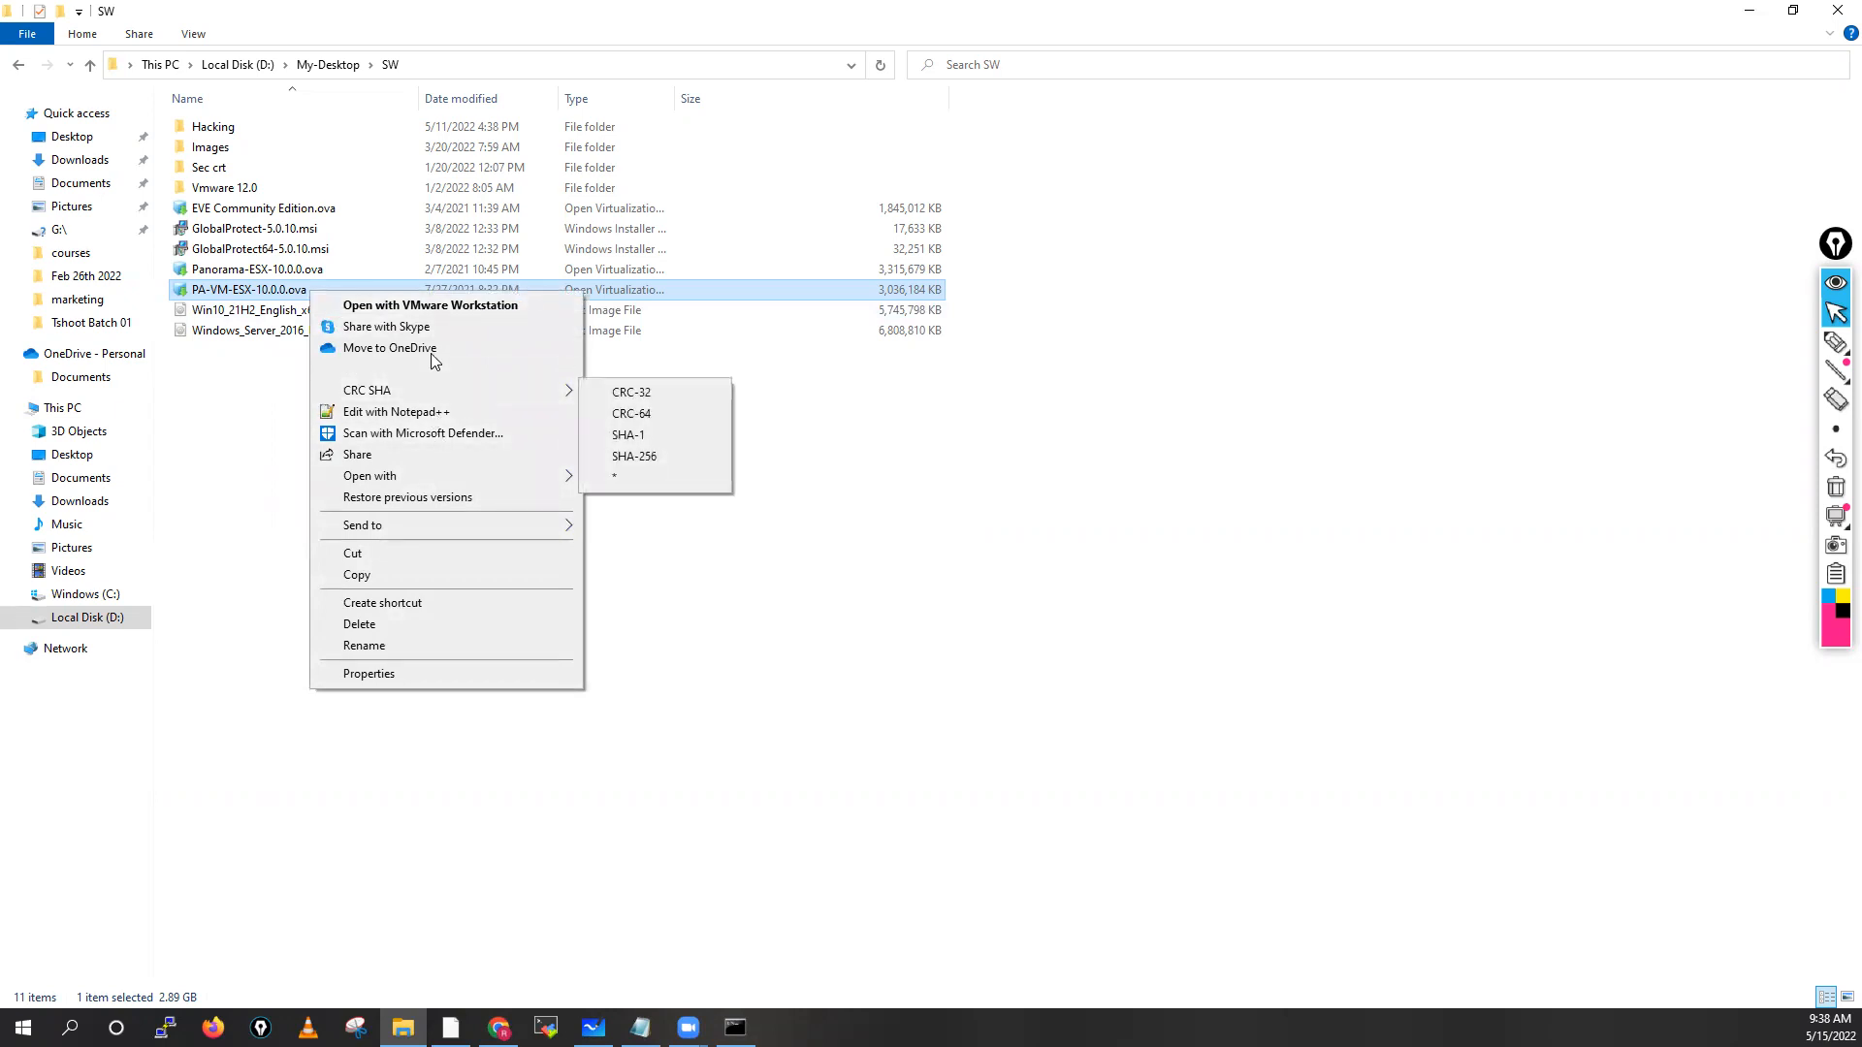
{"action": "mouse_move", "coordinate": [378, 484]}
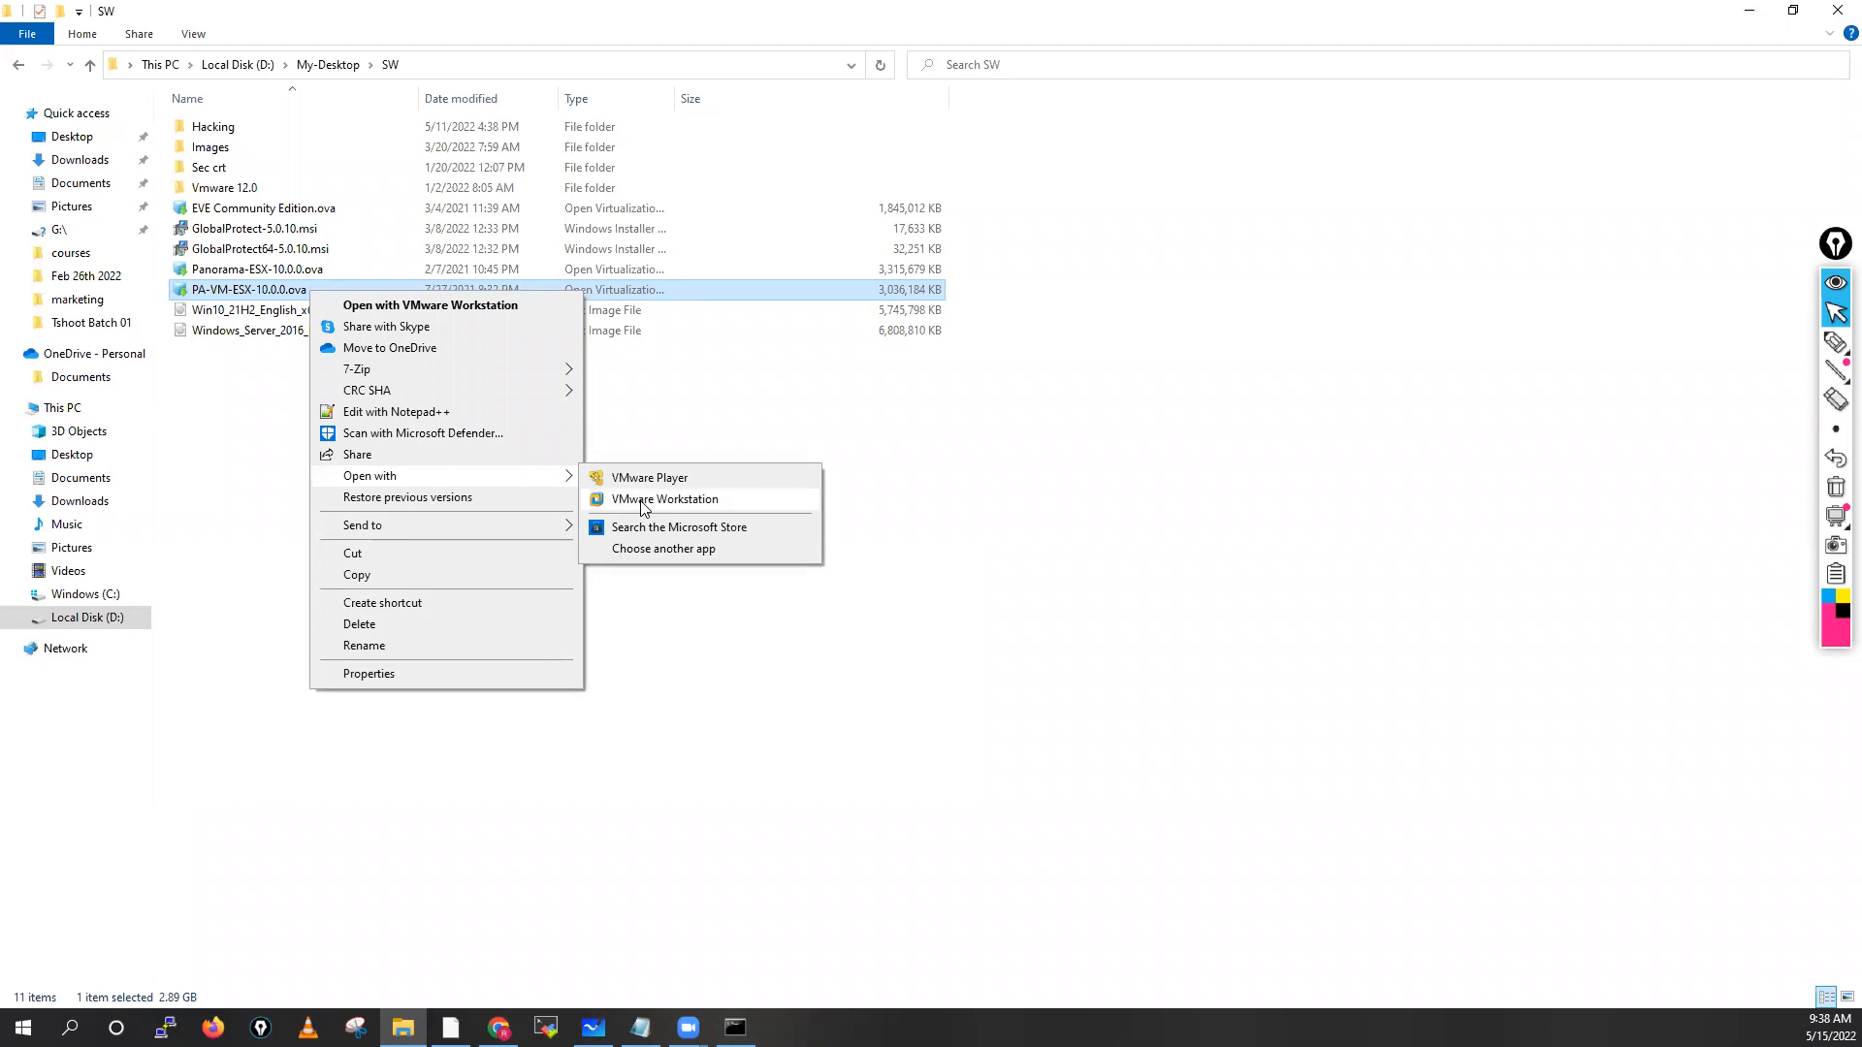
{"action": "left_click", "coordinate": [461, 302]}
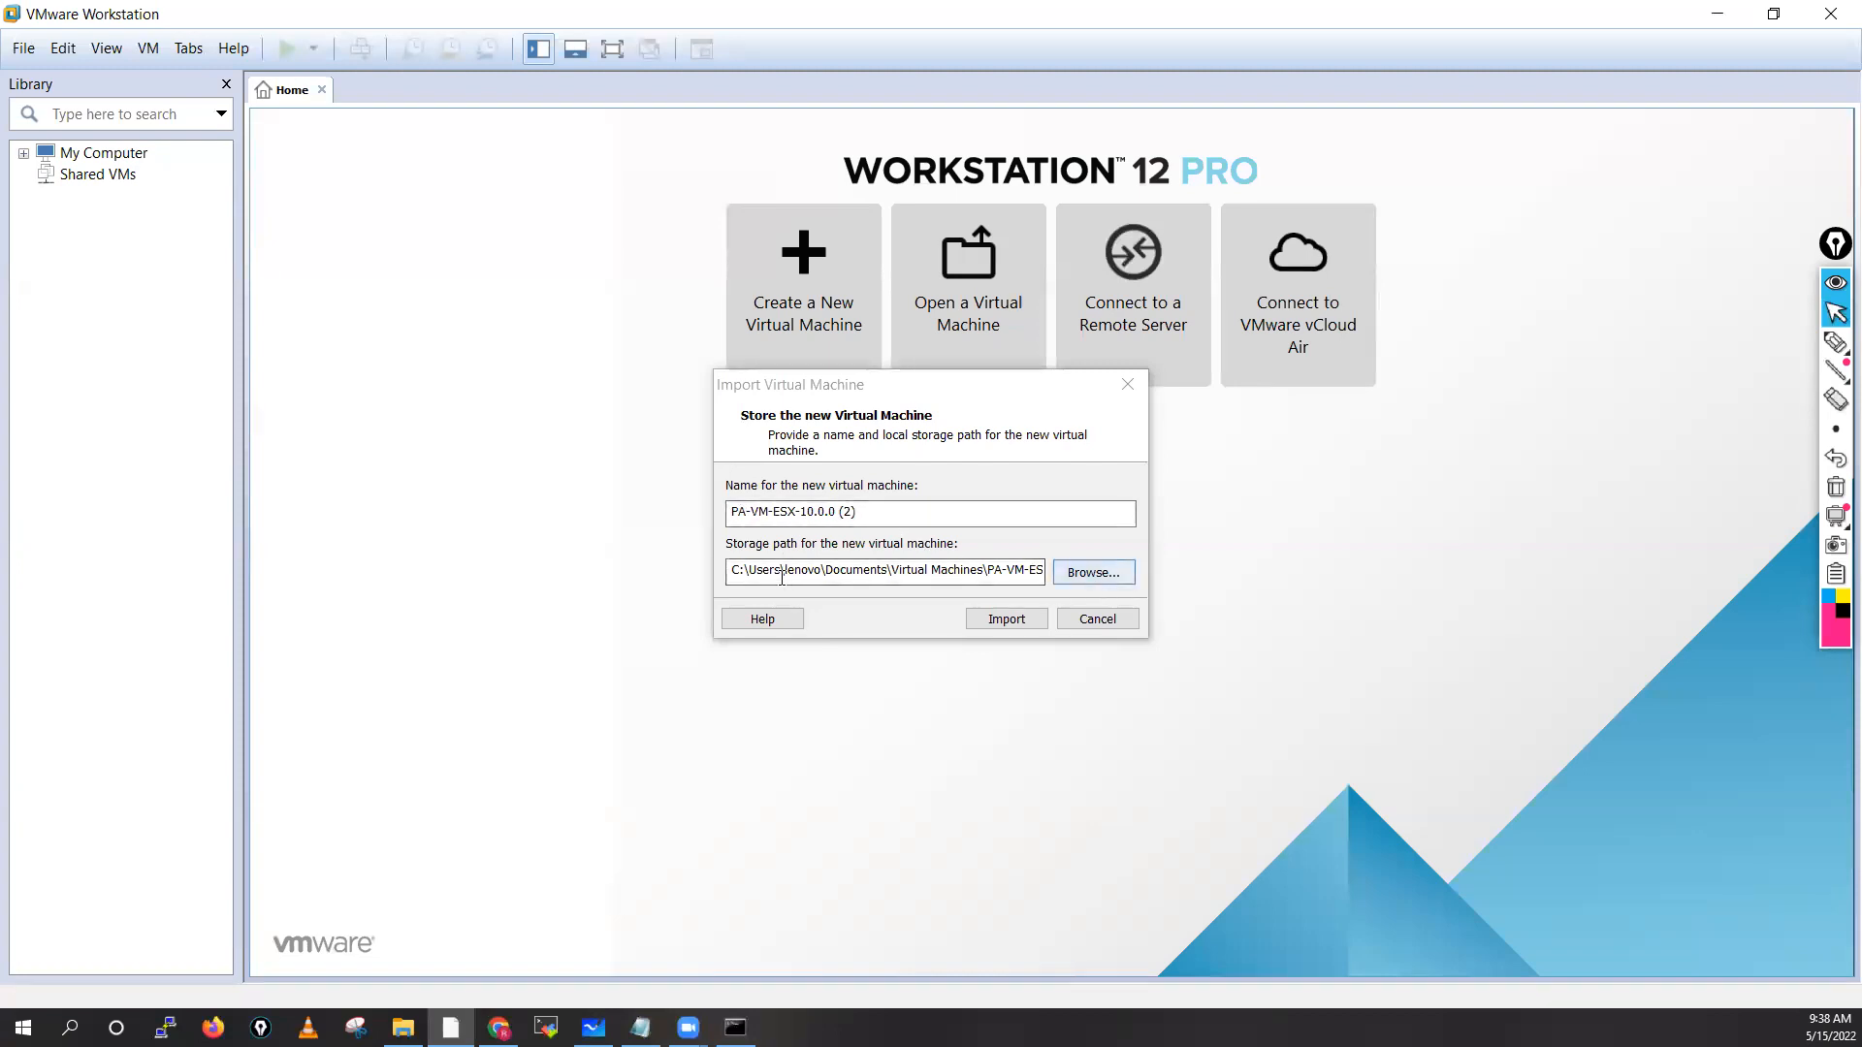
Create a Test-PA-Lab folder under D:\Virtual-Machine and choose it as the storage location
{"action": "left_click", "coordinate": [1080, 575]}
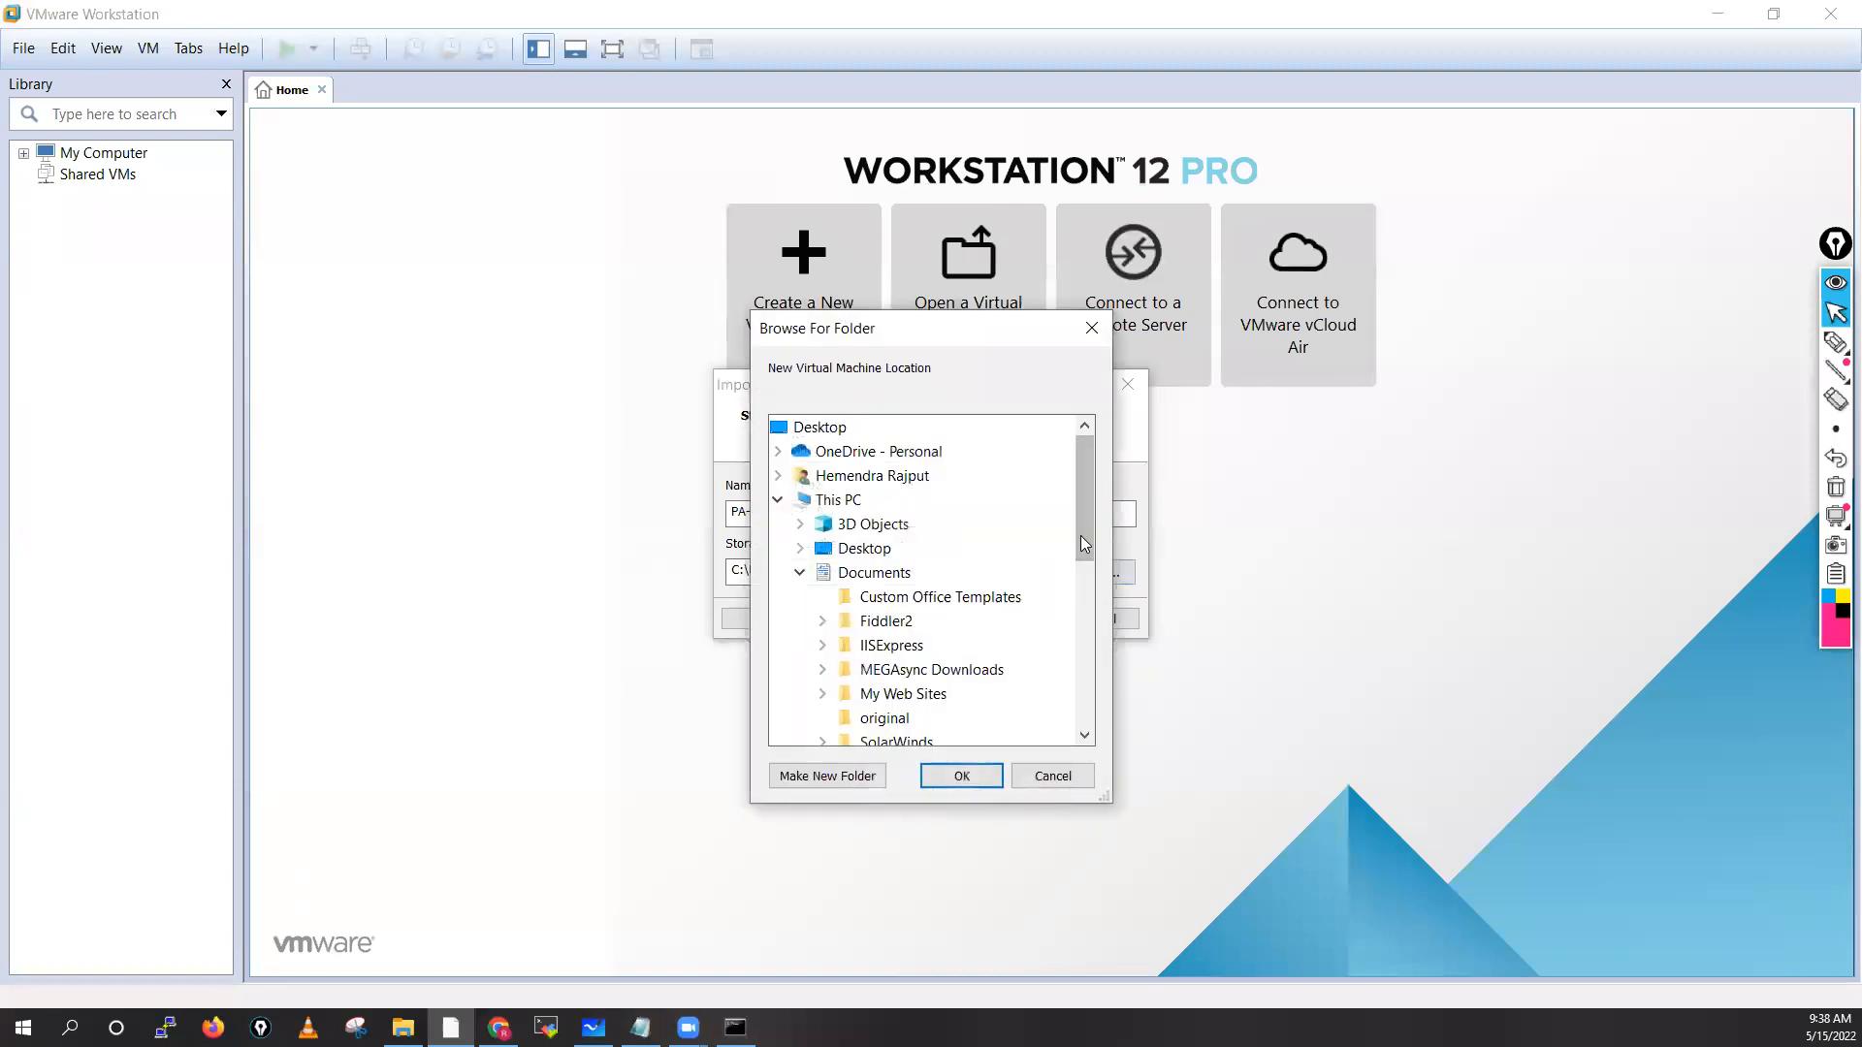
{"action": "left_click_drag", "start_coordinate": [1086, 548], "coordinate": [1077, 700]}
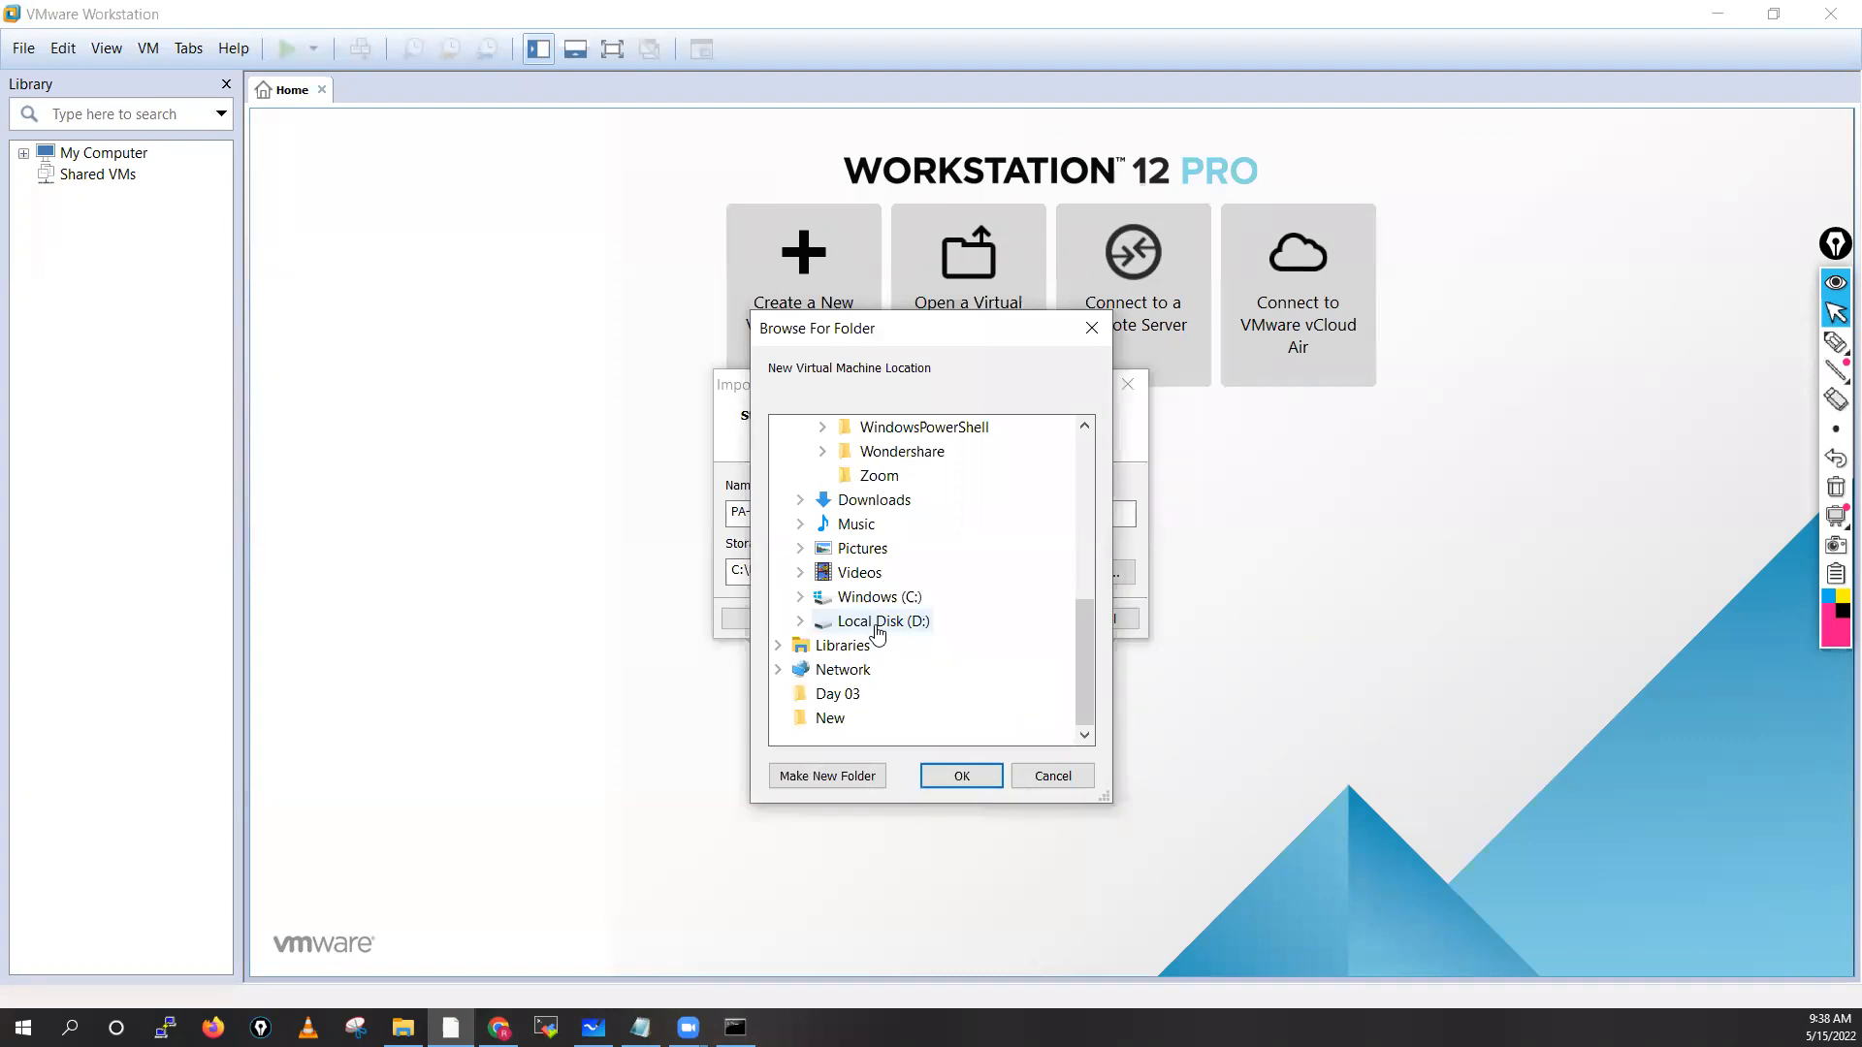
{"action": "left_click", "coordinate": [801, 622]}
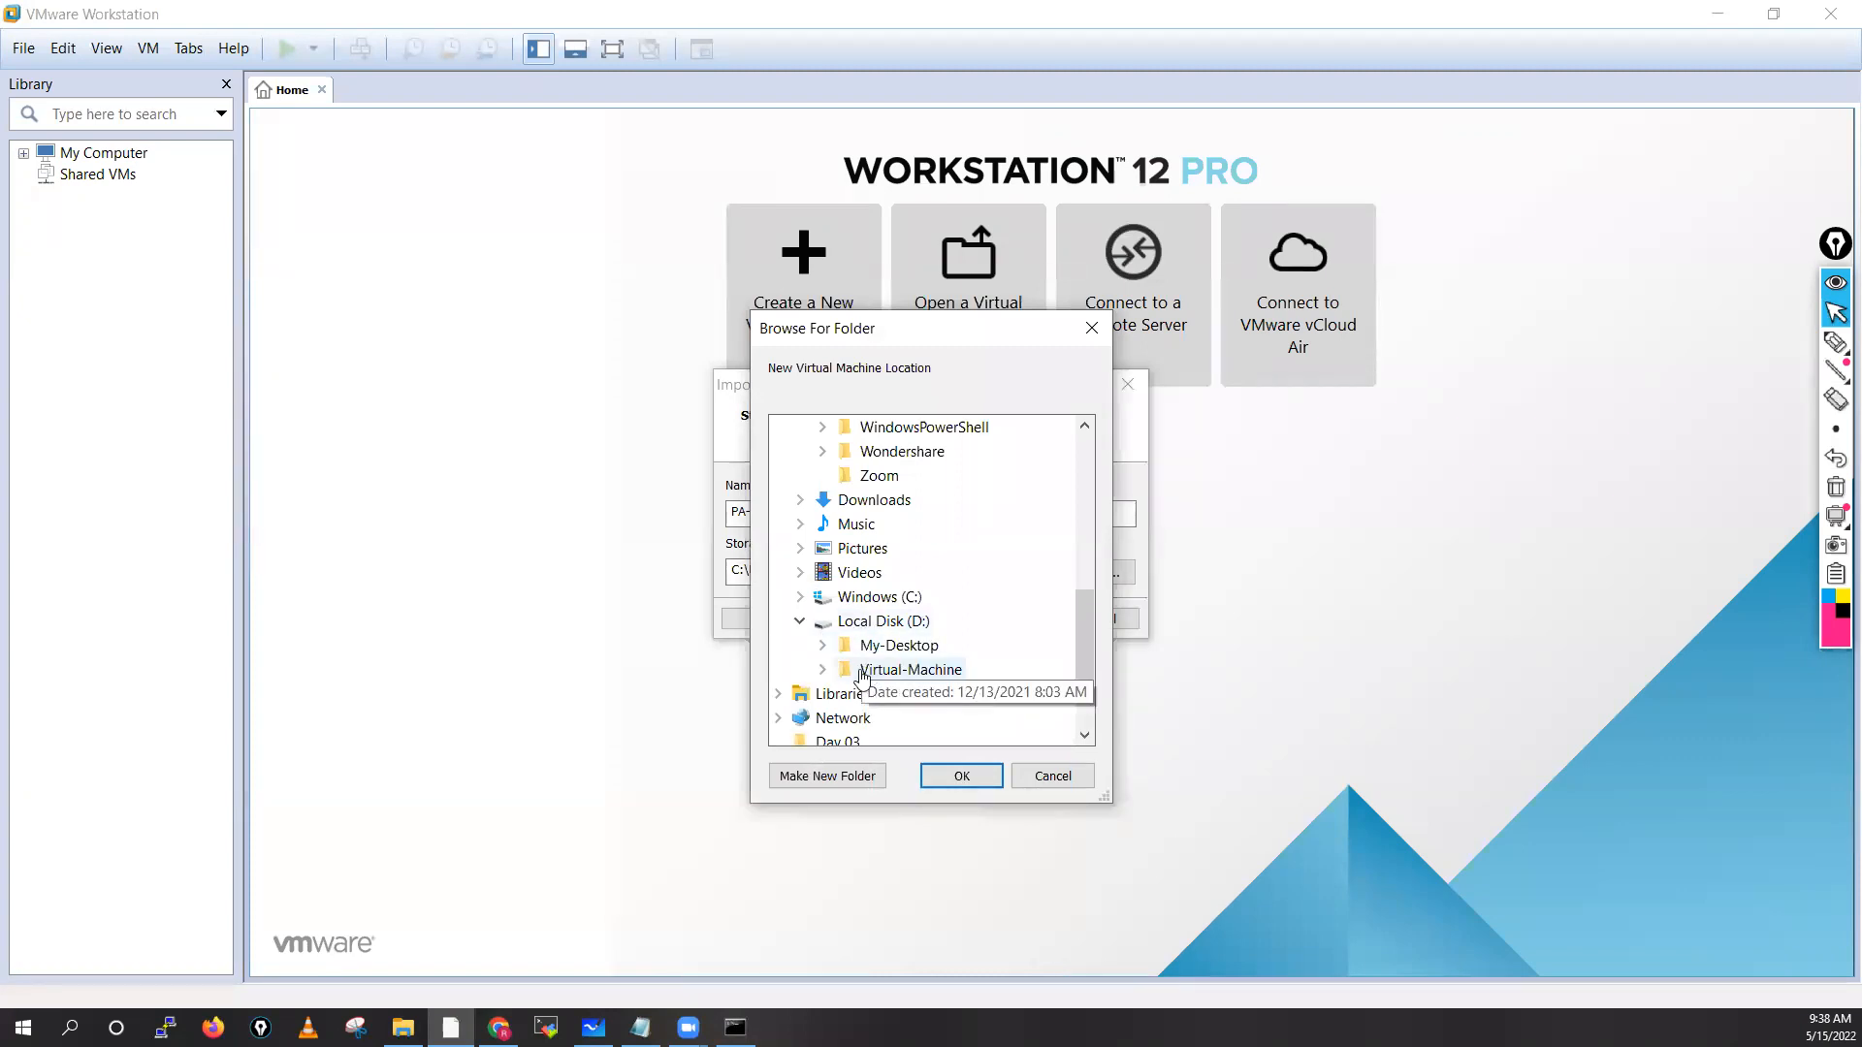
{"action": "left_click", "coordinate": [824, 671]}
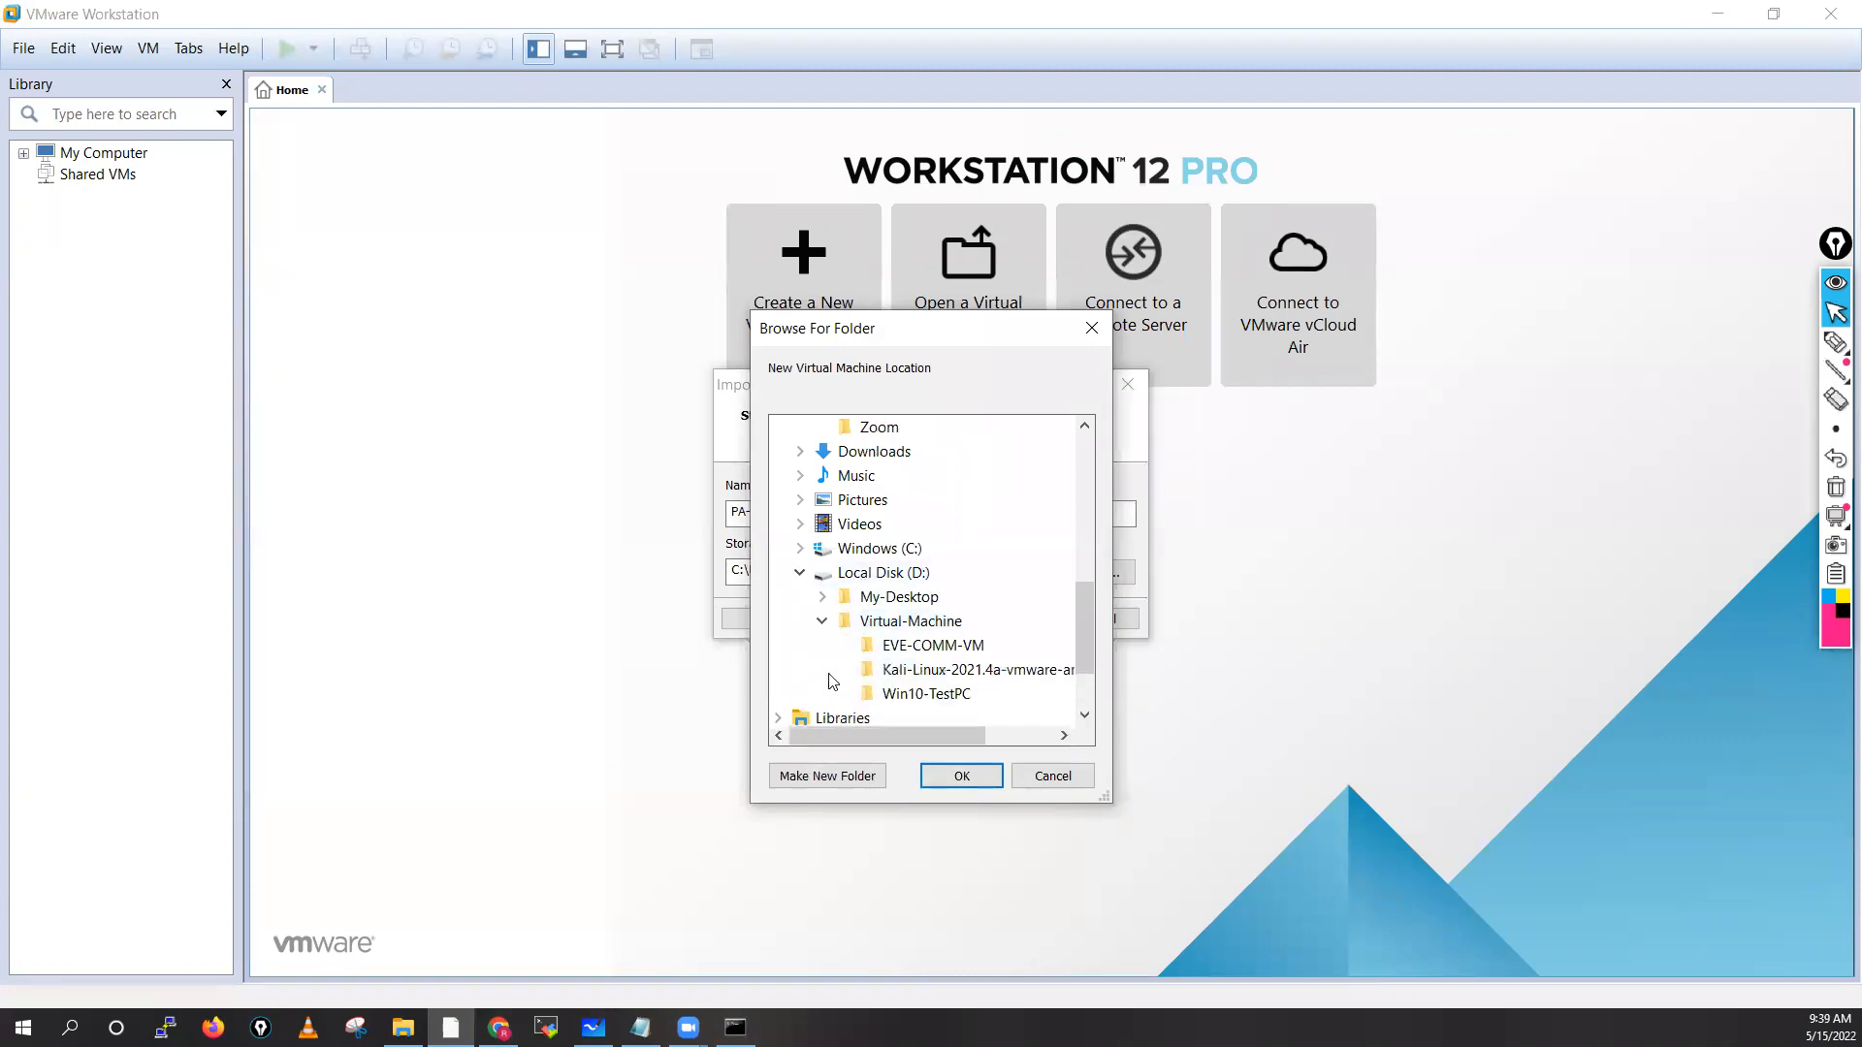
{"action": "right_click", "coordinate": [916, 626]}
{"action": "mouse_move", "coordinate": [974, 582]}
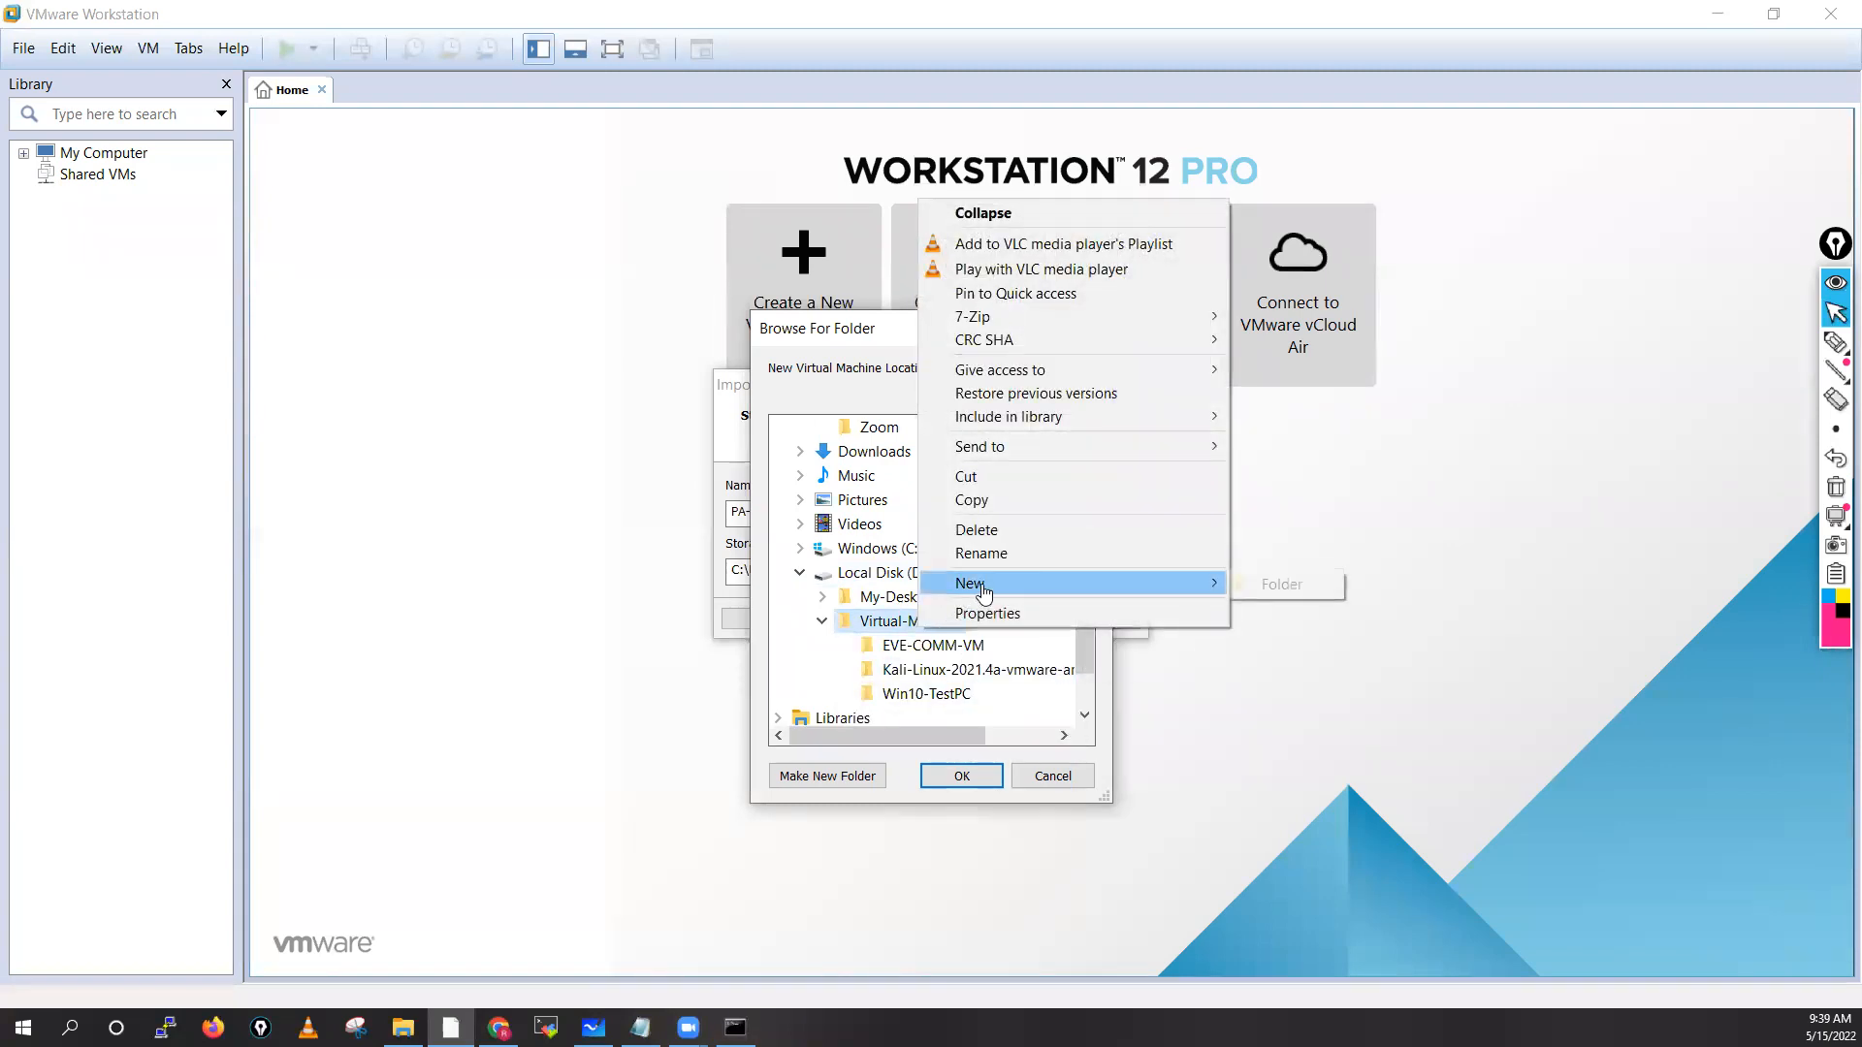
{"action": "left_click", "coordinate": [1309, 582]}
{"action": "type", "text": "Tess"}
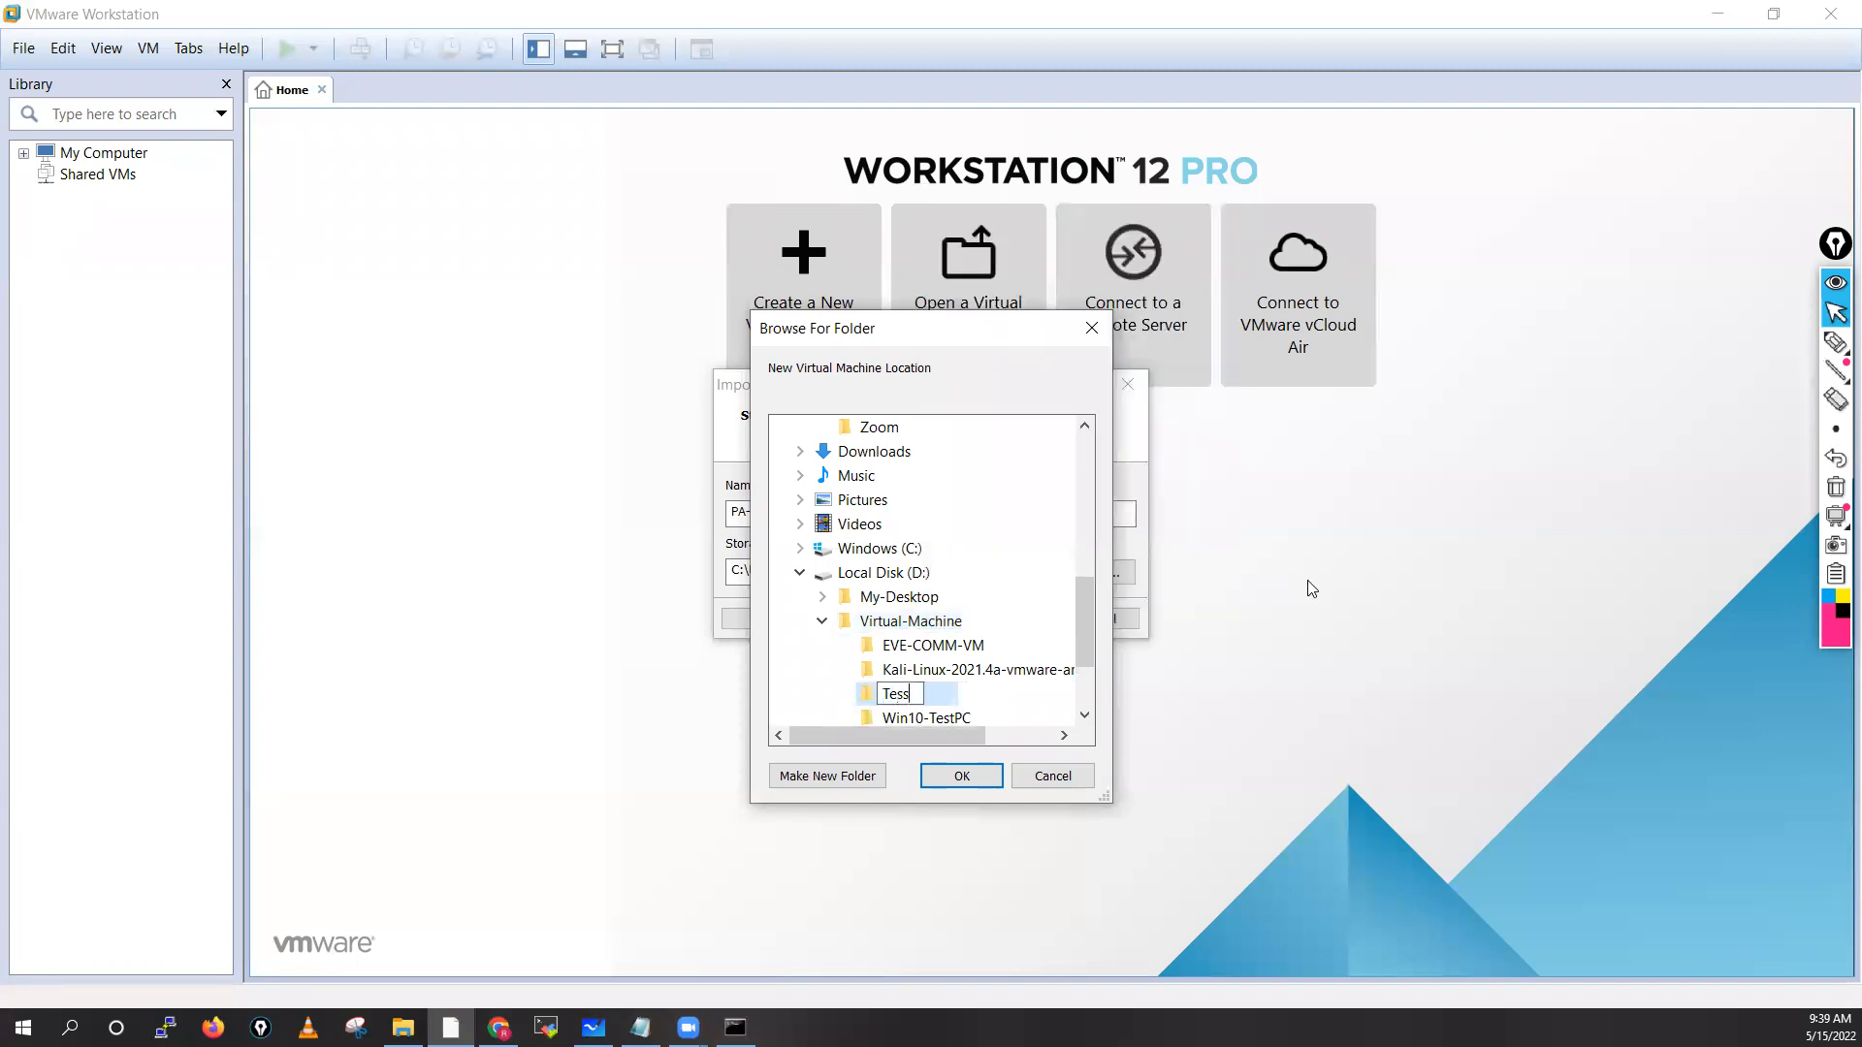
{"action": "key", "text": "BackSpace"}
{"action": "type", "text": "t-PA-Lab"}
{"action": "key", "text": "Return"}
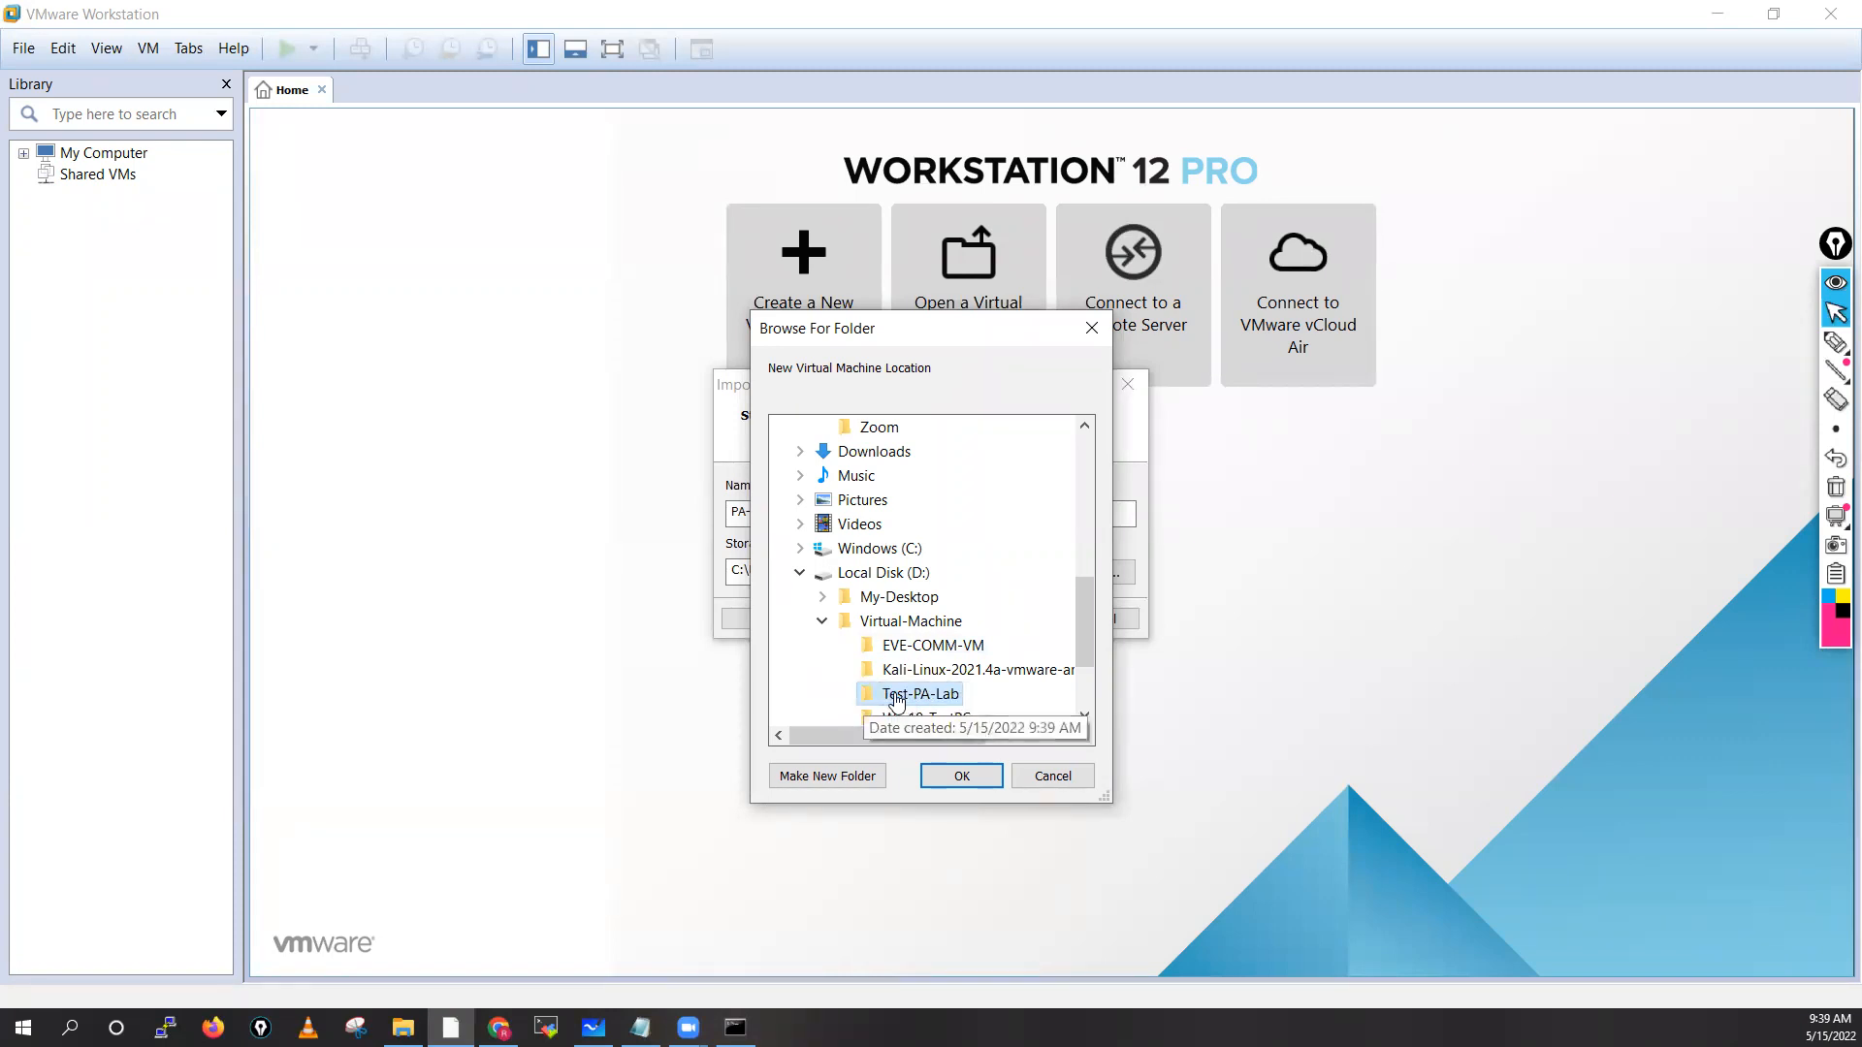
{"action": "left_click", "coordinate": [964, 781]}
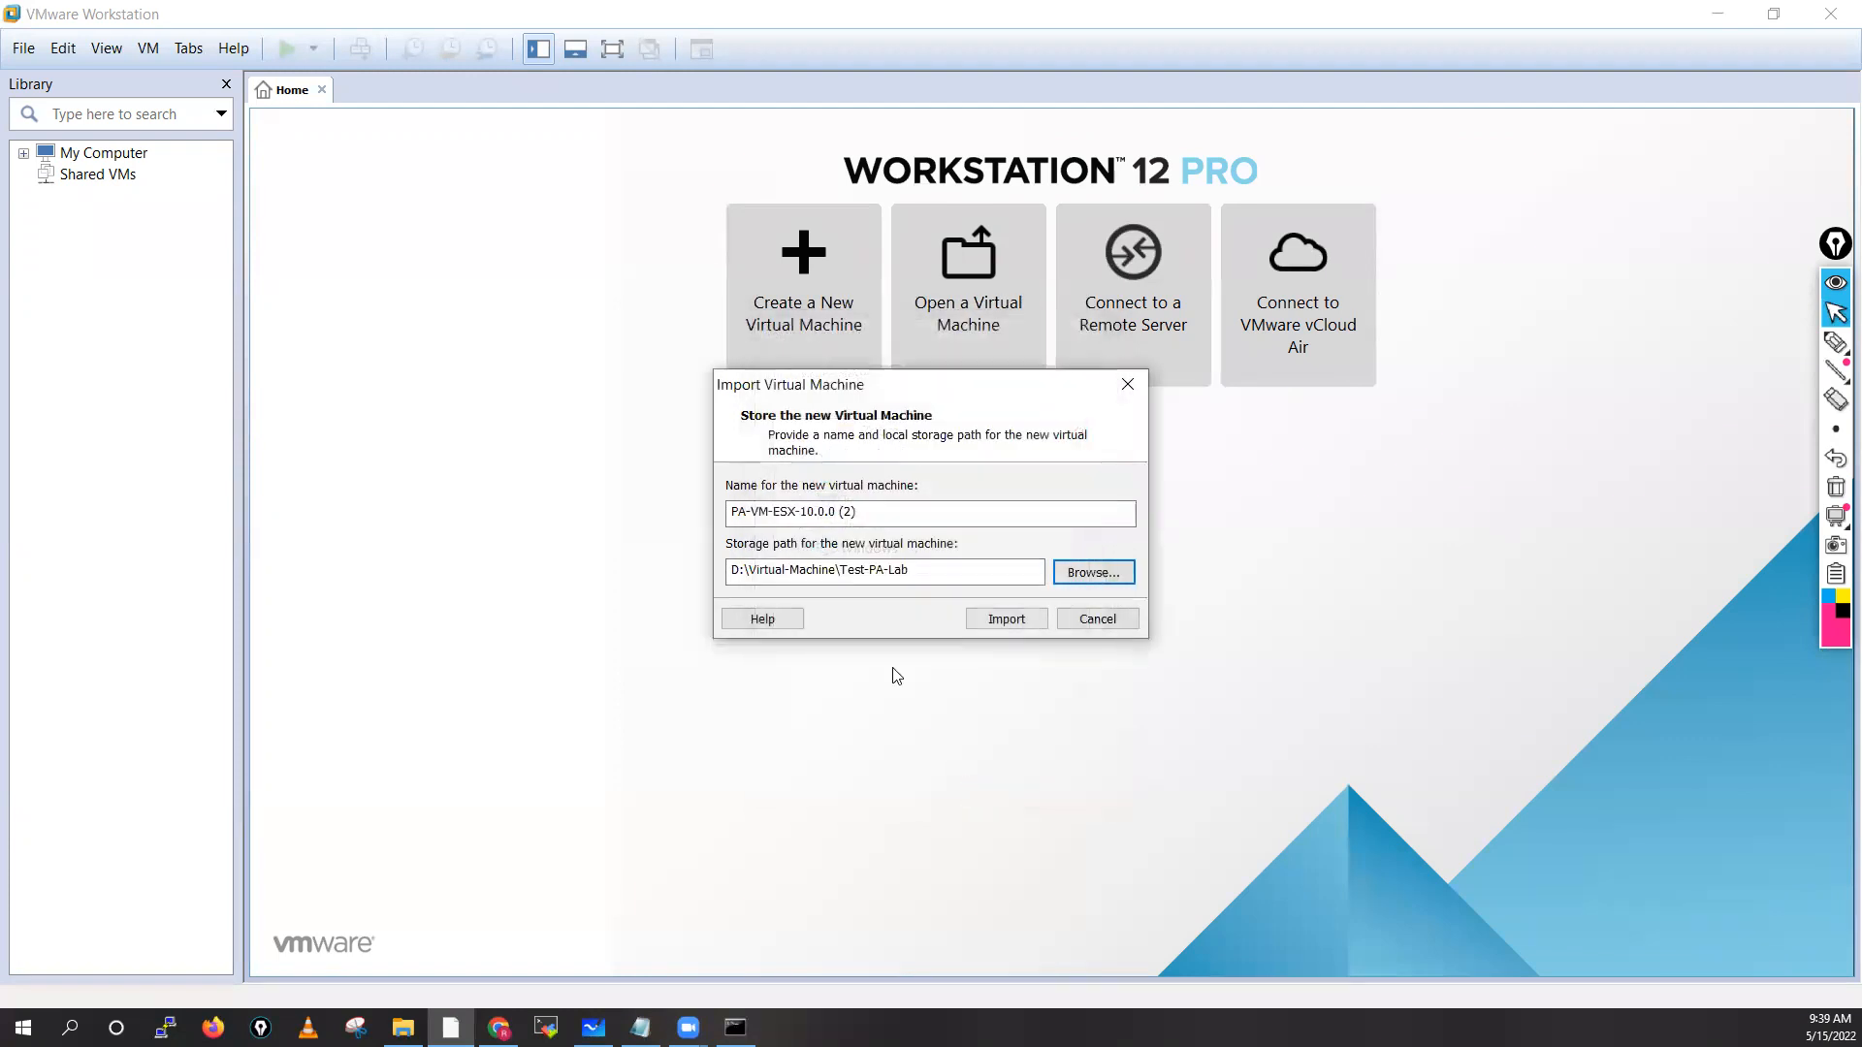
Rename the VM to PaloAlto-Fw01-Test and start the import
{"action": "left_click_drag", "start_coordinate": [882, 514], "coordinate": [756, 539]}
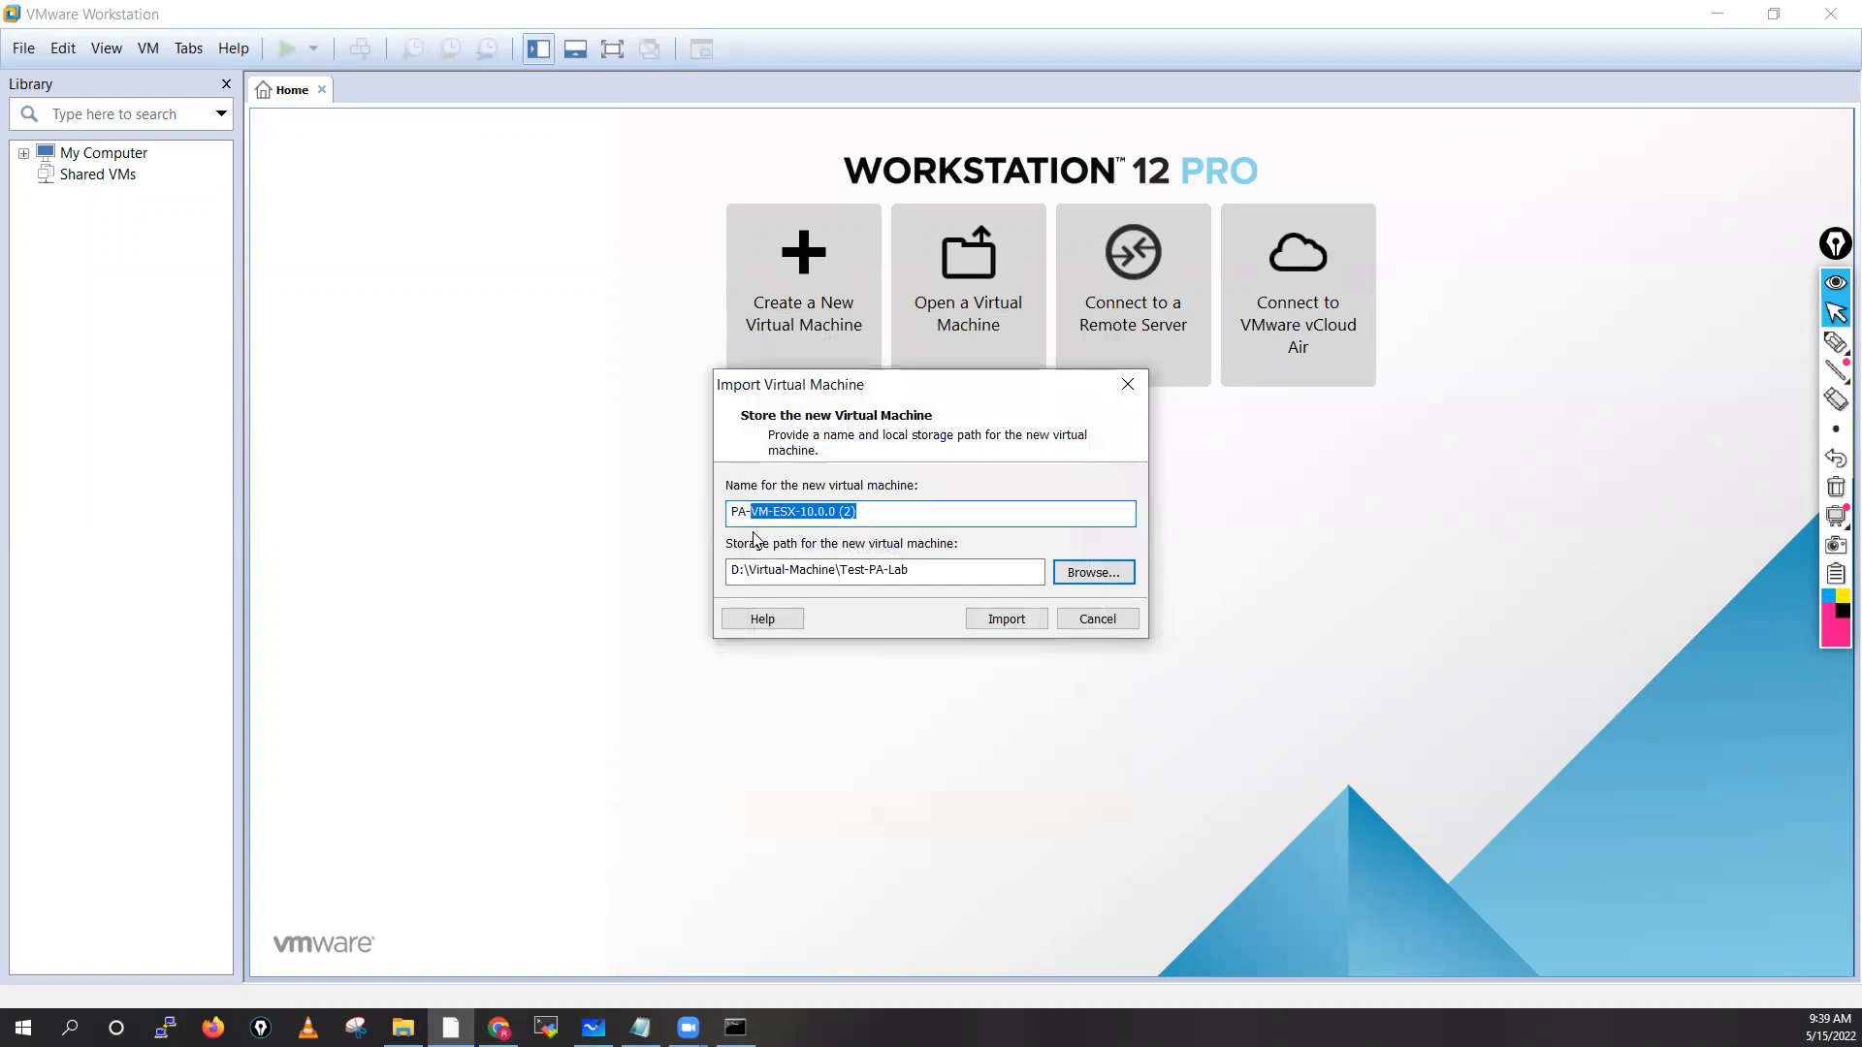
{"action": "key", "text": "BackSpace"}
{"action": "key", "text": "BackSpace"}
{"action": "type", "text": "aloAl"}
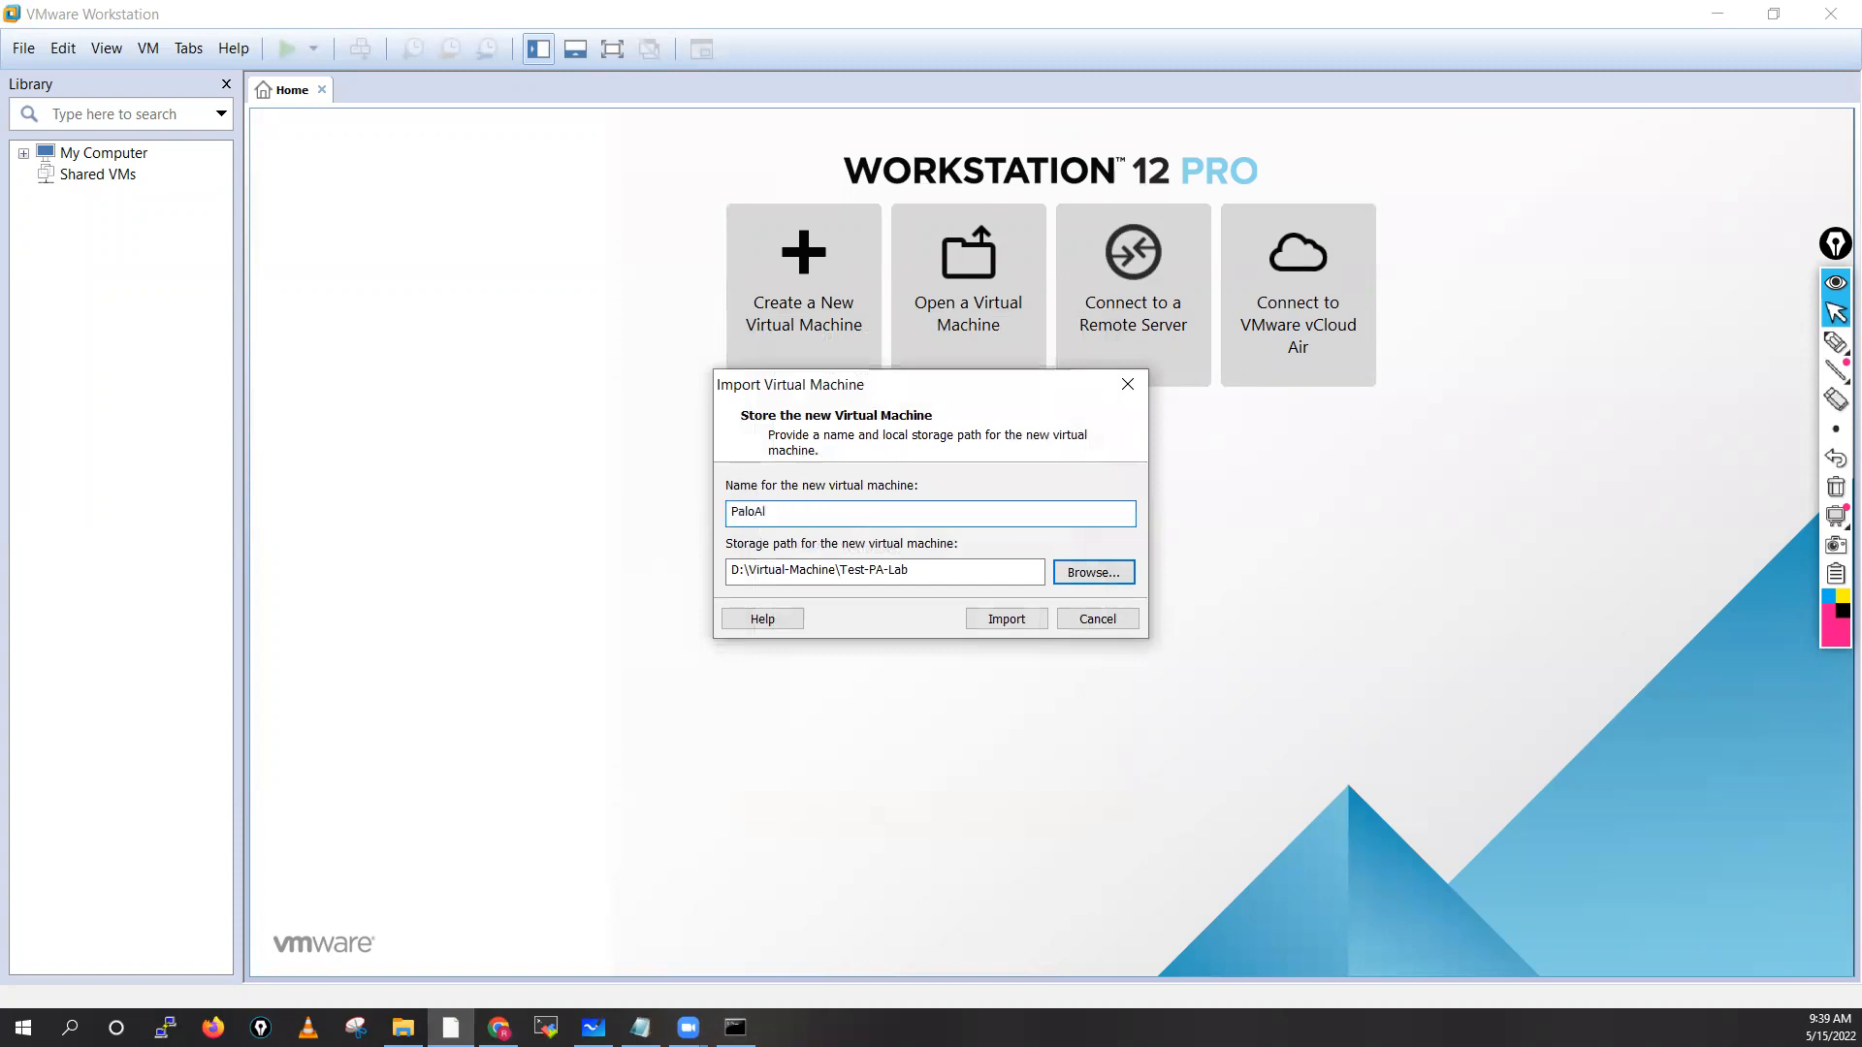
{"action": "type", "text": "to-Fw01-Test"}
{"action": "left_click", "coordinate": [1001, 622]}
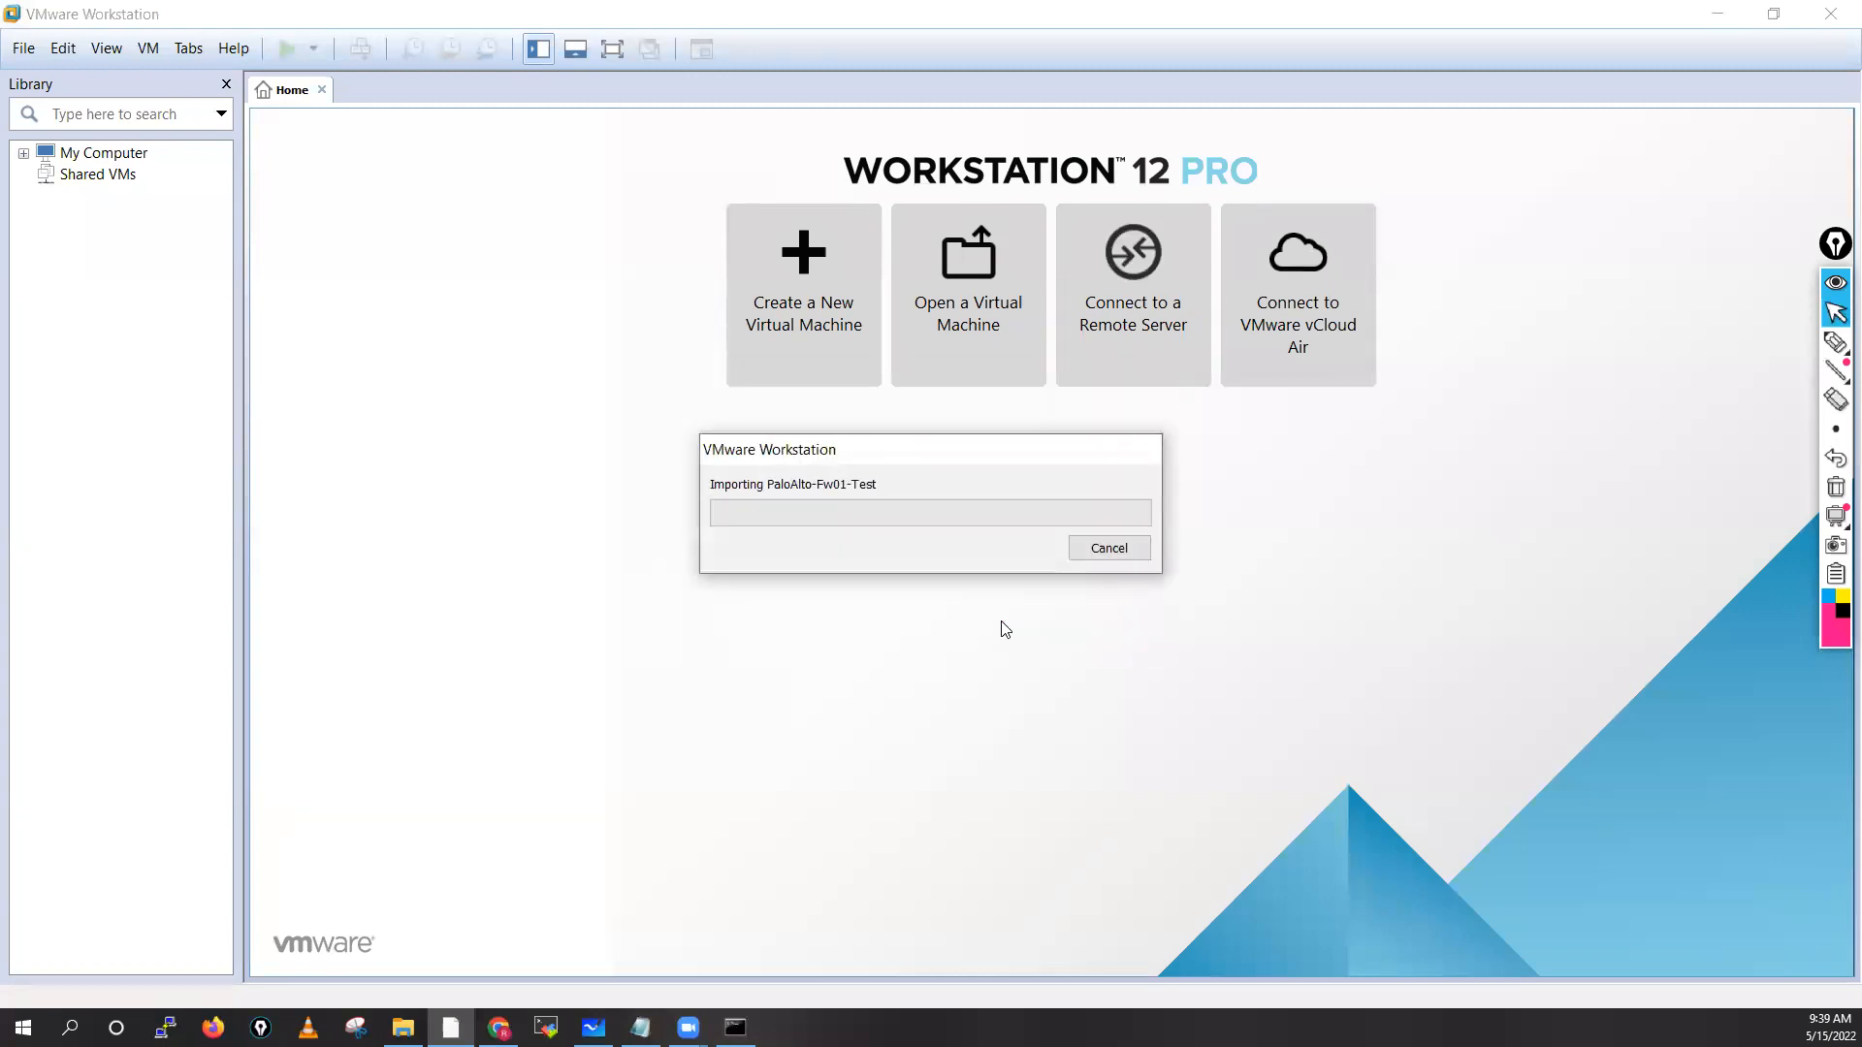
{"action": "left_click", "coordinate": [403, 1027]}
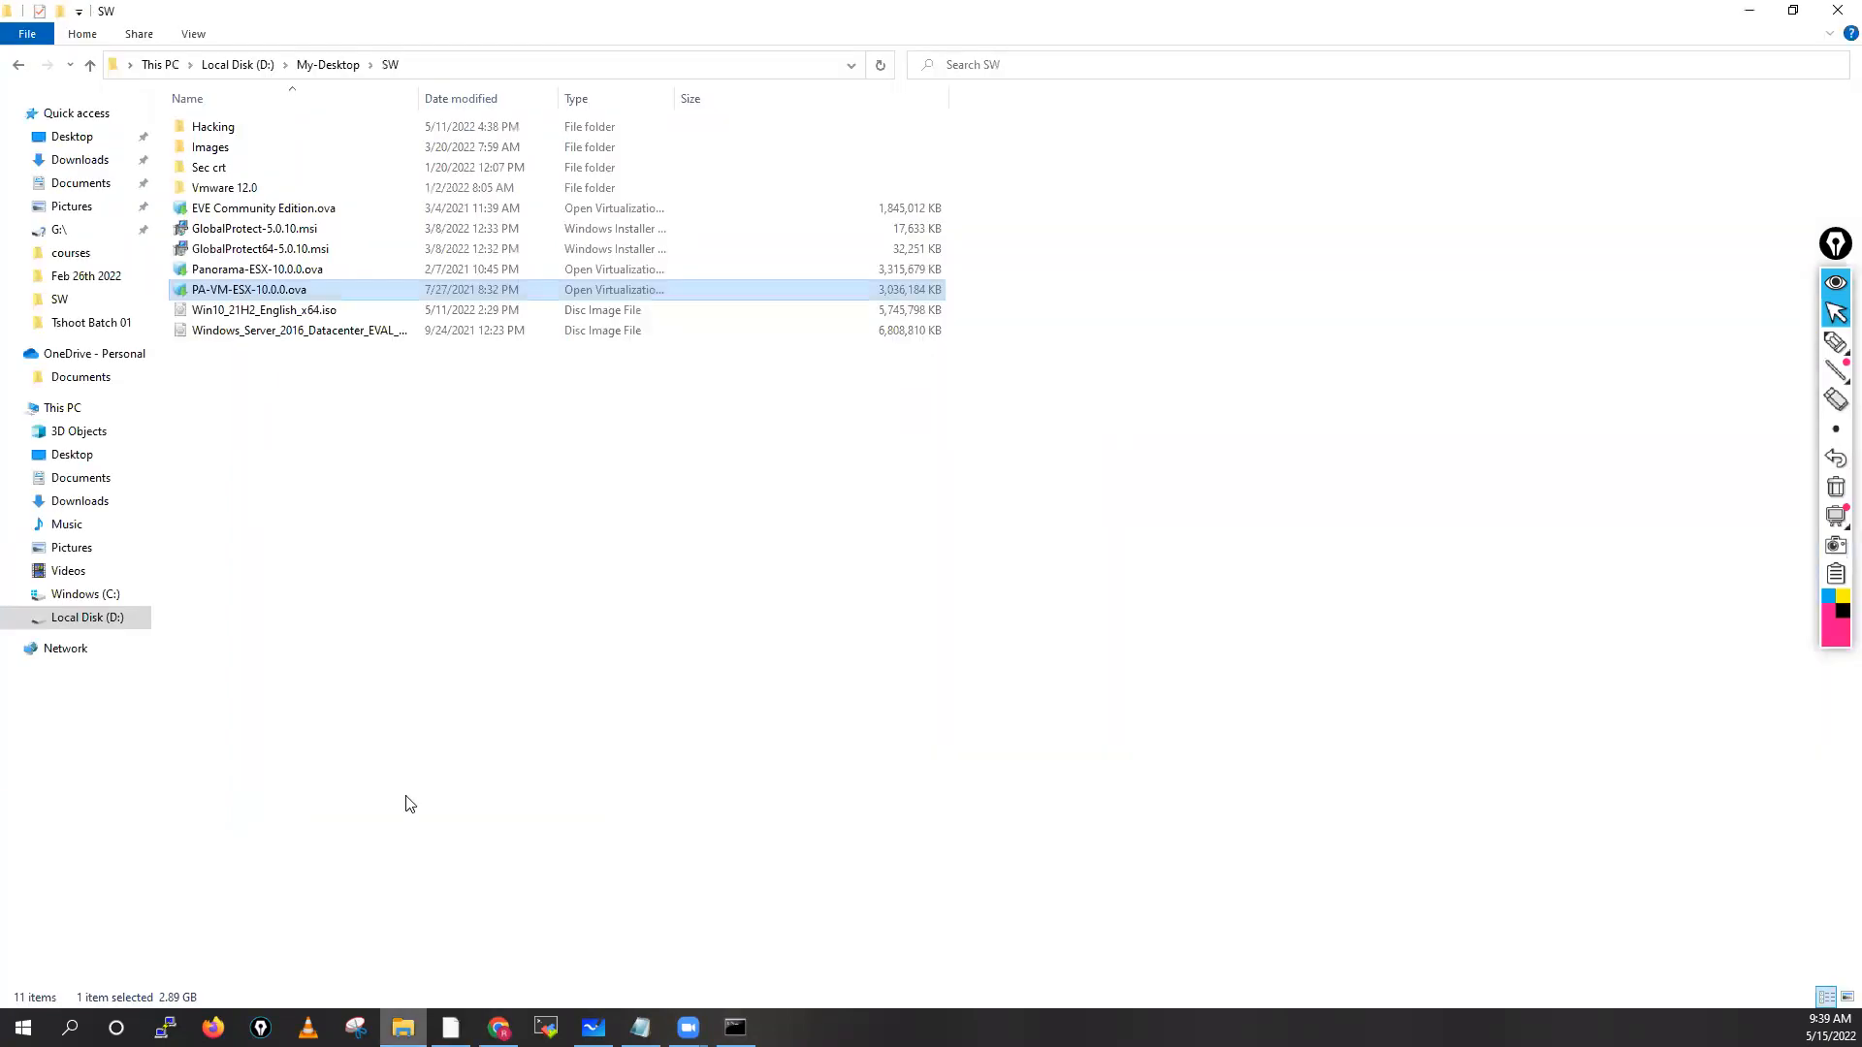
{"action": "left_click", "coordinate": [239, 65]}
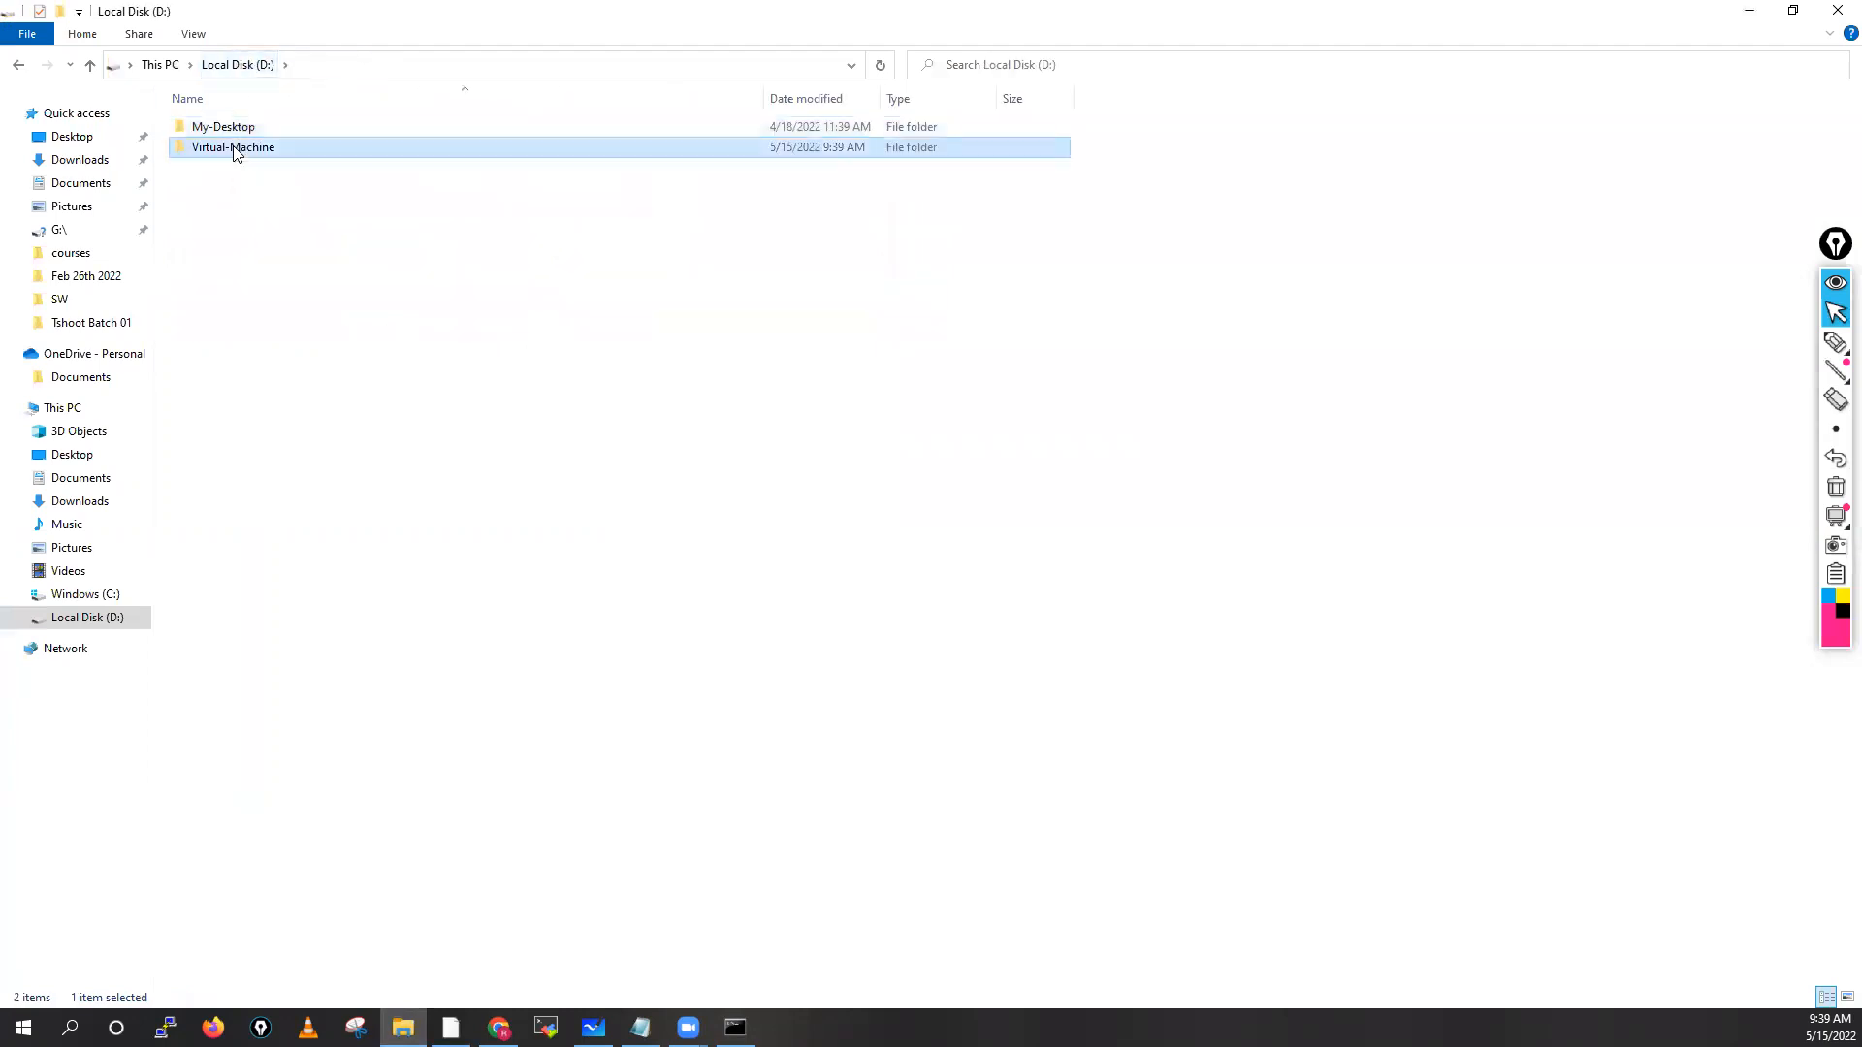
{"action": "double_click", "coordinate": [236, 148]}
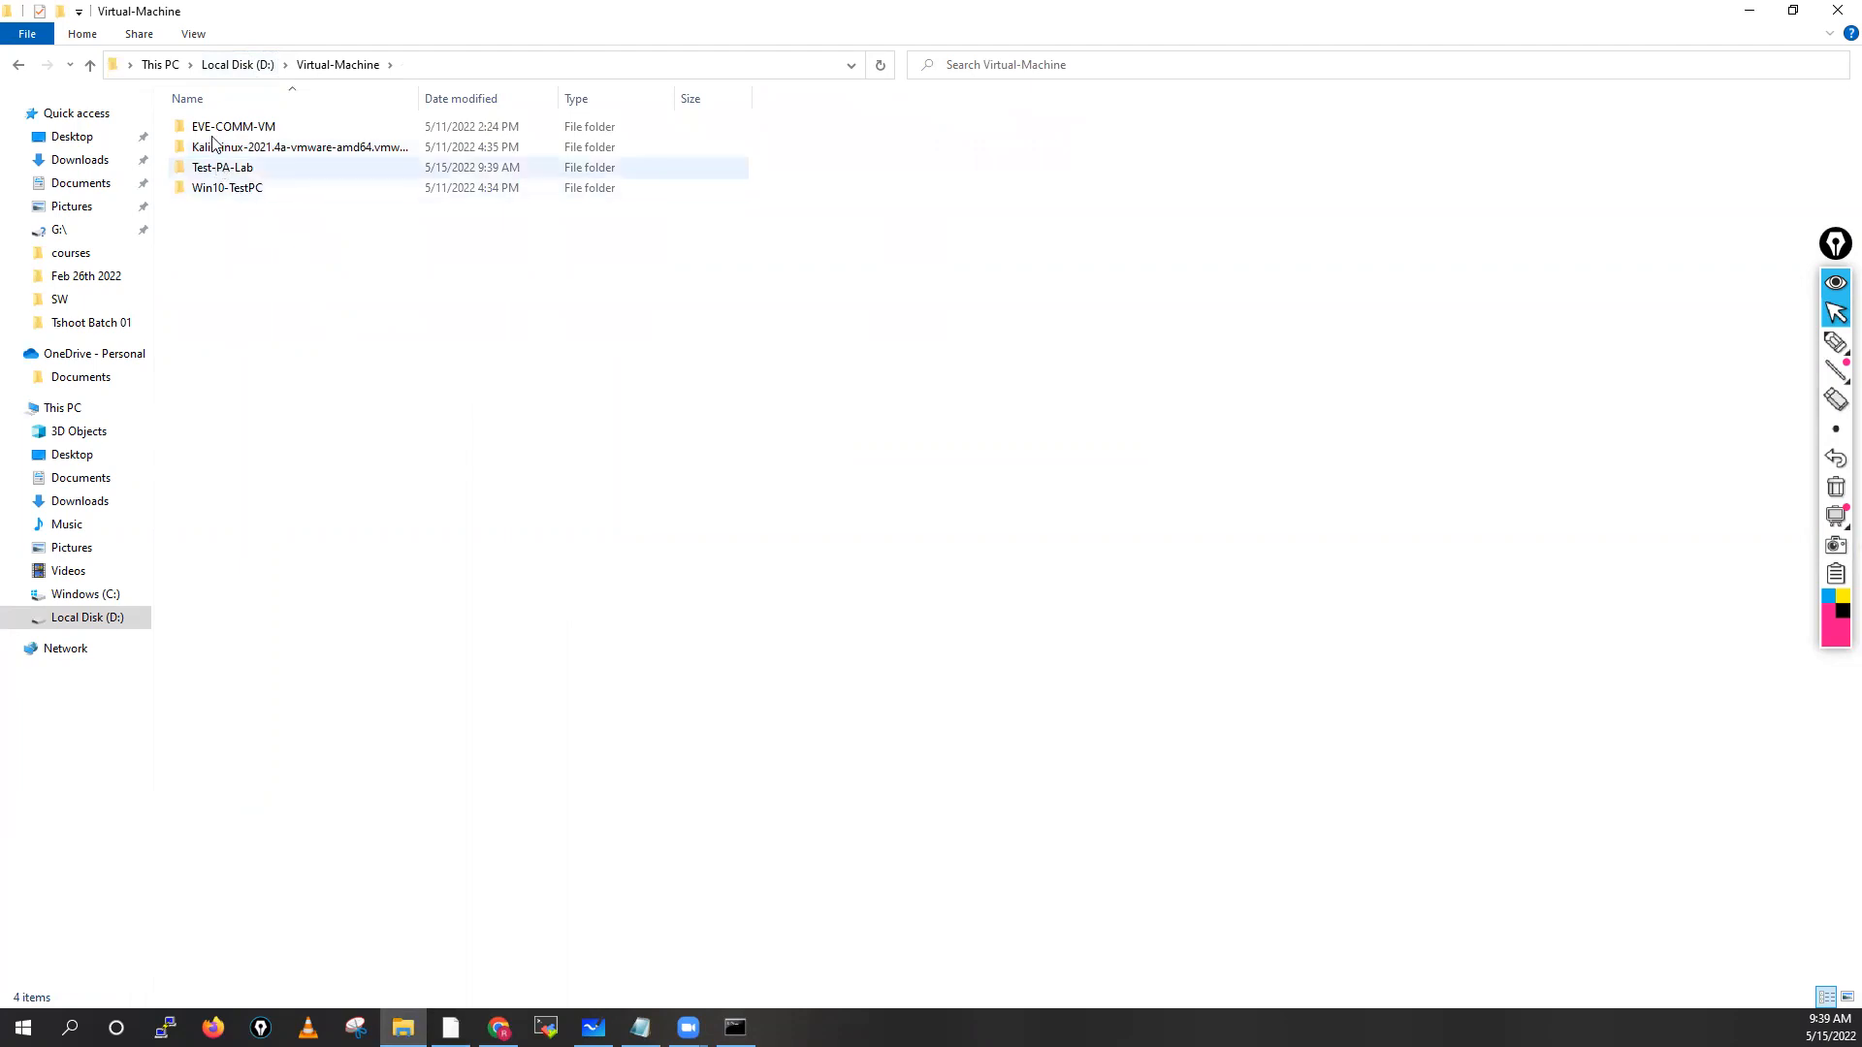
{"action": "mouse_move", "coordinate": [227, 174]}
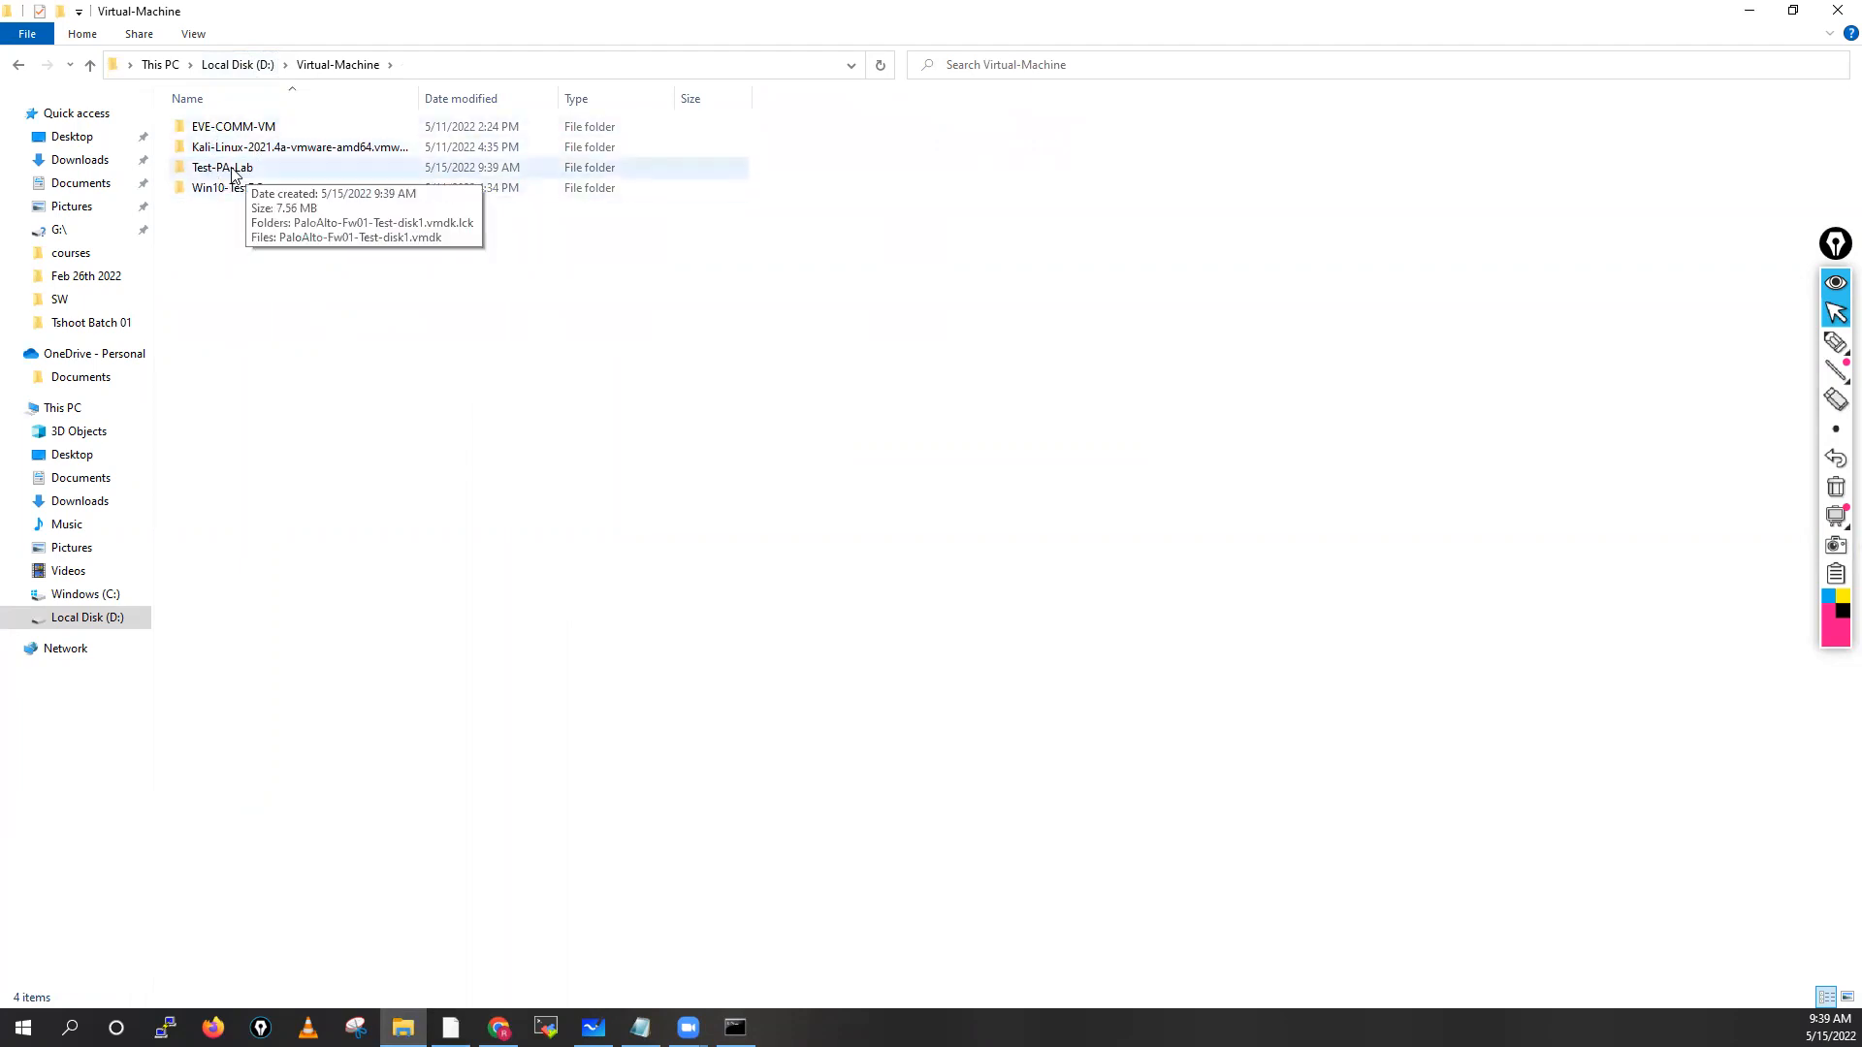
{"action": "double_click", "coordinate": [287, 177]}
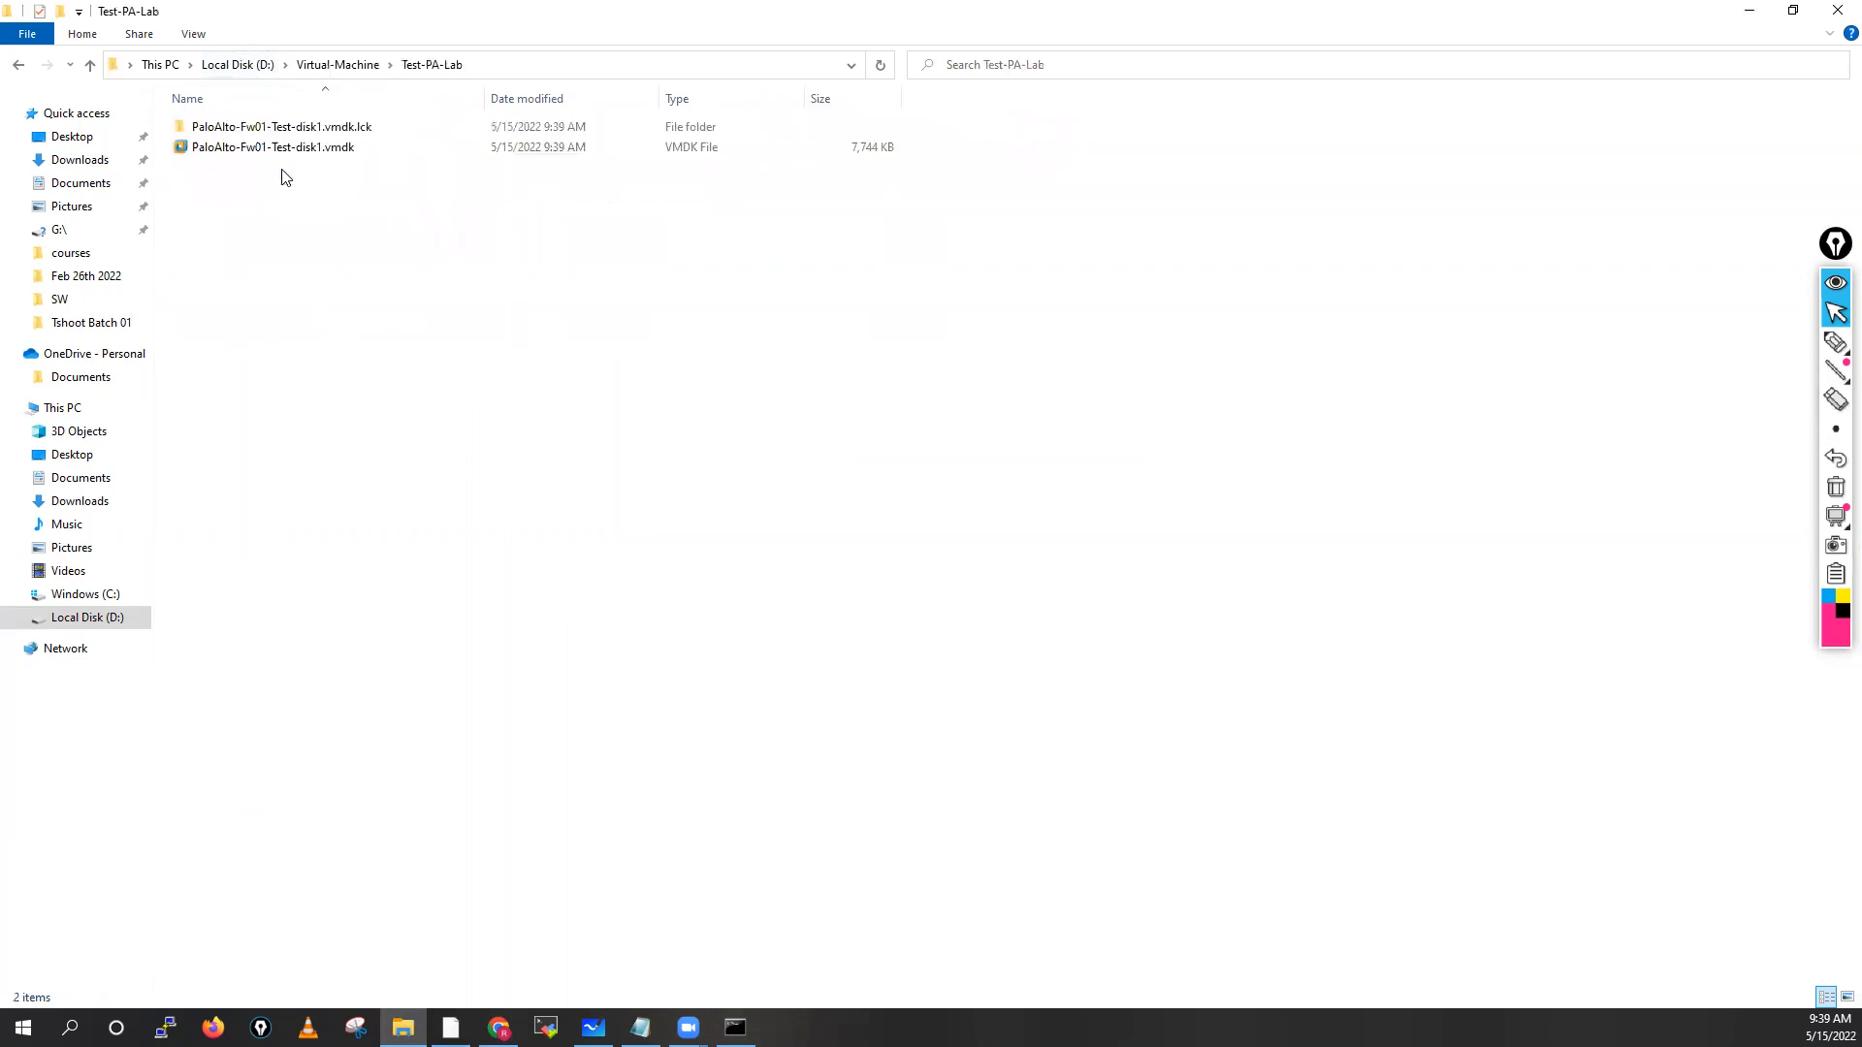
{"action": "left_click", "coordinate": [341, 65]}
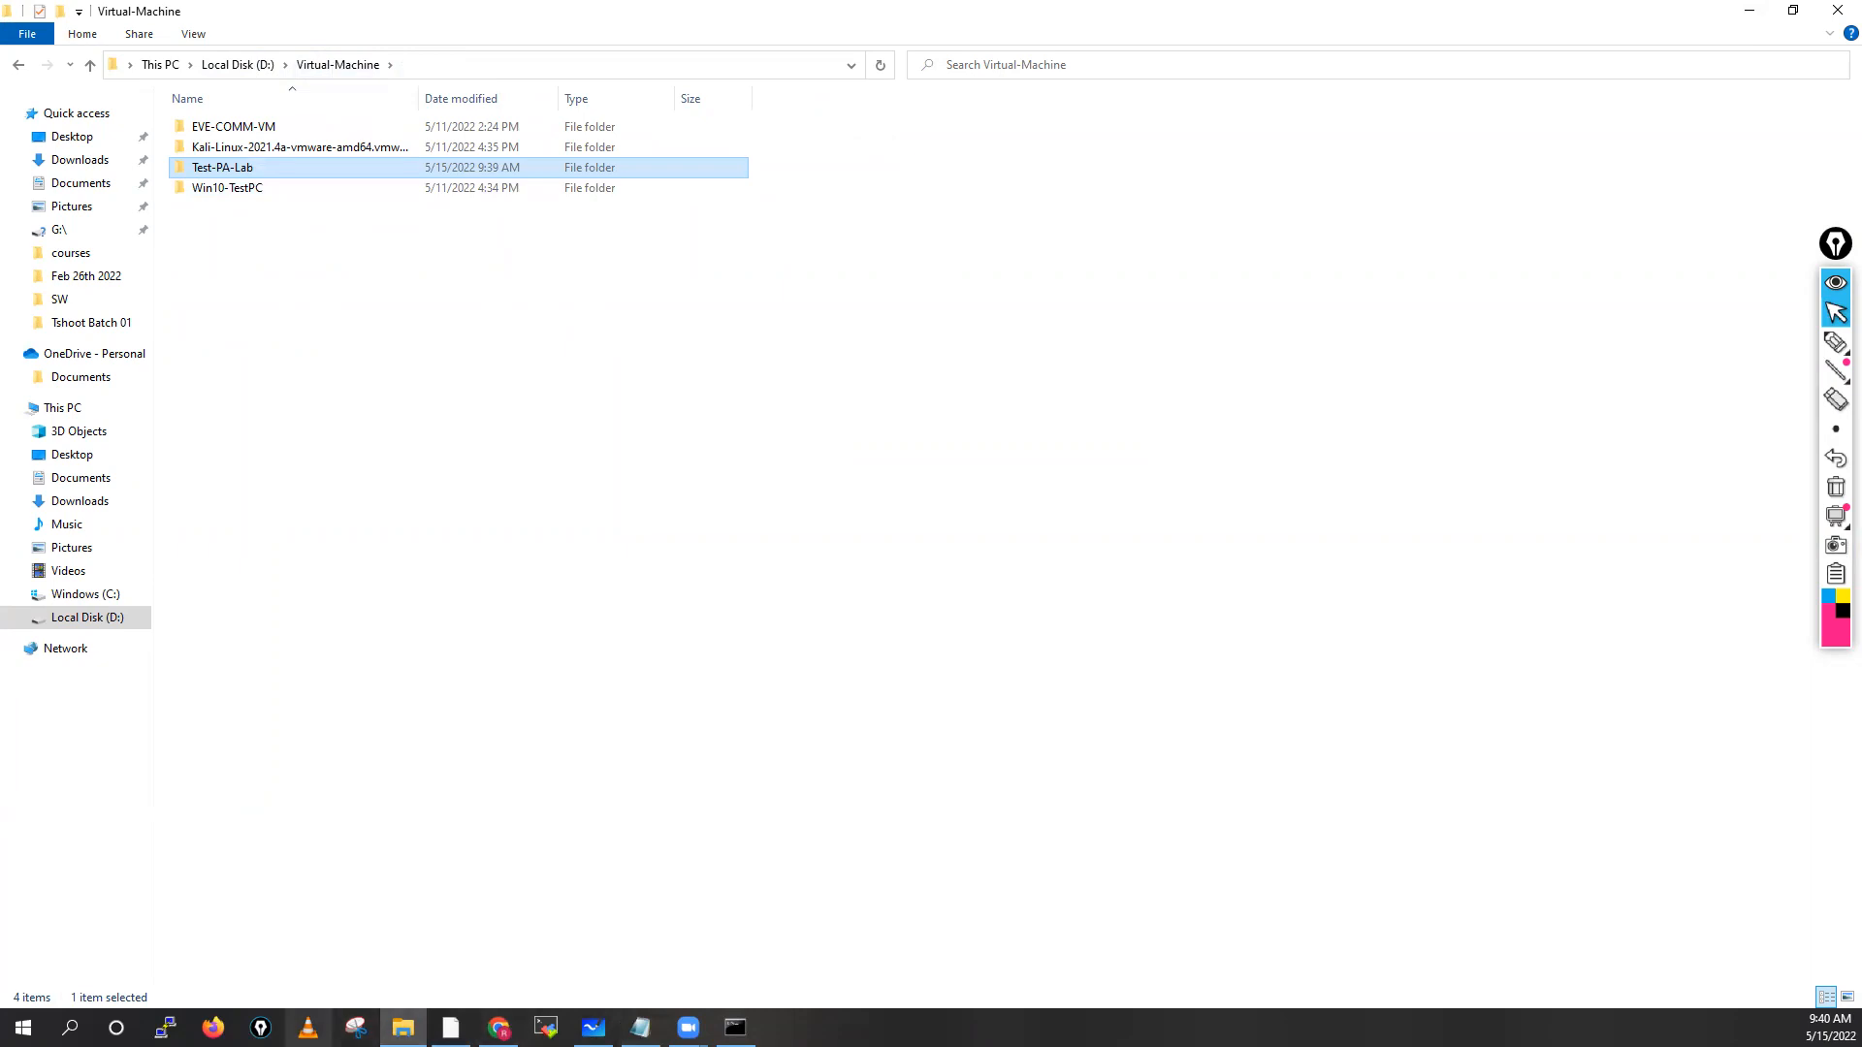
{"action": "left_click", "coordinate": [451, 1028]}
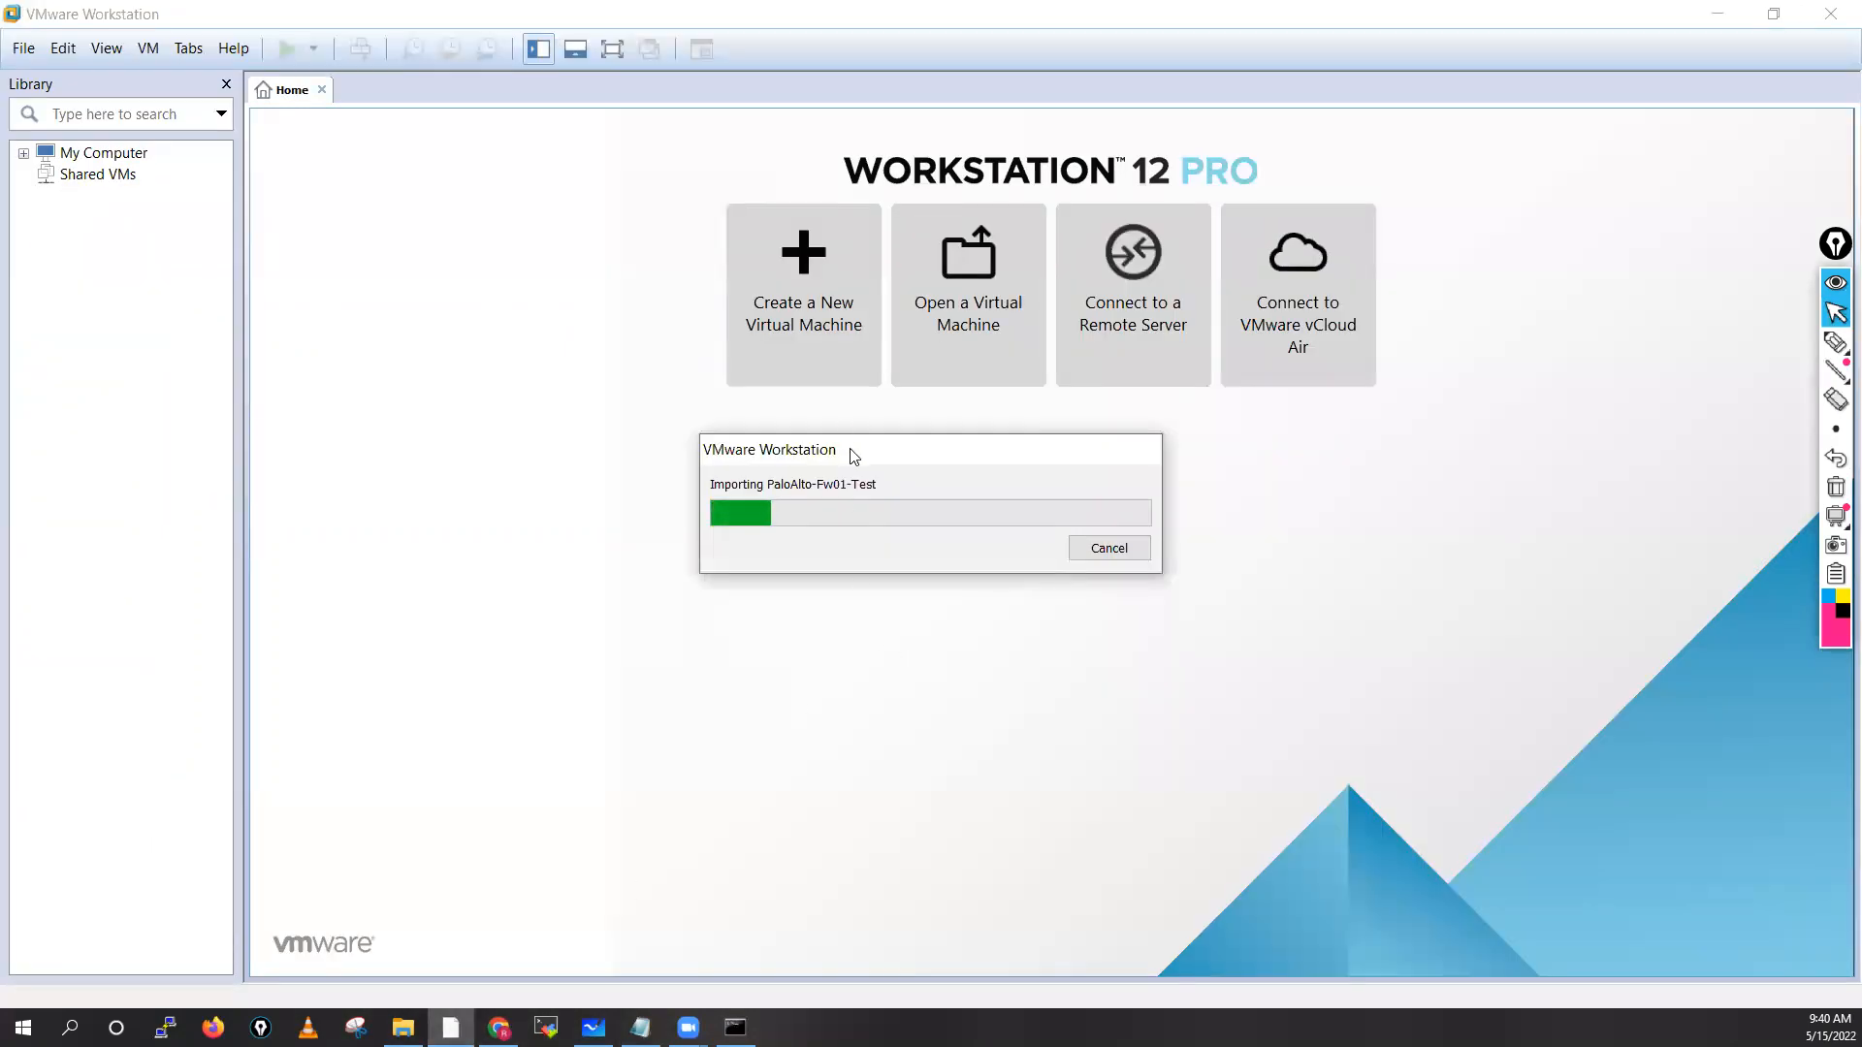
Move the import progress window aside while PaloAlto-Fw01-Test finishes importing
{"action": "left_click_drag", "start_coordinate": [851, 443], "coordinate": [578, 366]}
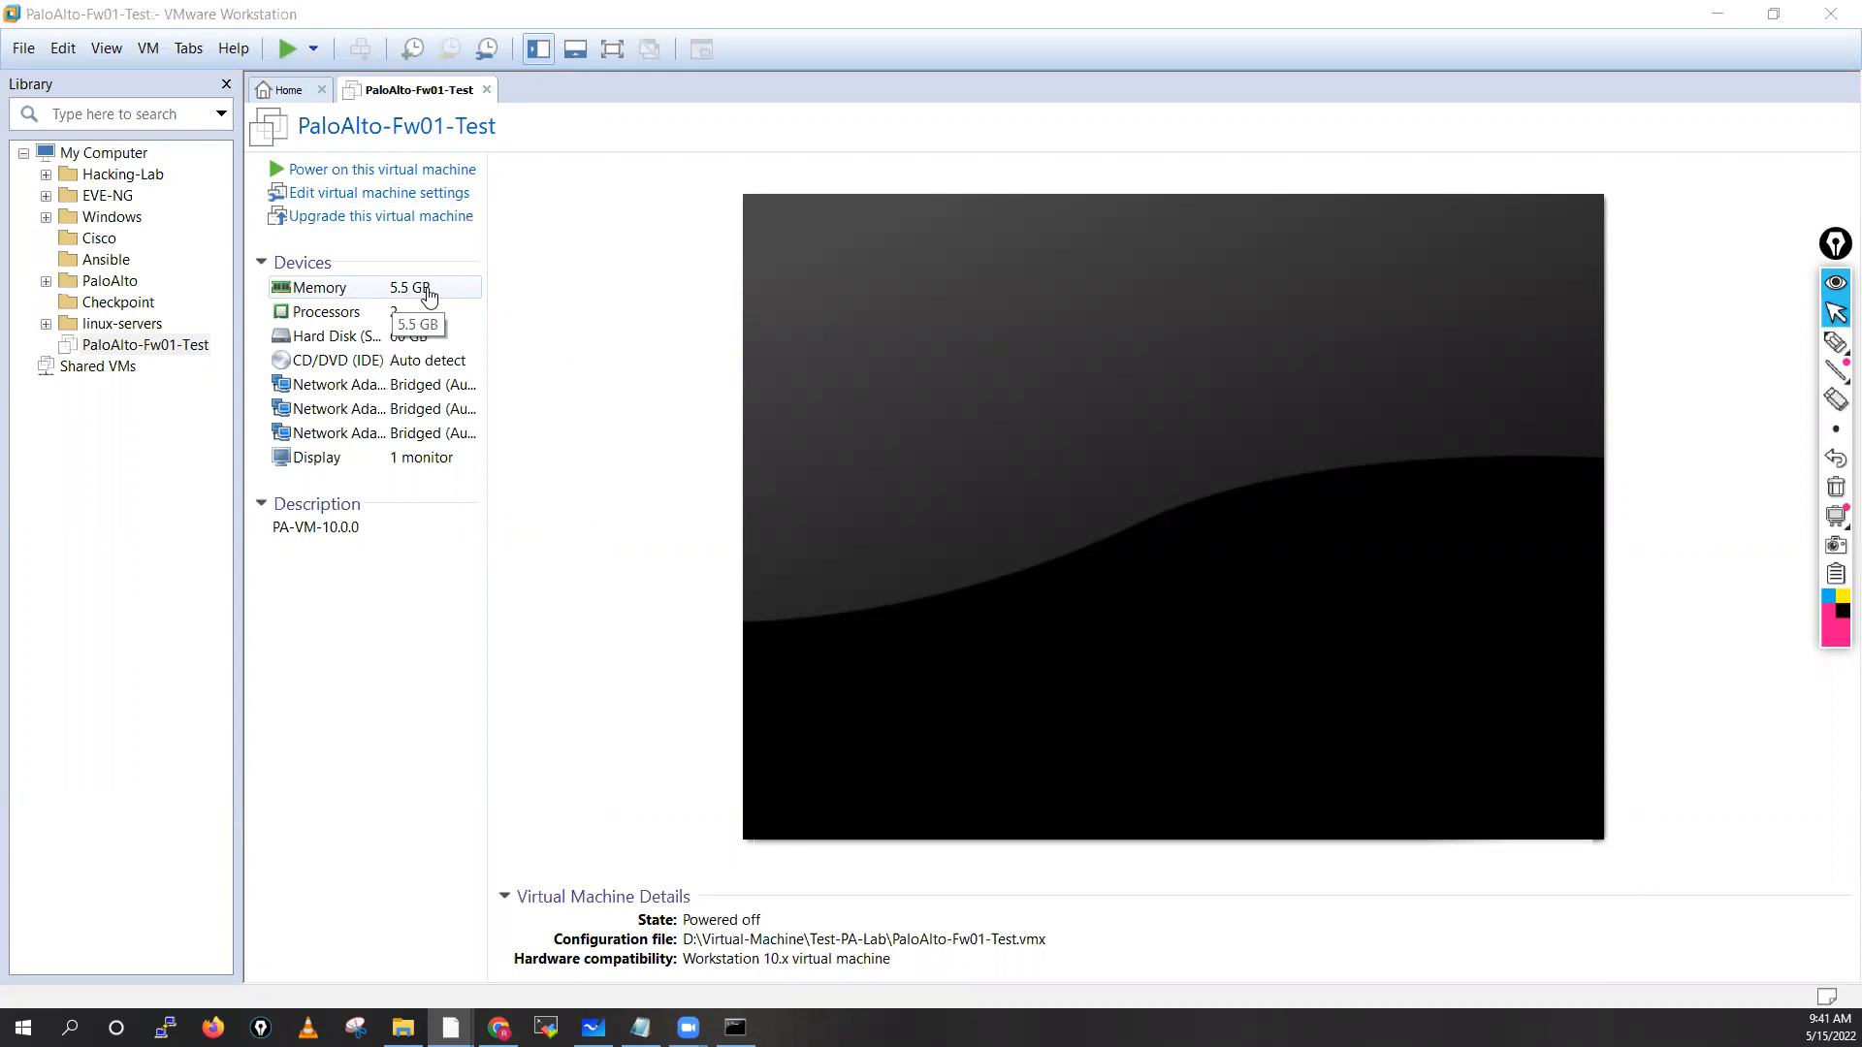
Inspect the Processors and Hard Disk settings, then open Edit virtual machine settings
{"action": "left_click", "coordinate": [341, 320]}
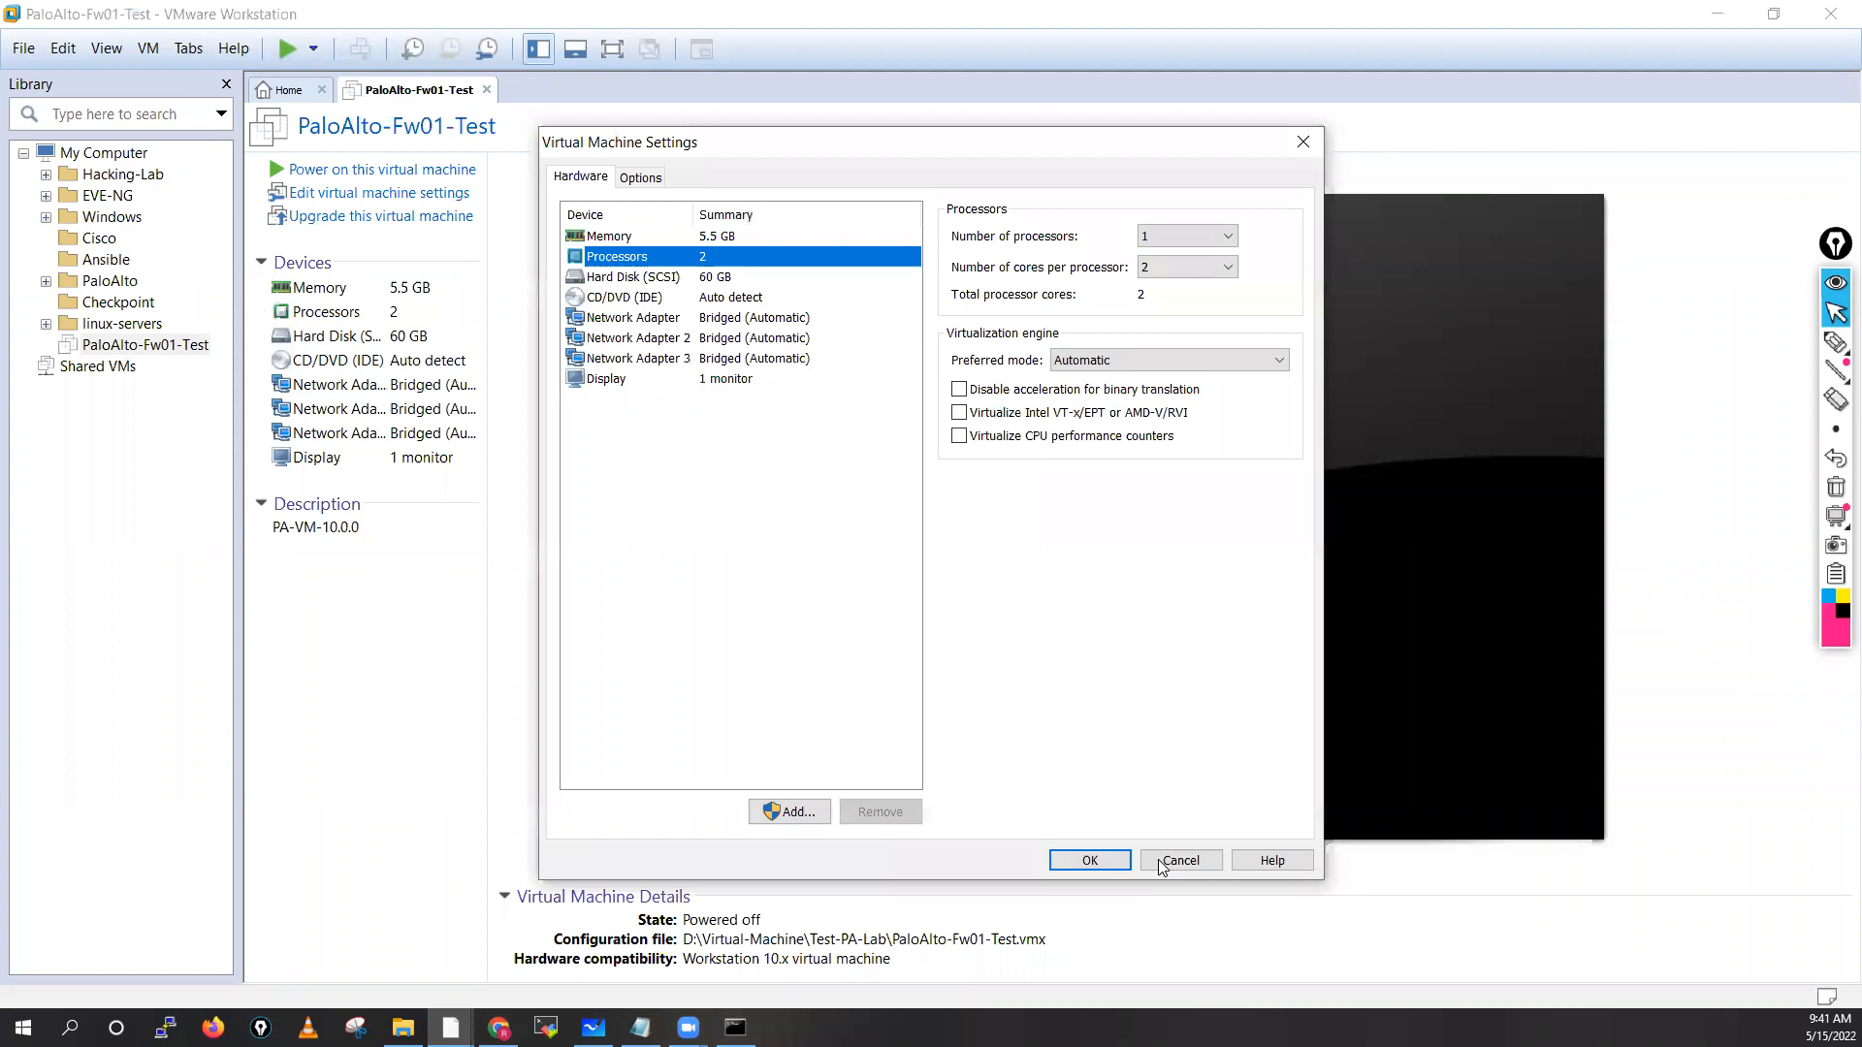
{"action": "left_click", "coordinate": [1159, 860]}
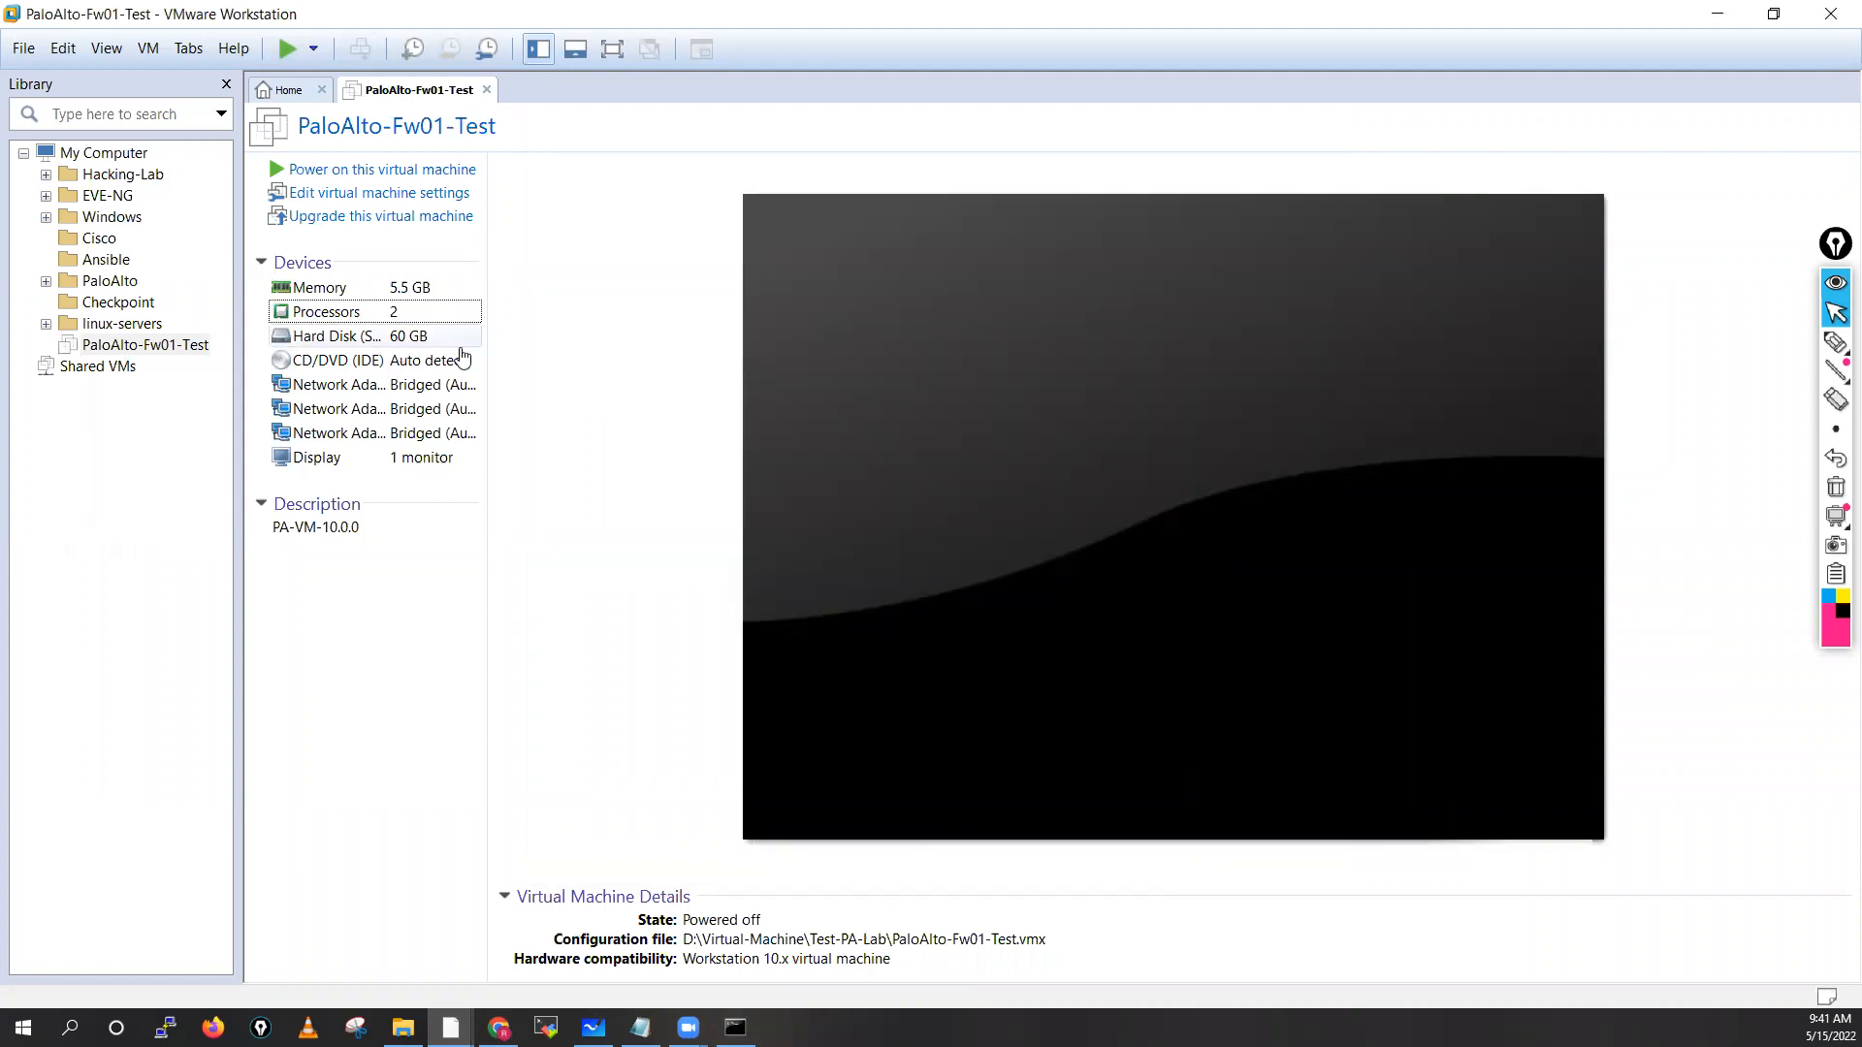
{"action": "left_click", "coordinate": [393, 339]}
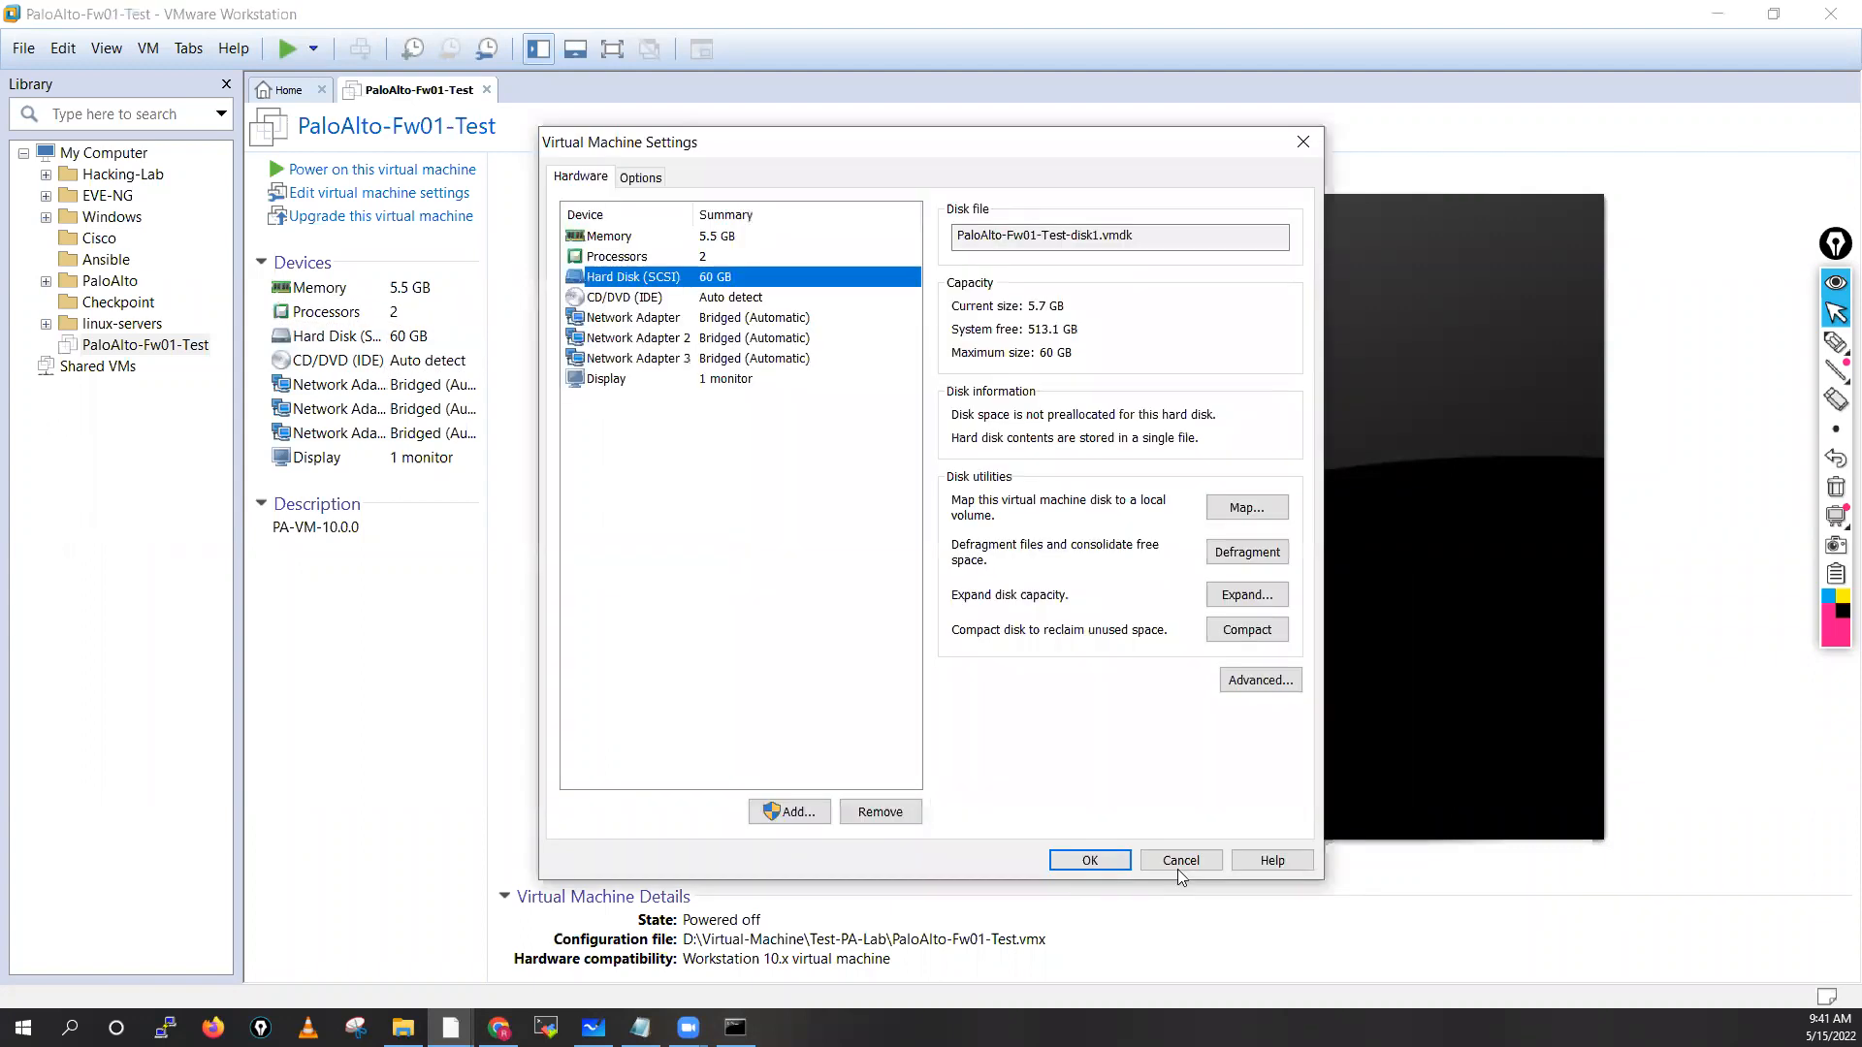
{"action": "left_click", "coordinate": [1173, 860]}
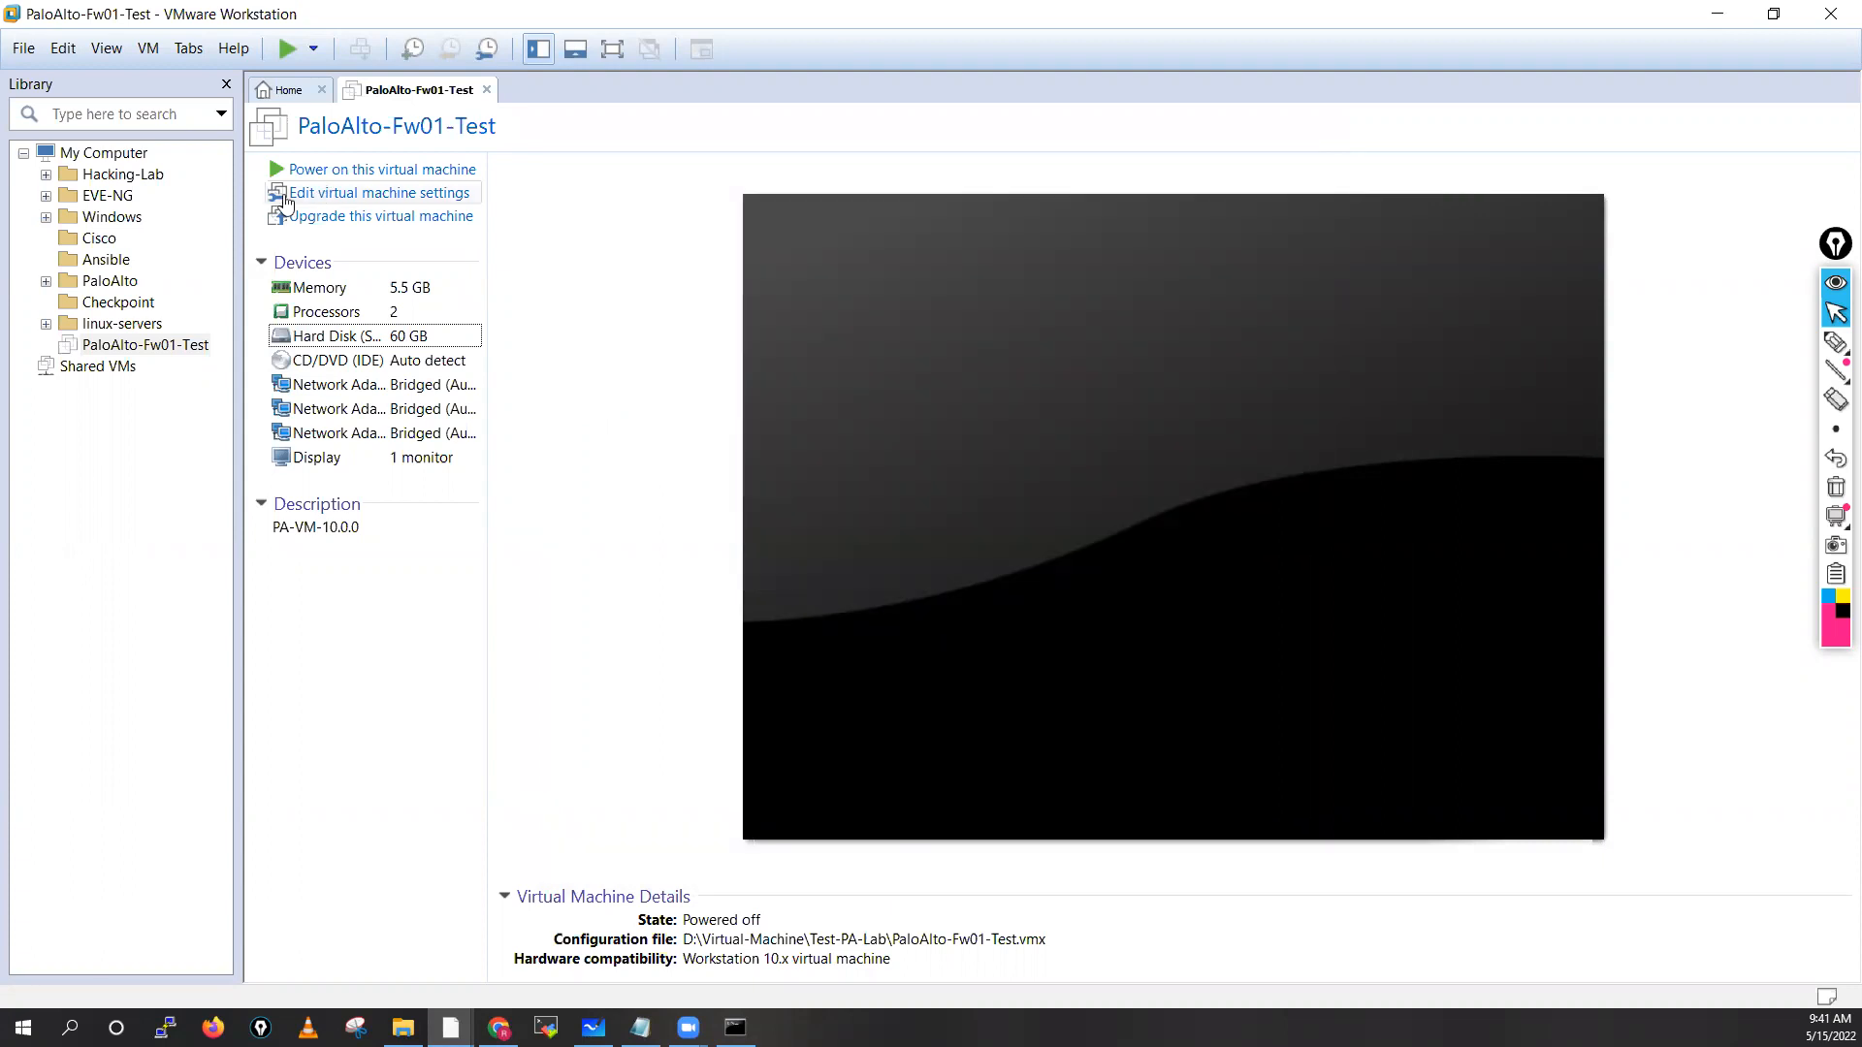
{"action": "left_click", "coordinate": [353, 194]}
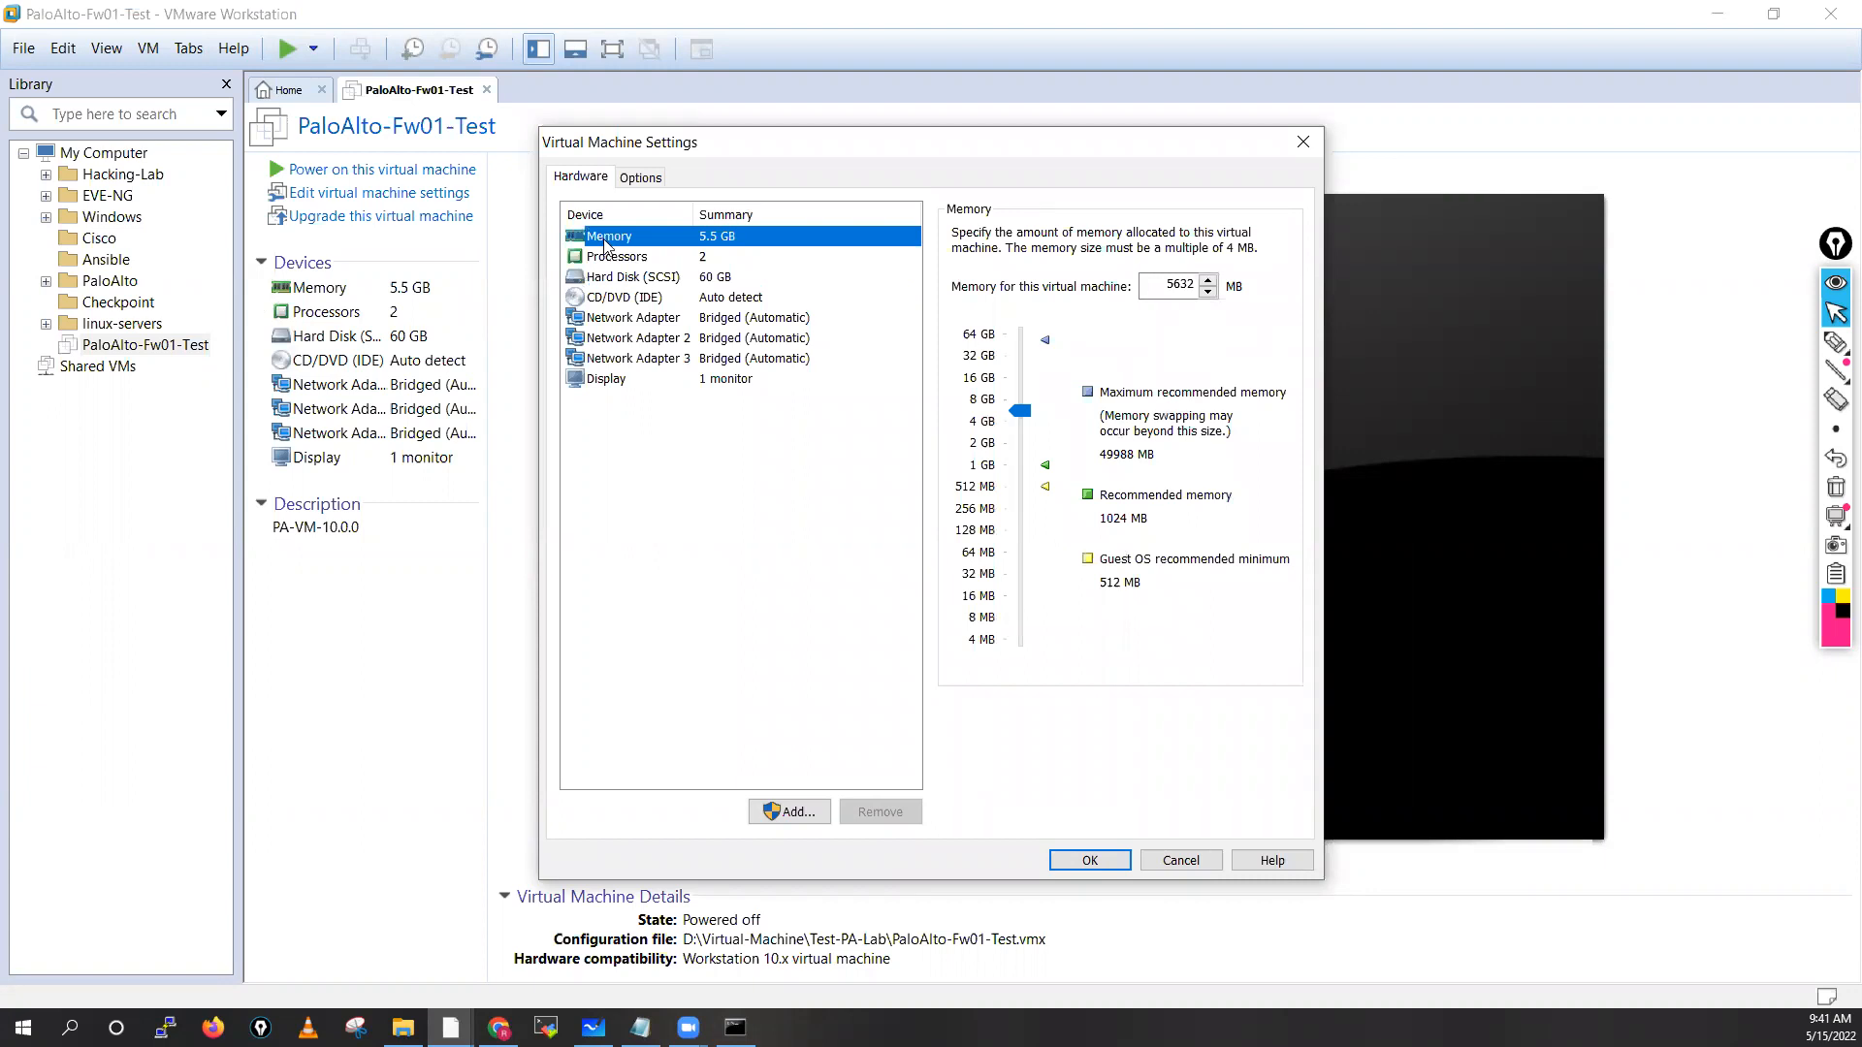
Toggle the on-screen annotation pen and highlighter and dismiss the update notification
{"action": "mouse_move", "coordinate": [1834, 344]}
{"action": "left_click", "coordinate": [1742, 344]}
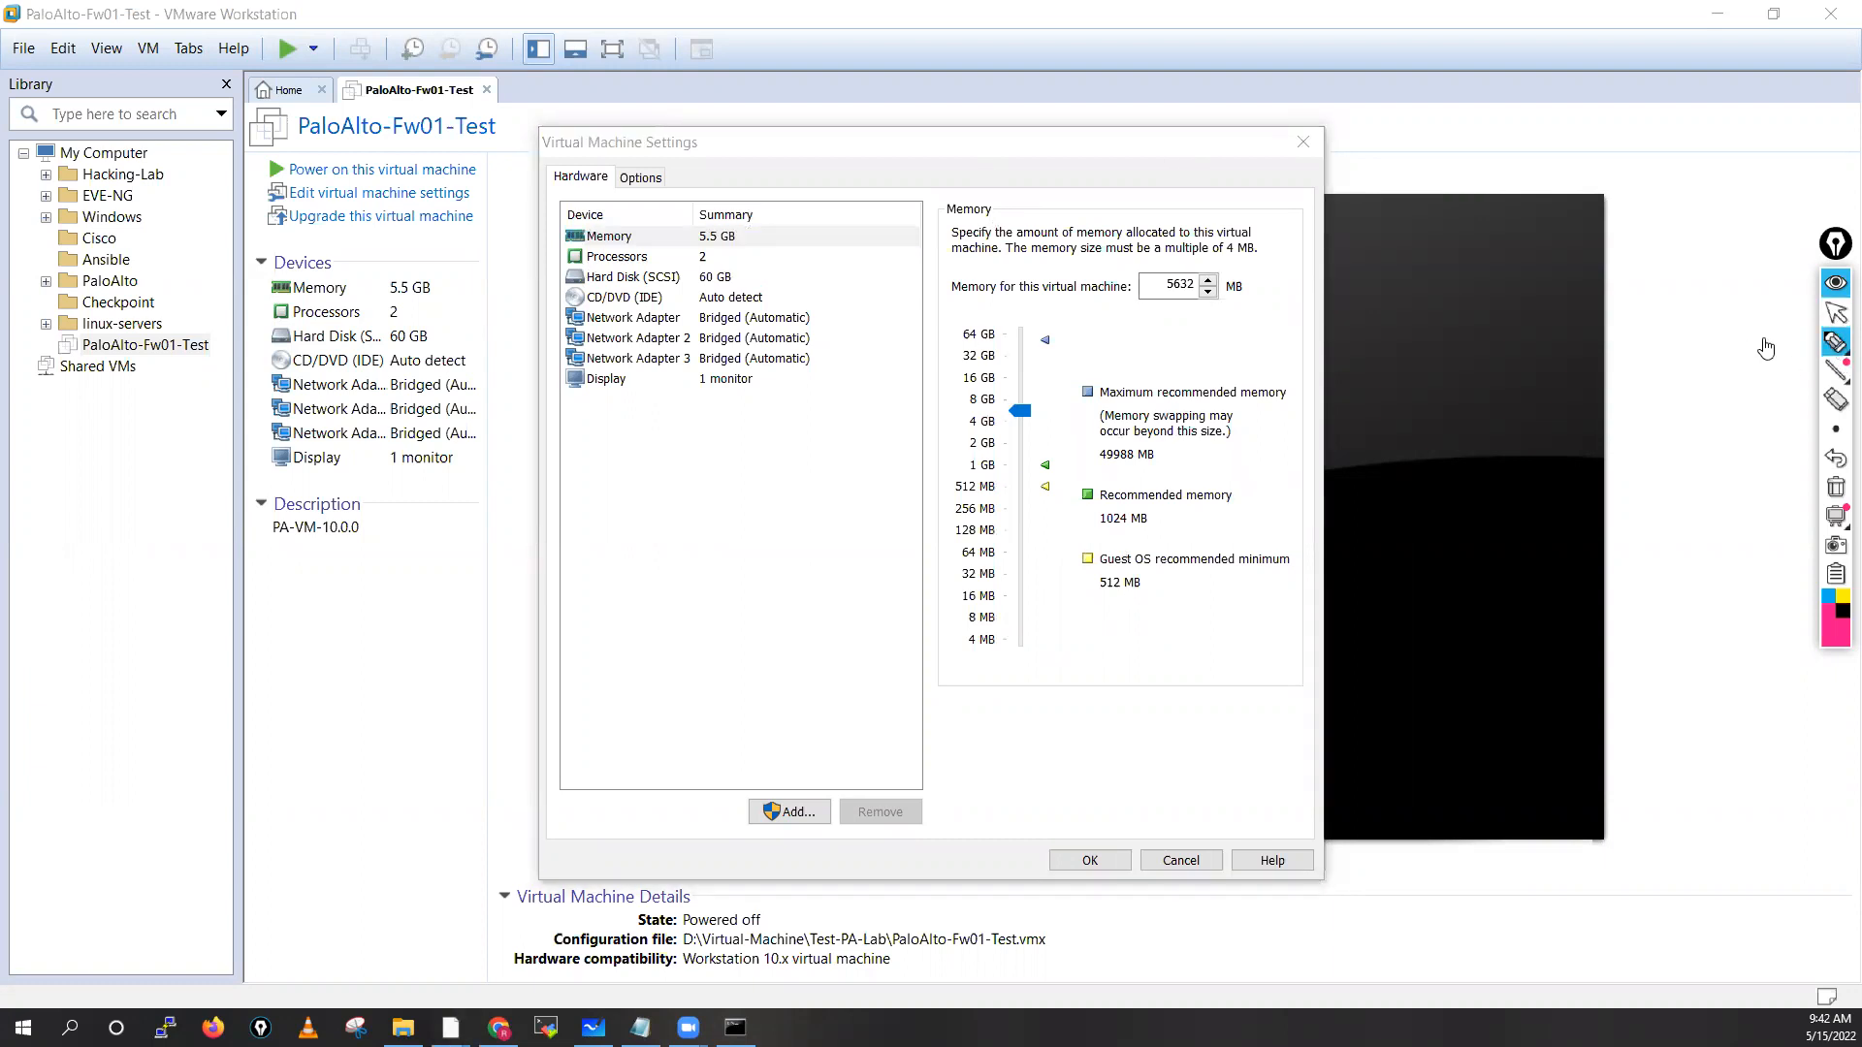
{"action": "mouse_move", "coordinate": [1834, 344]}
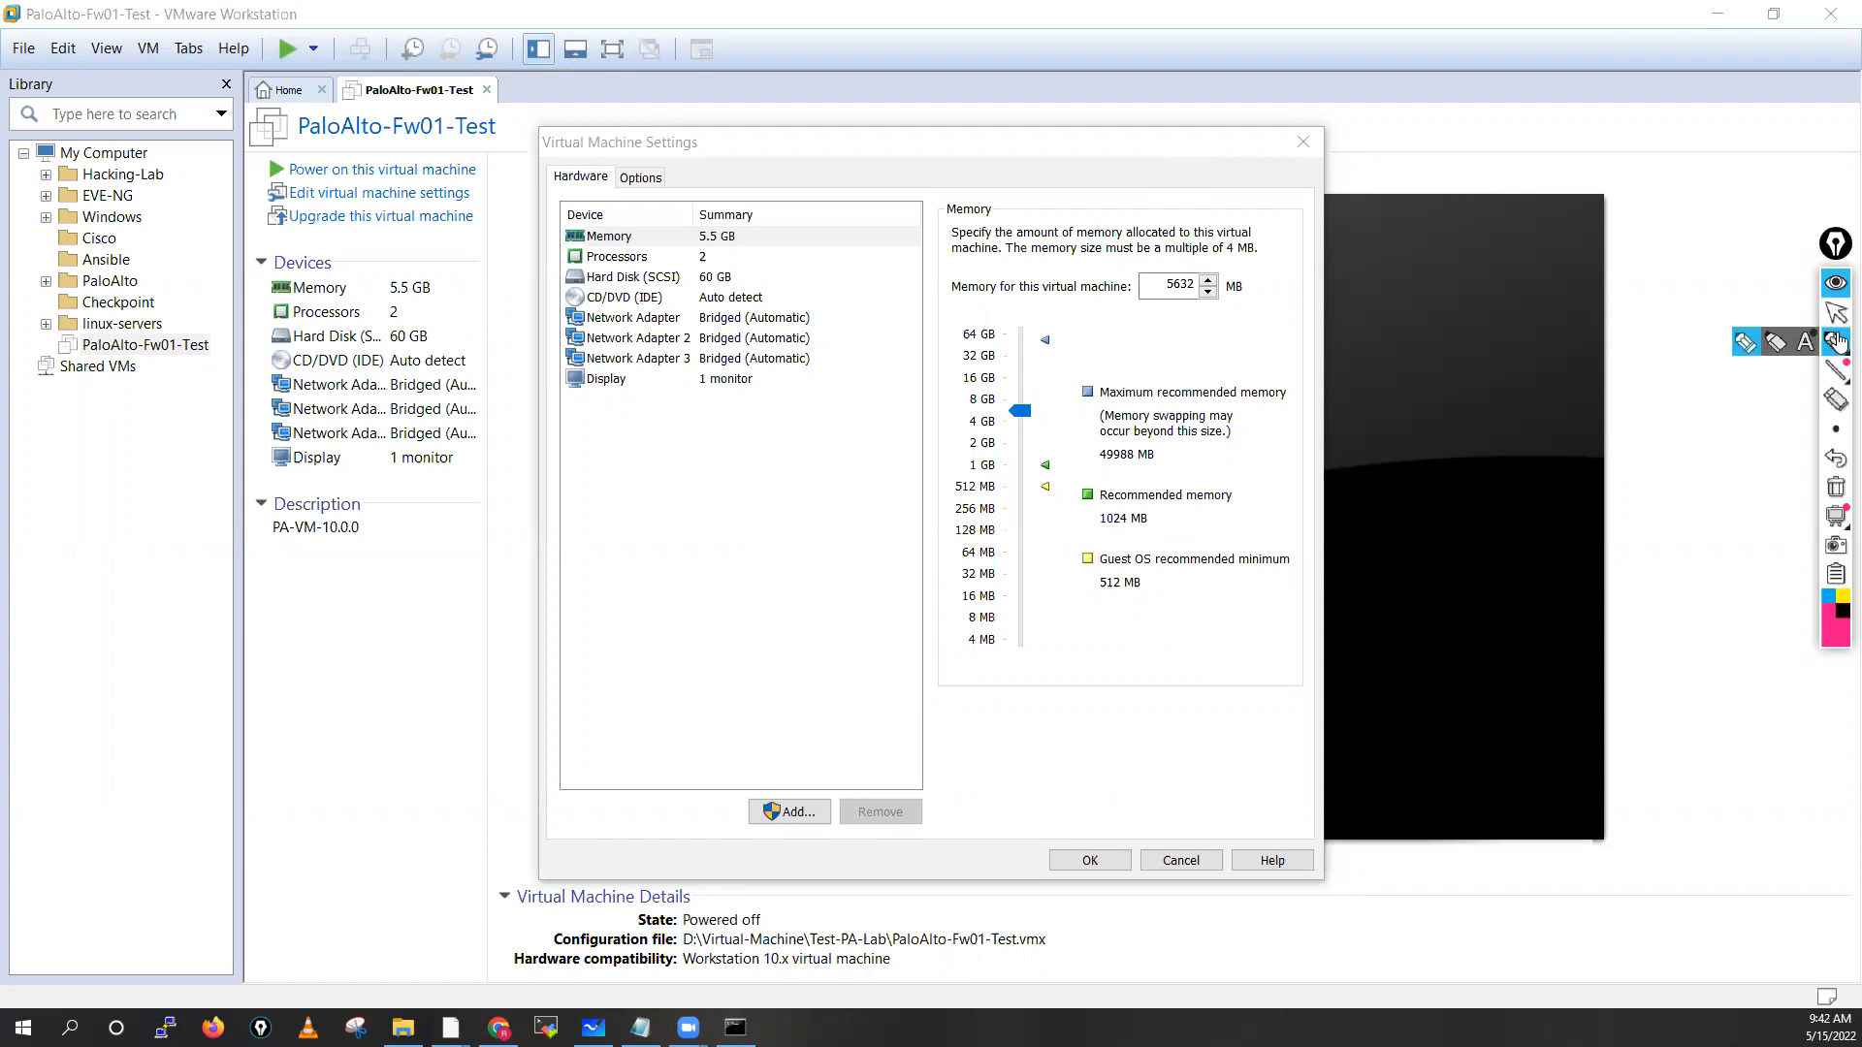
{"action": "left_click", "coordinate": [1751, 347]}
{"action": "left_click", "coordinate": [1752, 349]}
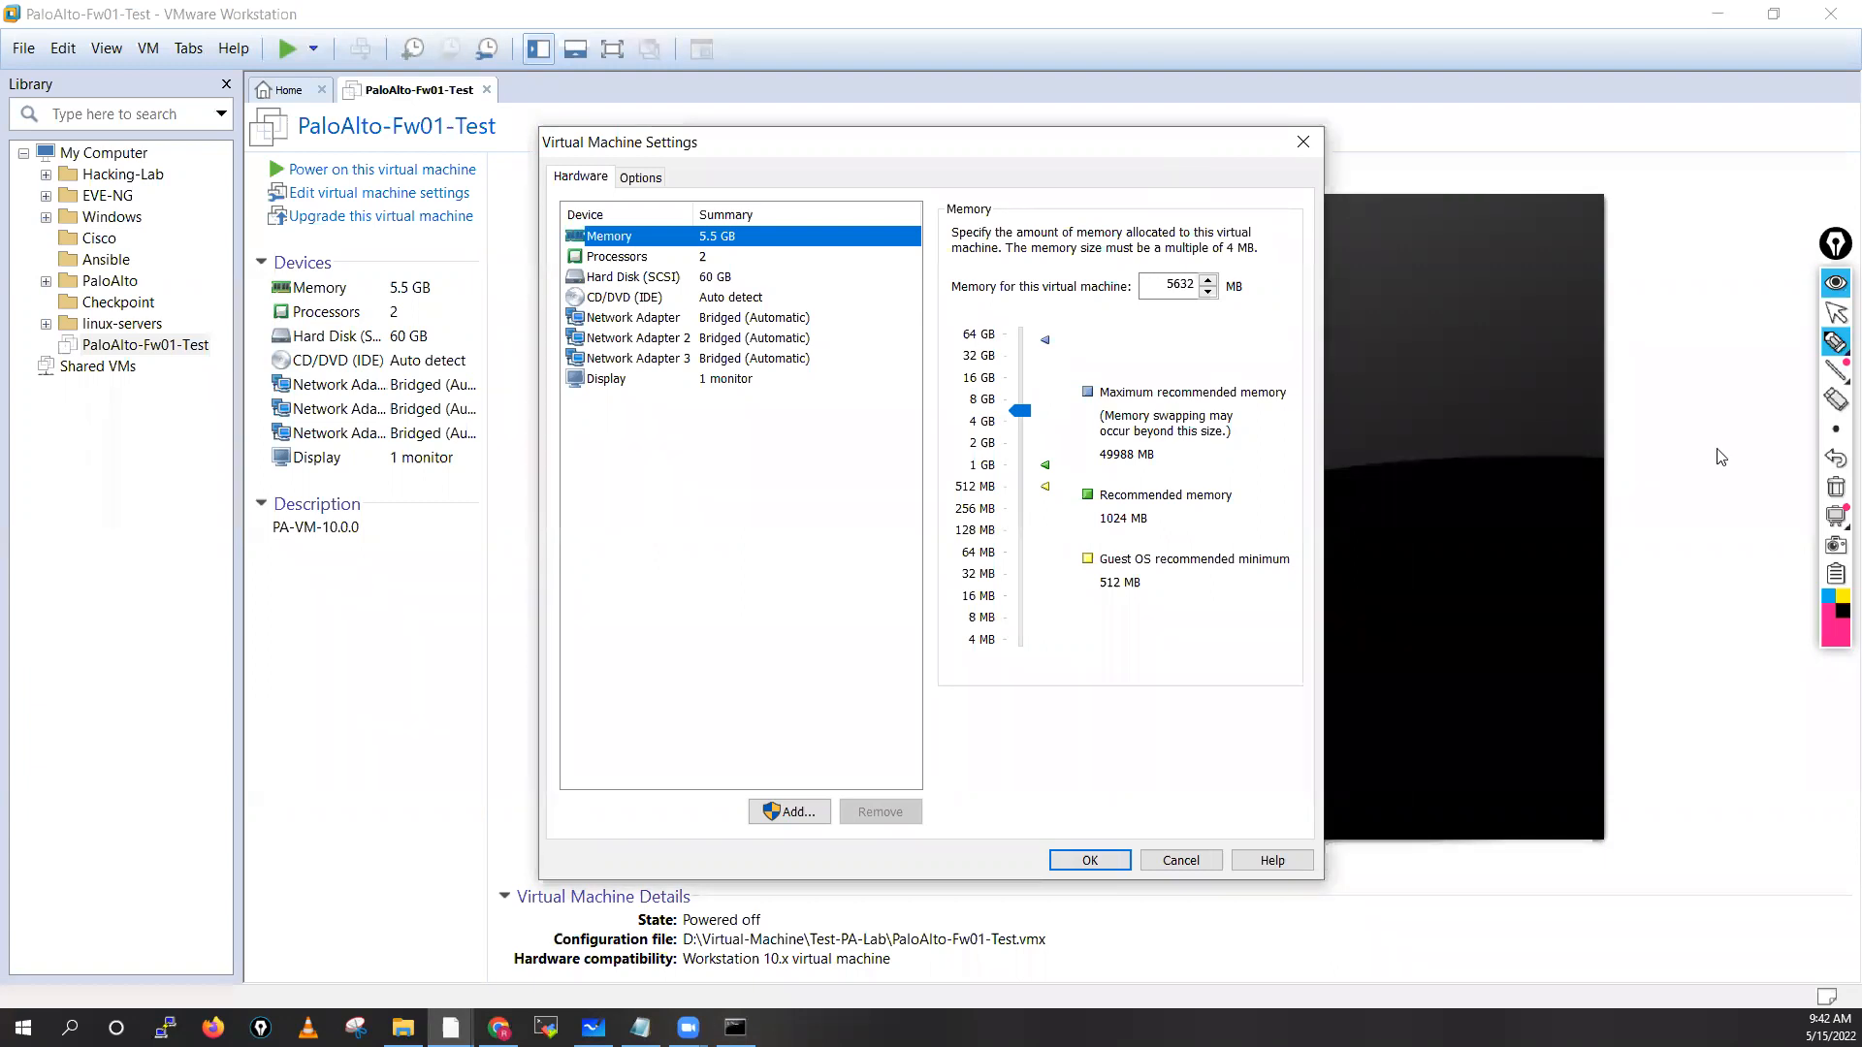
{"action": "left_click", "coordinate": [1729, 485]}
{"action": "left_click", "coordinate": [1175, 349]}
{"action": "left_click", "coordinate": [602, 478]}
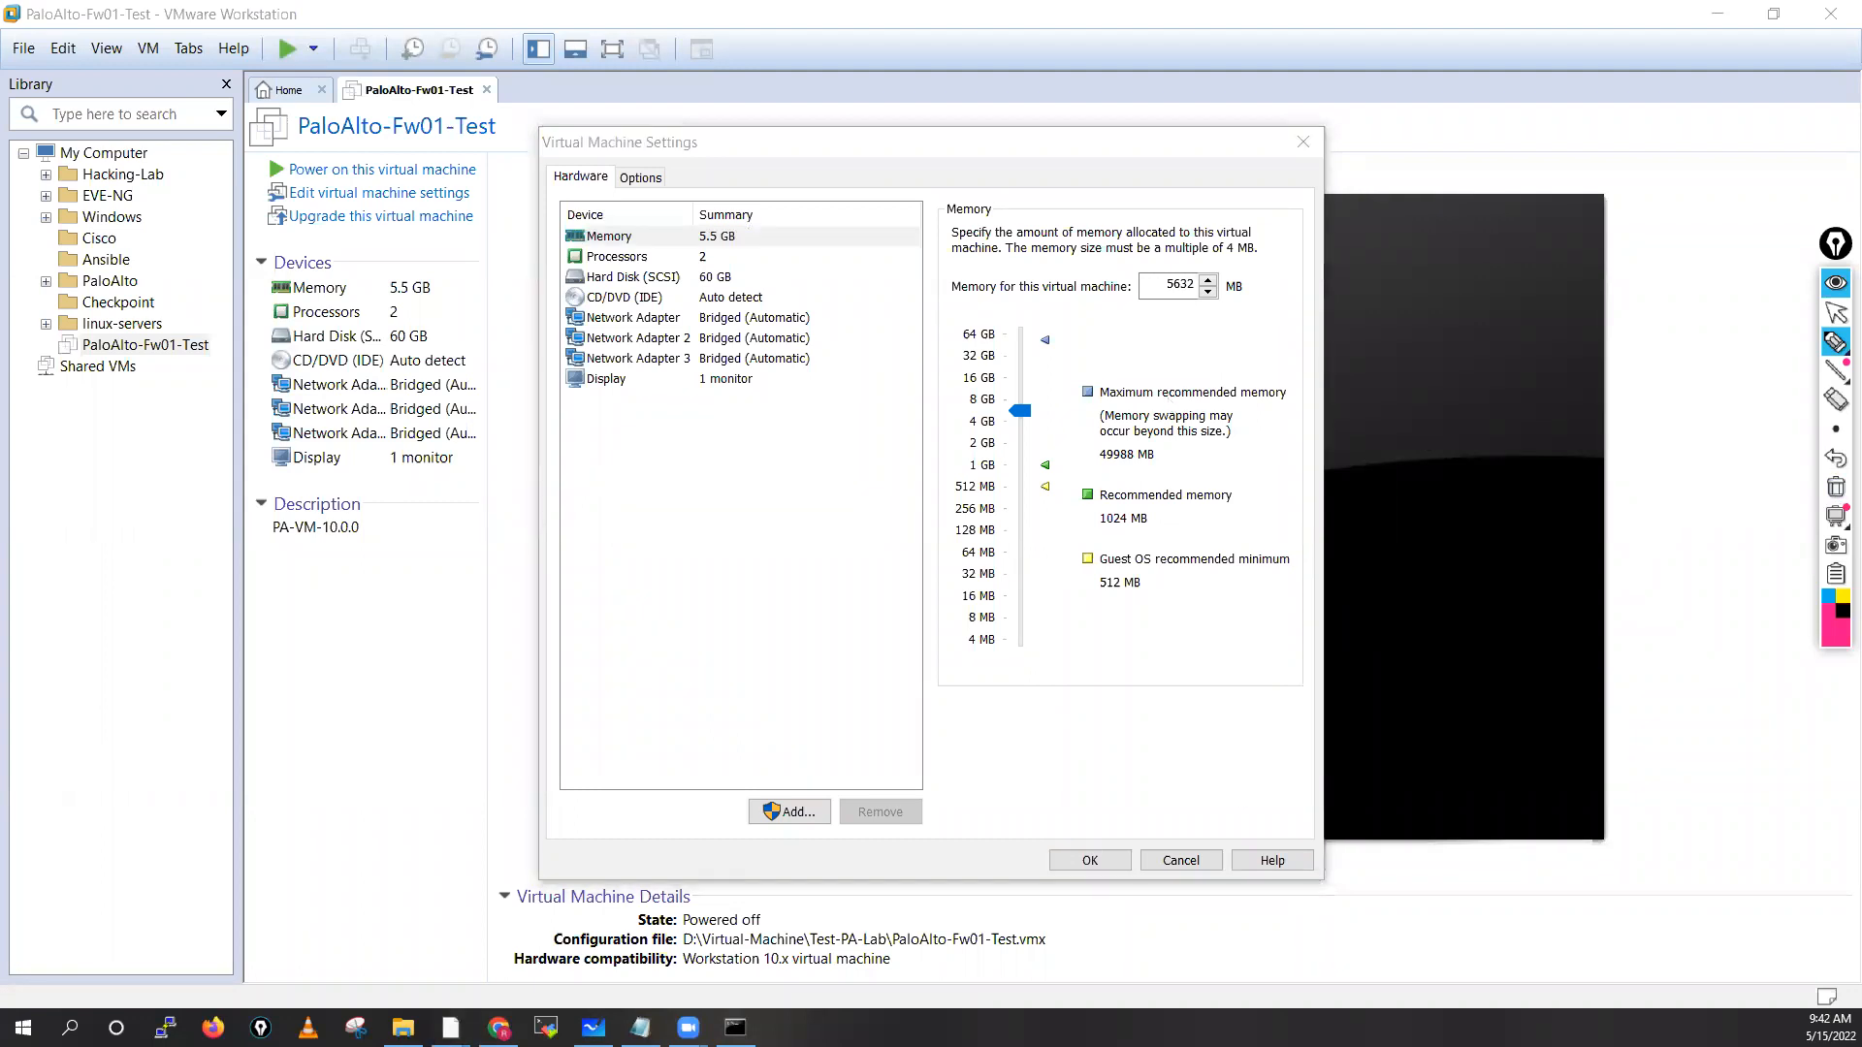
{"action": "left_click", "coordinate": [1836, 313]}
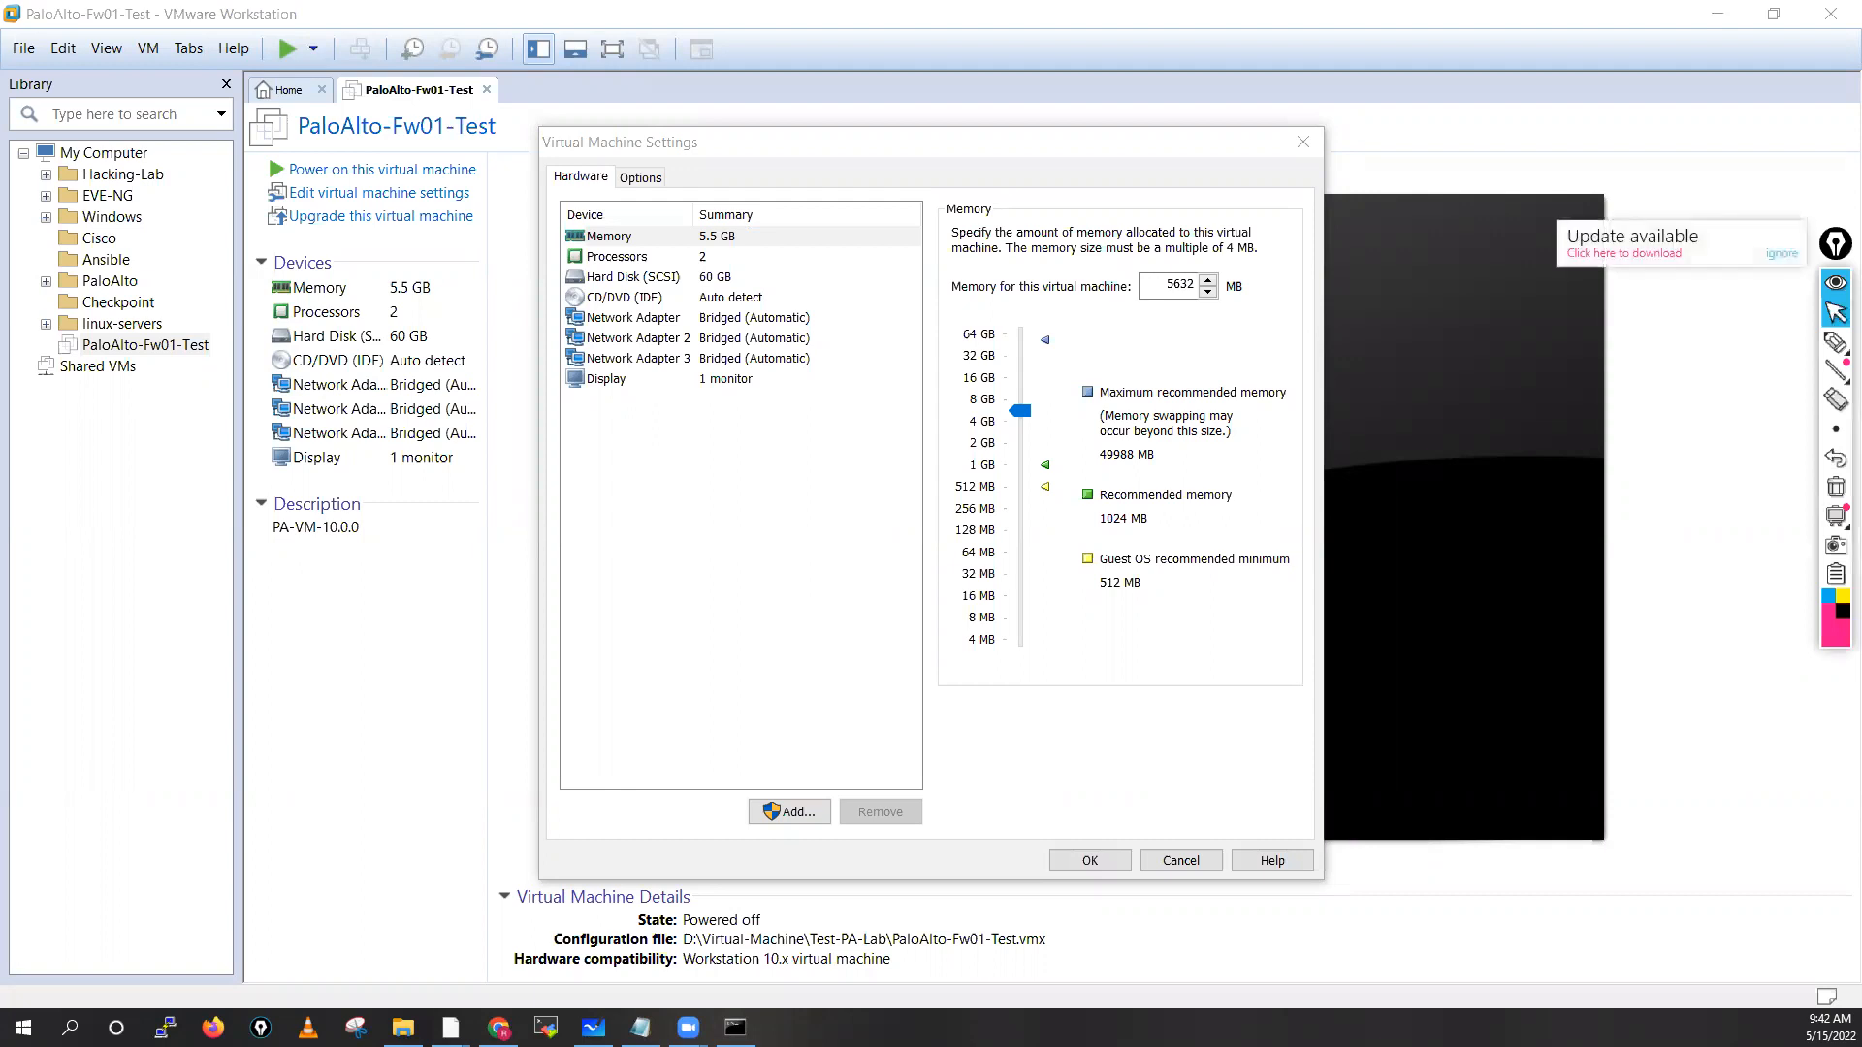
{"action": "left_click", "coordinate": [1775, 258]}
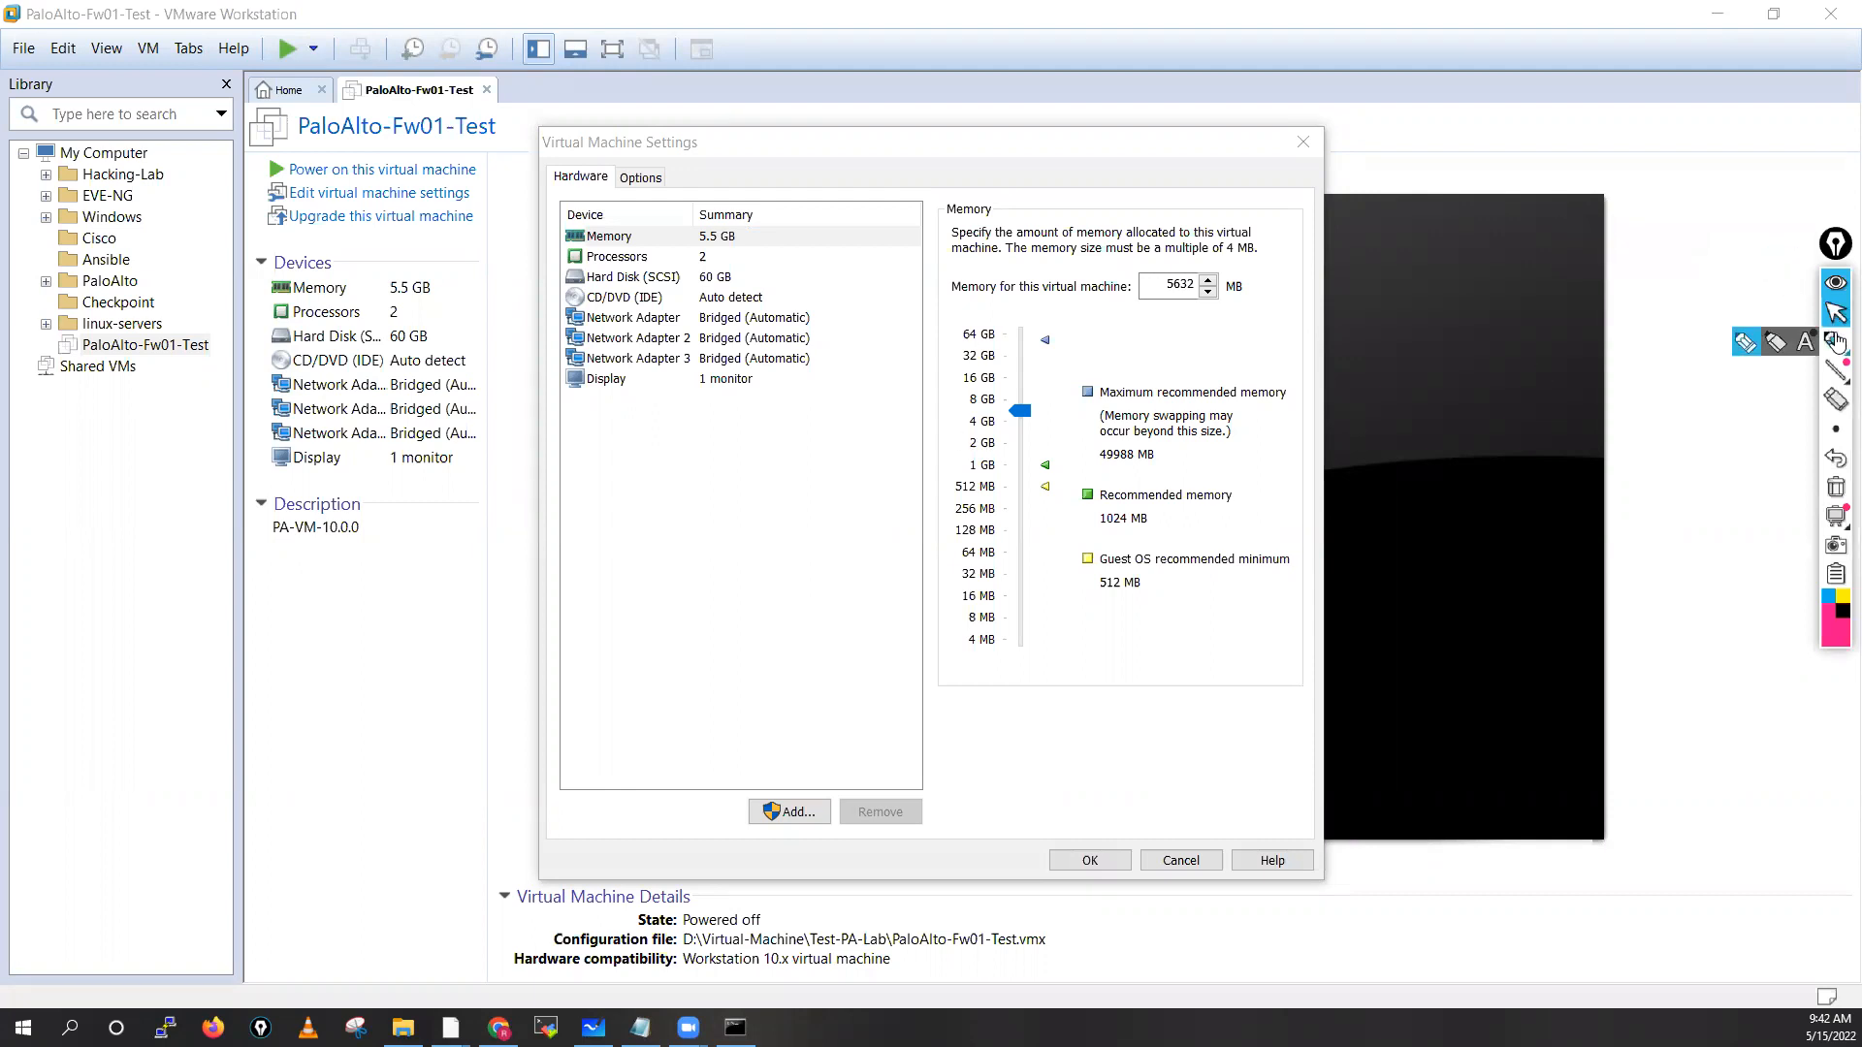
{"action": "left_click", "coordinate": [1836, 341]}
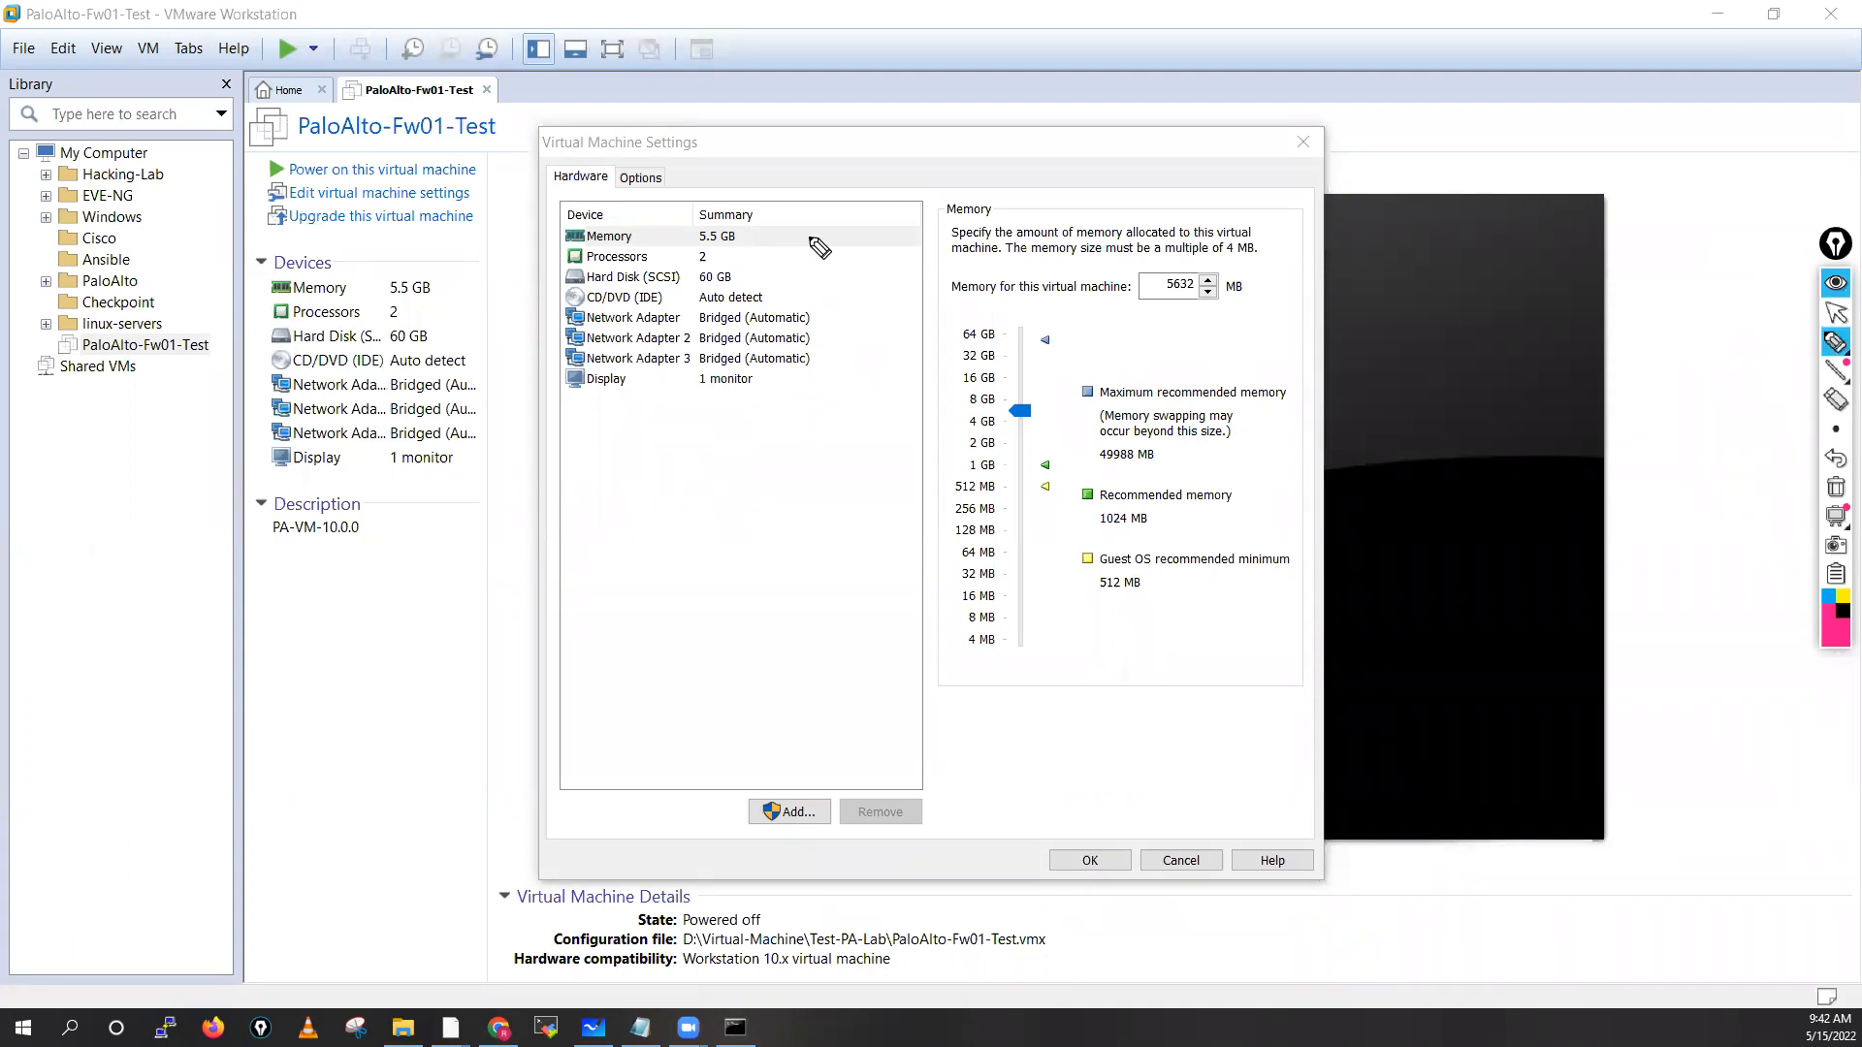
{"action": "left_click_drag", "start_coordinate": [824, 234], "coordinate": [765, 221]}
{"action": "mouse_move", "coordinate": [792, 84]}
{"action": "left_mouse_down"}
{"action": "mouse_move", "coordinate": [792, 113]}
{"action": "mouse_move", "coordinate": [820, 112]}
{"action": "mouse_move", "coordinate": [776, 124]}
{"action": "mouse_move", "coordinate": [844, 92]}
{"action": "mouse_move", "coordinate": [859, 177]}
{"action": "mouse_move", "coordinate": [886, 132]}
{"action": "mouse_move", "coordinate": [907, 136]}
{"action": "left_mouse_up"}
{"action": "mouse_move", "coordinate": [1076, 114]}
{"action": "left_mouse_down"}
{"action": "mouse_move", "coordinate": [1077, 149]}
{"action": "mouse_move", "coordinate": [1096, 117]}
{"action": "mouse_move", "coordinate": [1189, 97]}
{"action": "left_mouse_up"}
{"action": "left_click", "coordinate": [1122, 133]}
{"action": "left_click", "coordinate": [1163, 130]}
{"action": "left_click_drag", "start_coordinate": [1035, 139], "coordinate": [1107, 92]}
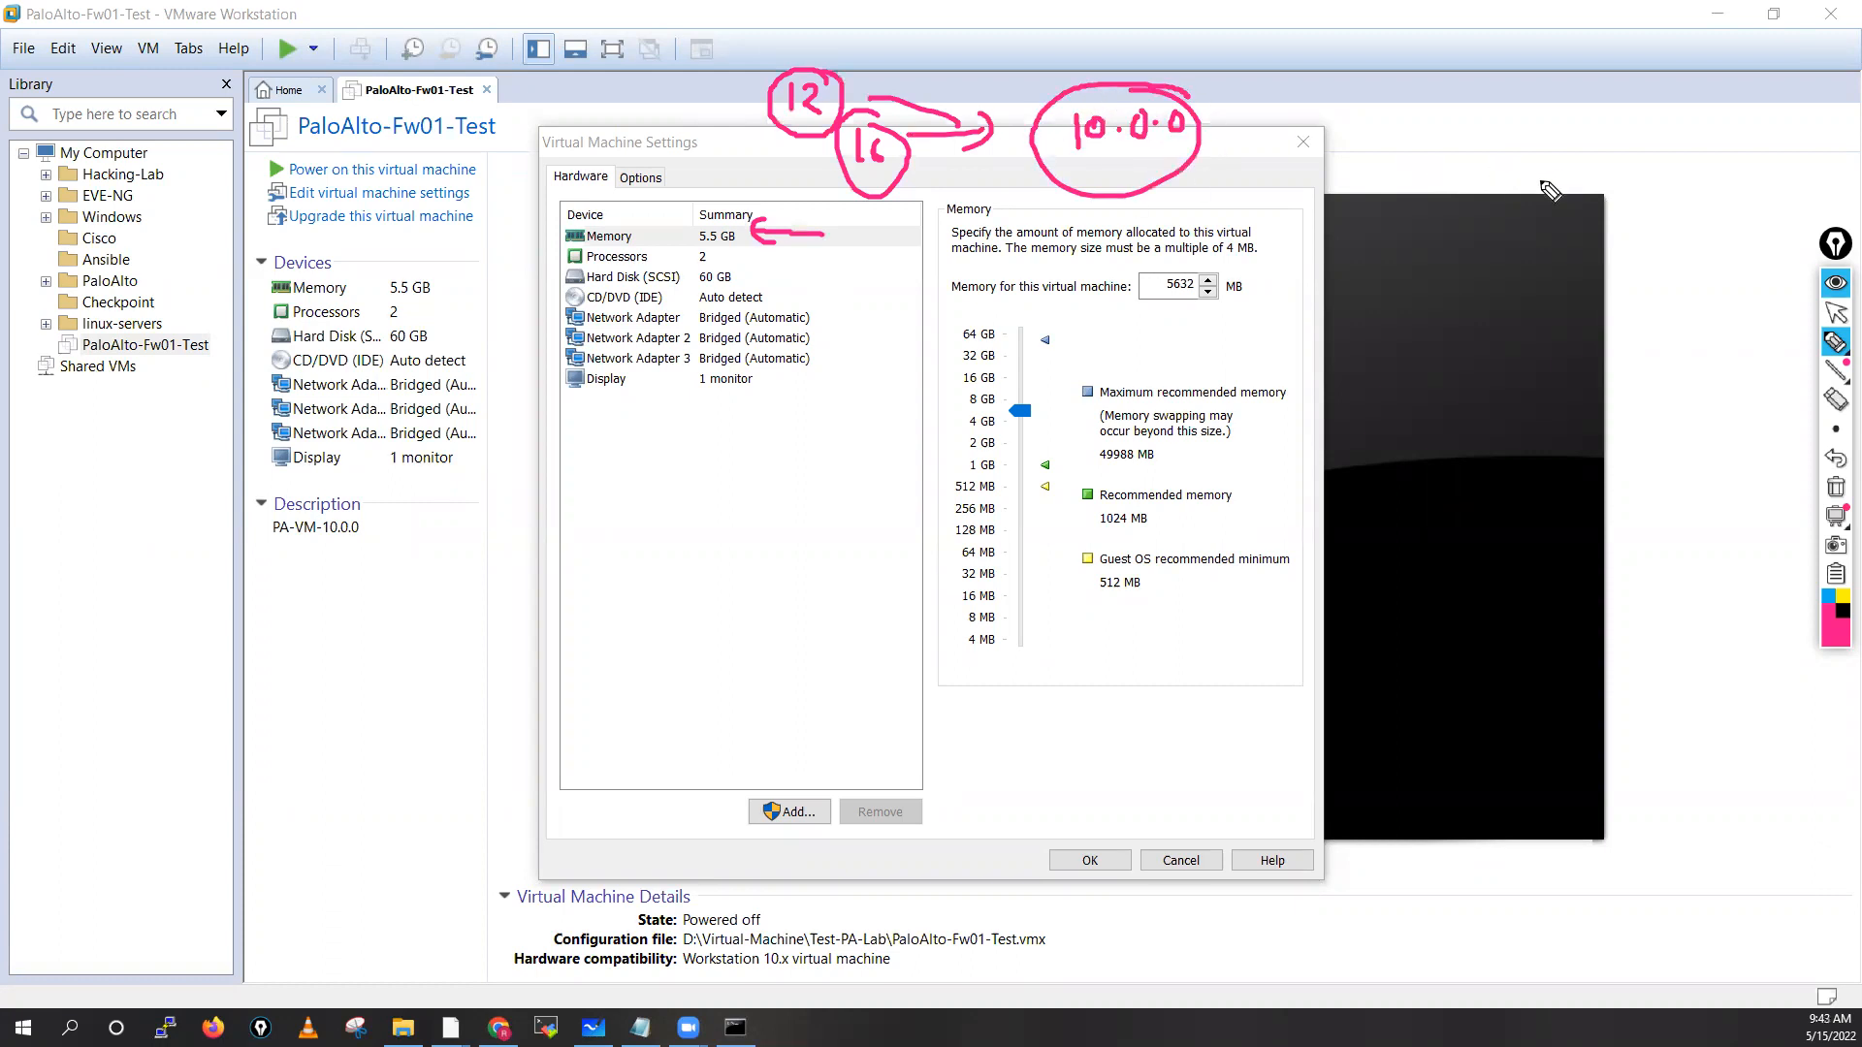
{"action": "mouse_move", "coordinate": [1582, 130]}
{"action": "left_mouse_down"}
{"action": "mouse_move", "coordinate": [1575, 155]}
{"action": "mouse_move", "coordinate": [1639, 145]}
{"action": "mouse_move", "coordinate": [1556, 164]}
{"action": "mouse_move", "coordinate": [1590, 103]}
{"action": "left_mouse_up"}
{"action": "left_click", "coordinate": [1600, 143]}
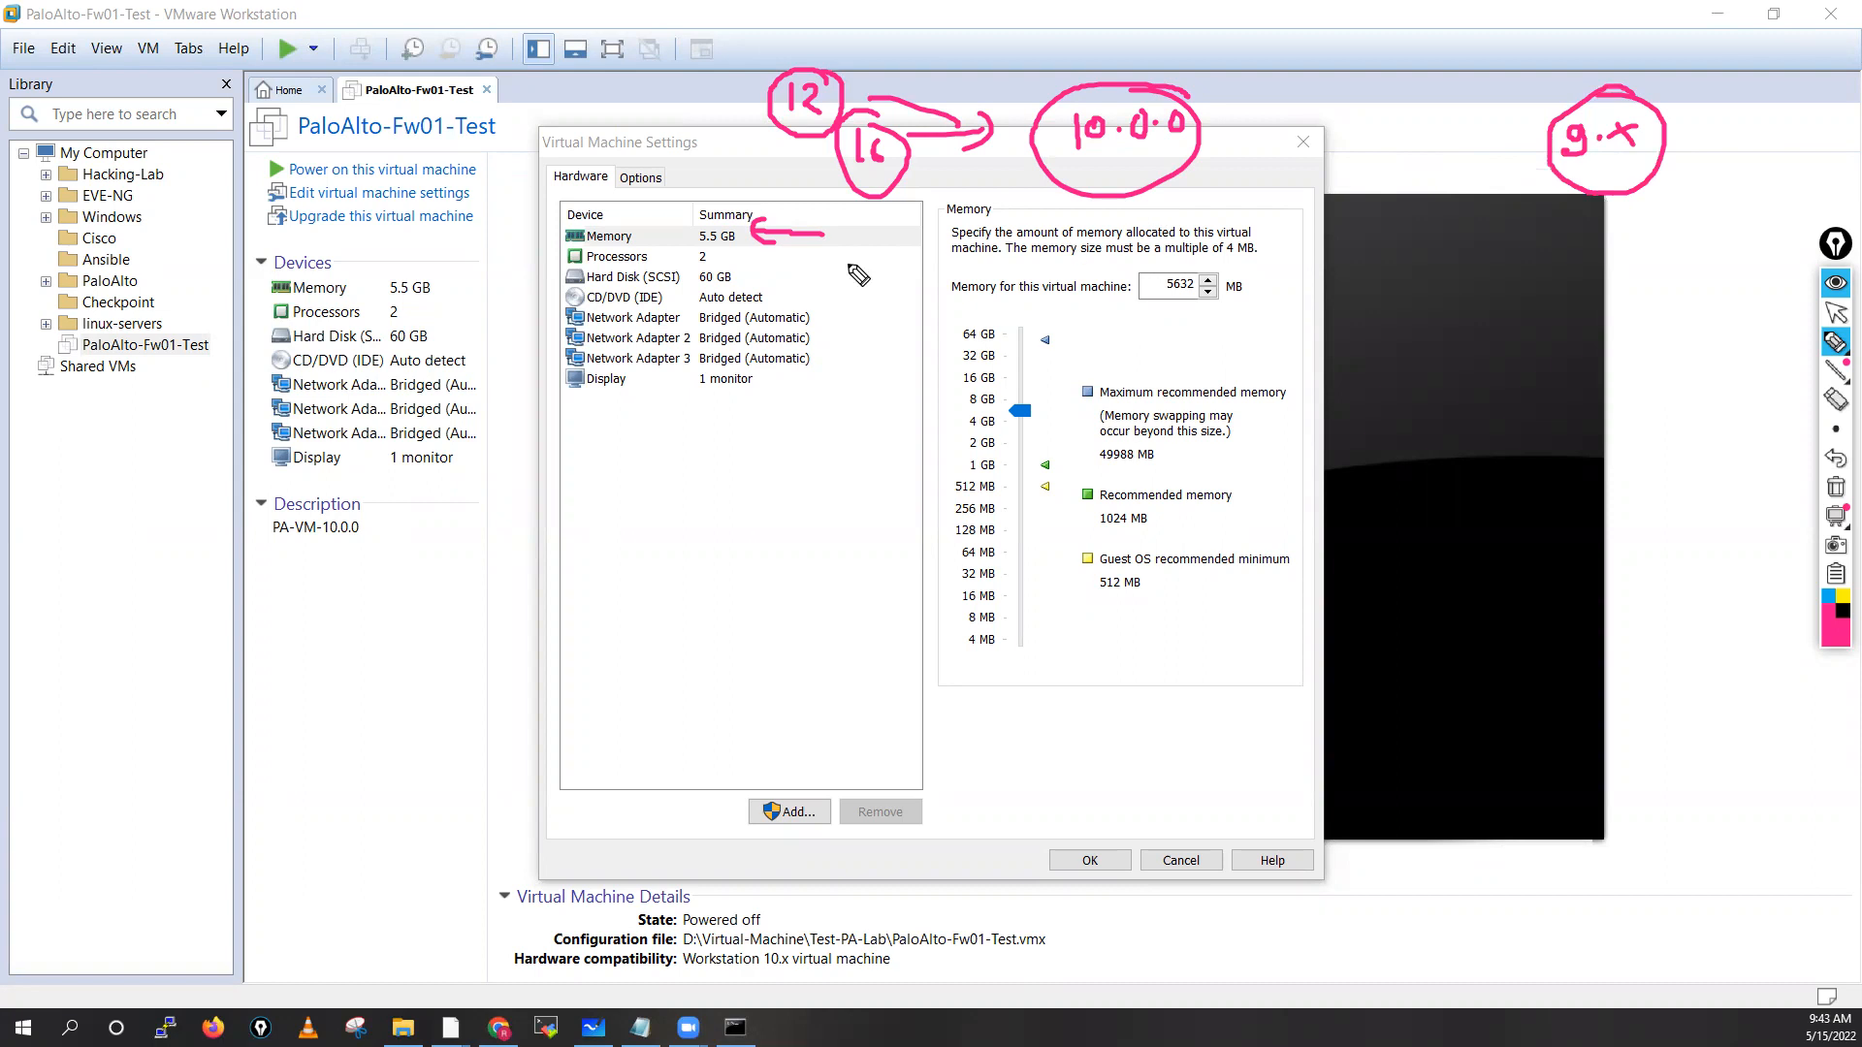
{"action": "left_click_drag", "start_coordinate": [1491, 192], "coordinate": [1548, 155]}
{"action": "mouse_move", "coordinate": [729, 217]}
{"action": "left_mouse_down"}
{"action": "mouse_move", "coordinate": [701, 219]}
{"action": "mouse_move", "coordinate": [732, 254]}
{"action": "mouse_move", "coordinate": [704, 233]}
{"action": "left_mouse_up"}
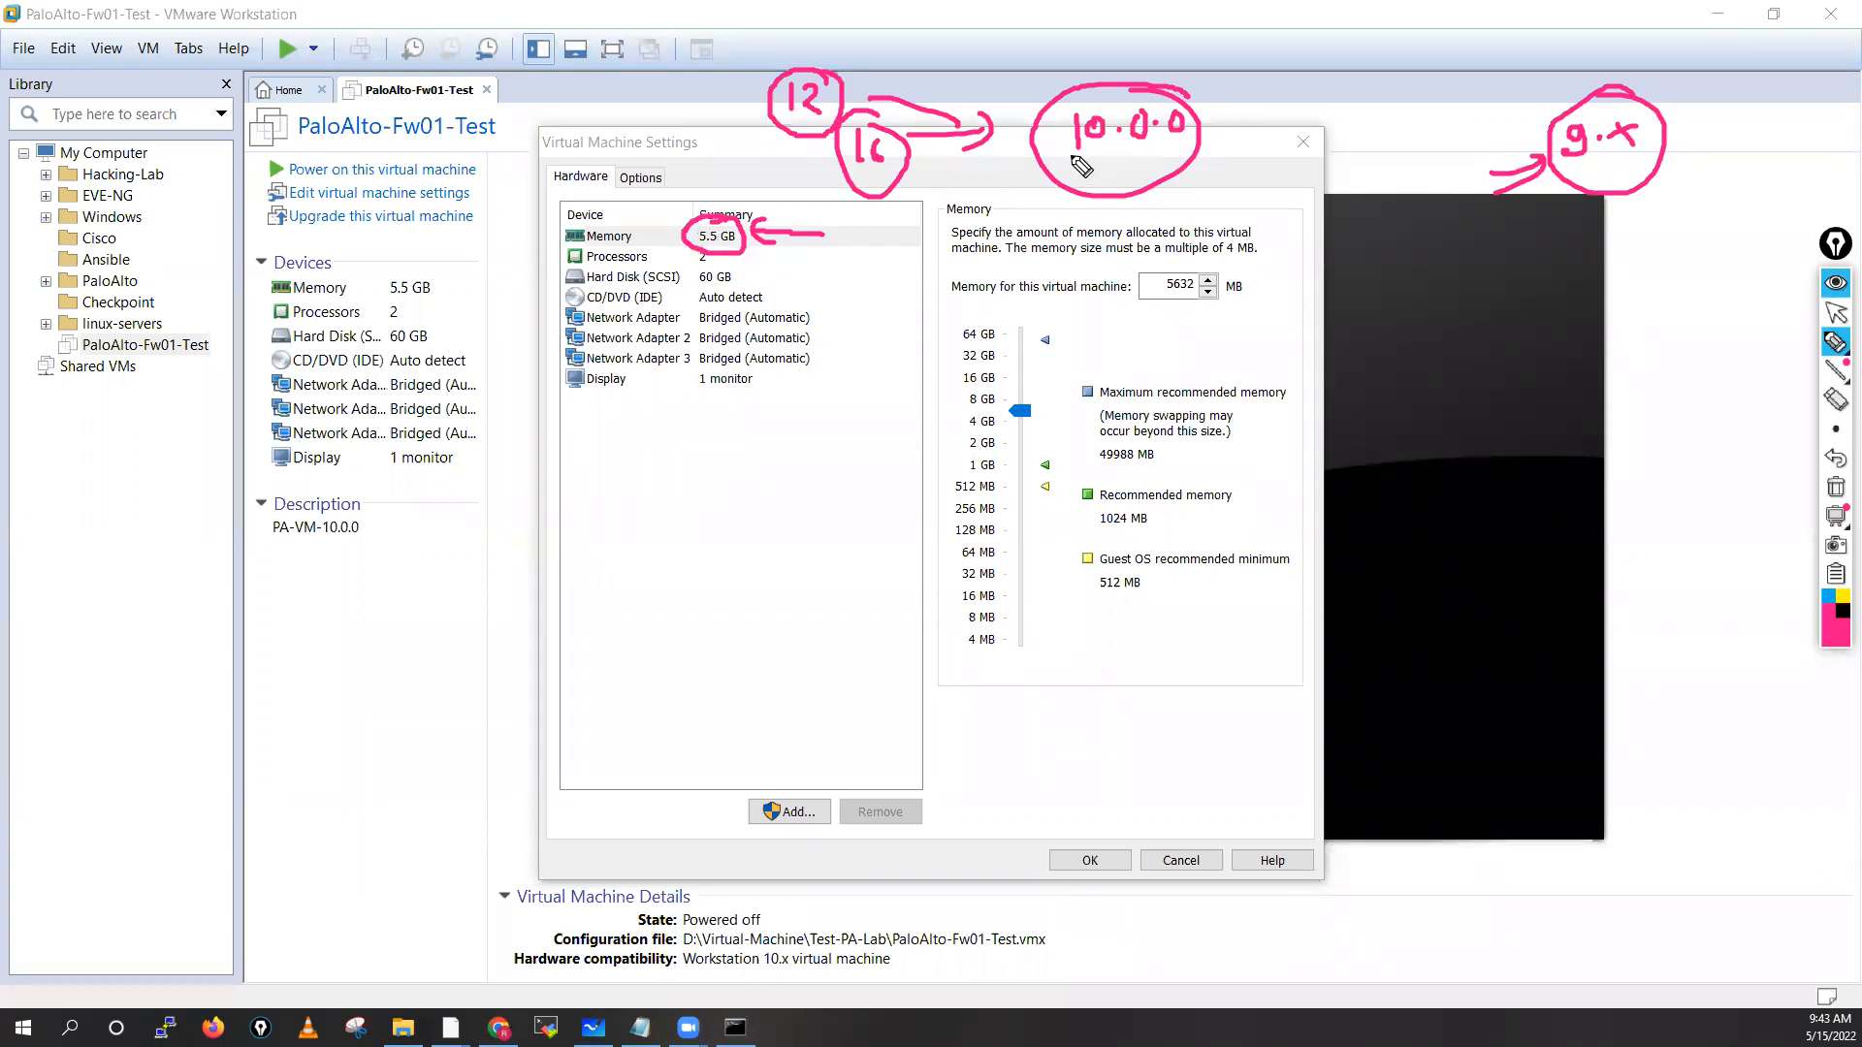
{"action": "mouse_move", "coordinate": [1267, 74]}
{"action": "left_mouse_down"}
{"action": "mouse_move", "coordinate": [1262, 97]}
{"action": "mouse_move", "coordinate": [1354, 97]}
{"action": "mouse_move", "coordinate": [1348, 77]}
{"action": "mouse_move", "coordinate": [1227, 121]}
{"action": "mouse_move", "coordinate": [1354, 133]}
{"action": "left_mouse_up"}
{"action": "left_click", "coordinate": [1836, 490]}
{"action": "left_click", "coordinate": [1835, 316]}
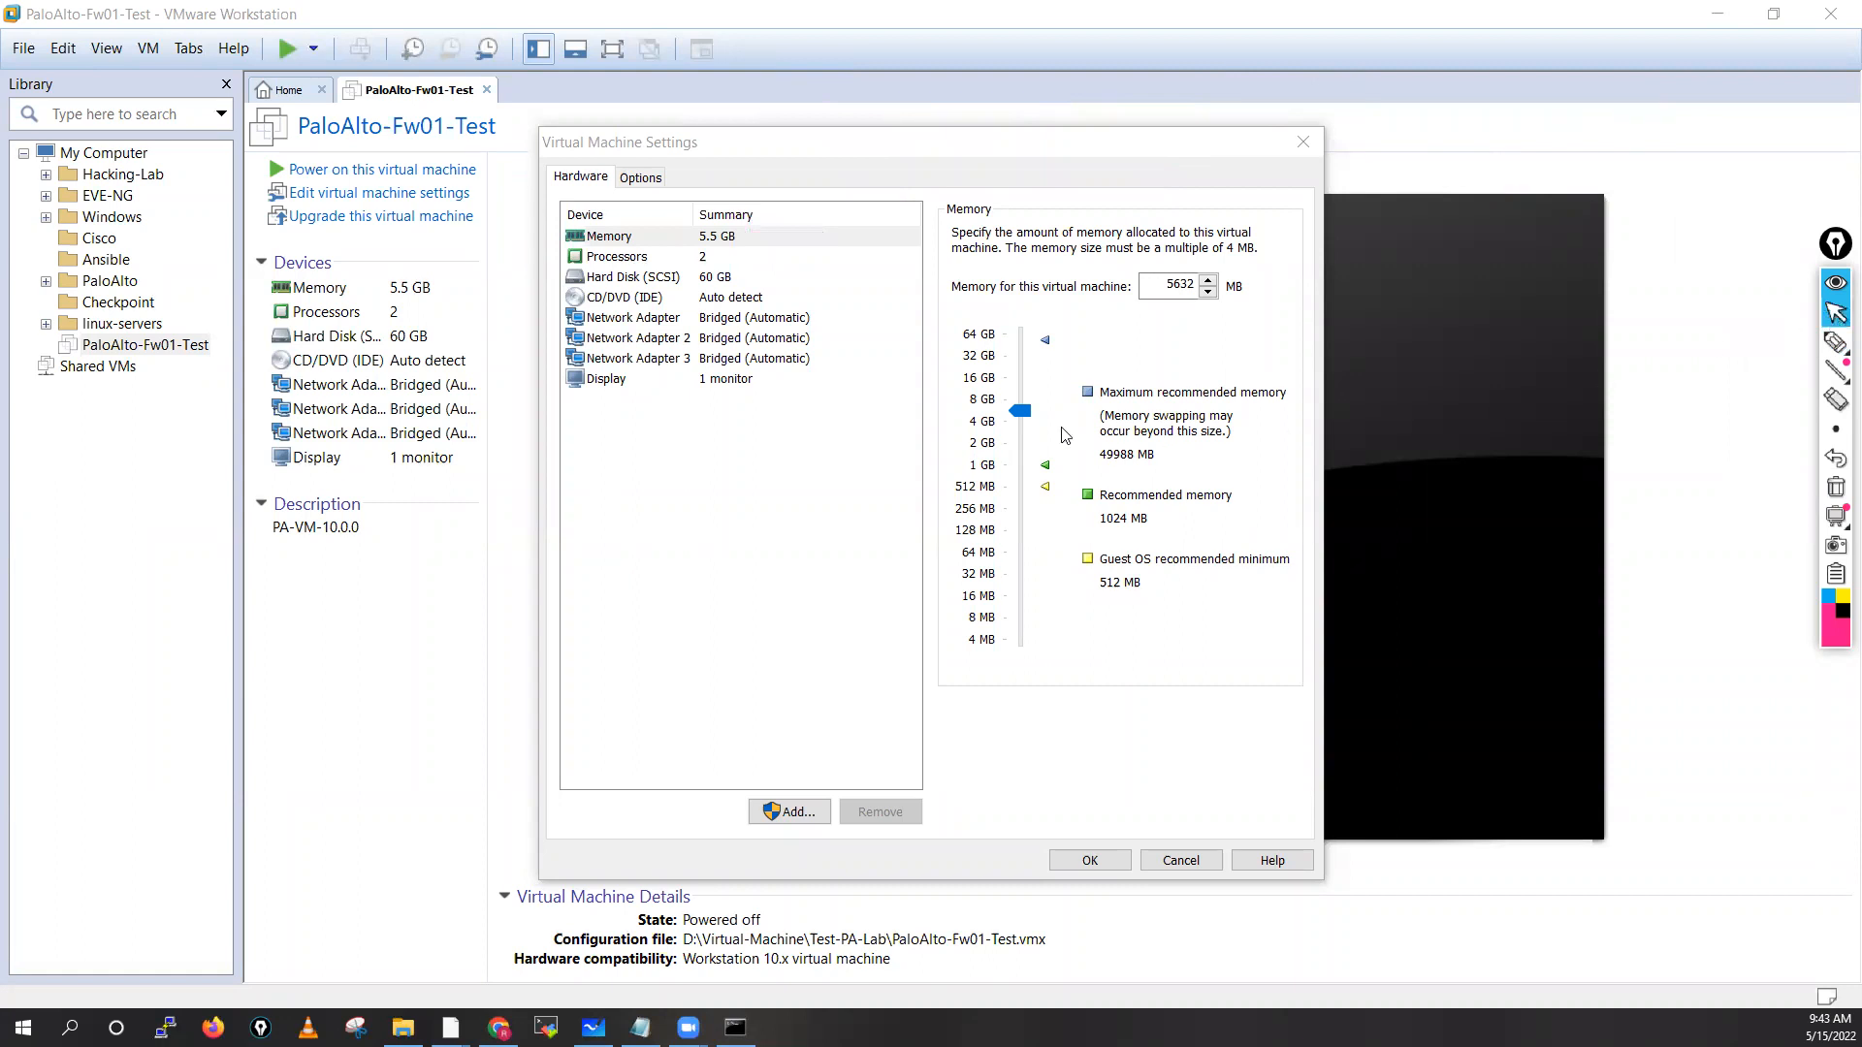
Set the VM memory to 8192 MB and review the processor, disk, CD/DVD and adapter settings
{"action": "left_click", "coordinate": [984, 405]}
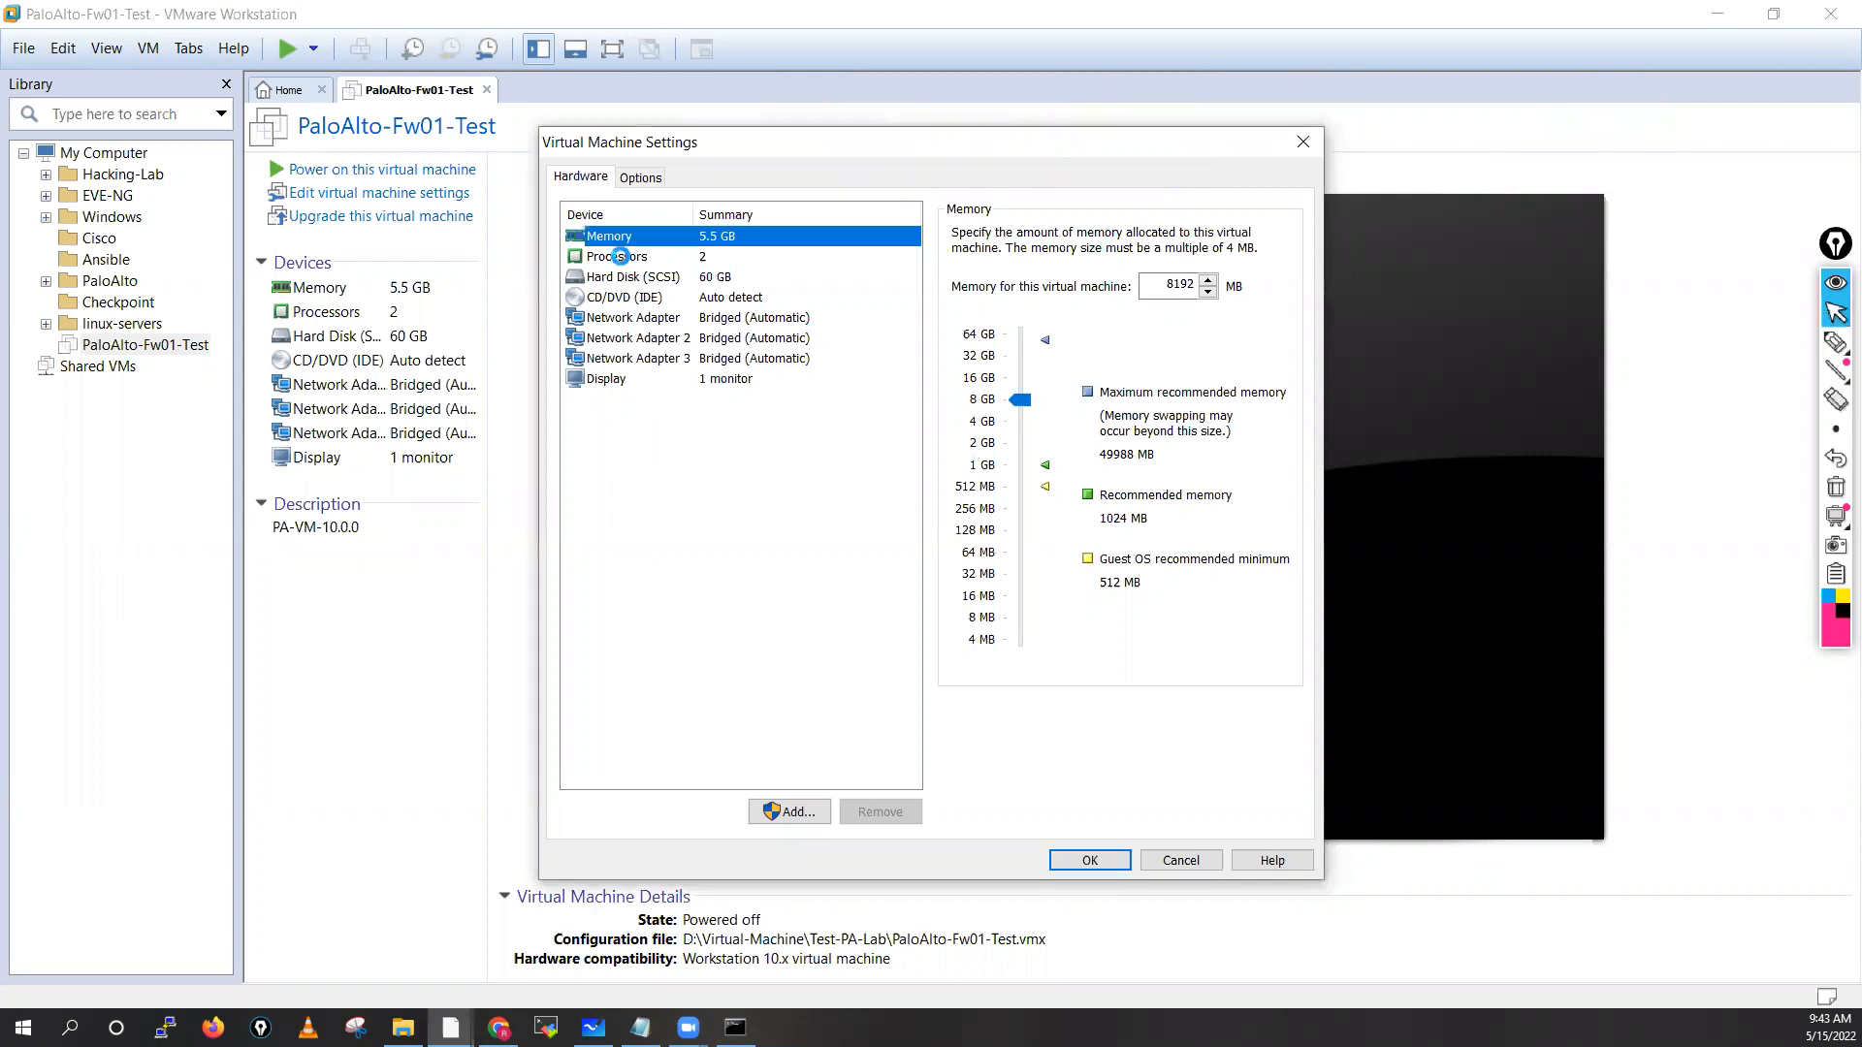
{"action": "left_click", "coordinate": [625, 258]}
{"action": "left_click", "coordinate": [630, 278]}
{"action": "left_click", "coordinate": [631, 297]}
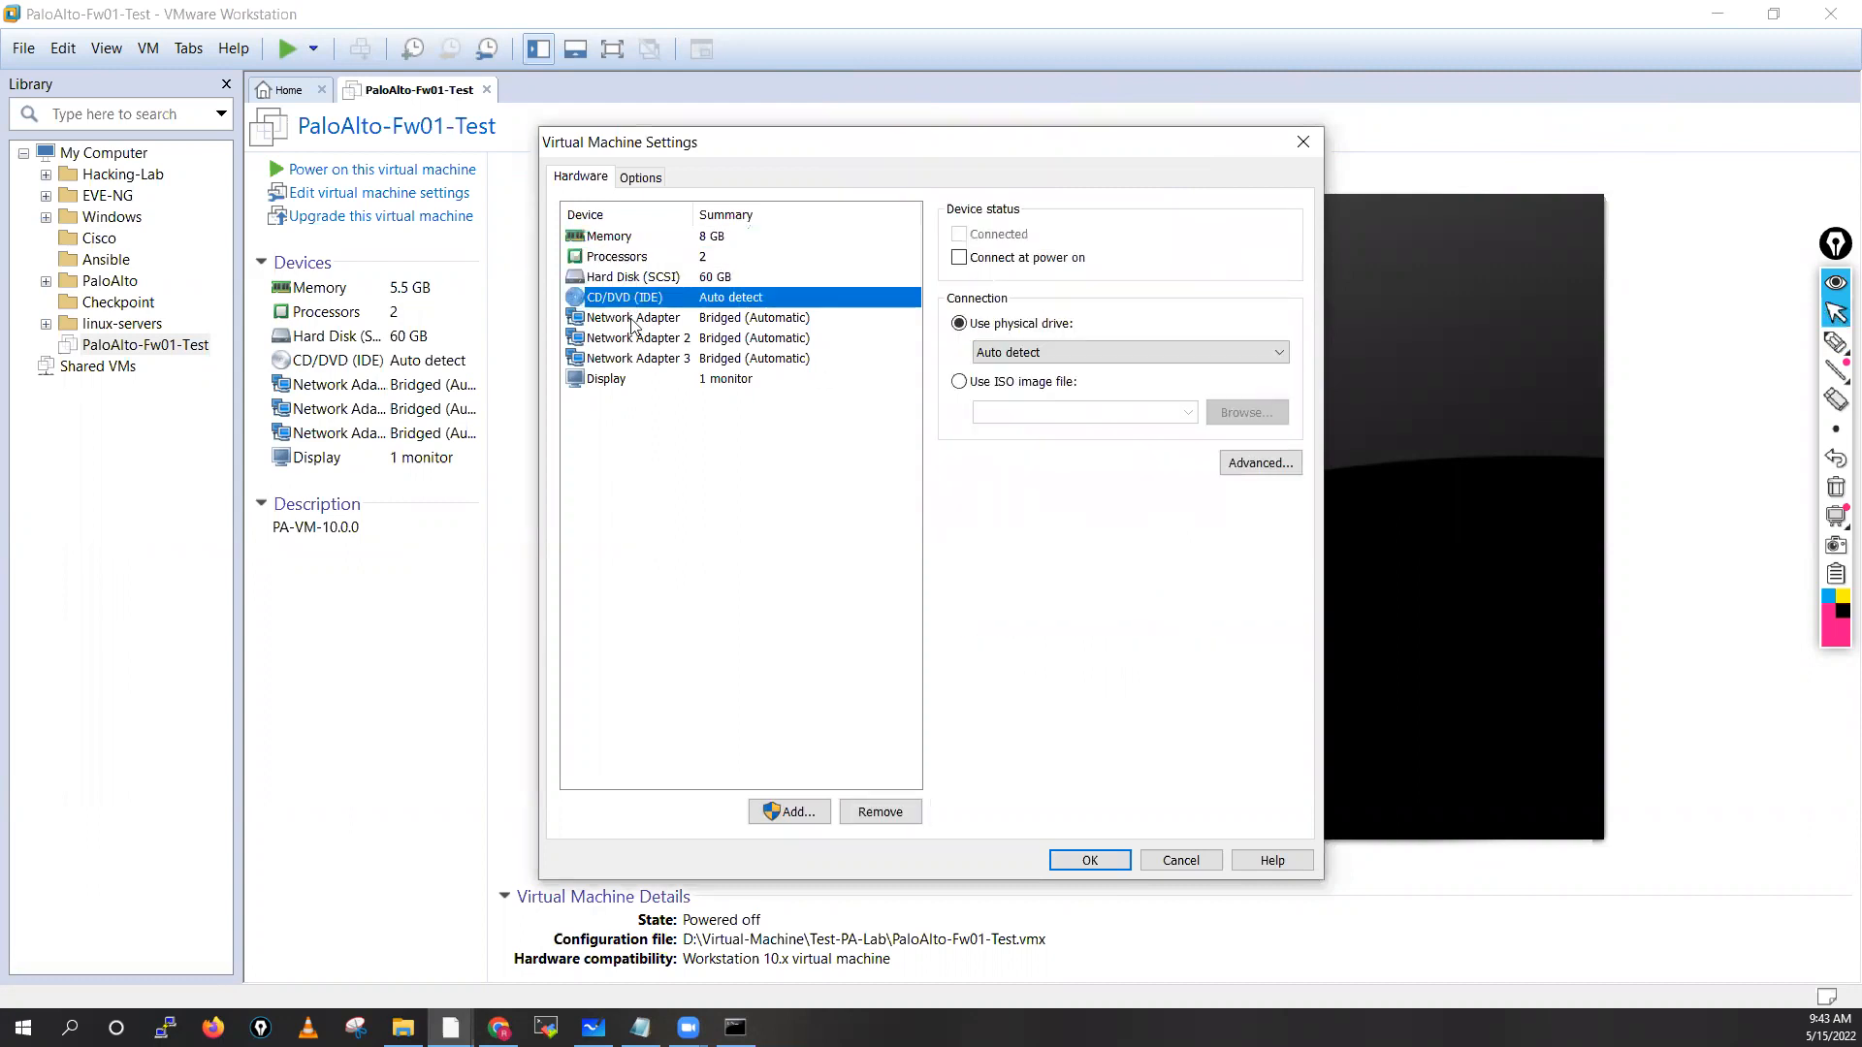
{"action": "left_click", "coordinate": [635, 318]}
{"action": "left_click", "coordinate": [642, 338]}
{"action": "left_click", "coordinate": [652, 359]}
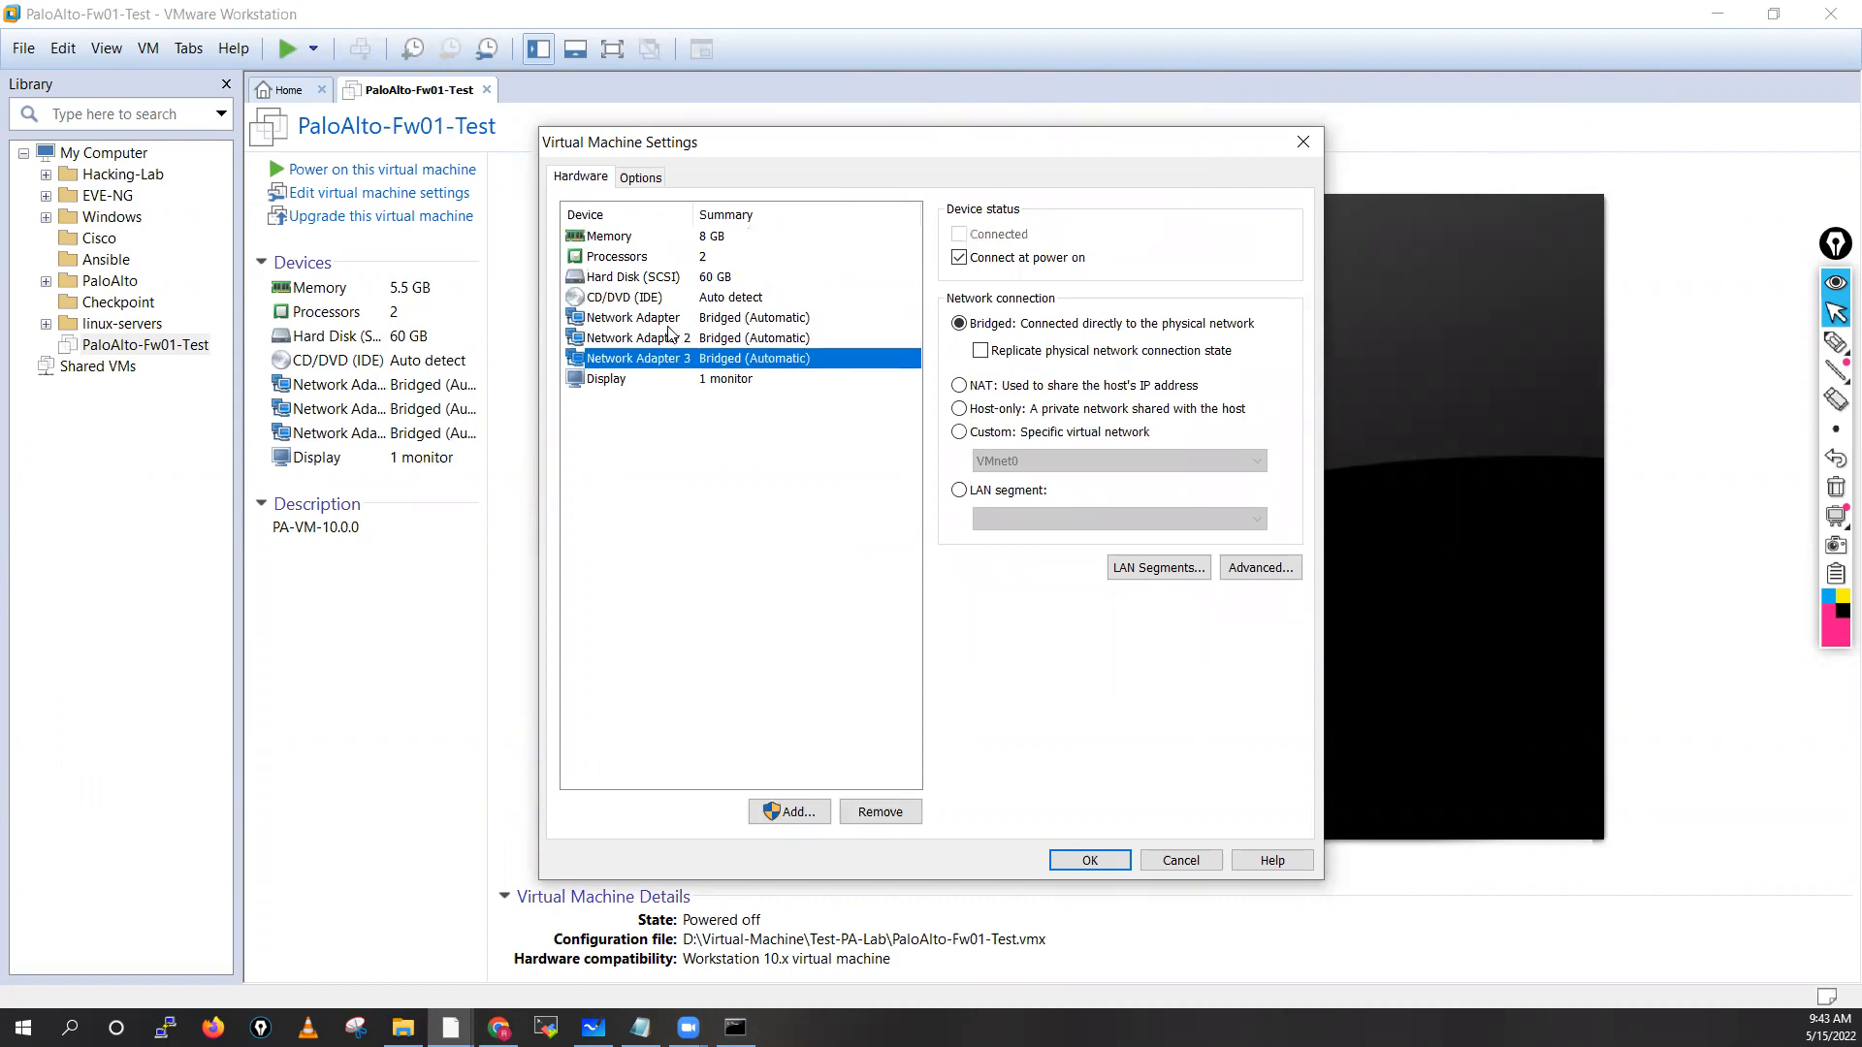
{"action": "left_click", "coordinate": [647, 242]}
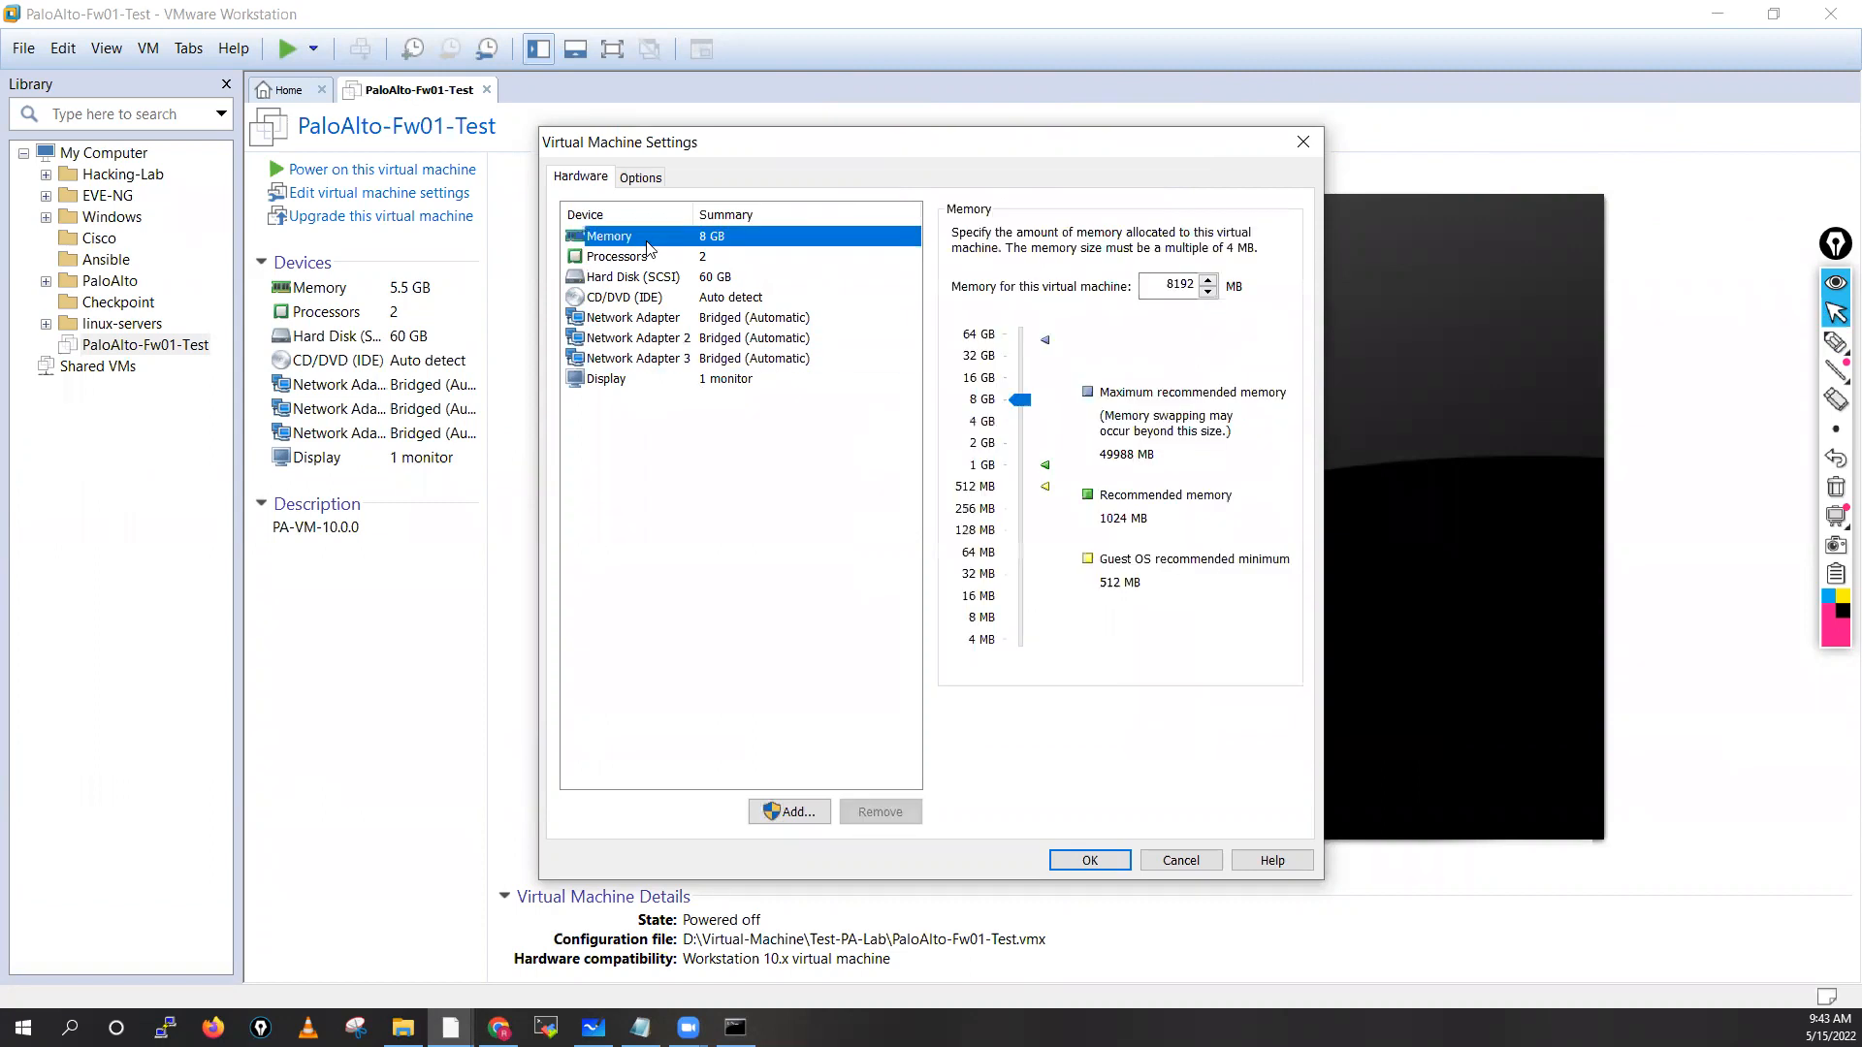
Add two more network adapters, making five adapters in total
{"action": "left_click", "coordinate": [801, 814]}
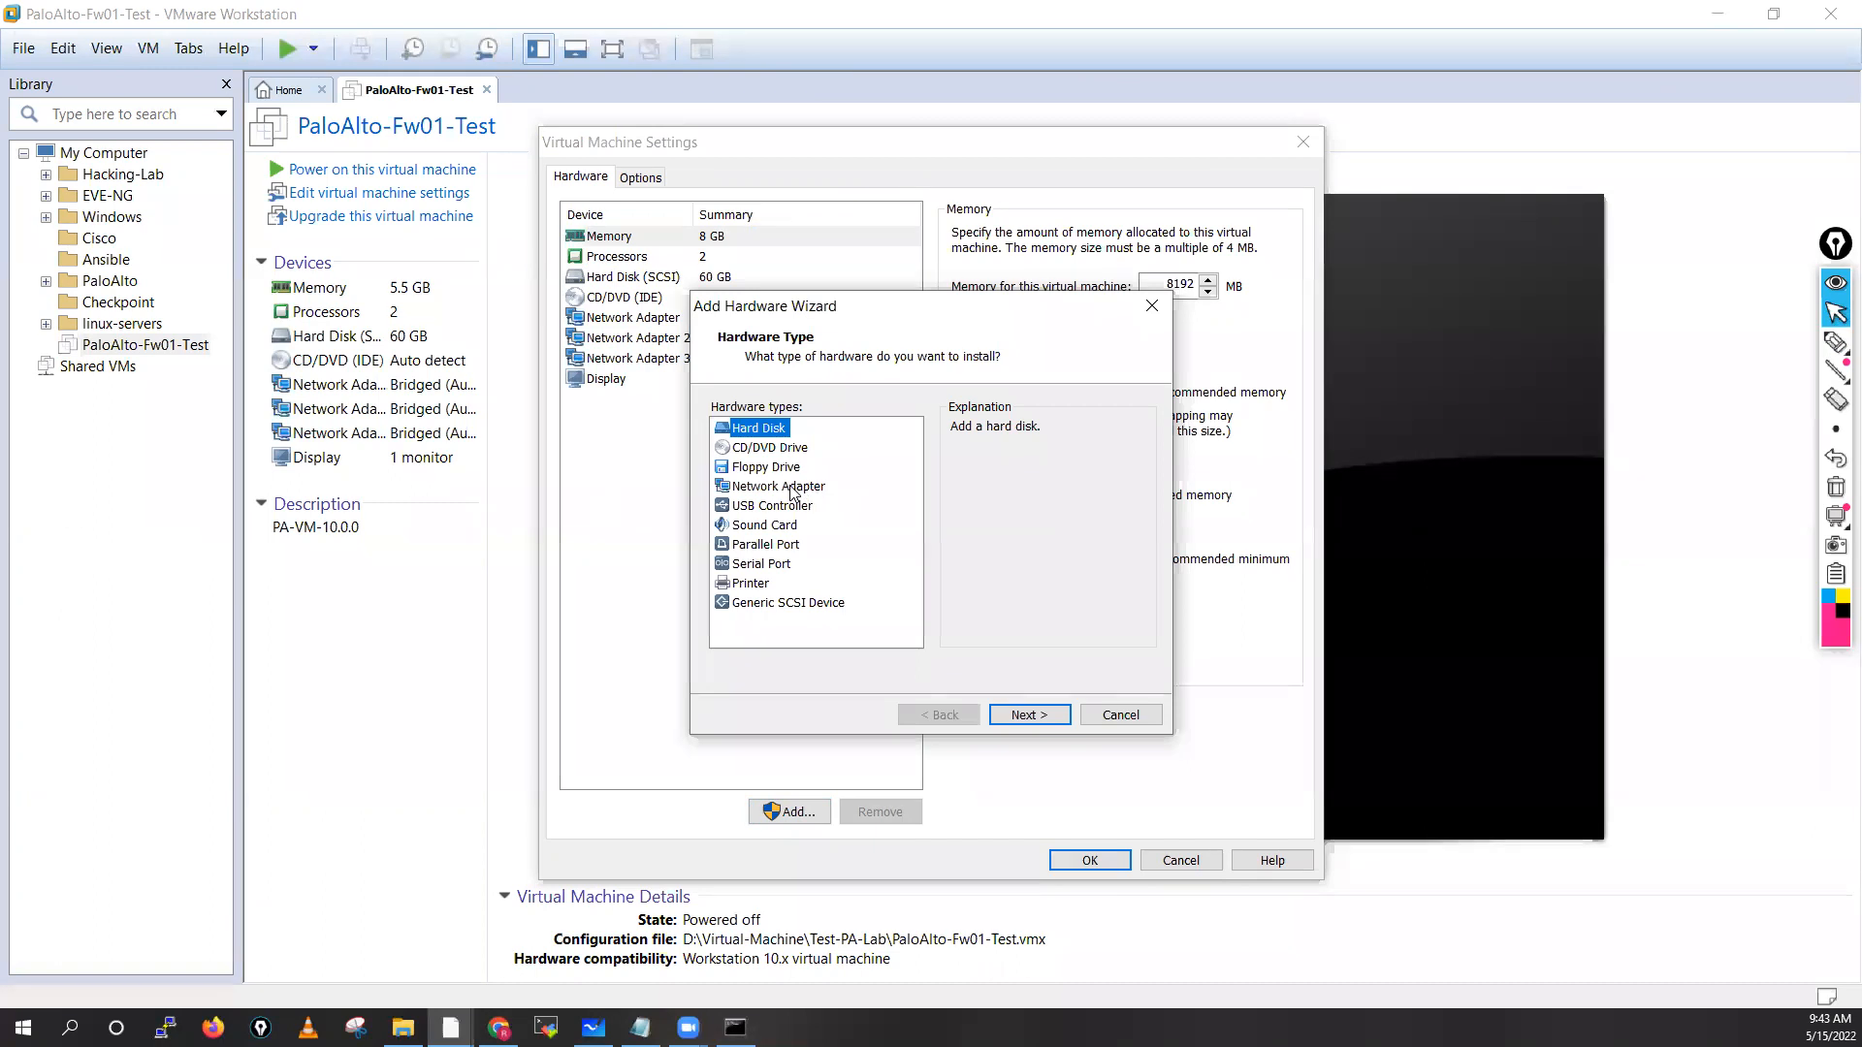
{"action": "left_click", "coordinate": [811, 488]}
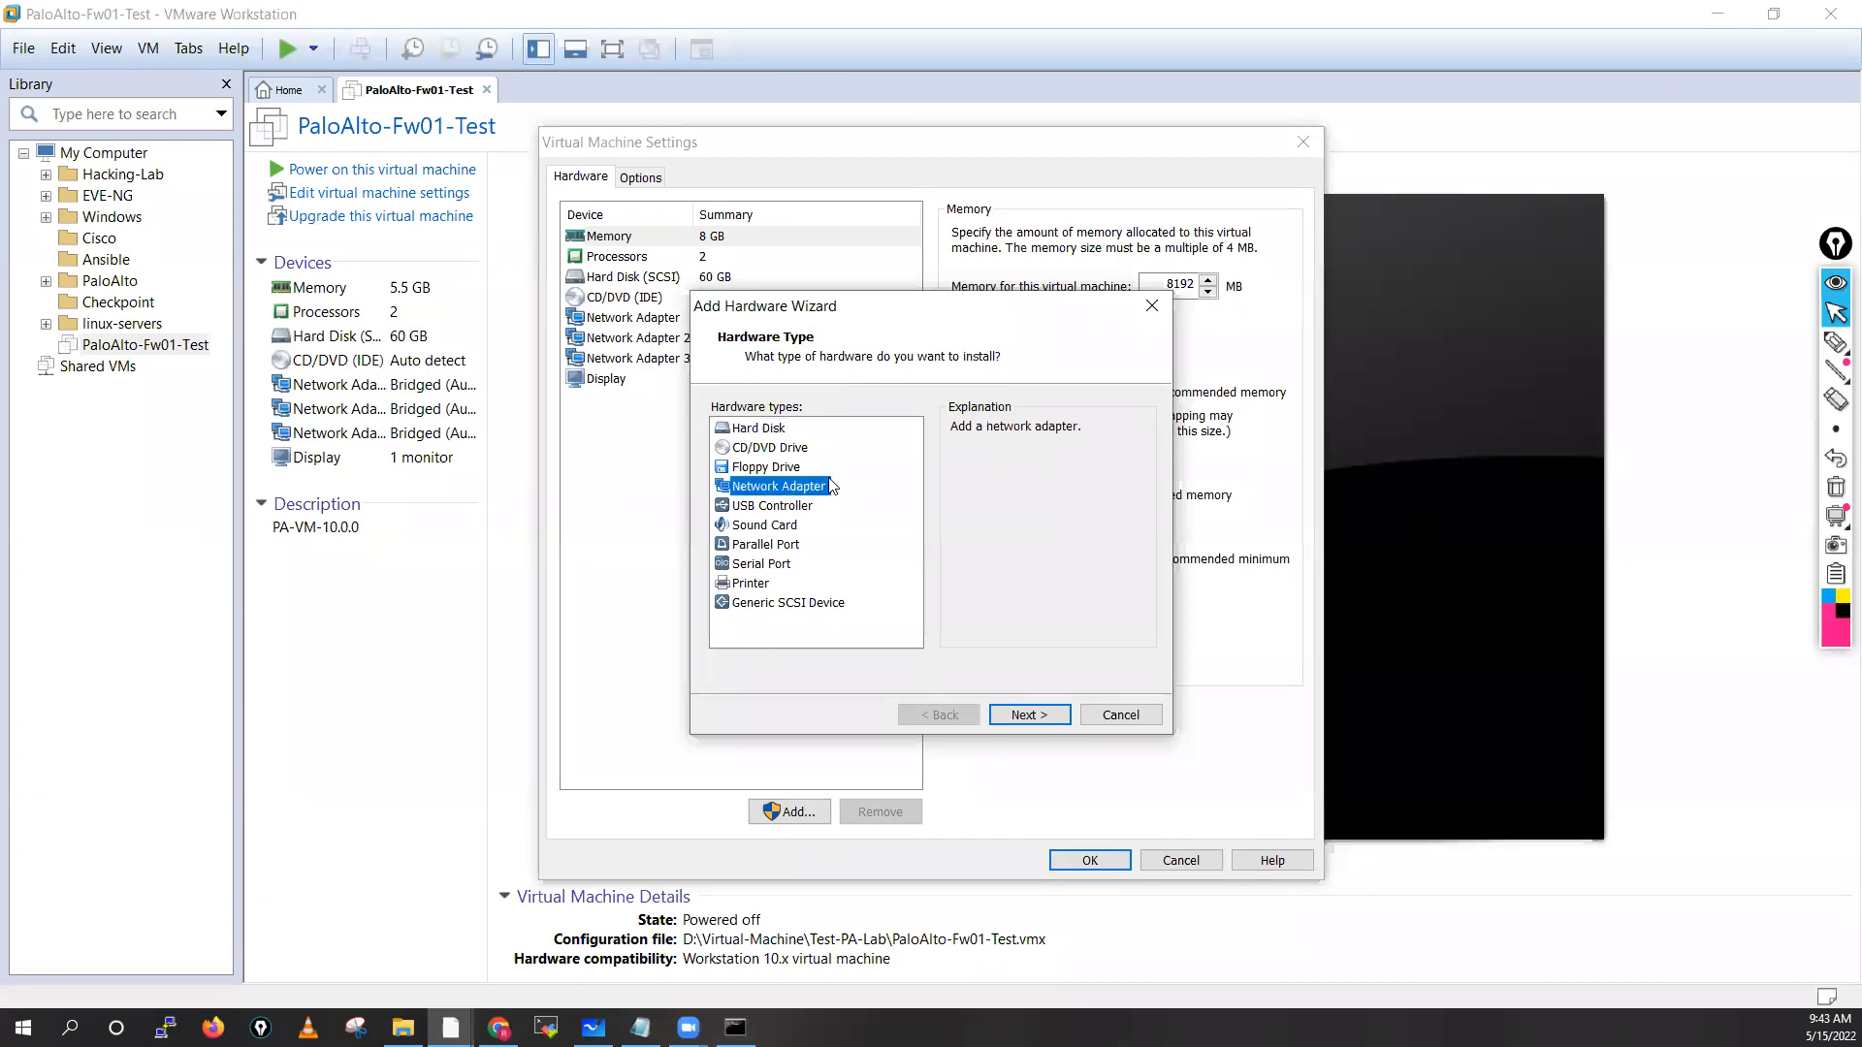
{"action": "left_click", "coordinate": [1028, 715]}
{"action": "left_click", "coordinate": [1028, 716]}
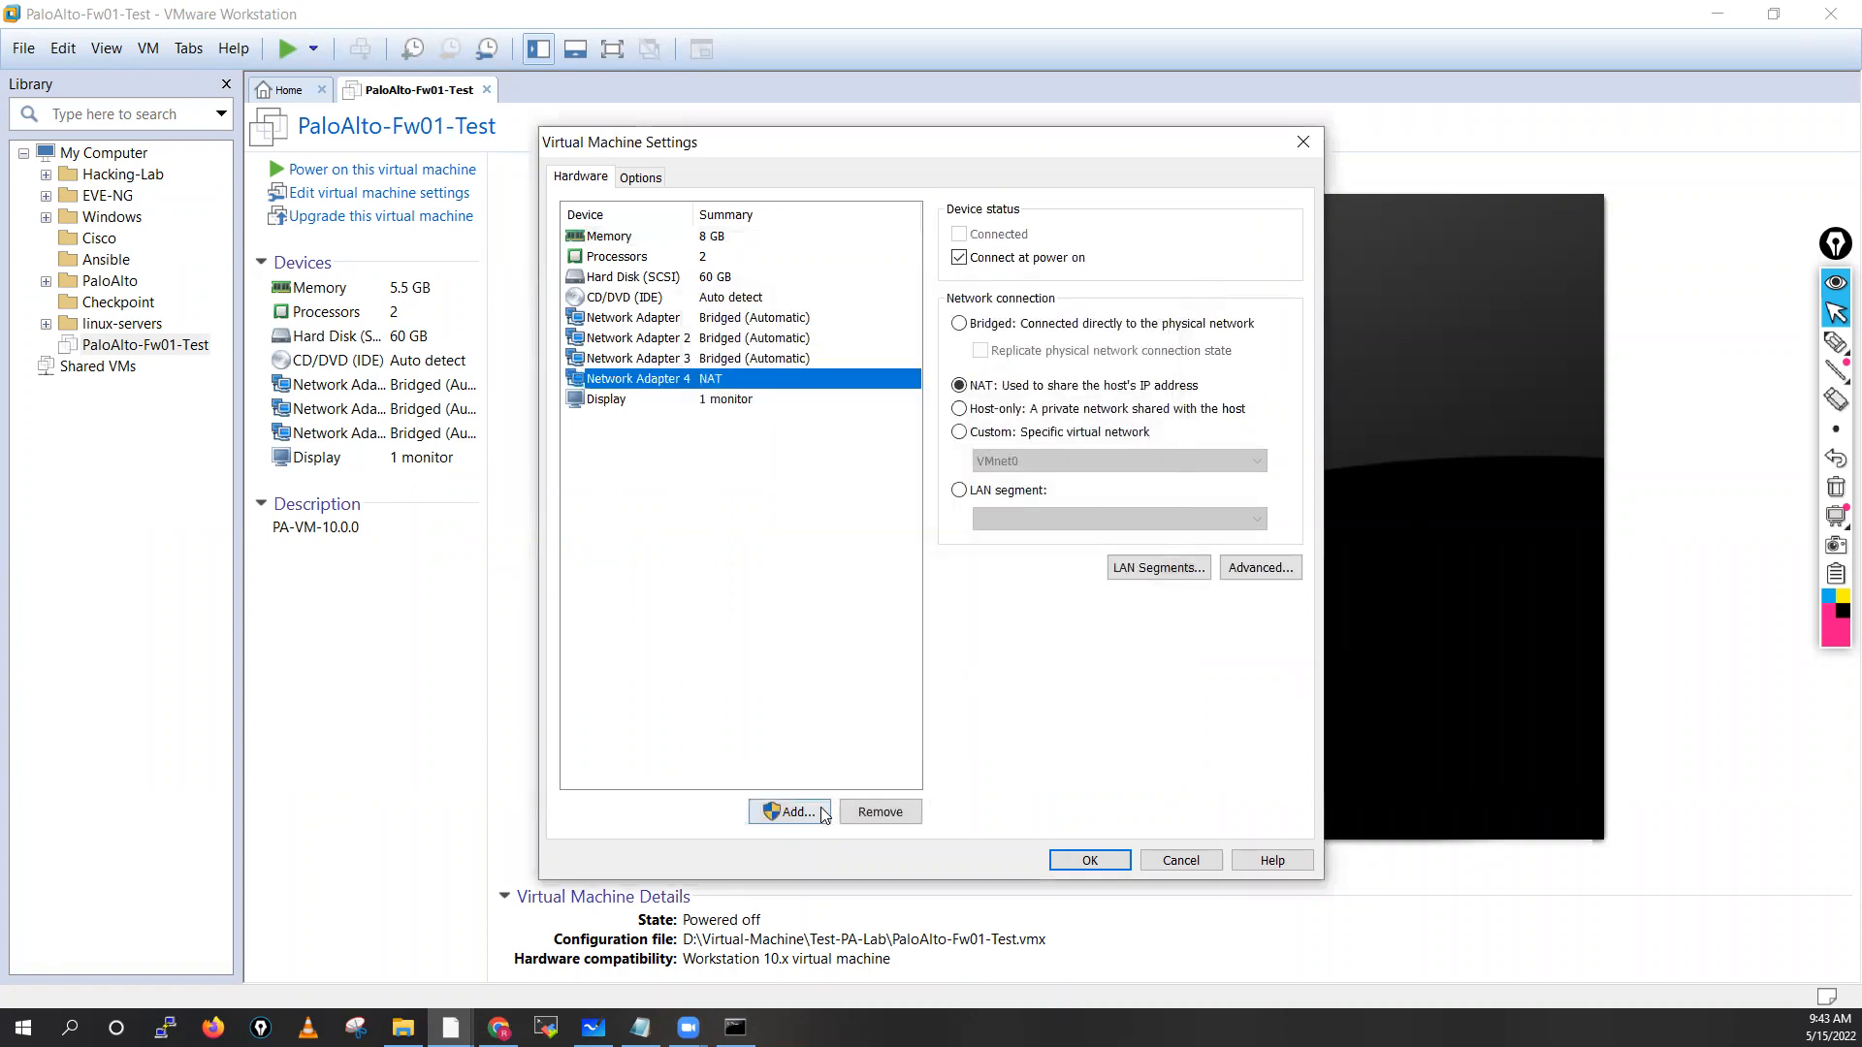
{"action": "left_click", "coordinate": [823, 815]}
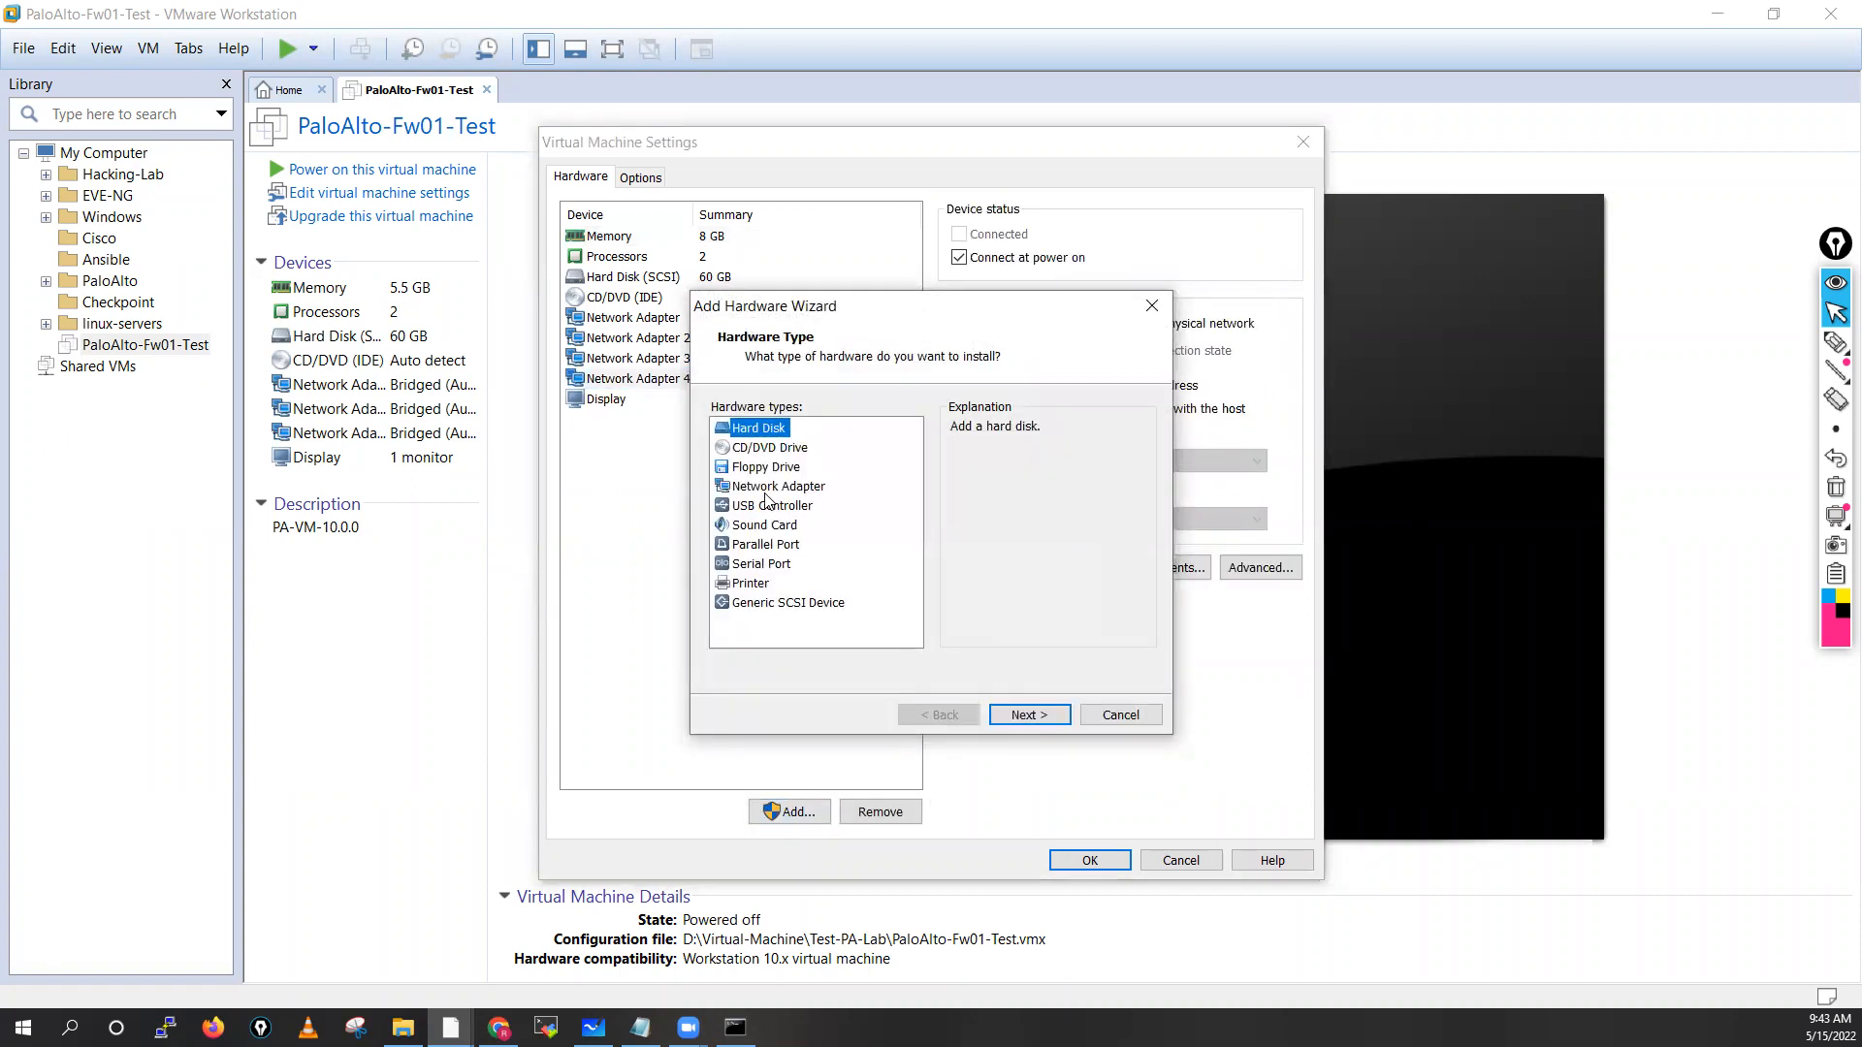
{"action": "left_click", "coordinate": [771, 487]}
{"action": "left_click", "coordinate": [1026, 714]}
{"action": "left_click", "coordinate": [999, 718]}
Review the settings of all five network adapters
{"action": "left_click", "coordinate": [697, 325]}
{"action": "left_click", "coordinate": [697, 339]}
{"action": "left_click", "coordinate": [697, 359]}
{"action": "left_click", "coordinate": [697, 379]}
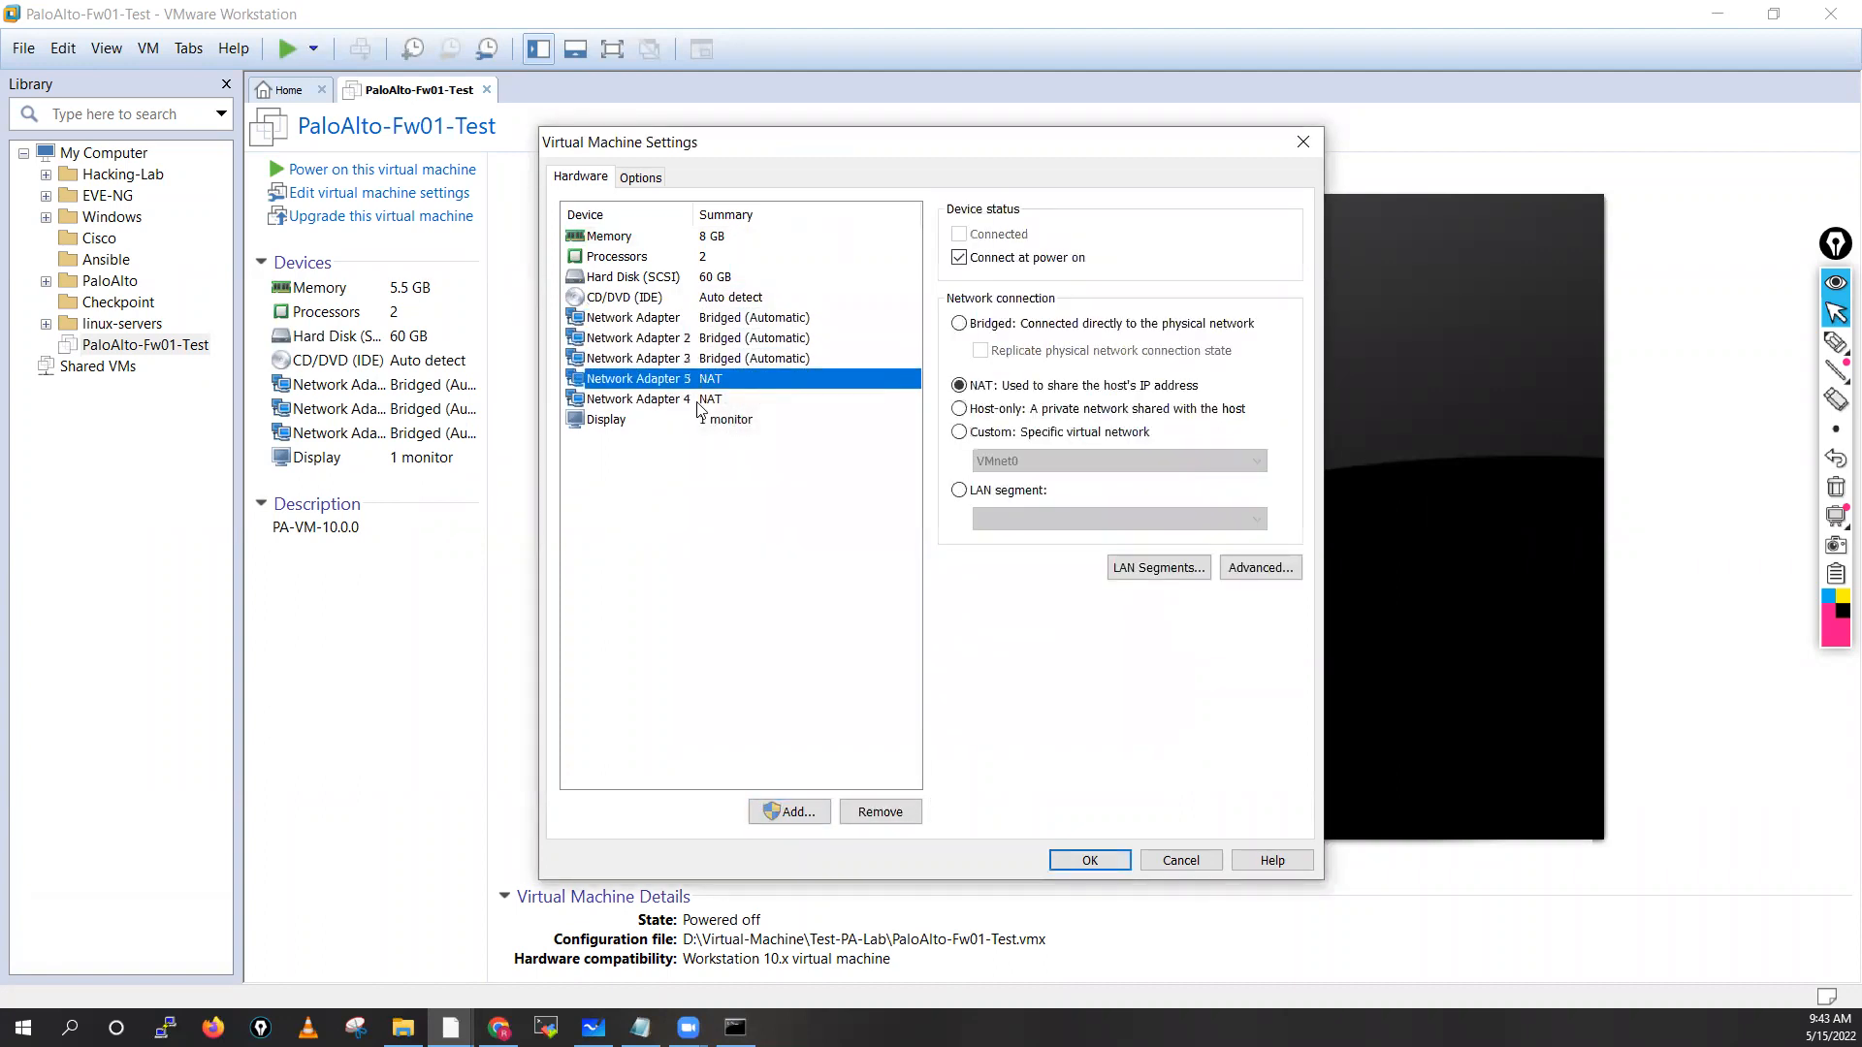
{"action": "left_click", "coordinate": [697, 402]}
{"action": "left_click", "coordinate": [698, 320]}
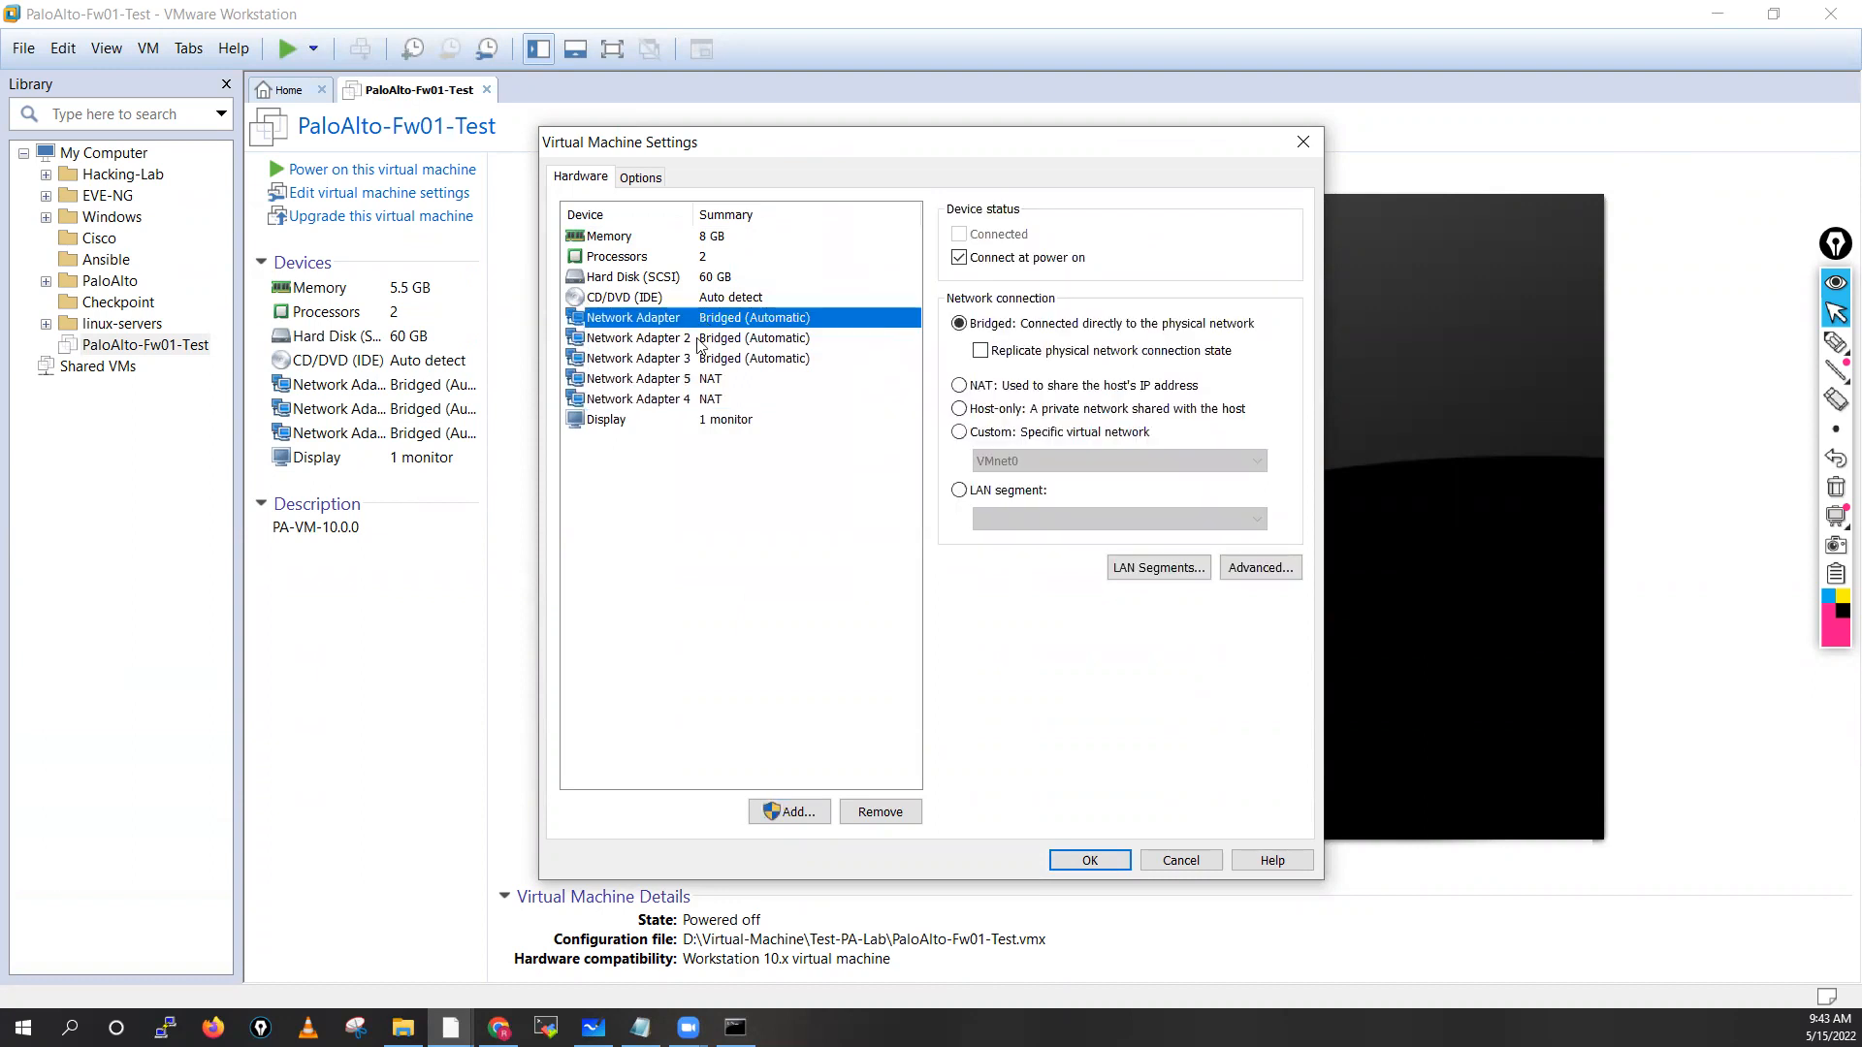
{"action": "left_click", "coordinate": [698, 340]}
{"action": "left_click", "coordinate": [699, 358]}
{"action": "left_click", "coordinate": [699, 380]}
Set the first Network Adapter to NAT and Network Adapter 3 to Custom: Specific virtual network
{"action": "left_click", "coordinate": [702, 401]}
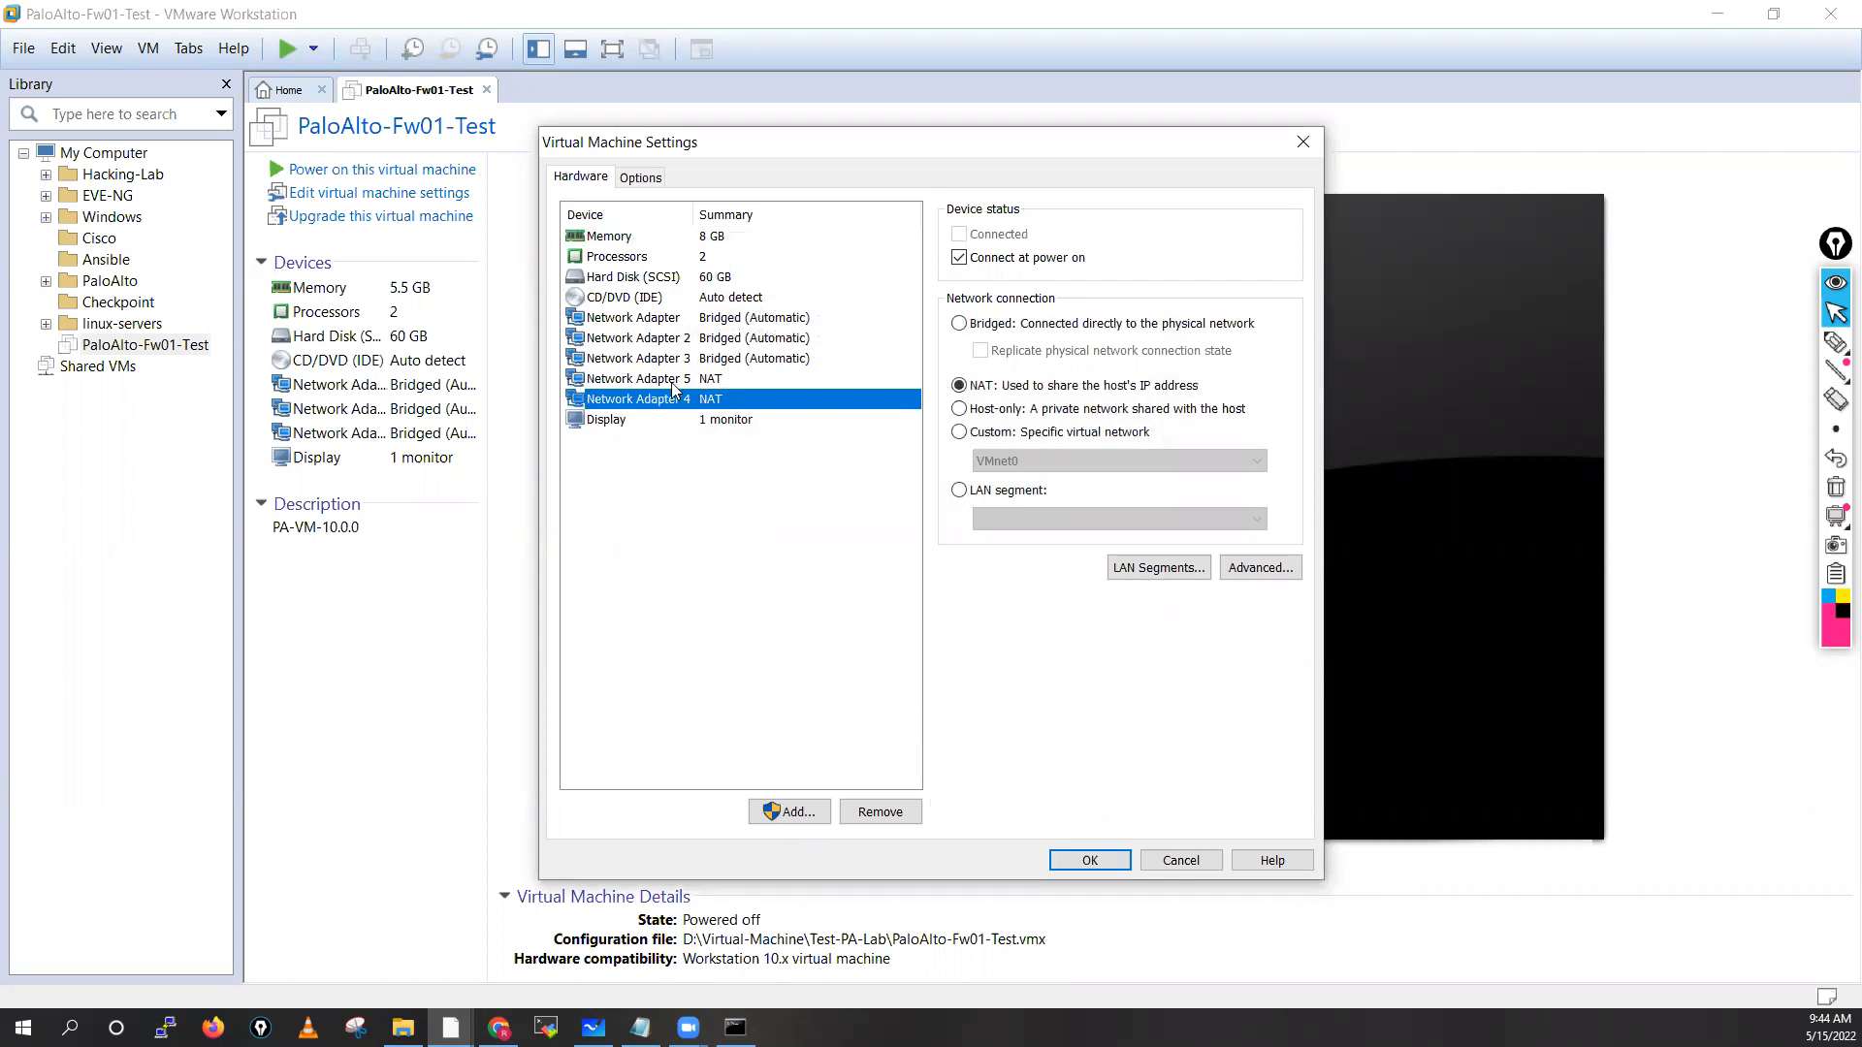
{"action": "left_click", "coordinate": [629, 321]}
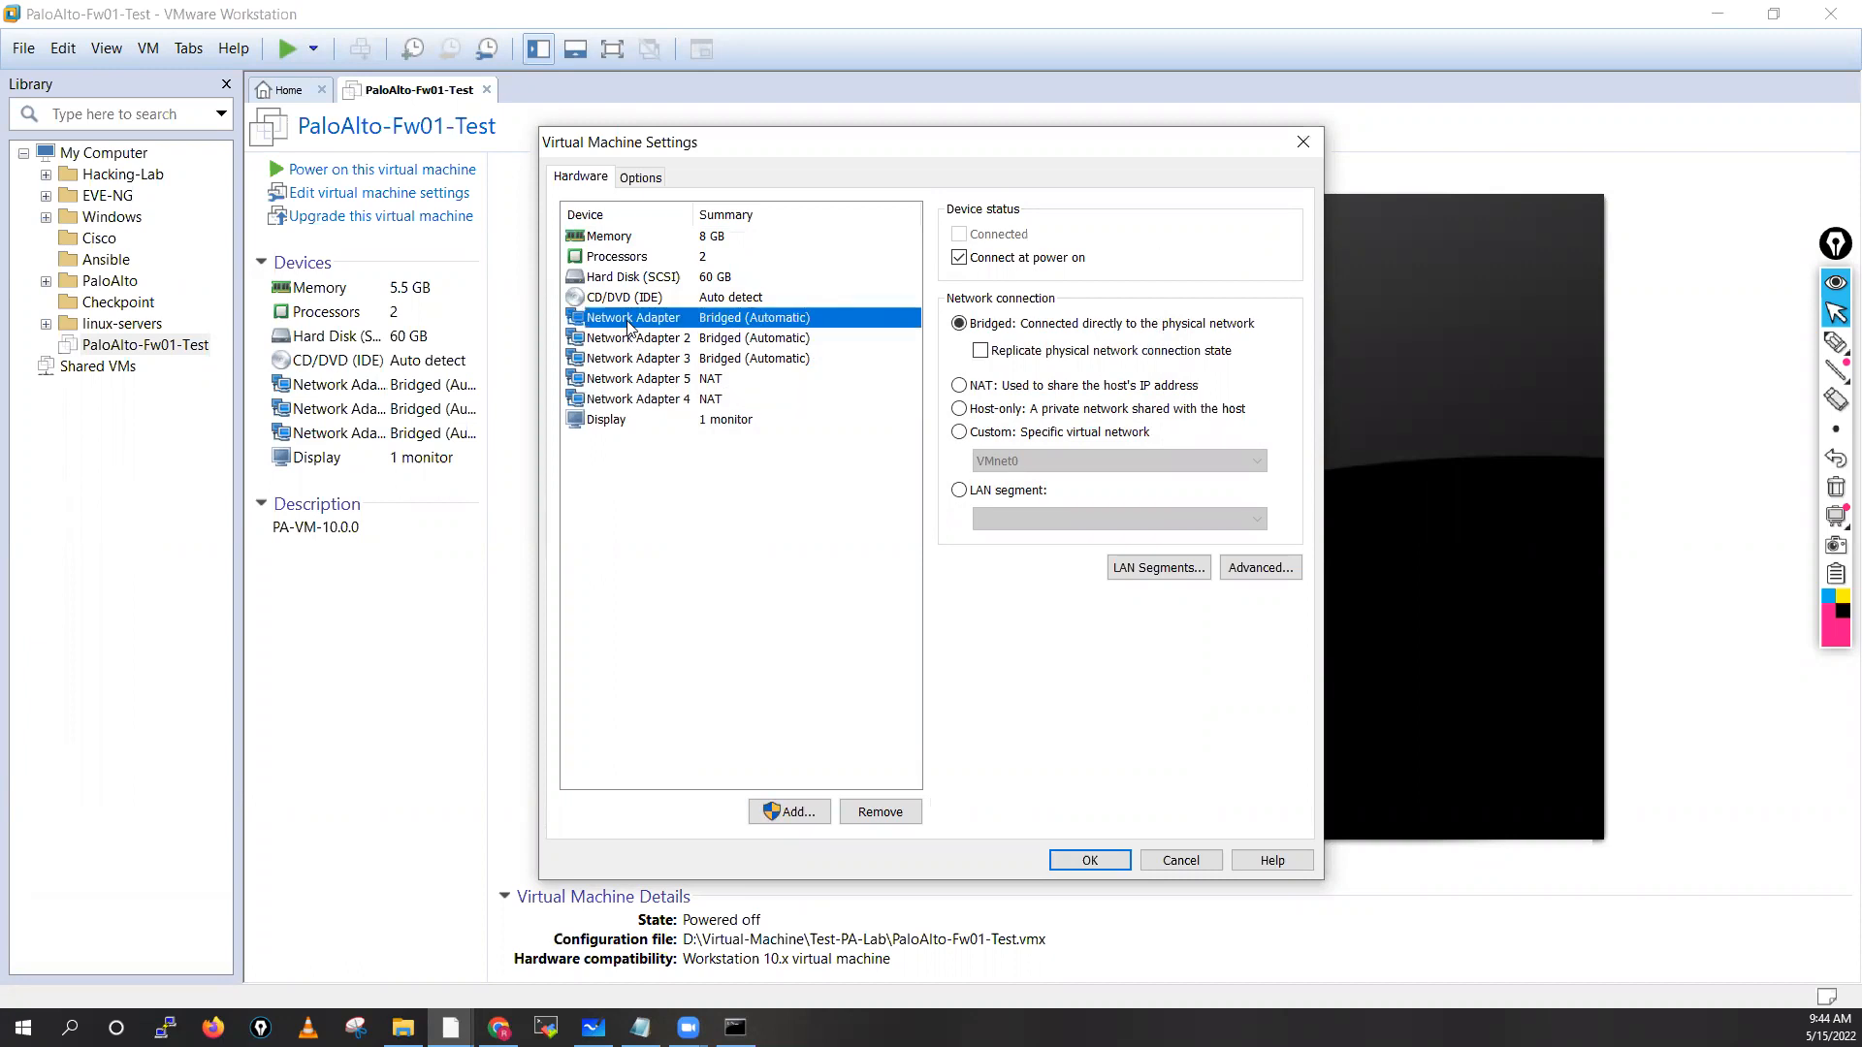
{"action": "left_click", "coordinate": [960, 386]}
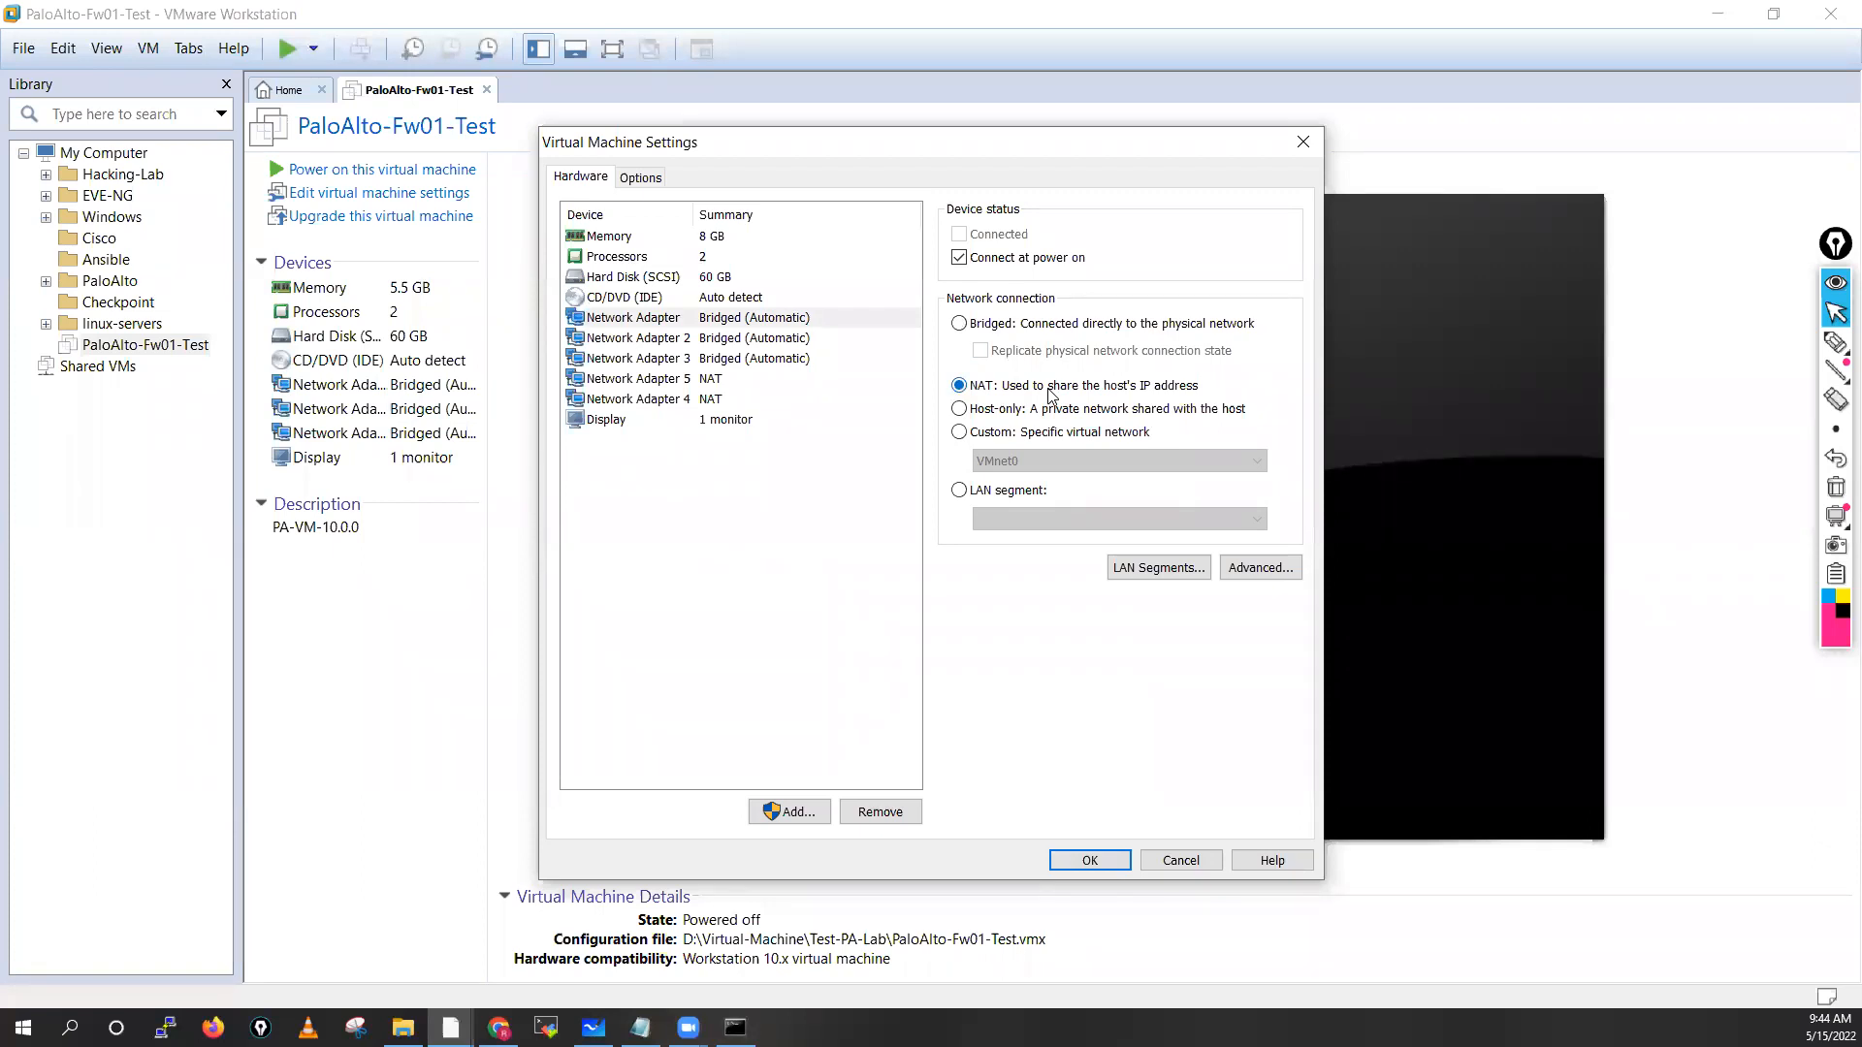
{"action": "left_click", "coordinate": [719, 342]}
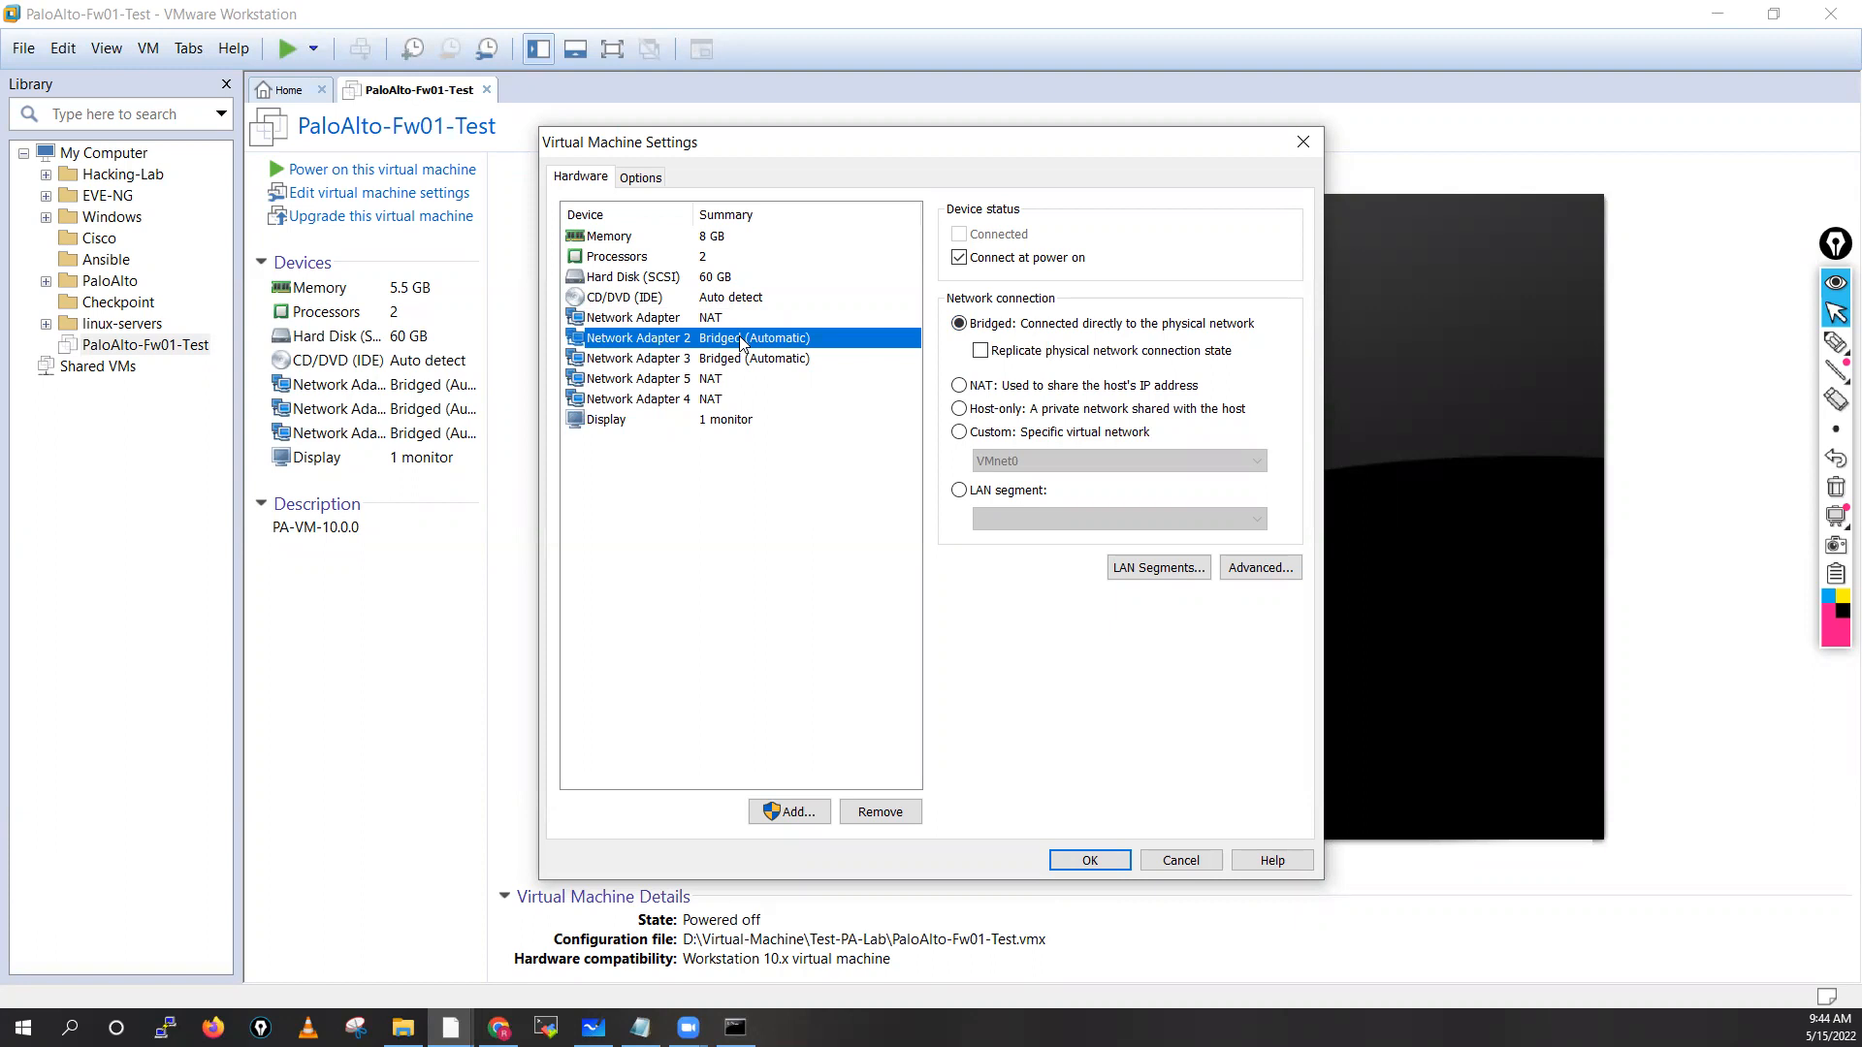
{"action": "left_click", "coordinate": [728, 360]}
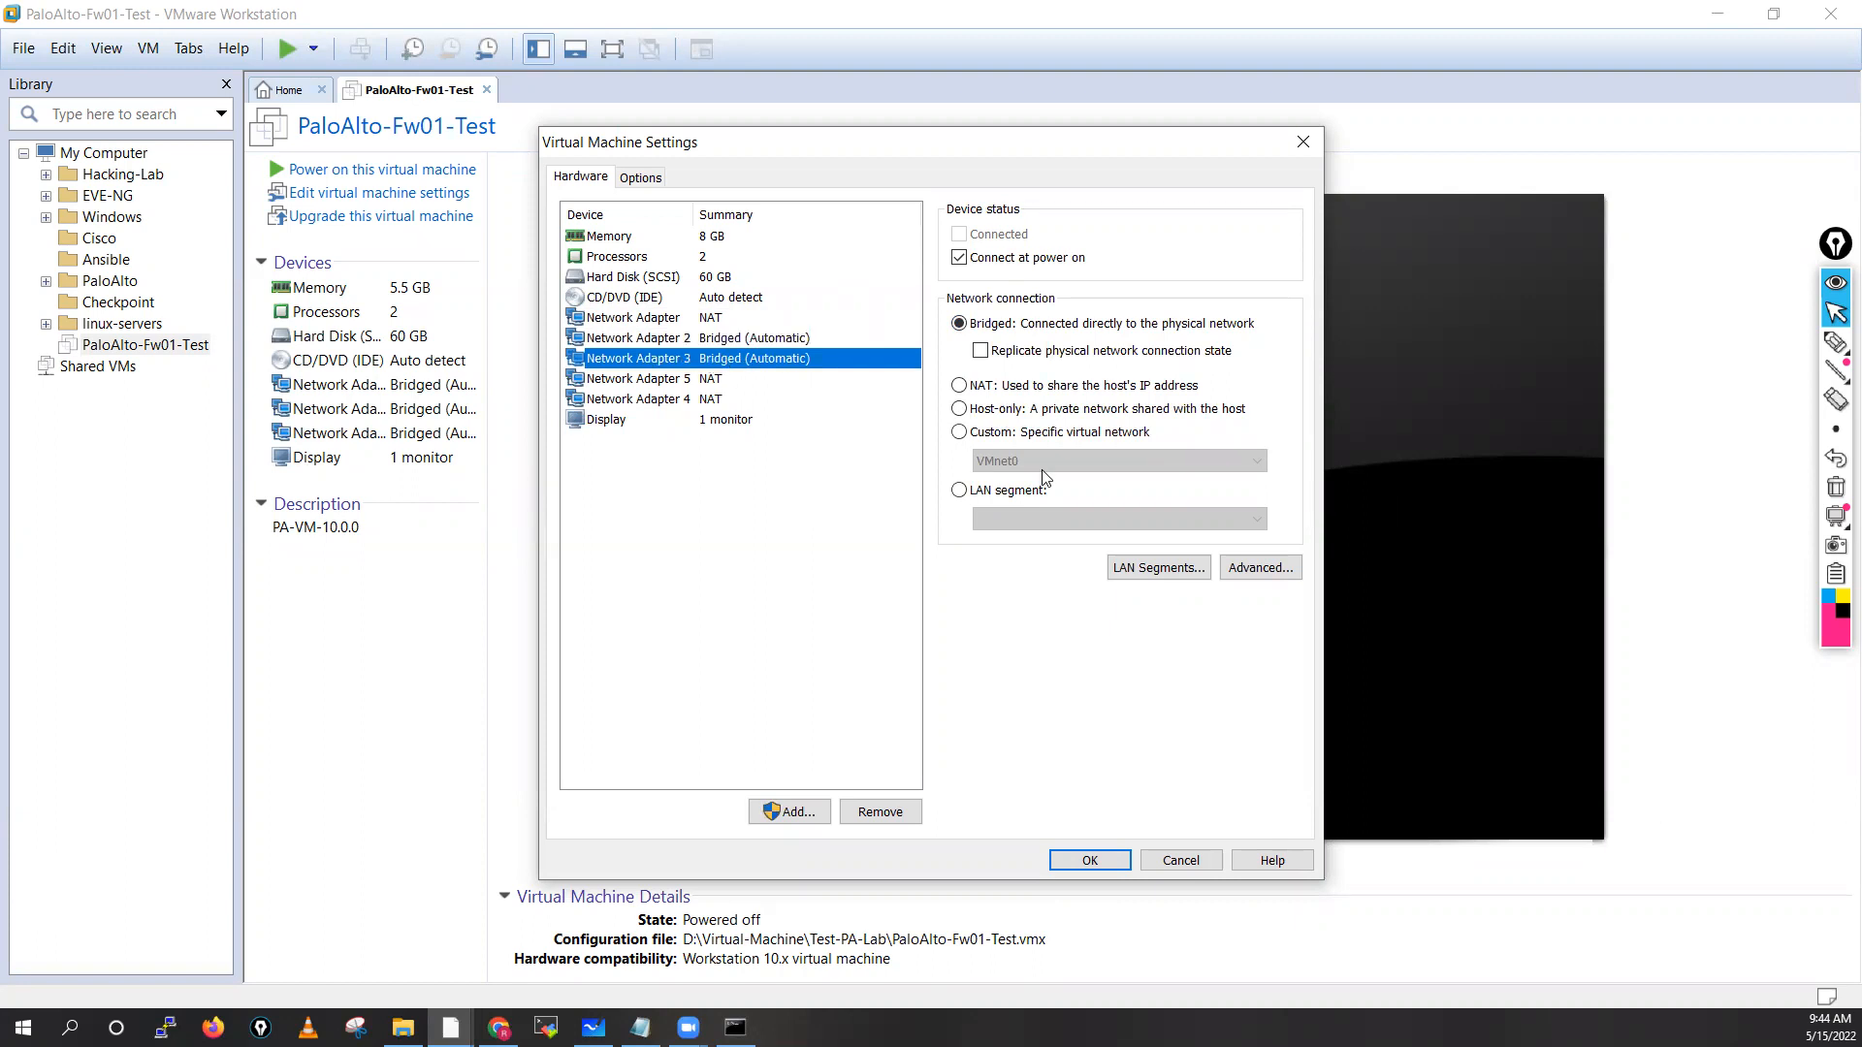
{"action": "left_click", "coordinate": [959, 433]}
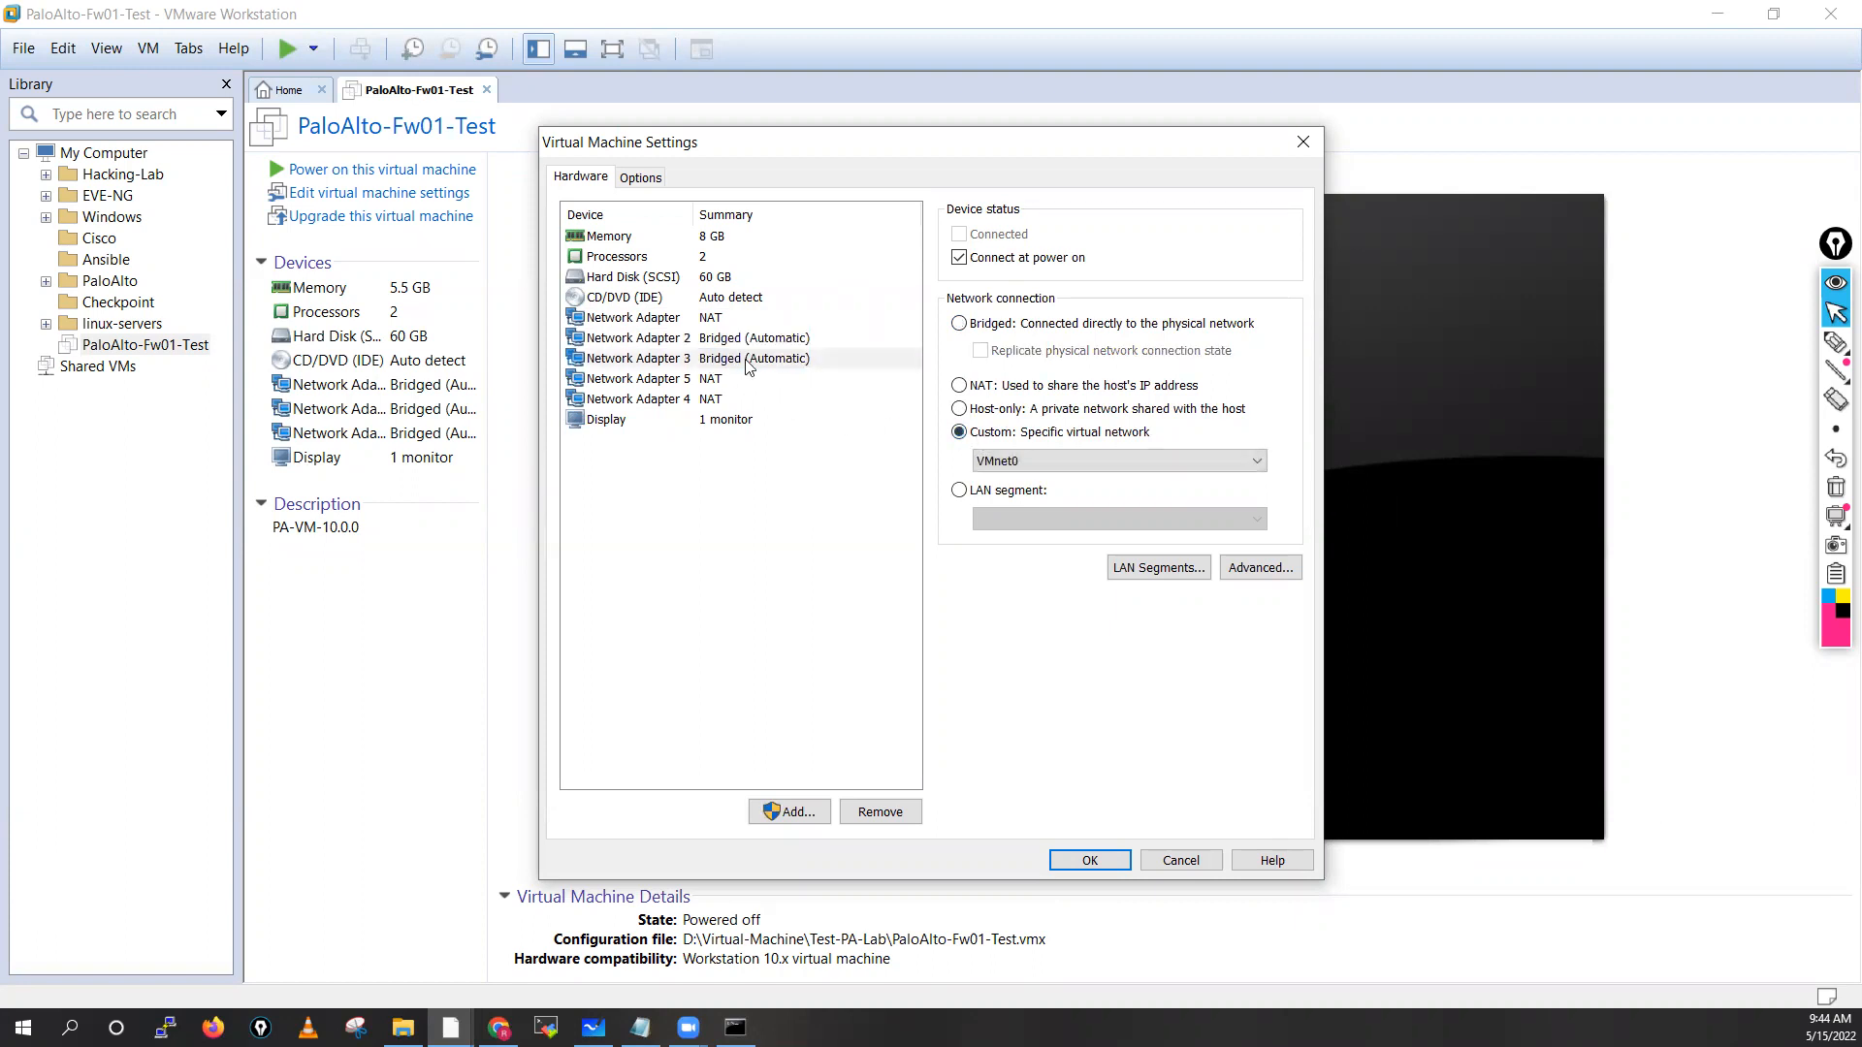
Assign host-only VMnet1 to adapter 3, VMnet2 to adapter 5 and VMnet3 to adapter 4
{"action": "left_click", "coordinate": [1014, 465]}
{"action": "left_click", "coordinate": [1020, 497]}
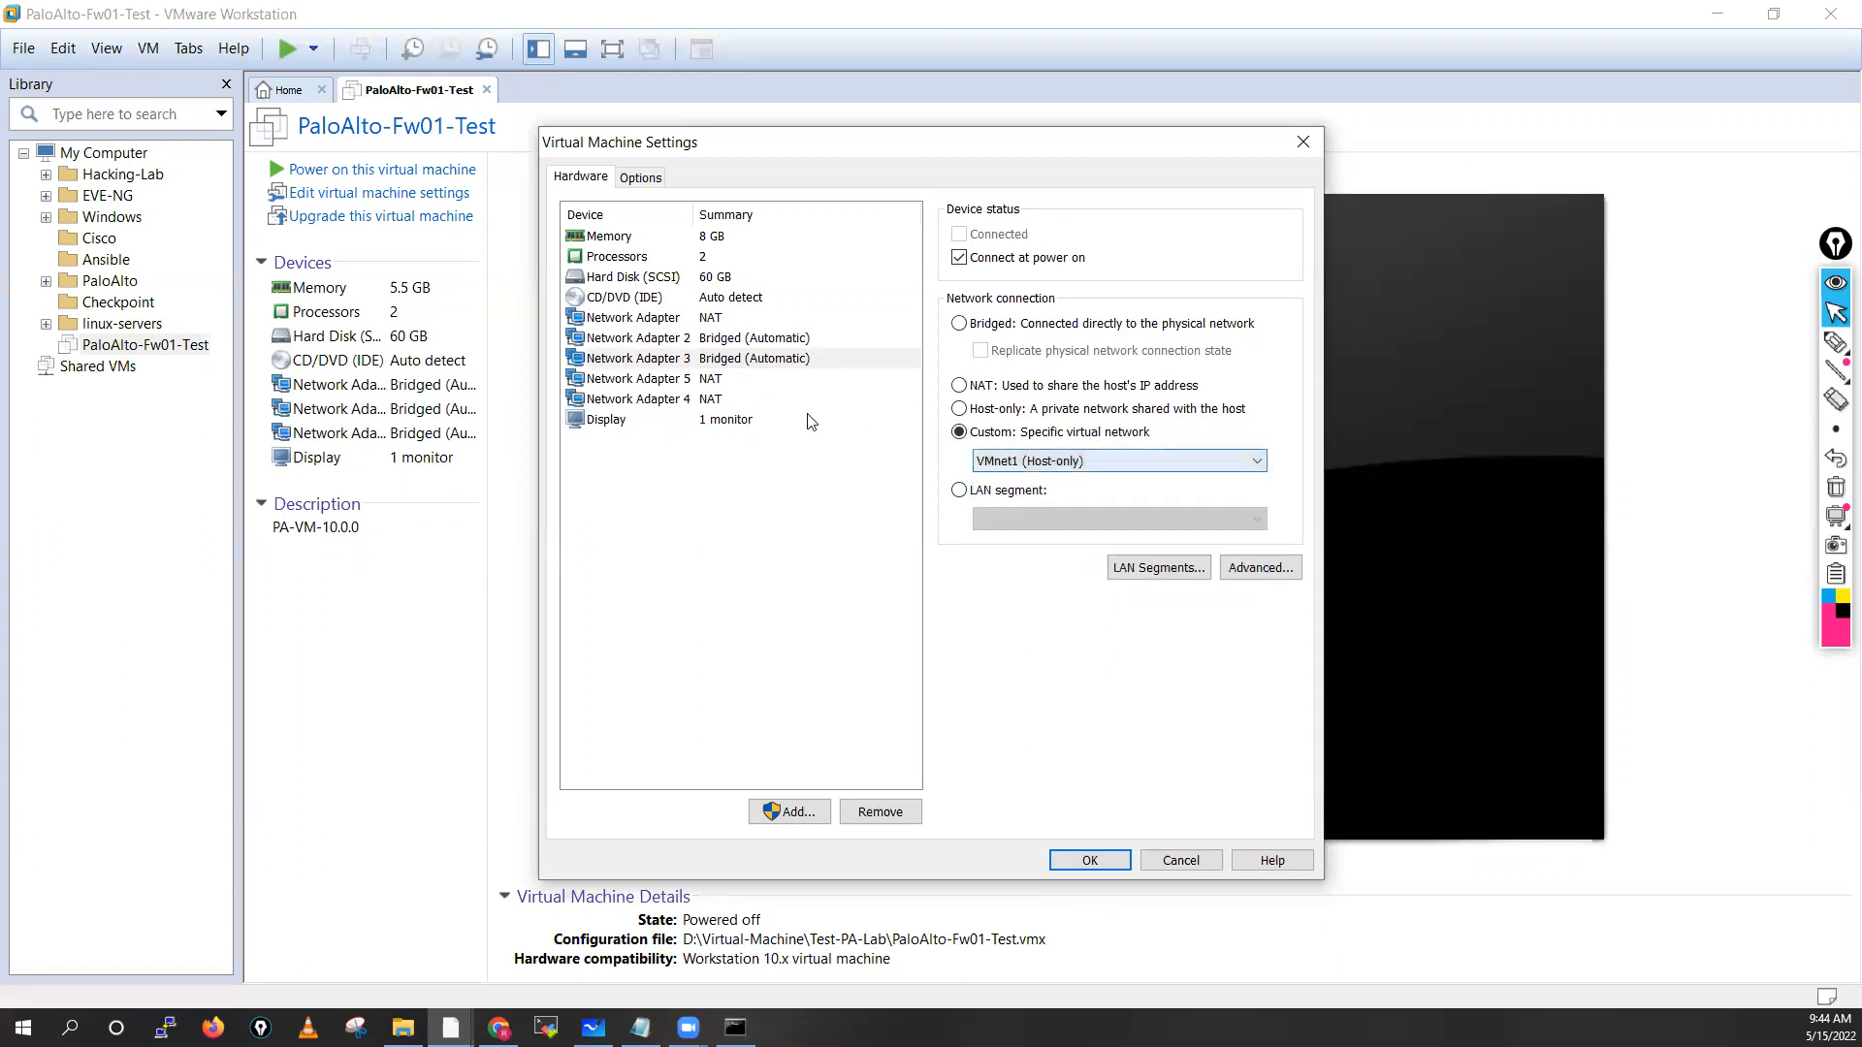
{"action": "left_click", "coordinate": [715, 388]}
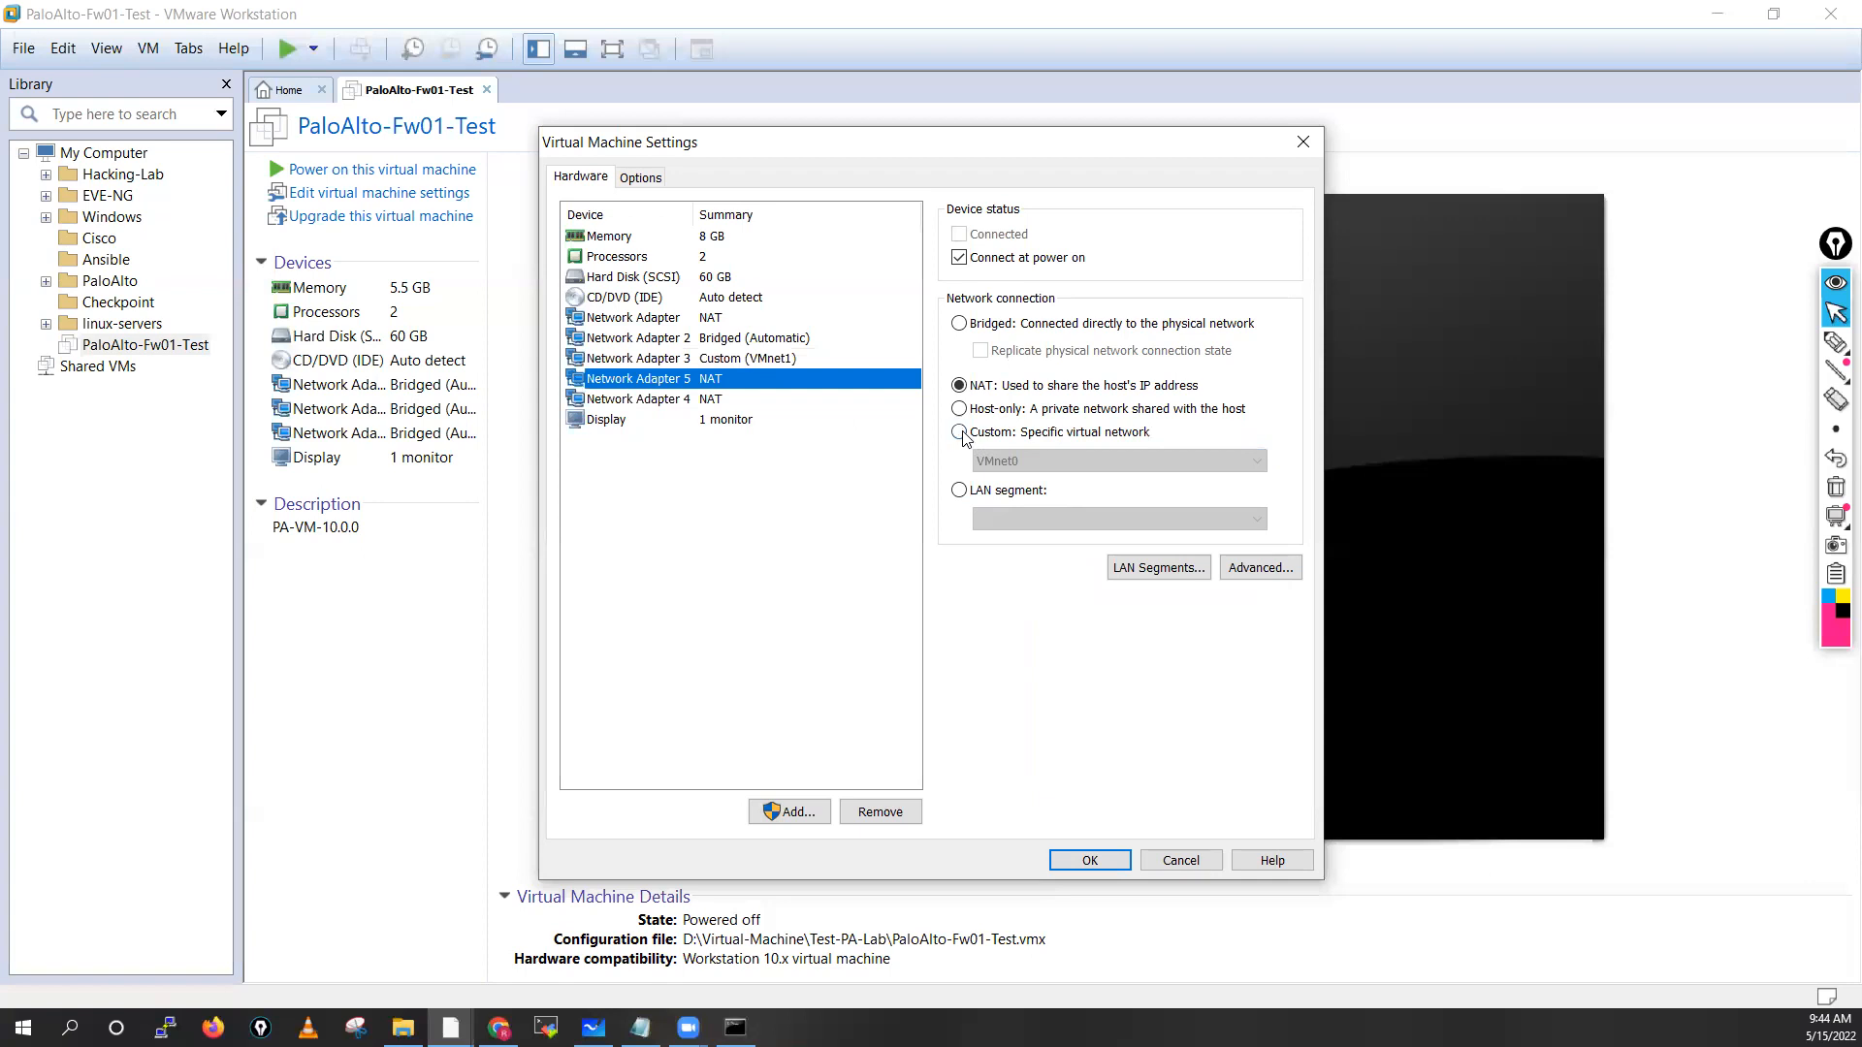
{"action": "left_click", "coordinate": [959, 432]}
{"action": "left_click", "coordinate": [996, 457]}
{"action": "left_click", "coordinate": [1009, 514]}
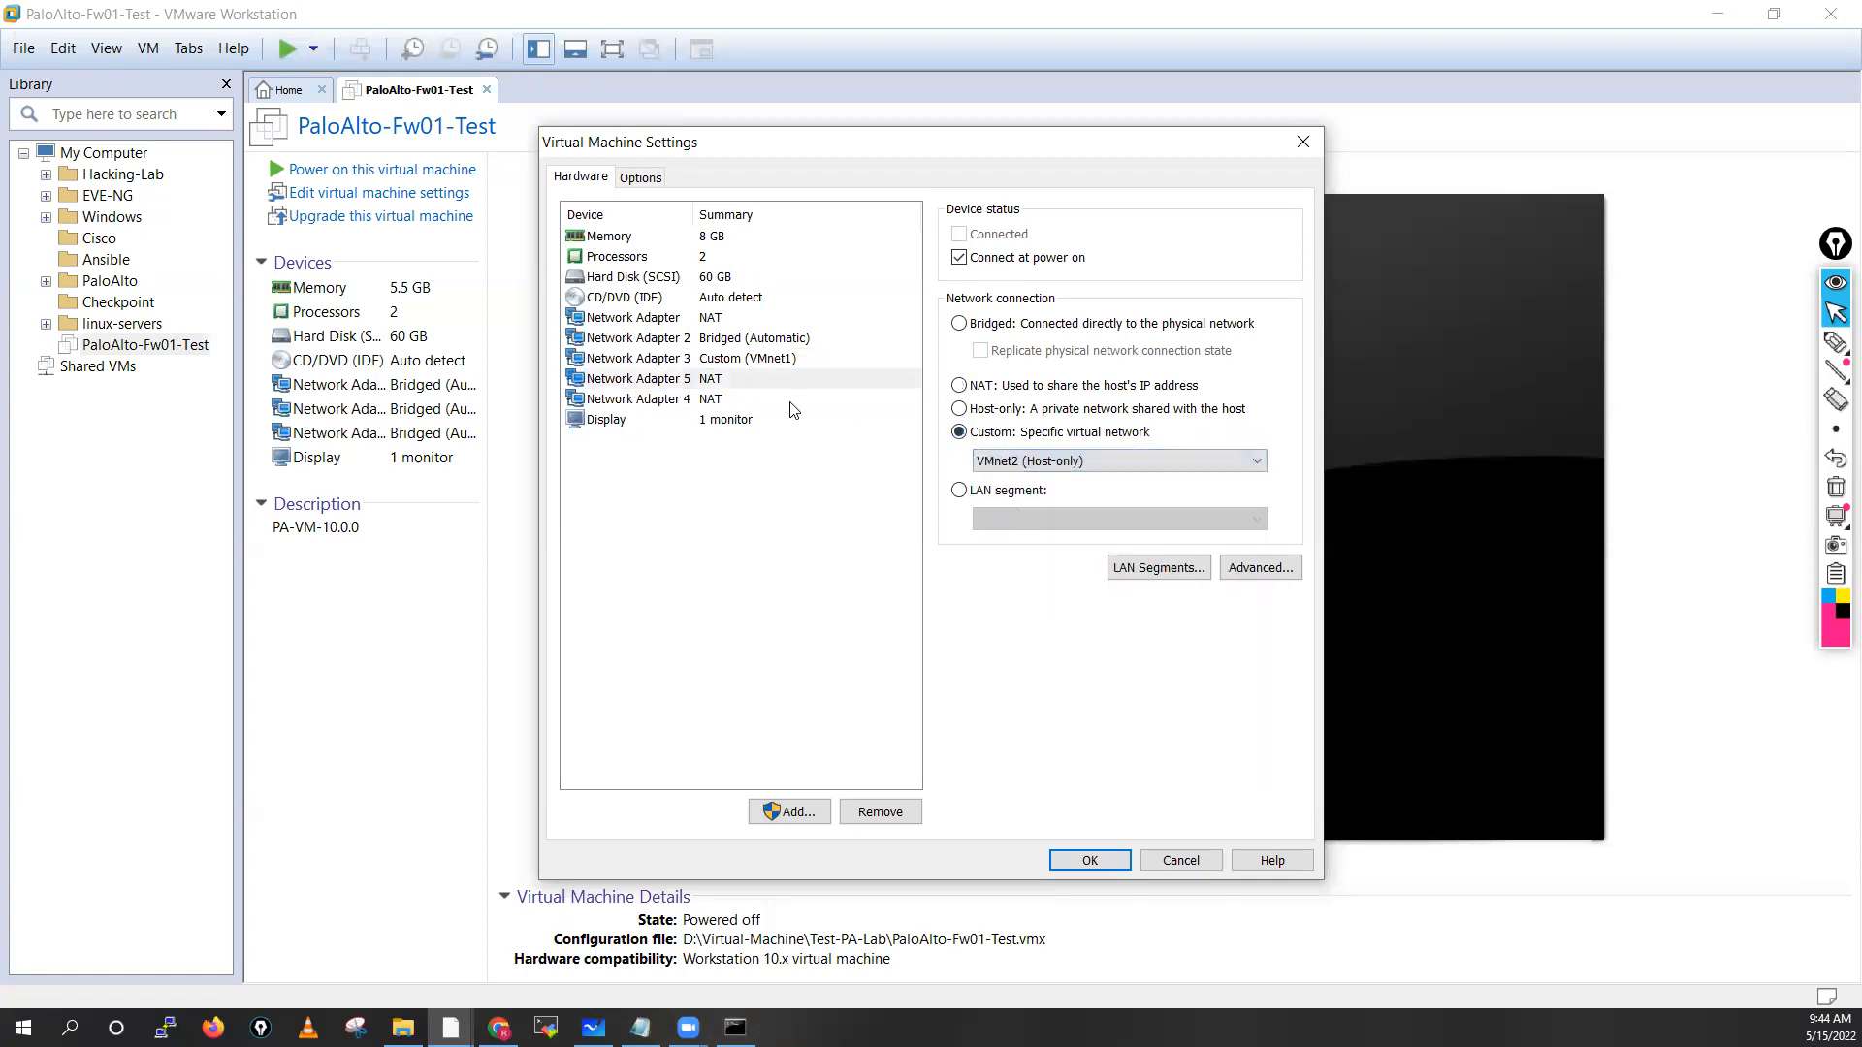
{"action": "left_click", "coordinate": [705, 398]}
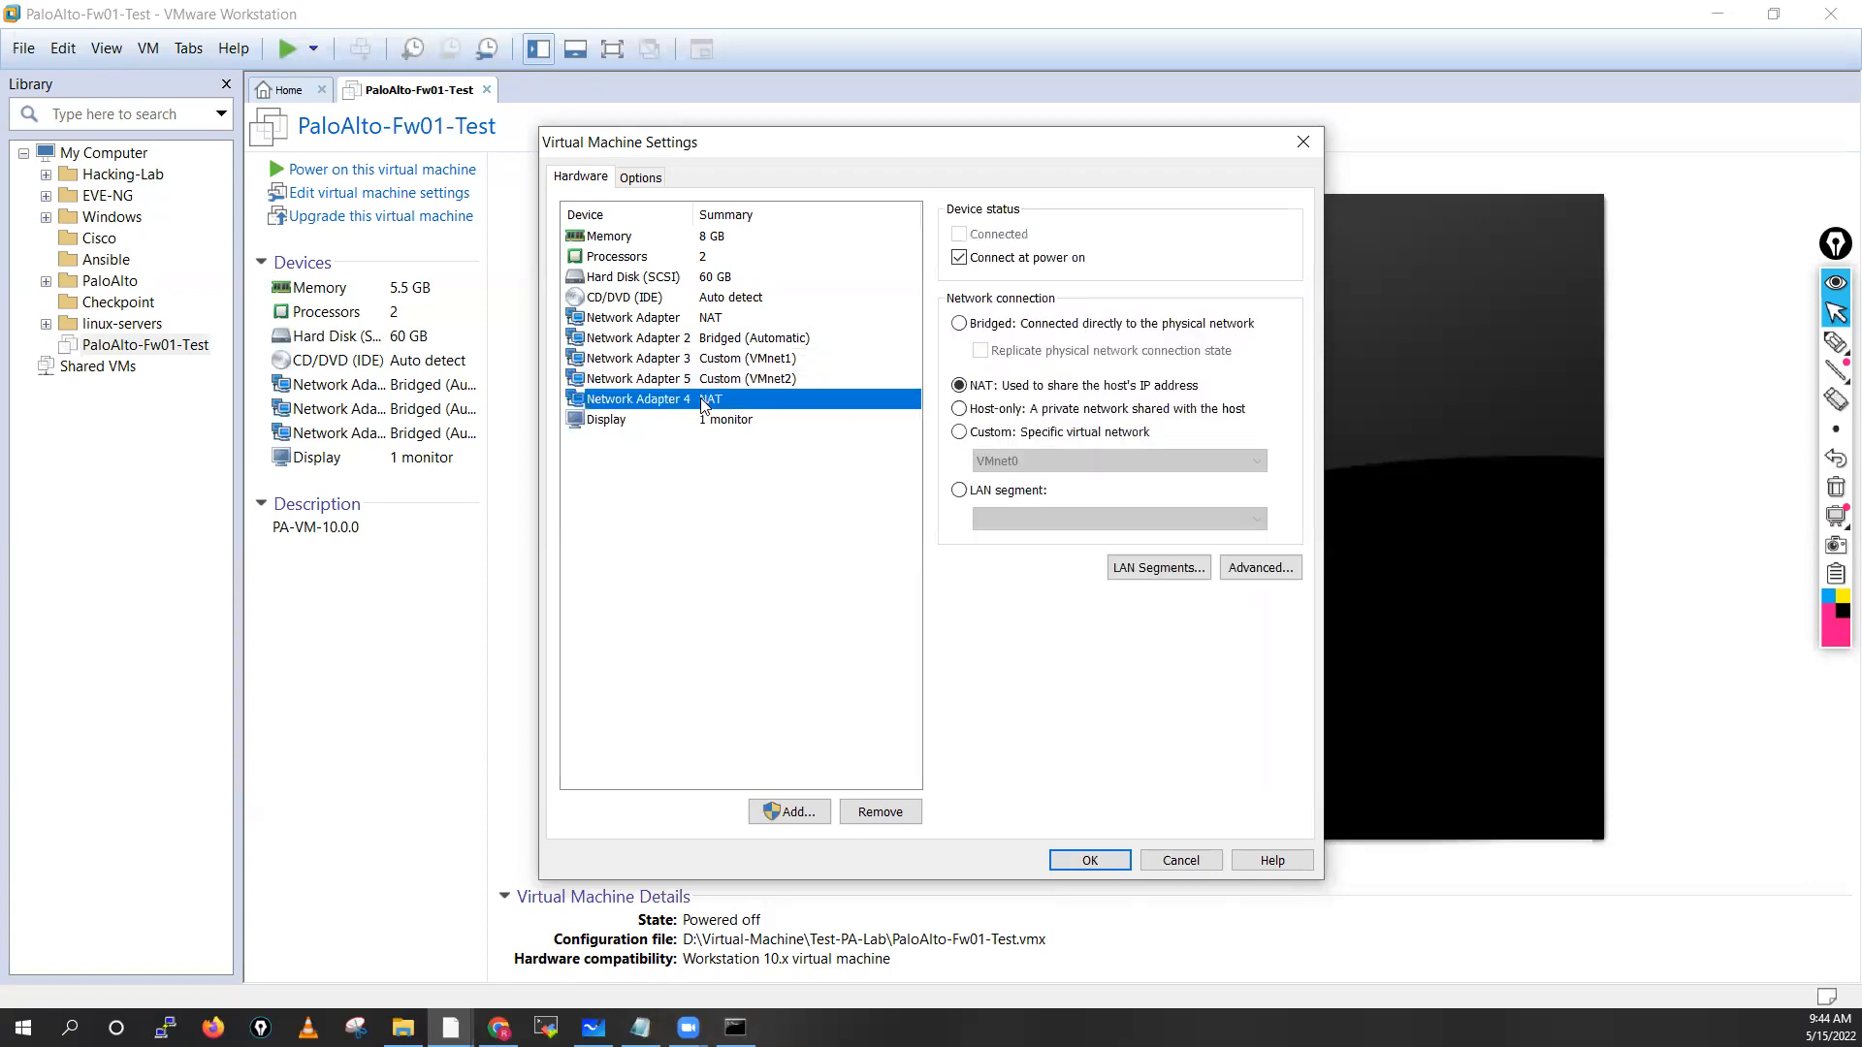
{"action": "left_click", "coordinate": [959, 432]}
{"action": "left_click", "coordinate": [1116, 461]}
{"action": "left_click", "coordinate": [1009, 530]}
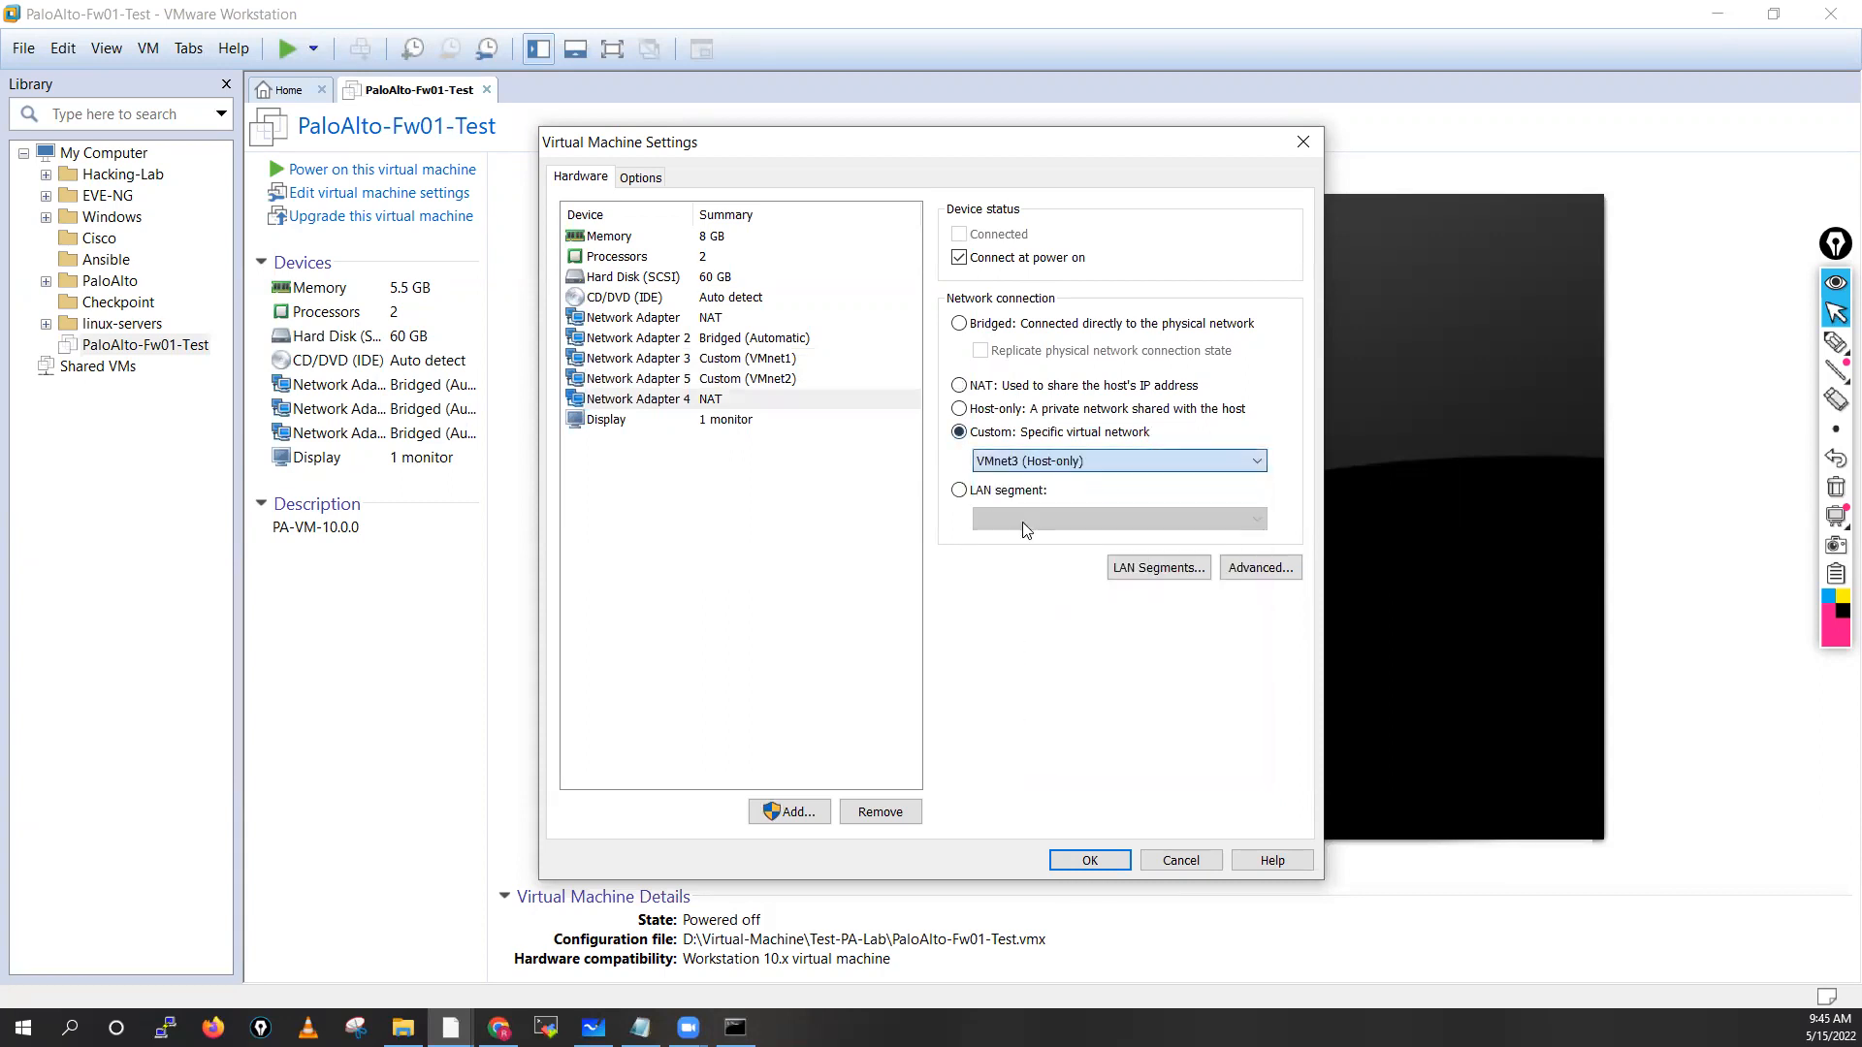
Verify each adapter's network assignment and save the VM settings with OK
{"action": "left_click", "coordinate": [719, 320]}
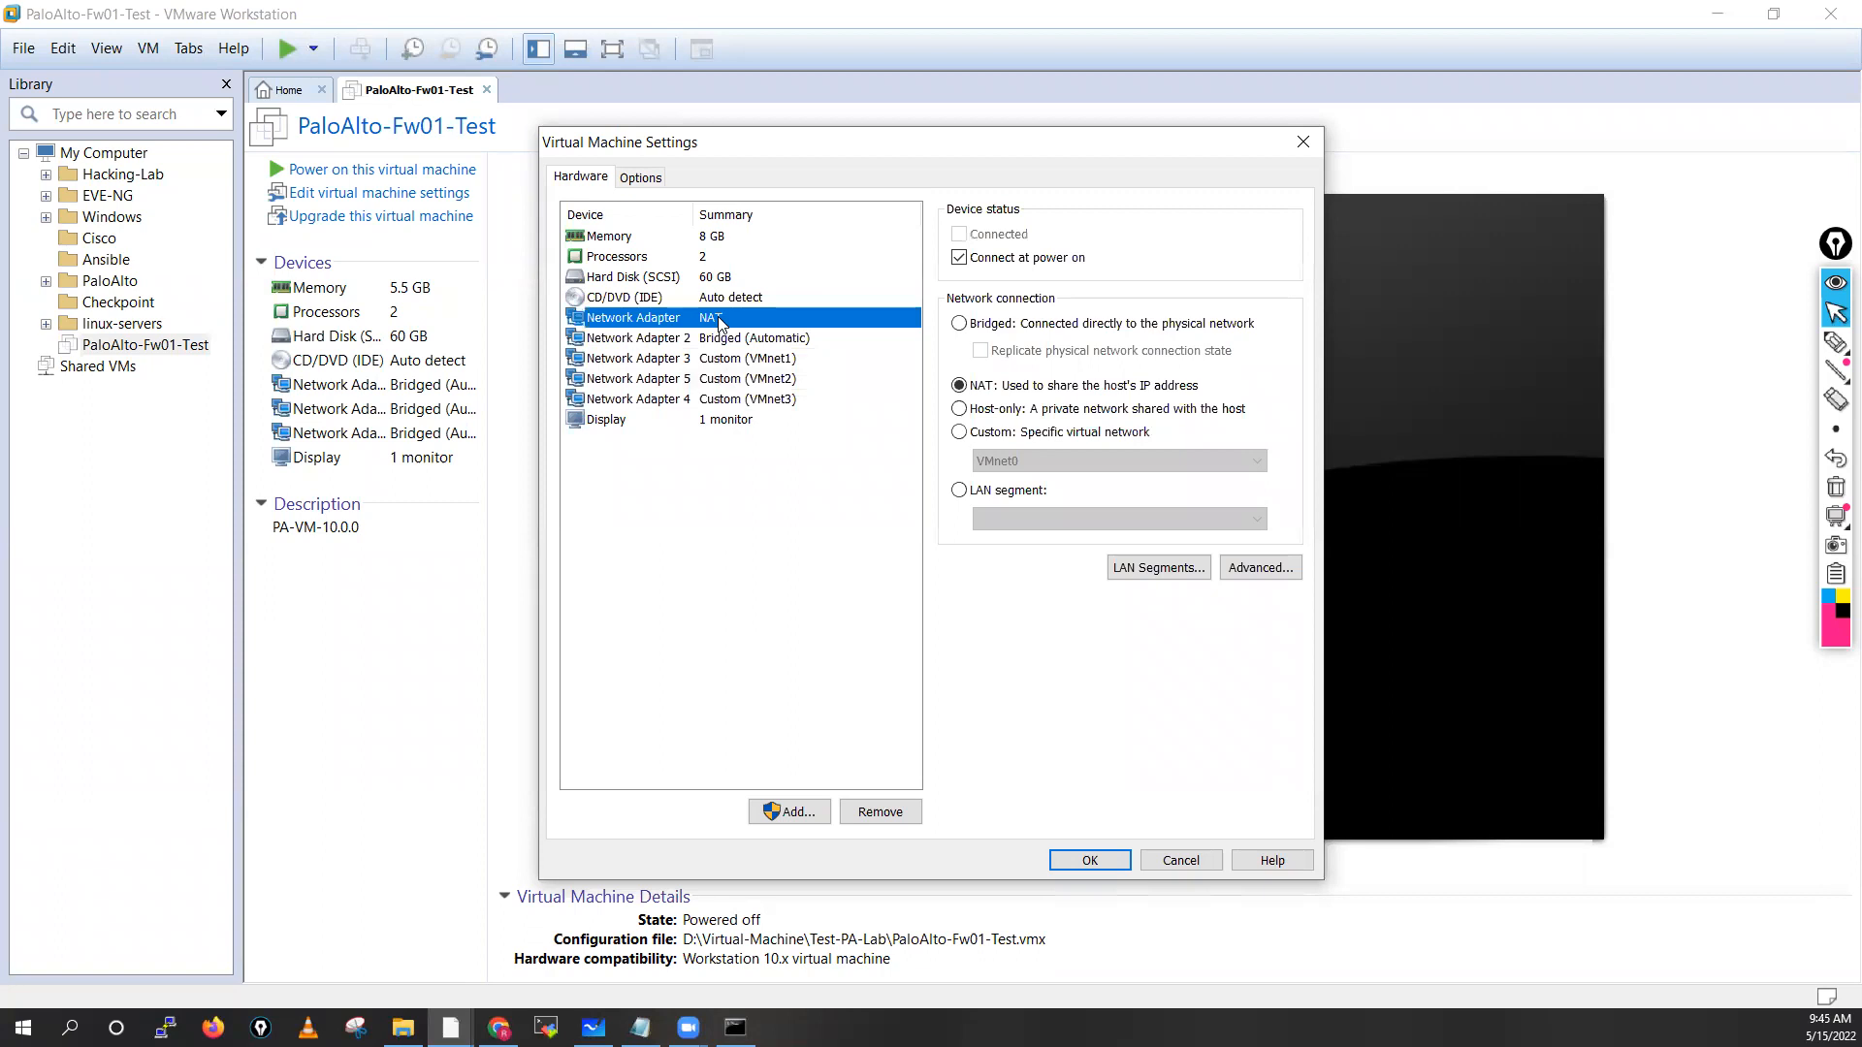
{"action": "left_click", "coordinate": [735, 342]}
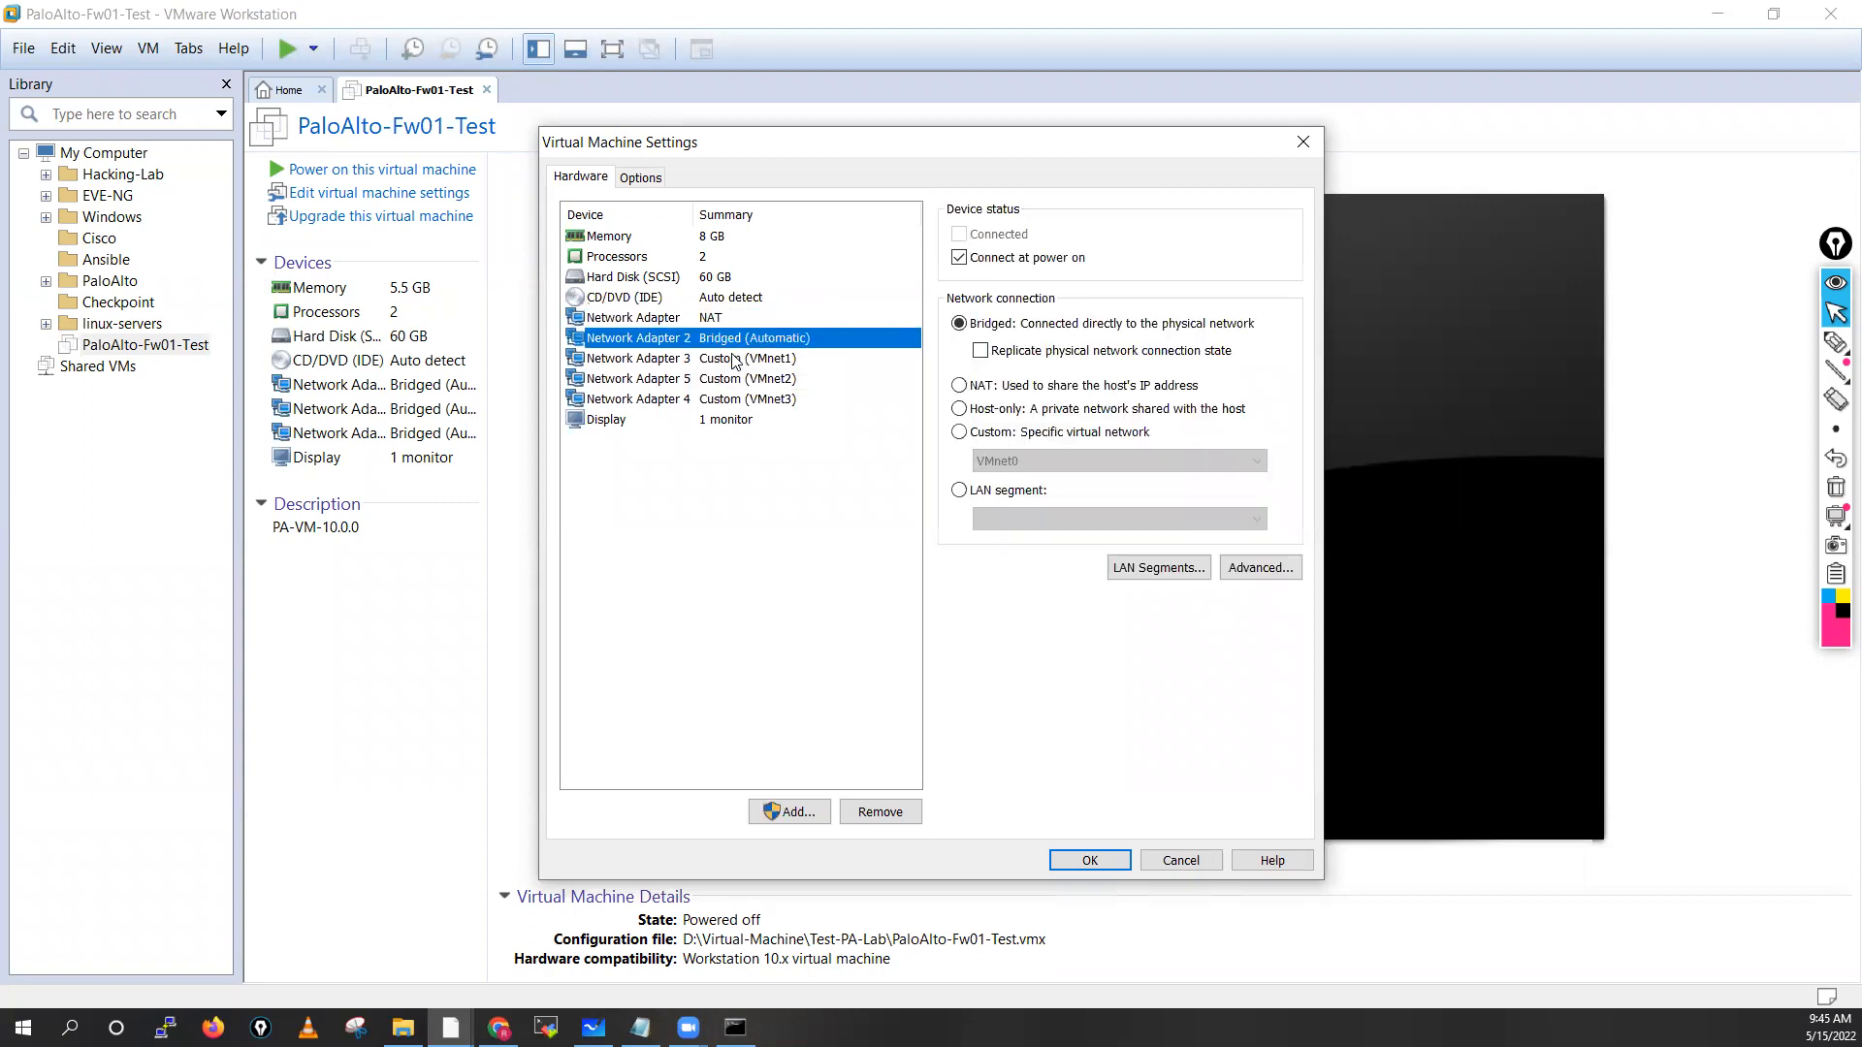
{"action": "left_click", "coordinate": [734, 360]}
{"action": "left_click", "coordinate": [735, 380]}
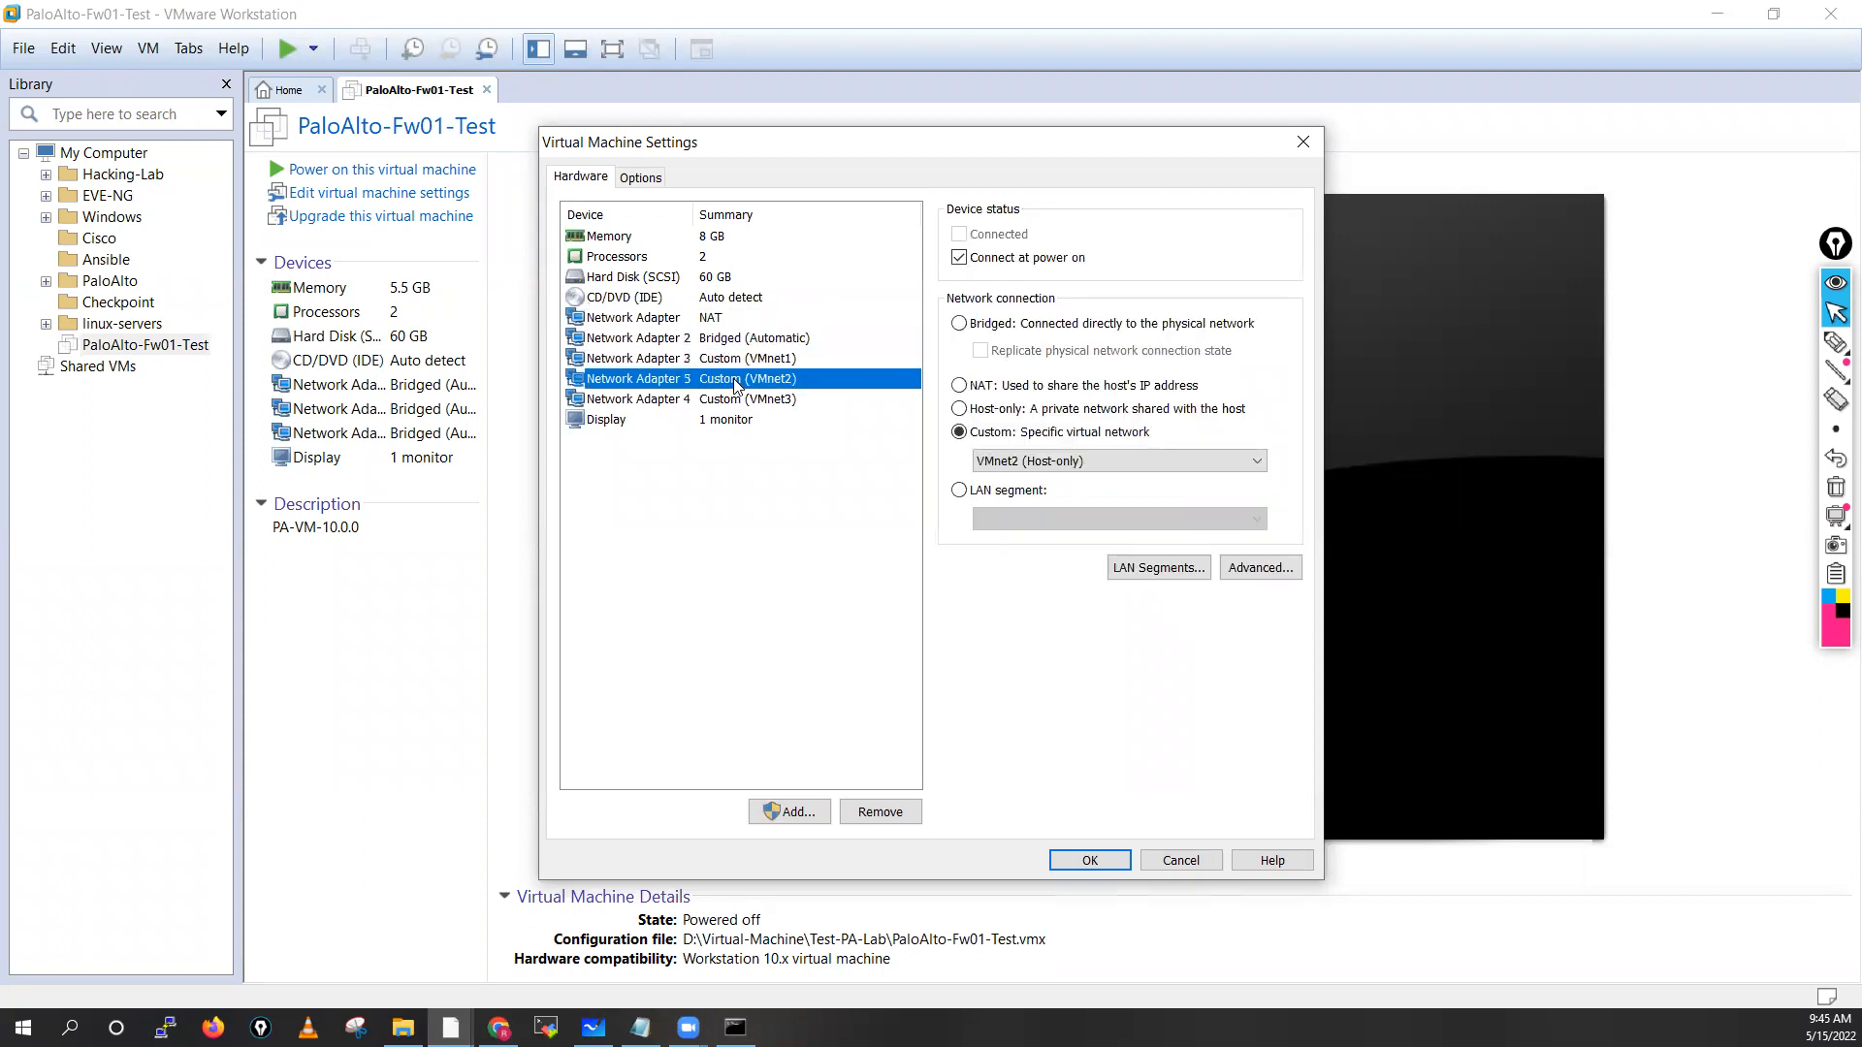
{"action": "left_click", "coordinate": [742, 400]}
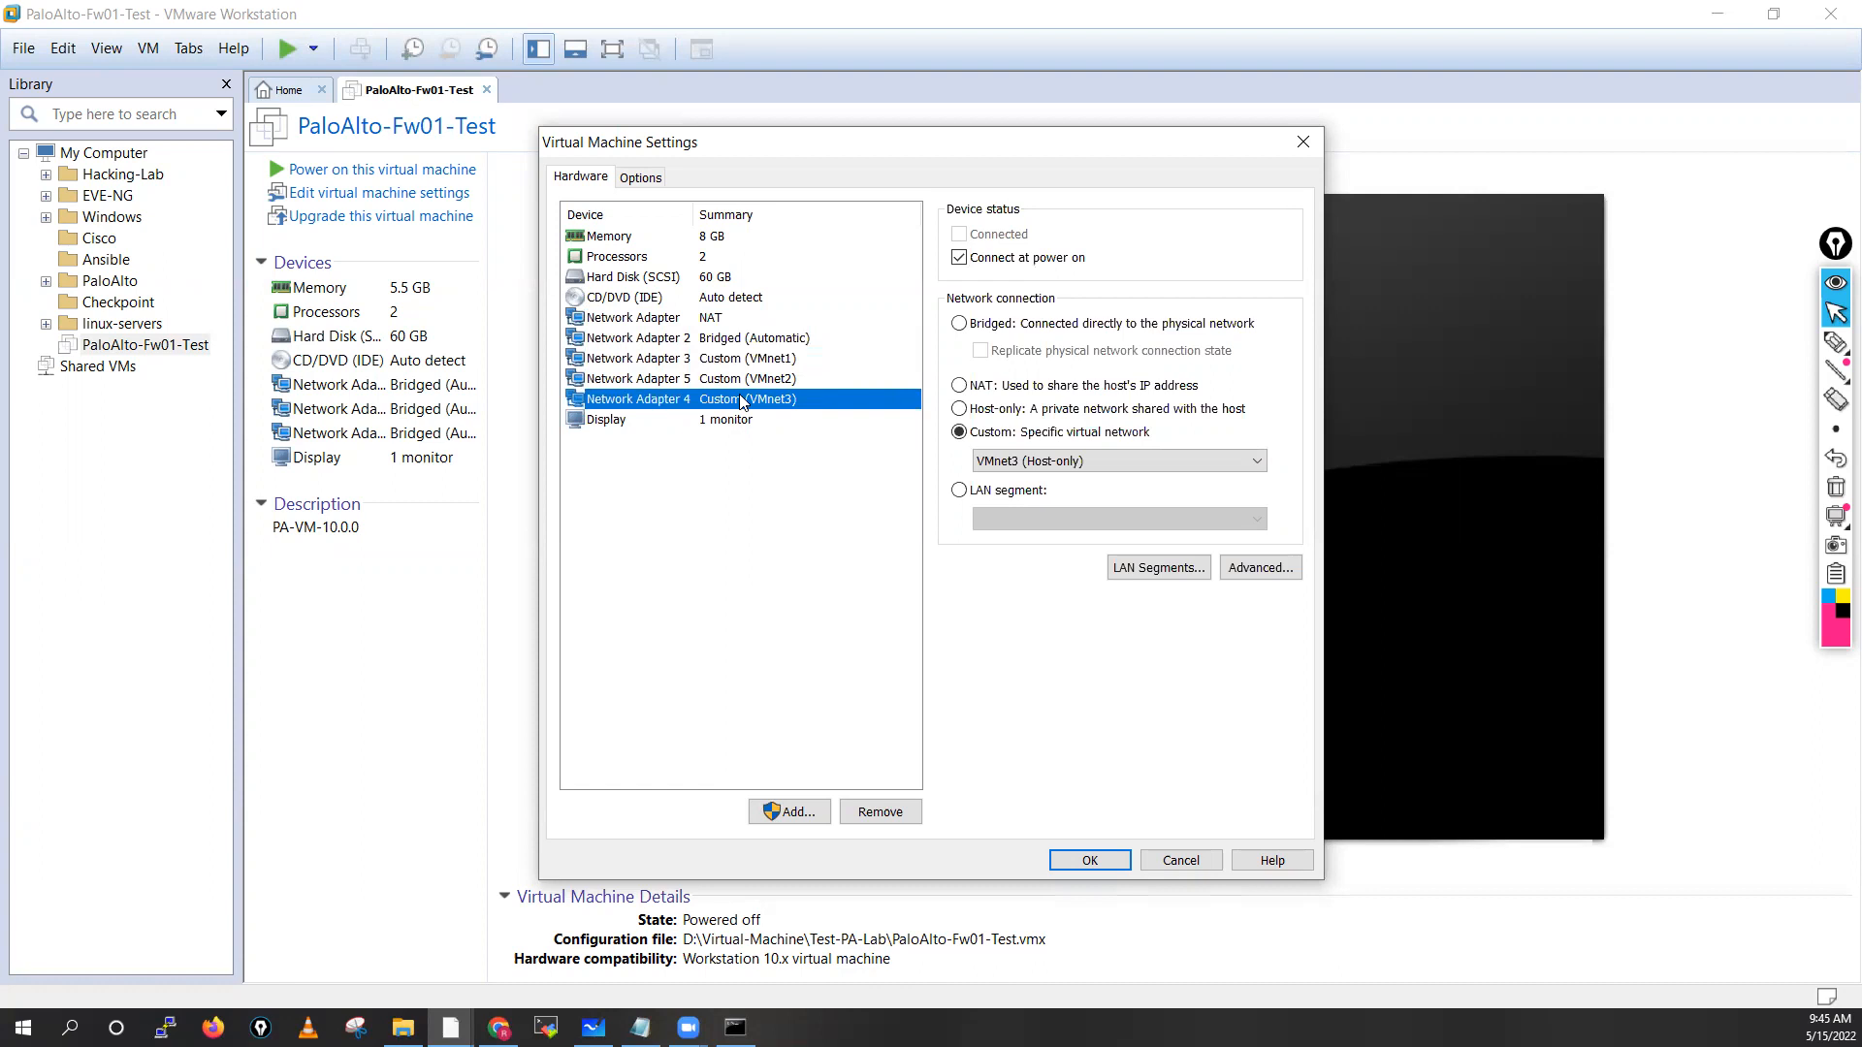
{"action": "left_click", "coordinate": [744, 359]}
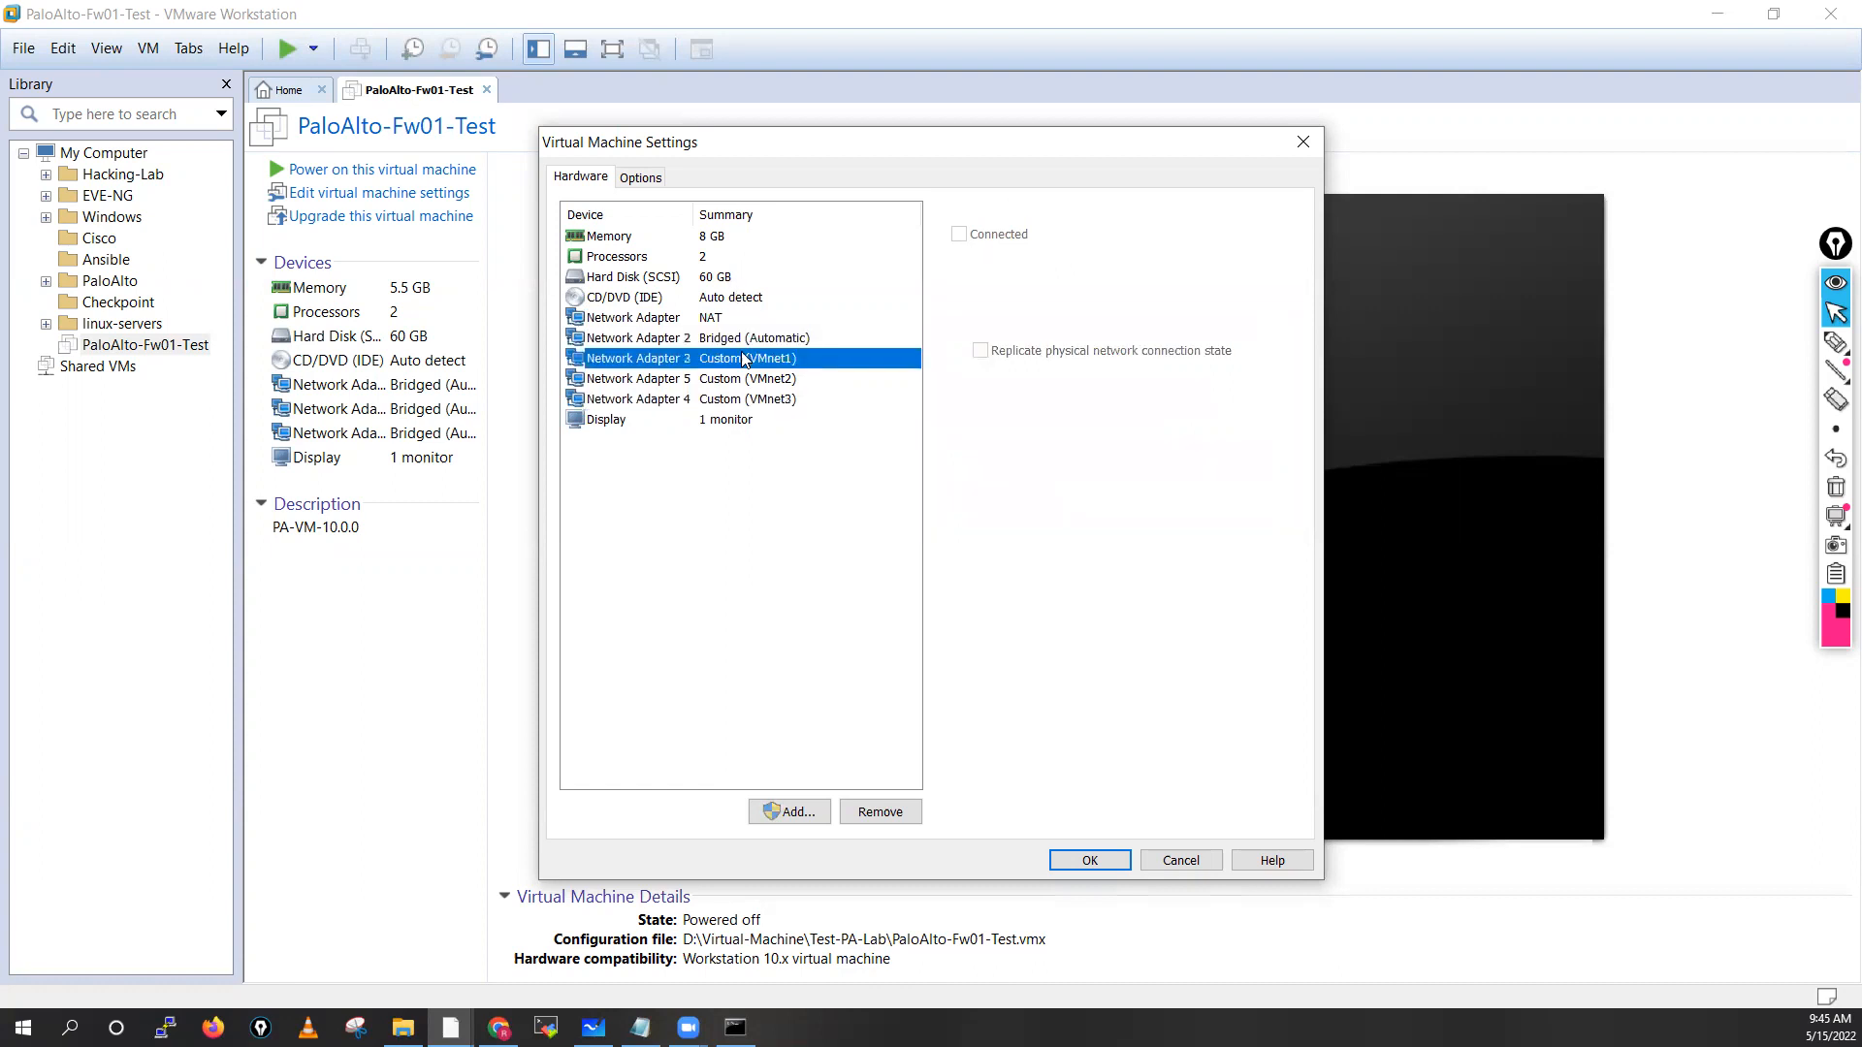
{"action": "left_click", "coordinate": [742, 379]}
{"action": "left_click", "coordinate": [743, 399]}
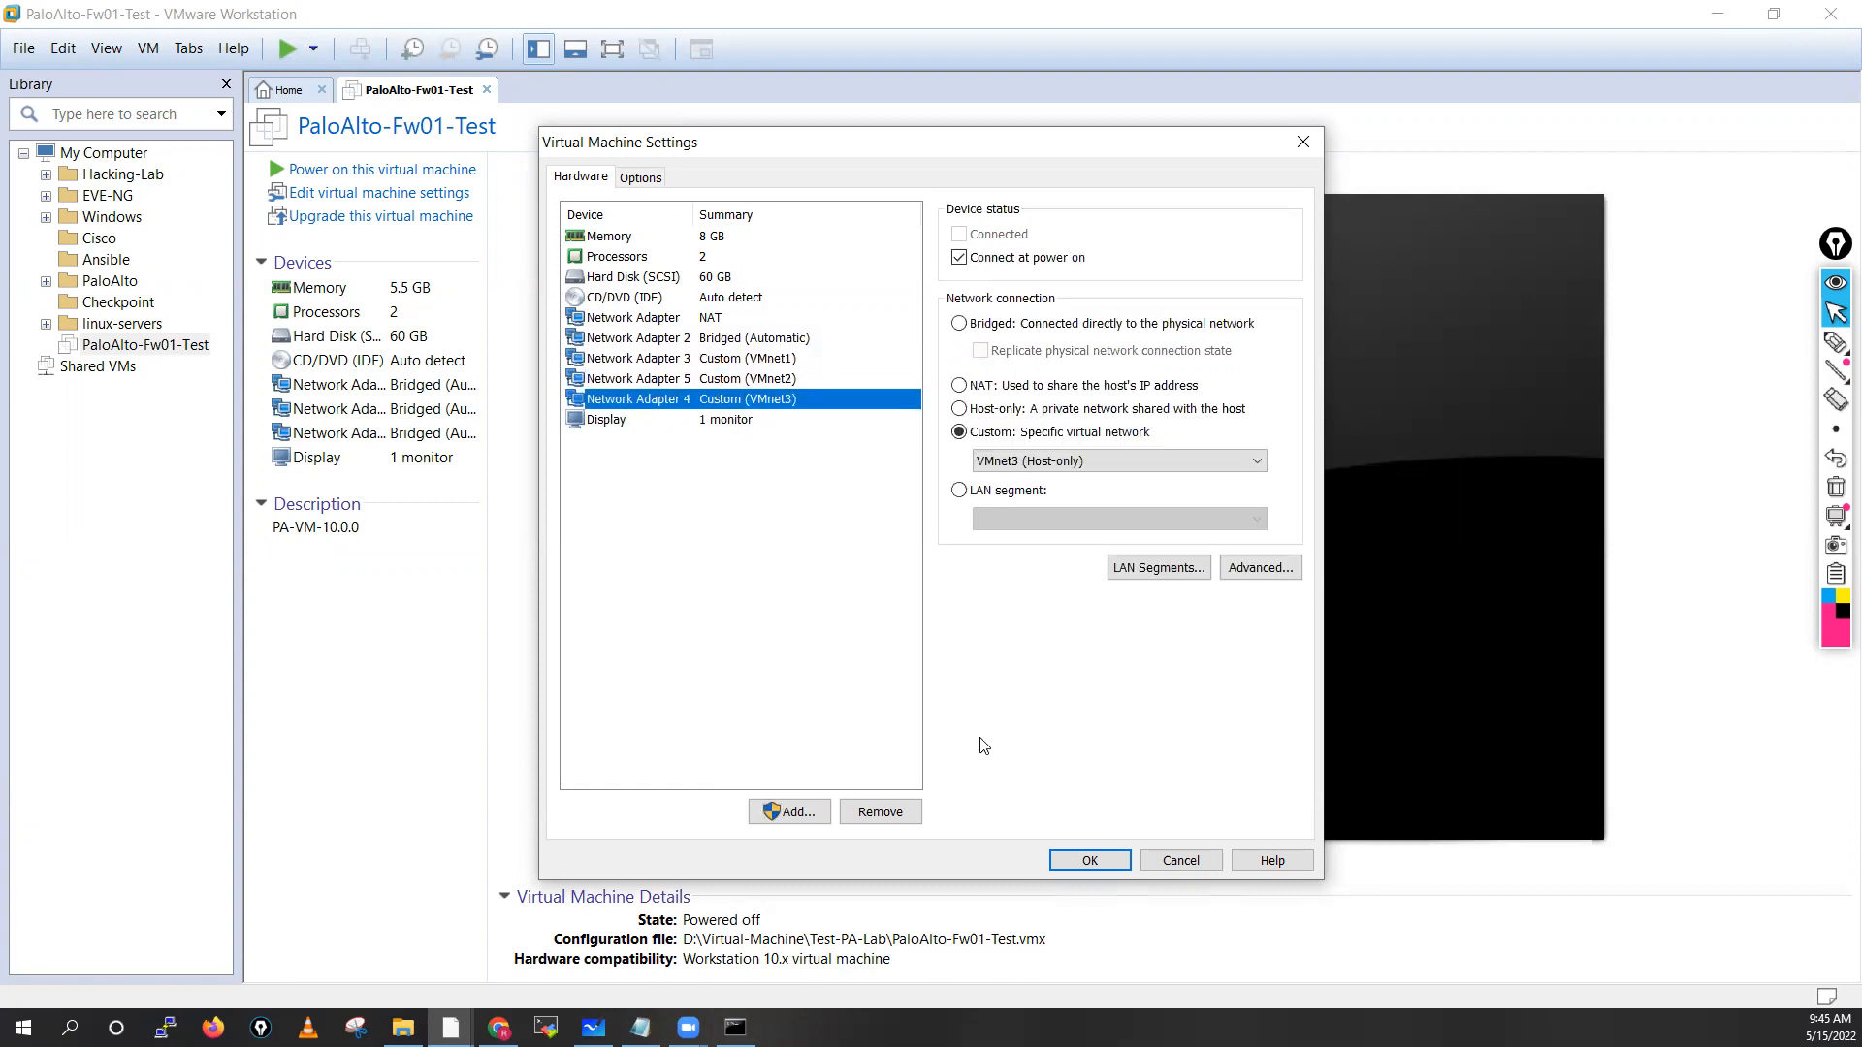
{"action": "left_click", "coordinate": [1088, 860]}
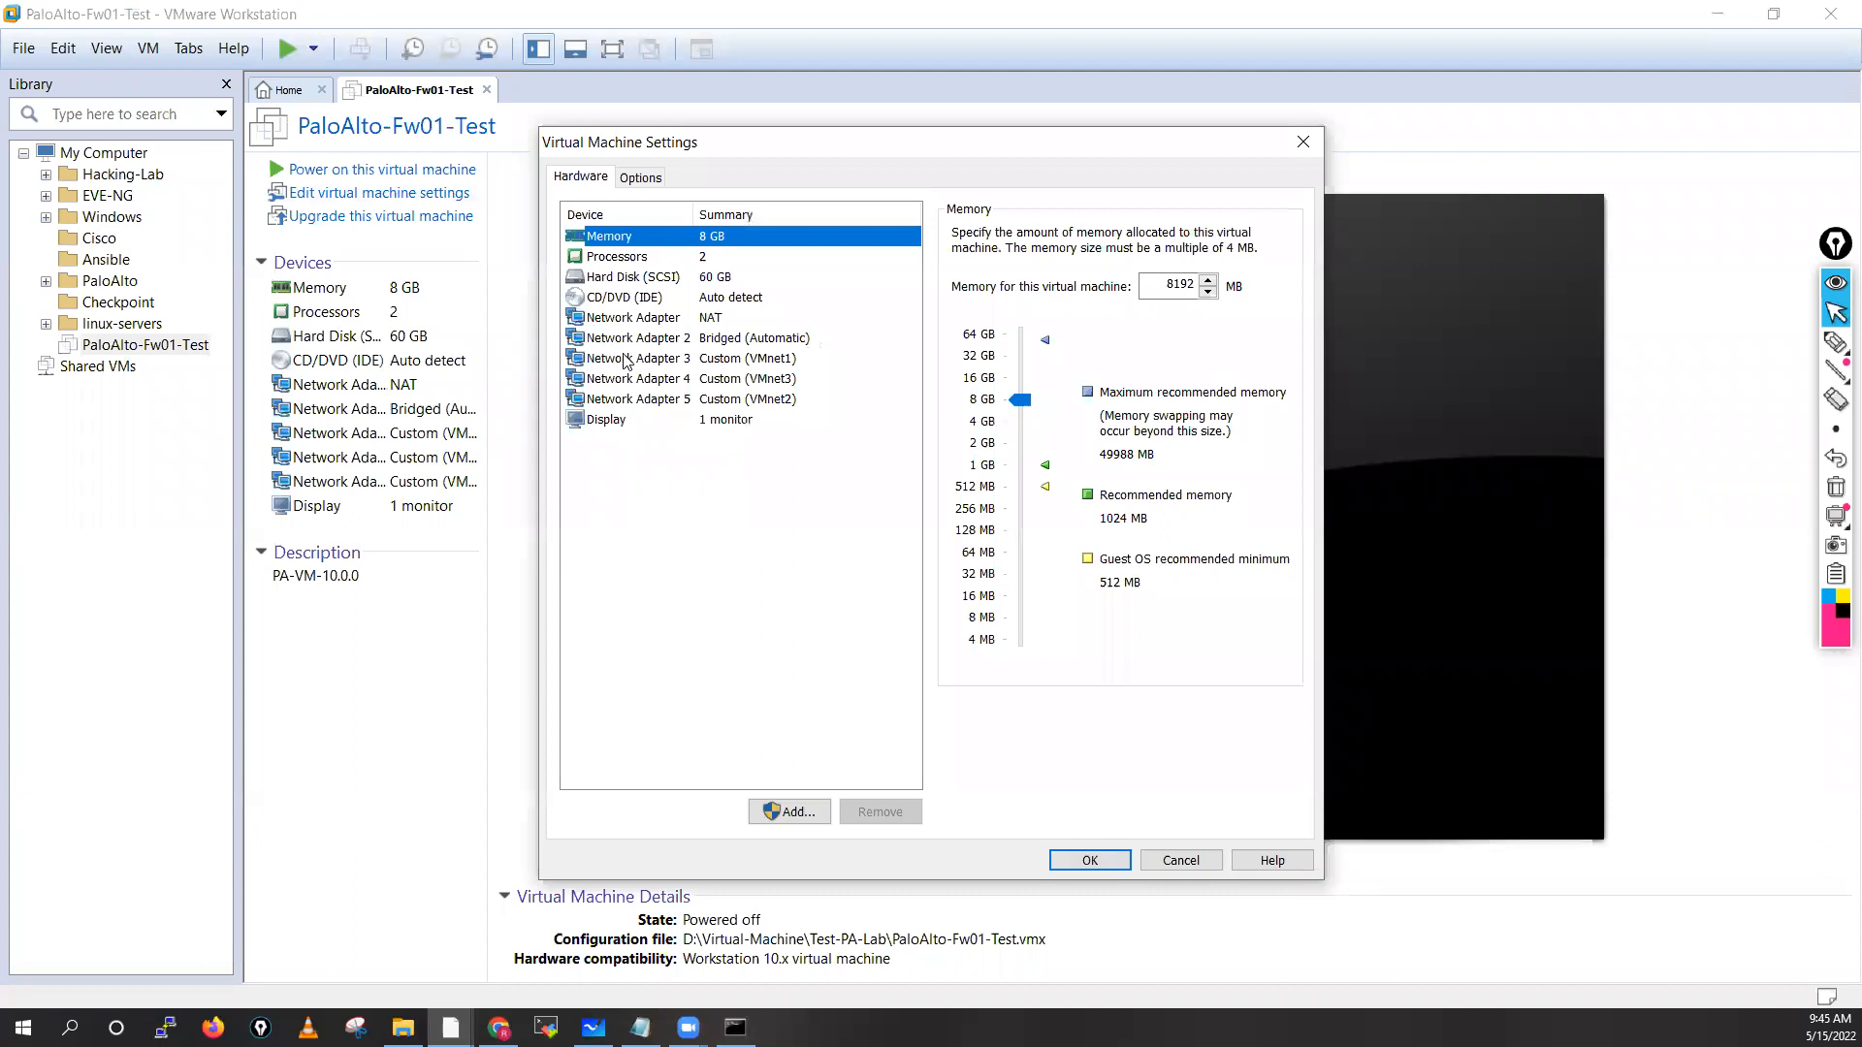
Review the current network connections of the NAT adapter and Network Adapters 2 through 5
{"action": "left_click", "coordinate": [779, 358]}
{"action": "left_click", "coordinate": [782, 378]}
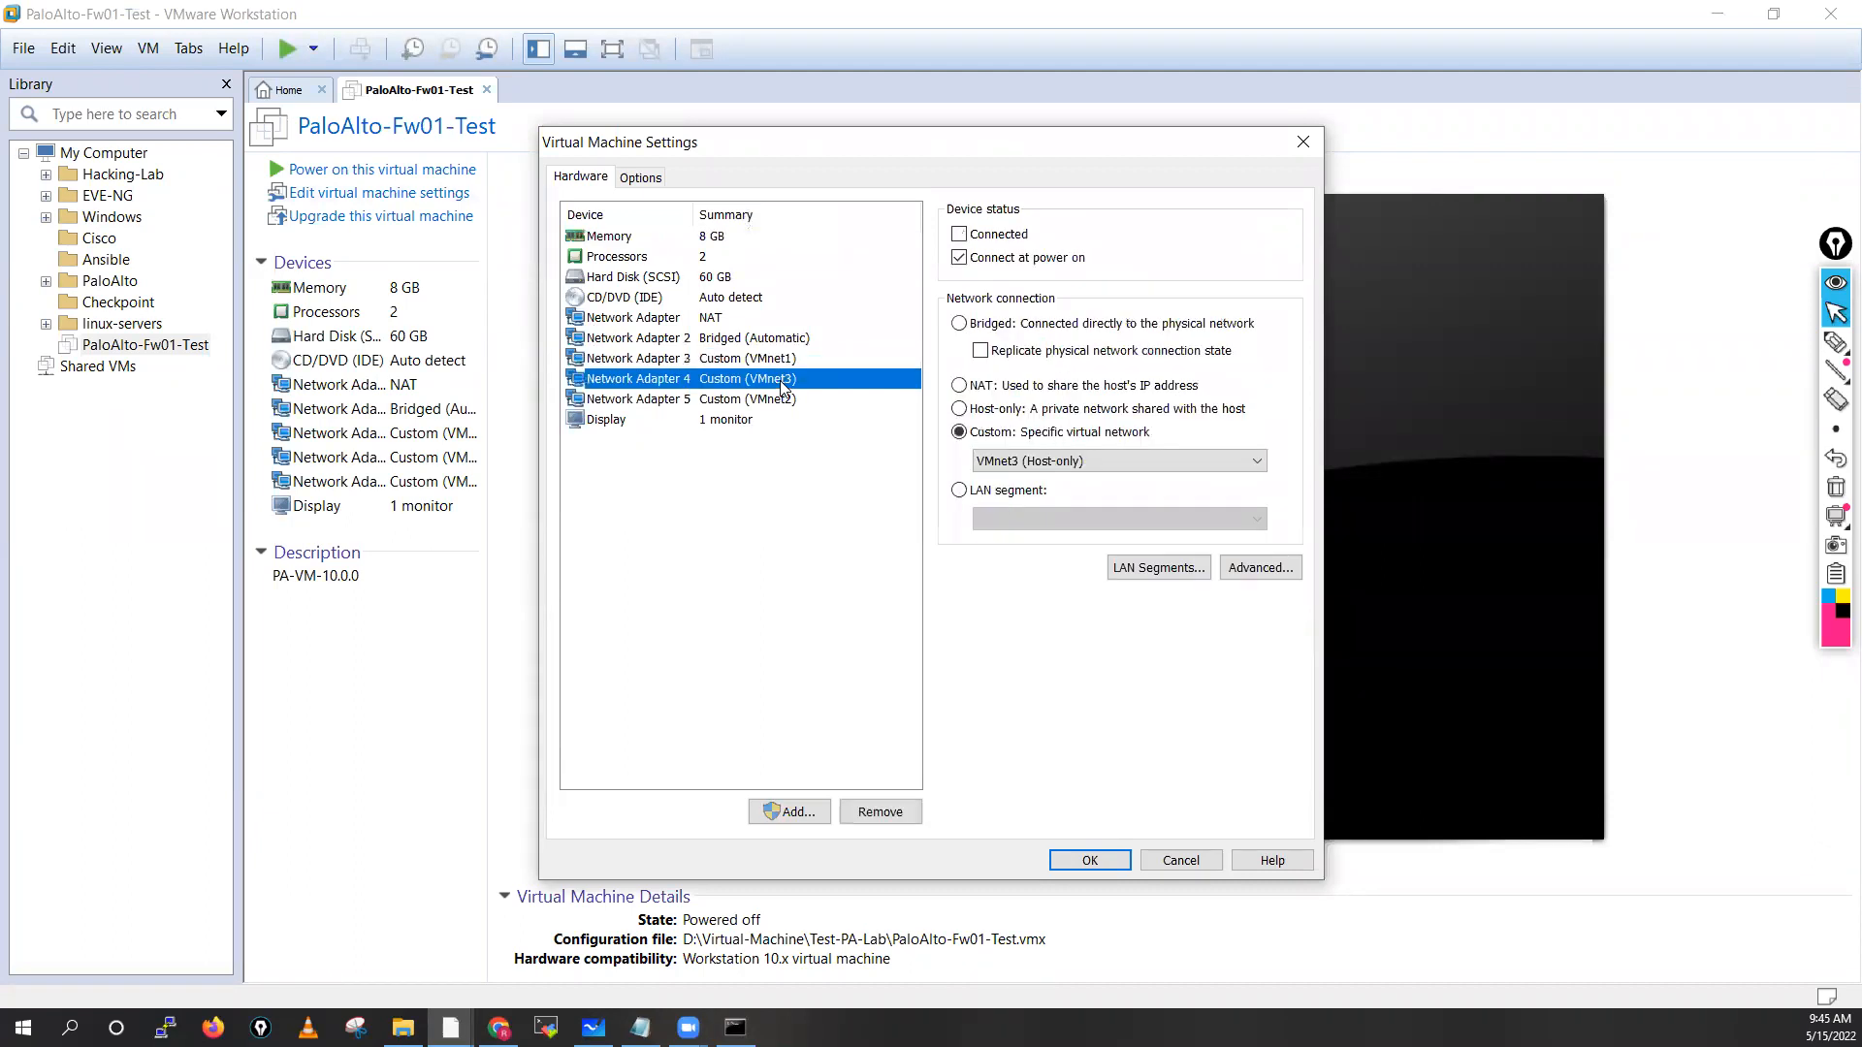
{"action": "left_click", "coordinate": [780, 398]}
{"action": "left_click", "coordinate": [776, 380]}
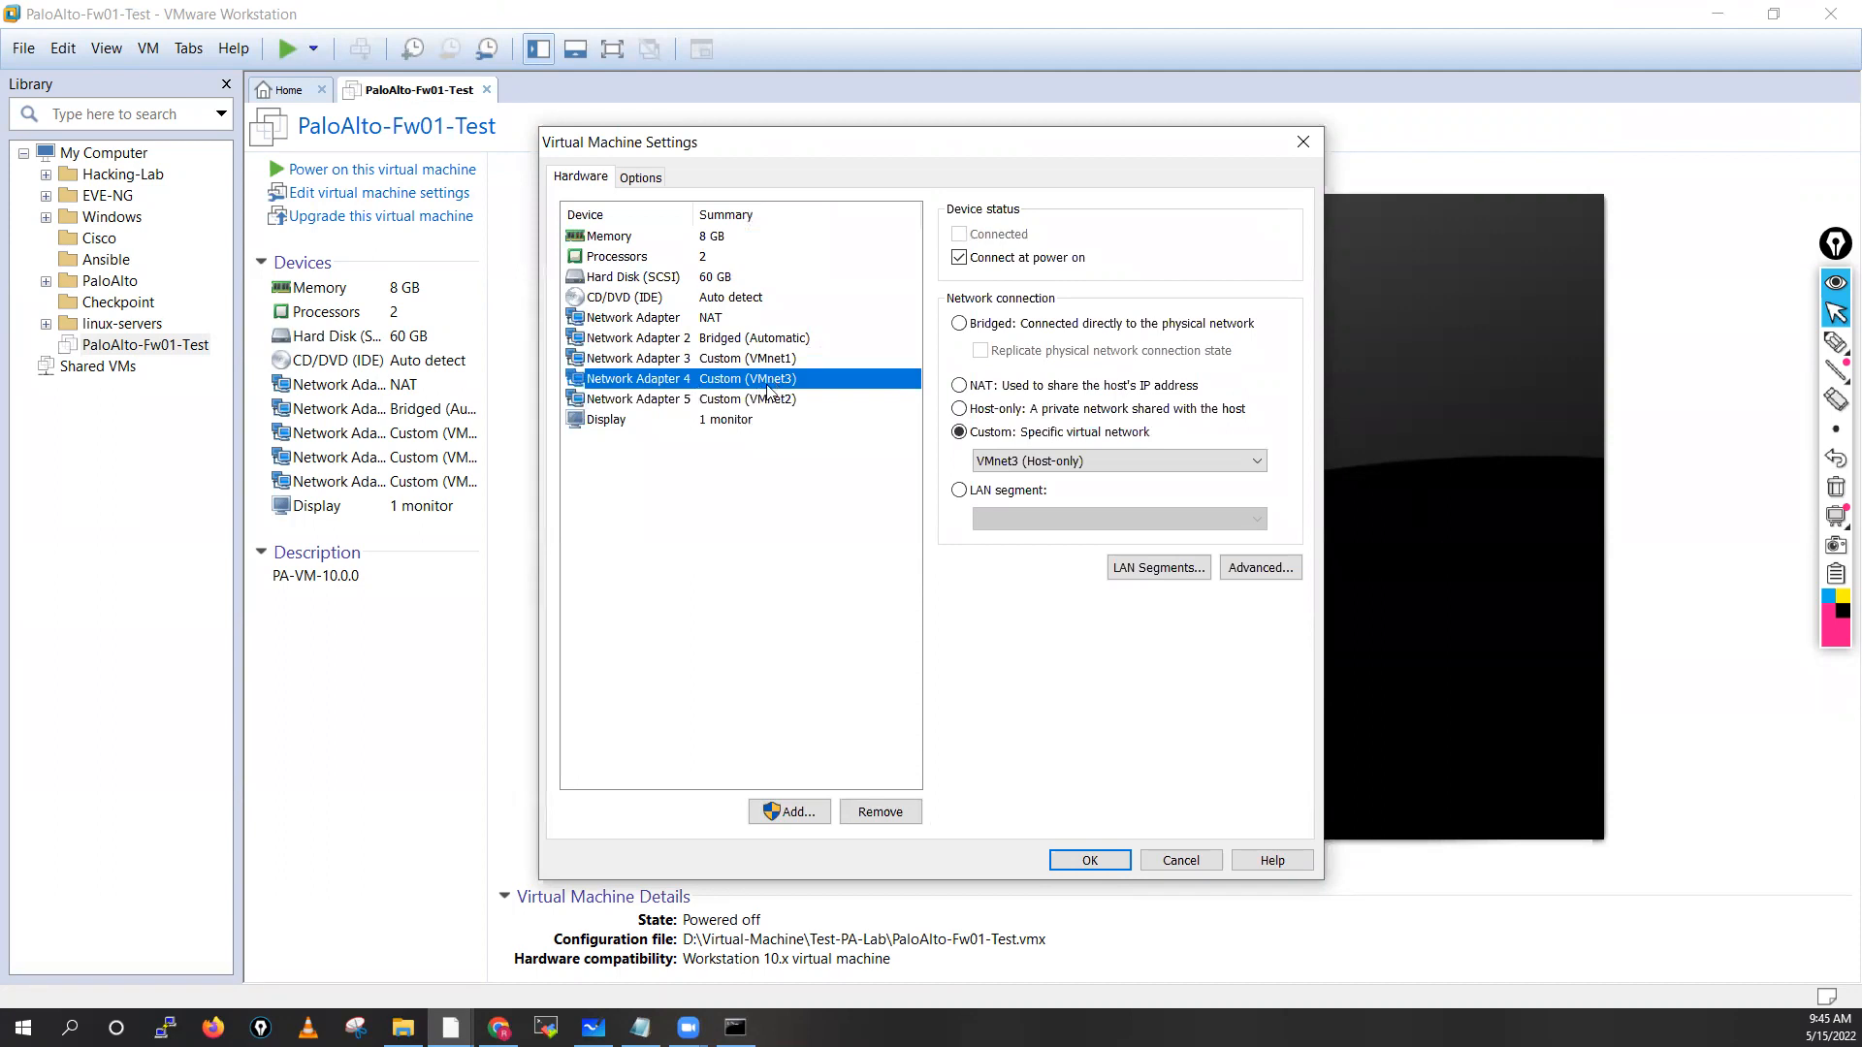
{"action": "left_click", "coordinate": [711, 318]}
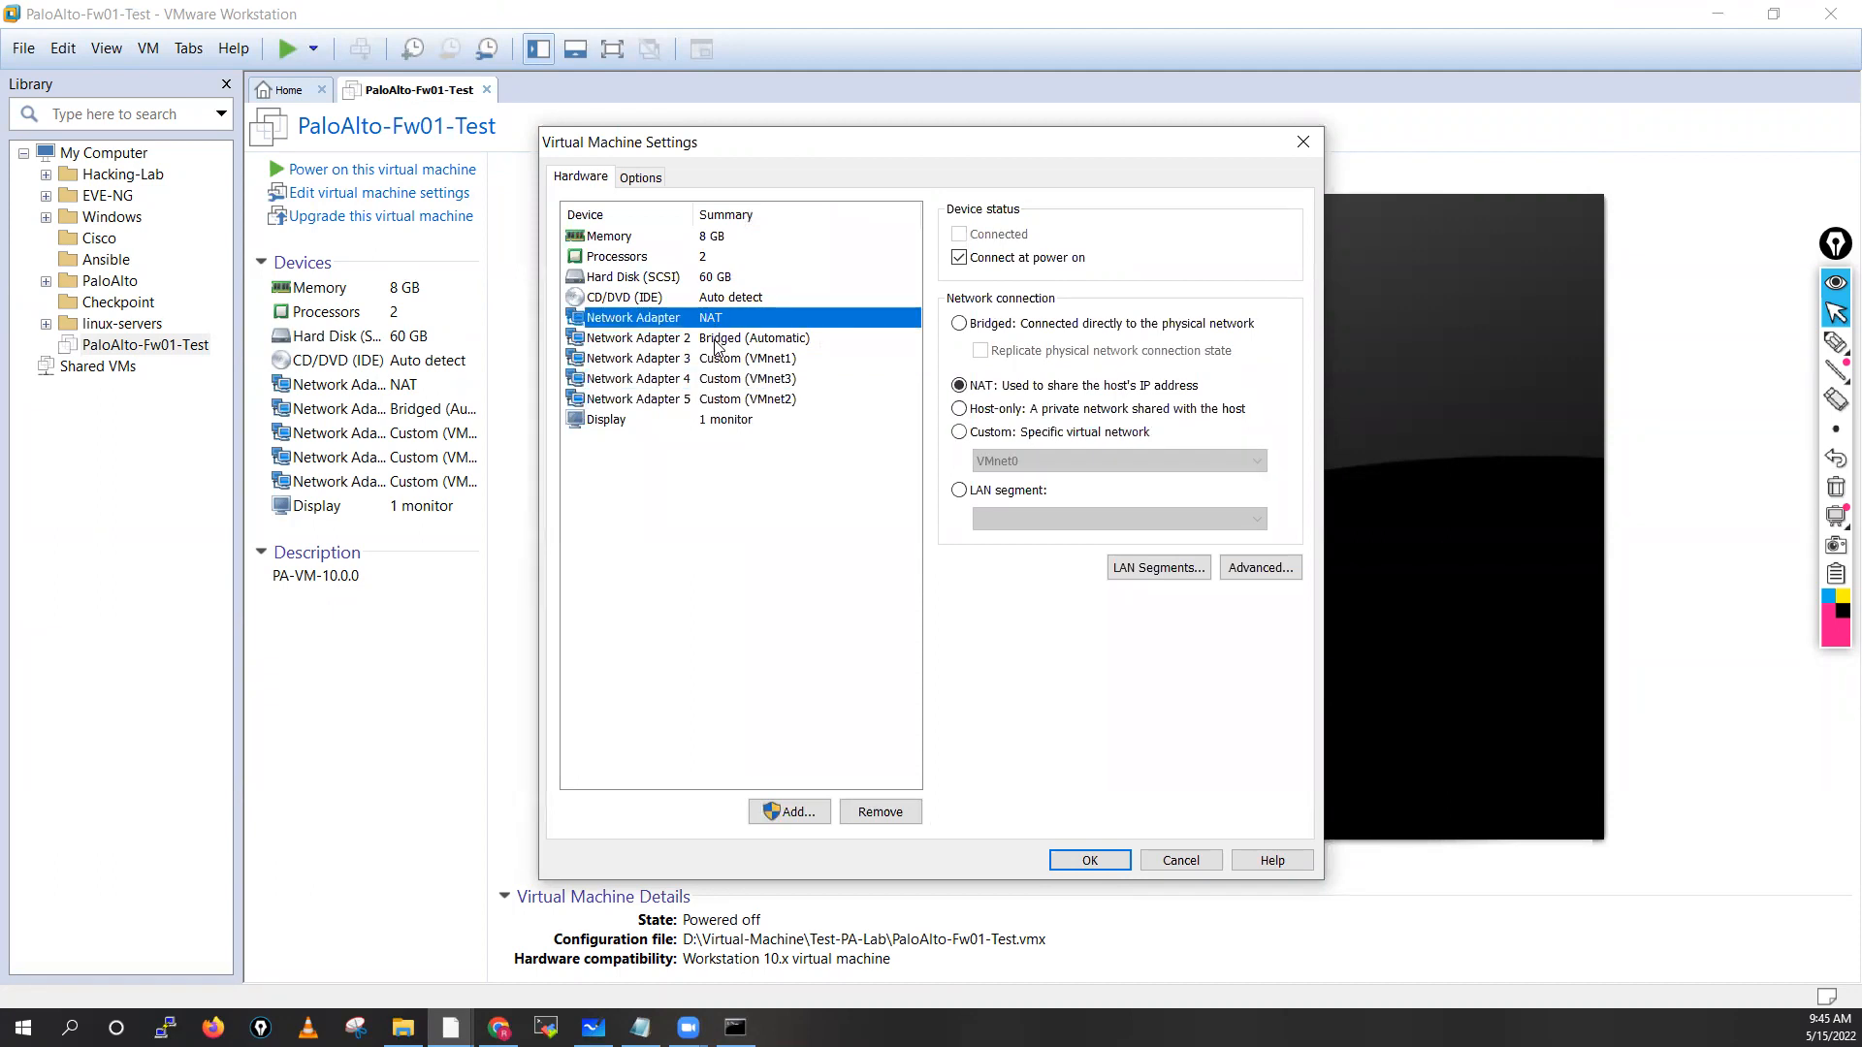
{"action": "left_click", "coordinate": [716, 346]}
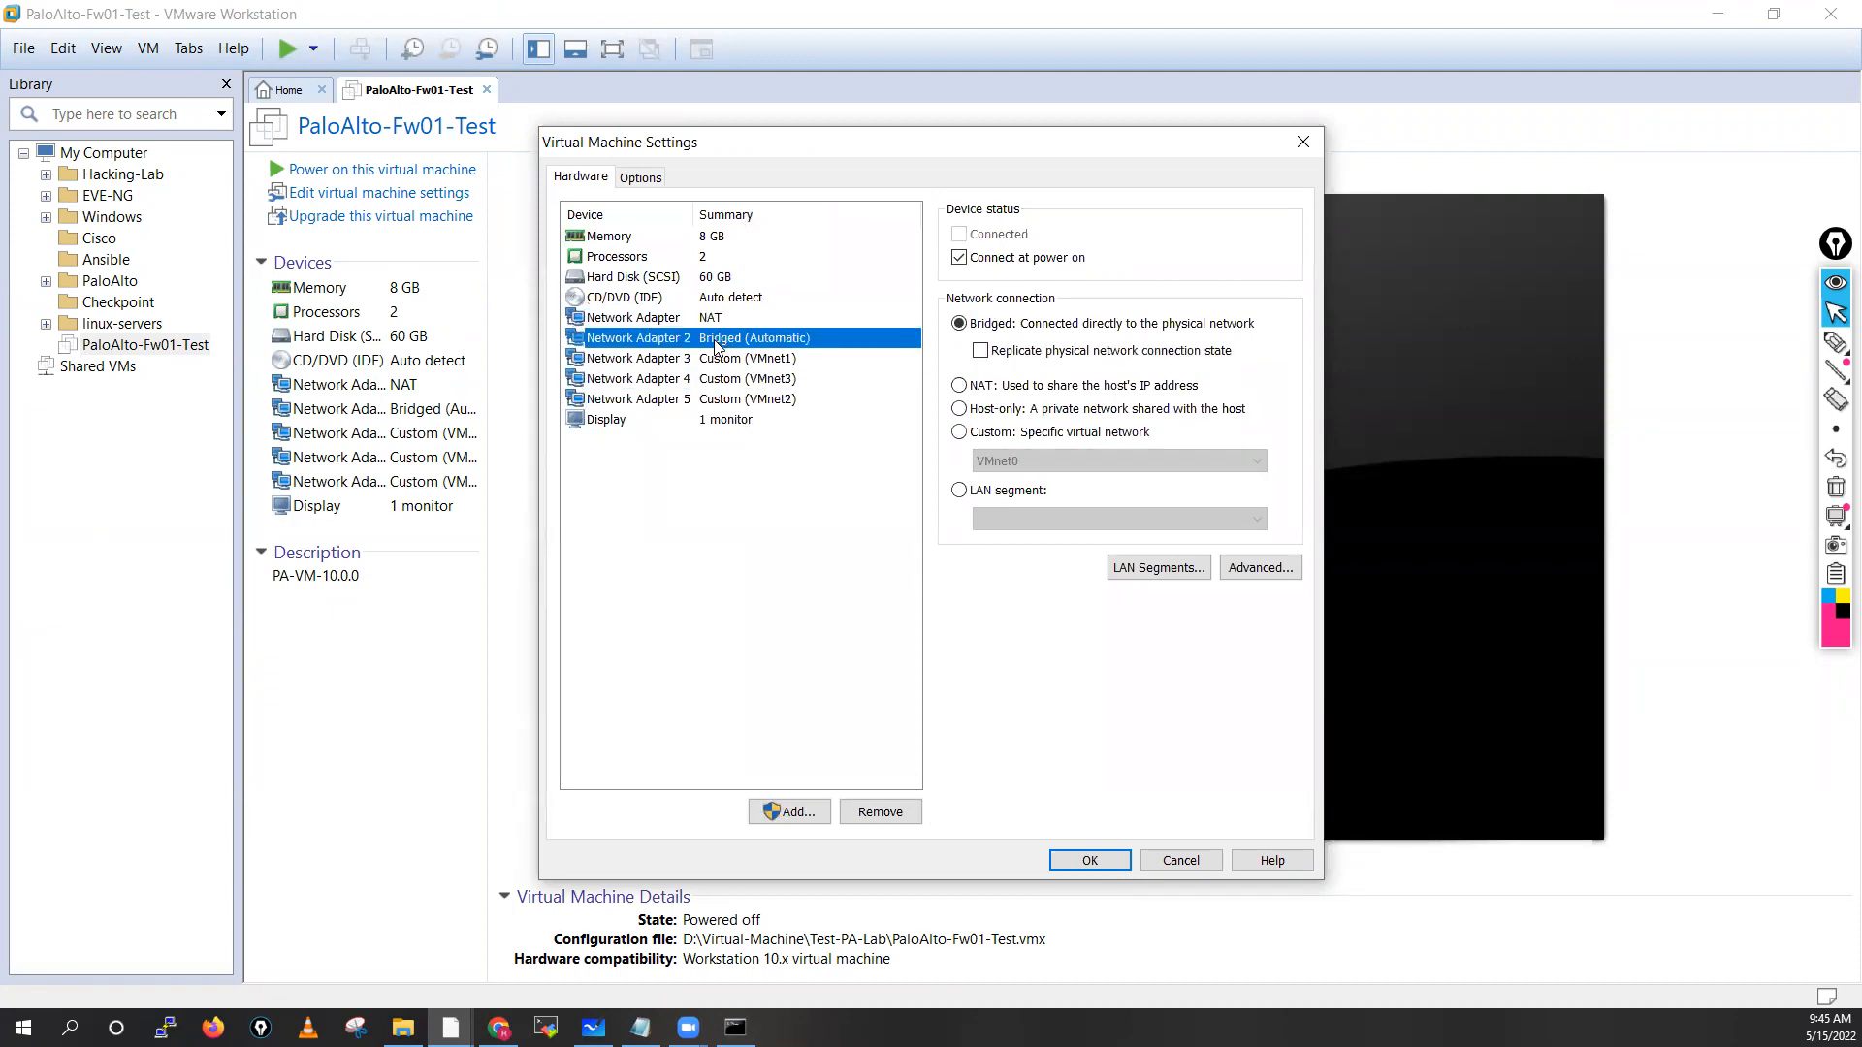
{"action": "left_click", "coordinate": [791, 360]}
{"action": "left_click", "coordinate": [771, 384]}
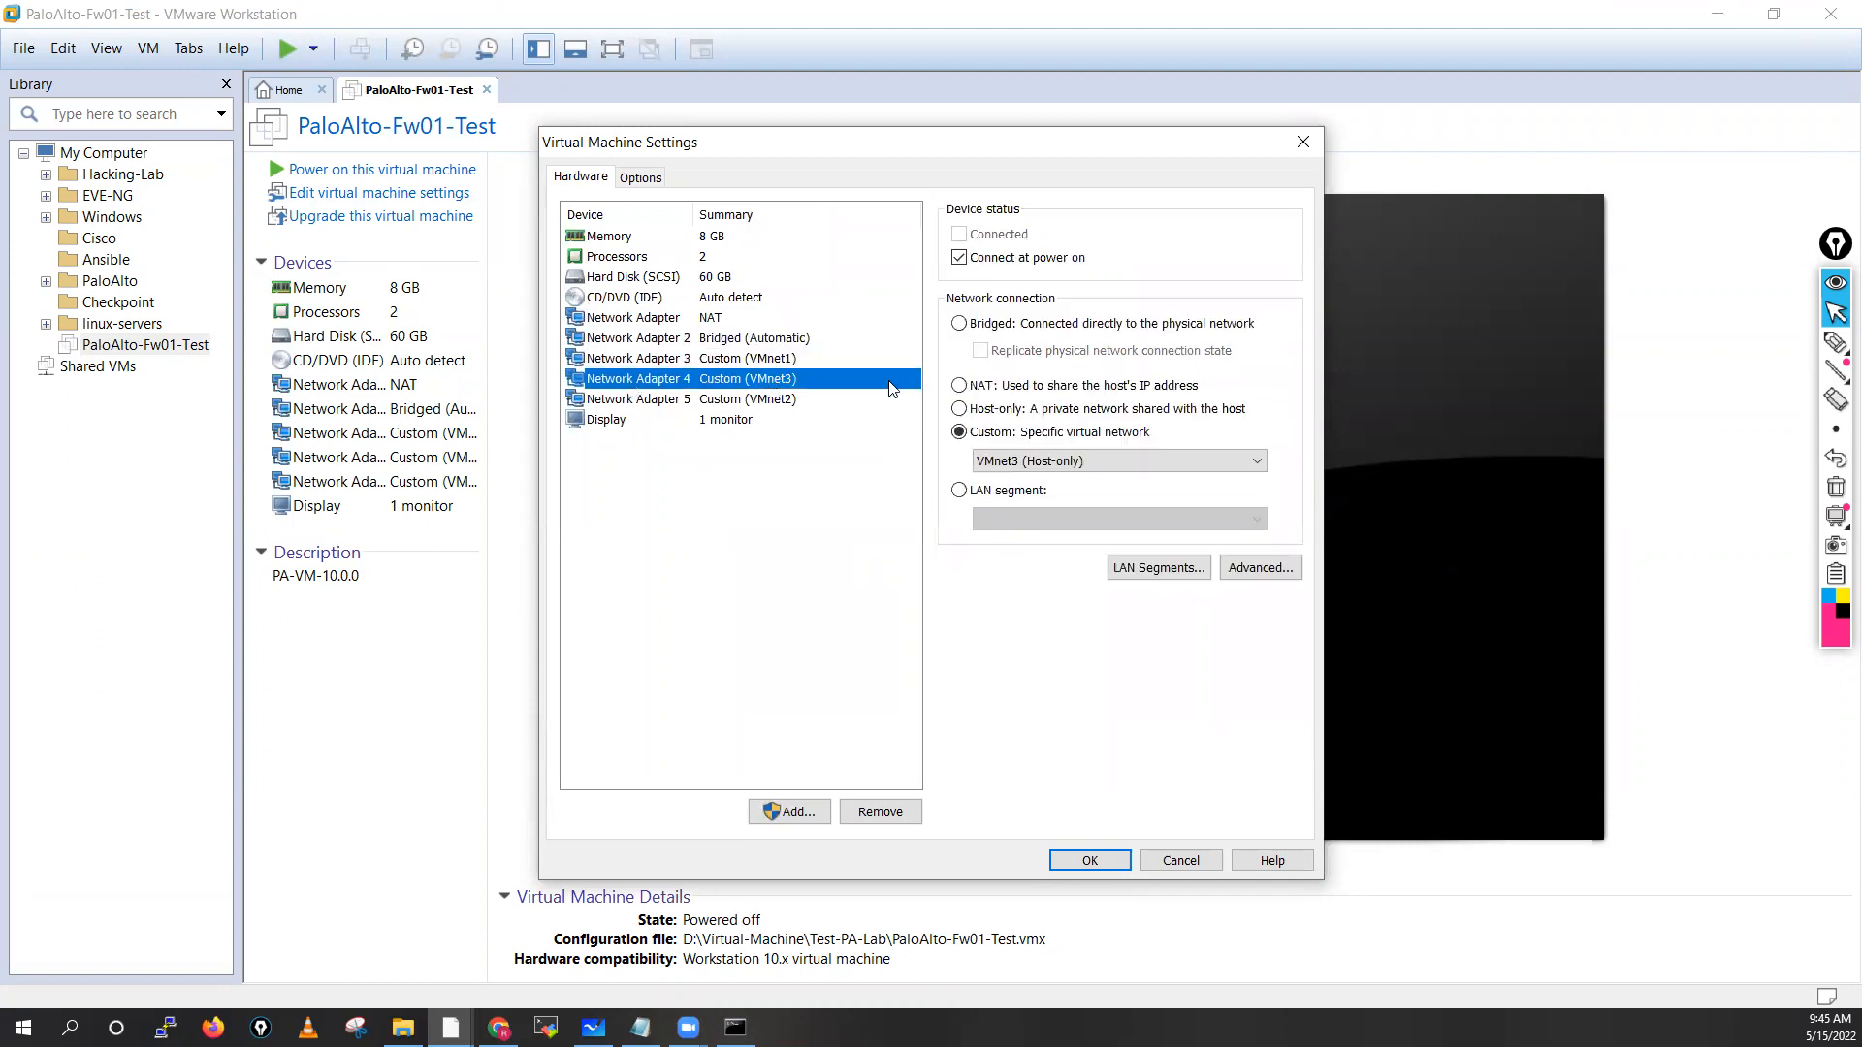
Connect Network Adapter 4 to VMnet2 and Network Adapter 5 to VMnet3
{"action": "left_click", "coordinate": [1025, 461]}
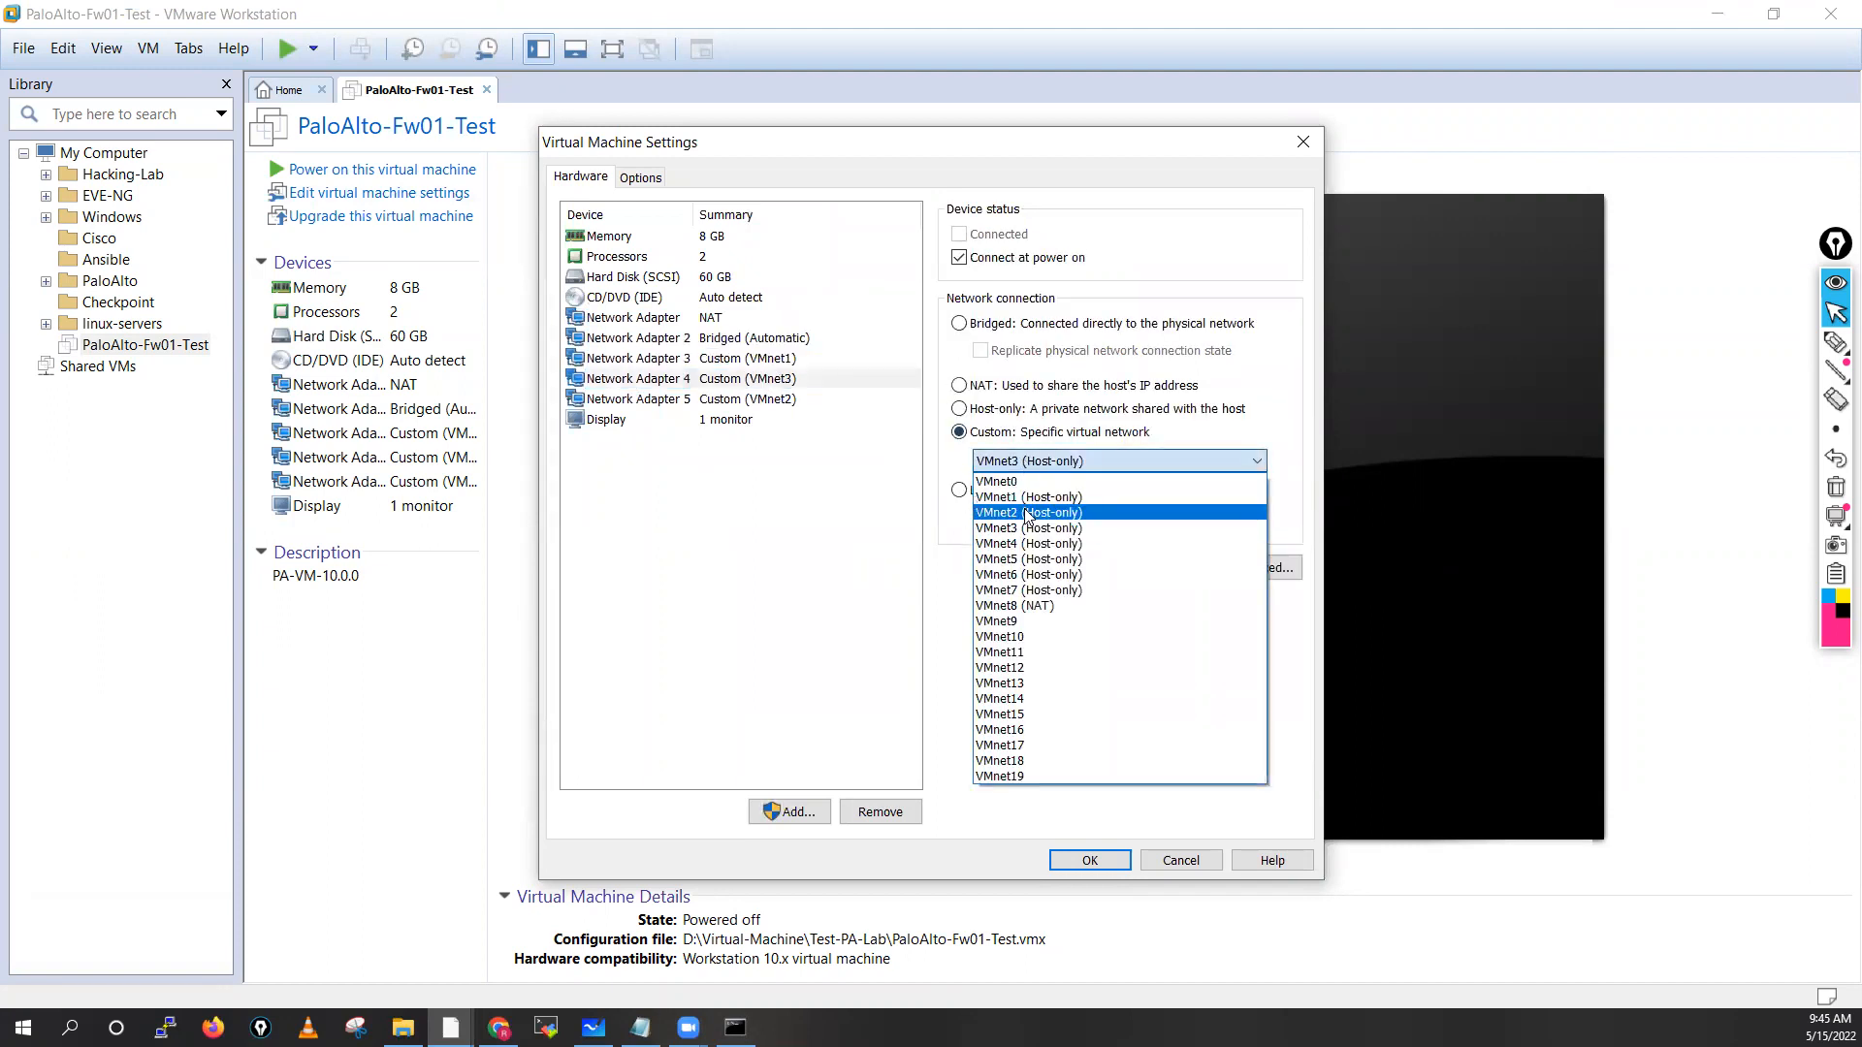
{"action": "left_click", "coordinate": [1028, 512]}
{"action": "left_click", "coordinate": [771, 398]}
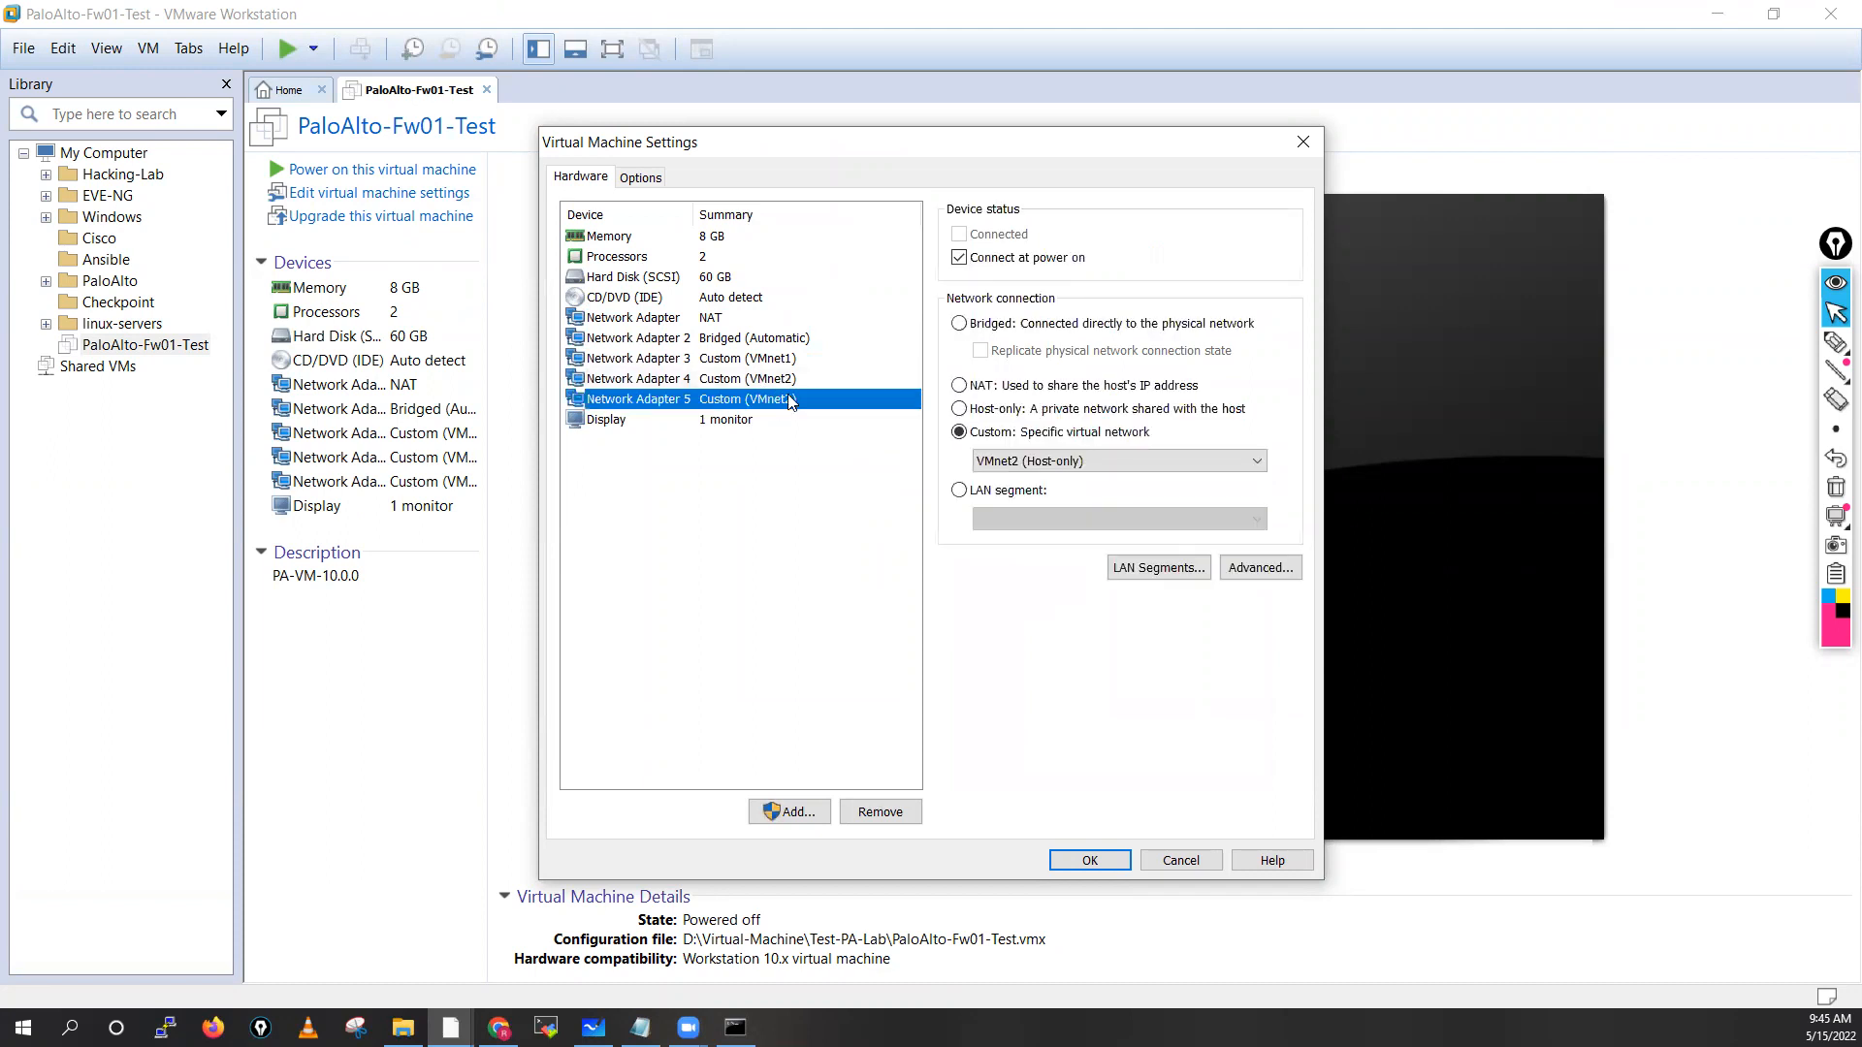
{"action": "left_click", "coordinate": [1062, 462]}
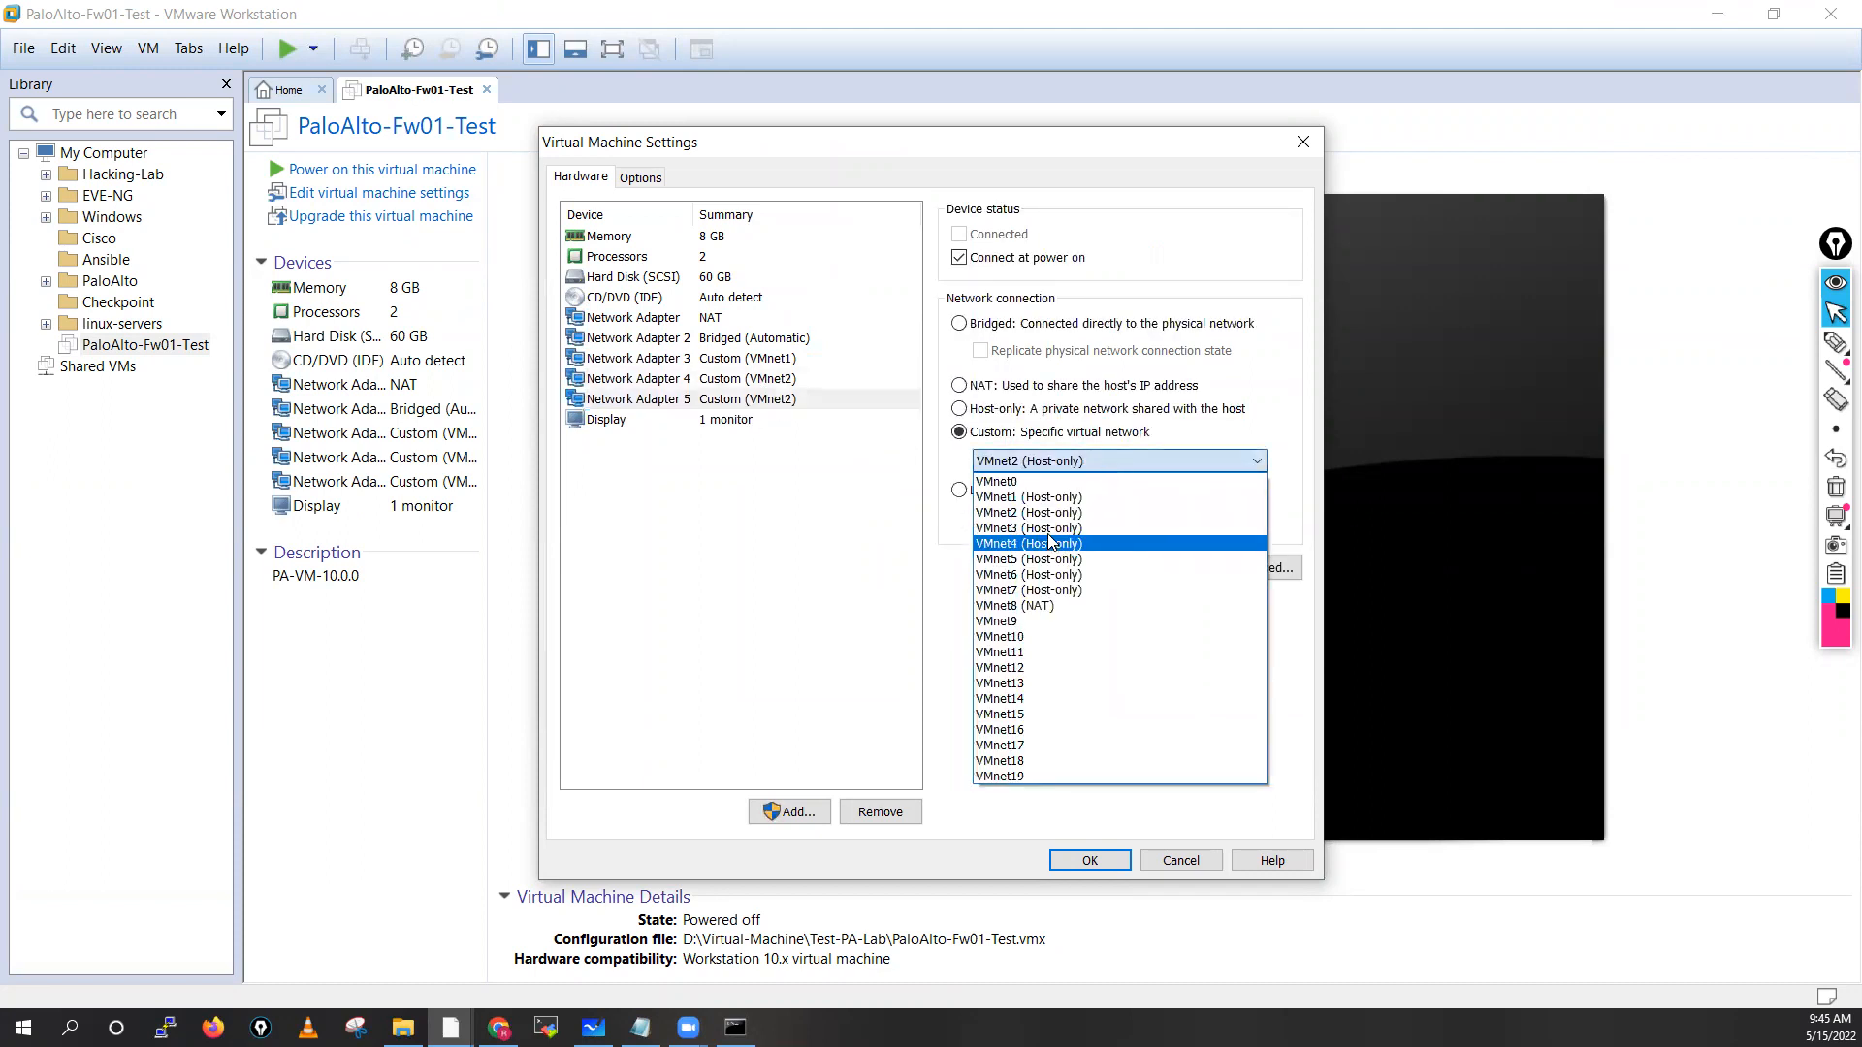
{"action": "left_click", "coordinate": [1063, 530]}
Verify adapters 4 and 5 show VMnet2 and VMnet3, then apply with OK
{"action": "left_click", "coordinate": [803, 340]}
{"action": "left_click", "coordinate": [711, 320]}
{"action": "left_click", "coordinate": [713, 338]}
{"action": "left_click", "coordinate": [722, 360]}
{"action": "left_click", "coordinate": [722, 379]}
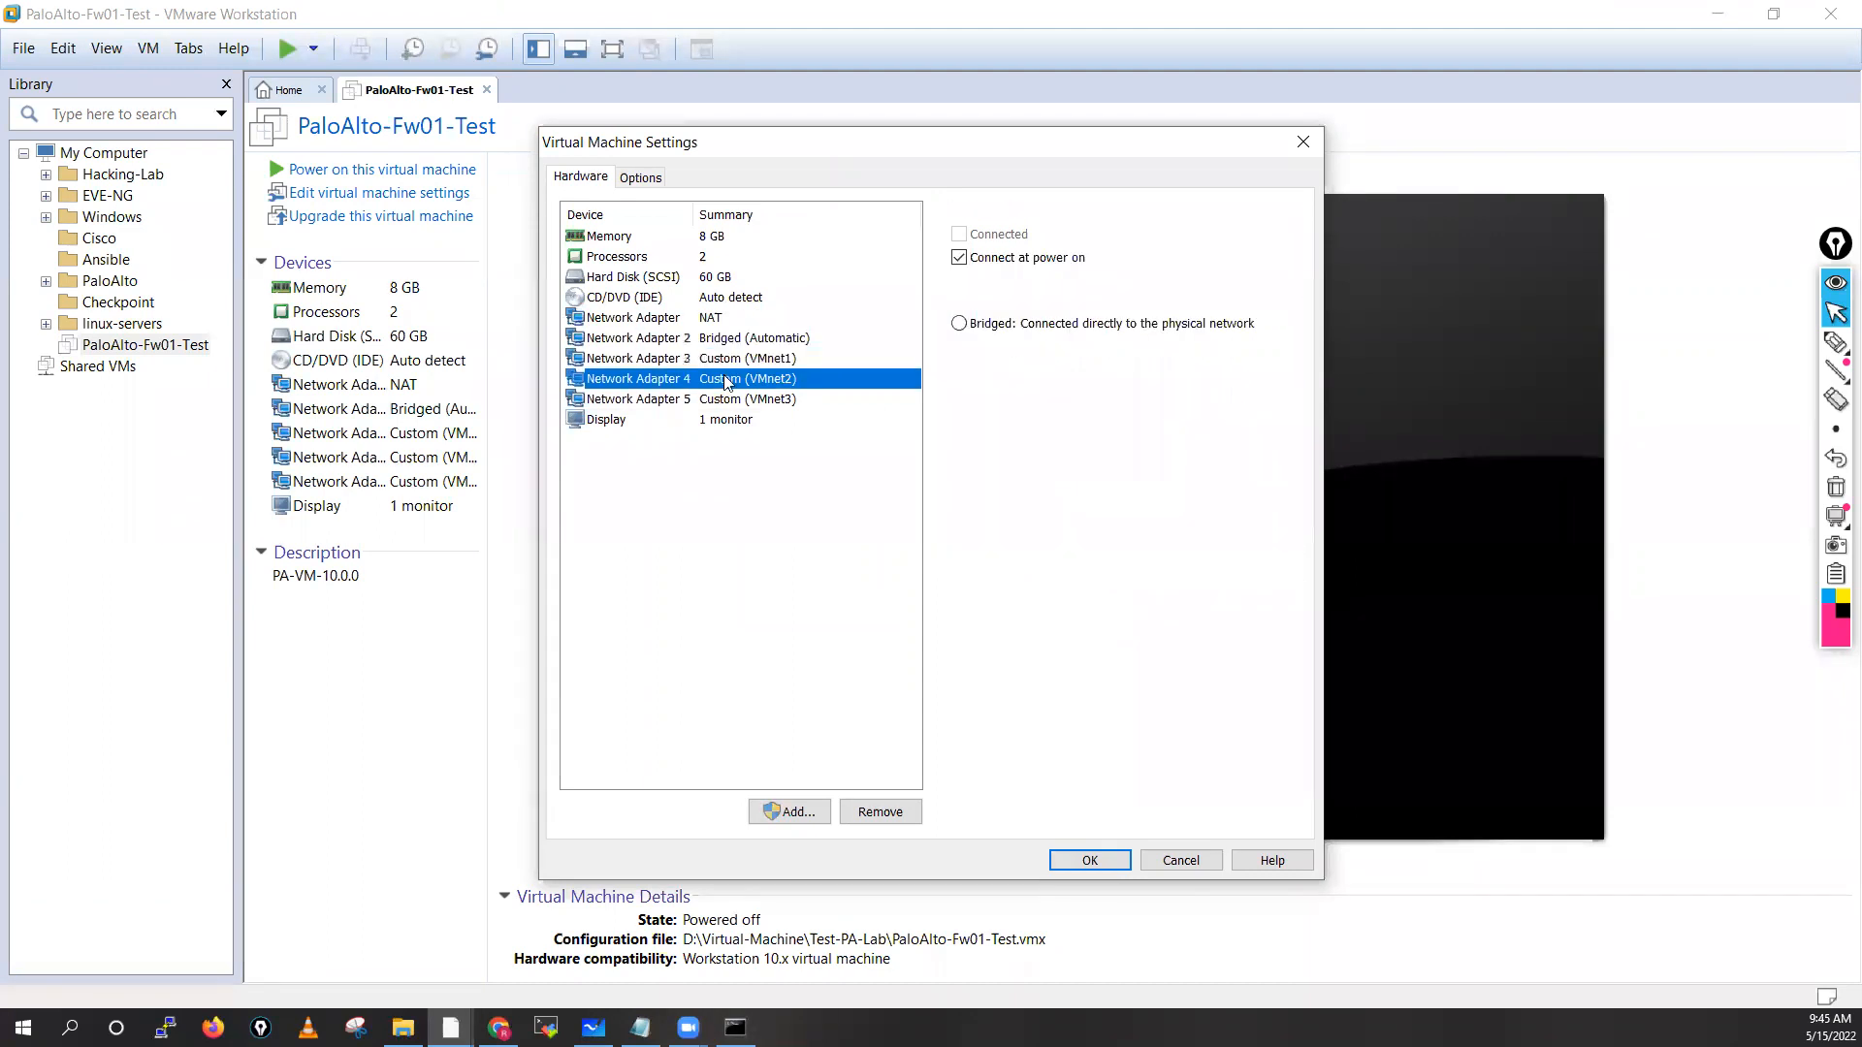
{"action": "left_click", "coordinate": [729, 400]}
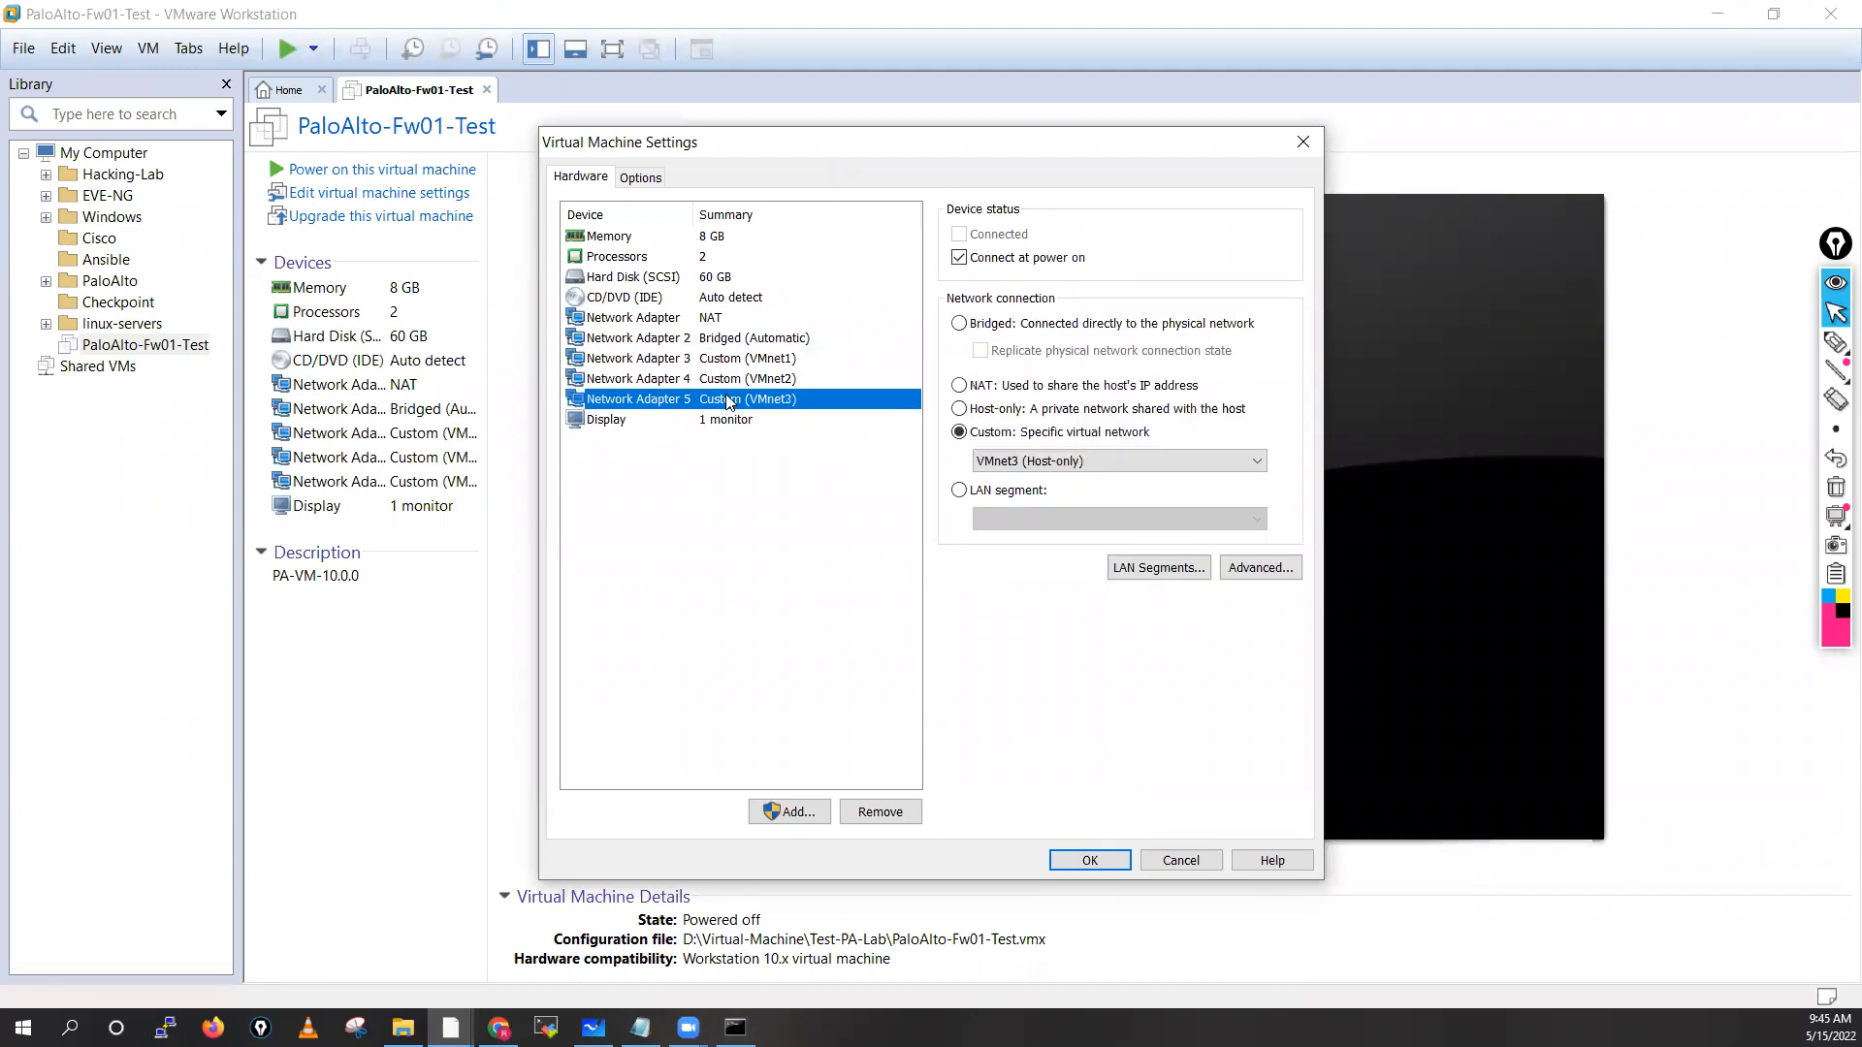
{"action": "left_click", "coordinate": [1096, 861]}
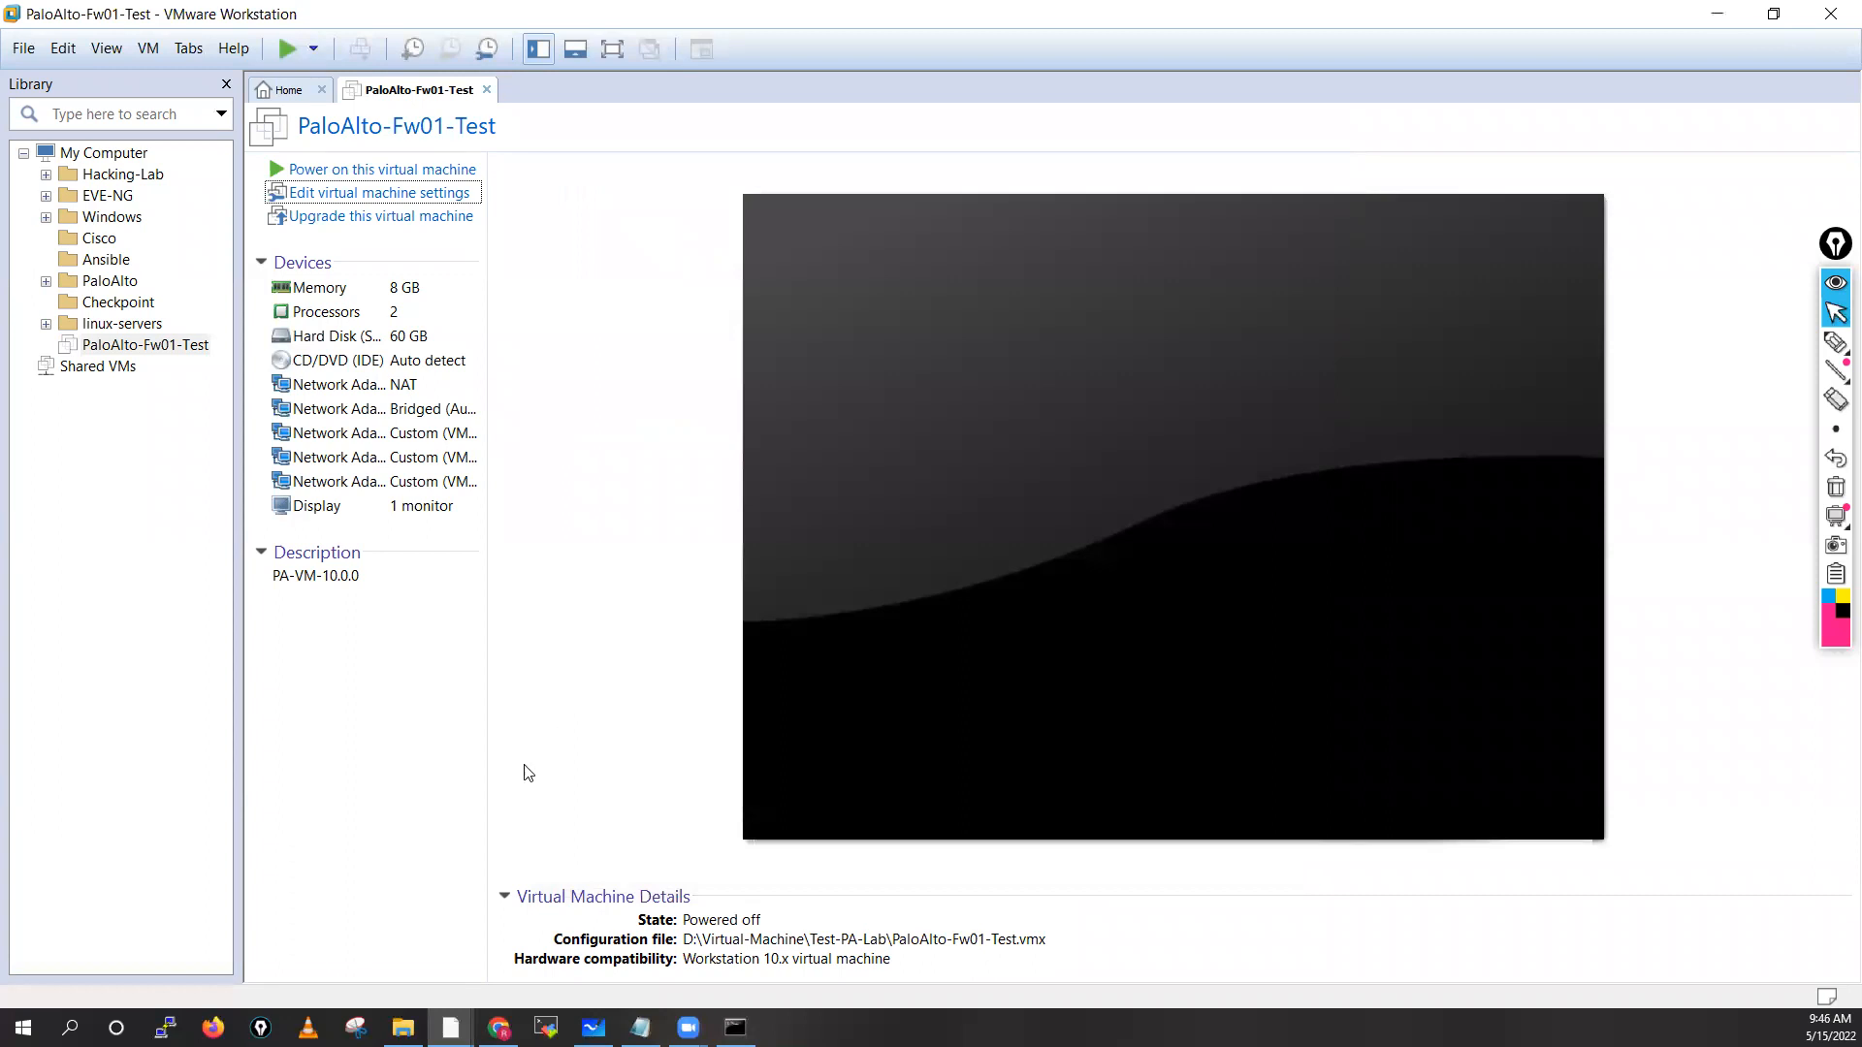
Open the Test-PA-Lab folder under D:\Virtual-Machine in File Explorer
{"action": "left_click", "coordinate": [403, 1028]}
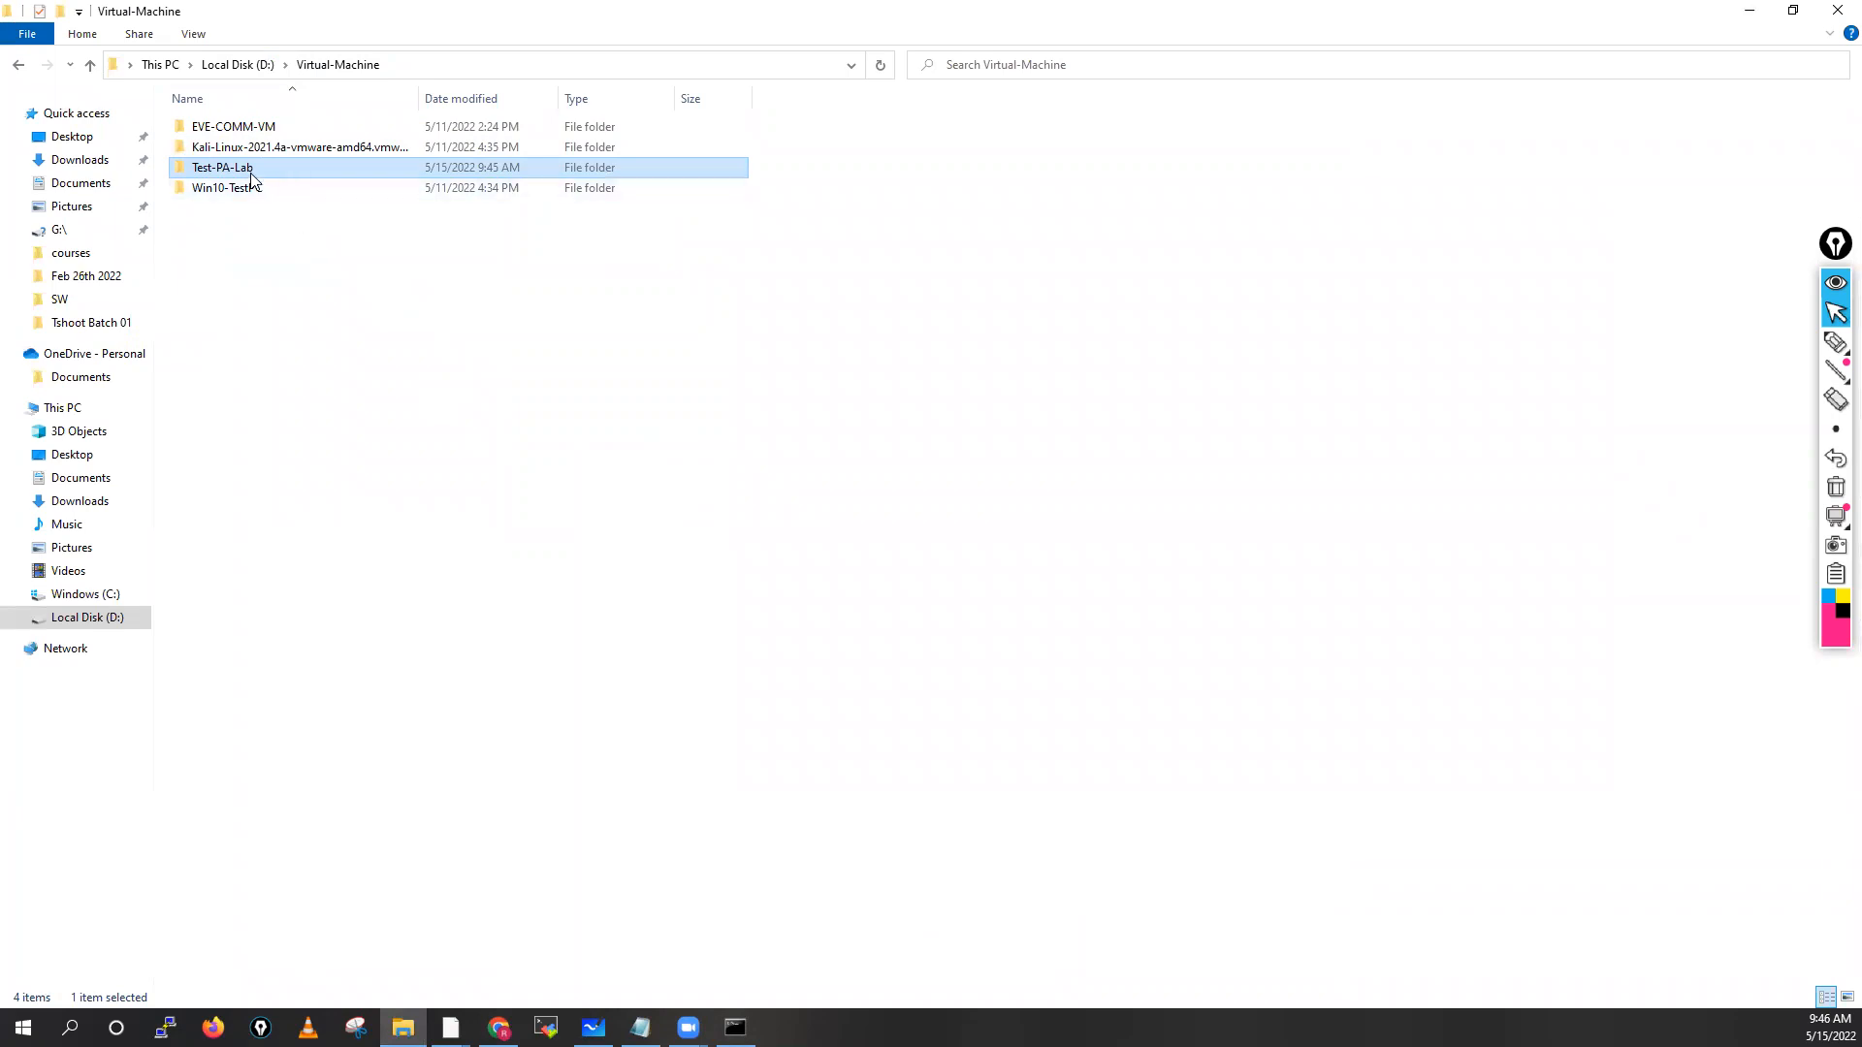
{"action": "mouse_move", "coordinate": [266, 171]}
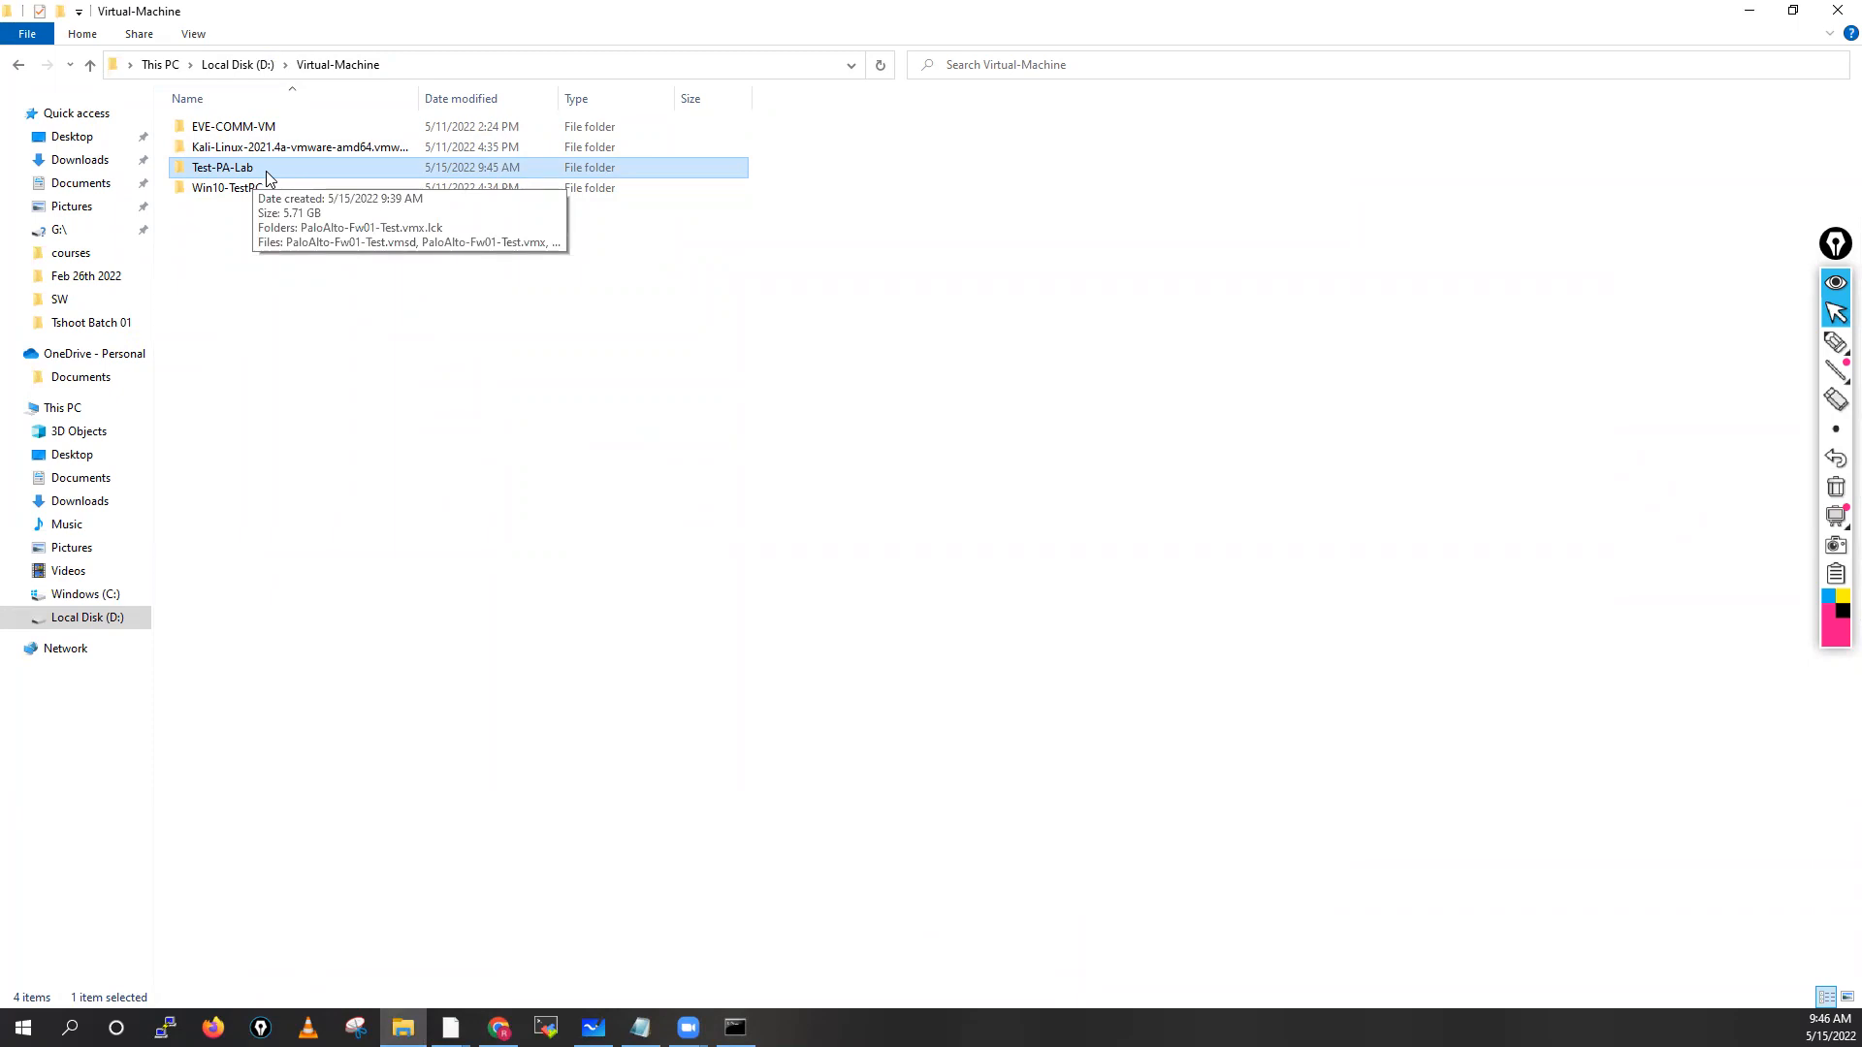
{"action": "double_click", "coordinate": [266, 170]}
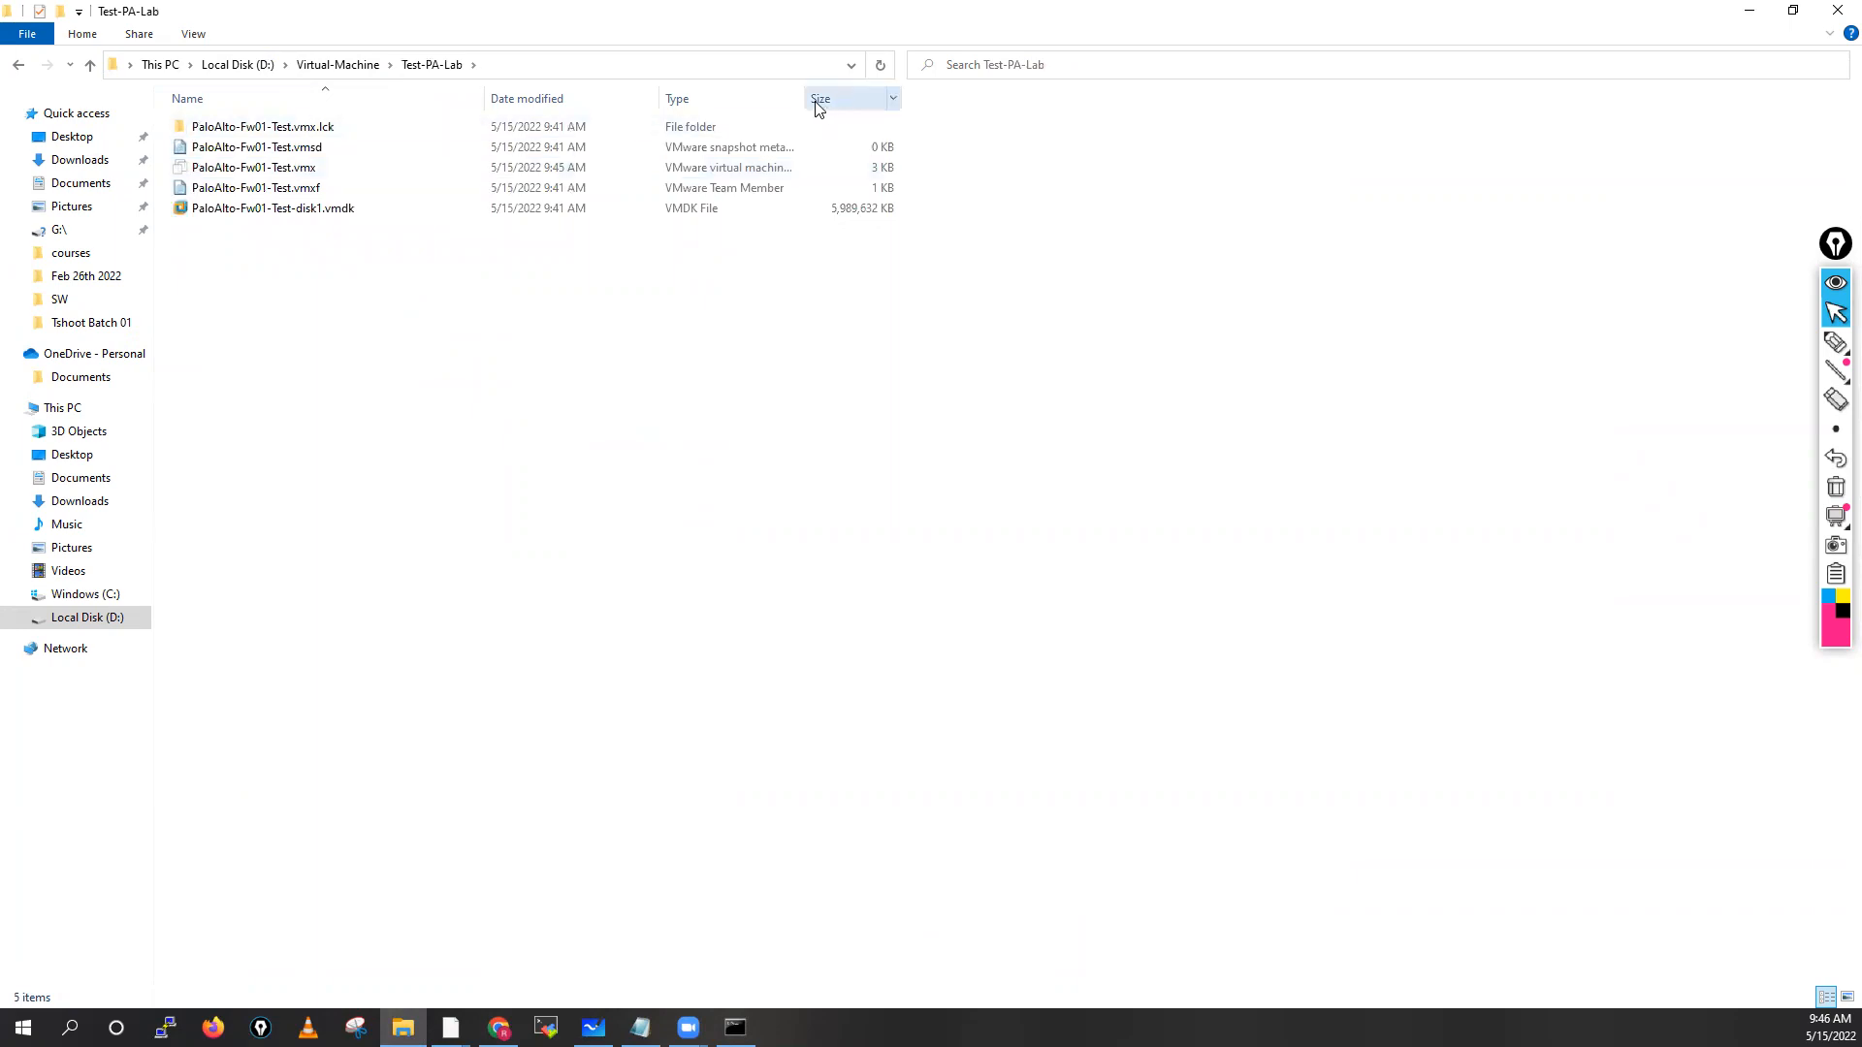
Widen the Type column so the full file type descriptions are visible
{"action": "left_click_drag", "start_coordinate": [803, 99], "coordinate": [1298, 97]}
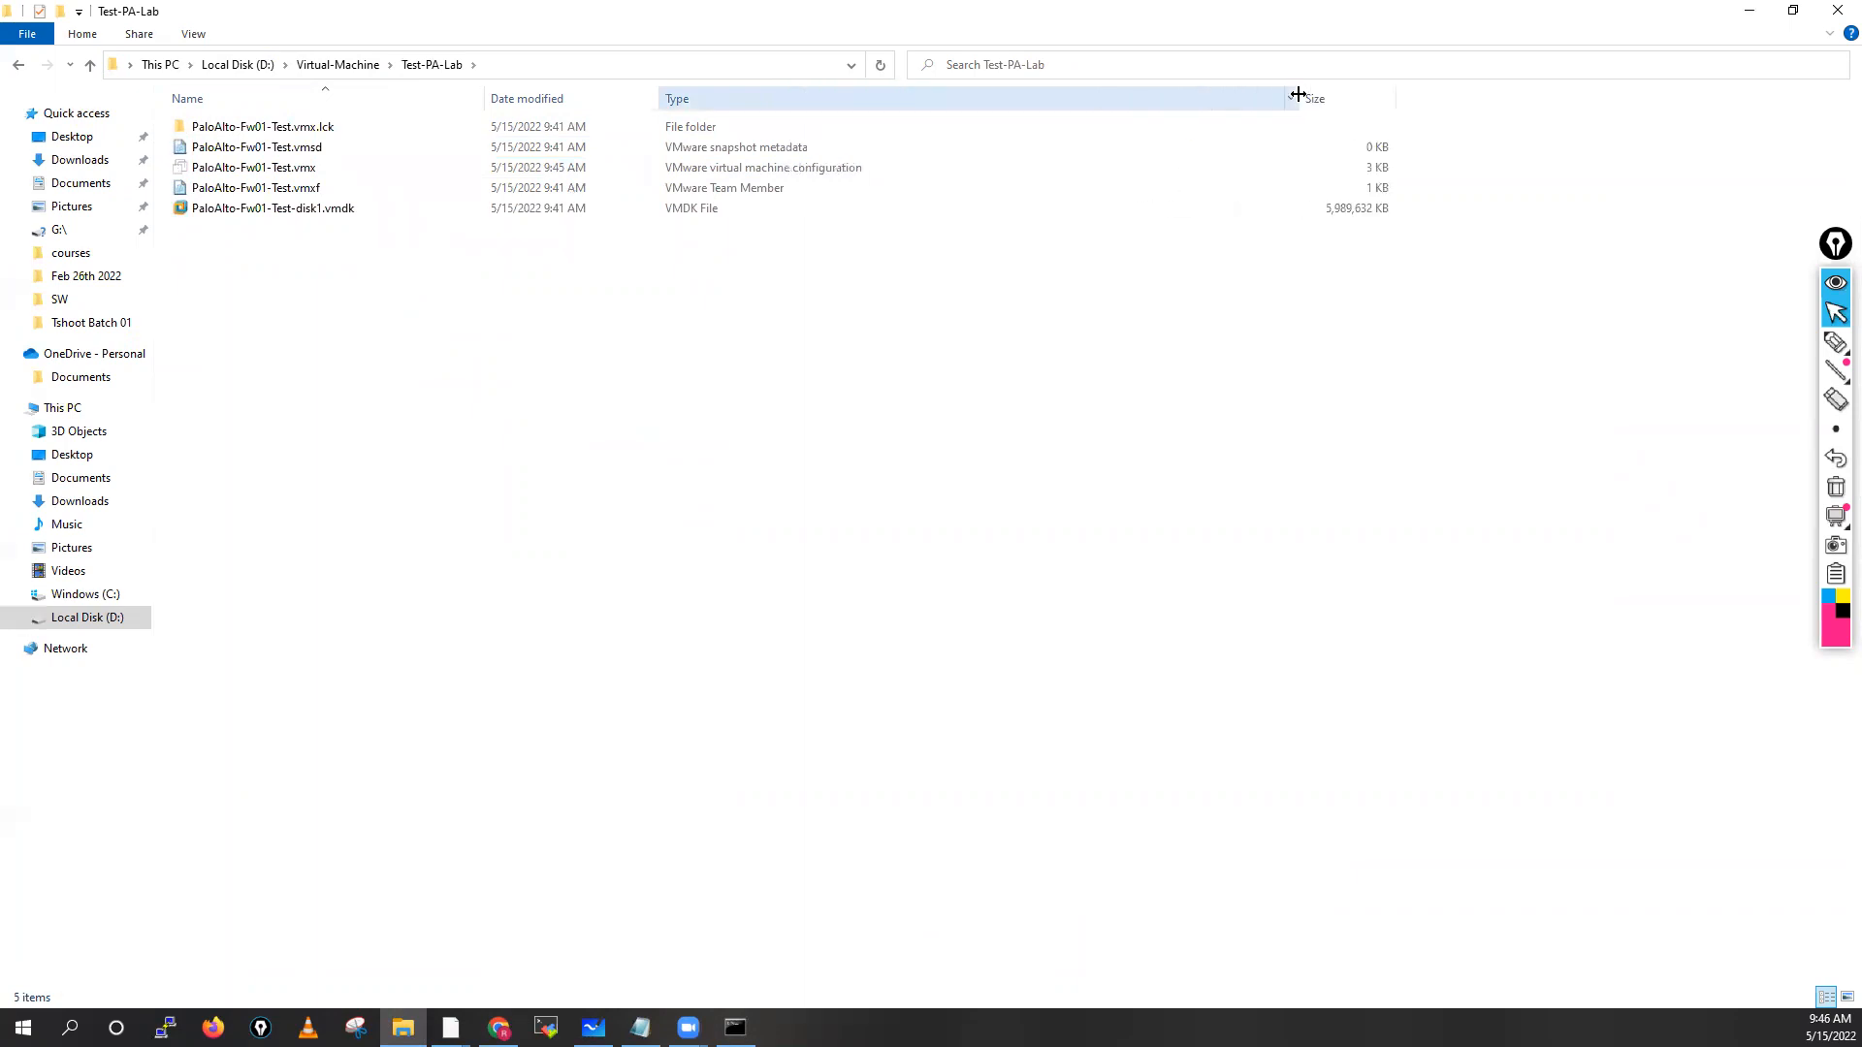
{"action": "left_click", "coordinate": [703, 175]}
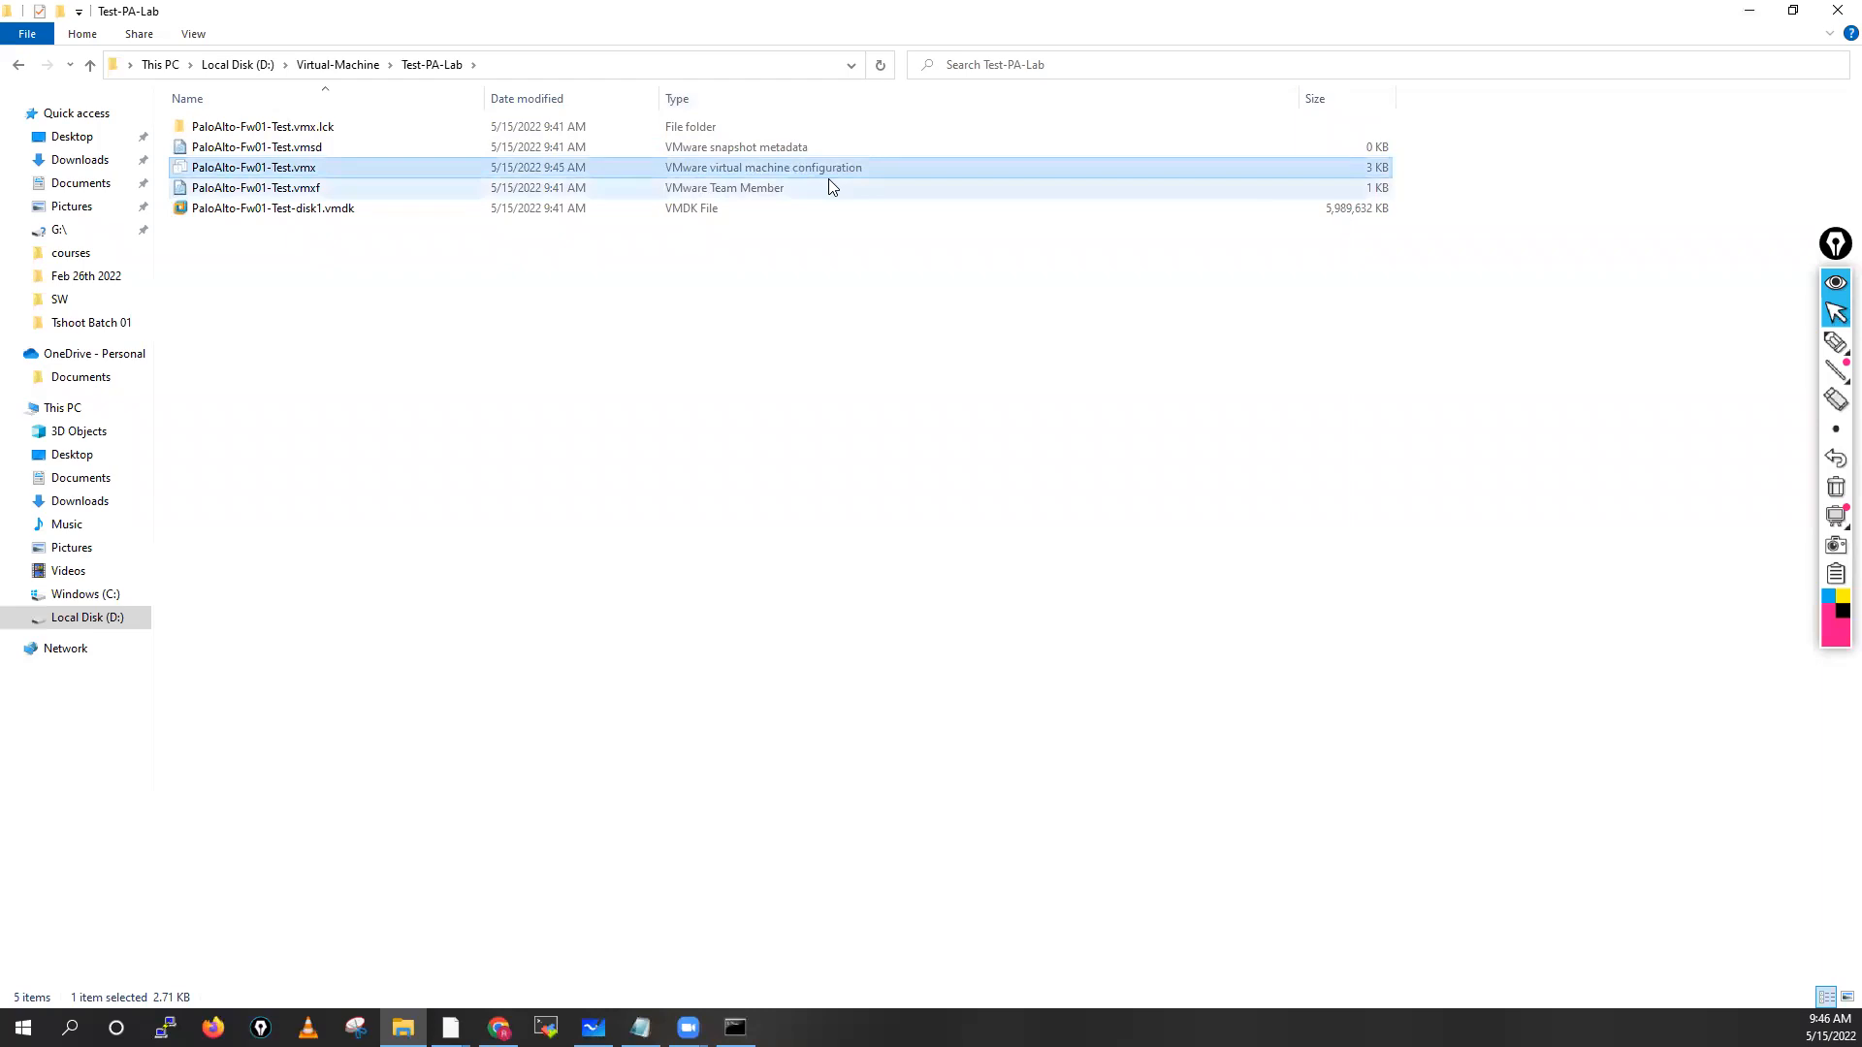
{"action": "mouse_move", "coordinate": [1835, 342]}
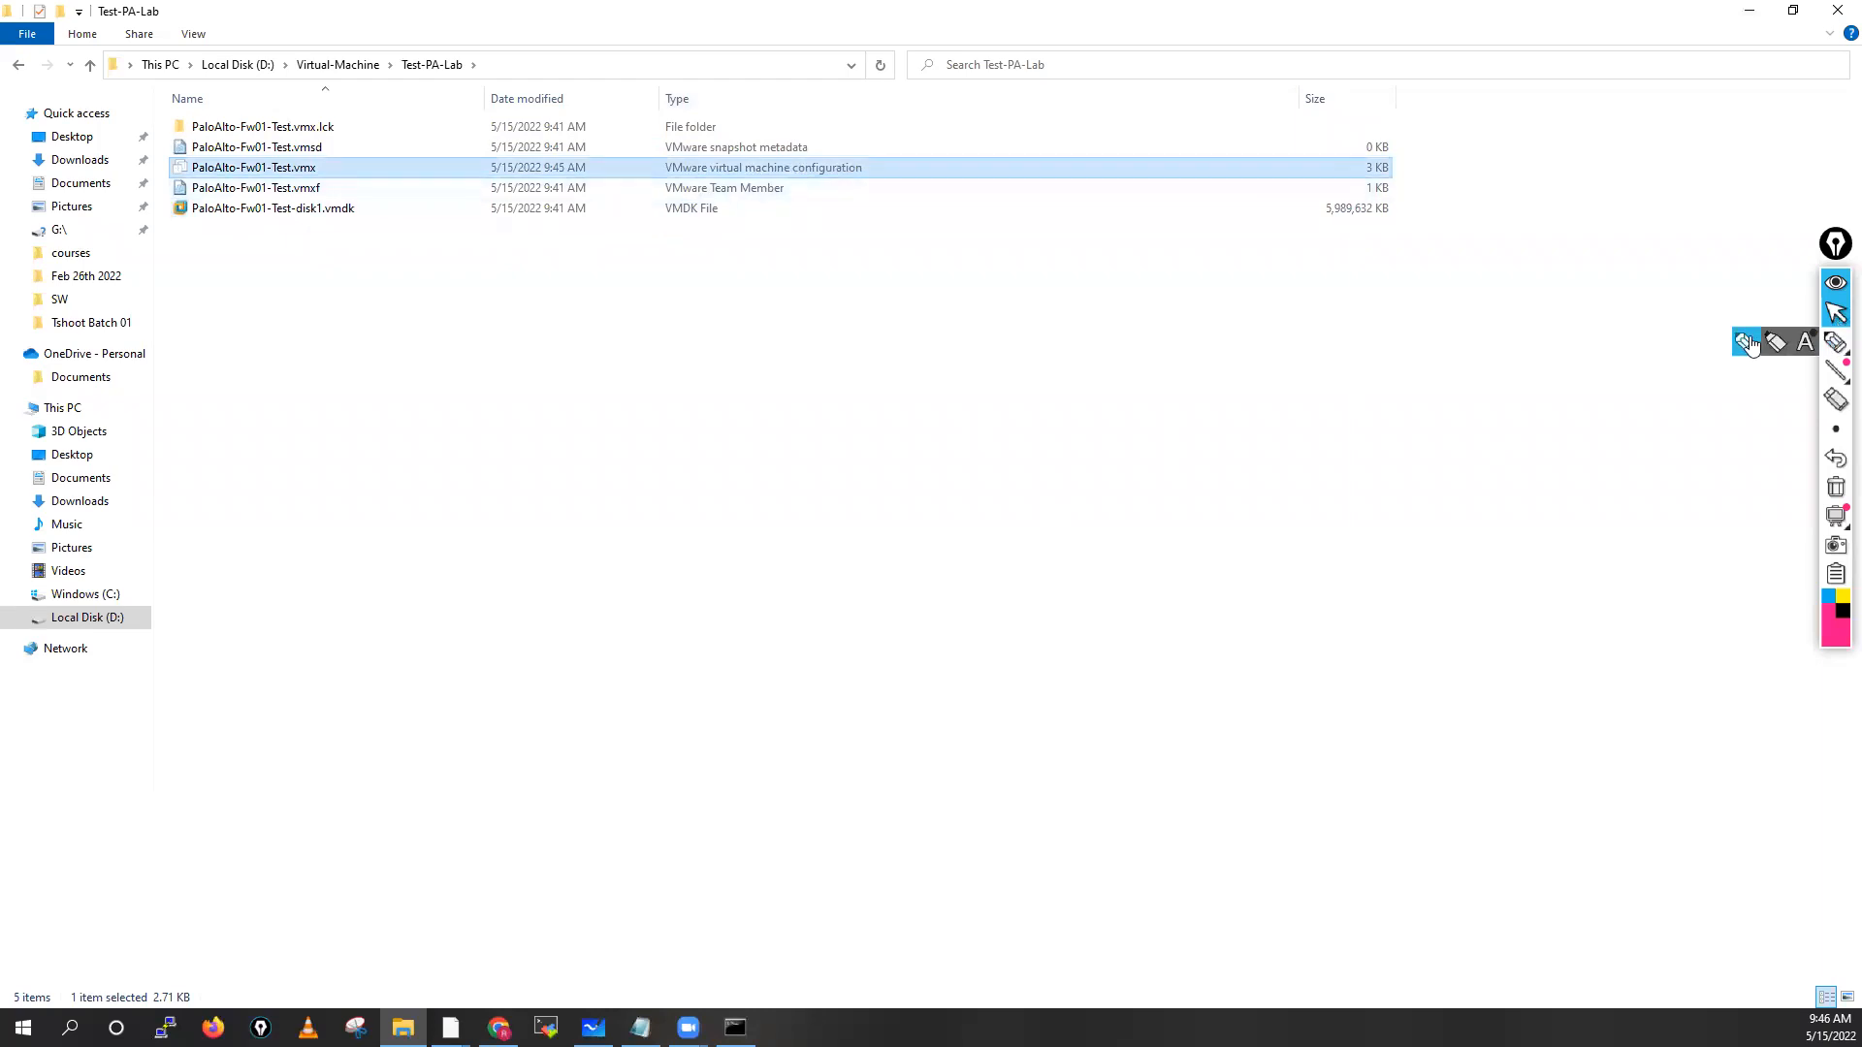
{"action": "left_click", "coordinate": [1750, 345]}
{"action": "mouse_move", "coordinate": [748, 161]}
{"action": "left_mouse_down"}
{"action": "mouse_move", "coordinate": [684, 153]}
{"action": "mouse_move", "coordinate": [707, 191]}
{"action": "mouse_move", "coordinate": [889, 195]}
{"action": "mouse_move", "coordinate": [723, 162]}
{"action": "mouse_move", "coordinate": [776, 162]}
{"action": "left_mouse_up"}
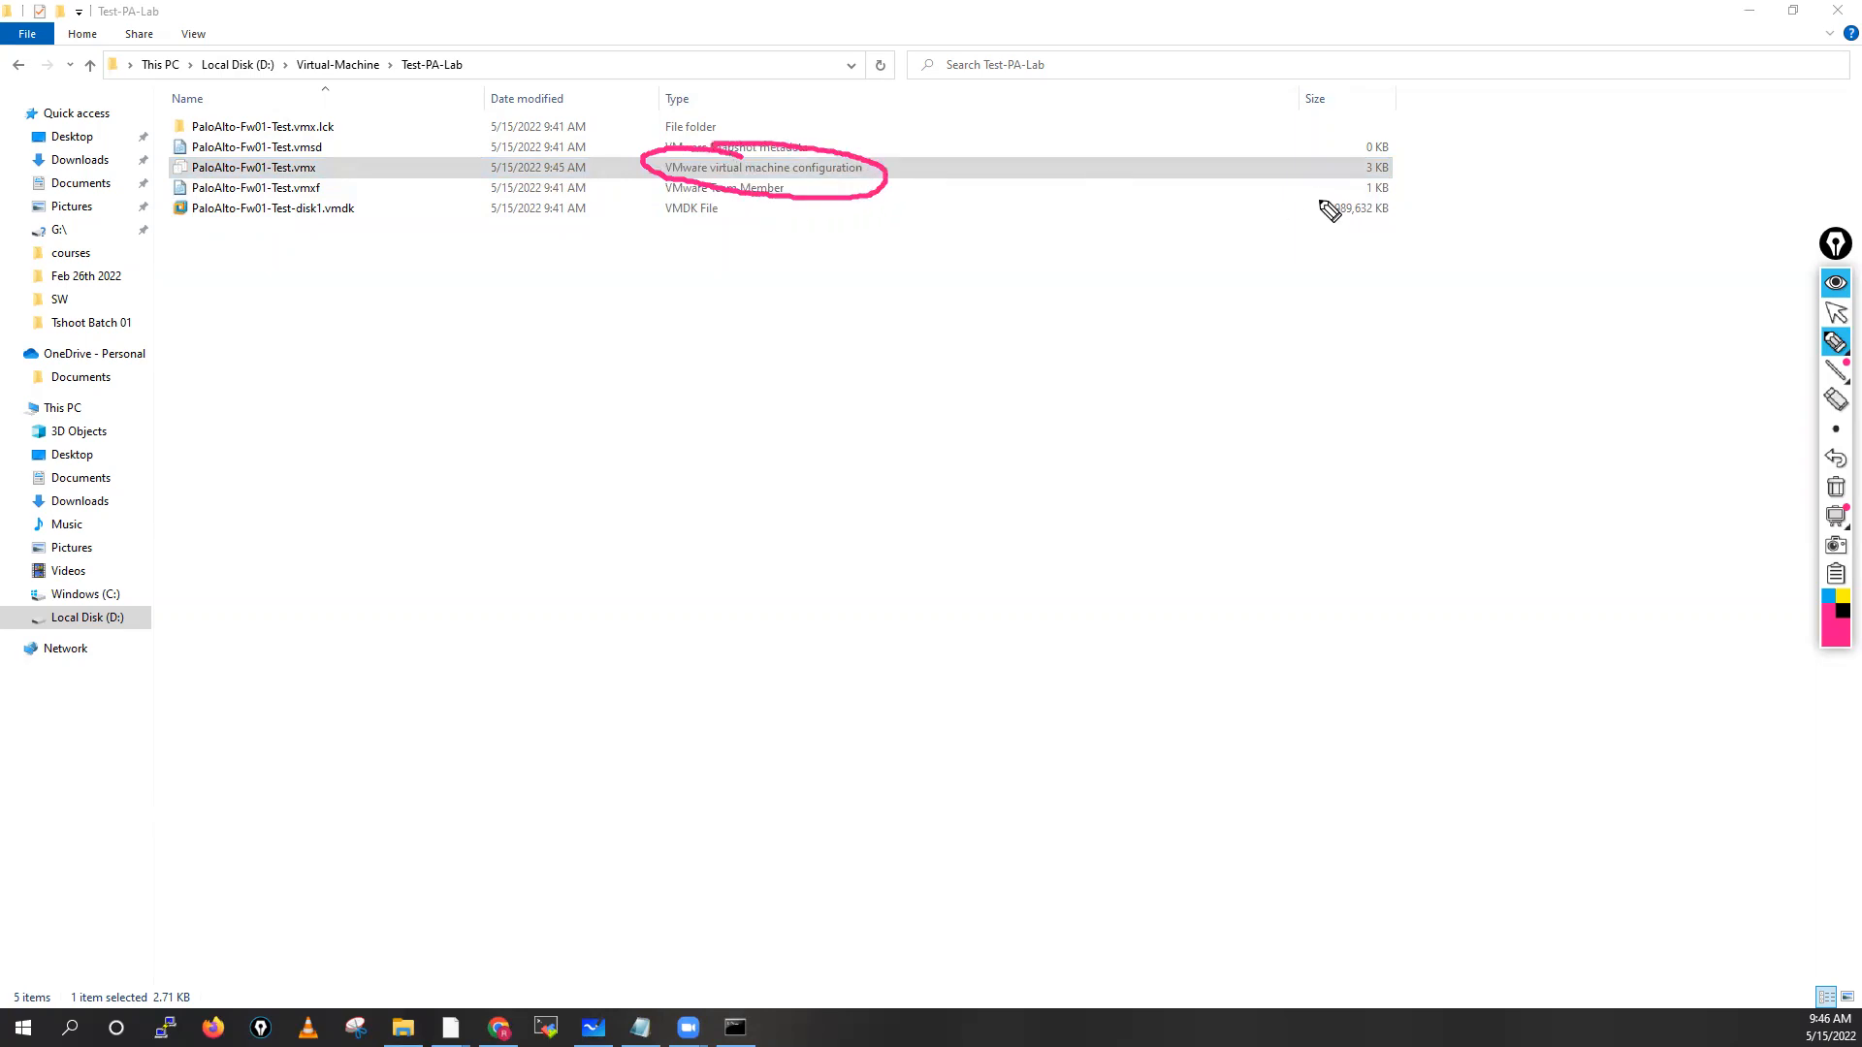
{"action": "left_click_drag", "start_coordinate": [1494, 167], "coordinate": [1404, 169]}
{"action": "left_click_drag", "start_coordinate": [381, 168], "coordinate": [332, 166]}
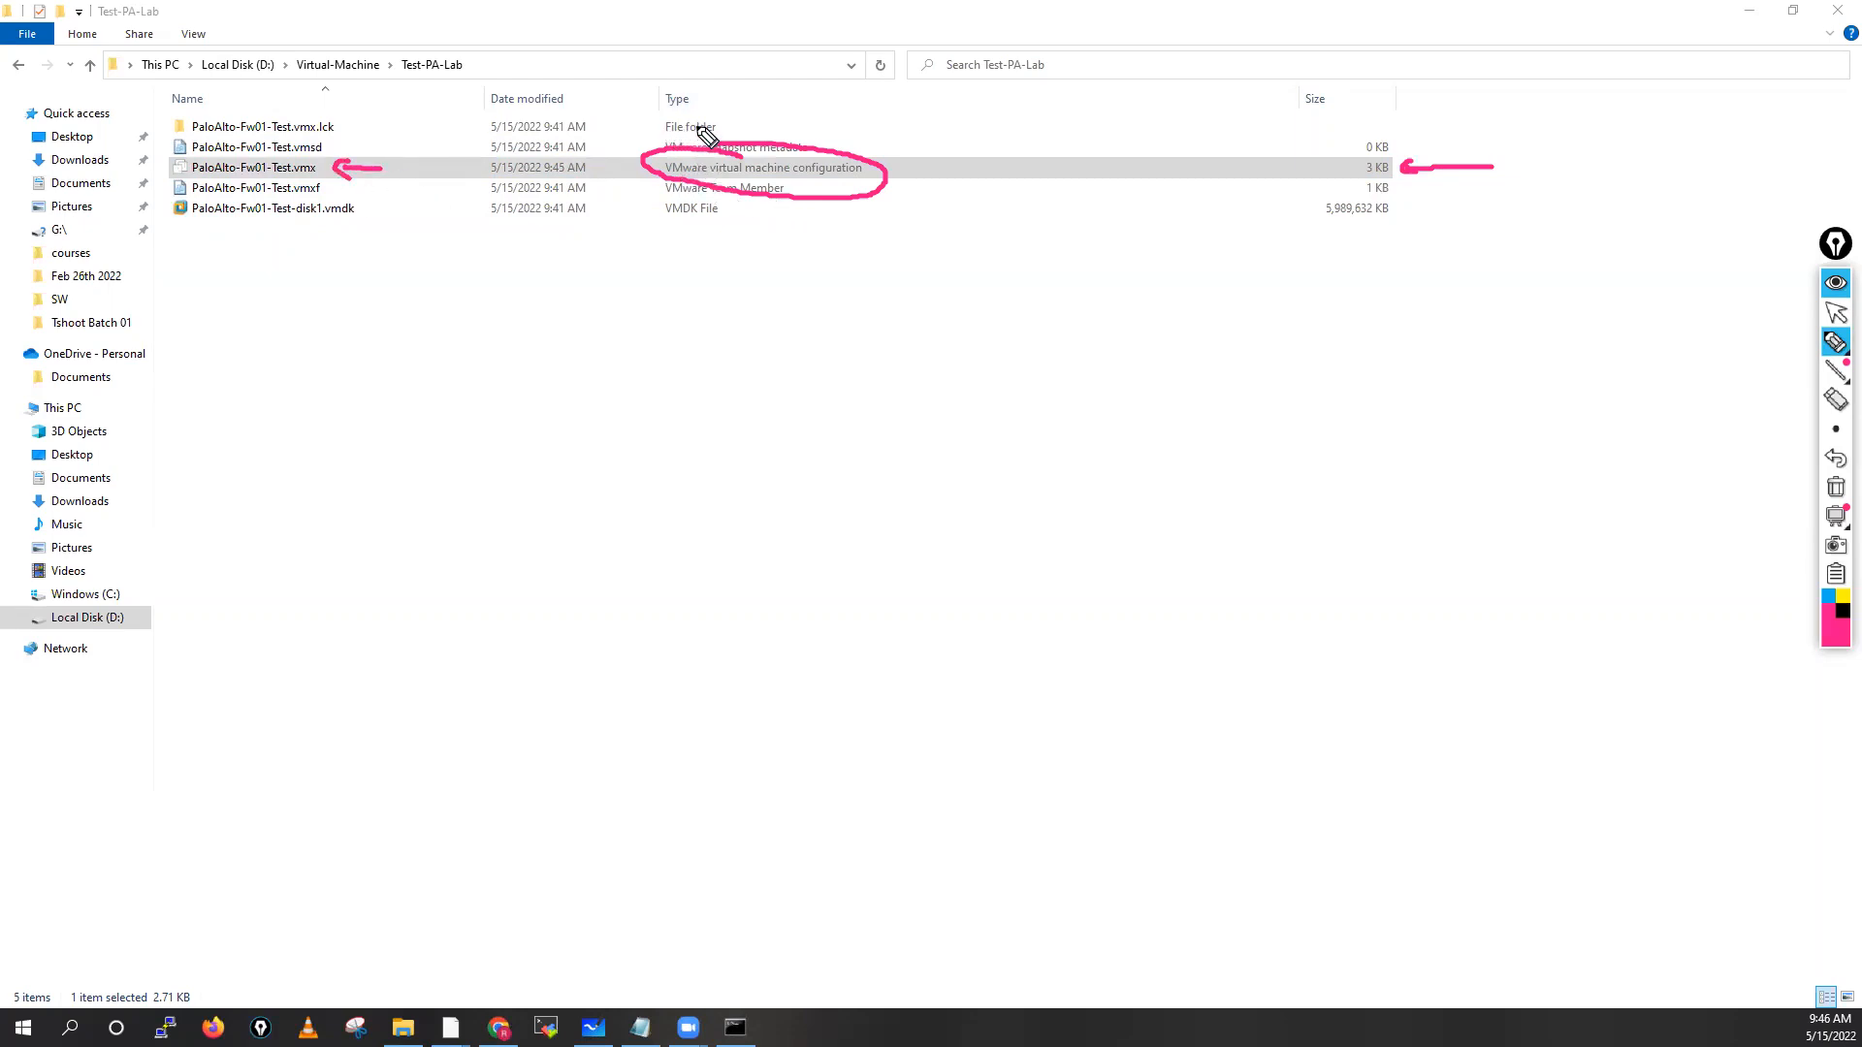
{"action": "left_click_drag", "start_coordinate": [628, 167], "coordinate": [631, 180]}
{"action": "left_click", "coordinate": [1835, 489]}
{"action": "left_click", "coordinate": [1834, 315]}
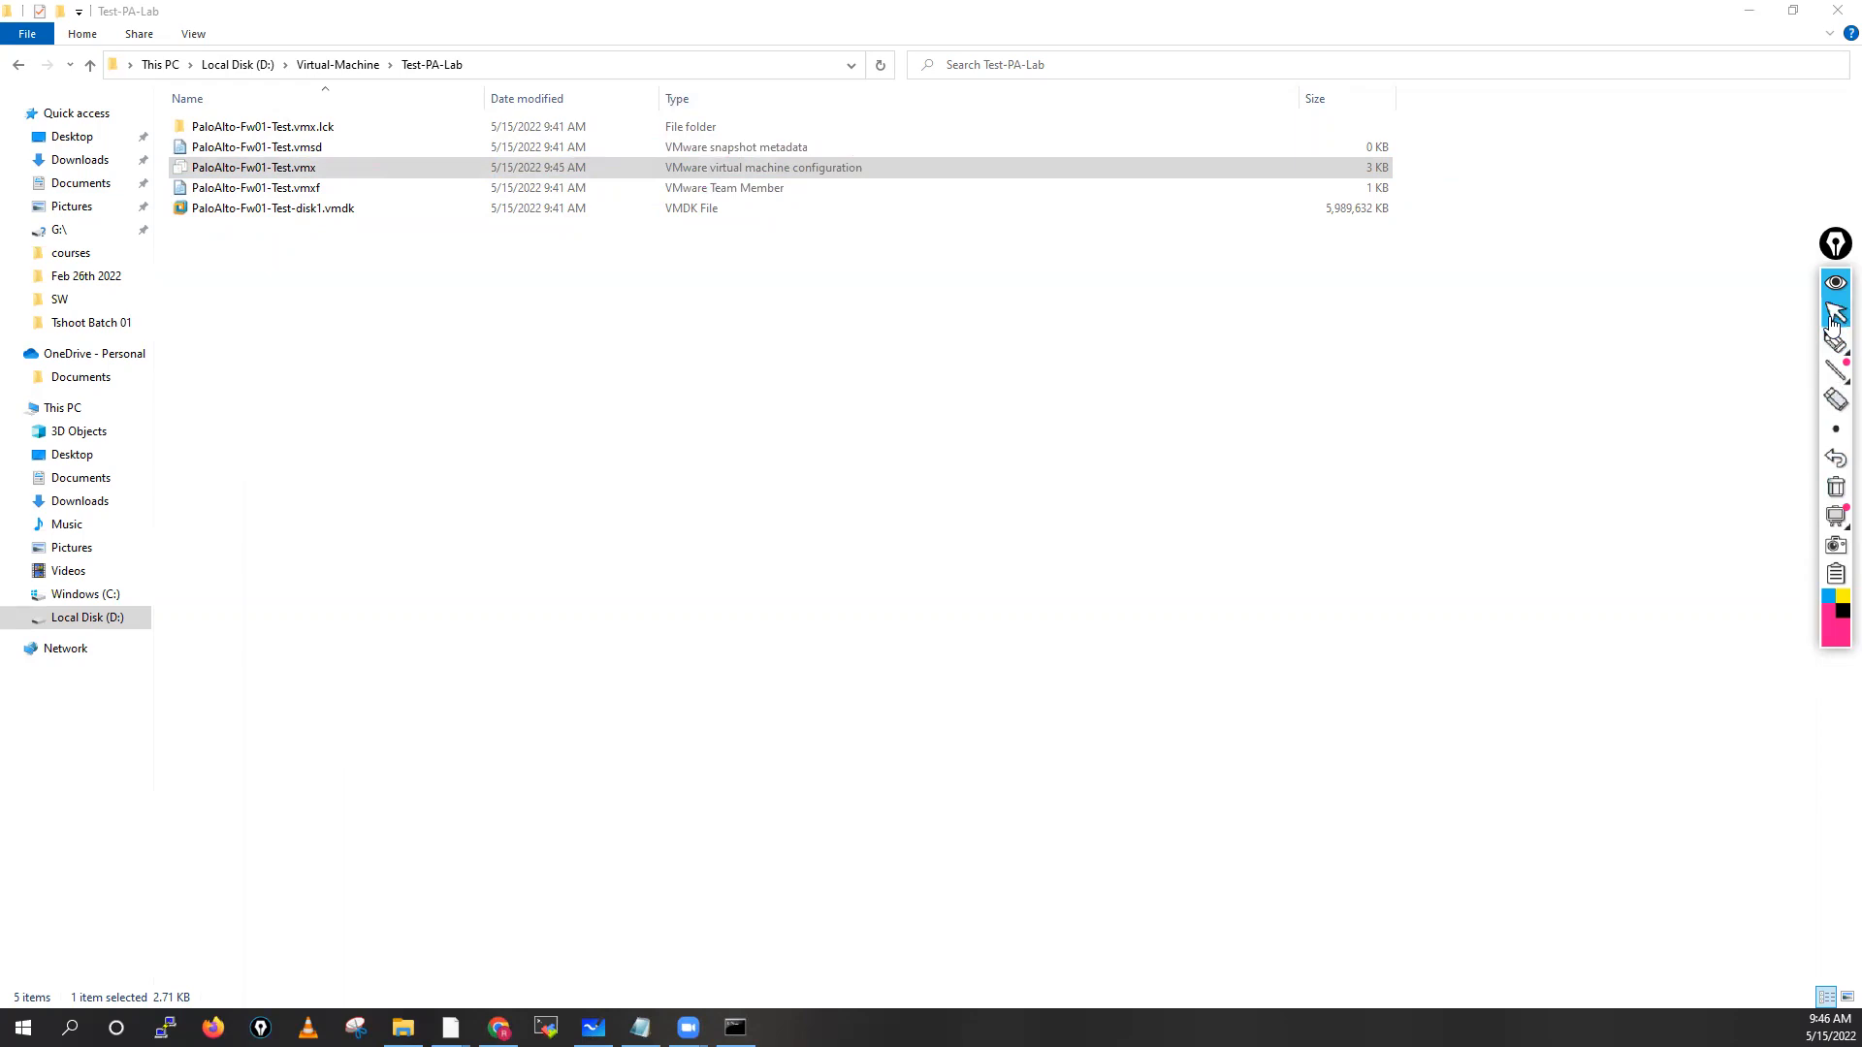
Open PaloAlto-Fw01-Test.vmx with Edit with Notepad++ and maximize the Notepad++ window
{"action": "left_click", "coordinate": [263, 171]}
{"action": "right_click", "coordinate": [263, 171]}
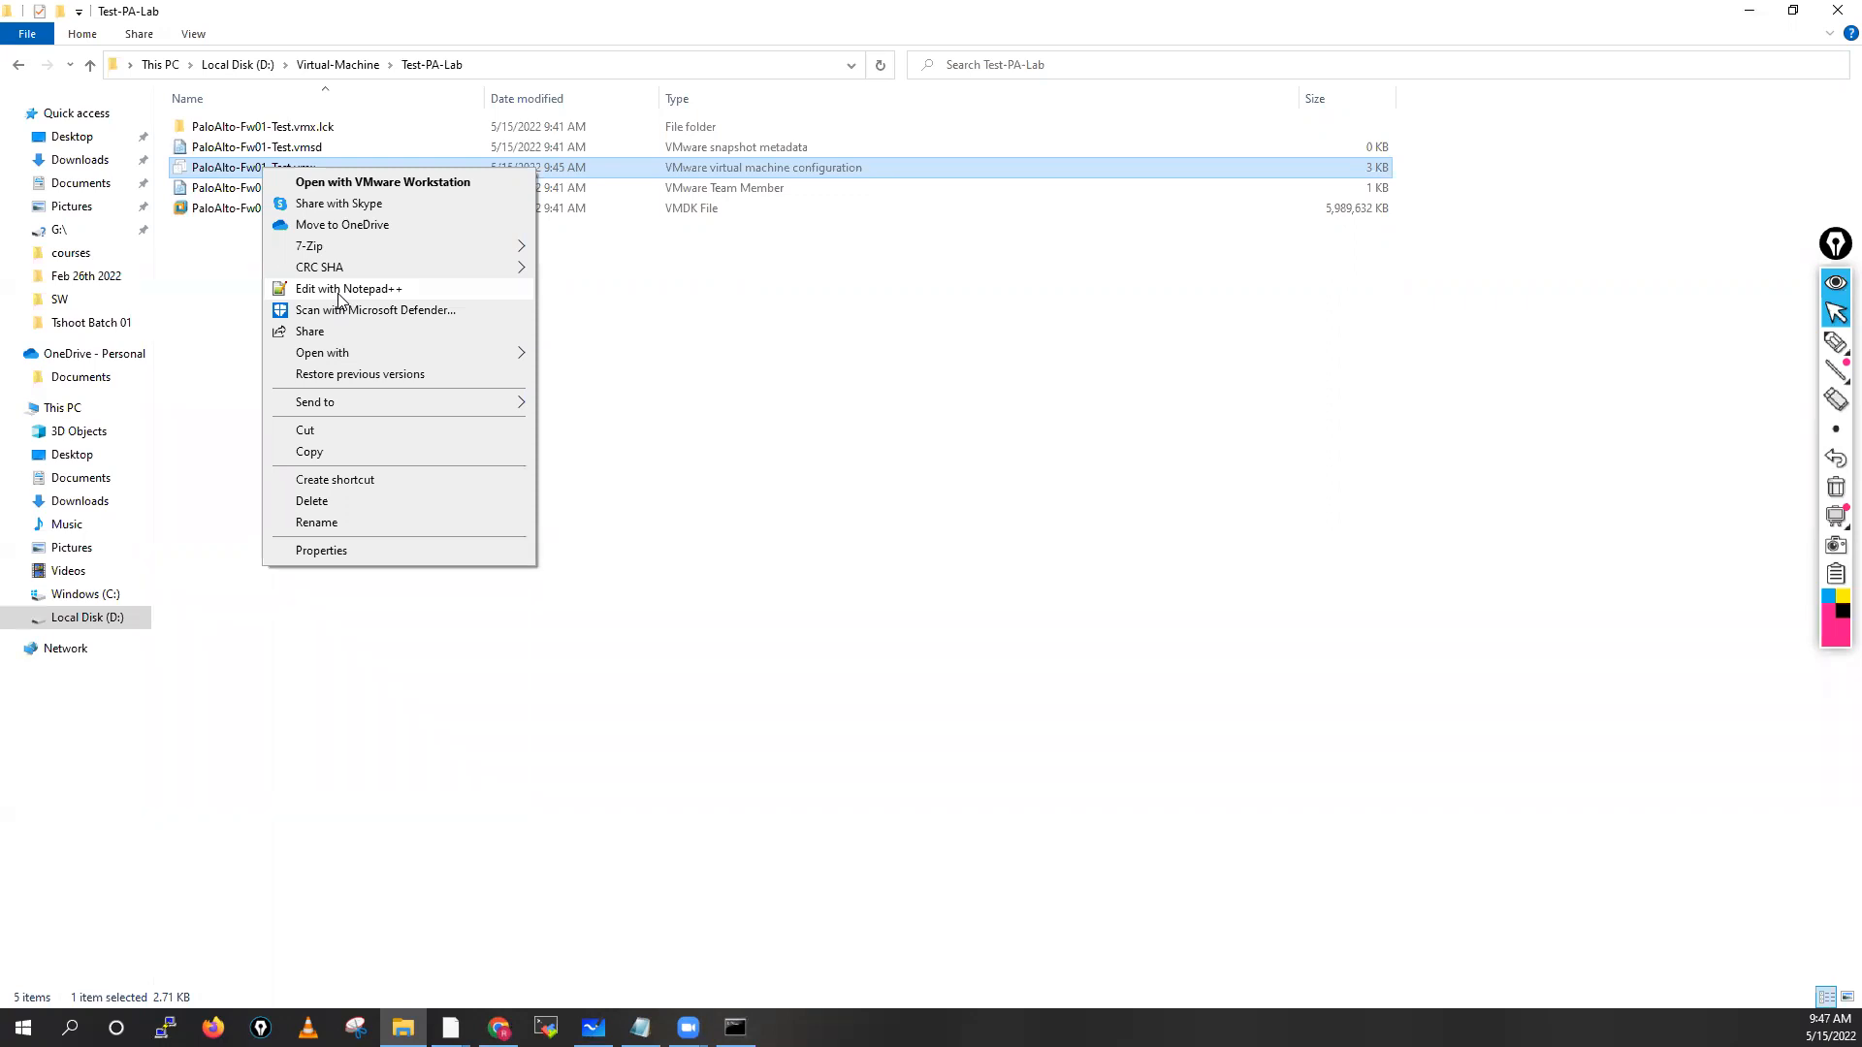
{"action": "left_click", "coordinate": [338, 290]}
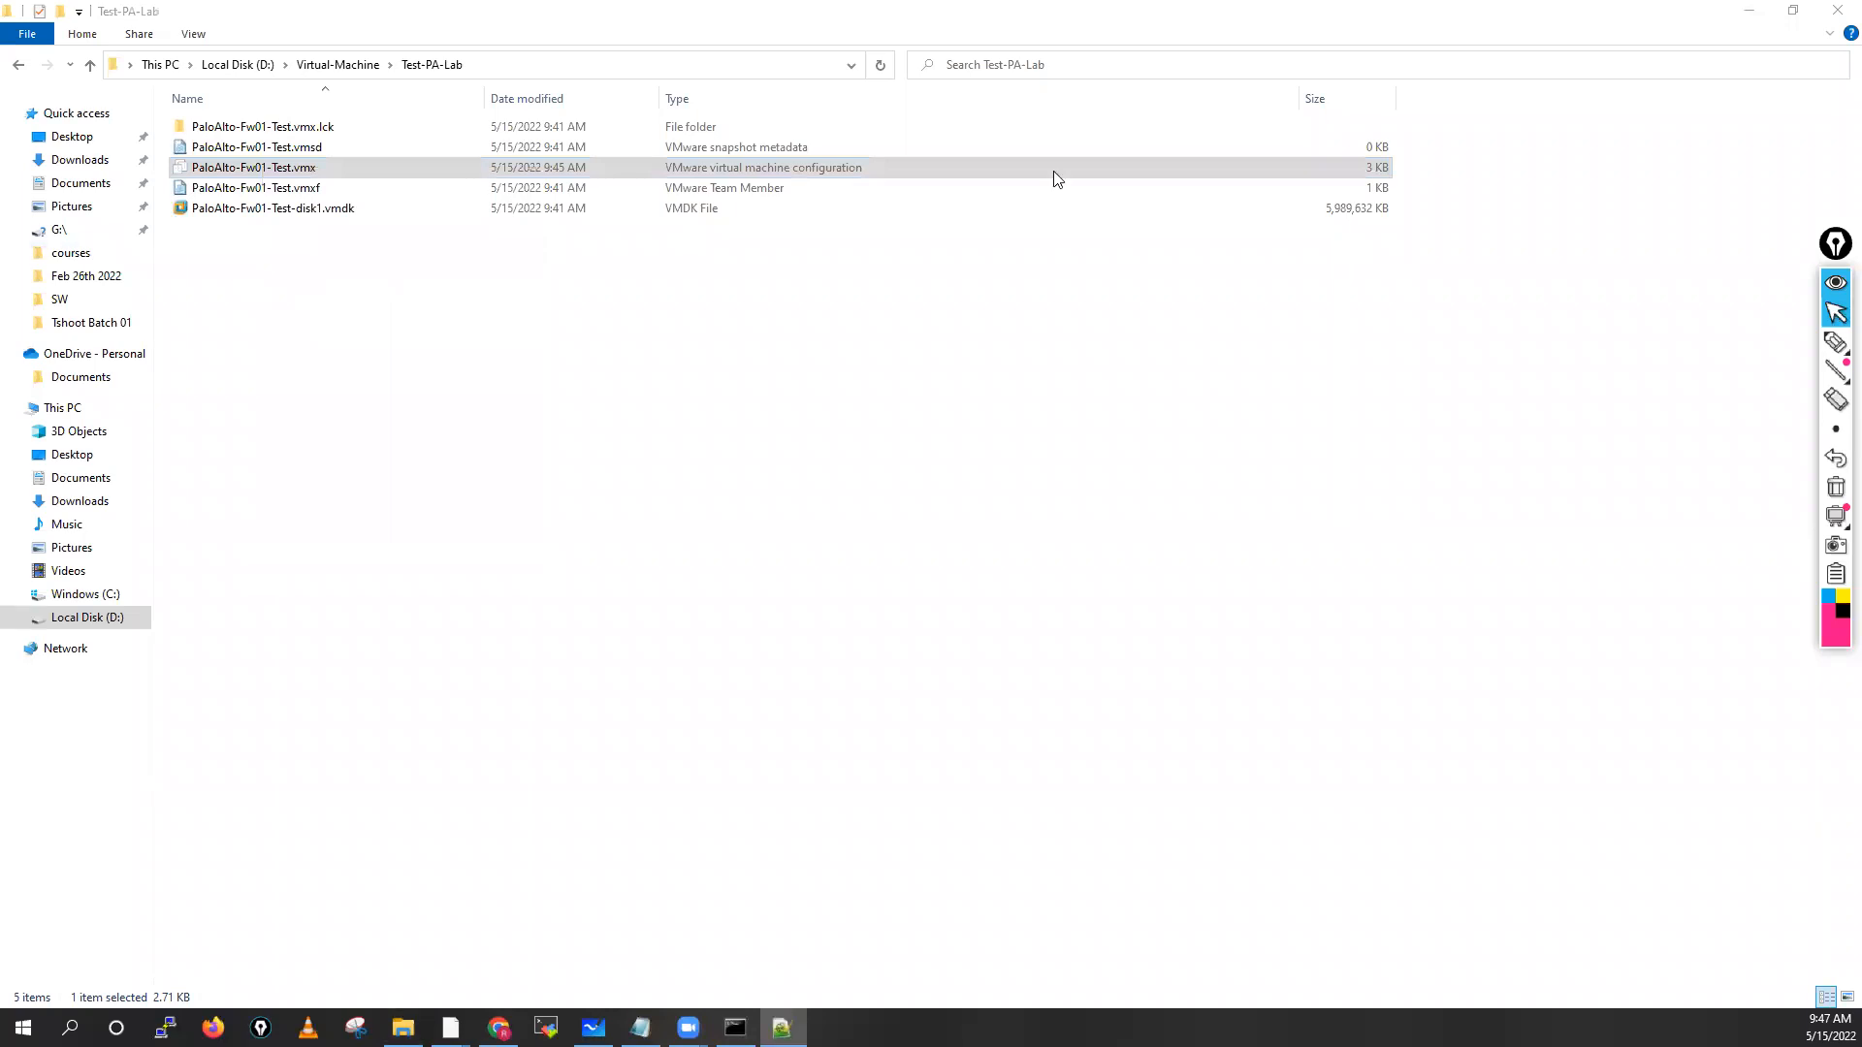
{"action": "left_click", "coordinate": [1396, 167]}
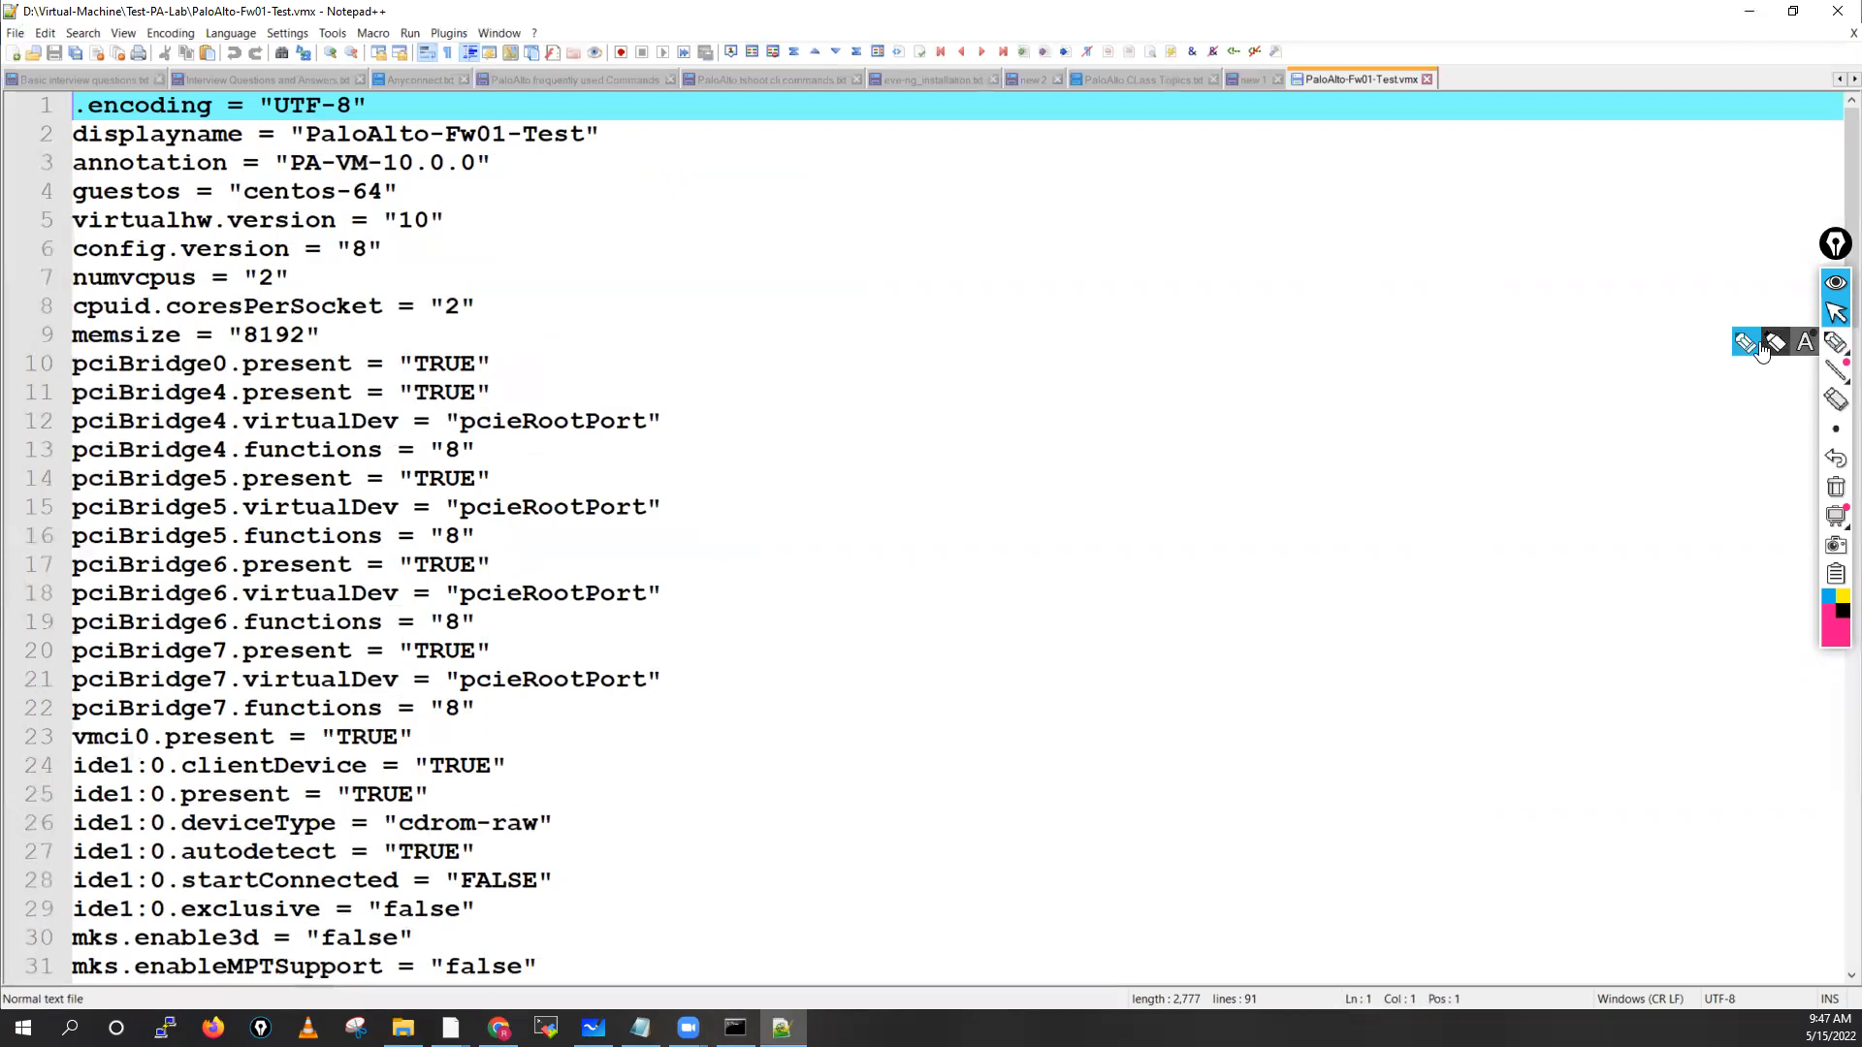
{"action": "left_click", "coordinate": [1836, 341]}
{"action": "mouse_move", "coordinate": [1198, 304]}
{"action": "left_mouse_down"}
{"action": "mouse_move", "coordinate": [1253, 304]}
{"action": "mouse_move", "coordinate": [1233, 327]}
{"action": "mouse_move", "coordinate": [1468, 309]}
{"action": "mouse_move", "coordinate": [1435, 357]}
{"action": "left_mouse_up"}
{"action": "left_click_drag", "start_coordinate": [1491, 270], "coordinate": [1460, 359]}
{"action": "mouse_move", "coordinate": [1237, 272]}
{"action": "left_mouse_down"}
{"action": "mouse_move", "coordinate": [1205, 276]}
{"action": "mouse_move", "coordinate": [1242, 363]}
{"action": "left_mouse_up"}
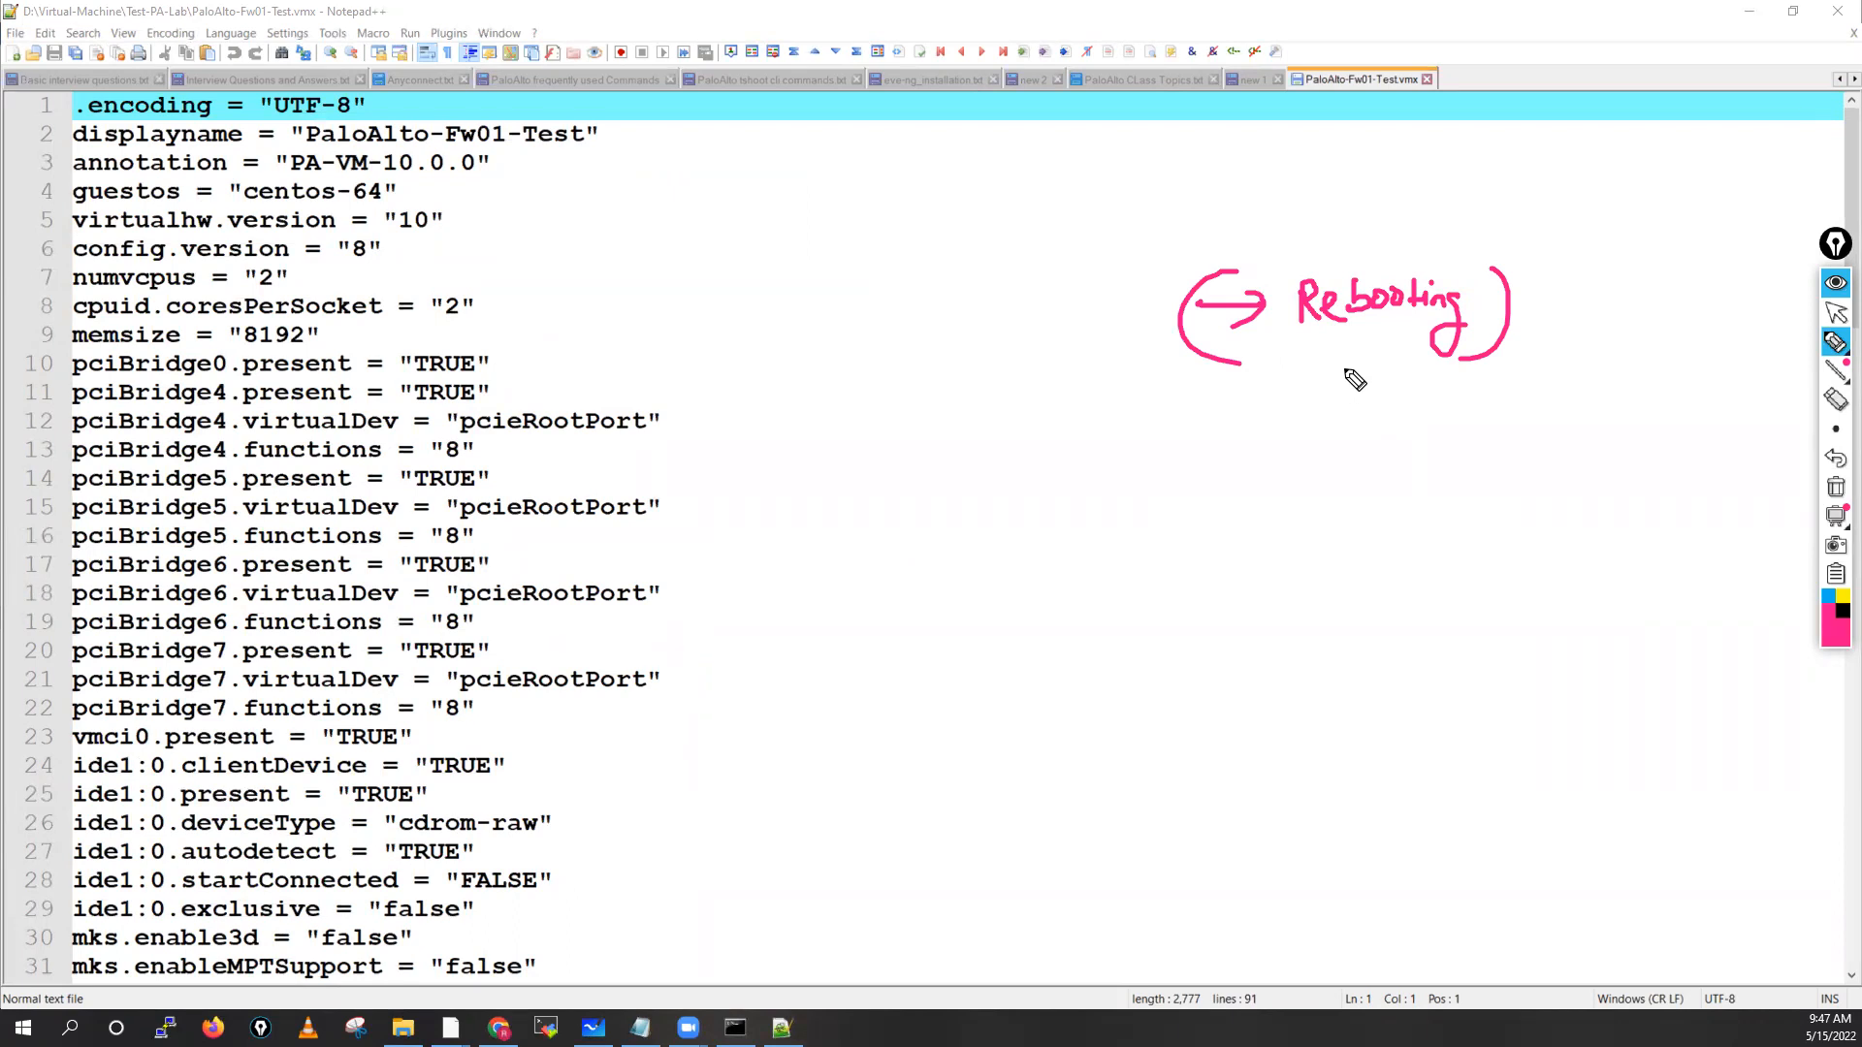
{"action": "left_click", "coordinate": [1837, 343]}
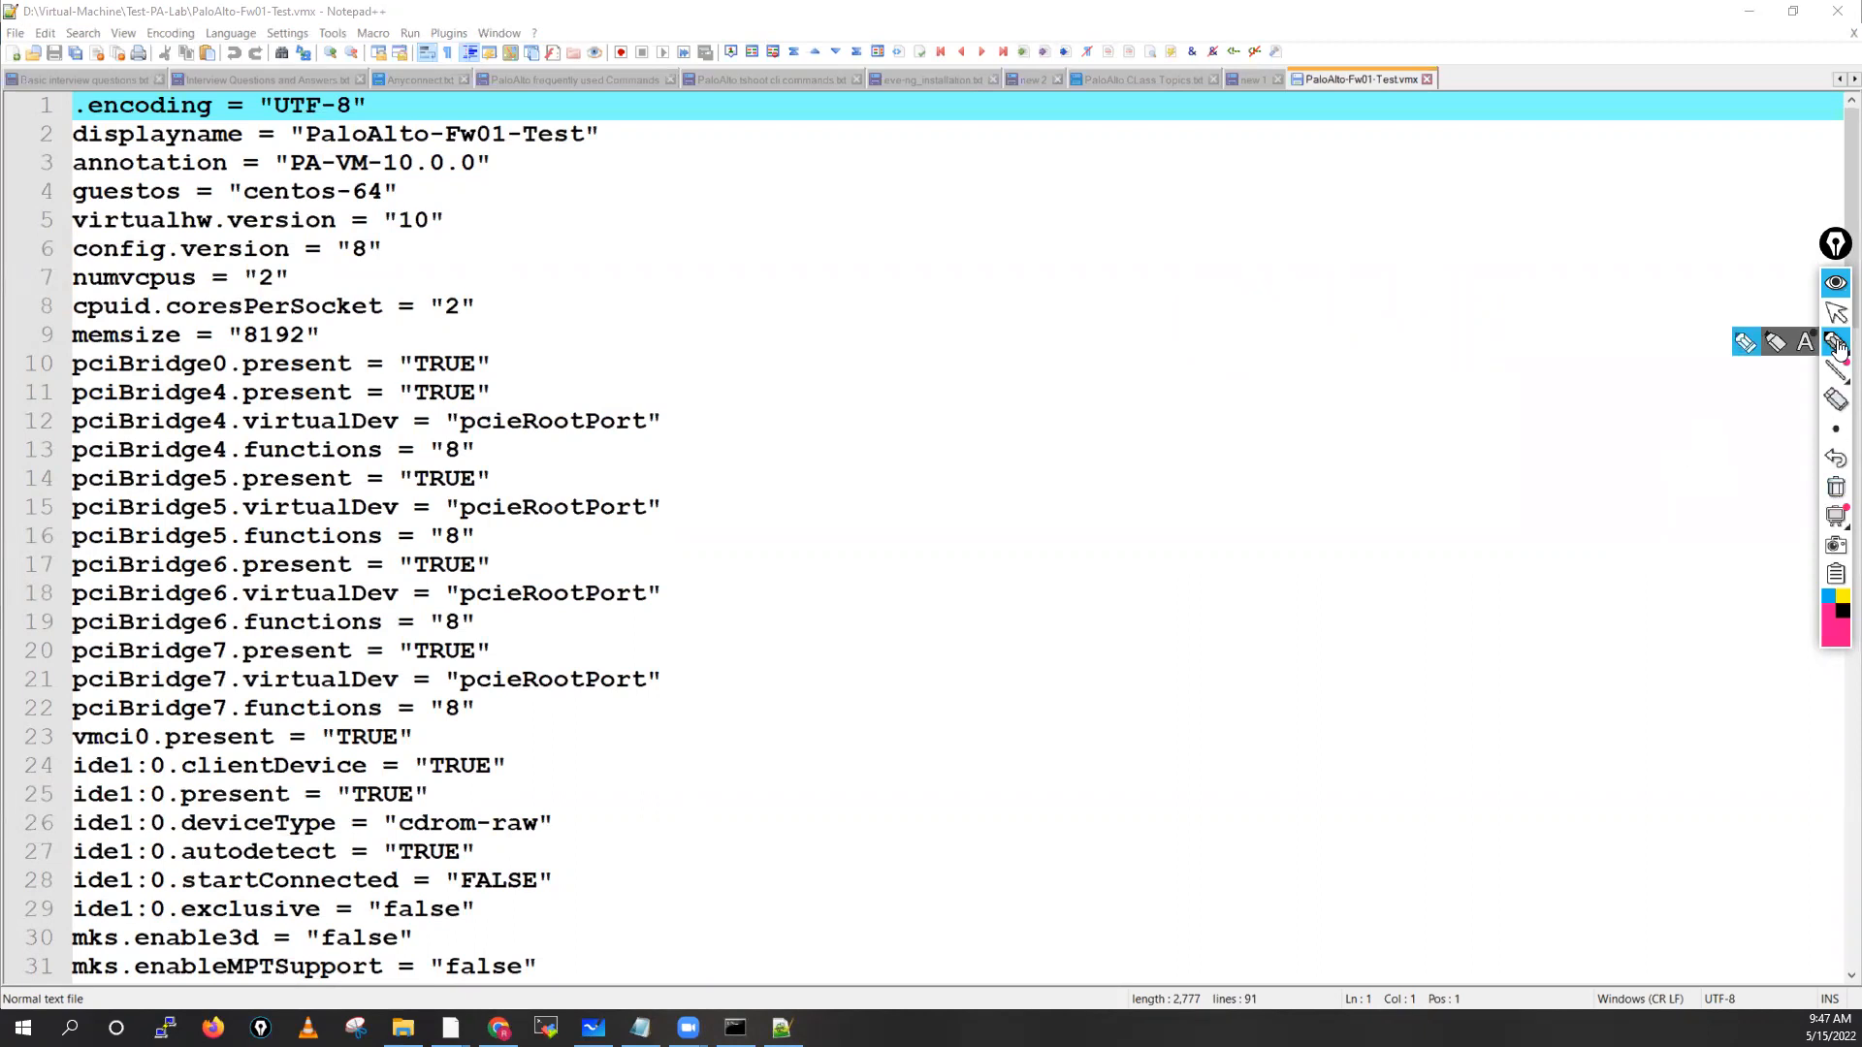
{"action": "left_click", "coordinate": [1836, 313]}
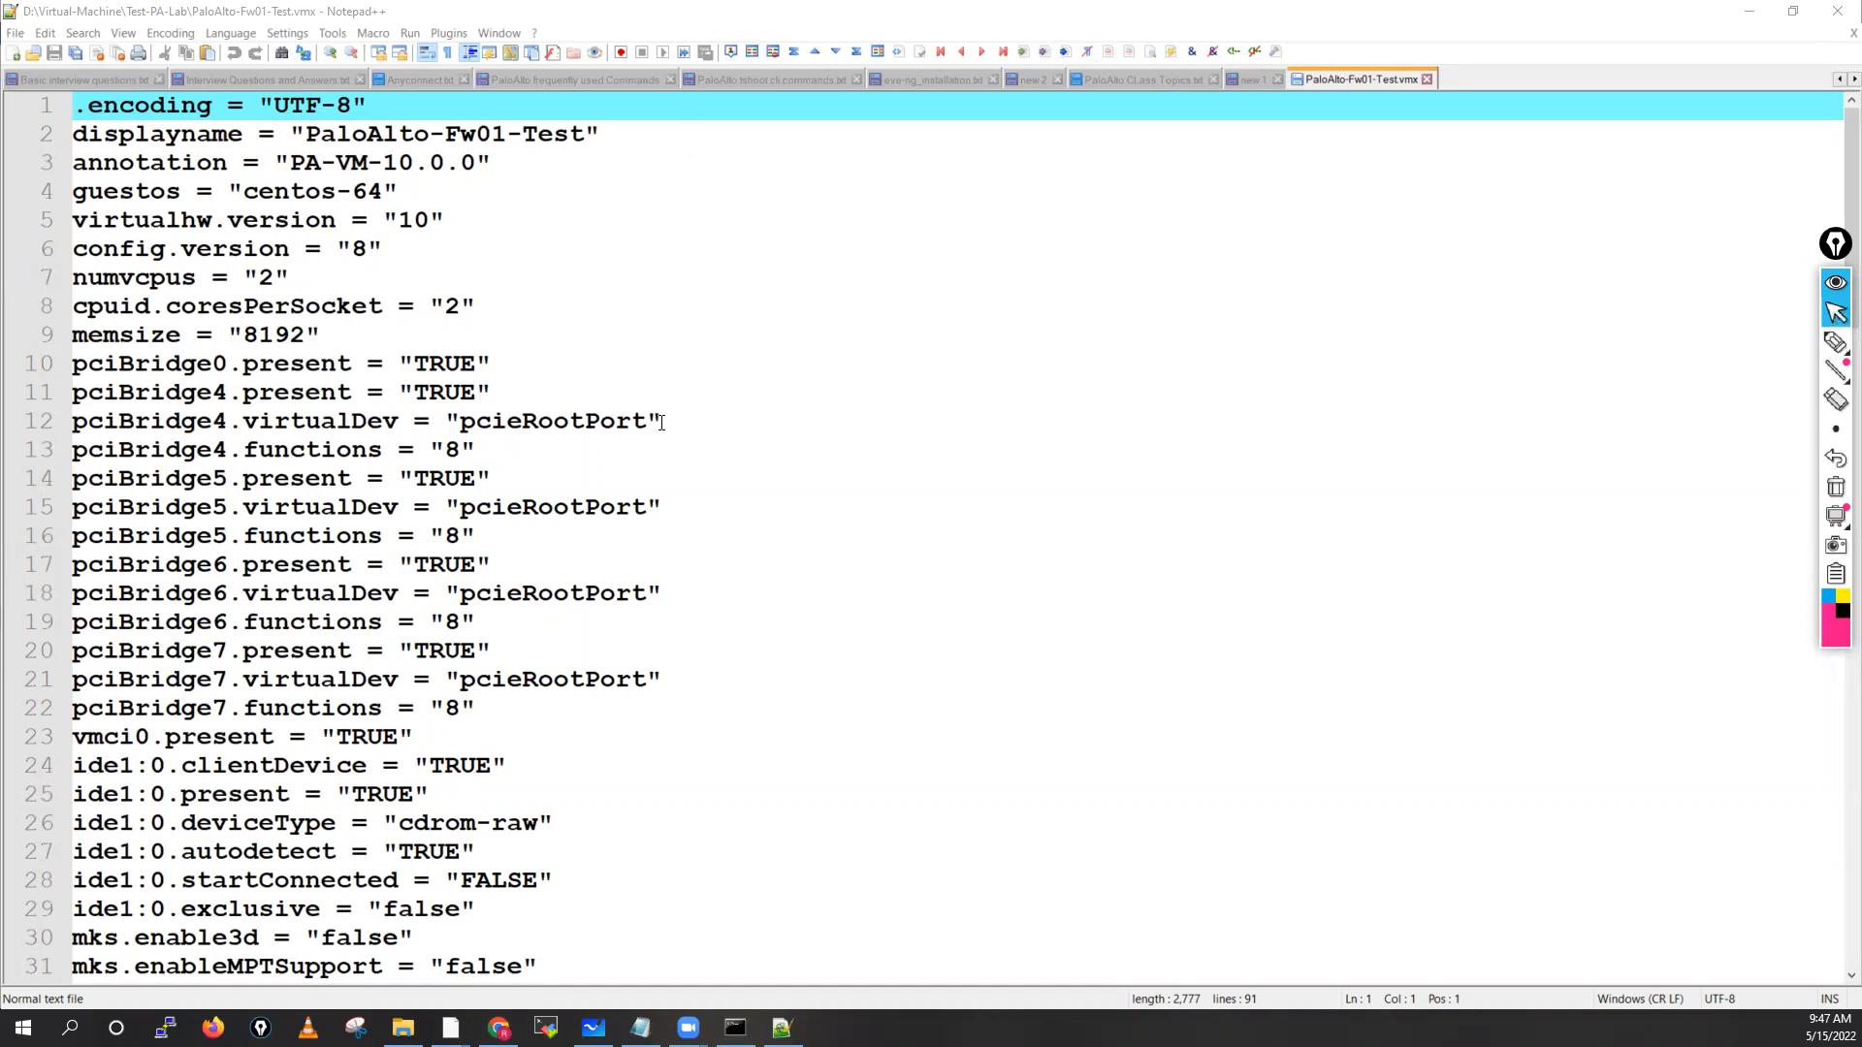
{"action": "scroll", "coordinate": [388, 597], "scroll_direction": "down", "scroll_amount": 6}
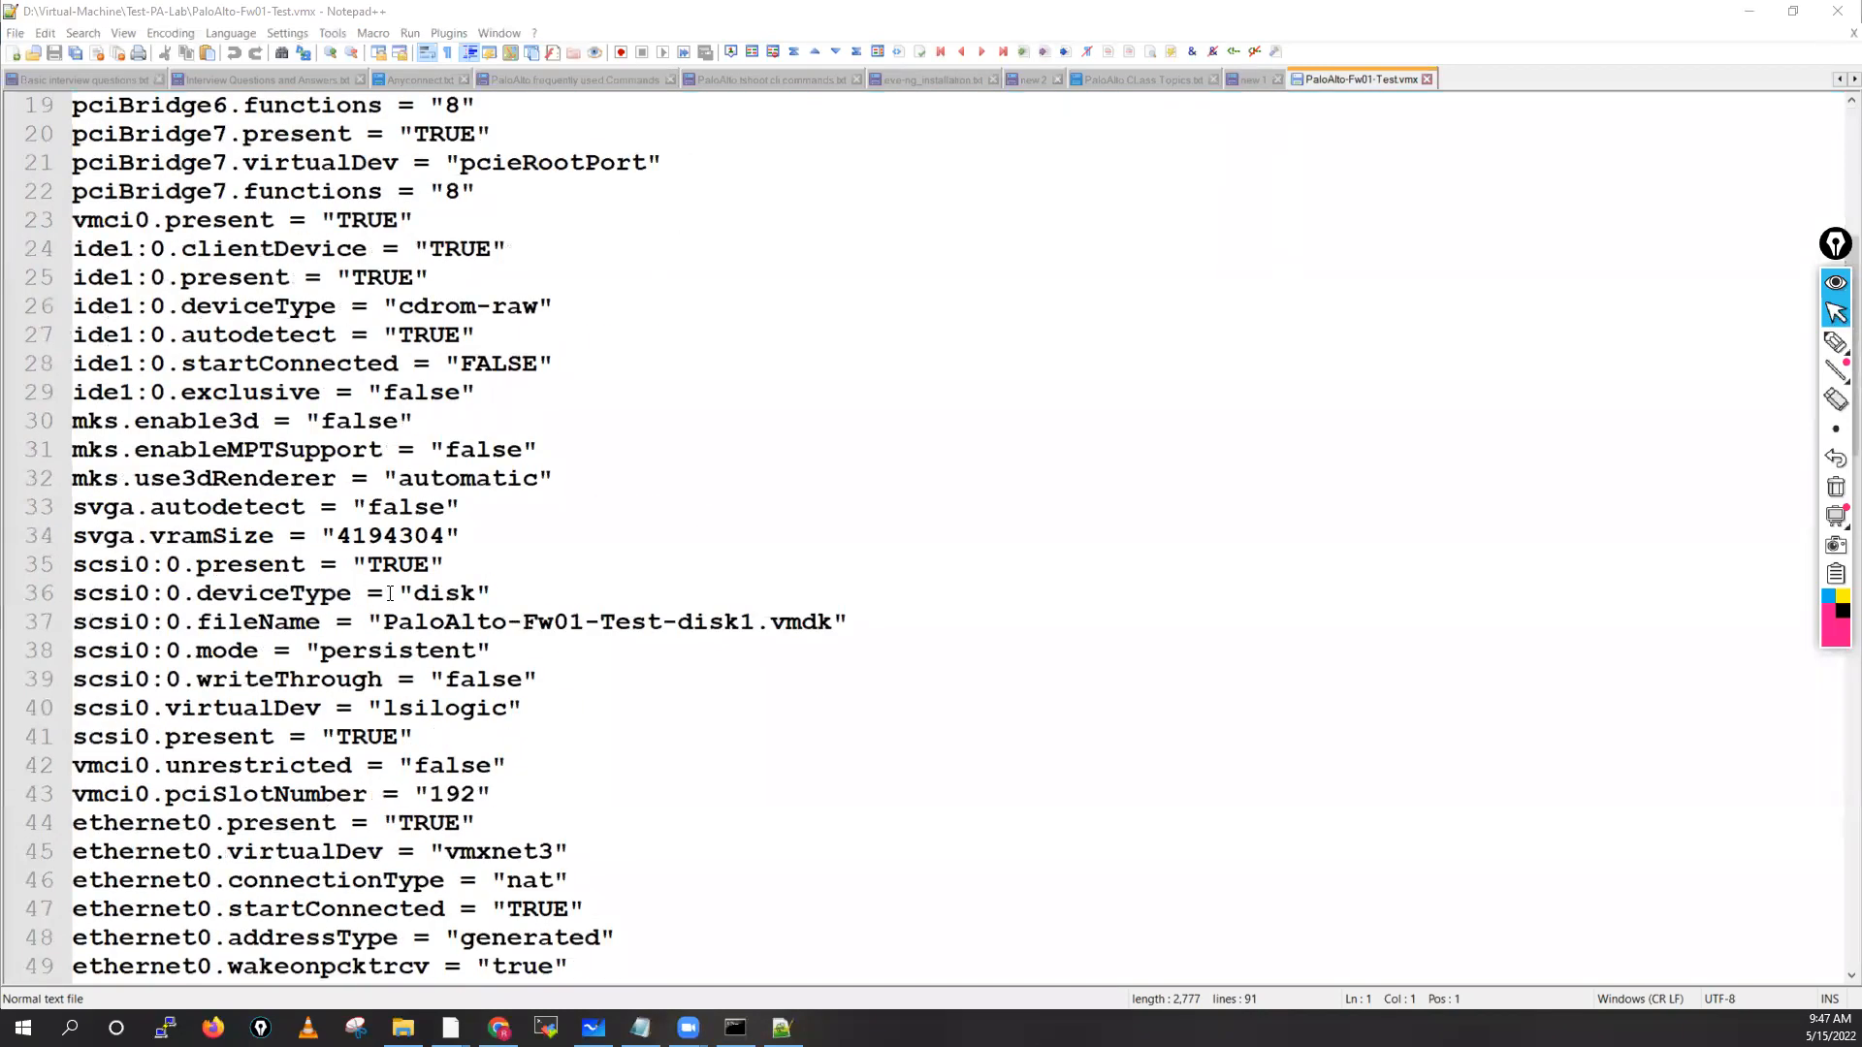
{"action": "scroll", "coordinate": [390, 593], "scroll_direction": "down", "scroll_amount": 3}
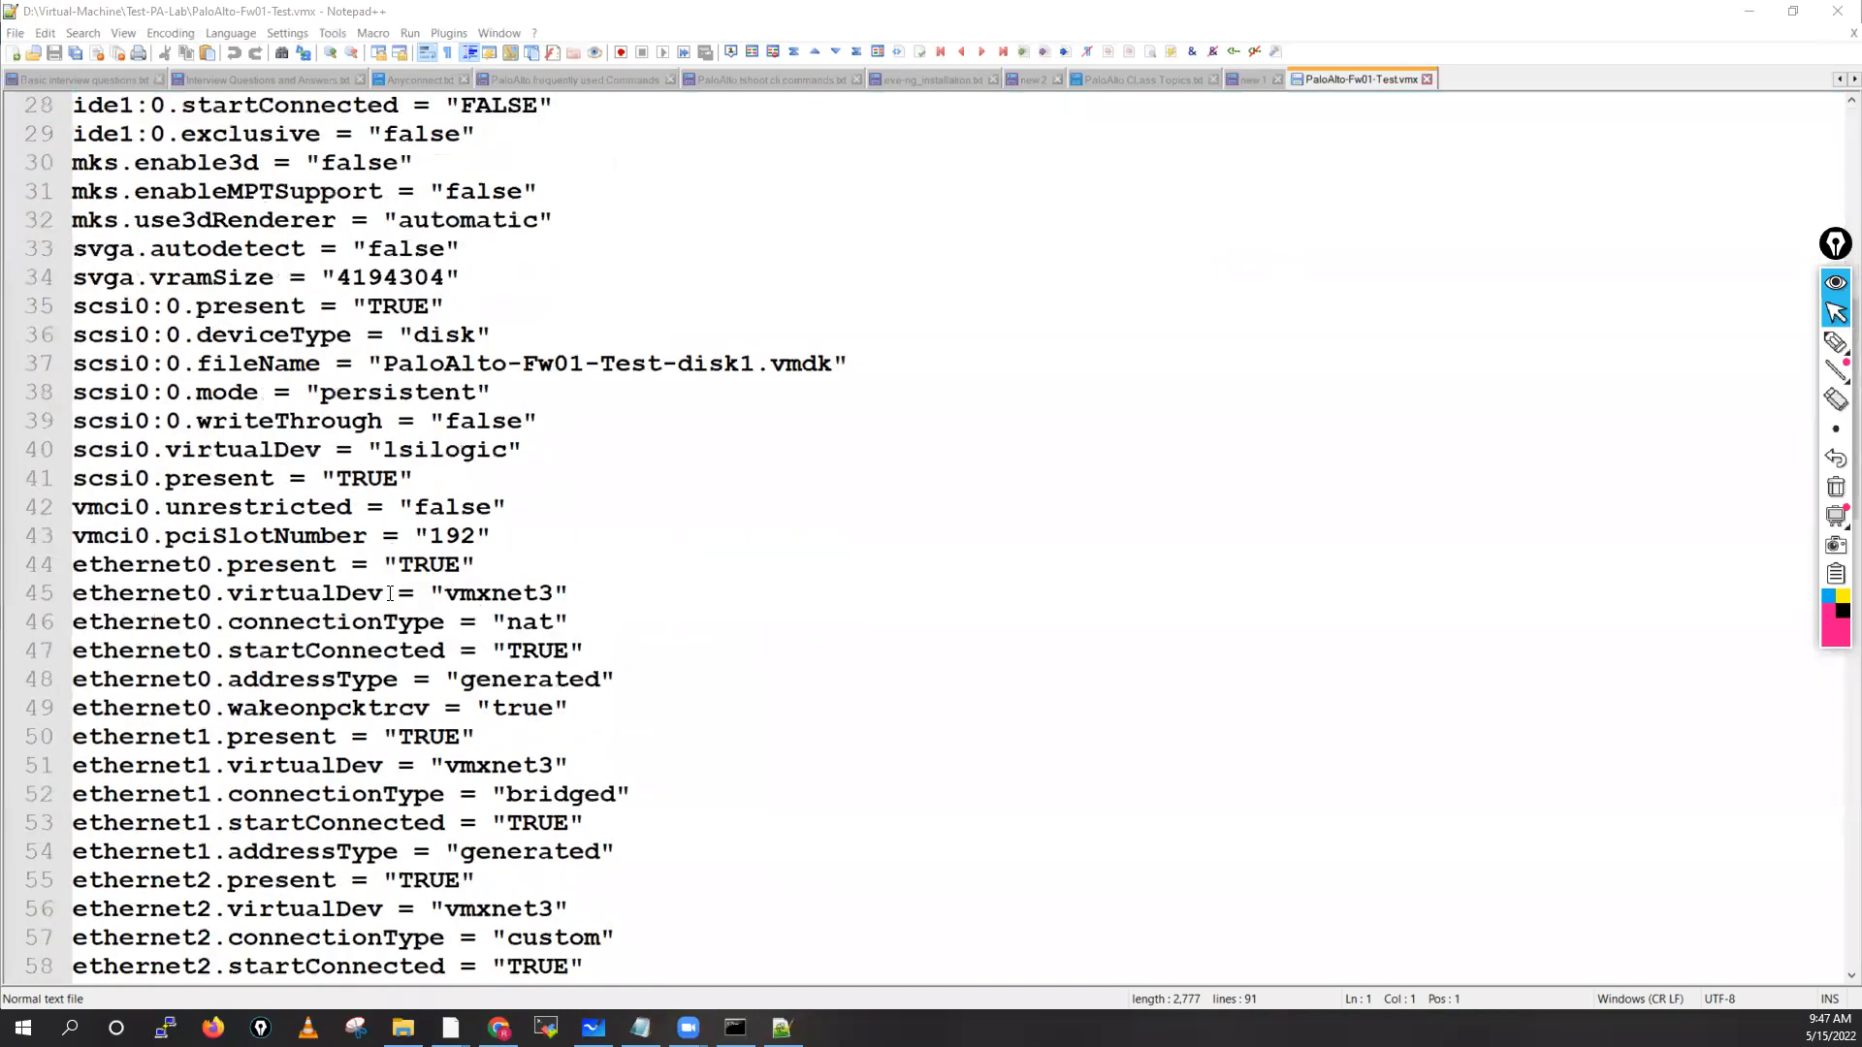
{"action": "double_click", "coordinate": [108, 564]}
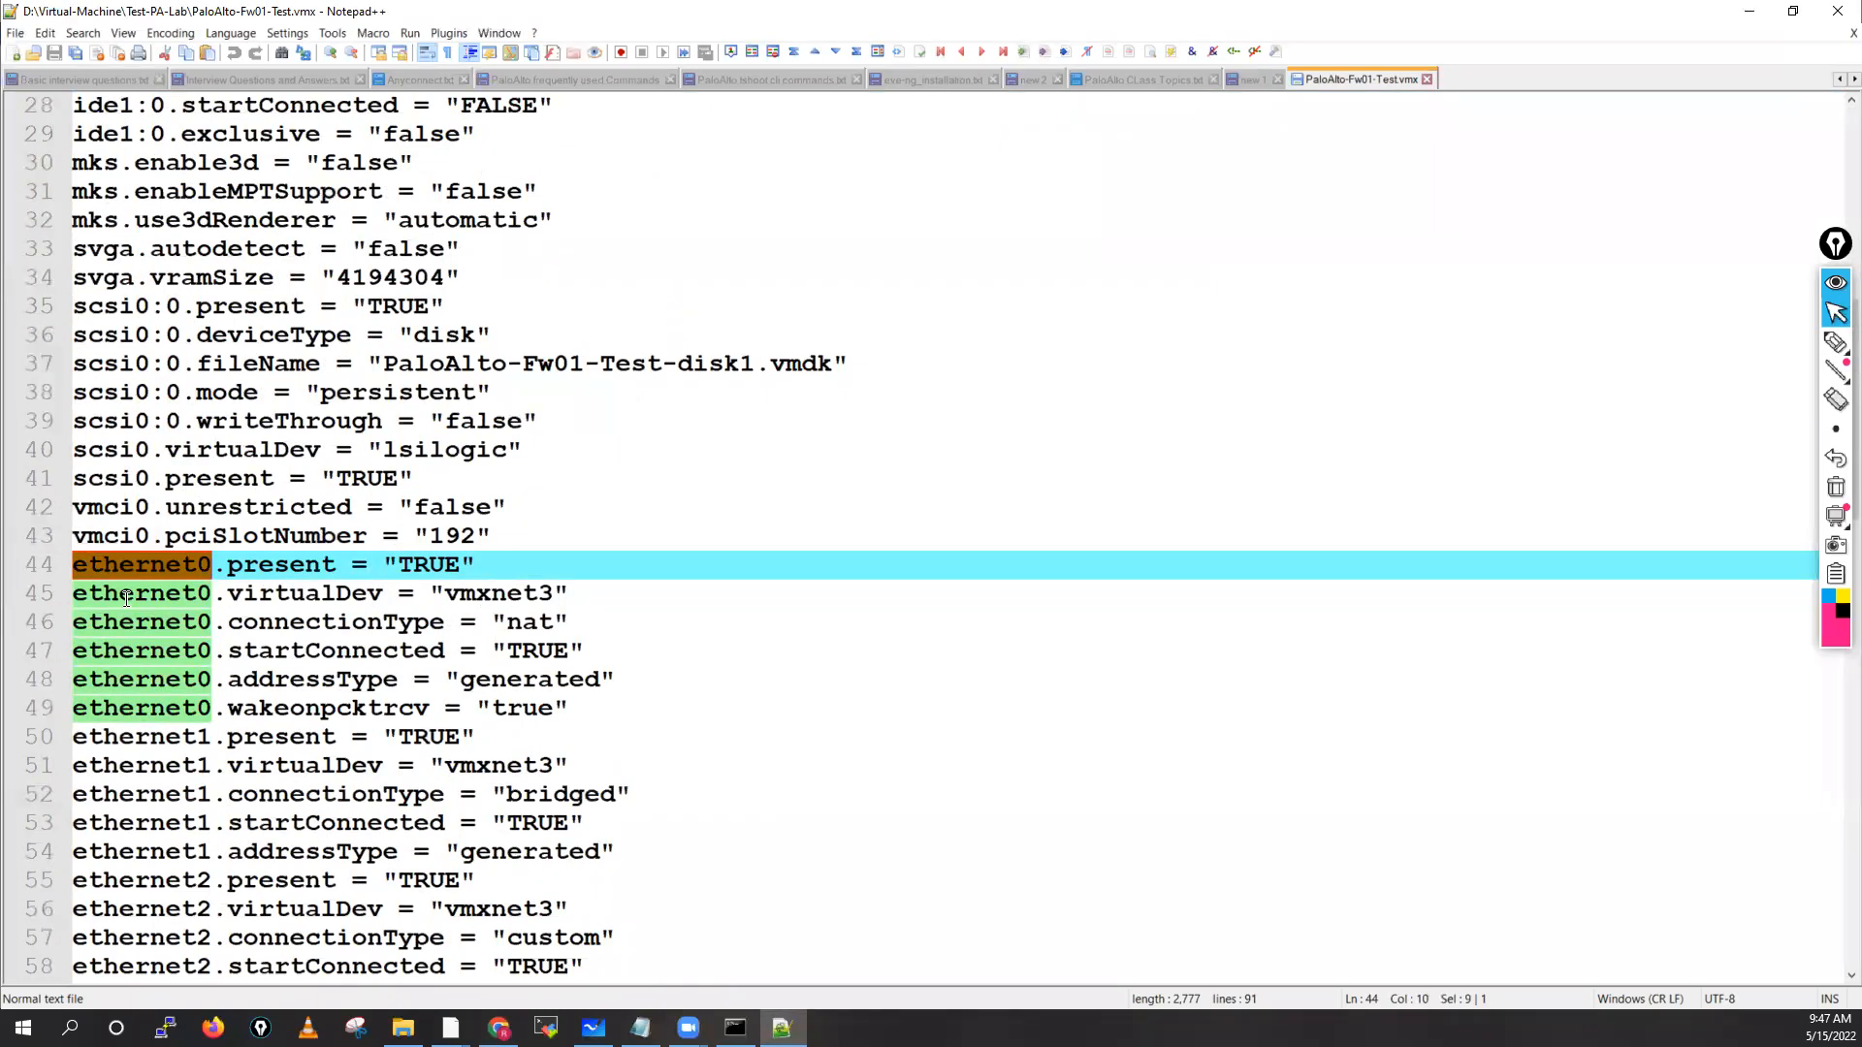
{"action": "double_click", "coordinate": [131, 595]}
{"action": "left_click", "coordinate": [229, 596]}
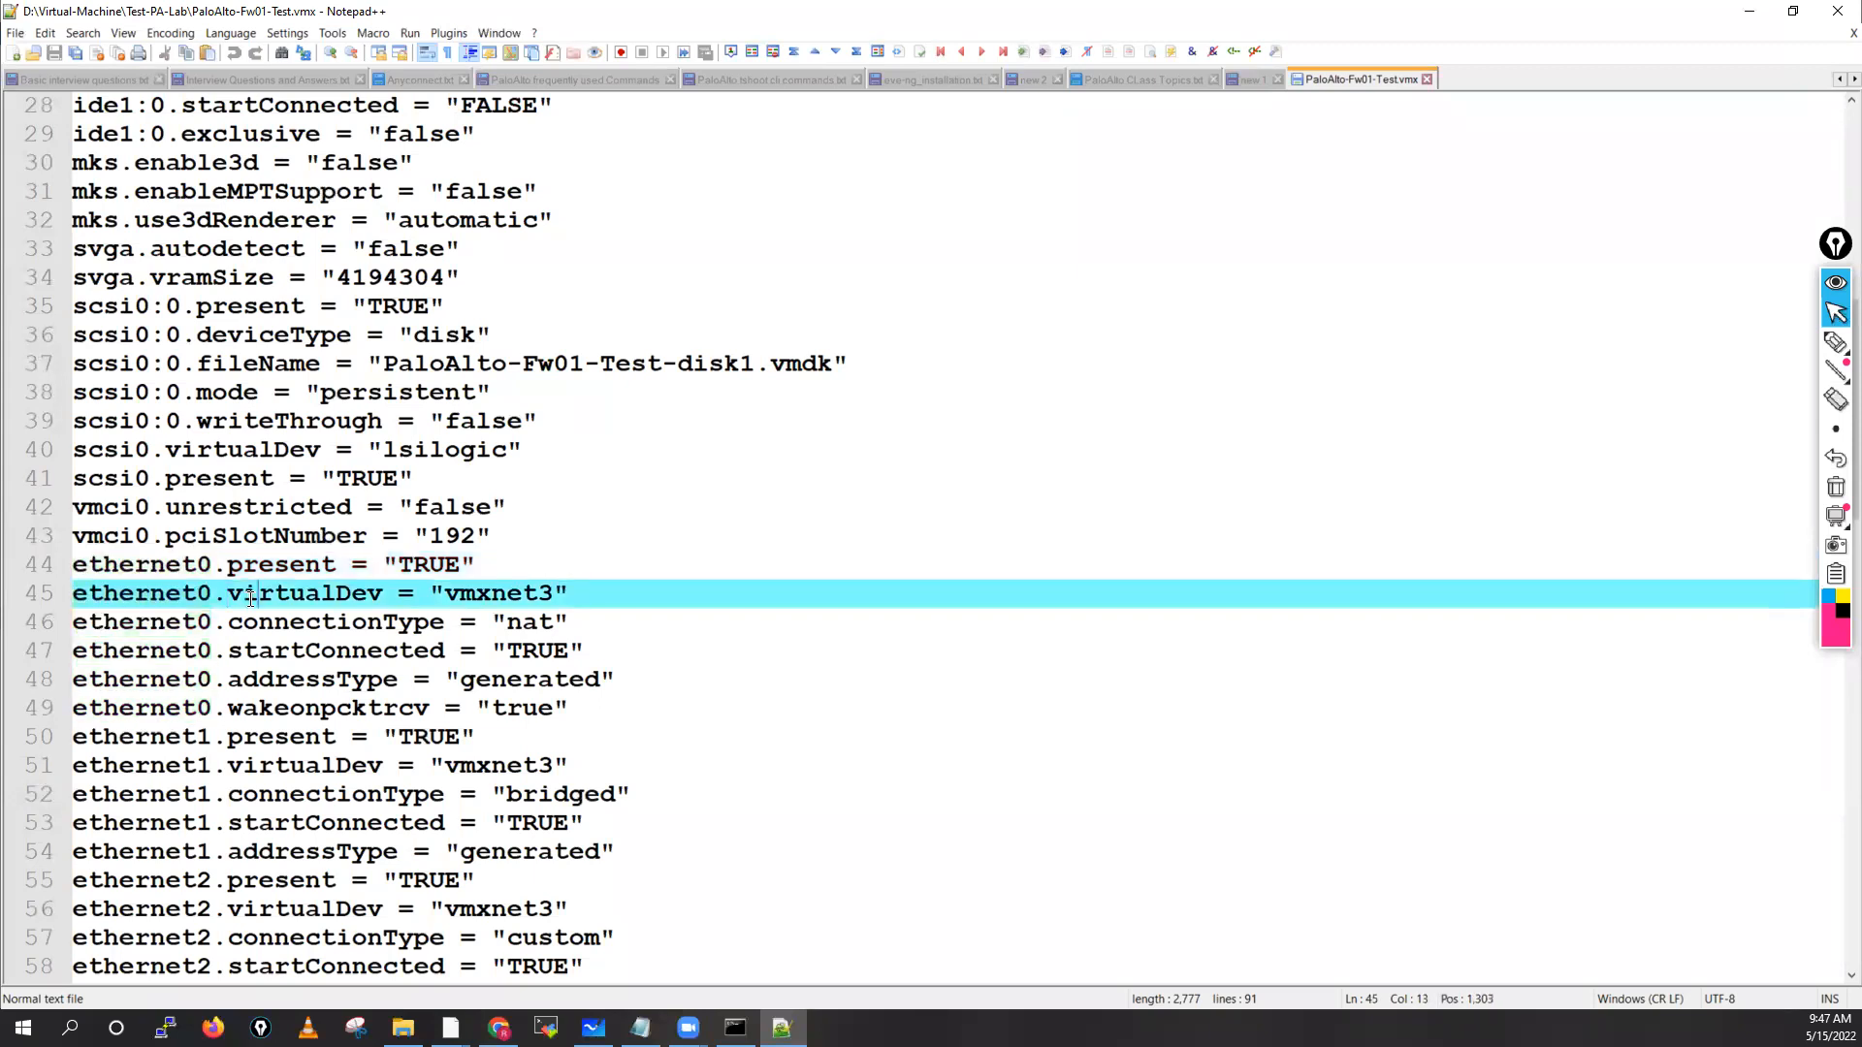
{"action": "double_click", "coordinate": [254, 601]}
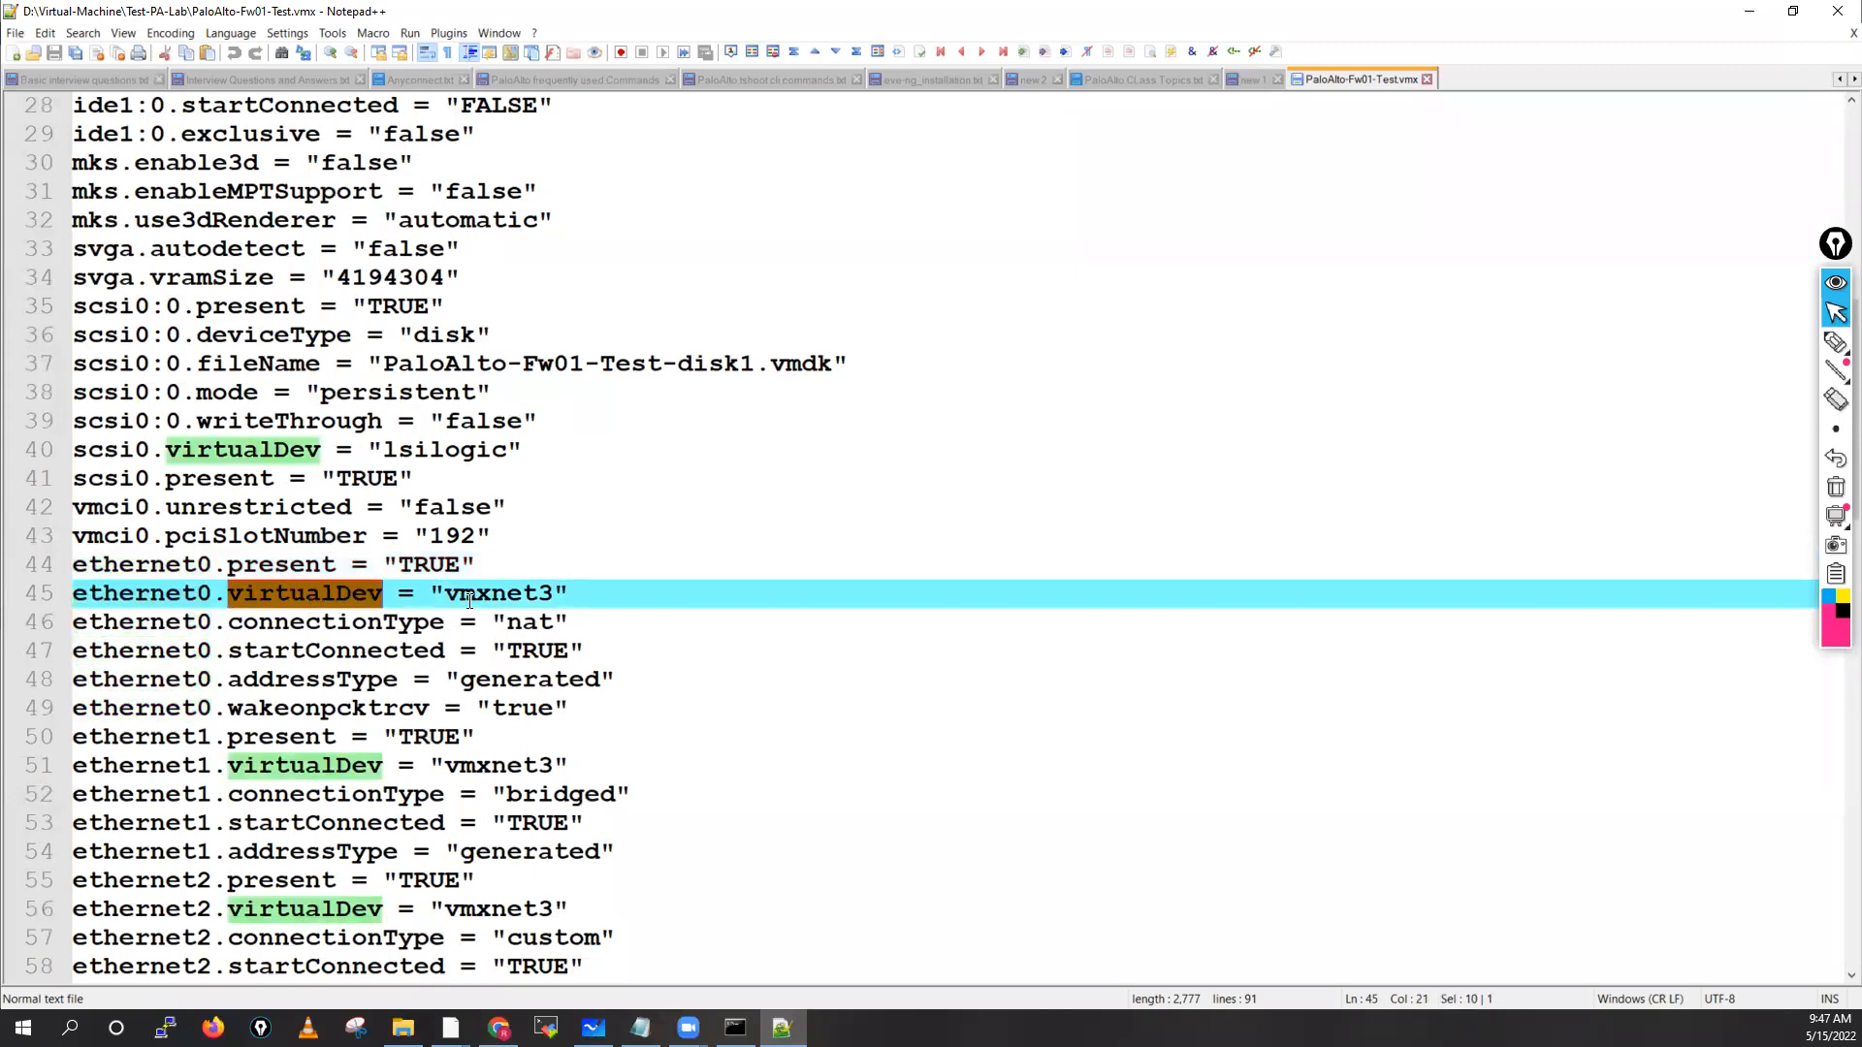
{"action": "left_click_drag", "start_coordinate": [446, 595], "coordinate": [560, 592]}
{"action": "key", "text": "ctrl+c"}
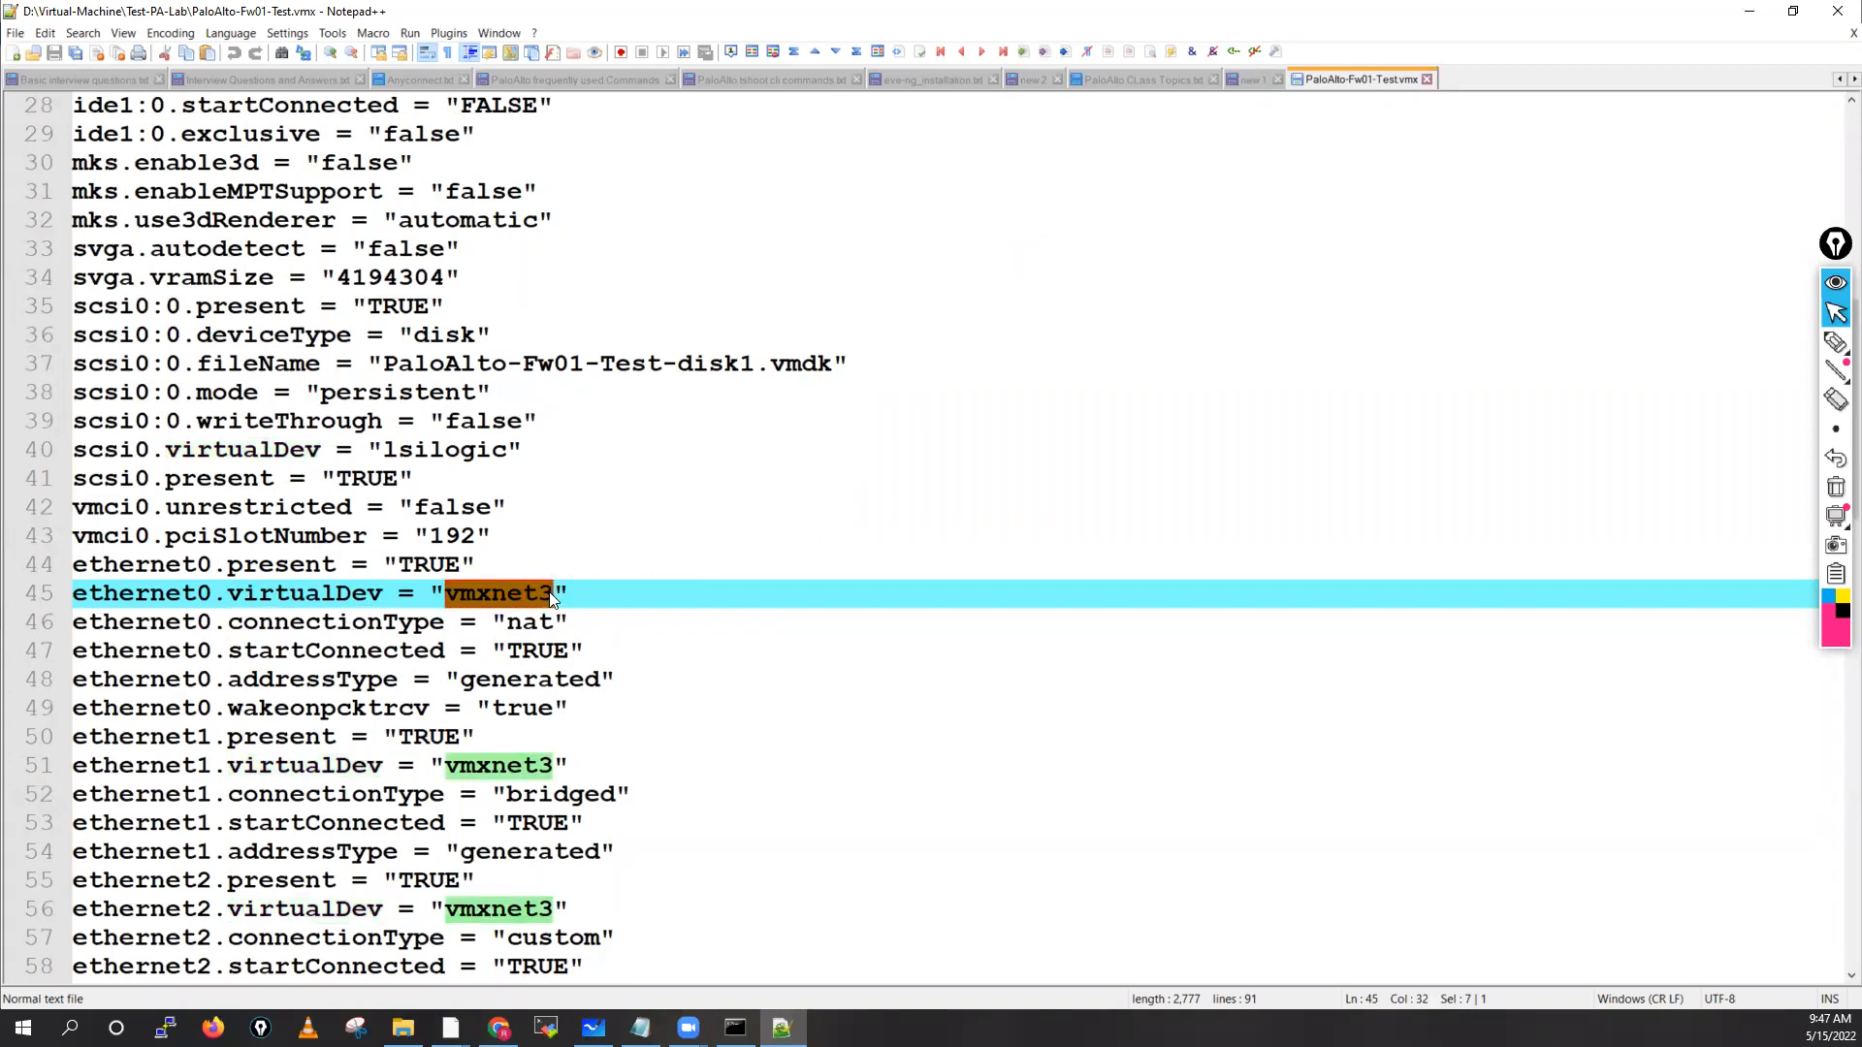
{"action": "left_click", "coordinate": [250, 593]}
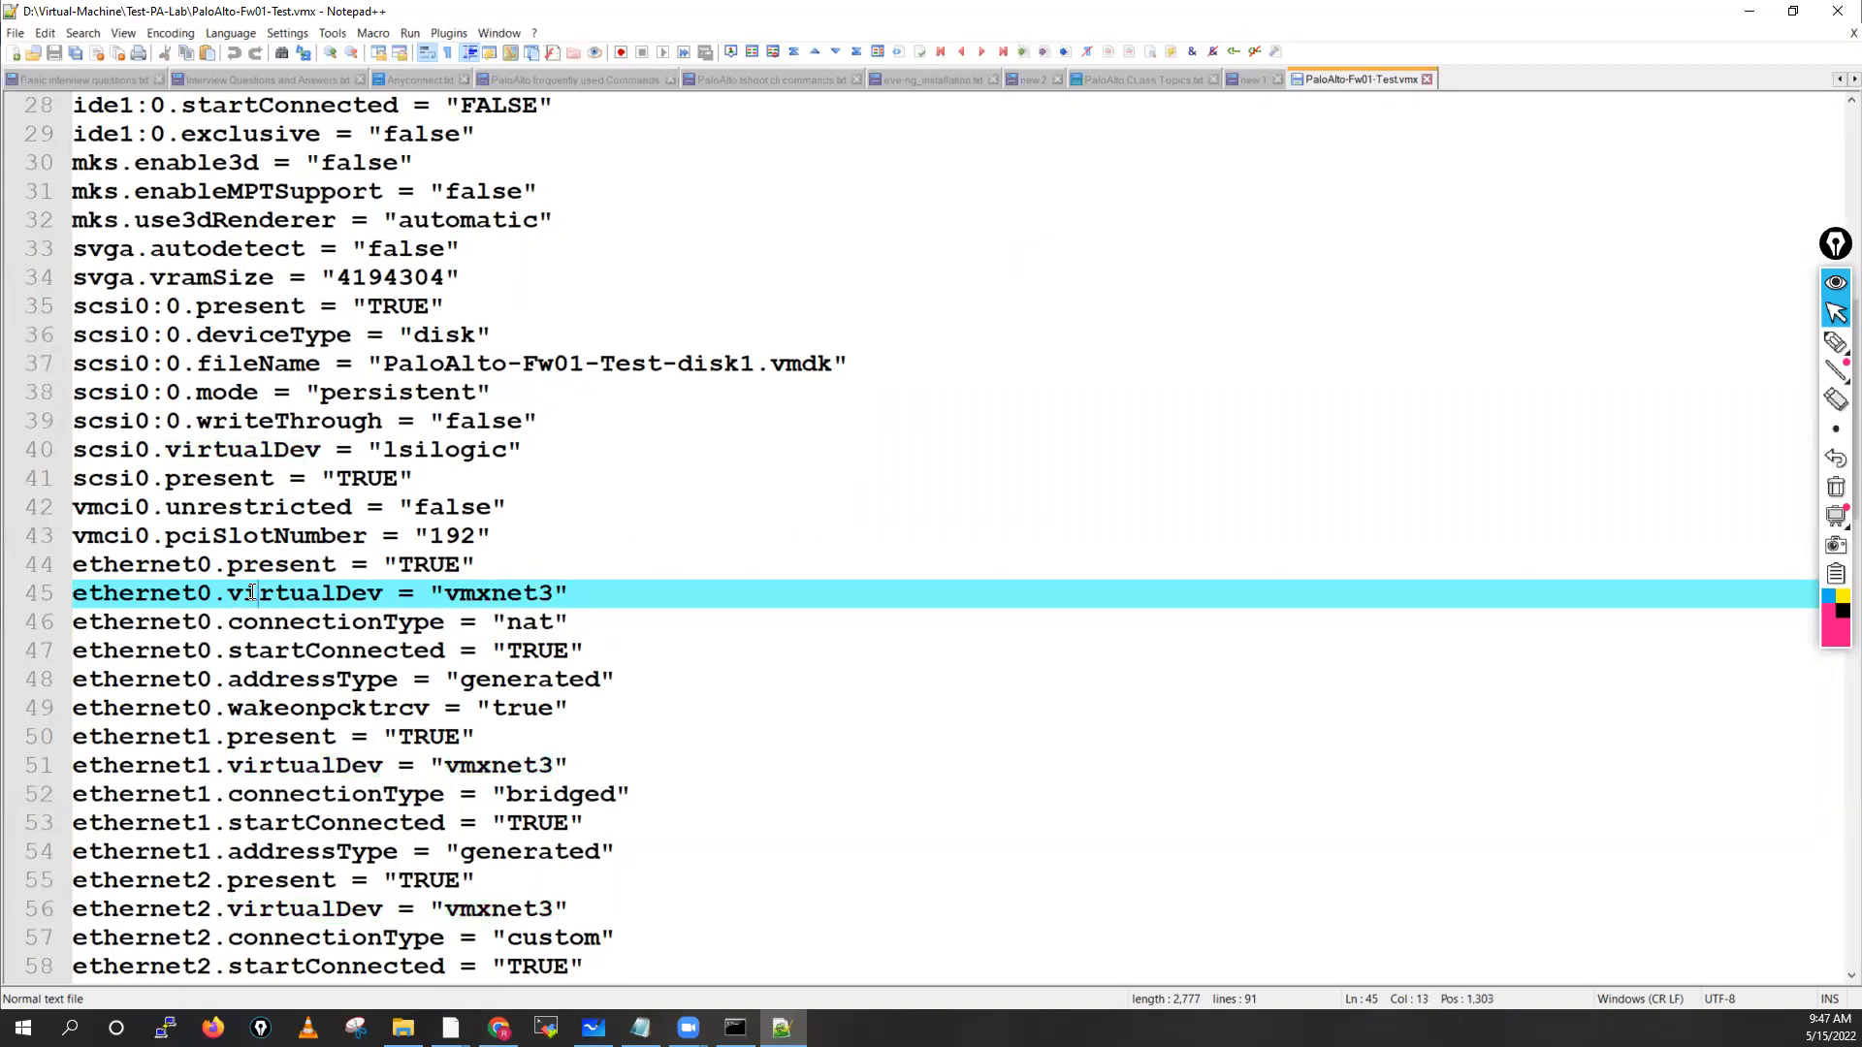
{"action": "double_click", "coordinate": [250, 593]}
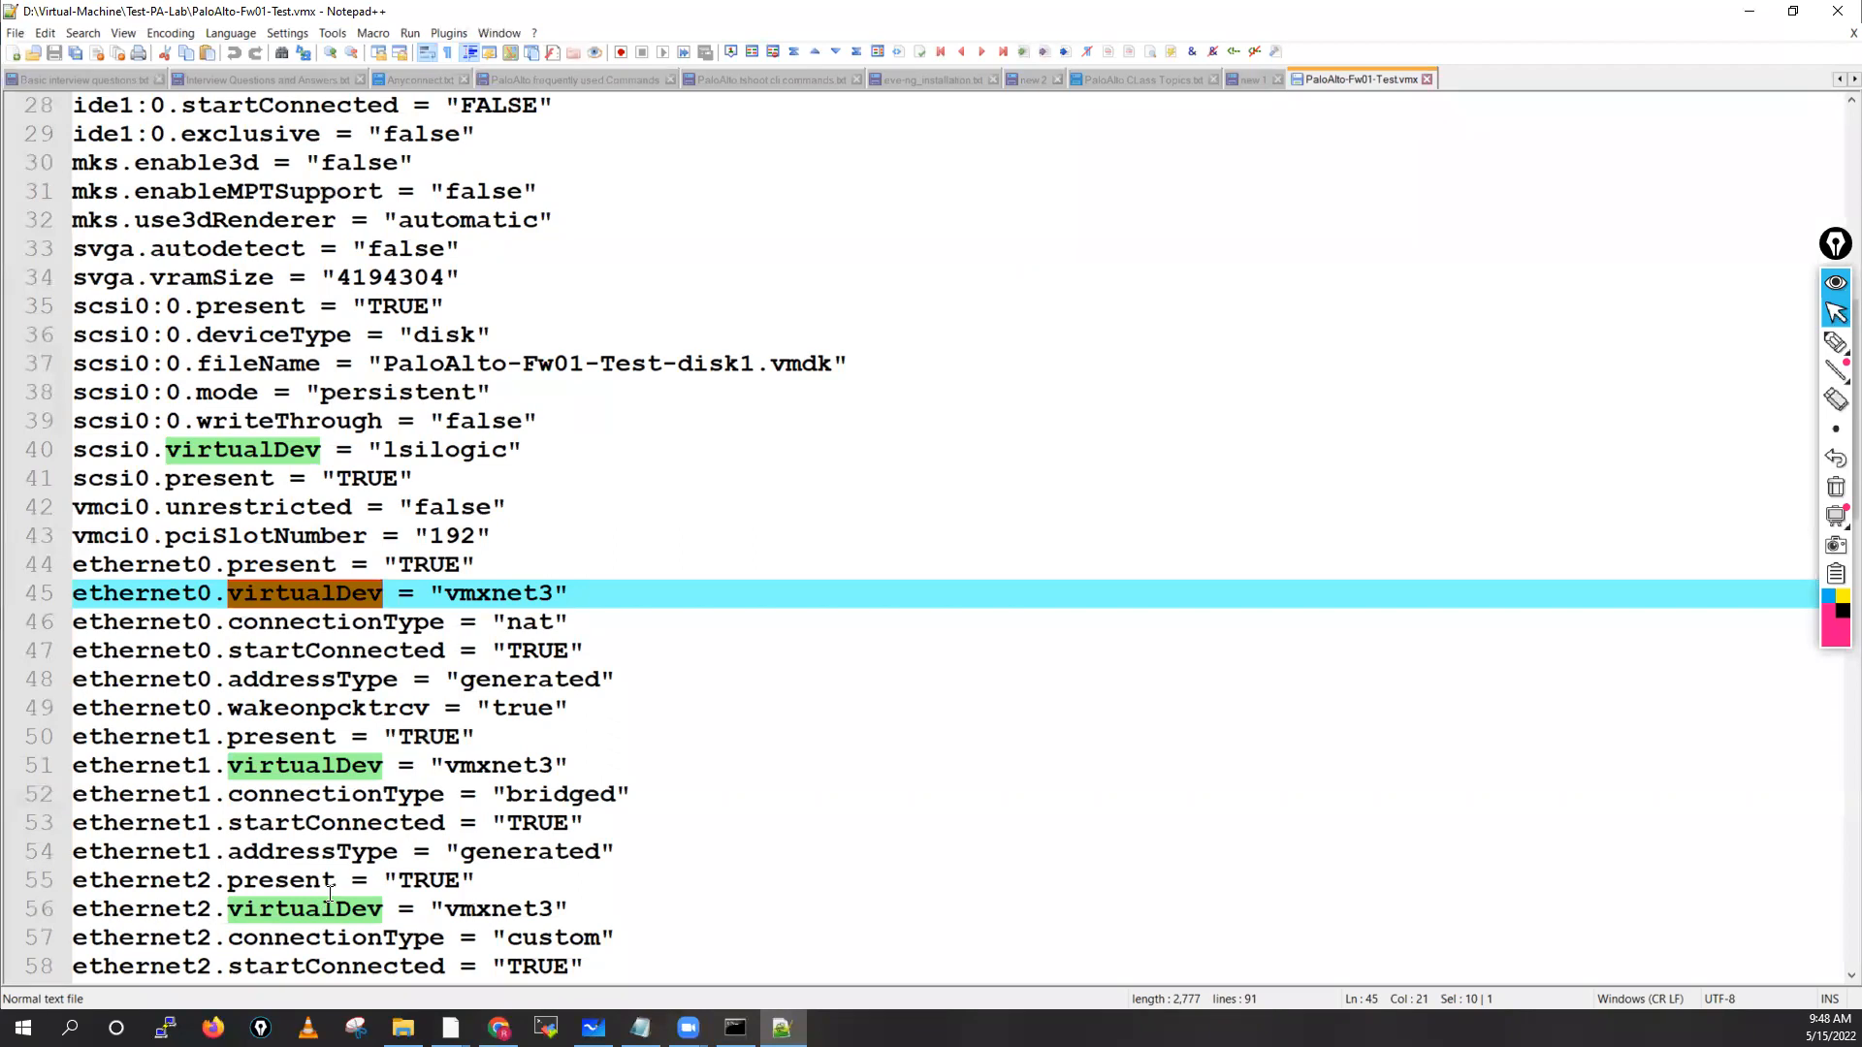
{"action": "scroll", "coordinate": [330, 893], "scroll_direction": "down", "scroll_amount": 6}
{"action": "scroll", "coordinate": [329, 893], "scroll_direction": "down", "scroll_amount": 6}
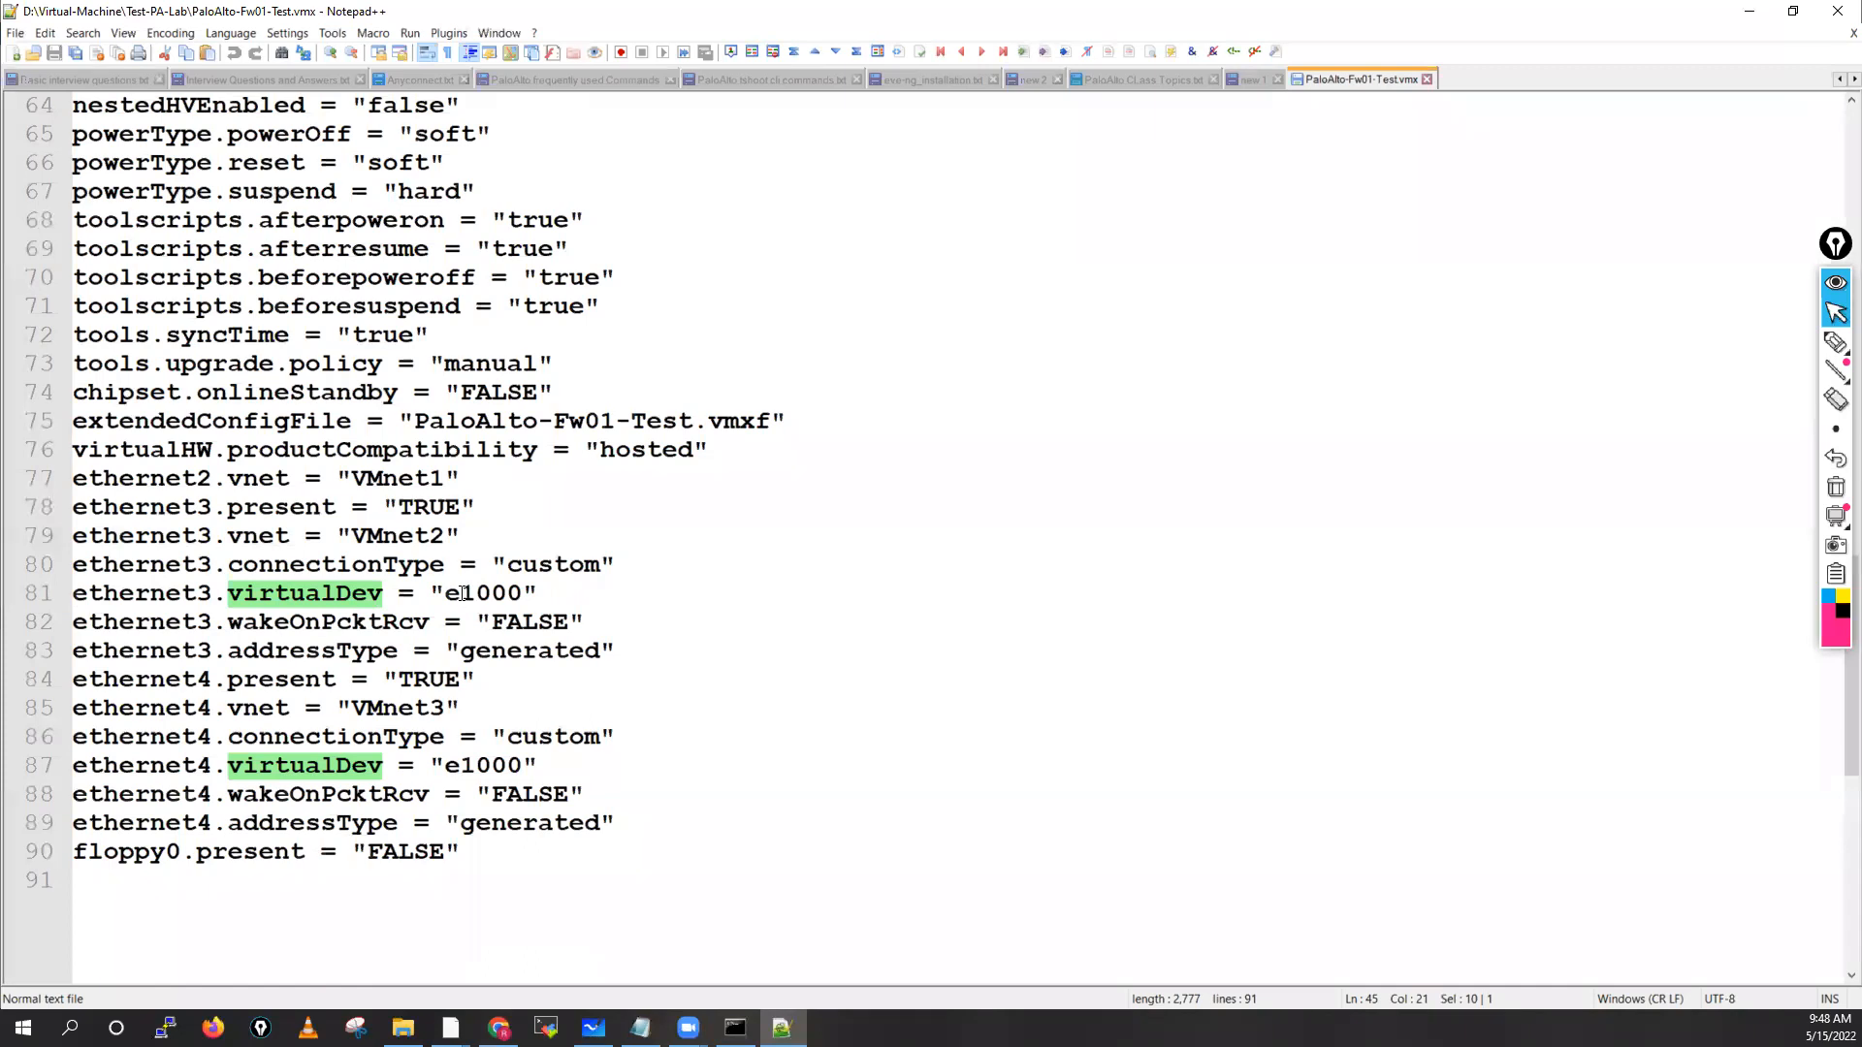
Replace e1000 with vmxnet3 for ethernet3 and ethernet4, then save the .vmx file
{"action": "left_click_drag", "start_coordinate": [448, 594], "coordinate": [520, 601]}
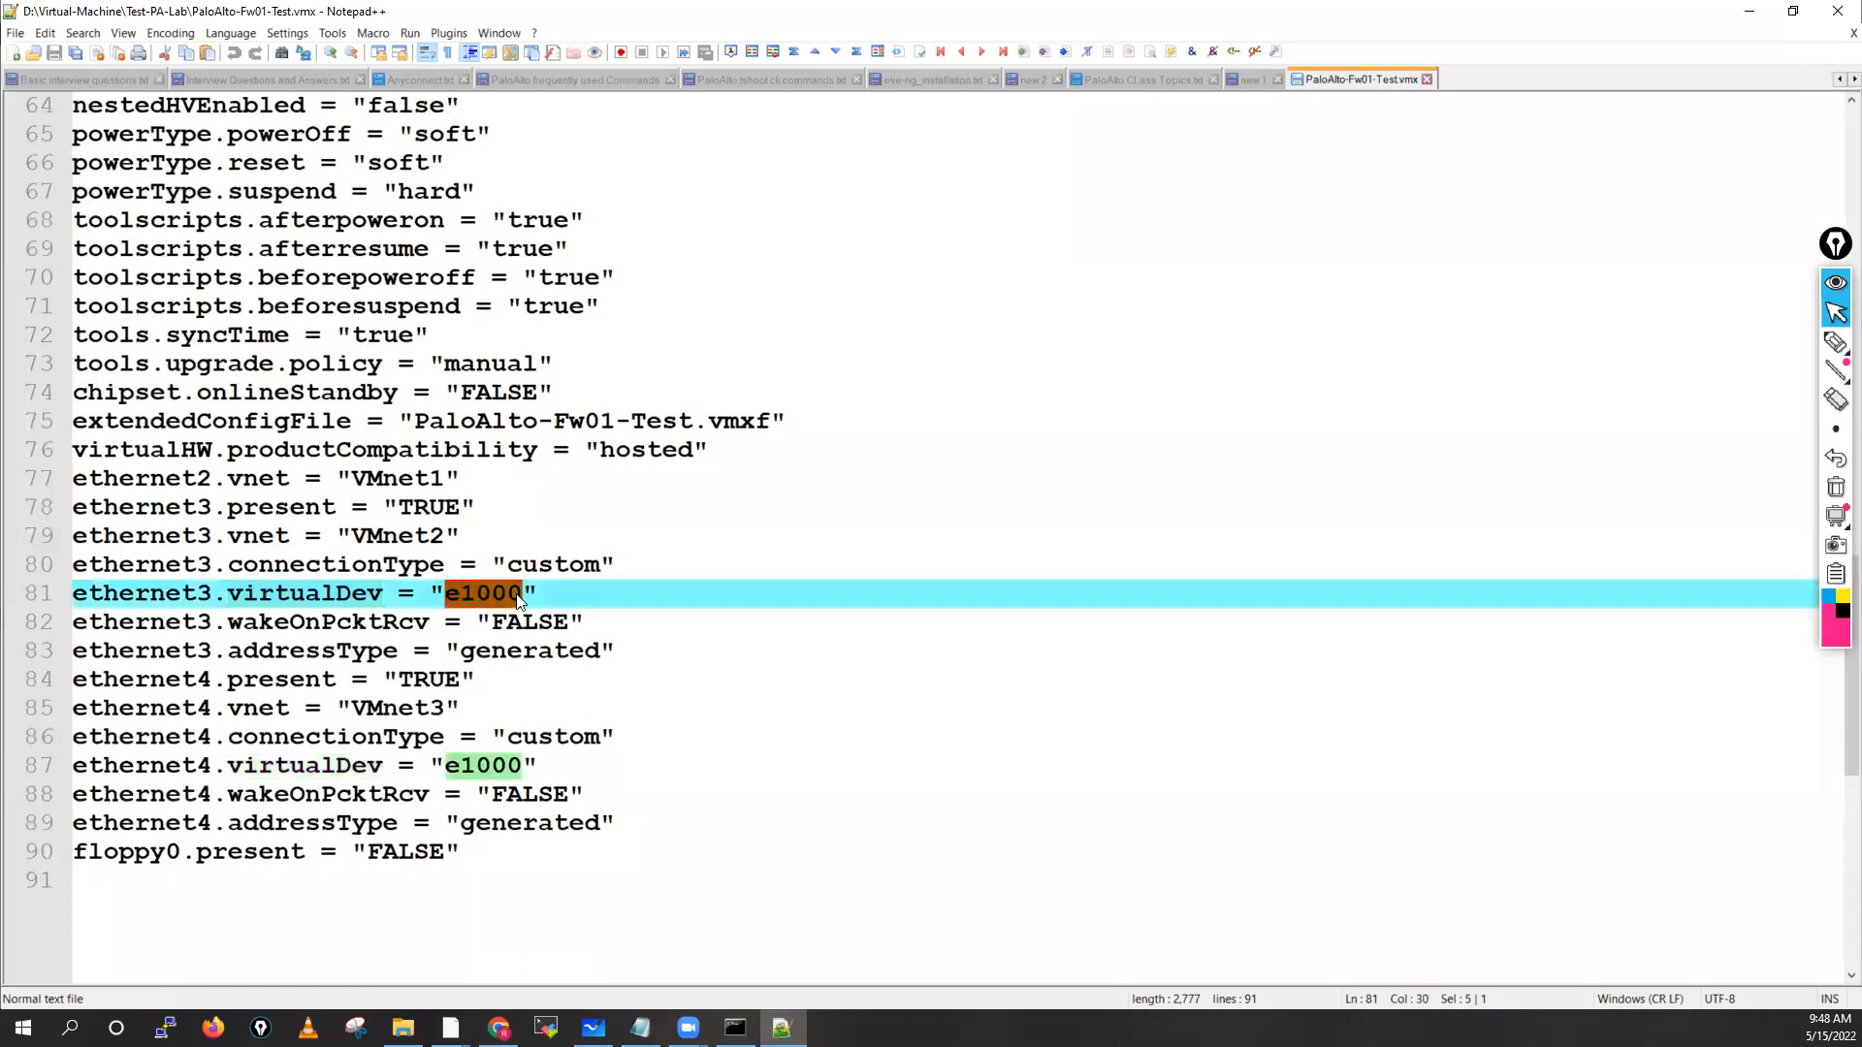
{"action": "key", "text": "ctrl+v"}
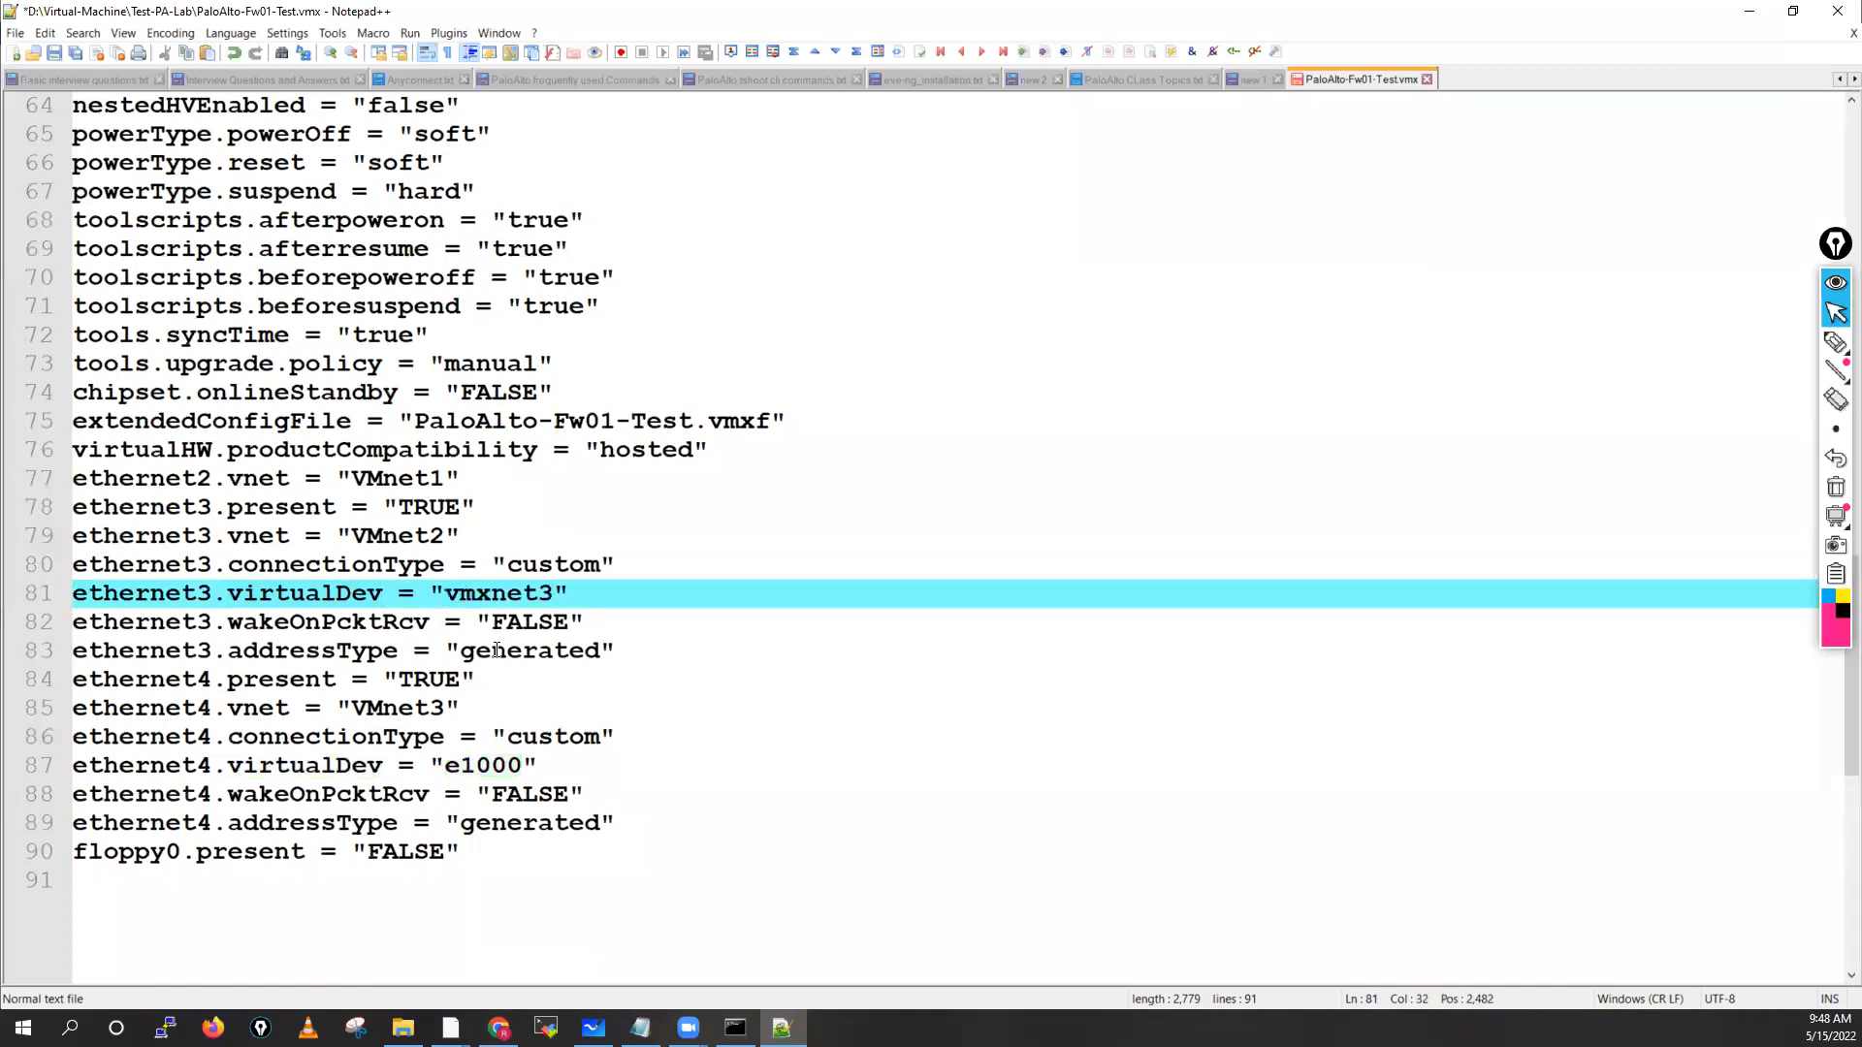
{"action": "double_click", "coordinate": [315, 595]}
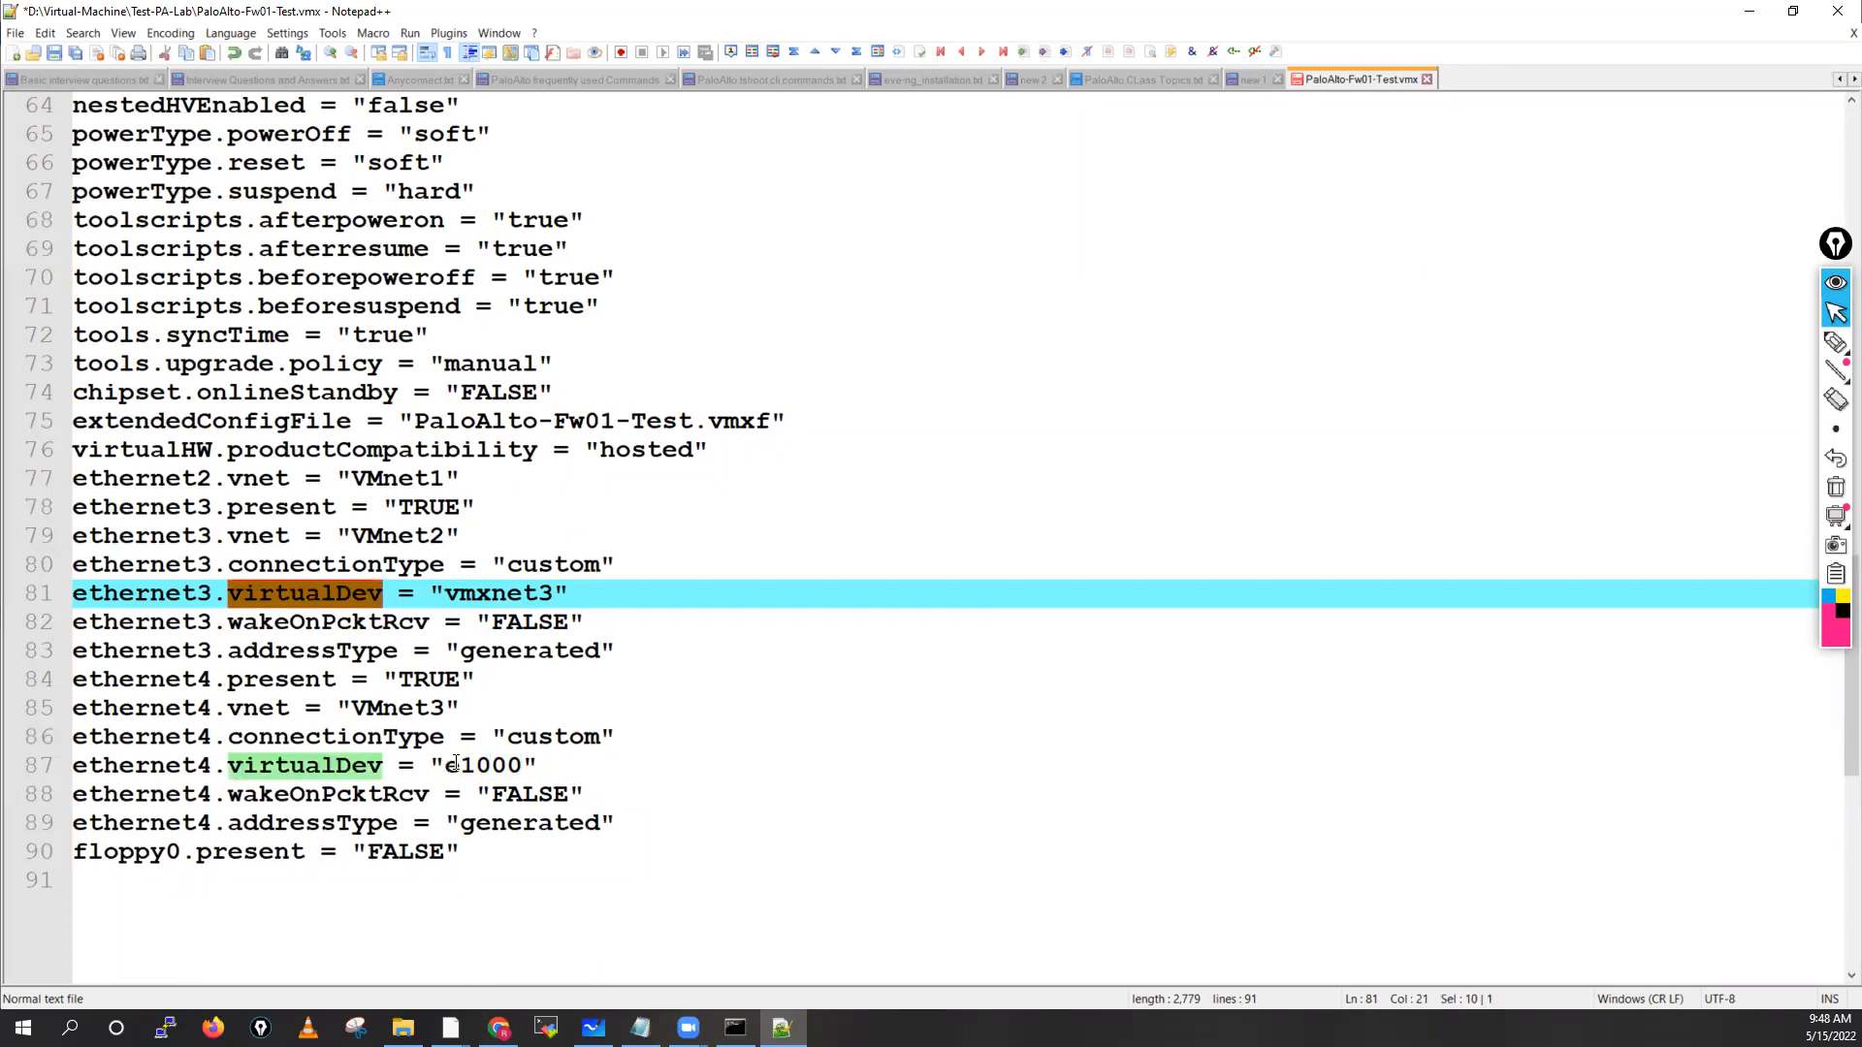
{"action": "left_click_drag", "start_coordinate": [452, 769], "coordinate": [519, 778]}
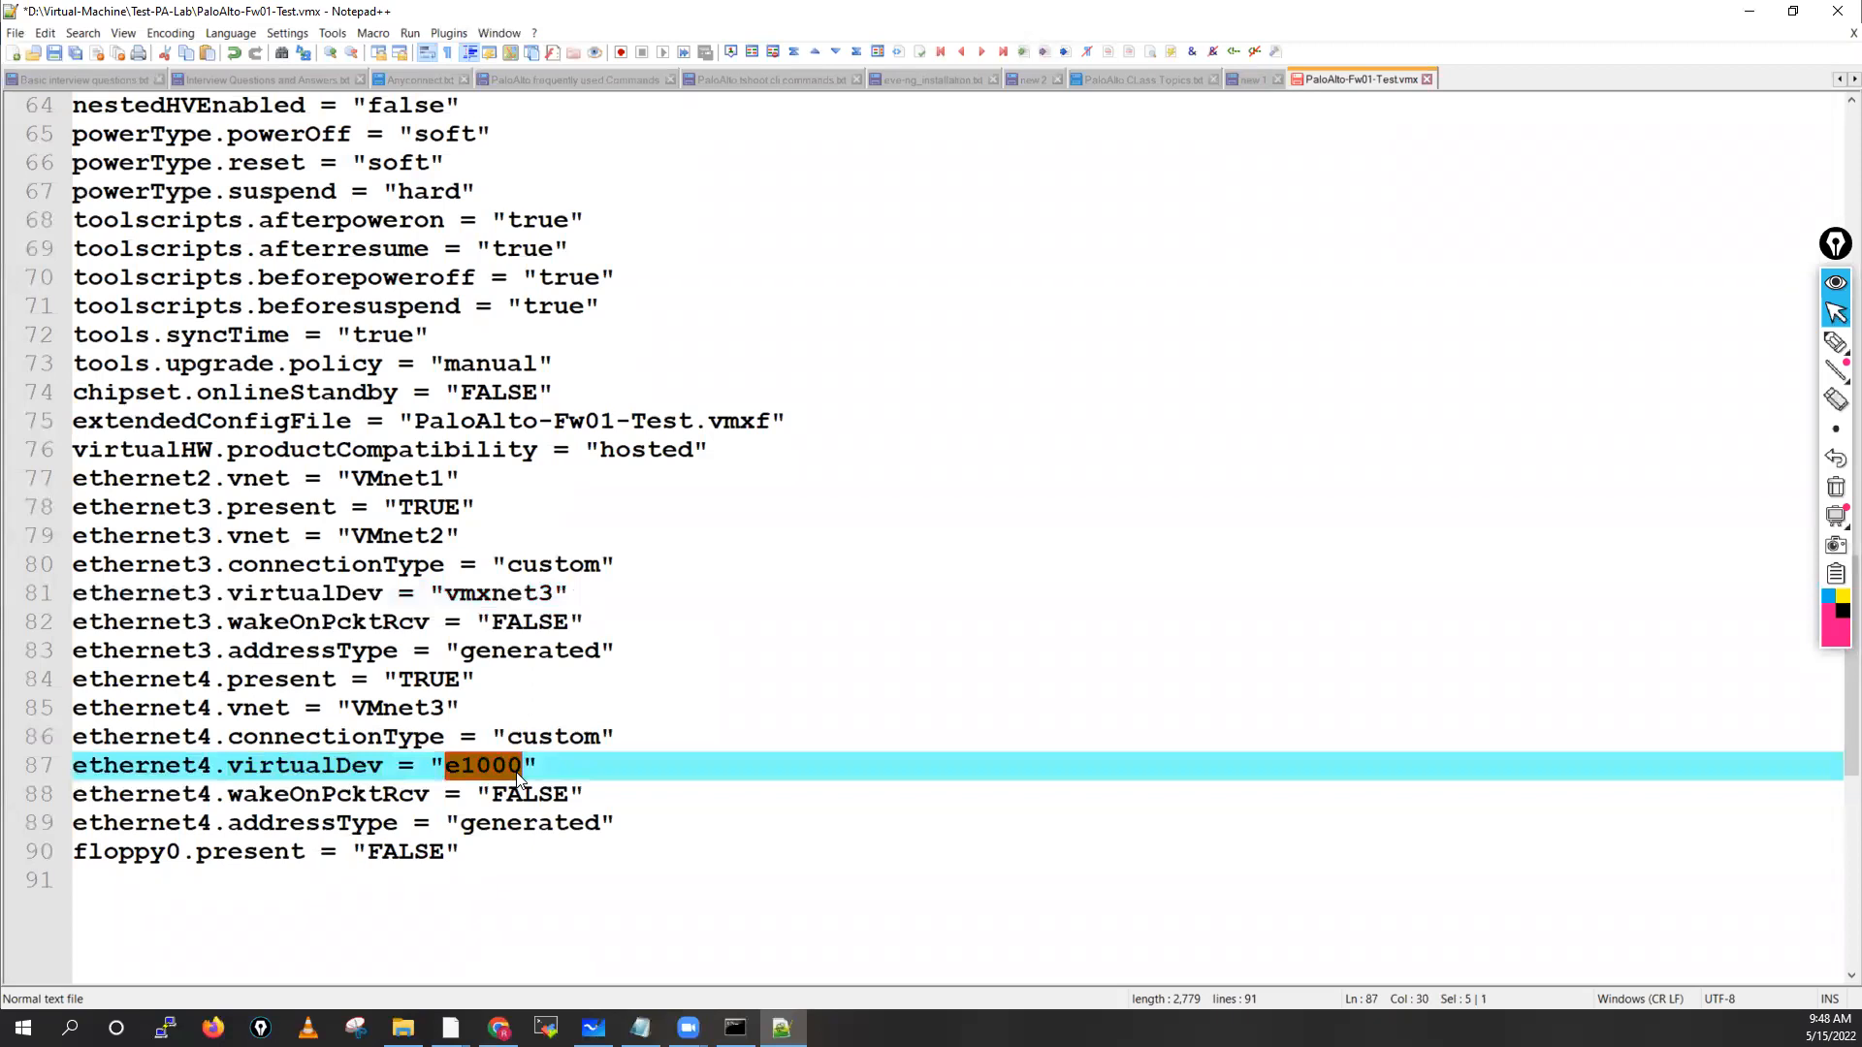
{"action": "key", "text": "ctrl+v"}
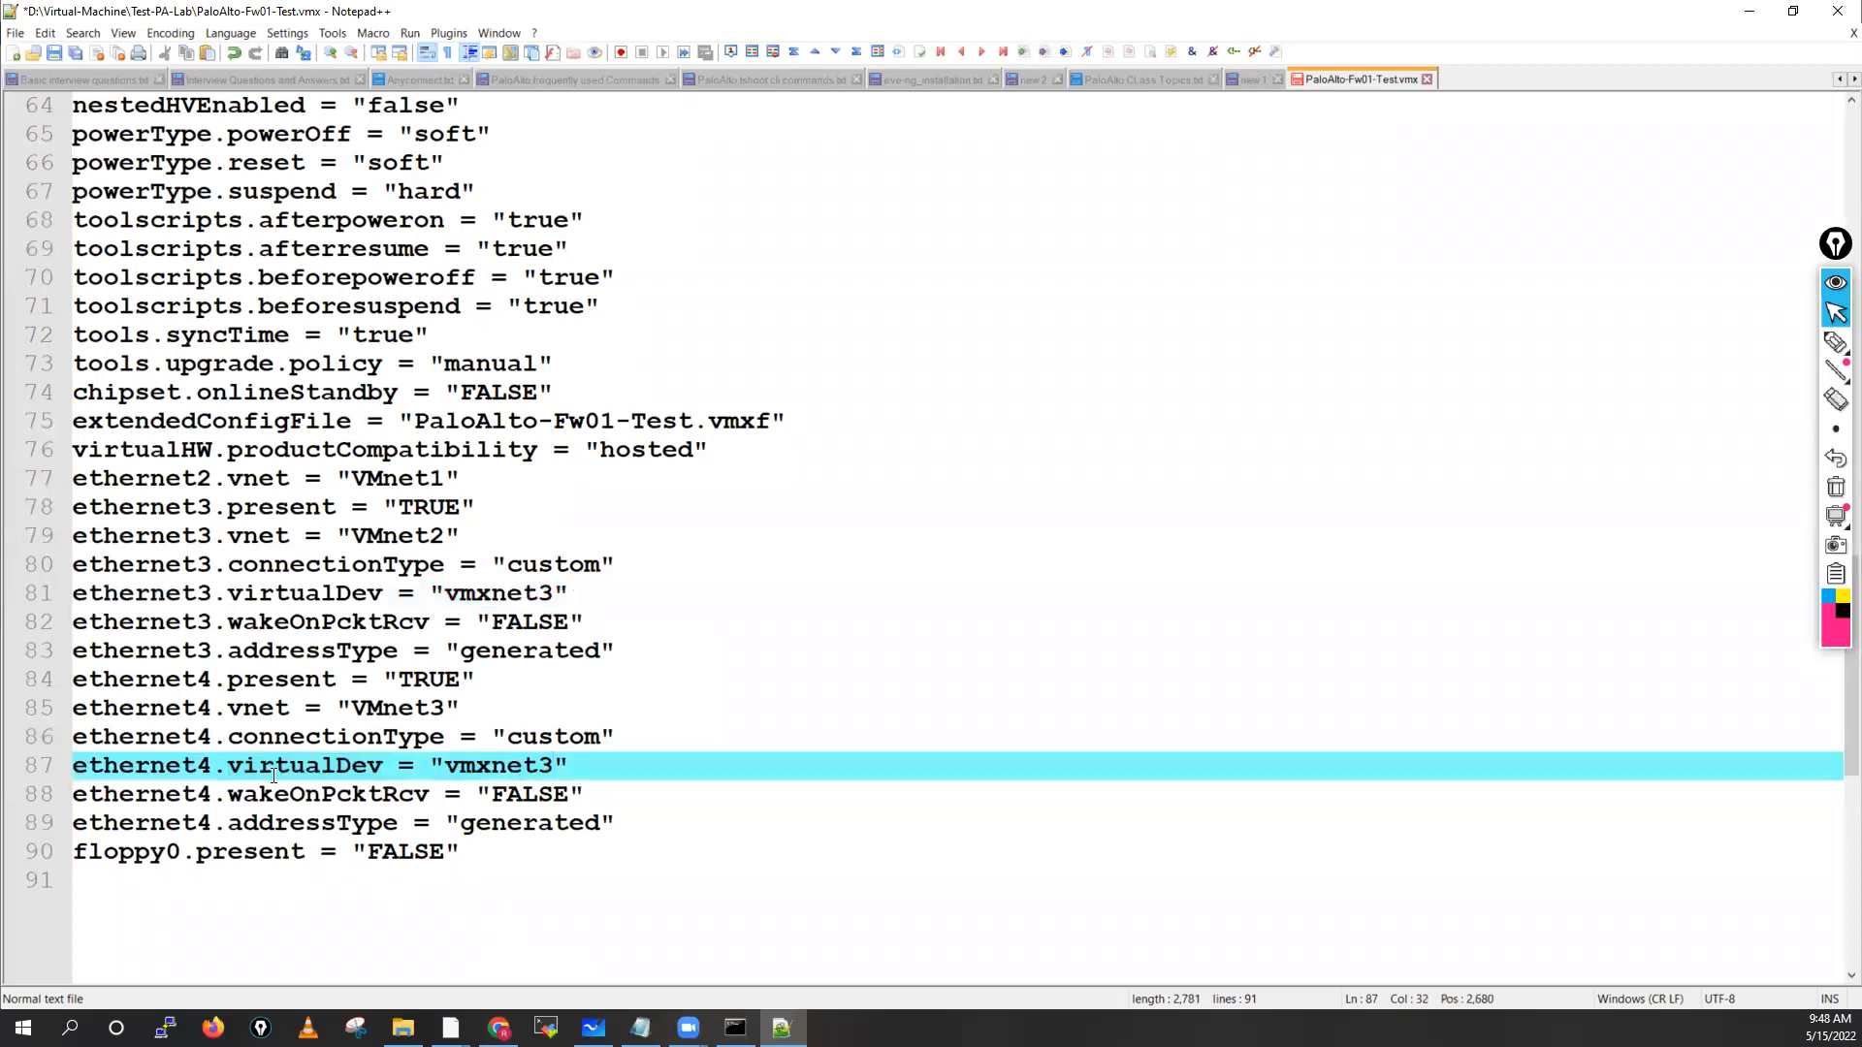
{"action": "double_click", "coordinate": [273, 774]}
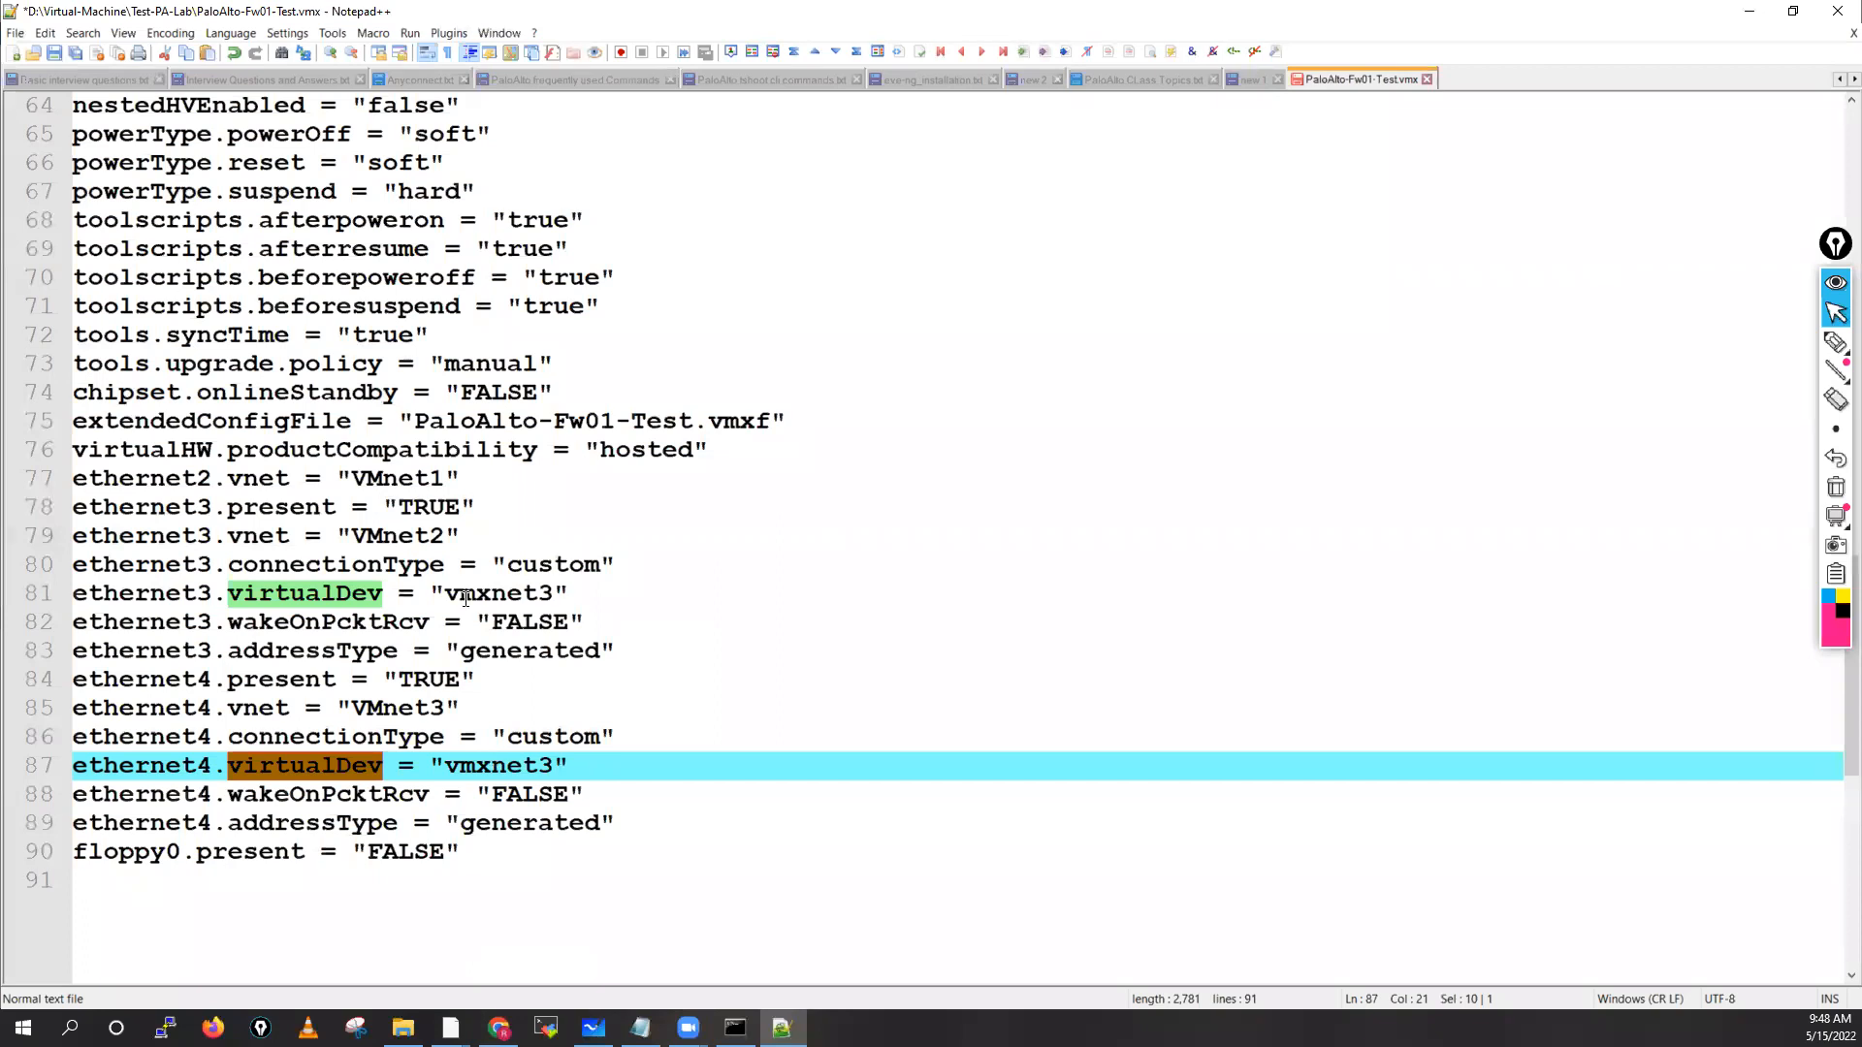
{"action": "left_click", "coordinate": [881, 652]}
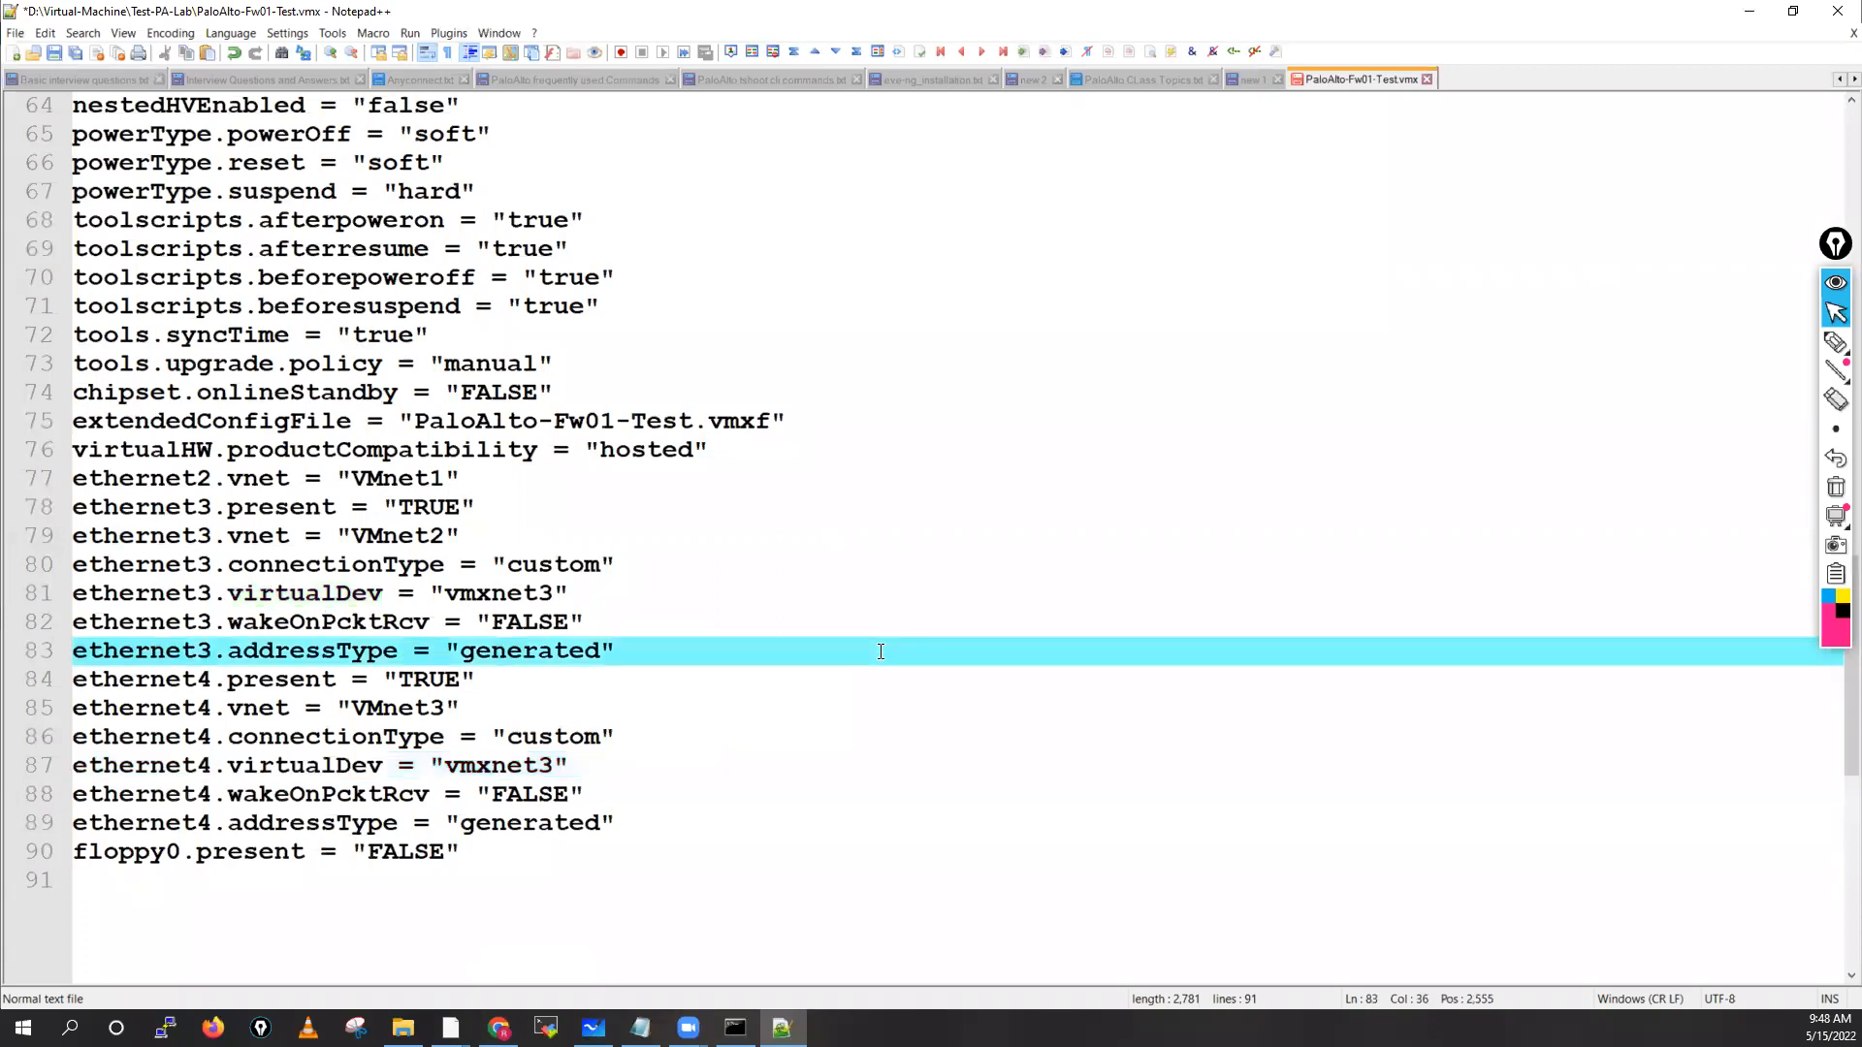
{"action": "key", "text": "ctrl+s"}
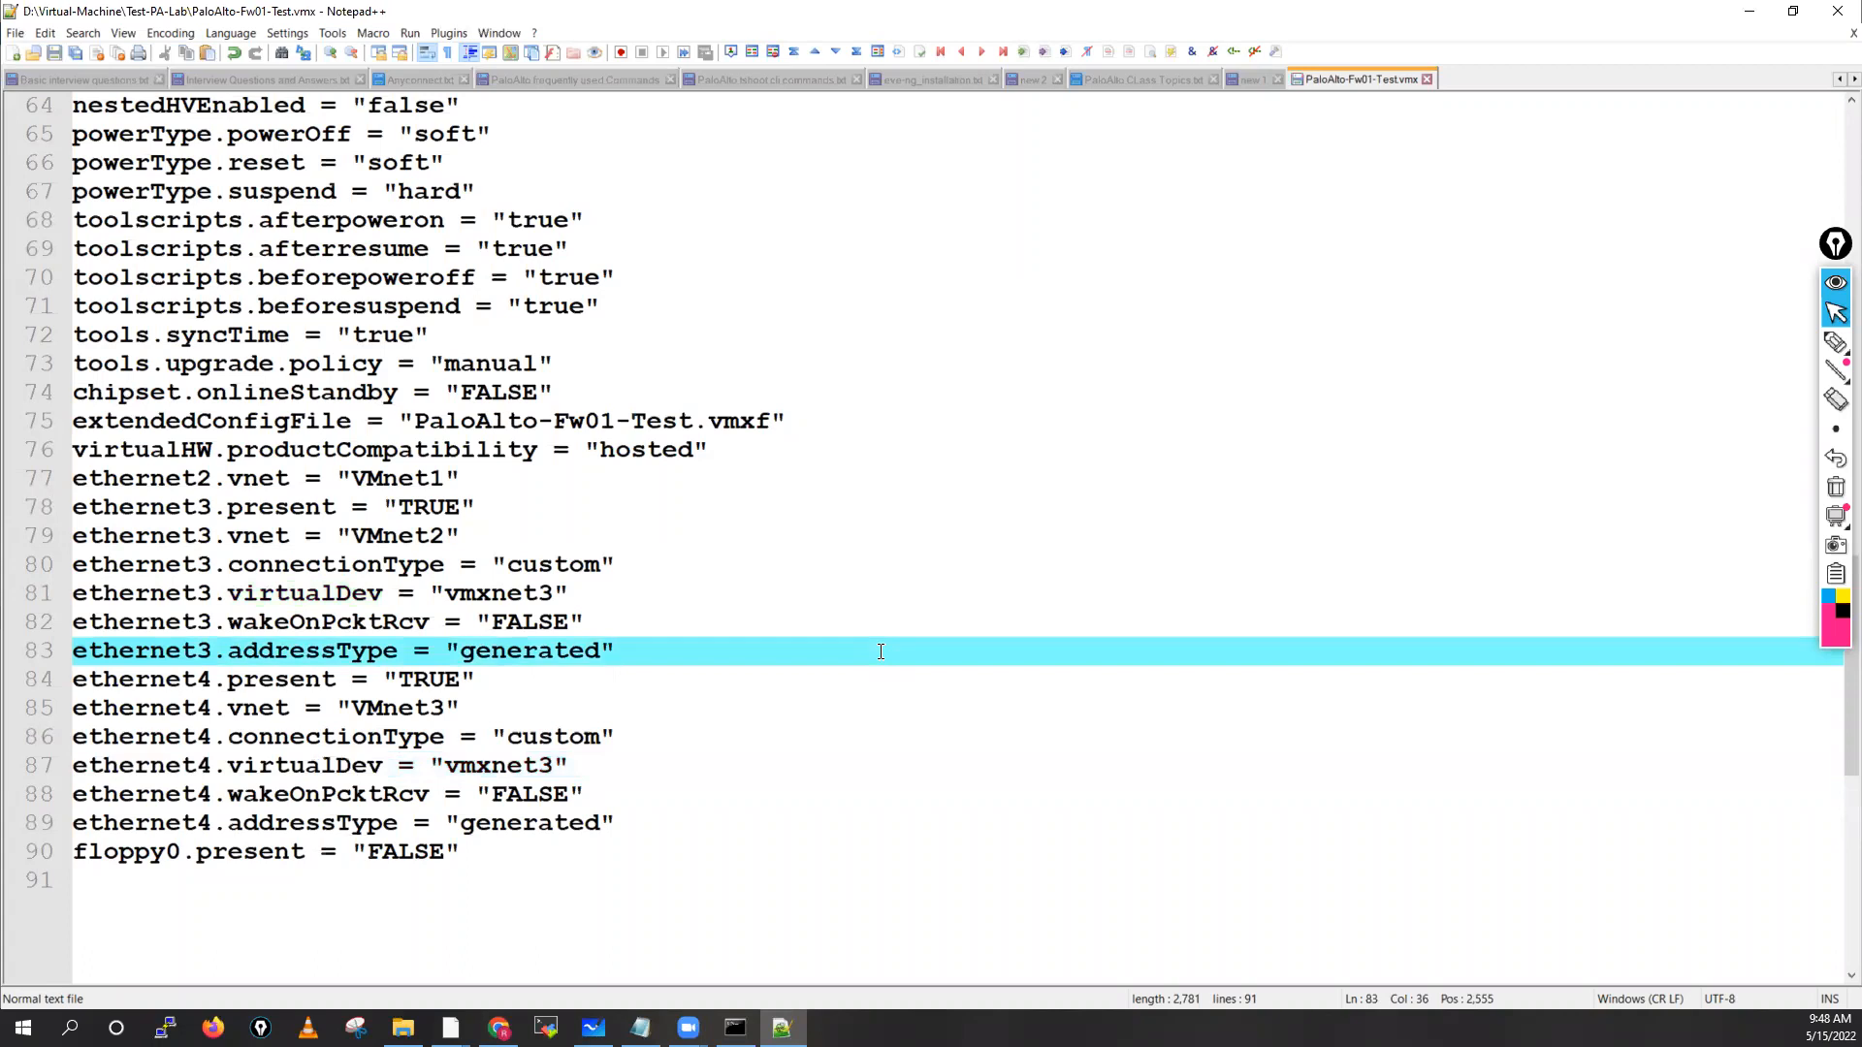
Close the .vmx tab and reopen the saved PaloAlto-Fw01-Test.vmx in Notepad++
{"action": "left_click", "coordinate": [1428, 80]}
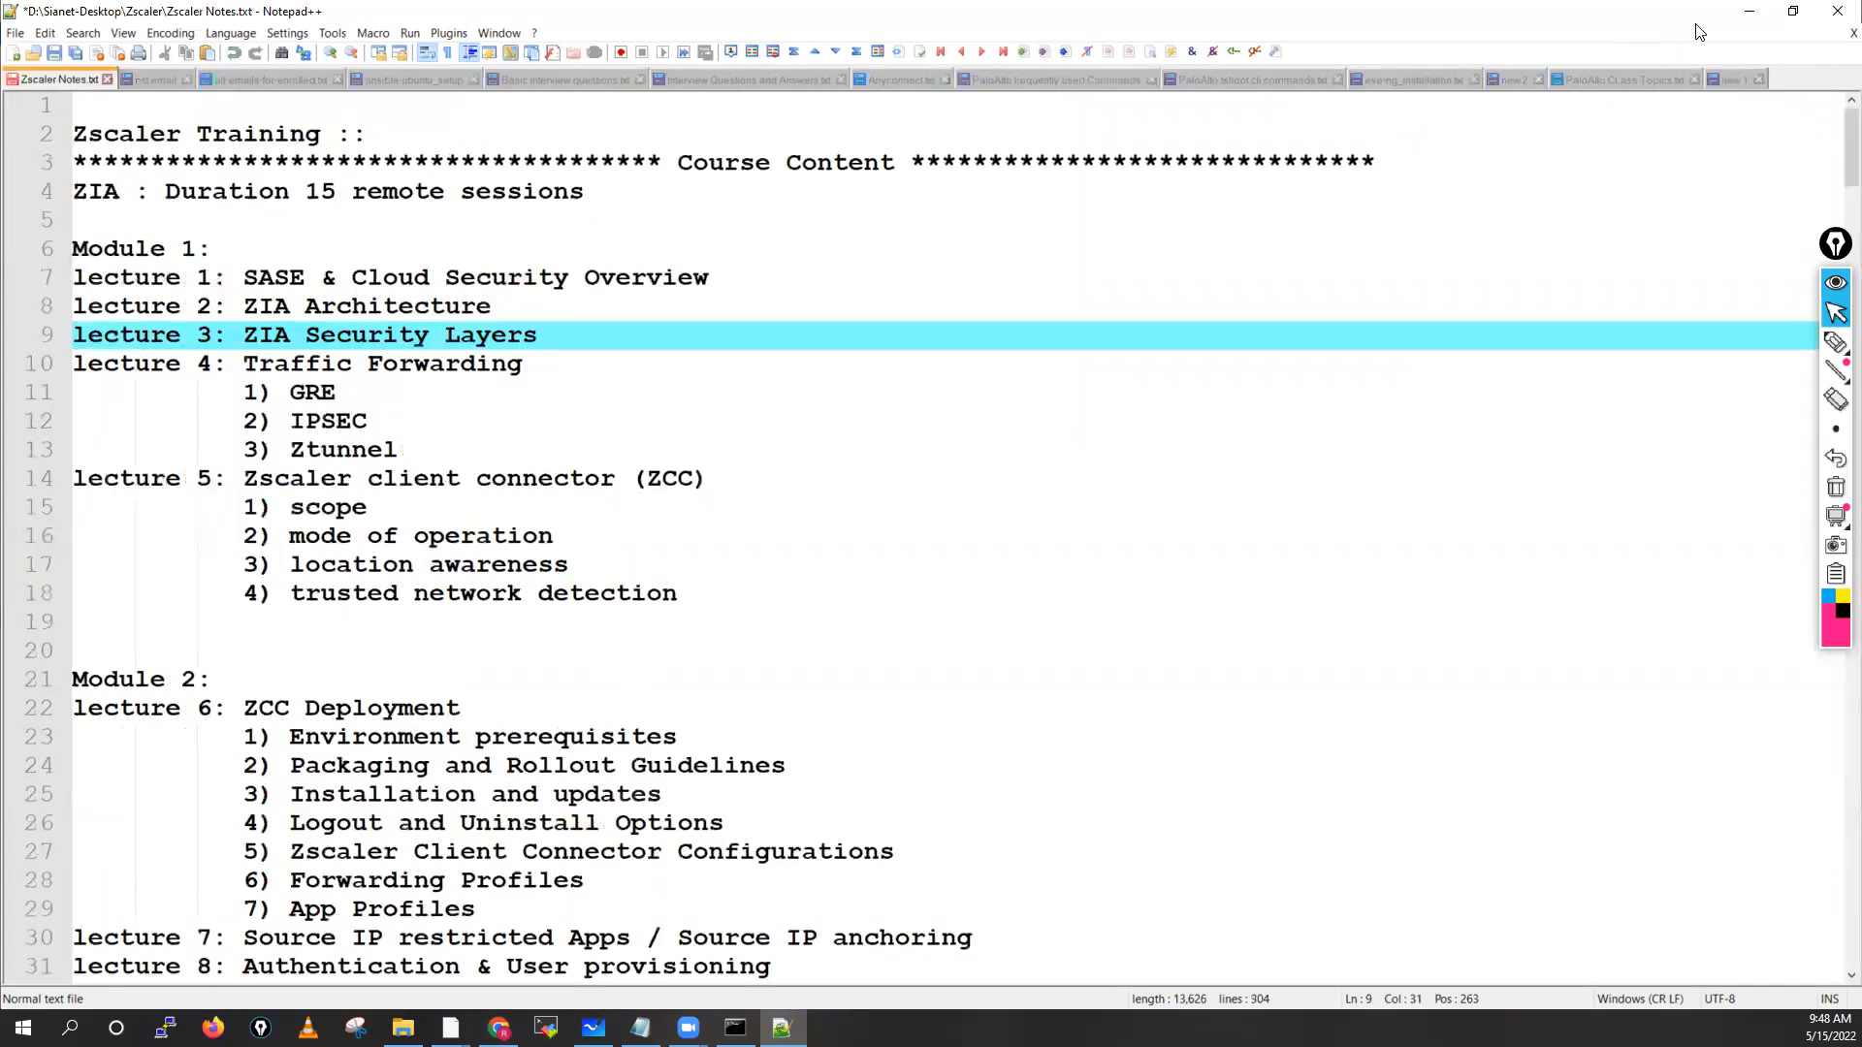
{"action": "left_click", "coordinate": [1747, 17]}
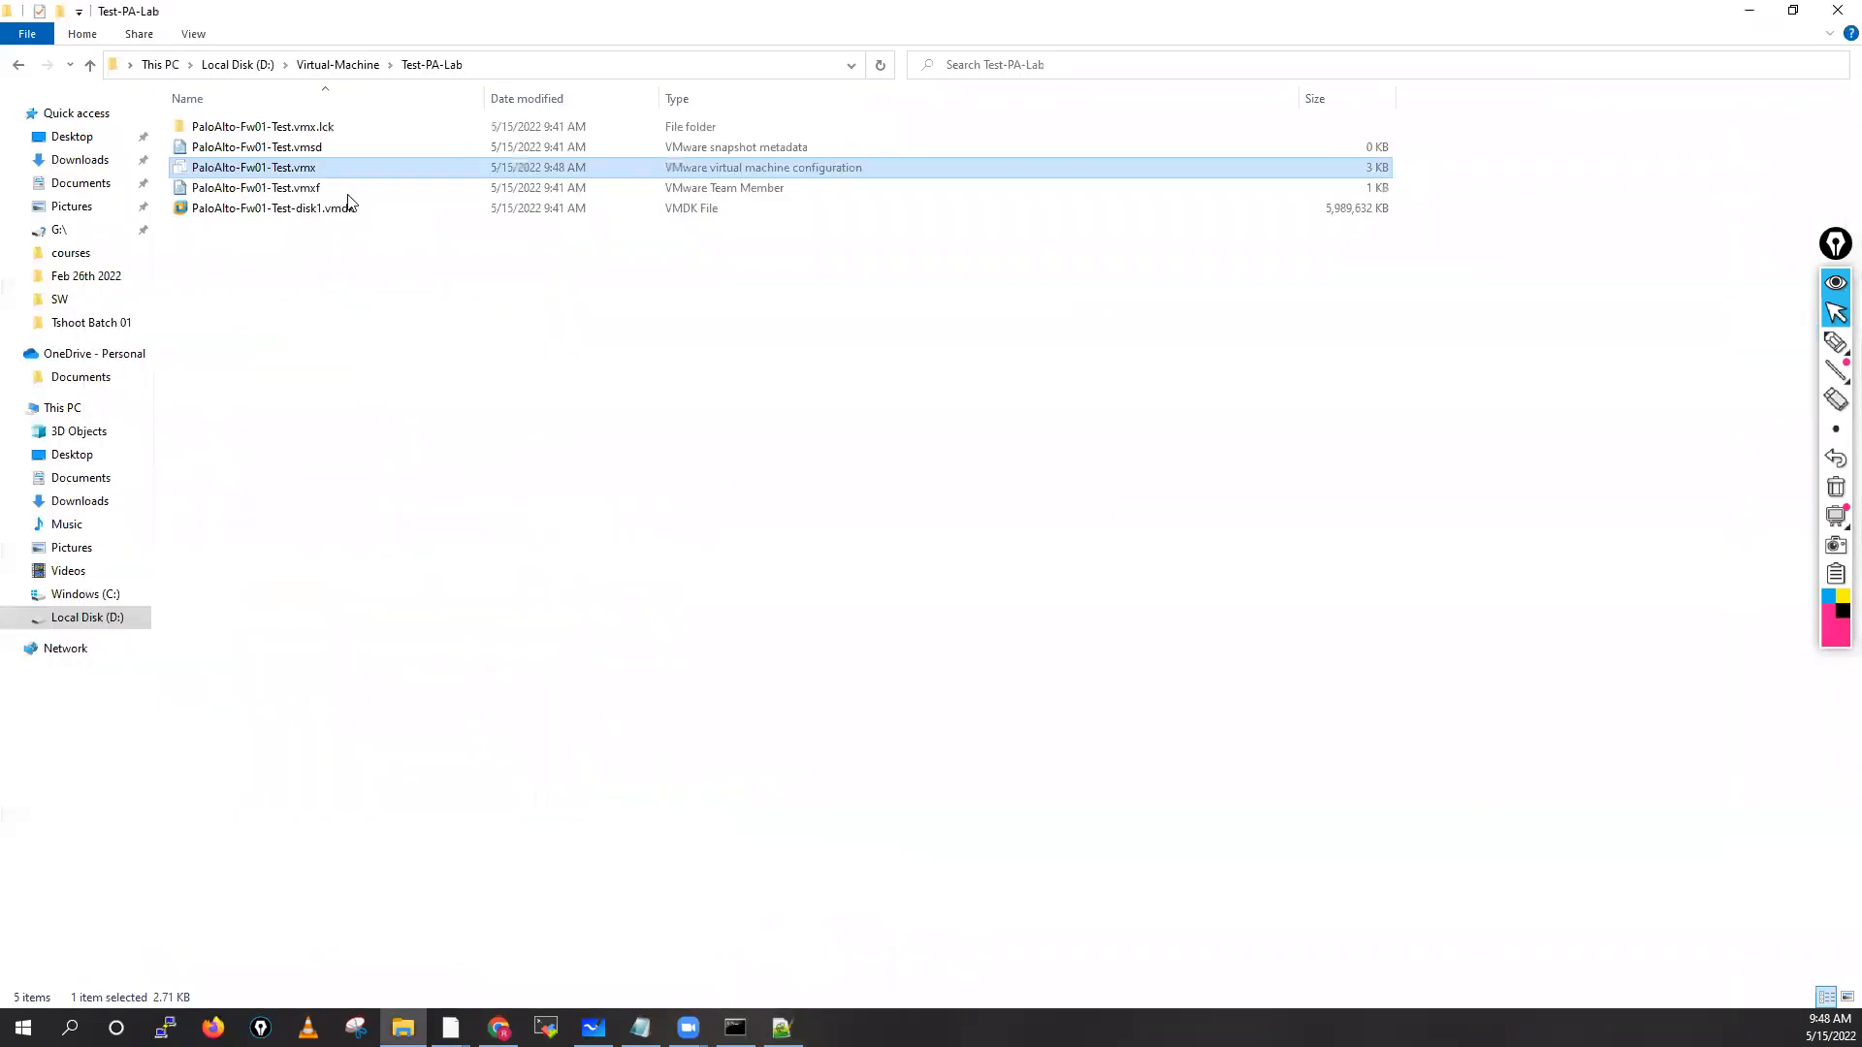
{"action": "right_click", "coordinate": [314, 163]}
{"action": "left_click", "coordinate": [407, 284]}
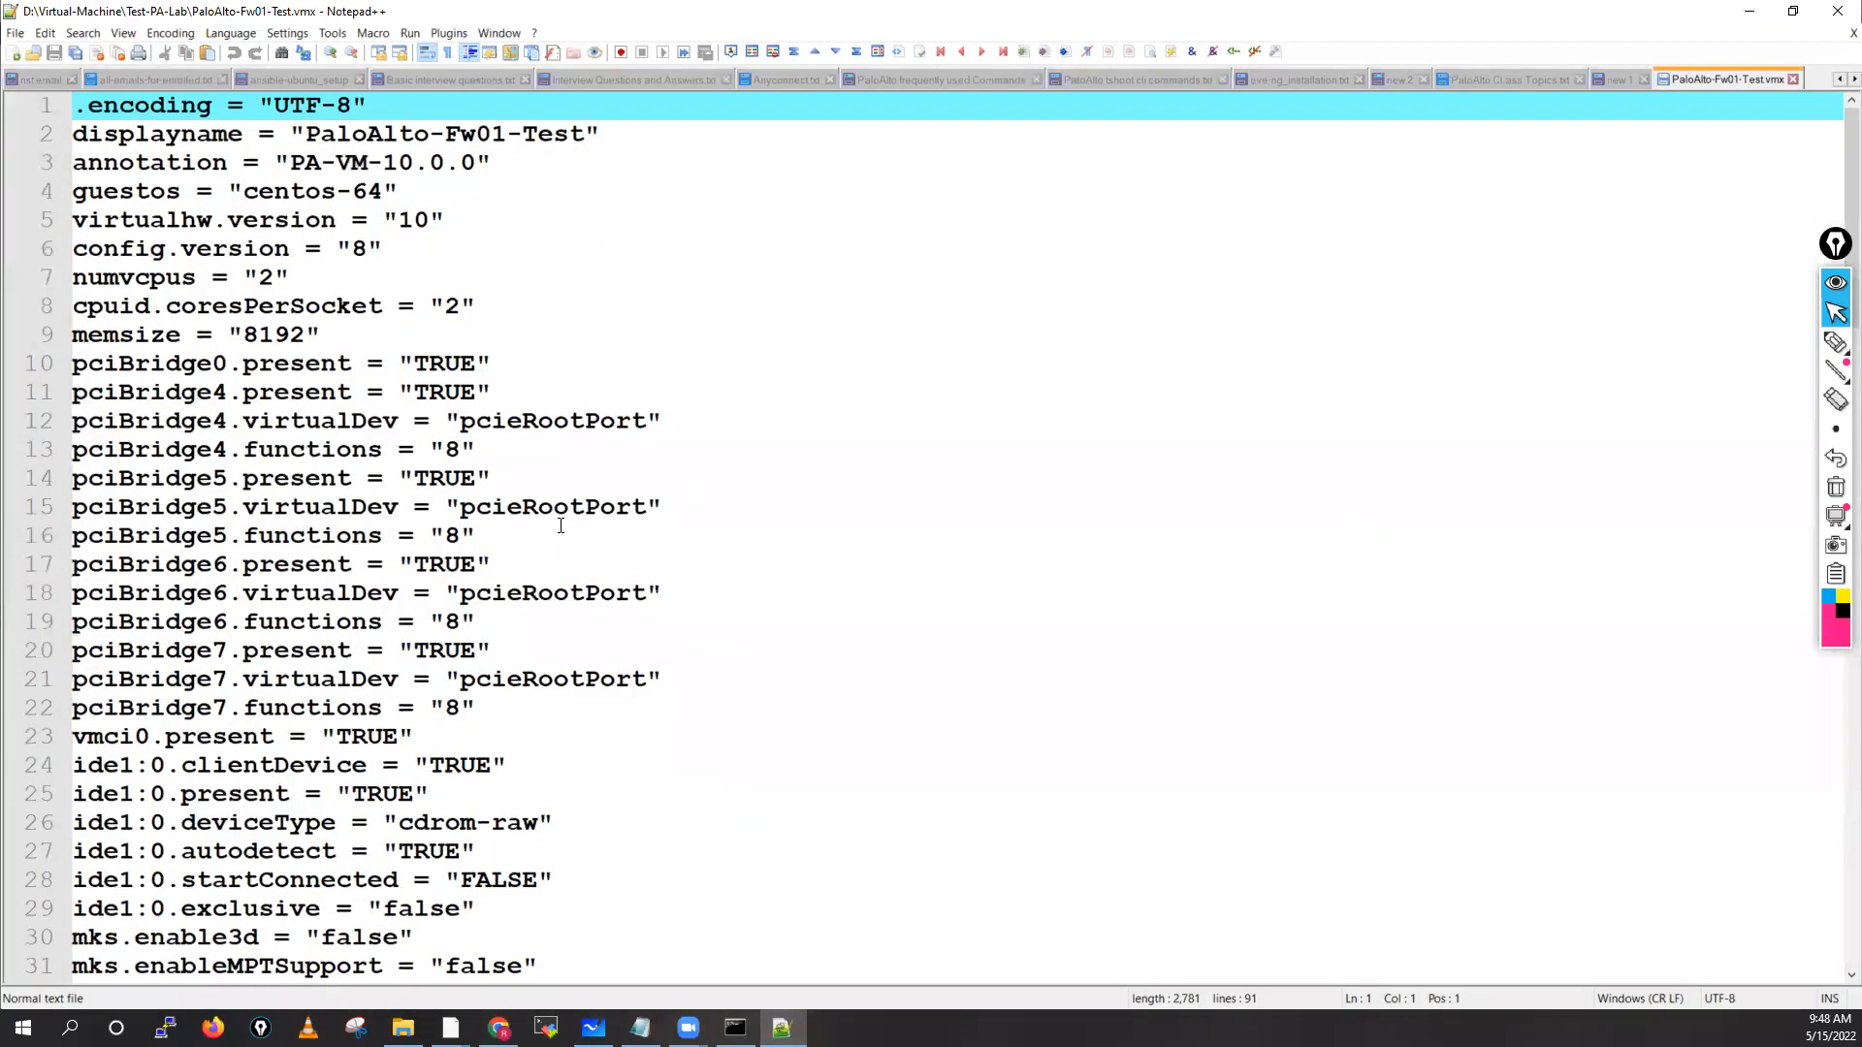
Confirm every virtualDev line reads vmxnet3, then hide Notepad++ and close the Test-PA-Lab folder
{"action": "scroll", "coordinate": [560, 526], "scroll_direction": "down", "scroll_amount": 20}
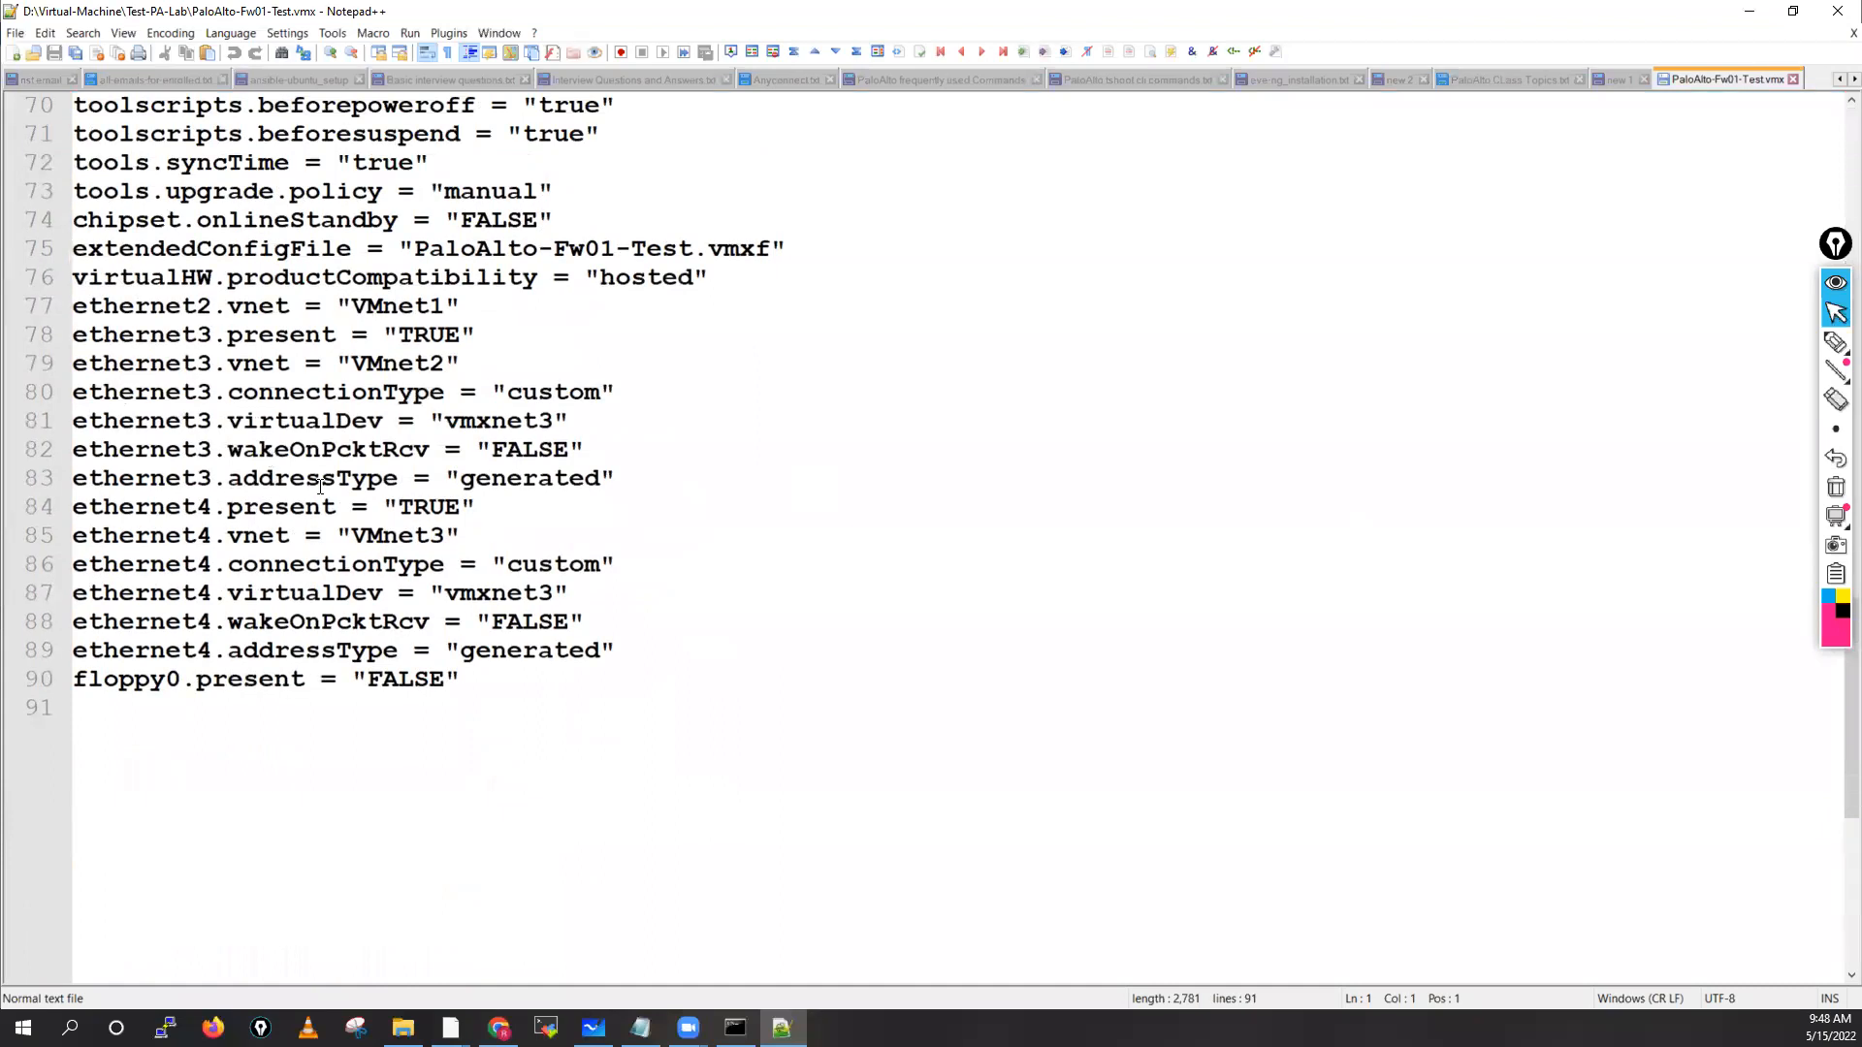
{"action": "double_click", "coordinate": [300, 425]}
{"action": "scroll", "coordinate": [524, 472], "scroll_direction": "up", "scroll_amount": 5}
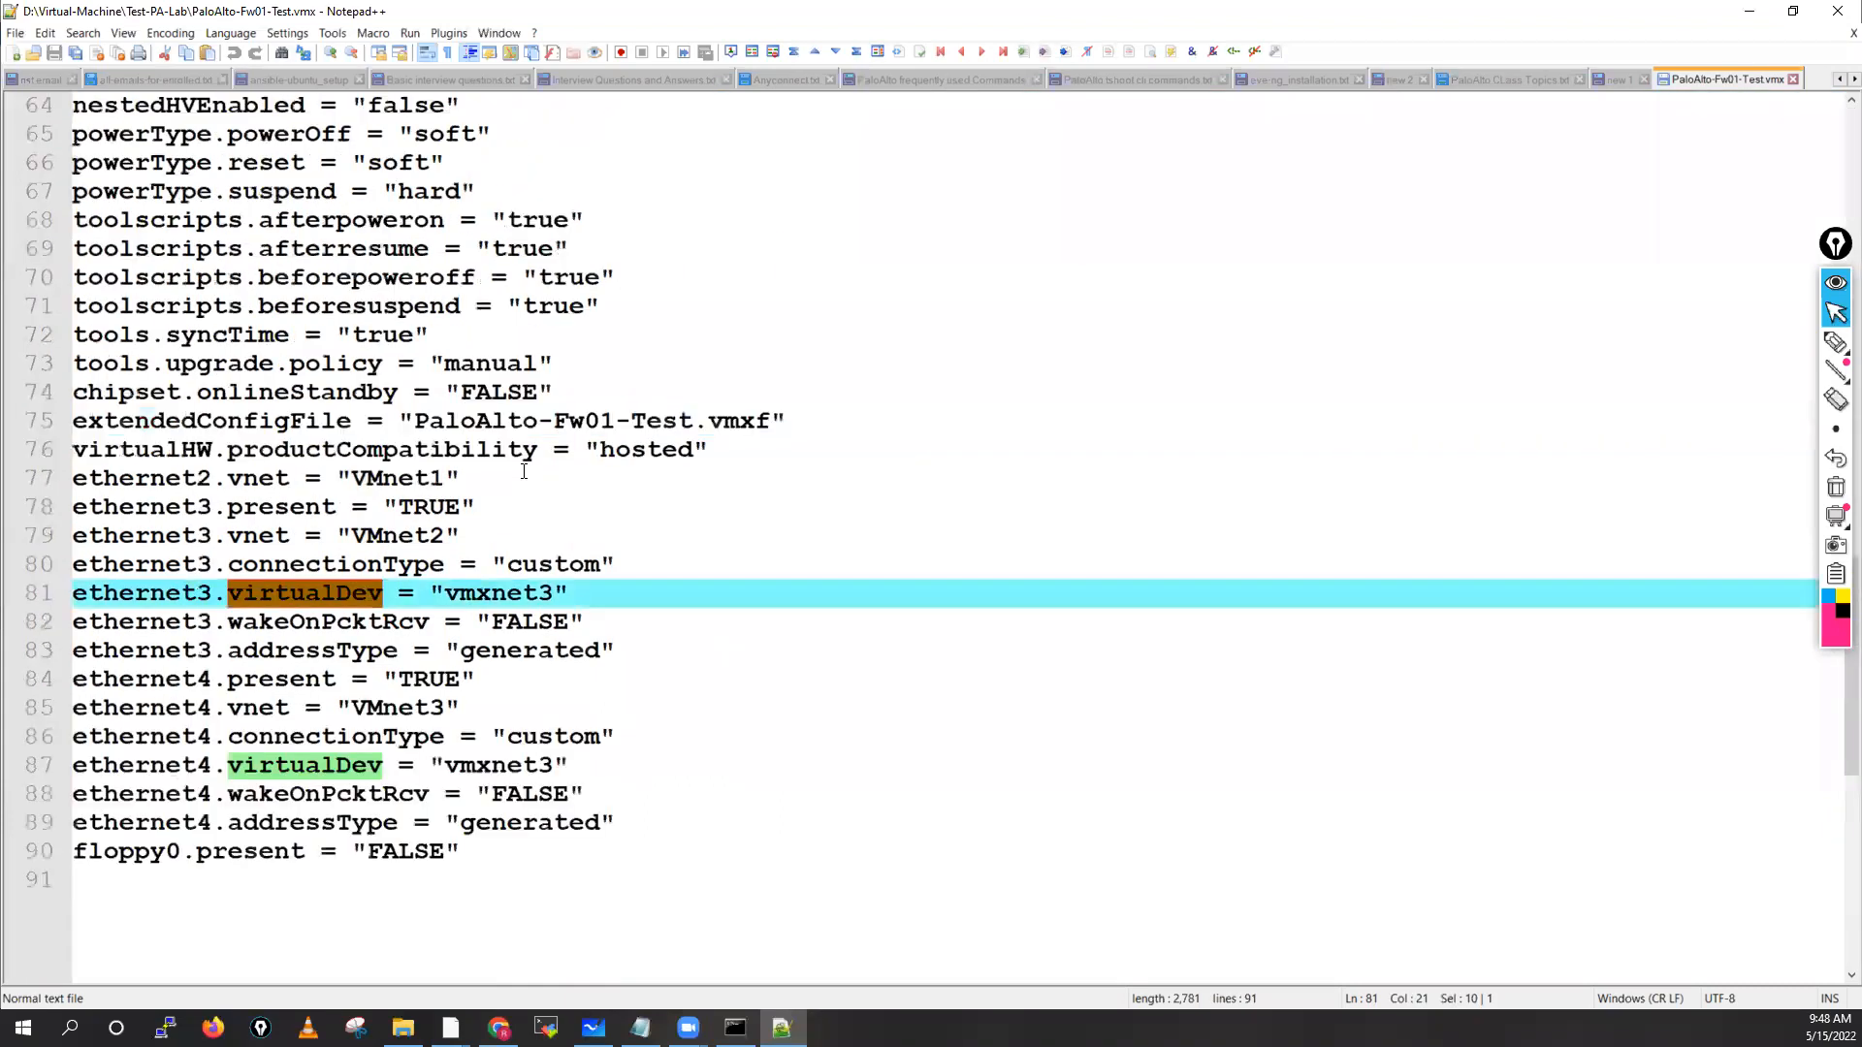
{"action": "scroll", "coordinate": [523, 472], "scroll_direction": "up", "scroll_amount": 5}
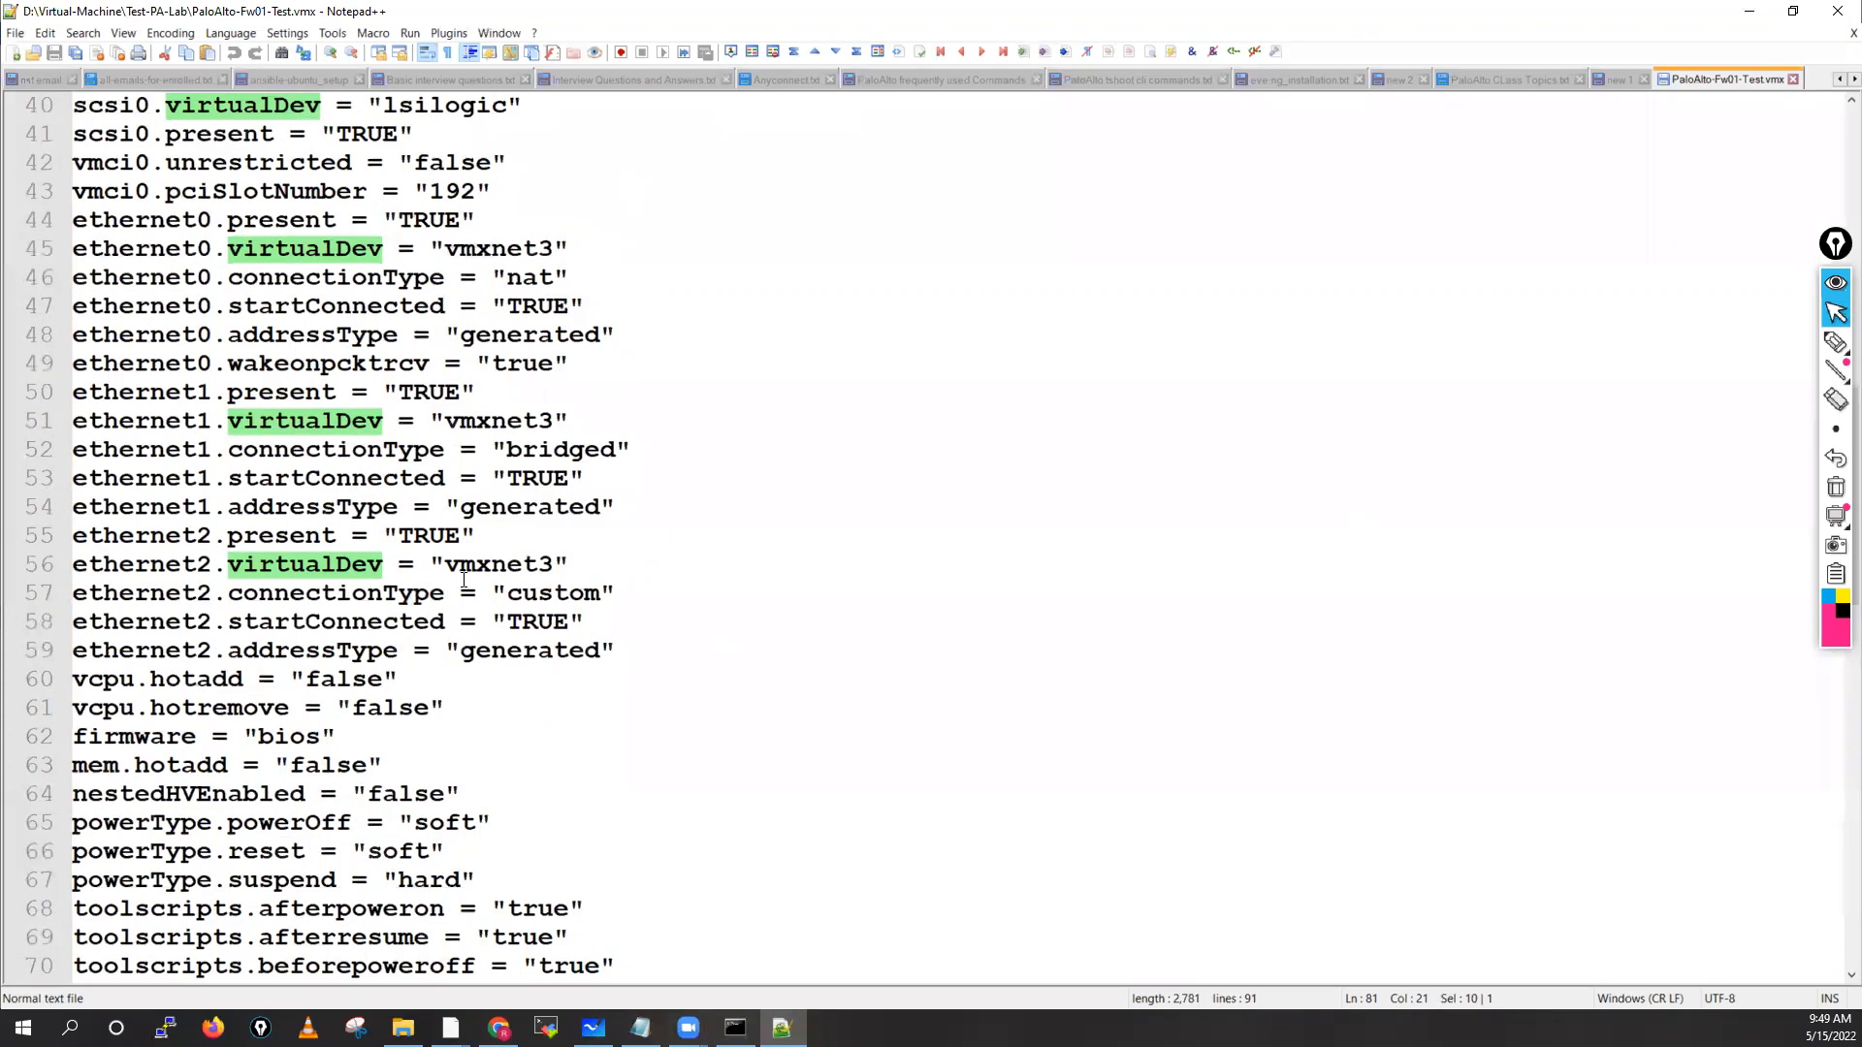
{"action": "scroll", "coordinate": [464, 580], "scroll_direction": "down", "scroll_amount": 8}
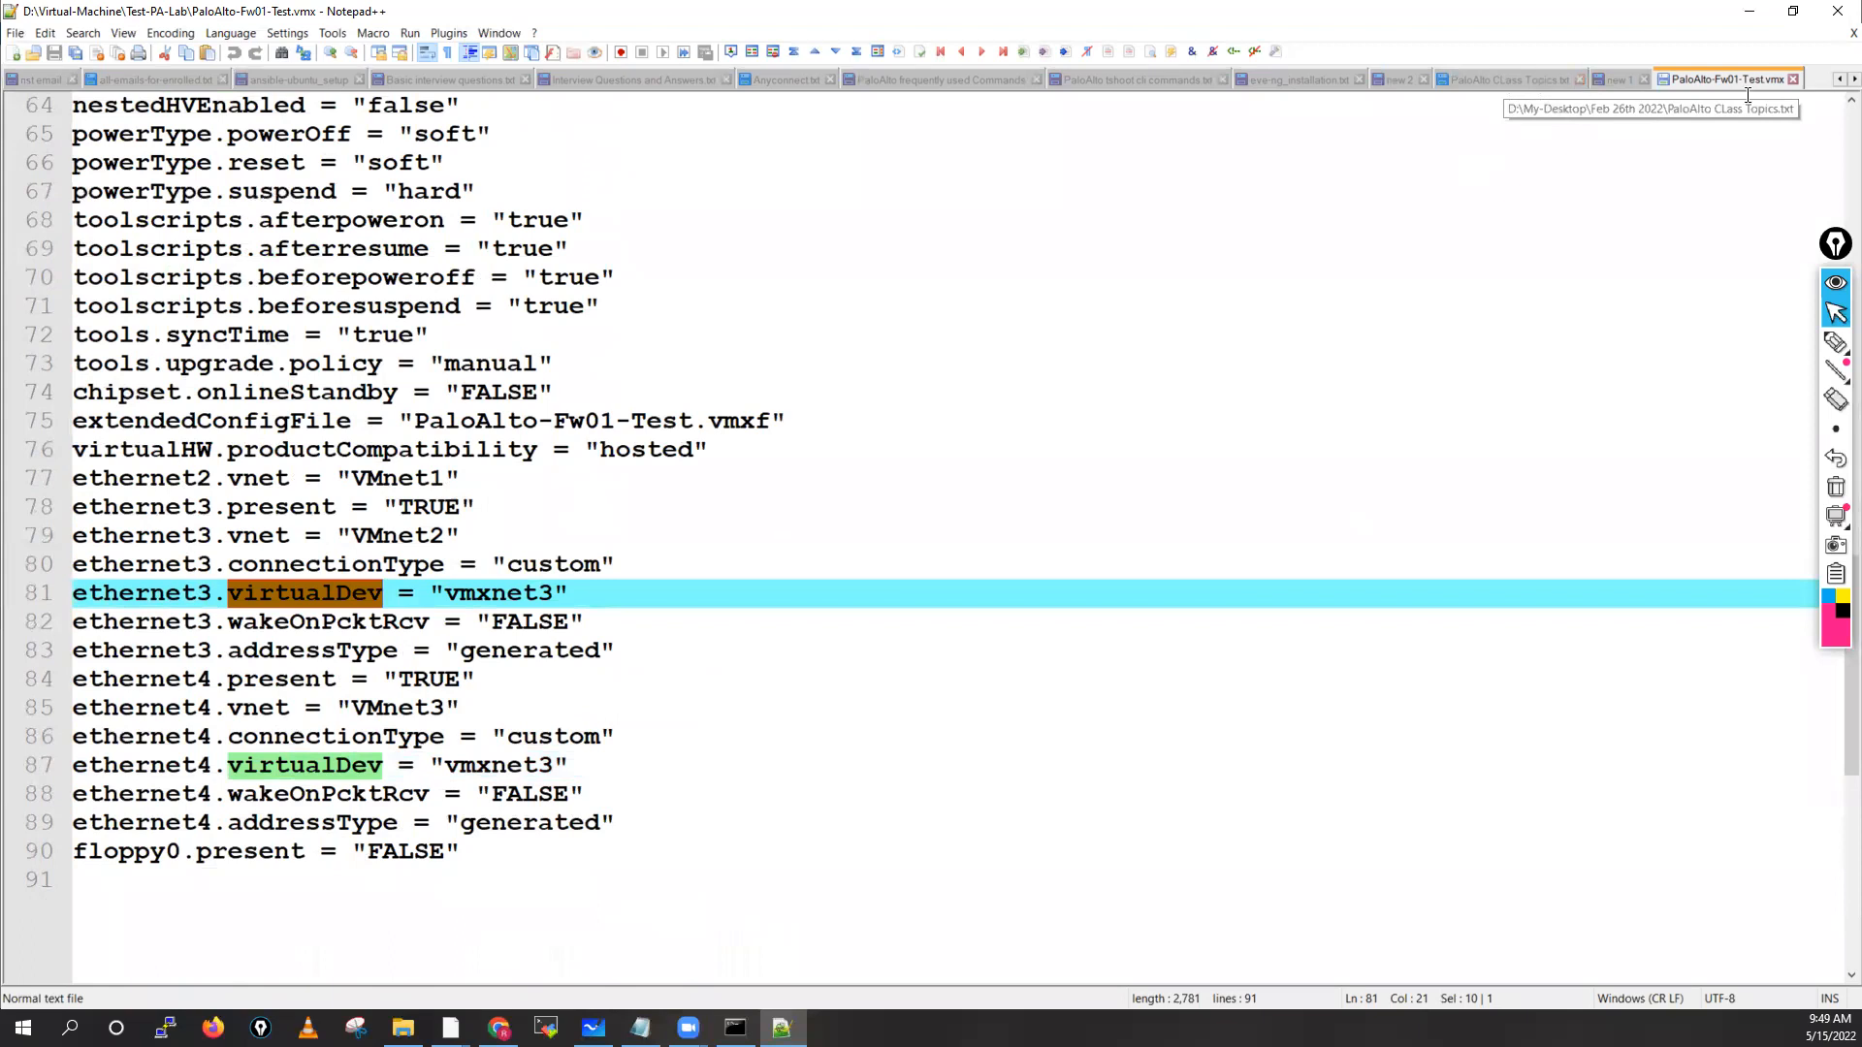
{"action": "left_click", "coordinate": [1542, 80]}
{"action": "left_click", "coordinate": [1749, 11]}
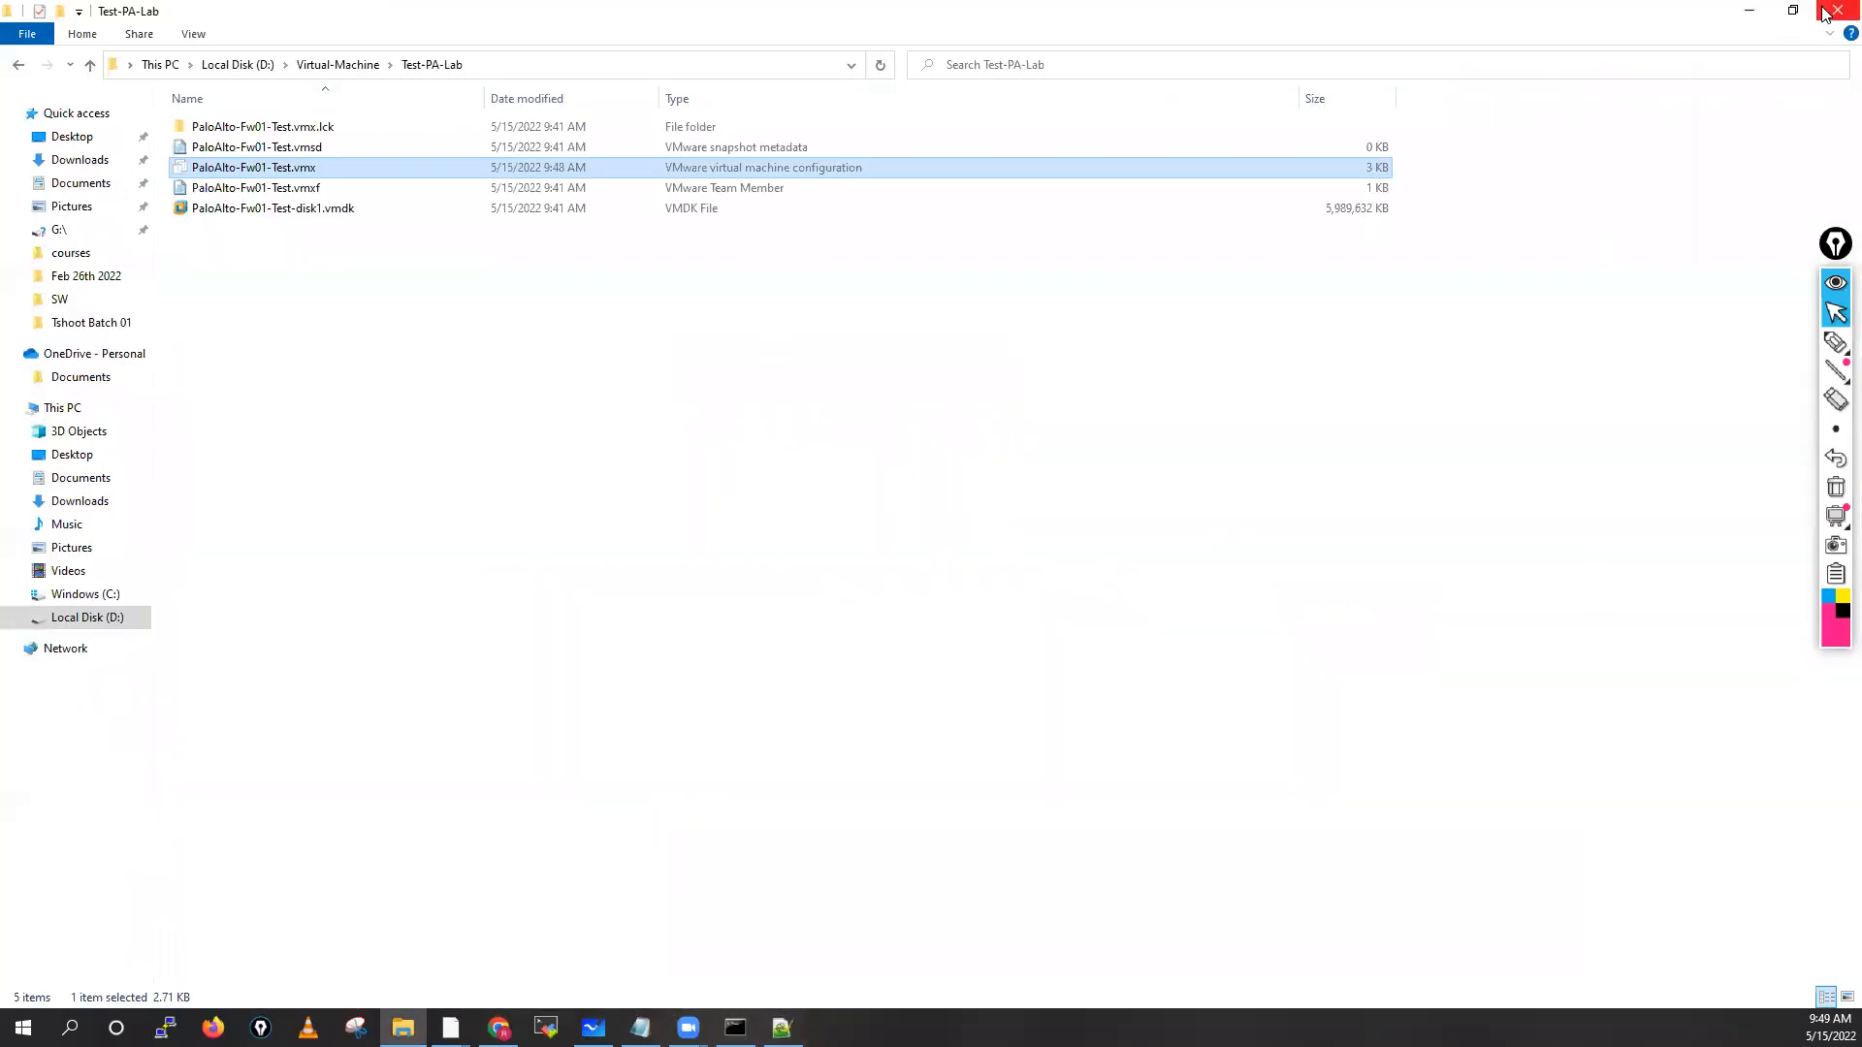
{"action": "left_click", "coordinate": [1838, 11]}
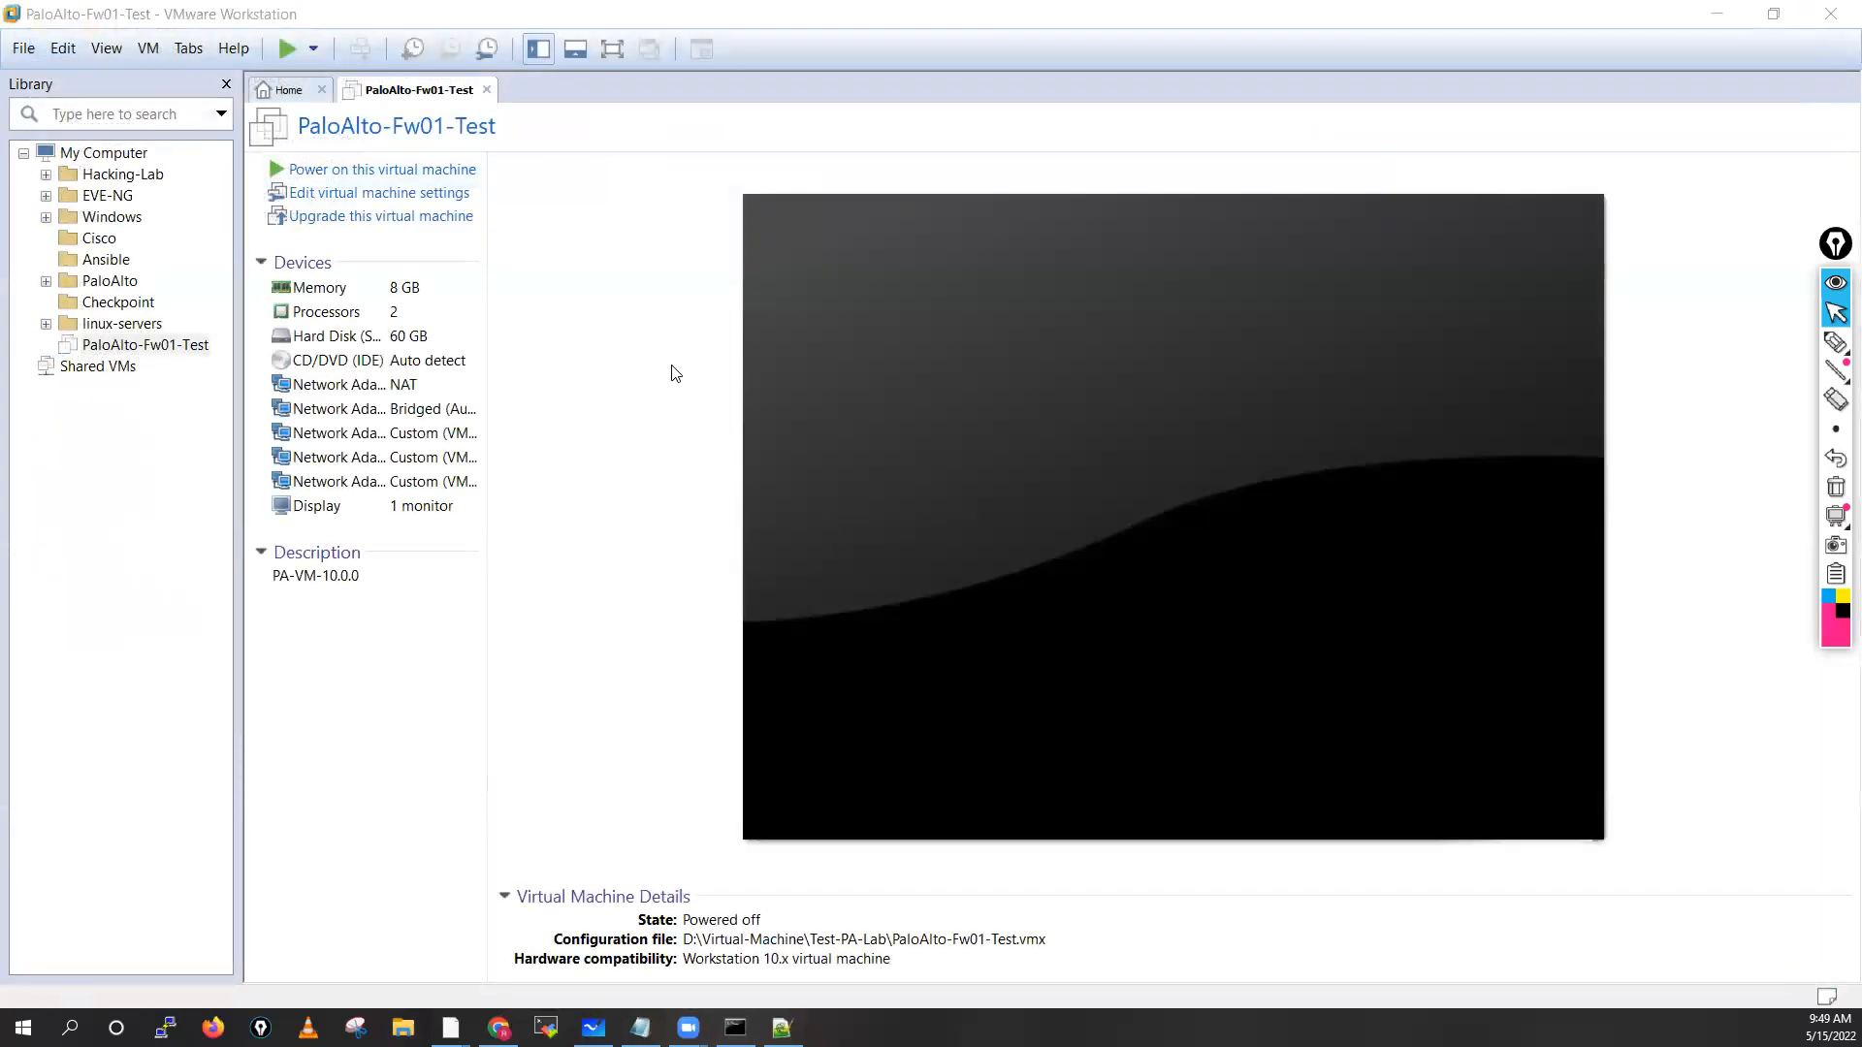
Power on PaloAlto-Fw01-Test and watch it boot PAN-OS 10.0.0 through the FIPS-CC self-tests
{"action": "left_click", "coordinate": [374, 168]}
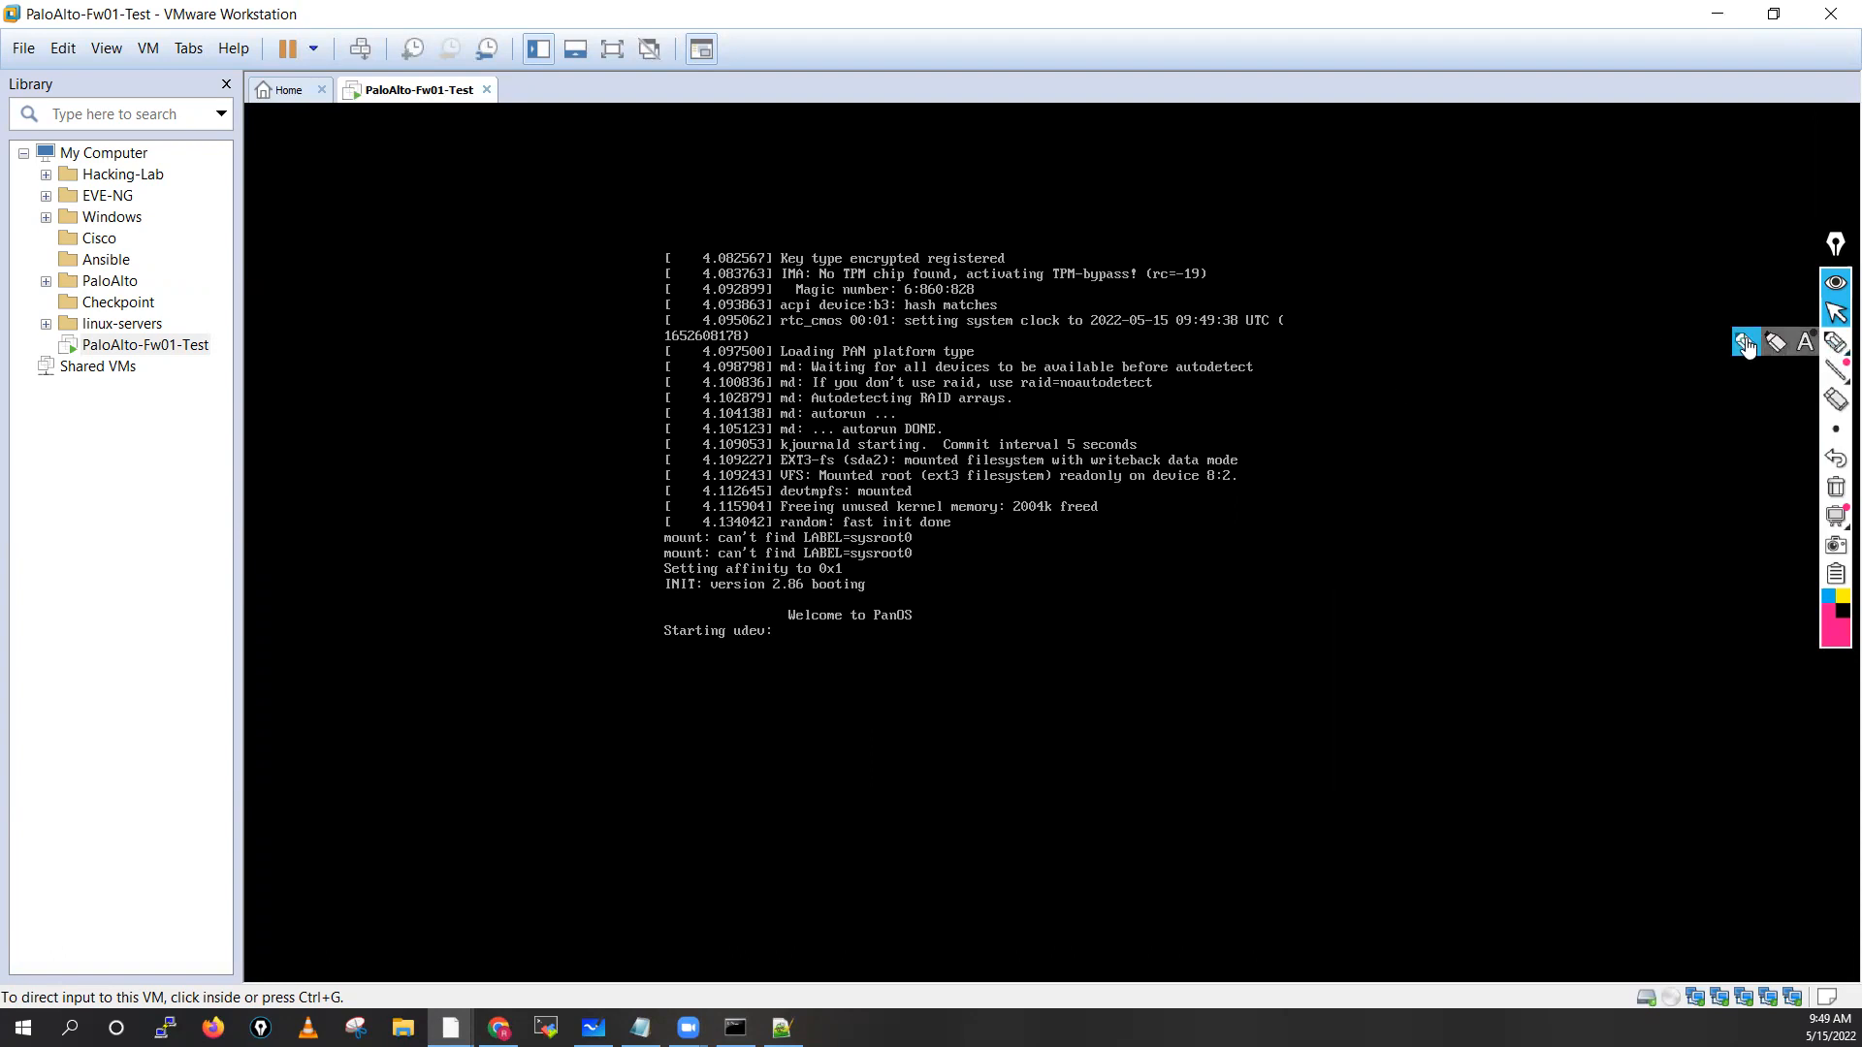
{"action": "left_click", "coordinate": [1746, 341]}
{"action": "left_click_drag", "start_coordinate": [1488, 312], "coordinate": [1423, 314]}
{"action": "left_click_drag", "start_coordinate": [1433, 291], "coordinate": [1436, 328]}
{"action": "left_click", "coordinate": [1835, 487]}
{"action": "left_click", "coordinate": [1836, 312]}
{"action": "left_click", "coordinate": [171, 550]}
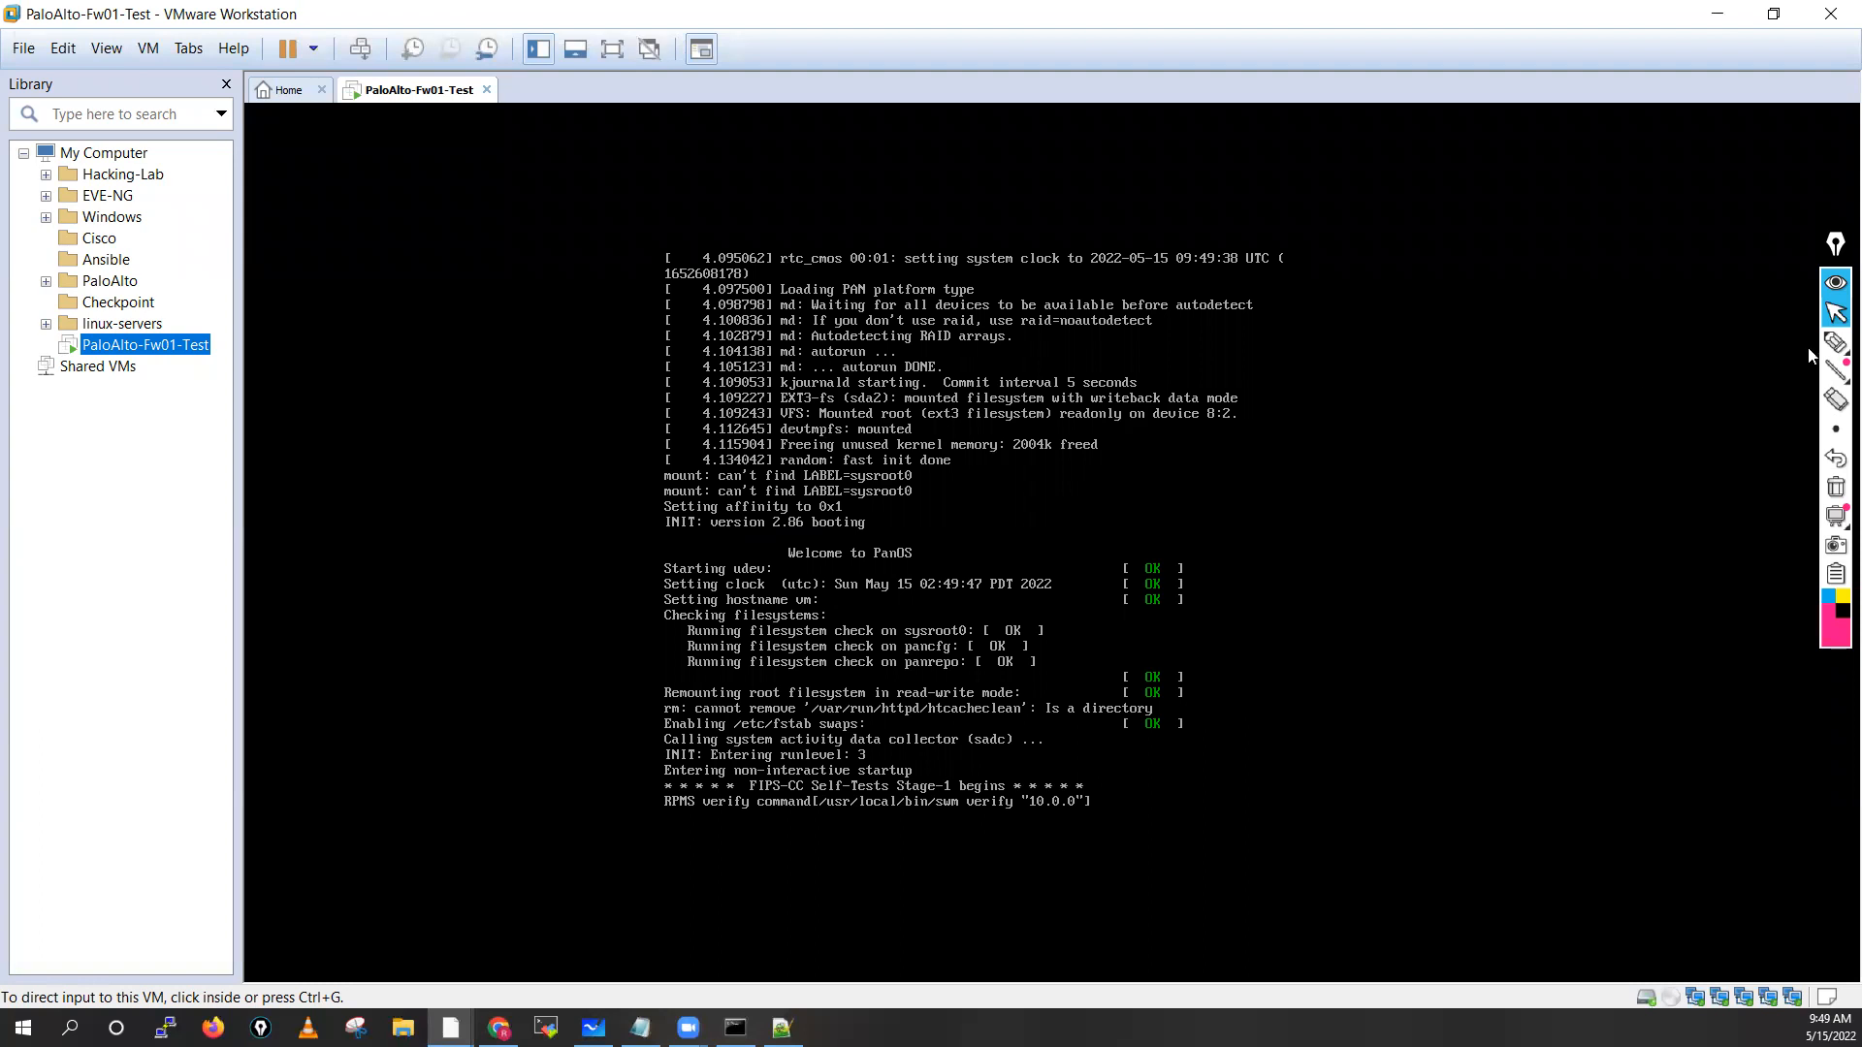
{"action": "mouse_move", "coordinate": [1809, 351]}
{"action": "left_click", "coordinate": [1740, 347]}
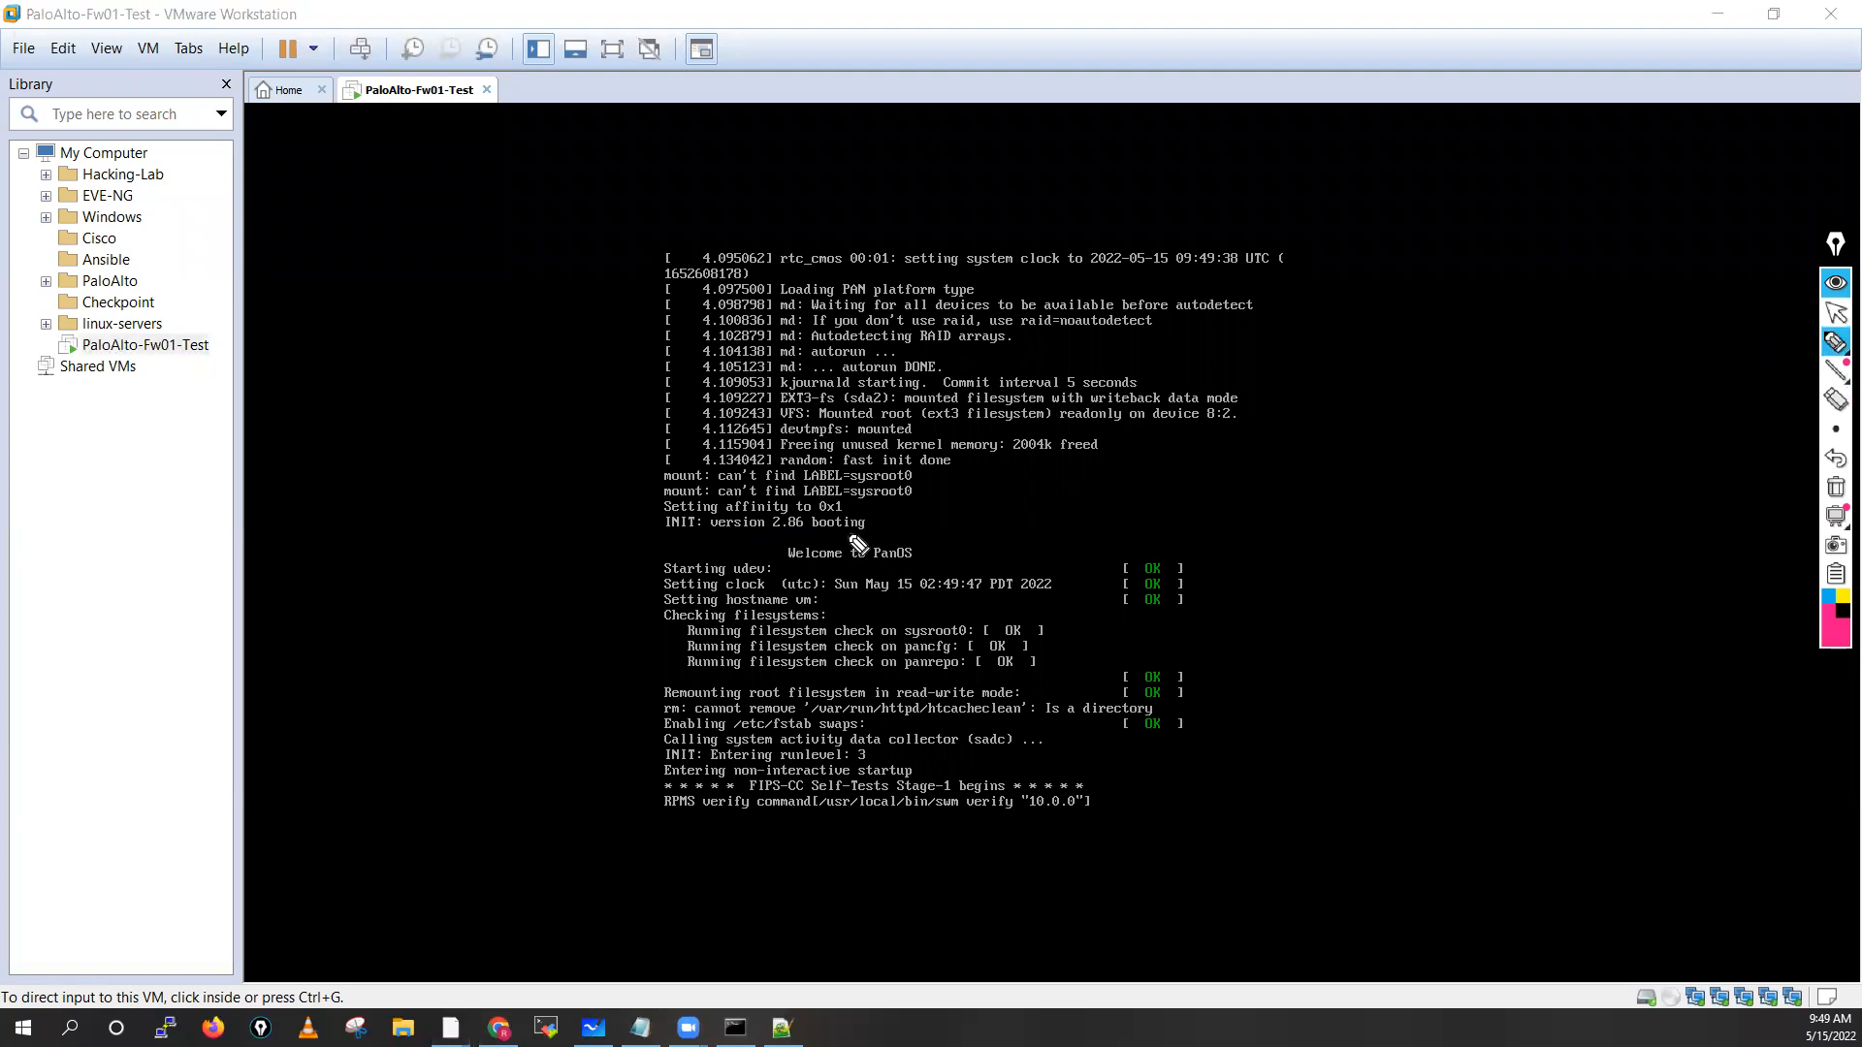
{"action": "mouse_move", "coordinate": [842, 536]}
{"action": "left_mouse_down"}
{"action": "mouse_move", "coordinate": [781, 548]}
{"action": "mouse_move", "coordinate": [858, 587]}
{"action": "mouse_move", "coordinate": [939, 560]}
{"action": "mouse_move", "coordinate": [819, 540]}
{"action": "left_mouse_up"}
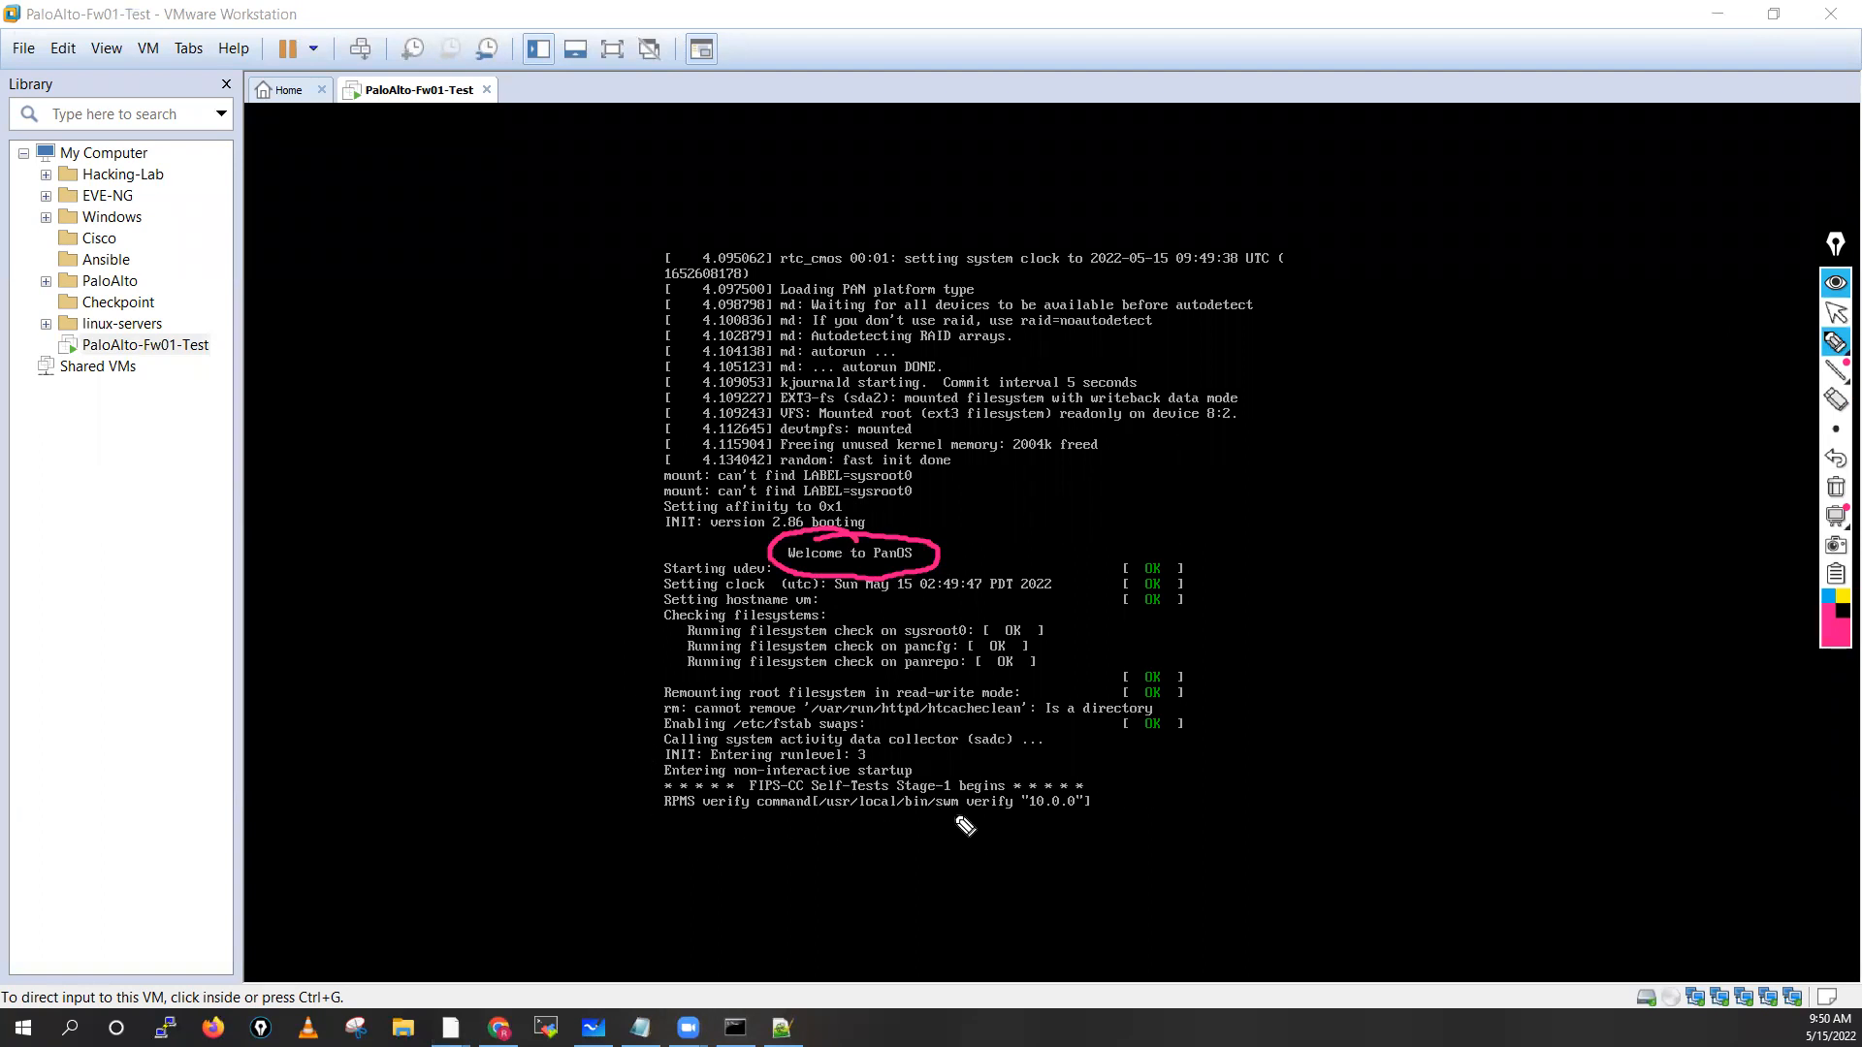
{"action": "left_click_drag", "start_coordinate": [931, 812], "coordinate": [1086, 813]}
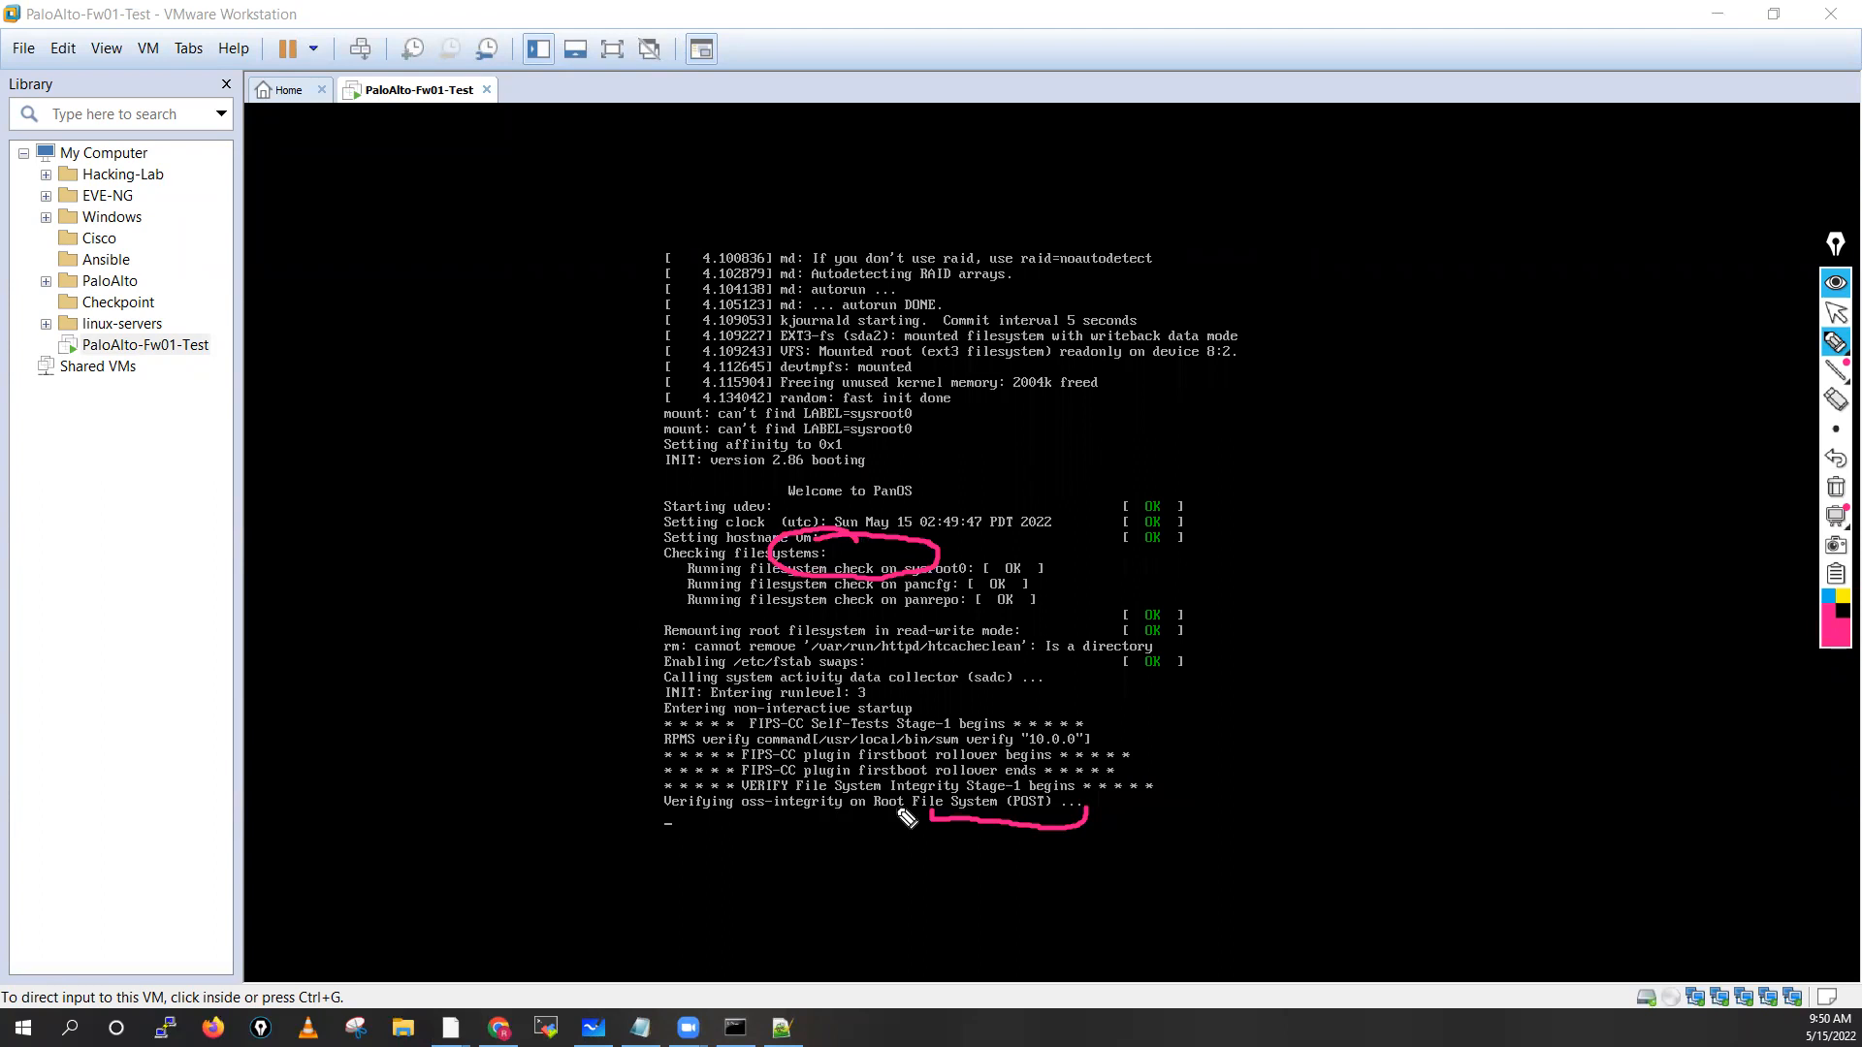
{"action": "left_click_drag", "start_coordinate": [734, 811], "coordinate": [863, 817]}
{"action": "left_click_drag", "start_coordinate": [1007, 813], "coordinate": [1045, 824]}
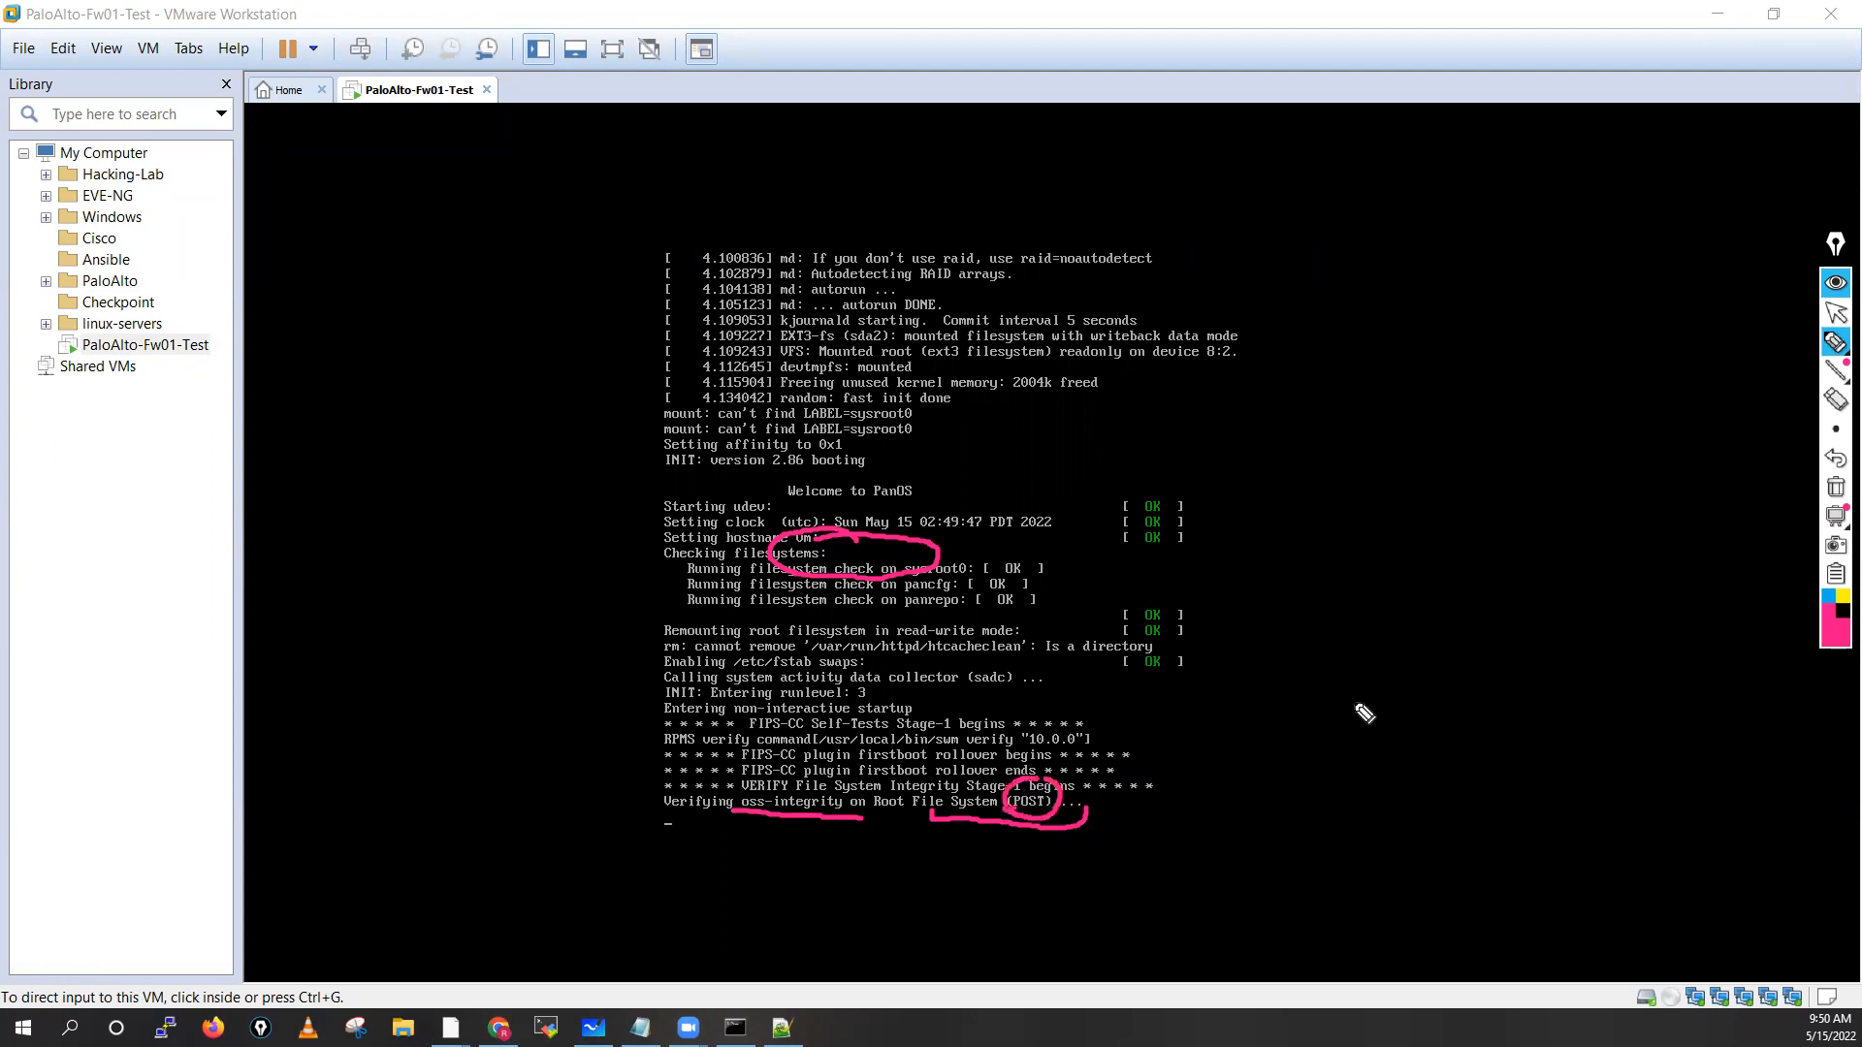
{"action": "left_click", "coordinate": [1320, 611]}
{"action": "mouse_move", "coordinate": [1333, 655]}
{"action": "left_mouse_down"}
{"action": "mouse_move", "coordinate": [1342, 615]}
{"action": "mouse_move", "coordinate": [1358, 631]}
{"action": "mouse_move", "coordinate": [1425, 586]}
{"action": "mouse_move", "coordinate": [1414, 632]}
{"action": "left_mouse_up"}
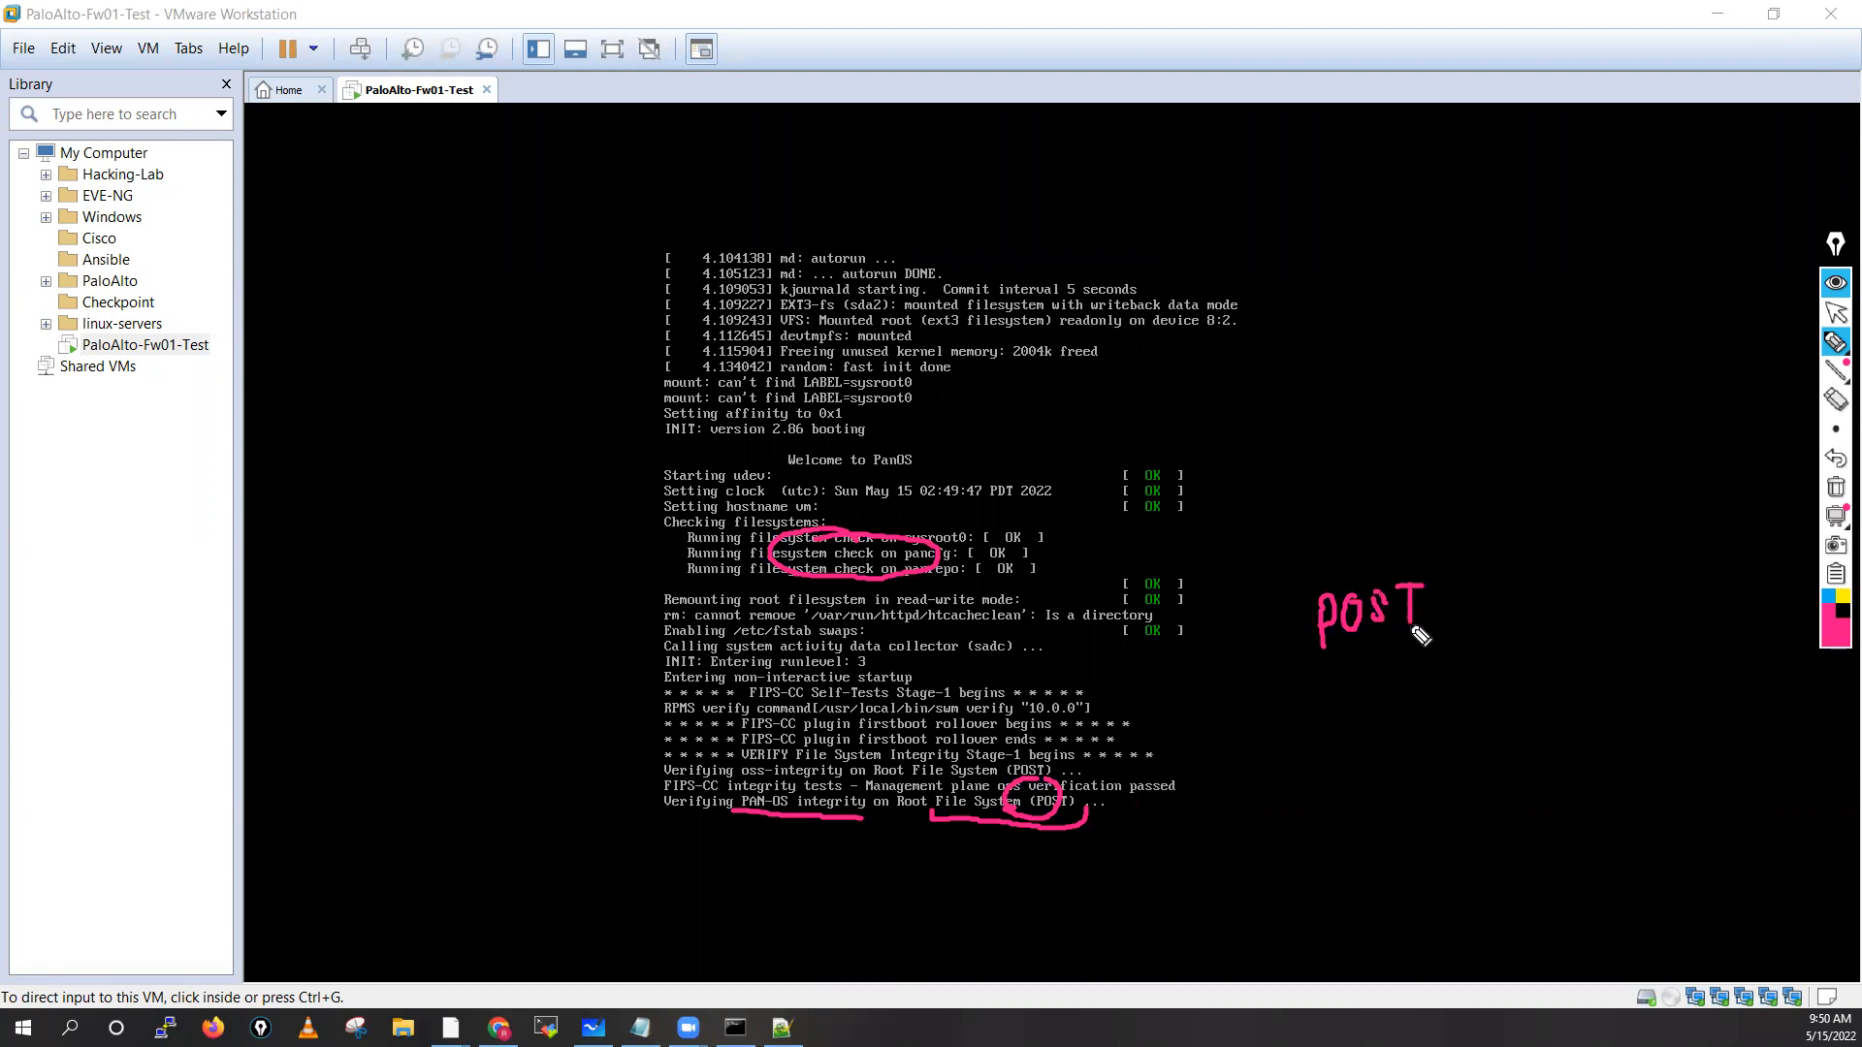
{"action": "left_click", "coordinate": [1835, 311]}
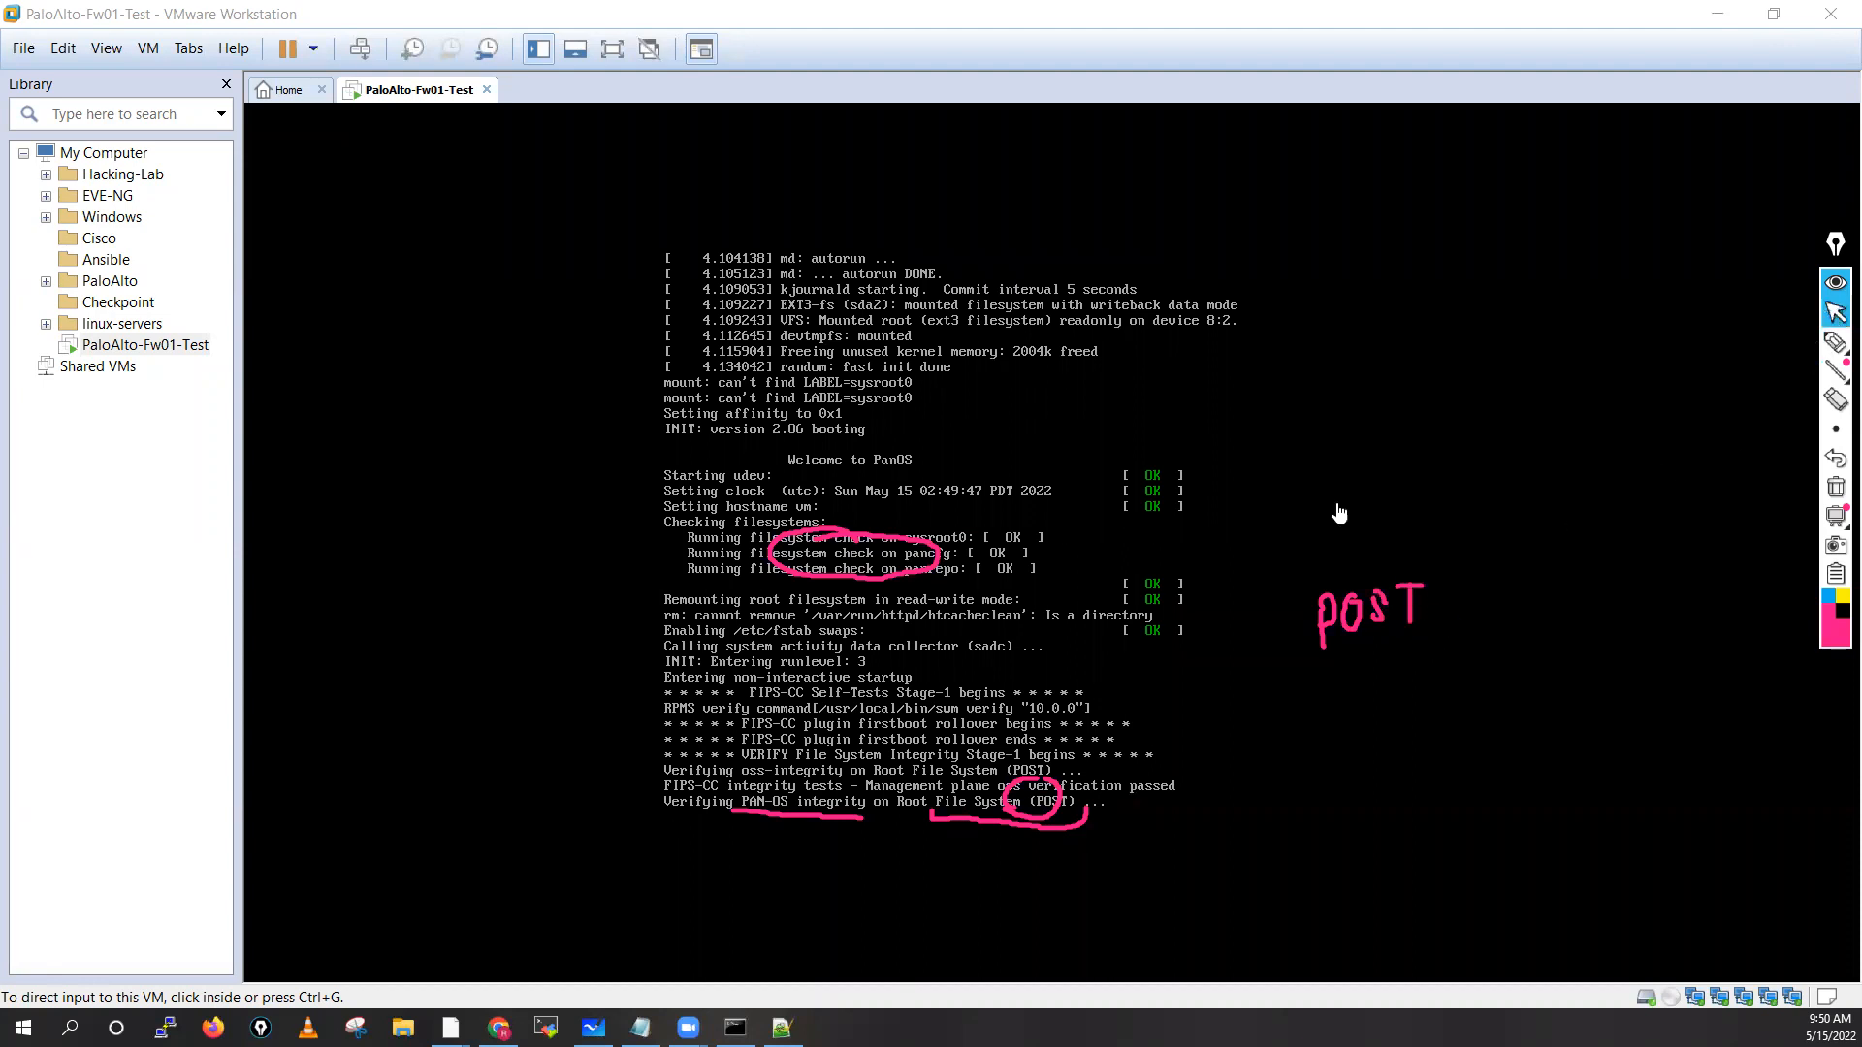
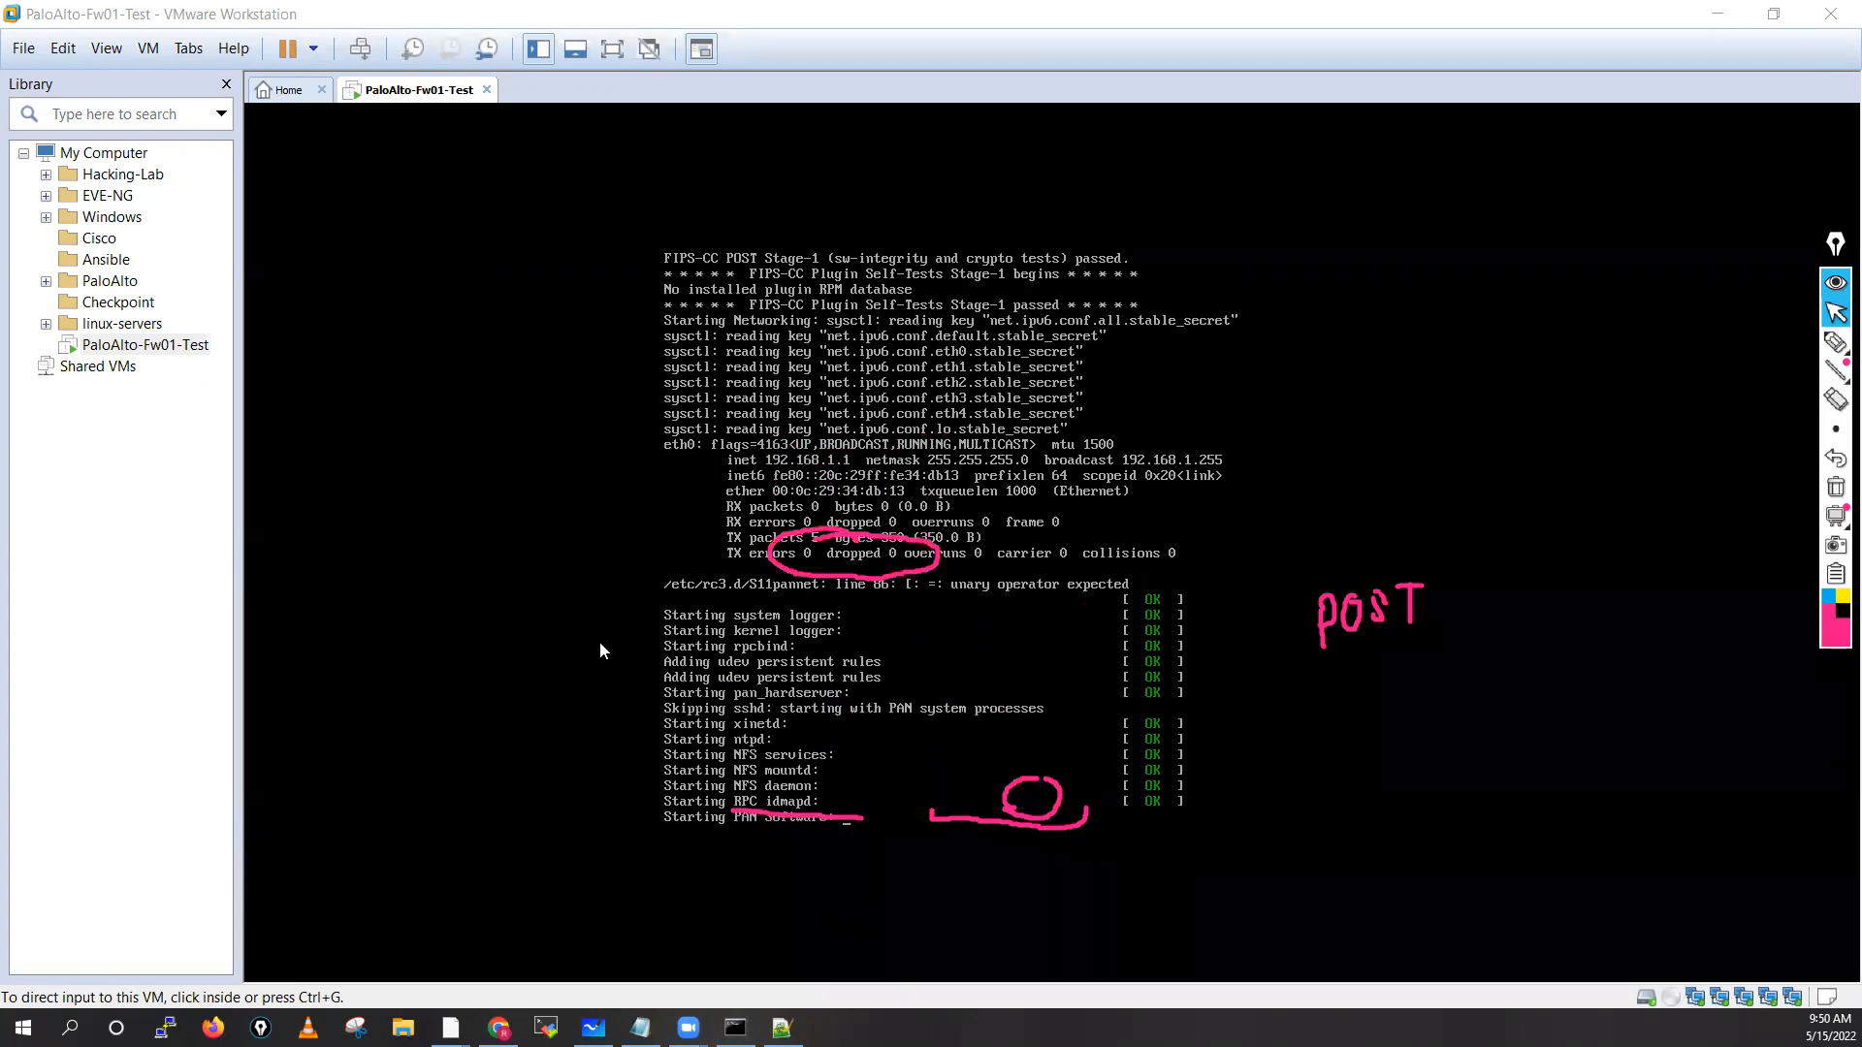
Wipe the pink POST notes off the boot console and select the highlighter tool
{"action": "left_click", "coordinate": [1835, 487]}
{"action": "mouse_move", "coordinate": [1832, 342]}
{"action": "left_click", "coordinate": [1745, 341]}
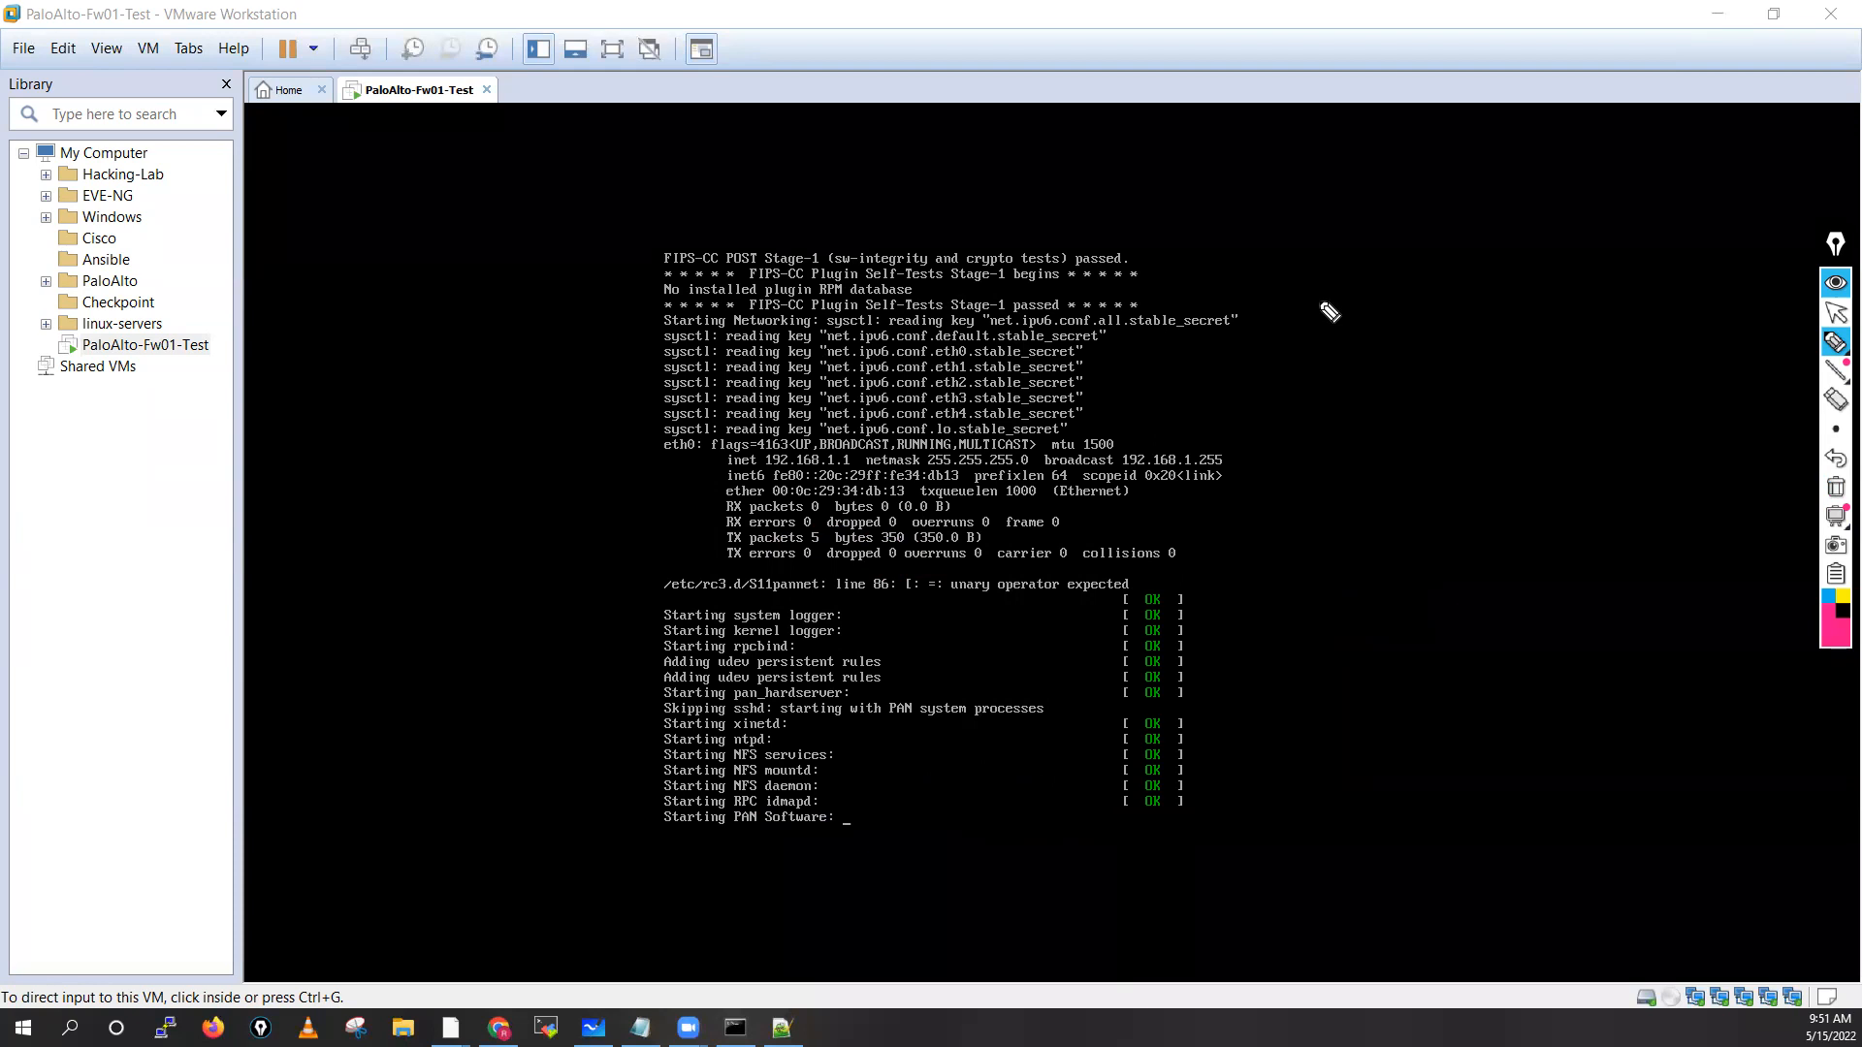
{"action": "mouse_move", "coordinate": [1337, 223]}
{"action": "left_mouse_down"}
{"action": "mouse_move", "coordinate": [1338, 262]}
{"action": "mouse_move", "coordinate": [1340, 238]}
{"action": "mouse_move", "coordinate": [1384, 254]}
{"action": "mouse_move", "coordinate": [1508, 239]}
{"action": "left_mouse_up"}
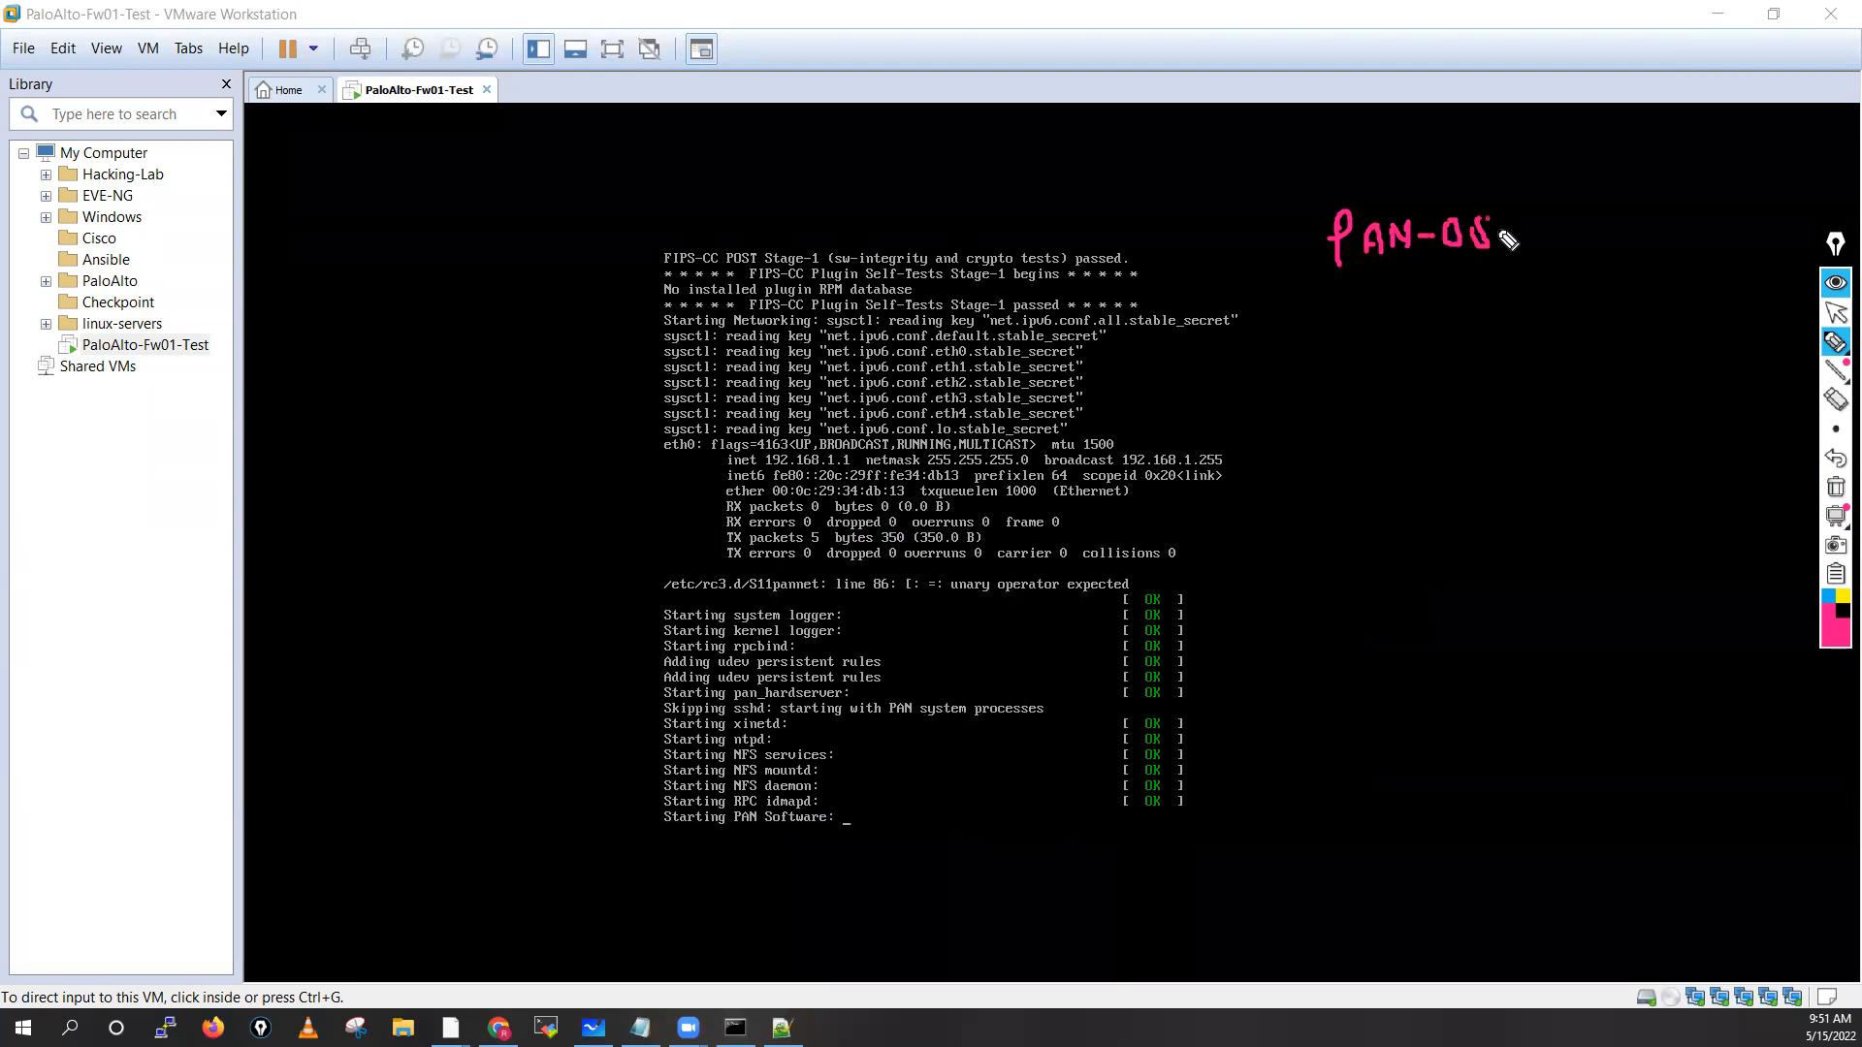
{"action": "mouse_move", "coordinate": [1394, 273]}
{"action": "left_mouse_down"}
{"action": "mouse_move", "coordinate": [1393, 327]}
{"action": "mouse_move", "coordinate": [1411, 328]}
{"action": "mouse_move", "coordinate": [1395, 333]}
{"action": "mouse_move", "coordinate": [1425, 298]}
{"action": "left_mouse_up"}
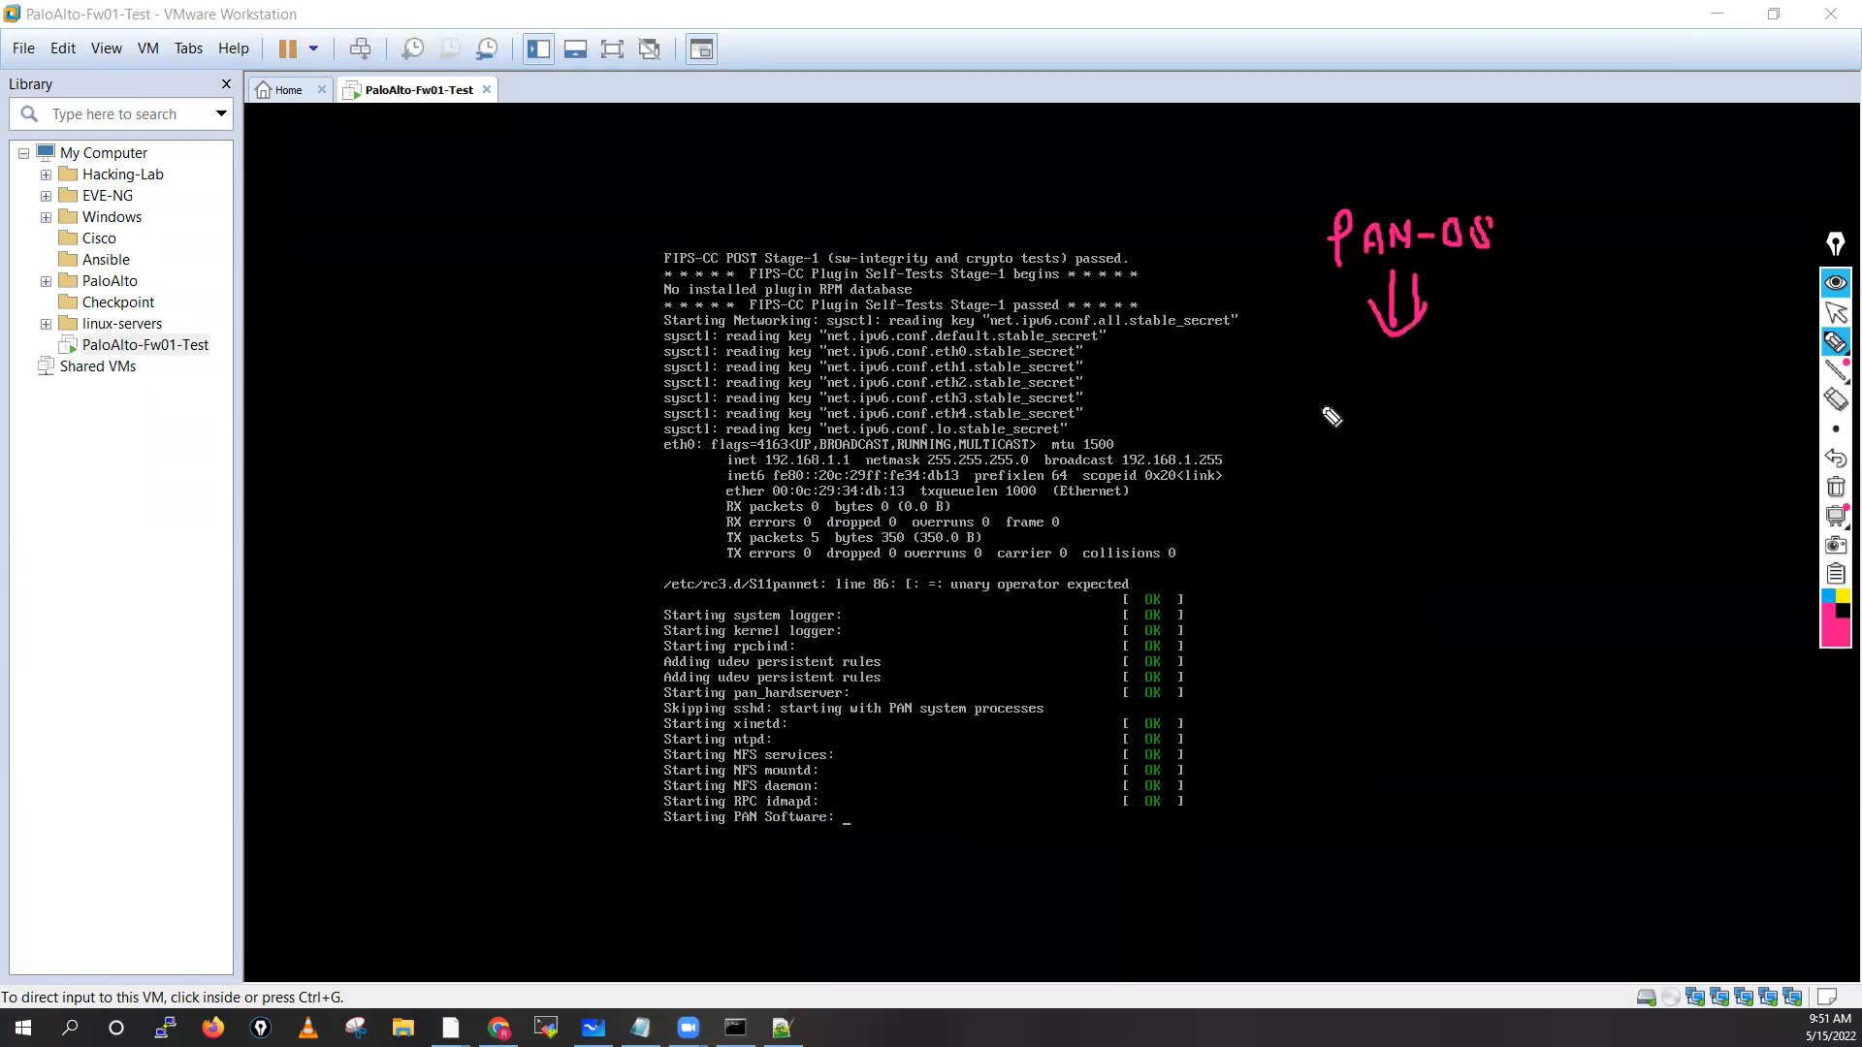
{"action": "mouse_move", "coordinate": [1282, 395]}
{"action": "left_mouse_down"}
{"action": "mouse_move", "coordinate": [1286, 427]}
{"action": "mouse_move", "coordinate": [1332, 433]}
{"action": "left_mouse_up"}
{"action": "mouse_move", "coordinate": [1333, 396]}
{"action": "left_mouse_down"}
{"action": "mouse_move", "coordinate": [1334, 433]}
{"action": "mouse_move", "coordinate": [1446, 411]}
{"action": "left_mouse_up"}
{"action": "left_click_drag", "start_coordinate": [1449, 396], "coordinate": [1465, 408]}
{"action": "left_click_drag", "start_coordinate": [1464, 391], "coordinate": [1452, 417]}
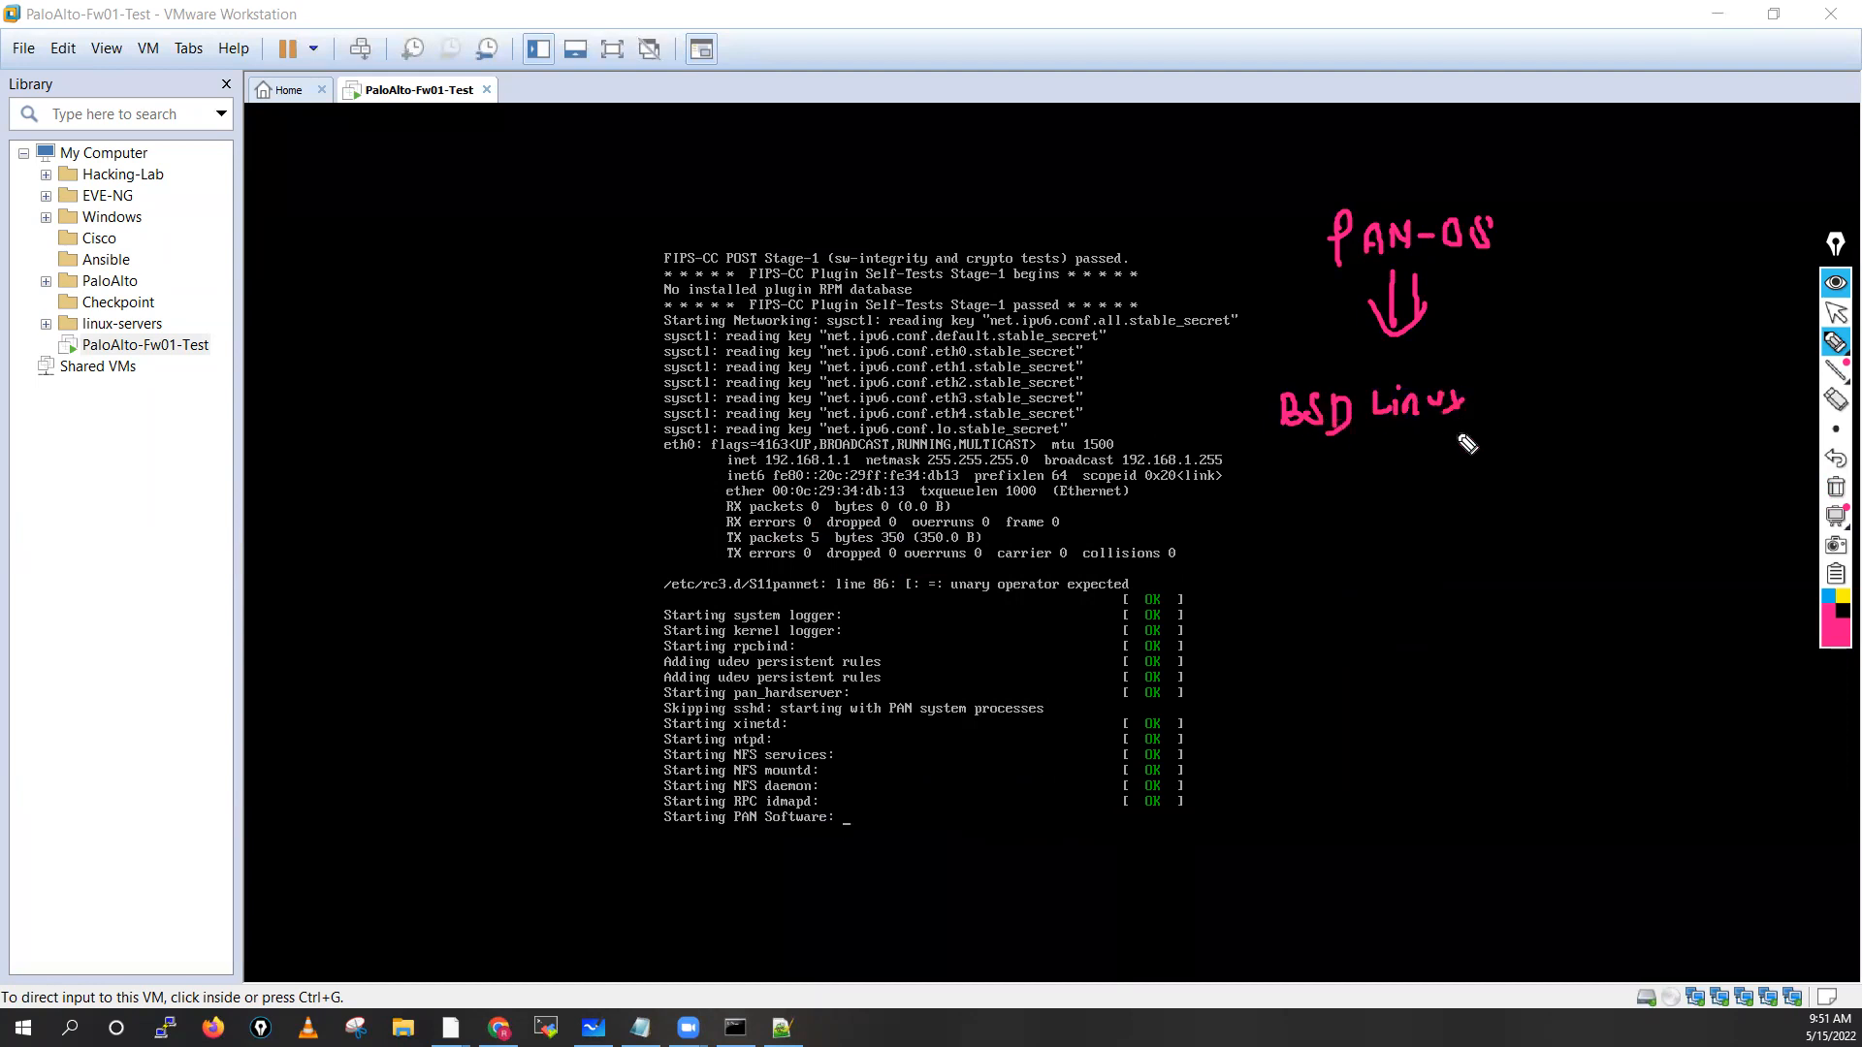
{"action": "left_click_drag", "start_coordinate": [1381, 479], "coordinate": [1380, 487]}
{"action": "mouse_move", "coordinate": [1370, 474]}
{"action": "left_mouse_down"}
{"action": "mouse_move", "coordinate": [1394, 476]}
{"action": "mouse_move", "coordinate": [1371, 544]}
{"action": "mouse_move", "coordinate": [1390, 541]}
{"action": "left_mouse_up"}
{"action": "mouse_move", "coordinate": [1406, 524]}
{"action": "left_mouse_down"}
{"action": "mouse_move", "coordinate": [1396, 545]}
{"action": "mouse_move", "coordinate": [1427, 529]}
{"action": "left_mouse_up"}
{"action": "left_click_drag", "start_coordinate": [1437, 530], "coordinate": [1582, 548]}
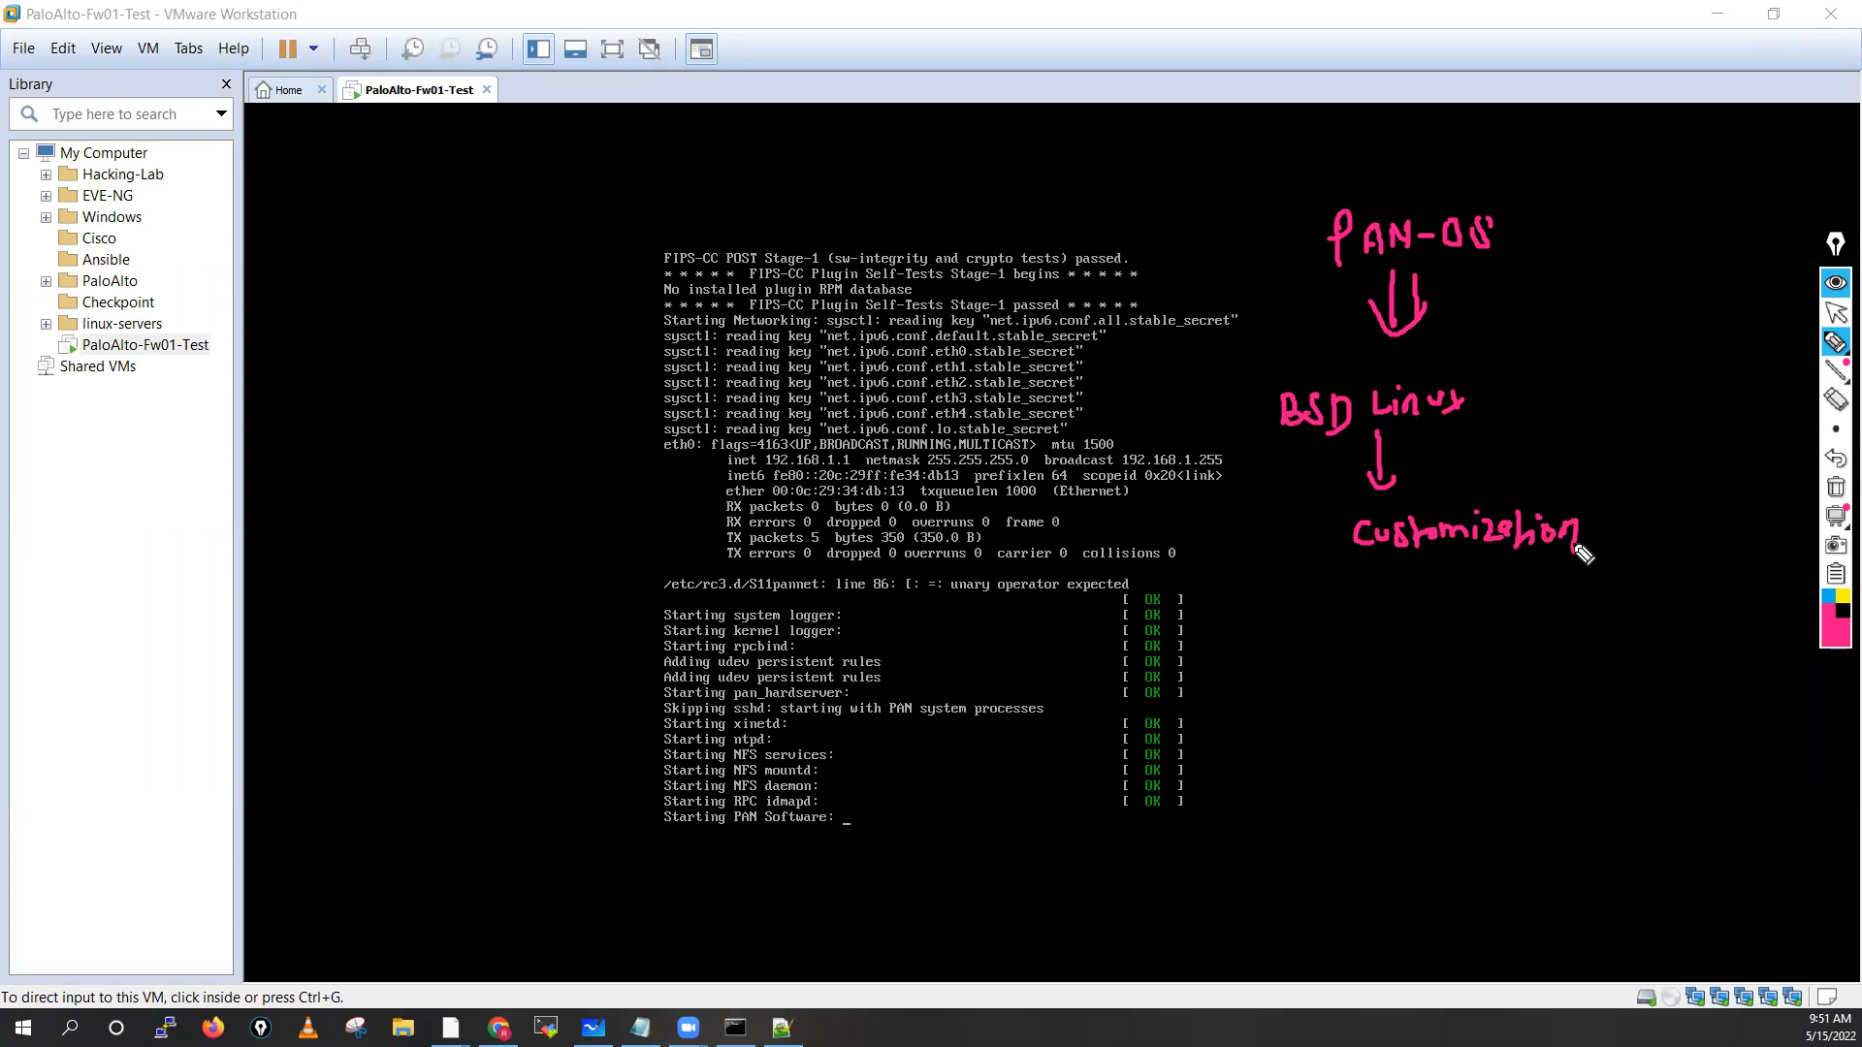
{"action": "mouse_move", "coordinate": [1393, 561]}
{"action": "left_mouse_down"}
{"action": "mouse_move", "coordinate": [1393, 607]}
{"action": "mouse_move", "coordinate": [1403, 586]}
{"action": "left_mouse_up"}
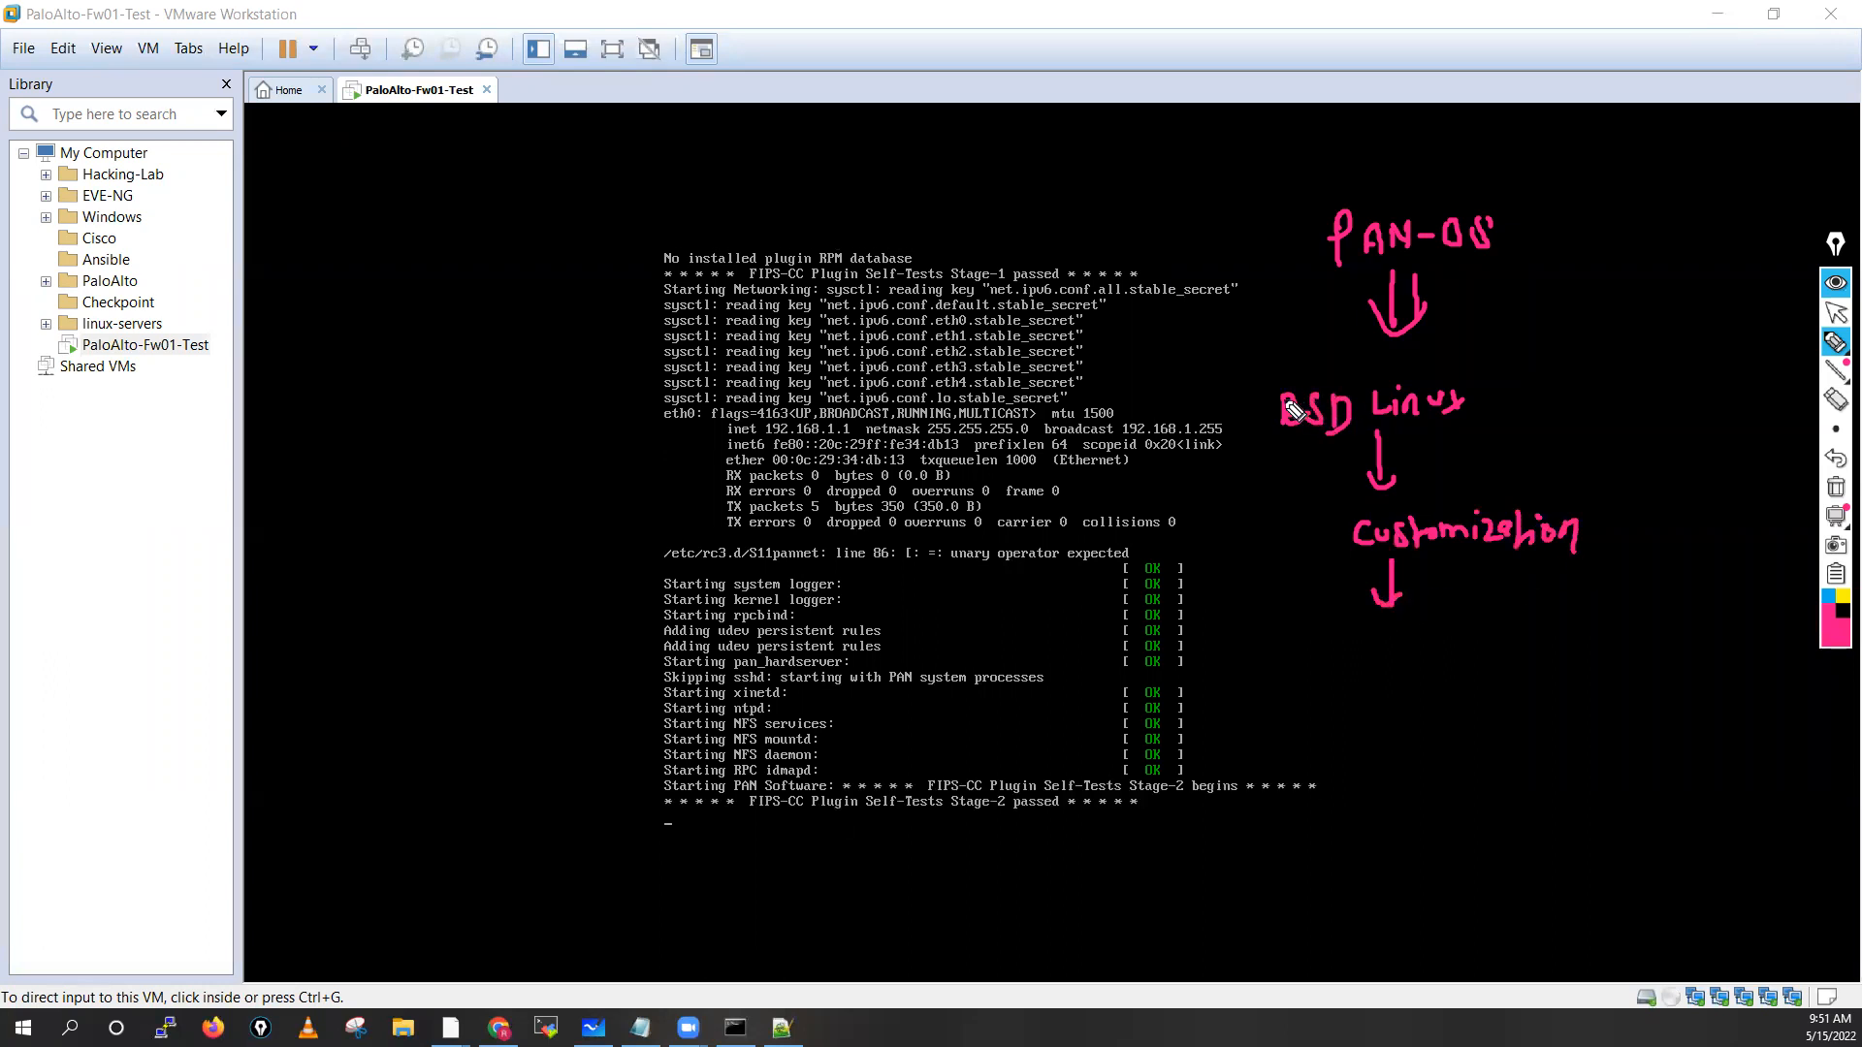
{"action": "mouse_move", "coordinate": [1388, 628]}
{"action": "left_mouse_down"}
{"action": "mouse_move", "coordinate": [1390, 669]}
{"action": "mouse_move", "coordinate": [1392, 648]}
{"action": "mouse_move", "coordinate": [1419, 660]}
{"action": "mouse_move", "coordinate": [1453, 632]}
{"action": "mouse_move", "coordinate": [1521, 644]}
{"action": "mouse_move", "coordinate": [1564, 621]}
{"action": "mouse_move", "coordinate": [1688, 648]}
{"action": "left_mouse_up"}
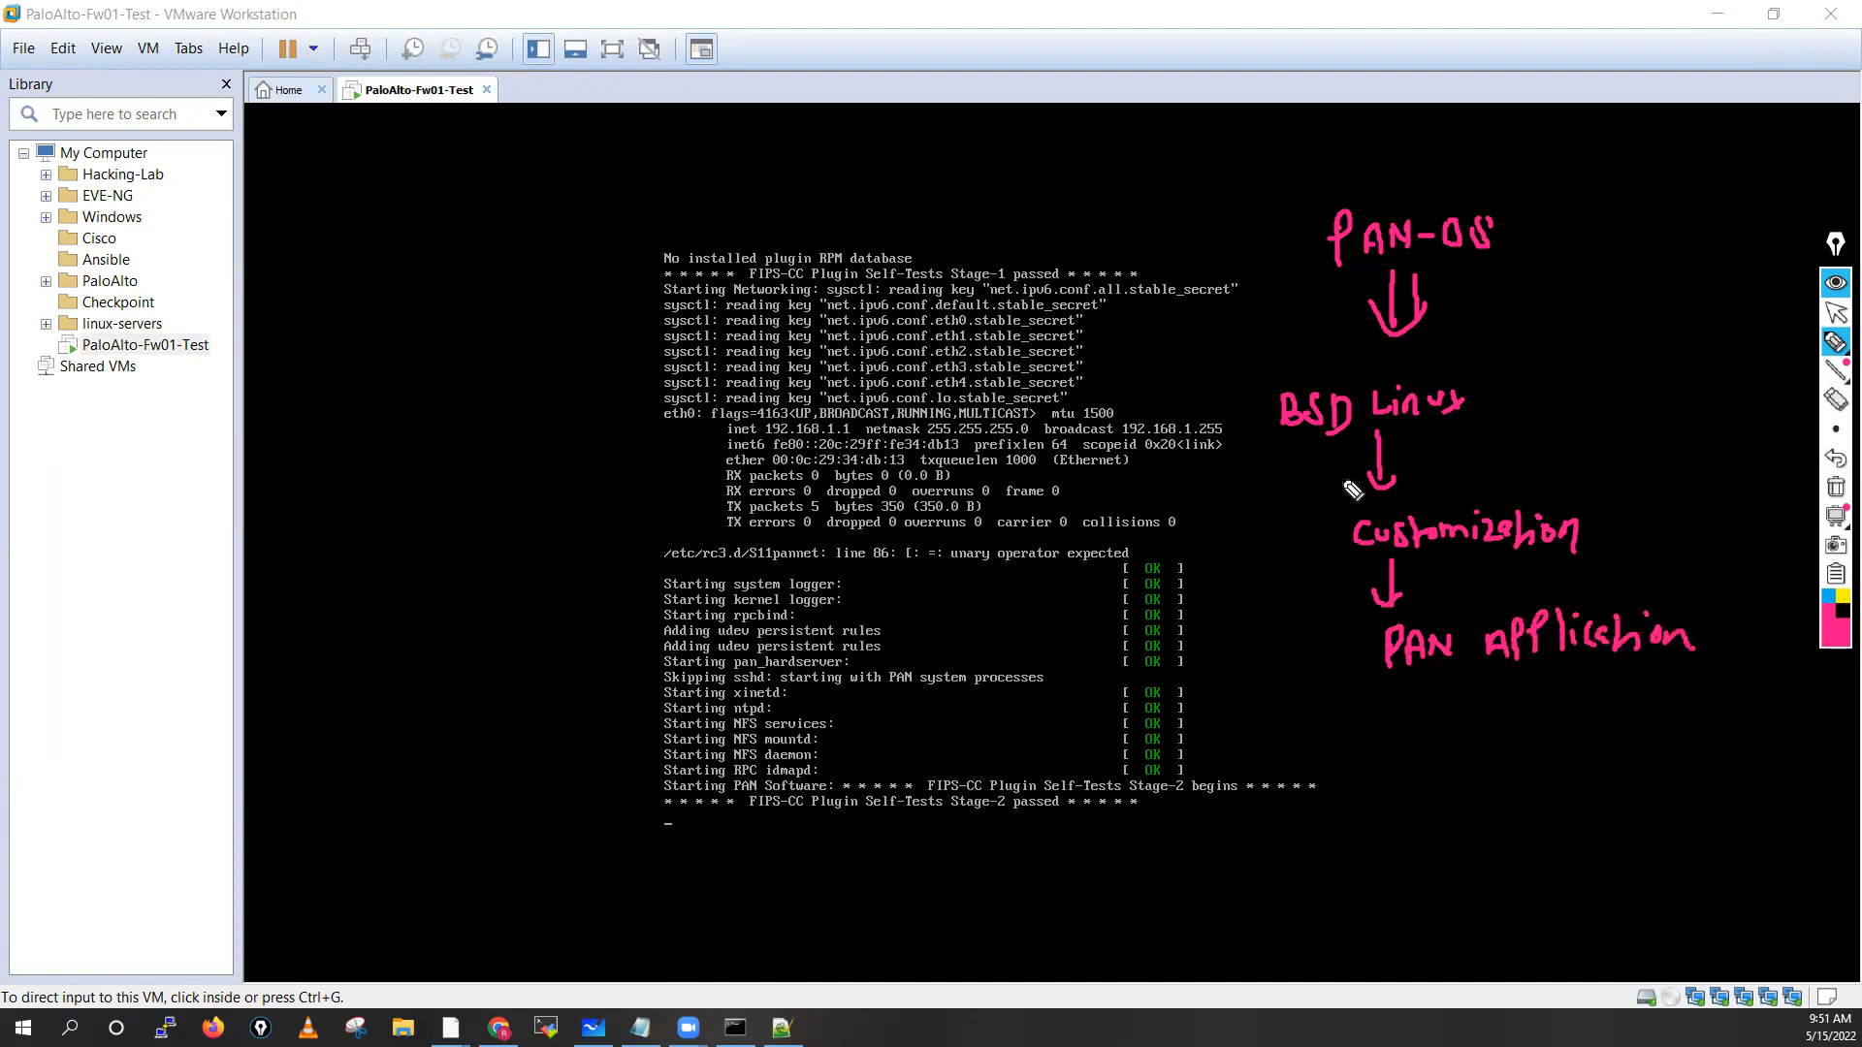
{"action": "mouse_move", "coordinate": [1330, 363]}
{"action": "left_mouse_down"}
{"action": "mouse_move", "coordinate": [1264, 608]}
{"action": "mouse_move", "coordinate": [1674, 699]}
{"action": "mouse_move", "coordinate": [1528, 385]}
{"action": "mouse_move", "coordinate": [1274, 358]}
{"action": "left_mouse_up"}
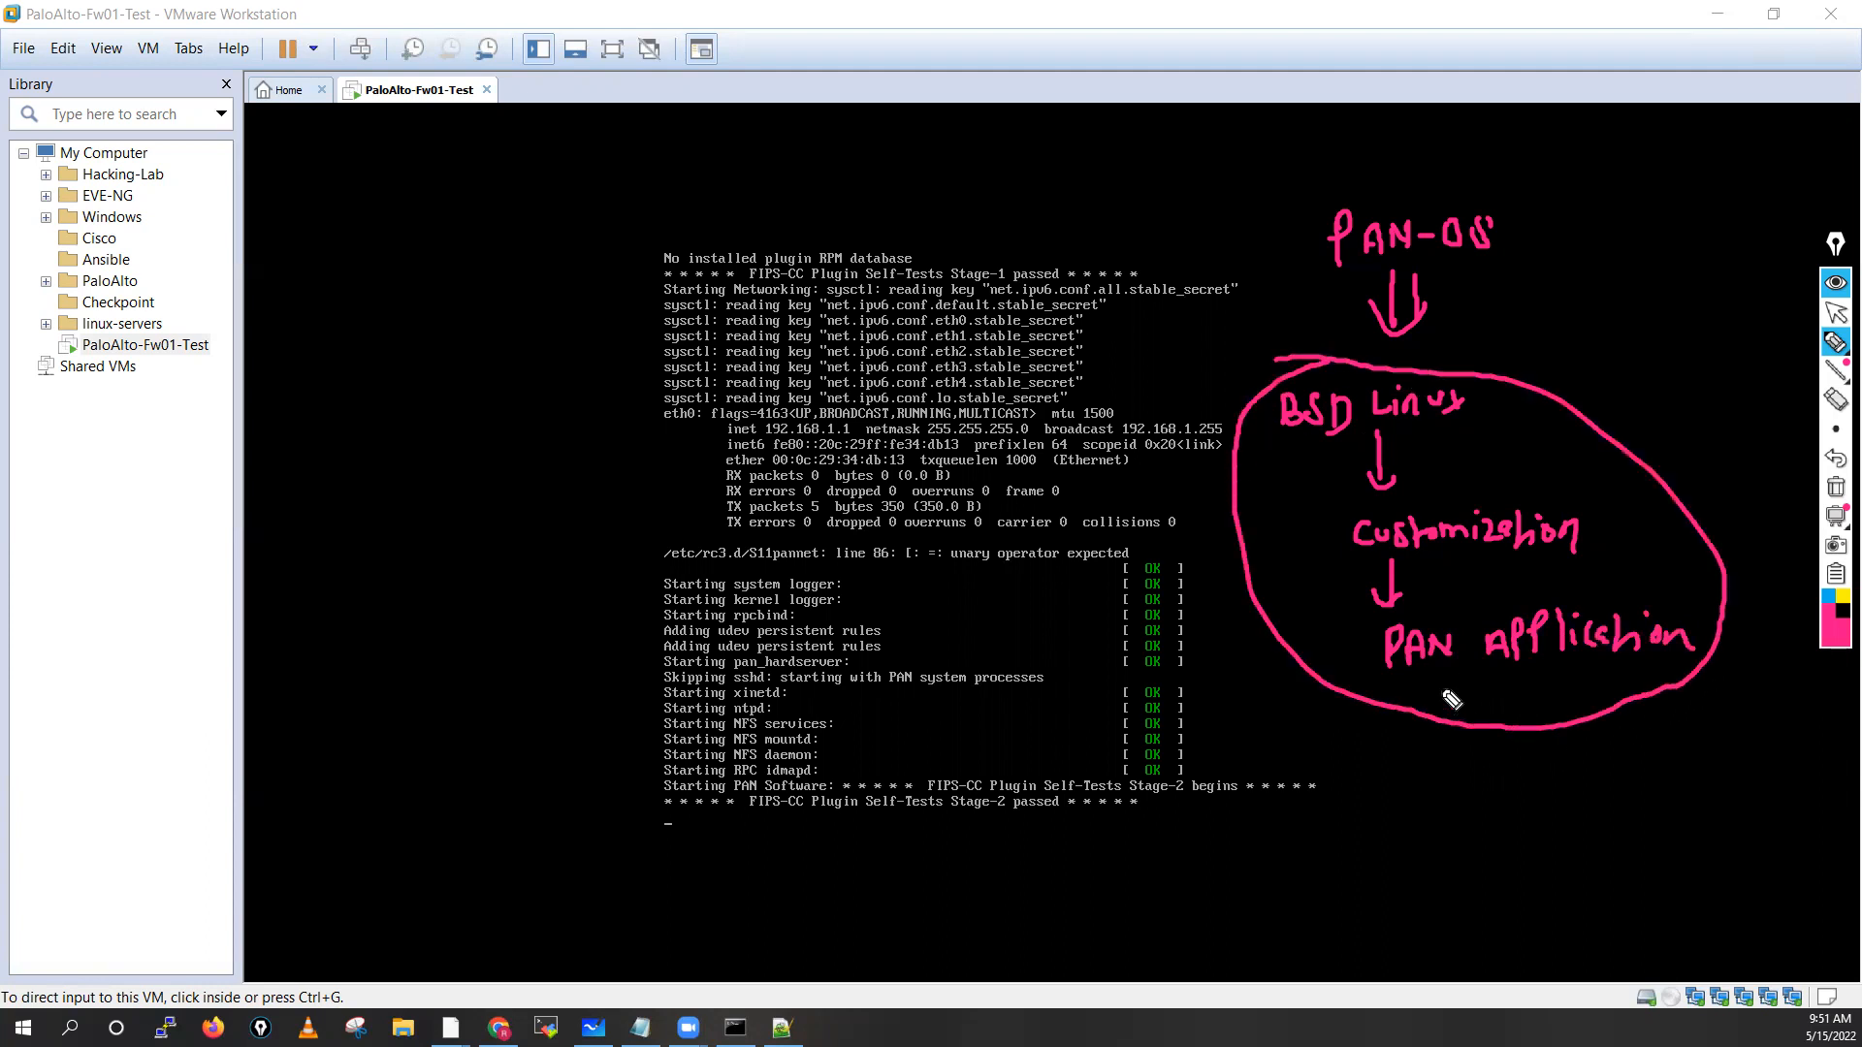
{"action": "left_click_drag", "start_coordinate": [1362, 656], "coordinate": [1340, 669]}
{"action": "mouse_move", "coordinate": [1490, 408]}
{"action": "left_mouse_down"}
{"action": "mouse_move", "coordinate": [1512, 334]}
{"action": "mouse_move", "coordinate": [1496, 276]}
{"action": "mouse_move", "coordinate": [1515, 287]}
{"action": "left_mouse_up"}
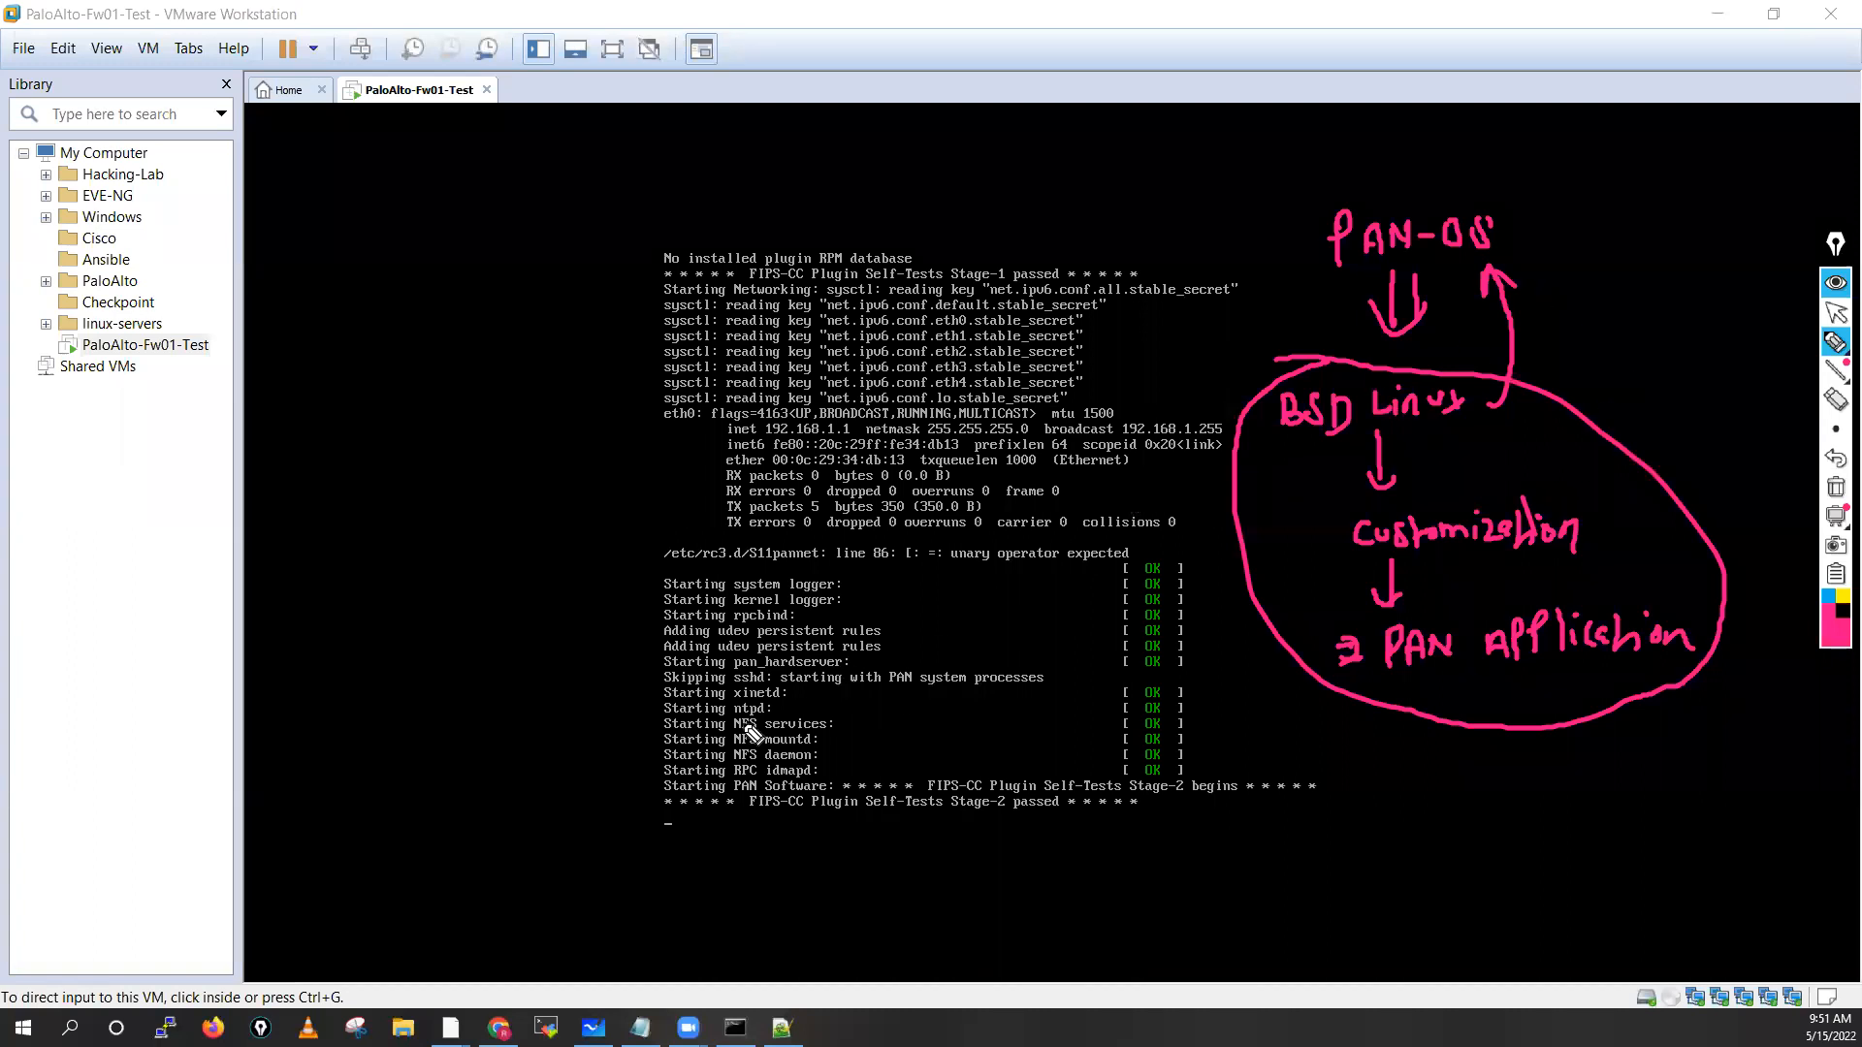
{"action": "mouse_move", "coordinate": [801, 694]}
{"action": "left_mouse_down"}
{"action": "mouse_move", "coordinate": [860, 678]}
{"action": "mouse_move", "coordinate": [832, 696]}
{"action": "mouse_move", "coordinate": [896, 709]}
{"action": "left_mouse_up"}
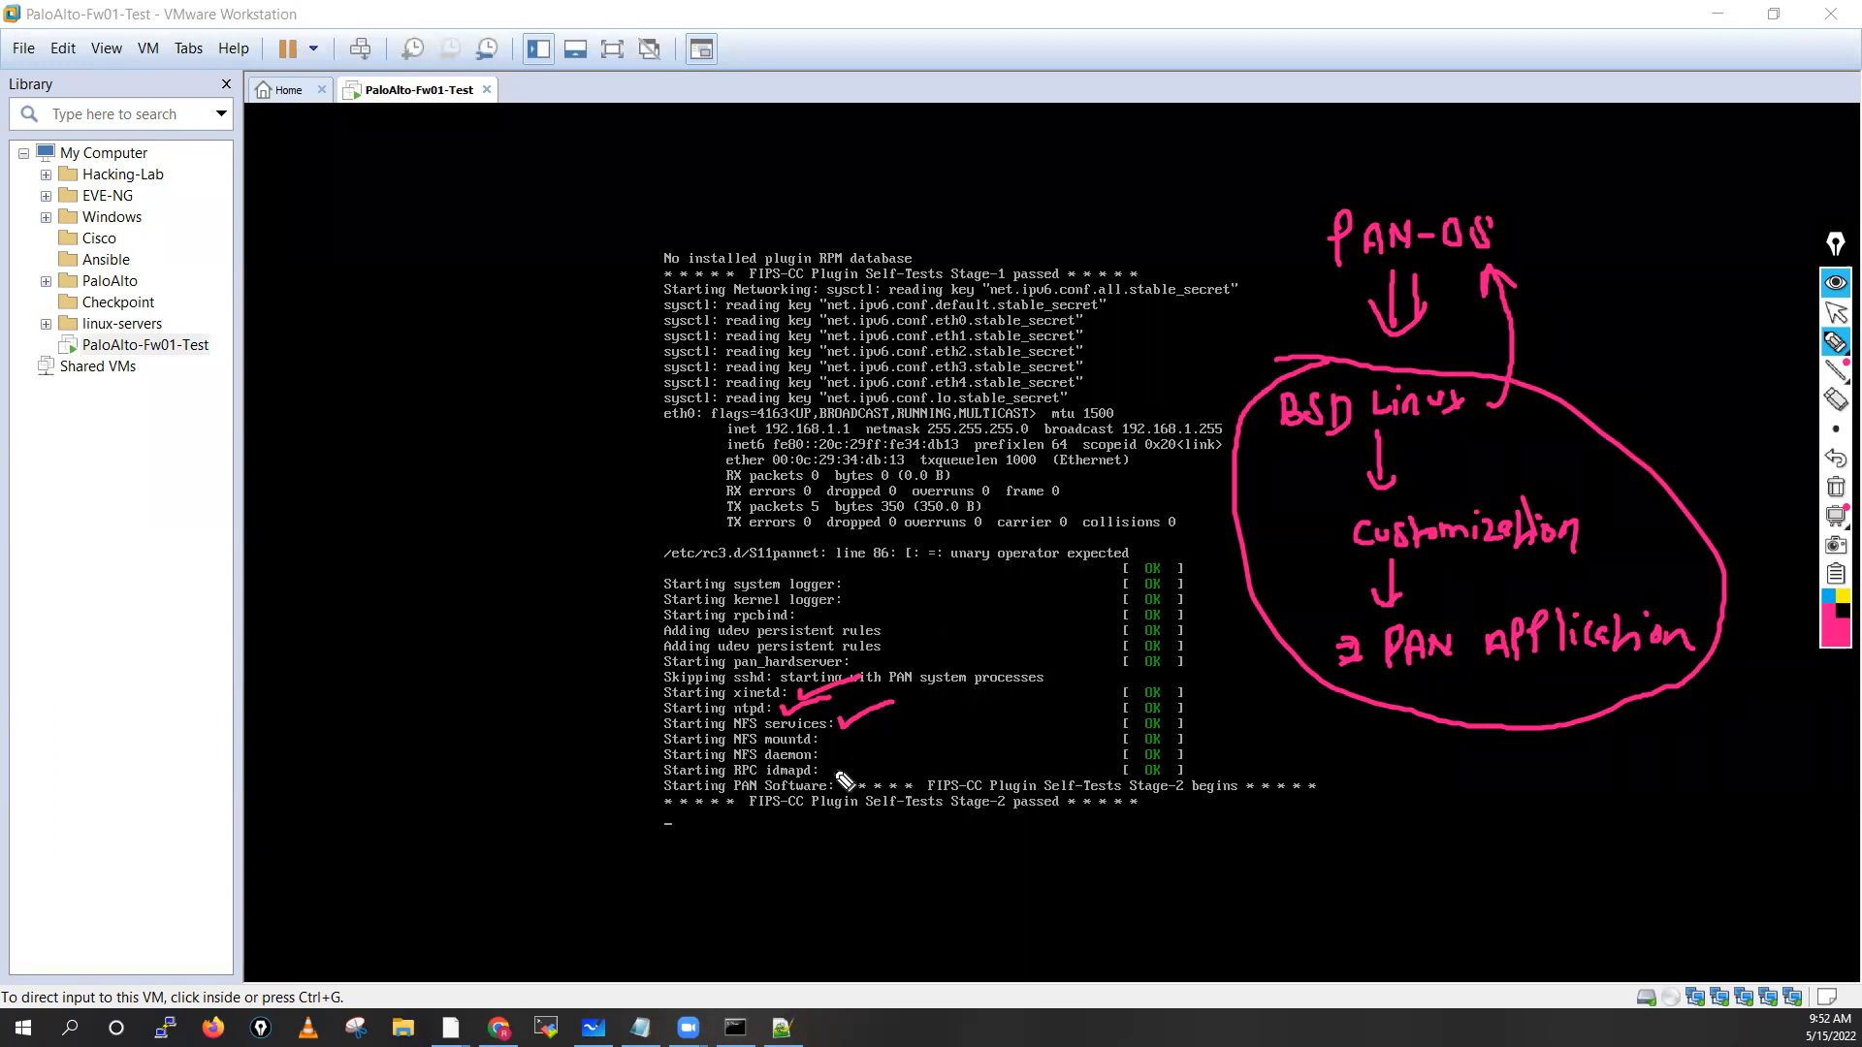
{"action": "left_click_drag", "start_coordinate": [830, 774], "coordinate": [902, 740]}
{"action": "mouse_move", "coordinate": [653, 534]}
{"action": "left_mouse_down"}
{"action": "mouse_move", "coordinate": [630, 779]}
{"action": "mouse_move", "coordinate": [999, 793]}
{"action": "left_mouse_up"}
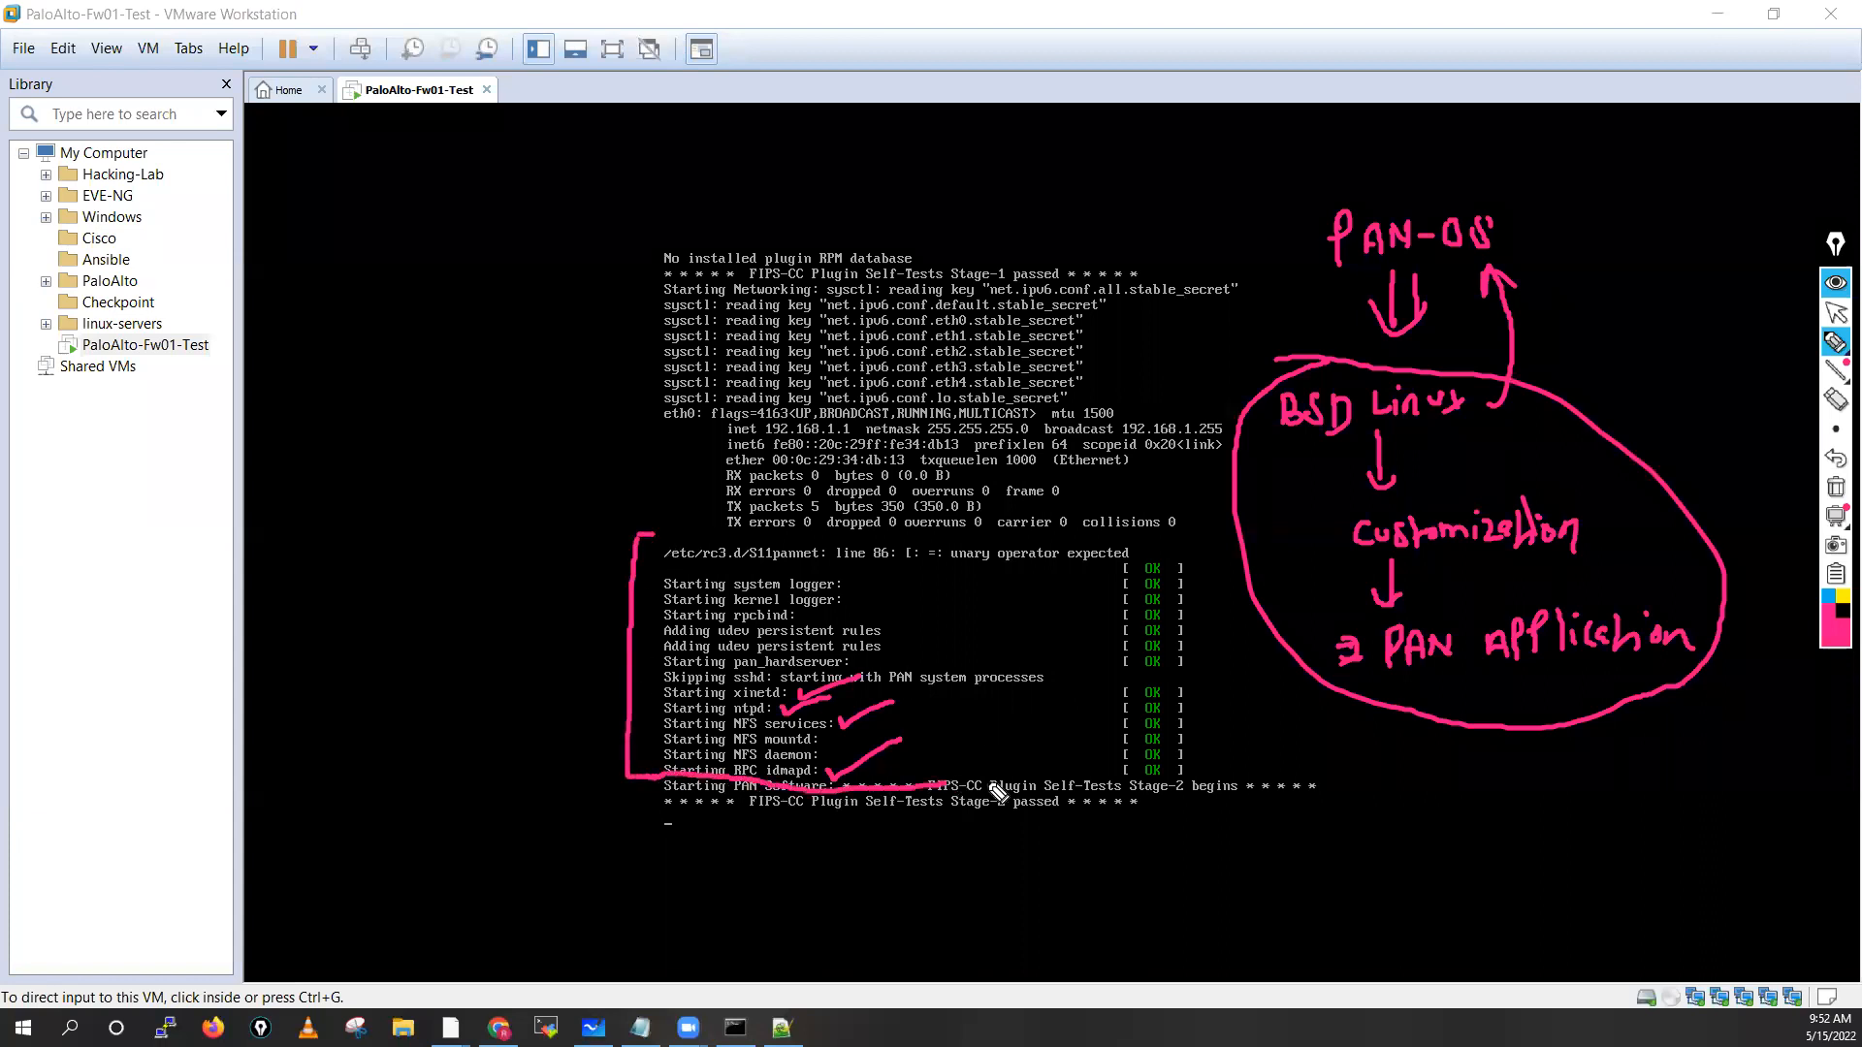
{"action": "left_click", "coordinate": [1836, 487]}
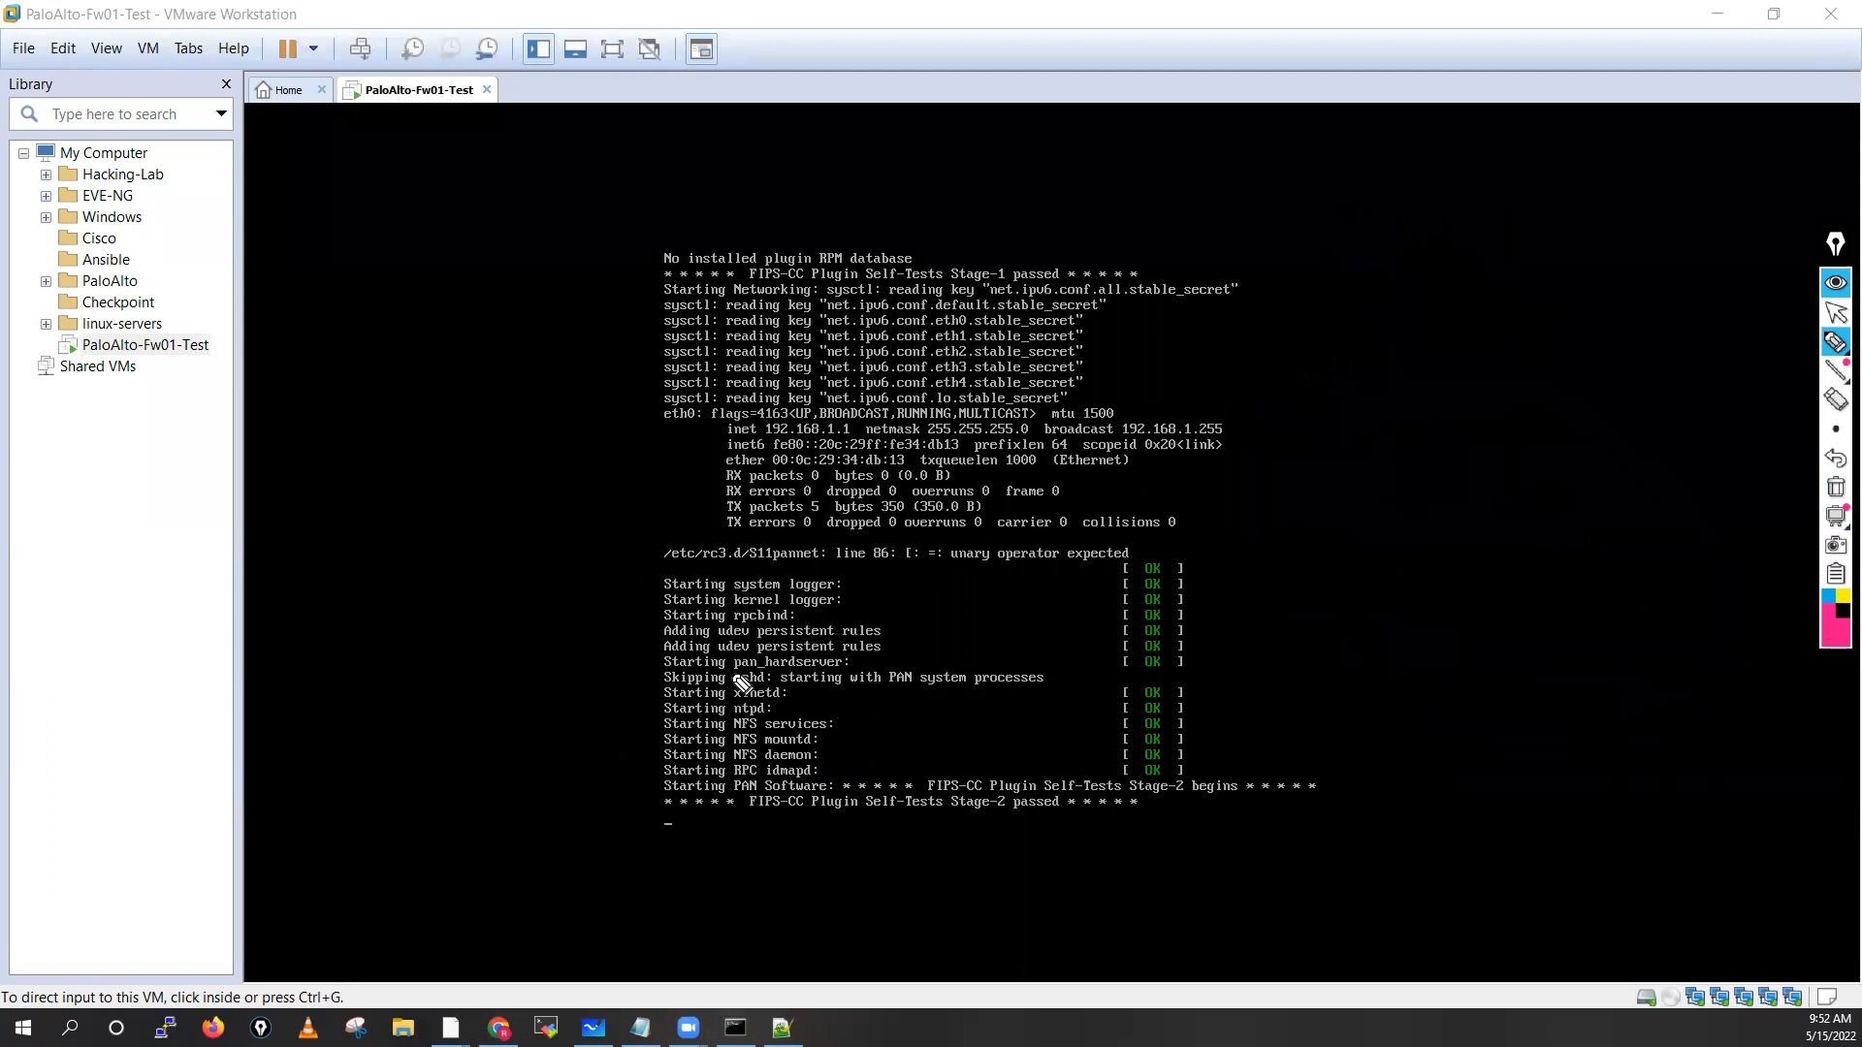
Point an arrow at the RPC idmapd boot line, then erase the annotation
{"action": "mouse_move", "coordinate": [605, 763]}
{"action": "left_mouse_down"}
{"action": "mouse_move", "coordinate": [653, 765]}
{"action": "mouse_move", "coordinate": [640, 782]}
{"action": "left_mouse_up"}
{"action": "mouse_move", "coordinate": [695, 549]}
{"action": "left_mouse_down"}
{"action": "mouse_move", "coordinate": [668, 574]}
{"action": "mouse_move", "coordinate": [701, 549]}
{"action": "left_mouse_up"}
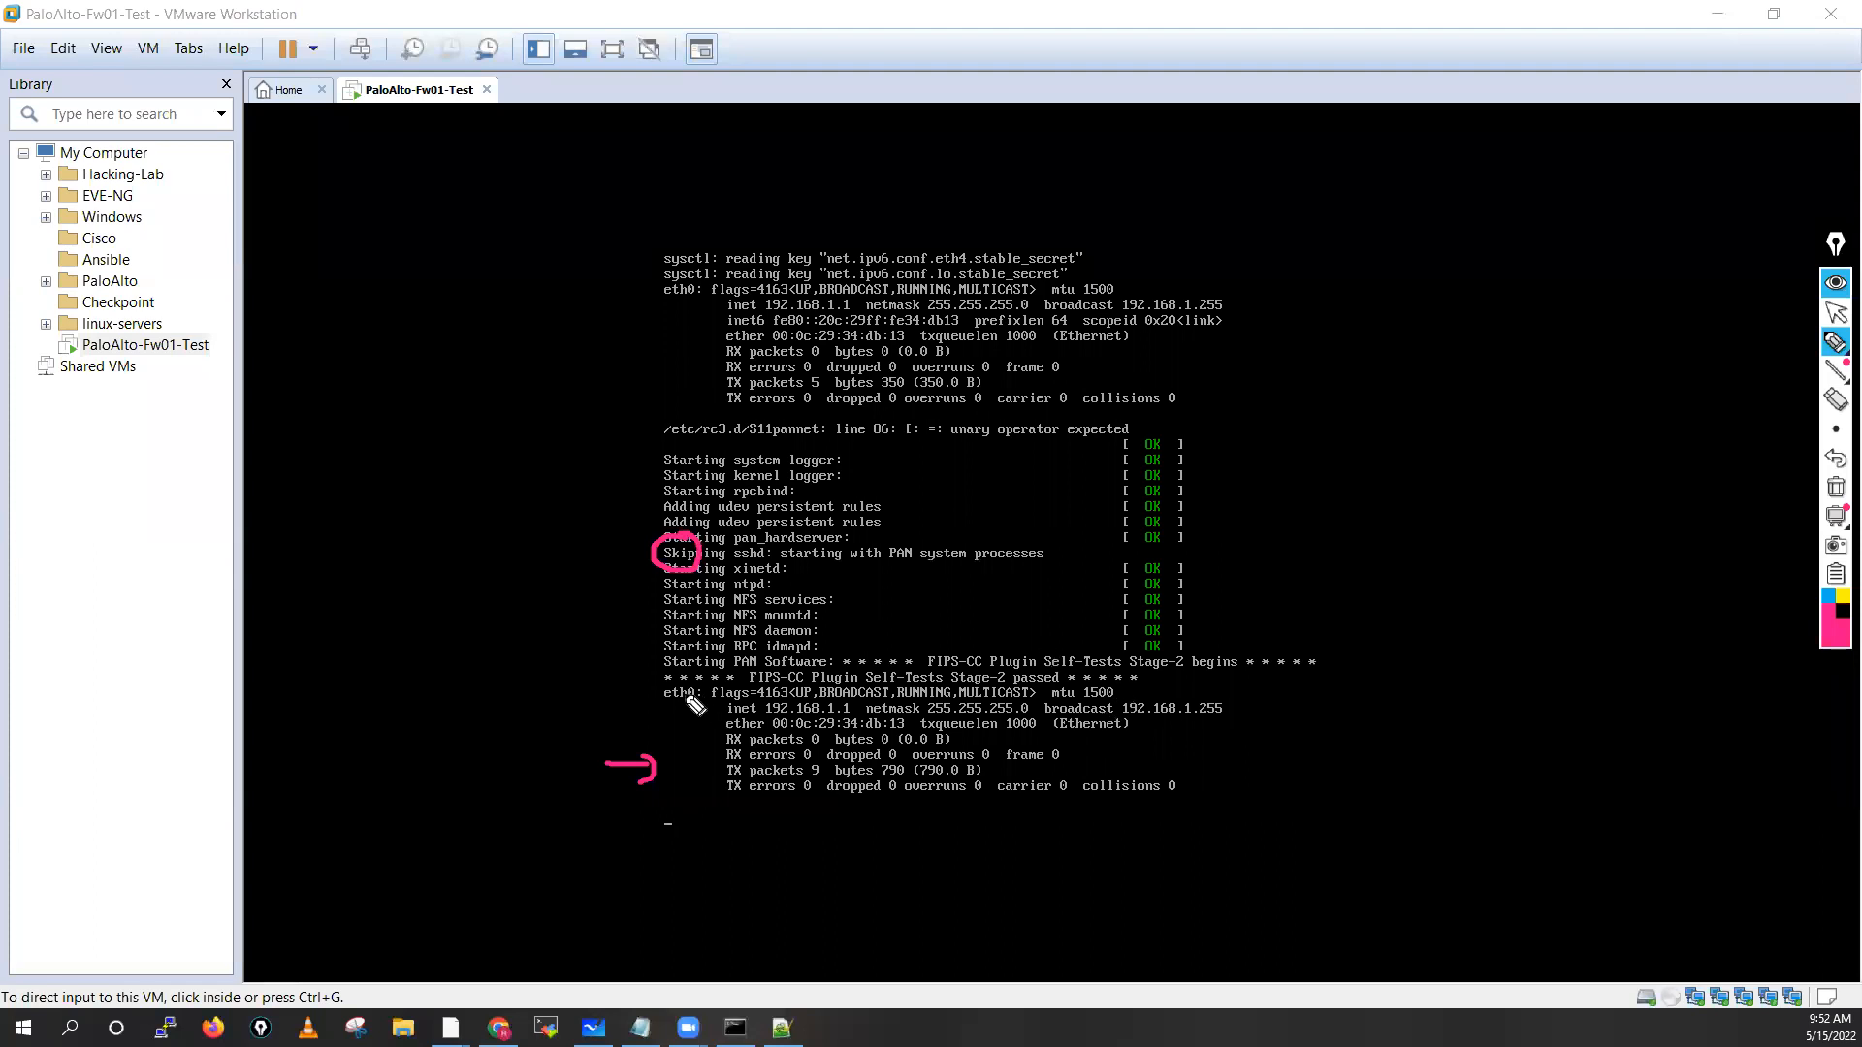
{"action": "left_click", "coordinate": [1835, 488]}
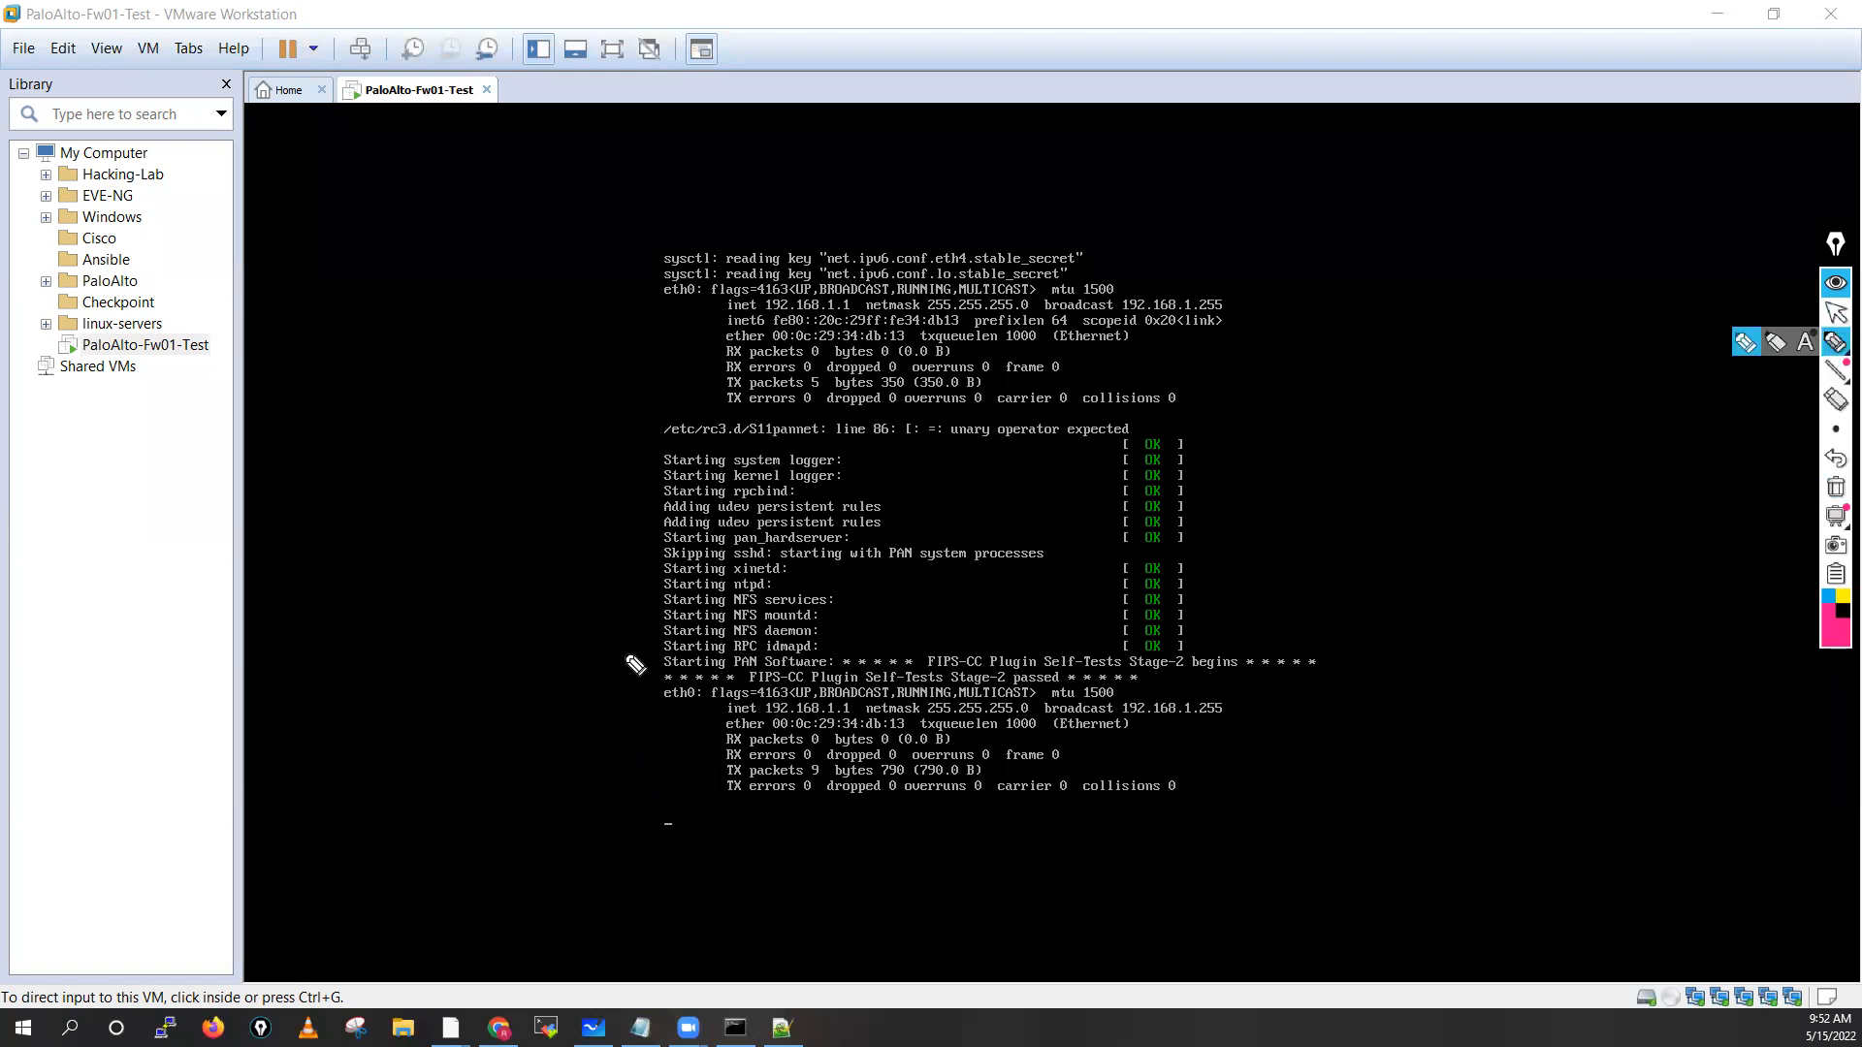
Mark the Starting PAN Software line, sketch BSD Linux leading to PAN-OS, then clear the ink
{"action": "left_click_drag", "start_coordinate": [652, 657], "coordinate": [621, 661]}
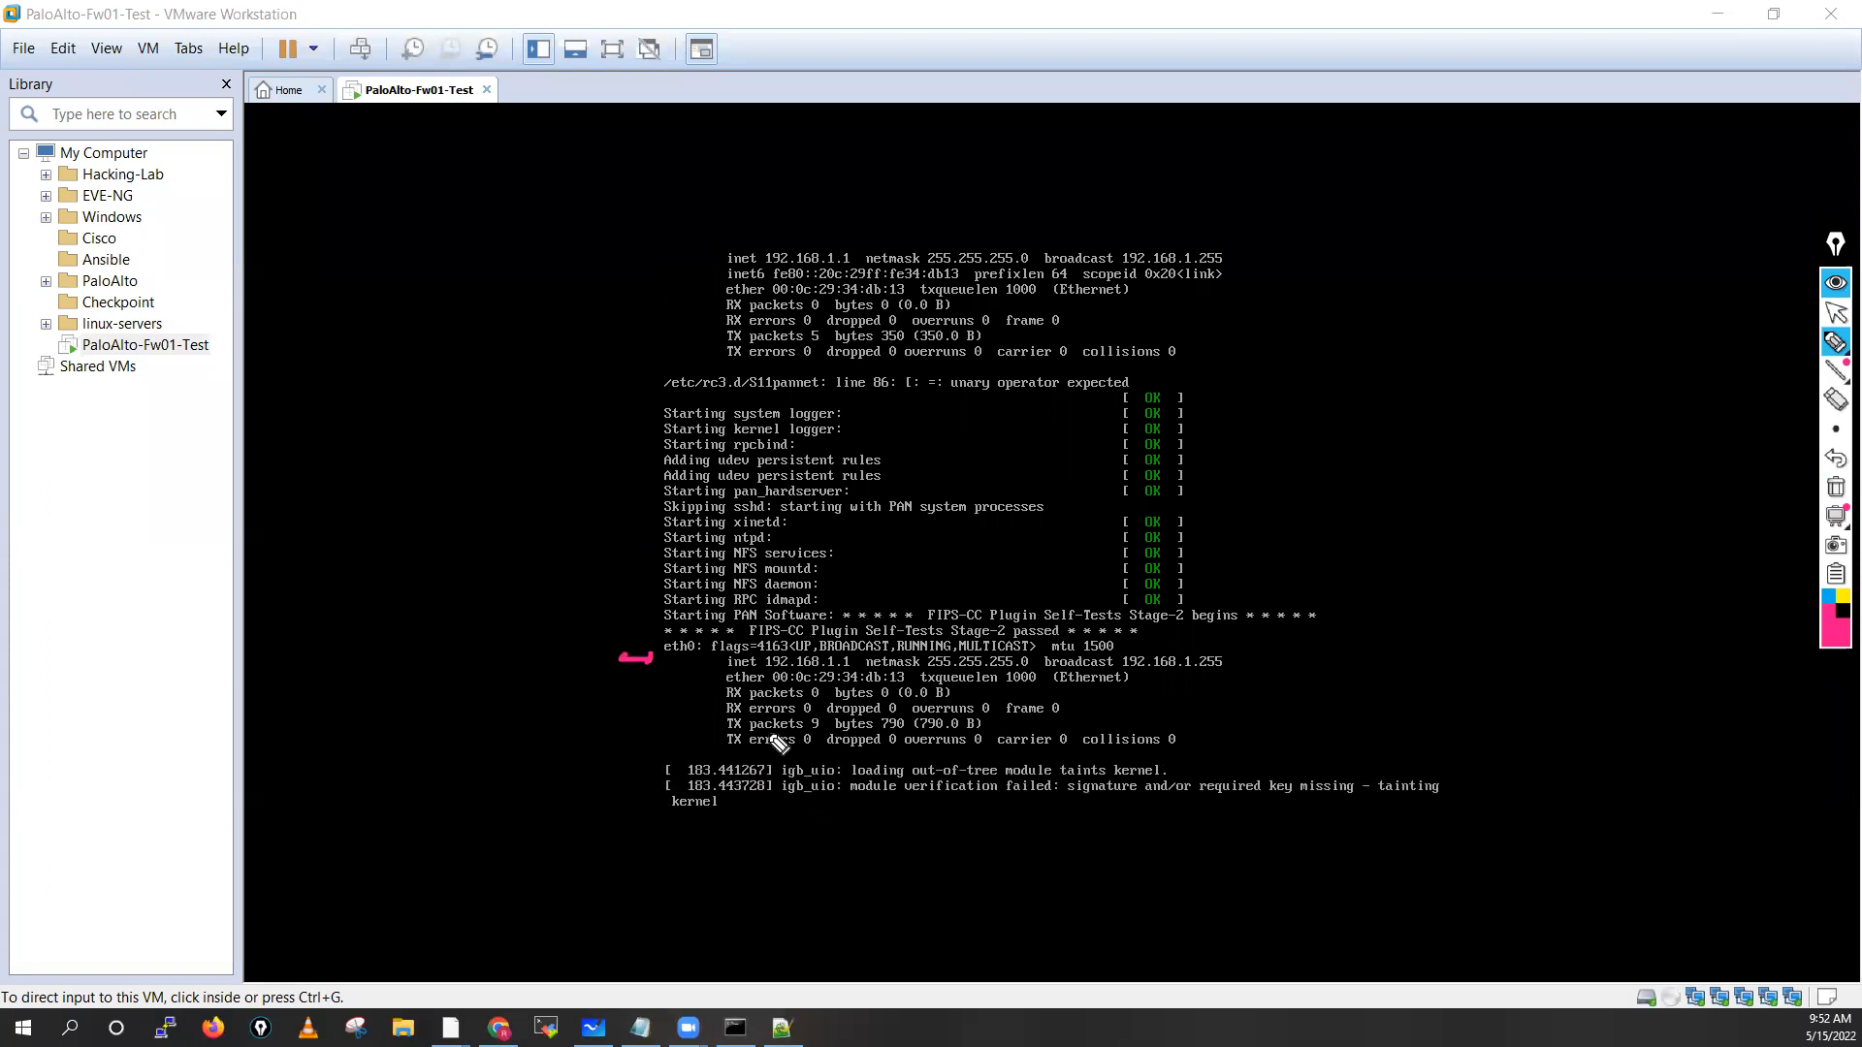
{"action": "mouse_move", "coordinate": [656, 630]}
{"action": "left_mouse_down"}
{"action": "mouse_move", "coordinate": [616, 788]}
{"action": "mouse_move", "coordinate": [660, 793]}
{"action": "left_mouse_up"}
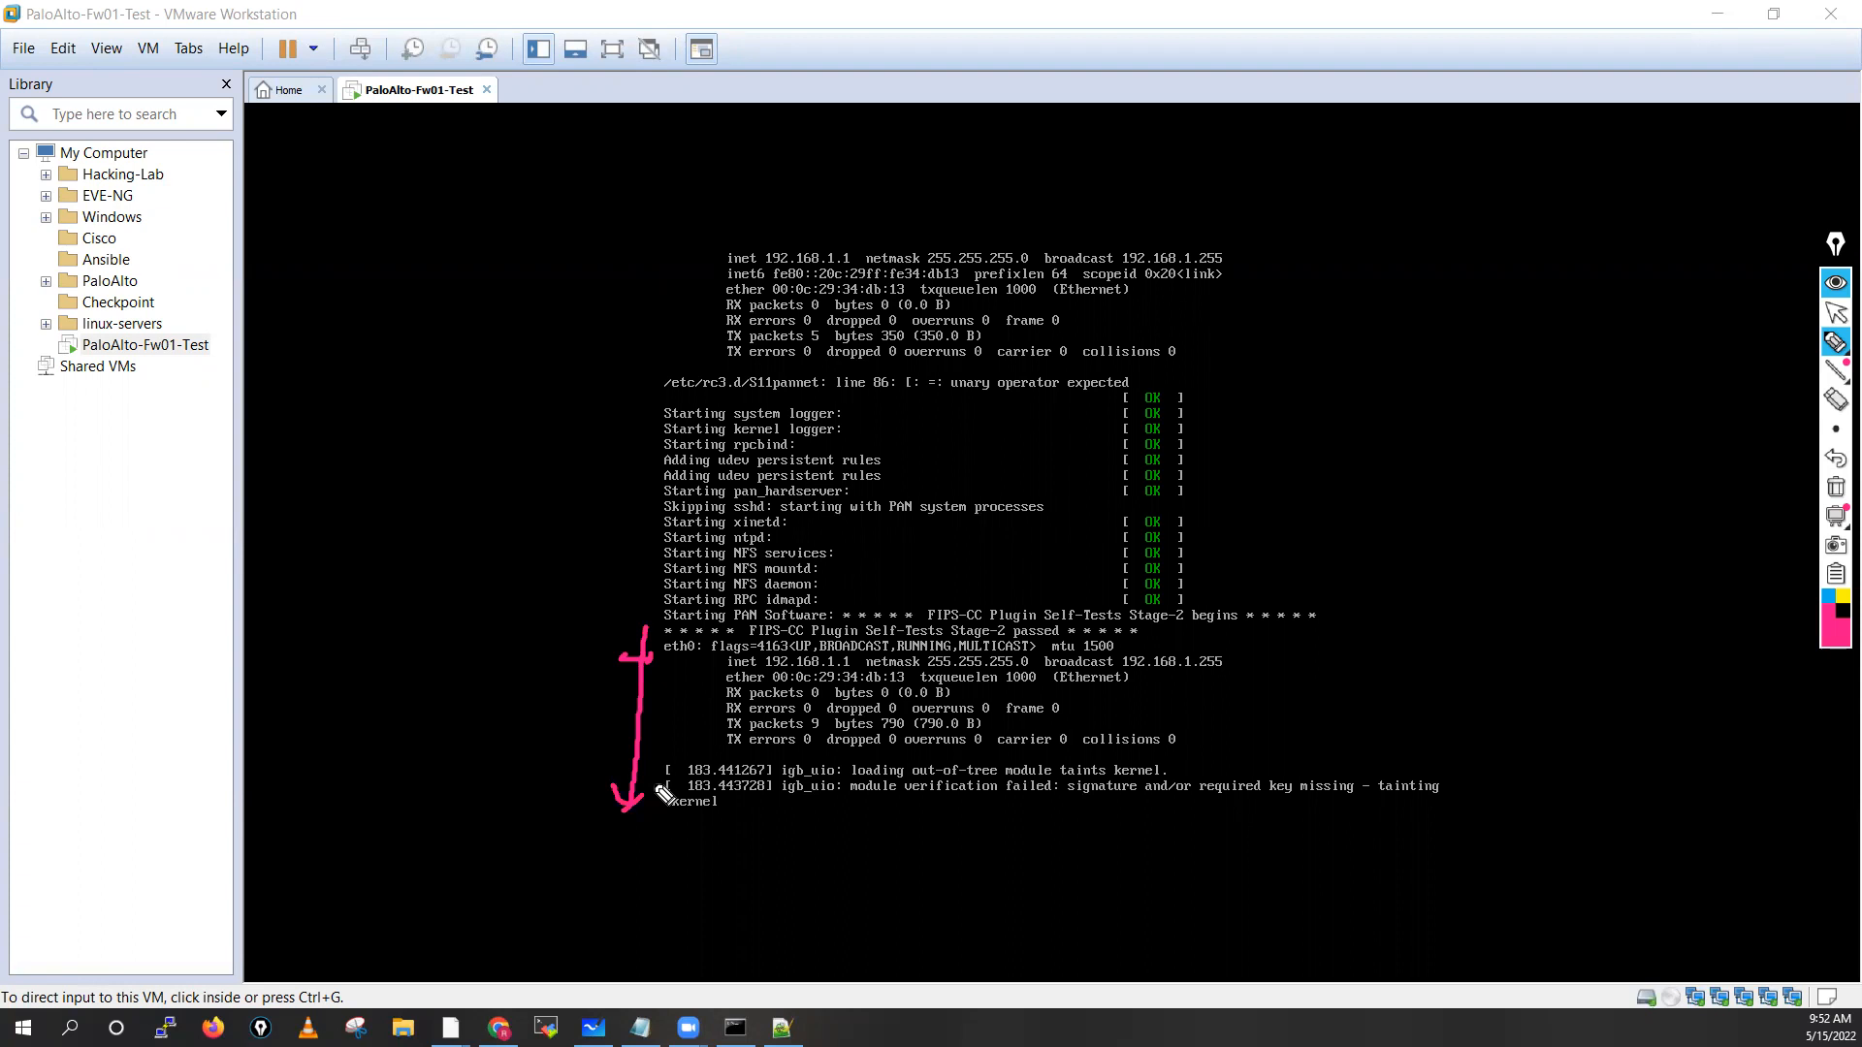
{"action": "left_click_drag", "start_coordinate": [318, 236], "coordinate": [400, 239]}
{"action": "mouse_move", "coordinate": [463, 199]}
{"action": "left_mouse_down"}
{"action": "mouse_move", "coordinate": [475, 189]}
{"action": "mouse_move", "coordinate": [467, 224]}
{"action": "left_mouse_up"}
{"action": "left_click_drag", "start_coordinate": [503, 185], "coordinate": [482, 207]}
{"action": "mouse_move", "coordinate": [513, 184]}
{"action": "left_mouse_down"}
{"action": "mouse_move", "coordinate": [514, 201]}
{"action": "mouse_move", "coordinate": [607, 207]}
{"action": "mouse_move", "coordinate": [656, 192]}
{"action": "left_mouse_up"}
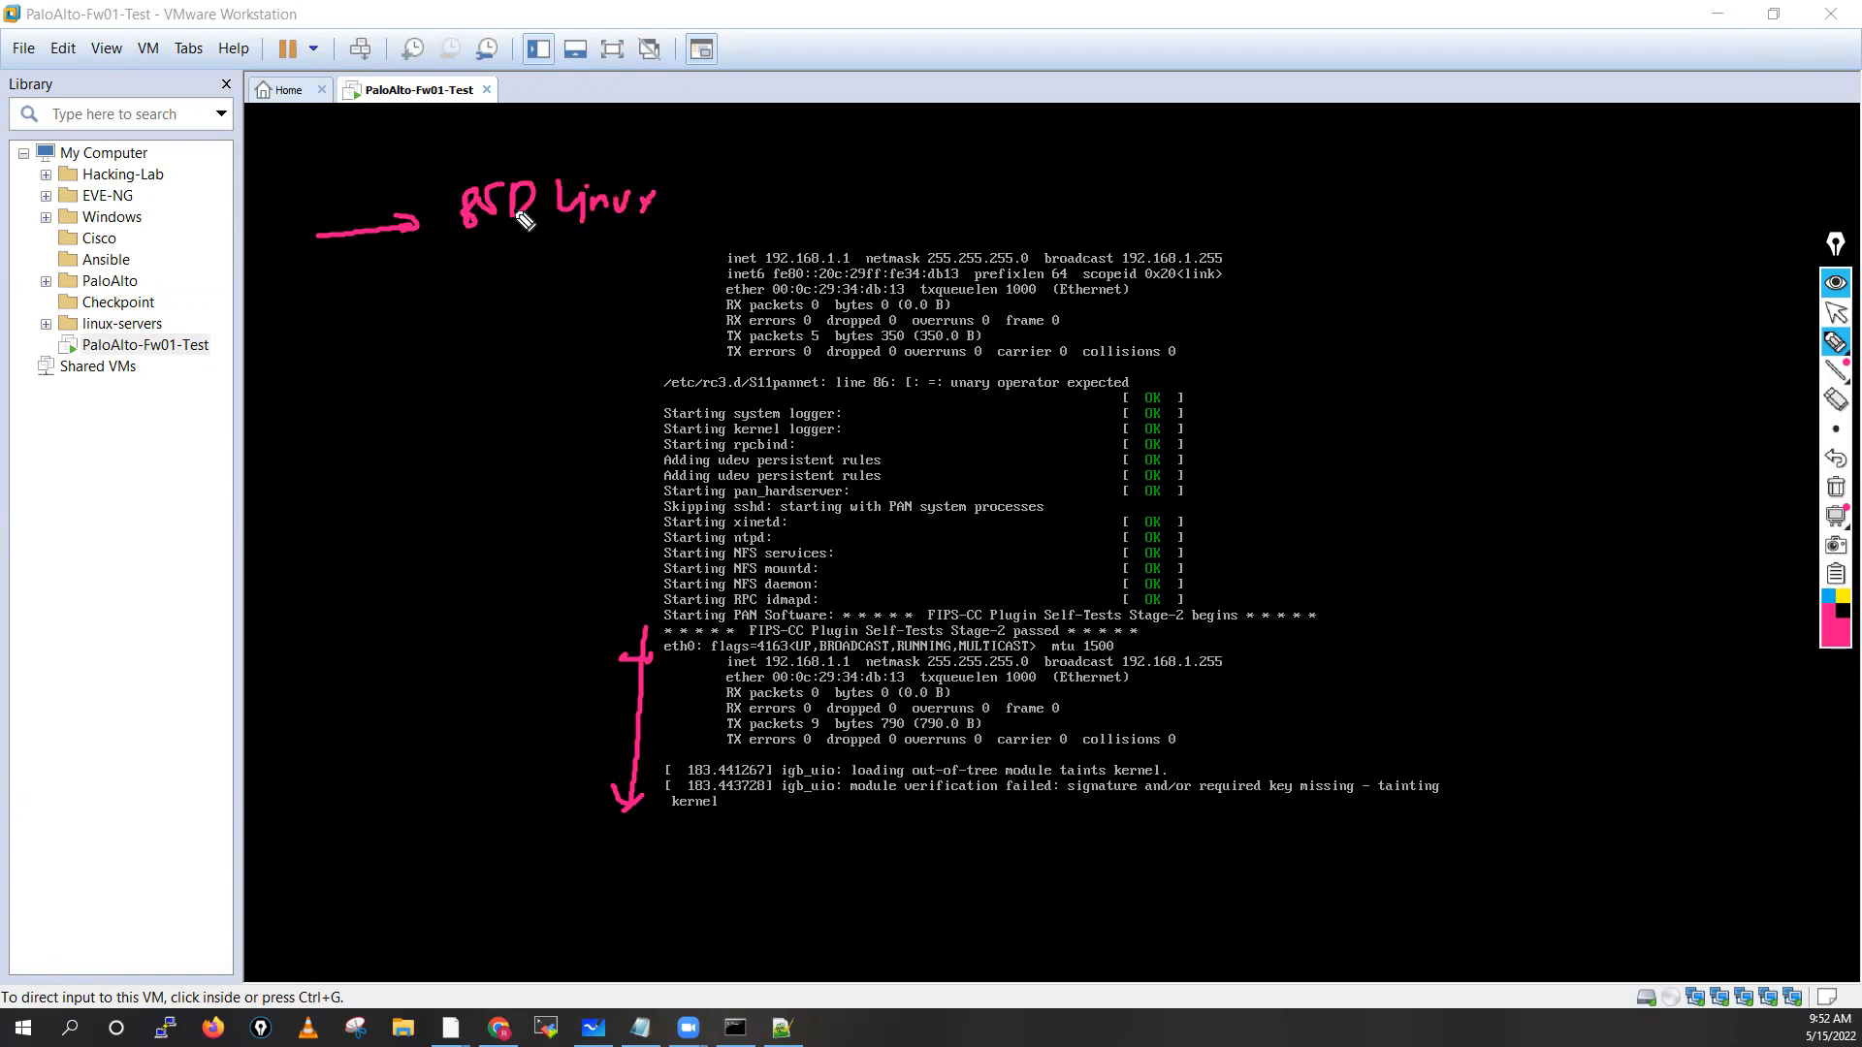
{"action": "mouse_move", "coordinate": [498, 237]}
{"action": "left_mouse_down"}
{"action": "mouse_move", "coordinate": [488, 276]}
{"action": "mouse_move", "coordinate": [535, 301]}
{"action": "mouse_move", "coordinate": [644, 278]}
{"action": "mouse_move", "coordinate": [669, 302]}
{"action": "mouse_move", "coordinate": [700, 258]}
{"action": "mouse_move", "coordinate": [722, 283]}
{"action": "left_mouse_up"}
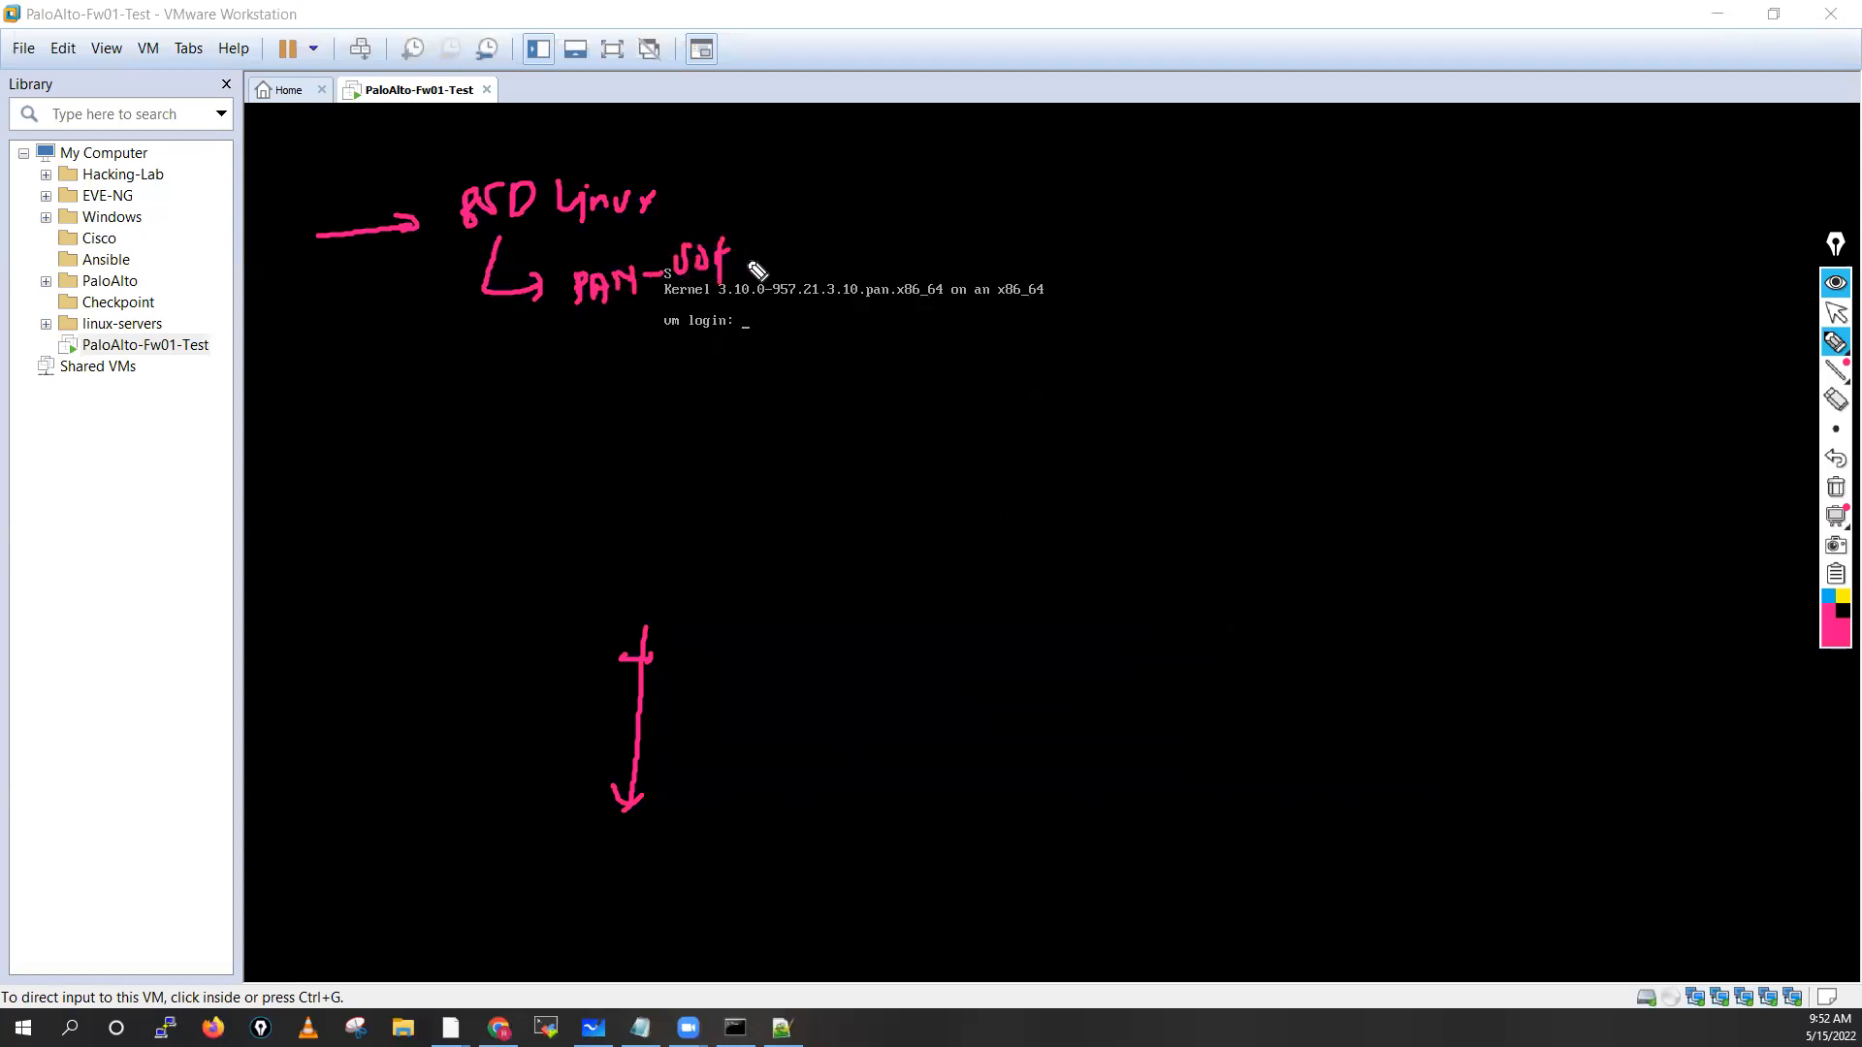
{"action": "left_click", "coordinate": [1836, 488]}
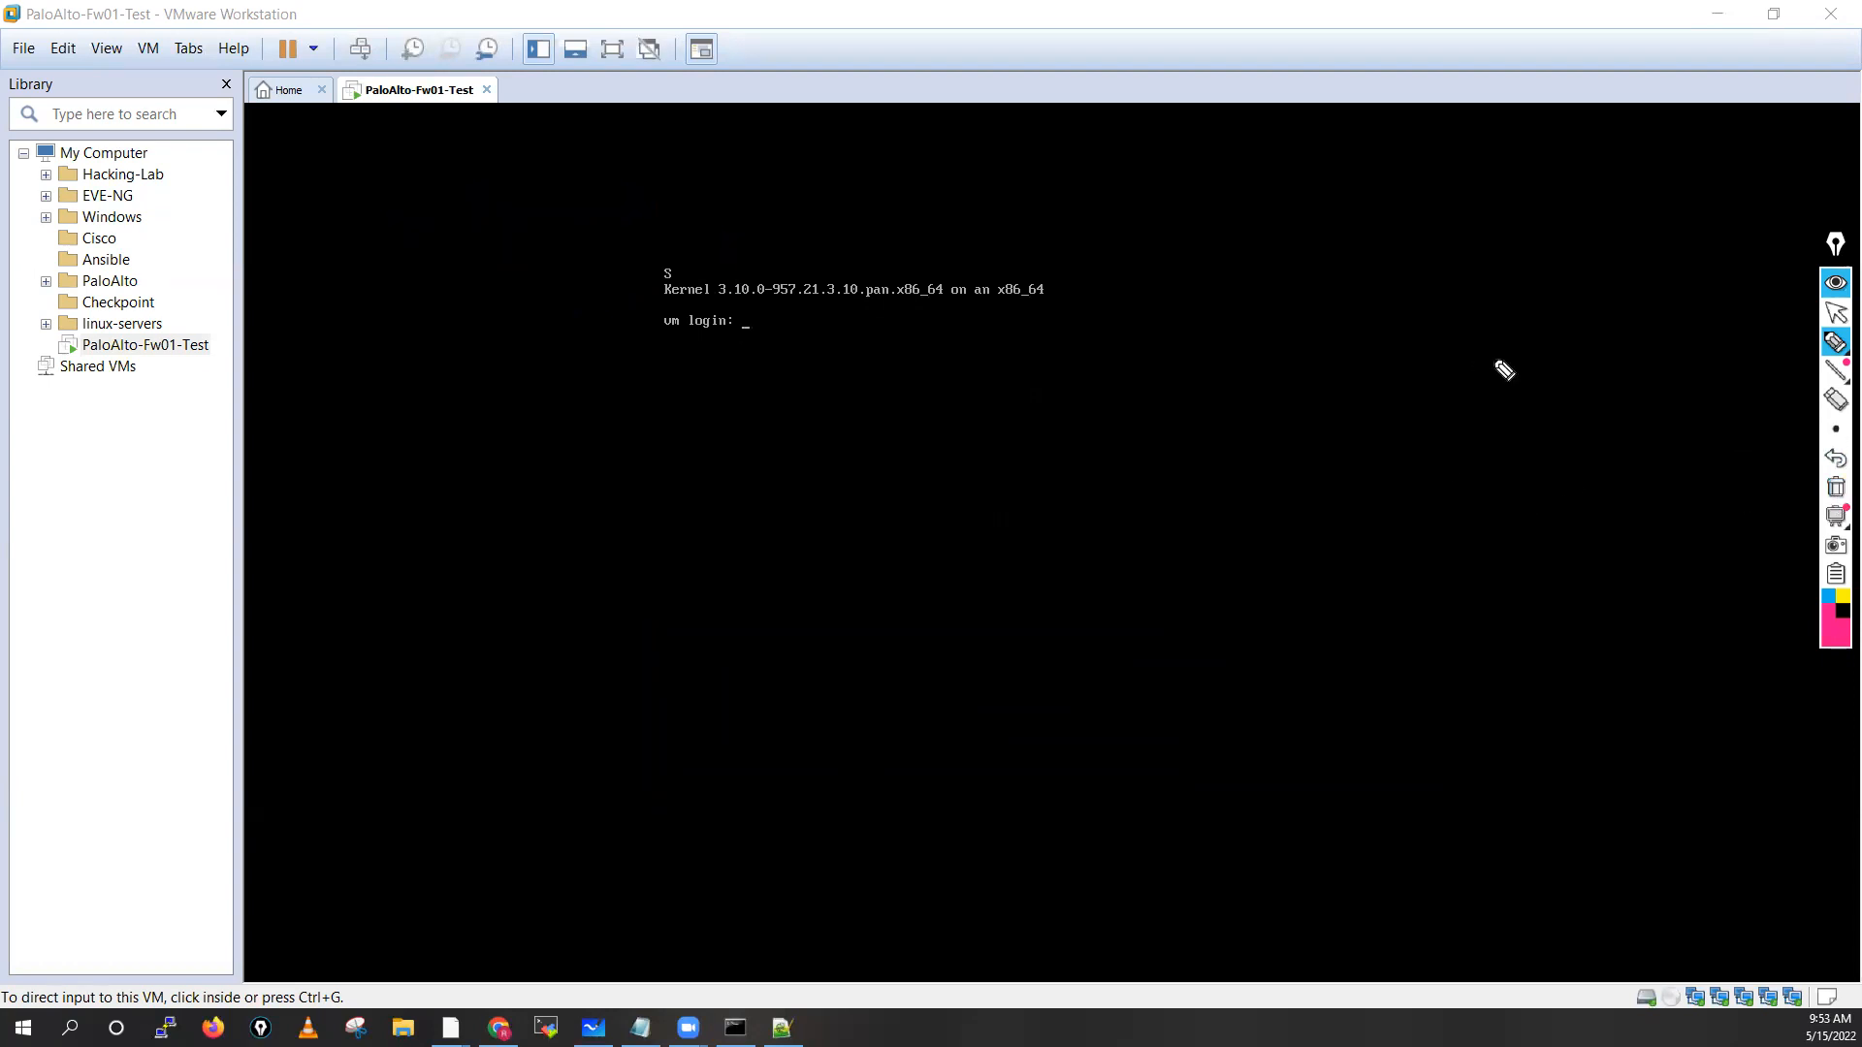
Jot a circled 'mongo DB' note with an arrow on the console, then erase it
{"action": "left_click", "coordinate": [1835, 341]}
{"action": "mouse_move", "coordinate": [1317, 216]}
{"action": "left_mouse_down"}
{"action": "mouse_move", "coordinate": [1325, 229]}
{"action": "mouse_move", "coordinate": [1351, 200]}
{"action": "mouse_move", "coordinate": [1311, 250]}
{"action": "left_mouse_up"}
{"action": "mouse_move", "coordinate": [1412, 201]}
{"action": "left_mouse_down"}
{"action": "mouse_move", "coordinate": [1487, 249]}
{"action": "mouse_move", "coordinate": [1504, 230]}
{"action": "mouse_move", "coordinate": [1610, 243]}
{"action": "left_mouse_up"}
{"action": "mouse_move", "coordinate": [1497, 177]}
{"action": "left_mouse_down"}
{"action": "mouse_move", "coordinate": [1469, 184]}
{"action": "mouse_move", "coordinate": [1556, 309]}
{"action": "mouse_move", "coordinate": [1484, 172]}
{"action": "left_mouse_up"}
{"action": "left_click", "coordinate": [1835, 487]}
{"action": "left_click", "coordinate": [1839, 316]}
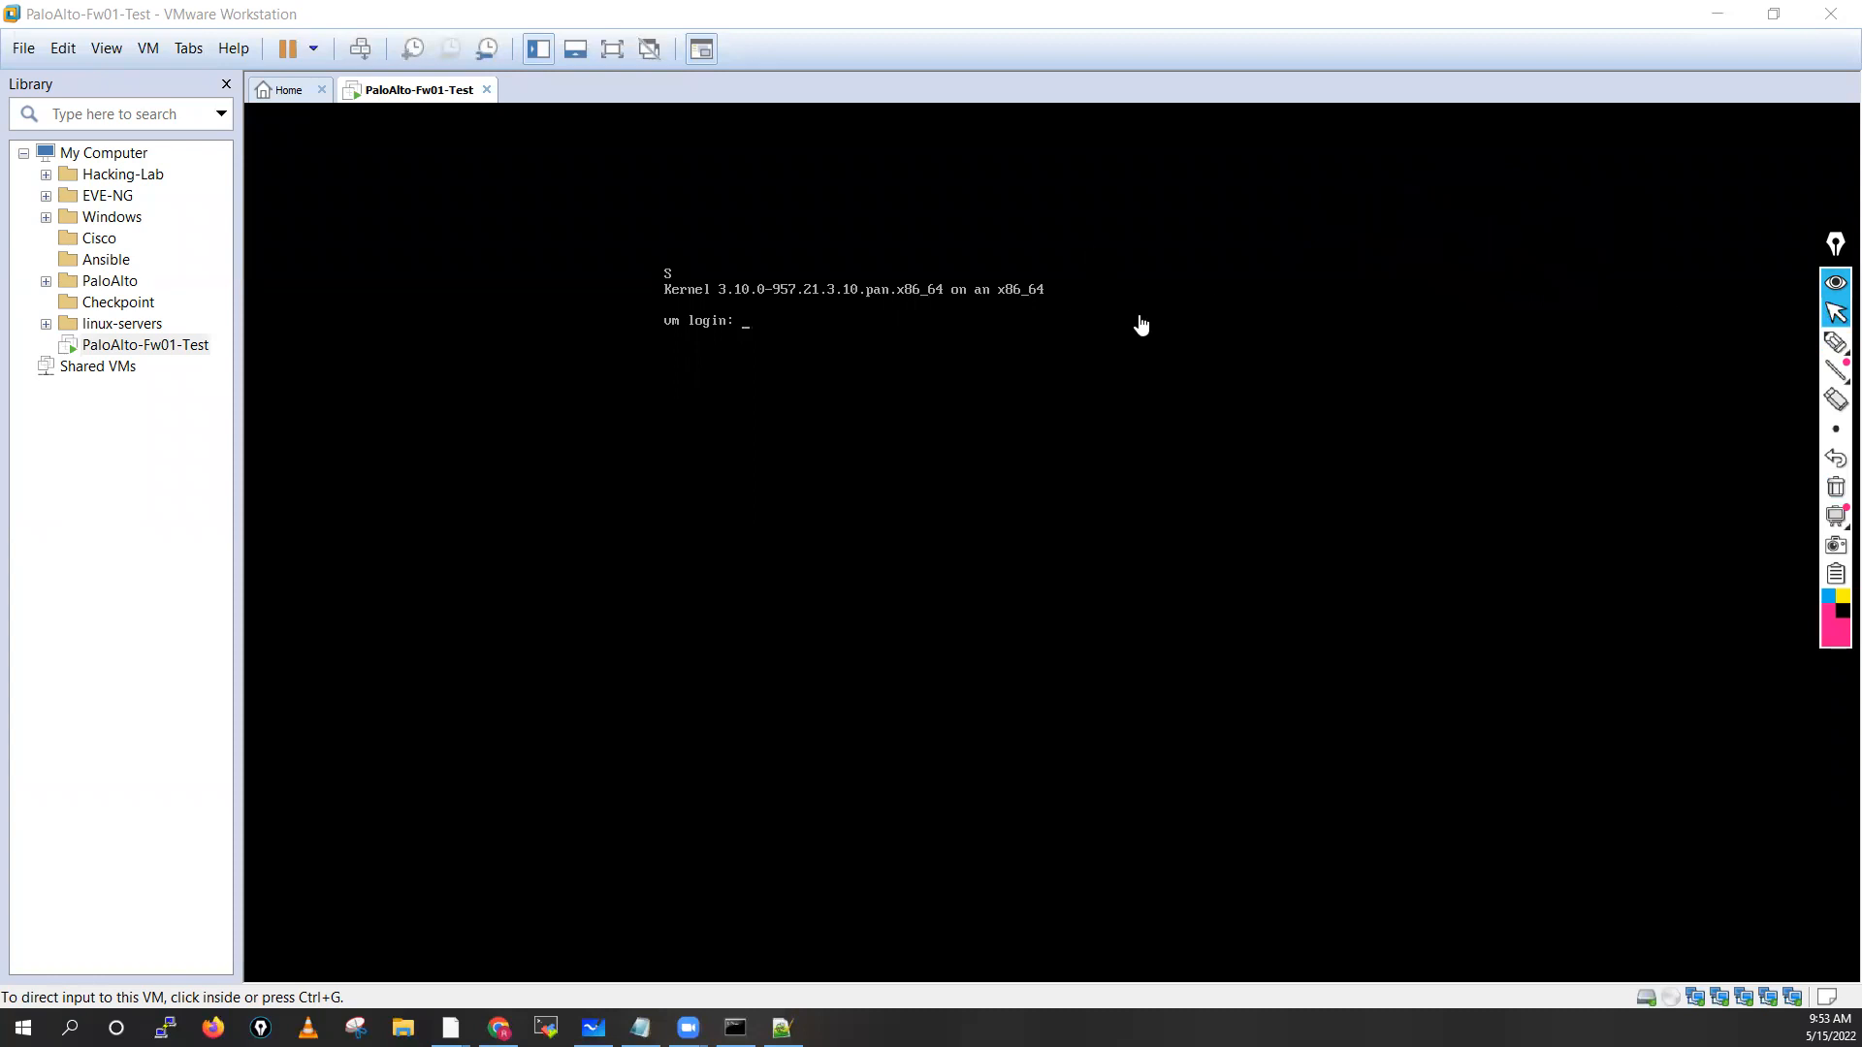
Underline the Kernel 3.10.0-957 line and login message, note a 3-5 min wait, then clear it
{"action": "left_click", "coordinate": [1836, 341]}
{"action": "left_click", "coordinate": [1747, 346]}
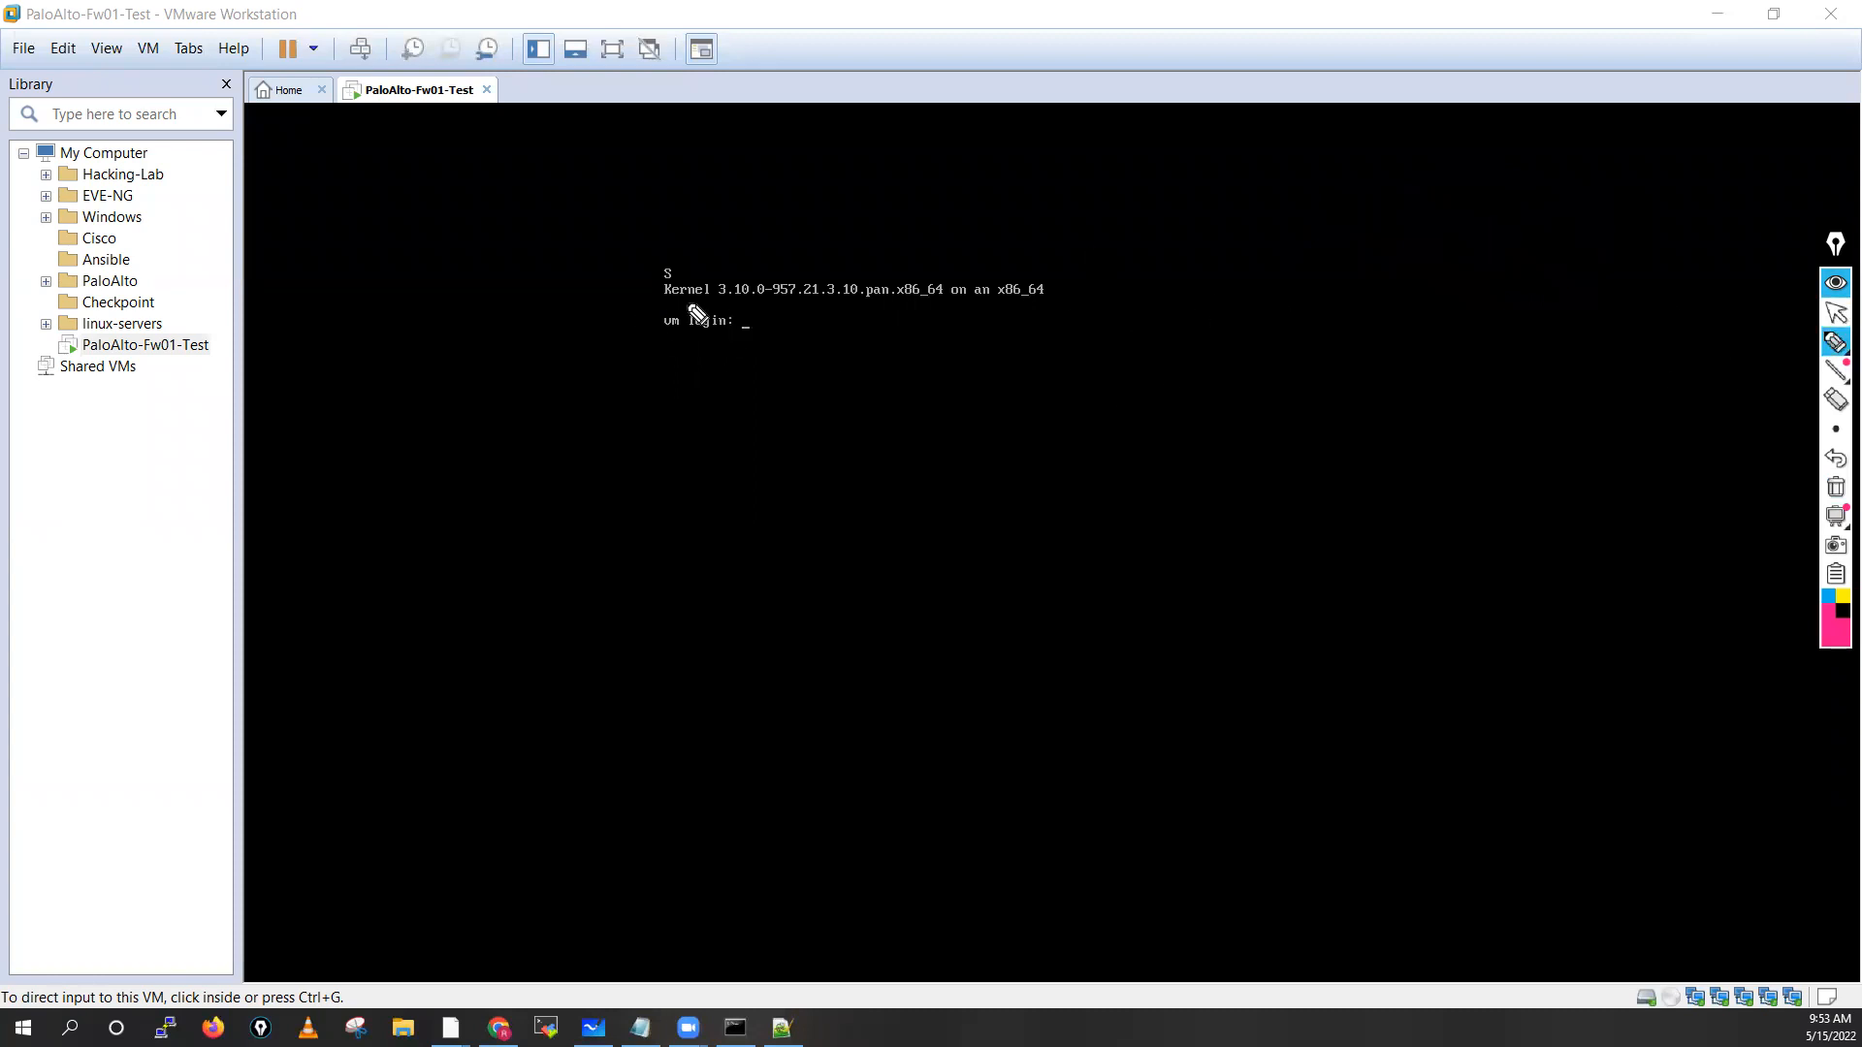
{"action": "left_click_drag", "start_coordinate": [664, 309], "coordinate": [950, 309]}
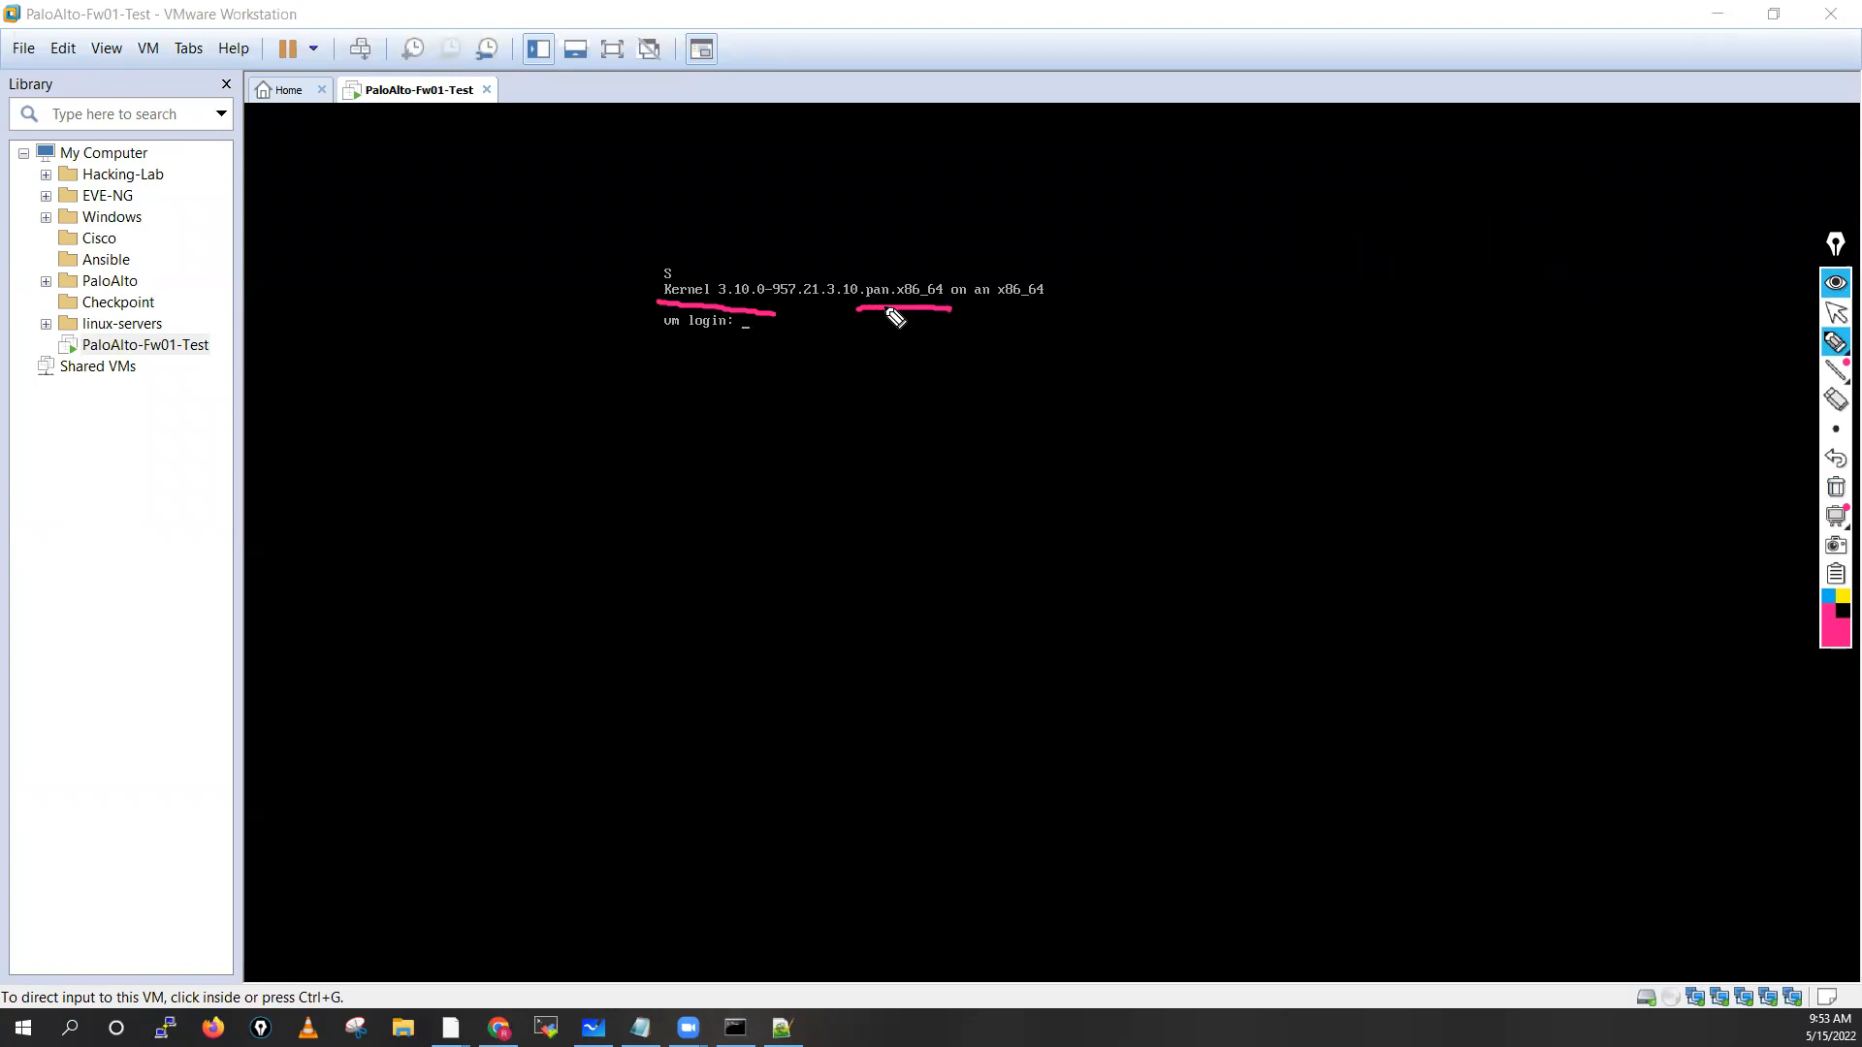
{"action": "left_click_drag", "start_coordinate": [658, 341], "coordinate": [731, 343]}
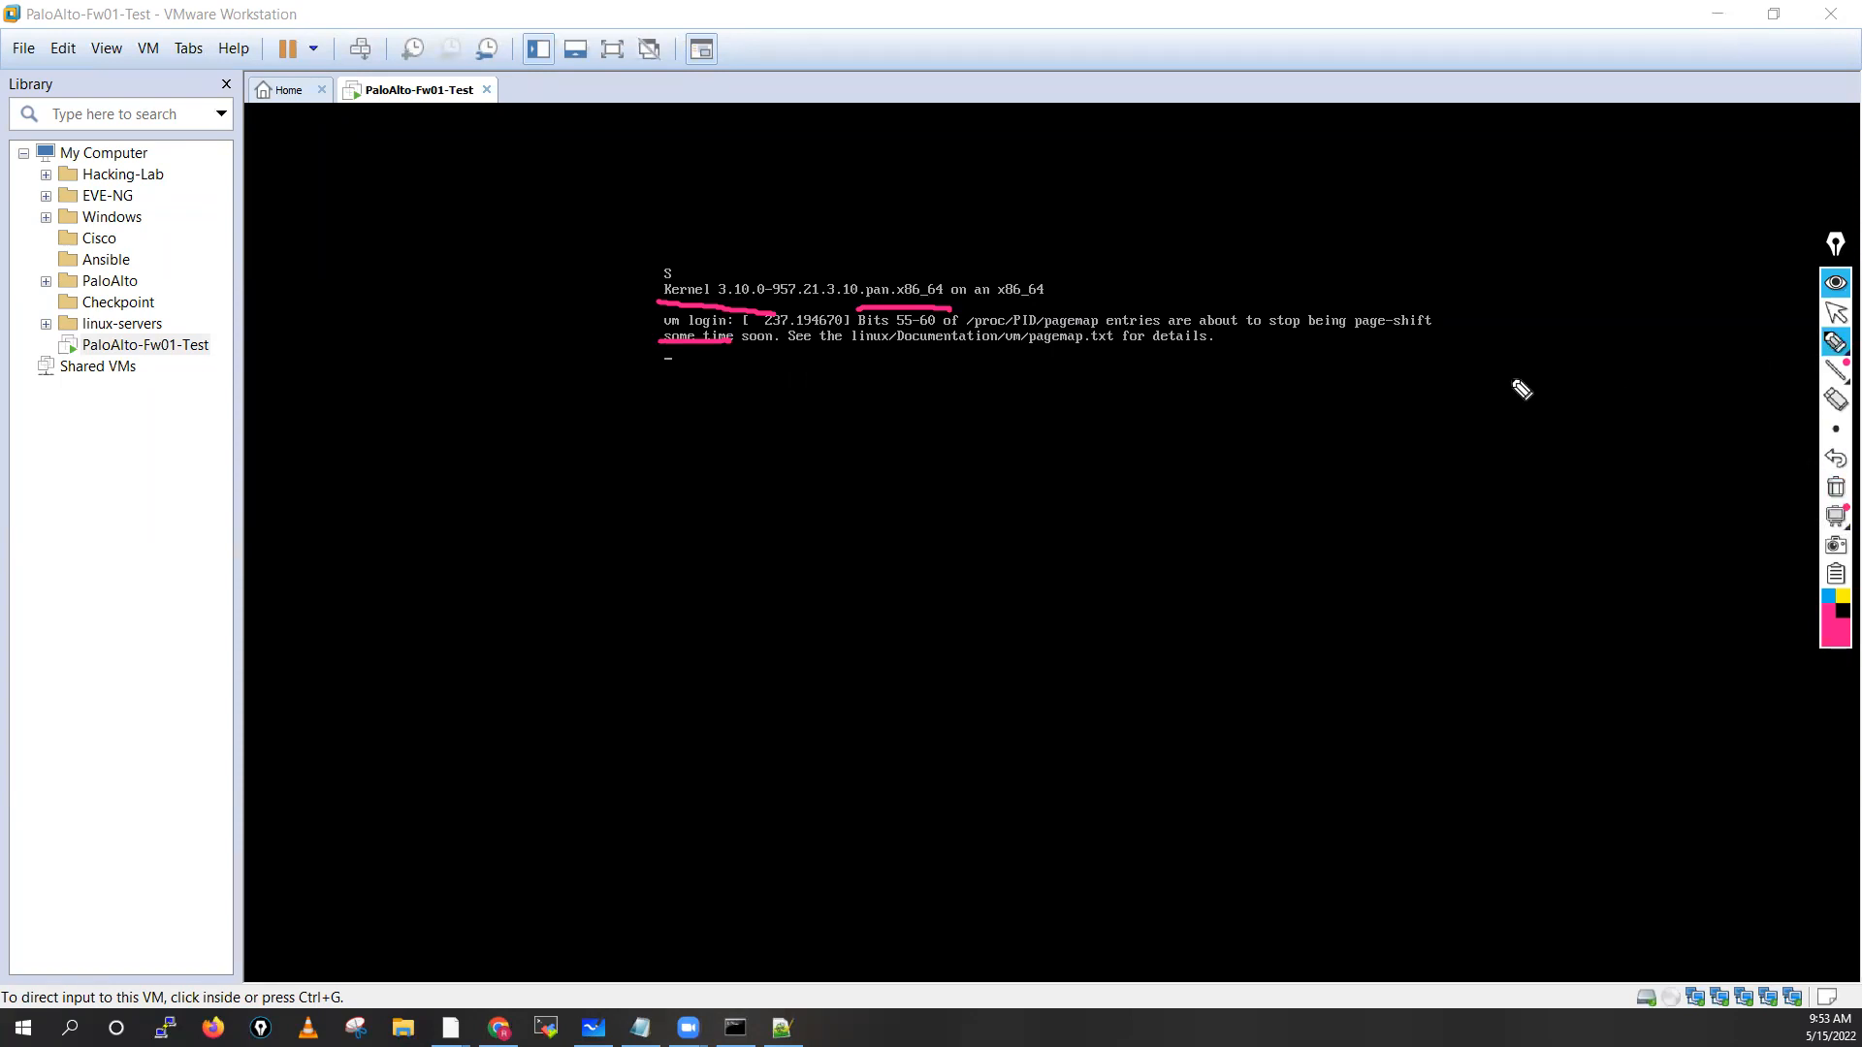
{"action": "mouse_move", "coordinate": [1501, 371]}
{"action": "left_mouse_down"}
{"action": "mouse_move", "coordinate": [1503, 398]}
{"action": "mouse_move", "coordinate": [1608, 374]}
{"action": "left_mouse_up"}
{"action": "mouse_move", "coordinate": [1613, 373]}
{"action": "left_mouse_down"}
{"action": "mouse_move", "coordinate": [1650, 362]}
{"action": "mouse_move", "coordinate": [1497, 400]}
{"action": "mouse_move", "coordinate": [1635, 349]}
{"action": "left_mouse_up"}
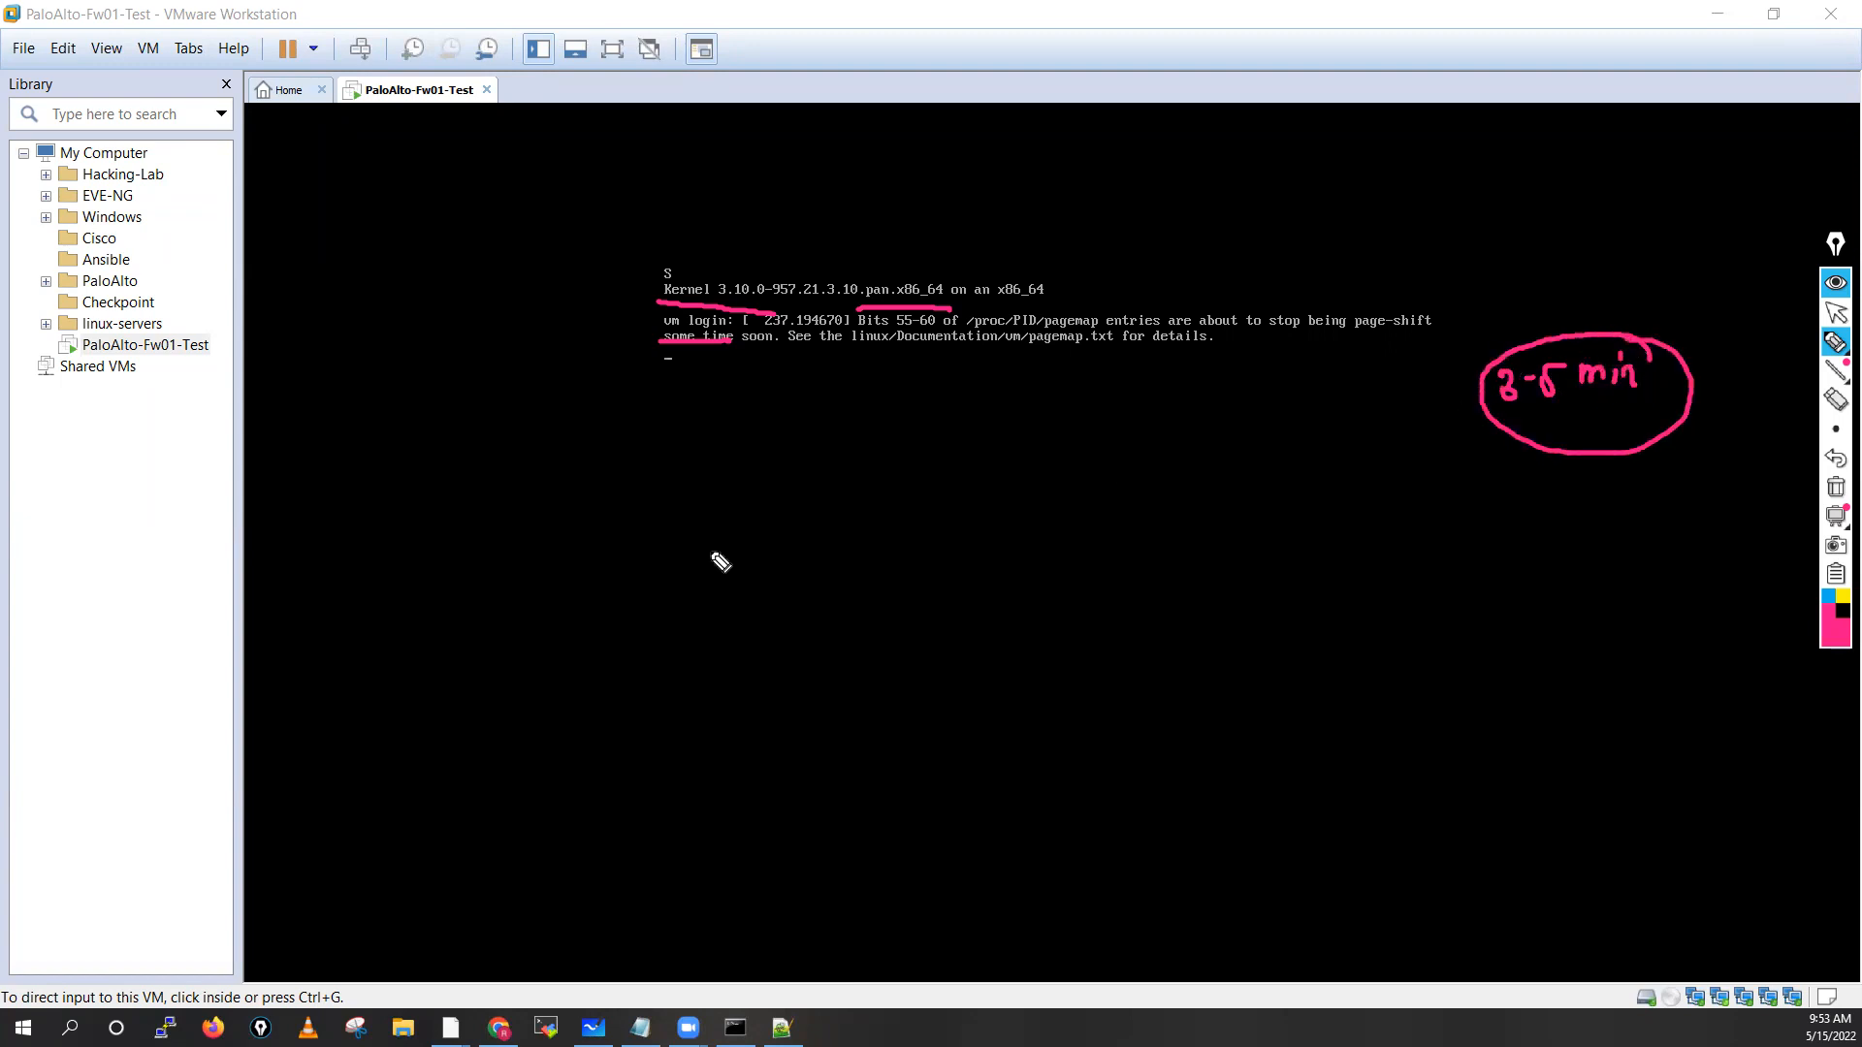
{"action": "left_click", "coordinate": [1836, 487]}
{"action": "left_click", "coordinate": [1836, 313]}
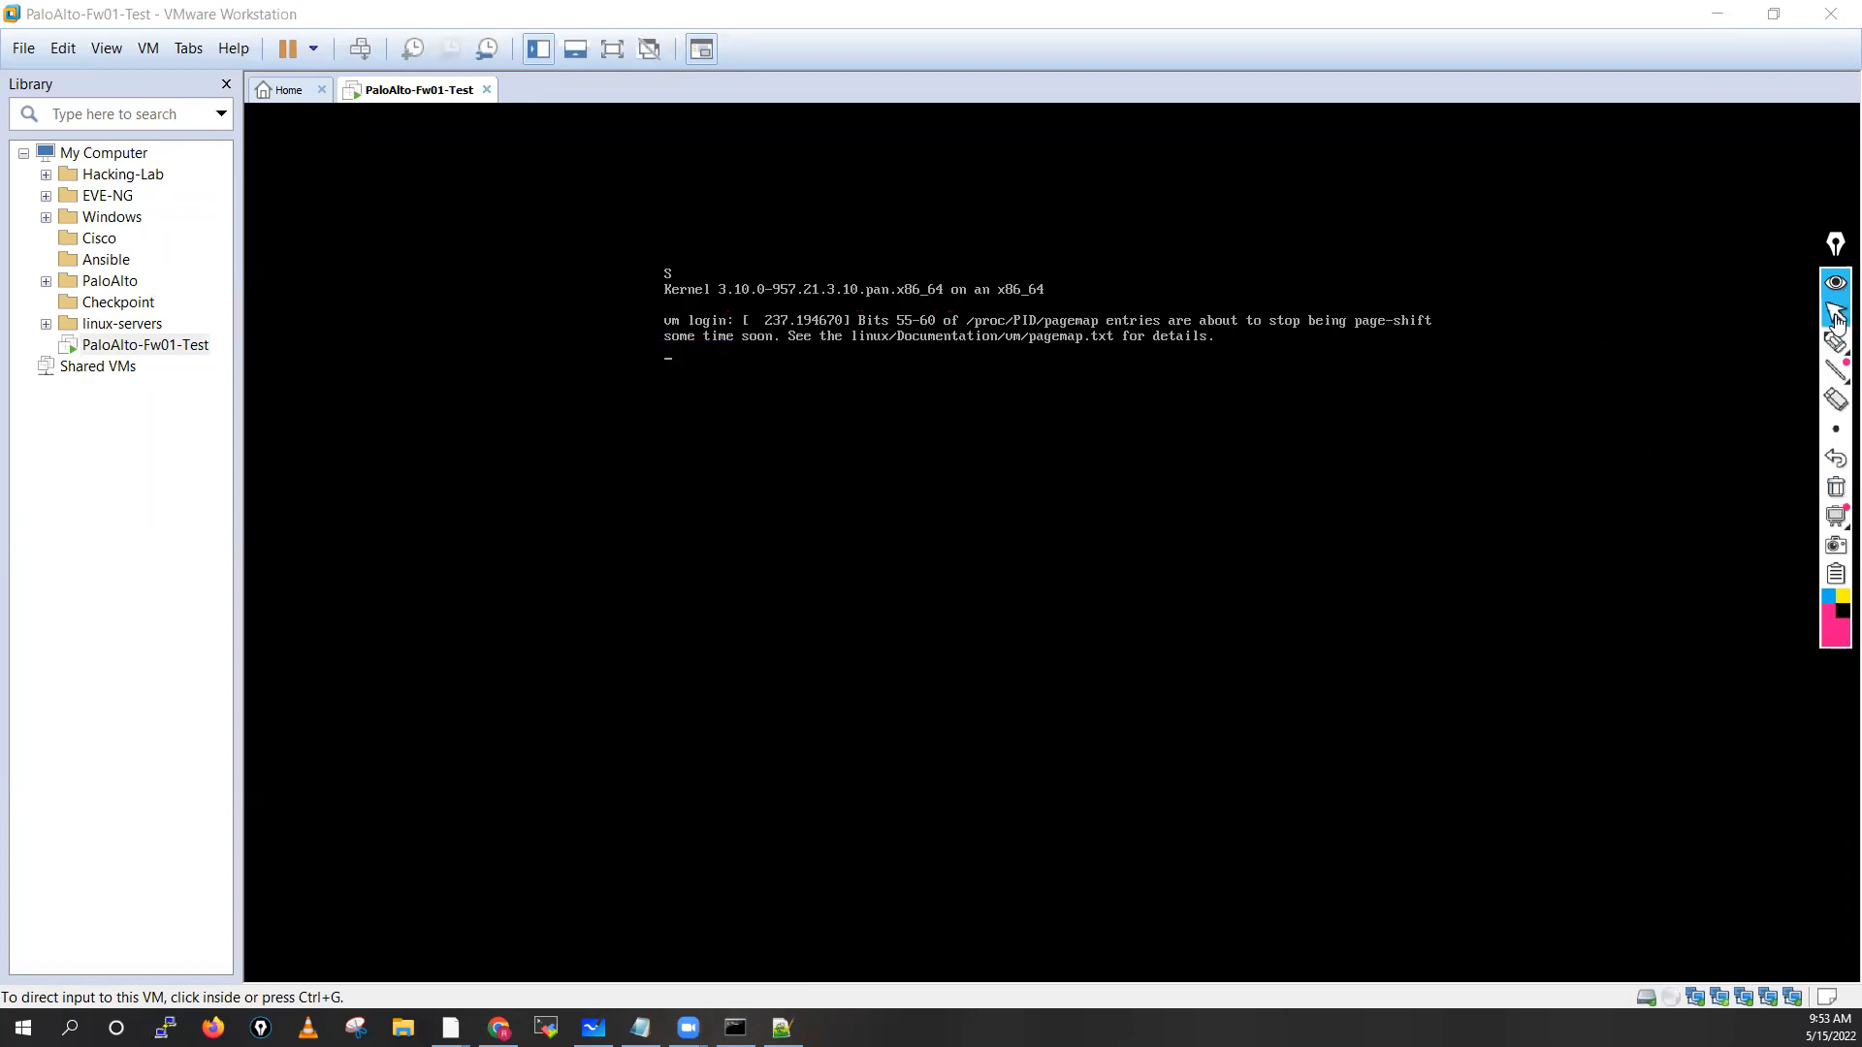
Attempt an admin login at the console, which returns Login incorrect
{"action": "left_click", "coordinate": [1164, 485]}
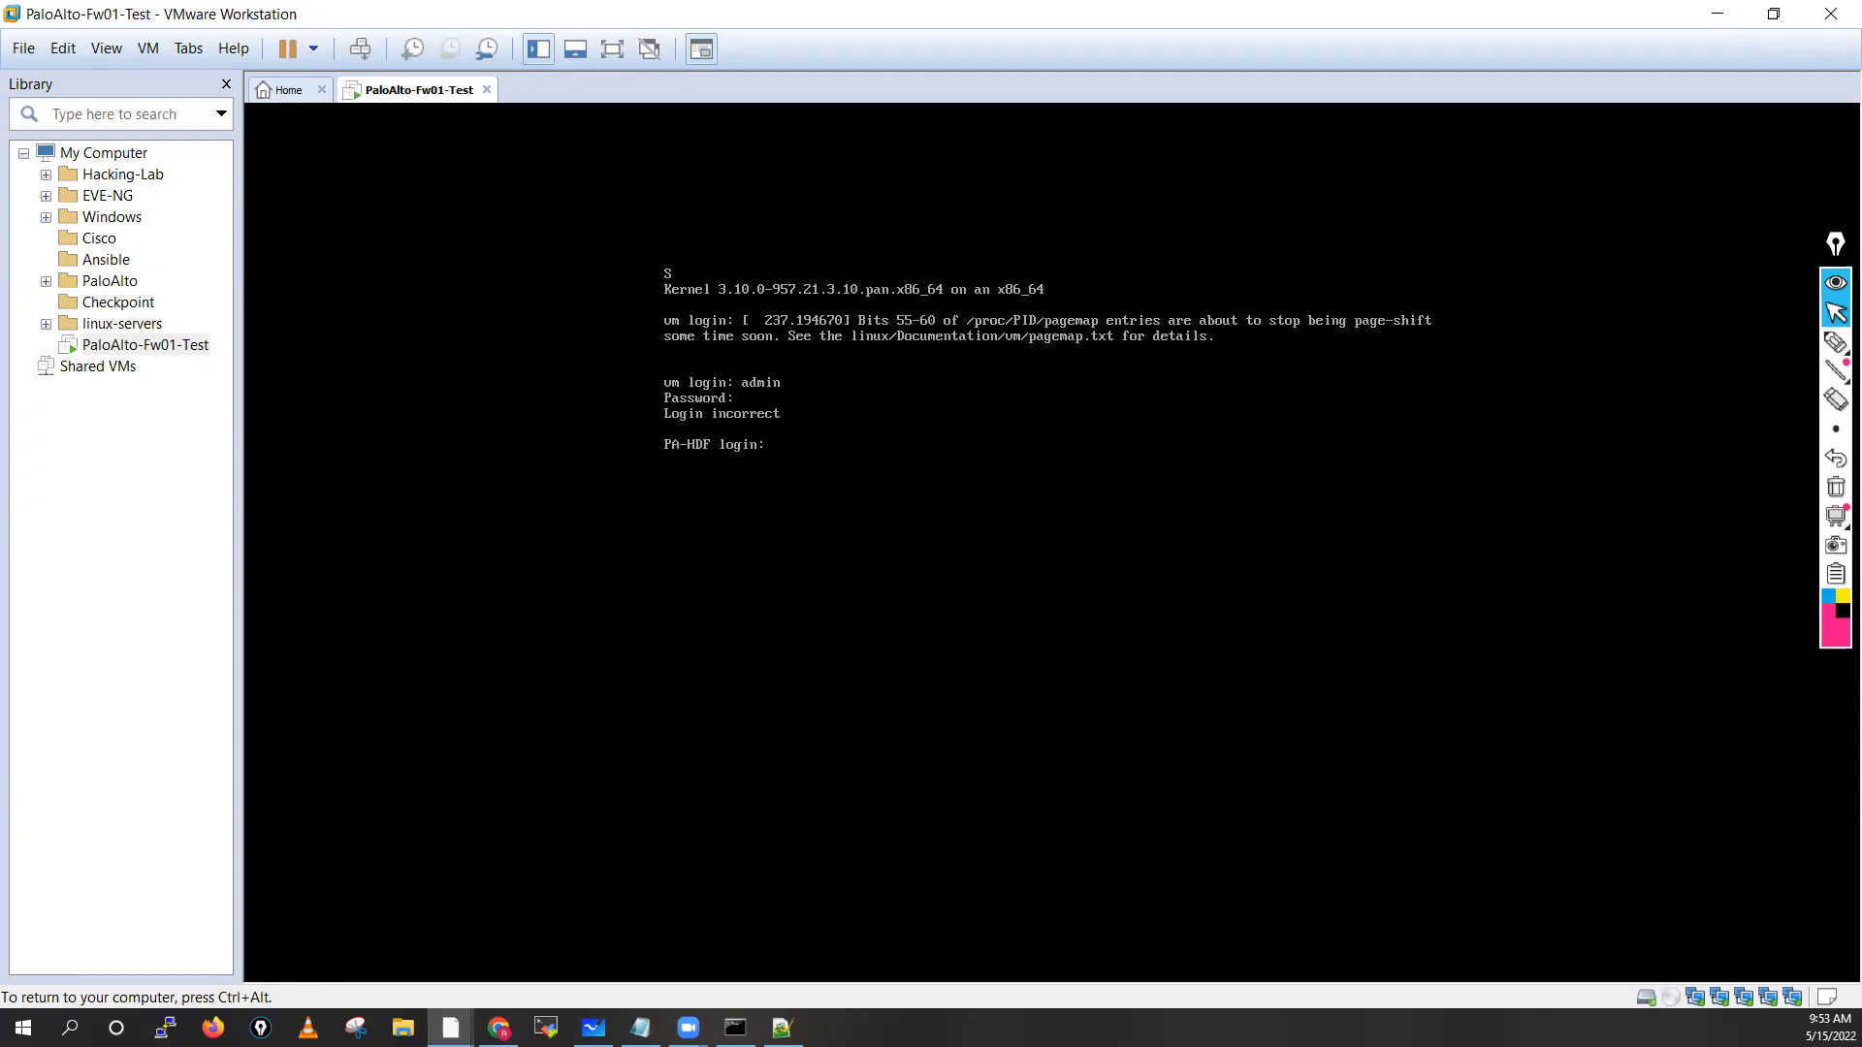
{"action": "key", "text": "ctrl+alt"}
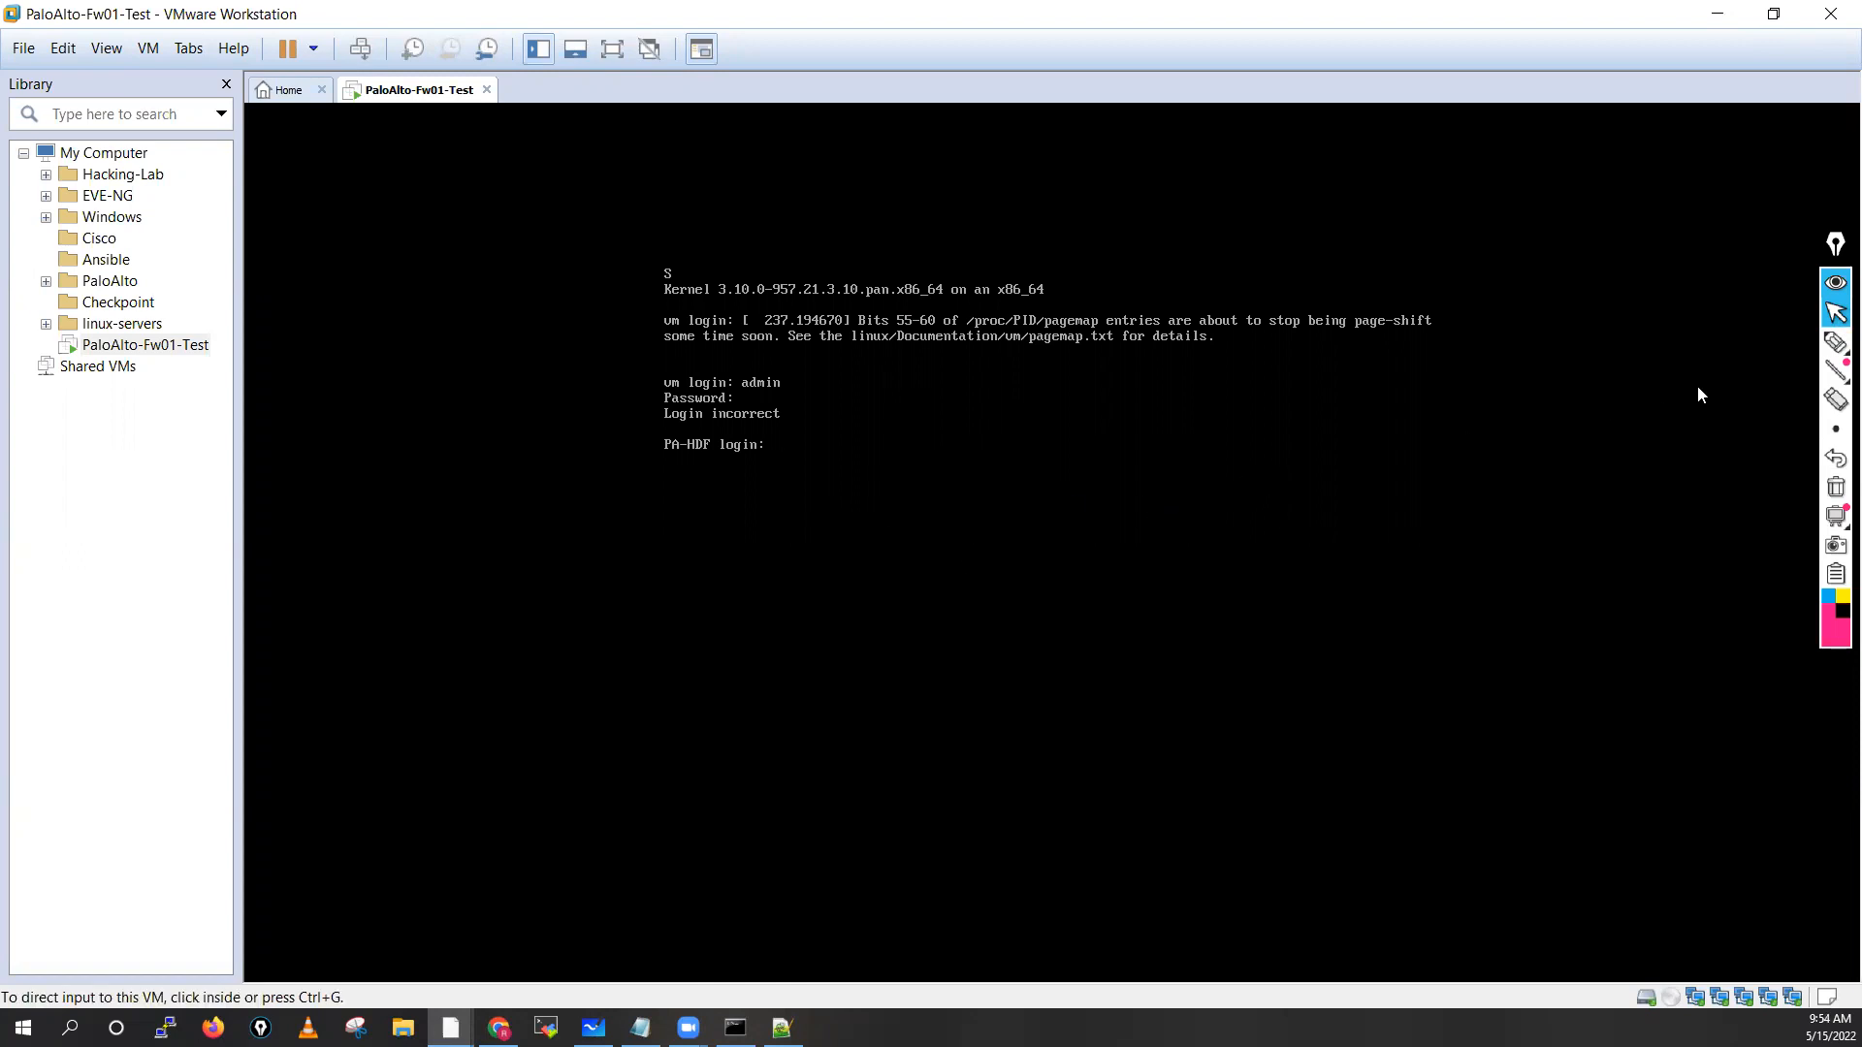
{"action": "left_click", "coordinate": [1744, 342]}
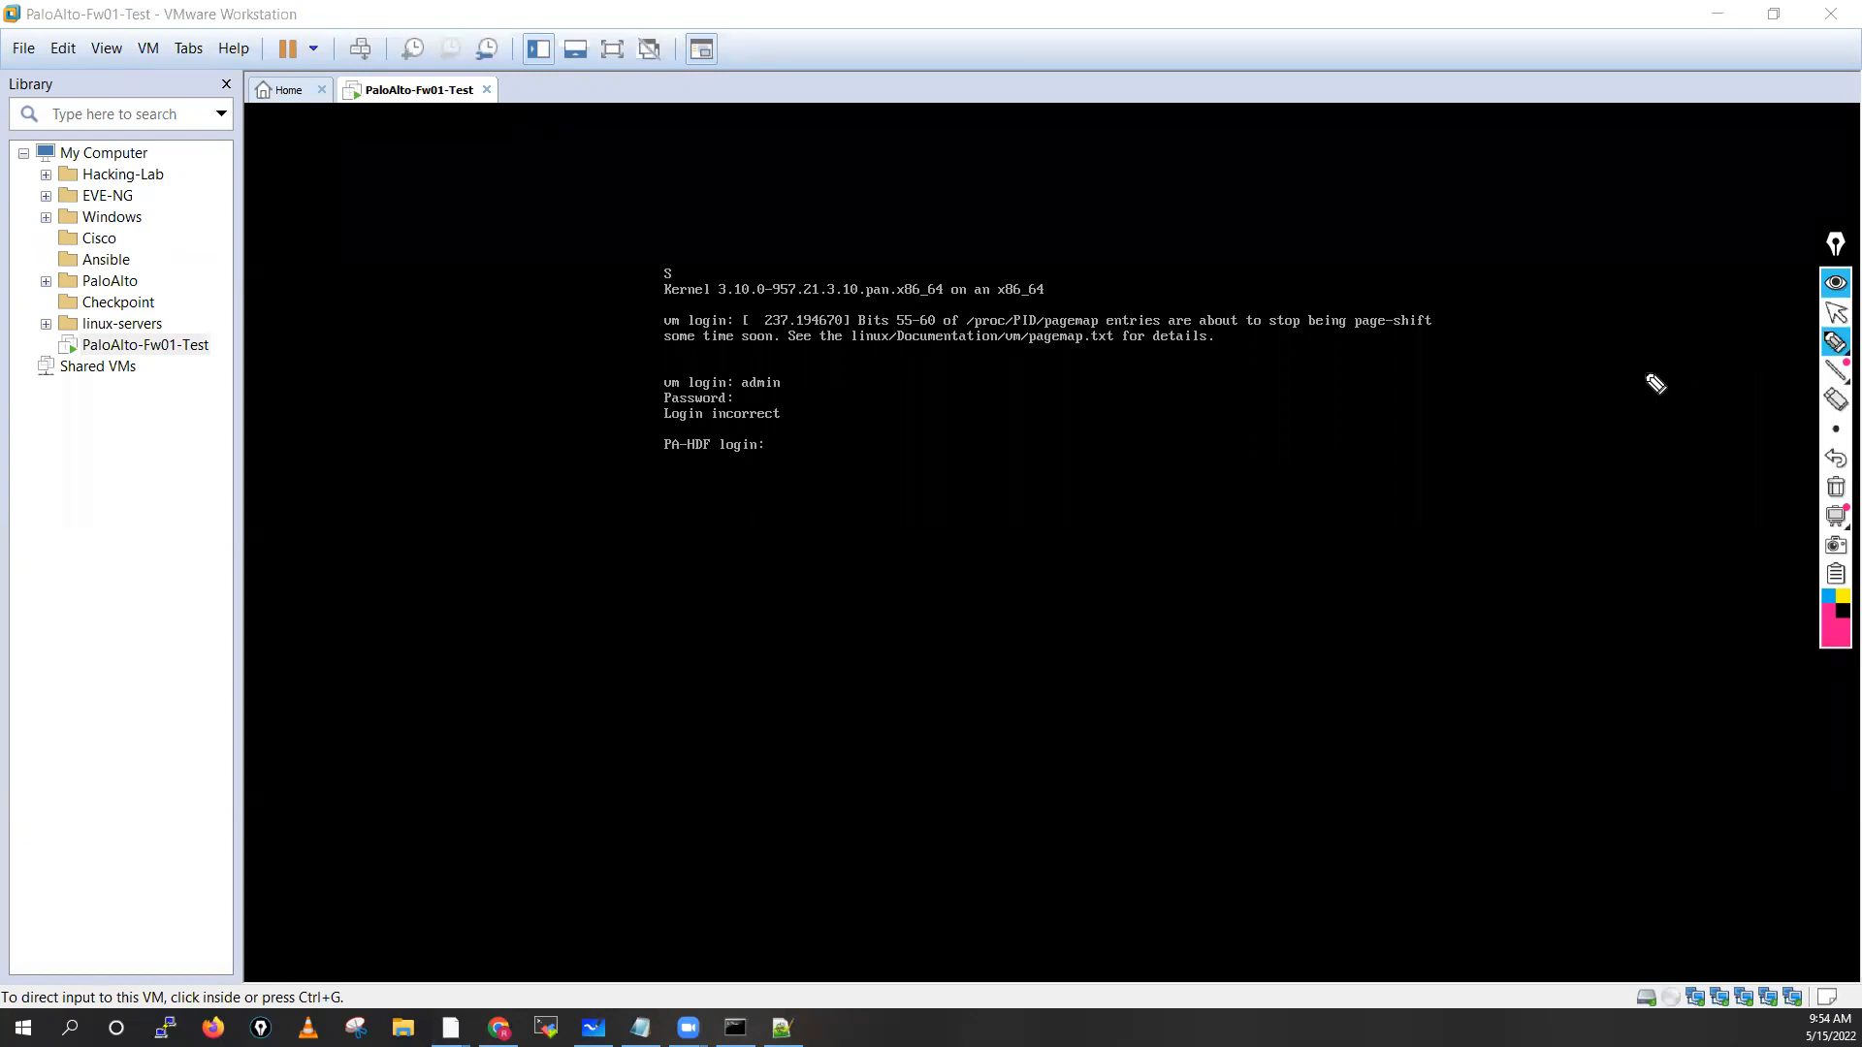
Circle the PA-HDF login prompt and write numbered notes 1 BSD Linux and 2 PAN software
{"action": "mouse_move", "coordinate": [733, 424]}
{"action": "left_mouse_down"}
{"action": "mouse_move", "coordinate": [647, 437]}
{"action": "mouse_move", "coordinate": [734, 498]}
{"action": "mouse_move", "coordinate": [725, 440]}
{"action": "left_mouse_up"}
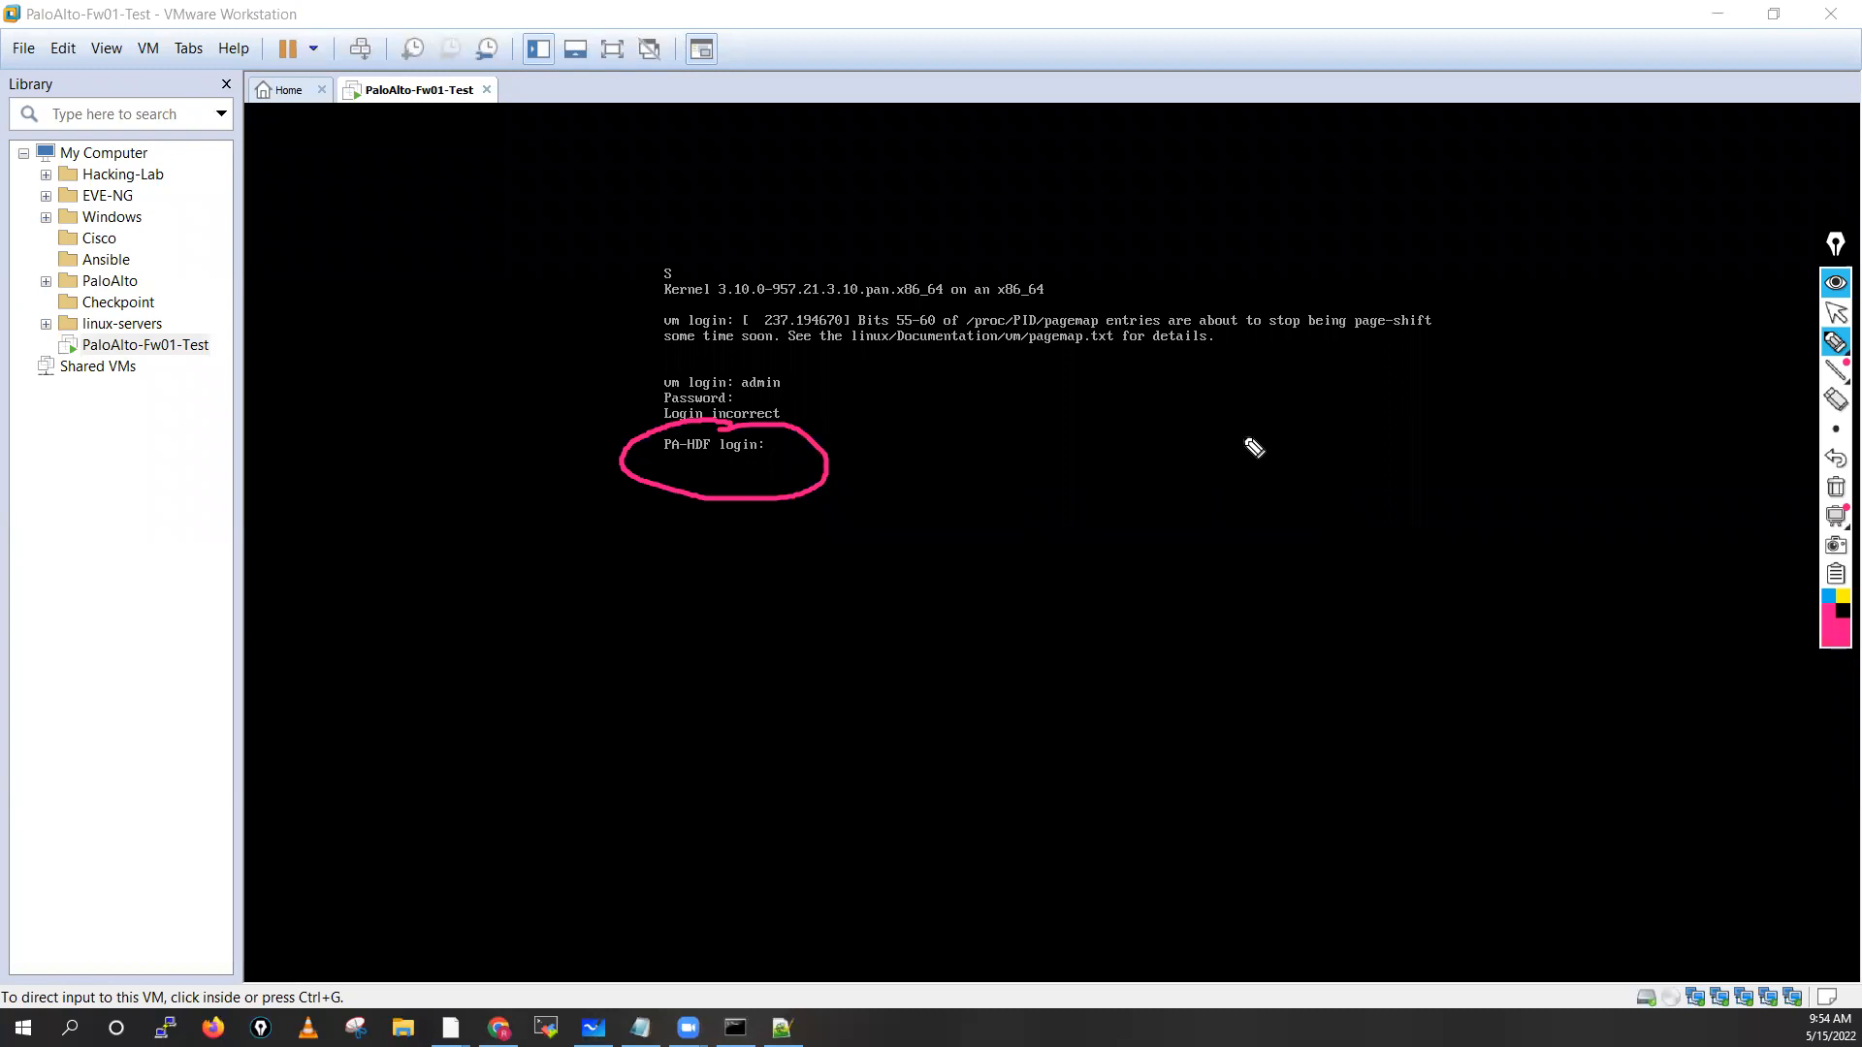
{"action": "mouse_move", "coordinate": [1219, 404]}
{"action": "left_mouse_down"}
{"action": "mouse_move", "coordinate": [1219, 438]}
{"action": "mouse_move", "coordinate": [1243, 436]}
{"action": "mouse_move", "coordinate": [1244, 395]}
{"action": "mouse_move", "coordinate": [1322, 433]}
{"action": "mouse_move", "coordinate": [1322, 416]}
{"action": "mouse_move", "coordinate": [1381, 421]}
{"action": "mouse_move", "coordinate": [1375, 437]}
{"action": "mouse_move", "coordinate": [1450, 423]}
{"action": "left_mouse_up"}
{"action": "mouse_move", "coordinate": [1458, 424]}
{"action": "left_mouse_down"}
{"action": "mouse_move", "coordinate": [1467, 407]}
{"action": "mouse_move", "coordinate": [1522, 411]}
{"action": "mouse_move", "coordinate": [1521, 427]}
{"action": "left_mouse_up"}
{"action": "mouse_move", "coordinate": [1204, 490]}
{"action": "left_mouse_down"}
{"action": "mouse_move", "coordinate": [1238, 532]}
{"action": "mouse_move", "coordinate": [1224, 464]}
{"action": "mouse_move", "coordinate": [1329, 524]}
{"action": "left_mouse_up"}
{"action": "mouse_move", "coordinate": [1327, 485]}
{"action": "left_mouse_down"}
{"action": "mouse_move", "coordinate": [1367, 523]}
{"action": "mouse_move", "coordinate": [1393, 488]}
{"action": "mouse_move", "coordinate": [1484, 527]}
{"action": "mouse_move", "coordinate": [1591, 496]}
{"action": "left_mouse_up"}
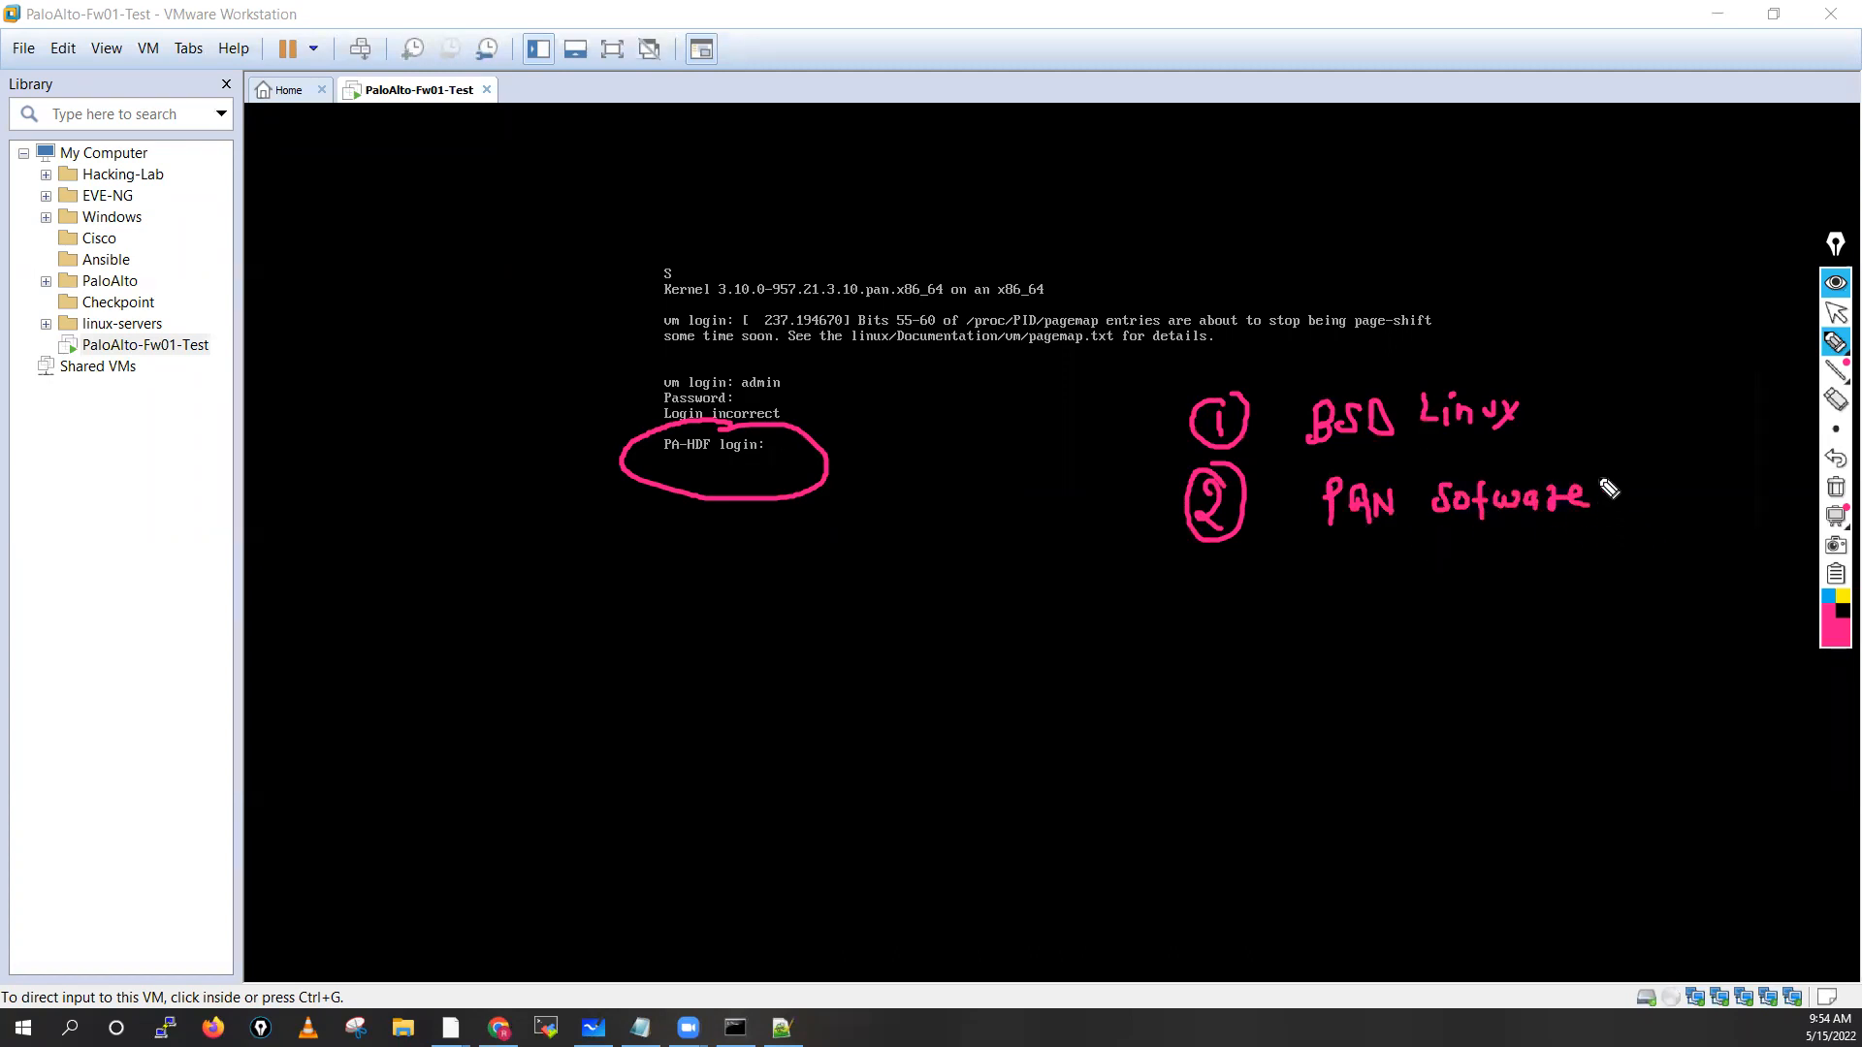
{"action": "mouse_move", "coordinate": [1595, 492]}
{"action": "left_mouse_down"}
{"action": "mouse_move", "coordinate": [1626, 449]}
{"action": "mouse_move", "coordinate": [1558, 425]}
{"action": "mouse_move", "coordinate": [1611, 448]}
{"action": "left_mouse_up"}
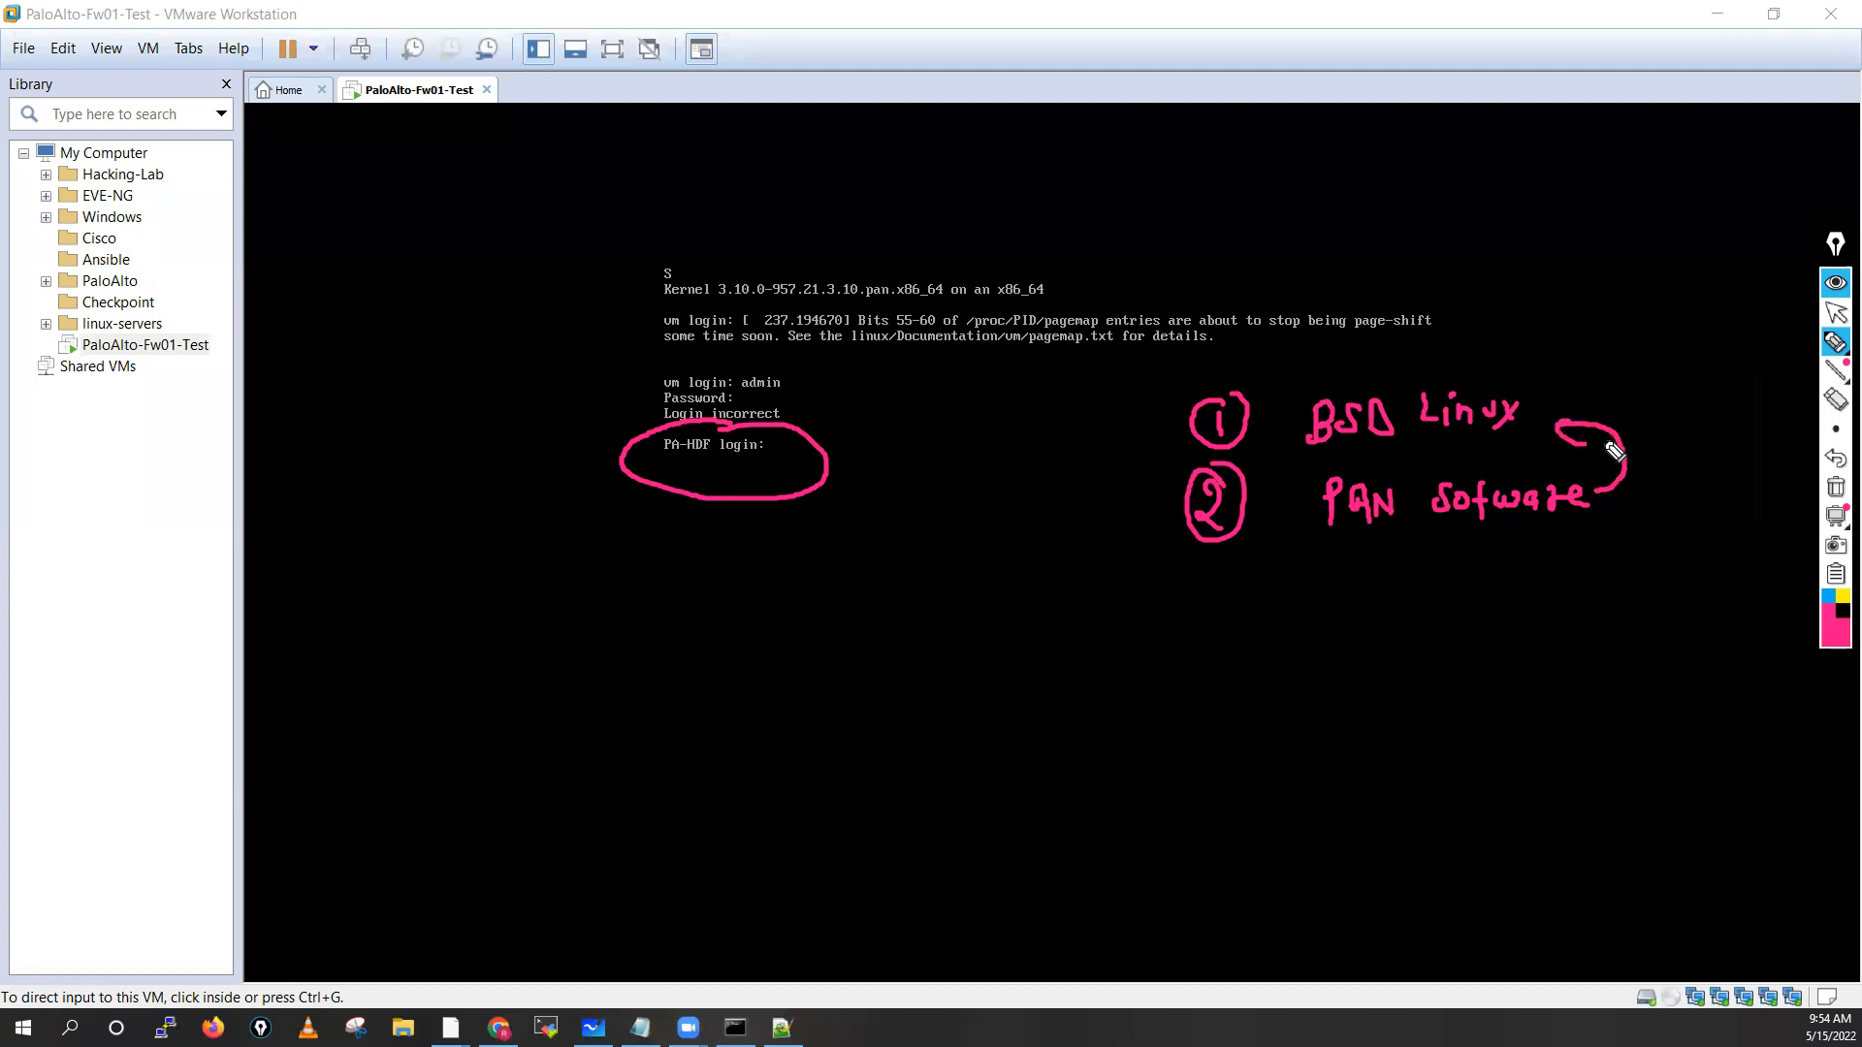
Add note 3 reading 'Daemons/process' below the list
{"action": "mouse_move", "coordinate": [1200, 602]}
{"action": "left_mouse_down"}
{"action": "mouse_move", "coordinate": [1216, 621]}
{"action": "mouse_move", "coordinate": [1180, 618]}
{"action": "mouse_move", "coordinate": [1204, 593]}
{"action": "left_mouse_up"}
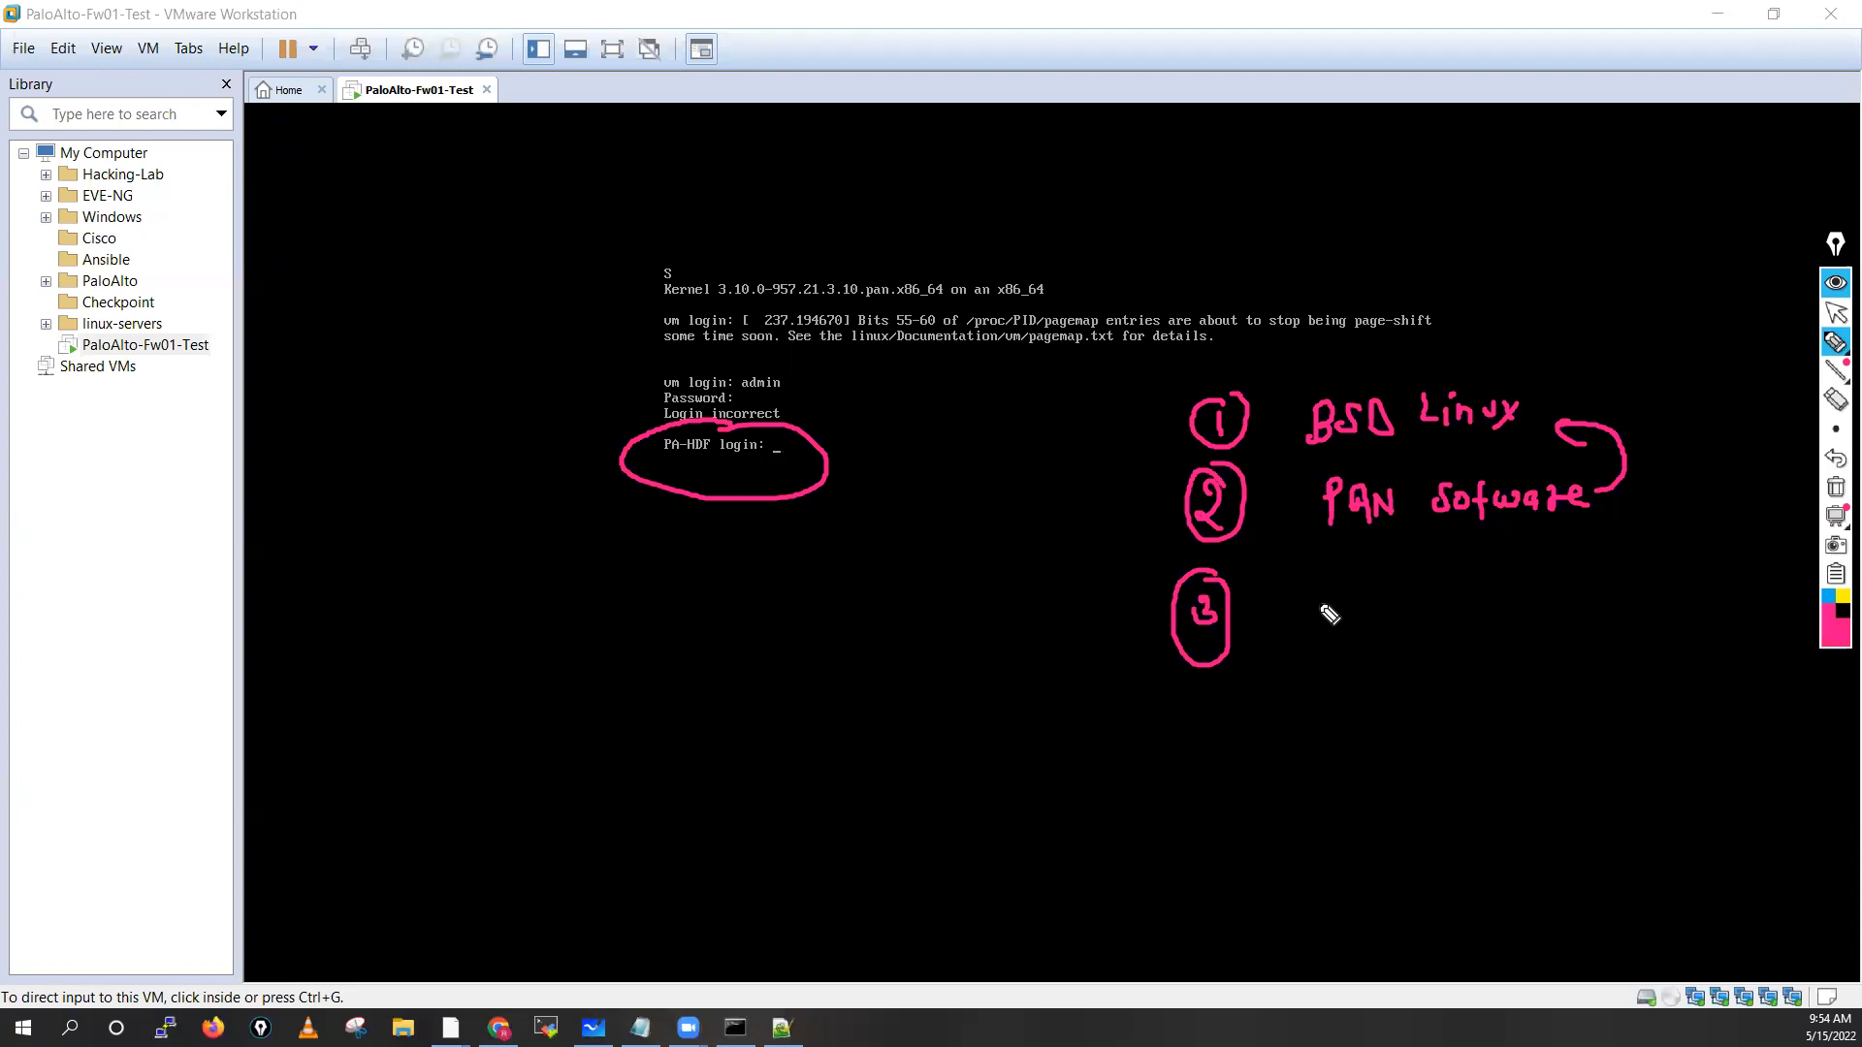
{"action": "mouse_move", "coordinate": [1316, 585]}
{"action": "left_mouse_down"}
{"action": "mouse_move", "coordinate": [1367, 621]}
{"action": "mouse_move", "coordinate": [1502, 609]}
{"action": "mouse_move", "coordinate": [1519, 638]}
{"action": "left_mouse_up"}
{"action": "mouse_move", "coordinate": [1569, 576]}
{"action": "left_mouse_down"}
{"action": "mouse_move", "coordinate": [1569, 625]}
{"action": "mouse_move", "coordinate": [1621, 588]}
{"action": "left_mouse_up"}
{"action": "left_click", "coordinate": [1642, 579]}
{"action": "left_click_drag", "start_coordinate": [1680, 591], "coordinate": [1718, 591]}
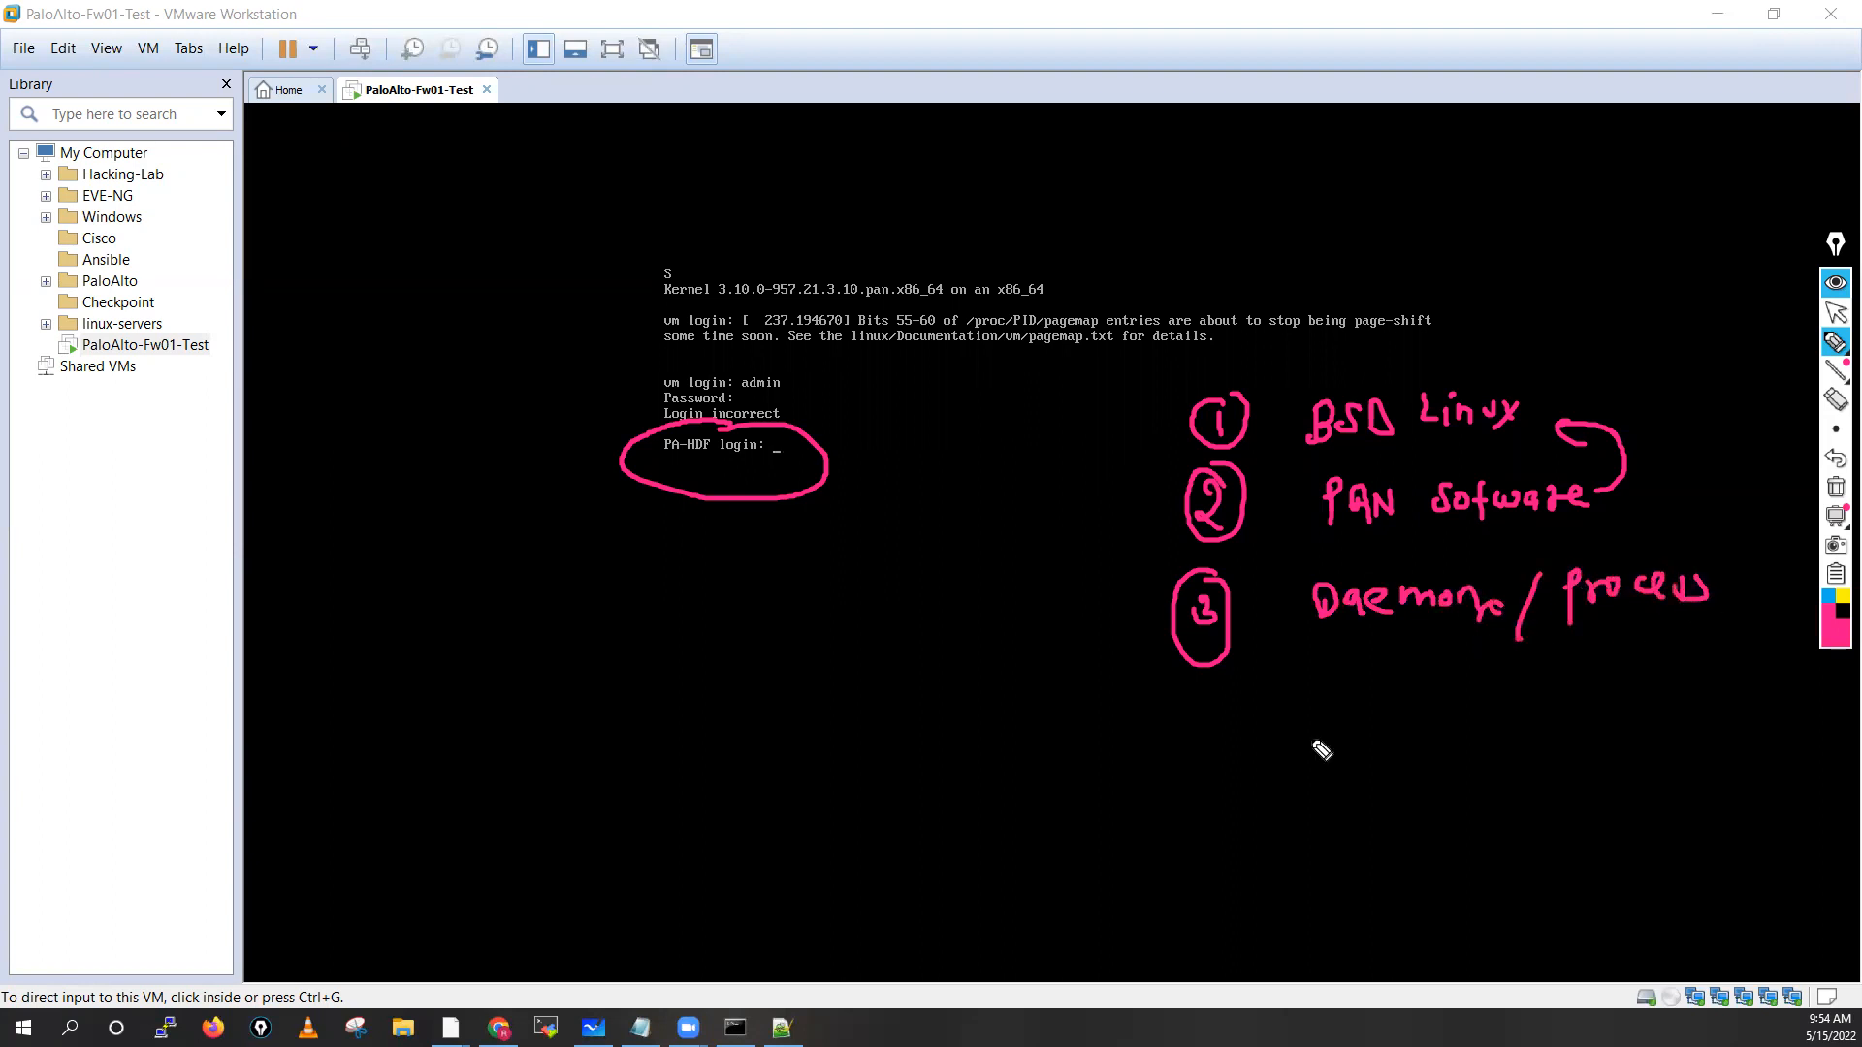
Draw arrows labelled ssh and Web at the console's lower left, with a double arrow after ssh
{"action": "mouse_move", "coordinate": [288, 705]}
{"action": "left_mouse_down"}
{"action": "mouse_move", "coordinate": [332, 705]}
{"action": "mouse_move", "coordinate": [321, 717]}
{"action": "left_mouse_up"}
{"action": "mouse_move", "coordinate": [433, 690]}
{"action": "left_mouse_down"}
{"action": "mouse_move", "coordinate": [404, 722]}
{"action": "mouse_move", "coordinate": [459, 720]}
{"action": "left_mouse_up"}
{"action": "left_click_drag", "start_coordinate": [291, 763], "coordinate": [341, 763]}
{"action": "mouse_move", "coordinate": [332, 748]}
{"action": "left_mouse_down"}
{"action": "mouse_move", "coordinate": [334, 777]}
{"action": "mouse_move", "coordinate": [459, 788]}
{"action": "mouse_move", "coordinate": [567, 766]}
{"action": "left_mouse_up"}
{"action": "mouse_move", "coordinate": [499, 692]}
{"action": "left_mouse_down"}
{"action": "mouse_move", "coordinate": [630, 708]}
{"action": "mouse_move", "coordinate": [690, 677]}
{"action": "mouse_move", "coordinate": [615, 715]}
{"action": "mouse_move", "coordinate": [606, 669]}
{"action": "mouse_move", "coordinate": [729, 685]}
{"action": "left_mouse_up"}
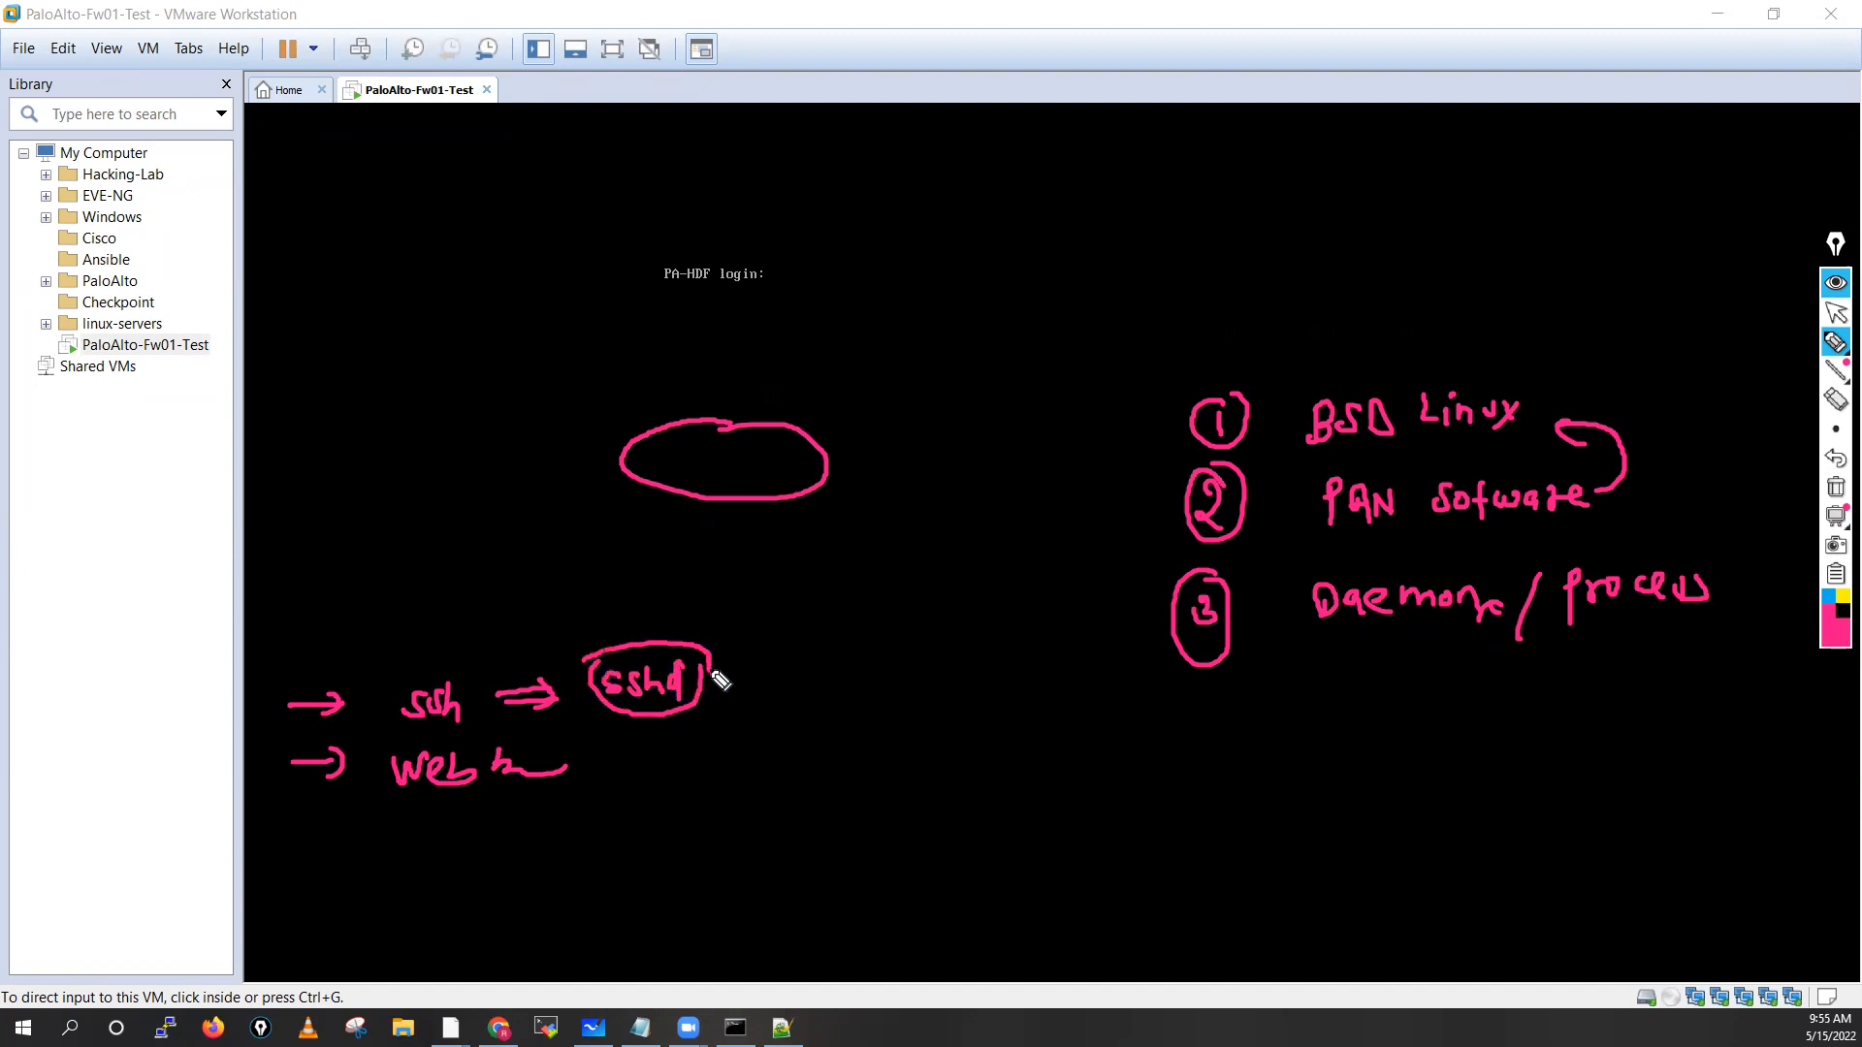
Sketch ssh leading to sshd and Authd, and Web branching to httpd
{"action": "mouse_move", "coordinate": [412, 665]}
{"action": "left_mouse_down"}
{"action": "mouse_move", "coordinate": [485, 650]}
{"action": "mouse_move", "coordinate": [463, 674]}
{"action": "left_mouse_up"}
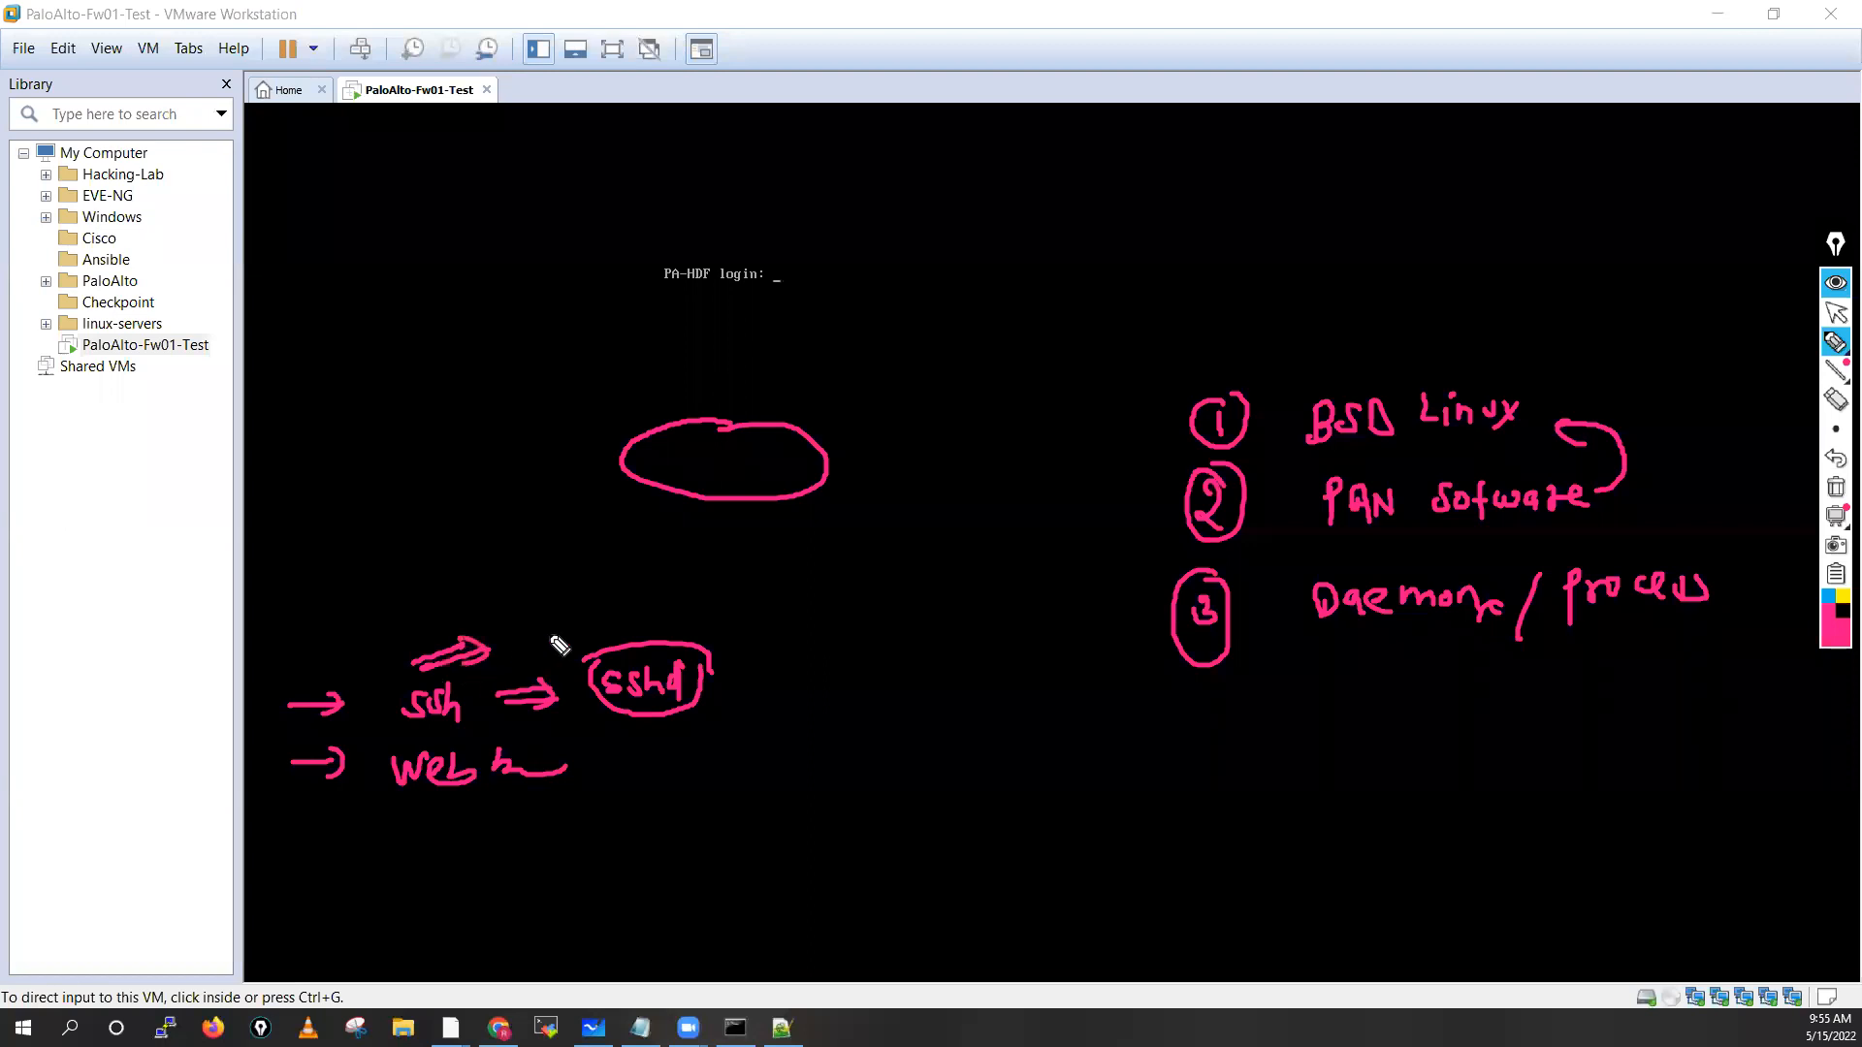
{"action": "mouse_move", "coordinate": [554, 631]}
{"action": "left_mouse_down"}
{"action": "mouse_move", "coordinate": [601, 608]}
{"action": "mouse_move", "coordinate": [609, 626]}
{"action": "mouse_move", "coordinate": [652, 621]}
{"action": "mouse_move", "coordinate": [655, 582]}
{"action": "mouse_move", "coordinate": [540, 601]}
{"action": "mouse_move", "coordinate": [669, 646]}
{"action": "mouse_move", "coordinate": [648, 560]}
{"action": "left_mouse_up"}
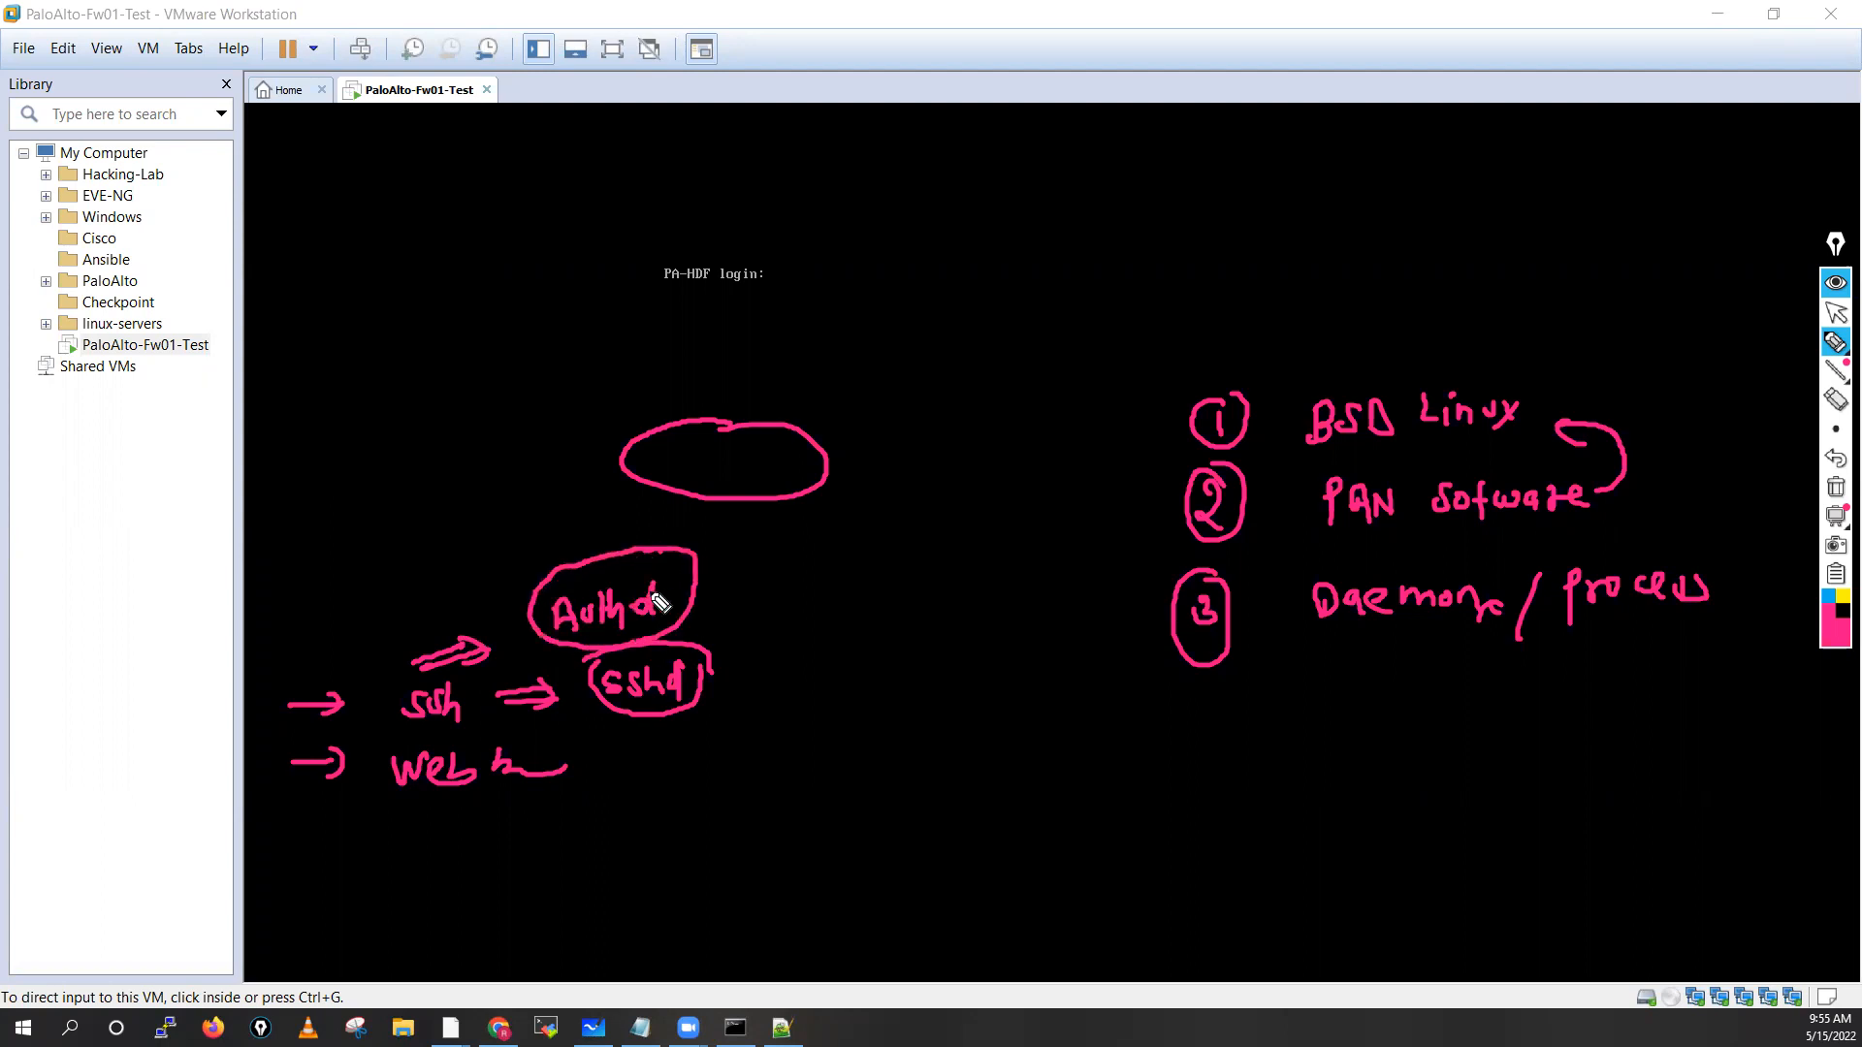
{"action": "left_click_drag", "start_coordinate": [701, 584], "coordinate": [747, 541]}
{"action": "mouse_move", "coordinate": [295, 457]}
{"action": "left_mouse_down"}
{"action": "mouse_move", "coordinate": [366, 453]}
{"action": "mouse_move", "coordinate": [374, 479]}
{"action": "left_mouse_up"}
{"action": "left_click_drag", "start_coordinate": [347, 443], "coordinate": [361, 490]}
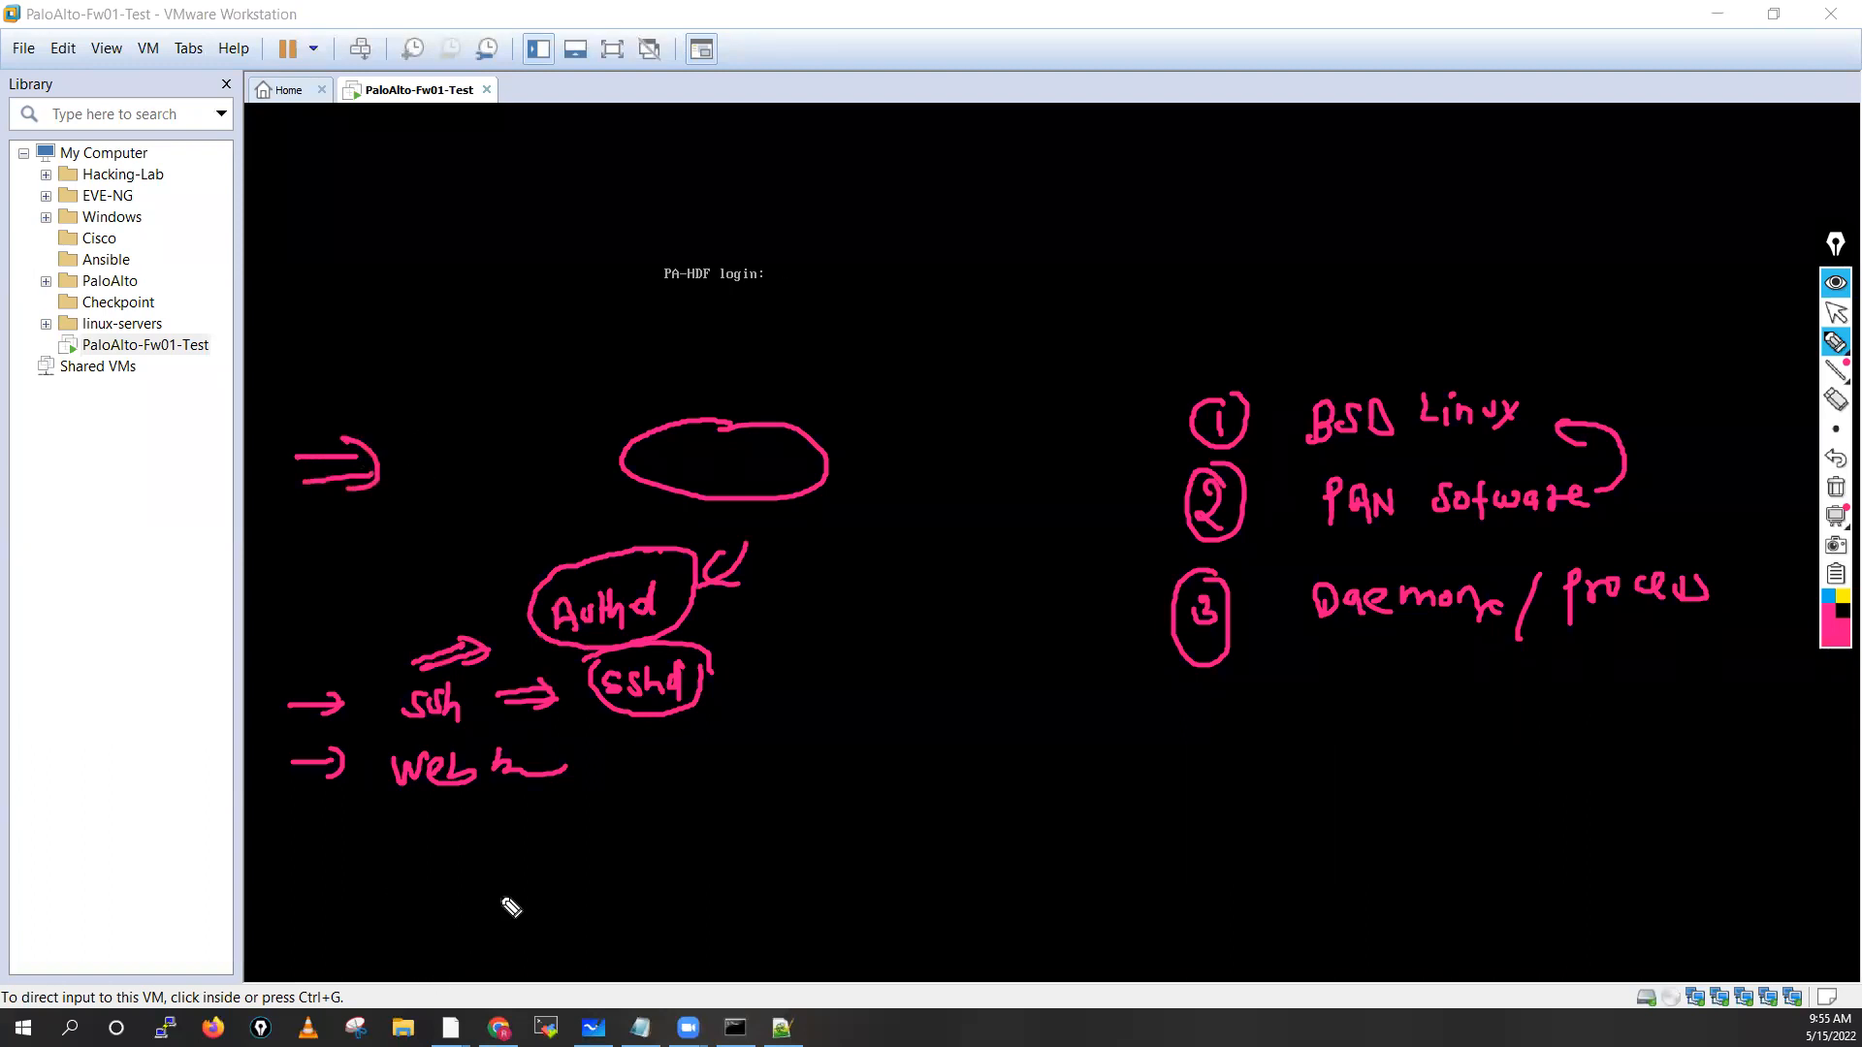
{"action": "mouse_move", "coordinate": [500, 798]}
{"action": "left_mouse_down"}
{"action": "mouse_move", "coordinate": [543, 834]}
{"action": "mouse_move", "coordinate": [685, 854]}
{"action": "left_mouse_up"}
{"action": "left_click_drag", "start_coordinate": [706, 830], "coordinate": [715, 851]}
{"action": "mouse_move", "coordinate": [583, 798]}
{"action": "left_mouse_down"}
{"action": "mouse_move", "coordinate": [618, 790]}
{"action": "mouse_move", "coordinate": [748, 877]}
{"action": "mouse_move", "coordinate": [596, 793]}
{"action": "left_mouse_up"}
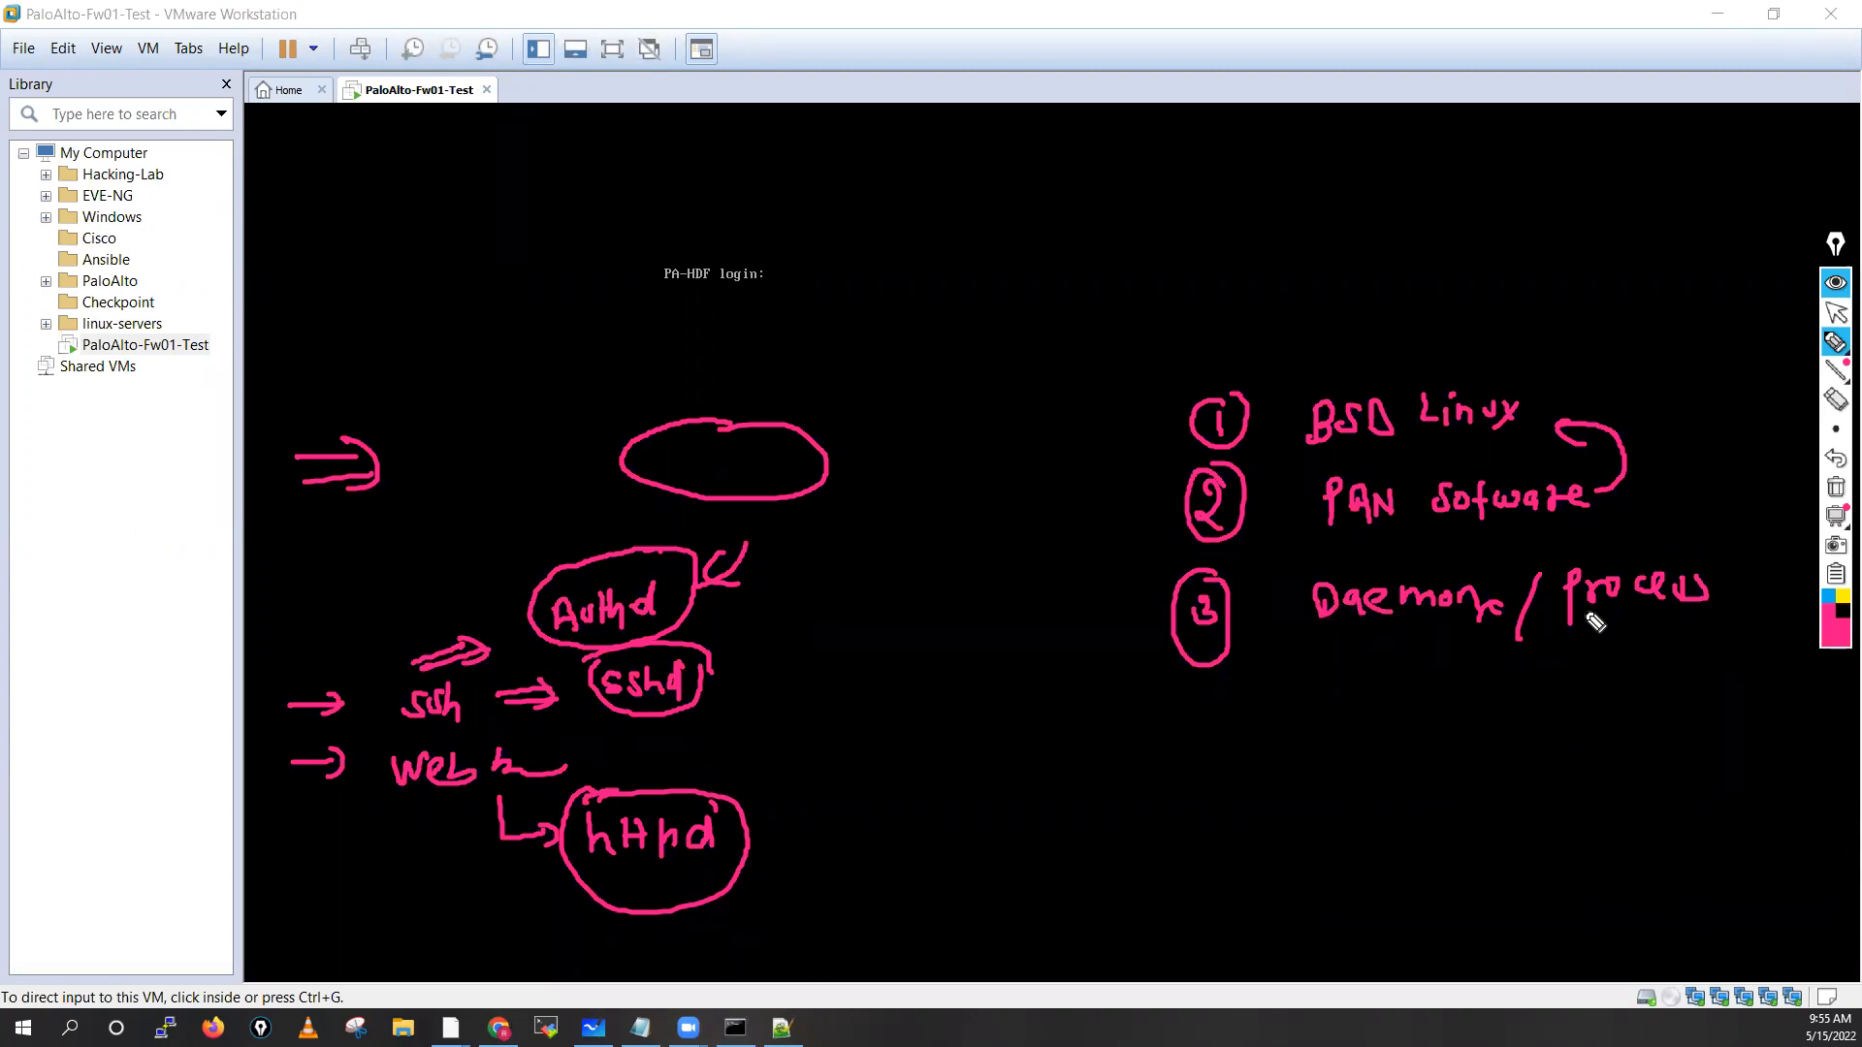
Add curved arrows up to Daemons and process, then wipe all ink and return to the pointer
{"action": "left_click_drag", "start_coordinate": [1323, 694], "coordinate": [1387, 628]}
{"action": "left_click", "coordinate": [1557, 724]}
{"action": "mouse_move", "coordinate": [1604, 672]}
{"action": "left_mouse_down"}
{"action": "mouse_move", "coordinate": [1618, 623]}
{"action": "mouse_move", "coordinate": [1627, 645]}
{"action": "left_mouse_up"}
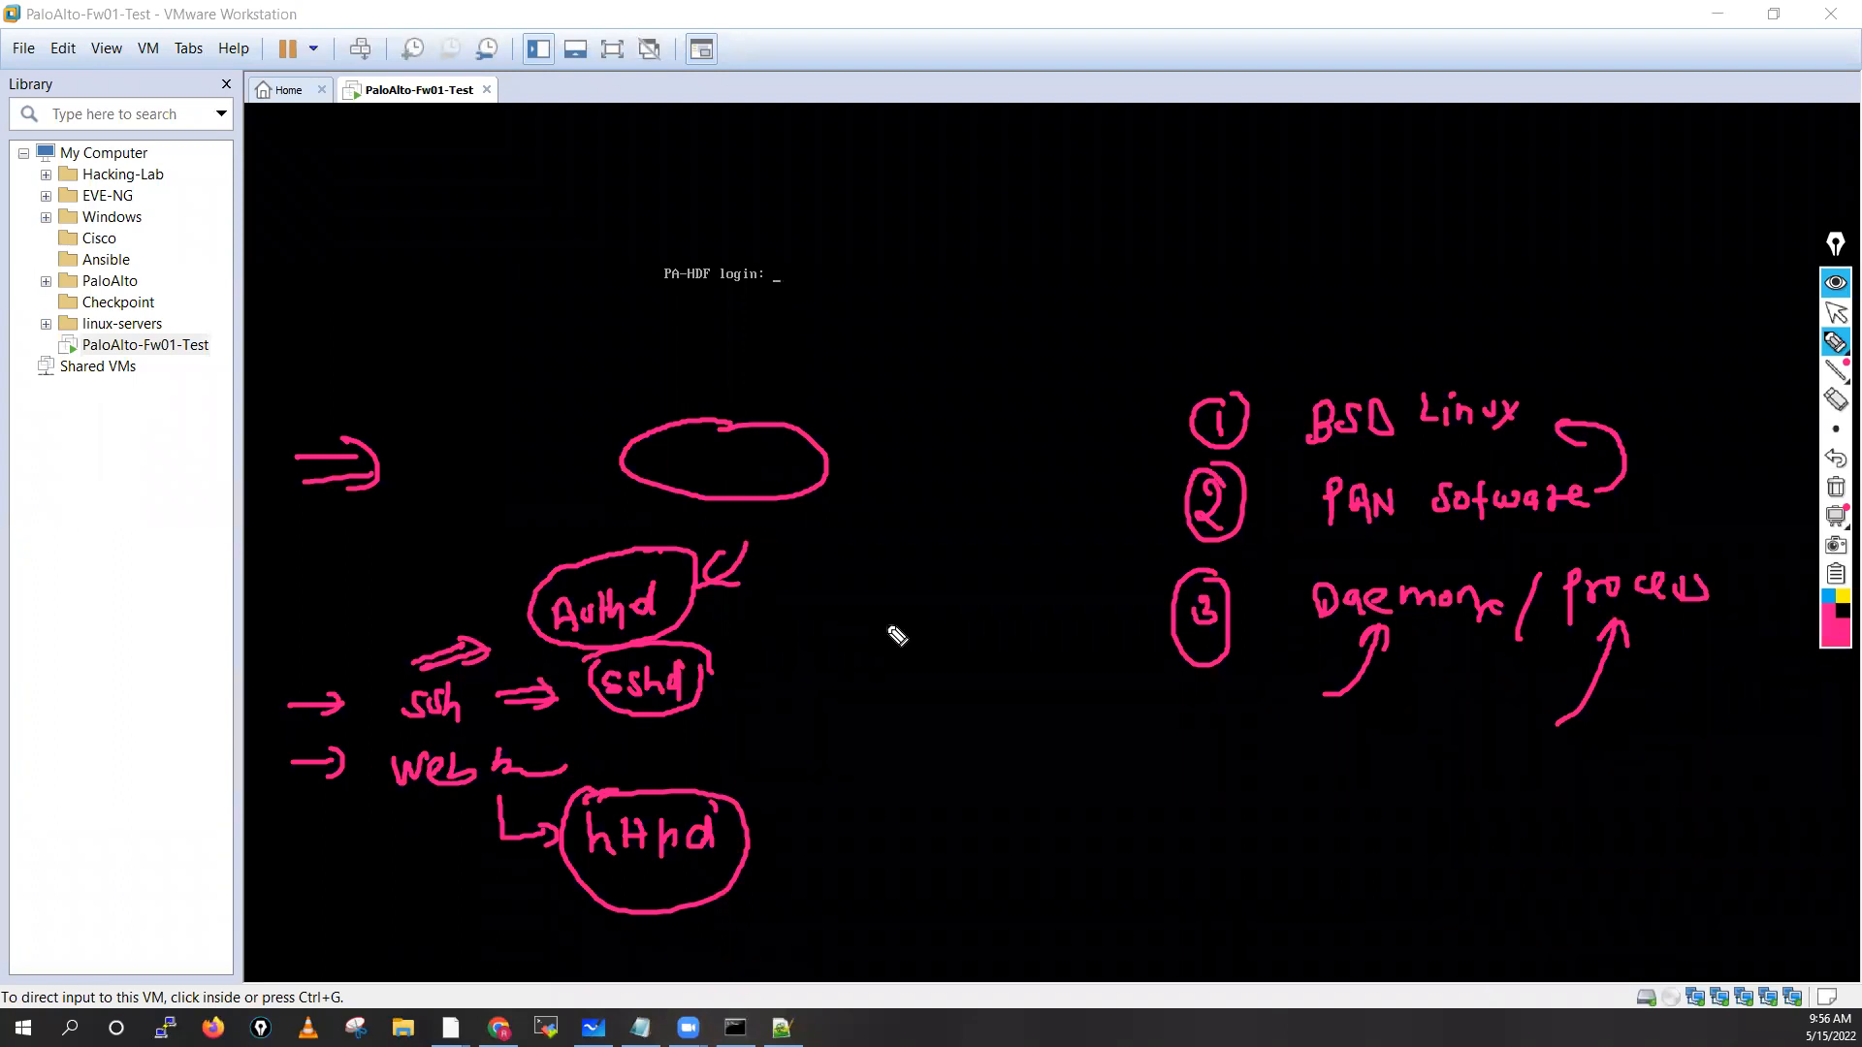
{"action": "left_click", "coordinate": [1836, 488]}
{"action": "left_click", "coordinate": [1836, 312]}
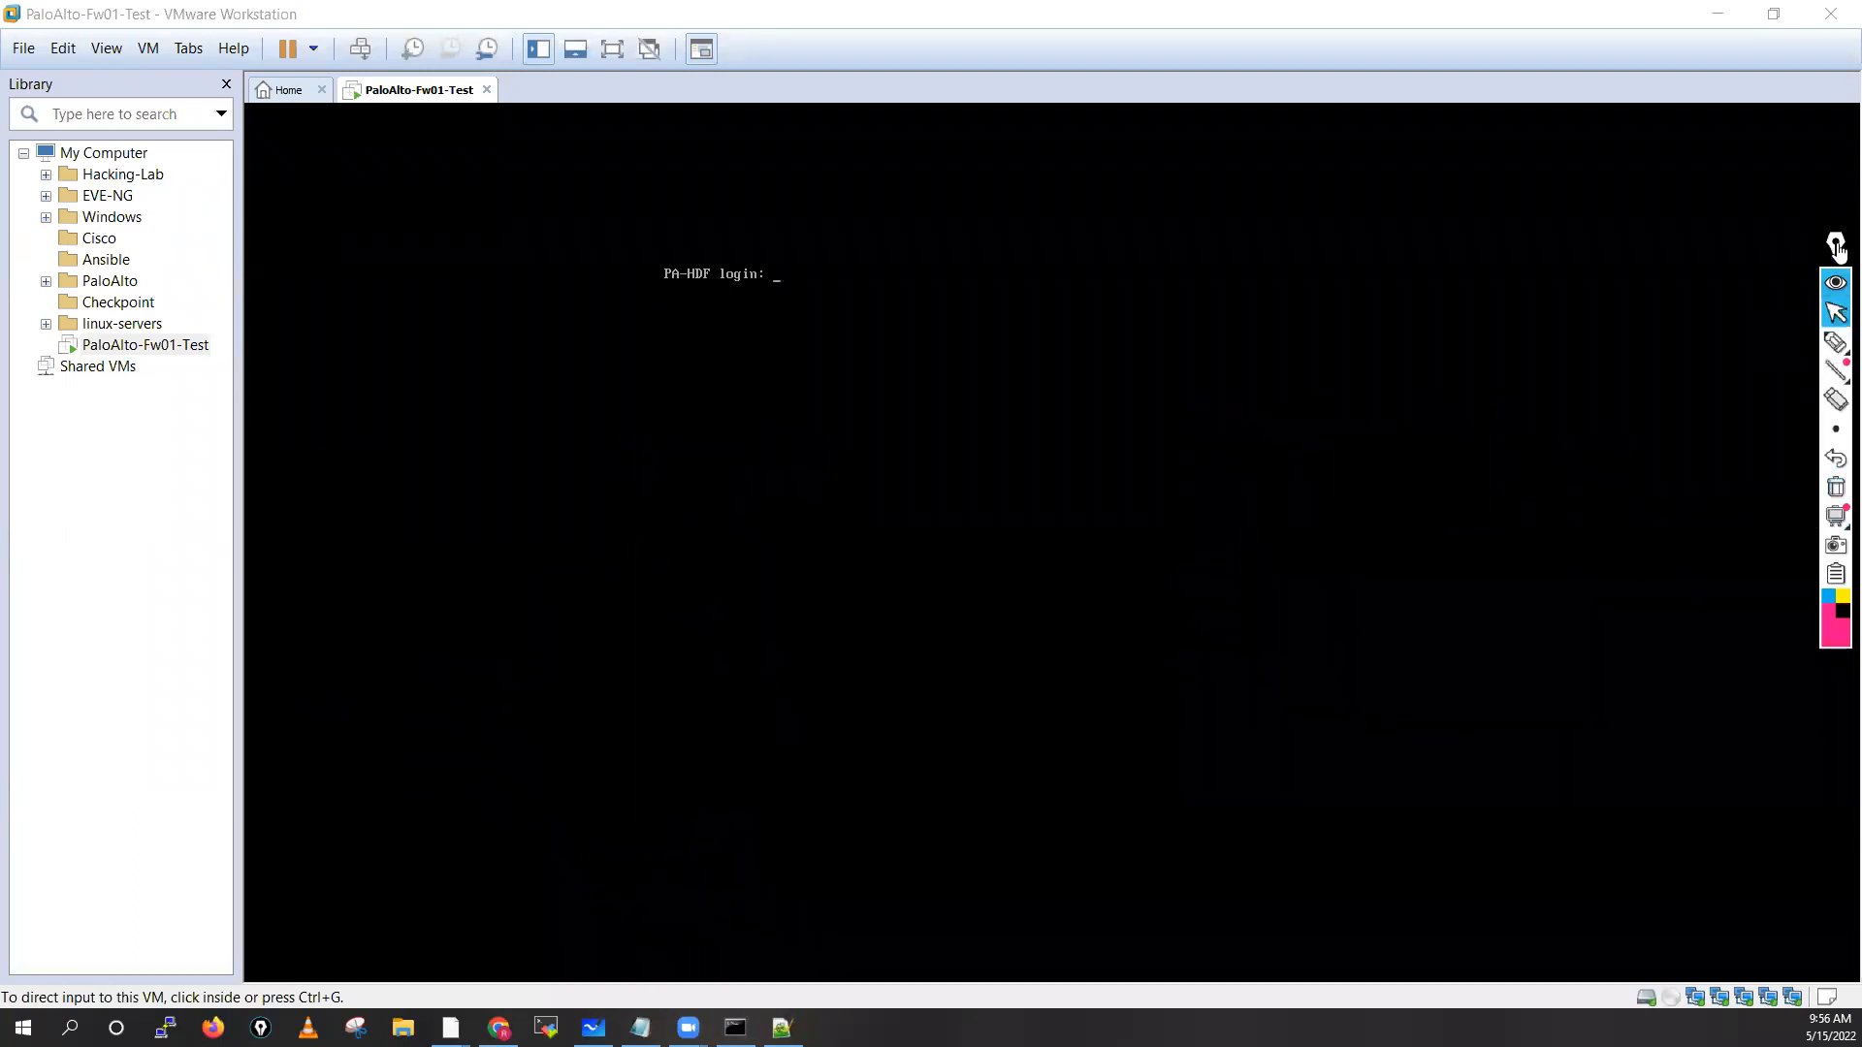
Log in as admin with the password at the console, which answers Login incorrect
{"action": "left_click_drag", "start_coordinate": [1838, 246], "coordinate": [1835, 227]}
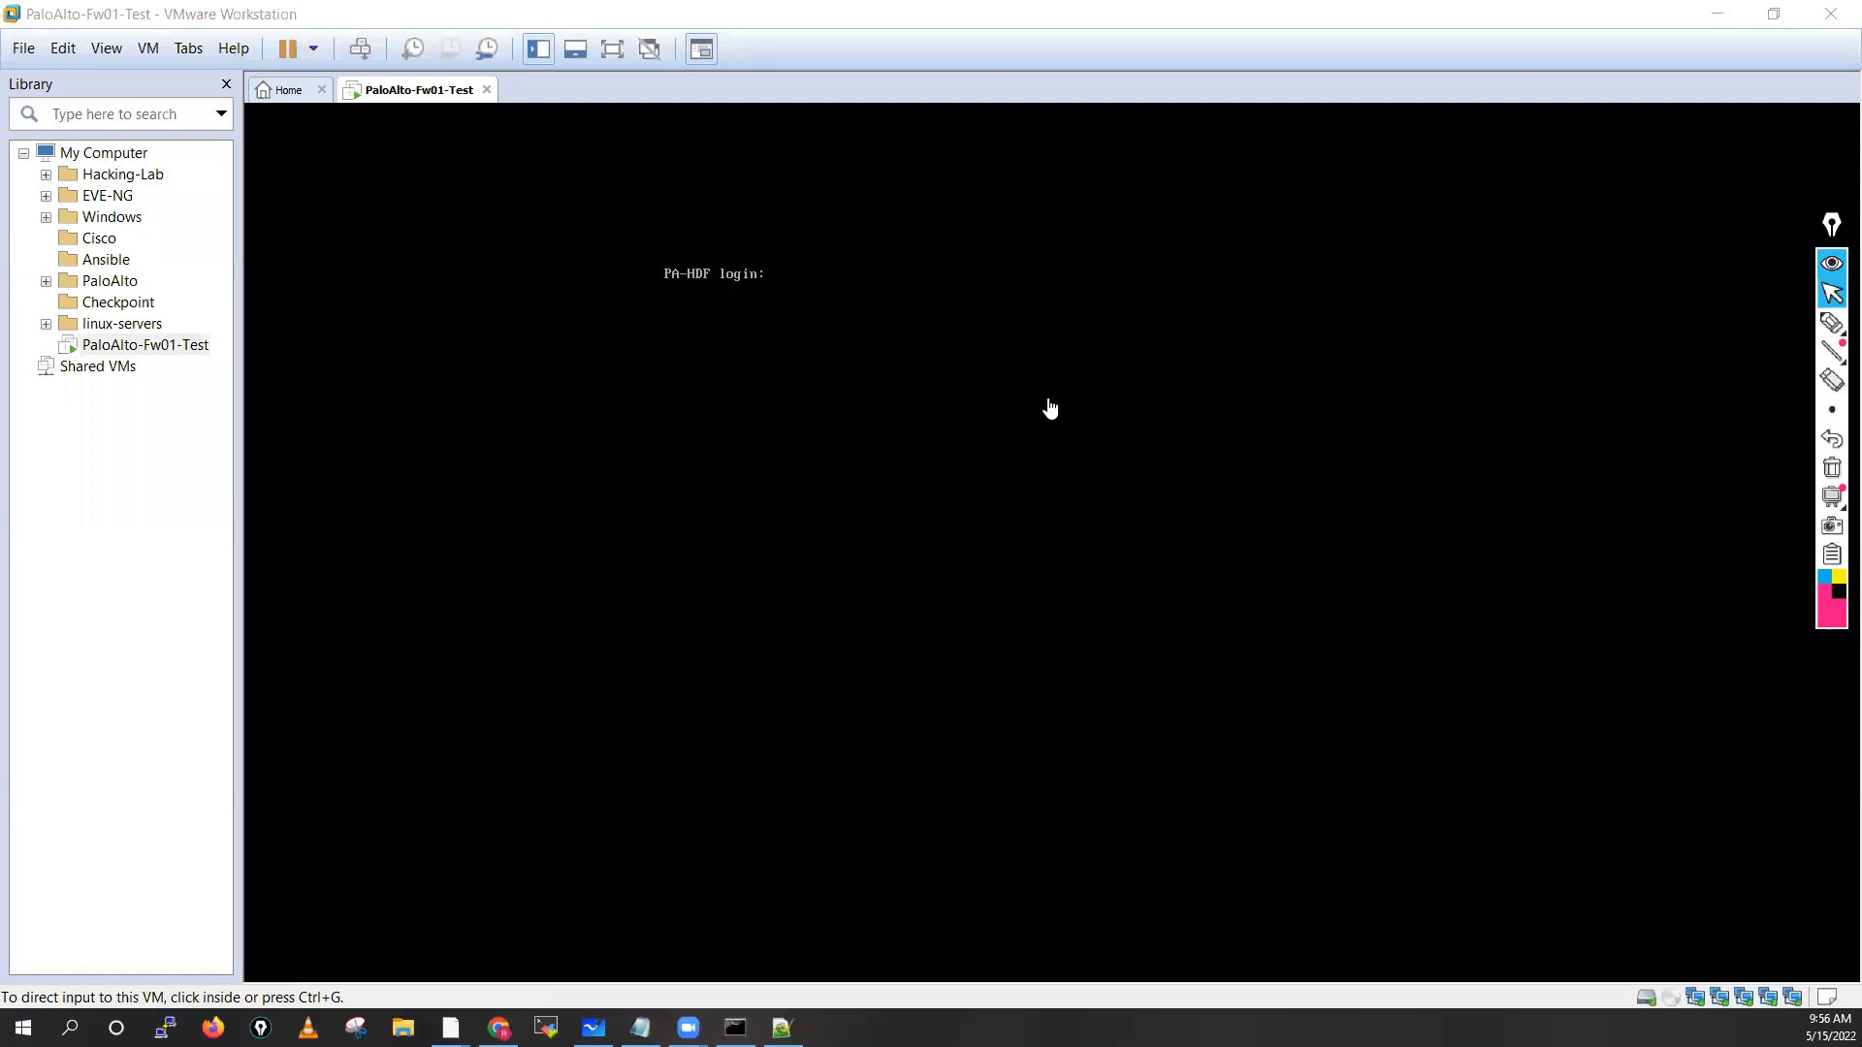
{"action": "left_click", "coordinate": [839, 333]}
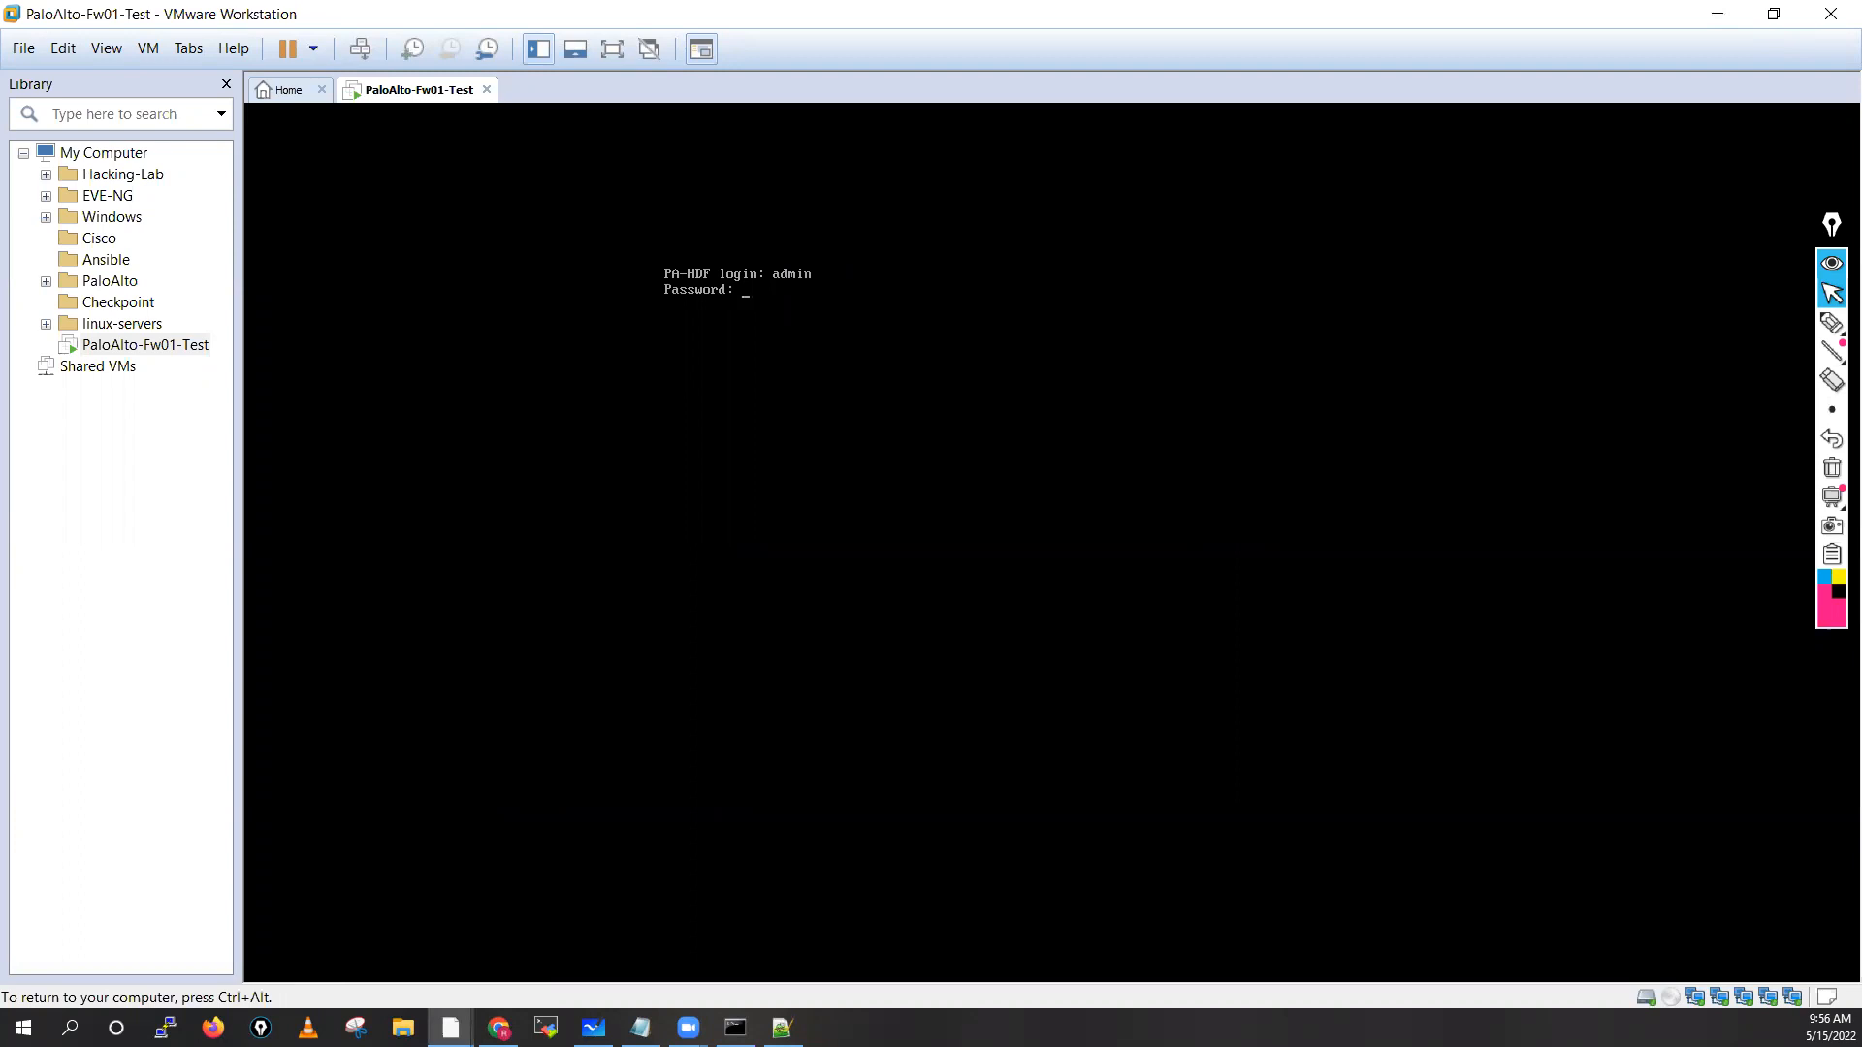
{"action": "key", "text": "Return"}
{"action": "key", "text": "ctrl+alt"}
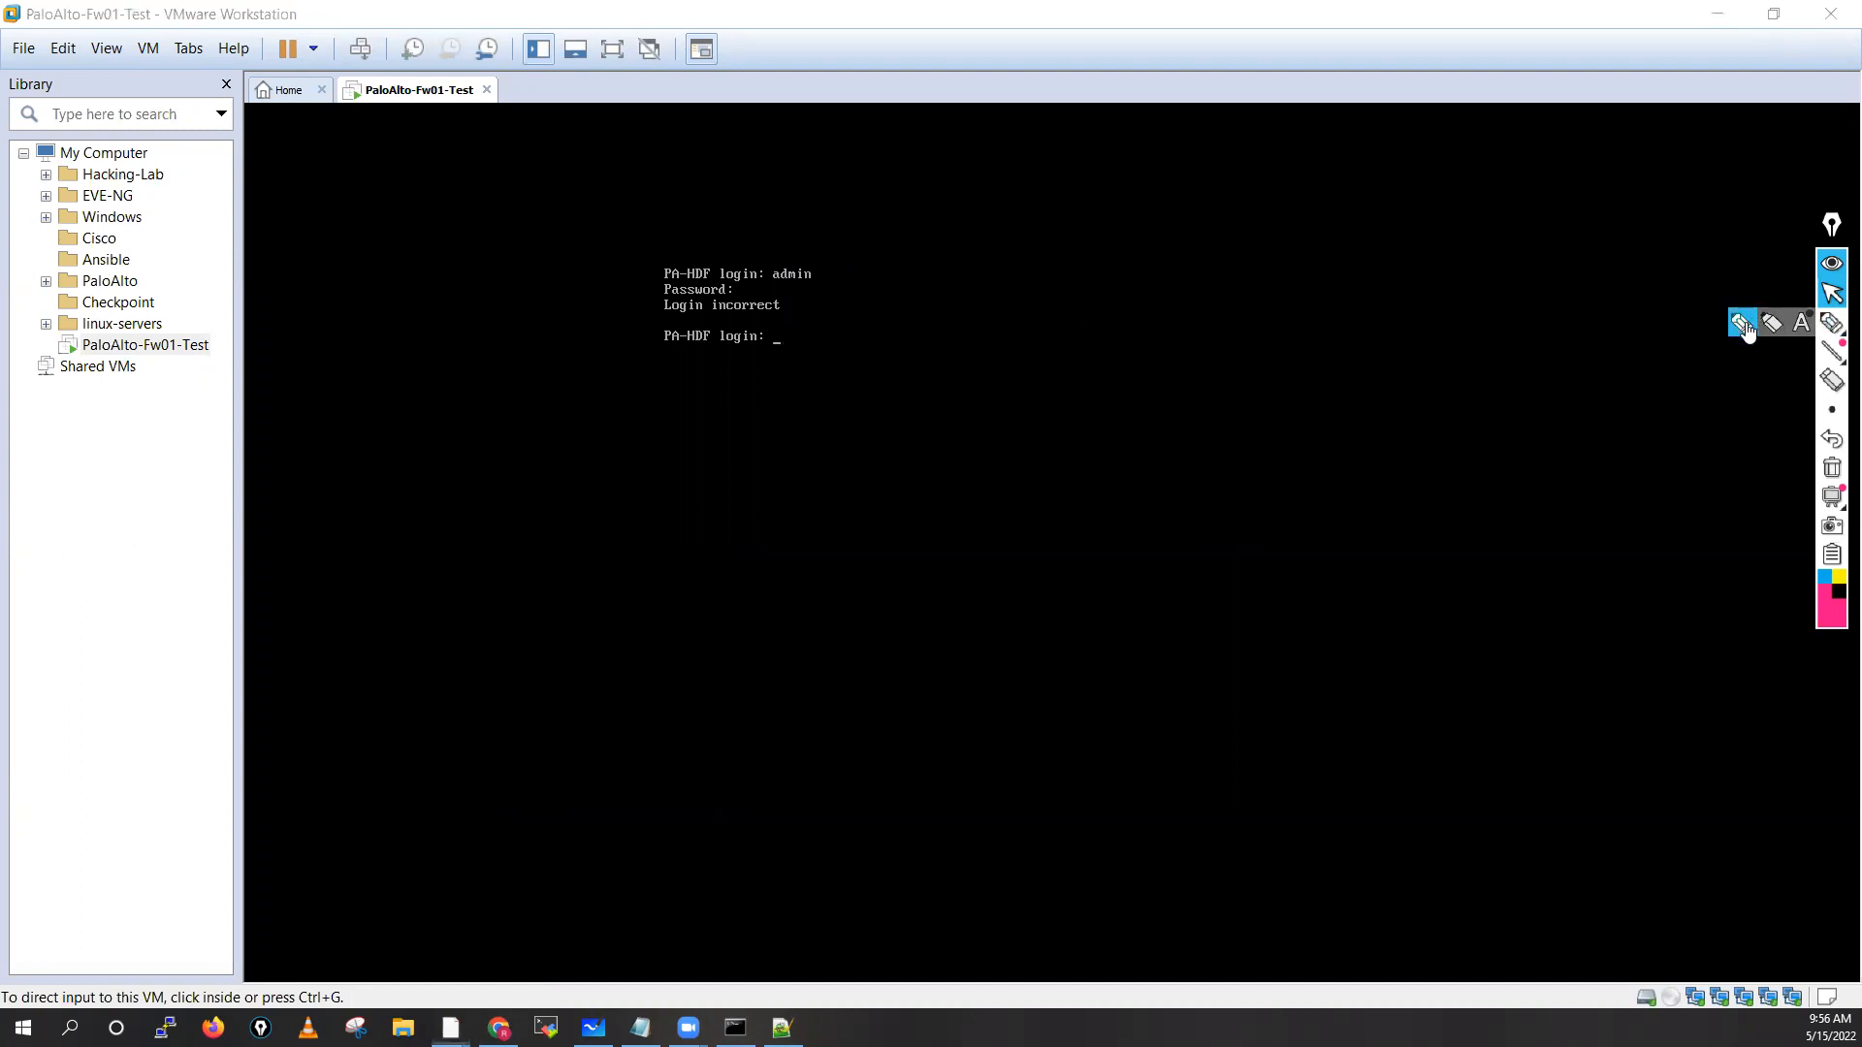
Write a '3 min to 5min' wait note with a hooked arrow, then erase it
{"action": "left_click", "coordinate": [1831, 325]}
{"action": "mouse_move", "coordinate": [1181, 266]}
{"action": "left_mouse_down"}
{"action": "mouse_move", "coordinate": [1200, 291]}
{"action": "mouse_move", "coordinate": [1296, 253]}
{"action": "mouse_move", "coordinate": [1351, 253]}
{"action": "mouse_move", "coordinate": [1354, 281]}
{"action": "mouse_move", "coordinate": [1393, 258]}
{"action": "mouse_move", "coordinate": [1426, 279]}
{"action": "mouse_move", "coordinate": [1167, 296]}
{"action": "mouse_move", "coordinate": [1416, 231]}
{"action": "left_mouse_up"}
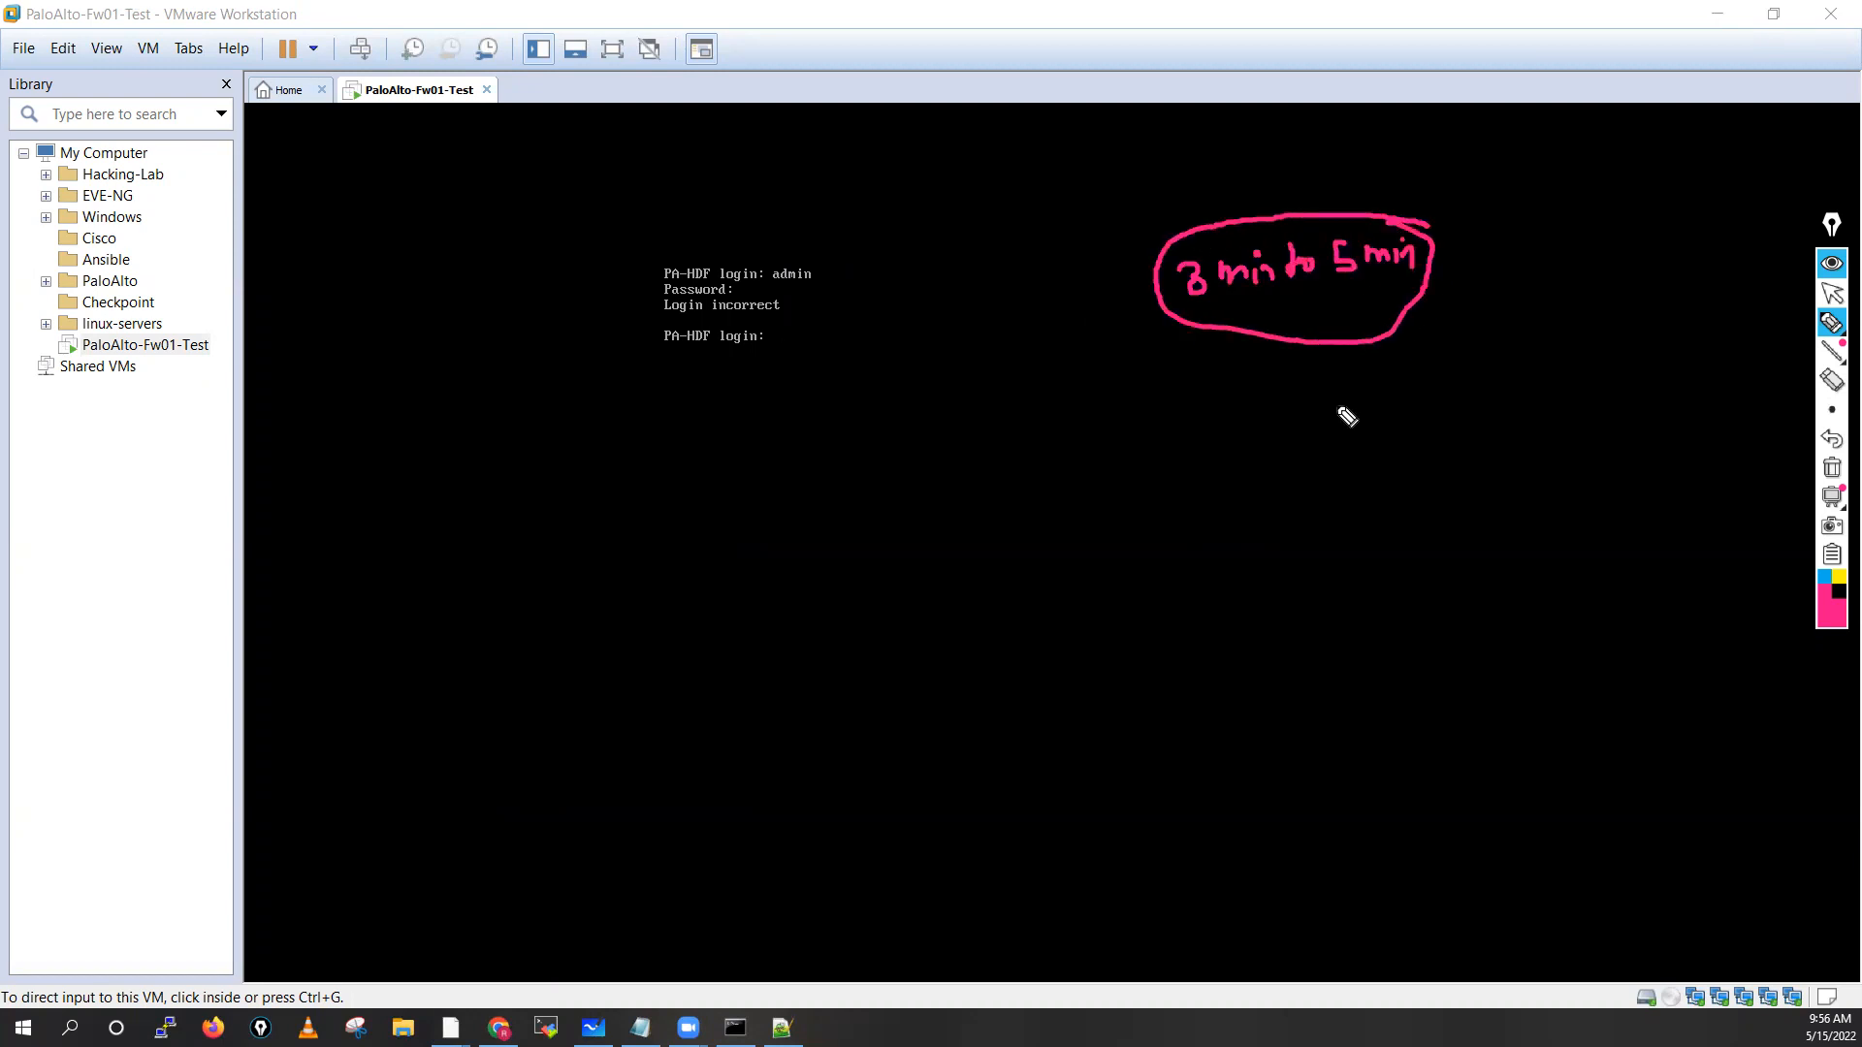
{"action": "mouse_move", "coordinate": [1367, 288]}
{"action": "left_mouse_down"}
{"action": "mouse_move", "coordinate": [1417, 333]}
{"action": "mouse_move", "coordinate": [1396, 322]}
{"action": "left_mouse_up"}
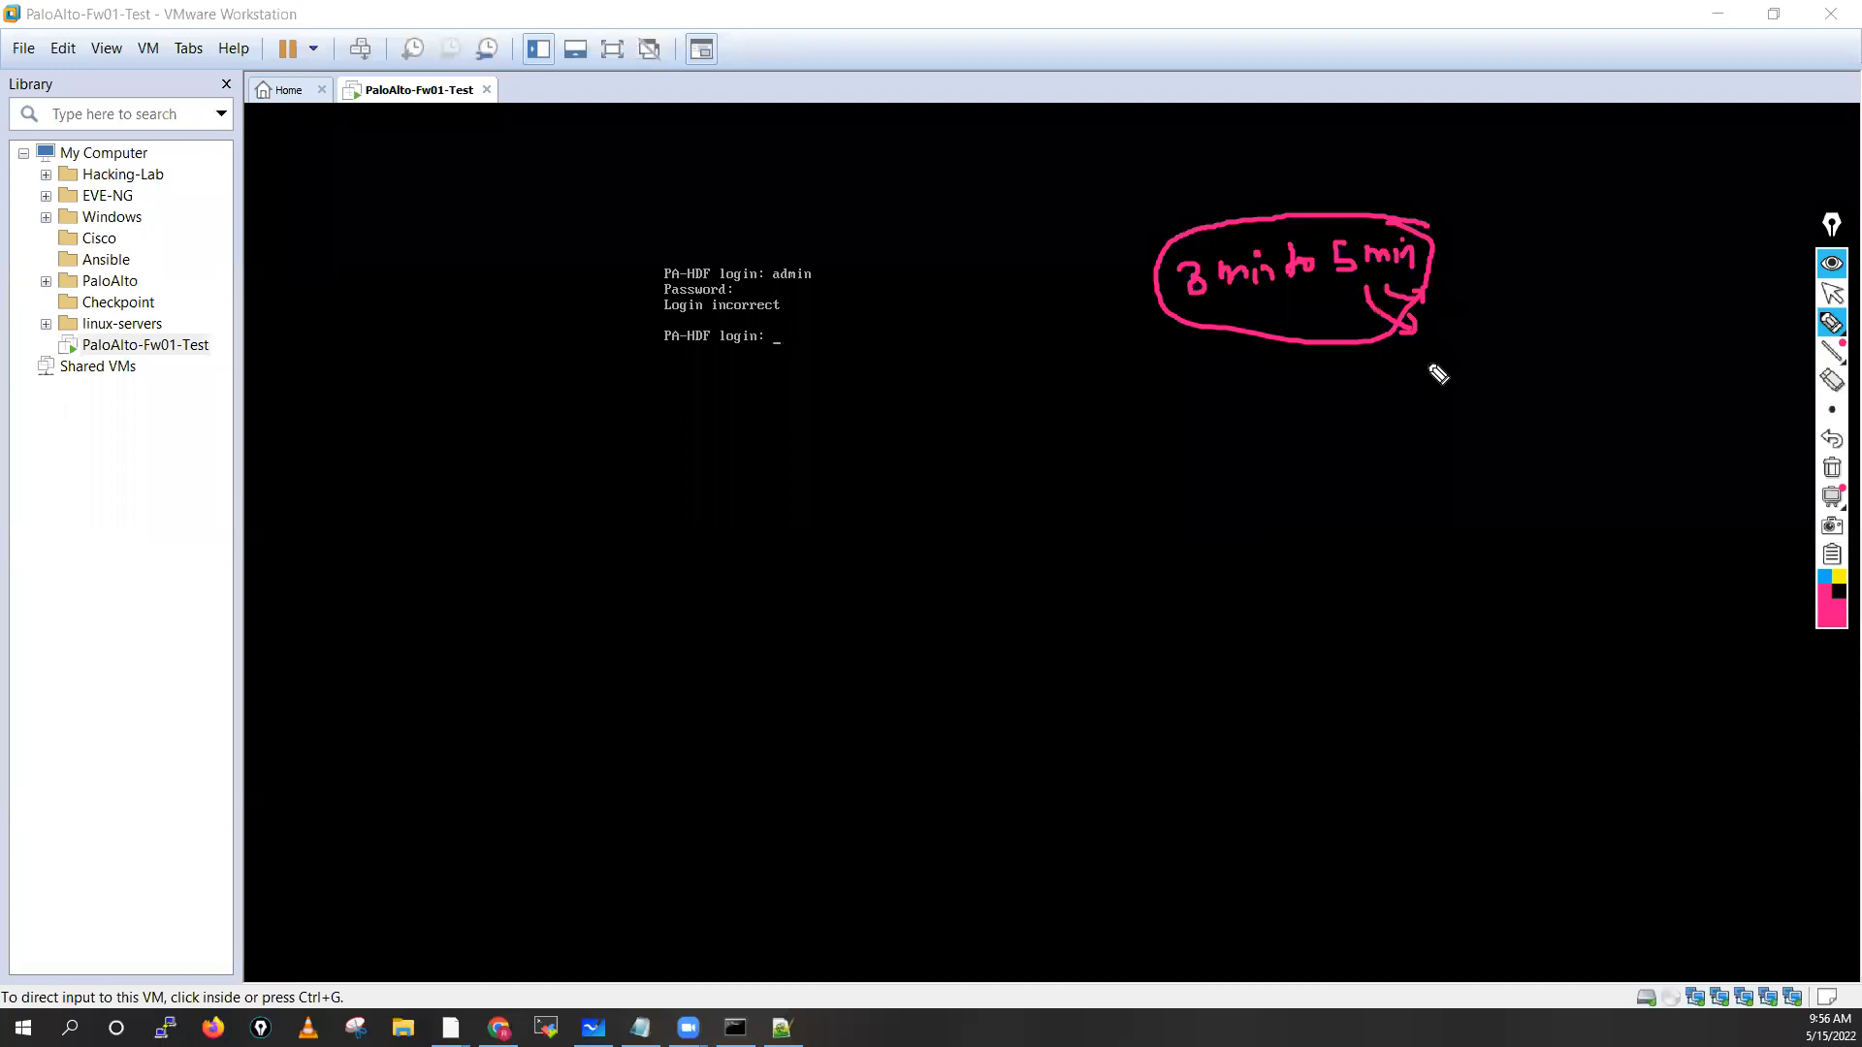
{"action": "left_click", "coordinate": [1832, 469]}
{"action": "left_click", "coordinate": [1832, 296]}
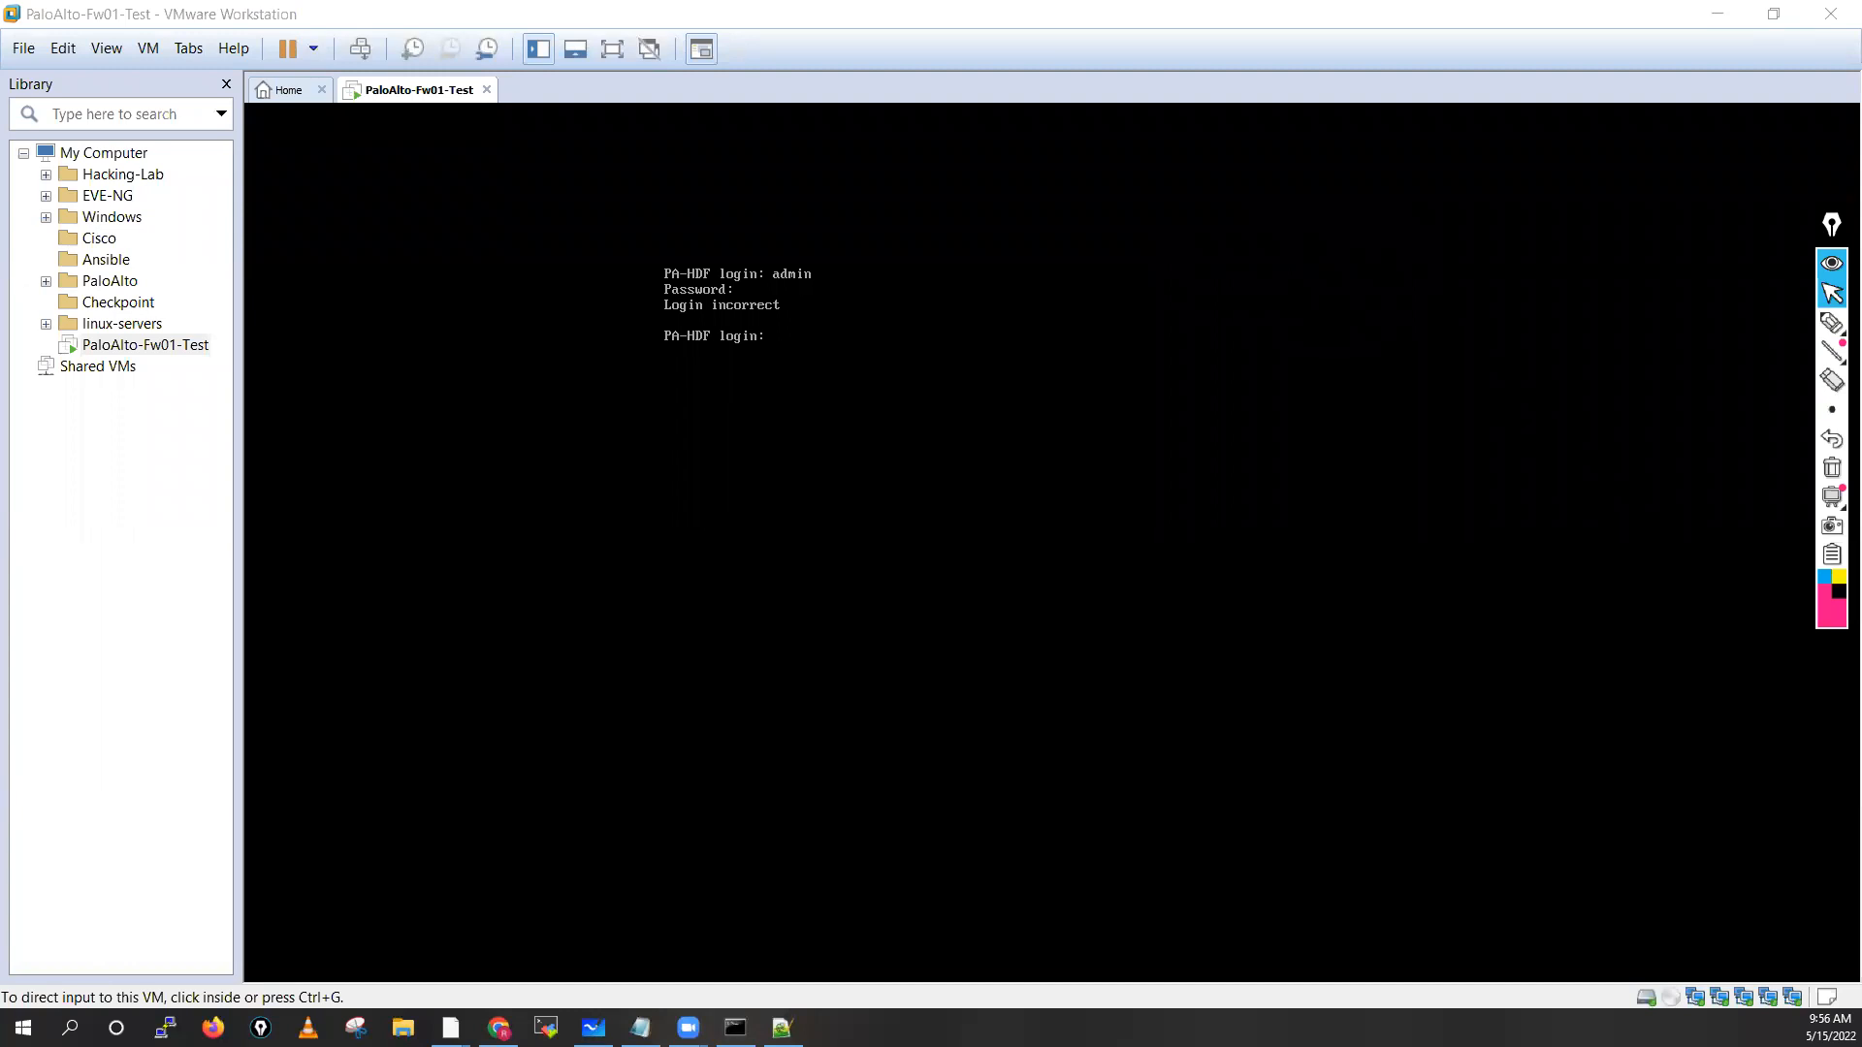
Retry the admin login at the firewall console; it is rejected again
{"action": "left_click", "coordinate": [773, 363]}
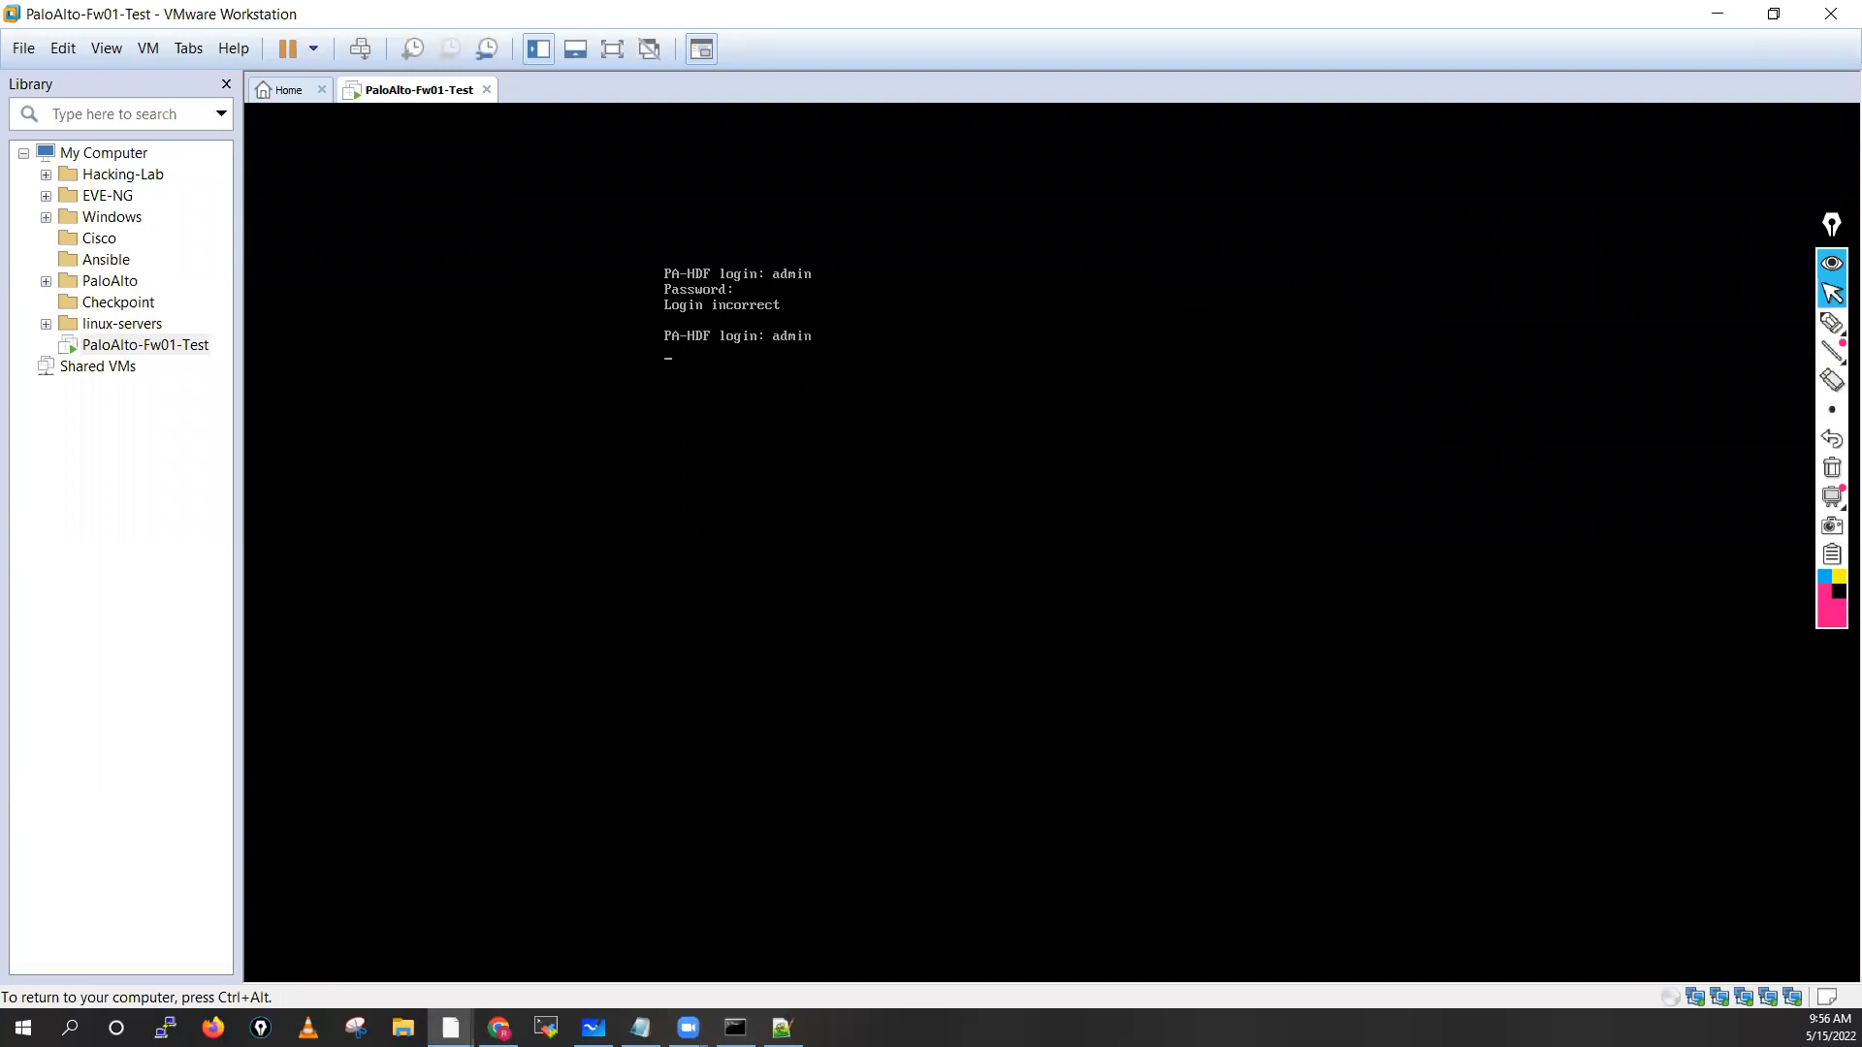
{"action": "key", "text": "Return"}
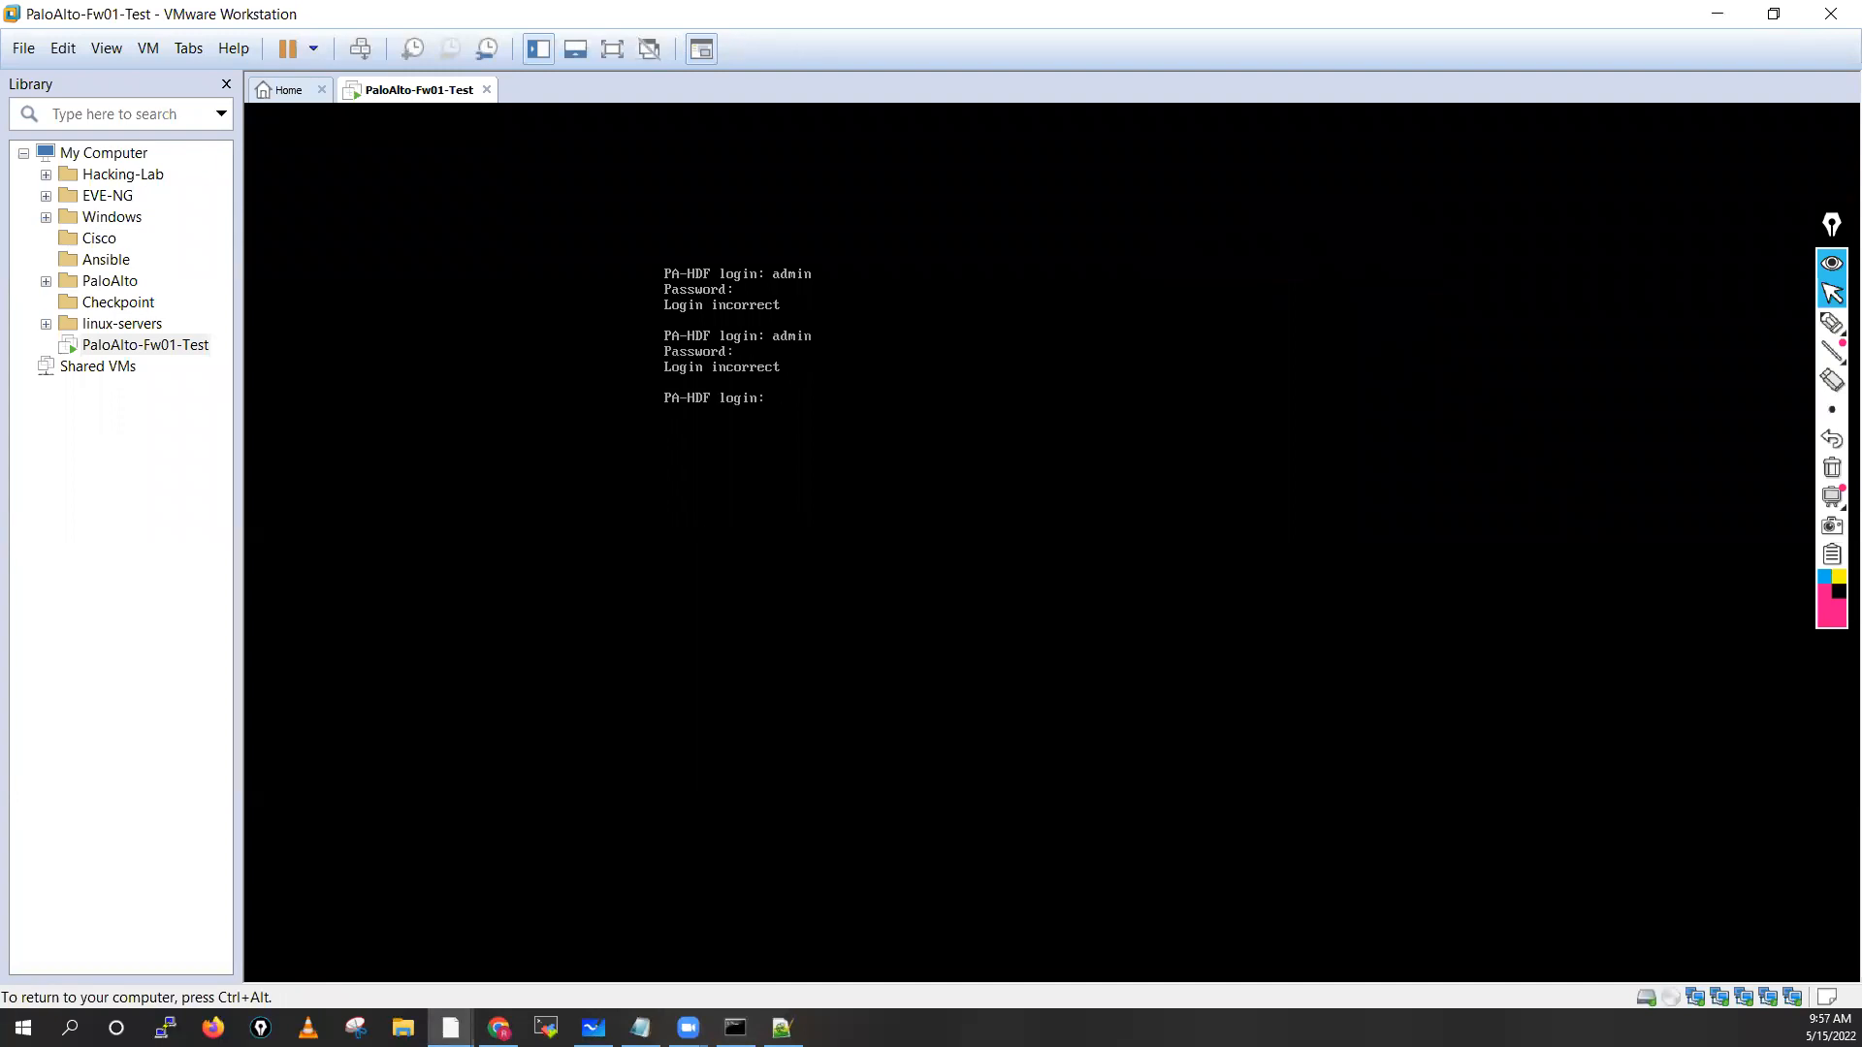
{"action": "key", "text": "ctrl+alt"}
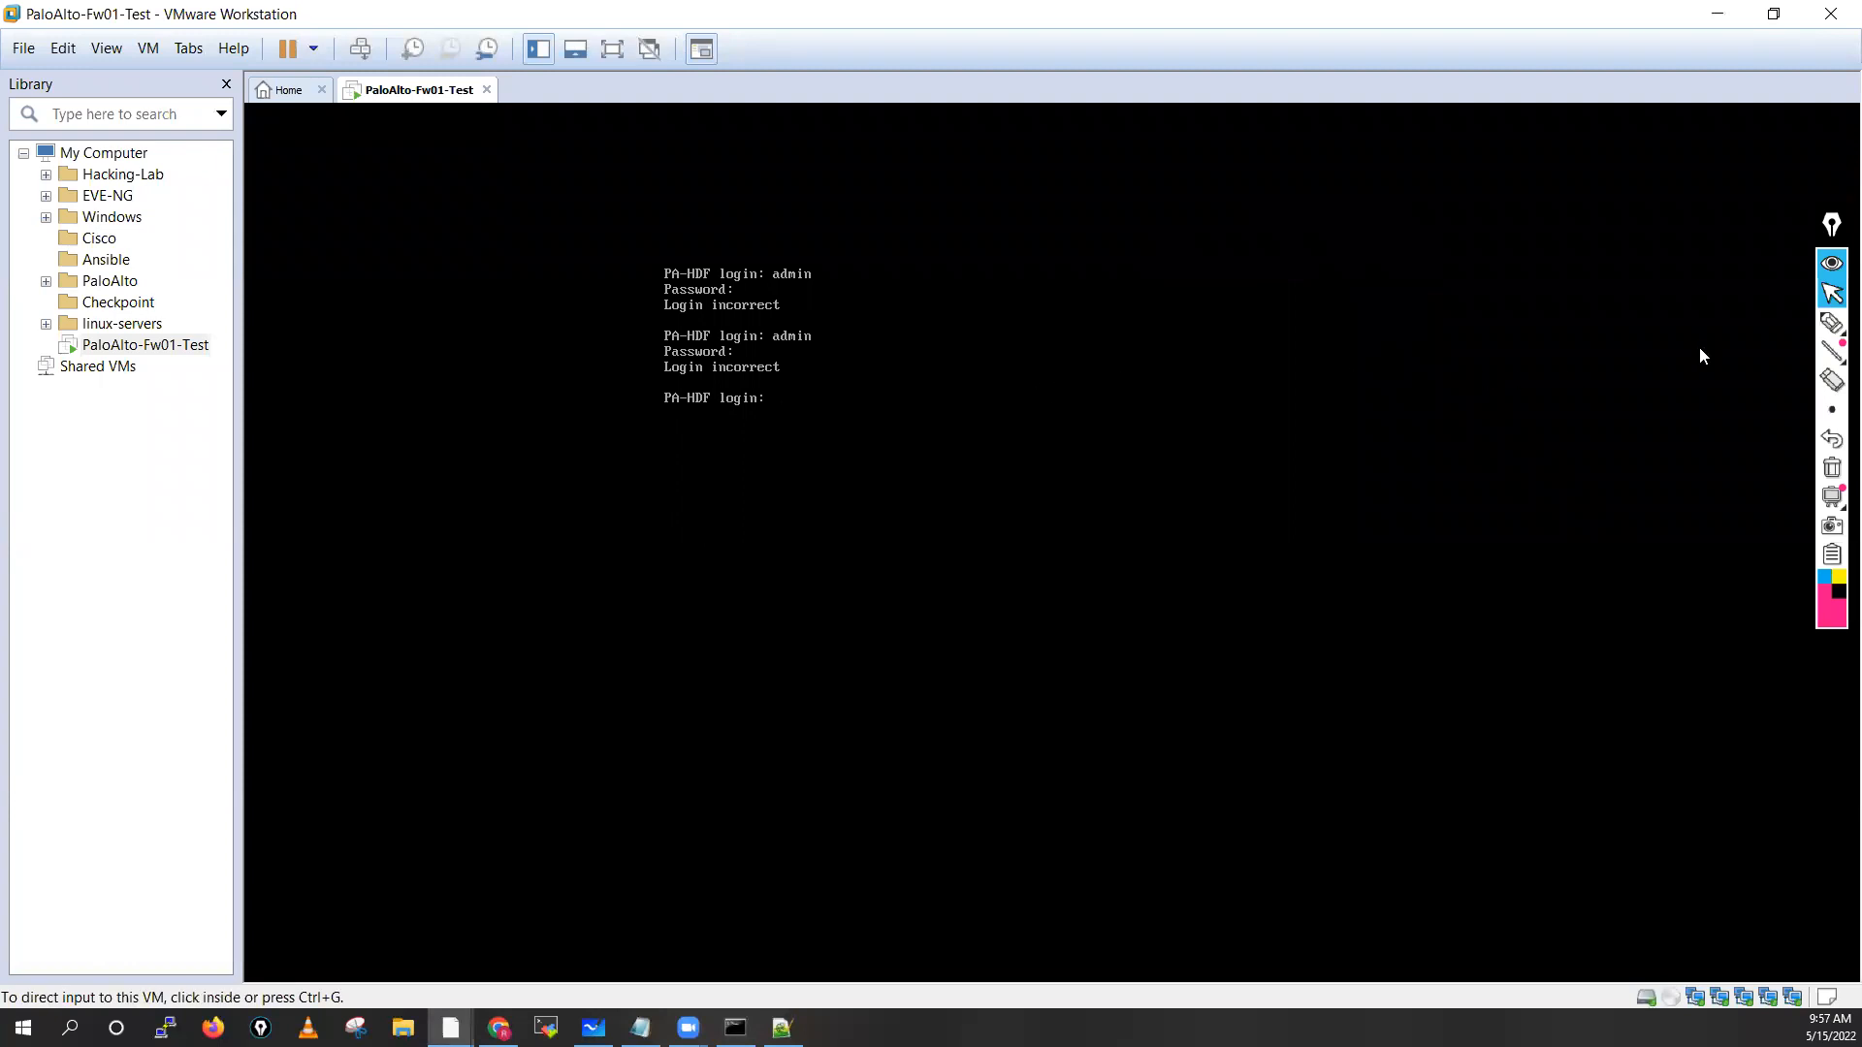
Write the default admin credentials and management address 192.168.1.1 with arrows beside the console
{"action": "left_click", "coordinate": [1742, 323]}
{"action": "mouse_move", "coordinate": [1138, 254]}
{"action": "left_mouse_down"}
{"action": "mouse_move", "coordinate": [1125, 247]}
{"action": "mouse_move", "coordinate": [1173, 221]}
{"action": "mouse_move", "coordinate": [1188, 262]}
{"action": "mouse_move", "coordinate": [1181, 235]}
{"action": "mouse_move", "coordinate": [1234, 245]}
{"action": "left_mouse_up"}
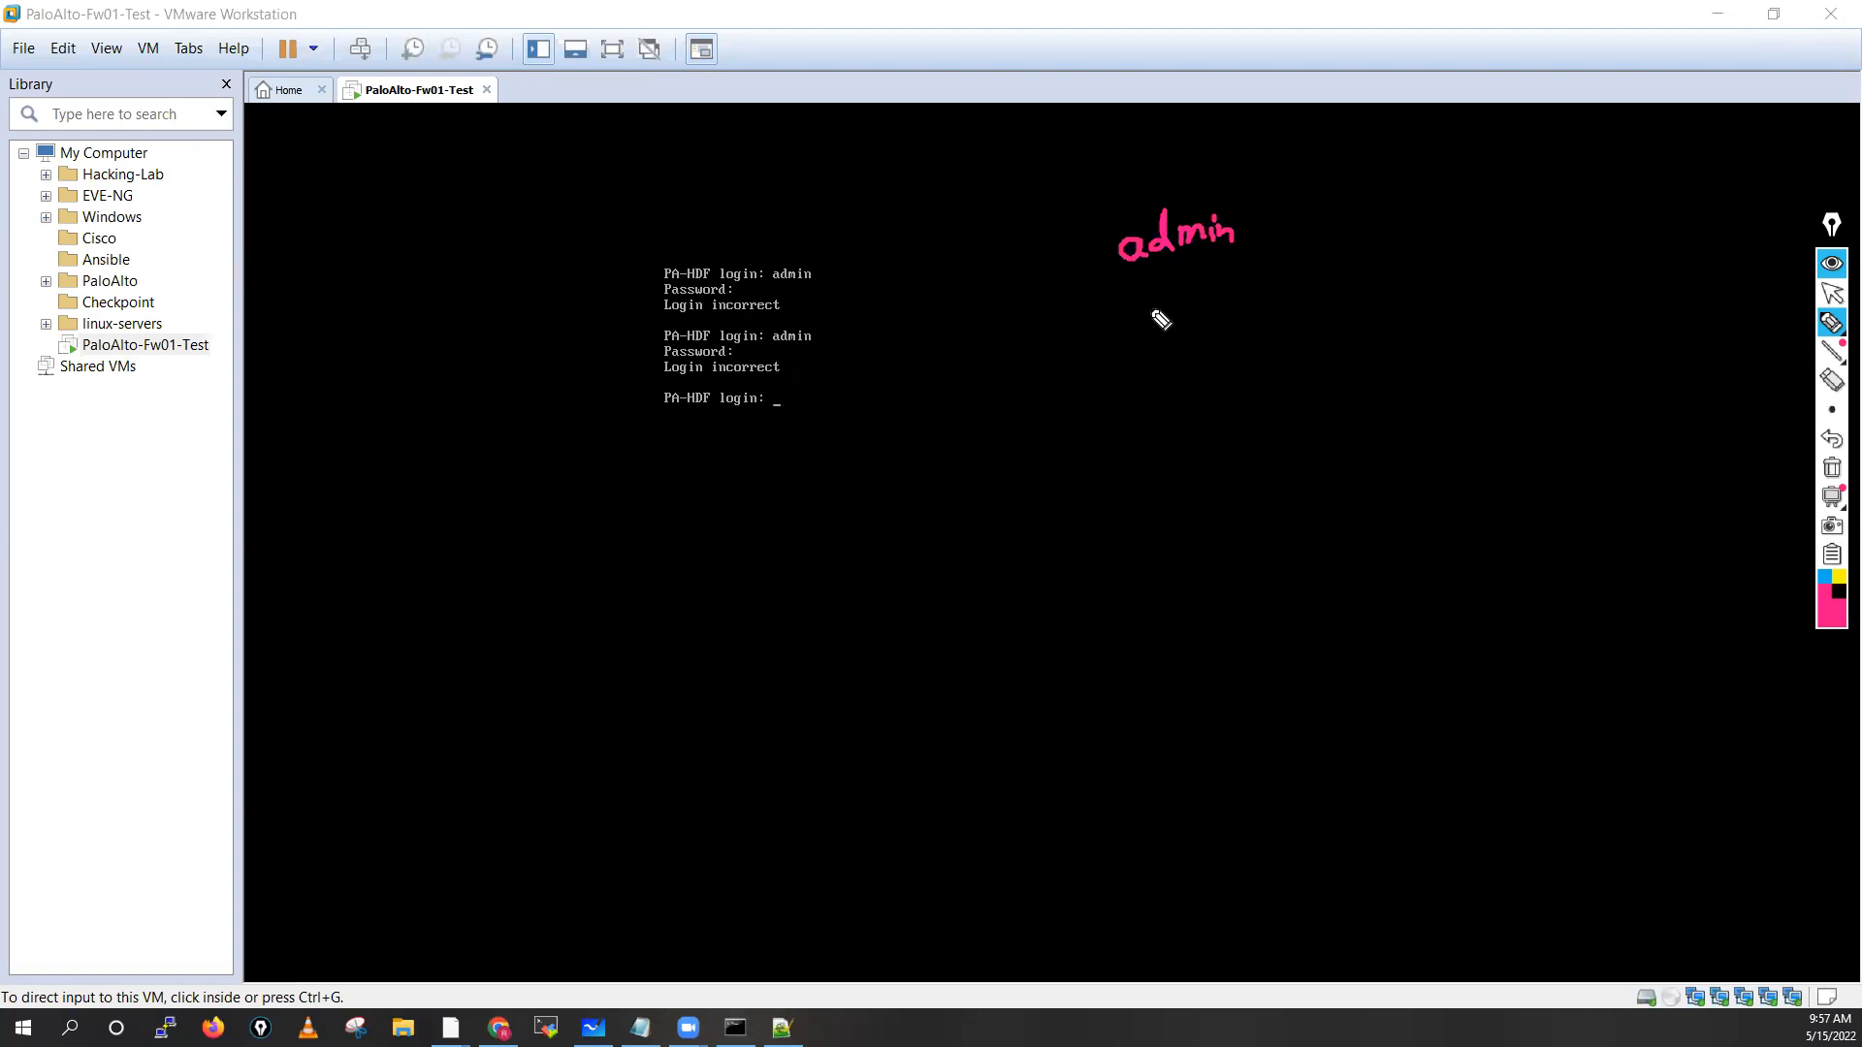
{"action": "mouse_move", "coordinate": [1154, 300]}
{"action": "left_mouse_down"}
{"action": "mouse_move", "coordinate": [1235, 278]}
{"action": "mouse_move", "coordinate": [1248, 312]}
{"action": "left_mouse_up"}
{"action": "mouse_move", "coordinate": [1045, 262]}
{"action": "left_mouse_down"}
{"action": "mouse_move", "coordinate": [1088, 262]}
{"action": "mouse_move", "coordinate": [1099, 386]}
{"action": "mouse_move", "coordinate": [1237, 384]}
{"action": "mouse_move", "coordinate": [1278, 353]}
{"action": "mouse_move", "coordinate": [1309, 368]}
{"action": "left_mouse_up"}
{"action": "left_click", "coordinate": [1221, 369]}
{"action": "left_click", "coordinate": [1297, 367]}
{"action": "left_click", "coordinate": [1320, 364]}
{"action": "left_click_drag", "start_coordinate": [1332, 341], "coordinate": [1336, 384]}
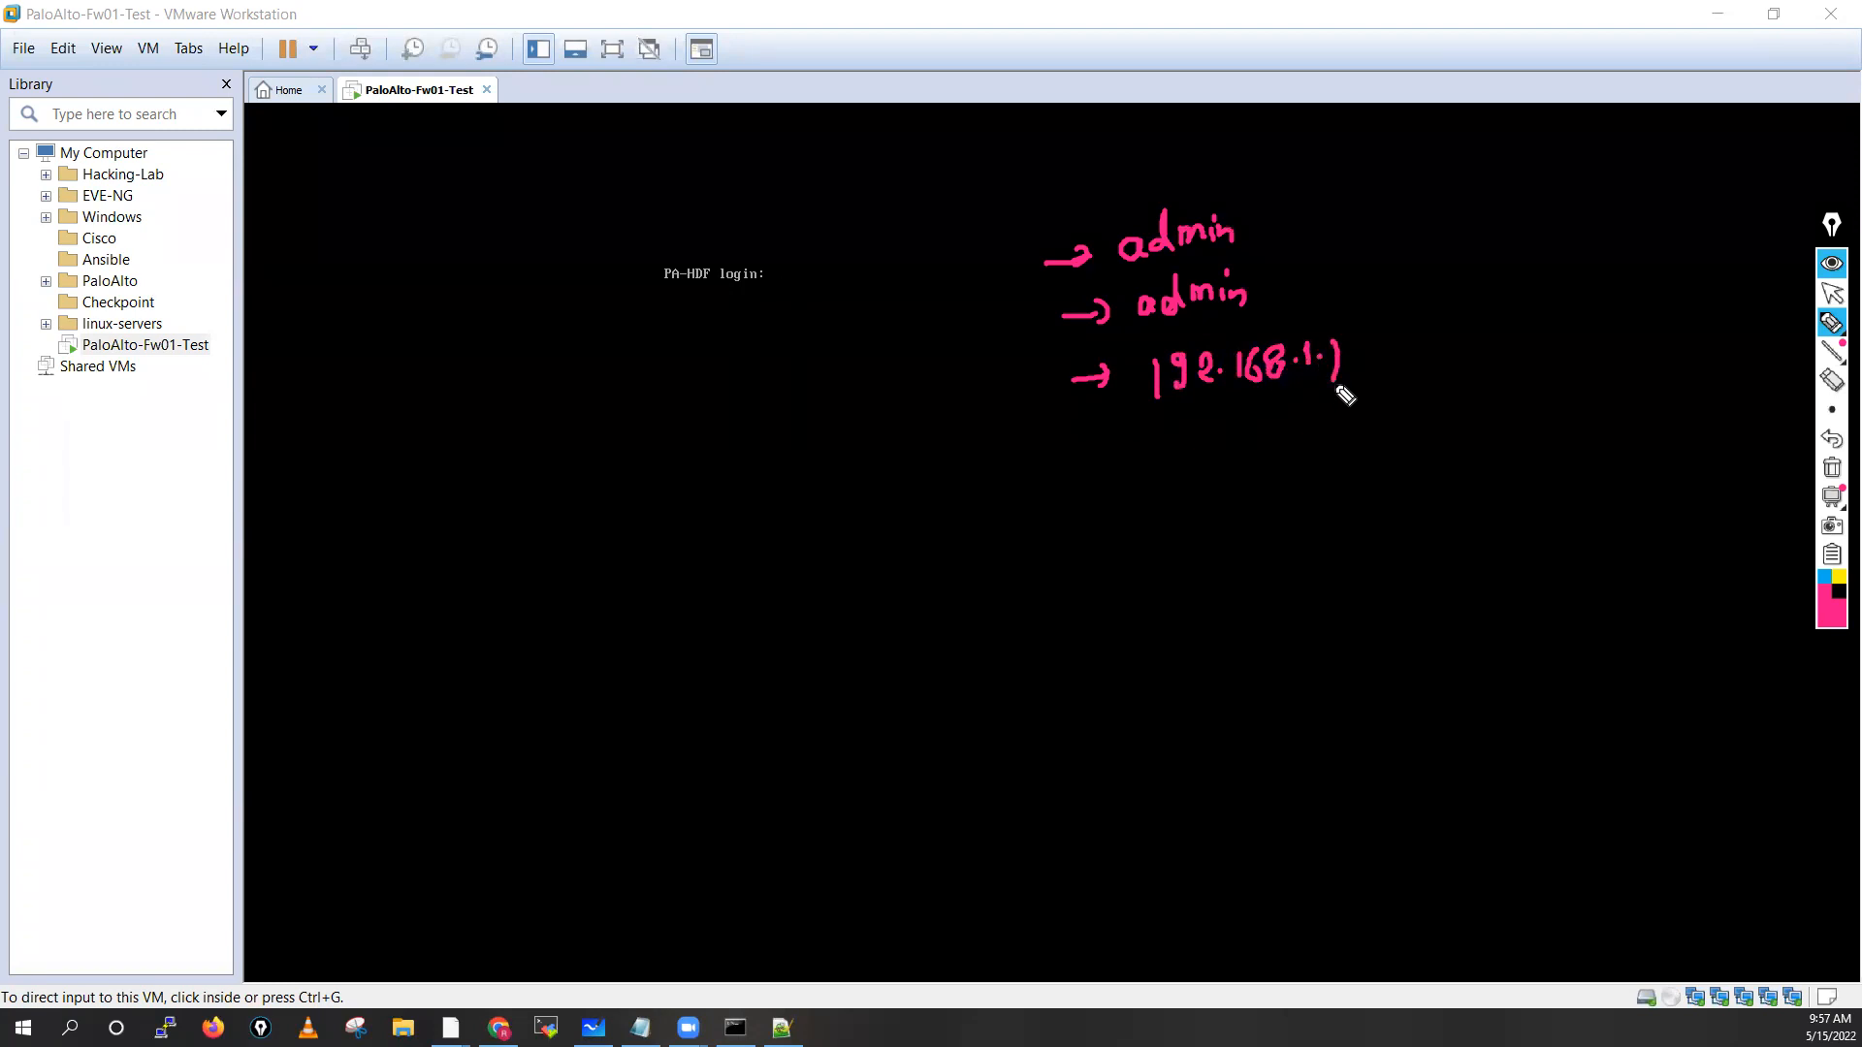
Add a fourth arrow labelled login pointing to sshd
{"action": "left_click_drag", "start_coordinate": [1086, 483], "coordinate": [1125, 482]}
{"action": "mouse_move", "coordinate": [1110, 470]}
{"action": "left_mouse_down"}
{"action": "mouse_move", "coordinate": [1115, 490]}
{"action": "mouse_move", "coordinate": [1163, 492]}
{"action": "left_mouse_up"}
{"action": "mouse_move", "coordinate": [1187, 471]}
{"action": "left_mouse_down"}
{"action": "mouse_move", "coordinate": [1199, 502]}
{"action": "mouse_move", "coordinate": [1298, 471]}
{"action": "mouse_move", "coordinate": [1285, 496]}
{"action": "mouse_move", "coordinate": [1445, 481]}
{"action": "mouse_move", "coordinate": [1449, 436]}
{"action": "mouse_move", "coordinate": [1362, 444]}
{"action": "mouse_move", "coordinate": [1475, 428]}
{"action": "mouse_move", "coordinate": [1363, 424]}
{"action": "left_mouse_up"}
{"action": "left_click", "coordinate": [1222, 460]}
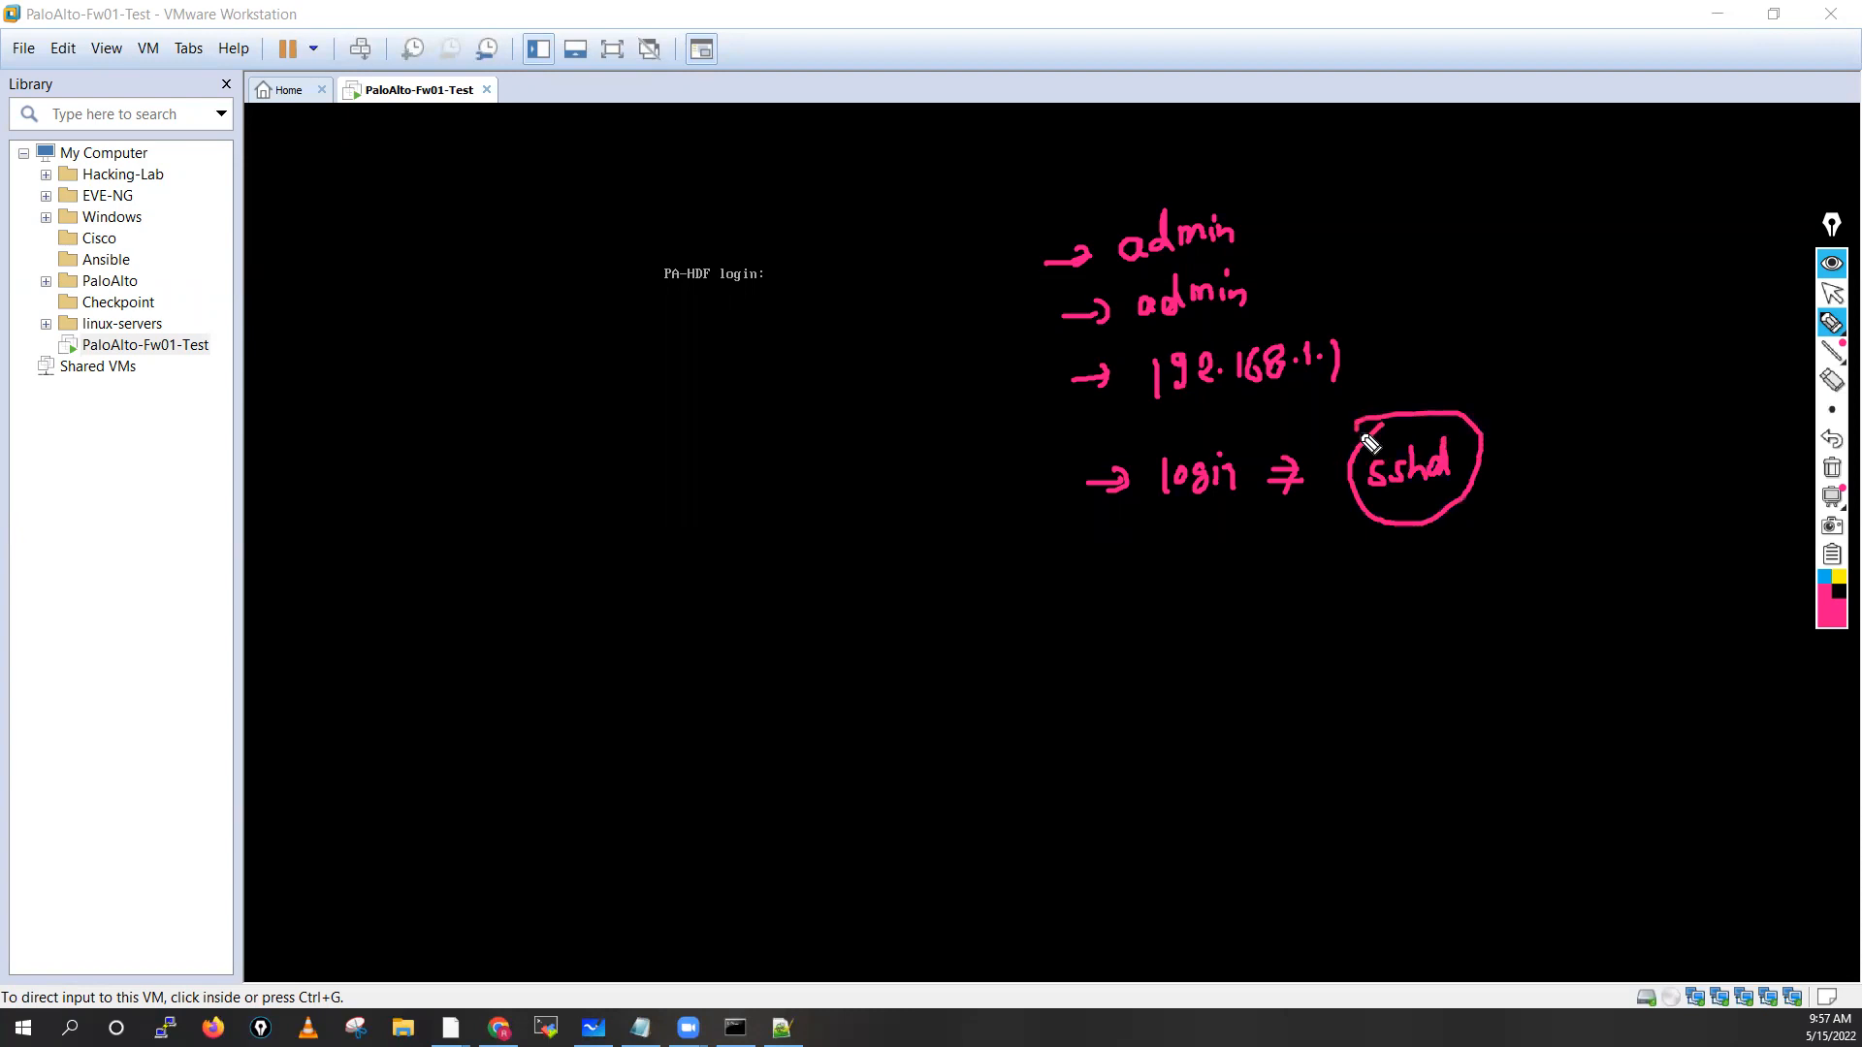
Annotate a fifth arrow reading web ⇒ httpd below the login note
{"action": "left_click_drag", "start_coordinate": [1097, 594], "coordinate": [1144, 594]}
{"action": "left_click_drag", "start_coordinate": [1128, 585], "coordinate": [1131, 605]}
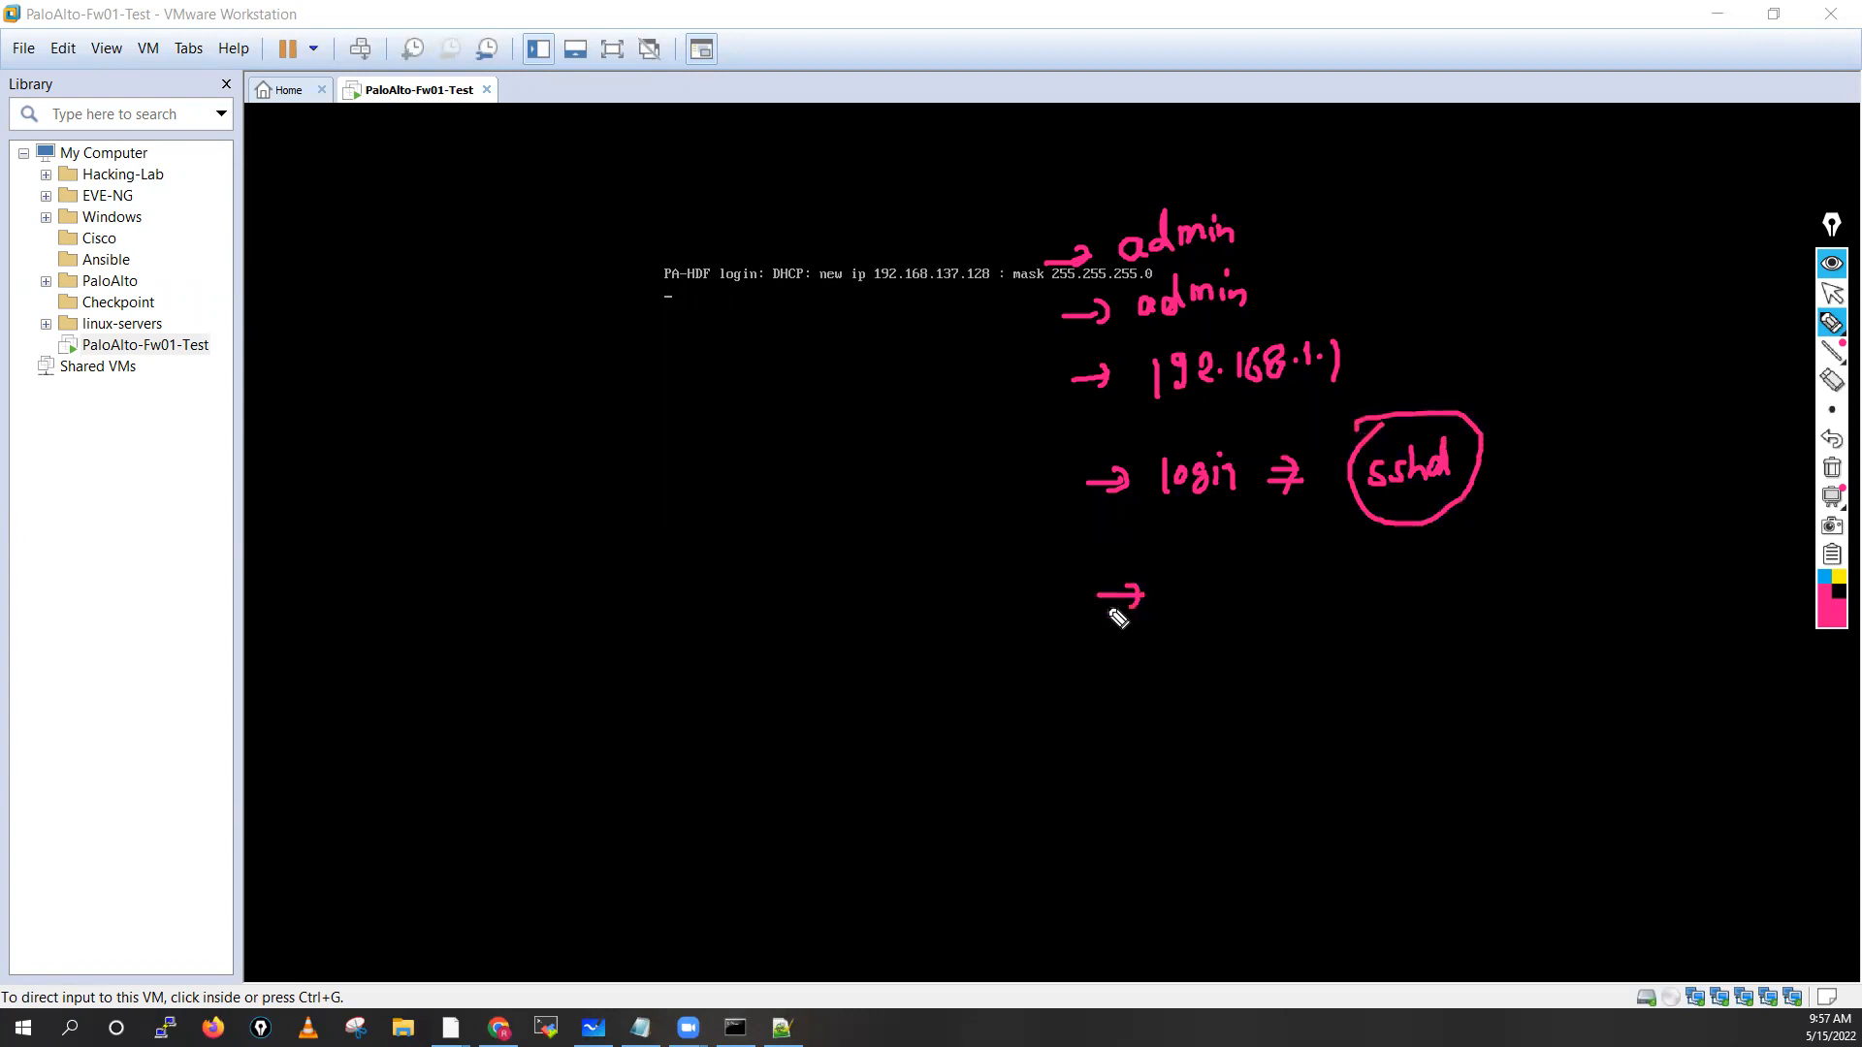
{"action": "left_click", "coordinate": [1172, 587]}
{"action": "mouse_move", "coordinate": [1173, 587]}
{"action": "left_mouse_down"}
{"action": "mouse_move", "coordinate": [1243, 607]}
{"action": "mouse_move", "coordinate": [1305, 594]}
{"action": "mouse_move", "coordinate": [1299, 627]}
{"action": "left_mouse_up"}
{"action": "mouse_move", "coordinate": [1194, 693]}
{"action": "left_mouse_down"}
{"action": "mouse_move", "coordinate": [1204, 630]}
{"action": "mouse_move", "coordinate": [1218, 648]}
{"action": "mouse_move", "coordinate": [1239, 625]}
{"action": "left_mouse_up"}
{"action": "left_click_drag", "start_coordinate": [1226, 644], "coordinate": [1253, 642]}
{"action": "mouse_move", "coordinate": [1367, 568]}
{"action": "left_mouse_down"}
{"action": "mouse_move", "coordinate": [1457, 598]}
{"action": "mouse_move", "coordinate": [1358, 573]}
{"action": "mouse_move", "coordinate": [1461, 549]}
{"action": "left_mouse_up"}
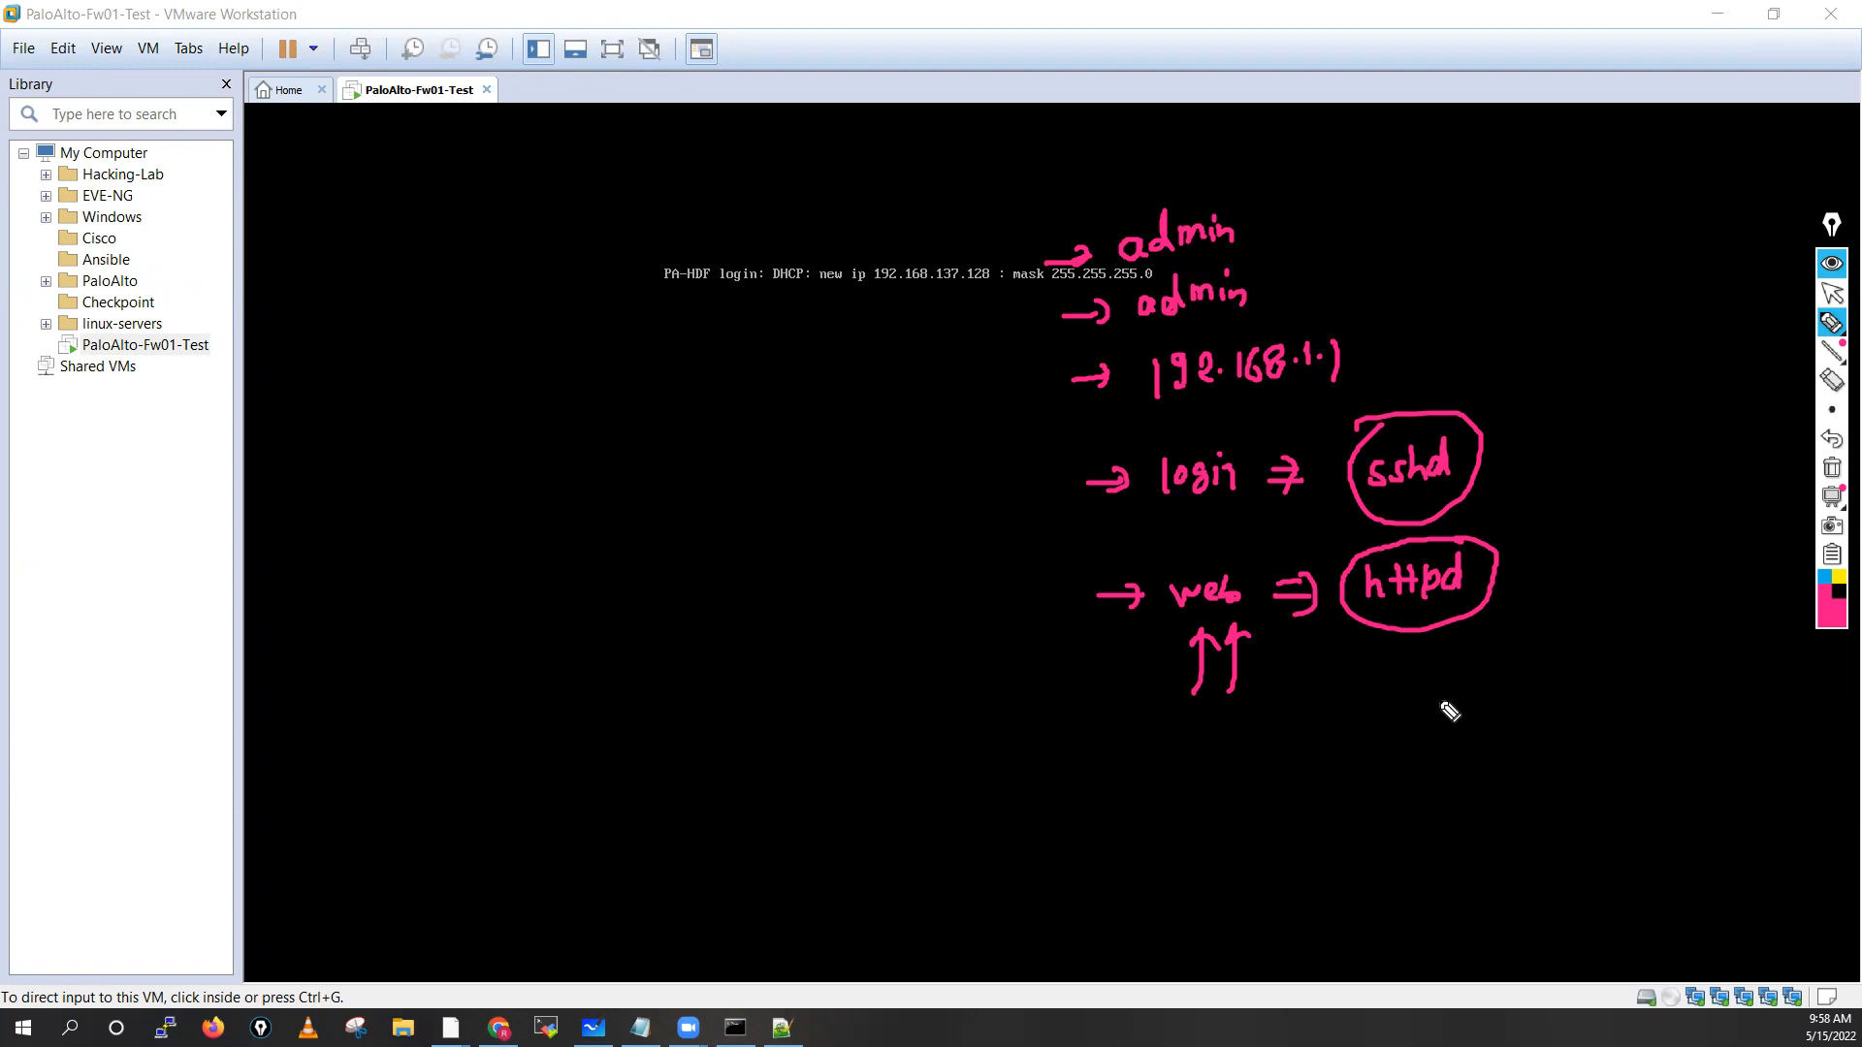
Write and circle an APP-web3 label beneath httpd
{"action": "mouse_move", "coordinate": [1411, 682]}
{"action": "left_mouse_down"}
{"action": "mouse_move", "coordinate": [1426, 712]}
{"action": "mouse_move", "coordinate": [1474, 692]}
{"action": "left_mouse_up"}
{"action": "mouse_move", "coordinate": [1313, 737]}
{"action": "left_mouse_down"}
{"action": "mouse_move", "coordinate": [1325, 713]}
{"action": "mouse_move", "coordinate": [1396, 690]}
{"action": "mouse_move", "coordinate": [1484, 708]}
{"action": "mouse_move", "coordinate": [1539, 690]}
{"action": "left_mouse_up"}
{"action": "left_click_drag", "start_coordinate": [1385, 711], "coordinate": [1405, 708]}
{"action": "mouse_move", "coordinate": [1466, 655]}
{"action": "left_mouse_down"}
{"action": "mouse_move", "coordinate": [1348, 774]}
{"action": "mouse_move", "coordinate": [1431, 678]}
{"action": "left_mouse_up"}
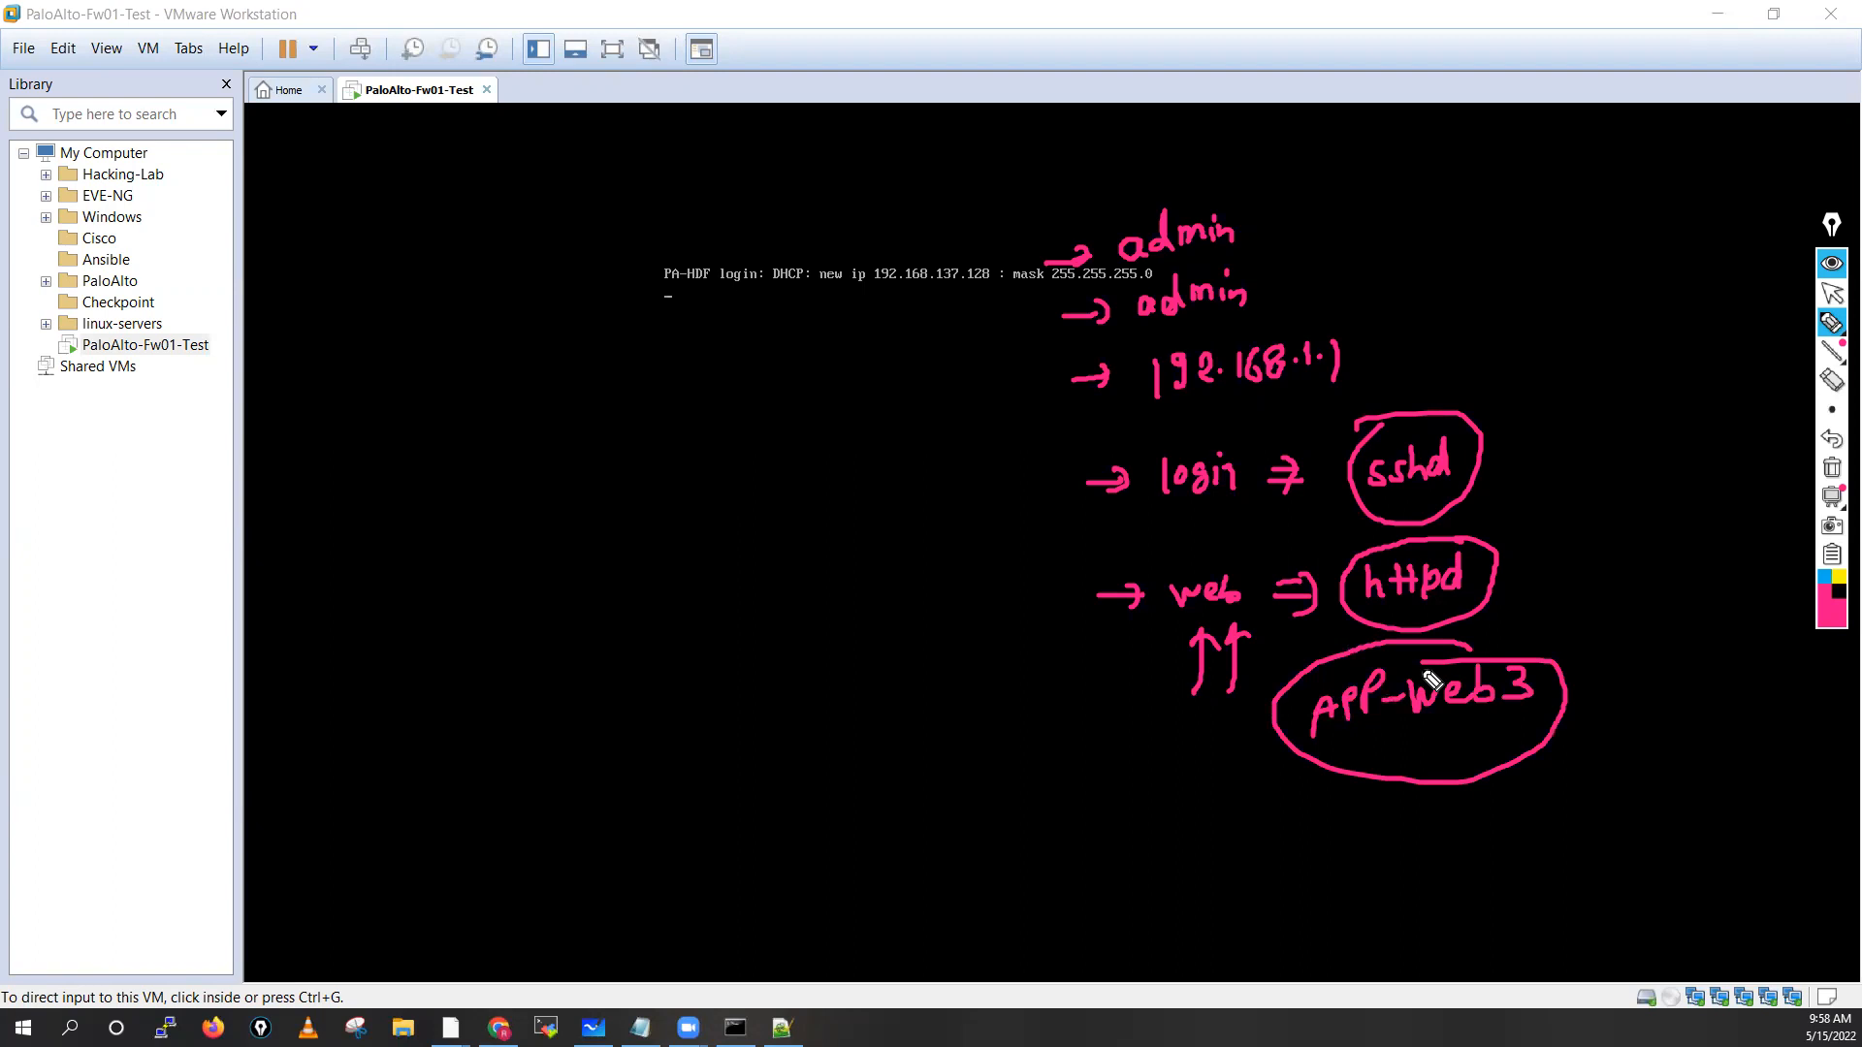
Add a bottom arrow labelled cli for Authd, then clear the ink and return to the pointer
{"action": "left_click_drag", "start_coordinate": [1115, 853], "coordinate": [1170, 853]}
{"action": "left_click_drag", "start_coordinate": [1154, 840], "coordinate": [1156, 866]}
{"action": "mouse_move", "coordinate": [1220, 846]}
{"action": "left_mouse_down"}
{"action": "mouse_move", "coordinate": [1422, 840]}
{"action": "mouse_move", "coordinate": [1290, 856]}
{"action": "mouse_move", "coordinate": [1376, 818]}
{"action": "left_mouse_up"}
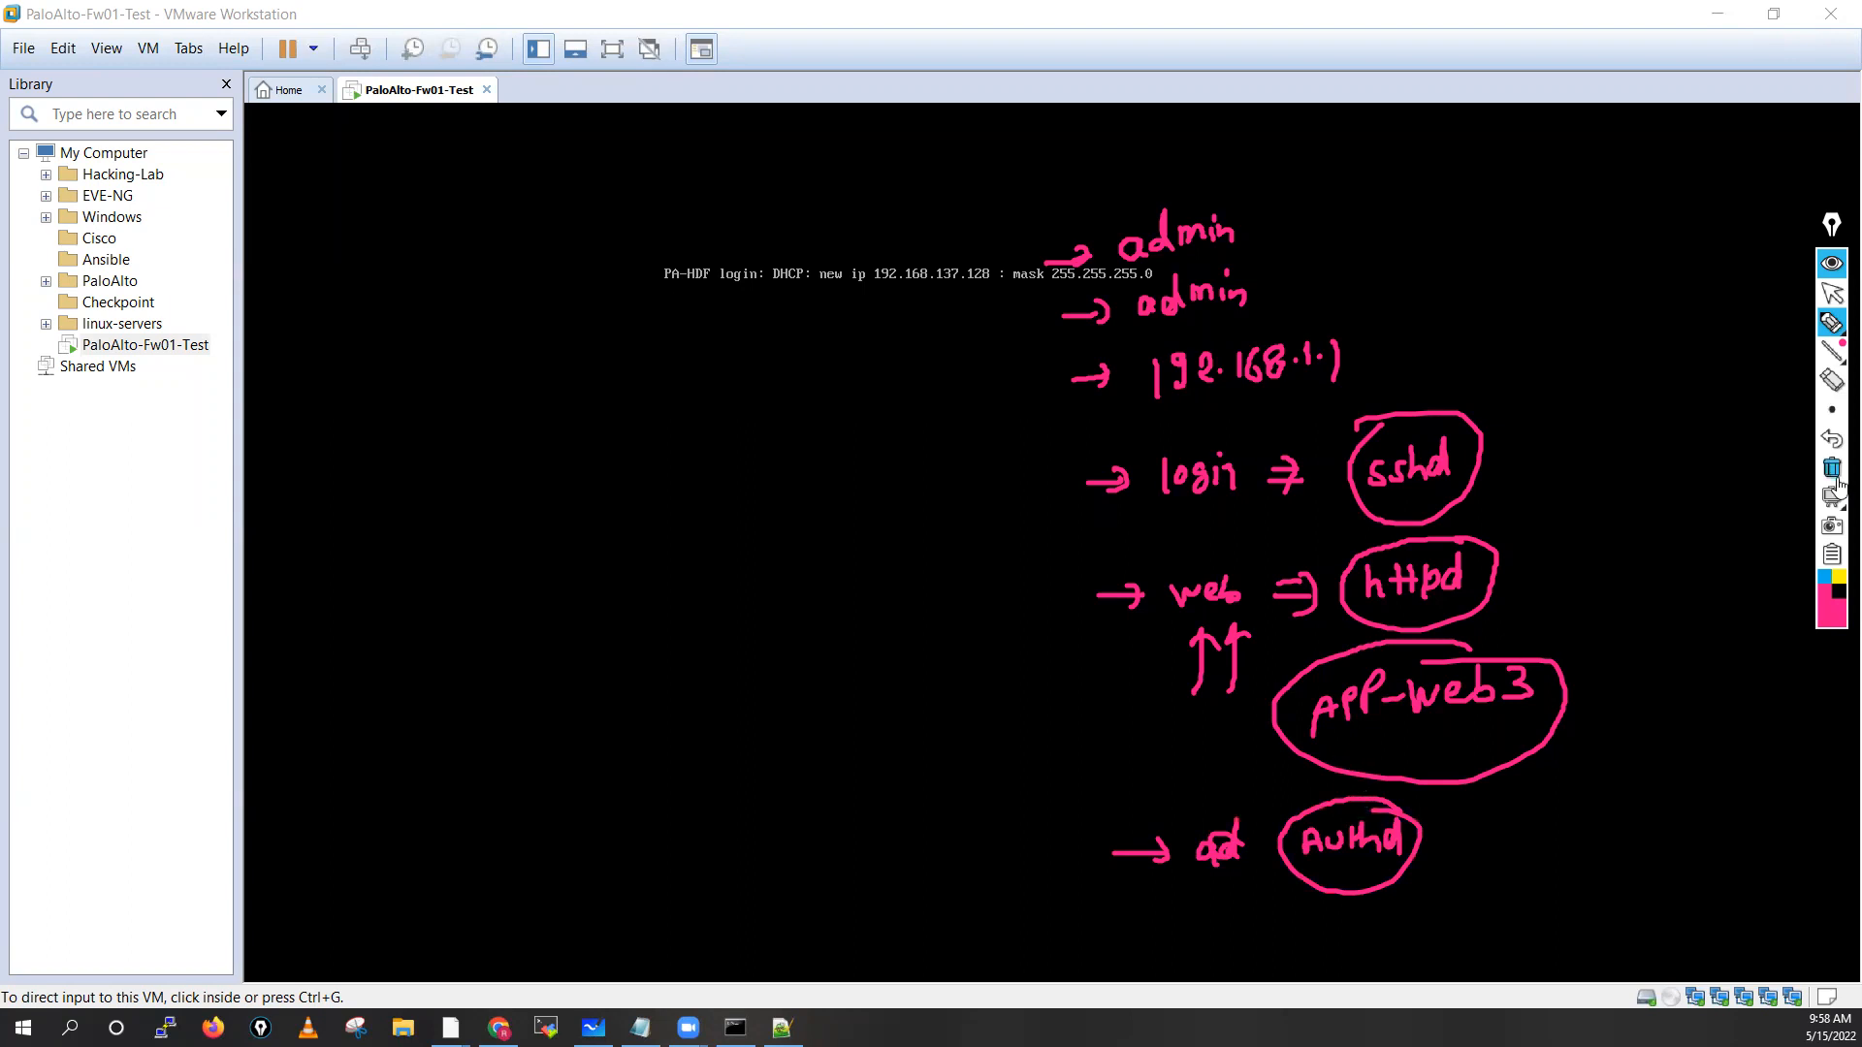
{"action": "left_click", "coordinate": [1832, 469]}
{"action": "left_click", "coordinate": [1833, 295]}
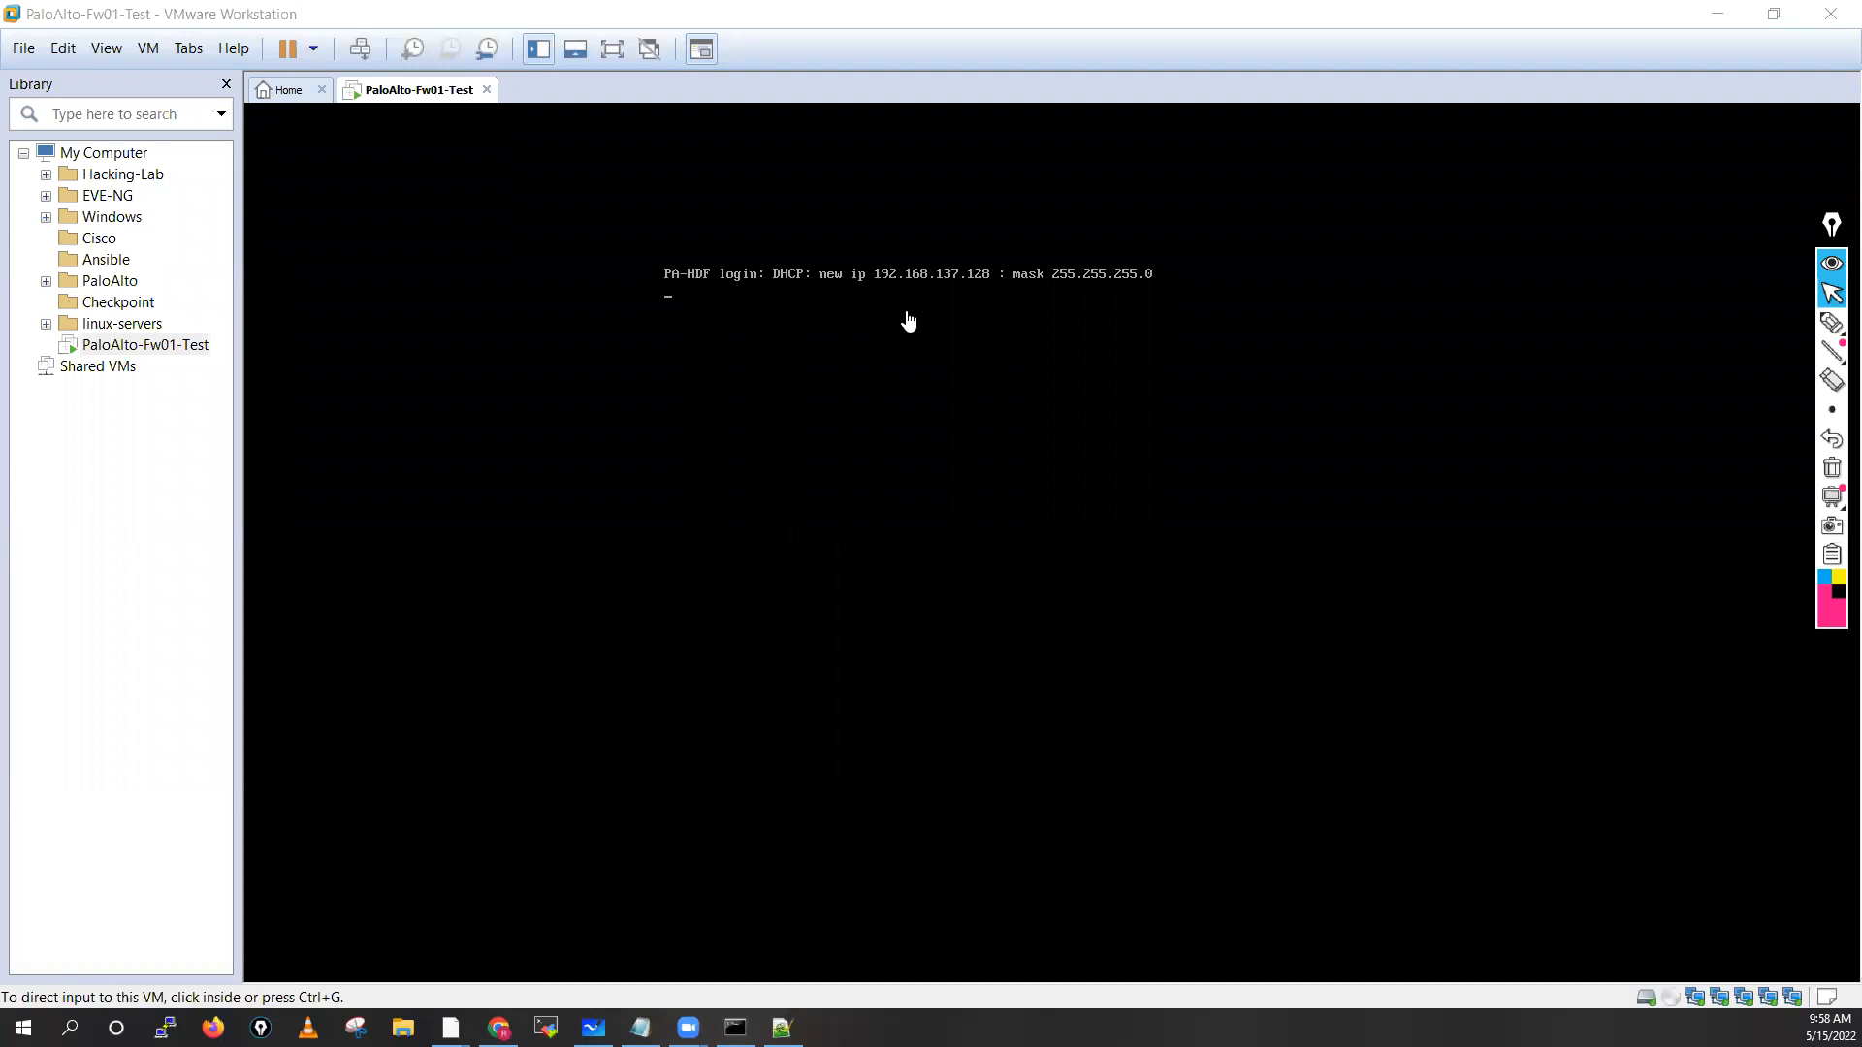
{"action": "mouse_move", "coordinate": [1828, 326]}
{"action": "left_click", "coordinate": [1744, 327]}
{"action": "mouse_move", "coordinate": [1324, 420]}
{"action": "left_mouse_down"}
{"action": "mouse_move", "coordinate": [1335, 394]}
{"action": "mouse_move", "coordinate": [1355, 417]}
{"action": "mouse_move", "coordinate": [1379, 405]}
{"action": "mouse_move", "coordinate": [1363, 406]}
{"action": "left_mouse_up"}
{"action": "left_click", "coordinate": [1348, 410]}
{"action": "mouse_move", "coordinate": [1385, 376]}
{"action": "left_mouse_down"}
{"action": "mouse_move", "coordinate": [1343, 358]}
{"action": "mouse_move", "coordinate": [1429, 424]}
{"action": "mouse_move", "coordinate": [1379, 357]}
{"action": "left_mouse_up"}
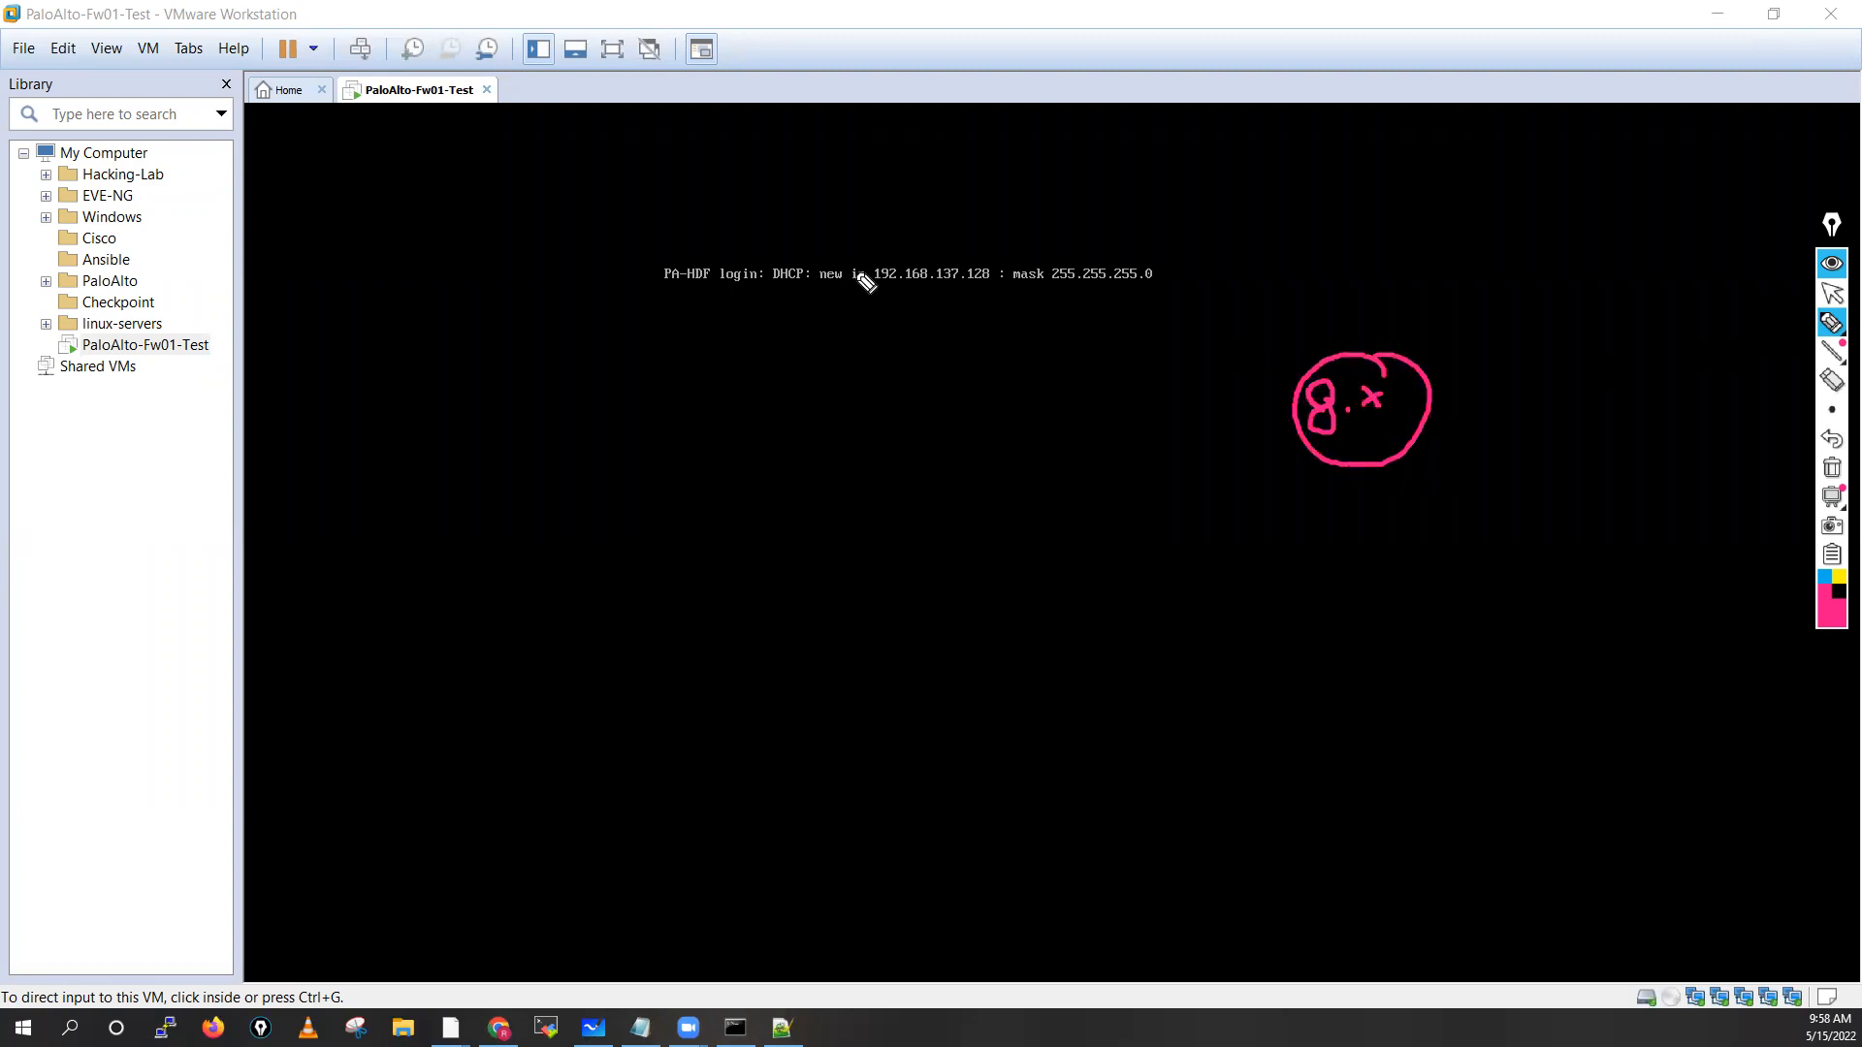
{"action": "mouse_move", "coordinate": [855, 230]}
{"action": "left_mouse_down"}
{"action": "mouse_move", "coordinate": [624, 311]}
{"action": "mouse_move", "coordinate": [1109, 365]}
{"action": "mouse_move", "coordinate": [1012, 216]}
{"action": "mouse_move", "coordinate": [831, 253]}
{"action": "left_mouse_up"}
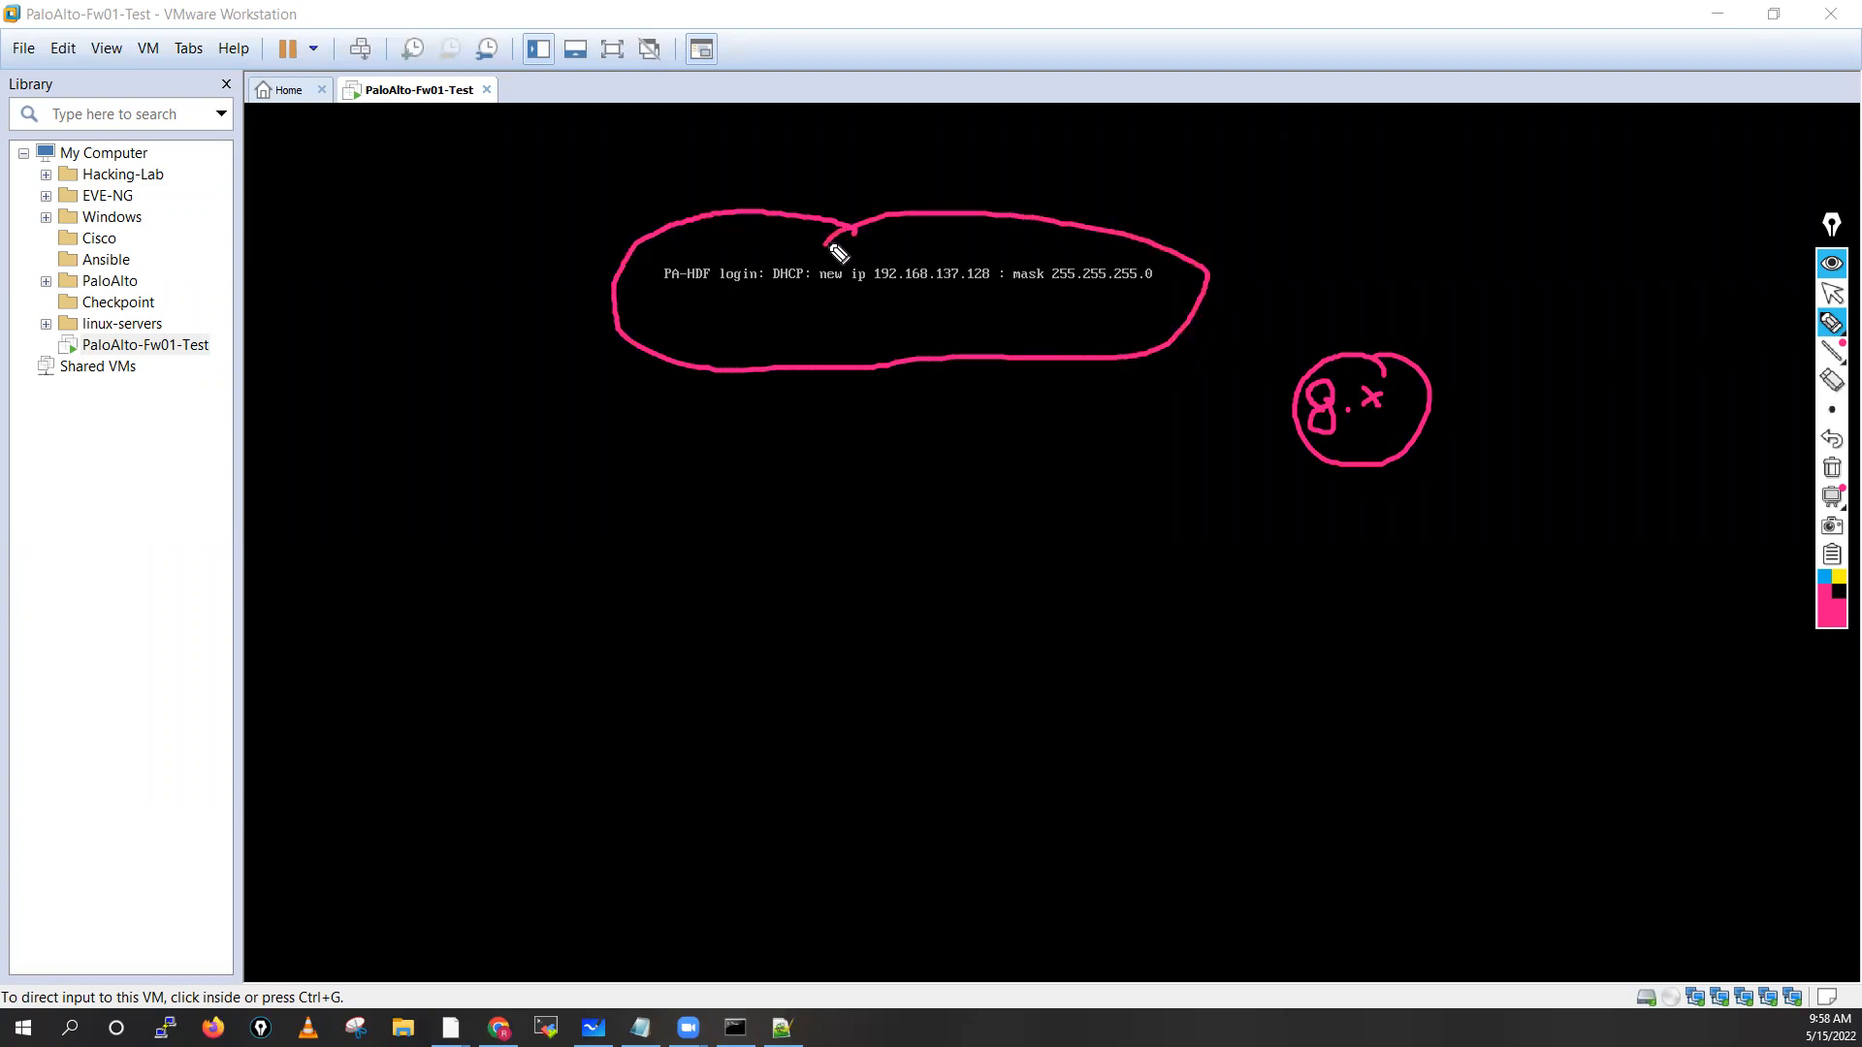
{"action": "mouse_move", "coordinate": [871, 292]}
{"action": "left_mouse_down"}
{"action": "mouse_move", "coordinate": [1008, 299]}
{"action": "mouse_move", "coordinate": [964, 318]}
{"action": "mouse_move", "coordinate": [882, 308]}
{"action": "left_mouse_up"}
{"action": "left_click", "coordinate": [885, 283]}
{"action": "left_click", "coordinate": [1328, 226]}
{"action": "mouse_move", "coordinate": [1296, 191]}
{"action": "left_mouse_down"}
{"action": "mouse_move", "coordinate": [1266, 239]}
{"action": "mouse_move", "coordinate": [1300, 288]}
{"action": "left_mouse_up"}
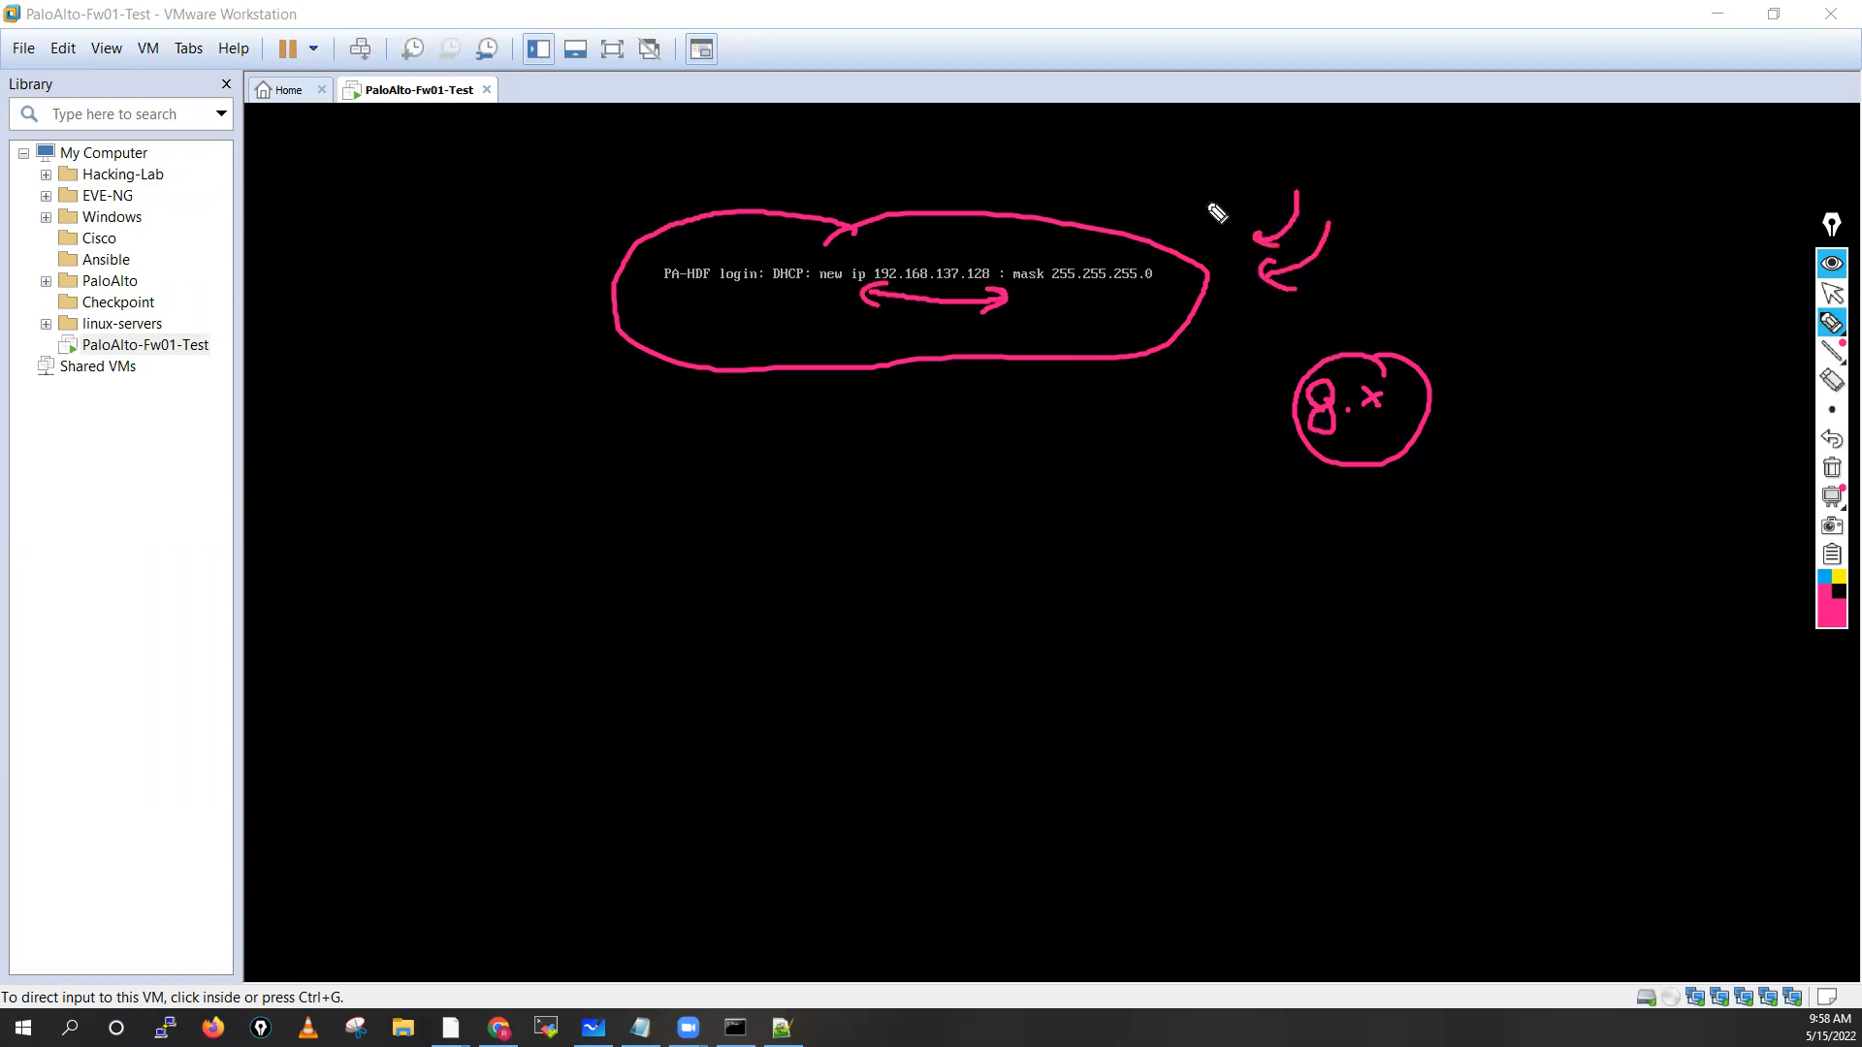
{"action": "left_click_drag", "start_coordinate": [1222, 163], "coordinate": [1181, 195]}
{"action": "left_click_drag", "start_coordinate": [915, 240], "coordinate": [908, 233]}
{"action": "mouse_move", "coordinate": [946, 447]}
{"action": "left_mouse_down"}
{"action": "mouse_move", "coordinate": [1056, 476]}
{"action": "mouse_move", "coordinate": [1089, 457]}
{"action": "mouse_move", "coordinate": [1092, 419]}
{"action": "mouse_move", "coordinate": [918, 415]}
{"action": "mouse_move", "coordinate": [1018, 407]}
{"action": "left_mouse_up"}
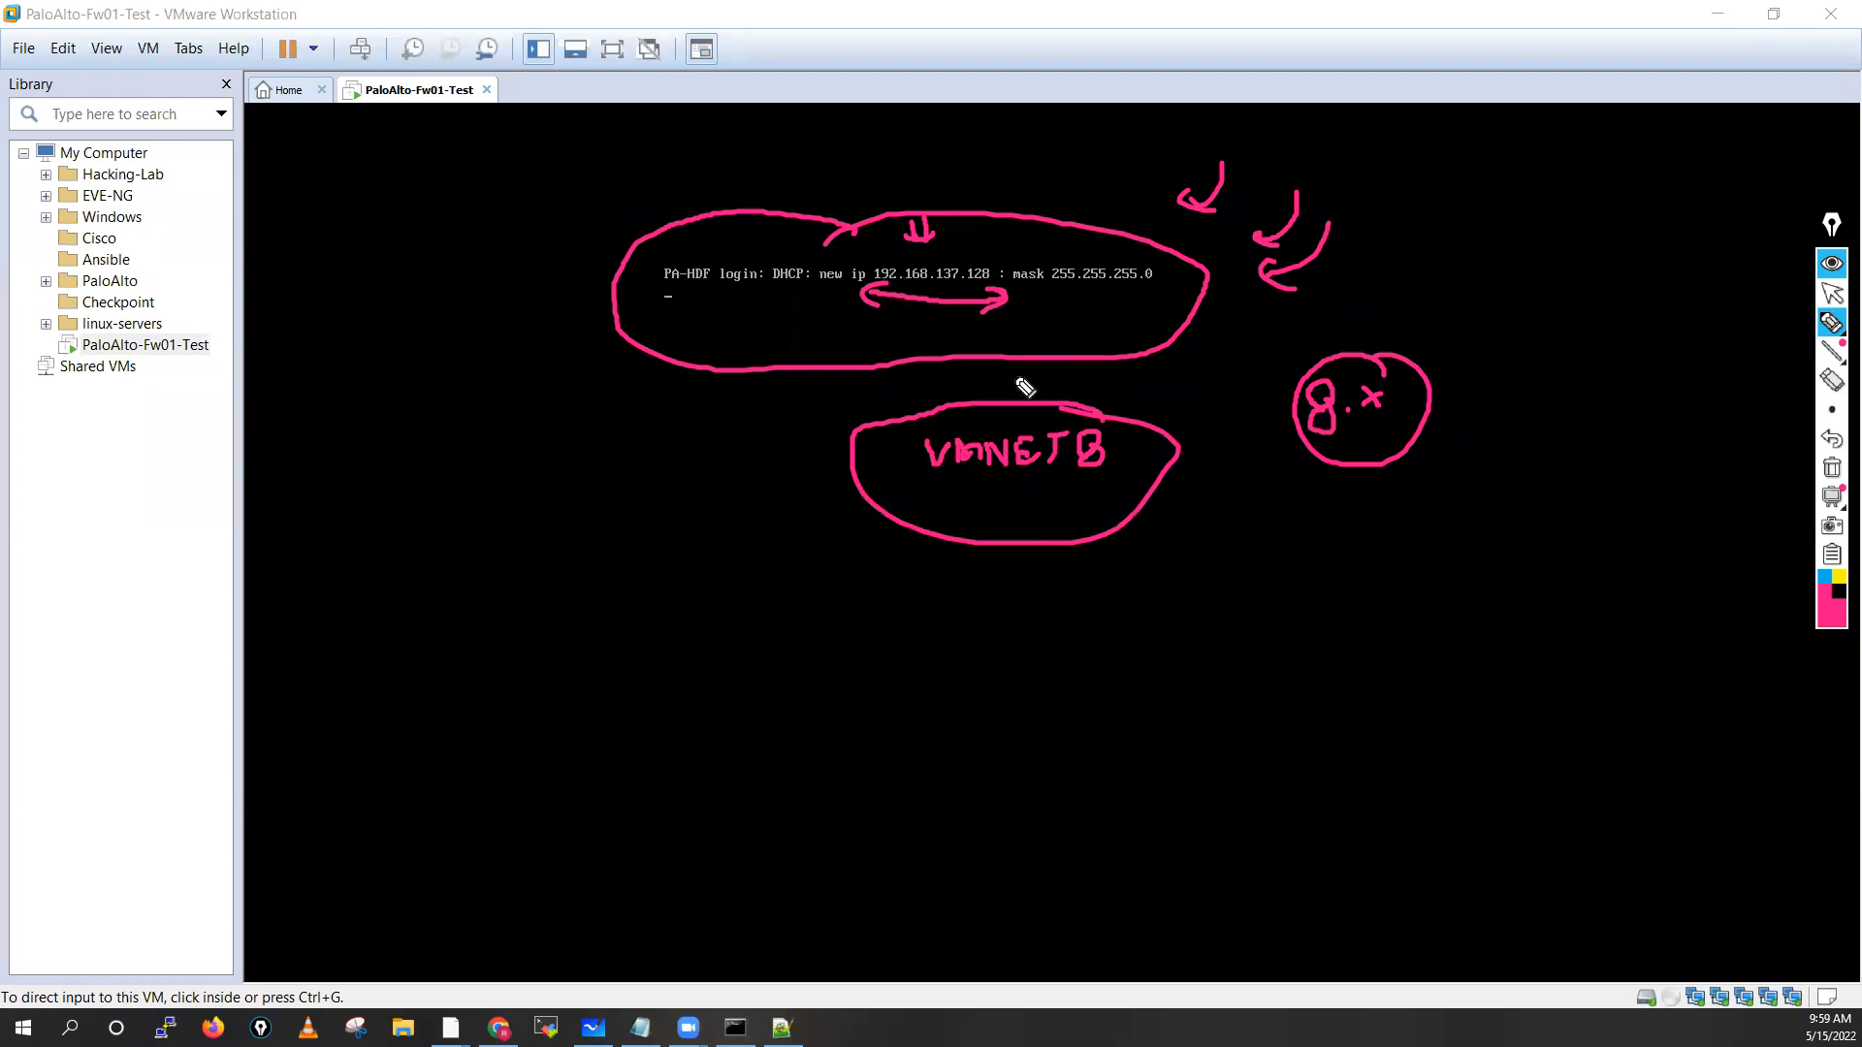
{"action": "left_click", "coordinate": [1831, 468]}
{"action": "left_click", "coordinate": [1831, 293]}
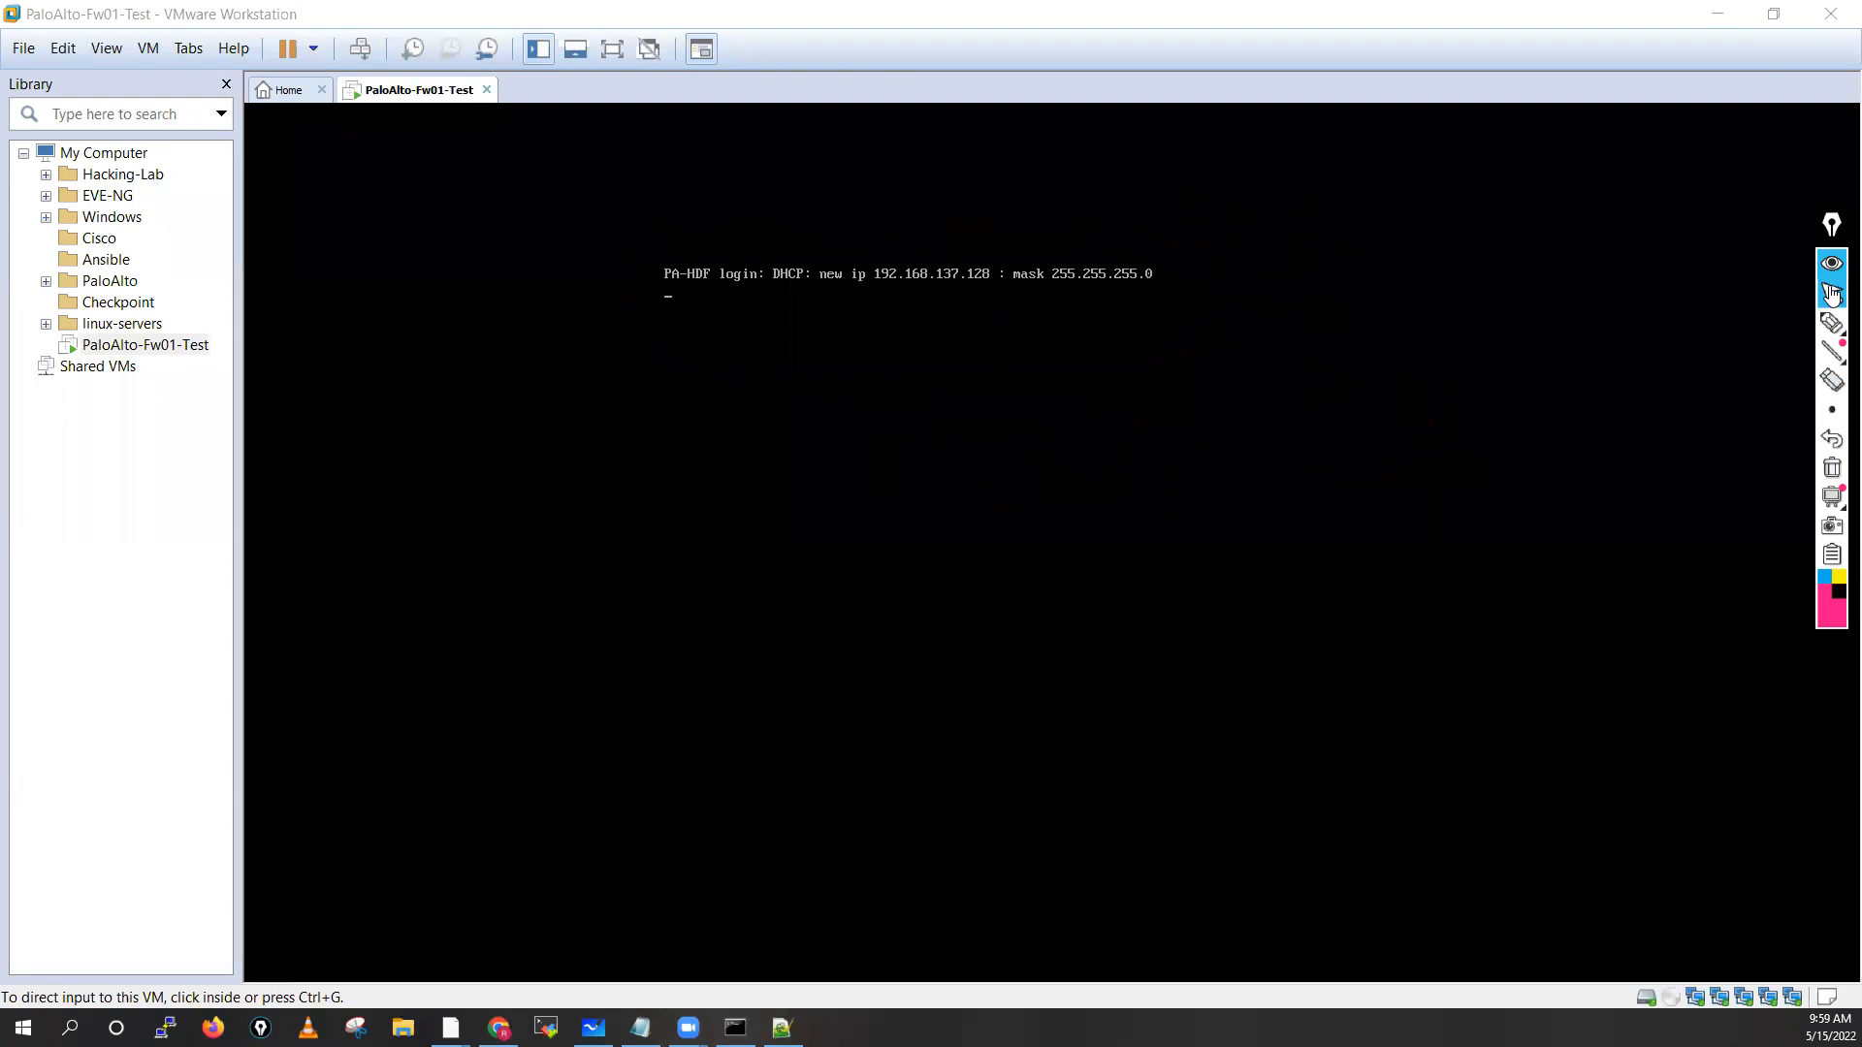
Log in as admin with the default password and set a new password, reaching admin@PA-VM>
{"action": "left_click", "coordinate": [941, 372]}
{"action": "key", "text": "Return"}
{"action": "key", "text": "Return"}
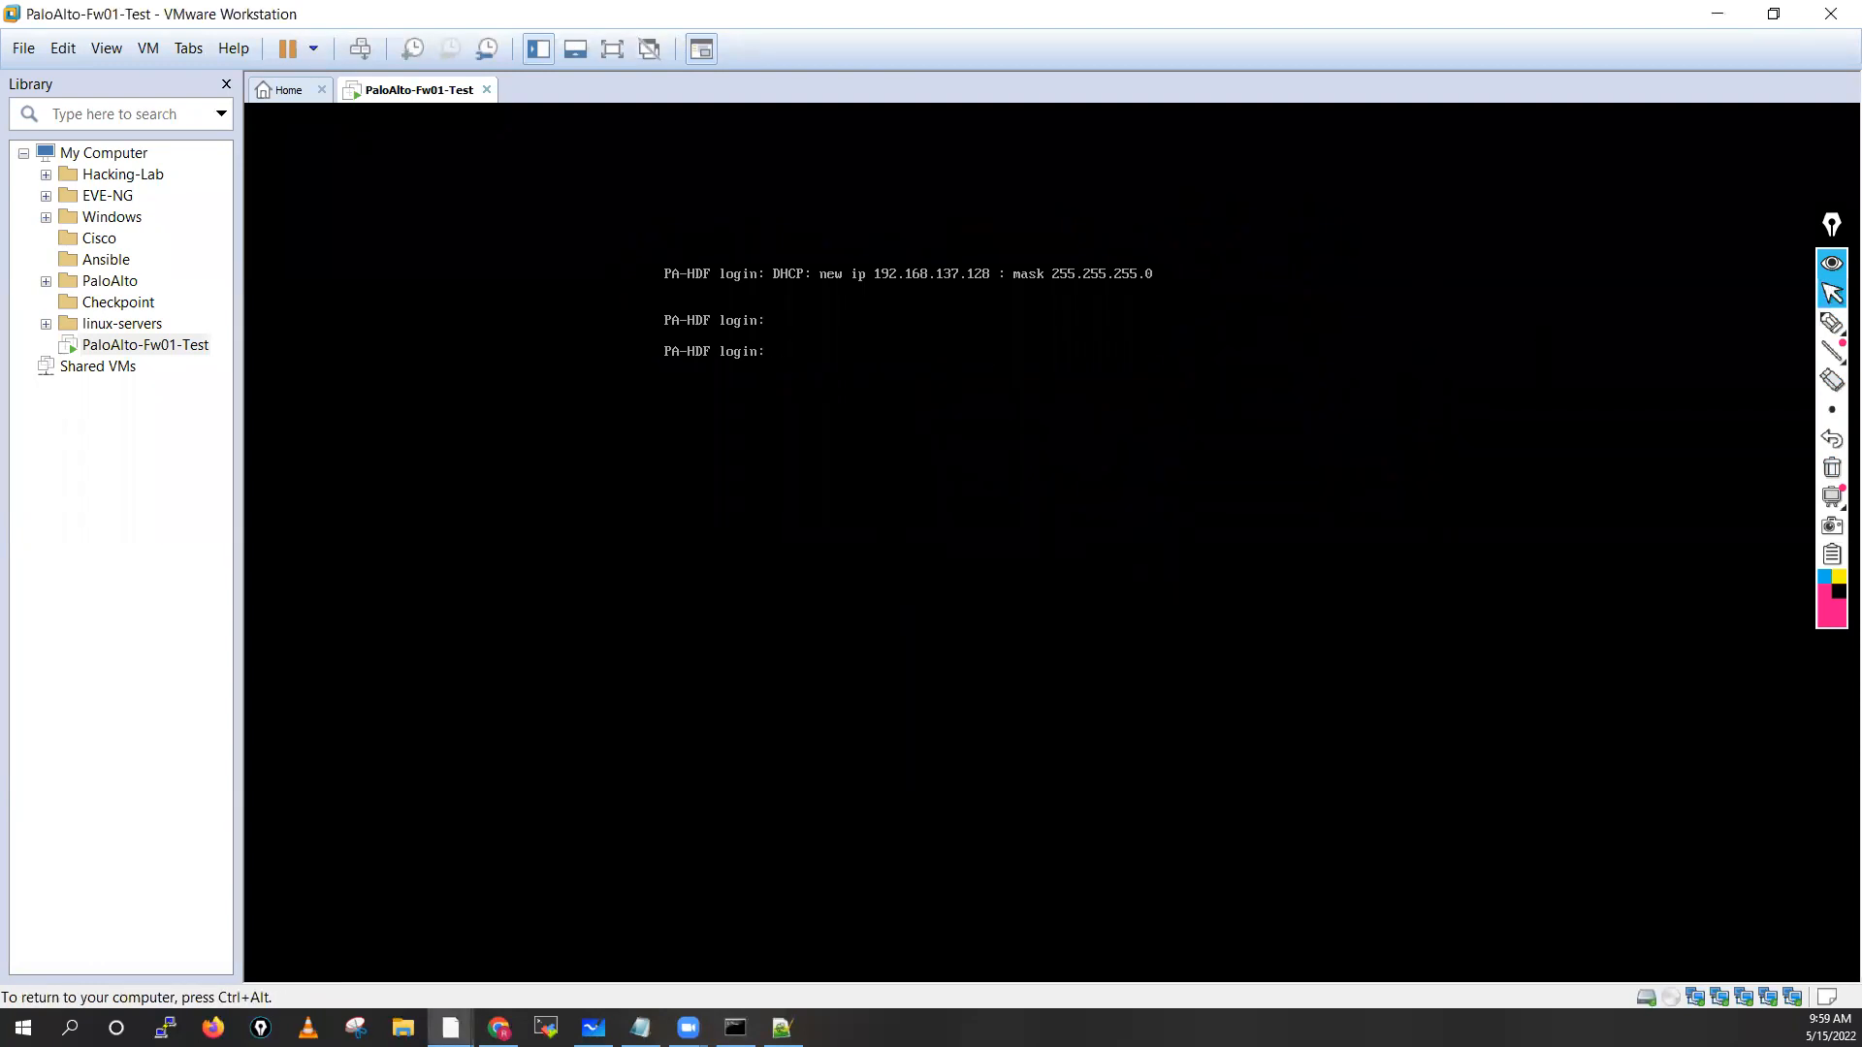
{"action": "key", "text": "Return"}
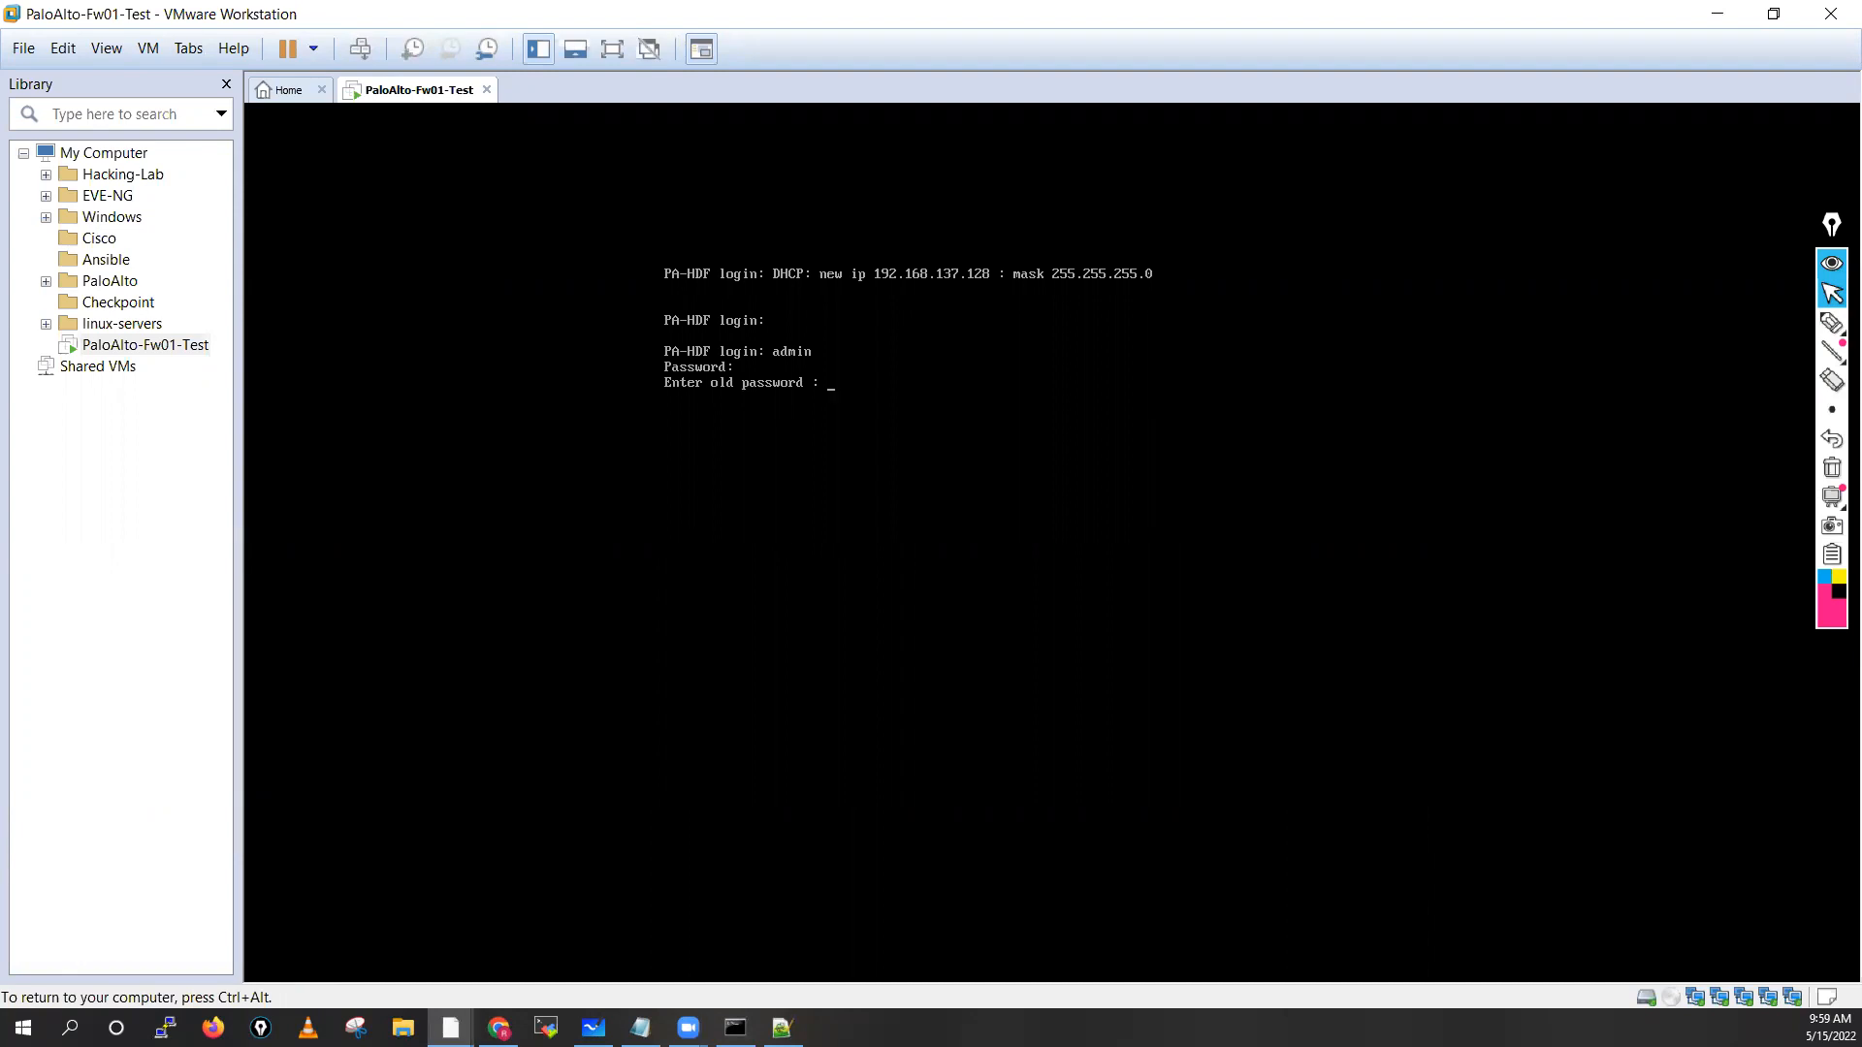
{"action": "key", "text": "ctrl+alt"}
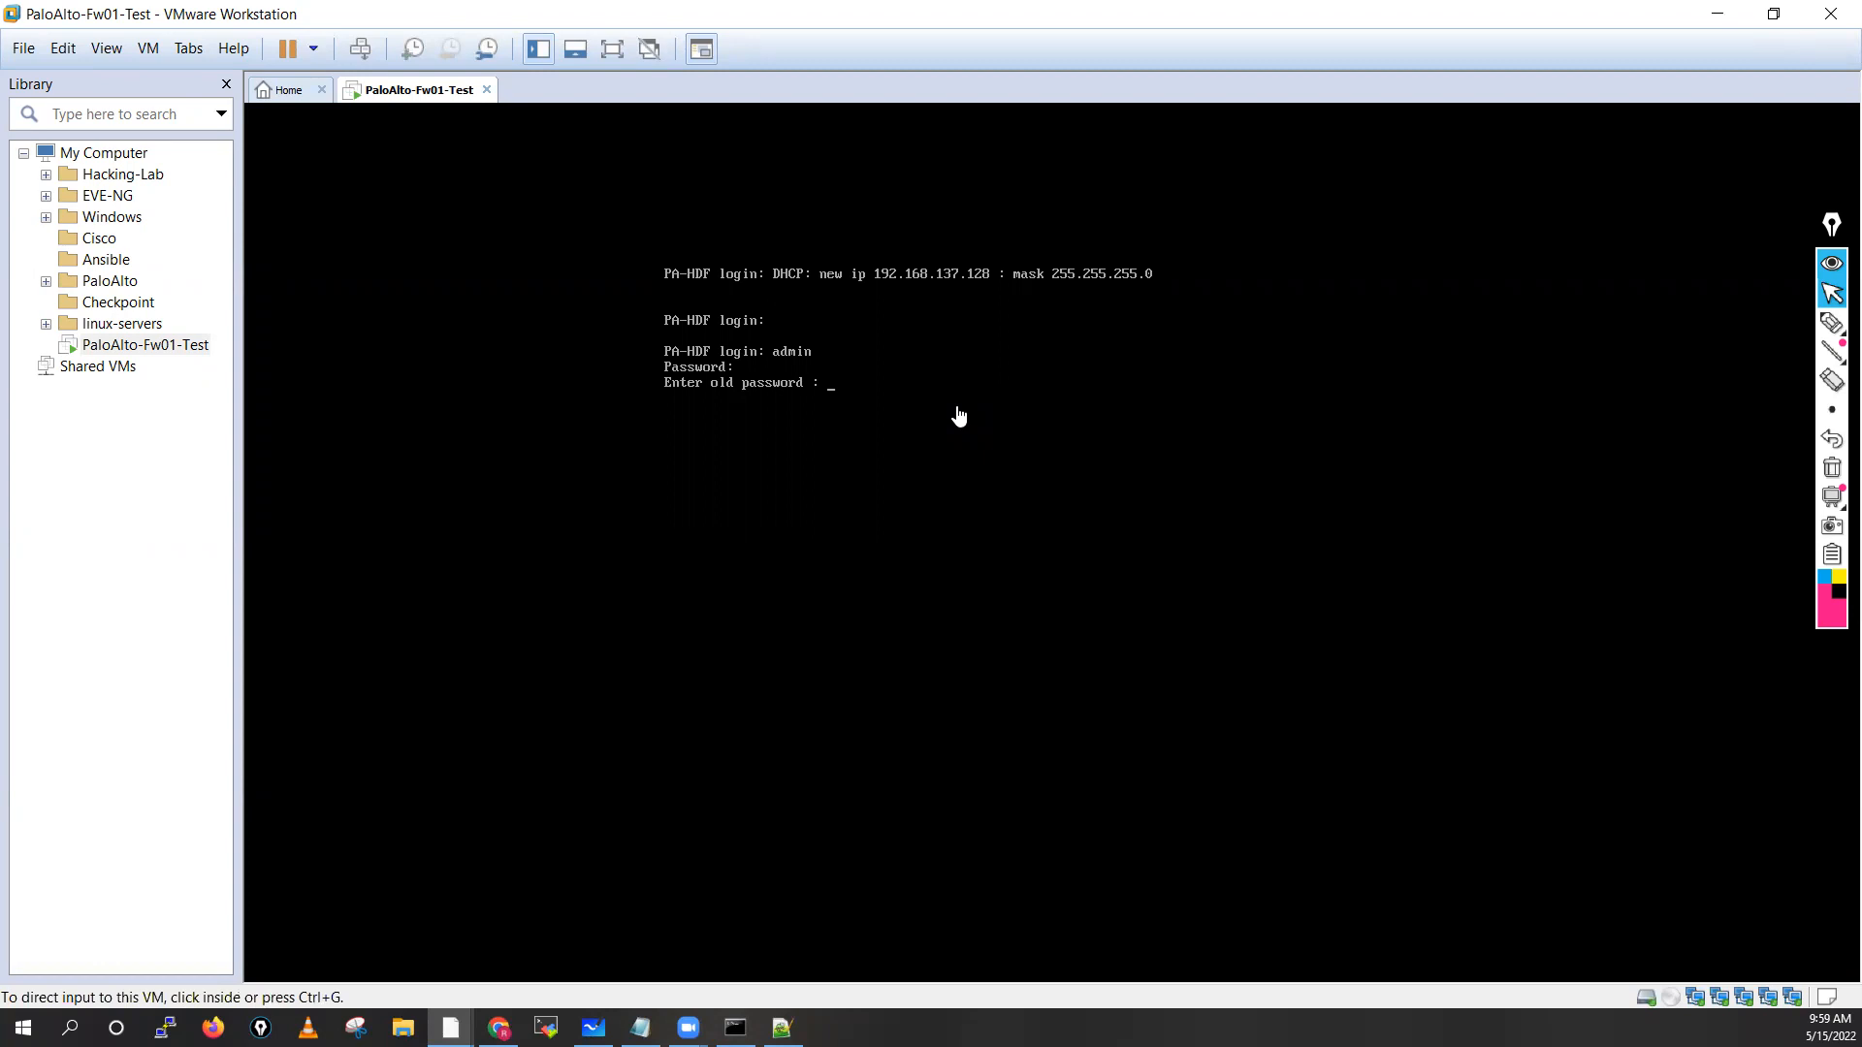
{"action": "left_click", "coordinate": [958, 416]}
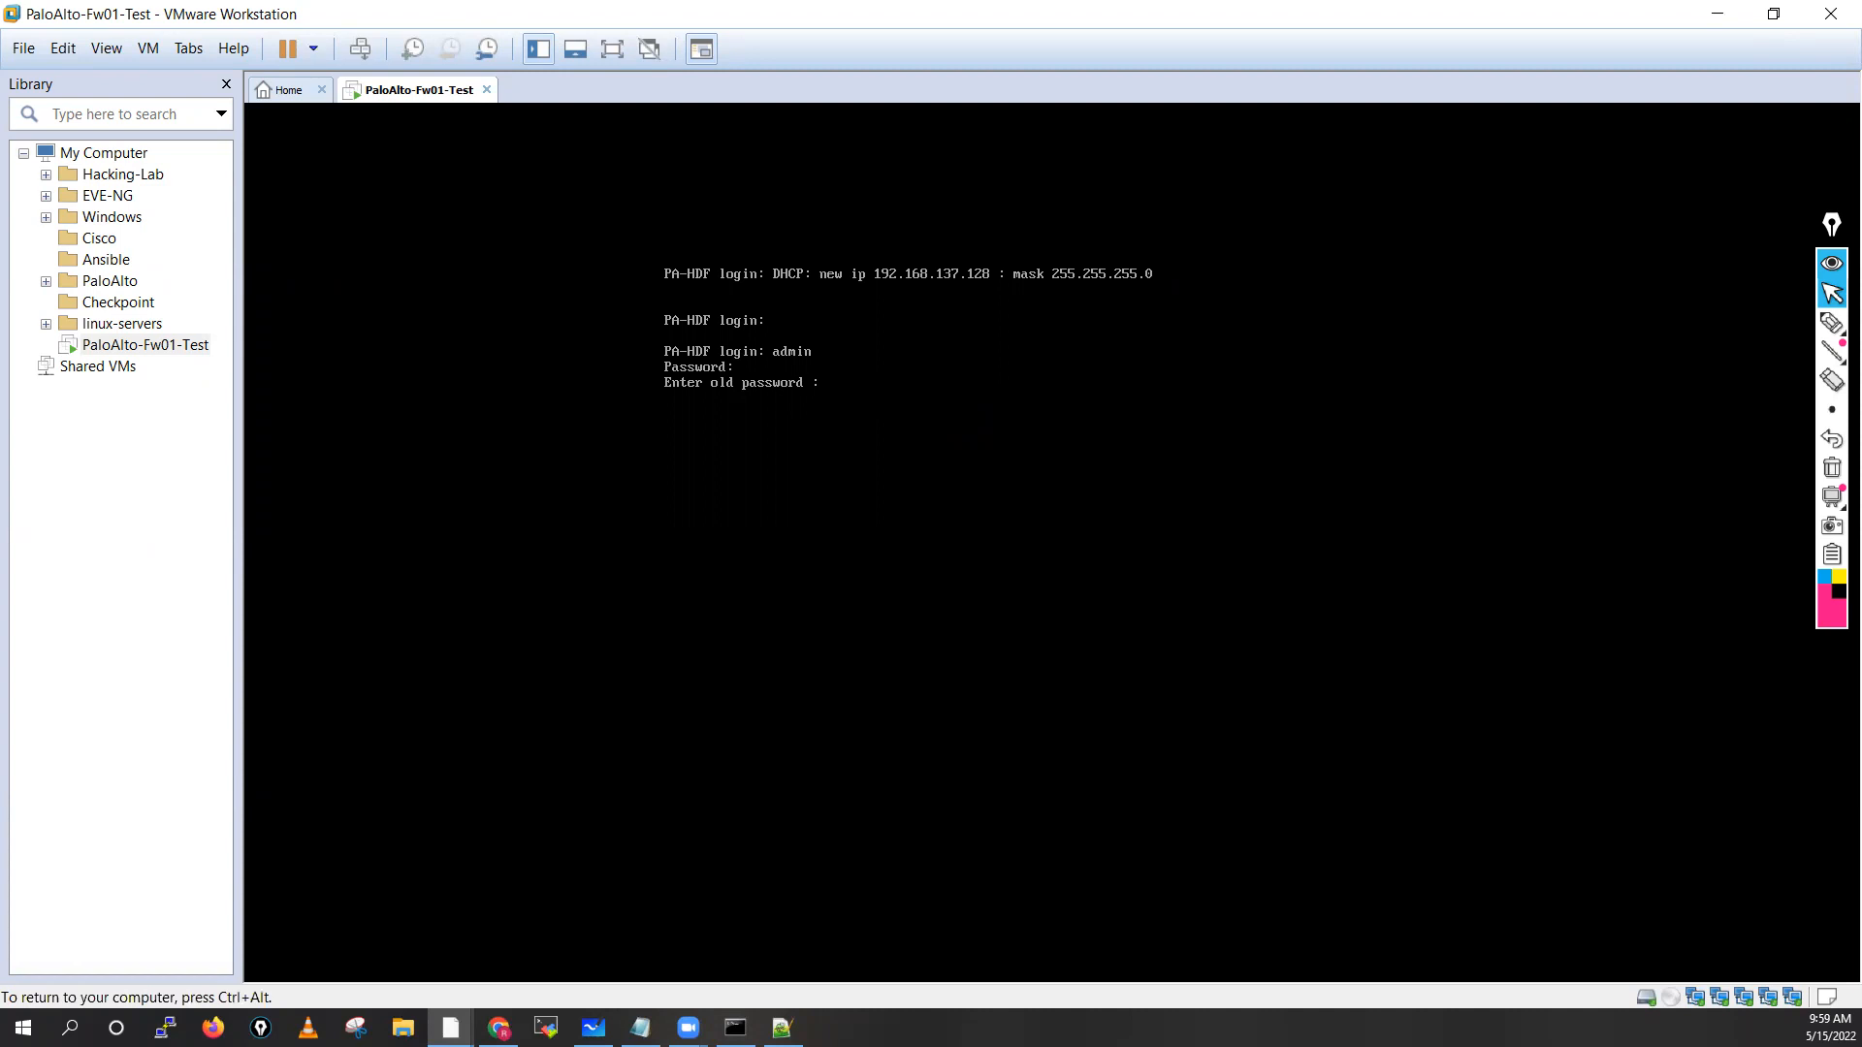
{"action": "key", "text": "Return"}
{"action": "key", "text": "Return"}
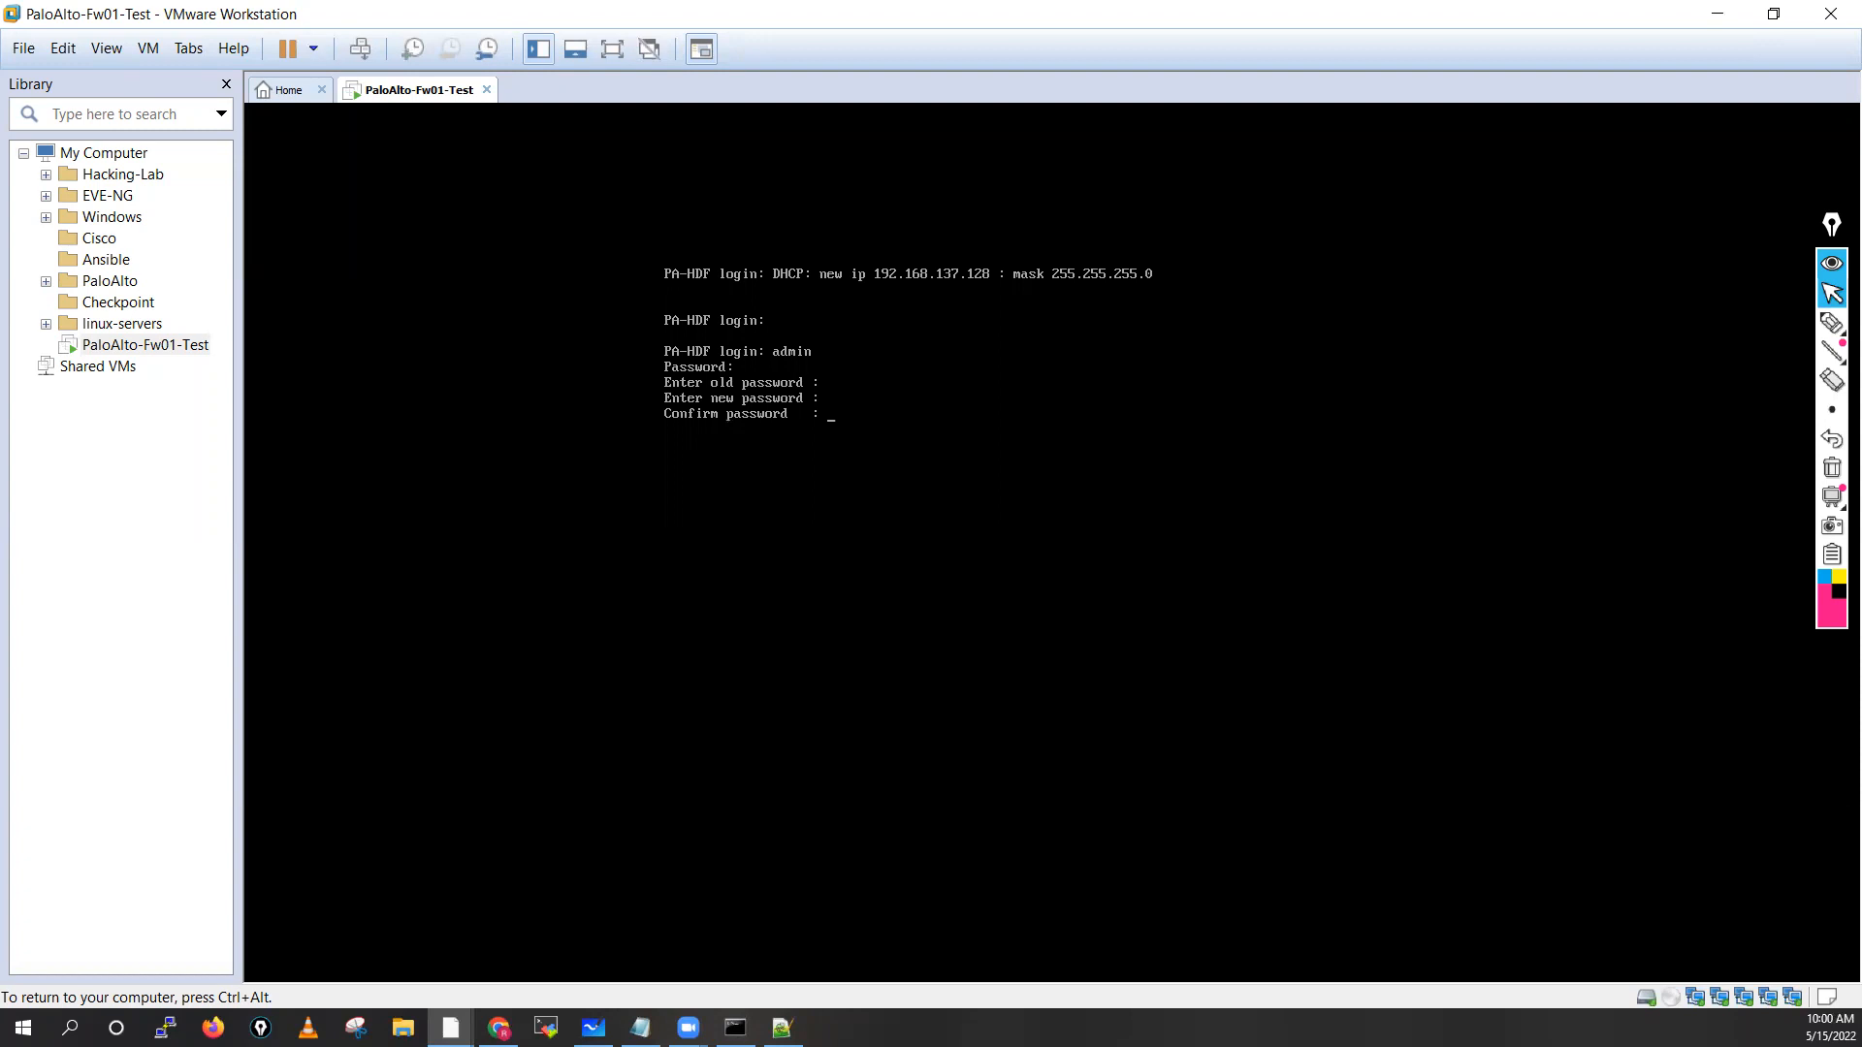
{"action": "key", "text": "Return"}
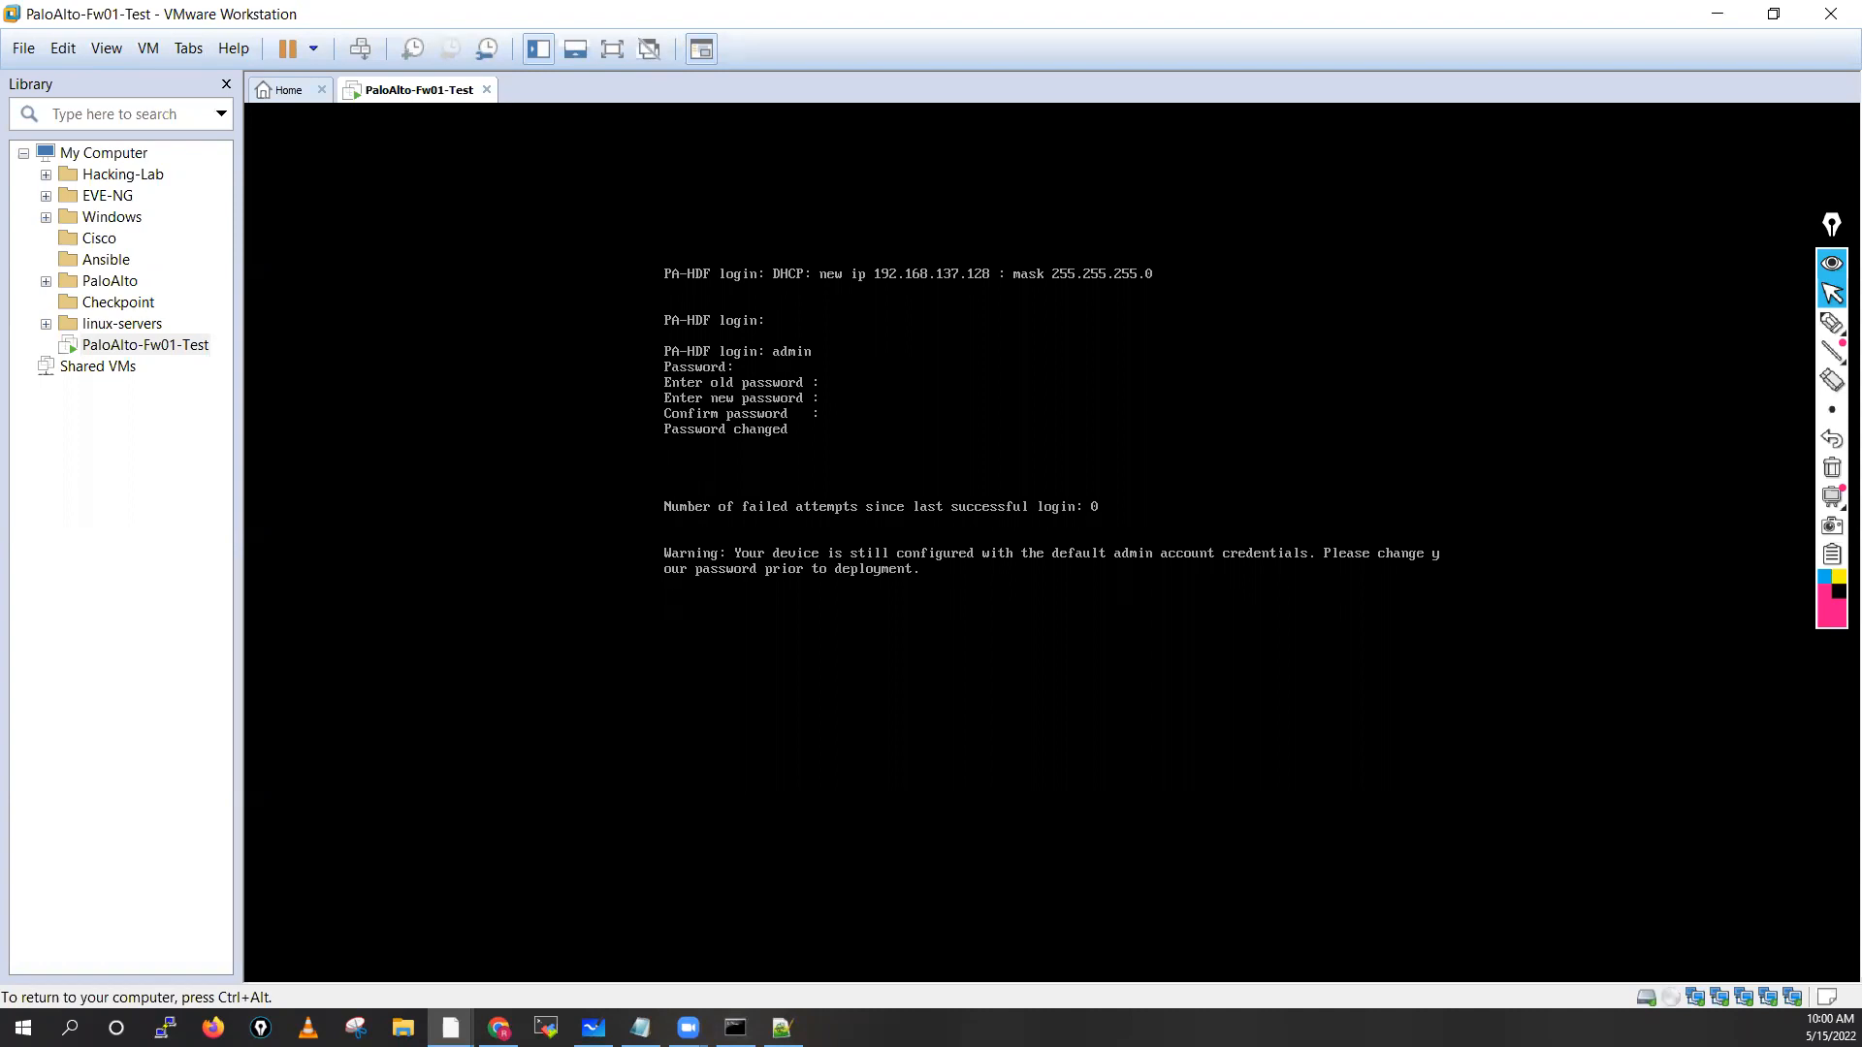
{"action": "key", "text": "ctrl+alt"}
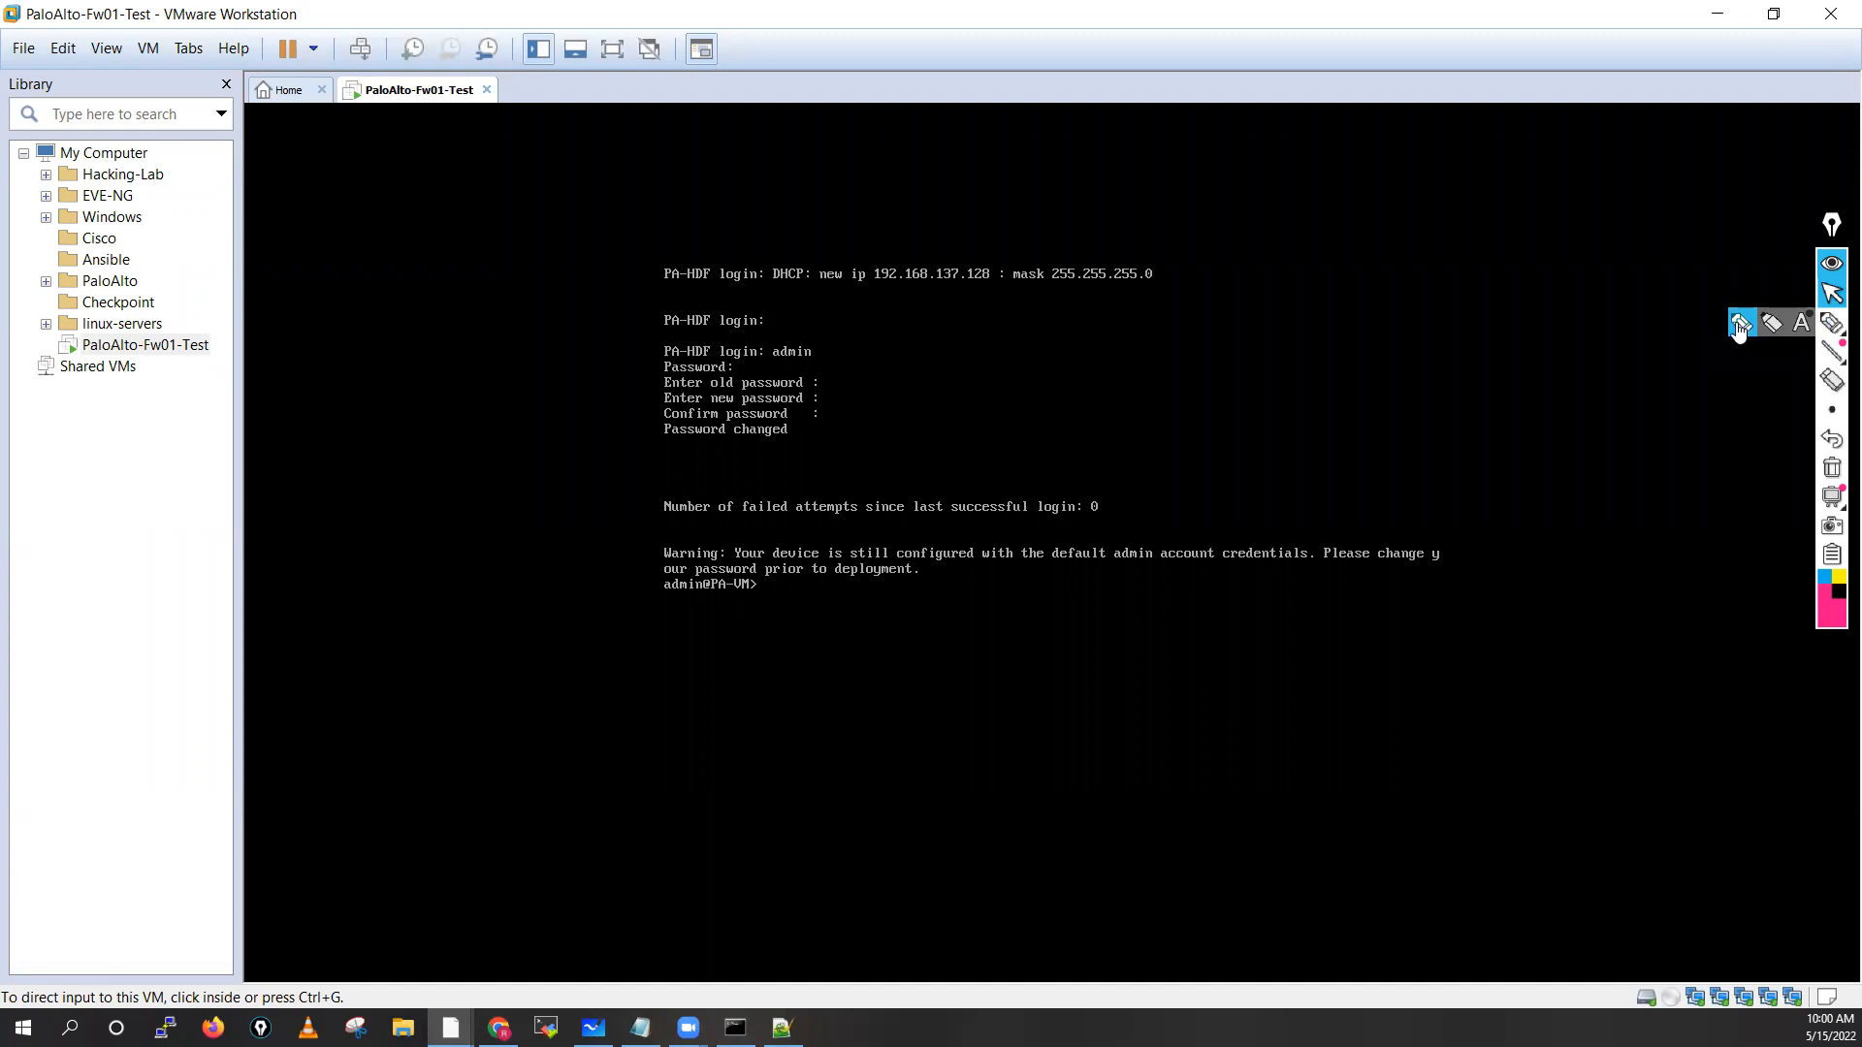
{"action": "left_click", "coordinate": [1831, 323]}
{"action": "left_click_drag", "start_coordinate": [814, 348], "coordinate": [898, 330]}
{"action": "left_click_drag", "start_coordinate": [743, 369], "coordinate": [1026, 359]}
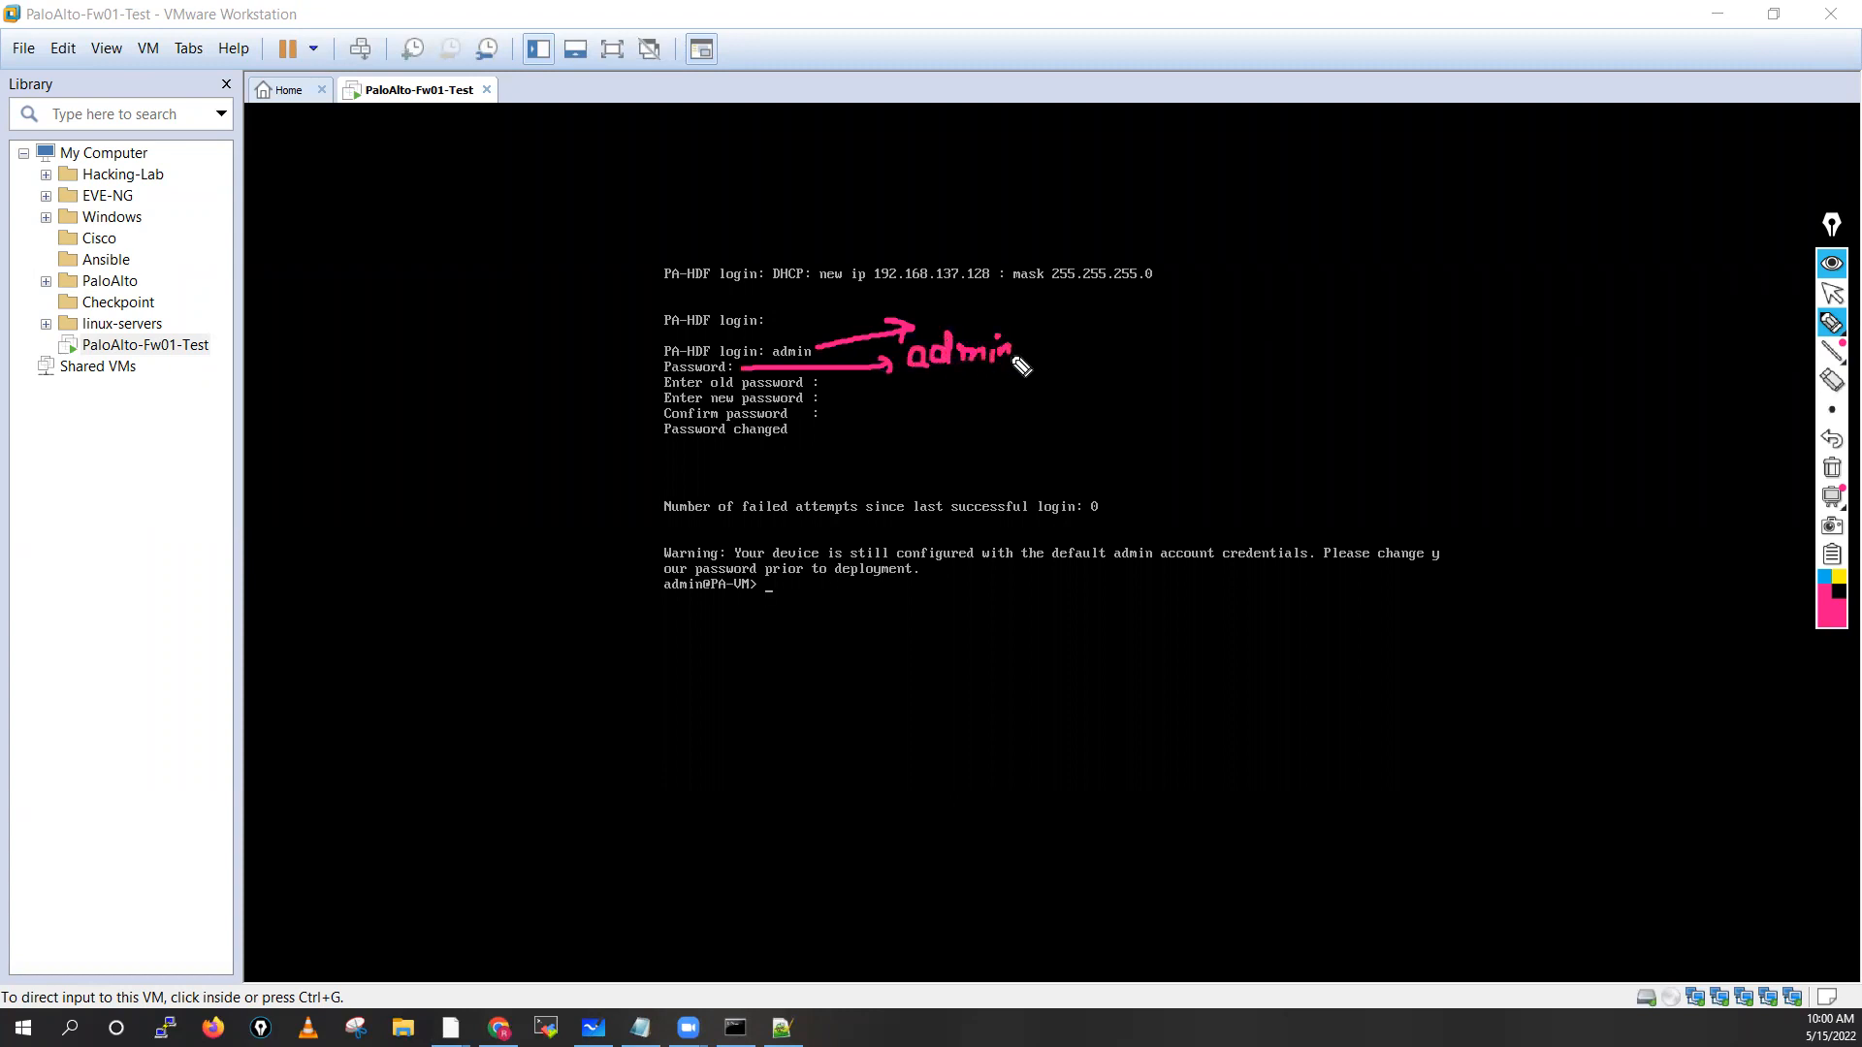
{"action": "left_click_drag", "start_coordinate": [832, 386], "coordinate": [1064, 399]}
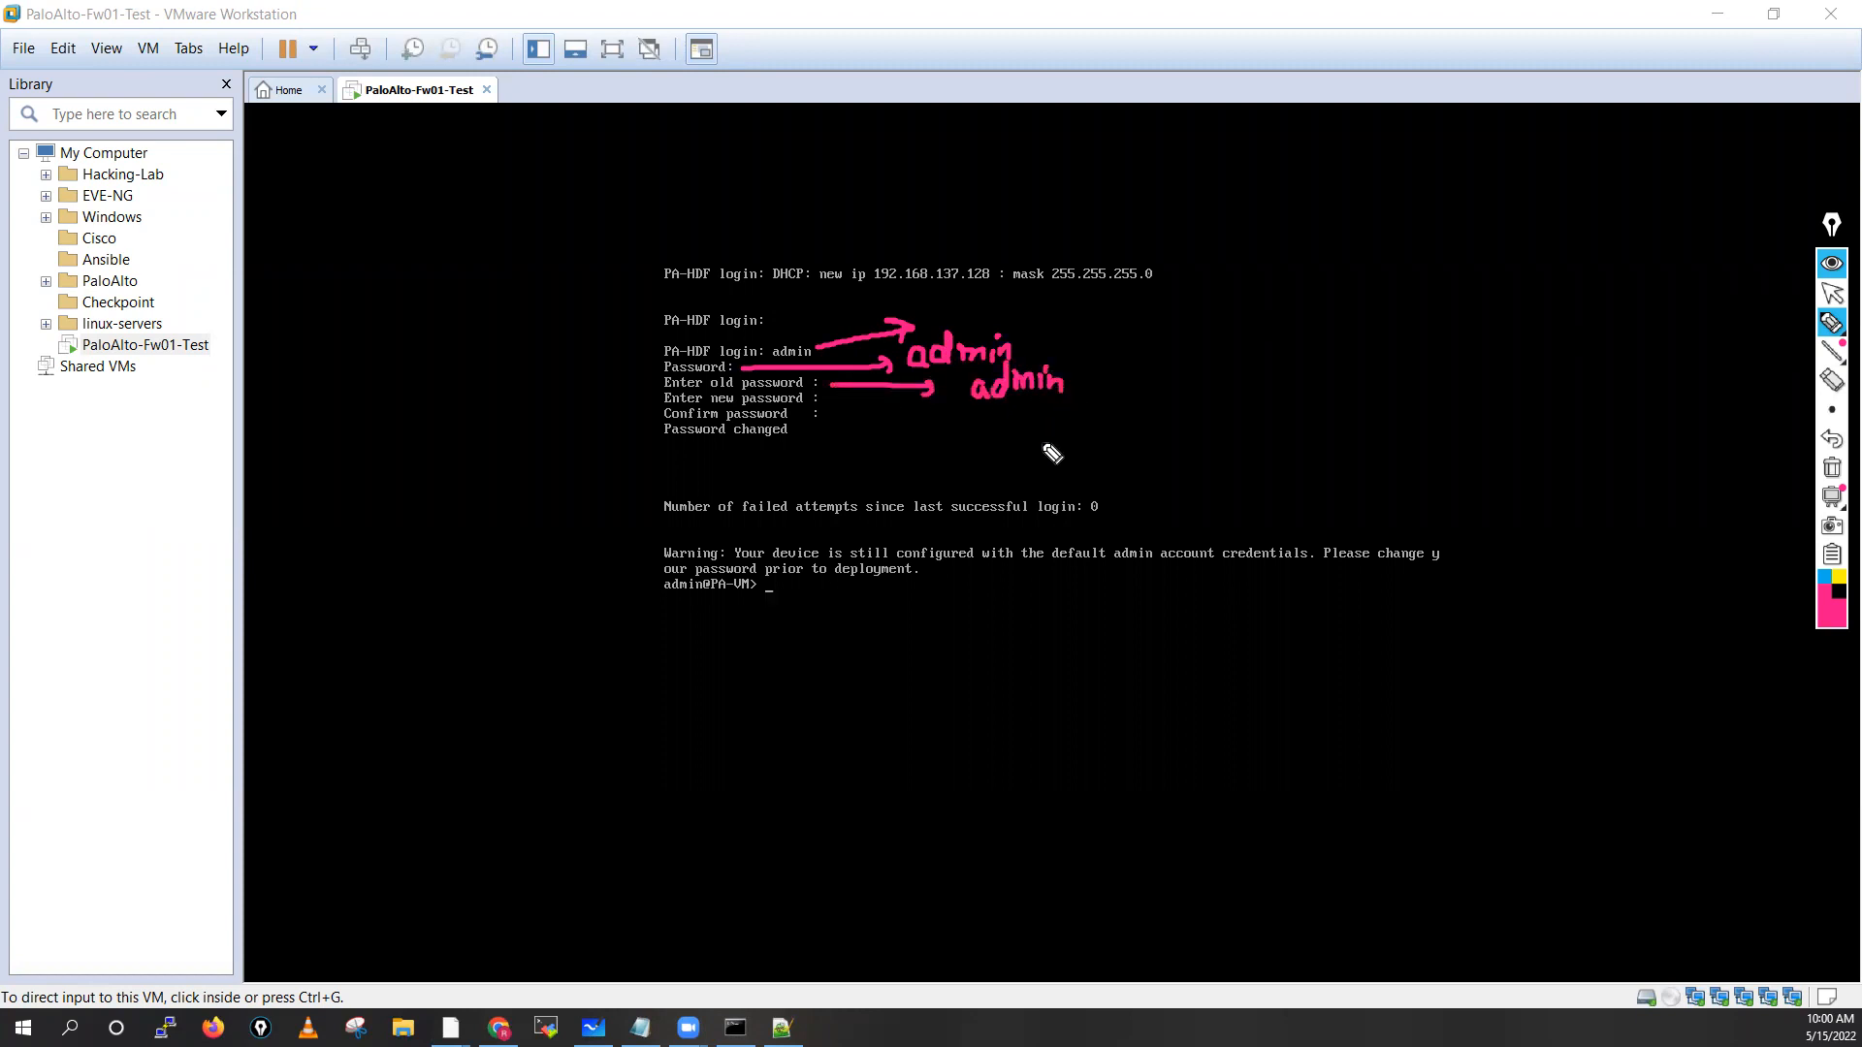
{"action": "left_click", "coordinate": [1822, 590]}
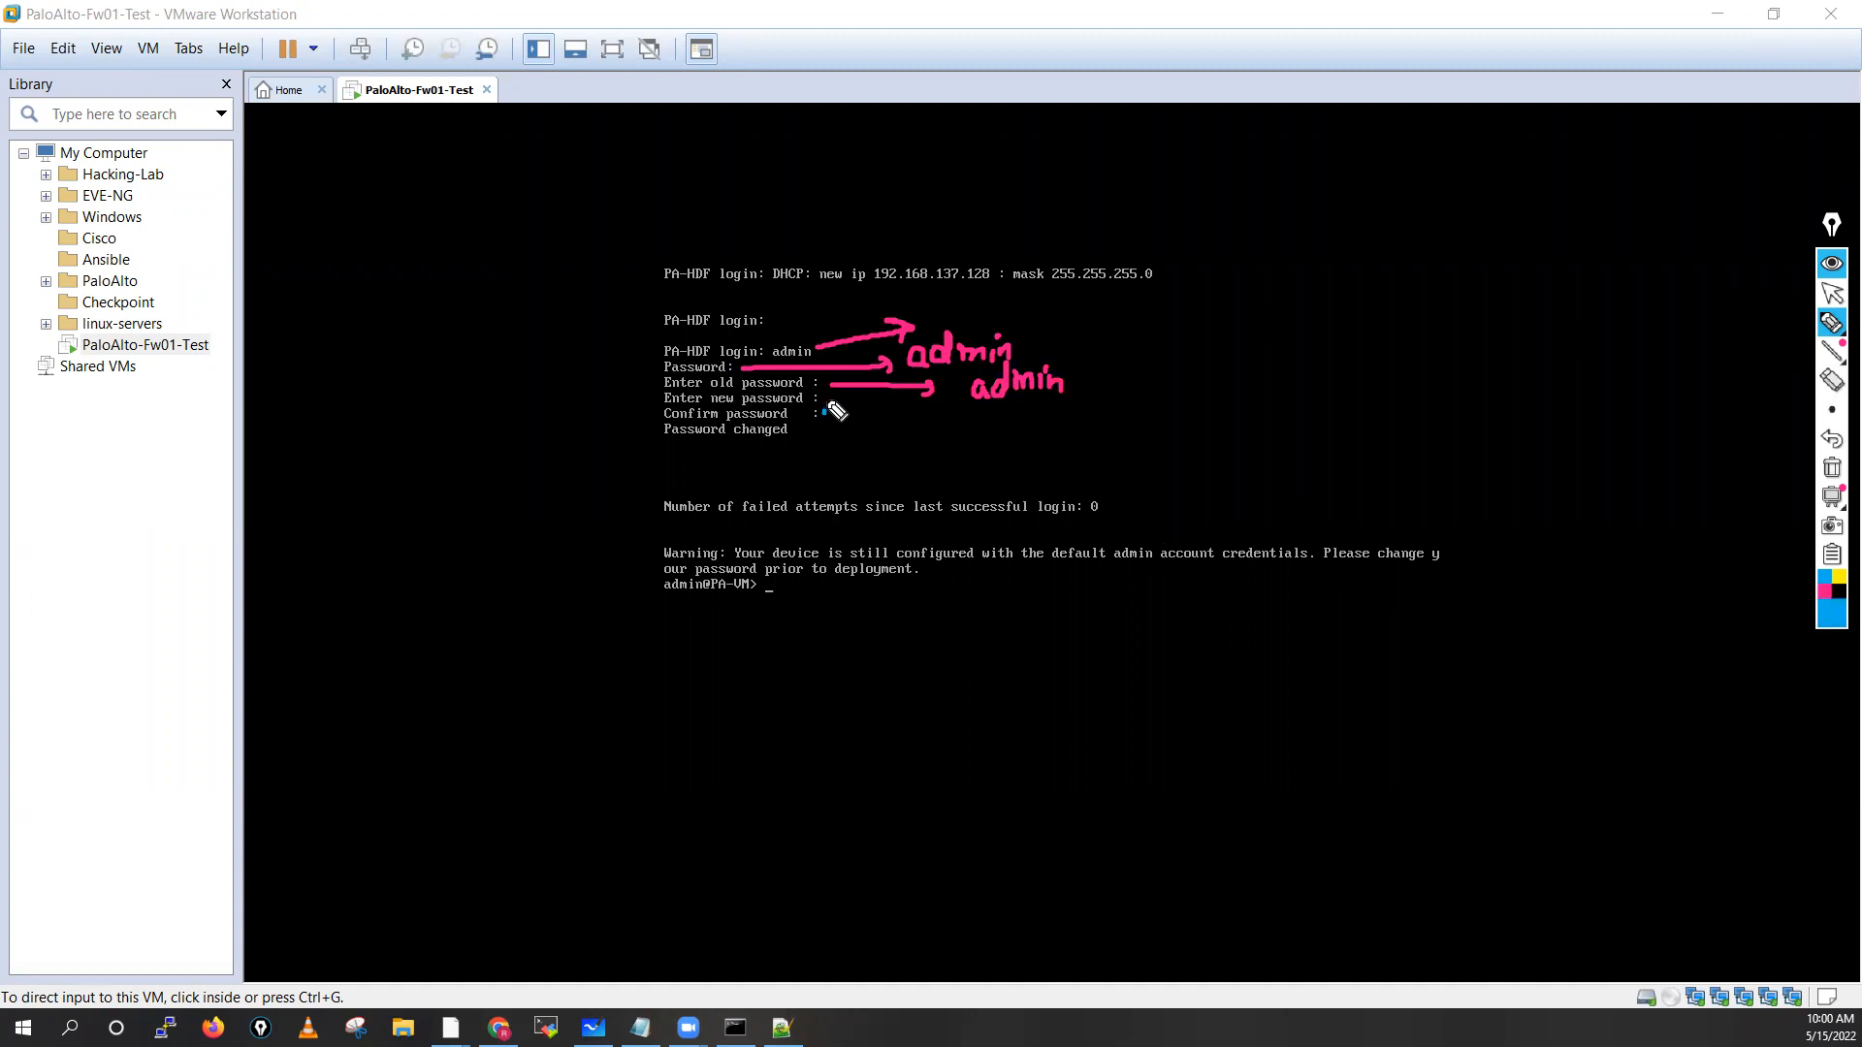
{"action": "mouse_move", "coordinate": [824, 398]}
{"action": "left_mouse_down"}
{"action": "mouse_move", "coordinate": [1014, 421]}
{"action": "mouse_move", "coordinate": [1019, 442]}
{"action": "mouse_move", "coordinate": [1192, 448]}
{"action": "left_mouse_up"}
{"action": "left_click_drag", "start_coordinate": [1197, 431], "coordinate": [1218, 446]}
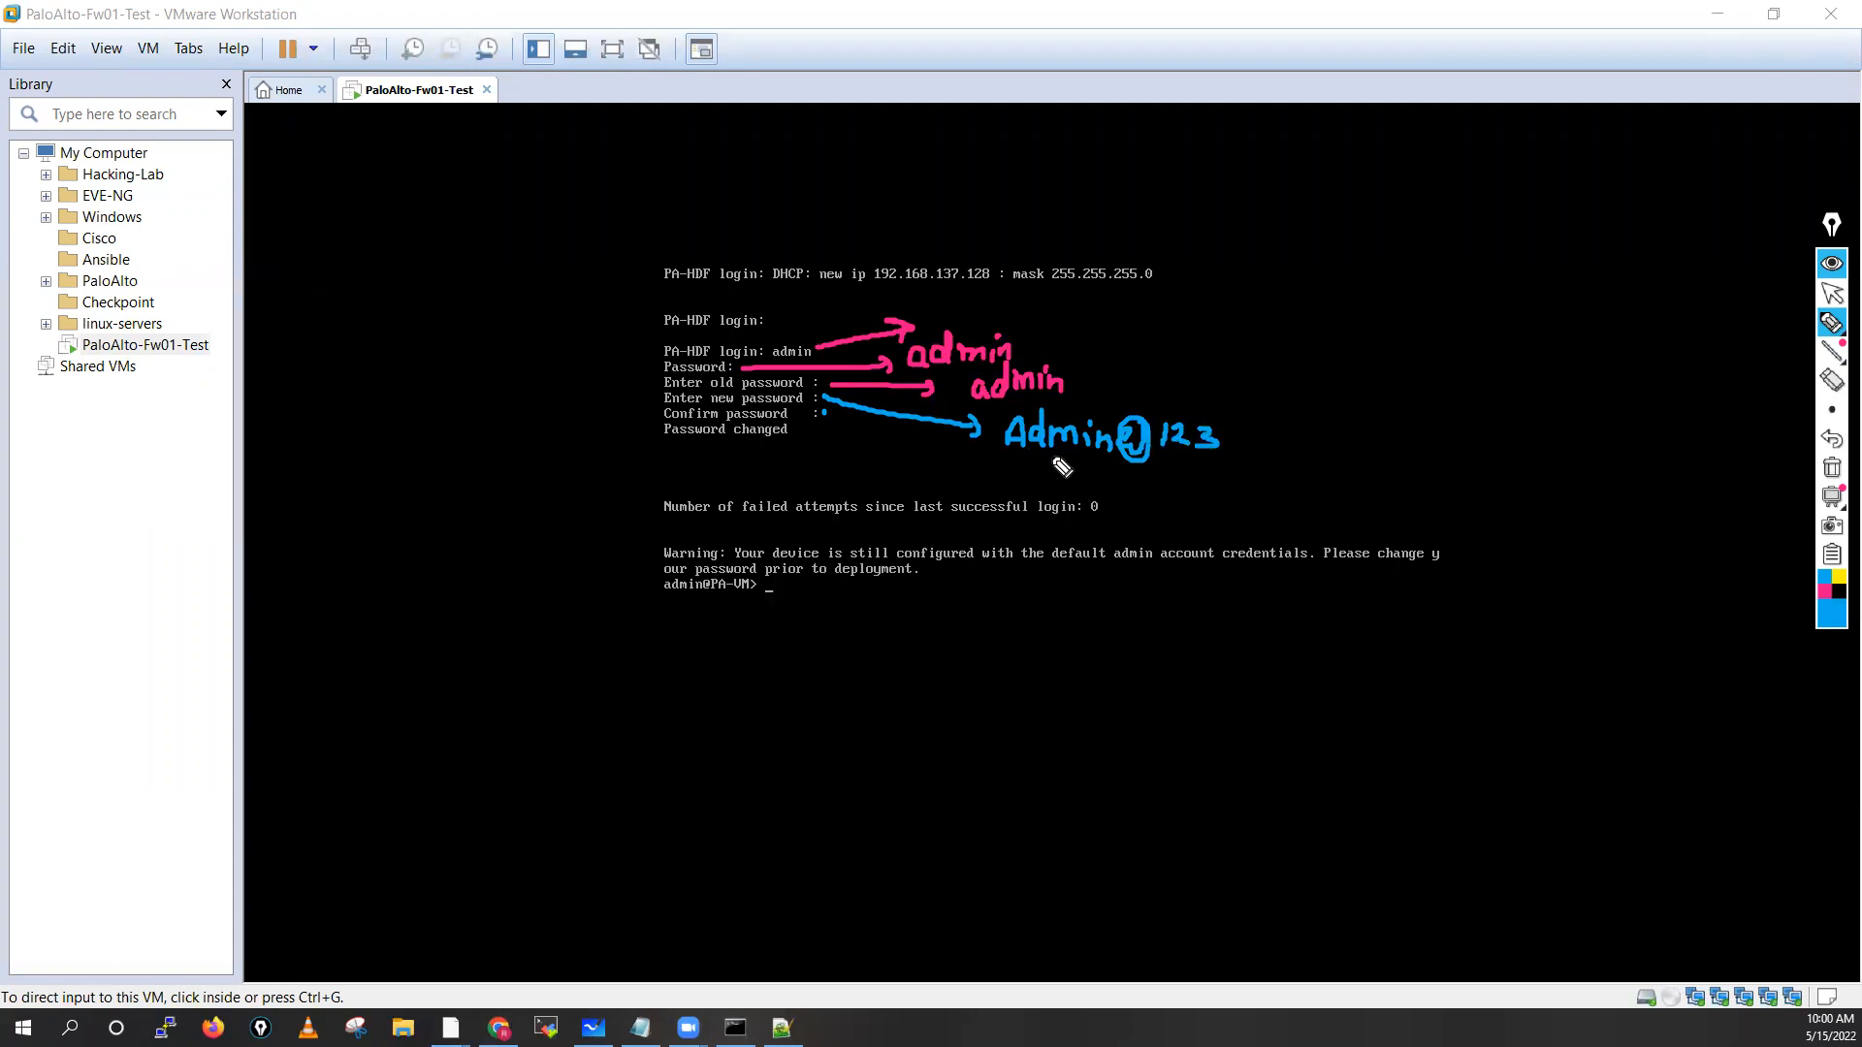
{"action": "left_click_drag", "start_coordinate": [1014, 465], "coordinate": [1048, 476]}
{"action": "mouse_move", "coordinate": [1224, 460]}
{"action": "left_mouse_down"}
{"action": "mouse_move", "coordinate": [1216, 473]}
{"action": "mouse_move", "coordinate": [1245, 469]}
{"action": "left_mouse_up"}
{"action": "mouse_move", "coordinate": [825, 416]}
{"action": "left_mouse_down"}
{"action": "mouse_move", "coordinate": [945, 463]}
{"action": "mouse_move", "coordinate": [999, 462]}
{"action": "mouse_move", "coordinate": [988, 477]}
{"action": "left_mouse_up"}
{"action": "mouse_move", "coordinate": [684, 423]}
{"action": "left_mouse_down"}
{"action": "mouse_move", "coordinate": [668, 428]}
{"action": "mouse_move", "coordinate": [708, 464]}
{"action": "mouse_move", "coordinate": [819, 438]}
{"action": "mouse_move", "coordinate": [692, 416]}
{"action": "left_mouse_up"}
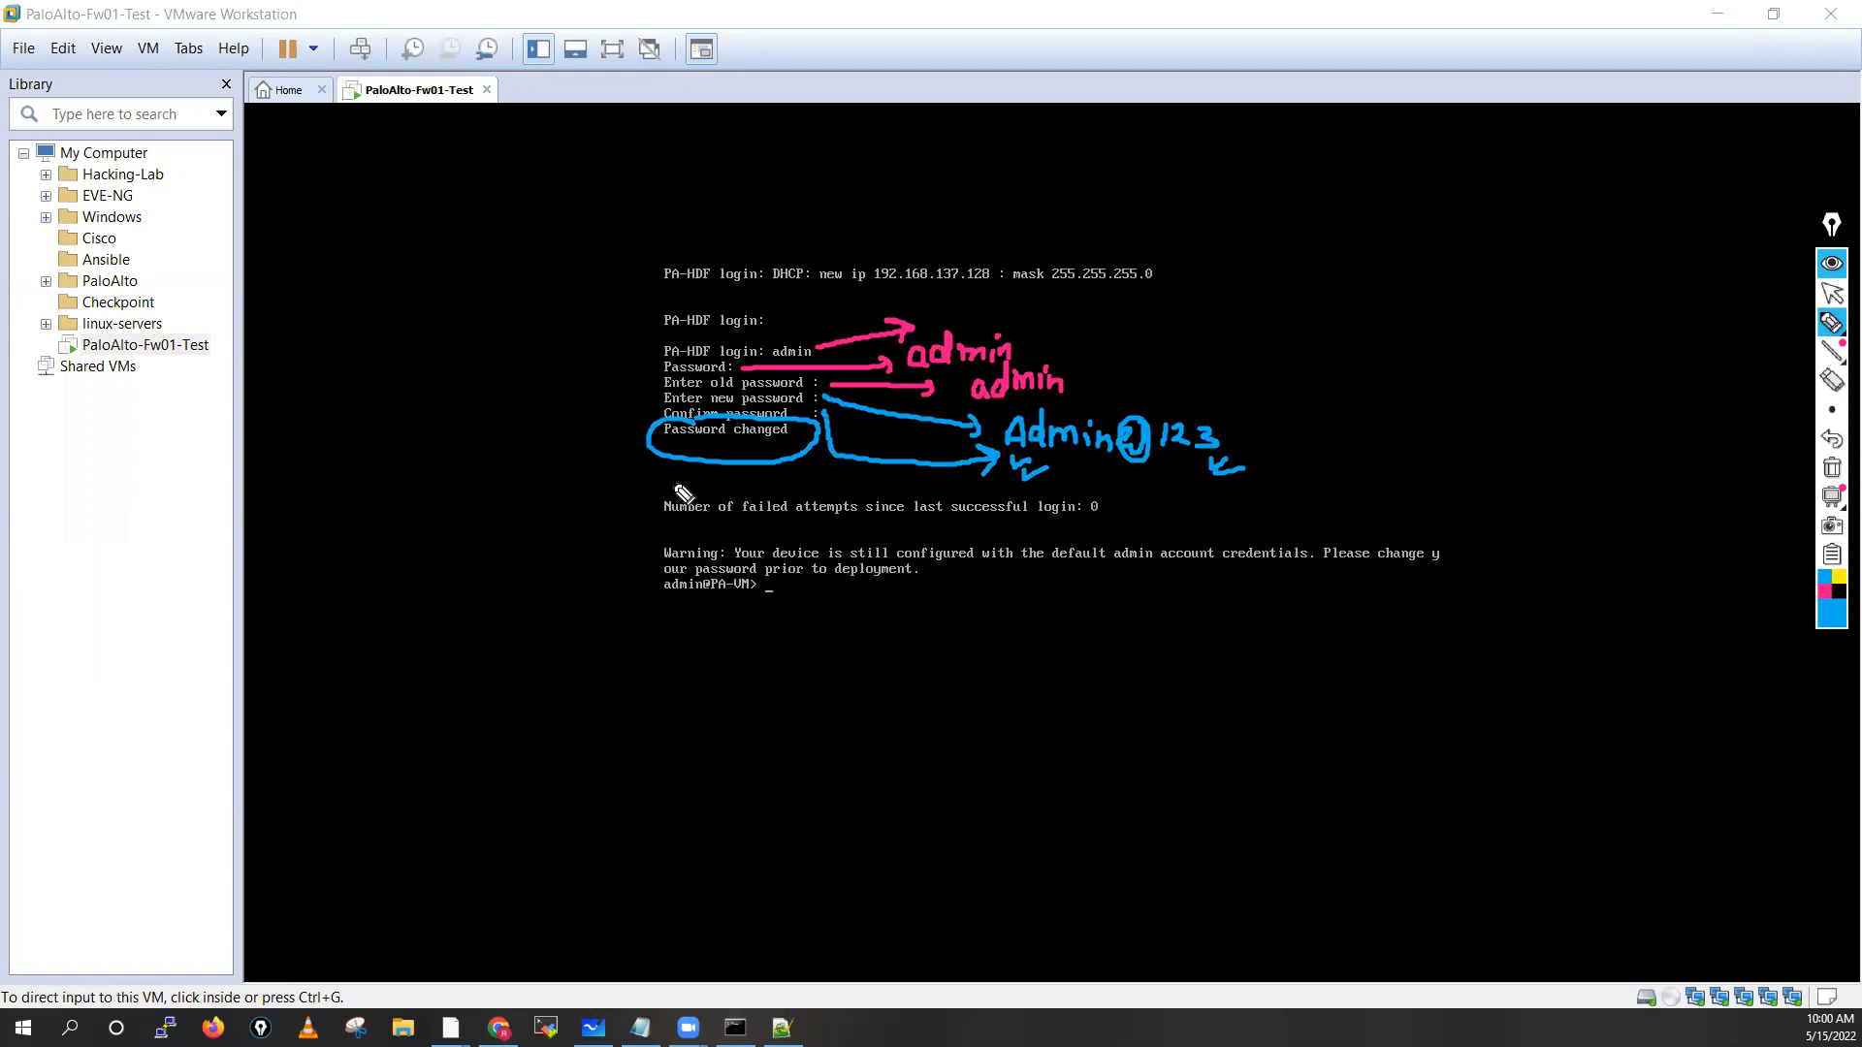
{"action": "left_click", "coordinate": [1831, 467]}
{"action": "mouse_move", "coordinate": [1826, 340]}
{"action": "left_click", "coordinate": [1832, 293]}
{"action": "left_click", "coordinate": [771, 577]}
Enter configure mode and run set deviceconfig system type static
{"action": "key", "text": "Return"}
{"action": "key", "text": "Return"}
{"action": "key", "text": "Return"}
{"action": "key", "text": "Return"}
{"action": "key", "text": "Return"}
{"action": "key", "text": "Return"}
{"action": "key", "text": "Return"}
{"action": "key", "text": "Return"}
{"action": "key", "text": "Return"}
{"action": "key", "text": "Return"}
{"action": "key", "text": "Return"}
{"action": "key", "text": "Return"}
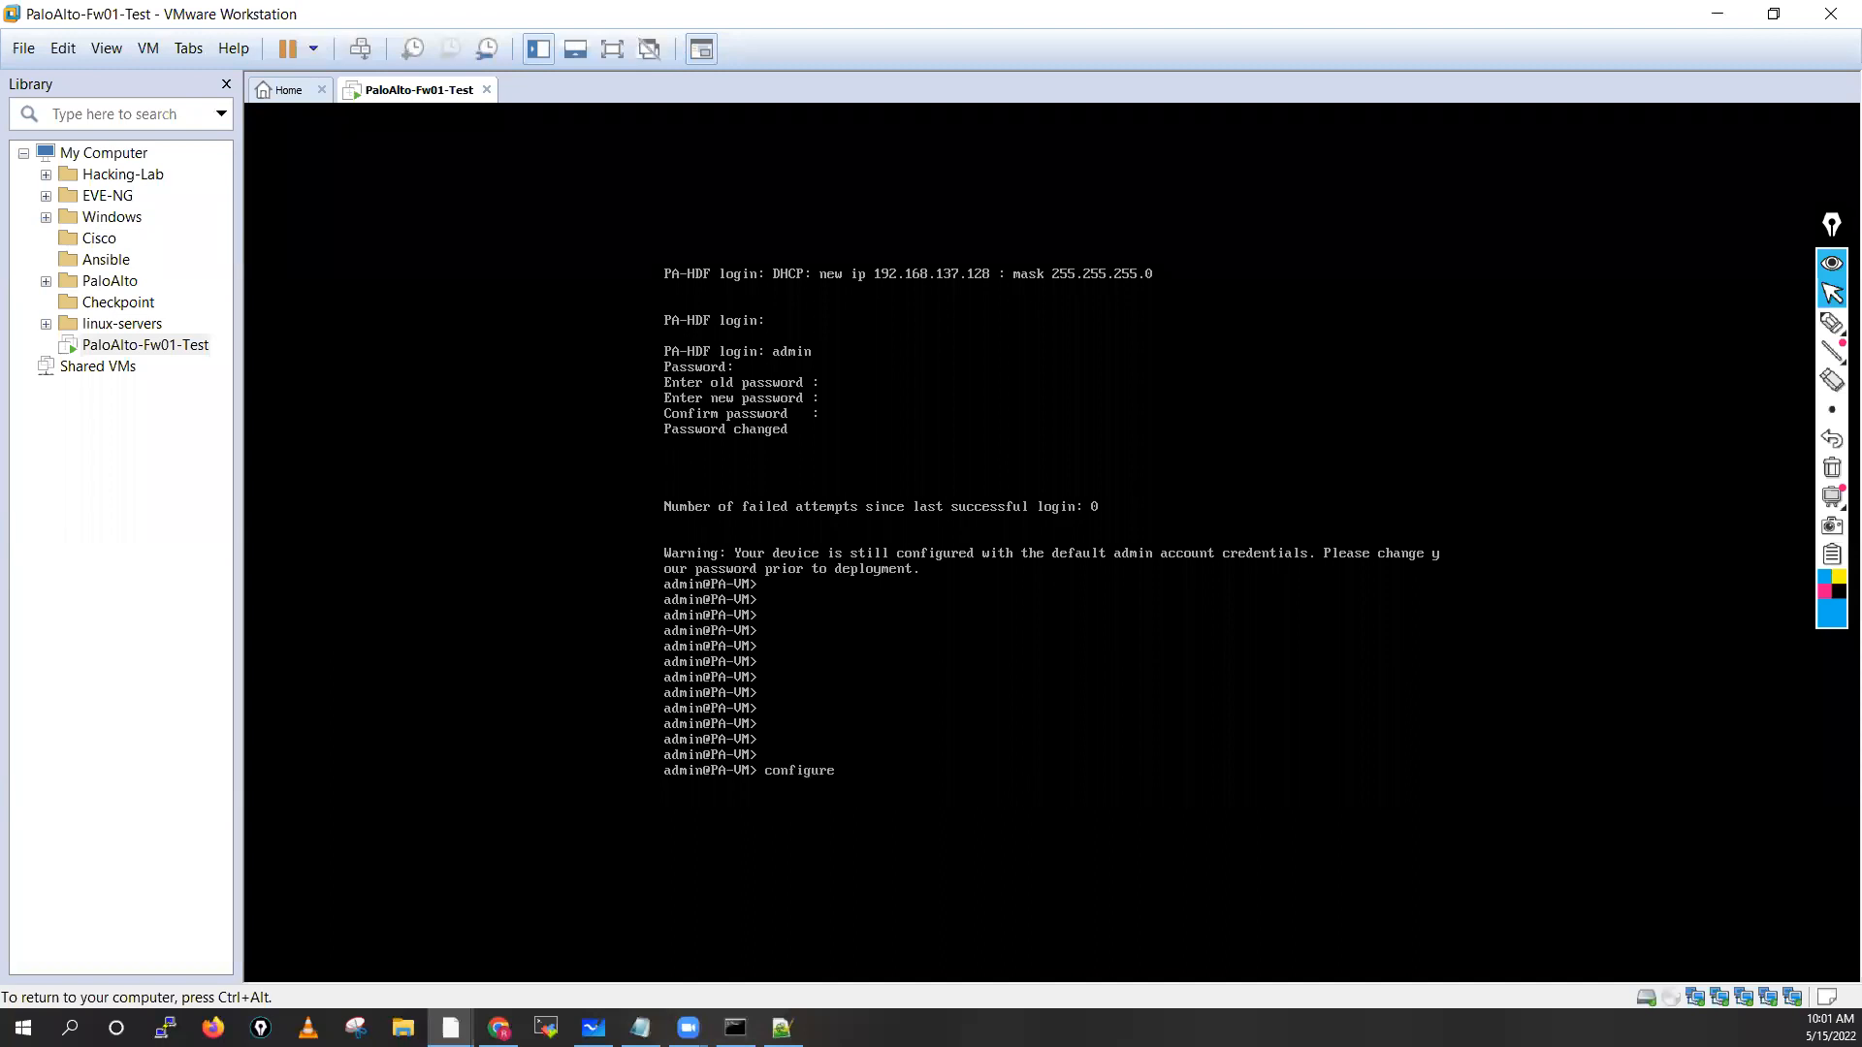
{"action": "key", "text": "Return"}
{"action": "key", "text": "Return"}
{"action": "key", "text": "Return"}
{"action": "key", "text": "Return"}
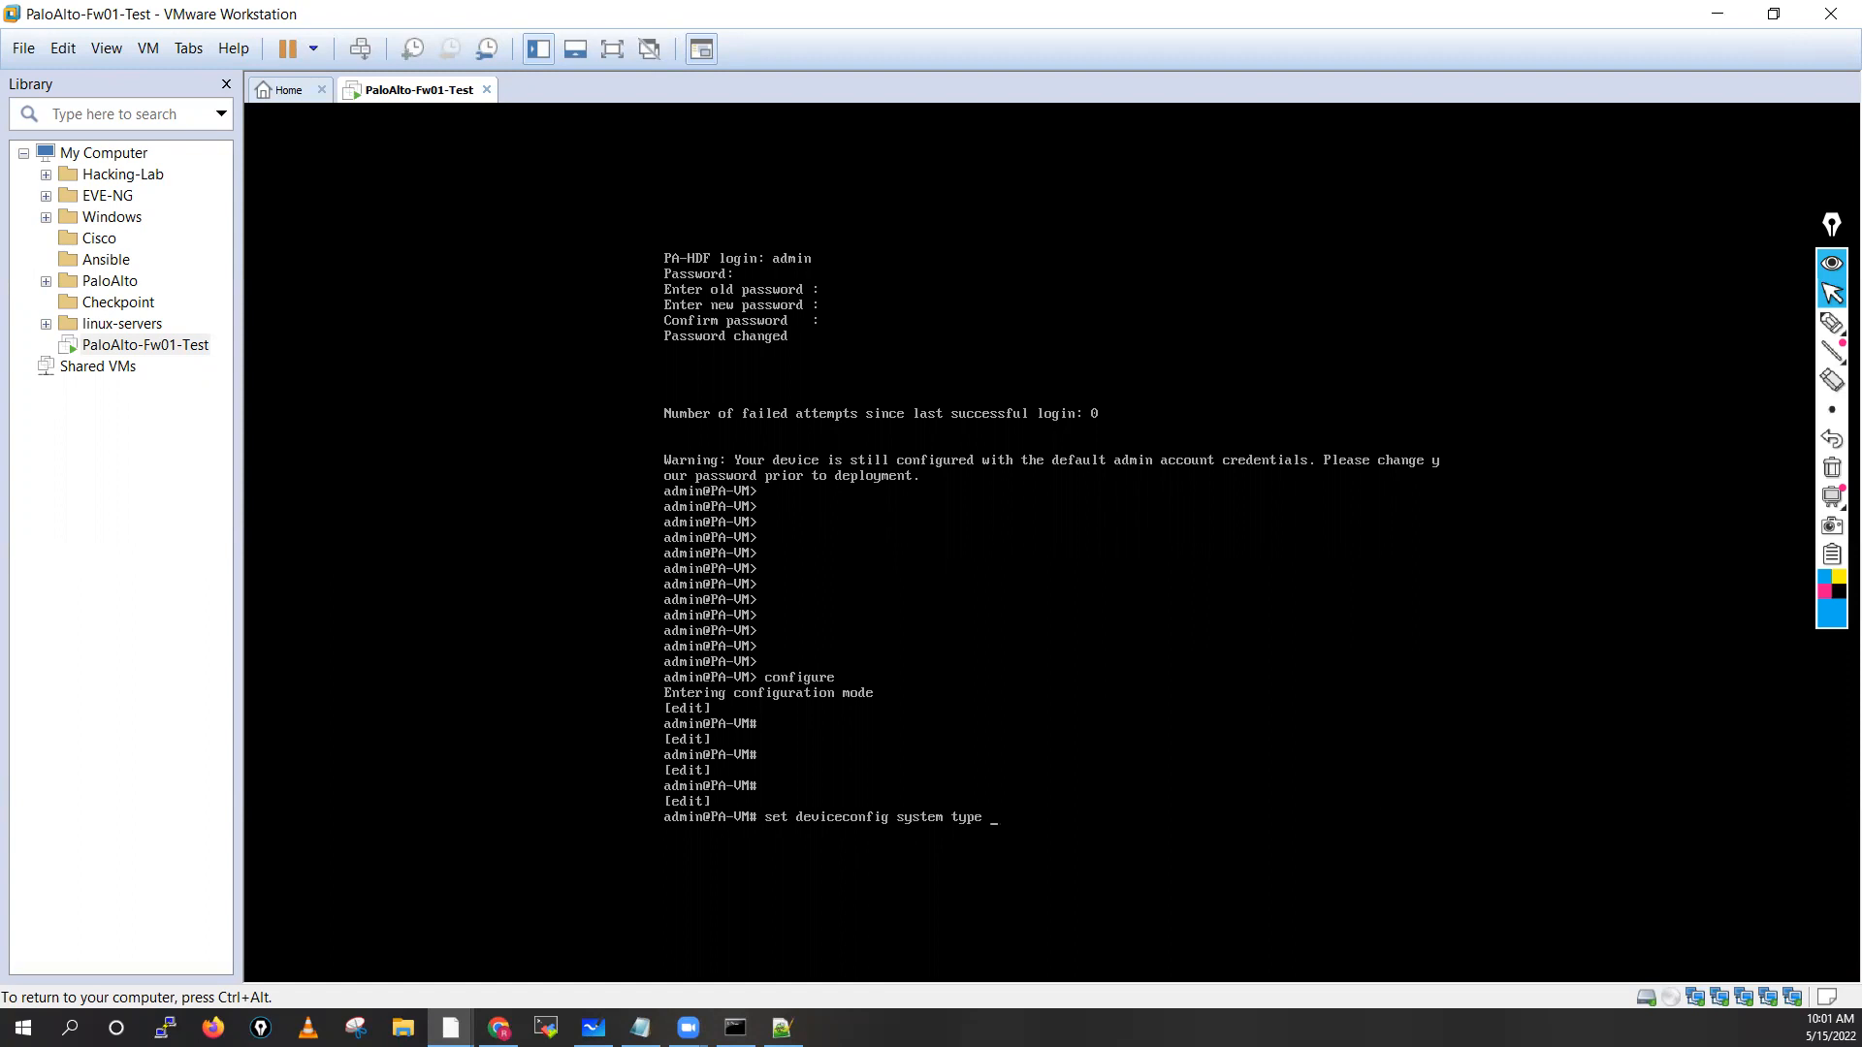
{"action": "type", "text": "static"}
{"action": "key", "text": "Return"}
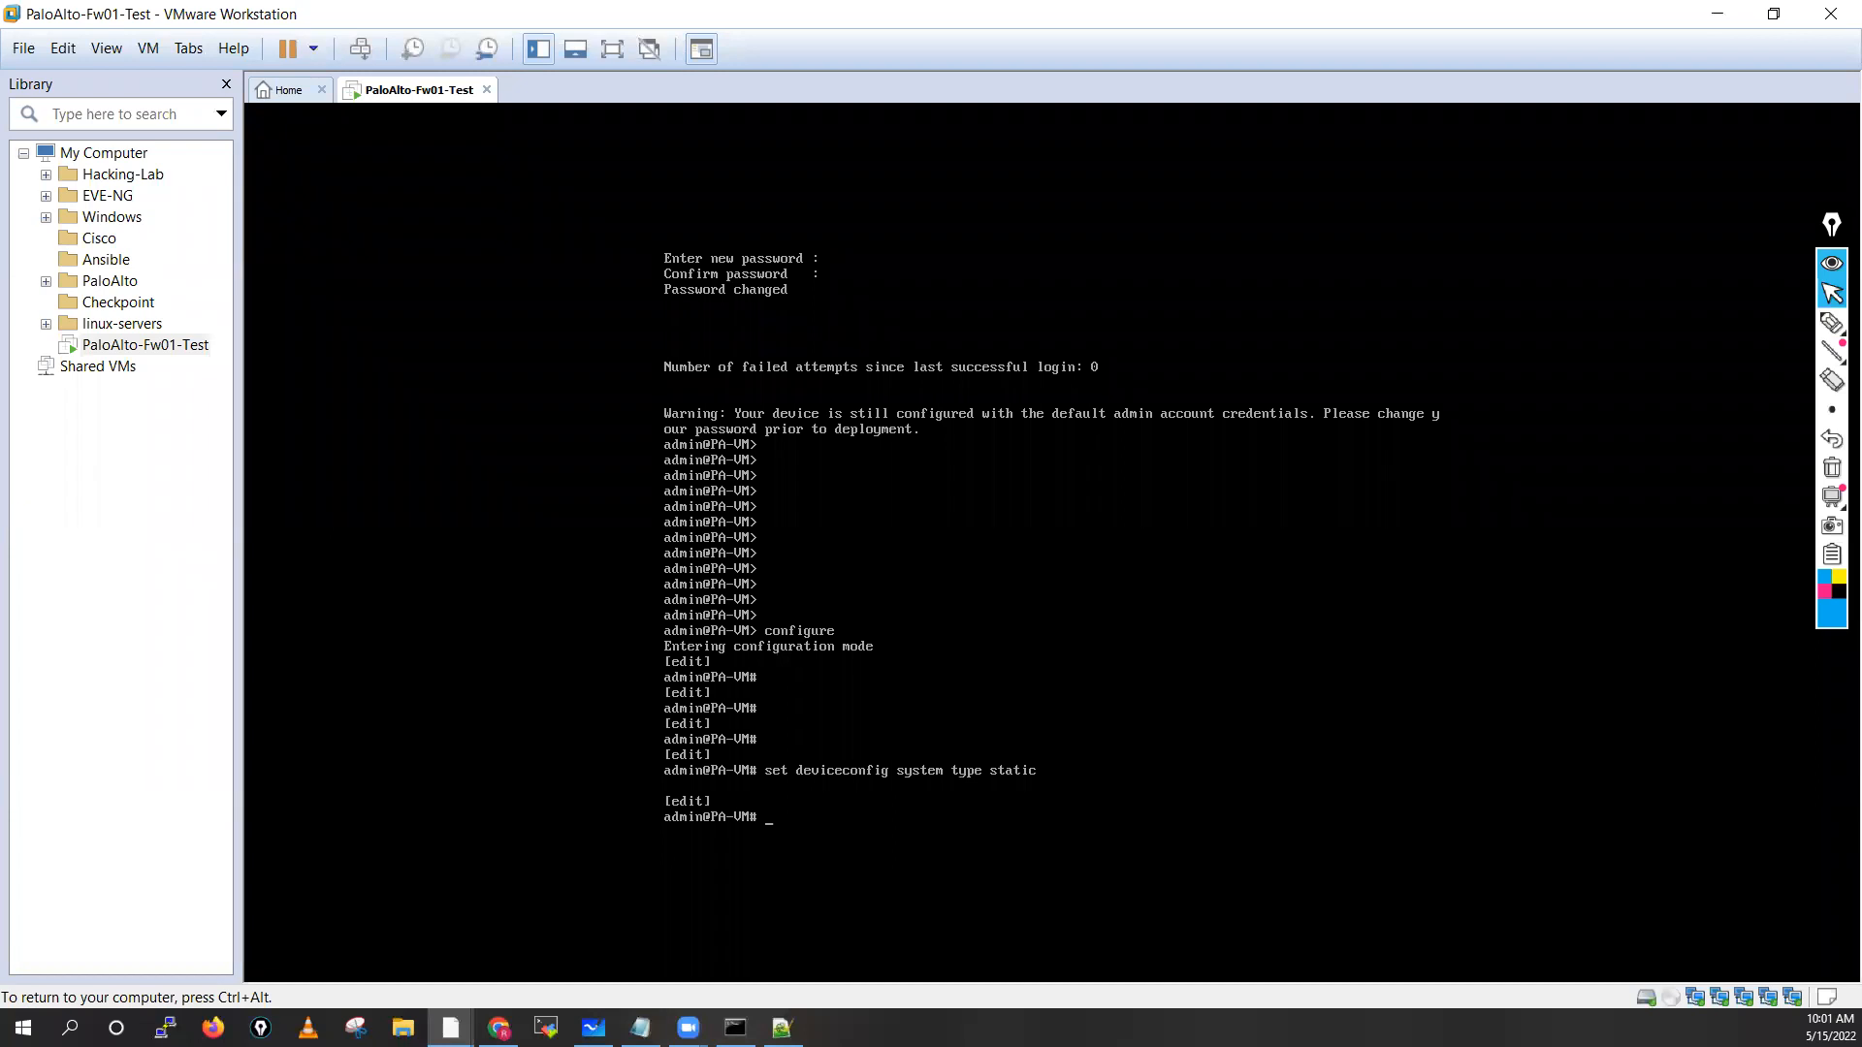
{"action": "key", "text": "Return"}
{"action": "key", "text": "Return"}
{"action": "key", "text": "Return"}
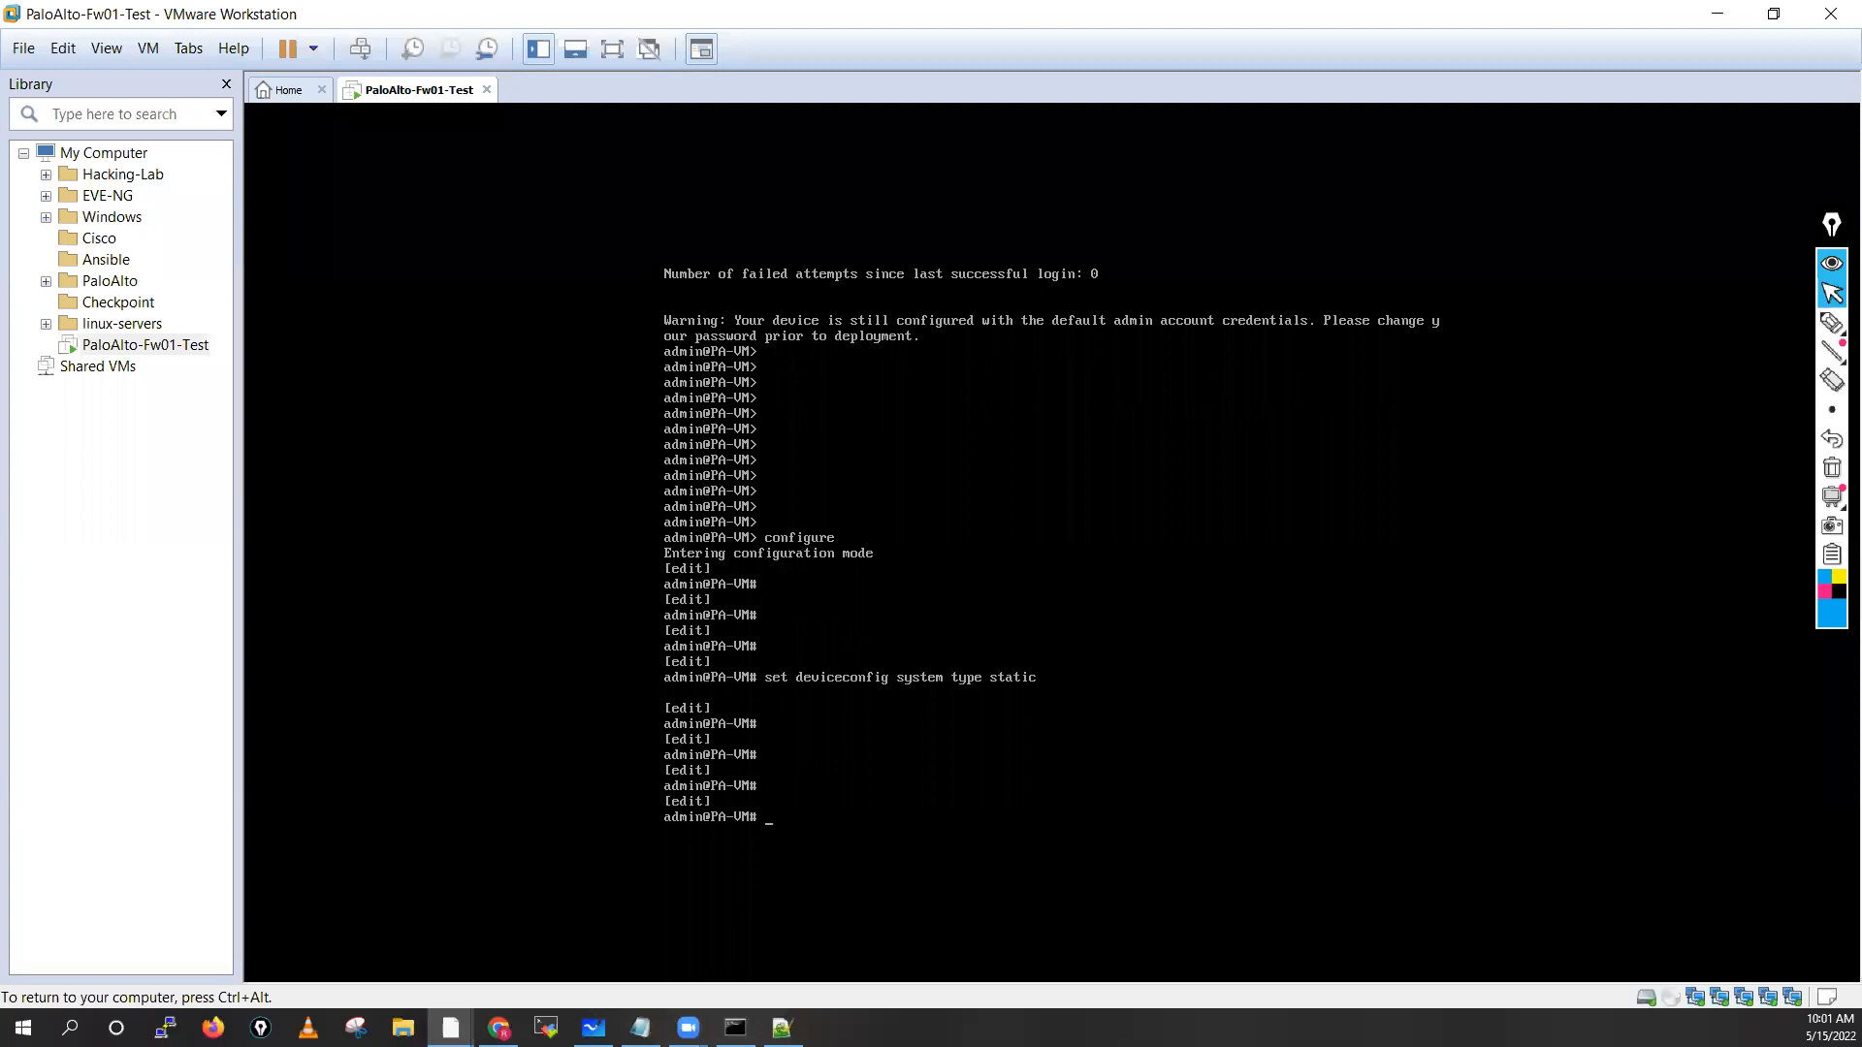
Type set deviceconfig system ip-address 192.168.137.10 netmask 255.255.255.0 default-gateway 192.168.137.2
{"action": "type", "text": "set deviceco"}
{"action": "key", "text": "Tab"}
{"action": "type", "text": "system ip-add"}
{"action": "key", "text": "Tab"}
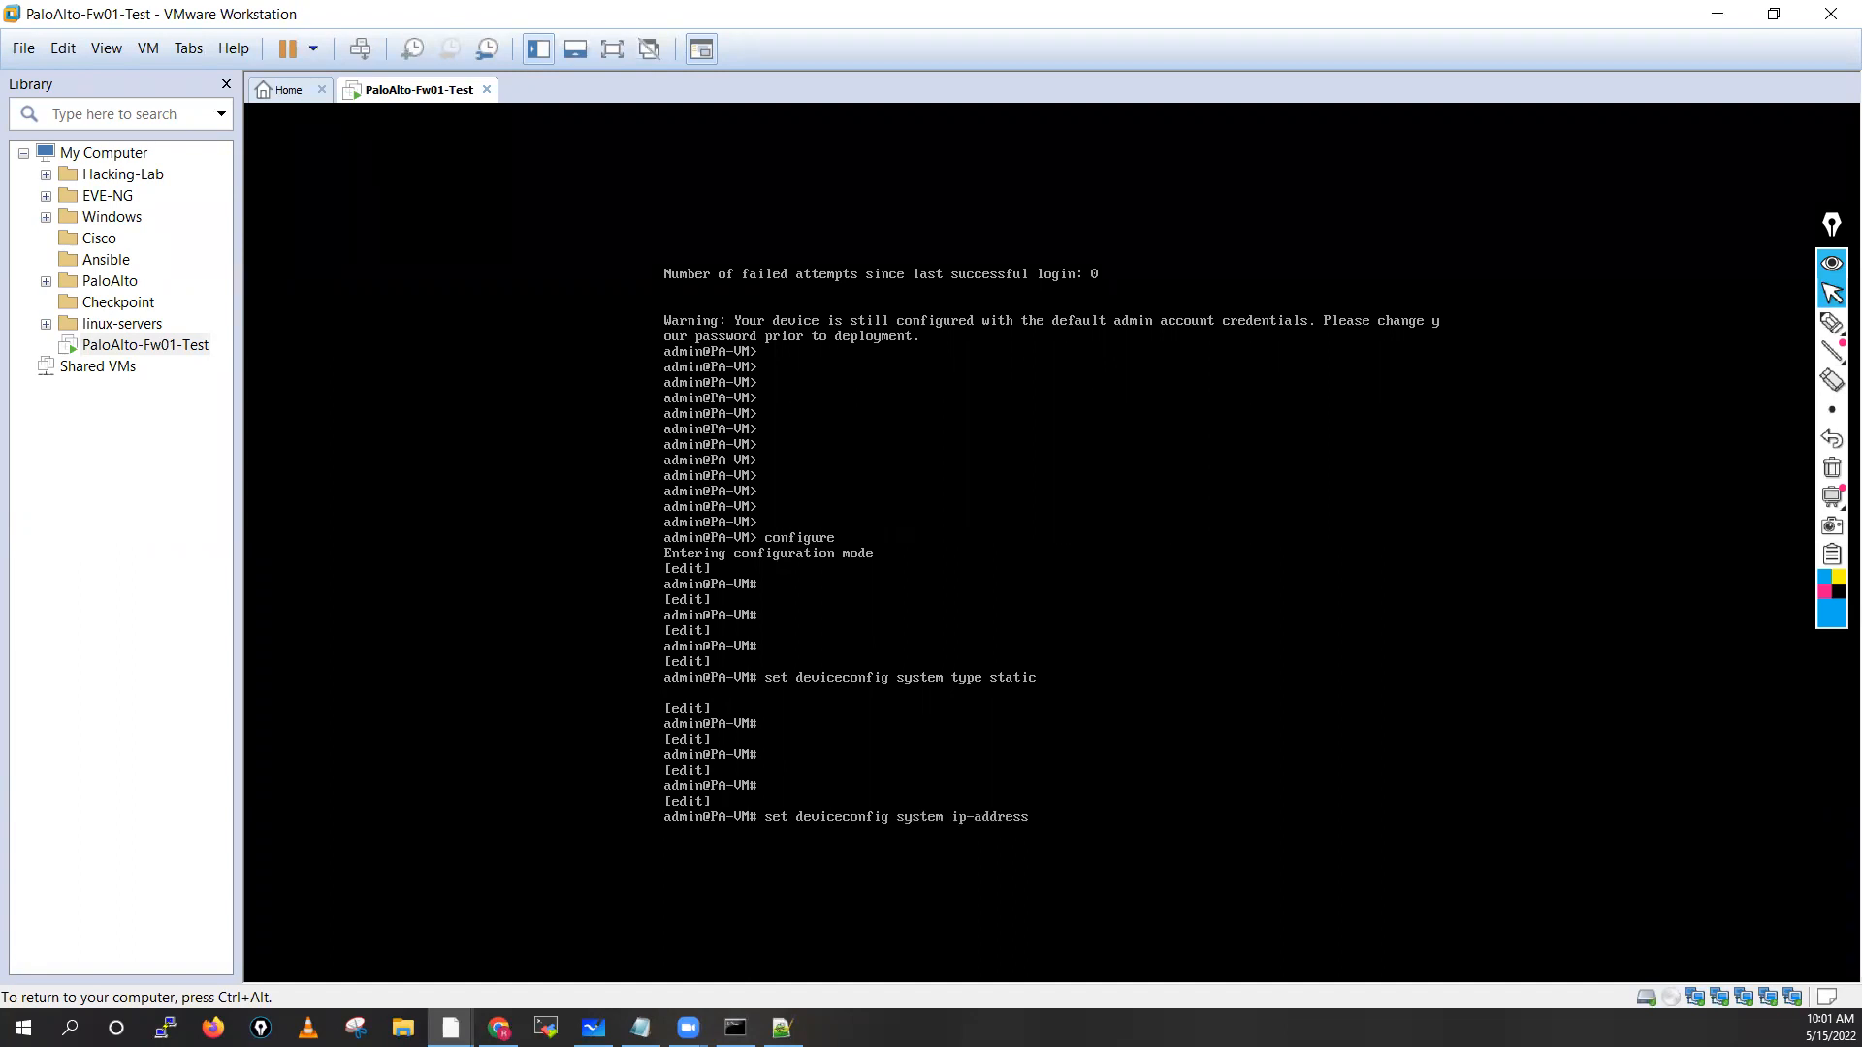
{"action": "type", "text": "192.168."}
{"action": "type", "text": "137.10 netmask 255.255.255.0"}
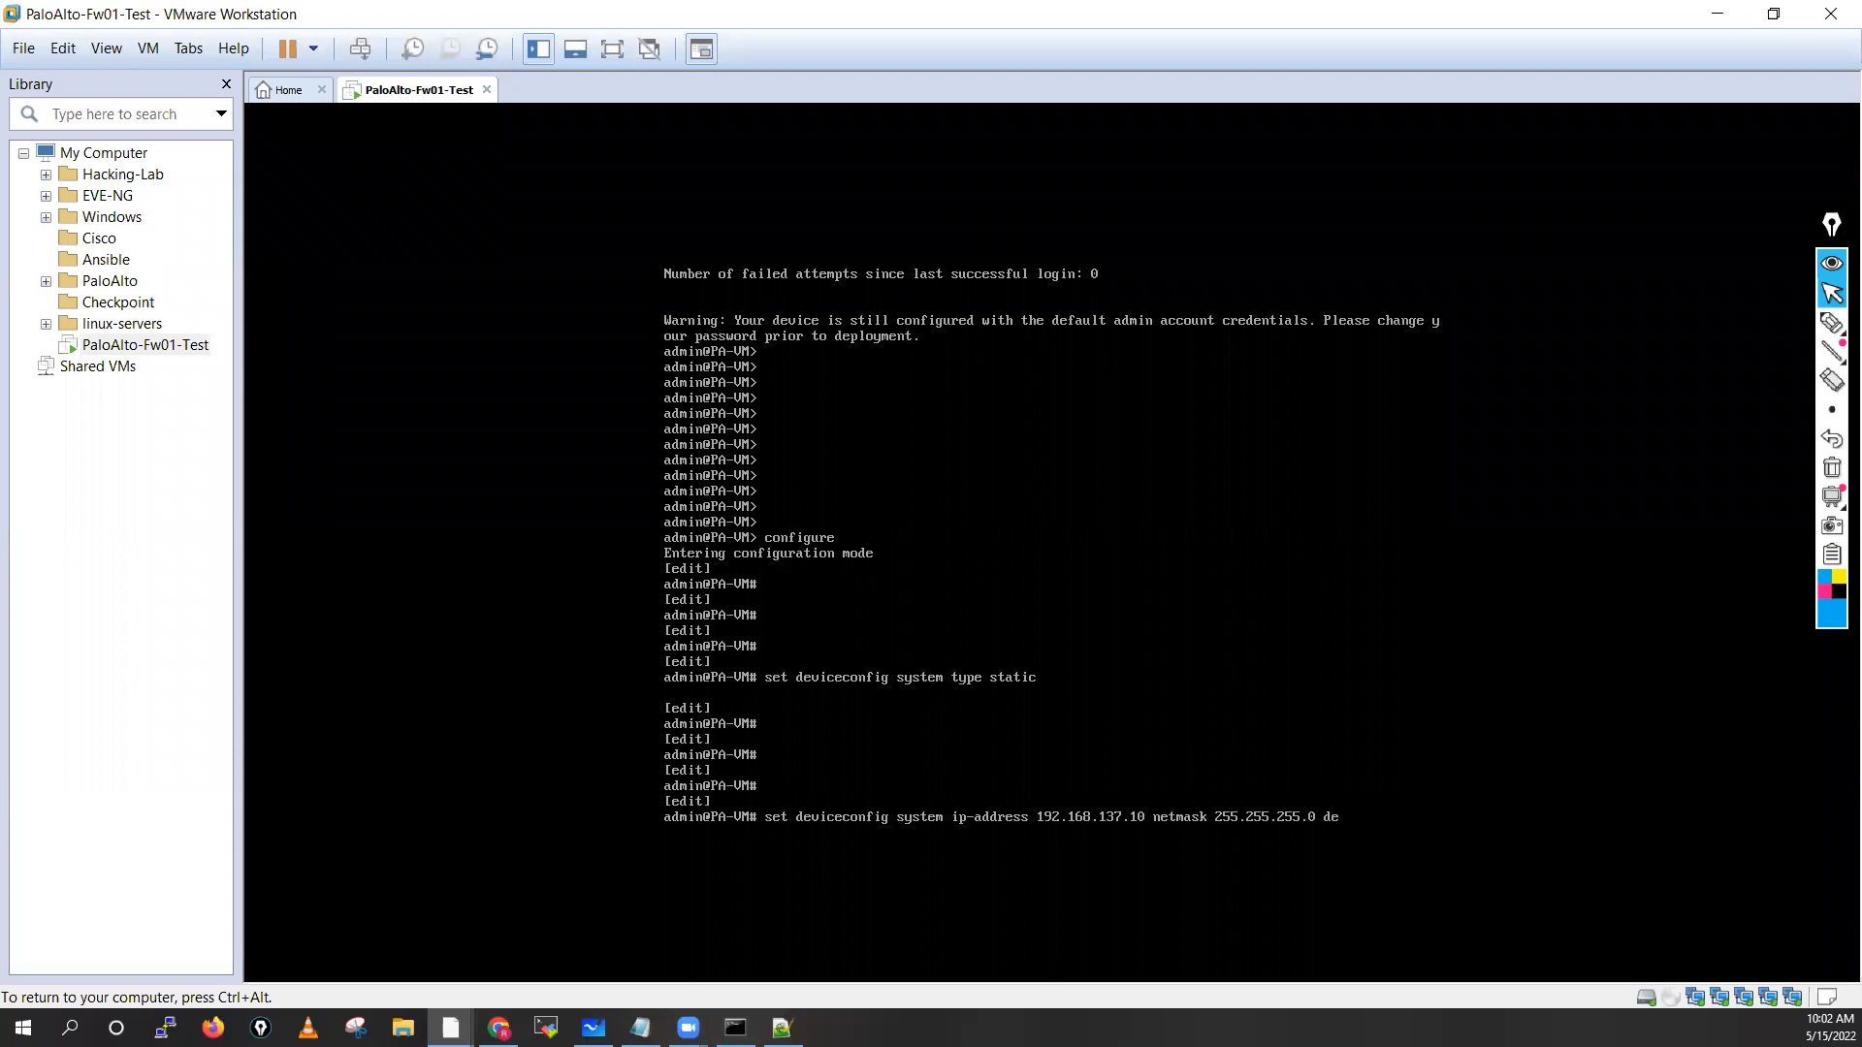
{"action": "type", "text": " de"}
{"action": "key", "text": "Tab"}
{"action": "type", "text": "19"}
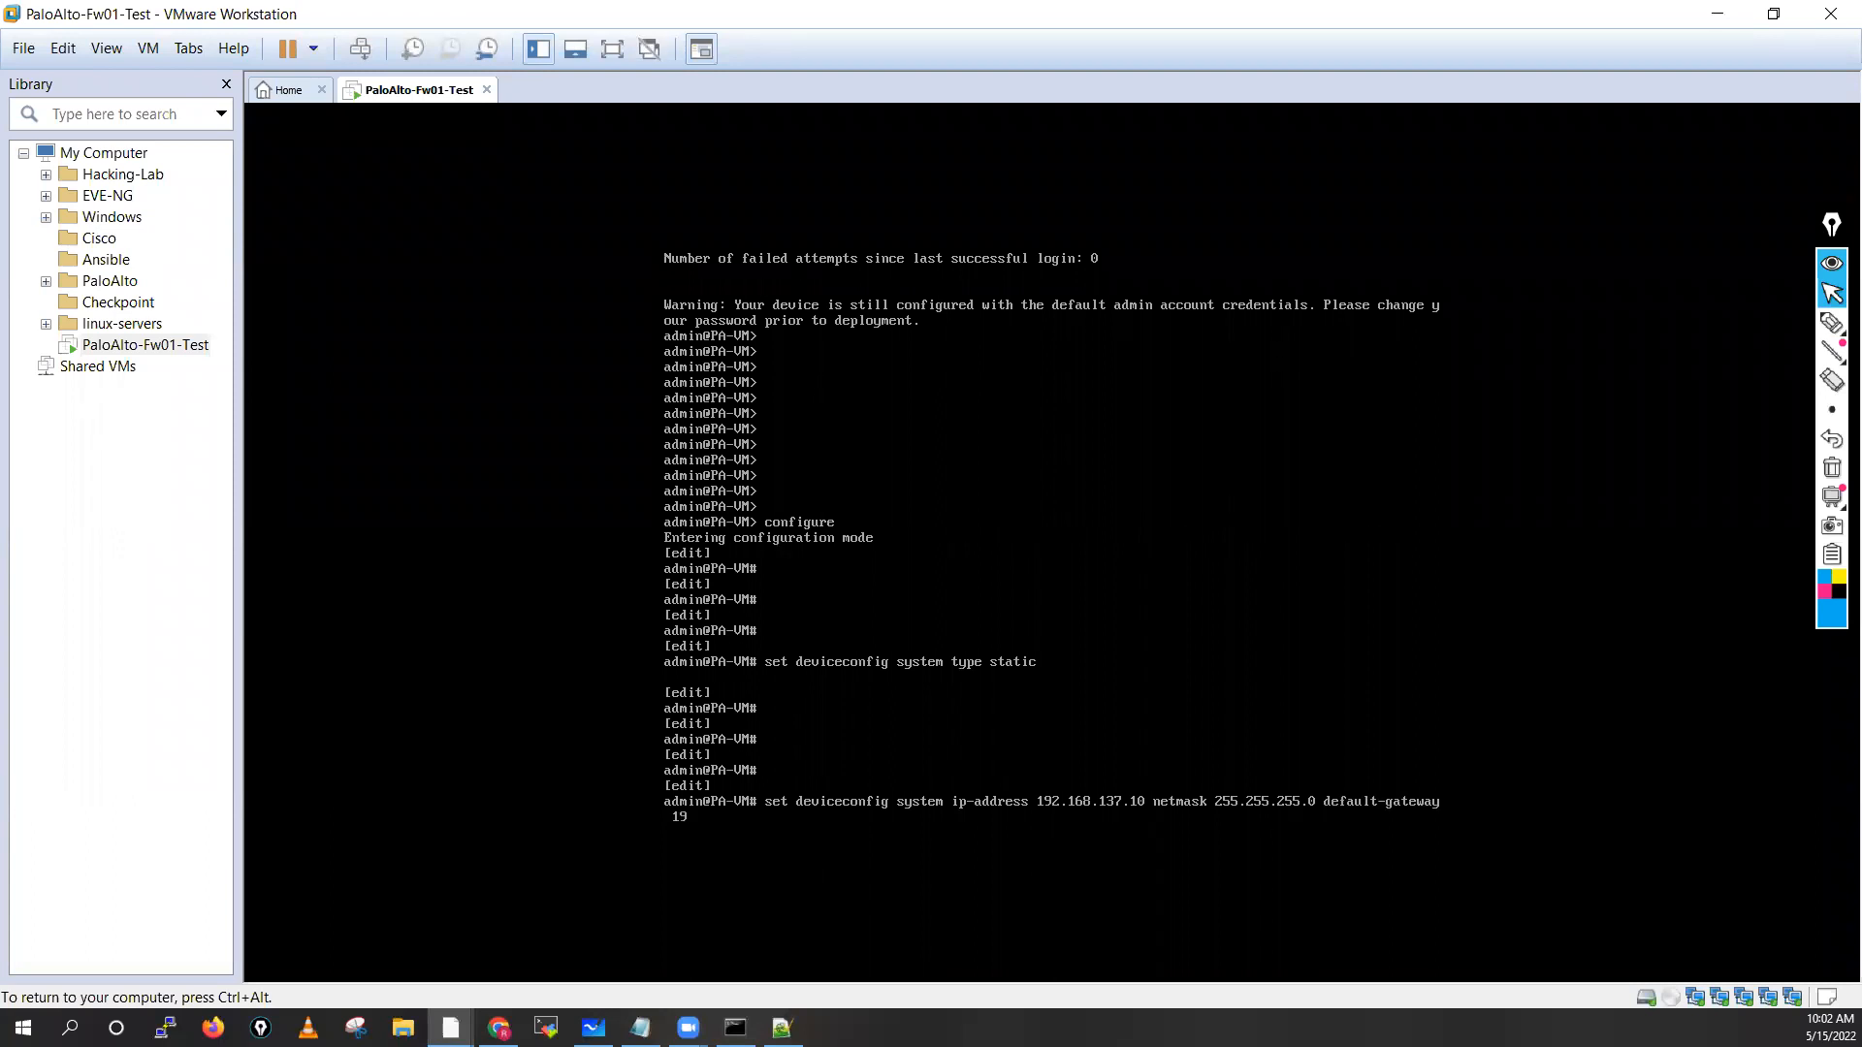
{"action": "type", "text": "2.168.138"}
{"action": "key", "text": "BackSpace"}
{"action": "key", "text": "ctrl+alt"}
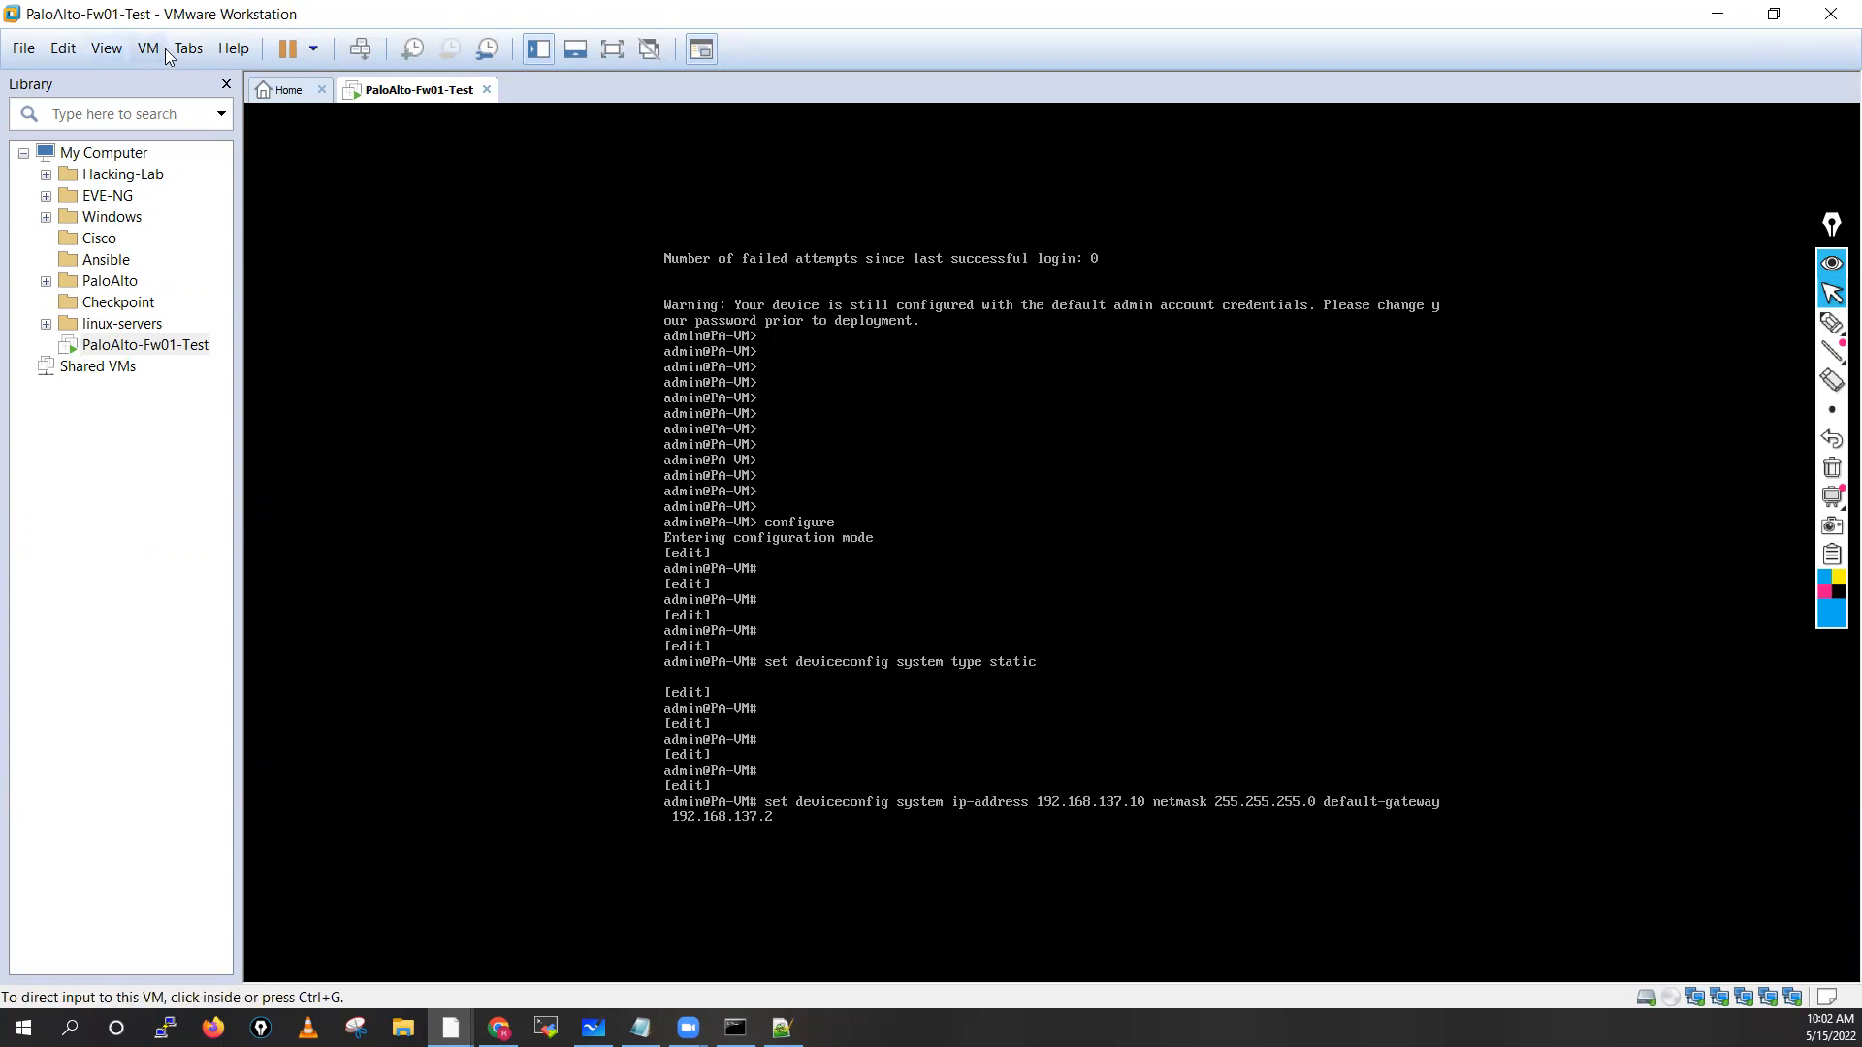
Open the Virtual Network Editor and check the VMnet8 NAT network's gateway without changes
{"action": "left_click", "coordinate": [64, 49]}
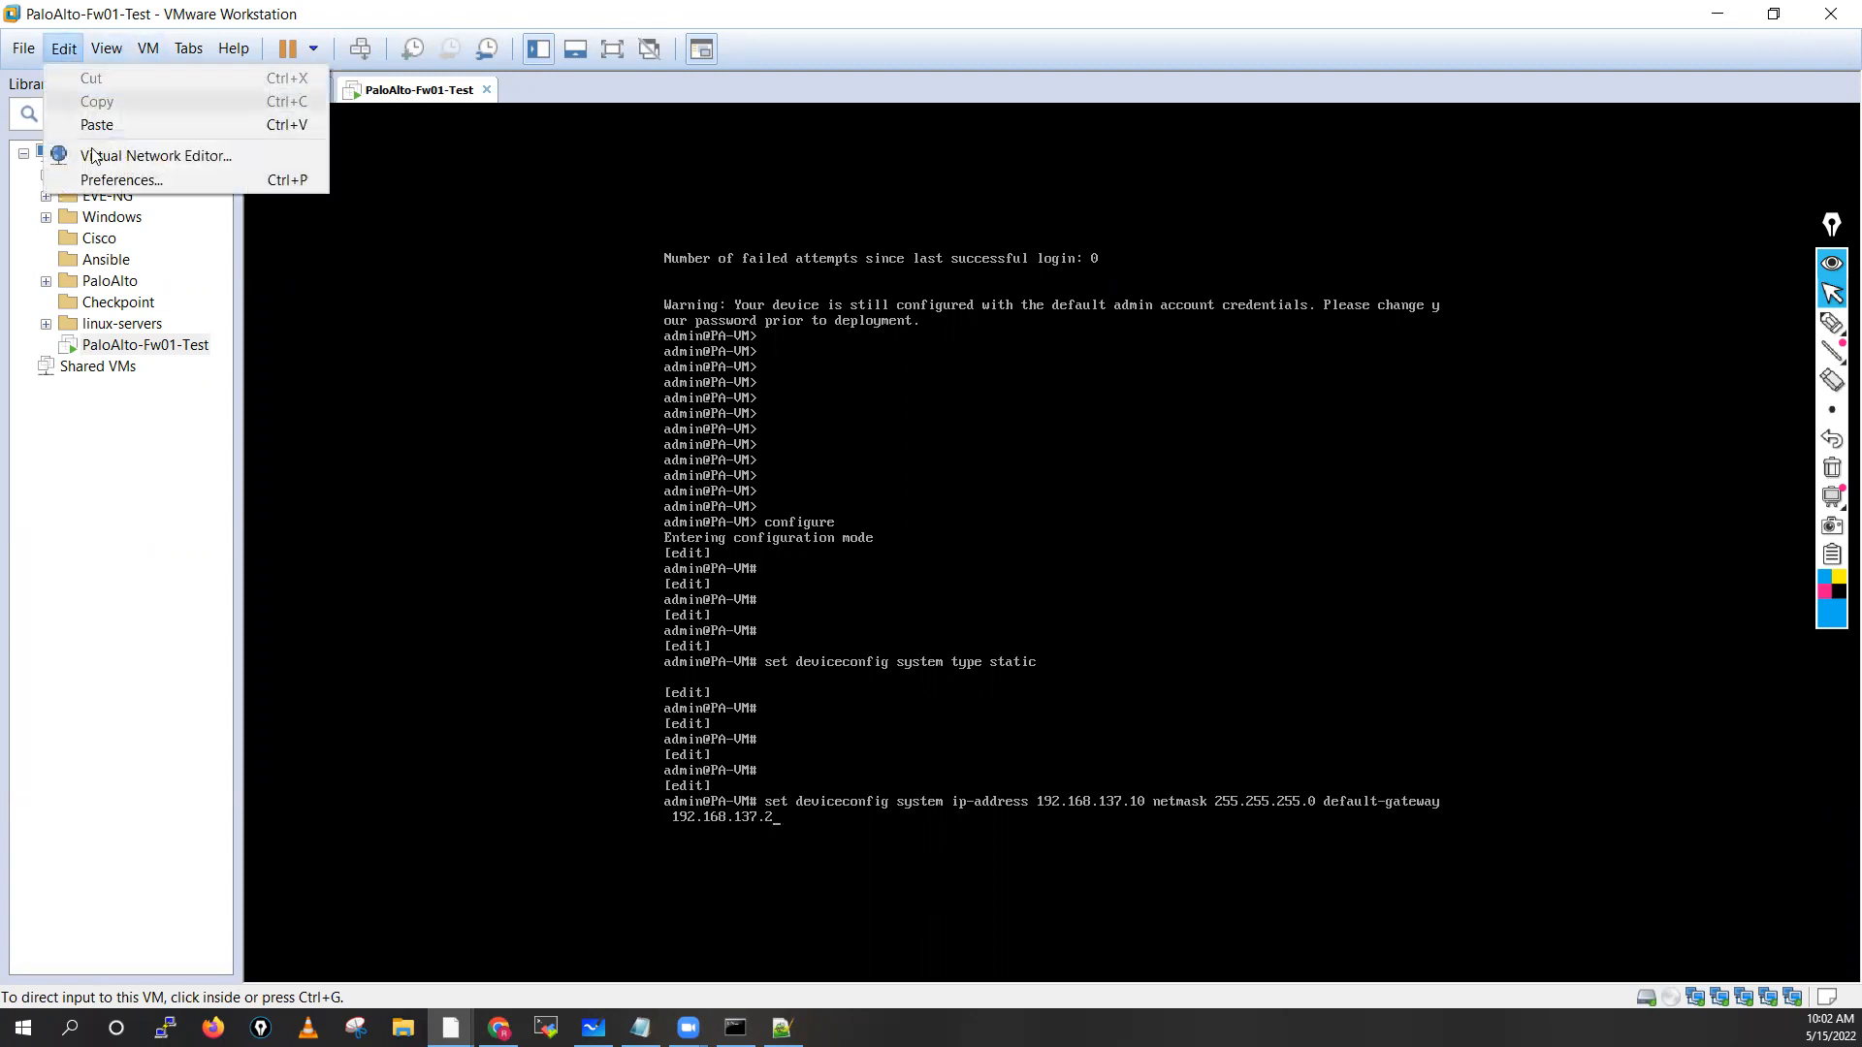
{"action": "left_click", "coordinate": [113, 157]}
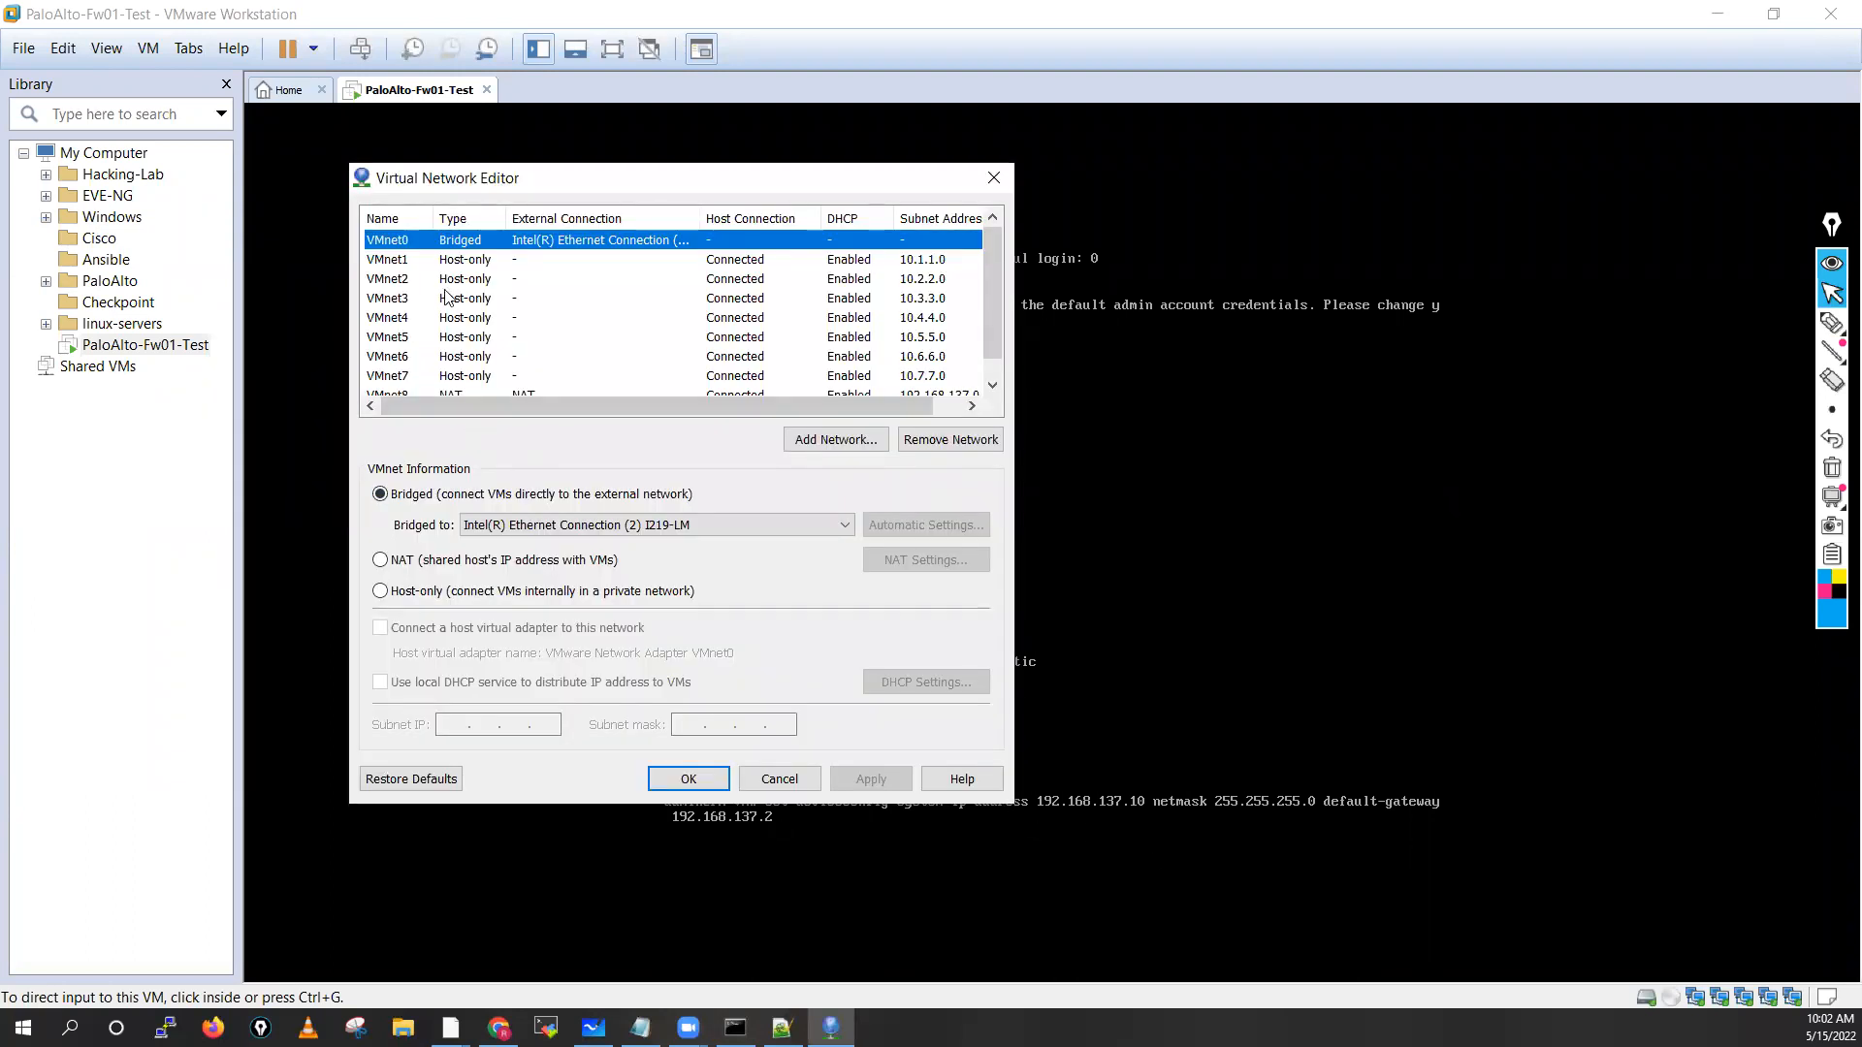
{"action": "scroll", "coordinate": [995, 329], "scroll_direction": "down", "scroll_amount": 1}
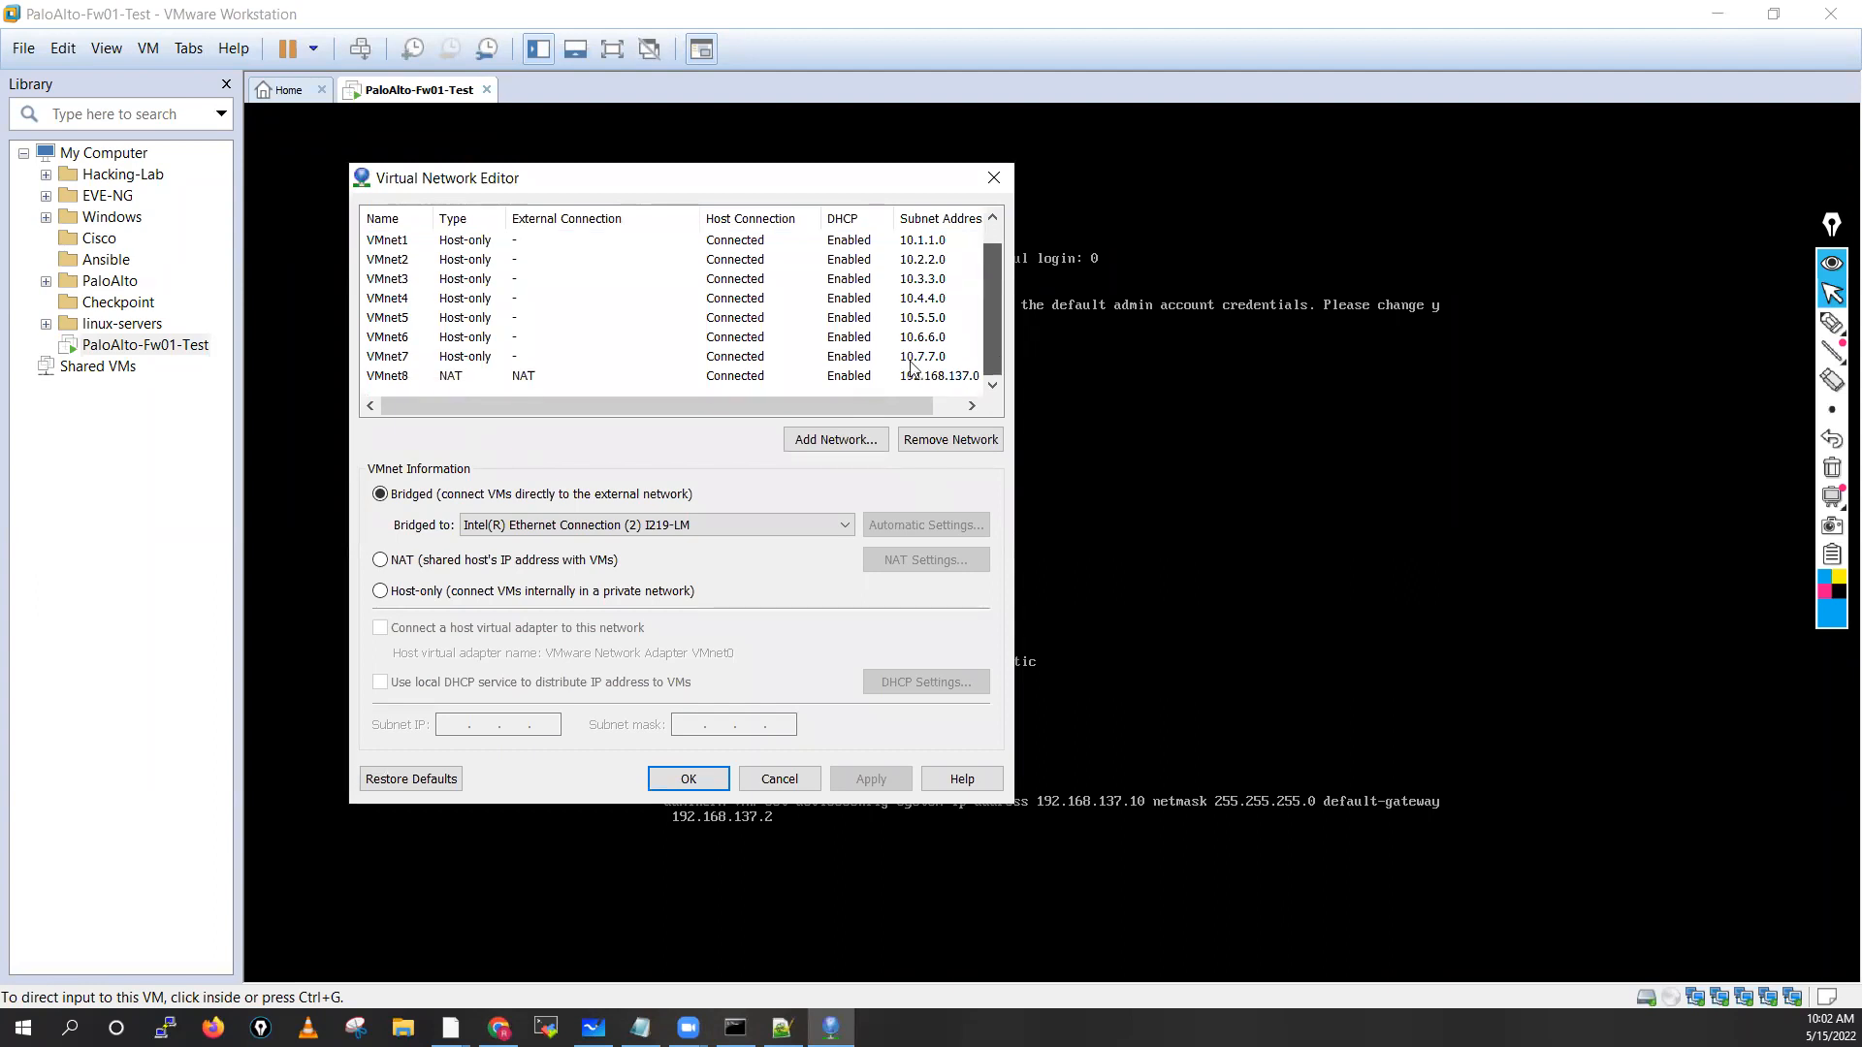
{"action": "left_click", "coordinate": [403, 377]}
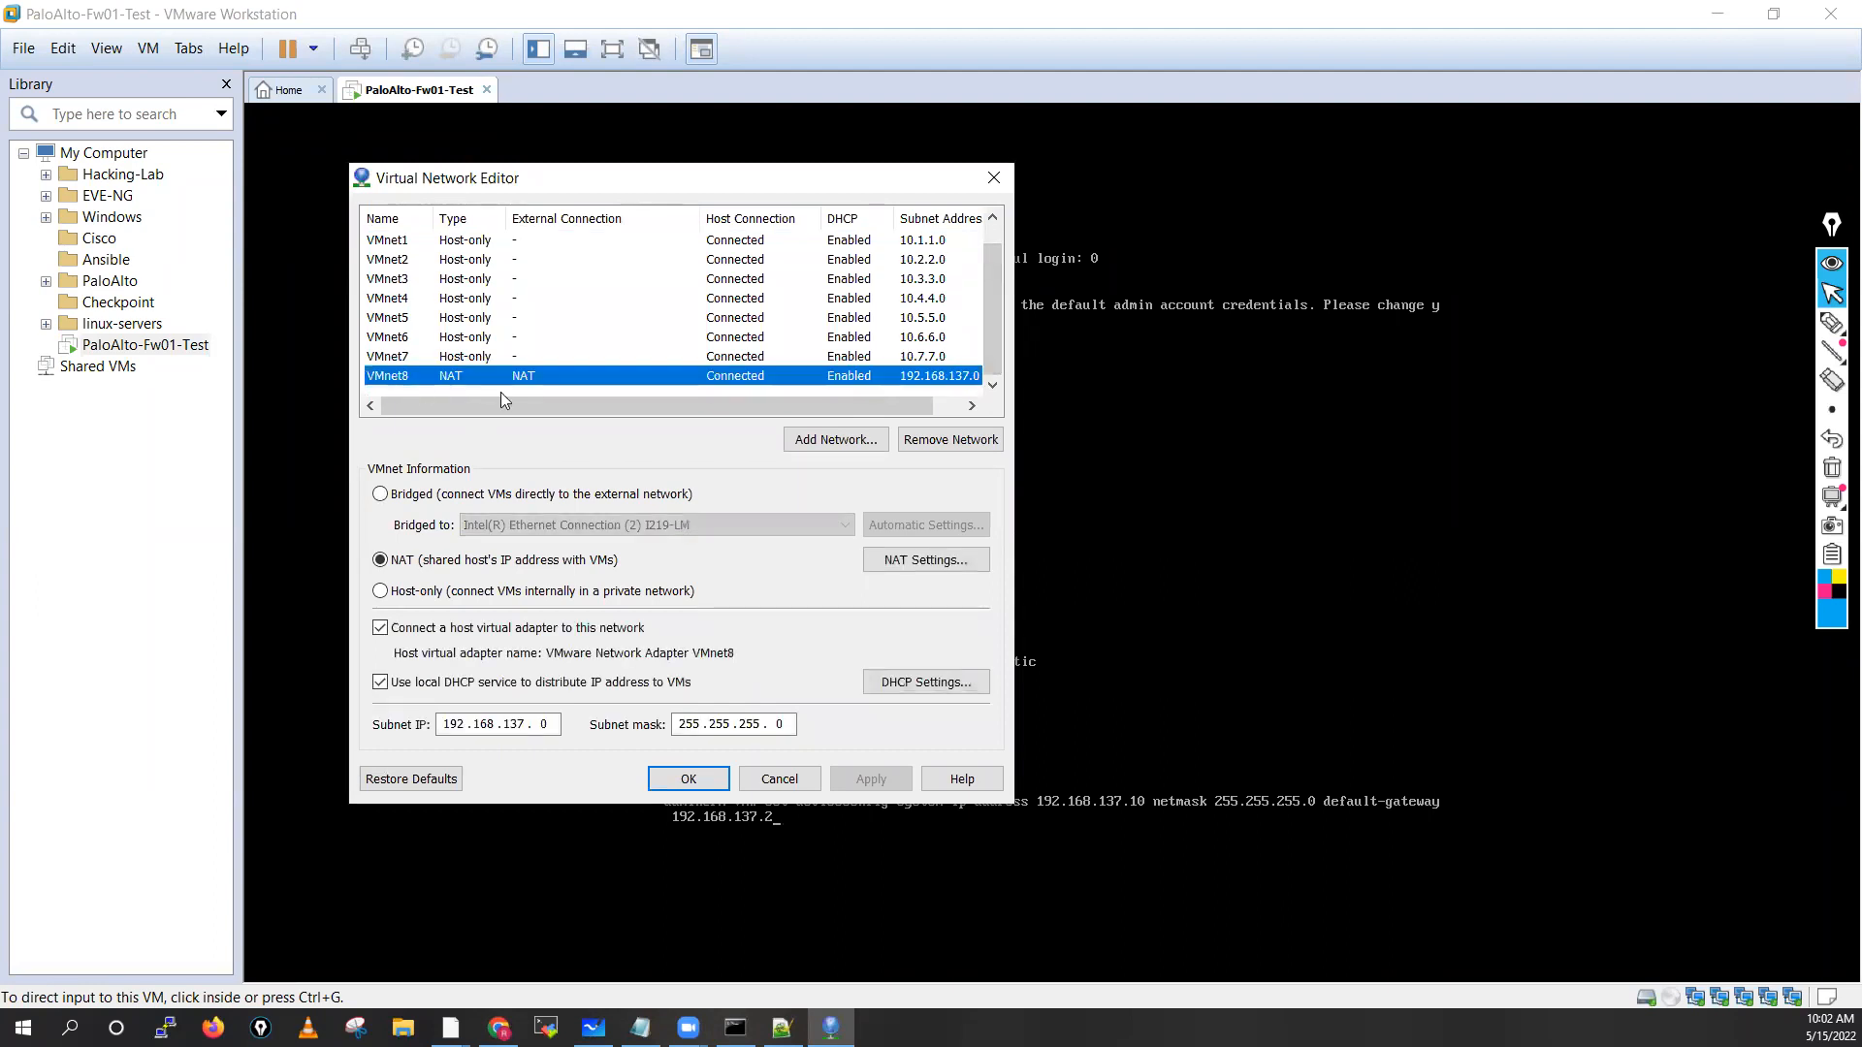
{"action": "left_click", "coordinate": [928, 560]}
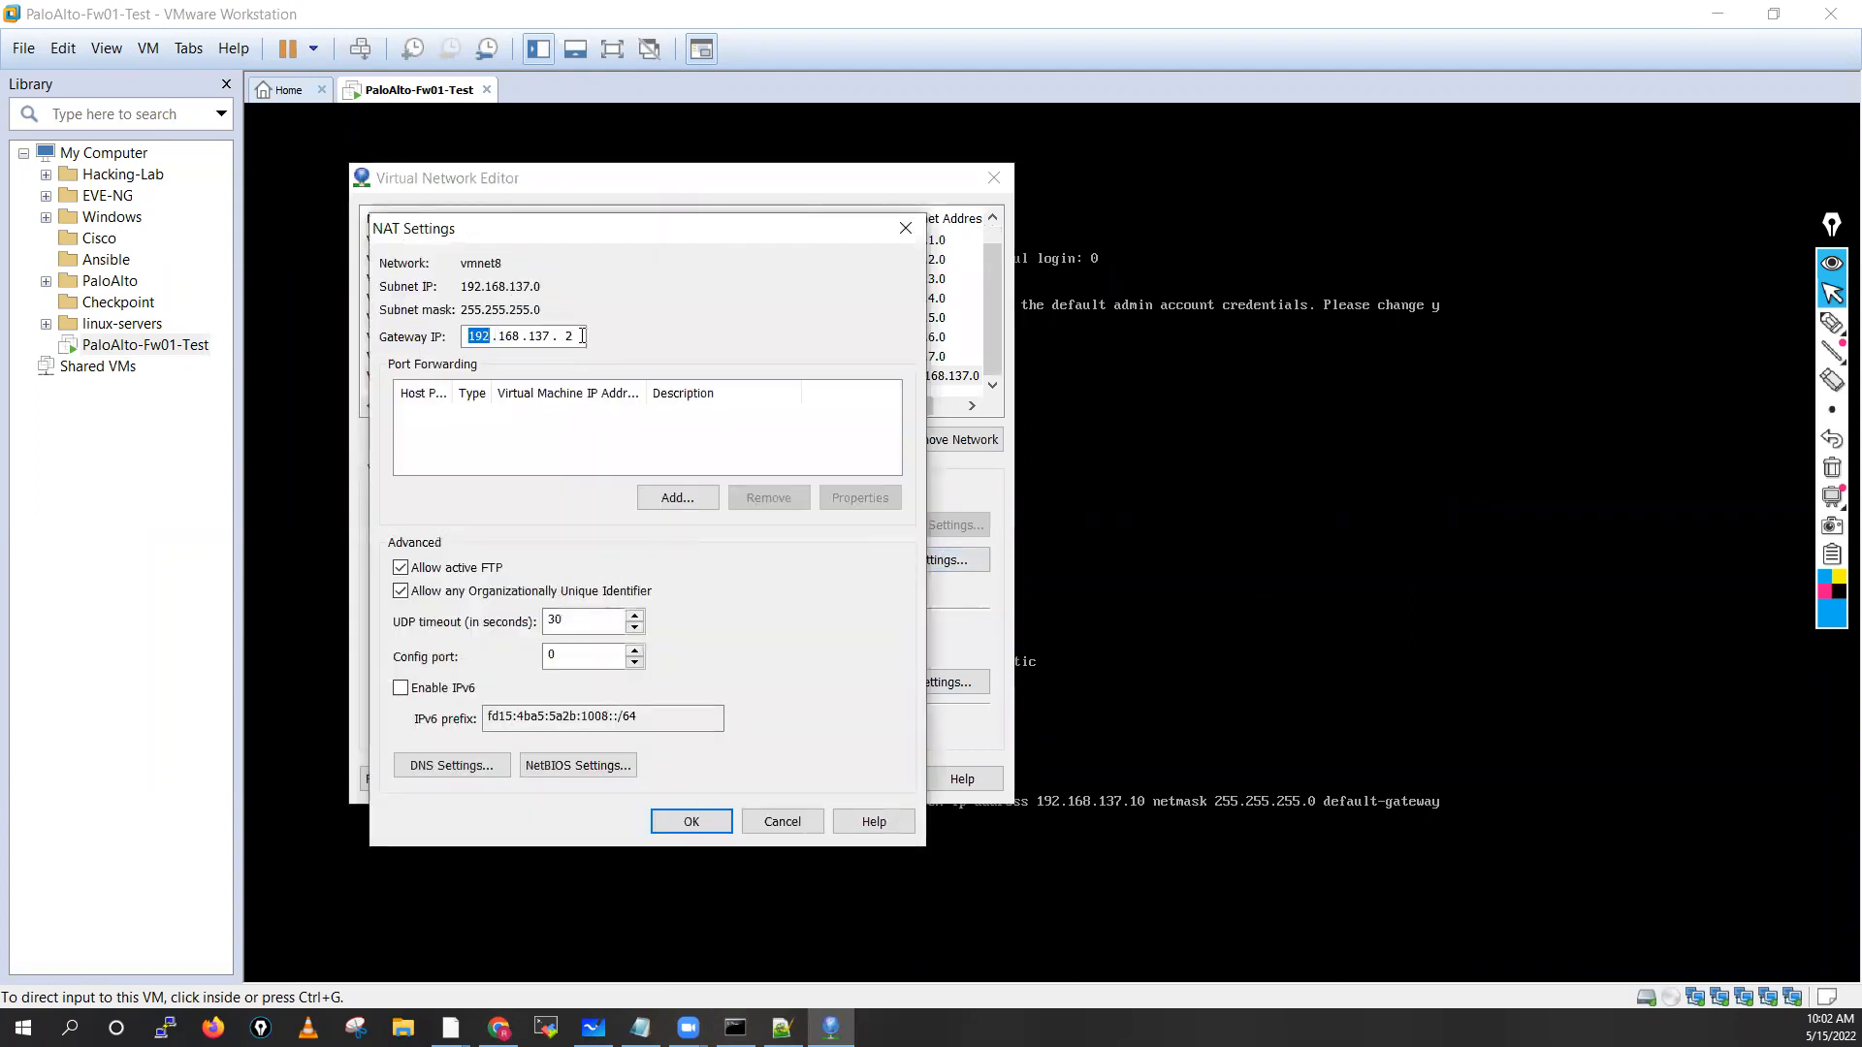
{"action": "left_click", "coordinate": [781, 821]}
Compare the VMnet7 (10.7.7.0) and VMnet6 host-only settings, then bring up Windows search
{"action": "left_click_drag", "start_coordinate": [997, 347], "coordinate": [995, 298]}
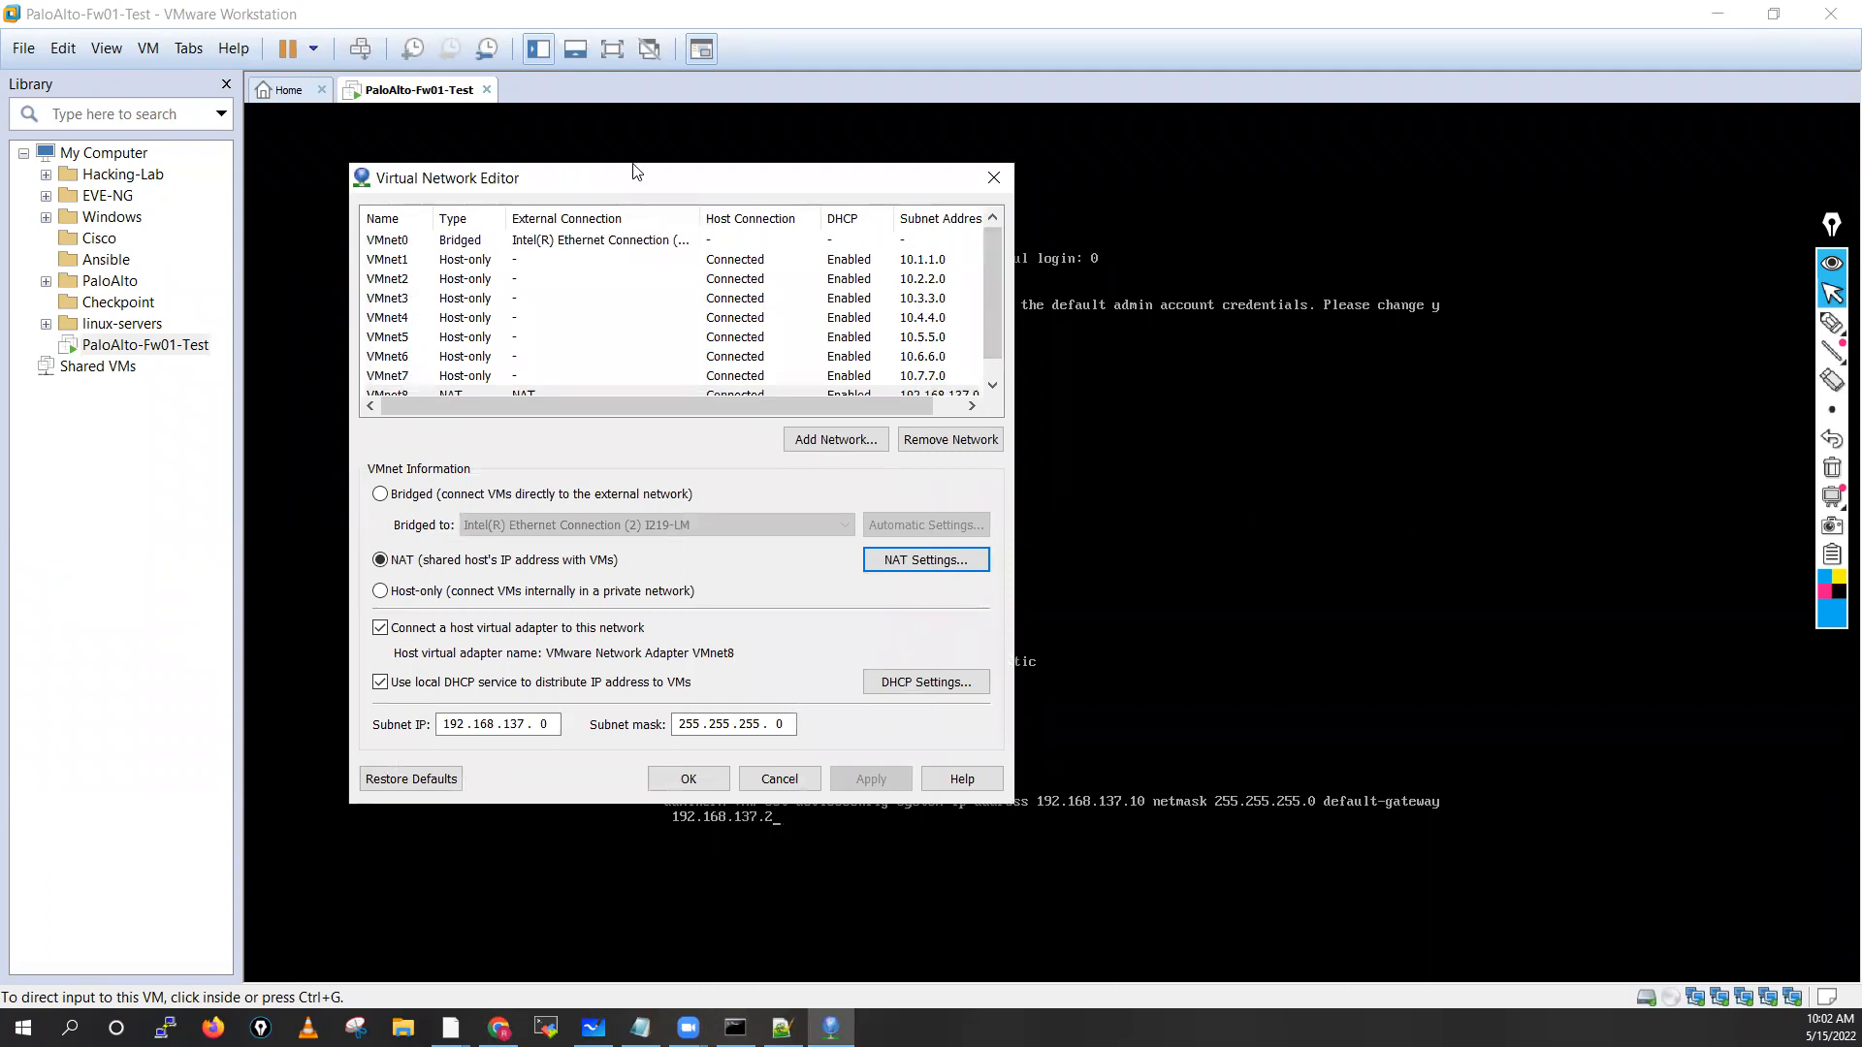
{"action": "left_click_drag", "start_coordinate": [635, 171], "coordinate": [761, 150]}
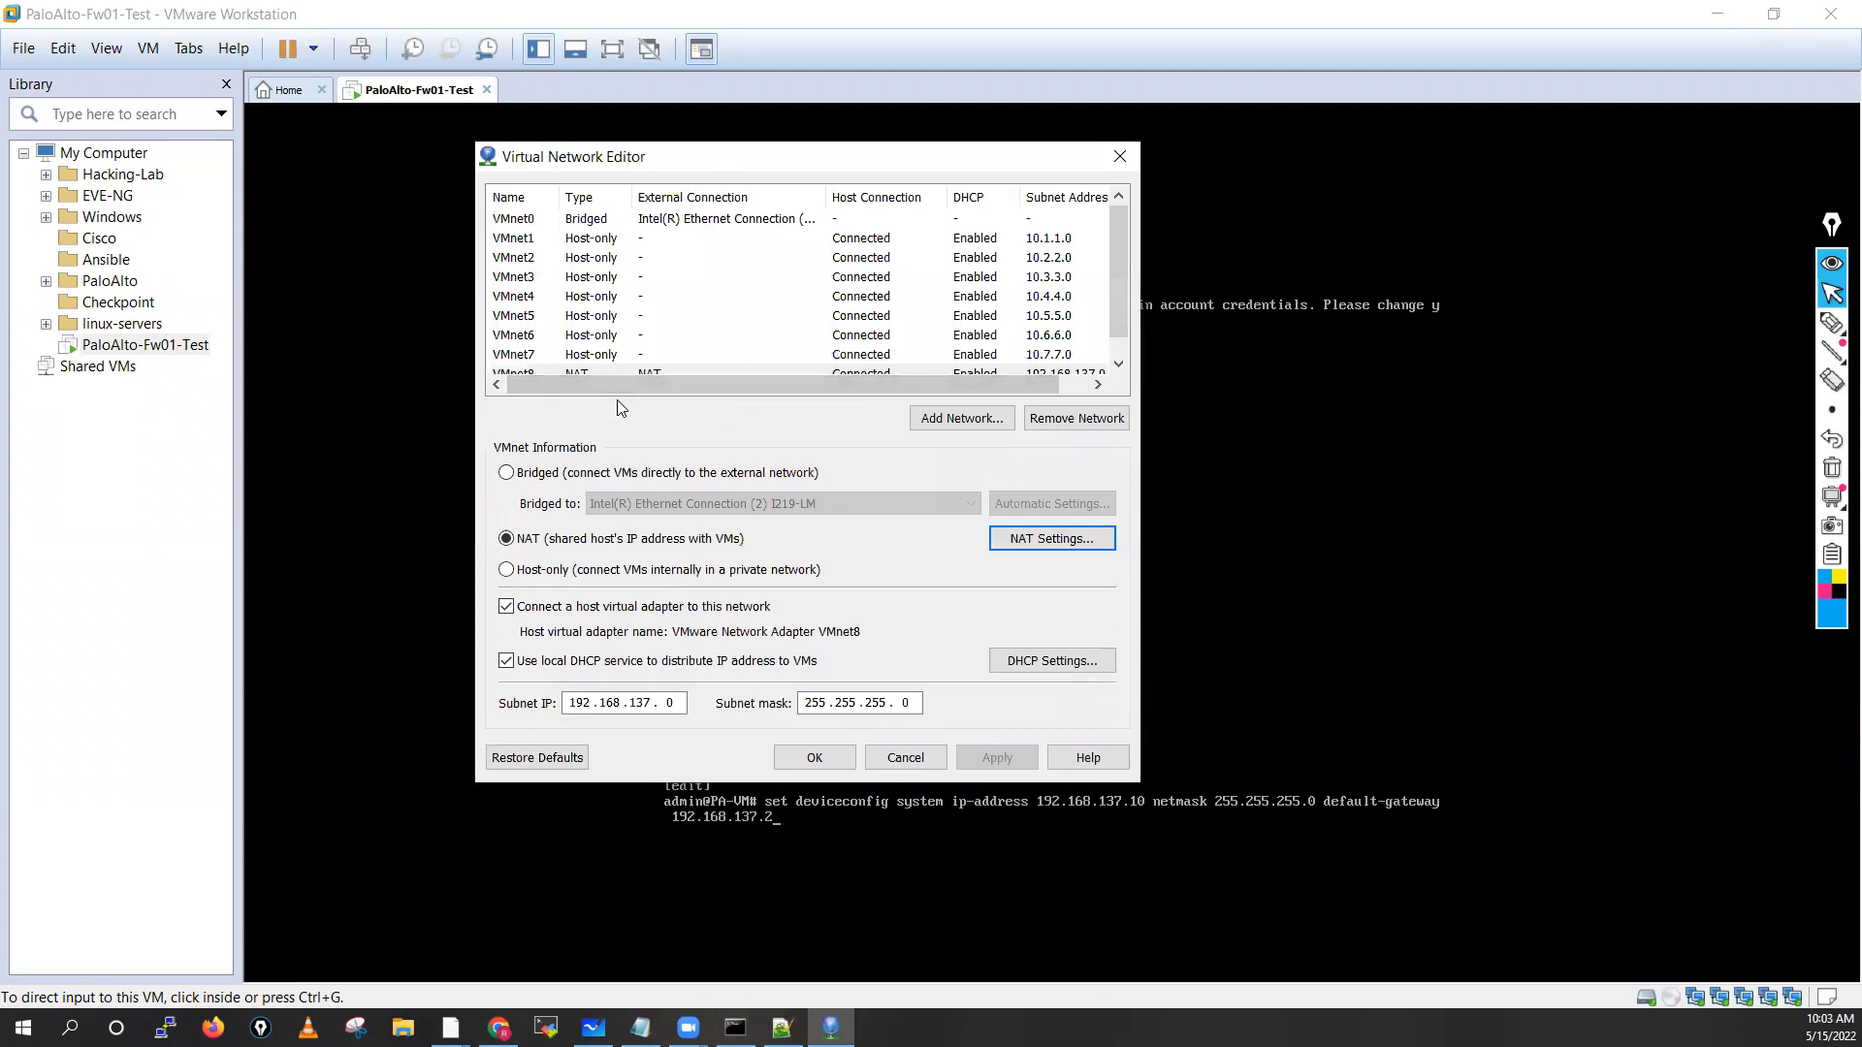
{"action": "left_click", "coordinate": [535, 356]}
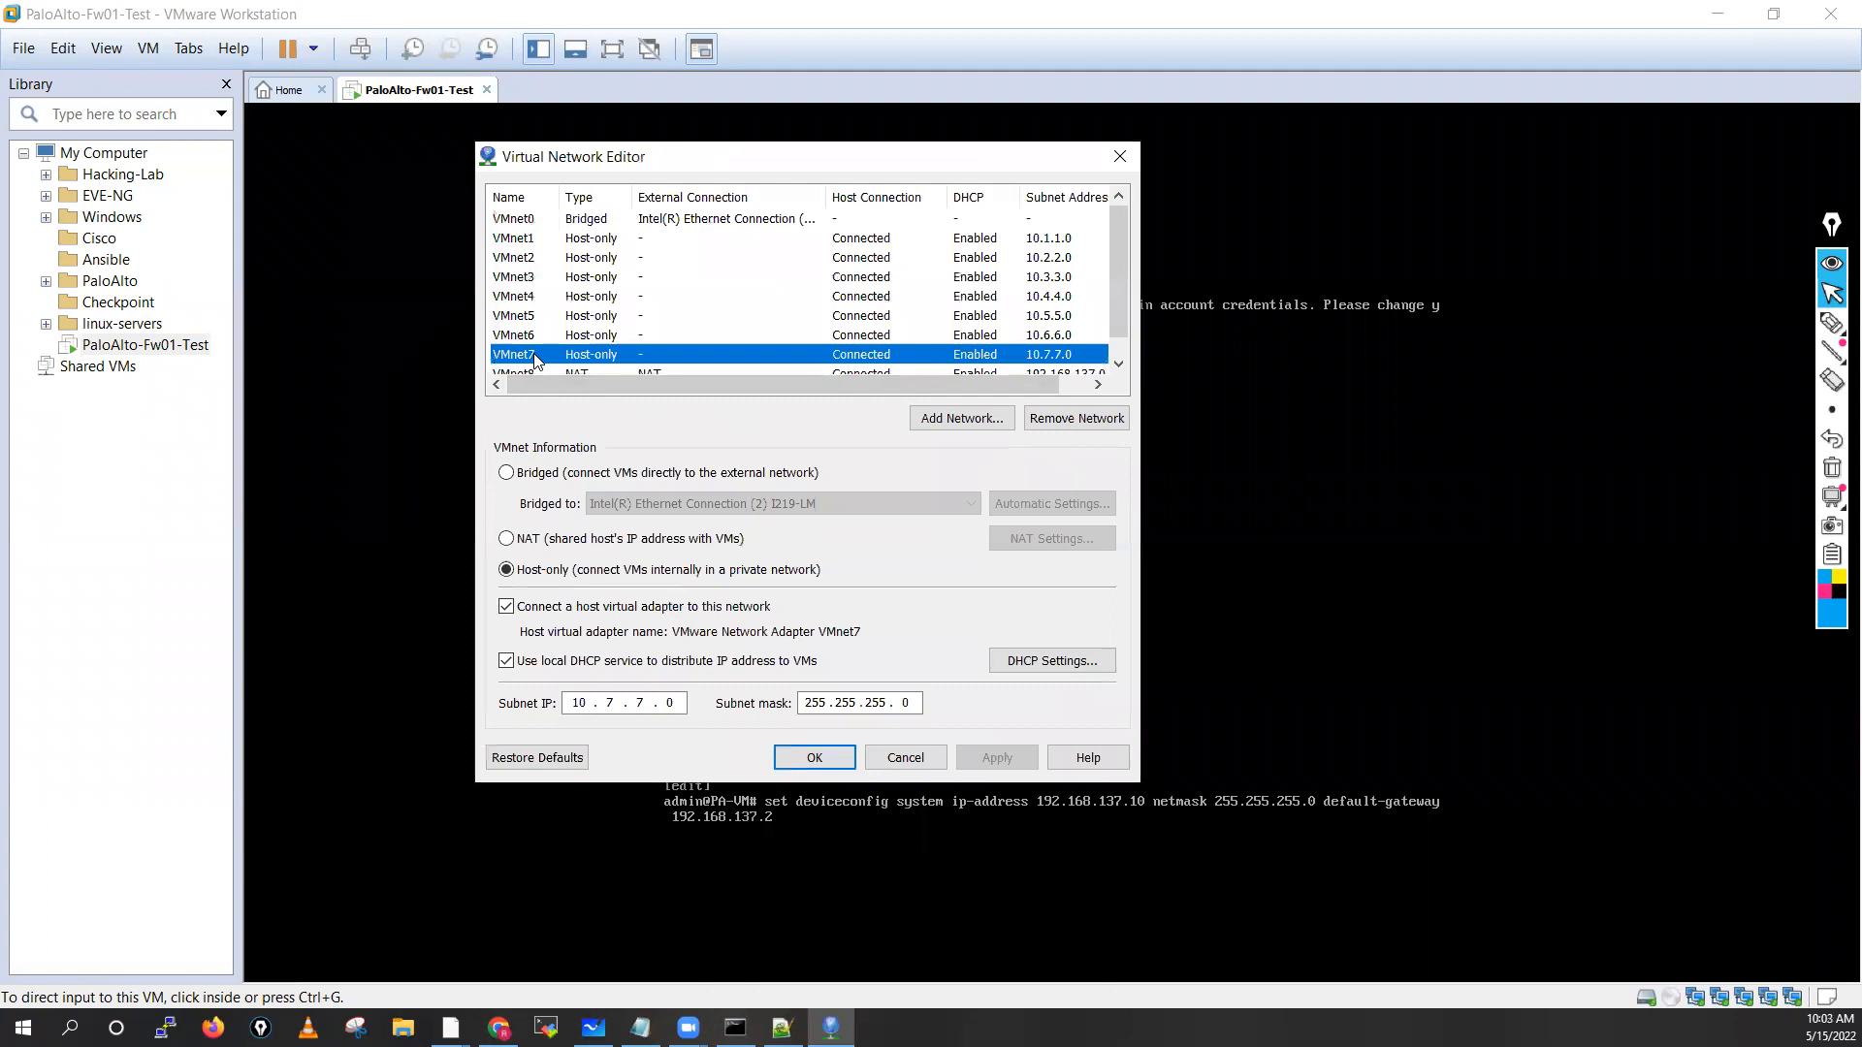
{"action": "left_click", "coordinate": [529, 338]}
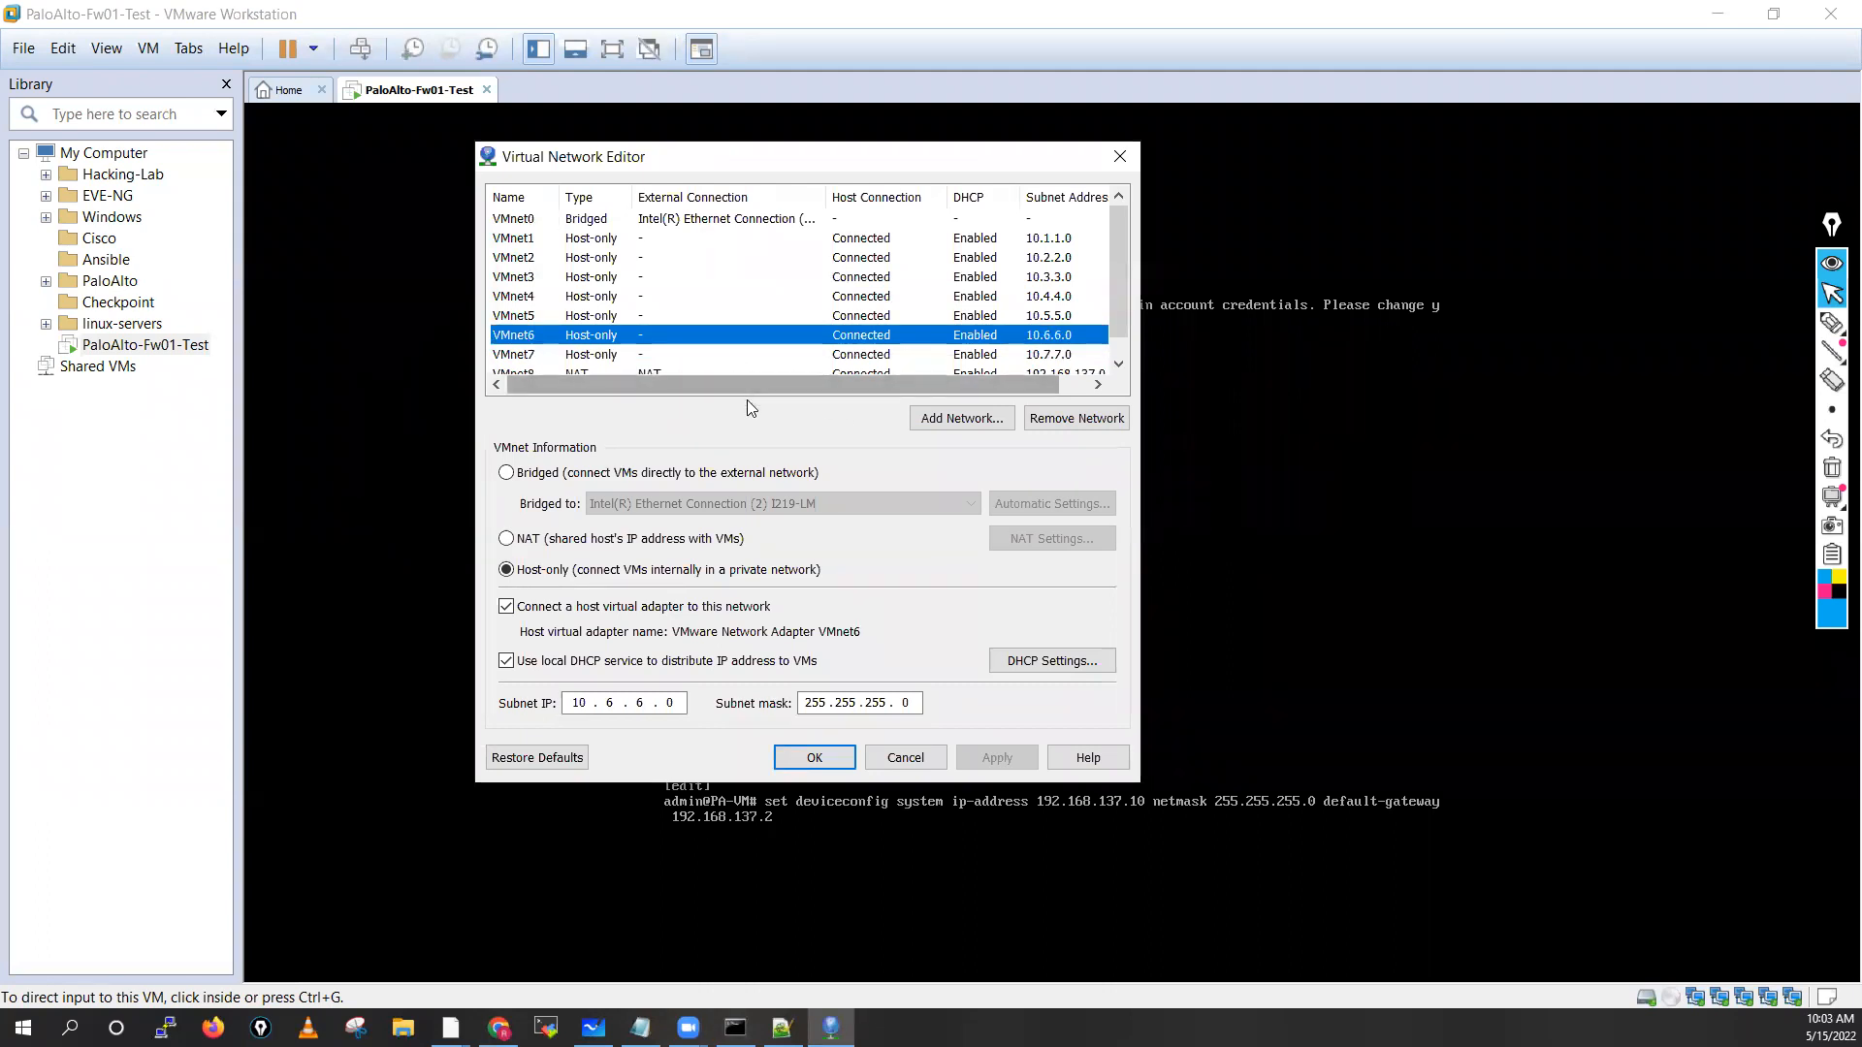
{"action": "left_click", "coordinate": [552, 357]}
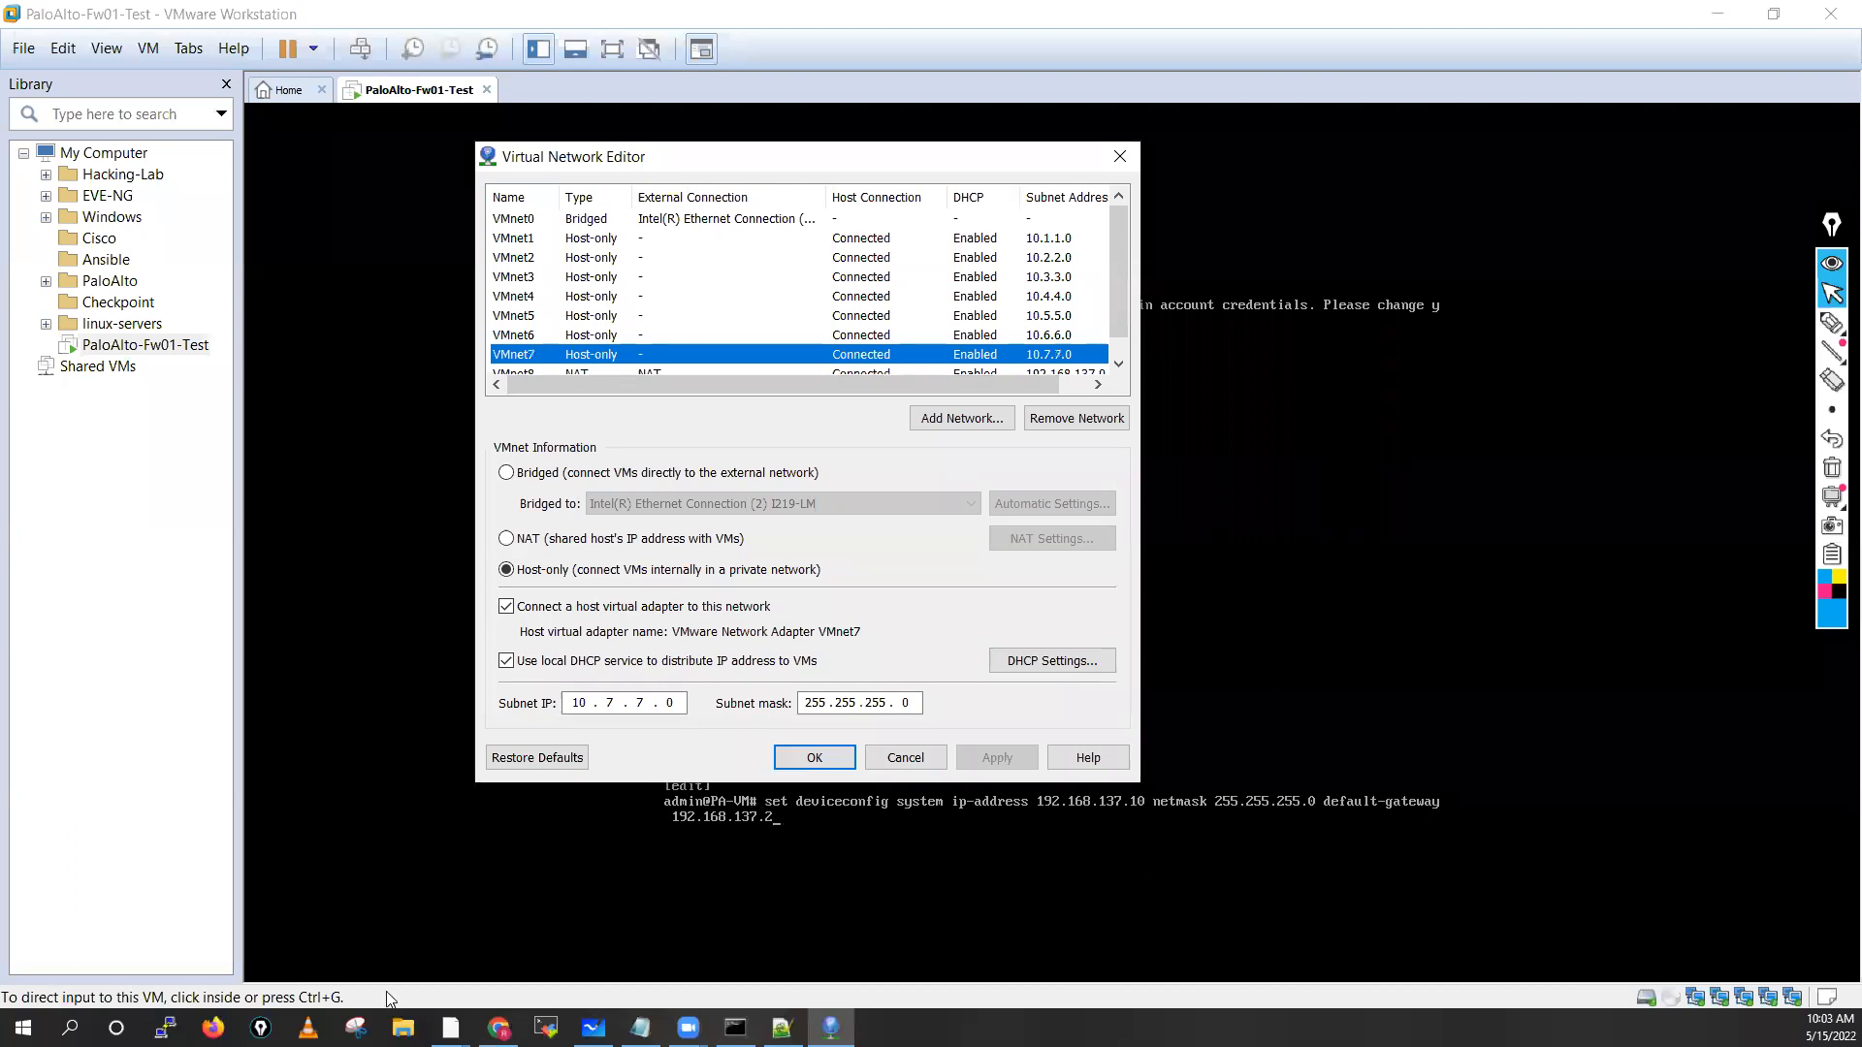
{"action": "left_click", "coordinate": [69, 1028]}
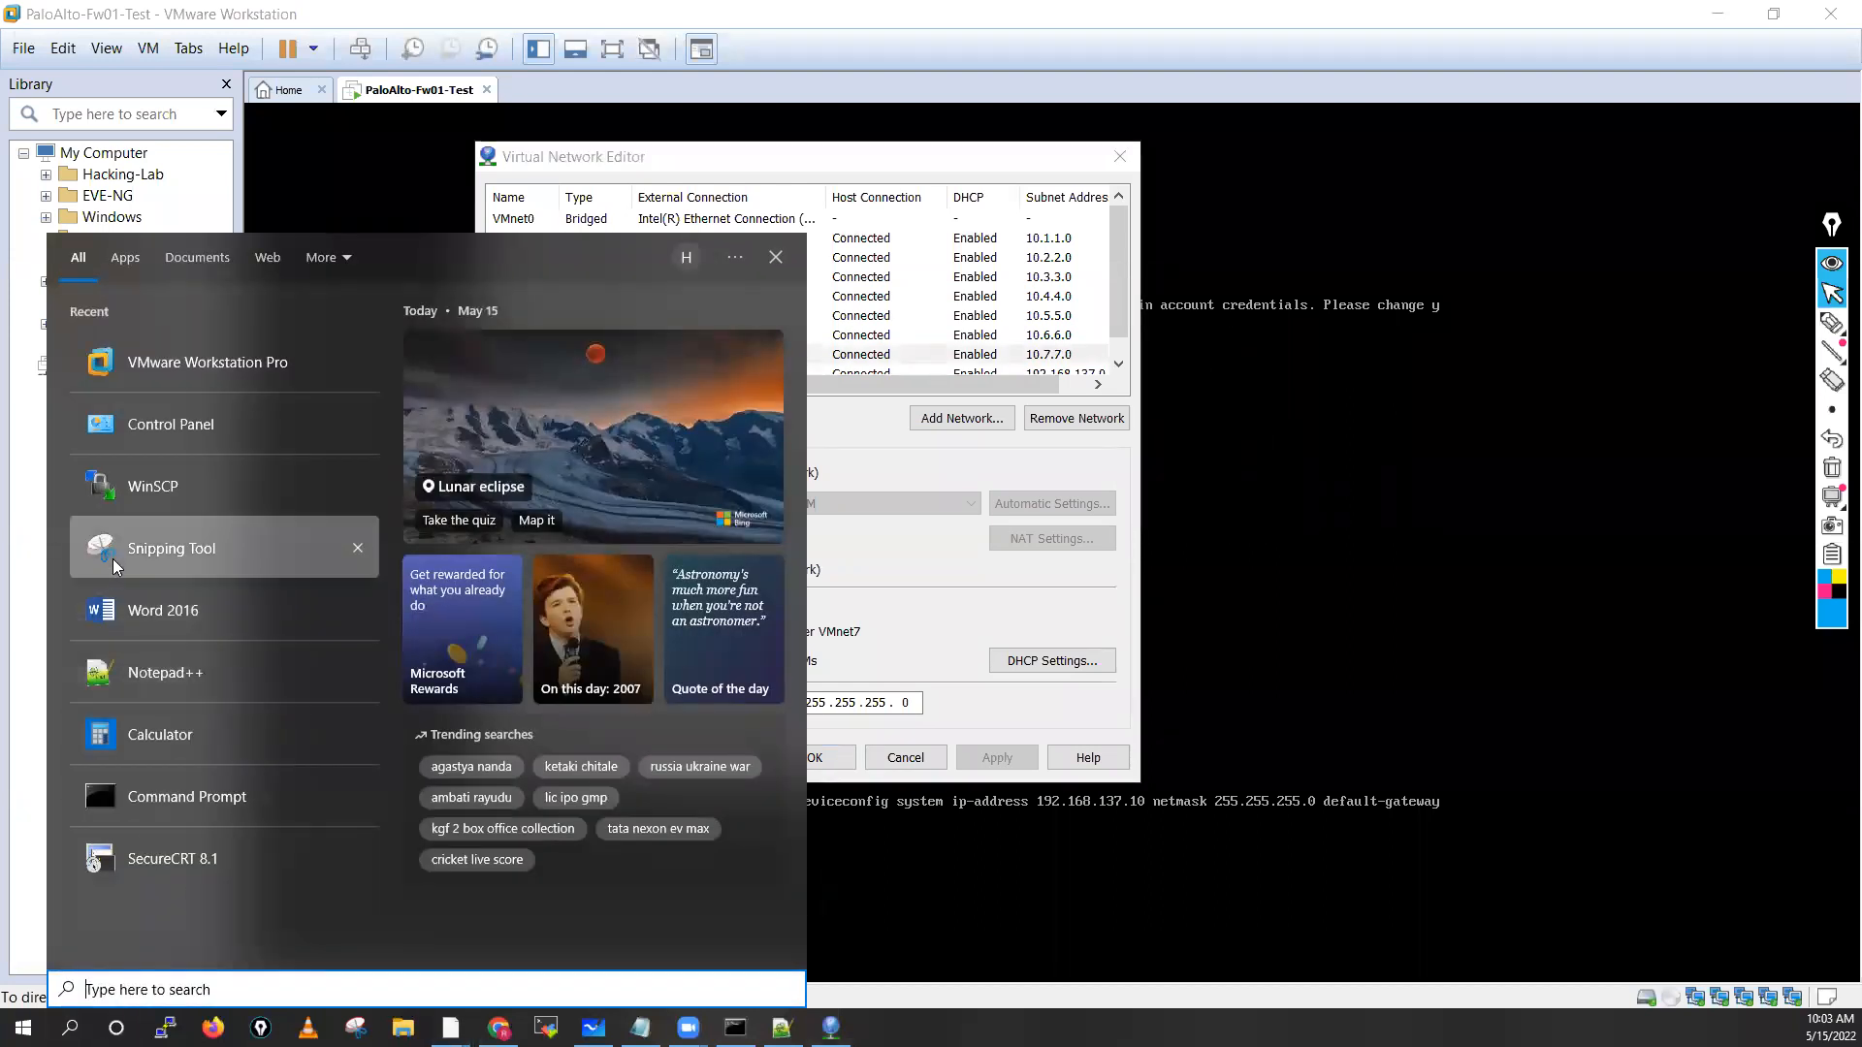
Snip the VMware network list and paste it, enlarged, onto the Whiteboard
{"action": "left_click", "coordinate": [145, 549]}
{"action": "left_click", "coordinate": [427, 587]}
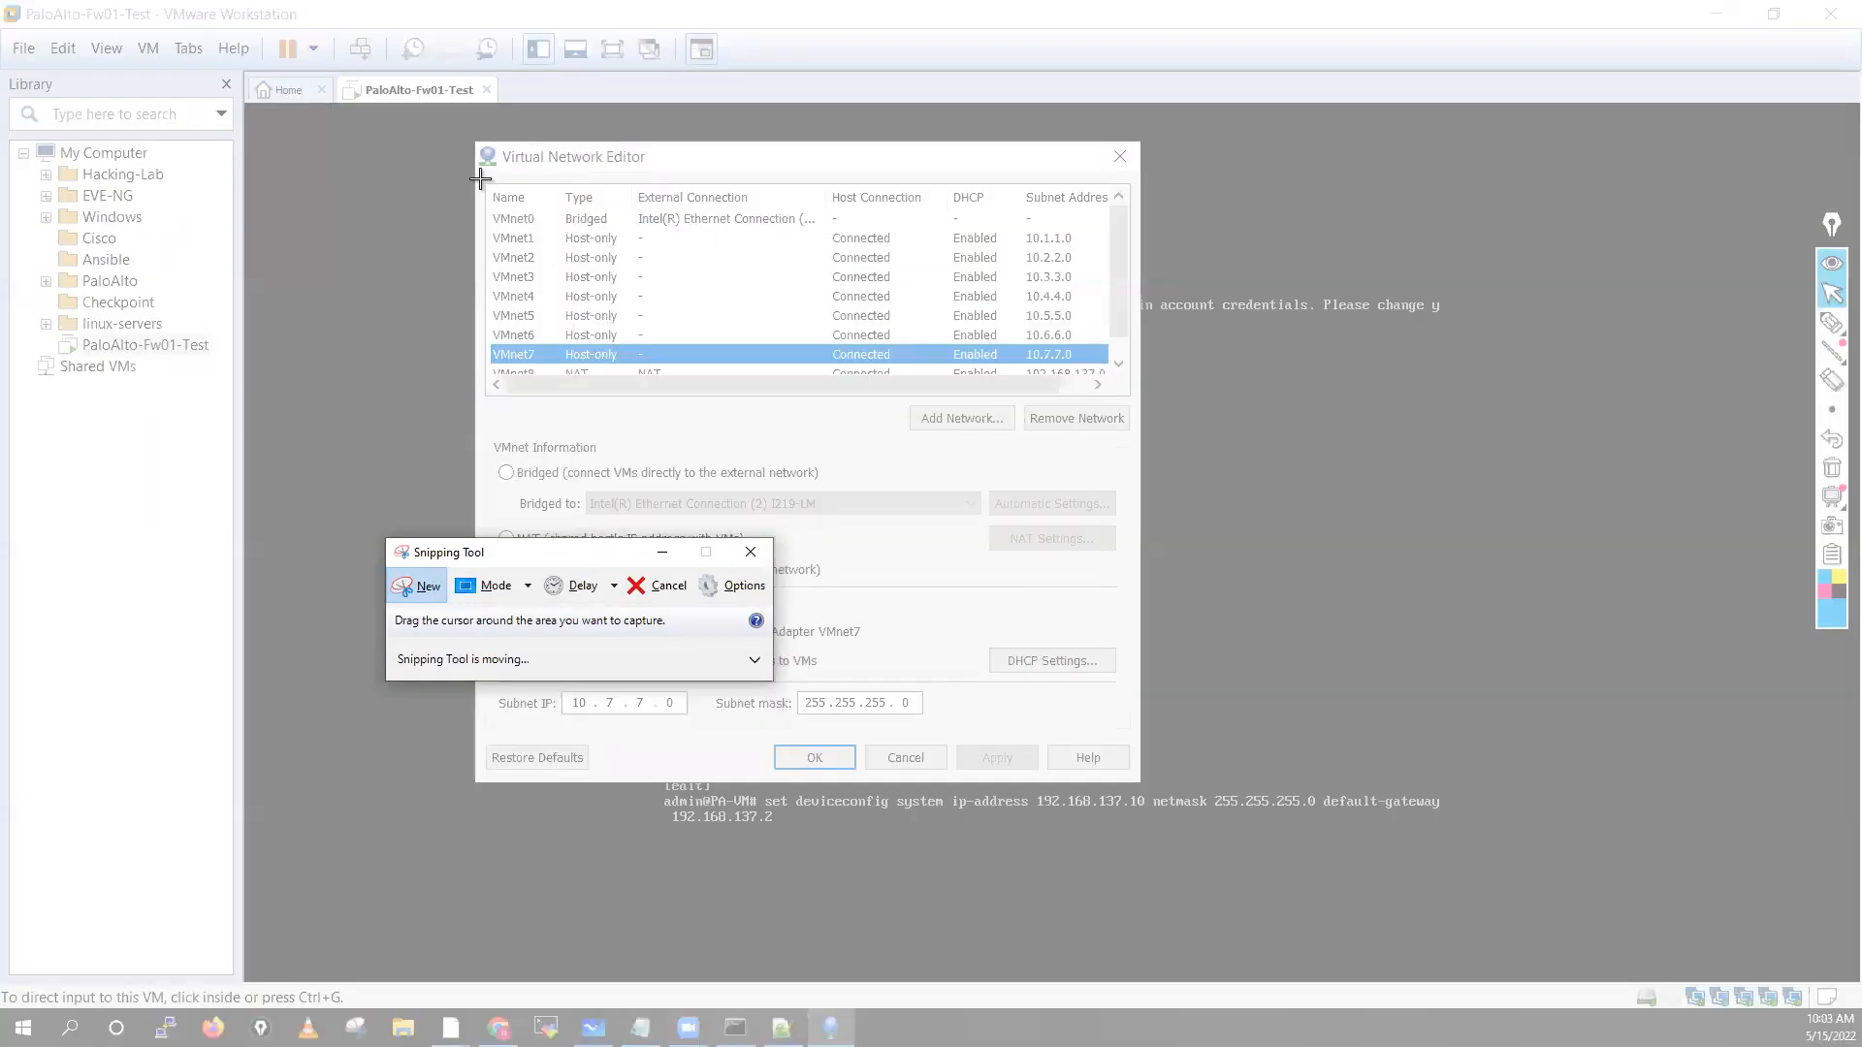
{"action": "left_click_drag", "start_coordinate": [482, 146], "coordinate": [1139, 396]}
{"action": "left_click", "coordinate": [593, 1028]}
{"action": "key", "text": "ctrl+v"}
{"action": "left_click_drag", "start_coordinate": [964, 482], "coordinate": [293, 378]}
{"action": "left_click_drag", "start_coordinate": [429, 490], "coordinate": [782, 586]}
{"action": "left_click_drag", "start_coordinate": [607, 518], "coordinate": [908, 550]}
{"action": "left_click", "coordinate": [1416, 527]}
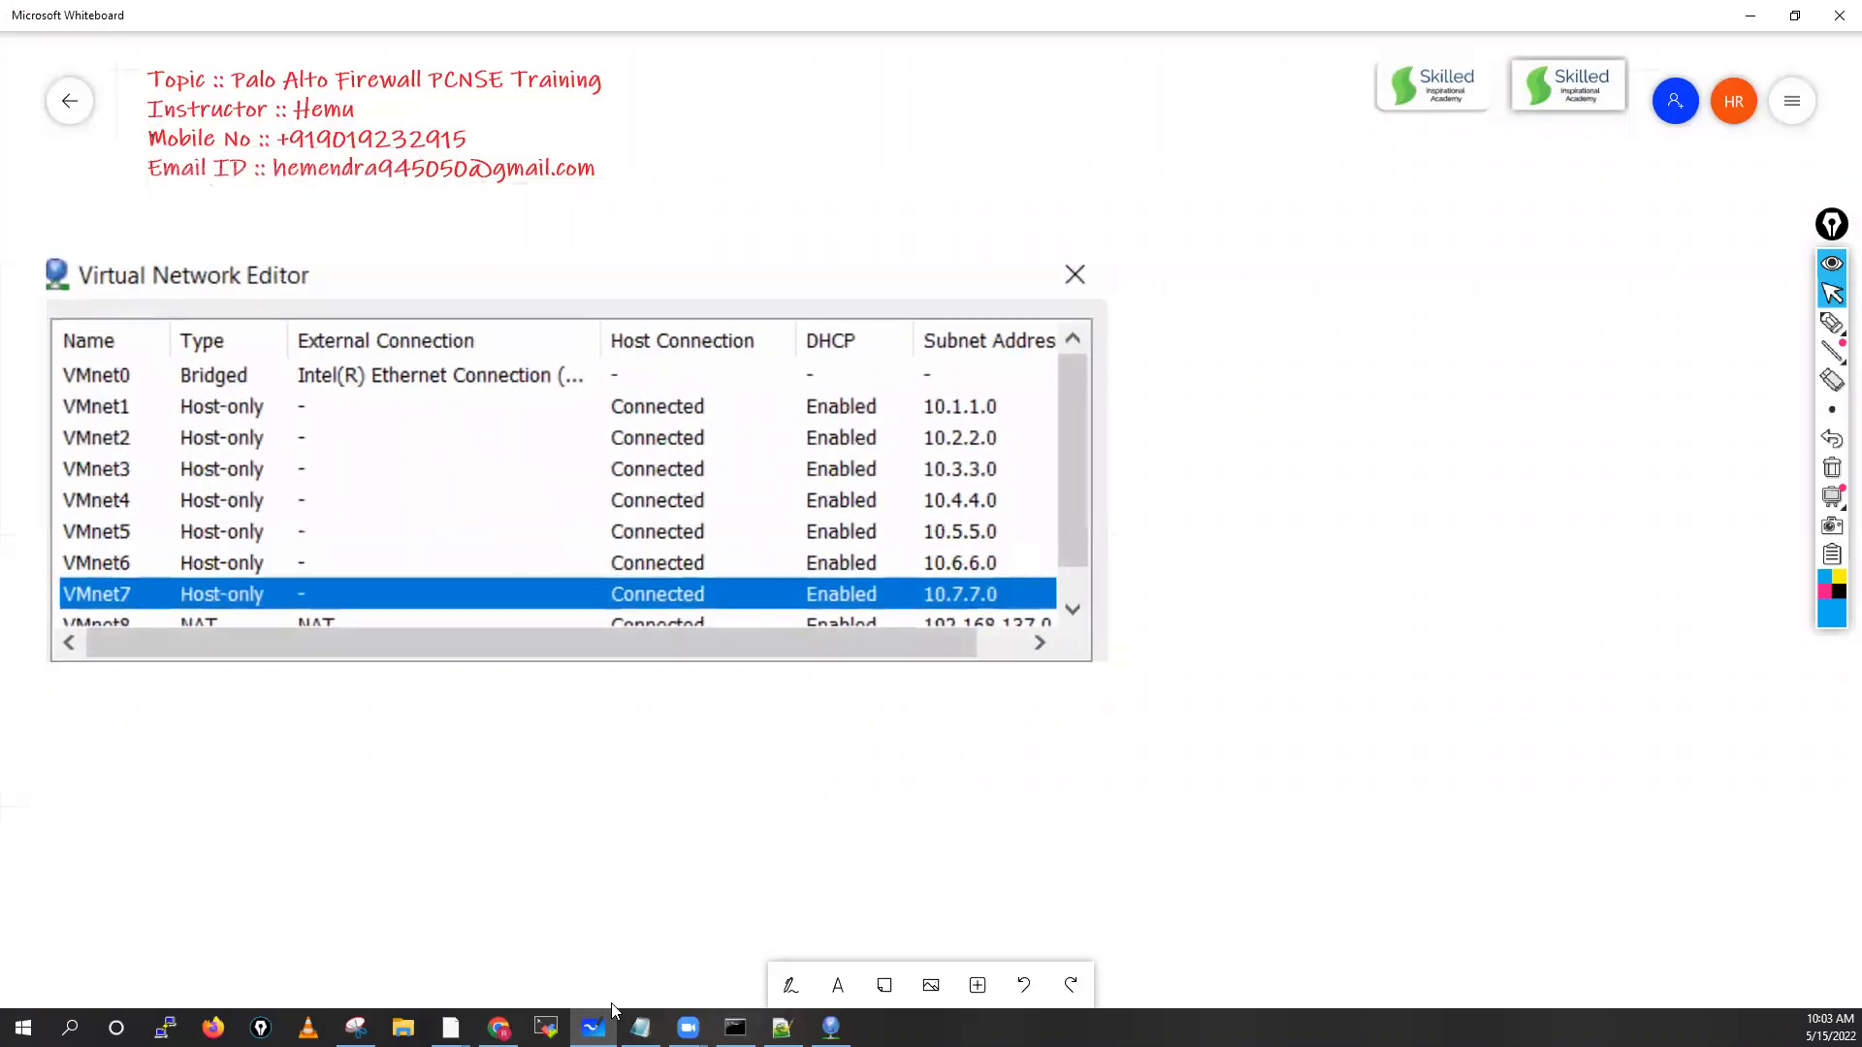
Snip the network list with VMnet8 selected and paste it below the first screenshot
{"action": "left_click", "coordinate": [831, 1027]}
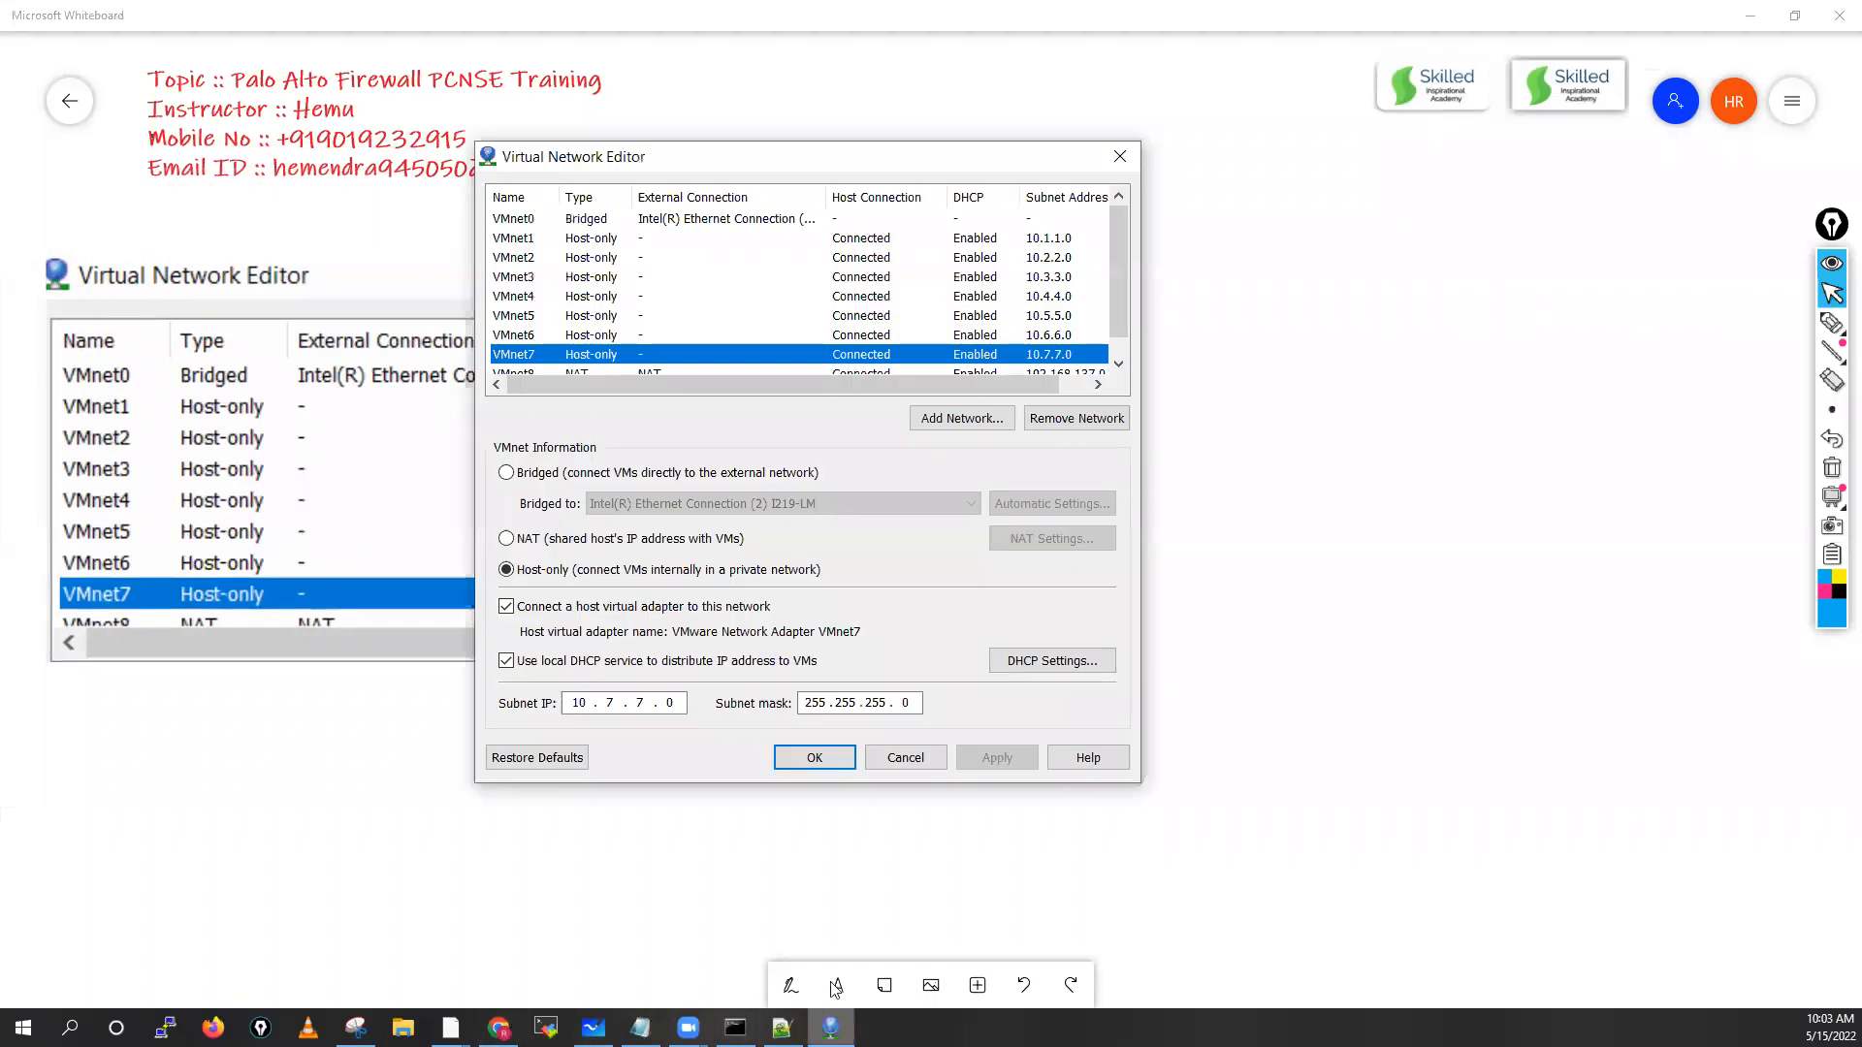
{"action": "left_click_drag", "start_coordinate": [1119, 311], "coordinate": [1117, 325]}
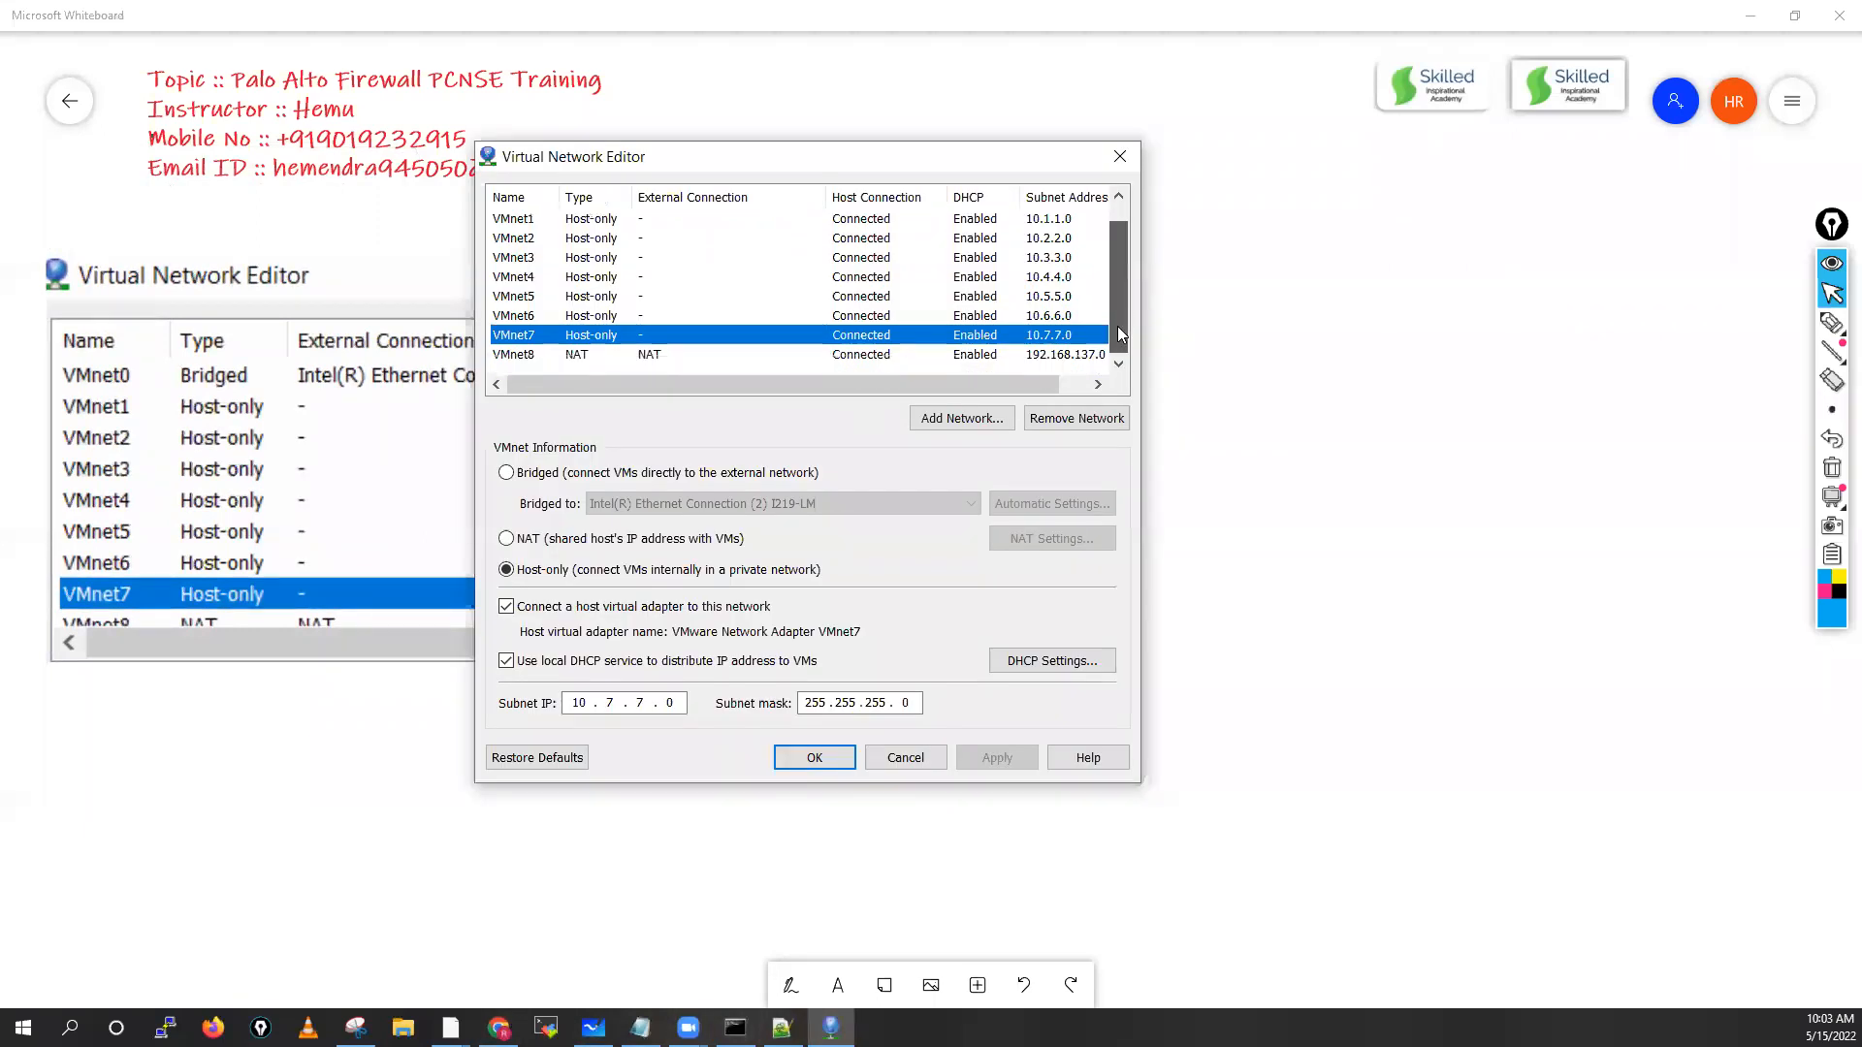
{"action": "left_click", "coordinate": [660, 353]}
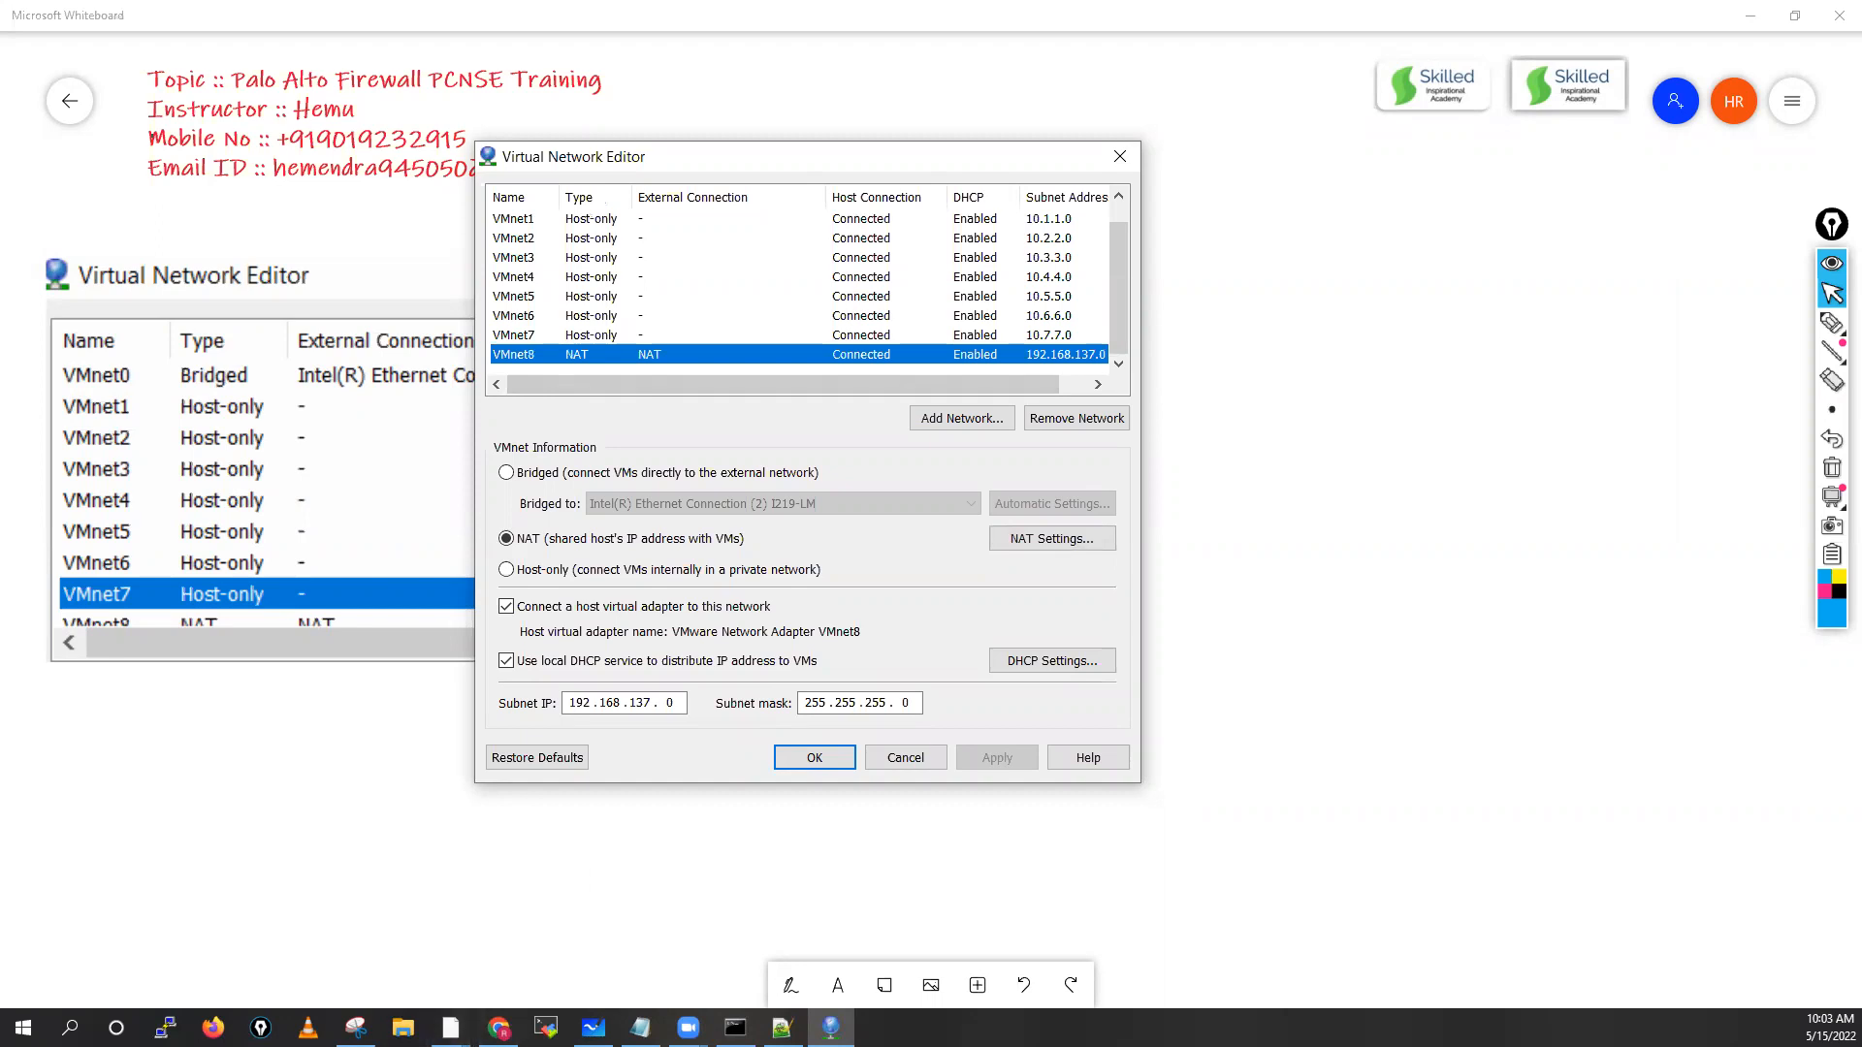
{"action": "left_click", "coordinate": [356, 1028]}
{"action": "left_click", "coordinate": [399, 68]}
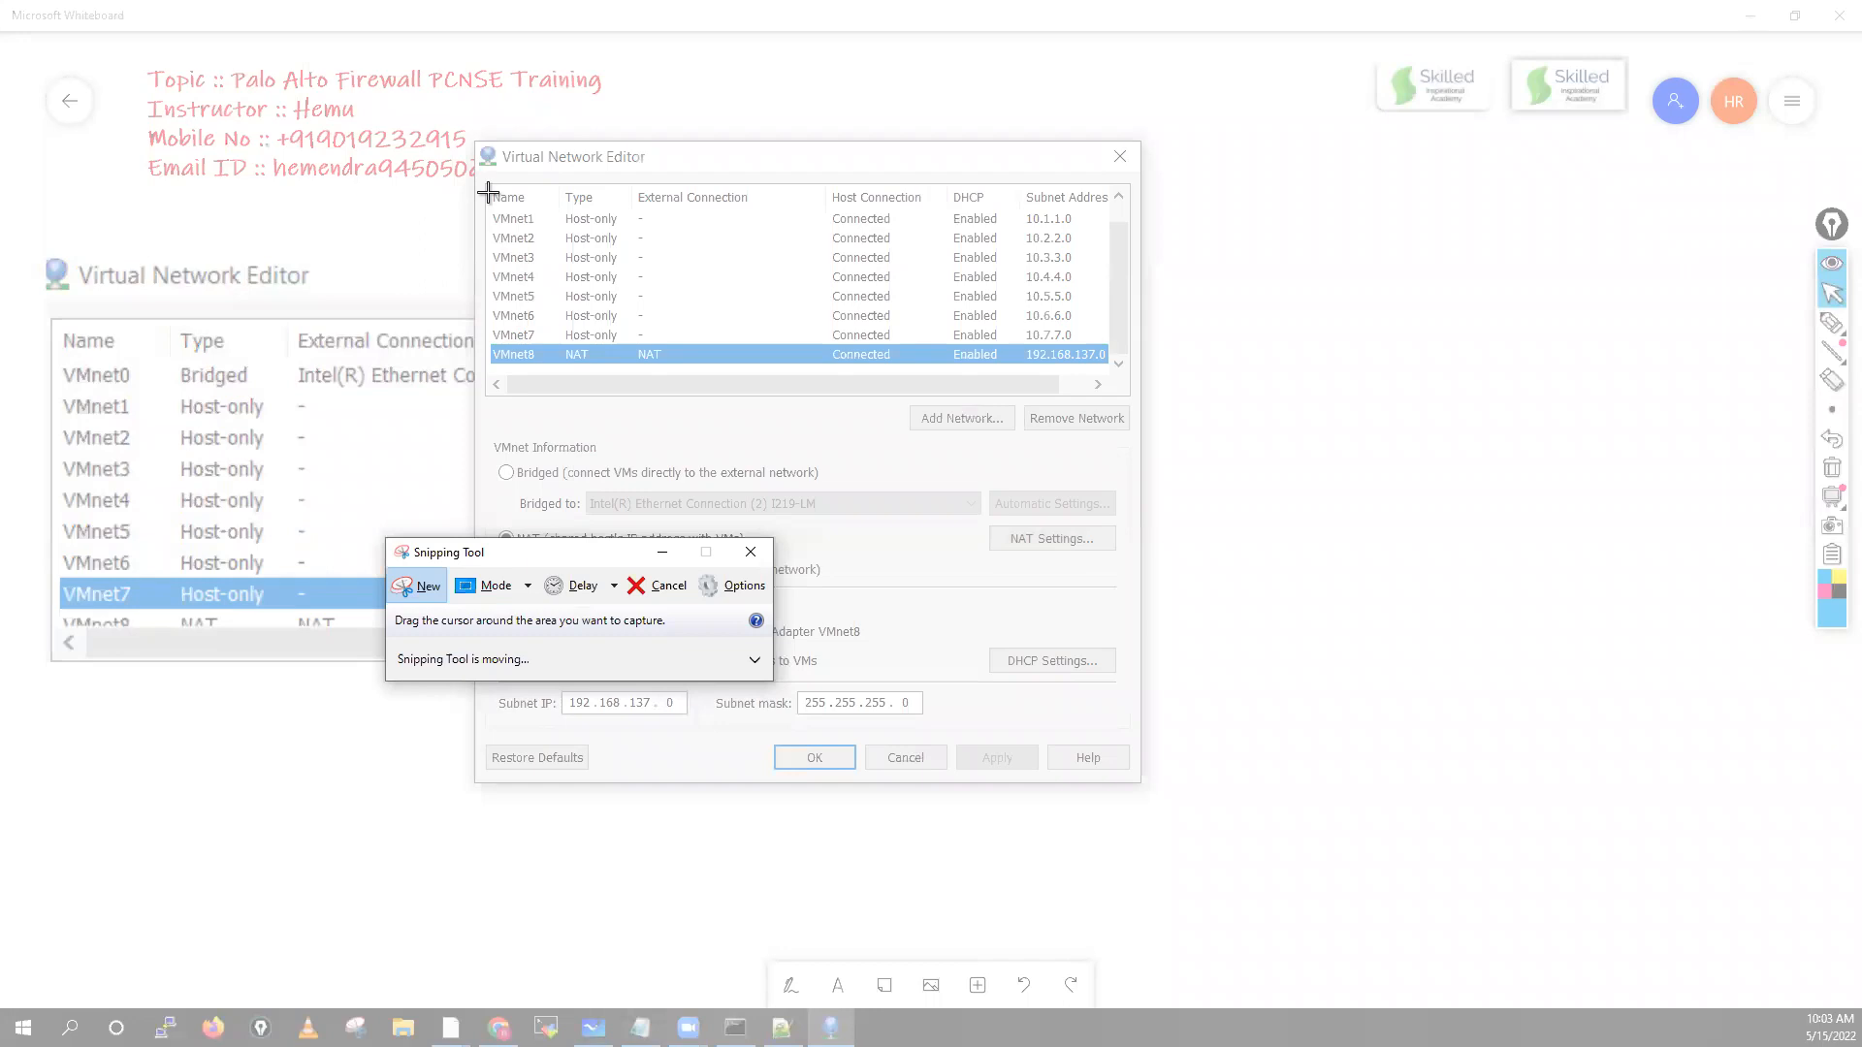
{"action": "left_click_drag", "start_coordinate": [486, 174], "coordinate": [1140, 397]}
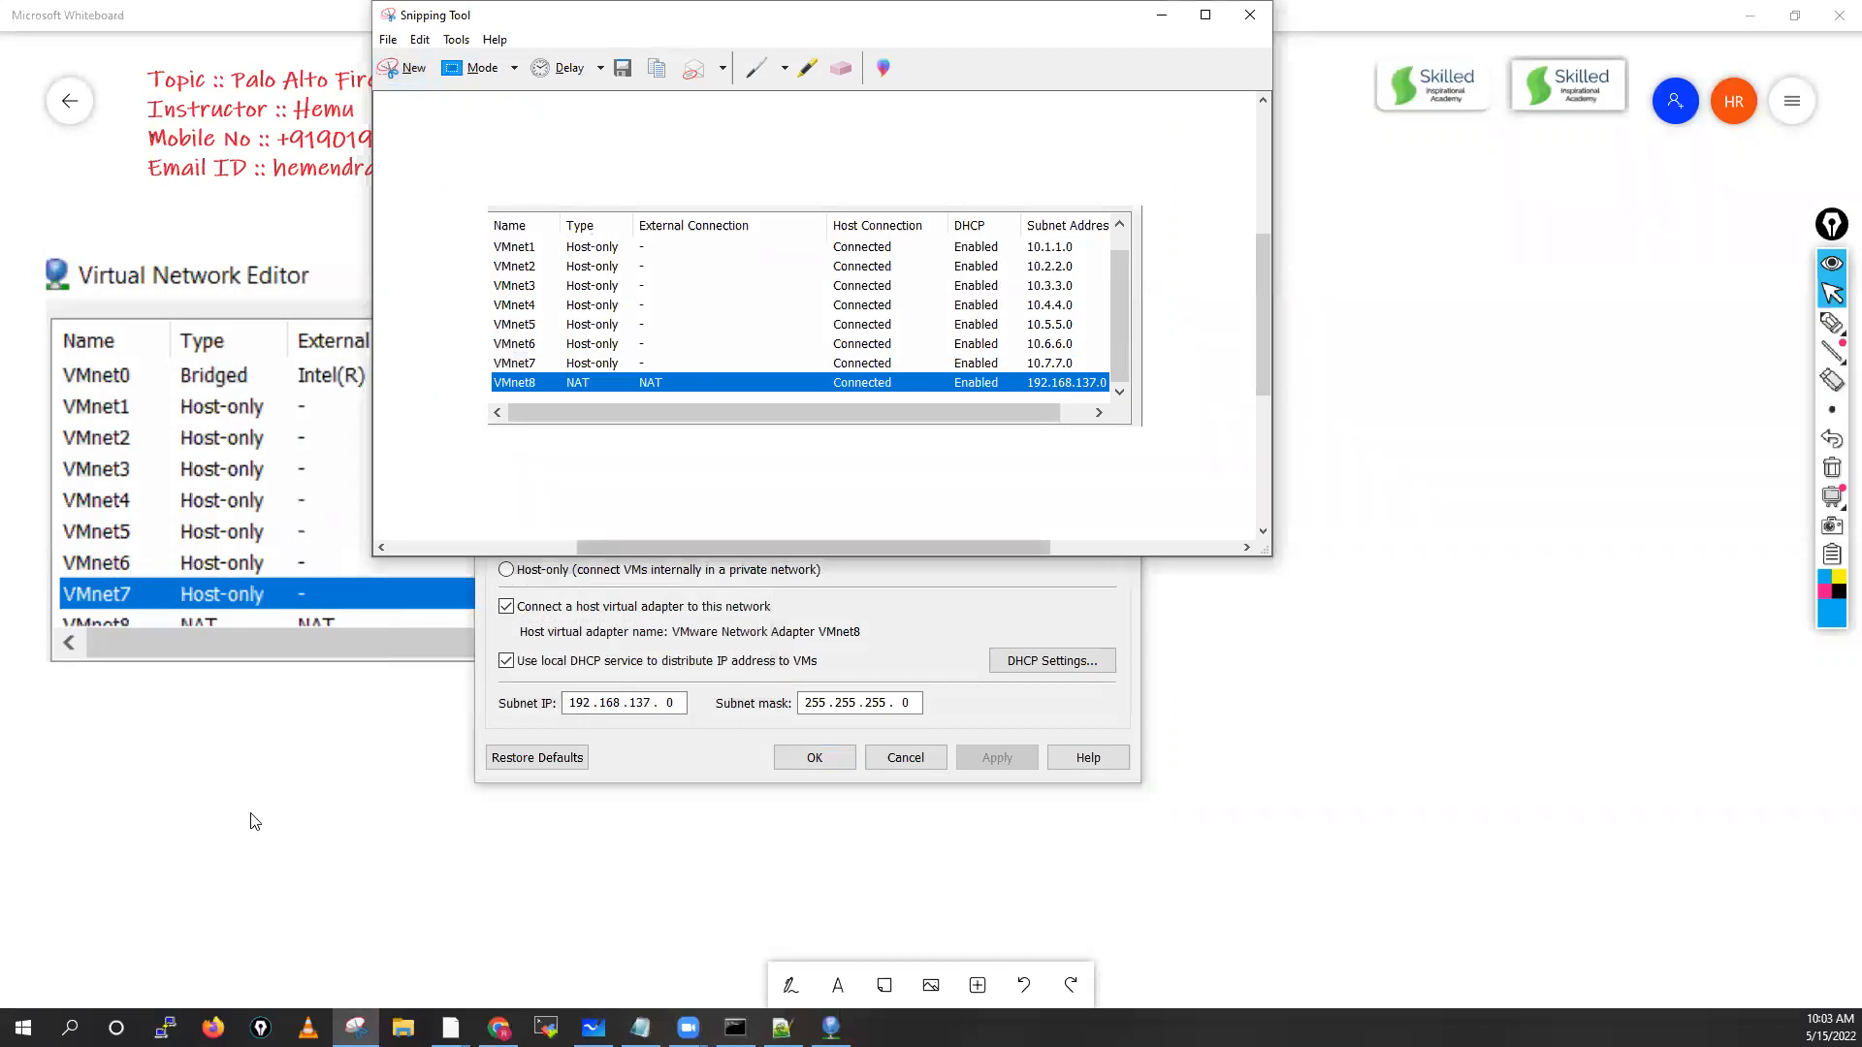
{"action": "left_click", "coordinate": [223, 743]}
{"action": "key", "text": "ctrl+v"}
{"action": "left_click_drag", "start_coordinate": [923, 522], "coordinate": [359, 814]}
{"action": "left_click_drag", "start_coordinate": [527, 862], "coordinate": [775, 945]}
{"action": "left_click_drag", "start_coordinate": [288, 783], "coordinate": [374, 791]}
{"action": "left_click", "coordinate": [1248, 602]}
Align the lower screenshot under the upper one and resize it to match
{"action": "left_click_drag", "start_coordinate": [1351, 675], "coordinate": [1303, 425]}
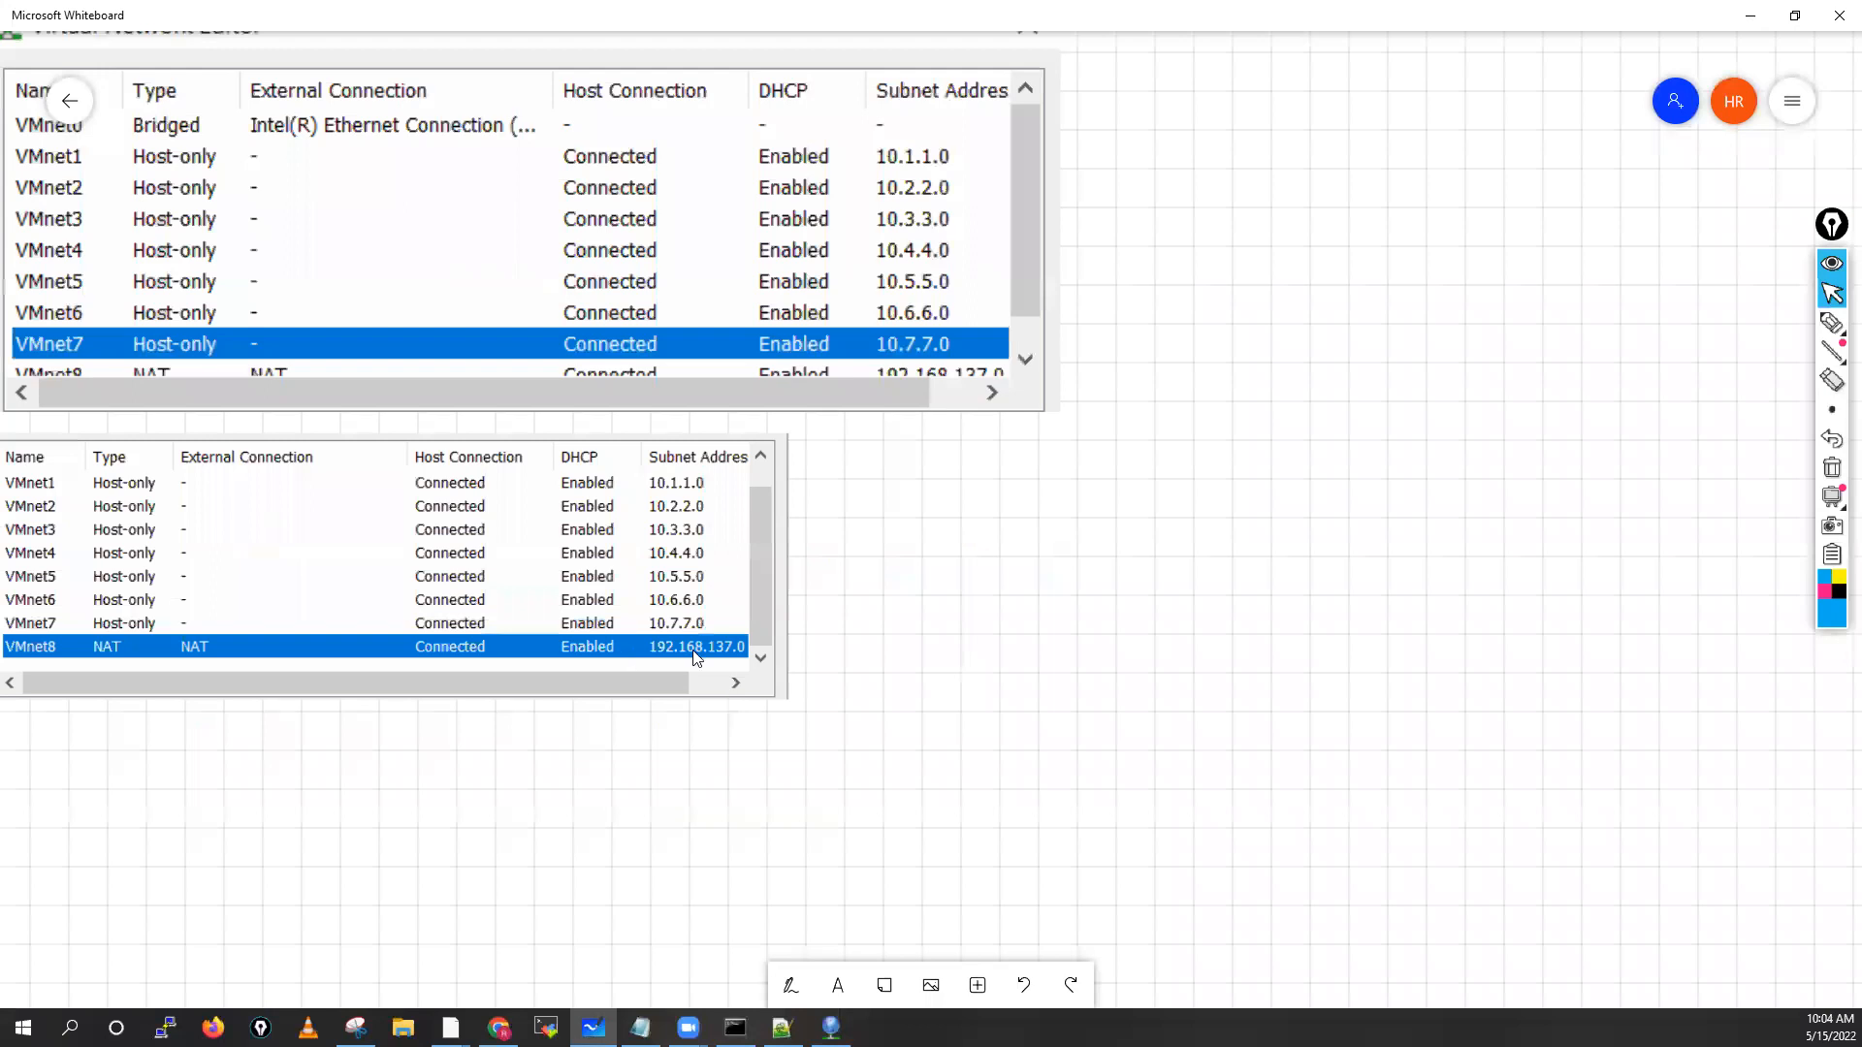
{"action": "left_click", "coordinate": [692, 311]}
{"action": "mouse_move", "coordinate": [685, 570]}
{"action": "left_mouse_down"}
{"action": "mouse_move", "coordinate": [656, 580]}
{"action": "mouse_move", "coordinate": [669, 593]}
{"action": "left_mouse_up"}
{"action": "left_click_drag", "start_coordinate": [902, 758], "coordinate": [1054, 807]}
{"action": "scroll", "coordinate": [917, 697], "scroll_direction": "up", "scroll_amount": 1}
{"action": "left_click_drag", "start_coordinate": [767, 682], "coordinate": [899, 718]}
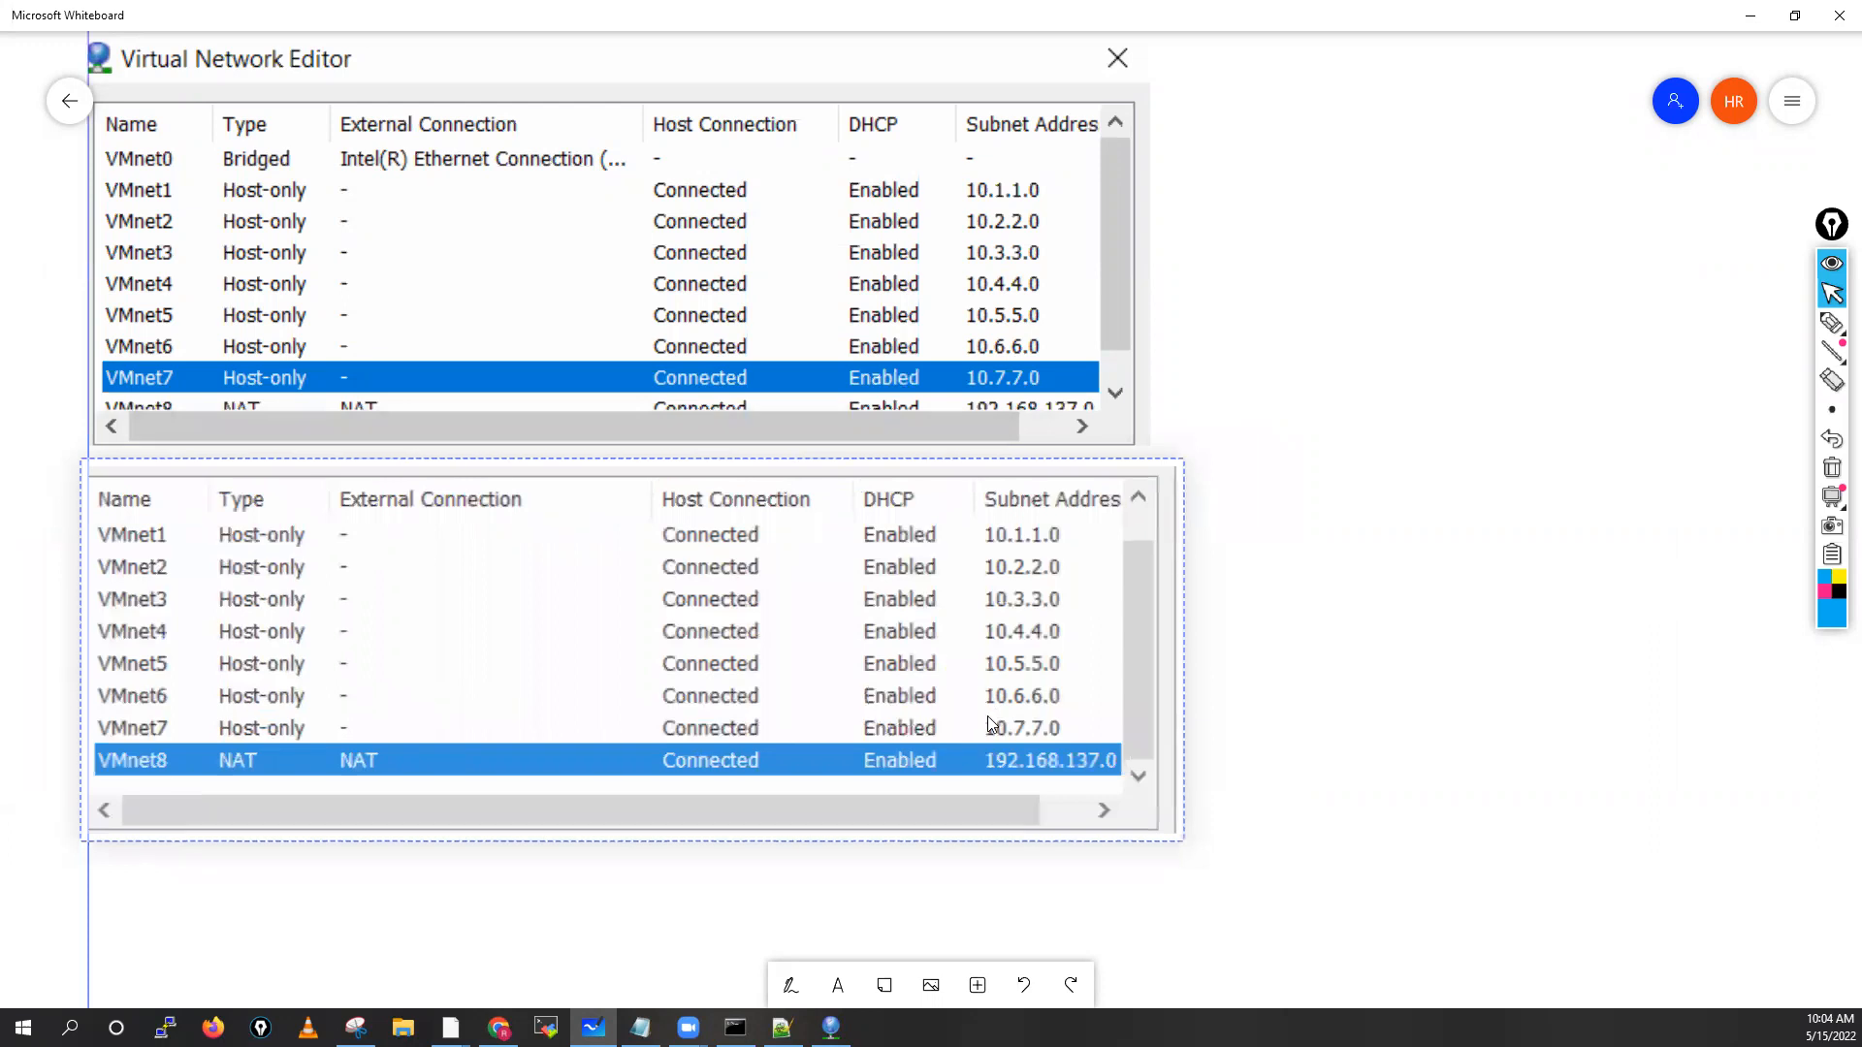
{"action": "left_click", "coordinate": [1478, 388]}
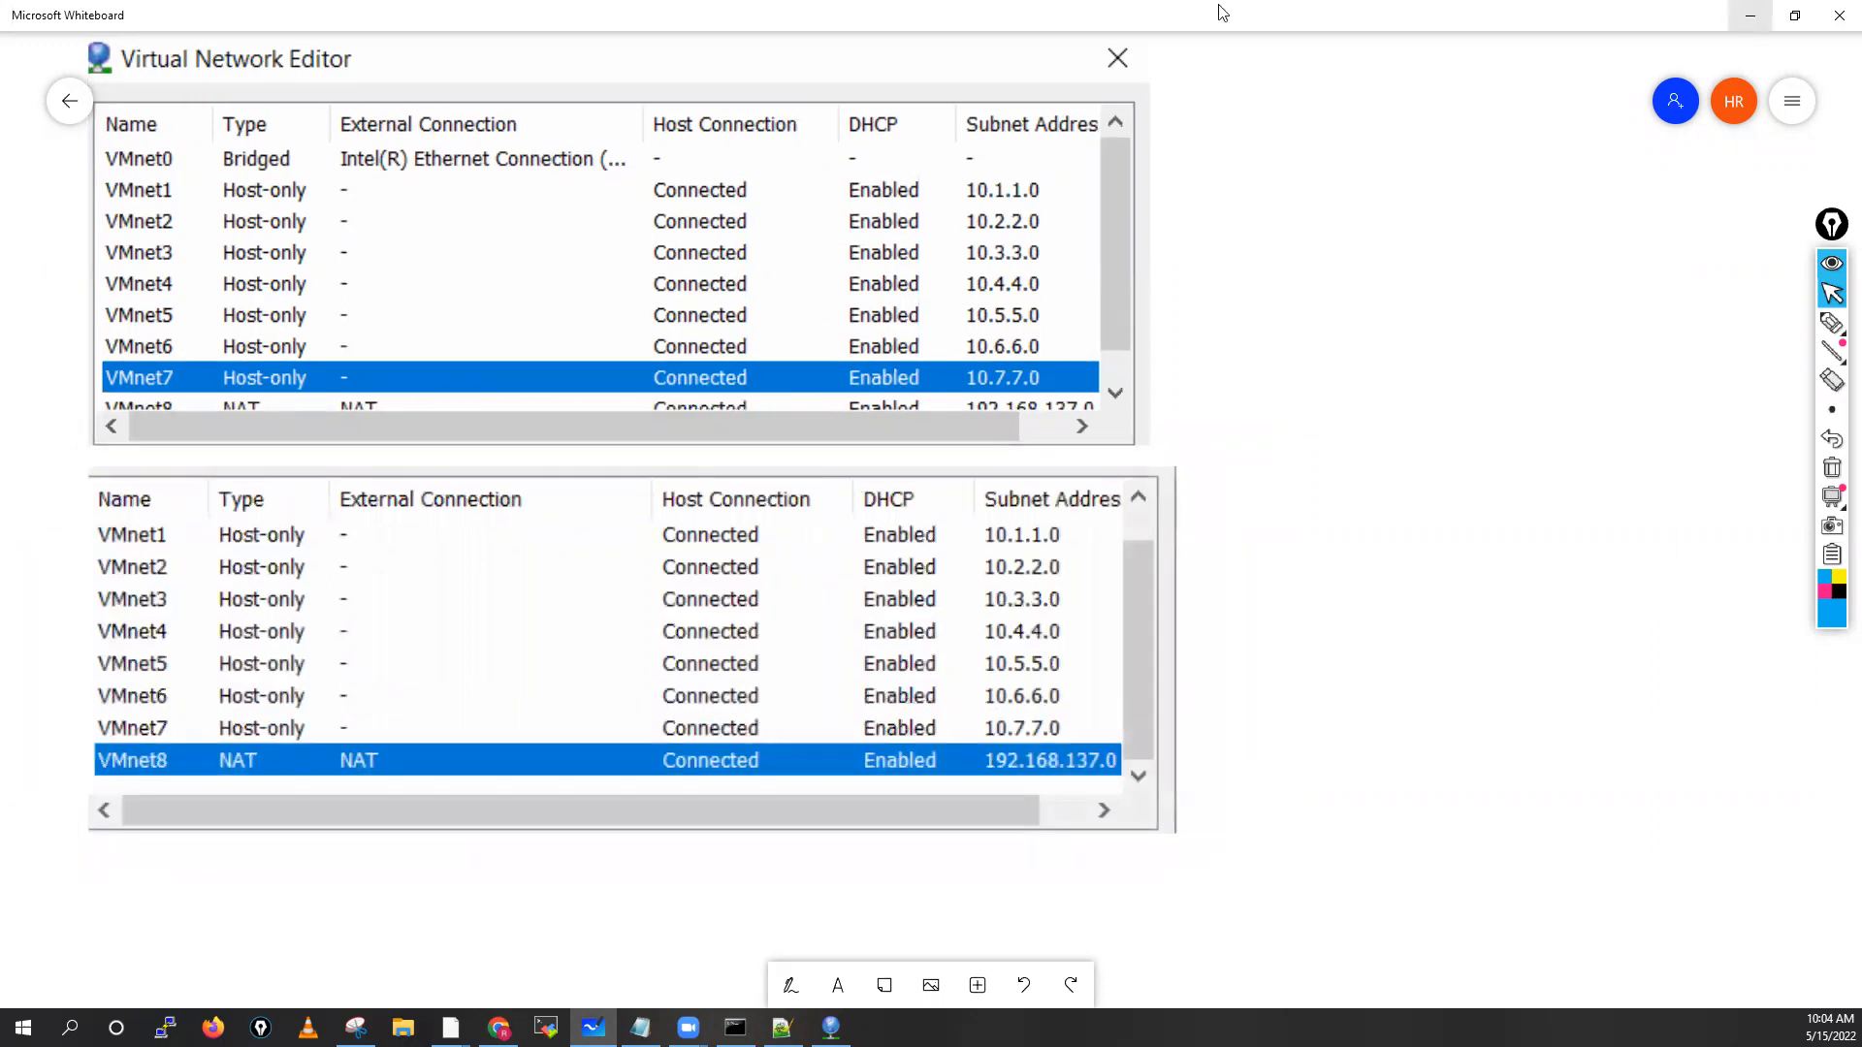
Minimize Whiteboard and close the Virtual Network Editor without changes
{"action": "left_click", "coordinate": [1750, 16]}
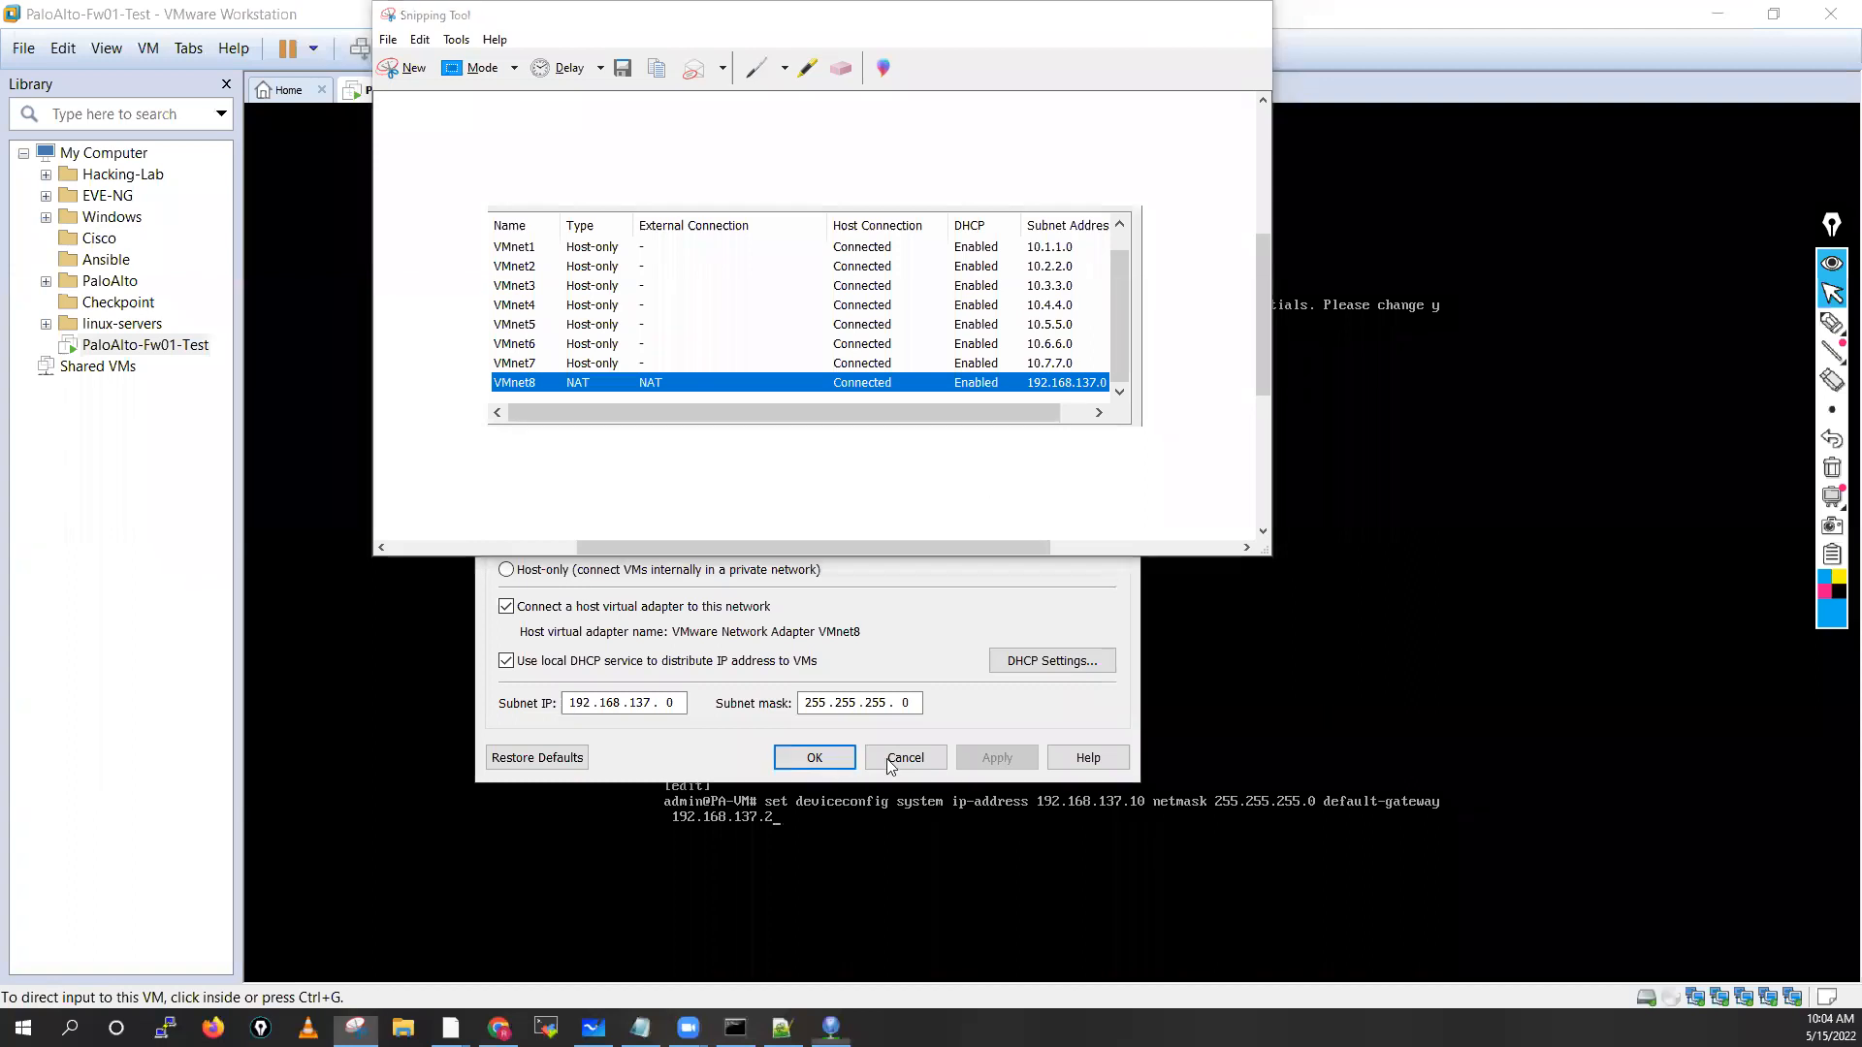
{"action": "left_click", "coordinate": [888, 772]}
{"action": "left_click", "coordinate": [892, 759]}
Apply the staged management IP command and set the hostname to PaloAlto-Fw01
{"action": "left_click", "coordinate": [979, 687]}
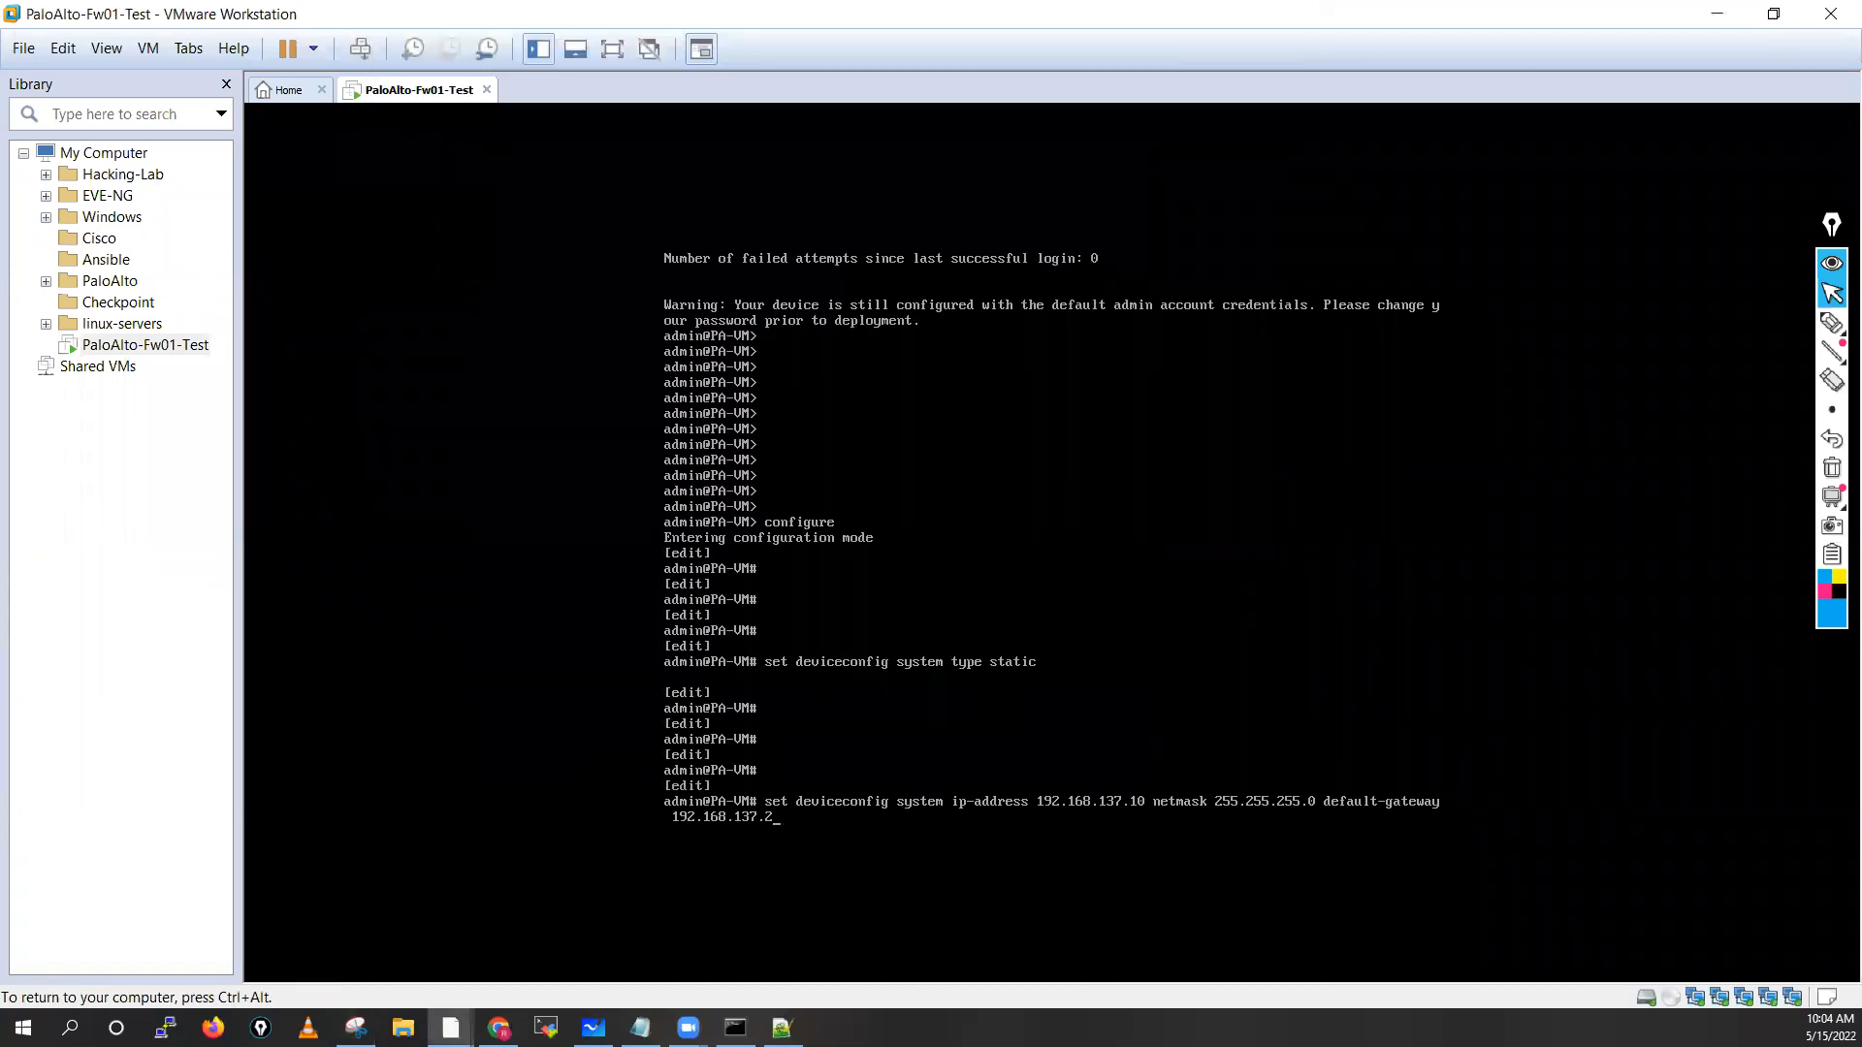
{"action": "key", "text": "Return"}
{"action": "key", "text": "Return"}
{"action": "key", "text": "Return"}
{"action": "key", "text": "Return"}
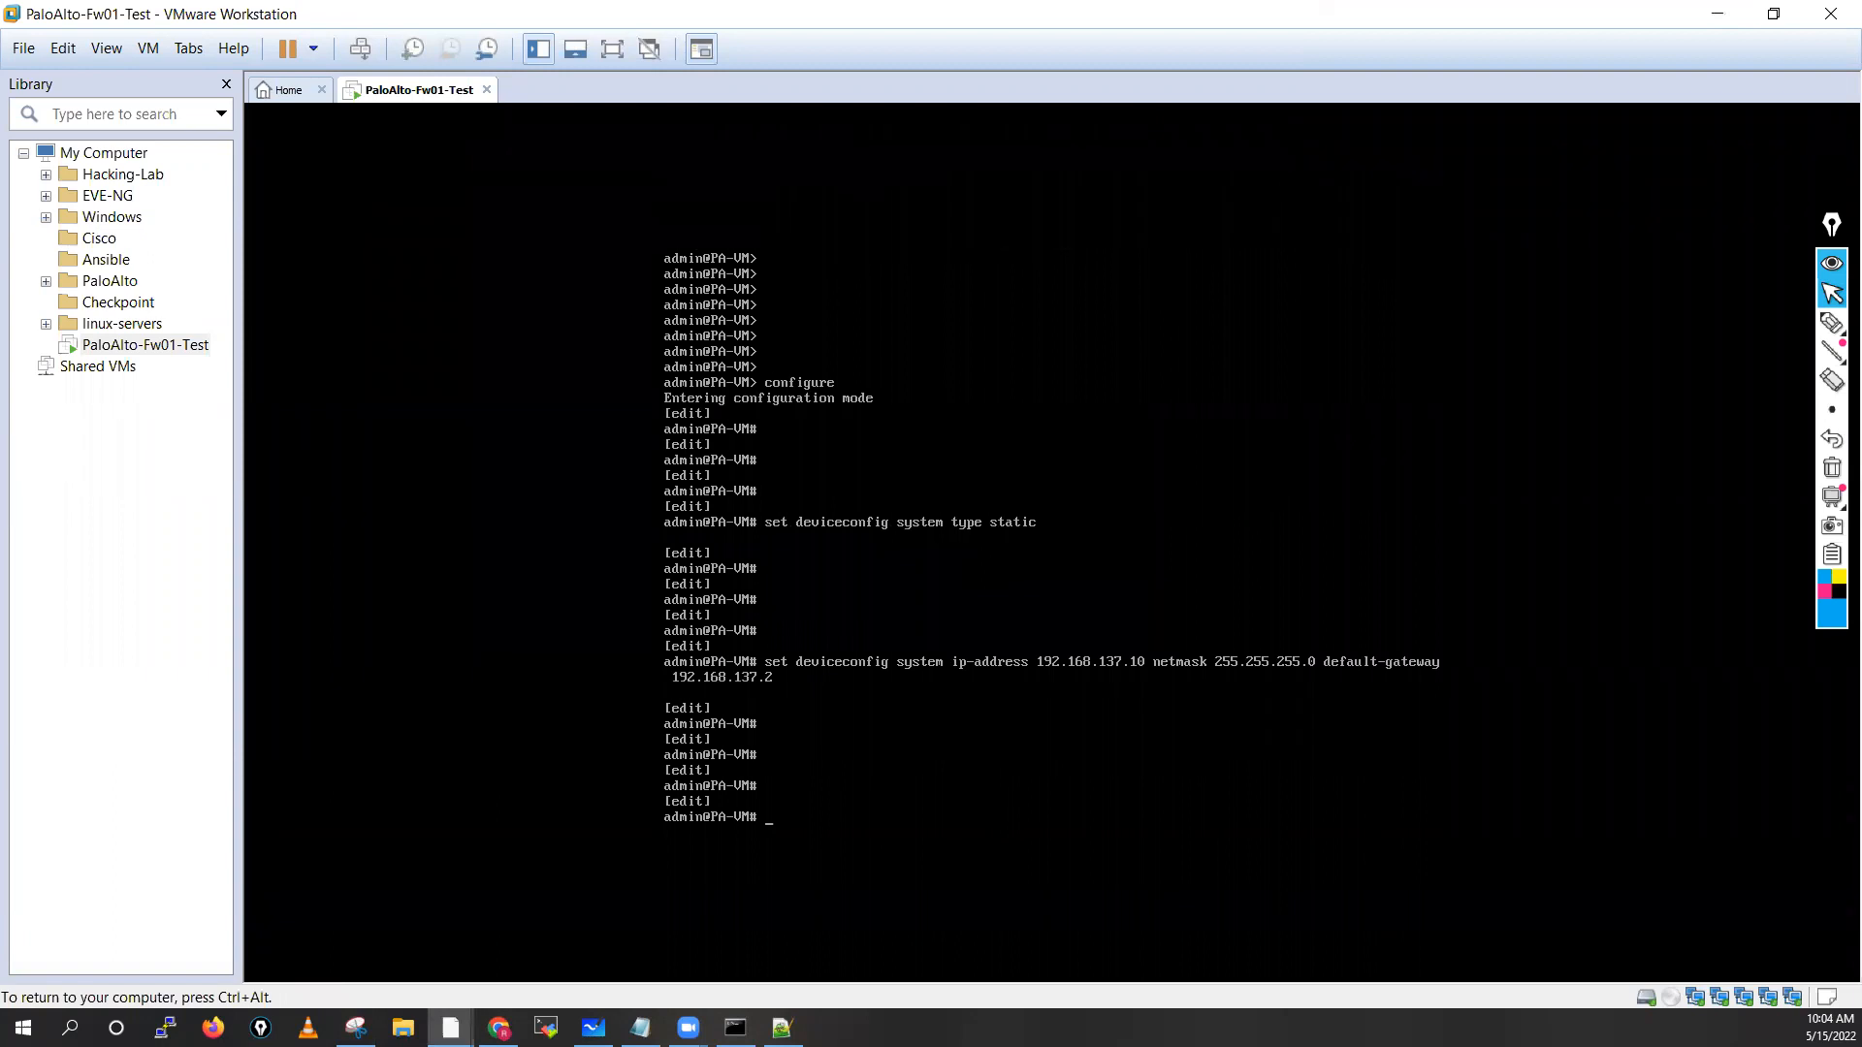
{"action": "key", "text": "Return"}
{"action": "type", "text": "set de"}
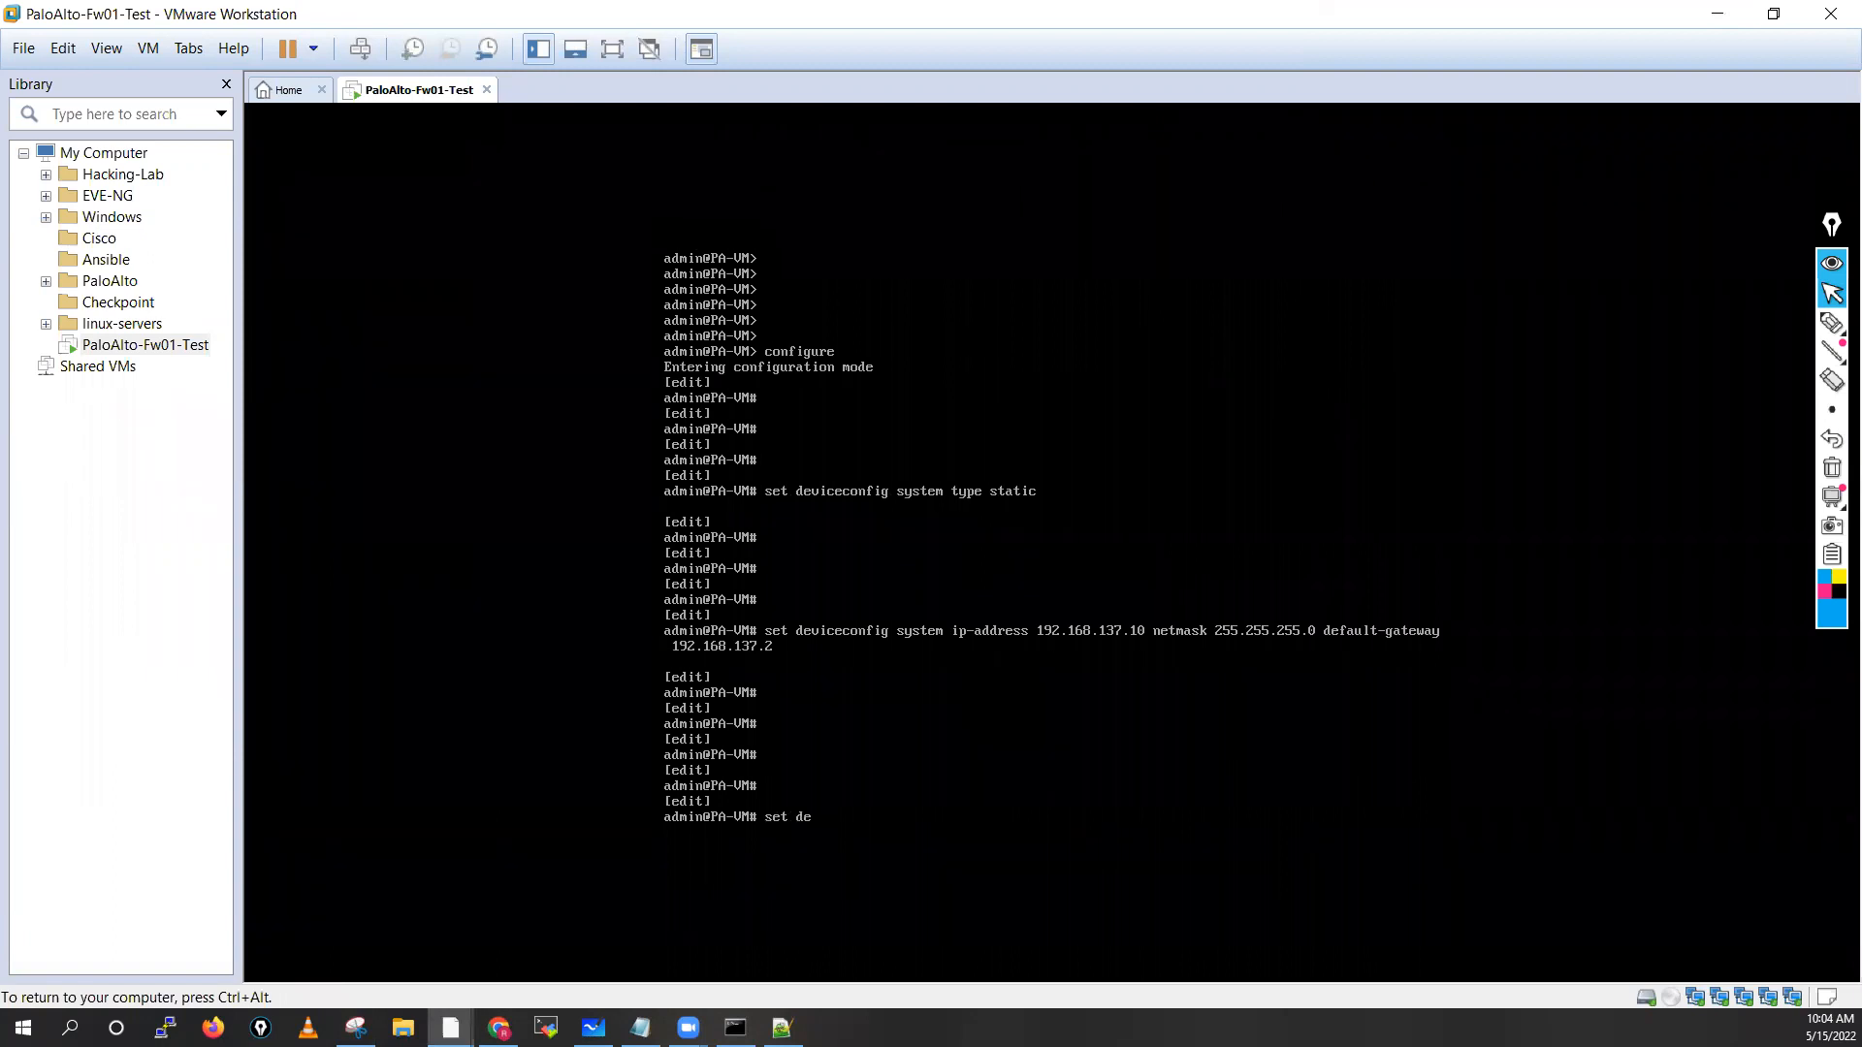
{"action": "type", "text": "viceconfig system hostname PaloAlto"}
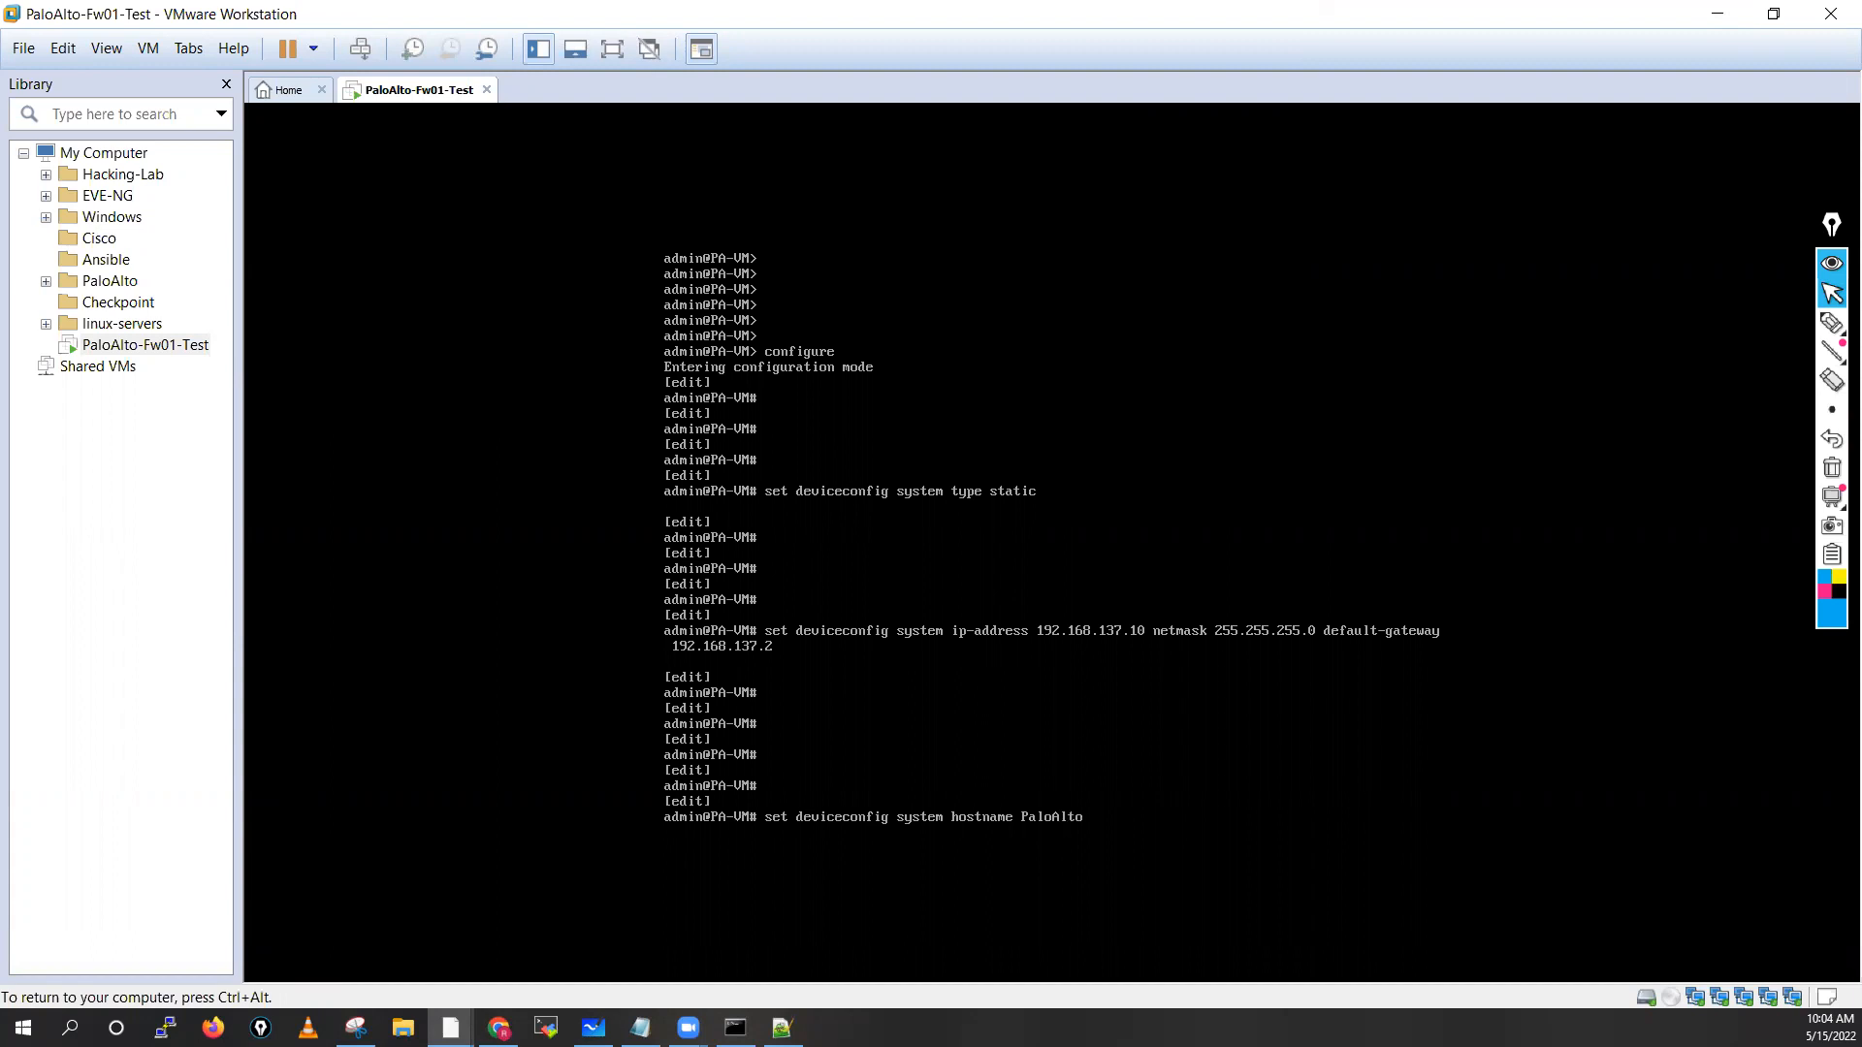
{"action": "type", "text": "-Fw01"}
{"action": "key", "text": "Return"}
{"action": "key", "text": "Return"}
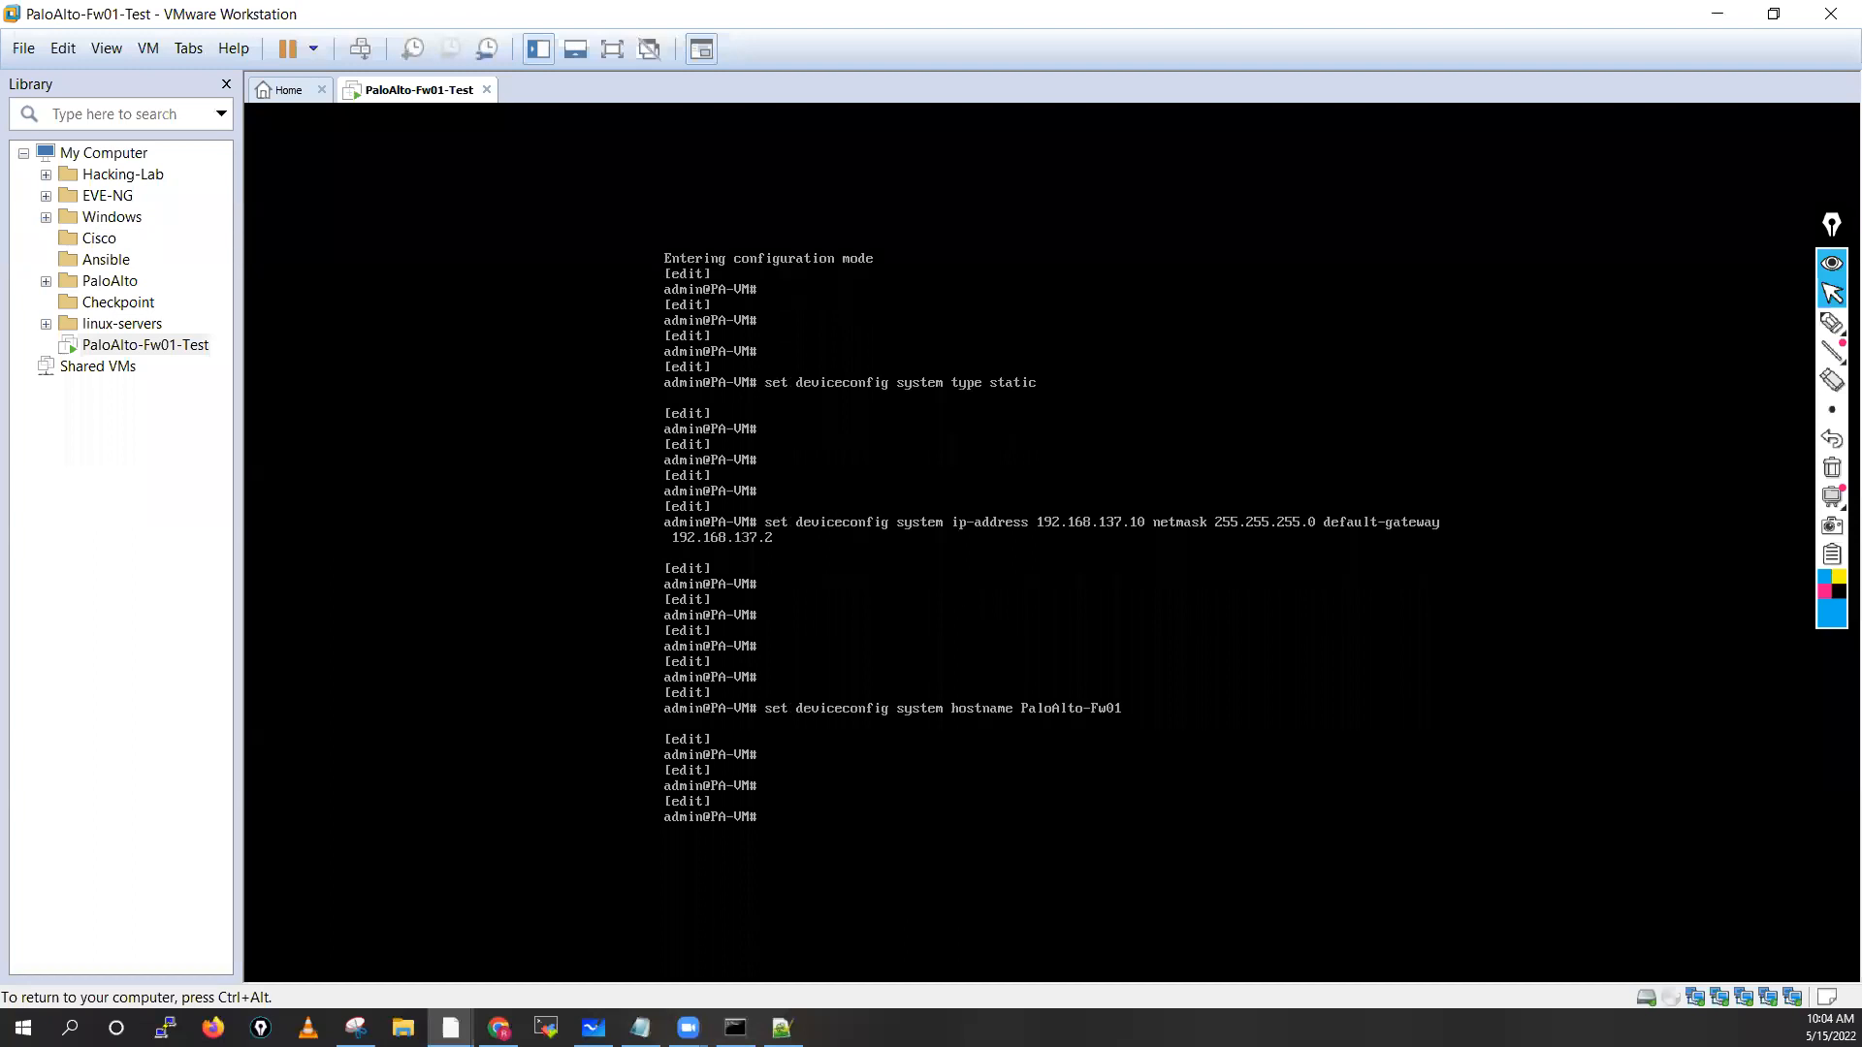
Set the firewall DNS servers to primary 8.8.8.8 and secondary 4.2.2.2
{"action": "type", "text": "set device"}
{"action": "key", "text": "Tab"}
{"action": "type", "text": "system dn"}
{"action": "key", "text": "Tab"}
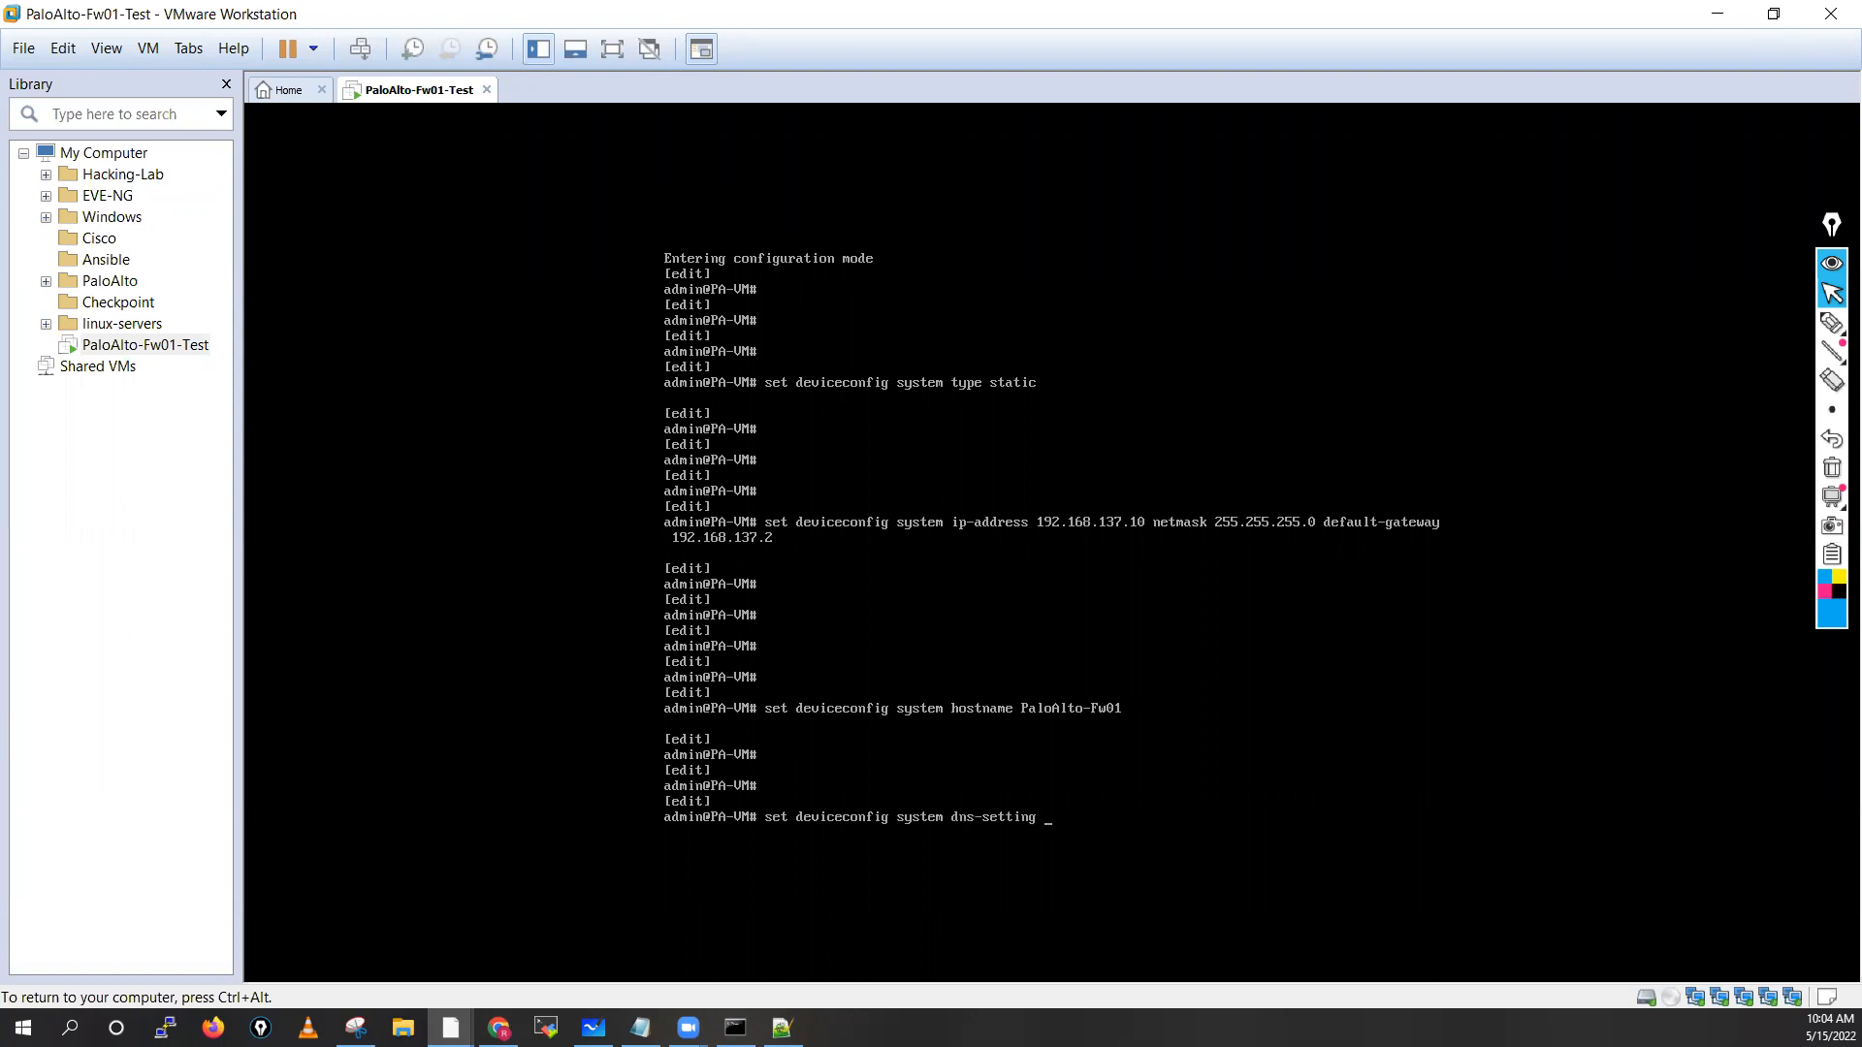
{"action": "key", "text": "question"}
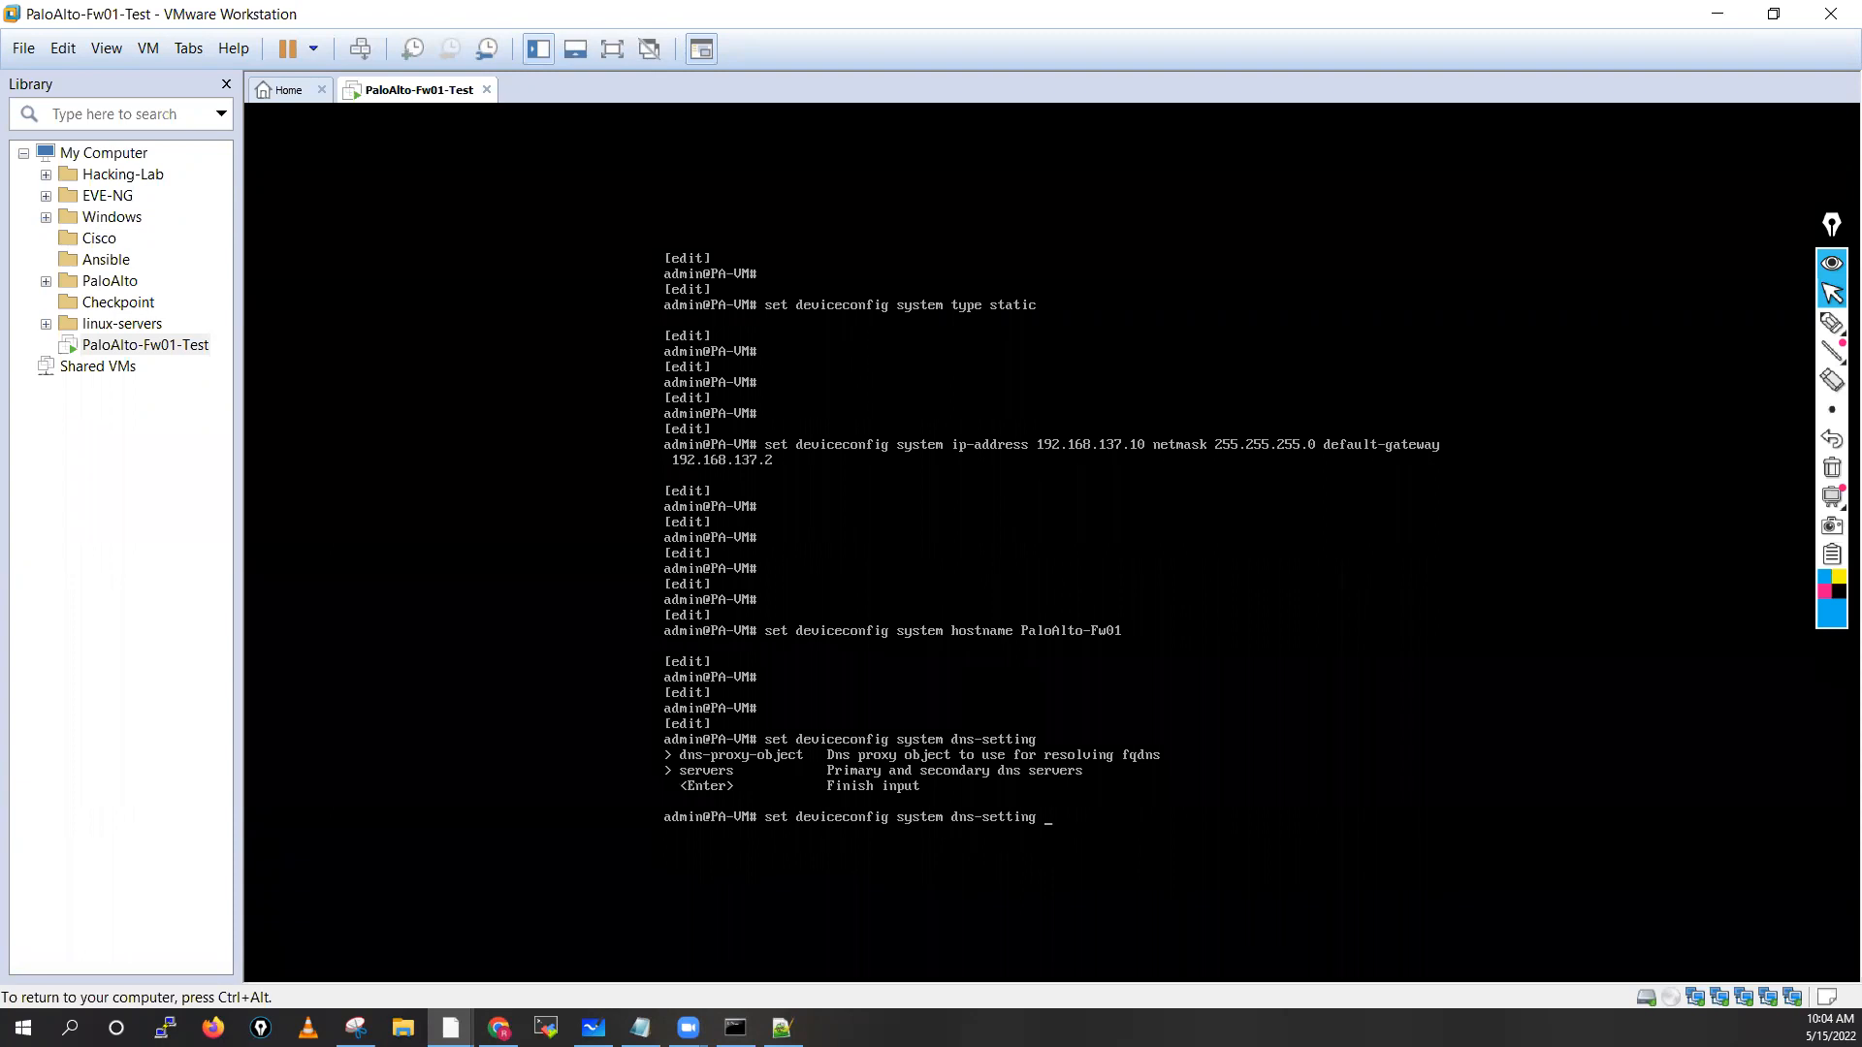
{"action": "type", "text": "se"}
{"action": "key", "text": "Tab"}
{"action": "key", "text": "question"}
{"action": "type", "text": "p"}
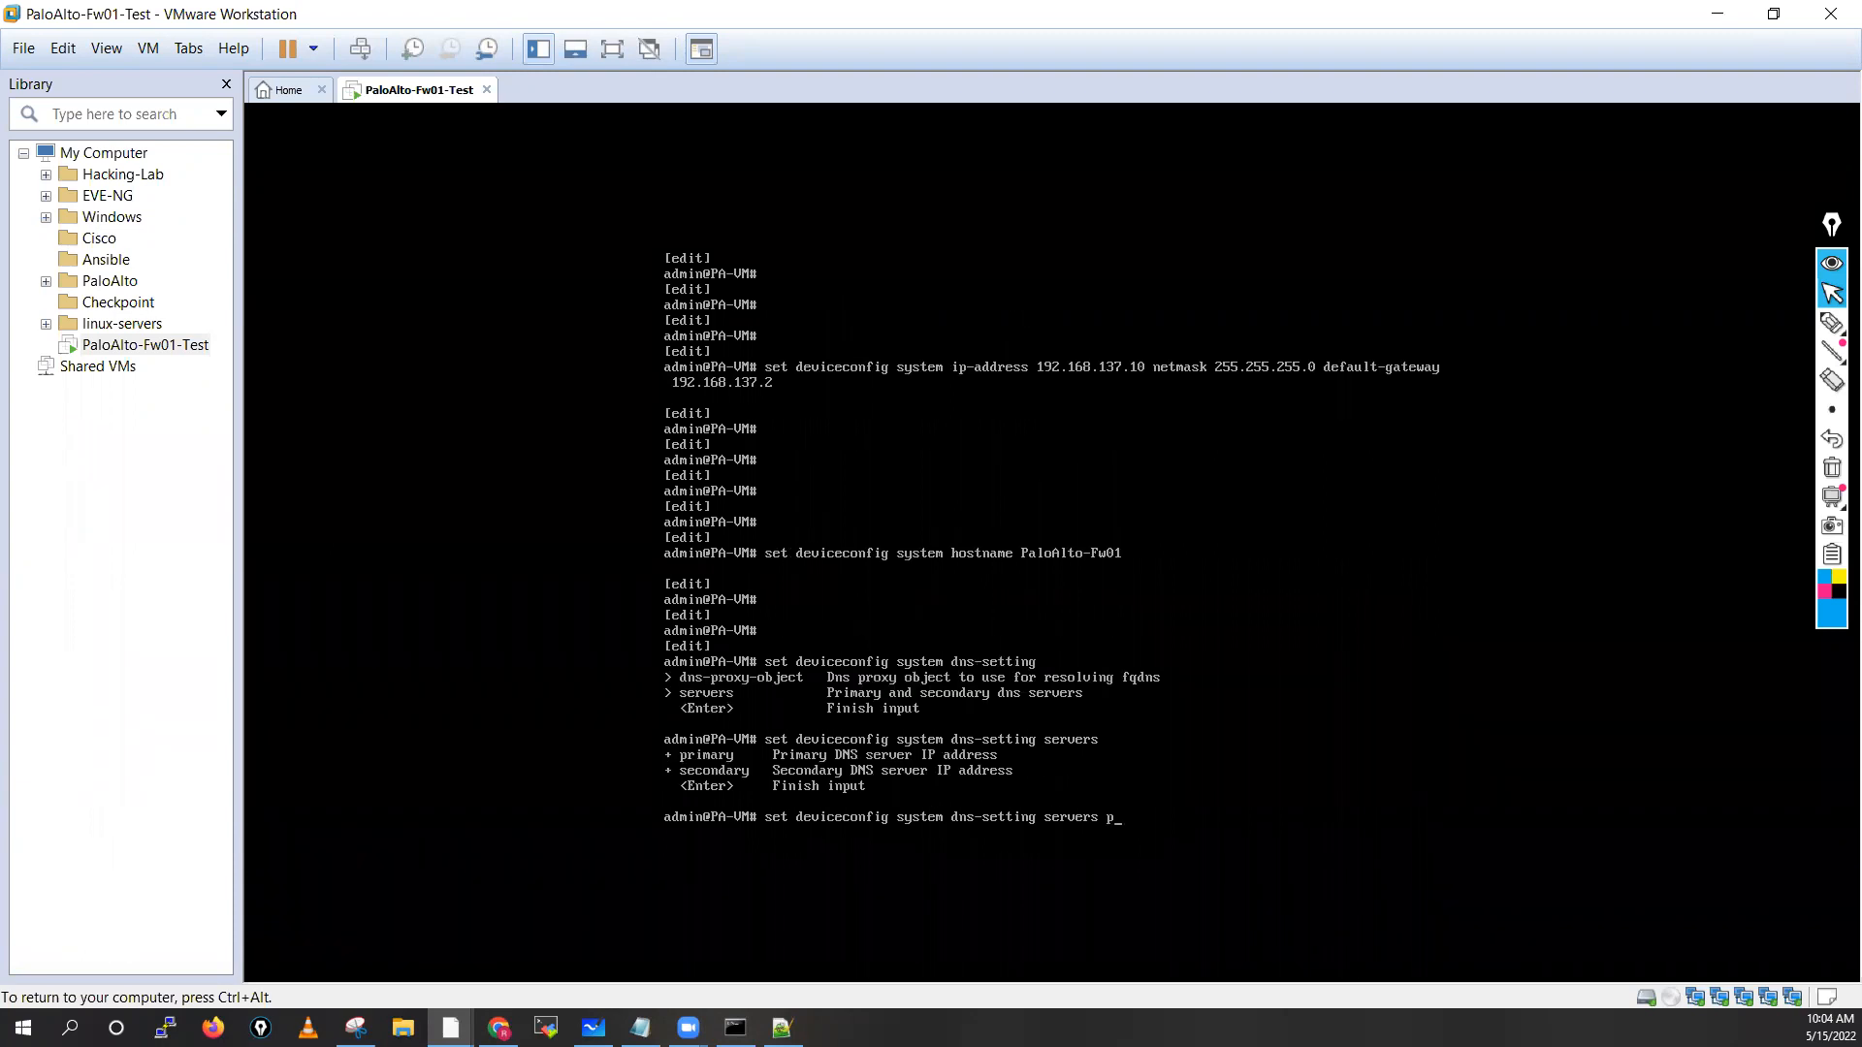
{"action": "type", "text": "ri"}
{"action": "key", "text": "Tab"}
{"action": "key", "text": "Tab"}
{"action": "key", "text": "Tab"}
{"action": "key", "text": "Tab"}
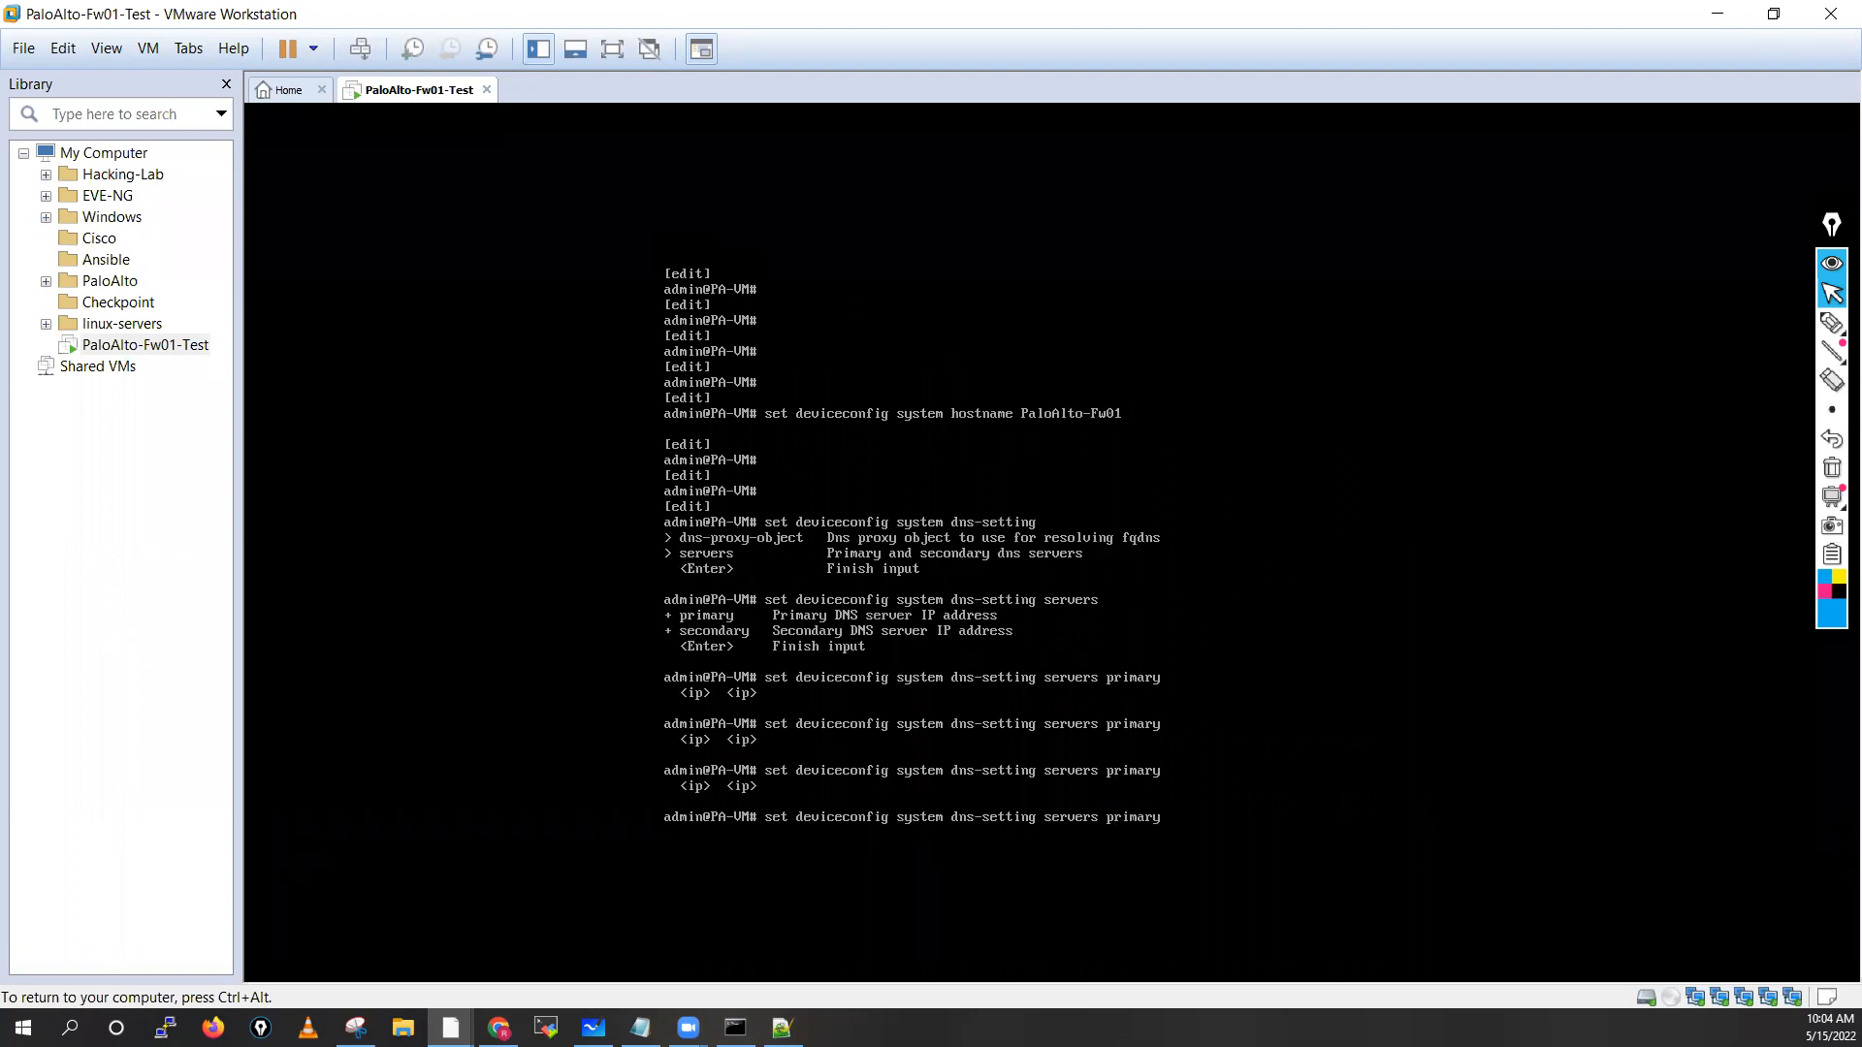
{"action": "type", "text": "8.8.8.8 secondary"}
{"action": "key", "text": "question"}
{"action": "key", "text": "question"}
{"action": "type", "text": "4.2."}
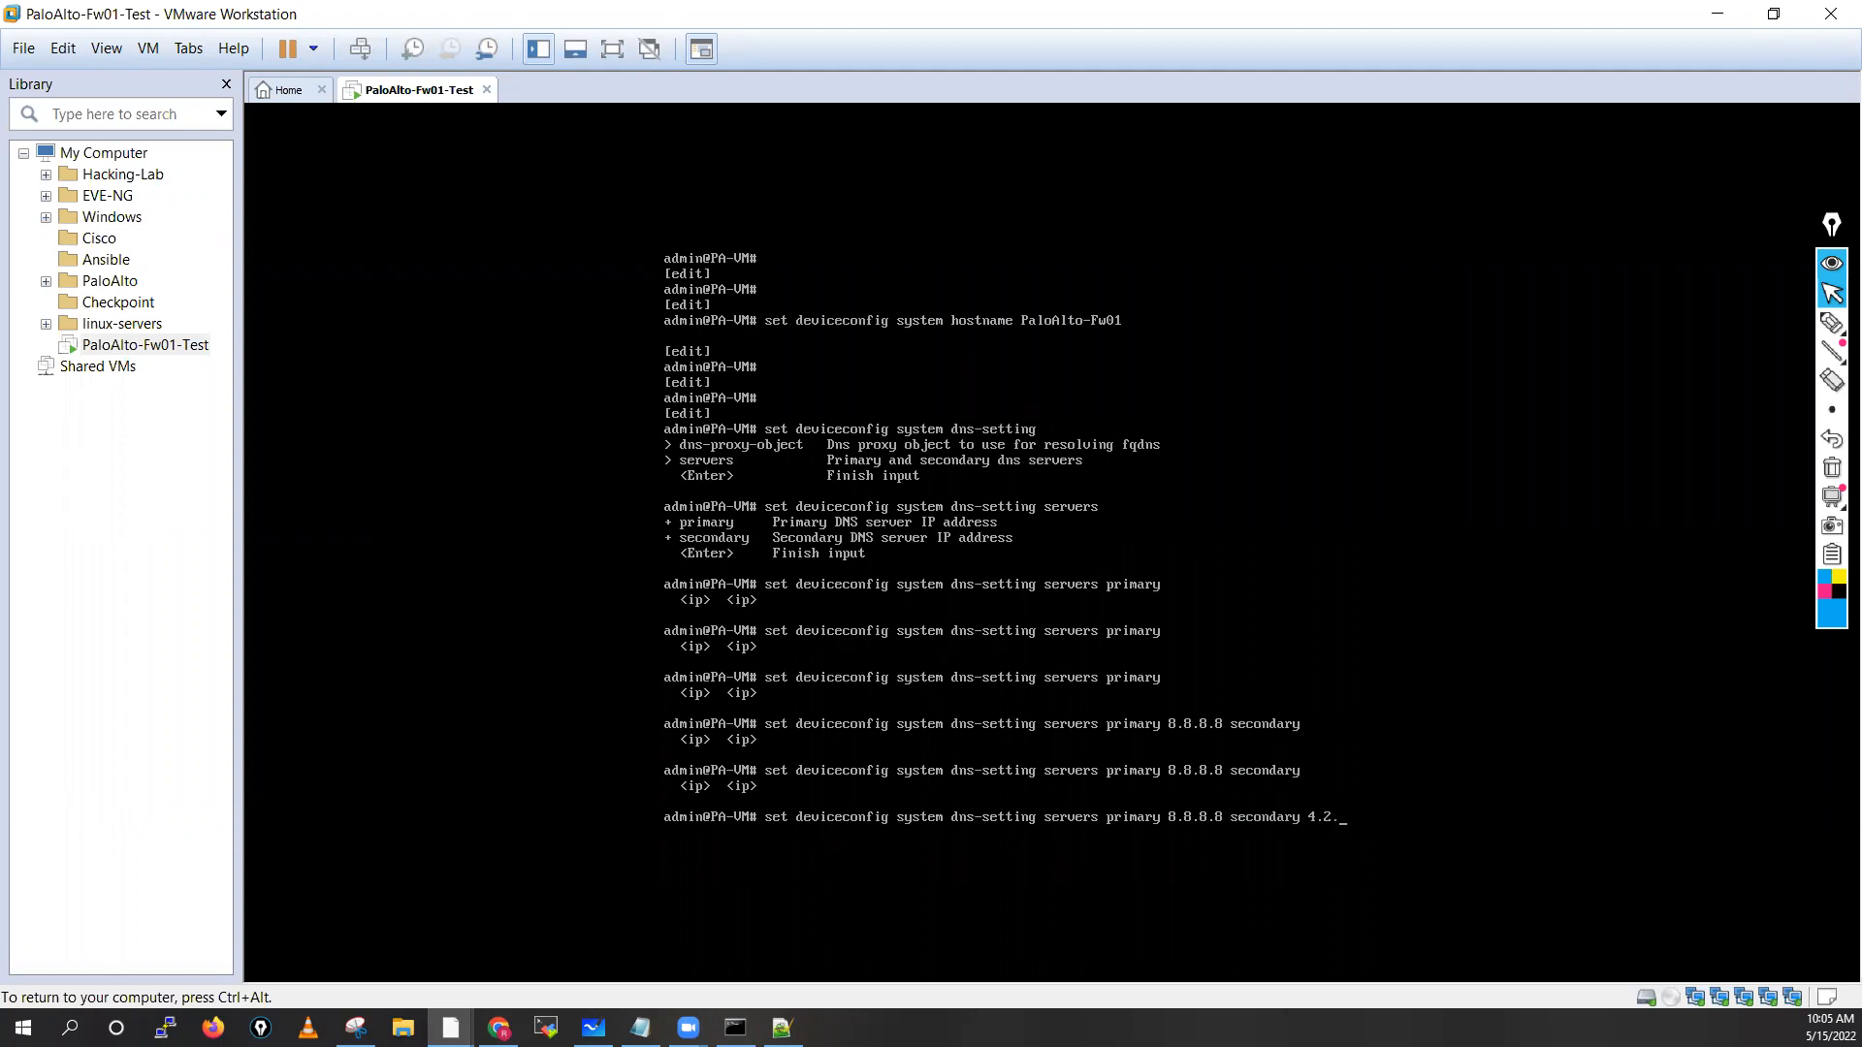
{"action": "type", "text": "2.2"}
{"action": "key", "text": "Return"}
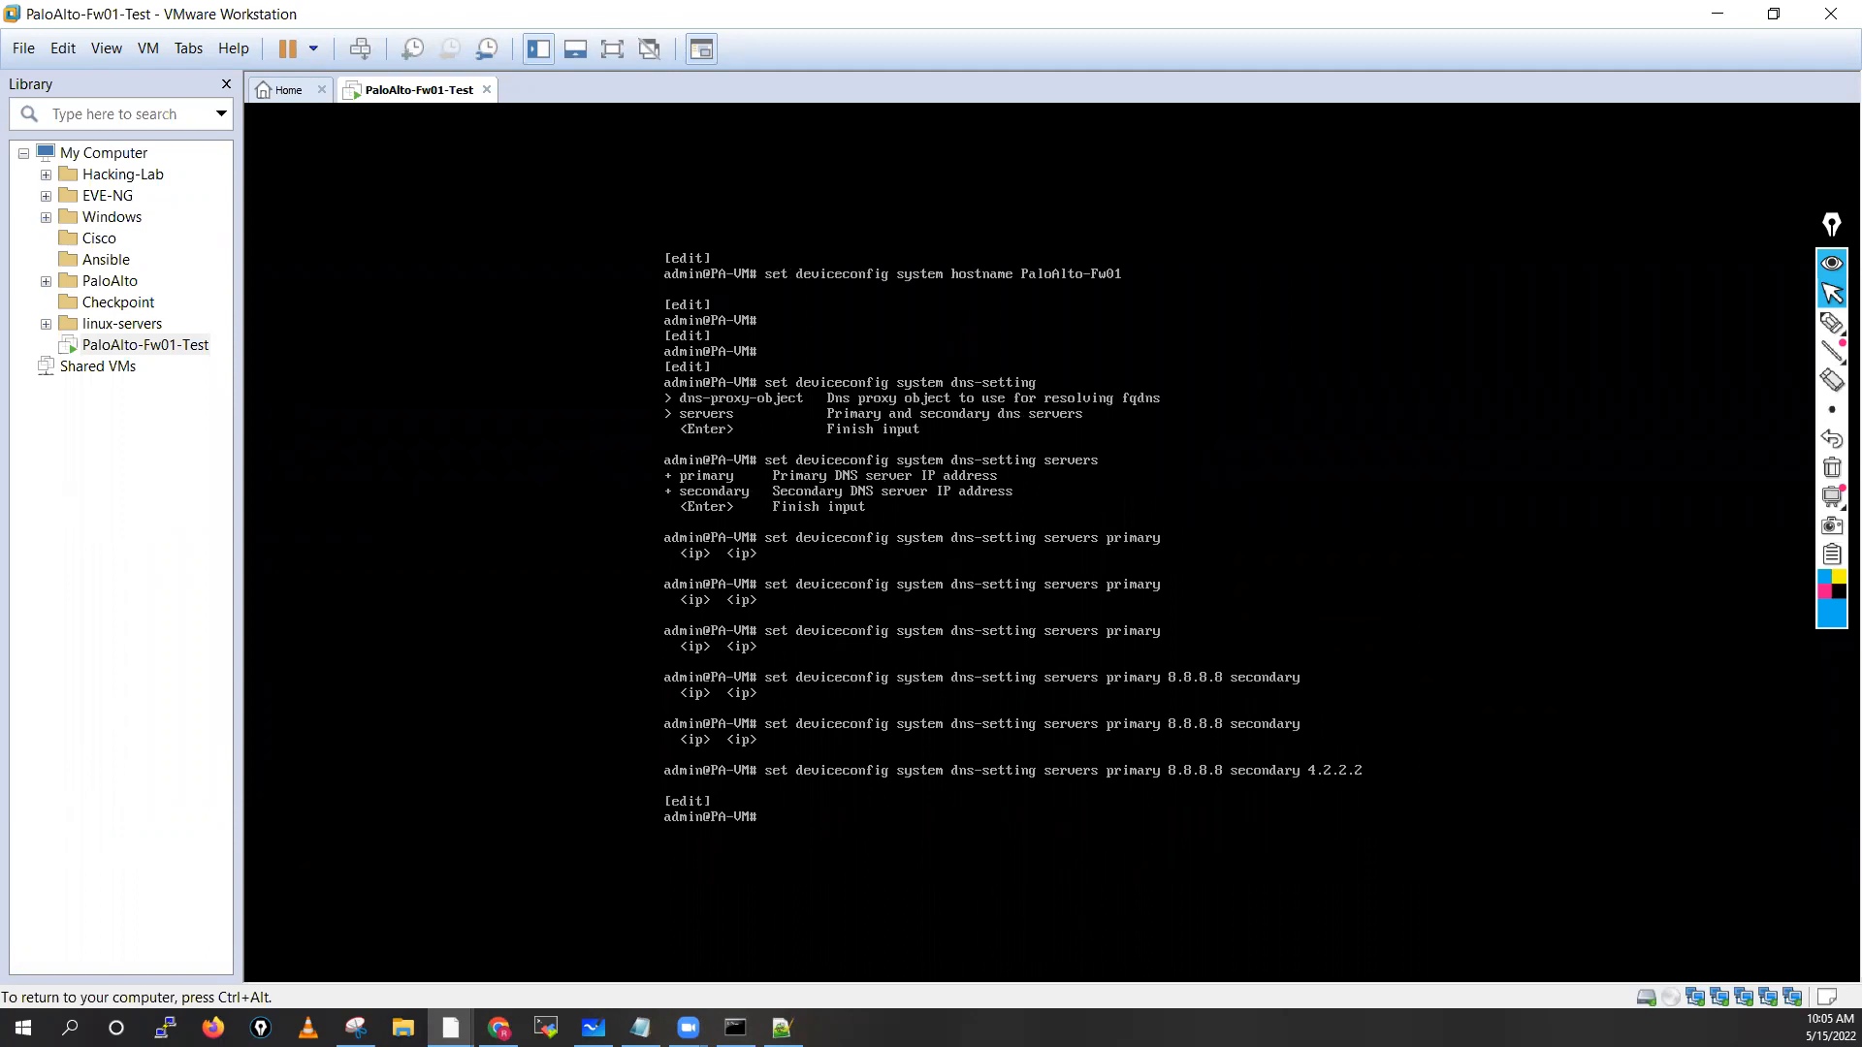
Commit the firewall configuration changes
{"action": "key", "text": "Return"}
{"action": "key", "text": "Return"}
{"action": "key", "text": "Return"}
{"action": "key", "text": "Return"}
{"action": "key", "text": "Return"}
{"action": "key", "text": "Return"}
{"action": "key", "text": "Return"}
{"action": "key", "text": "Return"}
{"action": "type", "text": "comm"}
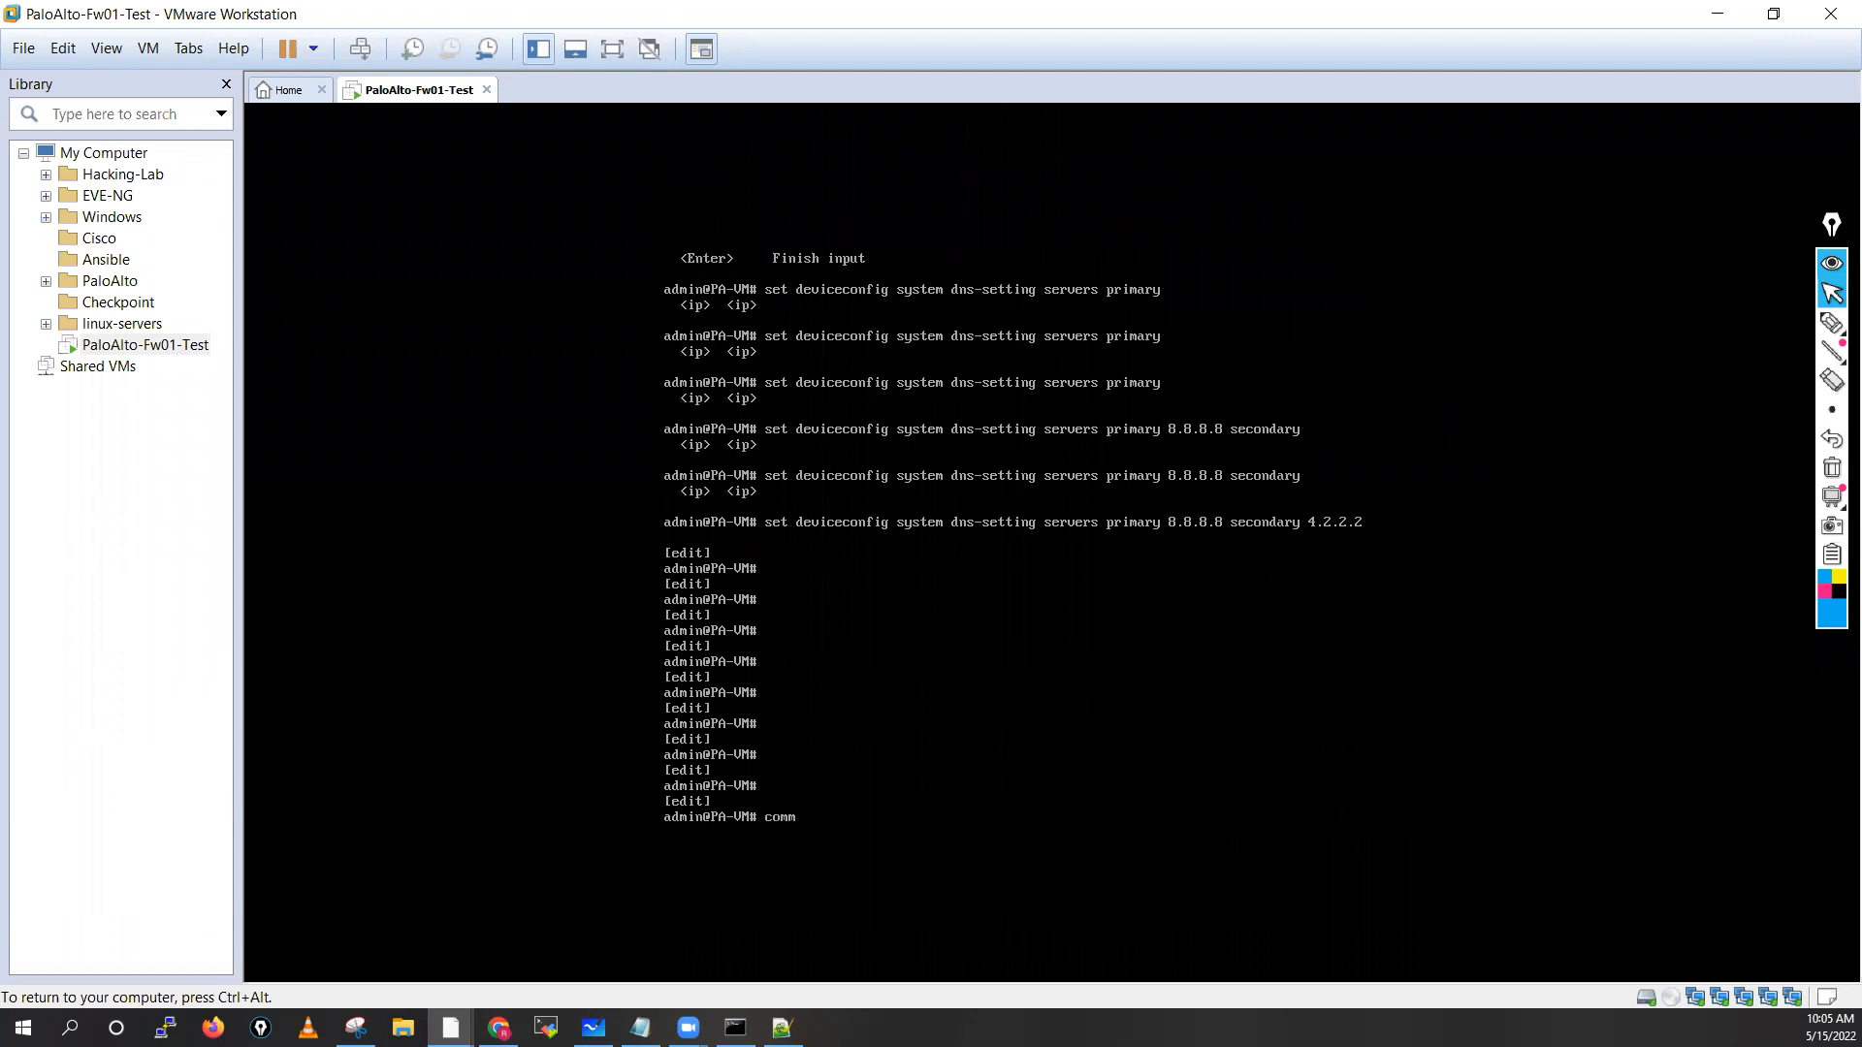
{"action": "type", "text": "it"}
{"action": "key", "text": "Return"}
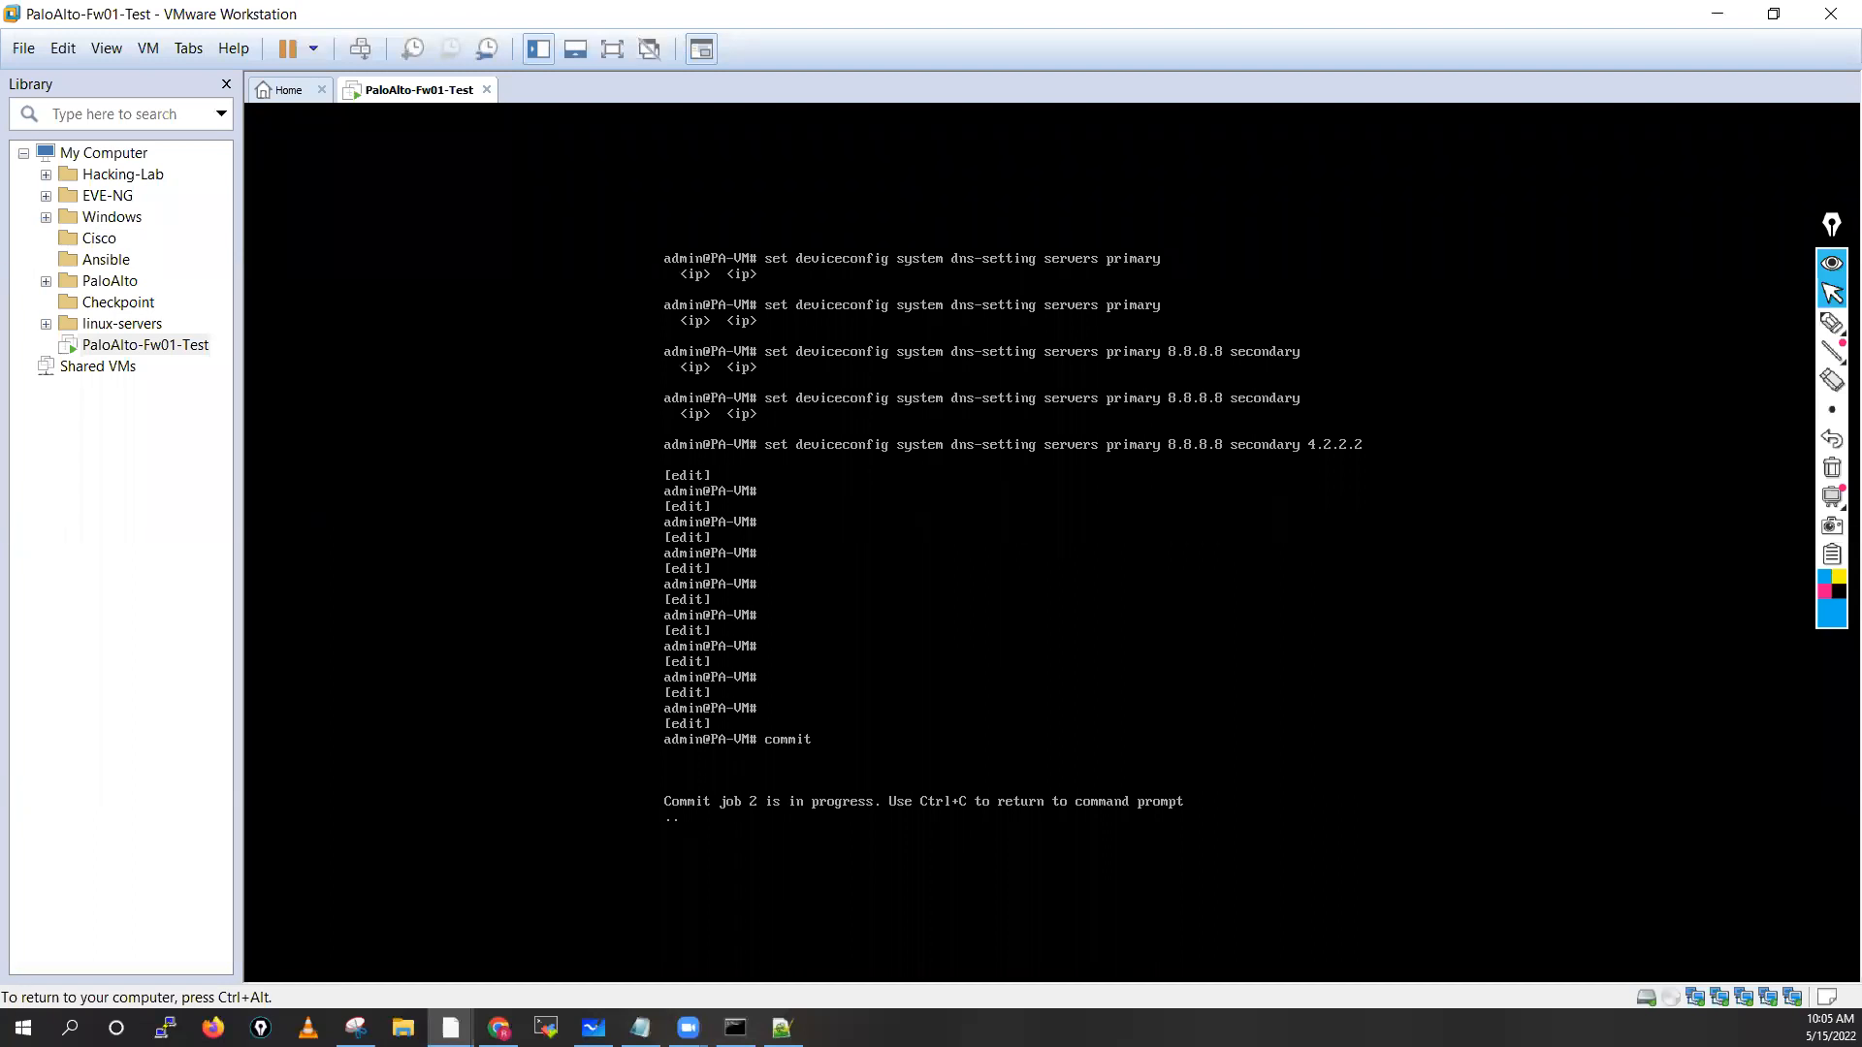
Release the VM while the commit runs and switch to the PaloAlto CLass Topics.txt notes
{"action": "key", "text": "ctrl+alt"}
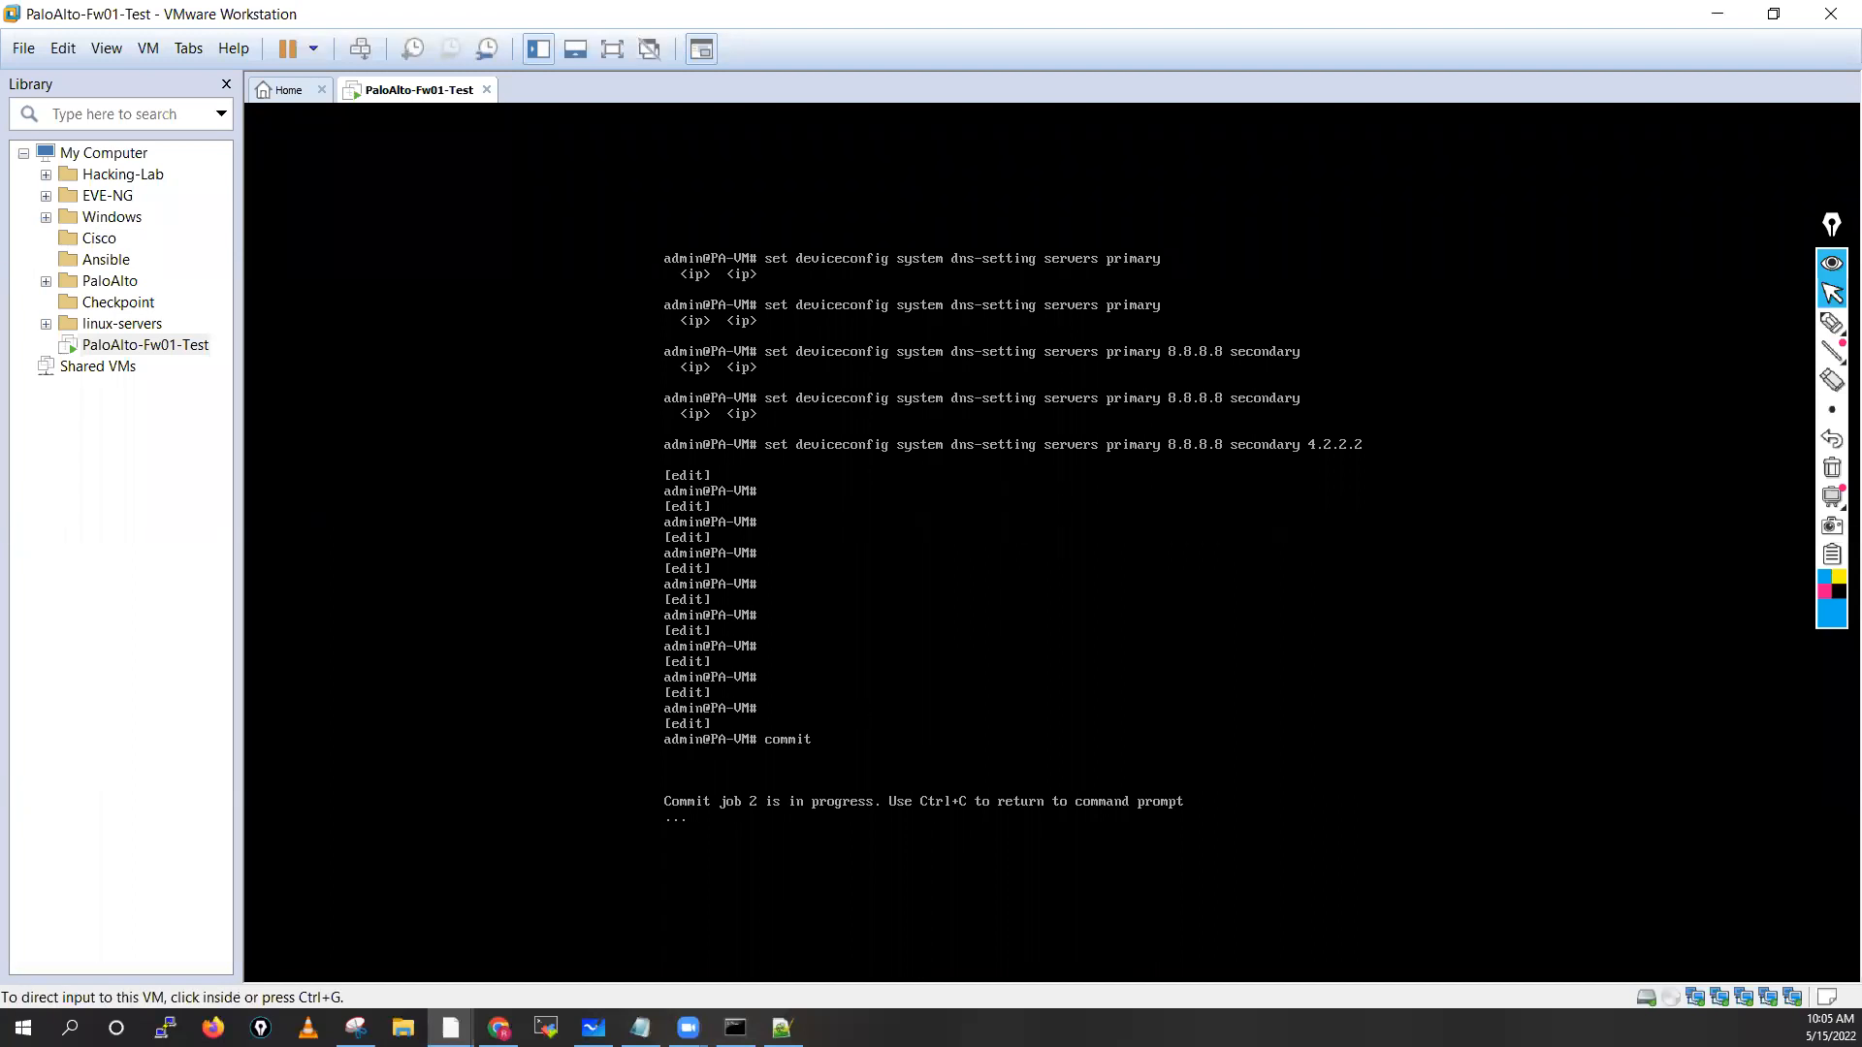
{"action": "key", "text": "alt+Tab"}
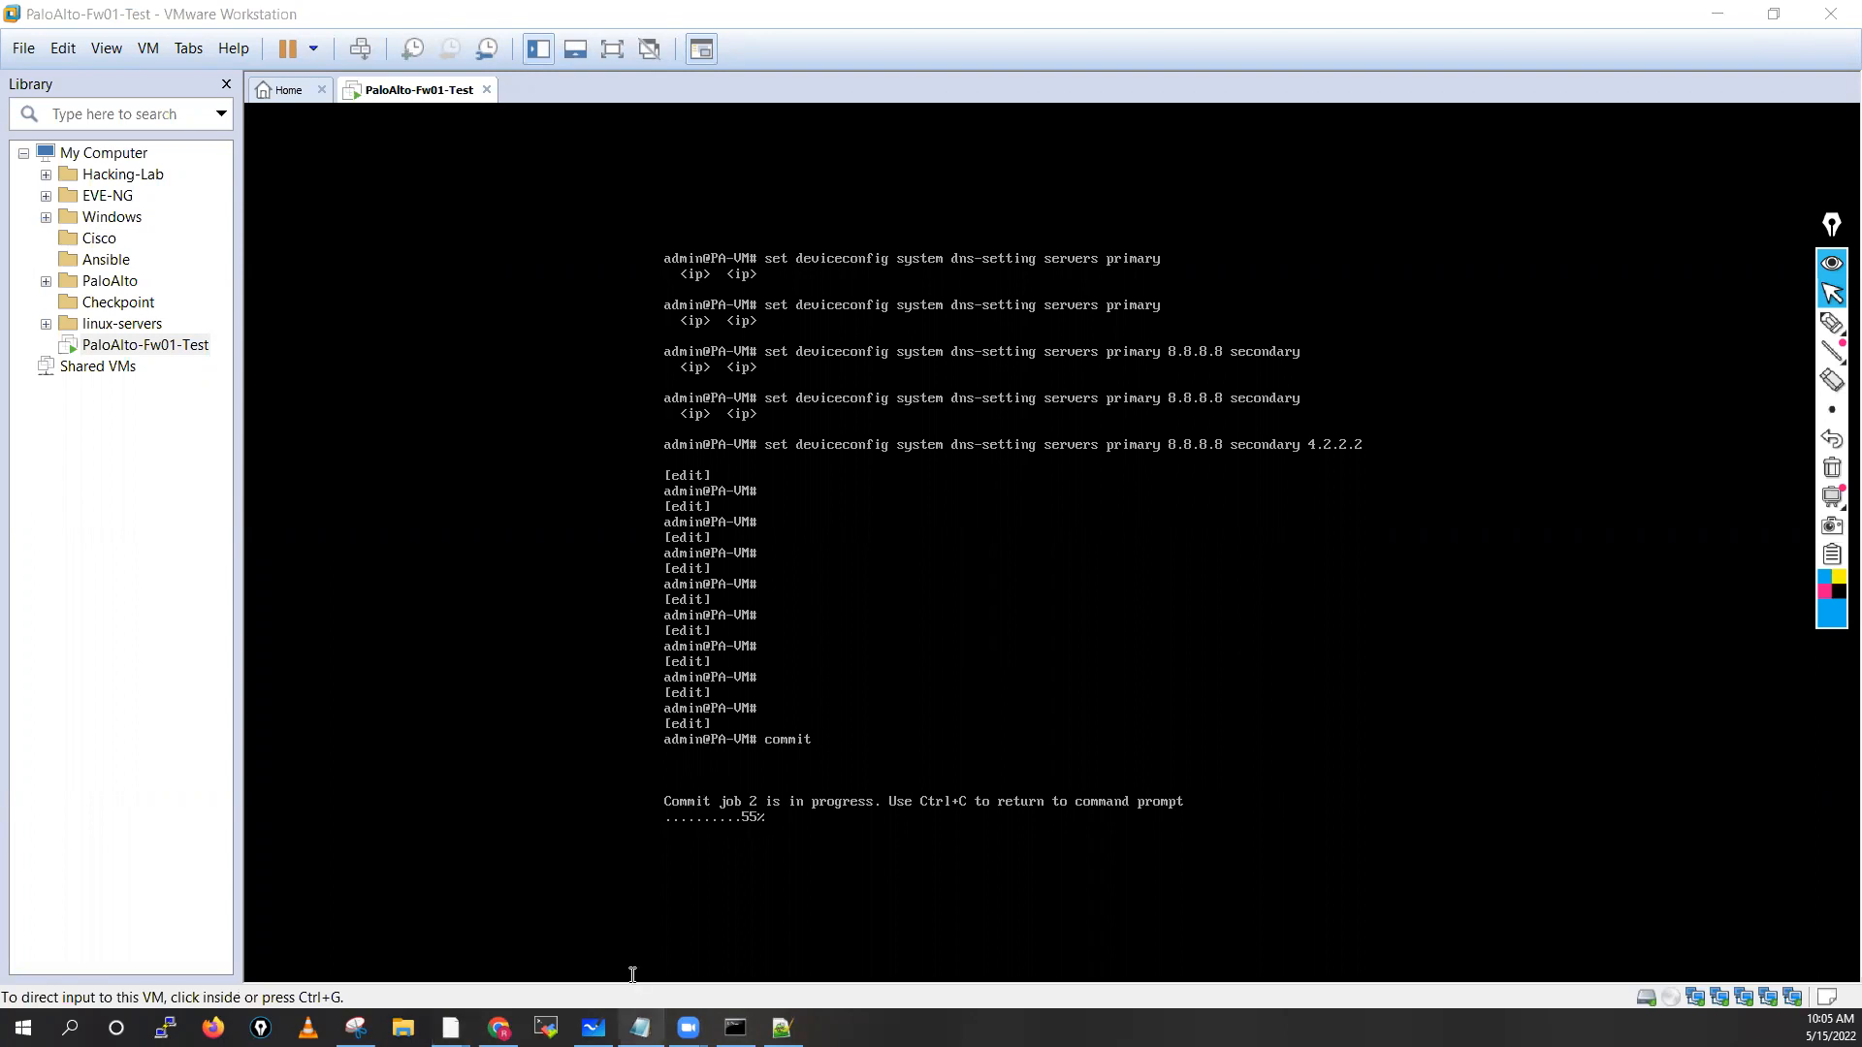
{"action": "key", "text": "alt+Tab"}
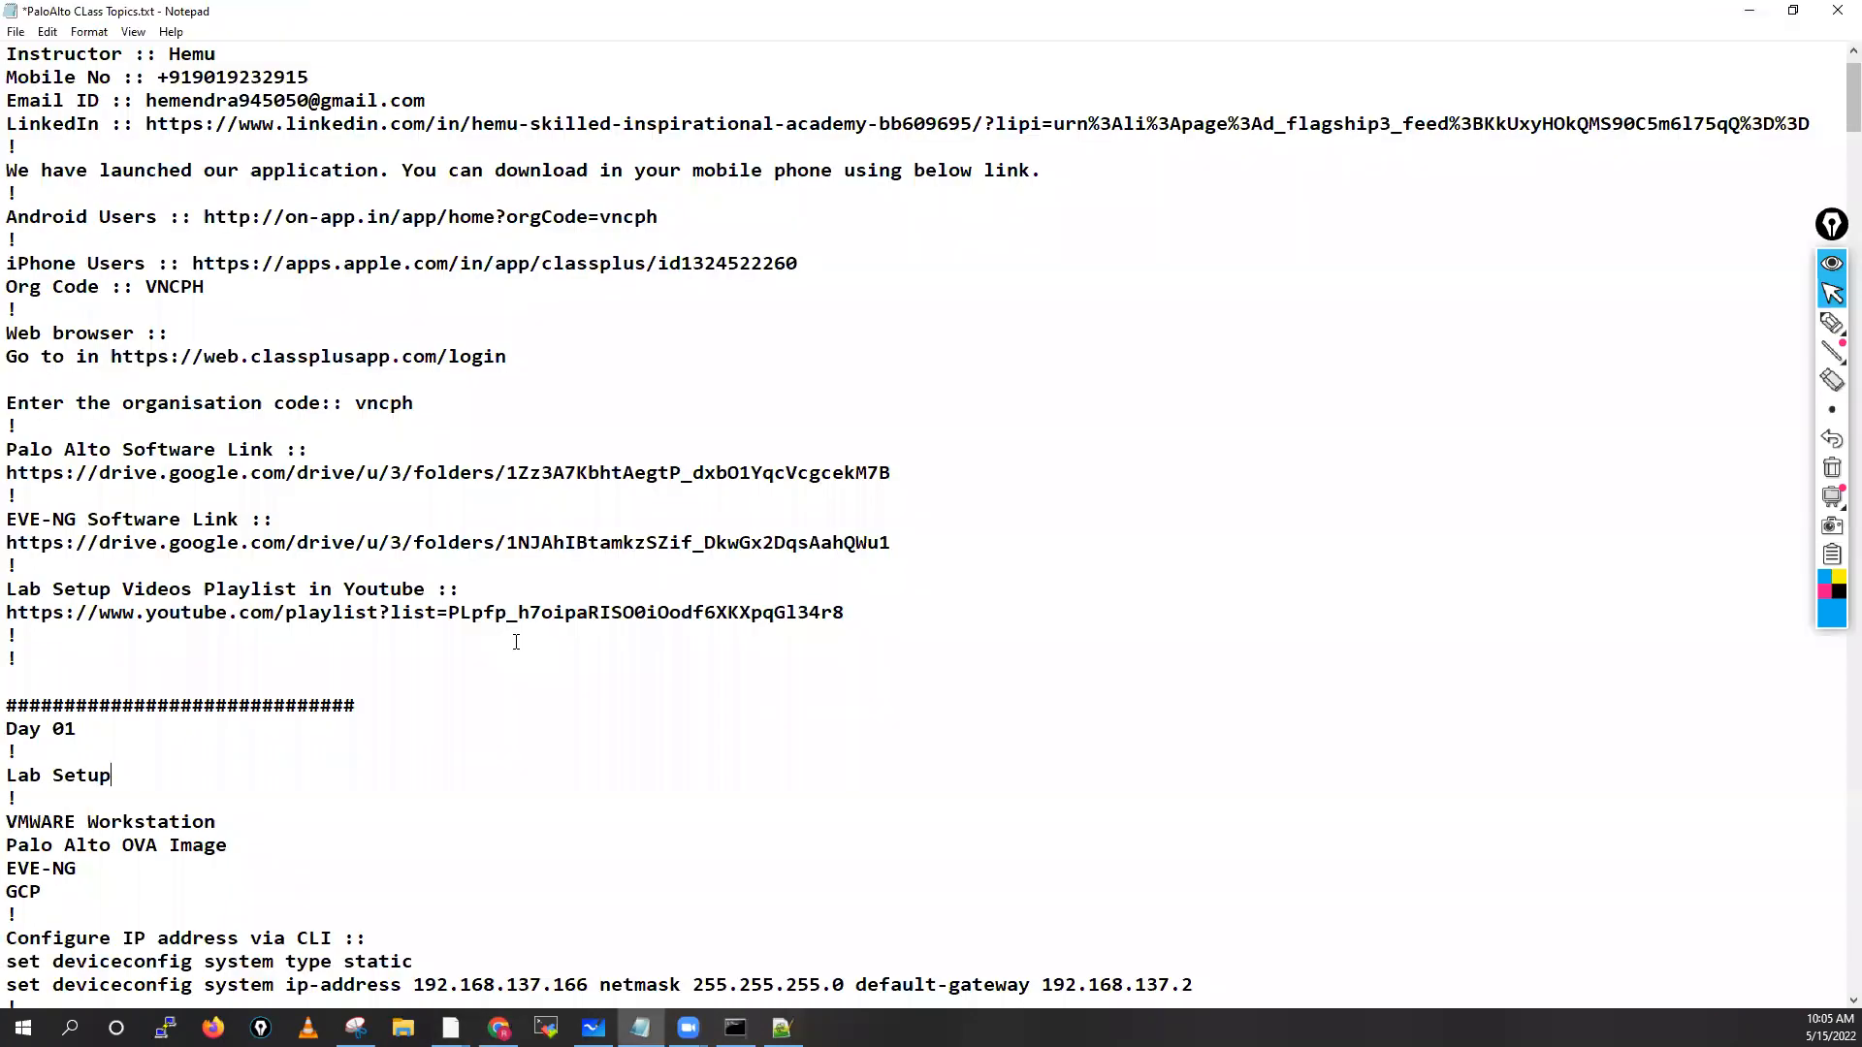
Highlight the Day 02 topic list in the class notes
{"action": "scroll", "coordinate": [516, 642], "scroll_direction": "down", "scroll_amount": 9}
{"action": "left_click", "coordinate": [7, 473]}
{"action": "left_click", "coordinate": [530, 798], "text": "shift"}
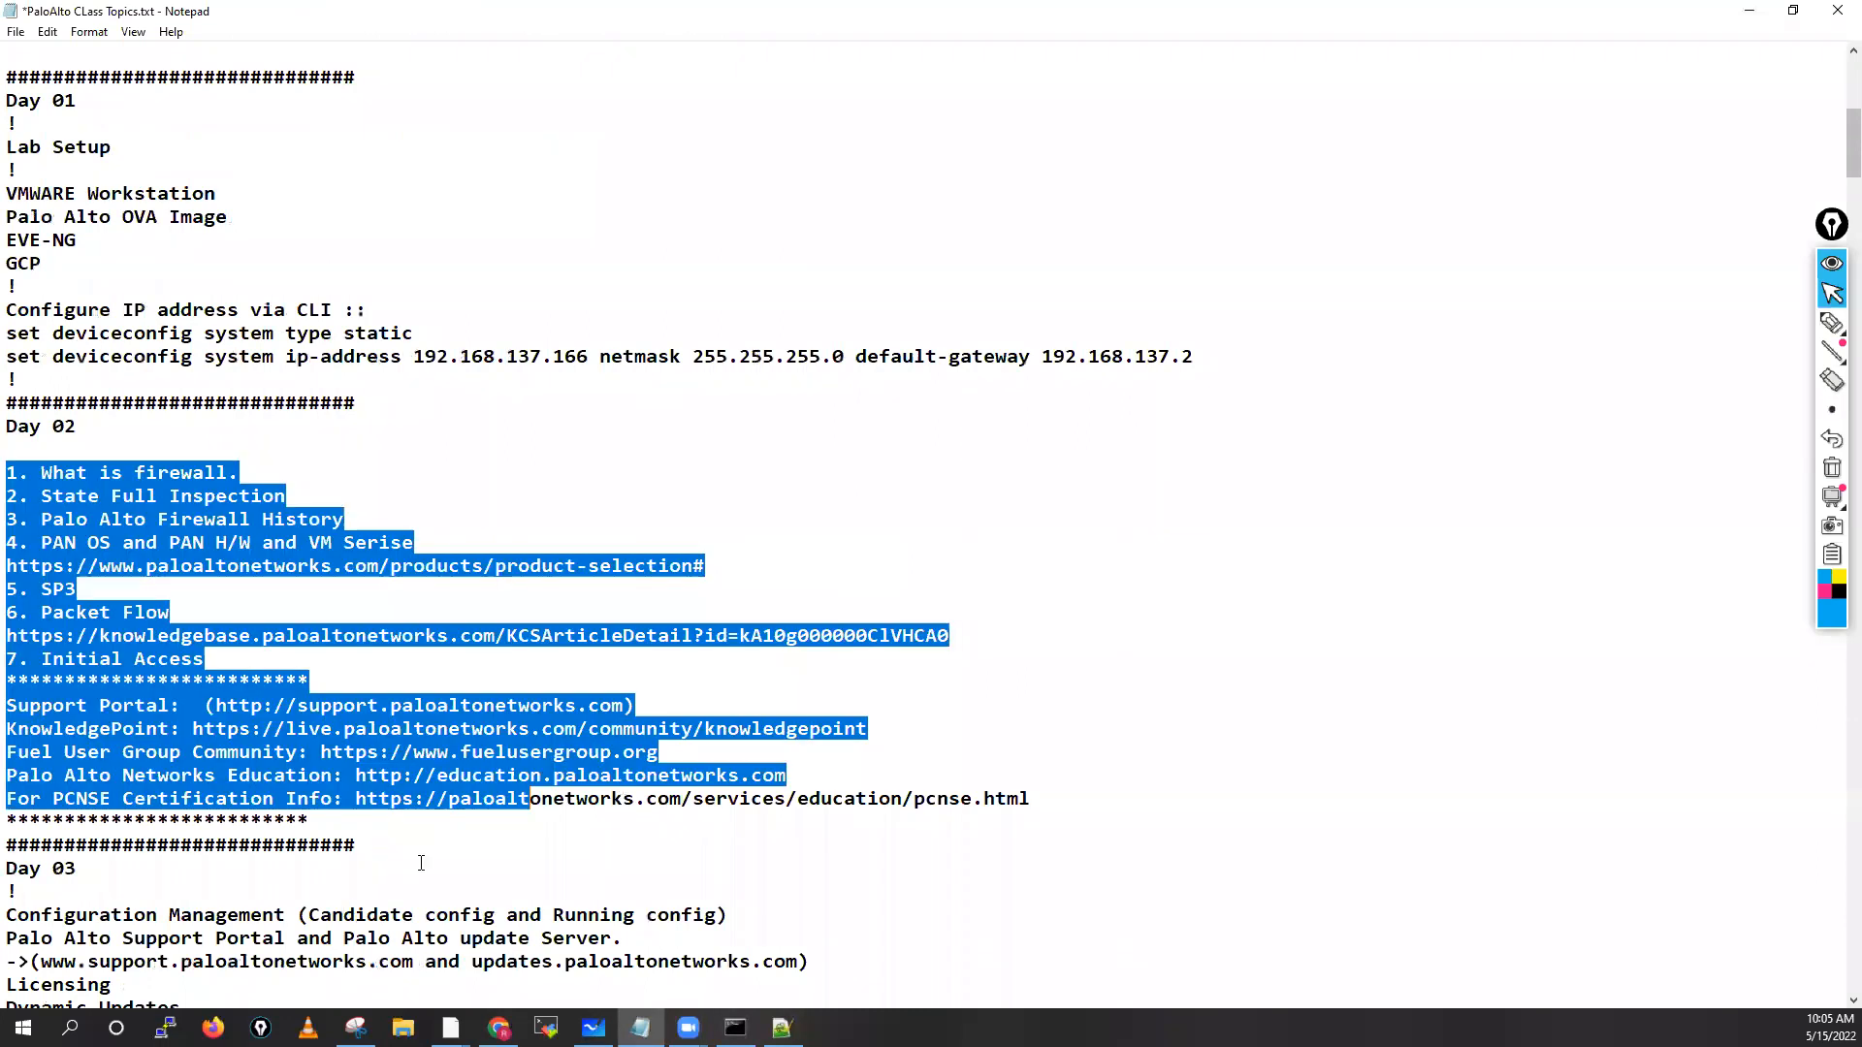
{"action": "scroll", "coordinate": [169, 662], "scroll_direction": "down", "scroll_amount": 3}
{"action": "left_click", "coordinate": [169, 662]}
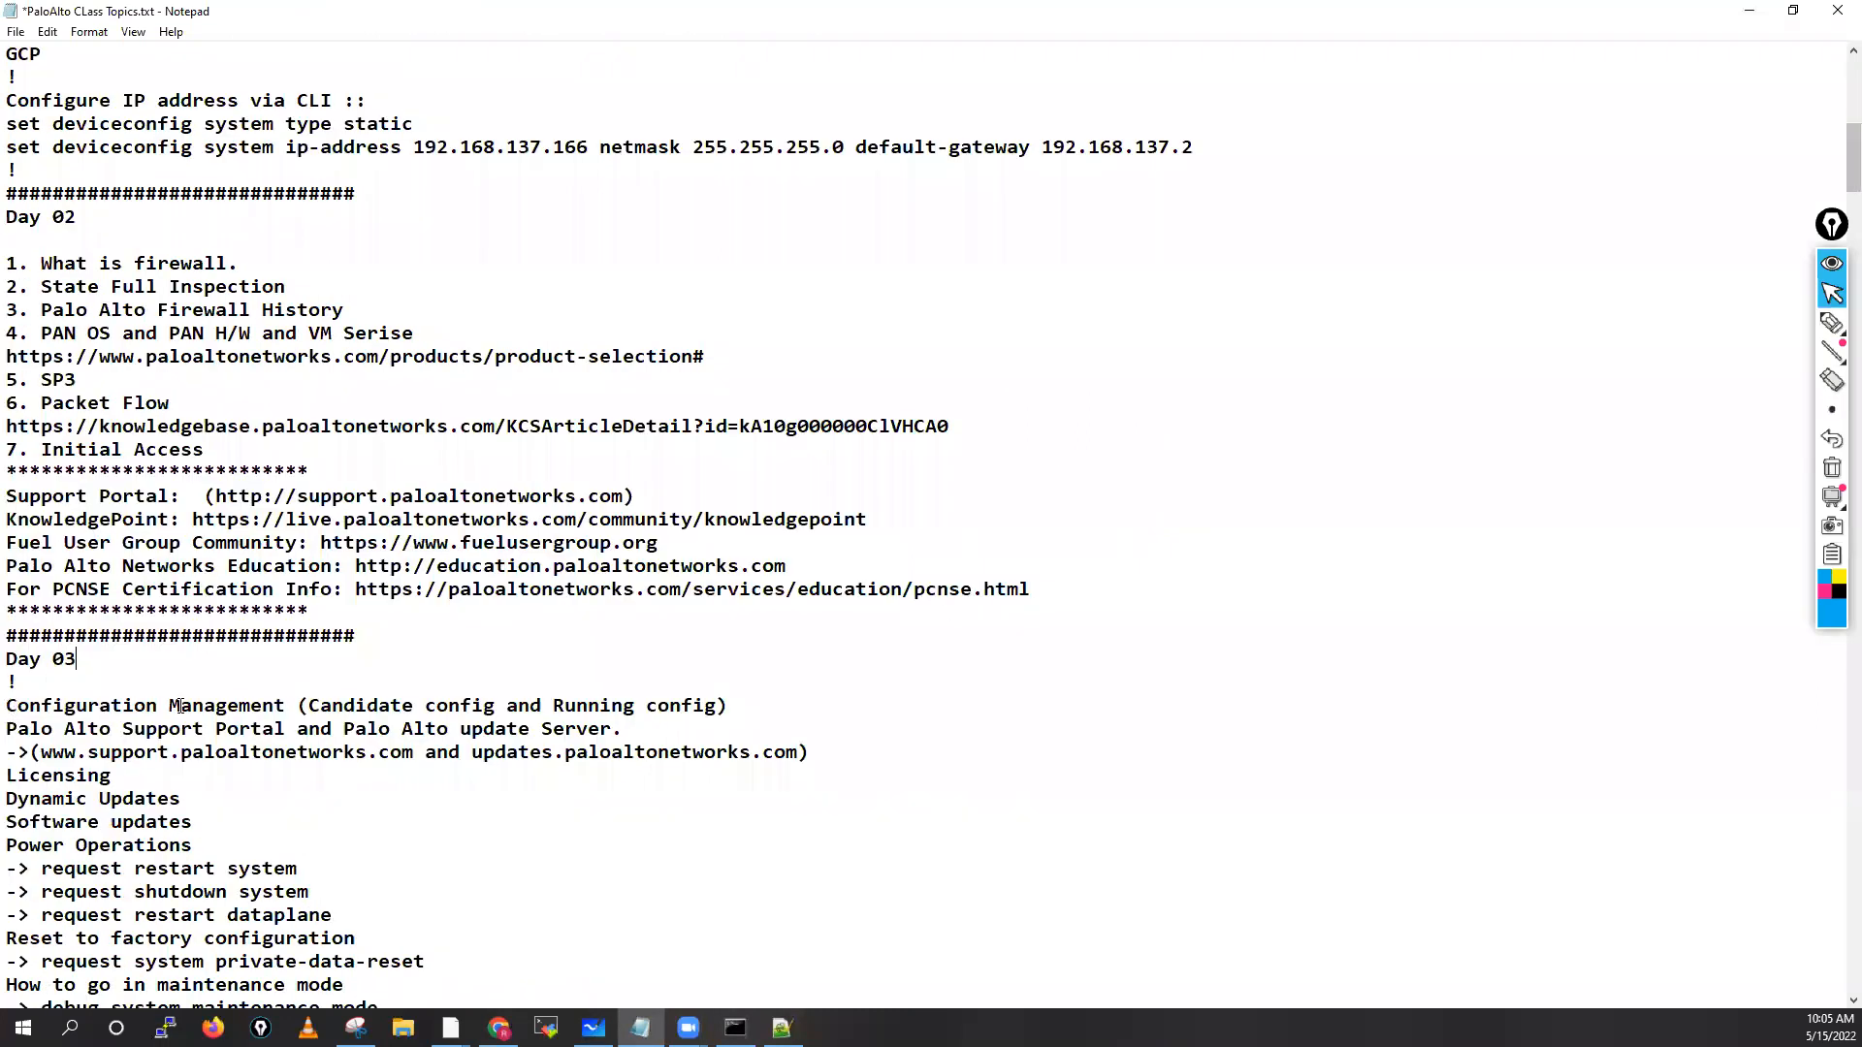
Highlight the Day 03 Configuration Management through update server lines, then return to the VM console
{"action": "left_click", "coordinate": [694, 712], "text": "shift"}
{"action": "left_click", "coordinate": [623, 729], "text": "shift"}
{"action": "scroll", "coordinate": [624, 687], "scroll_direction": "down", "scroll_amount": 1}
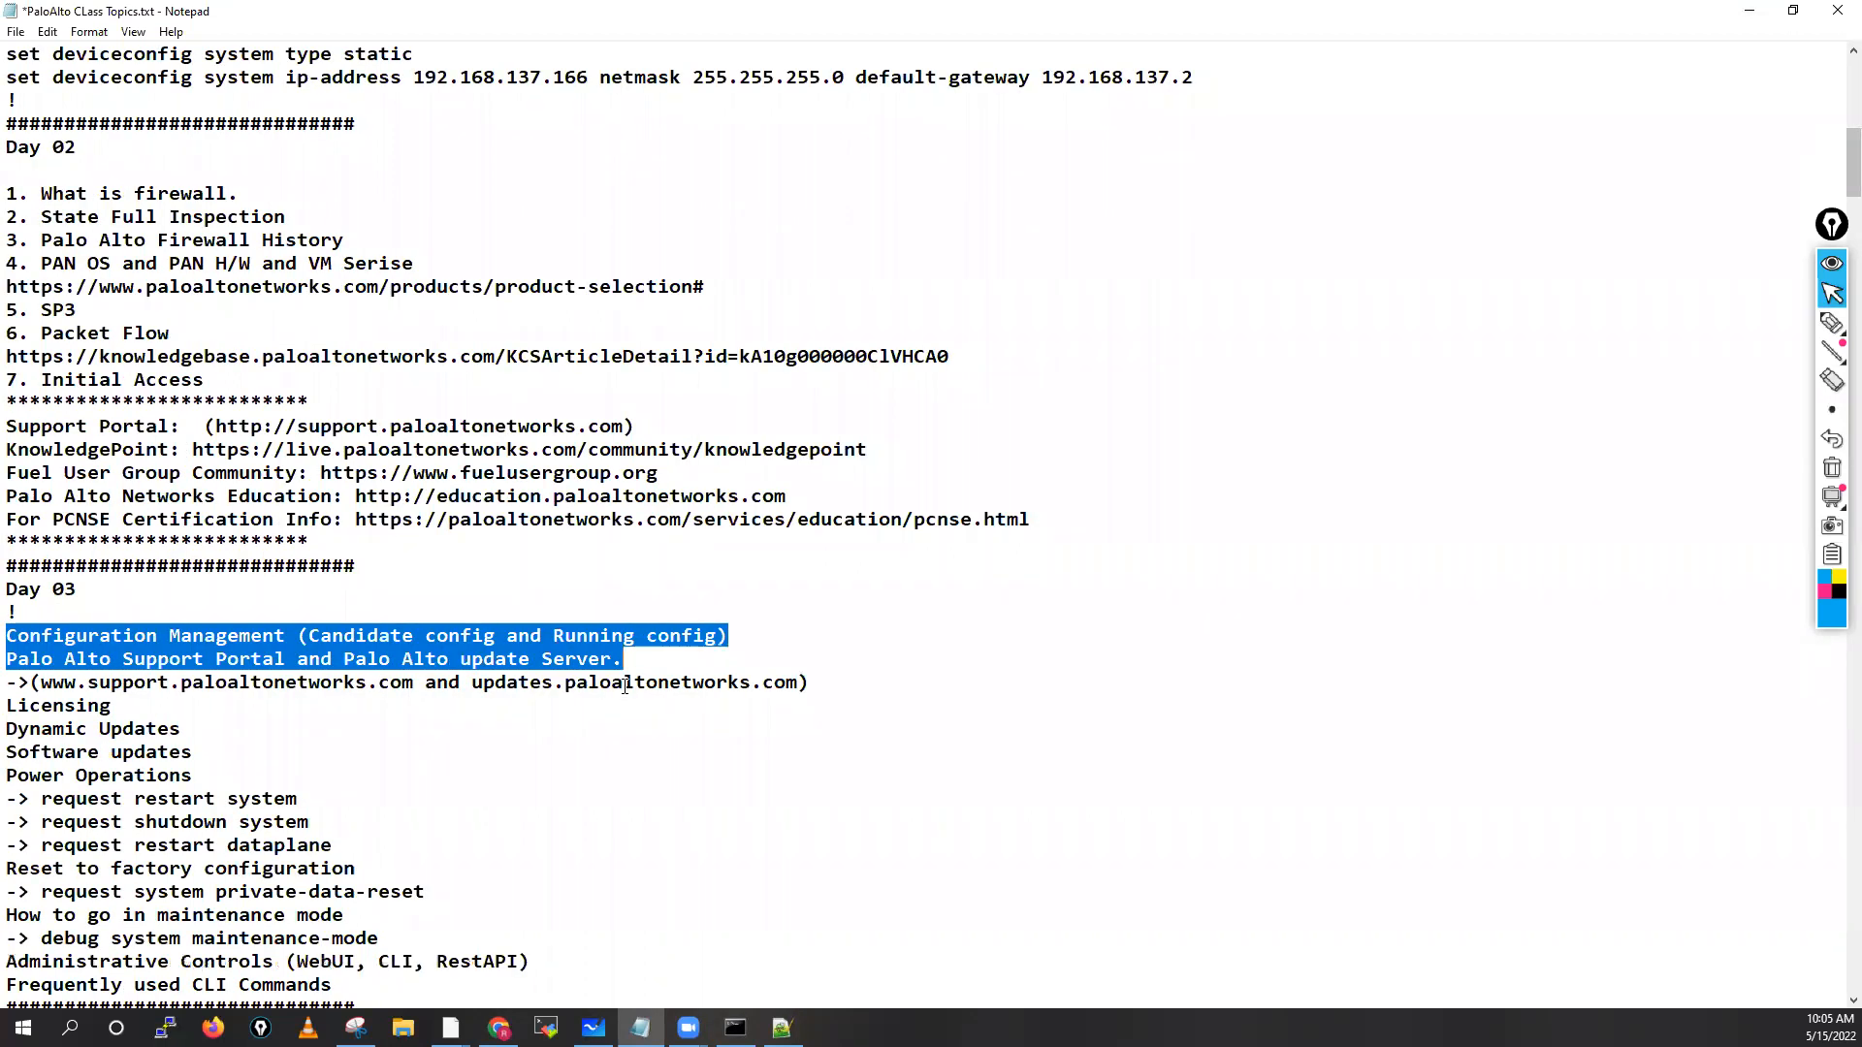
{"action": "scroll", "coordinate": [625, 687], "scroll_direction": "down", "scroll_amount": 1}
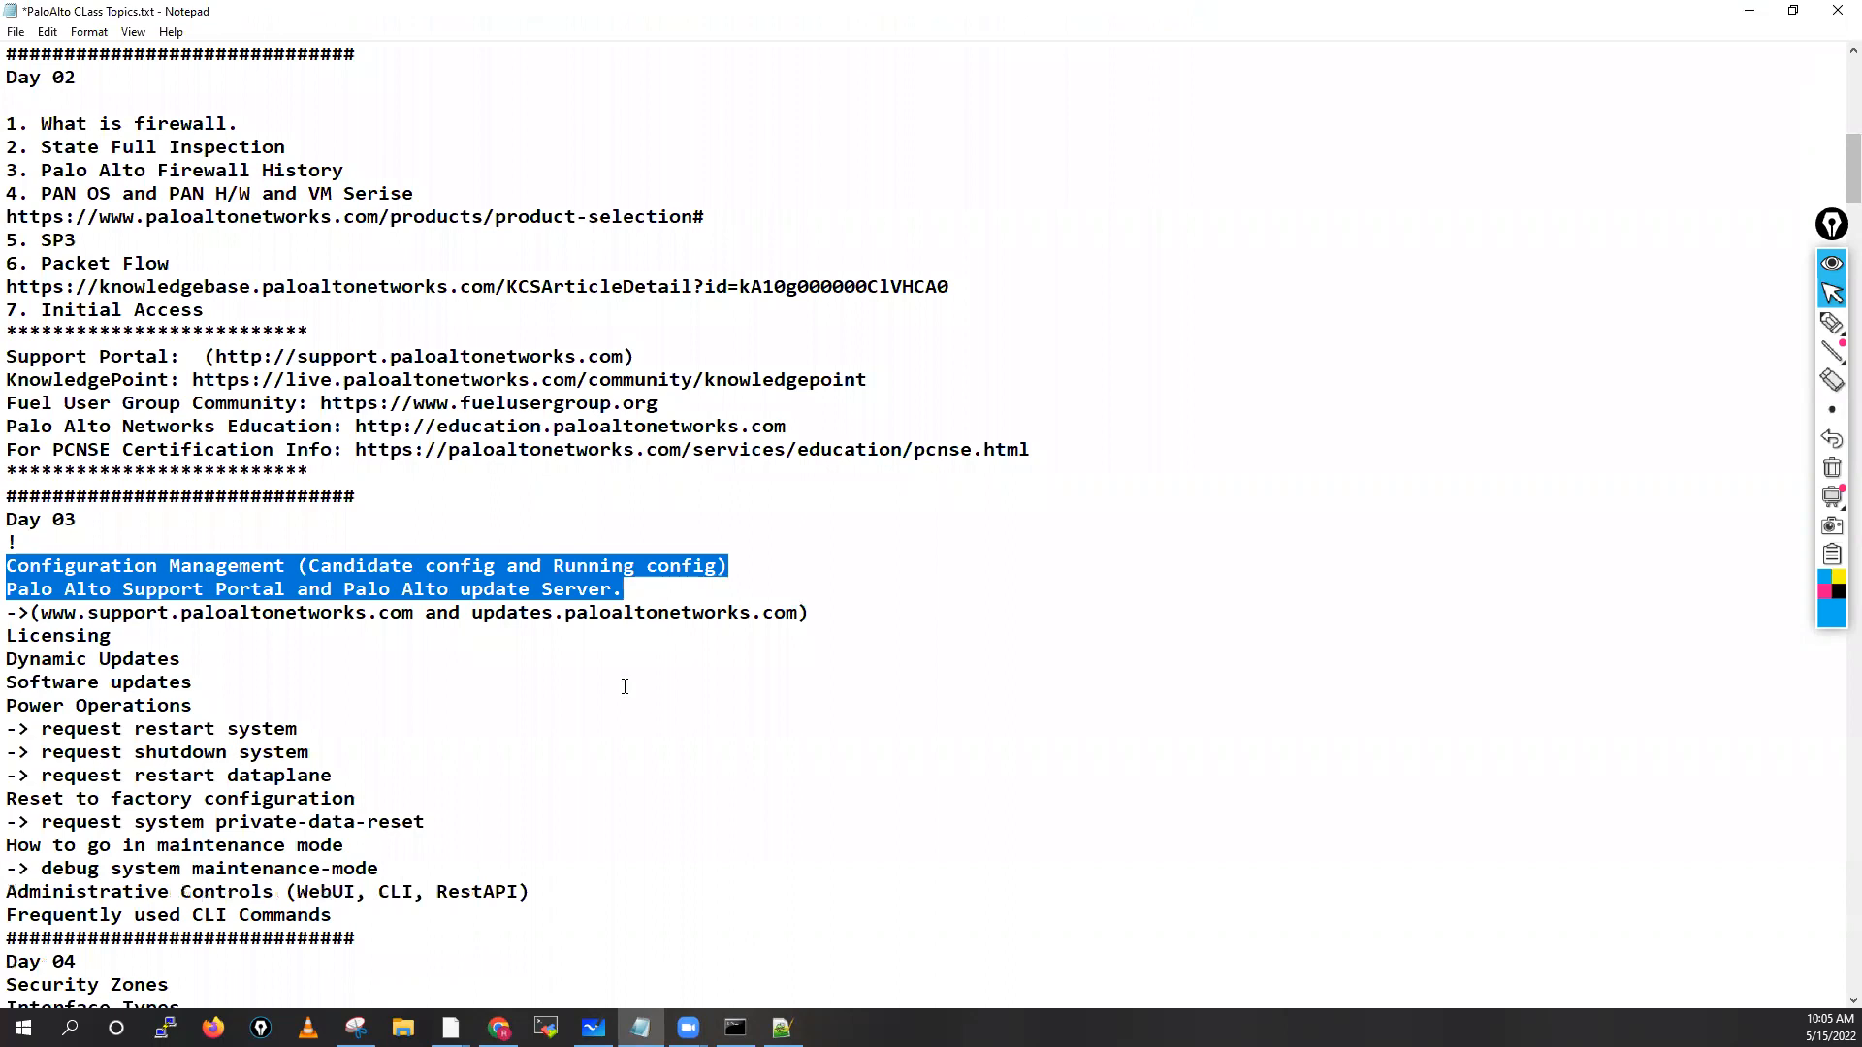
{"action": "scroll", "coordinate": [624, 686], "scroll_direction": "up", "scroll_amount": 7}
{"action": "scroll", "coordinate": [624, 687], "scroll_direction": "up", "scroll_amount": 6}
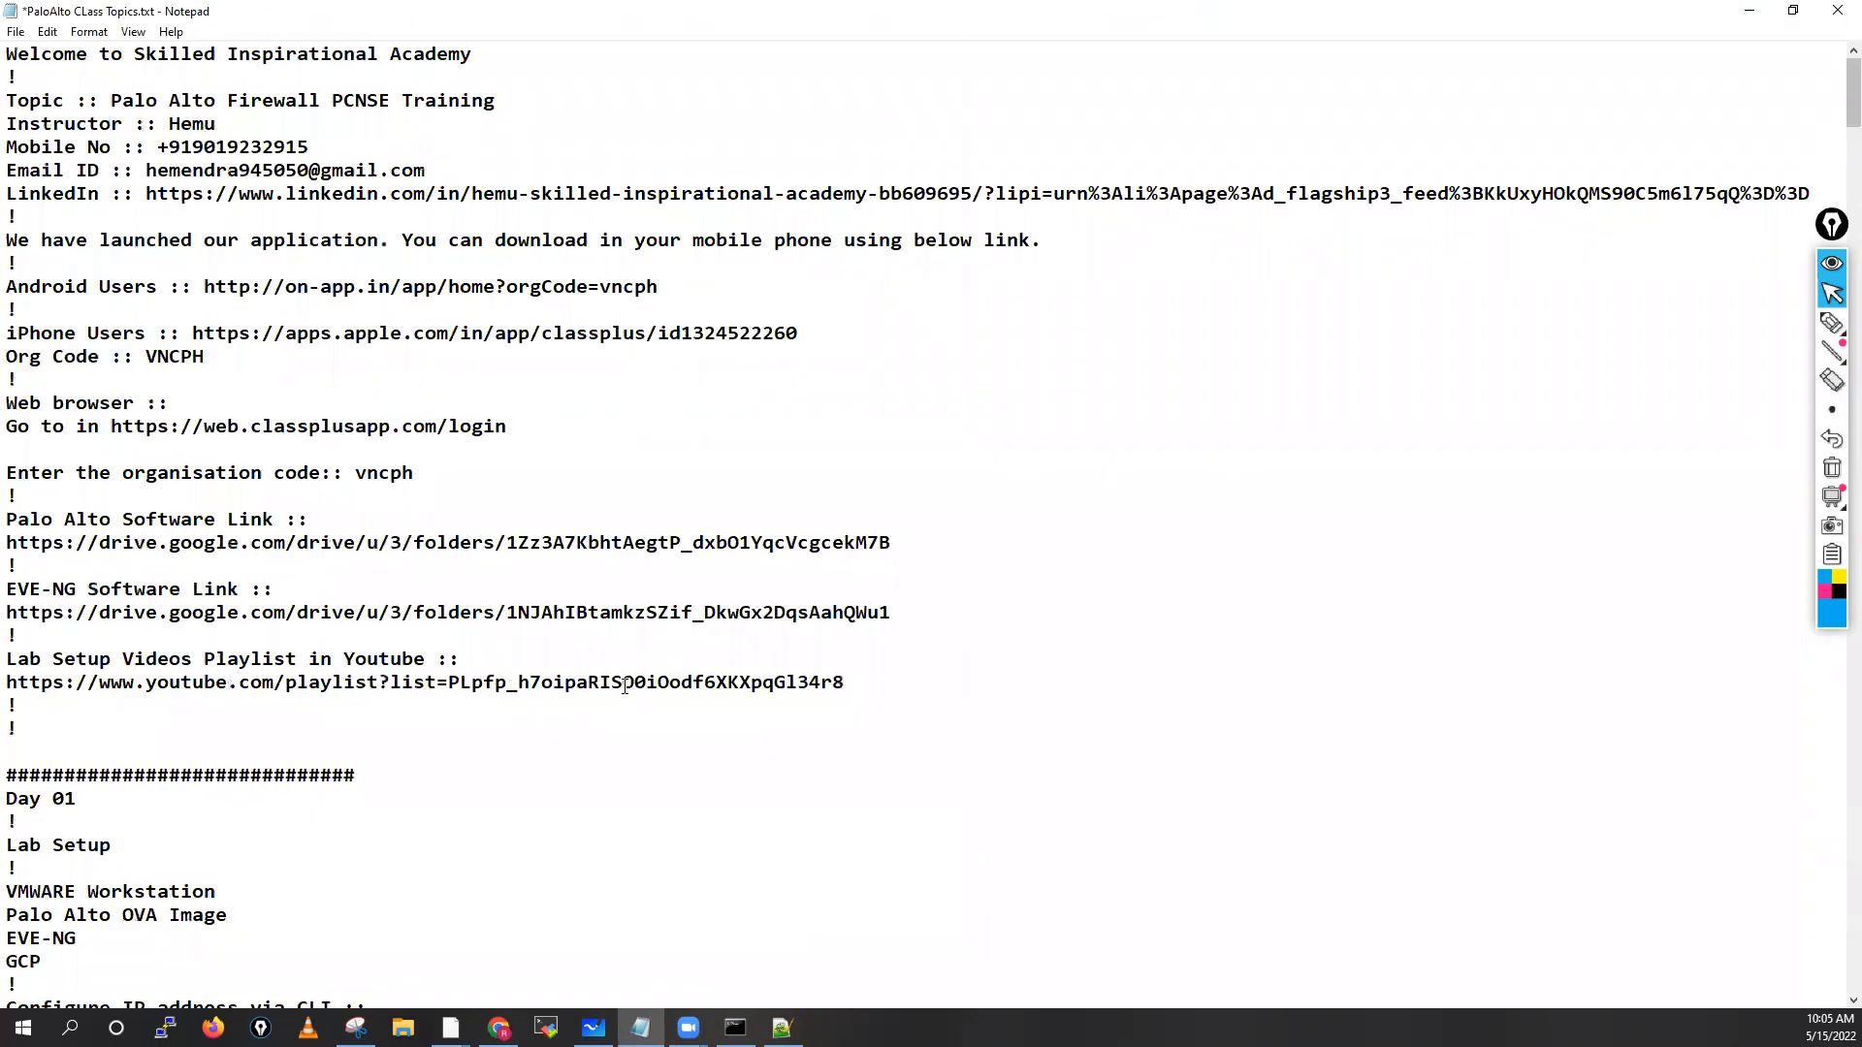
{"action": "scroll", "coordinate": [624, 686], "scroll_direction": "down", "scroll_amount": 7}
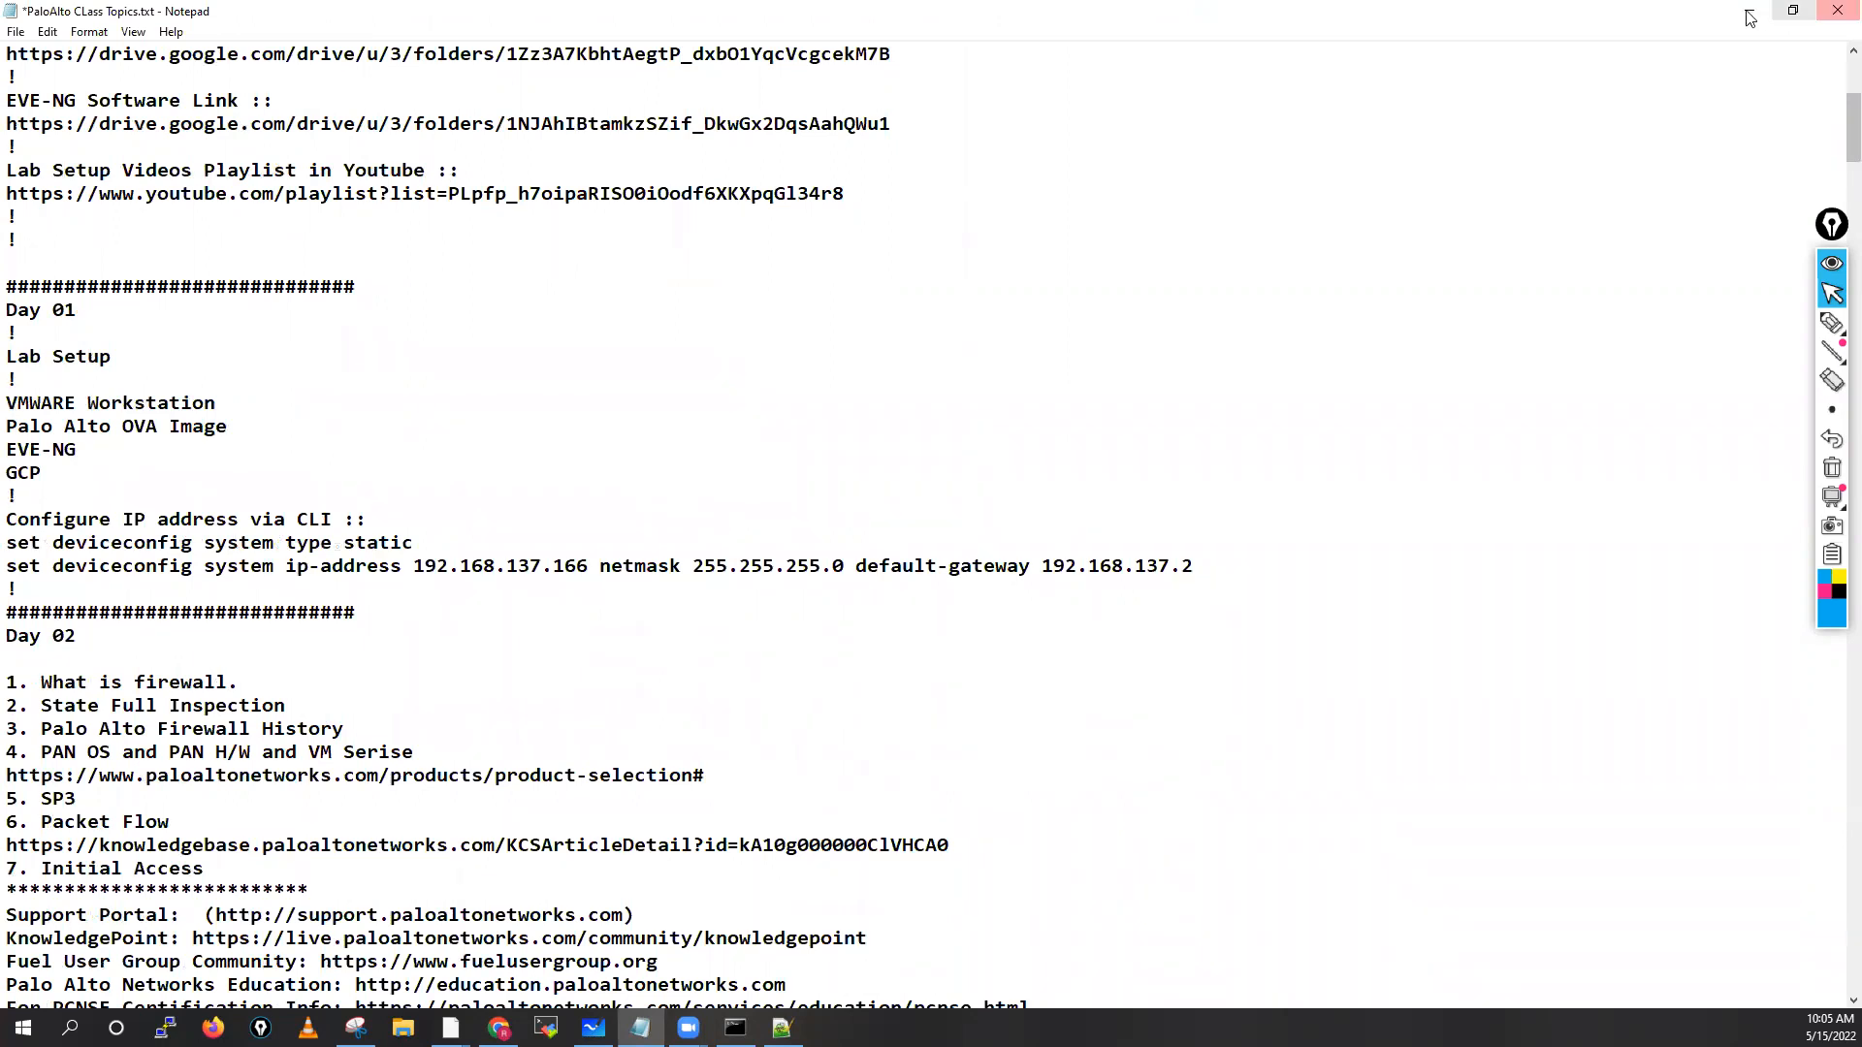
{"action": "key", "text": "alt+Tab"}
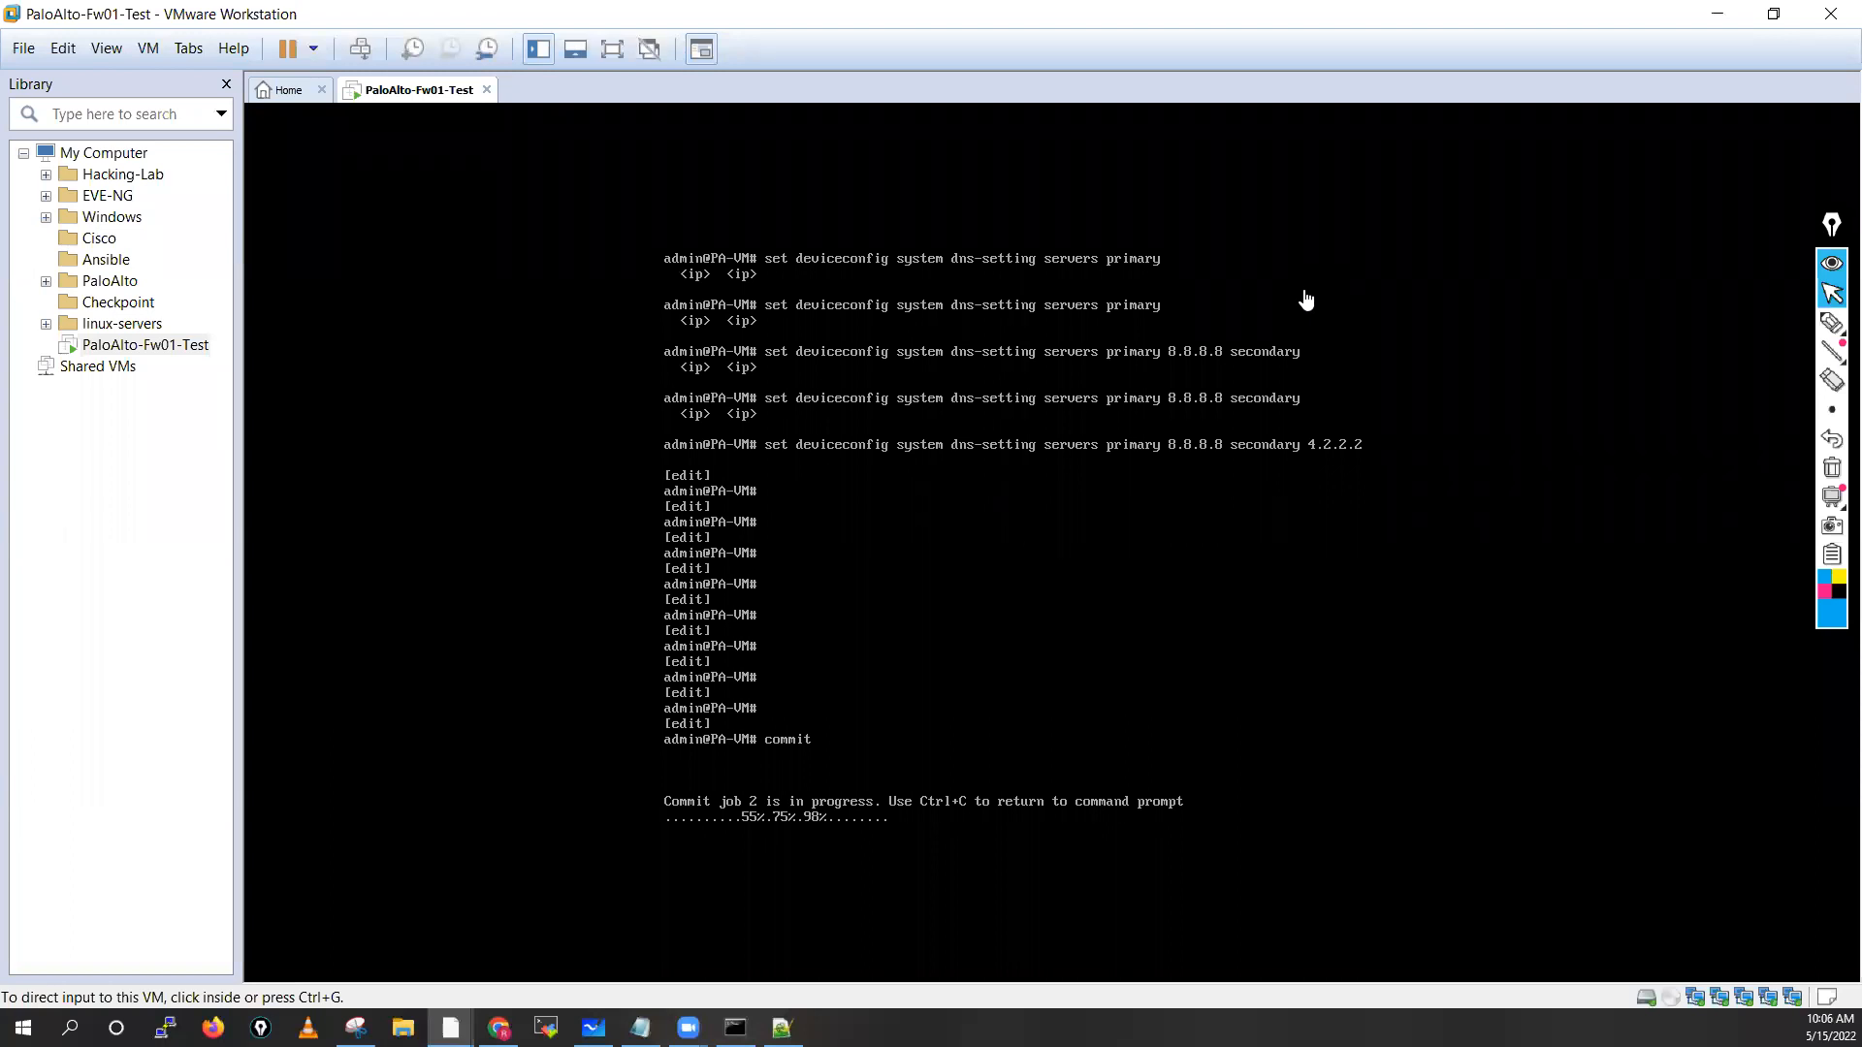
Exit configuration mode and run 'show system info' to confirm PaloAlto-Fw01 at 192.168.137.10
{"action": "left_click", "coordinate": [1009, 681]}
{"action": "type", "text": "e"}
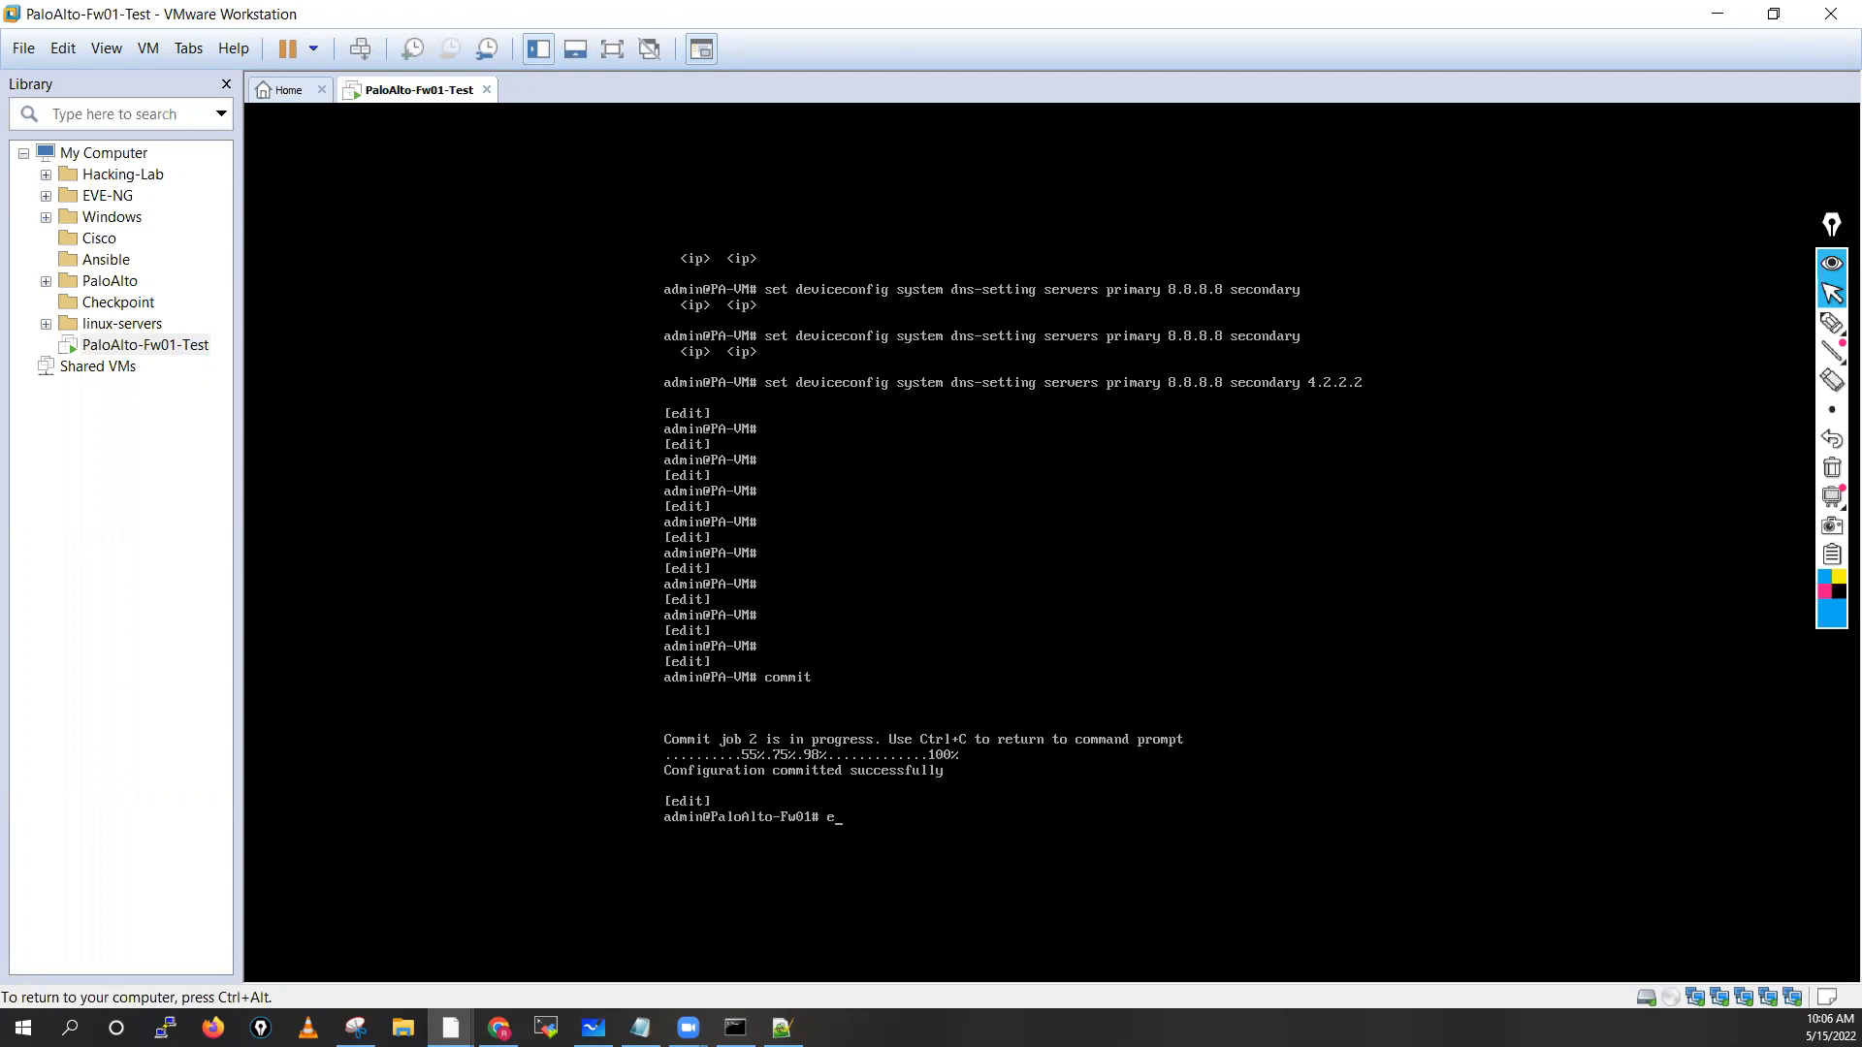
{"action": "type", "text": "xit"}
{"action": "key", "text": "Return"}
{"action": "key", "text": "Return"}
{"action": "key", "text": "Return"}
{"action": "key", "text": "Return"}
{"action": "key", "text": "Return"}
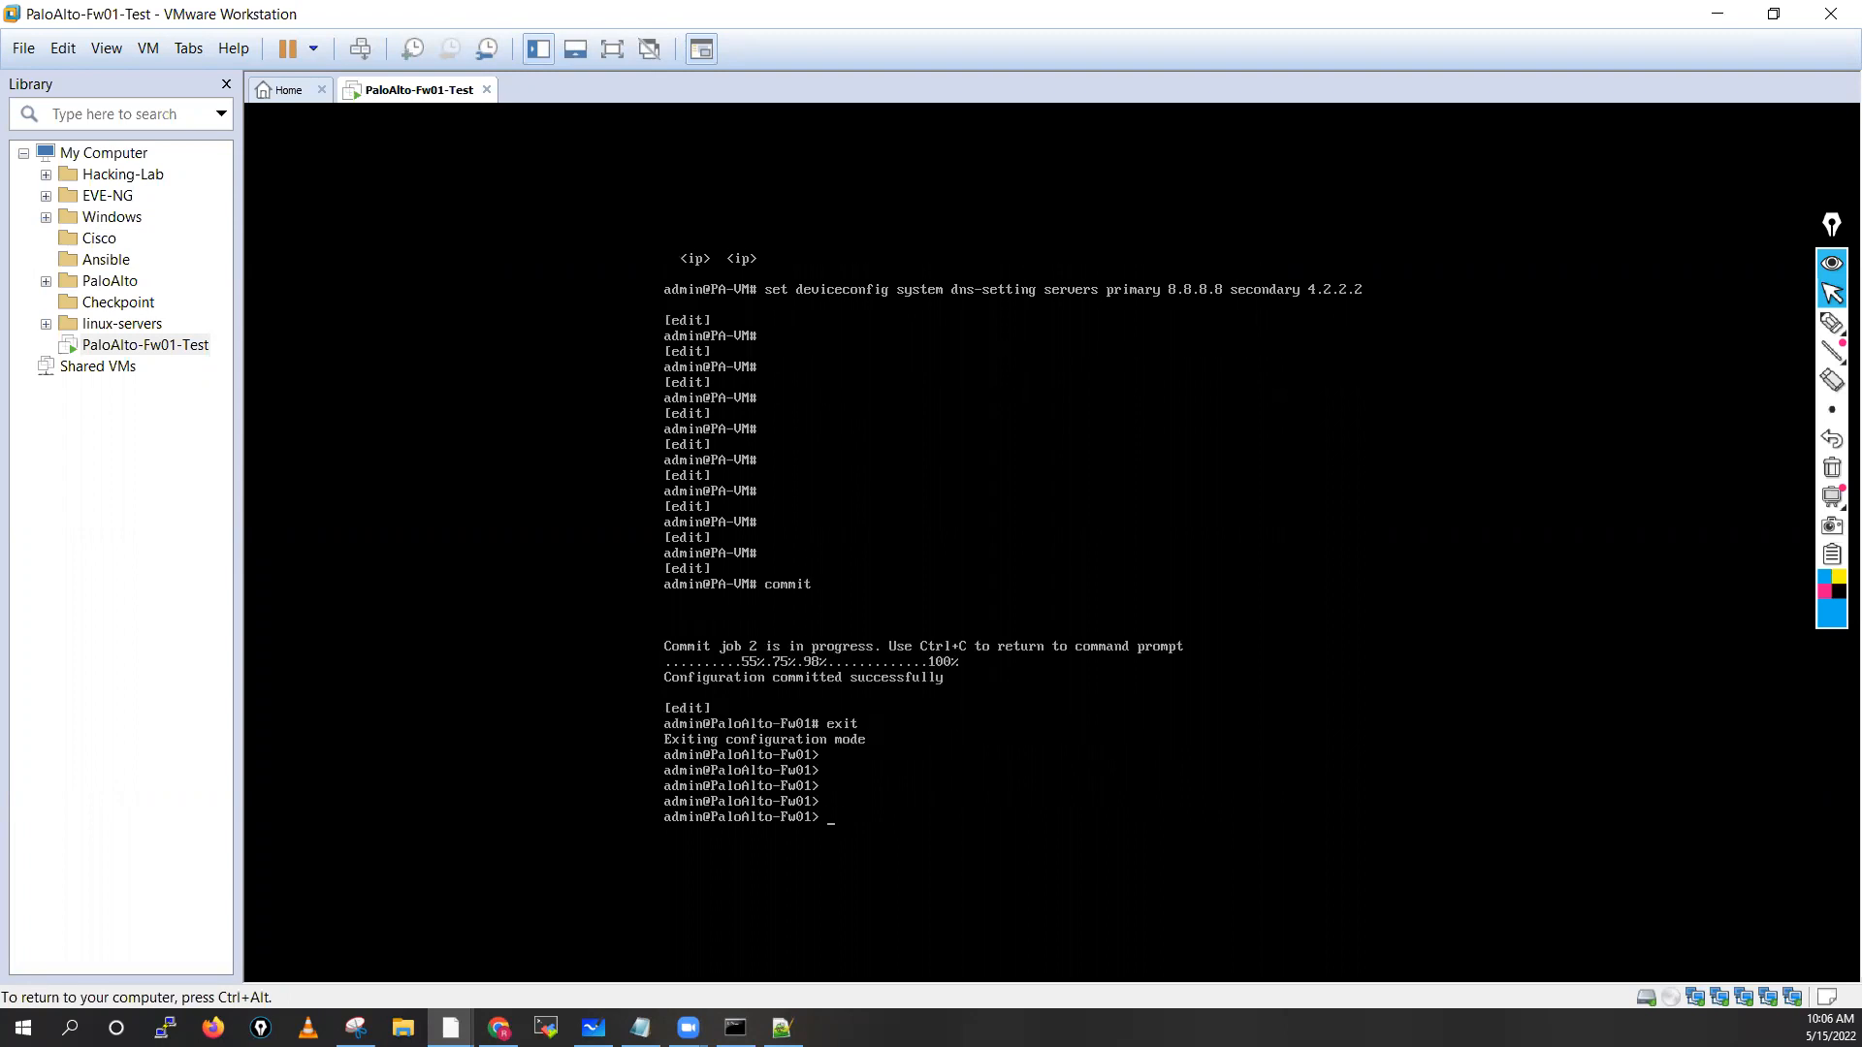
{"action": "type", "text": "show sys"}
{"action": "key", "text": "Tab"}
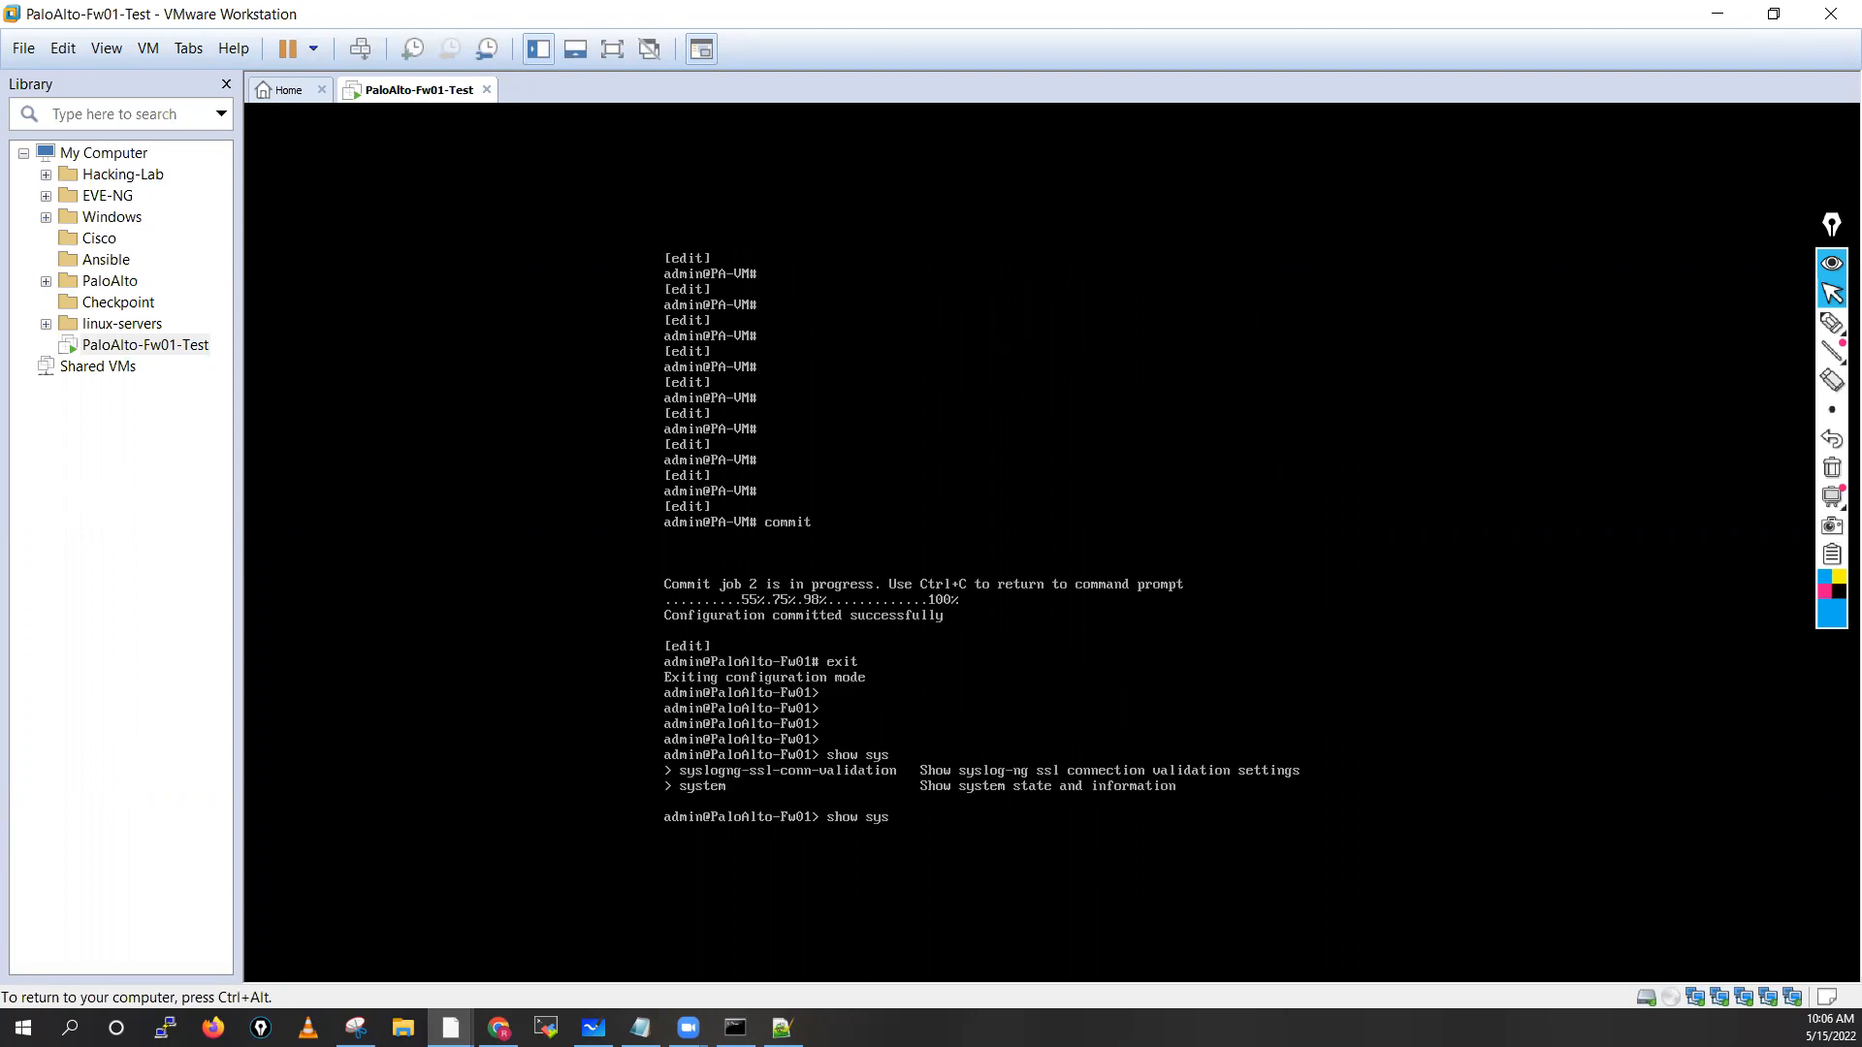
{"action": "type", "text": "tem info"}
{"action": "key", "text": "Return"}
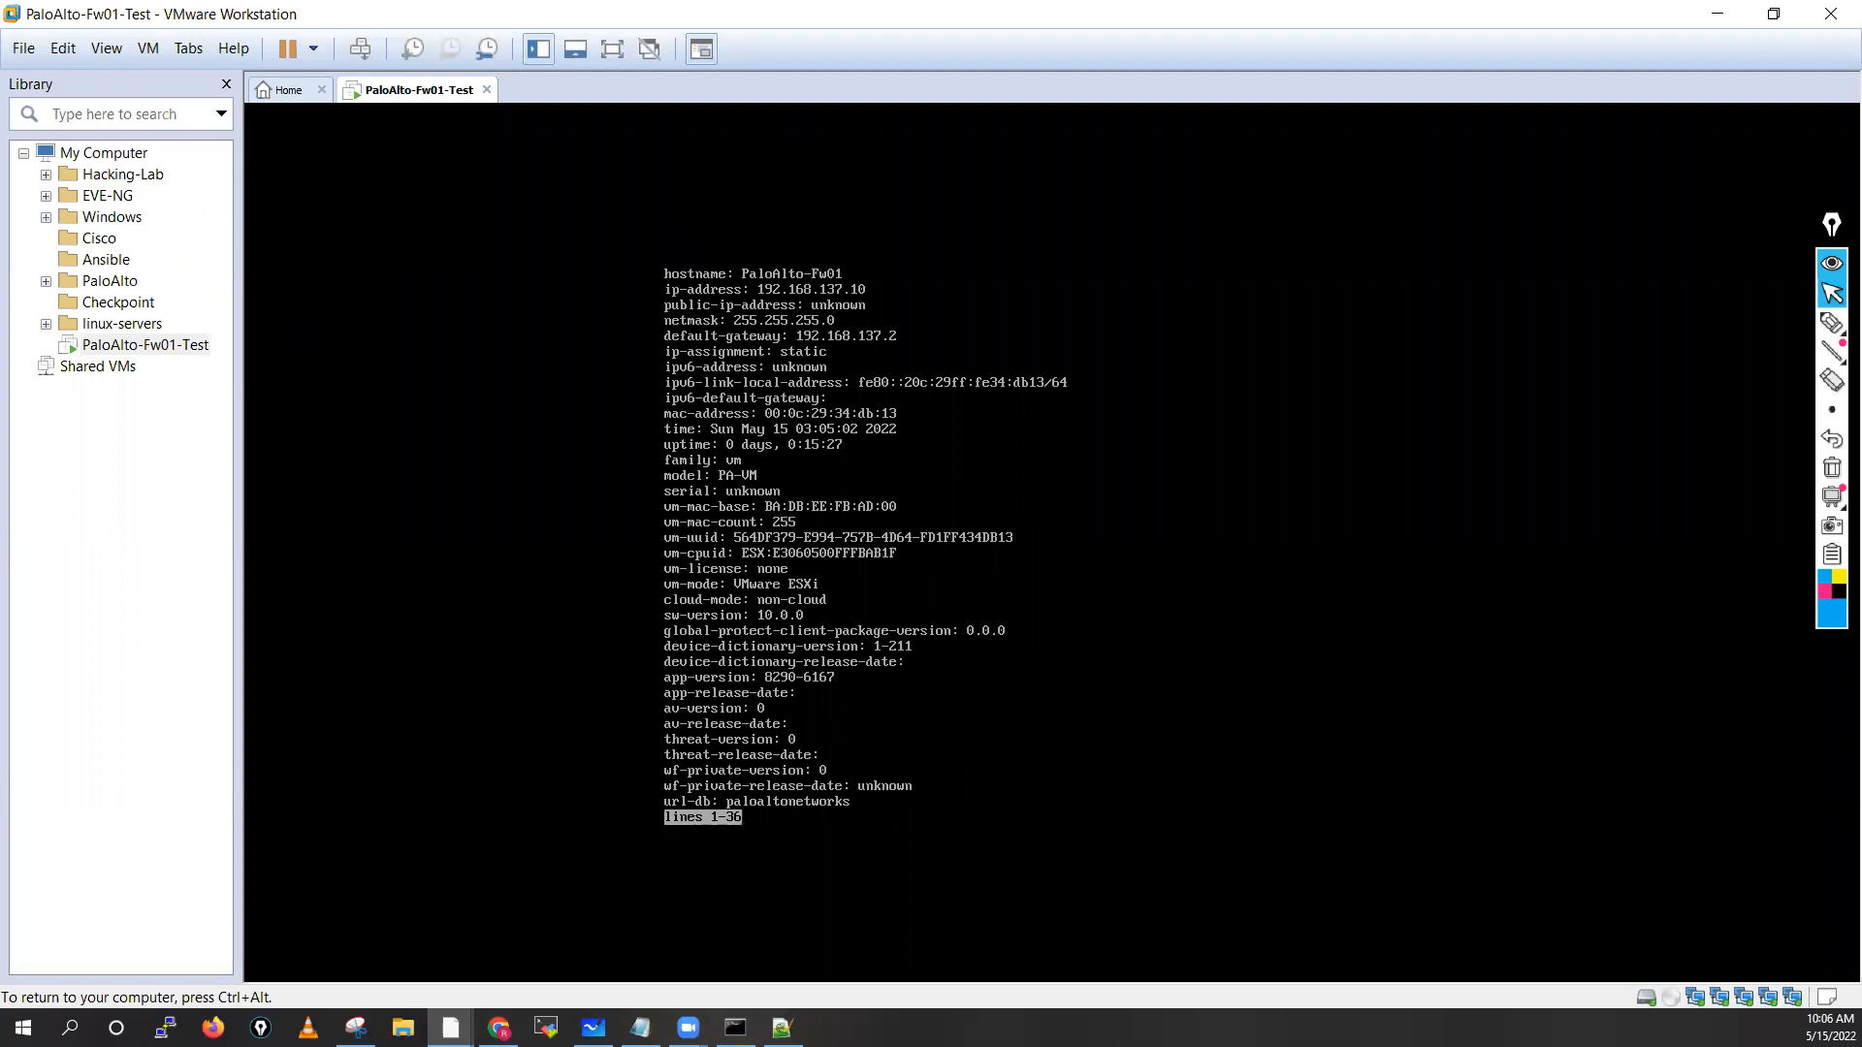
{"action": "key", "text": "ctrl+alt"}
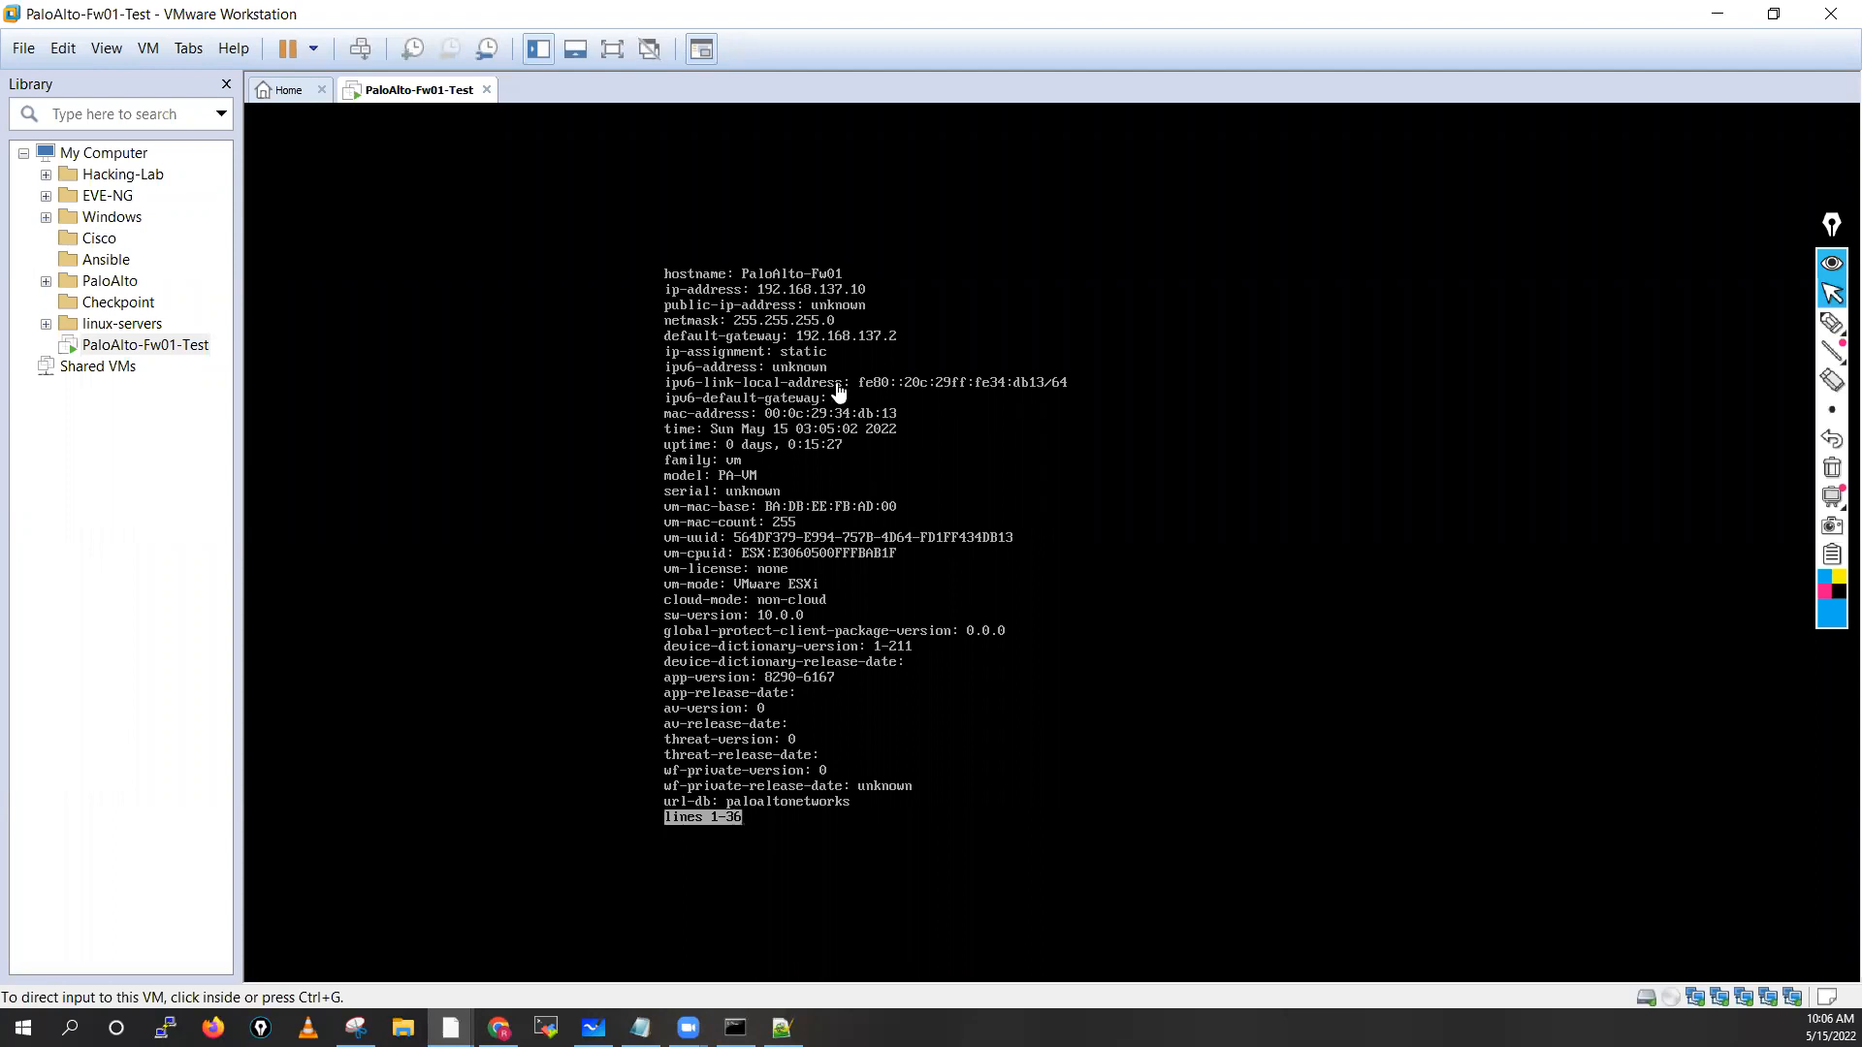
{"action": "left_click", "coordinate": [936, 577]}
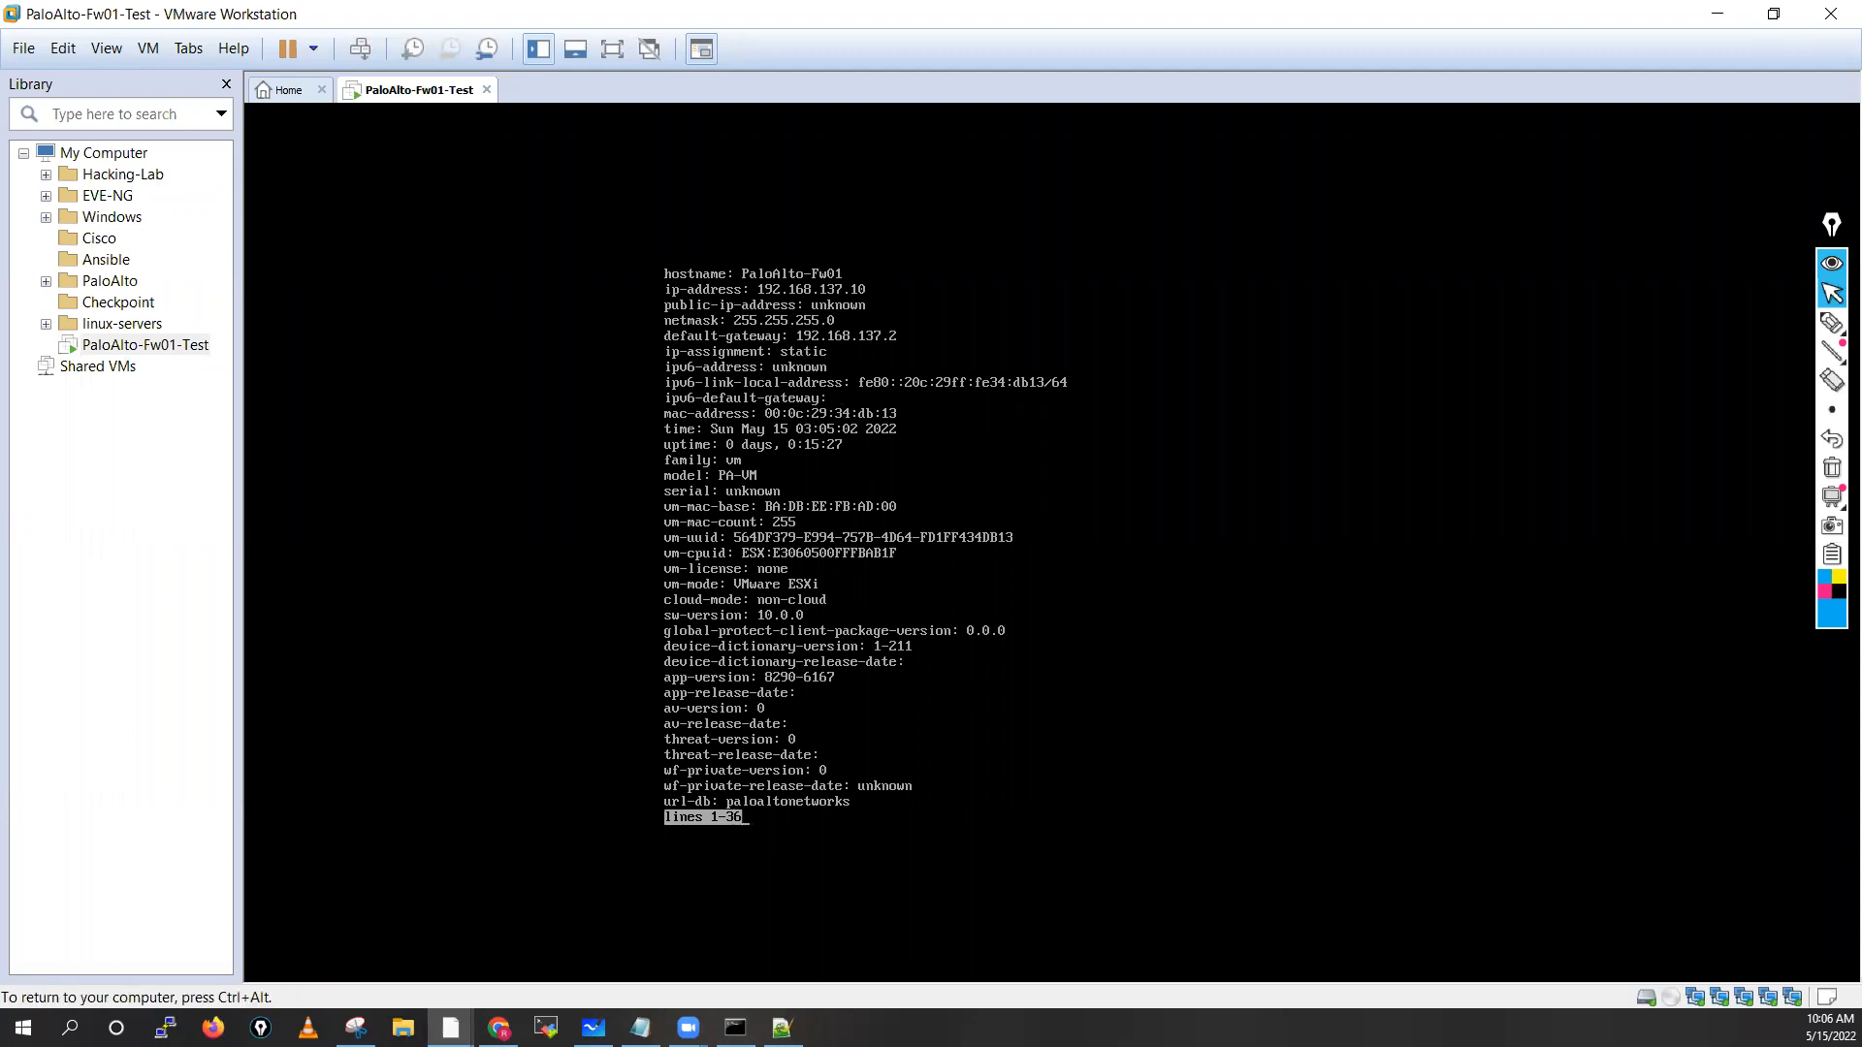
{"action": "key", "text": "Down"}
{"action": "key", "text": "Down"}
{"action": "key", "text": "Down"}
{"action": "key", "text": "Down"}
Ping 192.168.137.1 from the firewall and stop it to see 0% packet loss
{"action": "key", "text": "Return"}
{"action": "key", "text": "Return"}
{"action": "key", "text": "Return"}
{"action": "key", "text": "Return"}
{"action": "key", "text": "Return"}
{"action": "key", "text": "Return"}
{"action": "key", "text": "Return"}
{"action": "key", "text": "Return"}
{"action": "key", "text": "Return"}
{"action": "key", "text": "Return"}
{"action": "key", "text": "Return"}
{"action": "key", "text": "Return"}
{"action": "key", "text": "Return"}
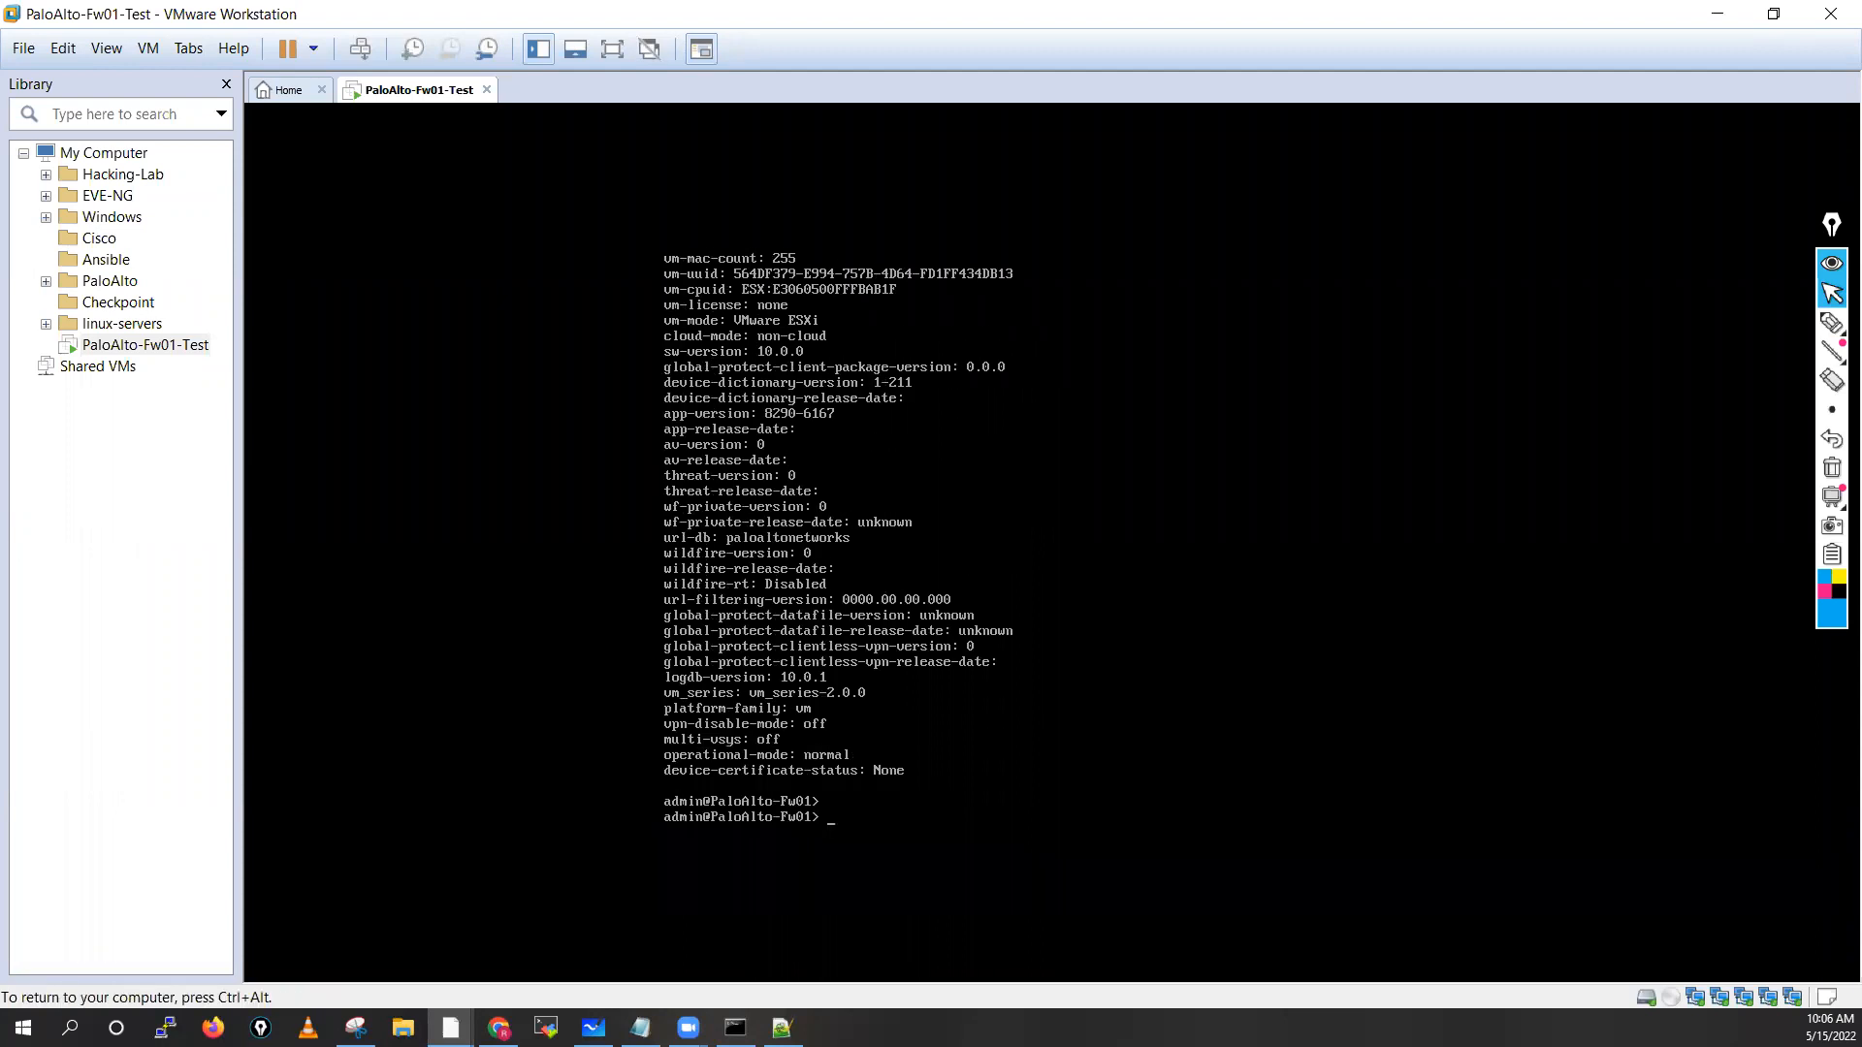
{"action": "key", "text": "Return"}
{"action": "type", "text": "pi"}
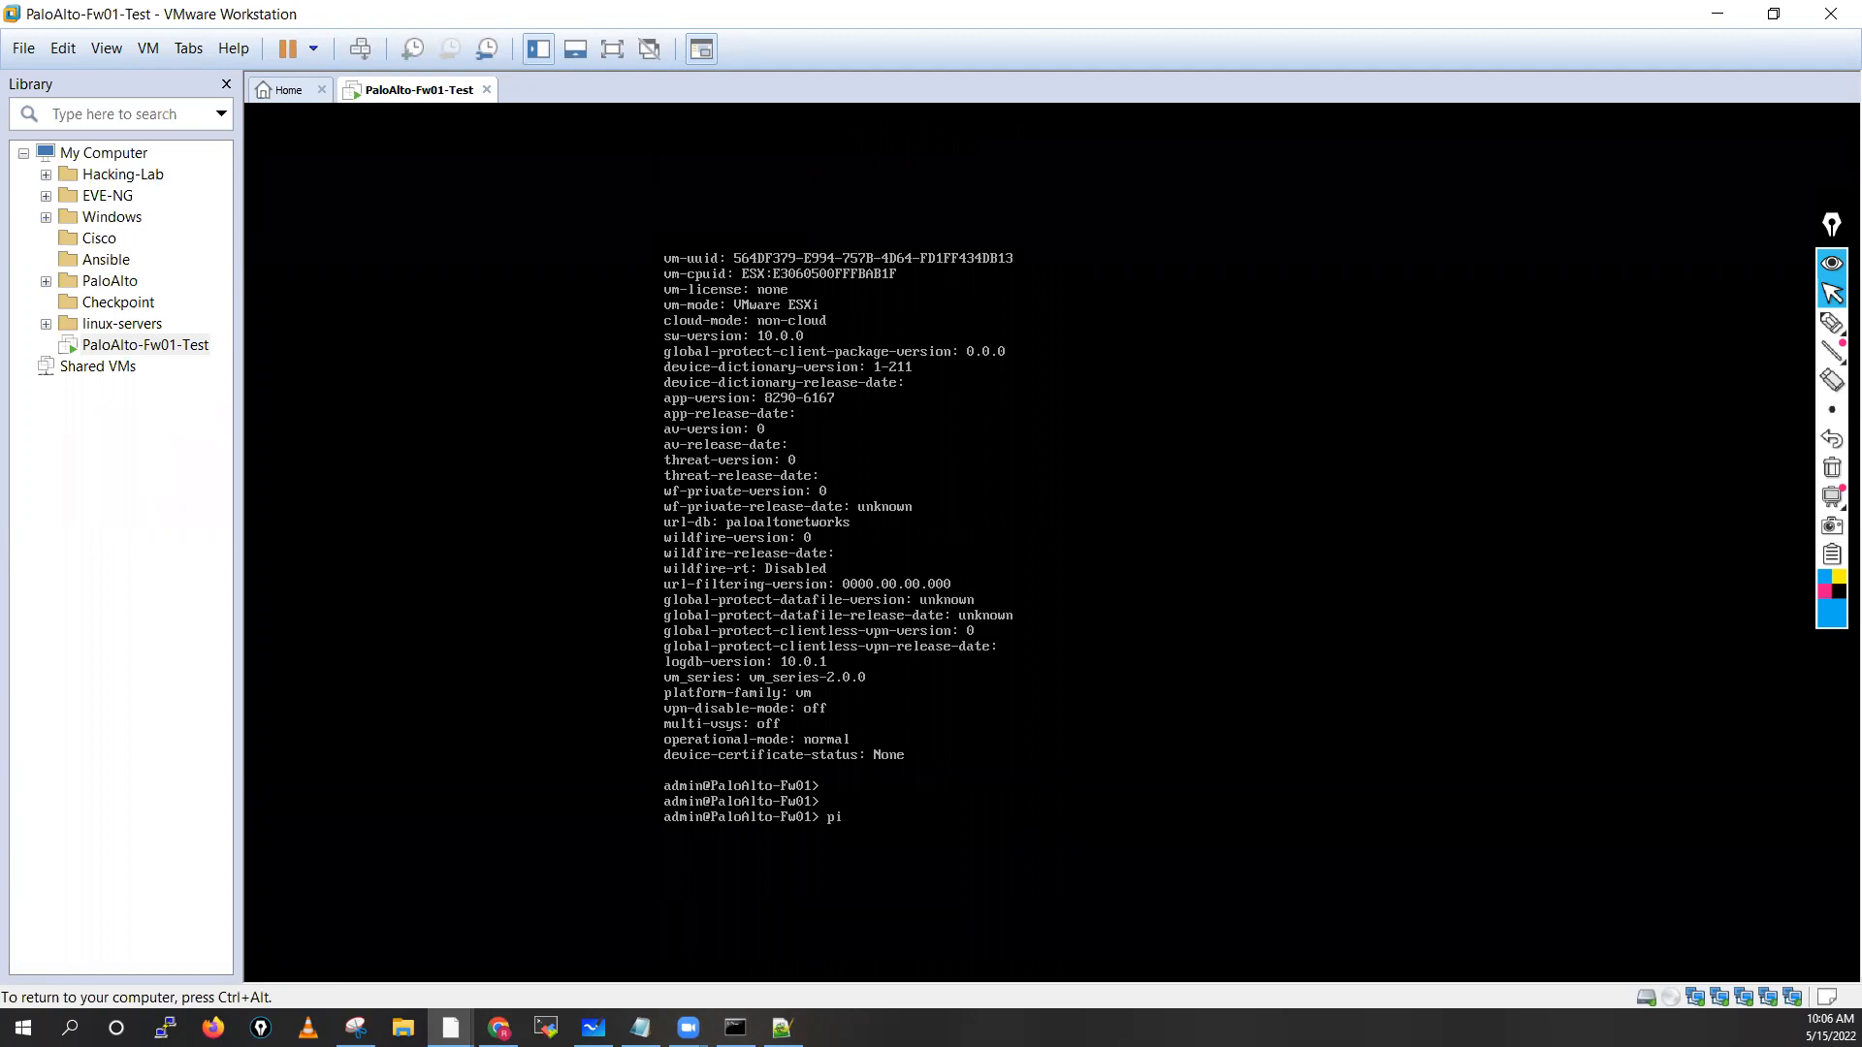
{"action": "type", "text": "ng host 192.168.137.1"}
{"action": "key", "text": "Return"}
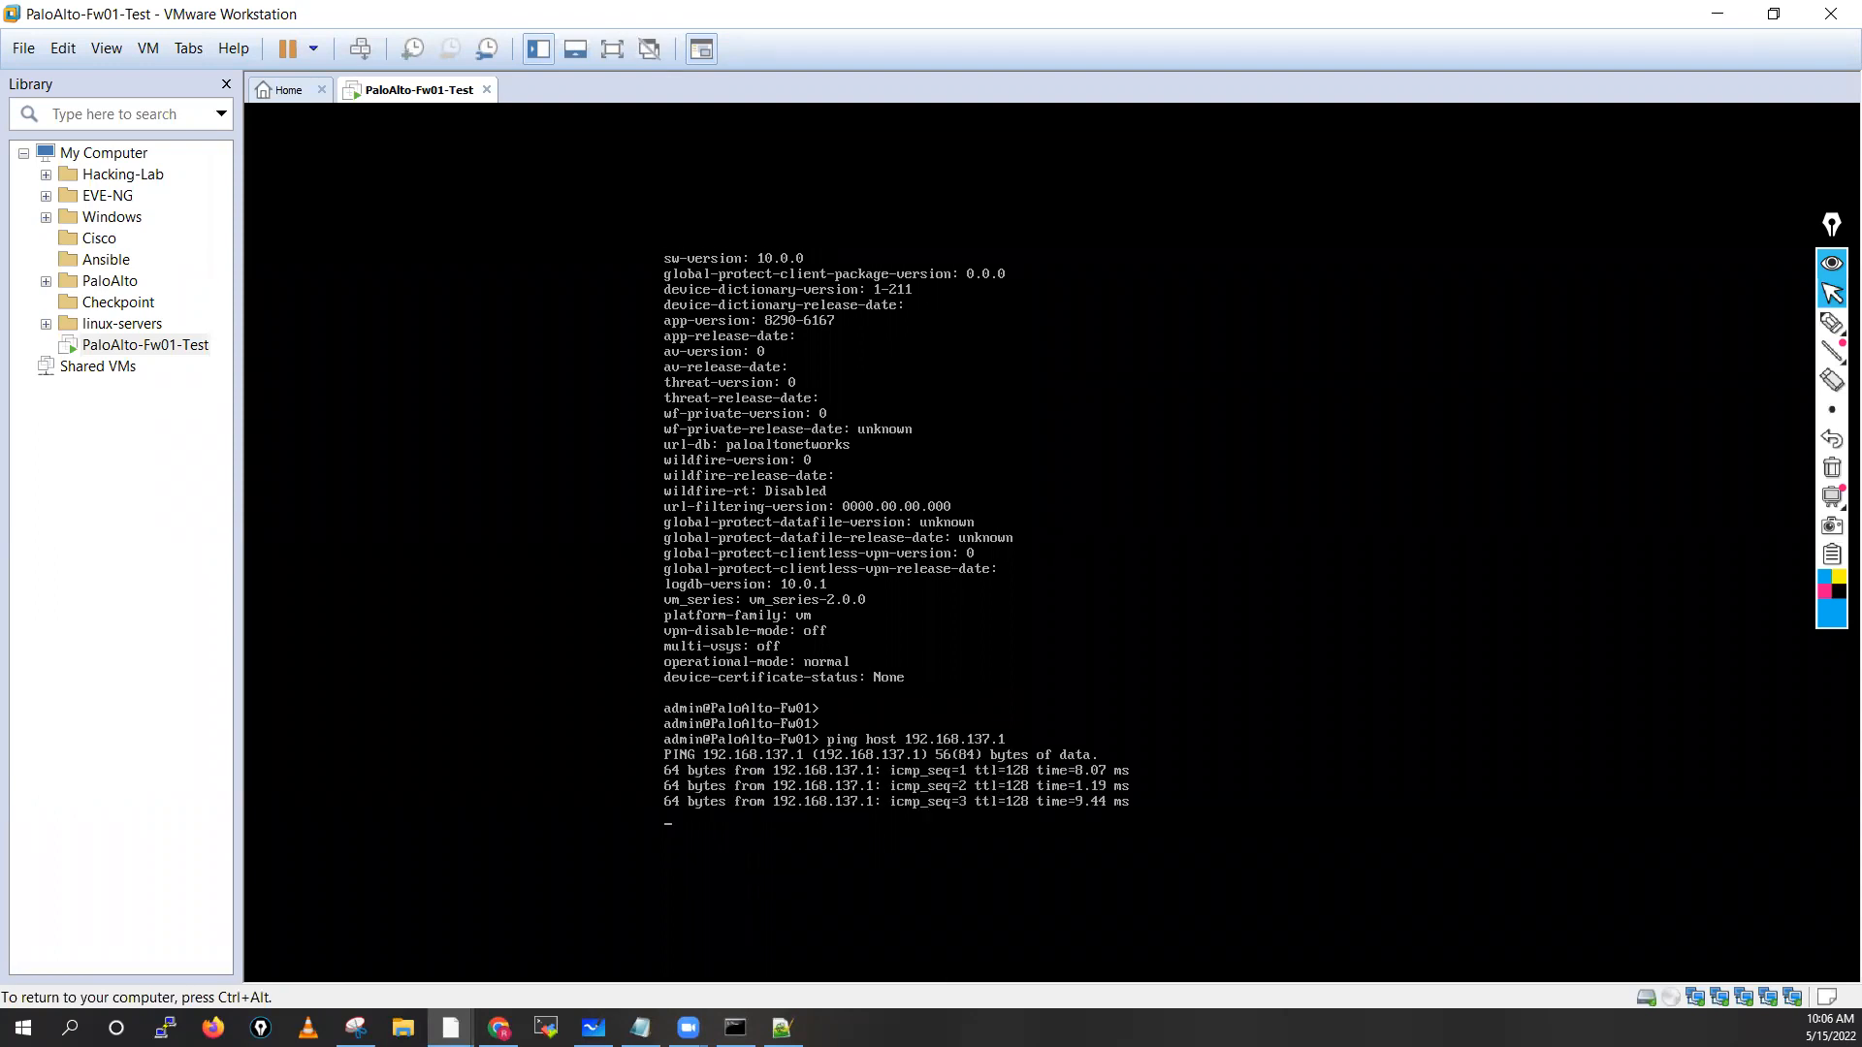
{"action": "key", "text": "ctrl+c"}
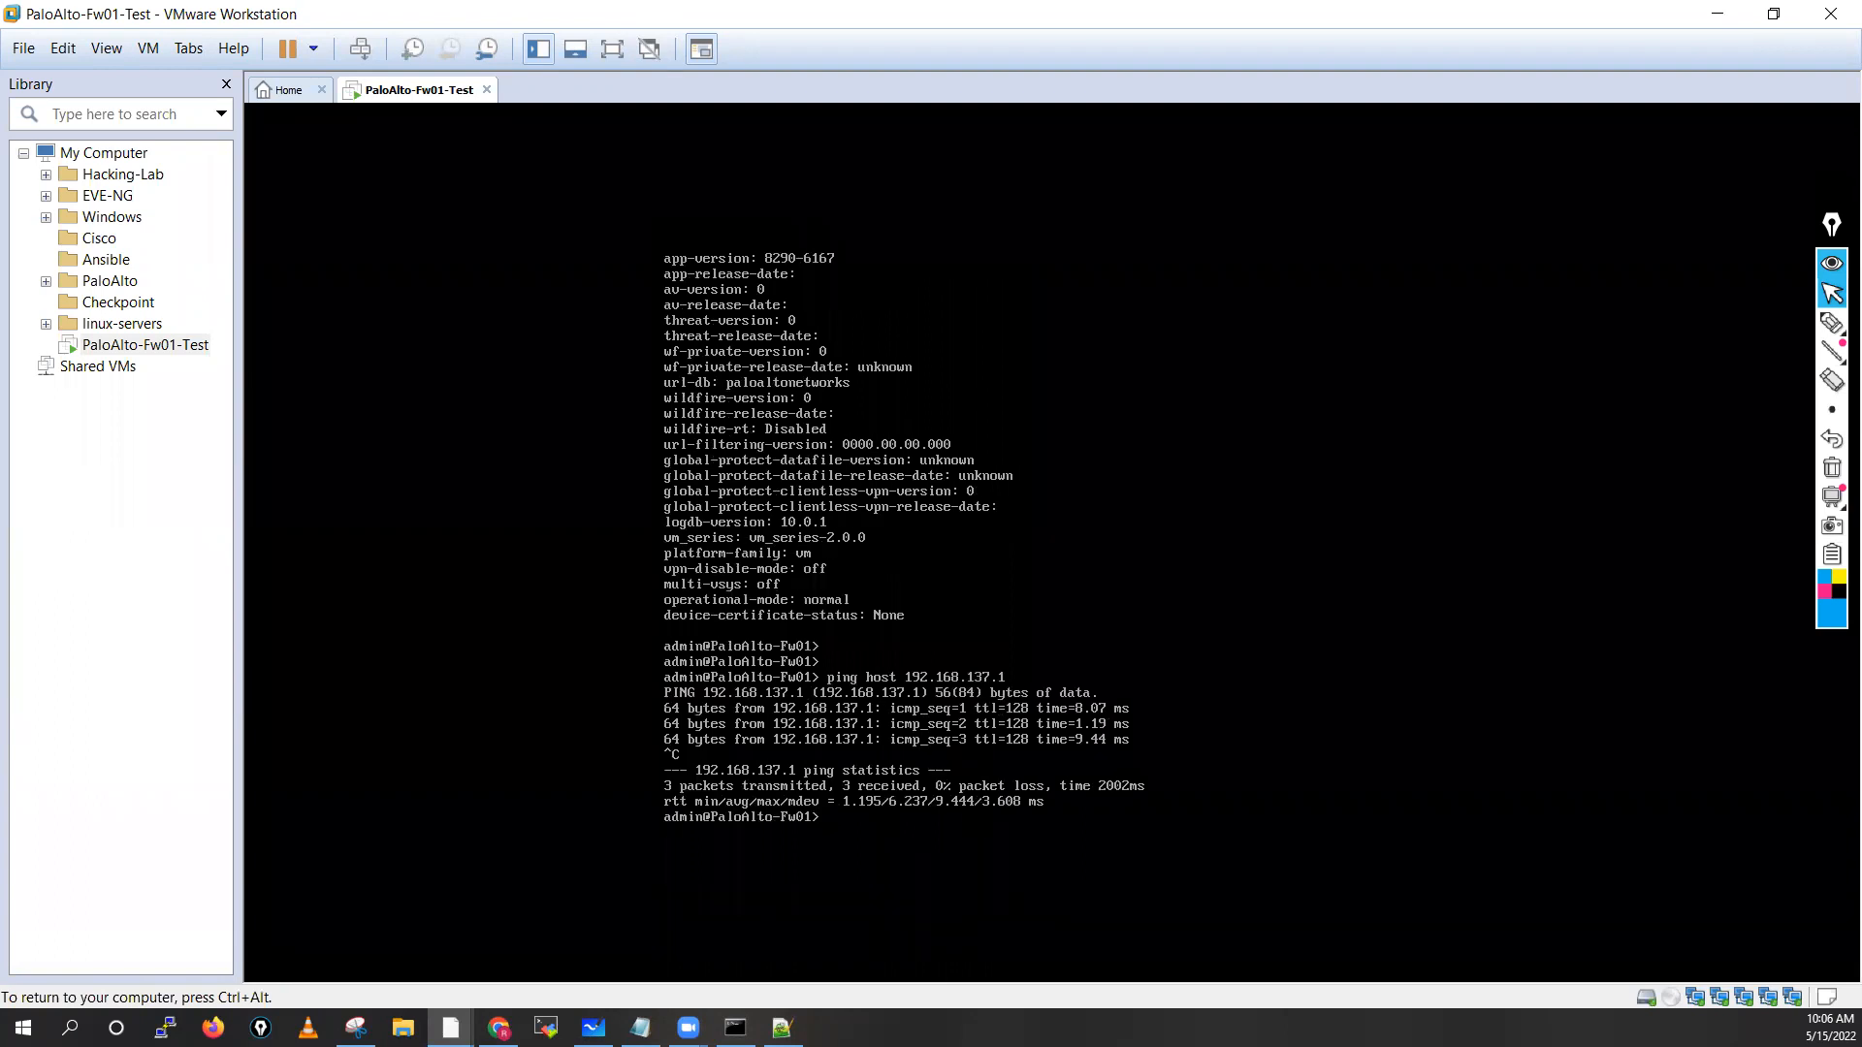
Run 'show interface management' to list the 192.168.137.10 interface settings
{"action": "type", "text": "show interface mana"}
{"action": "key", "text": "Tab"}
{"action": "key", "text": "Return"}
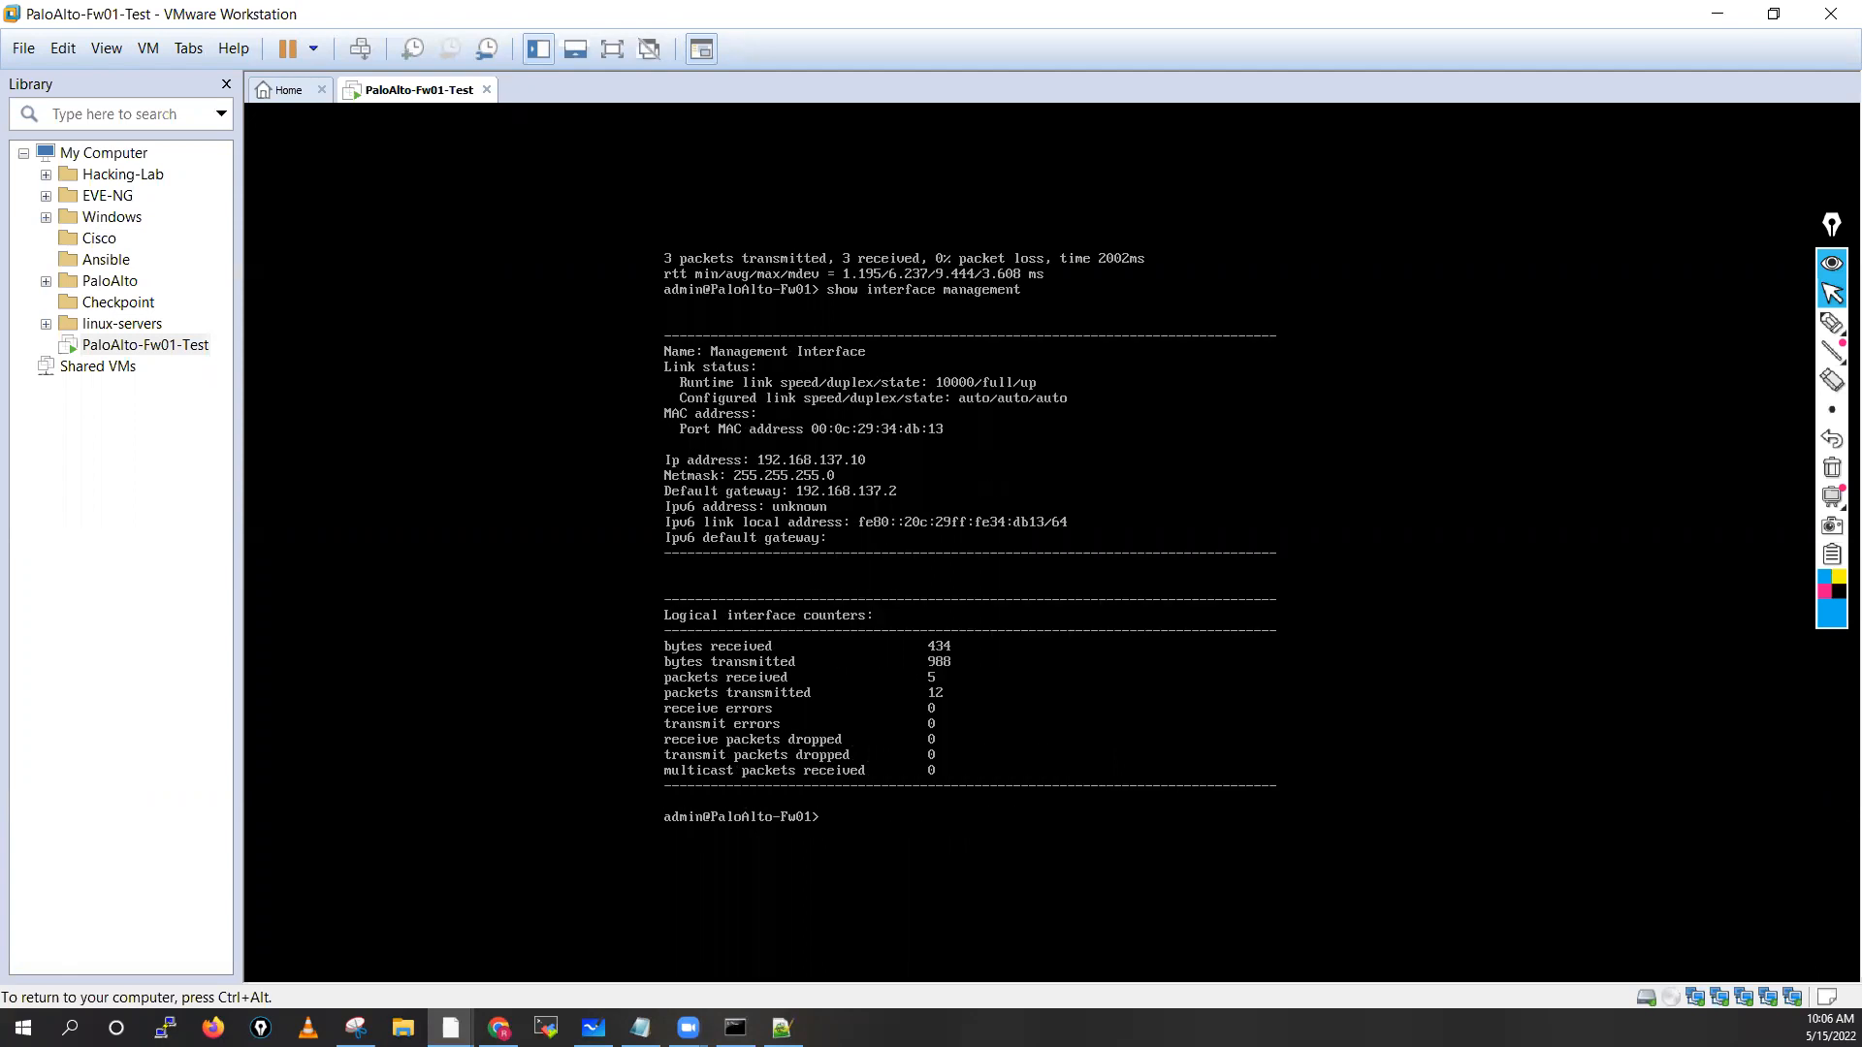
{"action": "key", "text": "ctrl+alt"}
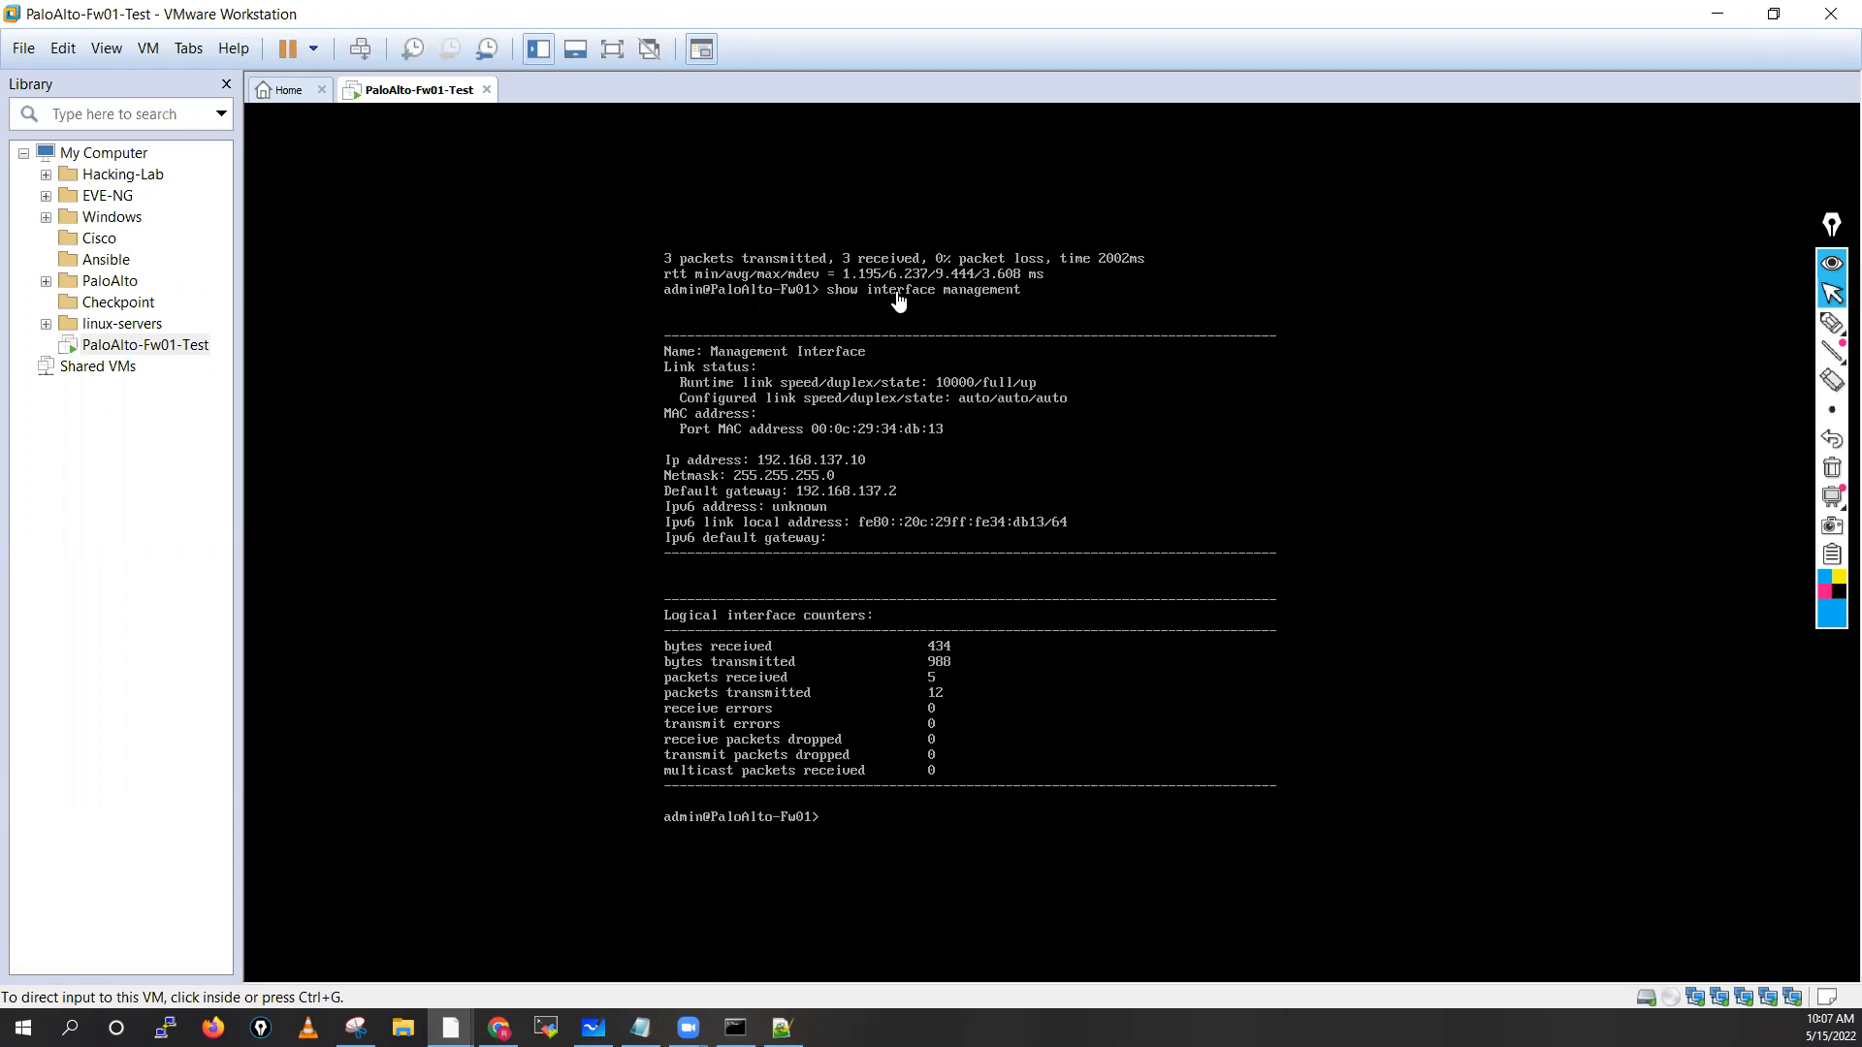
Handwrite and circle a management interface label with an arrow, noting Ping
{"action": "mouse_move", "coordinate": [1834, 323]}
{"action": "left_click", "coordinate": [1741, 325]}
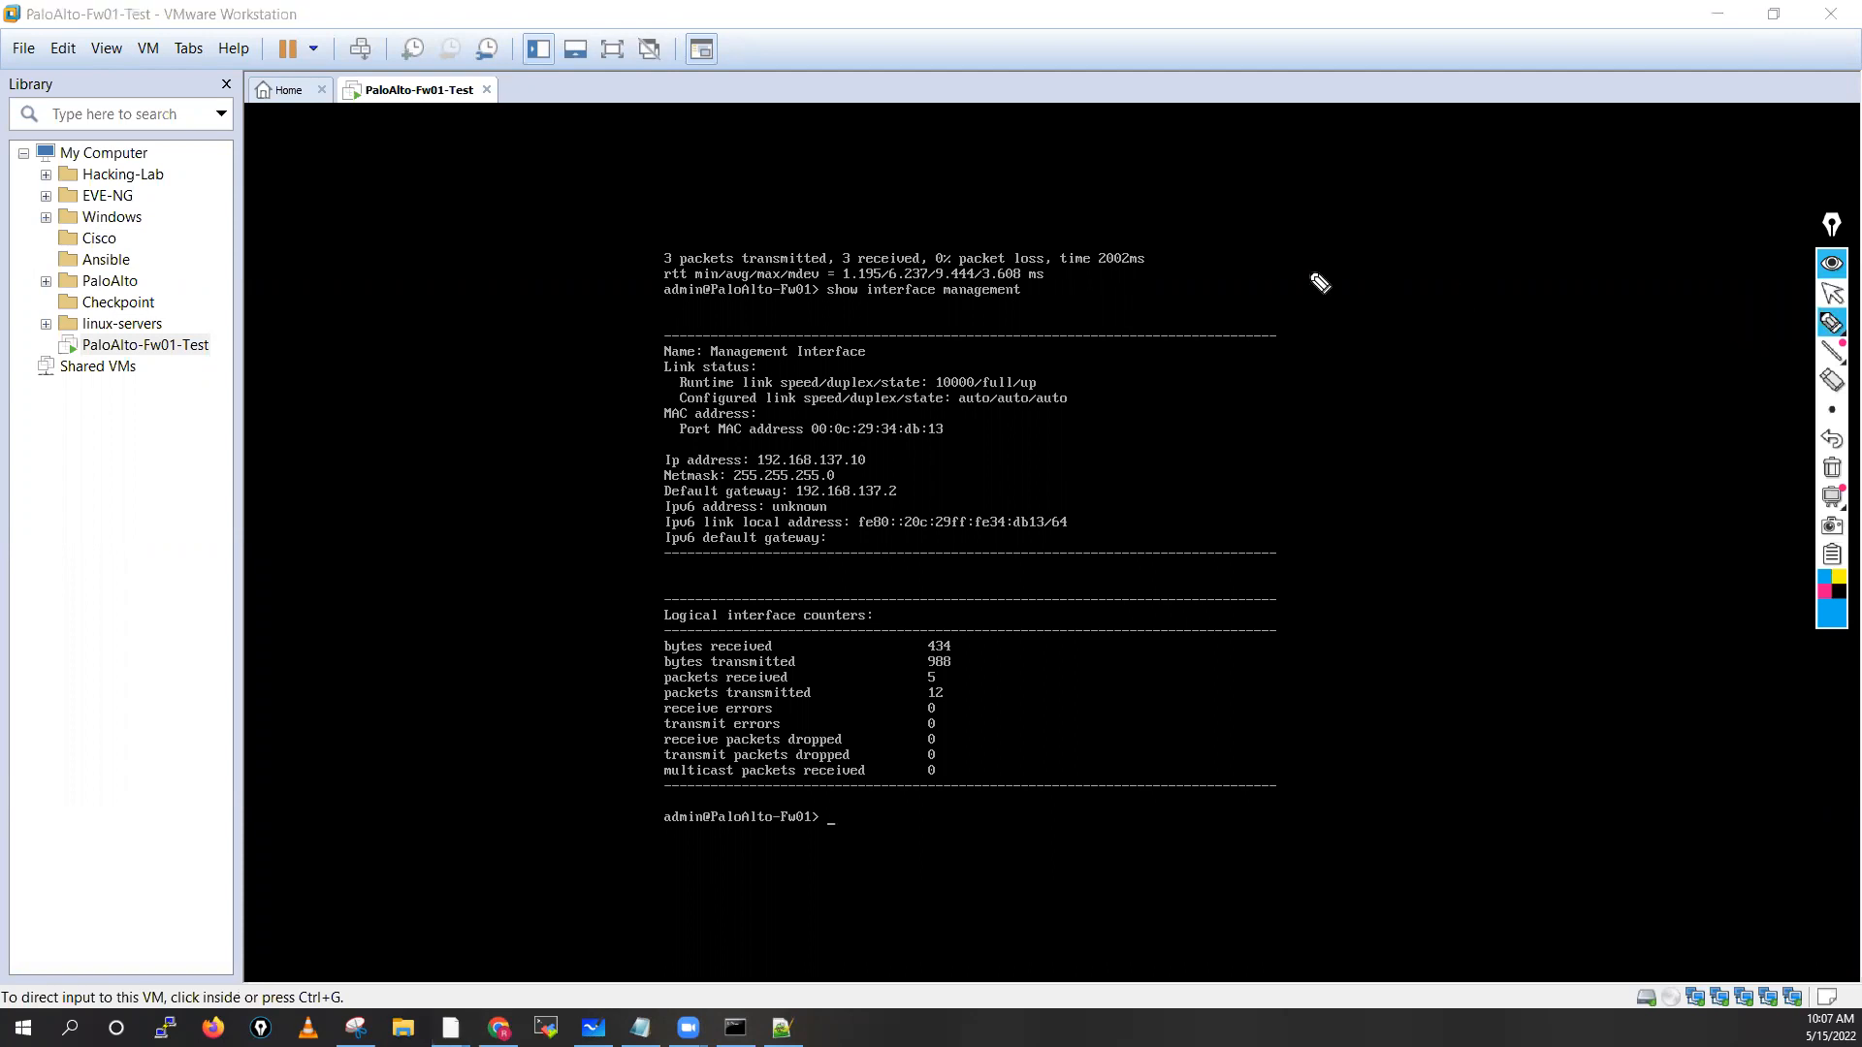
{"action": "mouse_move", "coordinate": [1322, 265]}
{"action": "left_mouse_down"}
{"action": "mouse_move", "coordinate": [1272, 266]}
{"action": "mouse_move", "coordinate": [1288, 288]}
{"action": "left_mouse_up"}
{"action": "mouse_move", "coordinate": [1351, 180]}
{"action": "left_mouse_down"}
{"action": "mouse_move", "coordinate": [1352, 197]}
{"action": "mouse_move", "coordinate": [1381, 194]}
{"action": "left_mouse_up"}
{"action": "left_click_drag", "start_coordinate": [1402, 177], "coordinate": [1412, 196]}
{"action": "mouse_move", "coordinate": [1427, 175]}
{"action": "left_mouse_down"}
{"action": "mouse_move", "coordinate": [1365, 167]}
{"action": "mouse_move", "coordinate": [1401, 153]}
{"action": "left_mouse_up"}
{"action": "mouse_move", "coordinate": [1377, 250]}
{"action": "left_mouse_down"}
{"action": "mouse_move", "coordinate": [1375, 279]}
{"action": "mouse_move", "coordinate": [1416, 267]}
{"action": "mouse_move", "coordinate": [1427, 318]}
{"action": "left_mouse_up"}
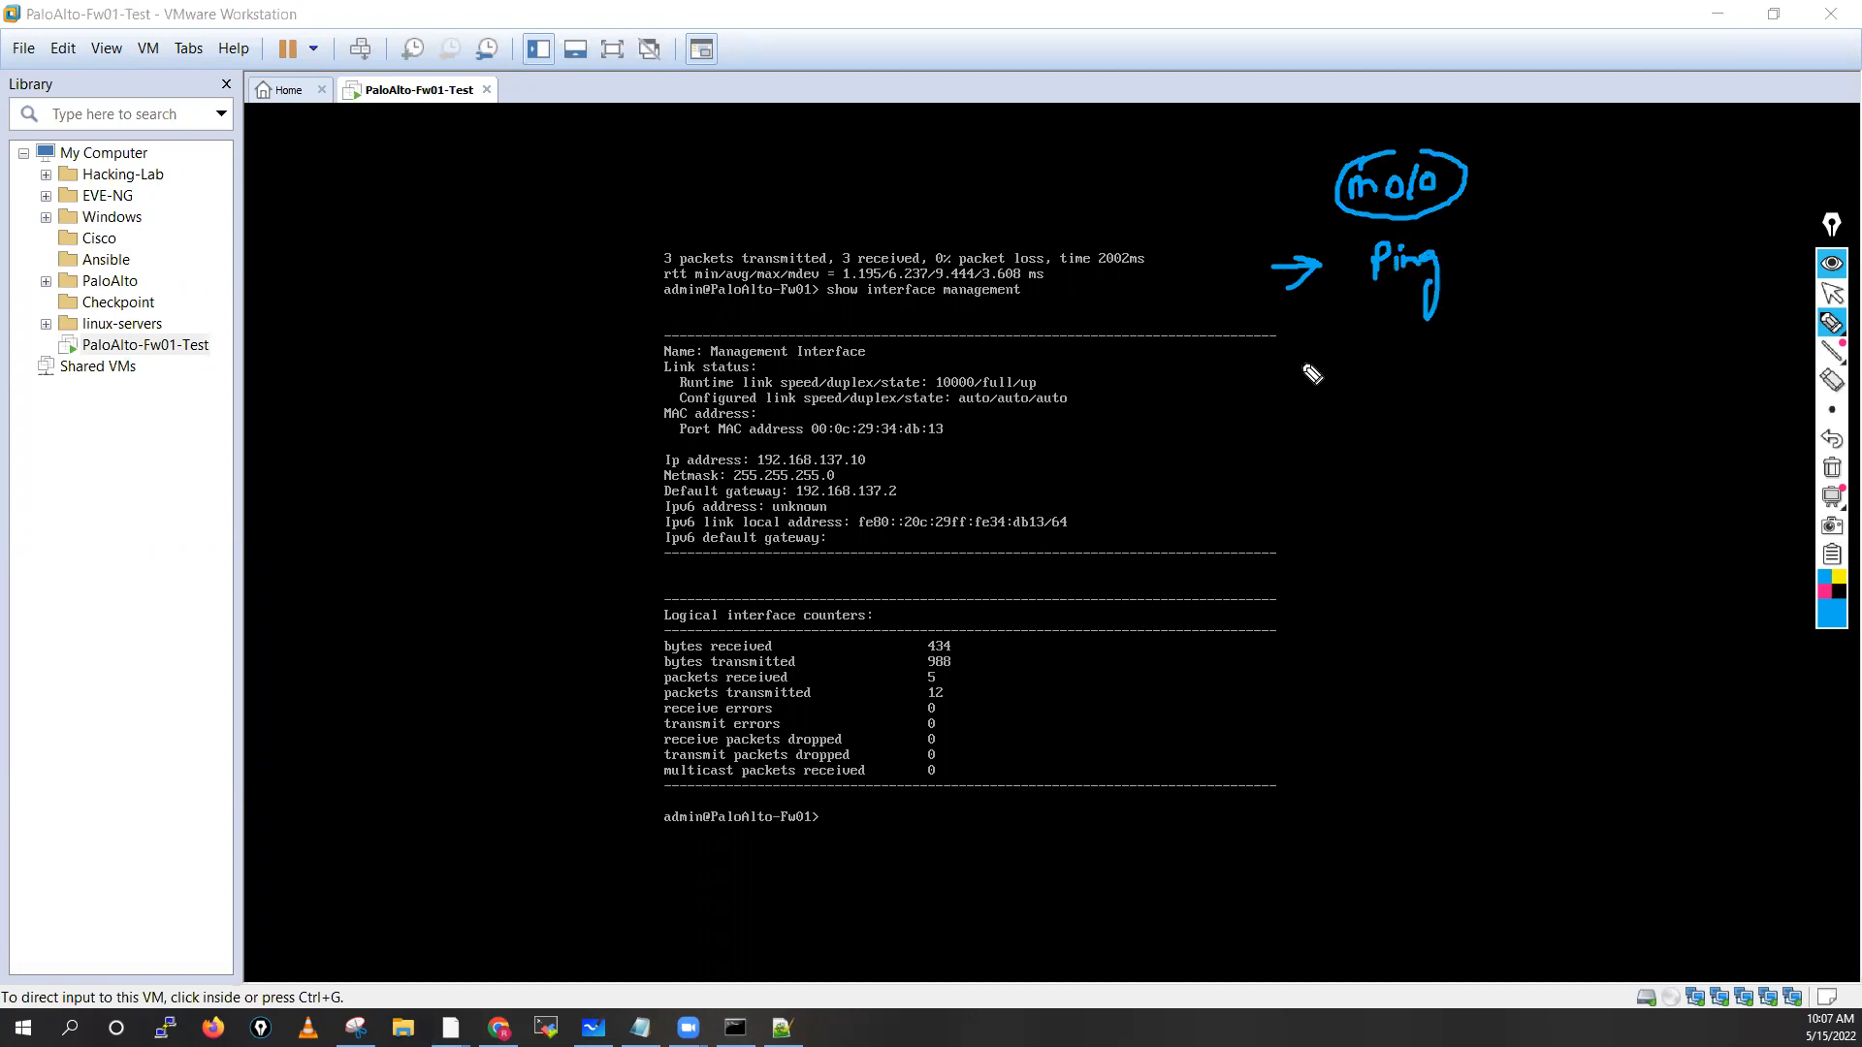
Add arrows with SSH and https notes below the Ping note
{"action": "left_click_drag", "start_coordinate": [1282, 353], "coordinate": [1358, 363]}
{"action": "left_click_drag", "start_coordinate": [1393, 343], "coordinate": [1377, 364]}
{"action": "mouse_move", "coordinate": [1399, 339]}
{"action": "left_mouse_down"}
{"action": "mouse_move", "coordinate": [1399, 364]}
{"action": "mouse_move", "coordinate": [1412, 355]}
{"action": "left_mouse_up"}
{"action": "left_click_drag", "start_coordinate": [1413, 340], "coordinate": [1413, 380]}
{"action": "left_click_drag", "start_coordinate": [1283, 441], "coordinate": [1411, 454]}
{"action": "mouse_move", "coordinate": [1406, 432]}
{"action": "left_mouse_down"}
{"action": "mouse_move", "coordinate": [1408, 466]}
{"action": "mouse_move", "coordinate": [1438, 485]}
{"action": "mouse_move", "coordinate": [1455, 465]}
{"action": "left_mouse_up"}
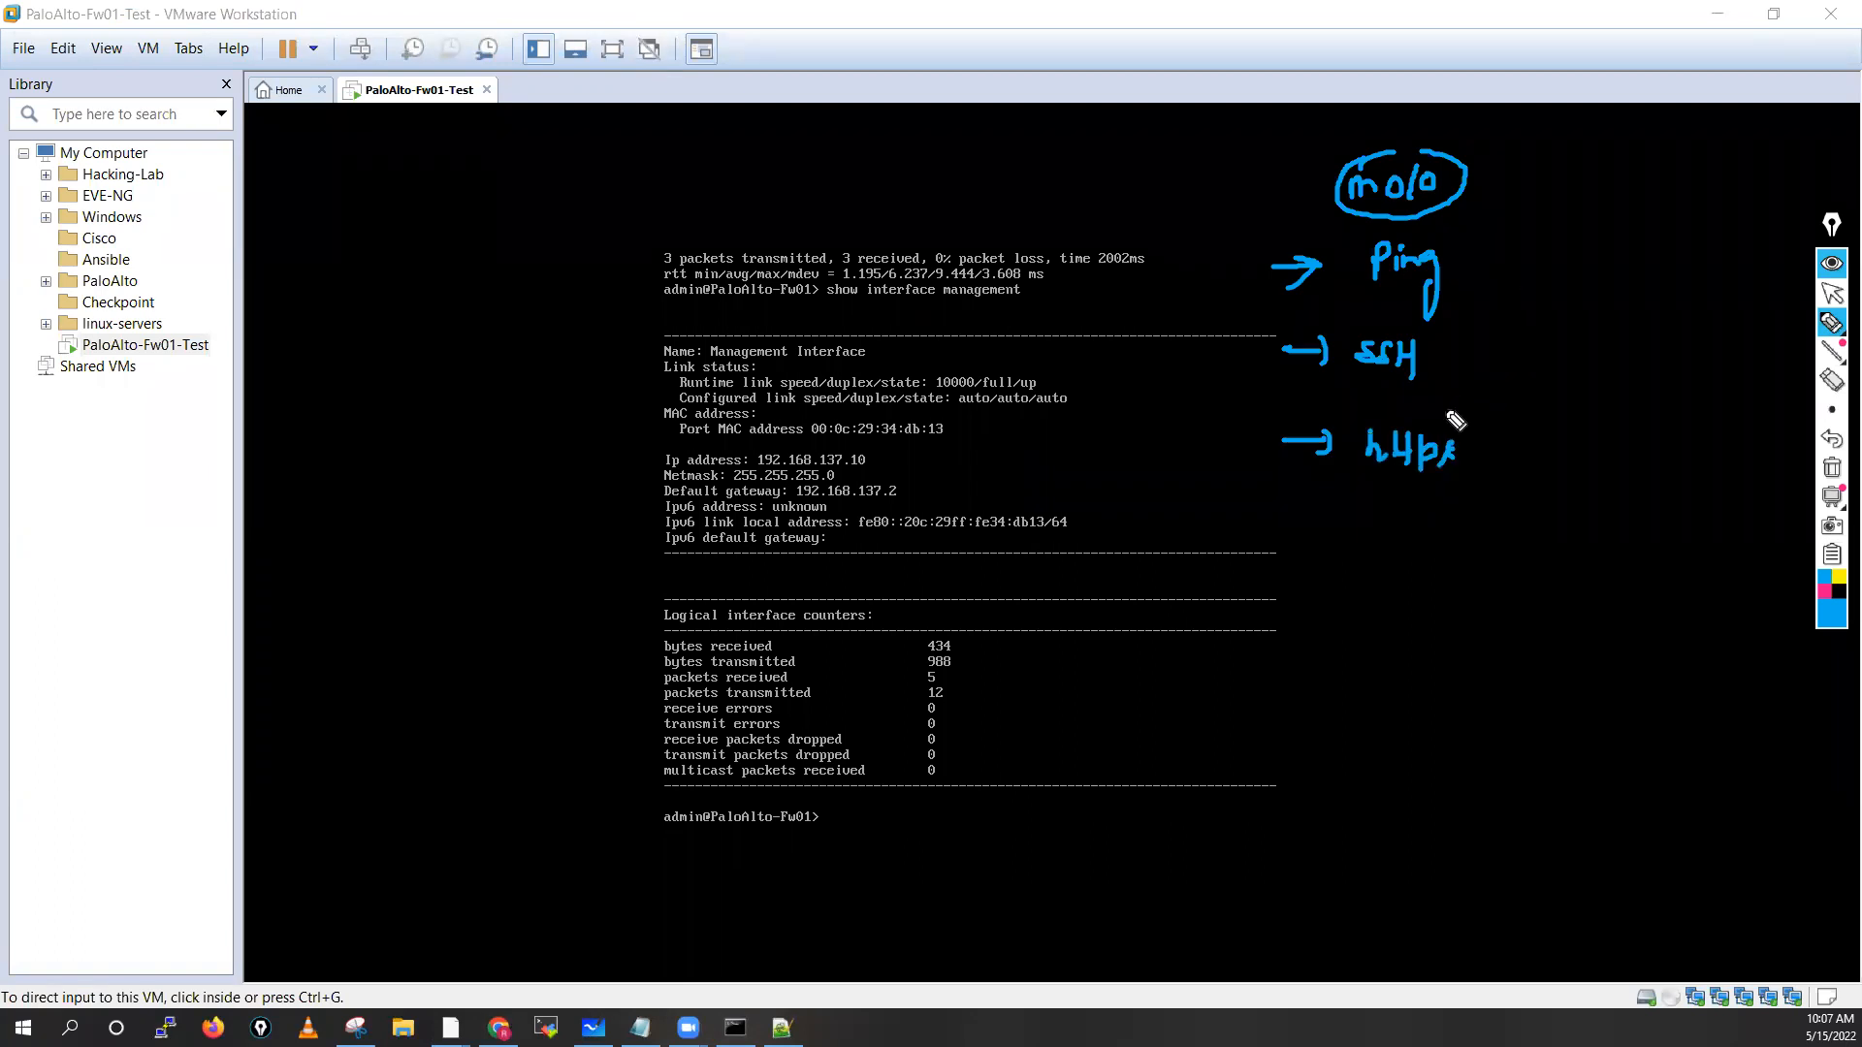
Annotate SSH with 22 TCP and https with 443 TCP
{"action": "left_click_drag", "start_coordinate": [1435, 368], "coordinate": [1527, 379]}
{"action": "mouse_move", "coordinate": [1534, 359]}
{"action": "left_mouse_down"}
{"action": "mouse_move", "coordinate": [1557, 379]}
{"action": "mouse_move", "coordinate": [1600, 357]}
{"action": "left_mouse_up"}
{"action": "left_click_drag", "start_coordinate": [1585, 359], "coordinate": [1583, 382]}
{"action": "left_click_drag", "start_coordinate": [1619, 359], "coordinate": [1614, 383]}
{"action": "mouse_move", "coordinate": [1628, 355]}
{"action": "left_mouse_down"}
{"action": "mouse_move", "coordinate": [1630, 385]}
{"action": "mouse_move", "coordinate": [1637, 367]}
{"action": "left_mouse_up"}
{"action": "mouse_move", "coordinate": [1473, 456]}
{"action": "left_mouse_down"}
{"action": "mouse_move", "coordinate": [1530, 456]}
{"action": "mouse_move", "coordinate": [1521, 477]}
{"action": "mouse_move", "coordinate": [1595, 468]}
{"action": "left_mouse_up"}
{"action": "left_click_drag", "start_coordinate": [1610, 444], "coordinate": [1622, 475]}
{"action": "mouse_move", "coordinate": [1633, 448]}
{"action": "left_mouse_down"}
{"action": "mouse_move", "coordinate": [1648, 477]}
{"action": "mouse_move", "coordinate": [1705, 446]}
{"action": "left_mouse_up"}
{"action": "left_click_drag", "start_coordinate": [1692, 446], "coordinate": [1692, 473]}
{"action": "left_click_drag", "start_coordinate": [1723, 448], "coordinate": [1714, 470]}
{"action": "left_click_drag", "start_coordinate": [1733, 444], "coordinate": [1733, 464]}
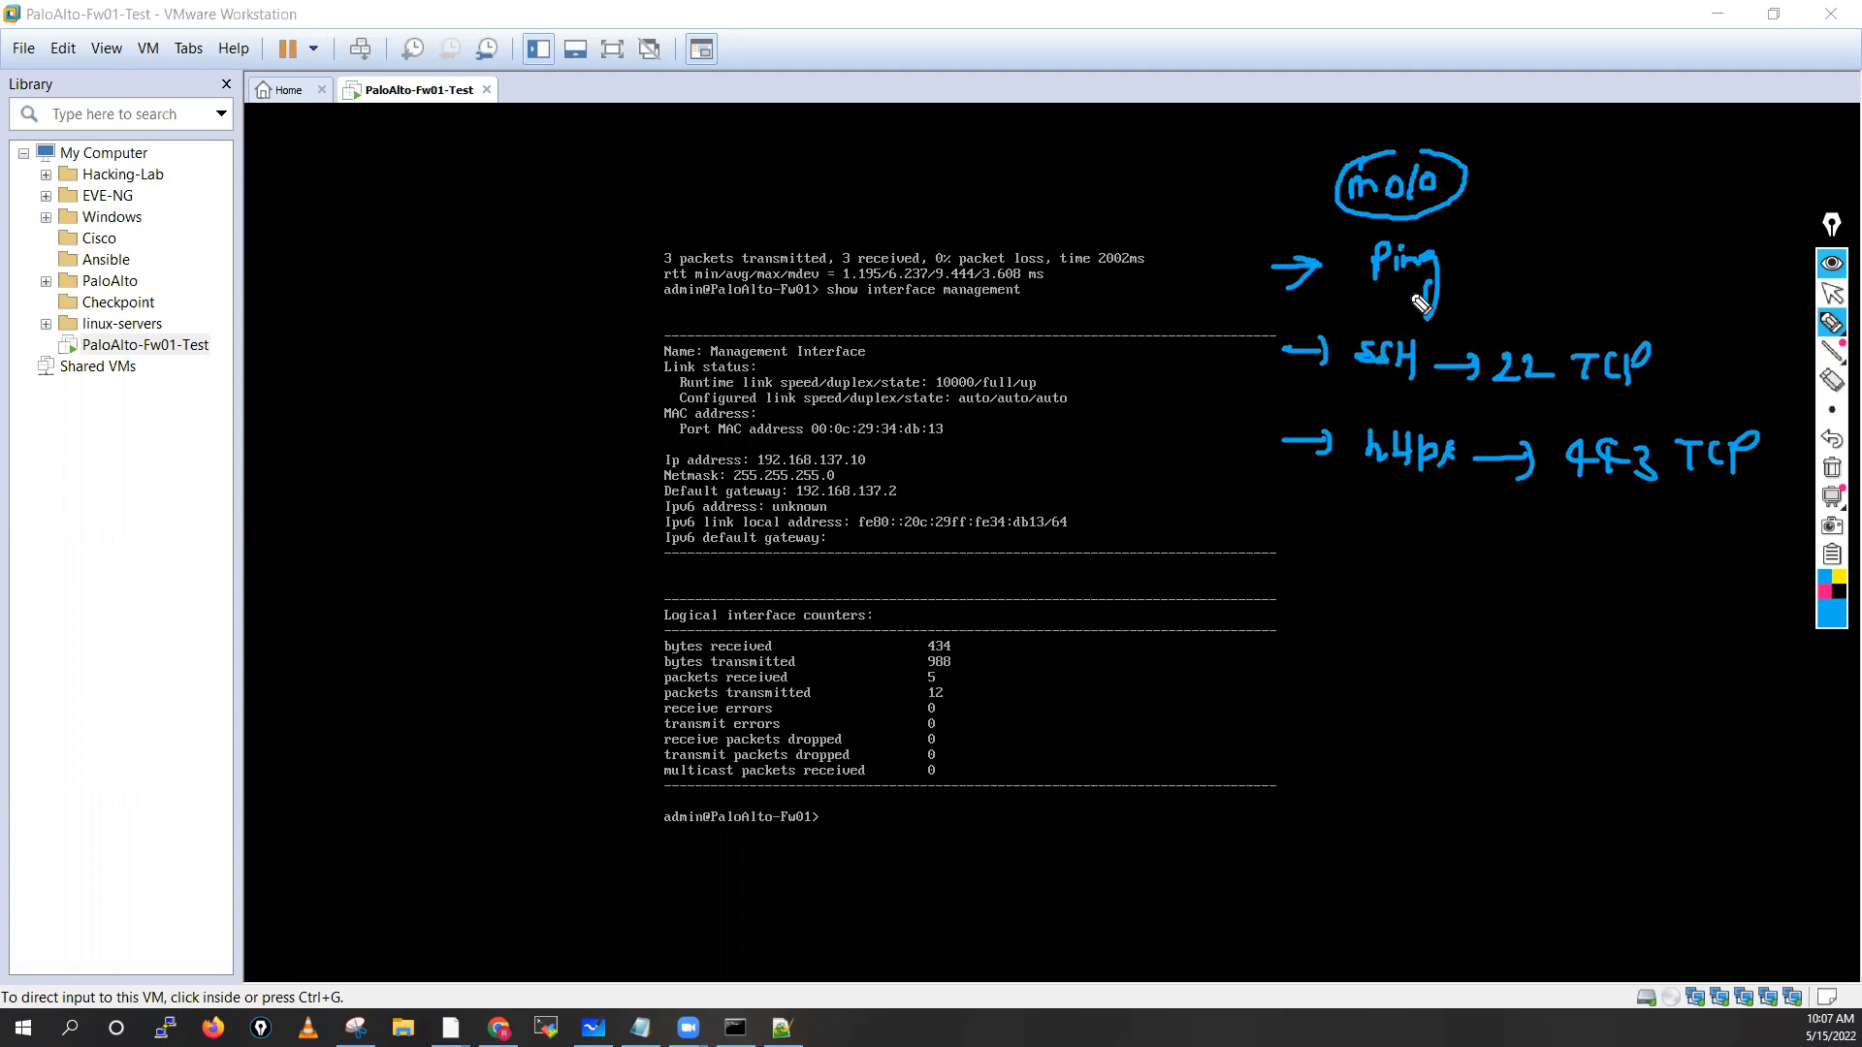
Bracket the notes with a hooked line and arrowhead, and tick the circled label
{"action": "left_click_drag", "start_coordinate": [1261, 172], "coordinate": [1216, 165]}
{"action": "left_click_drag", "start_coordinate": [1771, 237], "coordinate": [1763, 532]}
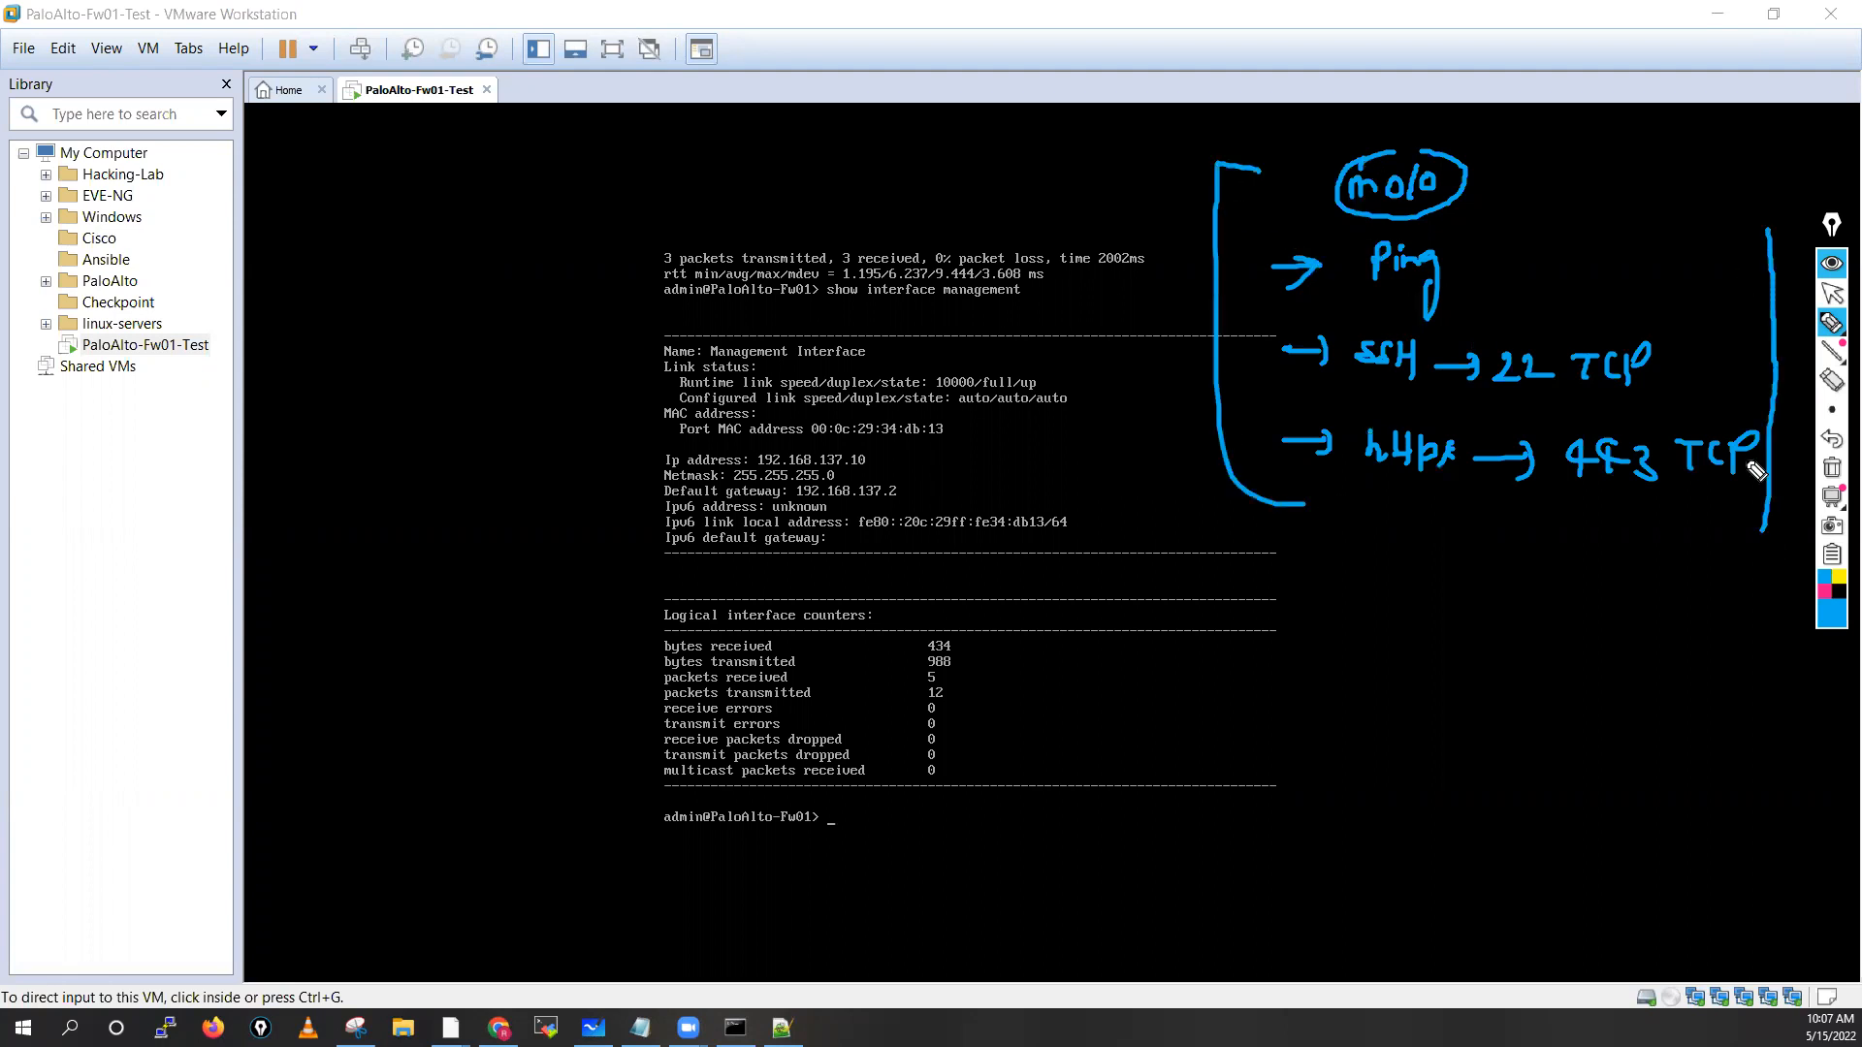
{"action": "mouse_move", "coordinate": [1771, 235]}
{"action": "left_mouse_down"}
{"action": "mouse_move", "coordinate": [1704, 155]}
{"action": "mouse_move", "coordinate": [1709, 184]}
{"action": "left_mouse_up"}
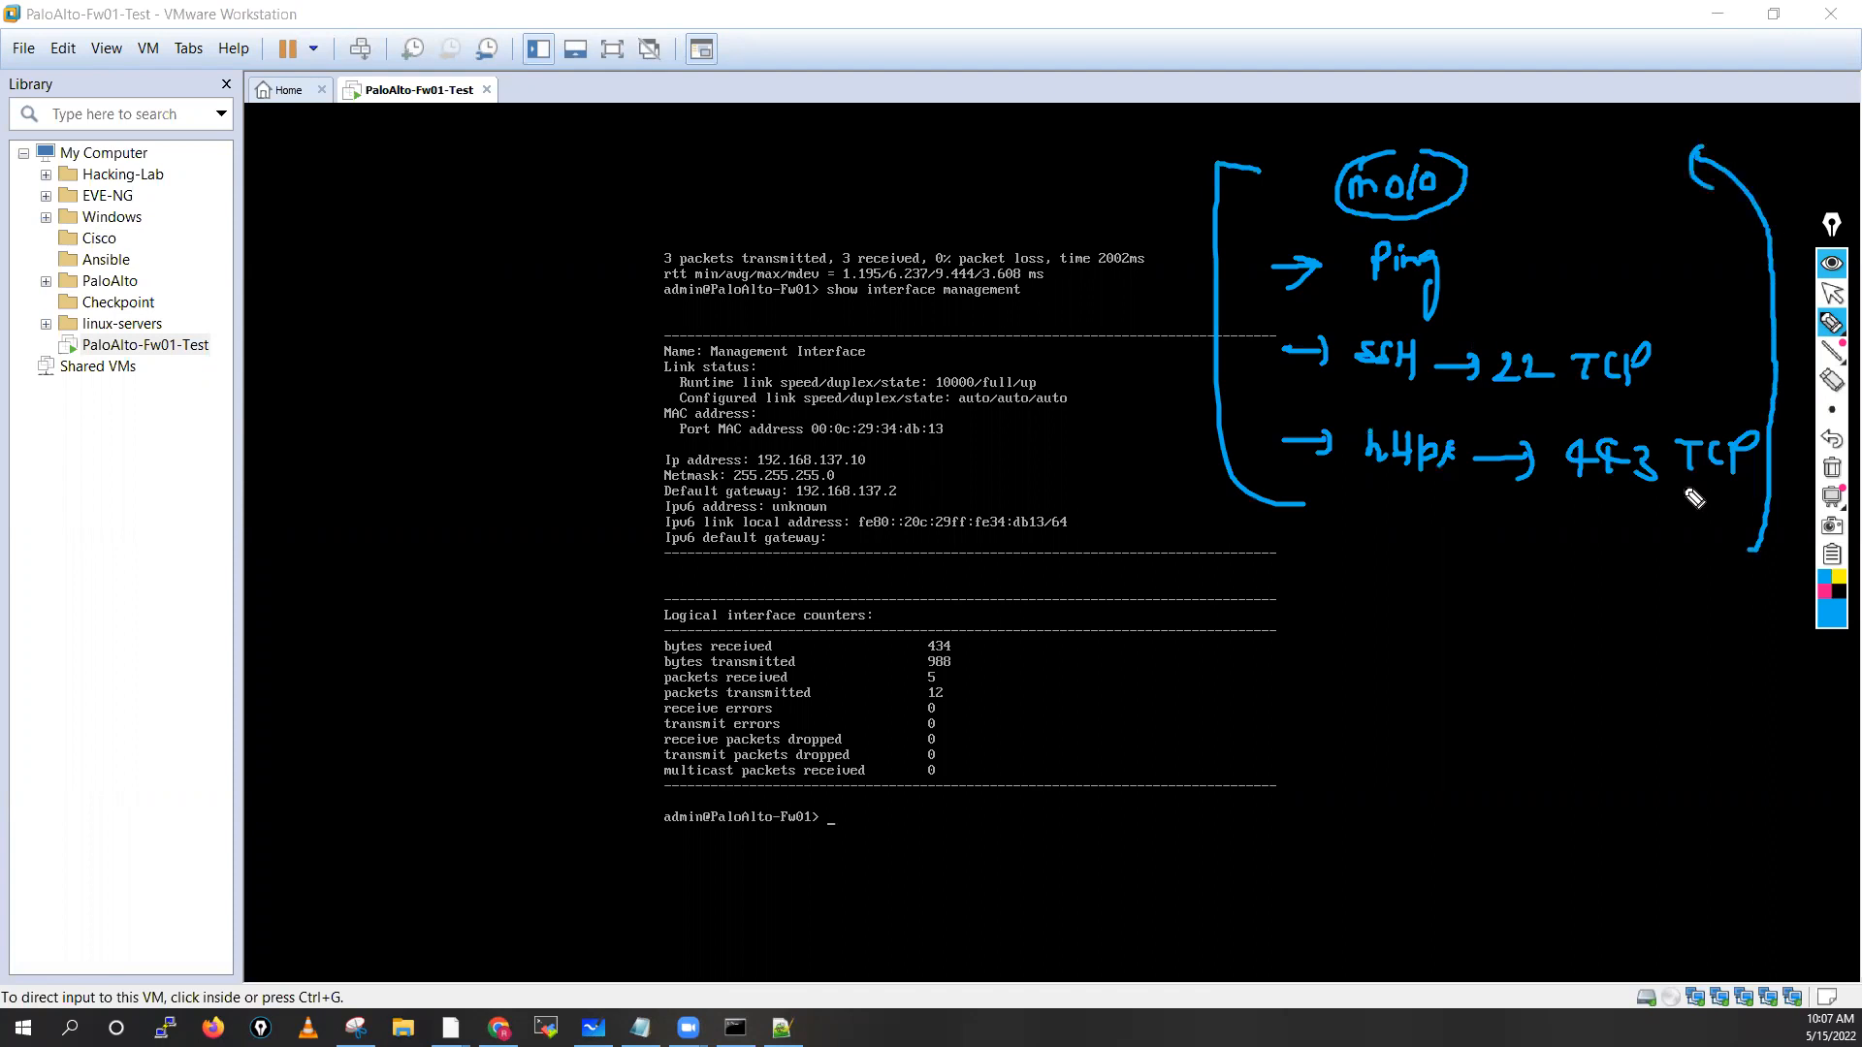
{"action": "left_click_drag", "start_coordinate": [1750, 560], "coordinate": [1780, 568]}
{"action": "left_click_drag", "start_coordinate": [1497, 180], "coordinate": [1523, 180]}
Clear the screen annotations and return keyboard input to the firewall console
{"action": "left_click", "coordinate": [1833, 296]}
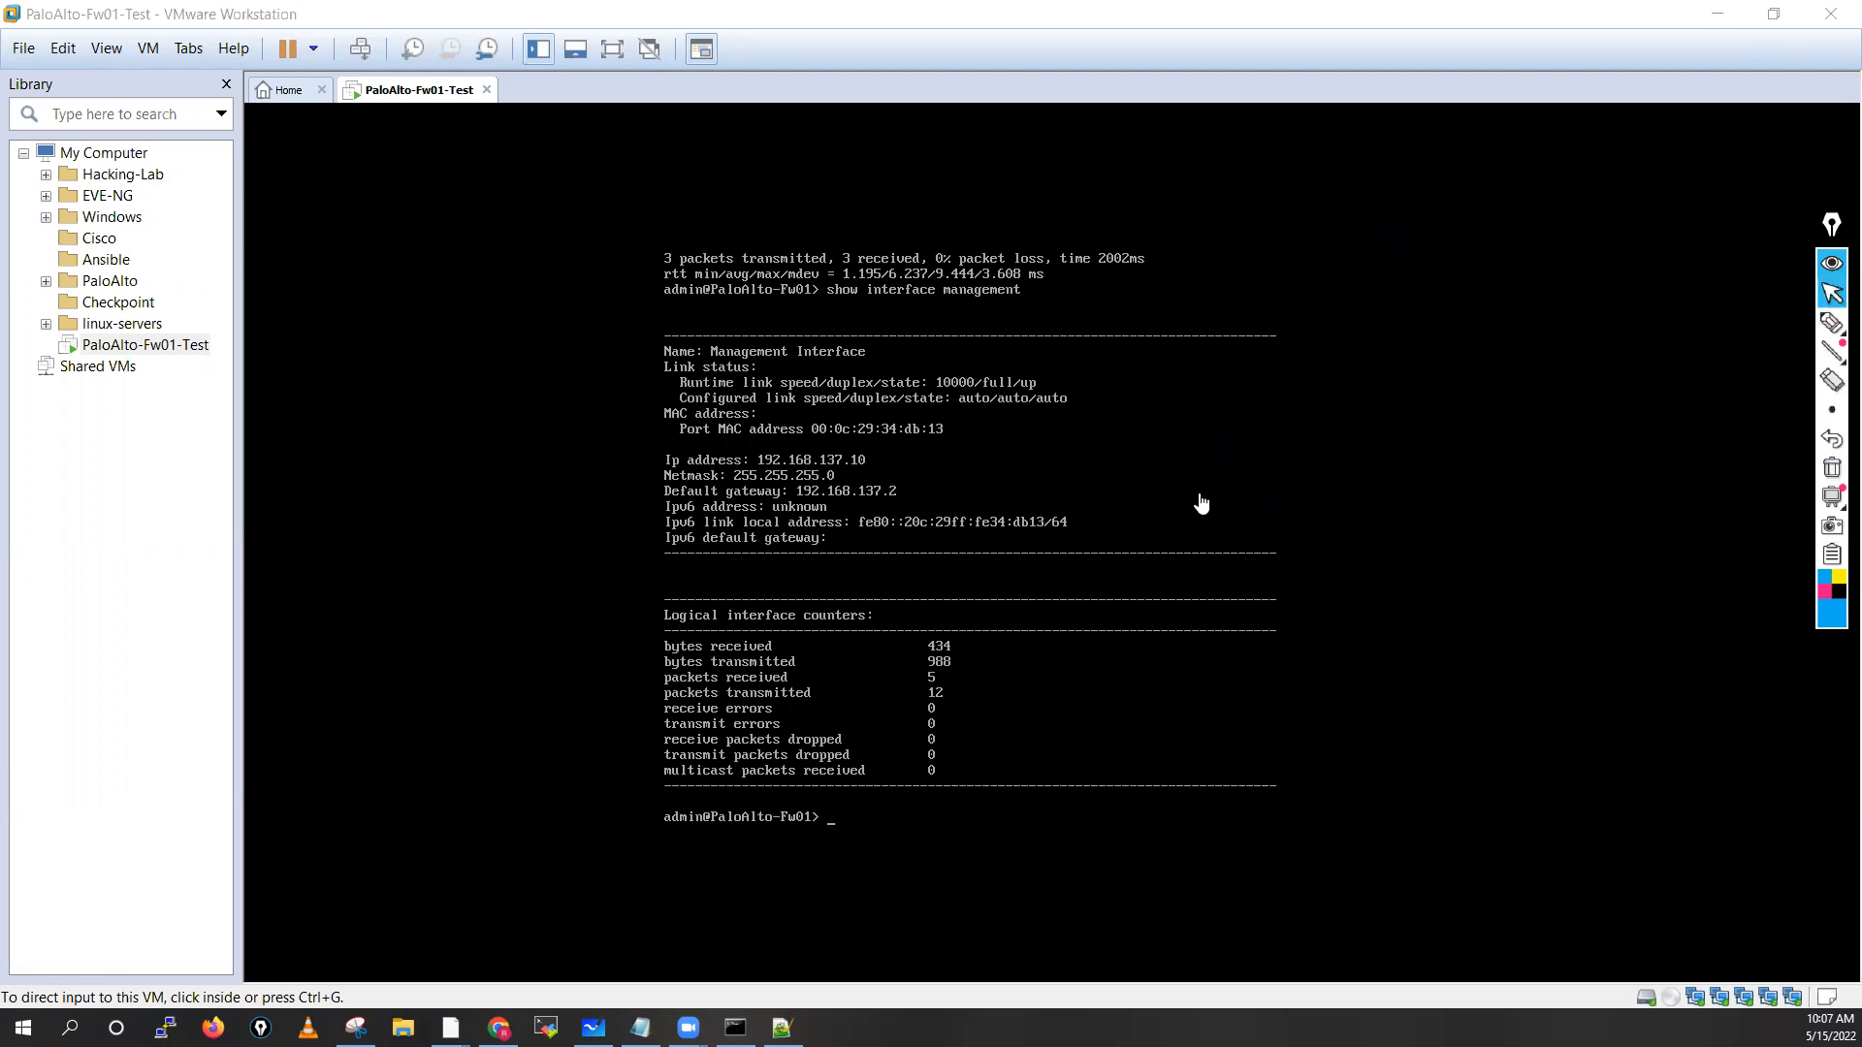
{"action": "left_click", "coordinate": [908, 824]}
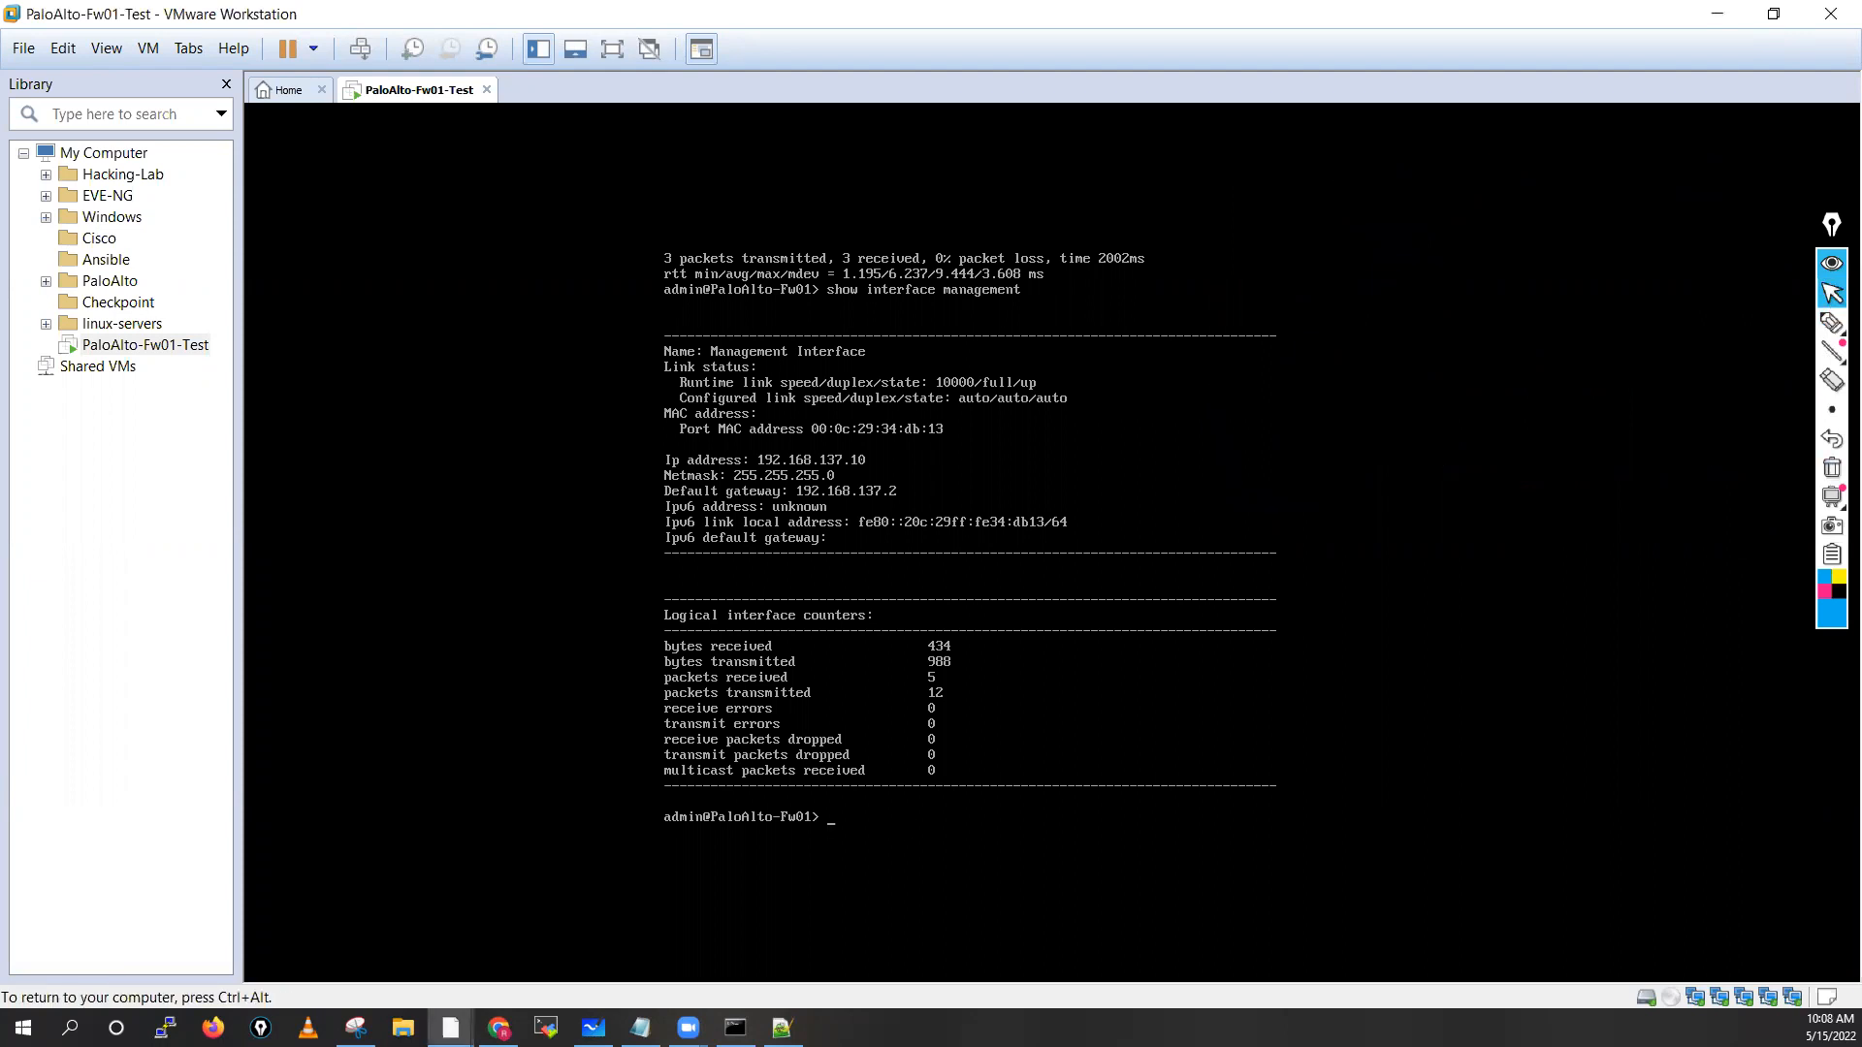
{"action": "key", "text": "ctrl+alt"}
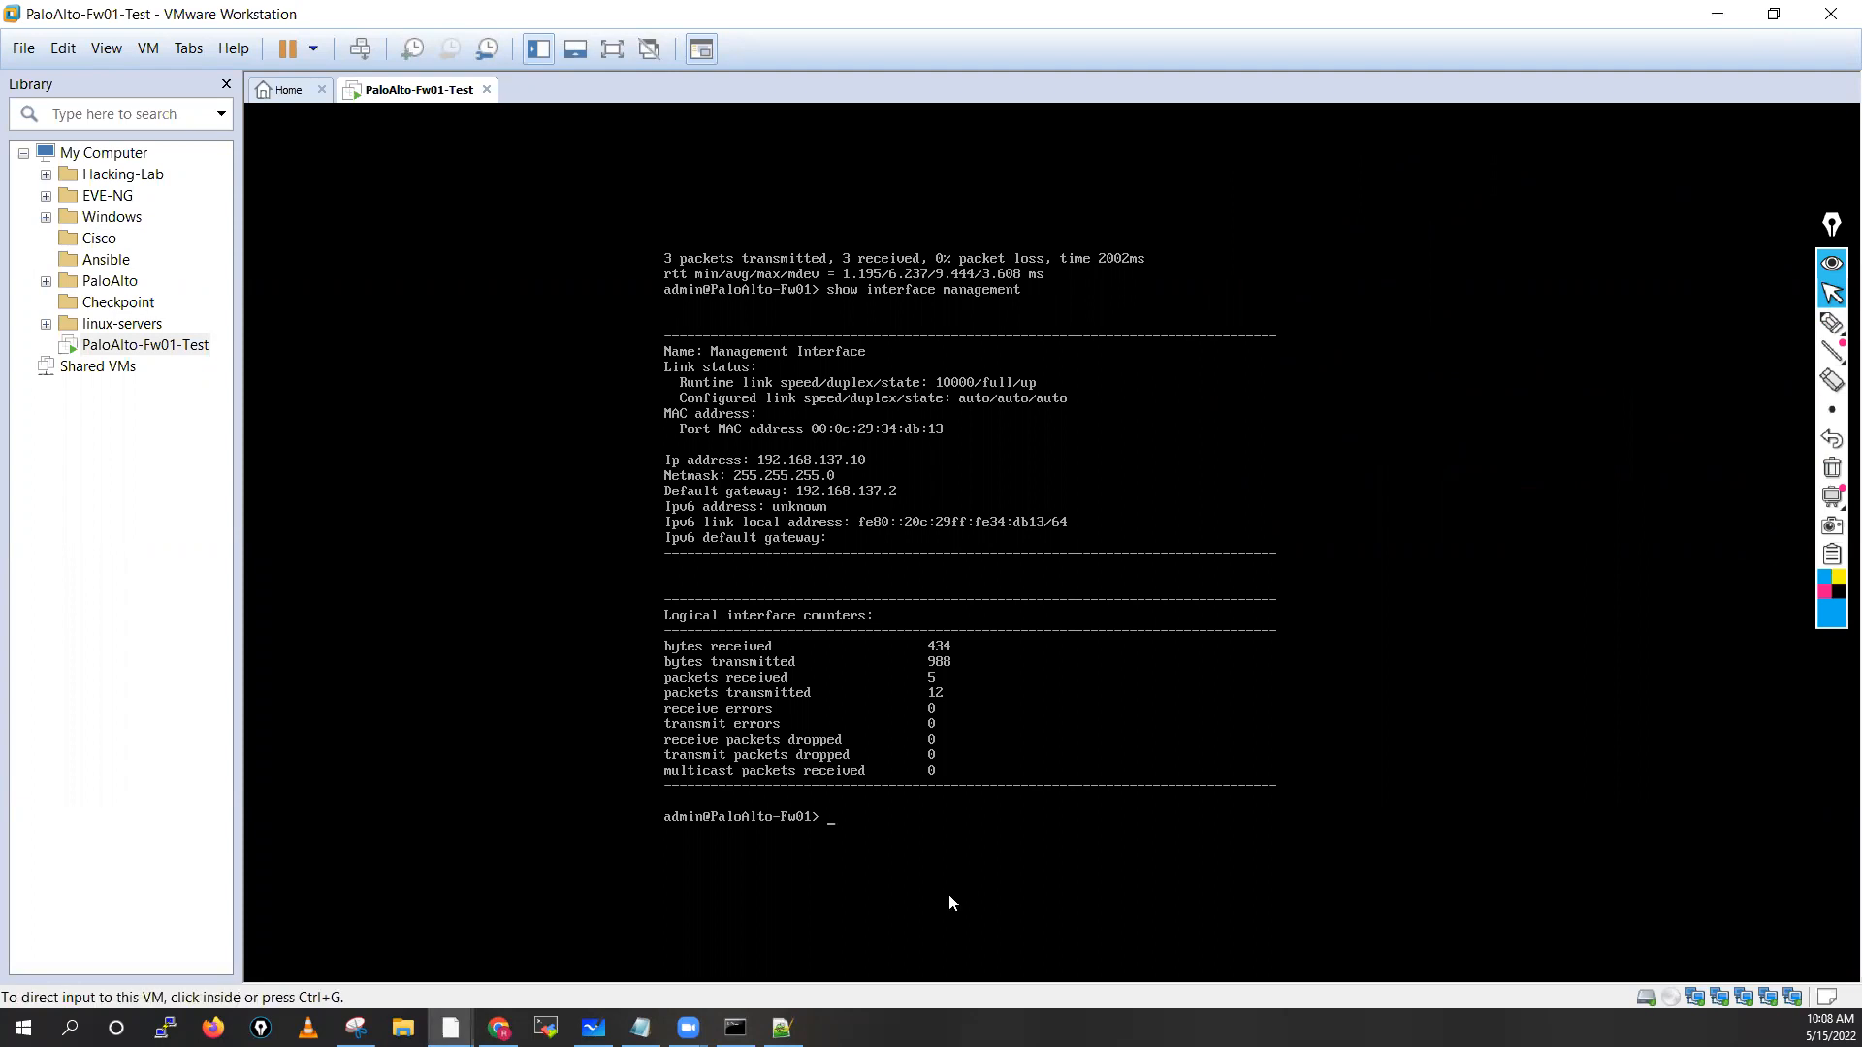
{"action": "key", "text": "ctrl+g"}
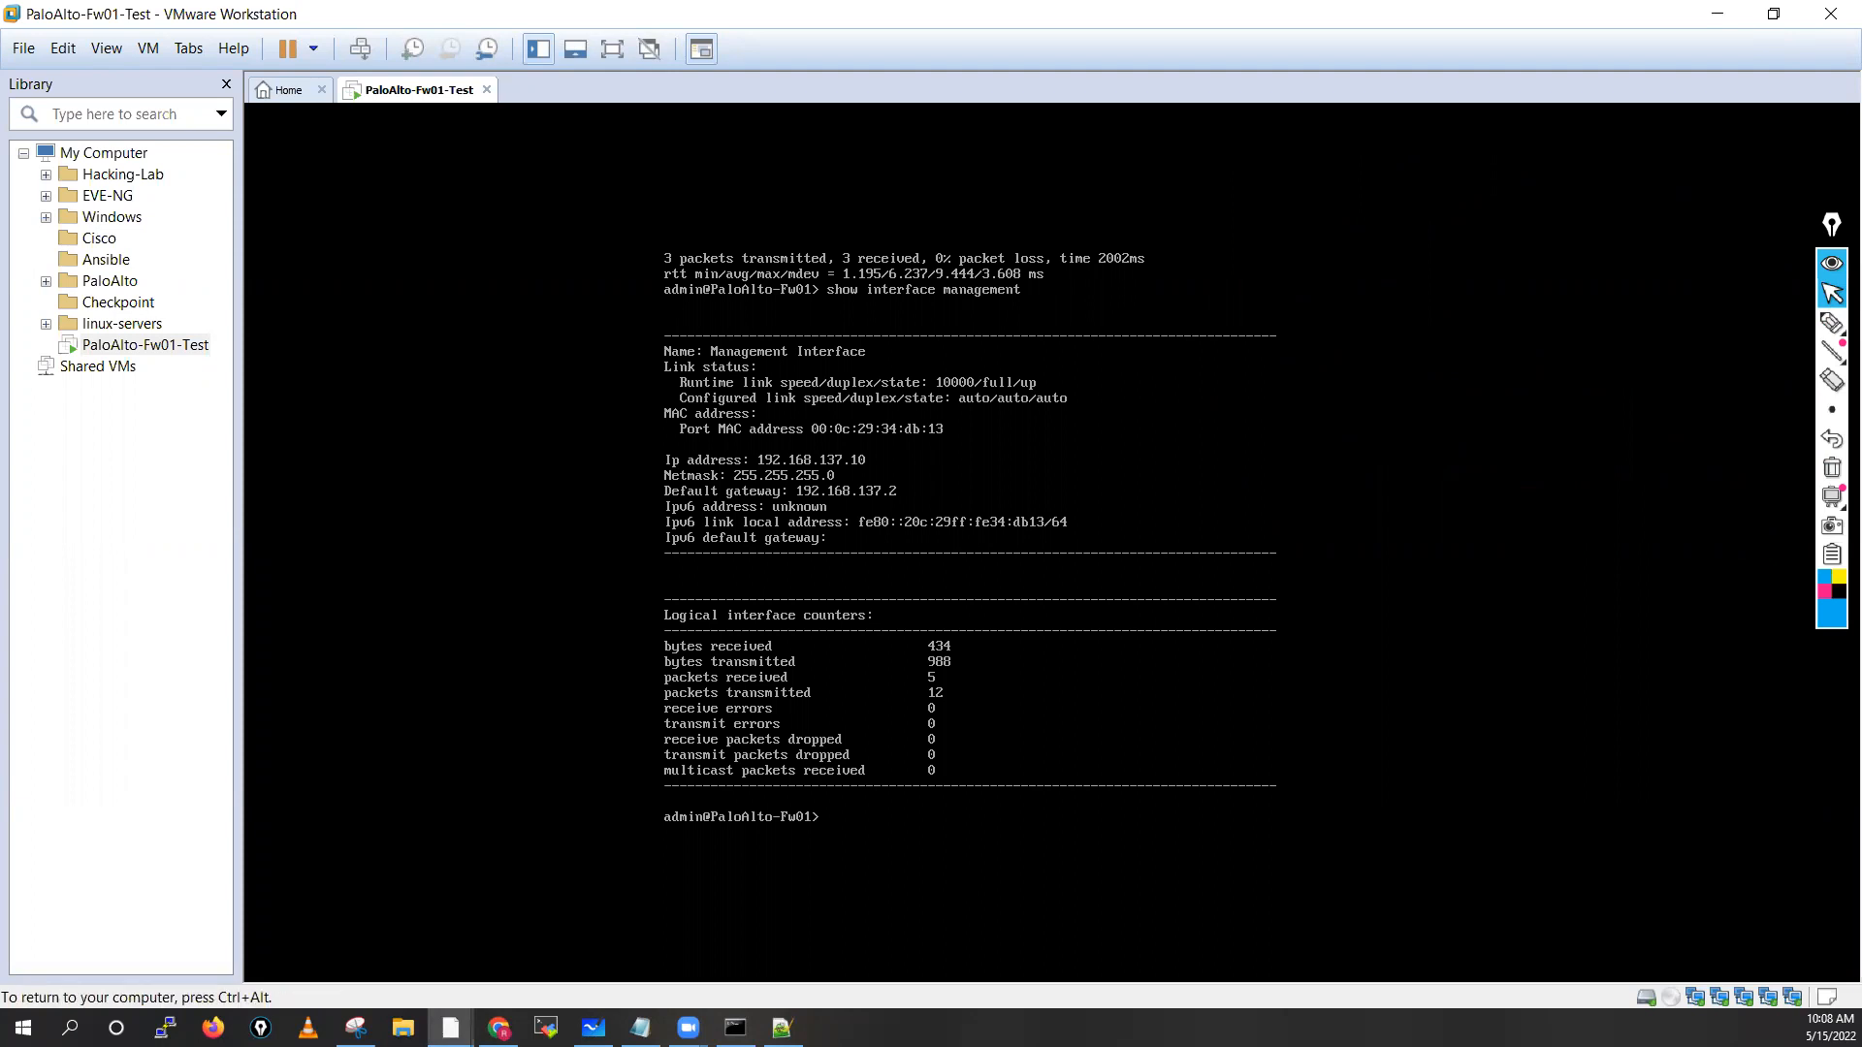
{"action": "key", "text": "Return"}
{"action": "key", "text": "Return"}
{"action": "key", "text": "Return"}
{"action": "key", "text": "Return"}
{"action": "key", "text": "Return"}
{"action": "key", "text": "Return"}
{"action": "key", "text": "Return"}
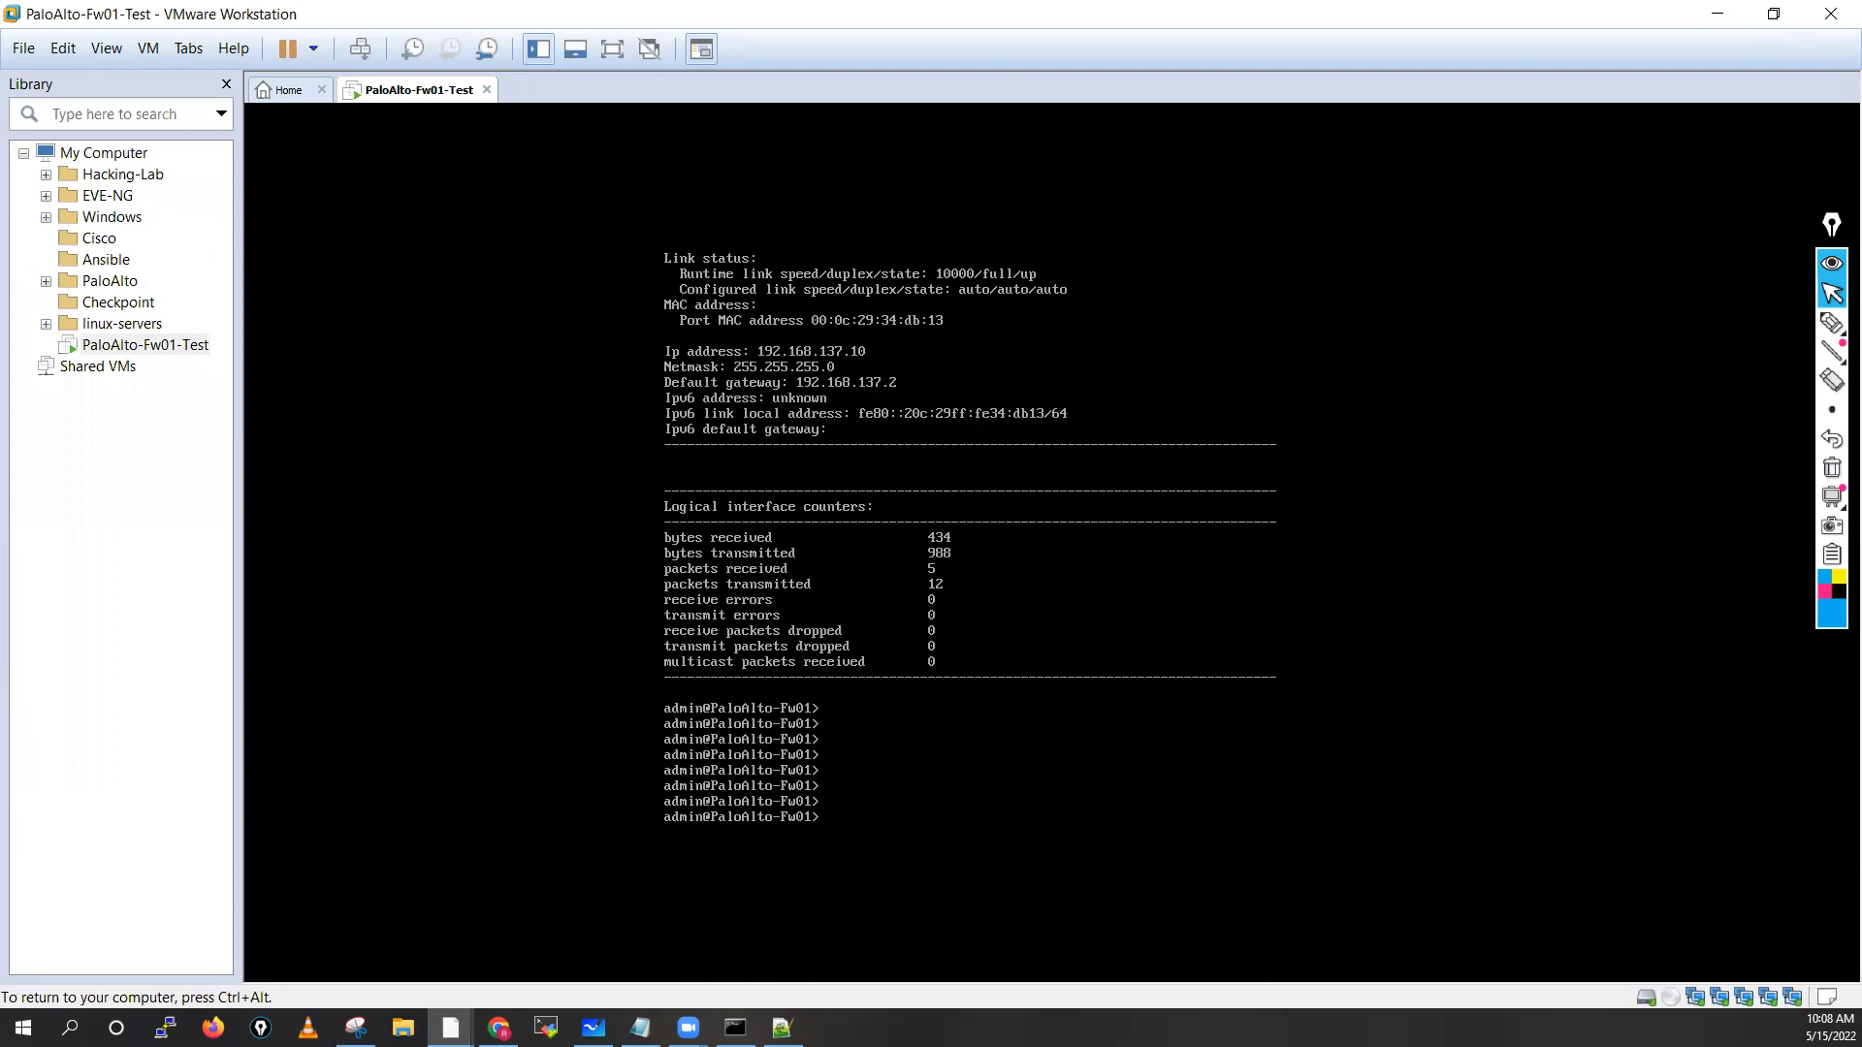
Run show management-clients to list each daemon's P2-ok or init status
{"action": "type", "text": "show ma"}
{"action": "key", "text": "Tab"}
{"action": "key", "text": "Tab"}
{"action": "key", "text": "Return"}
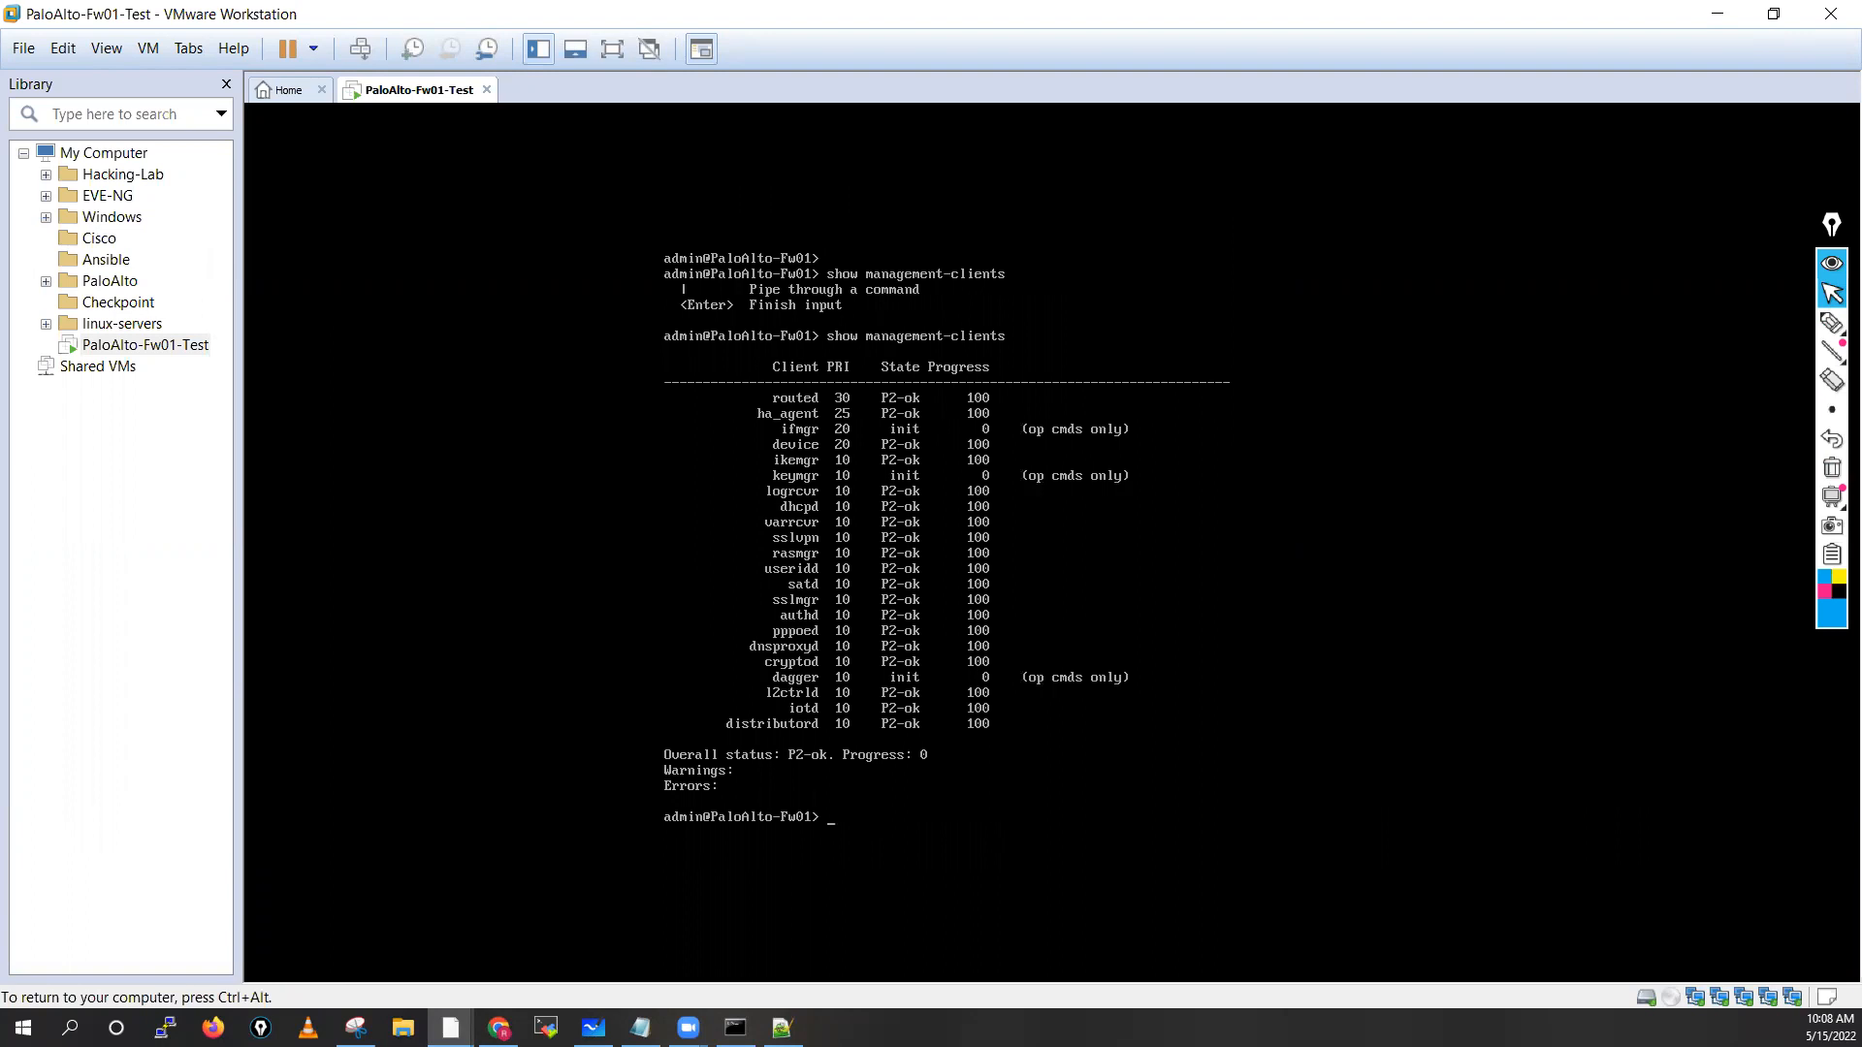
Recall the last command and edit it into show device- to explore device options
{"action": "key", "text": "Return"}
{"action": "key", "text": "Return"}
{"action": "key", "text": "Return"}
{"action": "key", "text": "Return"}
{"action": "key", "text": "Return"}
{"action": "key", "text": "Return"}
{"action": "key", "text": "Up"}
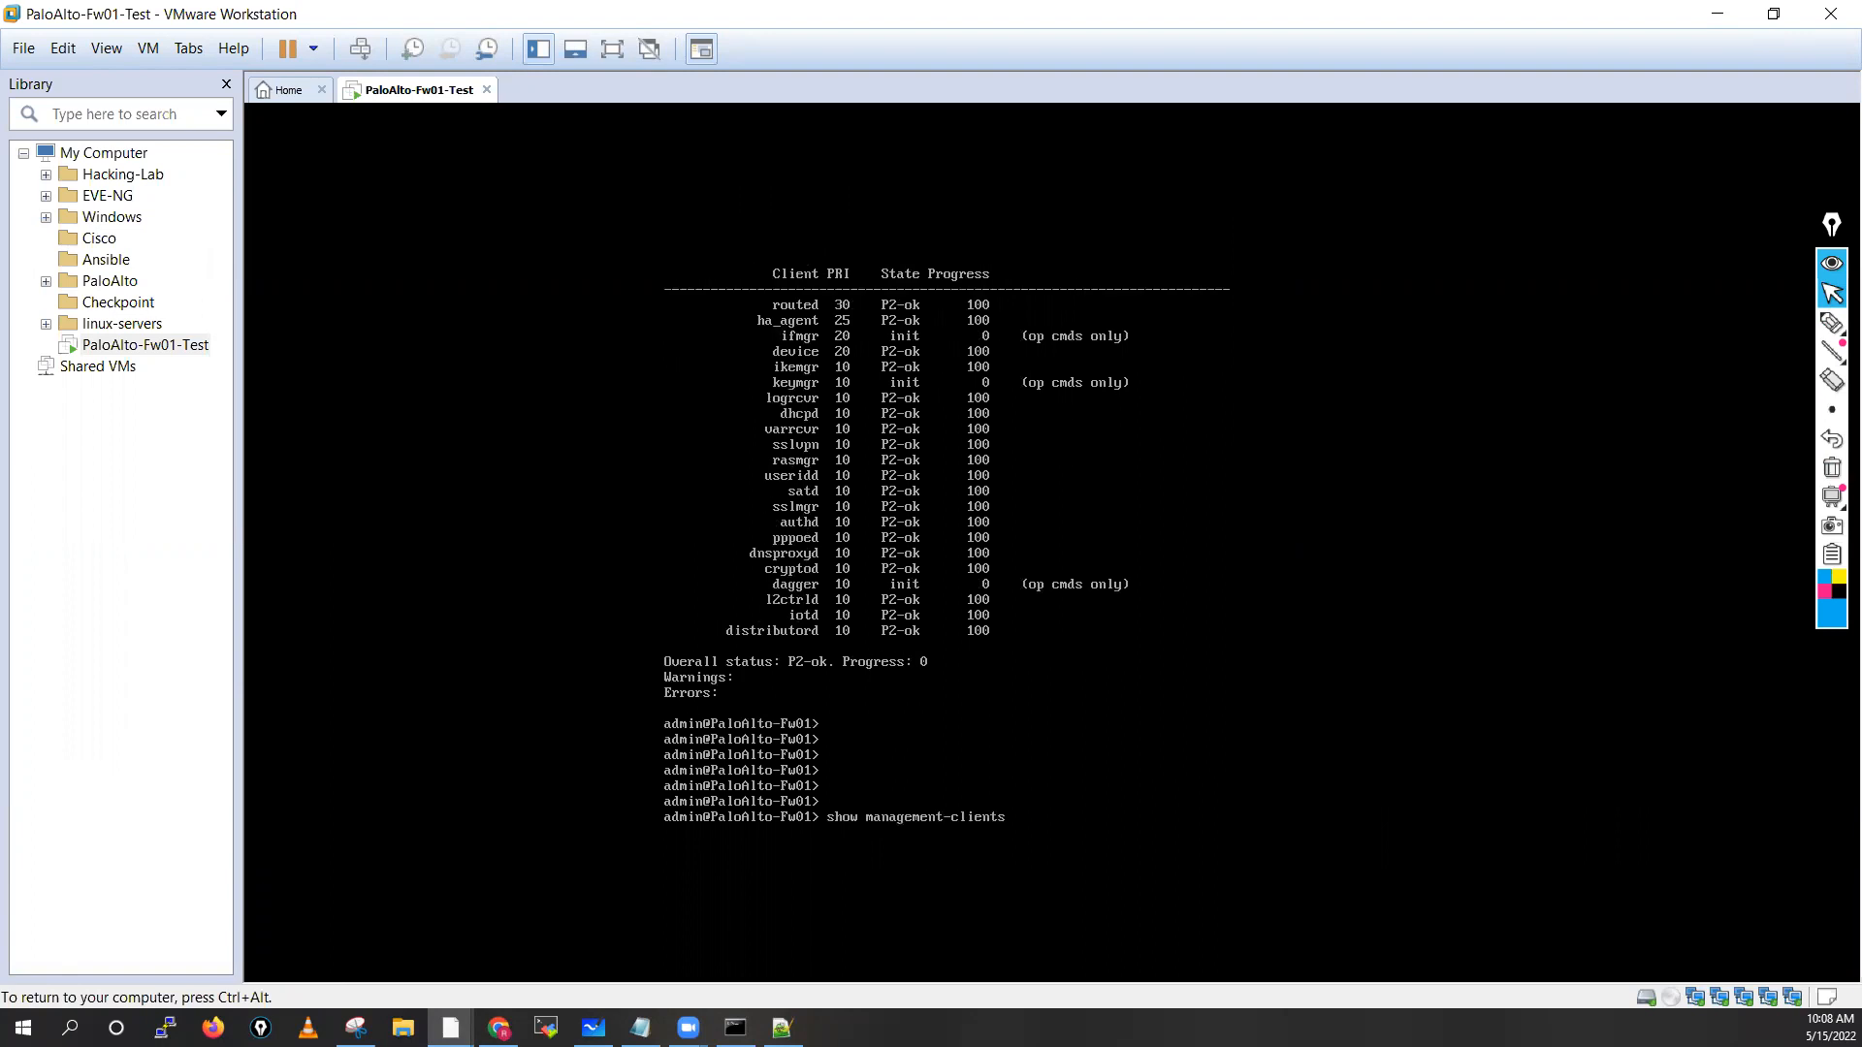
{"action": "key", "text": "BackSpace"}
{"action": "key", "text": "BackSpace"}
{"action": "key", "text": "BackSpace"}
{"action": "key", "text": "BackSpace"}
{"action": "key", "text": "BackSpace"}
{"action": "key", "text": "BackSpace"}
{"action": "key", "text": "BackSpace"}
{"action": "key", "text": "BackSpace"}
{"action": "key", "text": "BackSpace"}
{"action": "key", "text": "BackSpace"}
{"action": "key", "text": "BackSpace"}
{"action": "key", "text": "BackSpace"}
{"action": "key", "text": "BackSpace"}
{"action": "key", "text": "BackSpace"}
{"action": "key", "text": "BackSpace"}
{"action": "key", "text": "BackSpace"}
{"action": "key", "text": "BackSpace"}
{"action": "key", "text": "BackSpace"}
{"action": "key", "text": "BackSpace"}
{"action": "key", "text": "BackSpace"}
{"action": "type", "text": "w device-"}
List the show device- options, then run show interface all
{"action": "key", "text": "Tab"}
{"action": "key", "text": "Tab"}
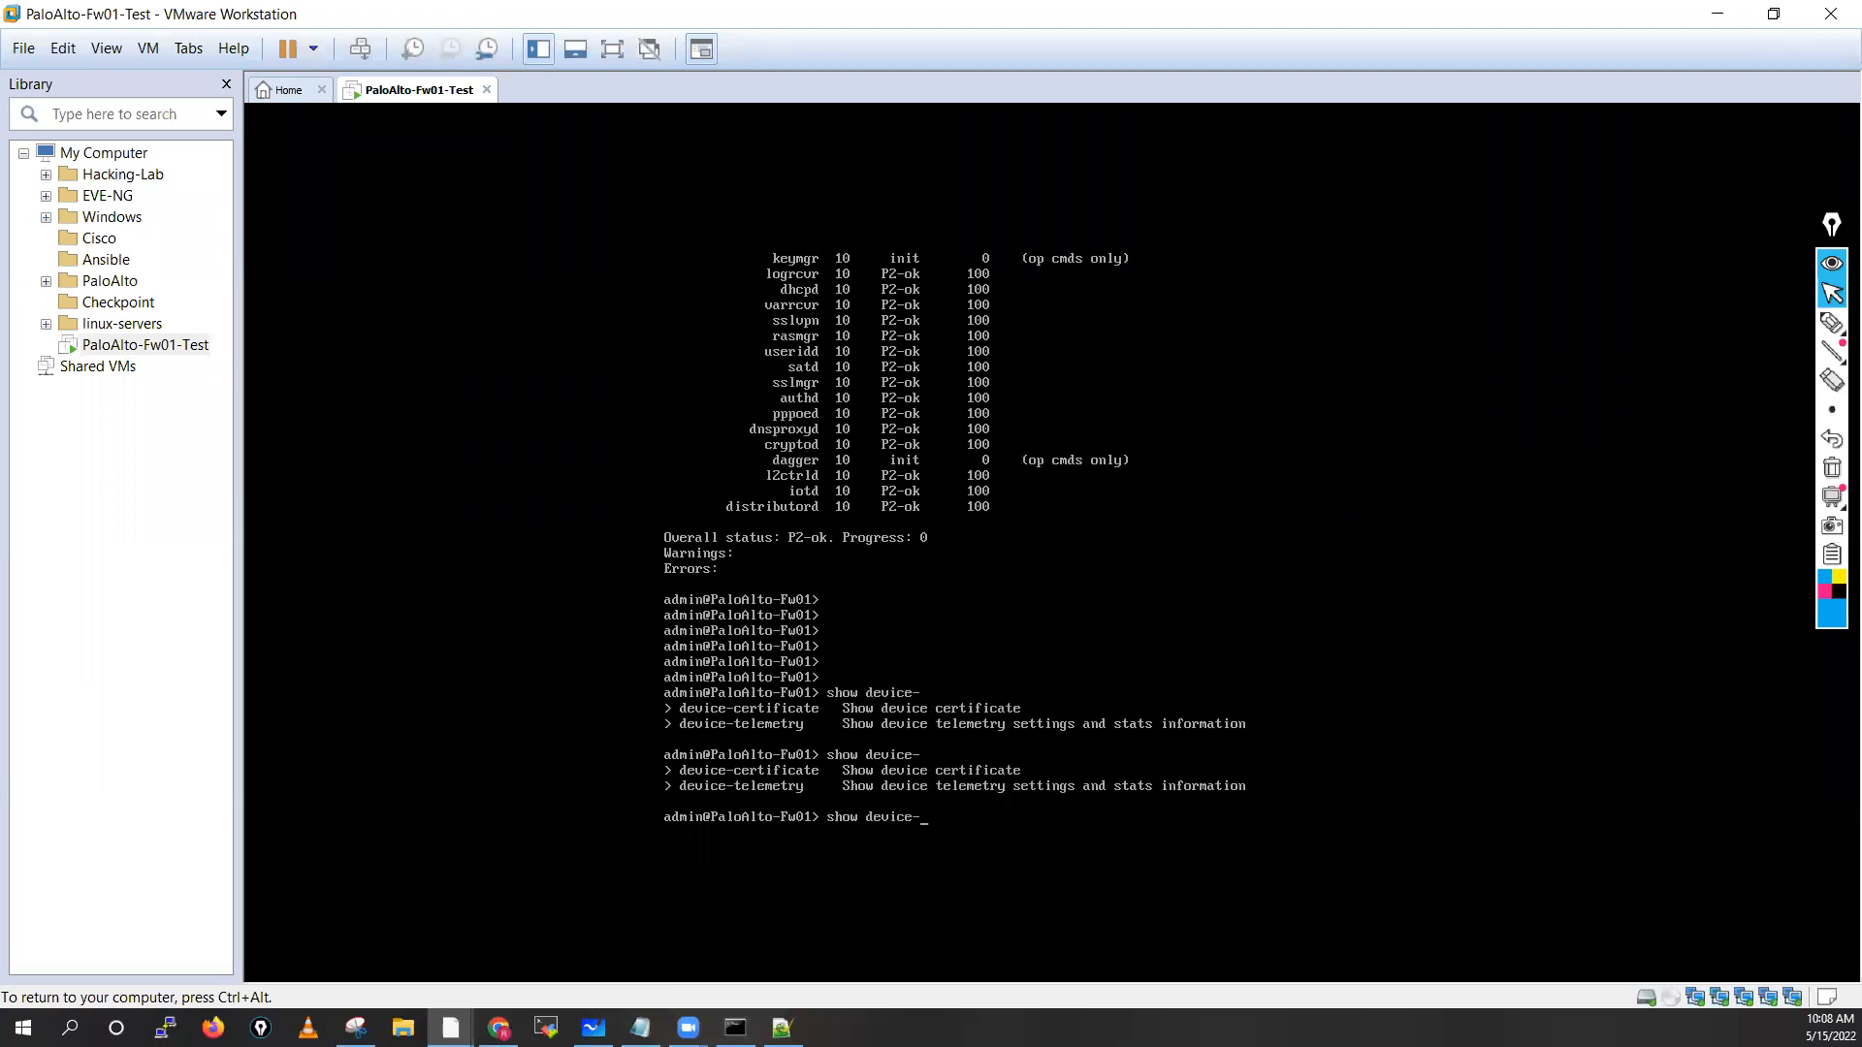
{"action": "key", "text": "BackSpace"}
{"action": "key", "text": "BackSpace"}
{"action": "key", "text": "BackSpace"}
{"action": "key", "text": "BackSpace"}
{"action": "key", "text": "BackSpace"}
{"action": "key", "text": "BackSpace"}
{"action": "key", "text": "BackSpace"}
{"action": "type", "text": "management-clients"}
{"action": "key", "text": "BackSpace"}
{"action": "key", "text": "BackSpace"}
{"action": "key", "text": "BackSpace"}
{"action": "key", "text": "BackSpace"}
{"action": "key", "text": "BackSpace"}
{"action": "key", "text": "BackSpace"}
{"action": "key", "text": "BackSpace"}
{"action": "key", "text": "BackSpace"}
{"action": "key", "text": "BackSpace"}
{"action": "key", "text": "BackSpace"}
{"action": "key", "text": "BackSpace"}
{"action": "key", "text": "BackSpace"}
{"action": "key", "text": "BackSpace"}
{"action": "key", "text": "BackSpace"}
{"action": "key", "text": "BackSpace"}
{"action": "key", "text": "BackSpace"}
{"action": "key", "text": "BackSpace"}
{"action": "key", "text": "BackSpace"}
{"action": "key", "text": "BackSpace"}
{"action": "type", "text": "interface"}
{"action": "key", "text": "question"}
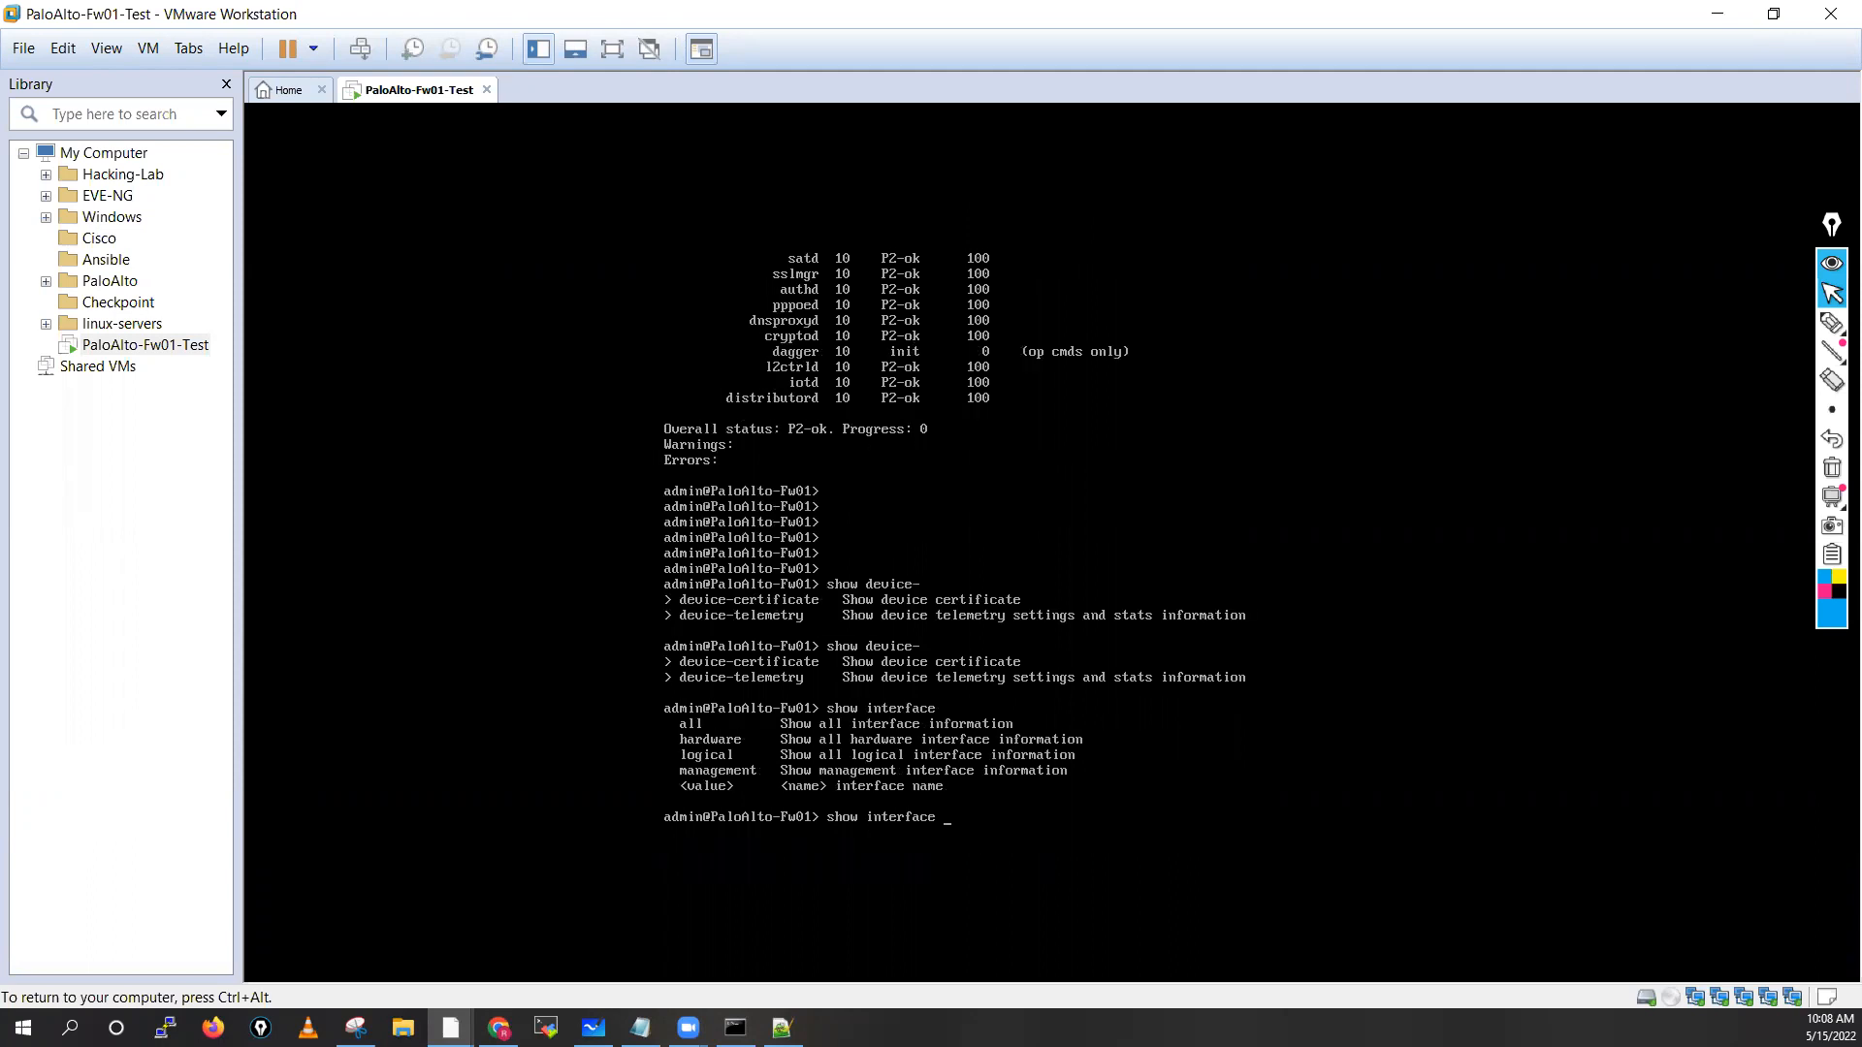
{"action": "type", "text": "all"}
{"action": "key", "text": "question"}
{"action": "key", "text": "Return"}
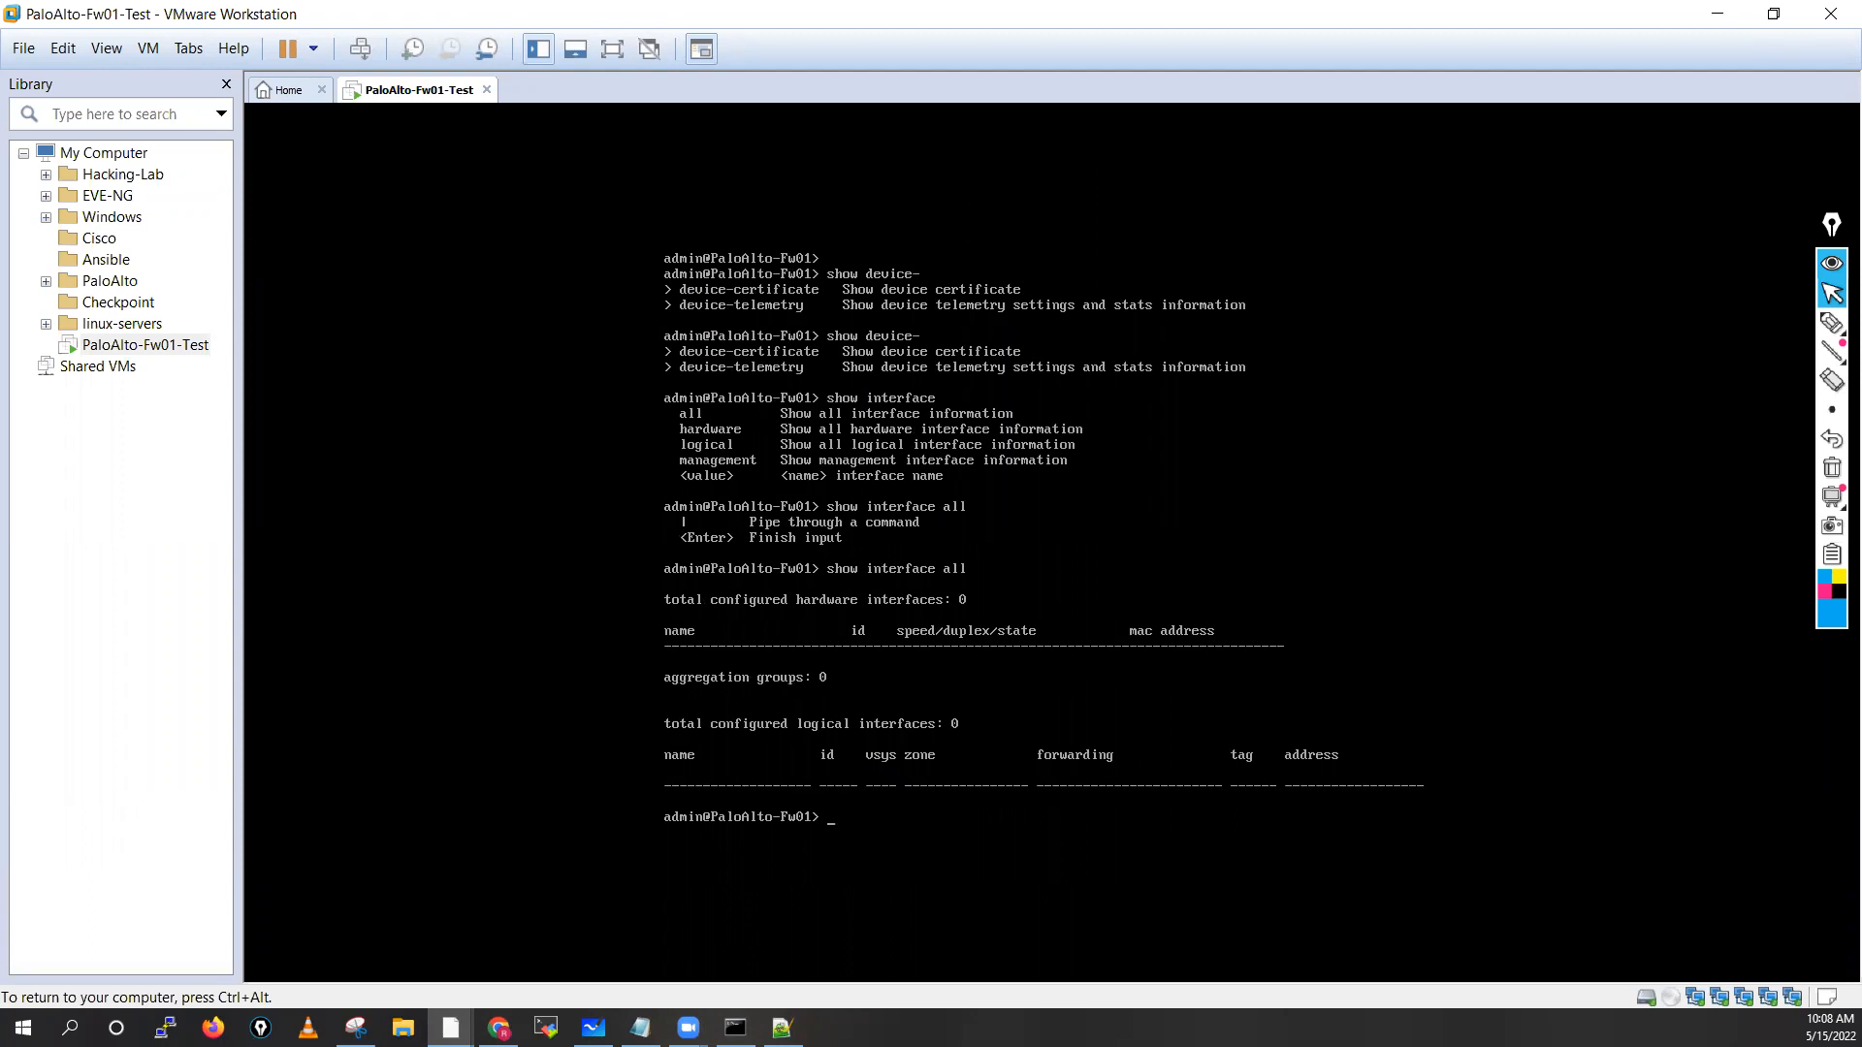
Run show interface management to display the management interface details and counters
{"action": "type", "text": "show interface m"}
{"action": "key", "text": "Tab"}
{"action": "key", "text": "question"}
{"action": "key", "text": "question"}
{"action": "key", "text": "question"}
{"action": "key", "text": "question"}
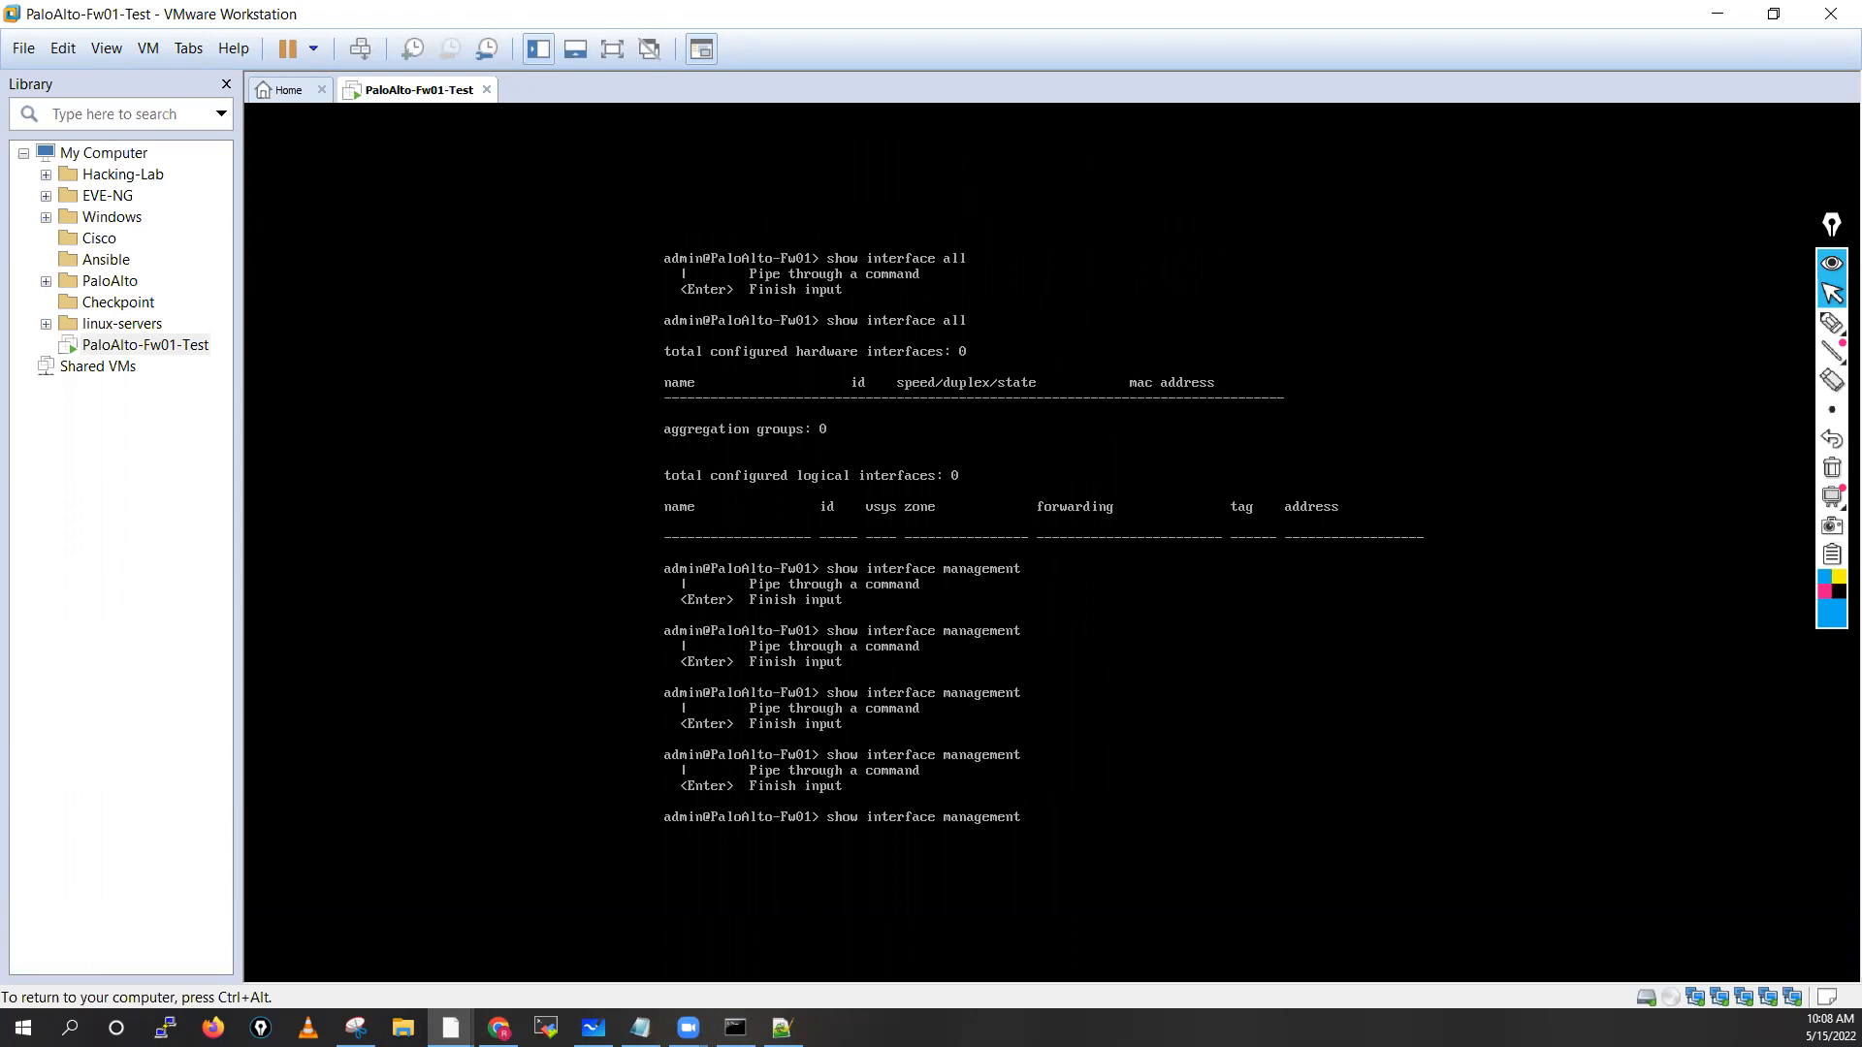
{"action": "key", "text": "Return"}
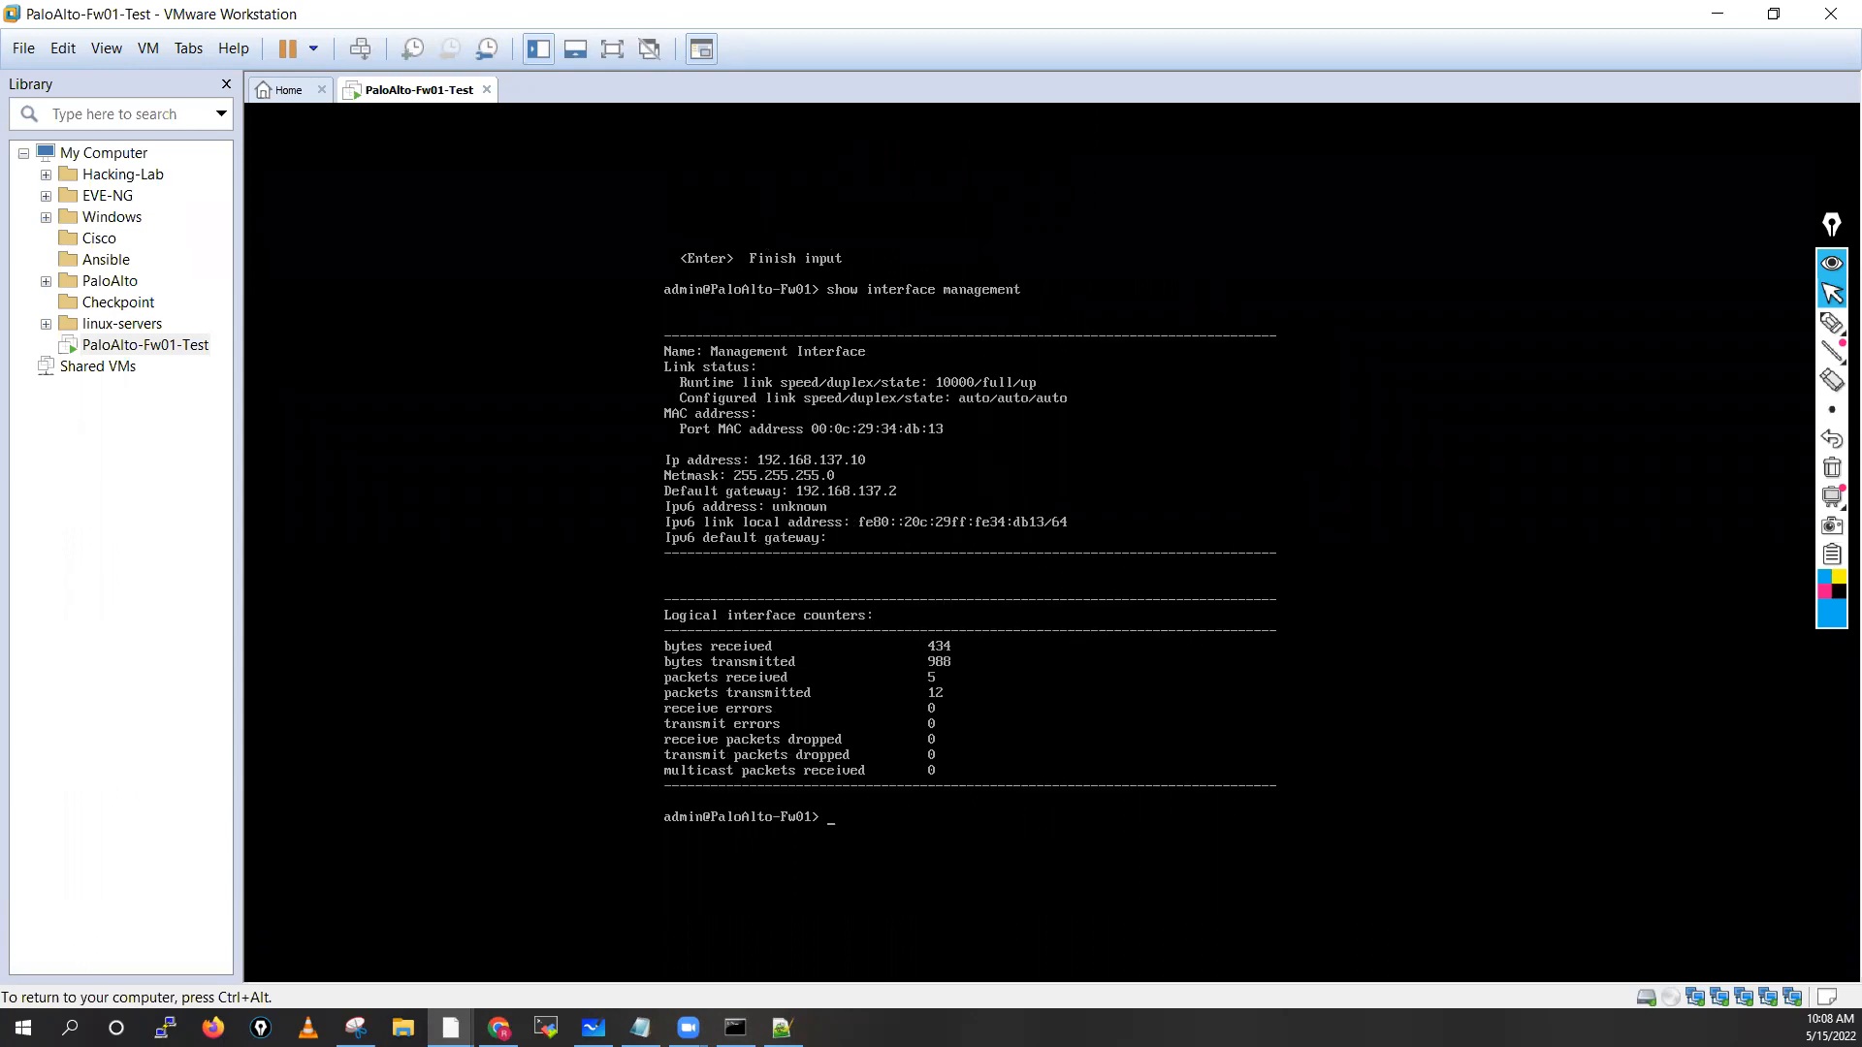
{"action": "key", "text": "Return"}
{"action": "key", "text": "Return"}
{"action": "key", "text": "Return"}
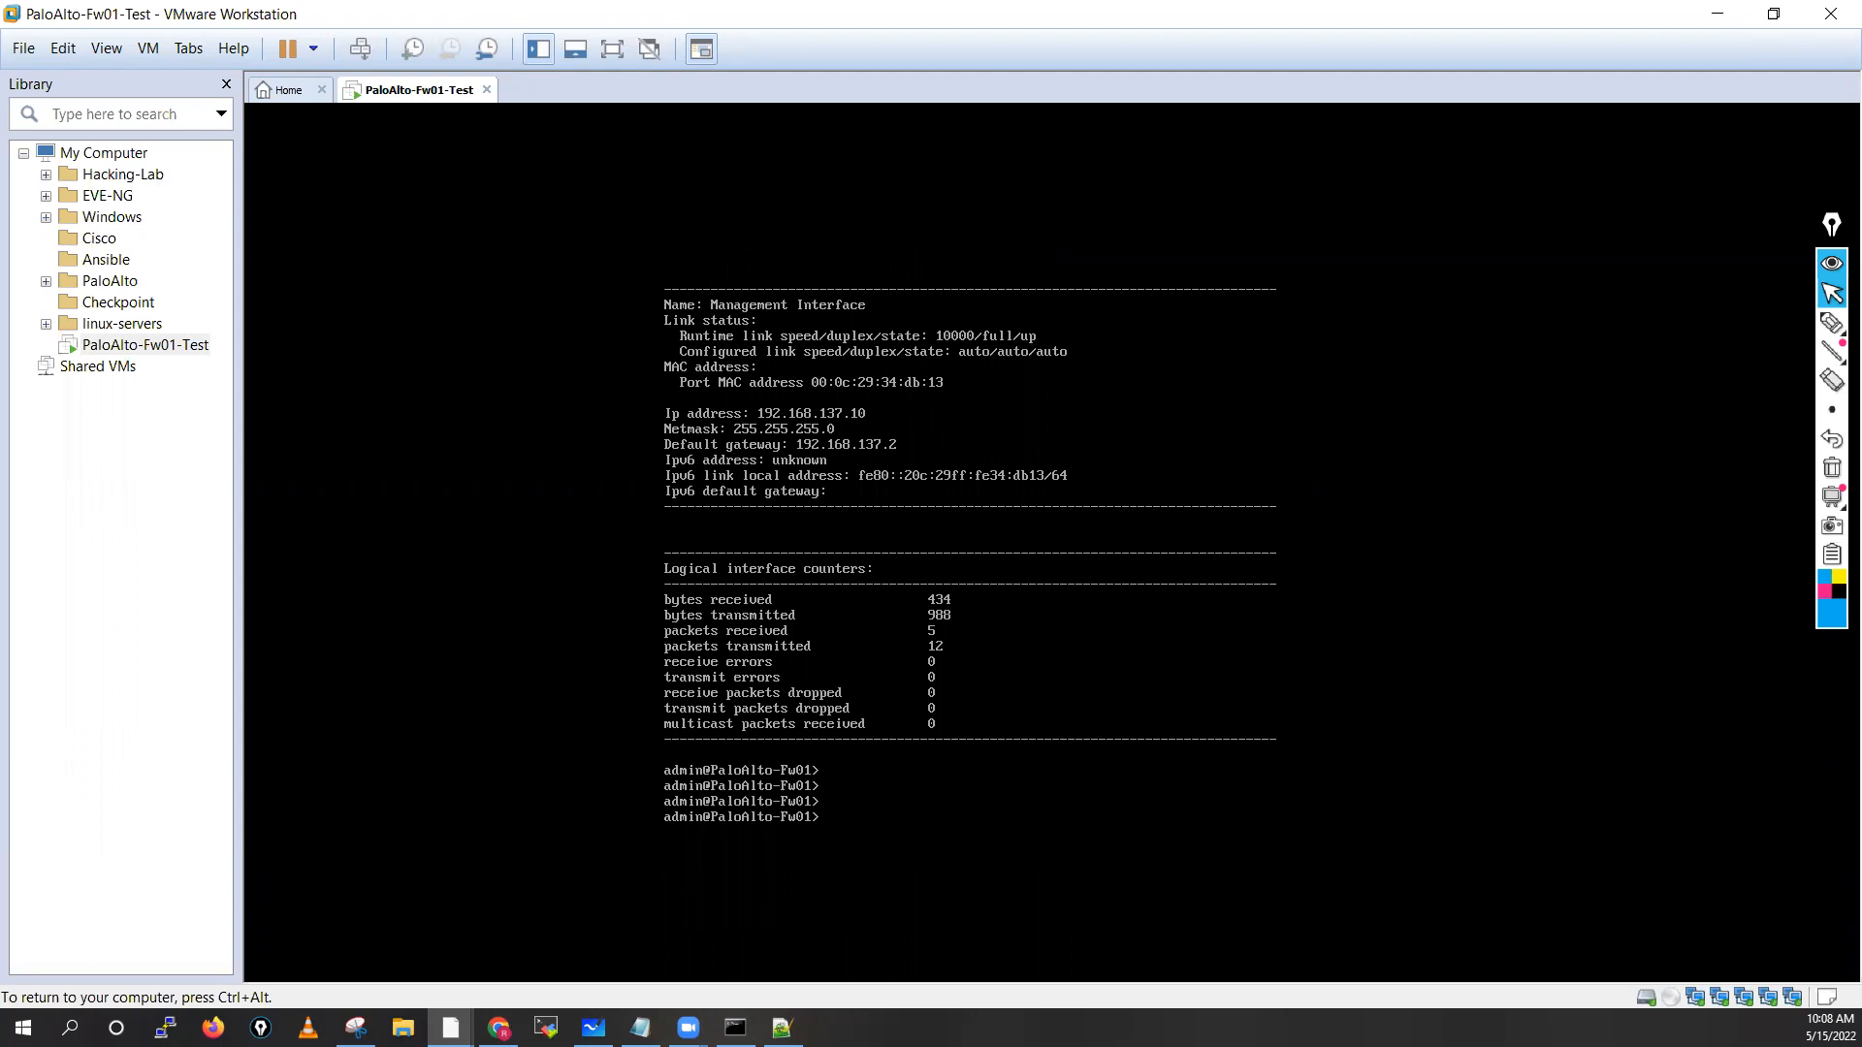
Build the show system services command using ? help to list options
{"action": "key", "text": "Up"}
{"action": "key", "text": "BackSpace"}
{"action": "key", "text": "BackSpace"}
{"action": "key", "text": "BackSpace"}
{"action": "key", "text": "BackSpace"}
{"action": "key", "text": "BackSpace"}
{"action": "key", "text": "BackSpace"}
{"action": "key", "text": "BackSpace"}
{"action": "key", "text": "BackSpace"}
{"action": "key", "text": "BackSpace"}
{"action": "key", "text": "BackSpace"}
{"action": "key", "text": "BackSpace"}
{"action": "key", "text": "BackSpace"}
{"action": "key", "text": "BackSpace"}
{"action": "key", "text": "BackSpace"}
{"action": "key", "text": "BackSpace"}
{"action": "key", "text": "BackSpace"}
{"action": "key", "text": "BackSpace"}
{"action": "key", "text": "BackSpace"}
{"action": "key", "text": "BackSpace"}
{"action": "key", "text": "BackSpace"}
{"action": "type", "text": "sys"}
{"action": "key", "text": "question"}
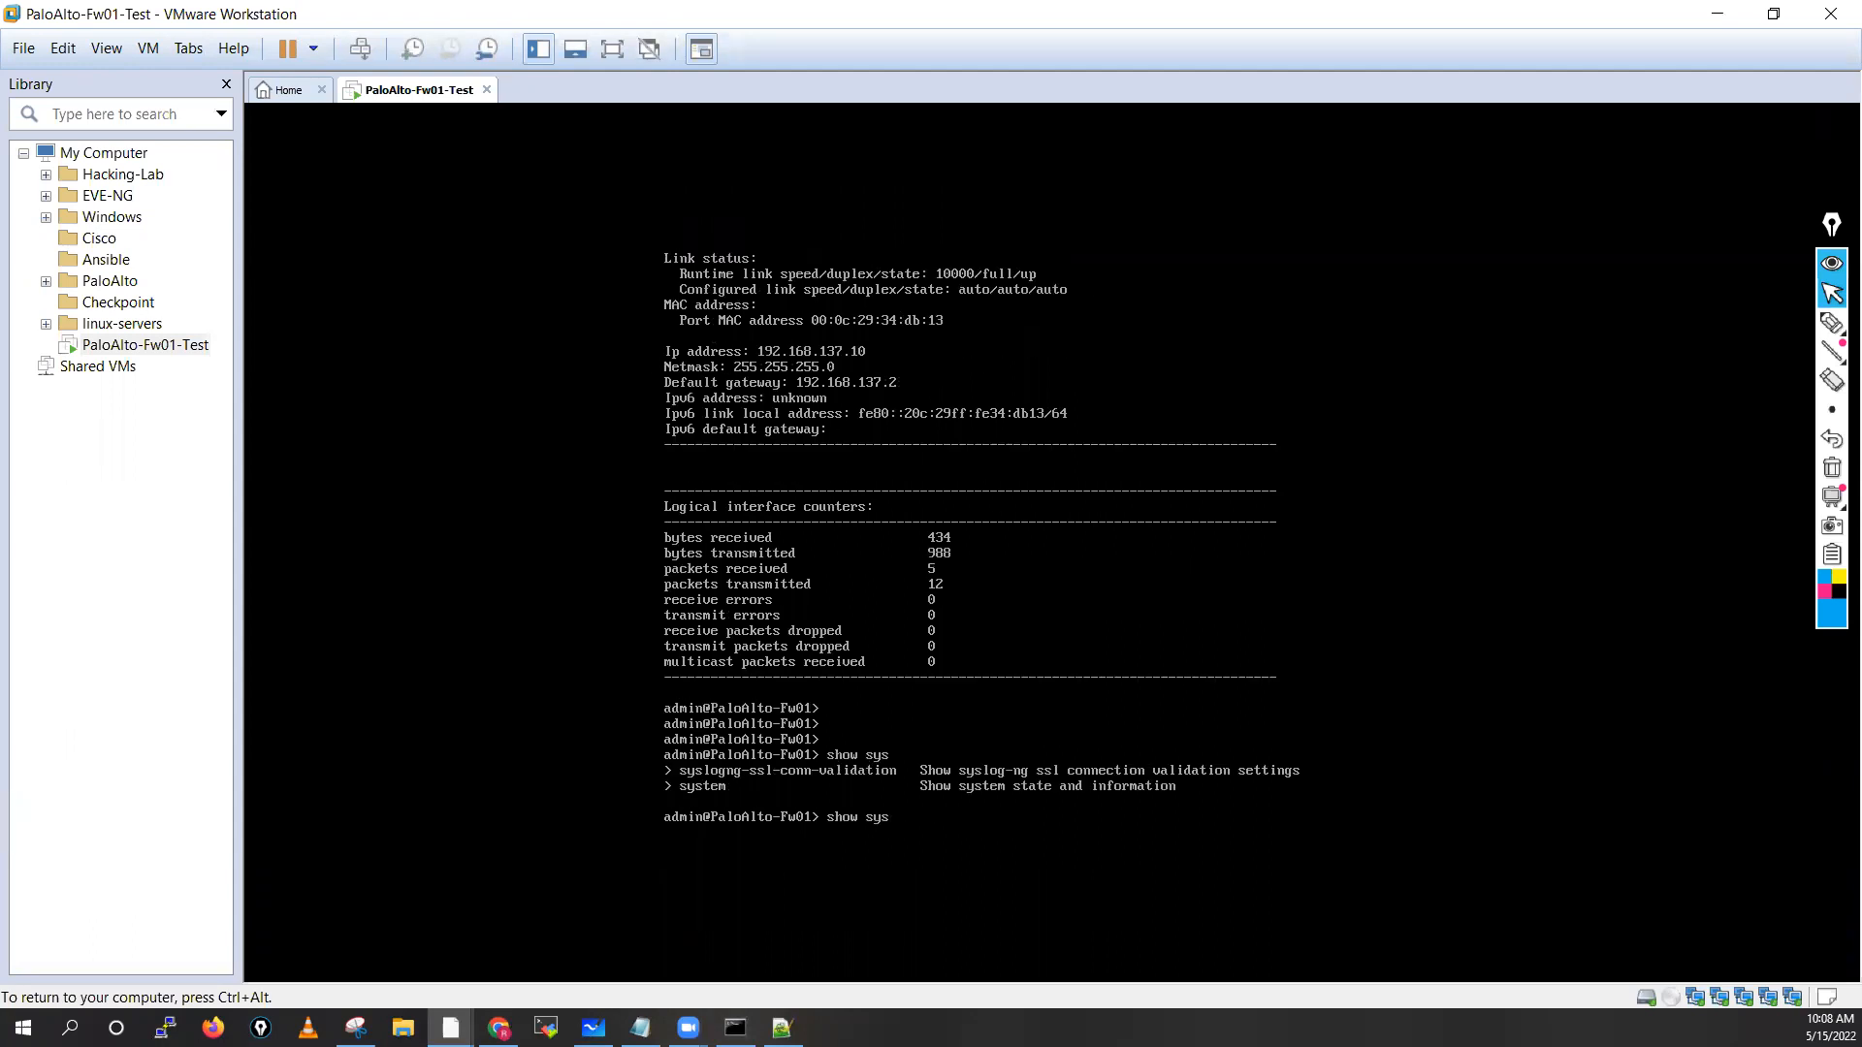
{"action": "type", "text": "tem"}
{"action": "key", "text": "question"}
{"action": "key", "text": "question"}
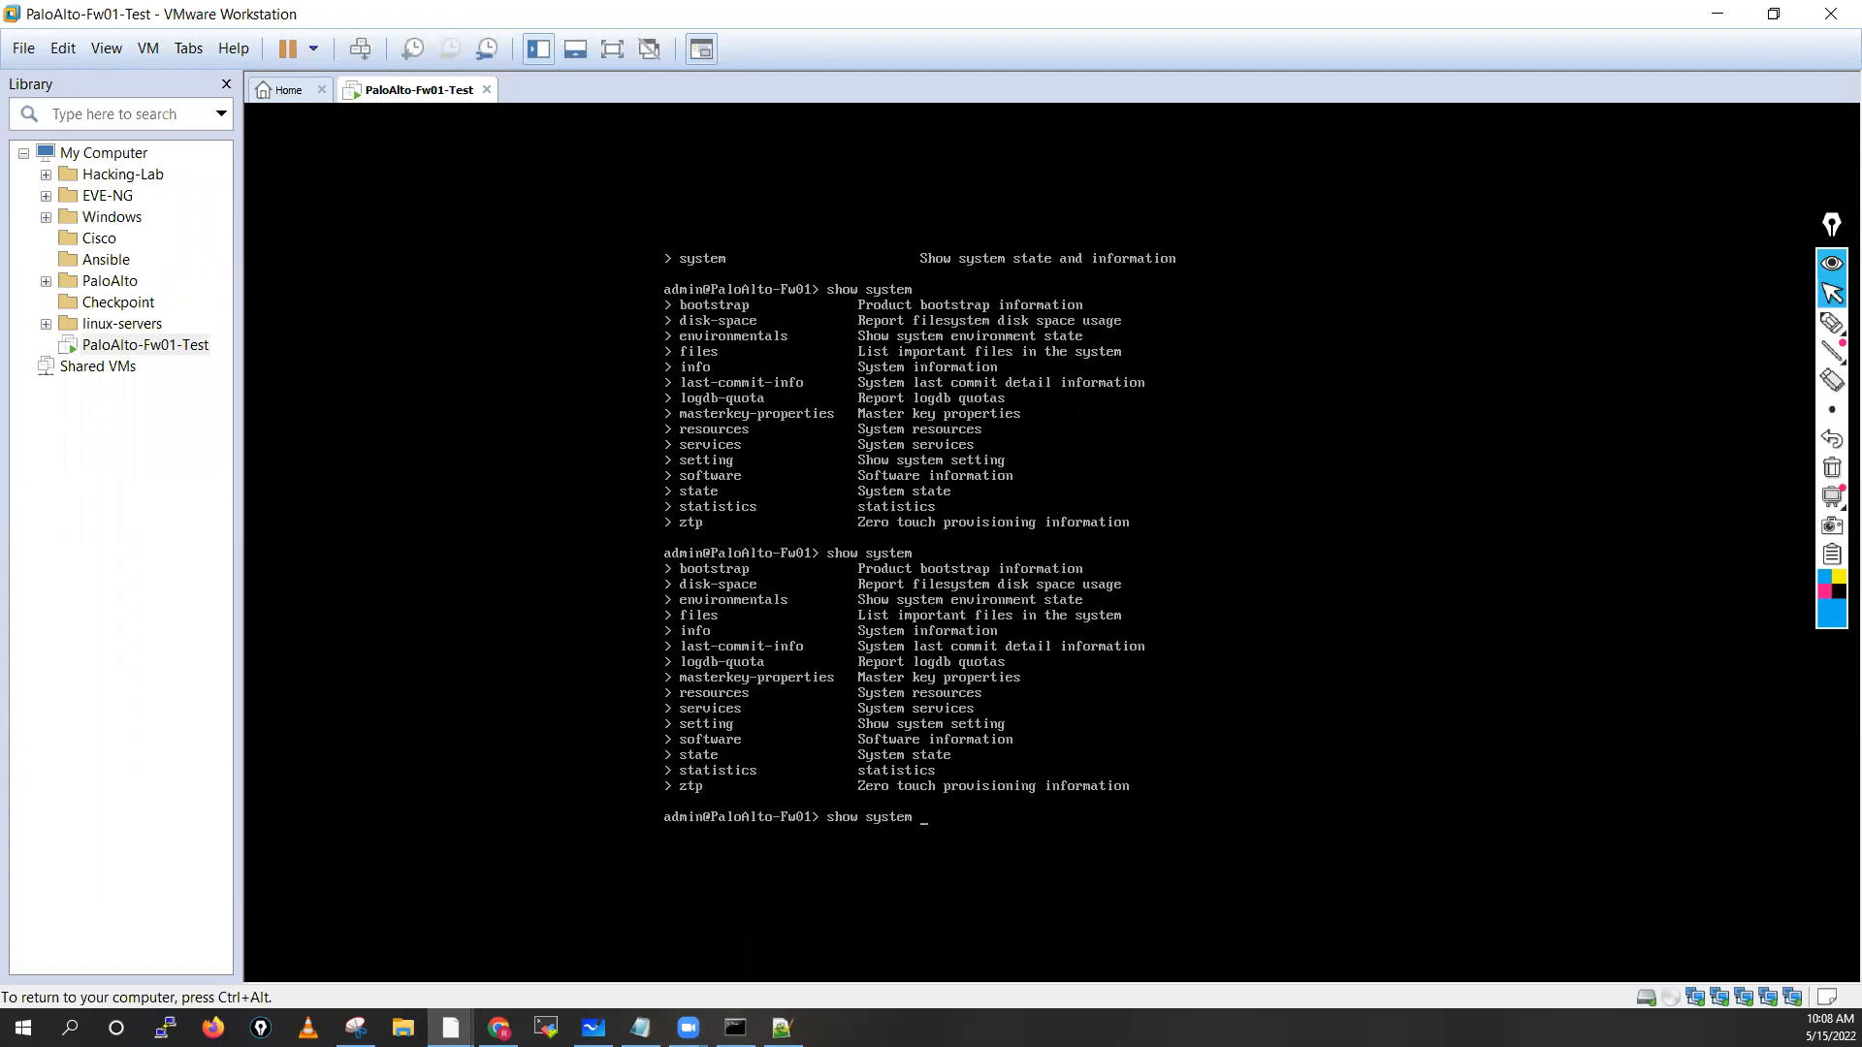
{"action": "type", "text": "services"}
{"action": "key", "text": "question"}
{"action": "key", "text": "question"}
{"action": "key", "text": "question"}
{"action": "key", "text": "Return"}
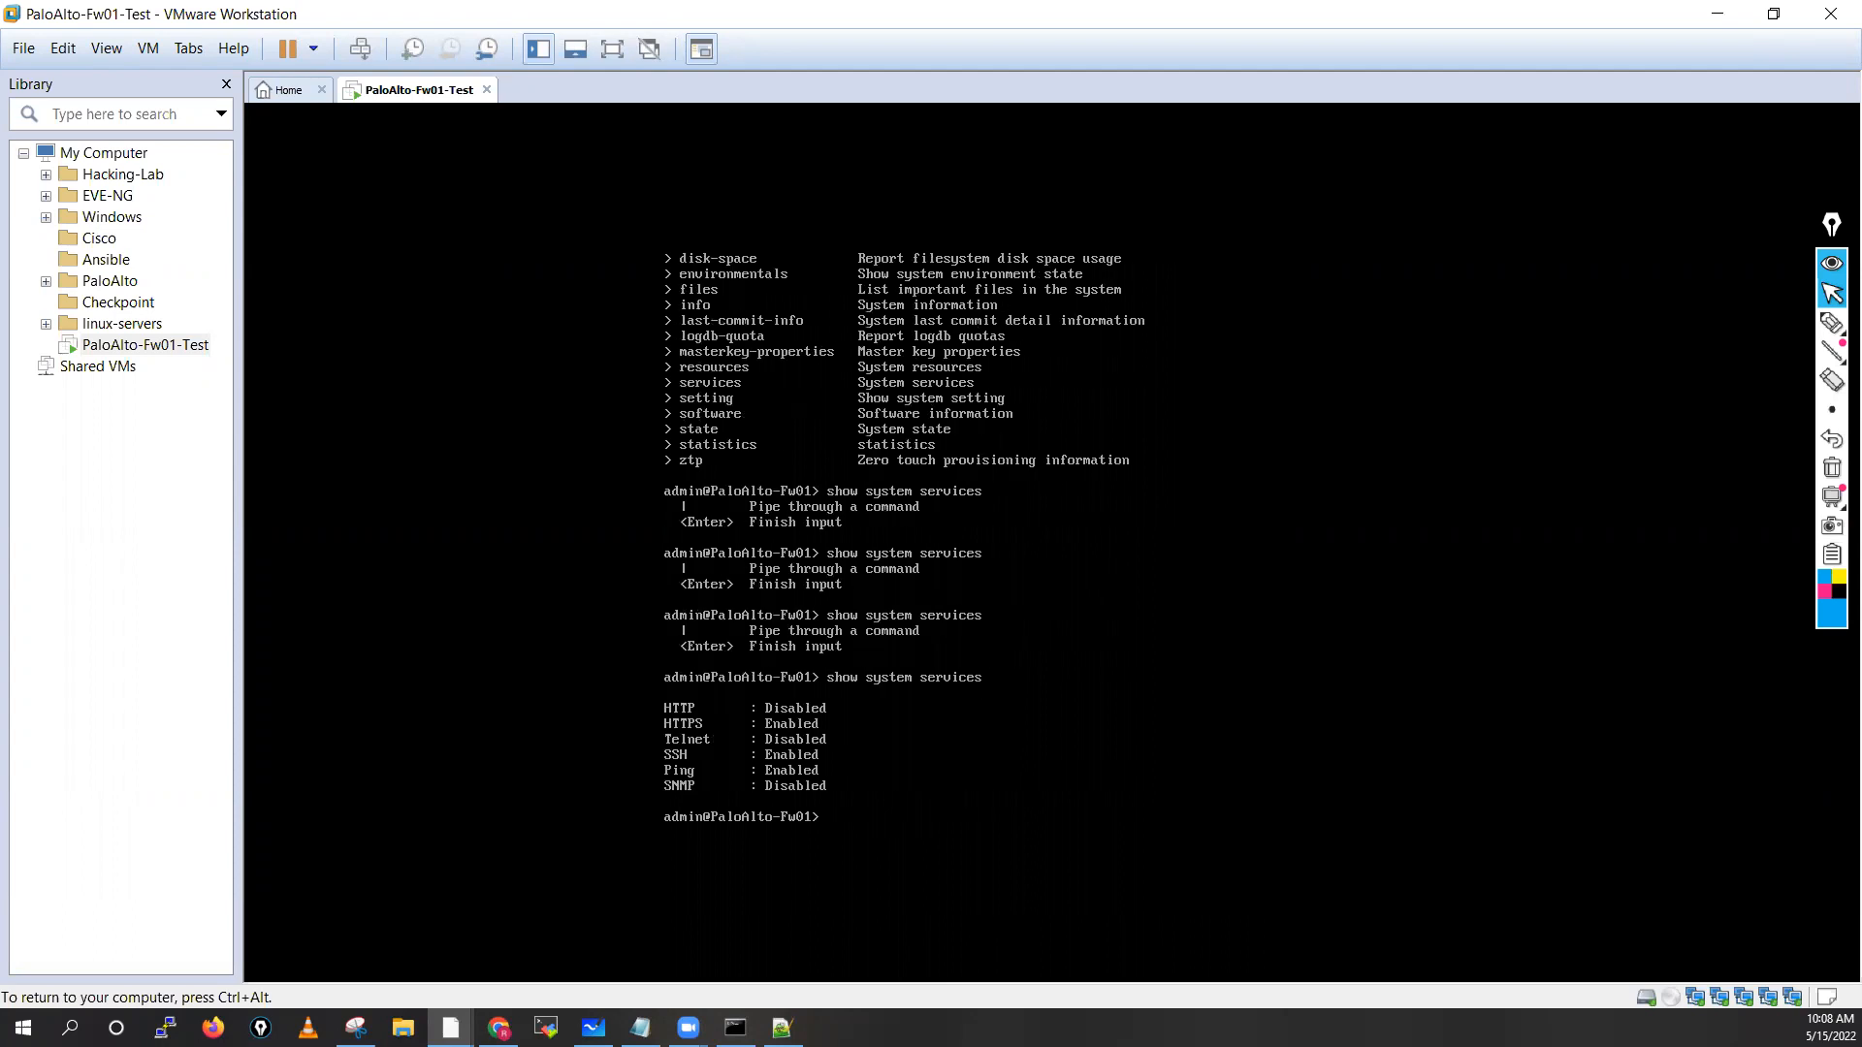
{"action": "key", "text": "Return"}
{"action": "key", "text": "Return"}
{"action": "key", "text": "Return"}
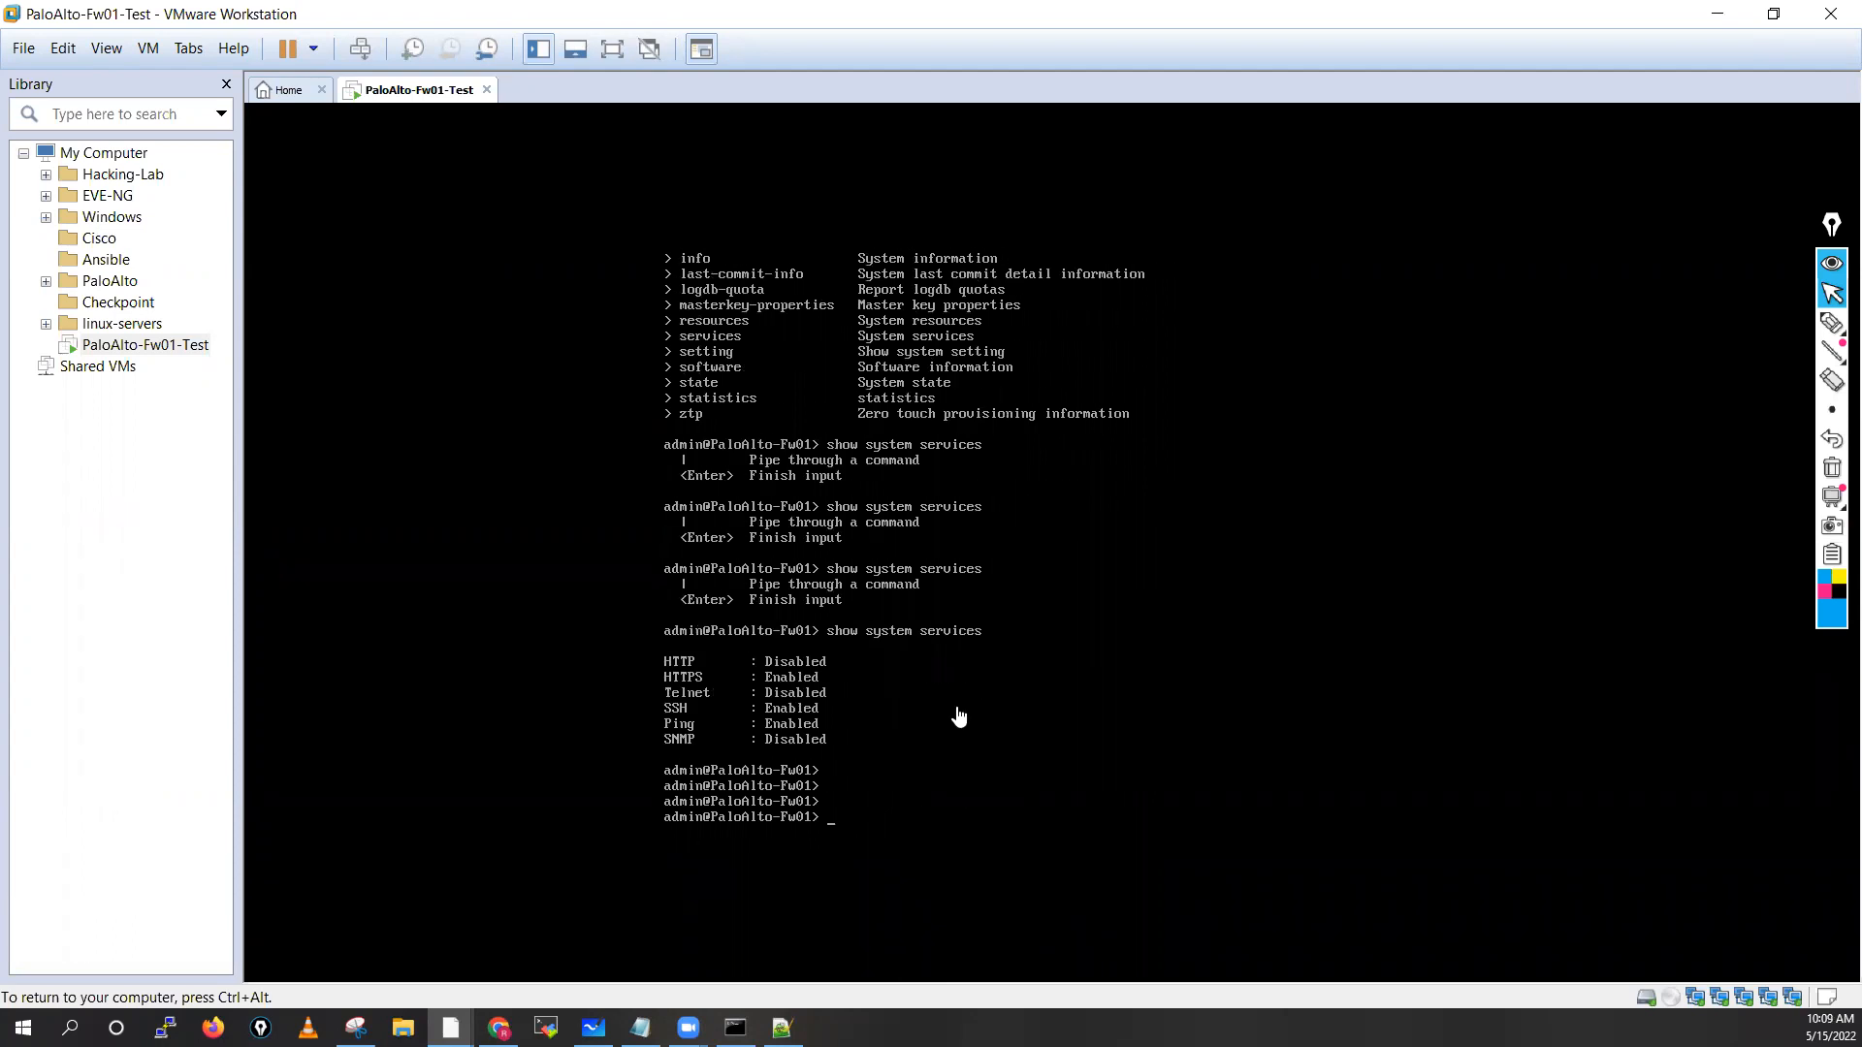
{"action": "left_click", "coordinate": [1832, 322]}
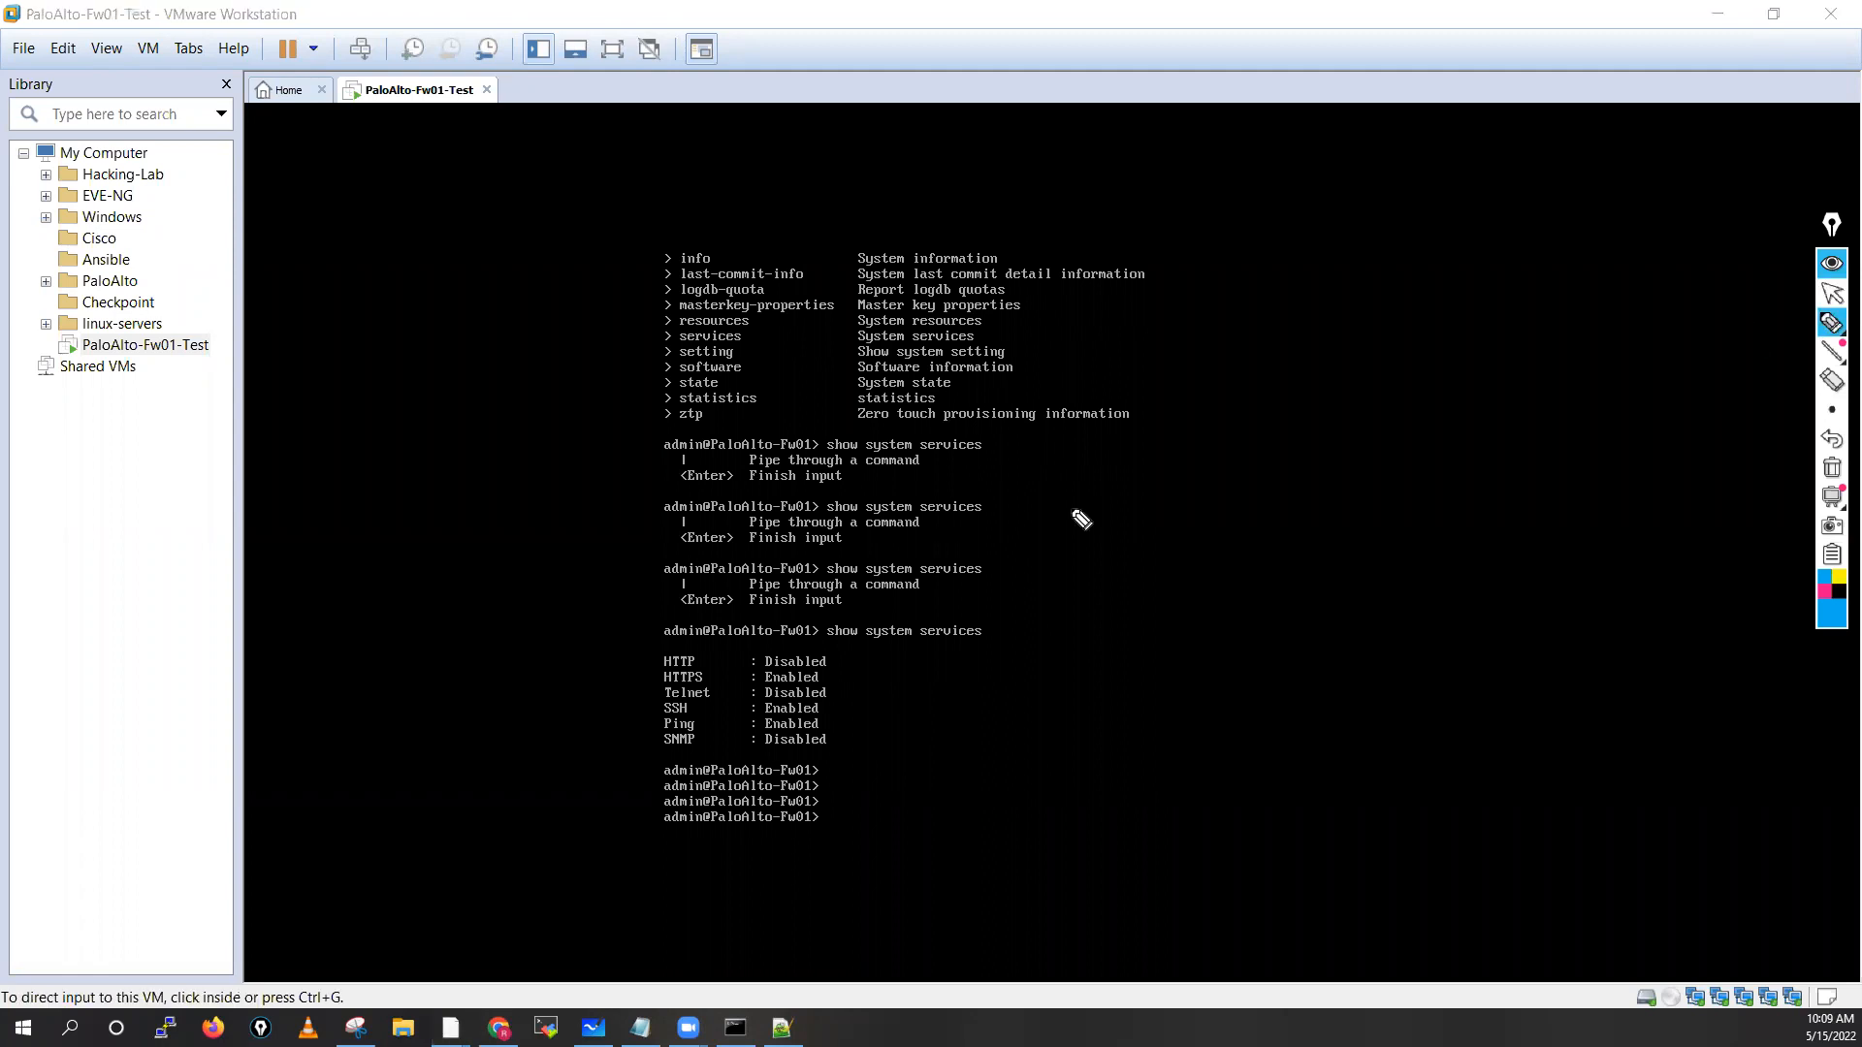
{"action": "left_click_drag", "start_coordinate": [870, 619], "coordinate": [811, 636]}
{"action": "left_click_drag", "start_coordinate": [1008, 643], "coordinate": [820, 623]}
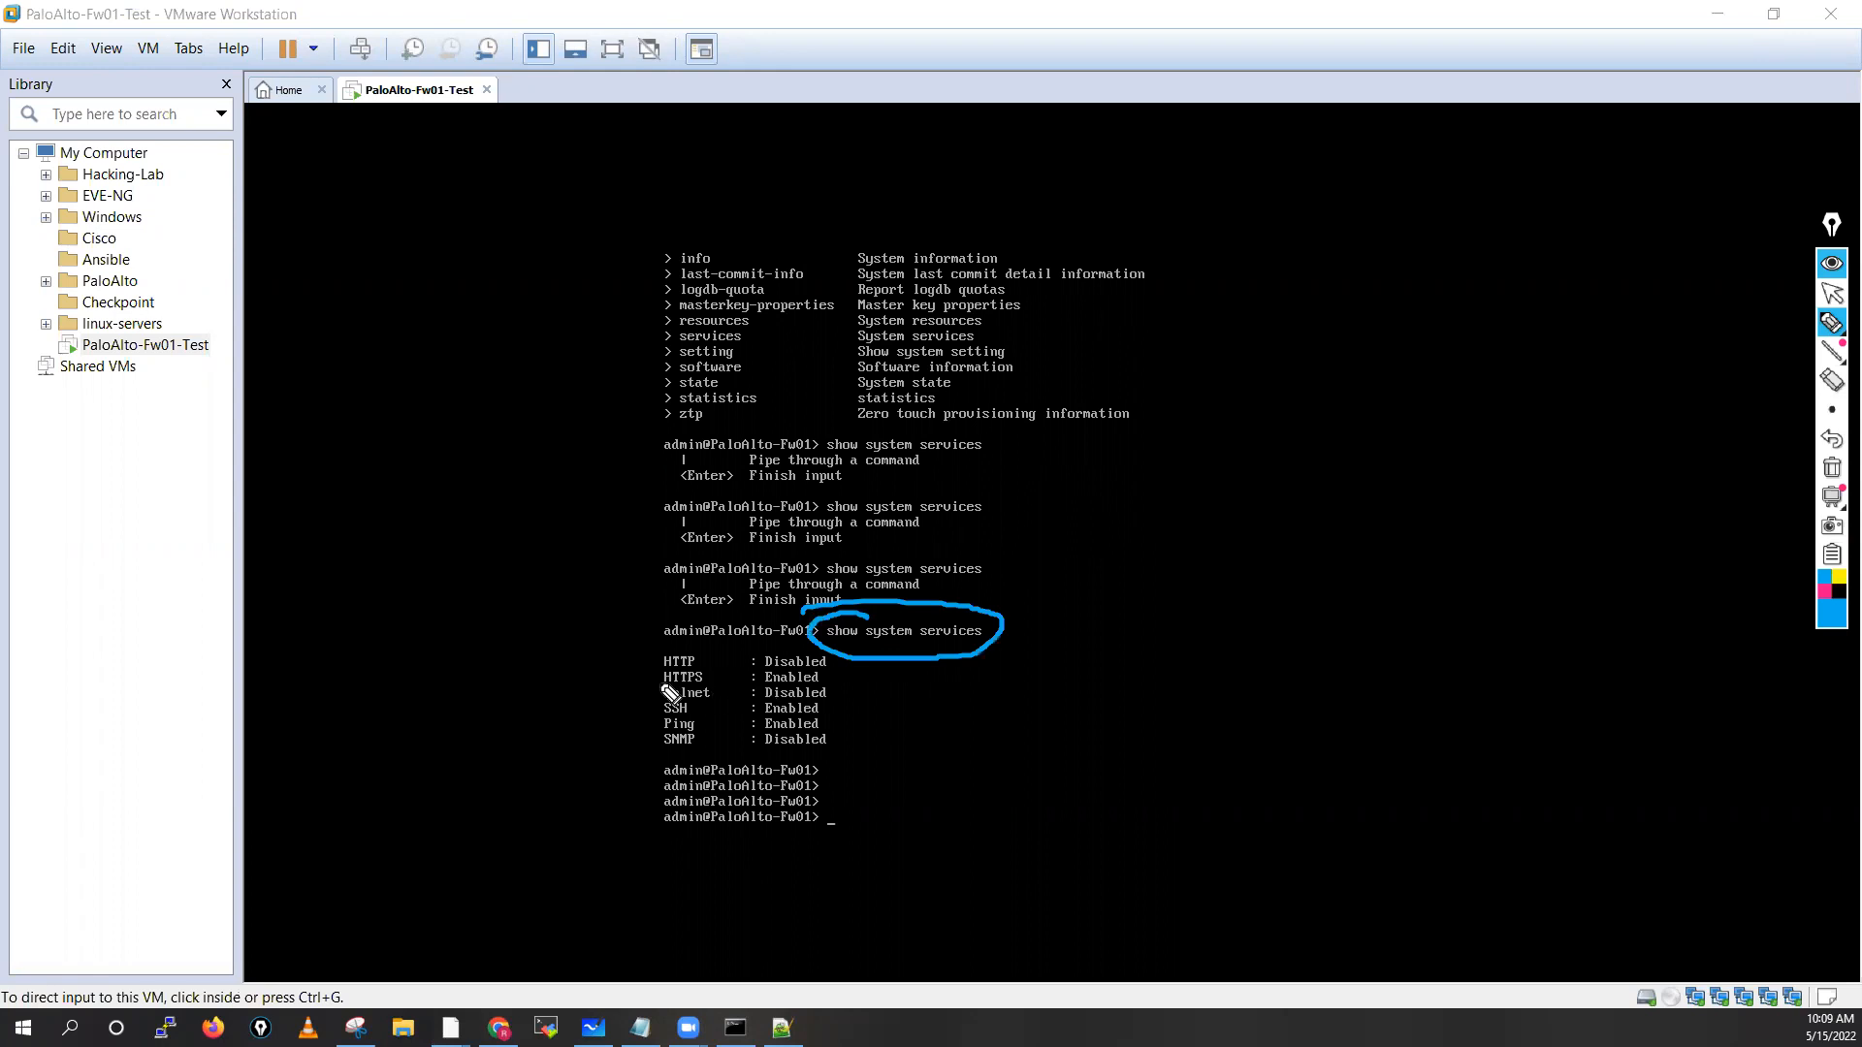
{"action": "left_click_drag", "start_coordinate": [608, 677], "coordinate": [638, 682]}
{"action": "mouse_move", "coordinate": [823, 679]}
{"action": "left_mouse_down"}
{"action": "mouse_move", "coordinate": [883, 668]}
{"action": "mouse_move", "coordinate": [830, 713]}
{"action": "mouse_move", "coordinate": [892, 692]}
{"action": "mouse_move", "coordinate": [890, 712]}
{"action": "left_mouse_up"}
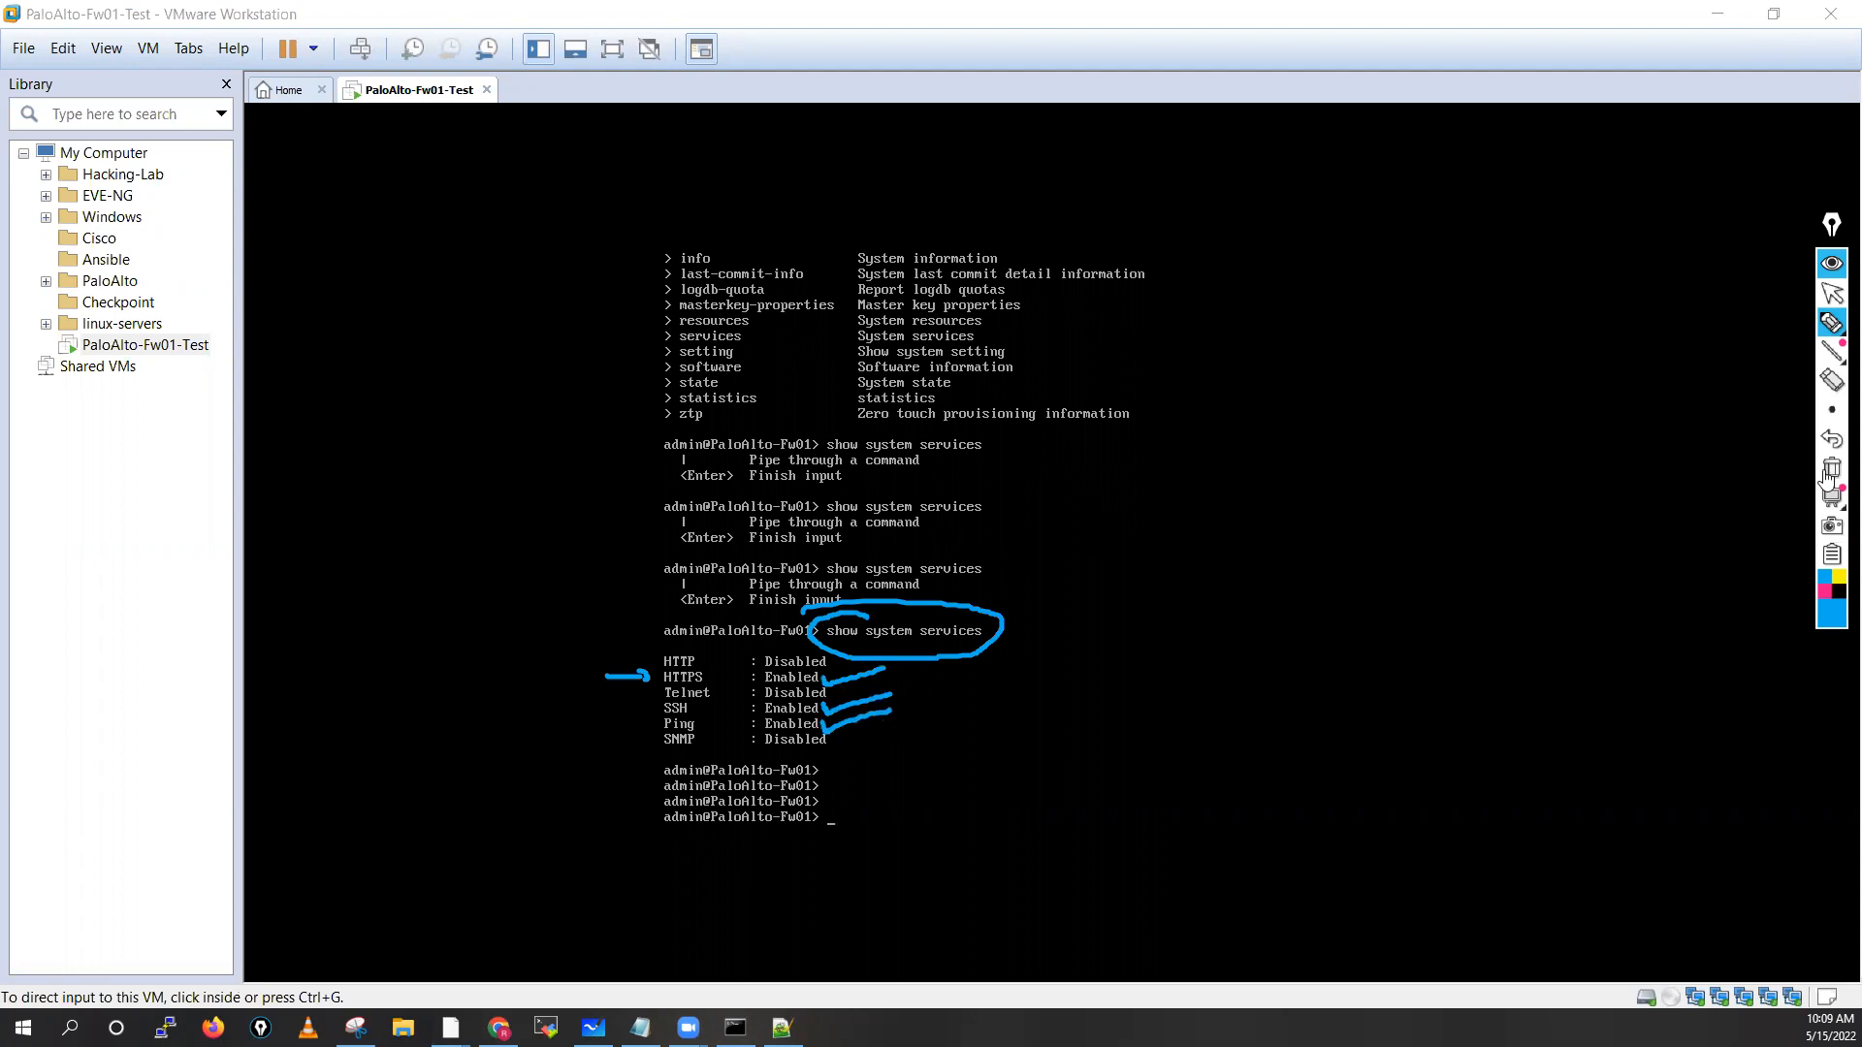
{"action": "left_click", "coordinate": [1831, 298]}
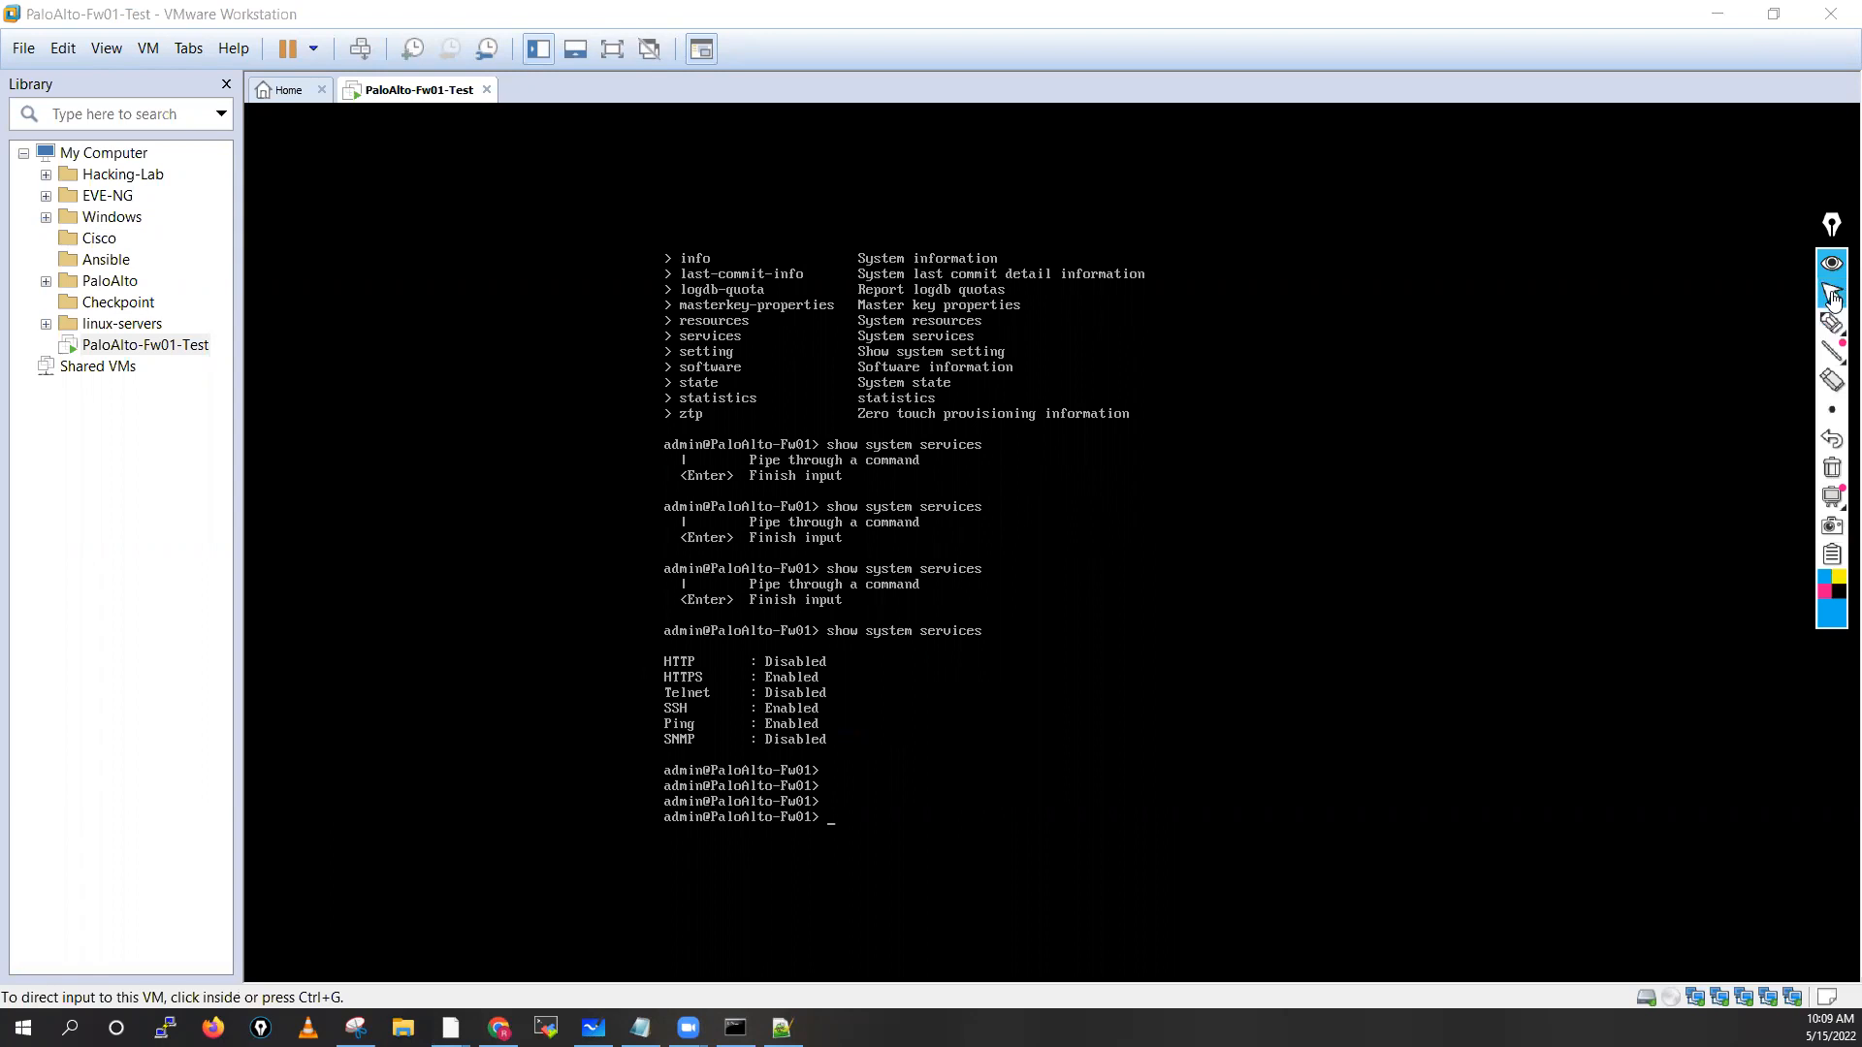
{"action": "left_click", "coordinate": [955, 753]}
{"action": "type", "text": "show "}
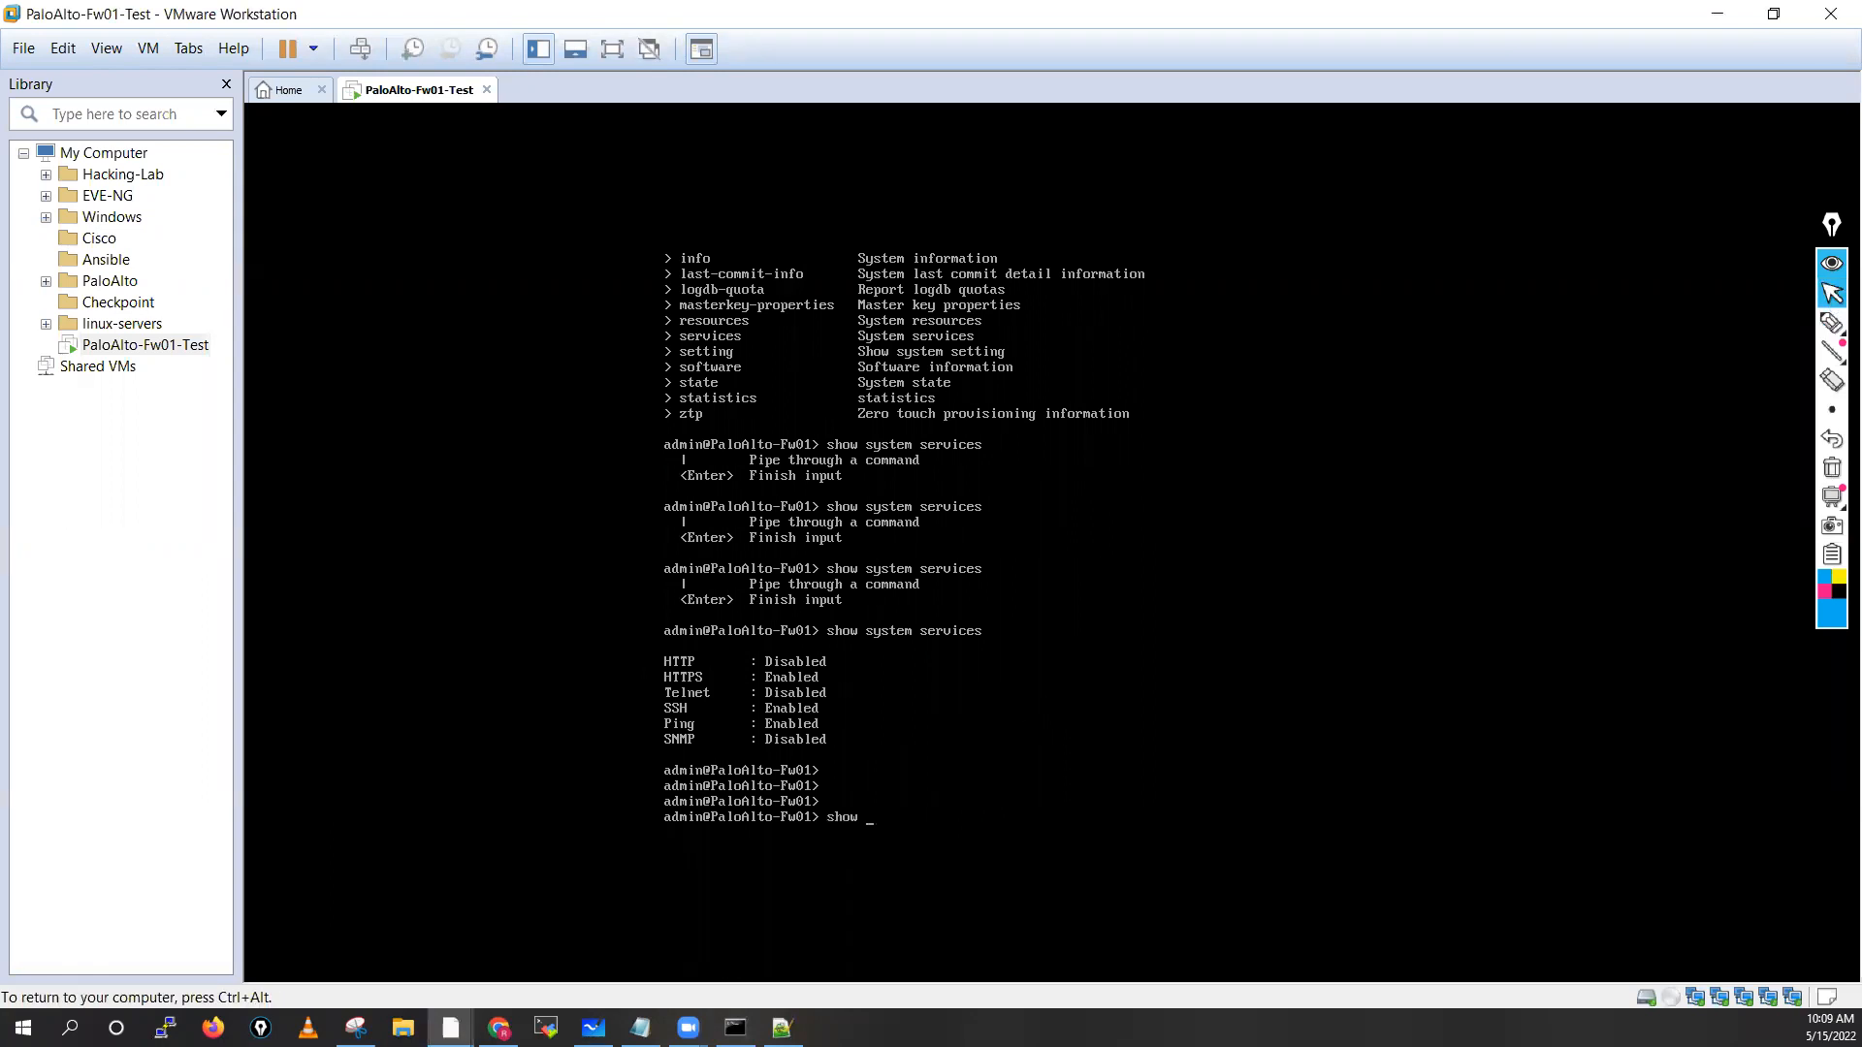
{"action": "type", "text": "sys?"}
Run show system software status and page through the running processes, keymgr to wifclient
{"action": "key", "text": "Tab"}
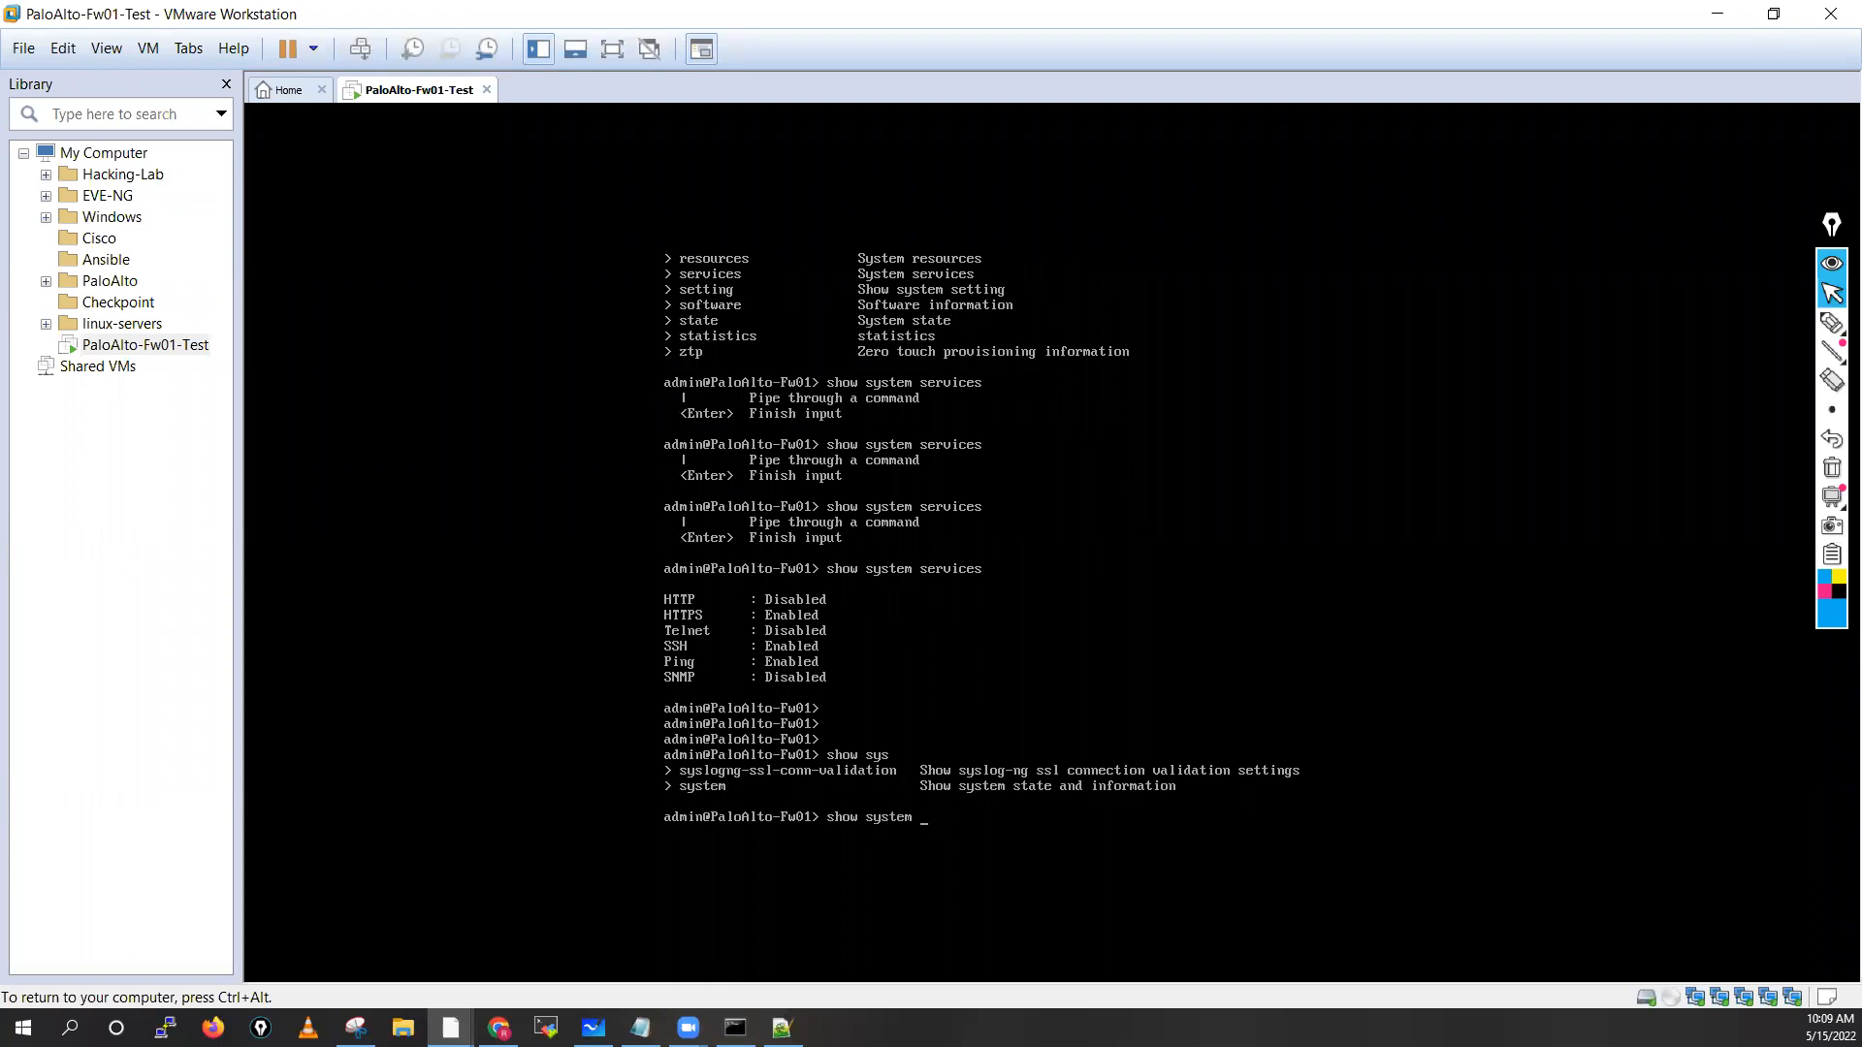
{"action": "type", "text": "so"}
{"action": "key", "text": "Tab"}
{"action": "key", "text": "Tab"}
{"action": "key", "text": "Tab"}
{"action": "key", "text": "Tab"}
{"action": "key", "text": "Return"}
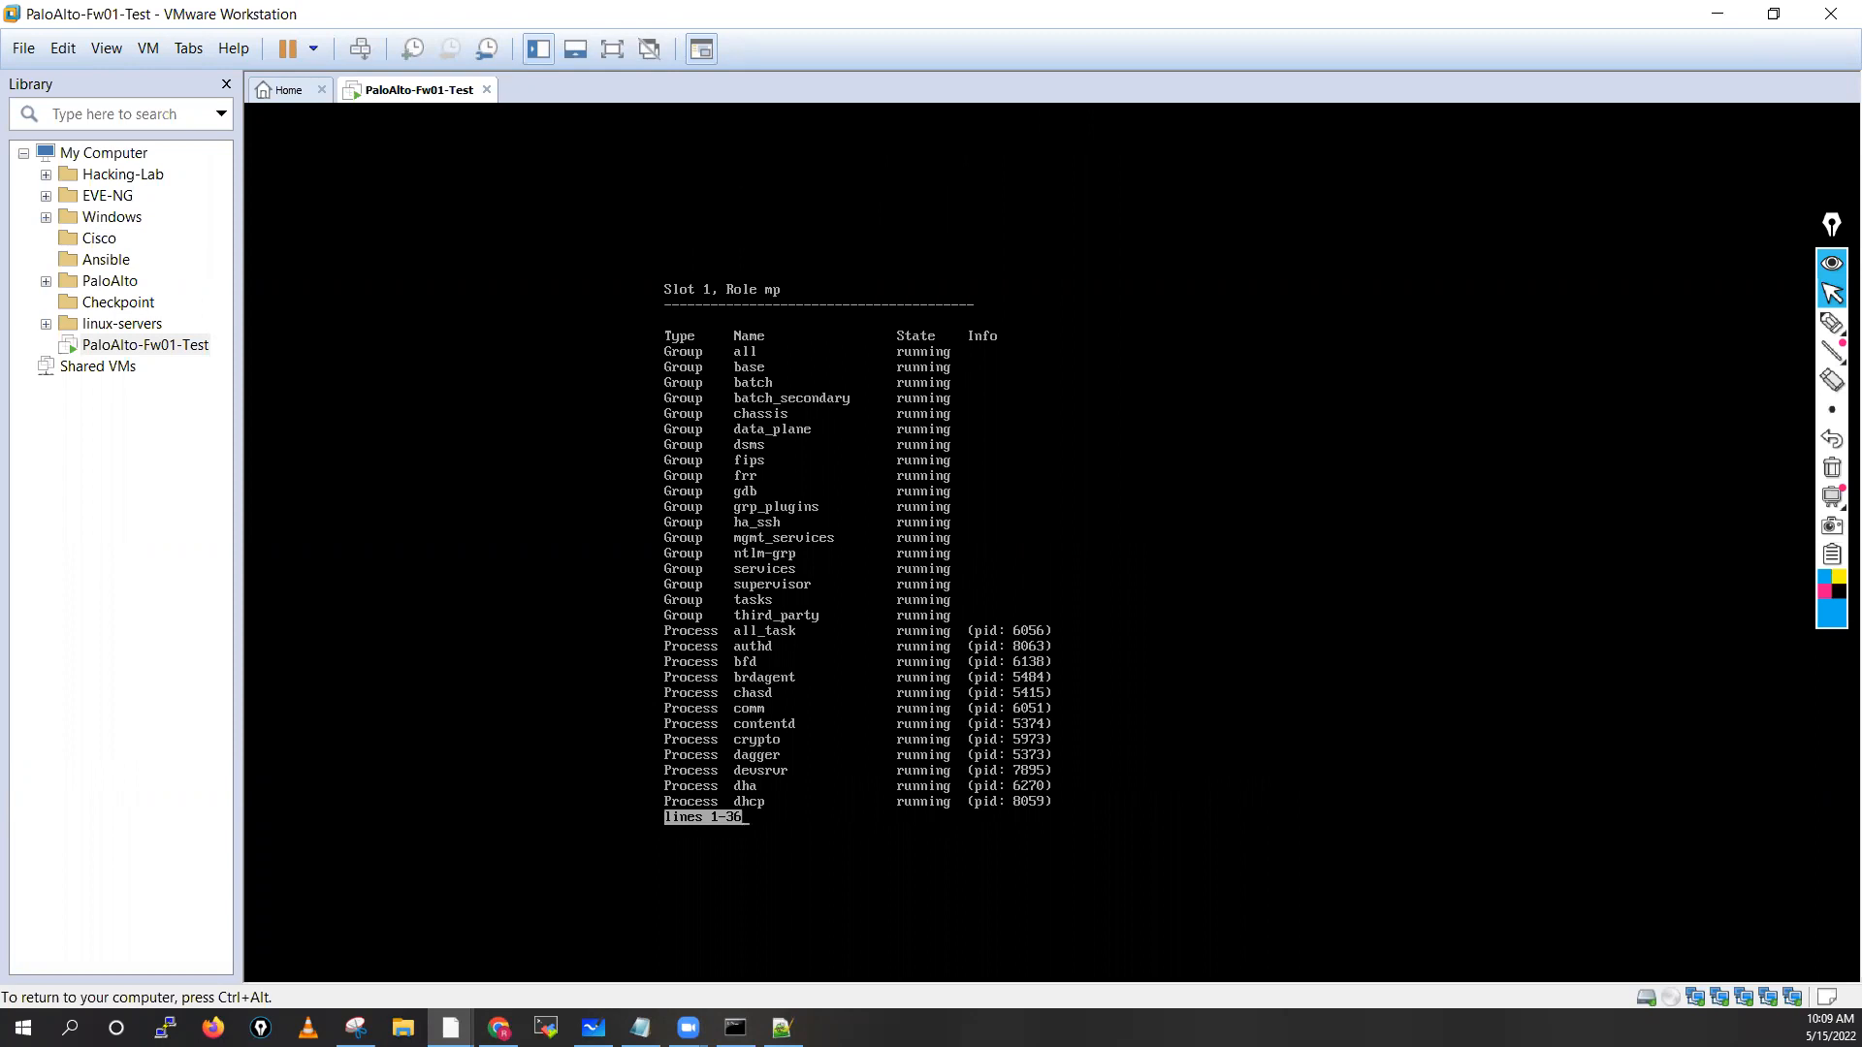
{"action": "key", "text": "space"}
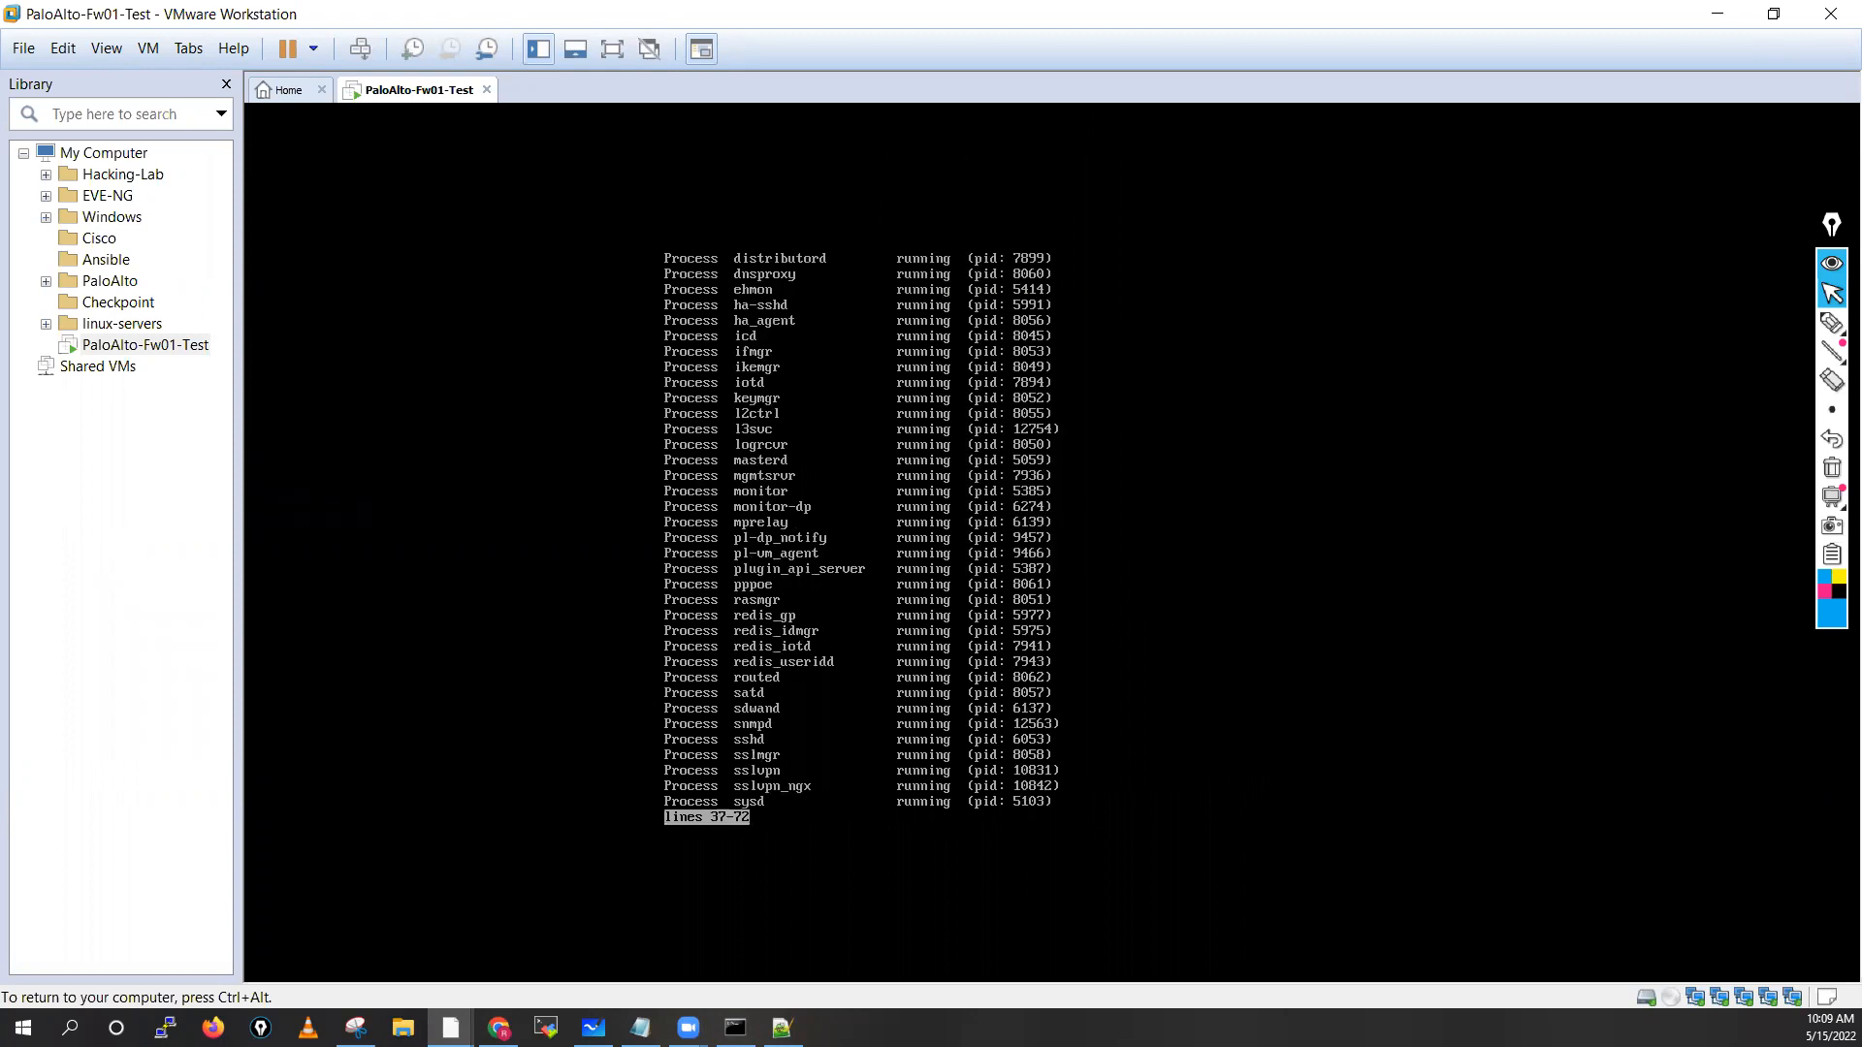
{"action": "key", "text": "space"}
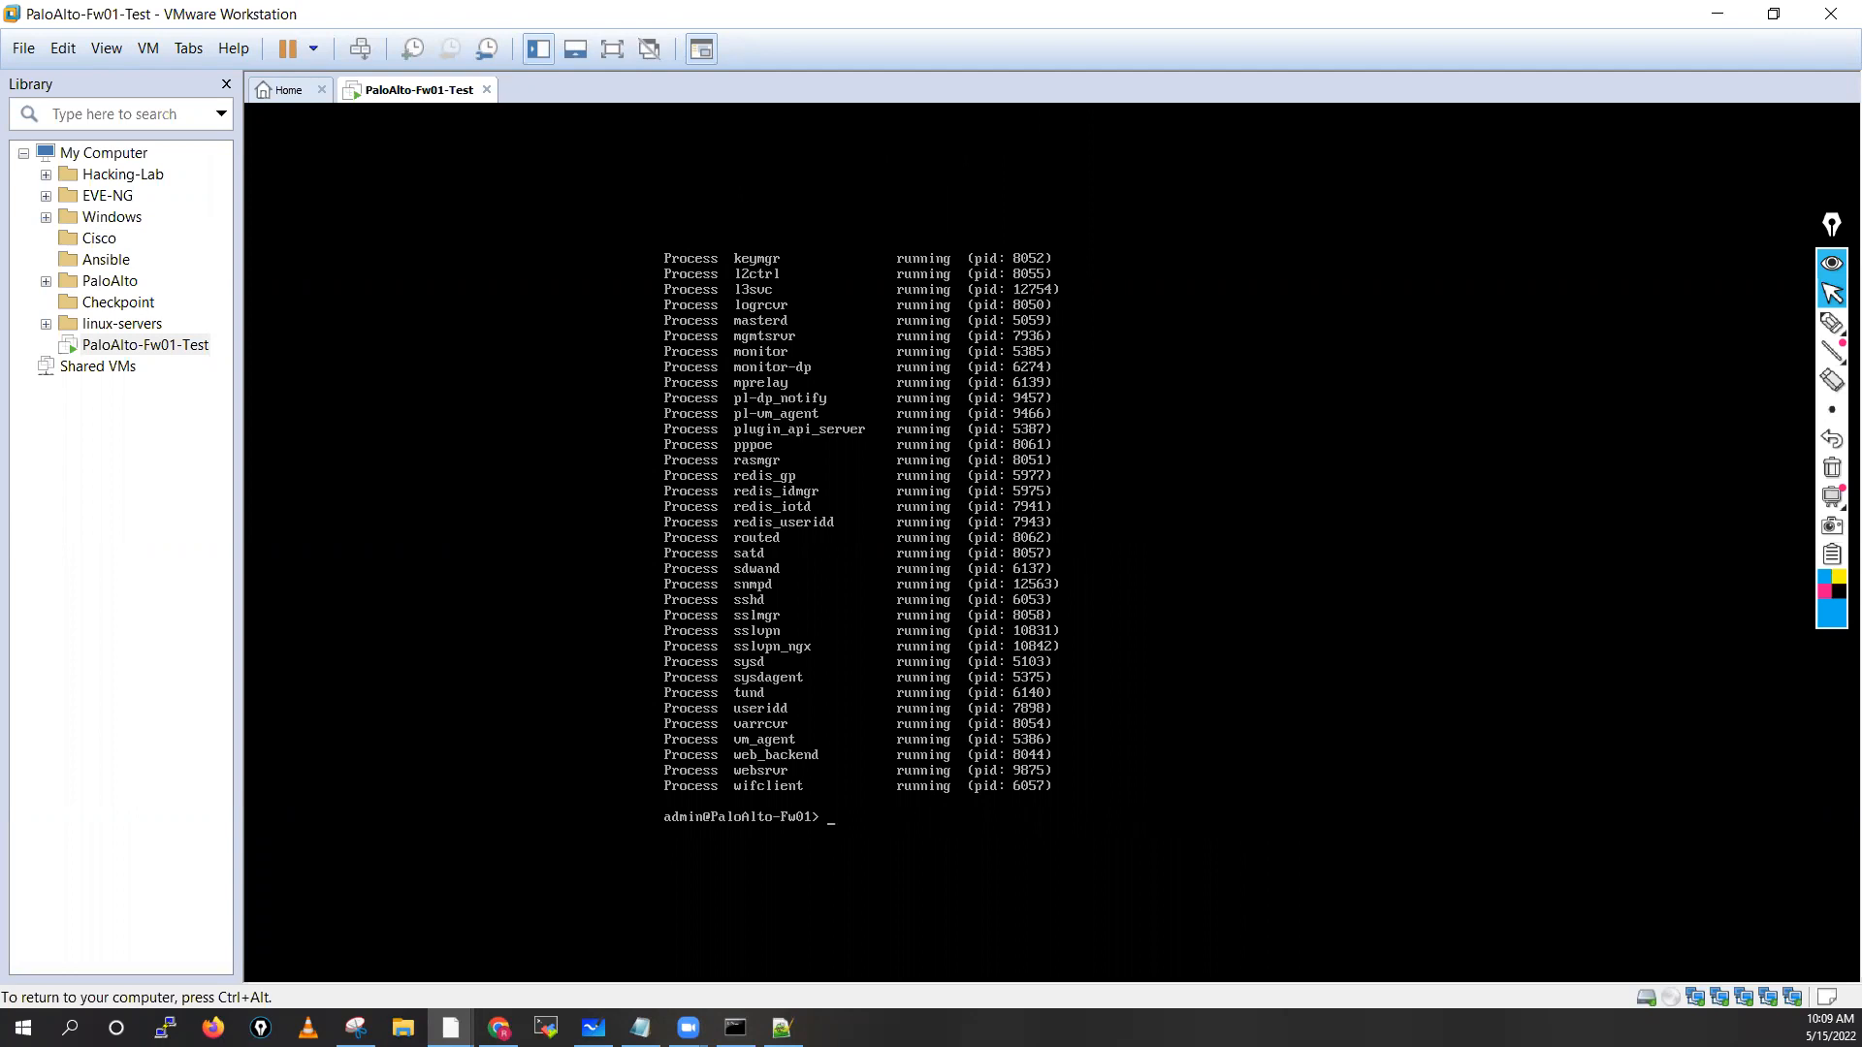
{"action": "key", "text": "Return"}
{"action": "key", "text": "Return"}
{"action": "key", "text": "Return"}
{"action": "key", "text": "Return"}
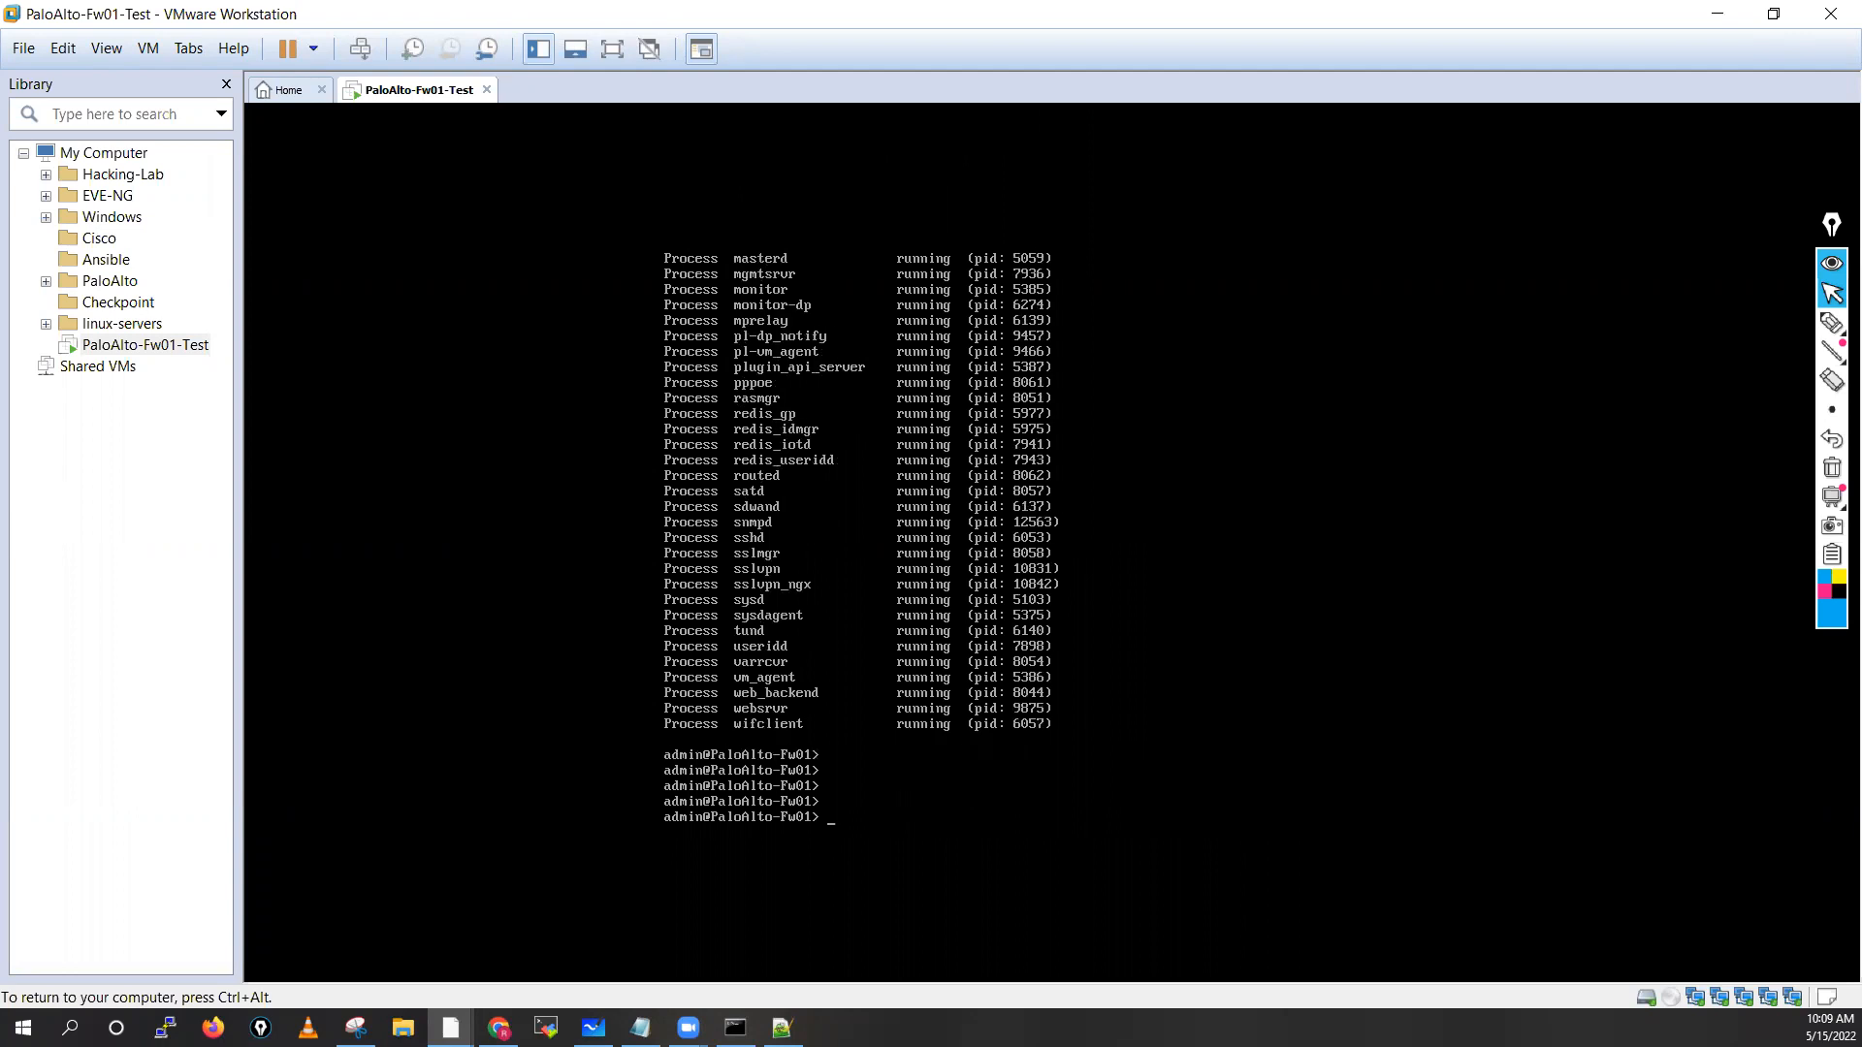
{"action": "key", "text": "ctrl+alt"}
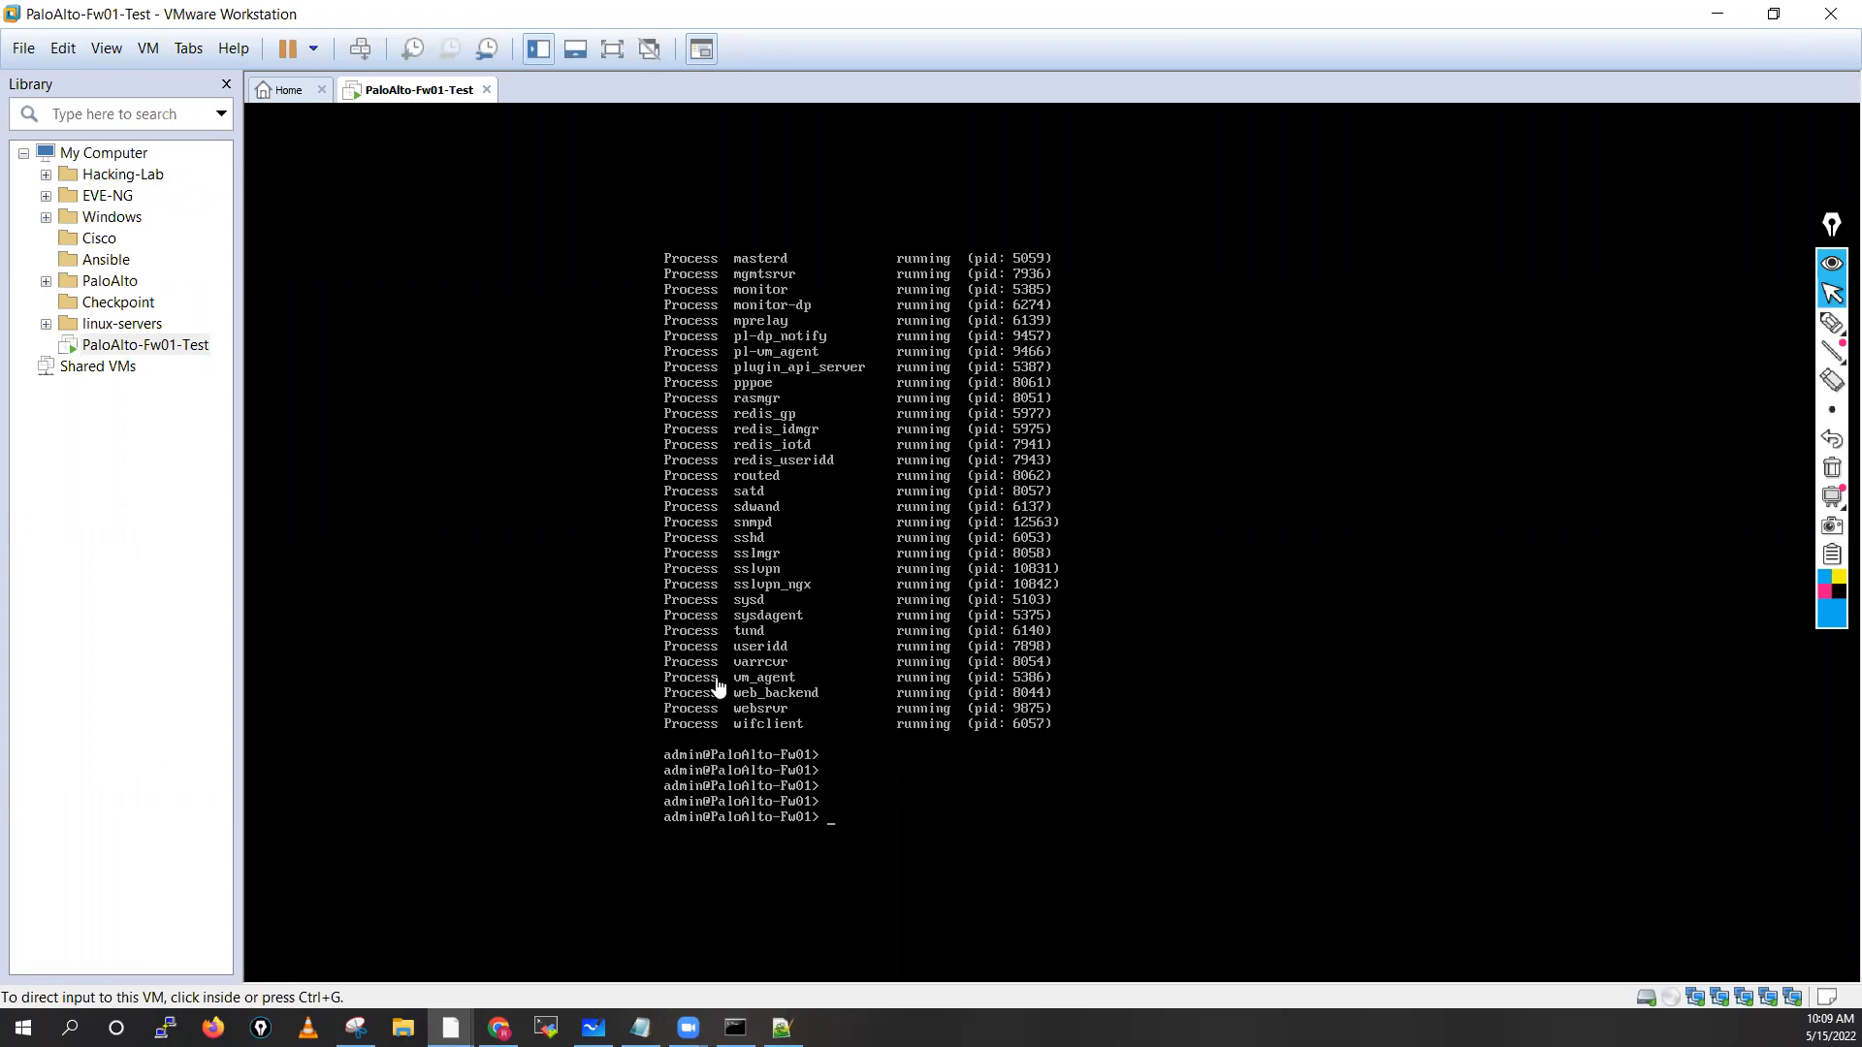
{"action": "left_click", "coordinate": [831, 817]}
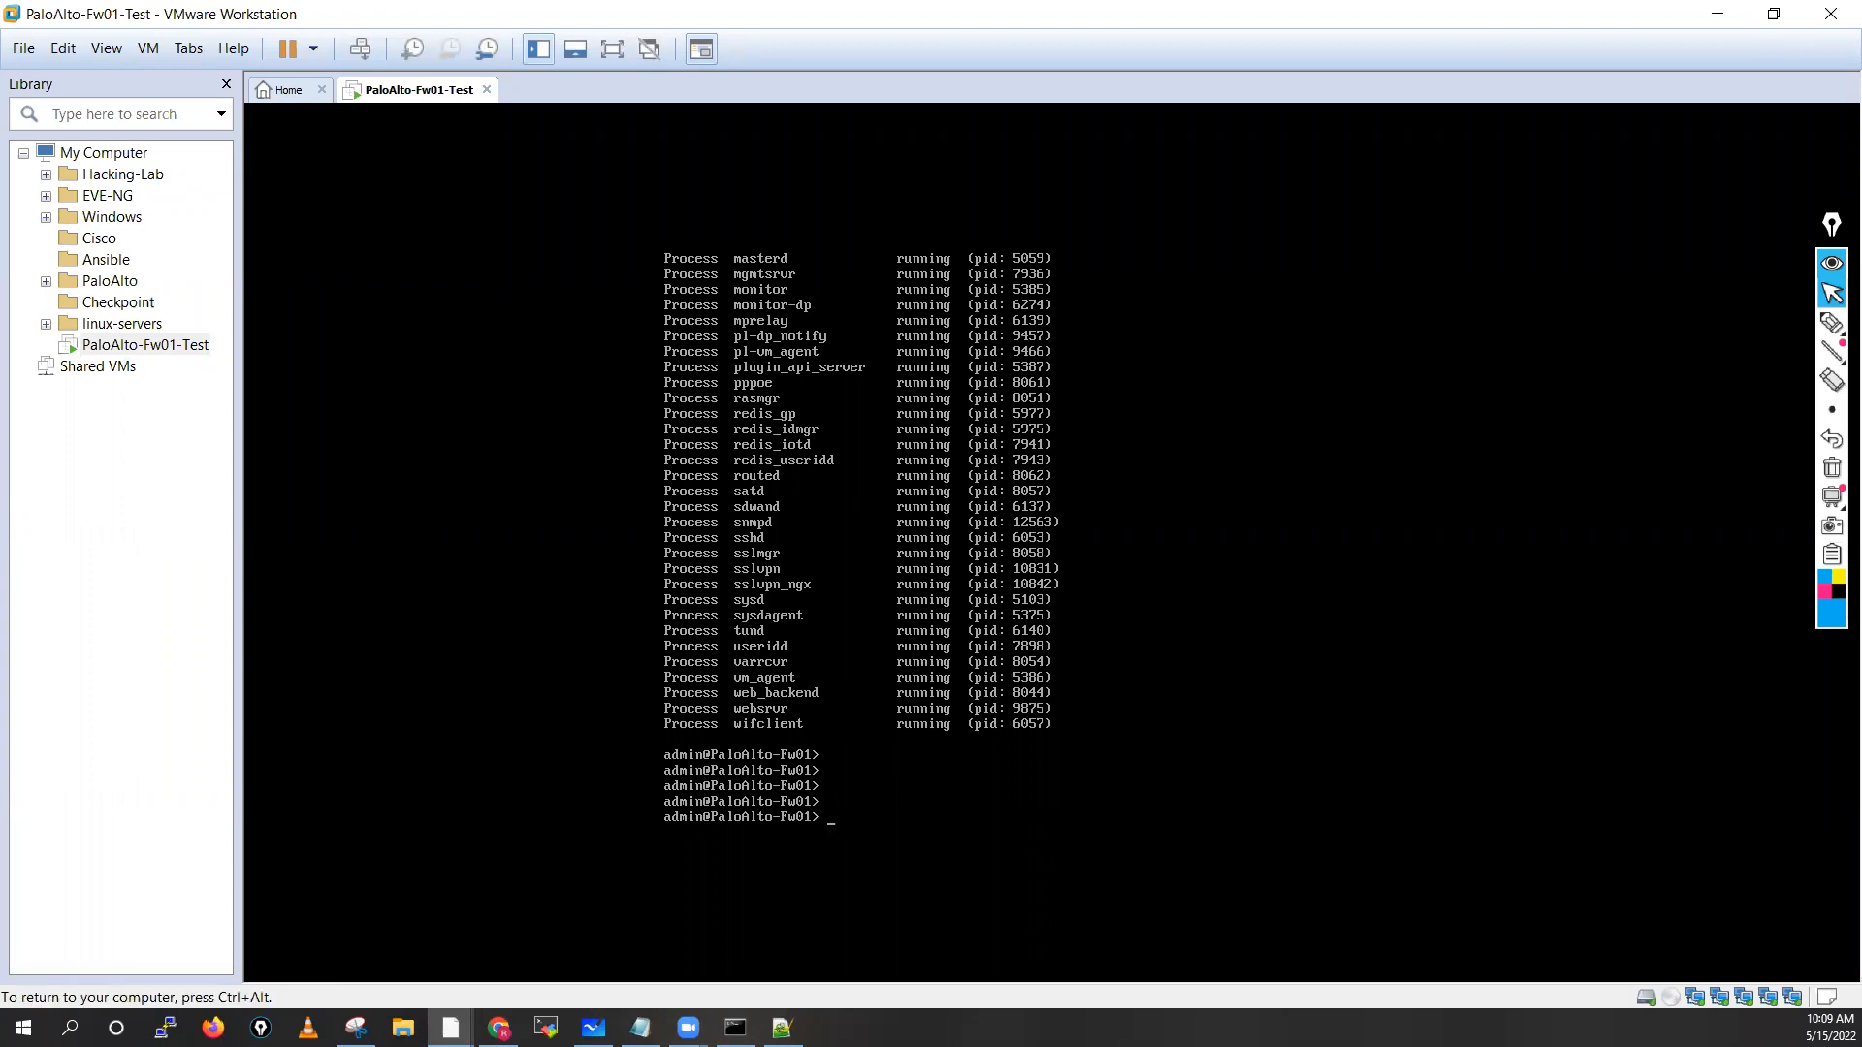
Start tail follow yes mp-log authd.log to watch the authentication log live
{"action": "type", "text": "ta"}
{"action": "key", "text": "Tab"}
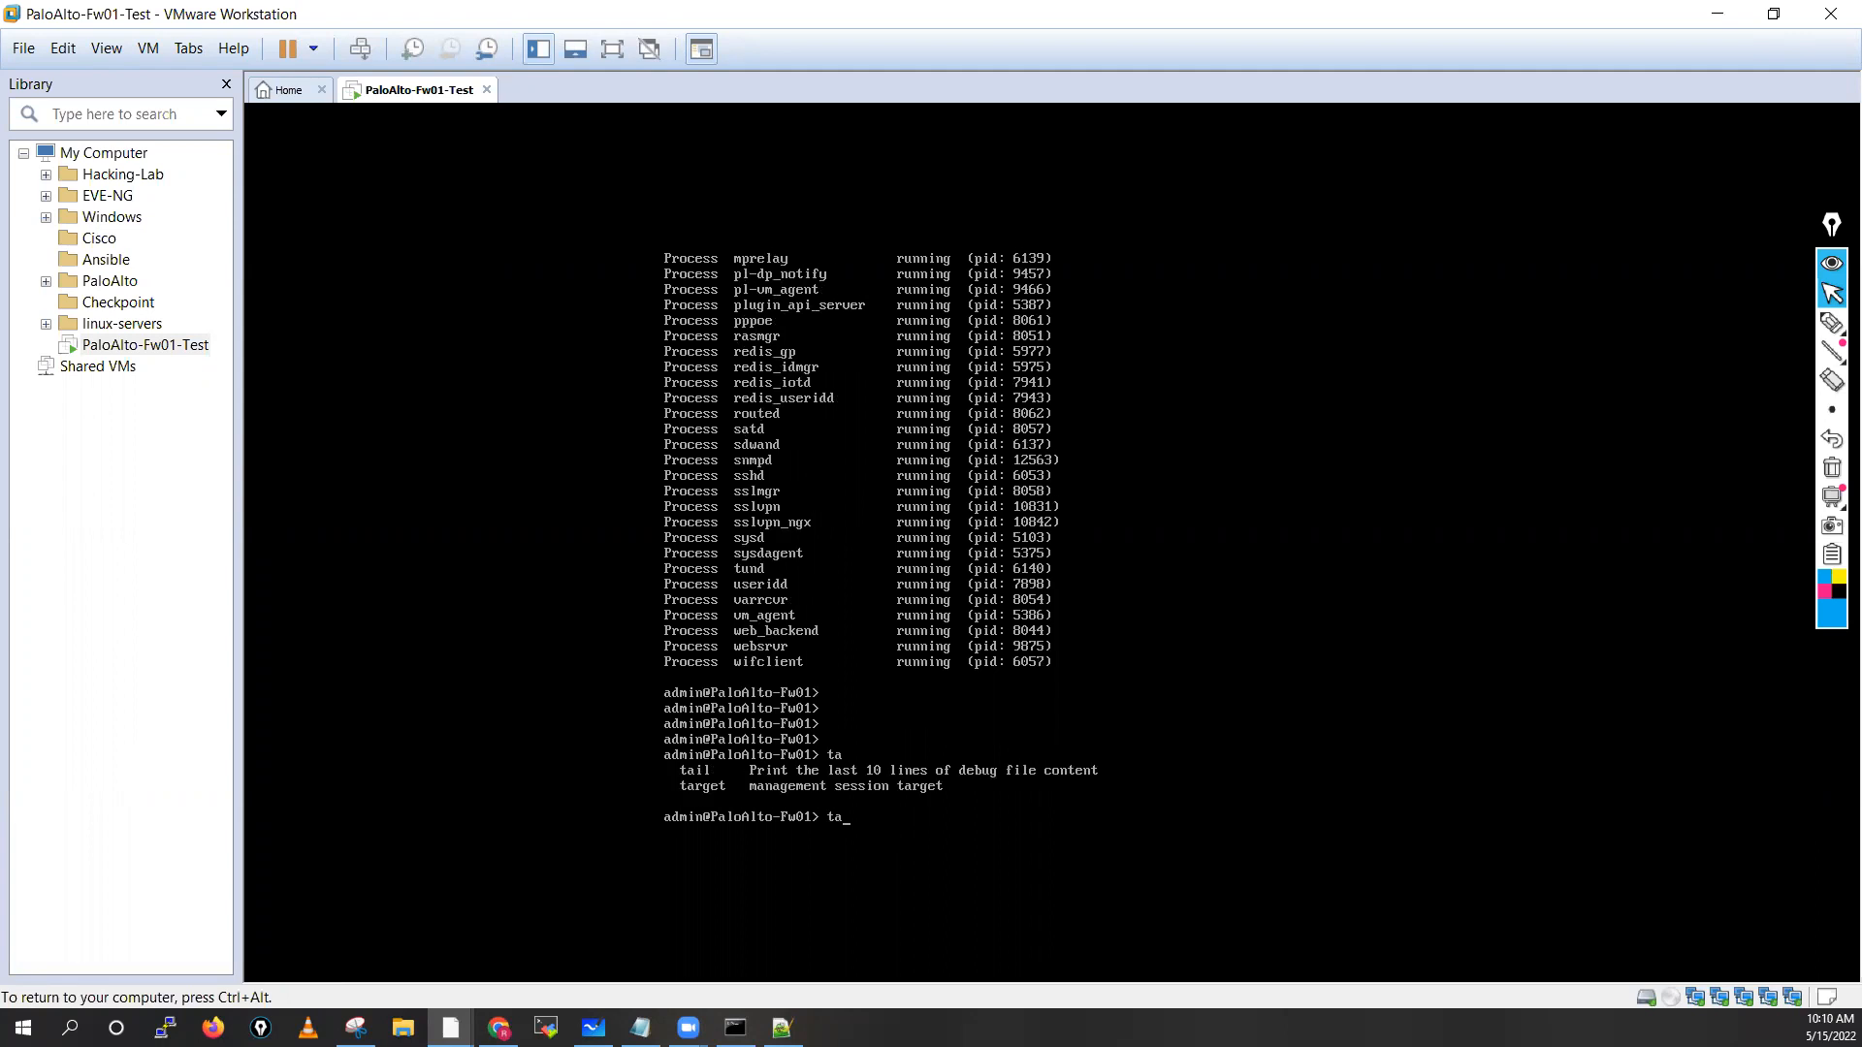
{"action": "type", "text": "il follow yes mp-log s"}
{"action": "key", "text": "Tab"}
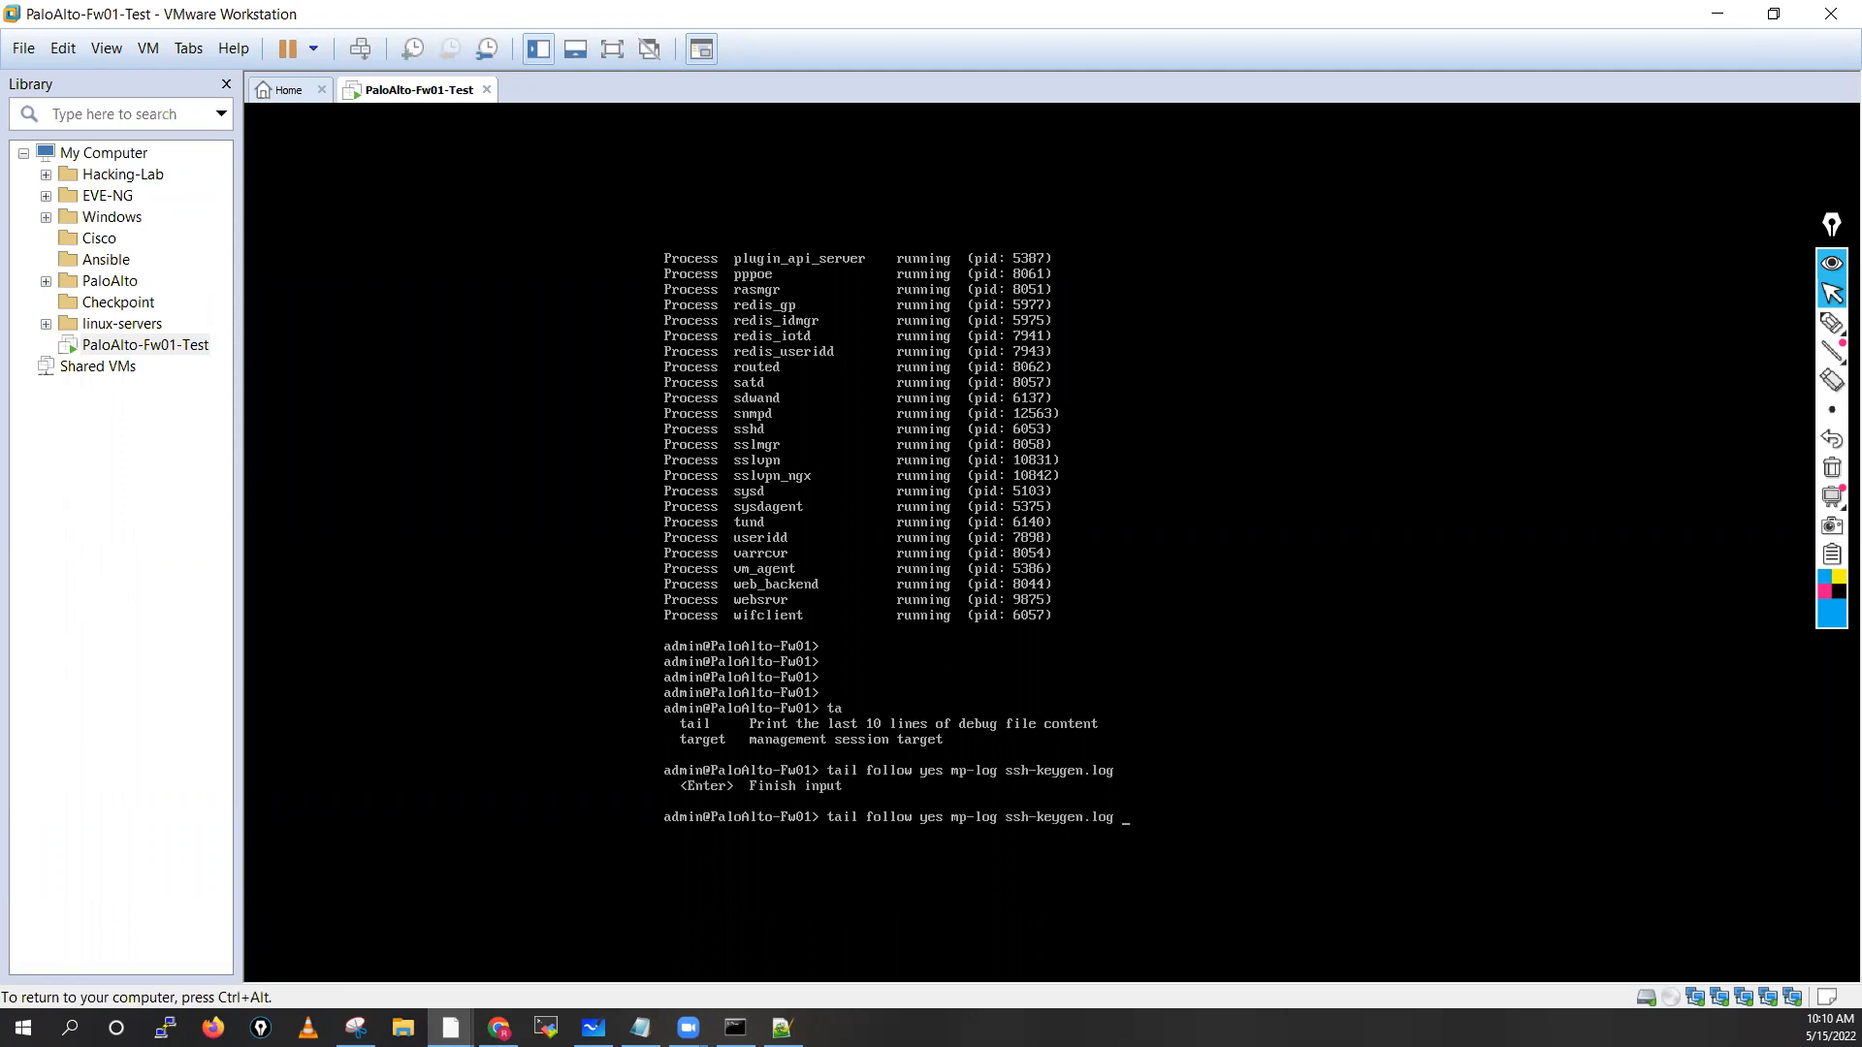
{"action": "key", "text": "BackSpace"}
{"action": "key", "text": "BackSpace"}
{"action": "key", "text": "BackSpace"}
{"action": "key", "text": "BackSpace"}
{"action": "key", "text": "BackSpace"}
{"action": "key", "text": "BackSpace"}
{"action": "key", "text": "BackSpace"}
{"action": "key", "text": "BackSpace"}
{"action": "key", "text": "BackSpace"}
{"action": "key", "text": "BackSpace"}
{"action": "key", "text": "BackSpace"}
{"action": "key", "text": "BackSpace"}
{"action": "key", "text": "BackSpace"}
{"action": "key", "text": "BackSpace"}
{"action": "key", "text": "BackSpace"}
{"action": "key", "text": "Tab"}
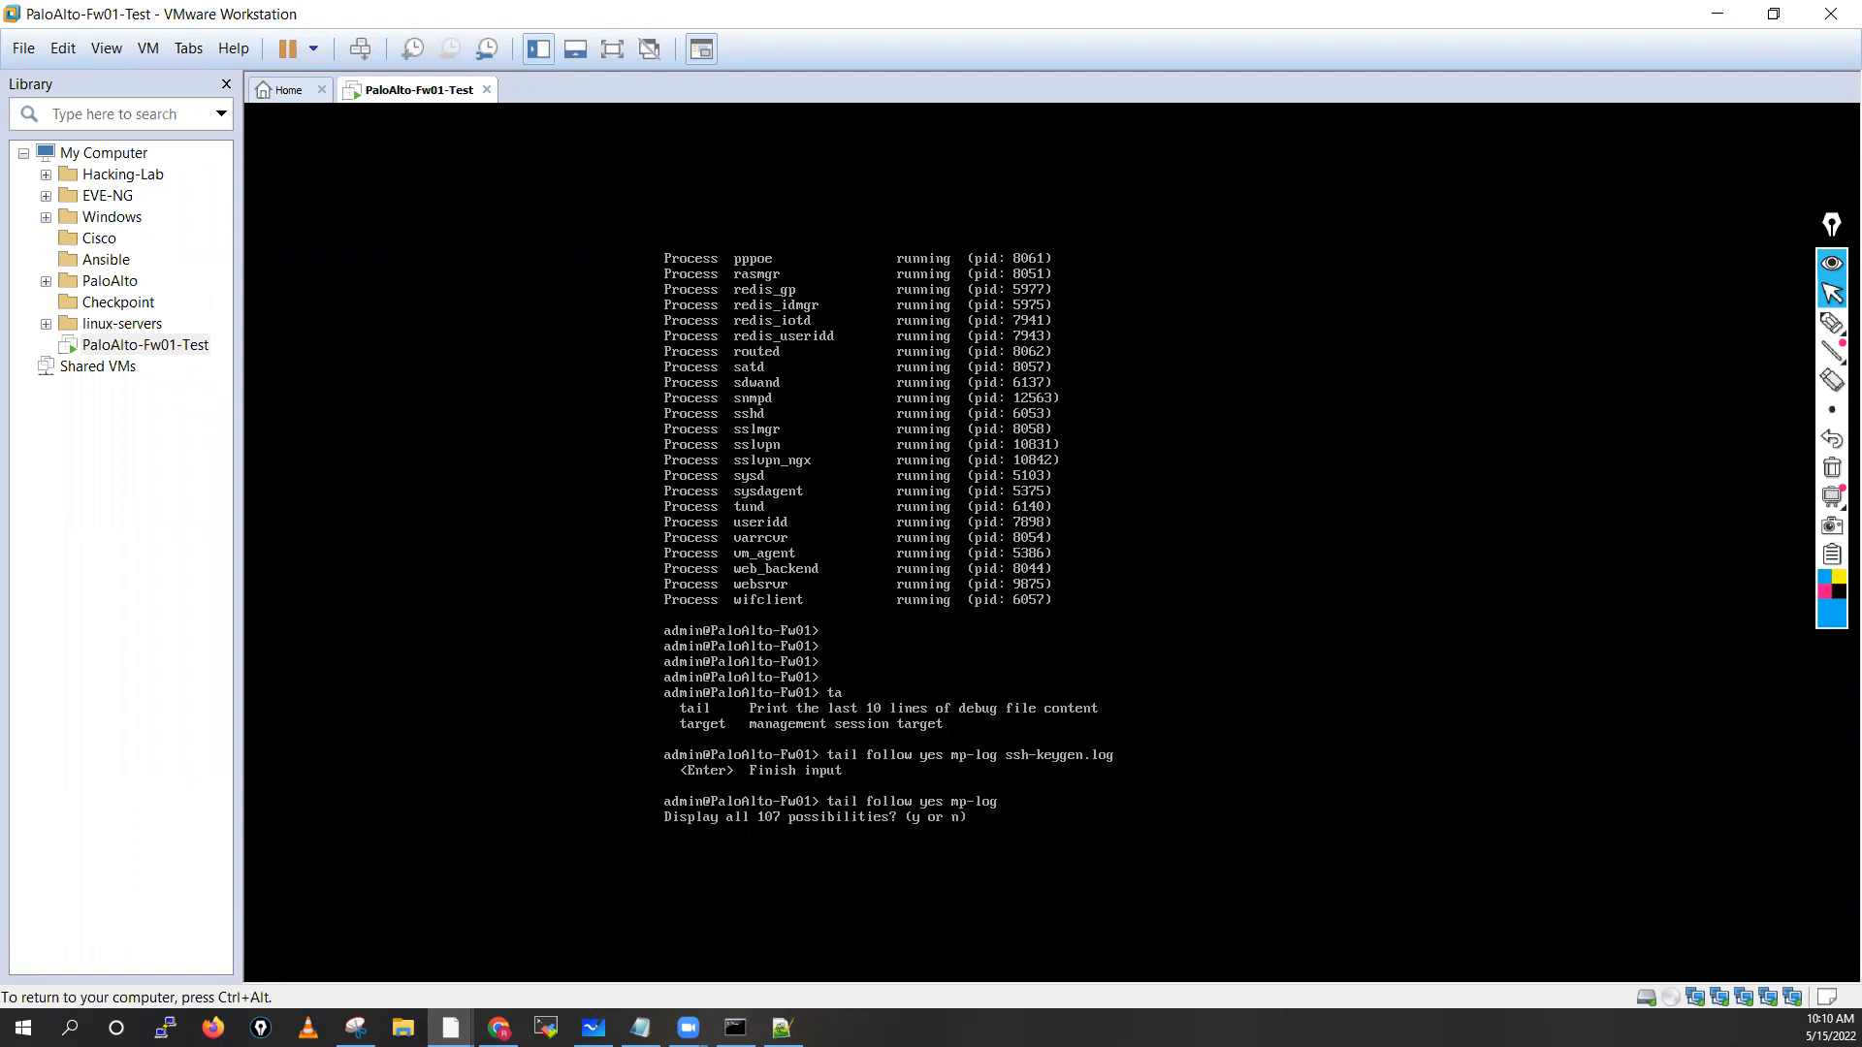
{"action": "key", "text": "n"}
{"action": "type", "text": "au"}
{"action": "key", "text": "Tab"}
{"action": "key", "text": "Return"}
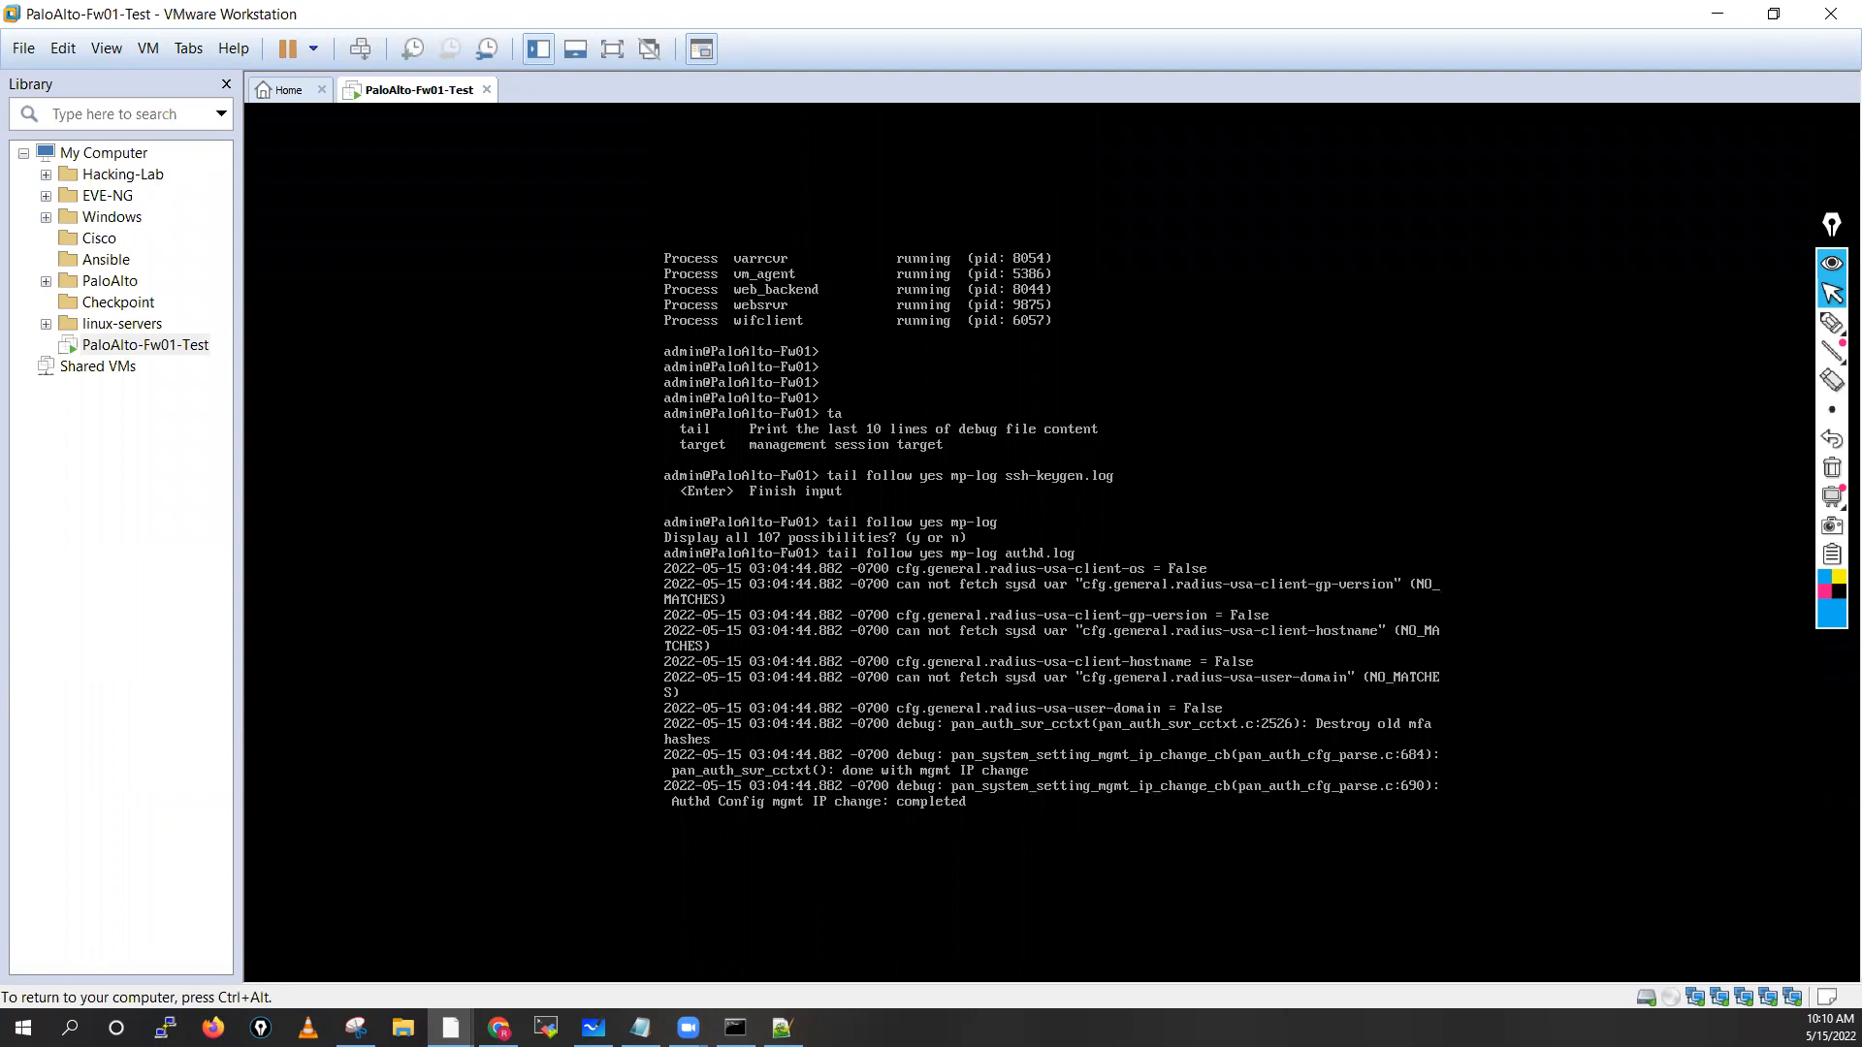
{"action": "key", "text": "ctrl+alt"}
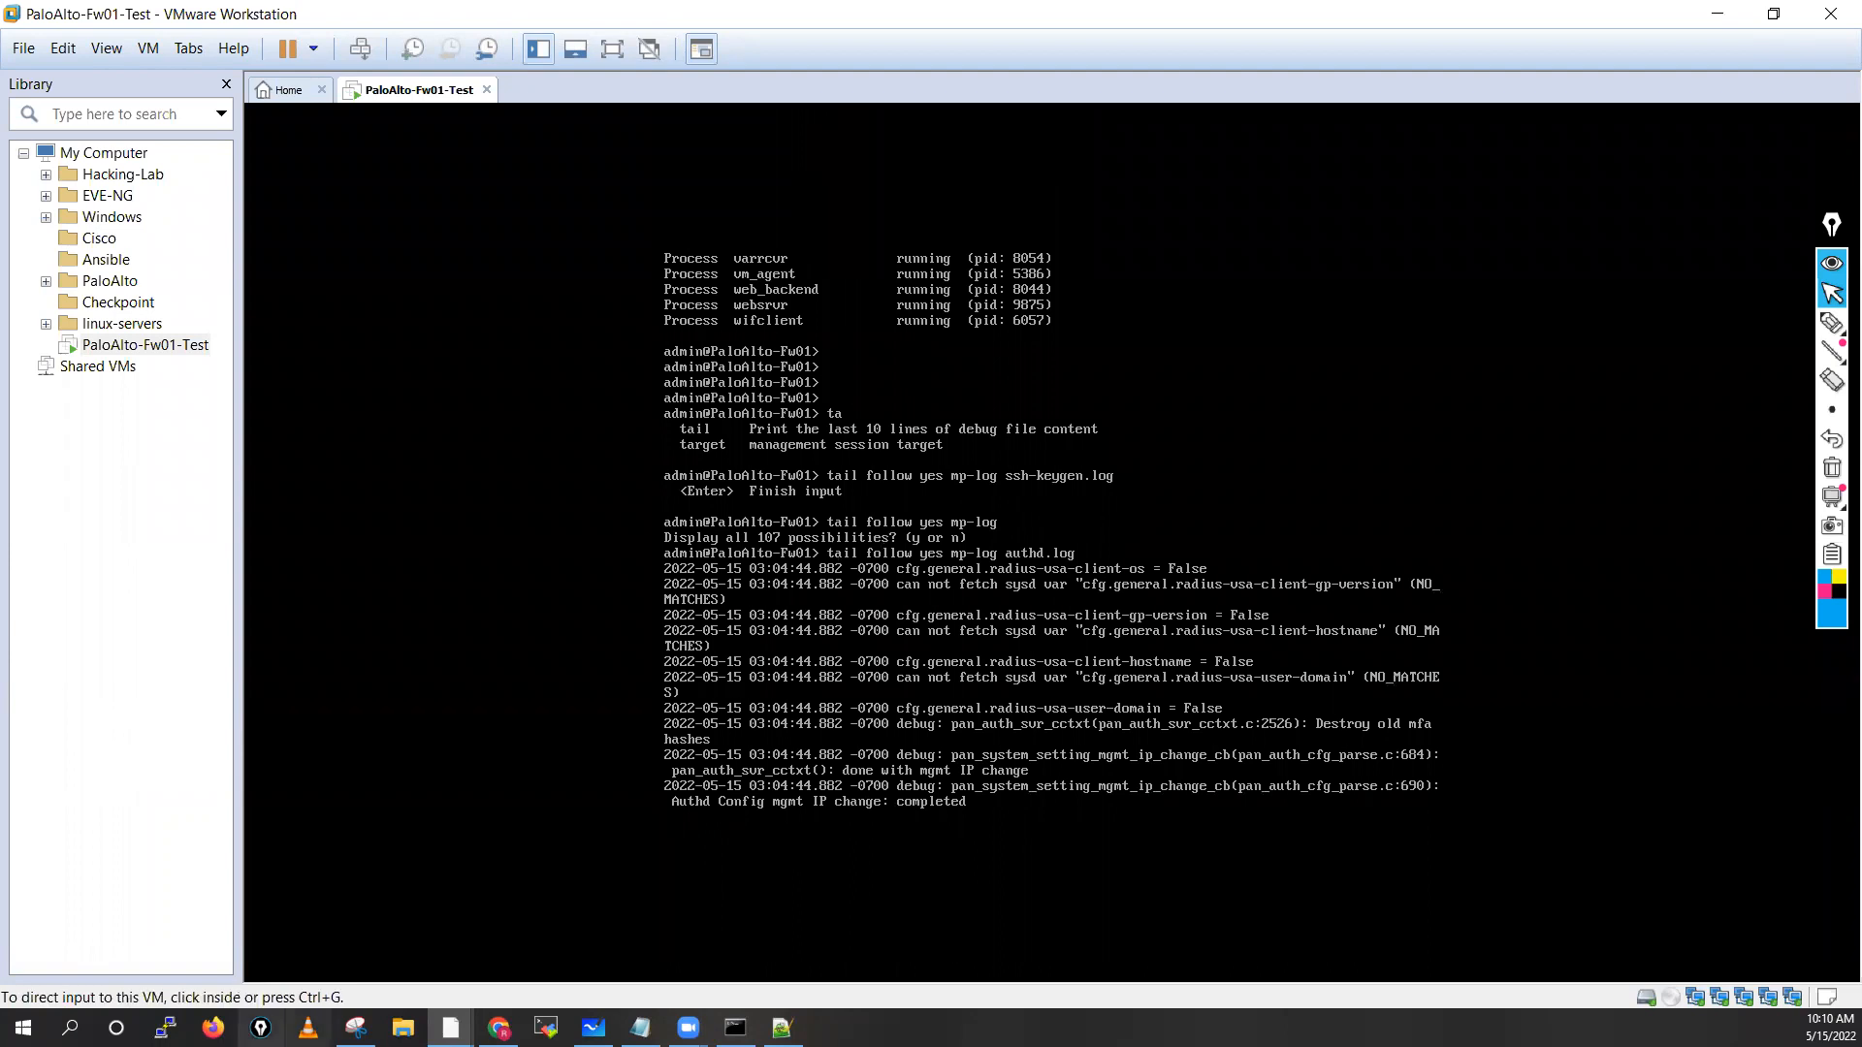
{"action": "left_click", "coordinate": [166, 1028]}
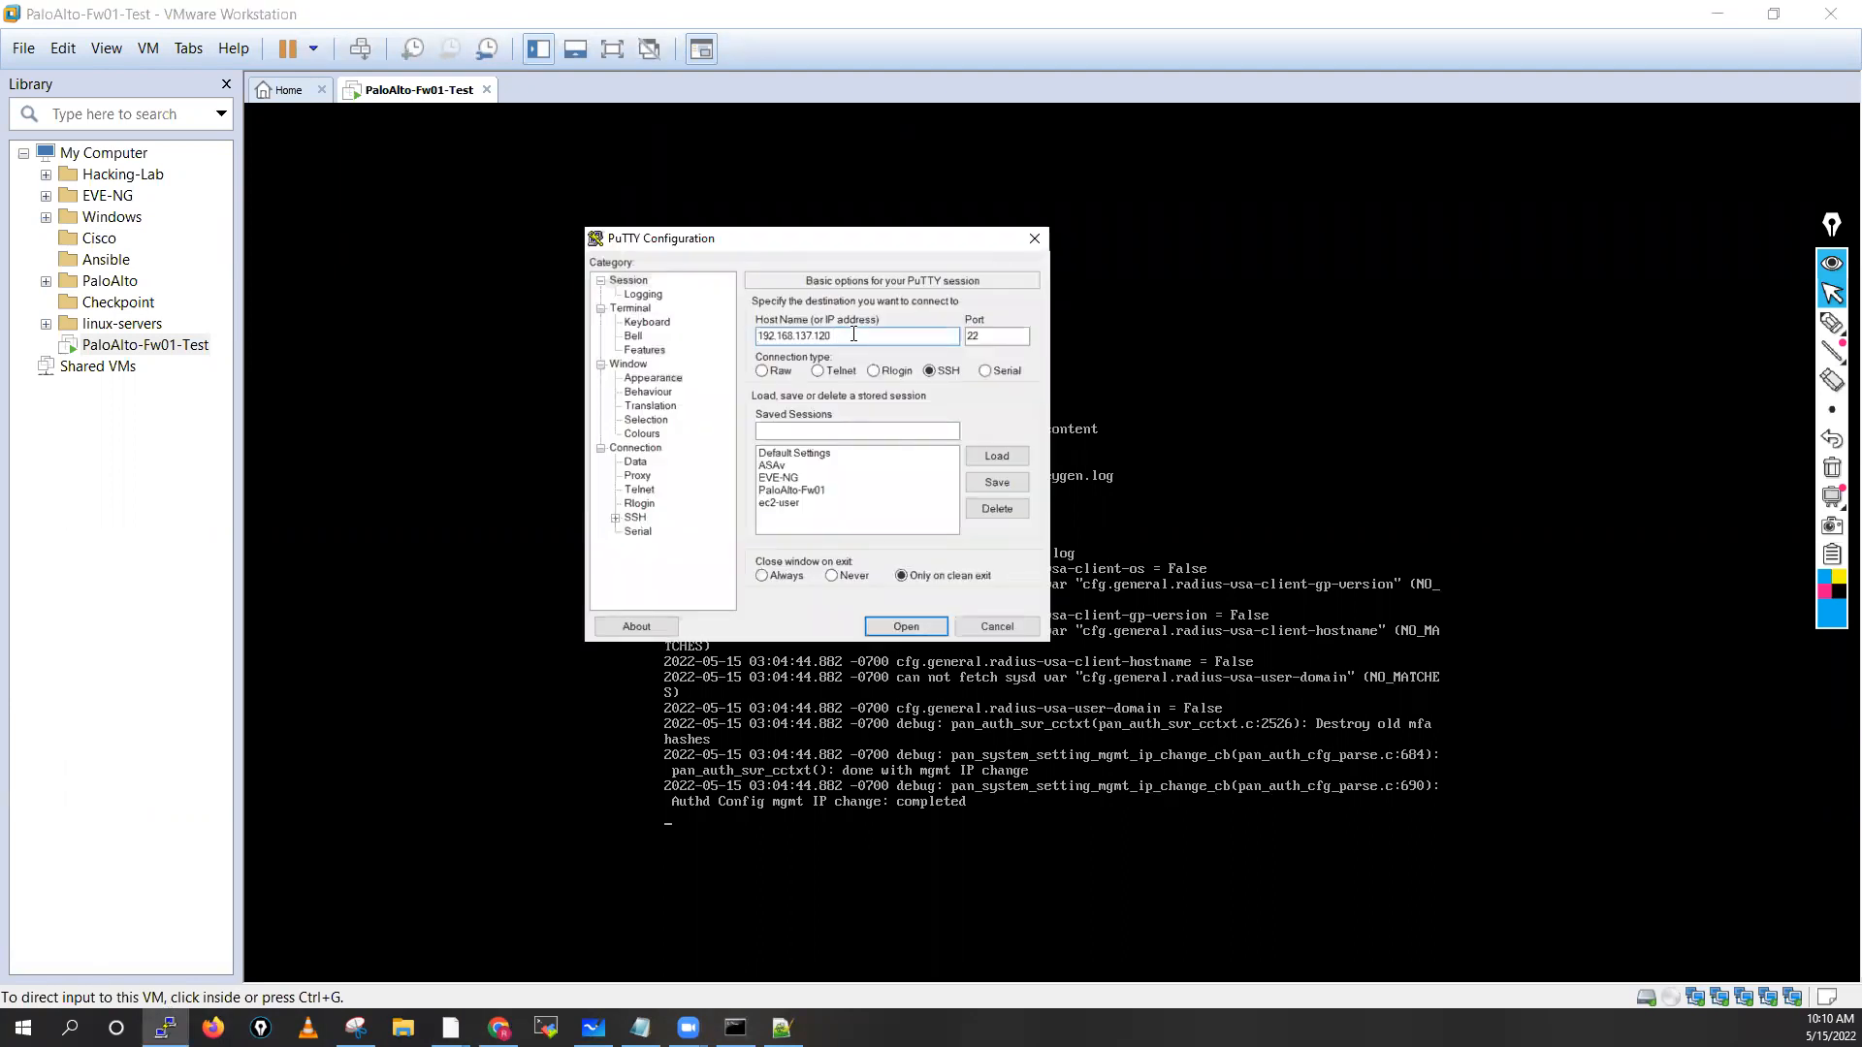
SSH into the firewall's IP as admin in PuTTY, accepting the host key
{"action": "key", "text": "BackSpace"}
{"action": "key", "text": "BackSpace"}
{"action": "left_click", "coordinate": [906, 627]}
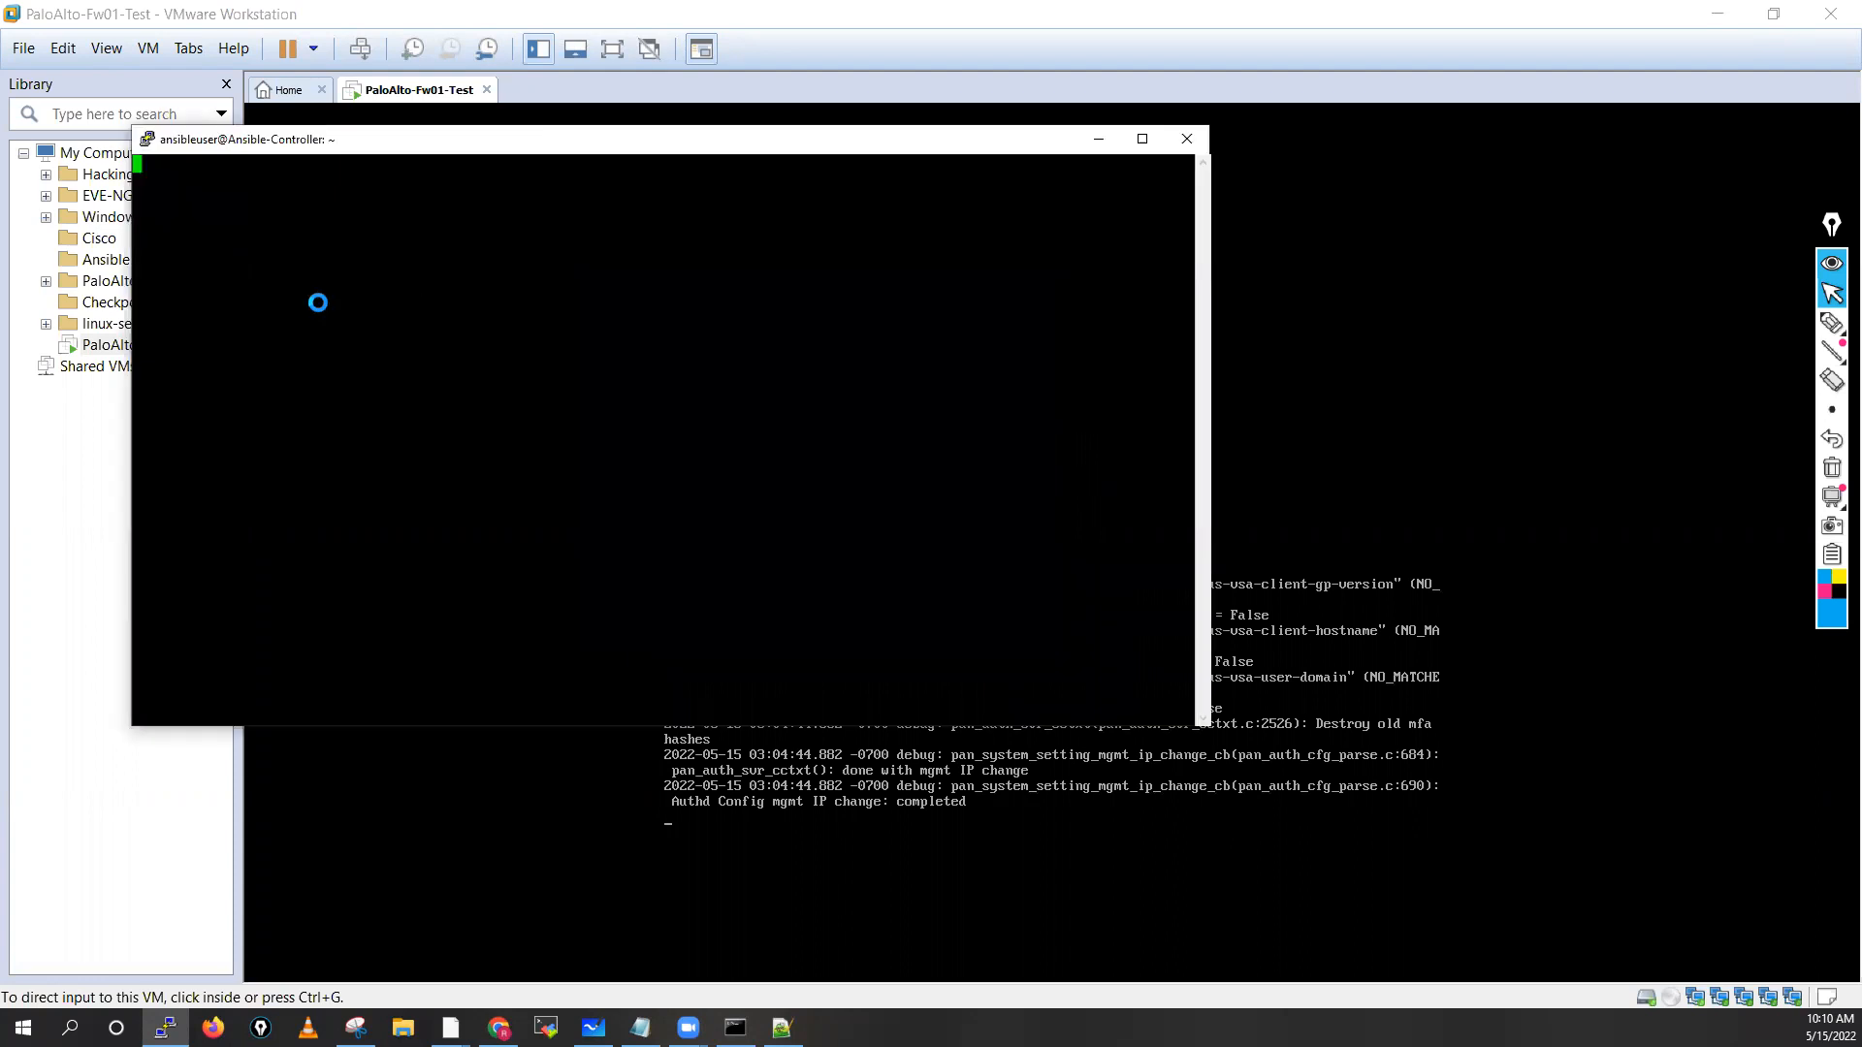
{"action": "left_click", "coordinate": [912, 684]}
{"action": "type", "text": "as: admin"}
{"action": "key", "text": "Return"}
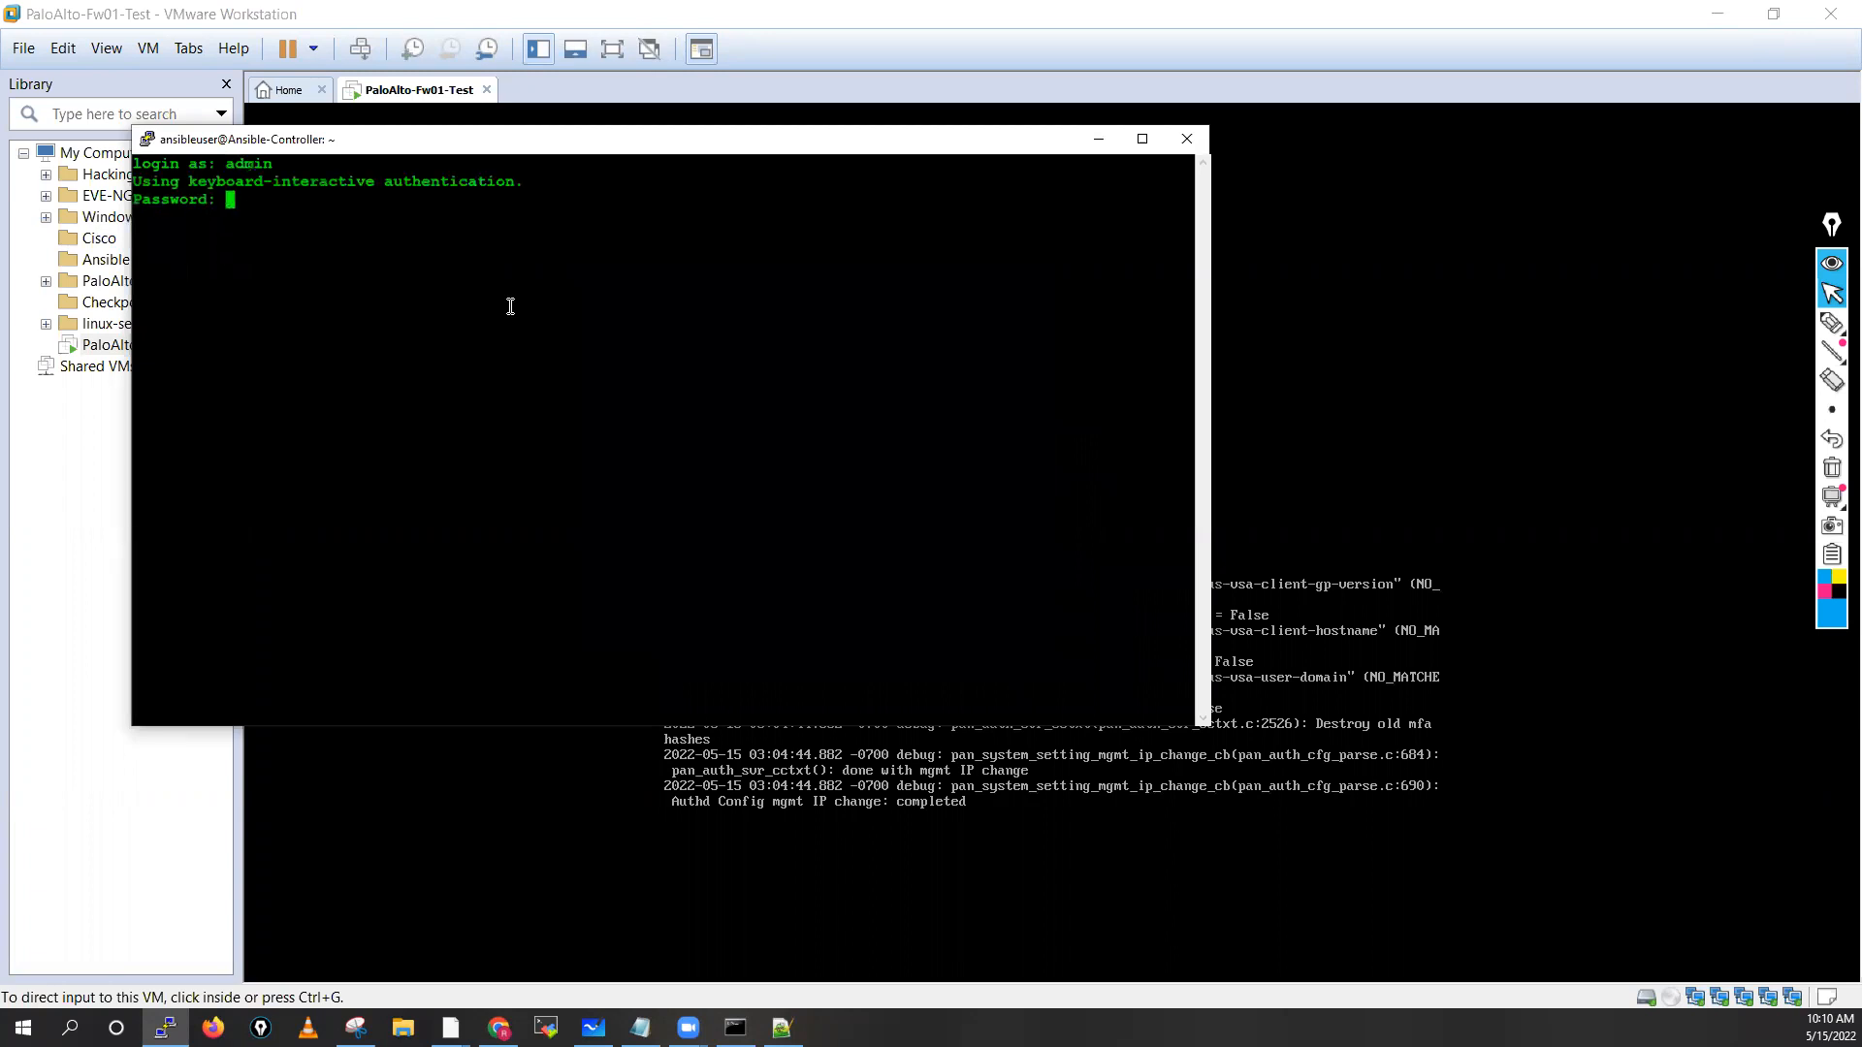
{"action": "key", "text": "Return"}
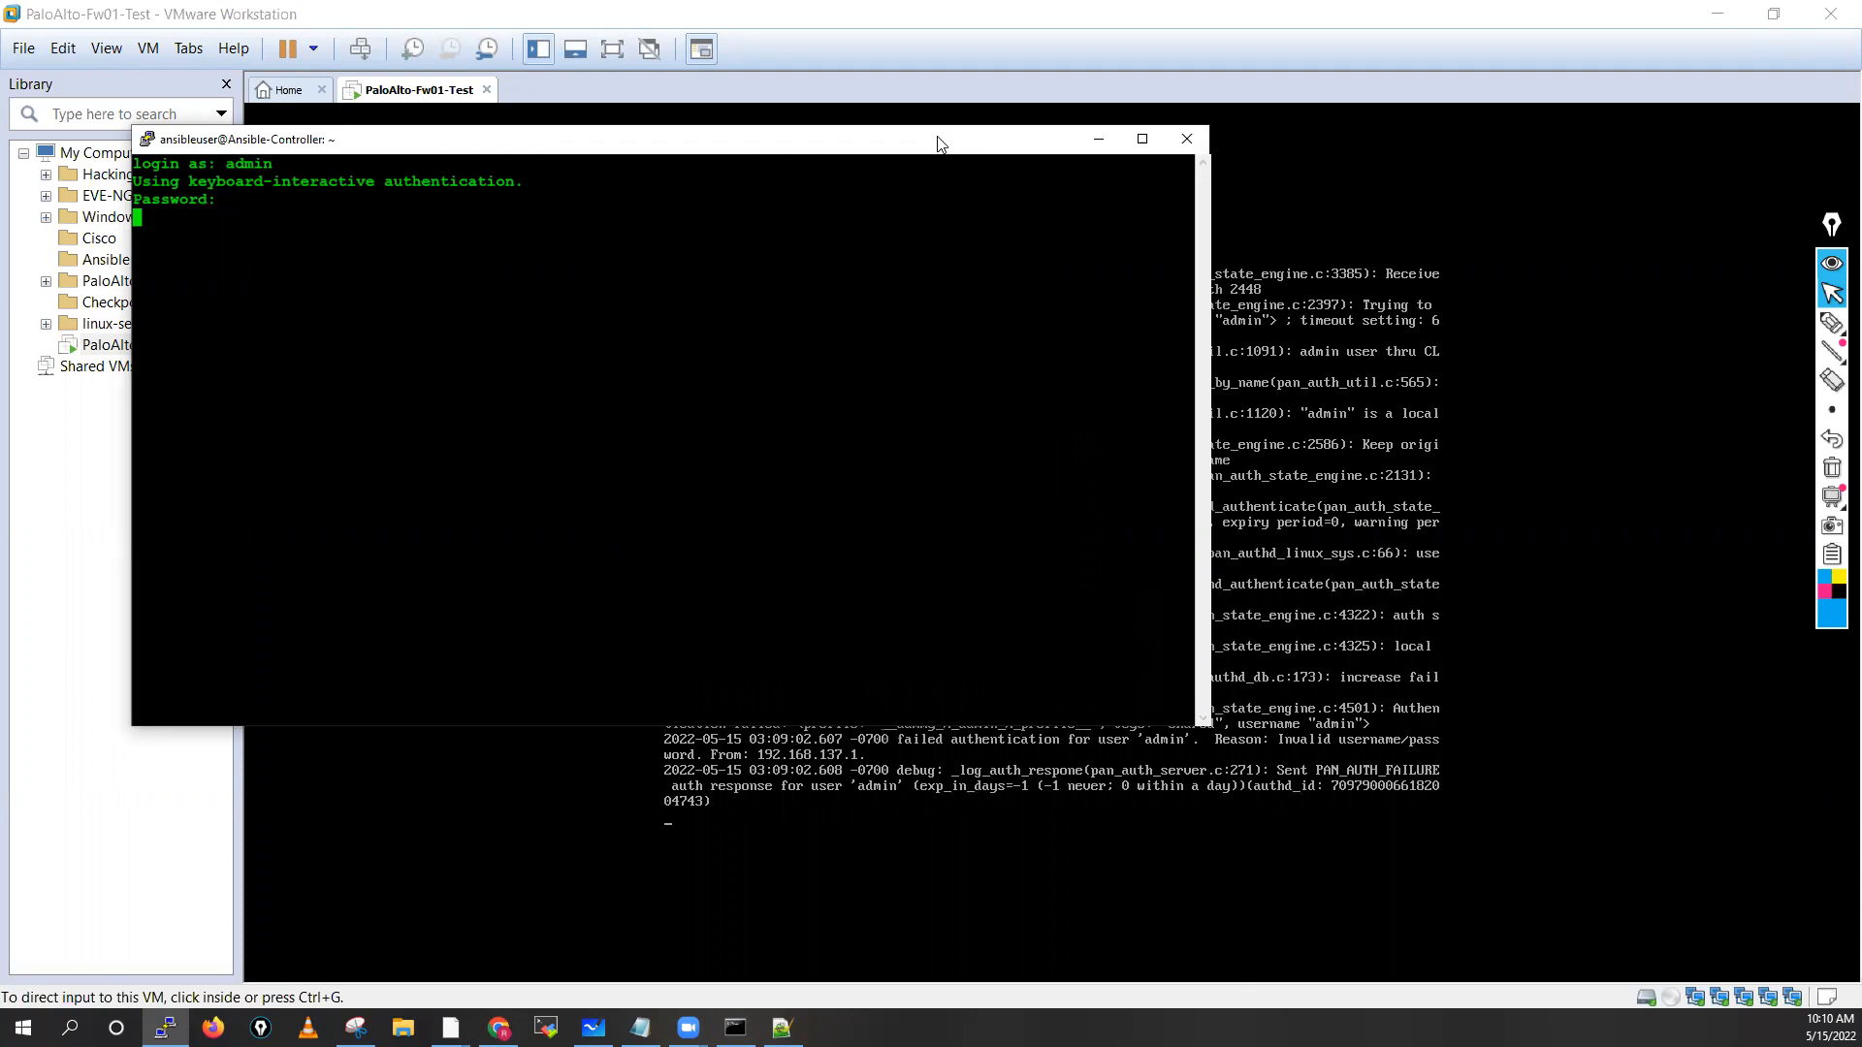
{"action": "left_click_drag", "start_coordinate": [938, 138], "coordinate": [1066, 41]}
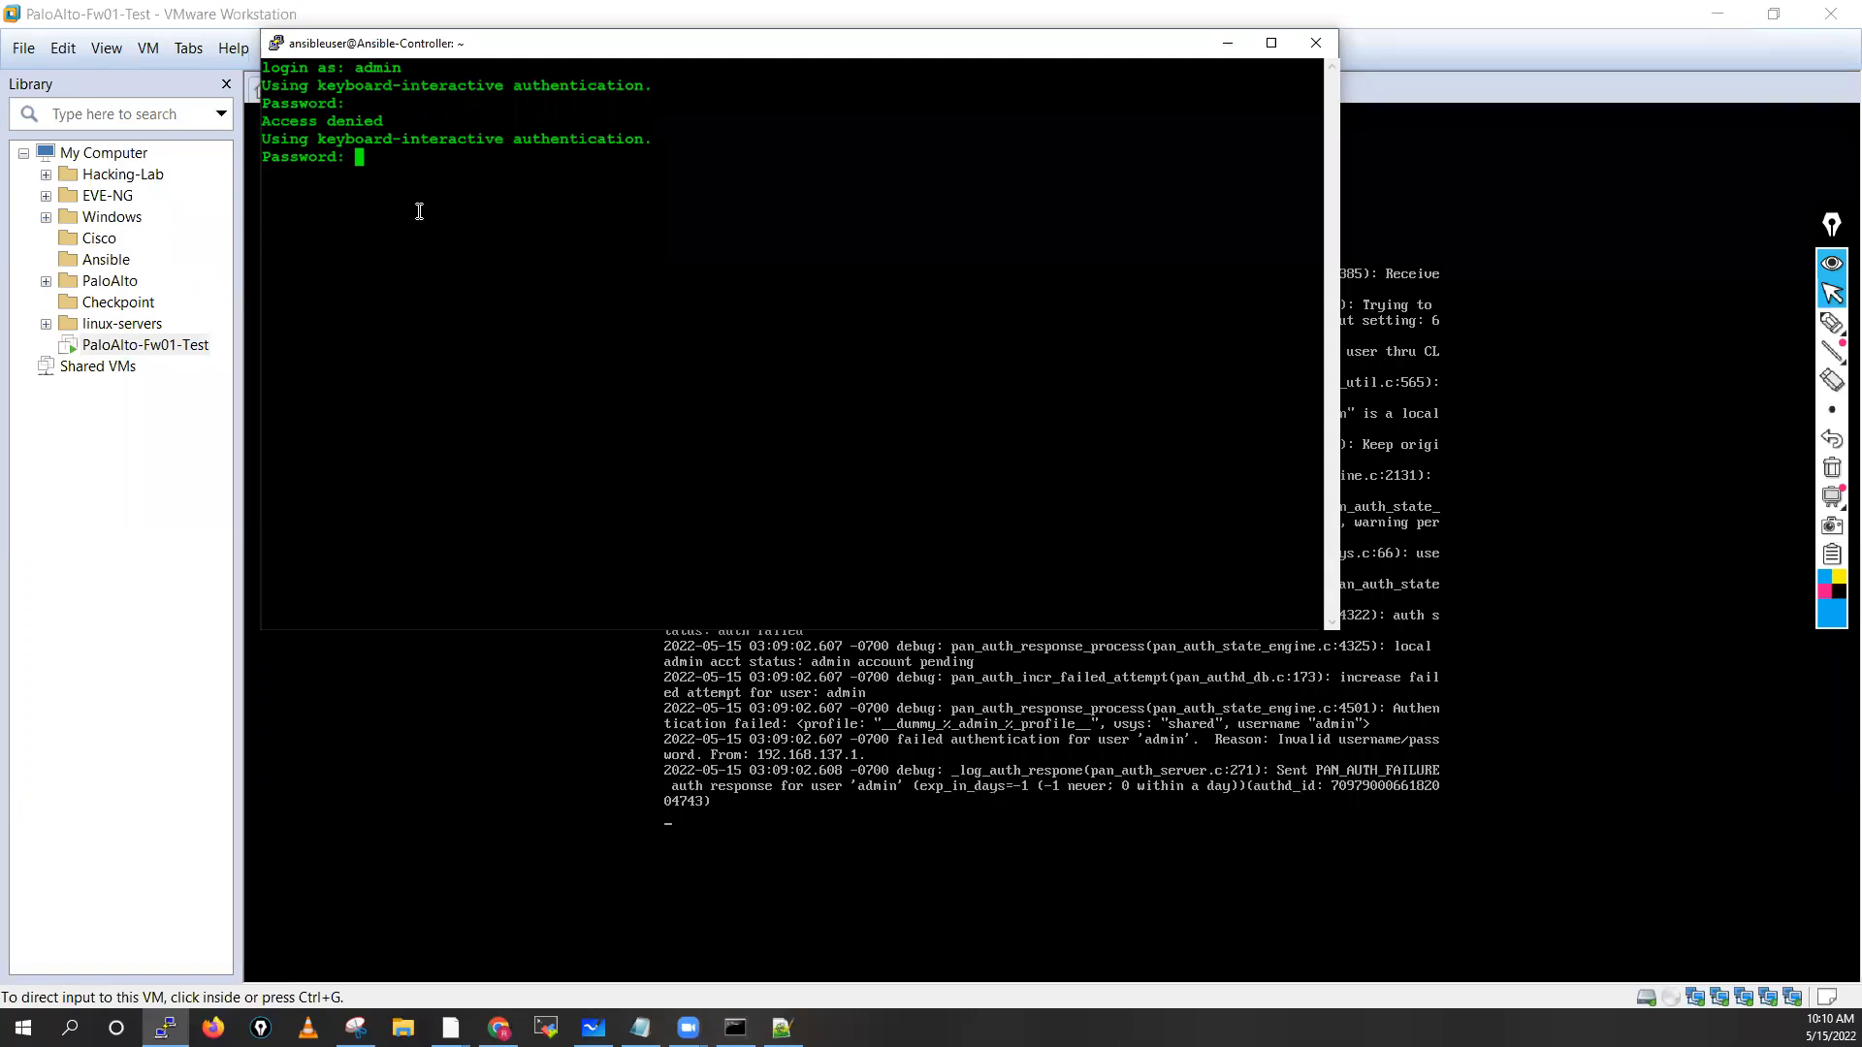
{"action": "key", "text": "Return"}
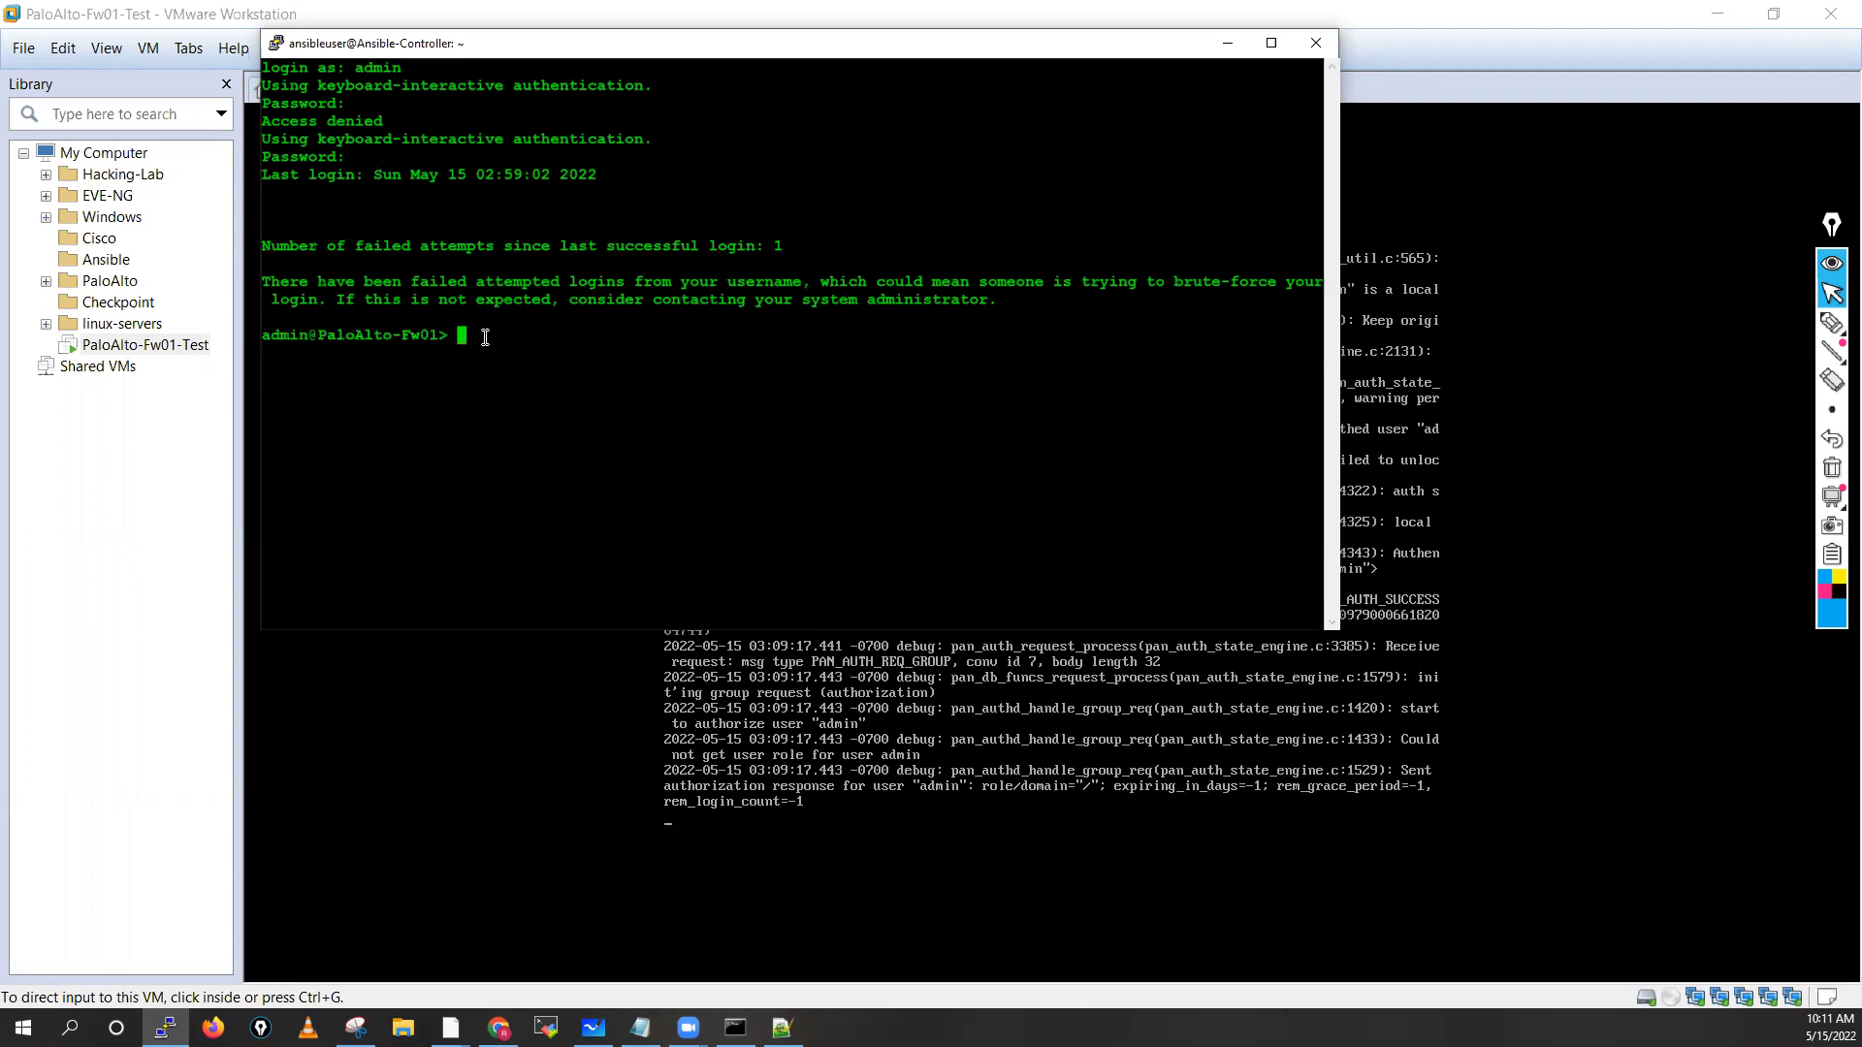
Close the PuTTY session and stop the authd.log tail on the firewall console
{"action": "left_click", "coordinate": [1316, 44]}
{"action": "left_click", "coordinate": [943, 580]}
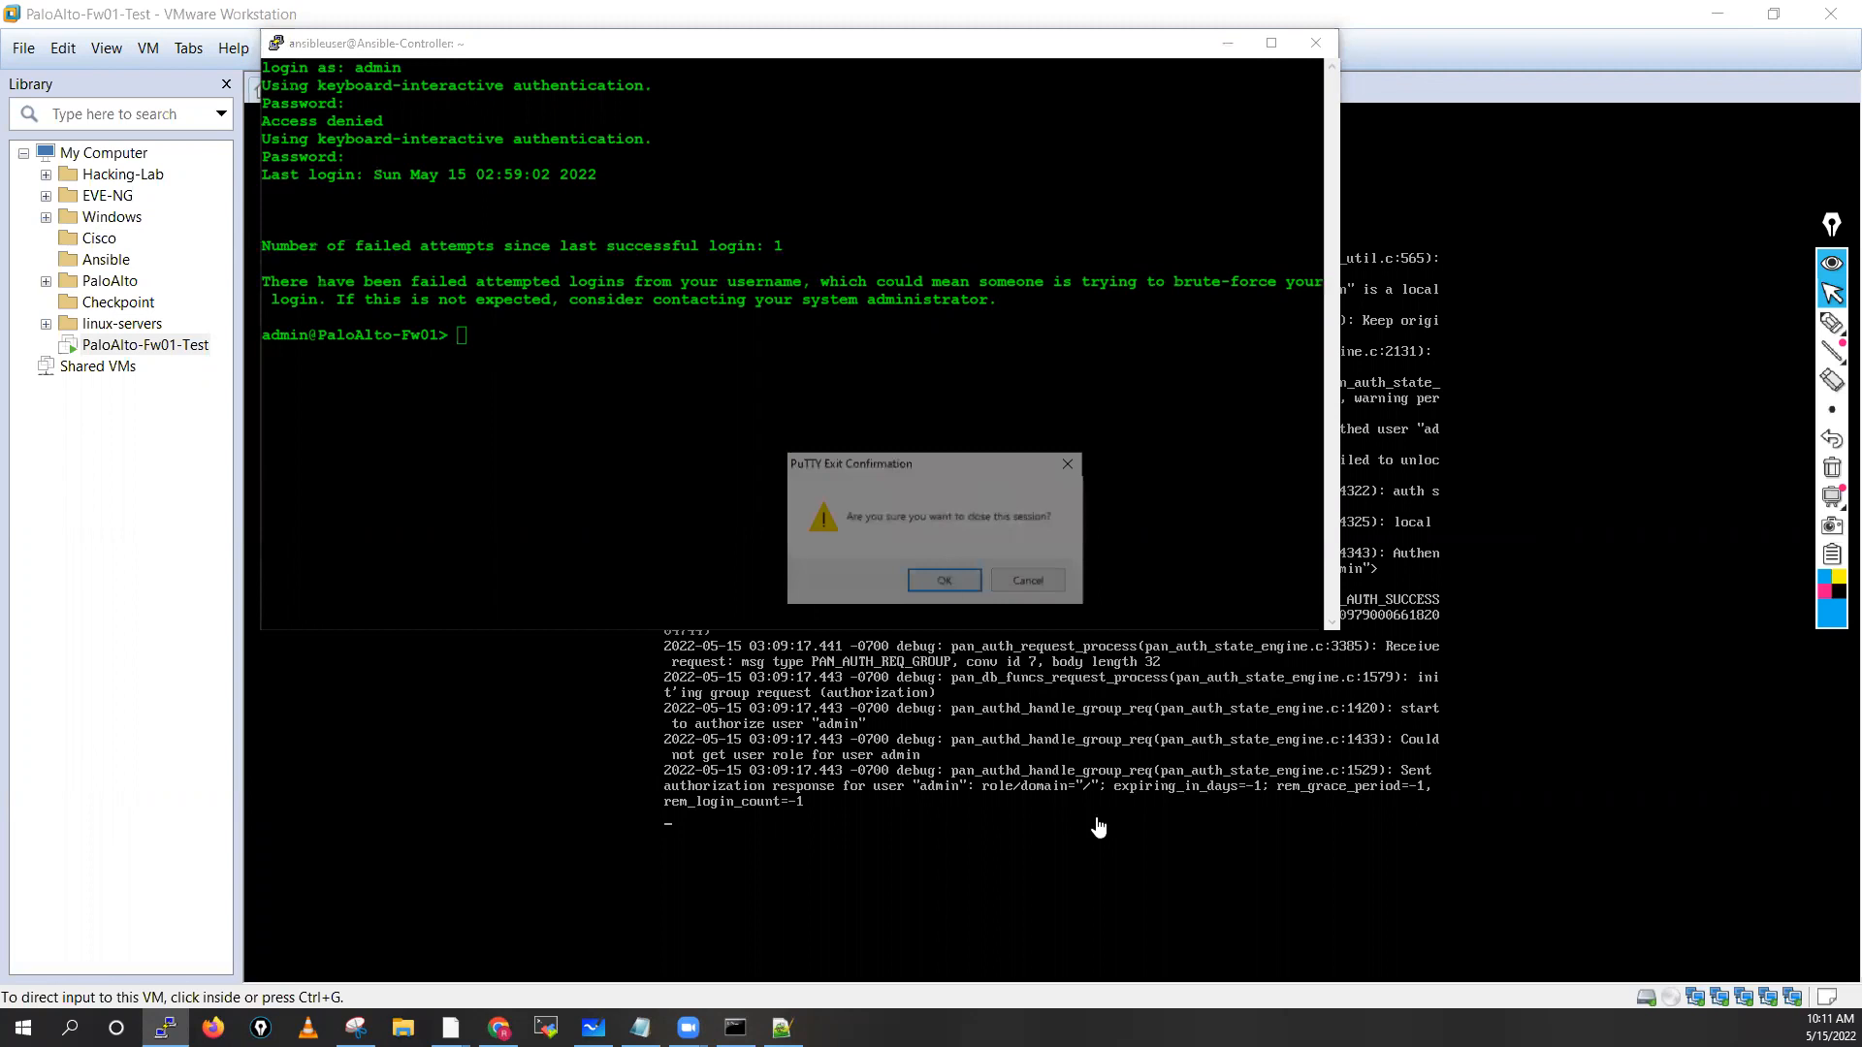
{"action": "left_click", "coordinate": [1113, 604]}
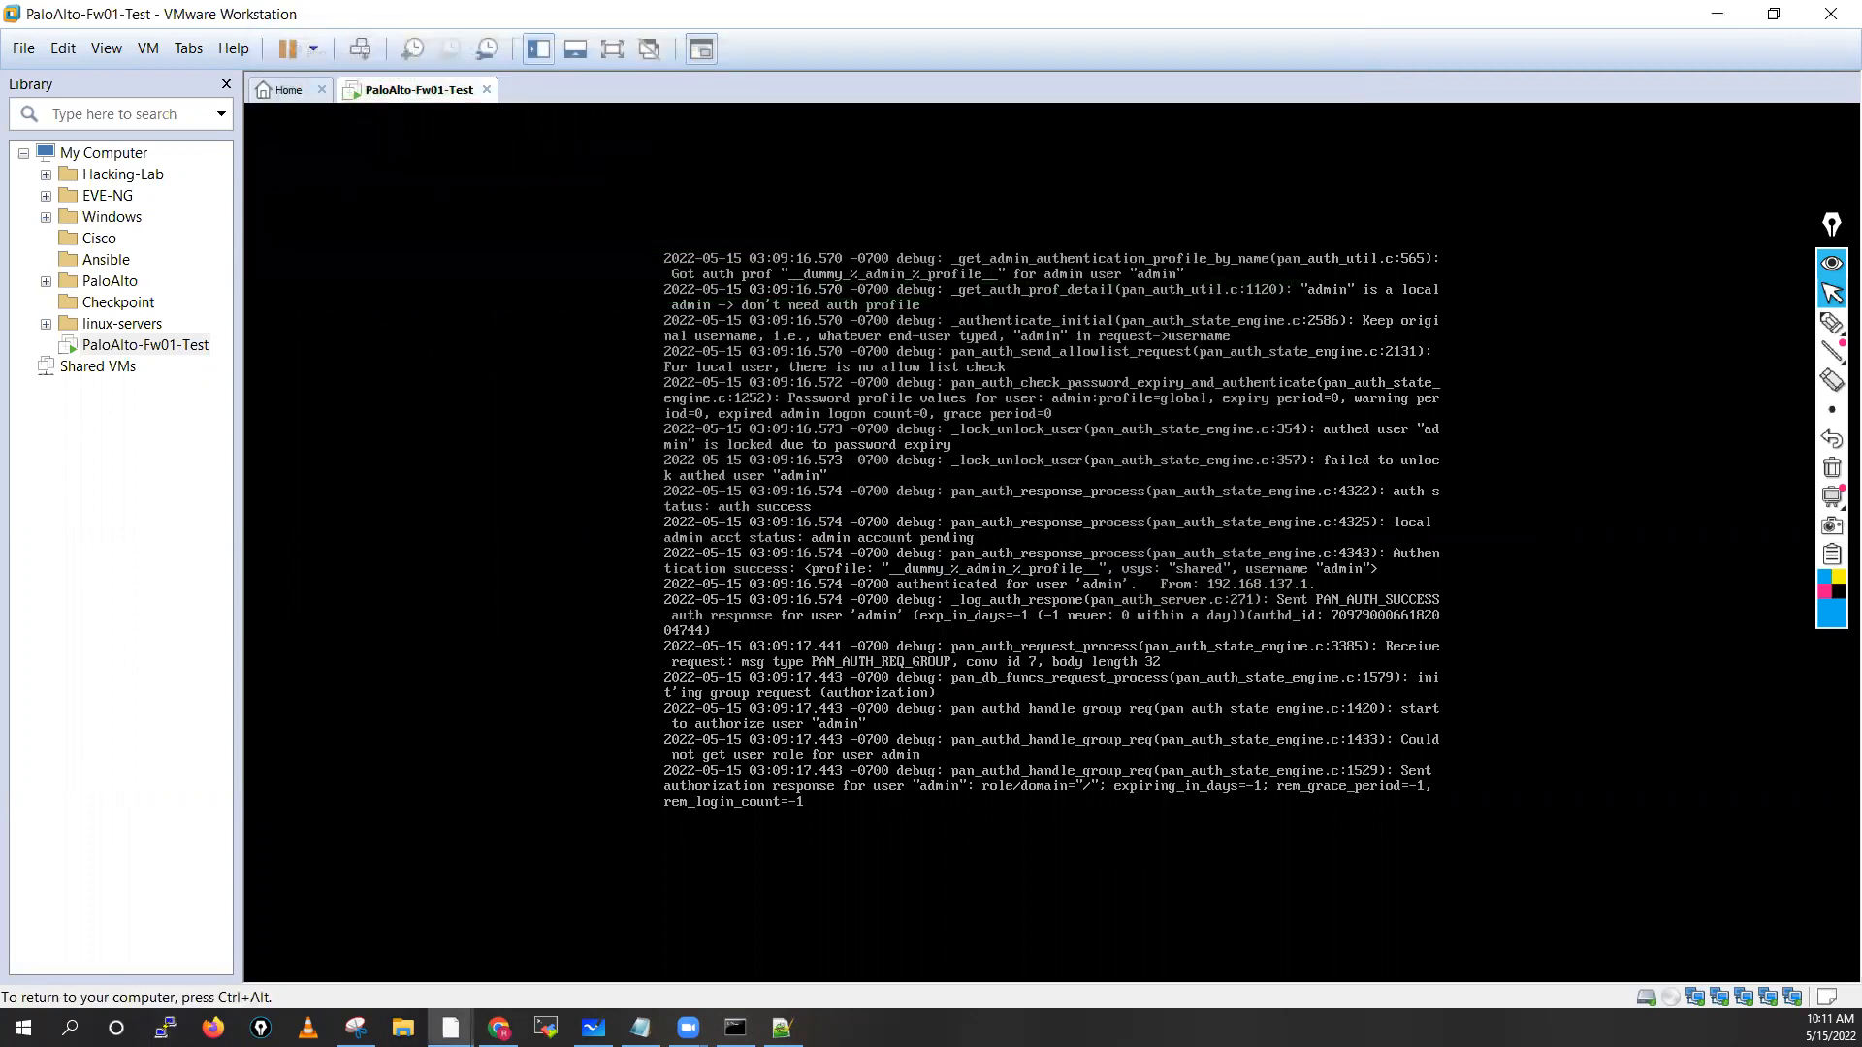
{"action": "key", "text": "ctrl+c"}
{"action": "key", "text": "Return"}
{"action": "key", "text": "Return"}
{"action": "key", "text": "Return"}
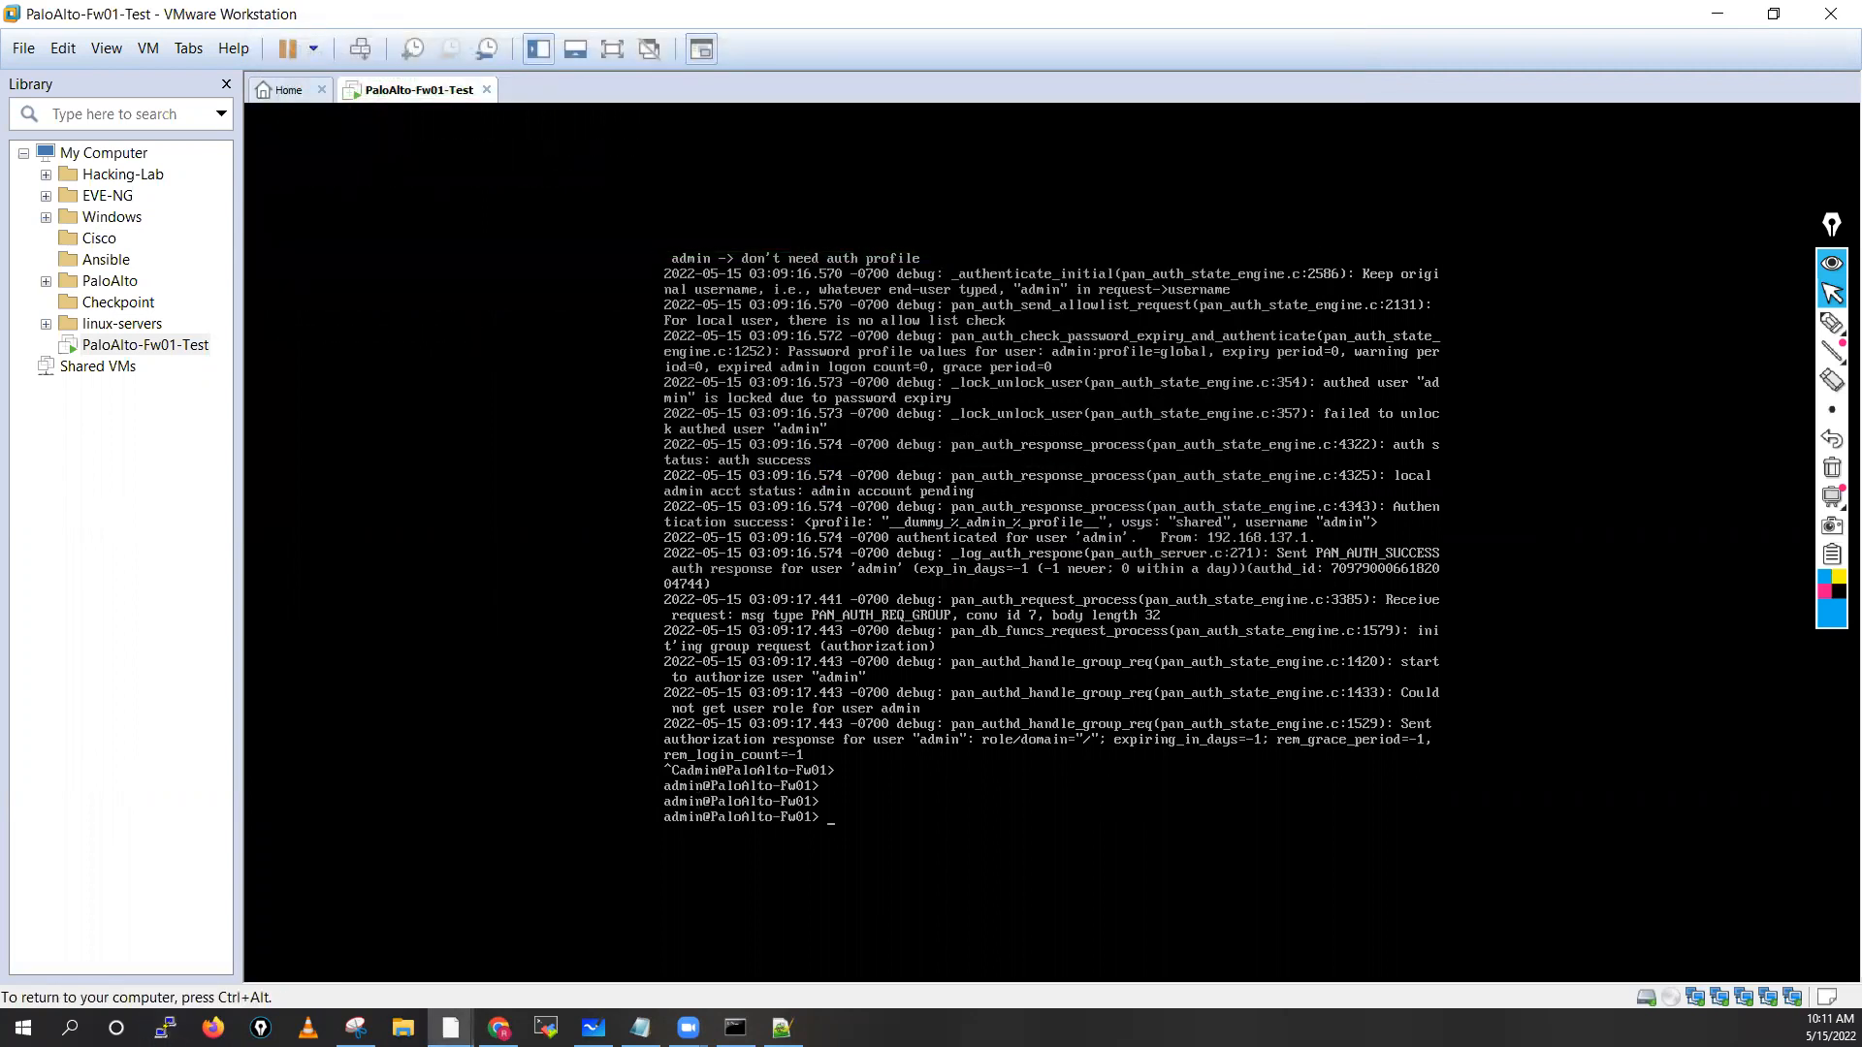
{"action": "key", "text": "Return"}
Replace the old Command Prompt with a new one and ping 192.168.137.10
{"action": "key", "text": "ctrl+alt"}
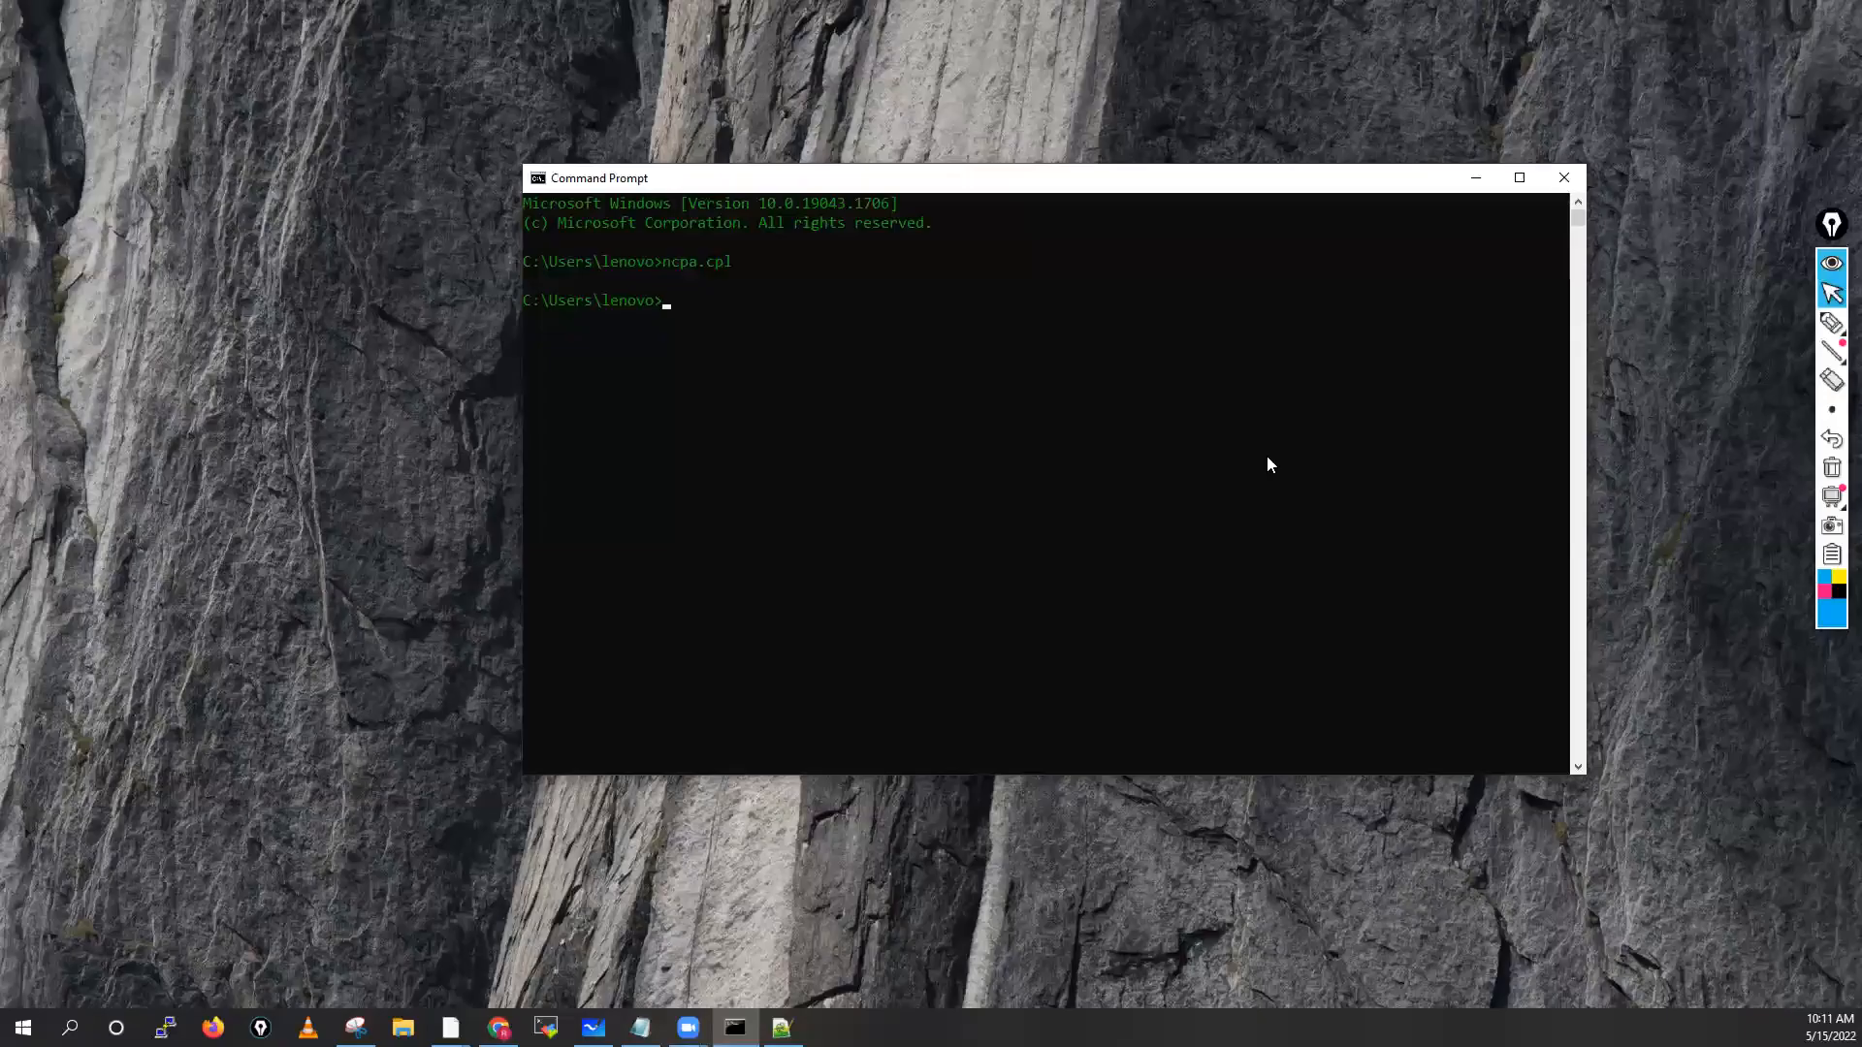
{"action": "left_click", "coordinate": [1563, 178]}
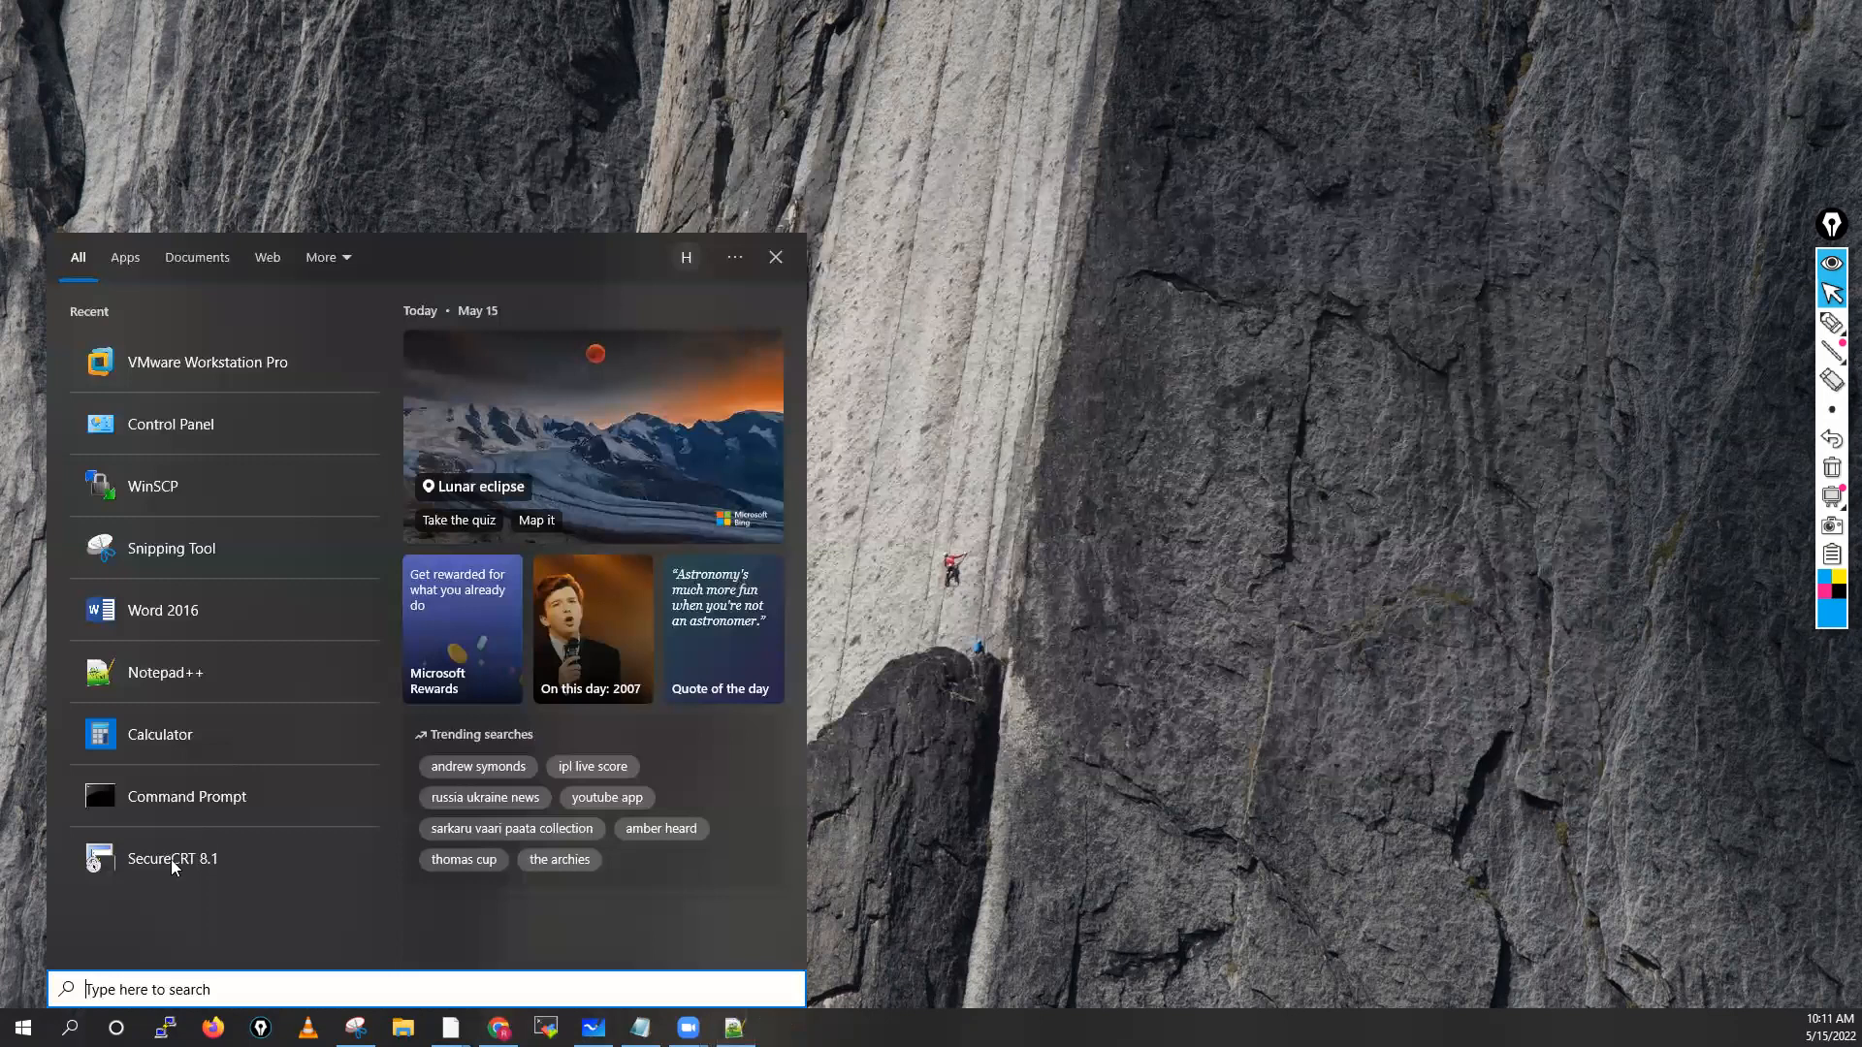
{"action": "left_click", "coordinate": [183, 855]}
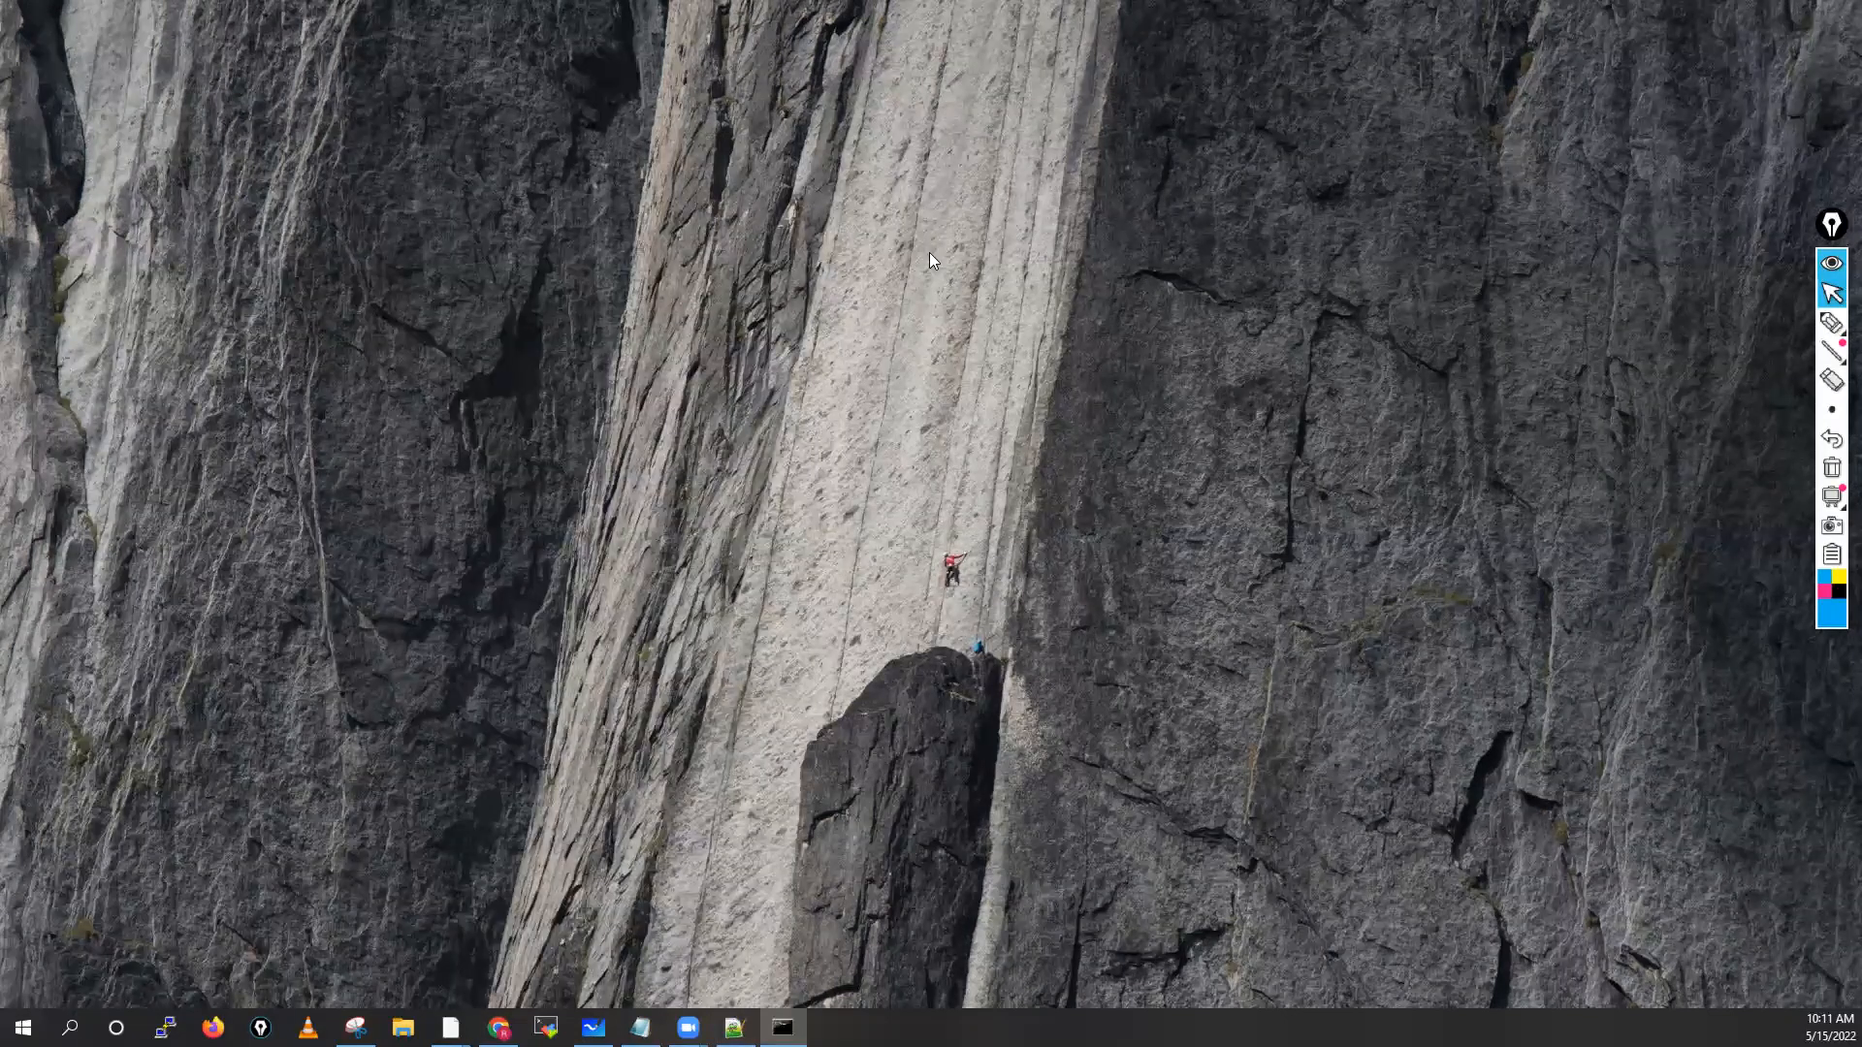
{"action": "left_click", "coordinate": [929, 257]}
{"action": "type", "text": "pin"}
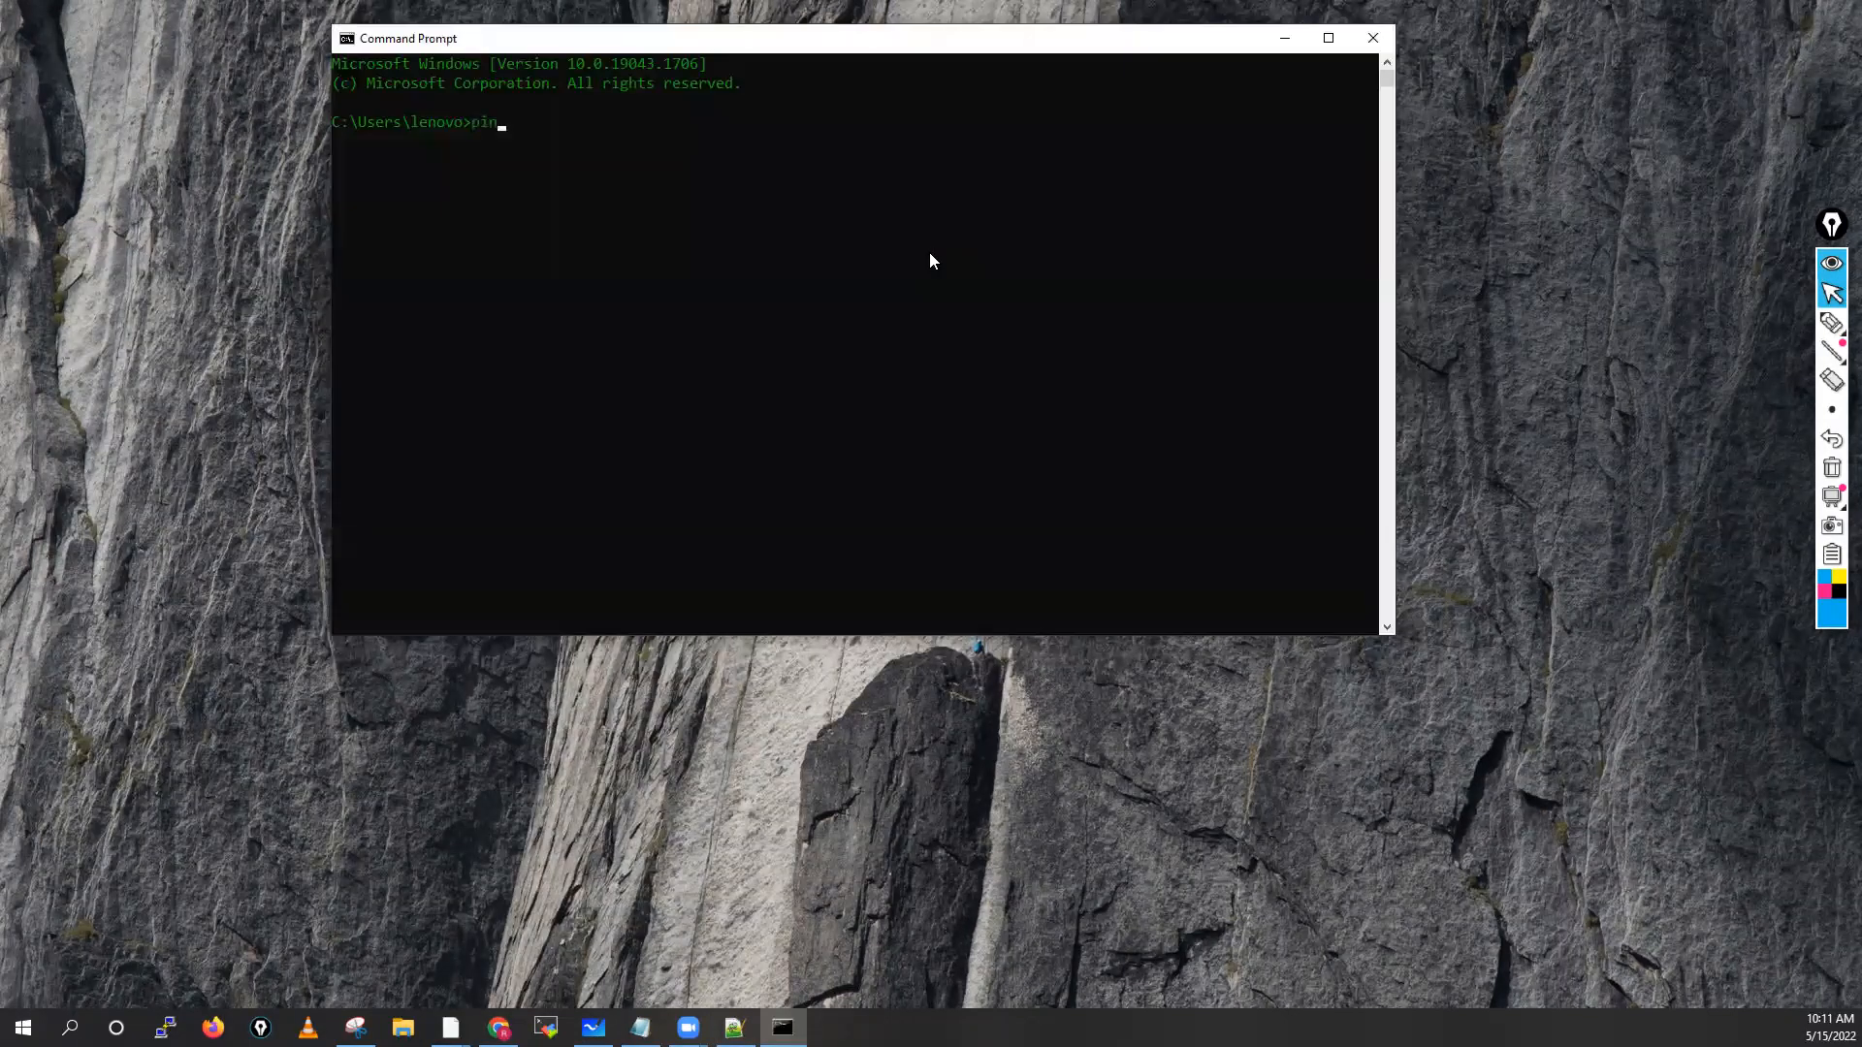
{"action": "type", "text": "g 192.168.137.10"}
{"action": "key", "text": "Return"}
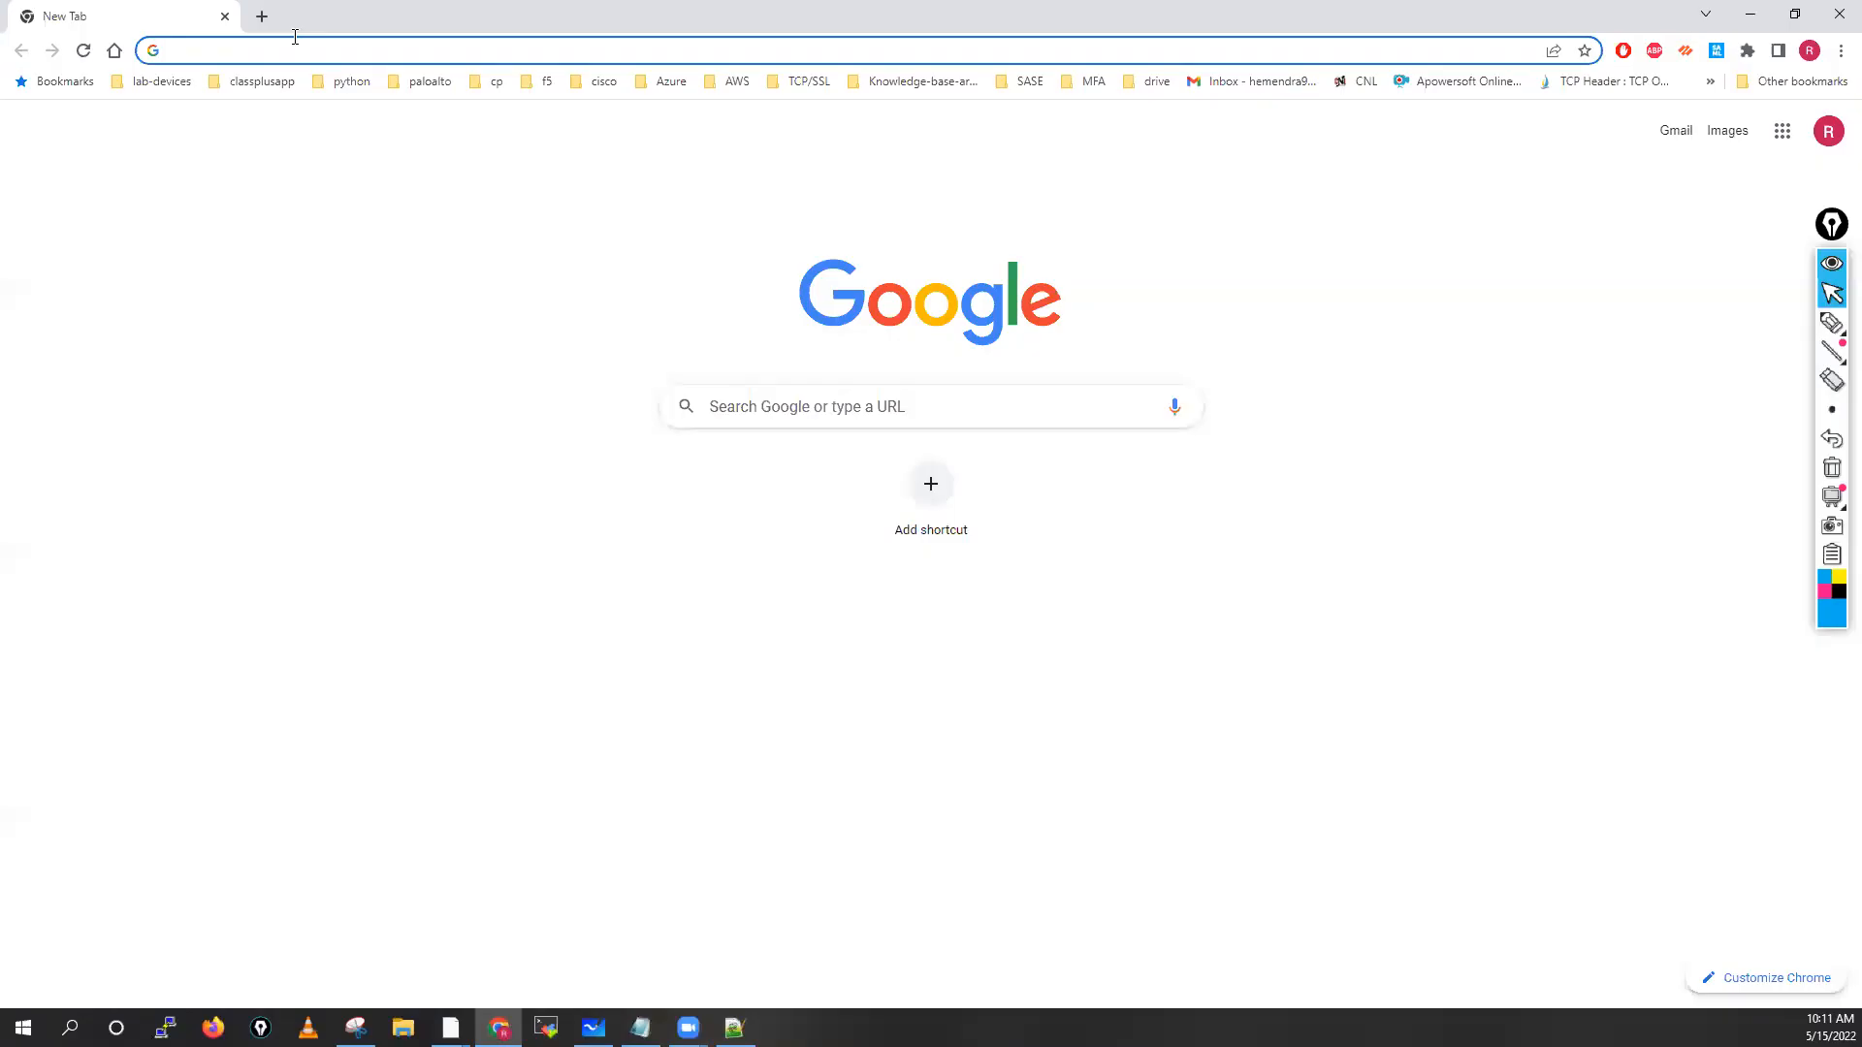
{"action": "type", "text": "https://"}
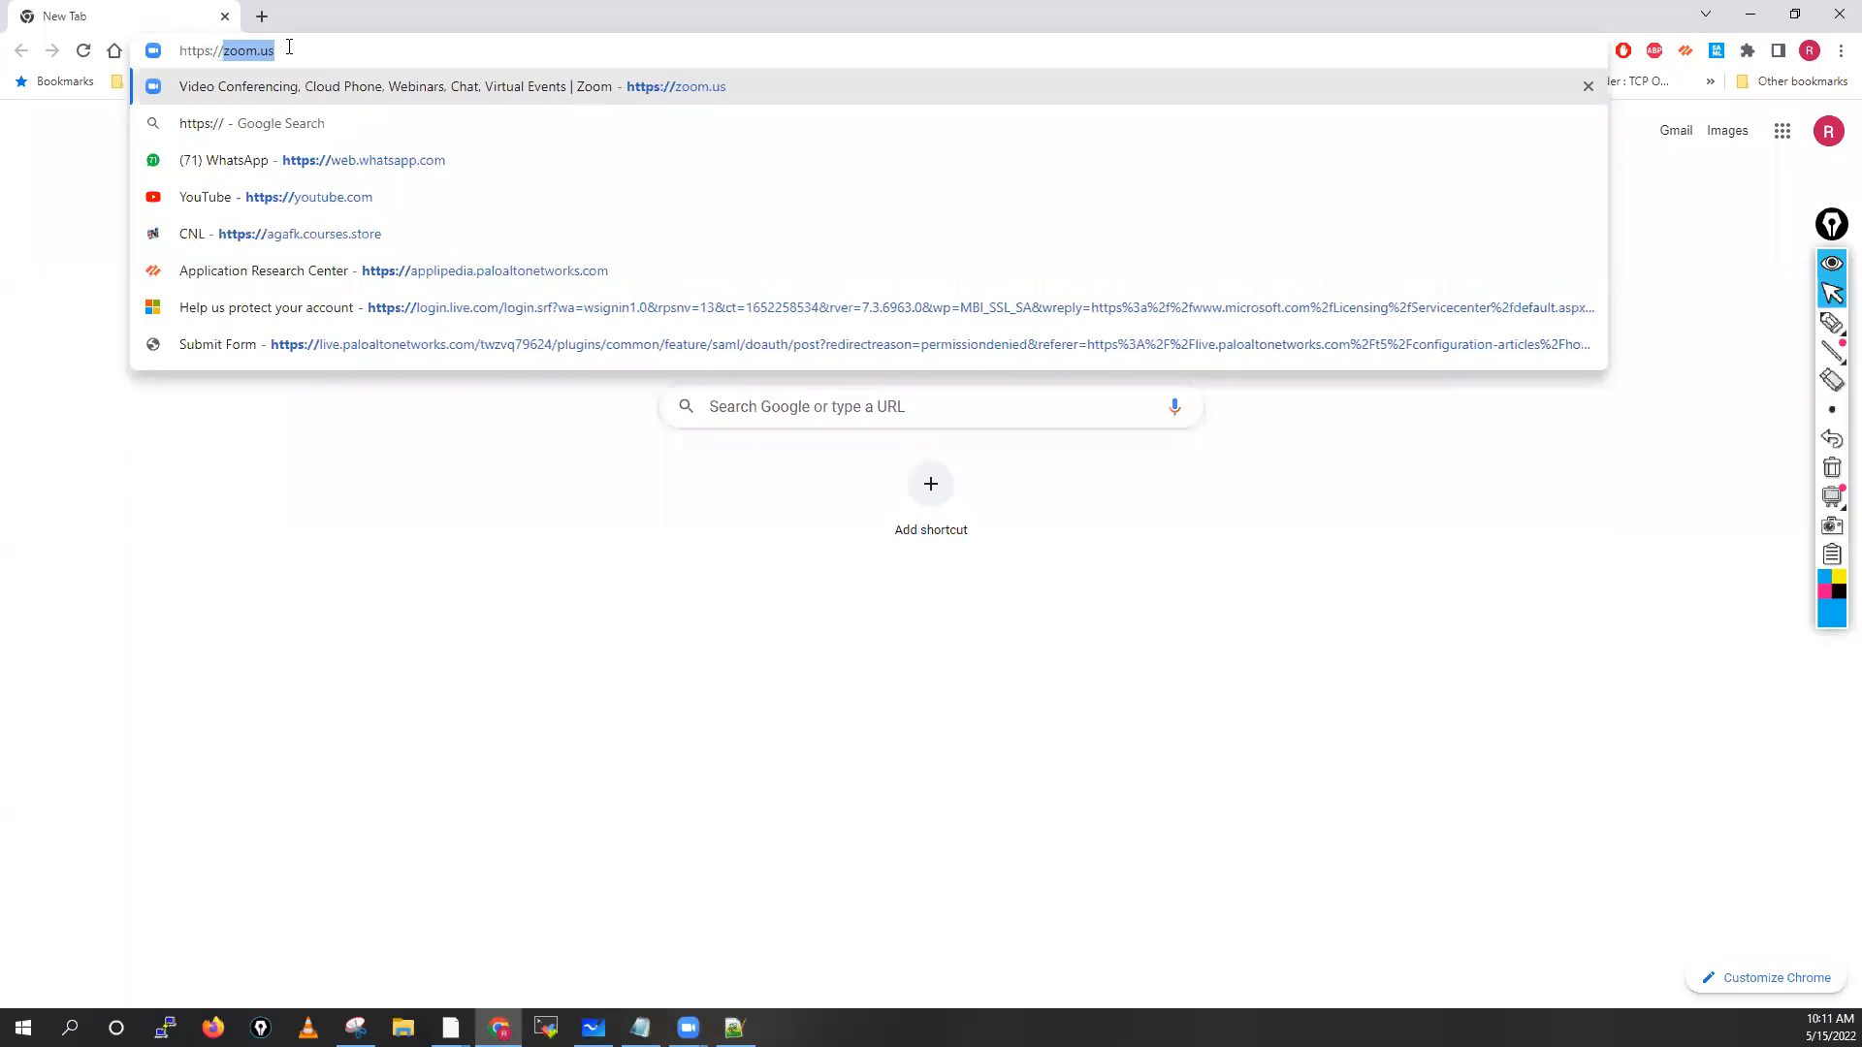
{"action": "type", "text": "192.168."}
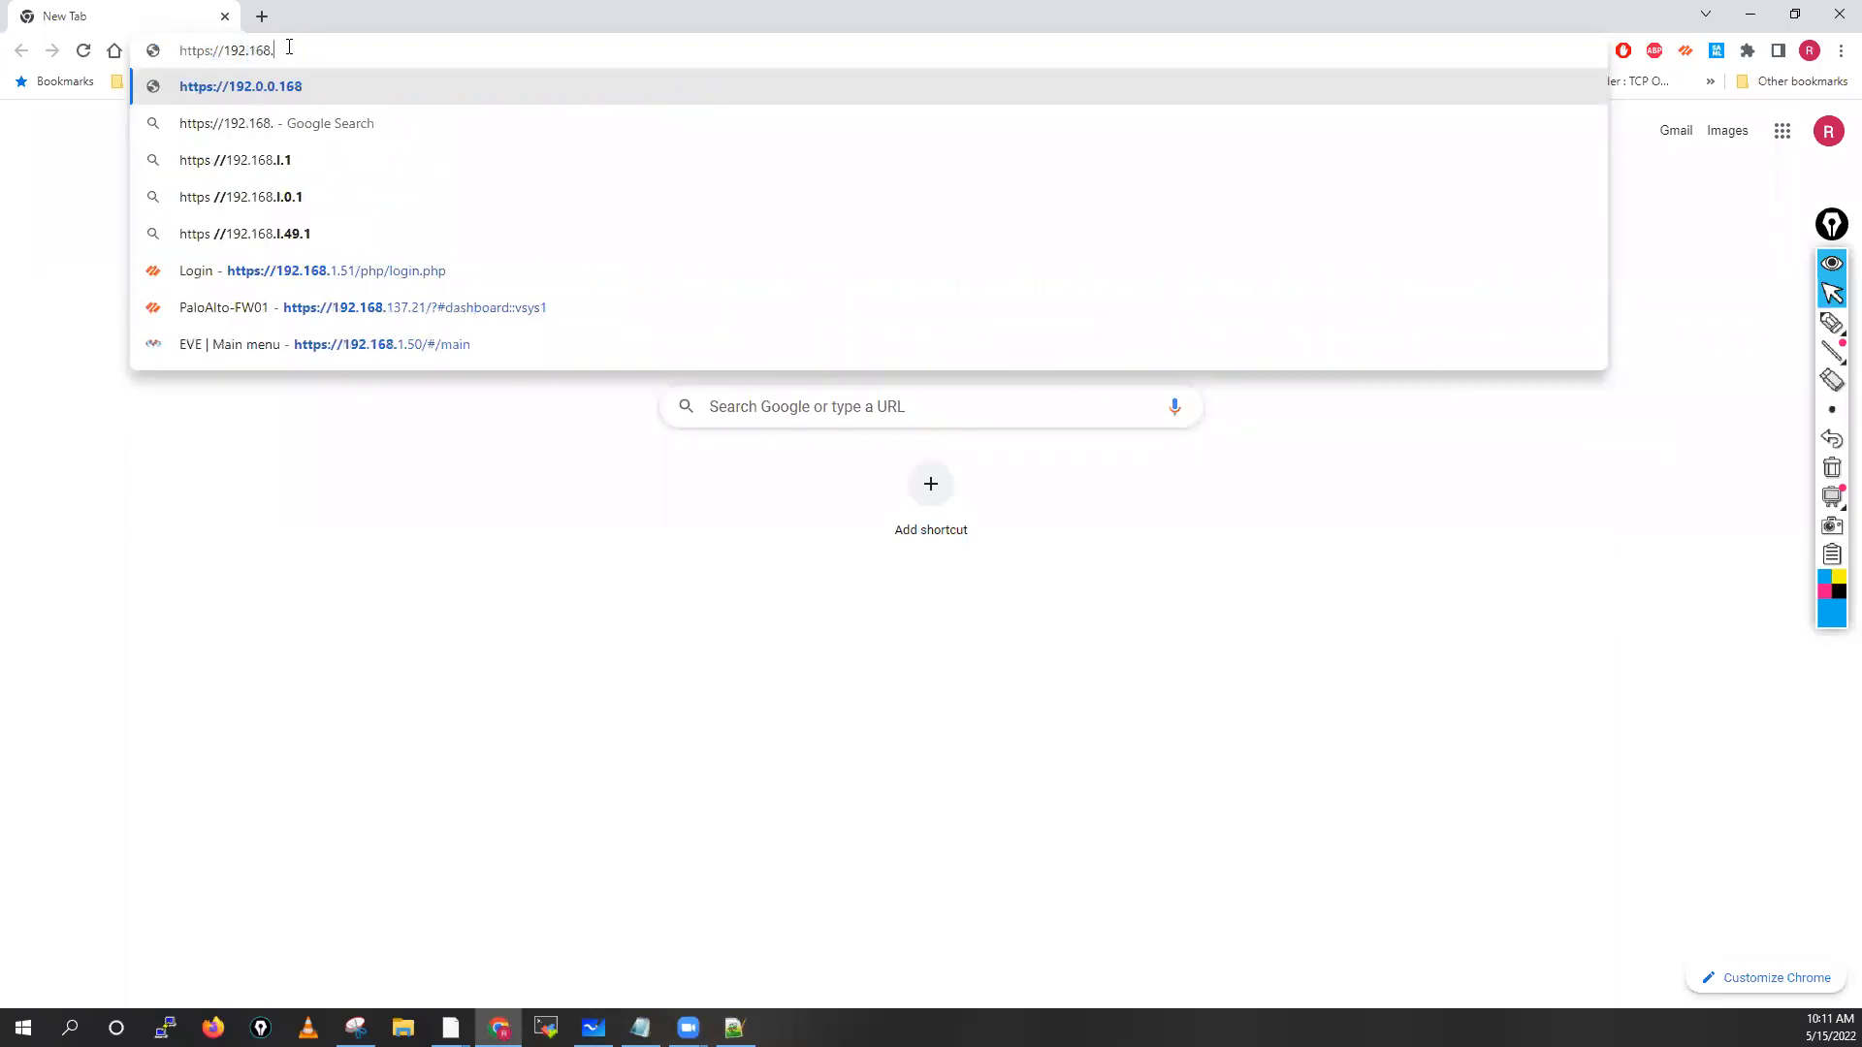
{"action": "type", "text": "137.10"}
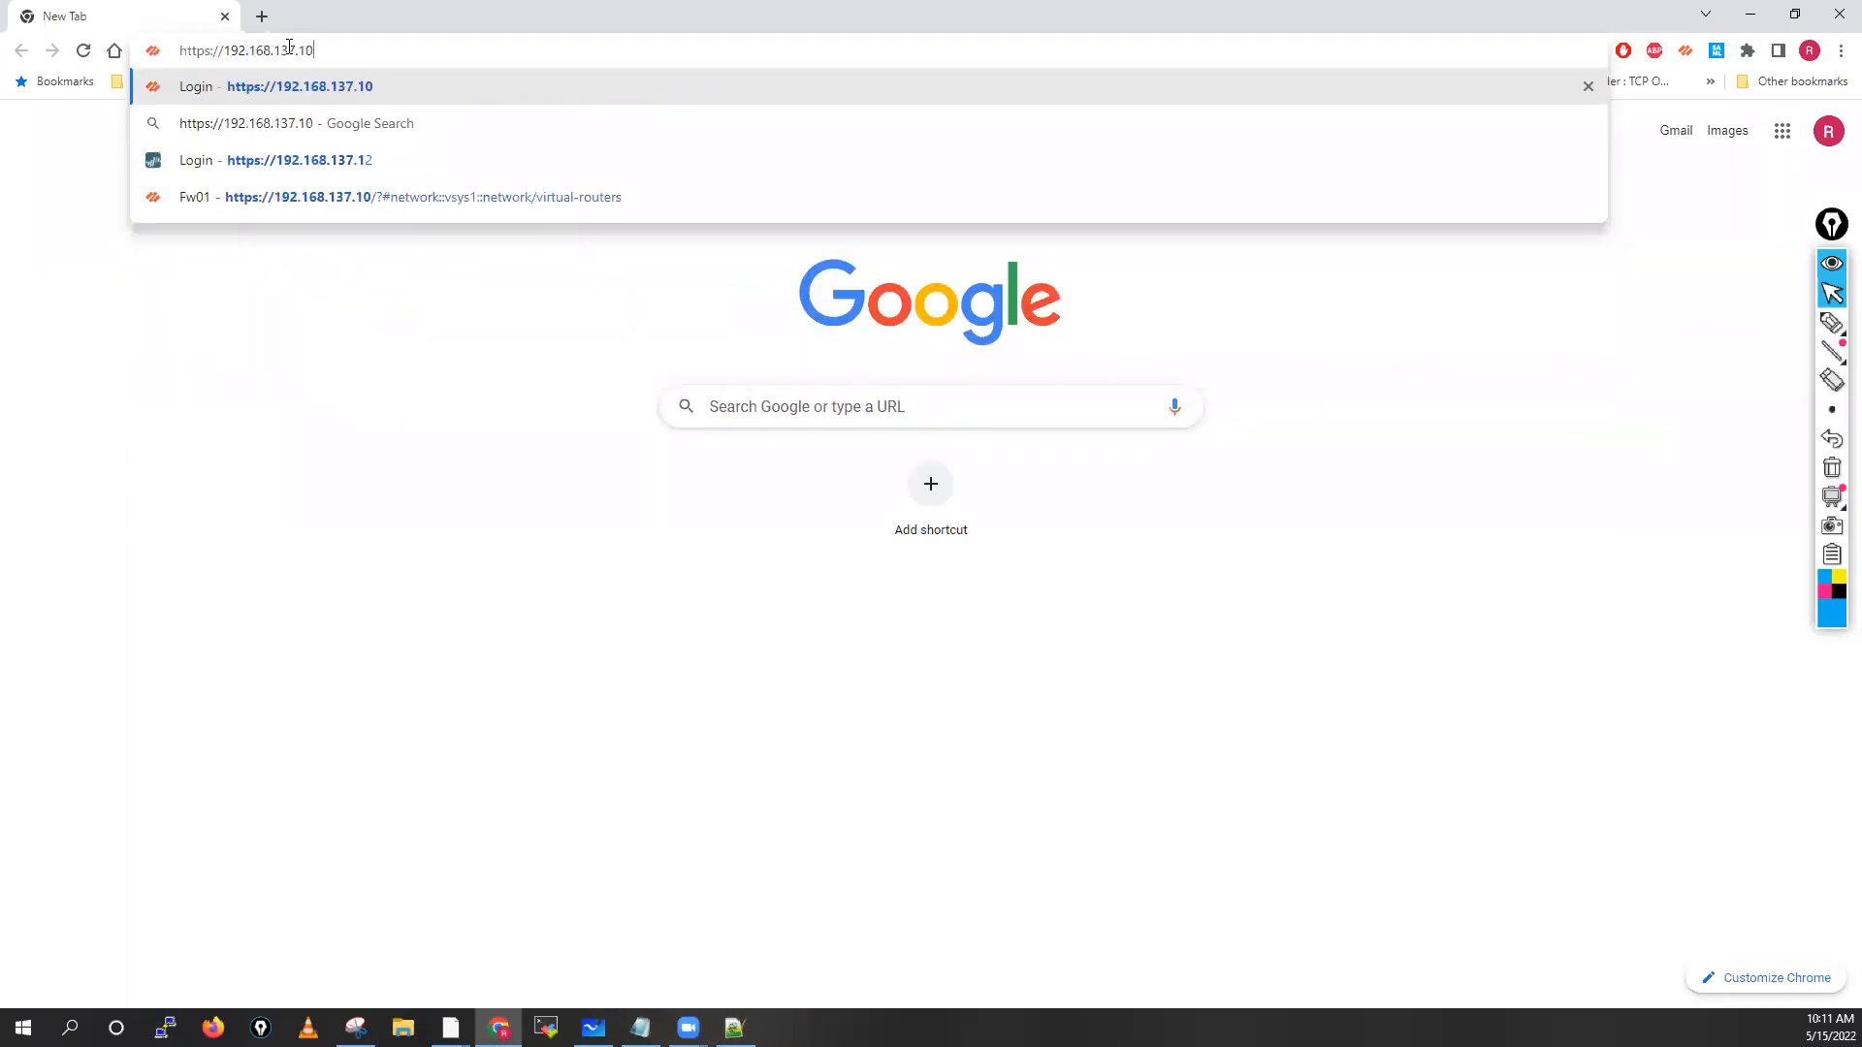
{"action": "key", "text": "Return"}
{"action": "left_click", "coordinate": [696, 591]}
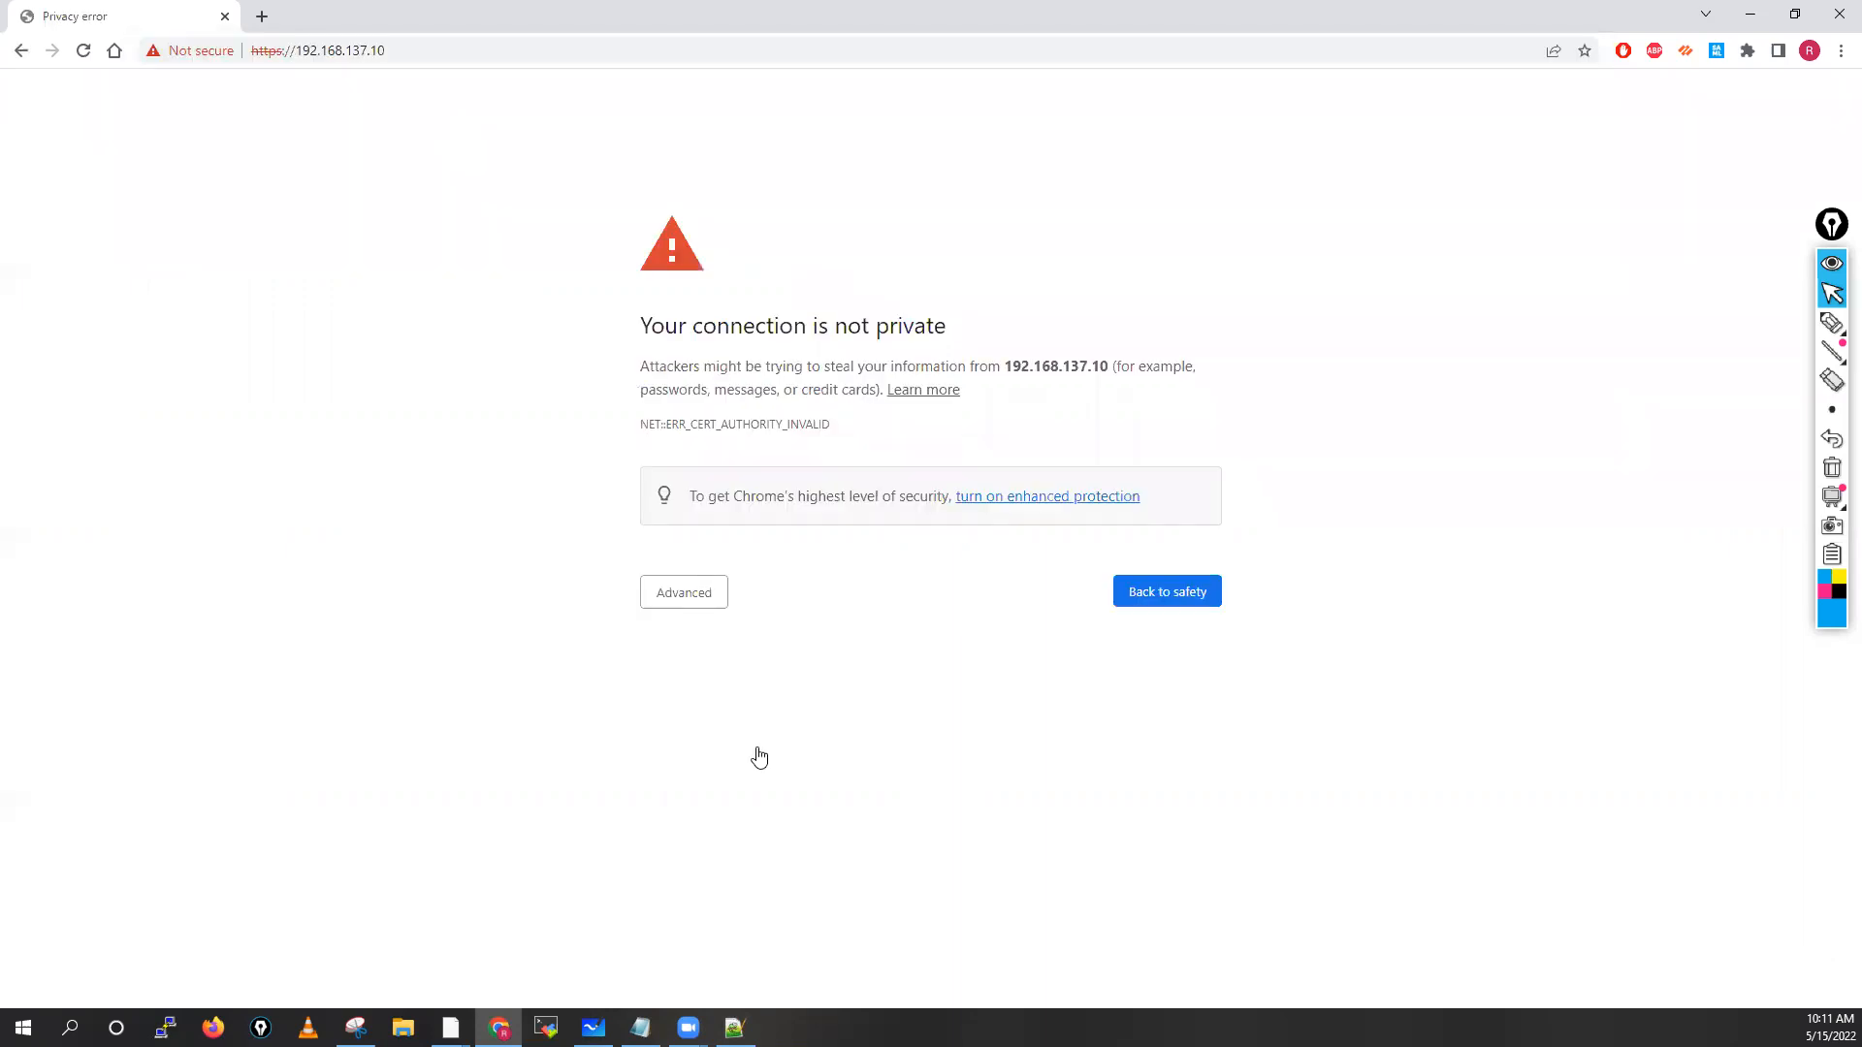
{"action": "left_click", "coordinate": [743, 742]}
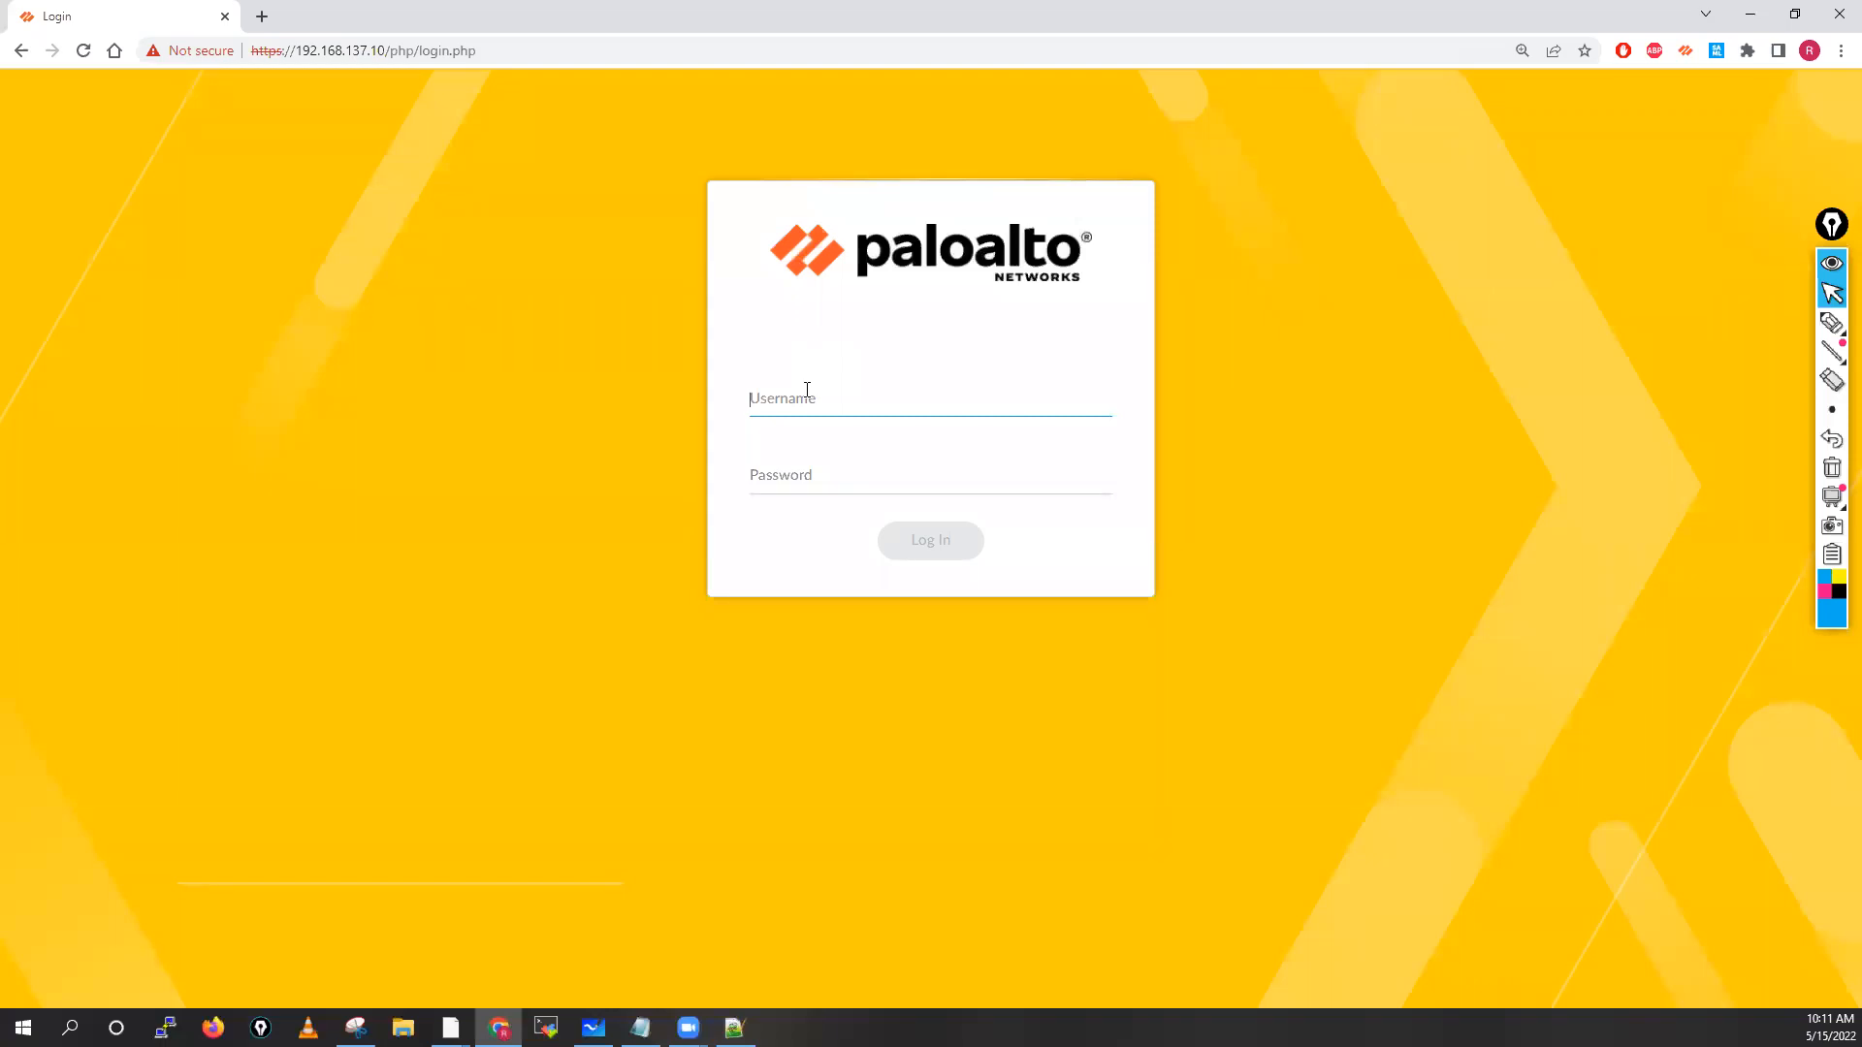
Sign in to the firewall web UI as admin with the account password
{"action": "type", "text": "admin"}
{"action": "key", "text": "Tab"}
{"action": "type", "text": "•"}
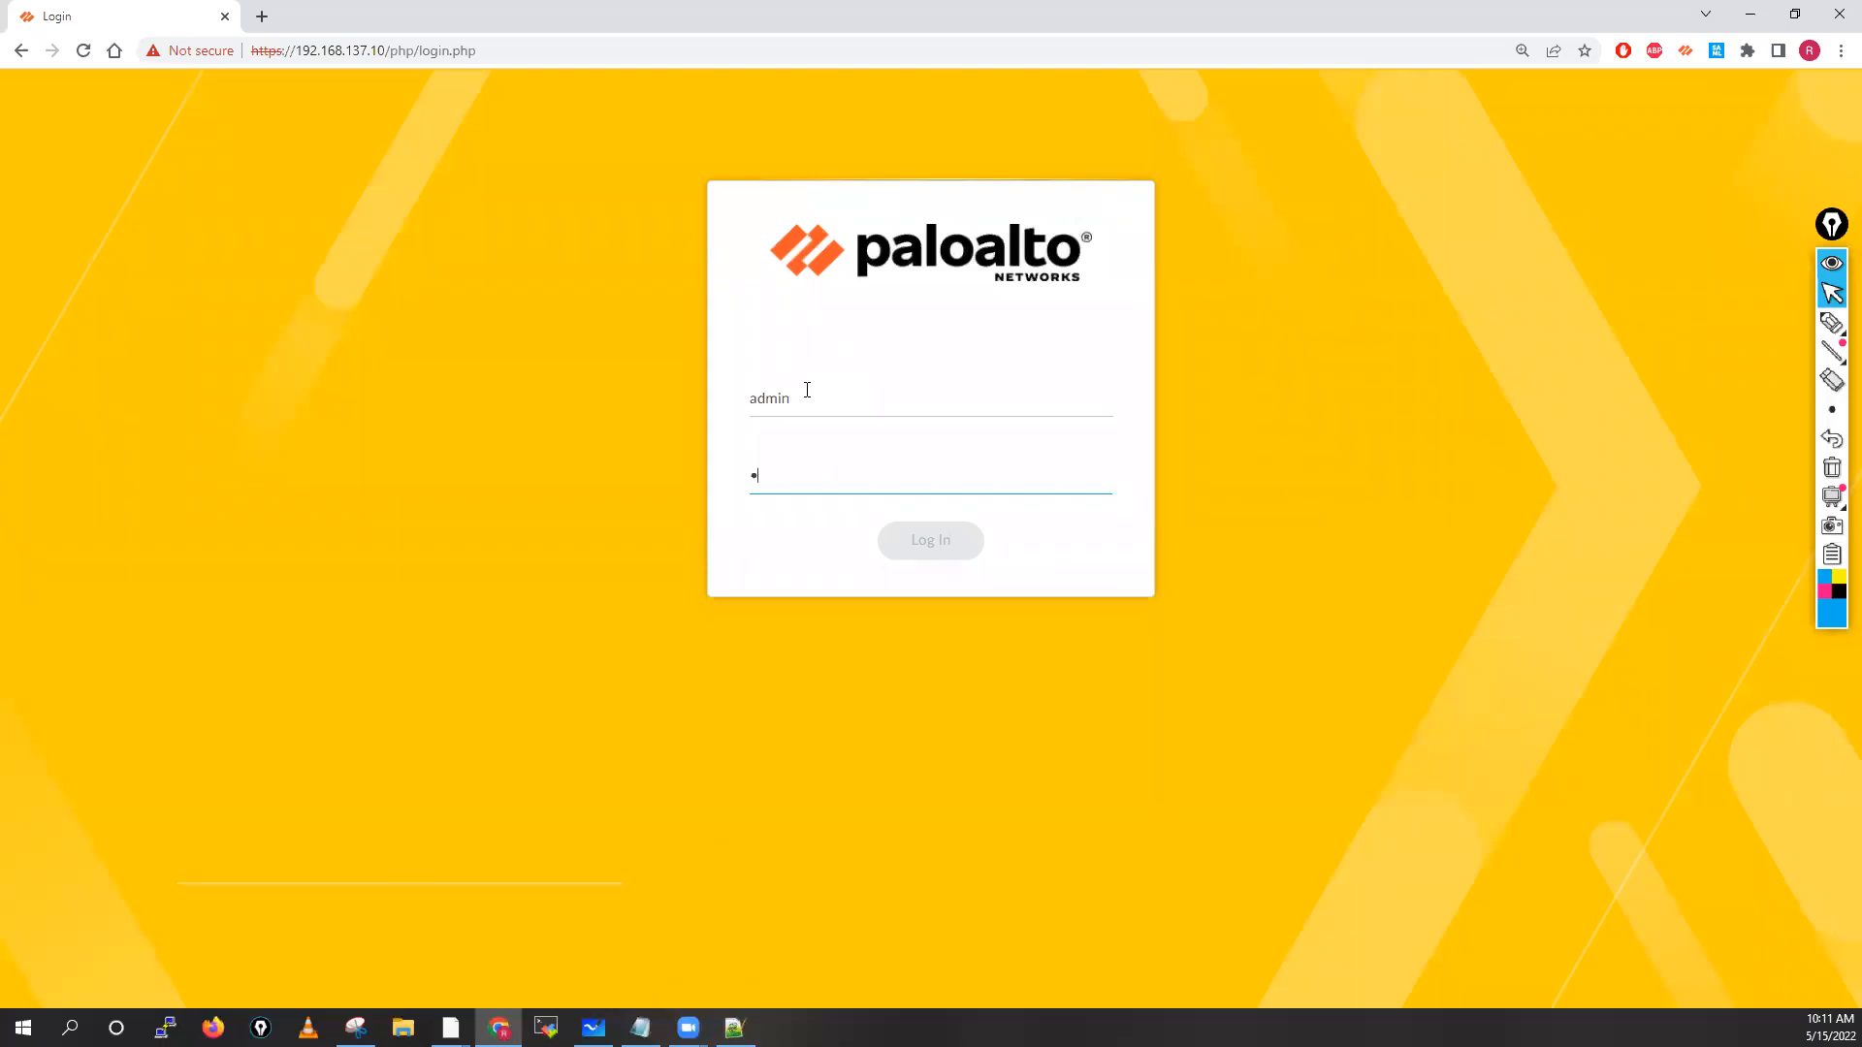
{"action": "type", "text": "••••••••"}
{"action": "left_click", "coordinate": [929, 541]}
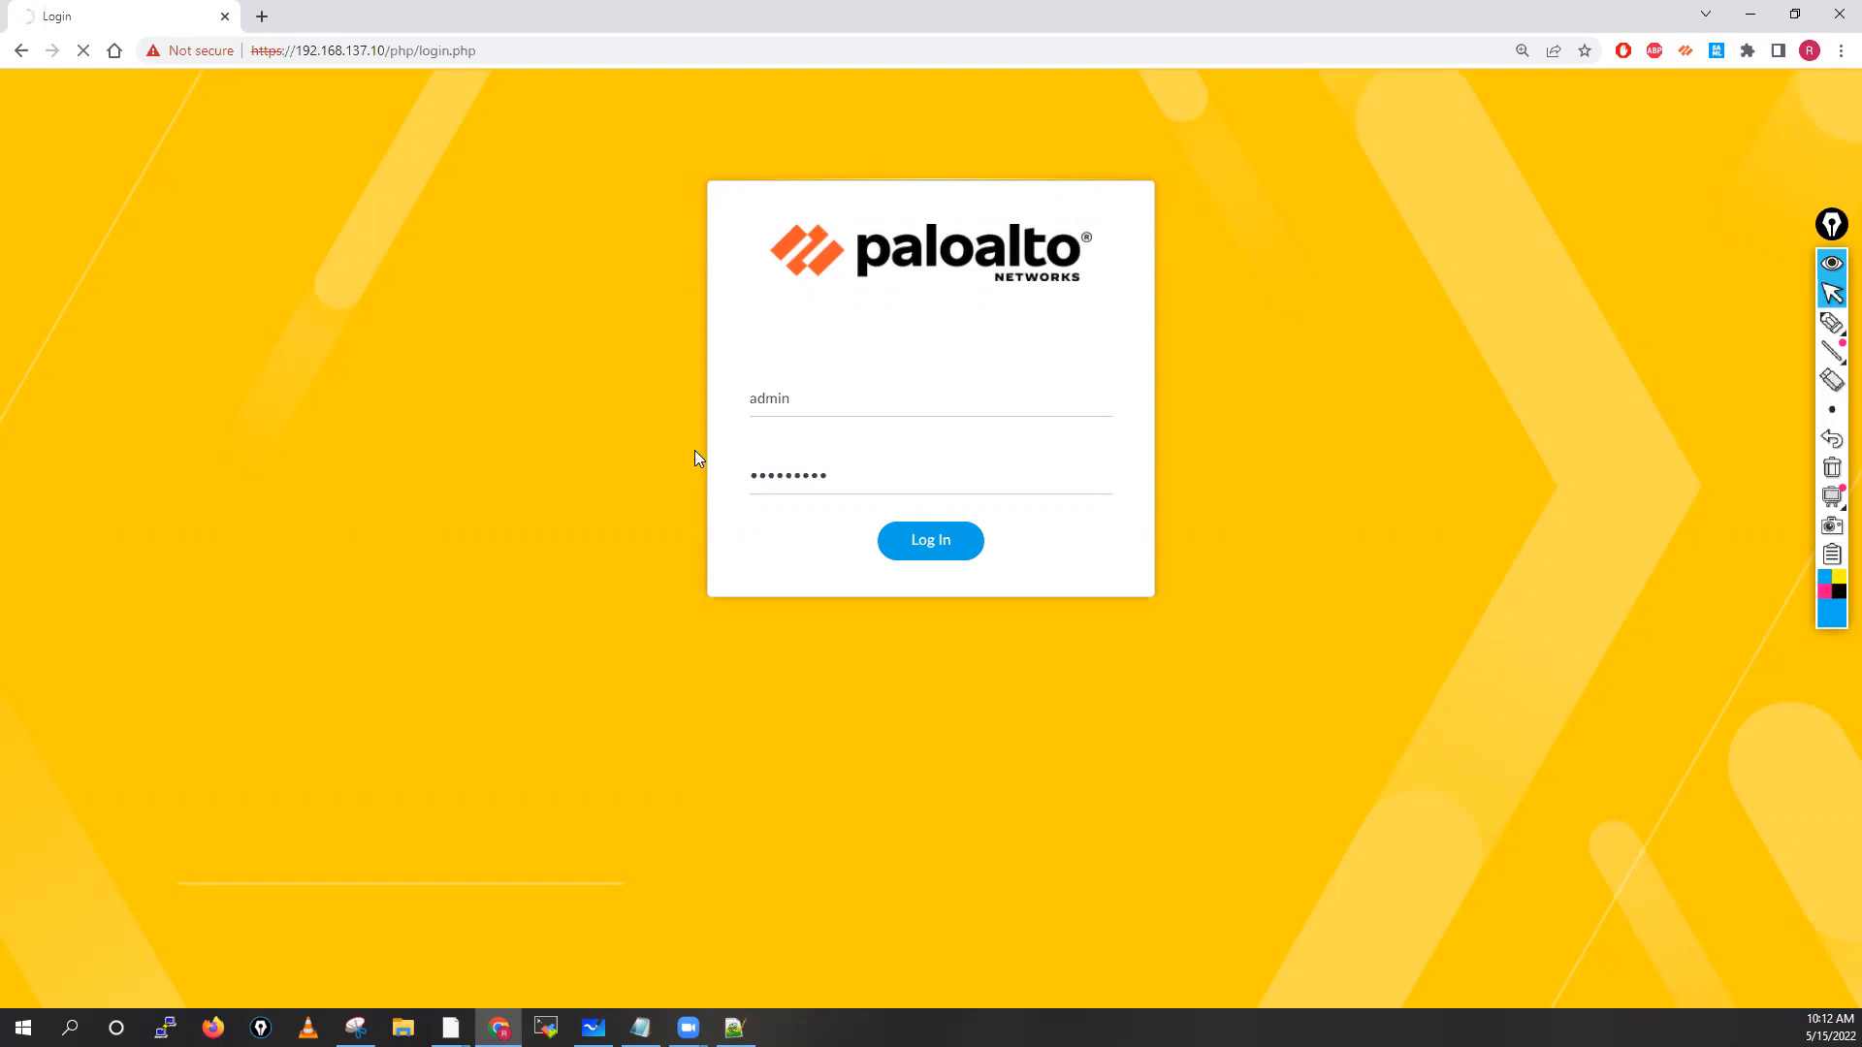
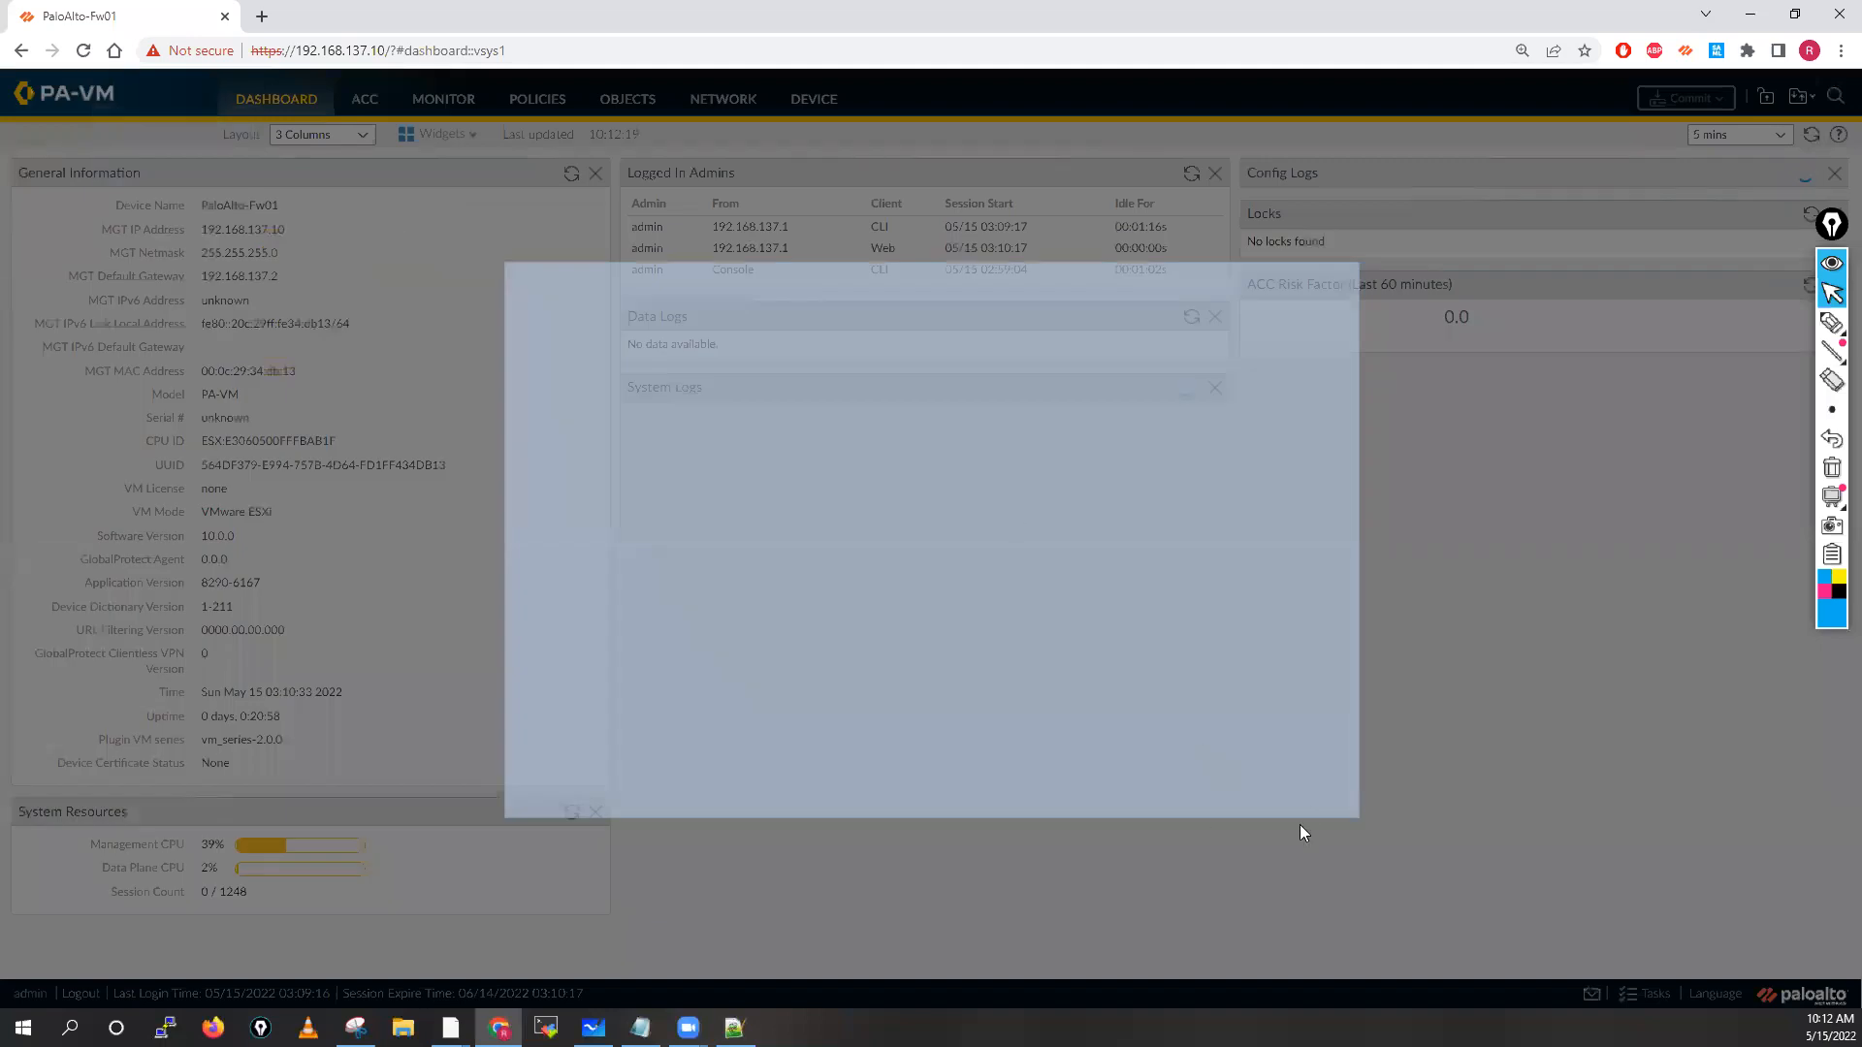
Dismiss the PAN-OS Welcome message and the Telemetry Data Collection prompt
{"action": "left_click", "coordinate": [1300, 783]}
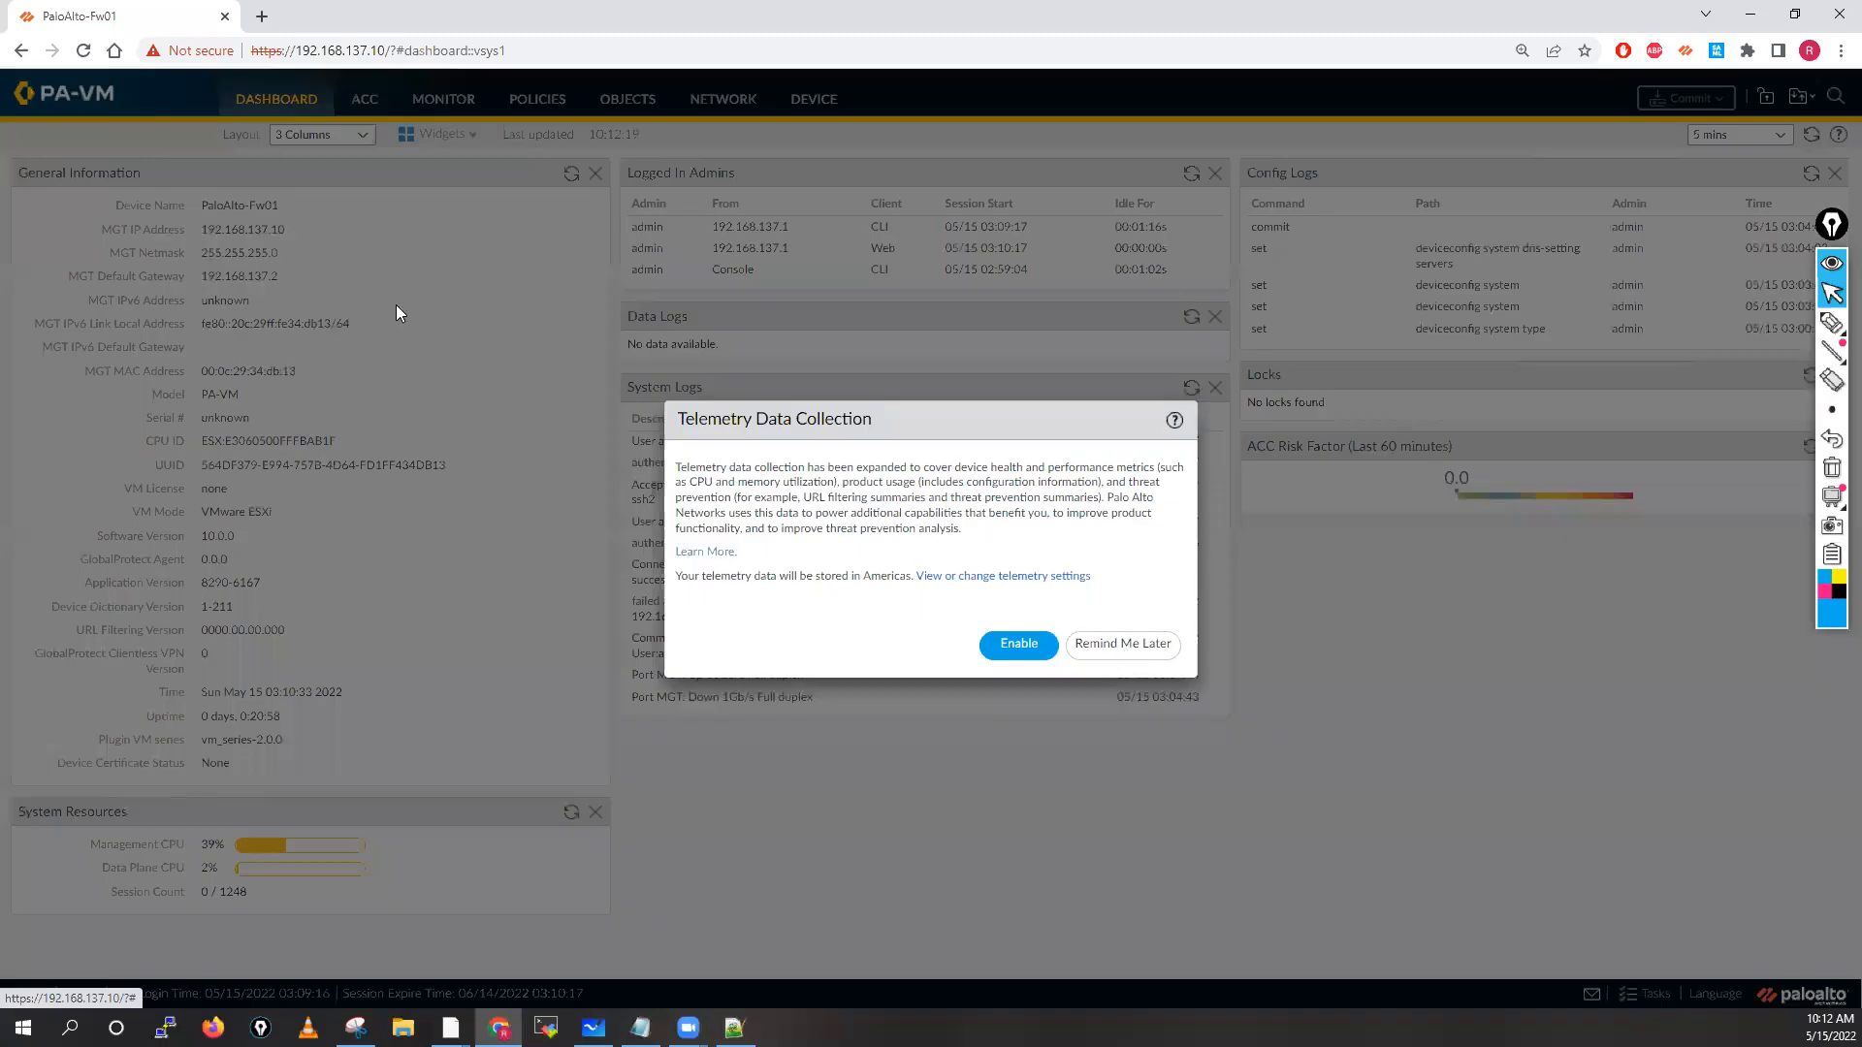
{"action": "key", "text": "Escape"}
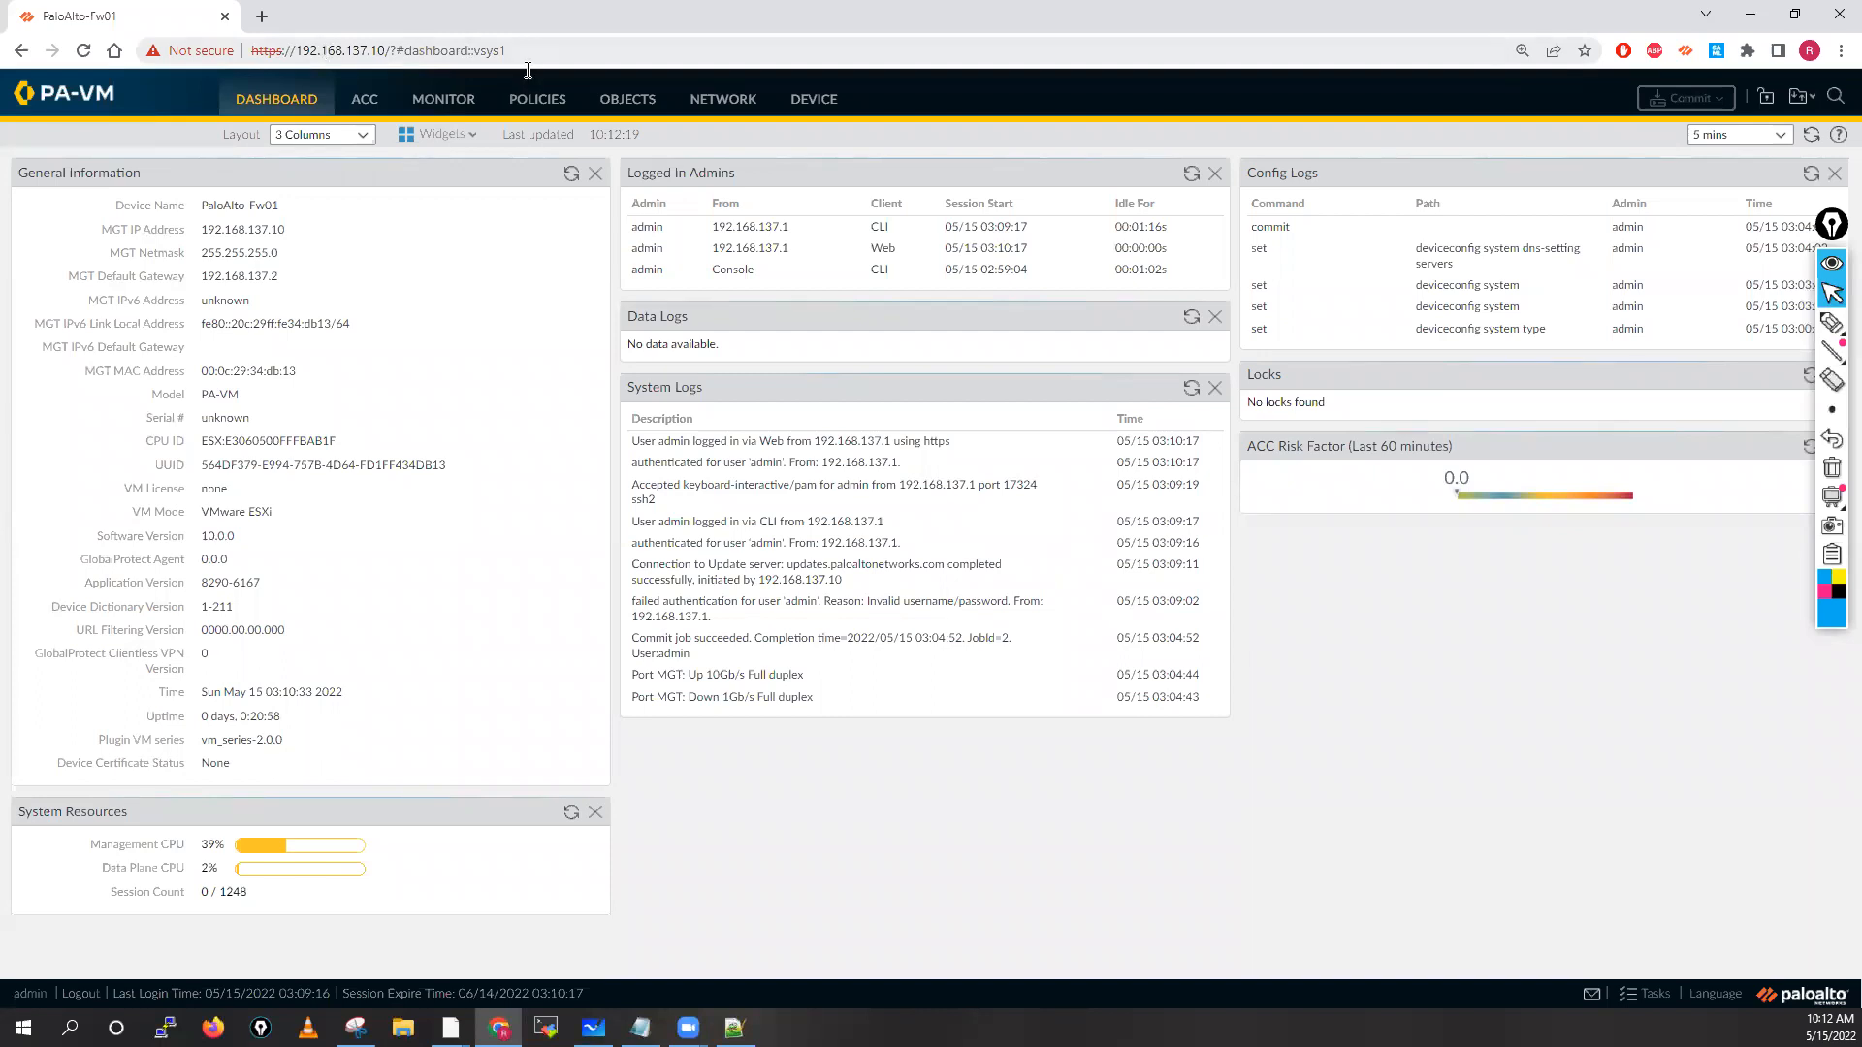
Inspect the firewall's untrusted self-signed certificate, including its certification path and general details
{"action": "left_click", "coordinate": [204, 53]}
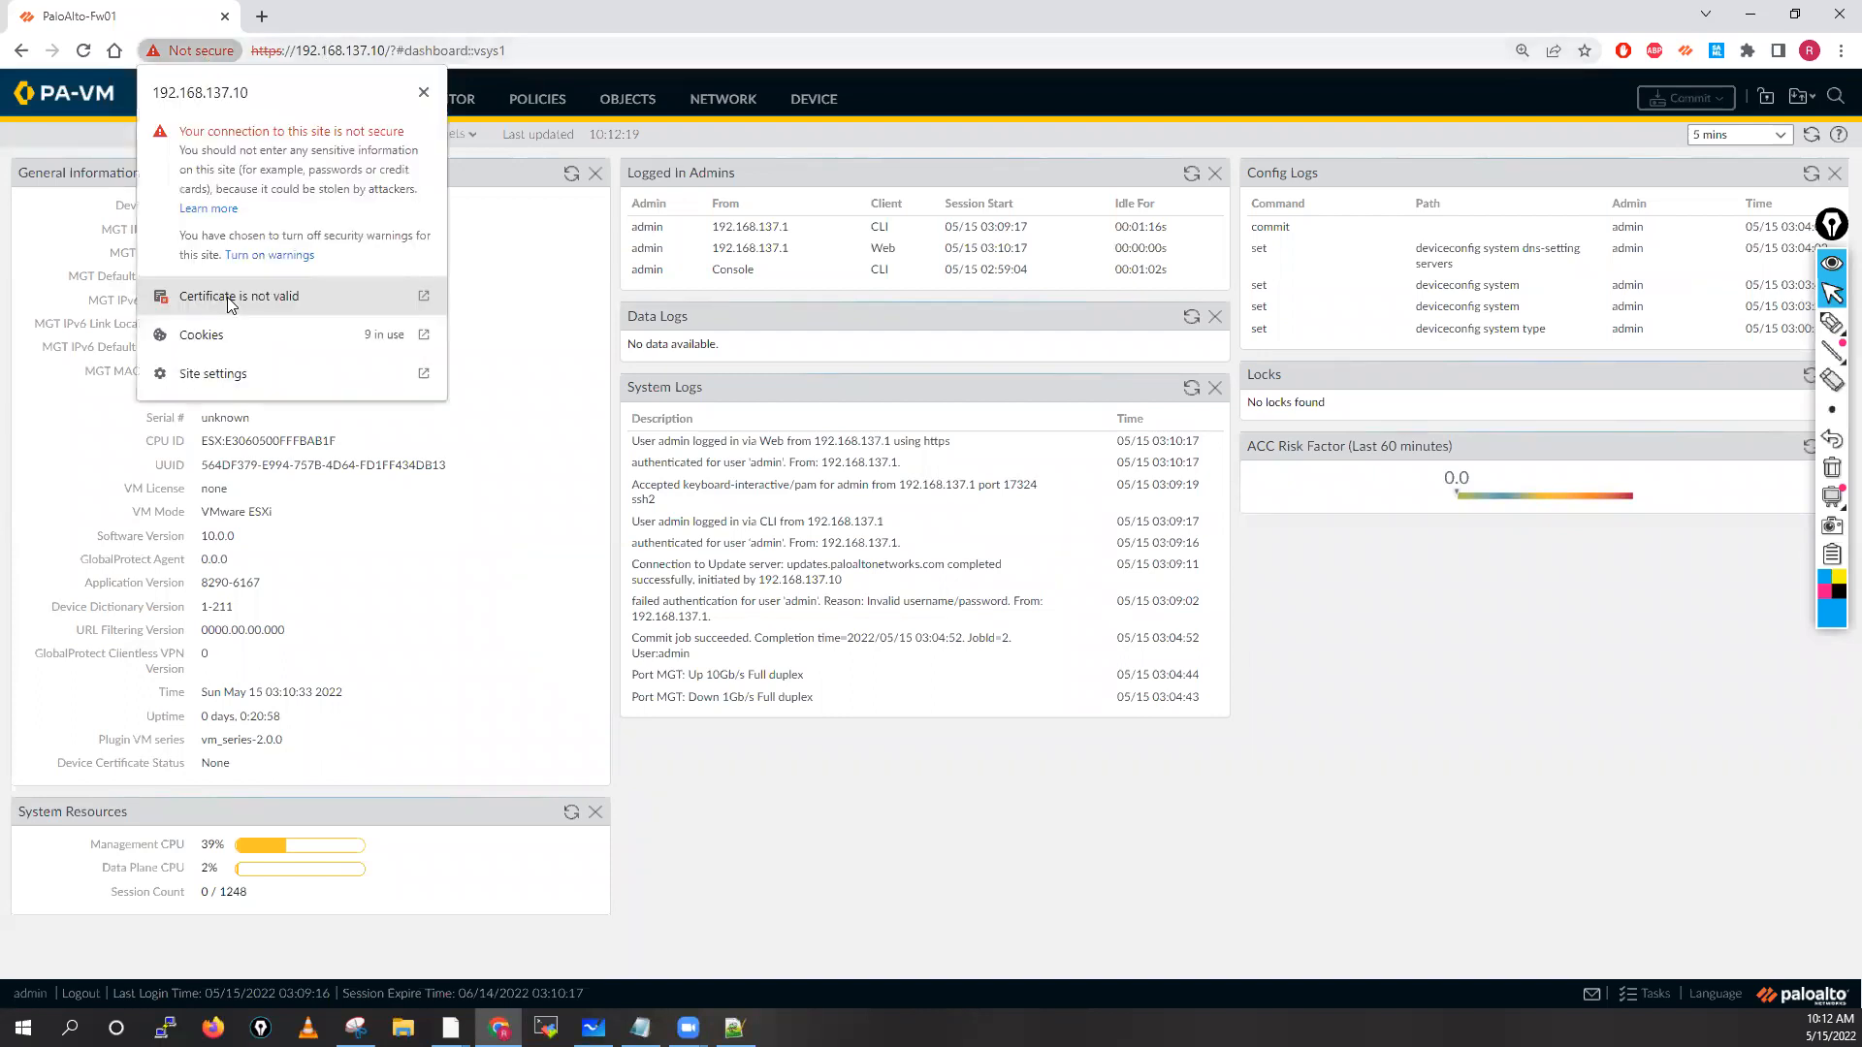
{"action": "left_click", "coordinate": [232, 299]}
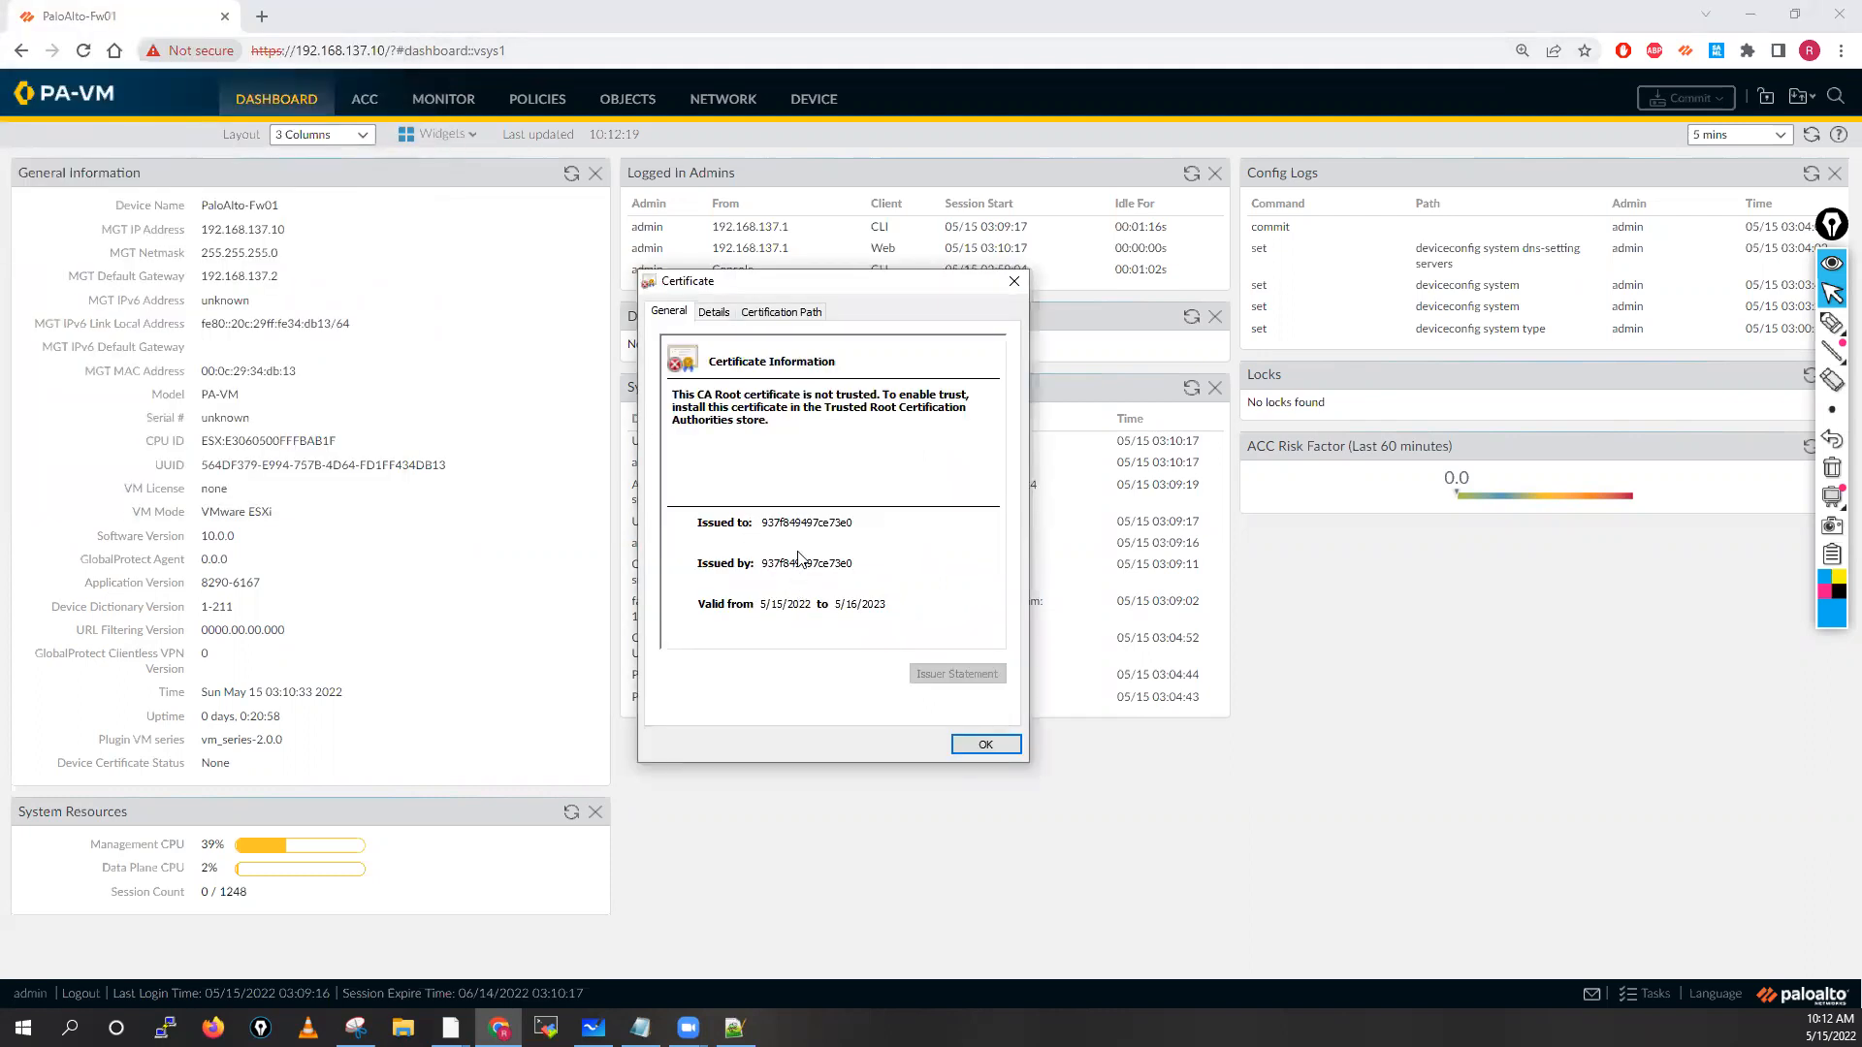
{"action": "left_click", "coordinate": [776, 316]}
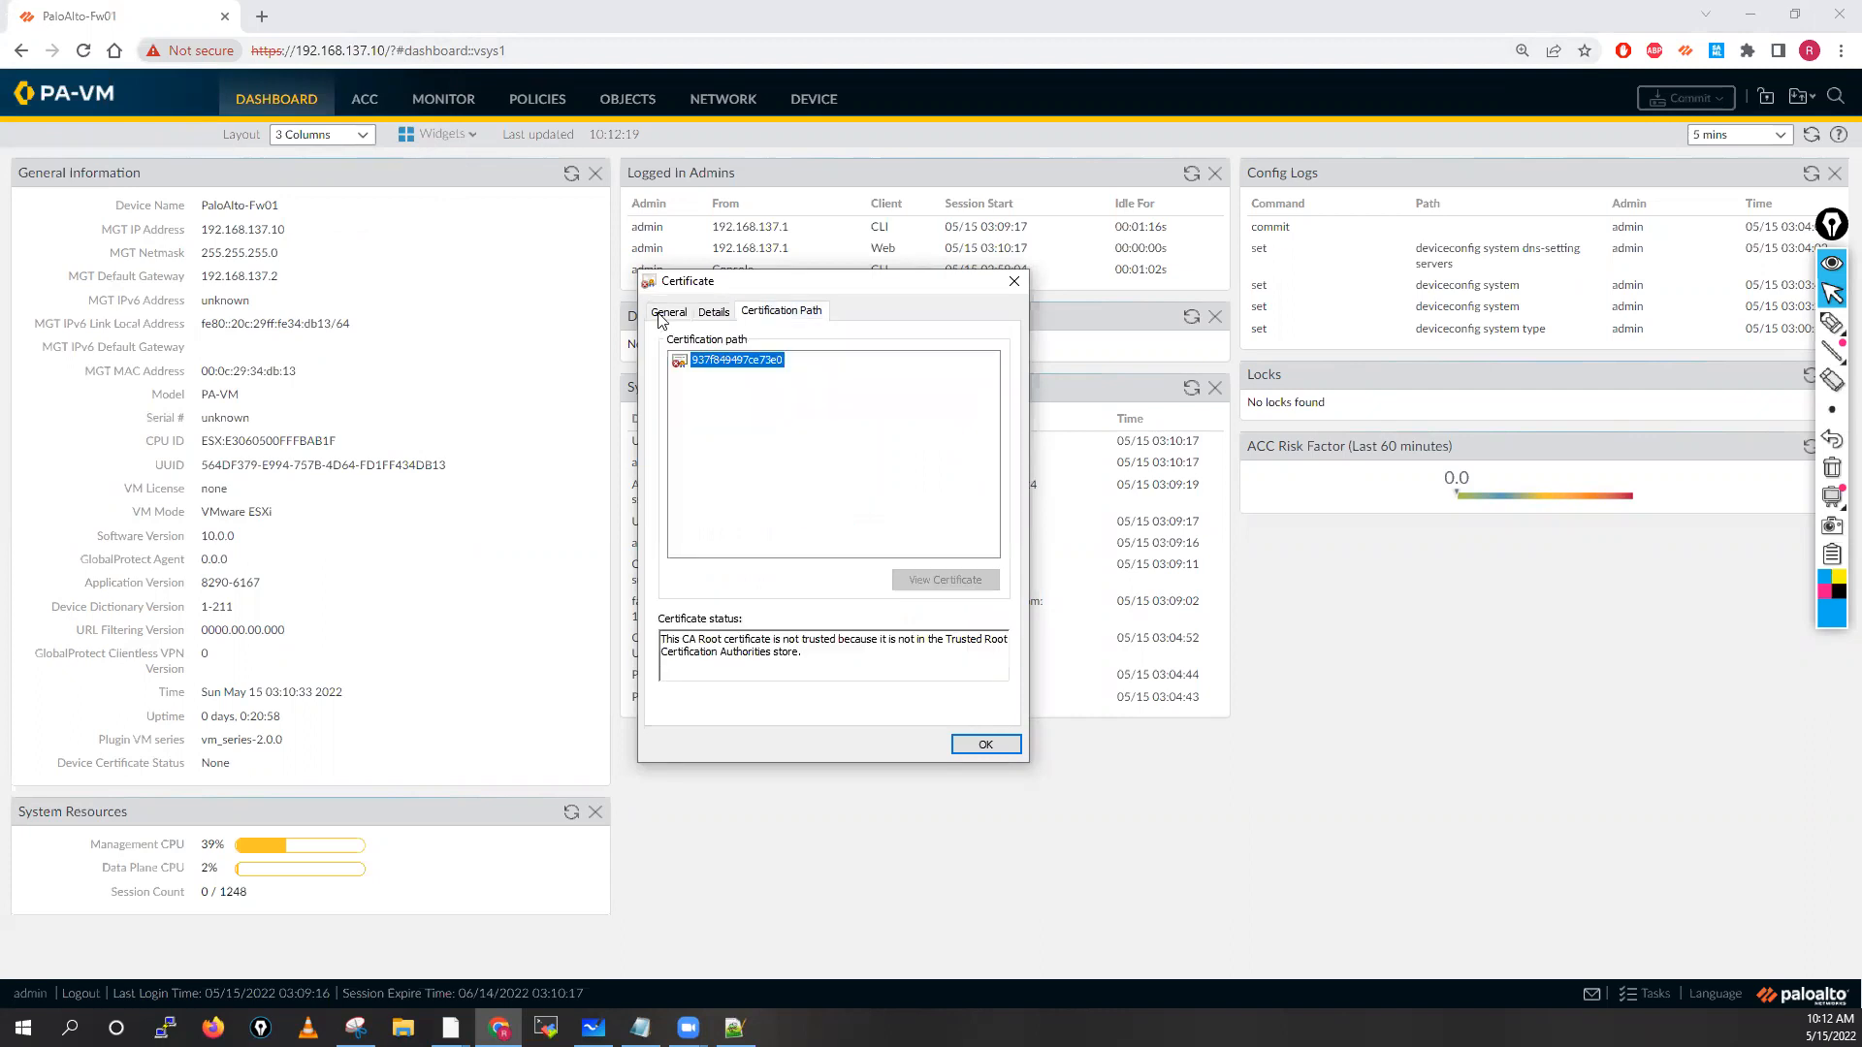
{"action": "left_click", "coordinate": [669, 311]}
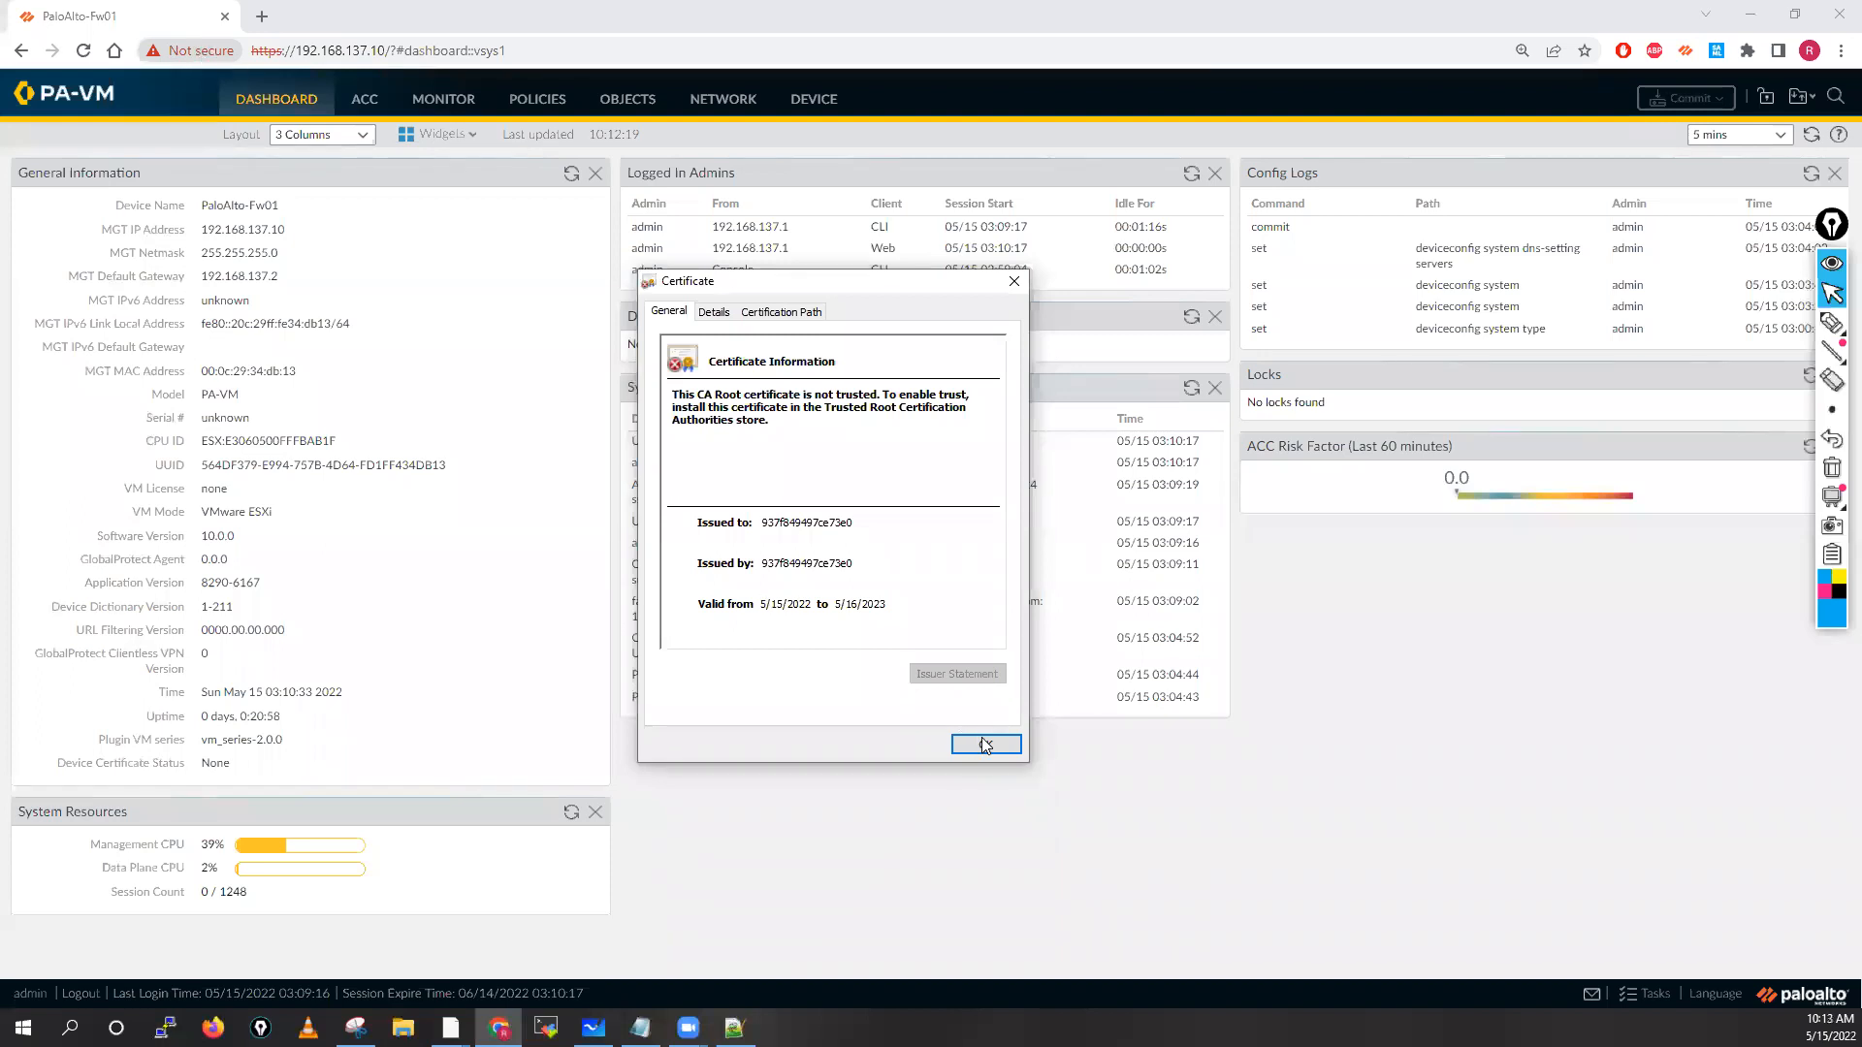
{"action": "key", "text": "Return"}
Open icicibank.com in a new tab, check its secure connection, and compare the firewall tab's not-secure details
{"action": "key", "text": "ctrl+t"}
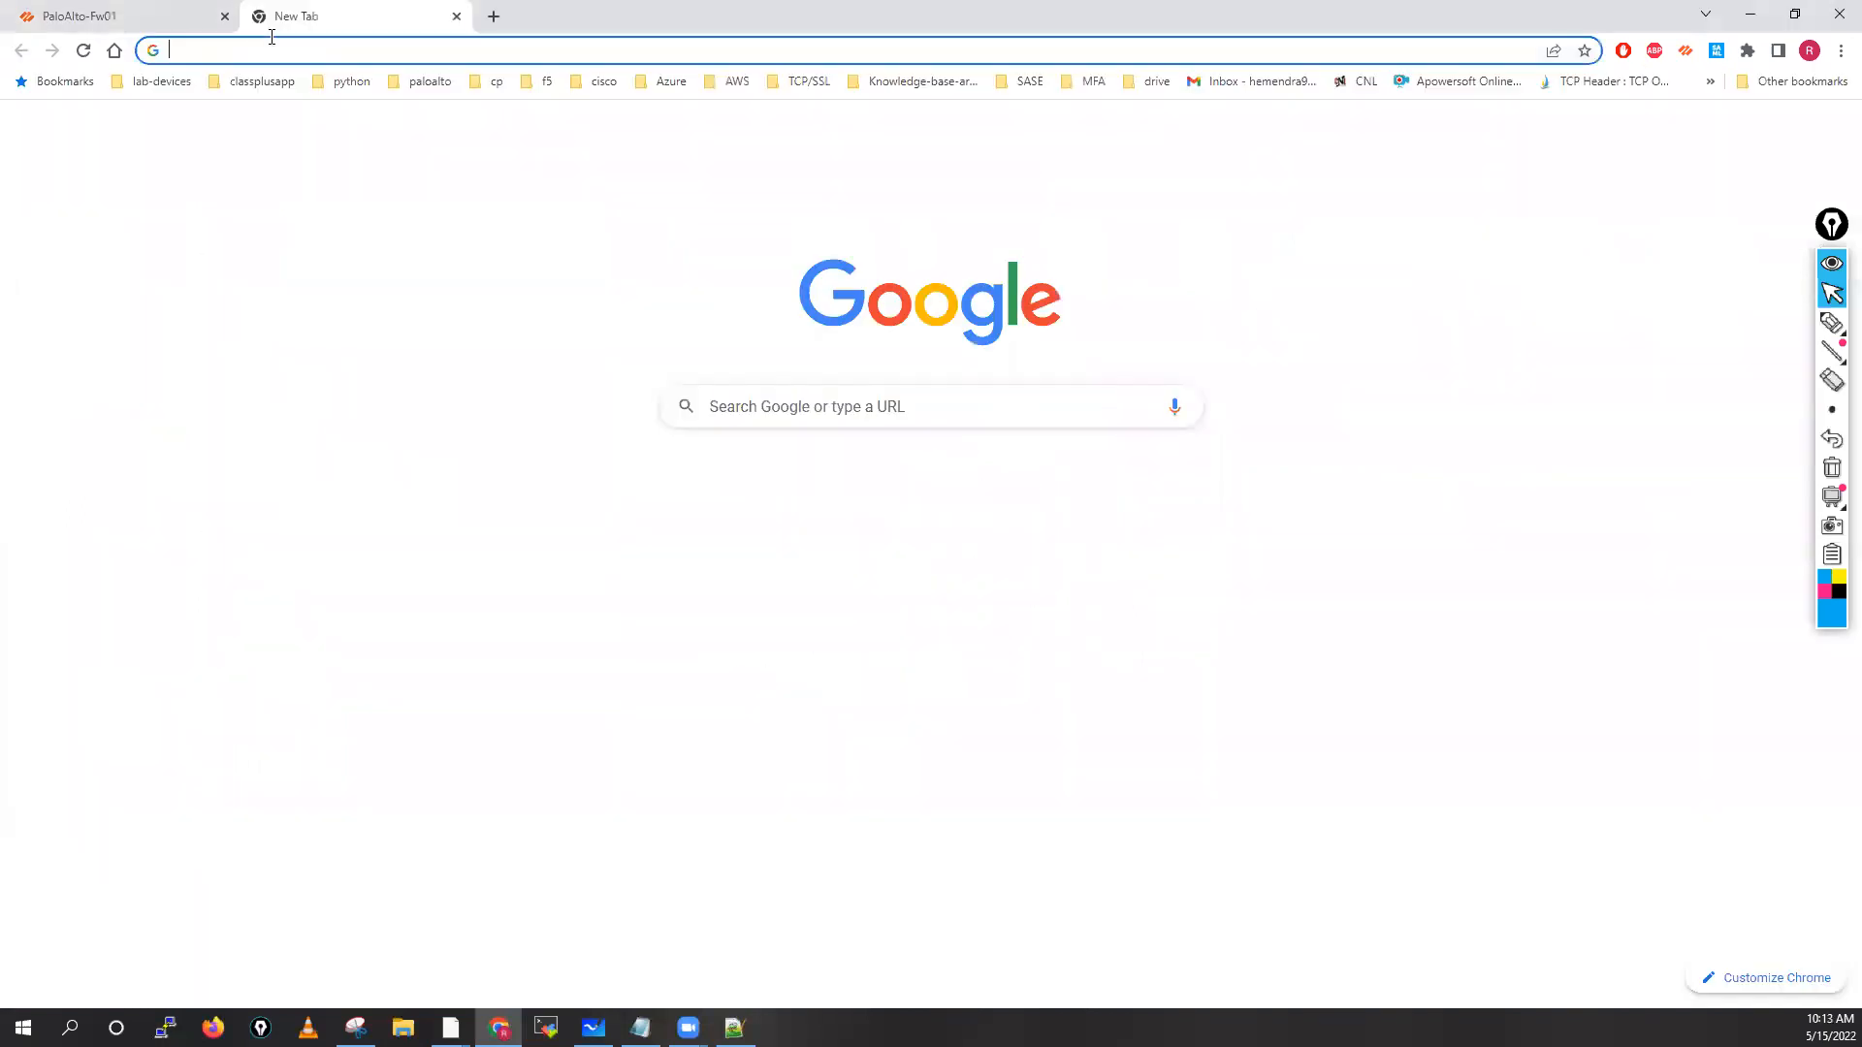
{"action": "left_click", "coordinate": [271, 36]}
{"action": "type", "text": "icic"}
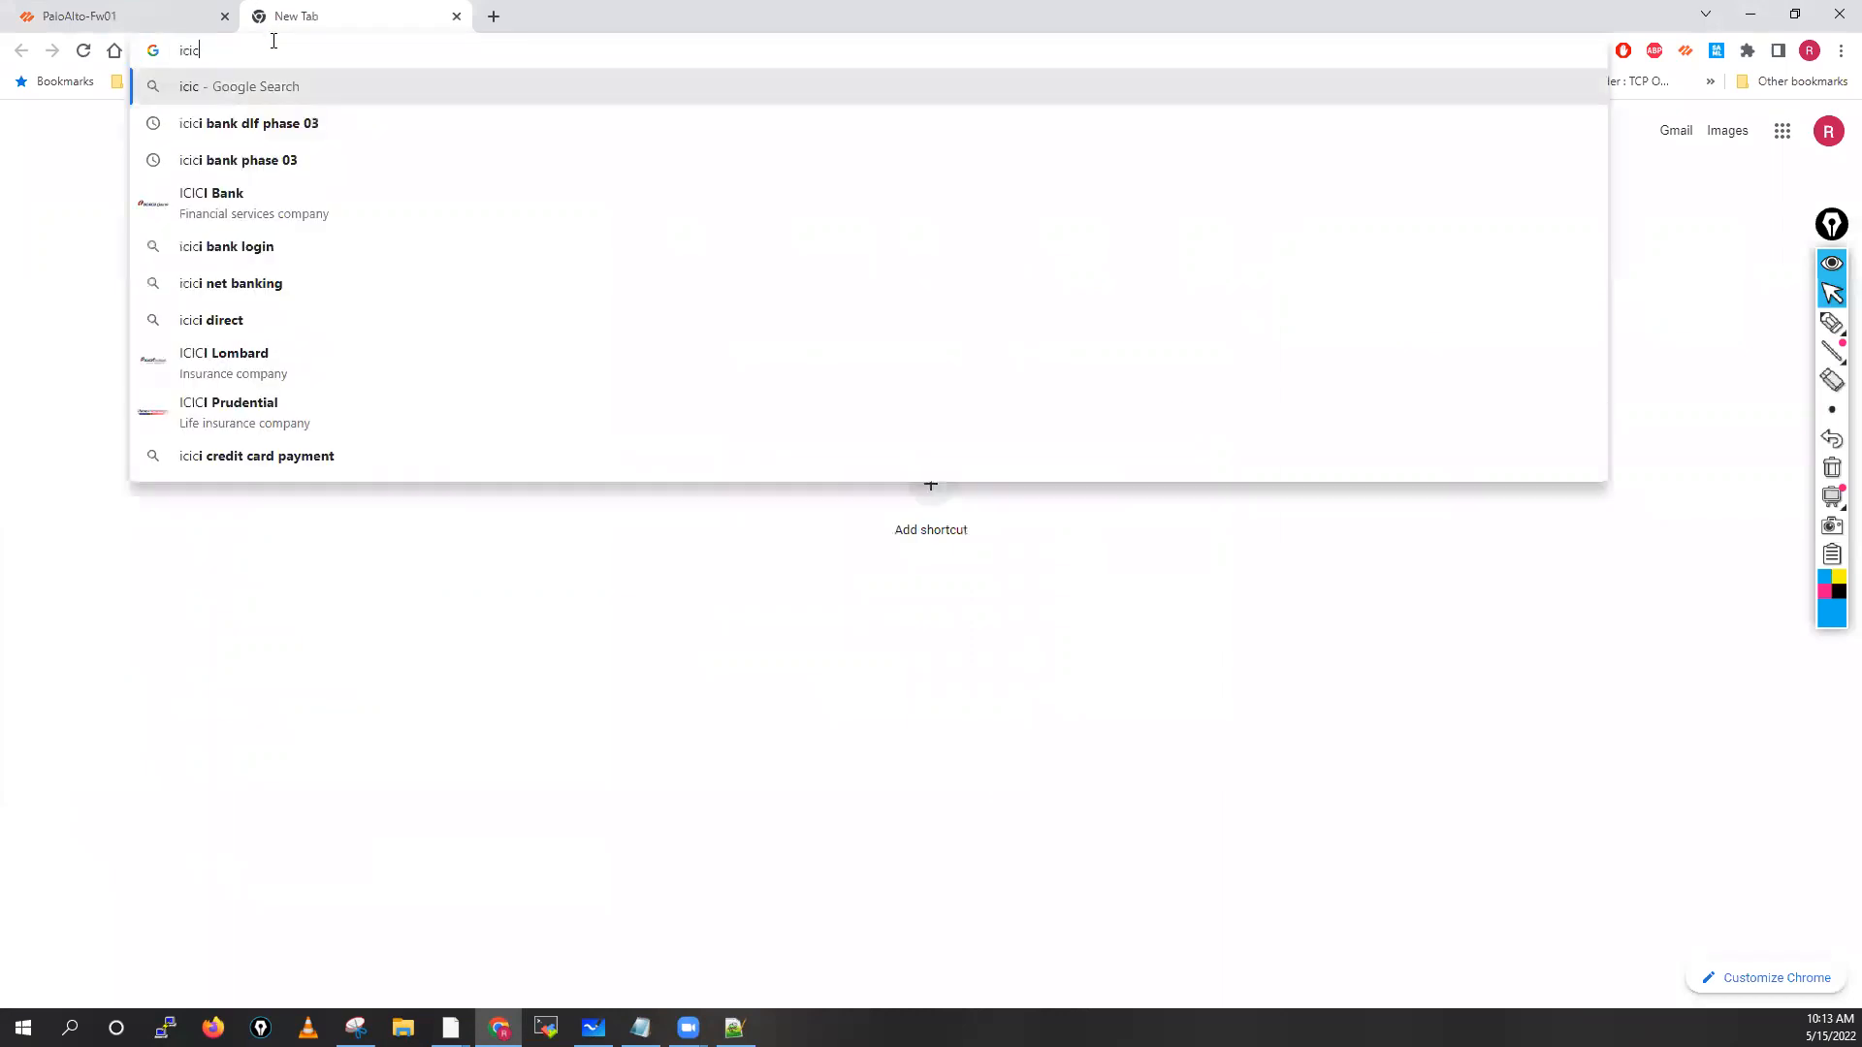
{"action": "left_click", "coordinate": [252, 221]}
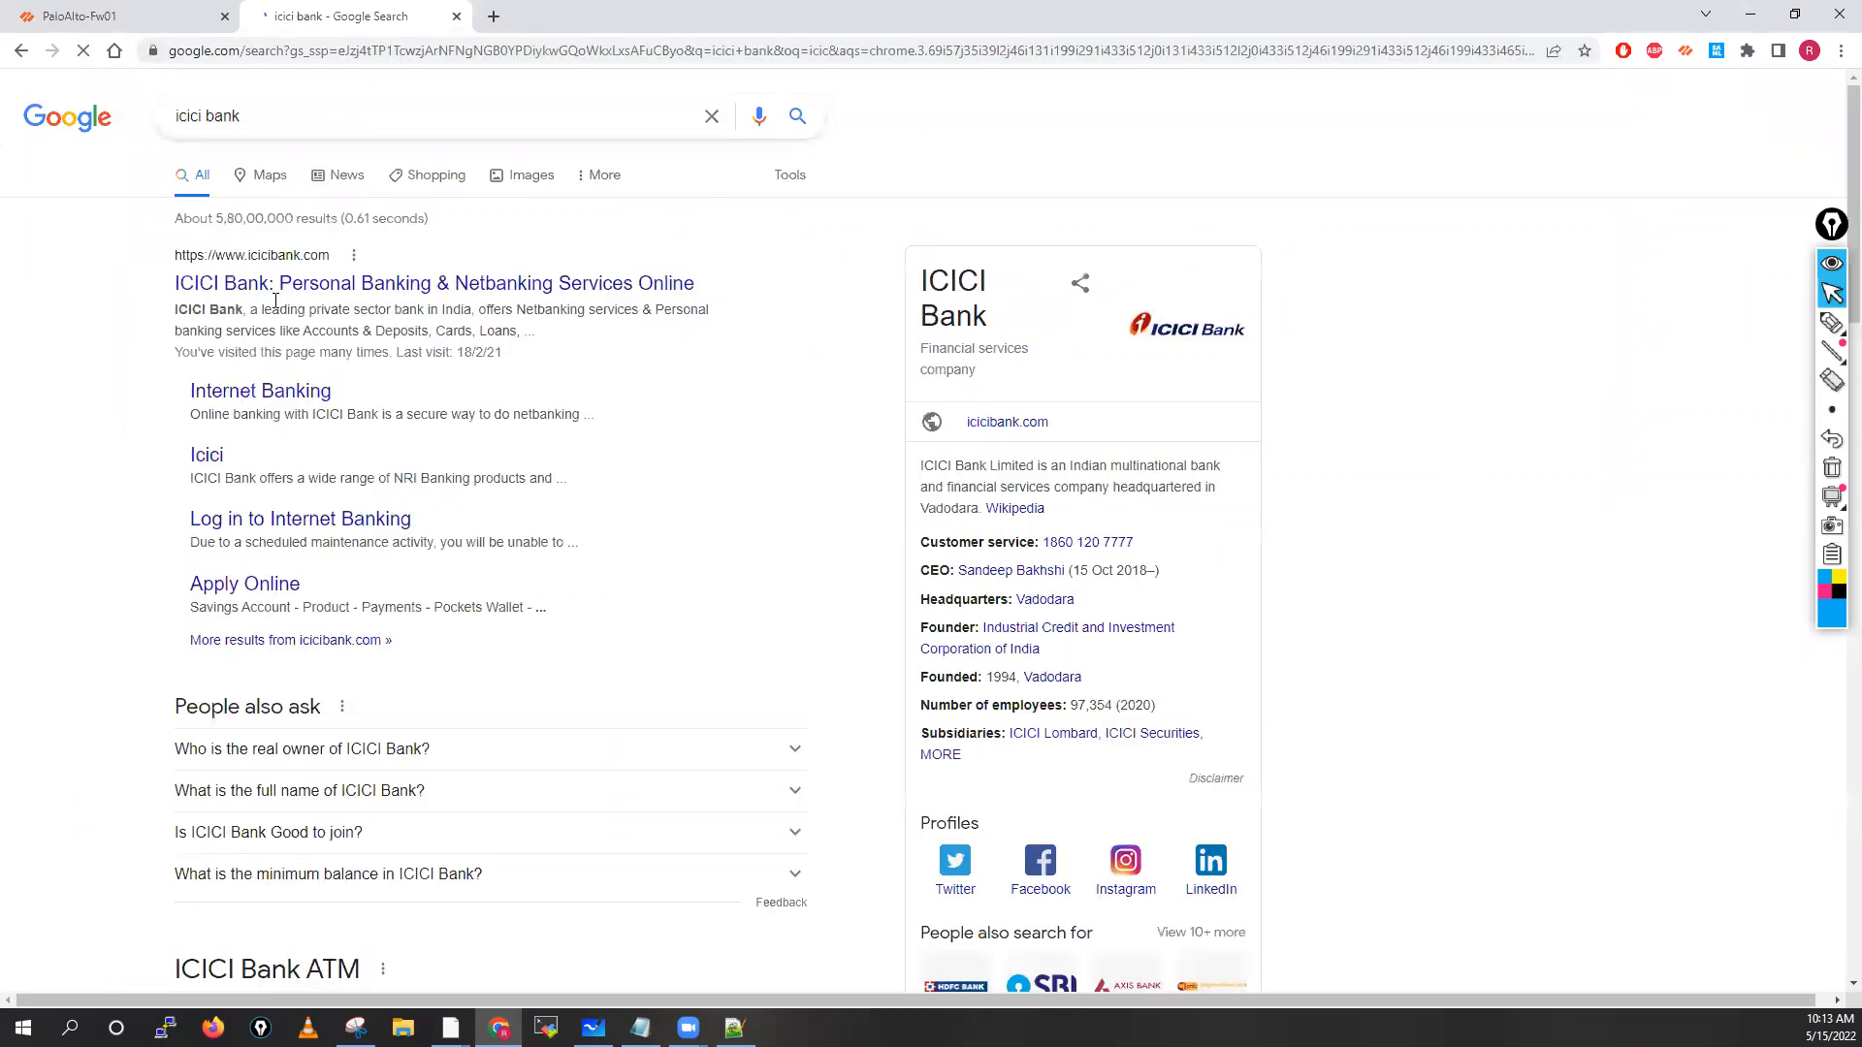
{"action": "left_click", "coordinate": [153, 50]}
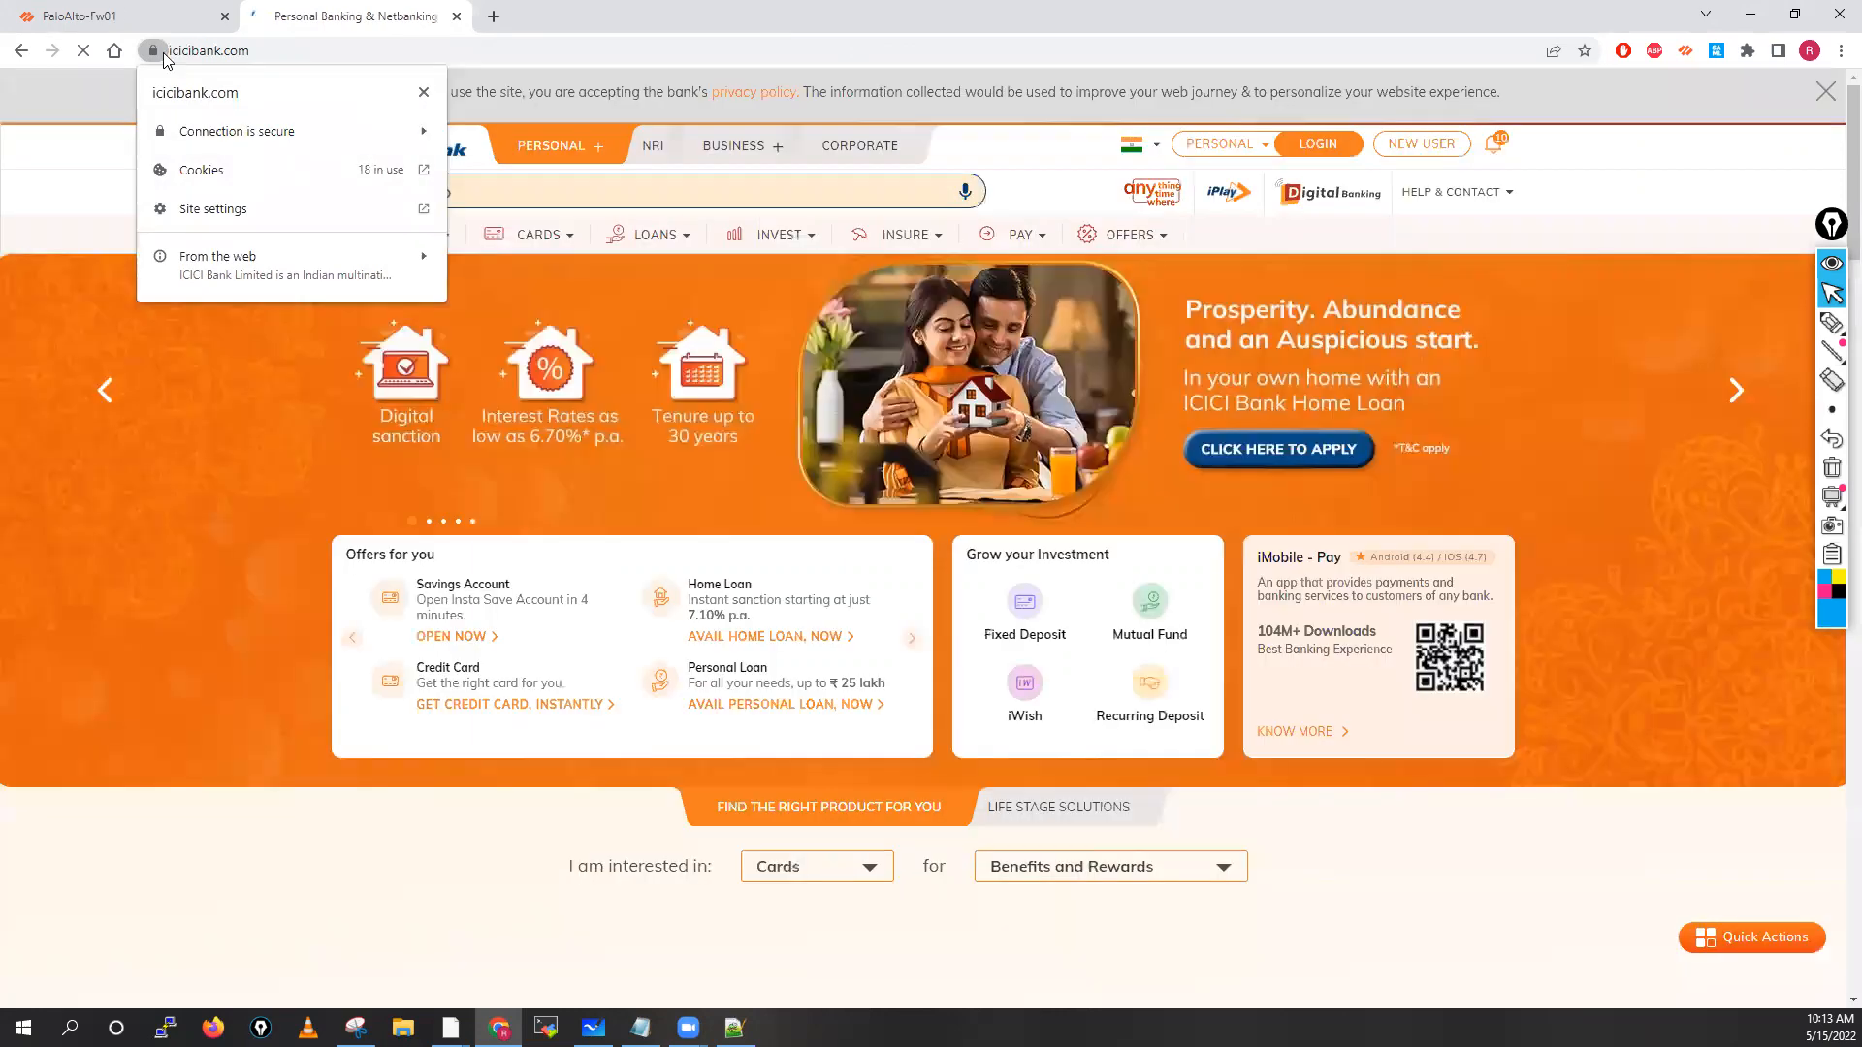
{"action": "left_click", "coordinate": [80, 17]}
{"action": "left_click", "coordinate": [190, 50]}
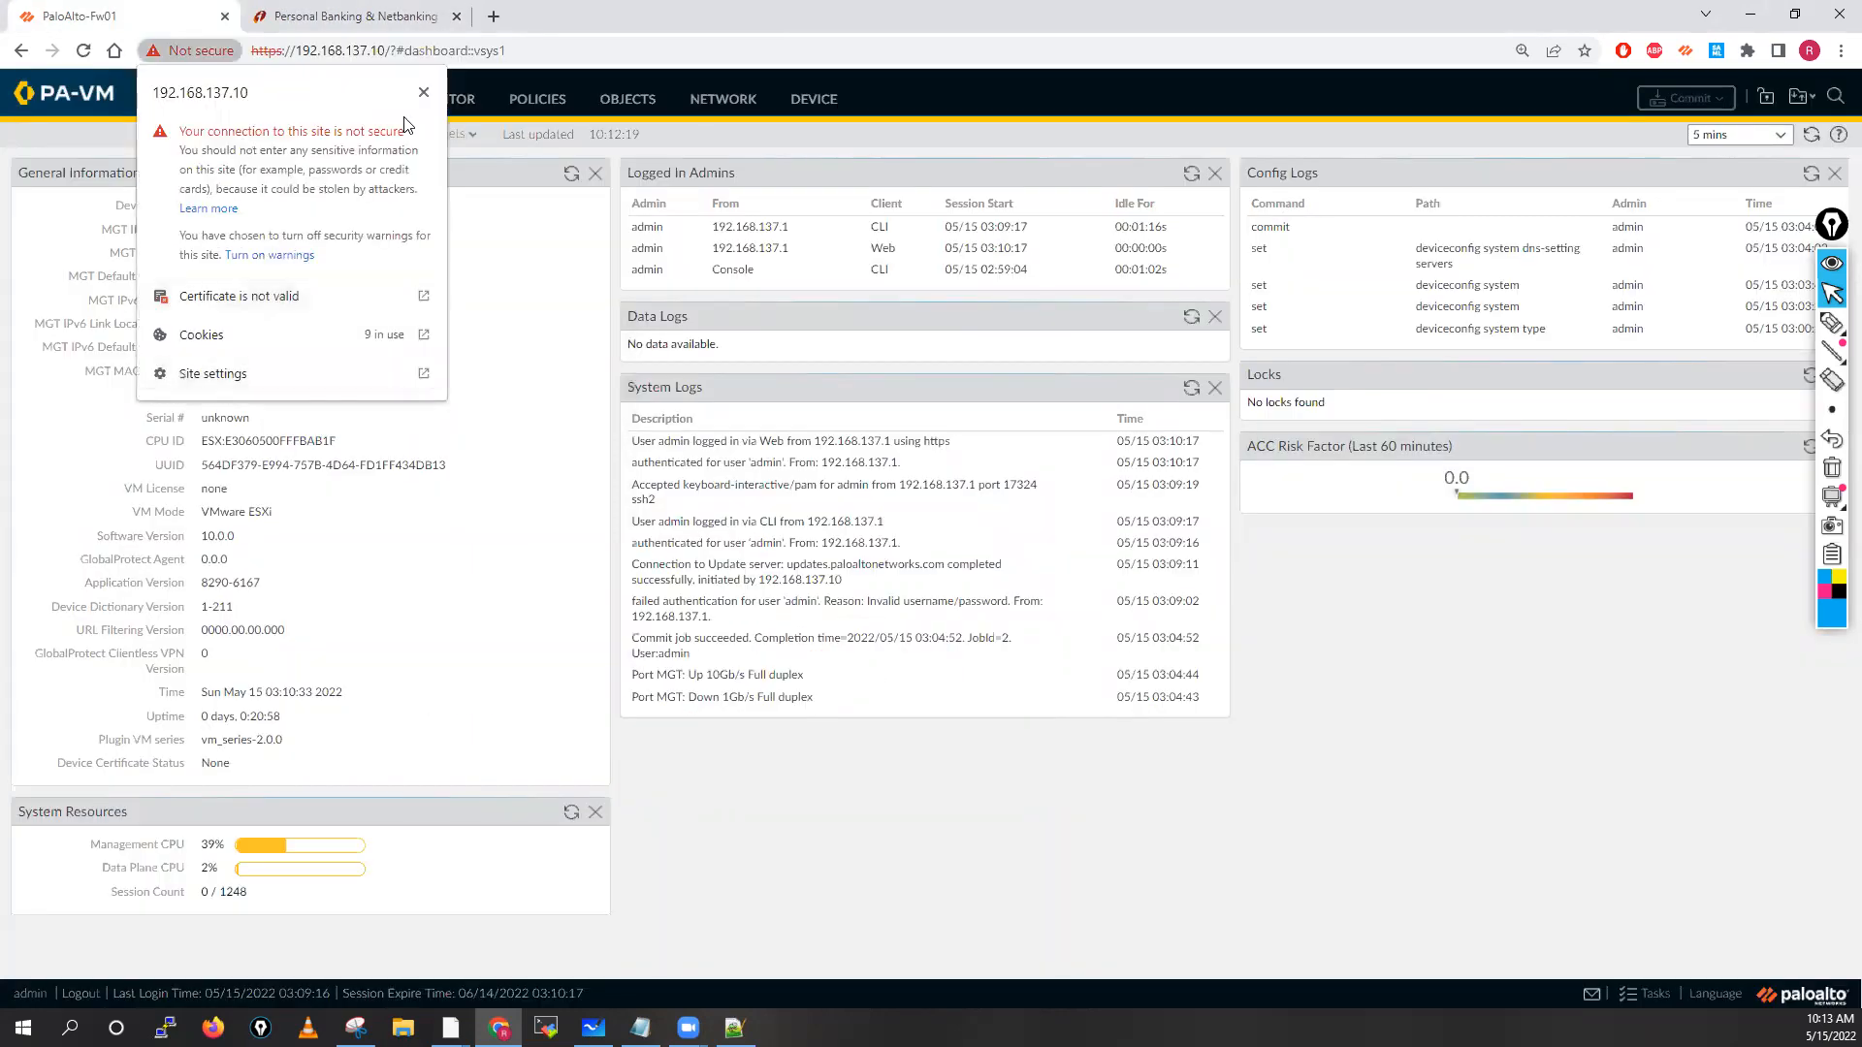
Close the ICICI Bank tab and show the firewall's Network > Interfaces Ethernet list
{"action": "left_click", "coordinate": [398, 26]}
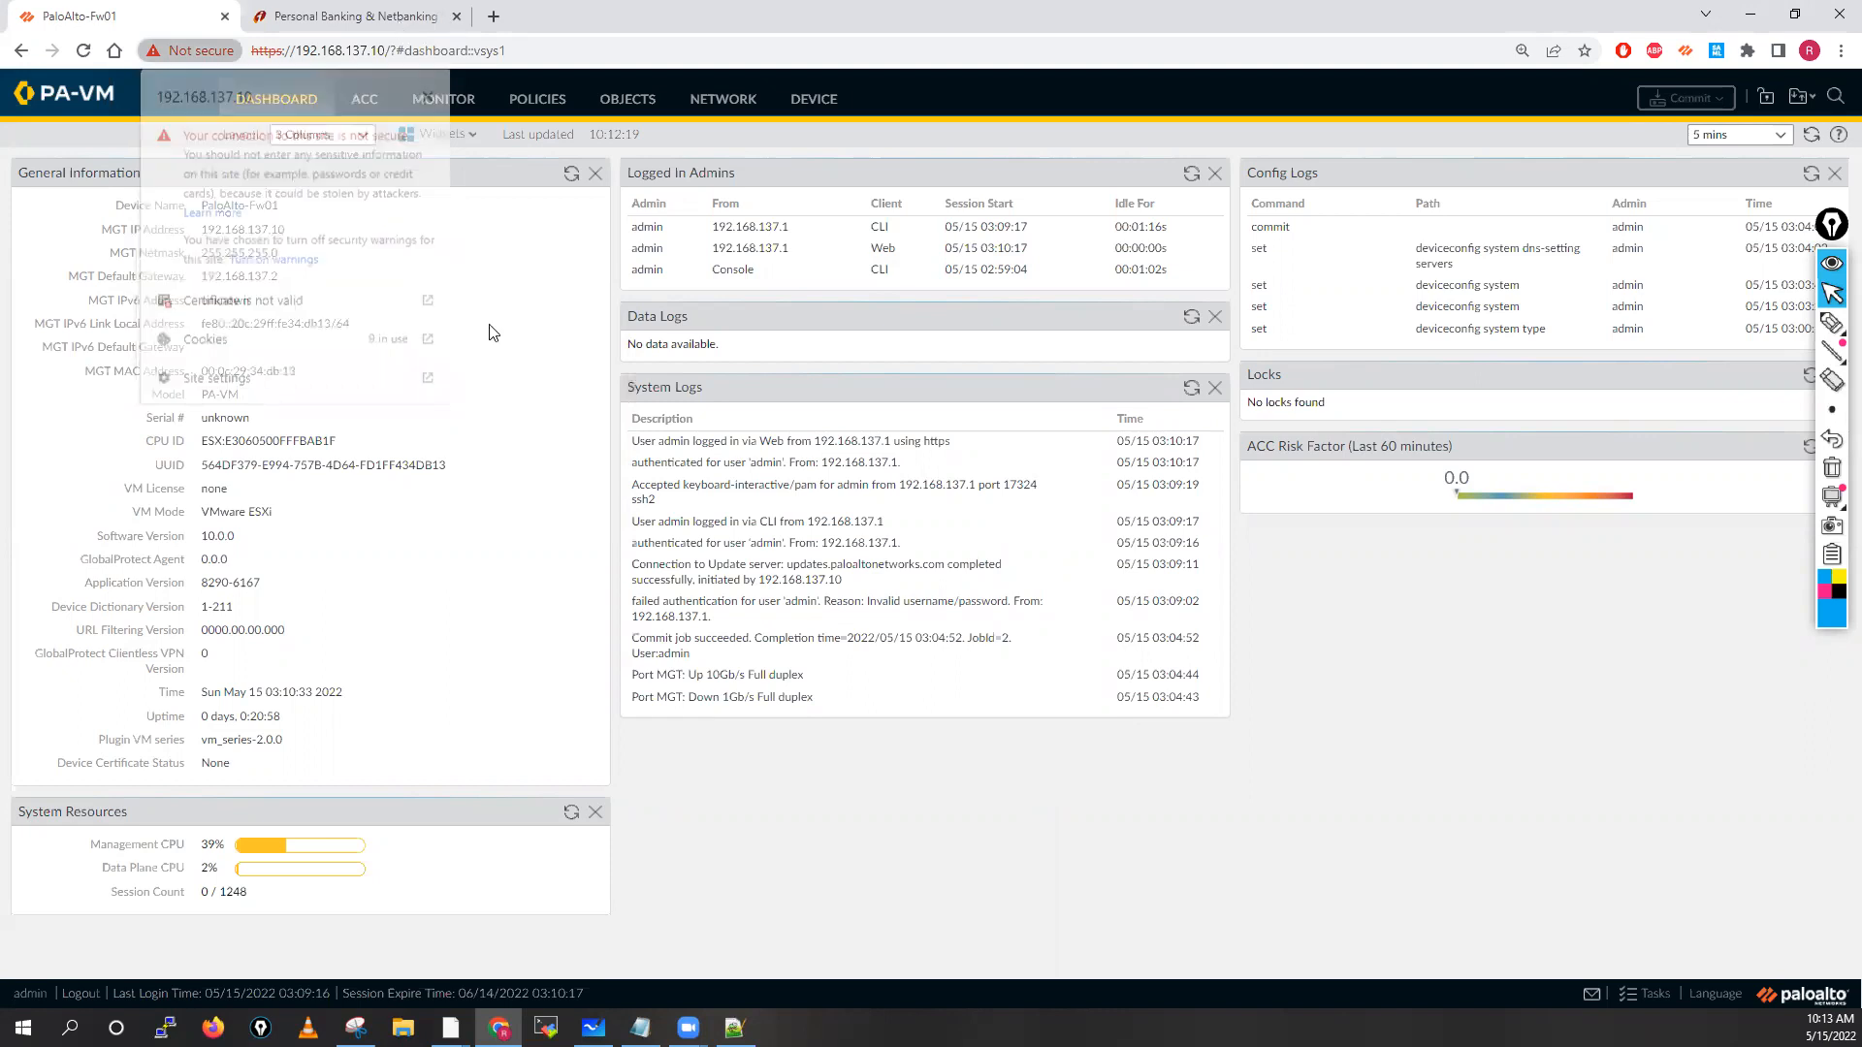
{"action": "key", "text": "ctrl+w"}
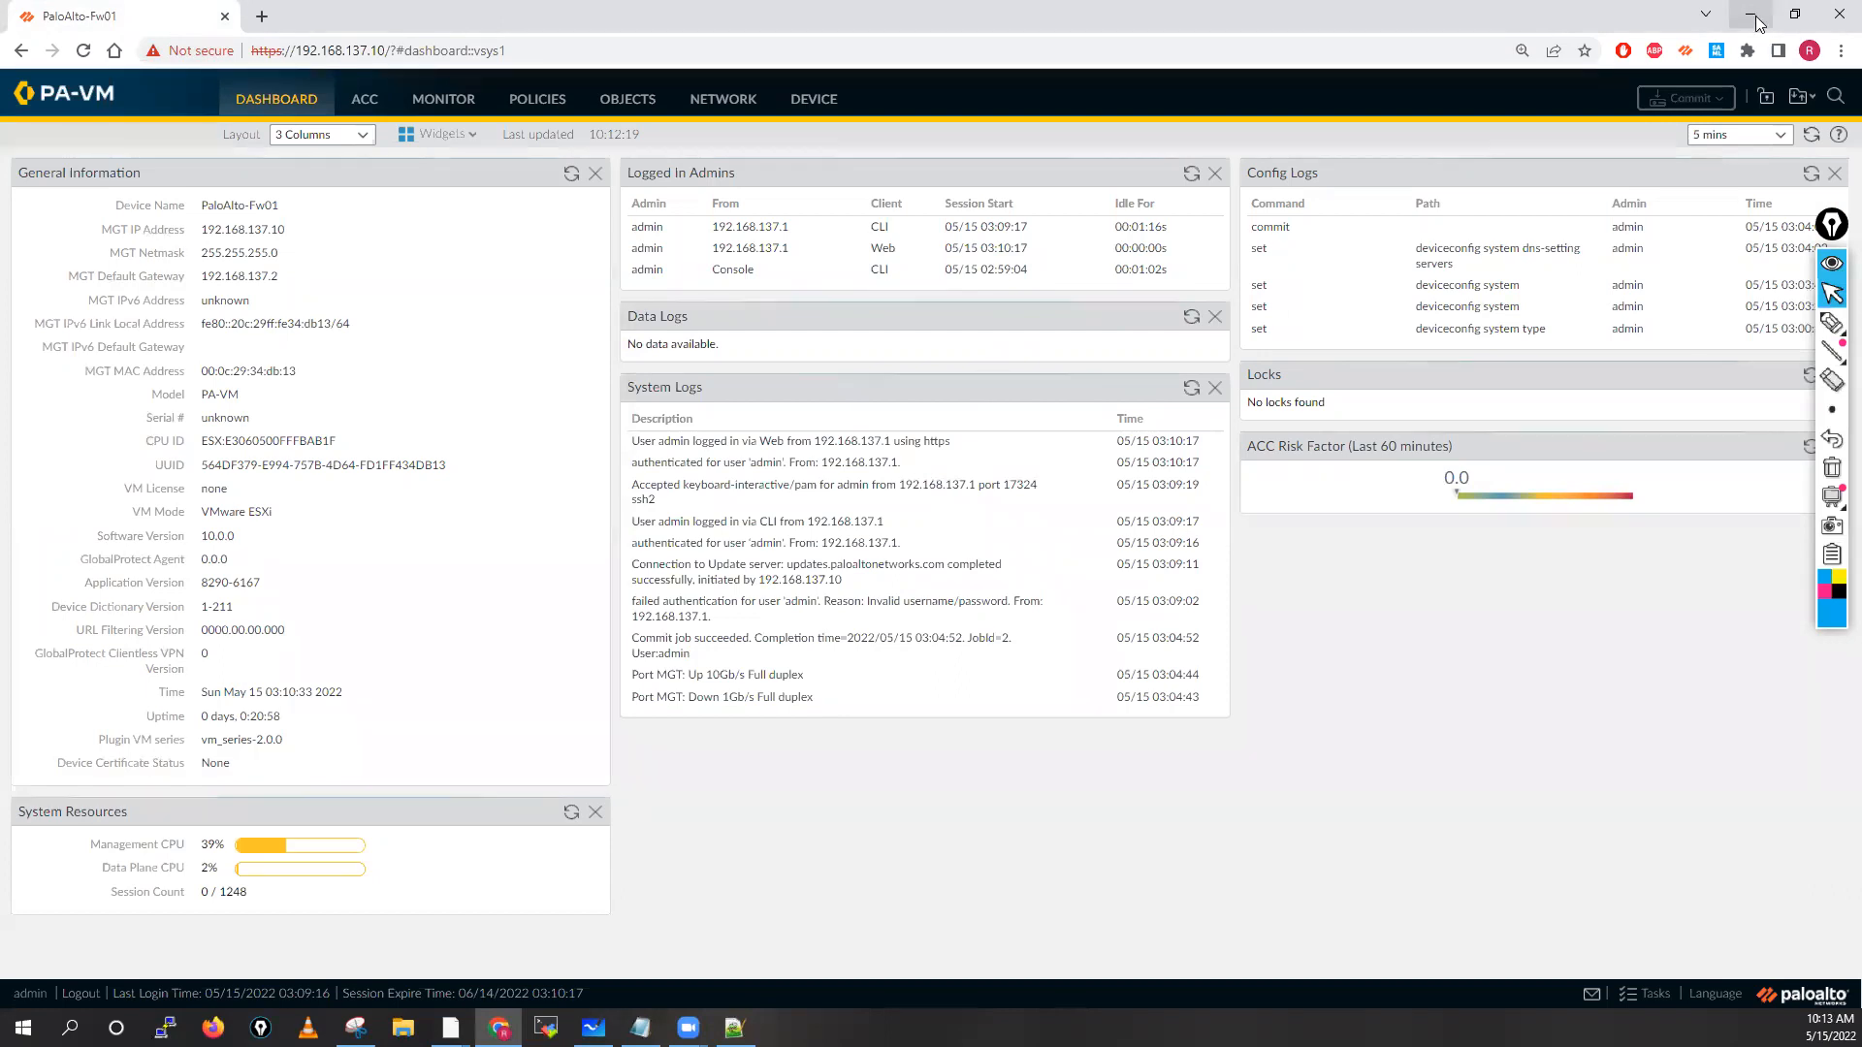
{"action": "left_click", "coordinate": [731, 115]}
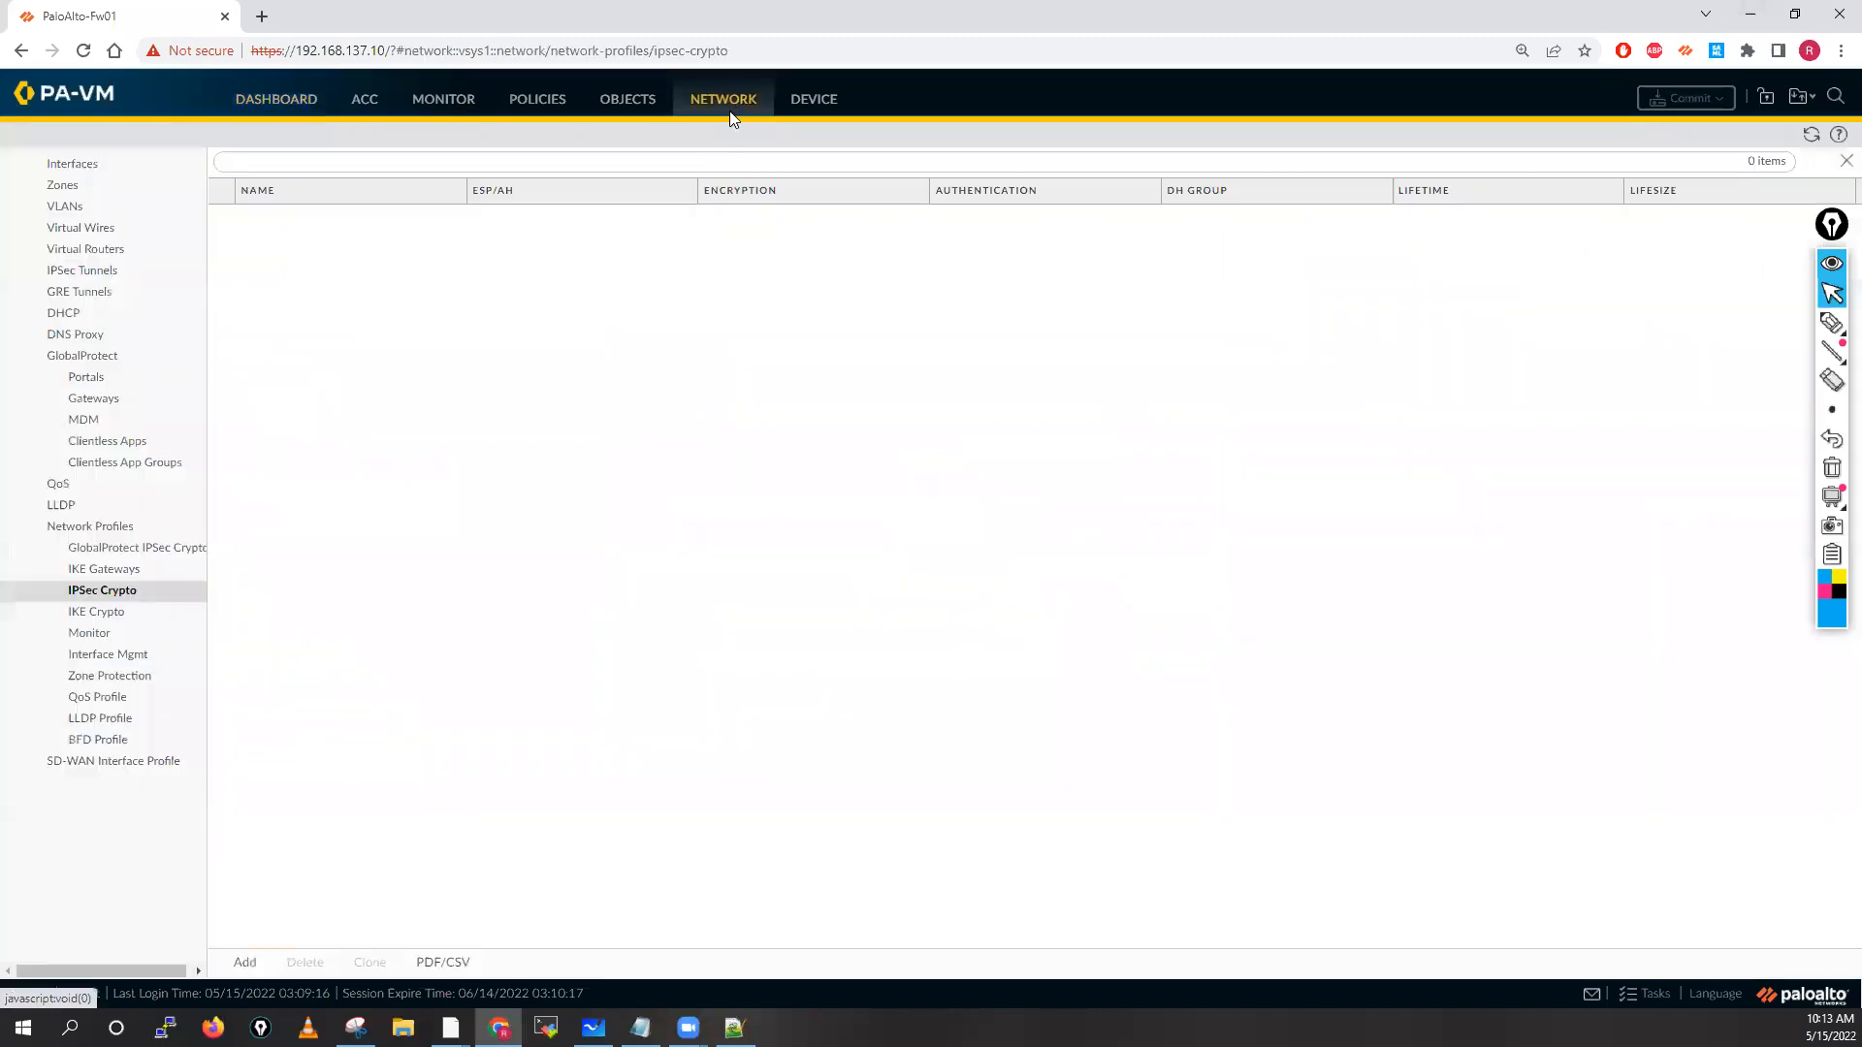
{"action": "left_click", "coordinate": [95, 166]}
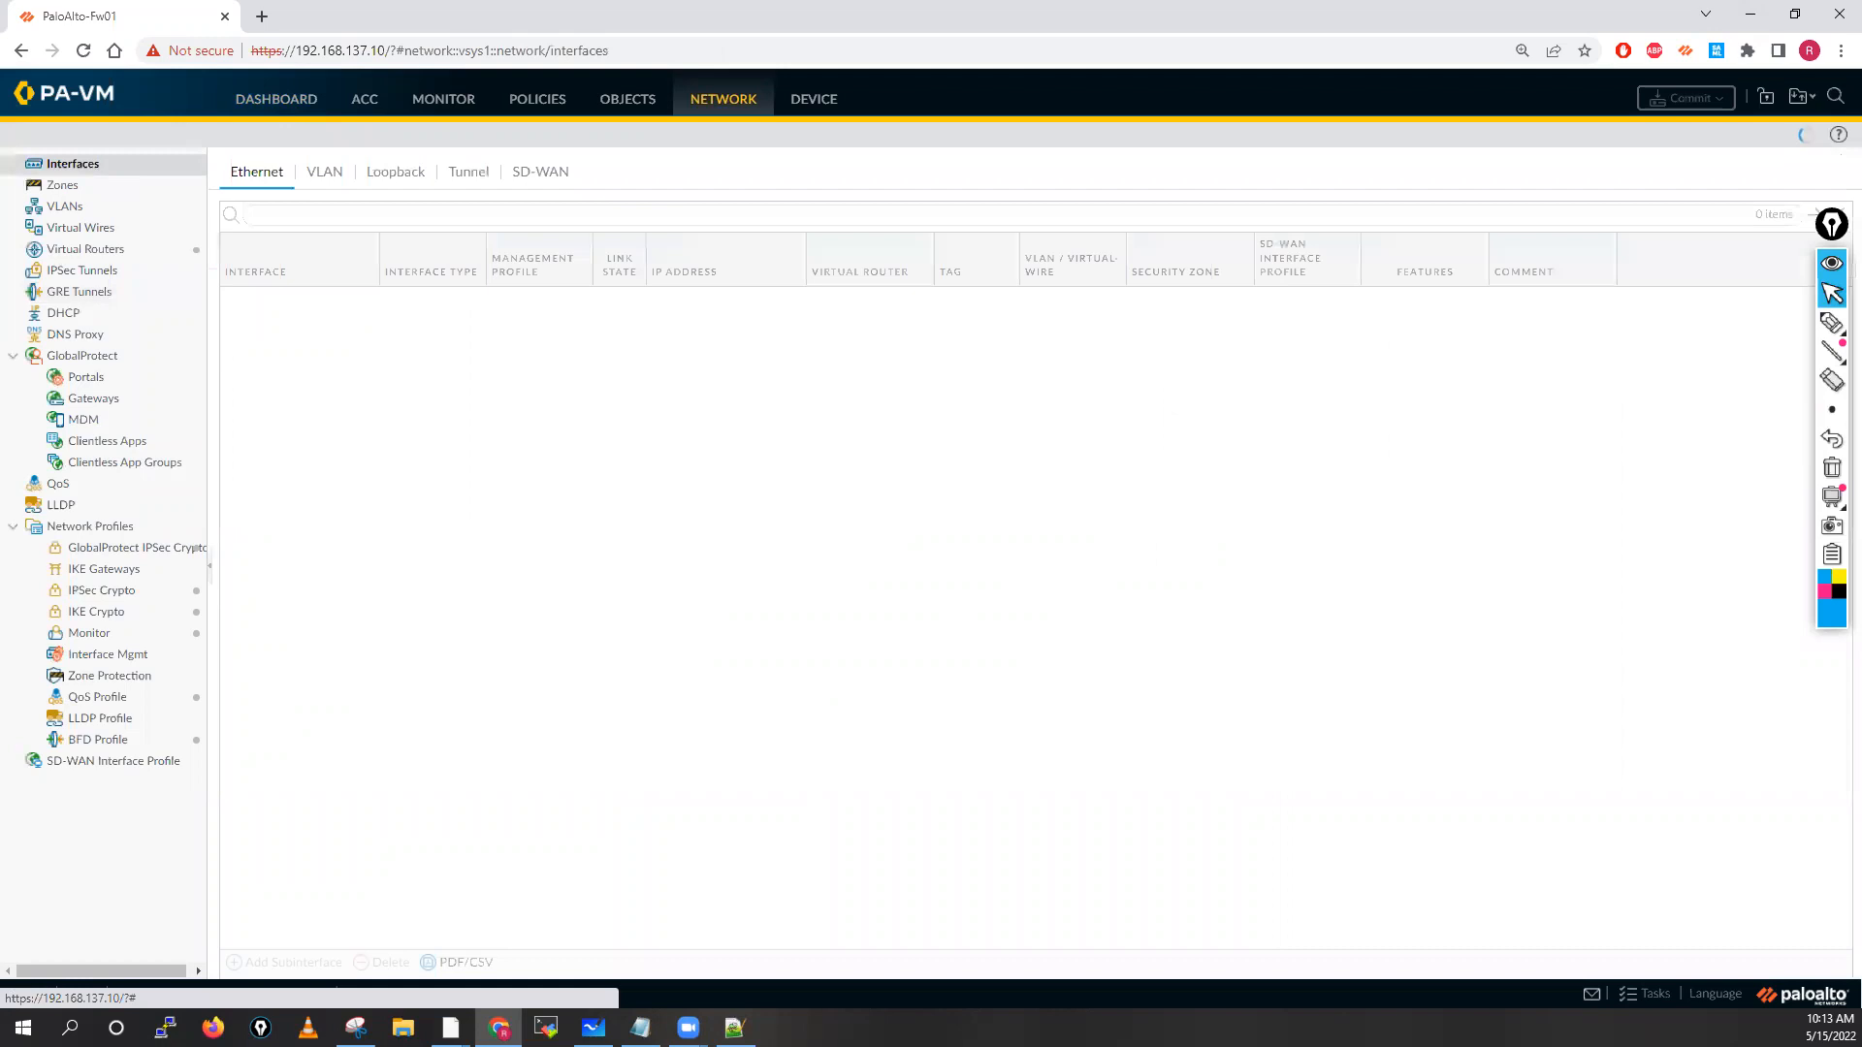
Snip the interface names ethernet1/1 to ethernet1/9 with Snipping Tool
{"action": "left_click", "coordinate": [356, 1027]}
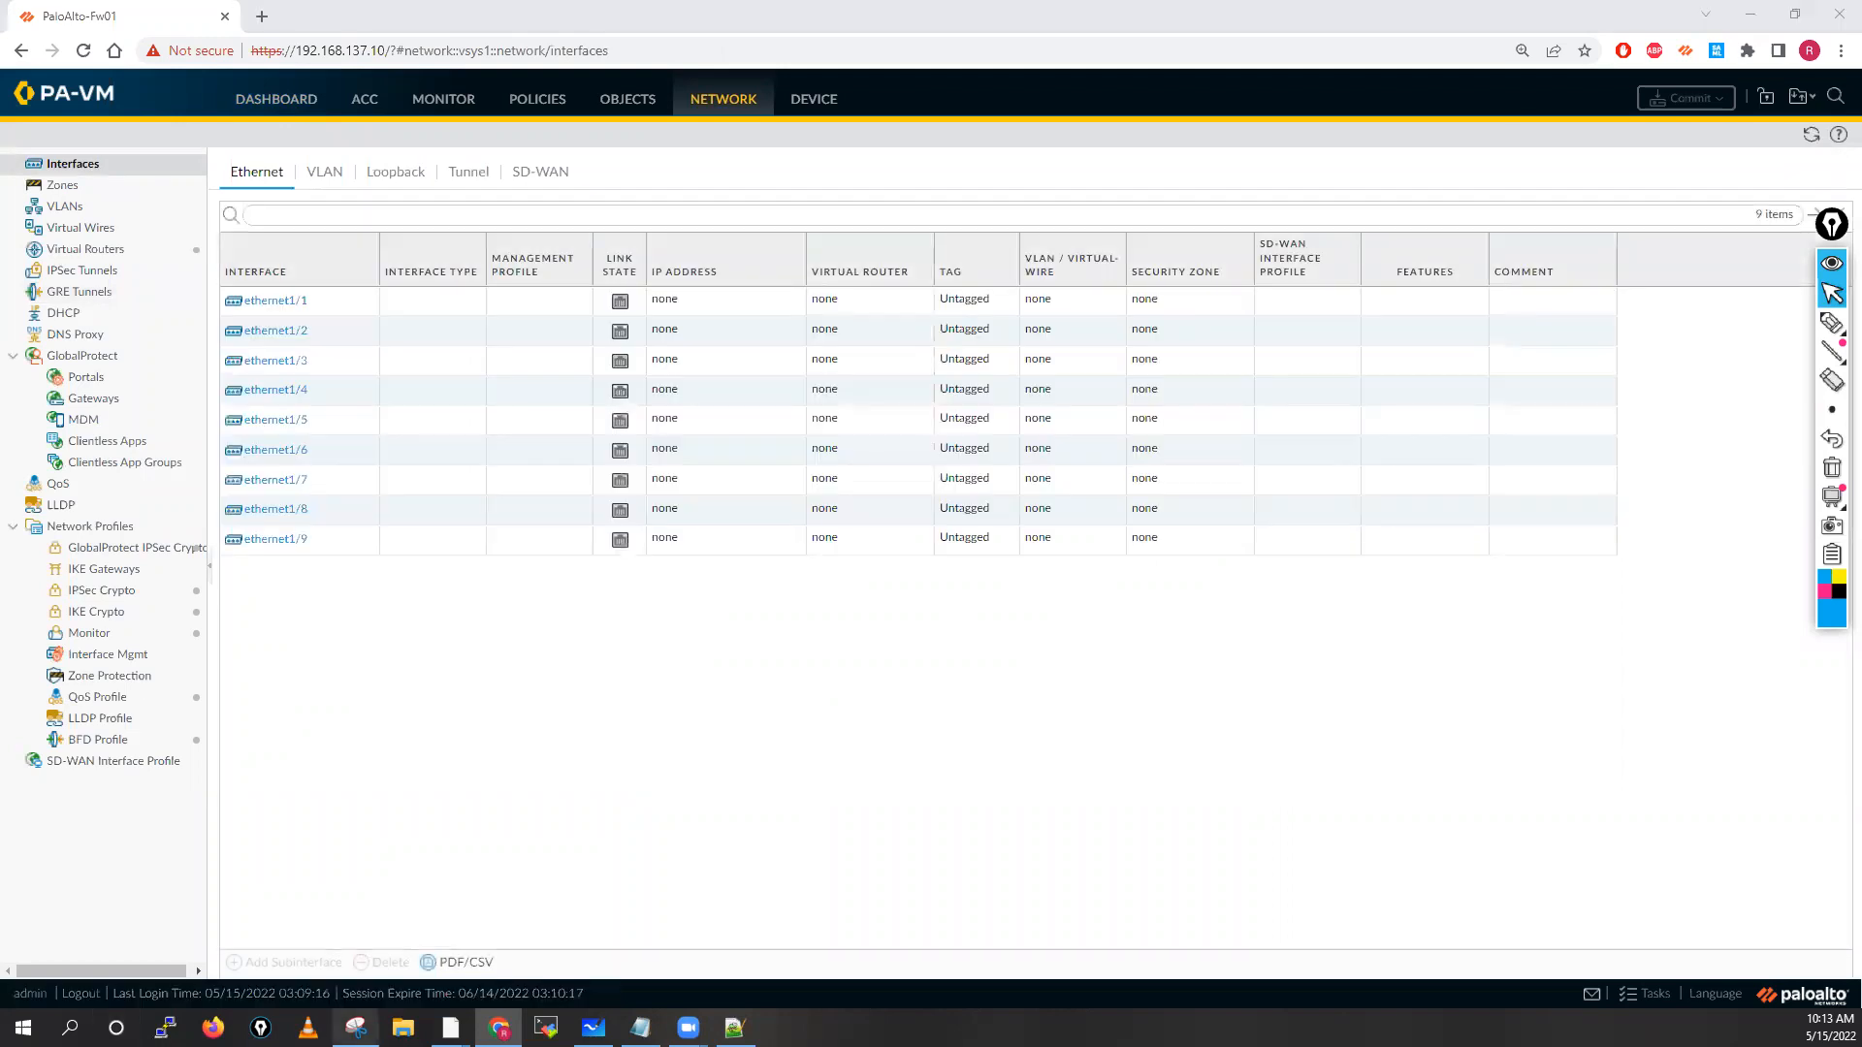
{"action": "left_click", "coordinate": [404, 72]}
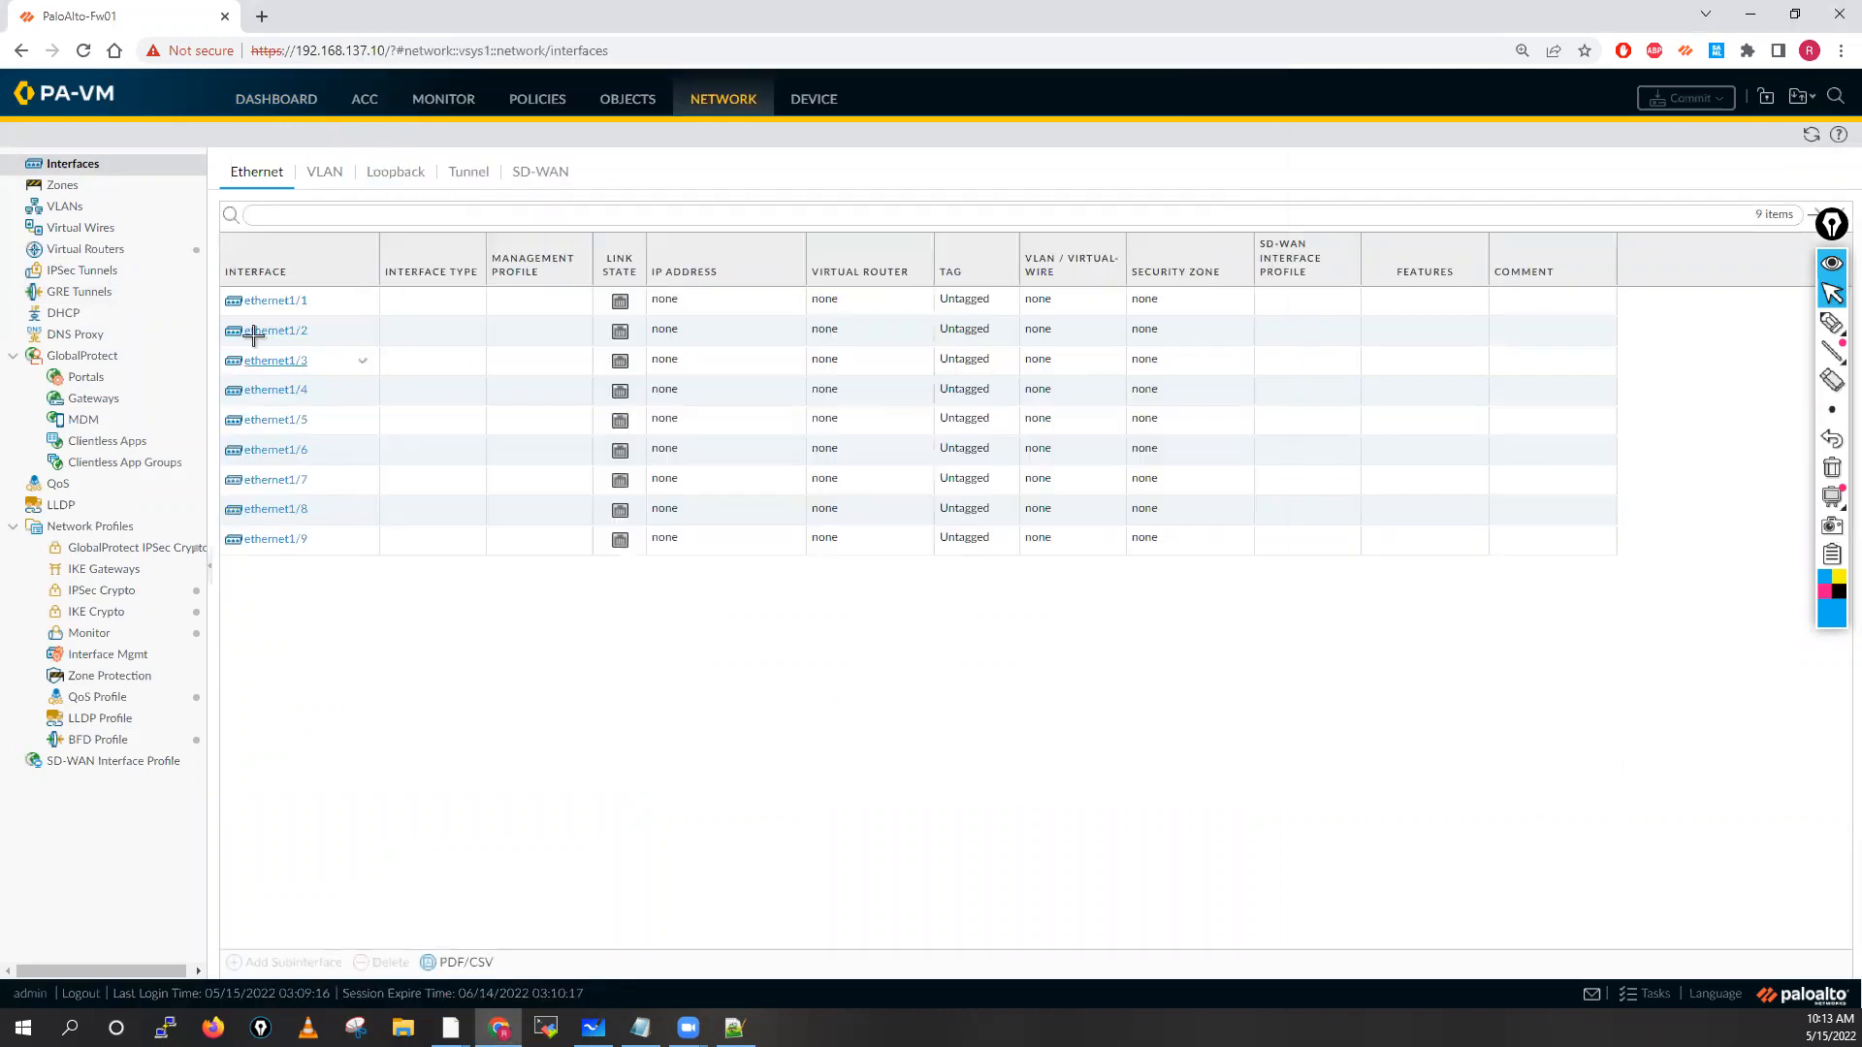
{"action": "left_click_drag", "start_coordinate": [224, 275], "coordinate": [406, 580]}
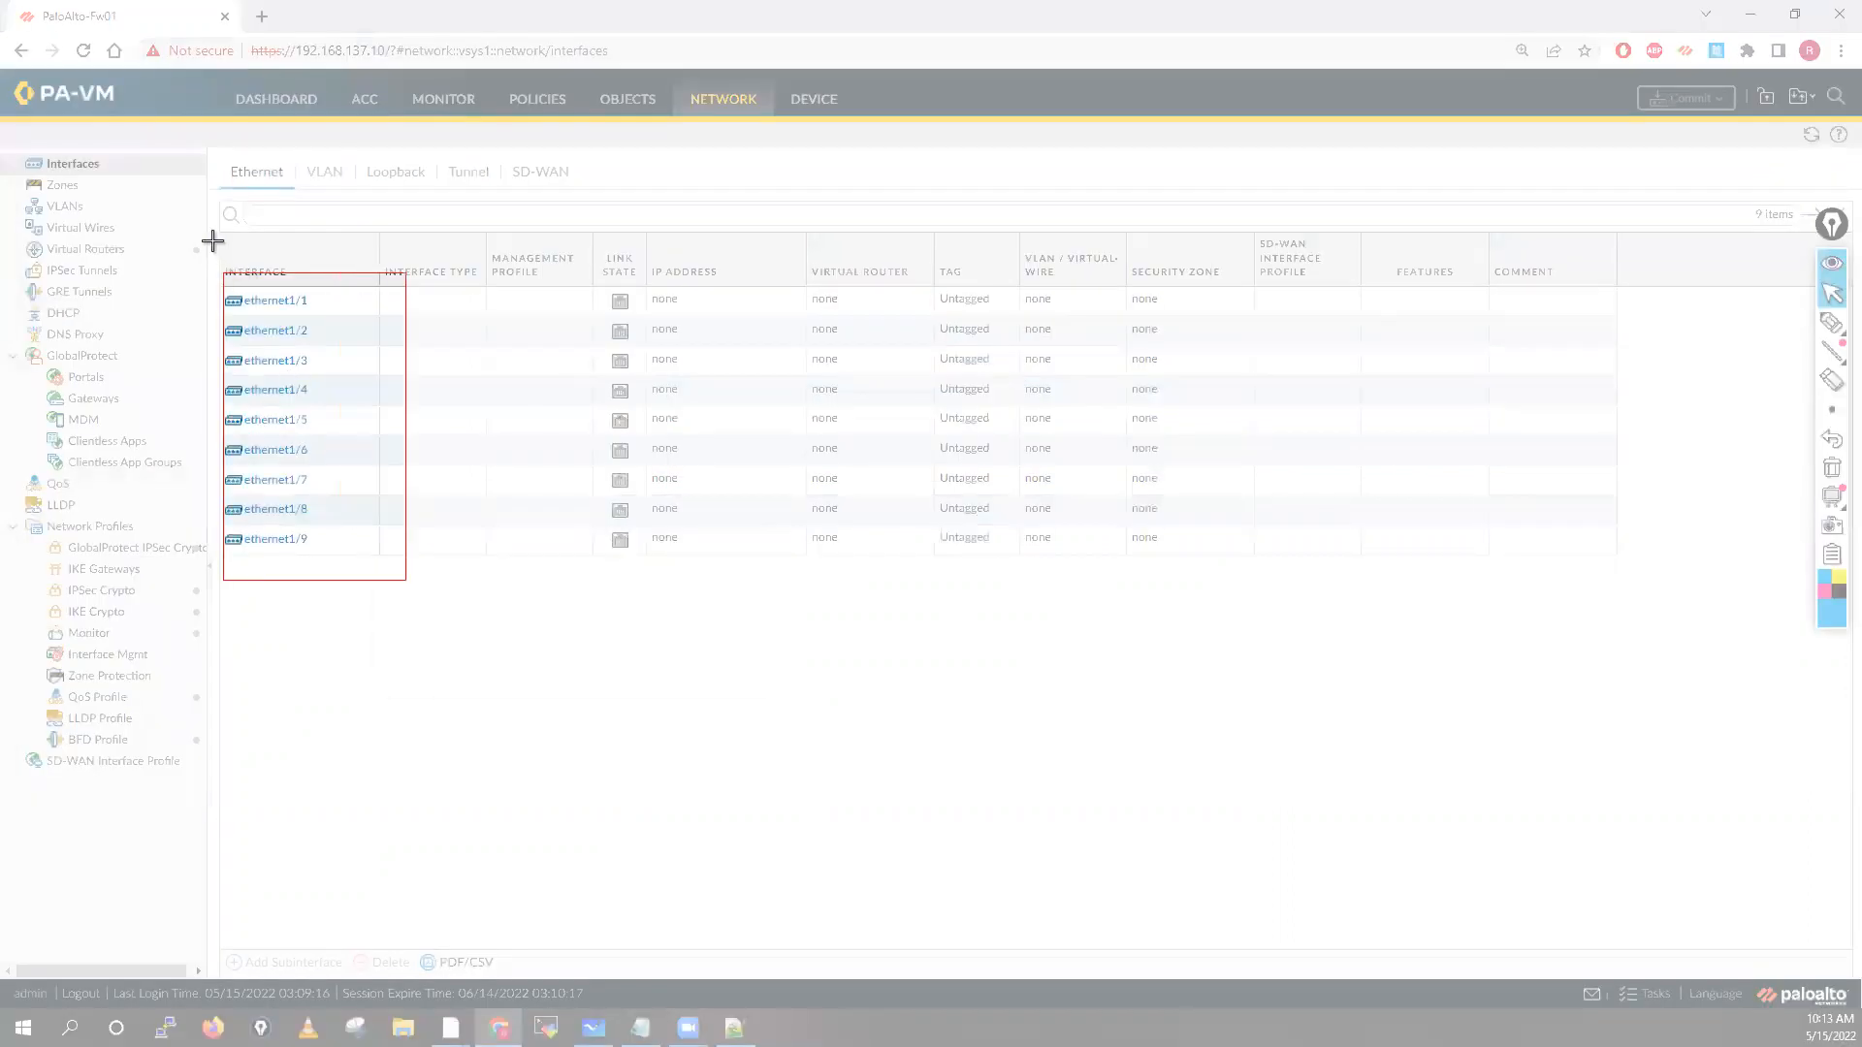
{"action": "left_click_drag", "start_coordinate": [212, 241], "coordinate": [376, 580]}
{"action": "left_click", "coordinate": [732, 942]}
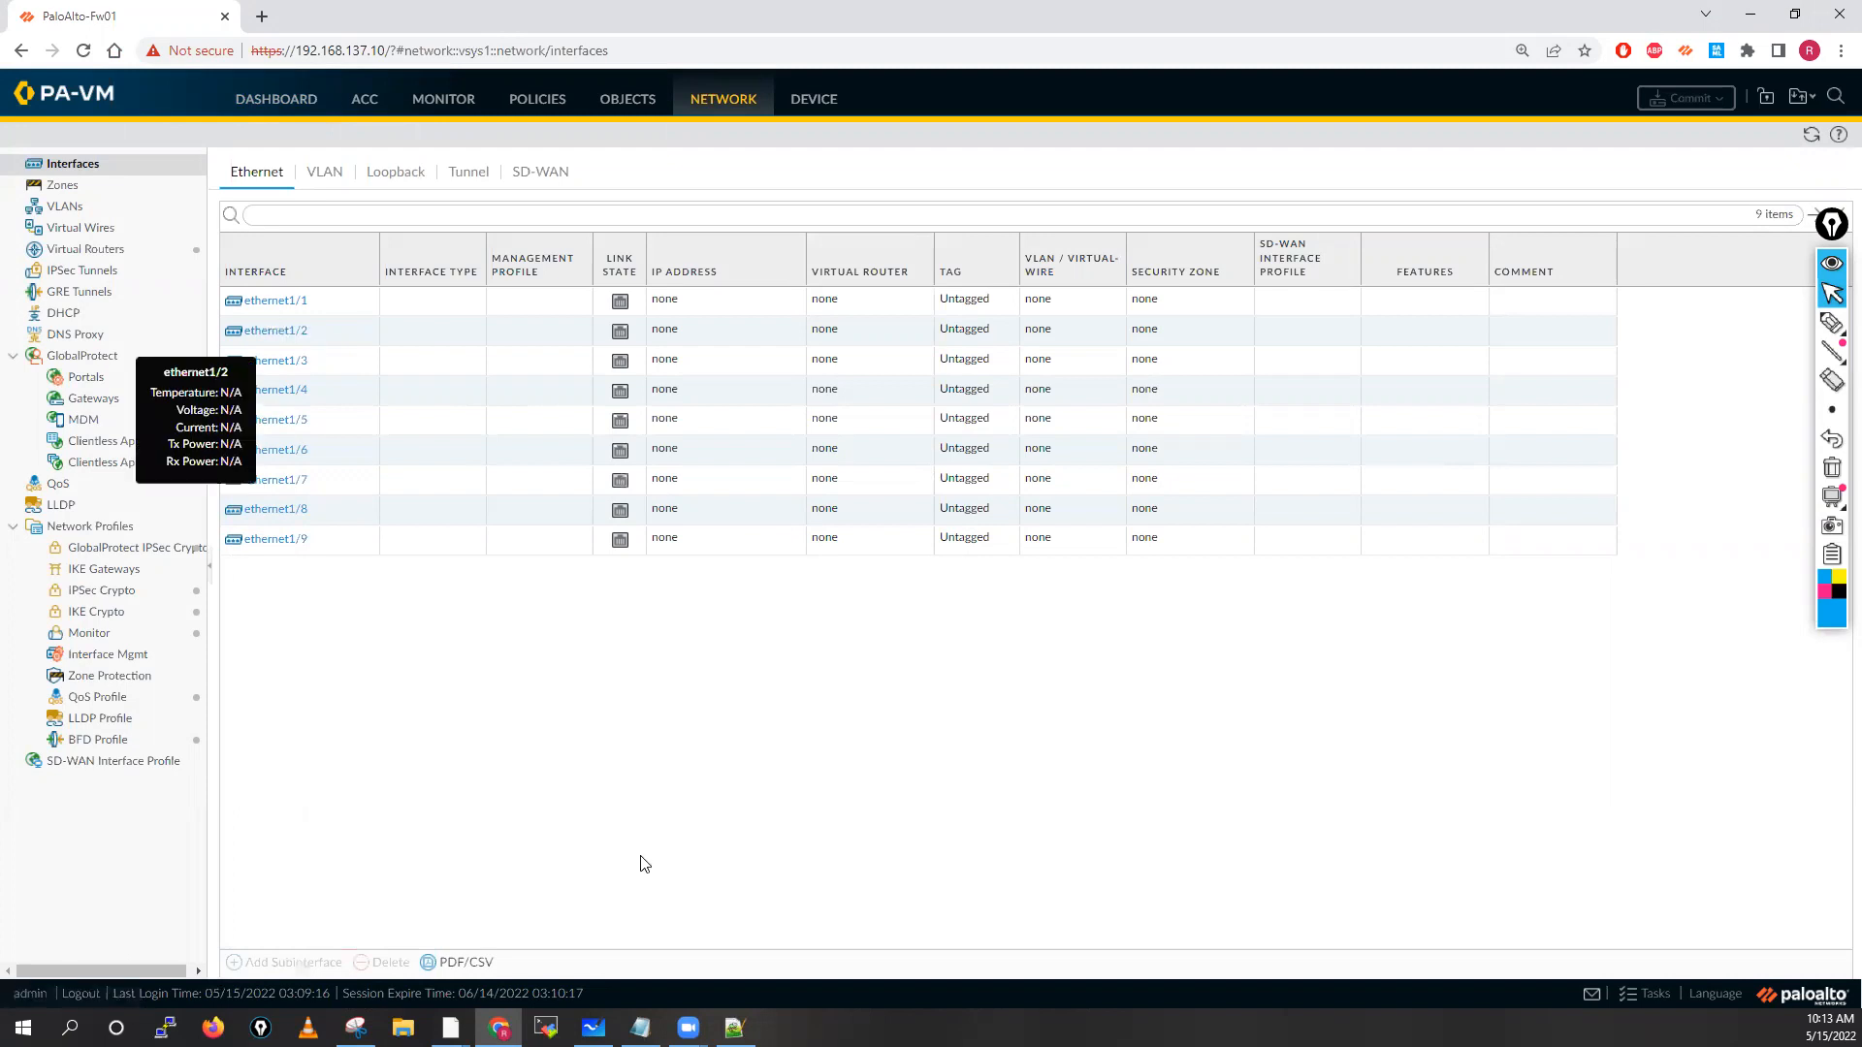
View the management interface settings under Device > Setup > Interfaces, then bring Whiteboard forward
{"action": "left_click", "coordinate": [815, 100]}
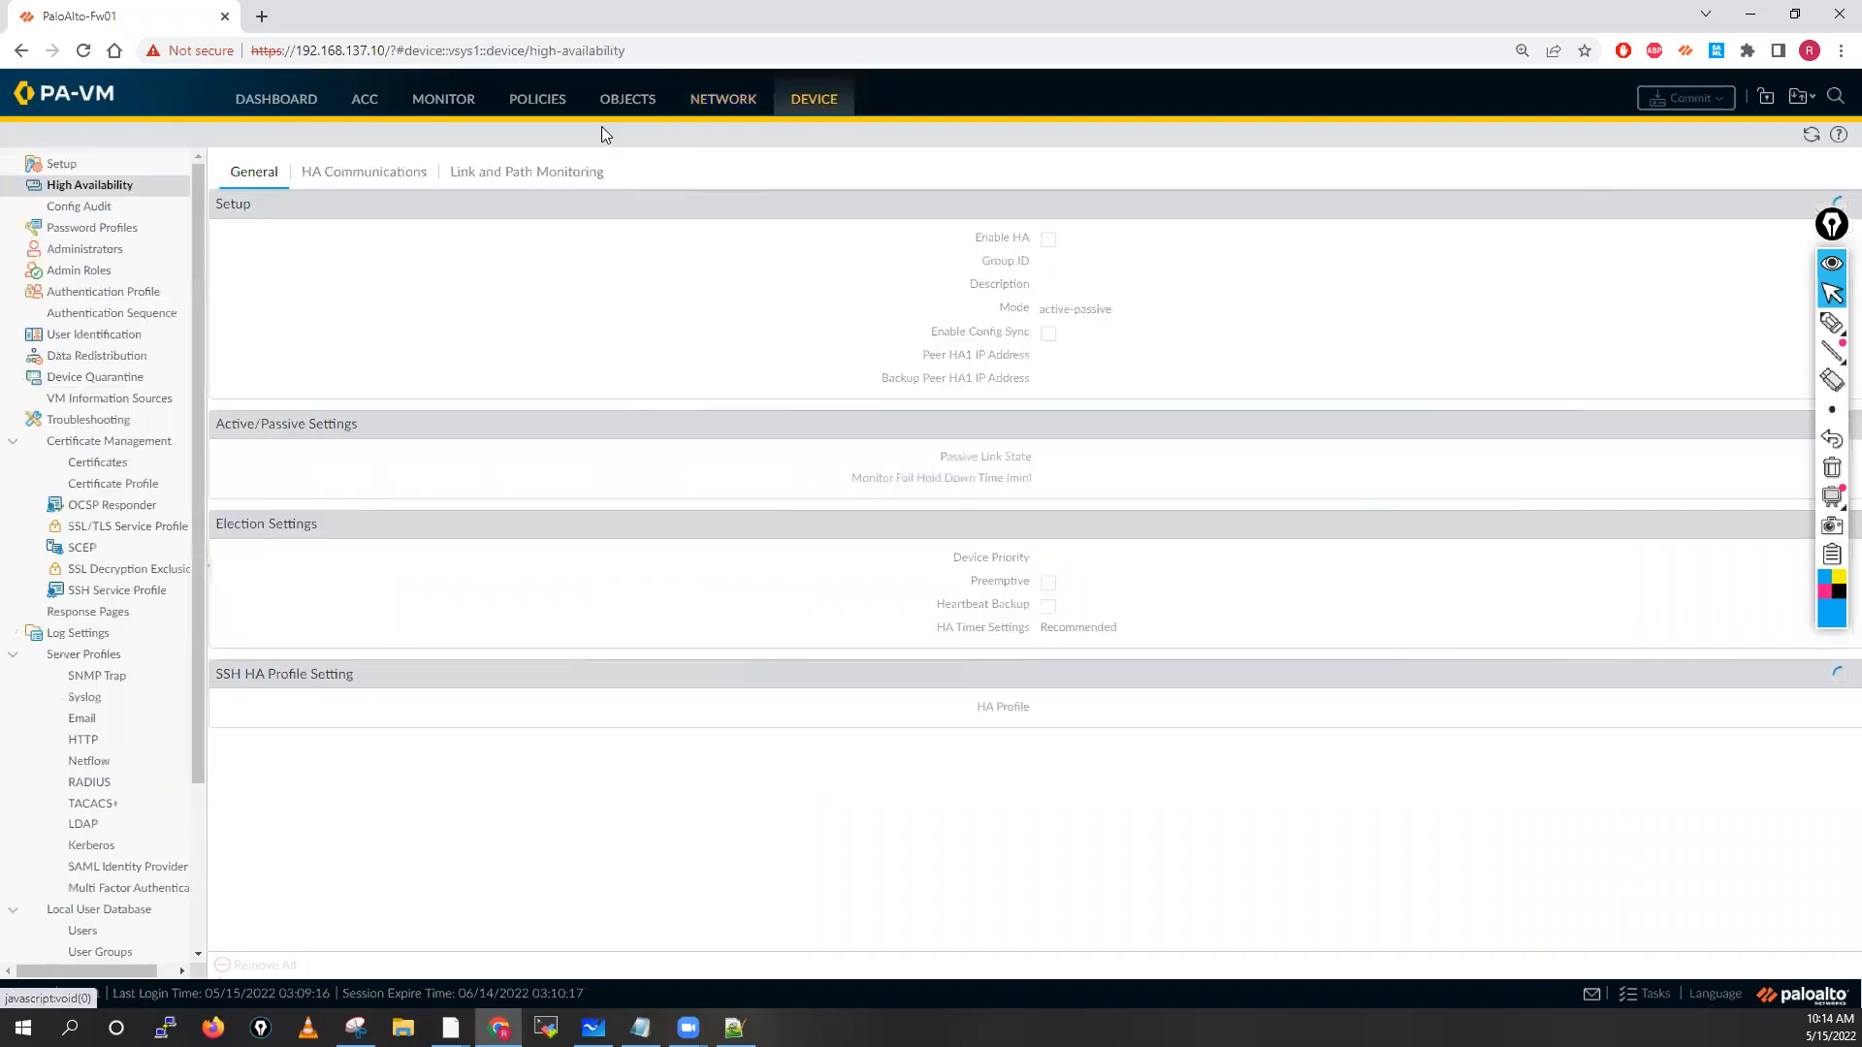
{"action": "left_click", "coordinate": [62, 167]}
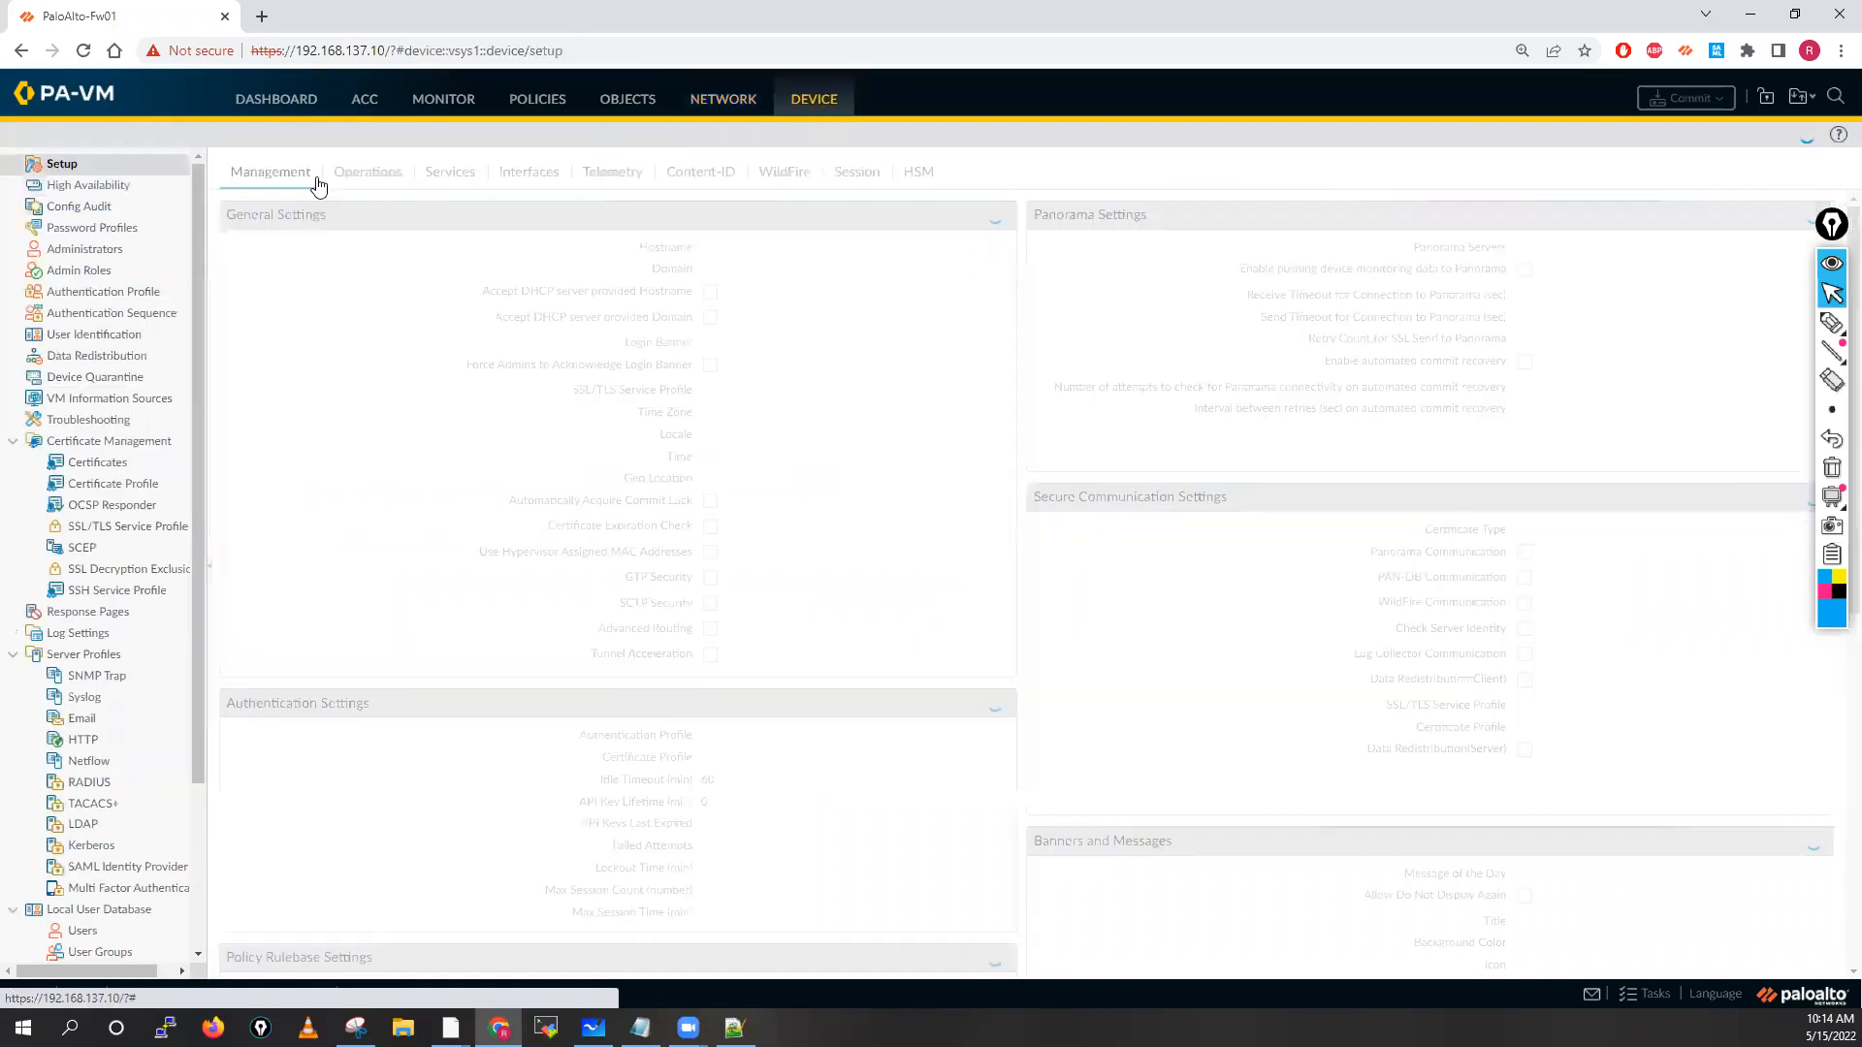
{"action": "left_click", "coordinate": [520, 178]}
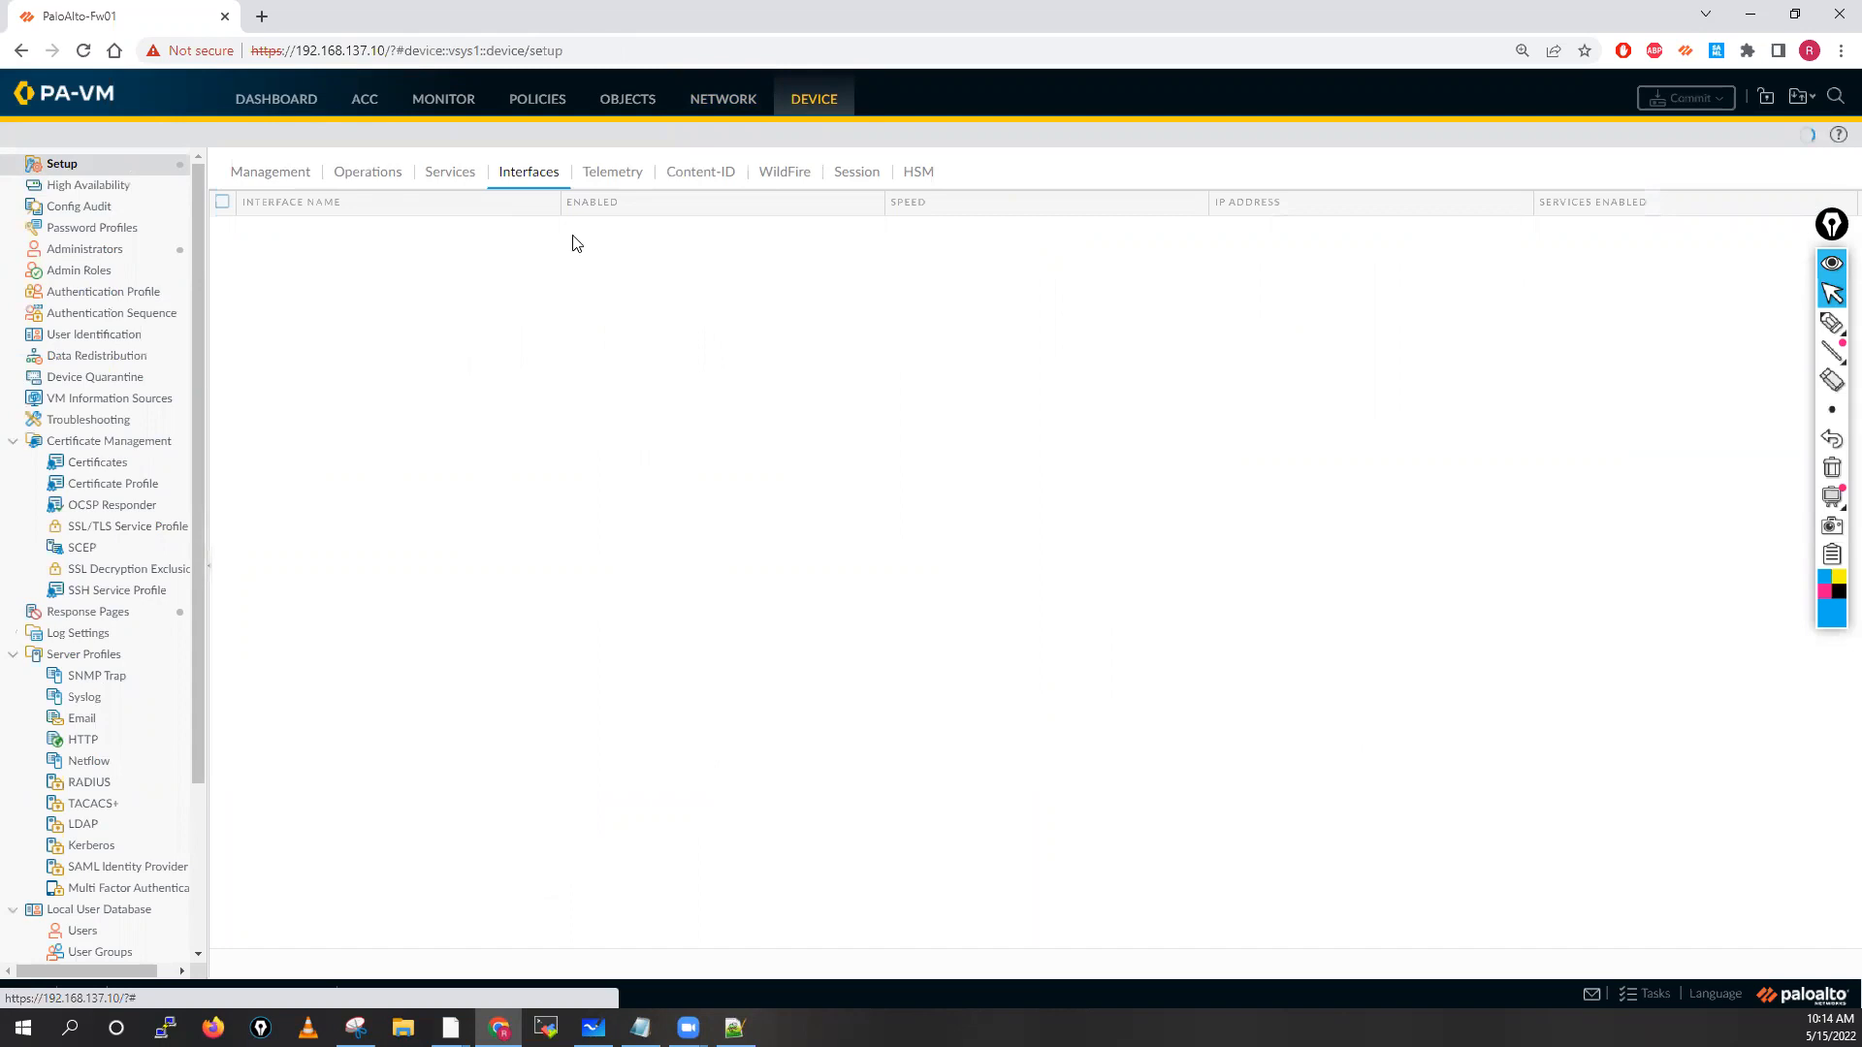
{"action": "left_click", "coordinate": [594, 1028]}
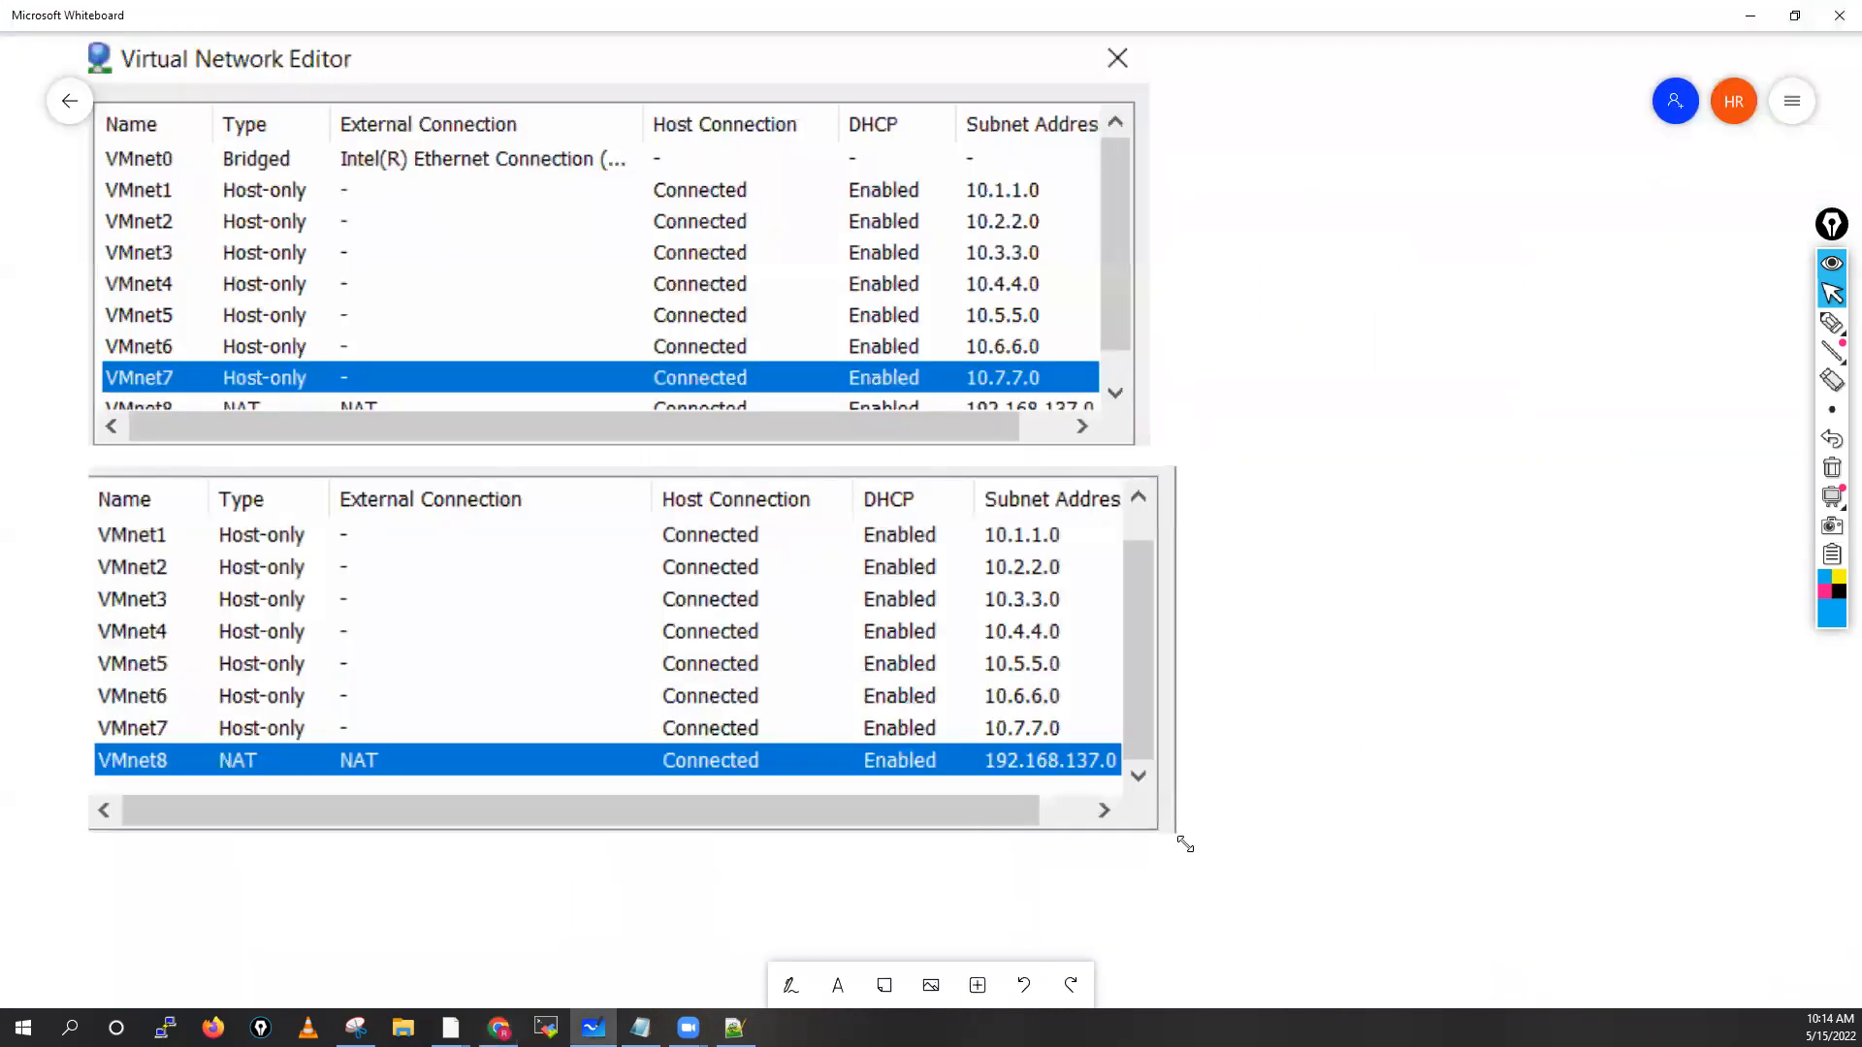
Shrink both VMnet table screenshots and move the Virtual Network Editor capture over the lower one
{"action": "left_click", "coordinate": [1179, 838]}
{"action": "mouse_move", "coordinate": [1055, 801]}
{"action": "left_mouse_down"}
{"action": "mouse_move", "coordinate": [1012, 795]}
{"action": "mouse_move", "coordinate": [1061, 812]}
{"action": "left_mouse_up"}
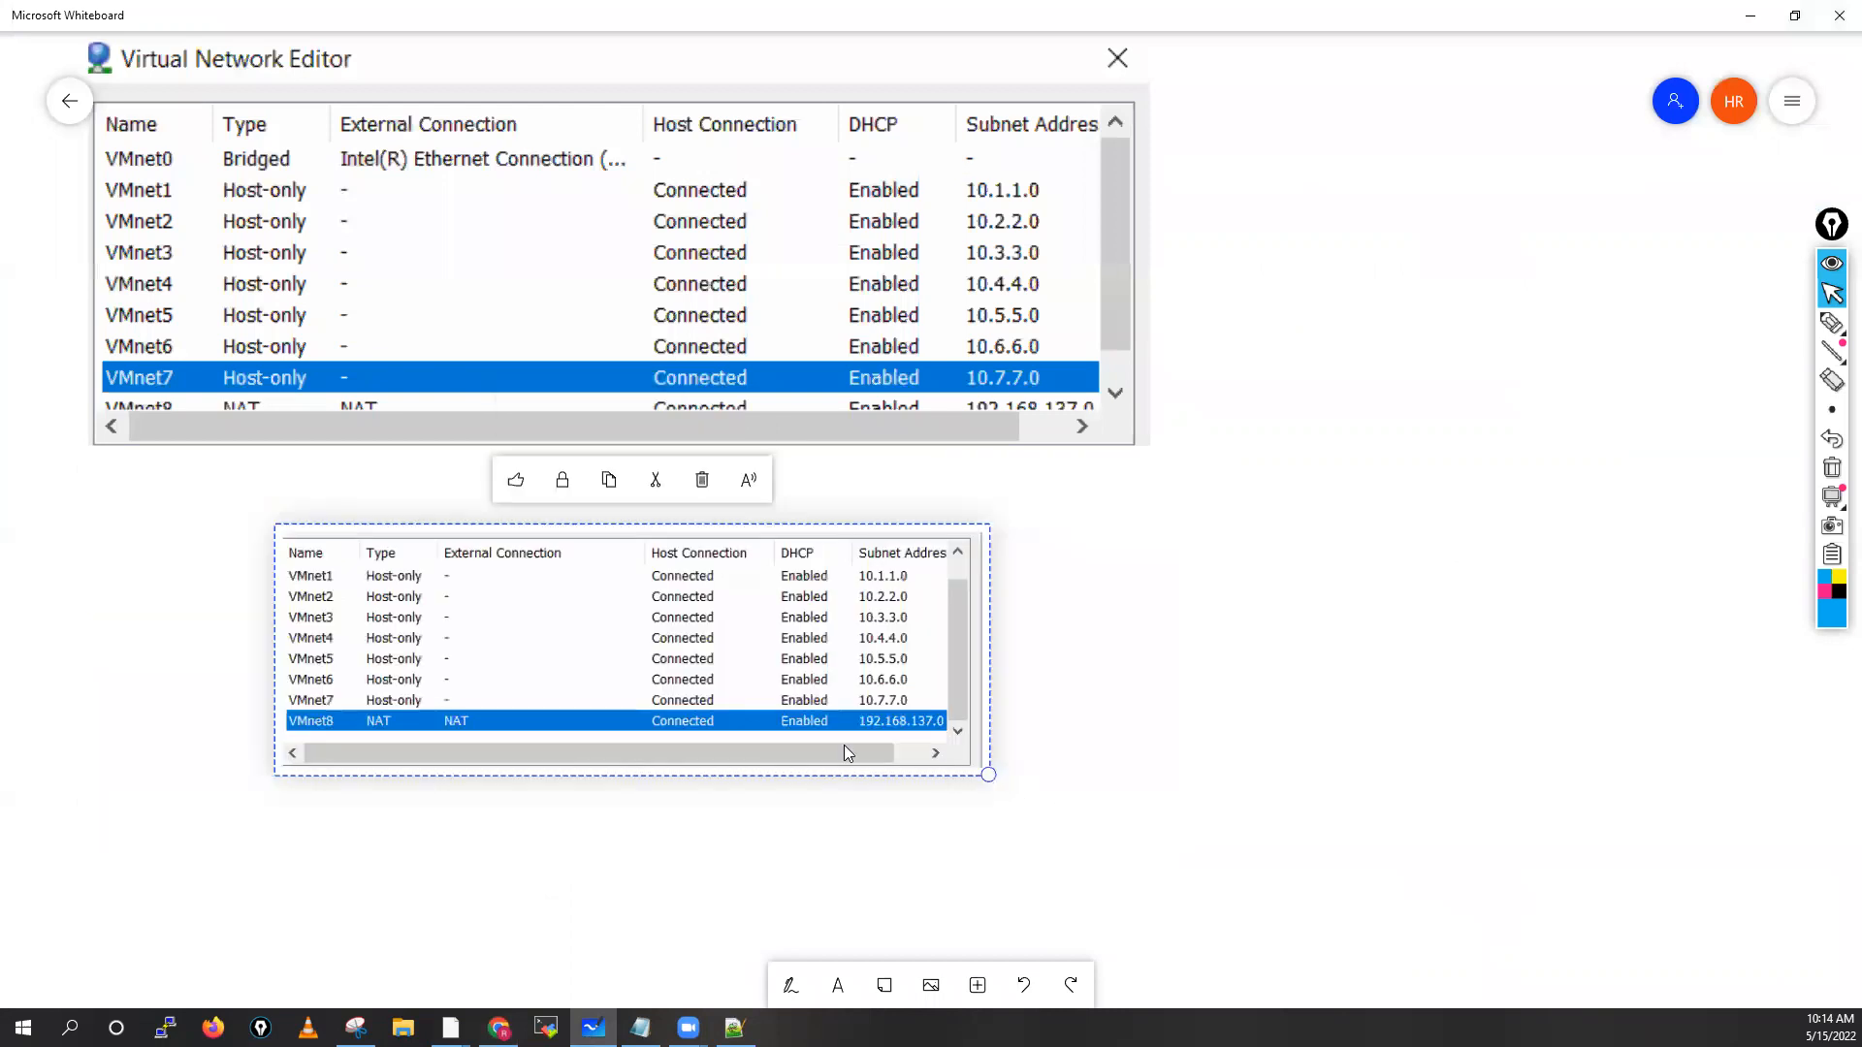
{"action": "left_click", "coordinate": [1147, 449]}
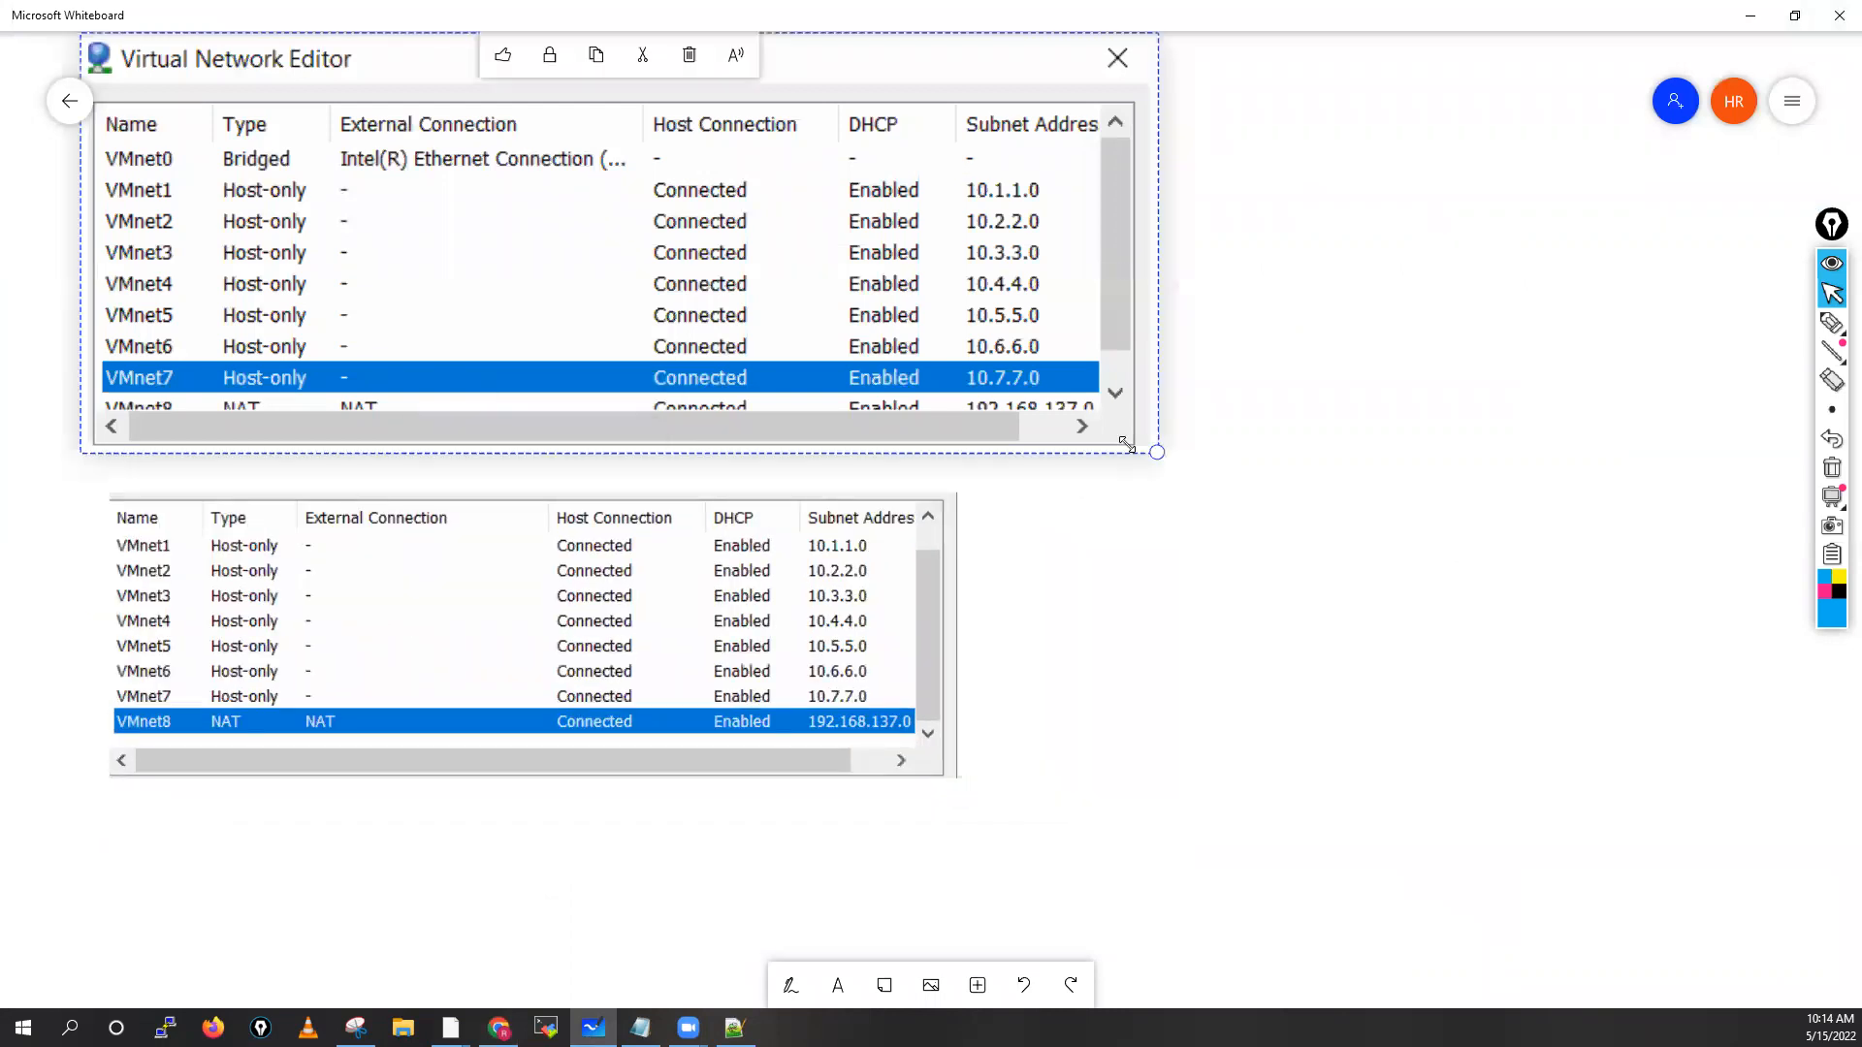
{"action": "left_click_drag", "start_coordinate": [1093, 438], "coordinate": [1062, 428]}
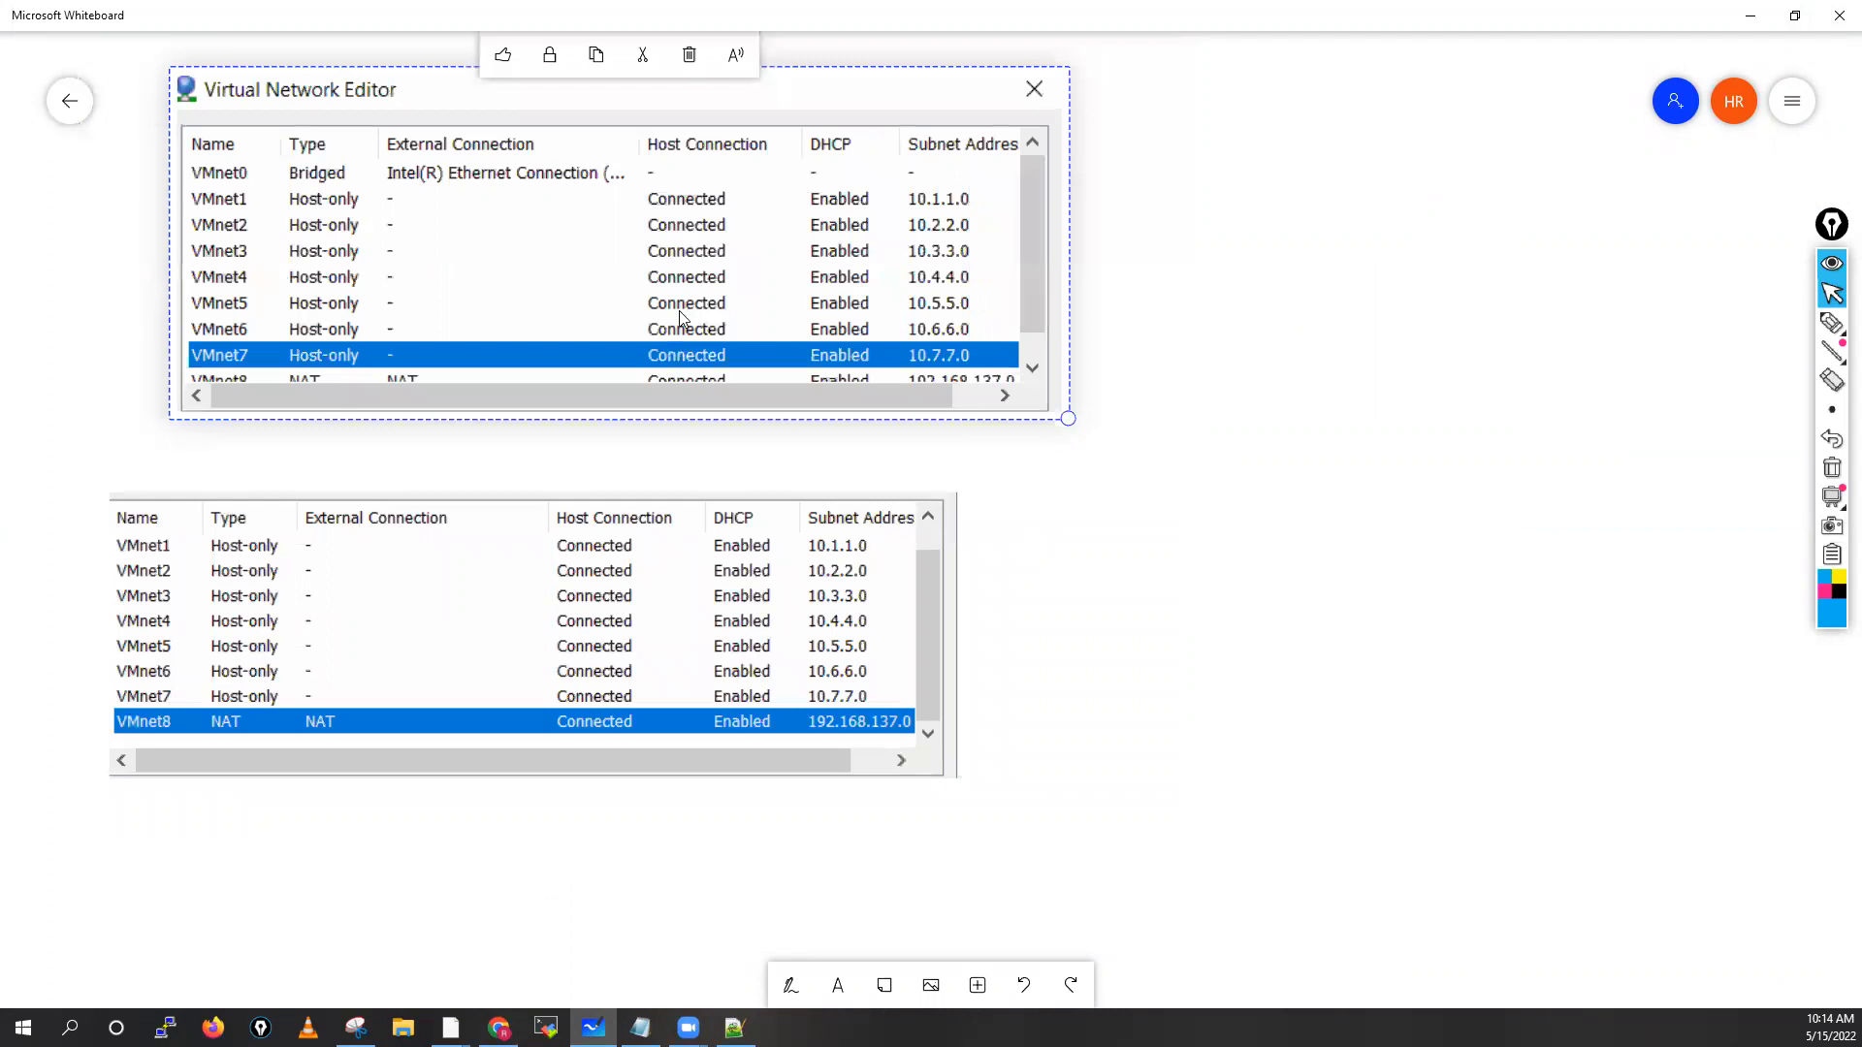
{"action": "left_click_drag", "start_coordinate": [714, 324], "coordinate": [680, 548]}
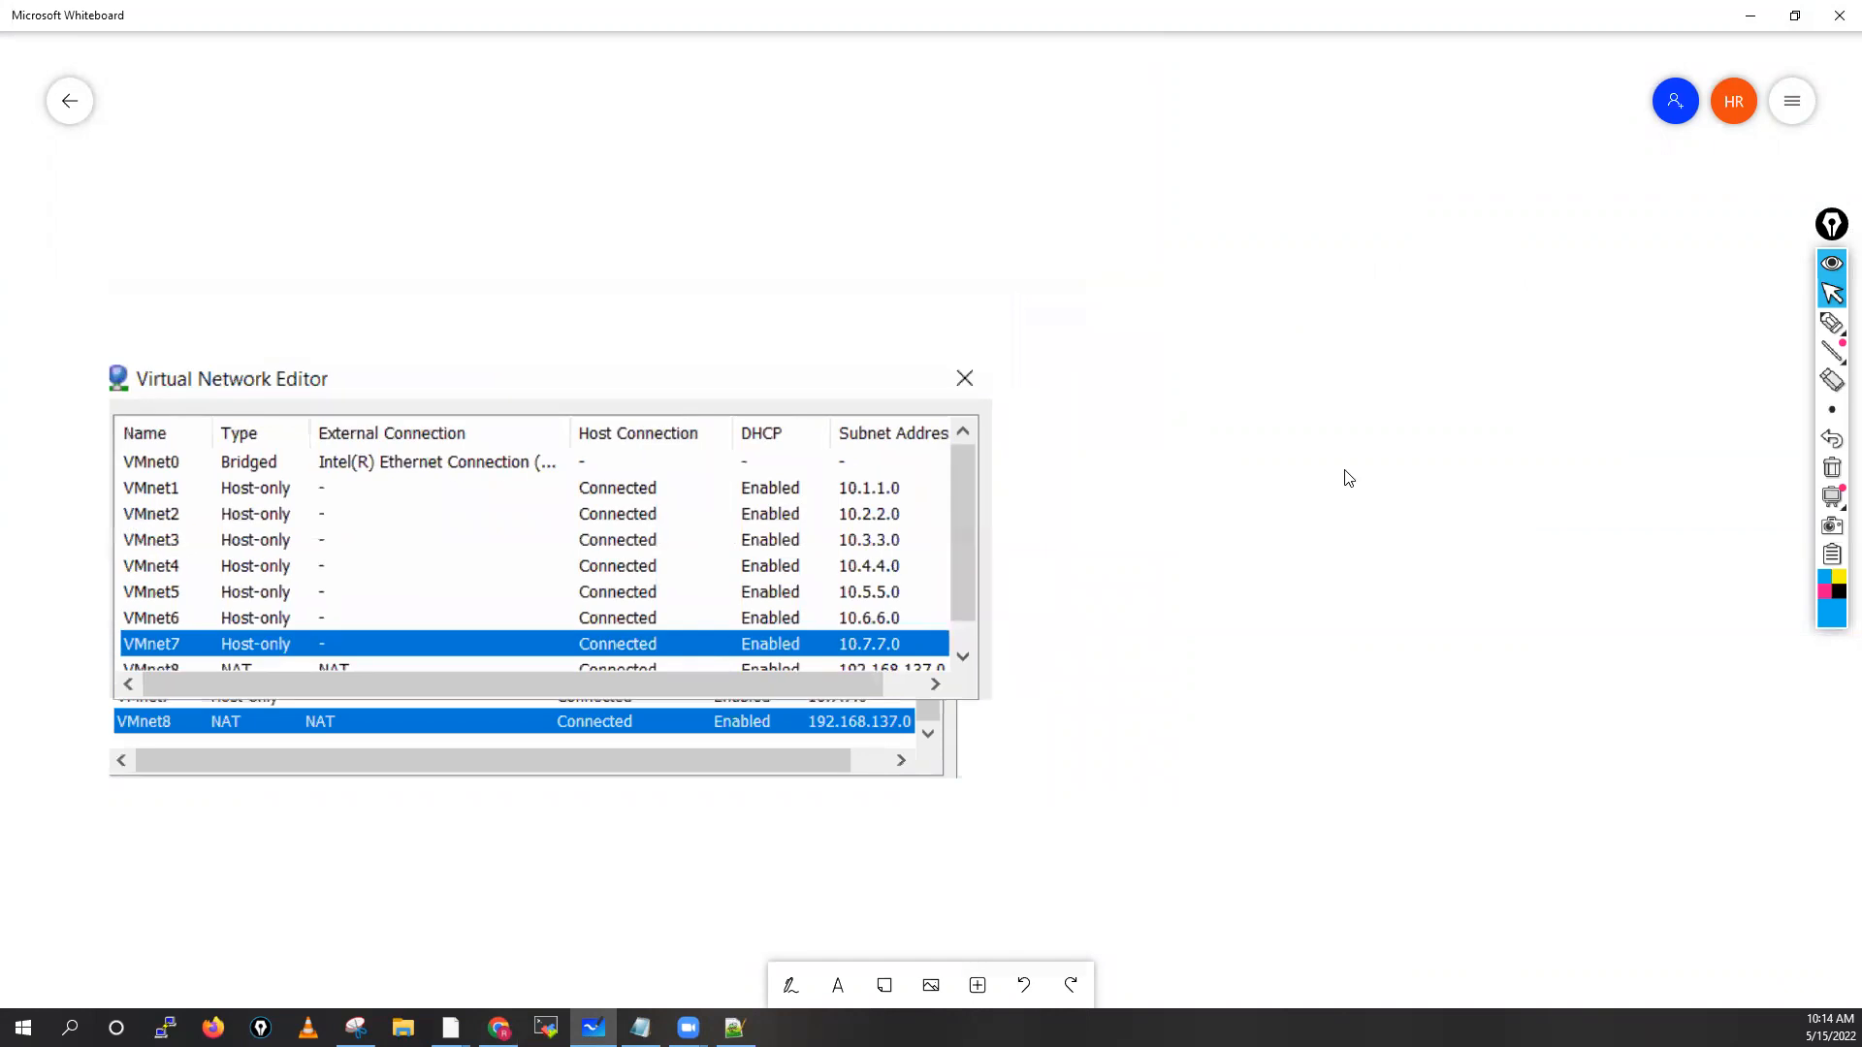
Paste the ethernet1/1–1/9 interface snip right of the VMnet table and enlarge it
{"action": "key", "text": "ctrl+v"}
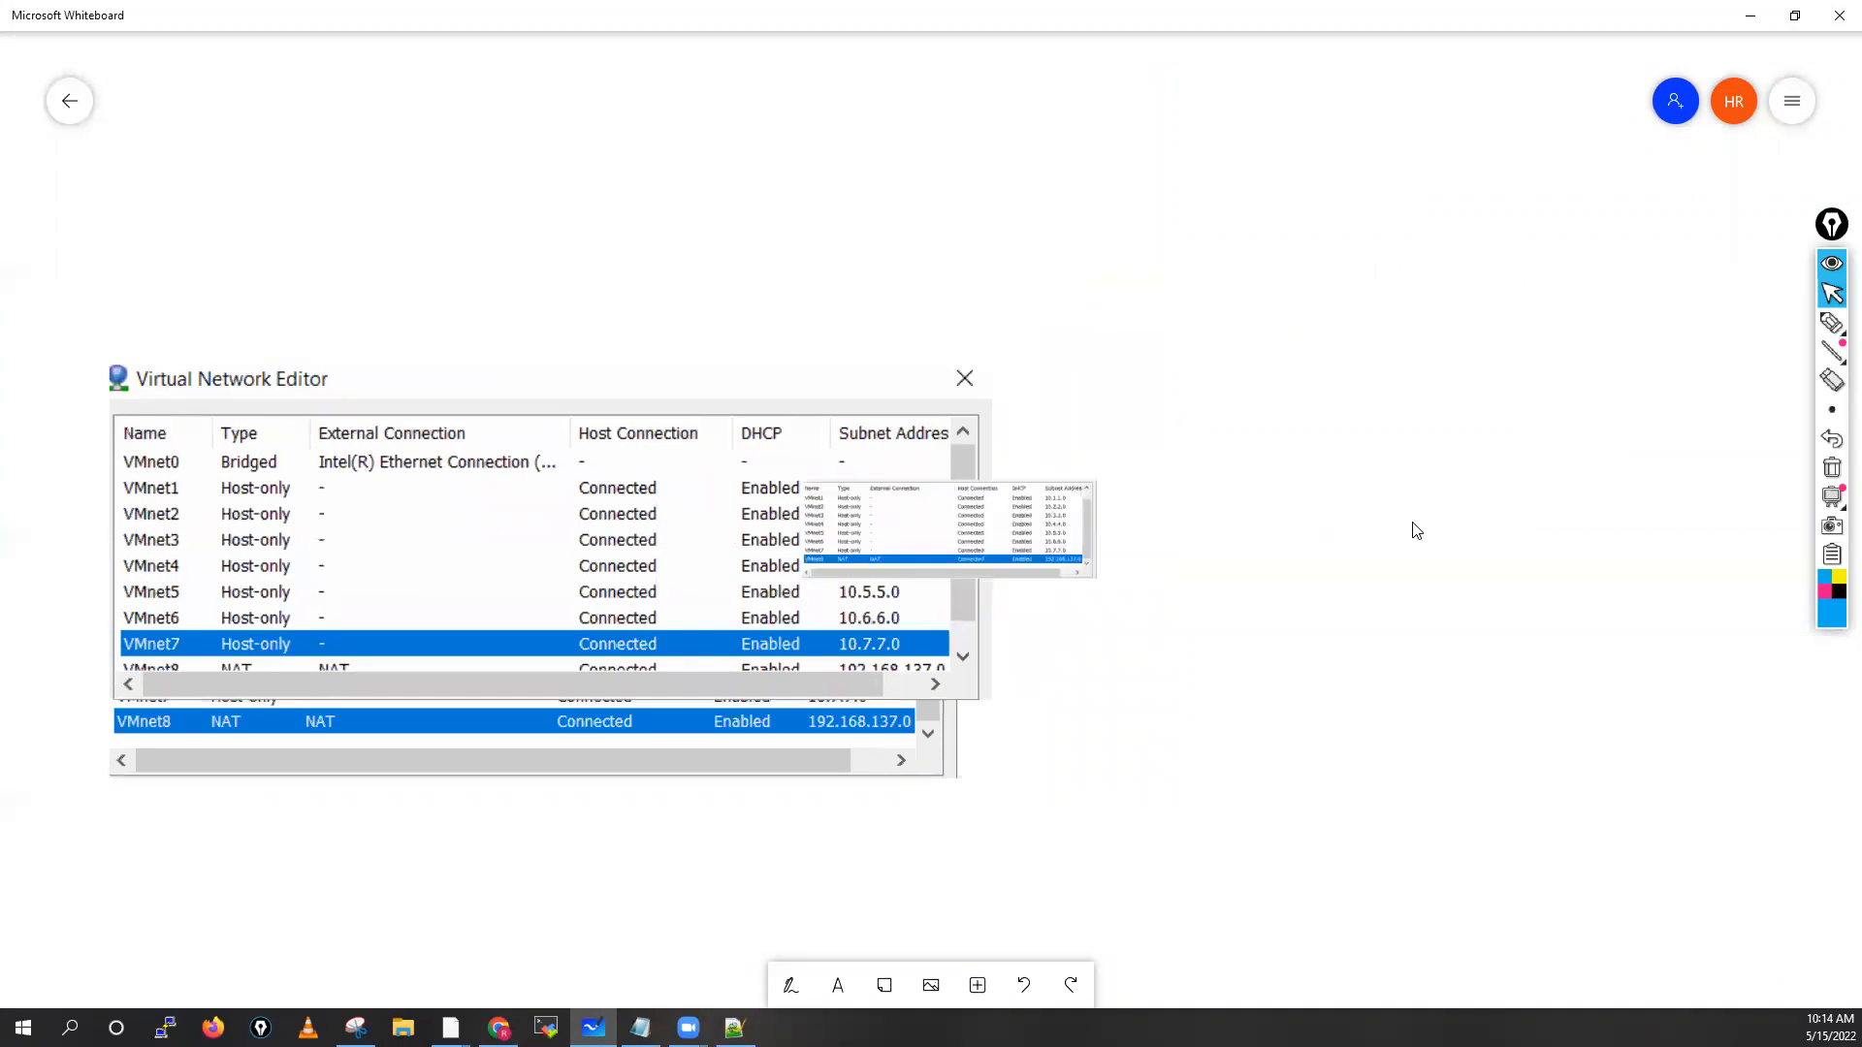
{"action": "left_click", "coordinate": [1413, 387]}
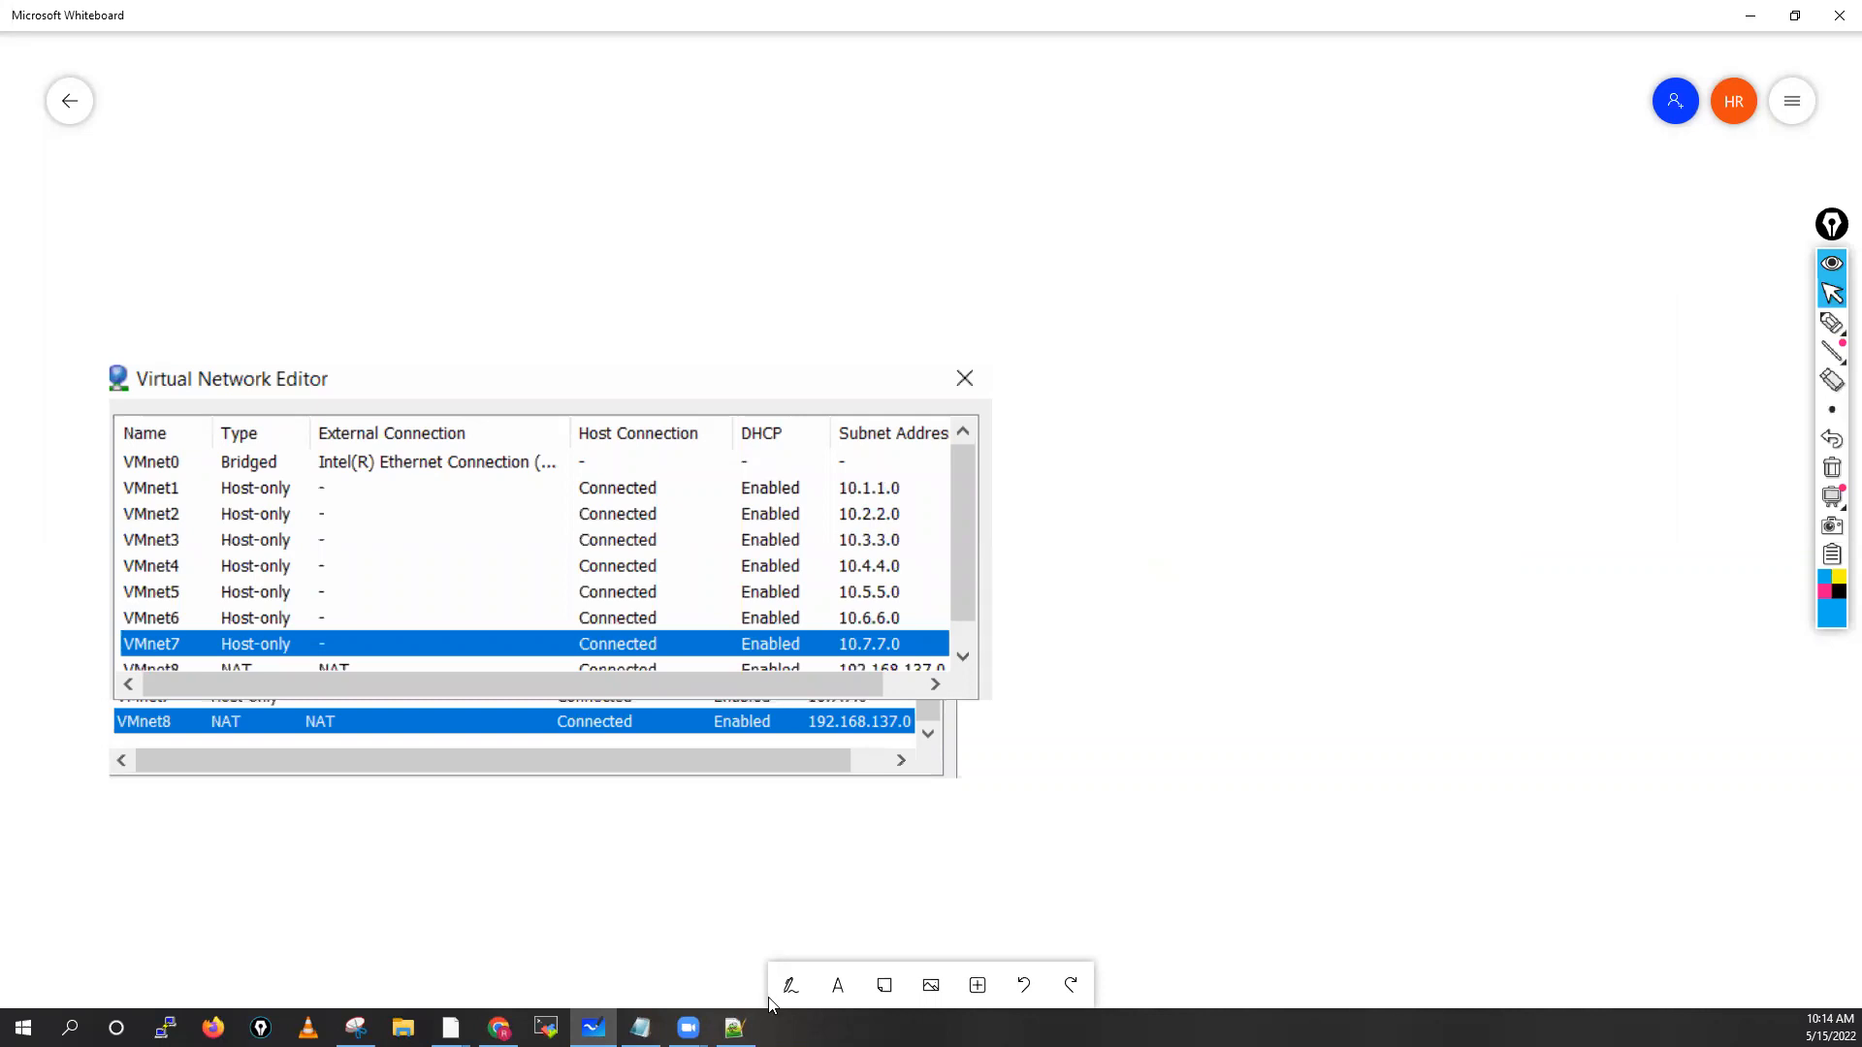
{"action": "left_click", "coordinate": [355, 1027]}
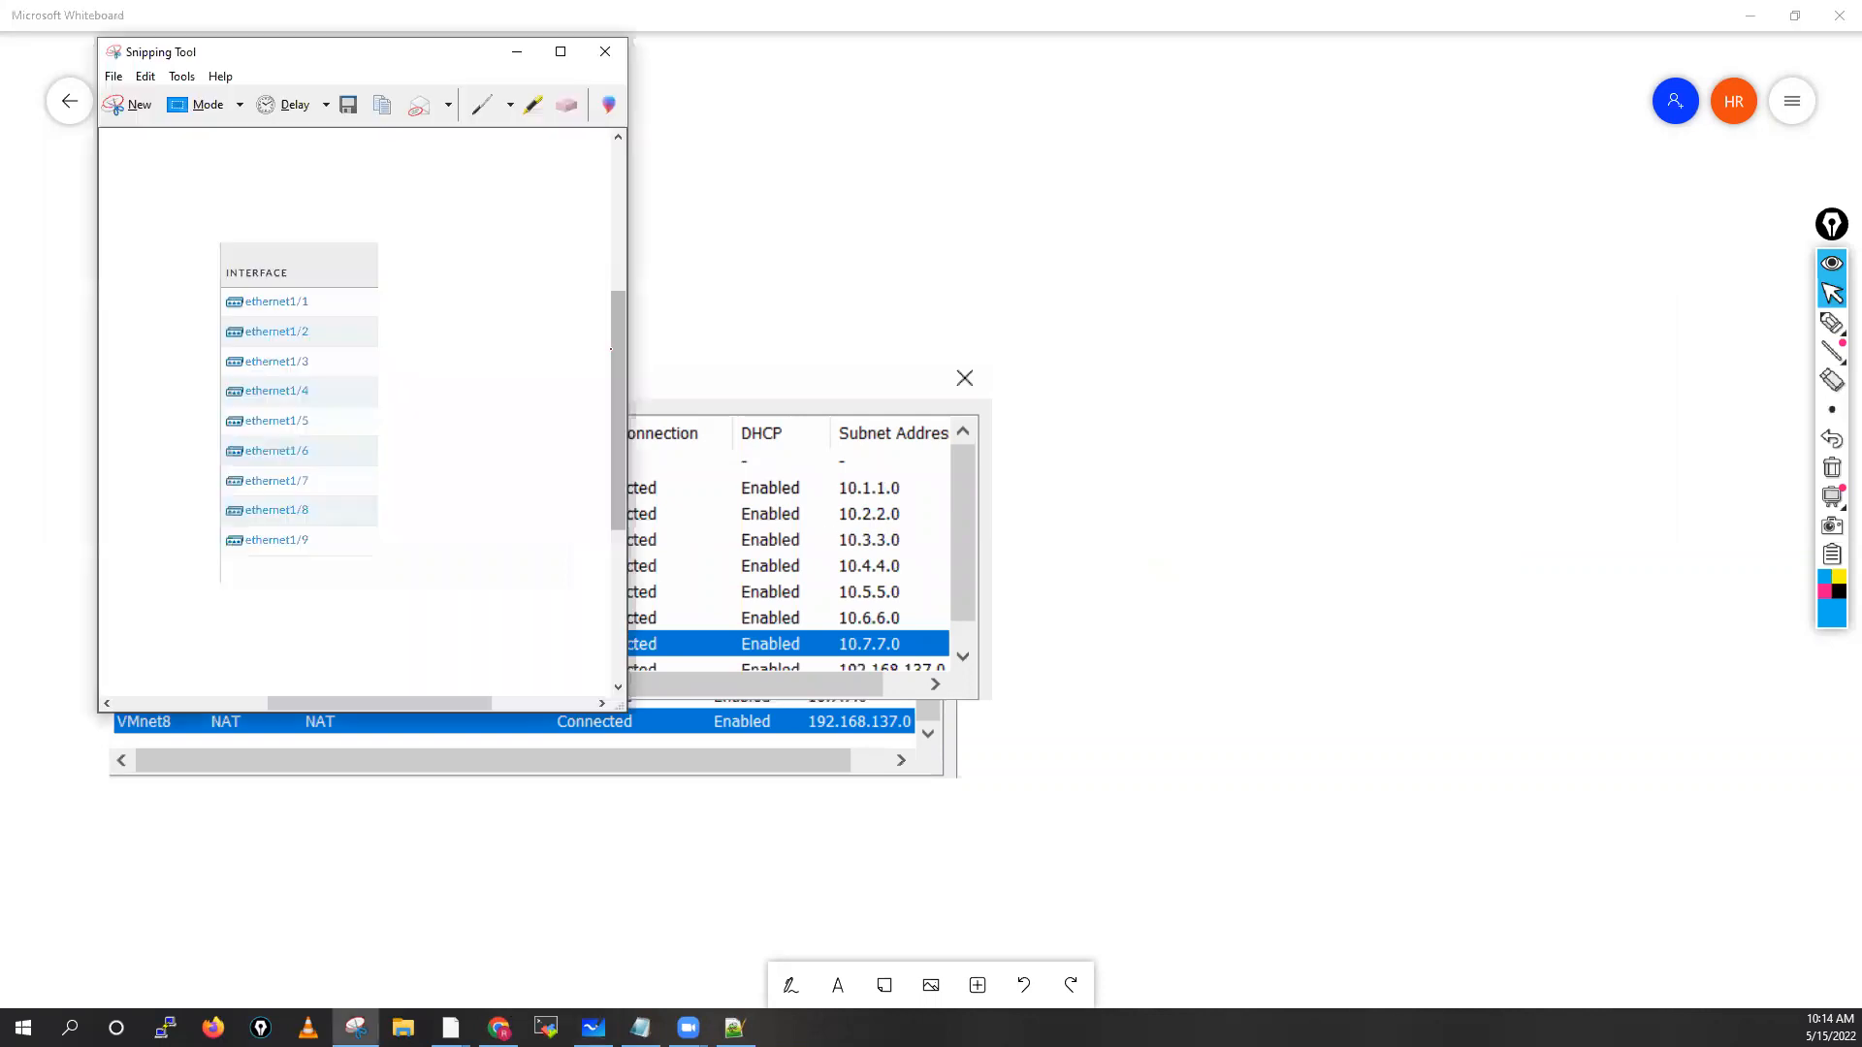
{"action": "right_click", "coordinate": [512, 331]}
{"action": "left_click", "coordinate": [1695, 478]}
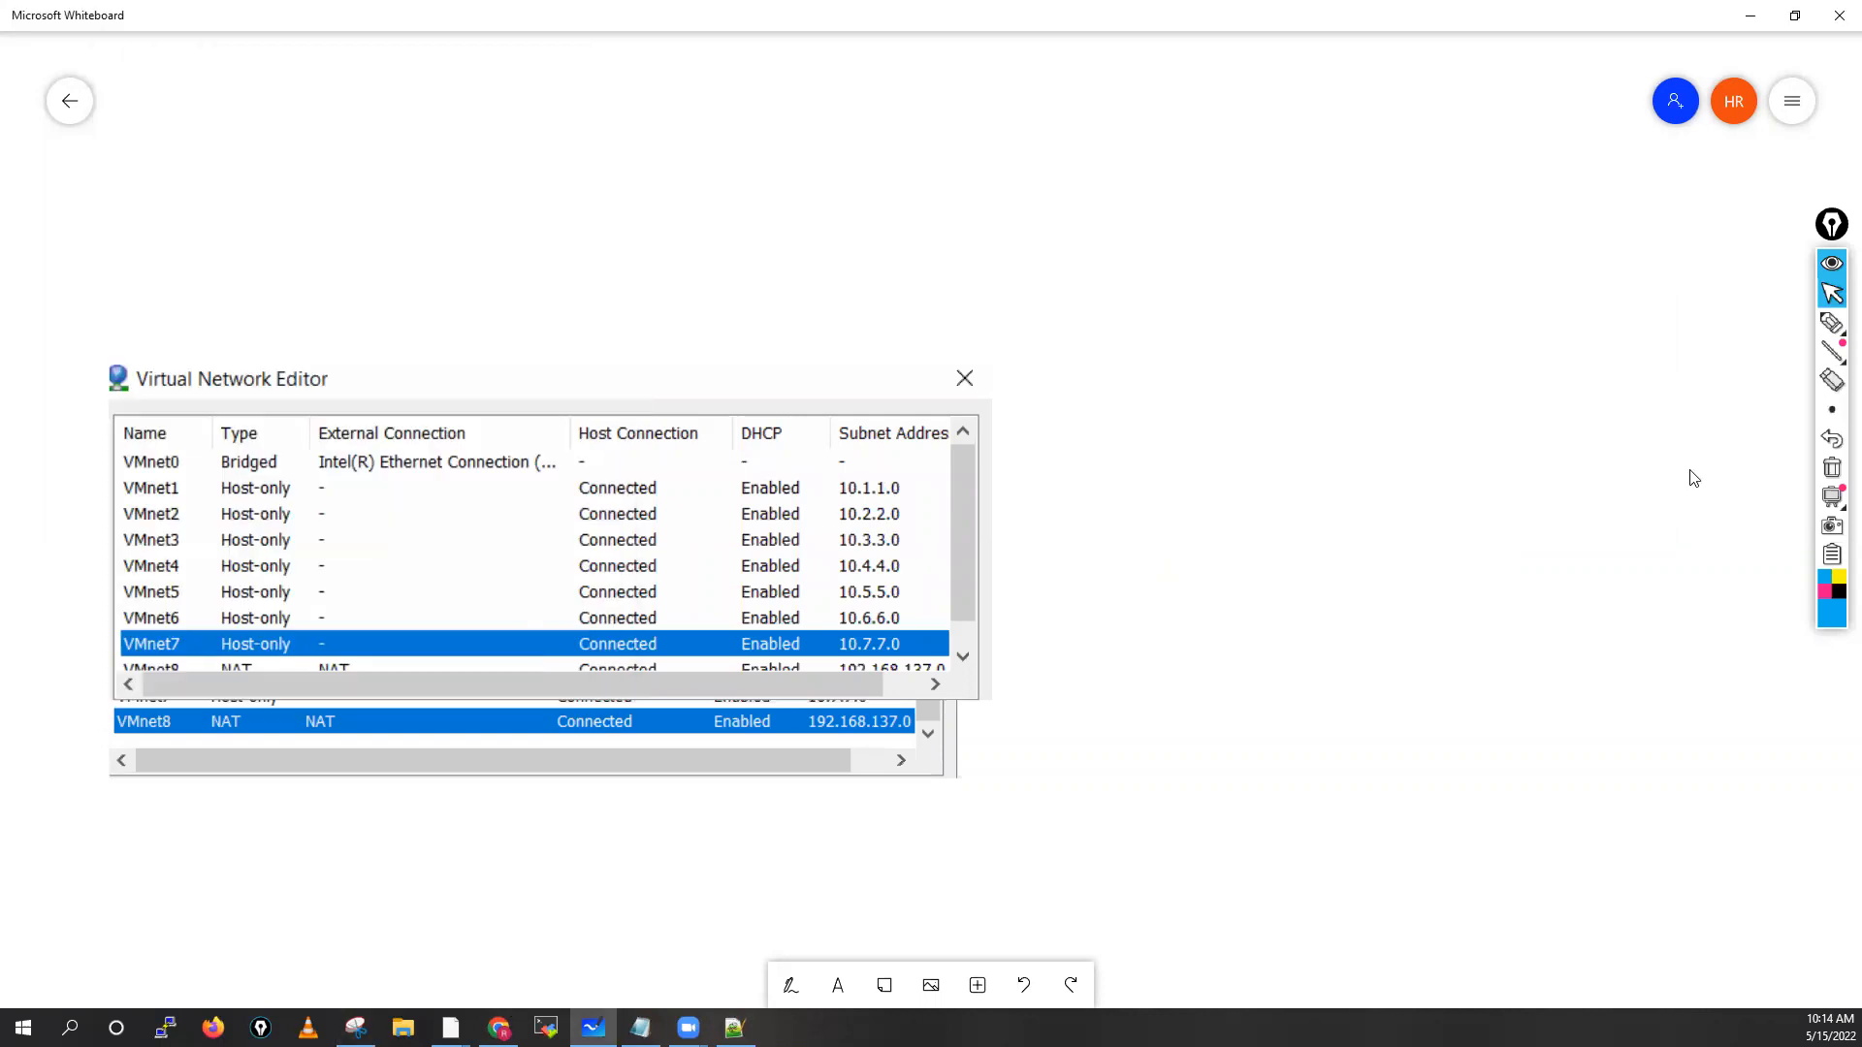
{"action": "key", "text": "ctrl+v"}
{"action": "left_click_drag", "start_coordinate": [928, 509], "coordinate": [1367, 573]}
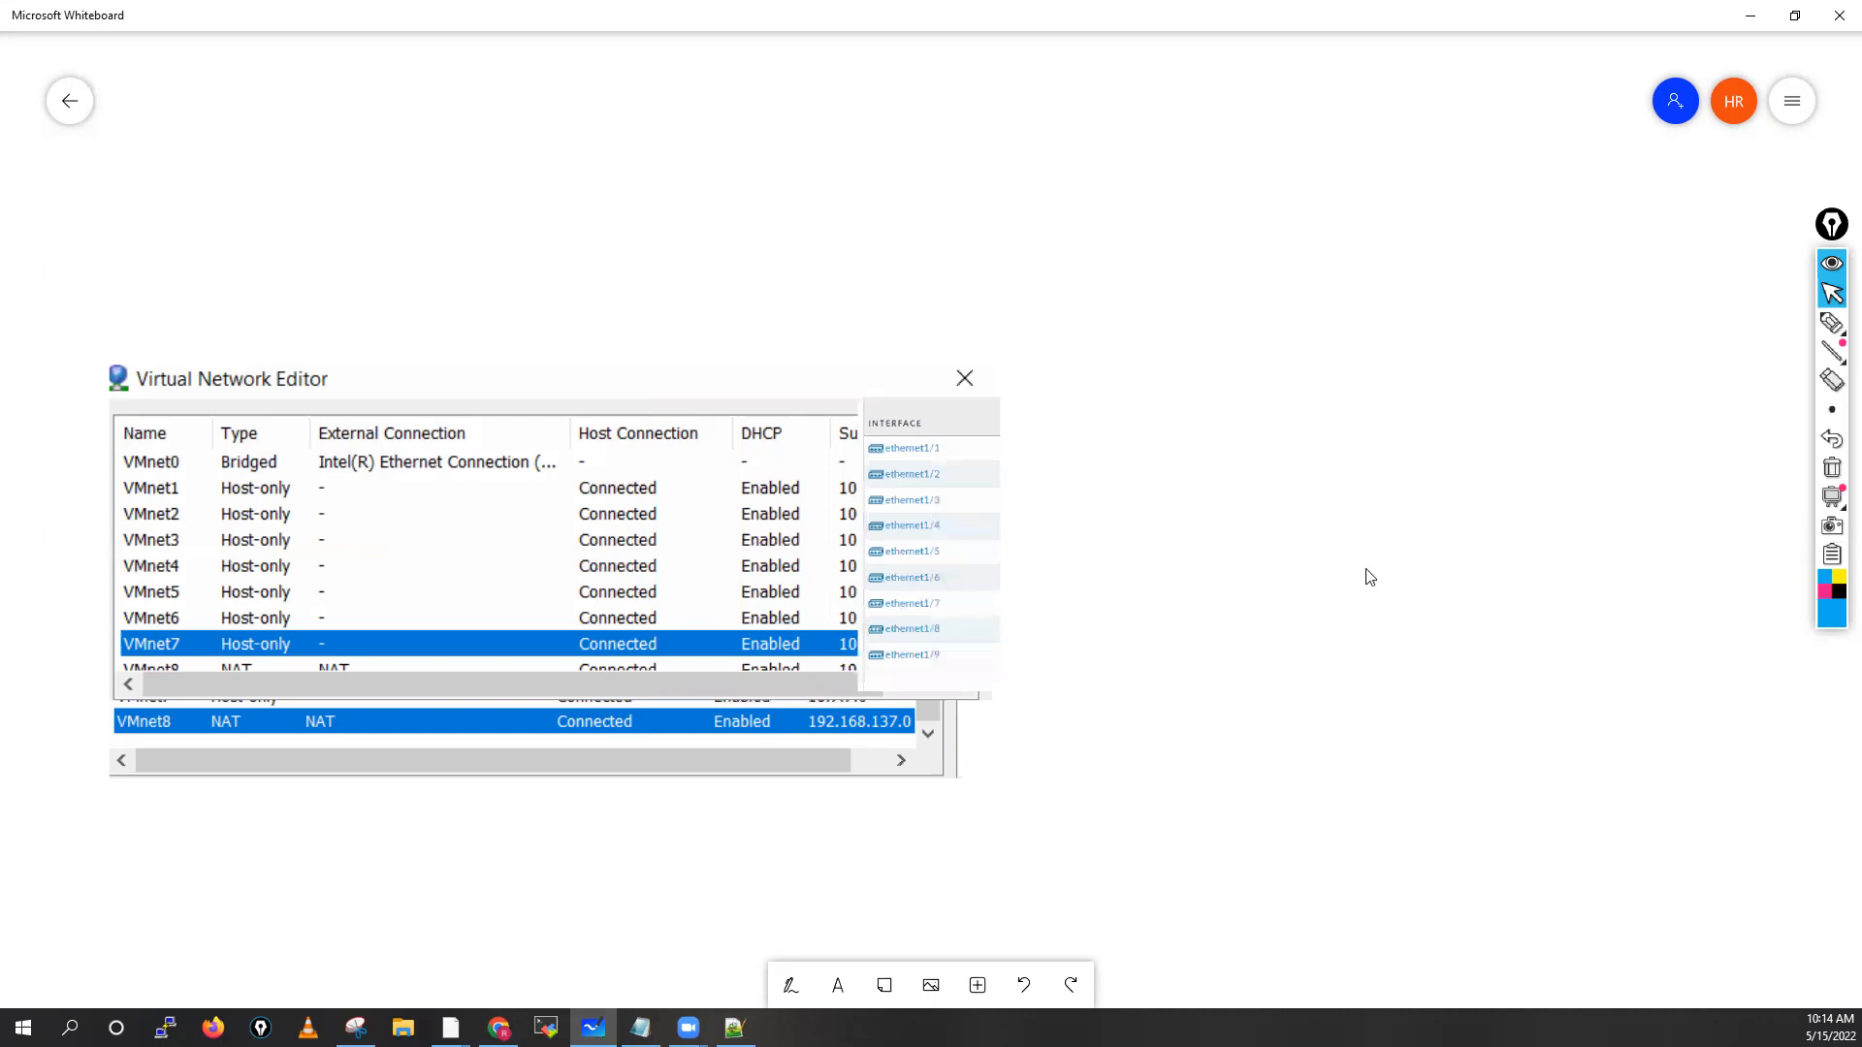
{"action": "left_click_drag", "start_coordinate": [1166, 552], "coordinate": [1169, 569]}
{"action": "left_click_drag", "start_coordinate": [1246, 715], "coordinate": [1314, 847]}
{"action": "left_click_drag", "start_coordinate": [1226, 618], "coordinate": [1321, 621]}
{"action": "left_click", "coordinate": [1494, 603]}
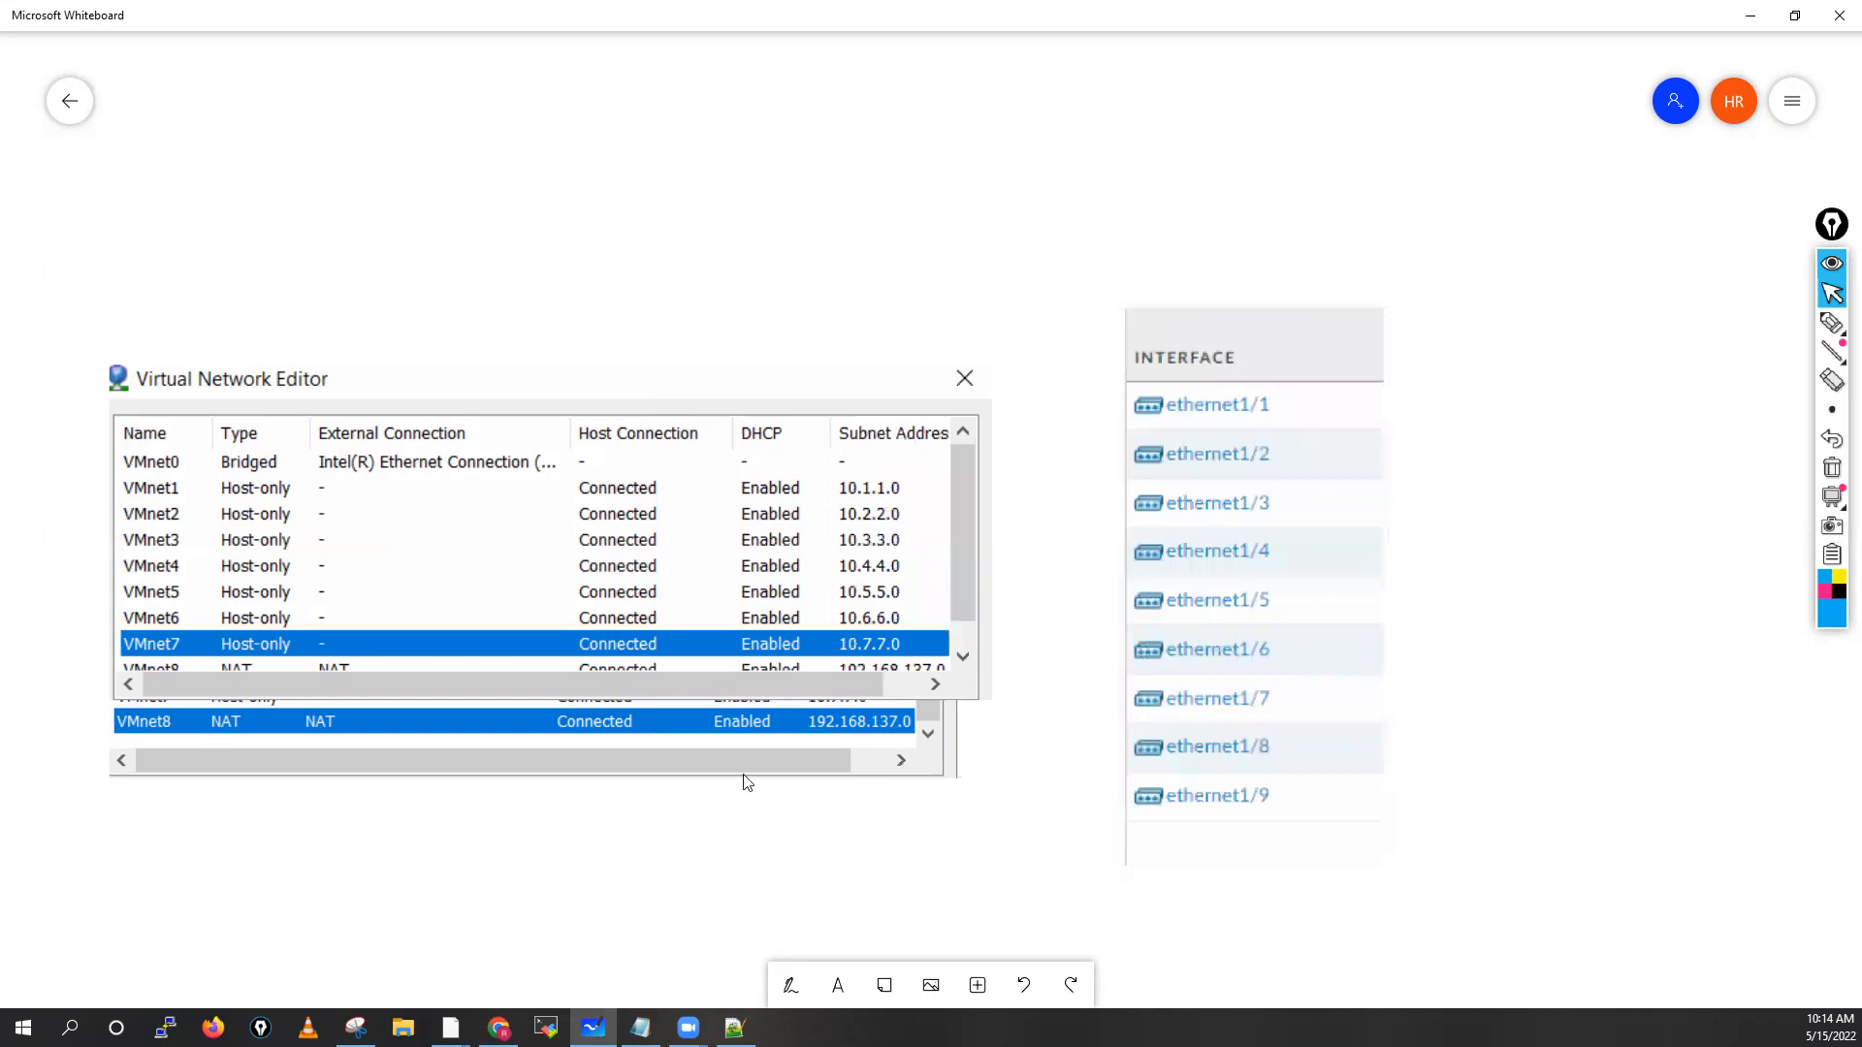
{"action": "scroll", "coordinate": [746, 783], "scroll_direction": "down", "scroll_amount": 2}
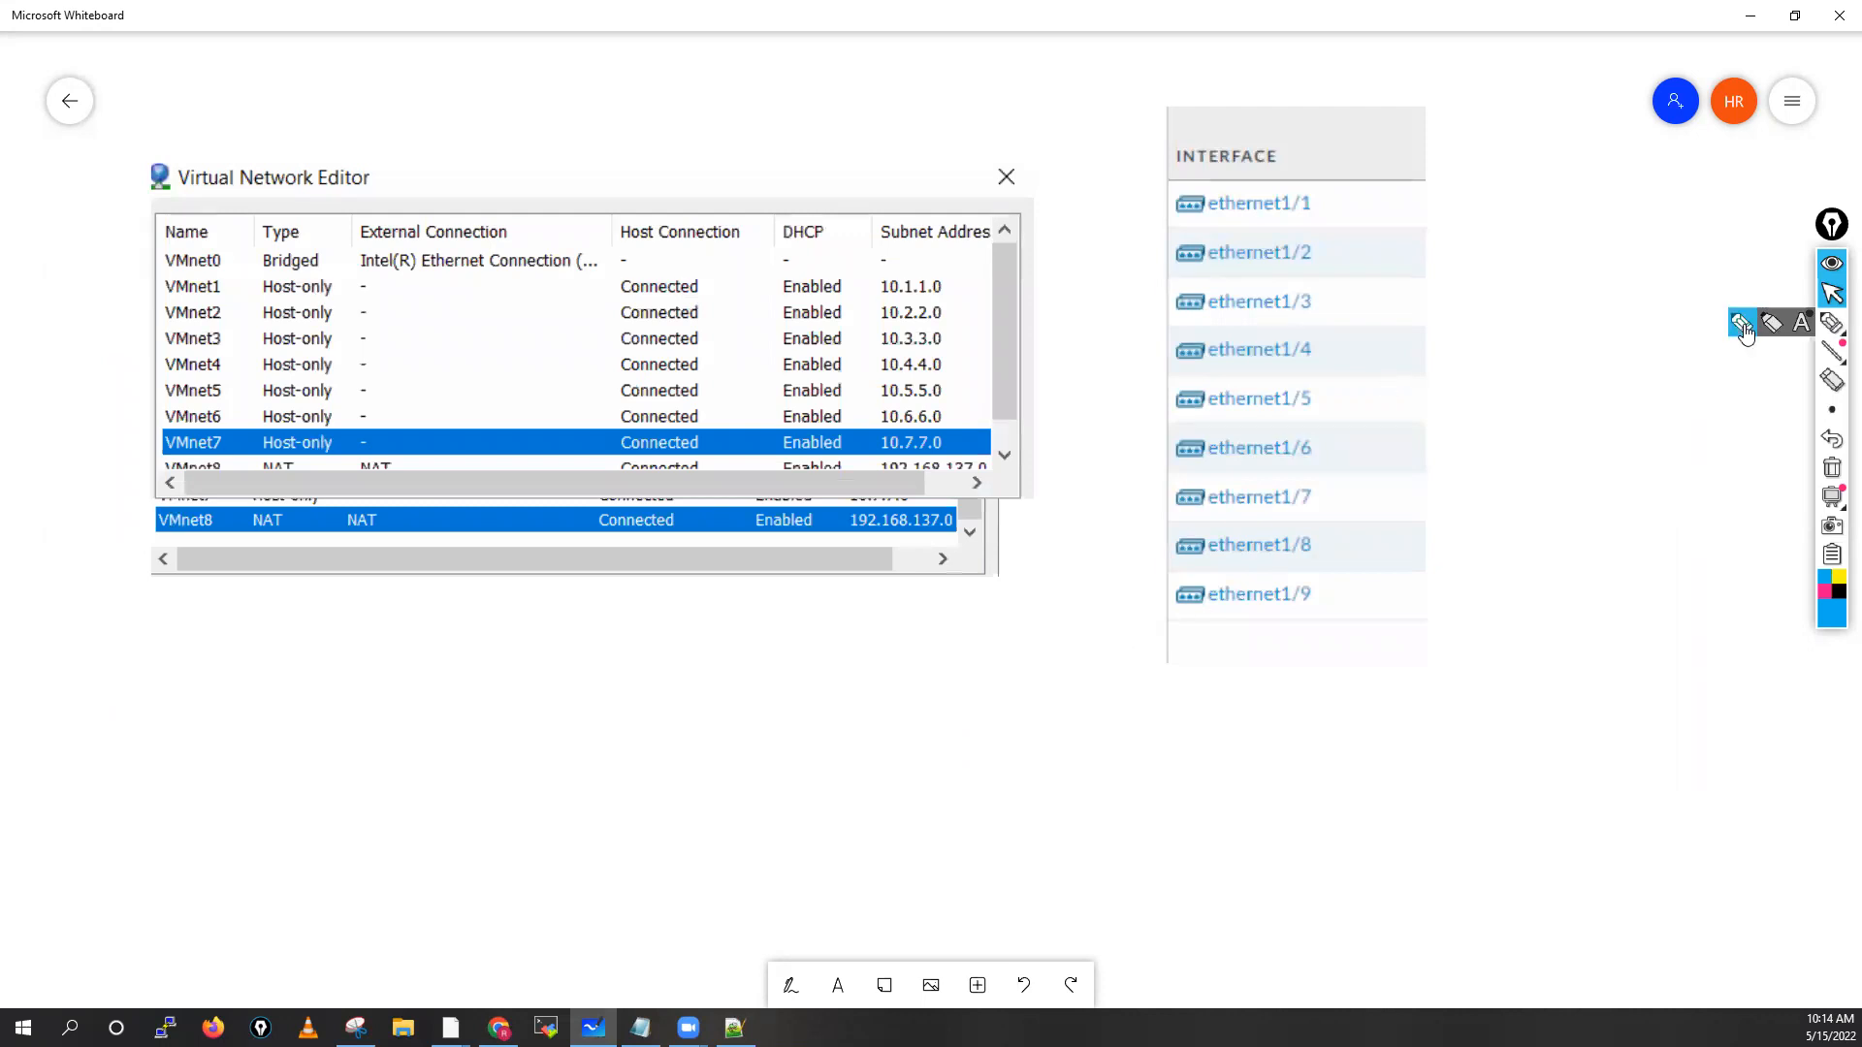
{"action": "left_click", "coordinate": [1832, 323]}
{"action": "left_click_drag", "start_coordinate": [1193, 638], "coordinate": [1274, 660]}
{"action": "mouse_move", "coordinate": [1286, 642]}
{"action": "left_mouse_down"}
{"action": "mouse_move", "coordinate": [1290, 665]}
{"action": "mouse_move", "coordinate": [1367, 652]}
{"action": "mouse_move", "coordinate": [1422, 681]}
{"action": "mouse_move", "coordinate": [1457, 649]}
{"action": "mouse_move", "coordinate": [1476, 674]}
{"action": "left_mouse_up"}
{"action": "left_click_drag", "start_coordinate": [1506, 648], "coordinate": [1504, 653]}
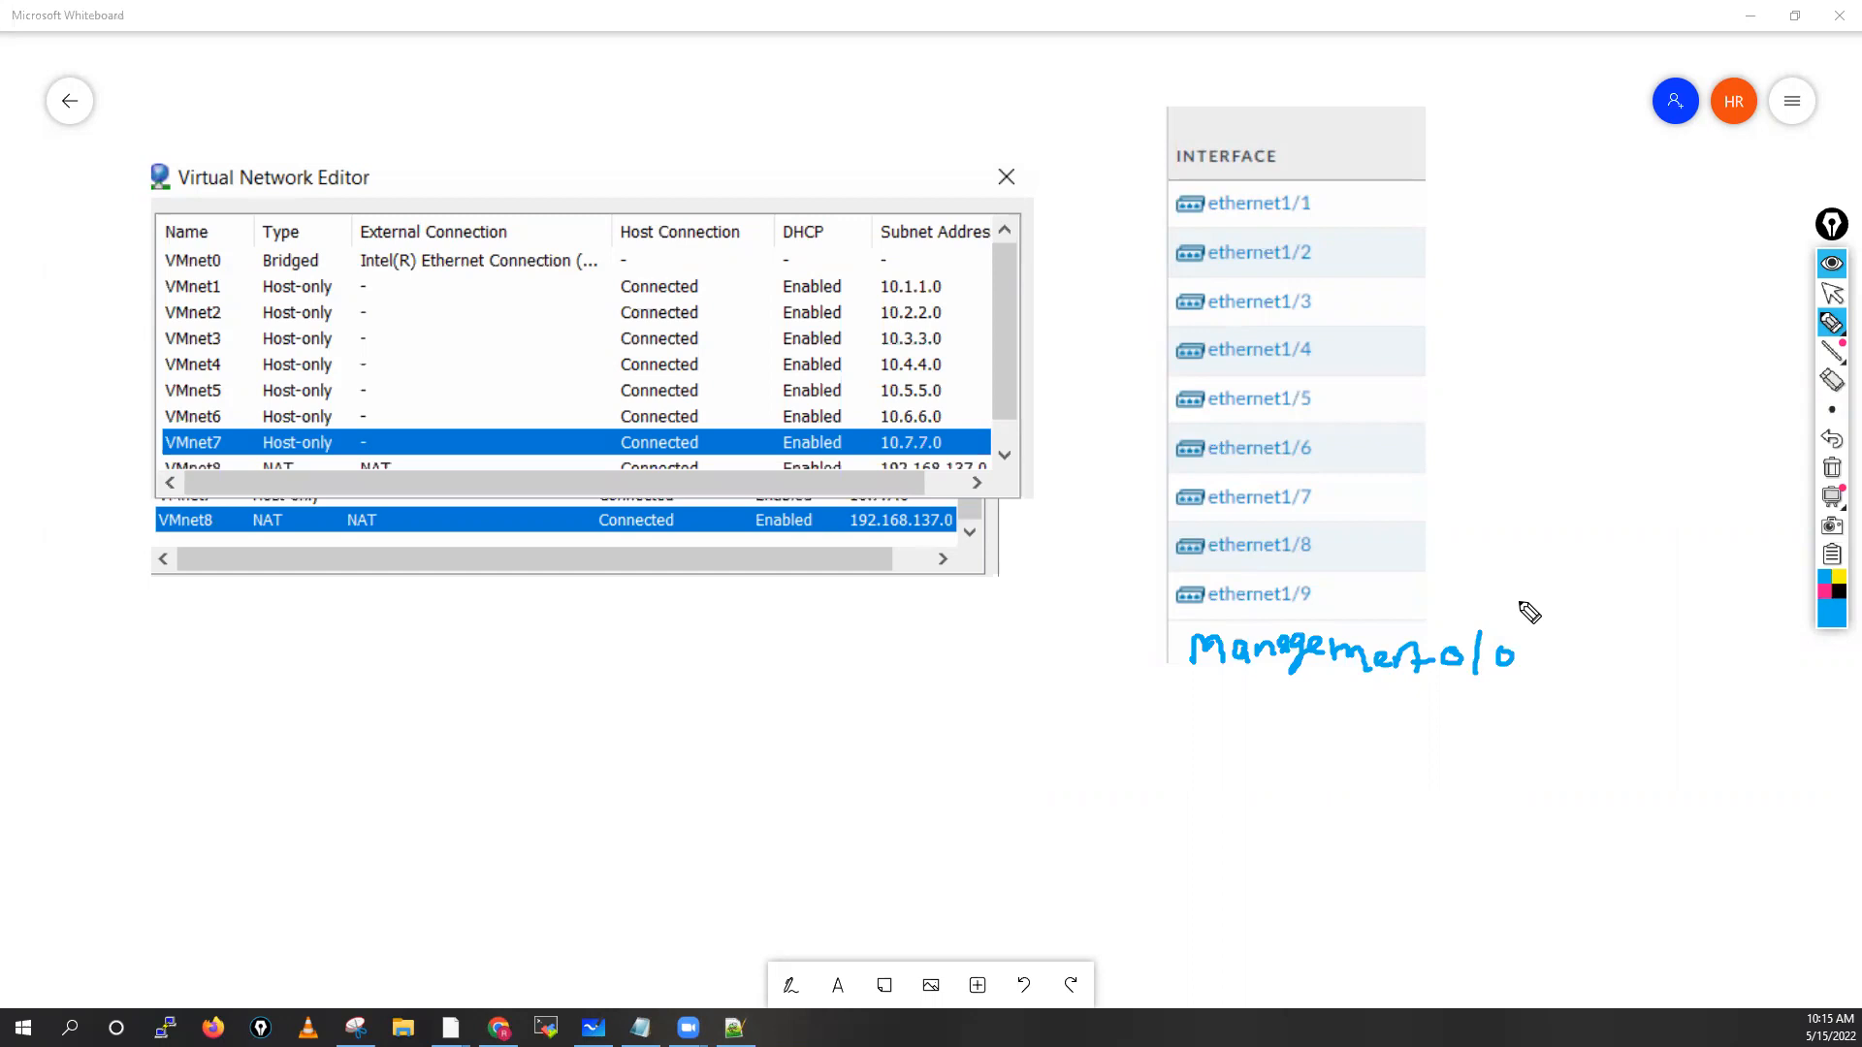
{"action": "left_click", "coordinate": [1824, 591]}
{"action": "mouse_move", "coordinate": [955, 524]}
{"action": "left_mouse_down"}
{"action": "mouse_move", "coordinate": [1039, 618]}
{"action": "mouse_move", "coordinate": [1182, 642]}
{"action": "mouse_move", "coordinate": [1168, 657]}
{"action": "left_mouse_up"}
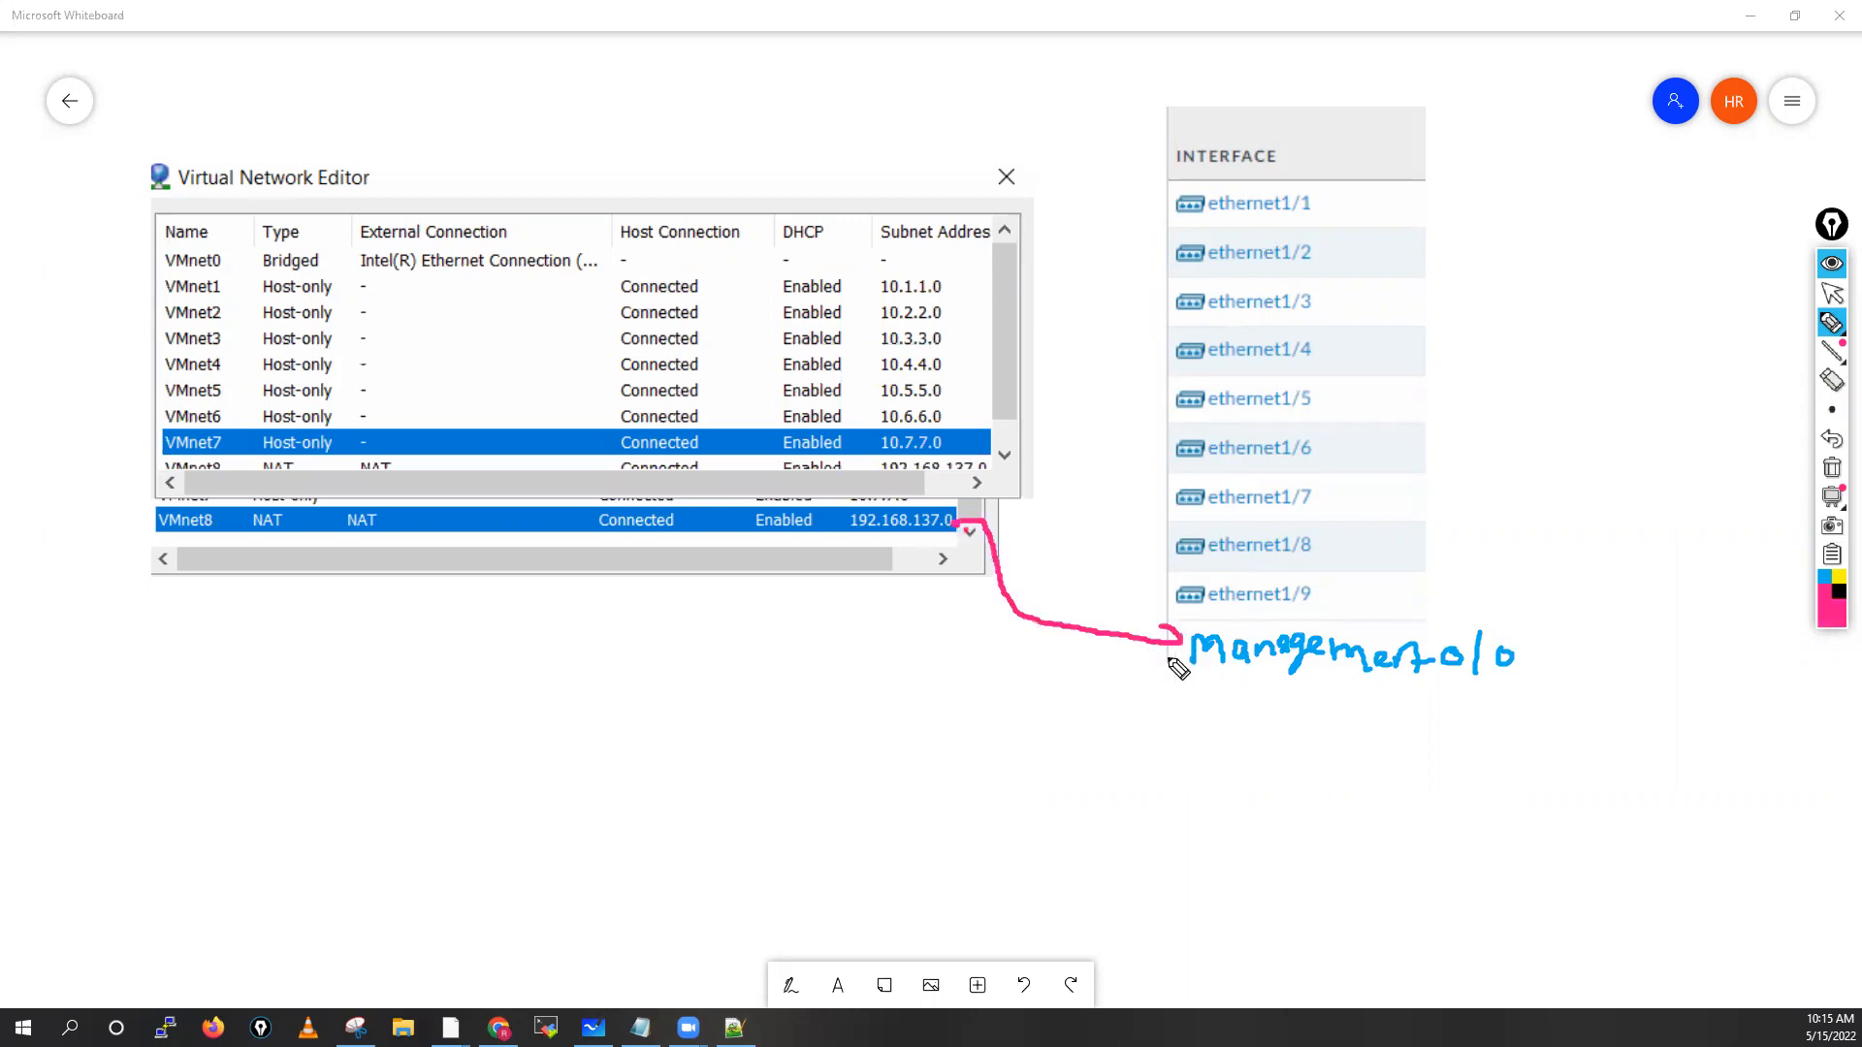
{"action": "left_click_drag", "start_coordinate": [968, 517], "coordinate": [971, 535]}
{"action": "mouse_move", "coordinate": [585, 262]}
{"action": "left_mouse_down"}
{"action": "mouse_move", "coordinate": [1137, 211]}
{"action": "mouse_move", "coordinate": [1134, 227]}
{"action": "left_mouse_up"}
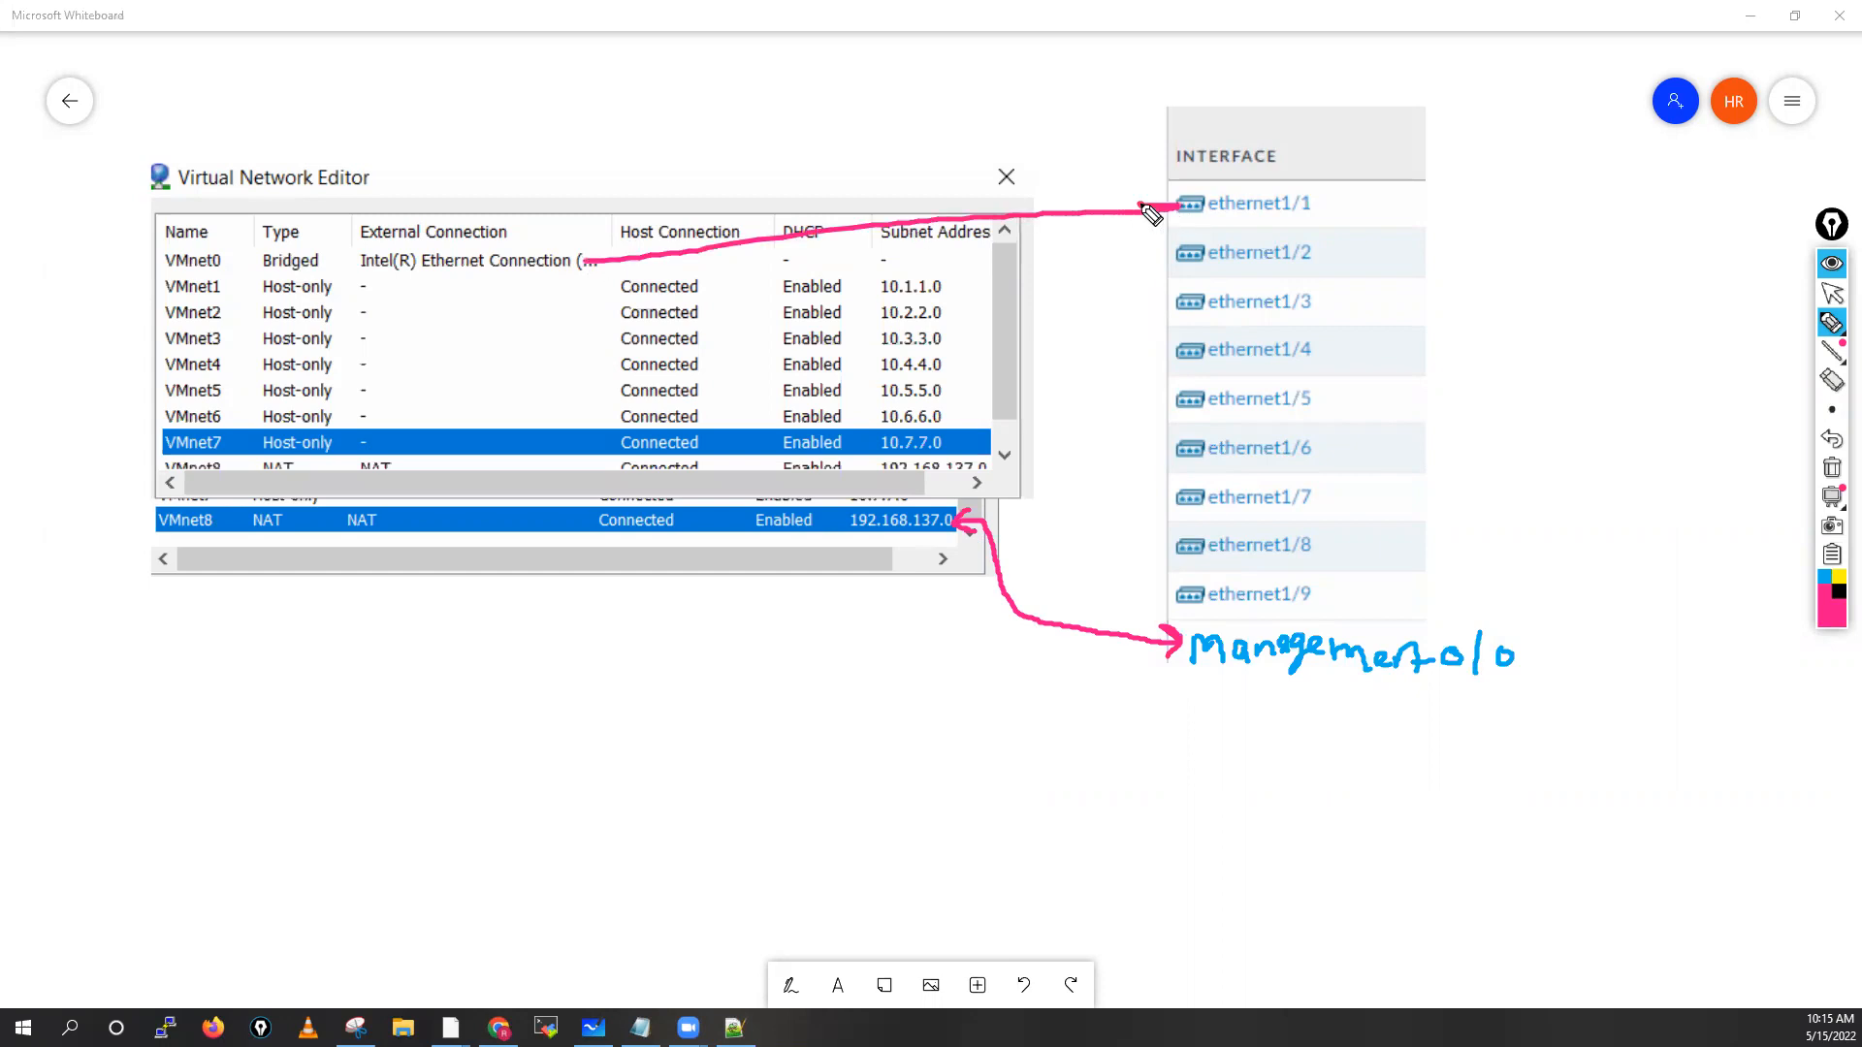
{"action": "left_click_drag", "start_coordinate": [595, 249], "coordinate": [595, 269]}
{"action": "mouse_move", "coordinate": [945, 284]}
{"action": "left_mouse_down"}
{"action": "mouse_move", "coordinate": [1163, 256]}
{"action": "mouse_move", "coordinate": [1152, 276]}
{"action": "left_mouse_up"}
{"action": "mouse_move", "coordinate": [966, 278]}
{"action": "left_mouse_down"}
{"action": "mouse_move", "coordinate": [1151, 296]}
{"action": "mouse_move", "coordinate": [1151, 312]}
{"action": "left_mouse_up"}
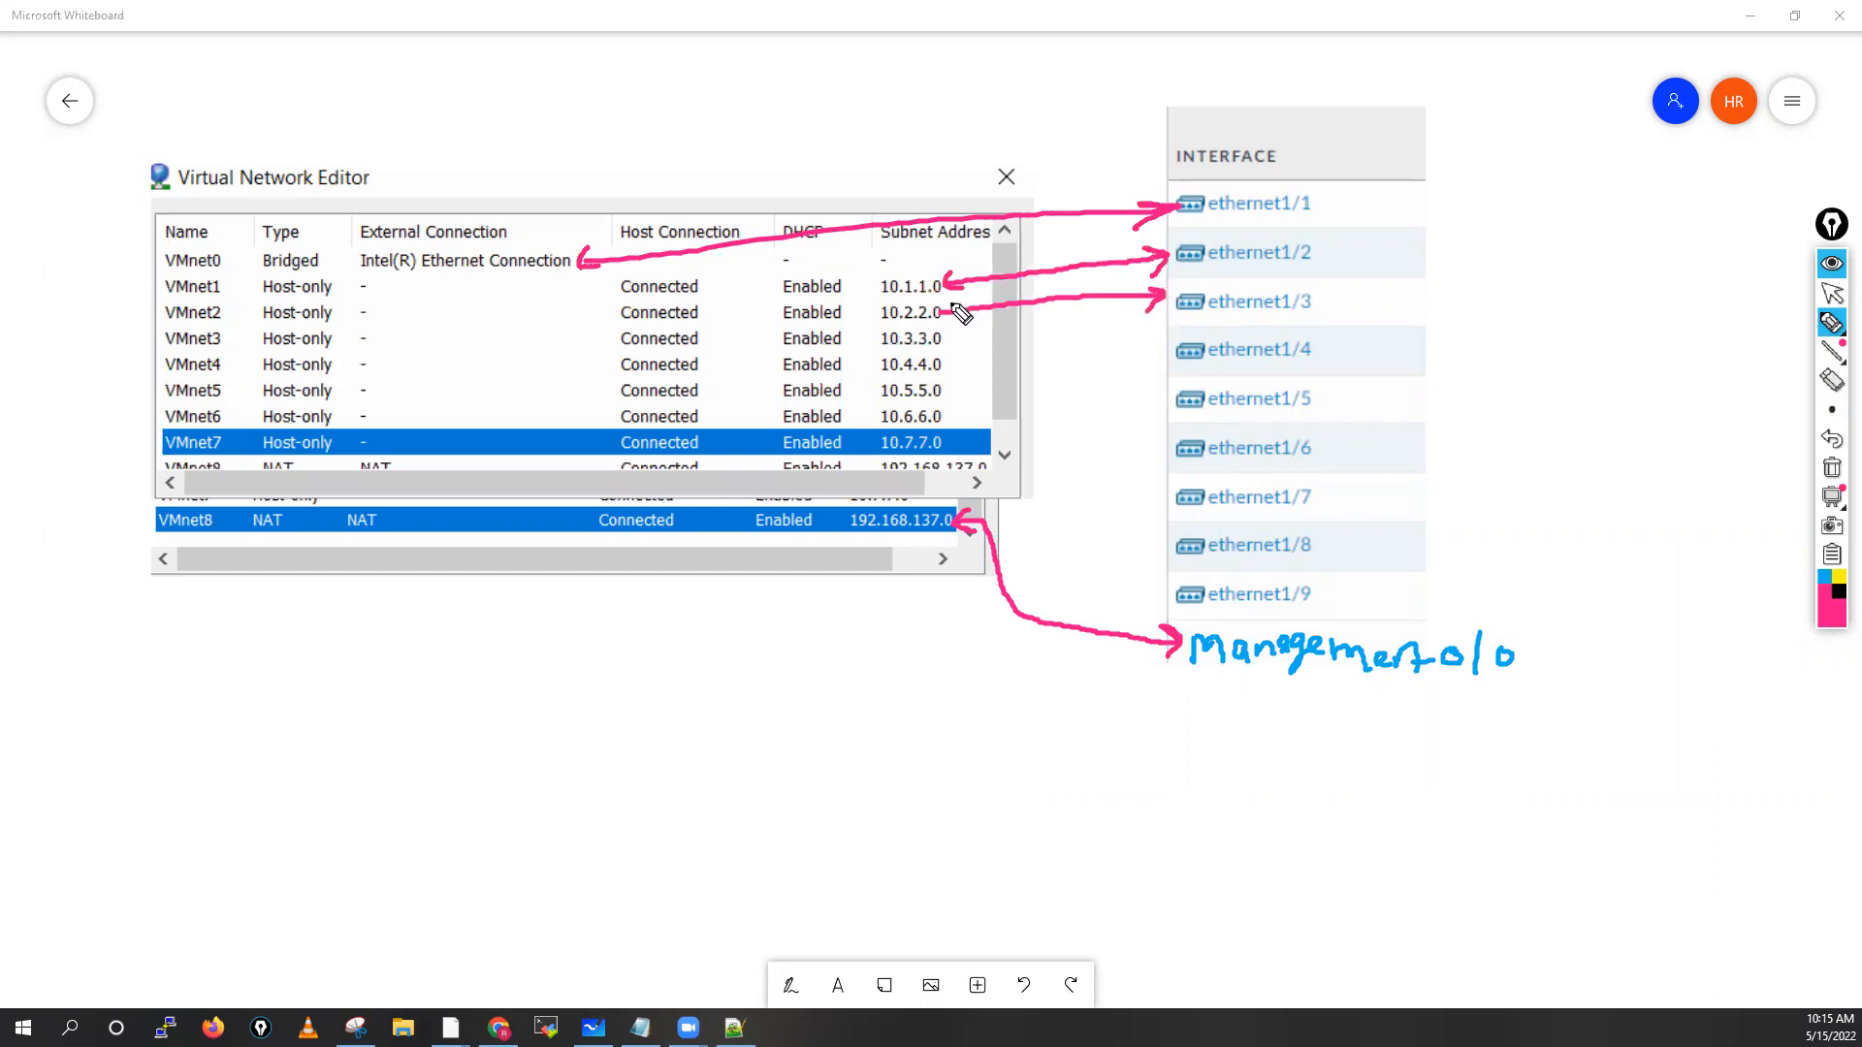
{"action": "mouse_move", "coordinate": [955, 302]}
{"action": "left_mouse_down"}
{"action": "mouse_move", "coordinate": [956, 319]}
{"action": "mouse_move", "coordinate": [1055, 342]}
{"action": "mouse_move", "coordinate": [1164, 351]}
{"action": "left_mouse_up"}
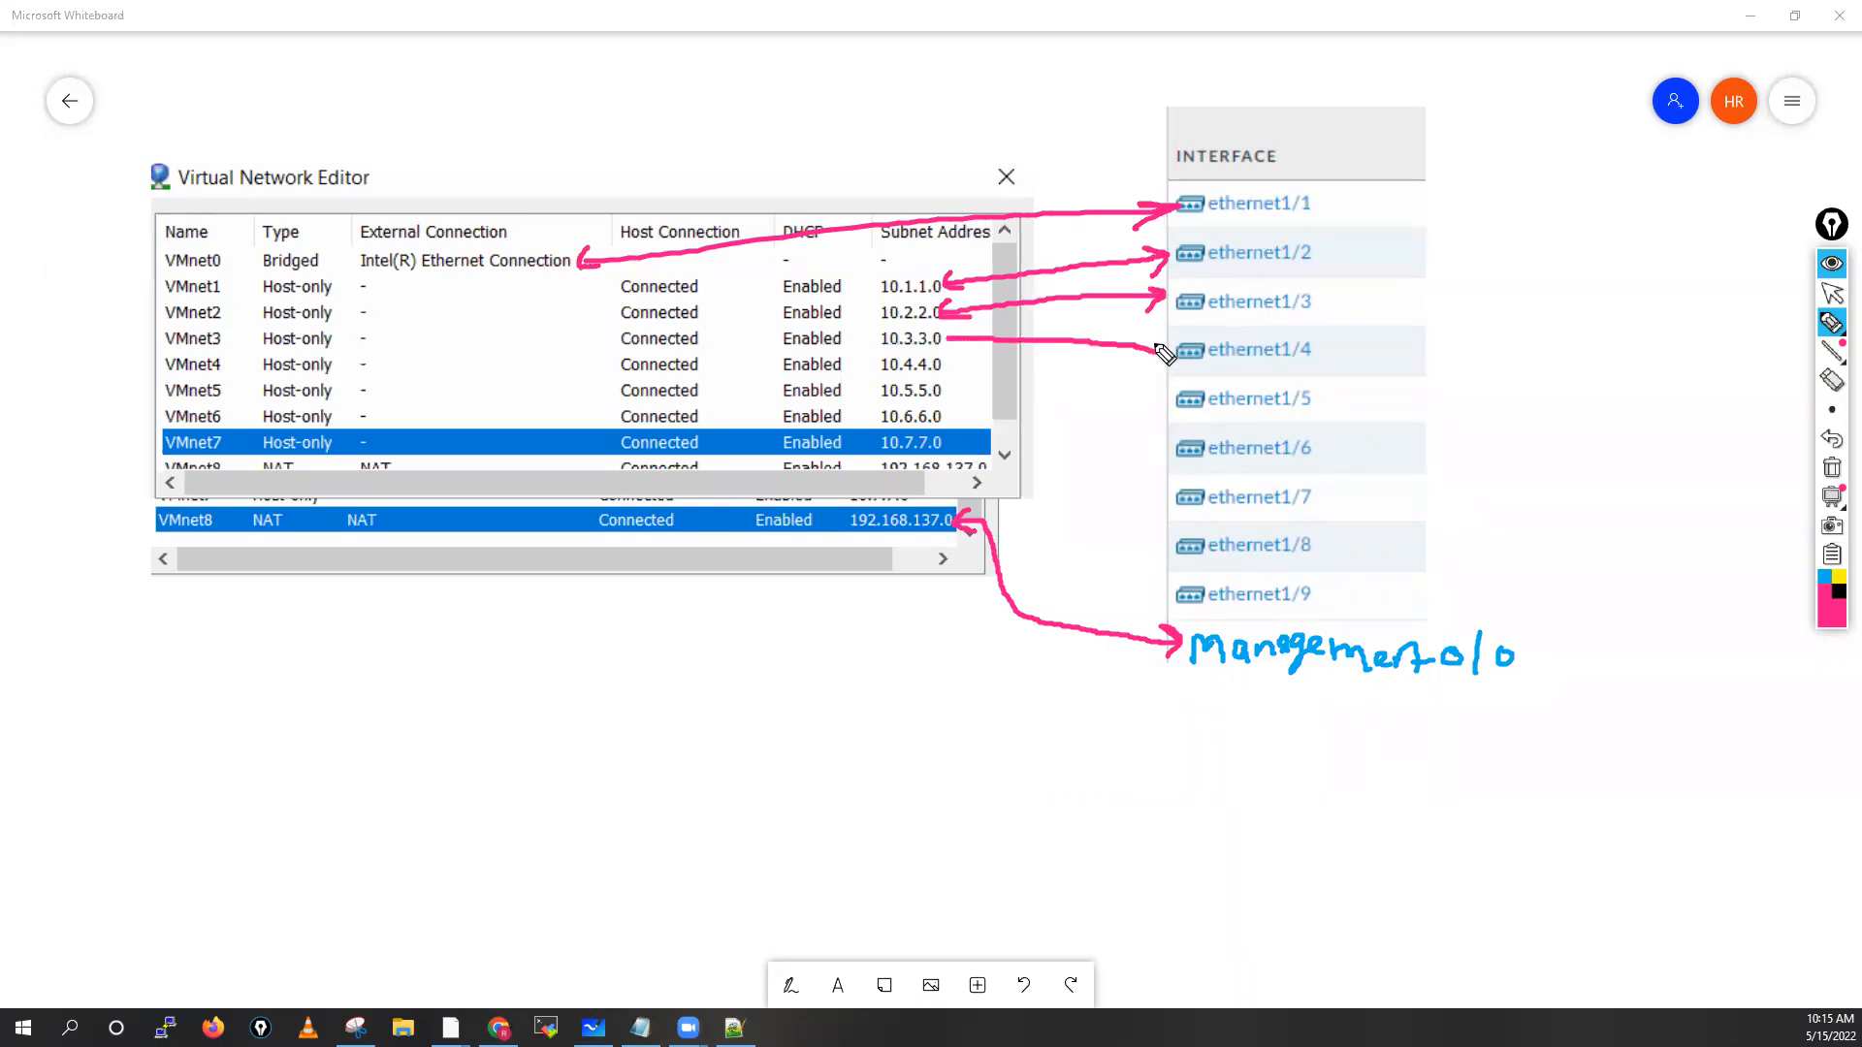
{"action": "left_click_drag", "start_coordinate": [969, 330], "coordinate": [970, 354]}
{"action": "left_click_drag", "start_coordinate": [1142, 339], "coordinate": [1149, 365]}
Clear the ink annotations and draw a large red box in blank board space
{"action": "left_click", "coordinate": [1834, 293]}
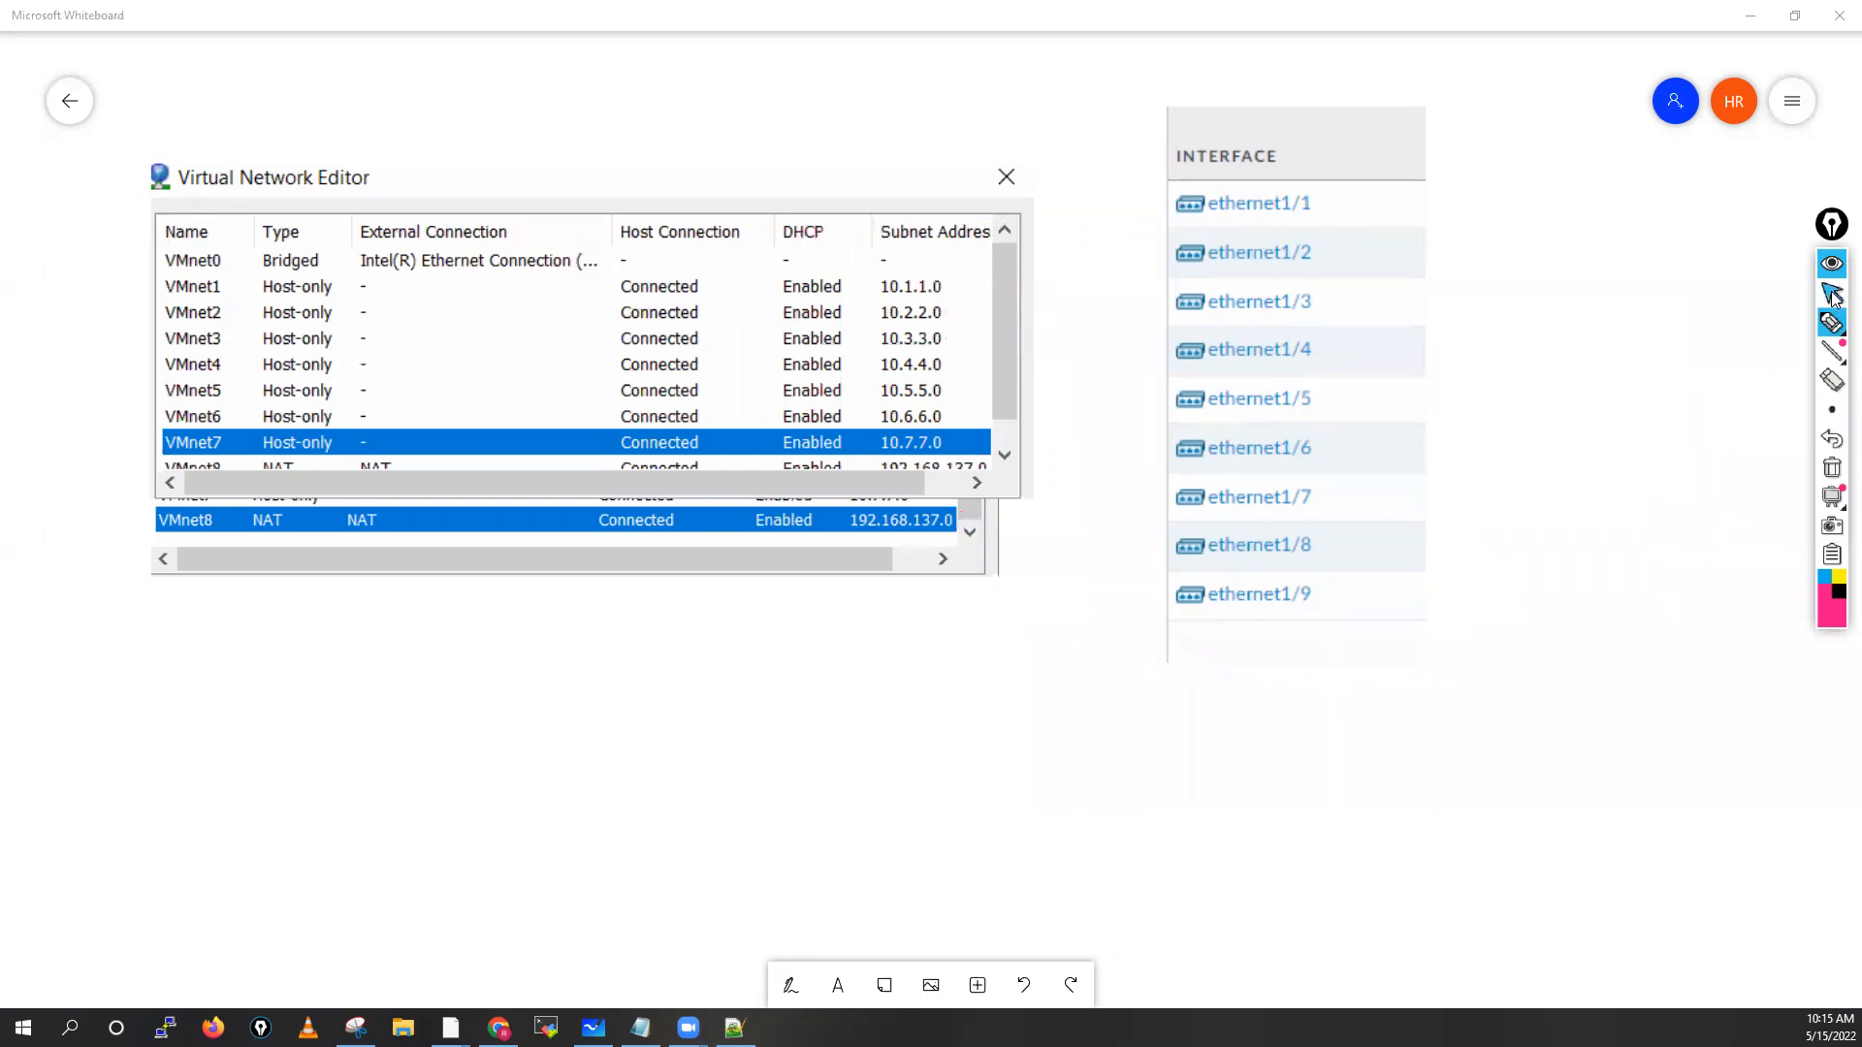
{"action": "scroll", "coordinate": [928, 584], "scroll_direction": "down", "scroll_amount": 5}
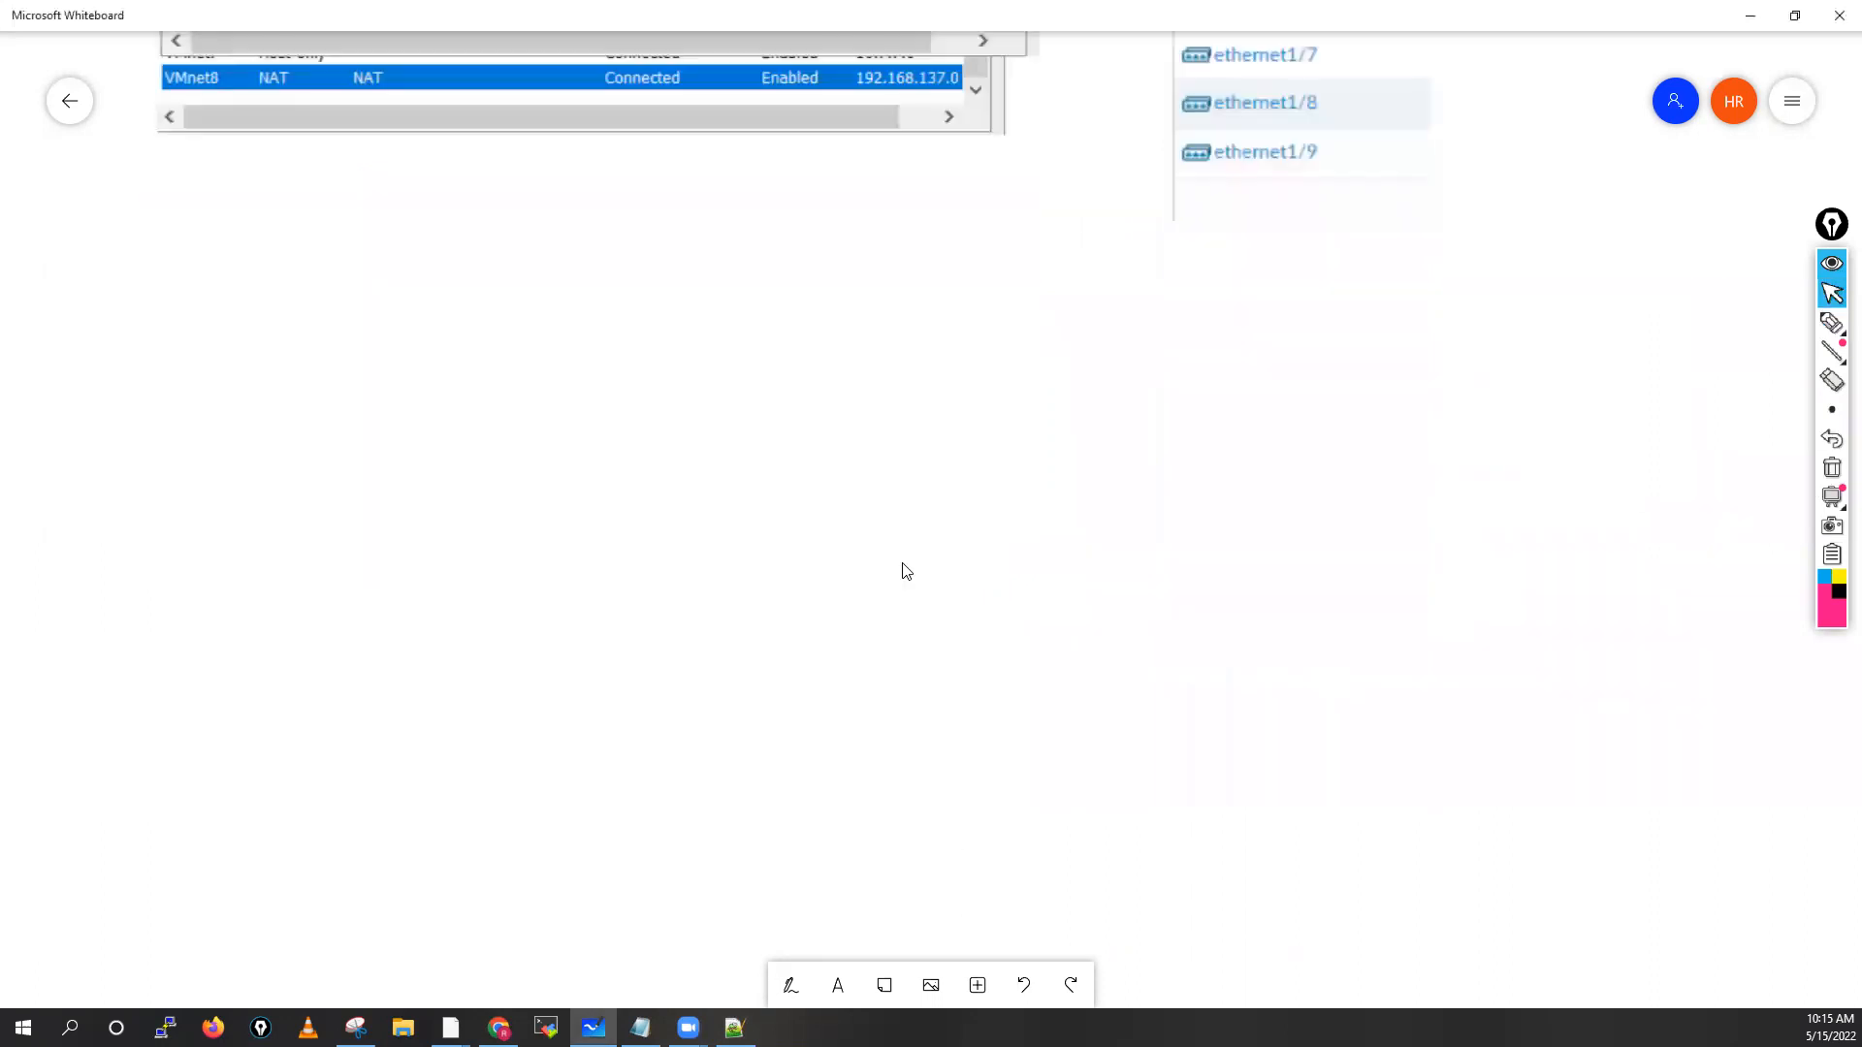
{"action": "left_click_drag", "start_coordinate": [885, 912], "coordinate": [850, 861]}
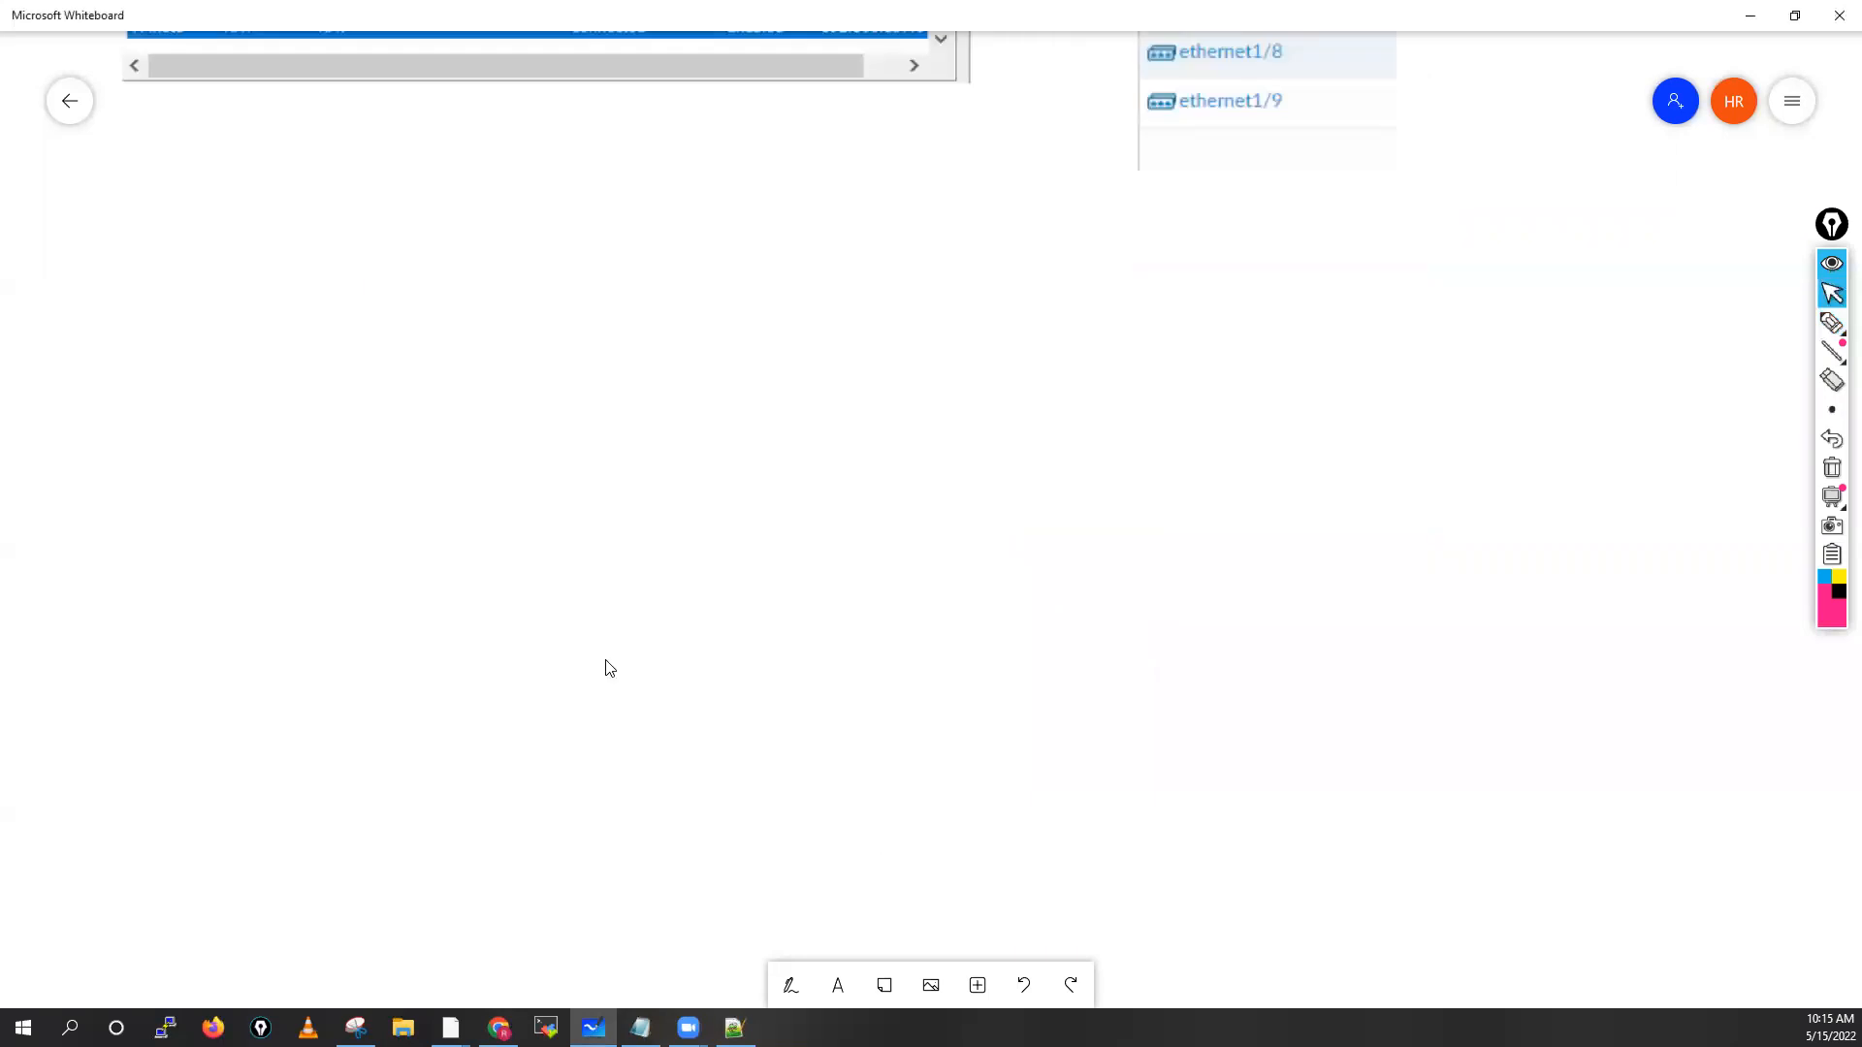
{"action": "left_click", "coordinate": [791, 986]}
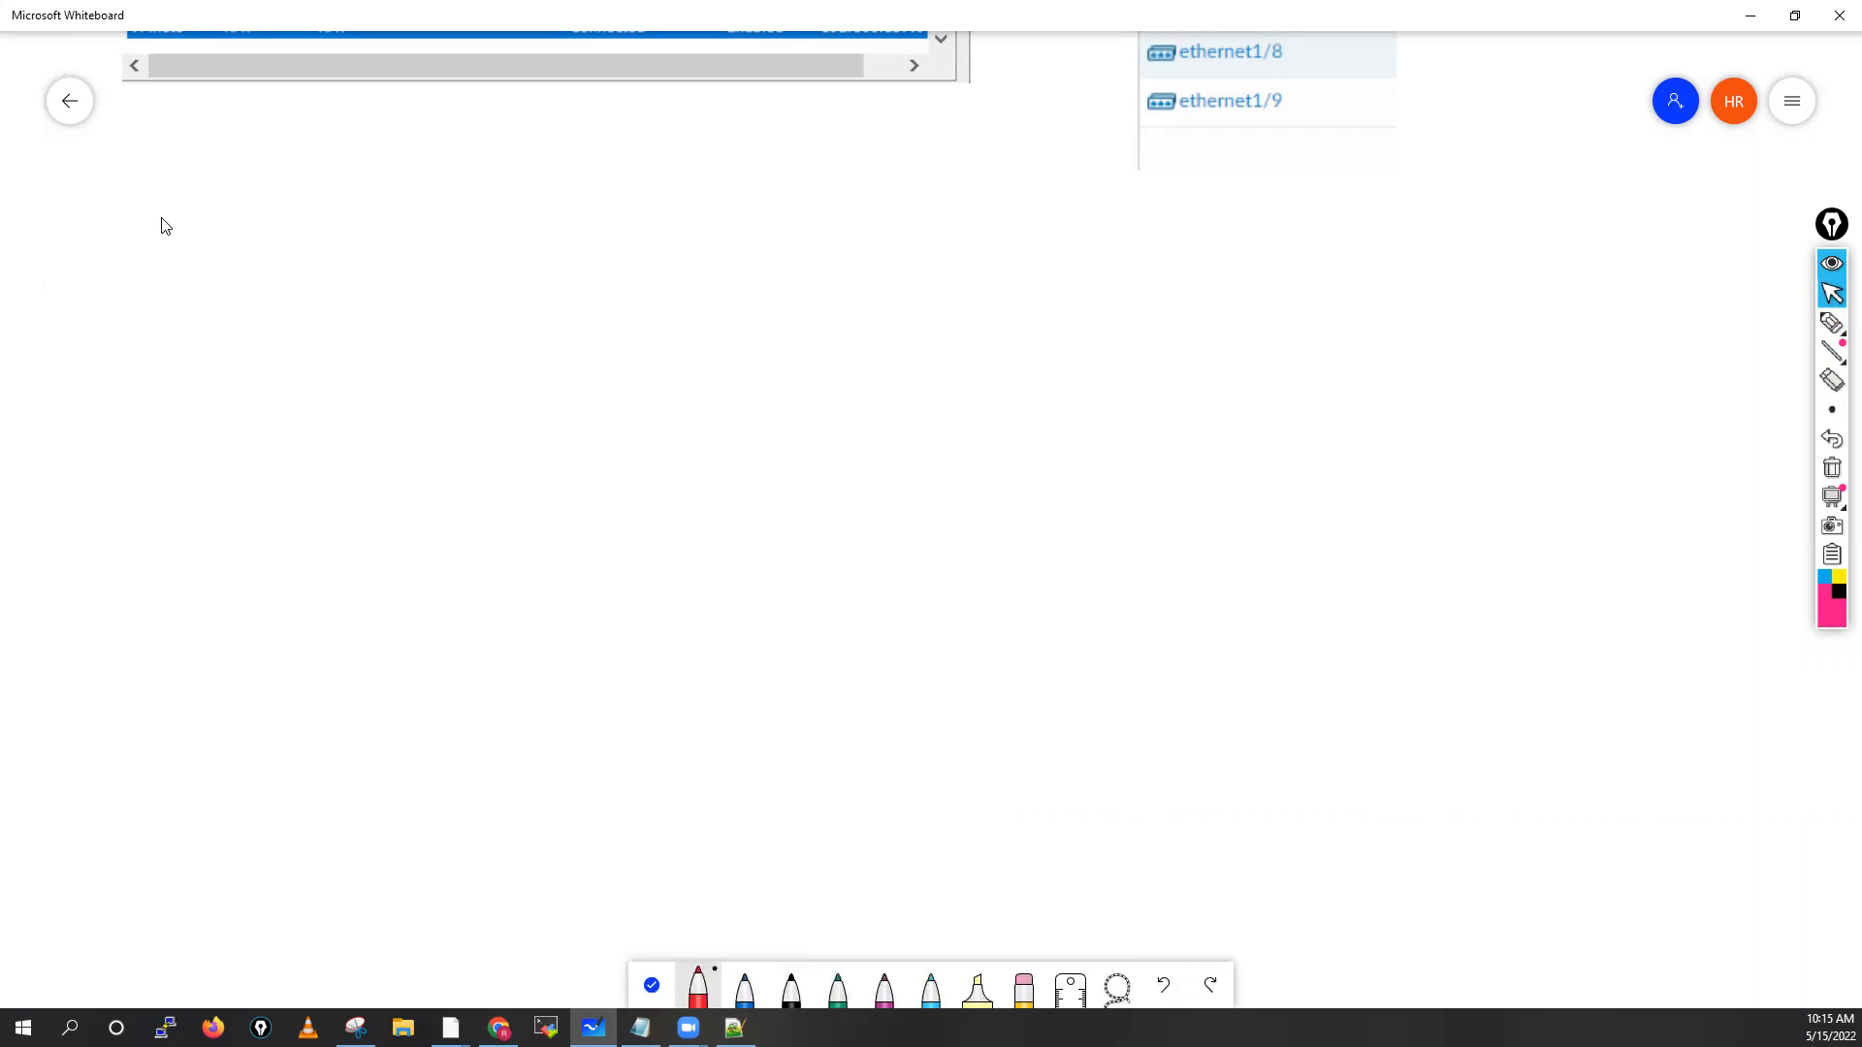
{"action": "left_click_drag", "start_coordinate": [158, 220], "coordinate": [146, 446]}
{"action": "left_click_drag", "start_coordinate": [120, 786], "coordinate": [145, 436]}
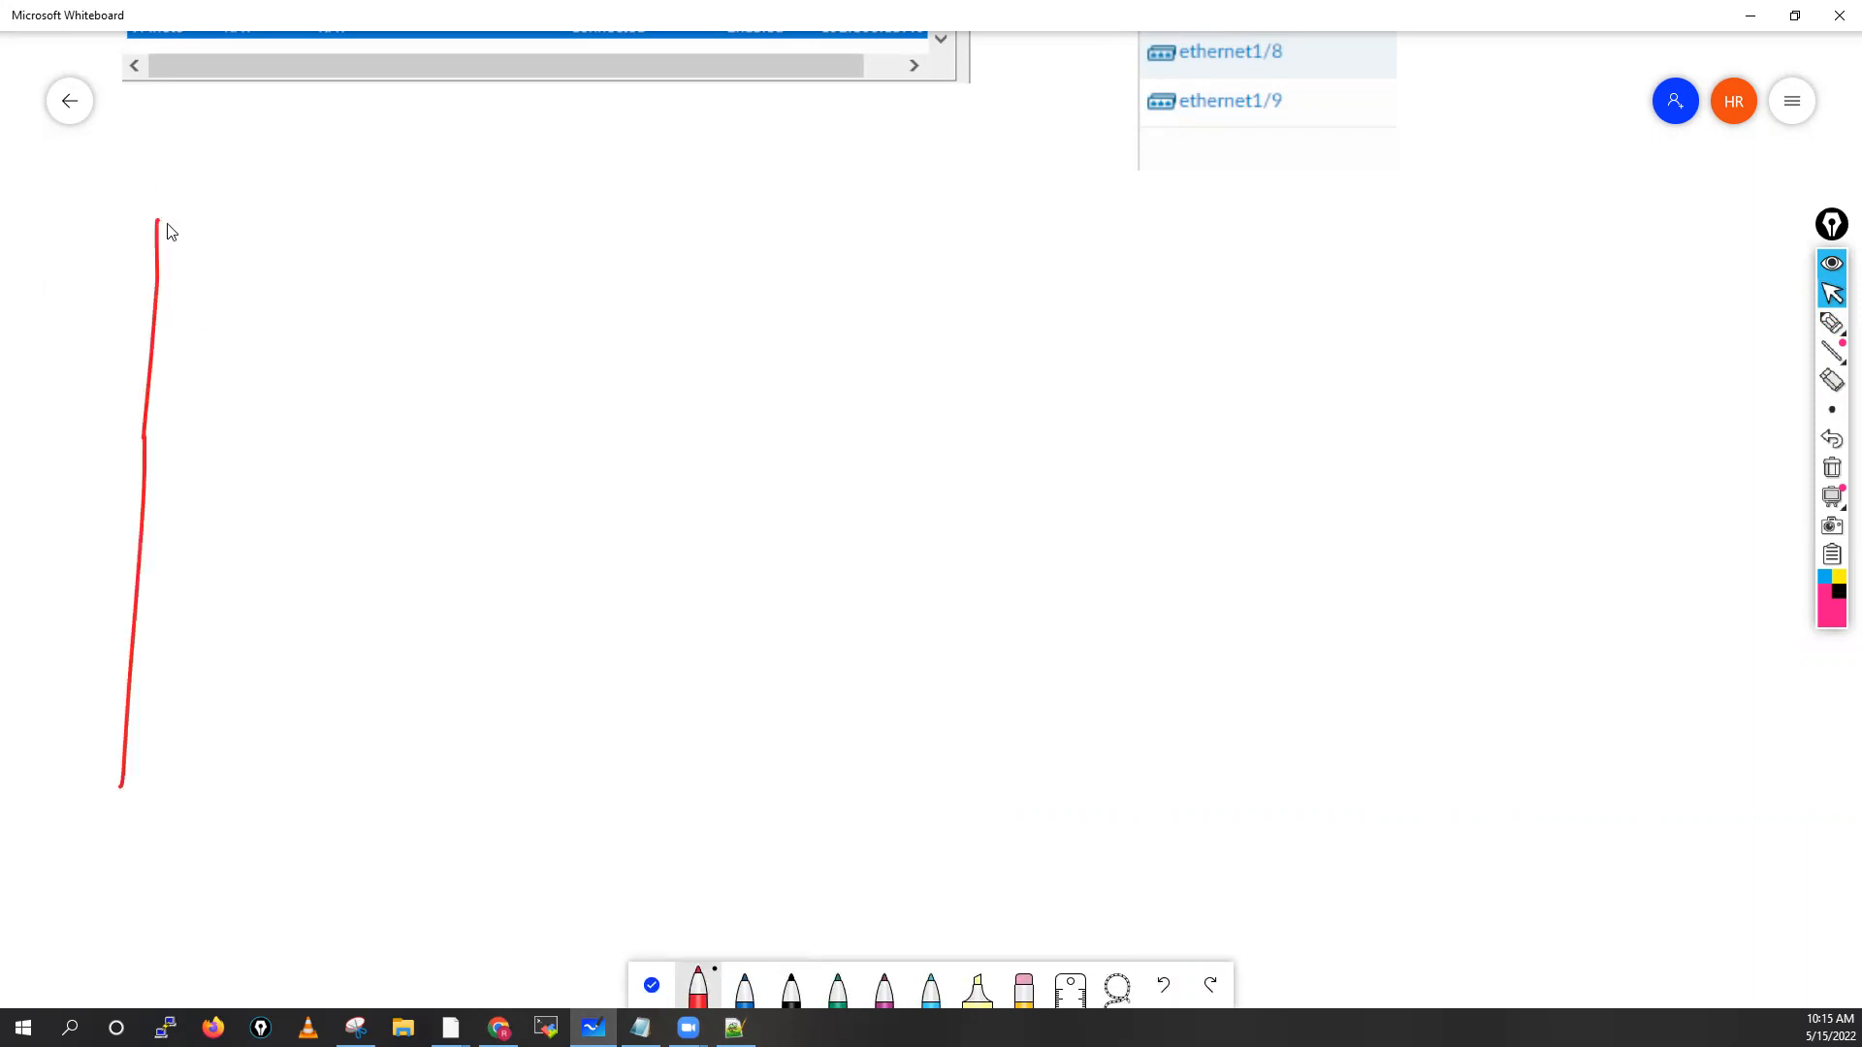
{"action": "mouse_move", "coordinate": [157, 221]}
{"action": "left_mouse_down"}
{"action": "mouse_move", "coordinate": [1336, 286]}
{"action": "mouse_move", "coordinate": [1364, 598]}
{"action": "mouse_move", "coordinate": [1338, 933]}
{"action": "left_mouse_up"}
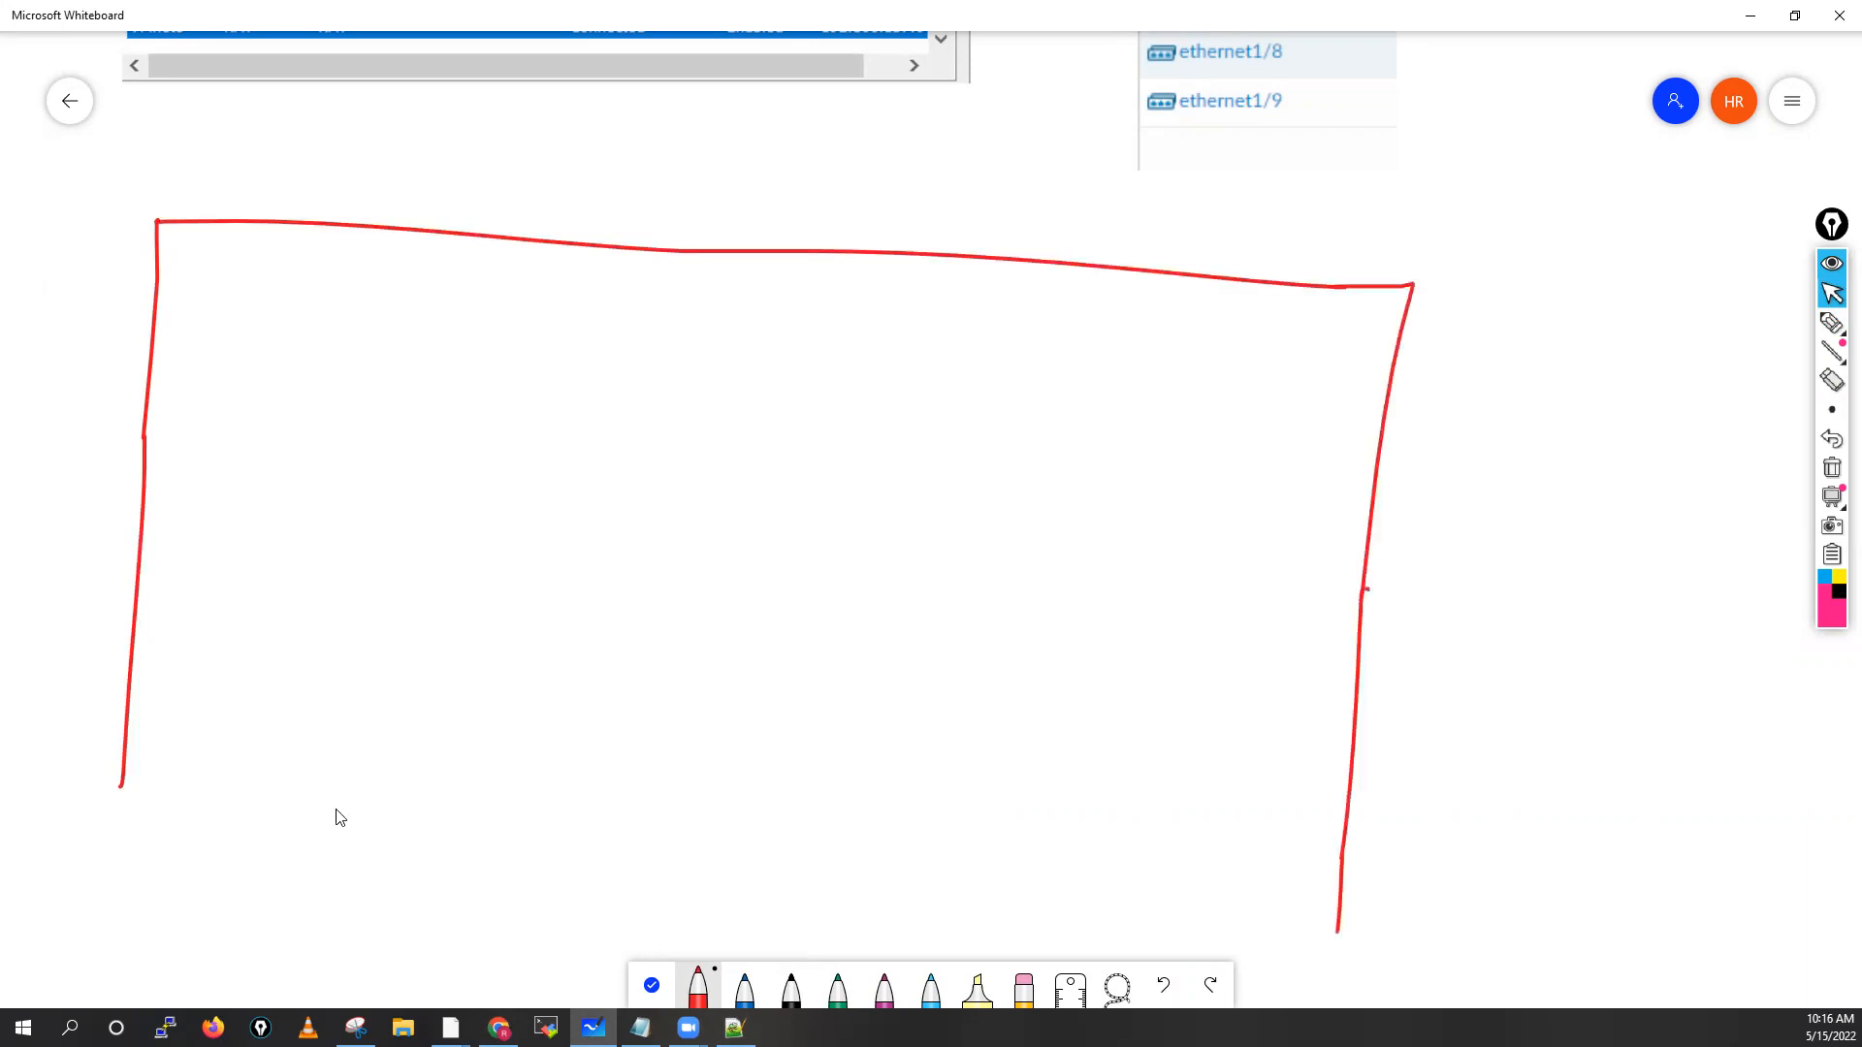
{"action": "left_click_drag", "start_coordinate": [121, 786], "coordinate": [1345, 929]}
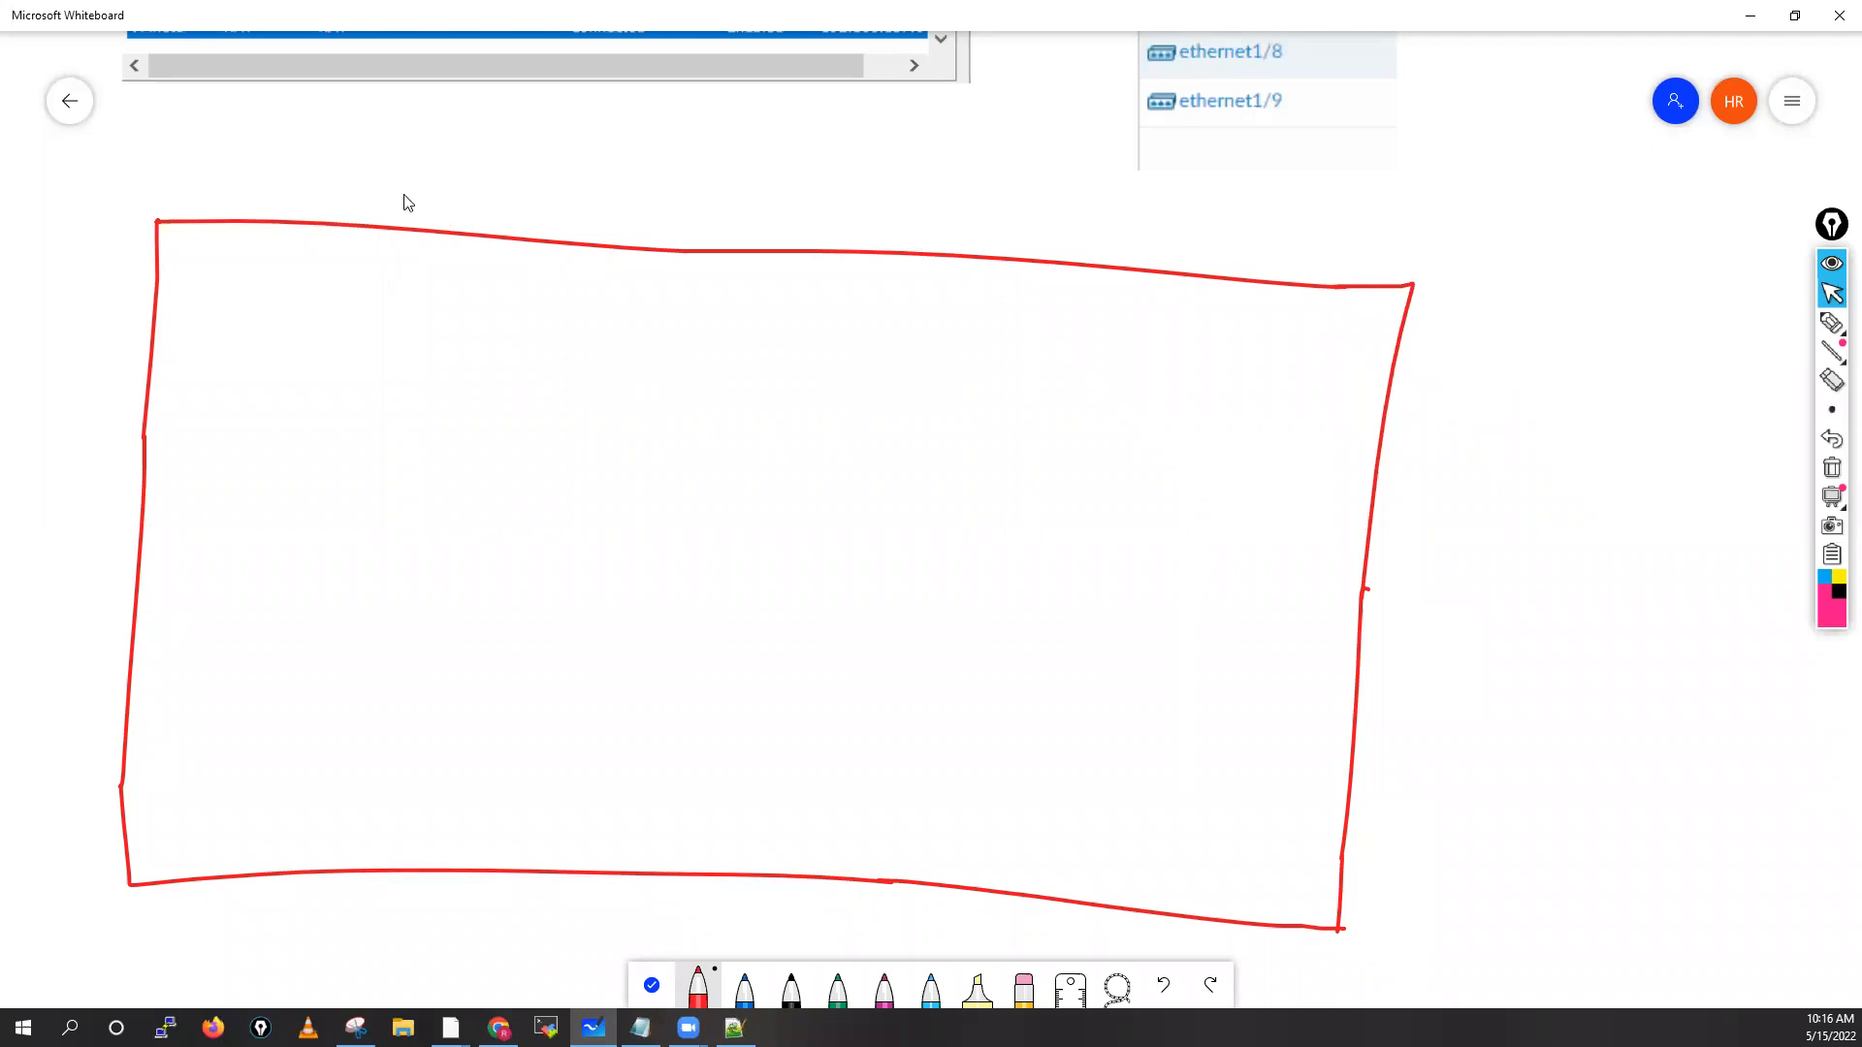
Add a small box on its top edge labelled 'NIC' and 'ethernet adaptor'
{"action": "left_click_drag", "start_coordinate": [391, 250], "coordinate": [468, 205]}
{"action": "left_click_drag", "start_coordinate": [546, 276], "coordinate": [393, 253]}
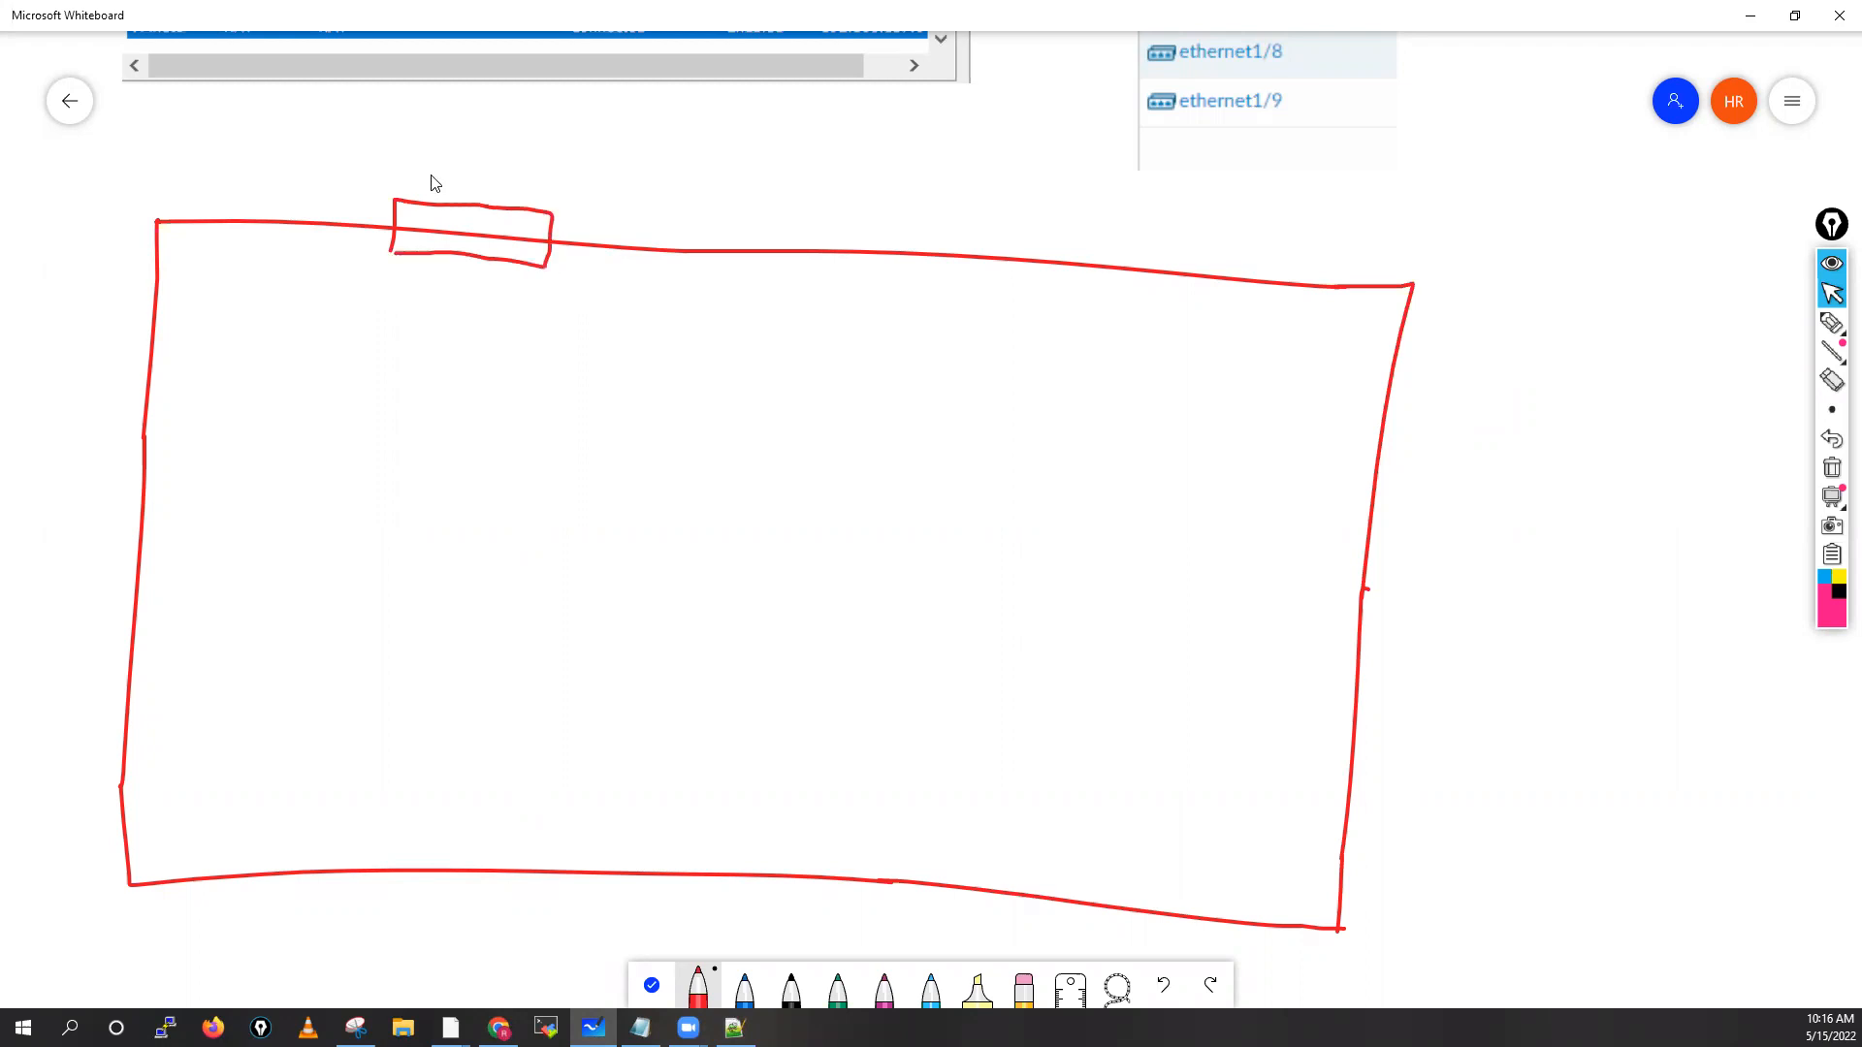
{"action": "left_click_drag", "start_coordinate": [429, 191], "coordinate": [445, 173]}
{"action": "left_click_drag", "start_coordinate": [454, 173], "coordinate": [471, 188]}
{"action": "left_click_drag", "start_coordinate": [252, 183], "coordinate": [269, 190]}
{"action": "mouse_move", "coordinate": [274, 175]}
{"action": "left_mouse_down"}
{"action": "mouse_move", "coordinate": [274, 191]}
{"action": "mouse_move", "coordinate": [333, 191]}
{"action": "mouse_move", "coordinate": [365, 165]}
{"action": "mouse_move", "coordinate": [285, 210]}
{"action": "left_mouse_up"}
{"action": "left_click", "coordinate": [287, 206]}
{"action": "left_click_drag", "start_coordinate": [293, 204], "coordinate": [303, 208]}
{"action": "left_click_drag", "start_coordinate": [308, 197], "coordinate": [316, 219]}
{"action": "left_click_drag", "start_coordinate": [316, 200], "coordinate": [326, 208]}
{"action": "left_click_drag", "start_coordinate": [329, 197], "coordinate": [351, 209]}
{"action": "left_click_drag", "start_coordinate": [355, 206], "coordinate": [368, 207]}
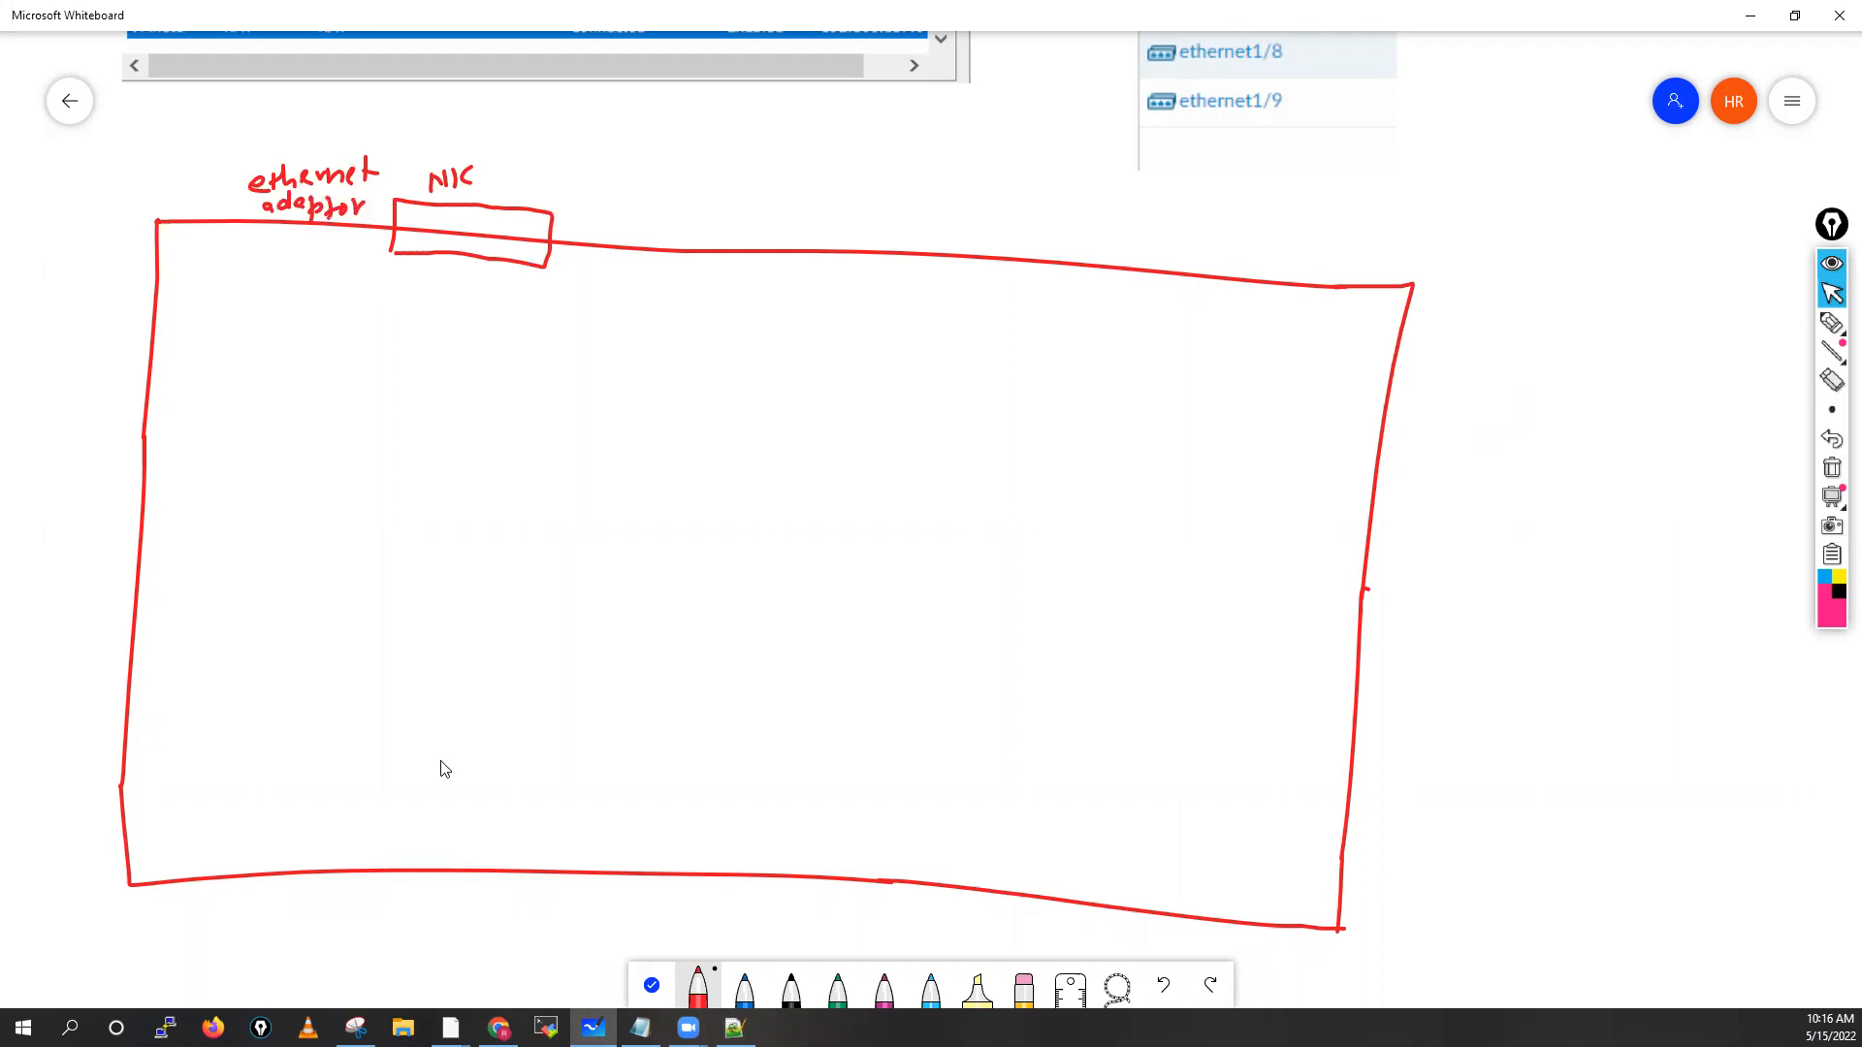
Draw a blue rectangle inside the red host box
{"action": "left_click", "coordinate": [744, 991]}
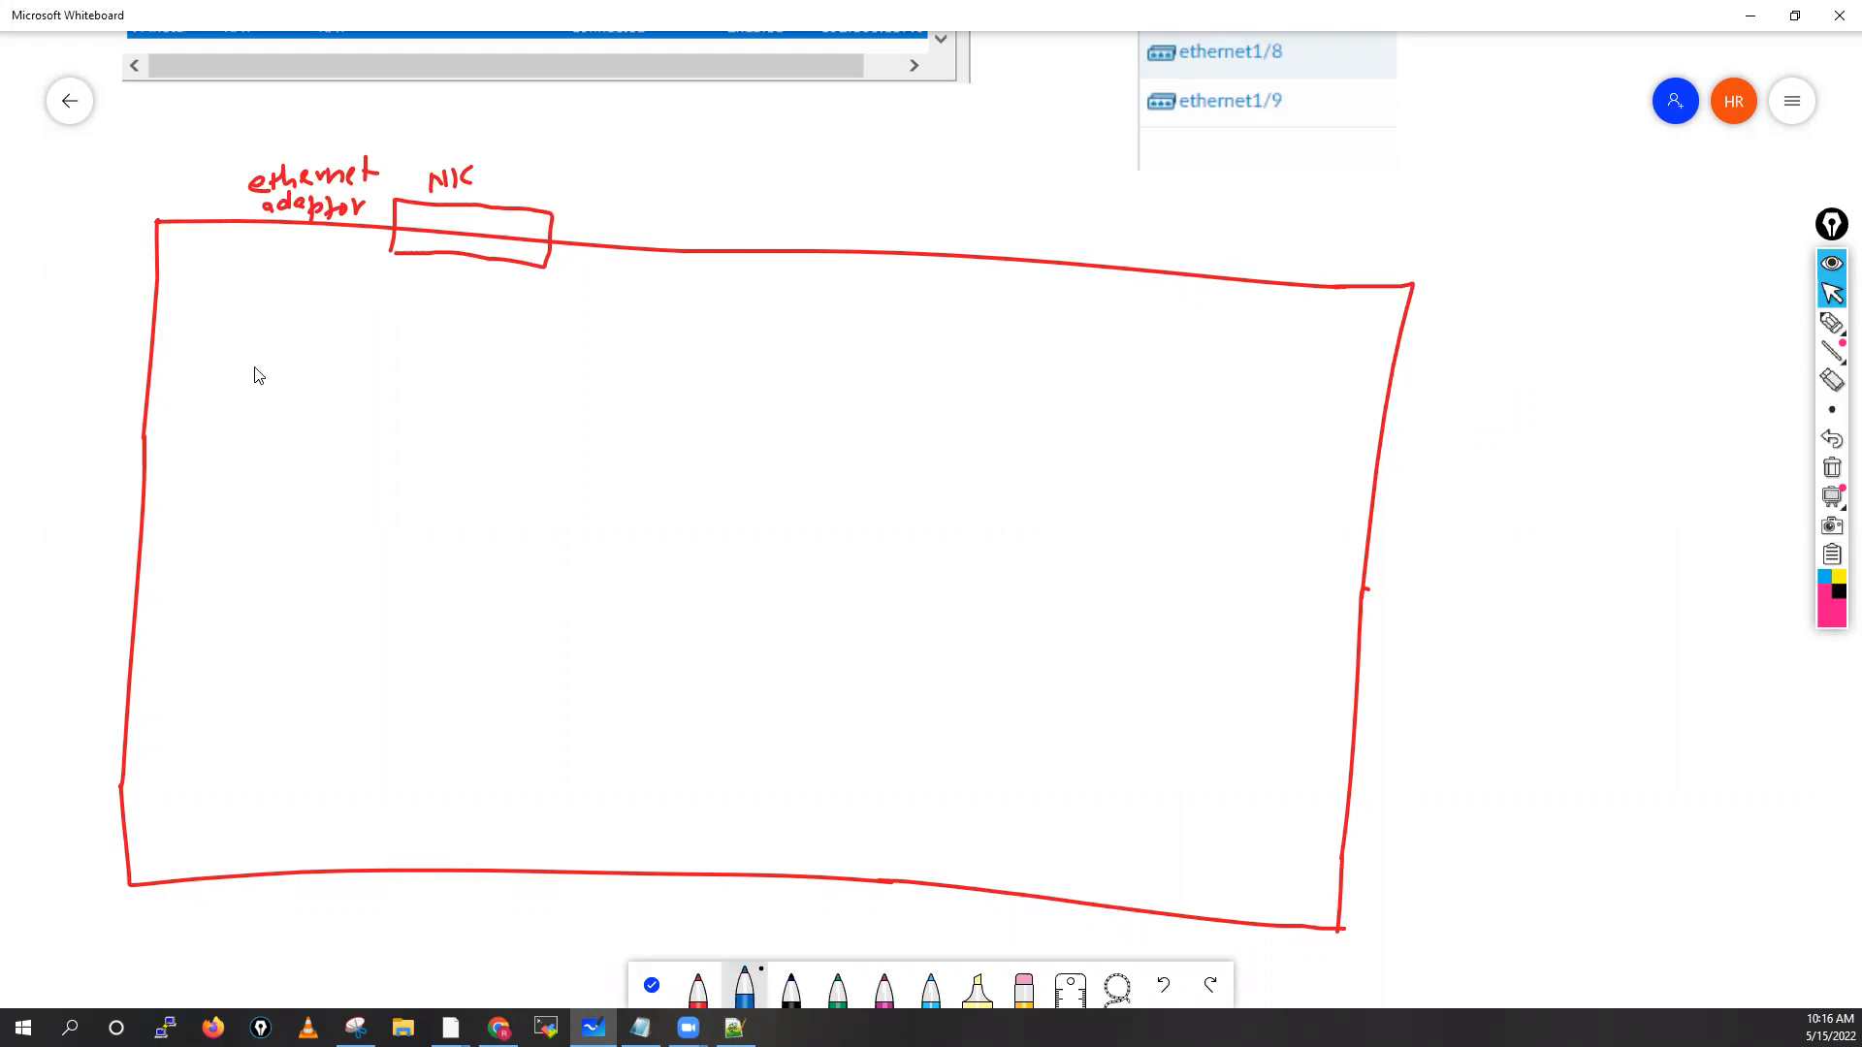
{"action": "left_click_drag", "start_coordinate": [258, 350], "coordinate": [247, 632]}
{"action": "left_click_drag", "start_coordinate": [839, 346], "coordinate": [1291, 363]}
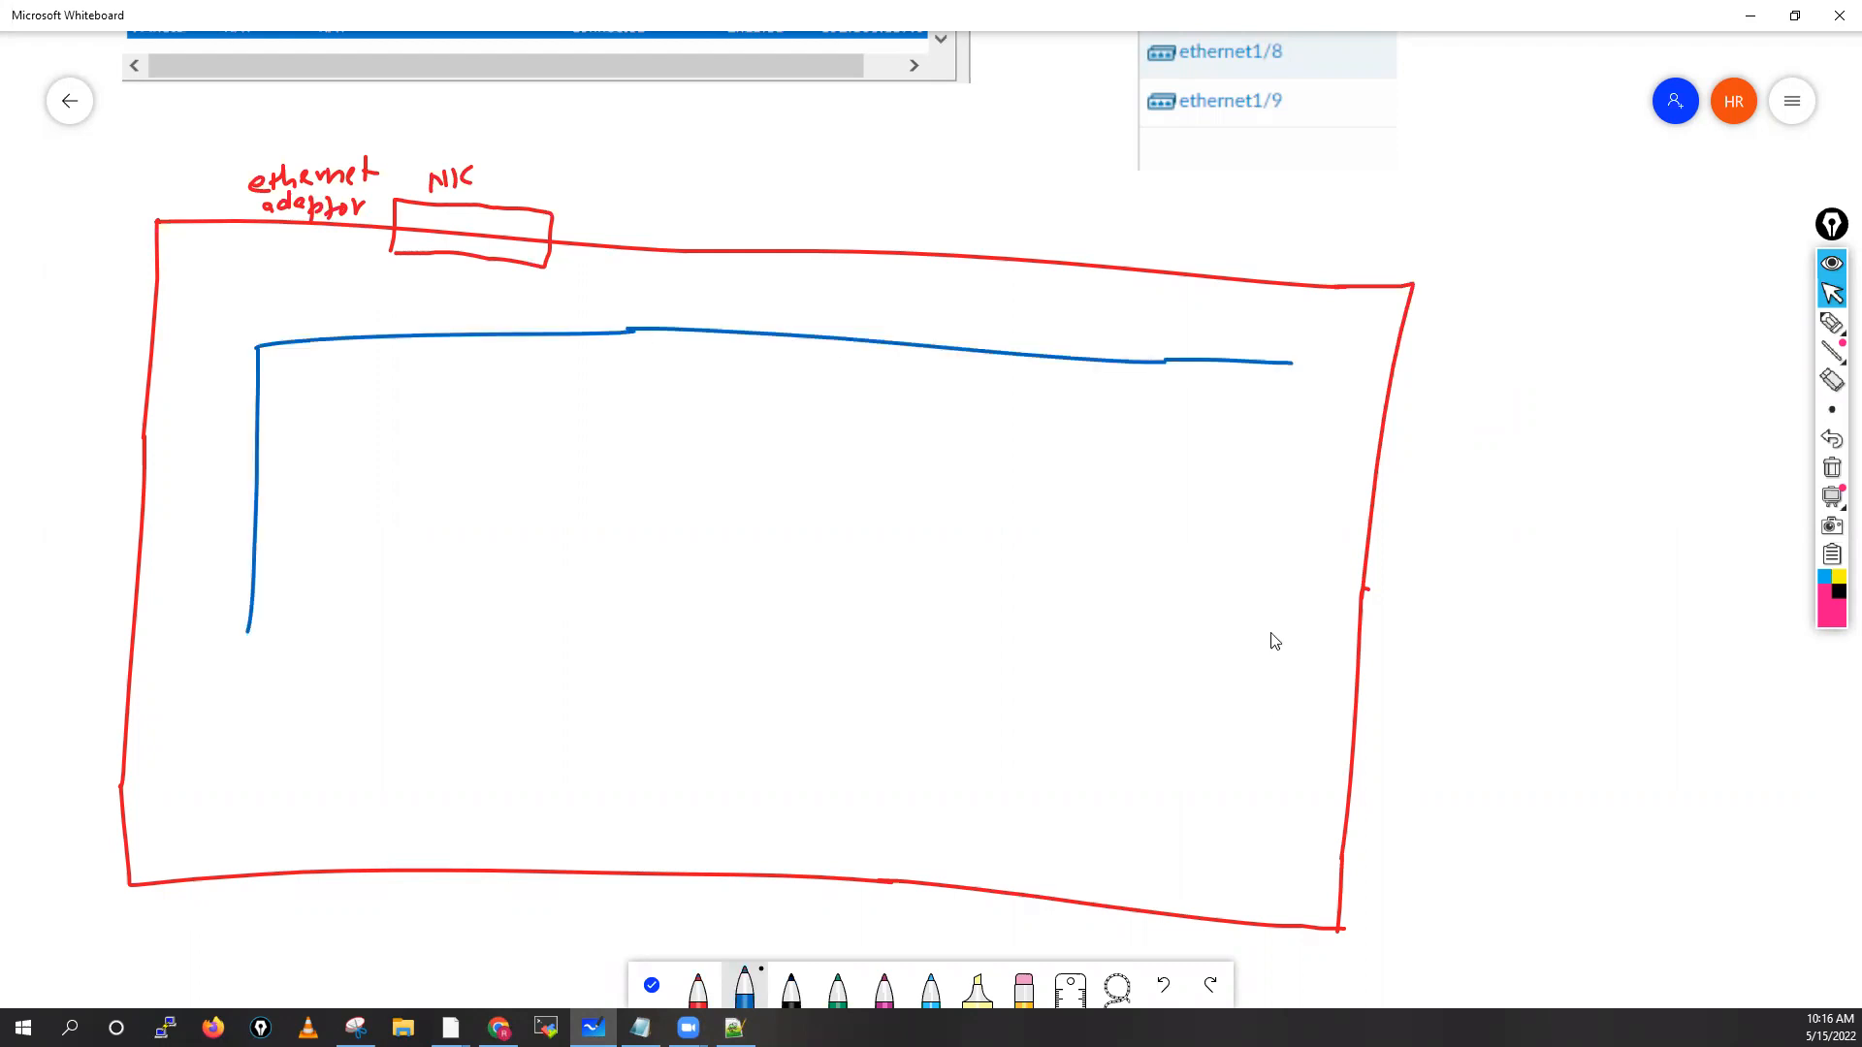
{"action": "left_click_drag", "start_coordinate": [1268, 678], "coordinate": [1237, 805]}
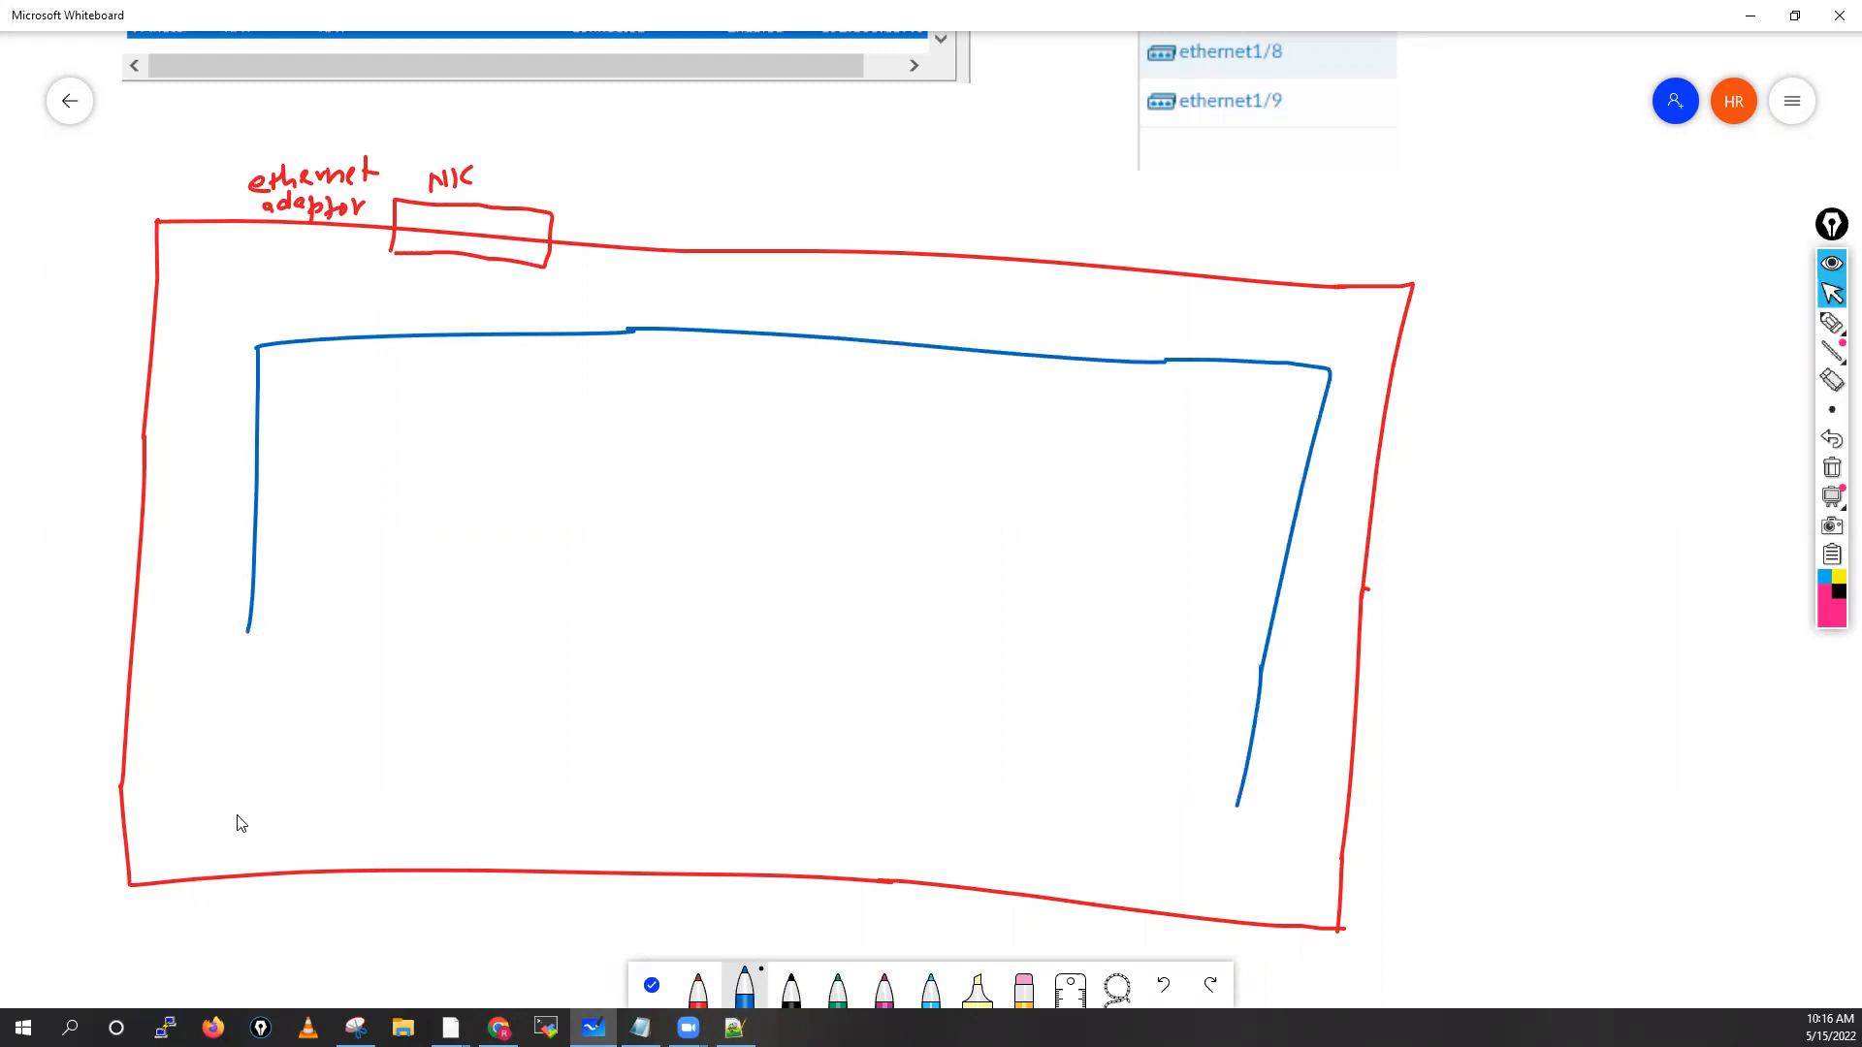
{"action": "mouse_move", "coordinate": [753, 831]}
{"action": "left_mouse_down"}
{"action": "mouse_move", "coordinate": [1220, 848]}
{"action": "mouse_move", "coordinate": [1231, 810]}
{"action": "mouse_move", "coordinate": [1230, 826]}
{"action": "left_mouse_up"}
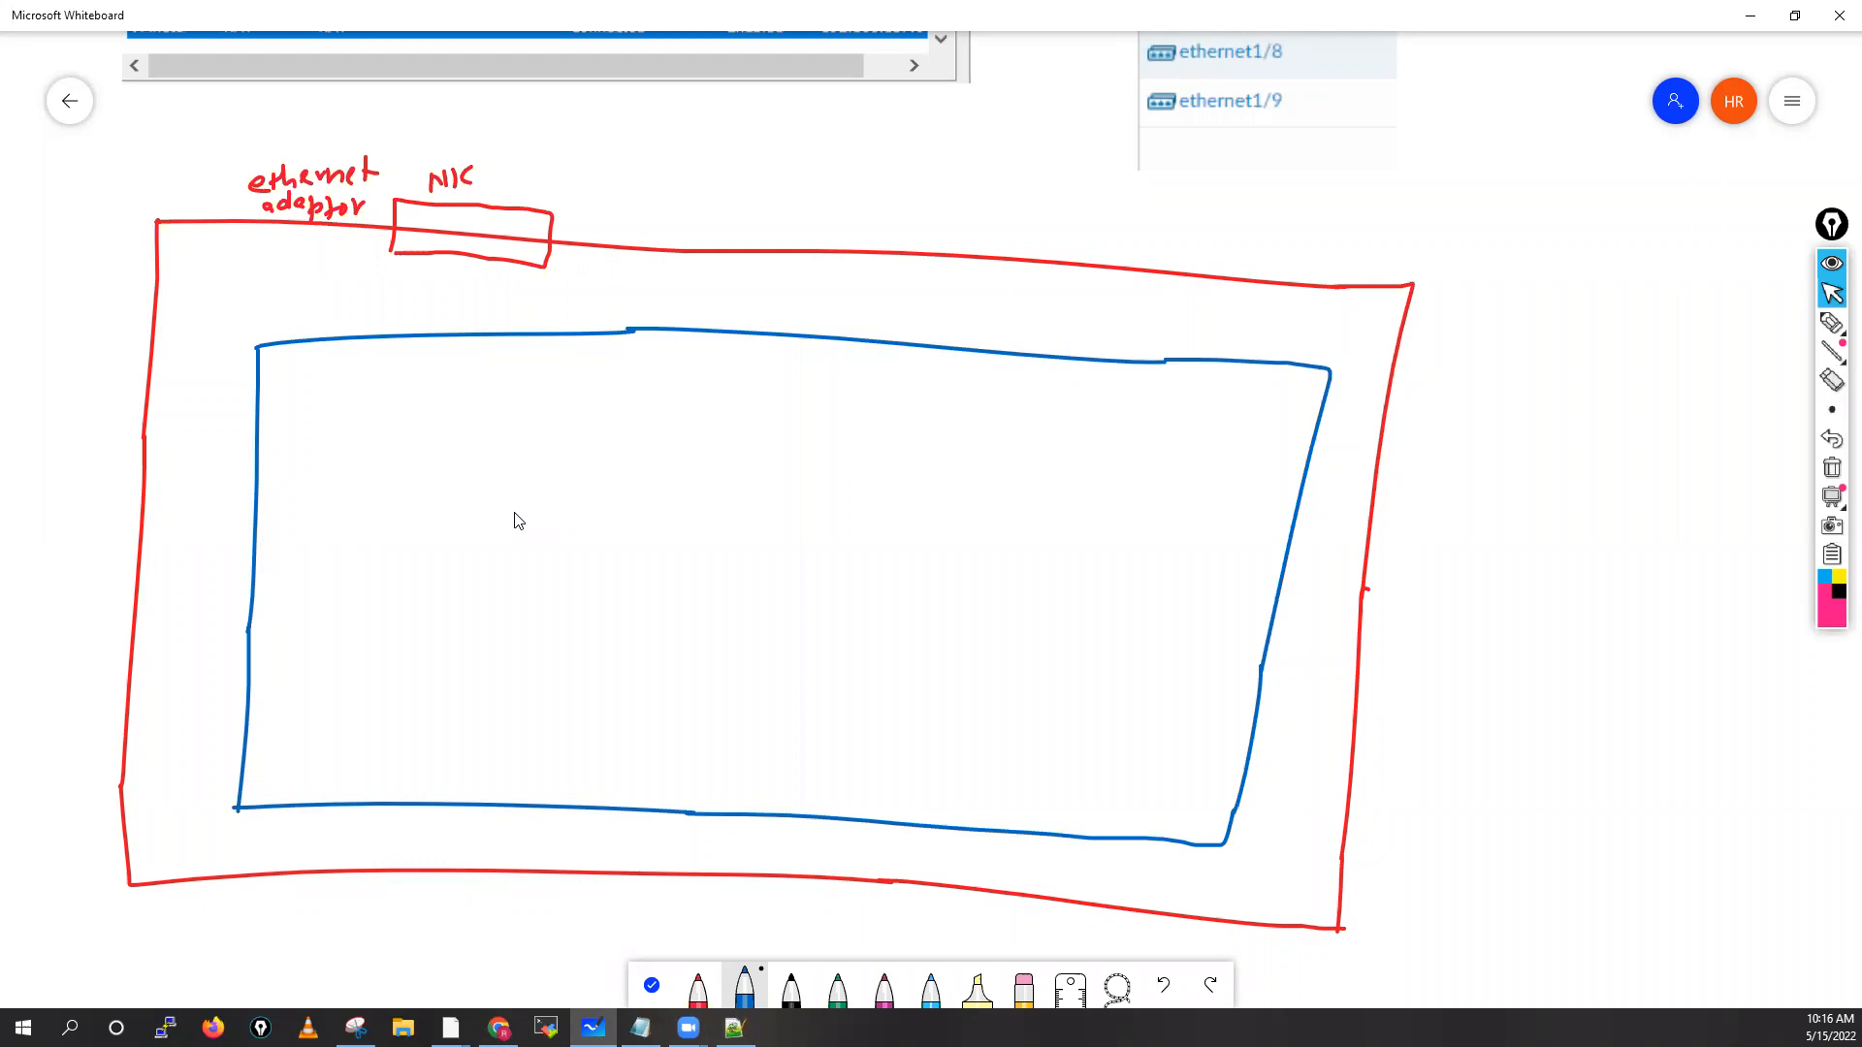
Write 'VMware Workstation' beside the blue inner box
{"action": "left_click_drag", "start_coordinate": [171, 497], "coordinate": [193, 495]}
{"action": "left_click_drag", "start_coordinate": [198, 495], "coordinate": [229, 523]}
{"action": "left_click_drag", "start_coordinate": [173, 532], "coordinate": [213, 544]}
{"action": "left_click_drag", "start_coordinate": [214, 544], "coordinate": [223, 532]}
{"action": "left_click_drag", "start_coordinate": [225, 539], "coordinate": [178, 580]}
{"action": "left_click_drag", "start_coordinate": [184, 579], "coordinate": [202, 578]}
{"action": "left_click_drag", "start_coordinate": [208, 564], "coordinate": [208, 587]}
{"action": "left_click_drag", "start_coordinate": [220, 571], "coordinate": [162, 627]}
{"action": "left_click_drag", "start_coordinate": [190, 605], "coordinate": [188, 629]}
{"action": "left_click_drag", "start_coordinate": [182, 617], "coordinate": [197, 614]}
{"action": "left_click_drag", "start_coordinate": [209, 618], "coordinate": [207, 628]}
{"action": "left_click_drag", "start_coordinate": [215, 605], "coordinate": [231, 628]}
{"action": "left_click_drag", "start_coordinate": [233, 605], "coordinate": [233, 608]}
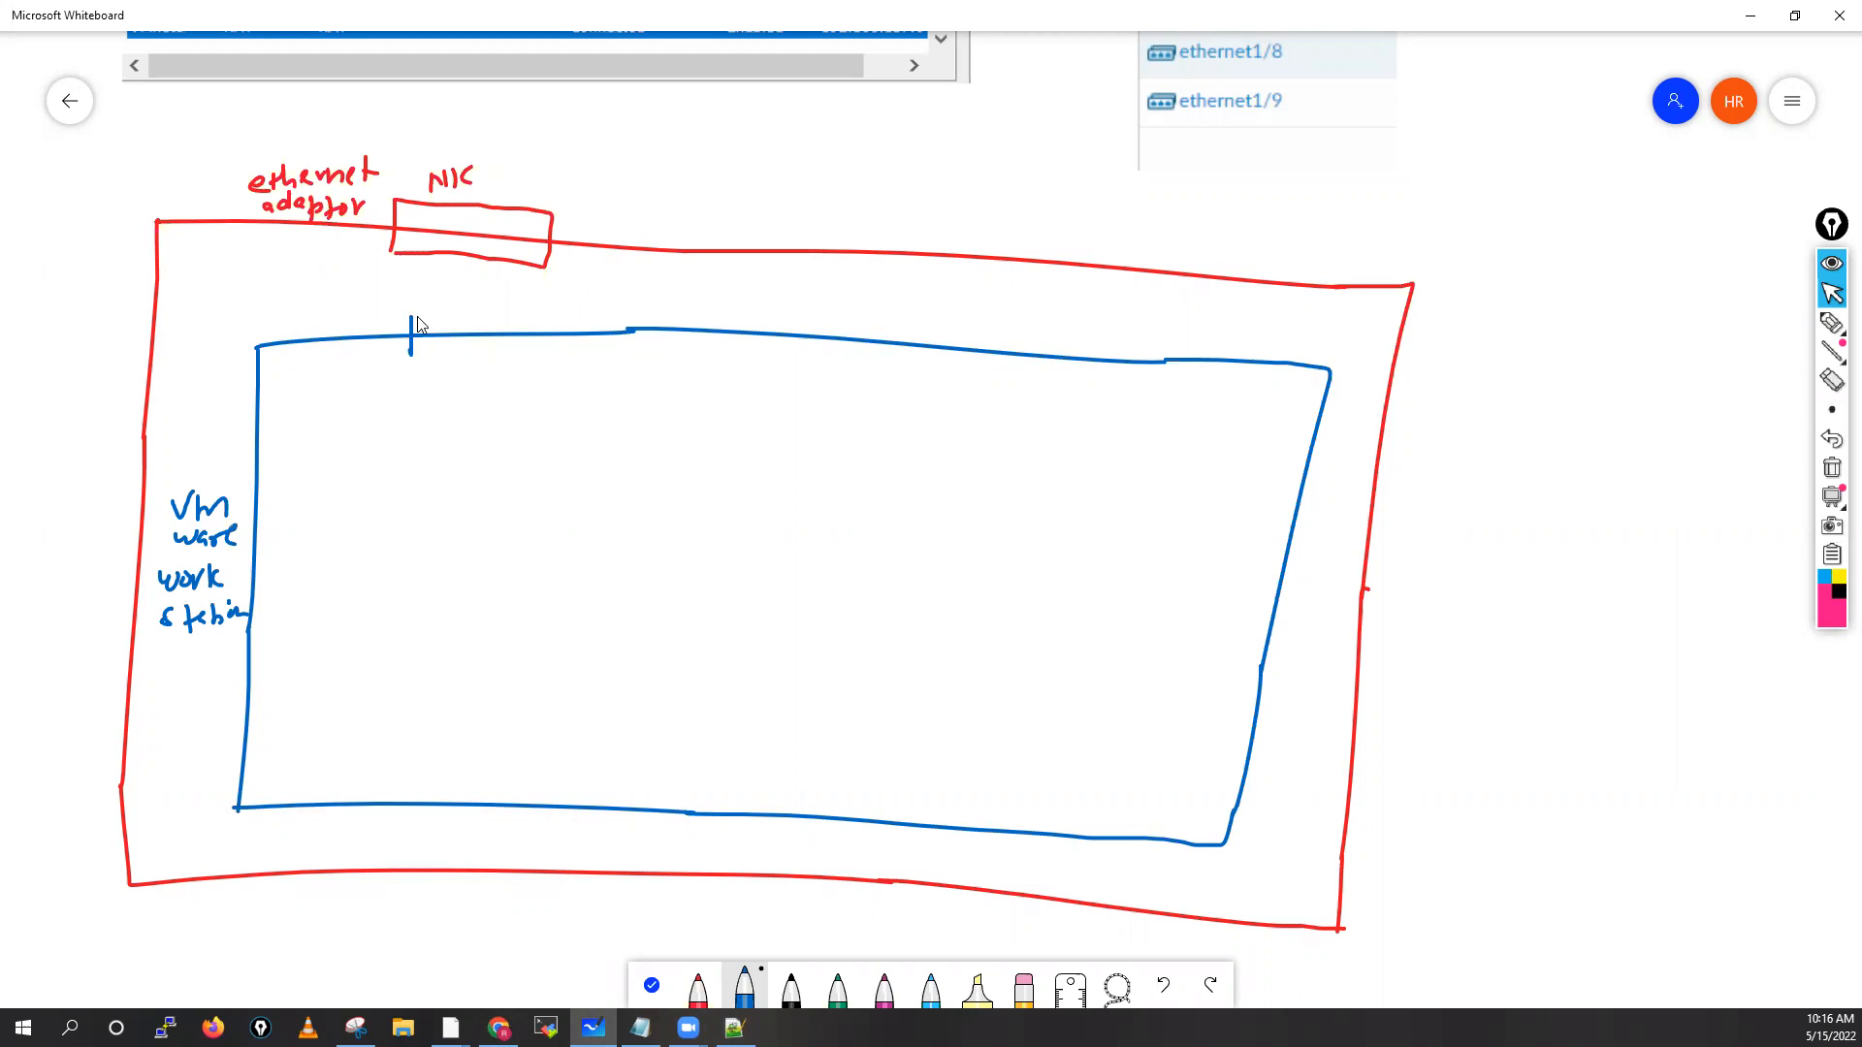
Draw the first two port boxes on its top edge, labelled vnet01 and vmnet1
{"action": "mouse_move", "coordinate": [410, 316]}
{"action": "left_mouse_down"}
{"action": "mouse_move", "coordinate": [524, 365]}
{"action": "mouse_move", "coordinate": [417, 355]}
{"action": "left_mouse_up"}
{"action": "left_click_drag", "start_coordinate": [290, 305], "coordinate": [360, 321]}
{"action": "left_click_drag", "start_coordinate": [347, 311], "coordinate": [364, 309]}
{"action": "left_click_drag", "start_coordinate": [369, 314], "coordinate": [378, 319]}
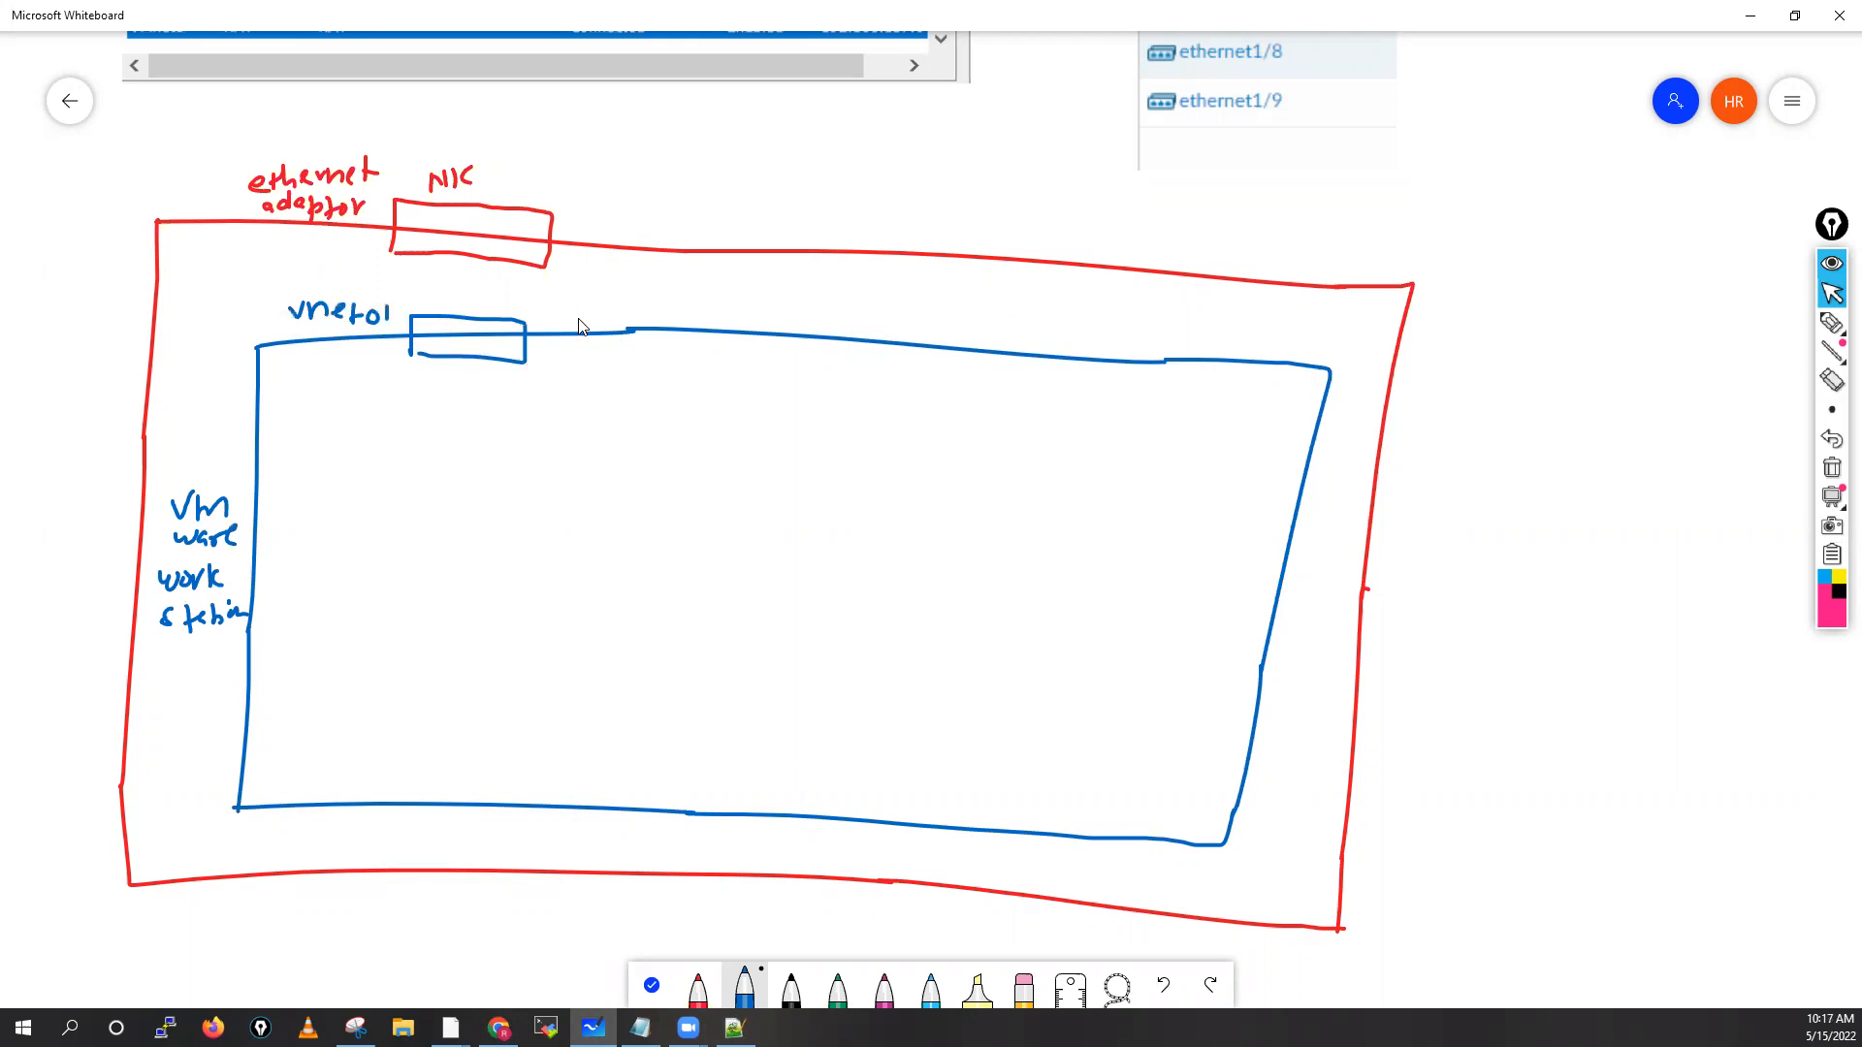
{"action": "mouse_move", "coordinate": [578, 355]}
{"action": "left_mouse_down"}
{"action": "mouse_move", "coordinate": [698, 306]}
{"action": "mouse_move", "coordinate": [602, 370]}
{"action": "mouse_move", "coordinate": [573, 353]}
{"action": "left_mouse_up"}
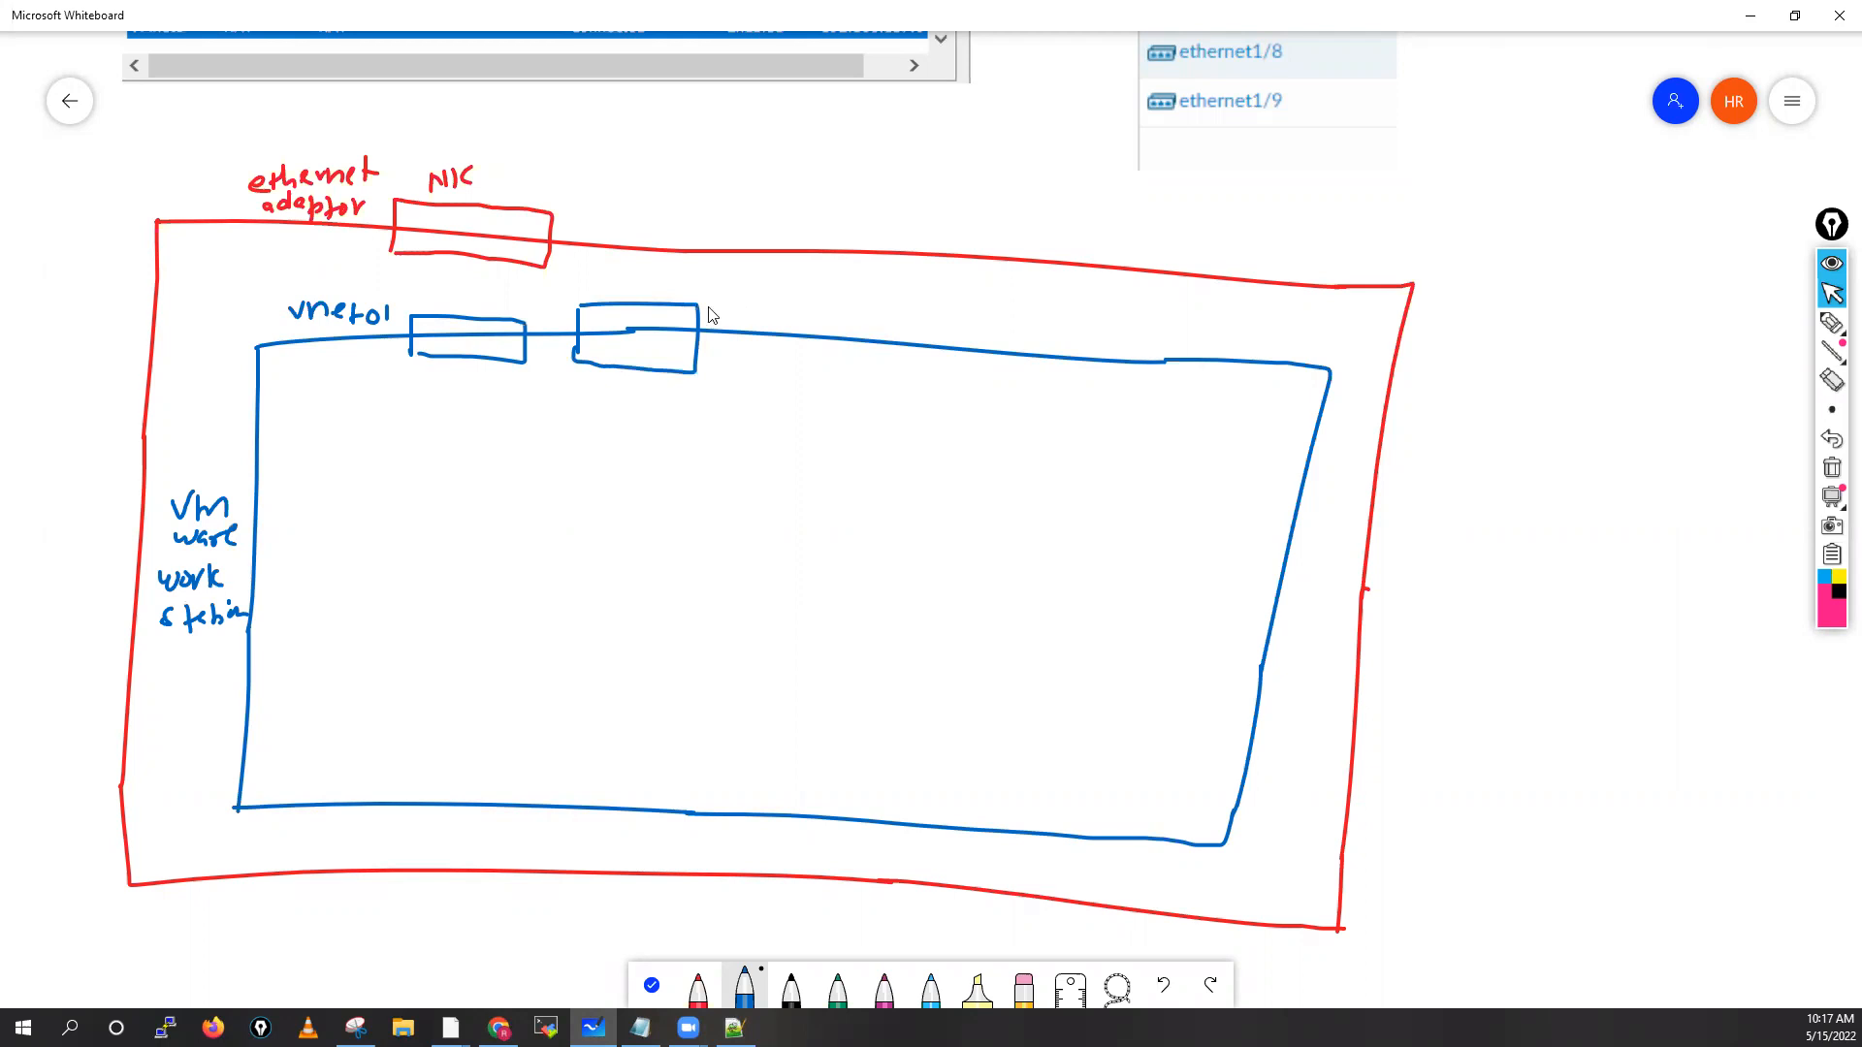
{"action": "left_click_drag", "start_coordinate": [707, 302], "coordinate": [745, 312]}
{"action": "left_click_drag", "start_coordinate": [744, 313], "coordinate": [785, 305]}
{"action": "left_click_drag", "start_coordinate": [787, 300], "coordinate": [936, 393]}
Add three more port boxes labelled 2, 3 and vmnet8
{"action": "mouse_move", "coordinate": [814, 316]}
{"action": "left_mouse_down"}
{"action": "mouse_move", "coordinate": [827, 380]}
{"action": "mouse_move", "coordinate": [933, 392]}
{"action": "left_mouse_up"}
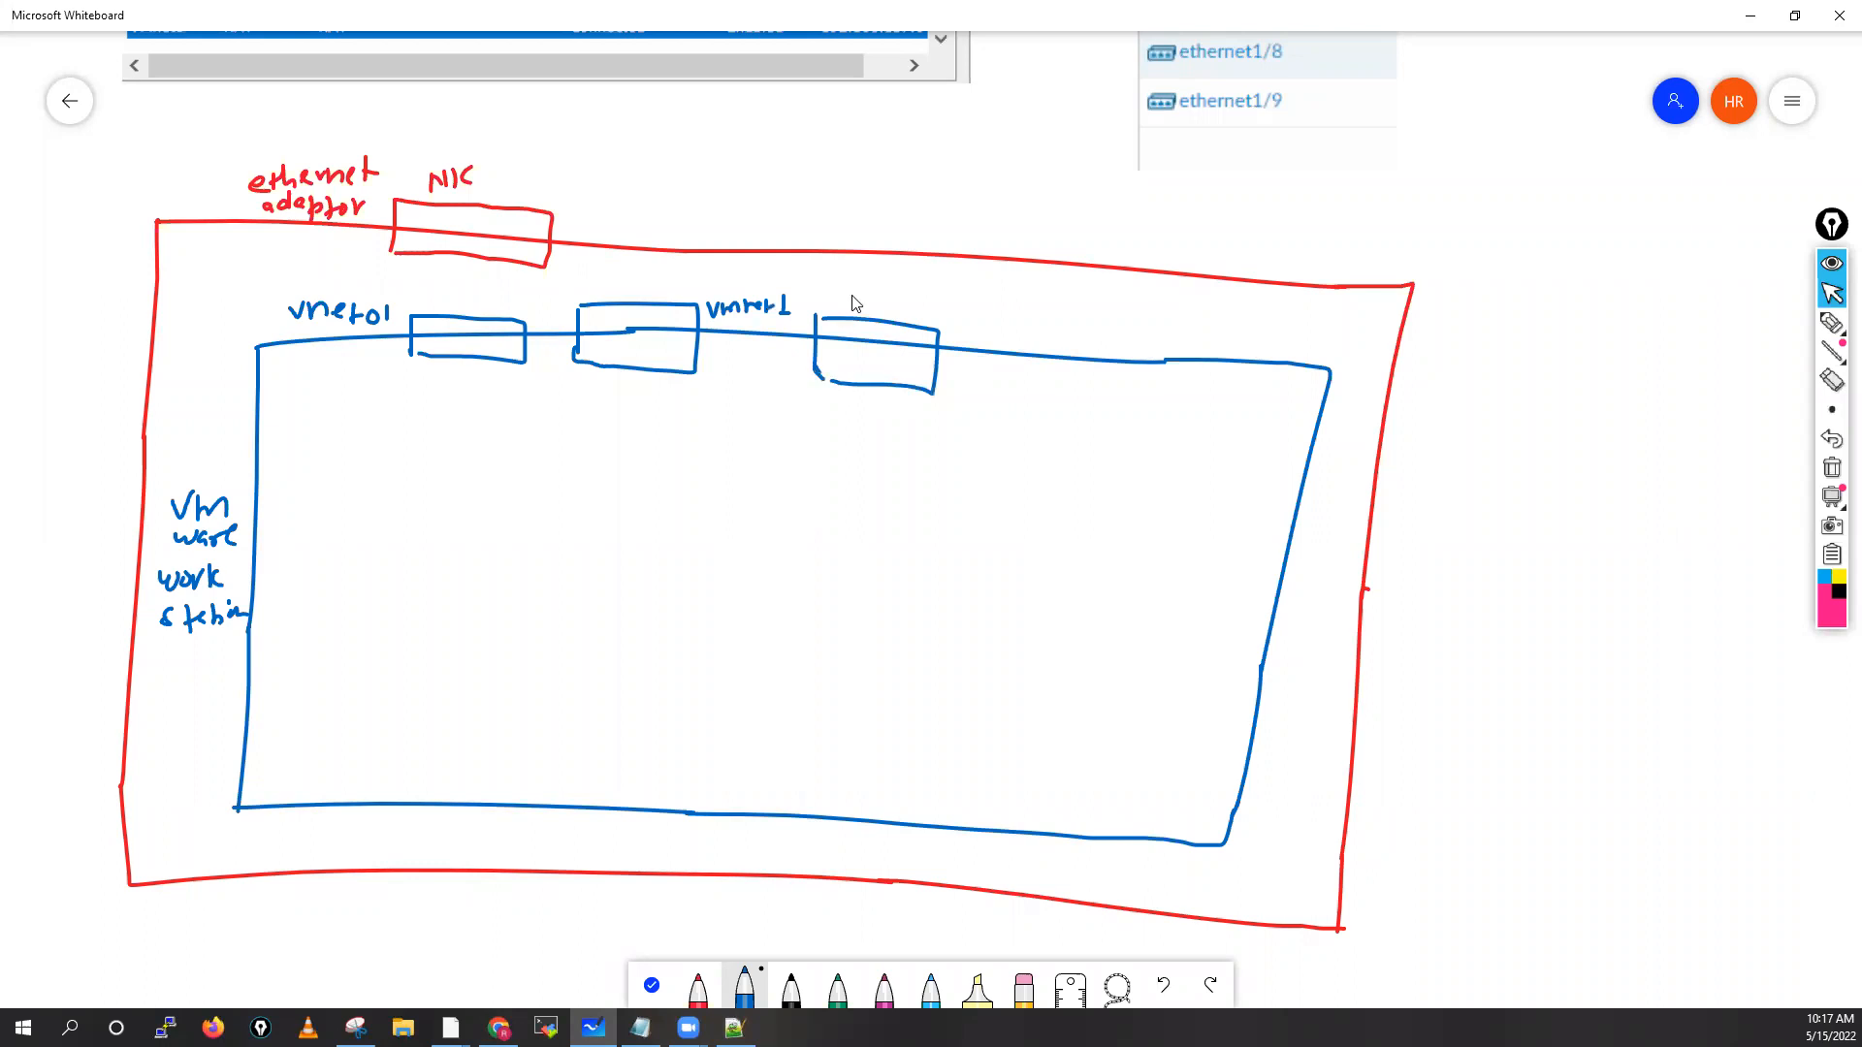
{"action": "left_click_drag", "start_coordinate": [850, 298], "coordinate": [866, 311]}
{"action": "mouse_move", "coordinate": [997, 331]}
{"action": "left_mouse_down"}
{"action": "mouse_move", "coordinate": [997, 387]}
{"action": "mouse_move", "coordinate": [1136, 415]}
{"action": "left_mouse_up"}
{"action": "left_click_drag", "start_coordinate": [1014, 402], "coordinate": [1135, 416]}
{"action": "left_click_drag", "start_coordinate": [1016, 298], "coordinate": [1018, 319]}
{"action": "left_click_drag", "start_coordinate": [1005, 383], "coordinate": [1015, 404]}
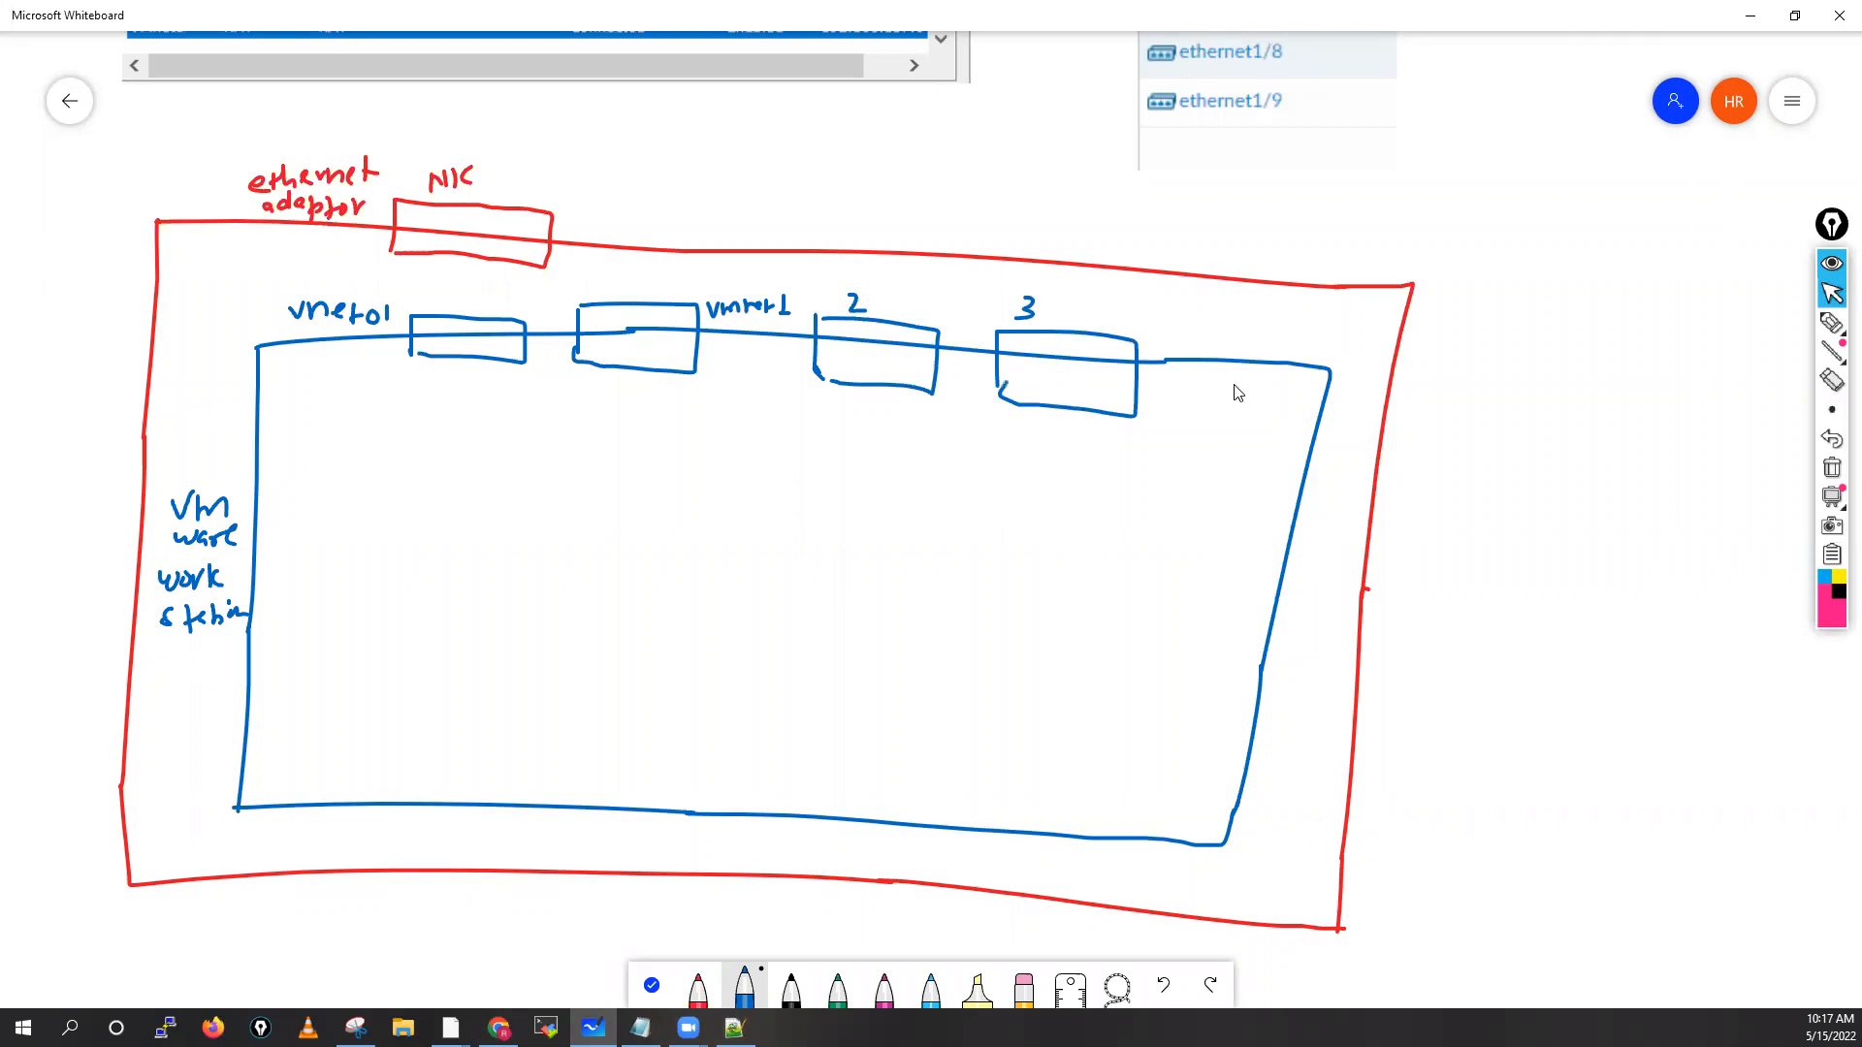
{"action": "left_click_drag", "start_coordinate": [1190, 331], "coordinate": [1191, 411]}
{"action": "left_click_drag", "start_coordinate": [1190, 332], "coordinate": [1202, 411]}
{"action": "left_click_drag", "start_coordinate": [1208, 312], "coordinate": [1220, 313]}
{"action": "left_click_drag", "start_coordinate": [1225, 324], "coordinate": [1311, 312]}
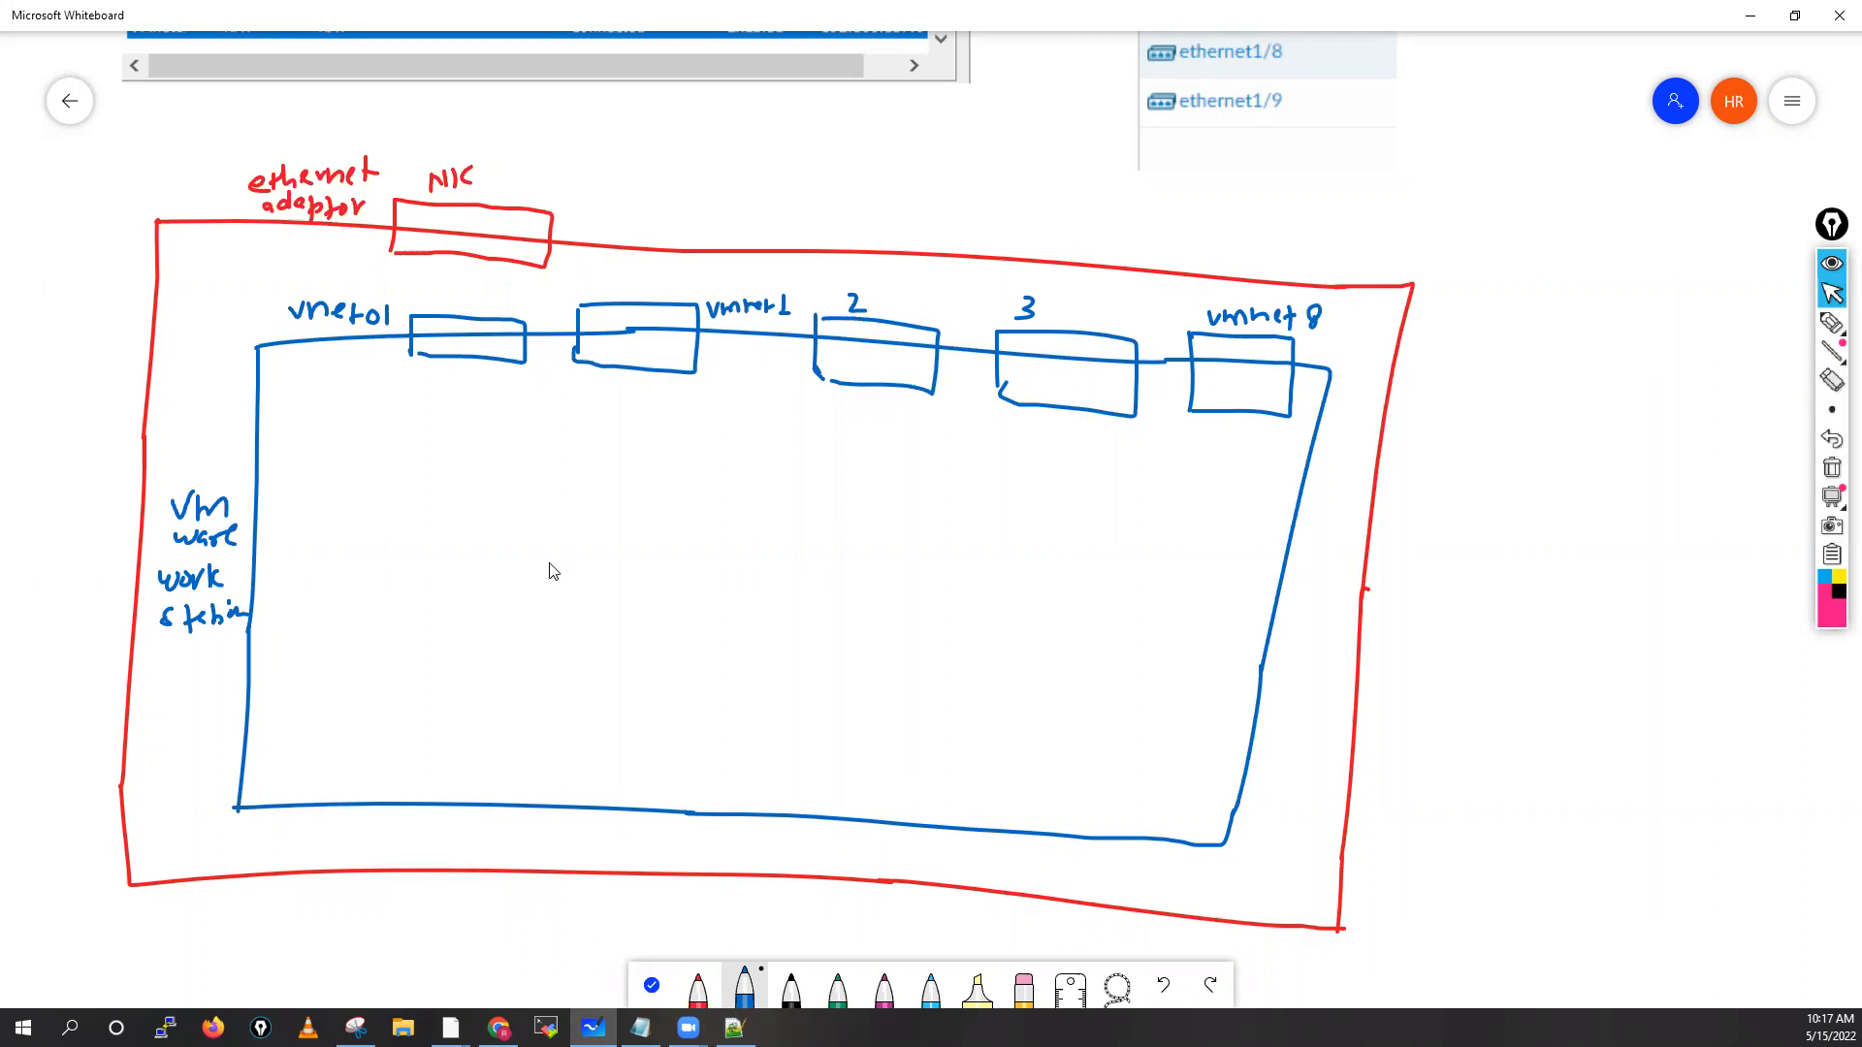
Draw a magenta firewall box labelled 'PAFw - VM'
{"action": "left_click", "coordinate": [838, 989]}
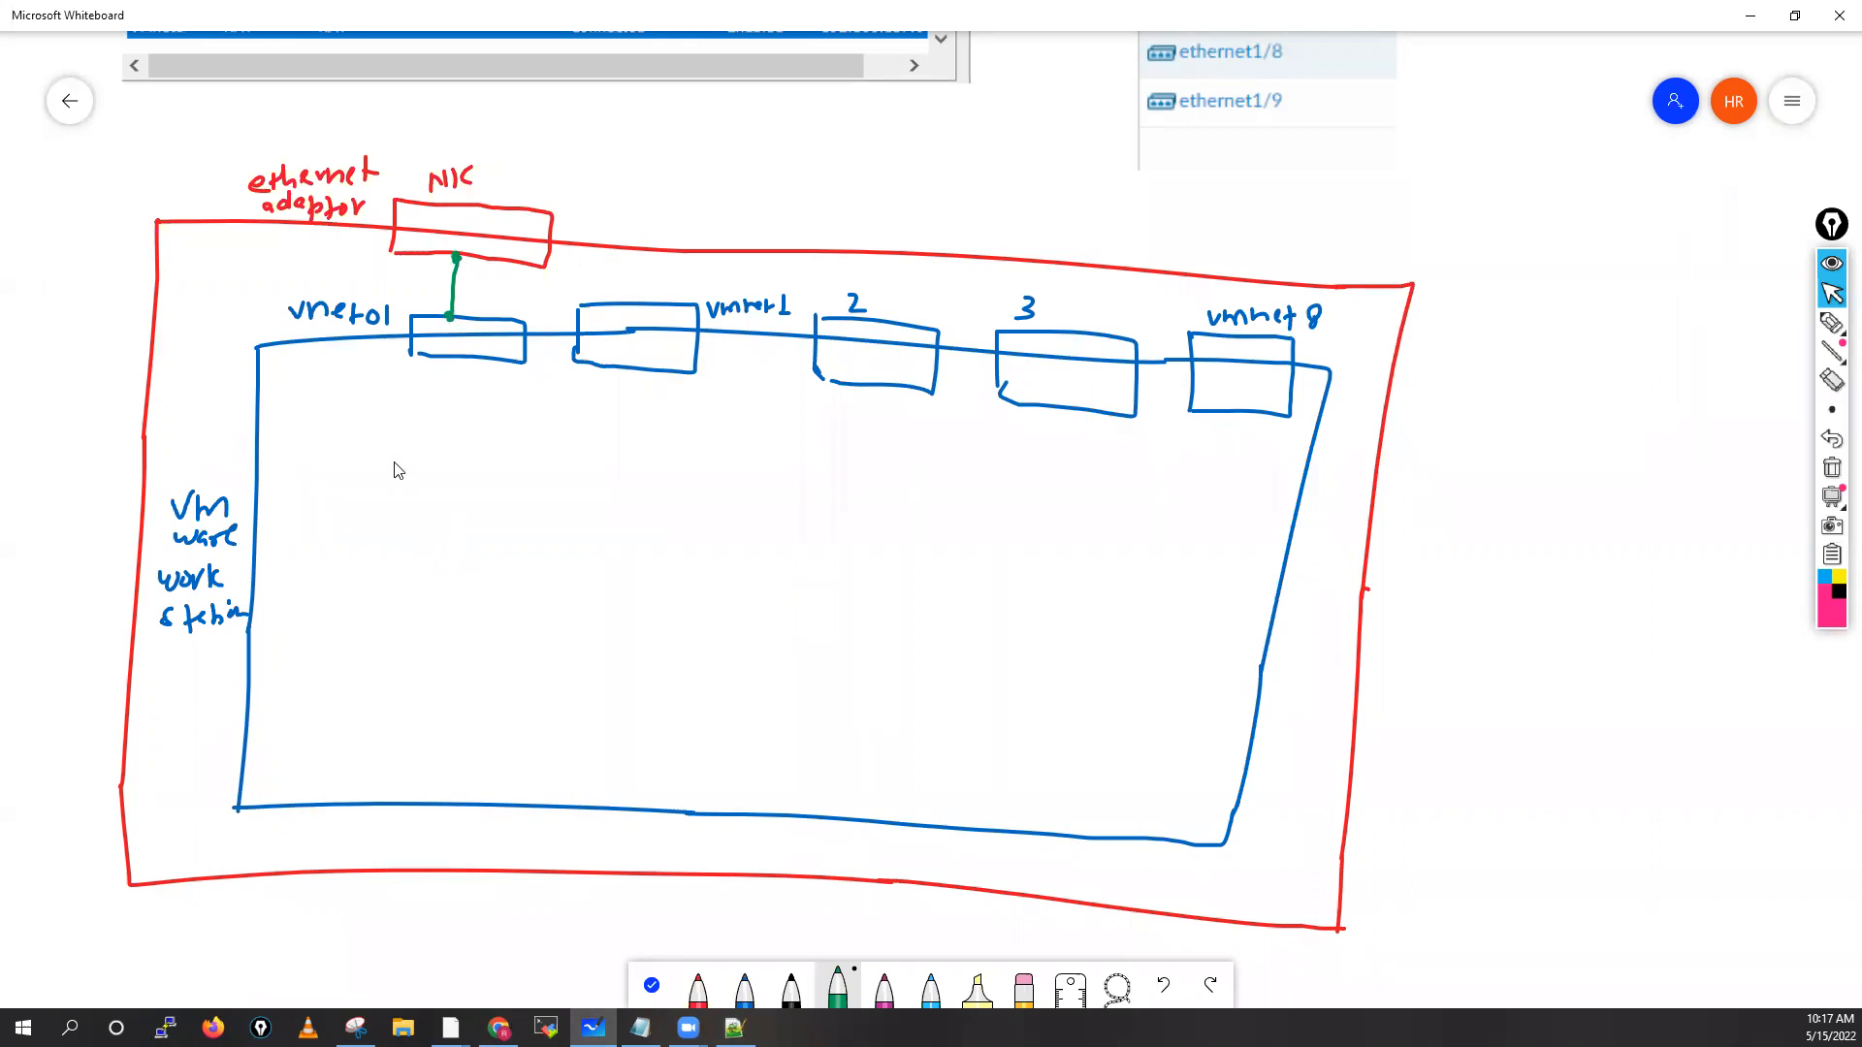
{"action": "left_click", "coordinate": [884, 989]}
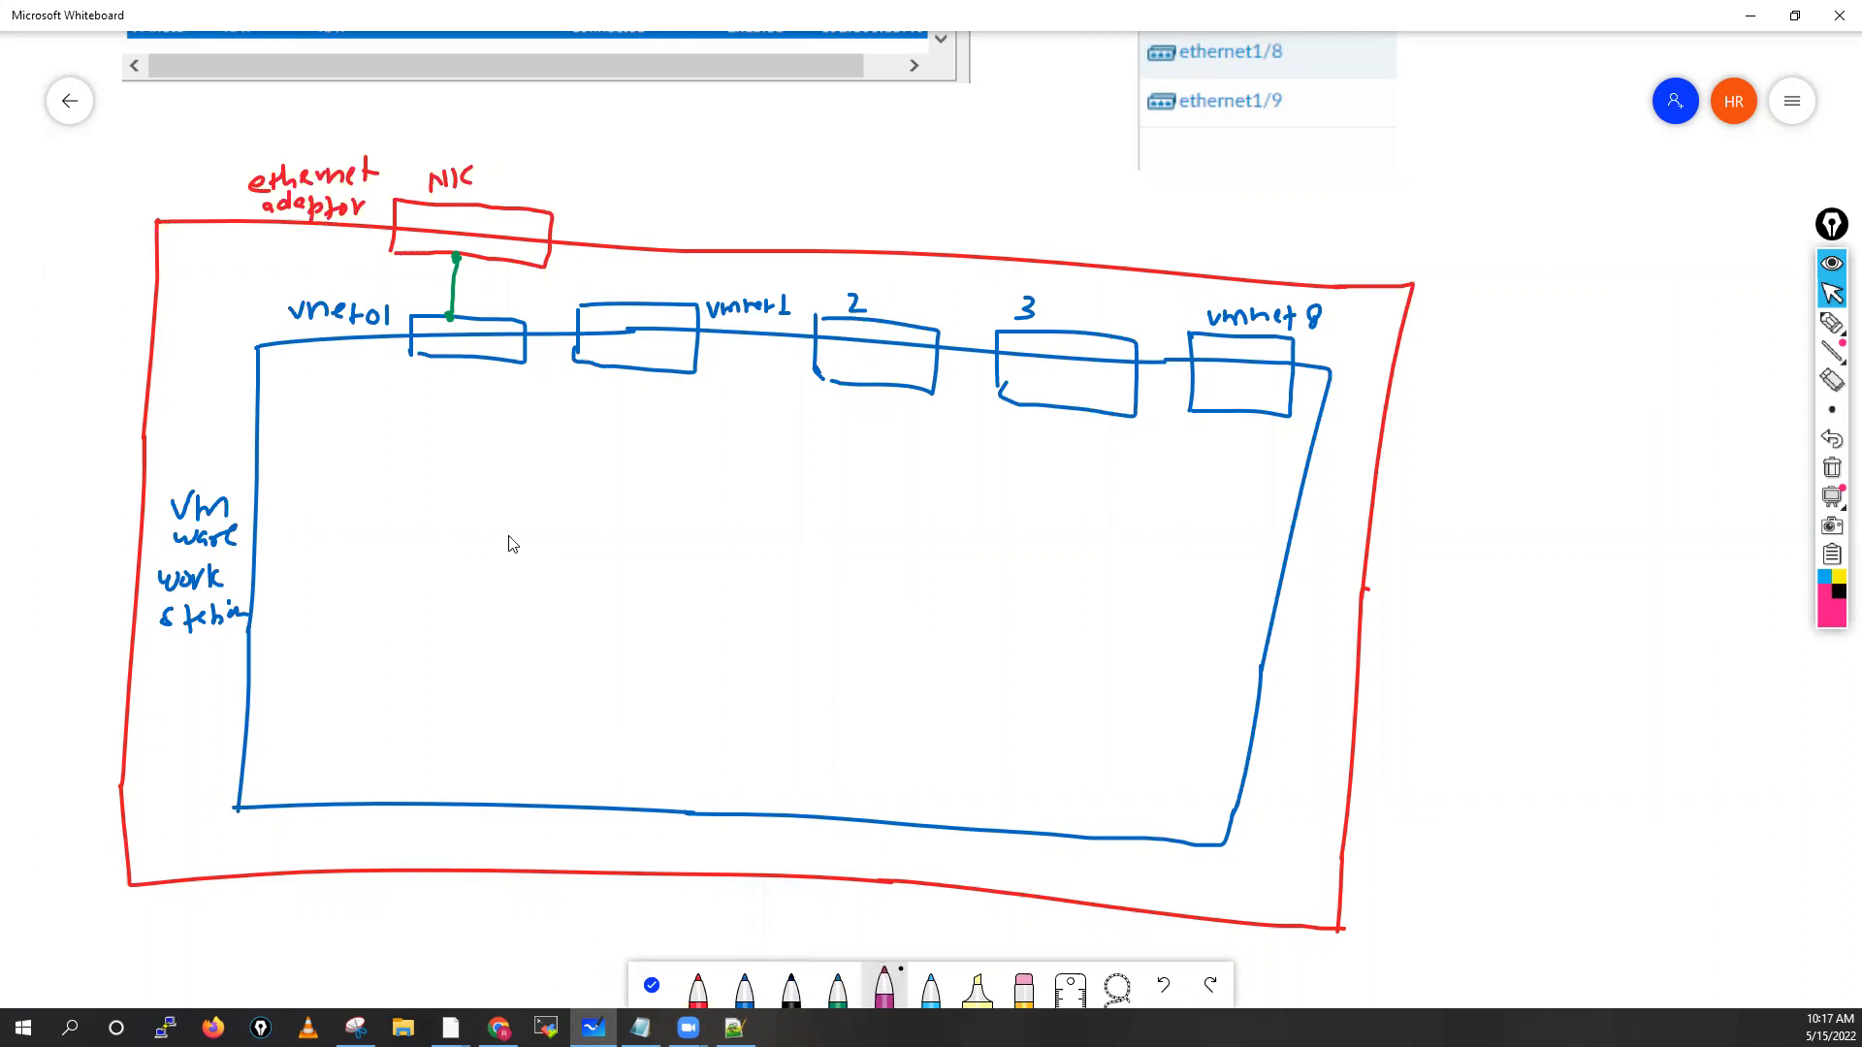
{"action": "left_click_drag", "start_coordinate": [431, 505], "coordinate": [434, 603]}
{"action": "mouse_move", "coordinate": [430, 504]}
{"action": "left_mouse_down"}
{"action": "mouse_move", "coordinate": [877, 505]}
{"action": "mouse_move", "coordinate": [1047, 526]}
{"action": "mouse_move", "coordinate": [1069, 654]}
{"action": "mouse_move", "coordinate": [761, 608]}
{"action": "mouse_move", "coordinate": [441, 601]}
{"action": "left_mouse_up"}
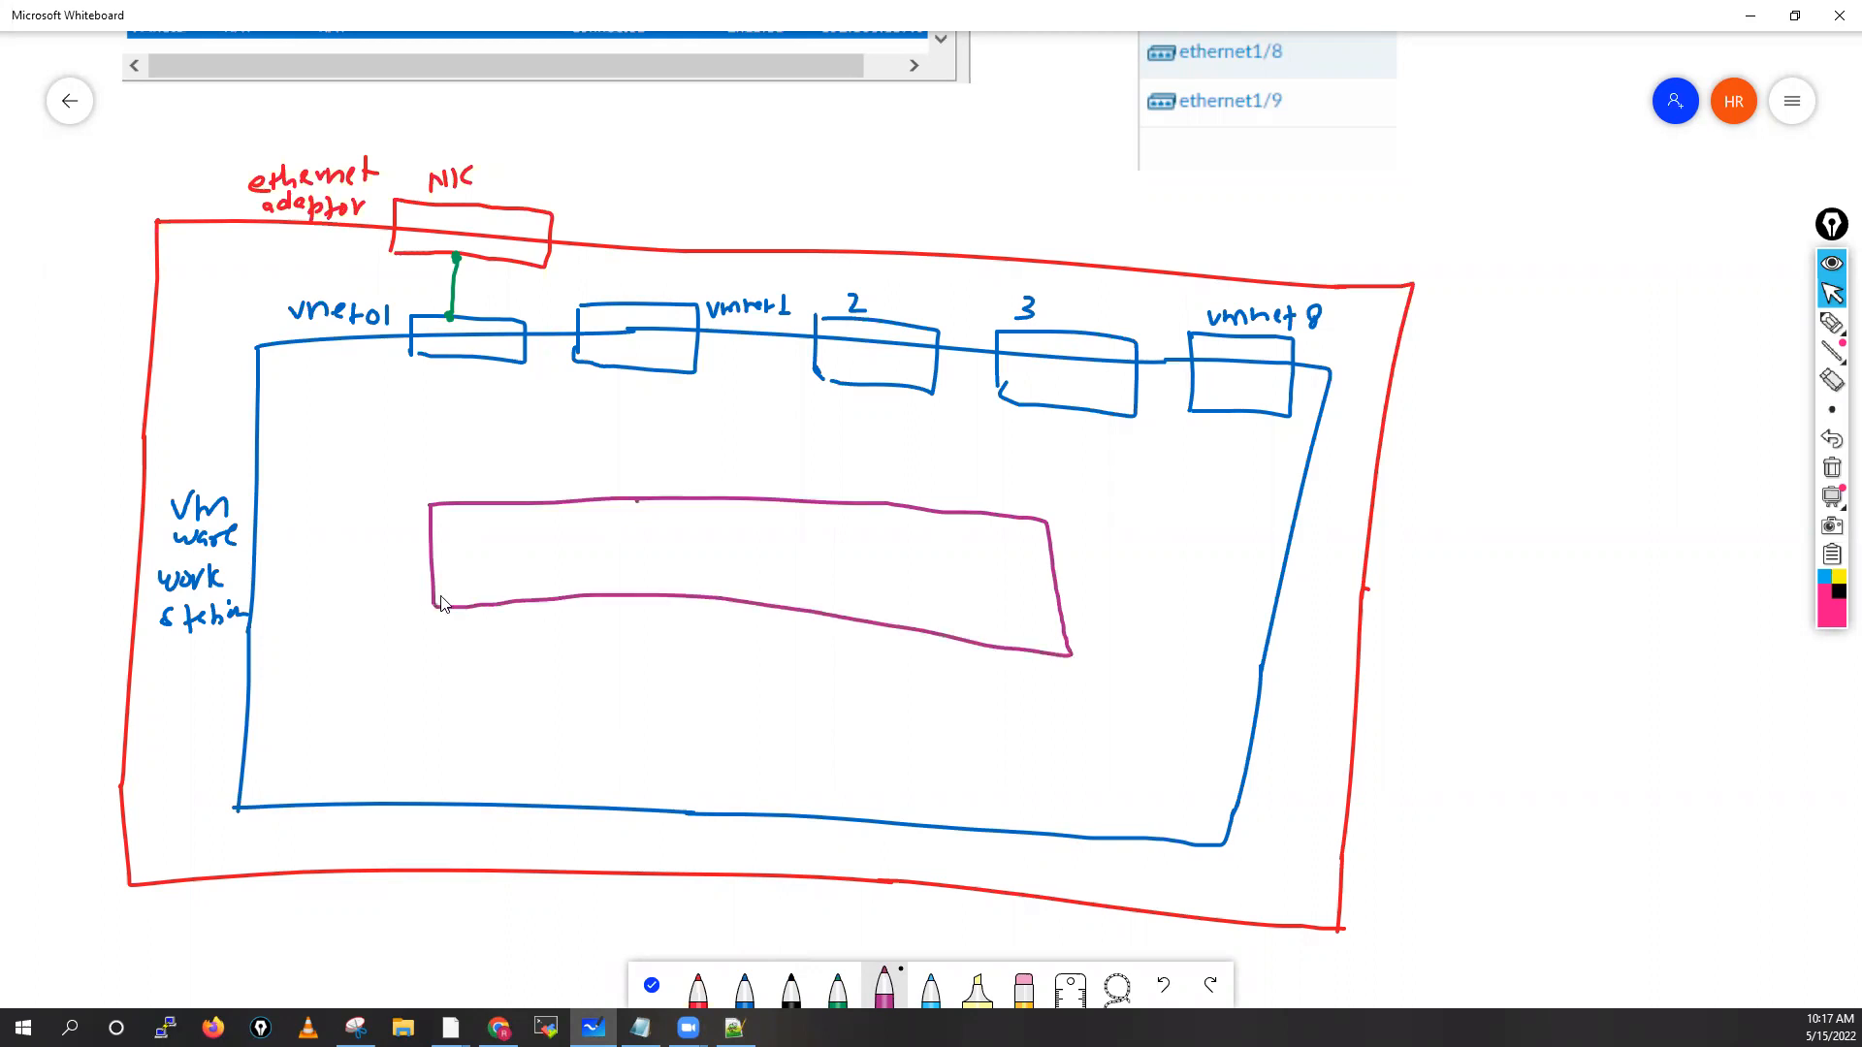
{"action": "left_click_drag", "start_coordinate": [598, 590], "coordinate": [683, 585]}
{"action": "left_click_drag", "start_coordinate": [692, 580], "coordinate": [756, 593]}
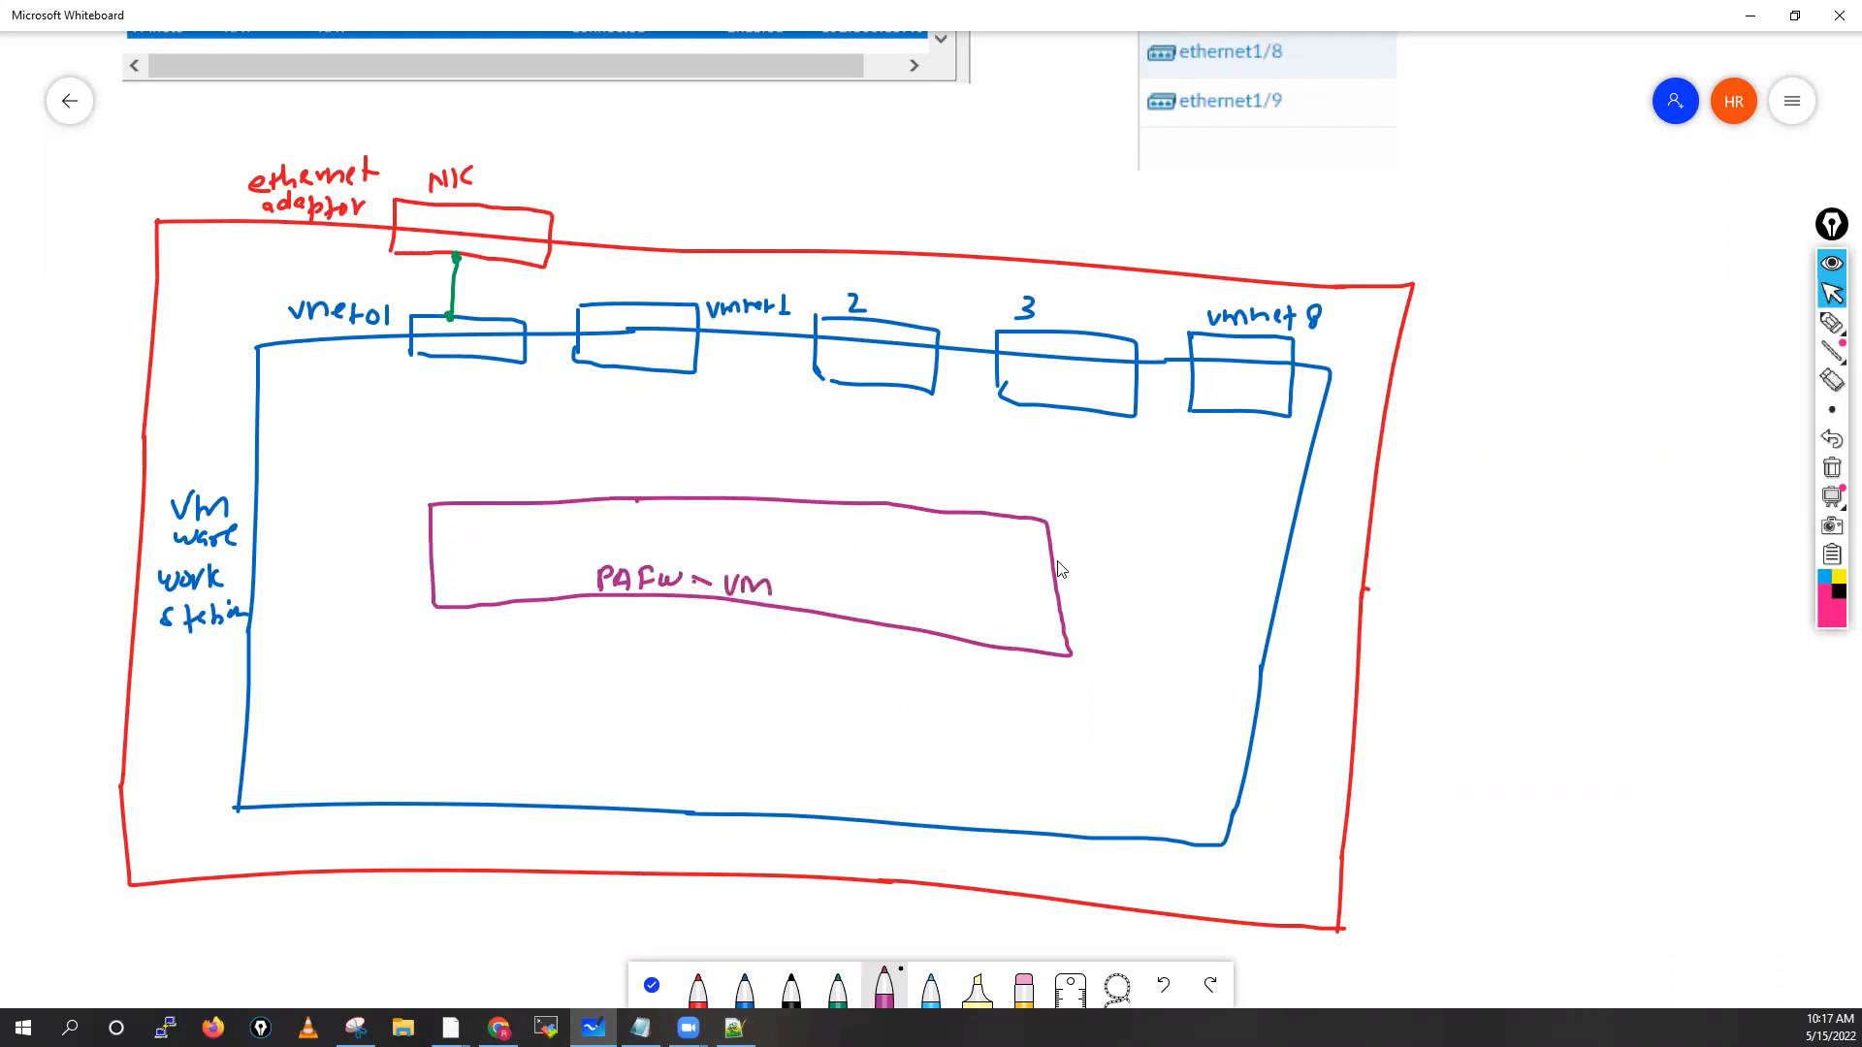
Add top-edge interface tabs e1/1 through e1/4 and m0/0 to the firewall box
{"action": "mouse_move", "coordinate": [949, 484]}
{"action": "left_mouse_down"}
{"action": "mouse_move", "coordinate": [945, 516]}
{"action": "mouse_move", "coordinate": [1051, 503]}
{"action": "mouse_move", "coordinate": [1050, 523]}
{"action": "mouse_move", "coordinate": [1009, 500]}
{"action": "left_mouse_up"}
{"action": "mouse_move", "coordinate": [449, 496]}
{"action": "left_mouse_down"}
{"action": "mouse_move", "coordinate": [452, 472]}
{"action": "mouse_move", "coordinate": [553, 467]}
{"action": "mouse_move", "coordinate": [551, 502]}
{"action": "mouse_move", "coordinate": [482, 491]}
{"action": "left_mouse_up"}
{"action": "mouse_move", "coordinate": [498, 475]}
{"action": "left_mouse_down"}
{"action": "mouse_move", "coordinate": [491, 493]}
{"action": "mouse_move", "coordinate": [679, 468]}
{"action": "mouse_move", "coordinate": [707, 506]}
{"action": "mouse_move", "coordinate": [625, 494]}
{"action": "mouse_move", "coordinate": [803, 466]}
{"action": "mouse_move", "coordinate": [842, 513]}
{"action": "mouse_move", "coordinate": [749, 492]}
{"action": "left_mouse_up"}
{"action": "left_click_drag", "start_coordinate": [765, 476], "coordinate": [771, 493]}
{"action": "mouse_move", "coordinate": [786, 475]}
{"action": "left_mouse_down"}
{"action": "mouse_move", "coordinate": [789, 493]}
{"action": "mouse_move", "coordinate": [868, 482]}
{"action": "mouse_move", "coordinate": [862, 504]}
{"action": "left_mouse_up"}
{"action": "left_click_drag", "start_coordinate": [865, 472], "coordinate": [931, 473]}
{"action": "mouse_move", "coordinate": [931, 473]}
{"action": "left_mouse_down"}
{"action": "mouse_move", "coordinate": [929, 510]}
{"action": "mouse_move", "coordinate": [902, 505]}
{"action": "mouse_move", "coordinate": [920, 506]}
{"action": "left_mouse_up"}
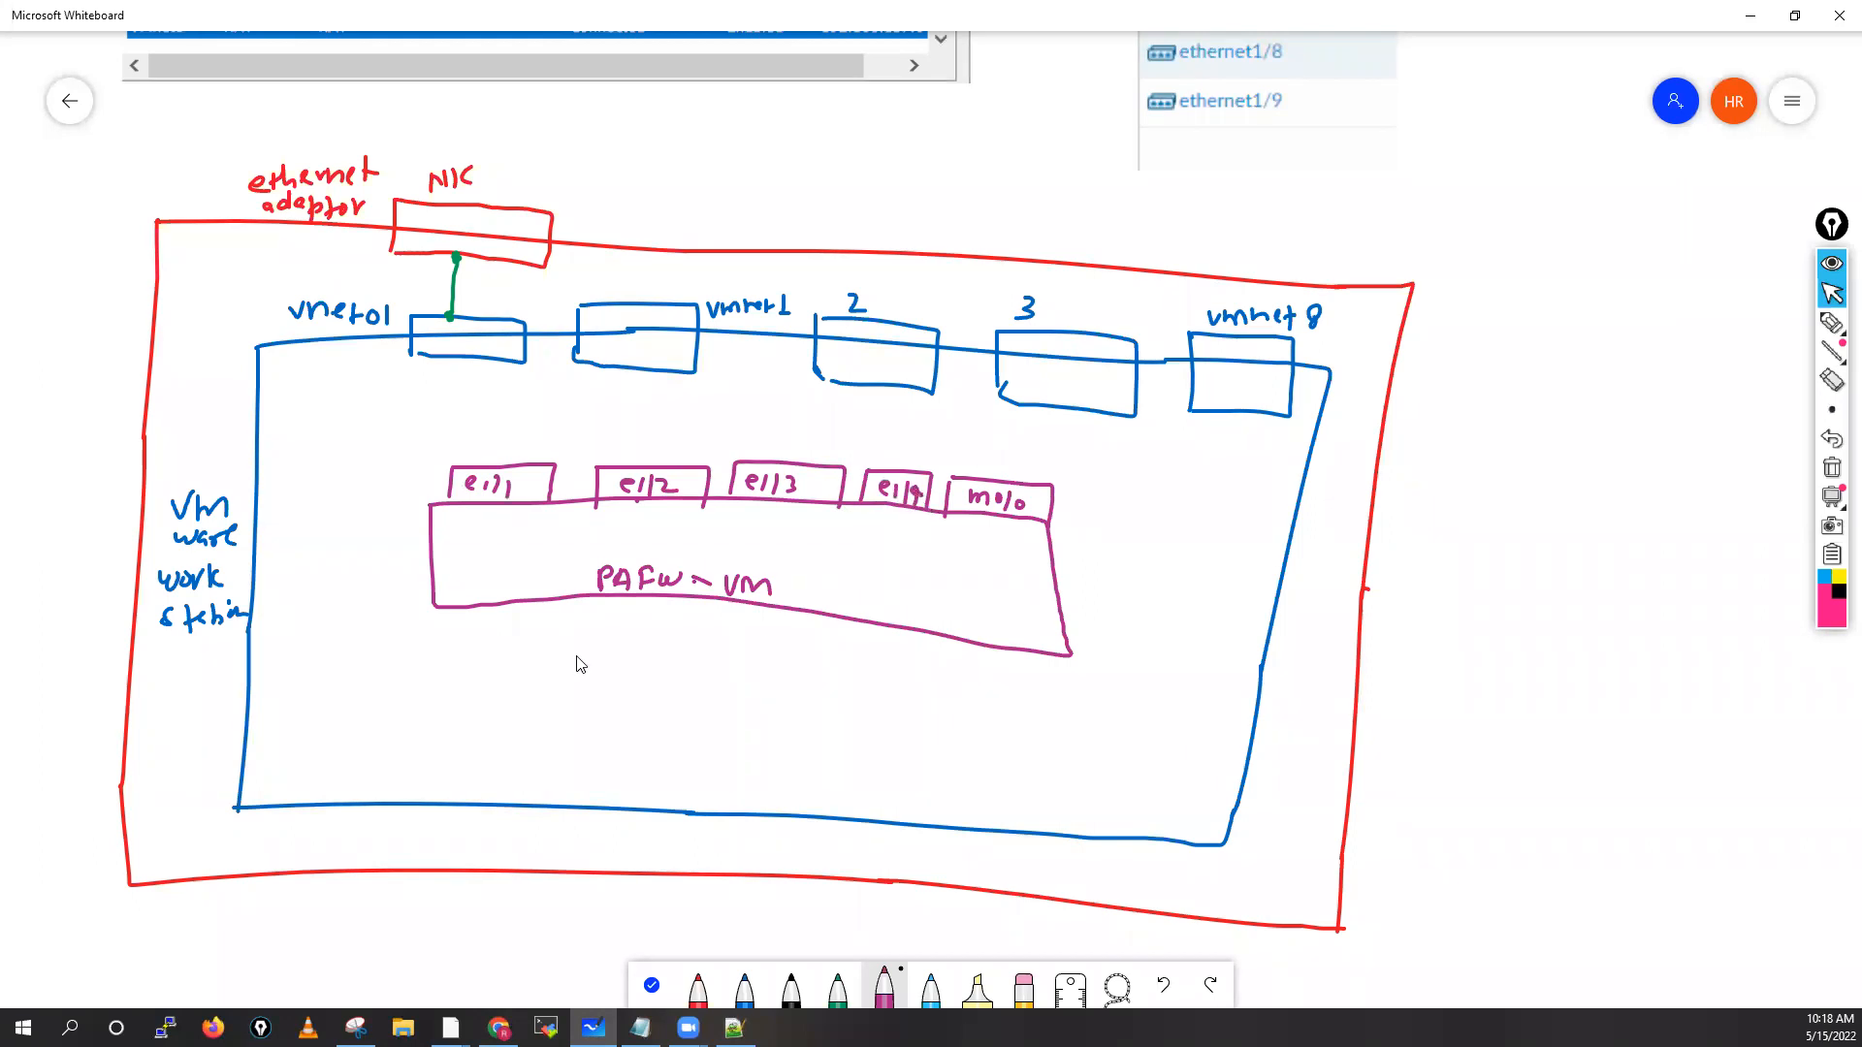
Add lower interface tabs 1/5 through 1/9 beneath the firewall box
{"action": "mouse_move", "coordinate": [482, 609]}
{"action": "left_mouse_down"}
{"action": "mouse_move", "coordinate": [555, 625]}
{"action": "mouse_move", "coordinate": [555, 607]}
{"action": "mouse_move", "coordinate": [508, 633]}
{"action": "left_mouse_up"}
{"action": "mouse_move", "coordinate": [524, 616]}
{"action": "left_mouse_down"}
{"action": "mouse_move", "coordinate": [601, 639]}
{"action": "mouse_move", "coordinate": [670, 605]}
{"action": "mouse_move", "coordinate": [606, 623]}
{"action": "mouse_move", "coordinate": [626, 628]}
{"action": "left_mouse_up"}
{"action": "mouse_move", "coordinate": [637, 609]}
{"action": "left_mouse_down"}
{"action": "mouse_move", "coordinate": [640, 626]}
{"action": "mouse_move", "coordinate": [742, 630]}
{"action": "mouse_move", "coordinate": [776, 654]}
{"action": "mouse_move", "coordinate": [817, 614]}
{"action": "left_mouse_up"}
{"action": "mouse_move", "coordinate": [762, 618]}
{"action": "left_mouse_down"}
{"action": "mouse_move", "coordinate": [789, 648]}
{"action": "mouse_move", "coordinate": [922, 670]}
{"action": "mouse_move", "coordinate": [956, 637]}
{"action": "mouse_move", "coordinate": [926, 667]}
{"action": "mouse_move", "coordinate": [989, 677]}
{"action": "left_mouse_up"}
{"action": "mouse_move", "coordinate": [989, 677]}
{"action": "left_mouse_down"}
{"action": "mouse_move", "coordinate": [1046, 645]}
{"action": "mouse_move", "coordinate": [1002, 673]}
{"action": "left_mouse_up"}
{"action": "mouse_move", "coordinate": [1007, 672]}
{"action": "left_mouse_down"}
{"action": "mouse_move", "coordinate": [1013, 657]}
{"action": "mouse_move", "coordinate": [1015, 673]}
{"action": "left_mouse_up"}
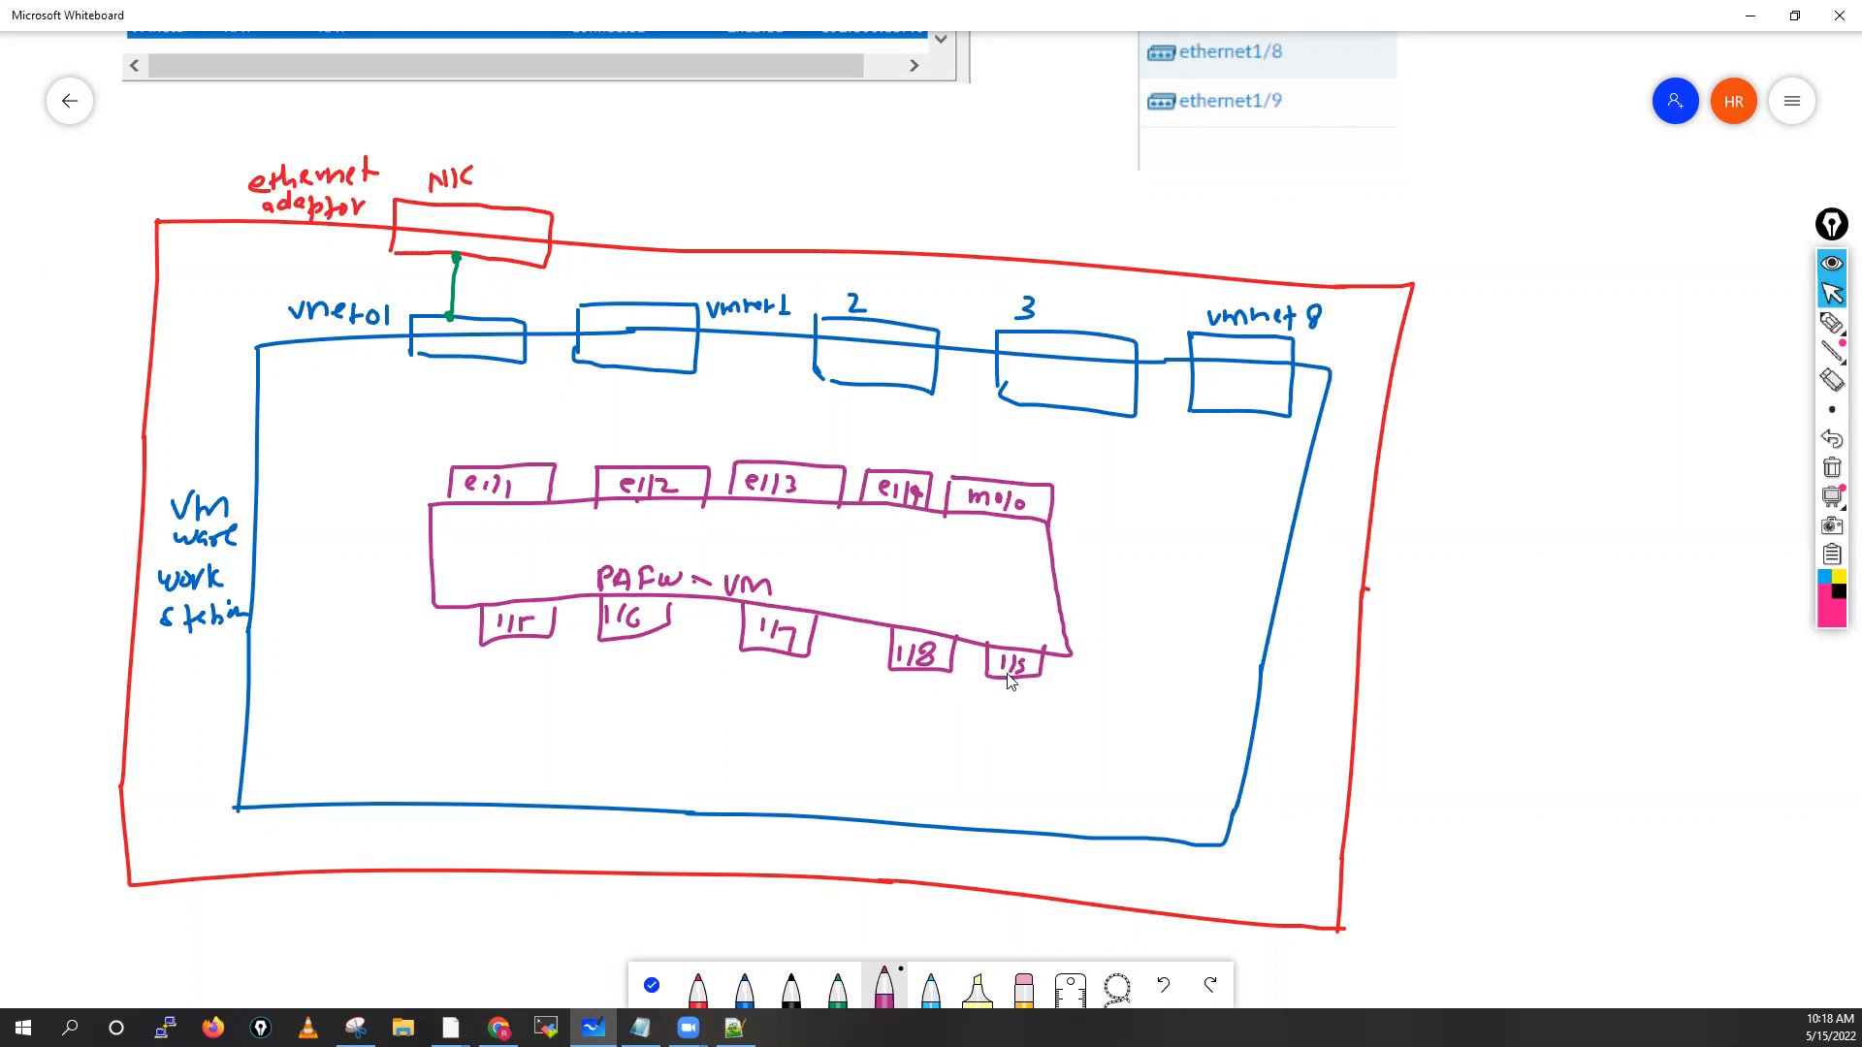
Wire vnet01, vmnet1, 2, 3 and vmnet8 to e1/1–e1/4 and m0/0 in red
{"action": "left_click", "coordinate": [698, 991]}
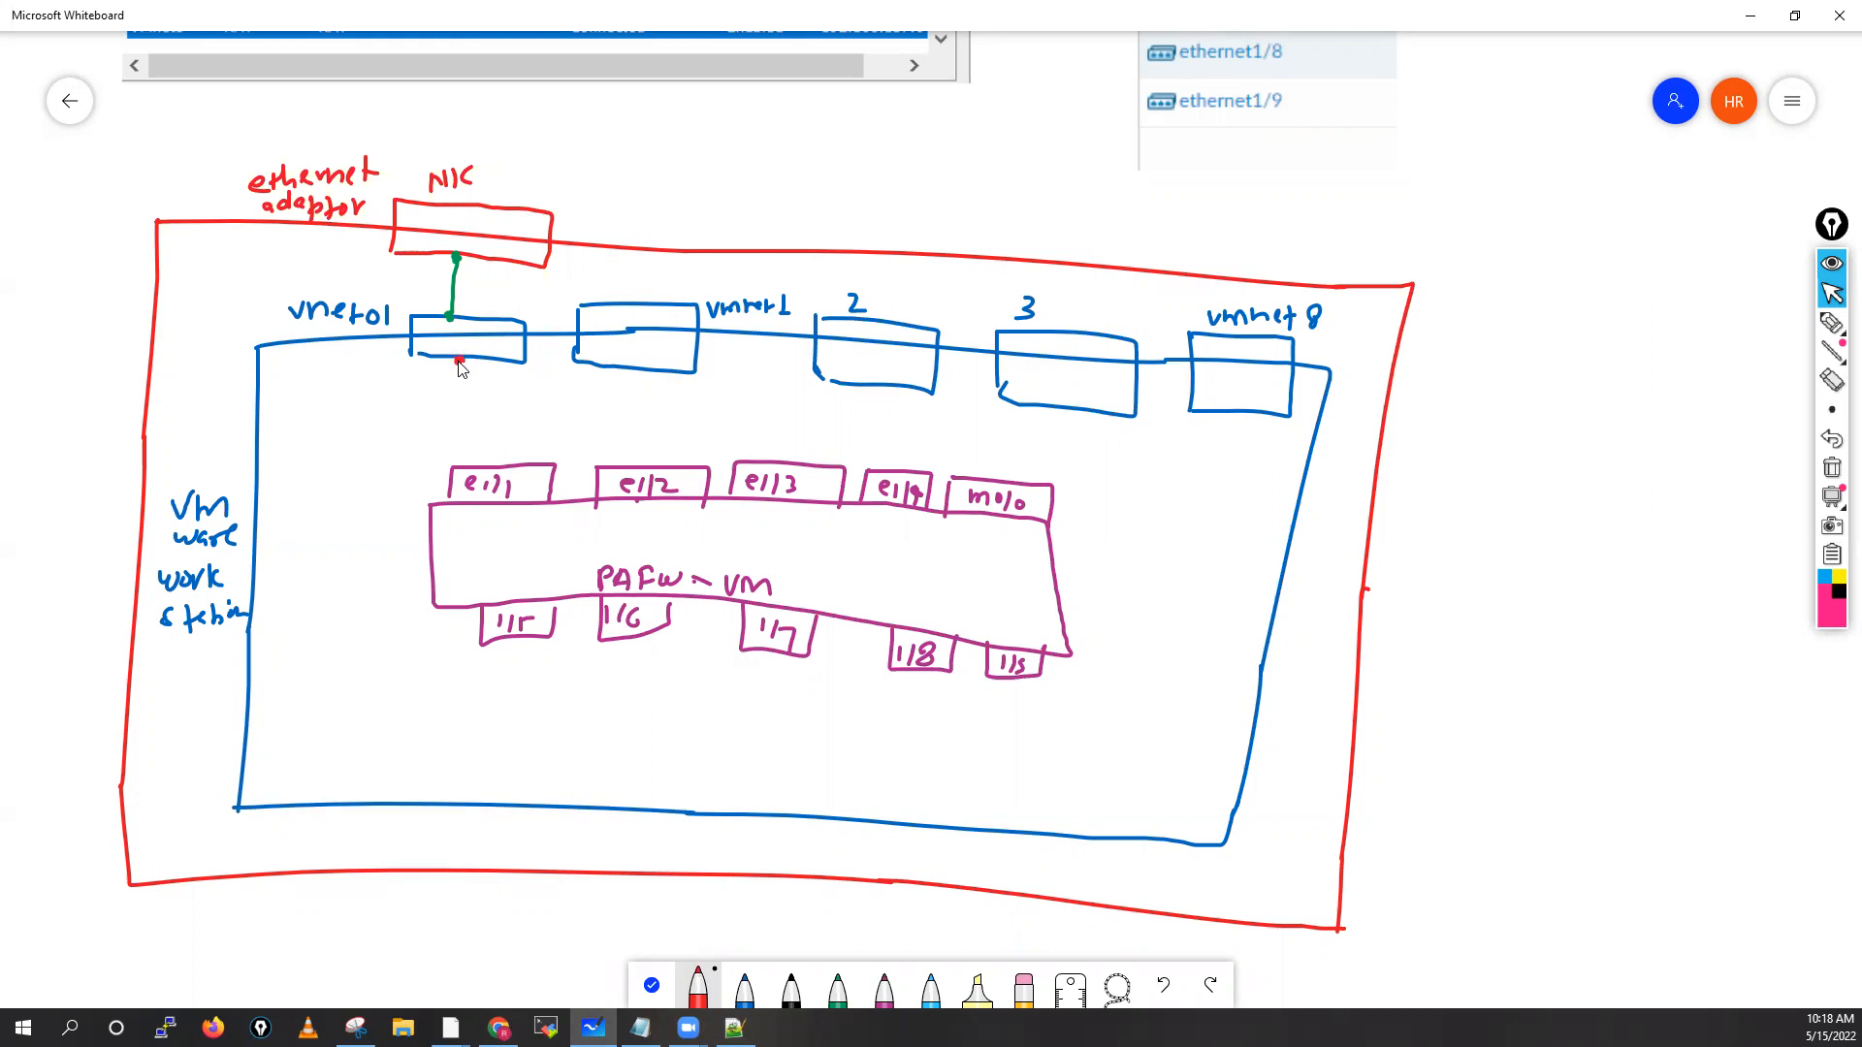
{"action": "left_click_drag", "start_coordinate": [464, 386], "coordinate": [471, 473]}
{"action": "left_click_drag", "start_coordinate": [637, 372], "coordinate": [635, 463]}
{"action": "left_click_drag", "start_coordinate": [856, 391], "coordinate": [812, 463]}
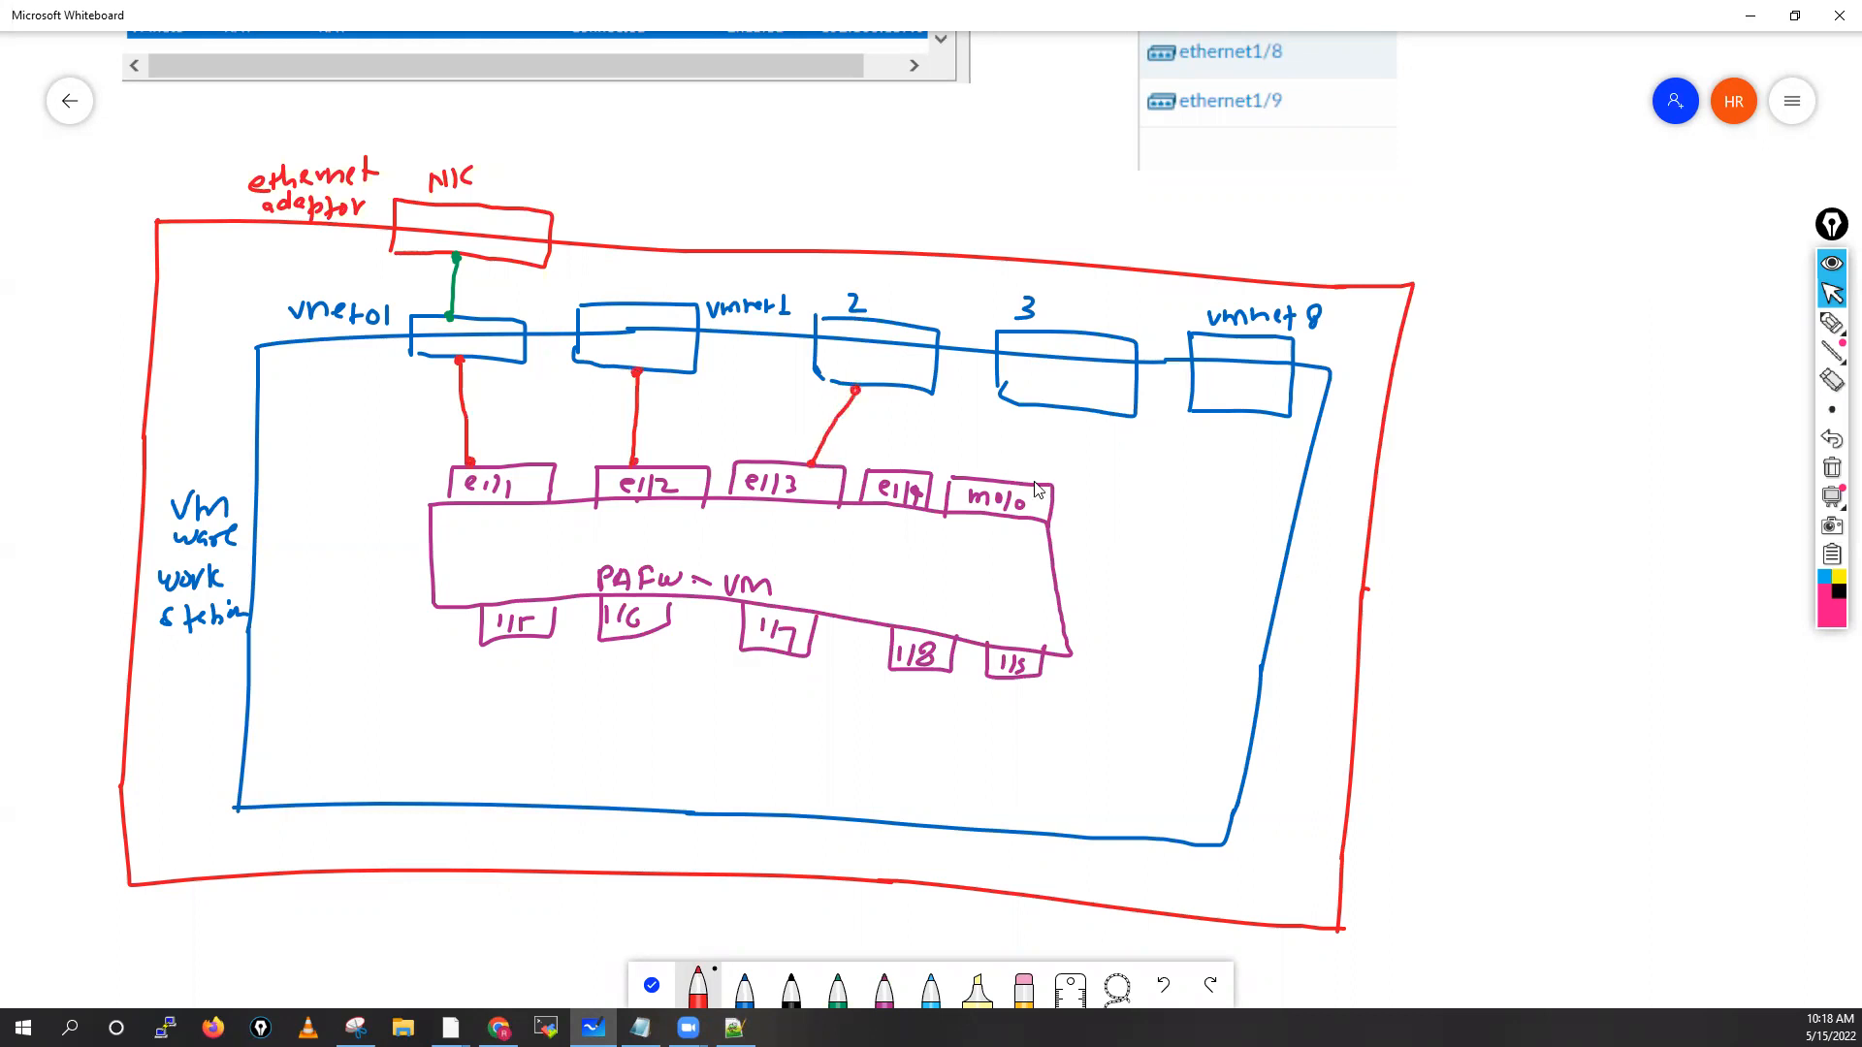
{"action": "left_click_drag", "start_coordinate": [900, 468], "coordinate": [1026, 407]}
{"action": "left_click_drag", "start_coordinate": [1018, 482], "coordinate": [1229, 411]}
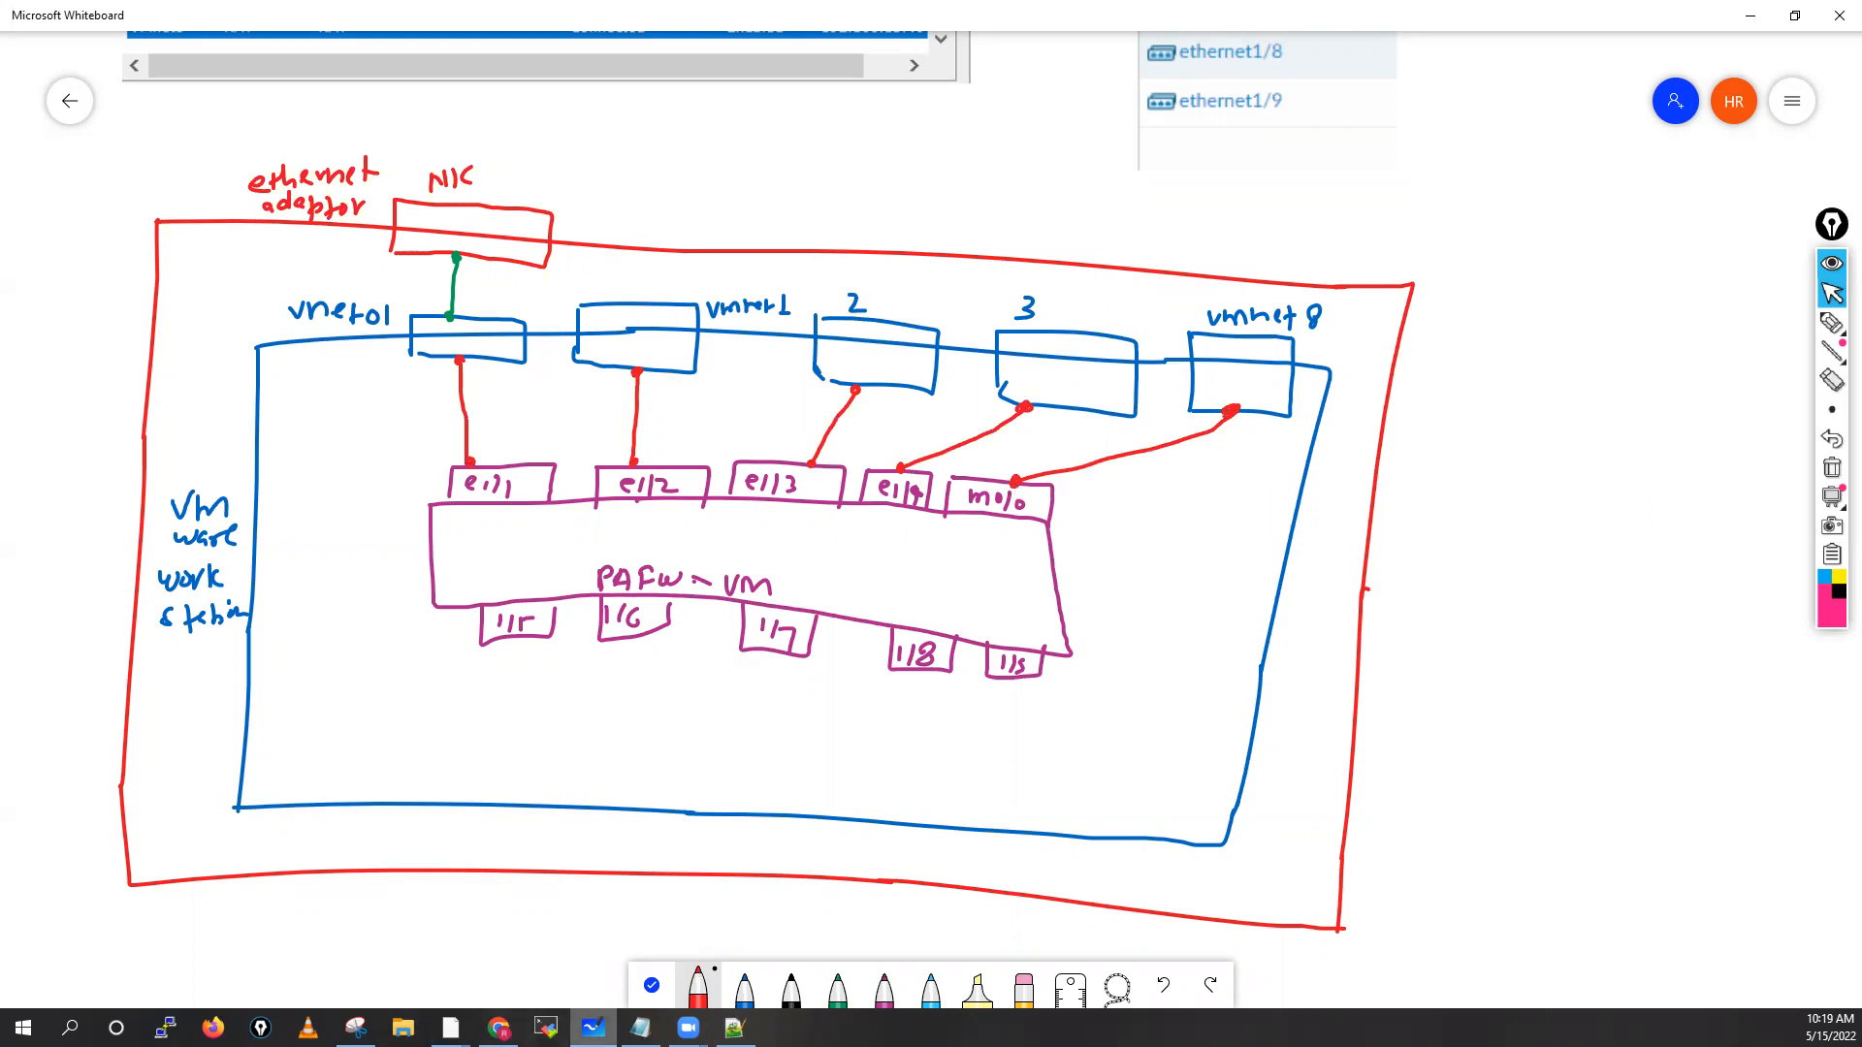
{"action": "left_click", "coordinate": [450, 1027]}
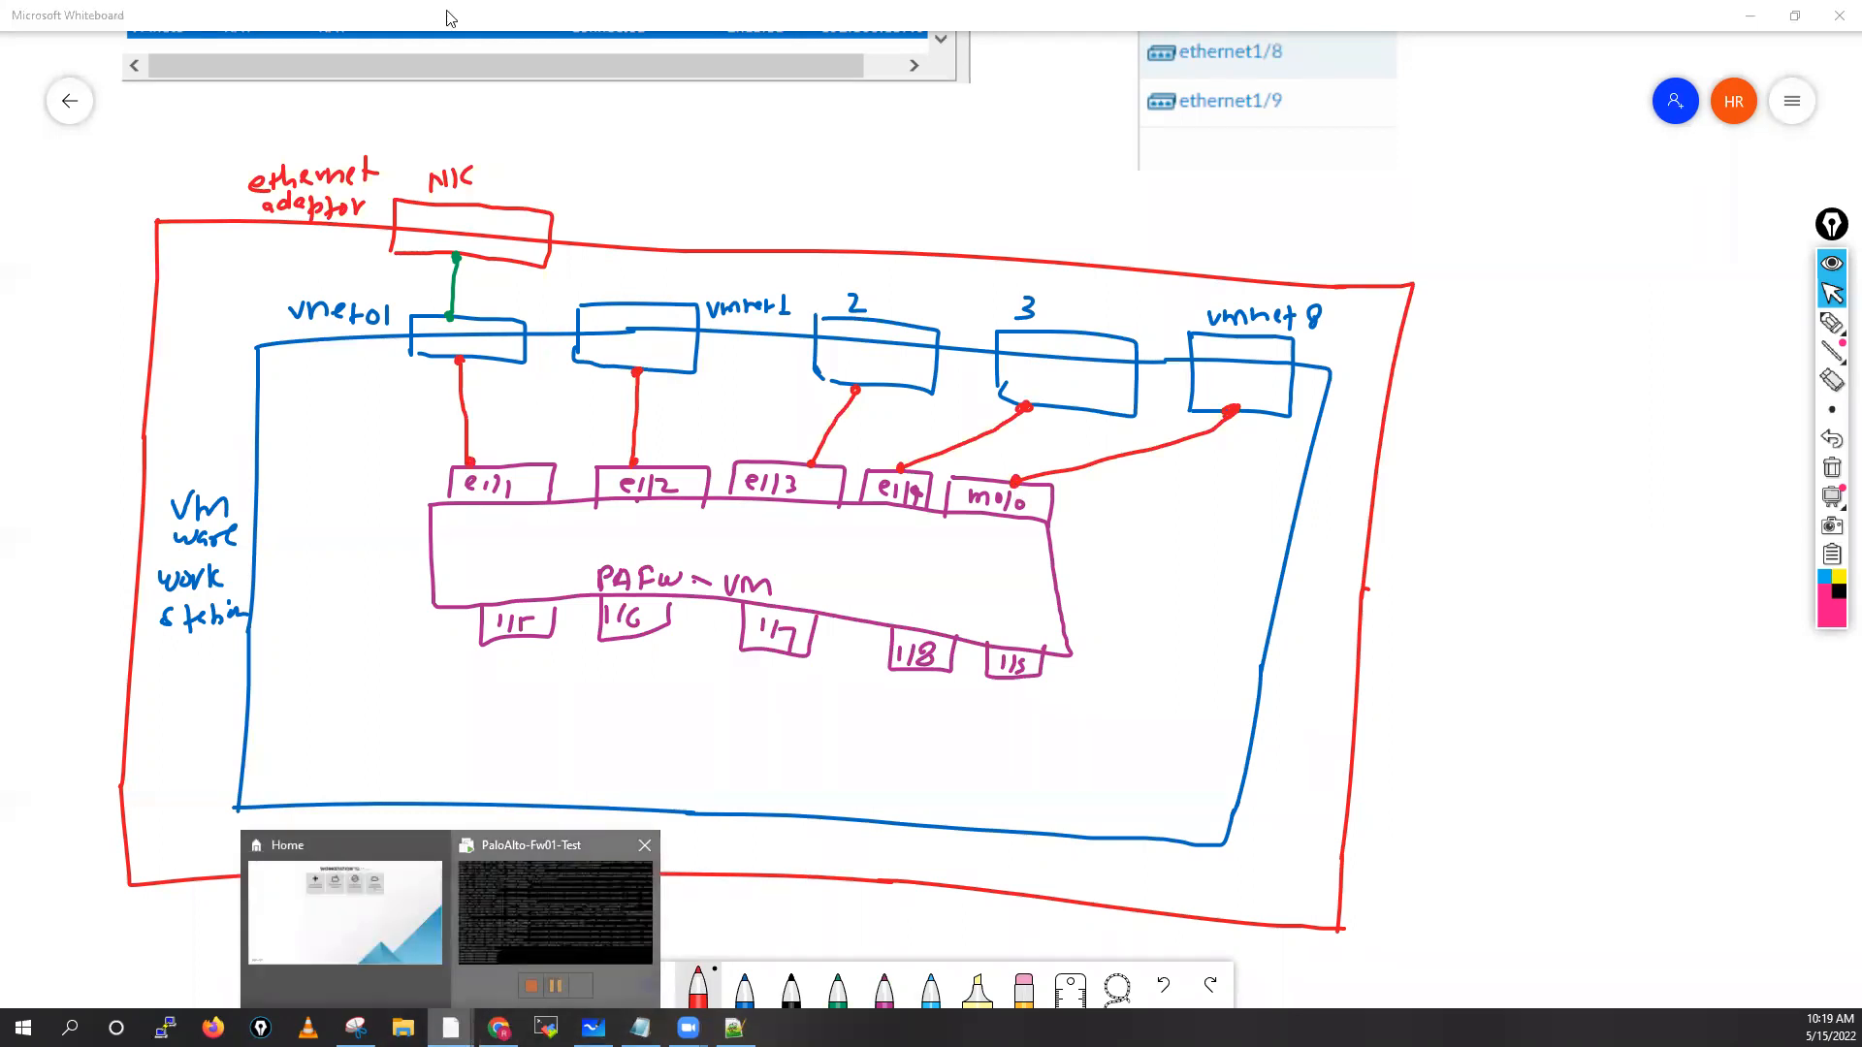
Open the firewall VM's Virtual Machine Settings in VMware Workstation
{"action": "left_click", "coordinate": [504, 923]}
{"action": "right_click", "coordinate": [394, 97]}
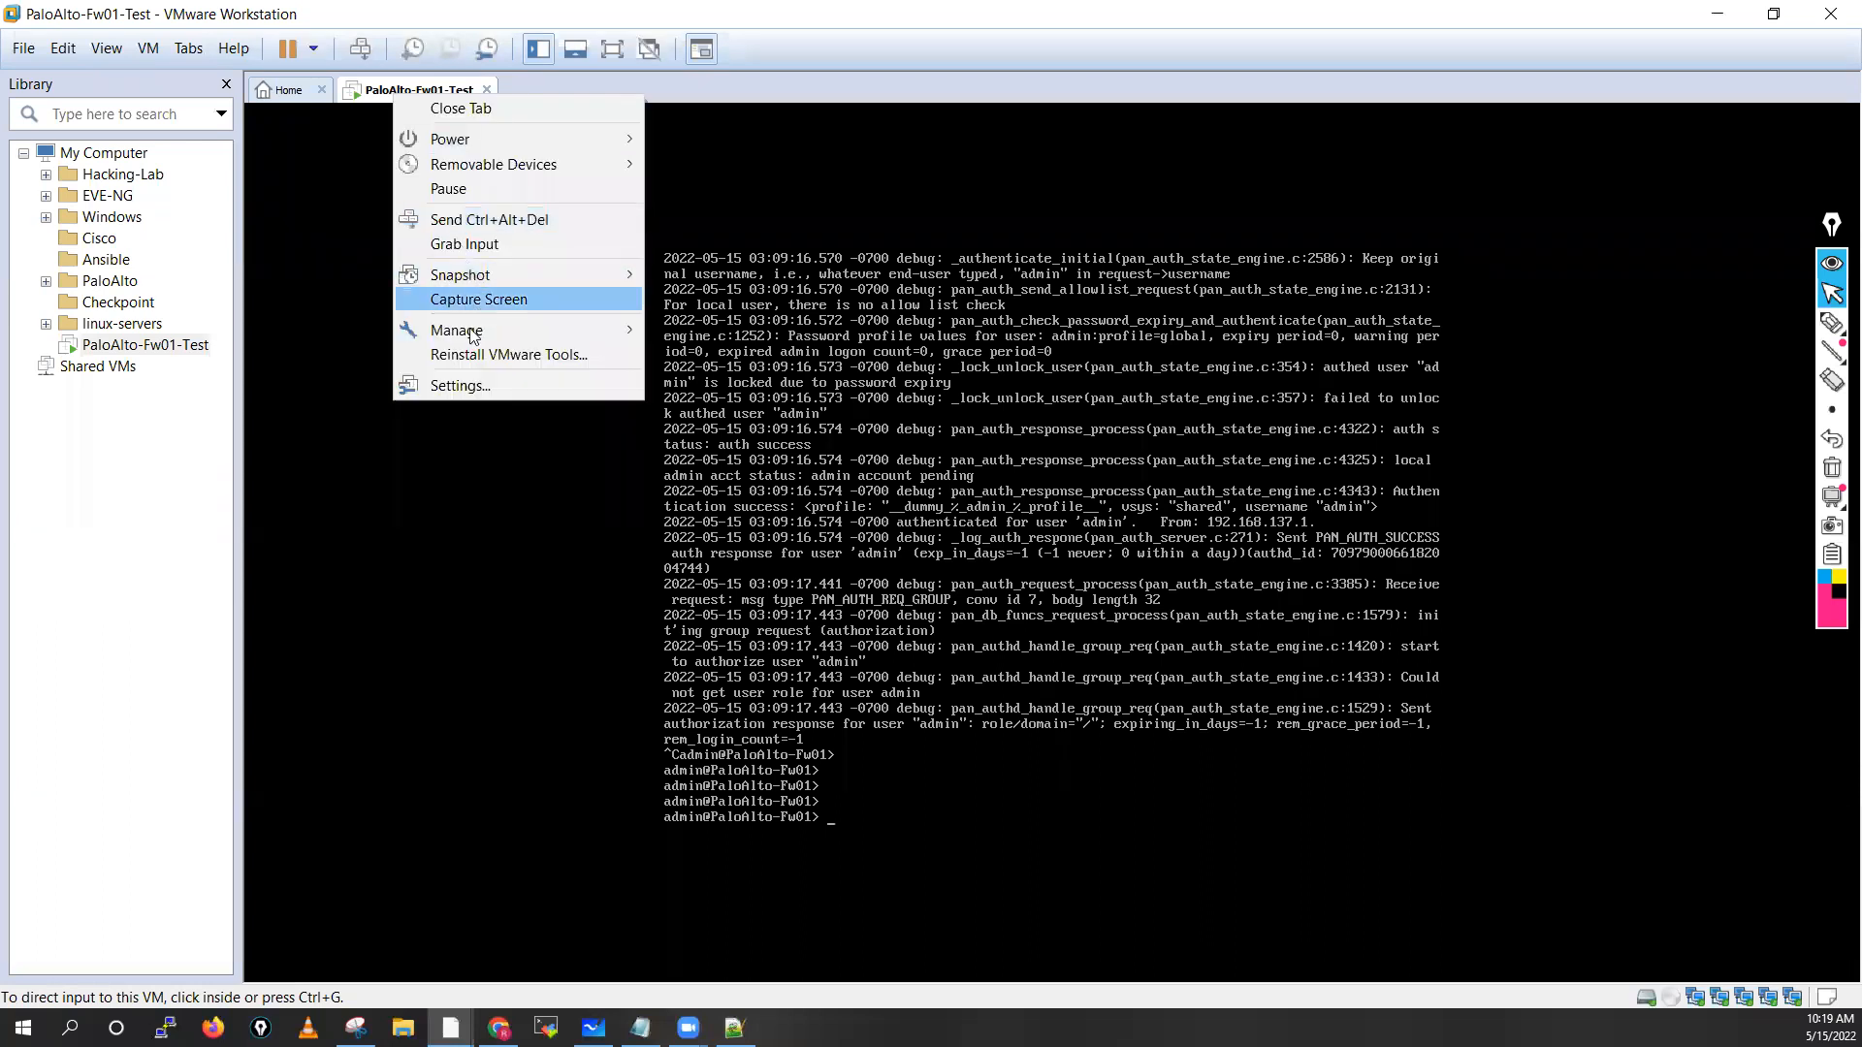
{"action": "left_click", "coordinate": [463, 385]}
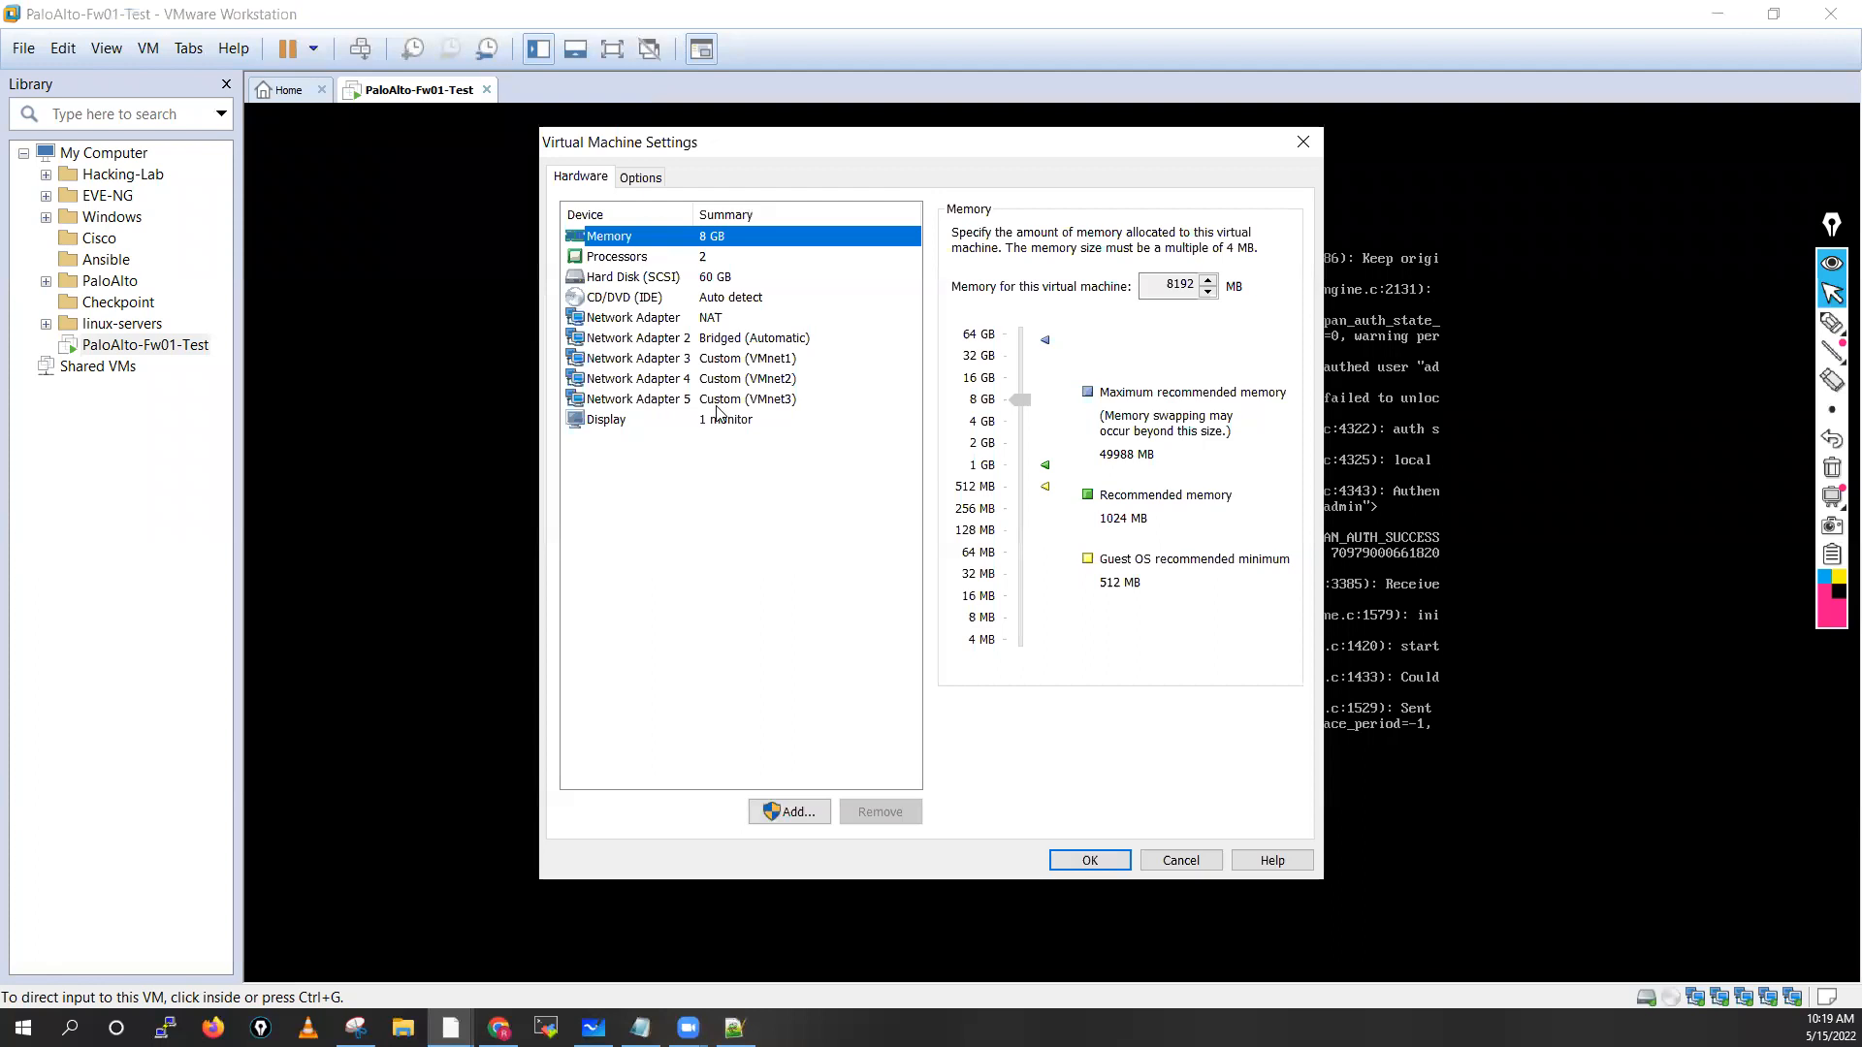
Snip the VM's hardware device list, close the settings, and return to Whiteboard
{"action": "mouse_move", "coordinate": [1830, 323]}
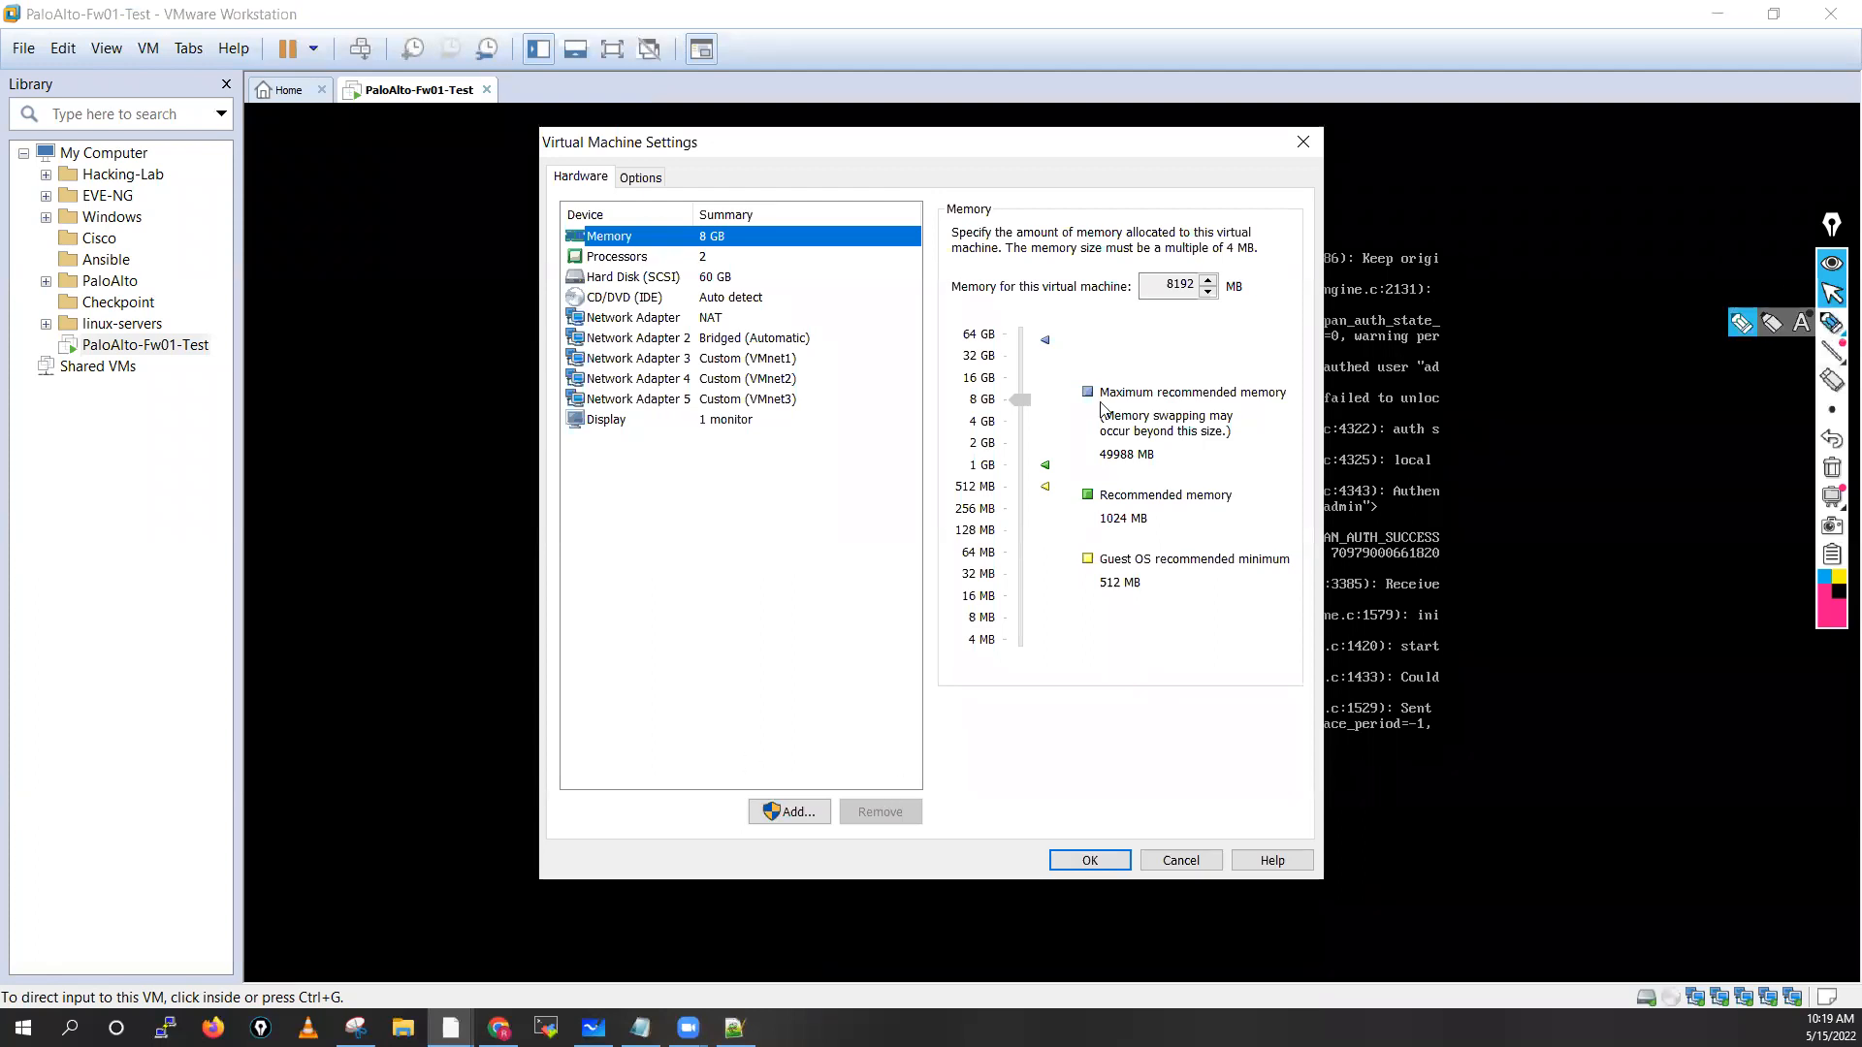
{"action": "left_click", "coordinate": [355, 1028]}
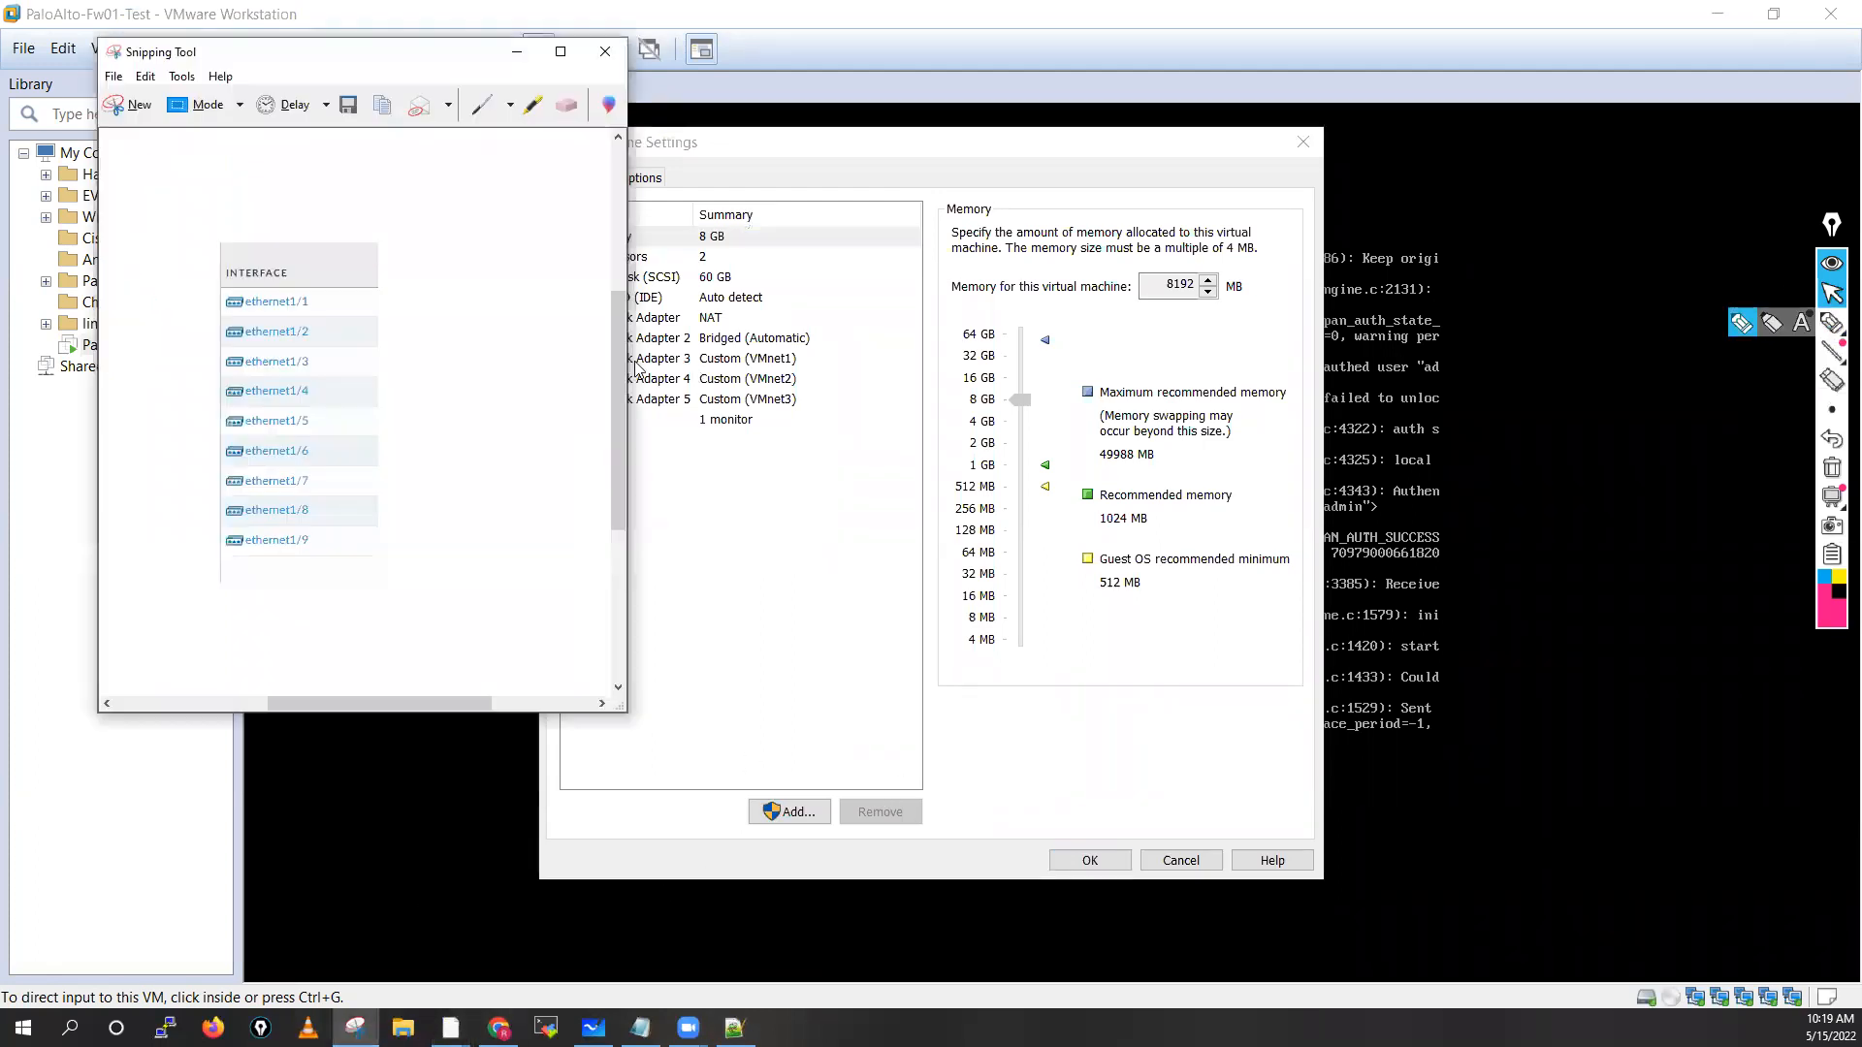
{"action": "left_click", "coordinate": [132, 109]}
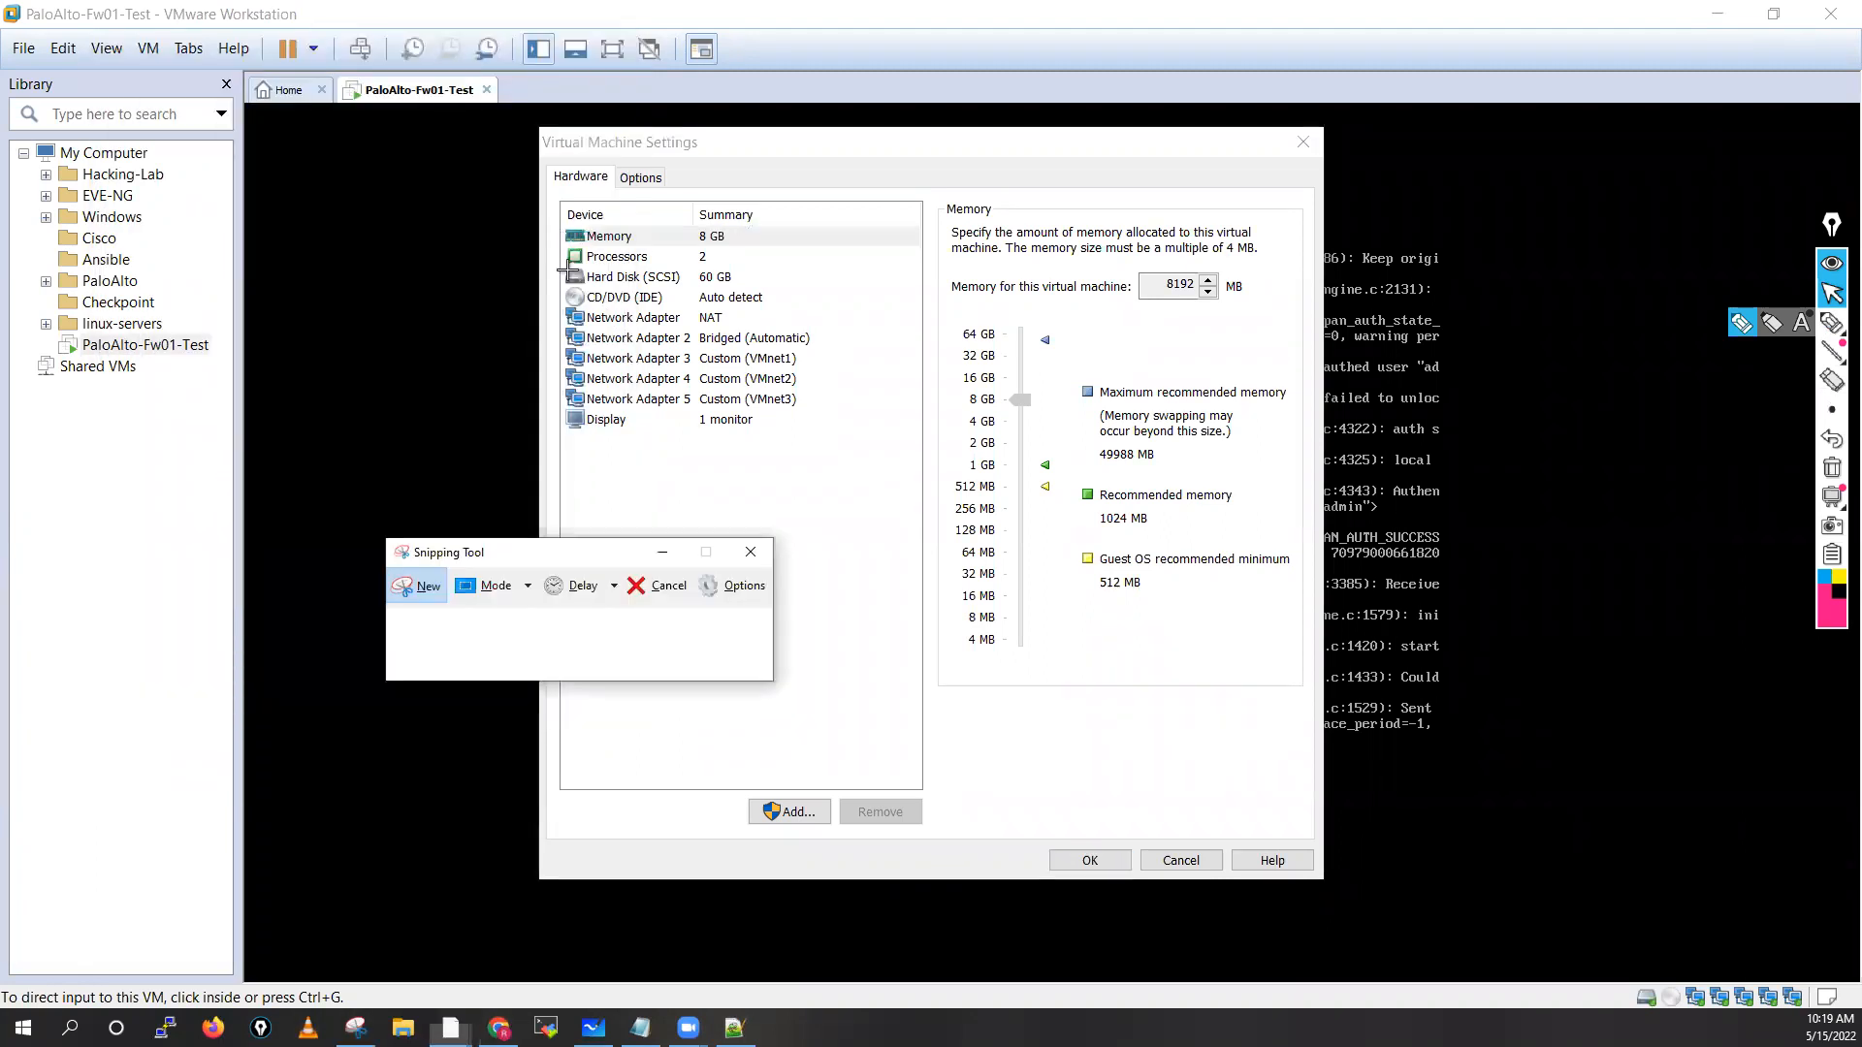
{"action": "left_click_drag", "start_coordinate": [552, 172], "coordinate": [1072, 471]}
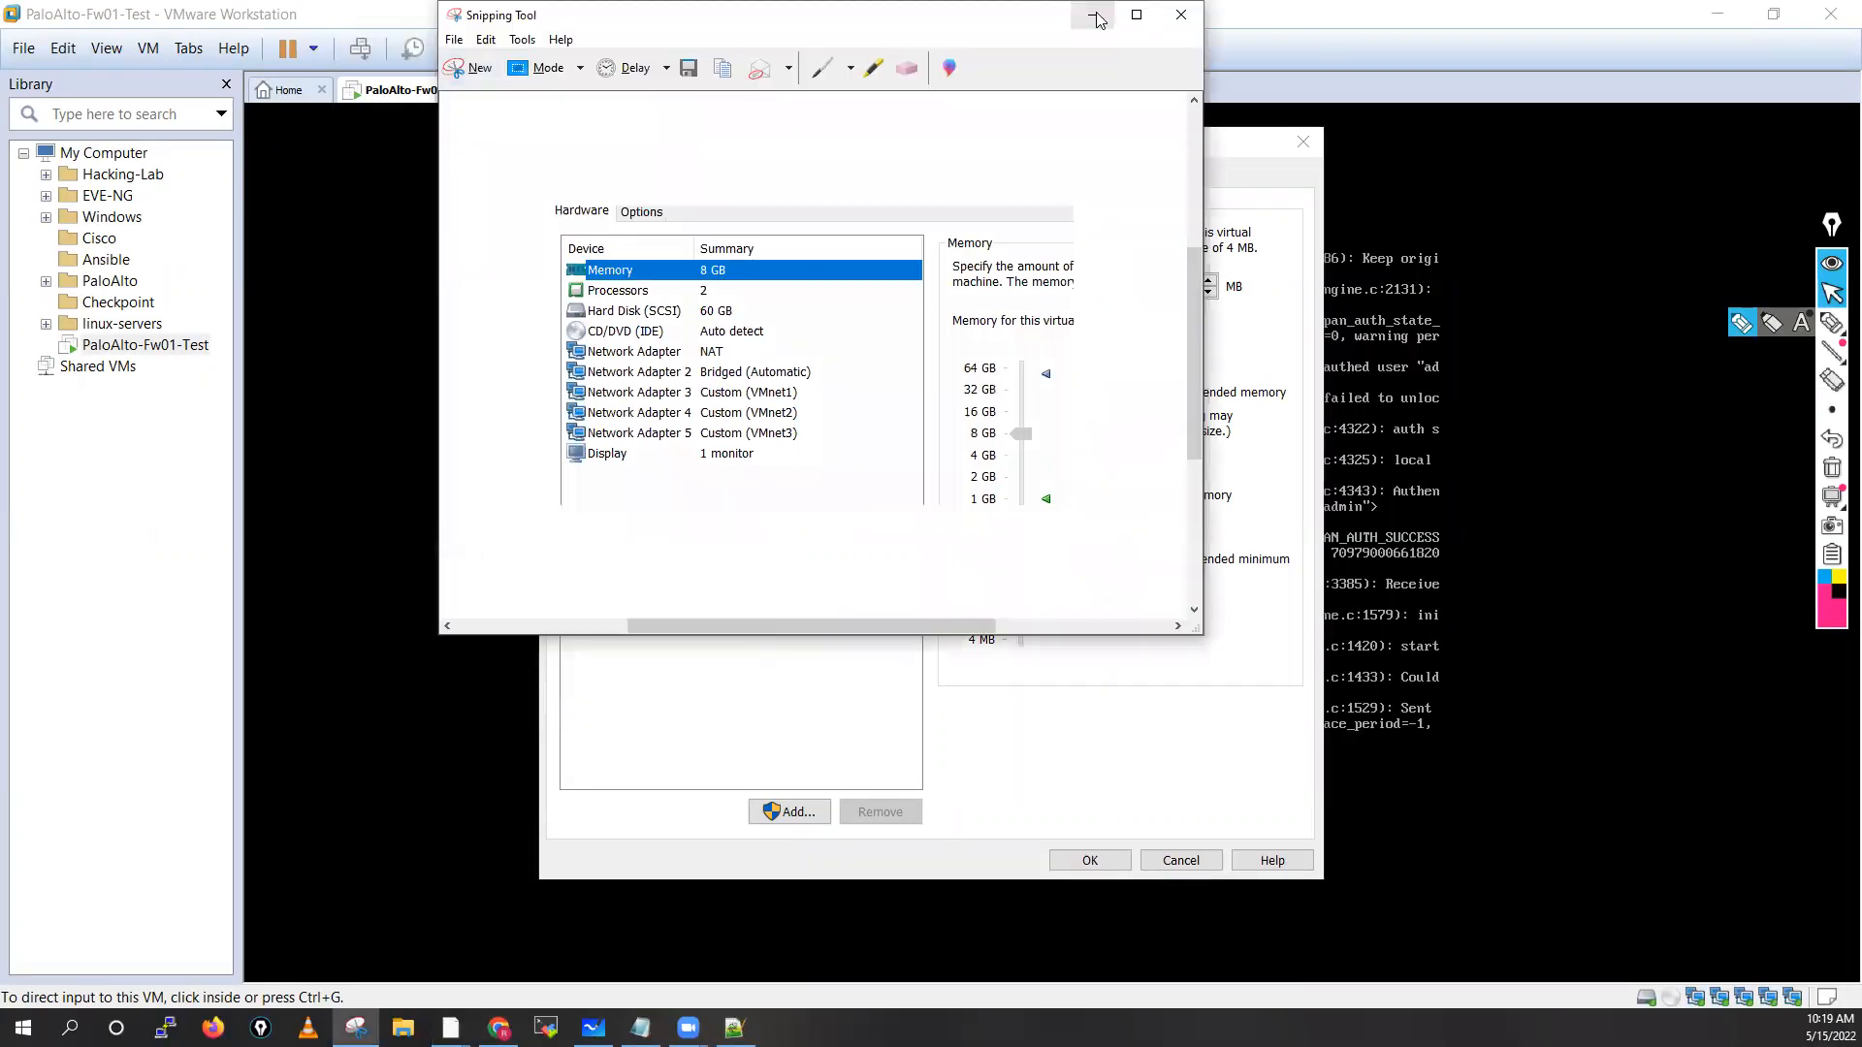
{"action": "left_click", "coordinate": [1091, 14]}
{"action": "left_click", "coordinate": [1309, 147]}
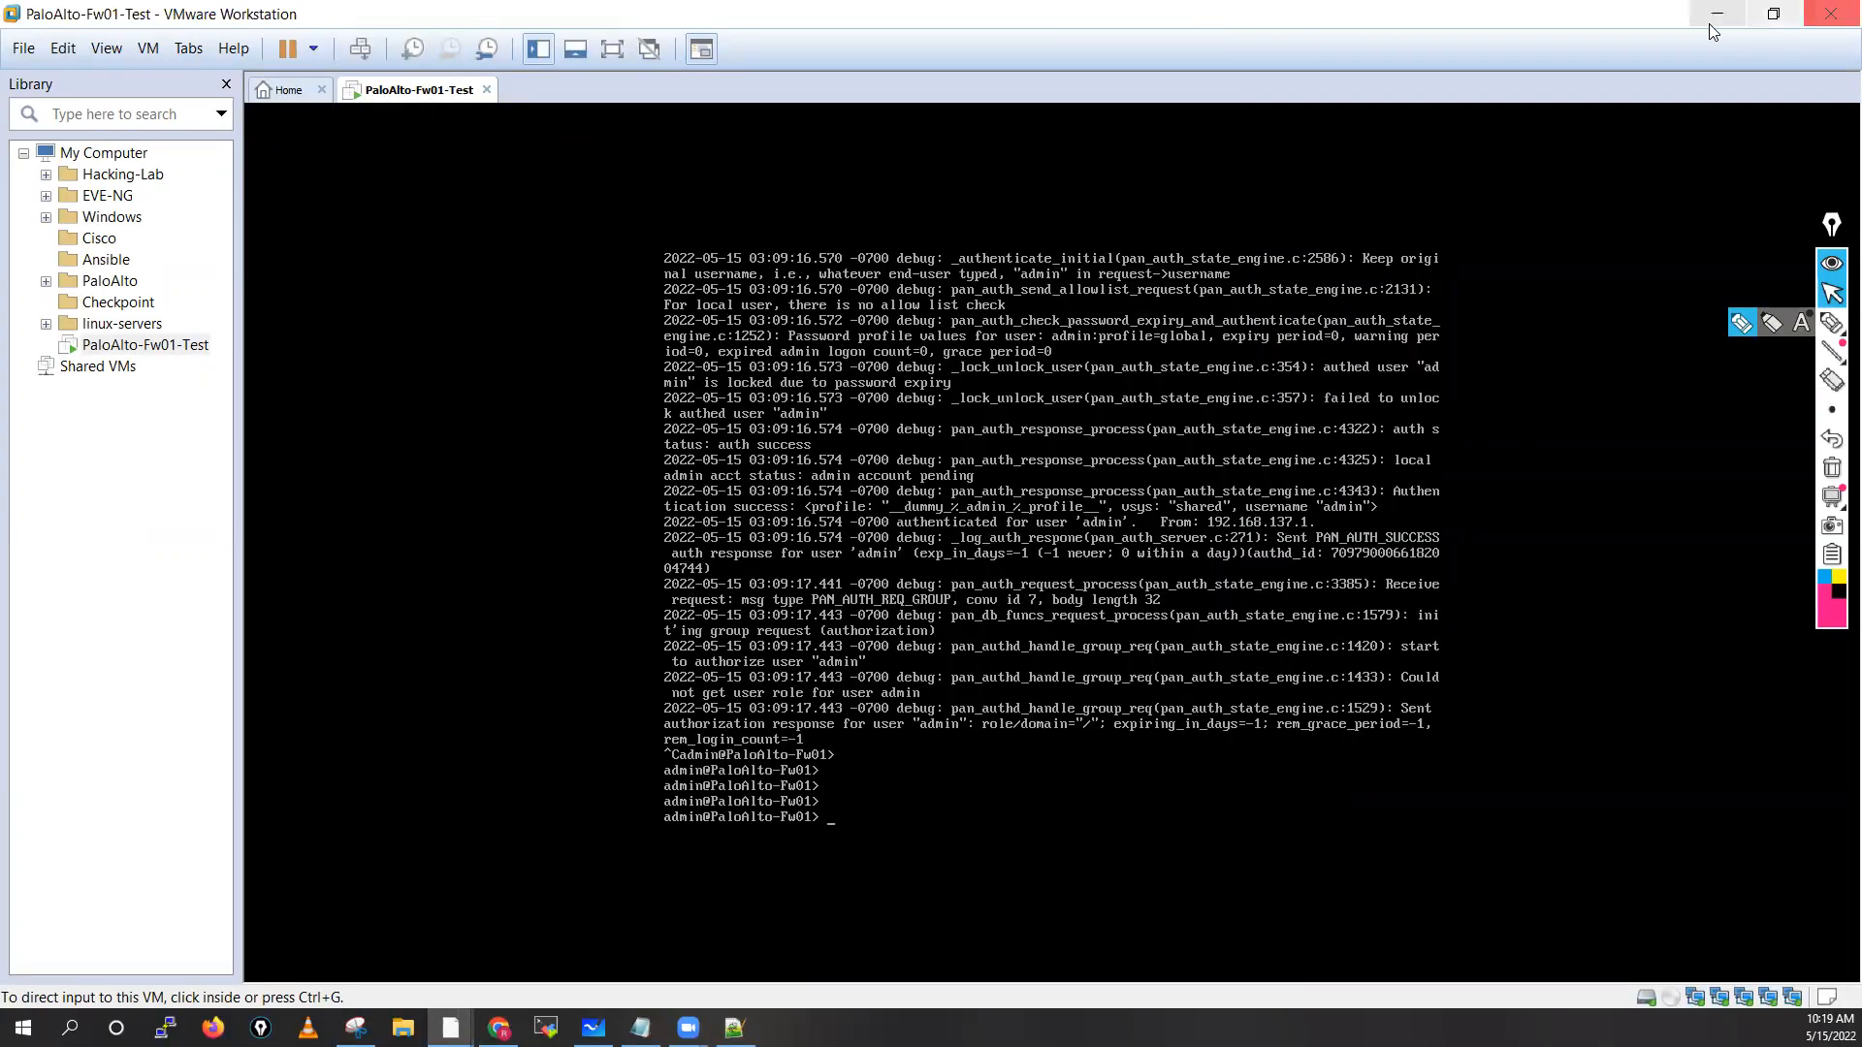
{"action": "key", "text": "alt+Tab"}
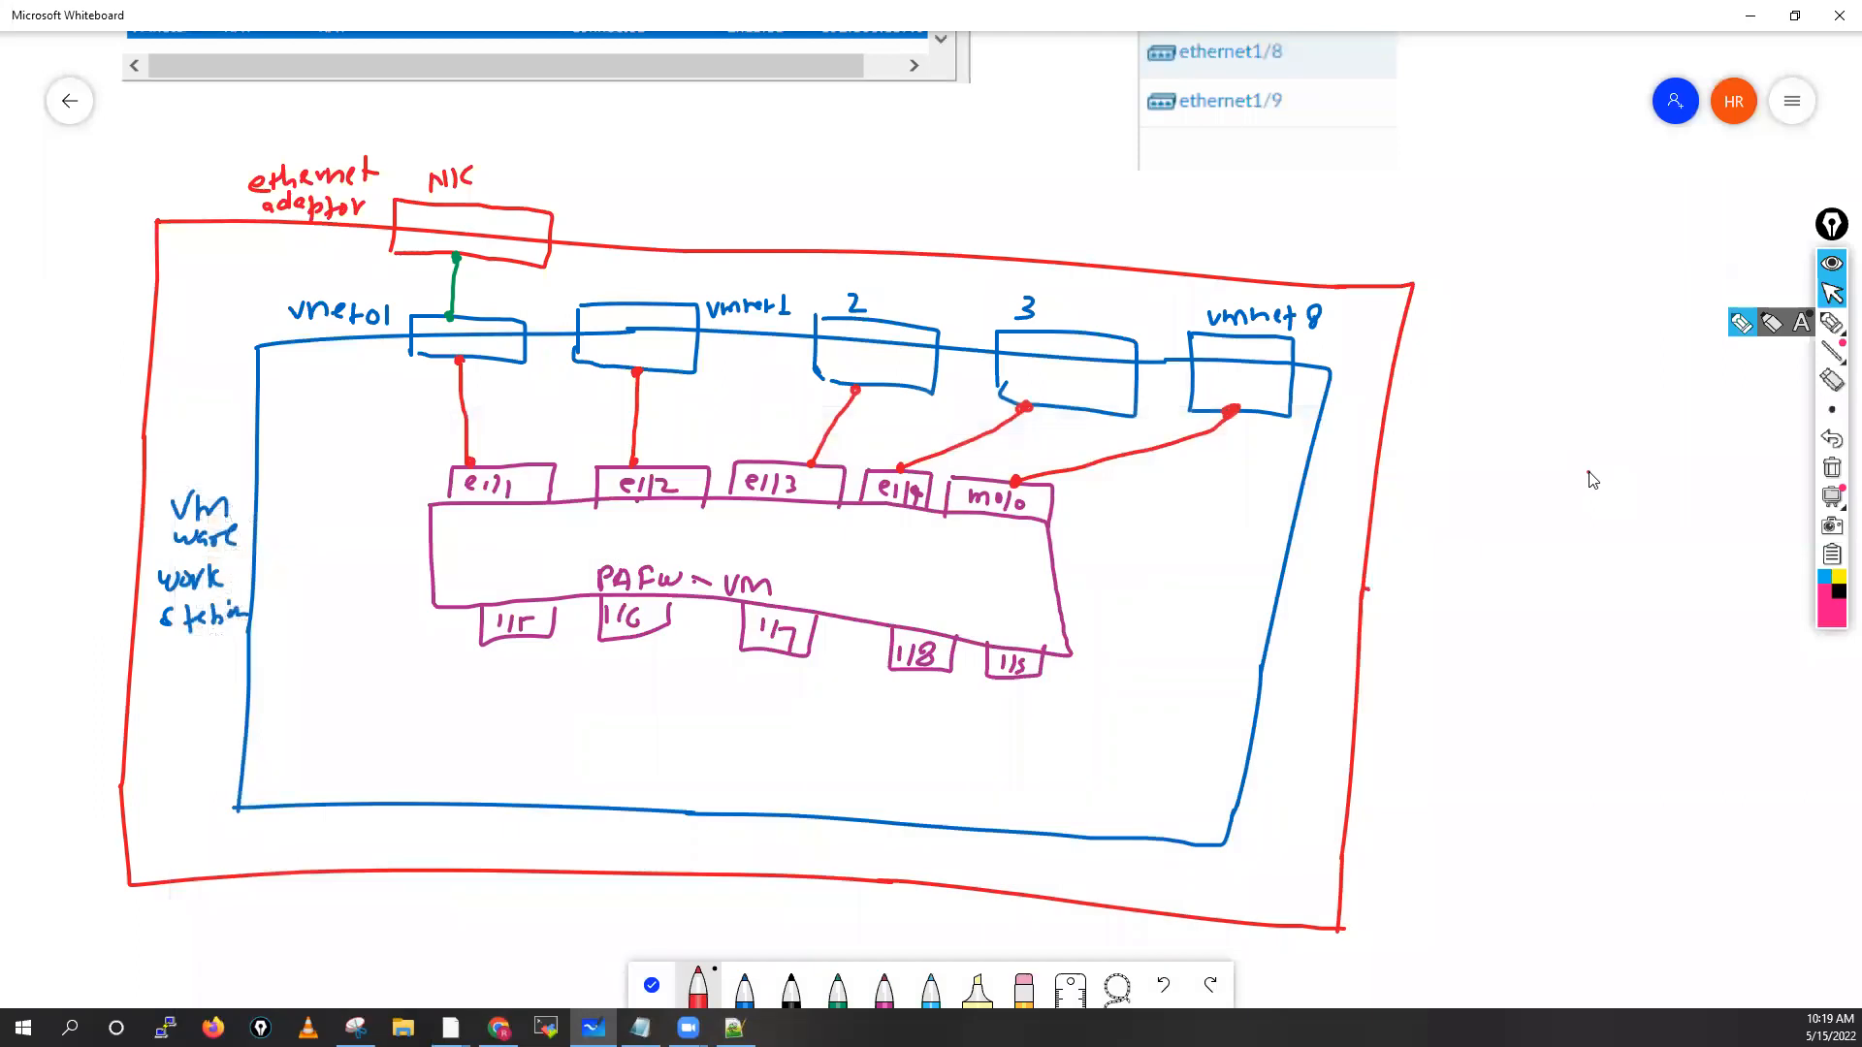
Paste the hardware settings screenshot, undo the stray red line, and enlarge it on the right
{"action": "key", "text": "ctrl+v"}
{"action": "left_click_drag", "start_coordinate": [926, 550], "coordinate": [1610, 586]}
{"action": "left_click", "coordinate": [1162, 984]}
{"action": "left_click", "coordinate": [650, 985]}
{"action": "left_click_drag", "start_coordinate": [931, 524], "coordinate": [1562, 512]}
{"action": "left_click_drag", "start_coordinate": [1720, 599], "coordinate": [1805, 687]}
{"action": "left_click_drag", "start_coordinate": [1512, 613], "coordinate": [1546, 684]}
{"action": "left_click_drag", "start_coordinate": [1468, 488], "coordinate": [1573, 641]}
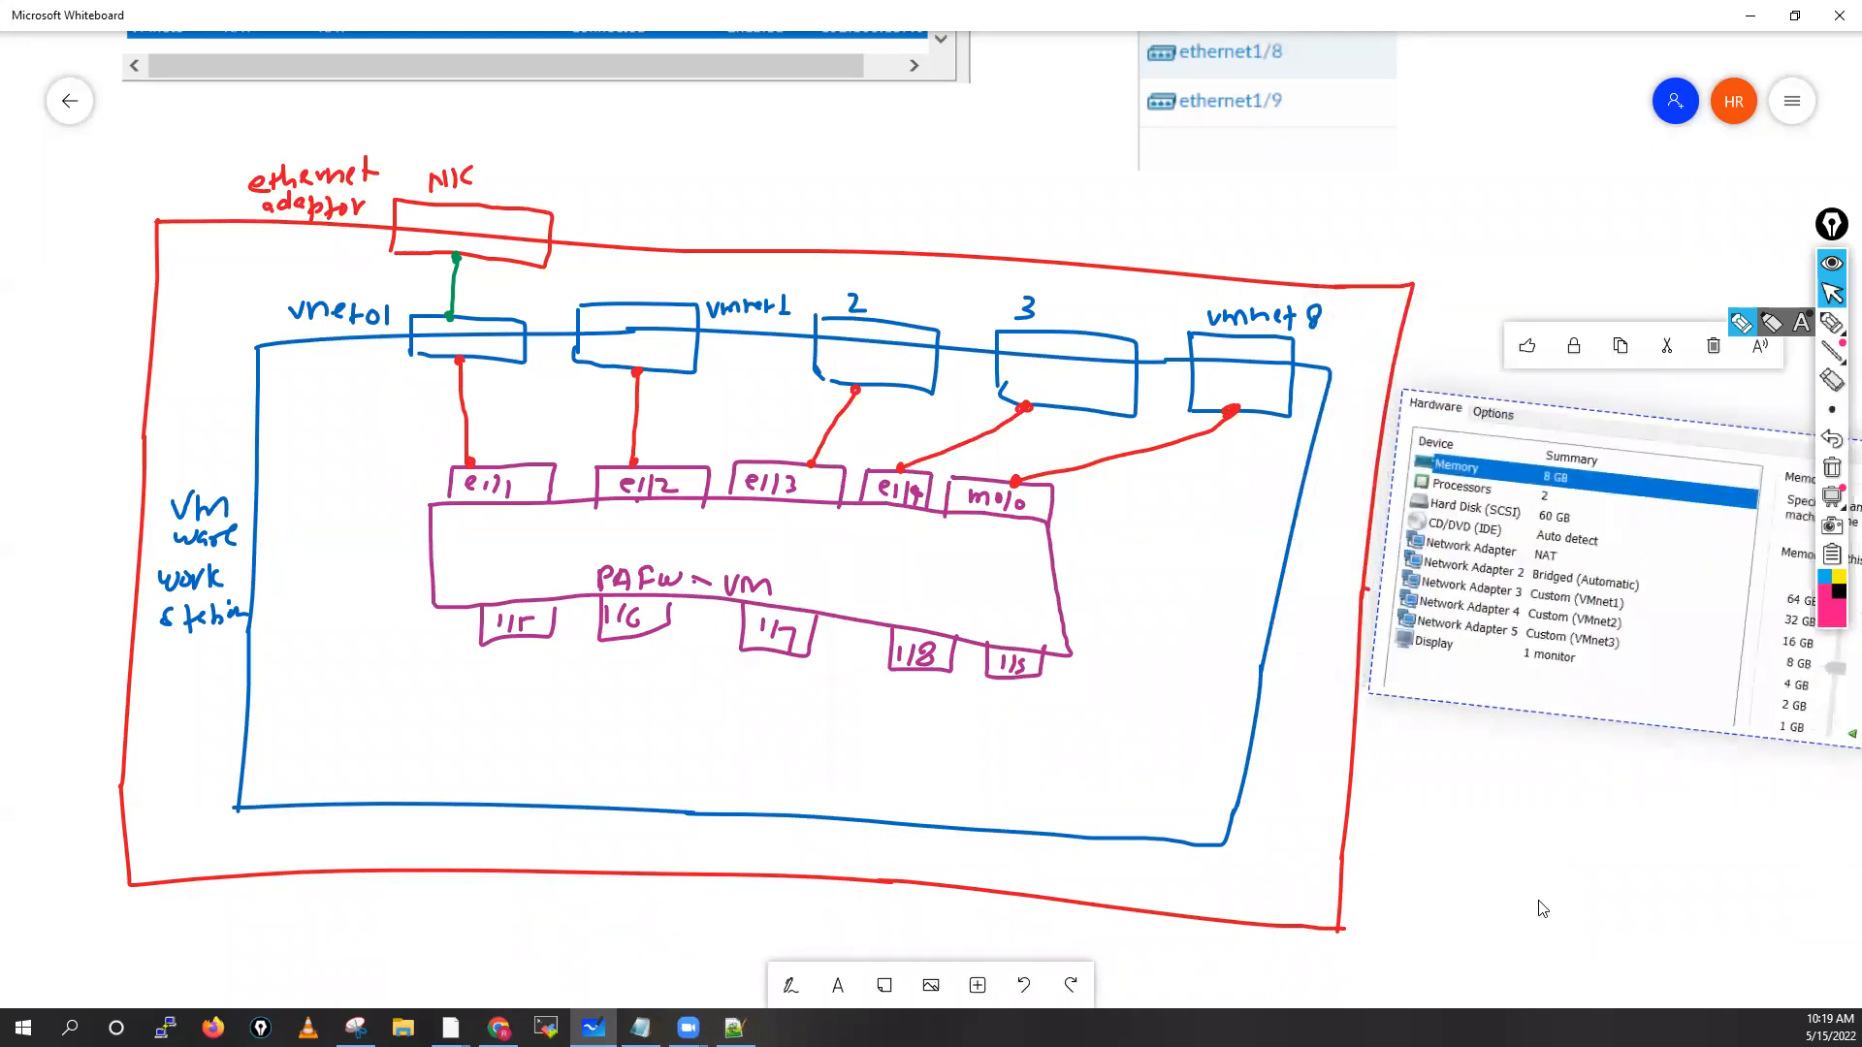
Resize and position the hardware screenshot beside the INTERFACE list above the diagram
{"action": "scroll", "coordinate": [1336, 909], "scroll_direction": "right", "scroll_amount": 3}
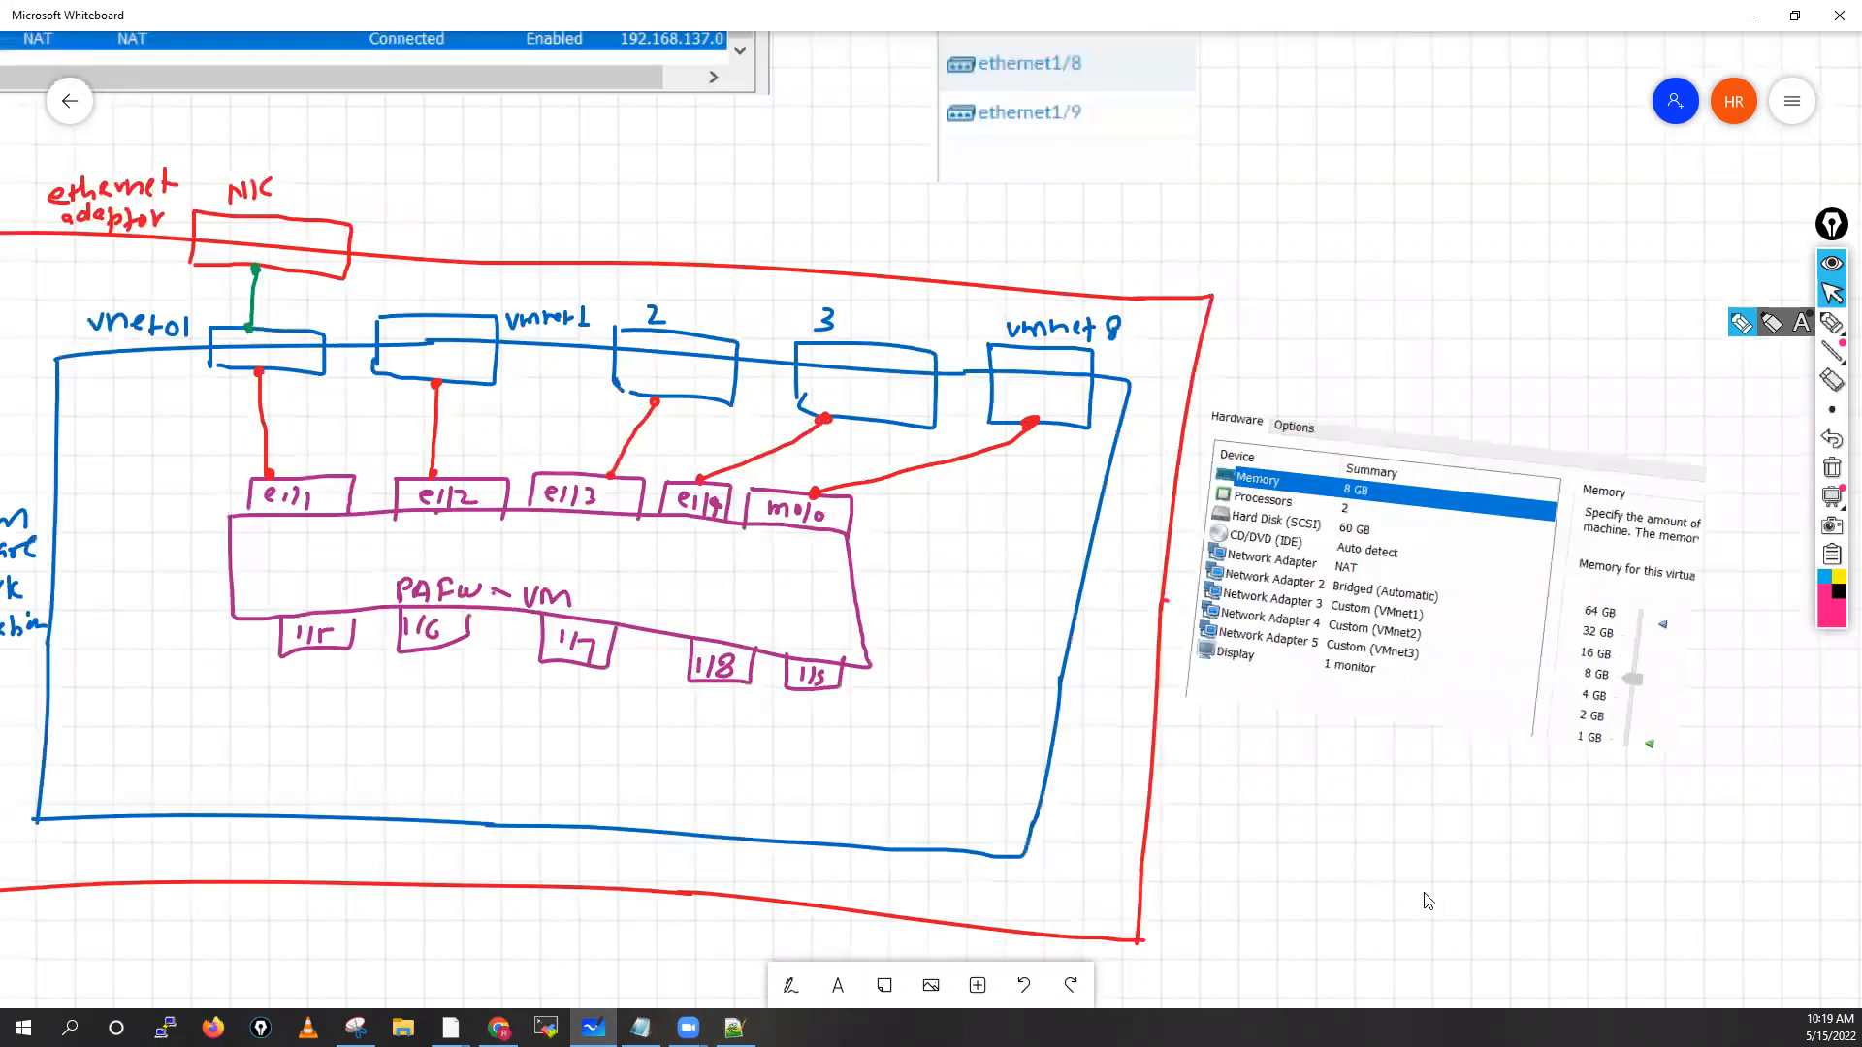
{"action": "scroll", "coordinate": [1426, 900], "scroll_direction": "left", "scroll_amount": 1}
{"action": "scroll", "coordinate": [1660, 568], "scroll_direction": "left", "scroll_amount": 1}
{"action": "left_click_drag", "start_coordinate": [1777, 718], "coordinate": [1765, 685]}
{"action": "left_click_drag", "start_coordinate": [1572, 547], "coordinate": [1602, 757]}
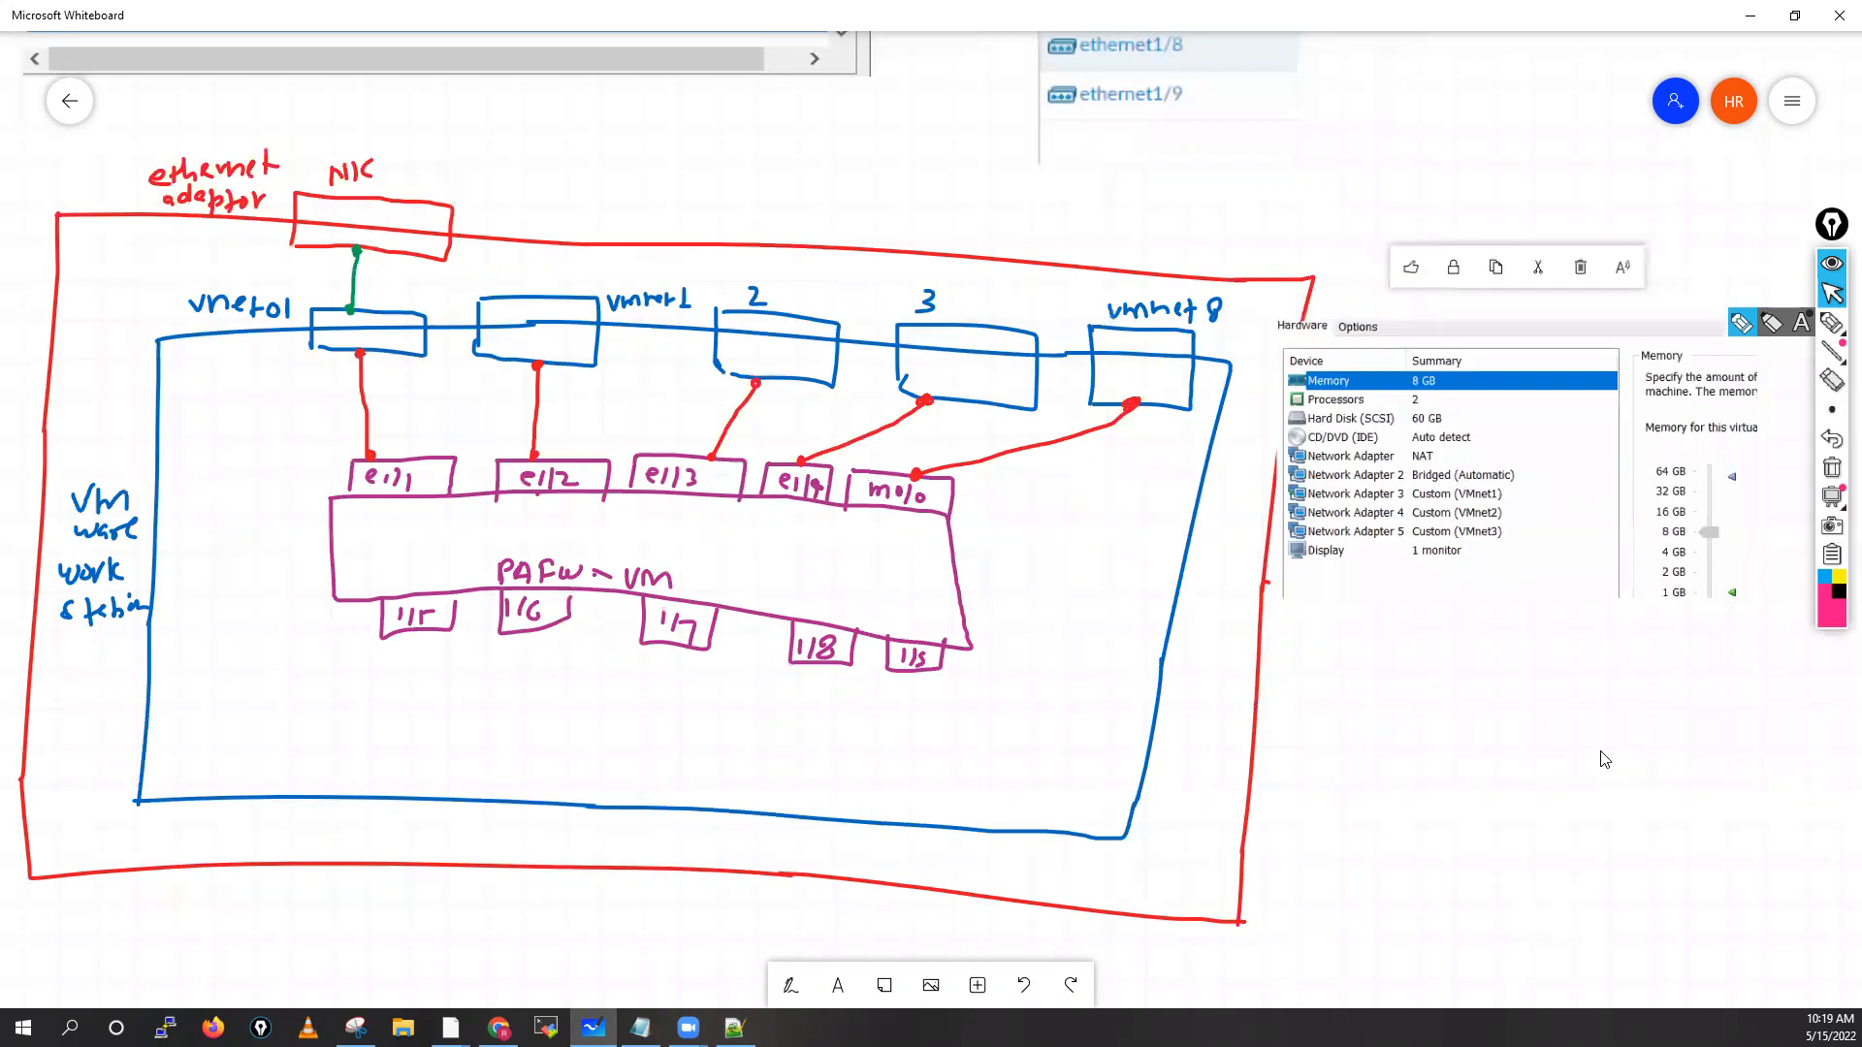
{"action": "left_click", "coordinate": [1604, 759]}
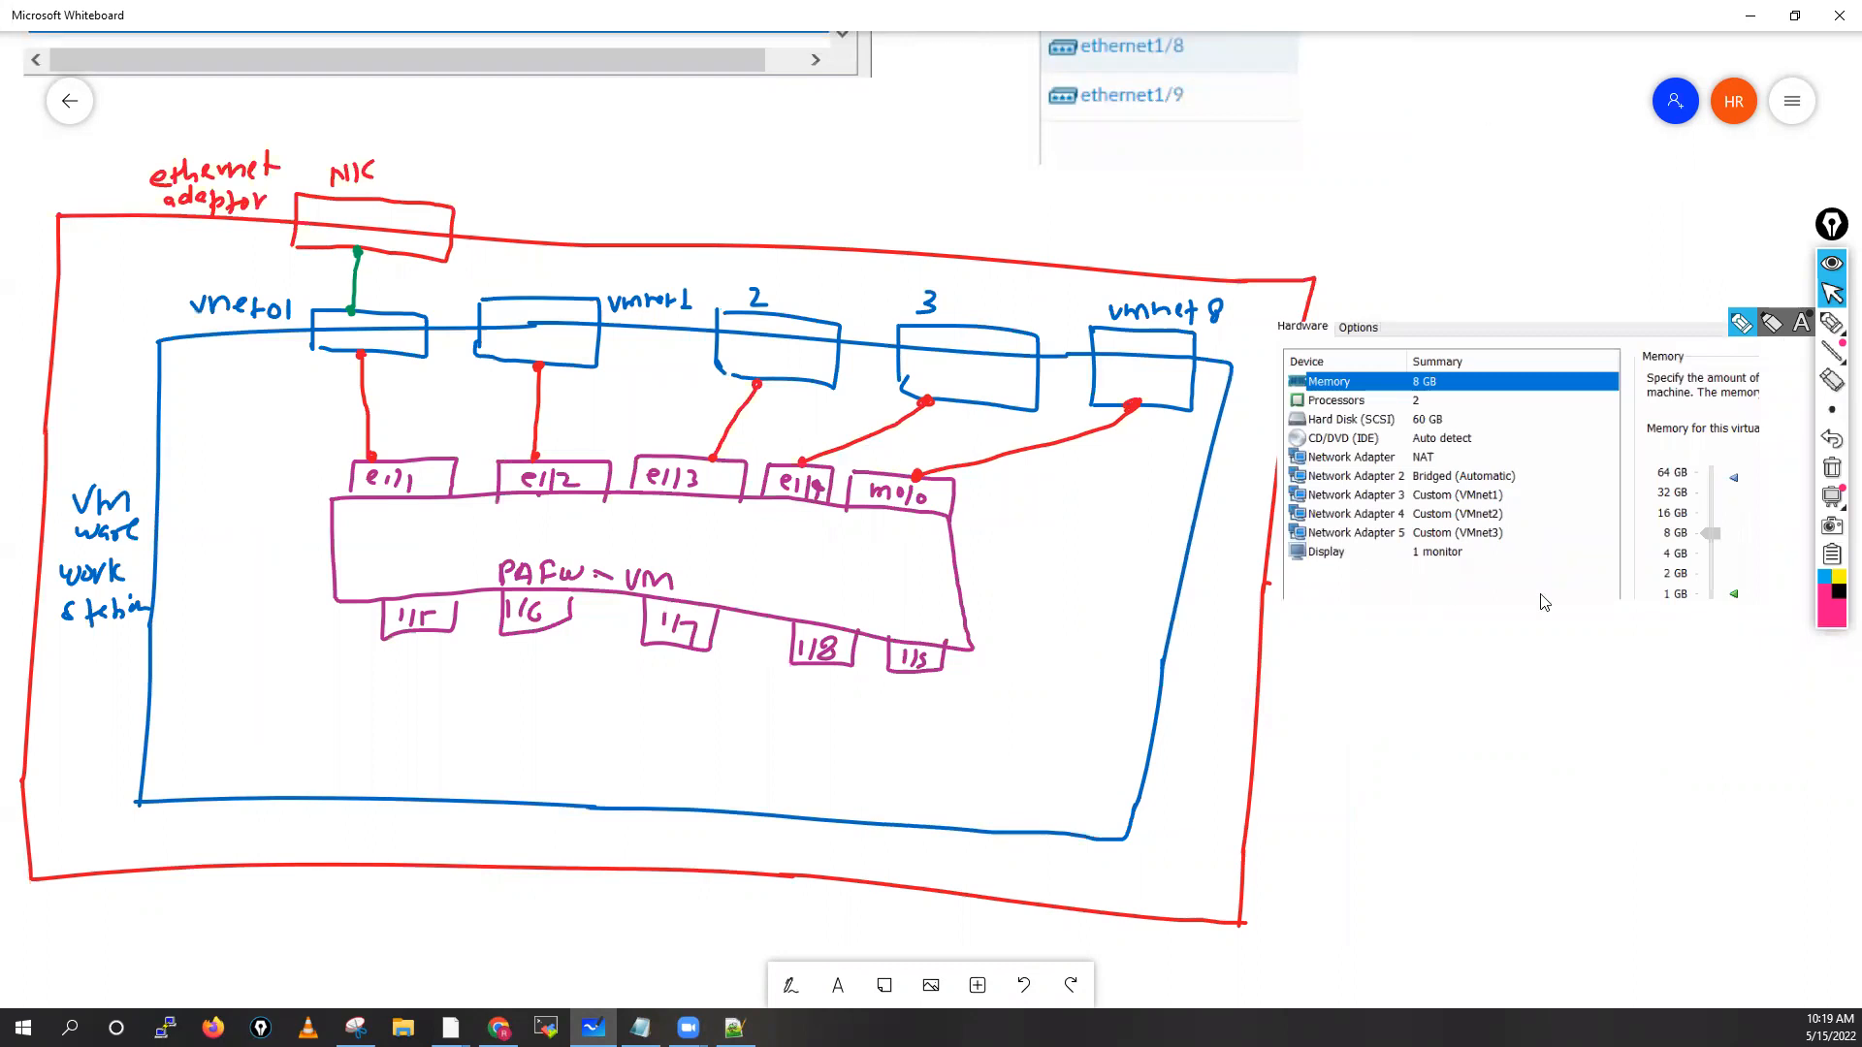
{"action": "scroll", "coordinate": [1466, 588], "scroll_direction": "up", "scroll_amount": 5}
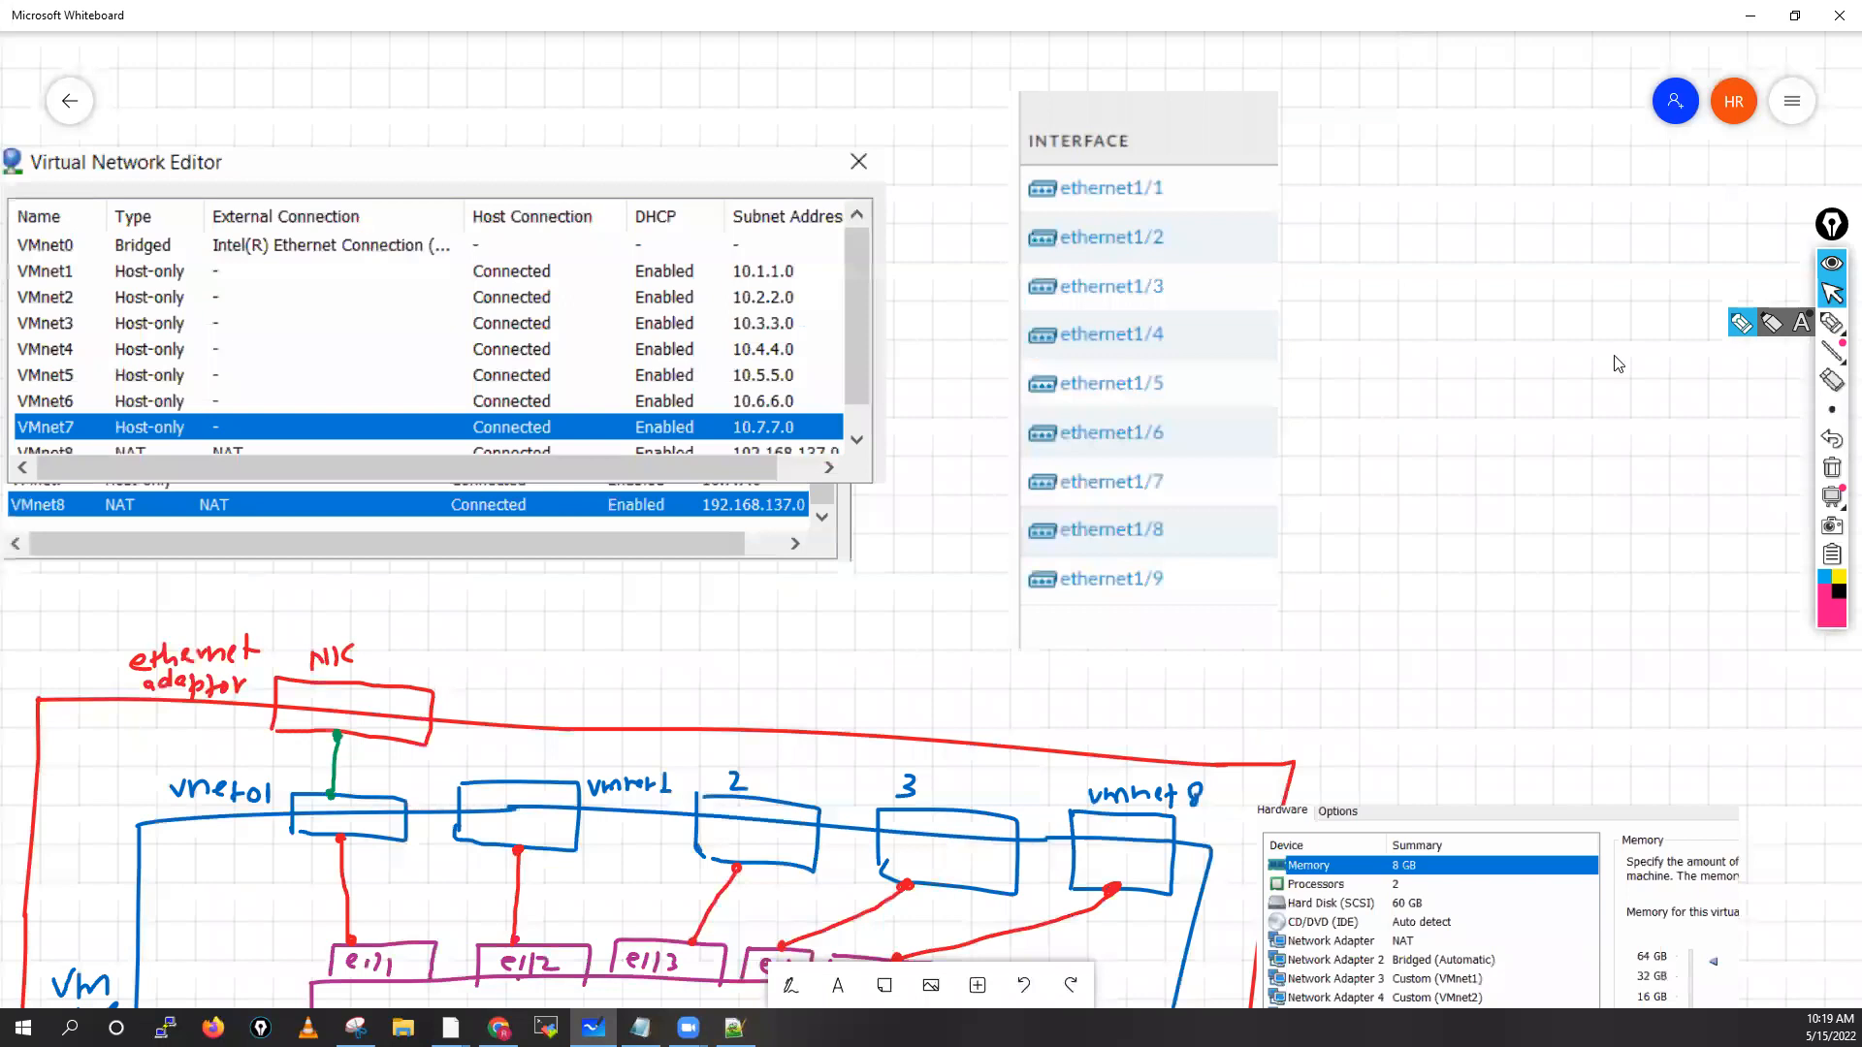
{"action": "left_click_drag", "start_coordinate": [1672, 313], "coordinate": [1654, 258]}
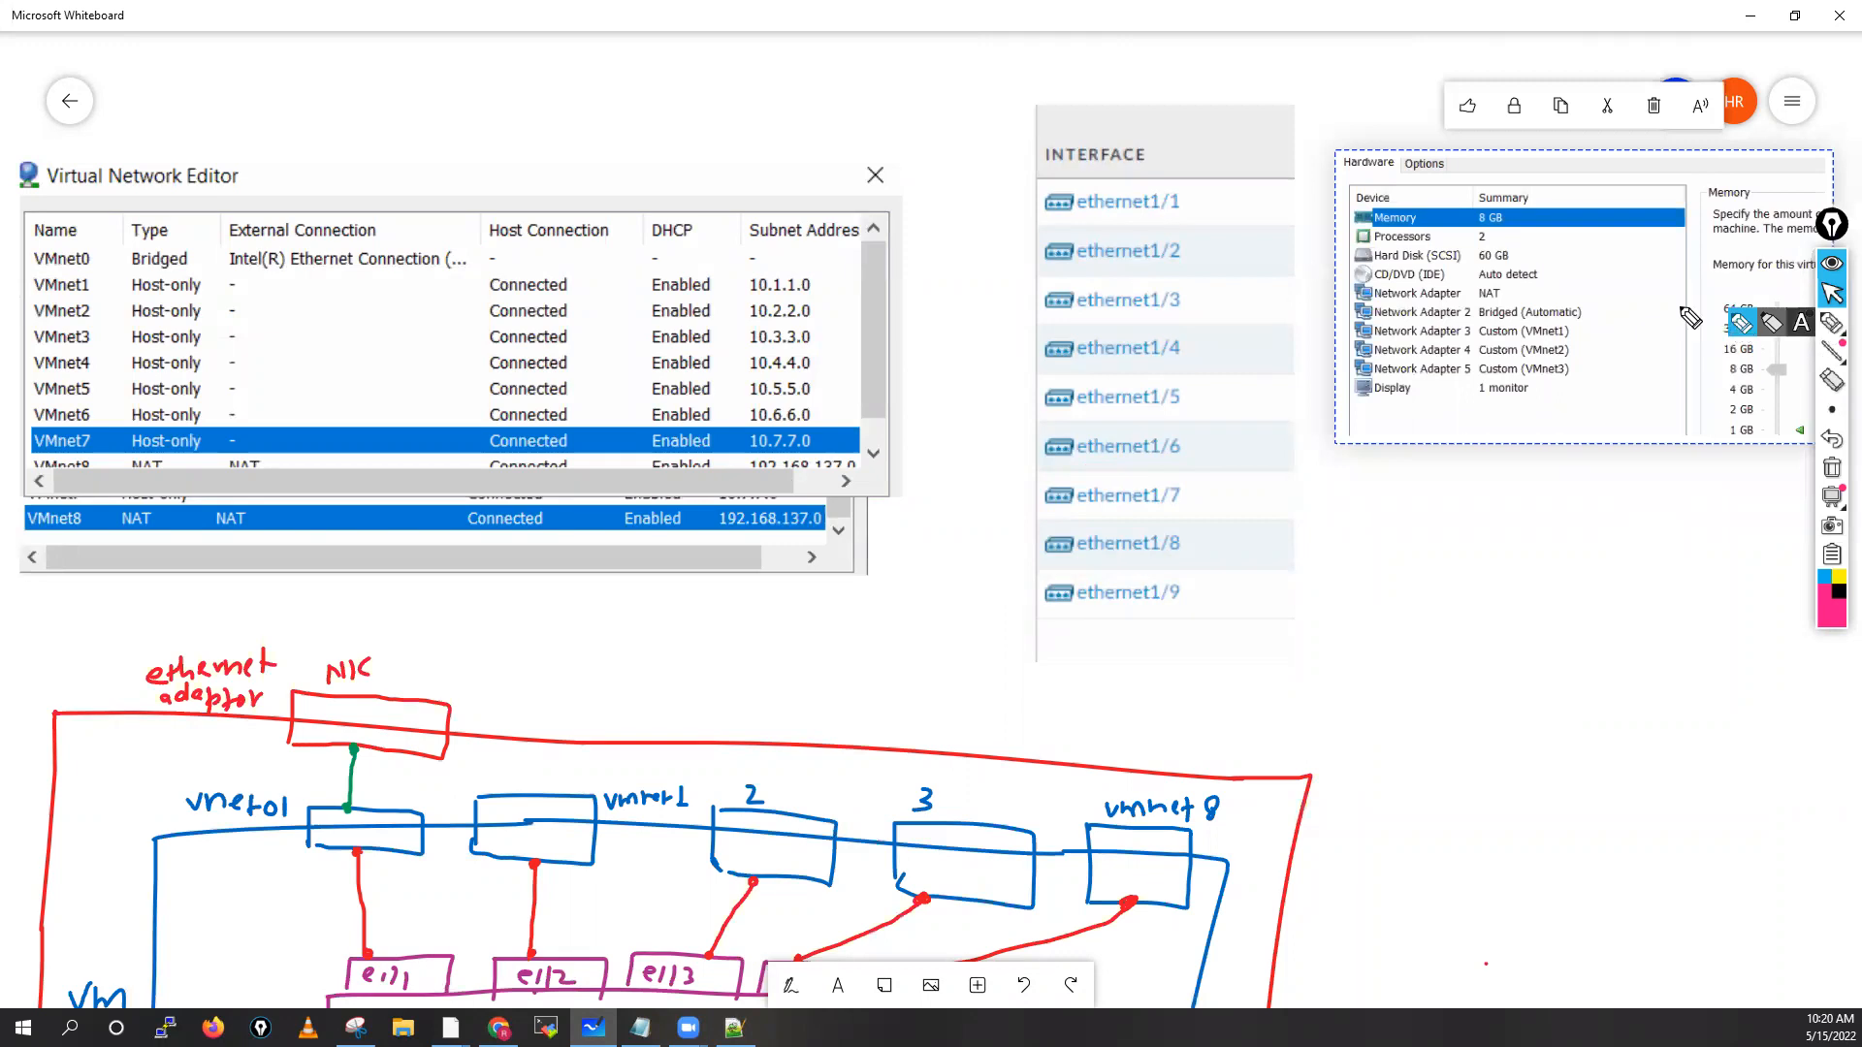
{"action": "left_click", "coordinate": [1825, 297]}
{"action": "left_click", "coordinate": [793, 985]}
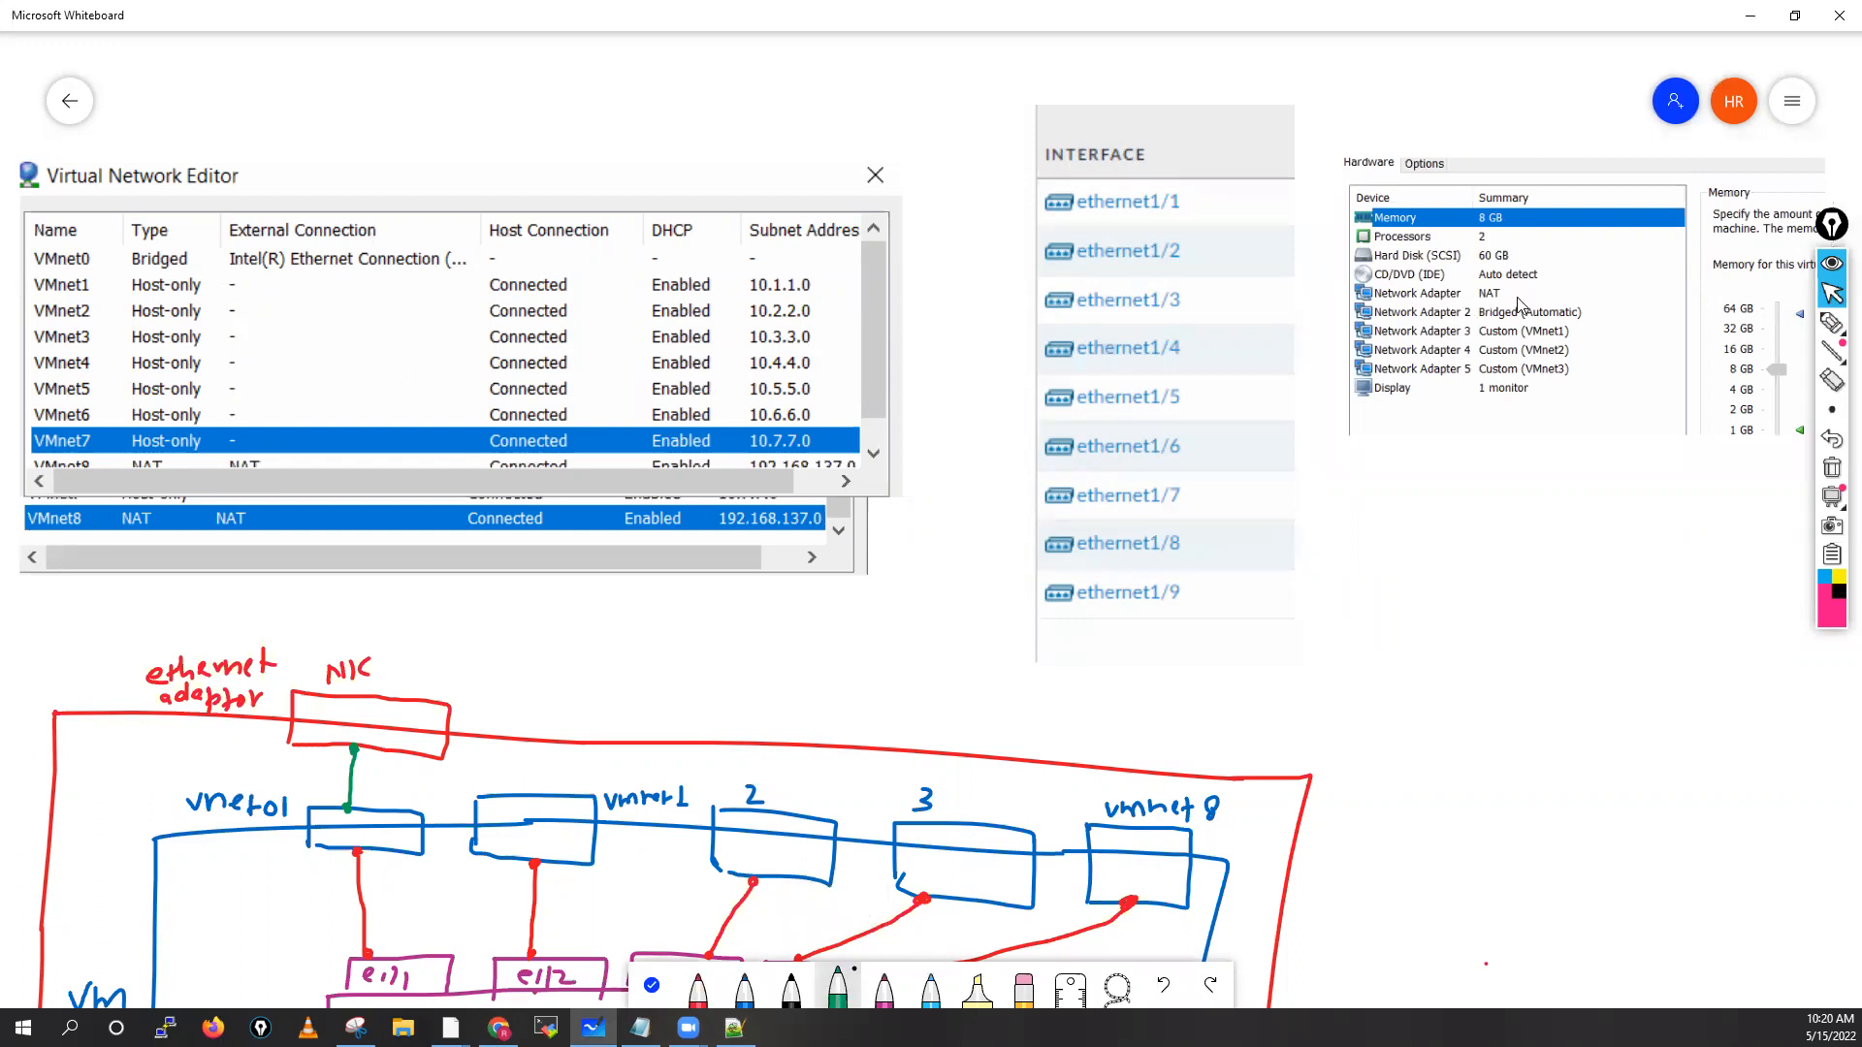
Circle VMnet8 and its 192.168.137.0 subnet in green, and arrow the NAT adapter as management
{"action": "left_click_drag", "start_coordinate": [1503, 295], "coordinate": [1545, 292]}
{"action": "mouse_move", "coordinate": [72, 506]}
{"action": "left_mouse_down"}
{"action": "mouse_move", "coordinate": [34, 504]}
{"action": "mouse_move", "coordinate": [60, 548]}
{"action": "left_mouse_up"}
{"action": "left_click_drag", "start_coordinate": [723, 540], "coordinate": [814, 545]}
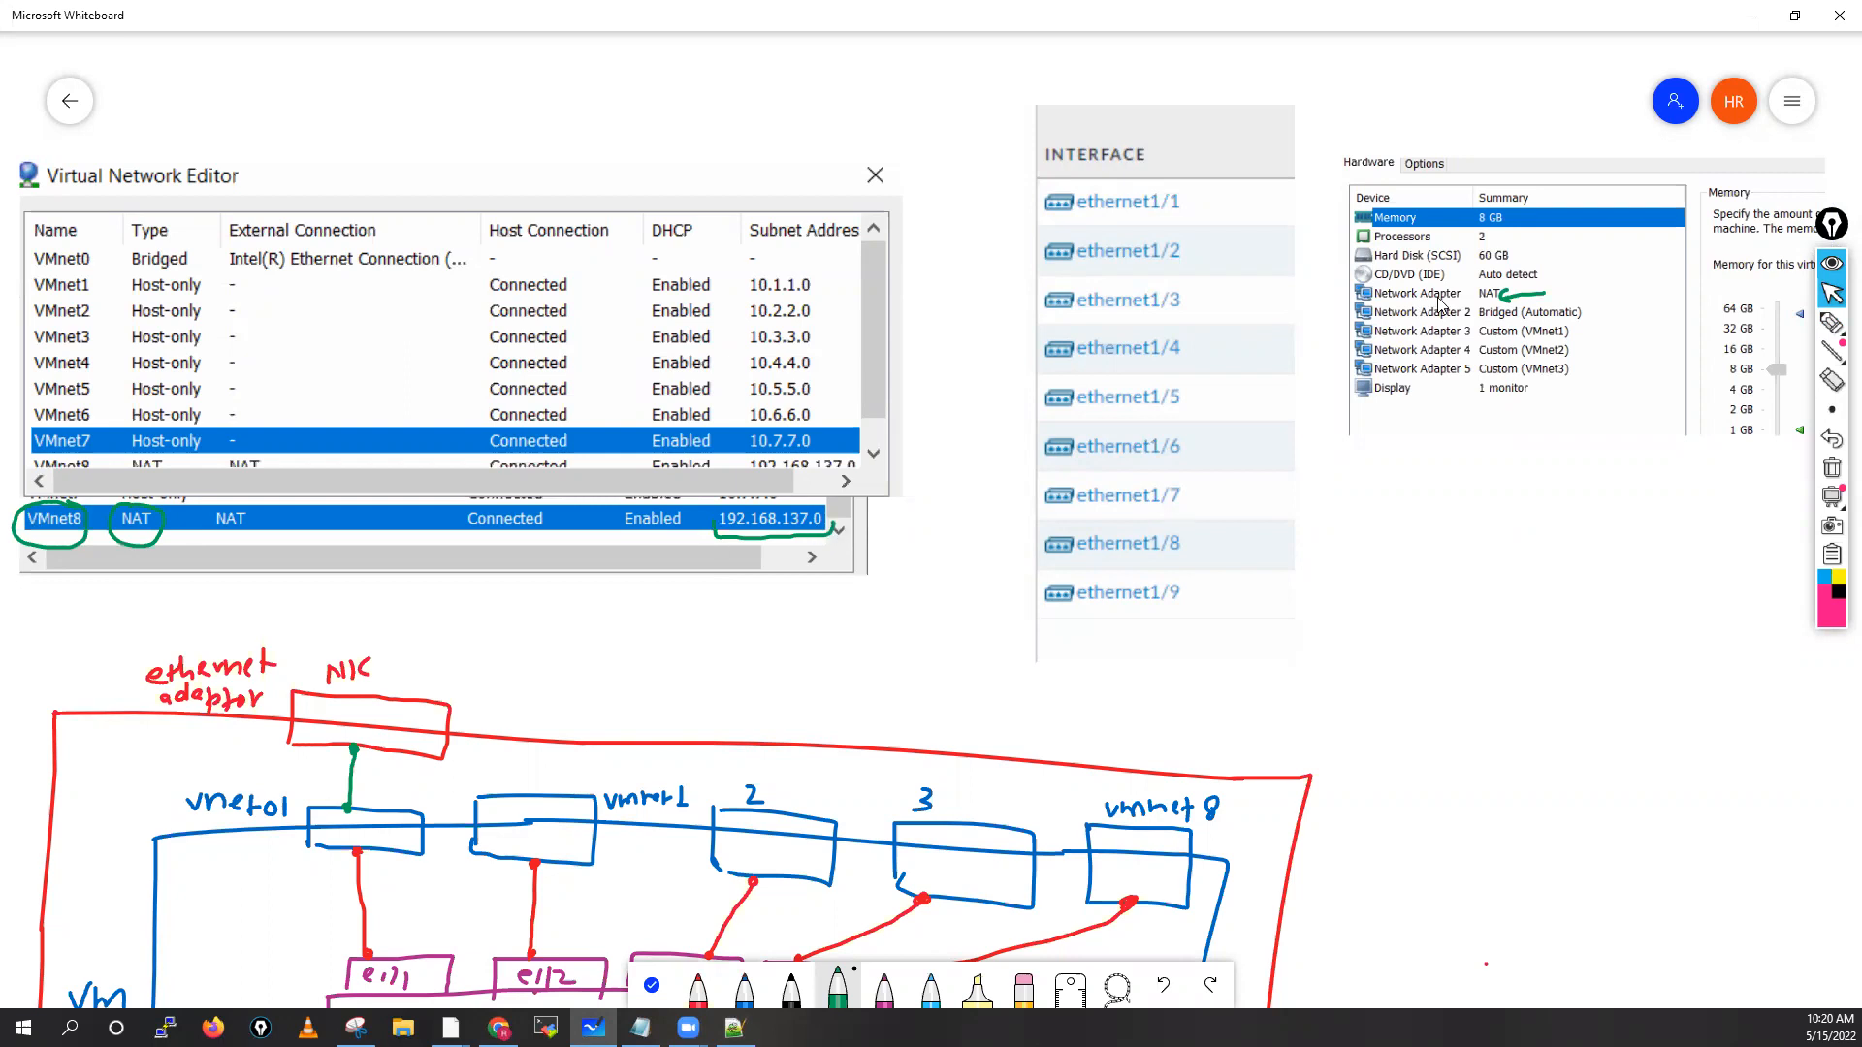
{"action": "left_click_drag", "start_coordinate": [1544, 292], "coordinate": [1638, 278]}
{"action": "left_click_drag", "start_coordinate": [1655, 260], "coordinate": [1652, 262]}
Draw arrows from Network Adapters 2, 3 and 4 to ethernet1/1, 1/2 and 1/3
{"action": "mouse_move", "coordinate": [1358, 312]}
{"action": "left_mouse_down"}
{"action": "mouse_move", "coordinate": [1331, 255]}
{"action": "mouse_move", "coordinate": [1266, 206]}
{"action": "mouse_move", "coordinate": [1194, 206]}
{"action": "mouse_move", "coordinate": [1195, 225]}
{"action": "left_mouse_up"}
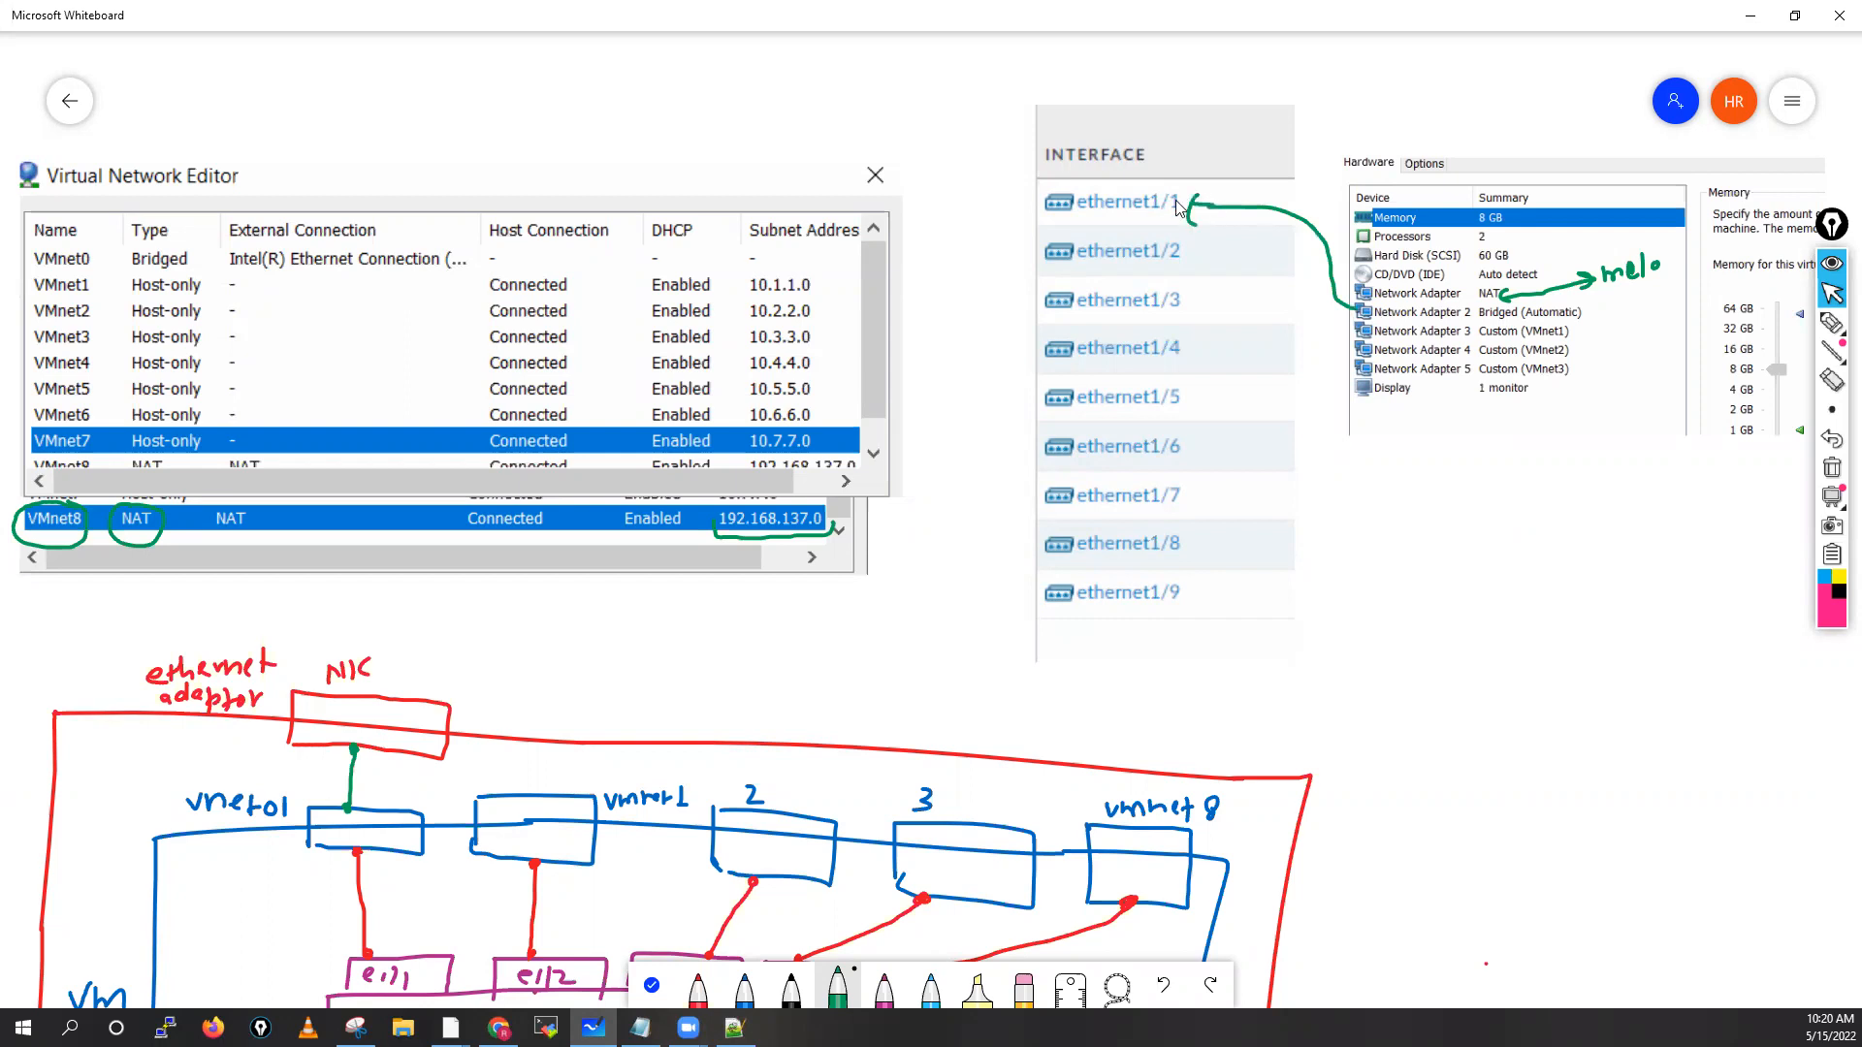
{"action": "mouse_move", "coordinate": [1364, 334]}
{"action": "left_mouse_down"}
{"action": "mouse_move", "coordinate": [1309, 286]}
{"action": "mouse_move", "coordinate": [1210, 257]}
{"action": "left_mouse_up"}
{"action": "left_click_drag", "start_coordinate": [1360, 349], "coordinate": [1202, 298]}
{"action": "mouse_move", "coordinate": [1208, 288]}
{"action": "left_mouse_down"}
{"action": "mouse_move", "coordinate": [1210, 309]}
{"action": "mouse_move", "coordinate": [1361, 369]}
{"action": "left_mouse_up"}
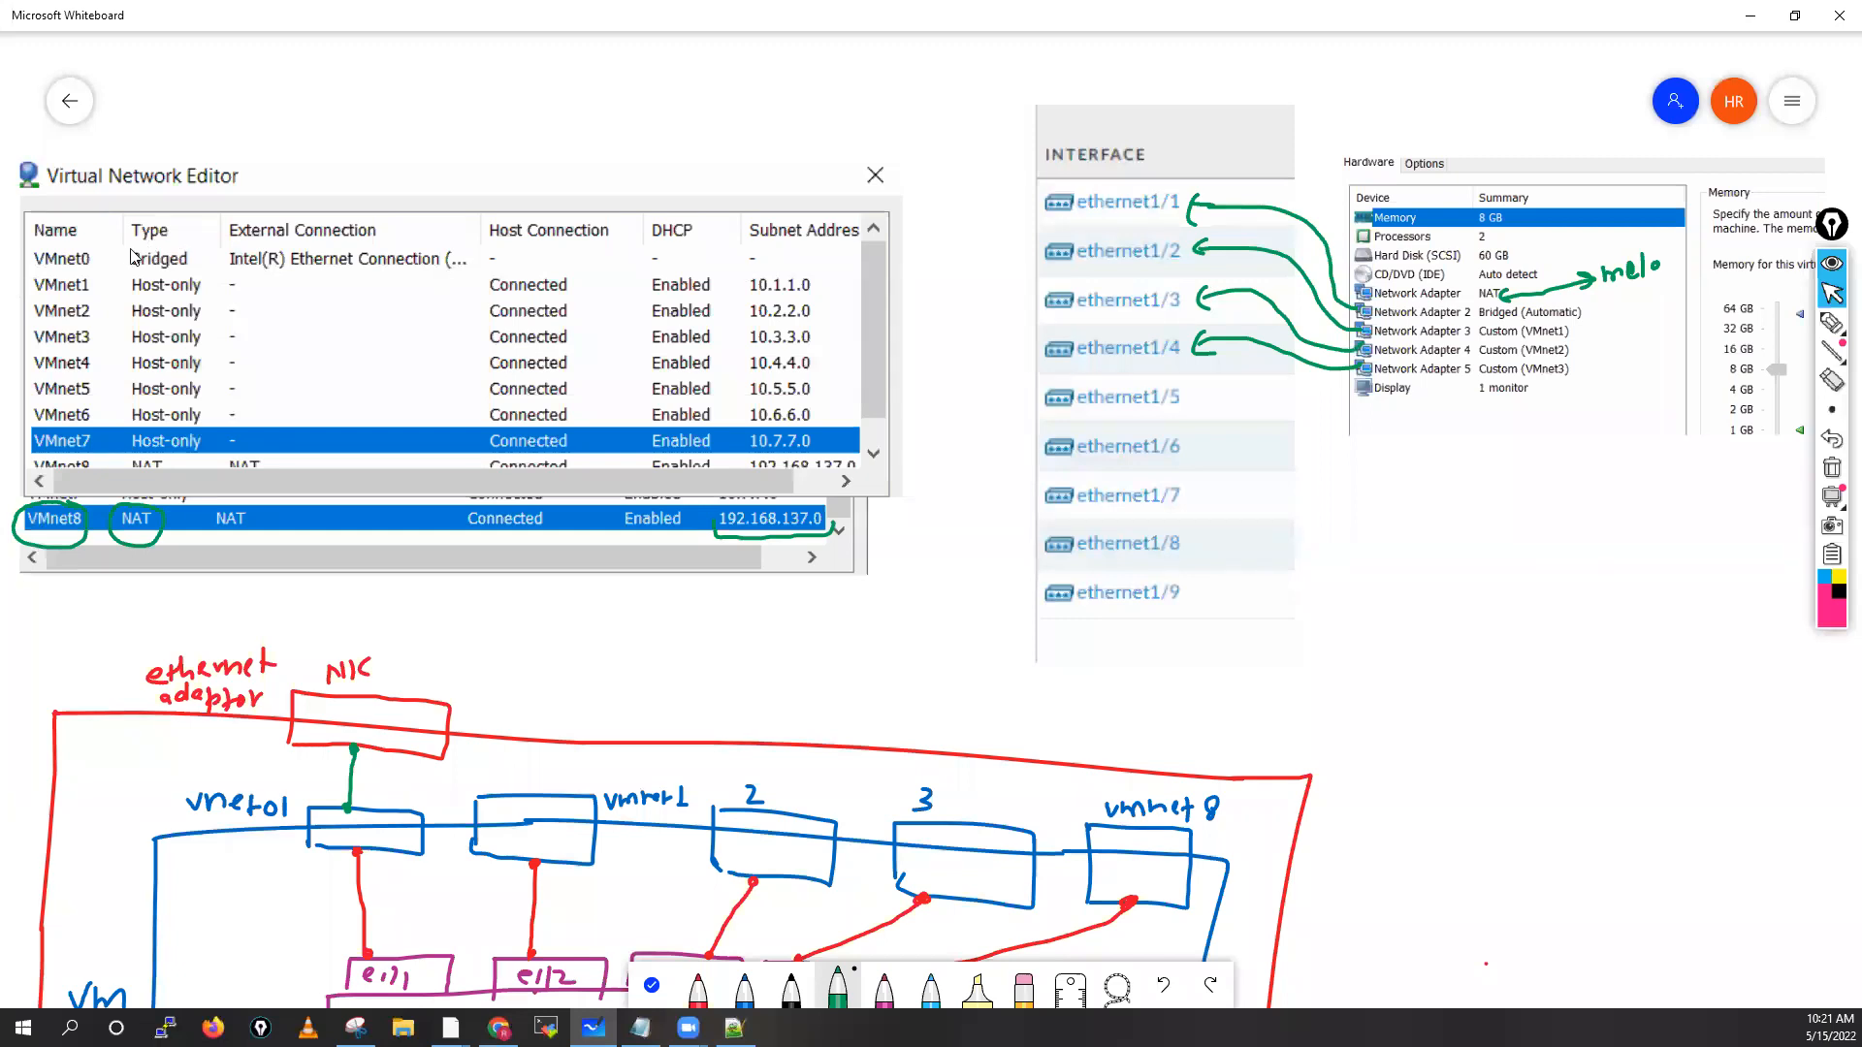
Circle VMnet0 Bridged and its Intel Ethernet Connection, tick ethernet1/1, and label it 'ethernet NIC'
{"action": "mouse_move", "coordinate": [123, 260]}
{"action": "left_mouse_down"}
{"action": "mouse_move", "coordinate": [259, 242]}
{"action": "mouse_move", "coordinate": [471, 277]}
{"action": "mouse_move", "coordinate": [384, 254]}
{"action": "left_mouse_up"}
{"action": "left_click_drag", "start_coordinate": [258, 244], "coordinate": [480, 269]}
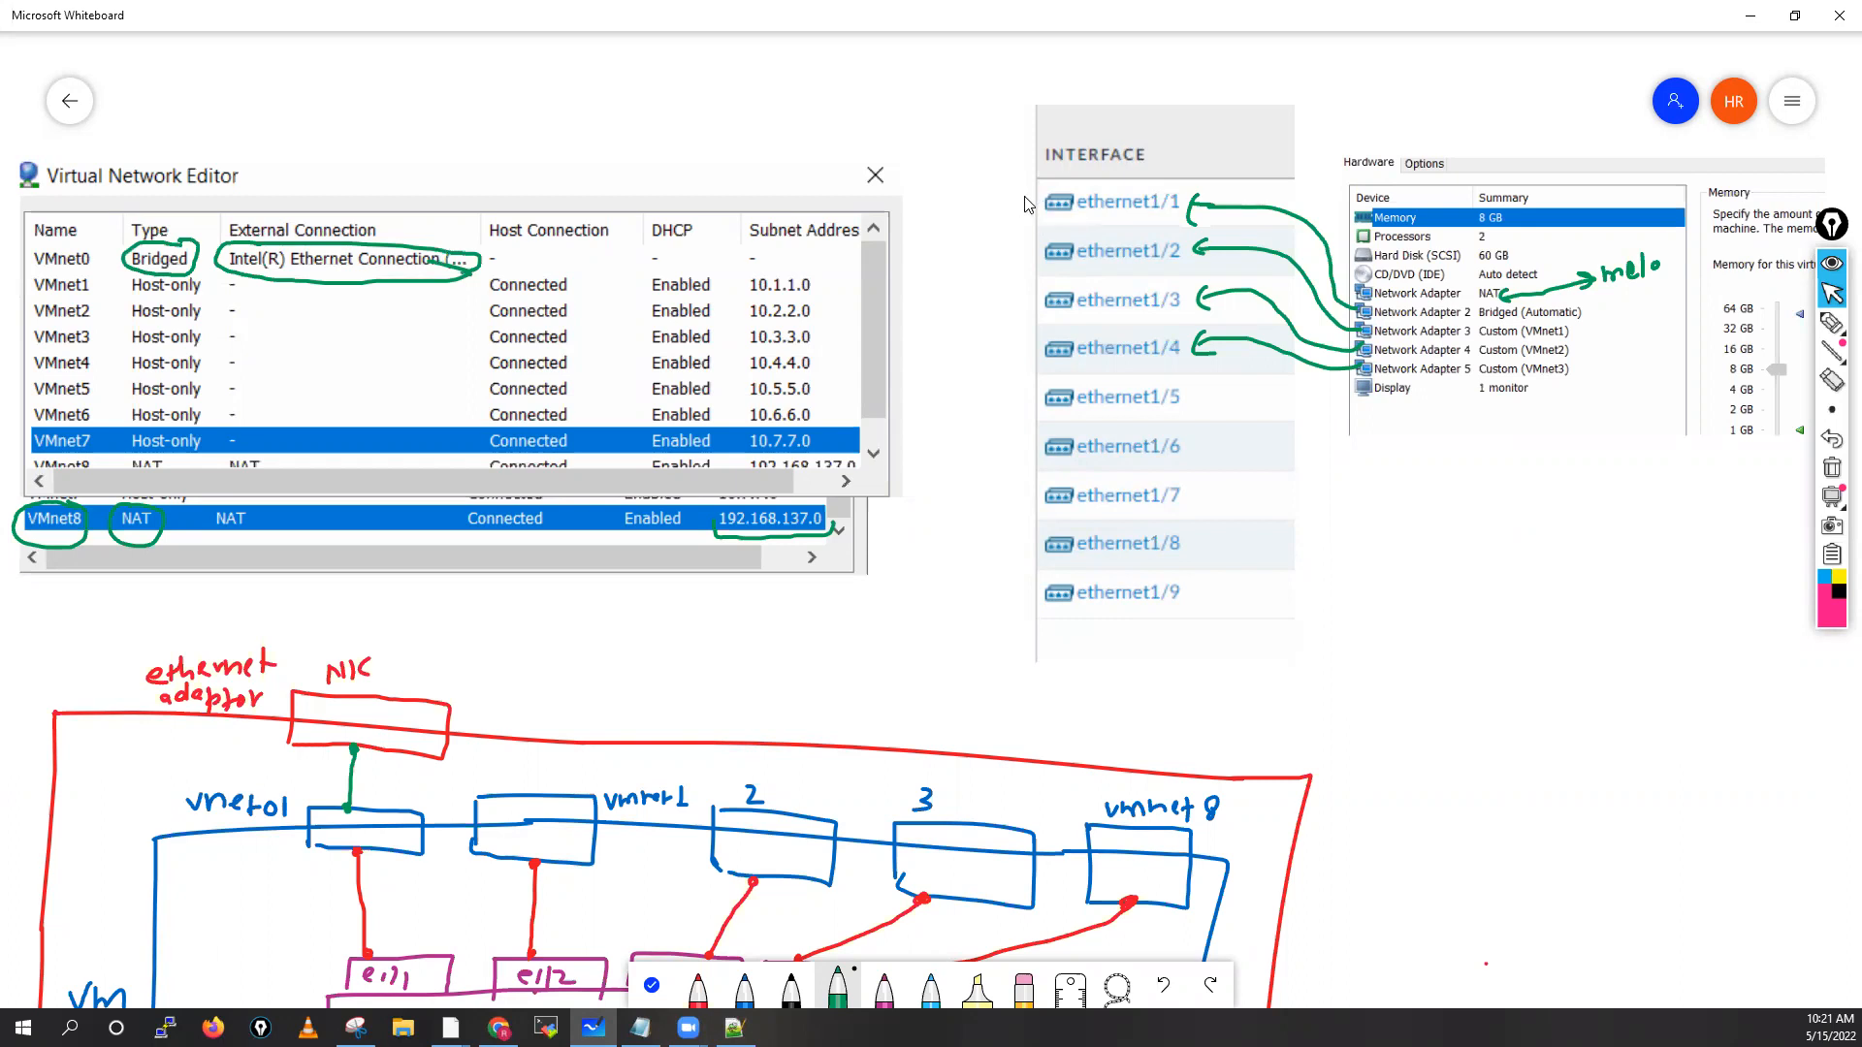
{"action": "left_click_drag", "start_coordinate": [1025, 200], "coordinate": [1048, 196]}
{"action": "left_click_drag", "start_coordinate": [386, 686], "coordinate": [440, 678]}
{"action": "mouse_move", "coordinate": [1076, 204]}
{"action": "left_mouse_down"}
{"action": "mouse_move", "coordinate": [1019, 170]}
{"action": "mouse_move", "coordinate": [991, 122]}
{"action": "mouse_move", "coordinate": [999, 141]}
{"action": "left_mouse_up"}
{"action": "mouse_move", "coordinate": [1019, 118]}
{"action": "left_mouse_down"}
{"action": "mouse_move", "coordinate": [1016, 138]}
{"action": "mouse_move", "coordinate": [975, 93]}
{"action": "mouse_move", "coordinate": [1036, 94]}
{"action": "left_mouse_up"}
{"action": "left_click_drag", "start_coordinate": [1059, 66], "coordinate": [1056, 96]}
{"action": "left_click_drag", "start_coordinate": [1048, 80], "coordinate": [1067, 78]}
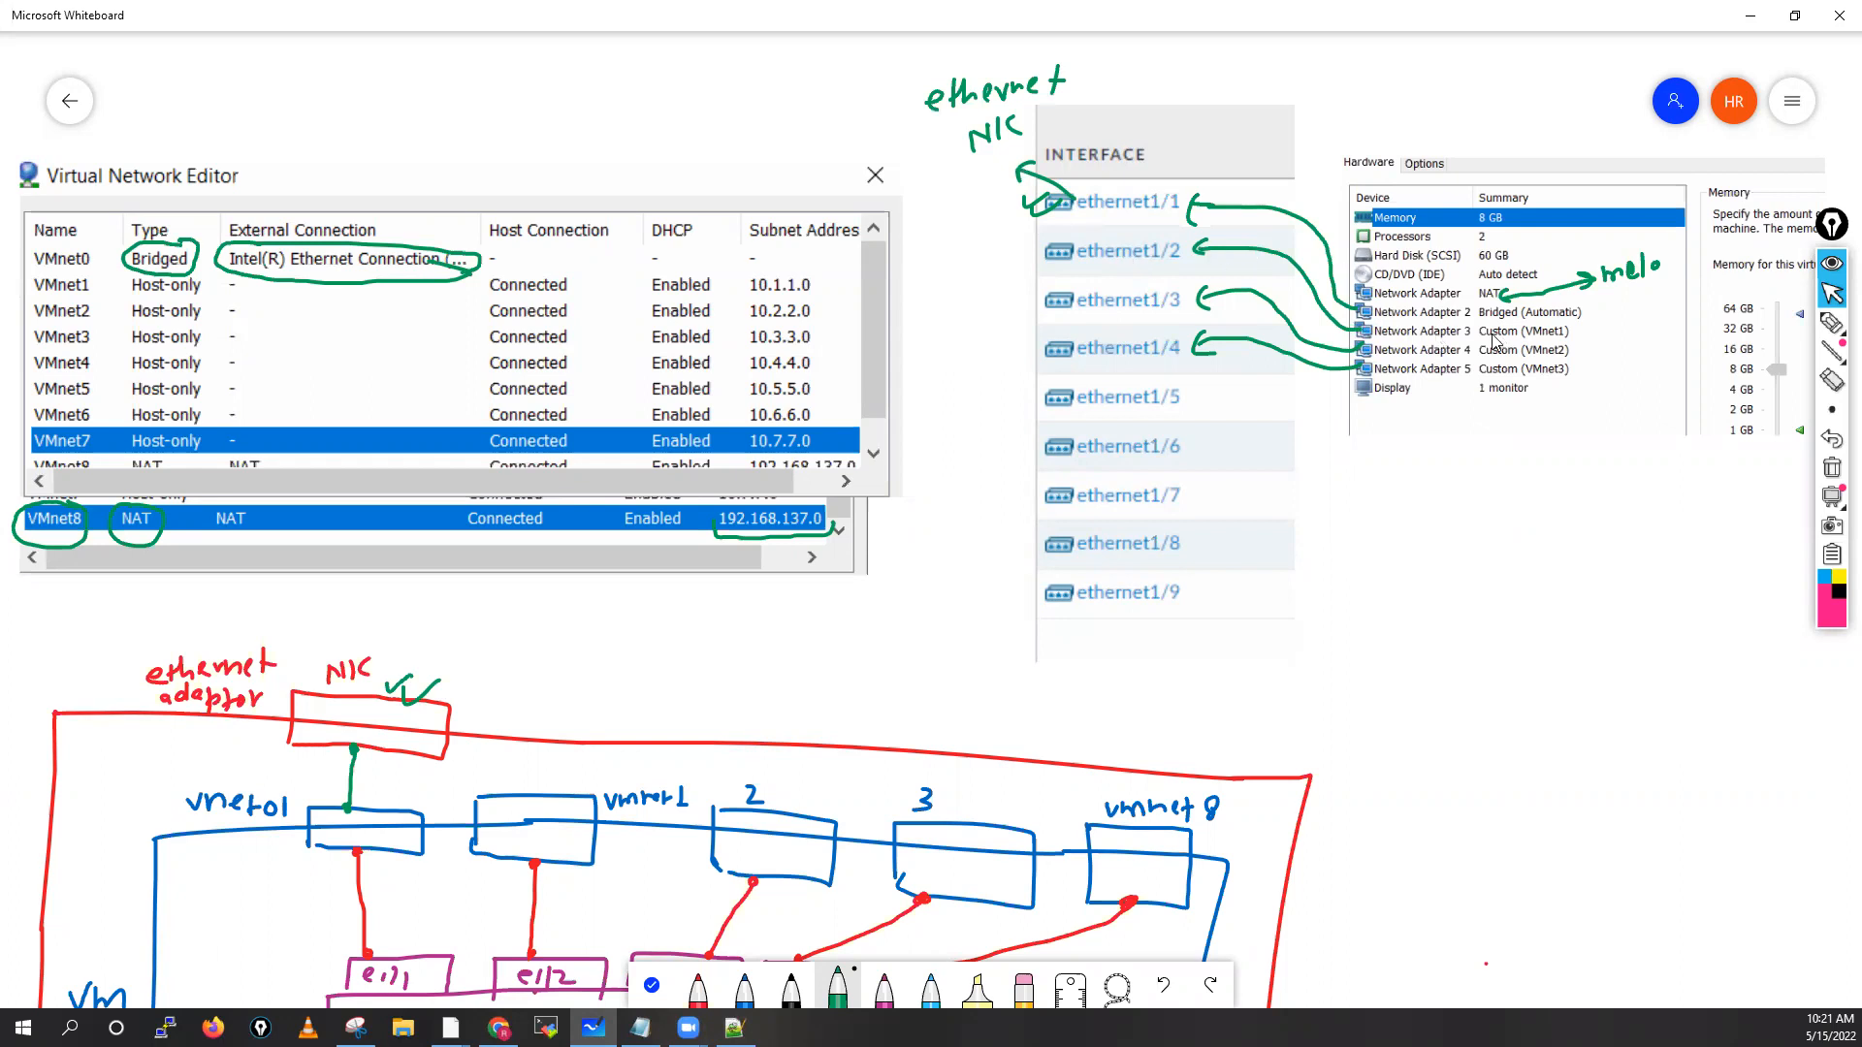
Underline VMnet1 and its 10.1.1.0 subnet, and write 10.1.1.0/24 beside ethernet1/2
{"action": "left_click_drag", "start_coordinate": [1519, 337], "coordinate": [1572, 337]}
{"action": "mouse_move", "coordinate": [1066, 254]}
{"action": "left_mouse_down"}
{"action": "mouse_move", "coordinate": [916, 264]}
{"action": "mouse_move", "coordinate": [942, 263]}
{"action": "left_mouse_up"}
{"action": "left_click", "coordinate": [934, 258]}
{"action": "left_click", "coordinate": [949, 260]}
{"action": "left_click_drag", "start_coordinate": [958, 250], "coordinate": [957, 263]}
{"action": "left_click", "coordinate": [965, 261]}
{"action": "left_click_drag", "start_coordinate": [973, 255], "coordinate": [981, 265]}
{"action": "left_click_drag", "start_coordinate": [989, 254], "coordinate": [1000, 264]}
{"action": "left_click", "coordinate": [1010, 257]}
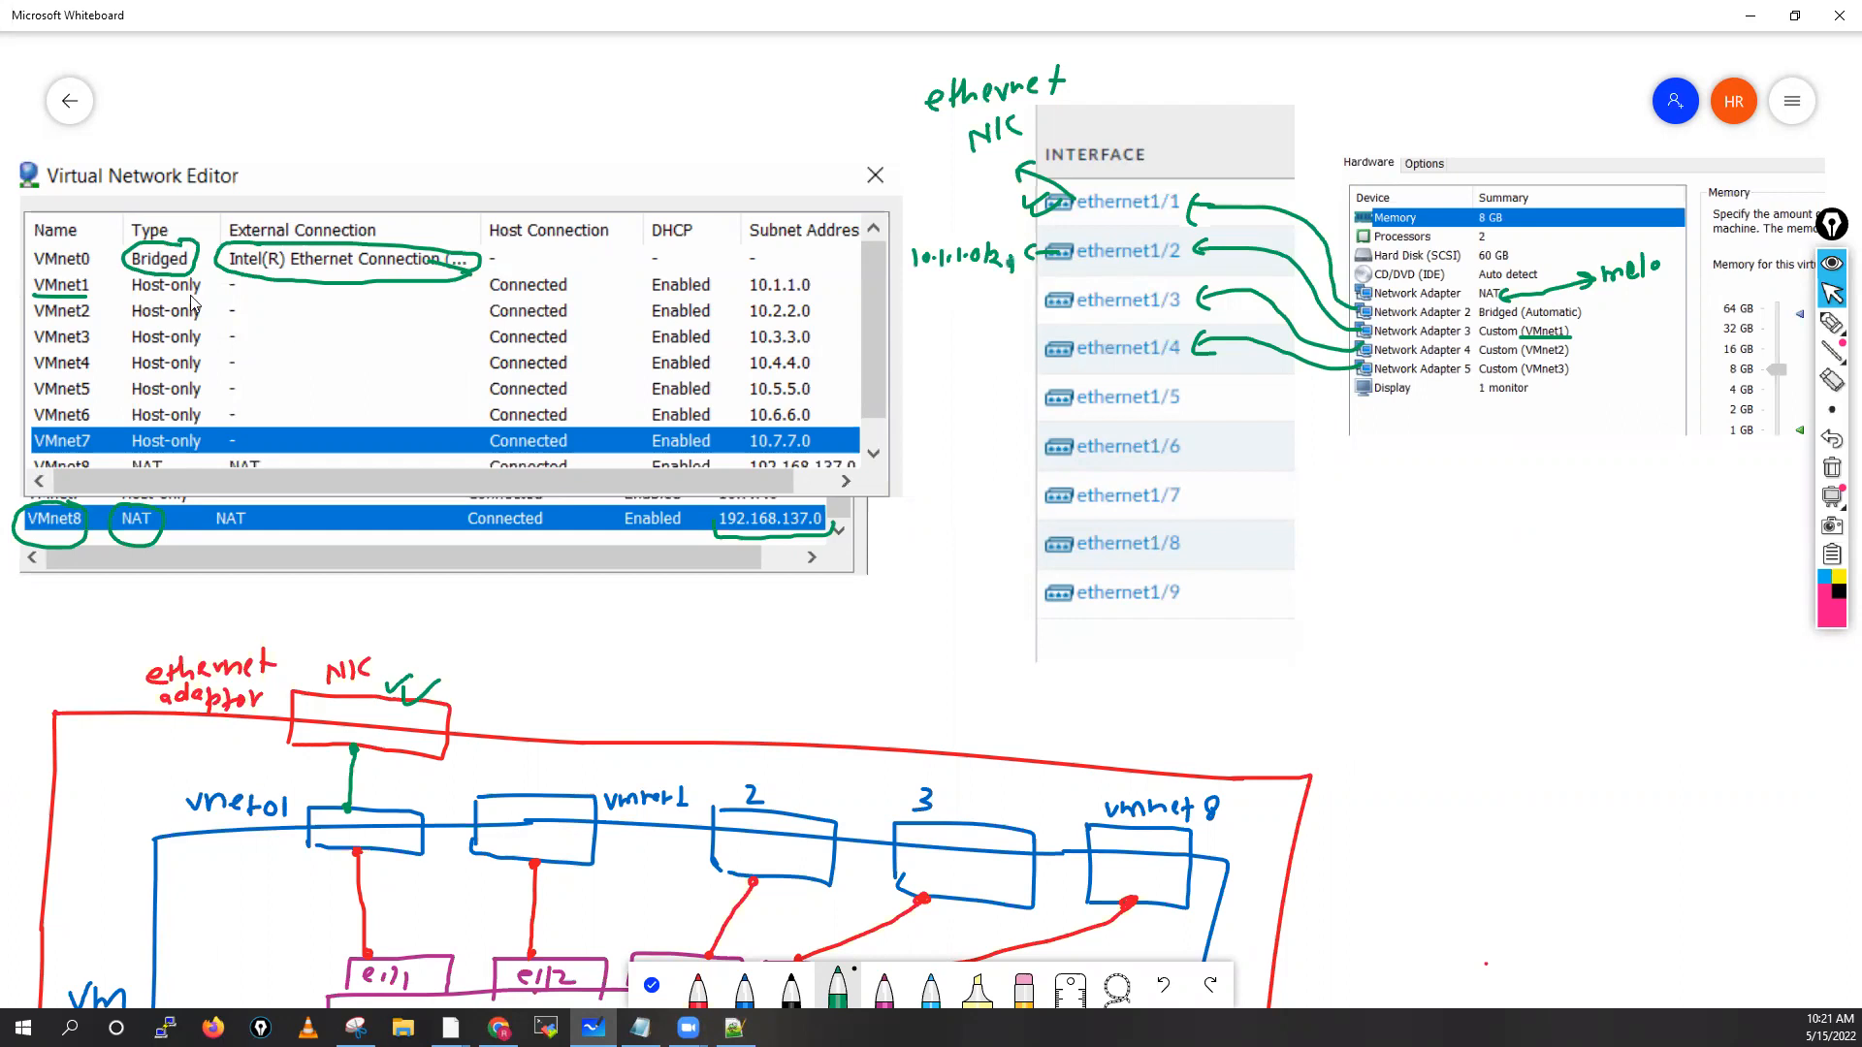
{"action": "left_click_drag", "start_coordinate": [749, 298], "coordinate": [822, 297]}
{"action": "left_click_drag", "start_coordinate": [1093, 274], "coordinate": [1135, 260]}
Arrow up from ethernet1/1 and write a circled 192.168.1.0/24 above it
{"action": "left_click_drag", "start_coordinate": [1123, 182], "coordinate": [1169, 182]}
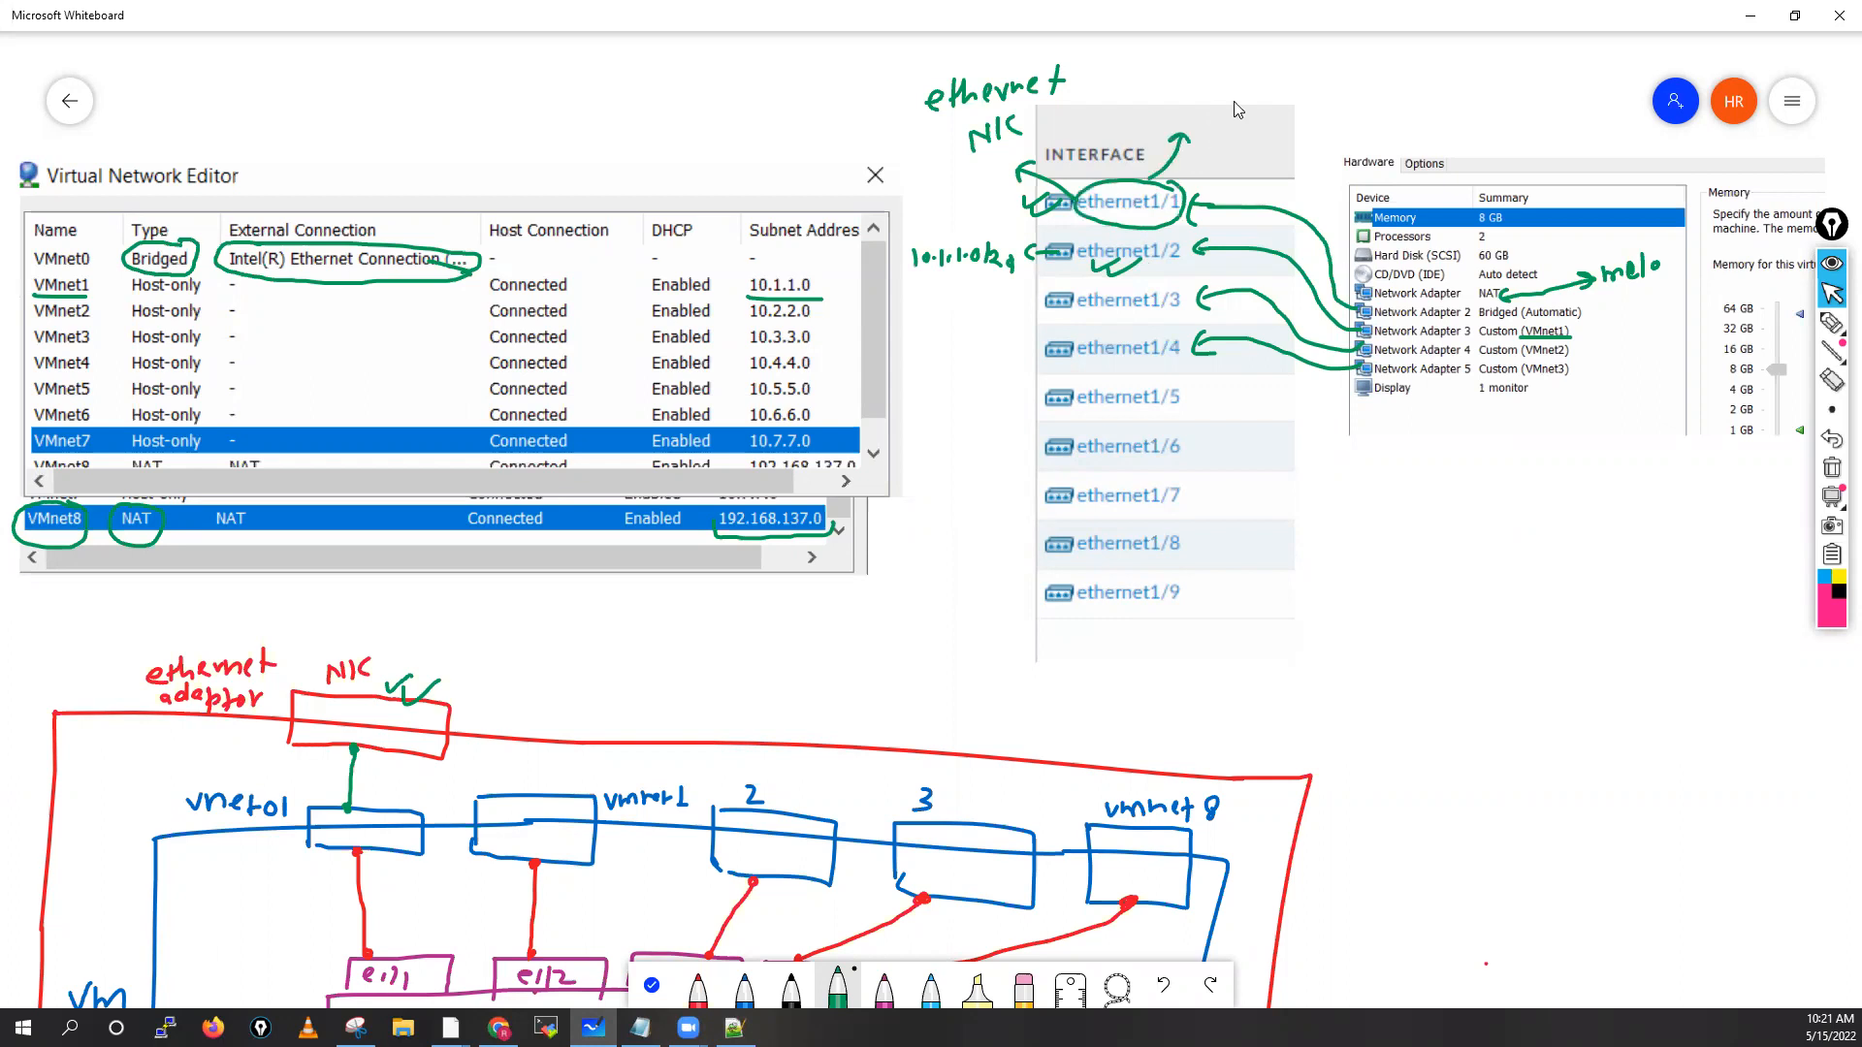
{"action": "left_click_drag", "start_coordinate": [1239, 104], "coordinate": [1259, 128]}
{"action": "left_click", "coordinate": [1264, 126]}
{"action": "mouse_move", "coordinate": [1280, 97]}
{"action": "left_mouse_down"}
{"action": "mouse_move", "coordinate": [1279, 126]}
{"action": "mouse_move", "coordinate": [1294, 115]}
{"action": "left_mouse_up"}
{"action": "left_click_drag", "start_coordinate": [1330, 95], "coordinate": [1349, 113]}
{"action": "left_click", "coordinate": [1336, 114]}
{"action": "left_click", "coordinate": [1360, 104]}
{"action": "left_click_drag", "start_coordinate": [1379, 92], "coordinate": [1391, 120]}
{"action": "left_click_drag", "start_coordinate": [1405, 101], "coordinate": [1415, 117]}
{"action": "left_click_drag", "start_coordinate": [1420, 96], "coordinate": [1426, 123]}
{"action": "mouse_move", "coordinate": [1290, 79]}
{"action": "left_mouse_down"}
{"action": "mouse_move", "coordinate": [1204, 124]}
{"action": "mouse_move", "coordinate": [1445, 110]}
{"action": "mouse_move", "coordinate": [1430, 87]}
{"action": "left_mouse_up"}
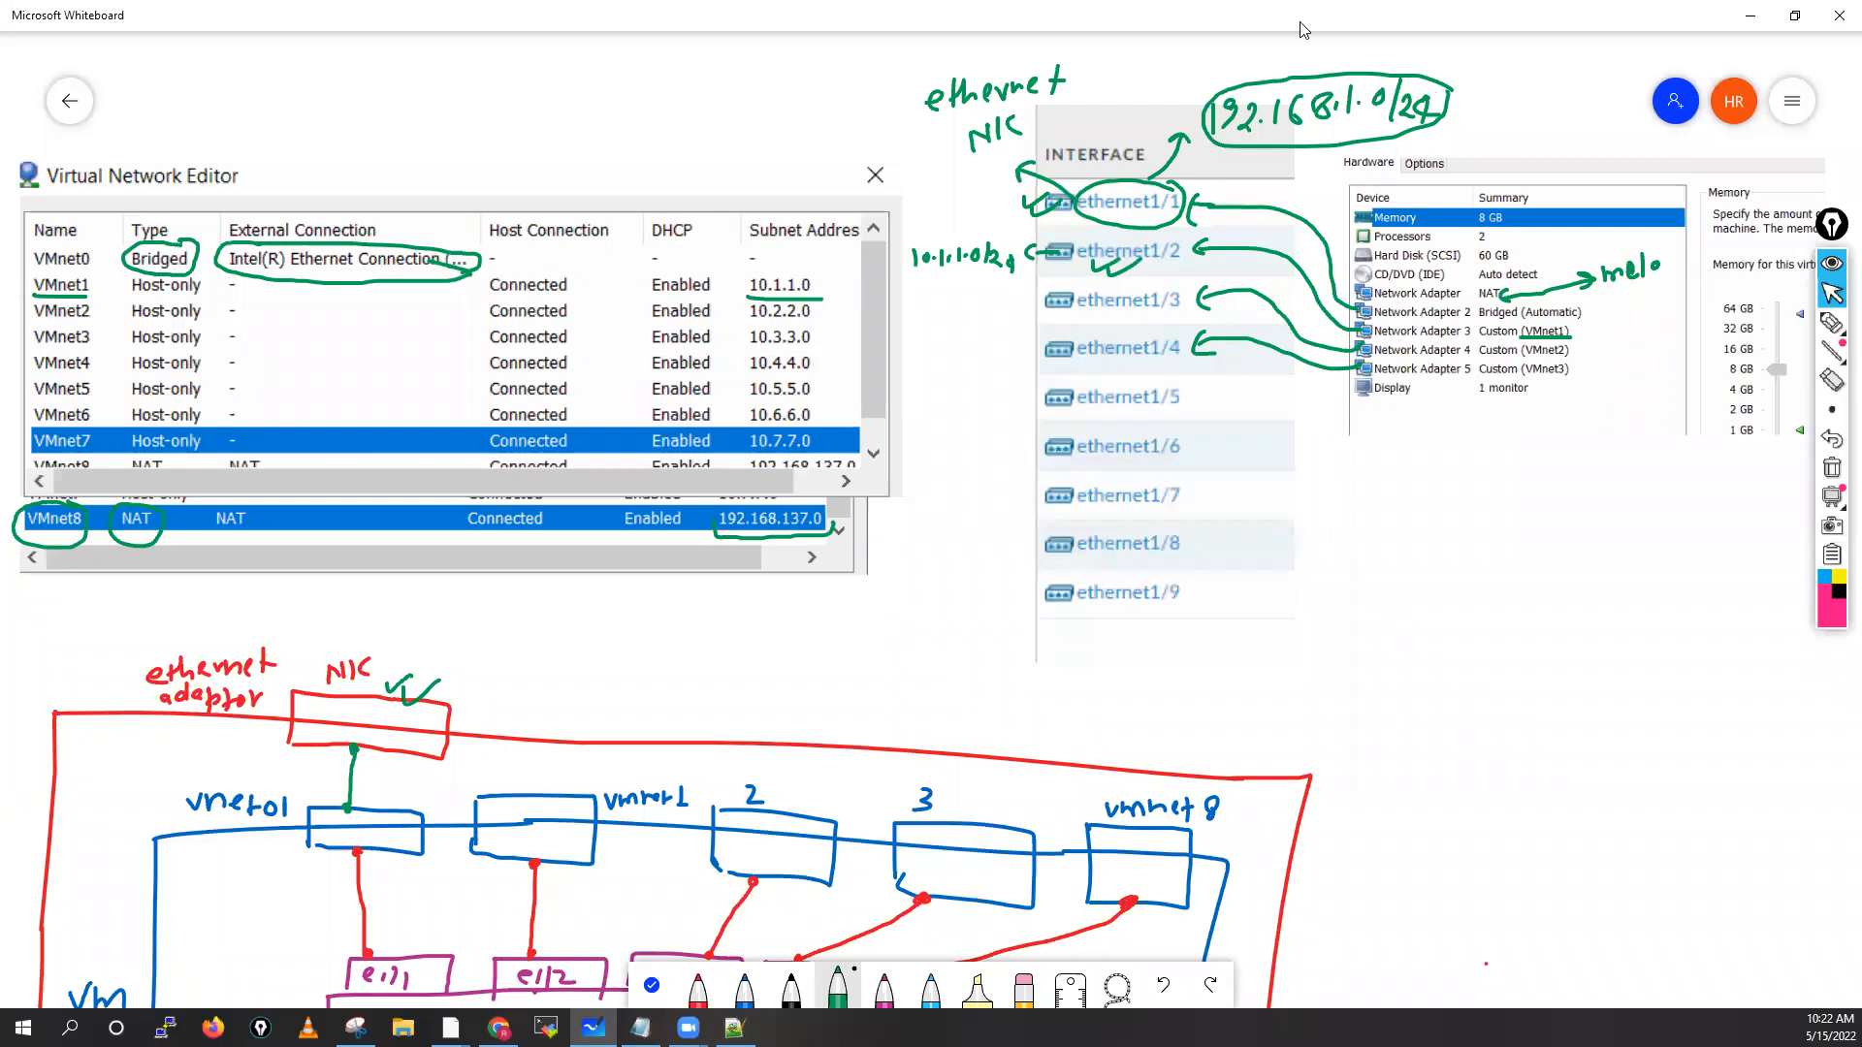
Write 'wifi Home' above the 192.168.1.0/24 subnet note
{"action": "left_click_drag", "start_coordinate": [1241, 60], "coordinate": [1272, 68]}
{"action": "mouse_move", "coordinate": [1284, 53]}
{"action": "left_mouse_down"}
{"action": "mouse_move", "coordinate": [1278, 73]}
{"action": "mouse_move", "coordinate": [1244, 46]}
{"action": "mouse_move", "coordinate": [1320, 44]}
{"action": "mouse_move", "coordinate": [1344, 66]}
{"action": "left_mouse_up"}
{"action": "mouse_move", "coordinate": [1356, 44]}
{"action": "left_mouse_down"}
{"action": "mouse_move", "coordinate": [1355, 65]}
{"action": "mouse_move", "coordinate": [1392, 62]}
{"action": "left_mouse_up"}
{"action": "left_click_drag", "start_coordinate": [1395, 62], "coordinate": [1410, 65]}
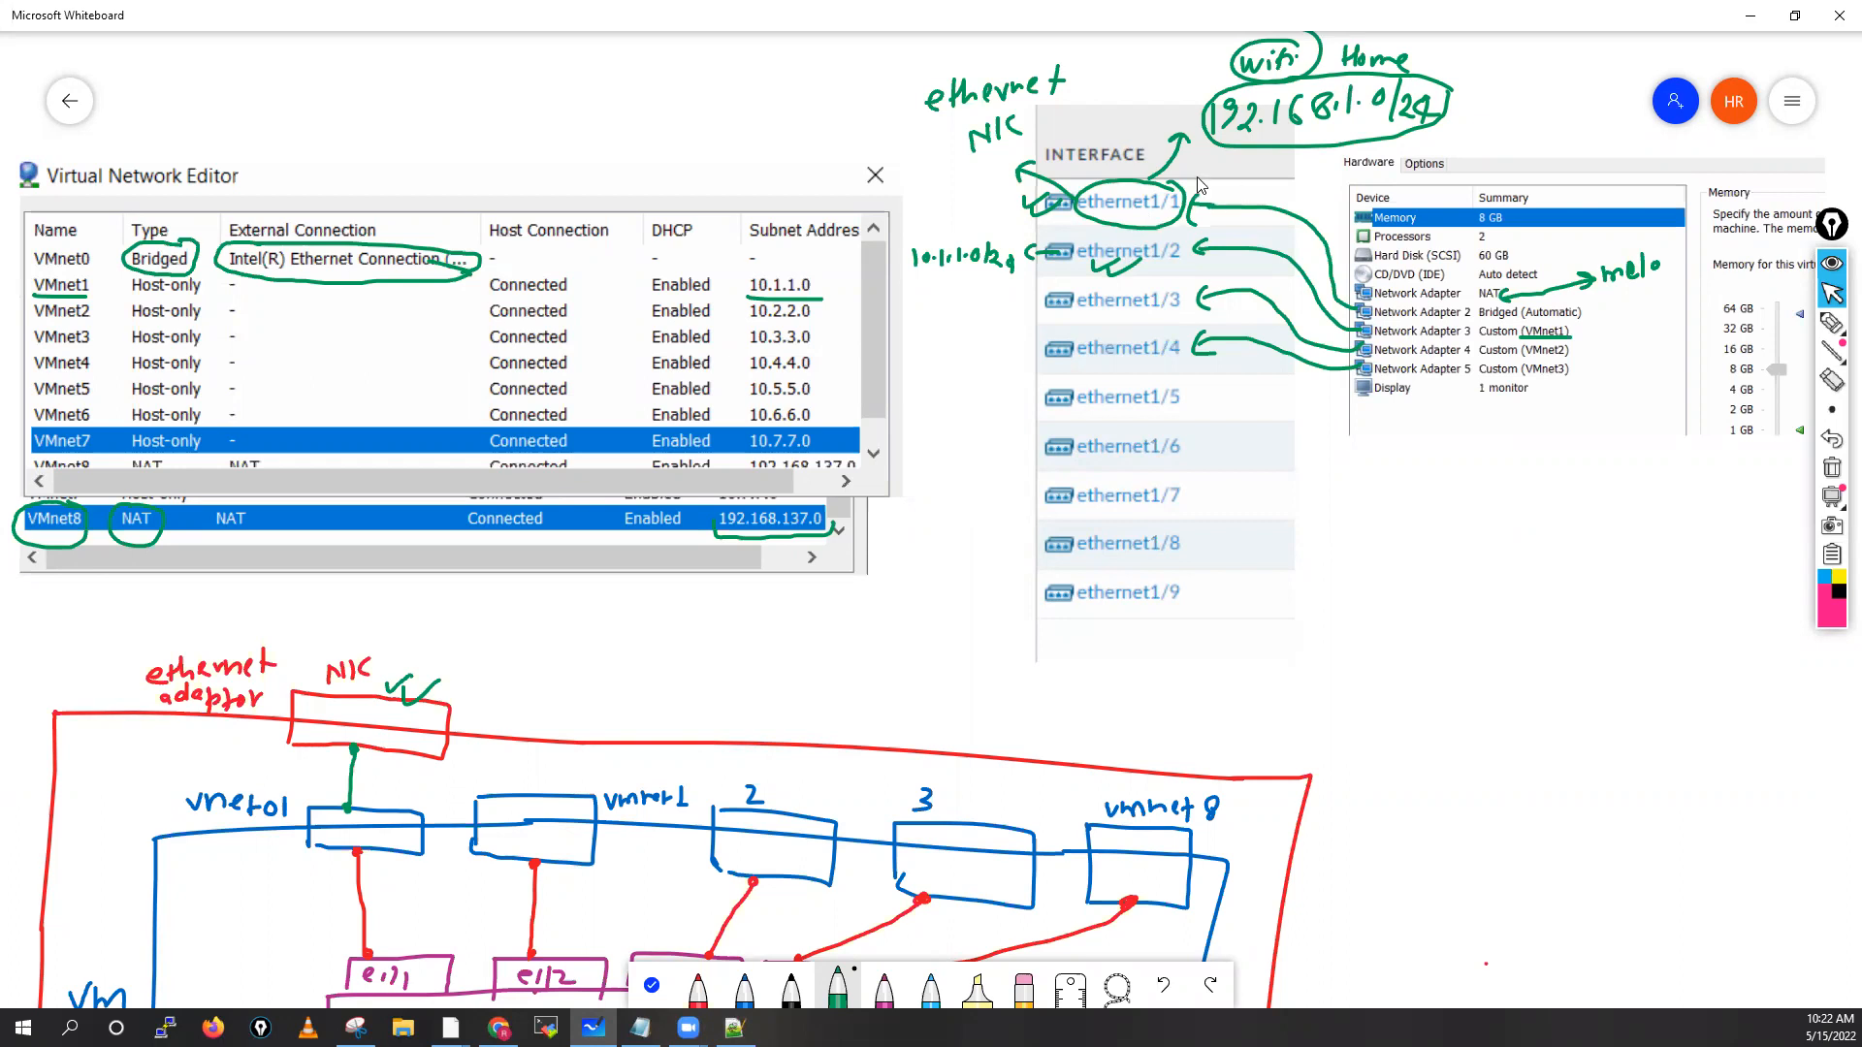
Tick ethernet1/1 and ethernet1/3, and arrow the underlined 10.2.2.0 subnet to ethernet1/3
{"action": "left_click_drag", "start_coordinate": [1210, 180], "coordinate": [1243, 180]}
{"action": "left_click_drag", "start_coordinate": [1094, 307], "coordinate": [1122, 304]}
{"action": "mouse_move", "coordinate": [748, 327]}
{"action": "left_mouse_down"}
{"action": "mouse_move", "coordinate": [1044, 308]}
{"action": "mouse_move", "coordinate": [1014, 320]}
{"action": "left_mouse_up"}
{"action": "left_click_drag", "start_coordinate": [822, 314], "coordinate": [836, 324]}
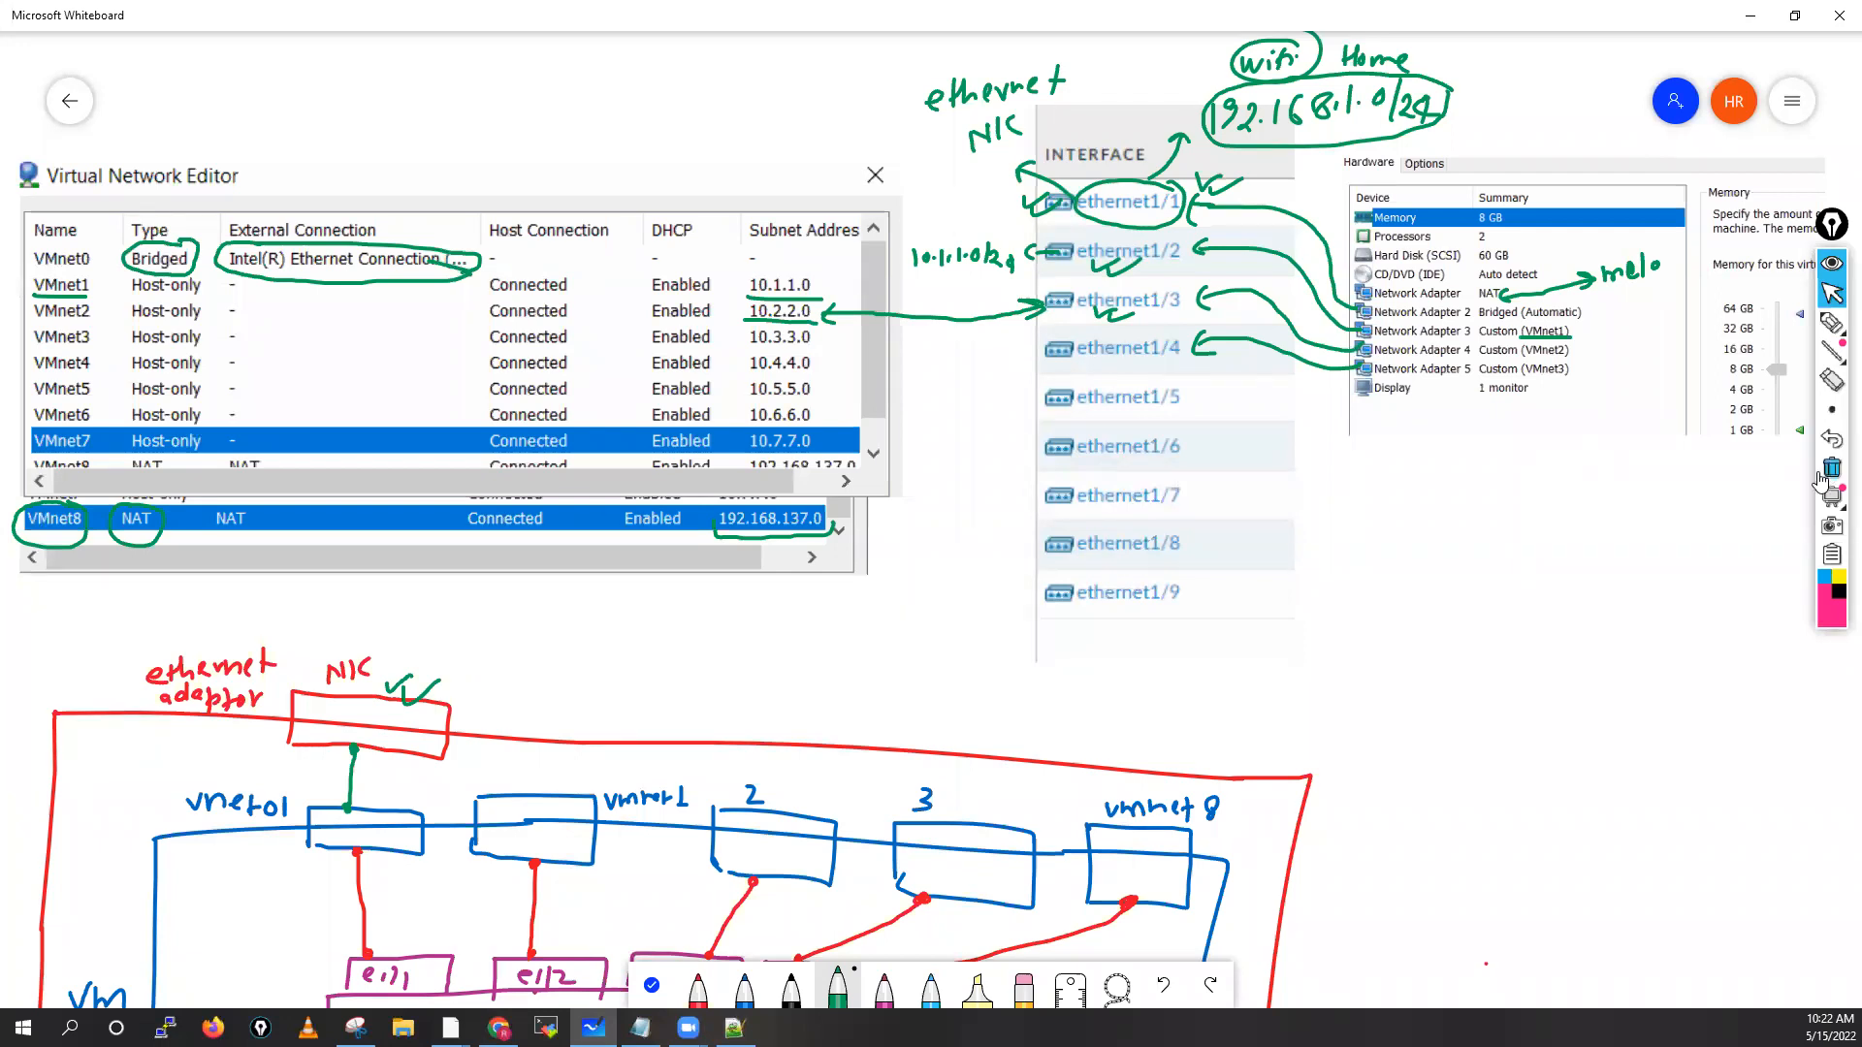
Put the pen away and return to the PAN-OS Device > Setup > Interfaces page in Chrome
{"action": "left_click", "coordinate": [1832, 295]}
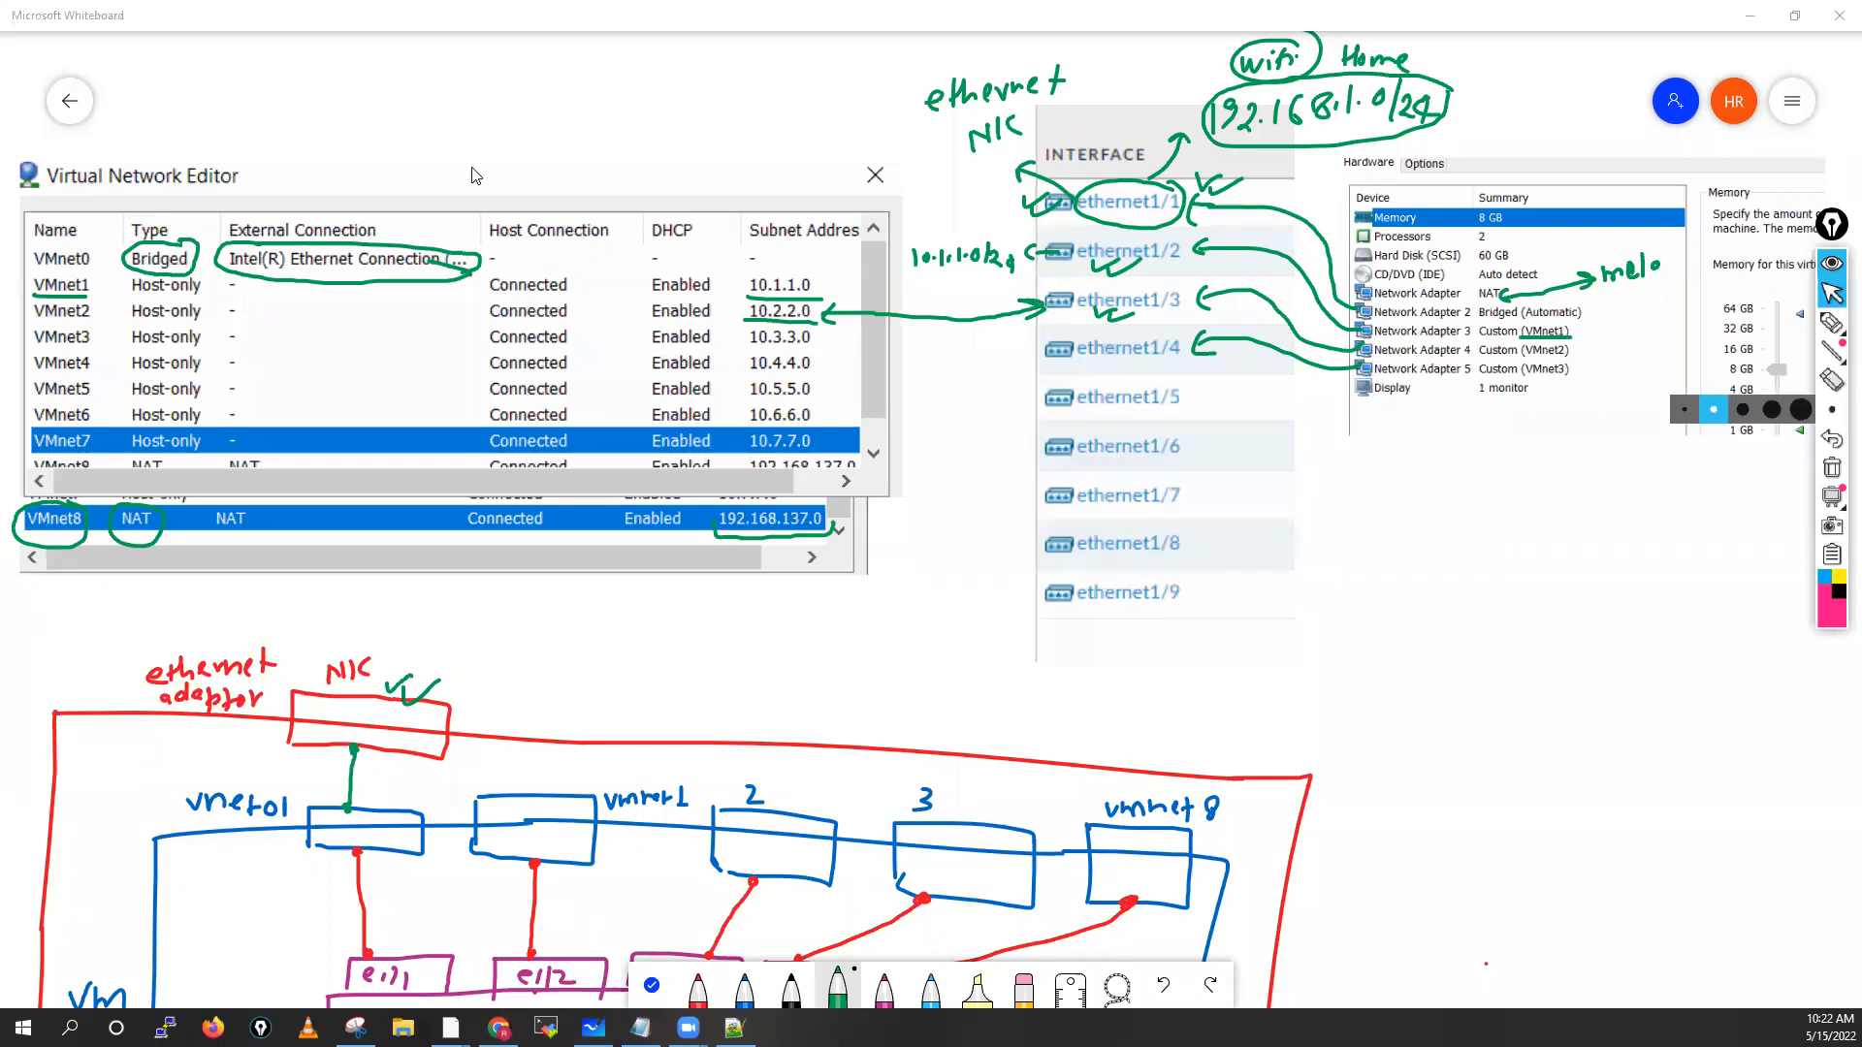
{"action": "left_click", "coordinate": [525, 87]}
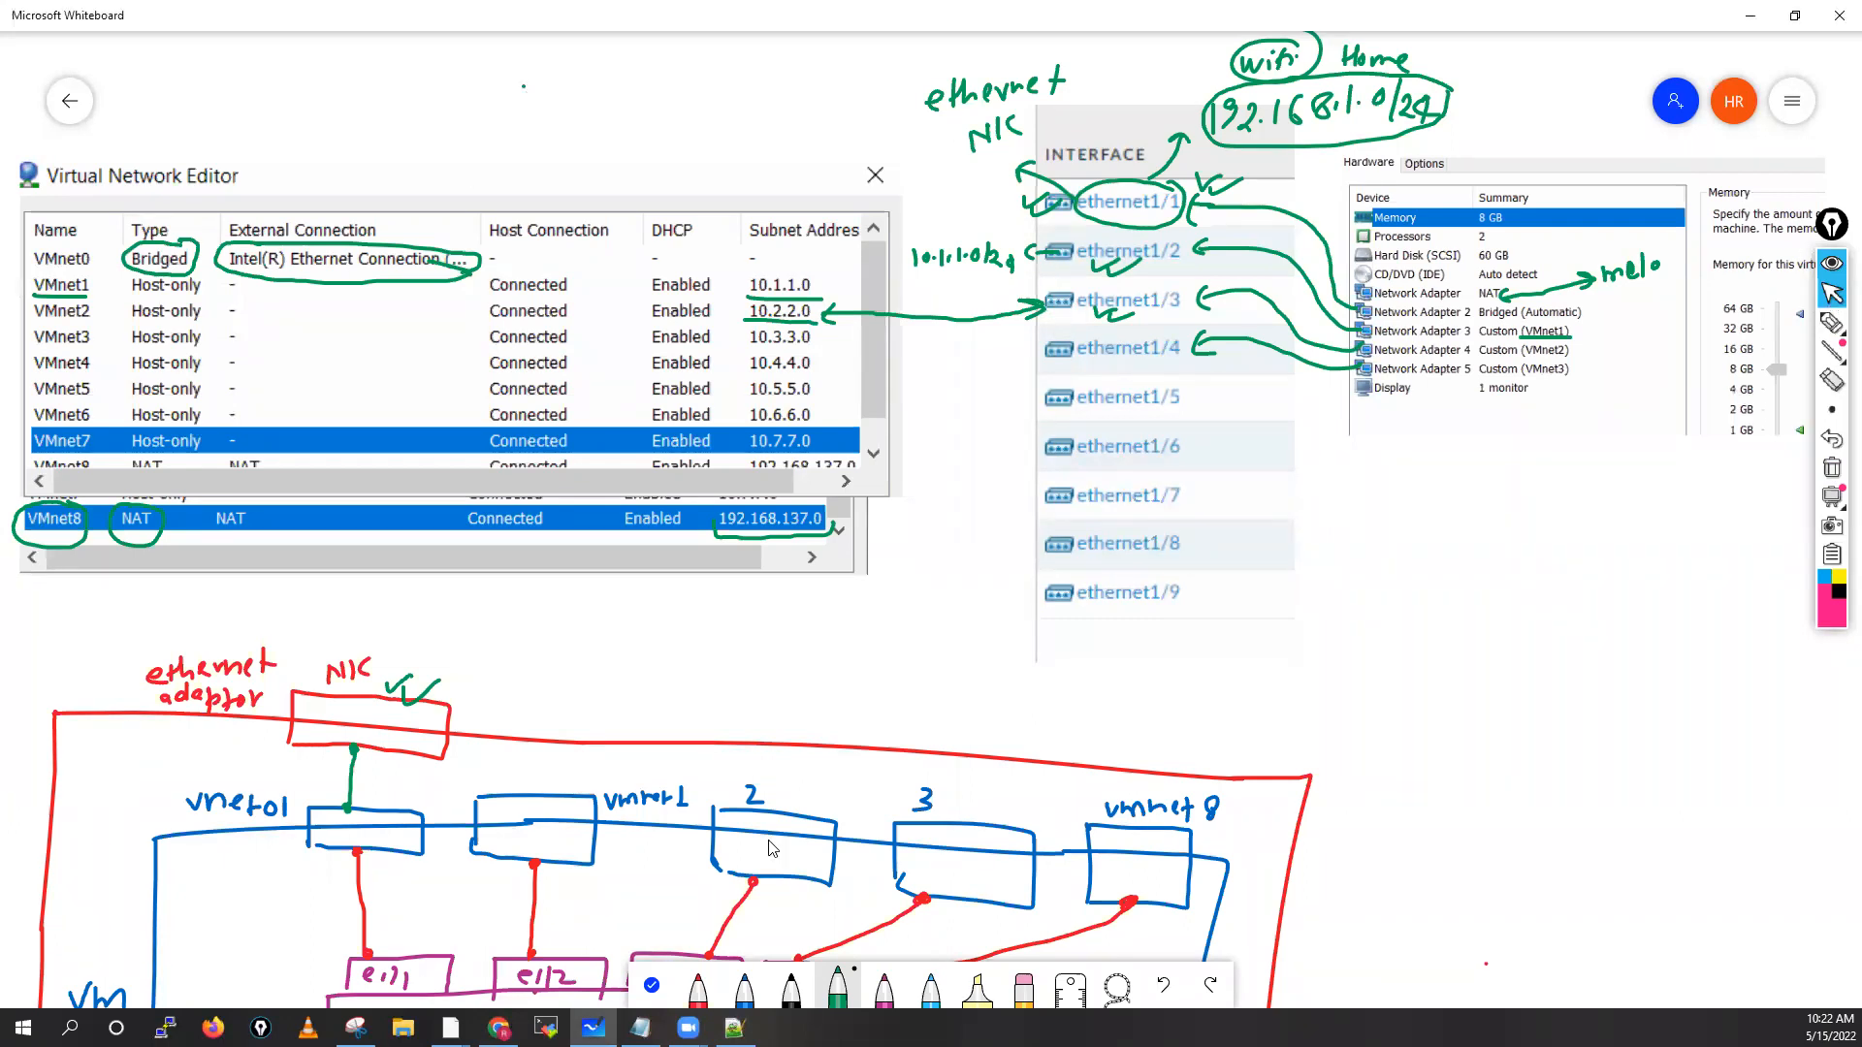
{"action": "left_click", "coordinate": [652, 985]}
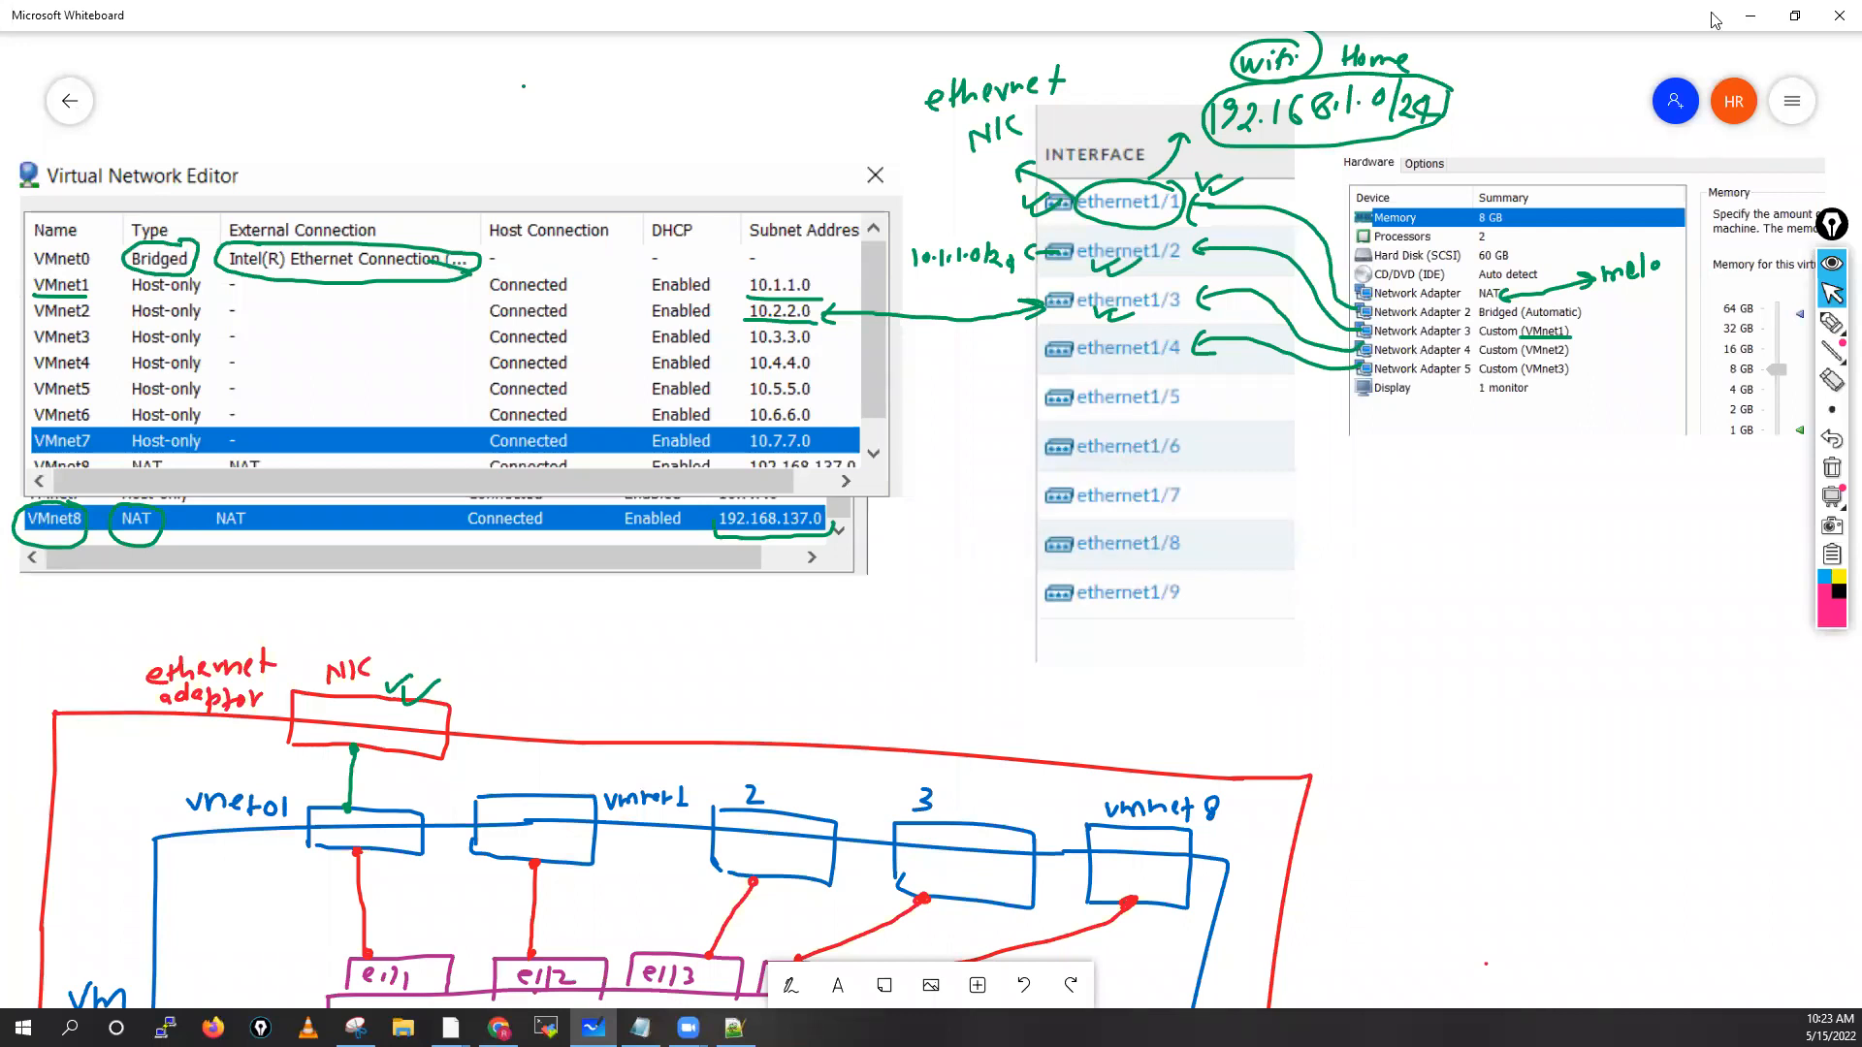
{"action": "key", "text": "alt+Tab"}
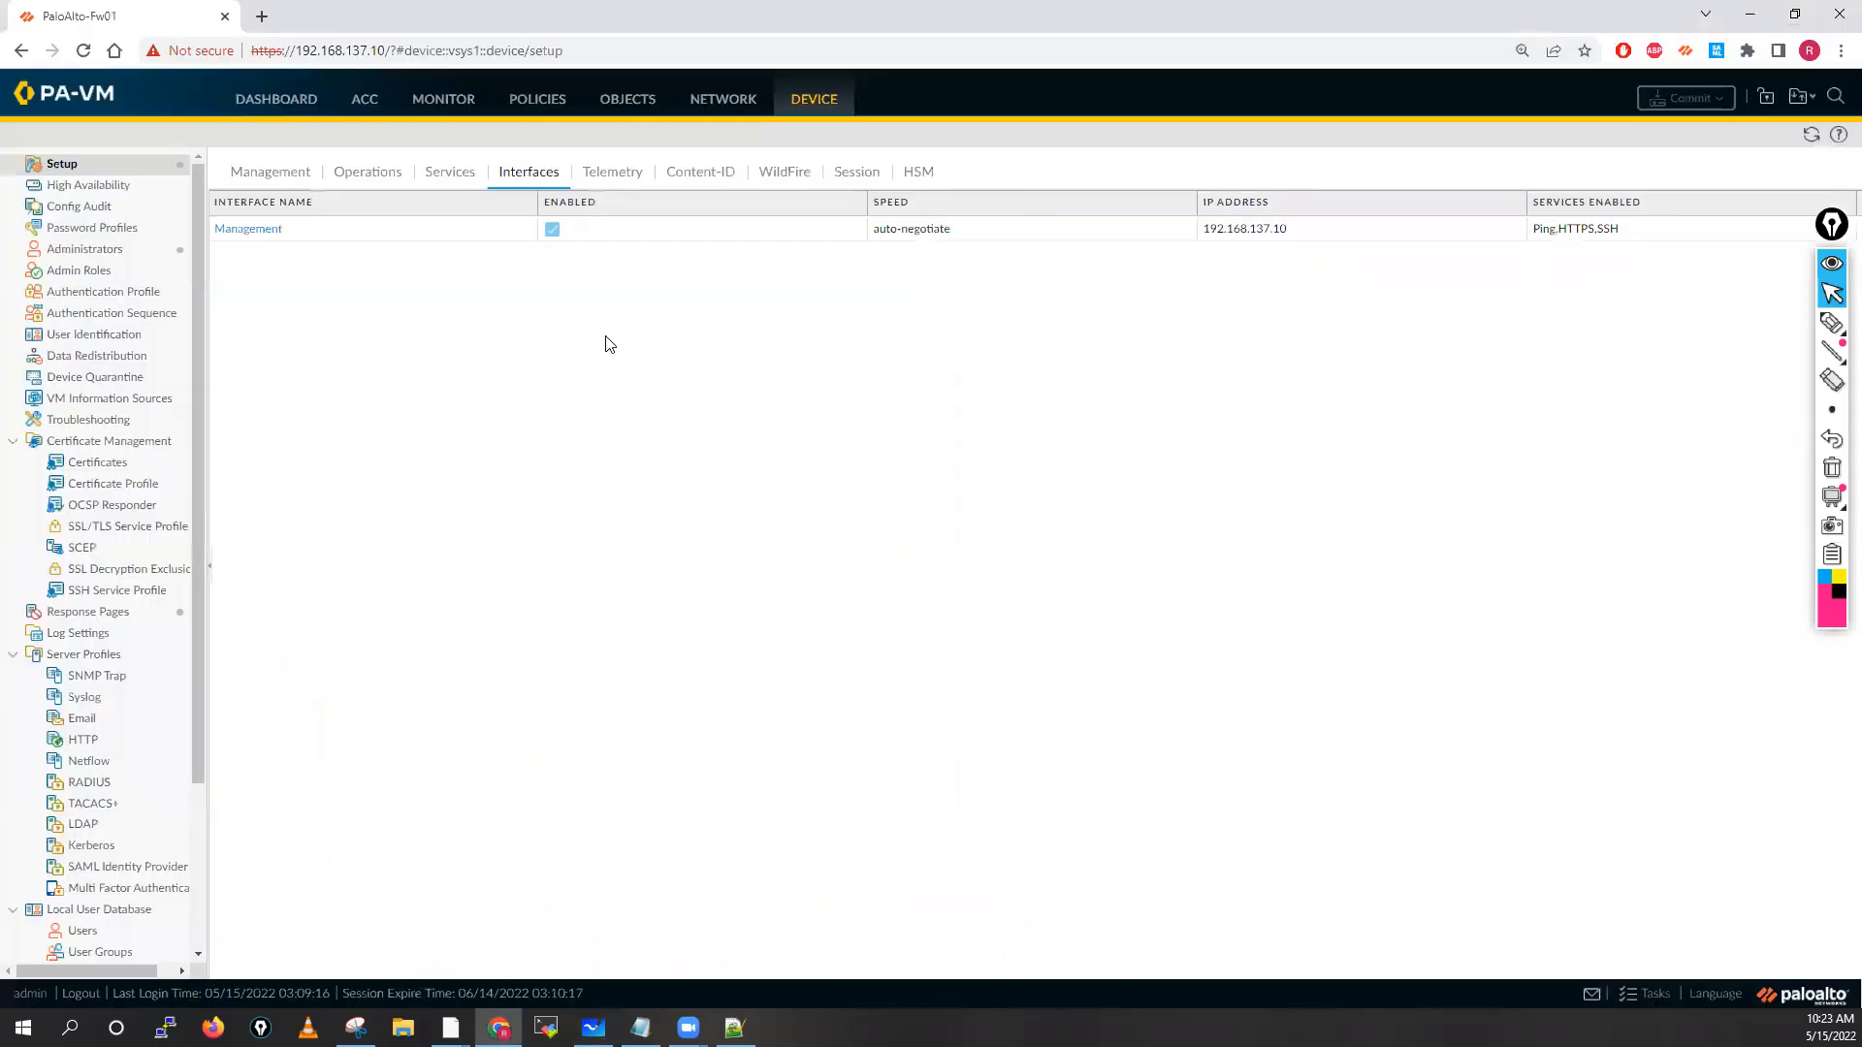